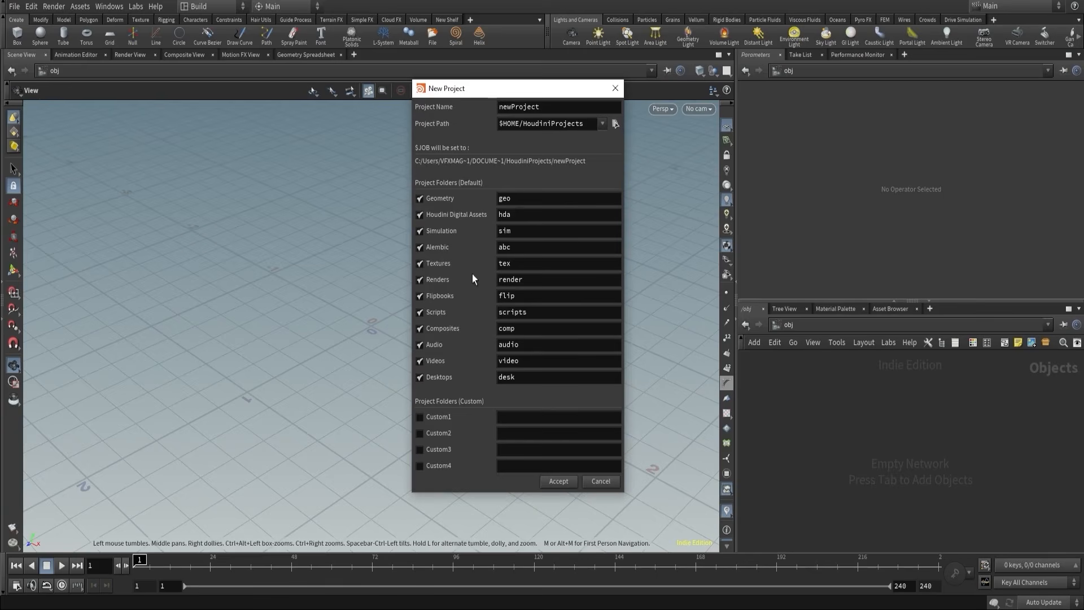
- Dismiss the New Project dialog and create a Desktop folder named "Introduction to Volumes I - Dust Interaction" for saving the scene
left_click(609, 89)
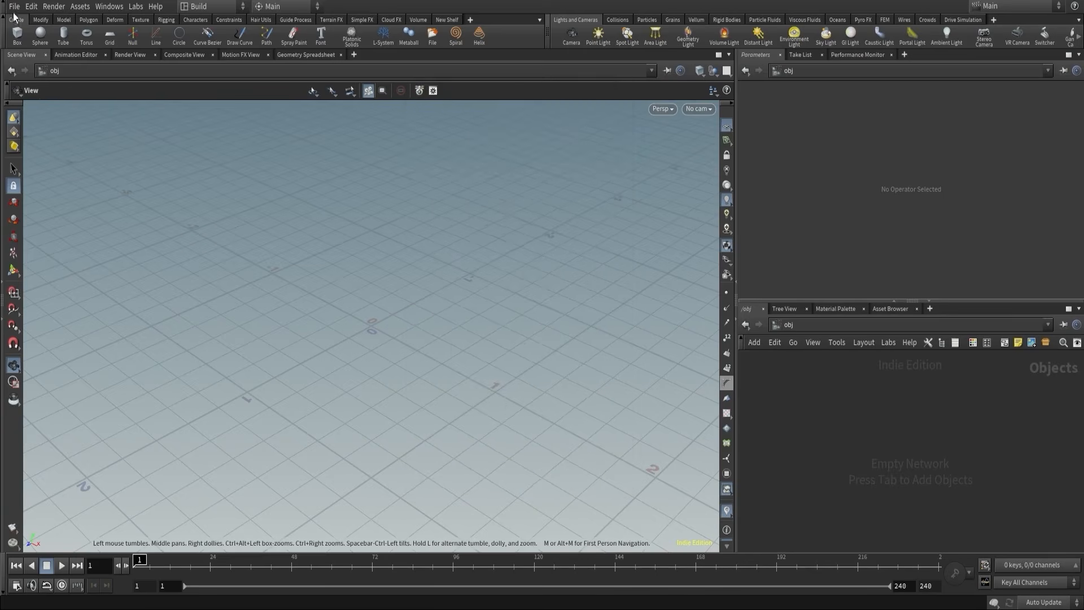
left_click(14, 6)
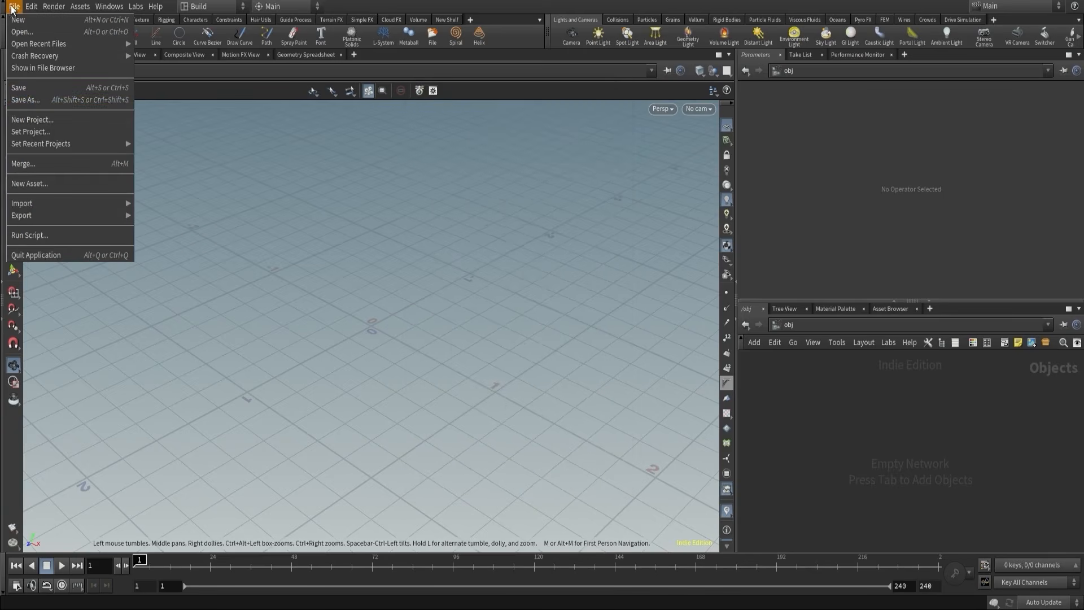
left_click(26, 100)
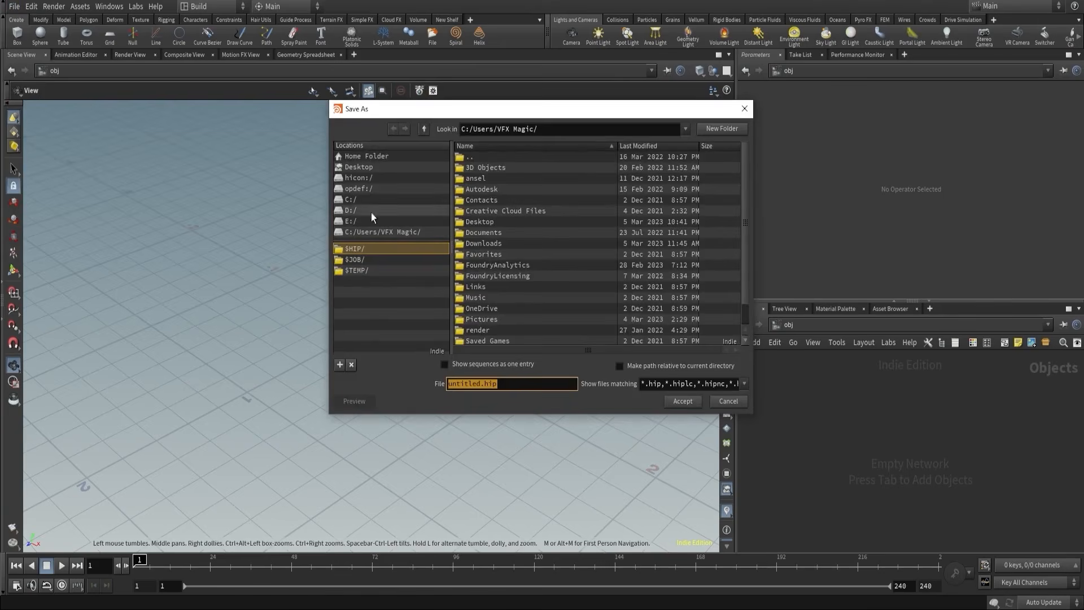
left_click(364, 167)
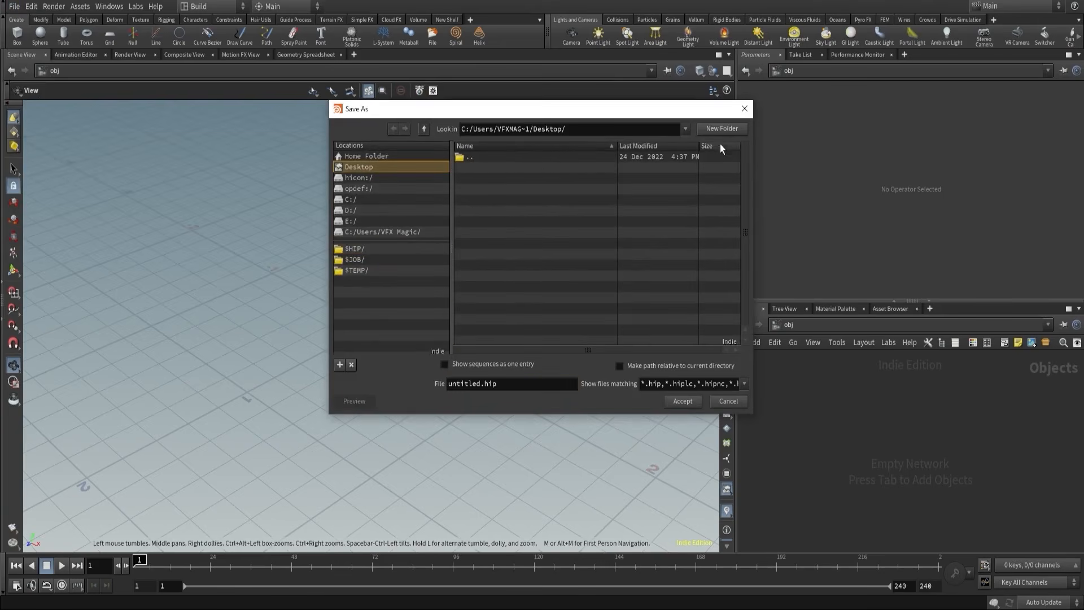
left_click(716, 129)
type("Introd")
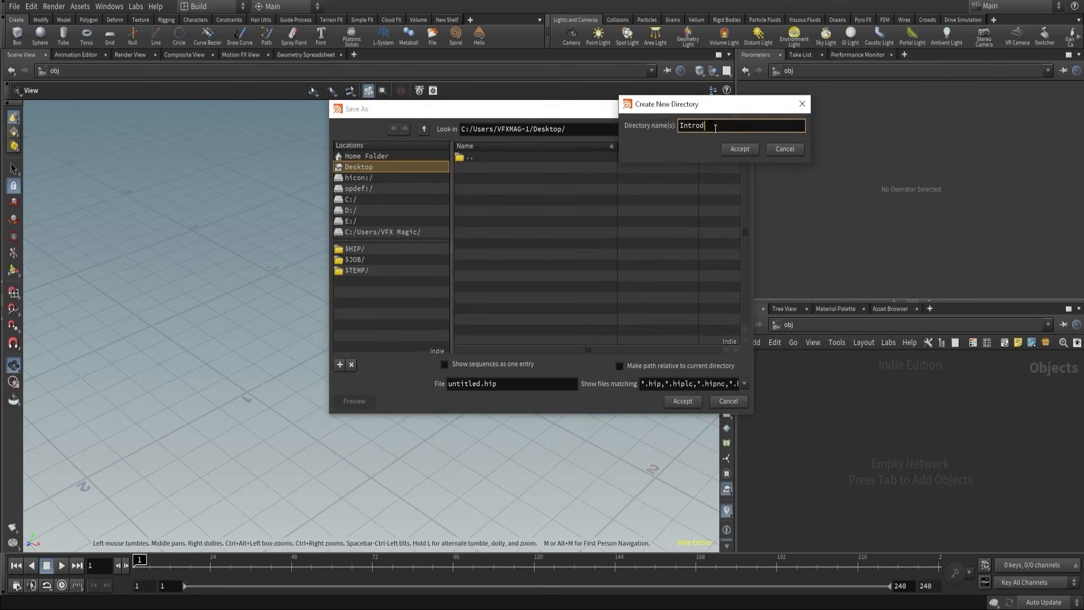
type("uction to Volumes I - Dust Interaction")
key("Return")
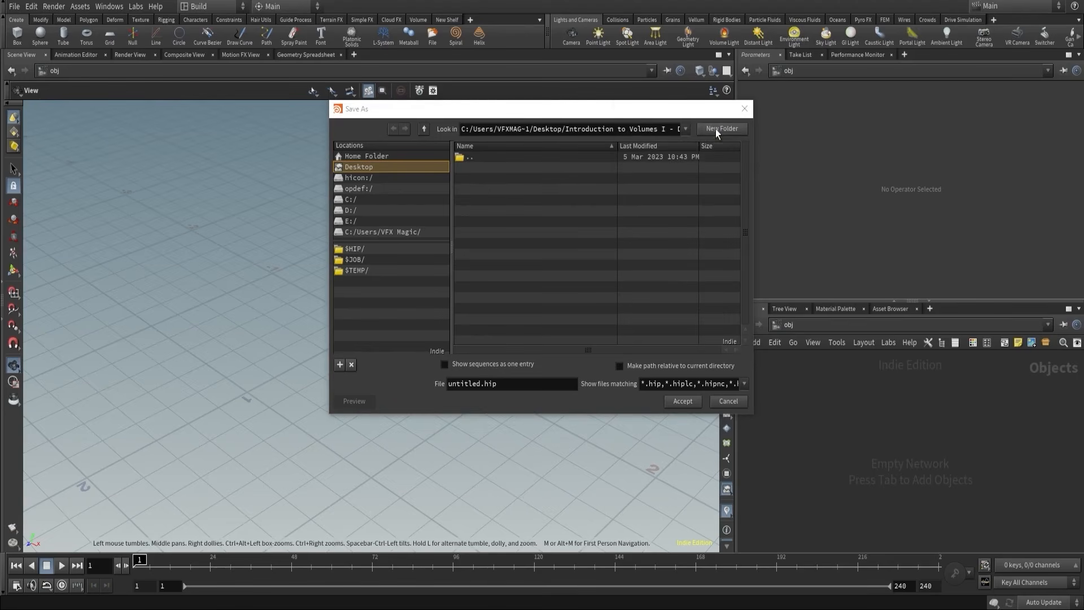
- Save the scene in the new folder as vol_I_dustInt_v1
left_click_drag(482, 384, 444, 384)
type("vol")
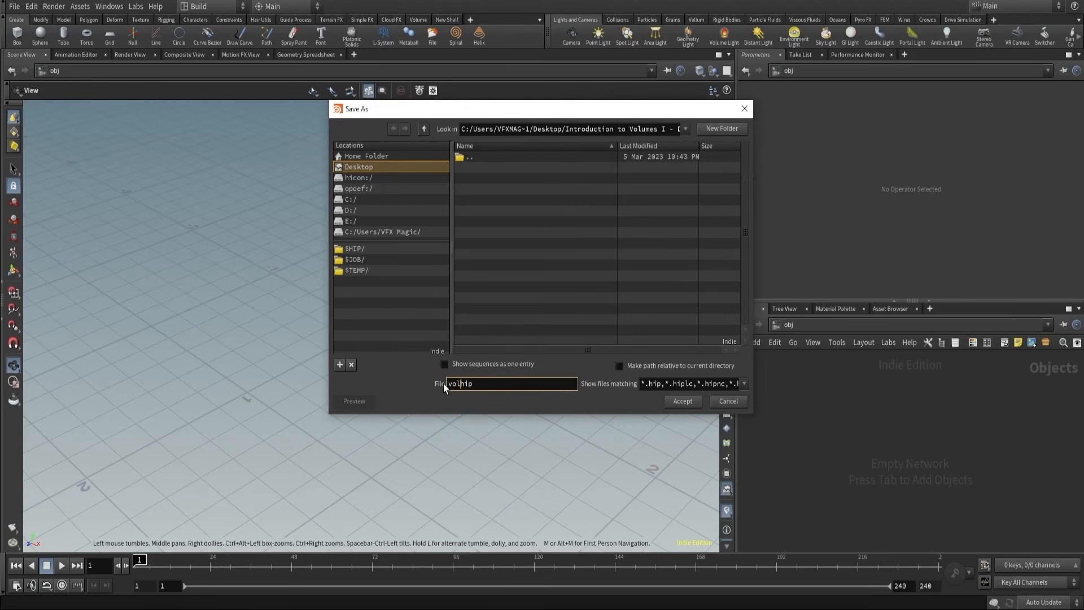
type("_I_dustInt_v1")
key("Return")
- Browse the $HIP, $JOB and $TEMP locations in the file-opening dialog, and close it without opening a file
left_click(15, 7)
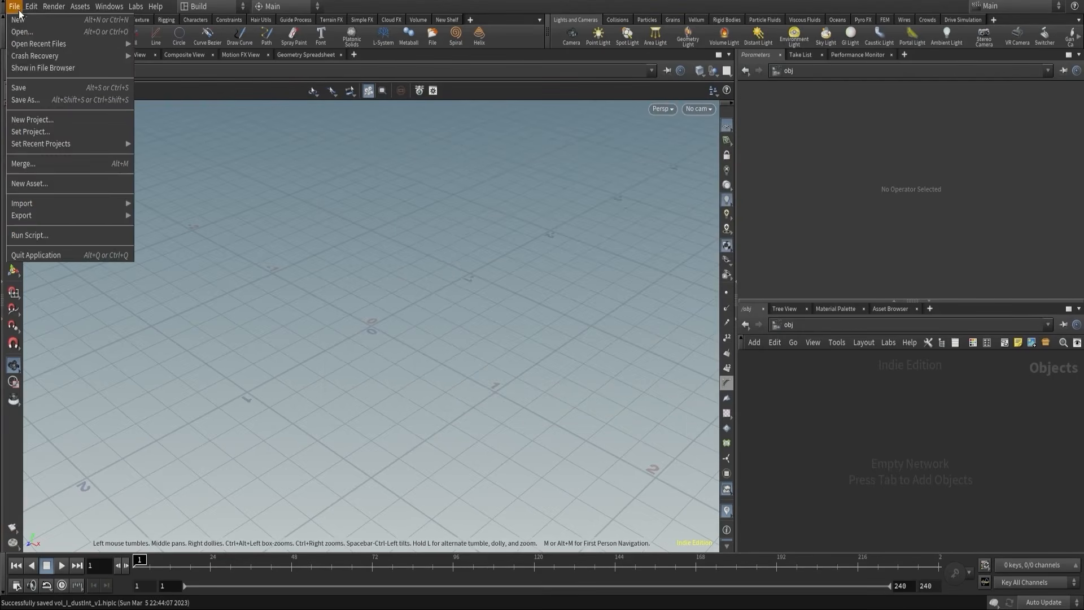
left_click(22, 32)
left_click(353, 249)
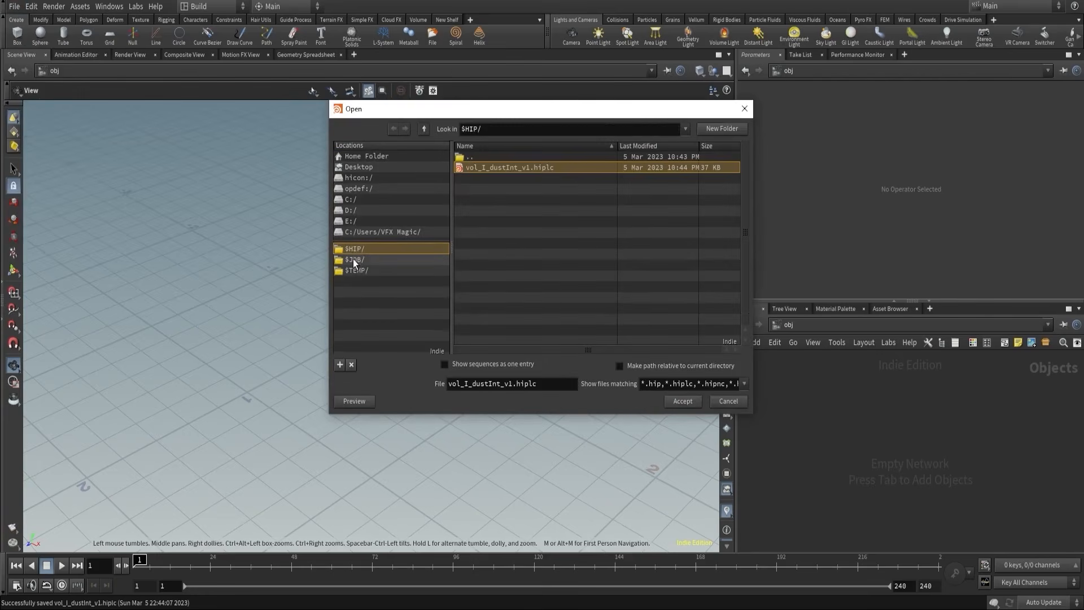
left_click(354, 259)
left_click(357, 269)
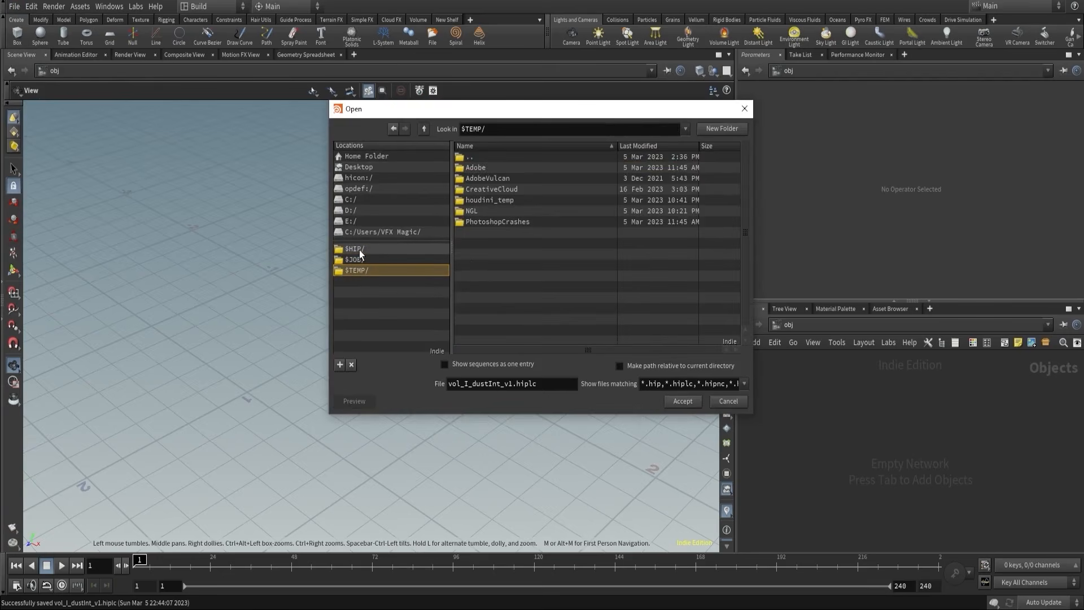
left_click(359, 249)
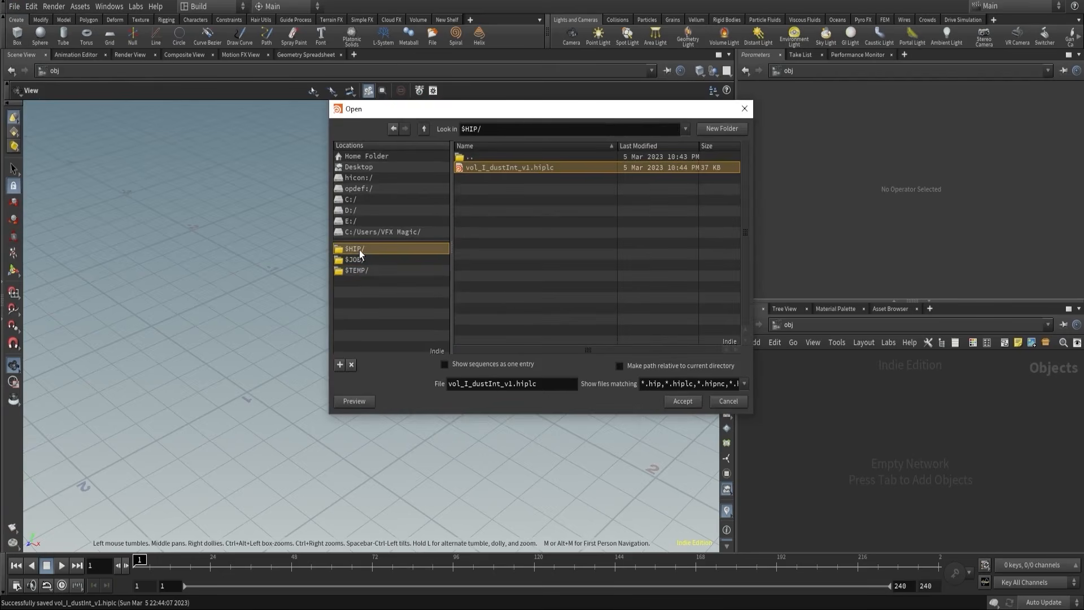
left_click(745, 110)
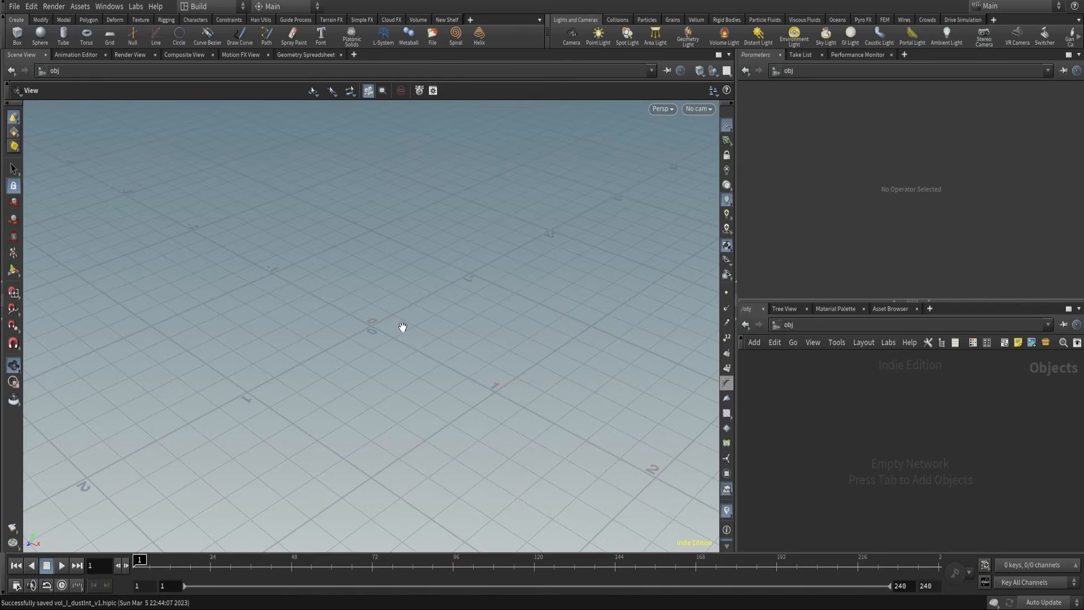
- Add a Box object to the object network and view it as a one-unit scale reference
left_click_drag(401, 329, 492, 330)
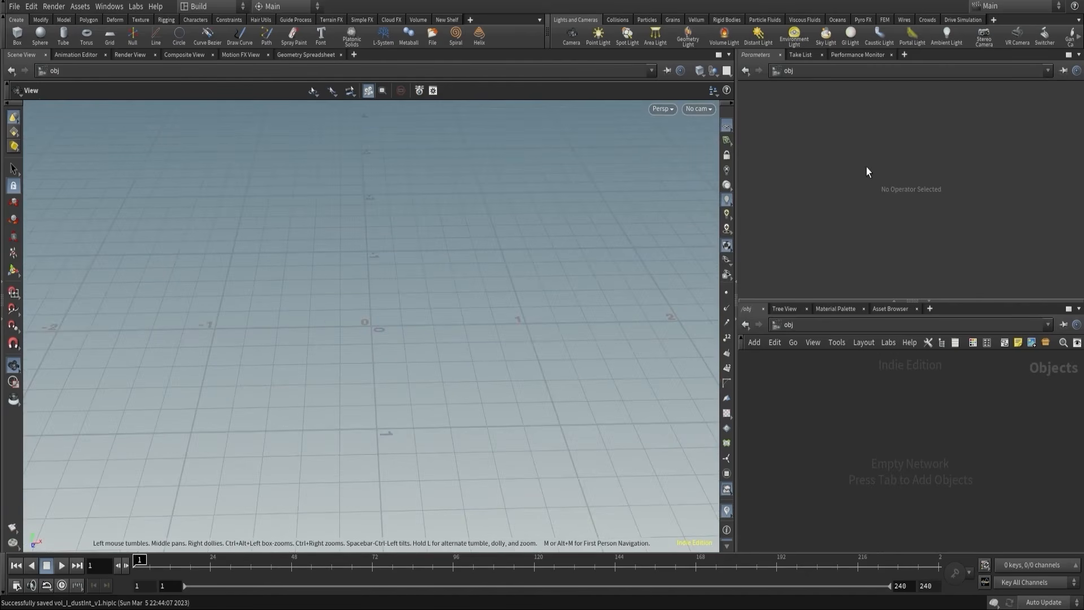
left_click_drag(307, 296, 536, 390)
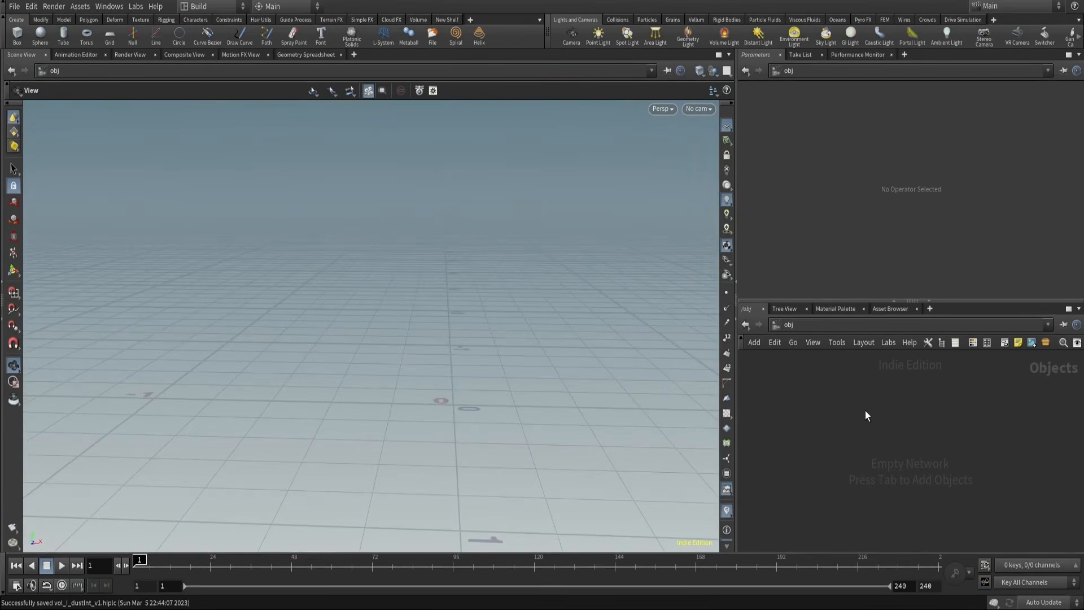
key("Tab")
type("box")
key("Return")
left_click(865, 411)
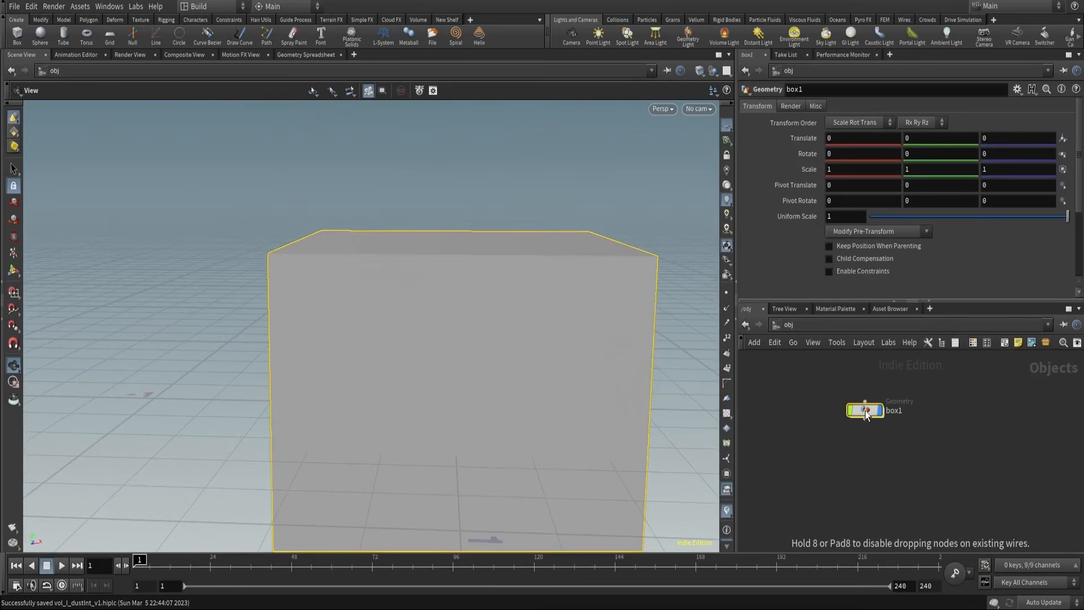
right_click_drag(316, 282, 263, 333)
left_click_drag(263, 333, 321, 349)
- Add a Test Geometry: Tommy object to the object network beside the box
left_click(805, 466)
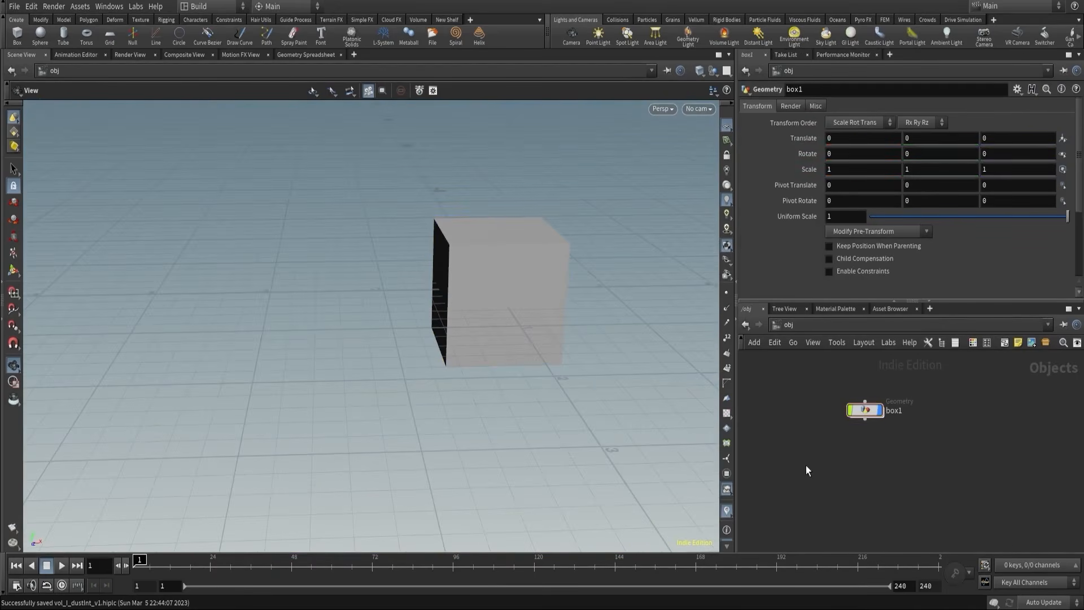
key("Tab")
type("te")
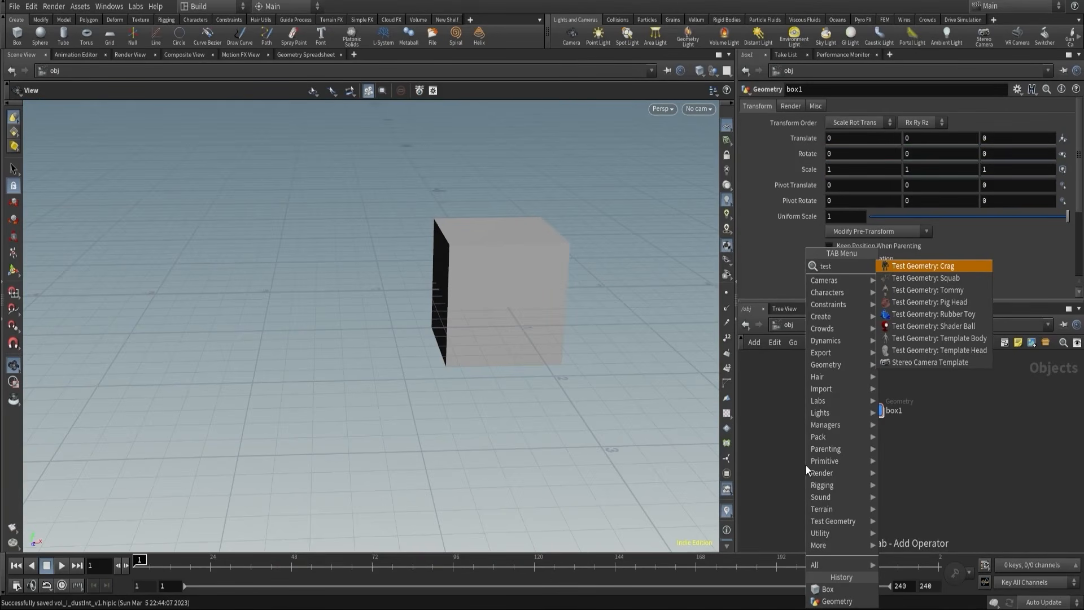
left_click(929, 290)
left_click(803, 404)
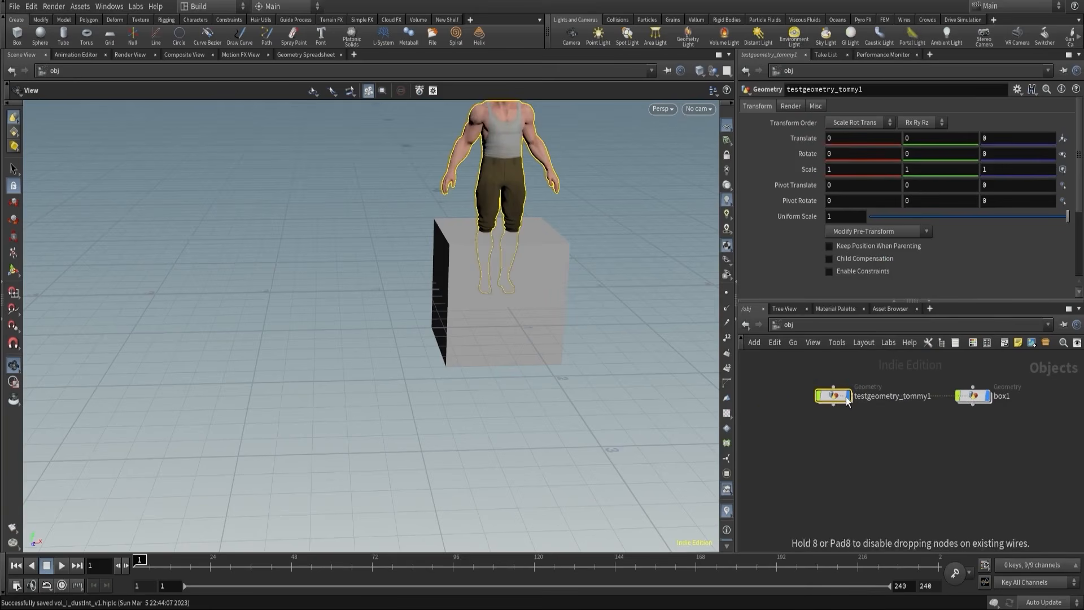
left_click(848, 399)
left_click(848, 398)
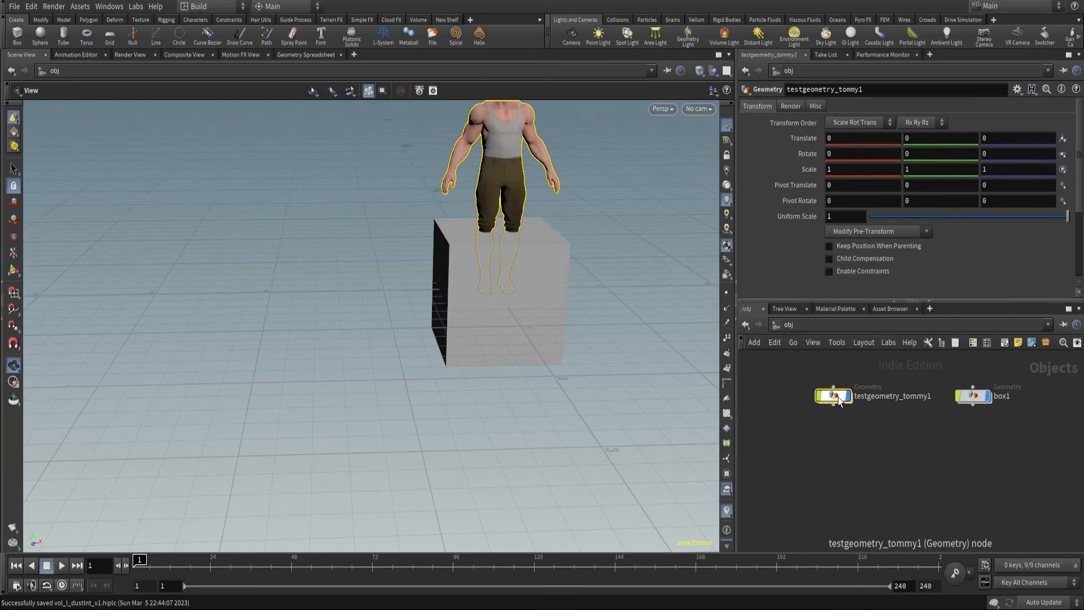
- Go inside the Tommy object and examine the whole character and its geometry node against the box
double_click(834, 396)
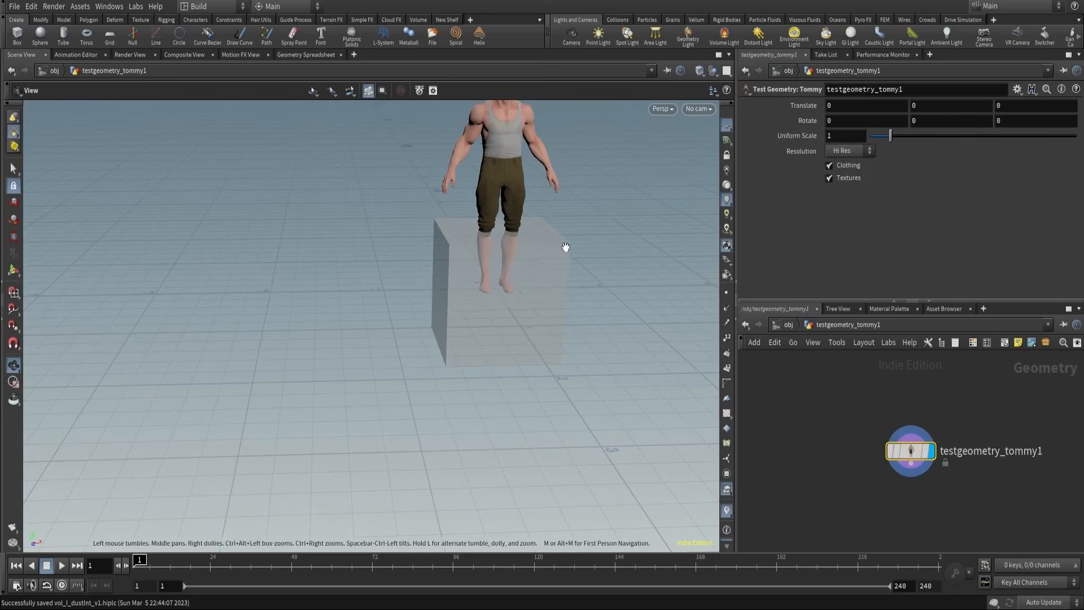
middle_click_drag(558, 233, 494, 390)
left_click_drag(493, 389, 479, 322)
right_click_drag(479, 322, 570, 339)
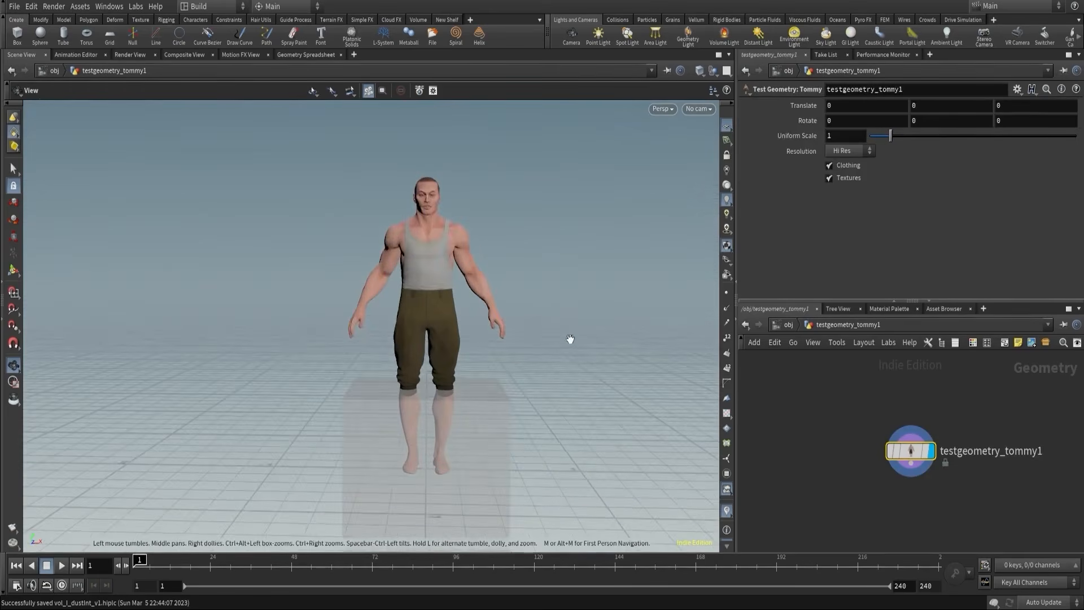
middle_click(914, 450)
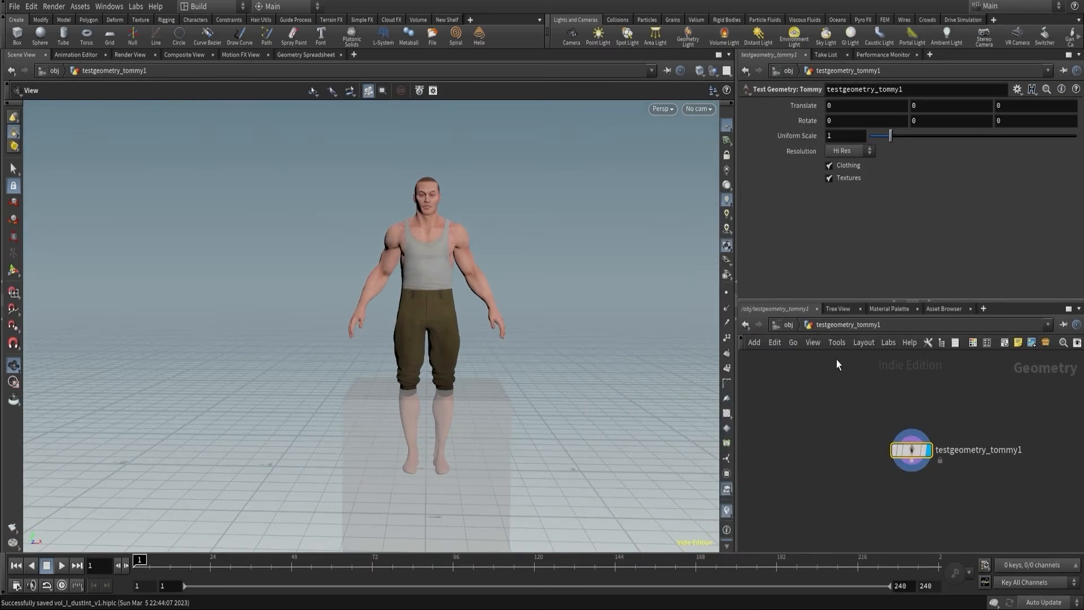
- Return to the object level and delete the box object
left_click(785, 325)
left_click(973, 395)
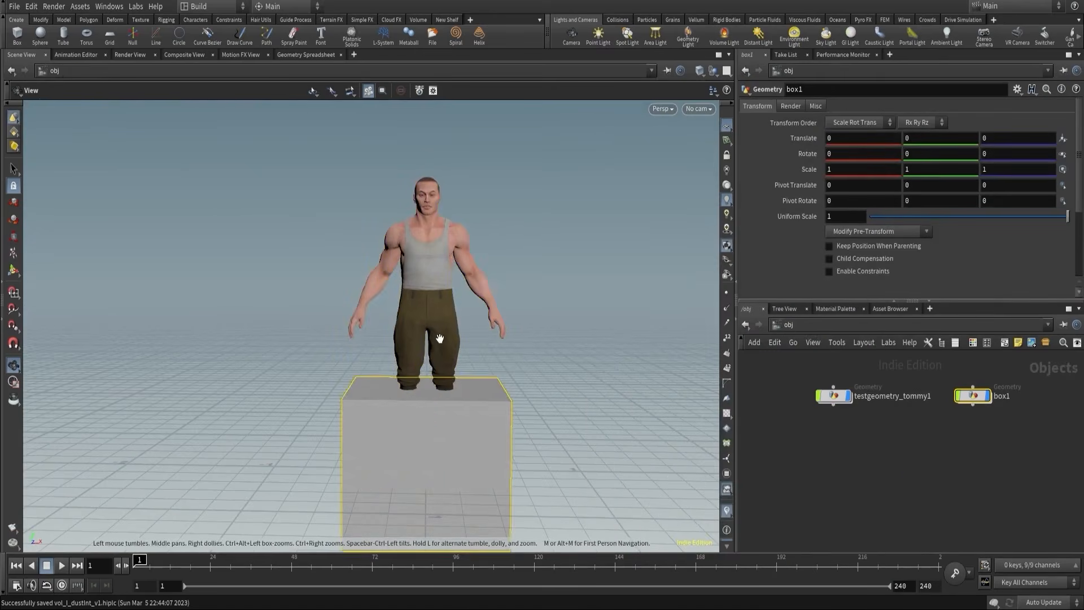
left_click_drag(461, 342, 665, 298)
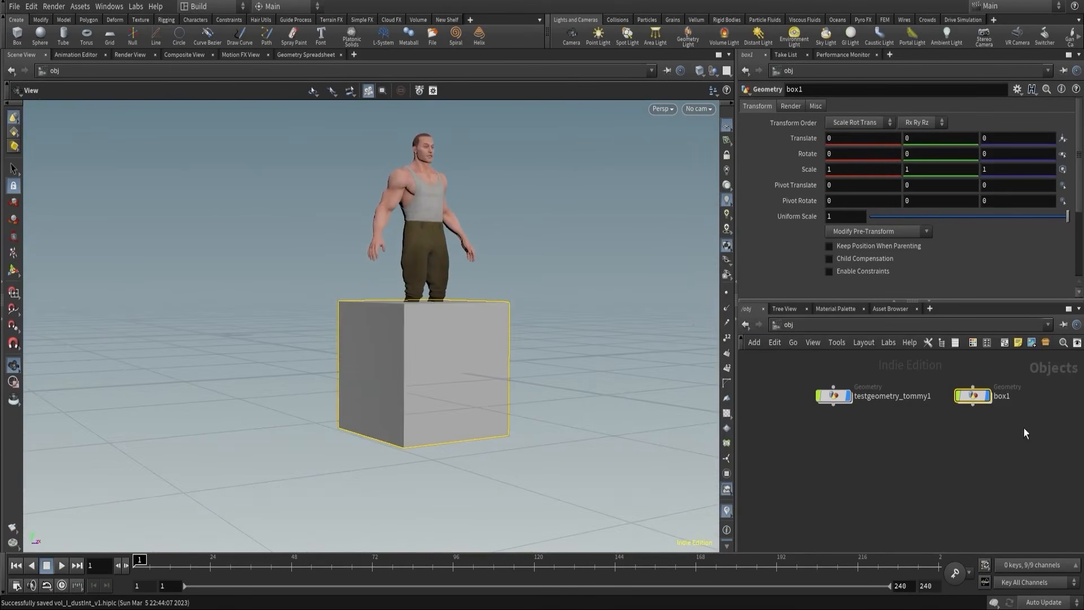
left_click_drag(1029, 428, 944, 376)
key("Delete")
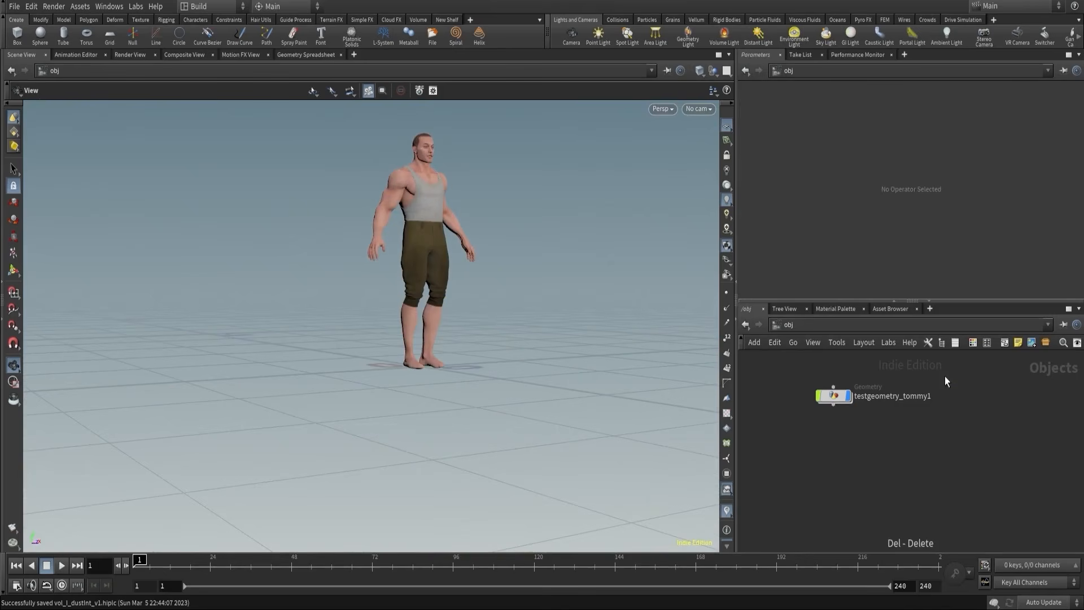
- Add a Test Geometry: Crag object to the object network beside Tommy
key("Tab")
type("test")
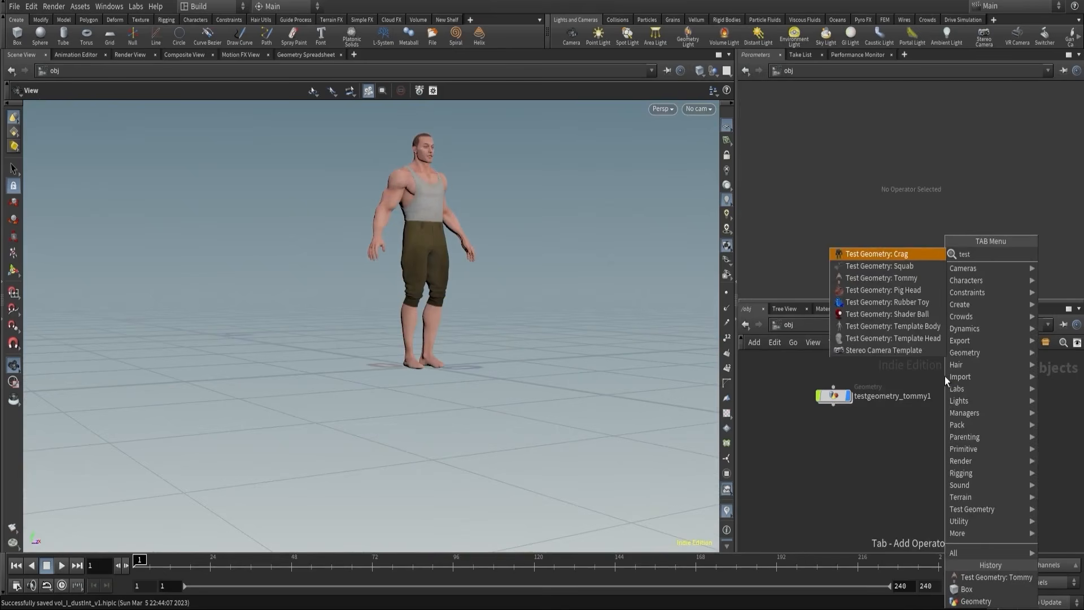
key("Return")
left_click(944, 376)
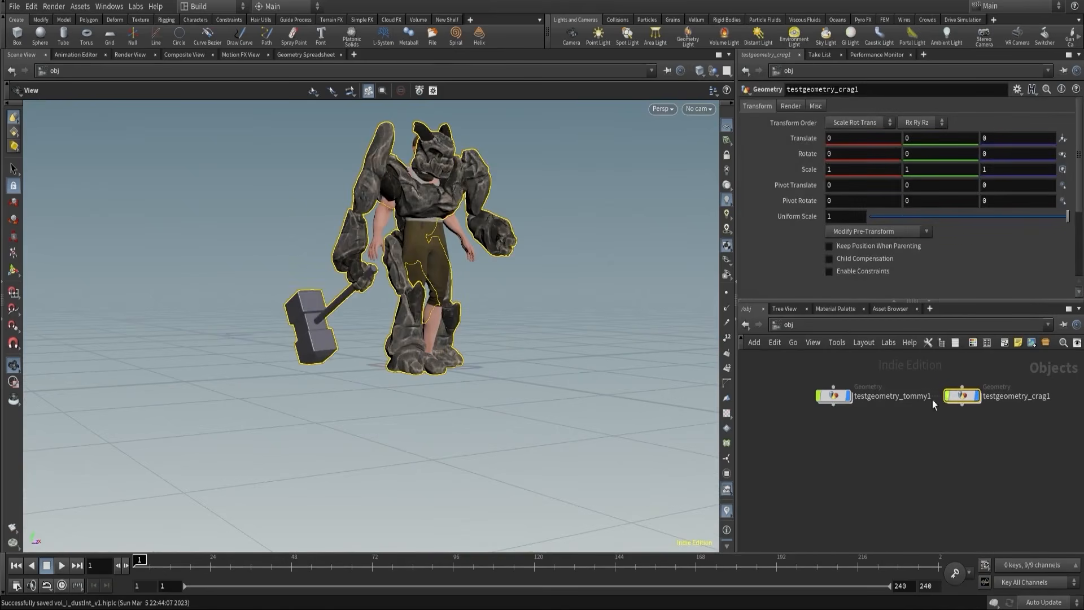
left_click_drag(429, 333, 326, 409)
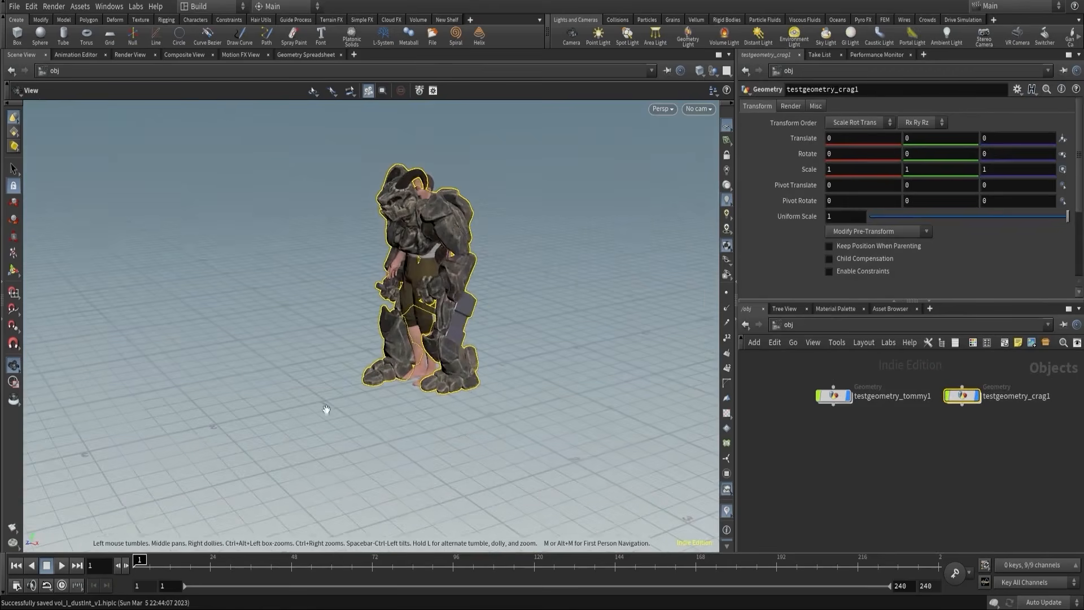
- Scrub through the timeline and back to its start to preview the Crag character's animation
left_click_drag(254, 566, 905, 567)
left_click_drag(347, 362, 559, 361)
left_click_drag(225, 568, 126, 571)
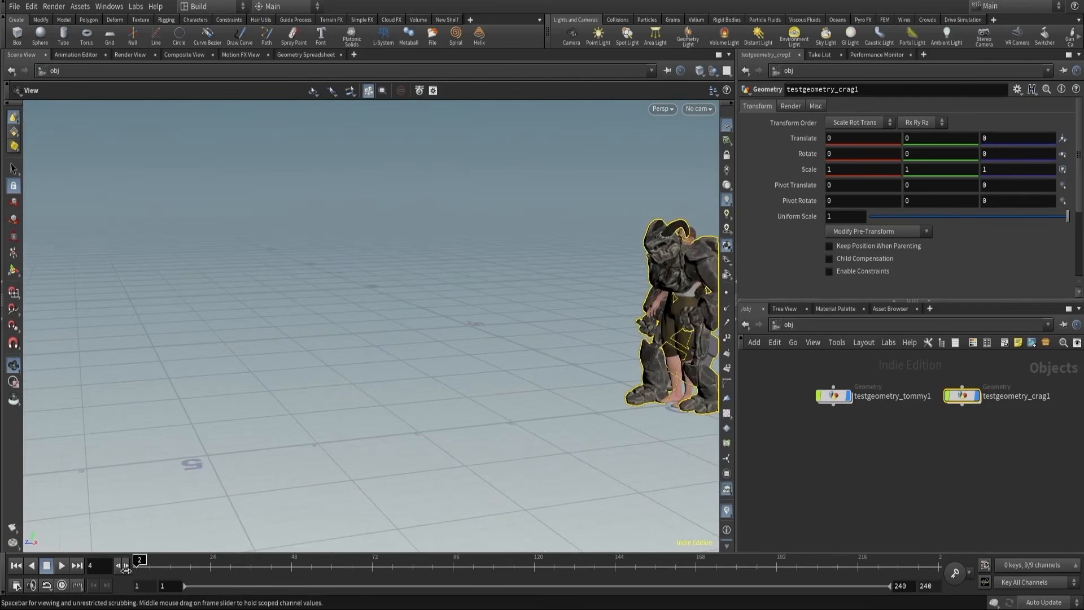
- Hide the Tommy object, create a camera from a view framing Crag, and place its node beside the Tommy node
middle_click_drag(591, 411, 465, 399)
left_click_drag(465, 399, 596, 362)
left_click(849, 396)
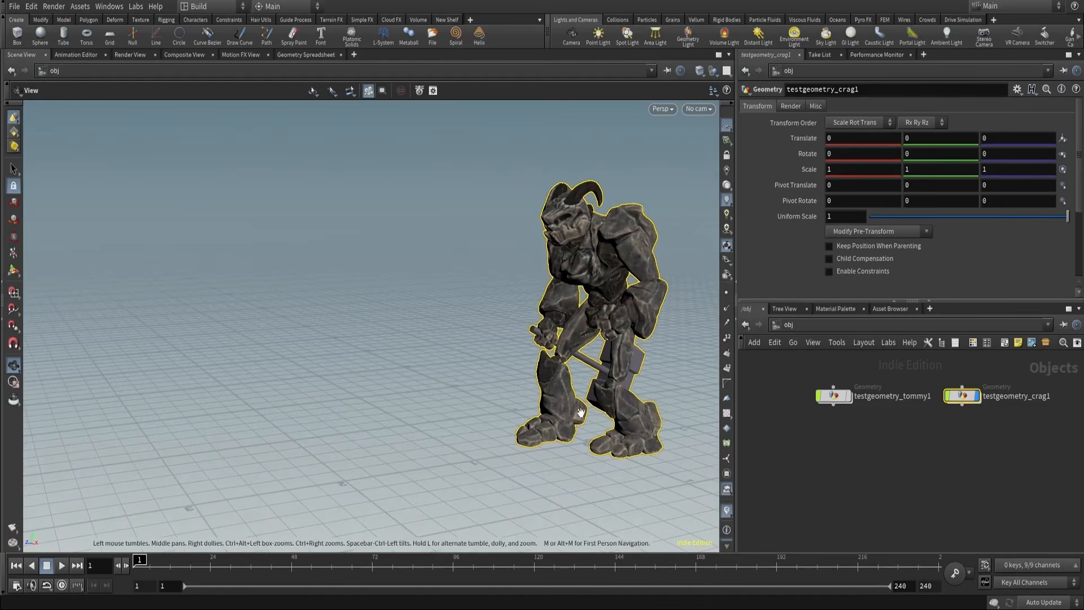
left_click(572, 35, "ctrl")
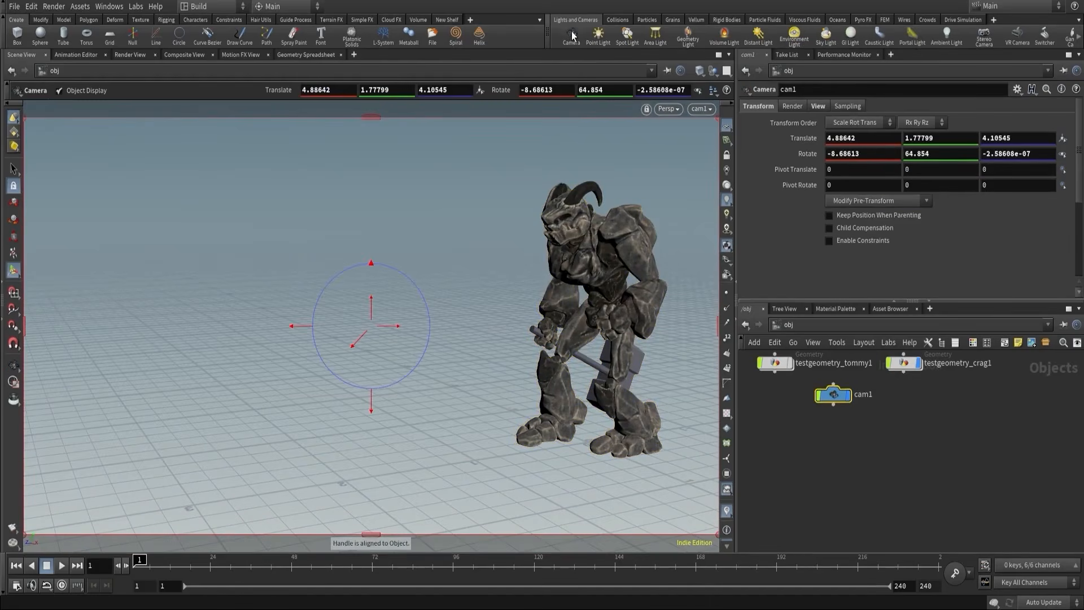
middle_click_drag(795, 469, 973, 506)
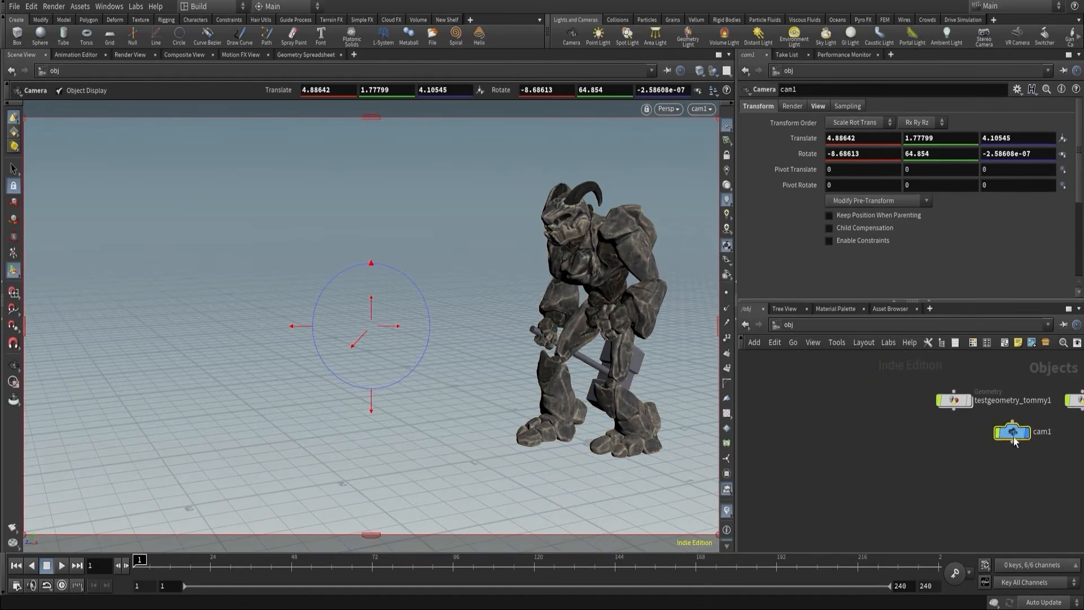
left_click_drag(1016, 435, 866, 403)
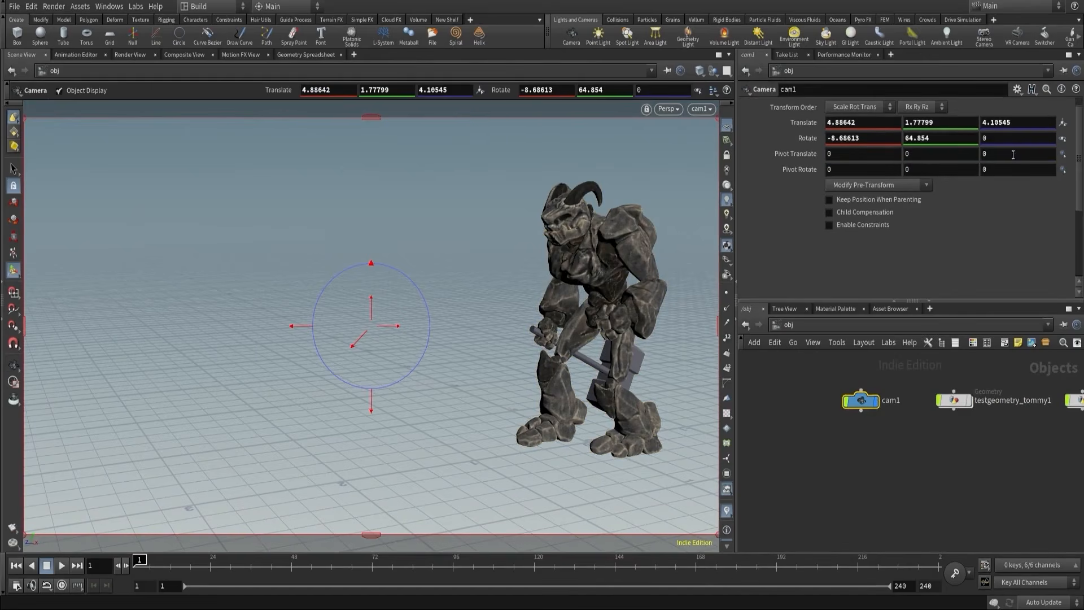
- Set the camera's rotation to -9 in X, 55 in Y and 0 in Z
middle_click(1013, 154, "ctrl")
mouse_move(936, 153)
middle_mouse_down()
mouse_move(939, 130)
mouse_move(926, 153)
middle_mouse_up()
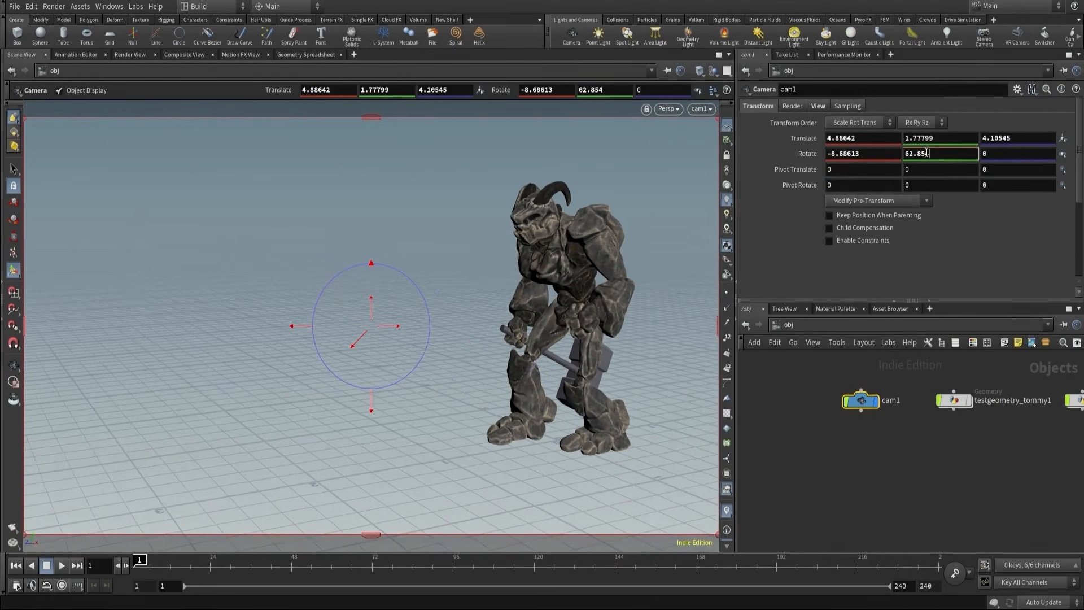
scroll(850, 156, "down", 1)
double_click(849, 139)
type("-9")
key("Return")
scroll(849, 139, "up", 1)
- Set the camera's translation to 5 in X, 1.75 in Y and 5.5 in Z
mouse_move(1000, 139)
middle_mouse_down()
mouse_move(1019, 140)
mouse_move(994, 137)
middle_mouse_up()
double_click(952, 138)
type("1")
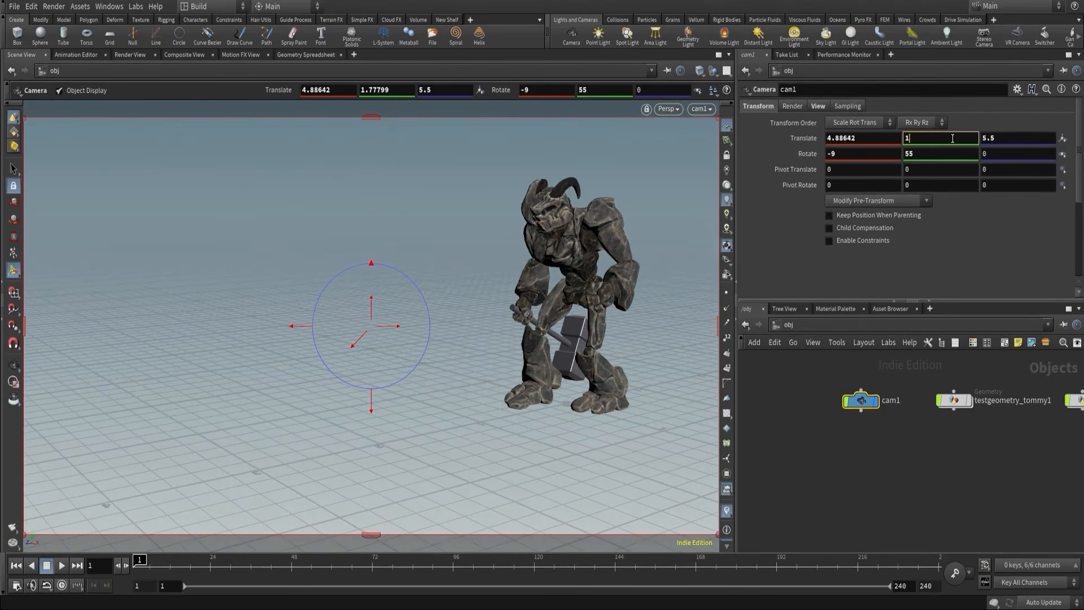
type(".75")
key("Return")
middle_click_drag(849, 140, 852, 140)
double_click(841, 142)
type("5")
key("Return")
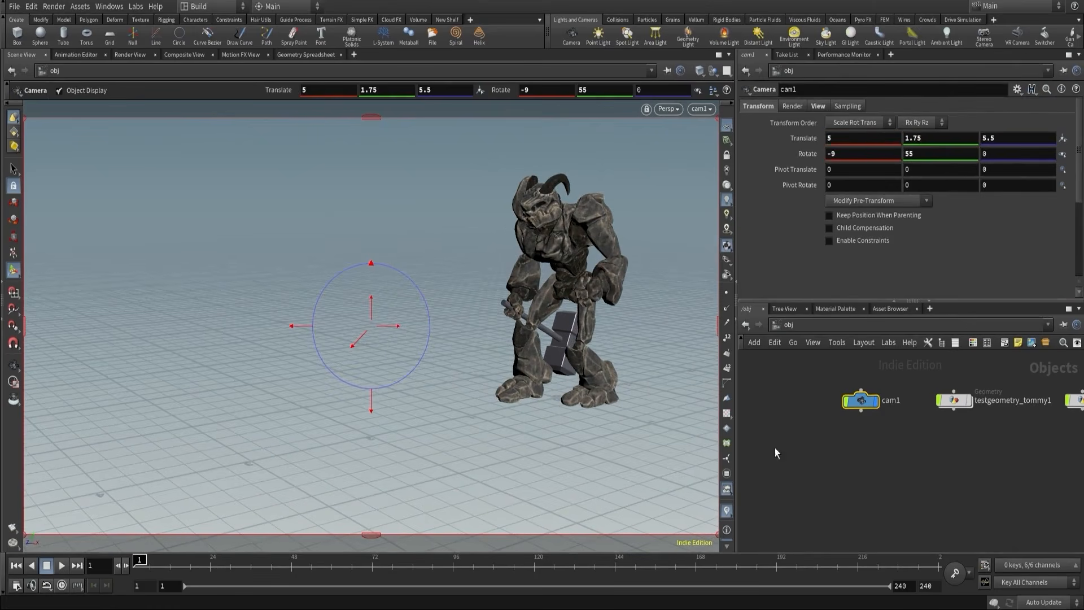
- Set the timeline's end frame to 120 and play the Crag animation, stopping back at frame 1
left_click(917, 457)
middle_click_drag(917, 456, 821, 457)
left_click_drag(231, 567, 150, 564)
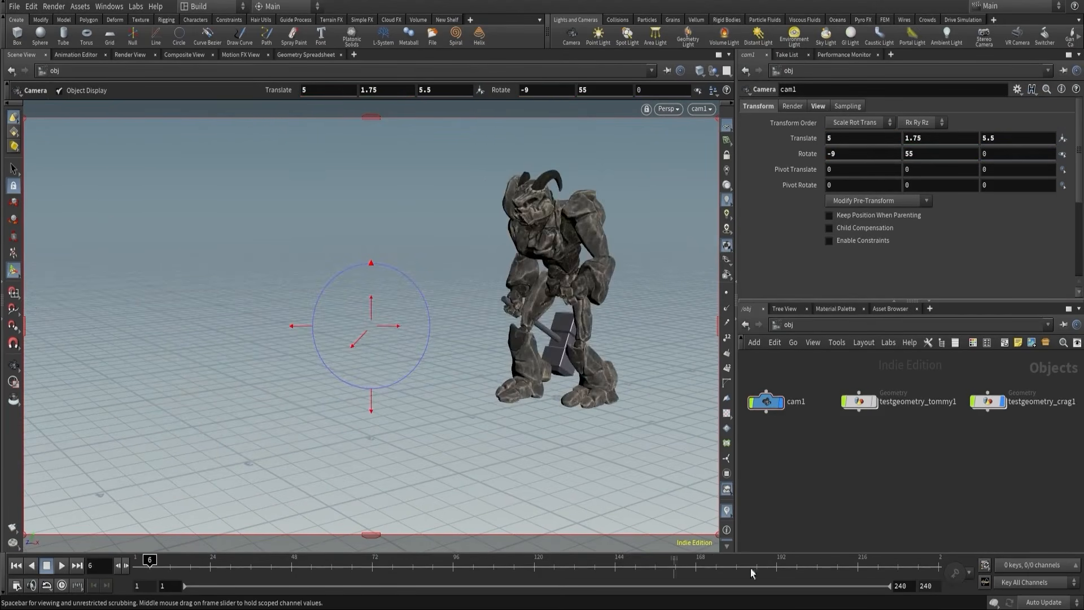
double_click(926, 585)
type("120")
key("Return")
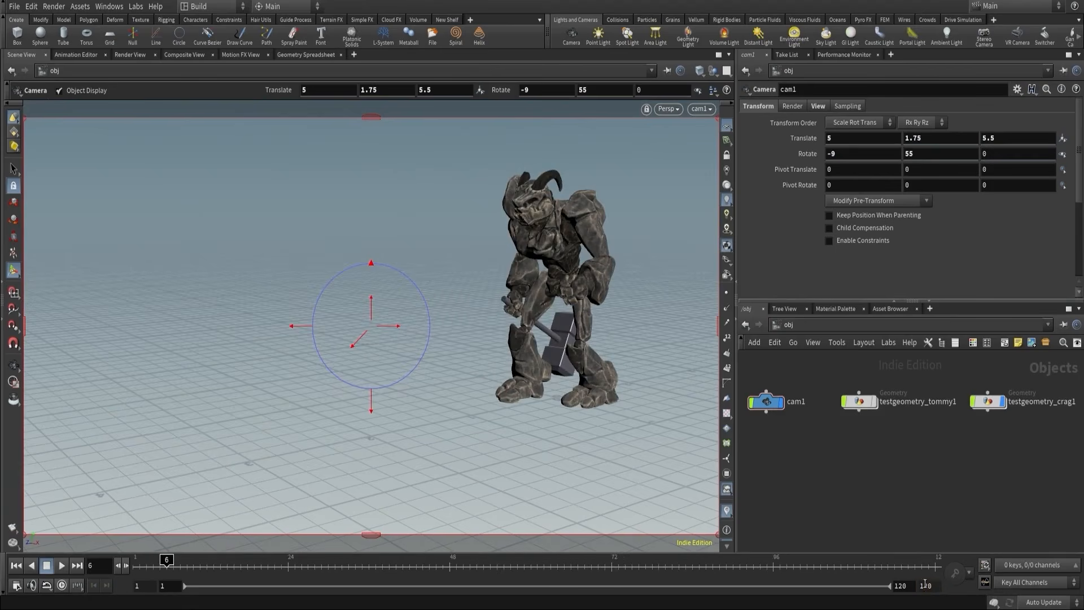
left_click(62, 565)
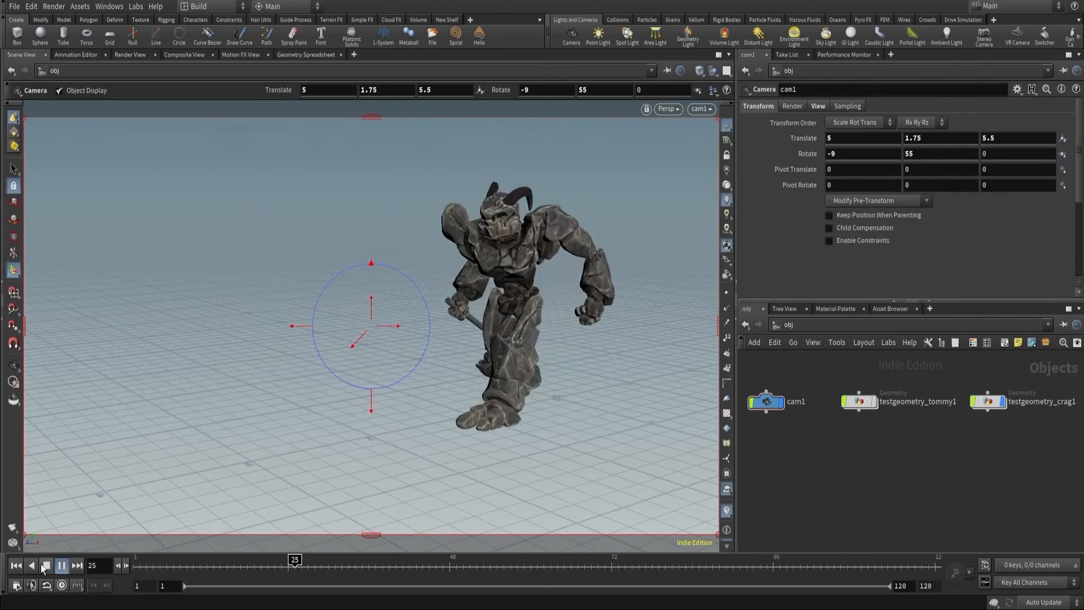
left_click(47, 565)
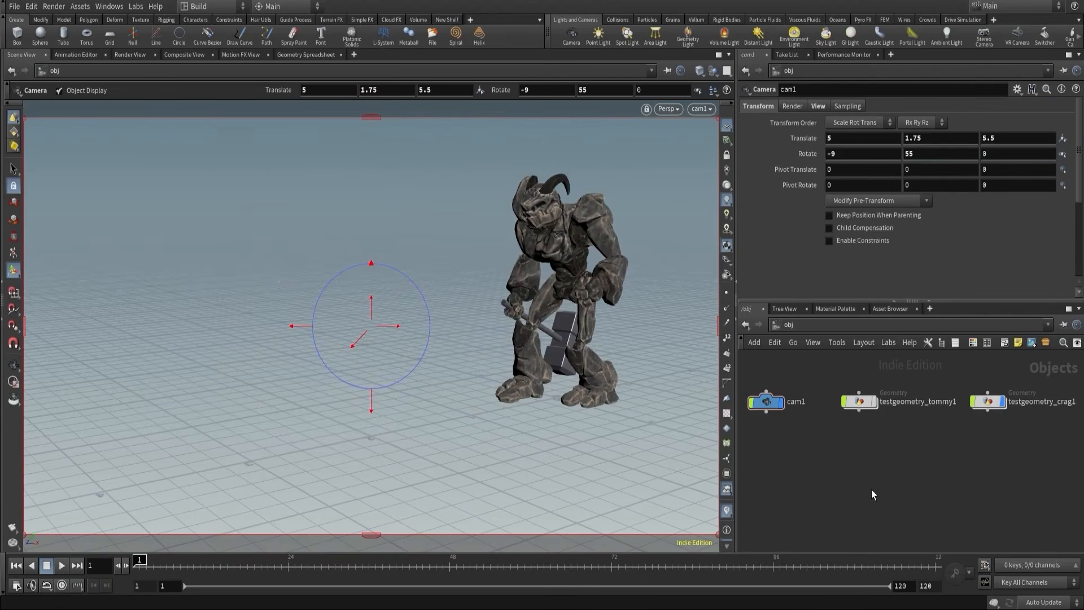
- Arrange the network so the Tommy node sits directly beneath the cam1 node
scroll(872, 495, "down", 3)
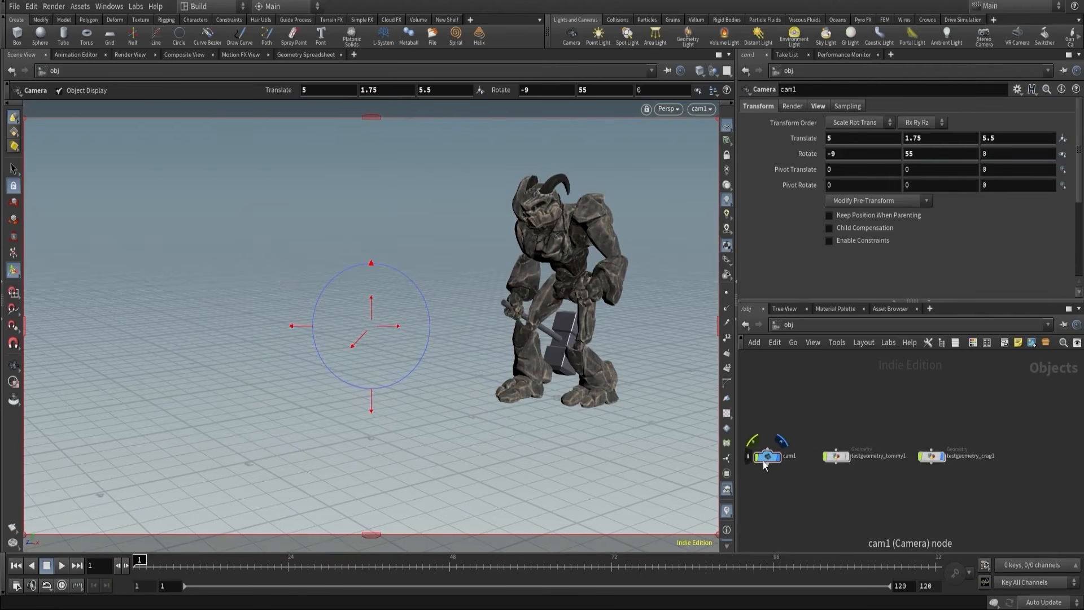
middle_click_drag(860, 411, 943, 393)
scroll(919, 468, "up", 3)
scroll(996, 423, "down", 4)
left_click_drag(949, 423, 889, 447)
scroll(898, 445, "up", 6)
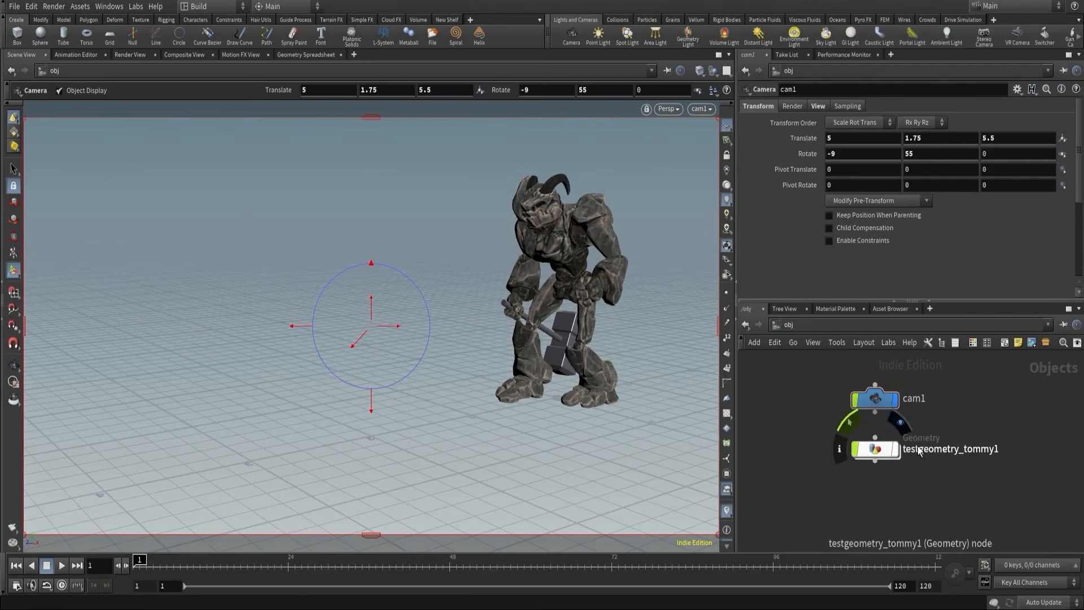
- Rename the Tommy node to for_scale and move the Crag node close beside the camera node
double_click(918, 450)
type("for_s")
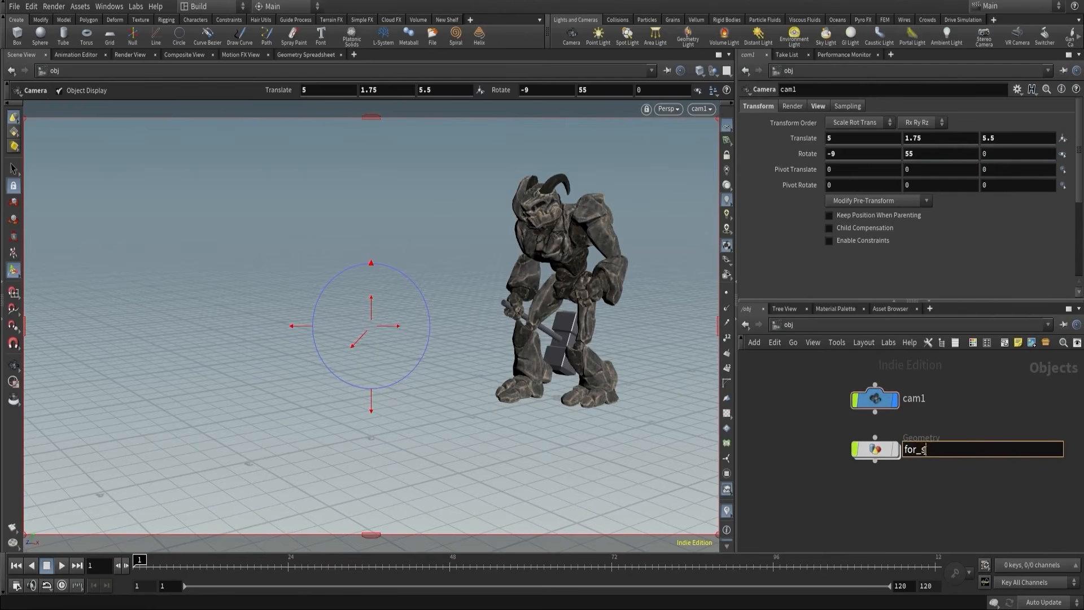
type("cale")
key("Return")
scroll(960, 435, "down", 1)
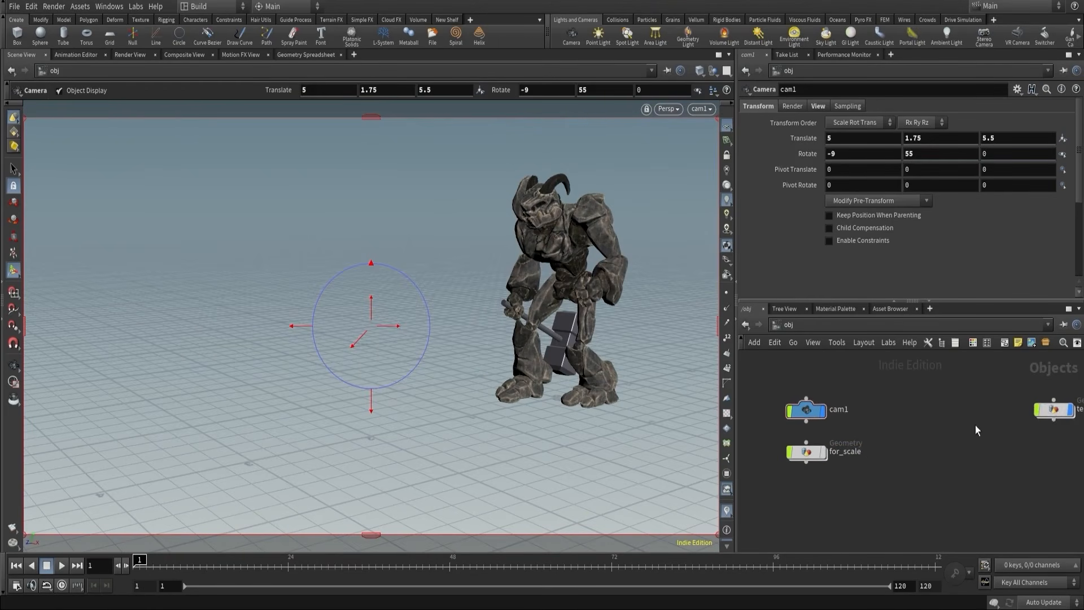
left_click_drag(1050, 415, 906, 422)
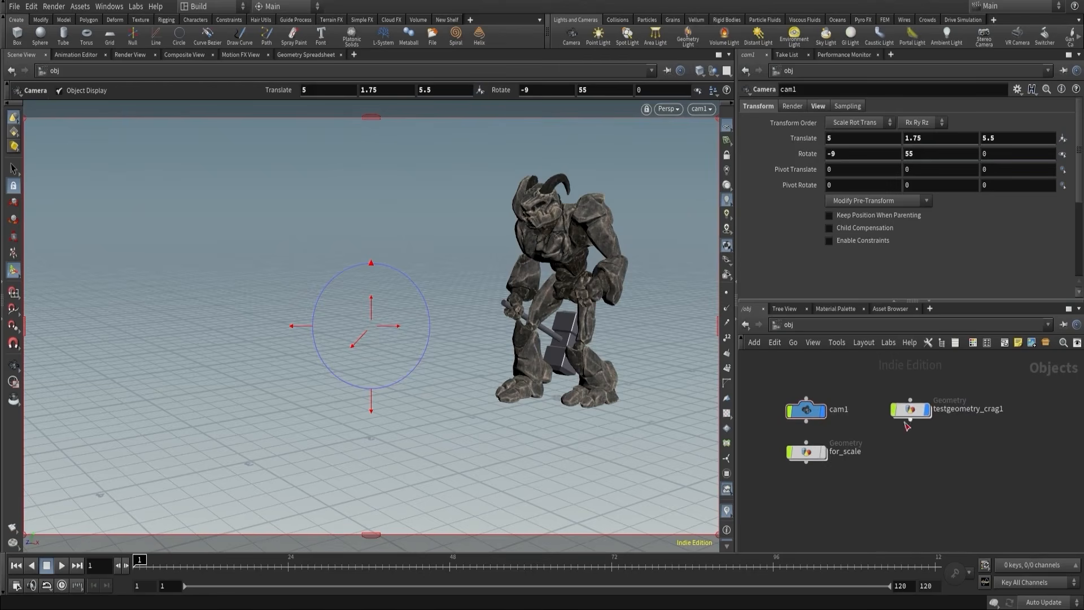
scroll(929, 443, "up", 2)
- Color the for_scale node magenta with the network color palette
left_click(834, 462)
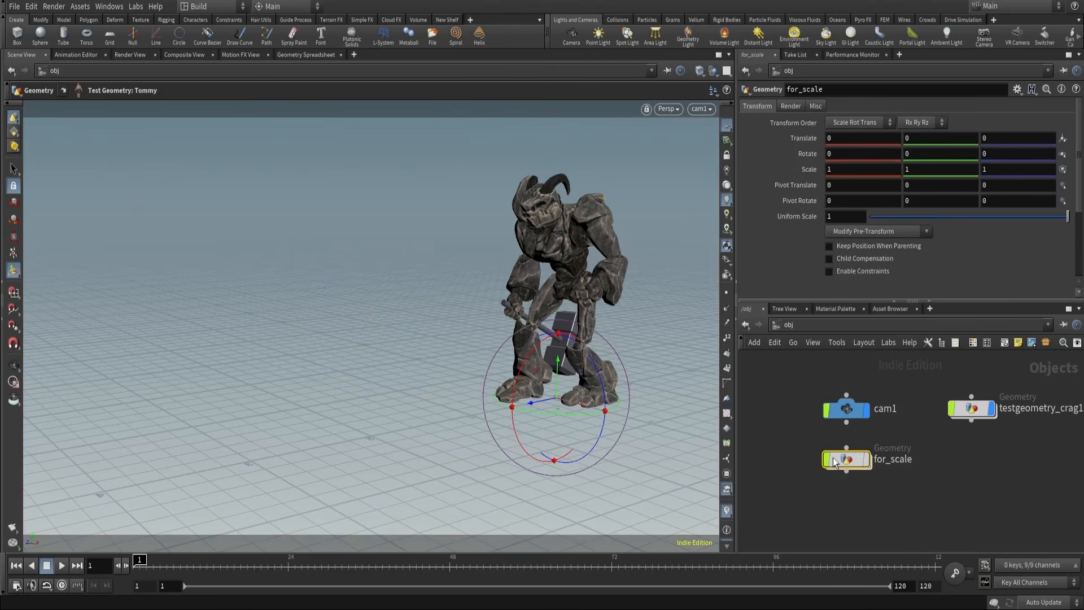
key("c")
left_click(1061, 524)
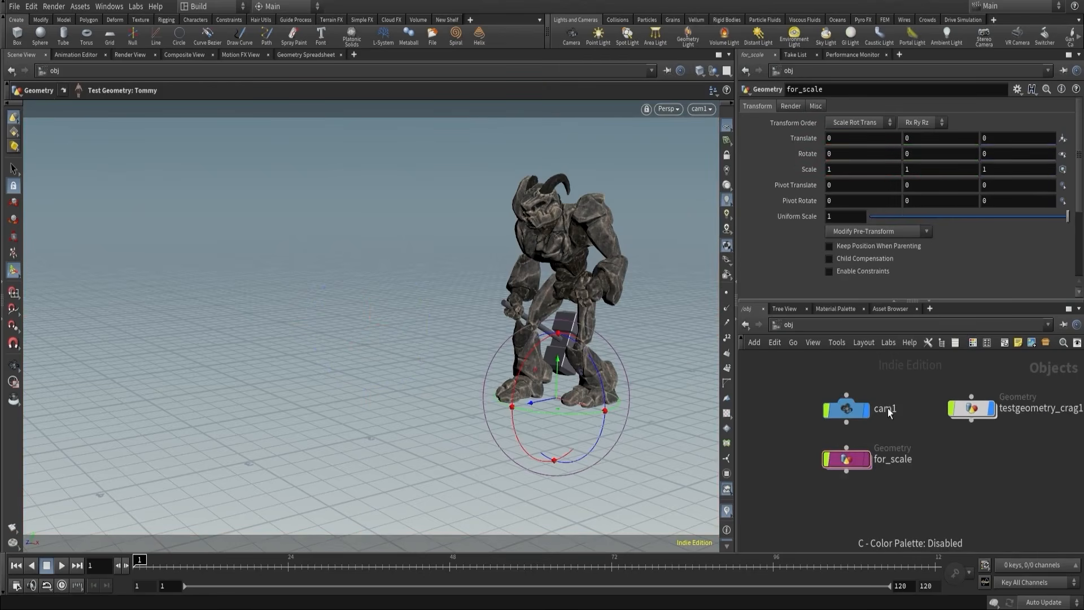
left_click(14, 169)
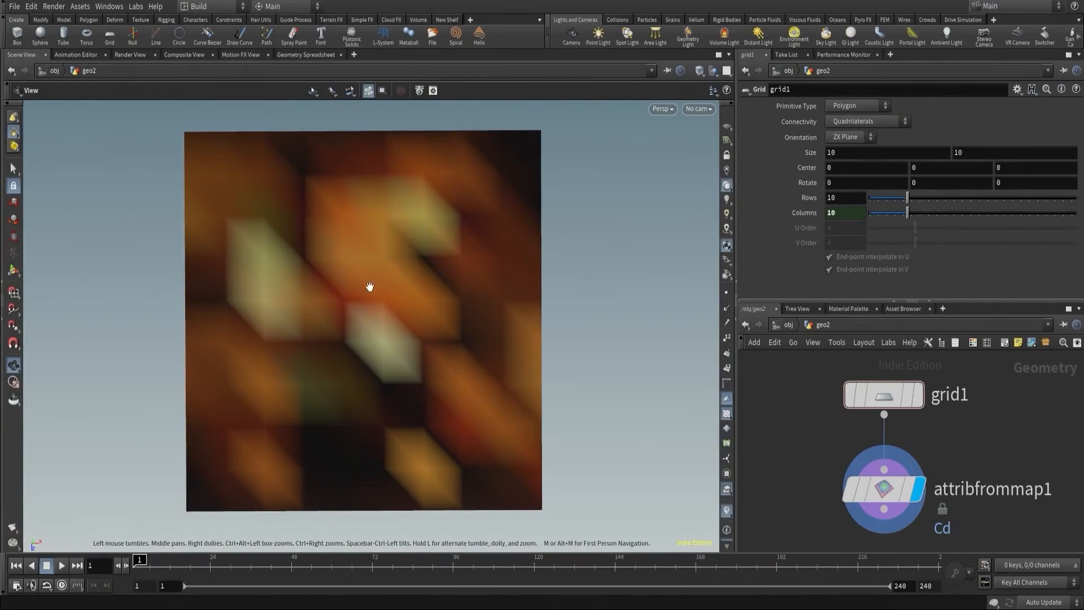
- Display the image grid as Flat Wire Shaded and raise its linked rows and columns to 270
left_click(700, 70)
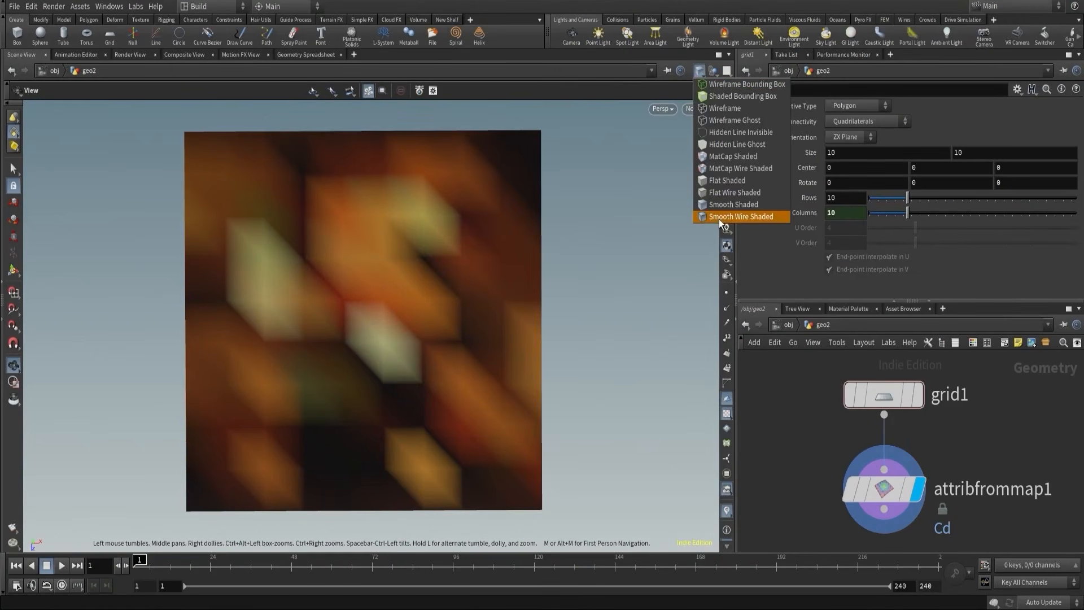
left_click(728, 192)
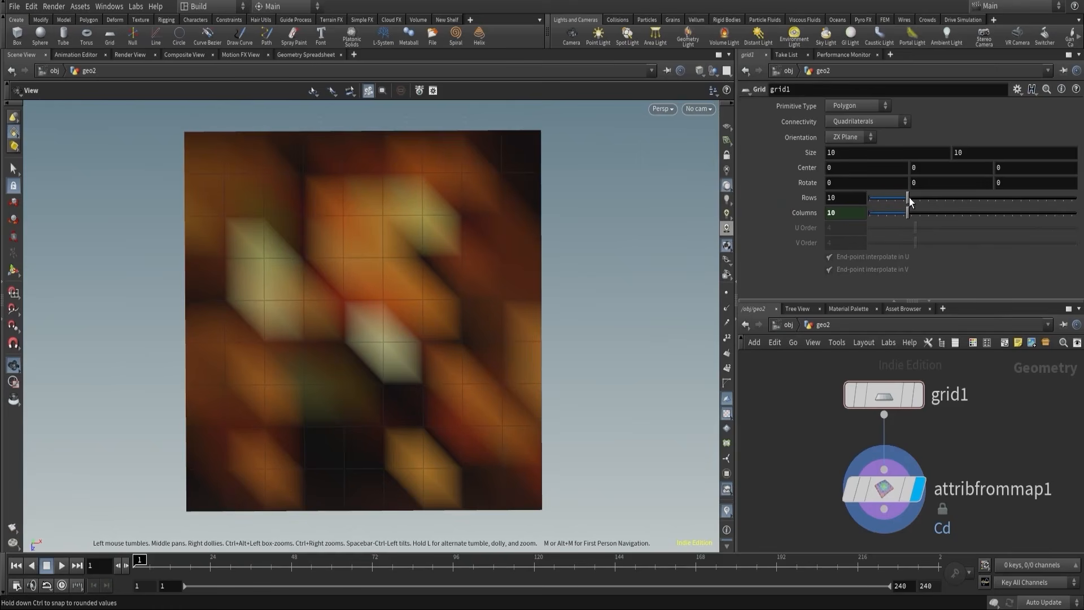
left_click_drag(909, 198, 1077, 202)
mouse_move(844, 198)
middle_mouse_down()
mouse_move(867, 182)
mouse_move(962, 185)
middle_mouse_up()
- Switch the viewport to Smooth Shaded and try 300 and 100 rows on the image grid
left_click(726, 185)
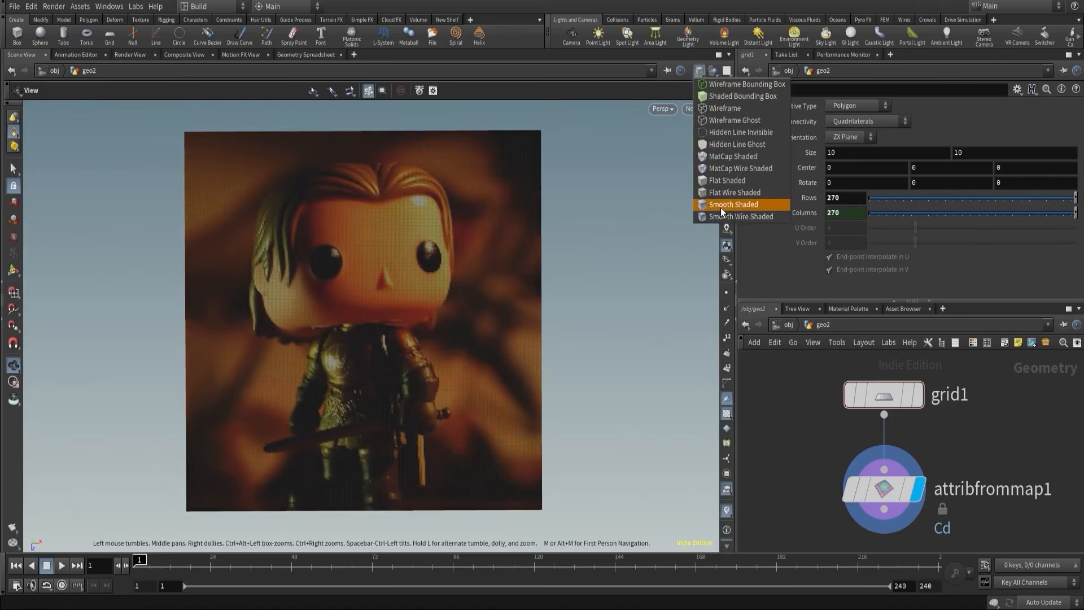
left_click(720, 207)
double_click(842, 198)
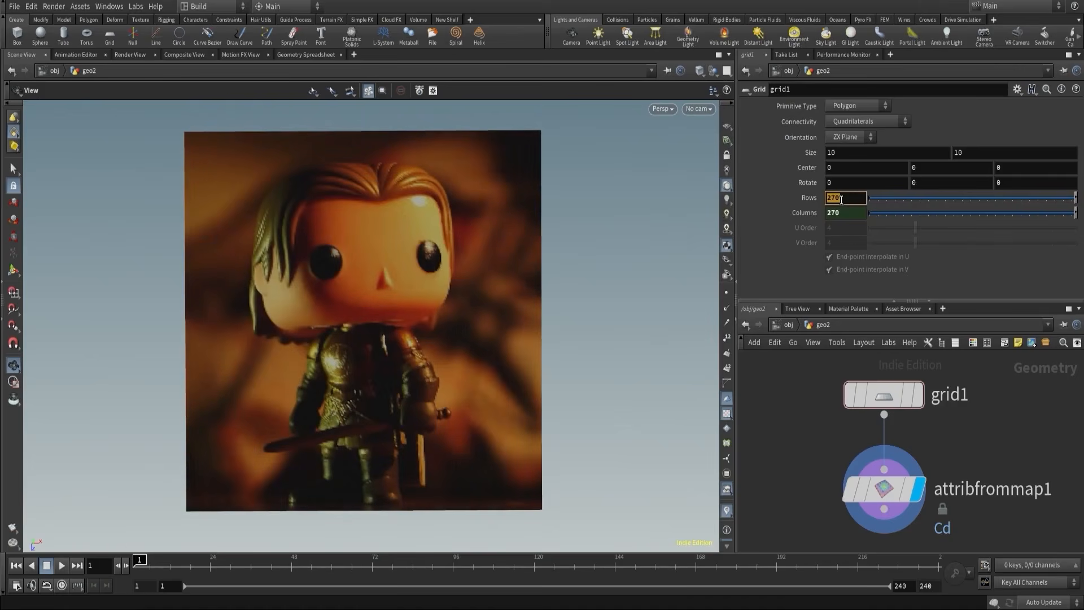
type("300")
key("Return")
double_click(843, 197)
key("Return")
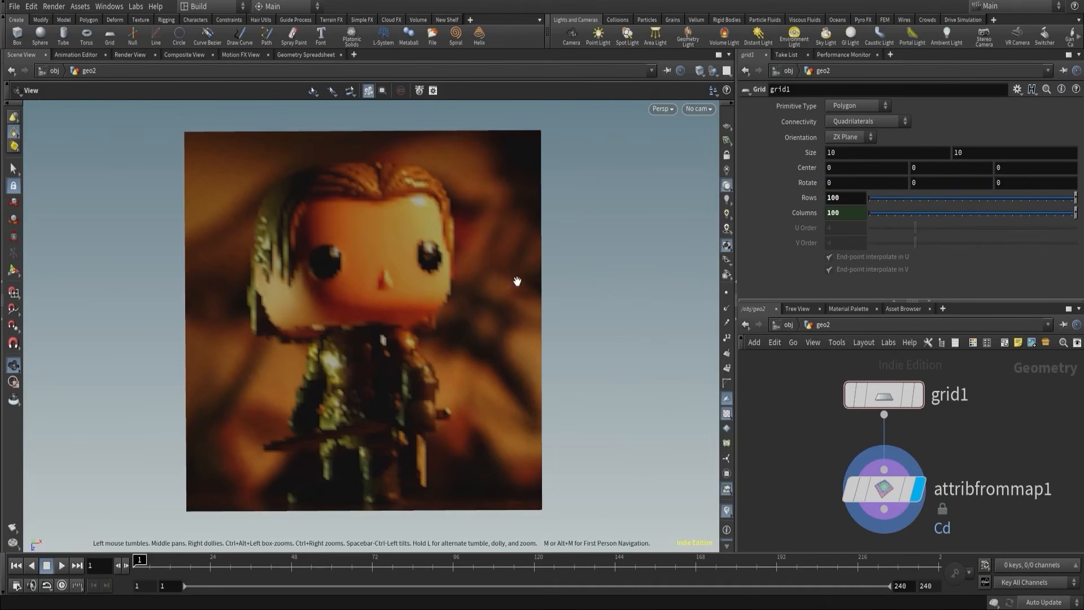
- Compare the grid's image from a distance with its rows set to 300 and to 50
scroll(517, 280, "down", 8)
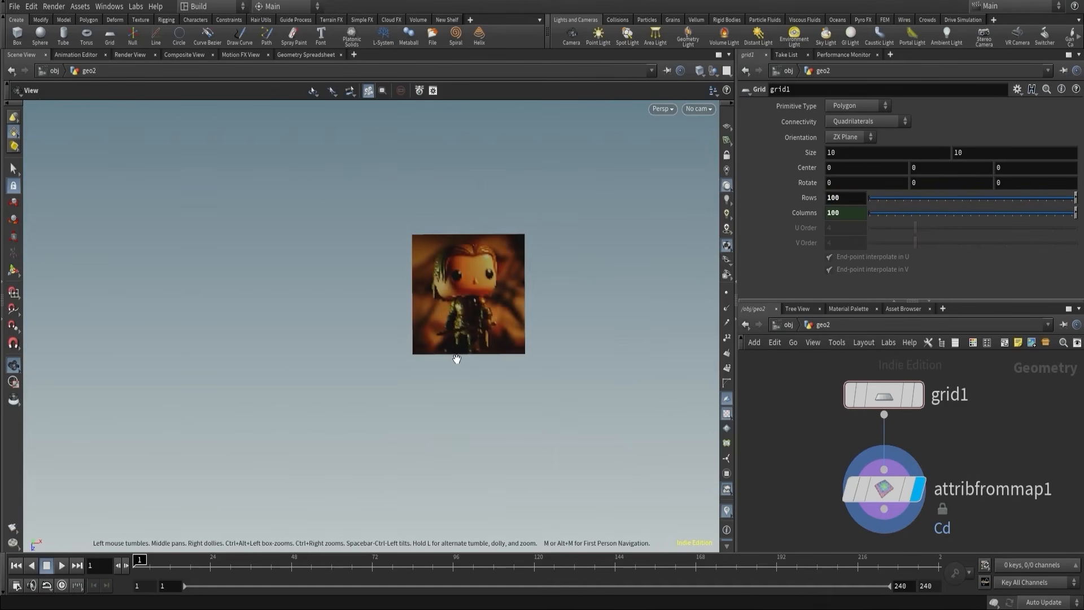
scroll(311, 375, "down", 3)
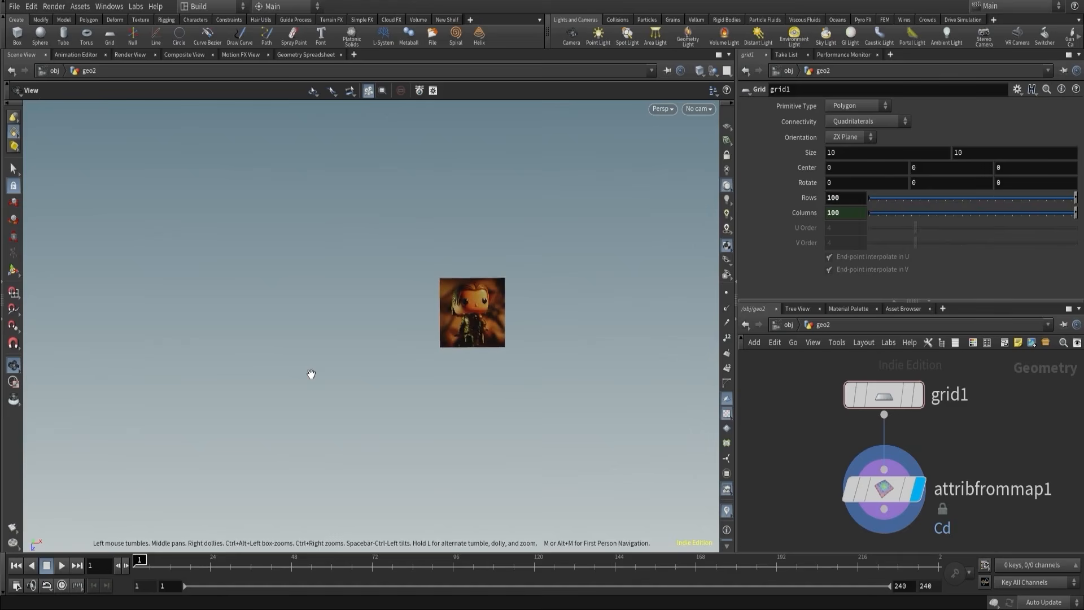
double_click(842, 198)
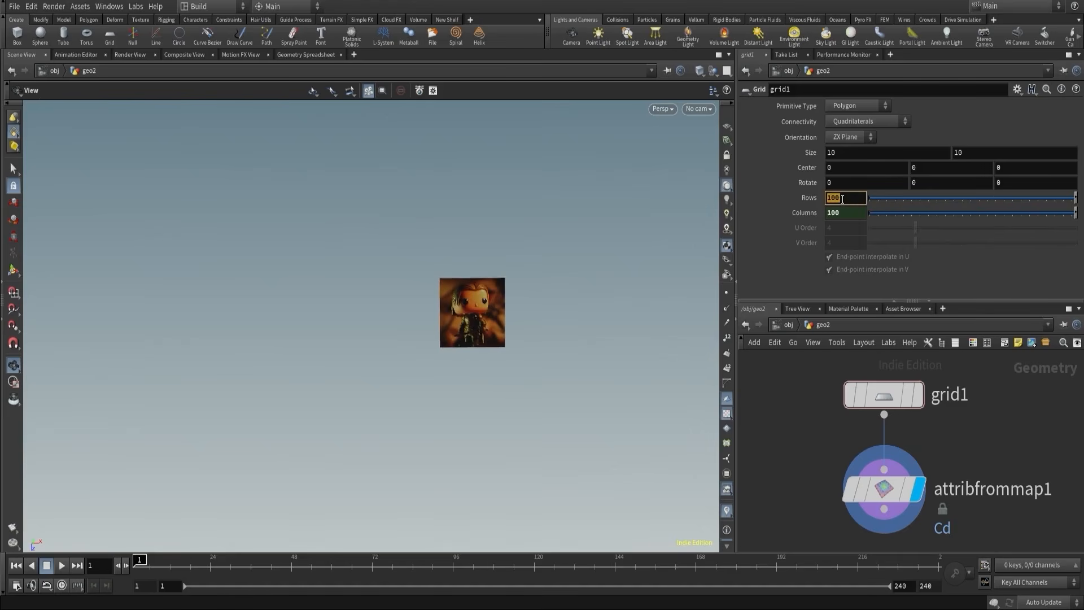
type("300")
key("Return")
double_click(842, 199)
type("50")
key("Return")
right_click_drag(530, 295, 160, 349)
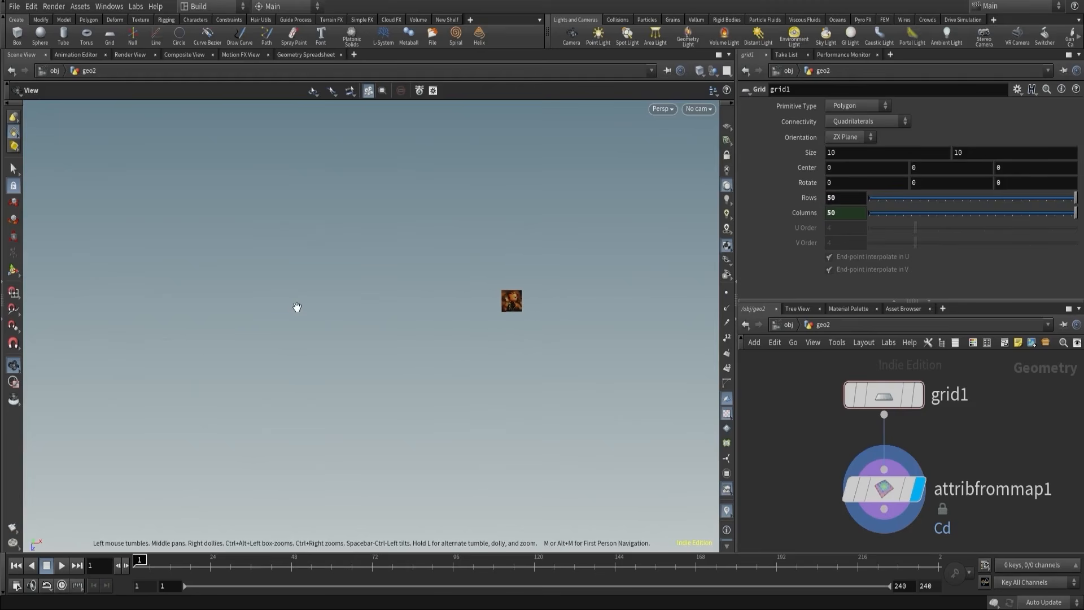
- Set the grid's rows to 300 and inspect the figure's eye in the image up close
key("space+h")
left_click_drag(297, 306, 412, 363)
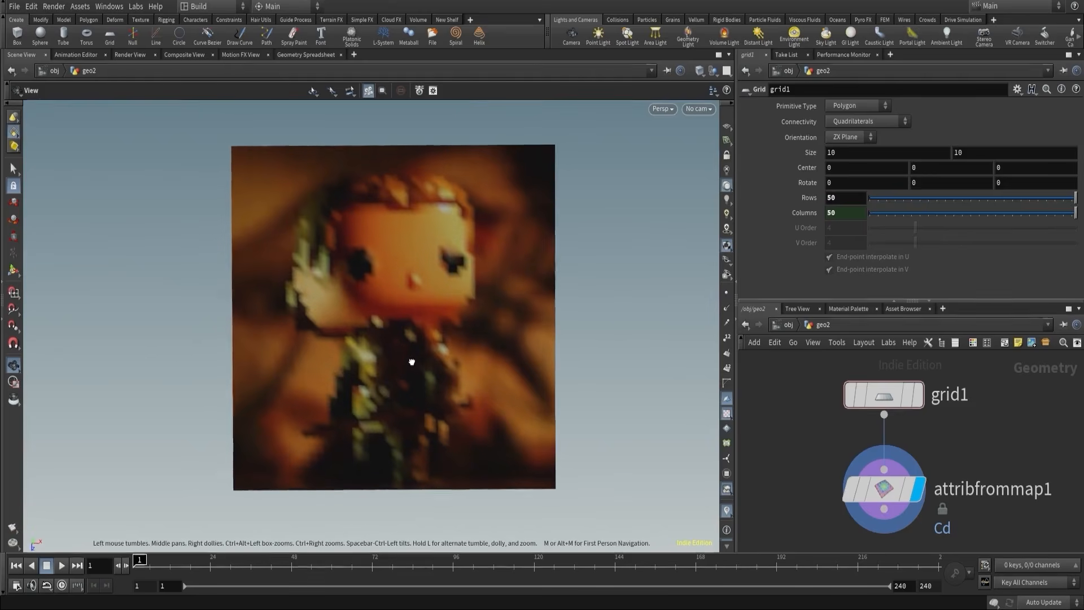
left_click(846, 197)
double_click(845, 197)
type("300")
key("Return")
right_click_drag(441, 256, 661, 211)
middle_click_drag(549, 275, 527, 260)
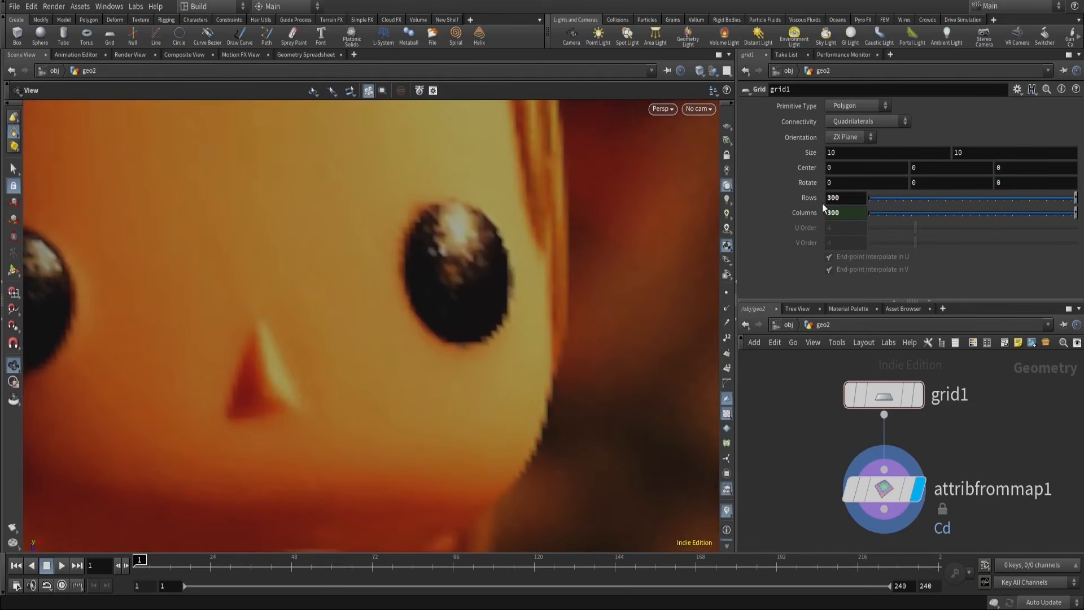
- Try 500 rows on the grid, raise the value to 600 and view the whole image
double_click(853, 194)
type("500")
key("Return")
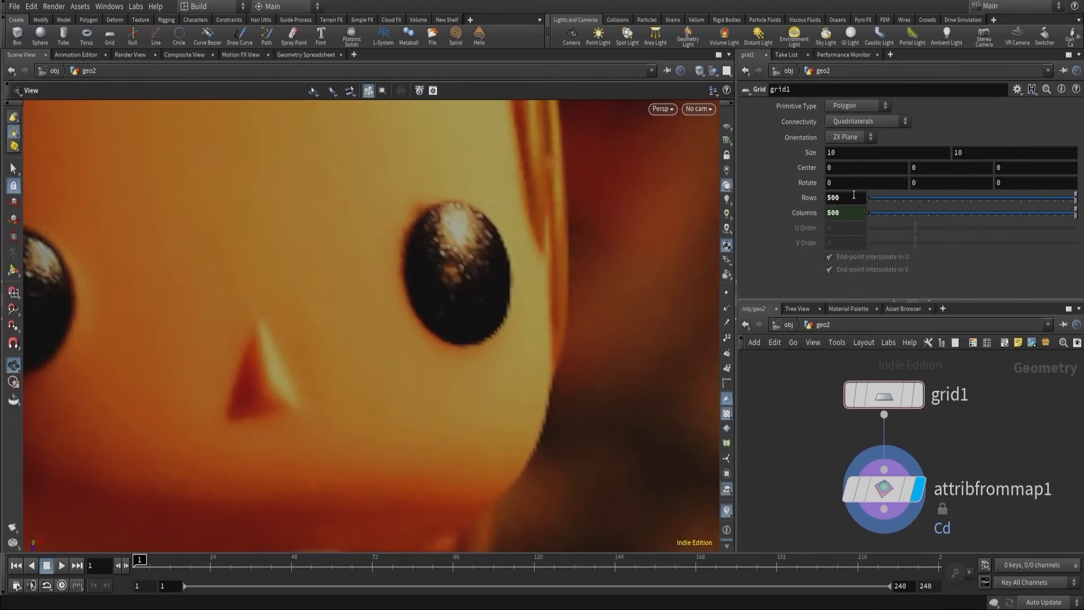
double_click(854, 194)
type("600")
key("Return")
right_click_drag(467, 254, 158, 307)
right_click_drag(553, 266, 390, 288)
- Display the vdbvisualizetree1 node's result and view its solid box from an angle
scroll(1025, 463, "down", 3)
middle_click_drag(1025, 459, 811, 400)
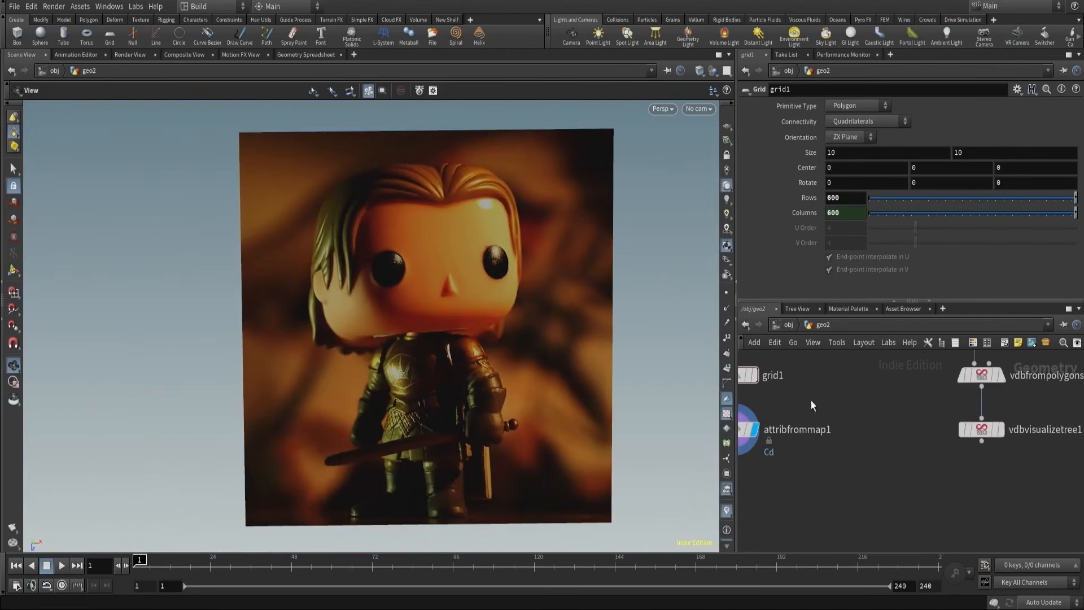
left_click(1000, 429)
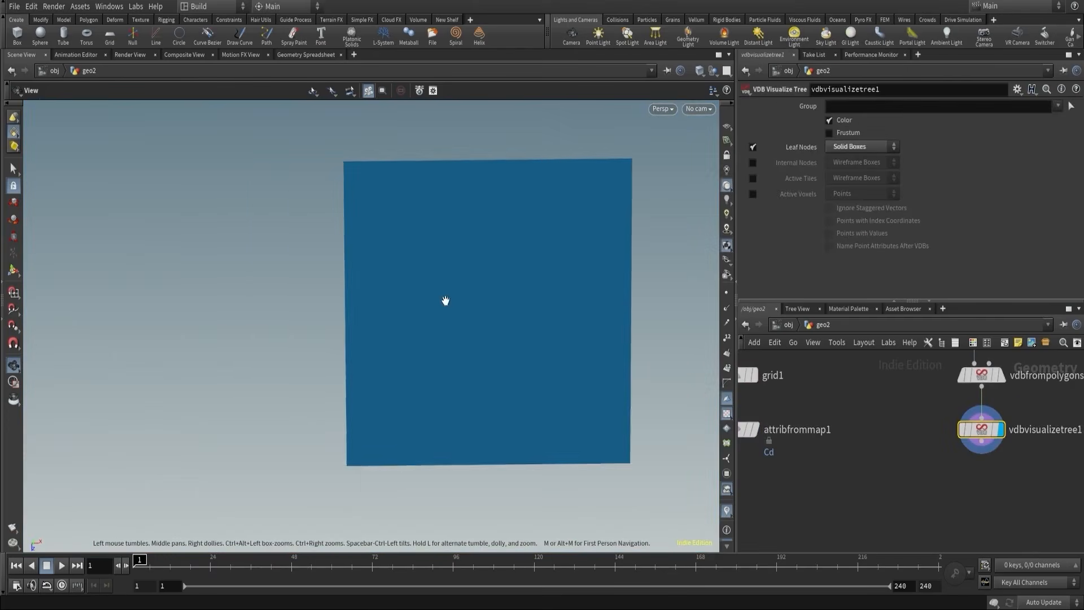
middle_click_drag(446, 301, 353, 315)
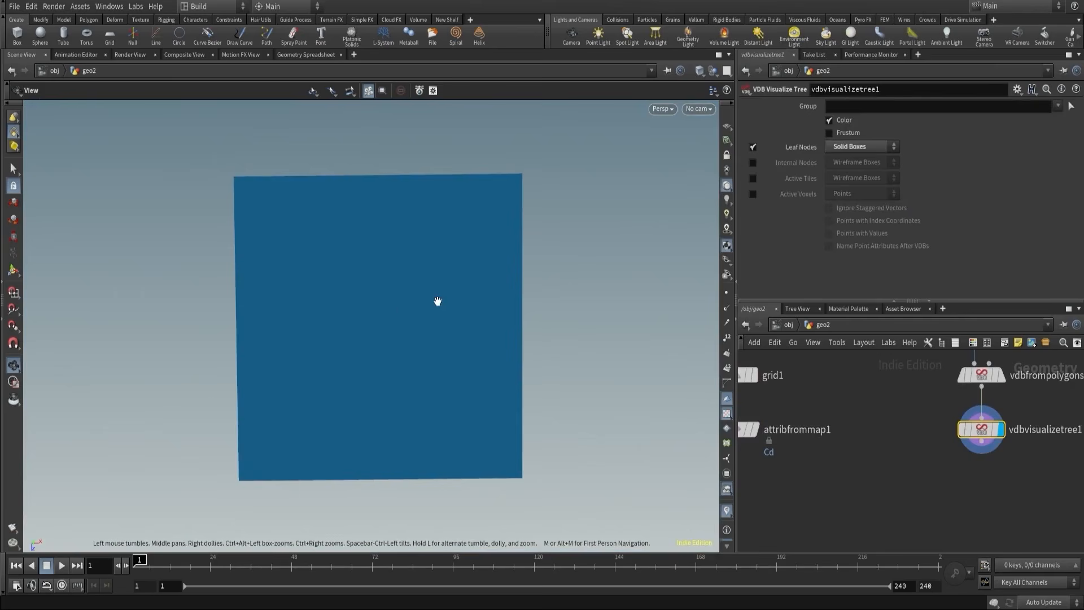
left_click_drag(438, 300, 546, 194)
- Set the voxel size of the vdbfrompolygons1 node to 0.4
scroll(869, 390, "down", 3)
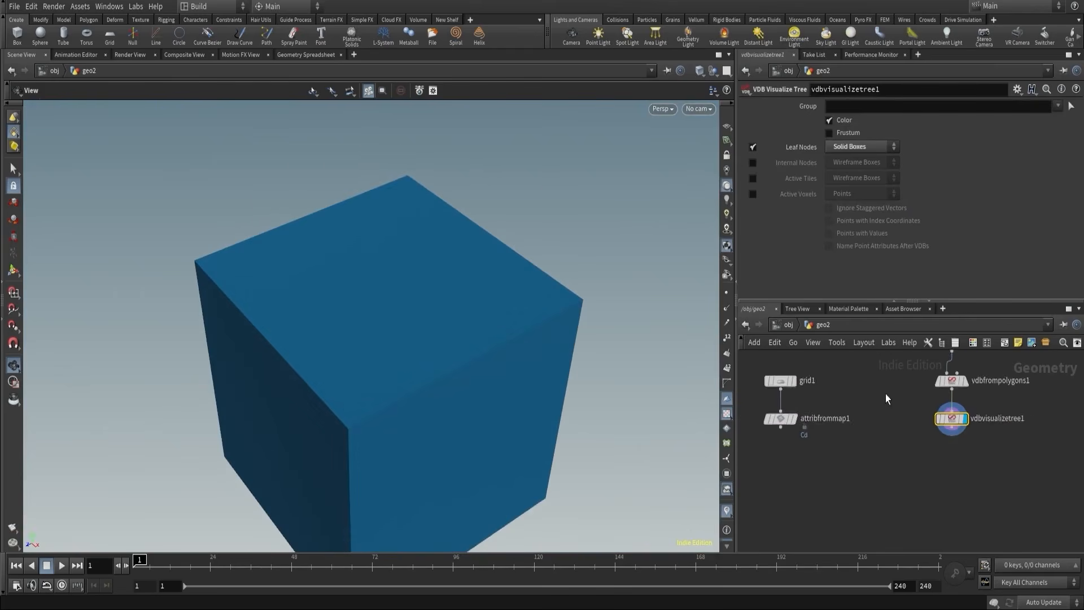
middle_click_drag(885, 394, 859, 433)
scroll(858, 426, "up", 3)
left_click(939, 418)
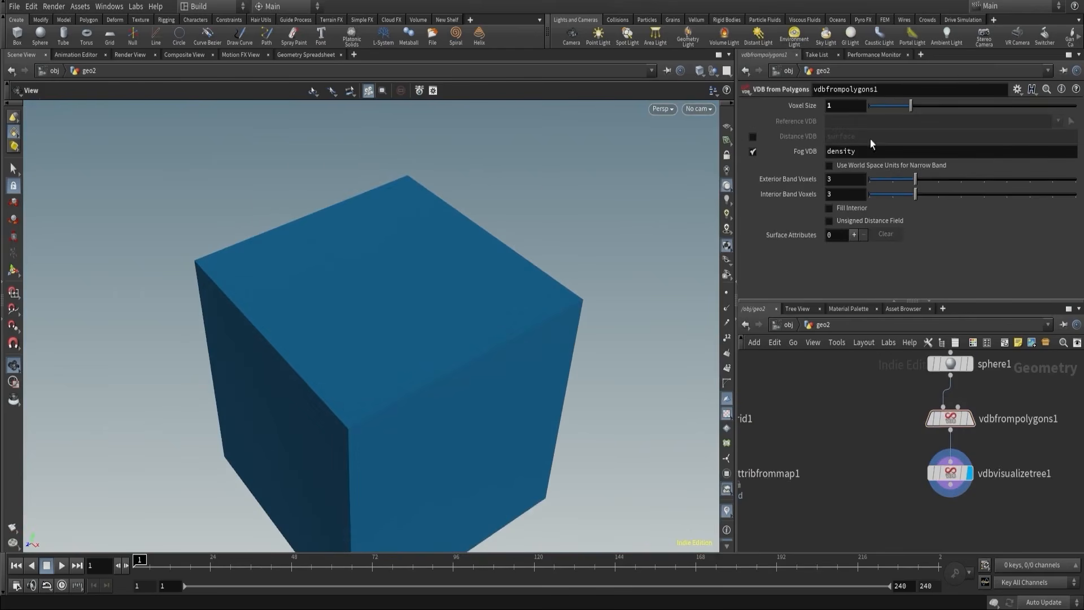
left_click_drag(906, 105, 885, 107)
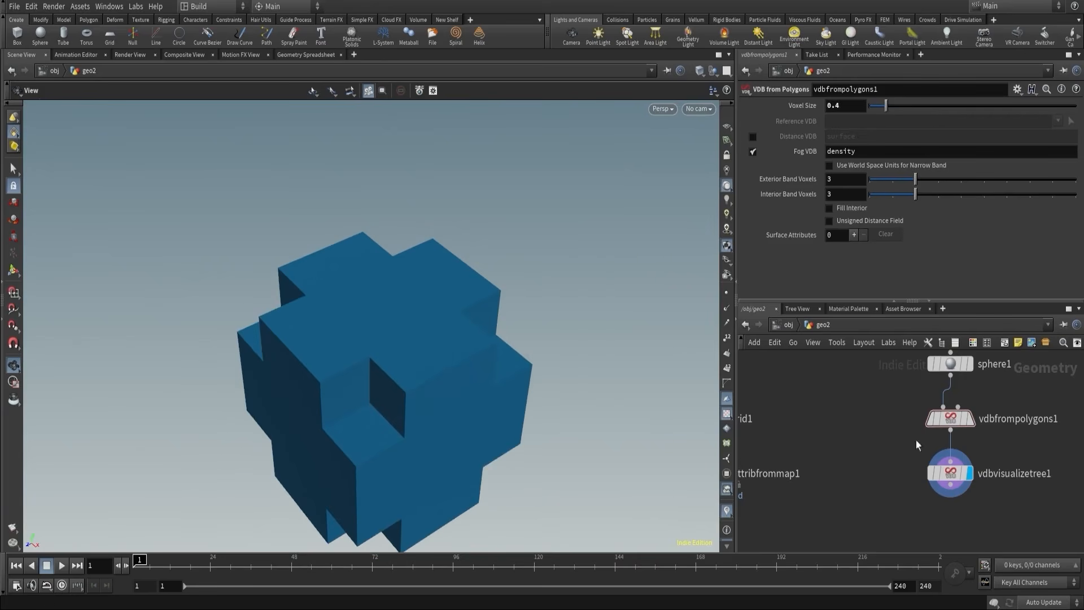
- Try a voxel size of 0.1 on the vdbfrompolygons1 node, followed by 0.05
left_click_drag(885, 106, 869, 105)
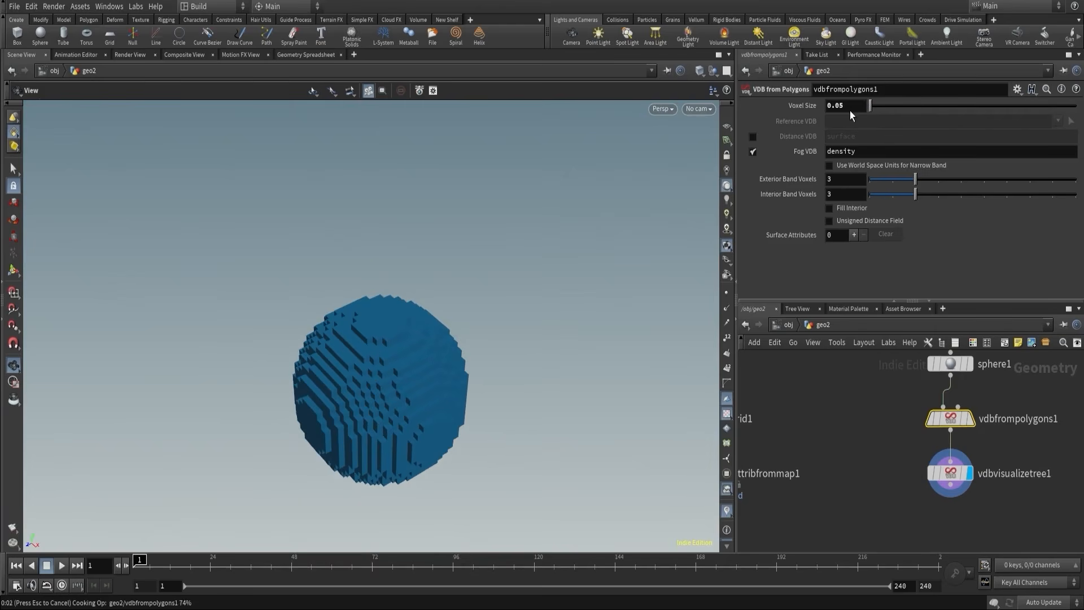
left_click(849, 111)
type(".1")
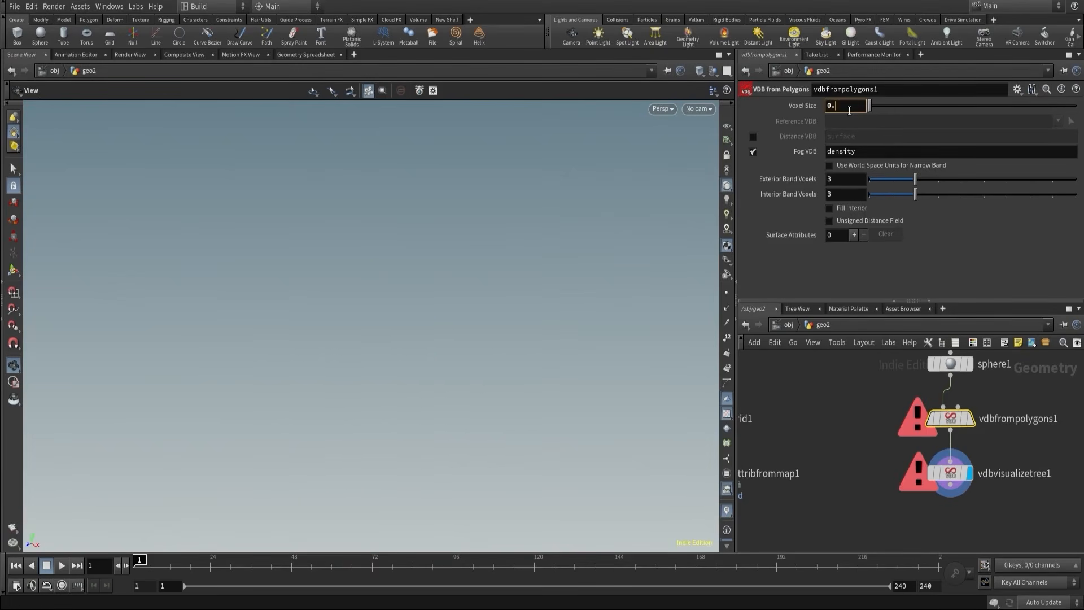
key("Return")
left_click(849, 111)
key("BackSpace")
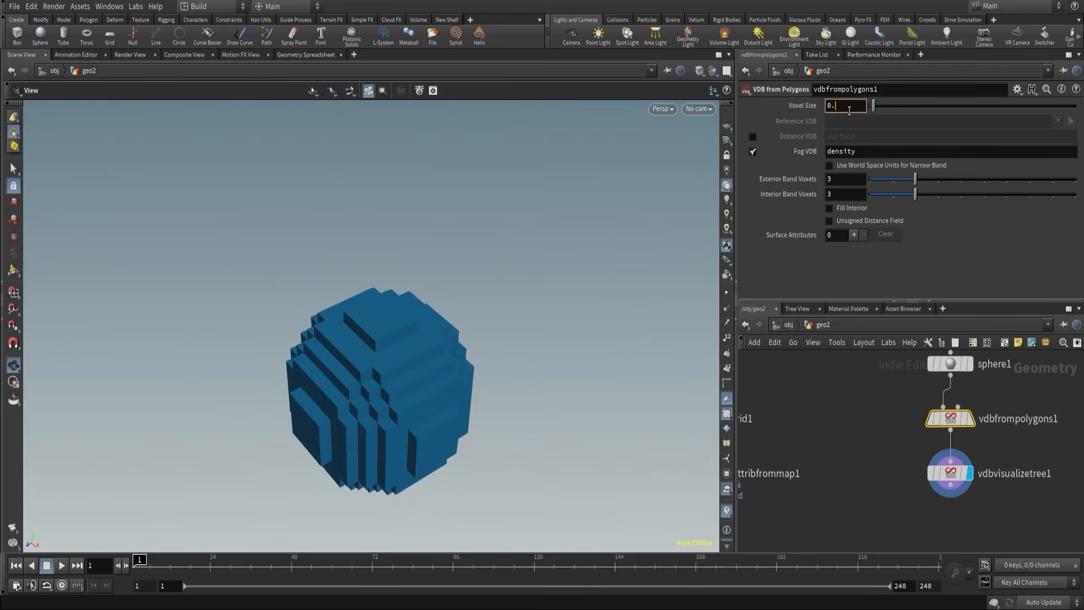
type("05")
key("Return")
- Set the voxel size of vdbfrompolygons1 to 0.02 and inspect the voxelized sphere up close
left_click(849, 111)
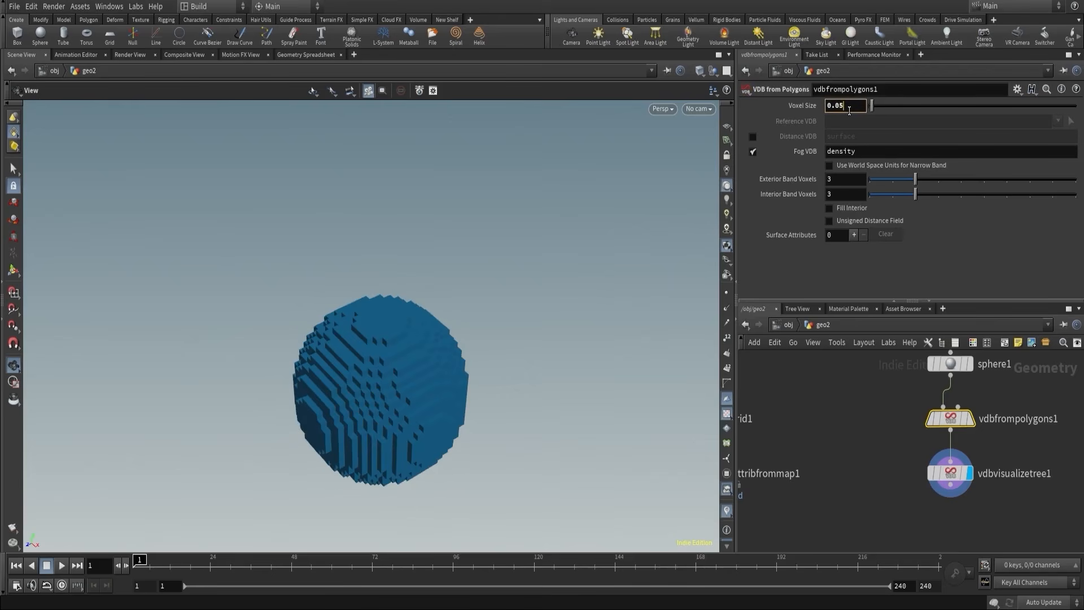
key("BackSpace")
type("2")
key("Return")
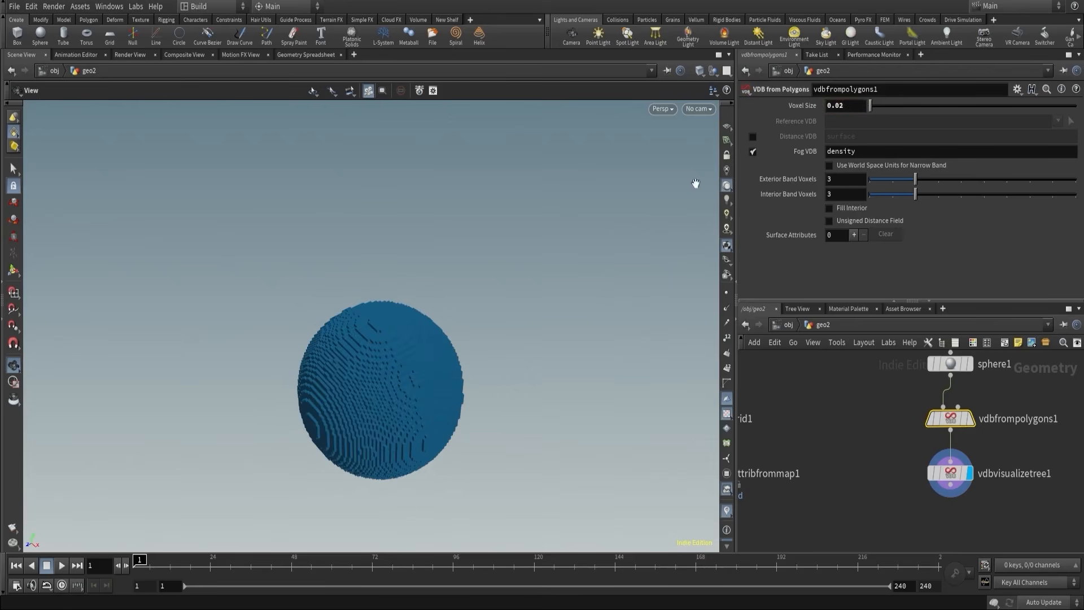
left_click_drag(395, 370, 404, 269)
right_click_drag(404, 269, 427, 418)
left_click_drag(427, 417, 438, 466)
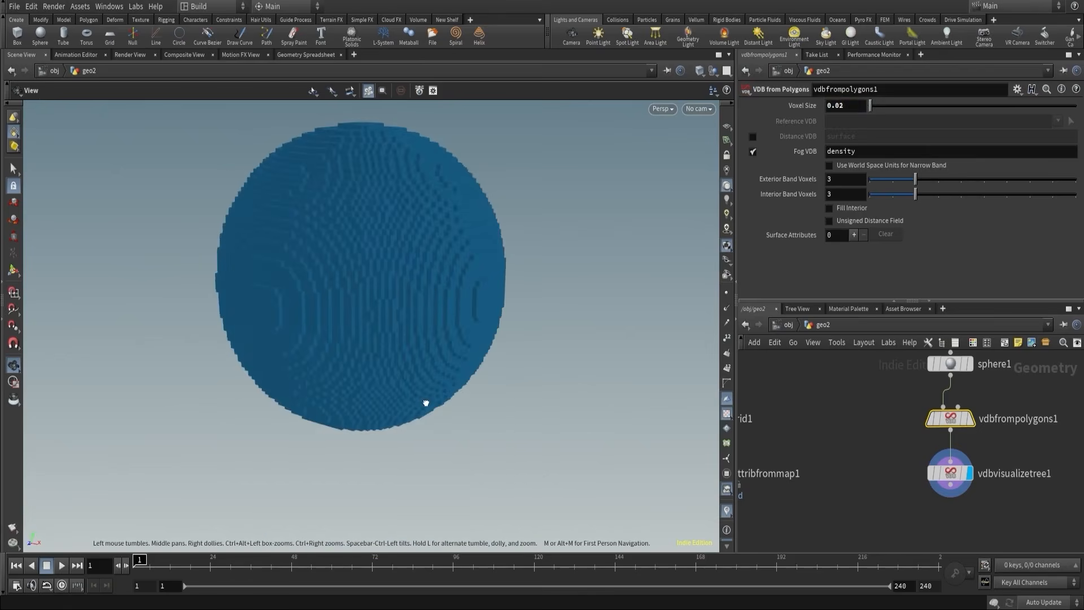
middle_click_drag(437, 287, 482, 365)
- Try a voxel size of 0.005 on vdbfrompolygons1 and examine the sphere's surface from several angles and distances
left_click(847, 111)
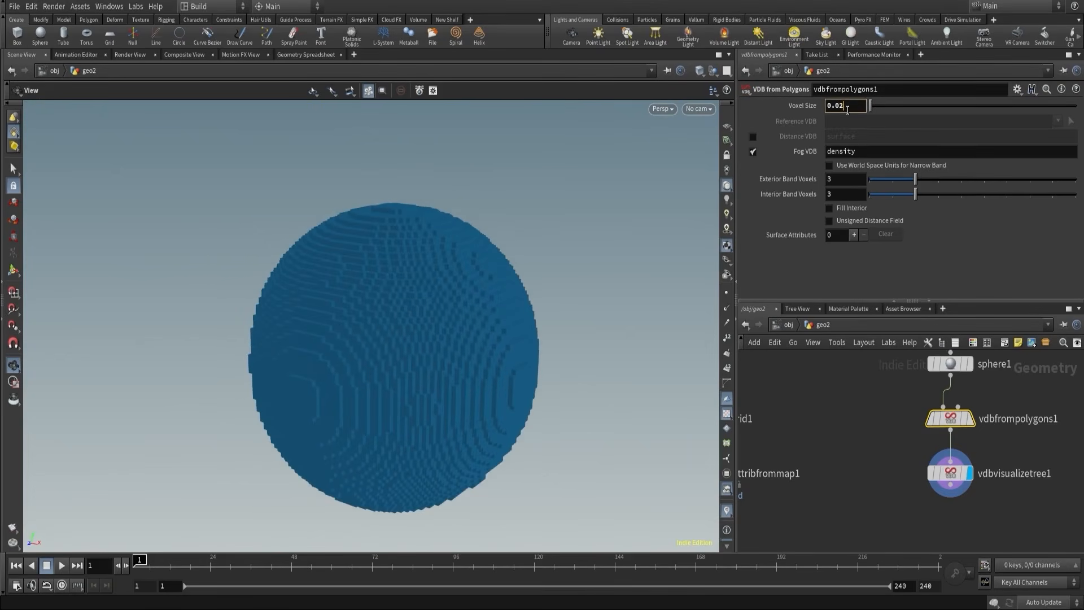
key("BackSpace")
type("05")
key("Return")
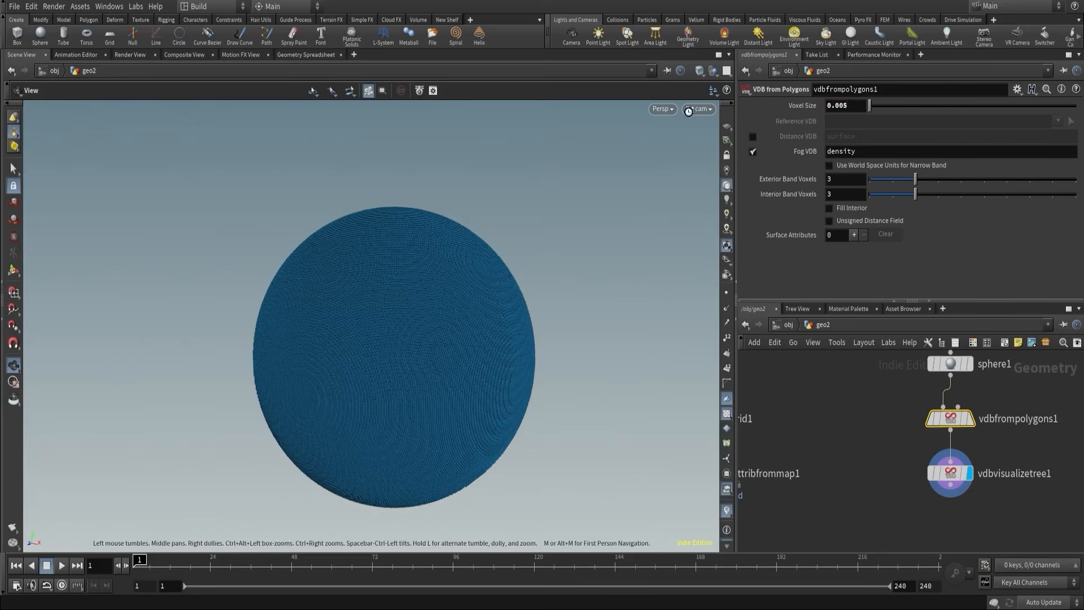
left_click(699, 70)
left_click(718, 205)
right_click_drag(489, 250, 460, 249)
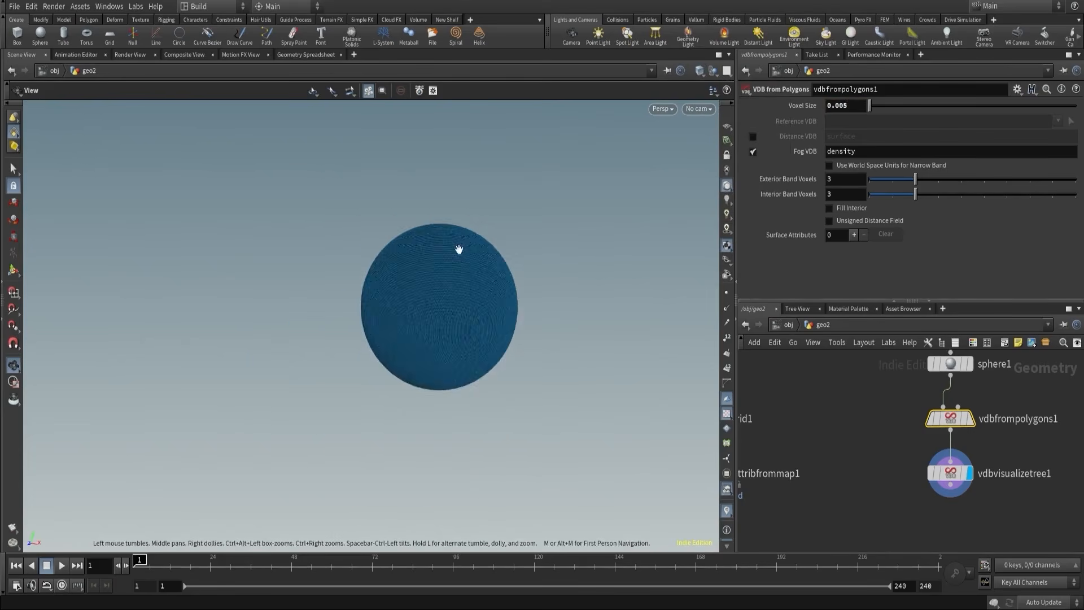
left_click_drag(460, 249, 458, 274)
right_click_drag(458, 273, 480, 213)
left_click_drag(480, 213, 538, 278)
right_click_drag(538, 277, 461, 277)
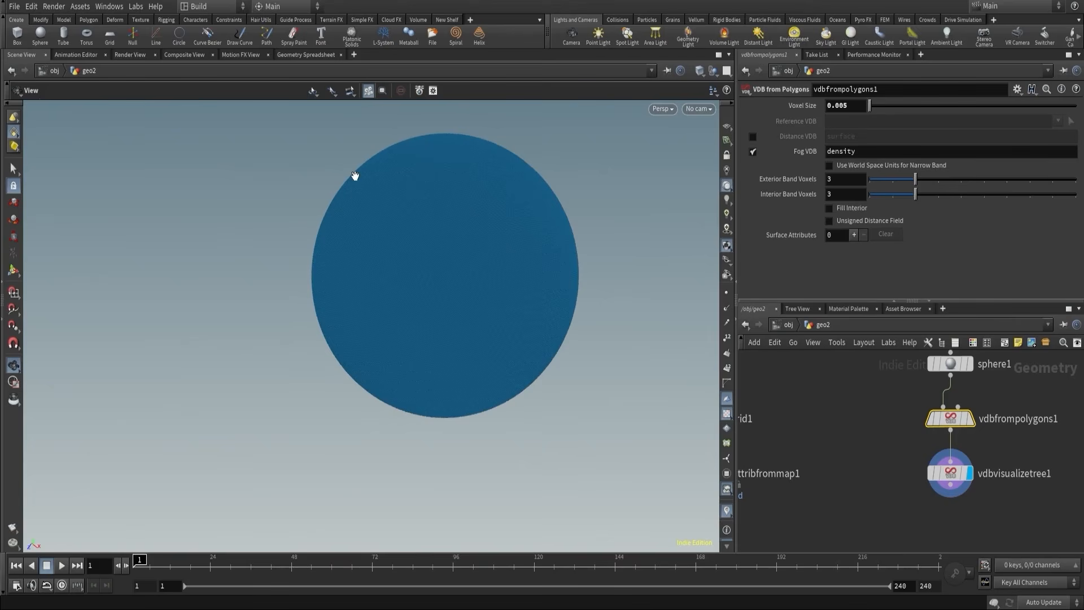
- Raise the voxel size of vdbfrompolygons1 to 0.1, finishing with a value of 0.05
double_click(855, 106)
type(".1")
key("Return")
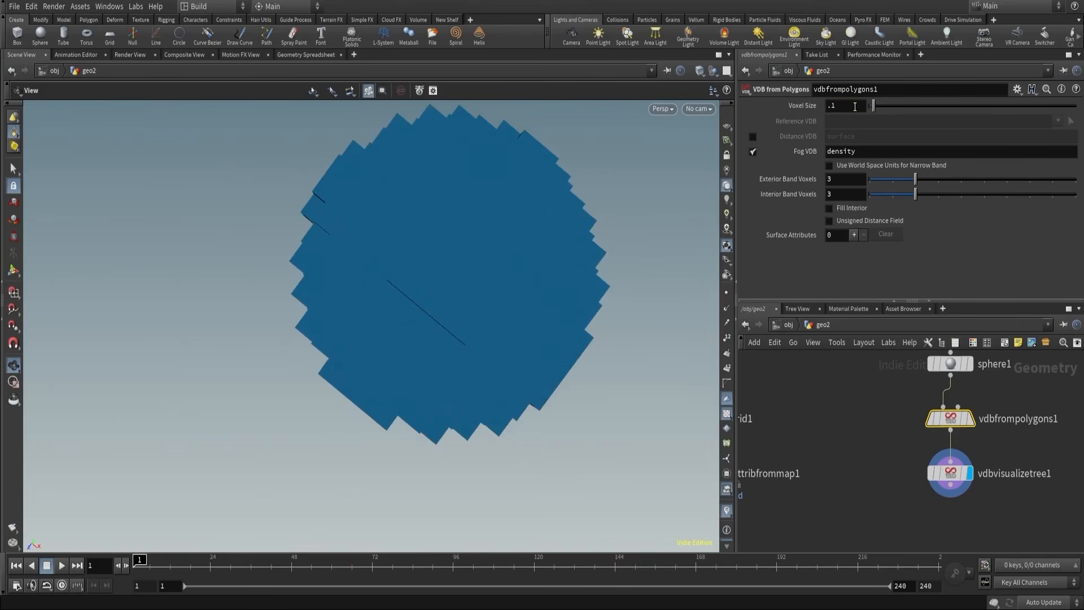
left_click(855, 106)
key("BackSpace")
type("05")
key("Return")
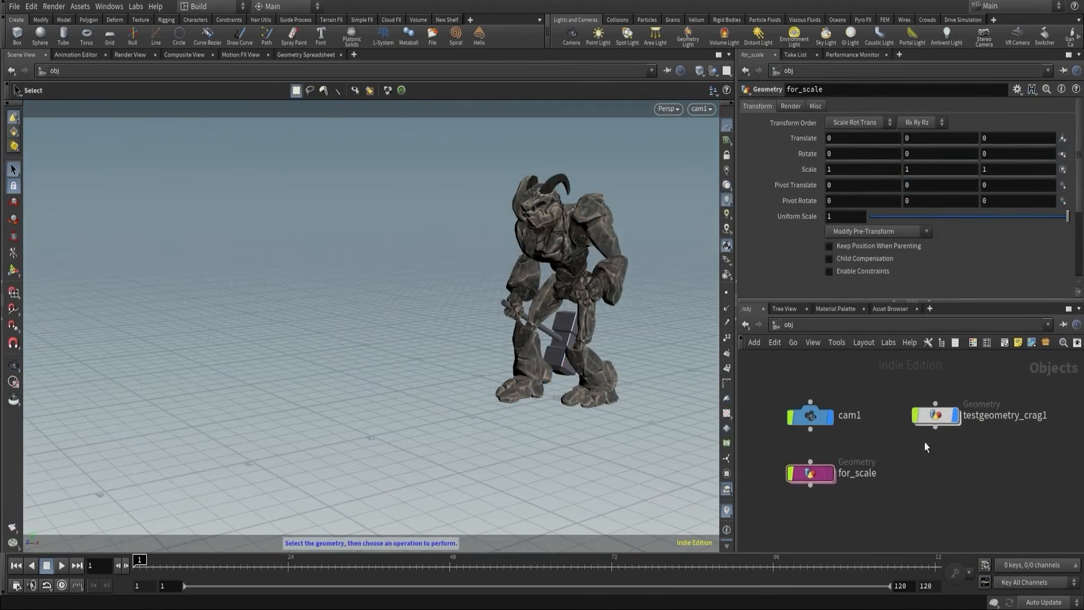
- Enter the testgeometry_crag1 object's network, check the Crag node's info and exclude the hammer from the geometry
double_click(935, 416)
middle_click_drag(840, 481, 805, 444)
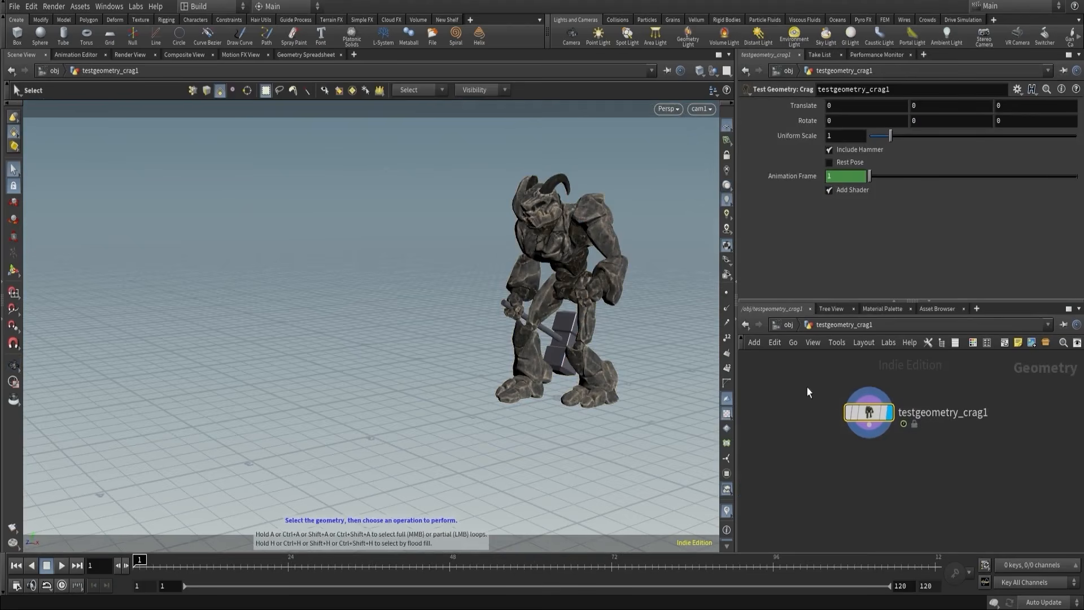
middle_click(869, 416)
middle_click_drag(854, 500, 858, 476)
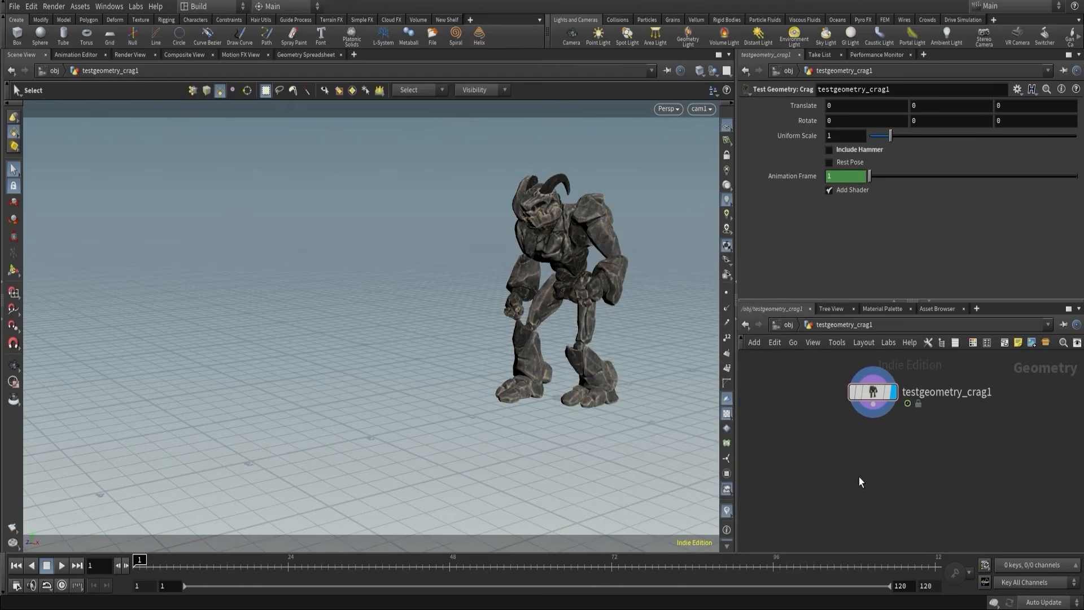
- Add an Unpack node after testgeometry_crag1, display its result and check its geometry info
key("Tab")
type("un")
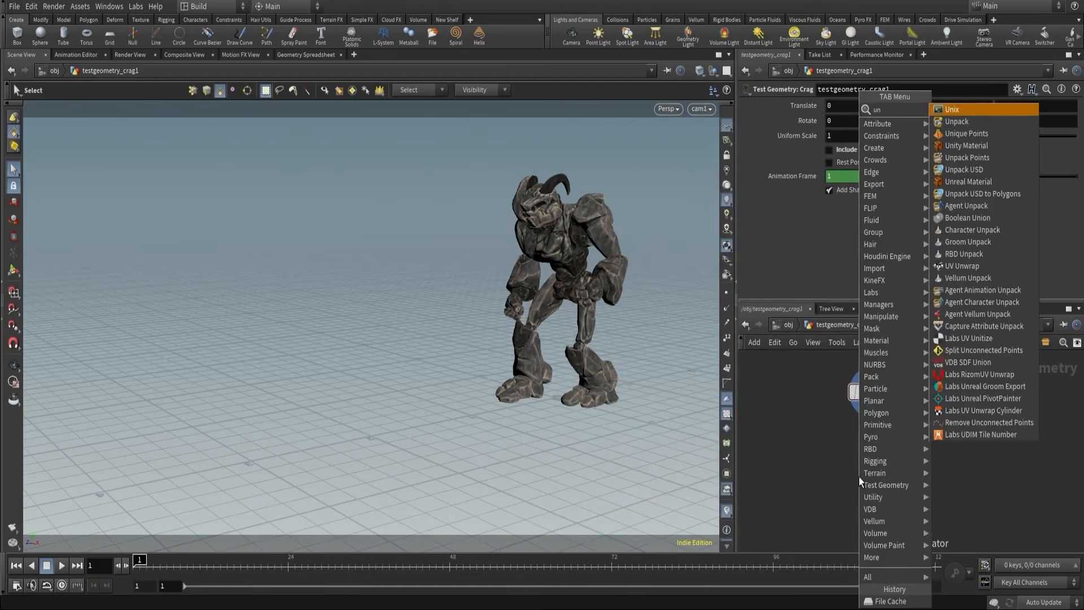
key("Down")
key("Return")
key("Return")
key("l")
middle_click(859, 476)
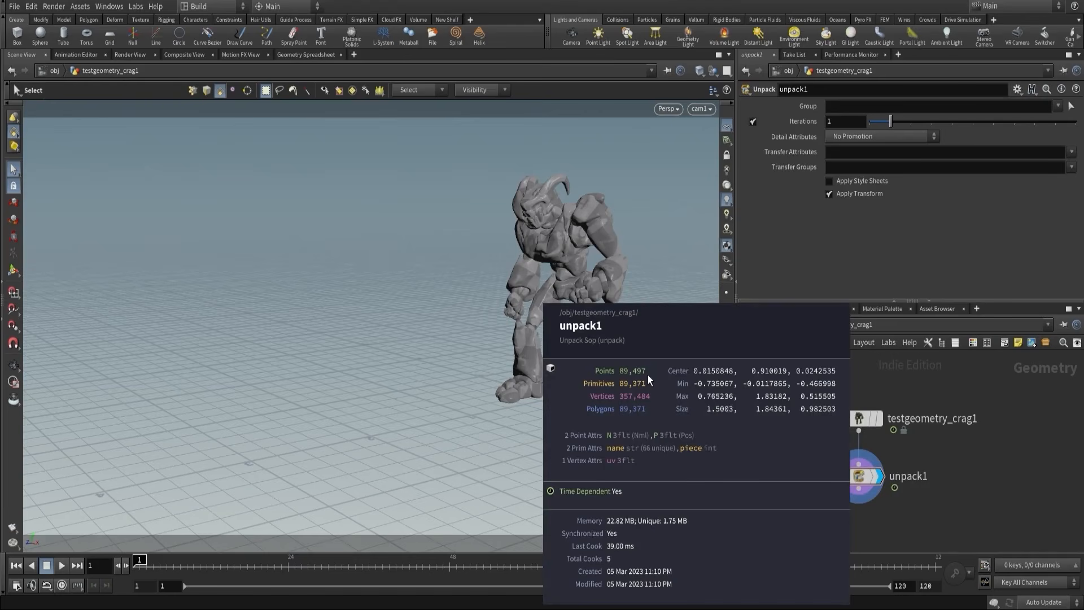
- Add an IsoOffset node, feed the unpack1 output into its source input and display the resulting volume
middle_click_drag(796, 492, 808, 417)
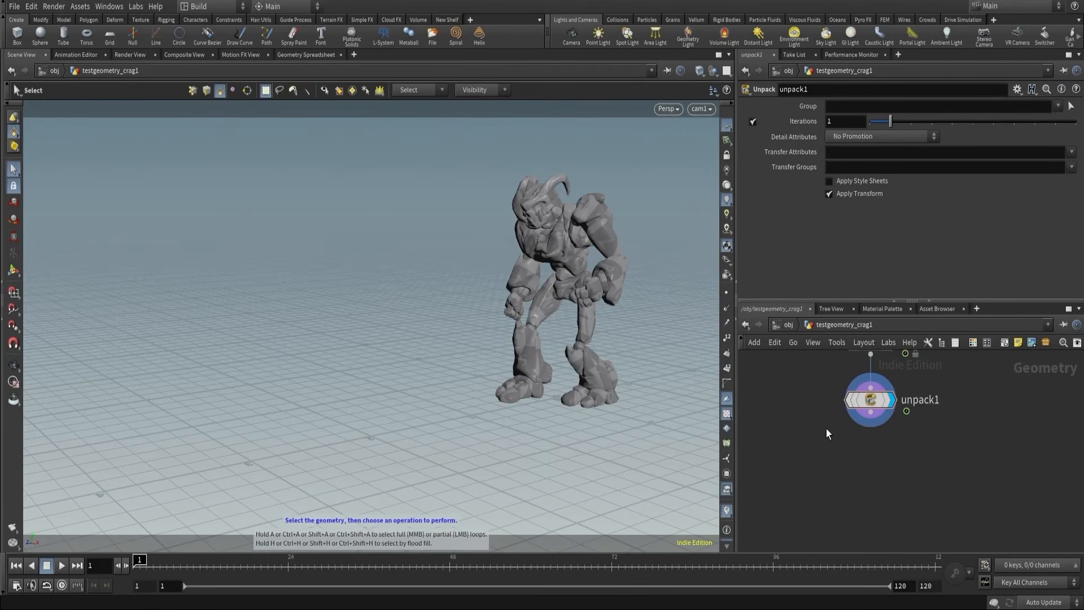
key("Tab")
type("sca")
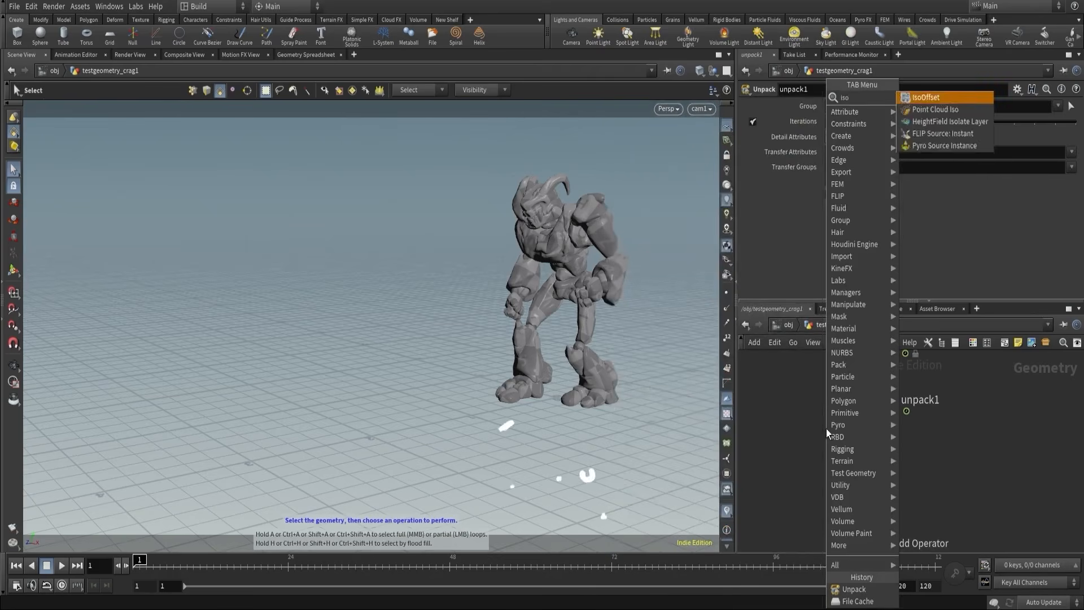
key("Return")
left_click(826, 428)
left_click_drag(826, 428, 810, 479)
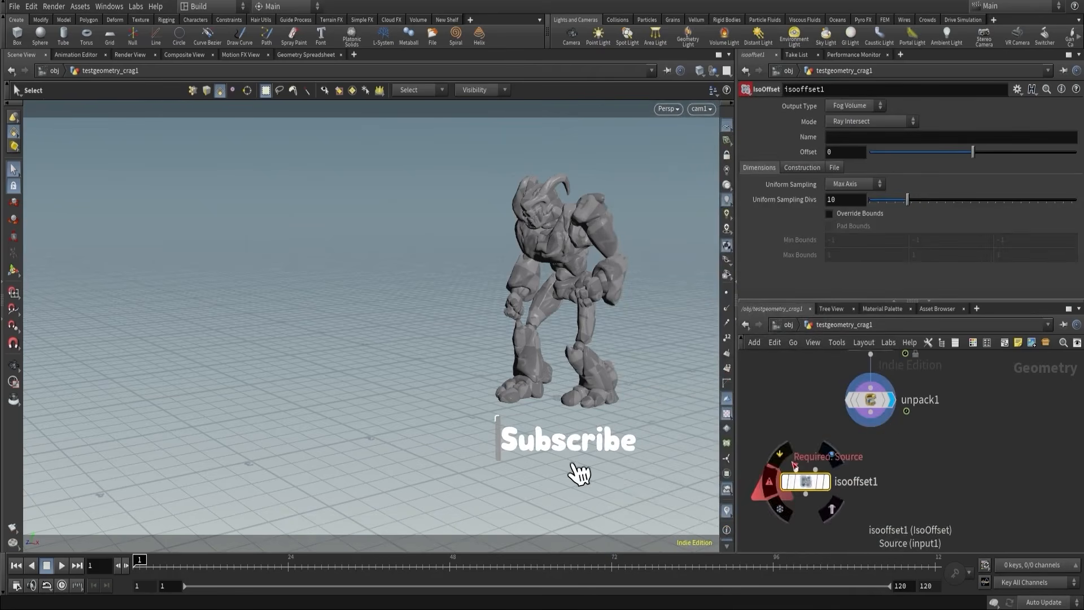
left_click(796, 469)
left_click(866, 420)
left_click(826, 481)
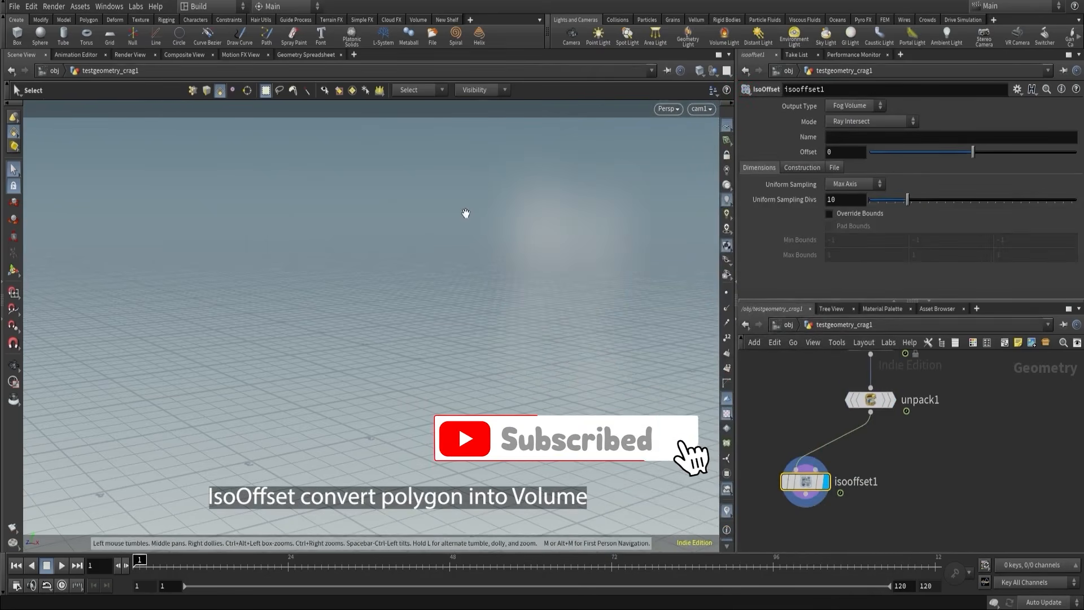
- Switch the viewport background to the Dark color scheme and save the display options as default
middle_click_drag(467, 214, 262, 251, "alt")
left_click_drag(262, 251, 422, 277, "alt")
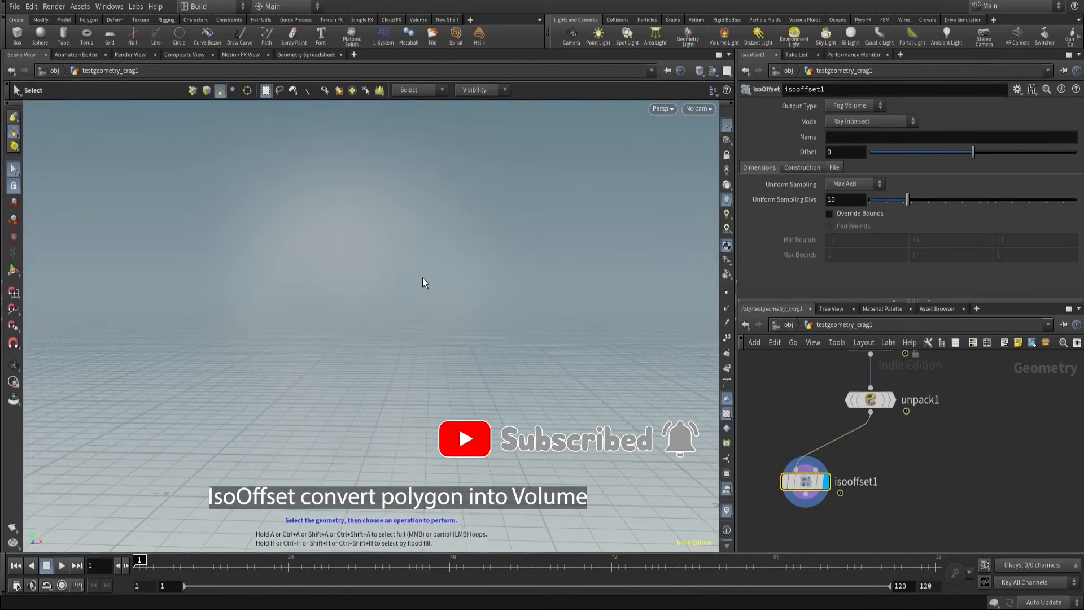
key("d")
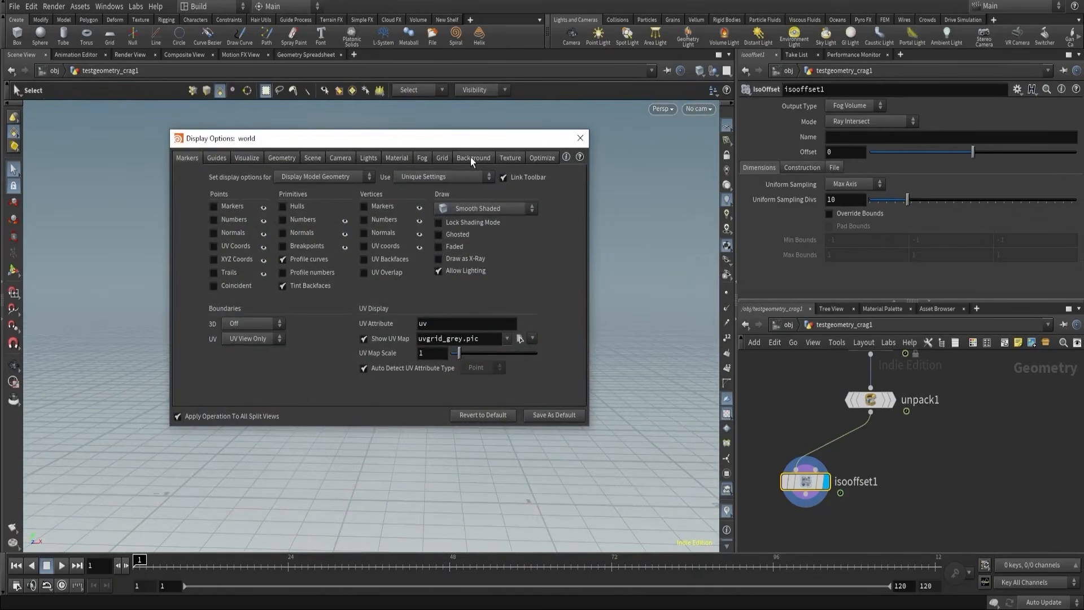
left_click(471, 158)
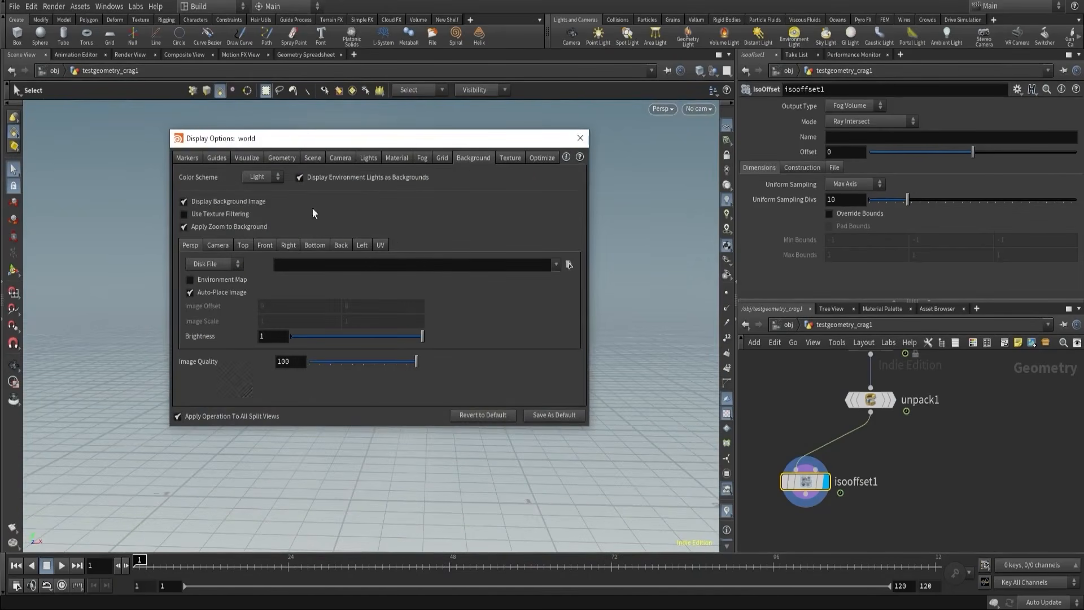
left_click(260, 176)
left_click(256, 201)
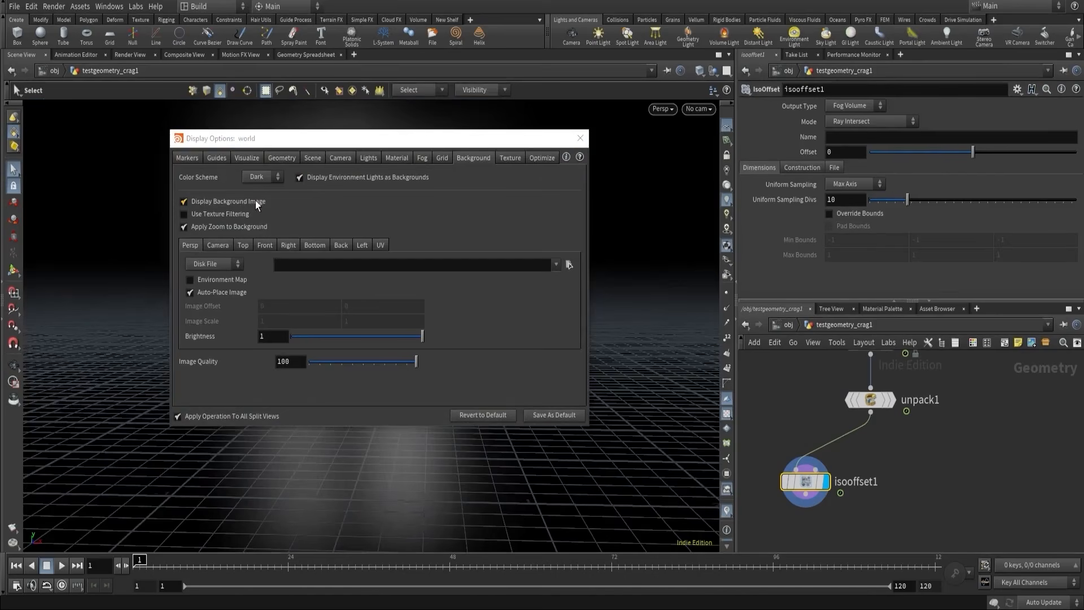
left_click_drag(313, 147, 725, 48)
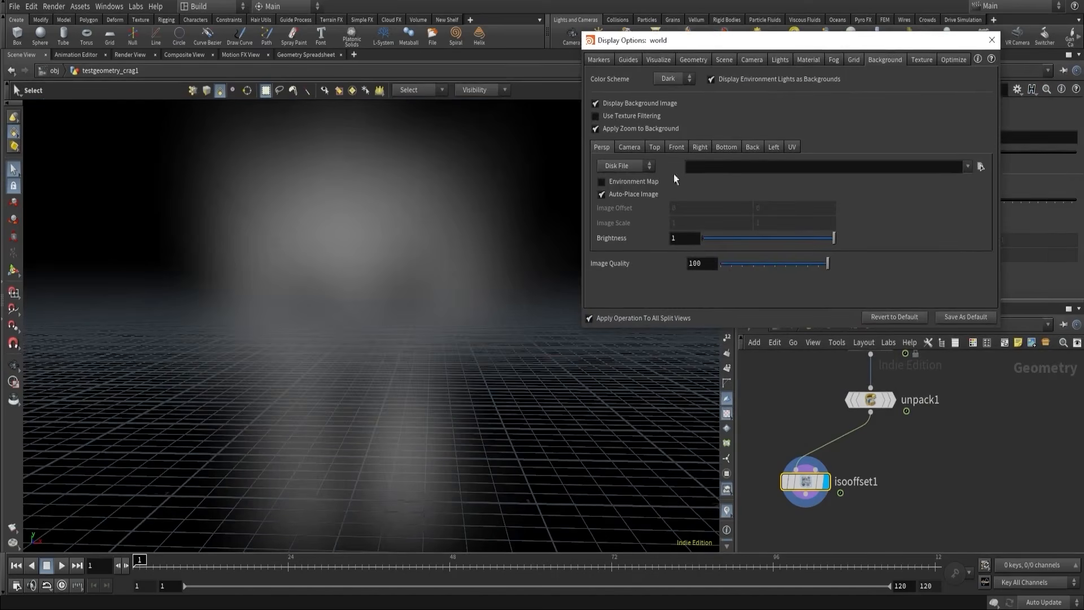
left_click(968, 319)
left_click(1051, 381)
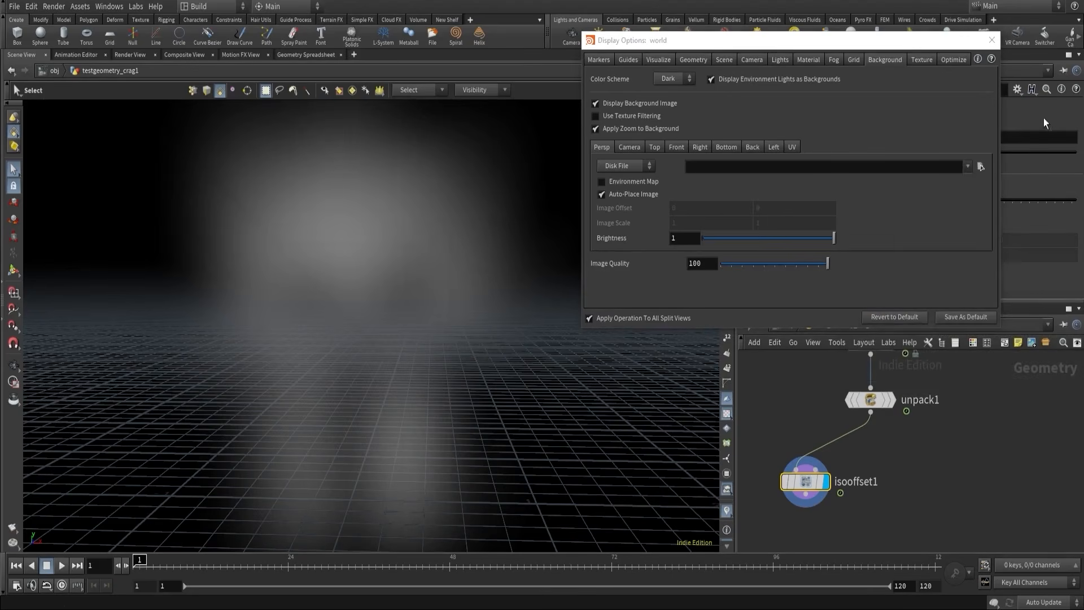
left_click(992, 40)
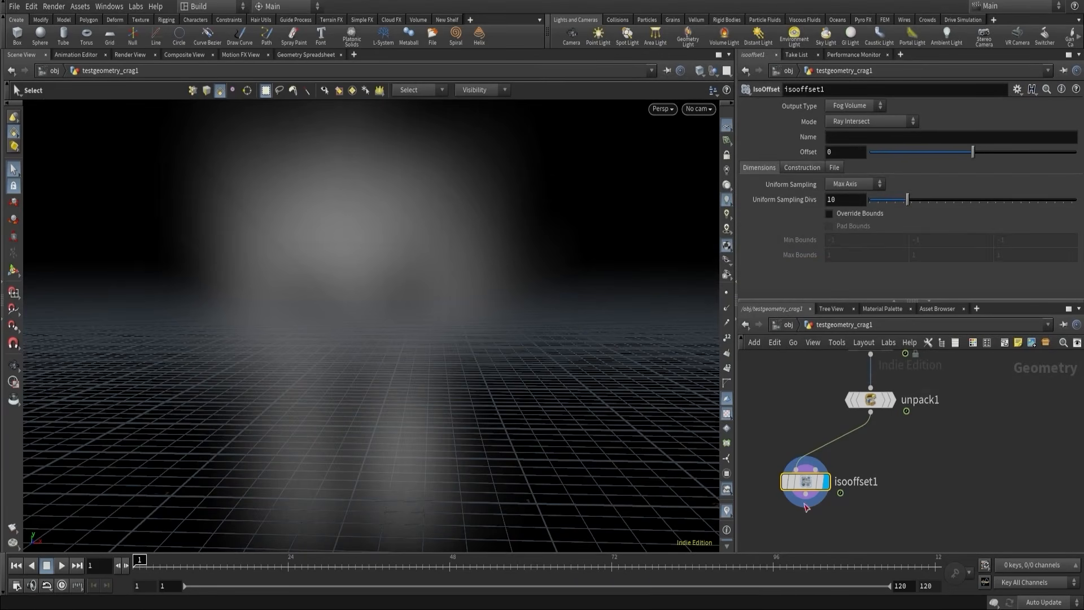
- Name the volume of the isooffset1 node density, checking the node's info before and after
middle_click_drag(806, 481, 755, 485)
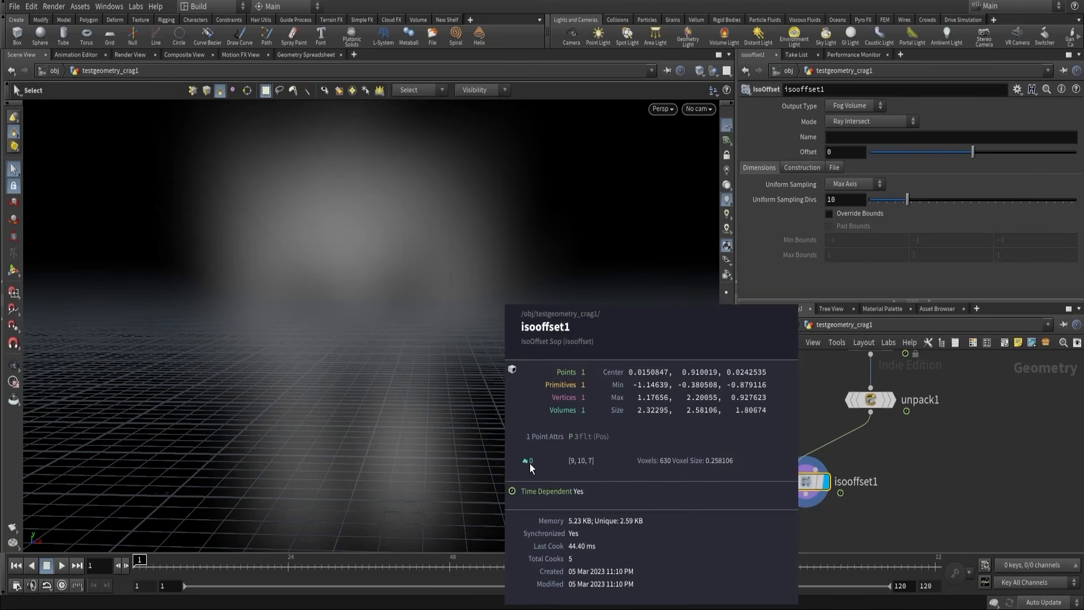
left_click(843, 138)
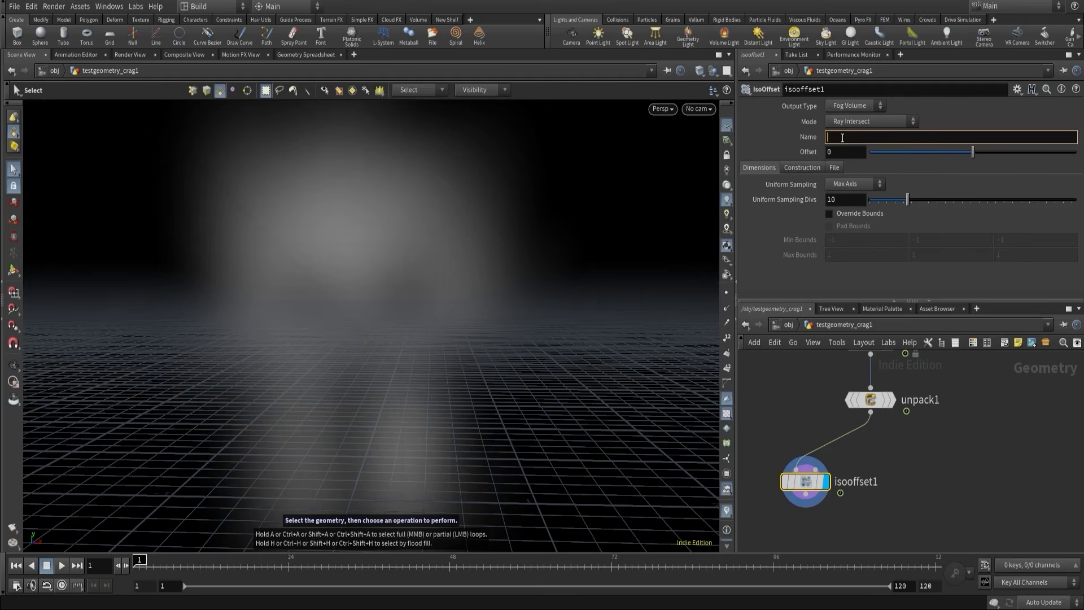
type("density")
key("Return")
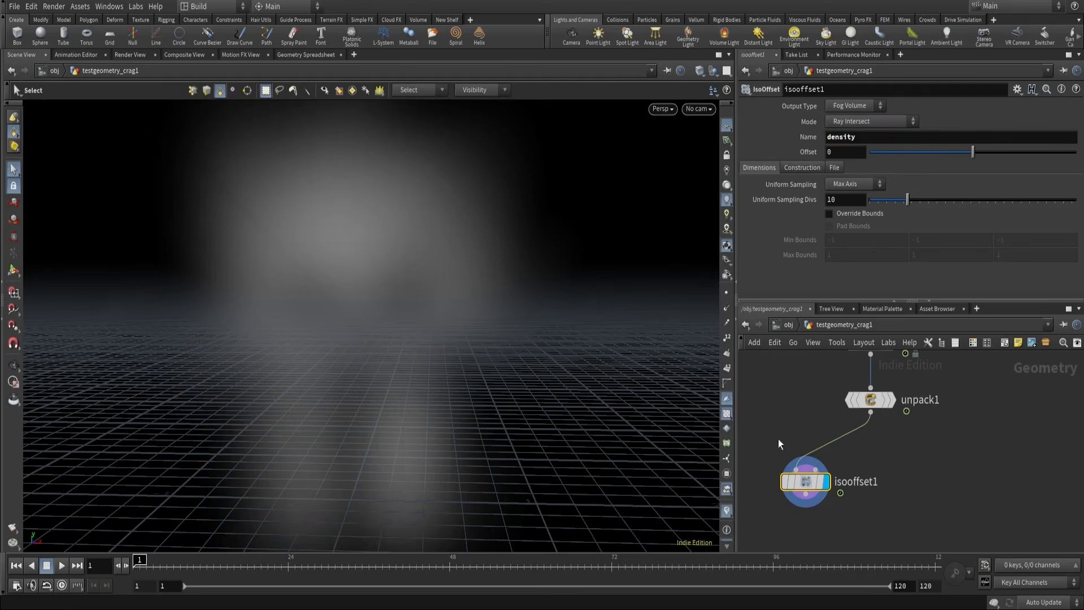
middle_click(805, 483)
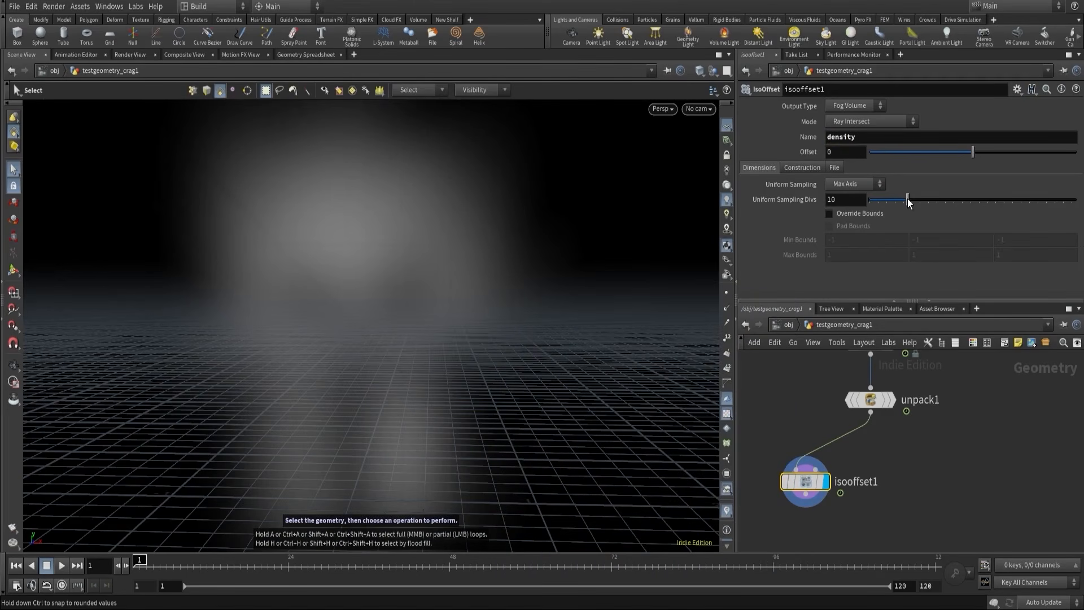
- Increase the Uniform Sampling Divs of isooffset1 to 100, finishing with a value of 200
left_click_drag(907, 199, 1063, 201)
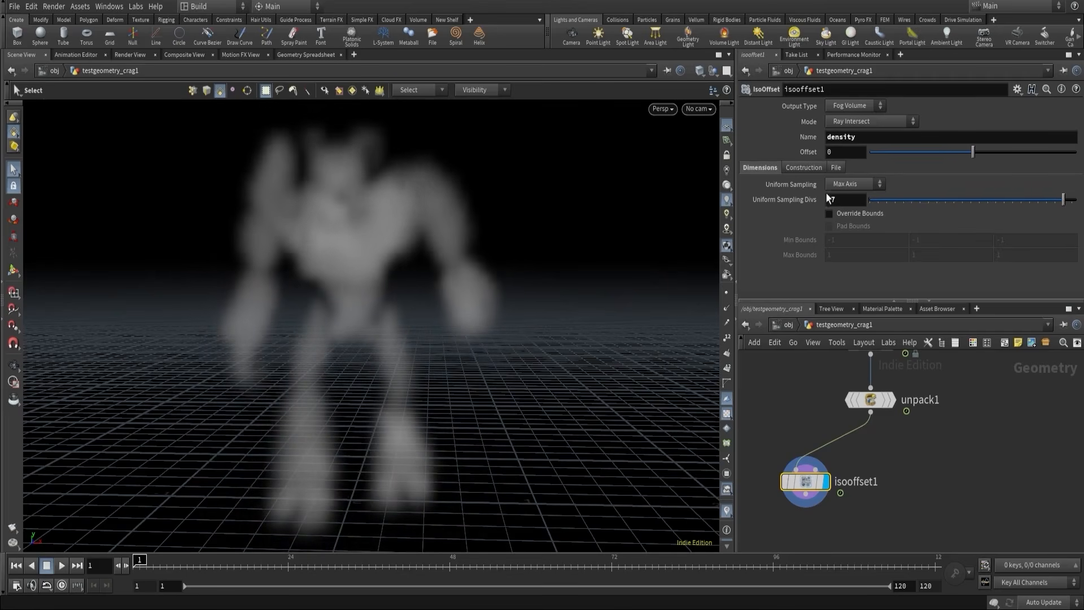
left_click(844, 201)
type("100")
key("Return")
left_click(844, 200)
type("200")
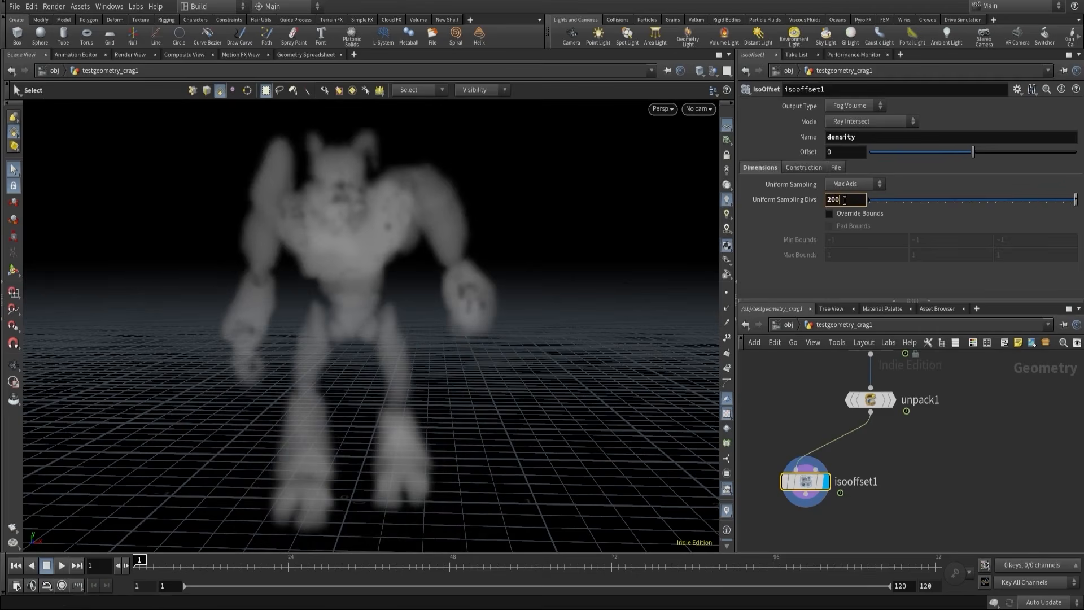
key("Return")
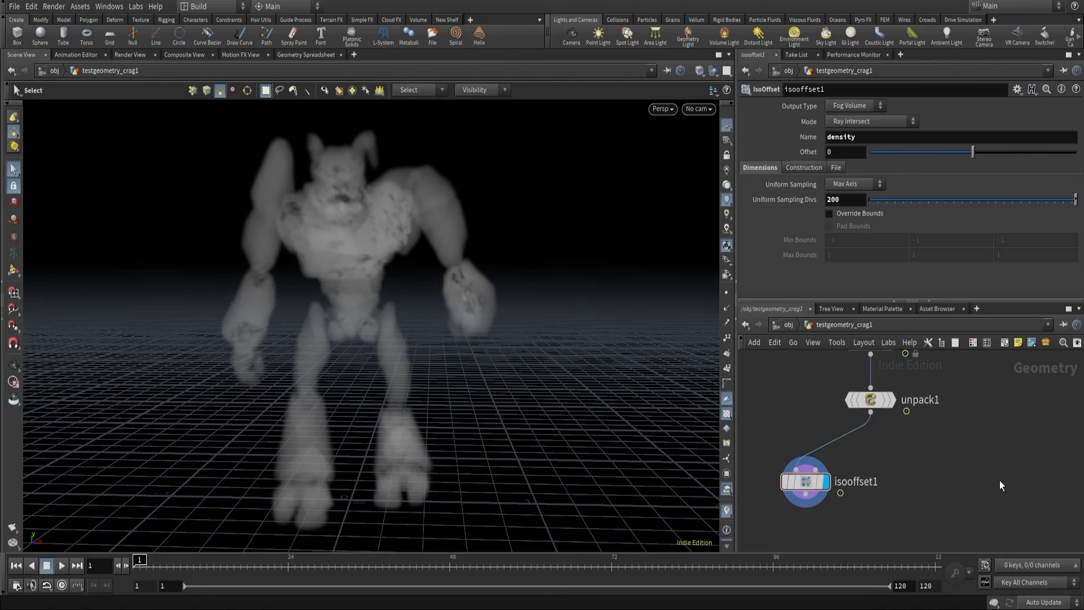
- Add a VDB from Polygons node, feed the unpack1 output into its first input and display the result
key("Tab")
type("vdb")
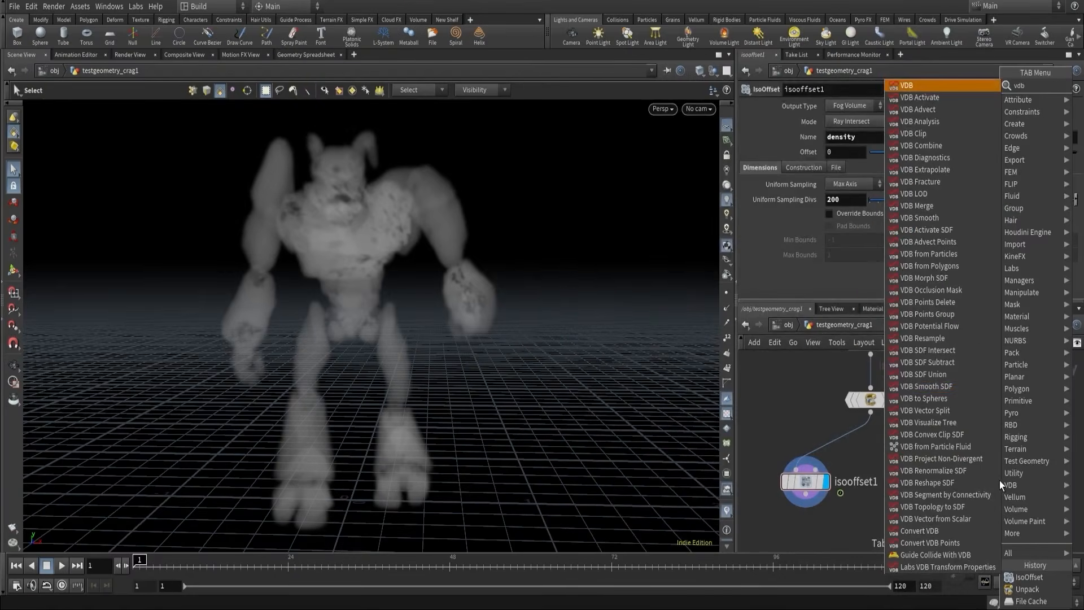
left_click(934, 266)
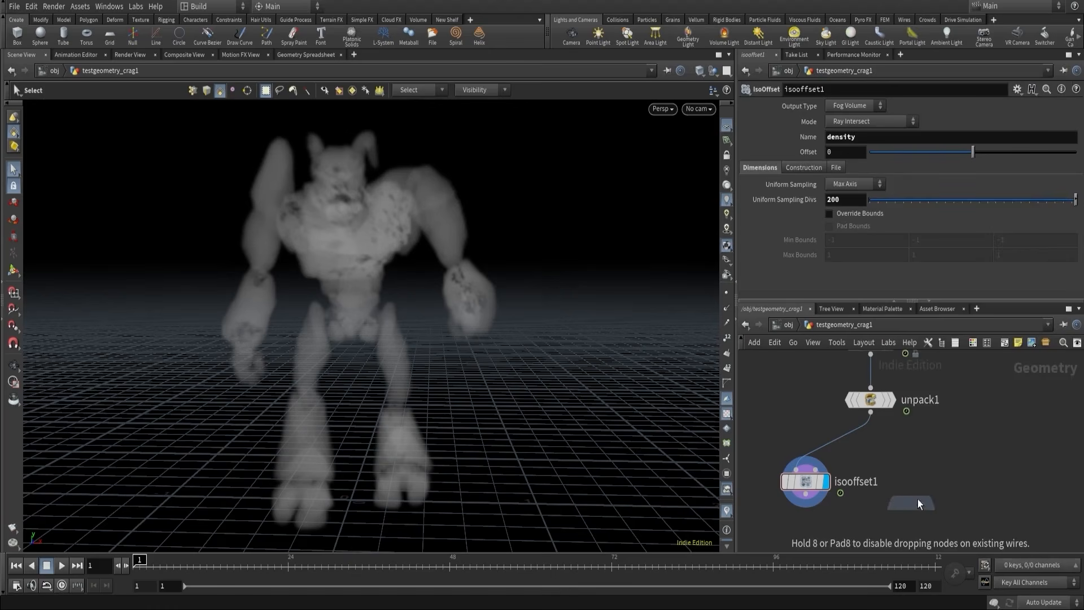
left_click(936, 480)
left_click(928, 468)
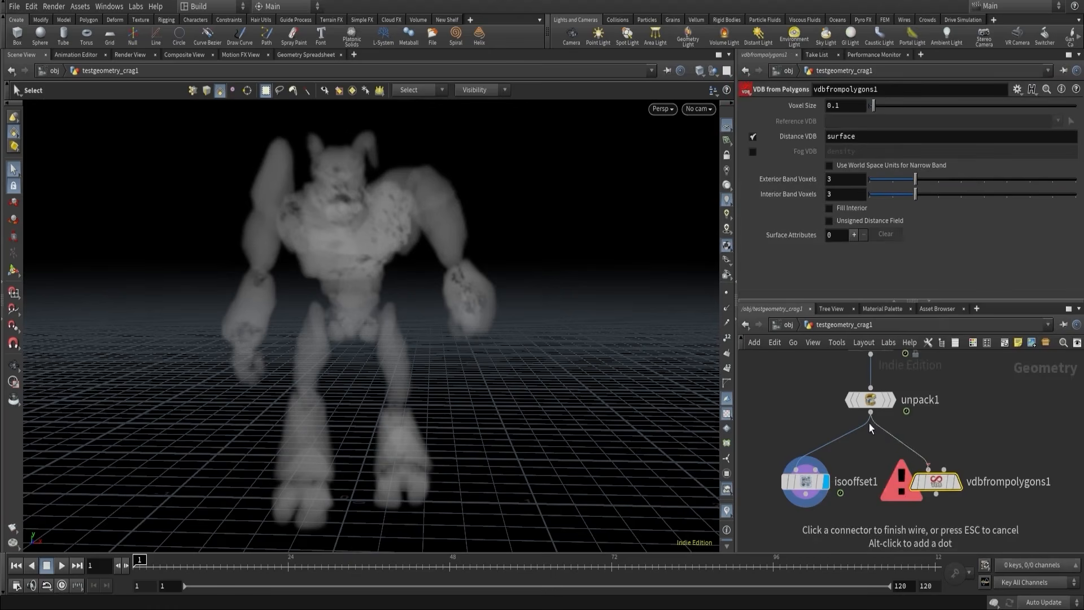
left_click(869, 424)
left_click(954, 483)
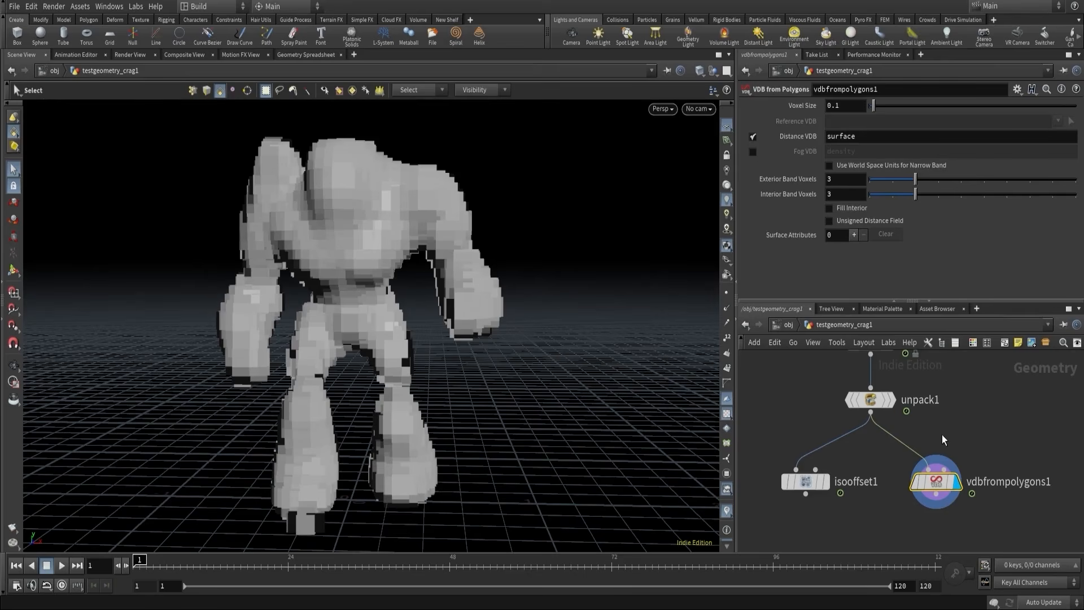
- Make vdbfrompolygons1 output the density fog VDB instead of the distance VDB and reduce its Voxel Size to 0.01
left_click(752, 137)
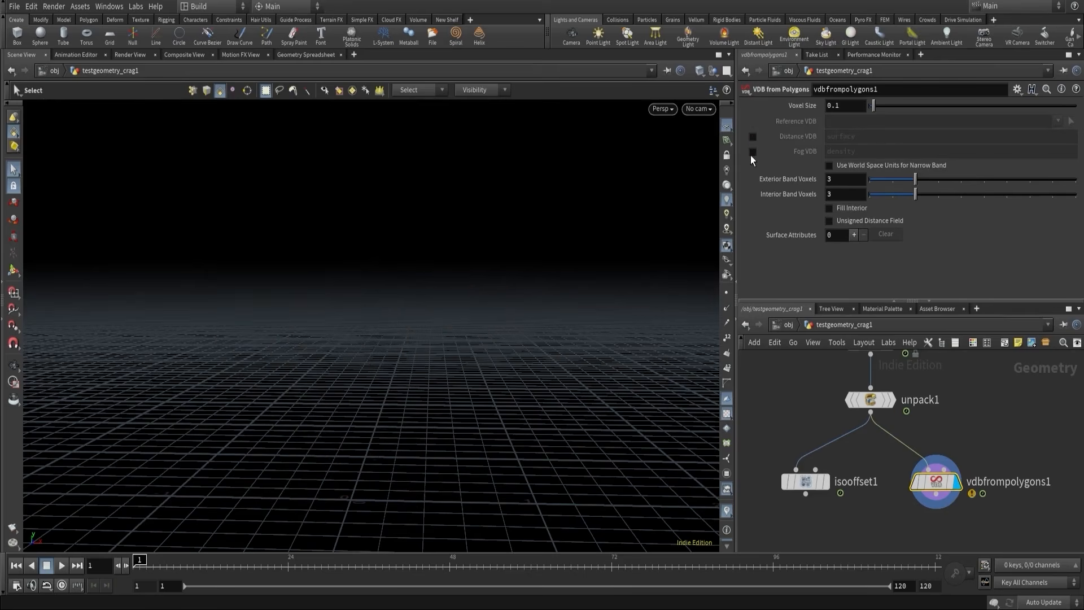
left_click(754, 152)
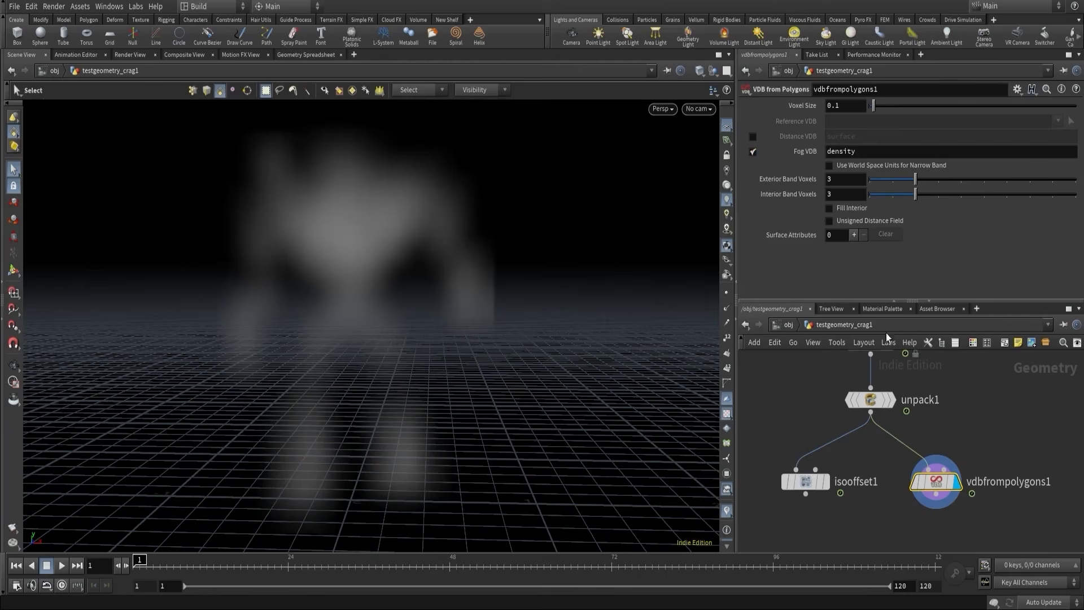
double_click(835, 105)
type("05")
key("Return")
type("1")
key("Return")
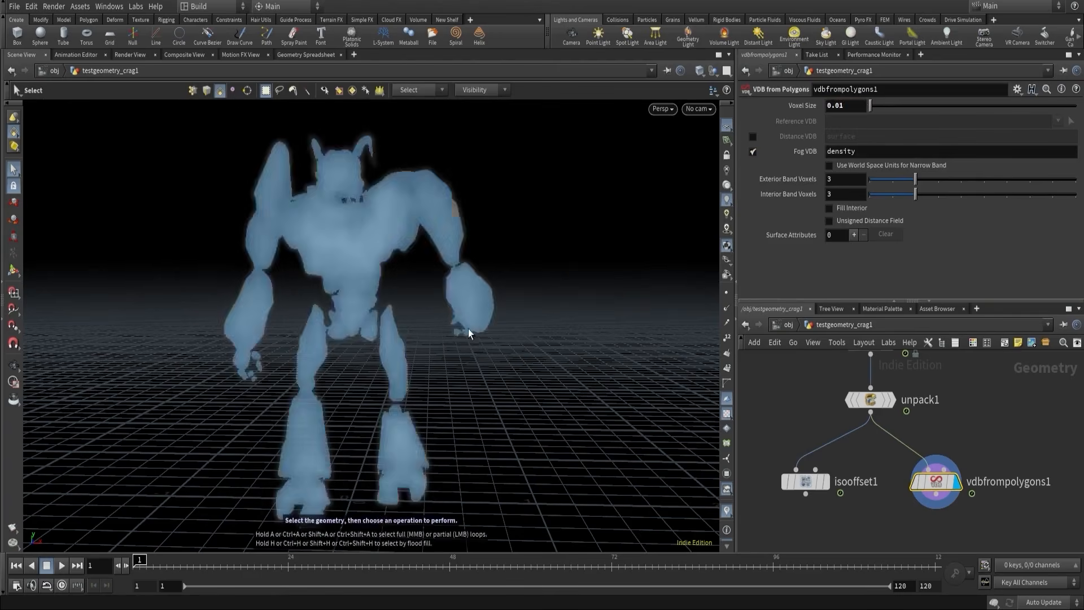
mouse_move(828, 483)
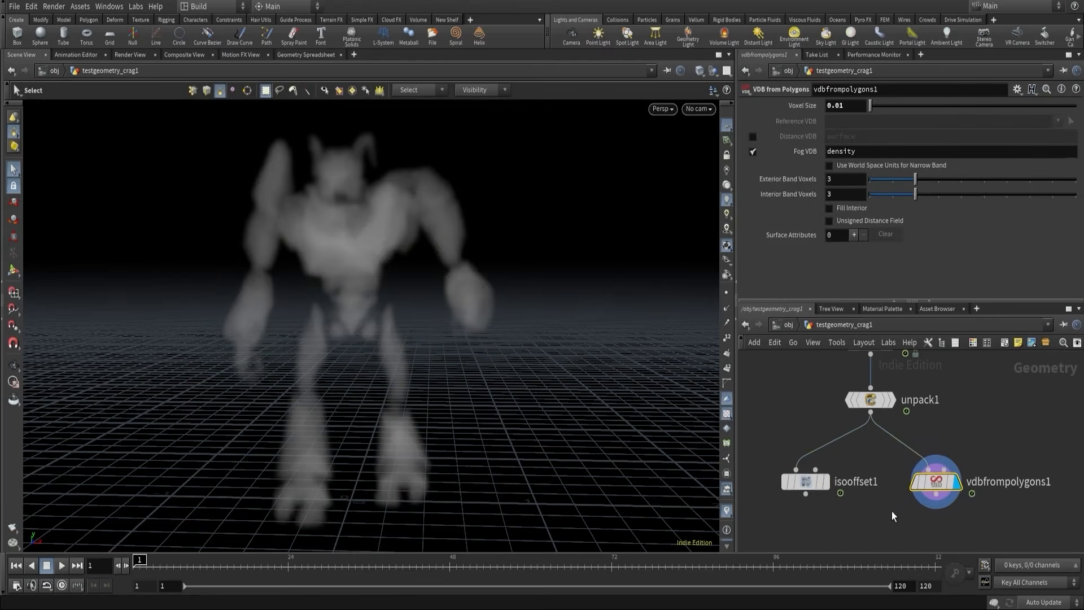
middle_click_drag(892, 510, 882, 489)
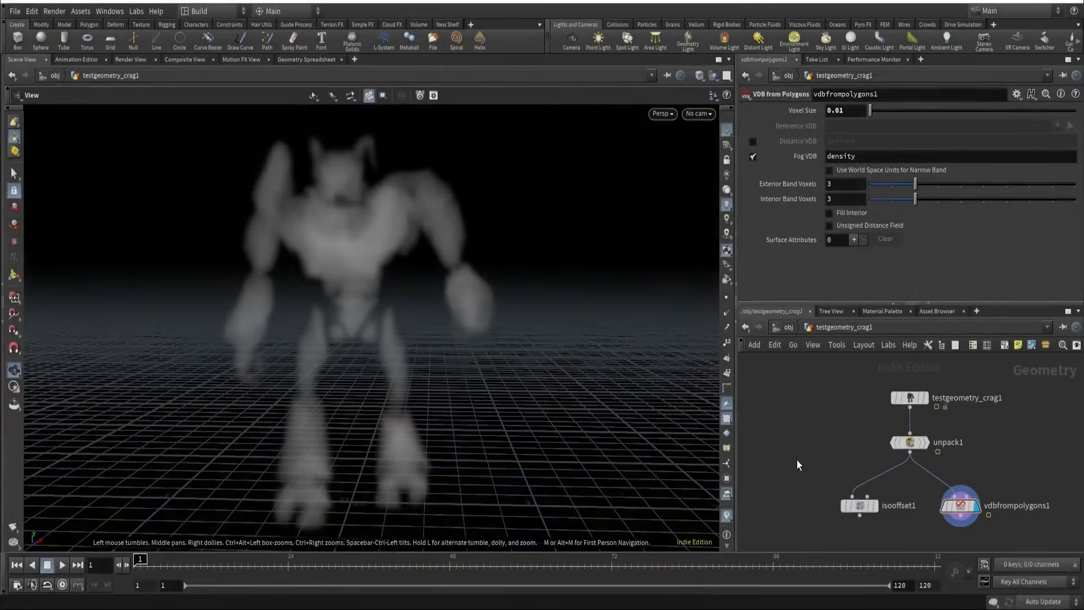
- Delete the isooffset1 and vdbfrompolygons1 nodes, and add a displayed Box node beside the Crag nodes
left_click_drag(797, 460, 1005, 528)
key("Delete")
key("Tab")
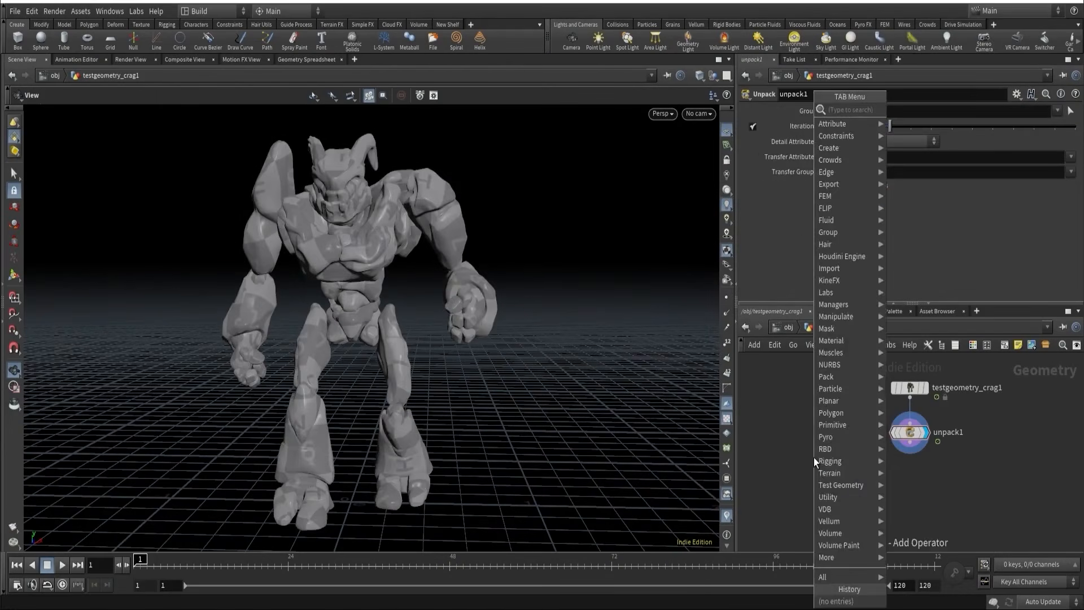
type("box")
key("Return")
left_click(814, 457)
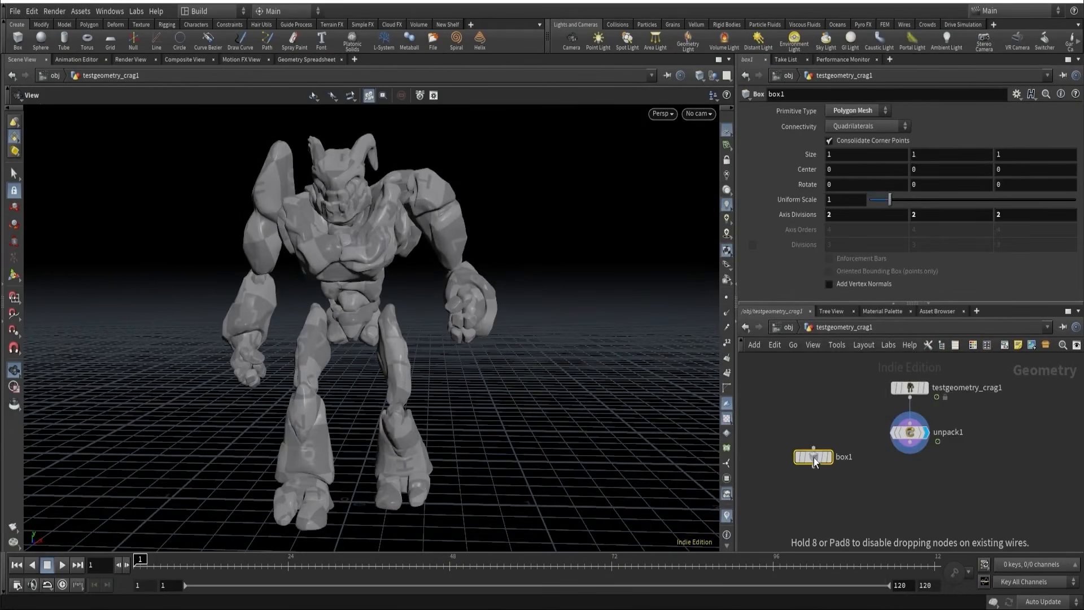
left_click(828, 458)
left_click_drag(815, 458, 811, 426)
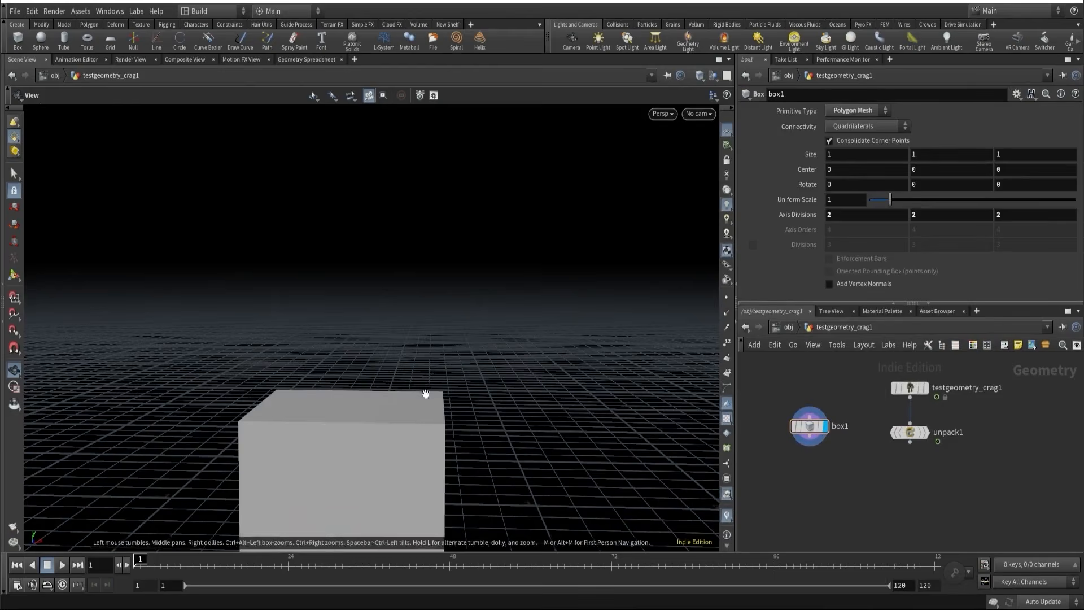
- Add a Pyro Source node below box1, connect box1 to its first input and display it
key("space+h")
key("space+g")
left_click_drag(425, 356, 459, 353)
right_click_drag(460, 353, 404, 341)
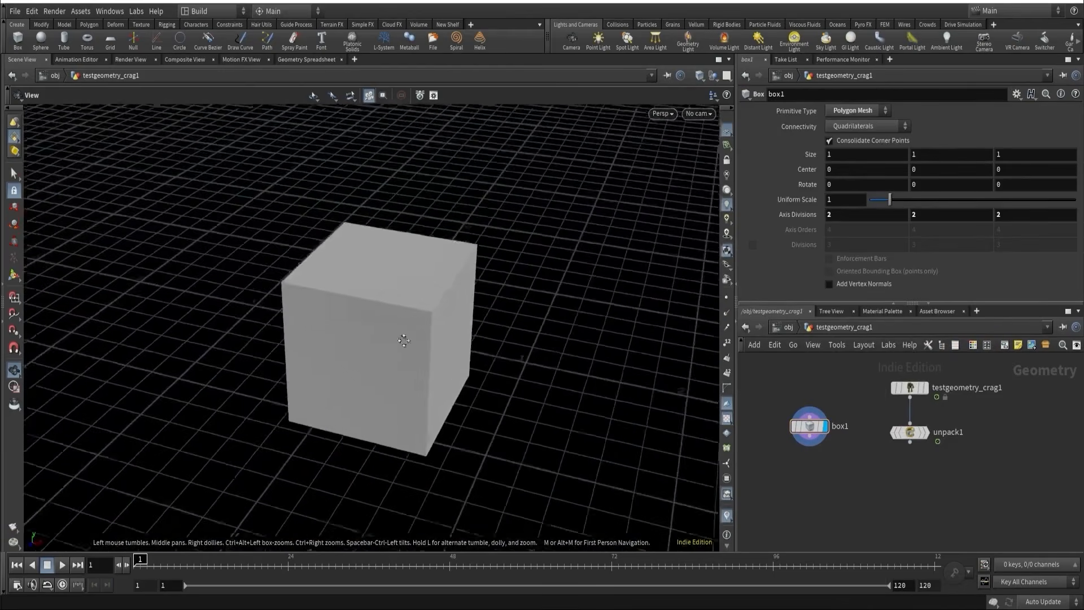
left_click_drag(403, 340, 565, 333)
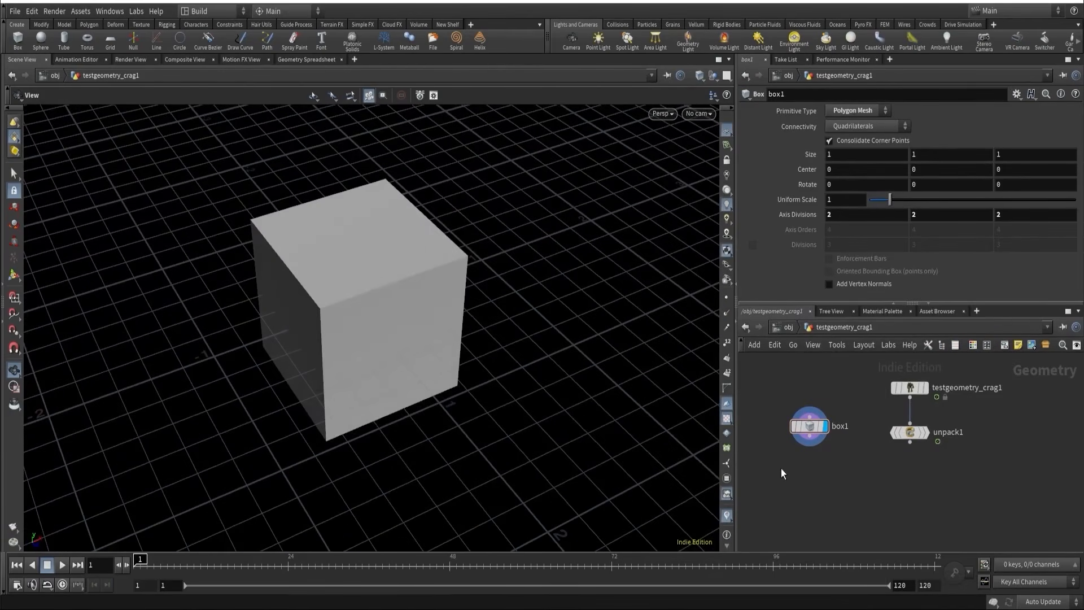
key("Tab")
type("pyr")
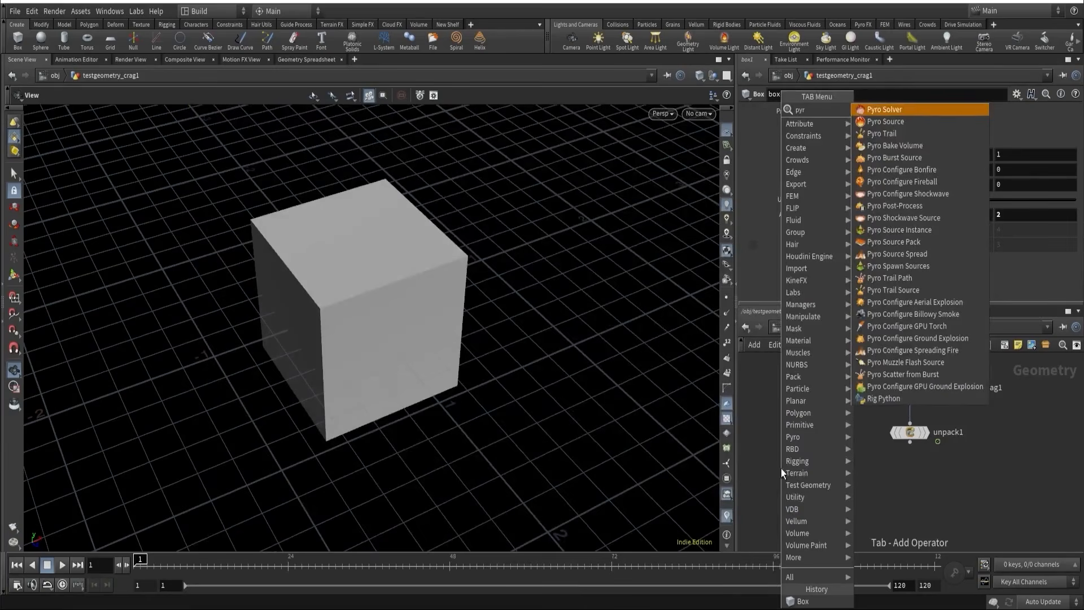
left_click(891, 122)
left_click(810, 481)
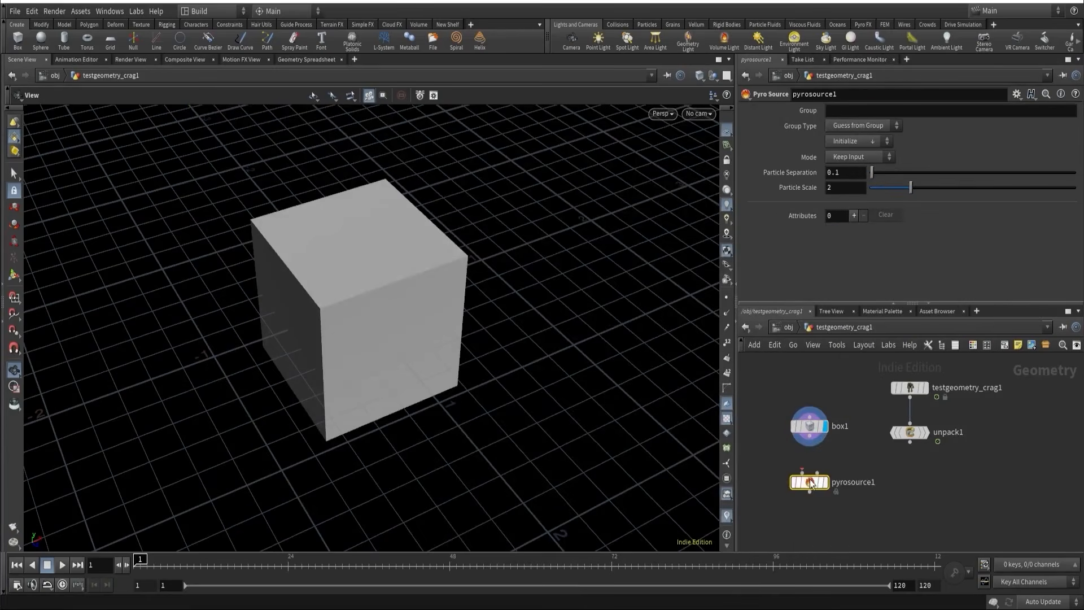
left_click_drag(810, 436, 803, 472)
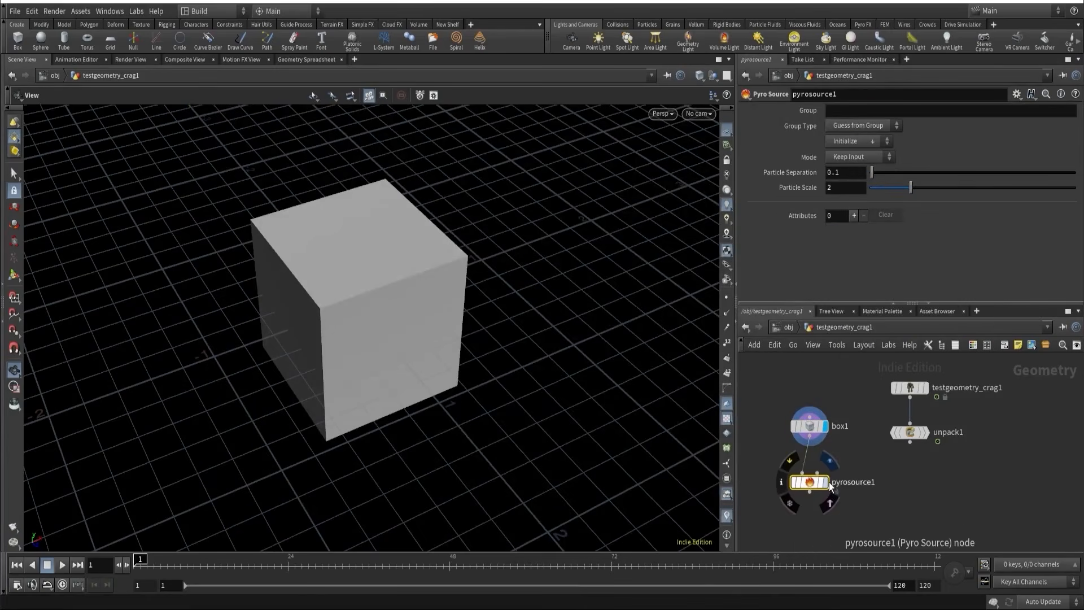
left_click(826, 483)
left_click_drag(363, 310, 422, 251)
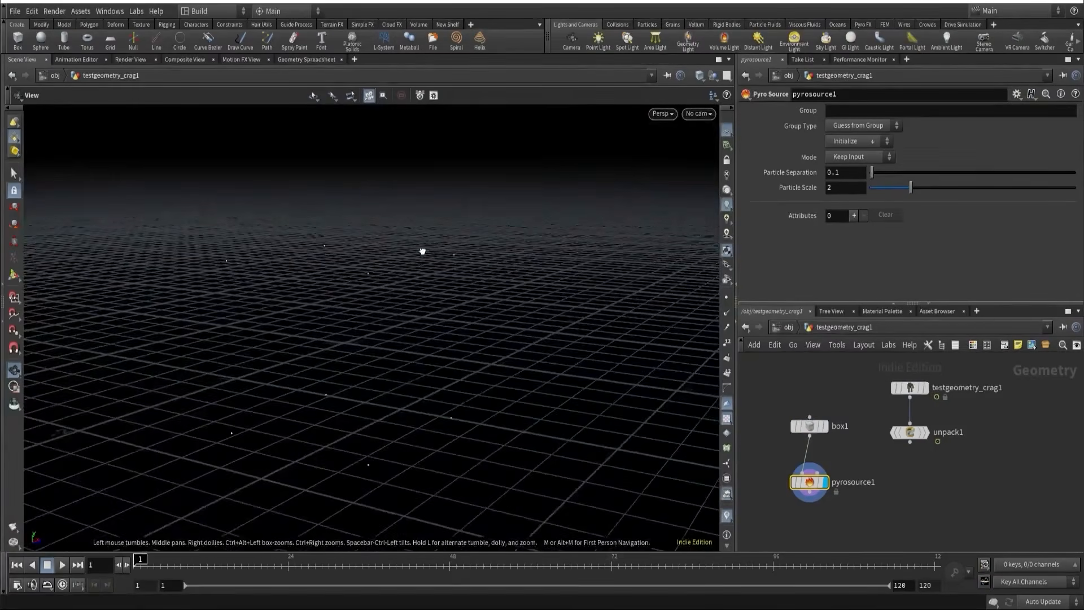
- Increase the Axis Divisions of box1 in wireframe display and show pyrosource1 to check its points
left_click(825, 428)
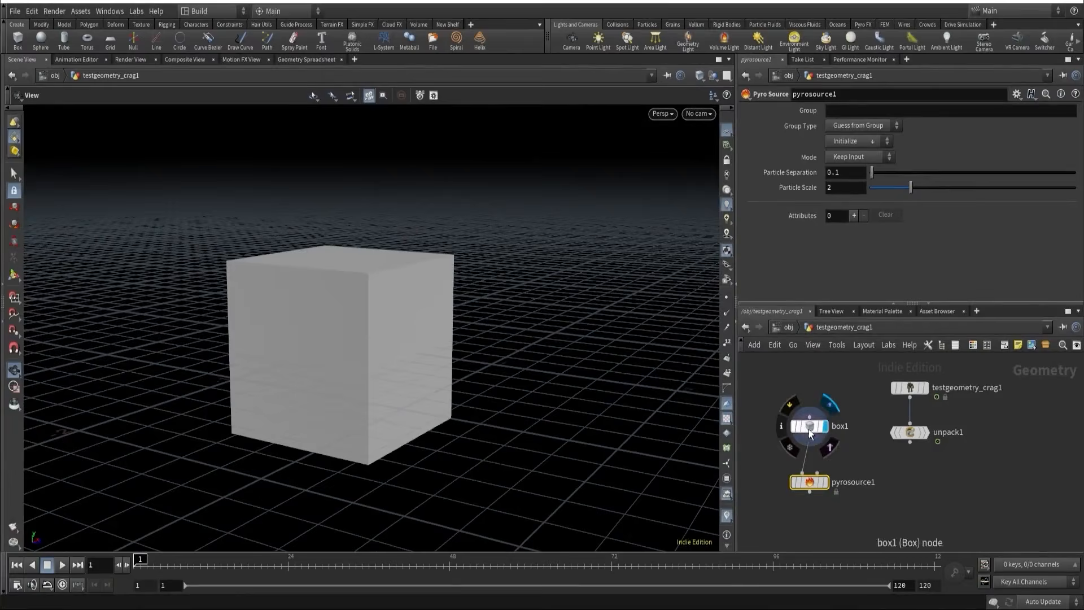
left_click(809, 434)
left_click_drag(416, 293, 533, 237)
key("w")
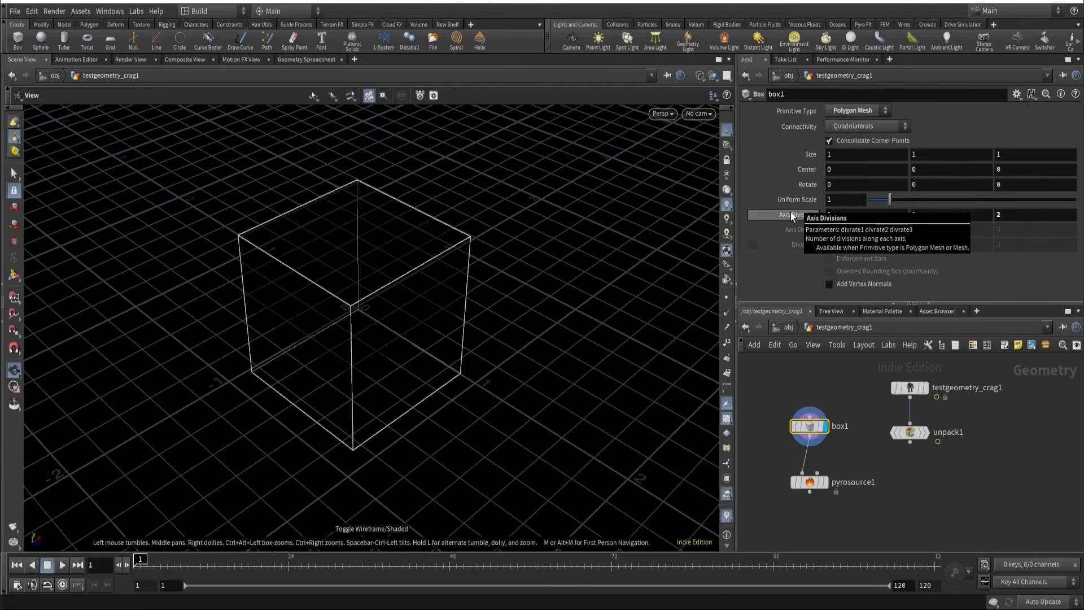
middle_click_drag(792, 217, 816, 219)
left_click_drag(772, 469, 826, 494)
left_click(825, 482)
left_click_drag(387, 310, 498, 210)
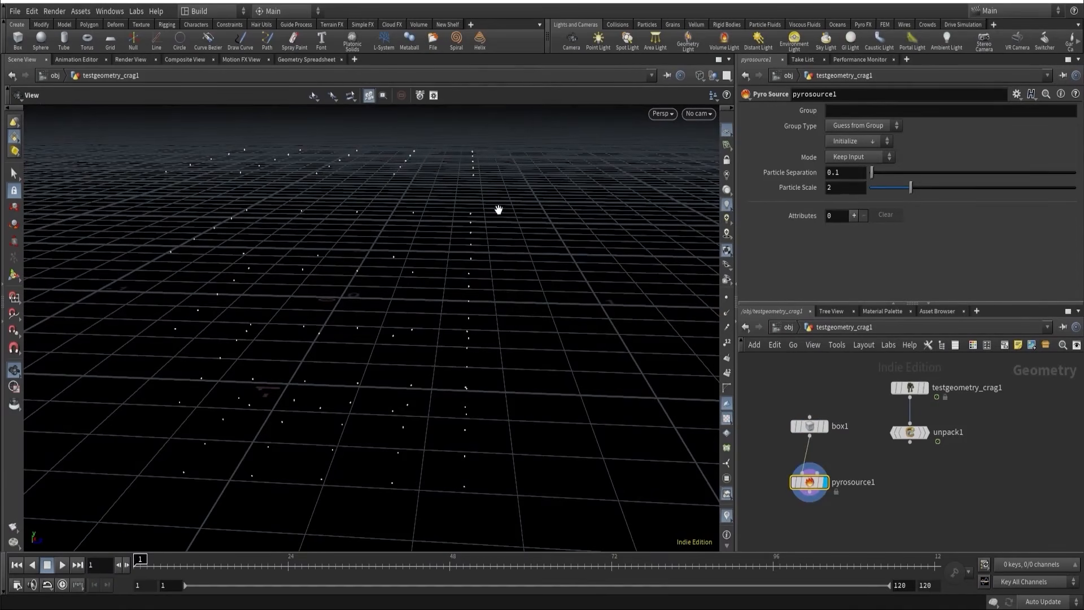
- Try the Surface Scatter mode on pyrosource1, then set the mode to Volume Scatter and inspect the points
left_click(848, 158)
left_click(850, 170)
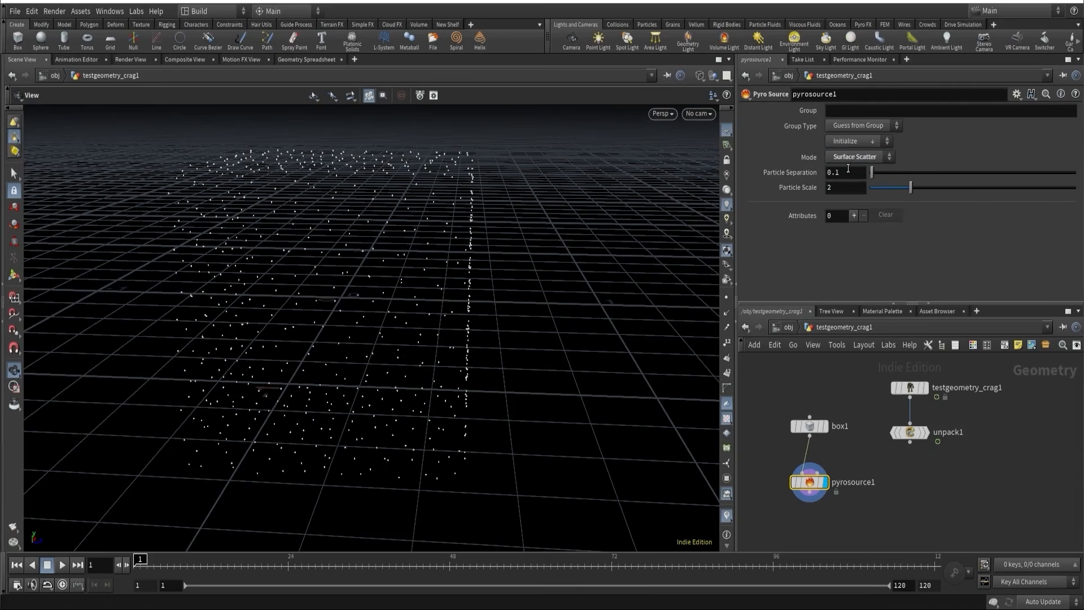
left_click_drag(310, 230, 238, 220)
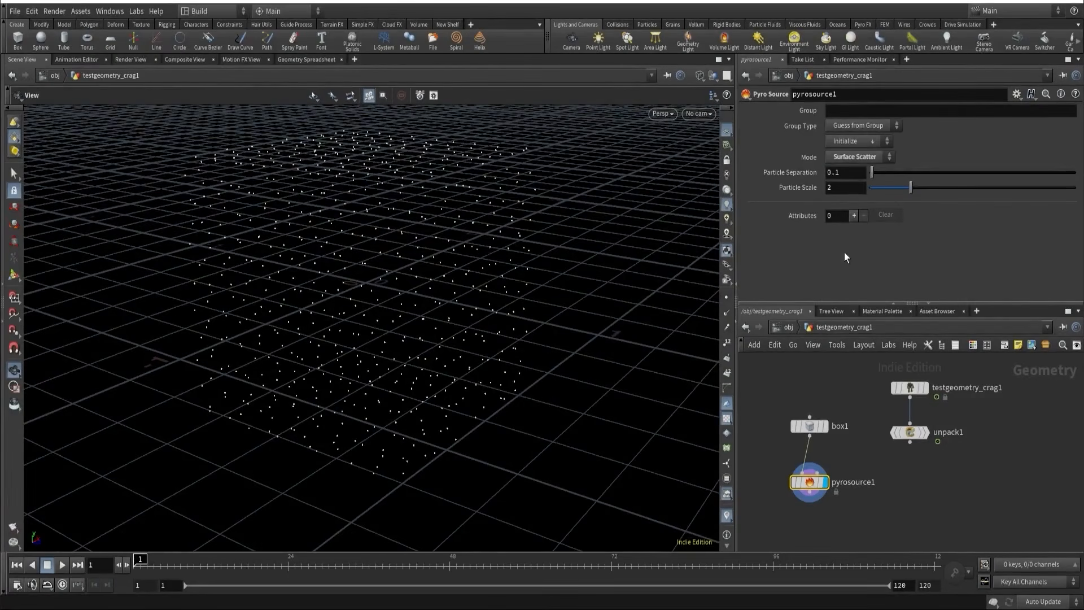
left_click(855, 159)
left_click(854, 193)
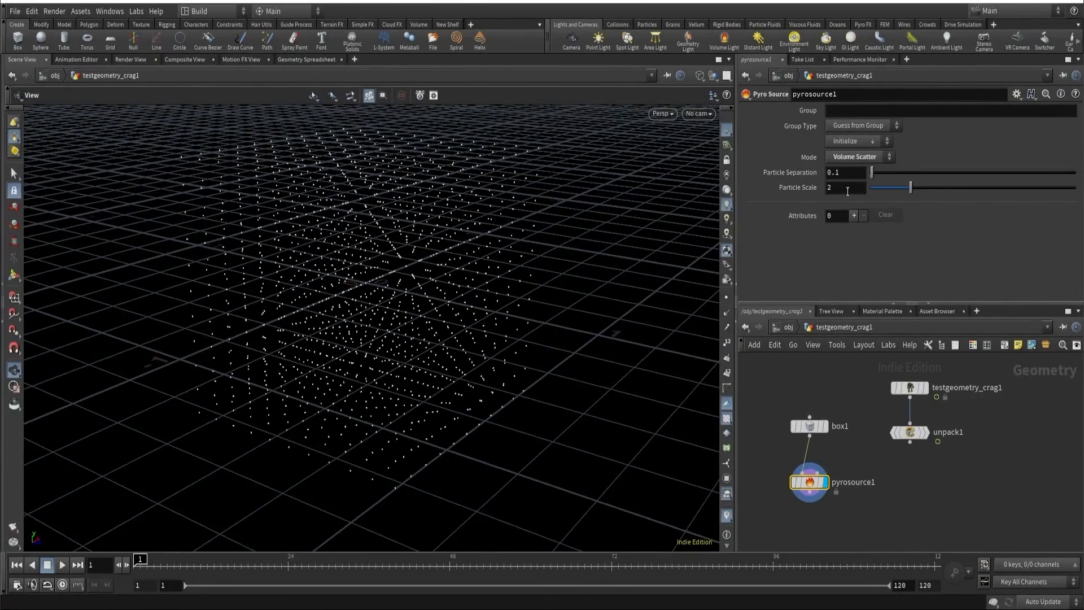
left_click_drag(516, 255, 377, 280)
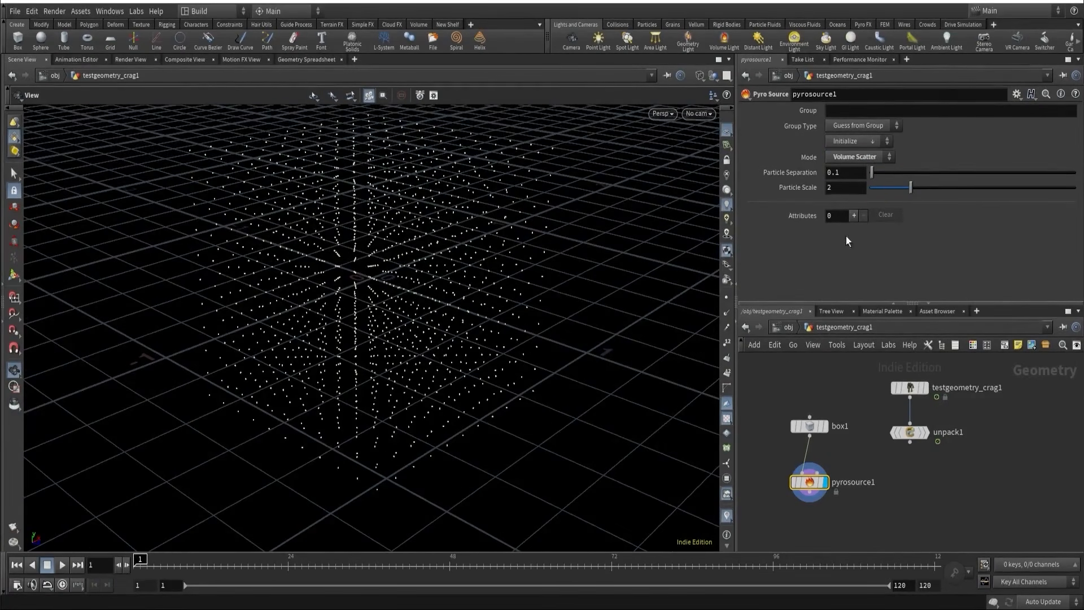
- Try Particle Separation 0.05 and Particle Scale 2.23 on pyrosource1, resetting both to their defaults after checking the node's info
left_click_drag(871, 175, 852, 175)
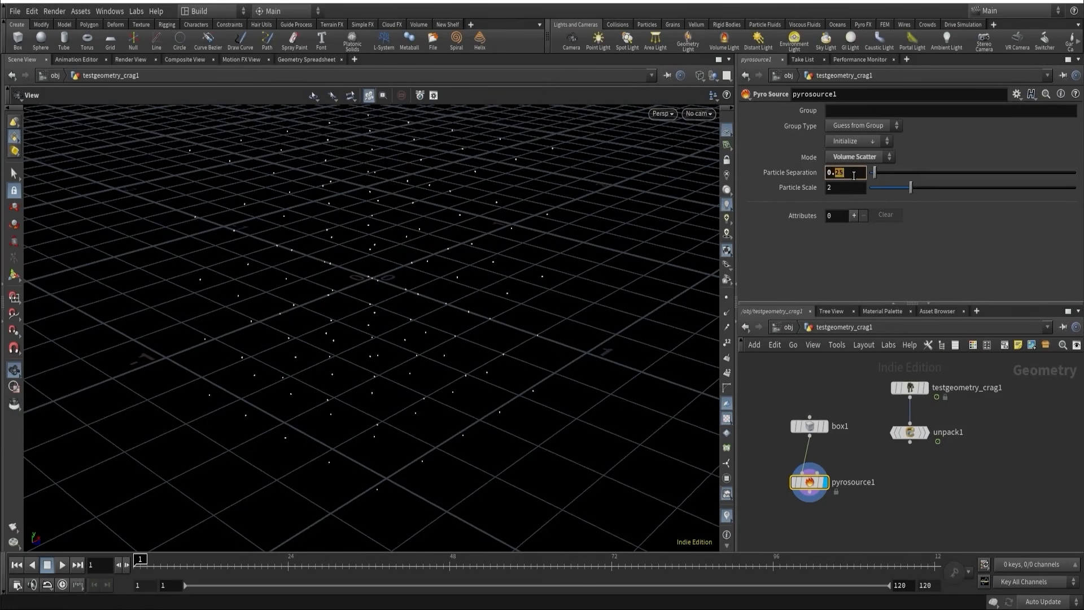
type("05")
key("Return")
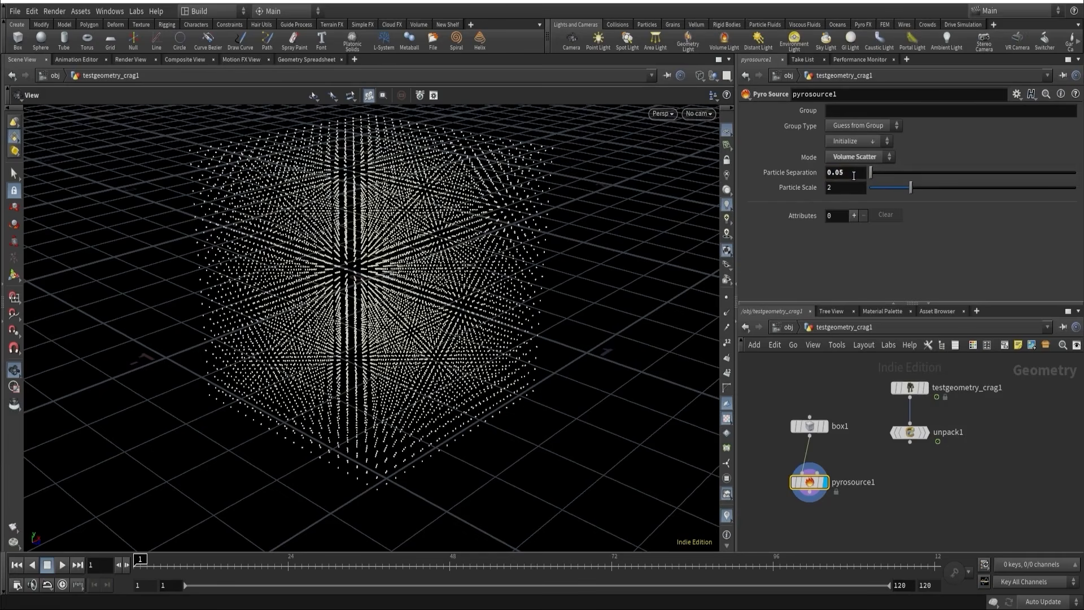
mouse_move(910, 188)
left_mouse_down()
mouse_move(890, 188)
mouse_move(917, 190)
left_mouse_up()
middle_click(811, 482)
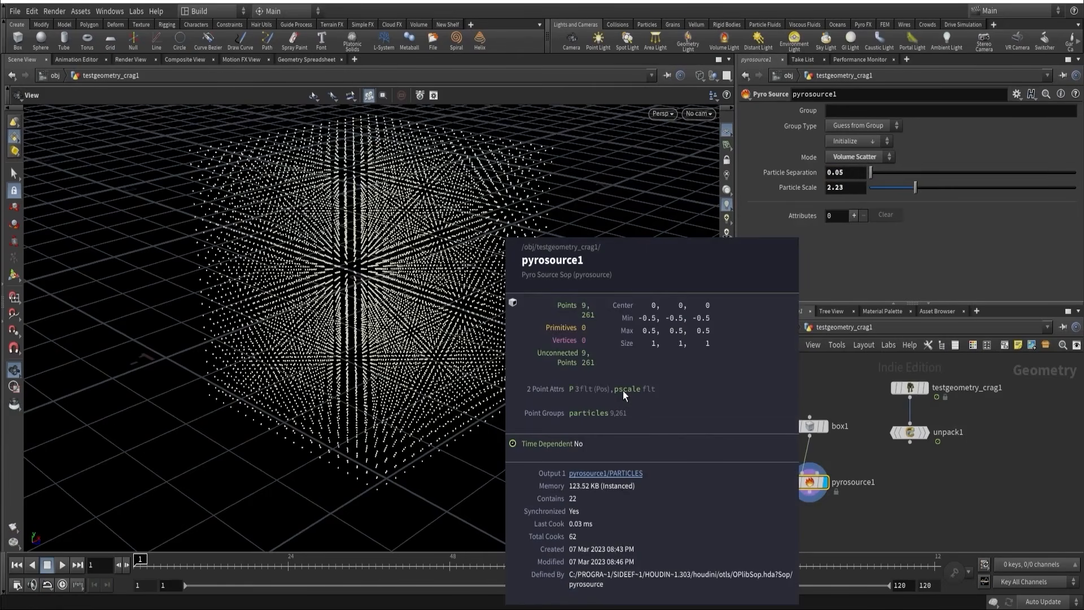
middle_click_drag(623, 391, 622, 392)
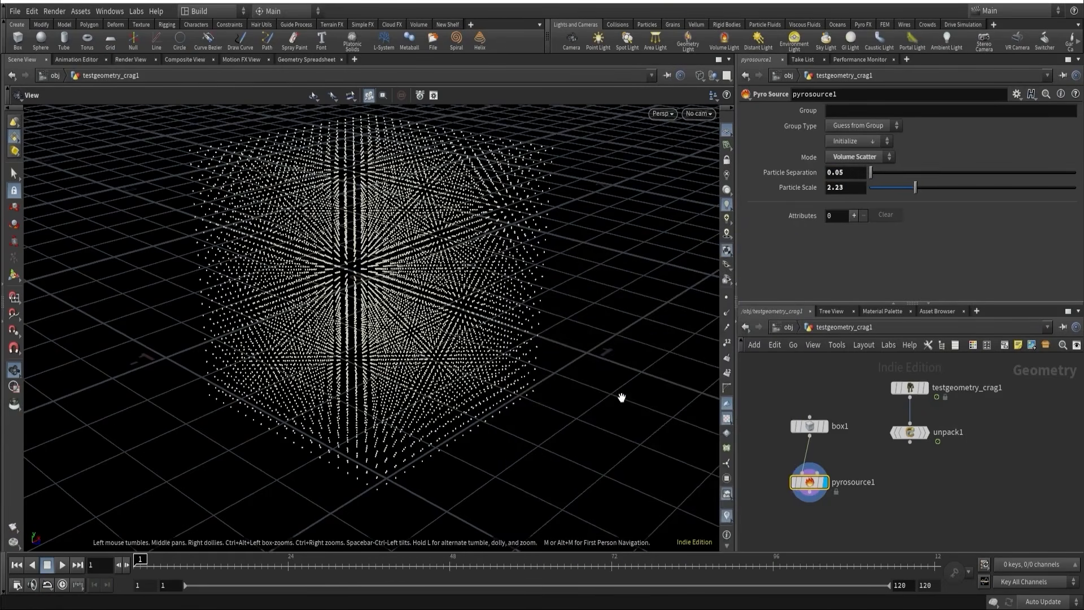
middle_click(845, 172, "ctrl")
middle_click(845, 187, "ctrl")
- Add a Copy to Points node below pyrosource1 and connect the pyrosource1 output to its second input
middle_click_drag(764, 515, 836, 450)
key("Tab")
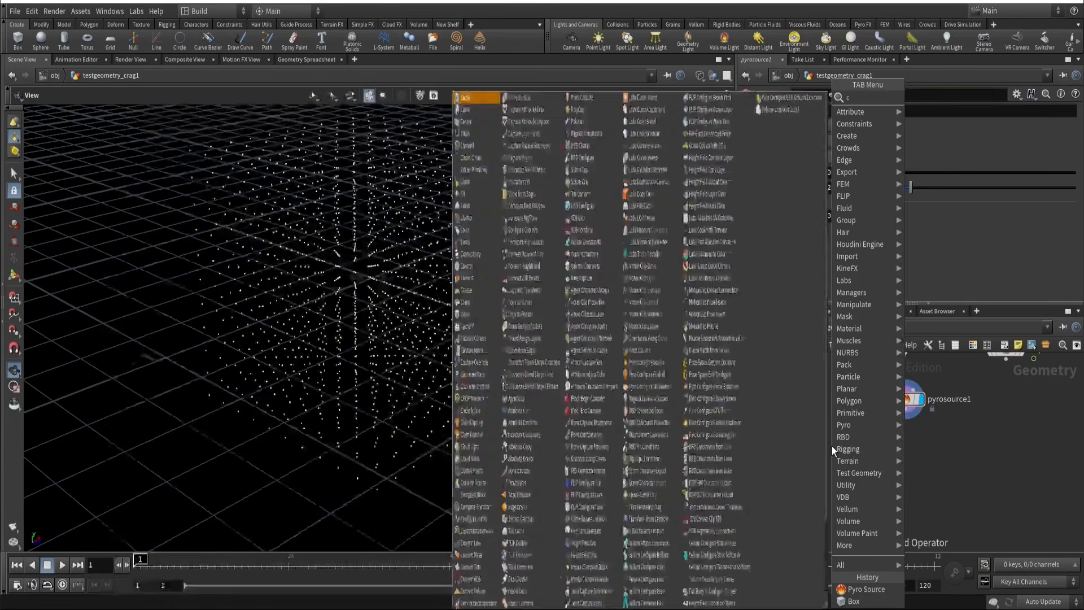
type("copy")
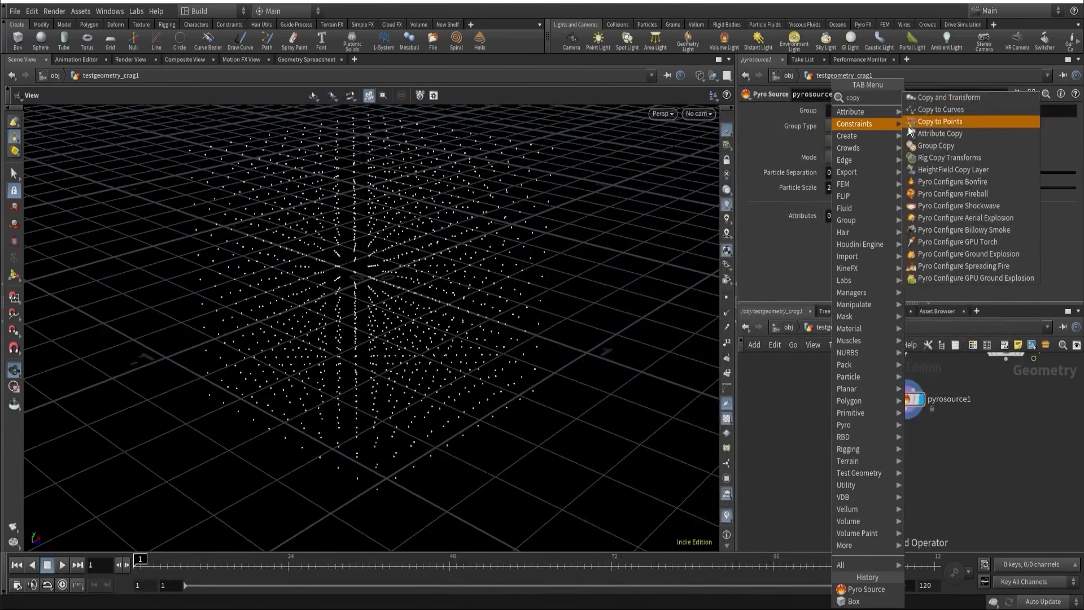
left_click(910, 123)
left_click(829, 470)
left_click_drag(836, 458, 905, 408)
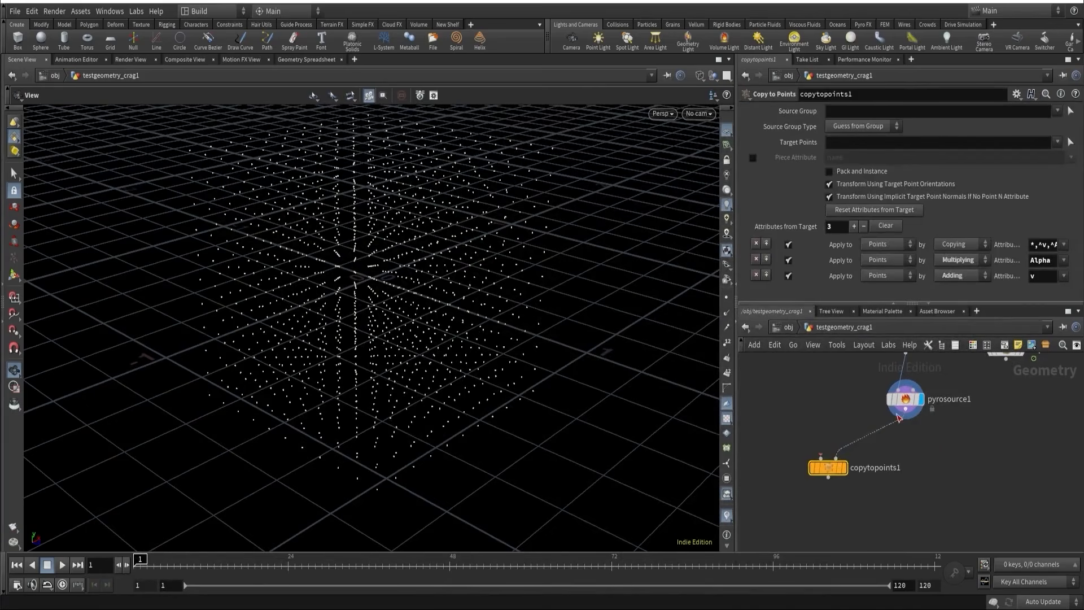
- Add a second Box node, connect it to the first input of copytopoints1 and display the copied boxes
key("Tab")
type("box")
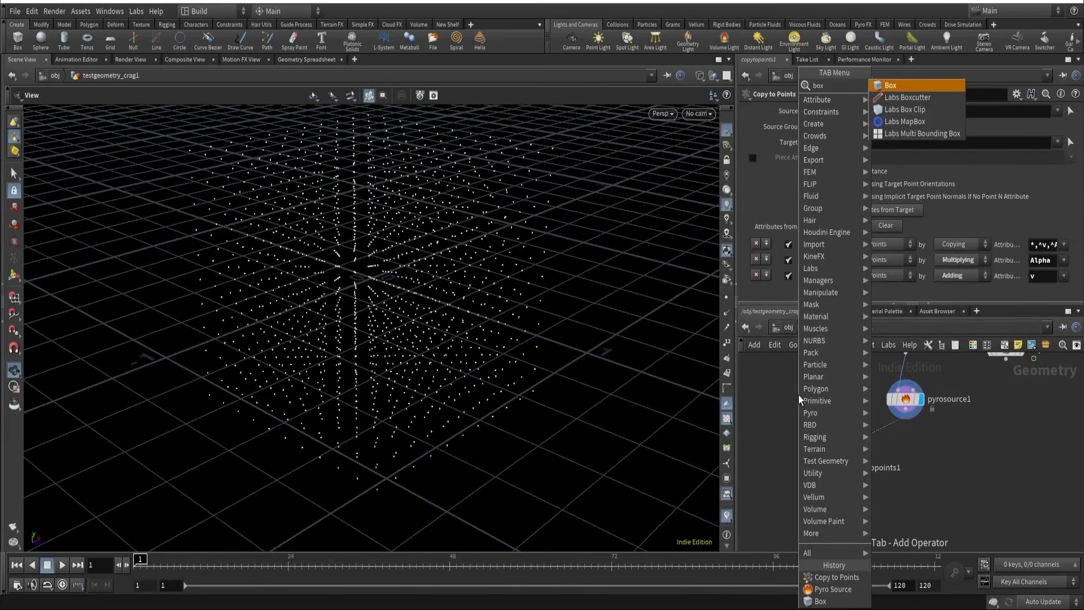
key("Return")
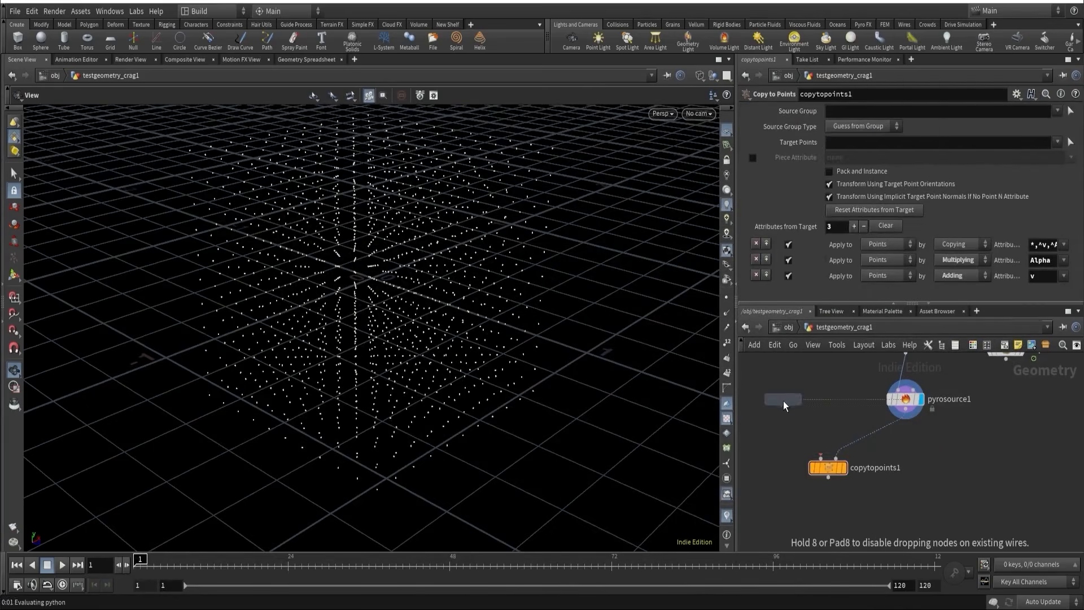
left_click(784, 398)
left_click_drag(783, 407, 841, 471)
left_click(843, 468)
left_click(832, 468)
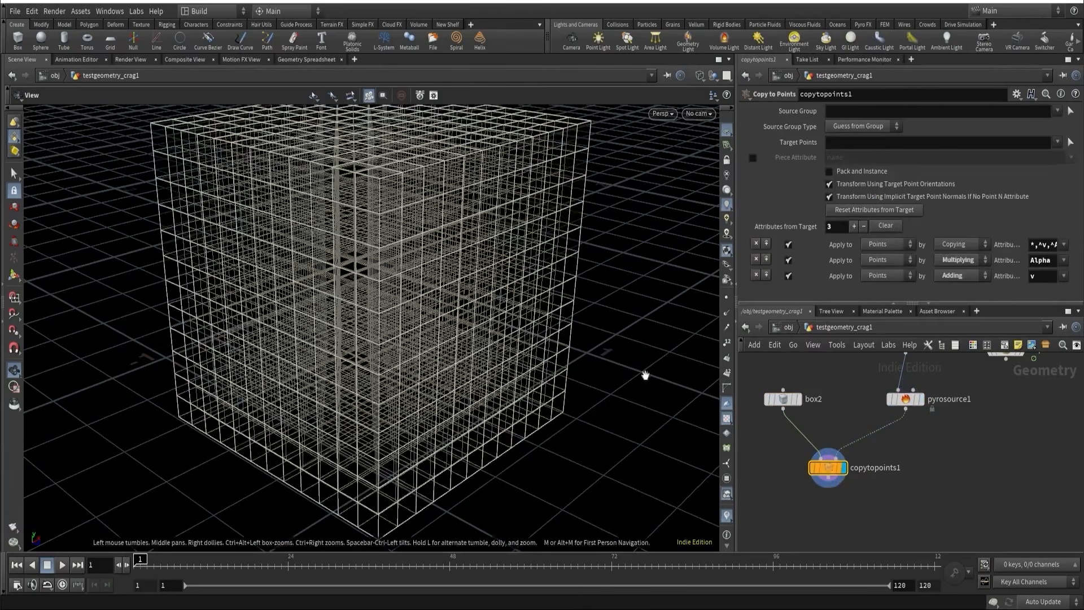
- Set the Particle Scale of pyrosource1 to 1 and switch the copied boxes from wireframe to shaded display
left_click_drag(436, 282, 388, 262)
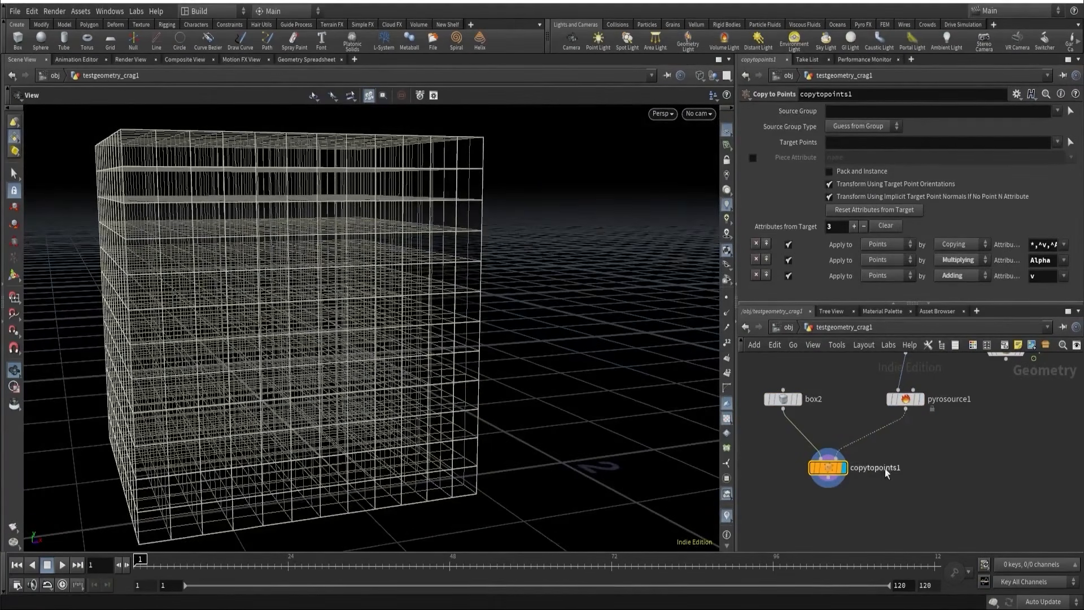
left_click_drag(912, 416, 902, 395)
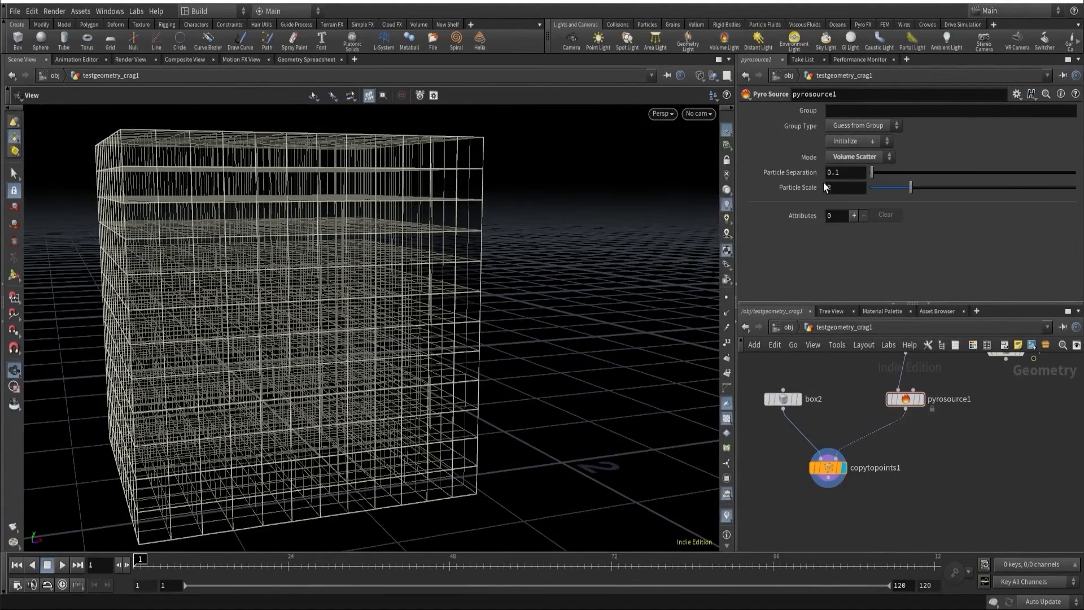
left_click_drag(910, 187, 905, 192)
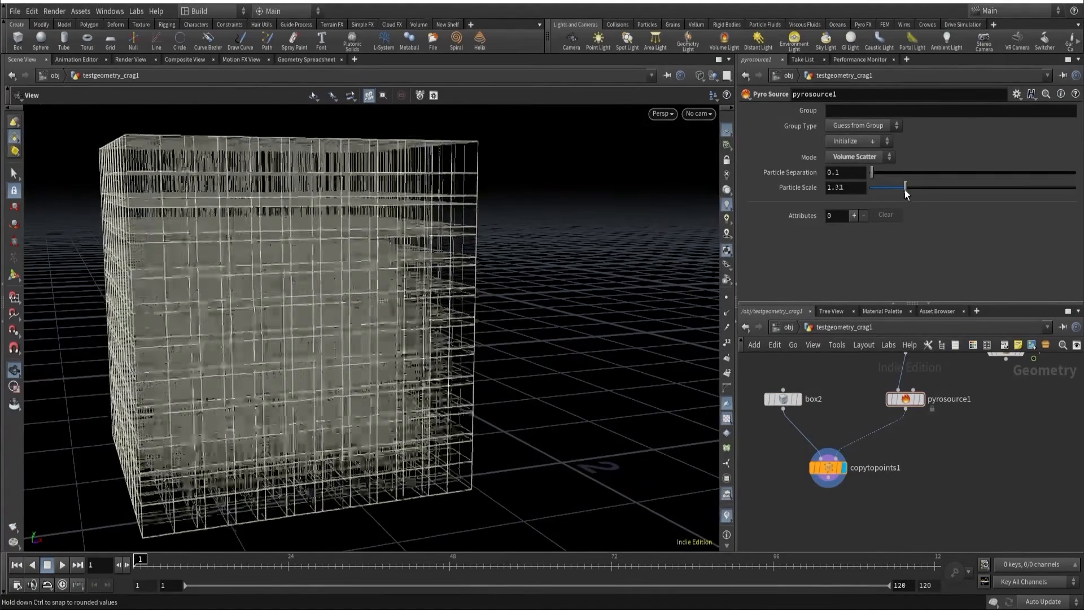
double_click(858, 188)
type("1")
key("Return")
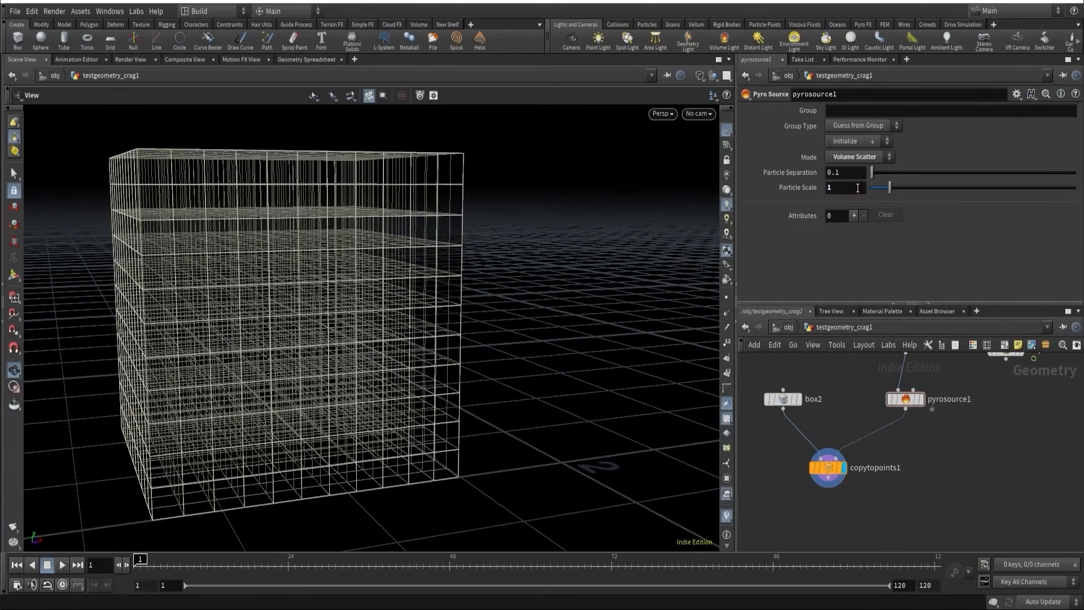
key("w")
mouse_move(448, 257)
left_mouse_down()
mouse_move(310, 275)
mouse_move(387, 266)
mouse_move(446, 293)
mouse_move(497, 286)
left_mouse_up()
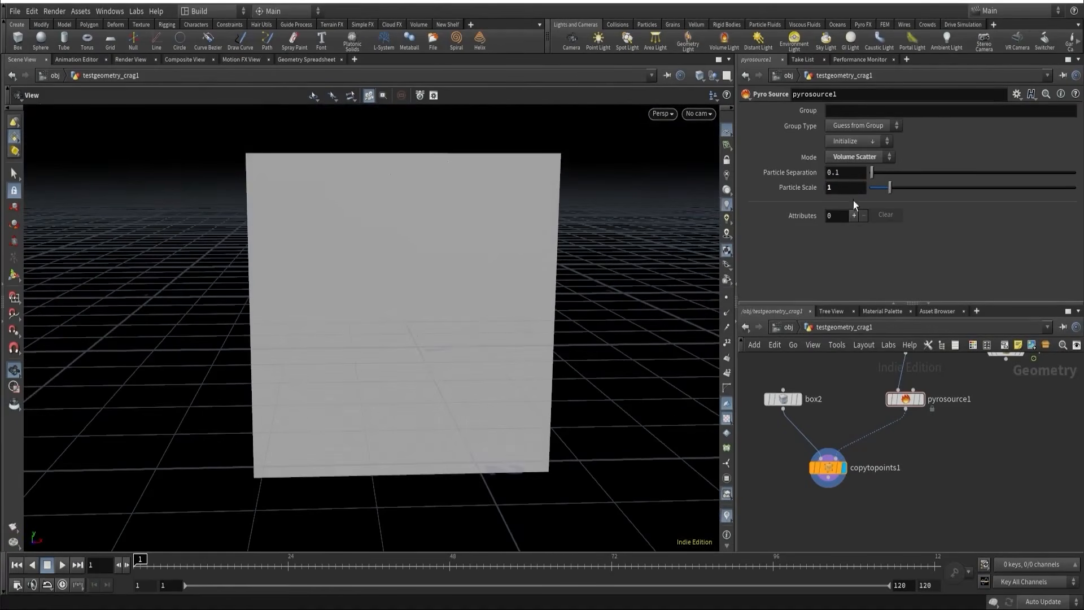
- Set the Particle Scale of pyrosource1 to 0.9 and inspect the gaps between the copied boxes
double_click(846, 187)
type(".9")
key("Return")
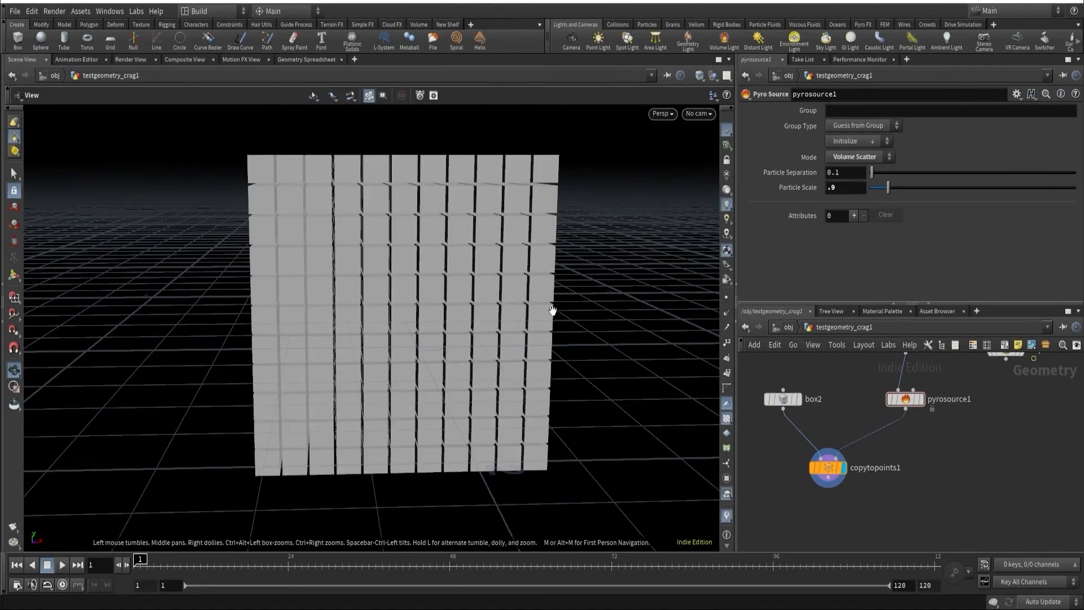
left_click_drag(476, 278, 973, 423)
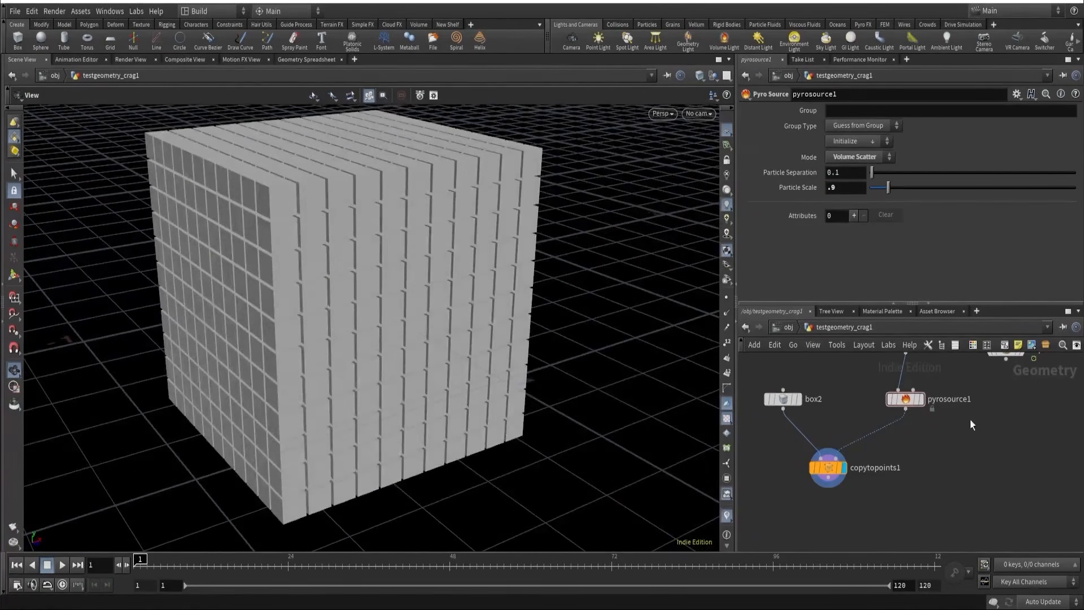
- Set the Particle Separation of pyrosource1 to 0.05 and inspect the denser grid of boxes
left_click(847, 177)
key("BackSpace")
type("05")
key("Return")
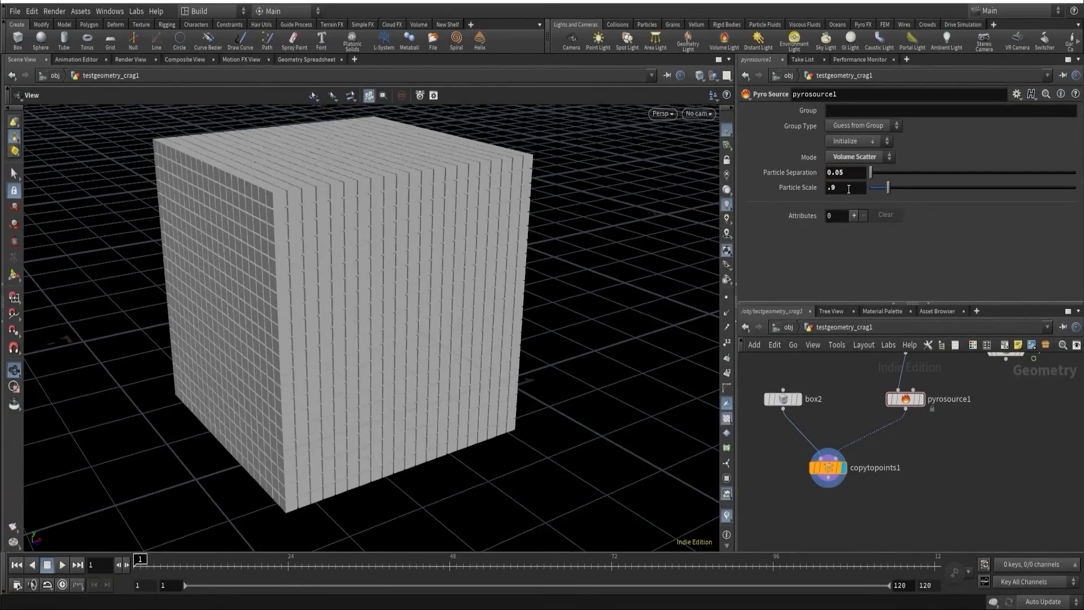
left_click_drag(329, 126, 503, 220)
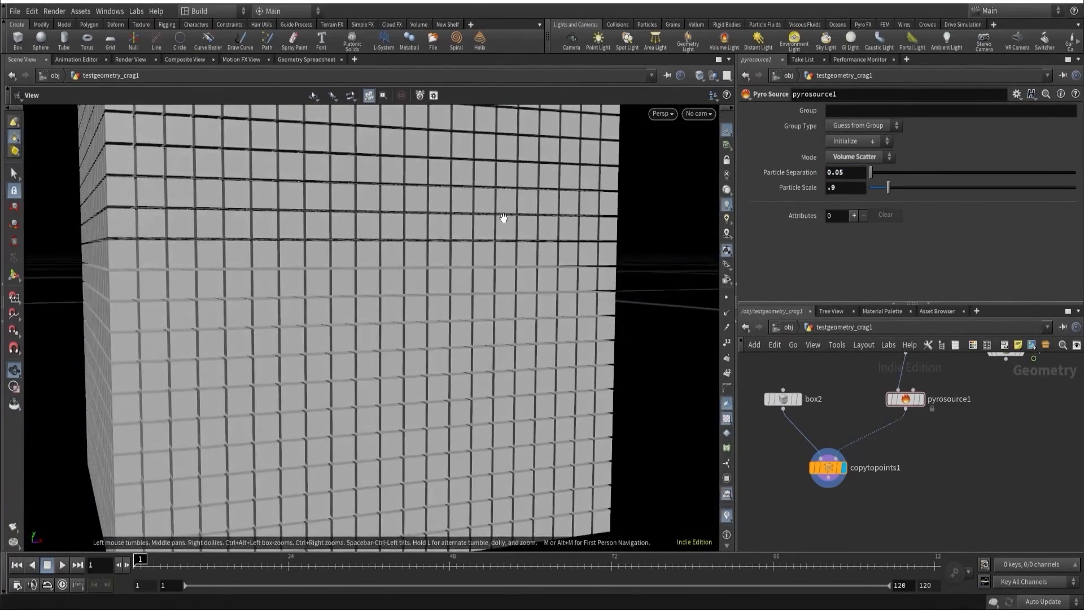
- Display the pyrosource1 points and add one source attribute of type Density
mouse_move(926, 404)
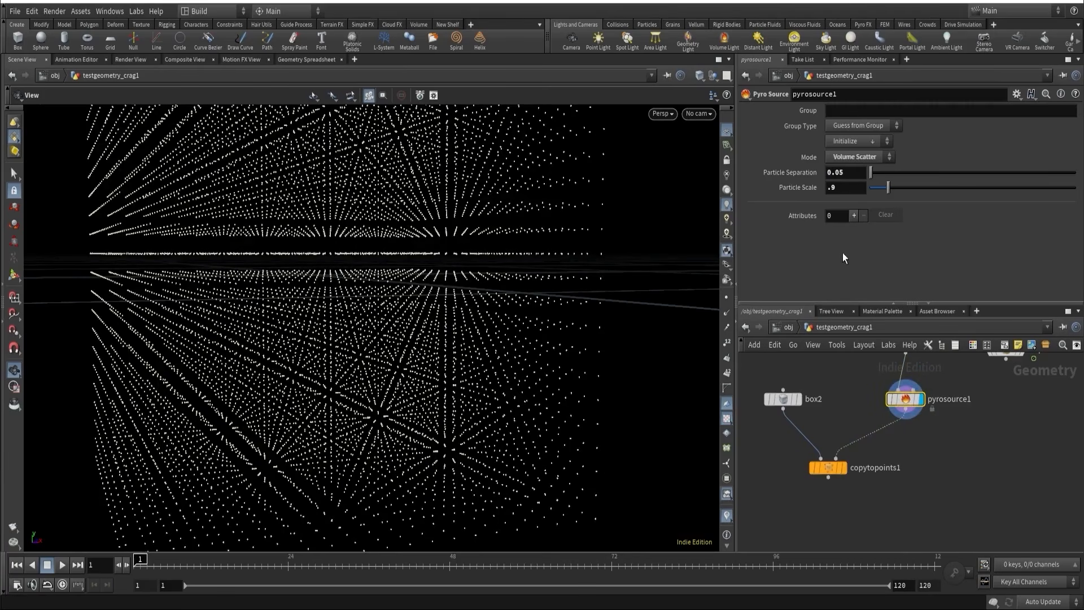
left_click(853, 216)
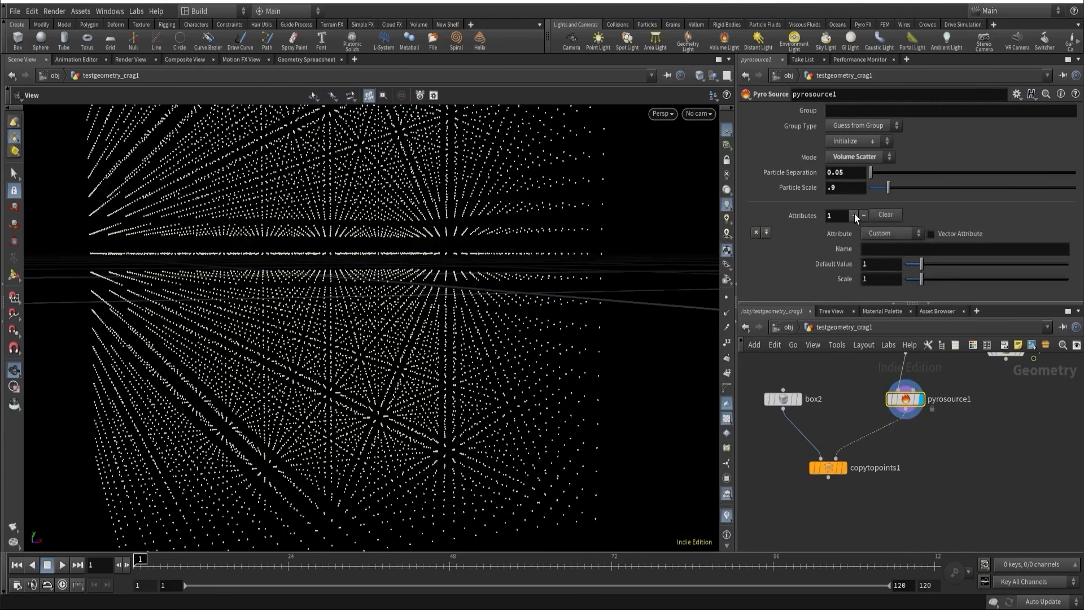
left_click(897, 236)
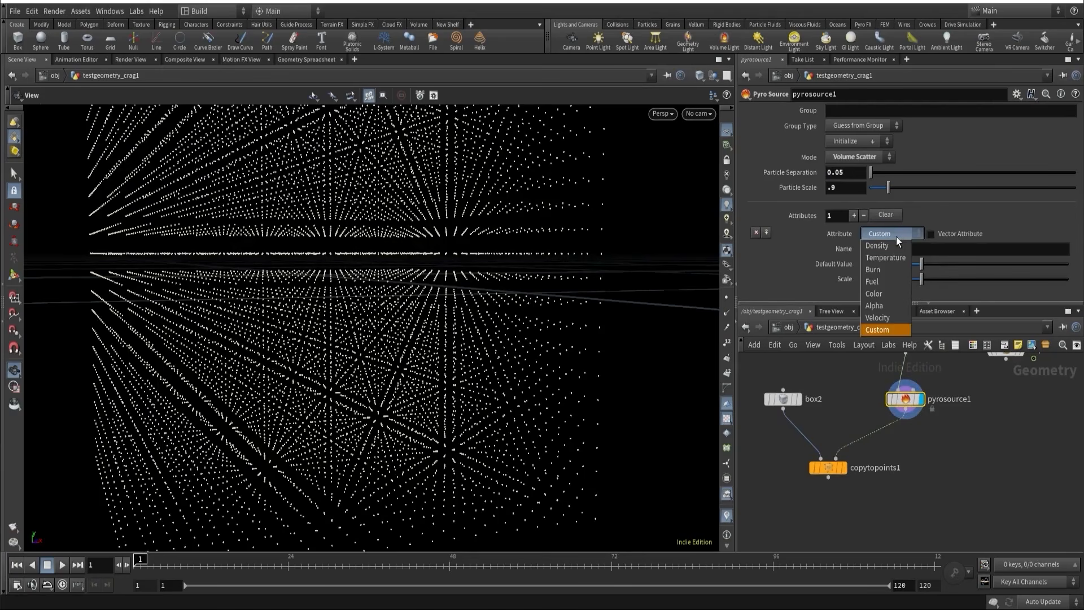
left_click(889, 246)
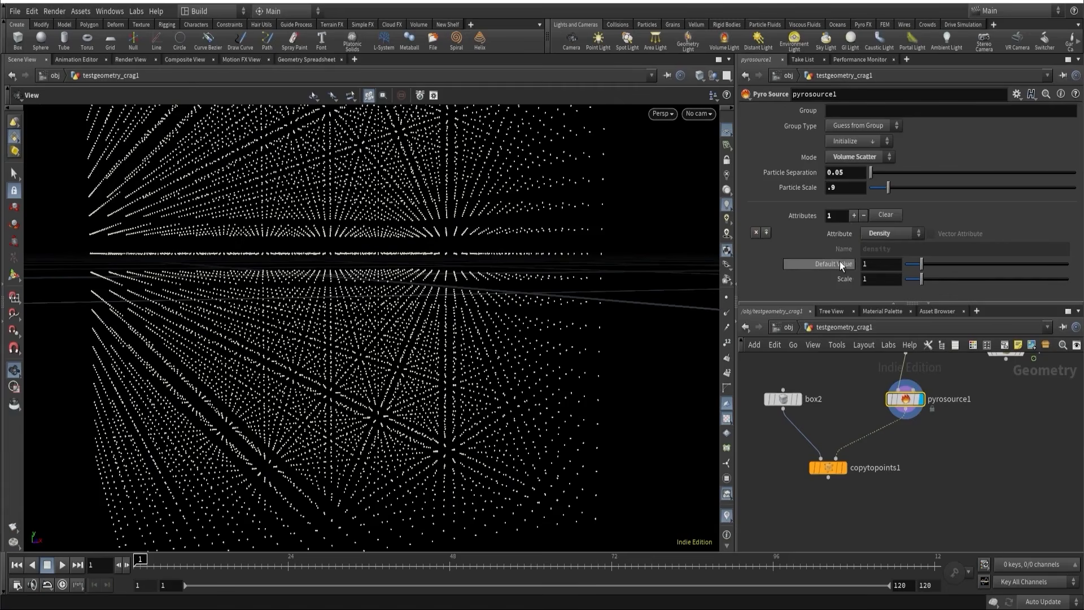
- Check the density values in the Geometry Spreadsheet while trying Default Value 2.29 and Scale 1.25, then reset both and return to the scene
mouse_move(841, 266)
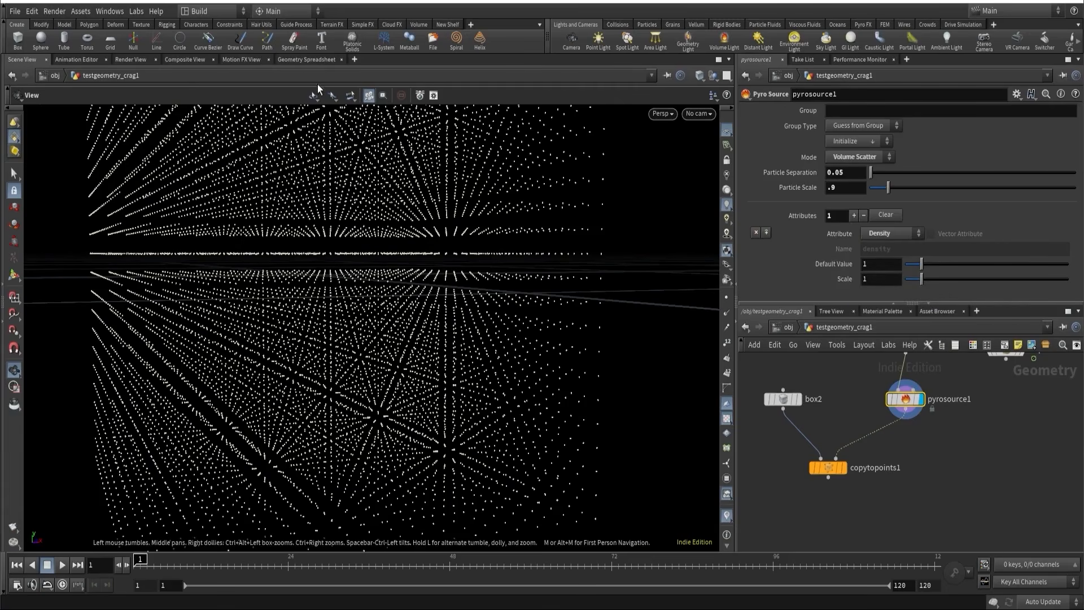
left_click(302, 60)
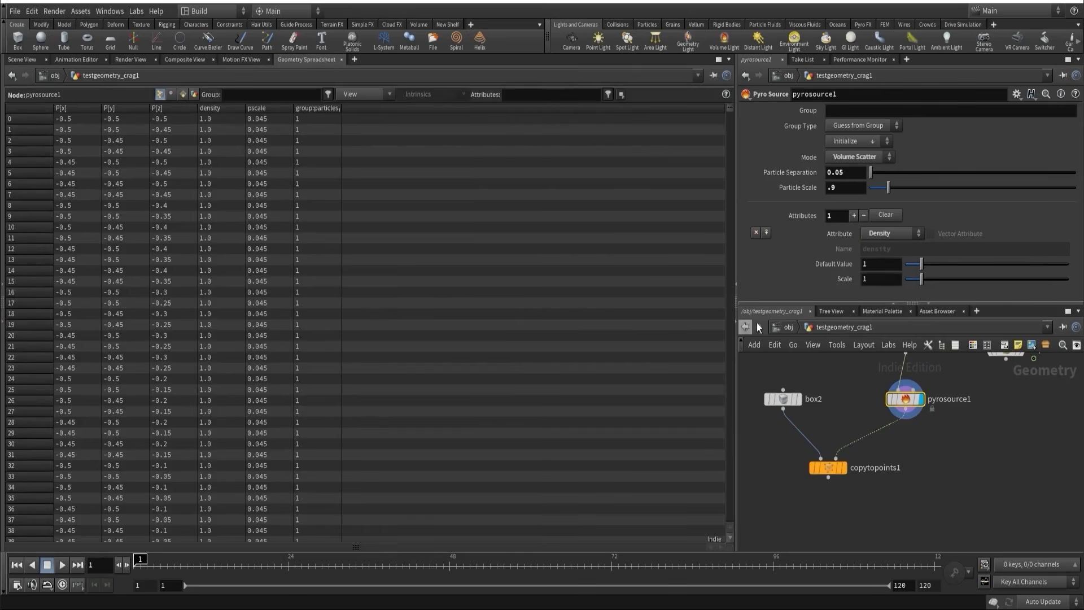
left_click_drag(921, 279, 944, 277)
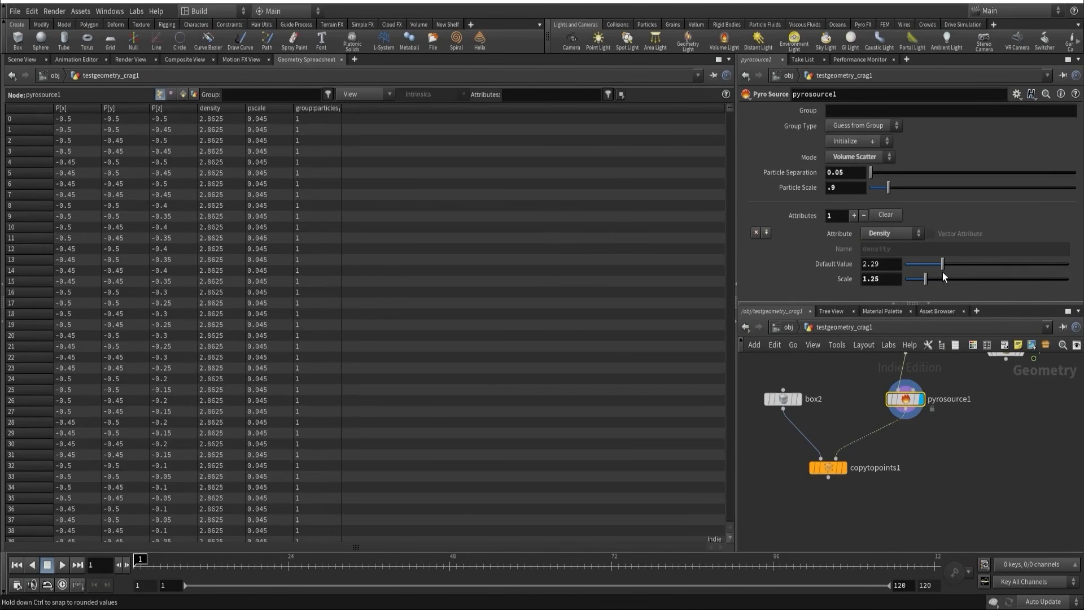
middle_click(840, 265, "ctrl")
middle_click(842, 280, "ctrl")
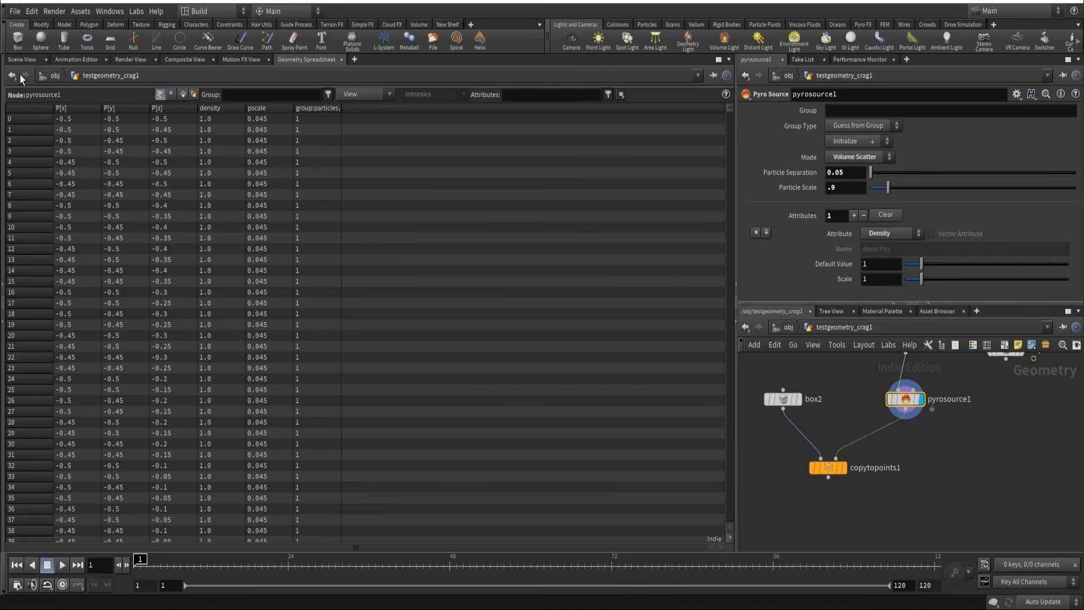
left_click(22, 59)
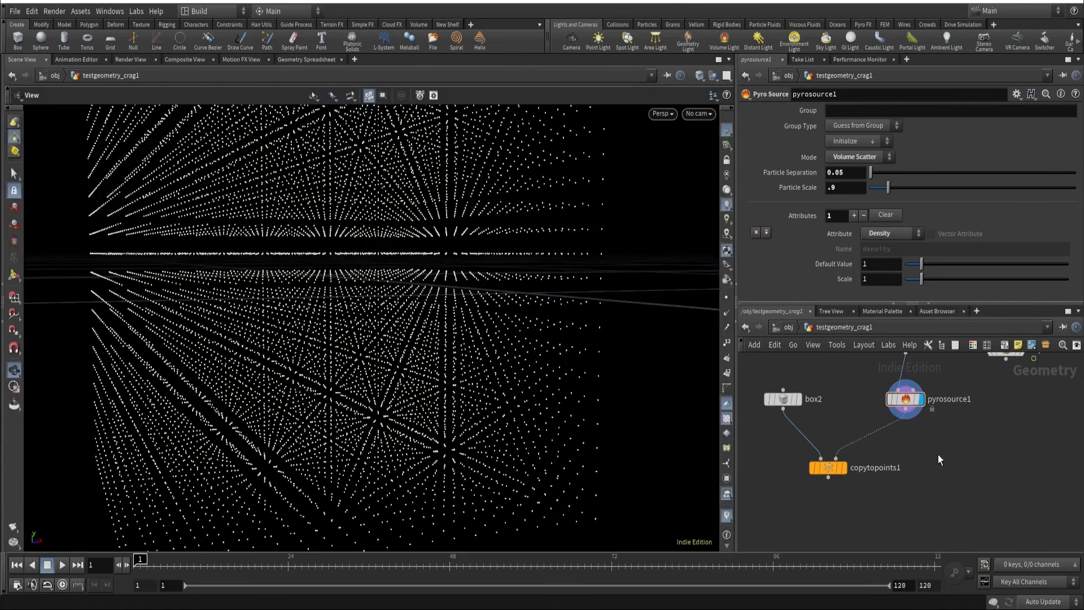
- Add a Volume Rasterize Attributes node below pyrosource1, connect pyrosource1 to its input and display it
key("Tab")
type("raste")
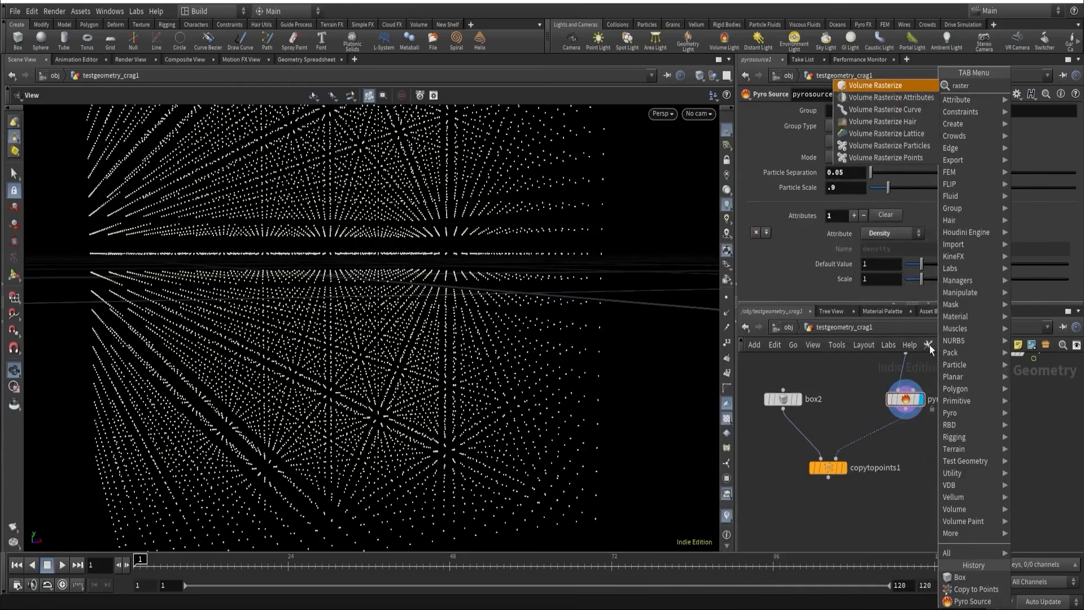
left_click(875, 99)
left_click(911, 464)
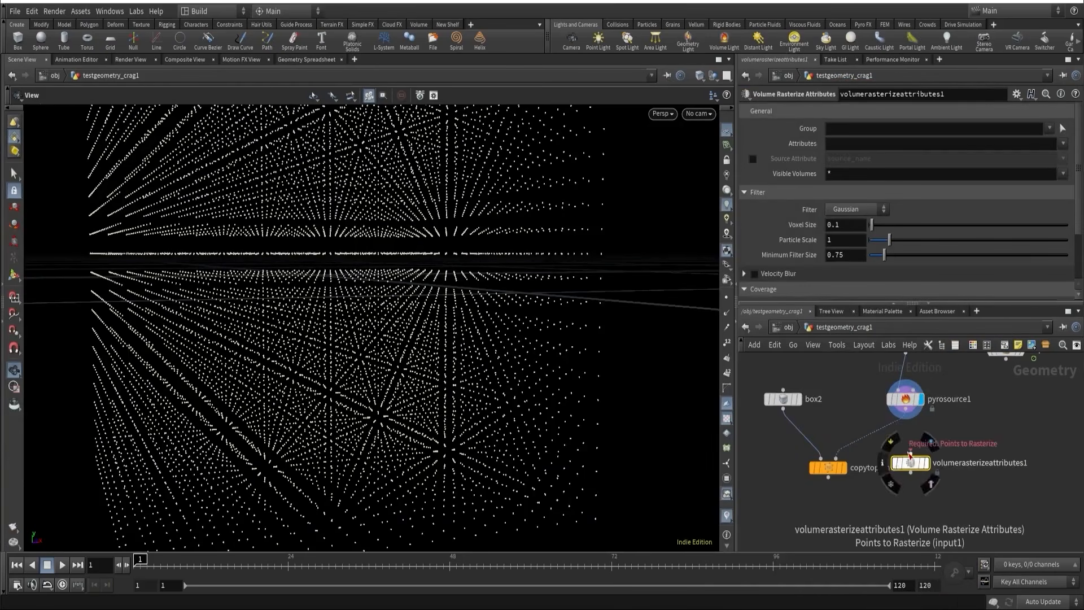
left_click(910, 453)
left_click(905, 409)
left_click(926, 463)
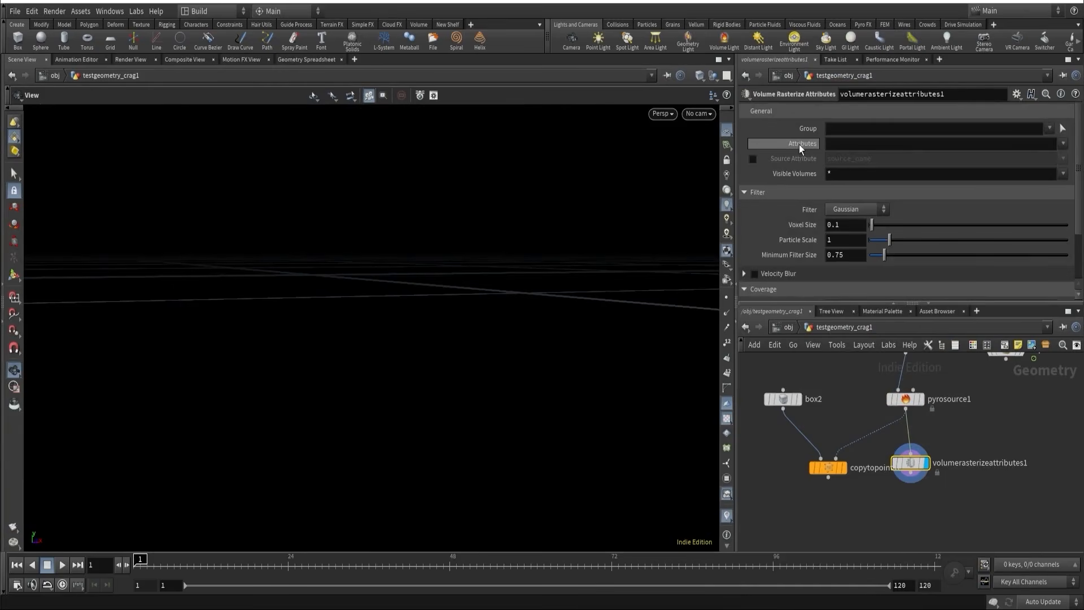
- Choose density as the attribute to rasterize on volumerasterizeattributes1 and inspect the volume from several distances
left_click(1063, 145)
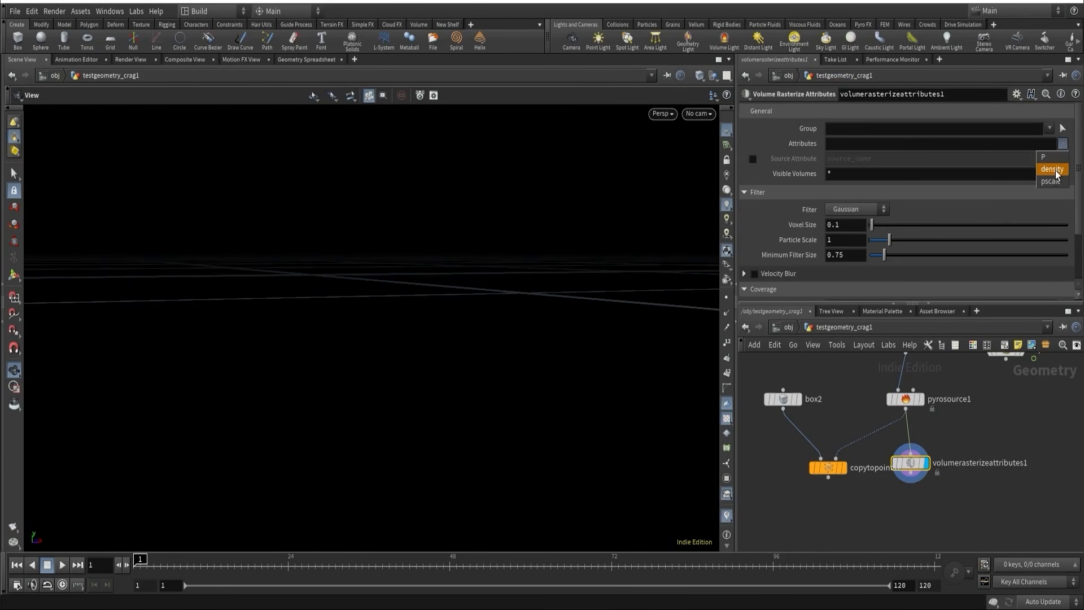
left_click(1055, 170)
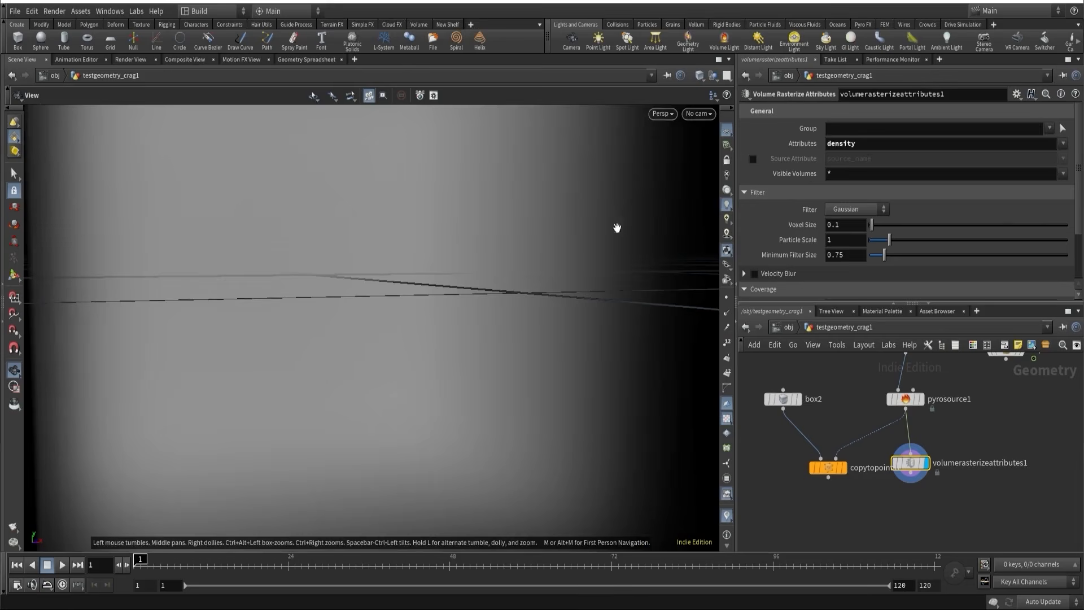
right_click_drag(503, 259, 280, 344)
left_click_drag(327, 313, 428, 387)
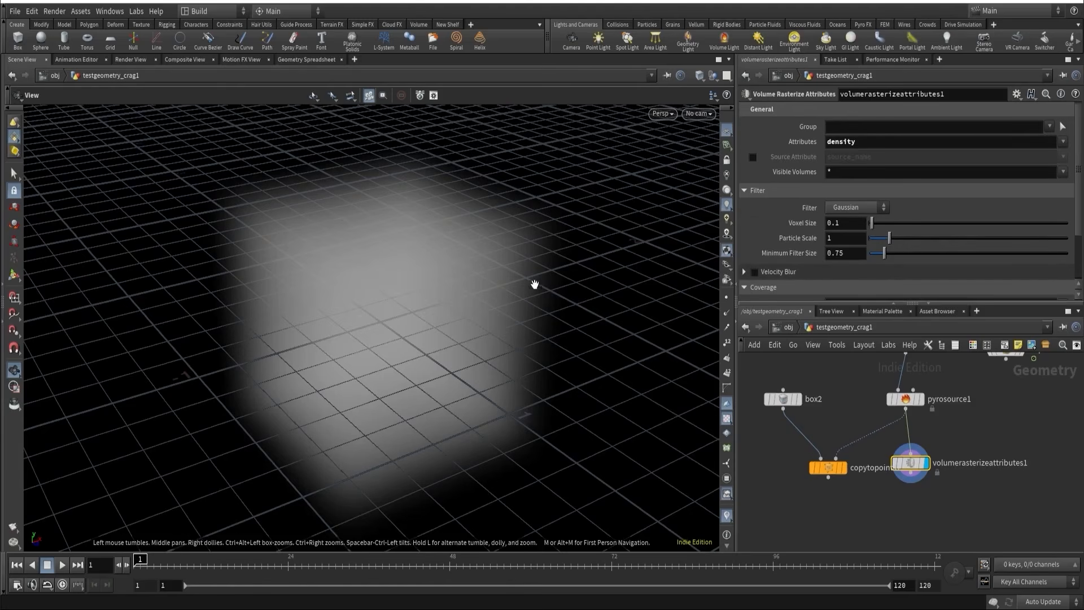
right_click_drag(512, 264, 602, 205)
left_click_drag(511, 328, 592, 322)
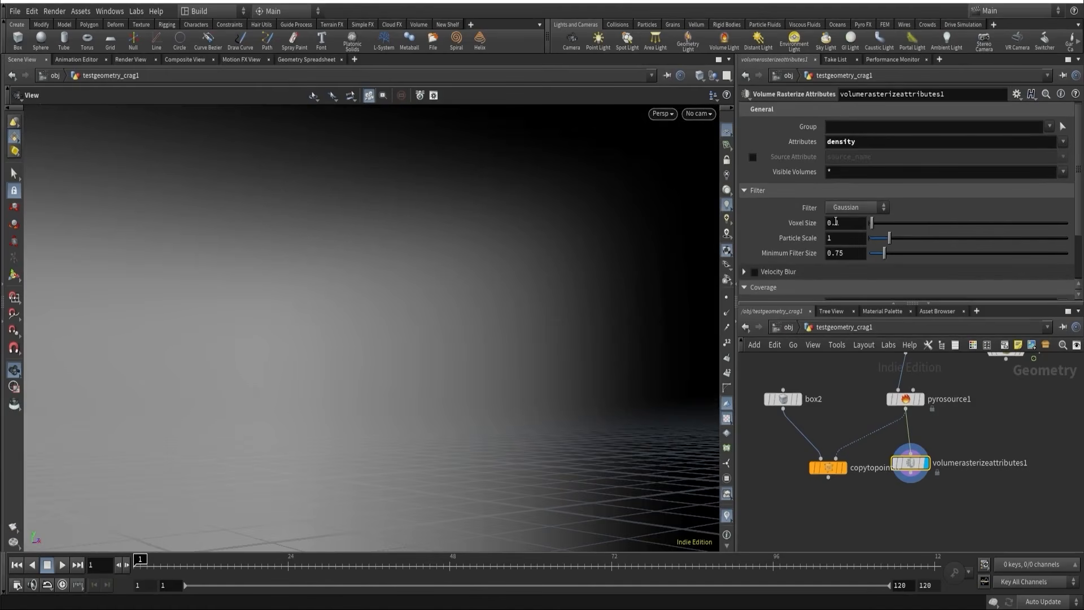
- Set the Voxel Size of volumerasterizeattributes1 to 0.01 and inspect the volume's edge
left_click(836, 222)
key("Return")
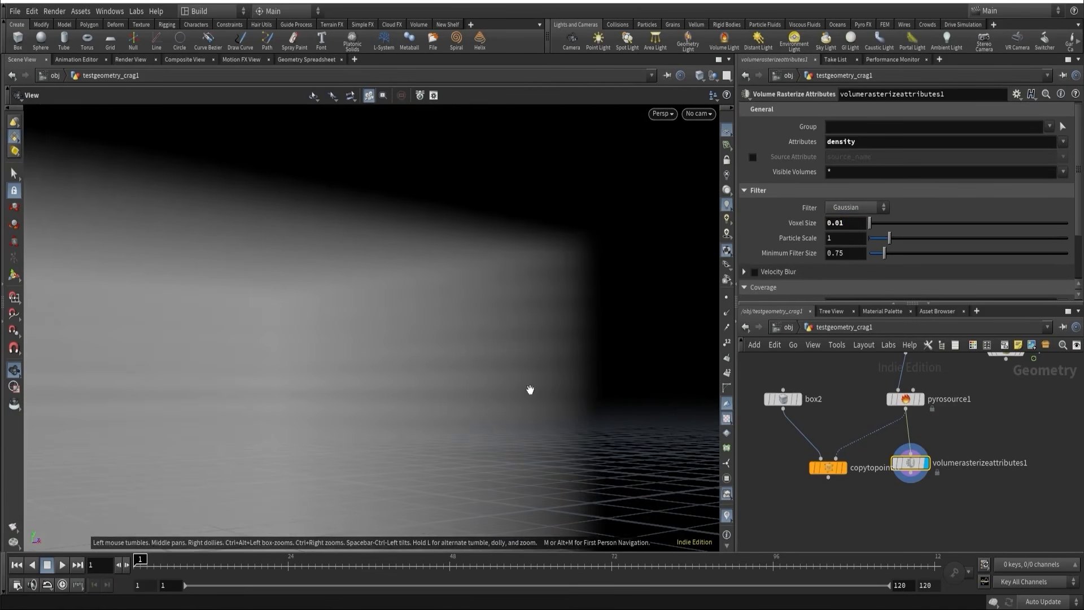
left_click_drag(529, 390, 704, 372)
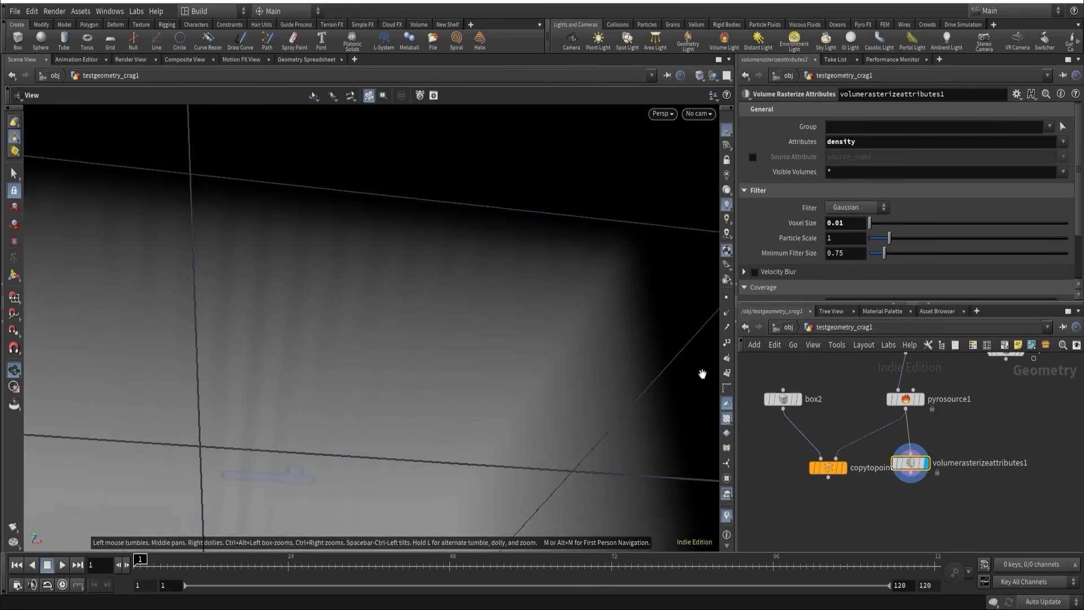
- Try a Particle Scale of 0.5 on pyrosource1 and inspect the rasterized volume up close
left_click(905, 399)
left_click(840, 188)
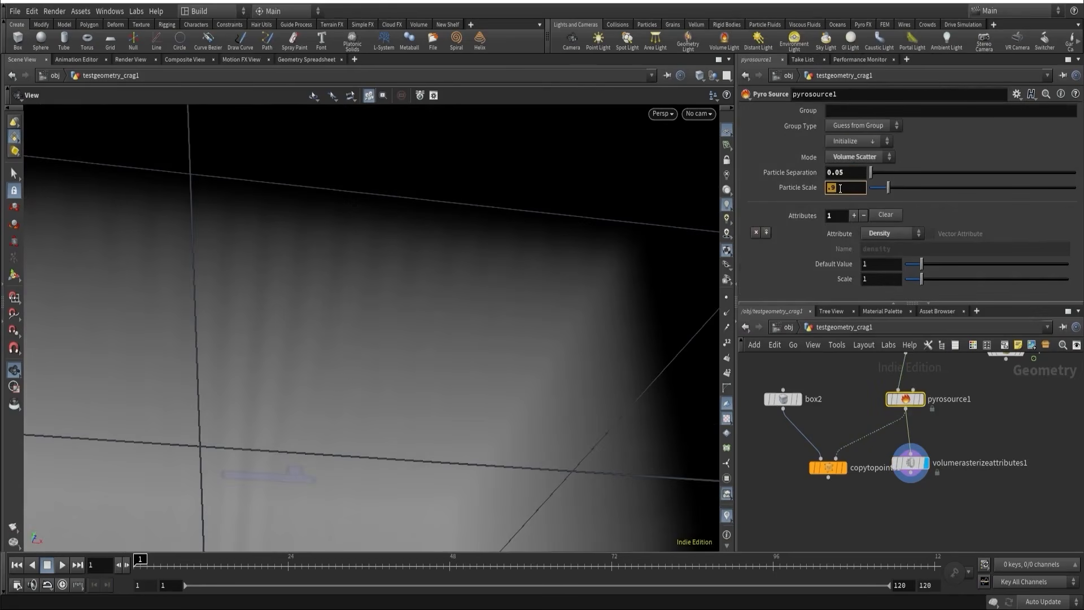
key("Return")
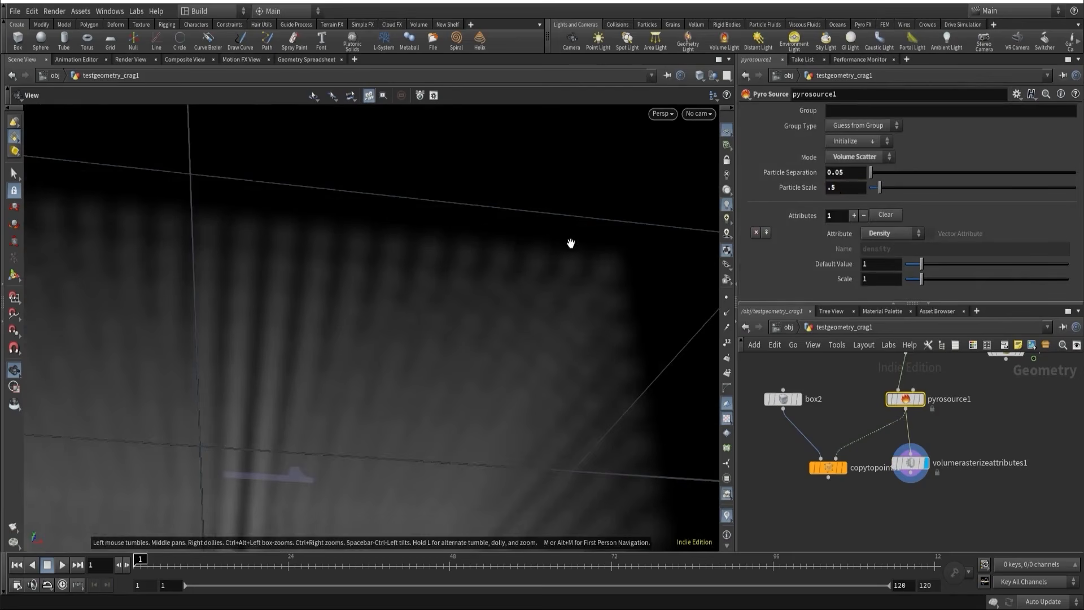
left_click_drag(571, 242, 675, 212)
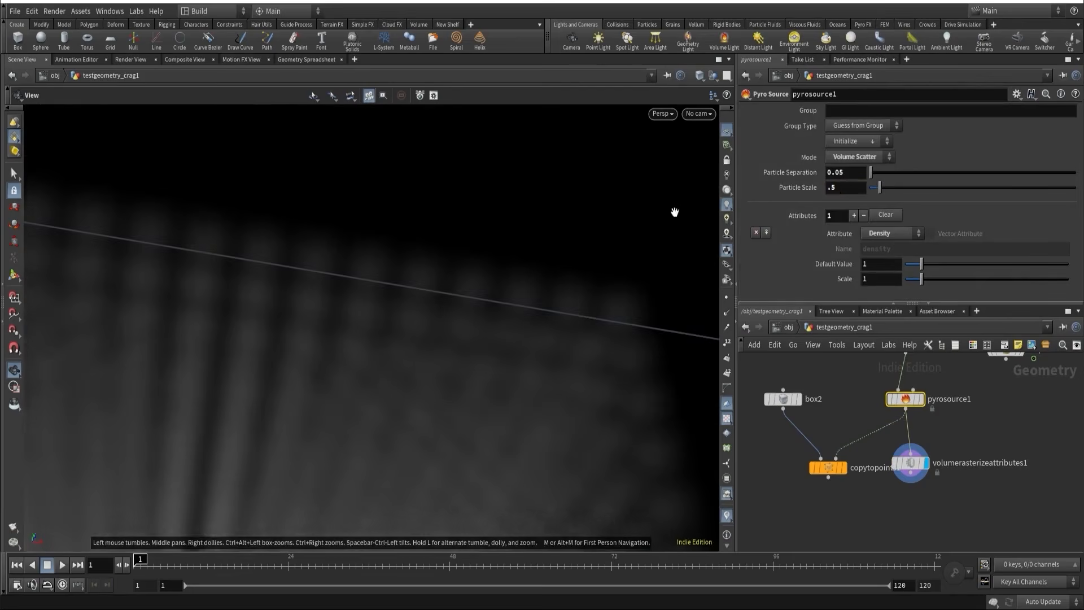
left_click(844, 467)
left_click(828, 468)
left_click(925, 464)
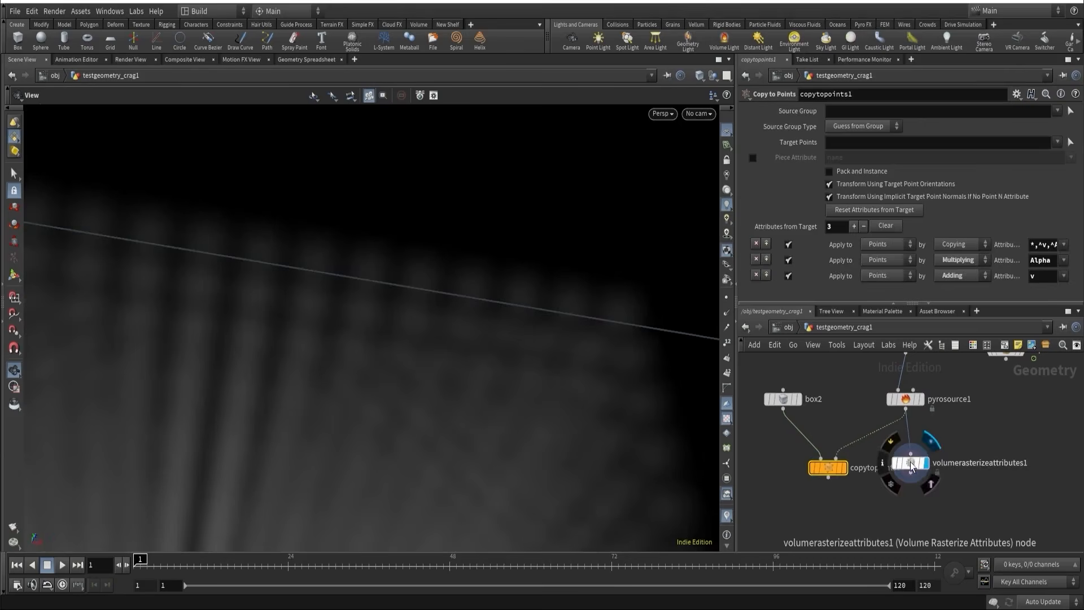
left_click(910, 463)
mouse_move(849, 516)
middle_mouse_down()
mouse_move(844, 442)
mouse_move(852, 521)
middle_mouse_up()
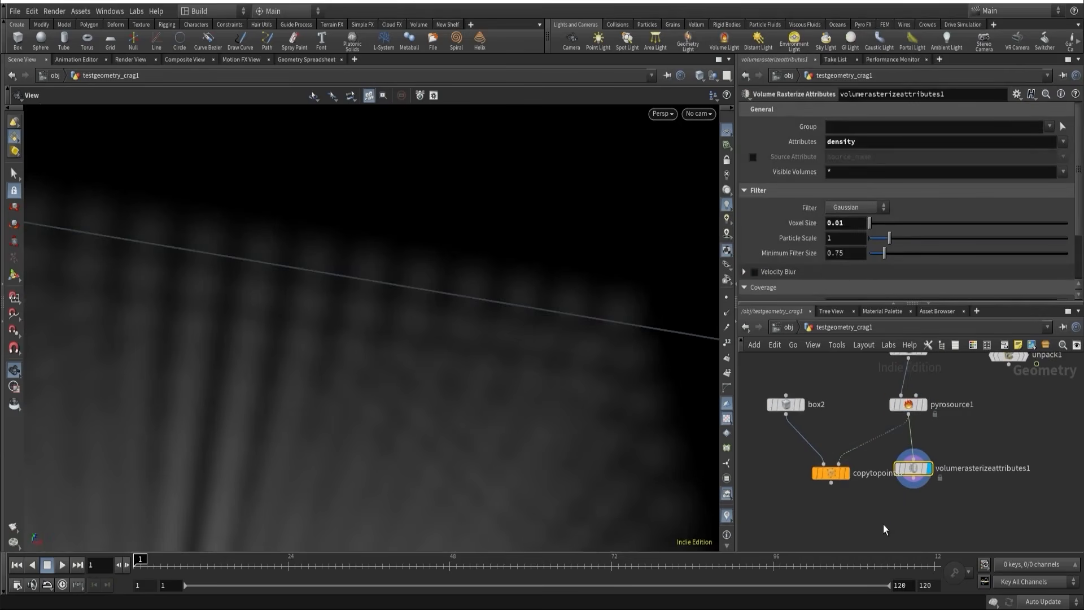
- Reset the Particle Scale of pyrosource1 to its default of 2 and inspect the whole rasterized volume
left_click_drag(906, 416, 908, 417)
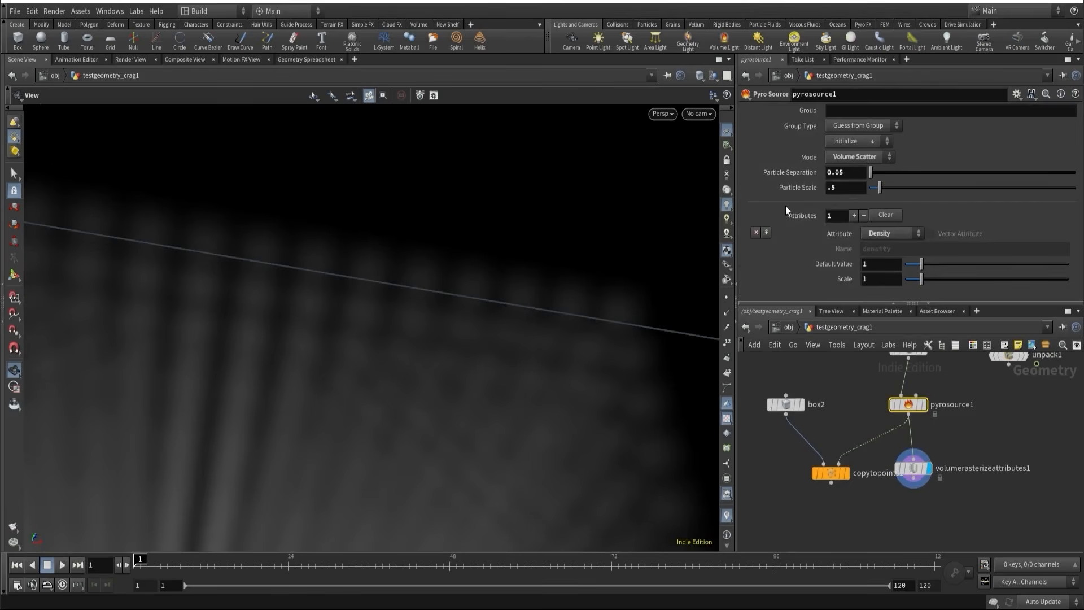
middle_click(793, 191, "ctrl")
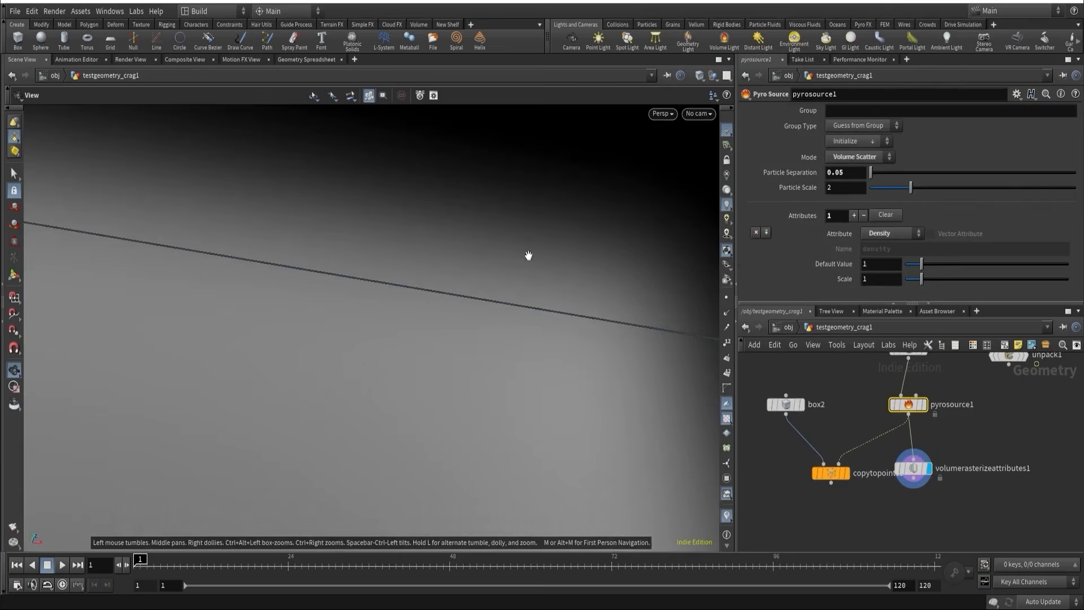
right_click_drag(528, 255, 305, 356)
left_click_drag(421, 301, 402, 439)
middle_click_drag(408, 367, 478, 360)
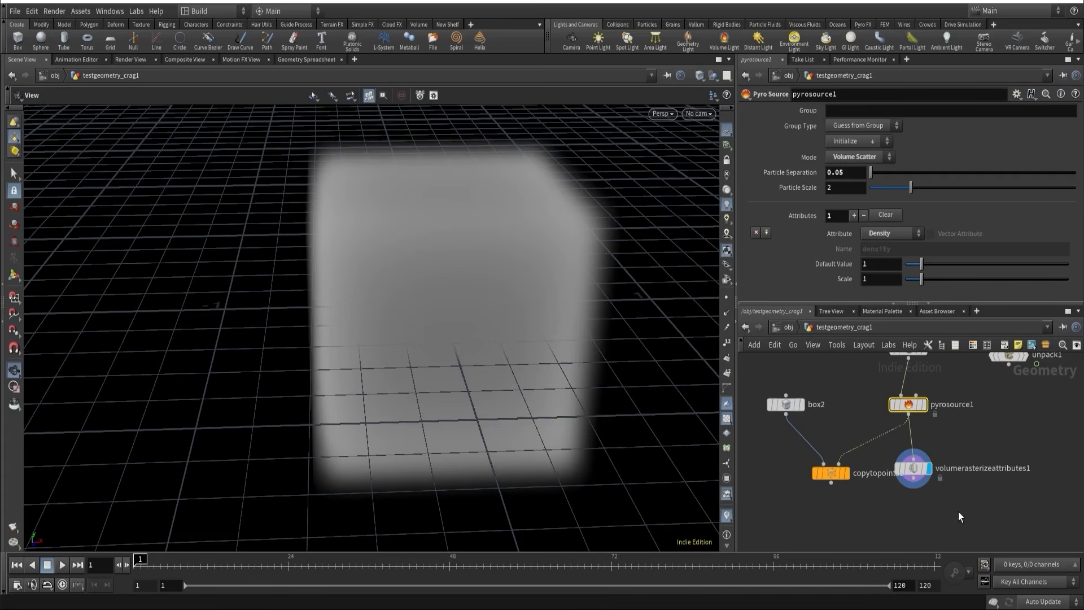
- Look through cam1 at the rasterized volume and then display the boxes from copytopoints1
left_click(910, 468)
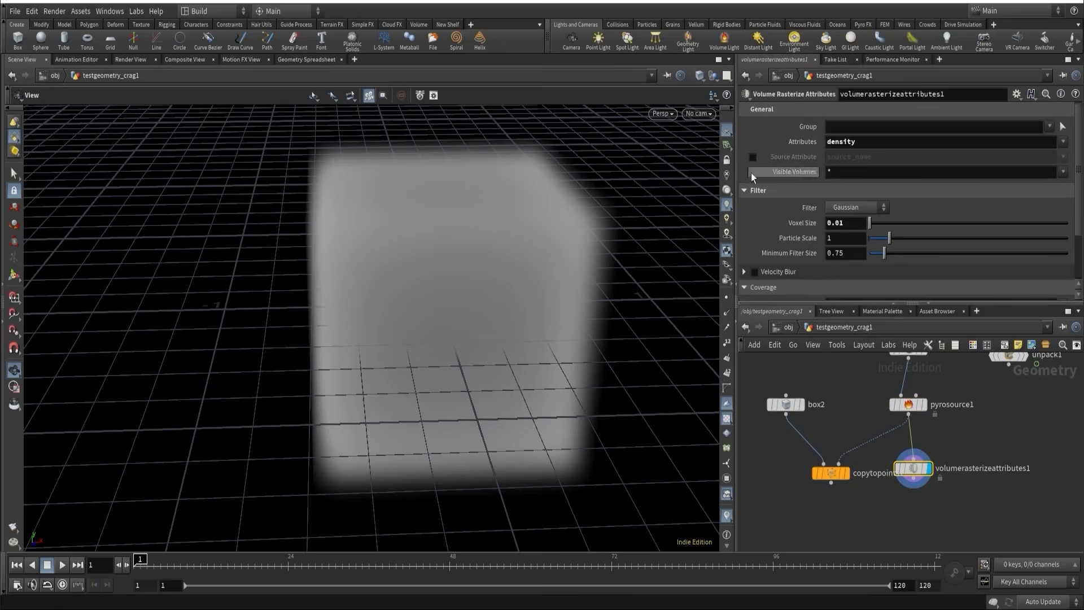
left_click(699, 113)
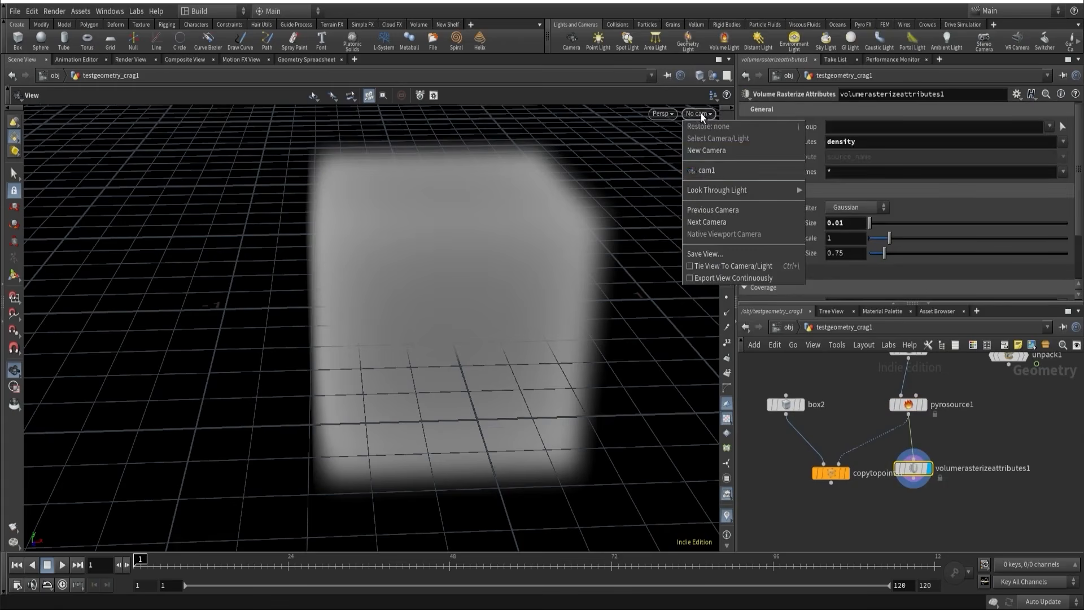
left_click(707, 171)
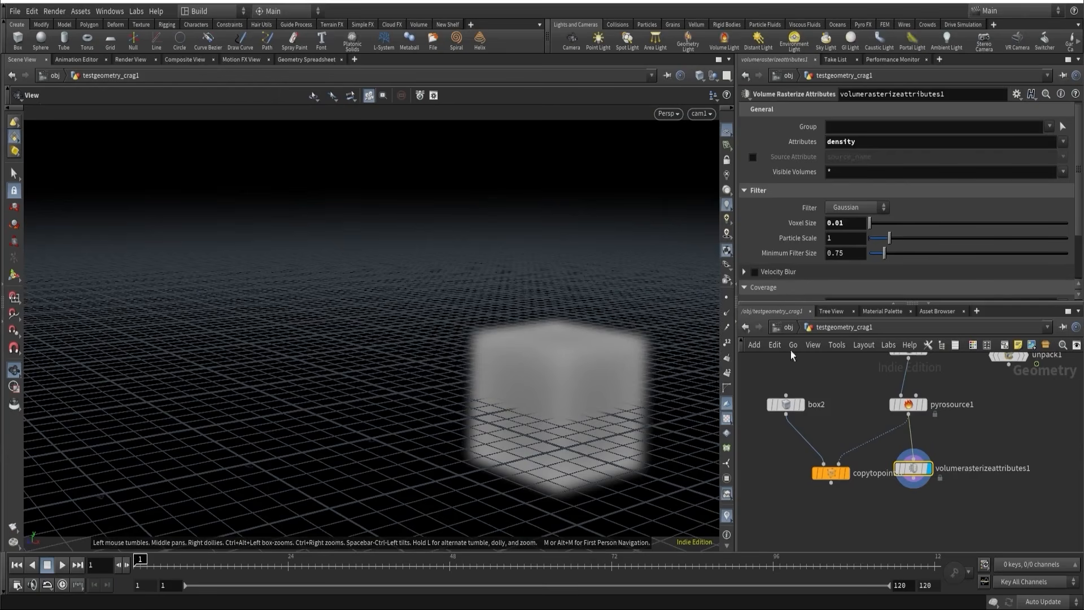
left_click(835, 470)
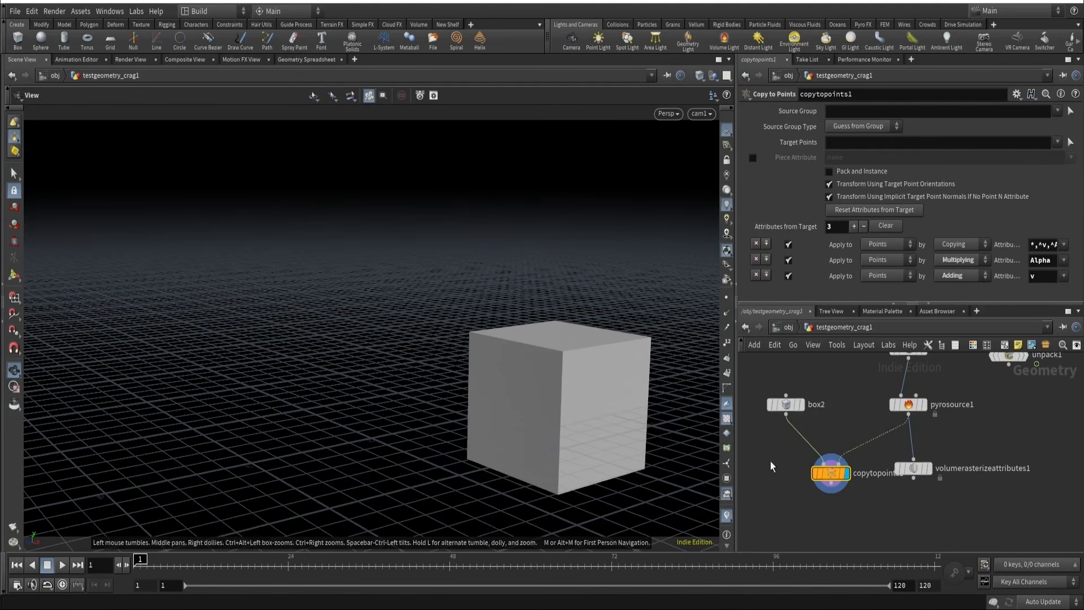
- Cut the wire between box2 and copytopoints1 and display box2 on its own
middle_click_drag(790, 473, 809, 452)
key("y")
left_click_drag(791, 439, 846, 394)
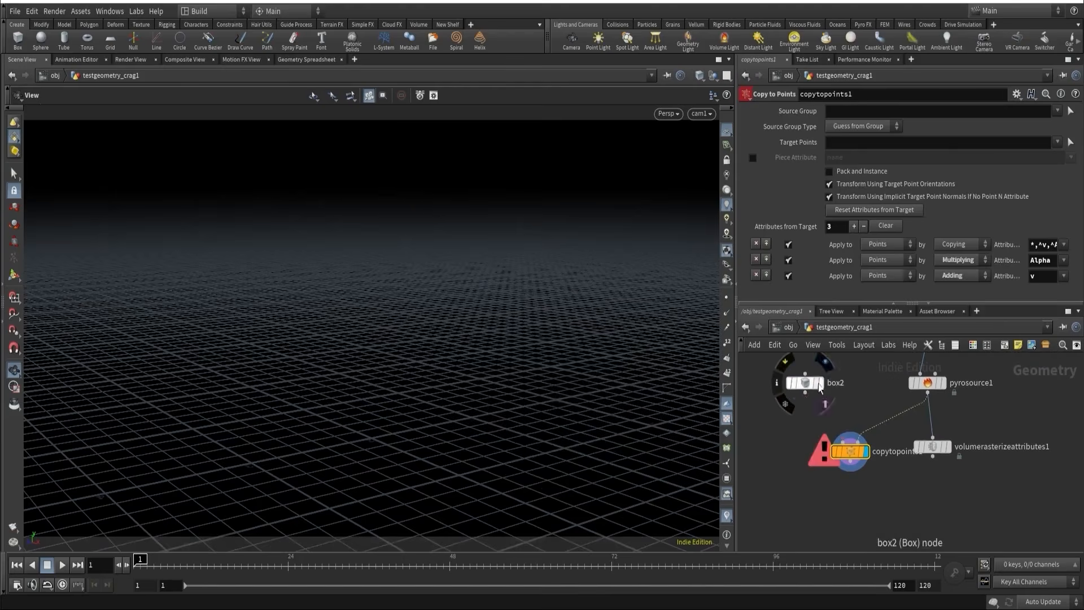
left_click(820, 384)
left_click(806, 384)
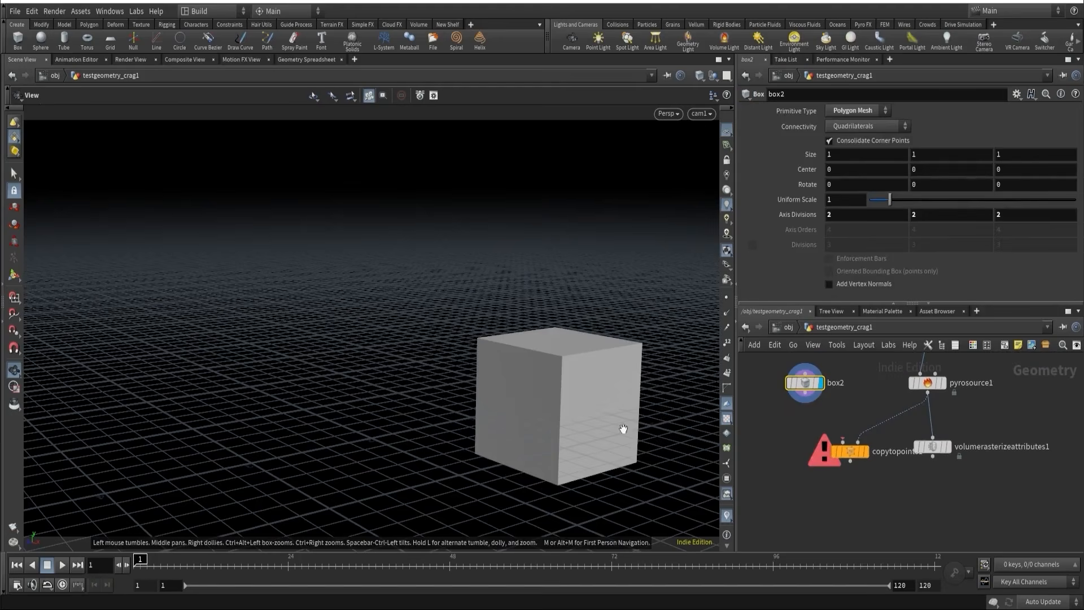
- Set the Voxel Size of volumerasterizeattributes1 to 1
left_click(921, 447)
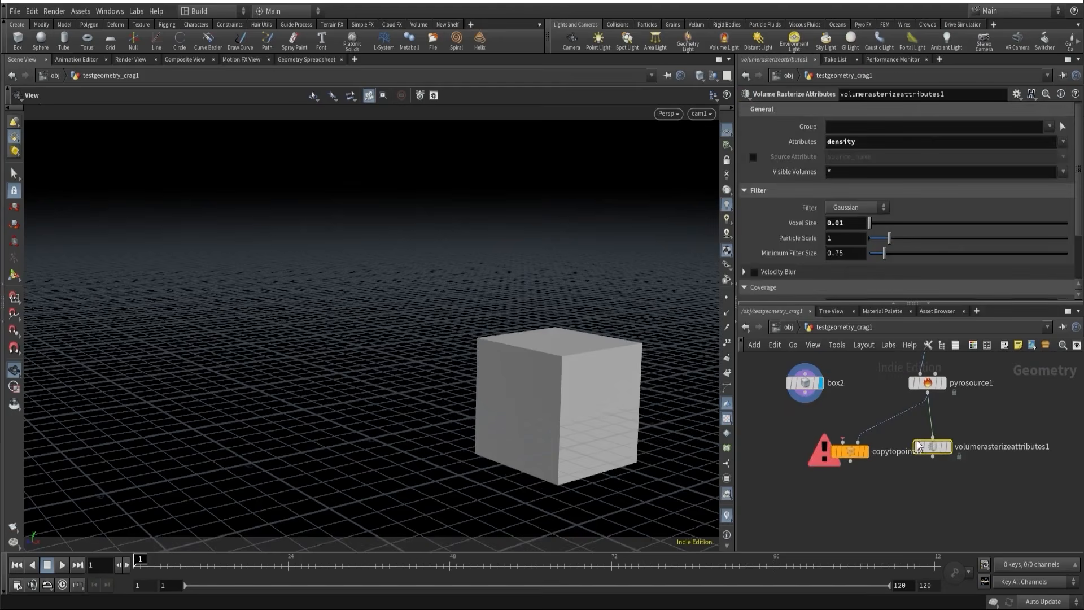
double_click(837, 222)
type("1")
key("Return")
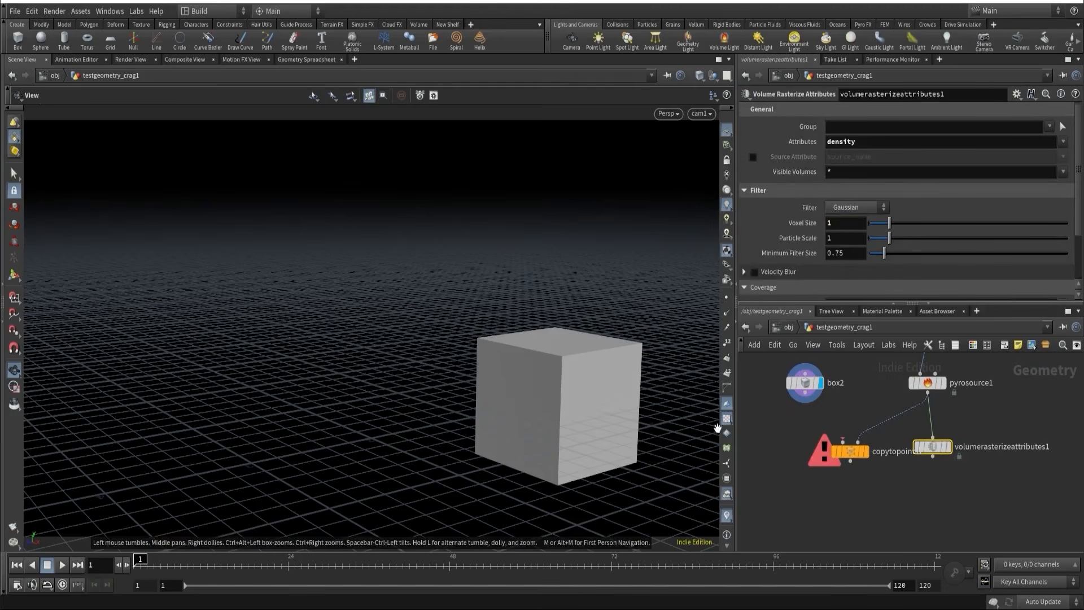
- Try a Uniform Scale of 0.01 on box2 and hide the reference grid to inspect the tiny box
left_click(805, 383)
left_click_drag(890, 199, 872, 202)
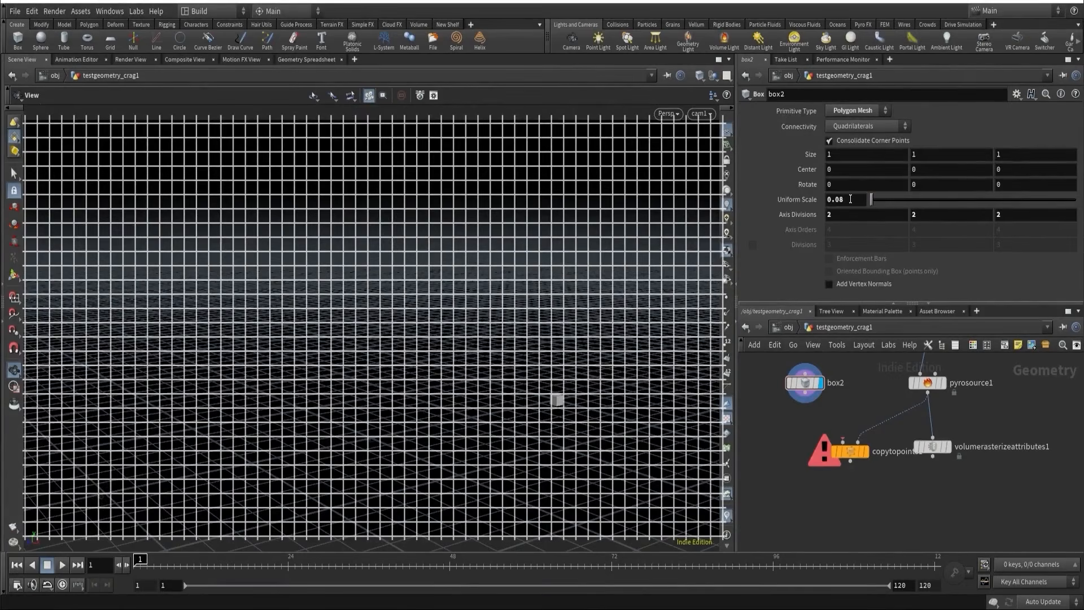
left_click(850, 196)
type("1")
key("Return")
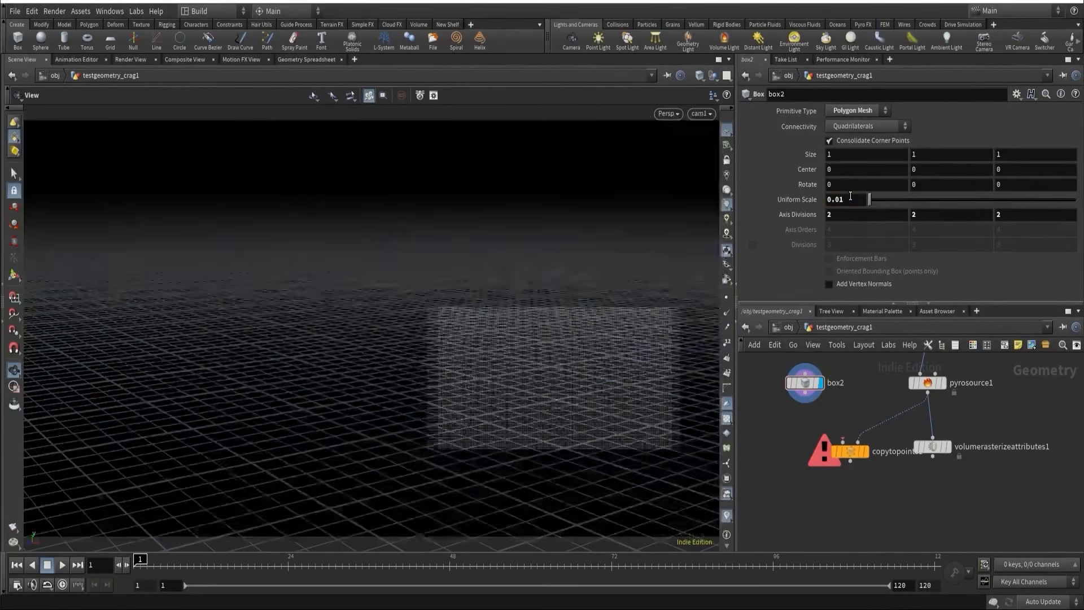
left_click(726, 131)
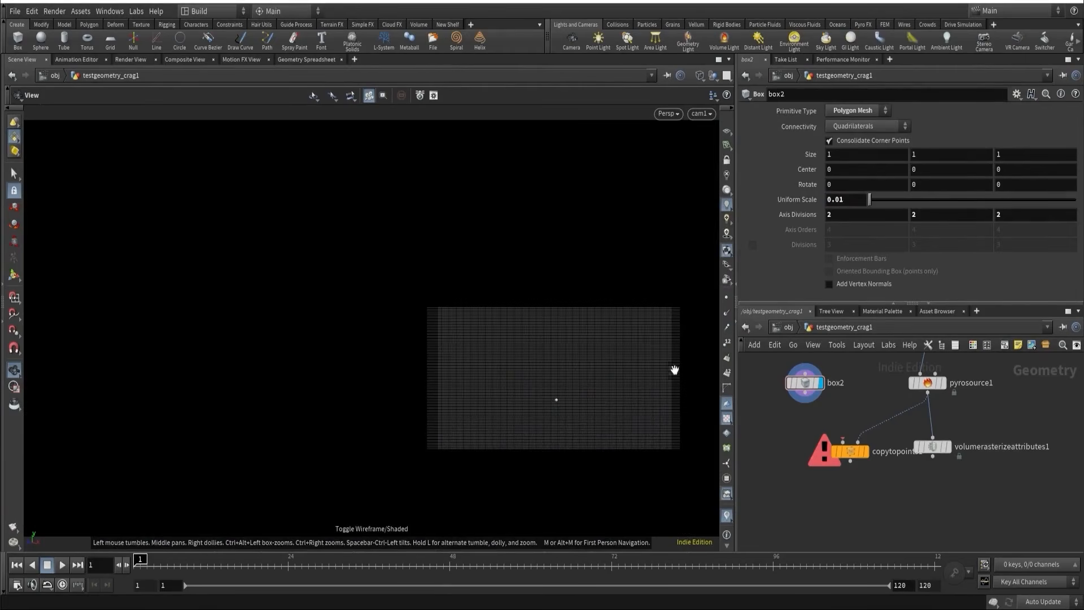
- Try Uniform Scale values of 0.005 and 0.001 on box2, ending at 0.005
left_click(848, 199)
key("BackSpace")
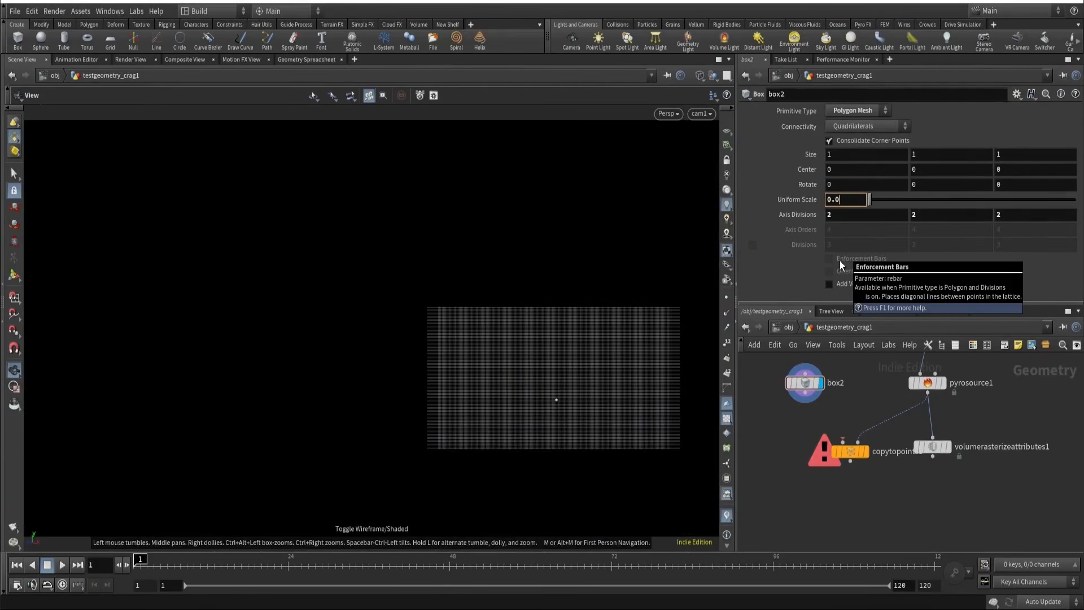
type("05")
key("Return")
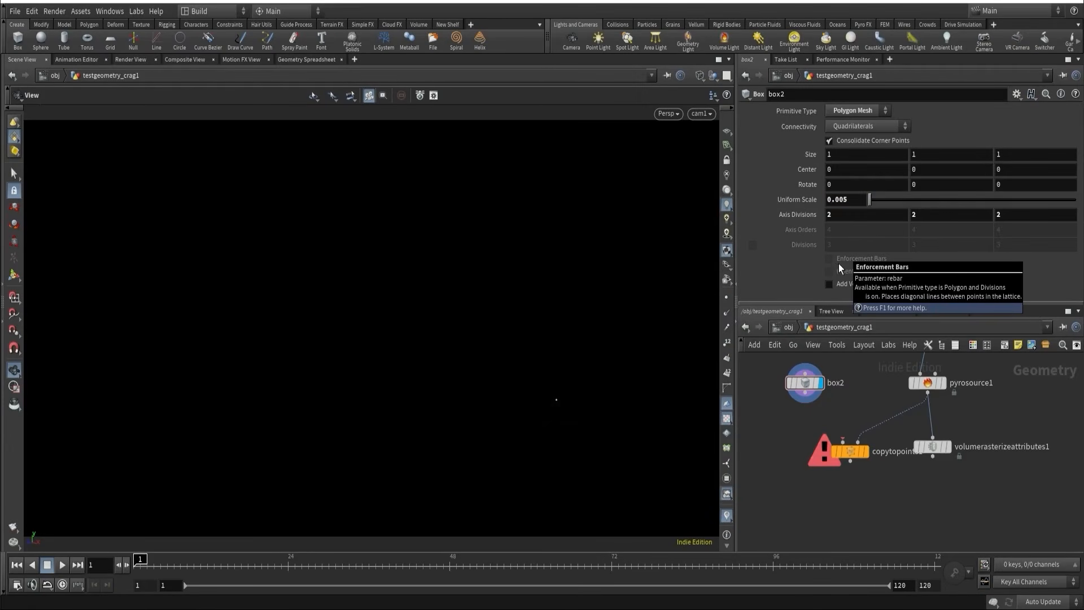
left_click(848, 200)
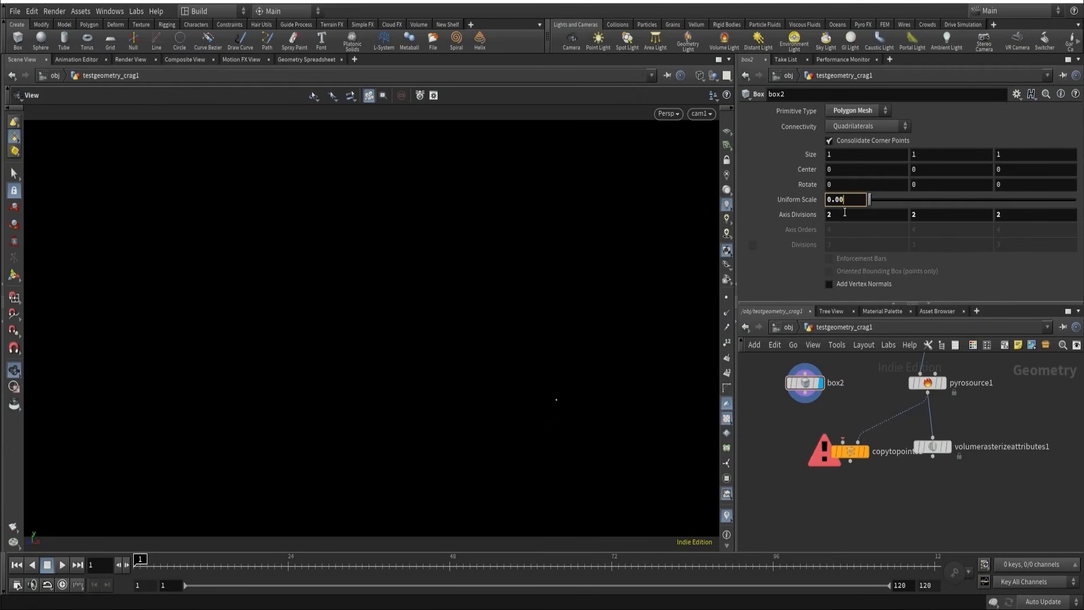
type("1")
key("Return")
left_click(847, 199)
type("5")
key("Return")
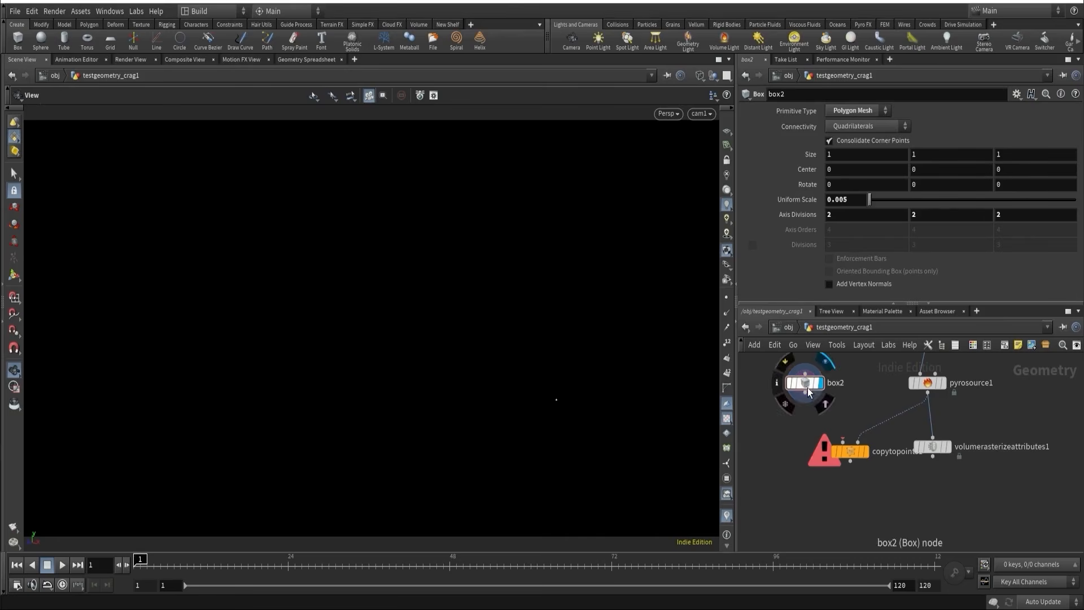
- Move the box2 node below copytopoints1, reset its Uniform Scale to the default of 1 and inspect the shaded box
left_click_drag(805, 391, 795, 508)
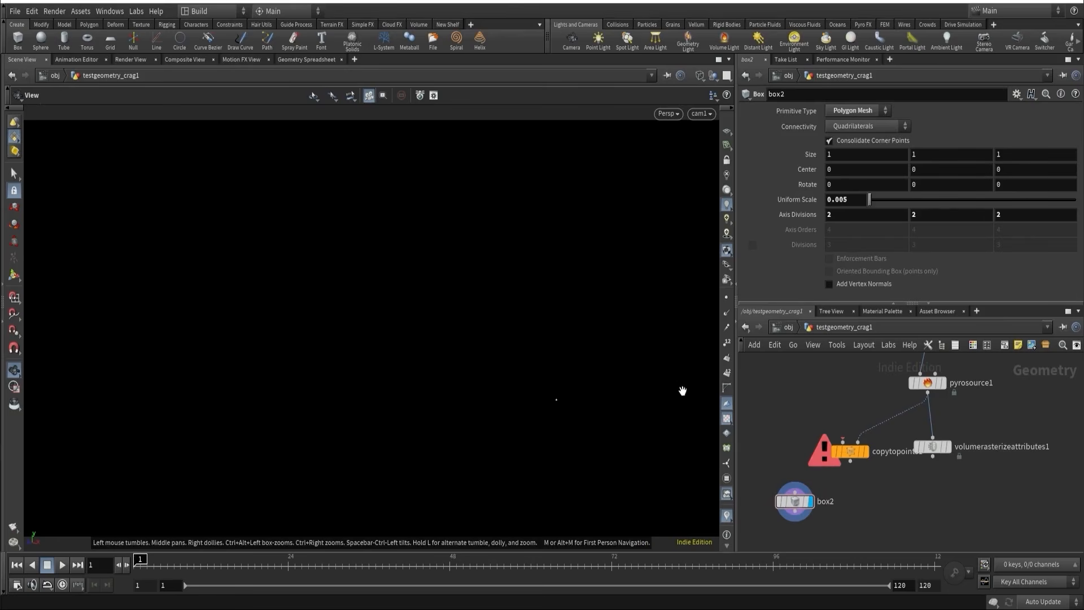
middle_click(808, 201, "ctrl")
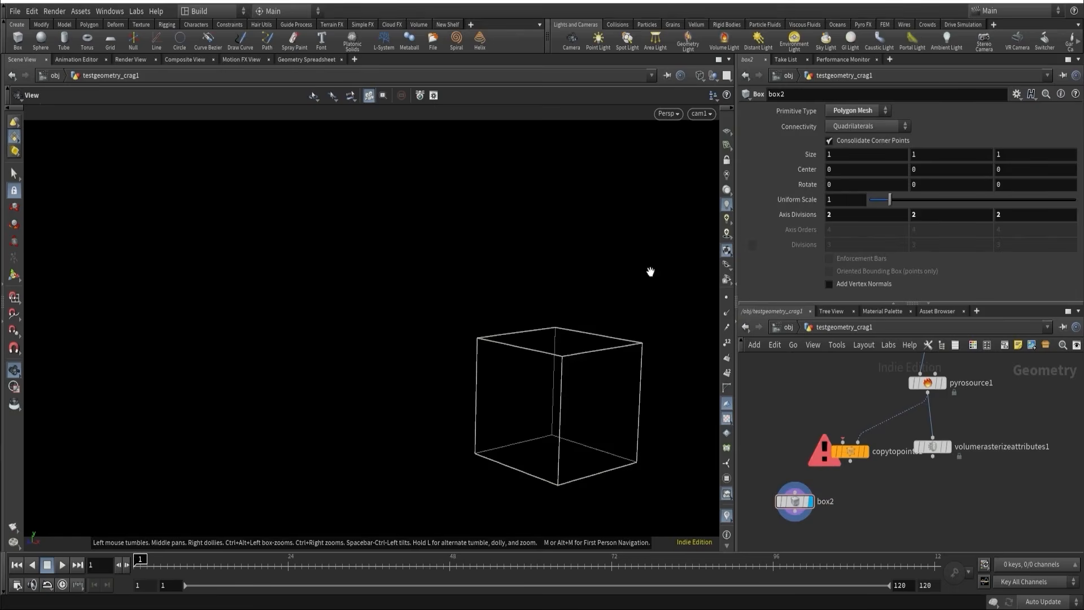
key("w")
left_click_drag(514, 274, 525, 363)
left_click(12, 278)
scroll(418, 307, "down", 5)
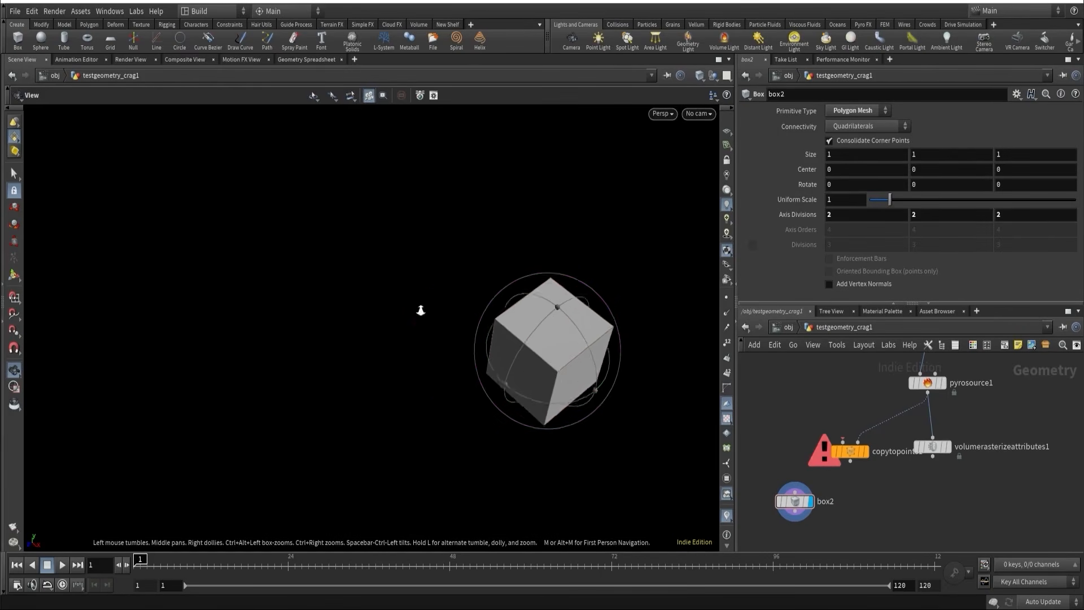
scroll(863, 413, "up", 5)
- Move box1 about 1.53 units along negative Z, clear of box2
left_click(915, 444)
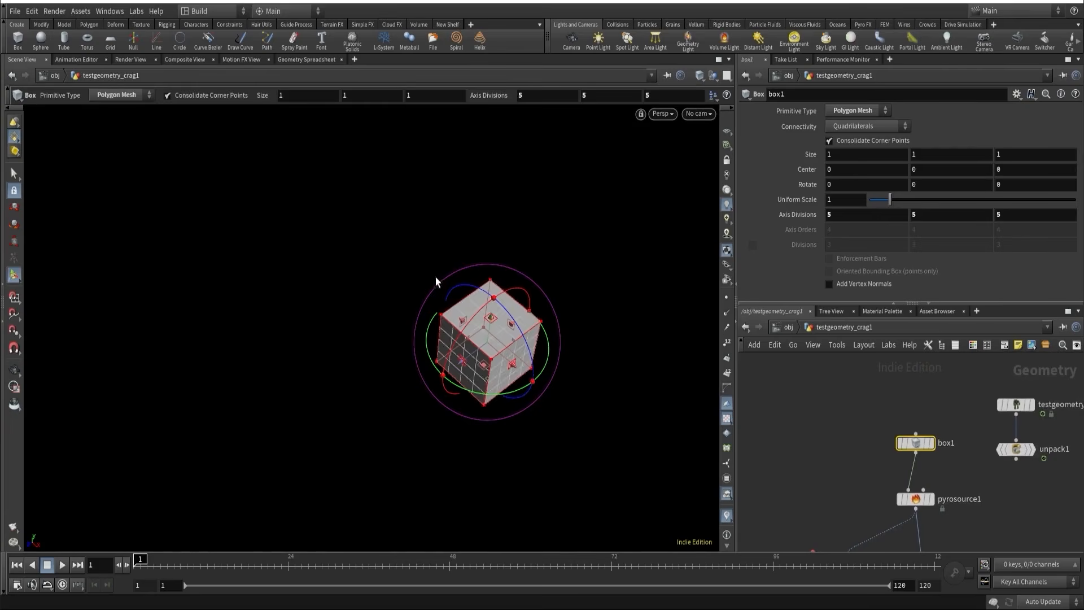
left_click_drag(503, 288, 525, 375, "alt")
middle_click_drag(525, 375, 480, 374, "alt")
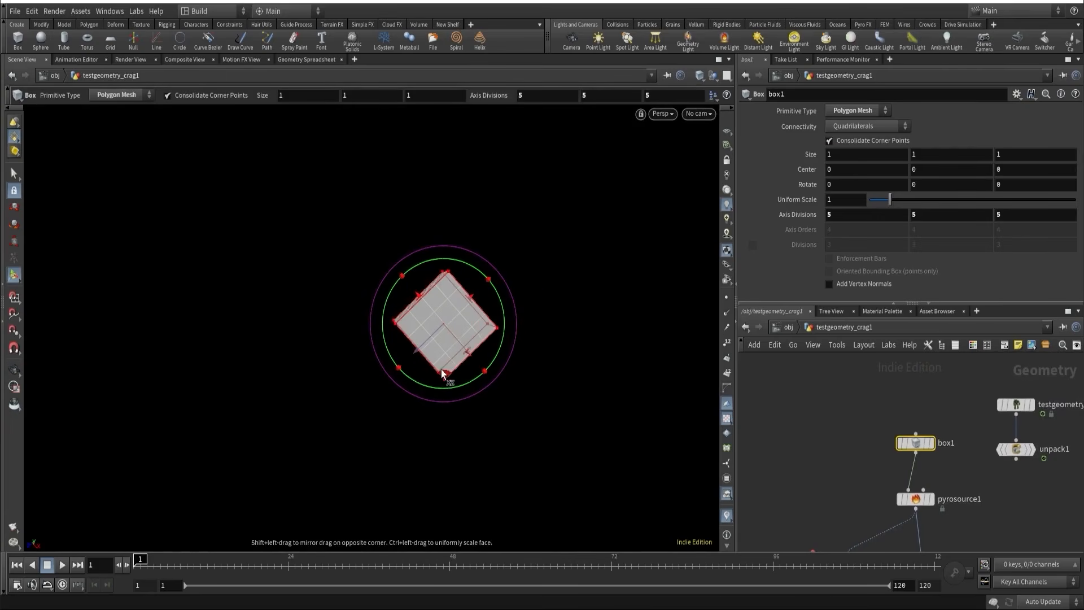
left_click_drag(443, 374, 506, 260)
key("ctrl+z")
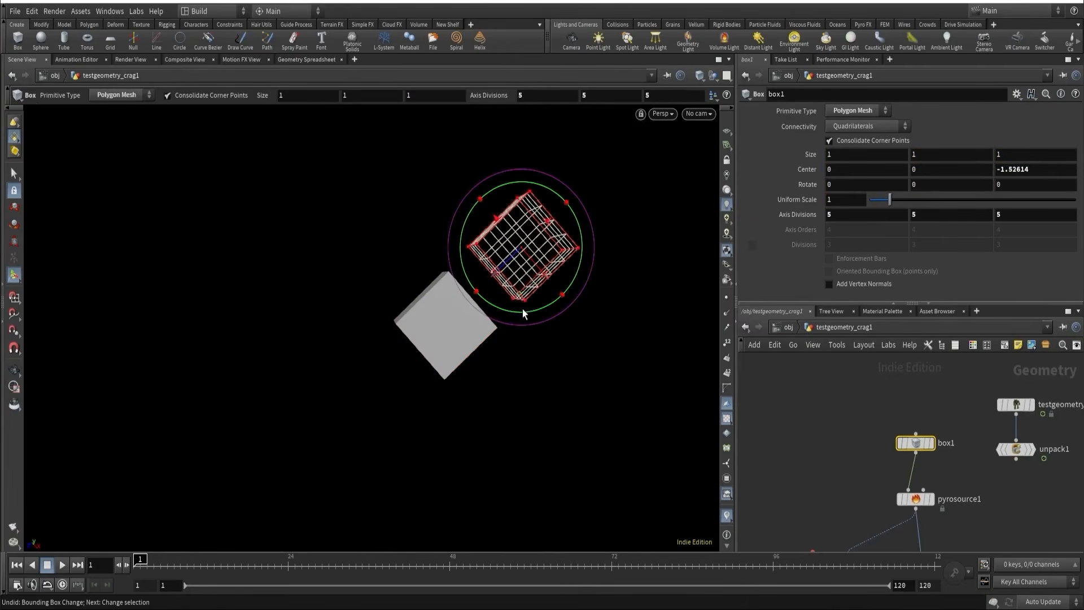
- Show the reference grid and move box1 far behind box2, to a Center of about -14.11, 0, -13.2
left_click_drag(523, 310, 515, 231, "alt")
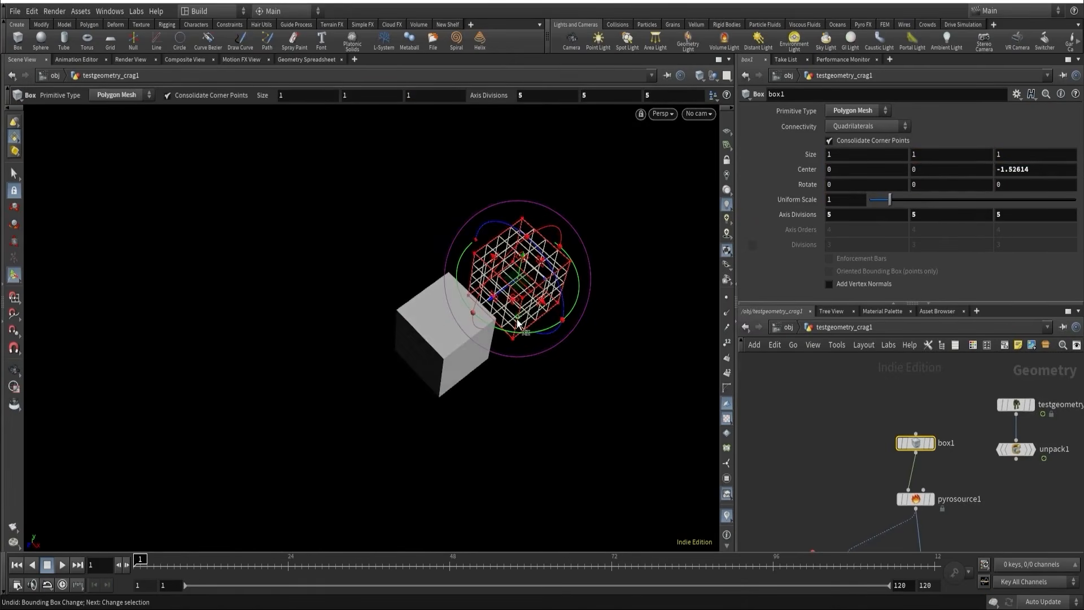
right_click_drag(517, 323, 225, 423, "alt")
middle_click_drag(225, 423, 202, 431, "alt")
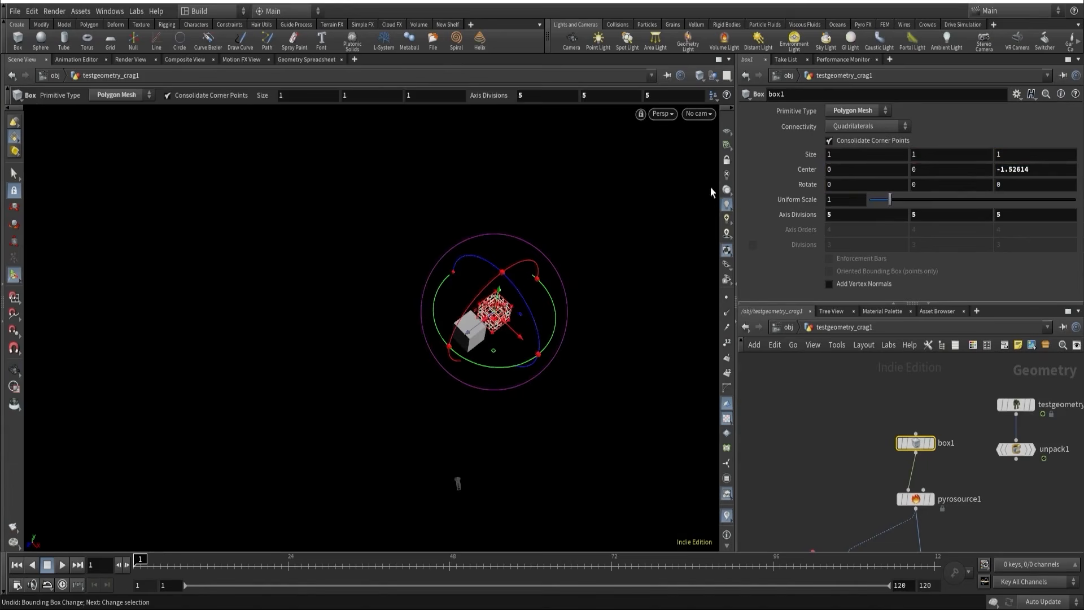
left_click(727, 131)
left_click_drag(494, 351, 444, 354)
left_click_drag(469, 207, 469, 148)
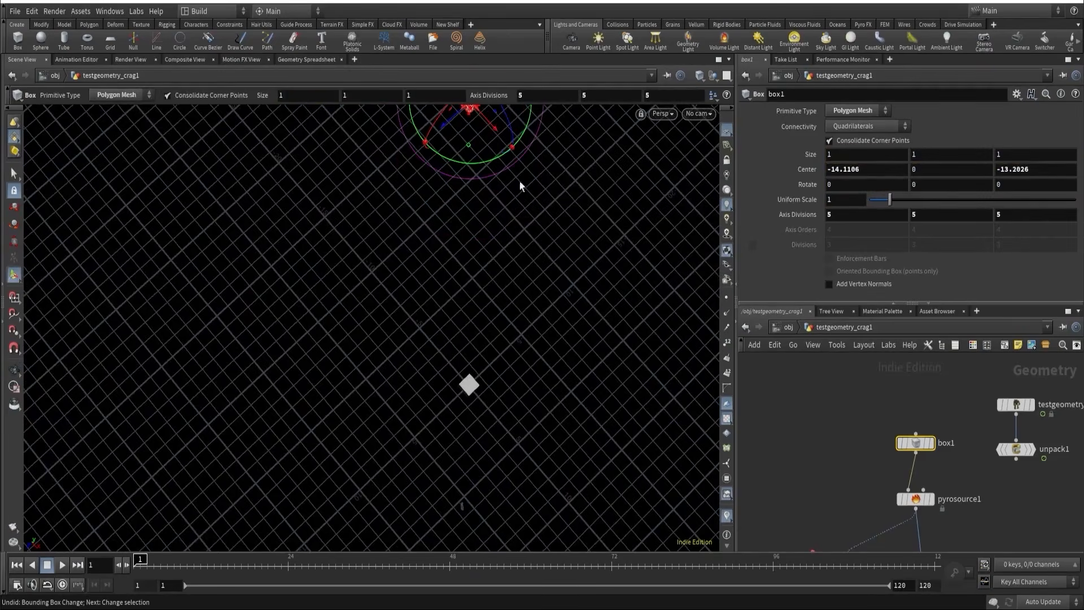
- Look through cam1 and compare box2 with the distant volume from volumerasterizeattributes1
left_click(698, 115)
left_click(705, 169)
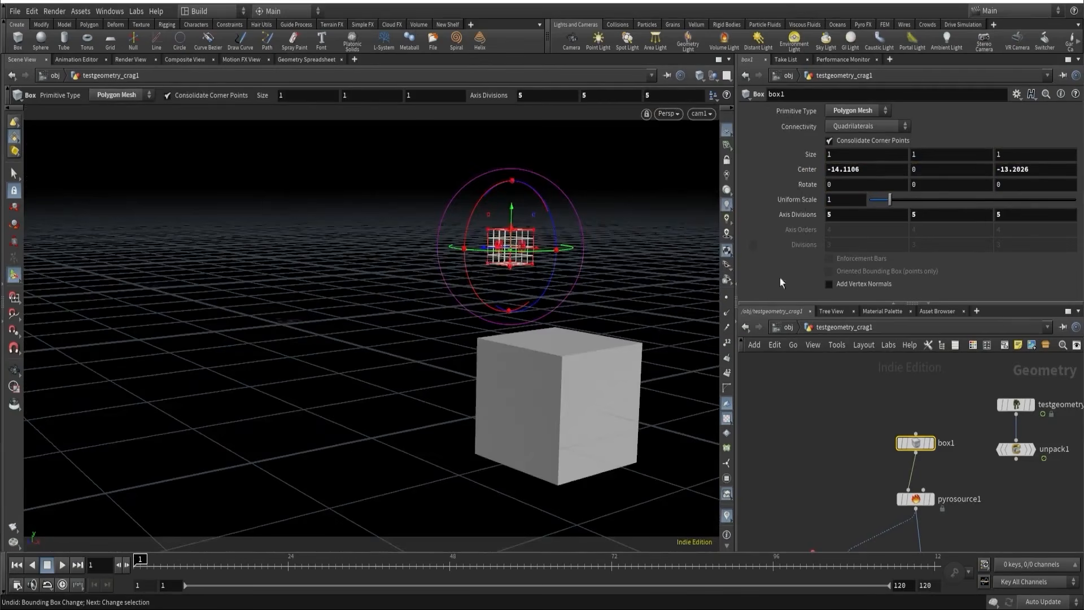
middle_click_drag(841, 476, 842, 376)
middle_click_drag(829, 438, 828, 353)
left_click(783, 433)
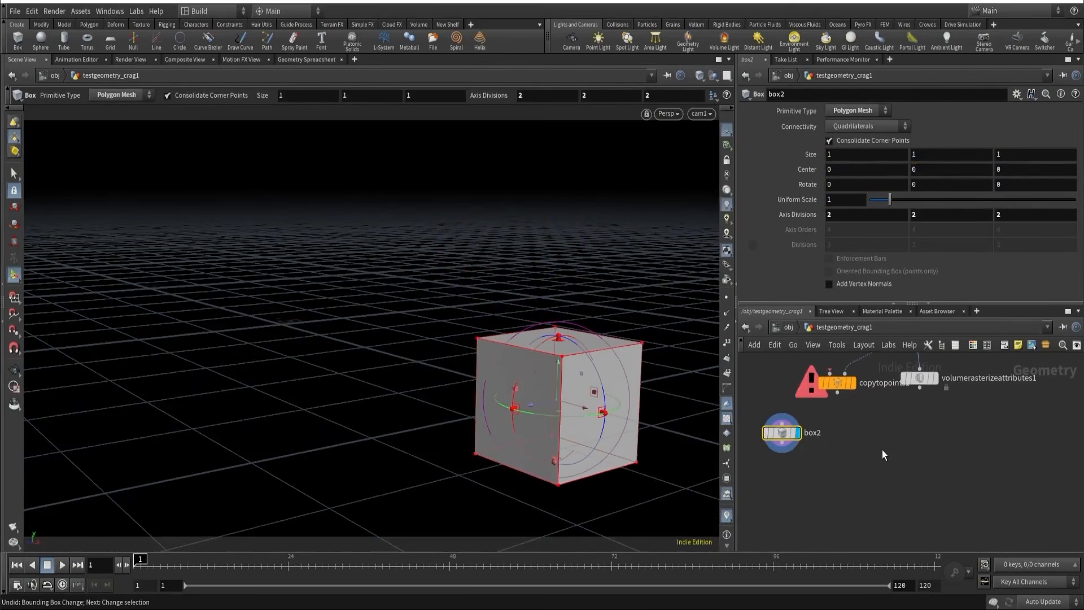
left_click(917, 379)
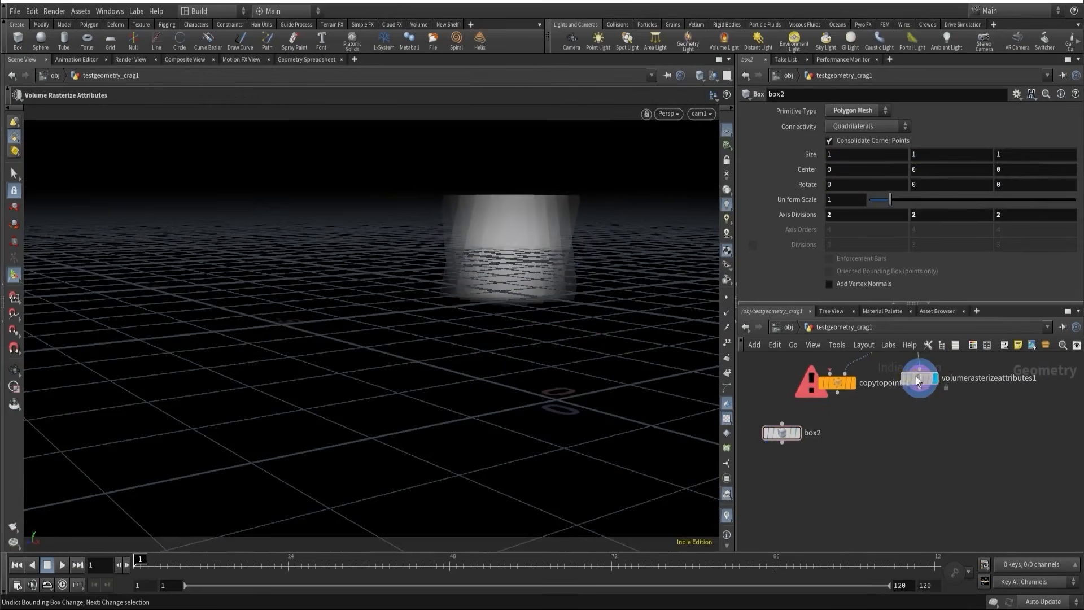
left_click(917, 380)
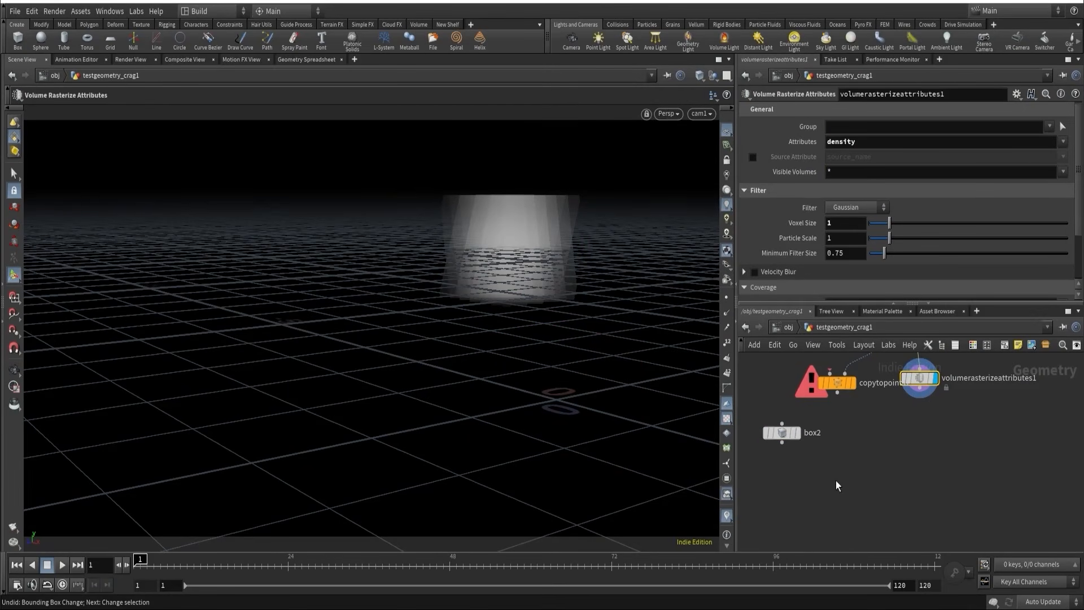
- Add a Pack node, connect volumerasterizeattributes1 to it and display it
key("Tab")
type("p")
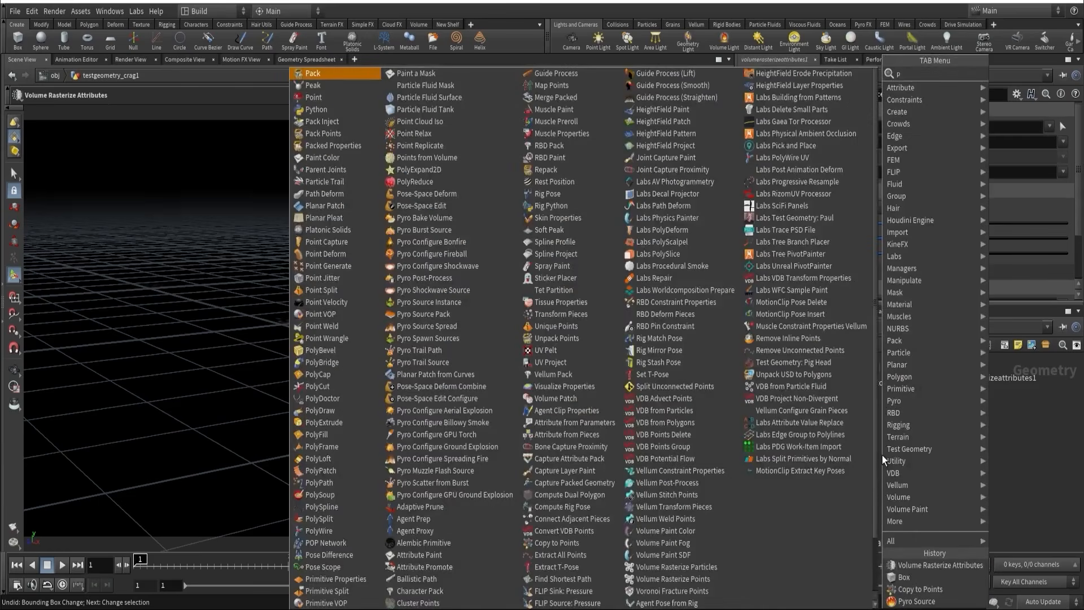
key("Return")
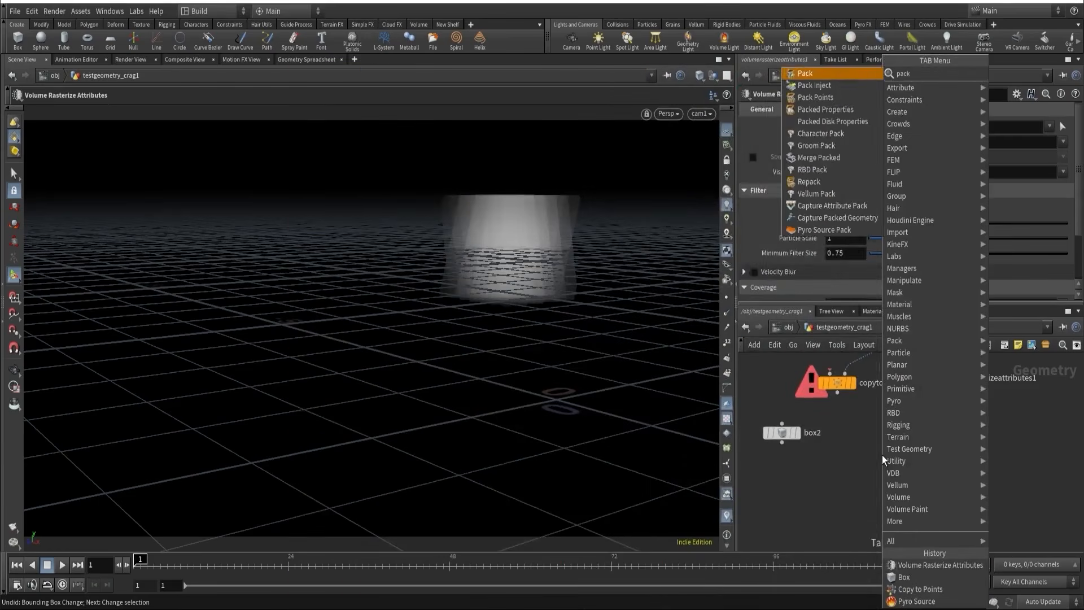
left_click(882, 444)
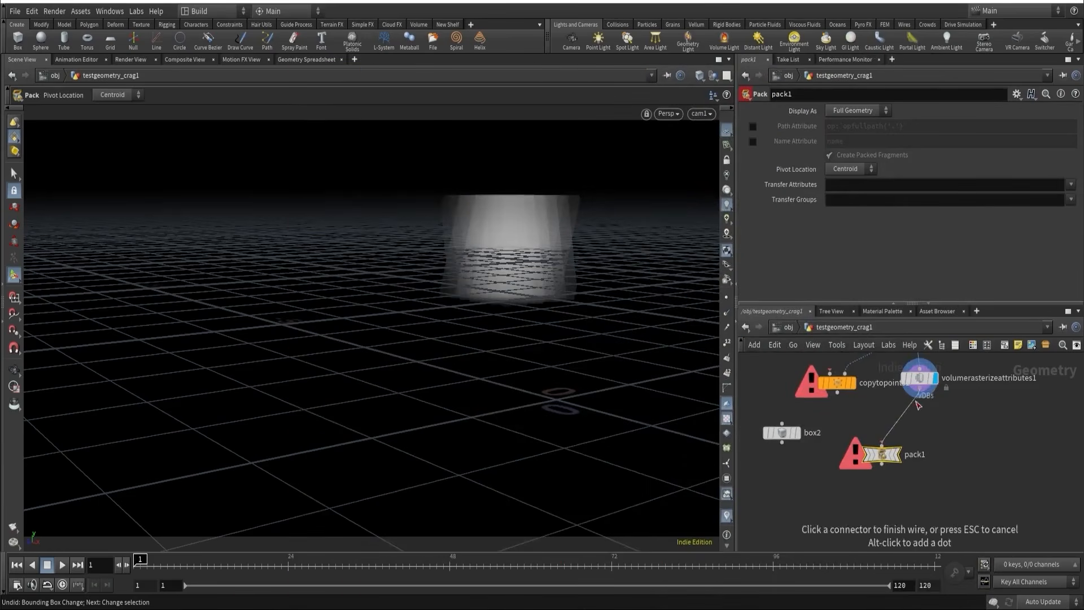
left_click(920, 388)
left_click(898, 455)
middle_click(885, 458)
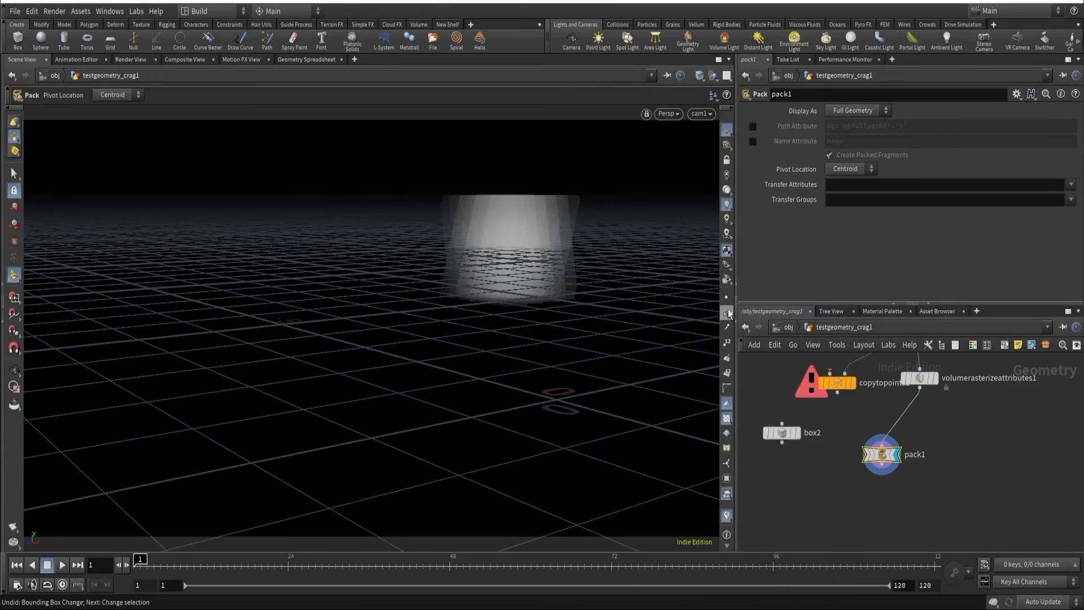
- Switch the viewport to wireframe and rewire copytopoints1 with box2 as the source and pack1 as the target points
key("w")
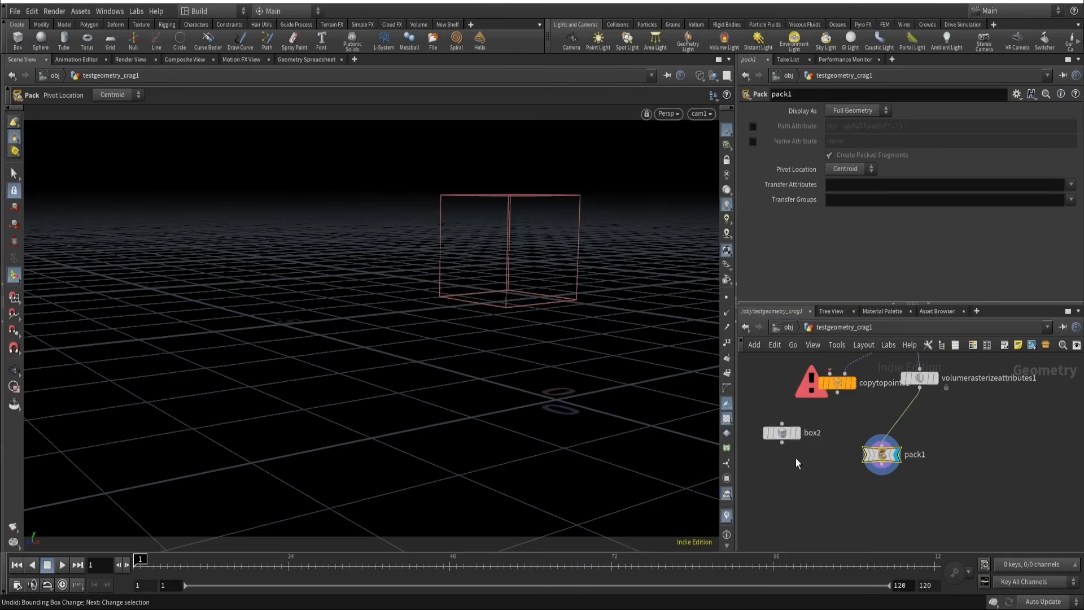
left_click_drag(842, 382, 828, 515)
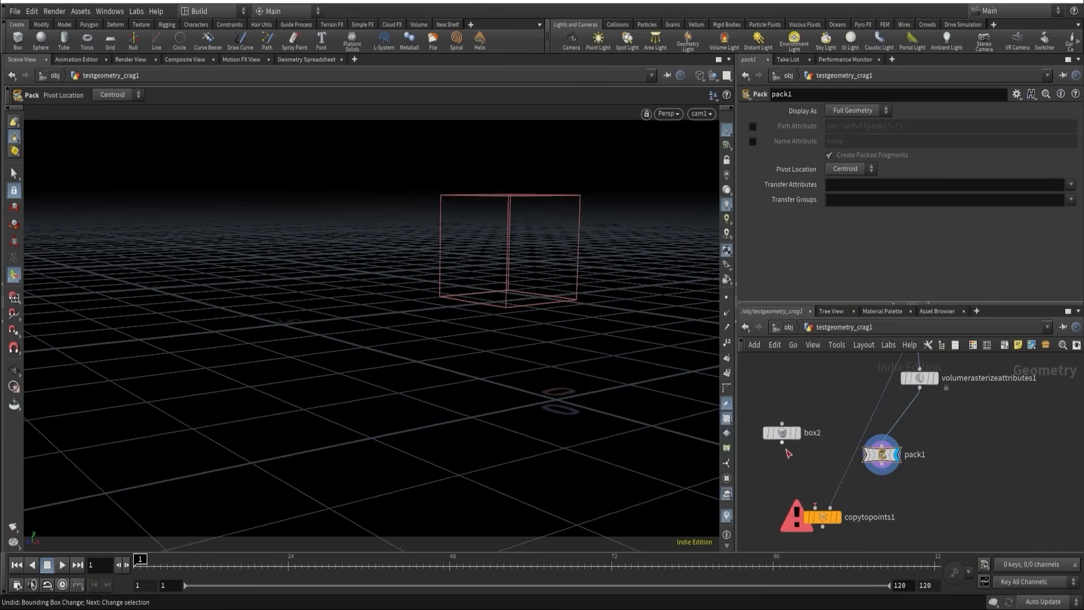
left_click_drag(782, 443, 815, 509)
left_click(831, 519)
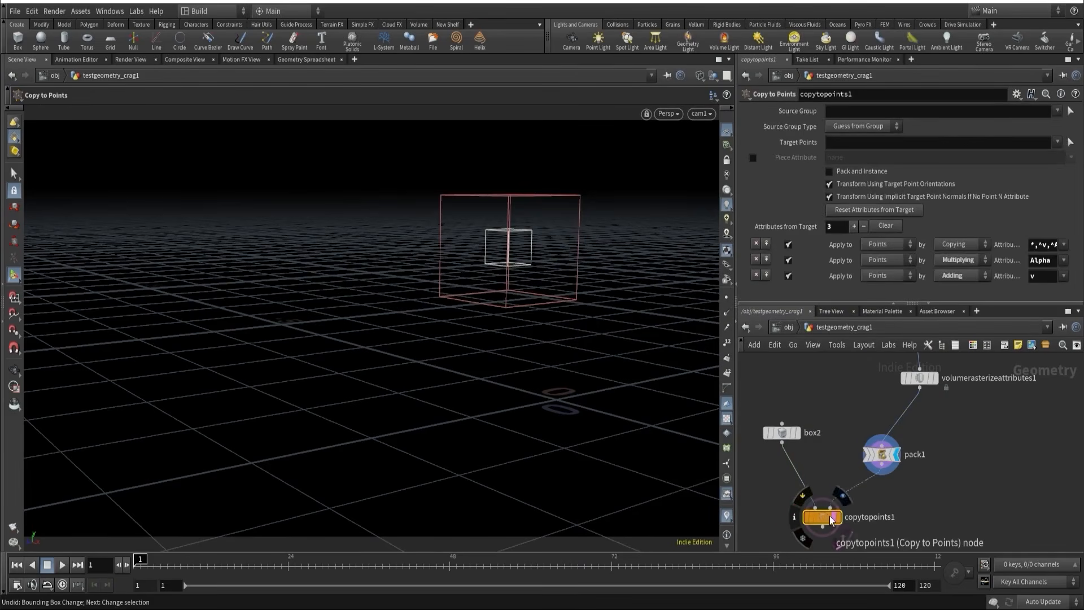
- Display copytopoints1 with box2's Uniform Scale set to 0.05, and toggle the viewport from wireframe back to shaded
left_click(831, 518)
left_click_drag(801, 398, 757, 492)
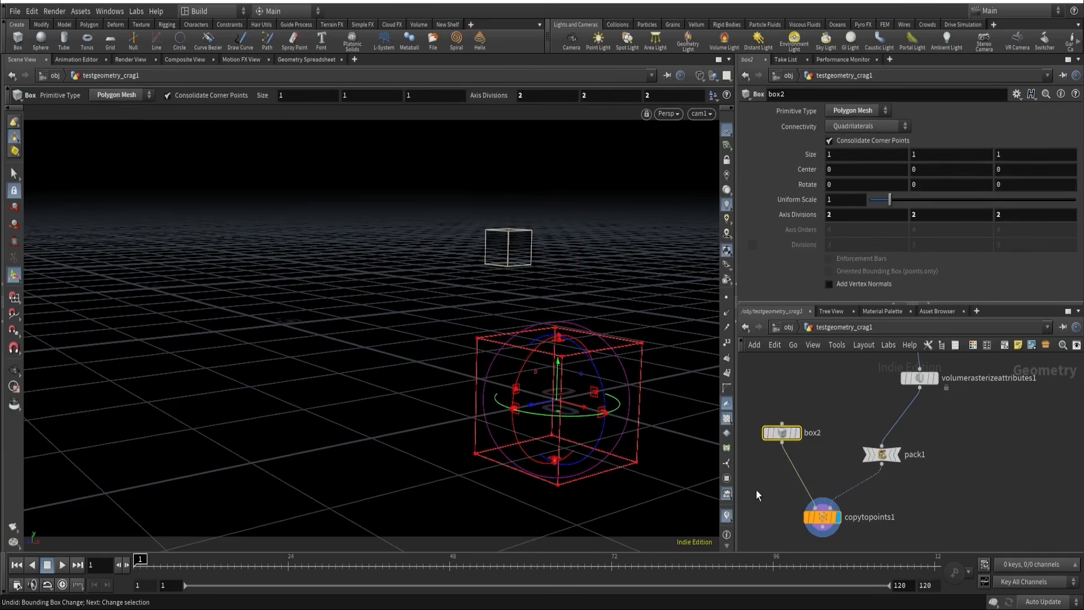
left_click(756, 492)
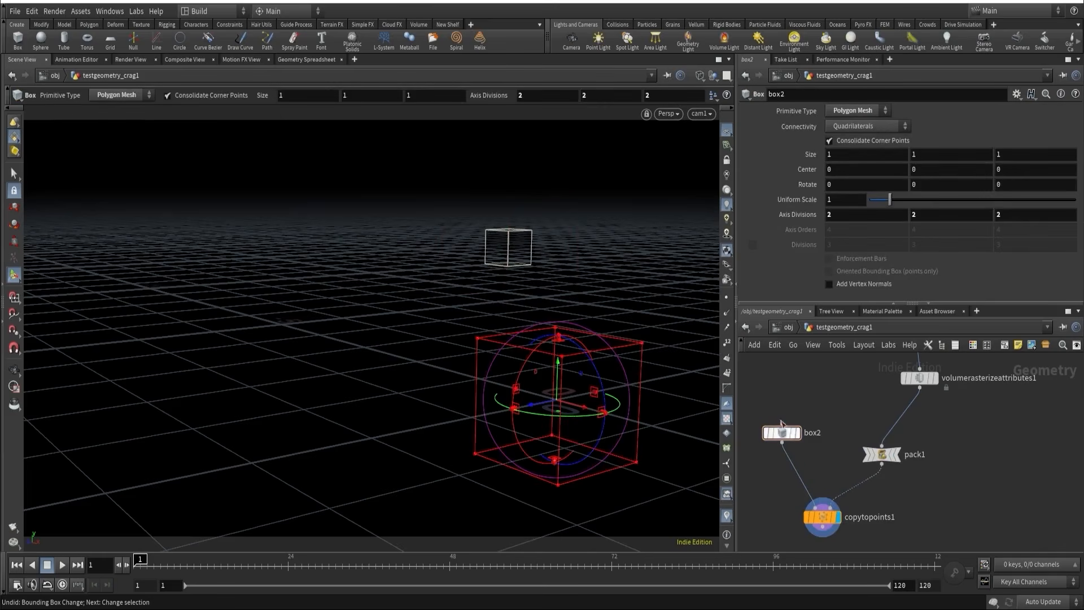
left_click(858, 198)
type(".1")
key("Return")
key("BackSpace")
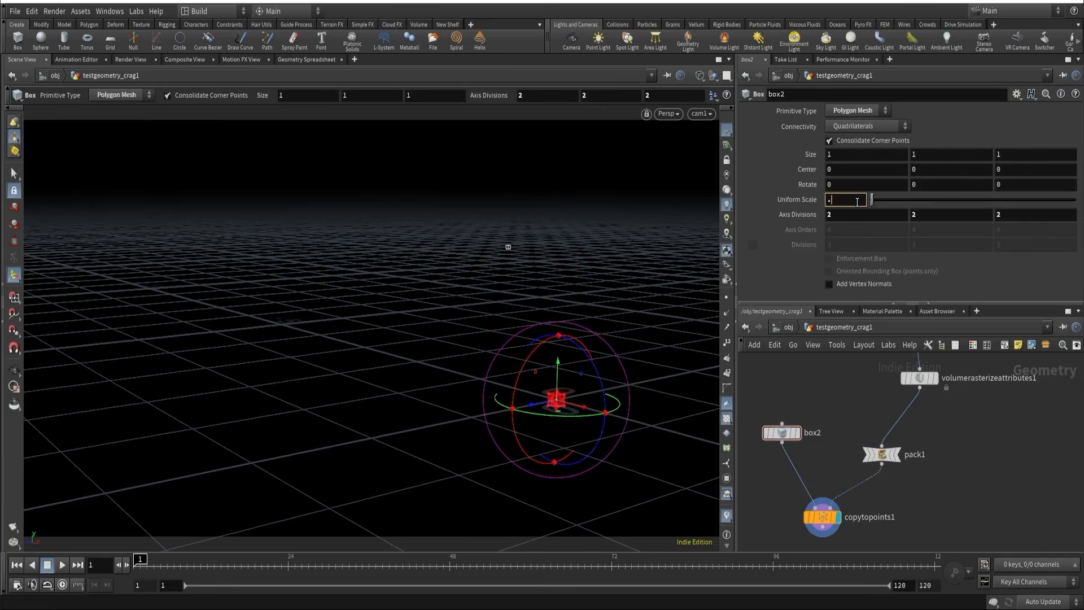
type("05")
key("Return")
key("shift+w")
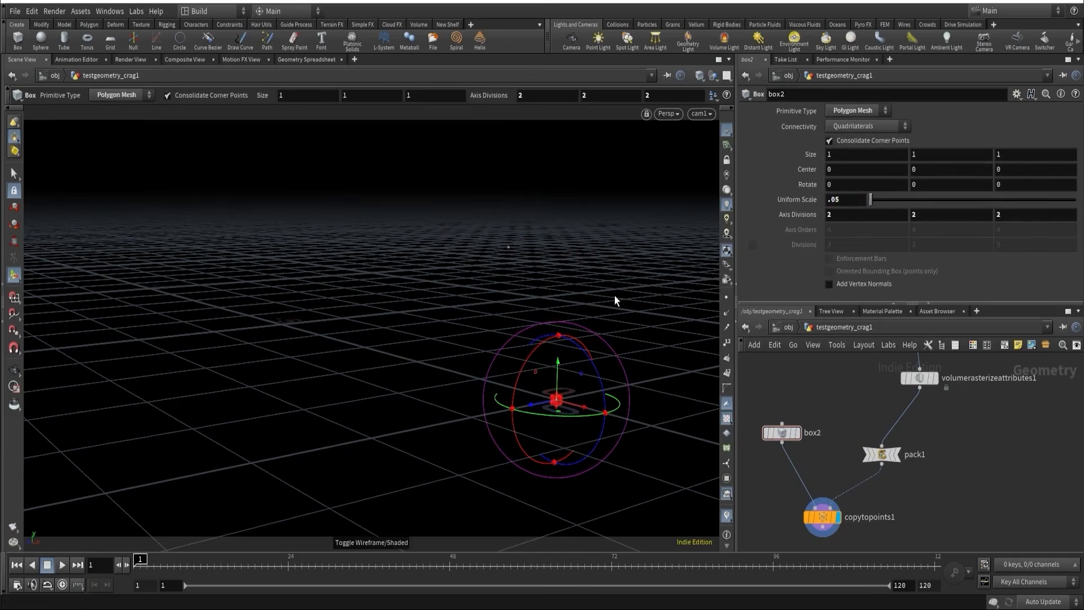
- Move box1 farther away to a Center X of about -23.61 and hide the reference grid to judge copytopoints1's size
middle_click_drag(839, 376, 822, 484)
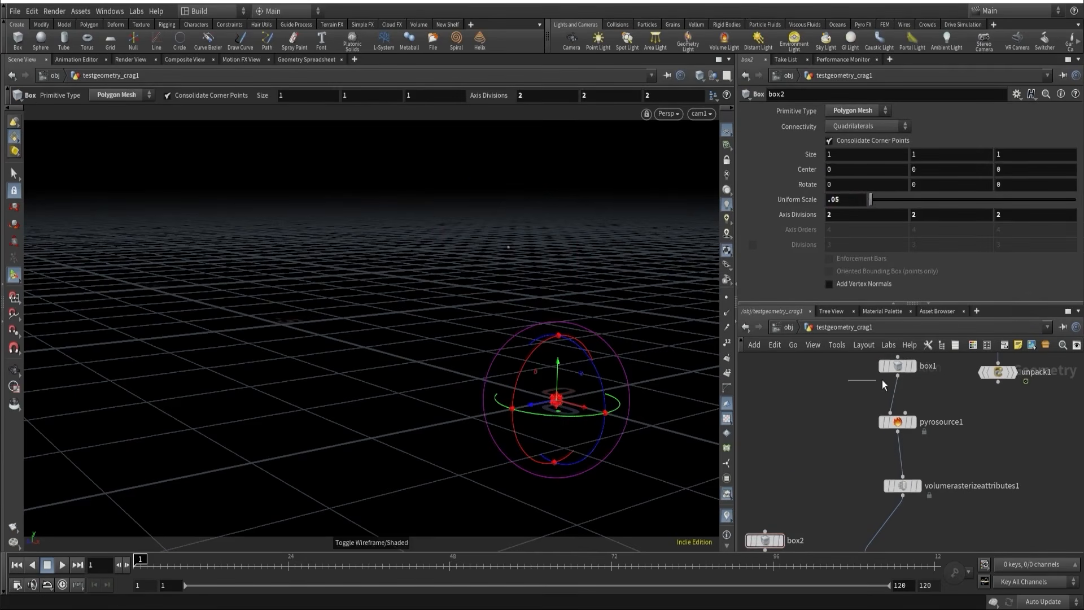
left_click(893, 366)
middle_click_drag(852, 175, 915, 175)
middle_click_drag(828, 498, 827, 369)
left_click(811, 494)
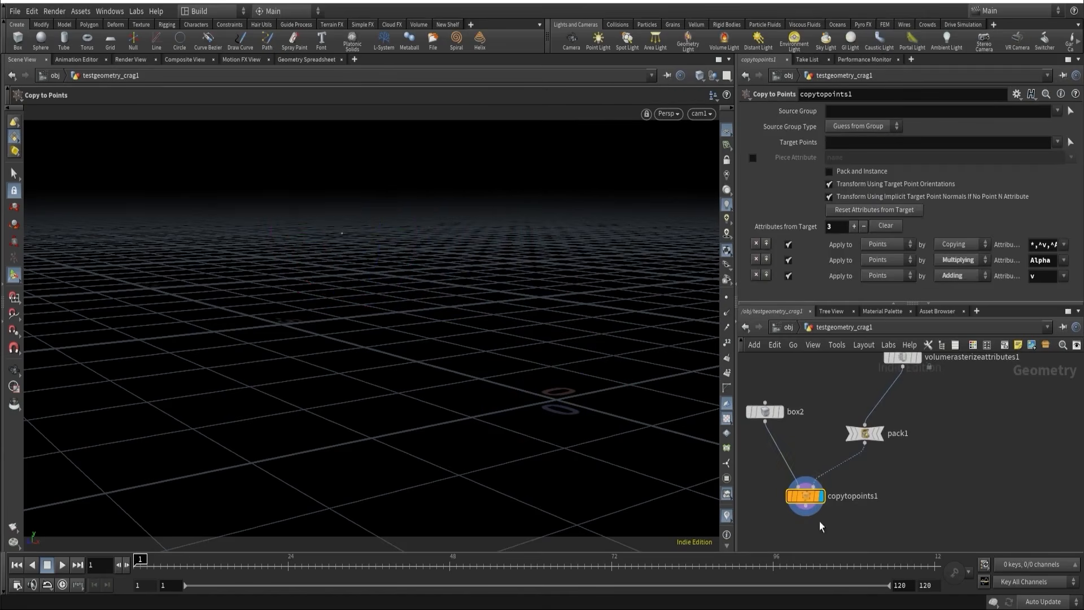
left_click(730, 132)
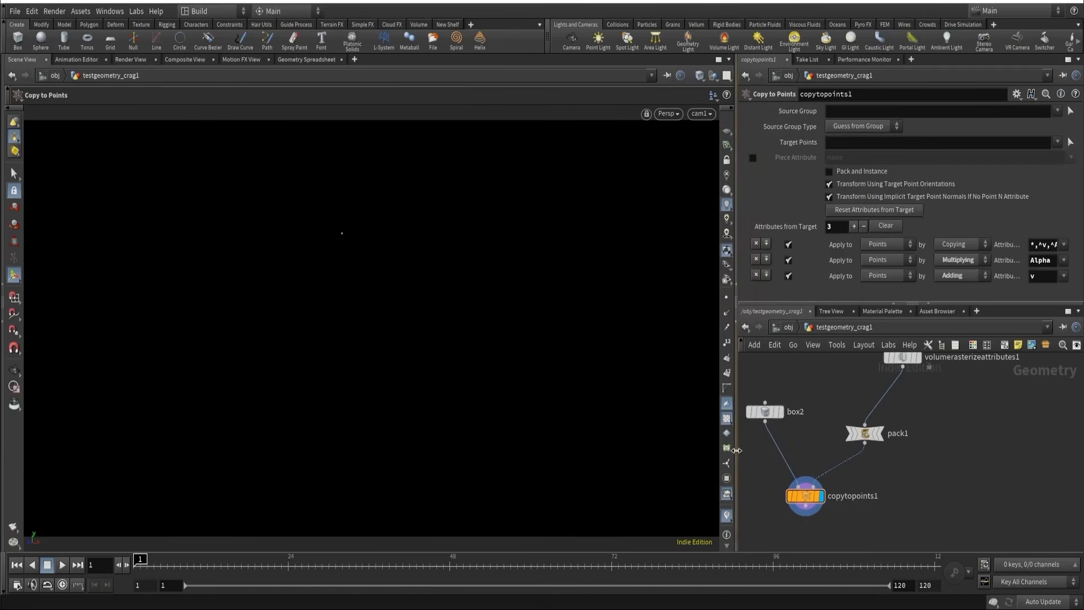
- Reset box1's Center to its default values
left_click(765, 411)
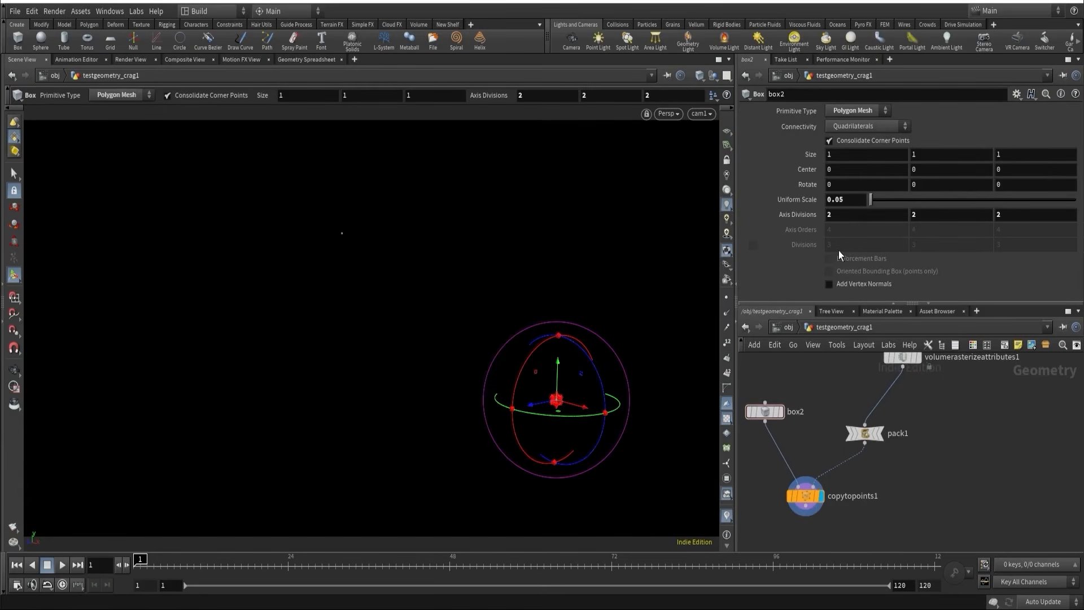
scroll(909, 432, "down", 2)
left_click_drag(787, 416, 932, 512)
left_click(877, 411)
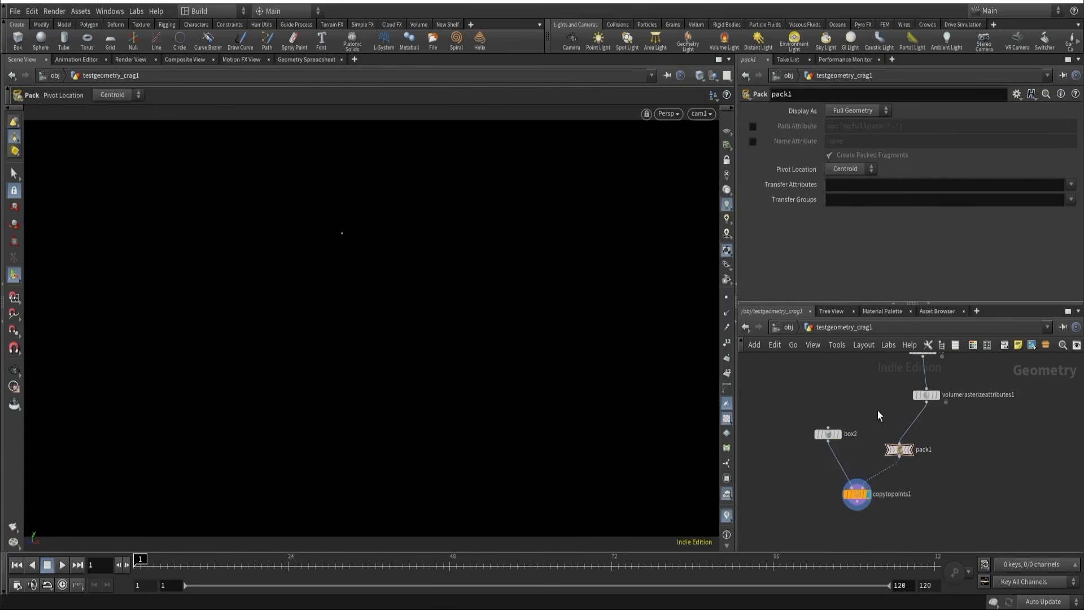
middle_click_drag(847, 379, 837, 437)
left_click(913, 373)
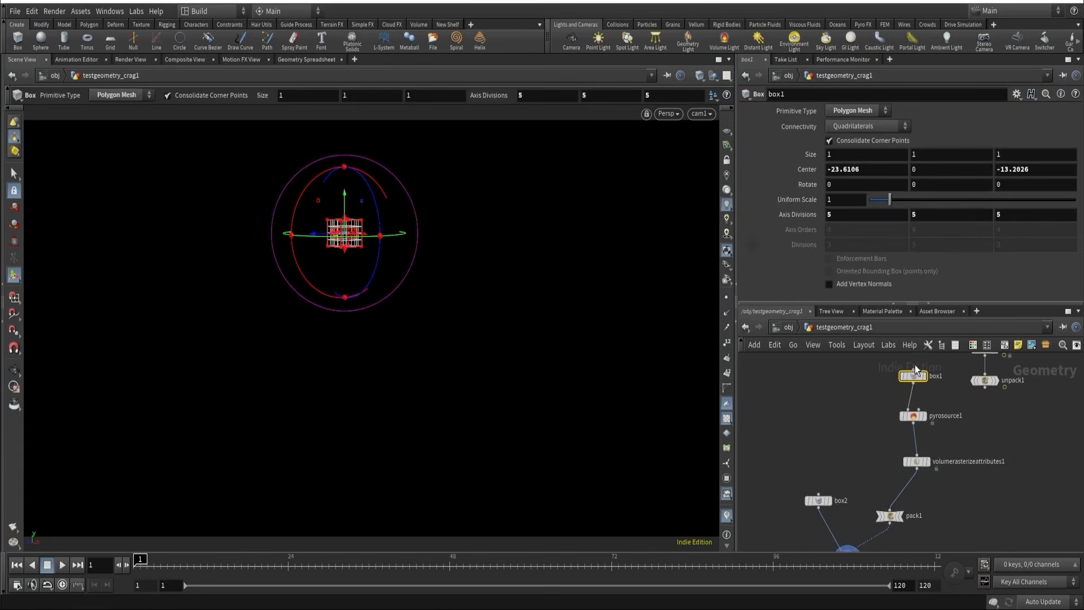
middle_click(808, 171, "ctrl")
- Display volumerasterizeattributes1 and reset its Voxel Size to the default of 0.1
left_click(918, 462)
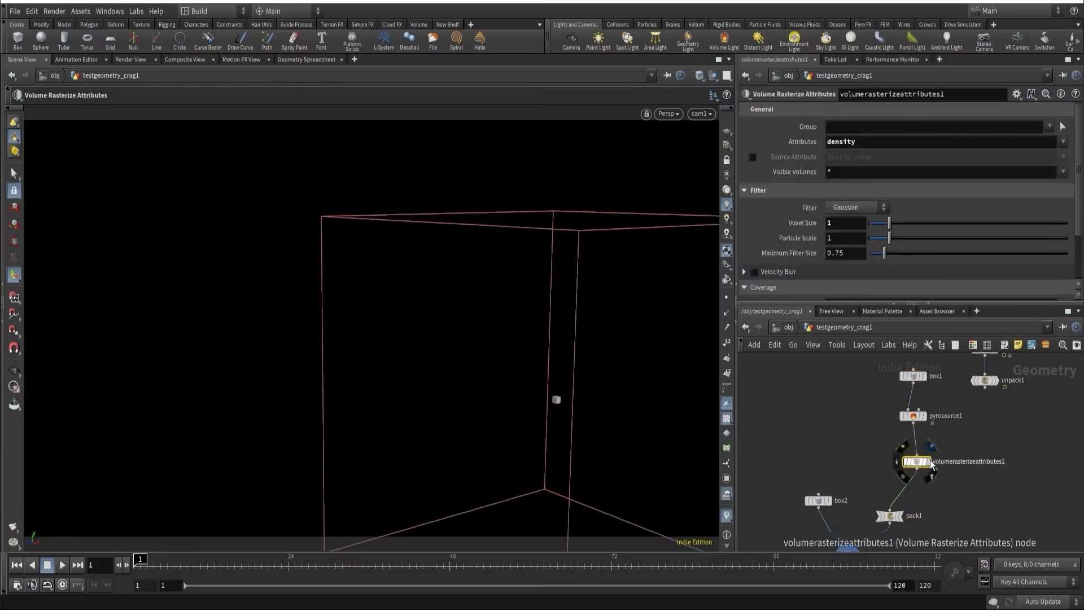
left_click(927, 461)
middle_click(800, 222, "ctrl")
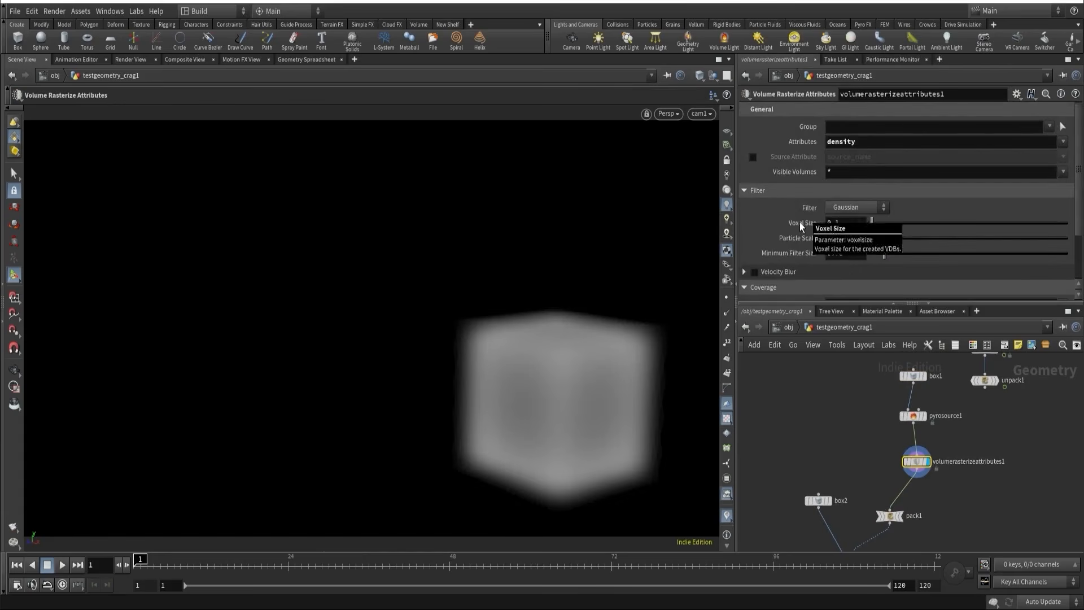
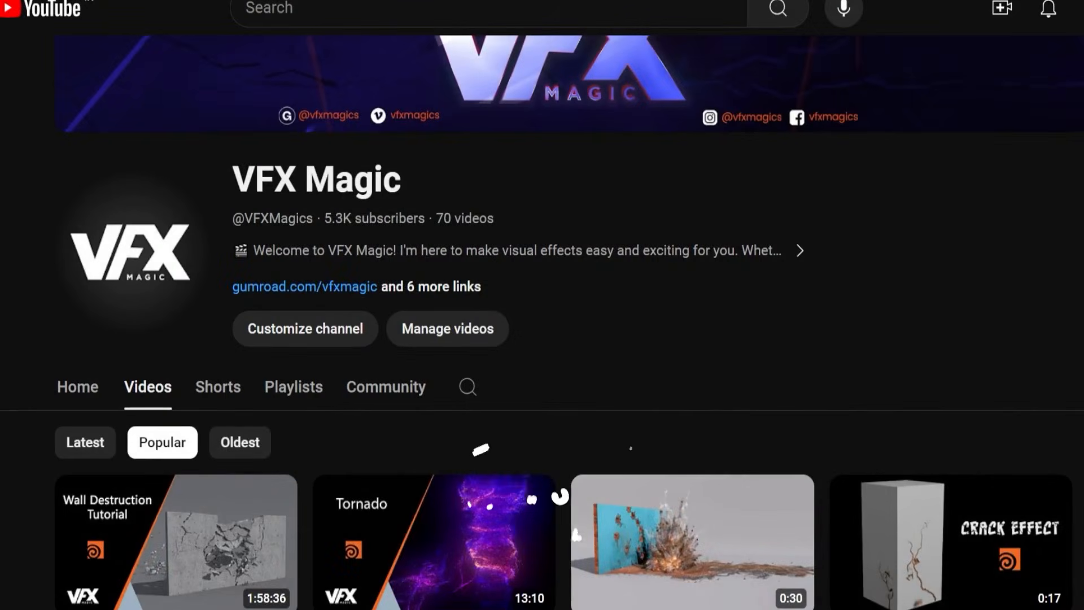
scroll(542, 322, "down", 5)
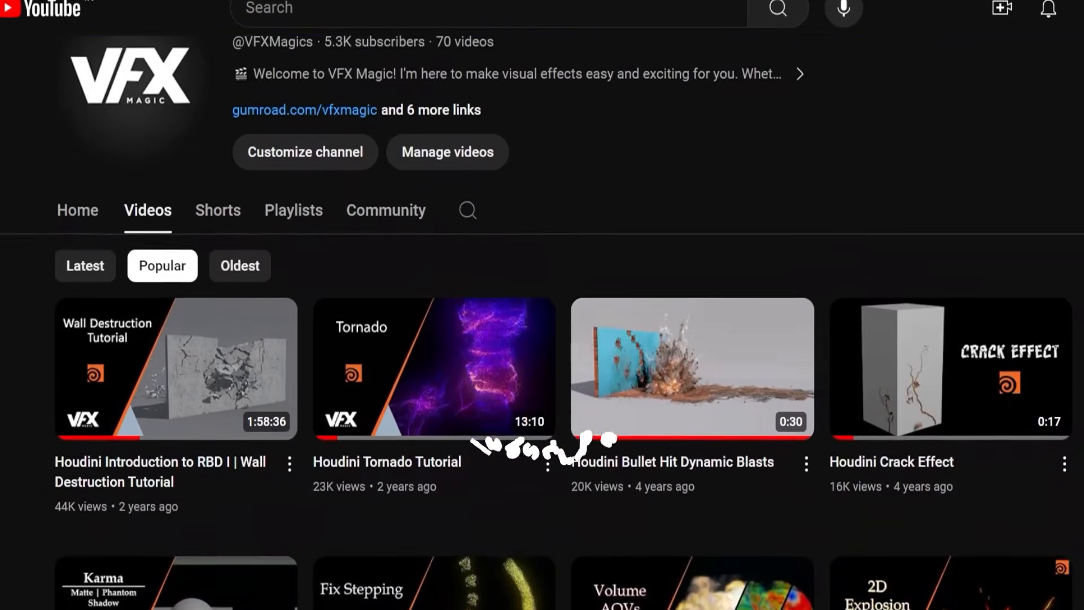
scroll(542, 339, "down", 5)
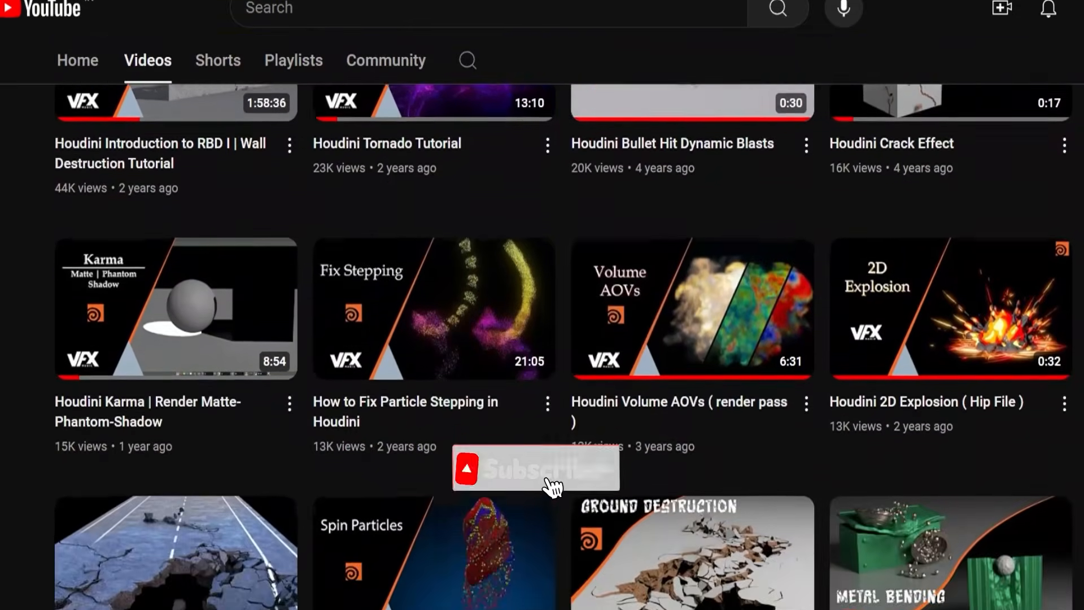
scroll(542, 339, "down", 5)
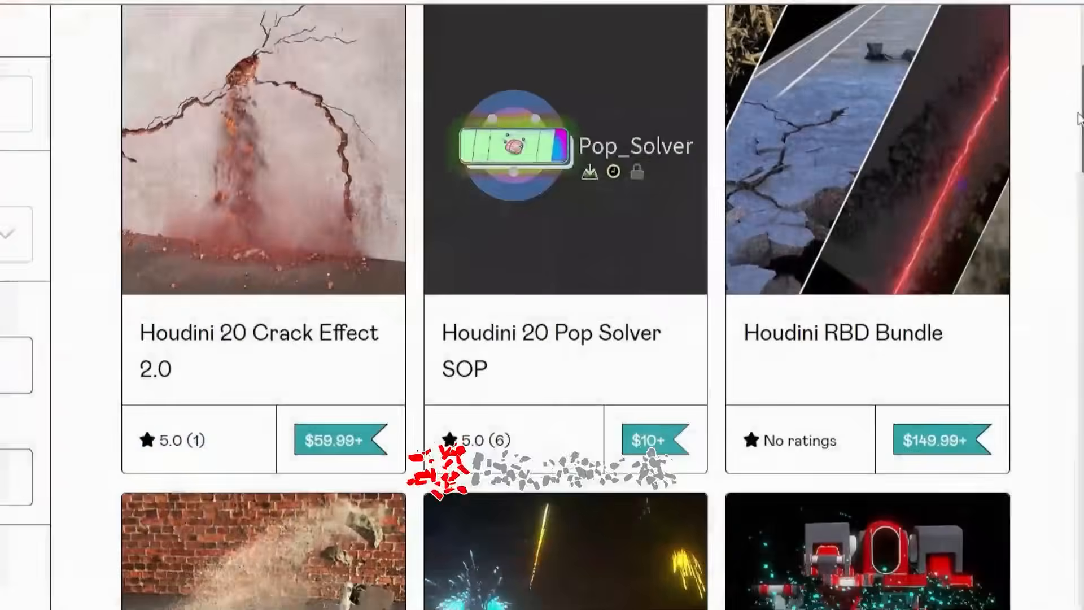
scroll(1071, 155, "down", 4)
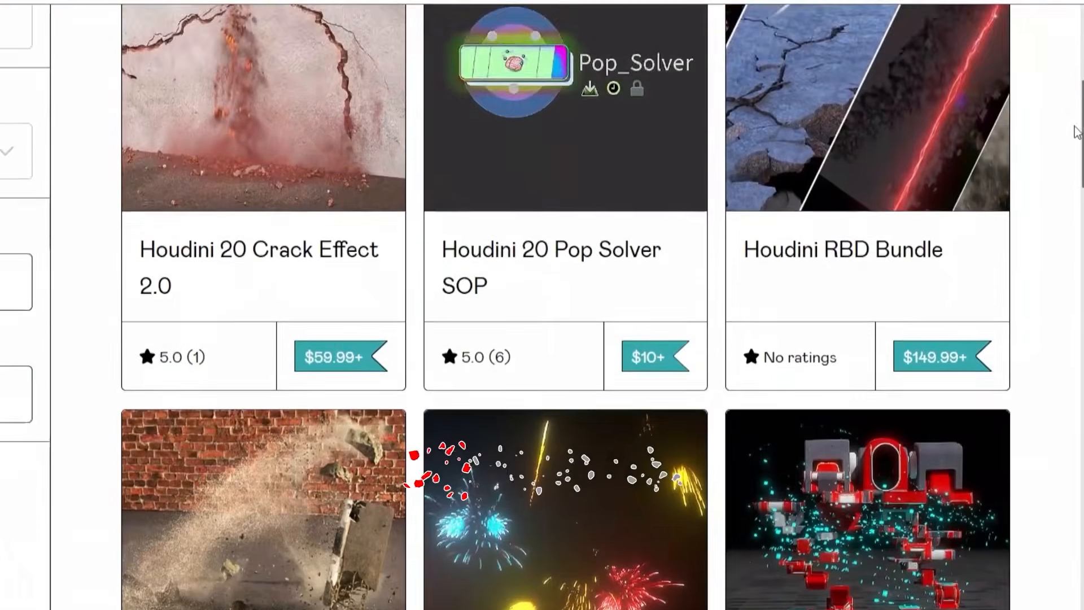
scroll(1071, 164, "down", 6)
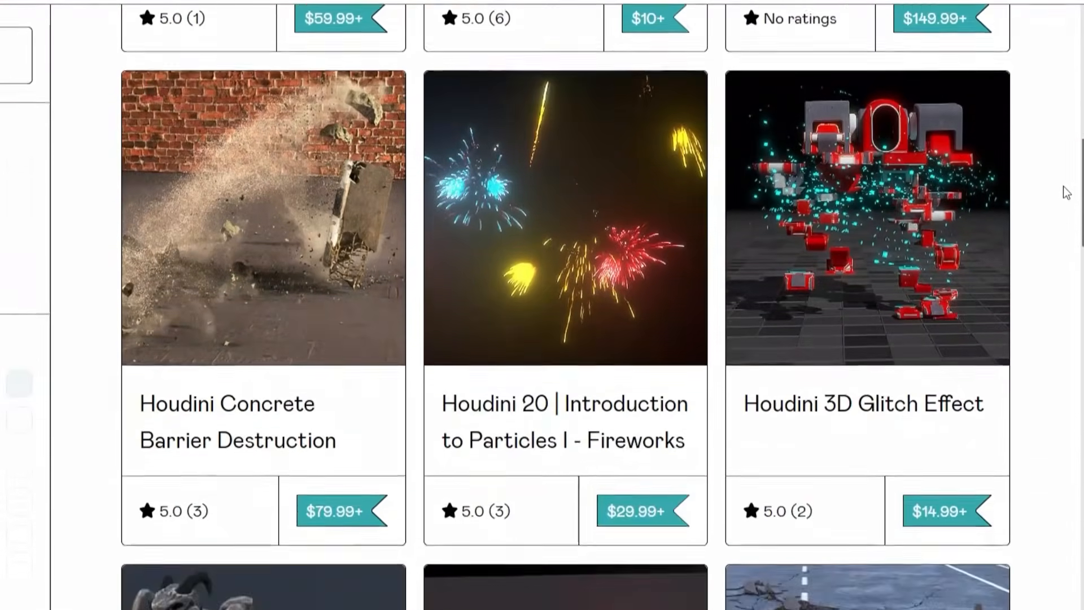
scroll(1056, 226, "down", 6)
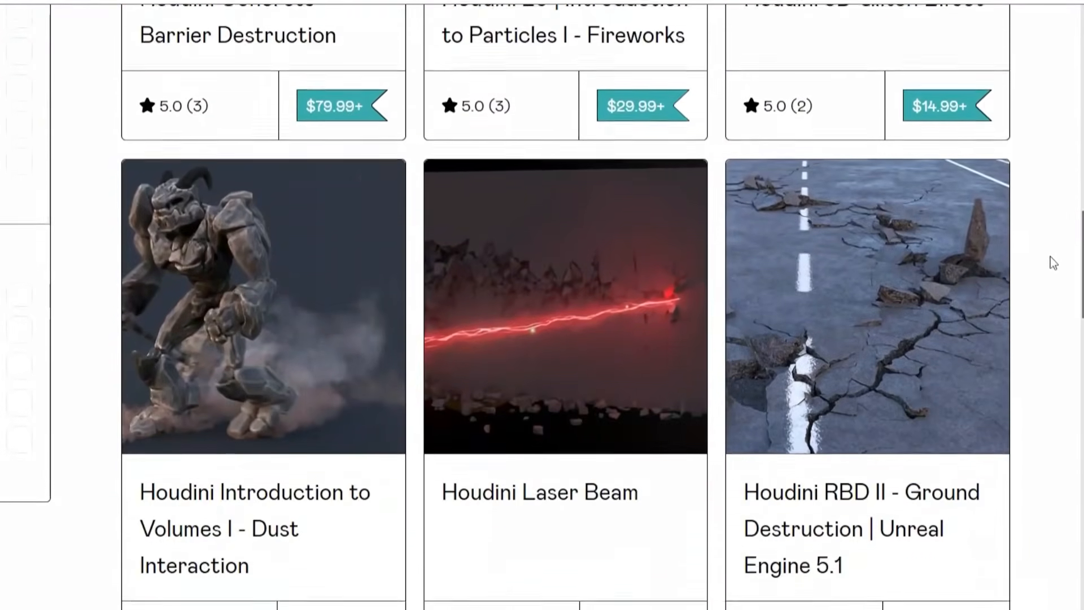
scroll(1052, 299, "down", 7)
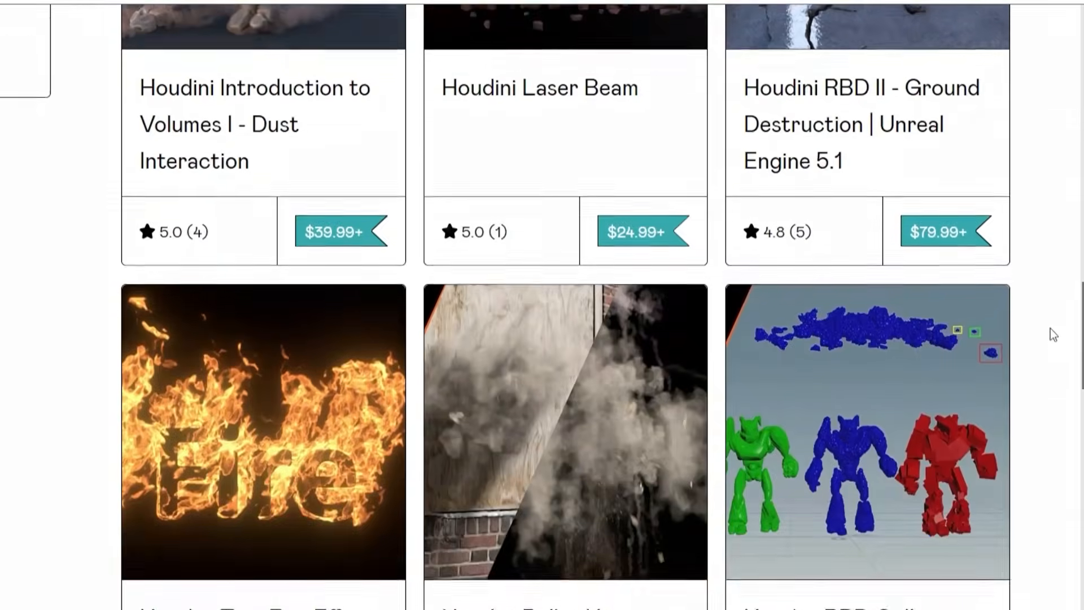
middle_click_drag(843, 272, 733, 367)
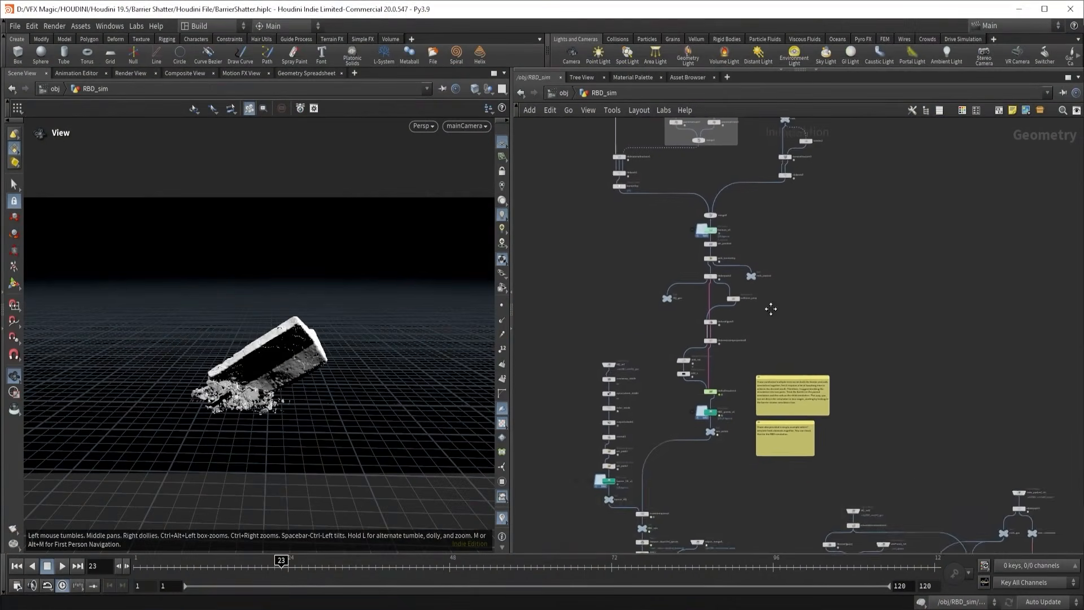
middle_click_drag(773, 283, 855, 473)
- Move box2, pack1 and copytopoints1 aside and automatically lay out the box1, pyrosource1 and volumerasterizeattributes1 chain
scroll(873, 308, "down", 3)
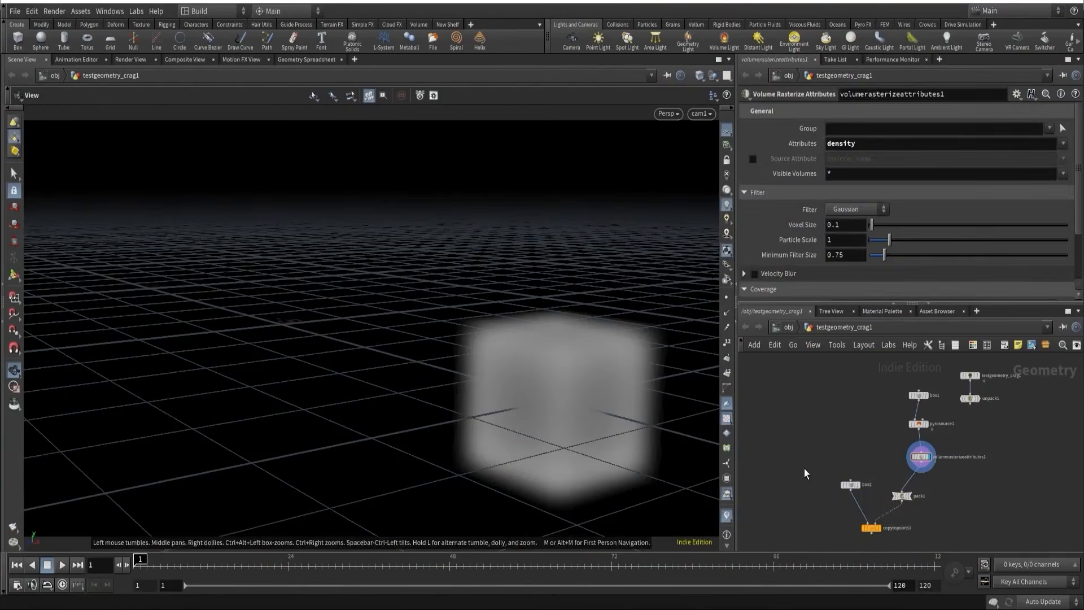
left_click_drag(804, 469, 900, 518)
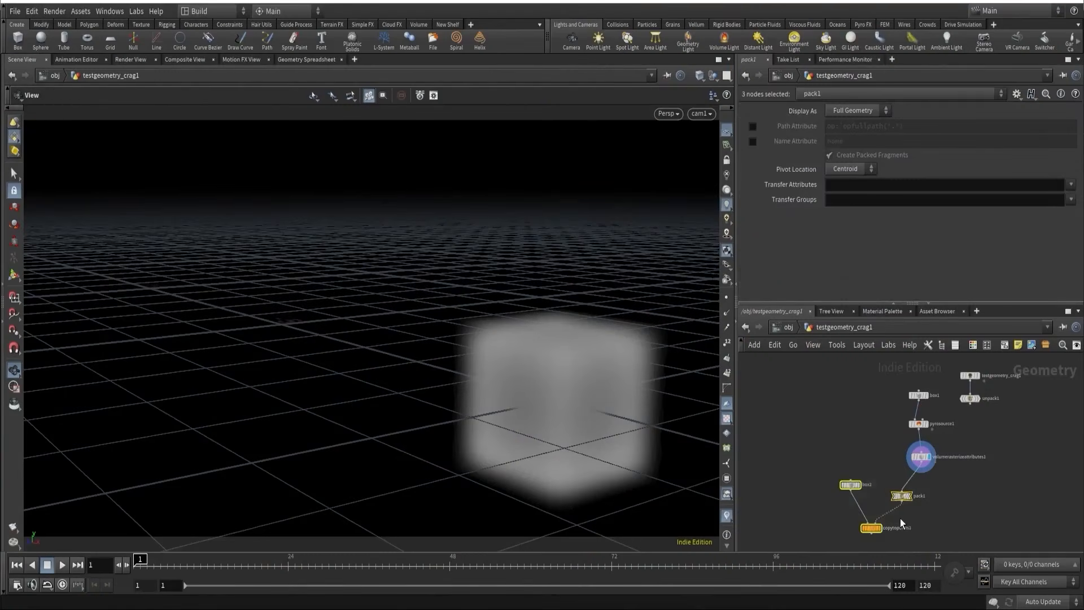
left_click_drag(887, 381, 924, 475)
key("shift+l")
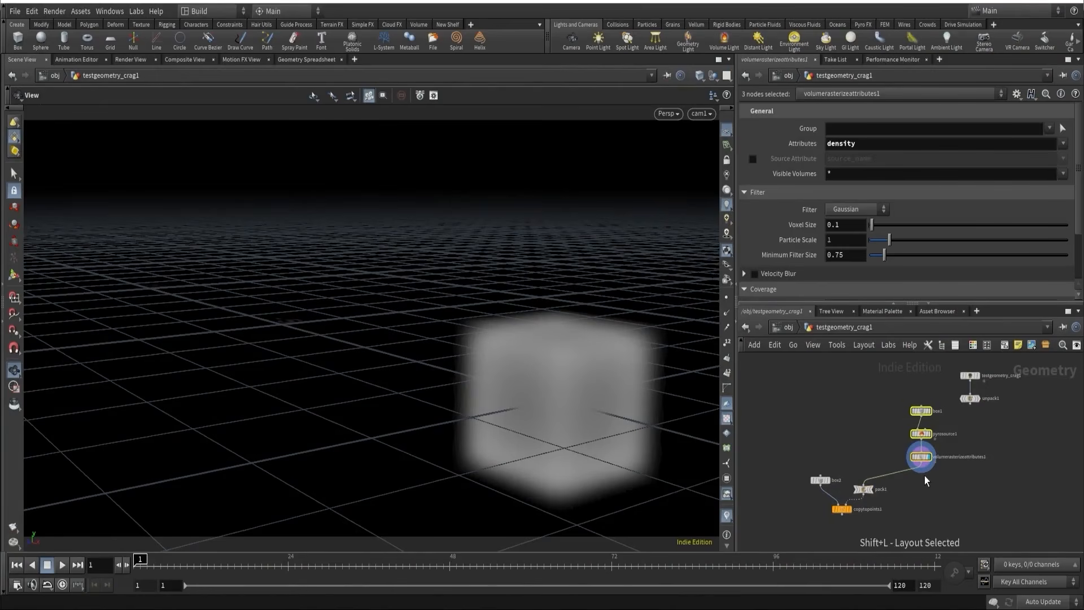
- Rename the volumerasterizeattributes1 node as density_from_points
left_click(946, 458)
type("density_from_points")
key("Return")
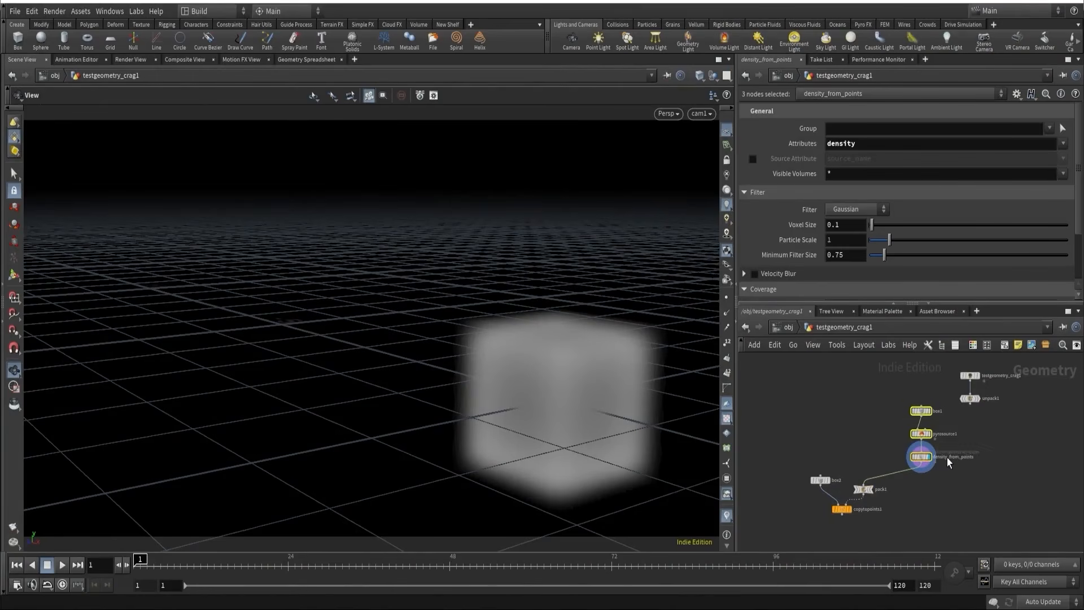
- Add a Null node fed by density_from_points, rename it pyroSource and display it
scroll(947, 457, "up", 3)
middle_click_drag(946, 499, 920, 474)
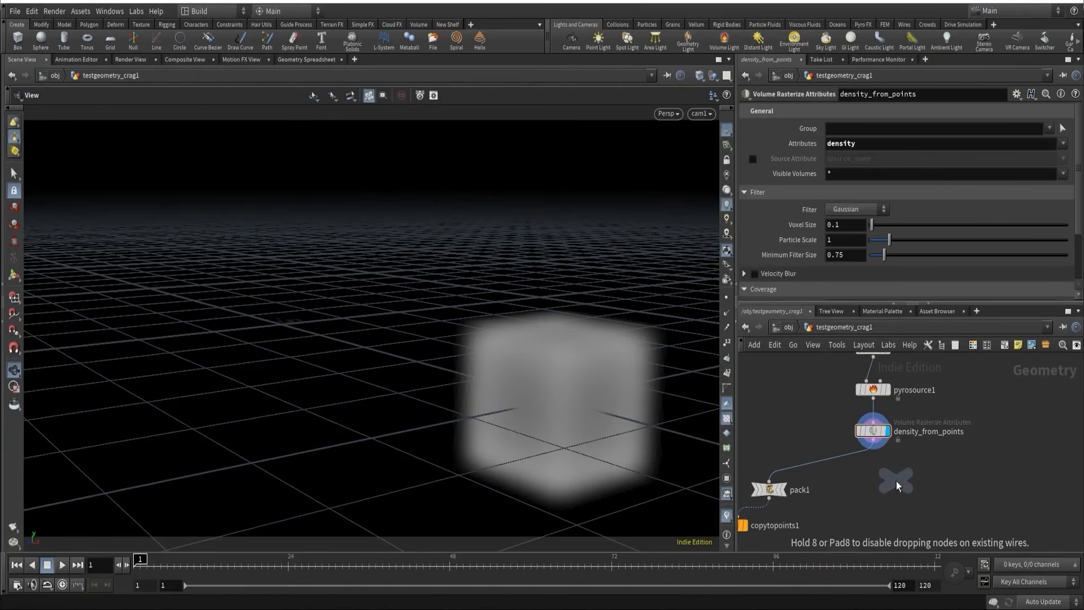
left_click(896, 481)
left_click_drag(896, 468, 876, 482)
double_click(898, 481)
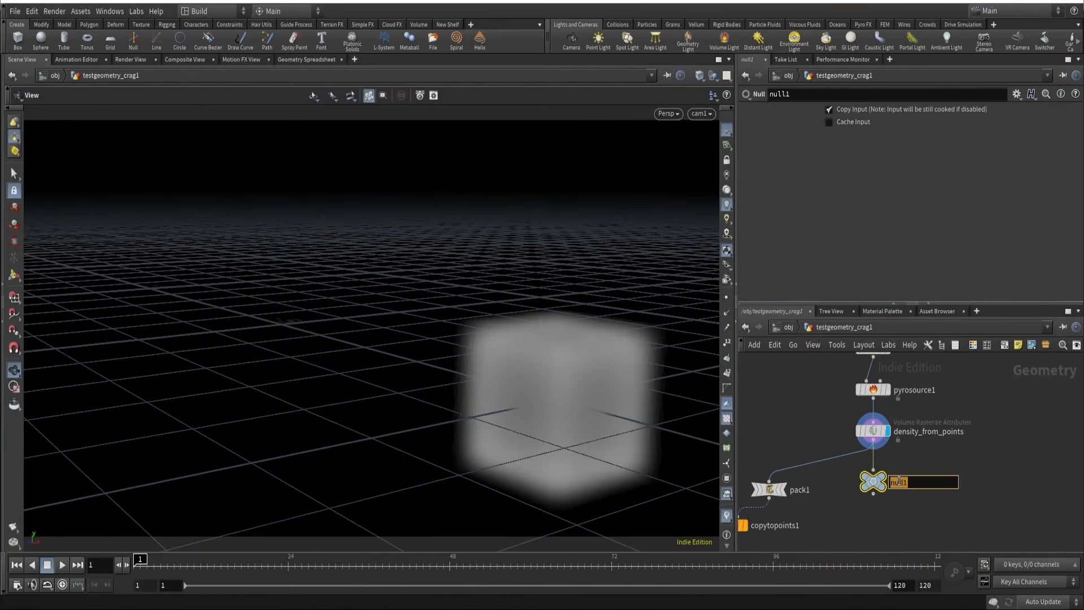
type("pyroSource")
key("Return")
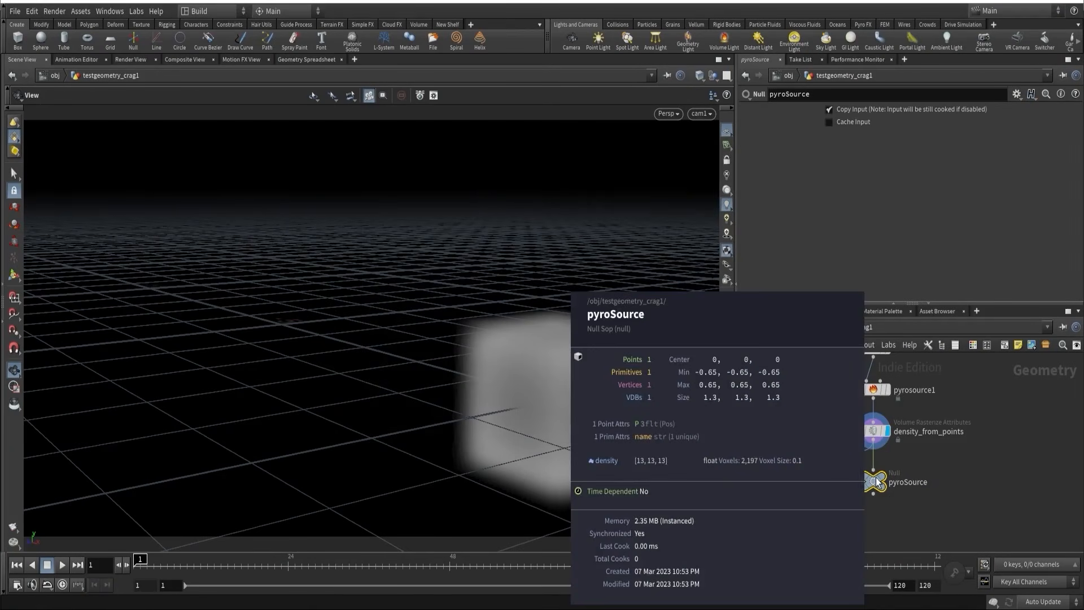
middle_click(873, 482)
left_click(895, 481)
- Add a DOP Network node below pyroSource and rename it dust_sim
scroll(893, 503, "down", 3)
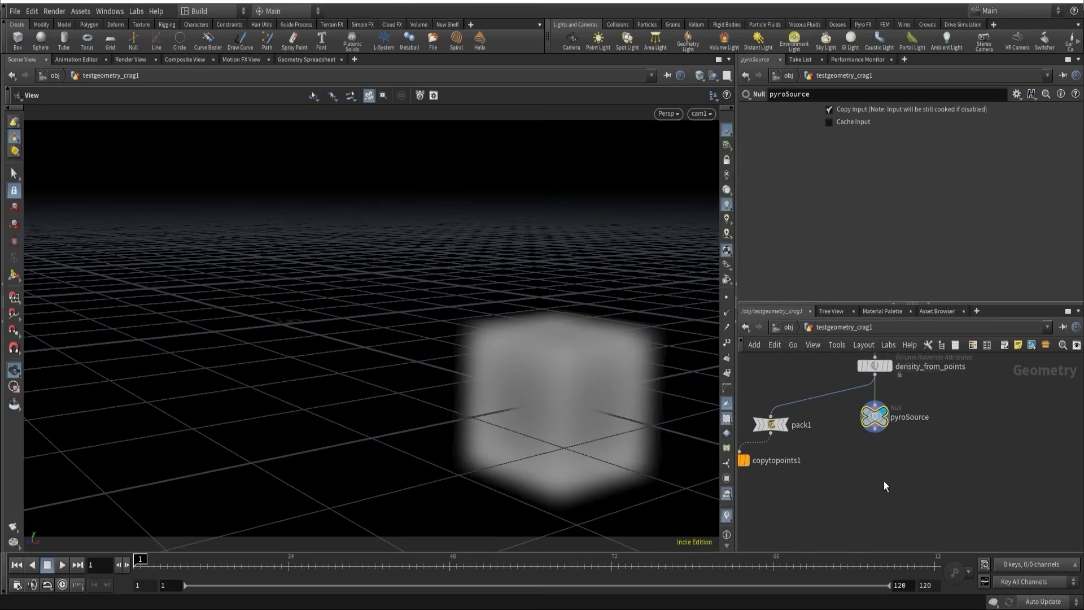
key("Tab")
type("do")
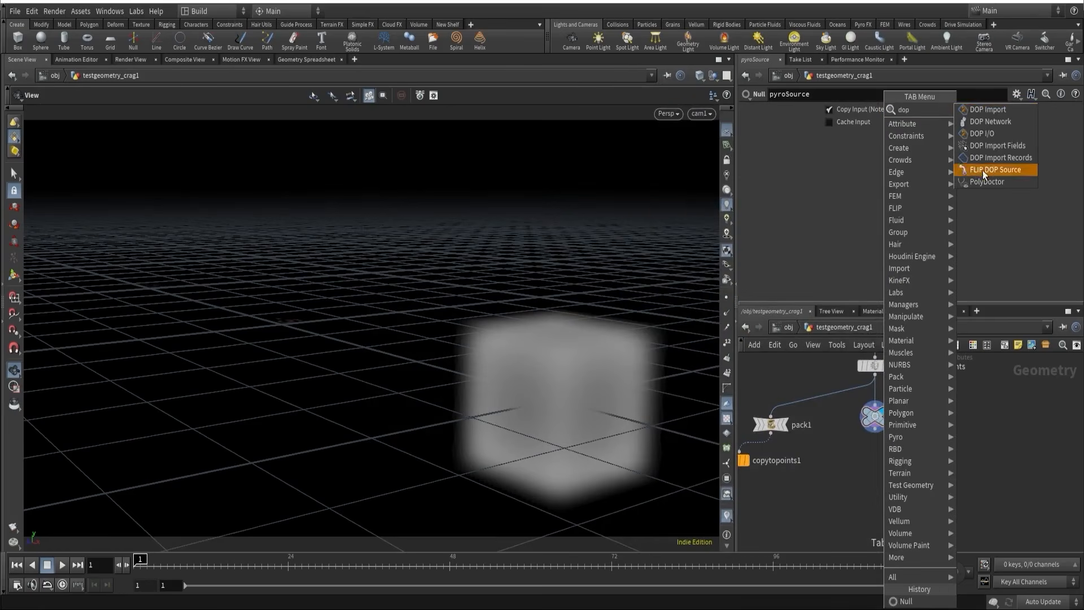
left_click(994, 127)
left_click(878, 470)
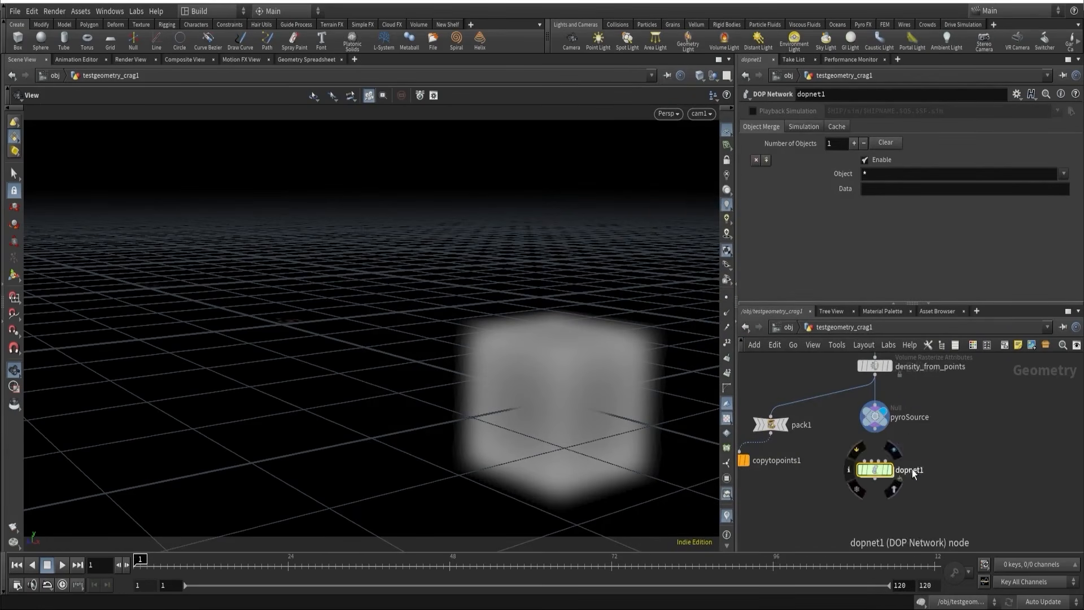
double_click(913, 468)
type("dust_sim")
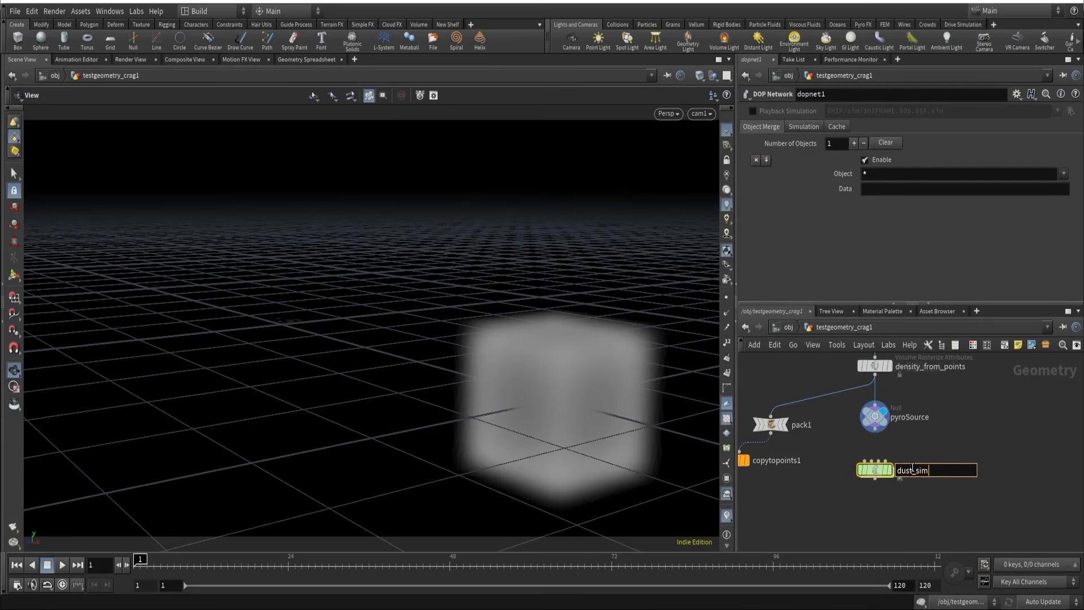
key("Return")
- Go up to the object level and rename the testgeometry_crag1 object as dust_sim
key("u")
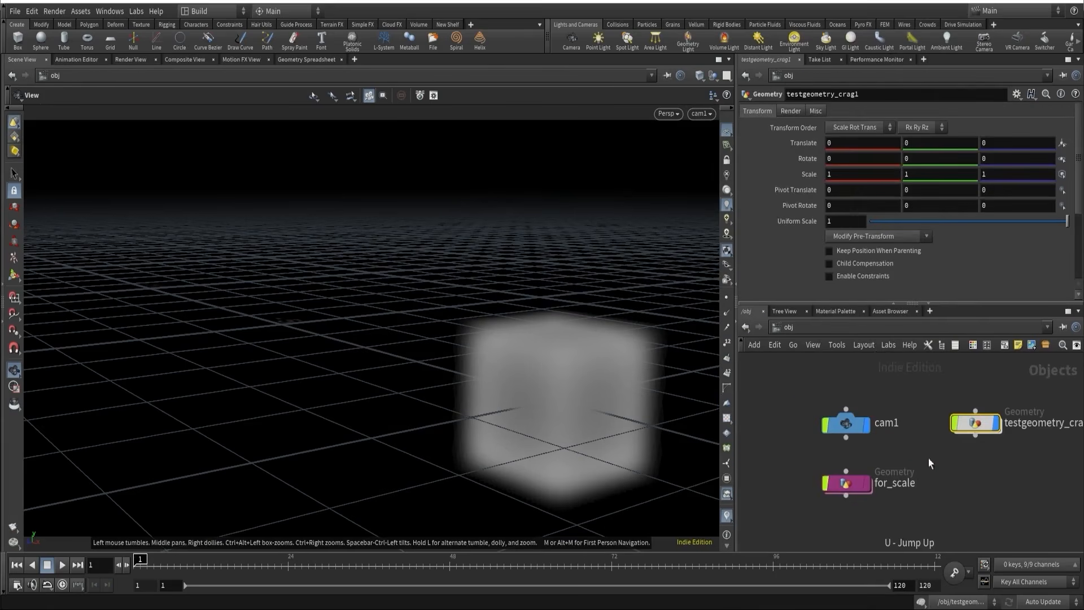
double_click(1019, 424)
type("dust_sim")
key("Return")
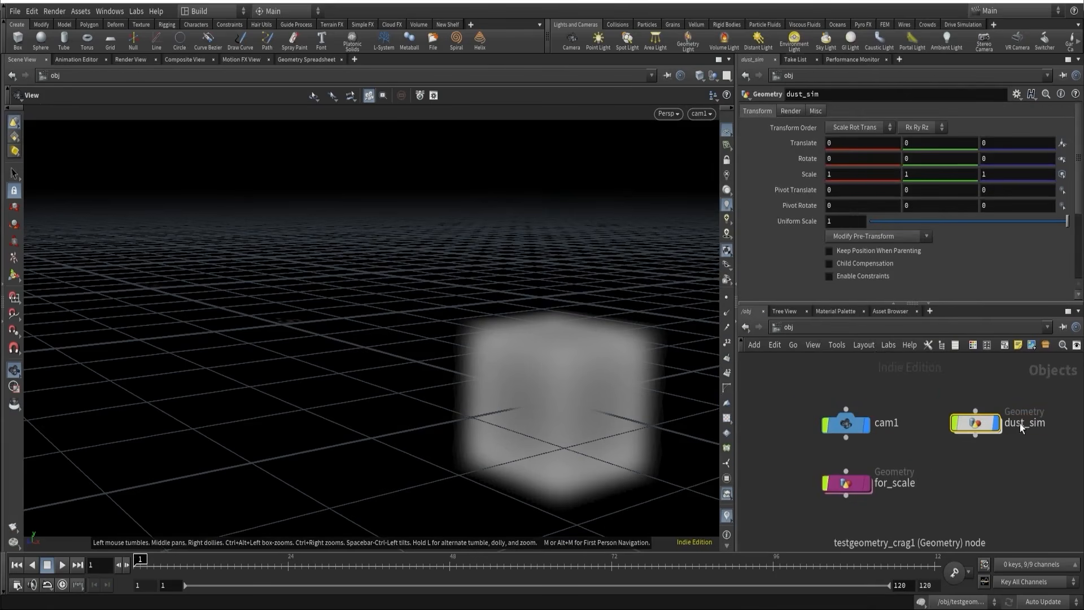
- Enter the dust_sim geometry object again and bring its dust_sim DOP Network node into view
double_click(975, 423)
left_click_drag(845, 391, 836, 527)
middle_click_drag(835, 527, 838, 444)
scroll(839, 443, "up", 3)
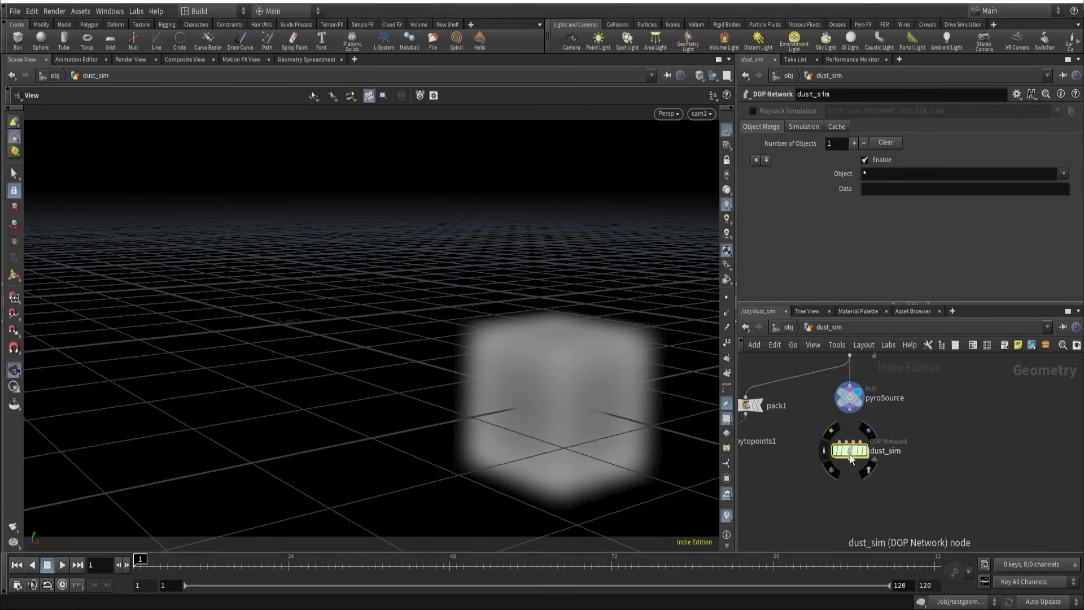
- Enter the dust_sim DOP Network, add a Pyro Solver (Sparse) and connect it to the output node
scroll(849, 455, "up", 3)
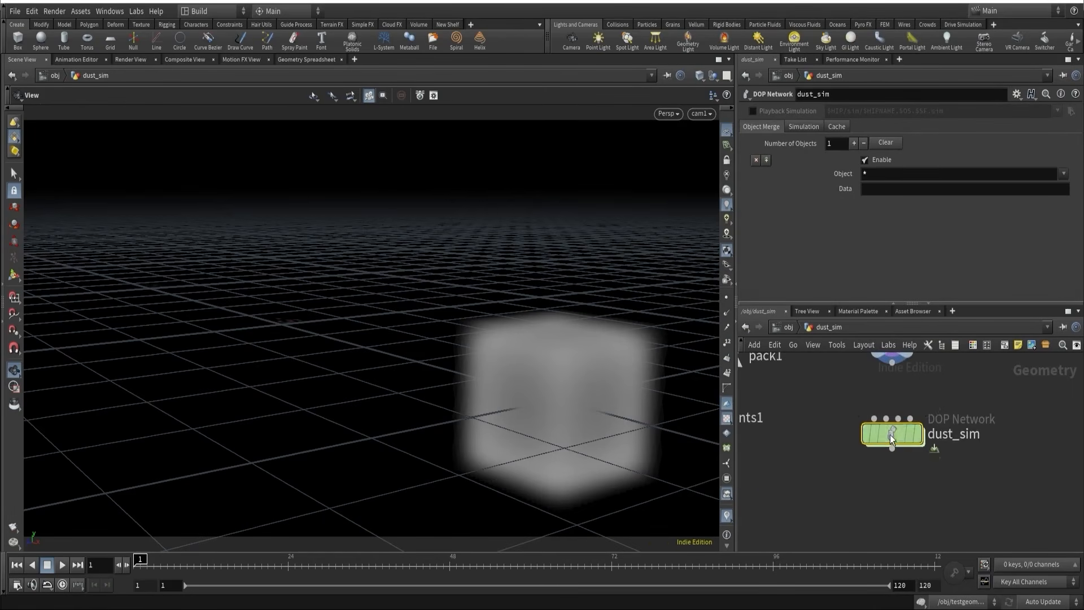
double_click(891, 434)
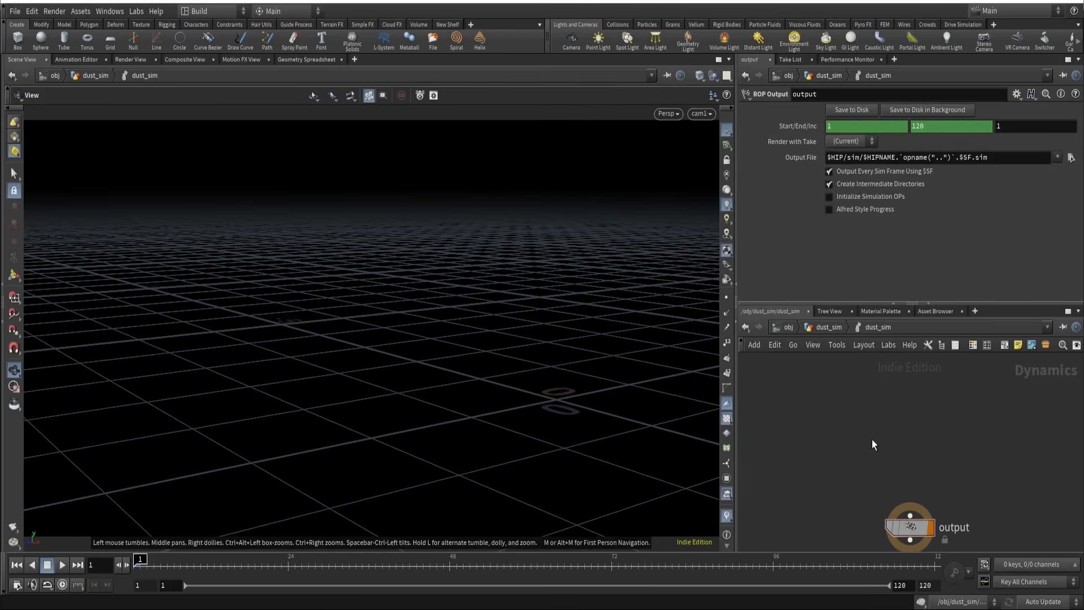
key("Tab")
type("sparse")
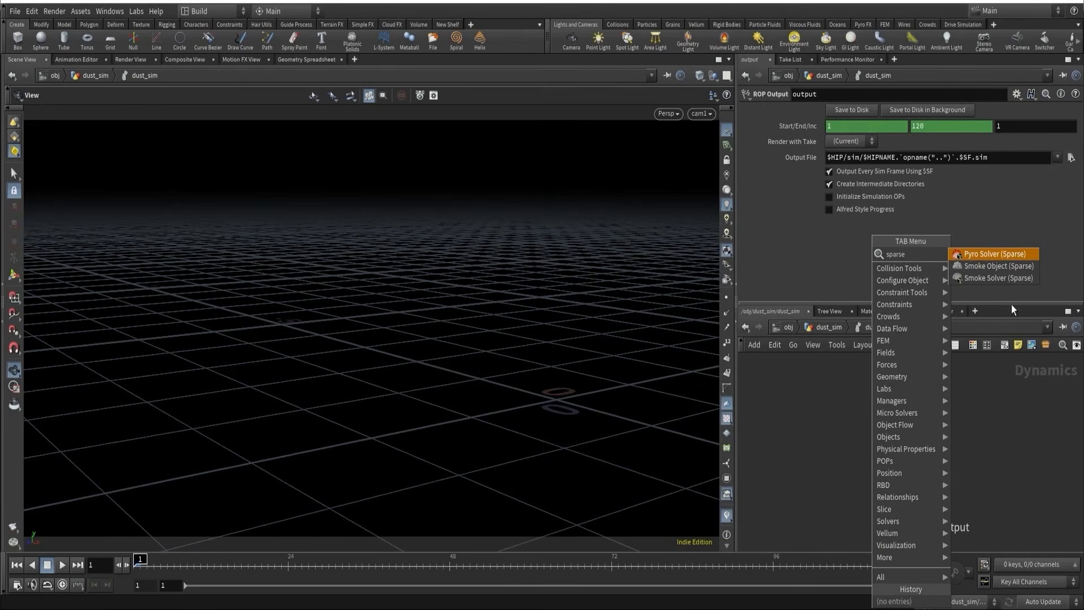
left_click(1005, 254)
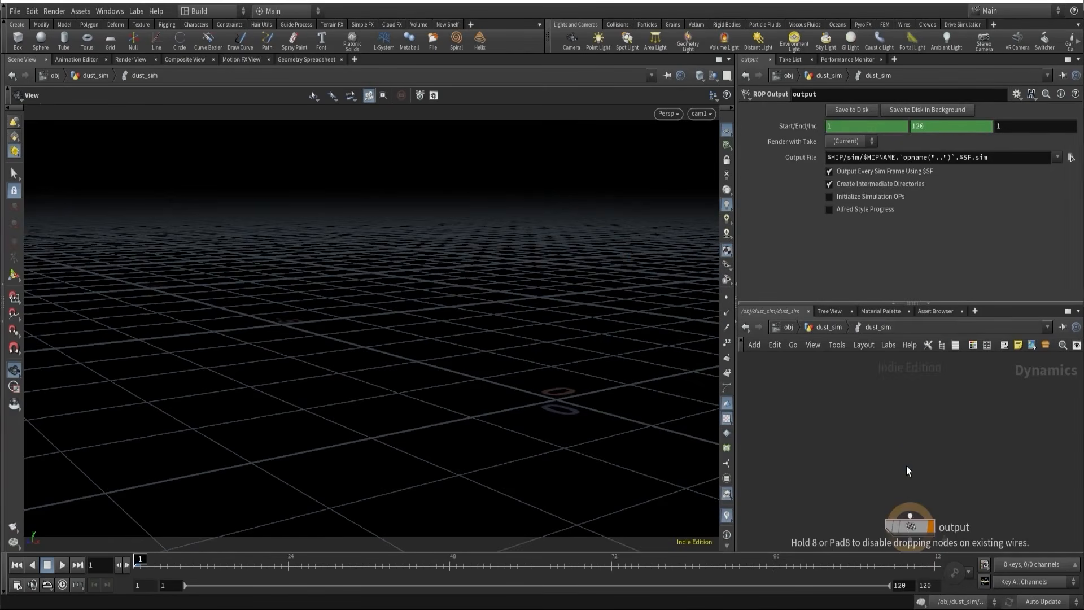
left_click(907, 466)
left_click(910, 463)
left_click(910, 515)
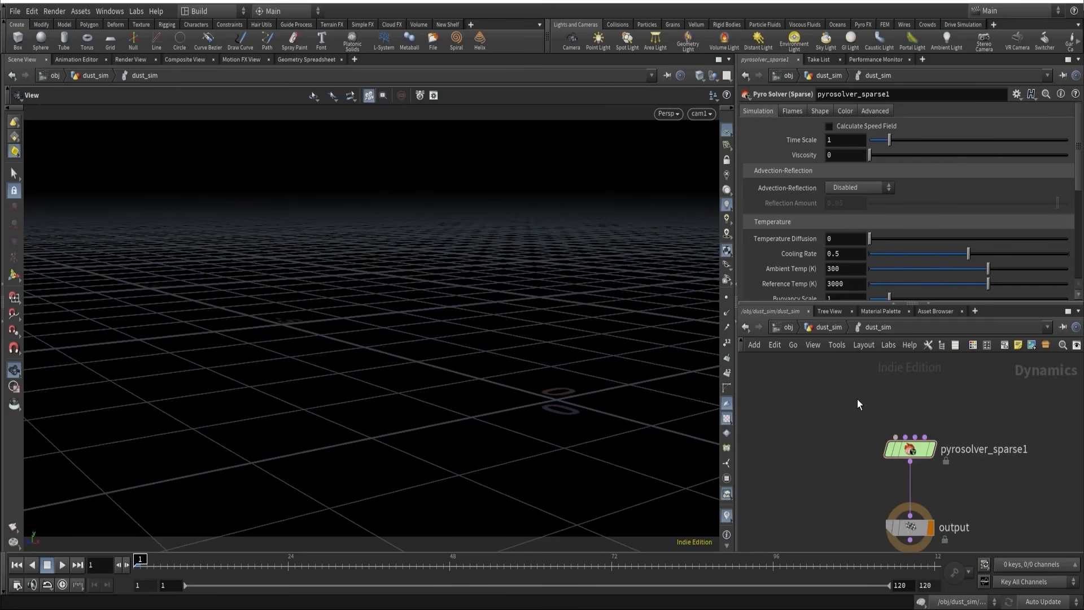
- Add a Smoke Object (Sparse) above the pyro solver and wire it into the solver's first input
key("Tab")
type("sparse")
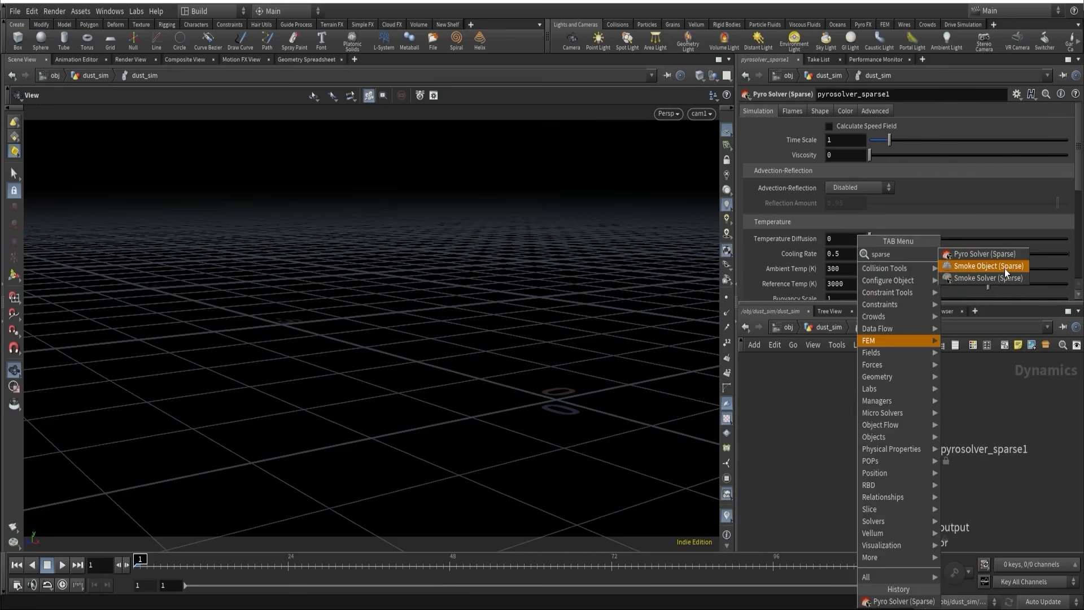
left_click(1005, 268)
left_click(853, 374)
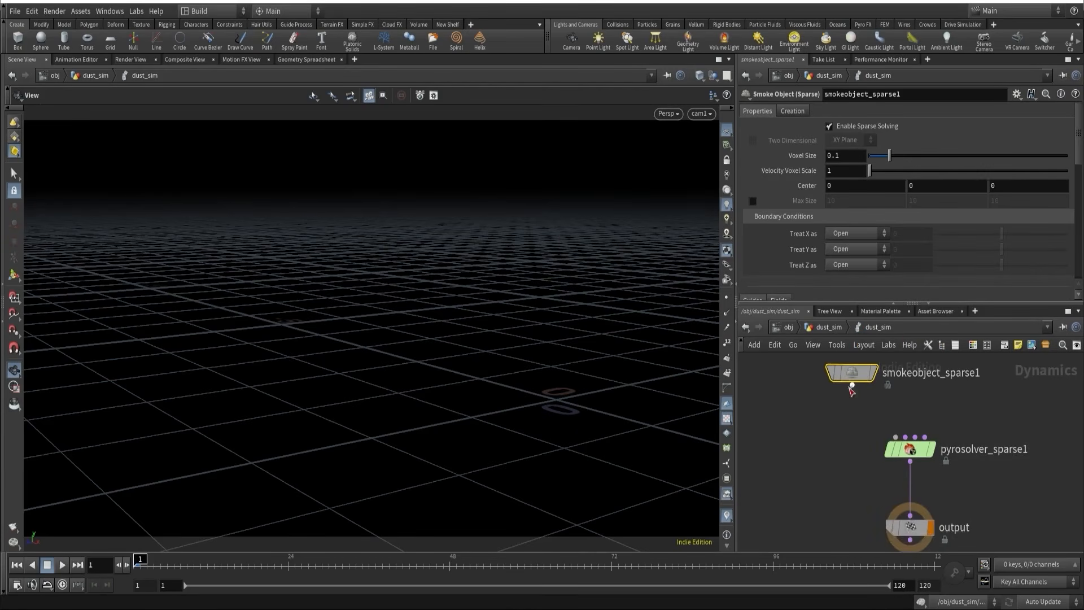
left_click(852, 386)
left_click(885, 431)
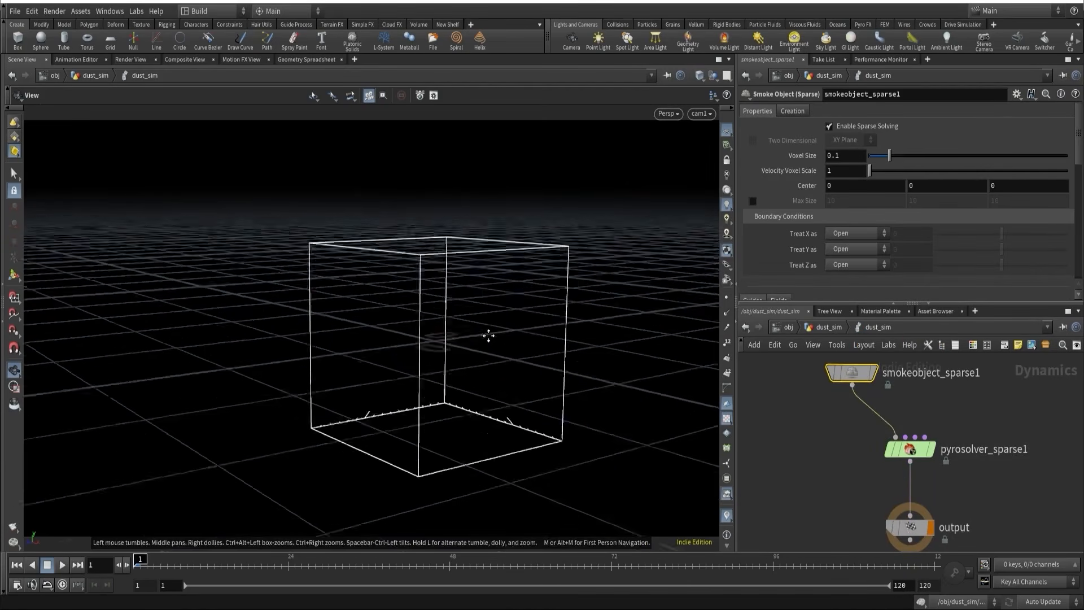
- Rename the Smoke Object (Sparse) node as dust
left_click_drag(489, 335, 455, 348)
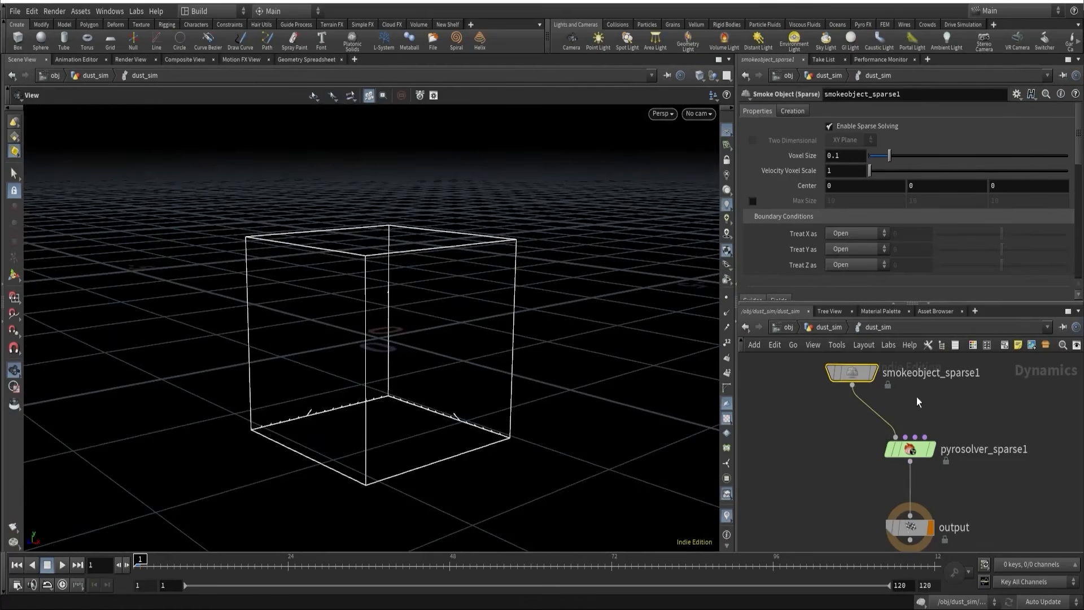
double_click(916, 374)
type("dust")
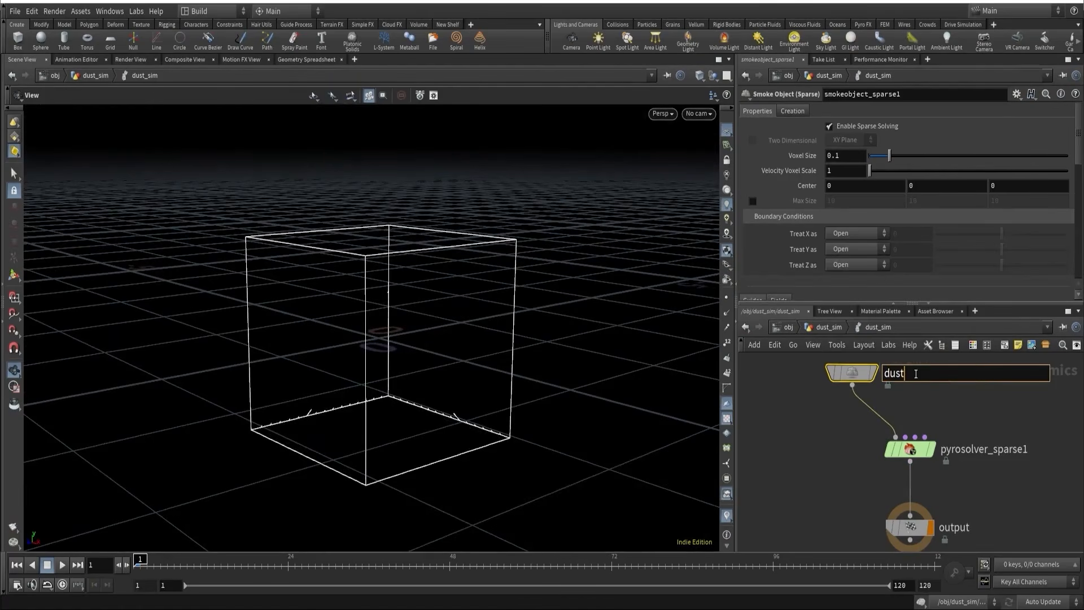
key("Return")
scroll(923, 401, "down", 1)
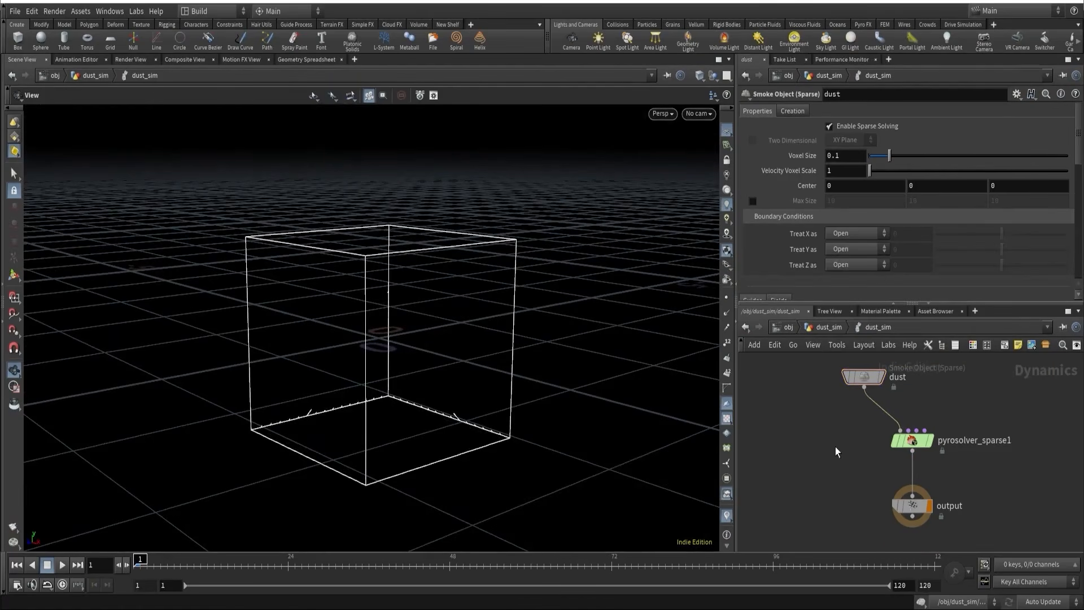
- Play the simulation to check the smoke container, then return to the first frame
left_click(62, 565)
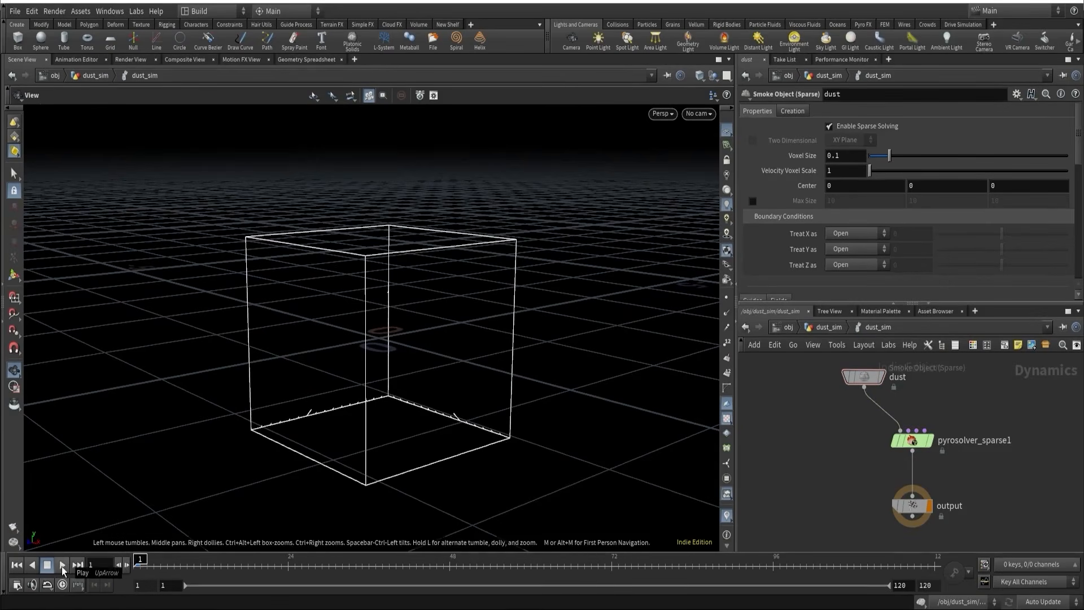
left_click(48, 565)
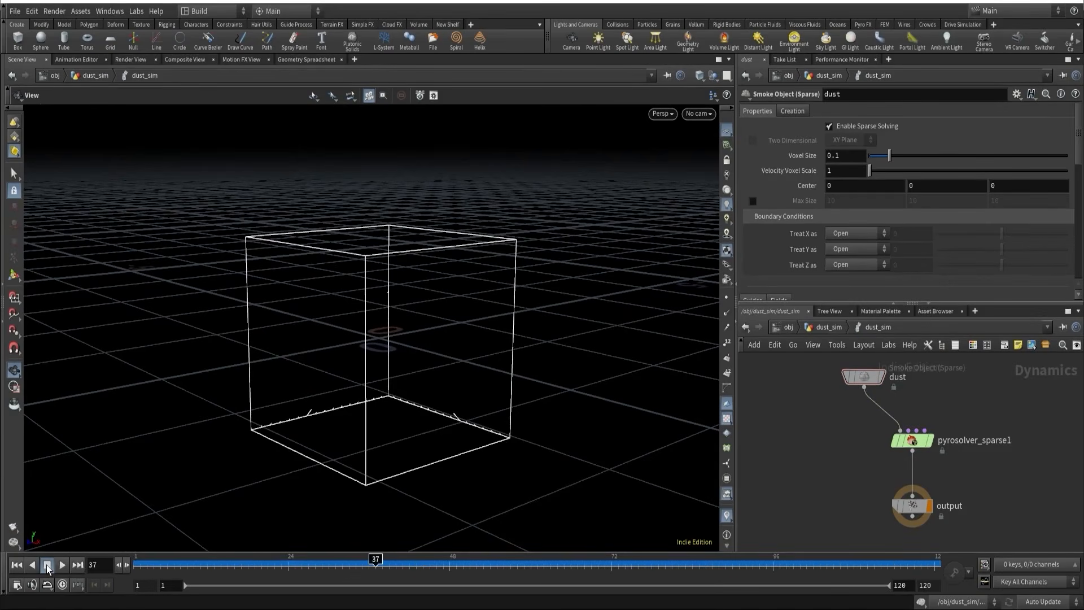
left_click(62, 567)
left_click(48, 566)
left_click(17, 566)
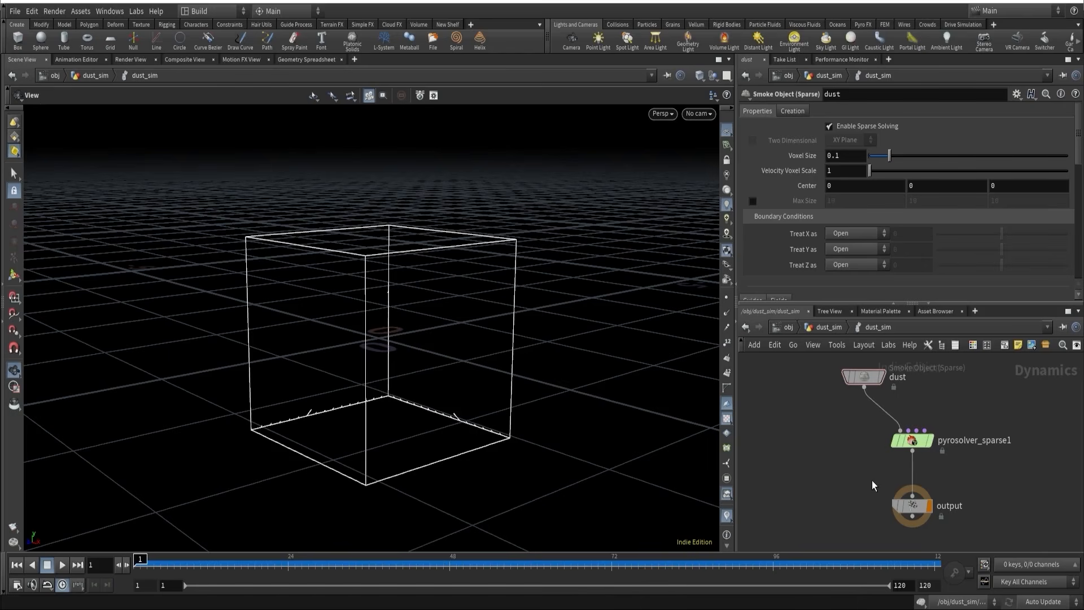
- Go back up to the dust_sim geometry network and copy the pyroSource Null node
left_click(834, 327)
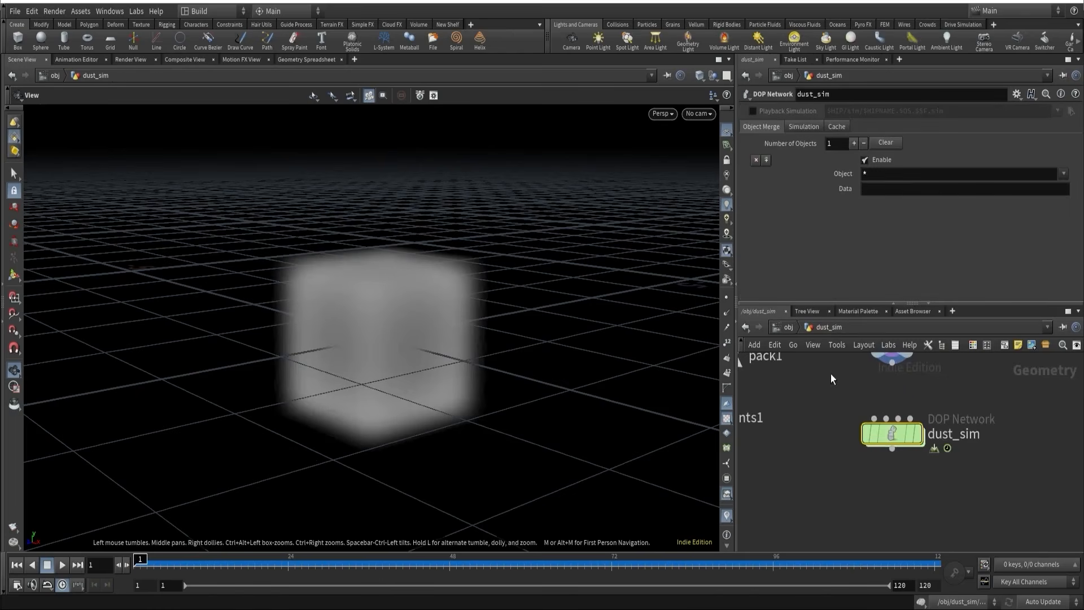
middle_click_drag(831, 374, 833, 453)
left_click(894, 428)
key("ctrl+c")
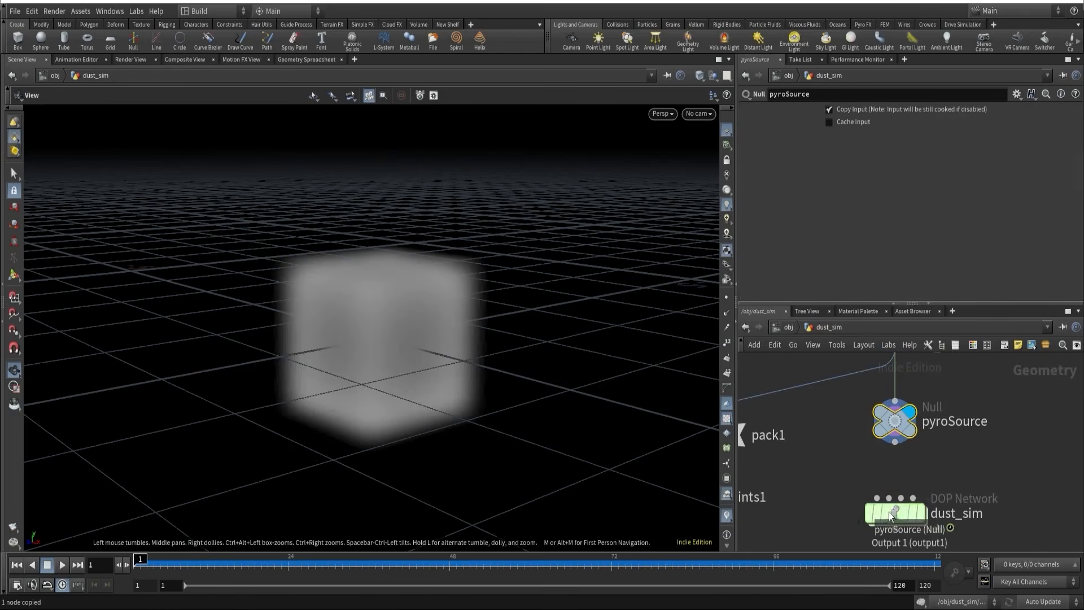
- Enter the DOP Network again, add a Volume Source node and wire it into the pyro solver's Sourcing input
double_click(891, 512)
key("Tab")
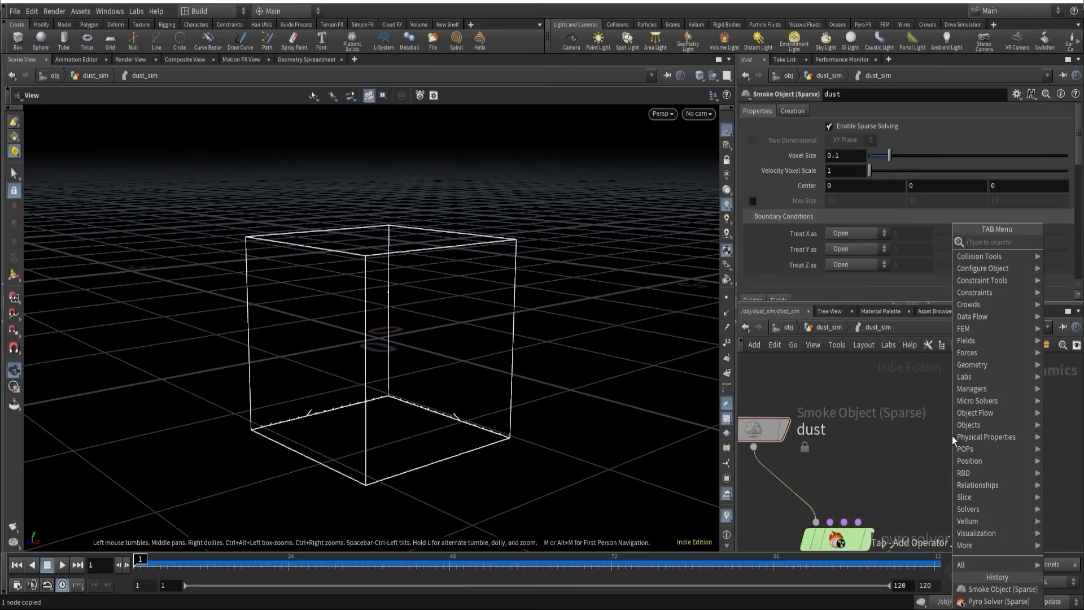
type("volumes")
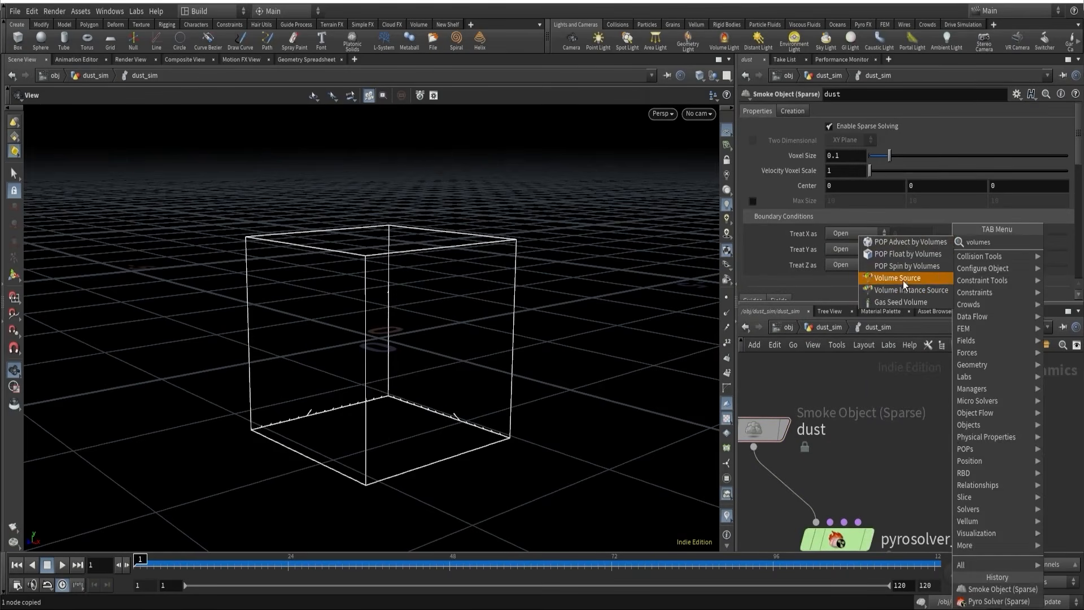
left_click(903, 278)
left_click(899, 377)
left_click(899, 393)
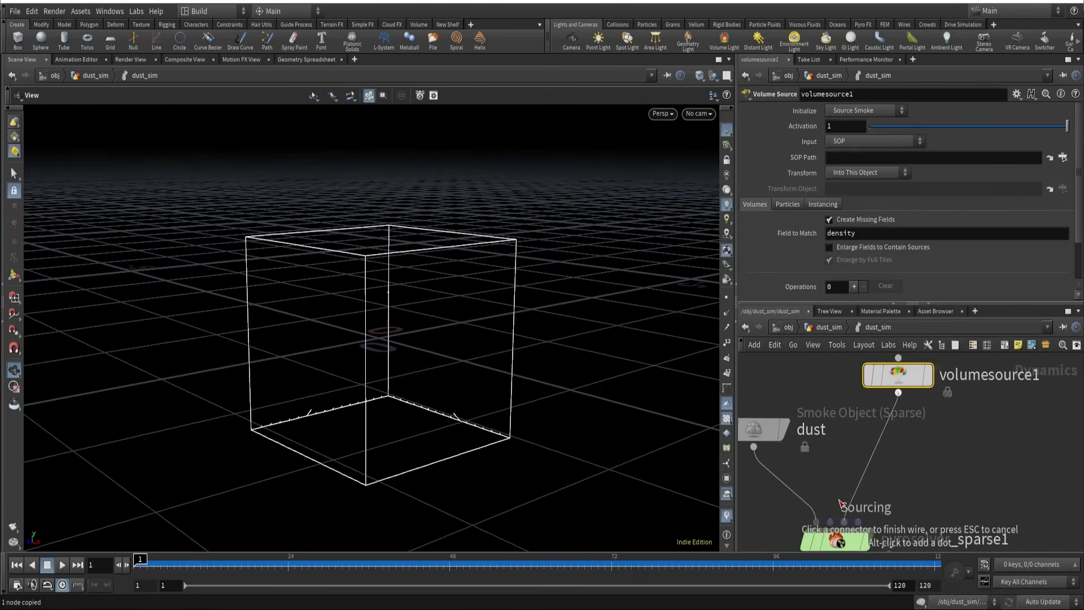
left_click(844, 521)
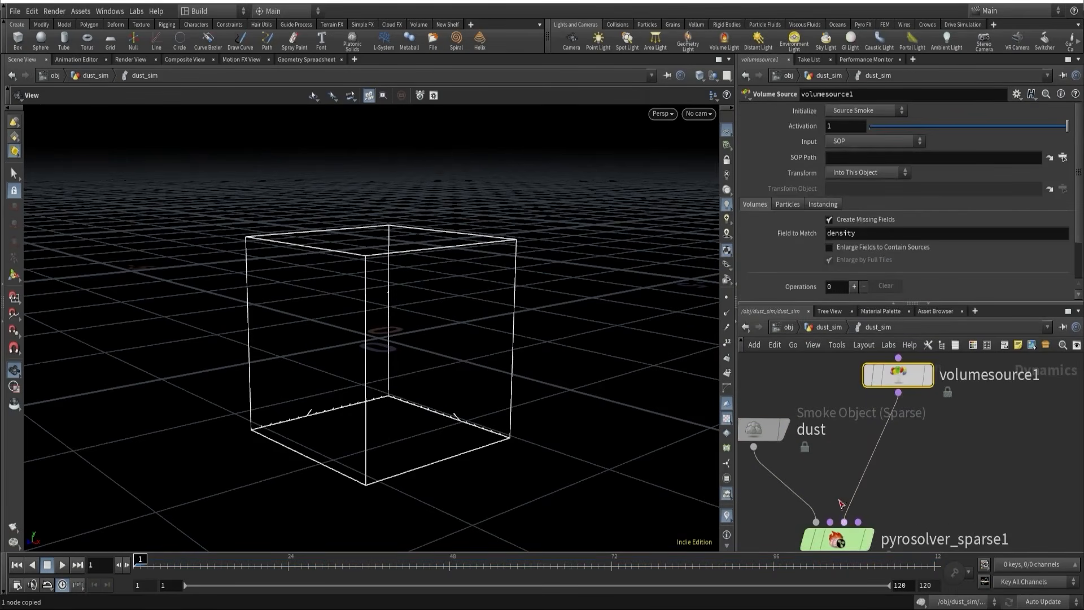
- Set the Volume Source's SOP Path to /obj/dust_sim/pyroSource by pasting the copied node reference
left_click(842, 160)
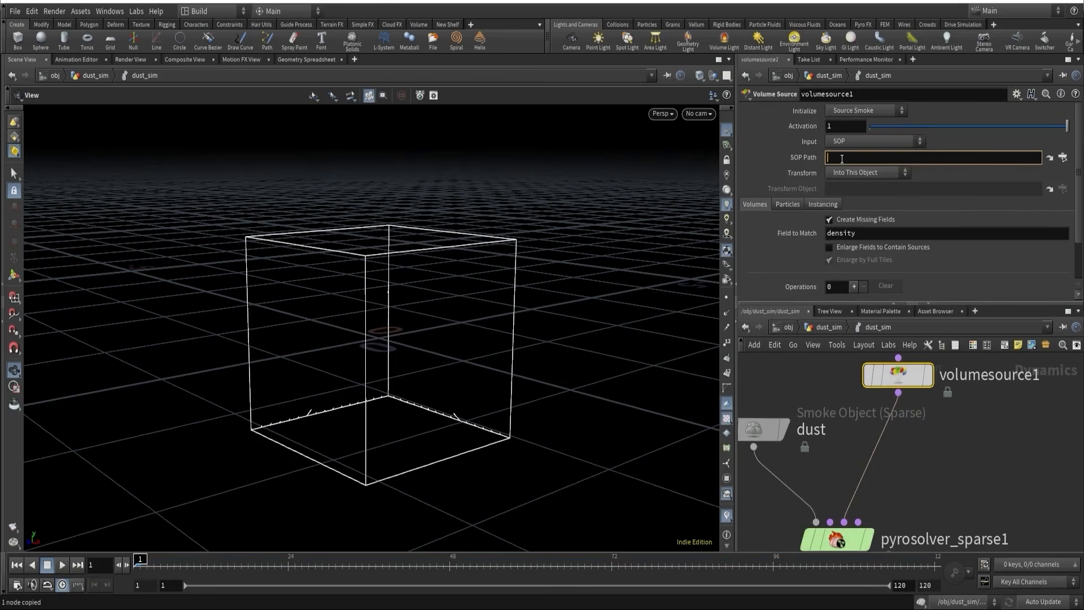
key("ctrl+v")
key("Return")
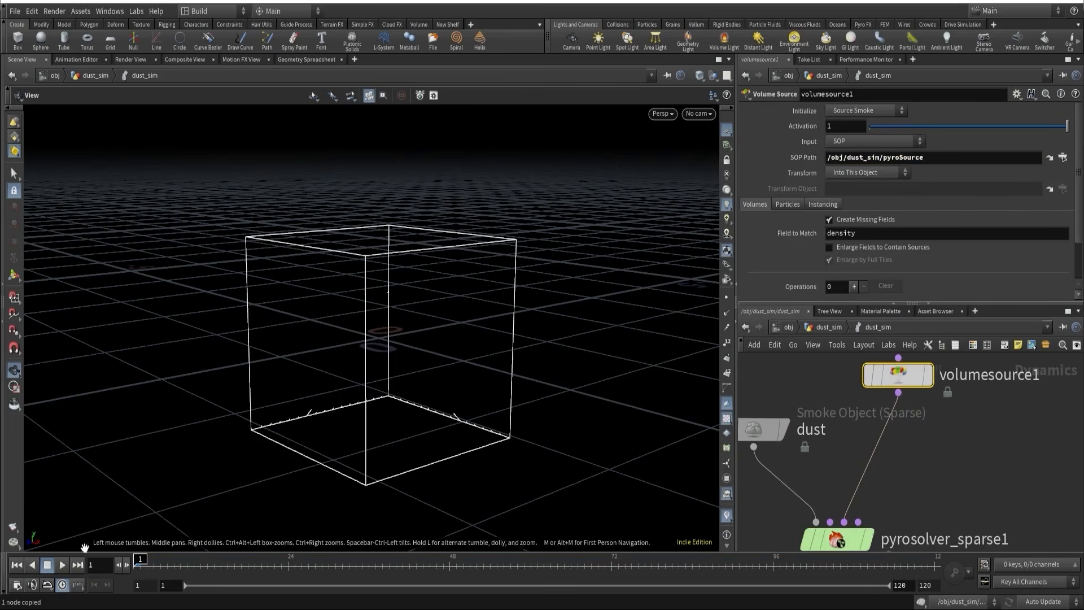
- Play the simulation, return to the first frame, and inspect the pyroSource node's info in the geometry network
left_click(62, 564)
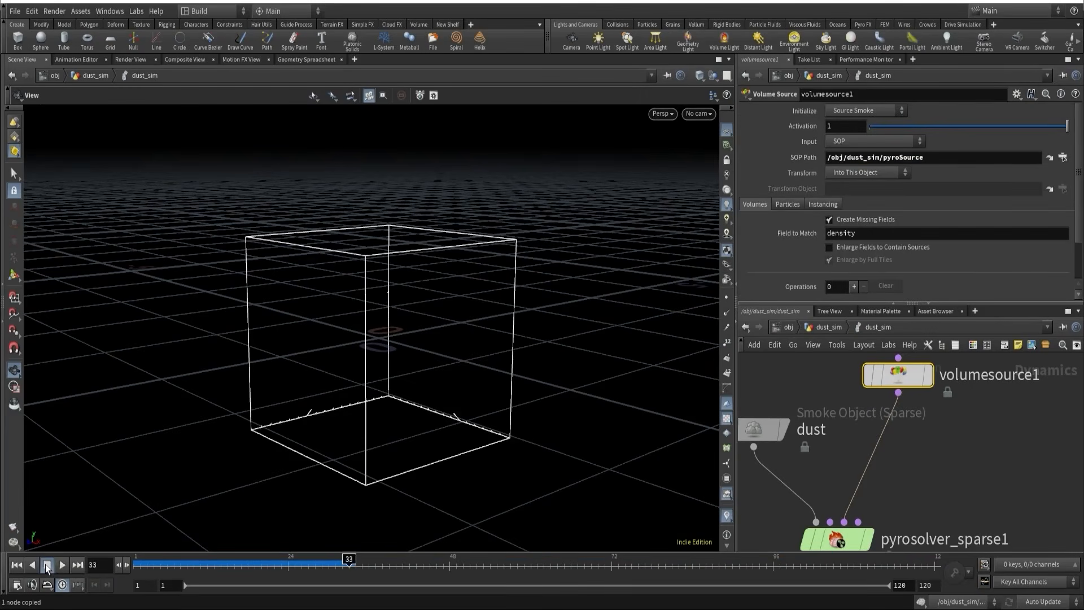
left_click(17, 565)
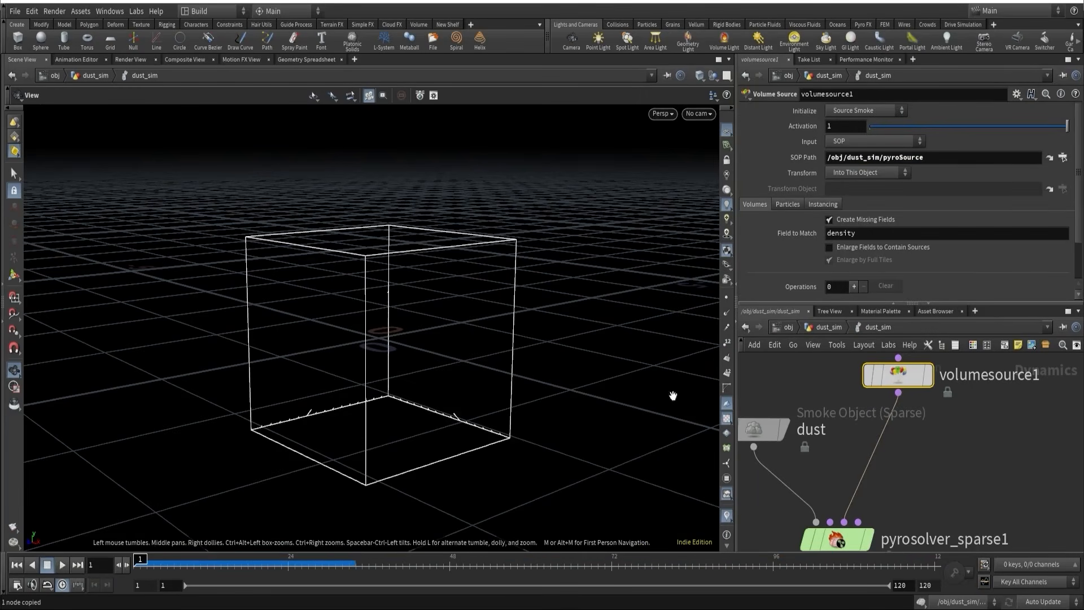
left_click(825, 327)
scroll(894, 421, "down", 2)
middle_click(894, 421)
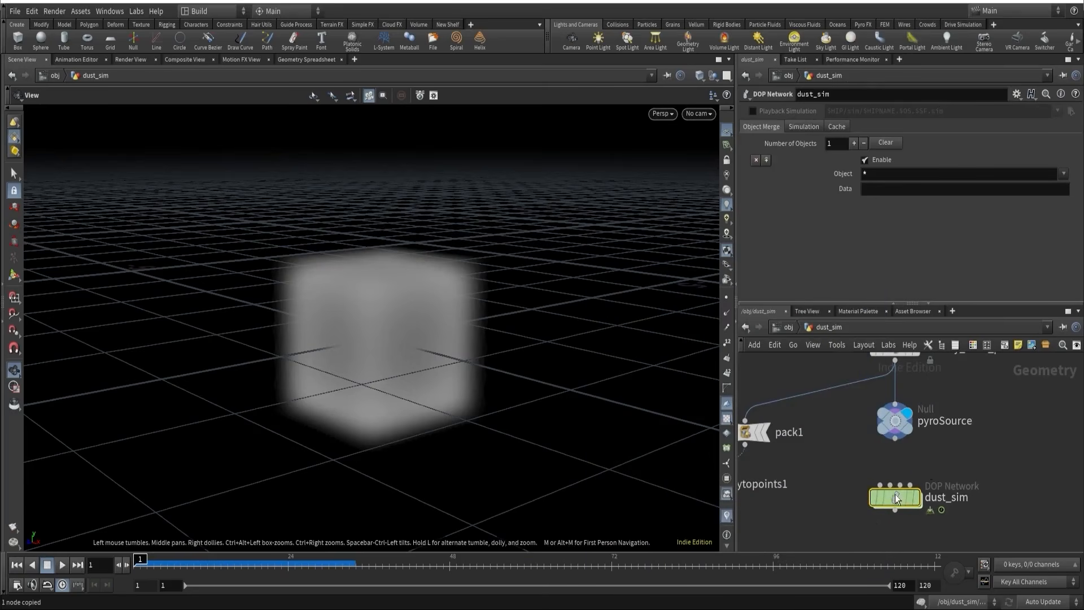
- In the DOP Network, add one Volume Source operation with Scalar field rank, source volume density and target field density
double_click(896, 494)
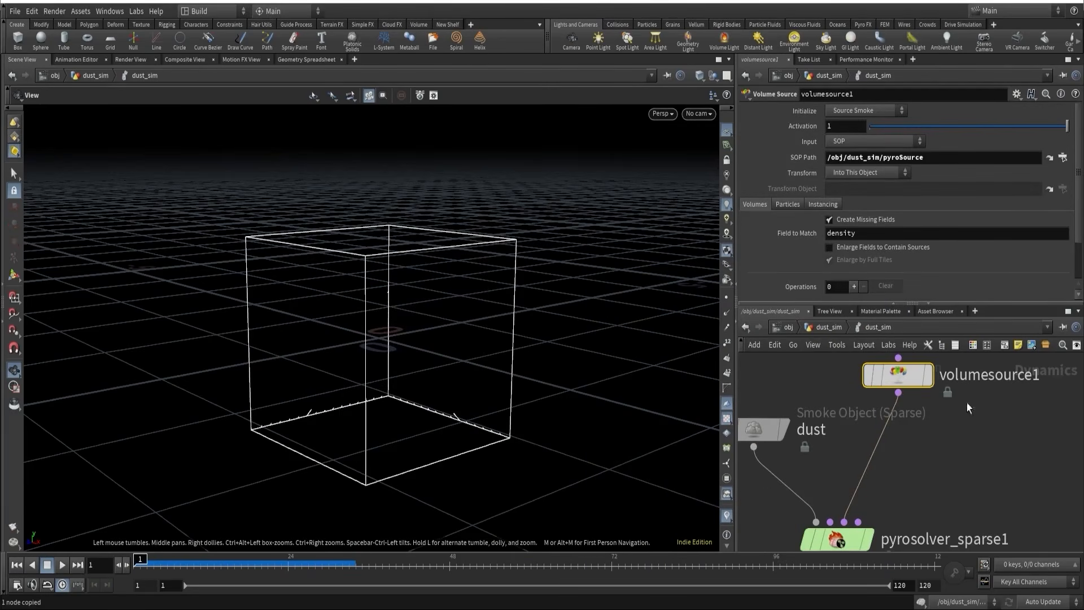
scroll(1080, 159, "down", 3)
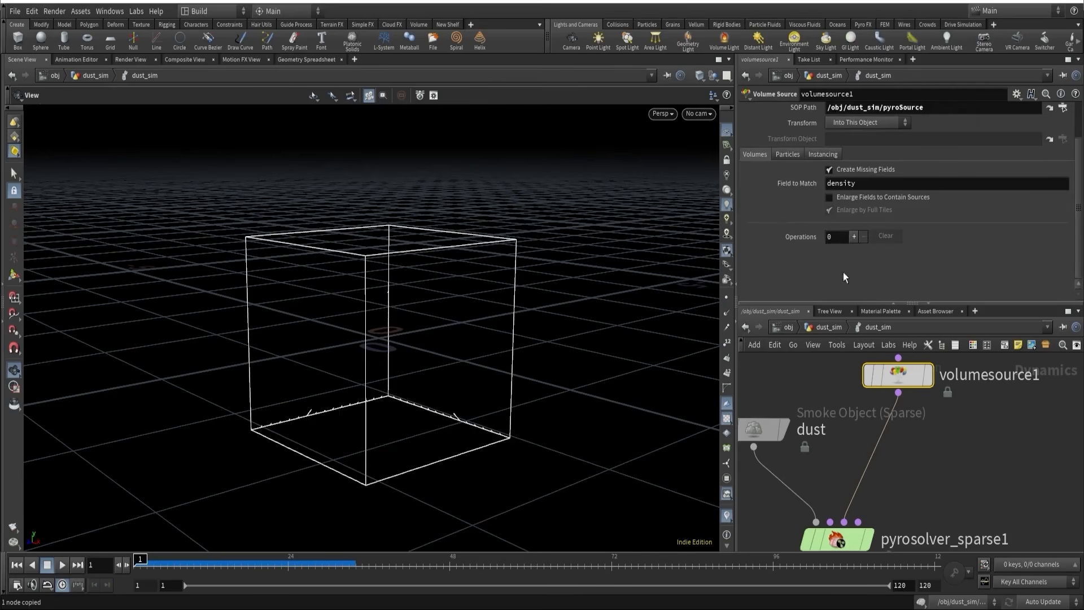
left_click(855, 236)
scroll(853, 235, "down", 5)
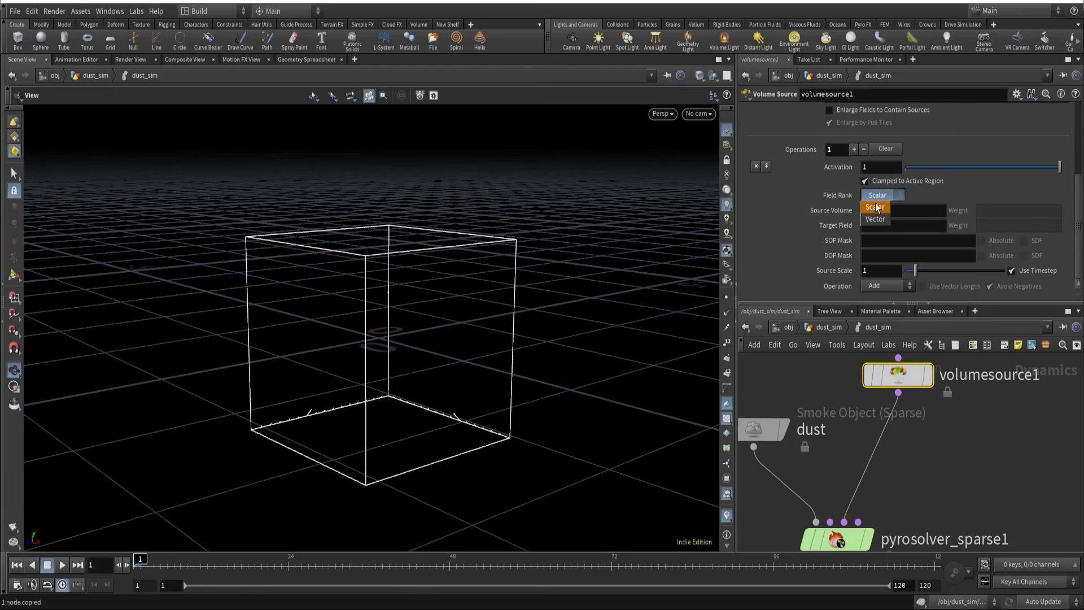
left_click(875, 207)
left_click(873, 214)
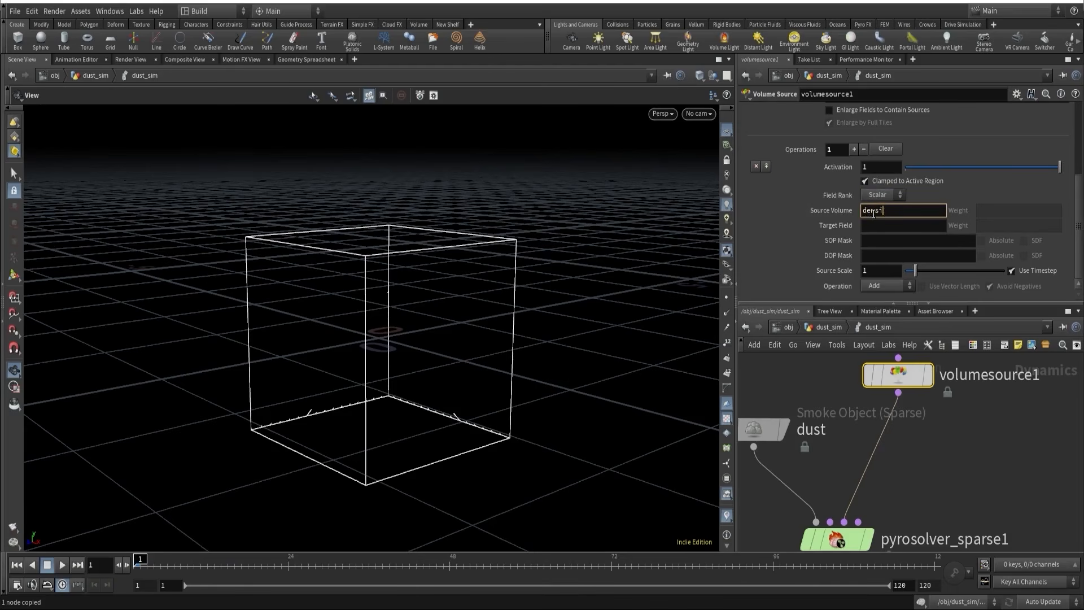
type("density")
key("Return")
left_click(870, 229)
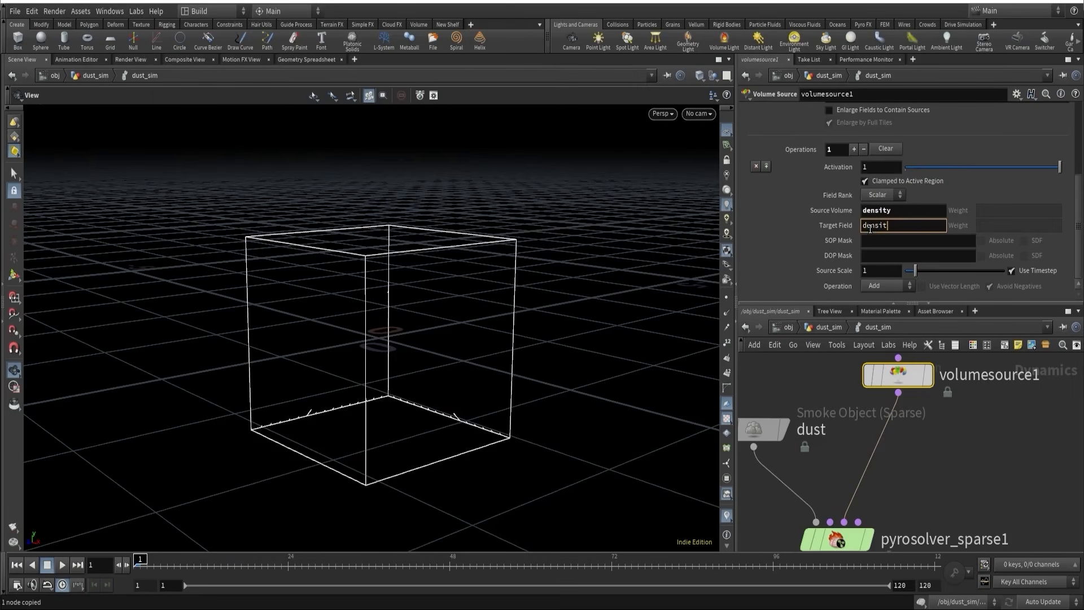
type("density")
key("Return")
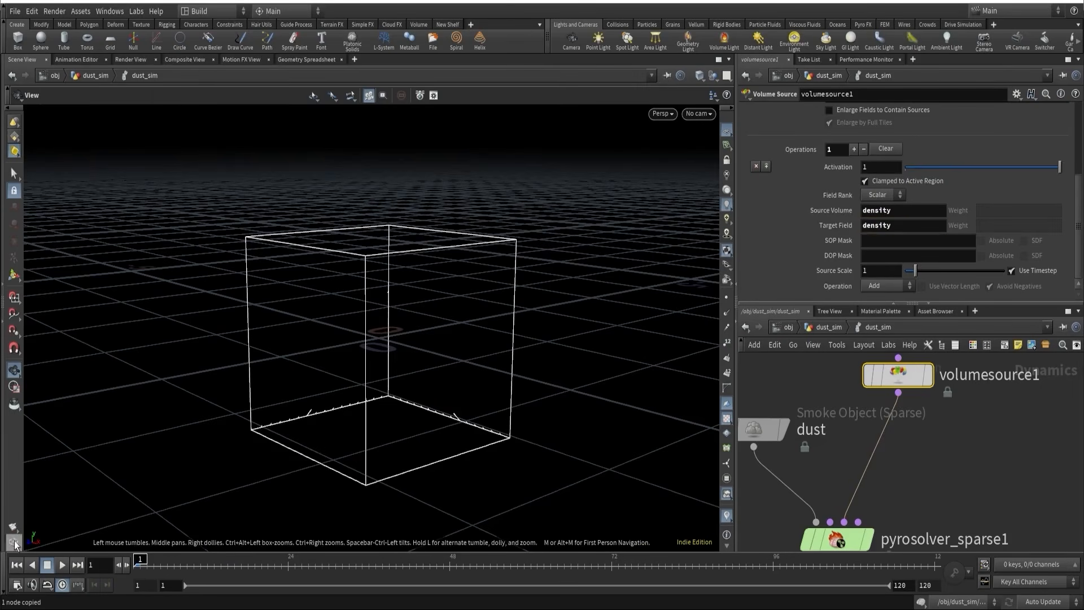
- Play the simulation, stop it, and inspect the fields listed in the pyro solver's node info
left_click(62, 565)
left_click(48, 565)
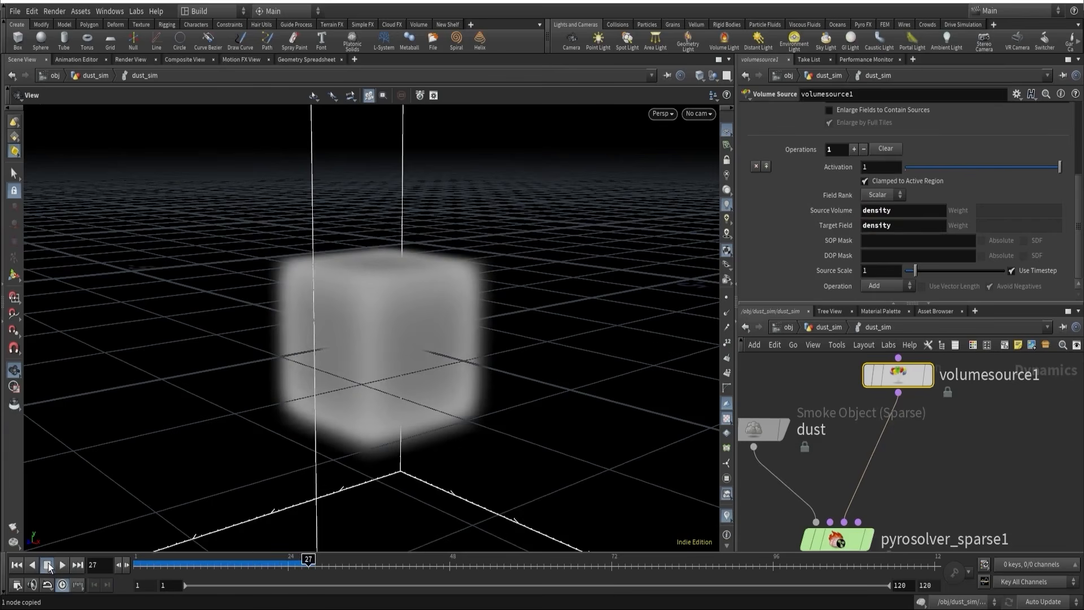
middle_click_drag(946, 499, 952, 414)
scroll(952, 414, "up", 2)
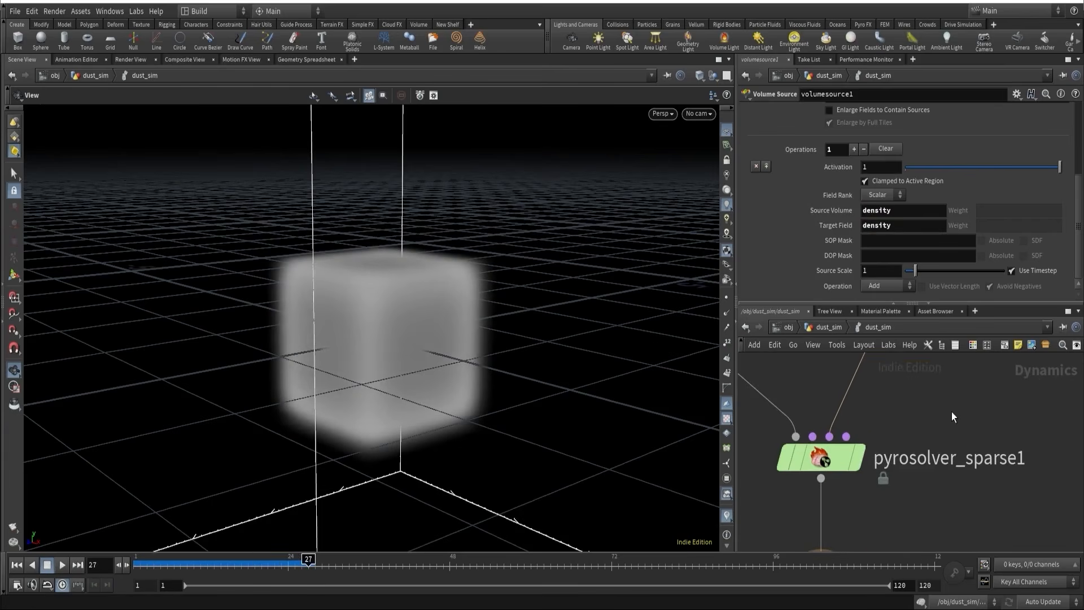
middle_click(823, 460)
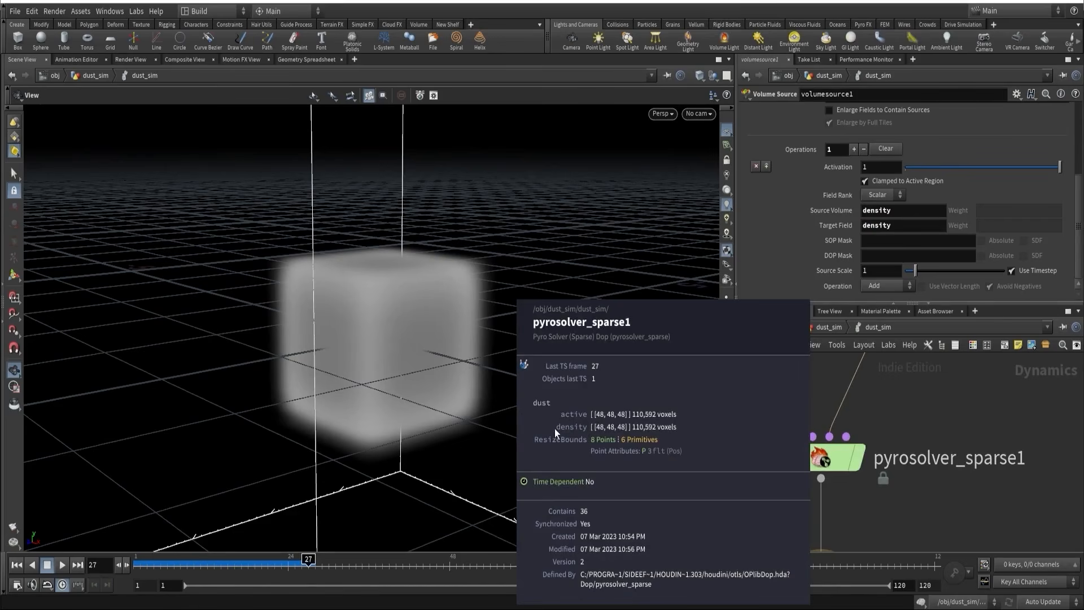
- Set the Volume Source operation's target field to densityx
left_click(904, 226)
key("Return")
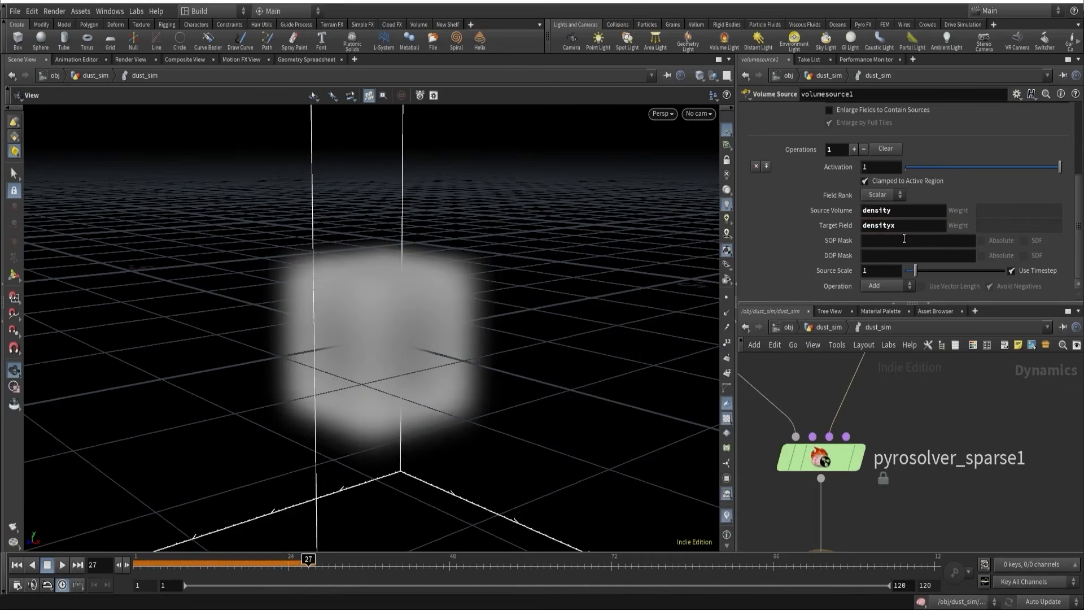
- Play the simulation from the first frame and inspect the fields listed in the sparse pyro solver's node info
left_click(17, 566)
left_click(62, 565)
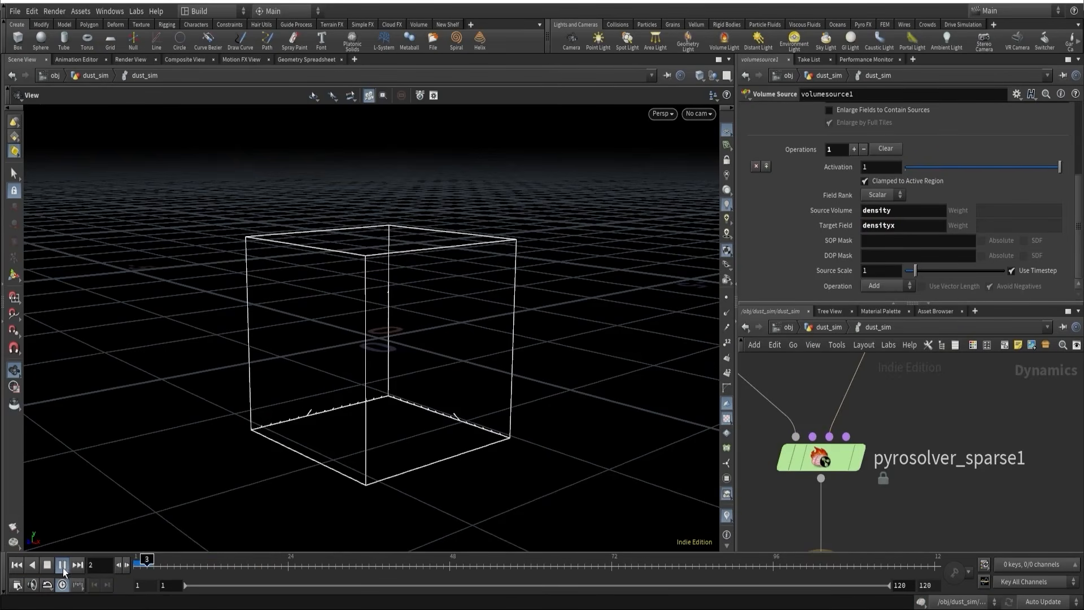
middle_click(807, 462)
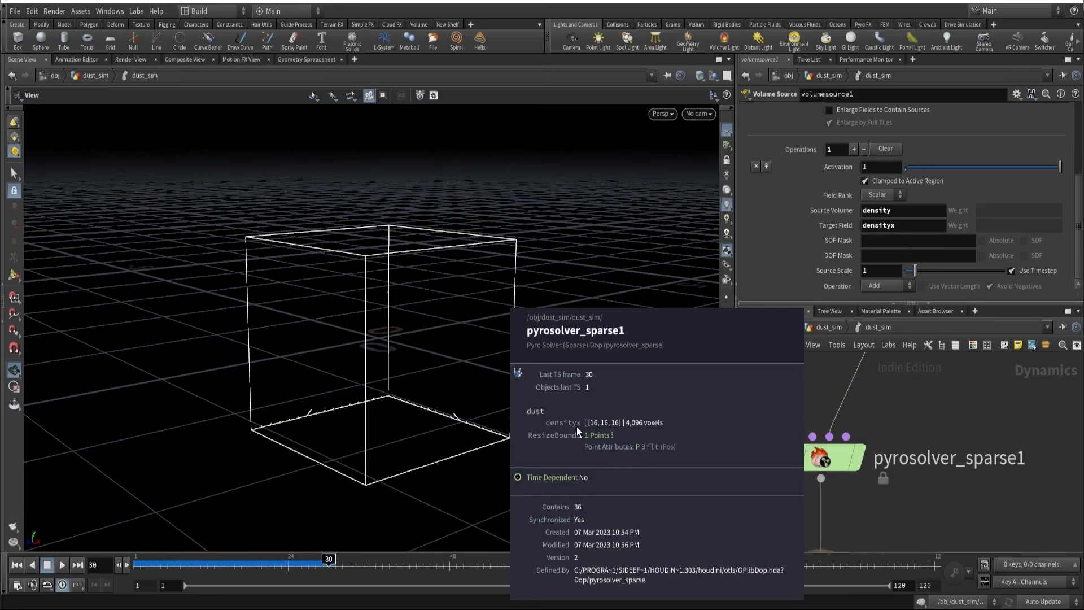
scroll(579, 425, "down", 1)
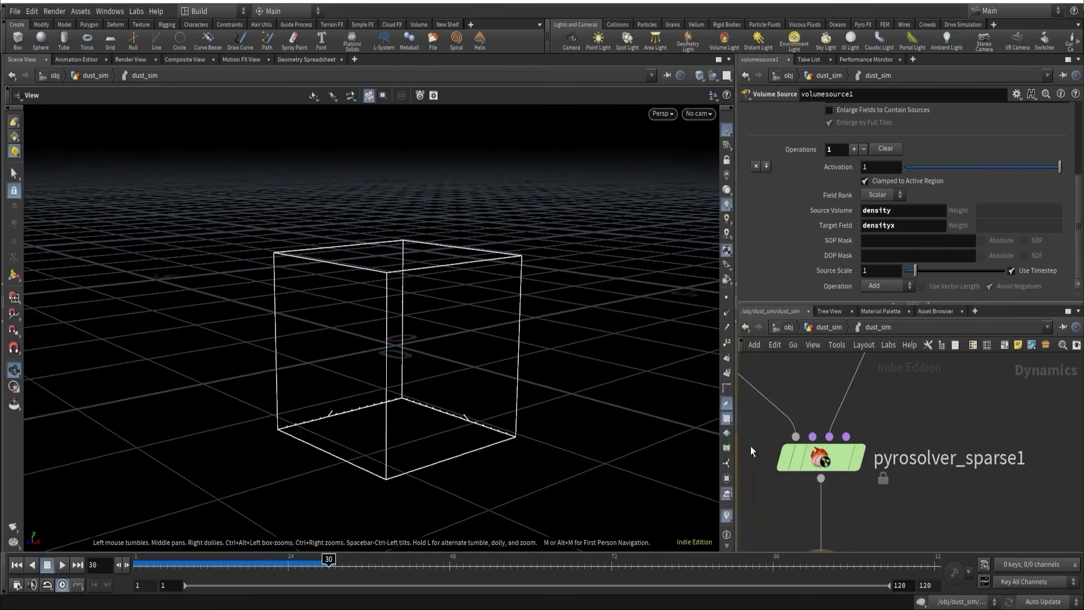
- Set the Volume Source operation's target field to density and replay the simulation from the first frame
left_click(917, 231)
key("BackSpace")
key("Return")
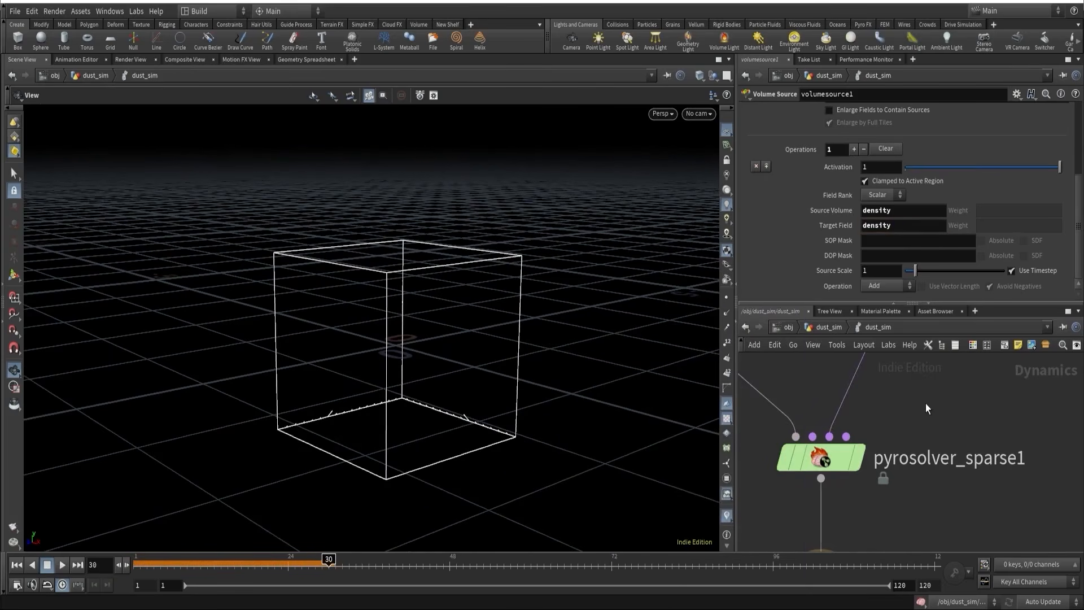
left_click(16, 565)
left_click(62, 564)
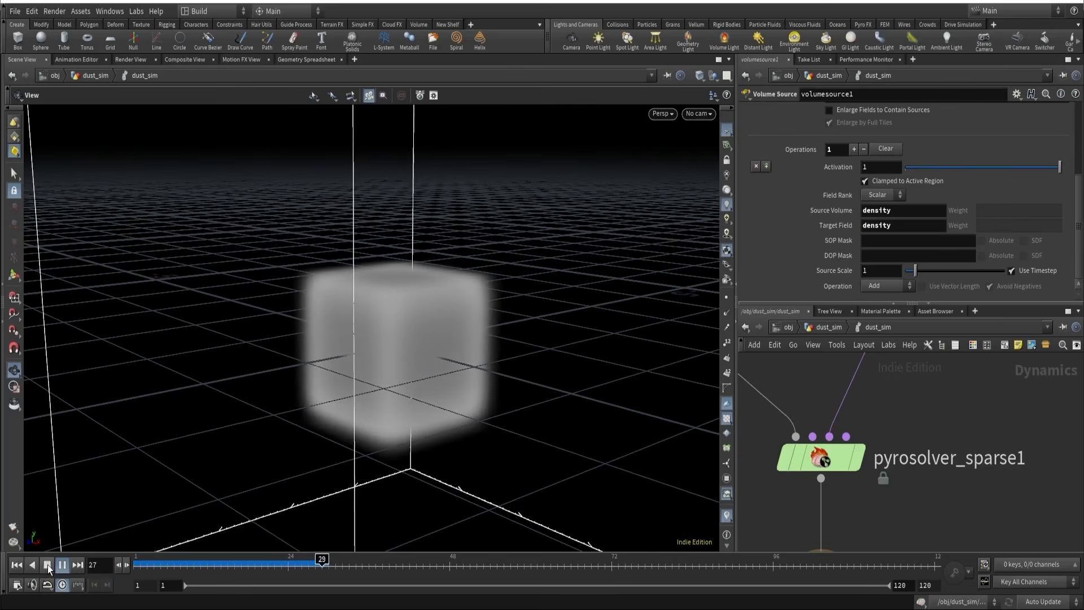
left_click(48, 565)
key("h")
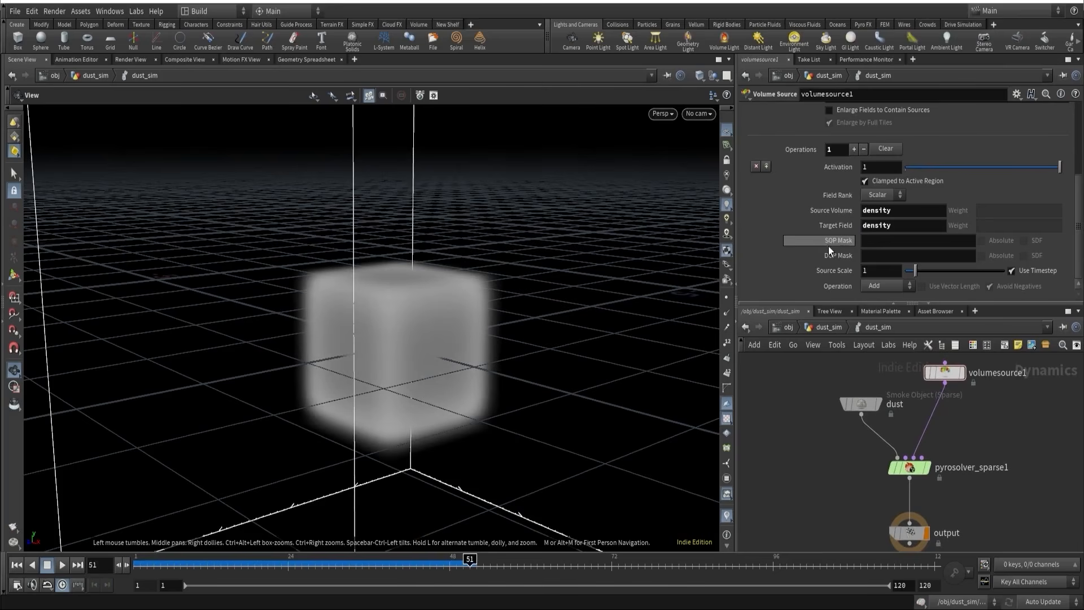
- Examine the Volume Source's source scale and the list of available operation modes
mouse_move(821, 253)
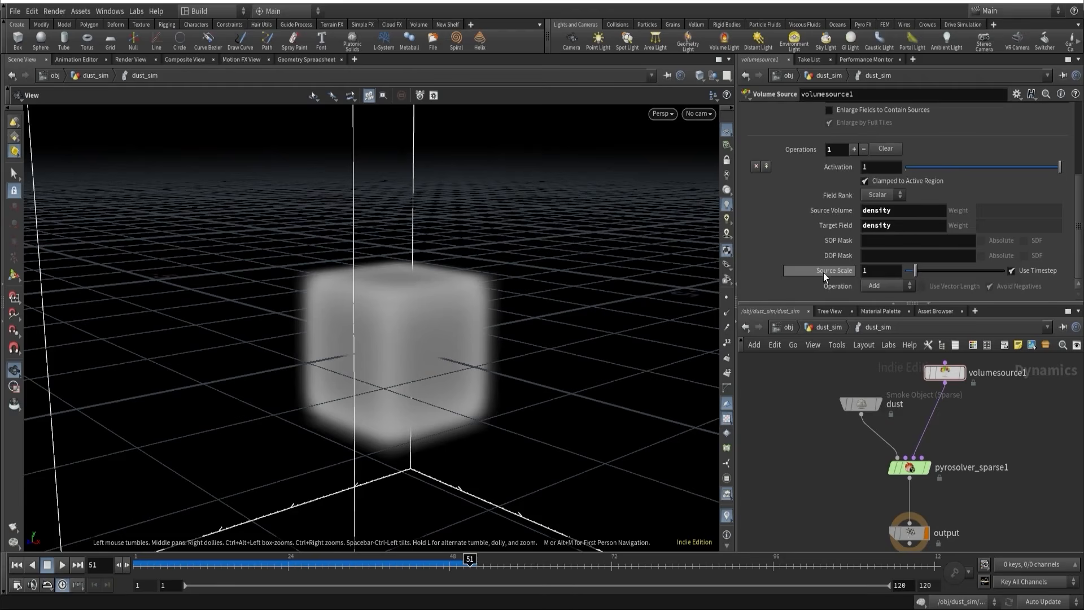
left_click(882, 271)
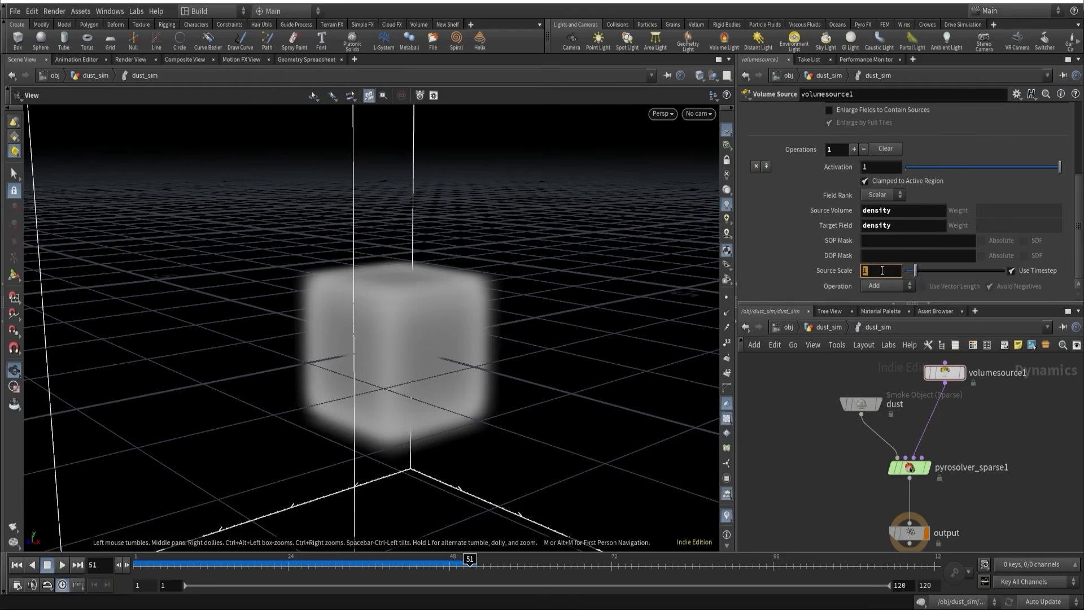
left_click(878, 286)
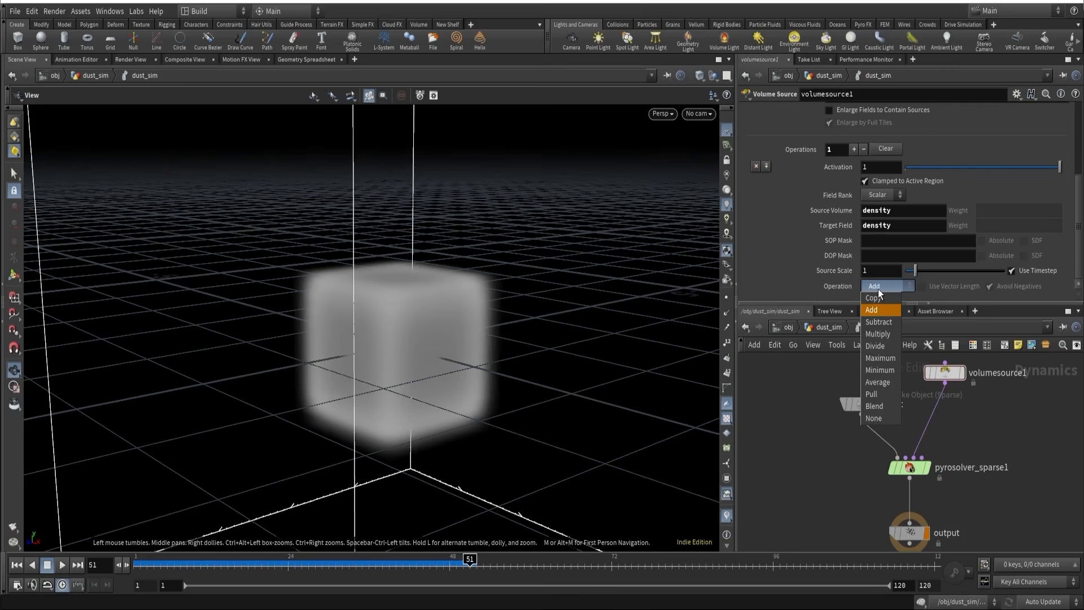
left_click(877, 313)
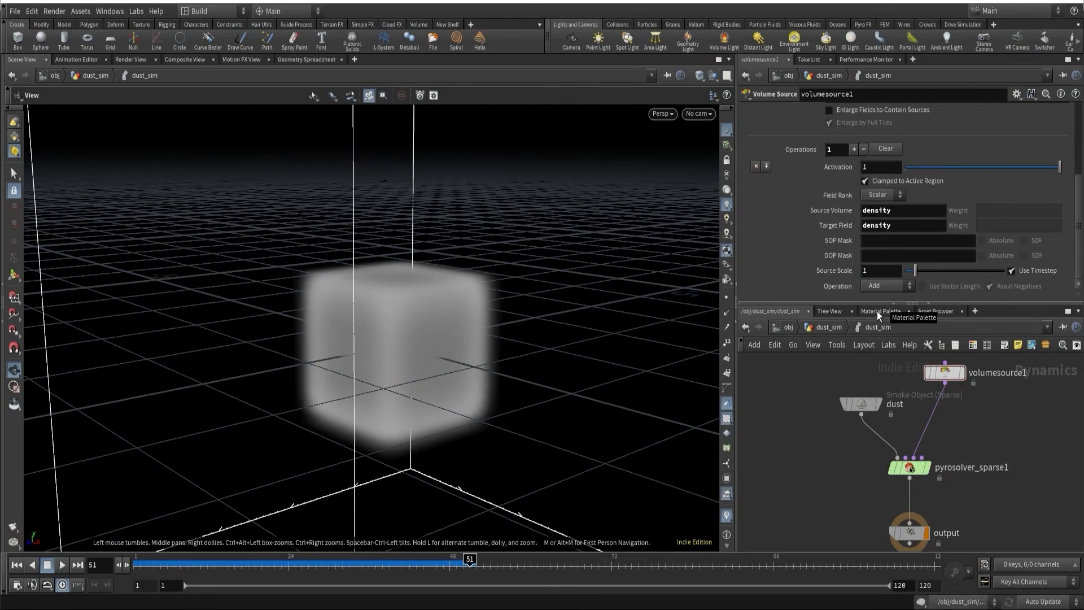
- Try the Copy operation mode on the Volume Source, replay the simulation from the first frame, and restore the mode to Add
left_click(886, 286)
left_click(879, 284)
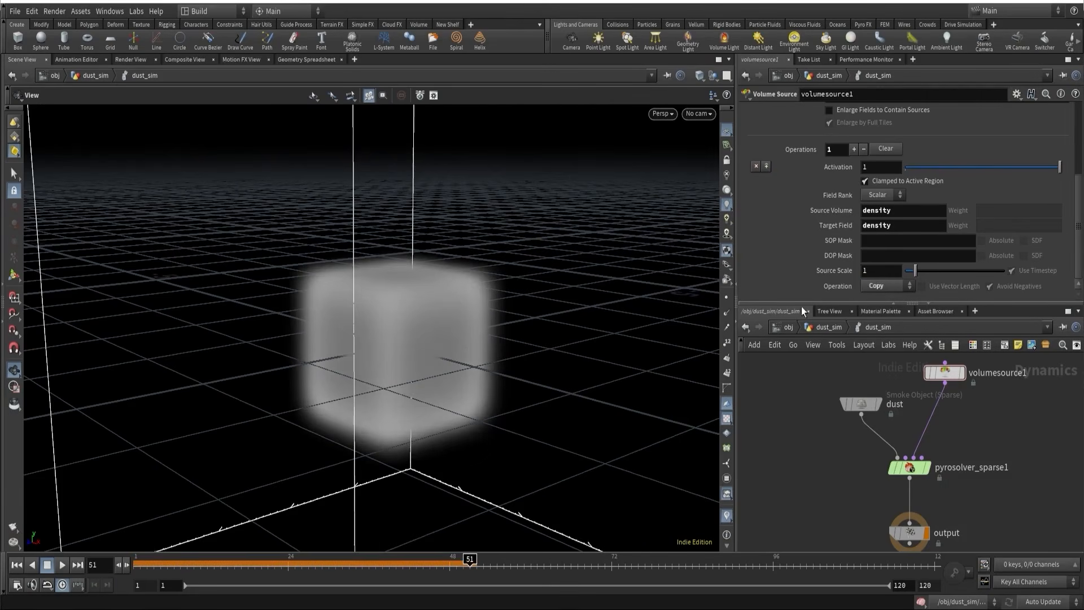
left_click(16, 565)
left_click(61, 566)
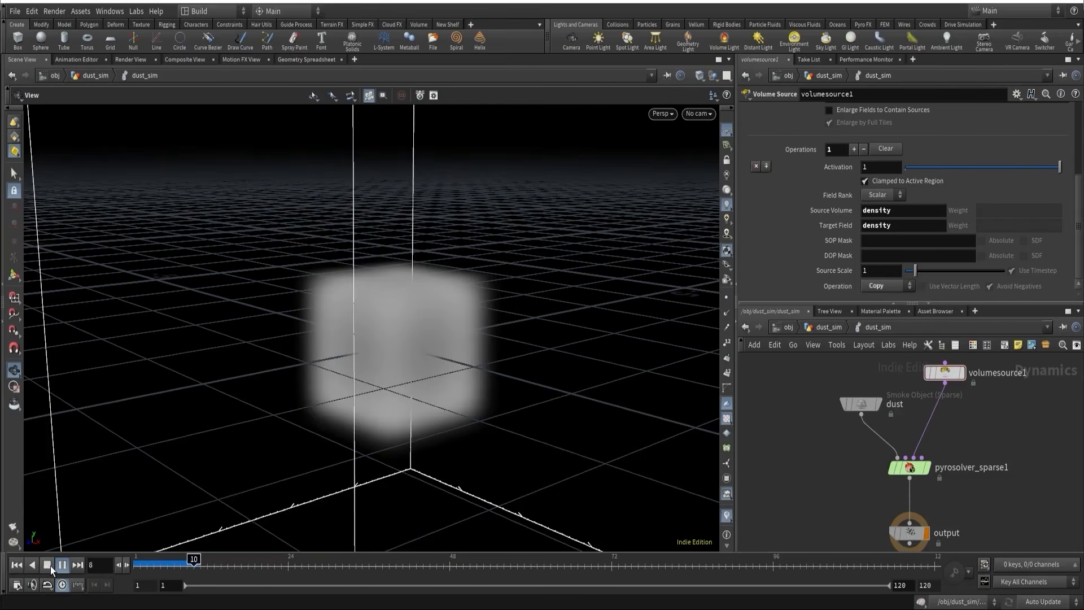
left_click(49, 565)
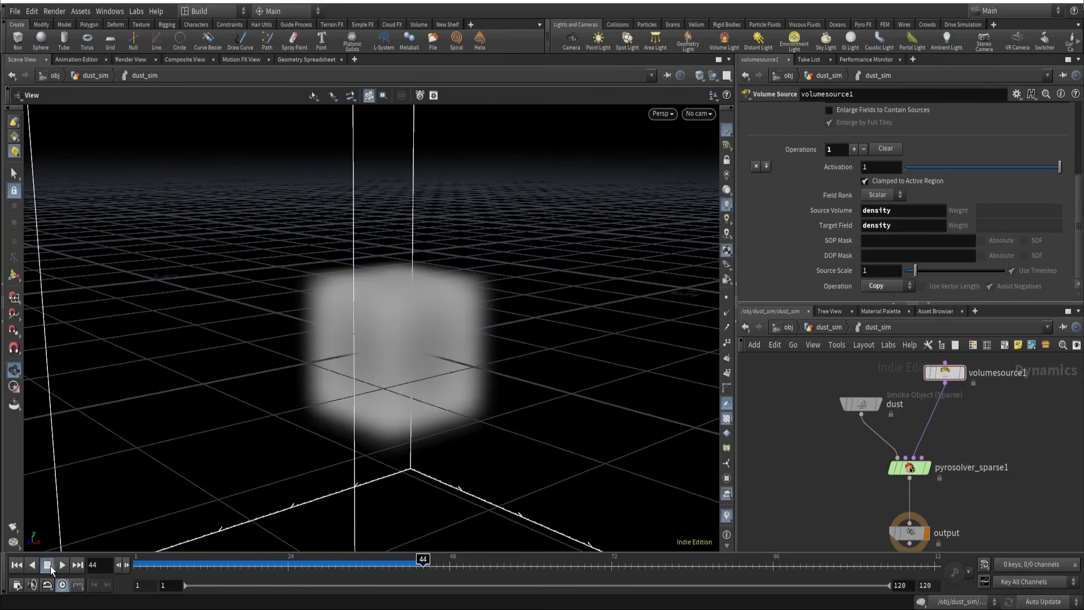
left_click(889, 286)
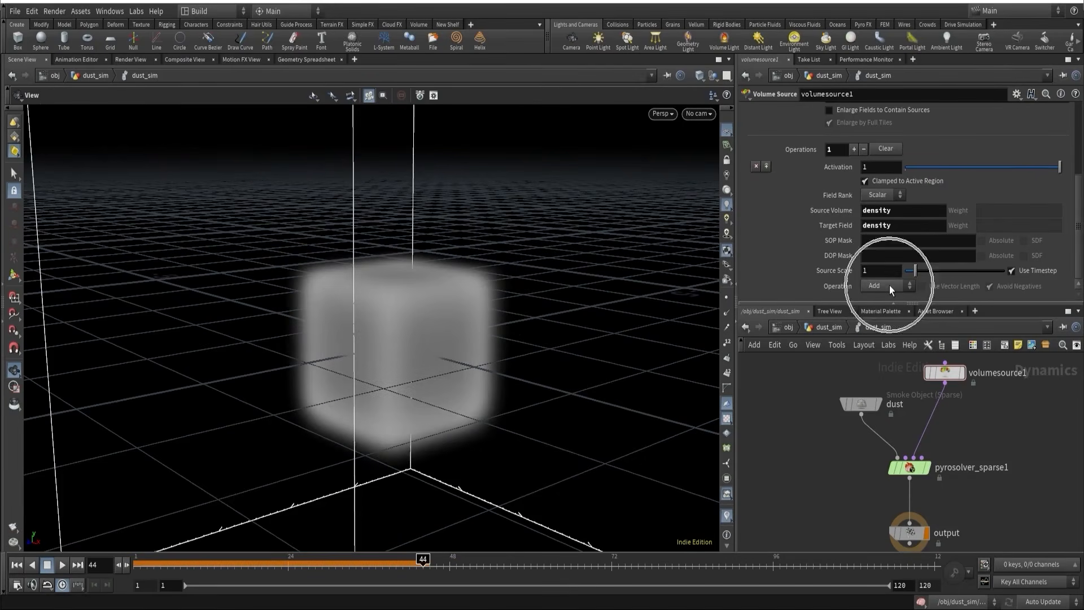
- Link the voxel size of density_from_points to the dust smoke object's voxel size with a relative reference
left_click_drag(767, 387, 879, 435)
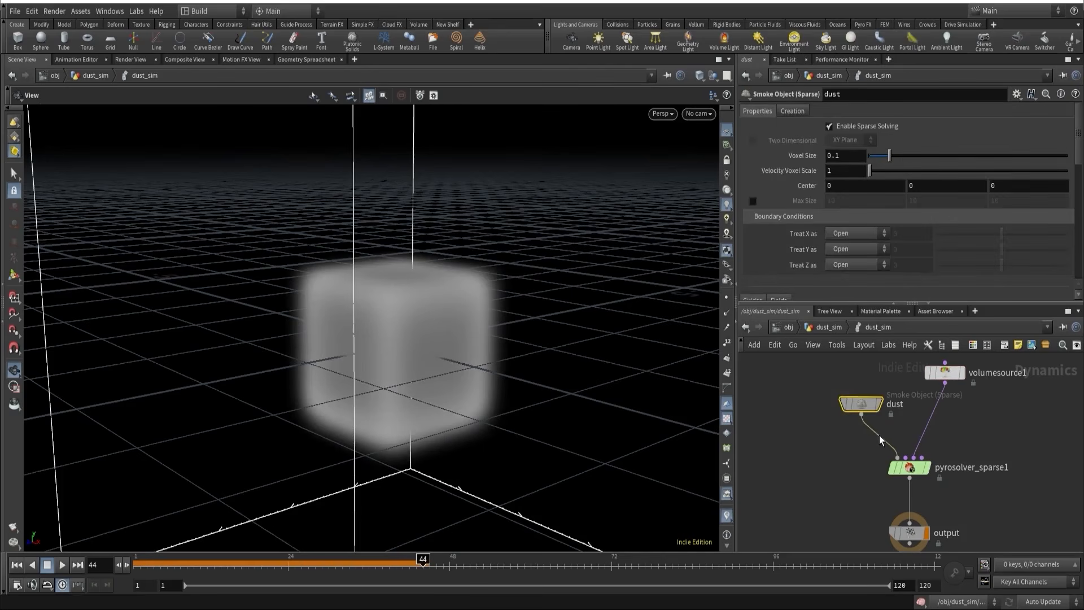
right_click(790, 160)
left_click(817, 246)
left_click(829, 327)
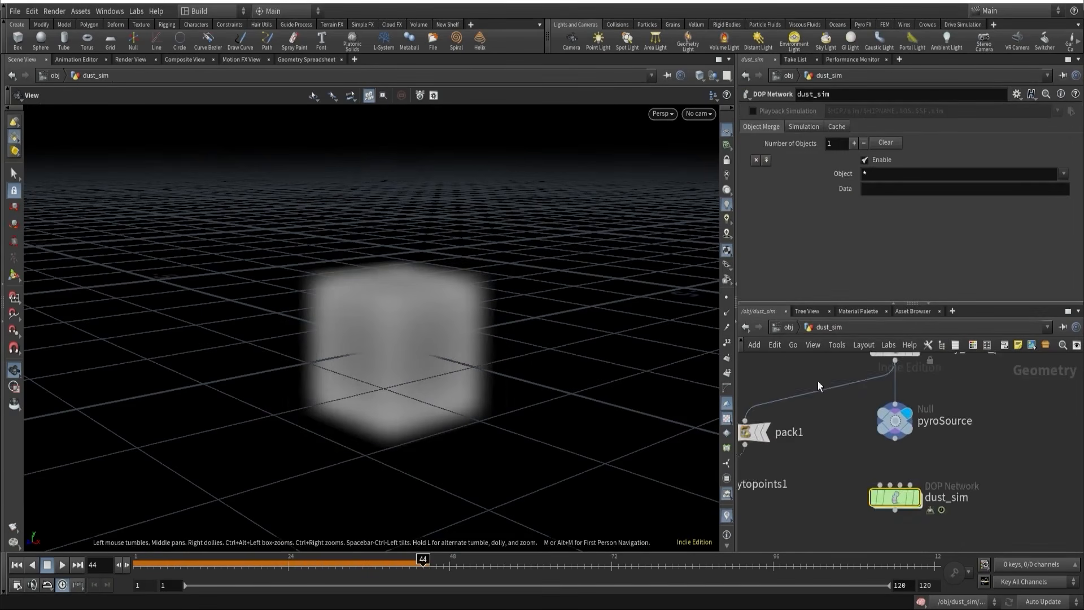
left_click(889, 455)
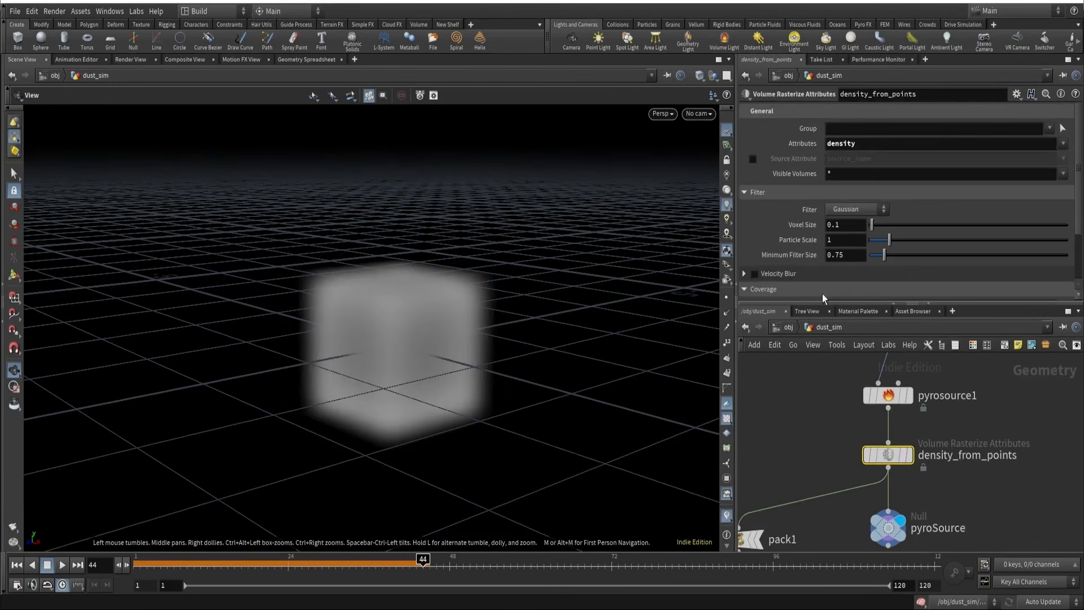
right_click(794, 223)
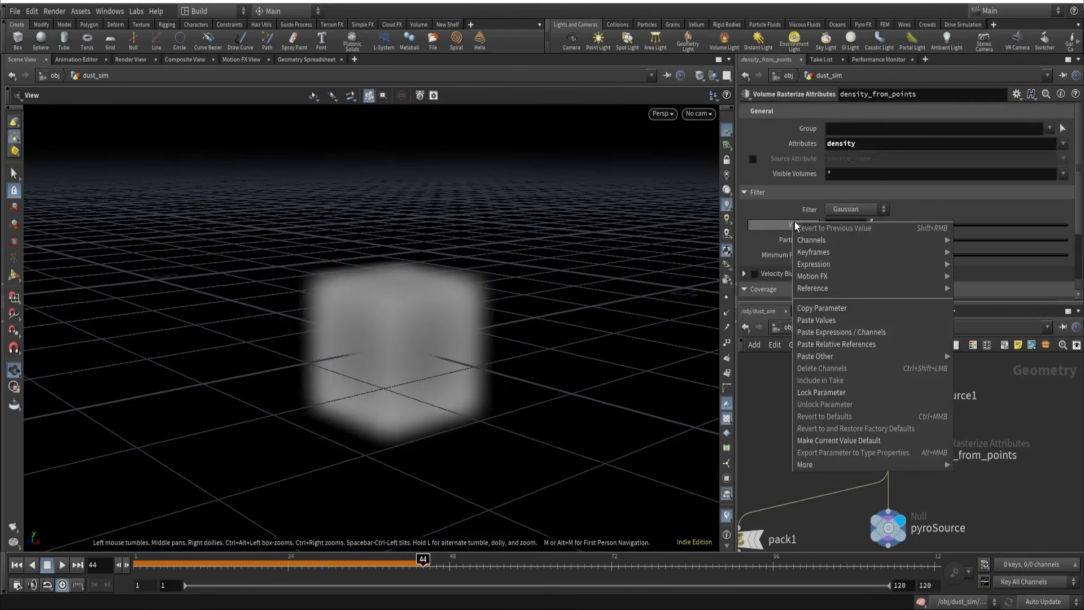
left_click(819, 347)
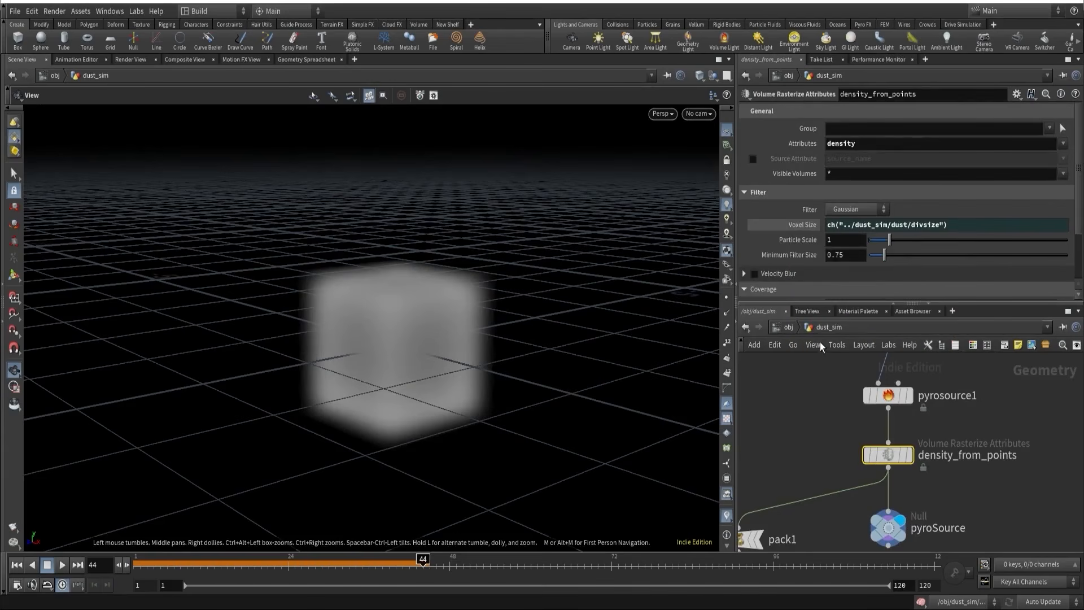
- Test the voxel size link by changing it to 1.06 on density_from_points, and reset the dust object's voxel size to 0.1
left_click(813, 228)
left_click_drag(876, 226, 890, 226)
middle_click_drag(830, 472, 815, 361)
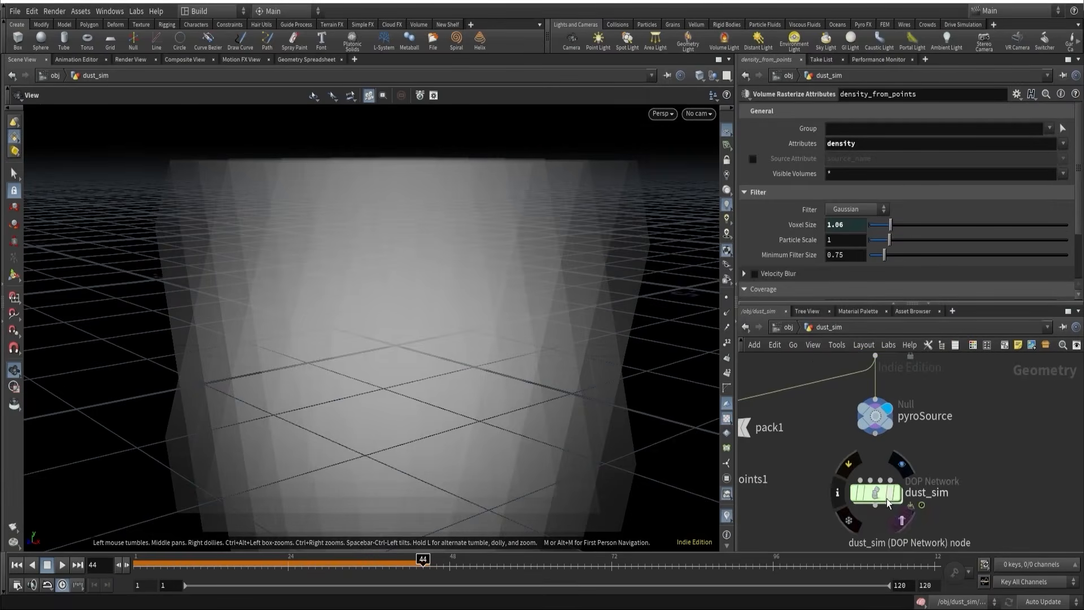
double_click(877, 488)
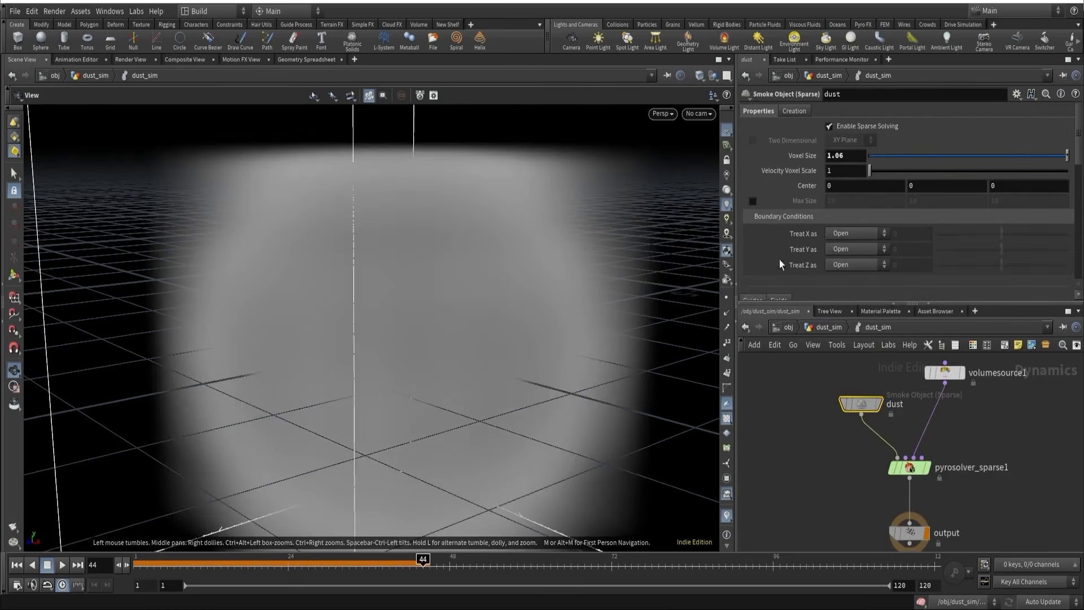
left_click(840, 156)
type(".1")
key("Return")
- Link pyrosource1's particle separation to the voxel size of density_from_points with a relative reference
left_click(823, 330)
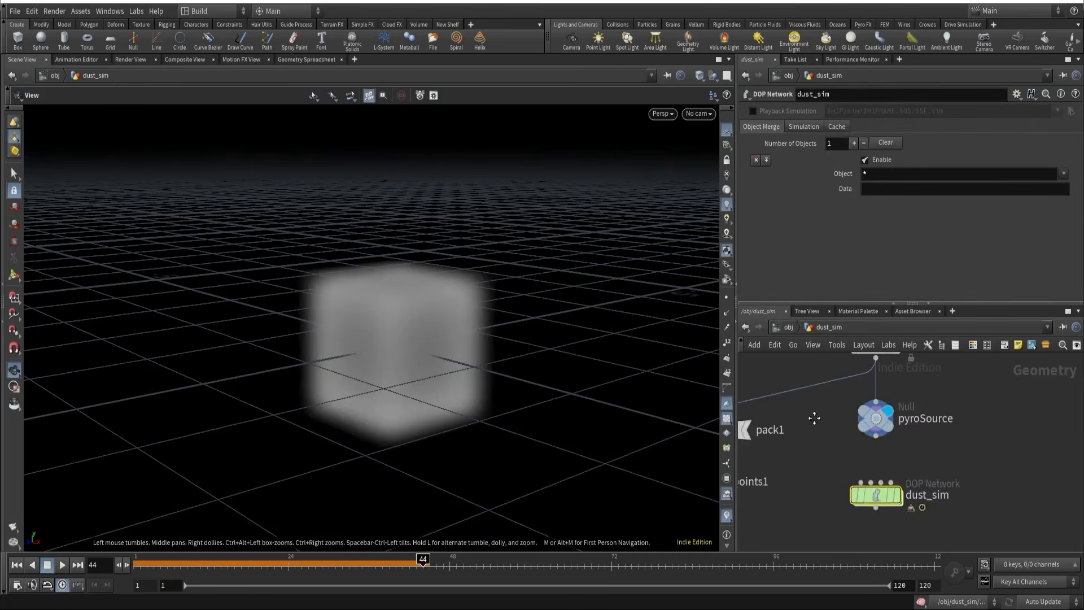
left_click(876, 467)
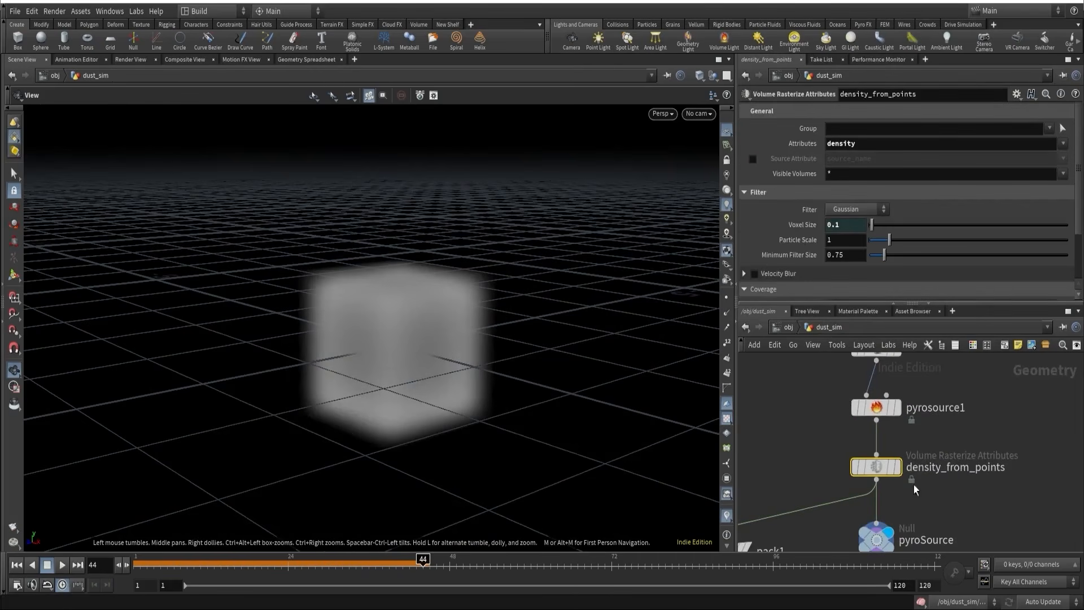
right_click(803, 224)
left_click(822, 311)
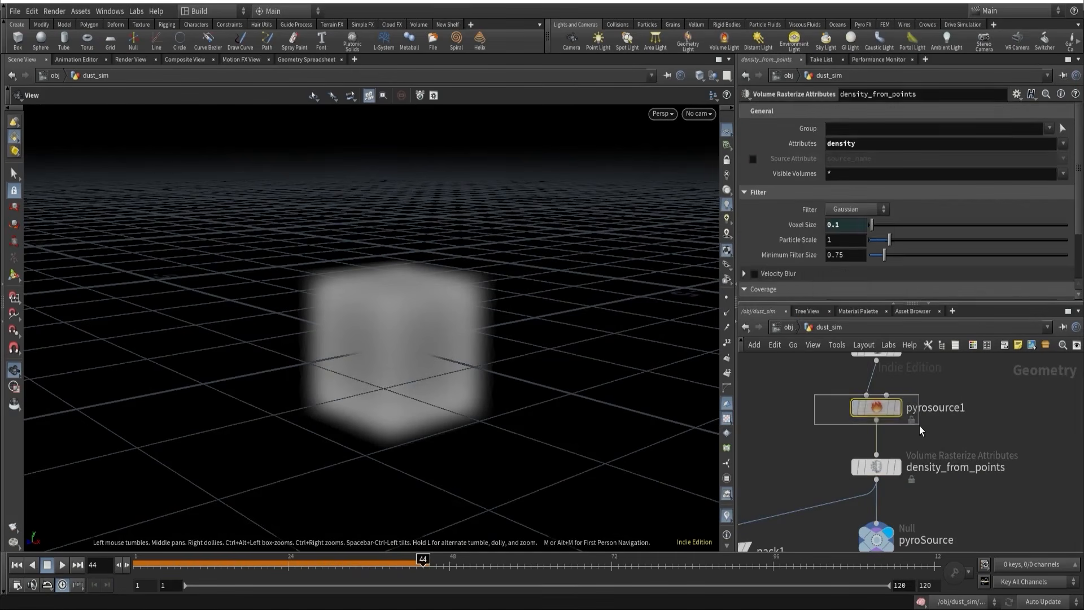
left_click(881, 409)
right_click(798, 170)
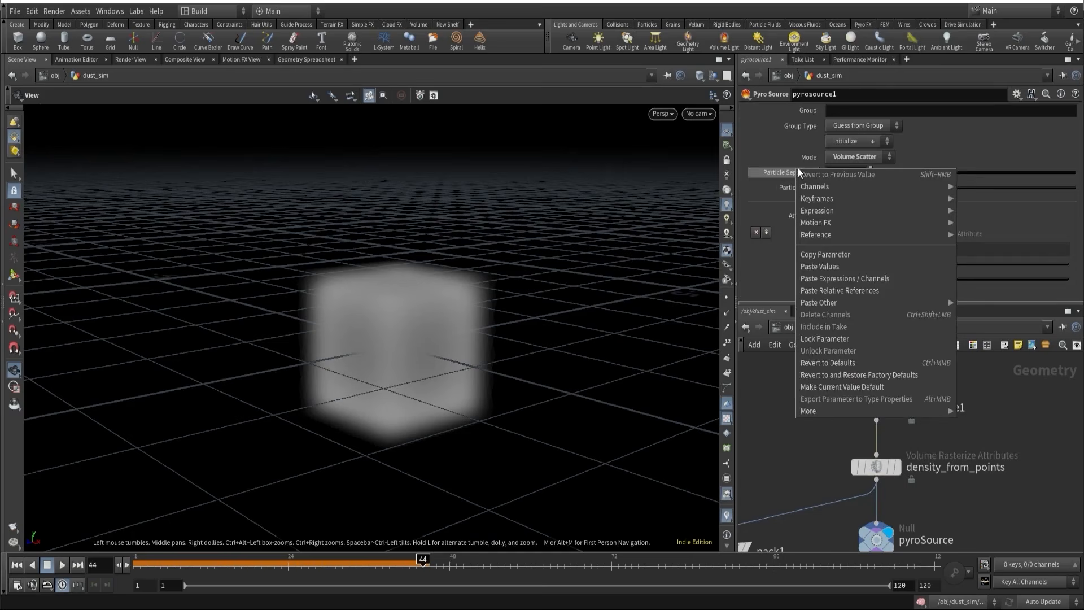
left_click(826, 292)
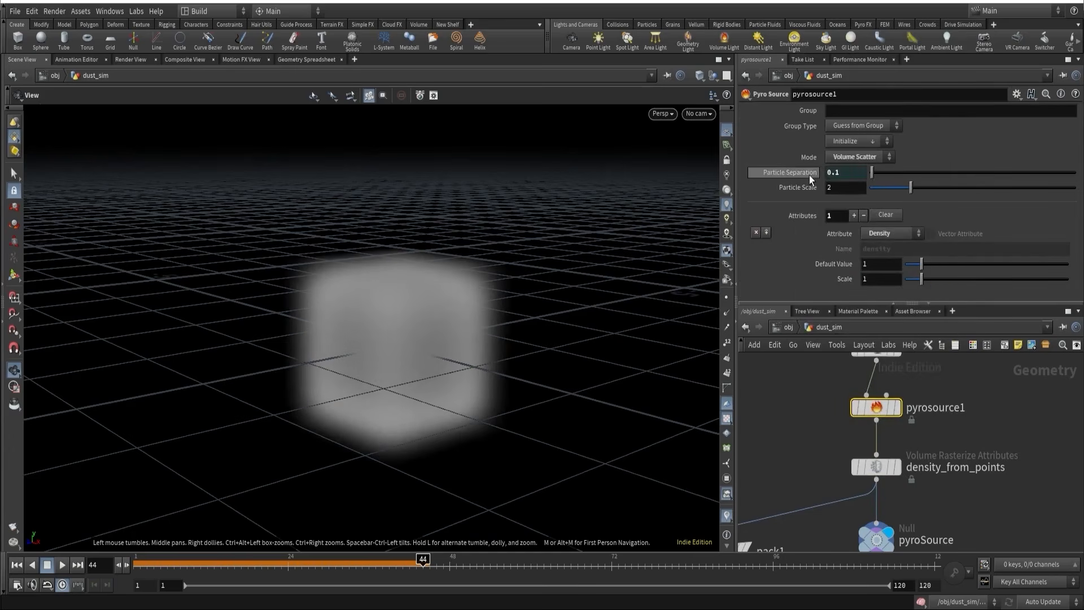
- Divide pyrosource1's particle separation expression by a relative reference to its particle scale, and display the node's scattered points
left_click(809, 175)
left_click(994, 175)
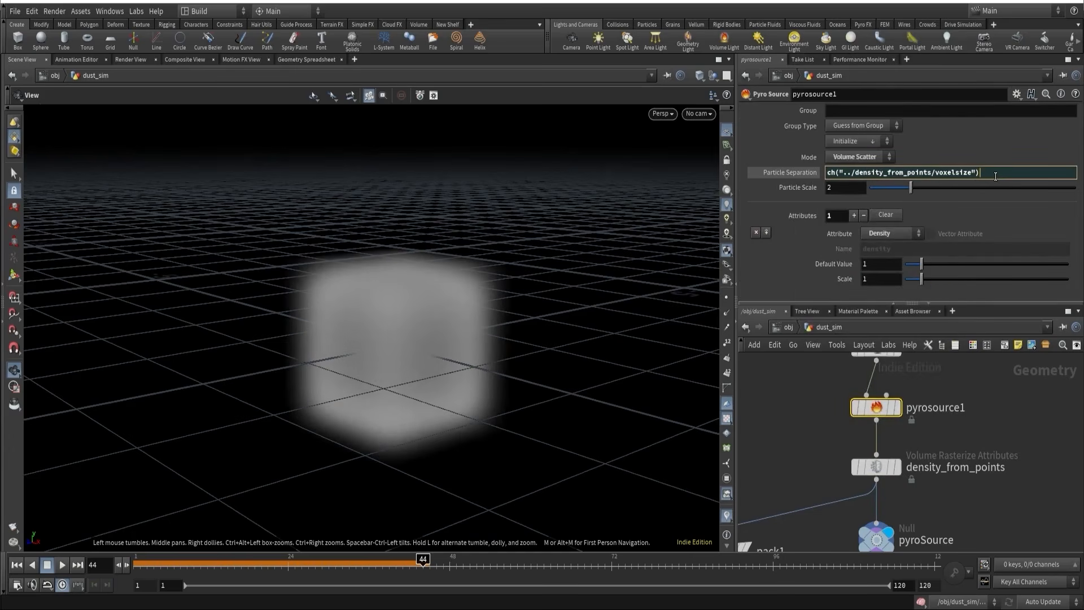
type("/")
right_click(804, 189)
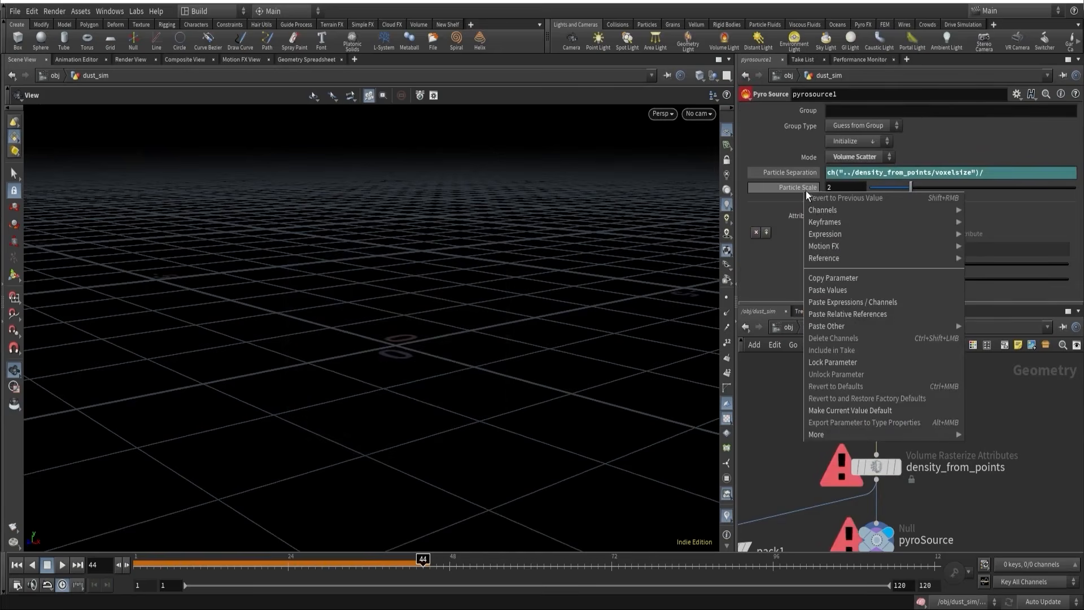
left_click(839, 278)
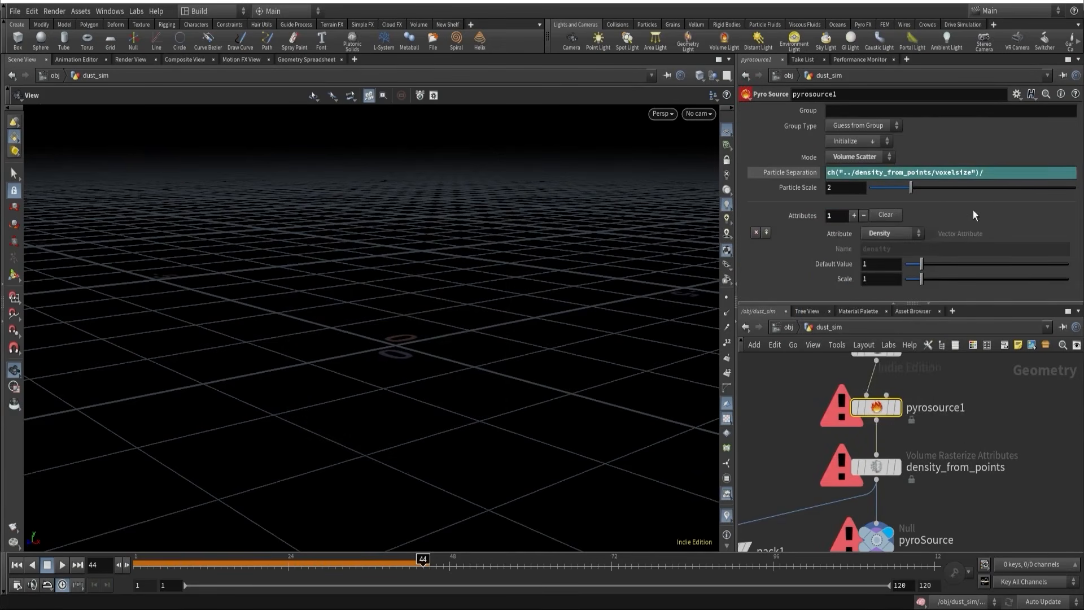
right_click(990, 175)
left_click(985, 293)
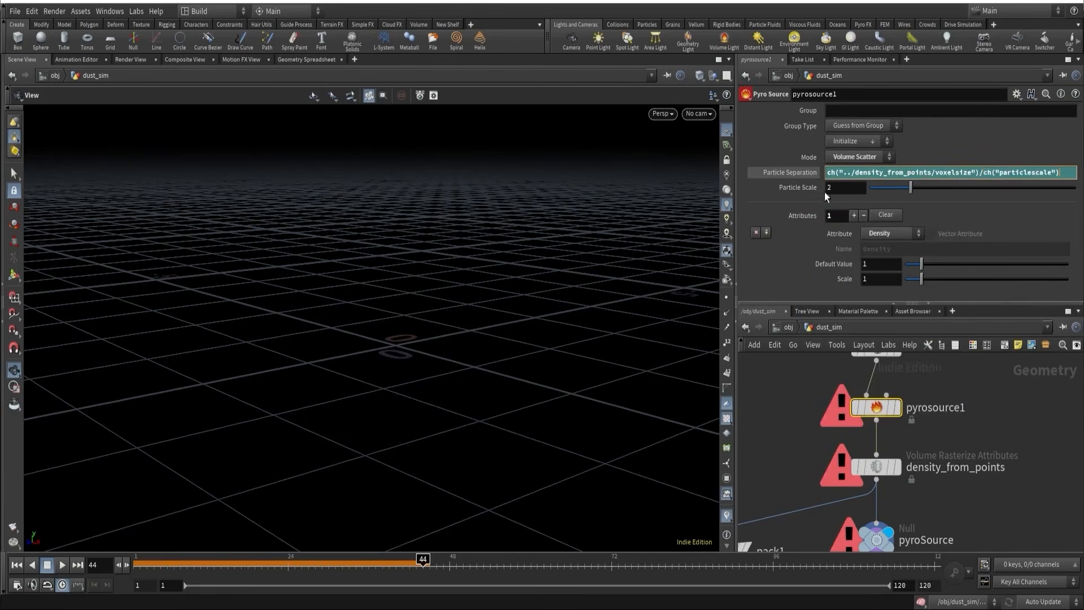
left_click(813, 174)
left_click(897, 407)
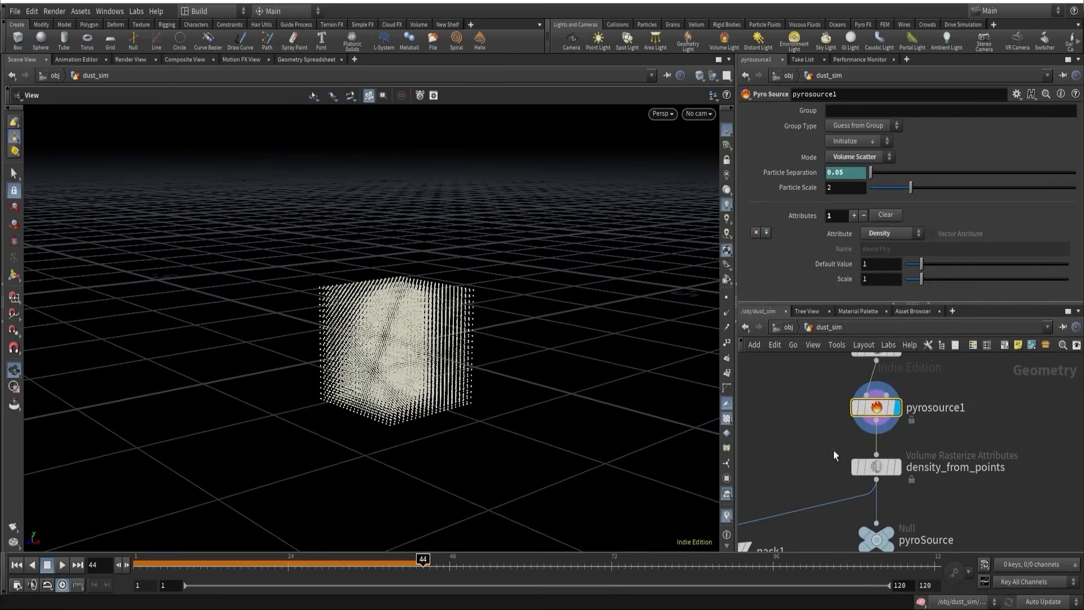
- Rewind to the first frame, go inside the dust_sim DOP network, and show the shape settings of pyrosolver_sparse1
middle_click_drag(809, 464, 797, 361)
left_click(17, 564)
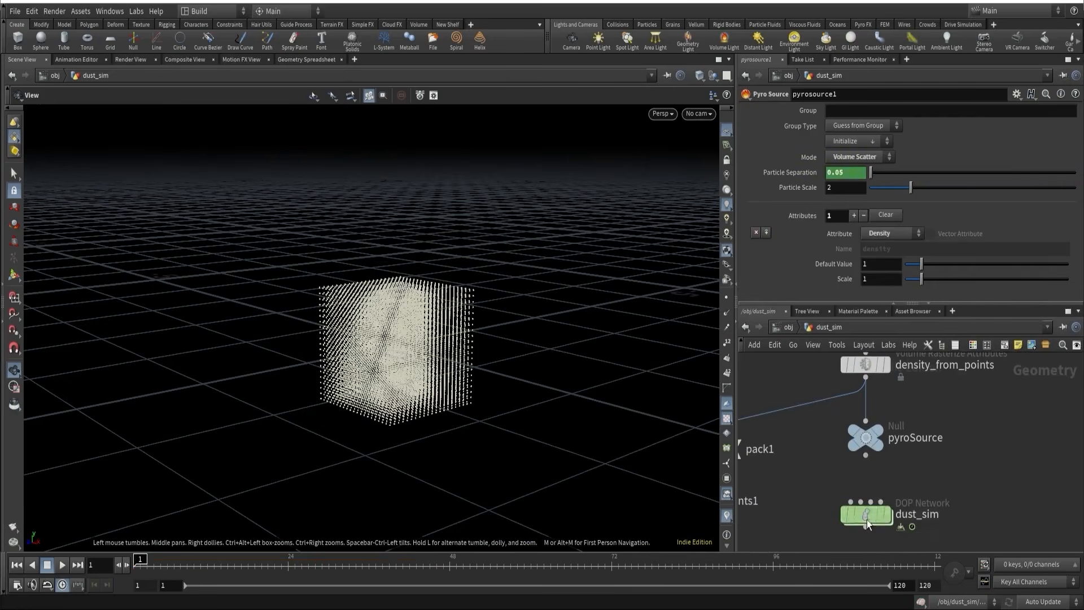
double_click(864, 514)
left_click_drag(832, 492, 998, 448)
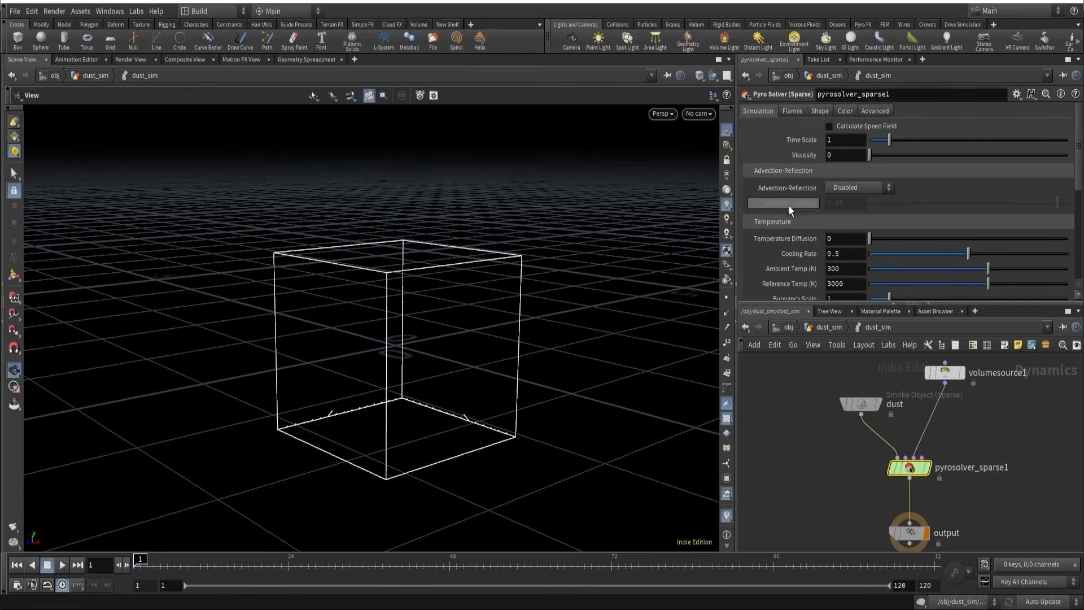
left_click(821, 110)
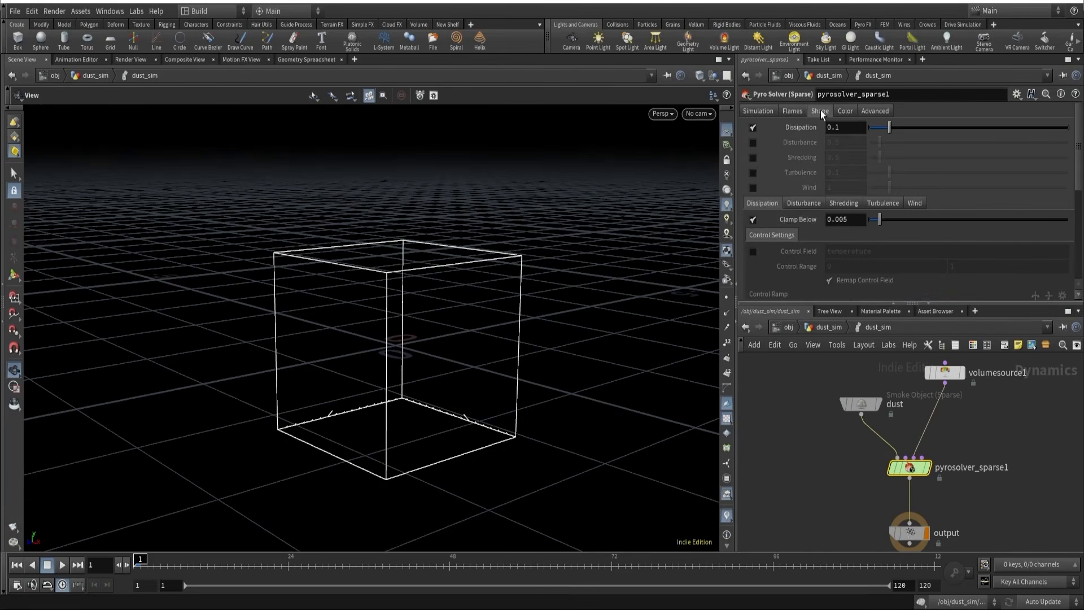
mouse_move(798, 130)
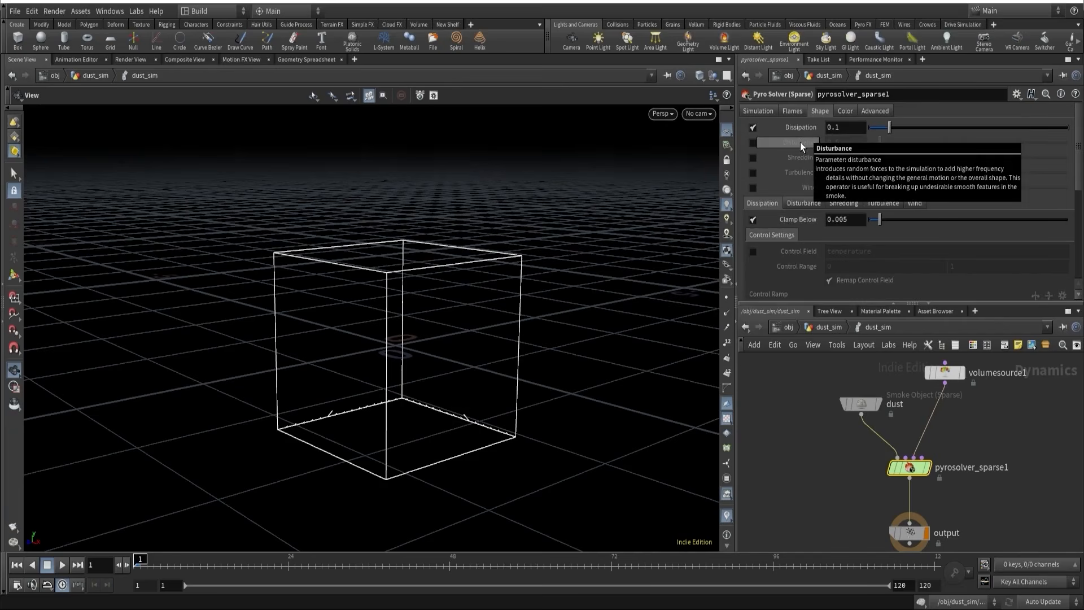
- Simulate the dust to about frame 15 with only dissipation enabled, and inspect the fields in the solver's node info
left_click(63, 565)
left_click(47, 565)
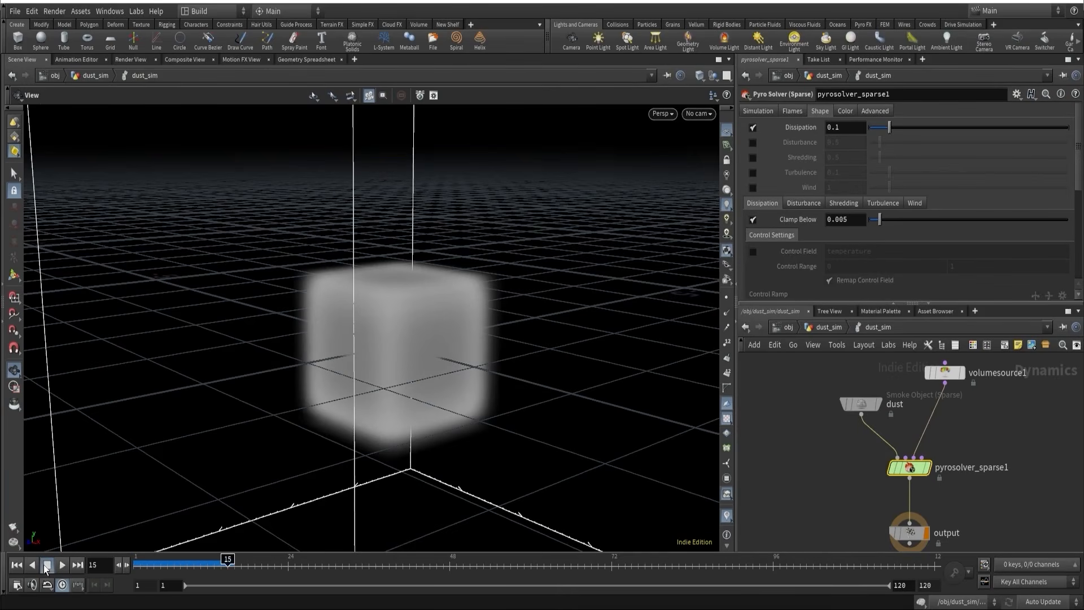
middle_click(910, 466)
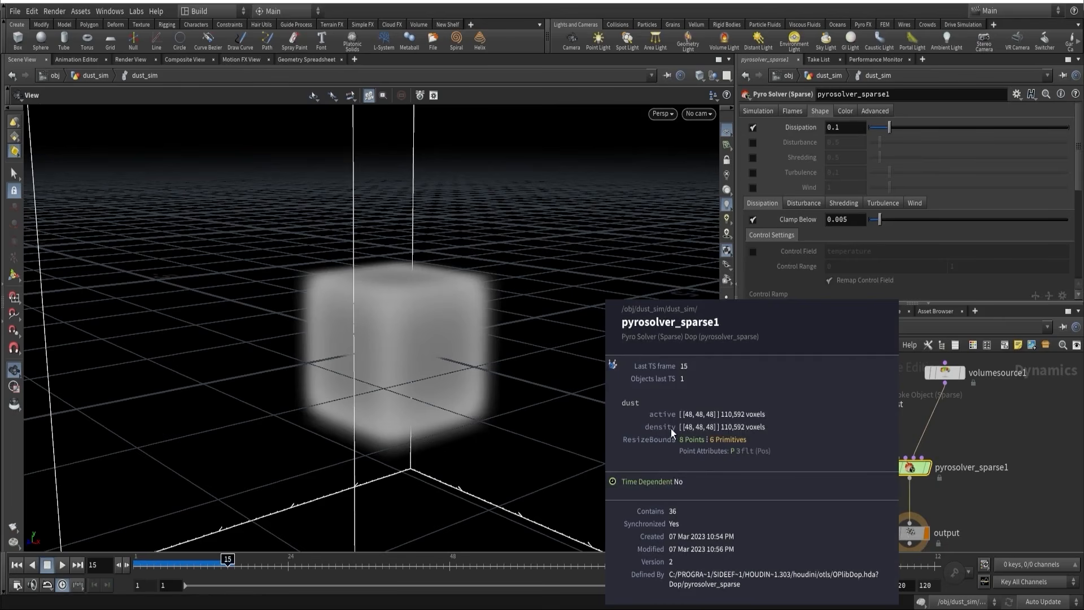
- Enable disturbance on pyrosolver_sparse1 and inspect the fields in its node info again
left_click(752, 143)
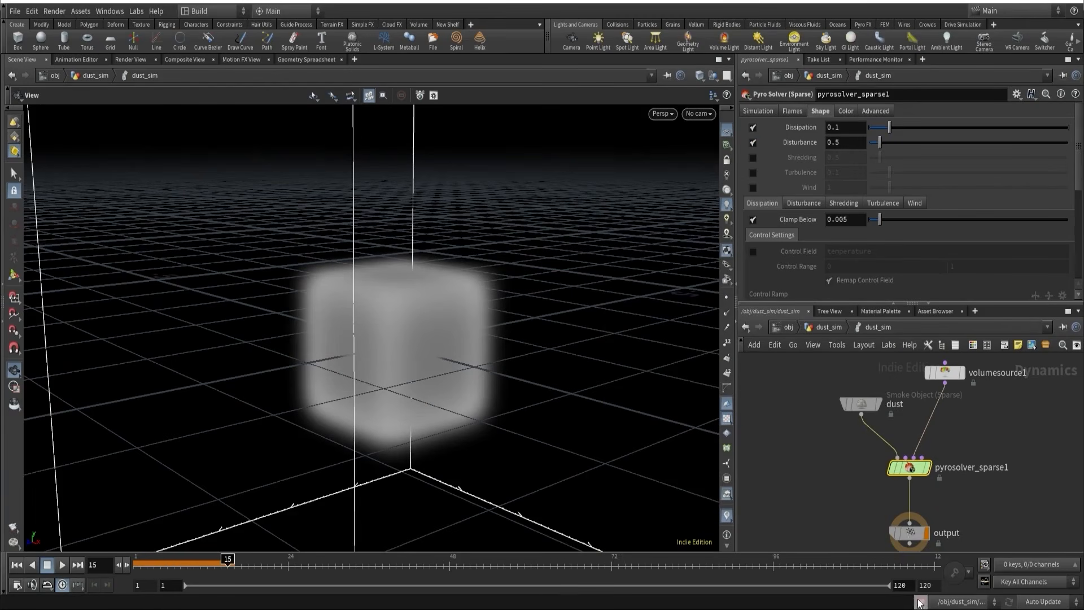
middle_click_drag(911, 471, 702, 439)
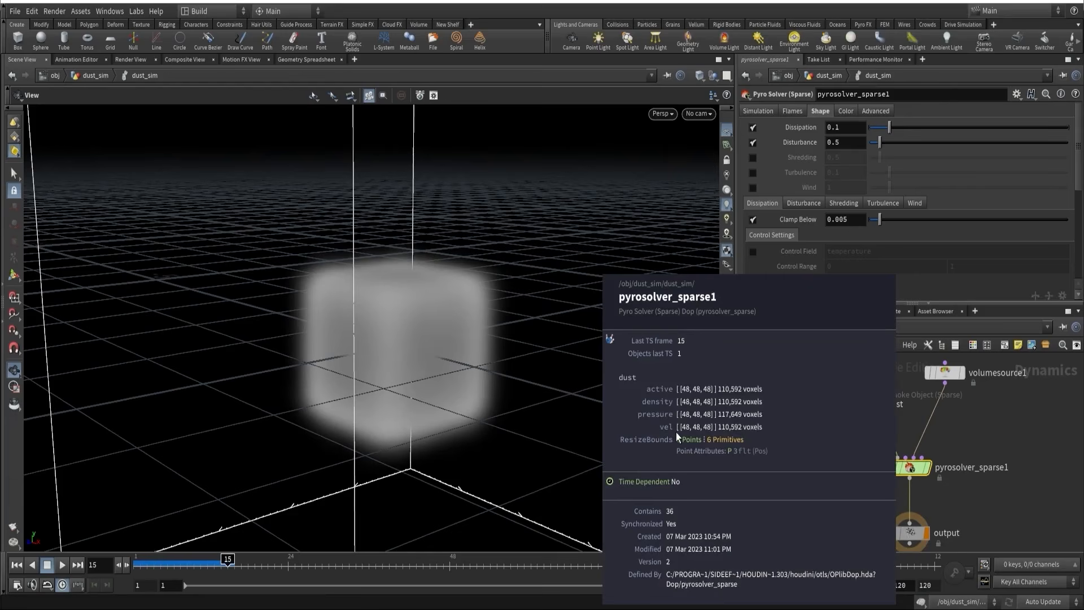
middle_click_drag(669, 425, 670, 426)
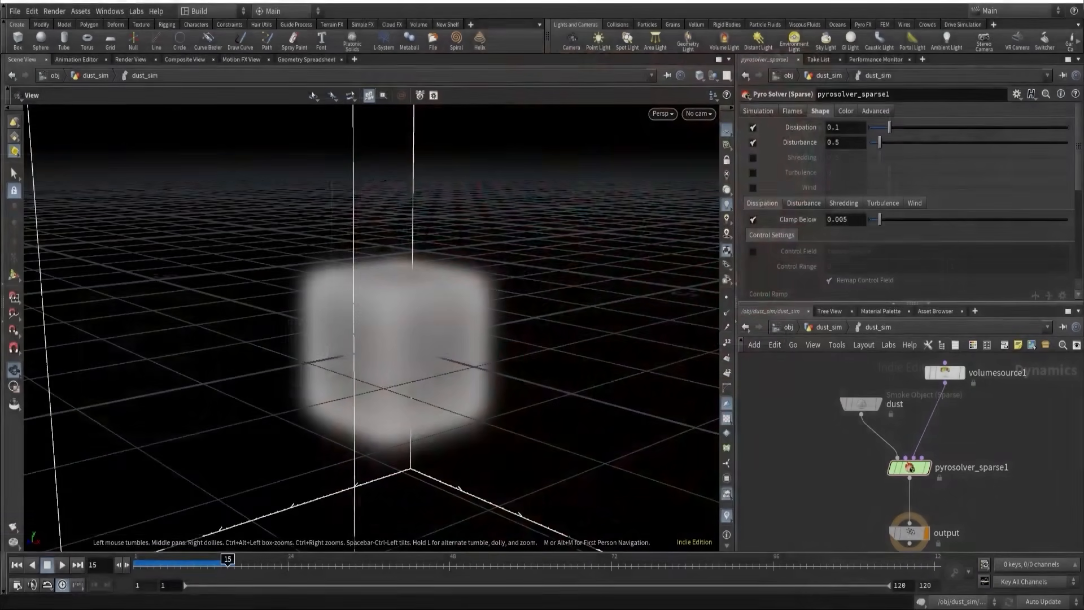
- Show the solver's disturbance settings and set the disturbance strength to 10
left_click(800, 203)
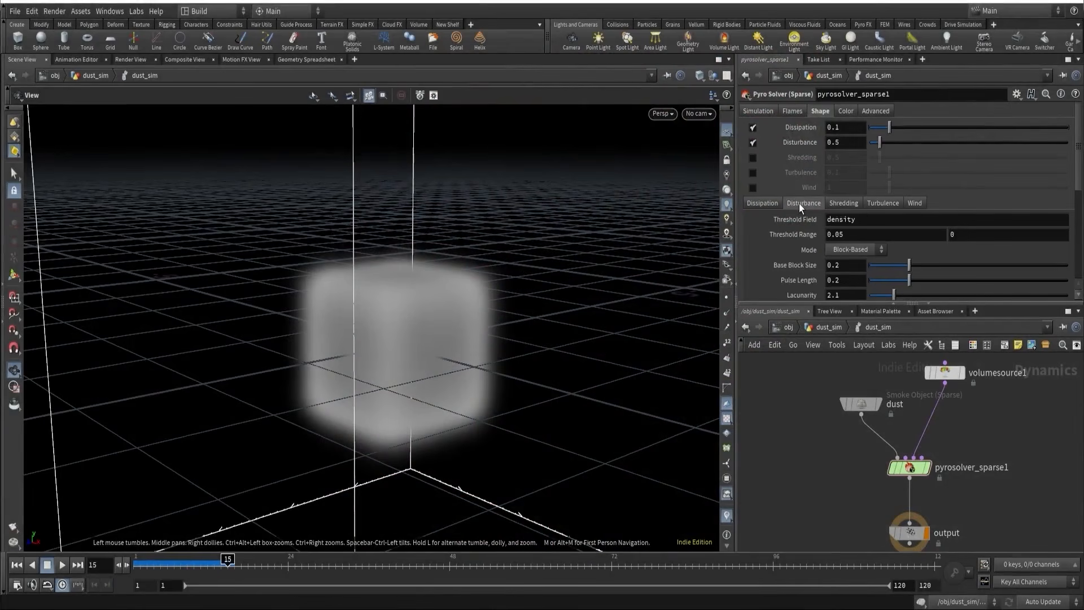
left_click(753, 143)
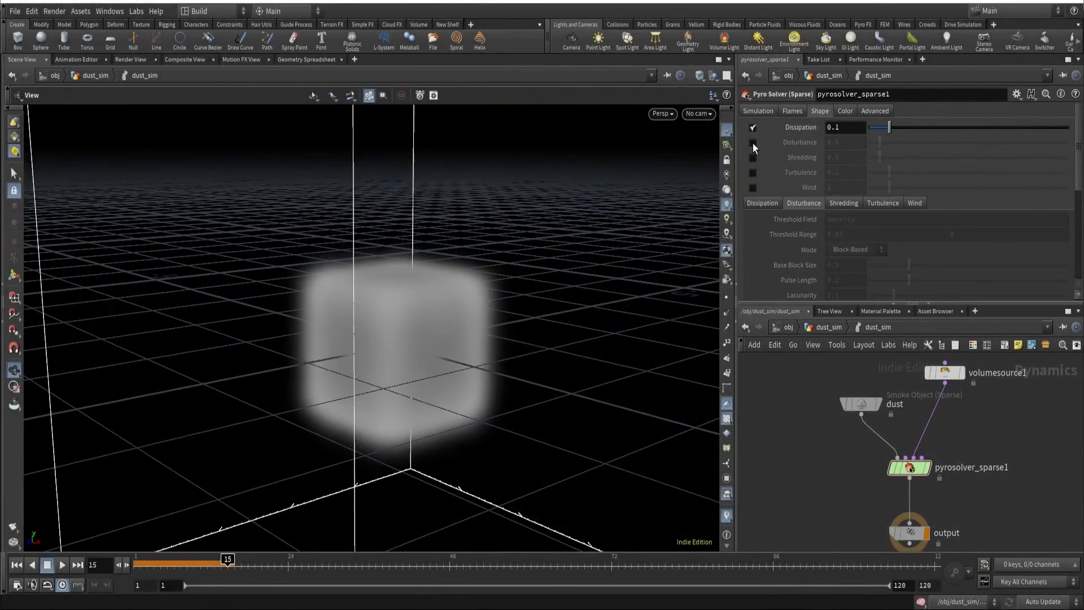
left_click(753, 143)
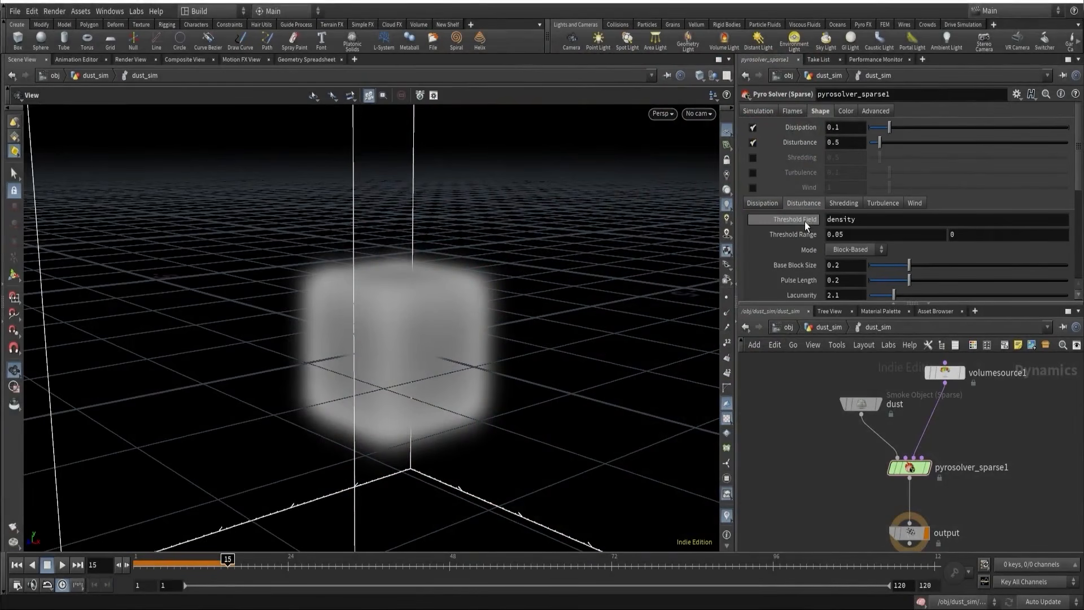
left_click(838, 143)
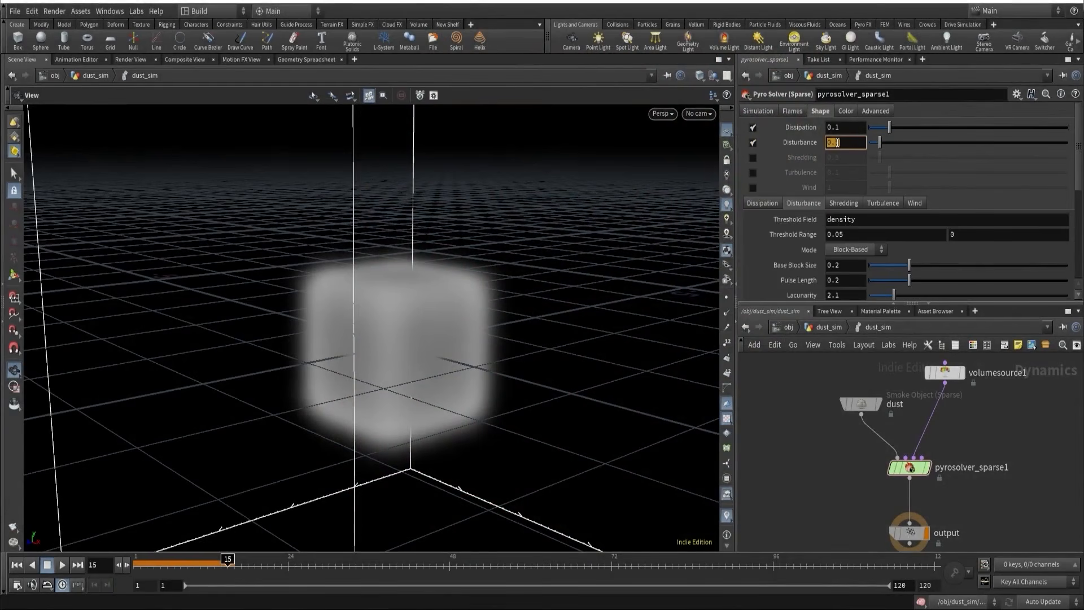
type("10")
key("Return")
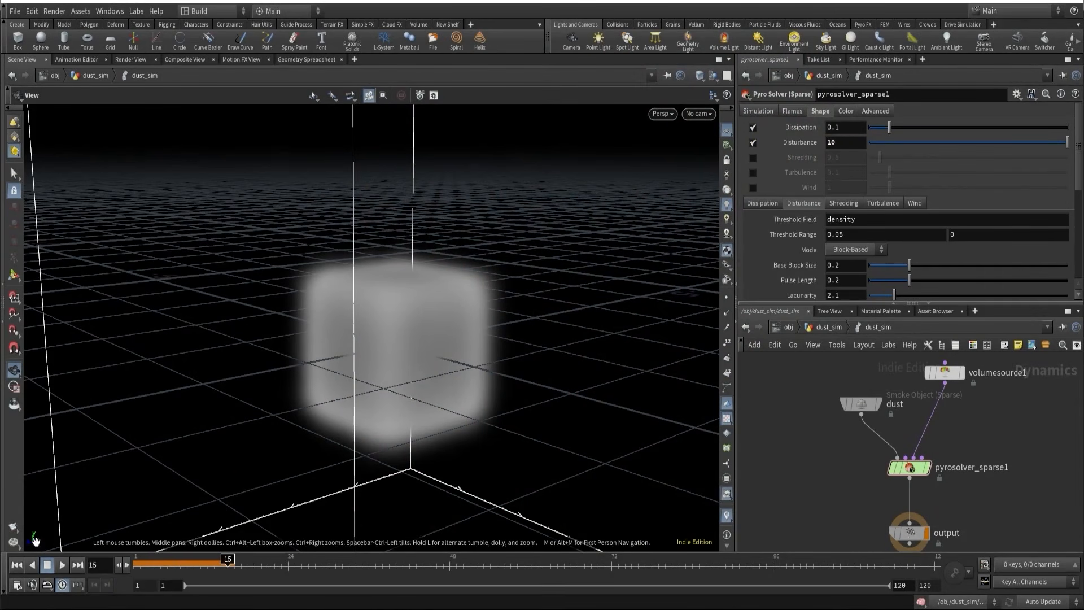
- Replay the simulation from the first frame and examine how the stronger disturbance breaks up the smoke
left_click(16, 564)
left_click(61, 566)
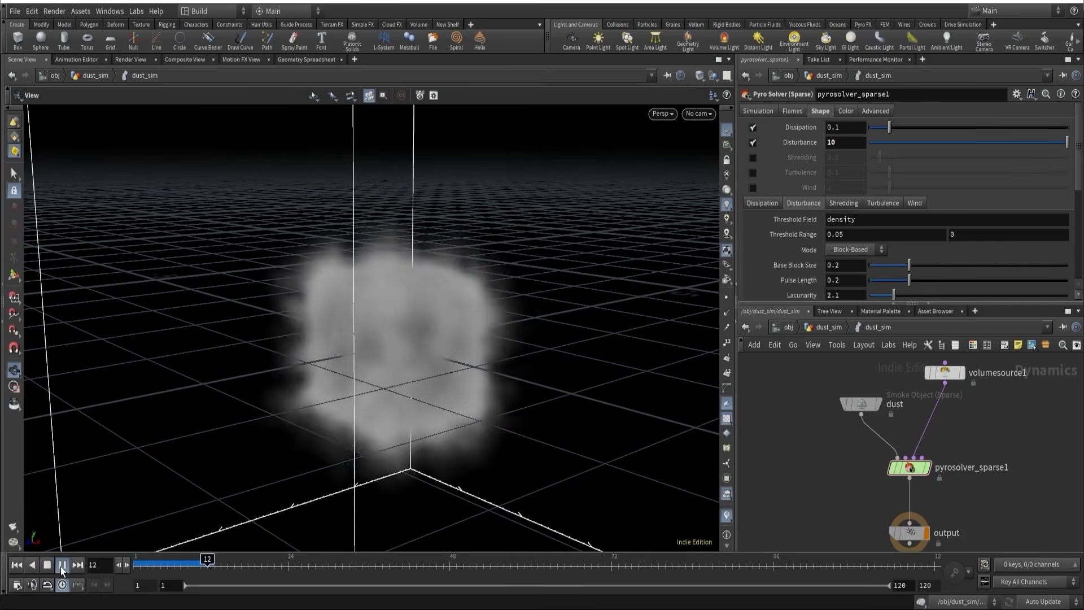
right_click_drag(435, 361, 350, 358)
left_click_drag(418, 368, 317, 371)
middle_click_drag(501, 389, 431, 392)
right_click_drag(431, 392, 520, 376)
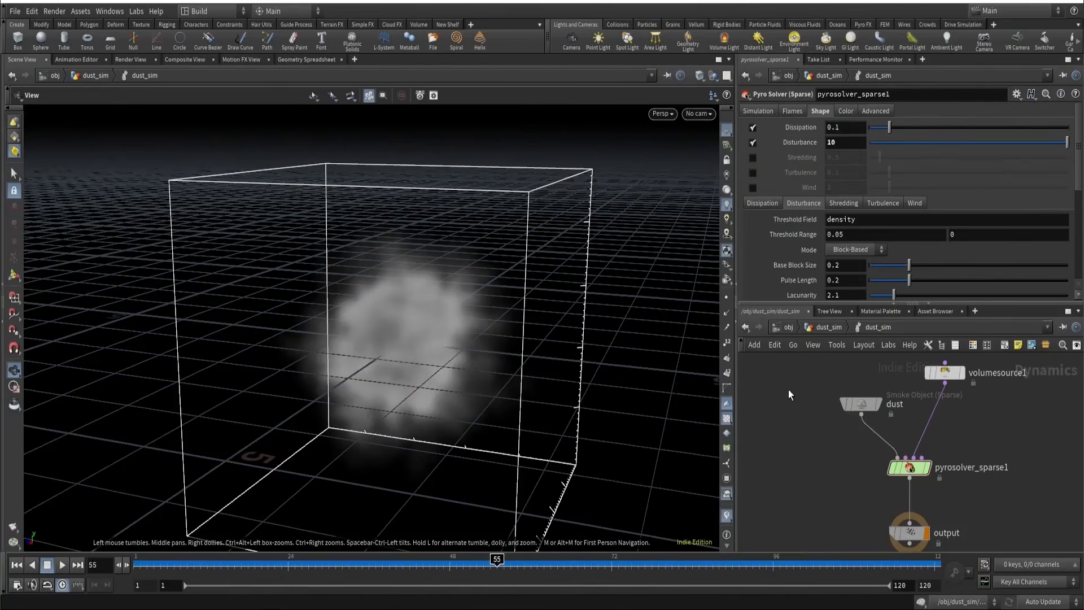
- Turn on the velocity guide visualization of the dust smoke object alongside density, and return to frame 1
left_click_drag(888, 437, 888, 437)
scroll(823, 171, "down", 5)
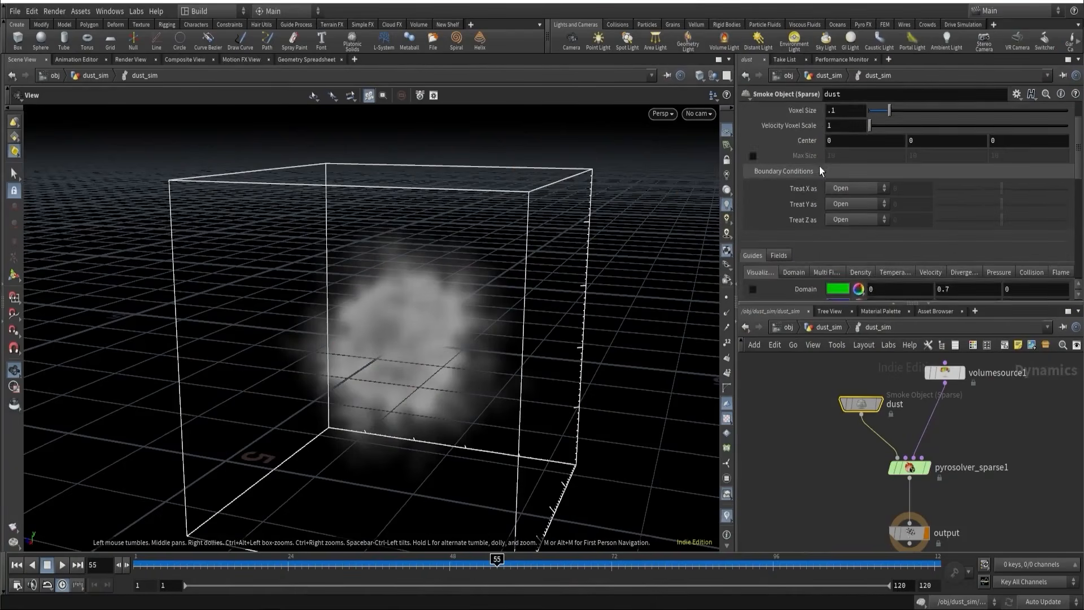
scroll(822, 171, "down", 1)
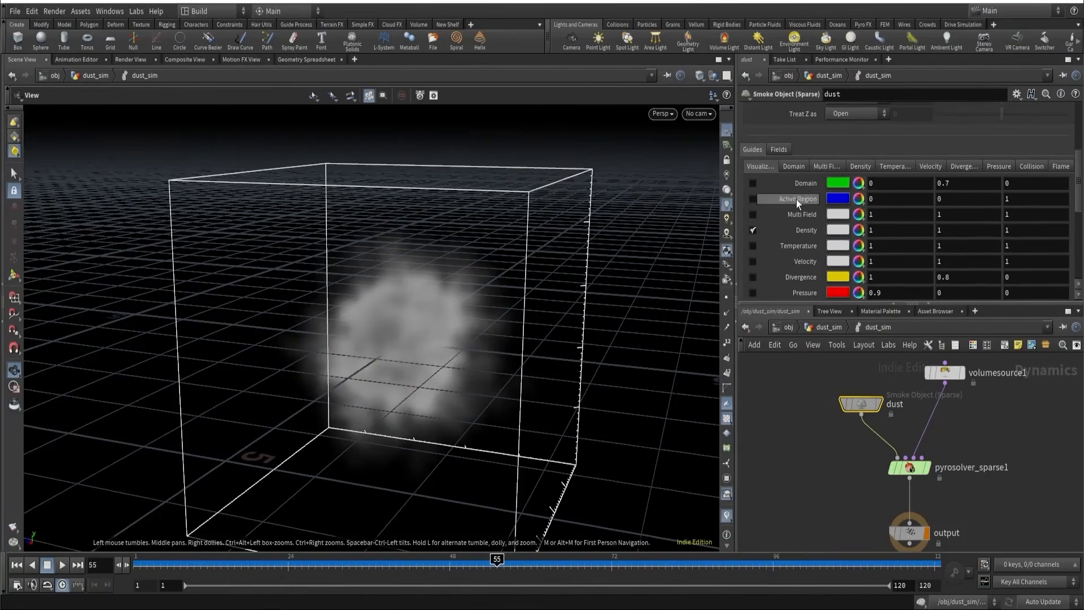
left_click_drag(1079, 179, 1079, 198)
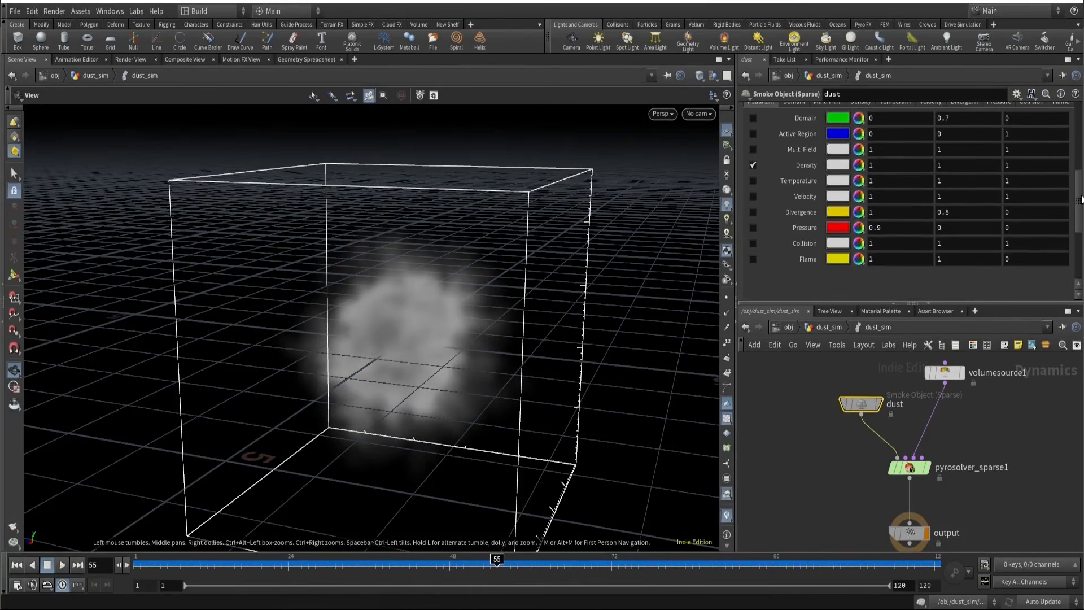
left_click(752, 166)
left_click(752, 166)
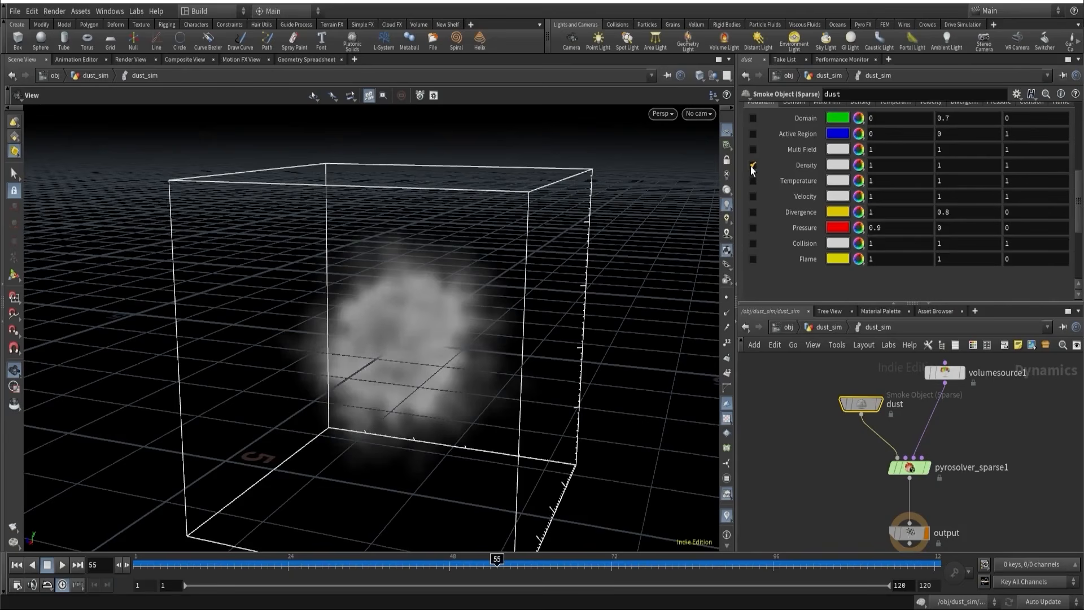
left_click(752, 196)
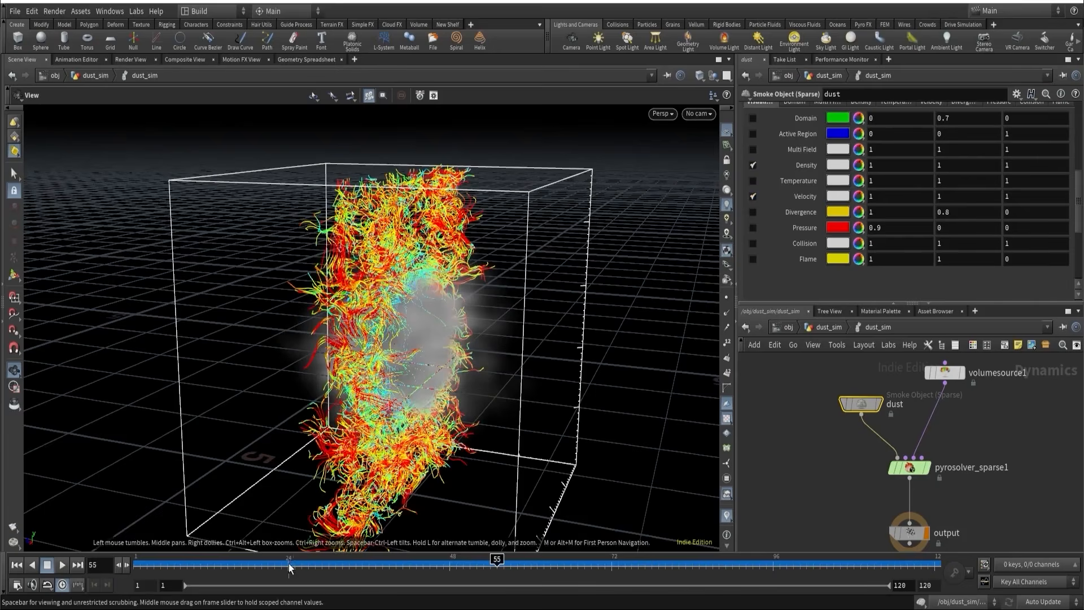
left_click_drag(266, 563, 138, 561)
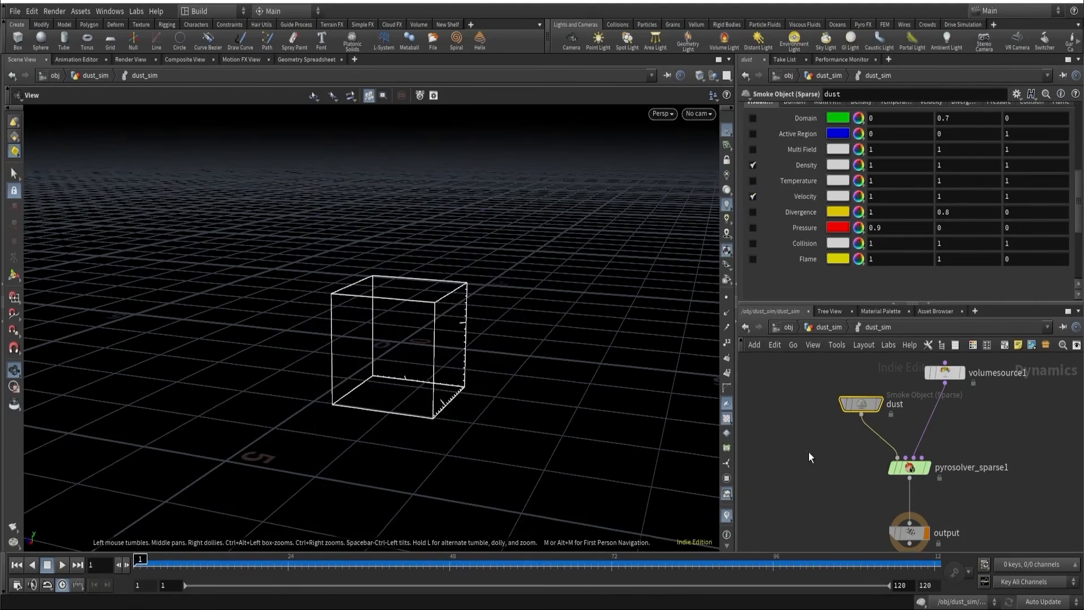
- Disable disturbance on pyrosolver_sparse1, replay the simulation to check for velocity, and return to frame 1
left_click(920, 468)
left_click(752, 142)
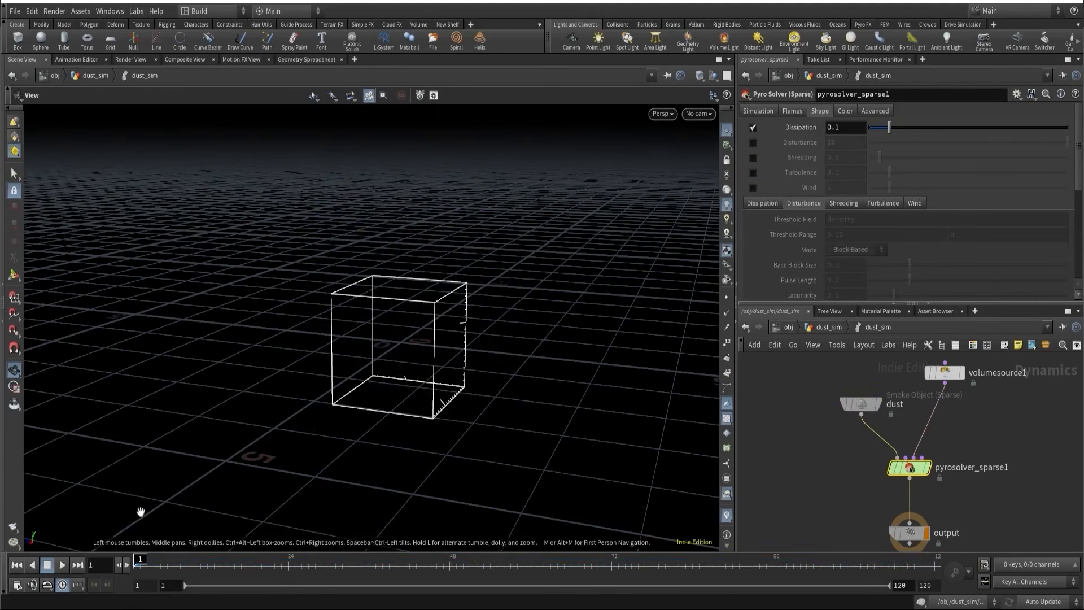
left_click(61, 565)
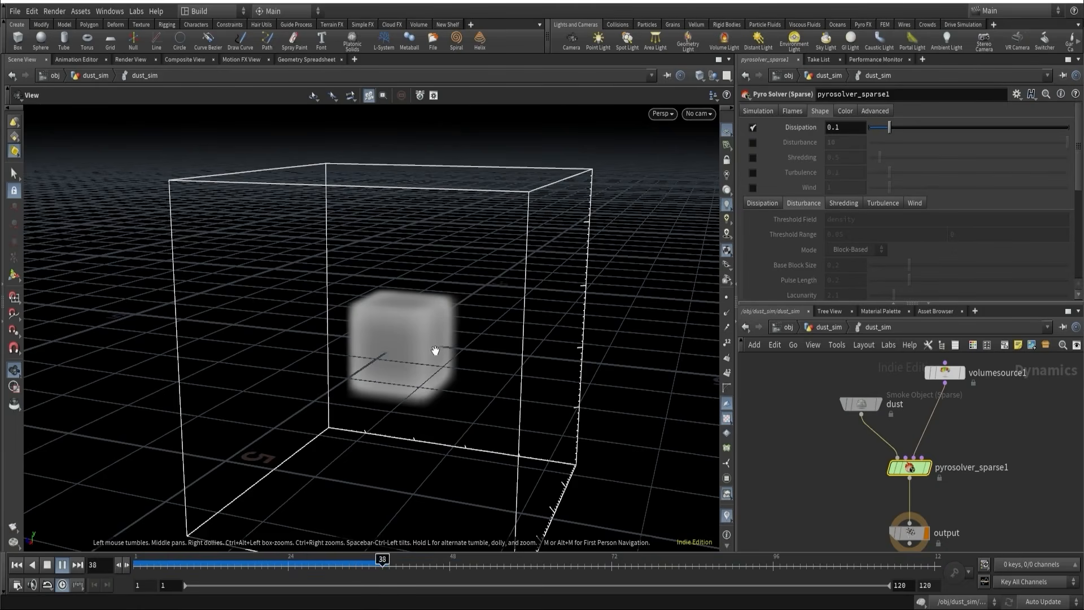
left_click_drag(447, 346, 406, 346)
right_click_drag(407, 346, 559, 322)
left_click_drag(559, 322, 443, 443)
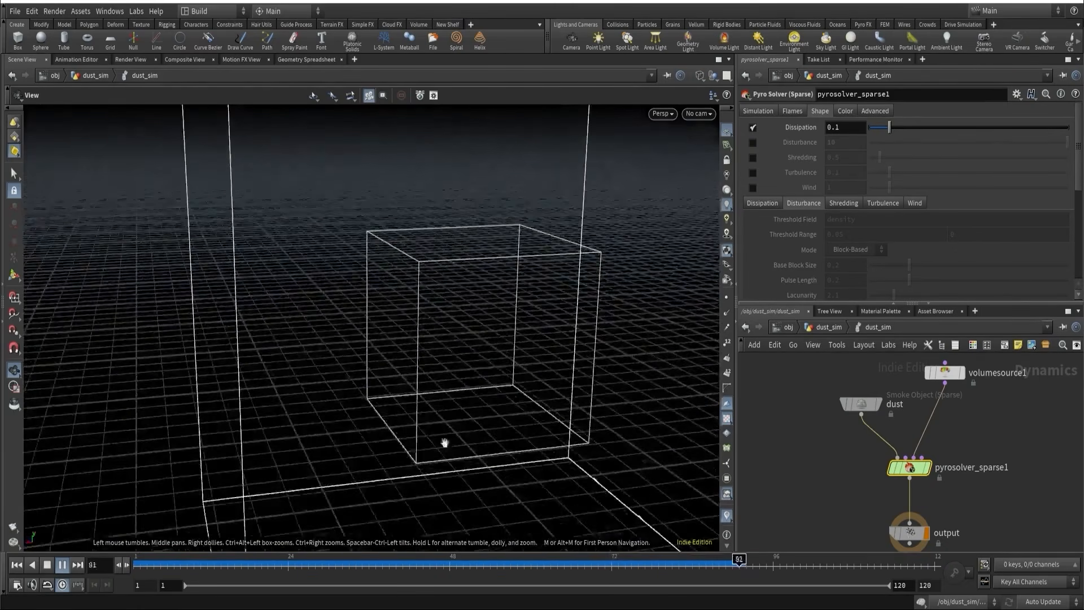
left_click_drag(378, 566, 140, 565)
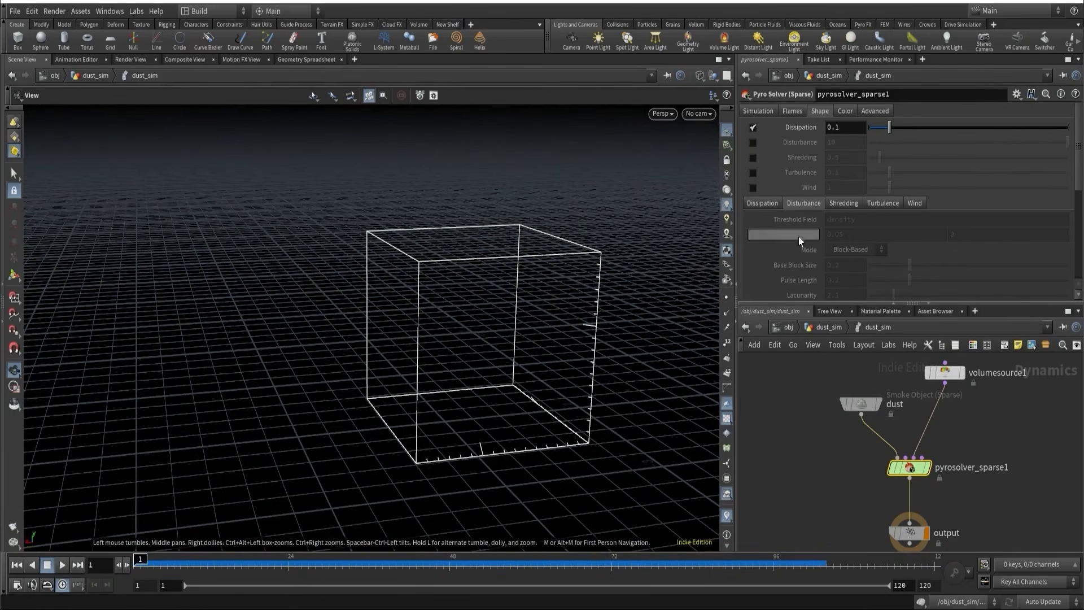
- Enable the solver's disturbance again, simulate to frame 14, and examine the velocity streamlines and the disturbance noise settings
left_click(752, 143)
left_click(62, 565)
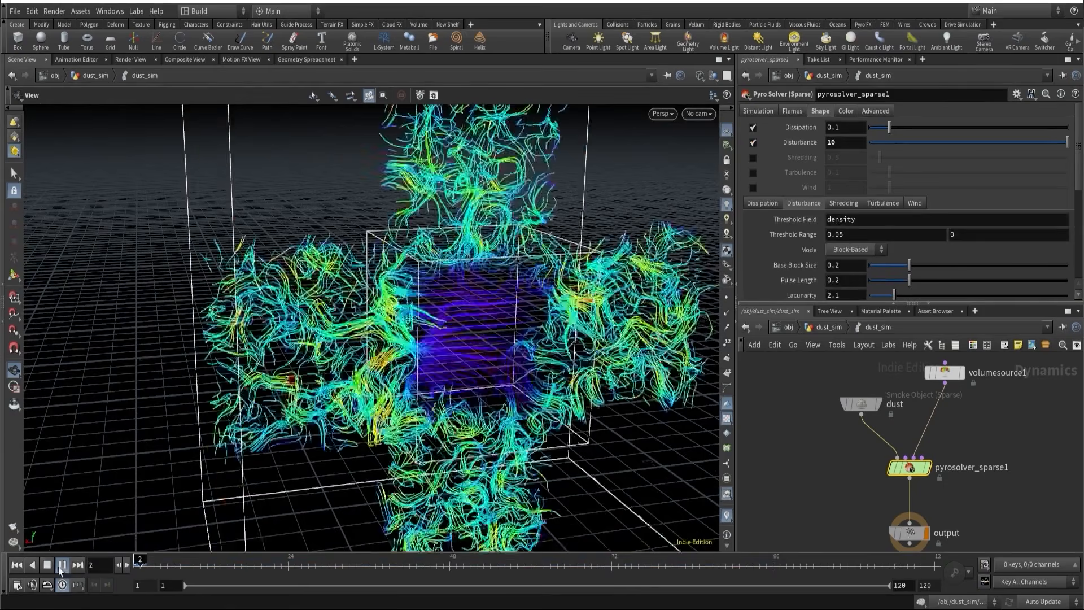
left_click(50, 567)
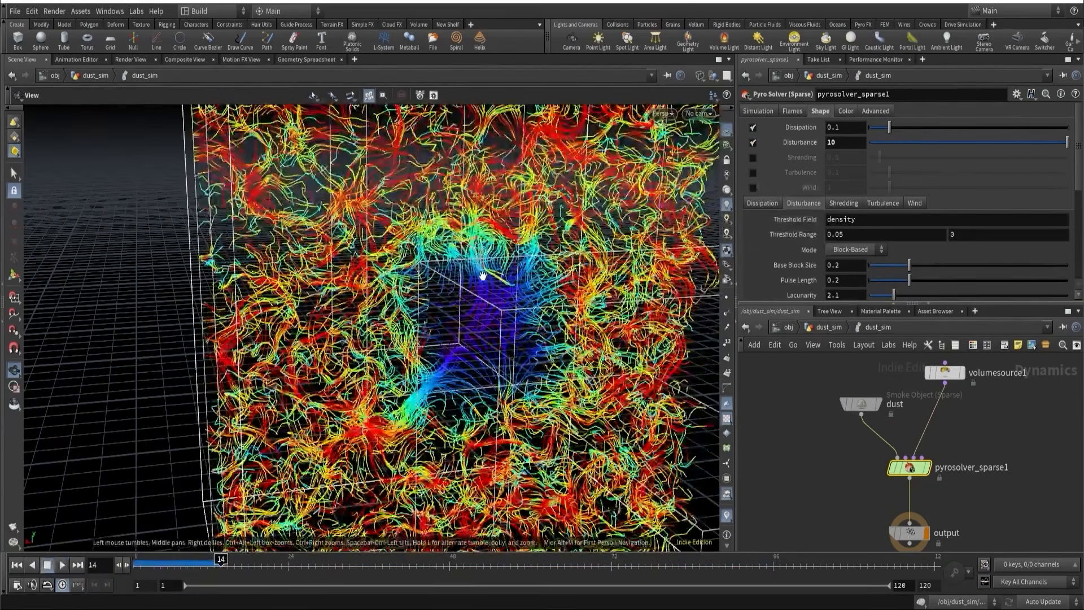
left_click_drag(482, 275, 417, 271)
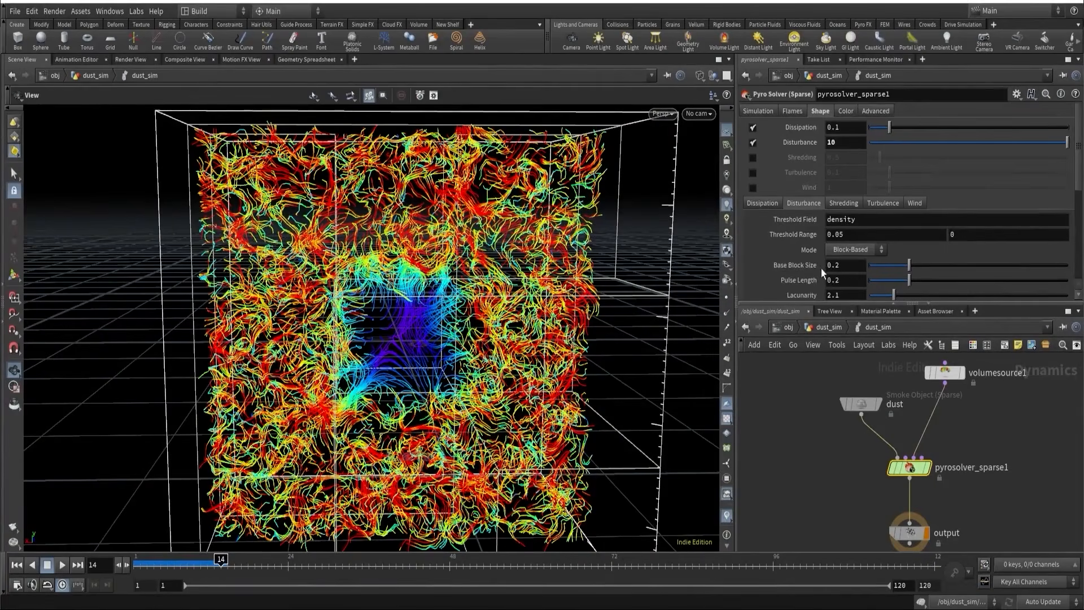
scroll(1073, 169, "down", 4)
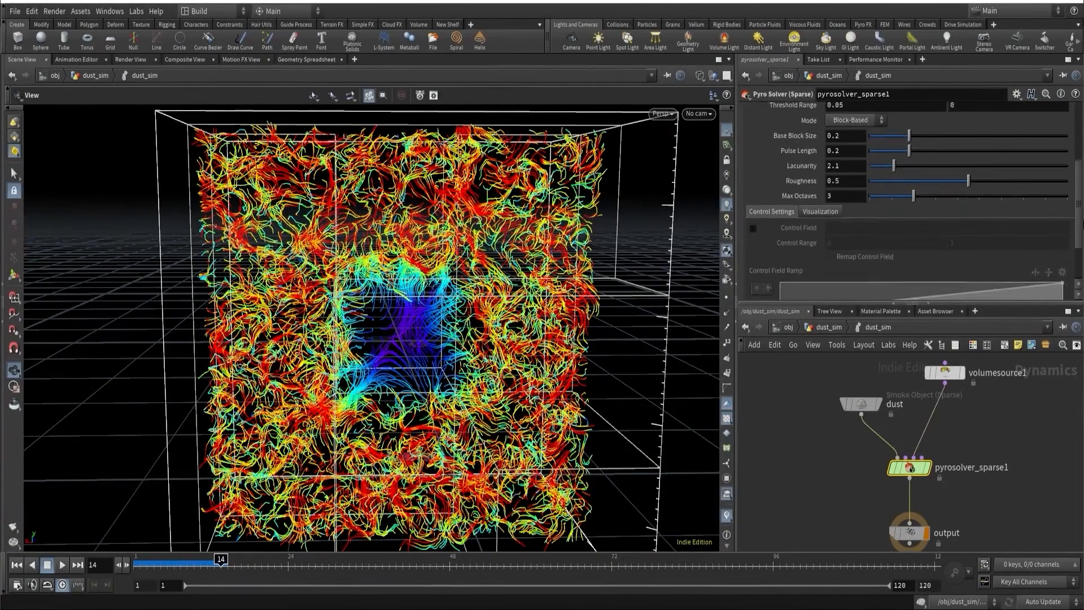
- Display copytopoints1 in the dust_sim geometry network and reset the uniform scale of box2 to its default of 1
left_click(829, 327)
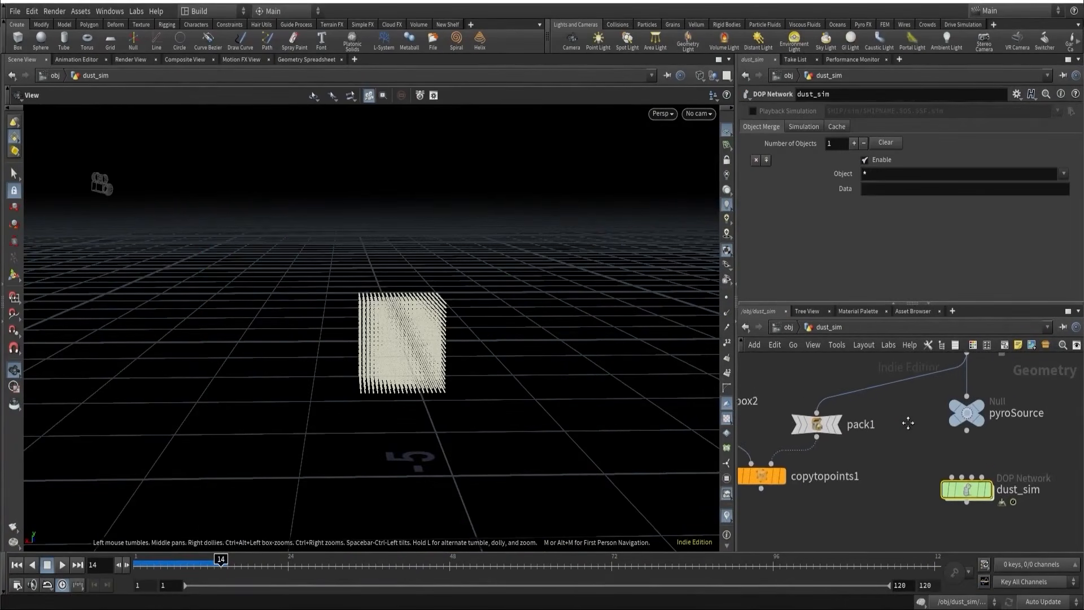
left_click(812, 483)
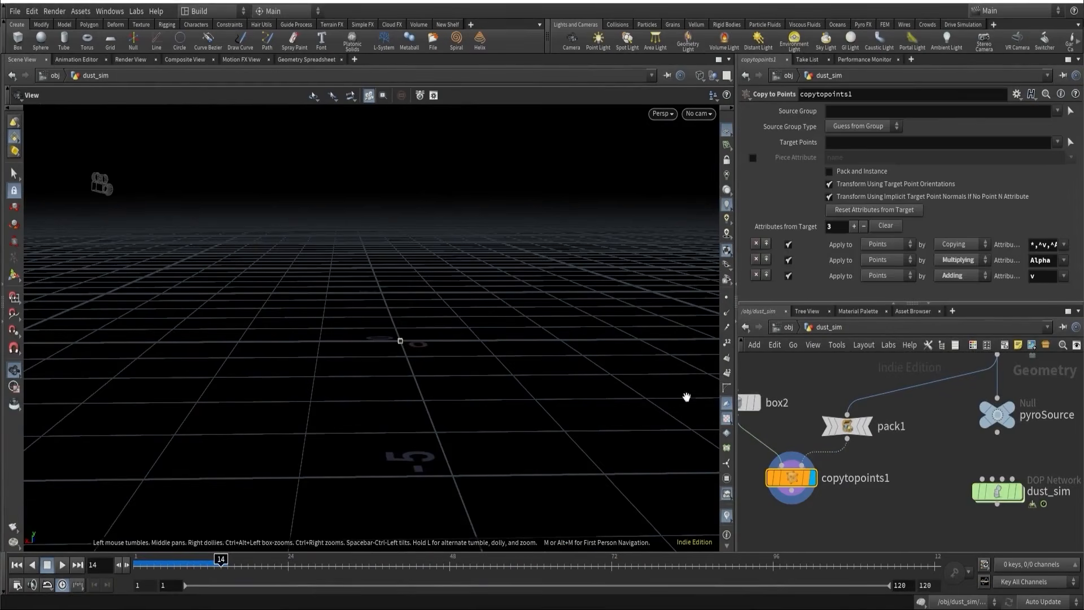
left_click(750, 402)
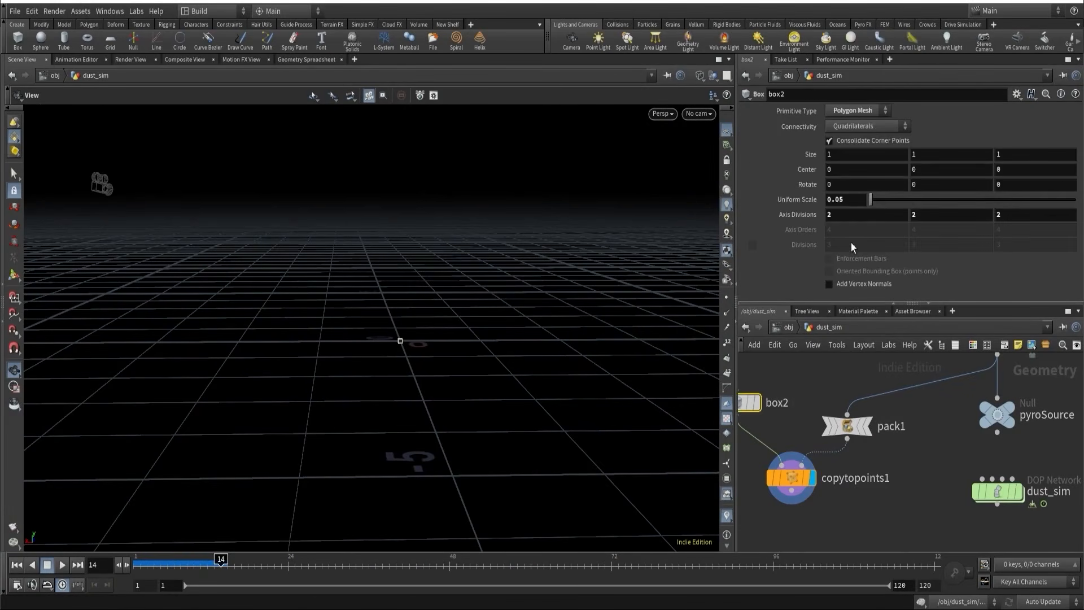
middle_click(859, 201, "ctrl")
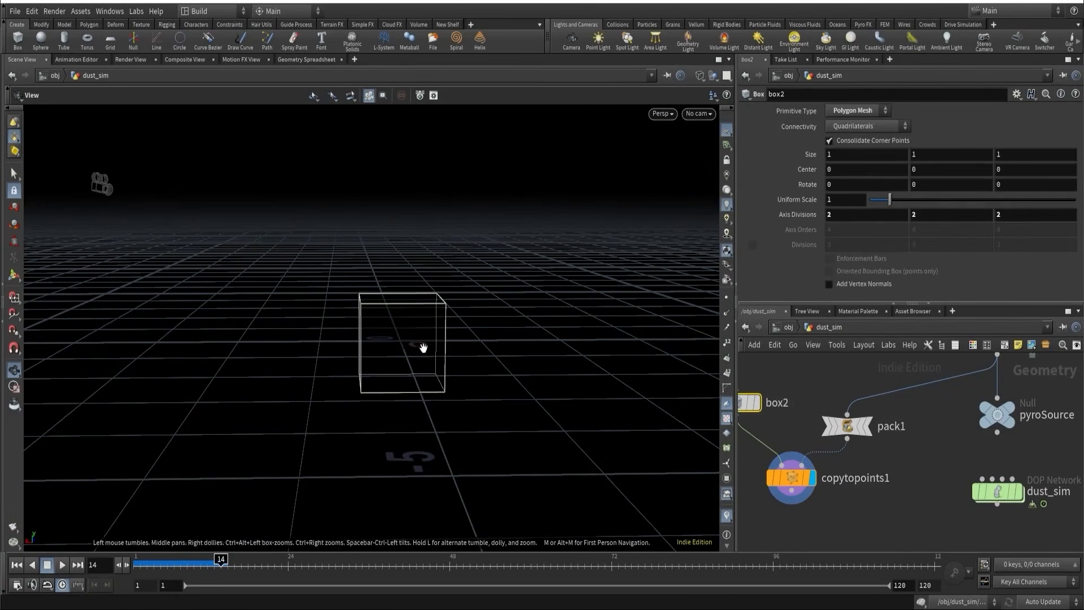
- Inside the dust_sim DOP network, try a disturbance Base Block Size of 1 on pyrosolver_sparse1, and reset it to its default
double_click(997, 491)
left_click(842, 149)
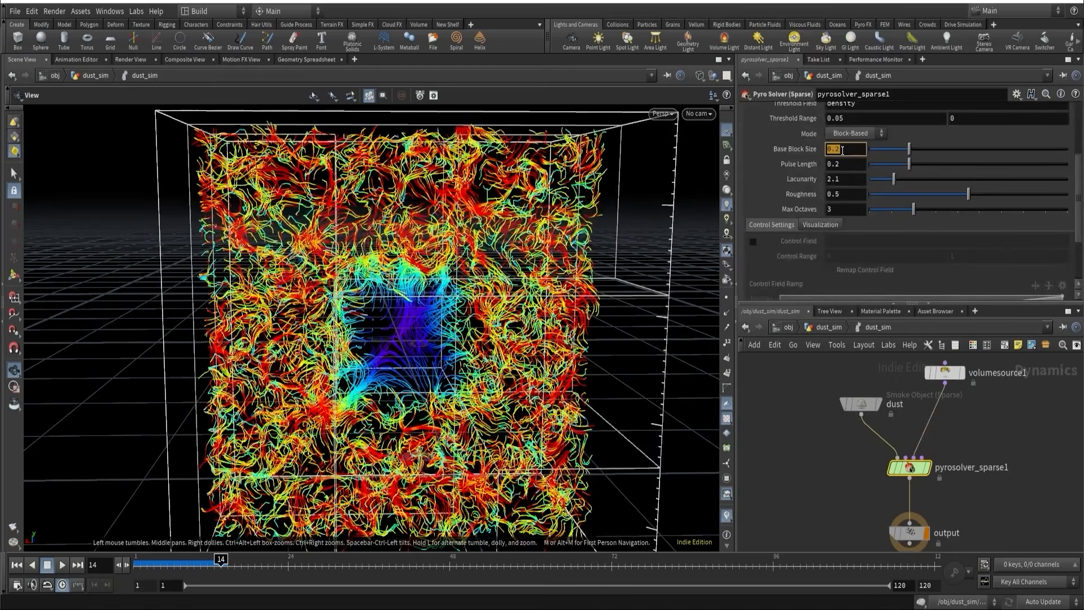
type("1")
key("Return")
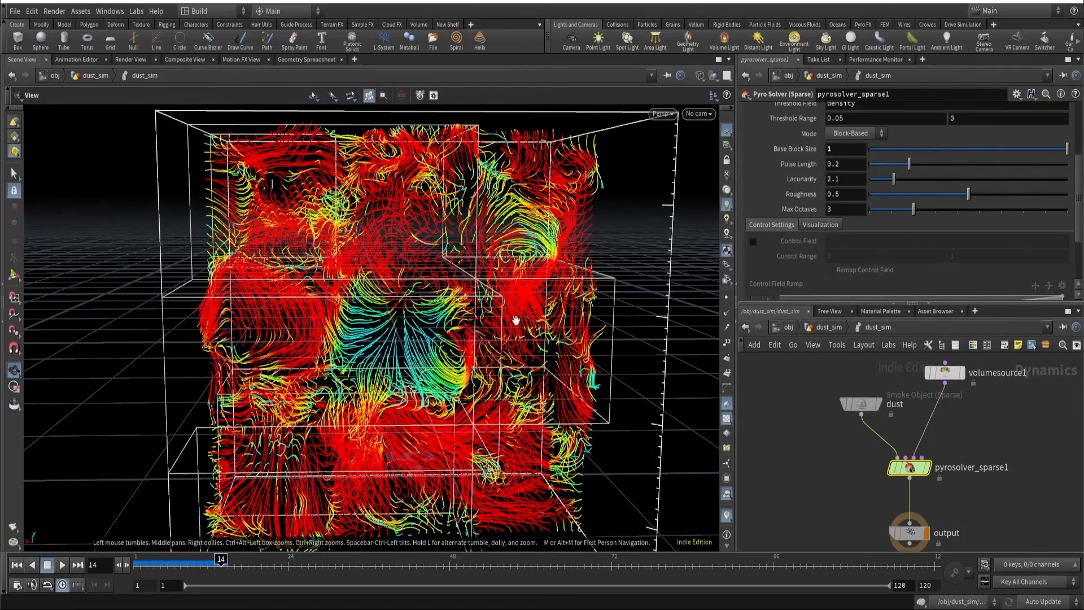
middle_click(788, 156, "ctrl")
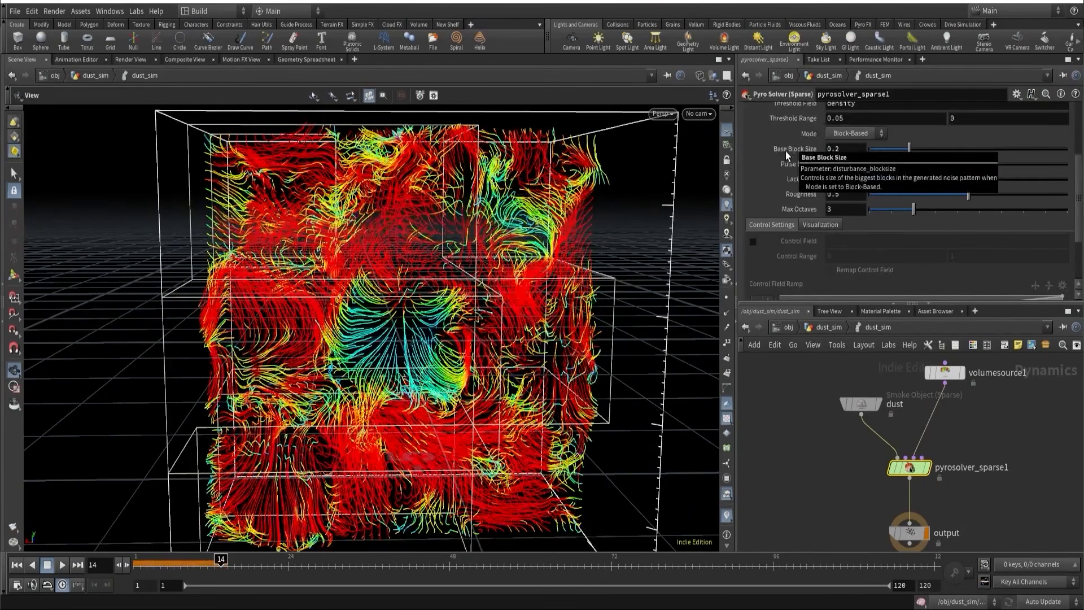
- Return to frame 1 and add a DOP Import Fields node below the dust_sim DOP network in the geometry network
left_click_drag(1077, 197, 1079, 136)
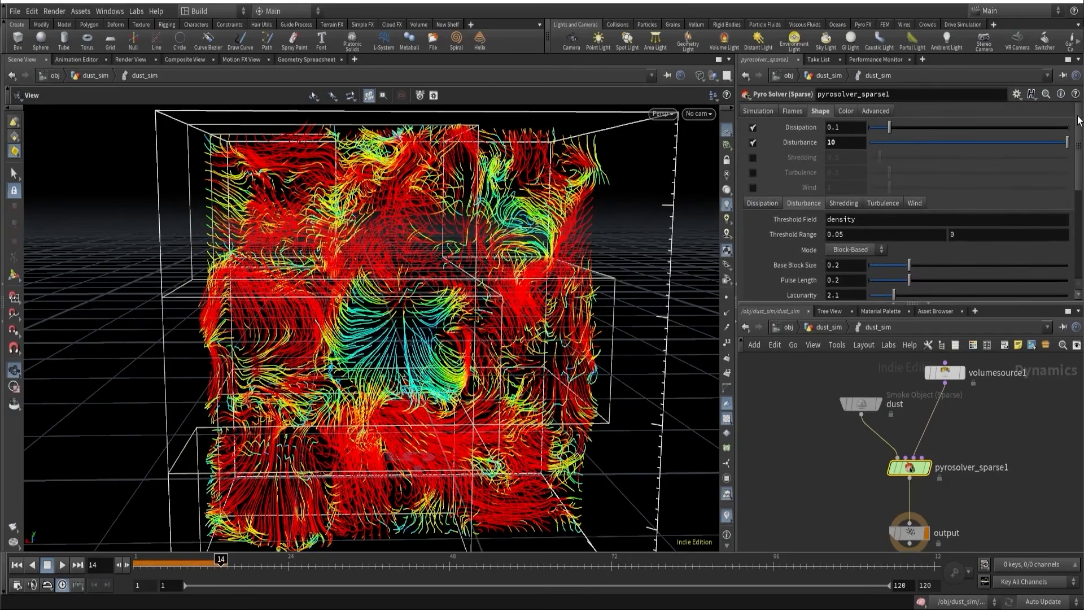
left_click(16, 565)
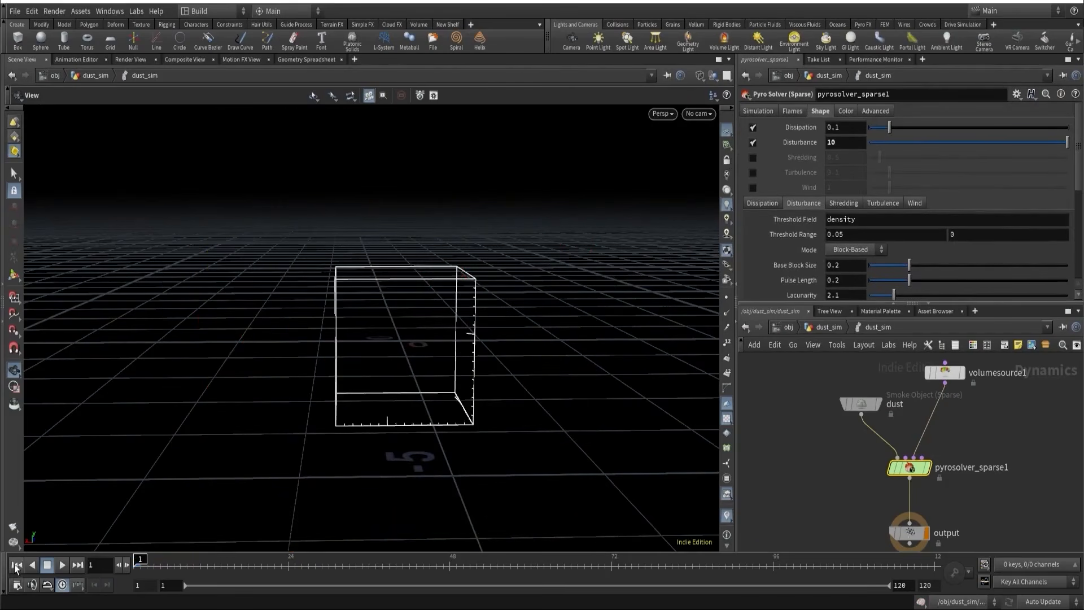
key("u")
key("Tab")
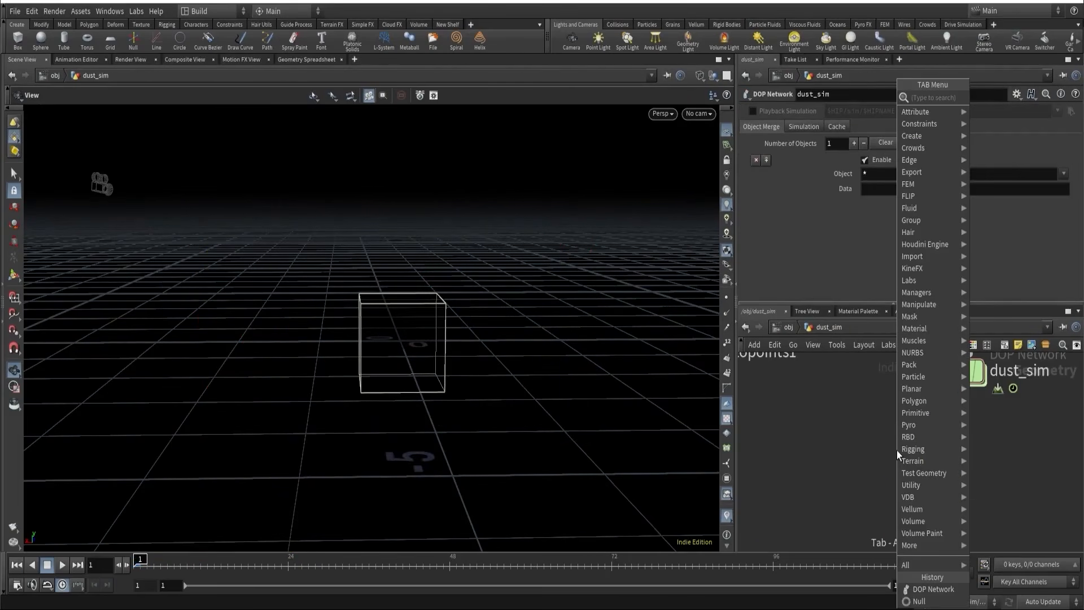
type("import")
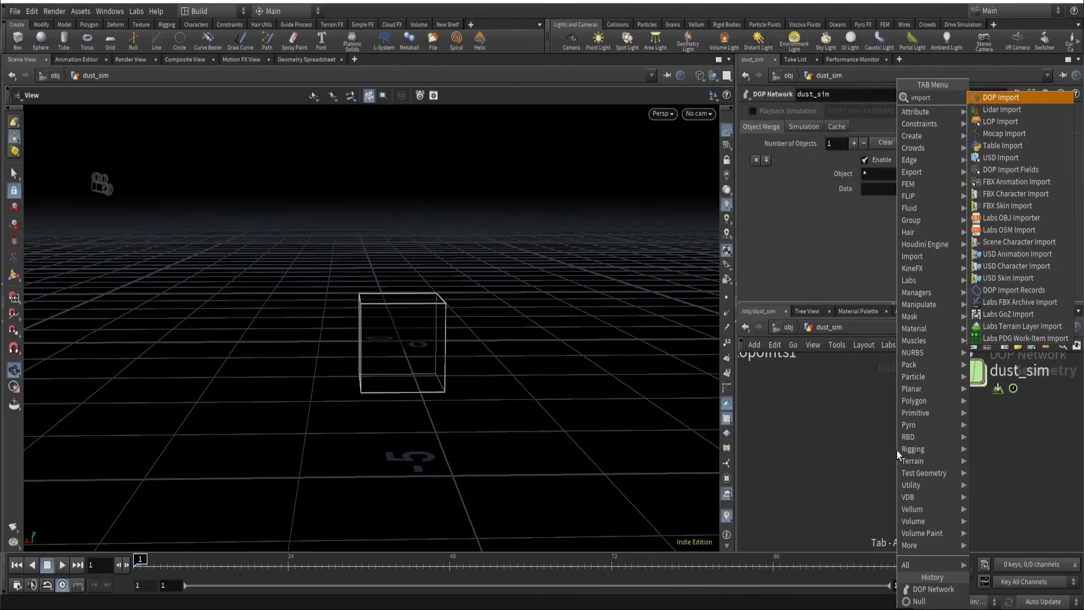
left_click(1000, 170)
left_click(947, 468)
scroll(878, 411, "up", 3)
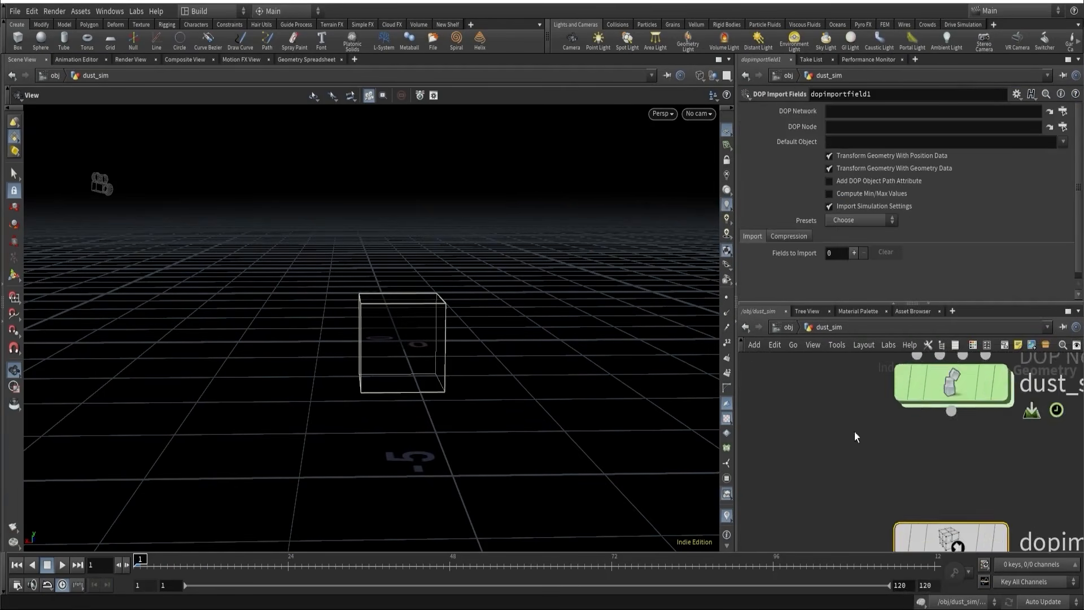
- Set the DOP Network of dopimportfield1 to ../dust_sim and open its Default Object for editing
scroll(923, 400, "down", 3)
middle_click_drag(874, 435, 823, 455)
left_click_drag(878, 411, 833, 112)
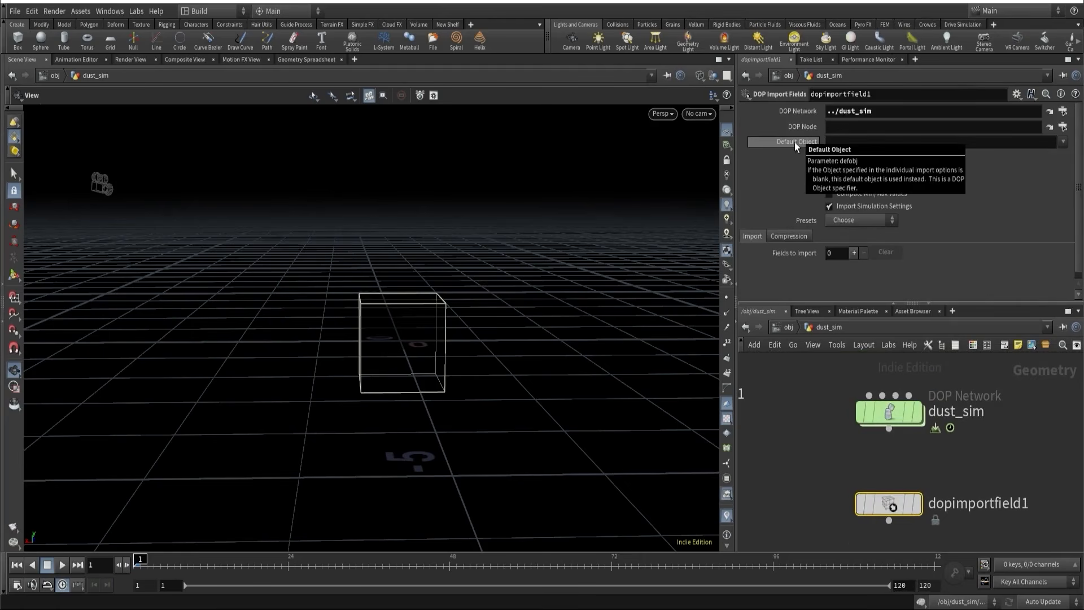
left_click(831, 141)
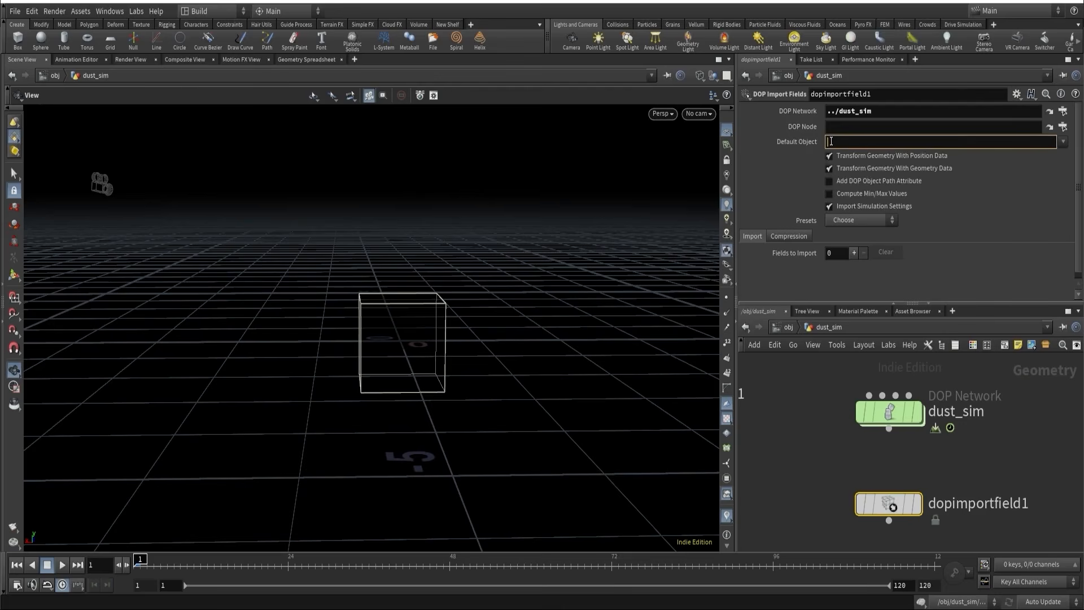
- Set the DOP import's default object to dust and display dopimportfield1
type("dust")
key("Return")
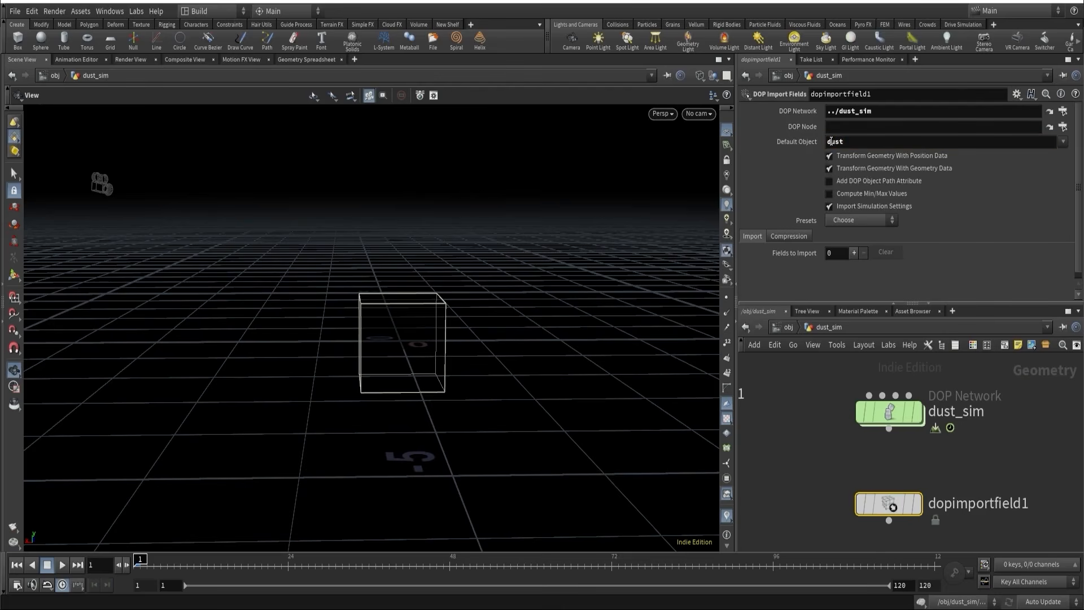
left_click(918, 504)
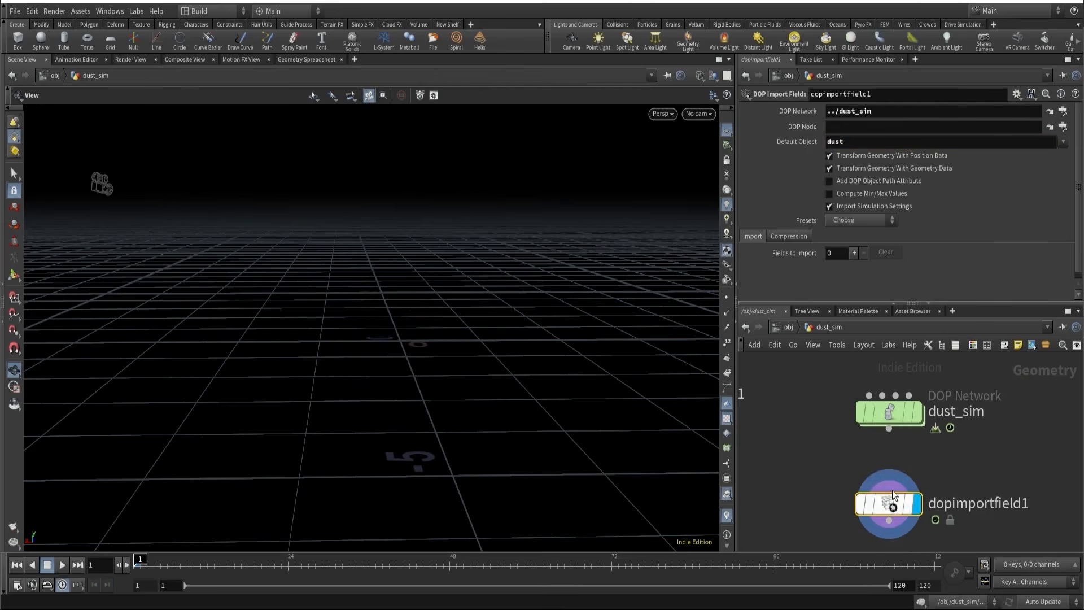
- Add one field to import on dopimportfield1 and set its field name to density
left_click(853, 253)
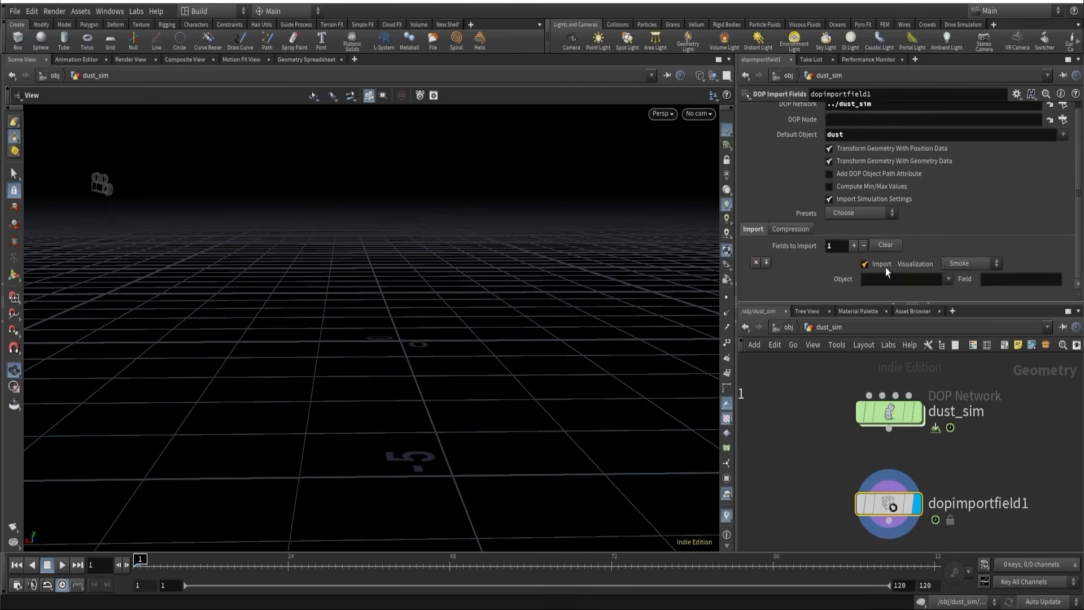
left_click(879, 278)
key("Tab")
type("density")
key("Return")
- Play the simulation to frame 26 and set the viewport shading to Smooth Shaded to inspect the smoke
left_click(62, 565)
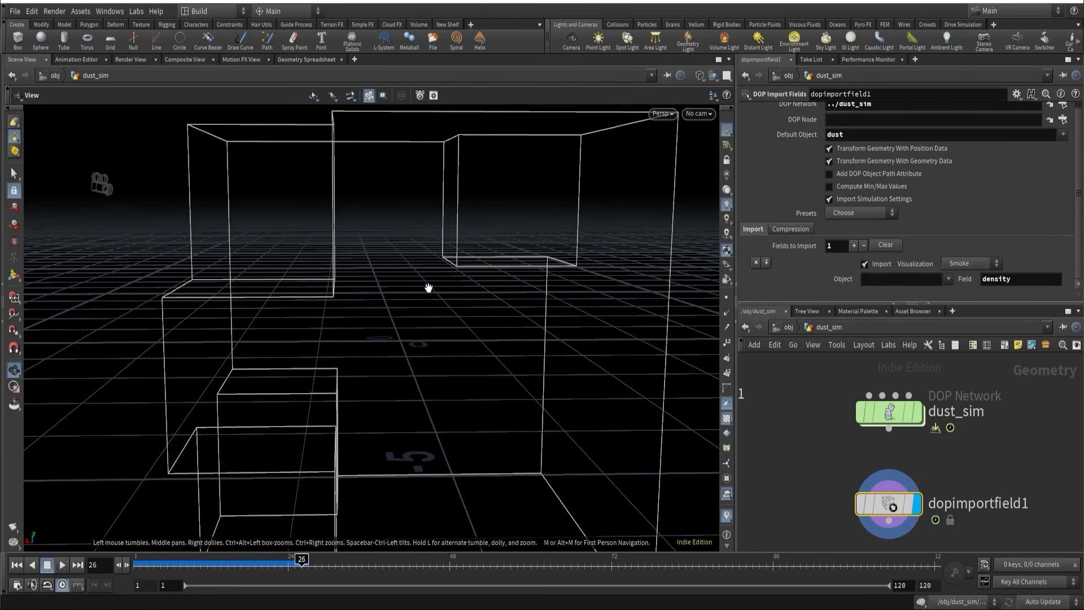
left_click(700, 75)
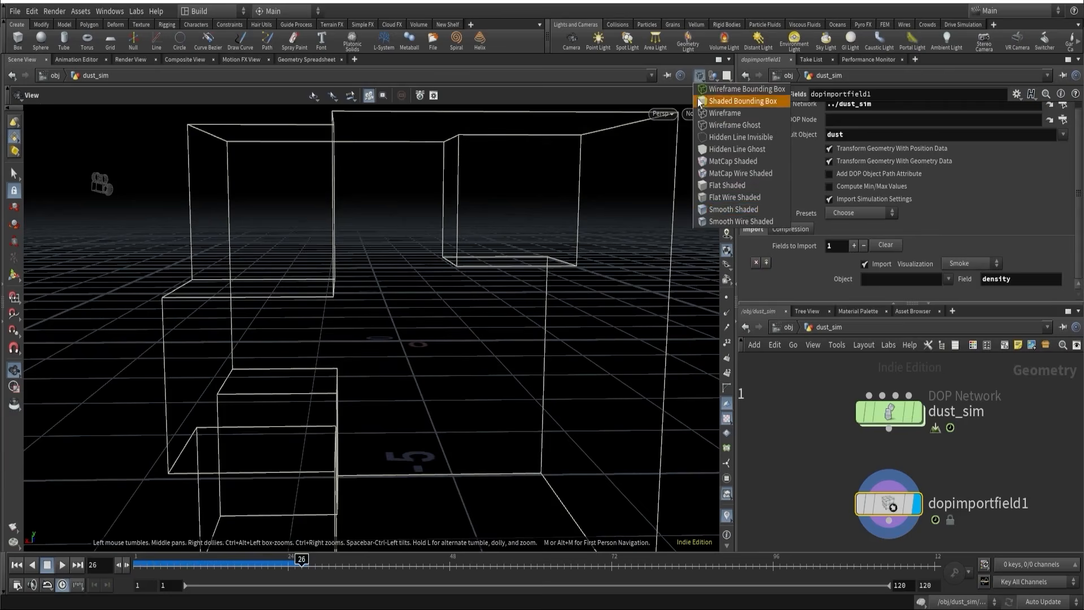
left_click(733, 209)
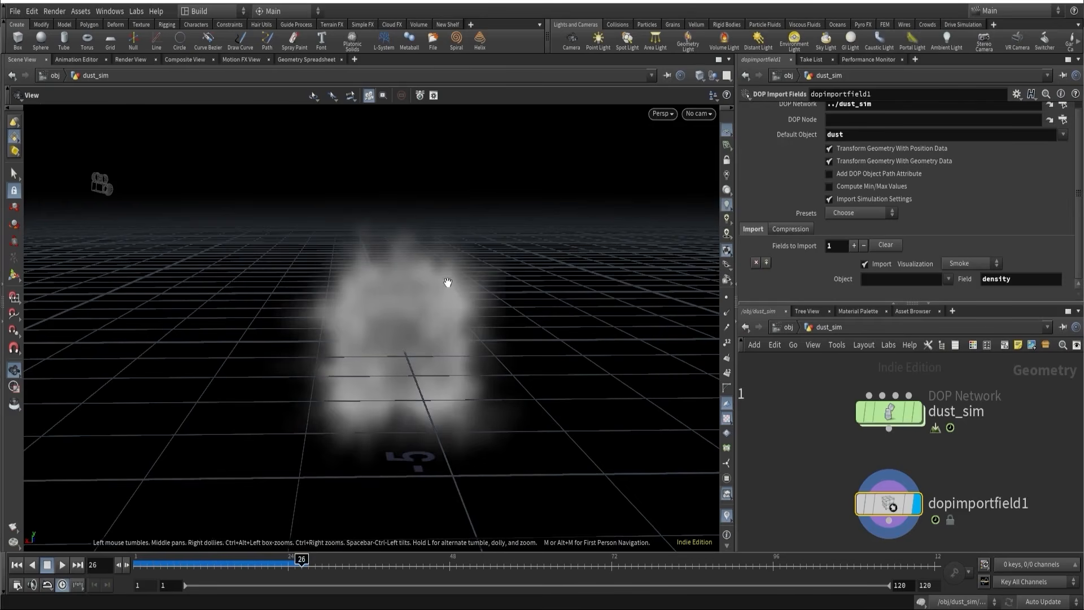
left_click_drag(448, 282, 462, 321)
scroll(807, 454, "down", 2)
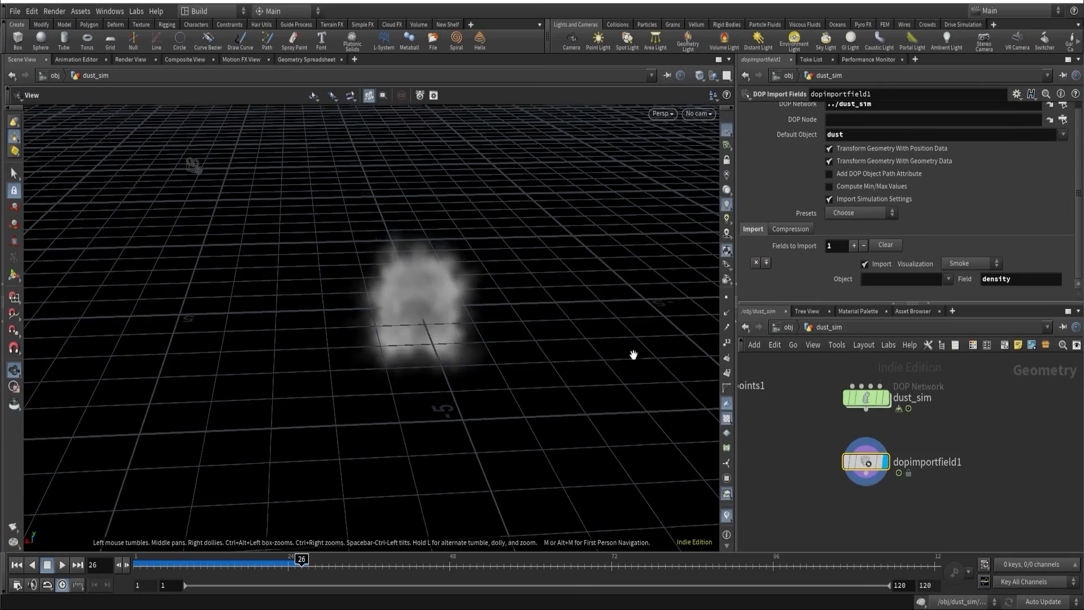
left_click_drag(466, 280, 556, 222)
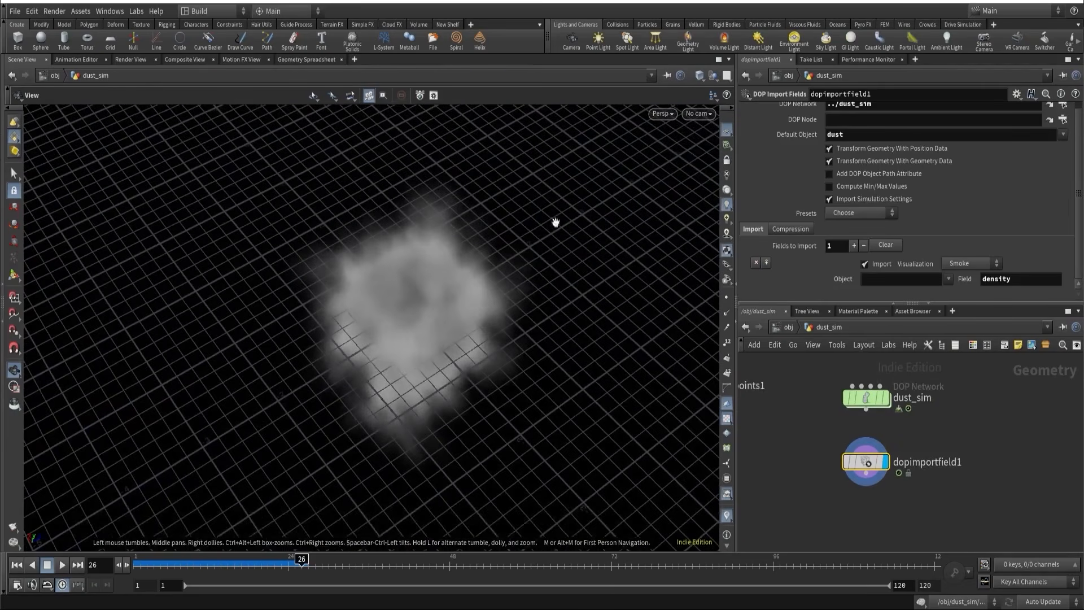
- Create a distant light from the current view, then return to the dust_sim geometry and look through cam1
left_click(759, 43, "ctrl")
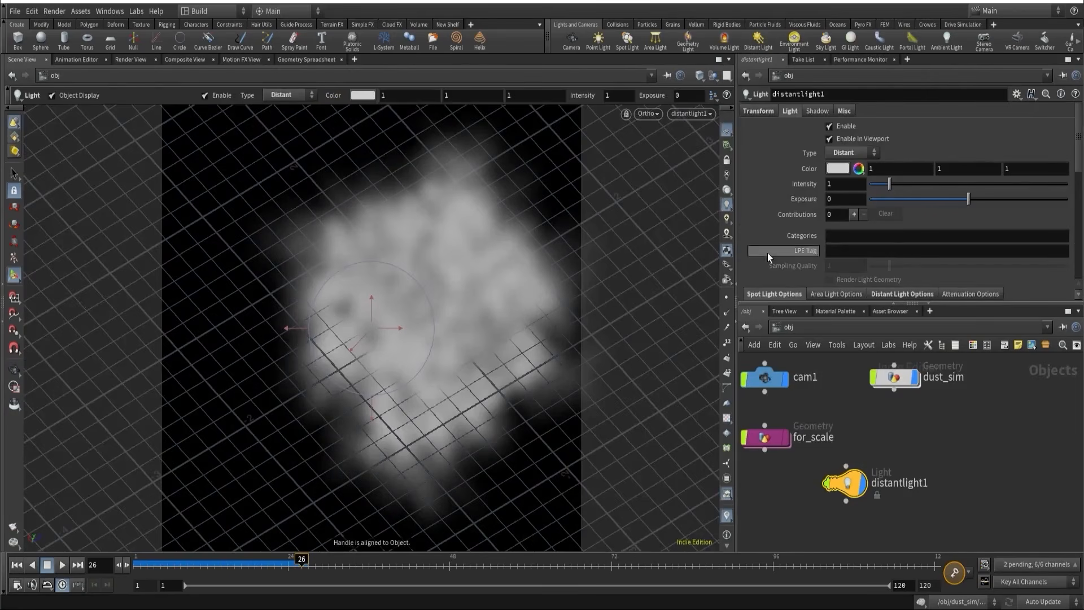
double_click(894, 377)
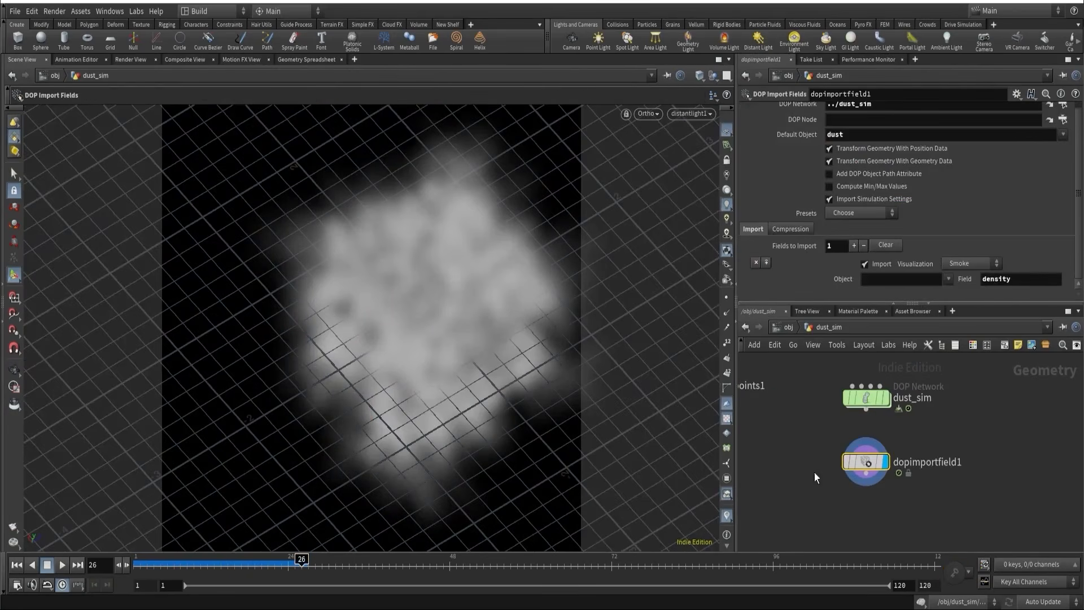
left_click(692, 114)
left_click(695, 171)
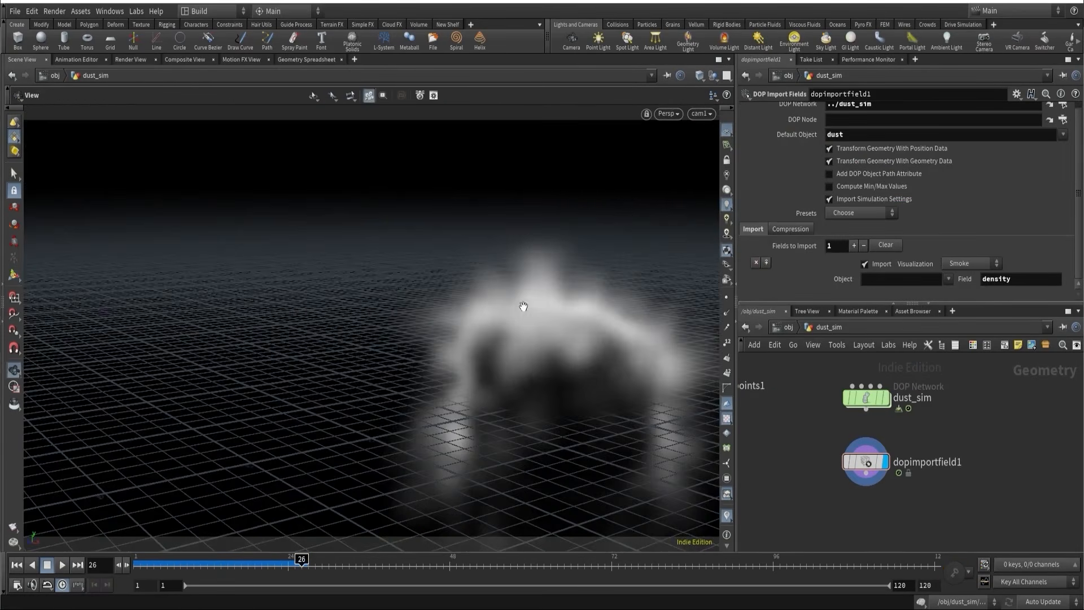
- Look through distantlight1 with the view locked to it, re-aim the light at the smoke and release the lock
right_click_drag(523, 305, 291, 361, "alt")
left_click_drag(291, 362, 581, 208, "alt")
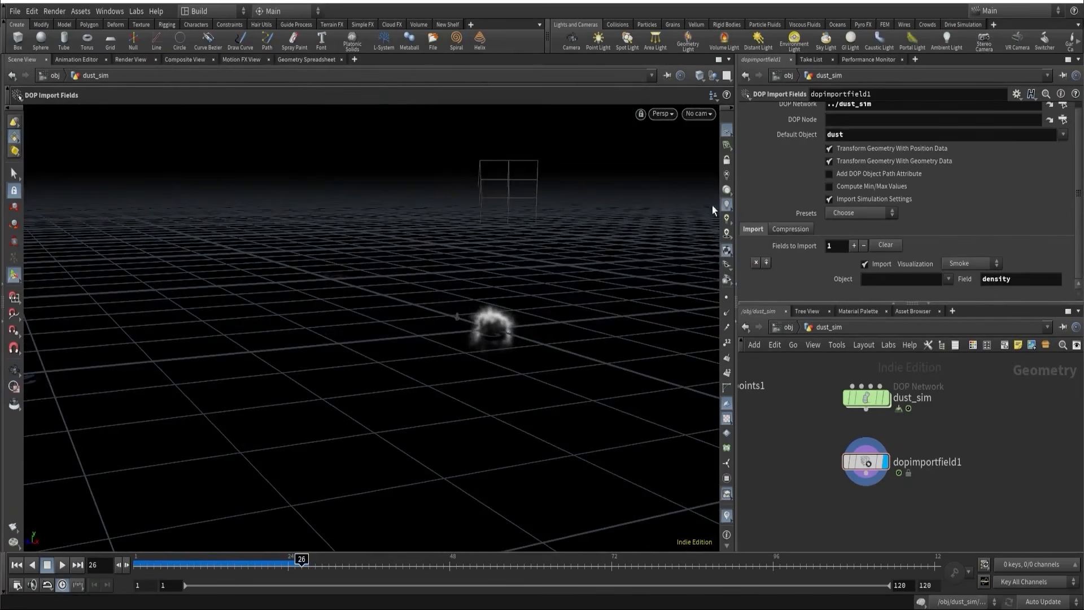
left_click(701, 113)
mouse_move(704, 190)
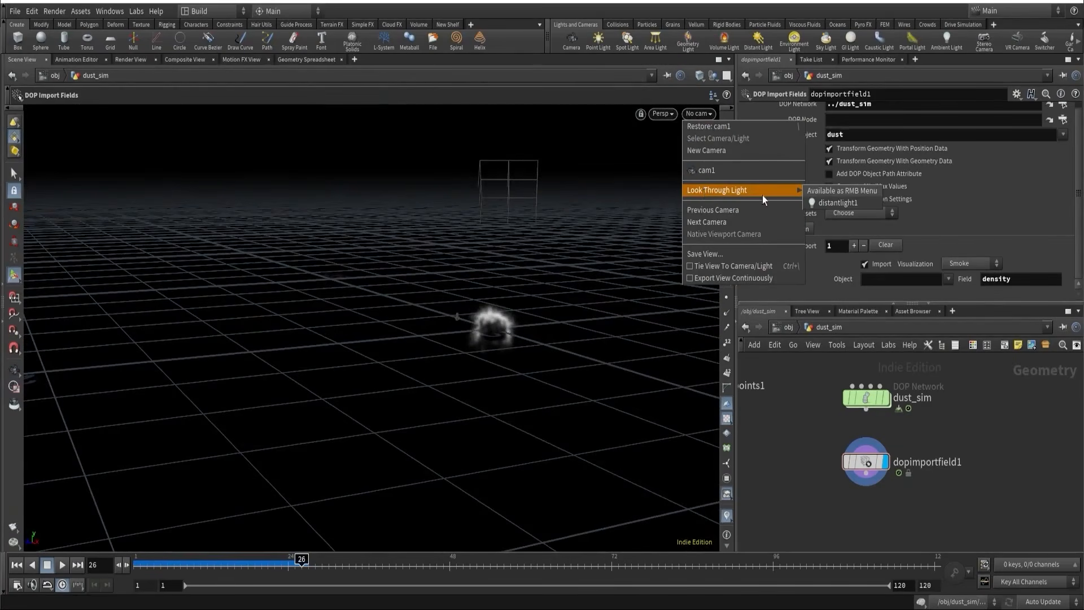
left_click(814, 201)
key("Escape")
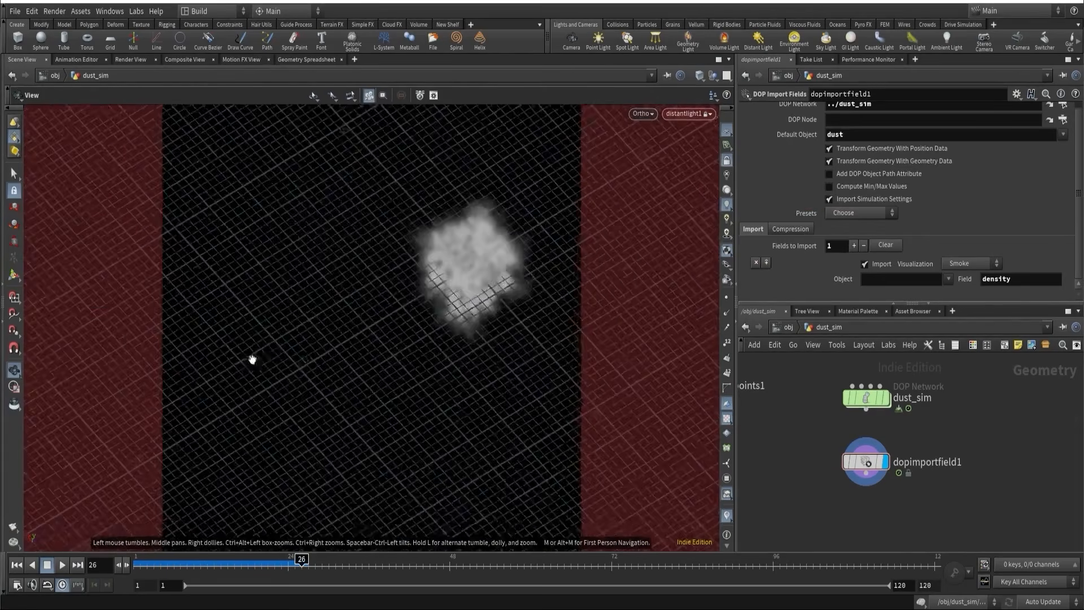
scroll(249, 358, "down", 8)
left_click_drag(234, 356, 322, 324, "alt")
right_click_drag(321, 324, 448, 250)
left_click_drag(448, 250, 434, 295)
right_click_drag(435, 295, 533, 273)
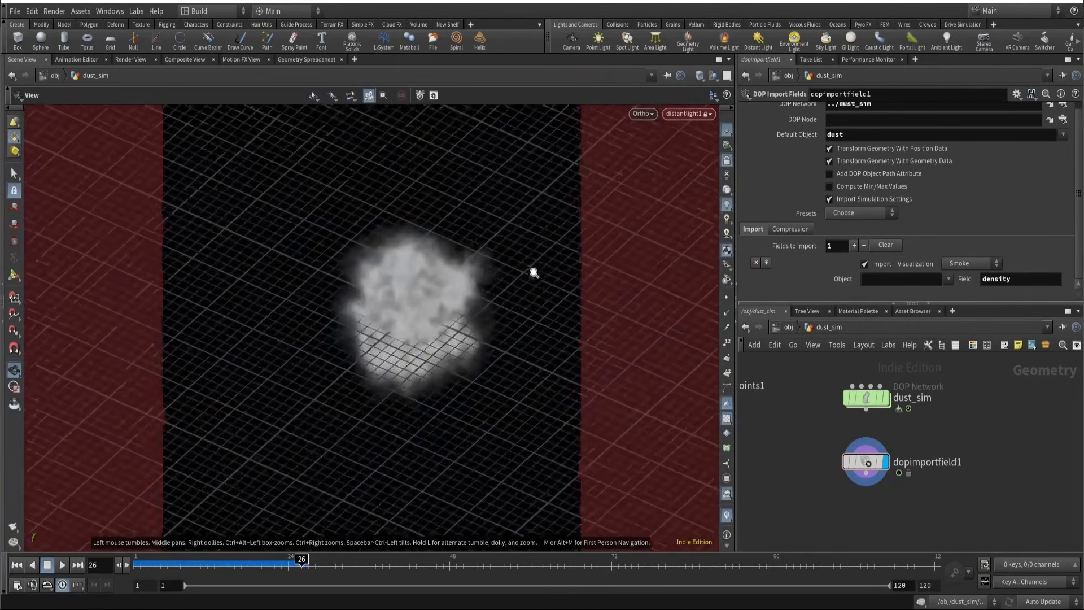
left_click_drag(533, 273, 472, 314, "alt")
right_click_drag(472, 314, 490, 300, "alt")
left_click(725, 161)
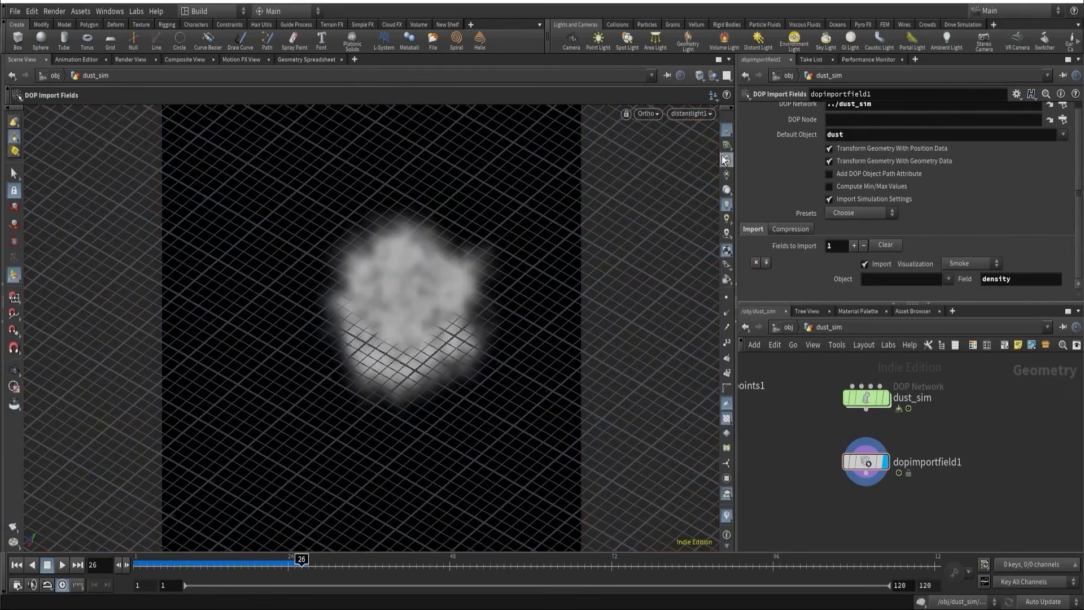
- Look through cam1 again and go to frame 14 to check the relit smoke
left_click(697, 116)
left_click(692, 172)
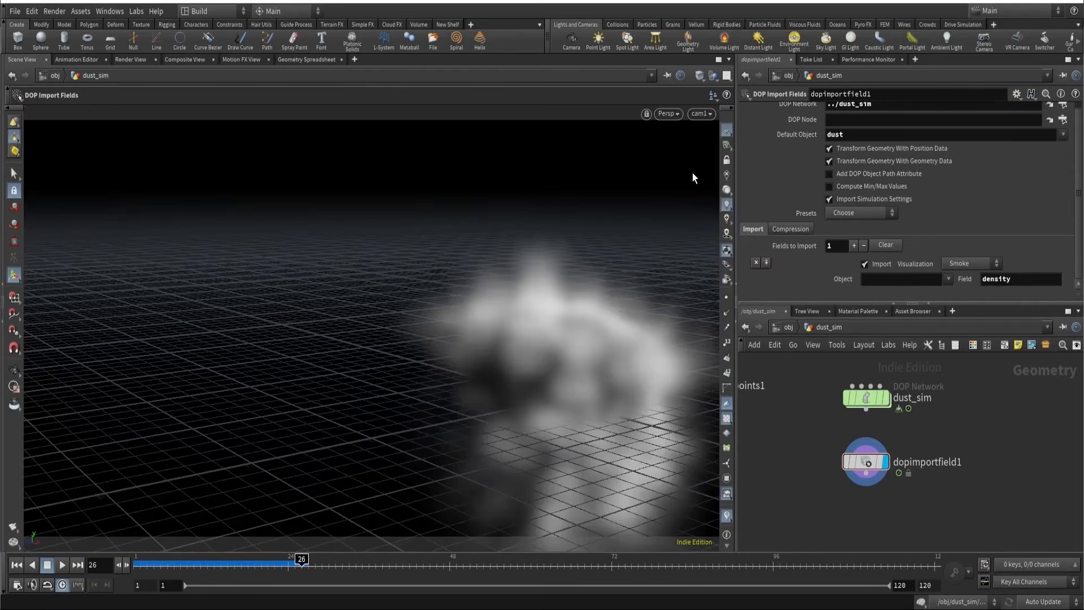
mouse_move(203, 561)
left_mouse_down()
mouse_move(187, 562)
mouse_move(228, 560)
mouse_move(161, 562)
mouse_move(220, 561)
left_mouse_up()
- Copy the voxel size of density_from_points and paste its value into box2's uniform scale
scroll(807, 395, "down", 3)
middle_click_drag(793, 399, 861, 463)
scroll(818, 462, "up", 3)
middle_click_drag(943, 427, 892, 460)
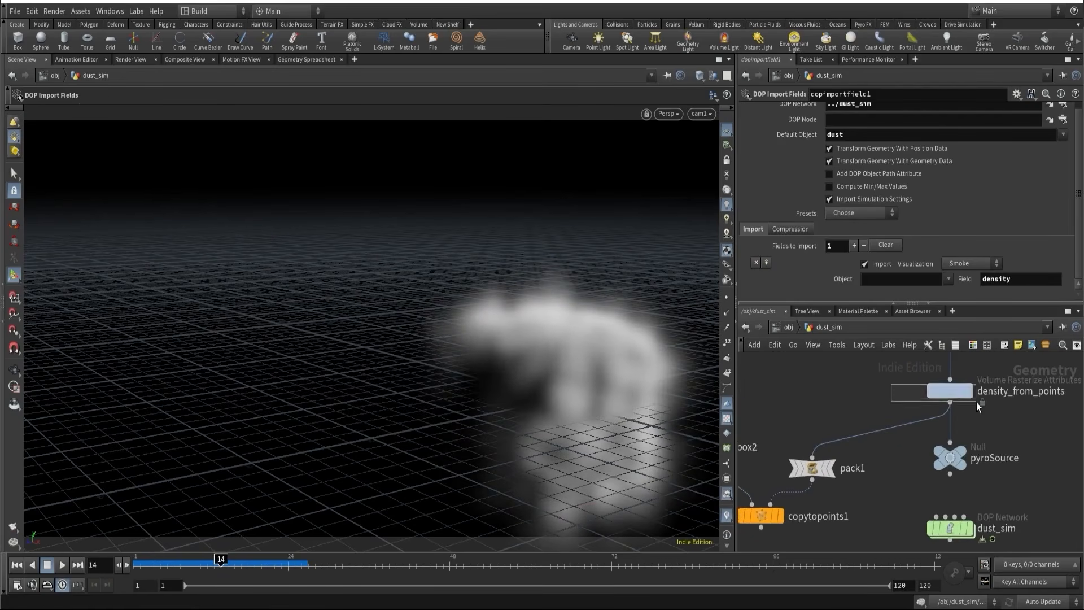
left_click_drag(977, 402, 978, 403)
right_click(797, 223)
left_click(812, 308)
middle_click_drag(829, 385, 983, 399)
left_click(862, 460)
right_click(790, 200)
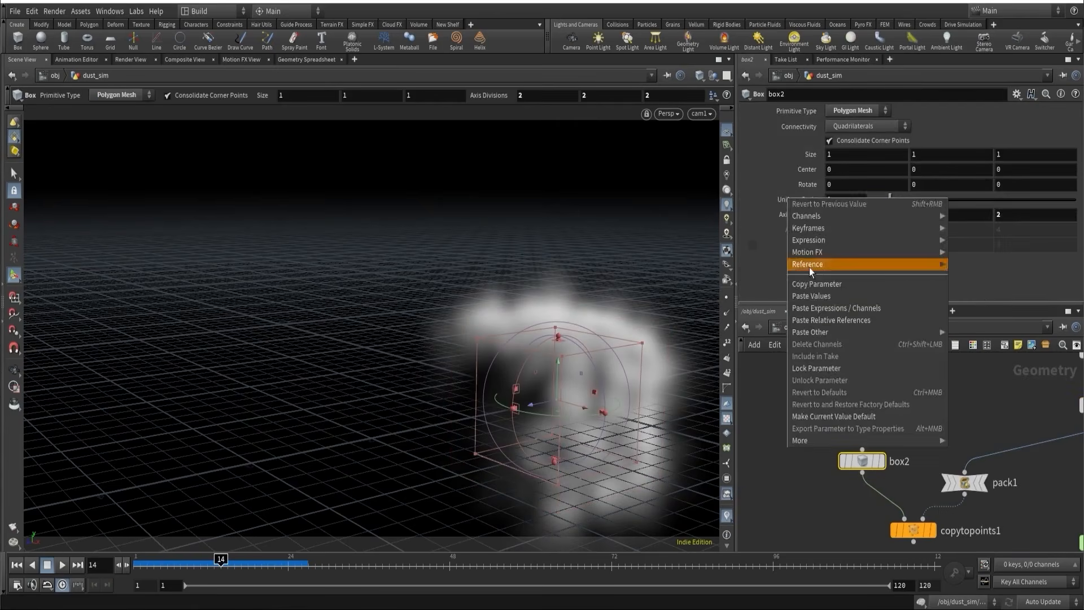
left_click(813, 295)
middle_click_drag(812, 486, 784, 431)
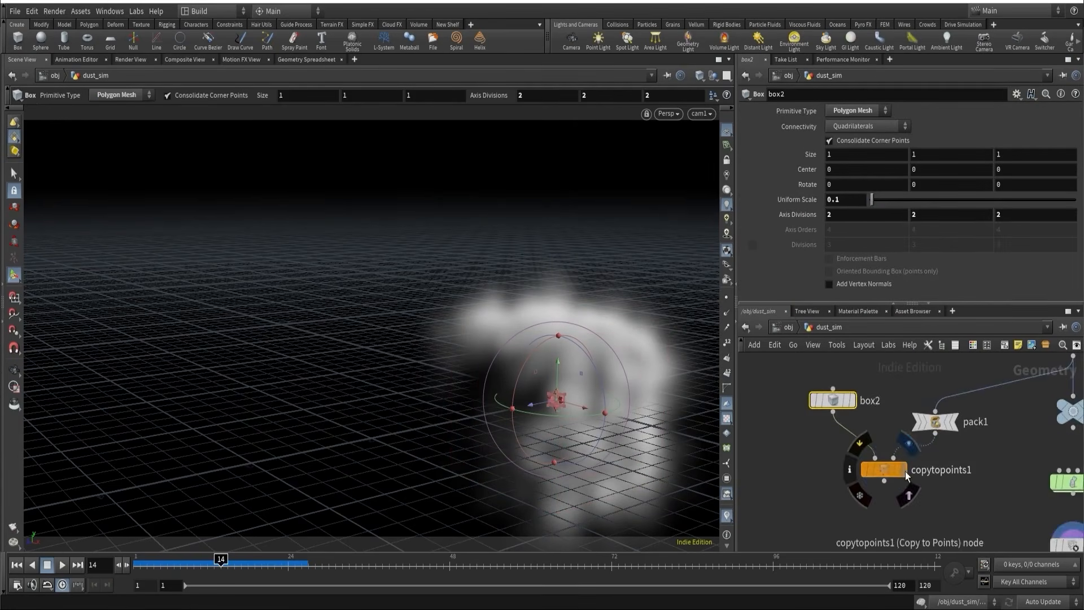
- Display copytopoints1 and set box2's uniform scale to 0.025 to preview a smaller voxel
left_click(905, 472)
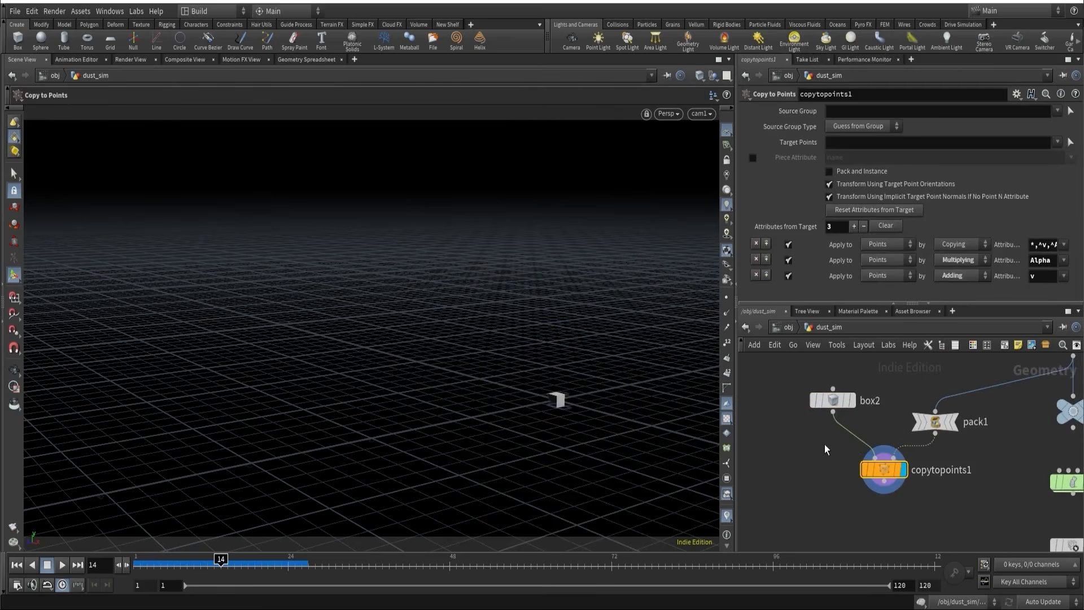
left_click_drag(853, 385, 852, 385)
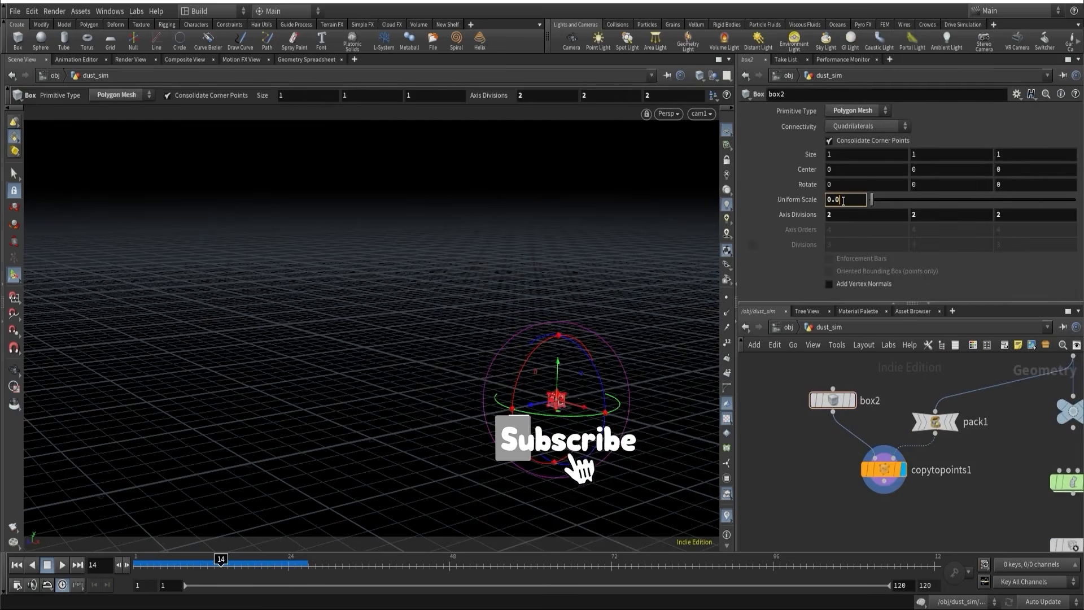
type("025")
key("Return")
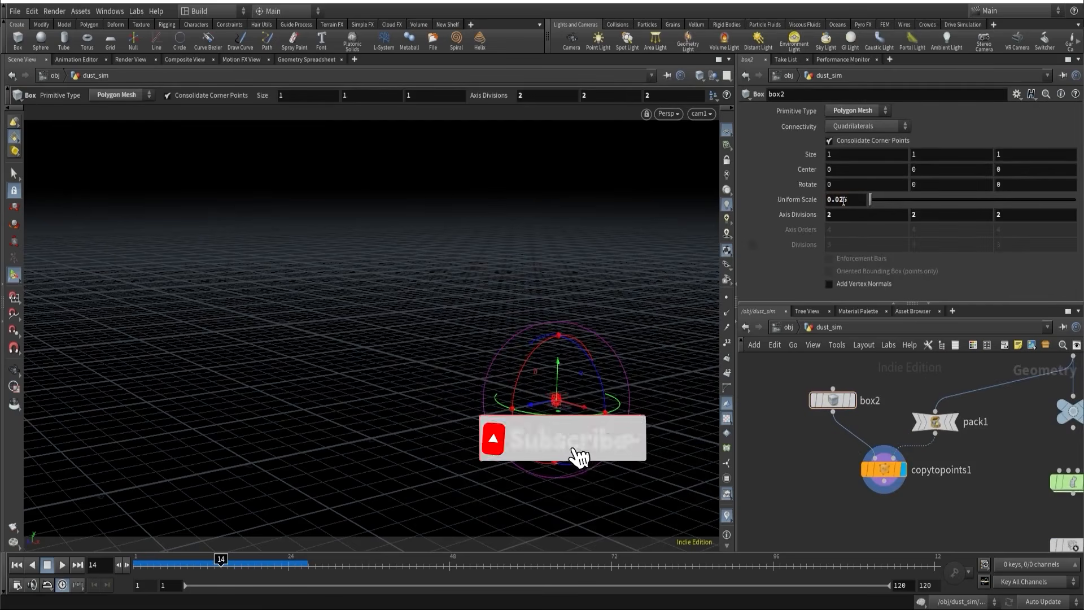
- Hide the viewport's reference grid and switch to the Select tool to inspect the copied box without handles
left_click(726, 131)
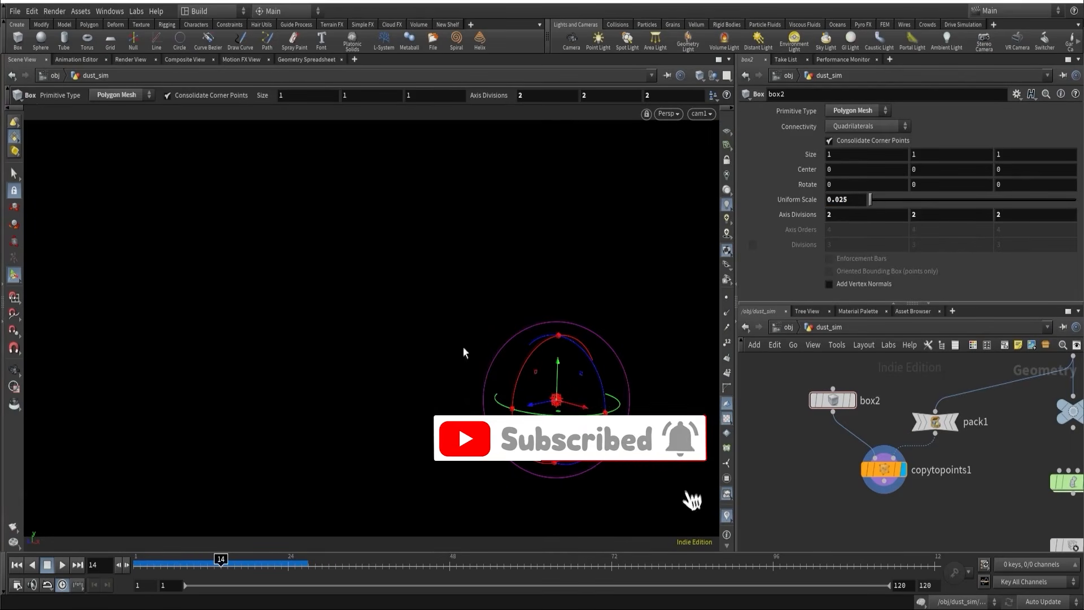
left_click(13, 174)
left_click(919, 476)
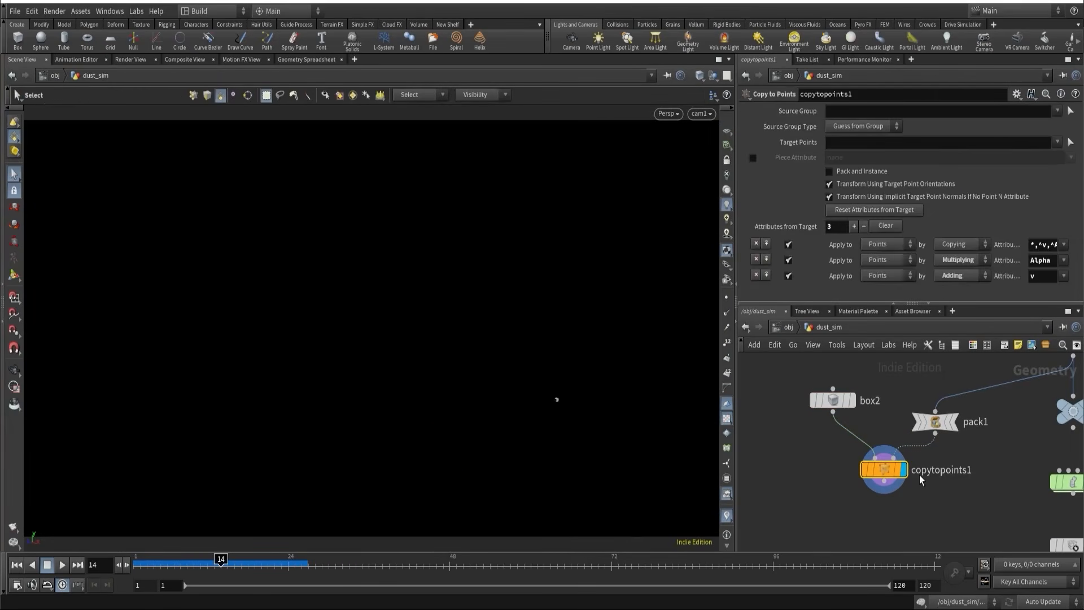
left_click_drag(814, 430, 815, 430)
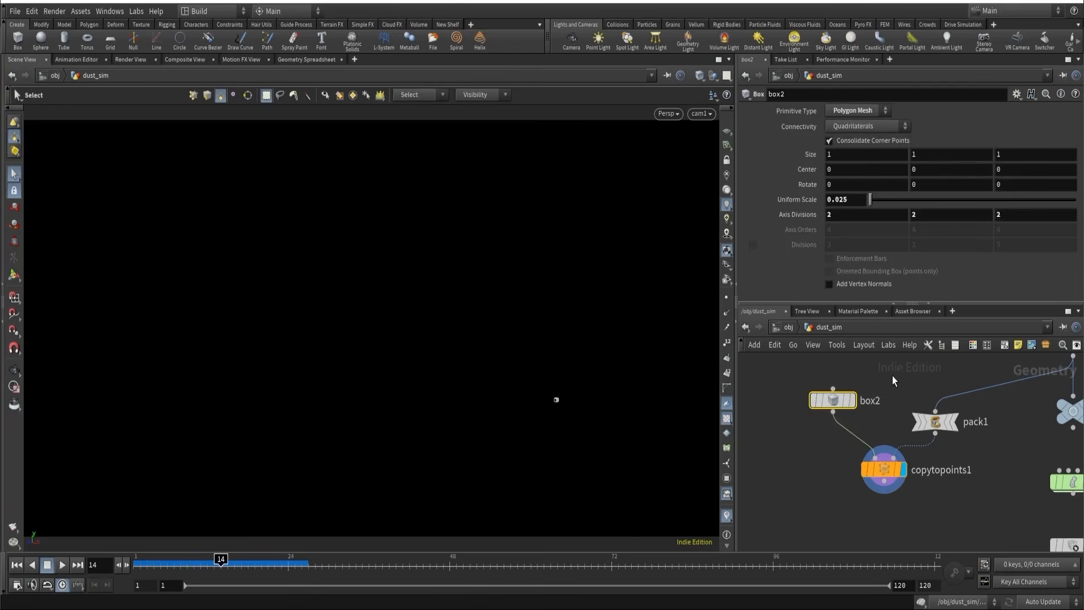
- Set the voxel size of density_from_points to 0.025
key("h")
left_click(930, 403)
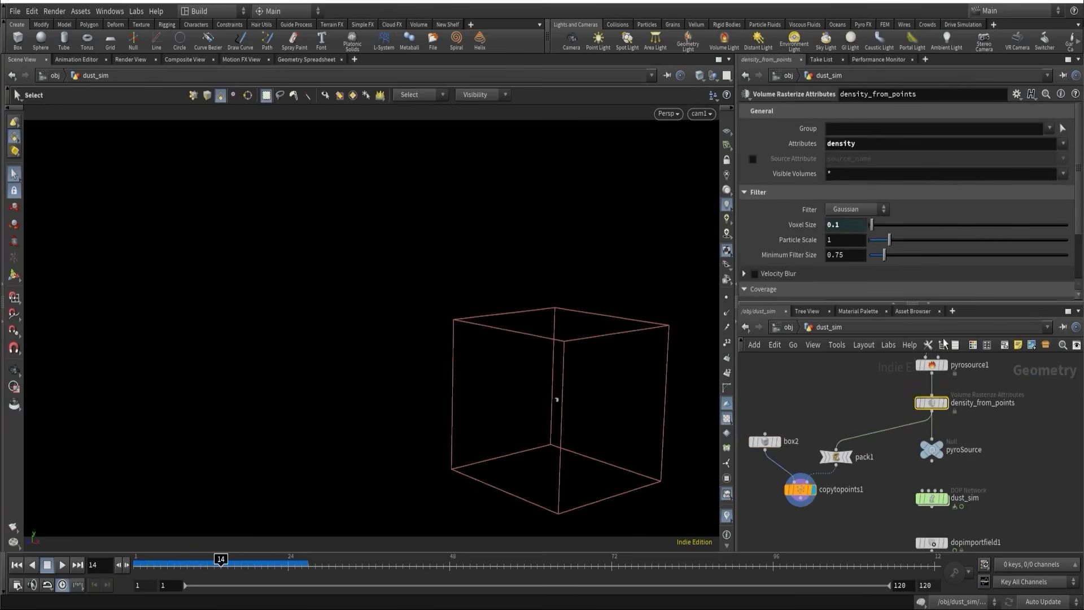
left_click_drag(834, 223, 857, 228)
type("2")
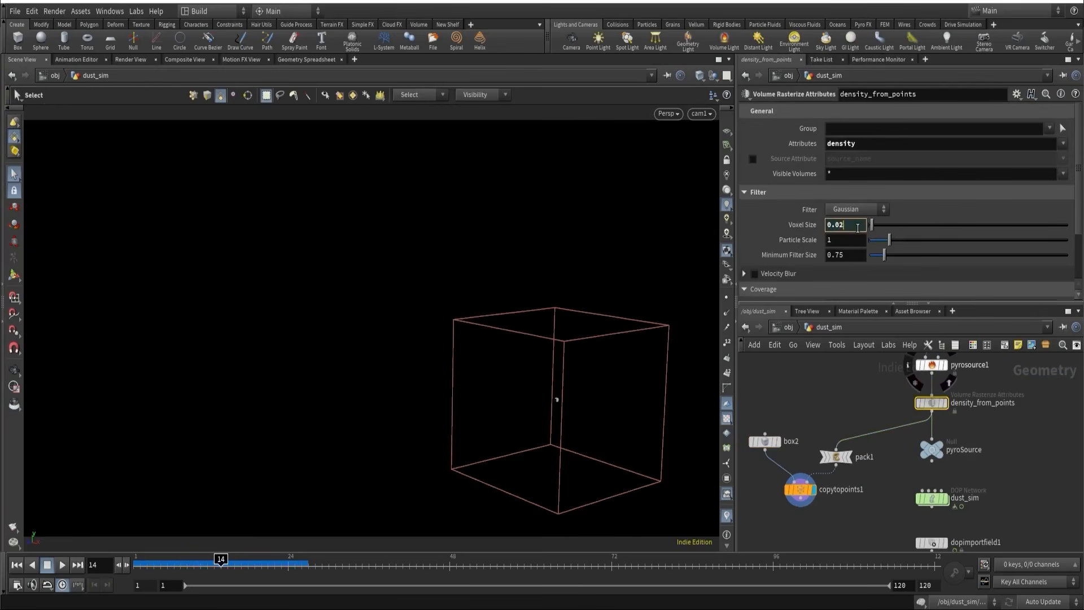
type("5")
key("Return")
- Display dopimportfield1, simulate from frame 1 to frame 38 and compare the smoke under another viewport lighting mode
middle_click_drag(947, 546, 925, 397)
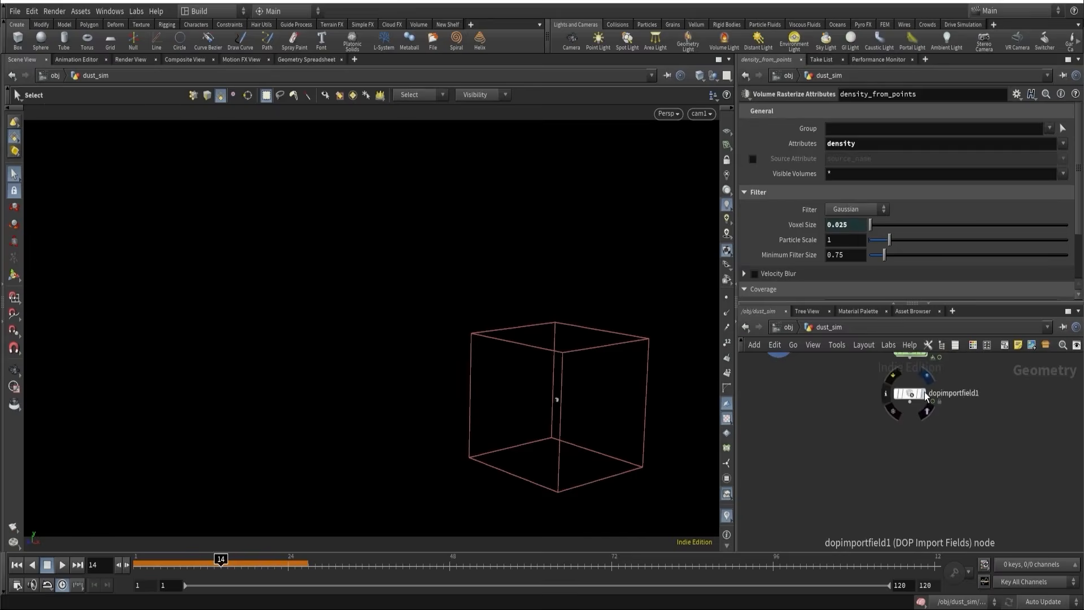
left_click(924, 397)
left_click(17, 565)
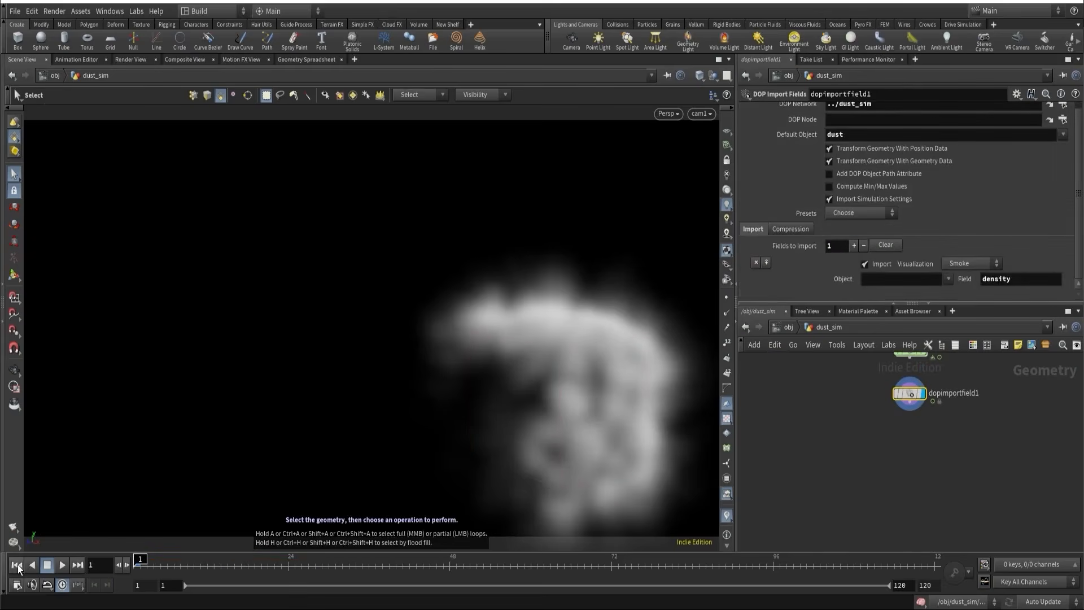
left_click(63, 564)
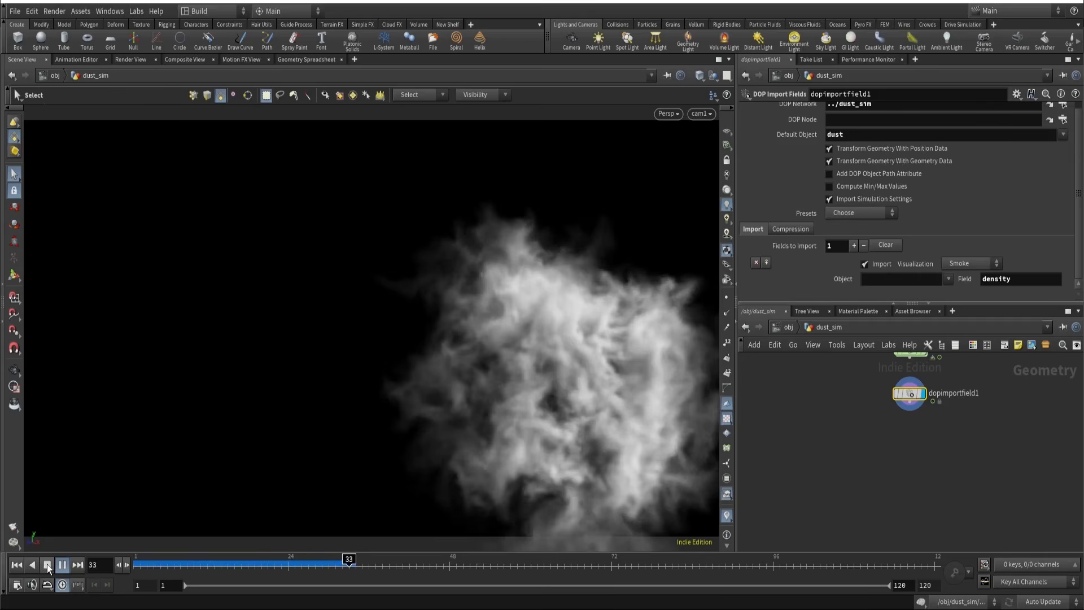
left_click(48, 565)
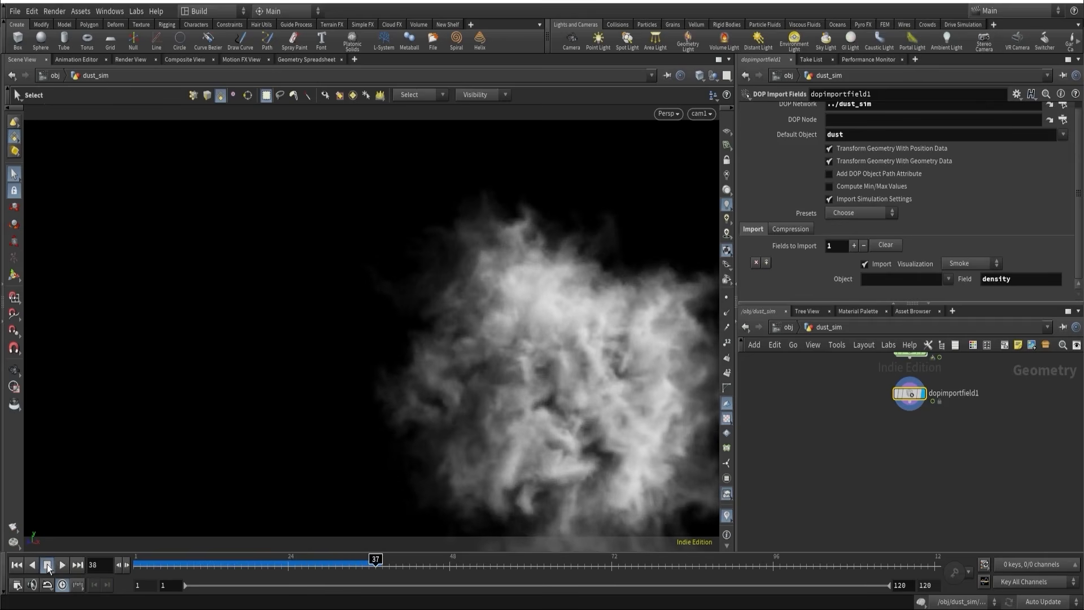
left_click(726, 193)
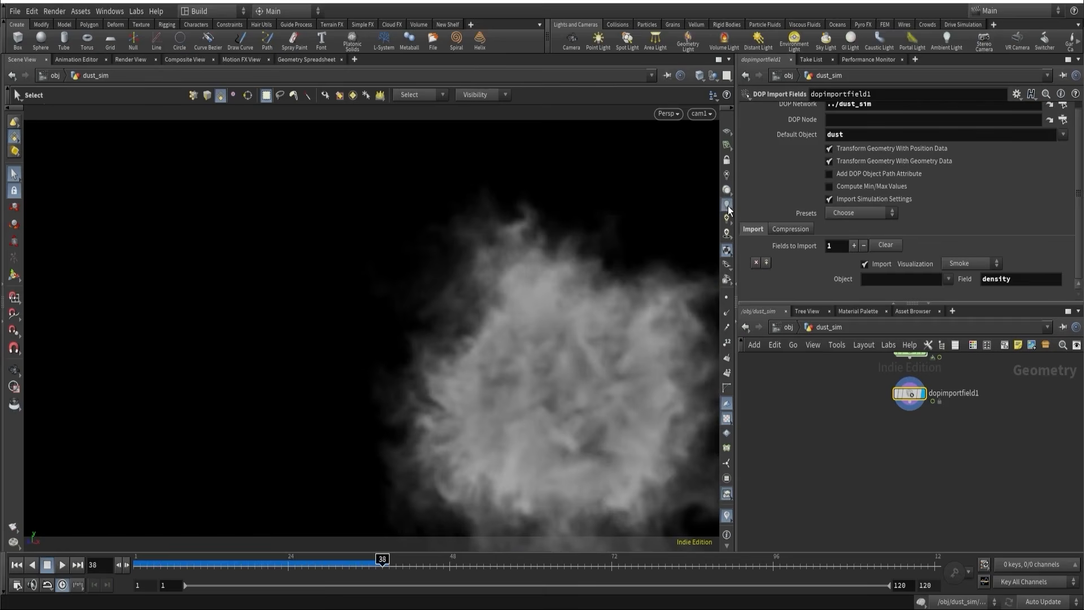
left_click(727, 206)
- Open the dust_sim DOP network to access its pyro solver
middle_click_drag(855, 418, 855, 490)
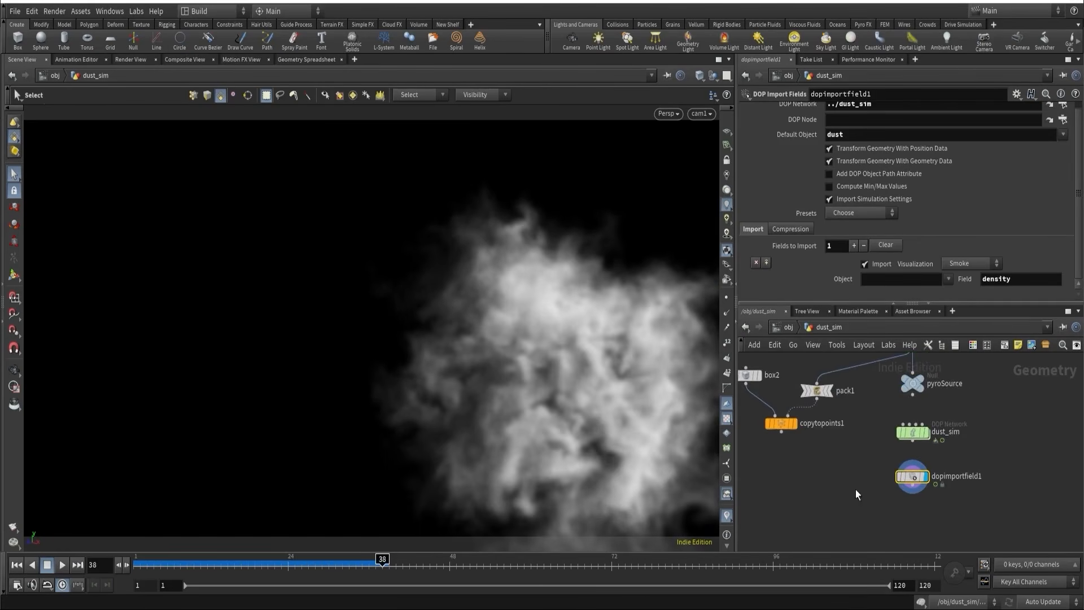
double_click(916, 430)
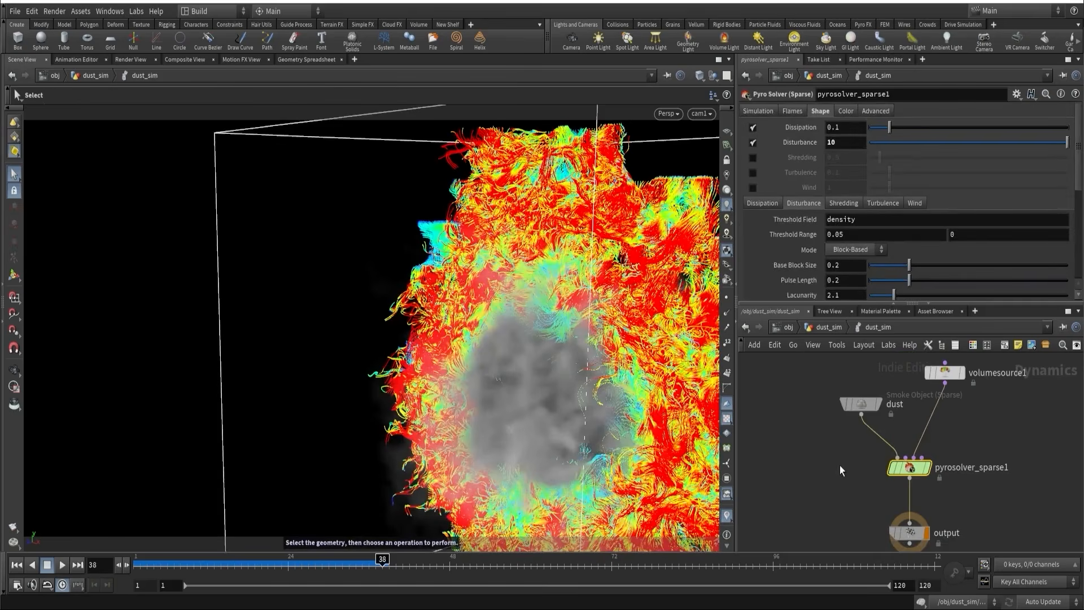
- Turn off the velocity visualization of the dust smoke object so only its density is shown
left_click(860, 412)
left_click(752, 197)
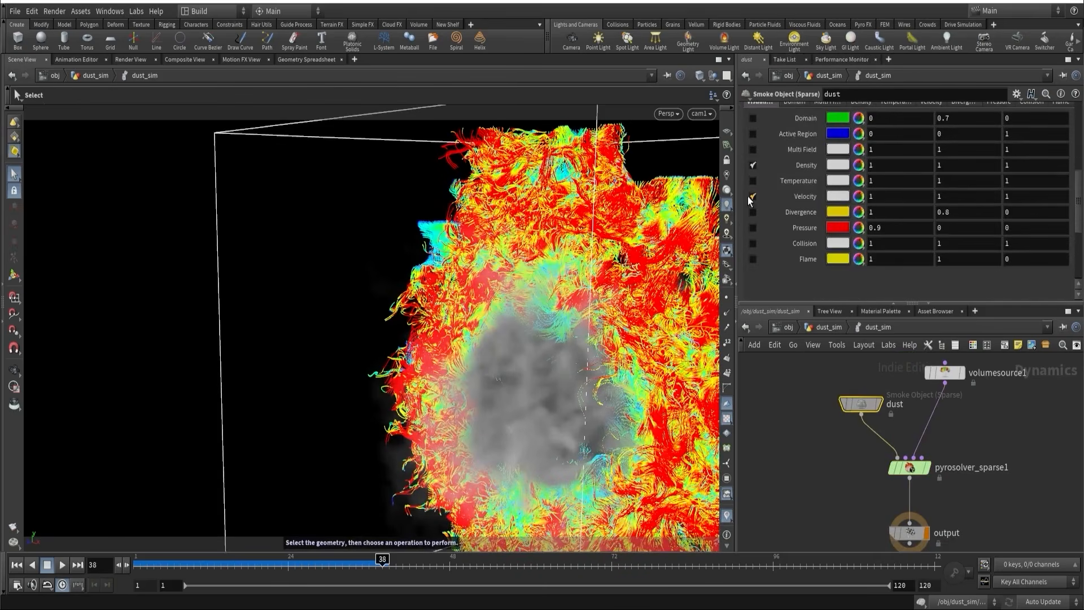
left_click(752, 196)
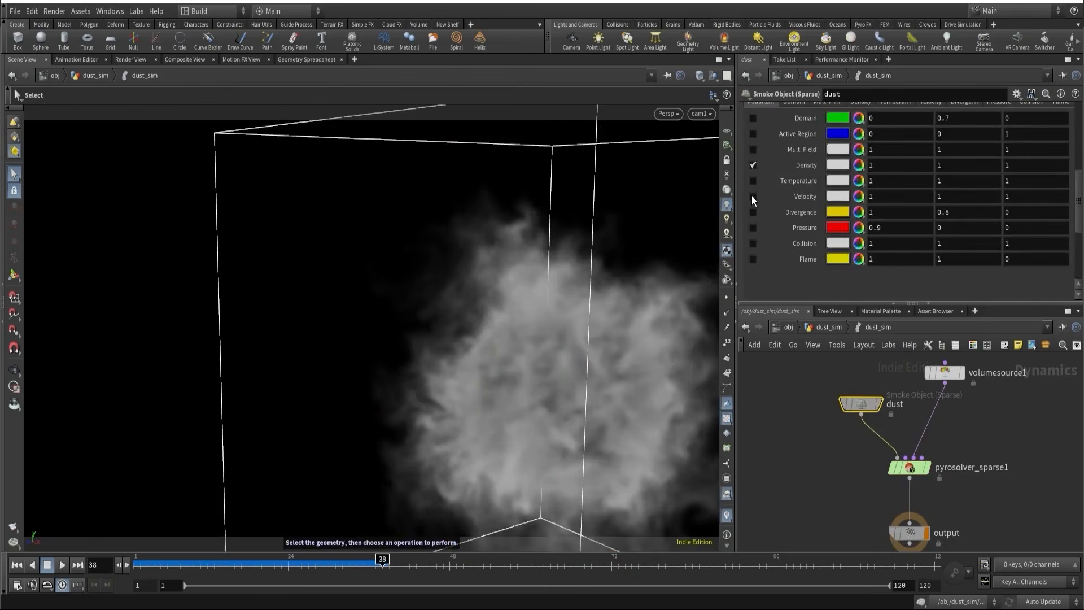
- Return to the dust_sim geometry network and switch the viewport to another lighting mode
left_click(788, 473)
left_click(825, 326)
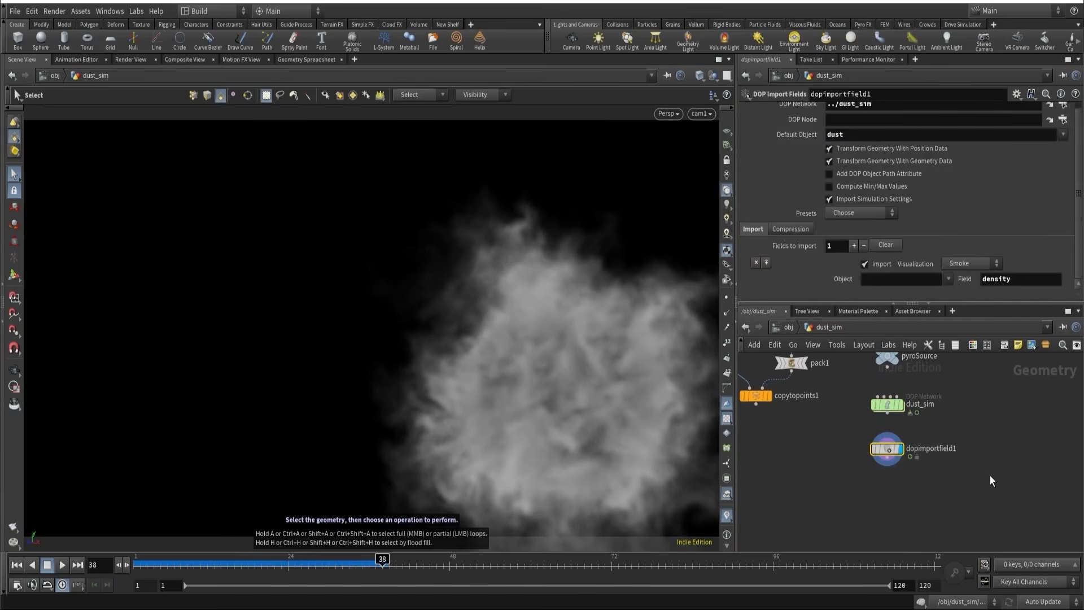
left_click(726, 204)
- Display unpack1 and line it up with testgeometry_crag1 above box1 in the network
scroll(825, 401, "down", 2)
middle_click_drag(825, 409, 824, 549)
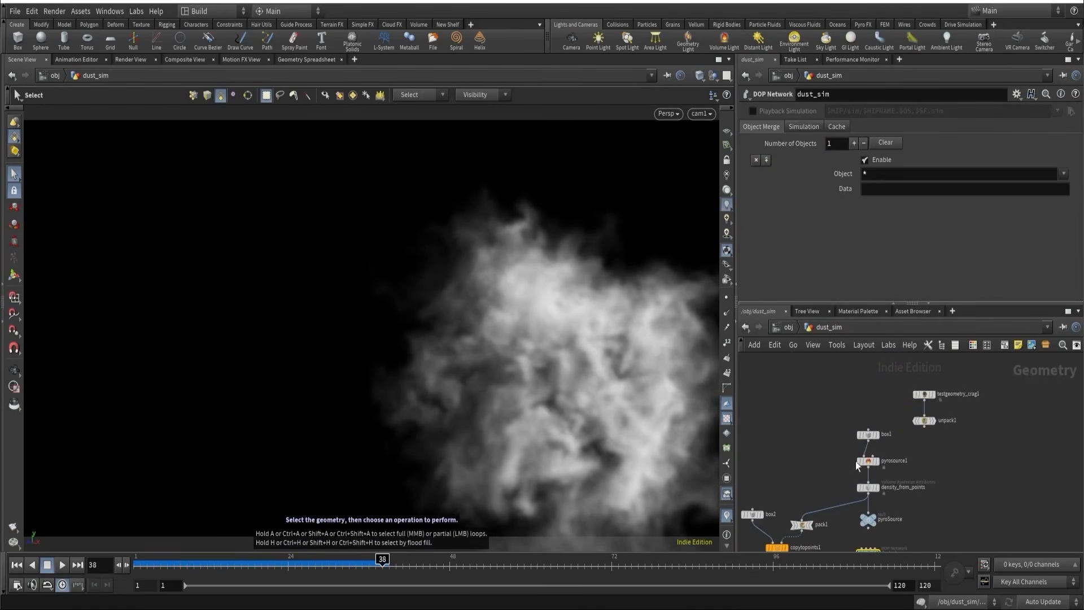
left_click(923, 424)
left_click_drag(921, 424, 866, 398, "shift")
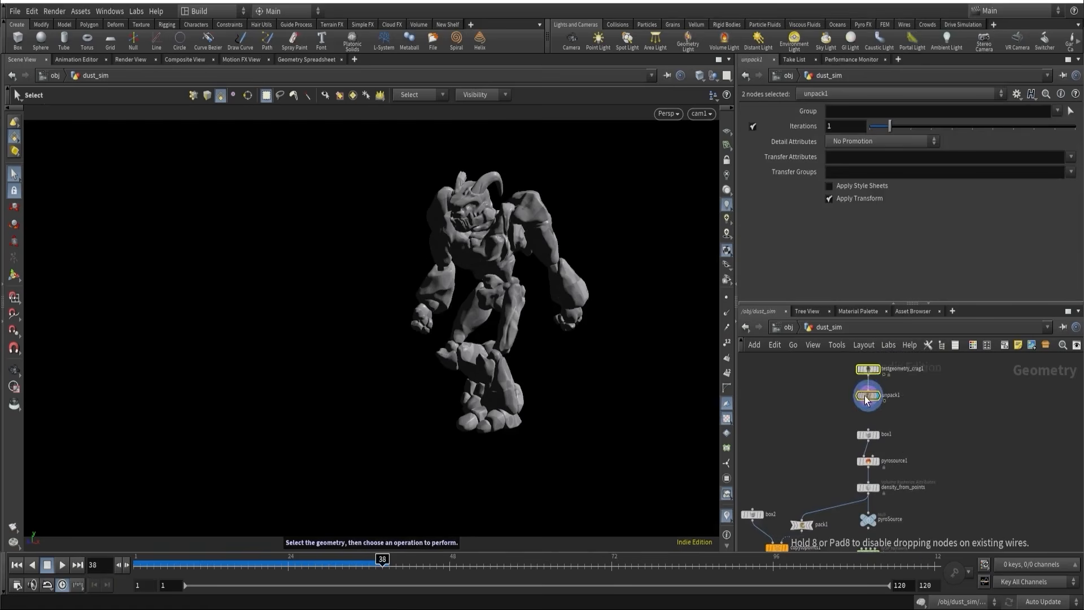
- Add a Grid node beside unpack1 and display it
scroll(853, 421, "up", 3)
middle_click_drag(827, 412, 825, 468)
left_click_drag(813, 423, 894, 454)
key("Tab")
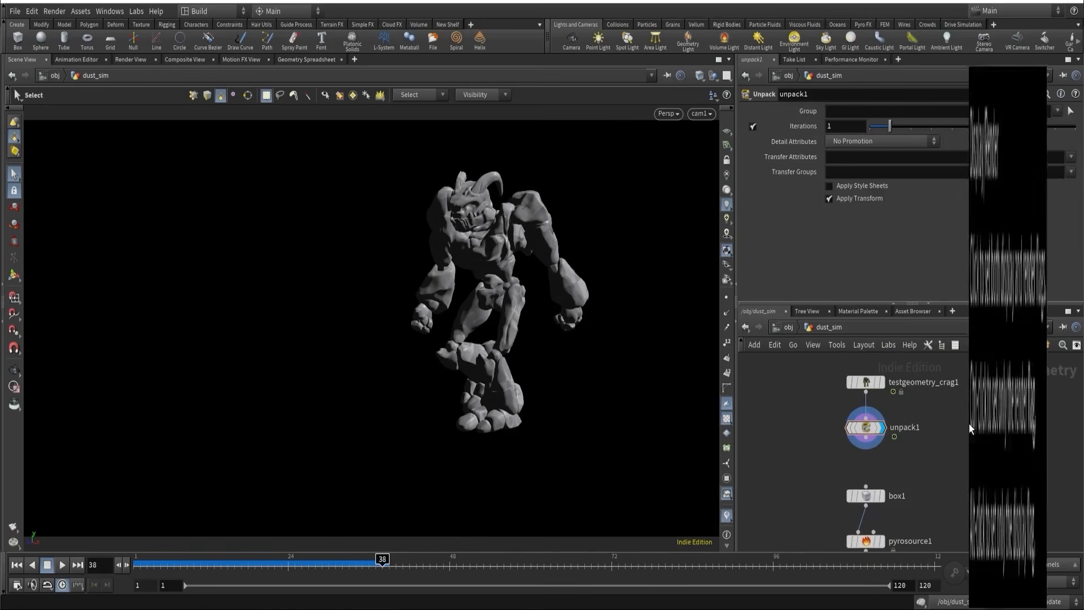
type("grid")
key("Return")
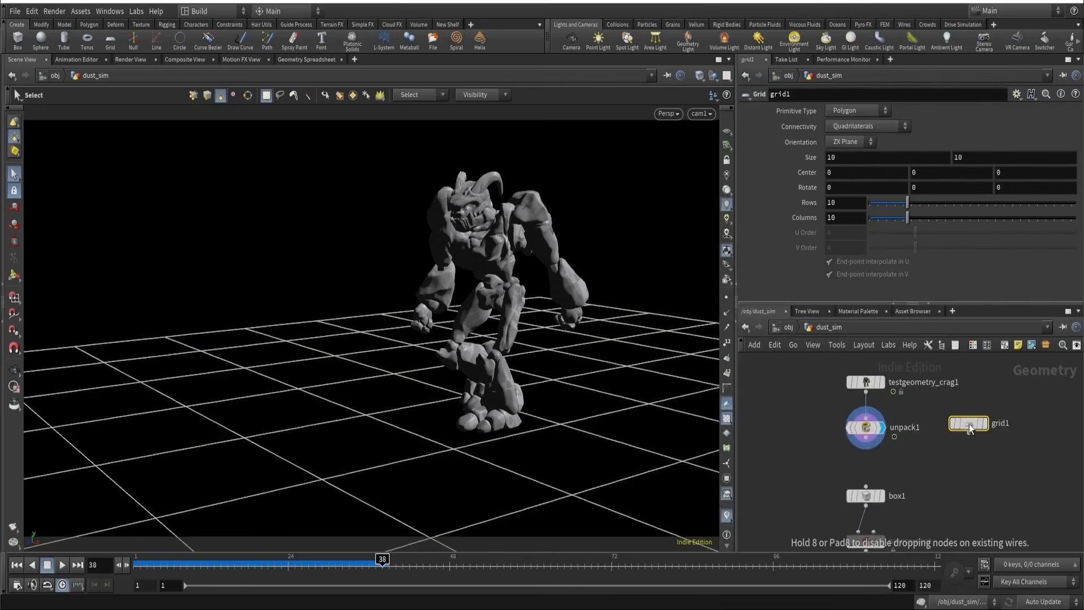
left_click(973, 428)
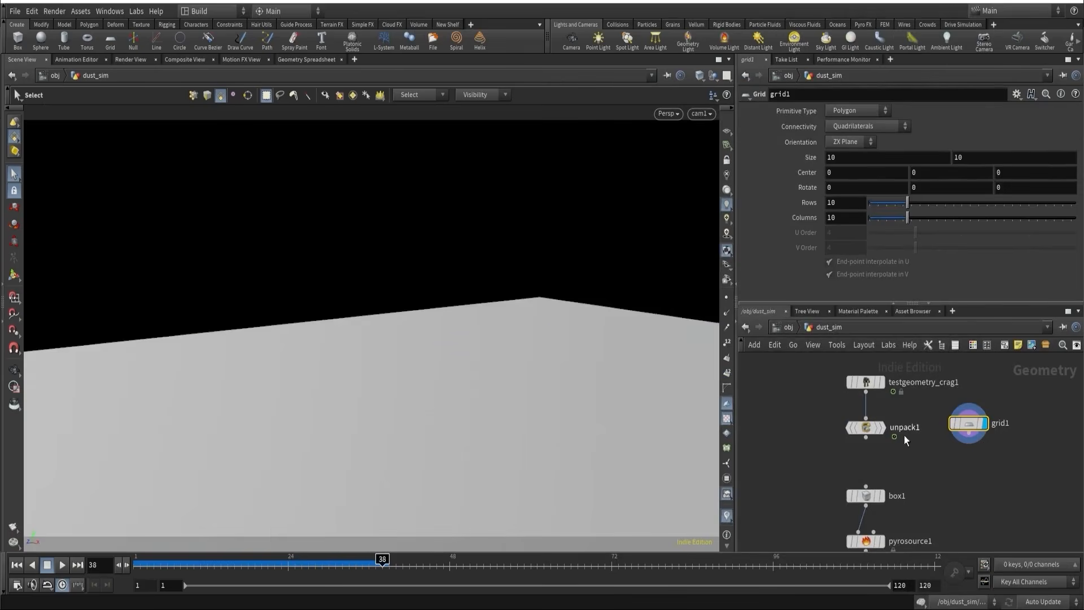
- Show unpack1 as a template over the grid at frame 1 and arrange grid1 level with unpack1 in the network
left_click(879, 428)
key("Escape")
left_click_drag(368, 326, 315, 395)
key("s")
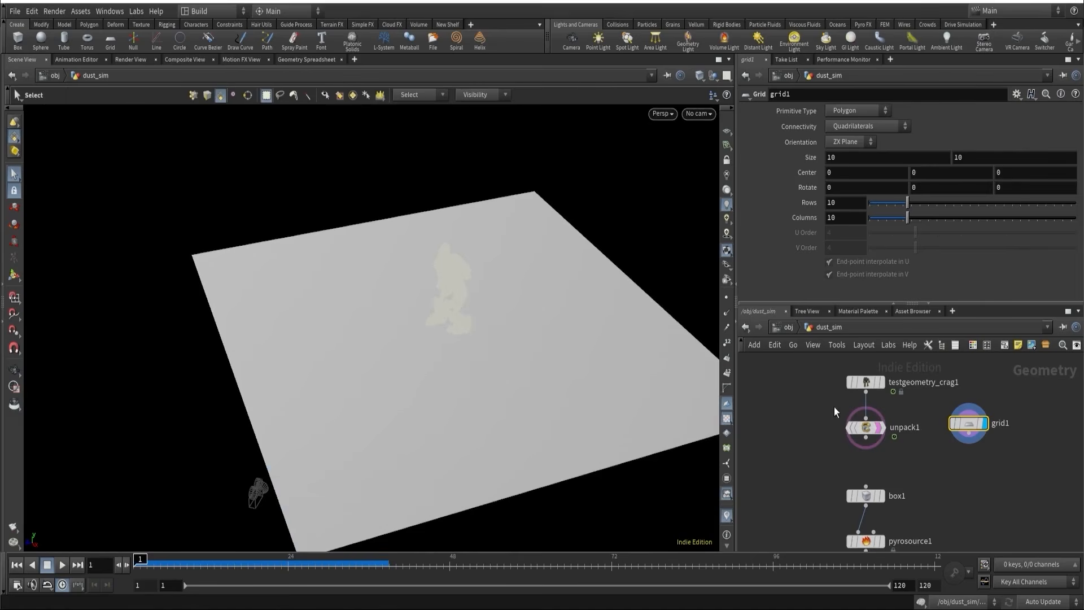
middle_click_drag(834, 408, 822, 465)
left_click_drag(807, 394, 850, 407)
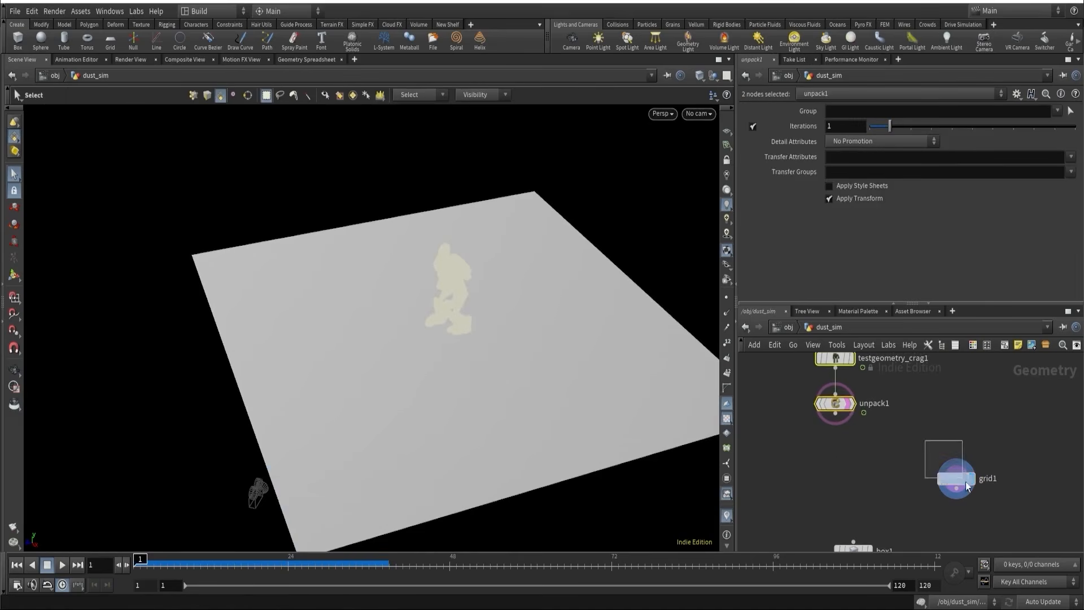
left_click_drag(956, 486, 940, 411)
- Inspect where the crag's feet meet the grid and add an Intersection Analysis node below unpack1 and grid1
right_click_drag(513, 274, 500, 318, "alt")
left_click_drag(499, 318, 578, 262, "alt")
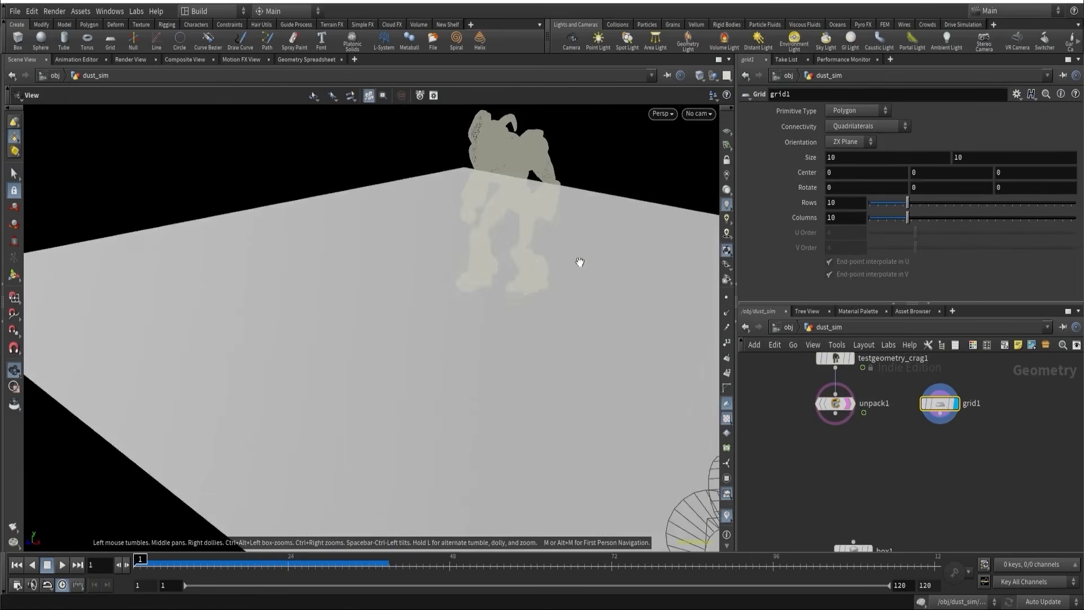
middle_click_drag(578, 262, 459, 310, "alt")
right_click_drag(459, 310, 450, 329, "alt")
left_click_drag(450, 329, 540, 266, "alt")
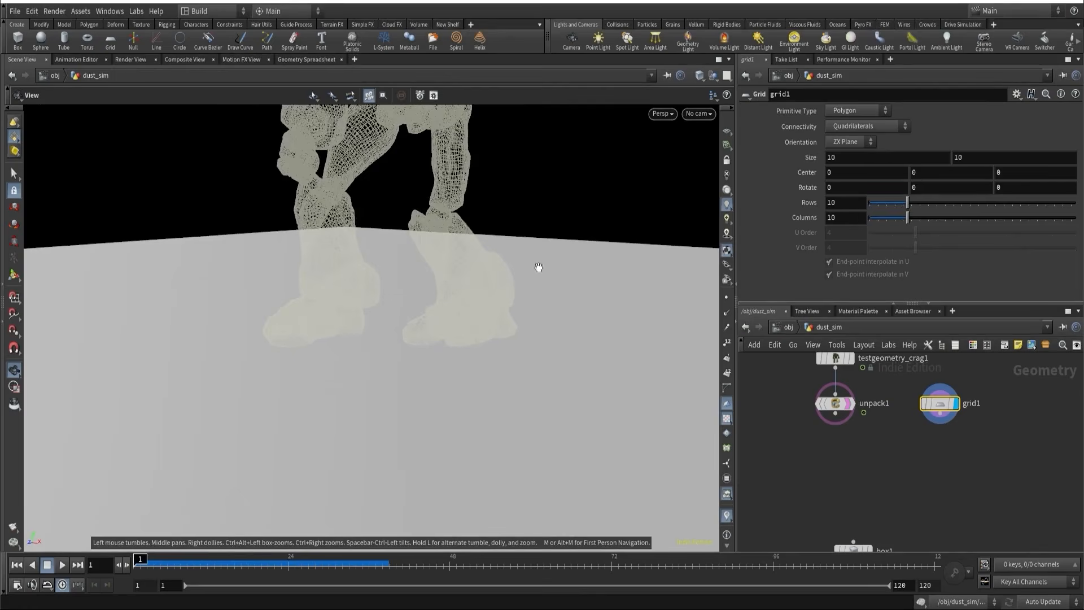
right_click_drag(538, 267, 461, 347, "alt")
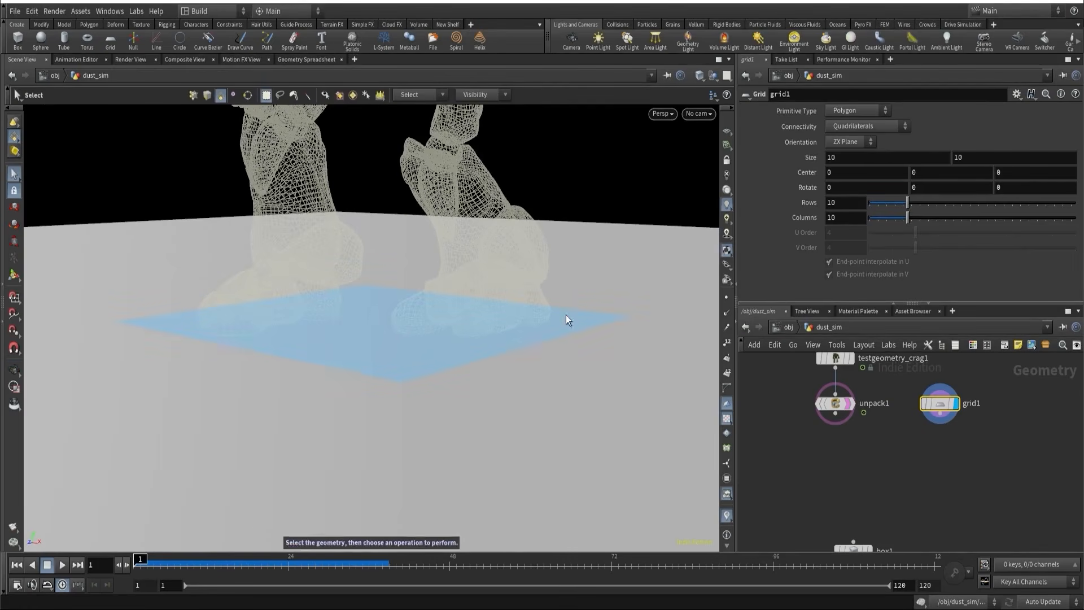
key("Tab")
type("inter")
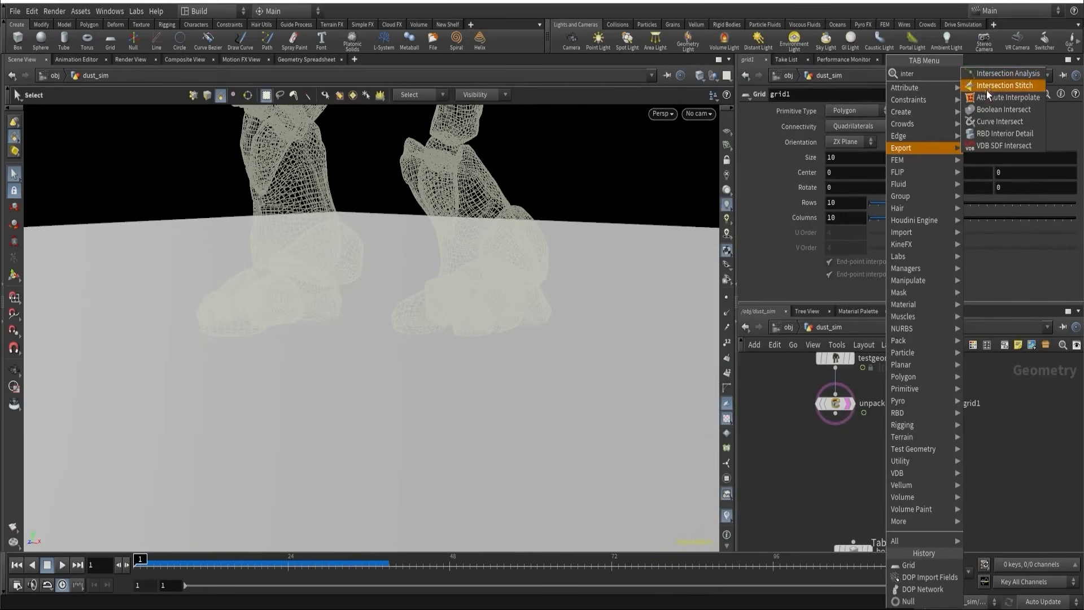
left_click(991, 74)
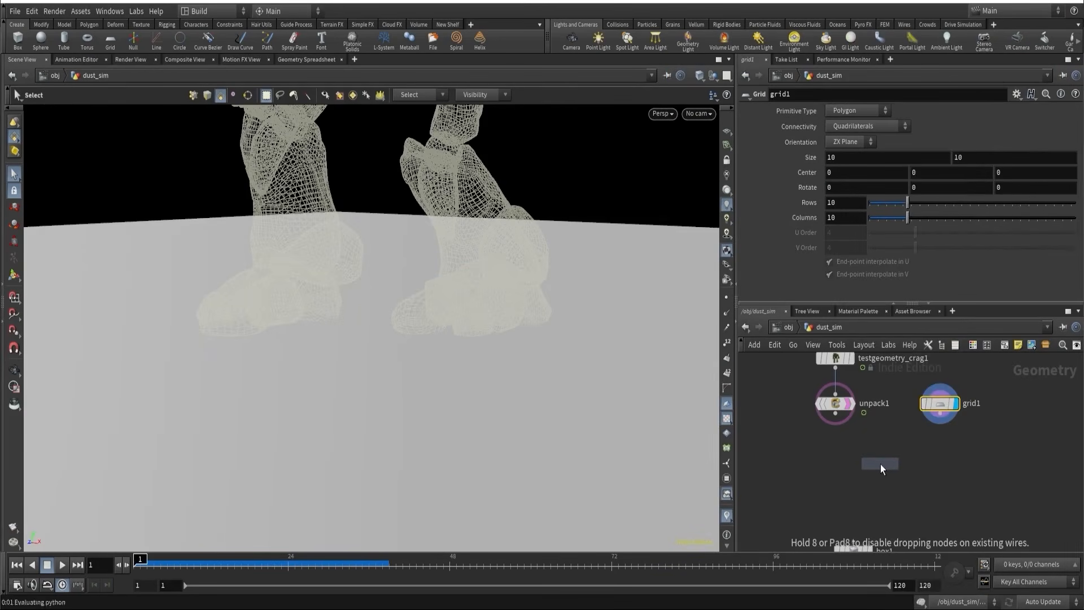
left_click(880, 464)
- Wire unpack1 and grid1 into the first and second inputs of intersectionanalysis1, and display it without the unpack1 template
left_click(835, 416)
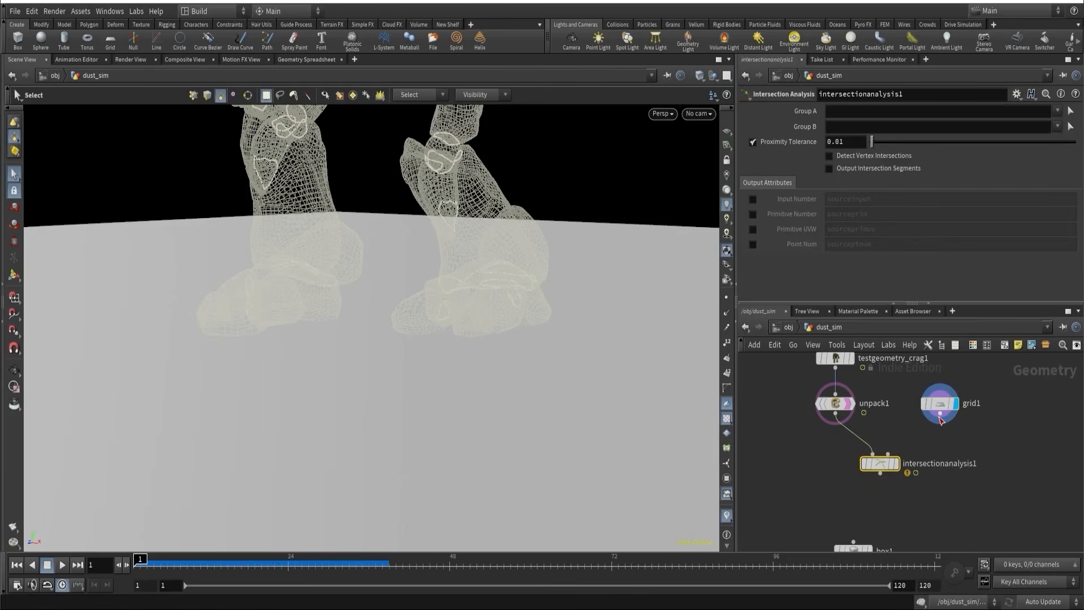
left_click(940, 419)
left_click(888, 454)
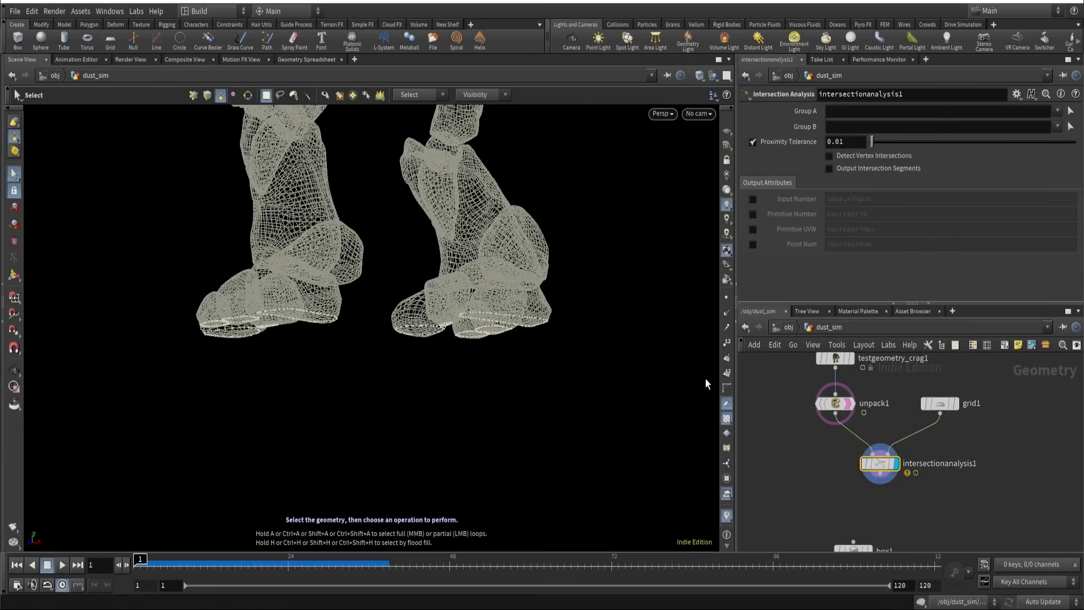
left_click(901, 486)
key("space")
left_click_drag(429, 330, 416, 353)
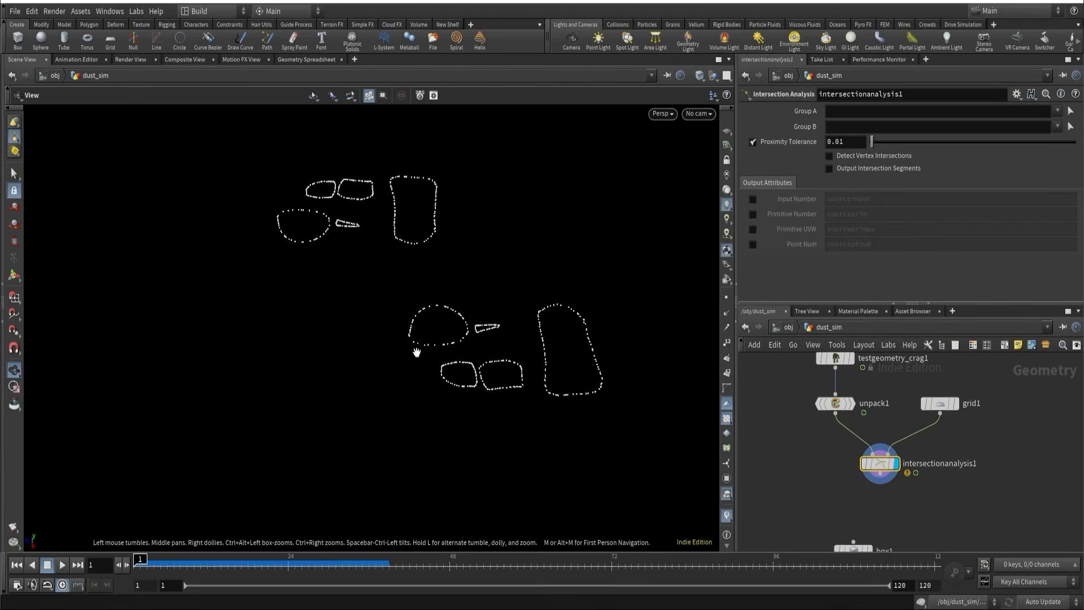
- Enable Output Intersection Segments on intersectionanalysis1 to turn the intersection points into outlines
left_click(829, 169)
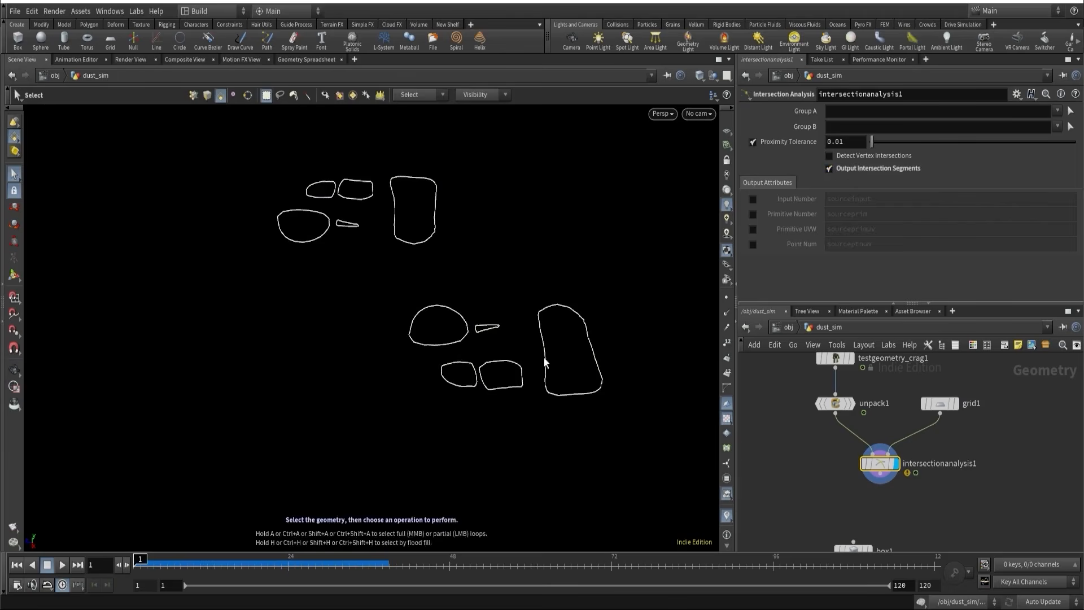
key("space")
left_click_drag(532, 336, 470, 251)
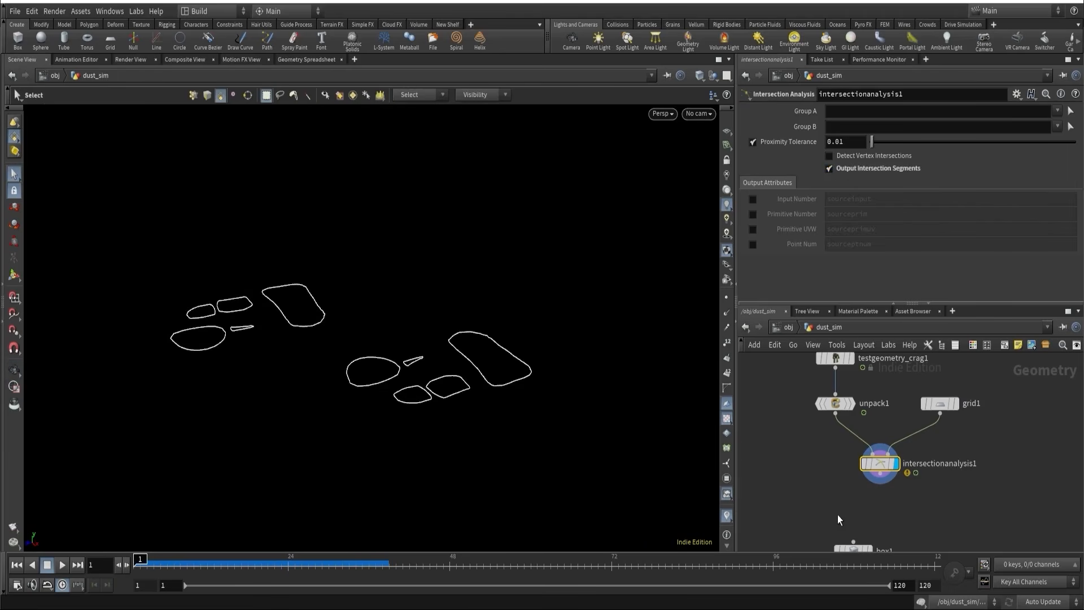
- Insert a Transform node between unpack1 and intersectionanalysis1
key("Tab")
type("tr")
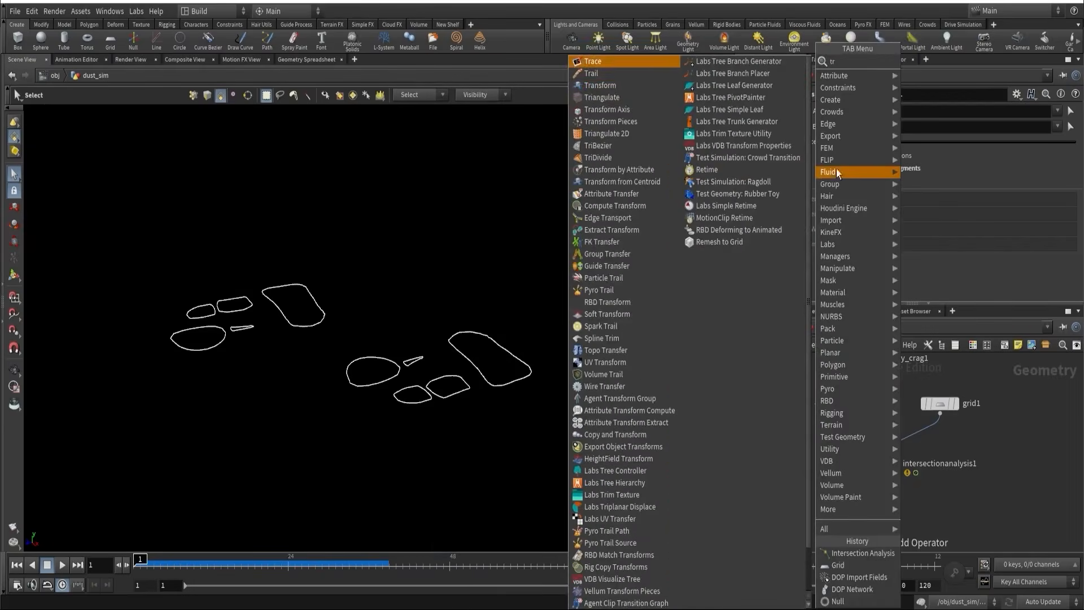
left_click(628, 98)
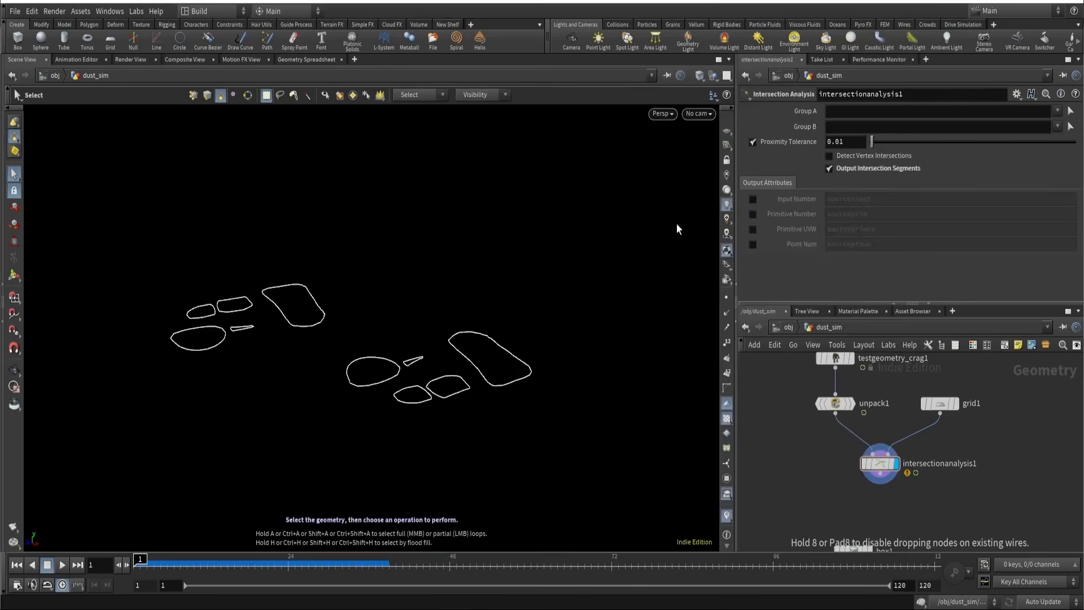
left_click(852, 435)
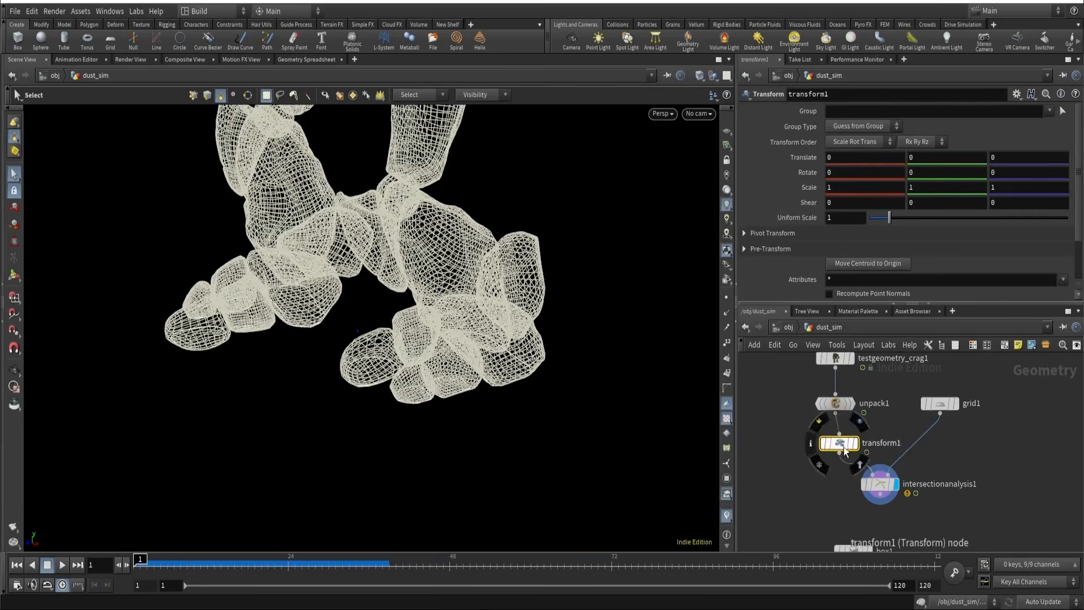
left_click_drag(843, 445, 839, 445)
- Set the Y translation of transform1 to -0.01 and check the footprint outlines of intersectionanalysis1
left_click(918, 161)
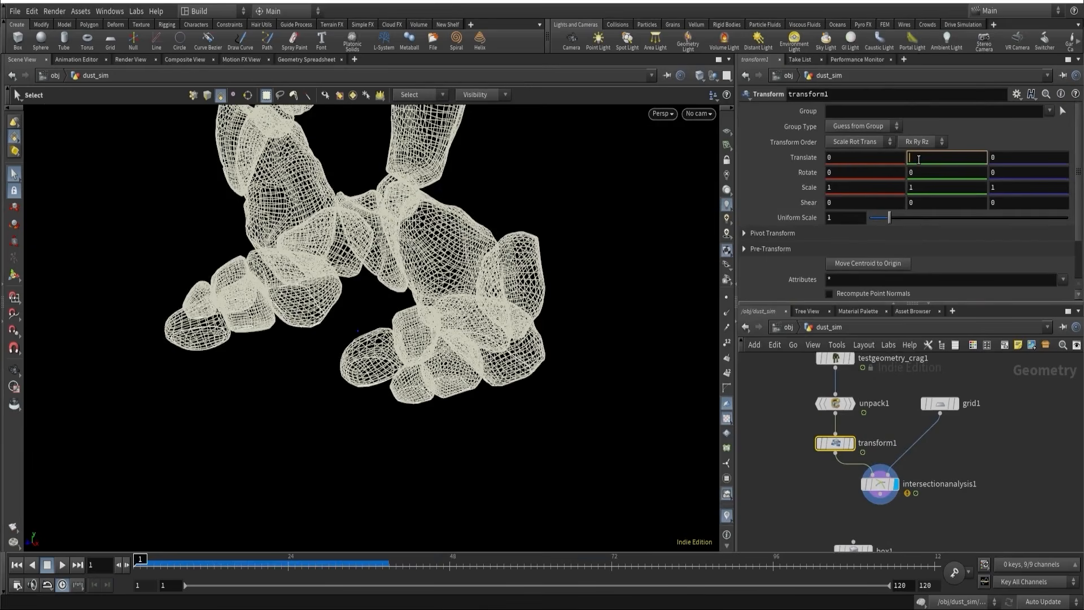
key("Return")
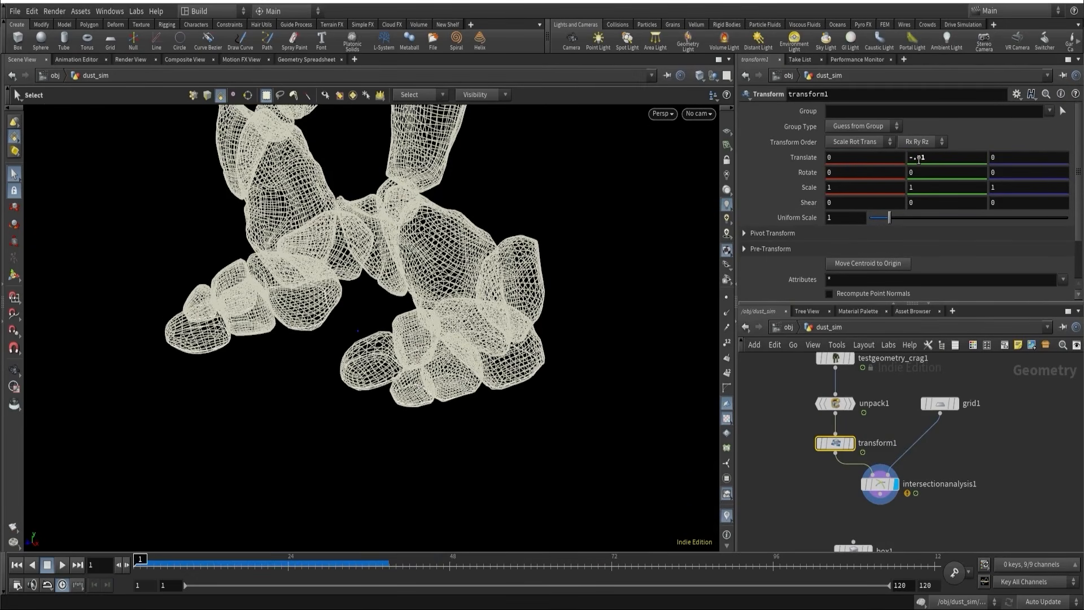
left_click(879, 484)
key("Escape")
left_click_drag(522, 339, 559, 315)
key("s")
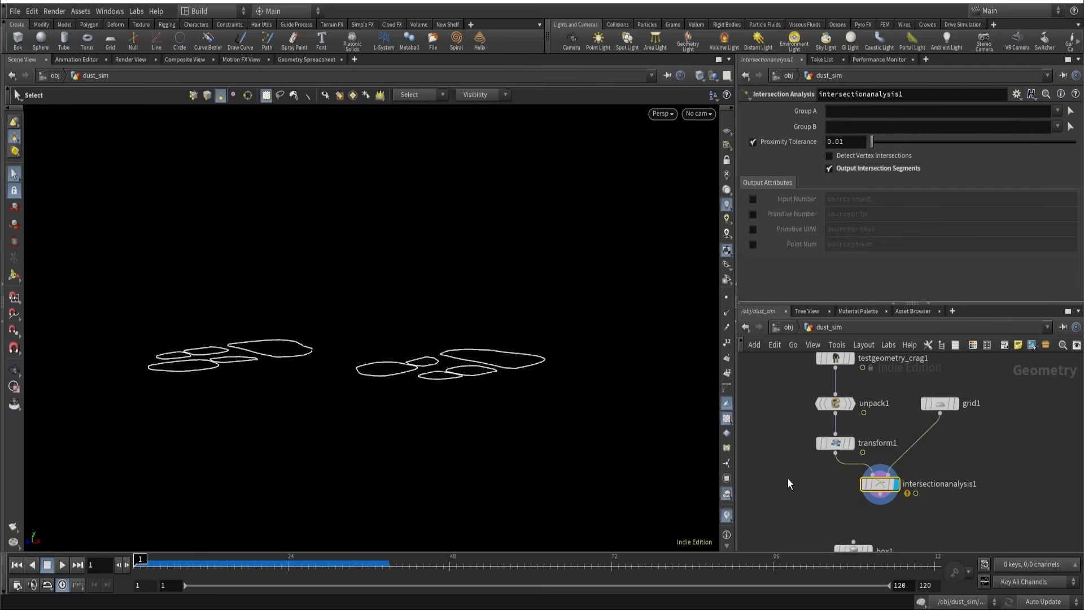
- Move the crag, unpack, transform, grid and intersection nodes up to leave space above box1
scroll(788, 479, "down", 3)
left_click_drag(792, 372, 929, 494)
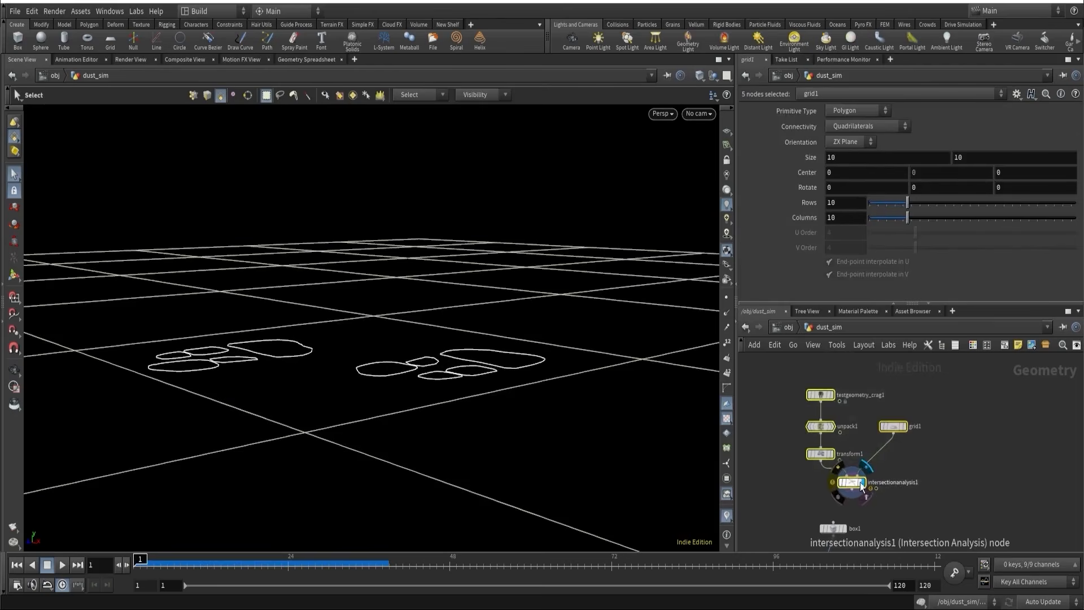
left_click_drag(859, 482, 855, 423)
left_click(857, 462)
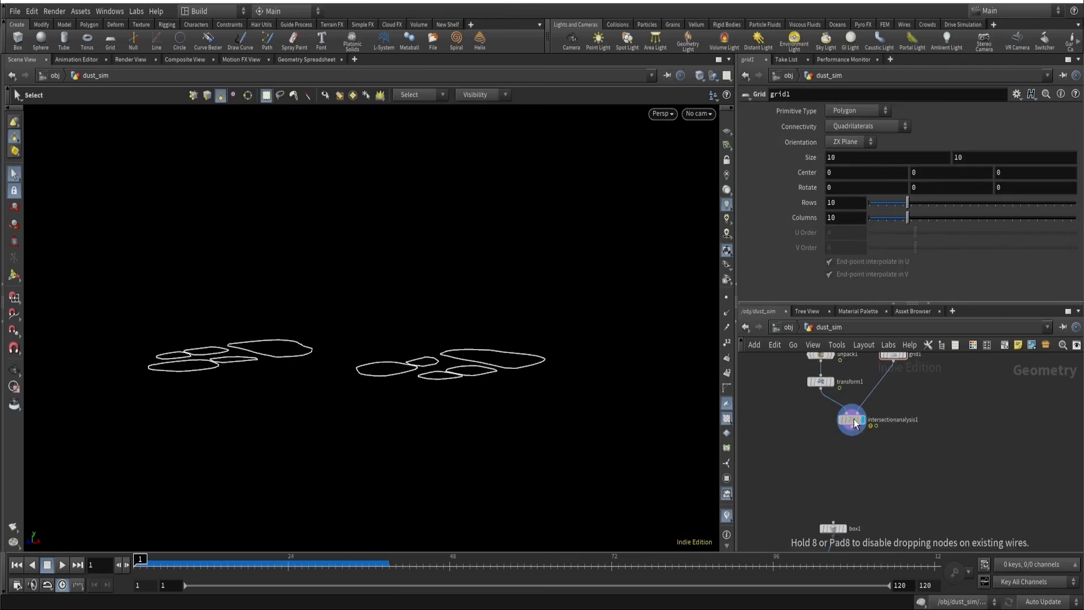
- Scrub to frame 30 and play to frame 35 to examine how the footprint outlines change
left_click_drag(246, 561, 328, 559)
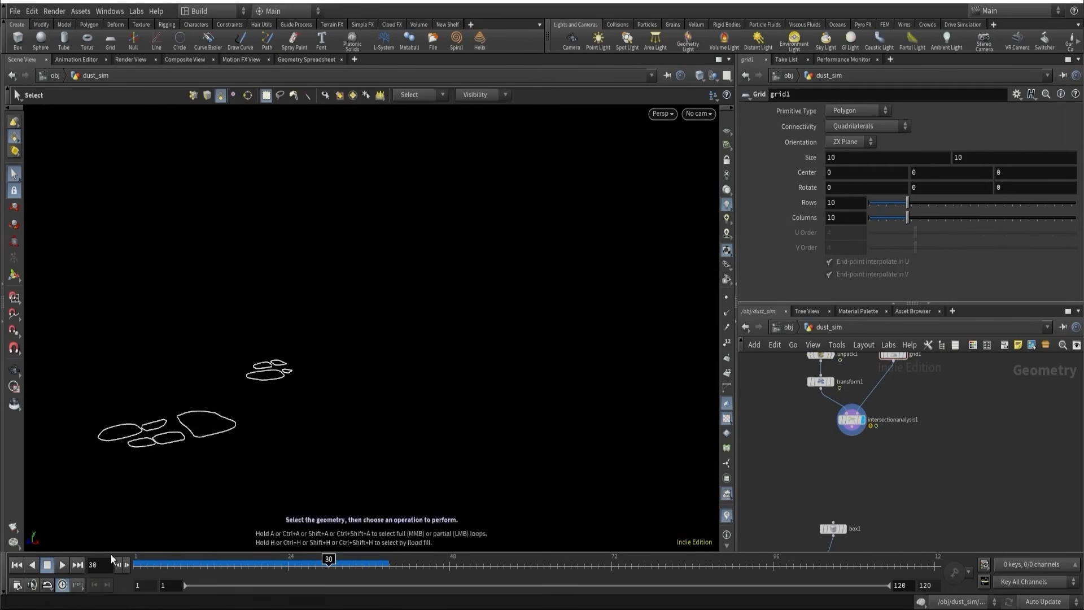
left_click(62, 565)
left_click(47, 565)
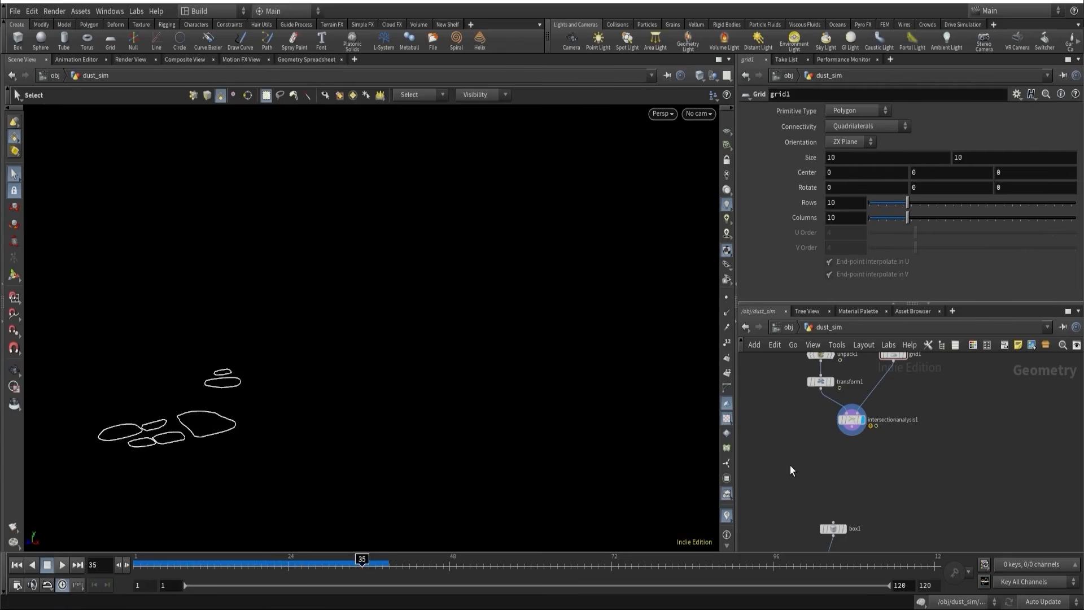
- Add a File Cache node below intersectionanalysis1 and display it
key("Tab")
type("file")
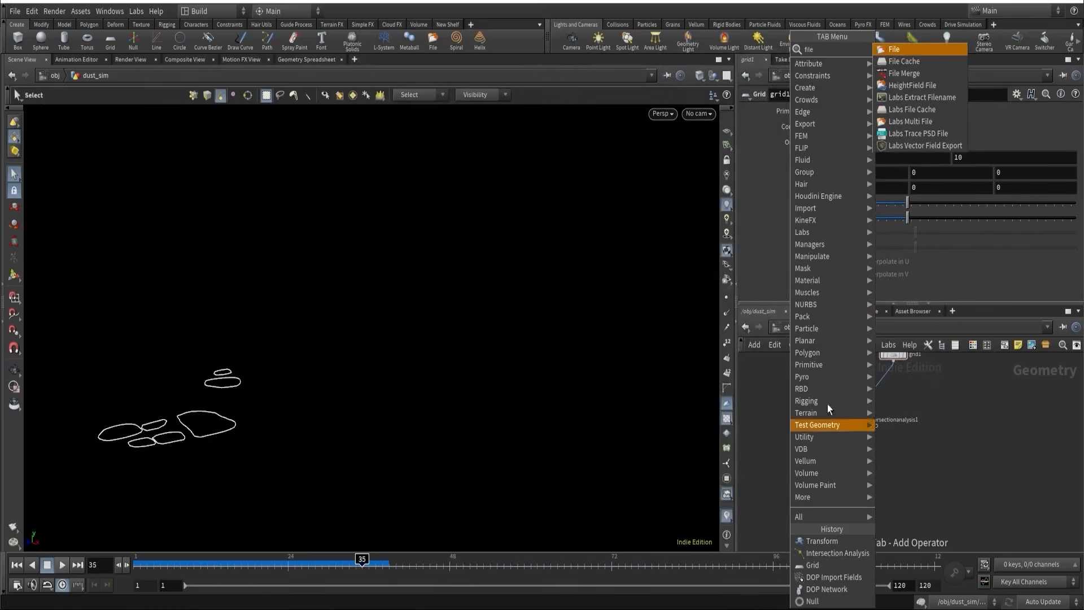
left_click(932, 64)
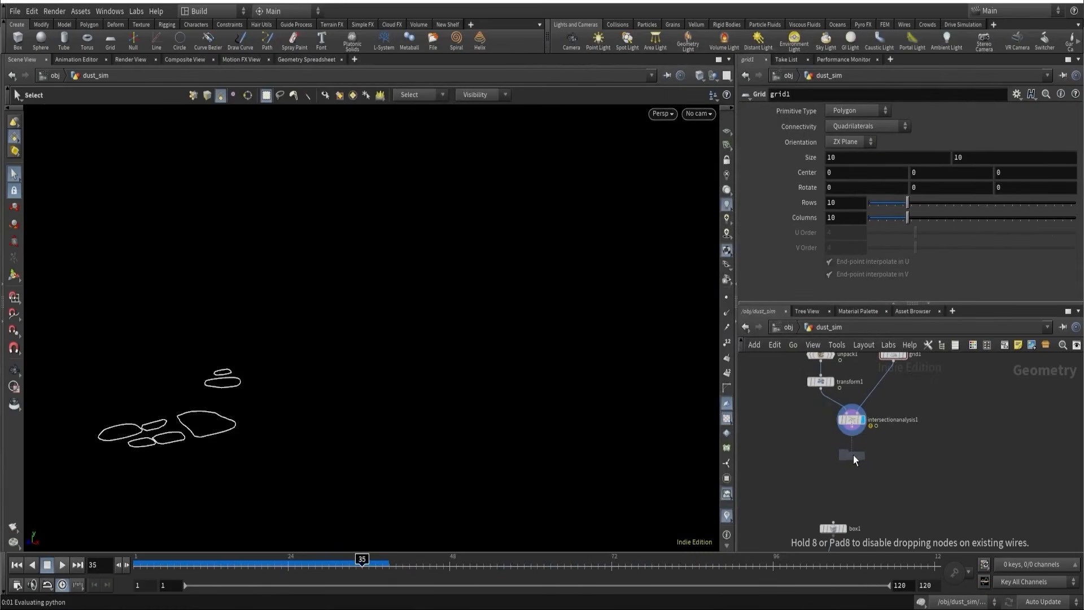
left_click(853, 455)
scroll(831, 442, "up", 3)
left_click_drag(875, 419, 900, 470)
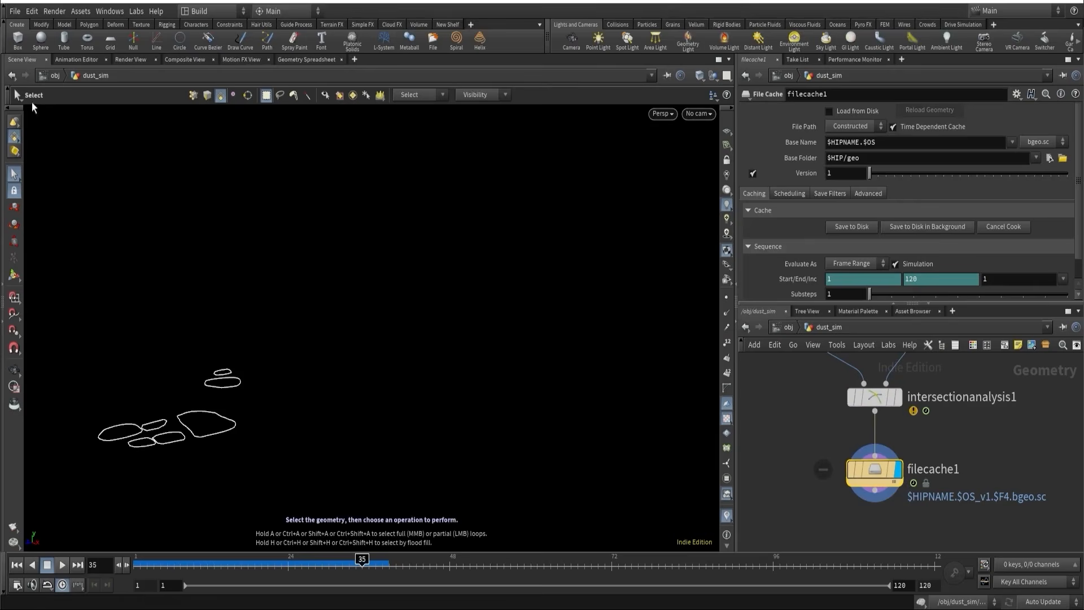
- Look up the path behind the HIP variable in the list of defined variables
left_click(33, 12)
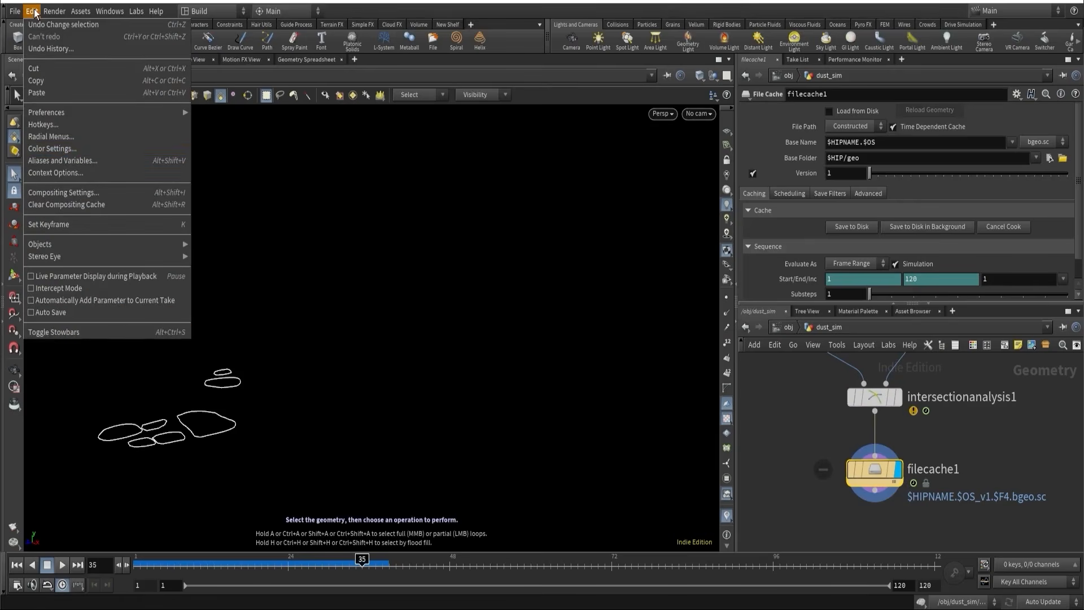
left_click(68, 157)
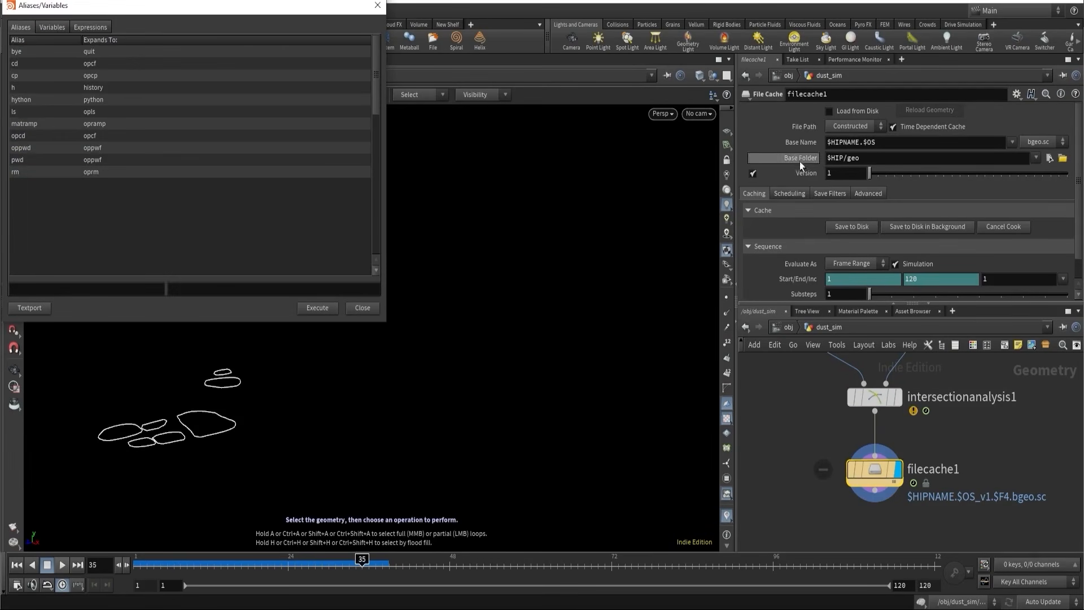
left_click(54, 26)
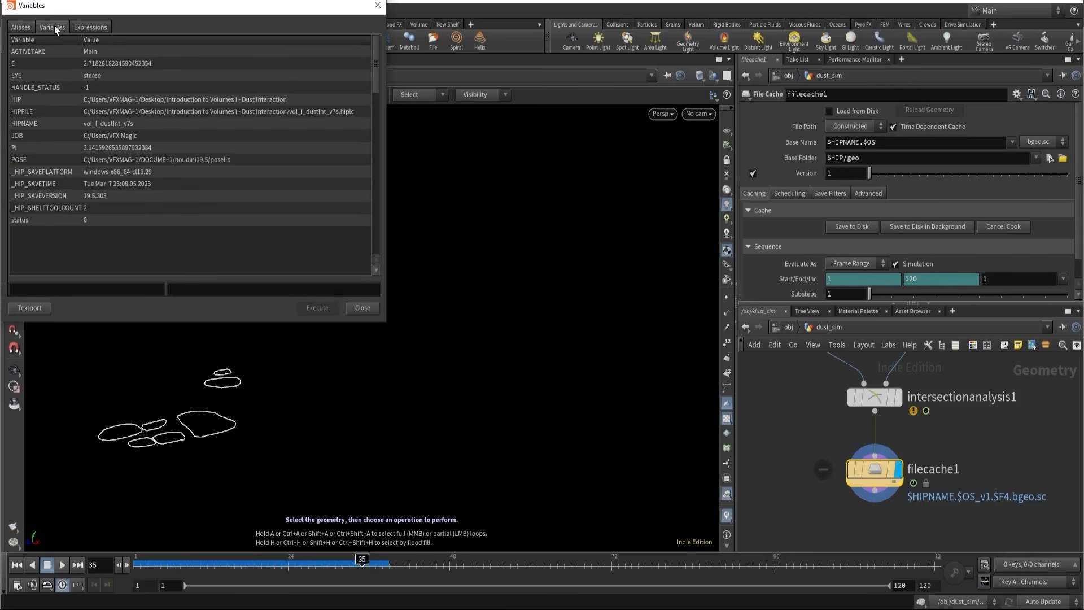
left_click(21, 102)
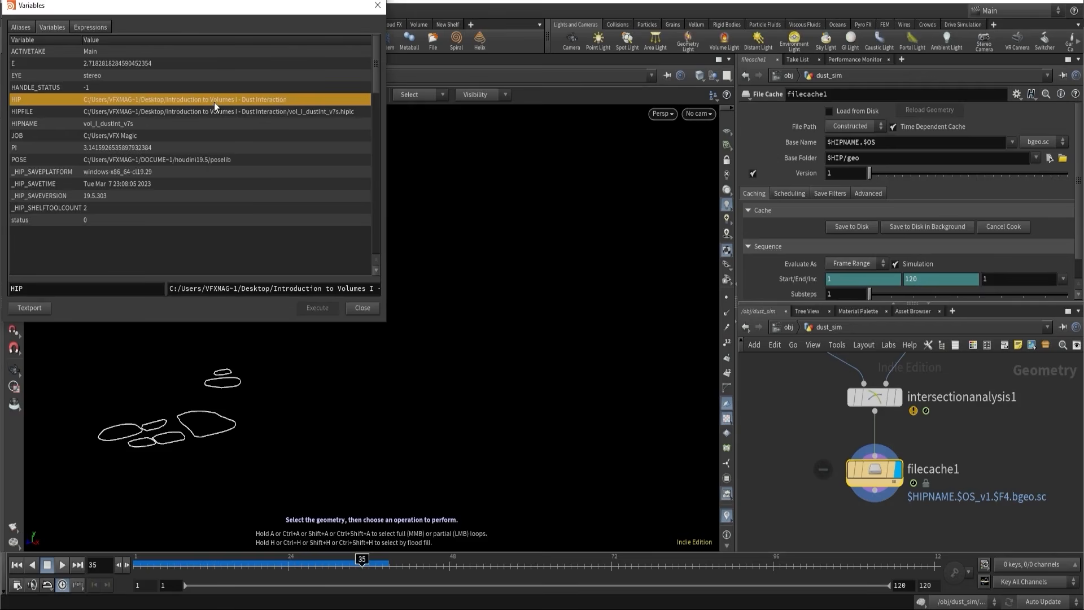
left_click(363, 308)
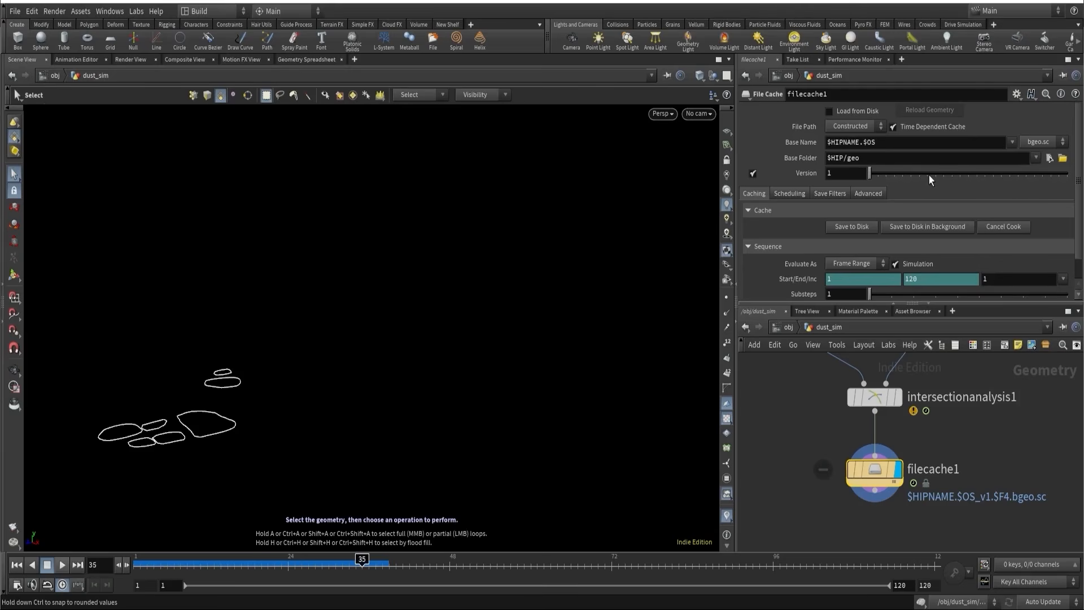
- Set the File Cache's file path to Explicit with the geometry file $HIP/cache/$OS/$OS.$F.bgeo.sc
left_click(856, 127)
left_click(847, 150)
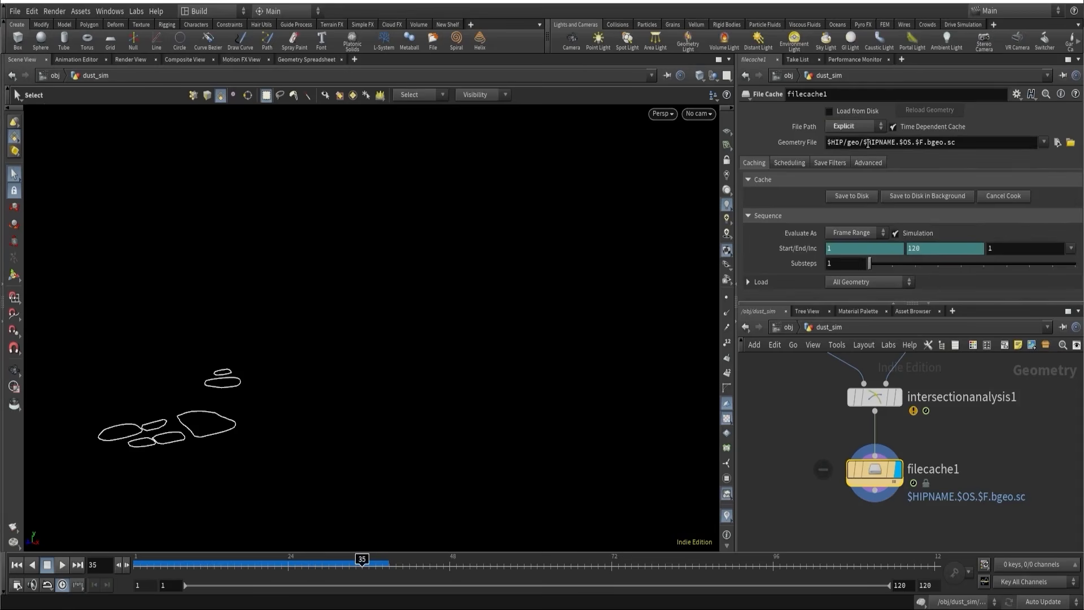
double_click(847, 143)
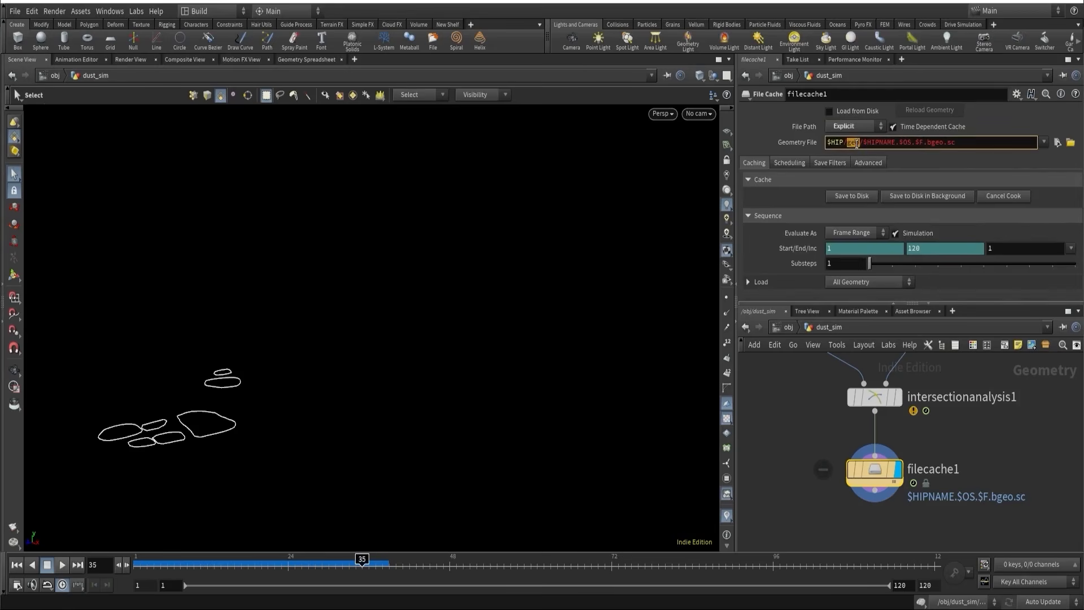
type("cache")
key("Return")
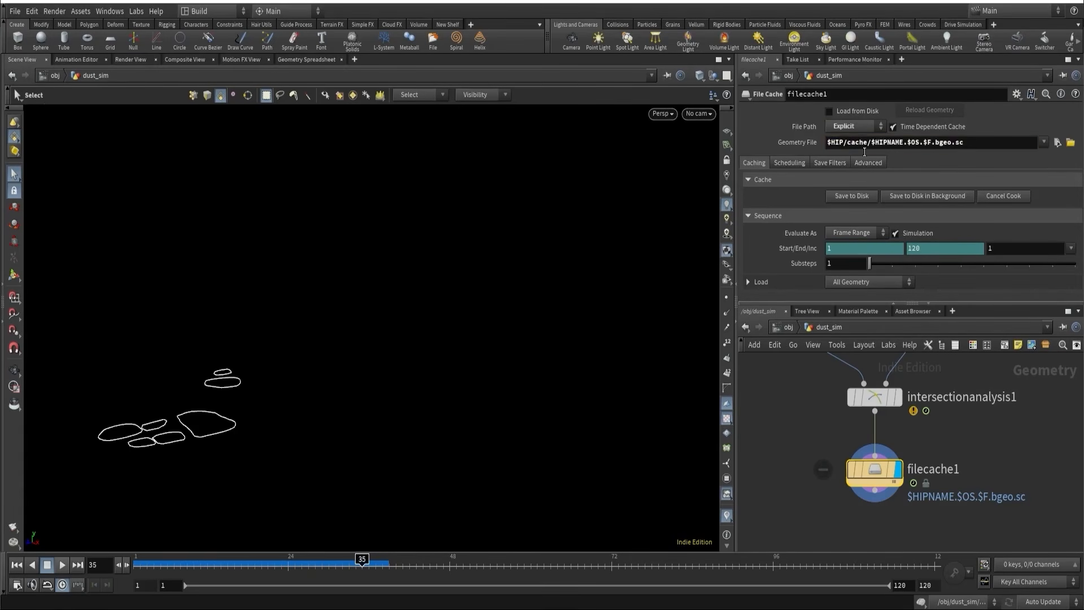
left_click_drag(873, 143, 906, 148)
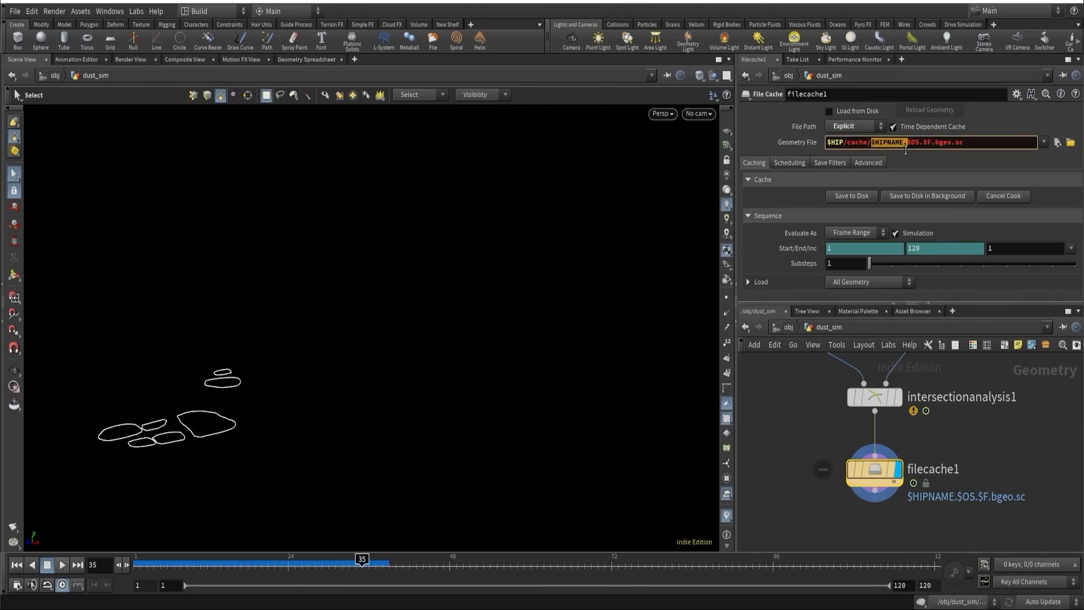
type("$OS/")
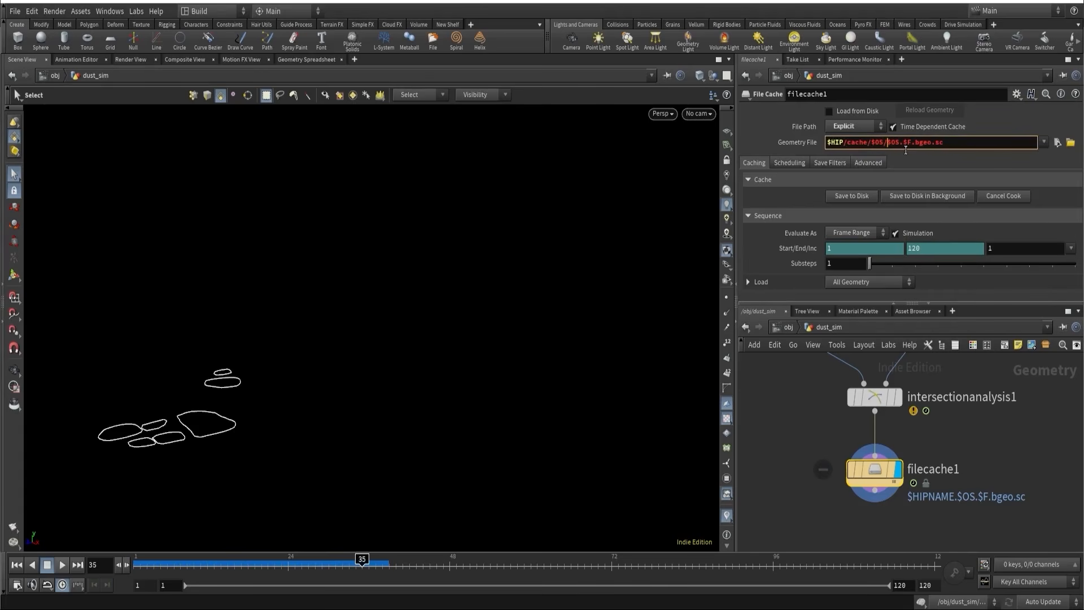
key("Return")
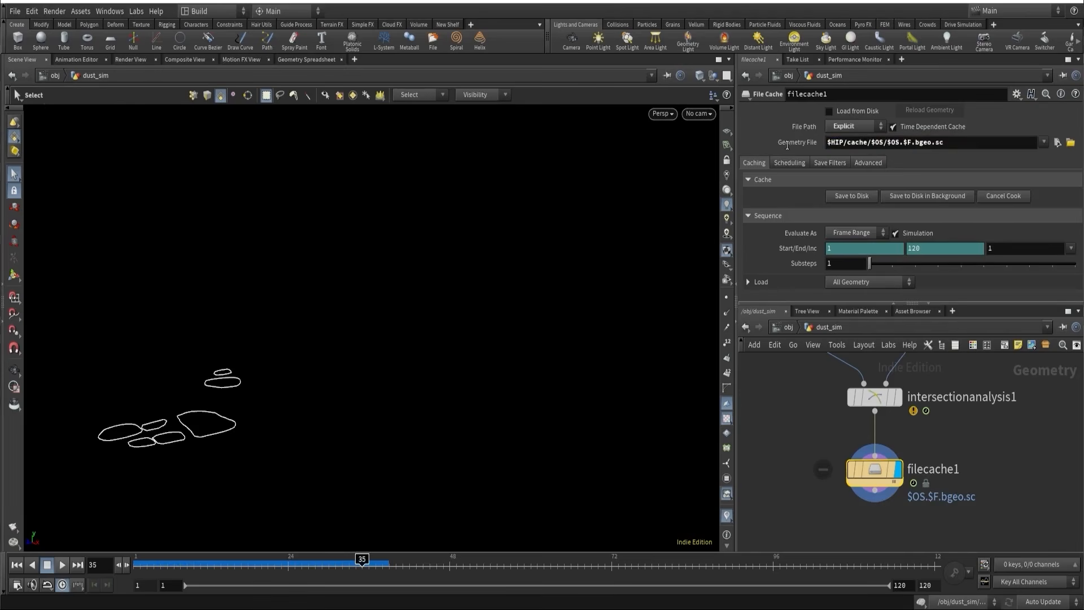
- Check the expanded geometry file path and rename the File Cache node intersection_v1
middle_click(786, 144)
left_click_drag(871, 144, 1082, 142)
double_click(934, 473)
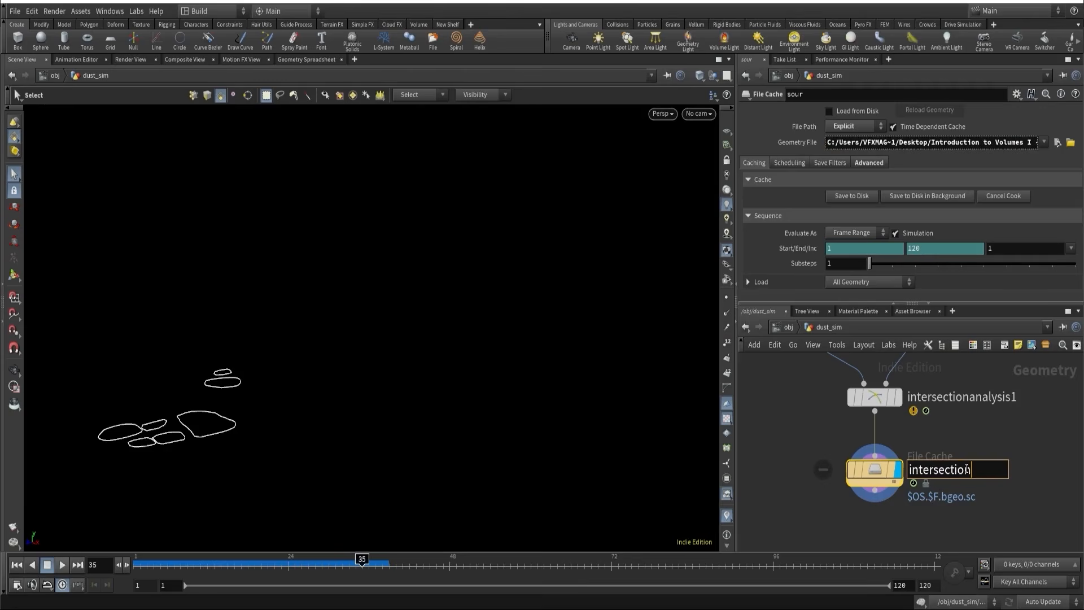
type("_v1")
key("Return")
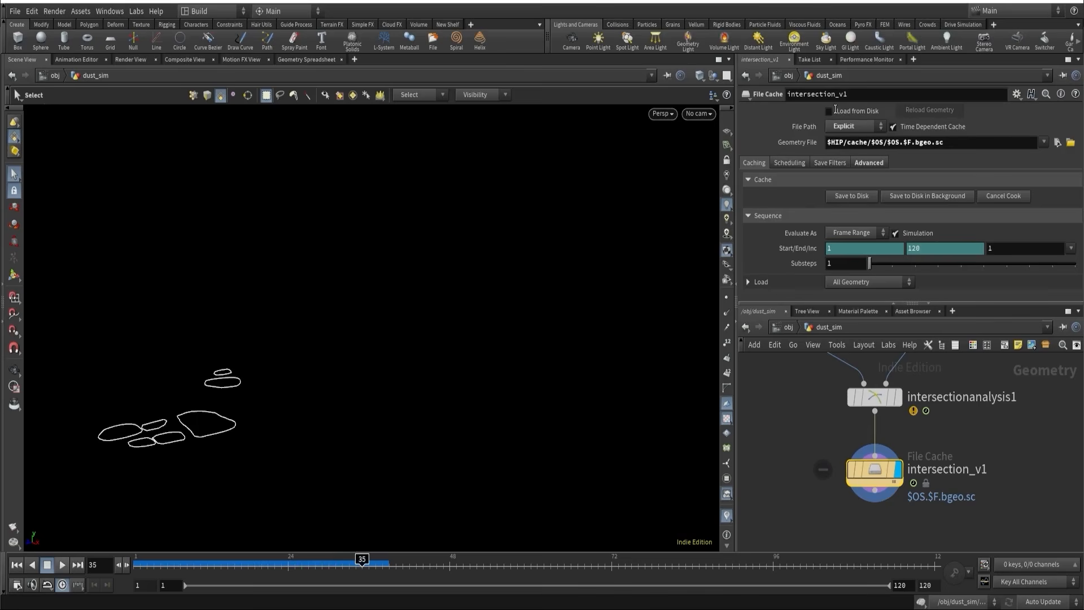
- Enable Load from Disk on intersection_v1 and save the frame range 1 to 120 to disk
left_click(829, 110)
left_click_drag(793, 446, 1033, 507)
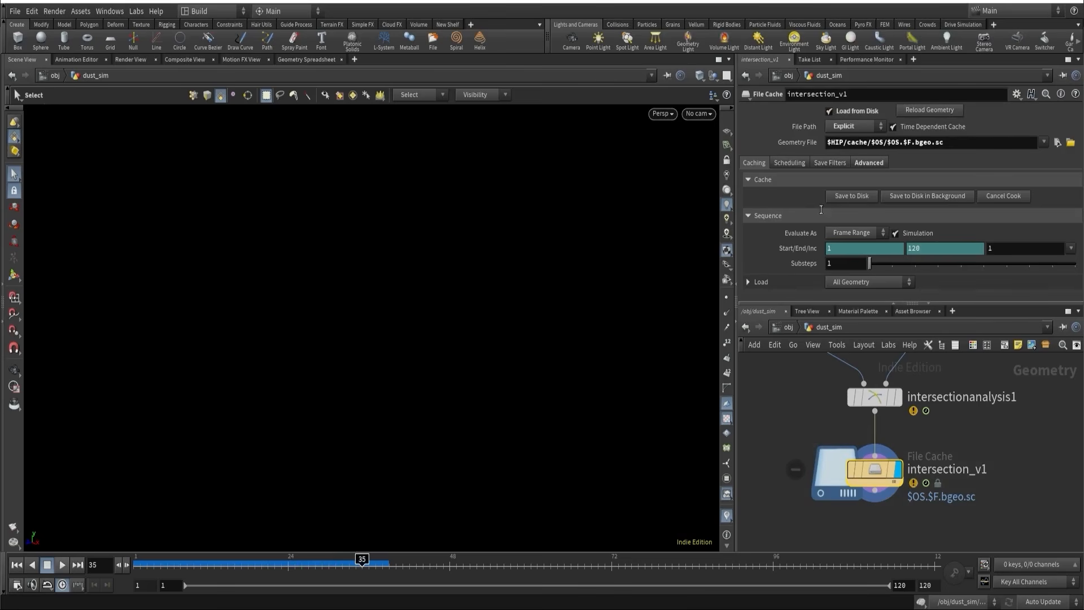
left_click(853, 196)
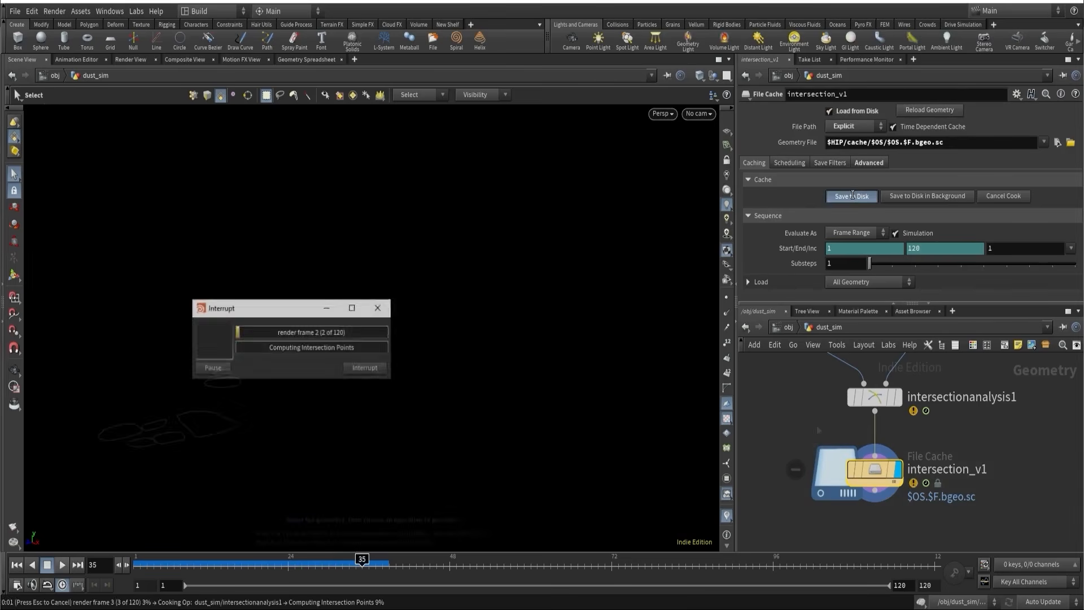
- Connect intersection_v1 to the first input of pyrosource1 in place of box1 and delete box1
middle_click_drag(842, 506, 816, 362)
left_click(881, 391)
scroll(818, 392, "down", 4)
scroll(839, 379, "up", 2)
left_click(829, 435)
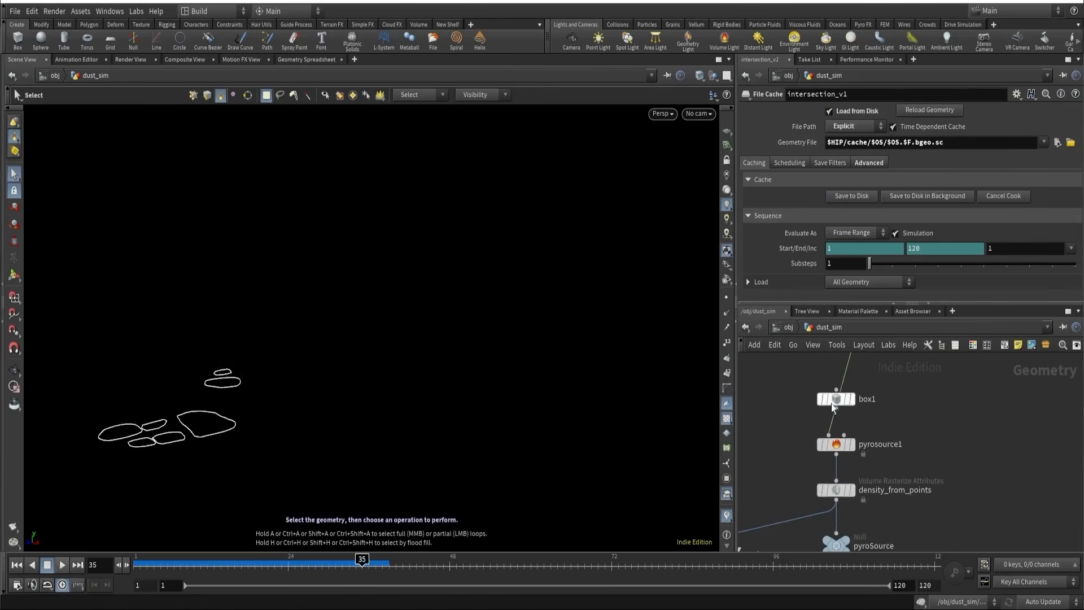
left_click_drag(840, 401, 798, 394)
left_click(795, 393)
key("Delete")
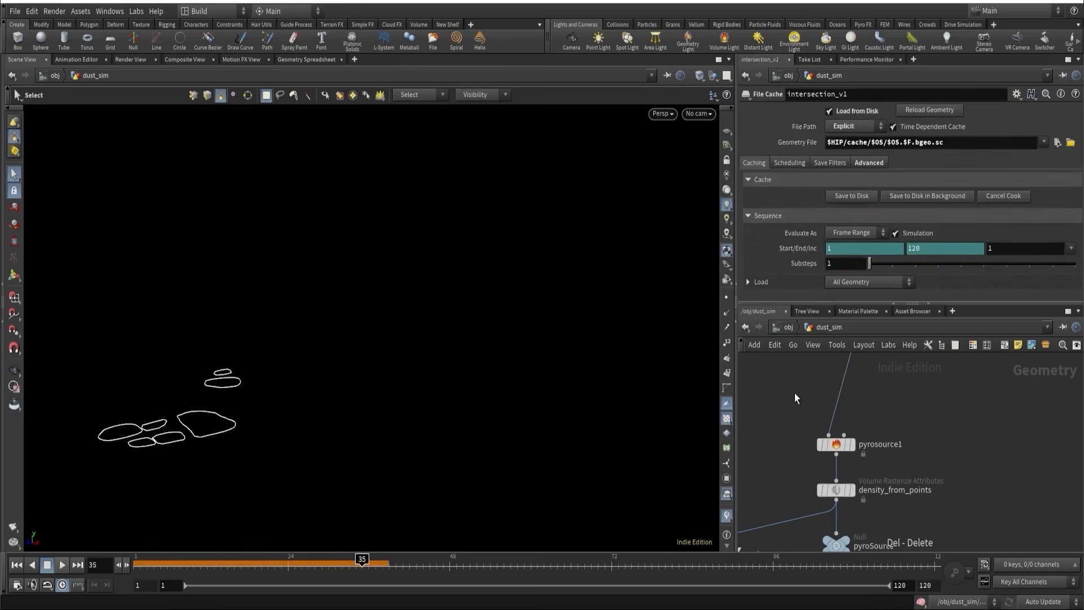
- Check the output of pyrosource1, return the display to intersection_v1 and examine the footprint outlines up close
left_click(851, 445)
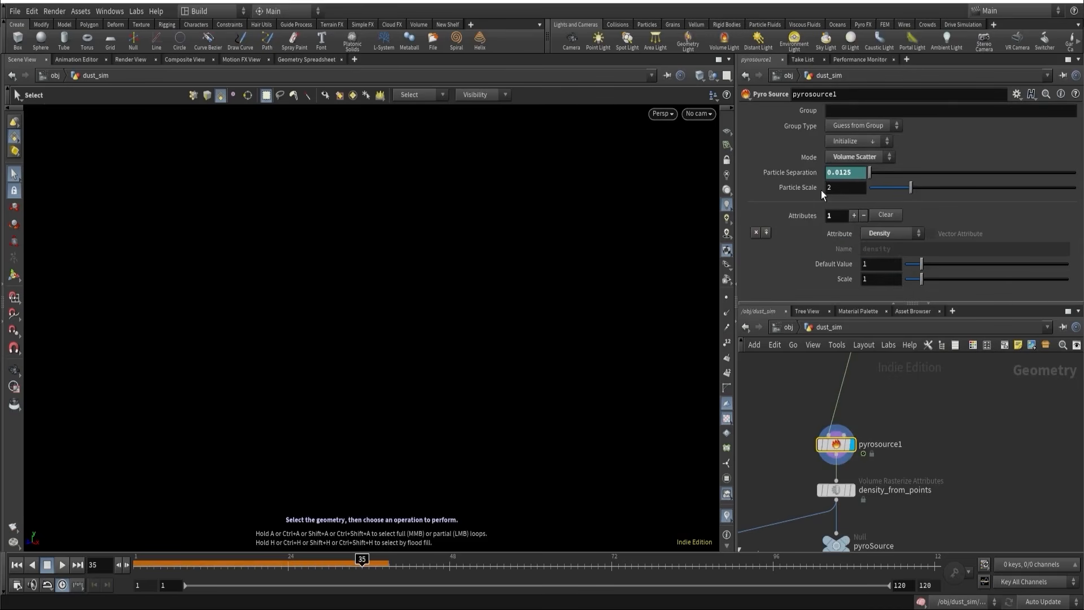
middle_click_drag(817, 396, 812, 507)
left_click(874, 403)
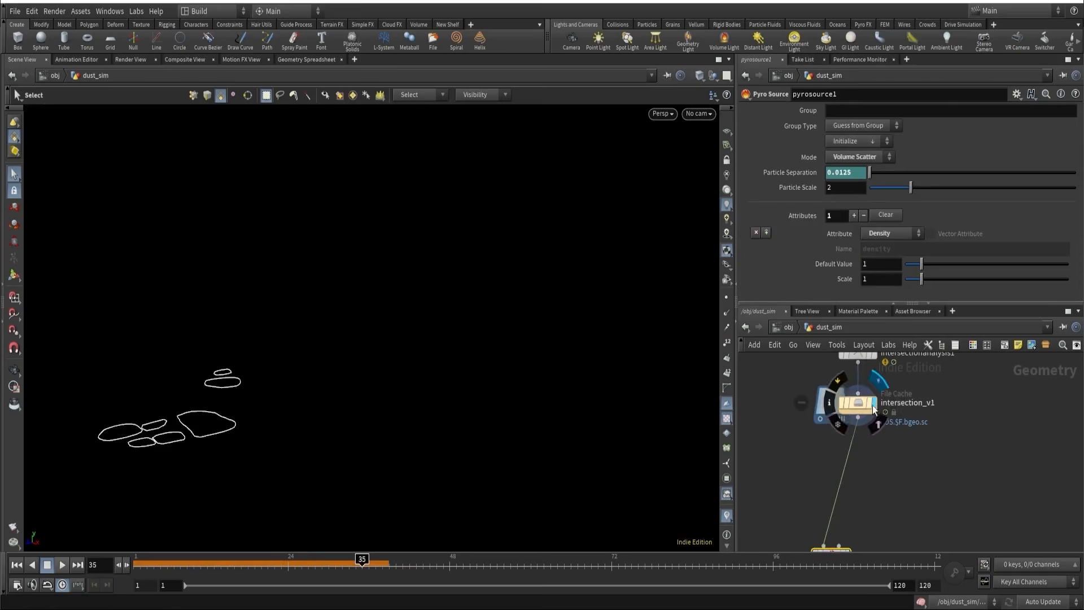
left_click_drag(451, 370, 320, 390, "alt")
right_click_drag(320, 390, 416, 307, "alt")
left_click_drag(416, 308, 528, 301, "alt")
scroll(516, 324, "up", 4)
key("s")
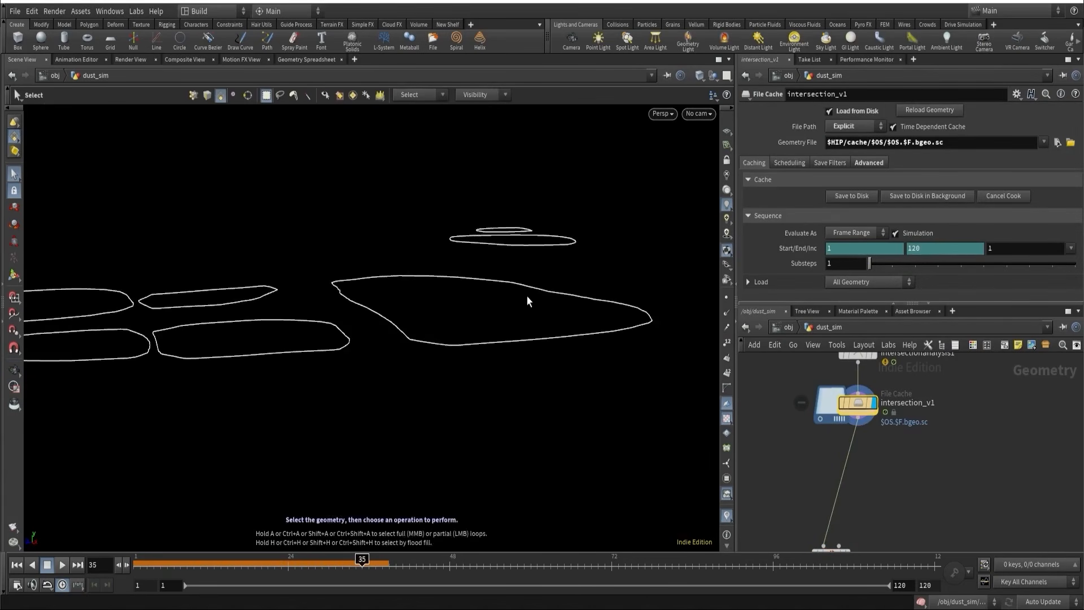
- Insert a PolyWire node between intersection_v1 and pyrosource1 and display it
key("Tab")
type("poly")
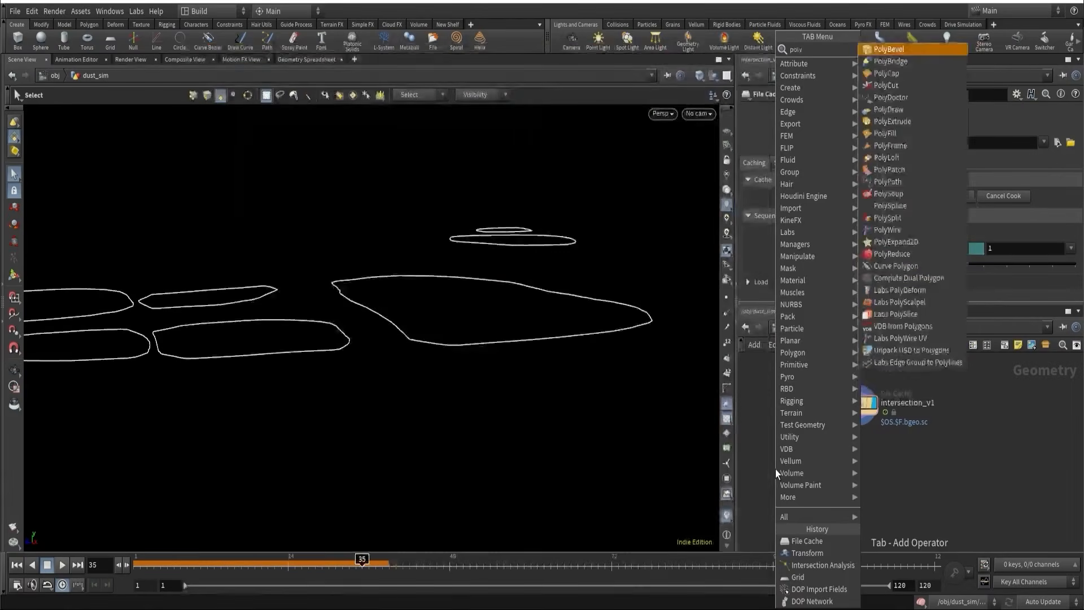
left_click(888, 229)
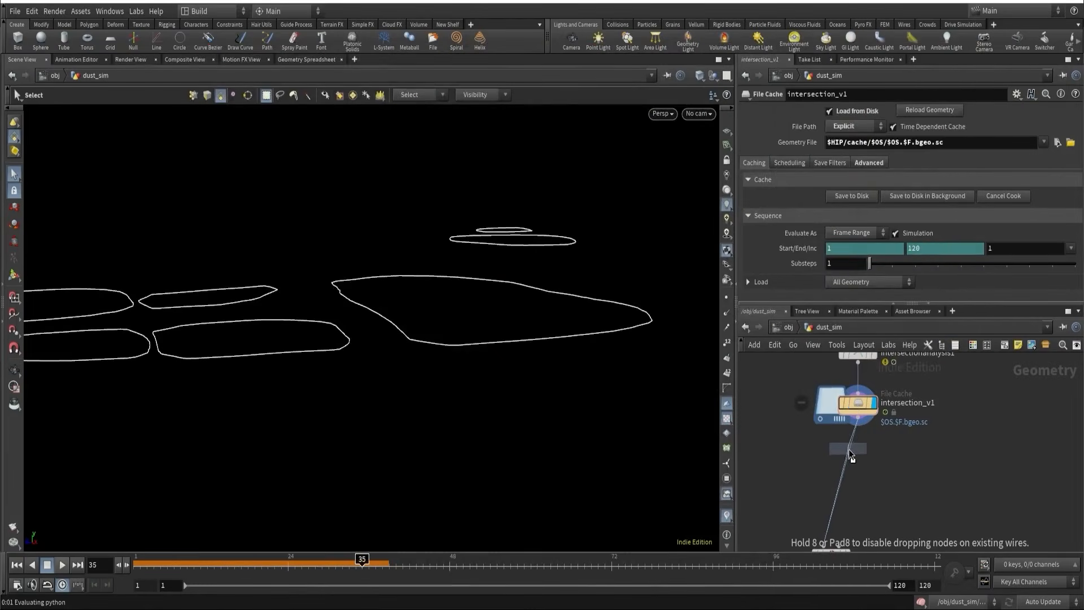
left_click(854, 451)
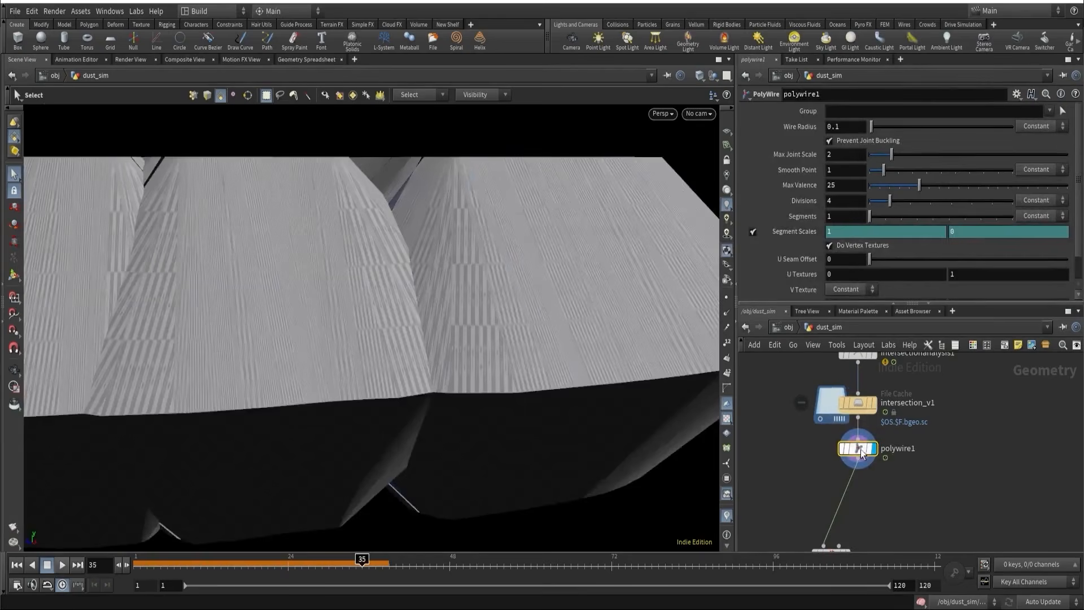
- Try wire radii of 0.01 and 0.001 on polywire1 to judge the thickness of the footprint outlines
key("h")
left_click(835, 126)
type("0")
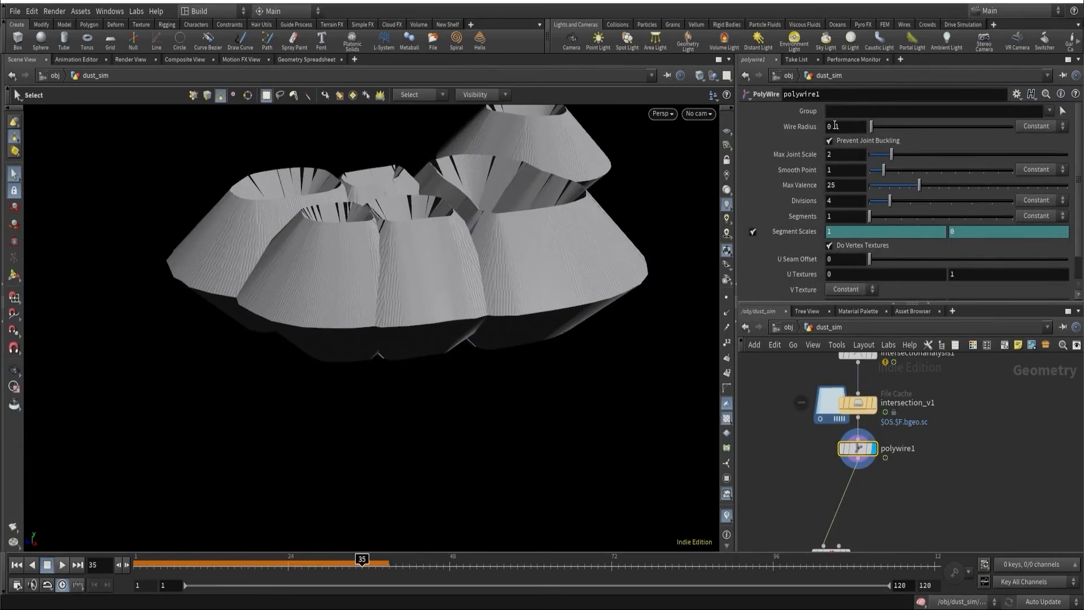
type(".01")
key("Return")
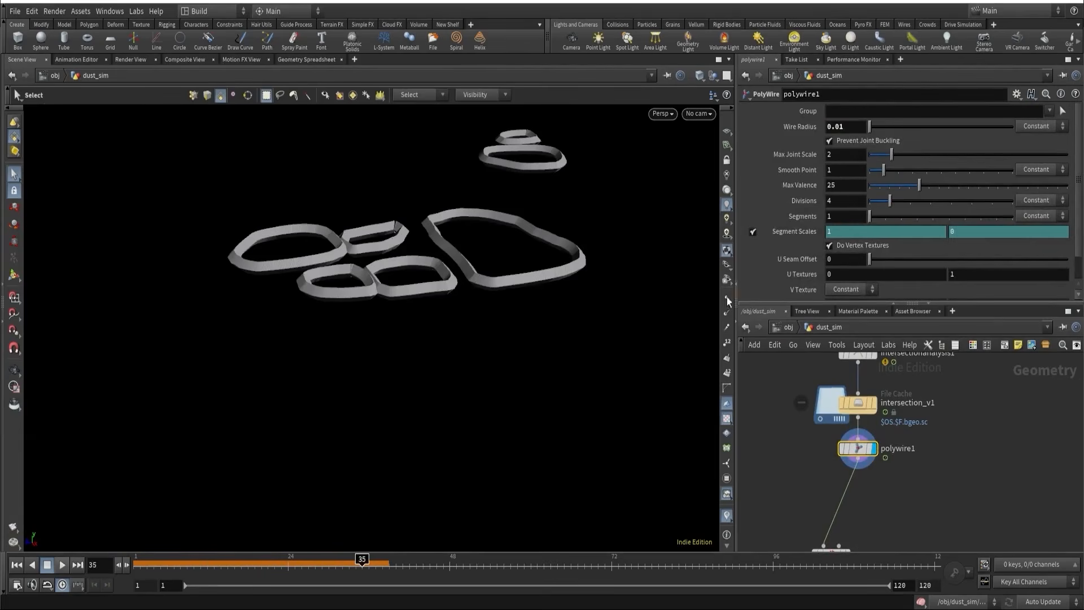
left_click(841, 126)
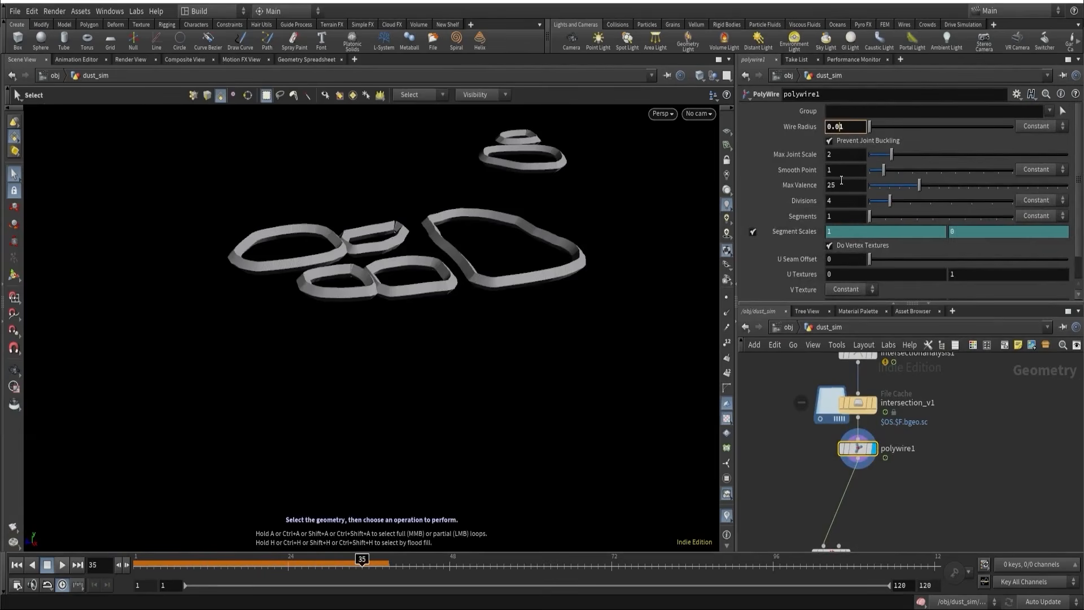
type("0")
key("Return")
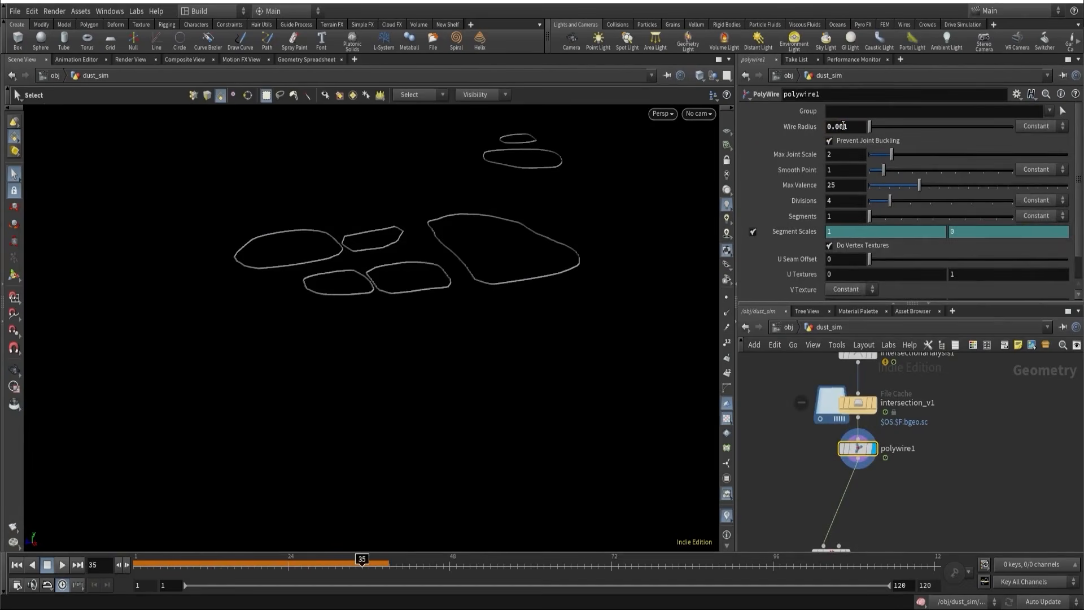
- Try a wire radius of 0.0025 on polywire1 and inspect the outlines up close
left_click(851, 127)
type("25")
key("Return")
key("Escape")
scroll(498, 227, "up", 3)
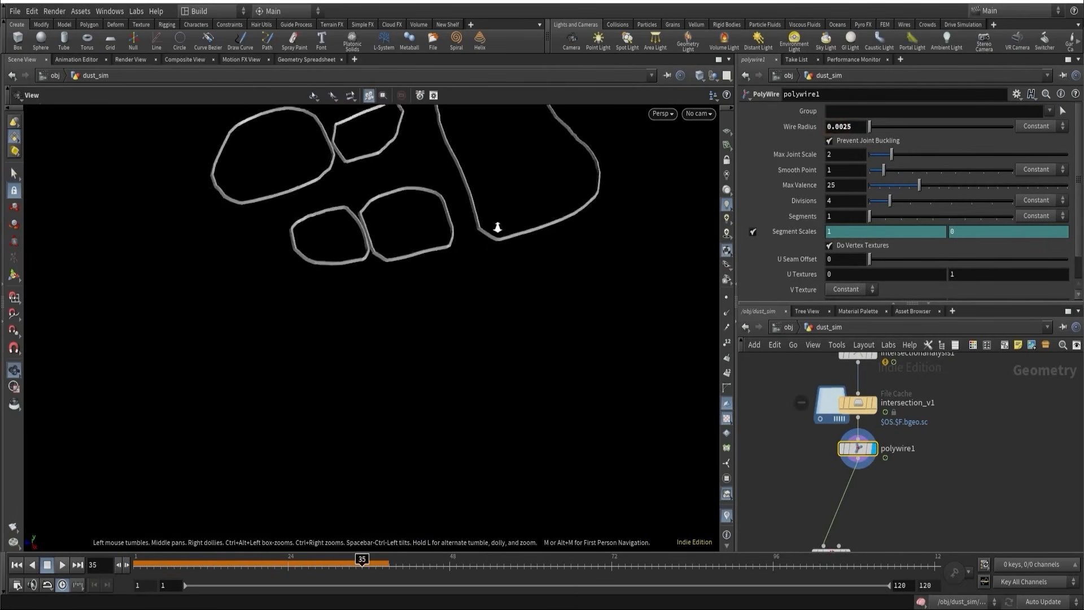
scroll(534, 327, "up", 5)
key("s")
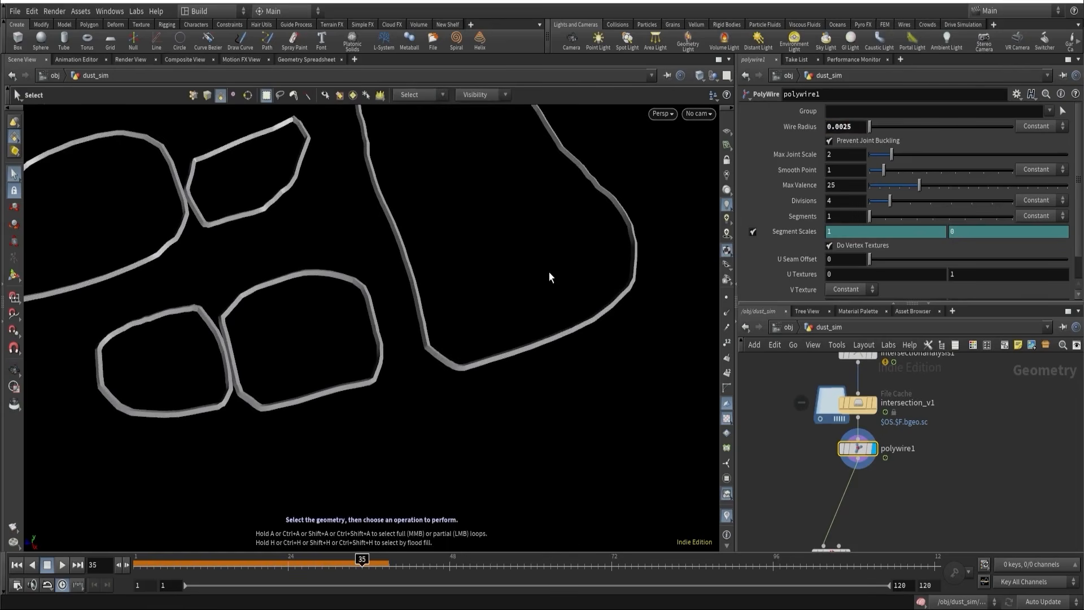
- Set the wire radius of polywire1 to 0.025 and check the thickened footprint rings
left_click(843, 127)
key("BackSpace")
key("Return")
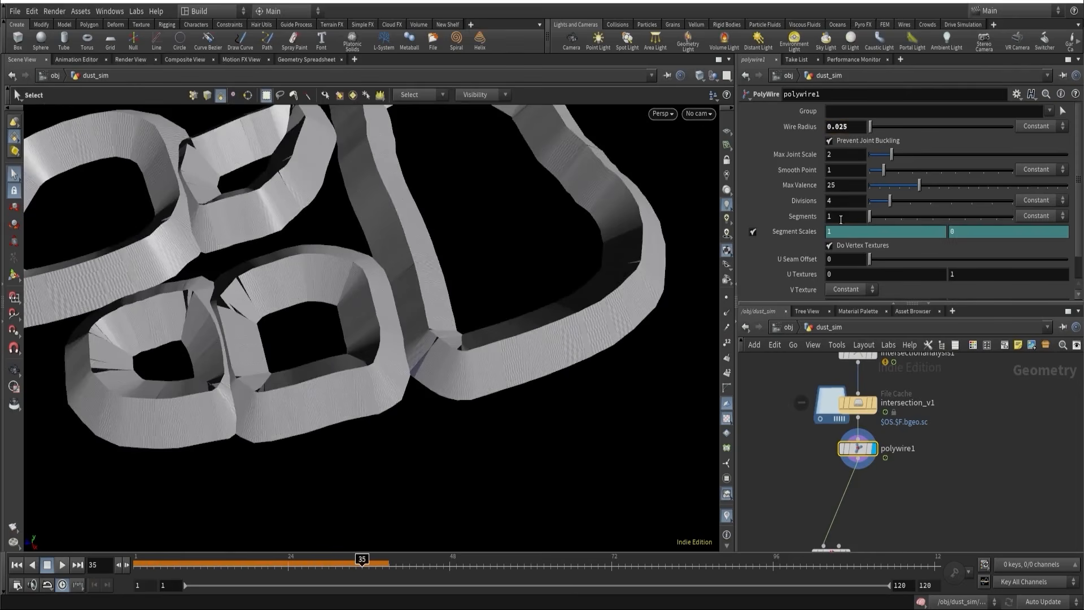
key("Escape")
right_click_drag(364, 342, 424, 291, "alt")
left_click_drag(424, 290, 428, 240, "alt")
scroll(861, 475, "down", 5)
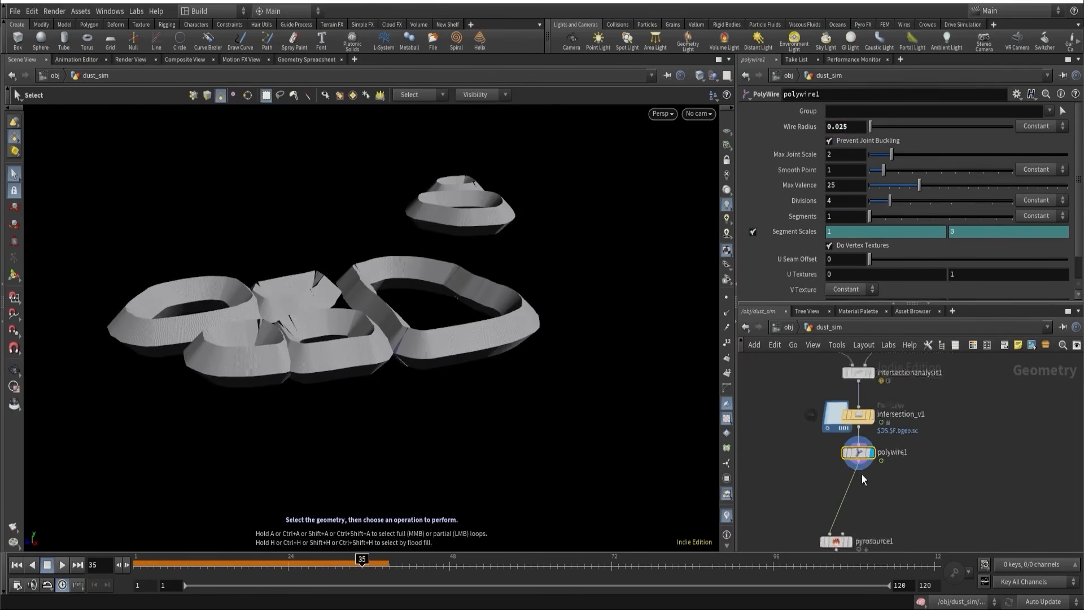
- Add a Merge node to the network beside polywire1
key("Tab")
type("mer")
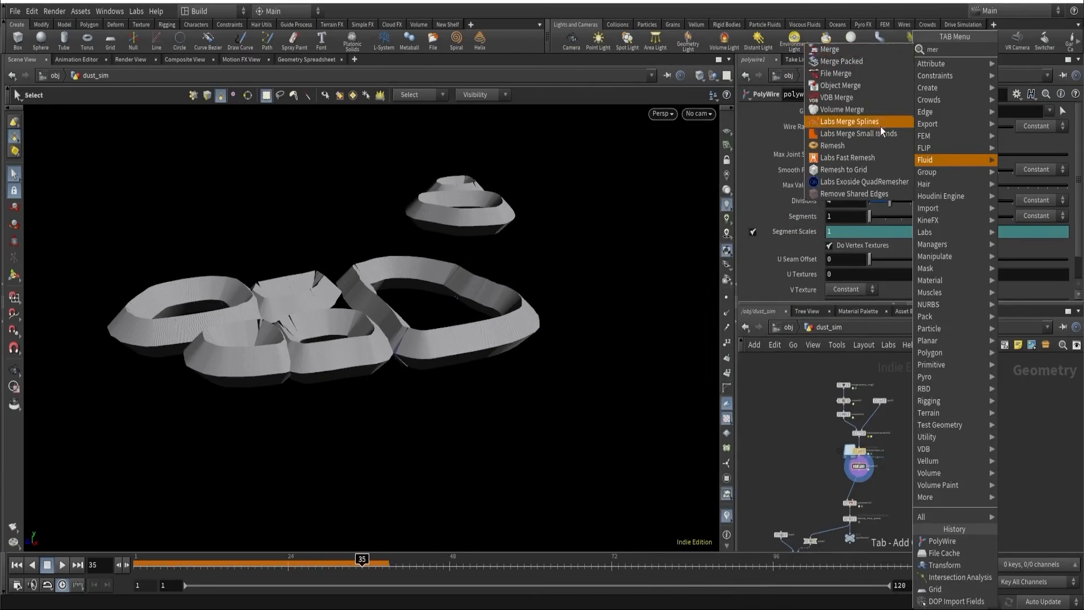
left_click(844, 51)
left_click(945, 498)
scroll(903, 429, "up", 3)
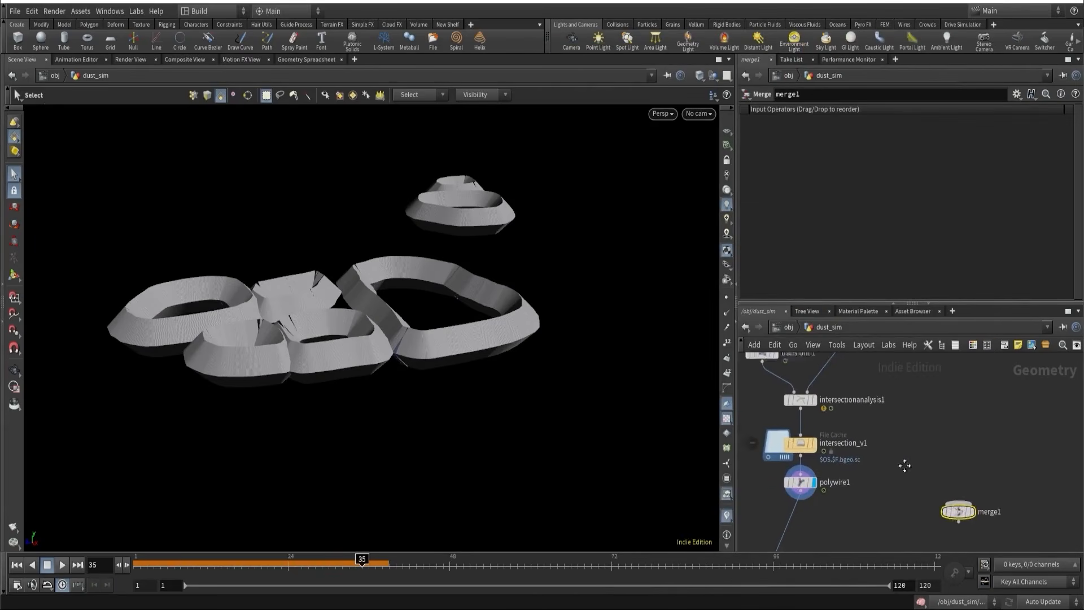
- Connect testgeometry_crag1 and polywire1 as inputs of merge1
middle_click_drag(905, 431, 866, 380)
left_click(787, 384)
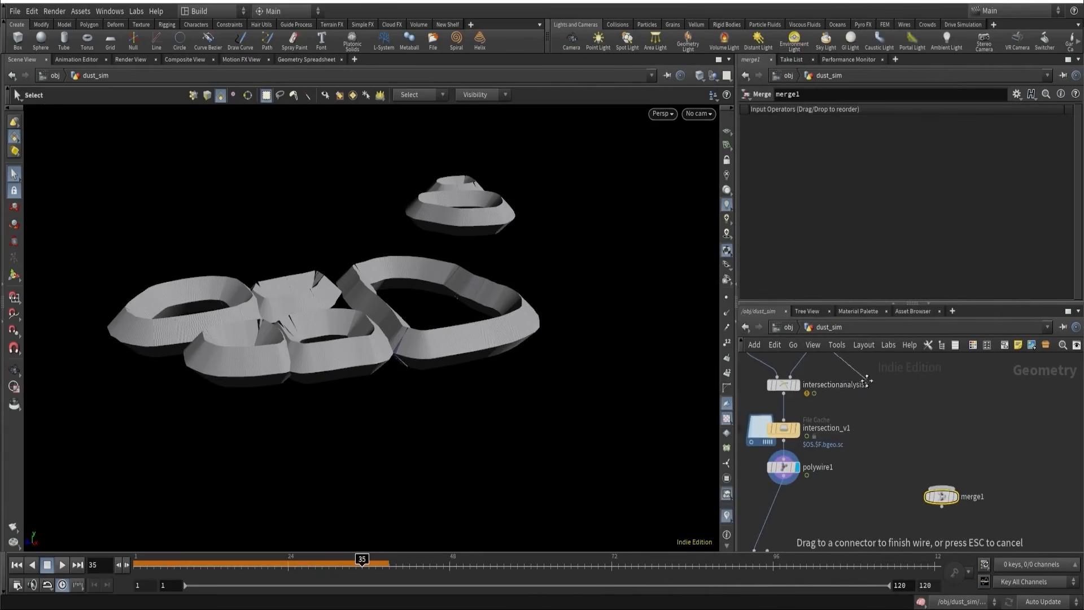
left_click(942, 487)
left_click(784, 483)
left_click(955, 491)
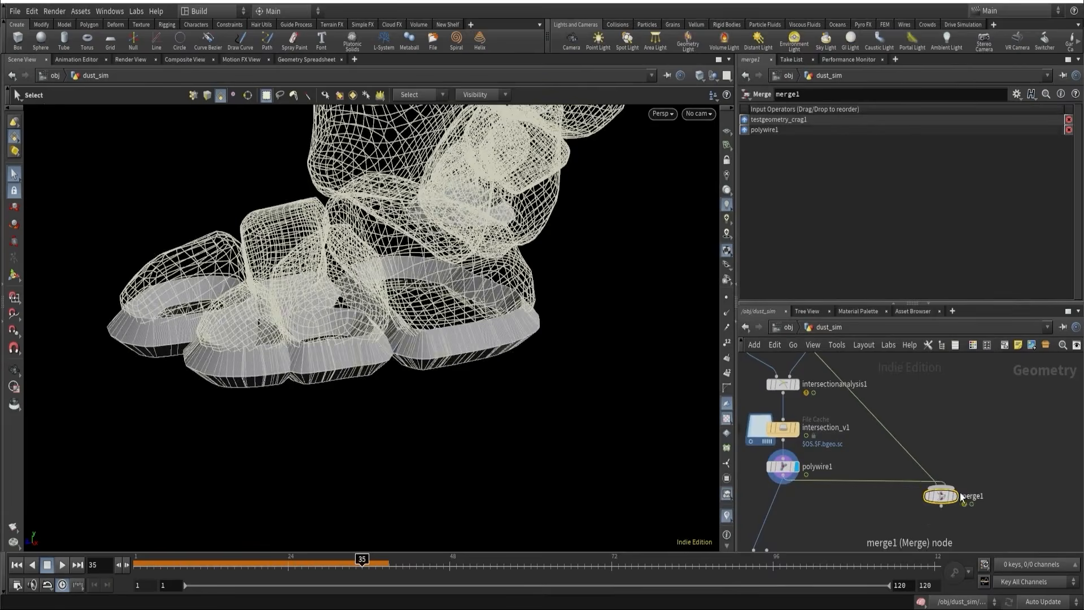
- Display merge1 and inspect the crag's foot together with the thickened outline rings
left_click(955, 496)
mouse_move(336, 316)
left_mouse_down("alt")
mouse_move(452, 307)
mouse_move(524, 263)
mouse_move(476, 315)
left_mouse_up("alt")
scroll(377, 316, "down", 5)
left_click_drag(425, 368, 392, 375)
key("s")
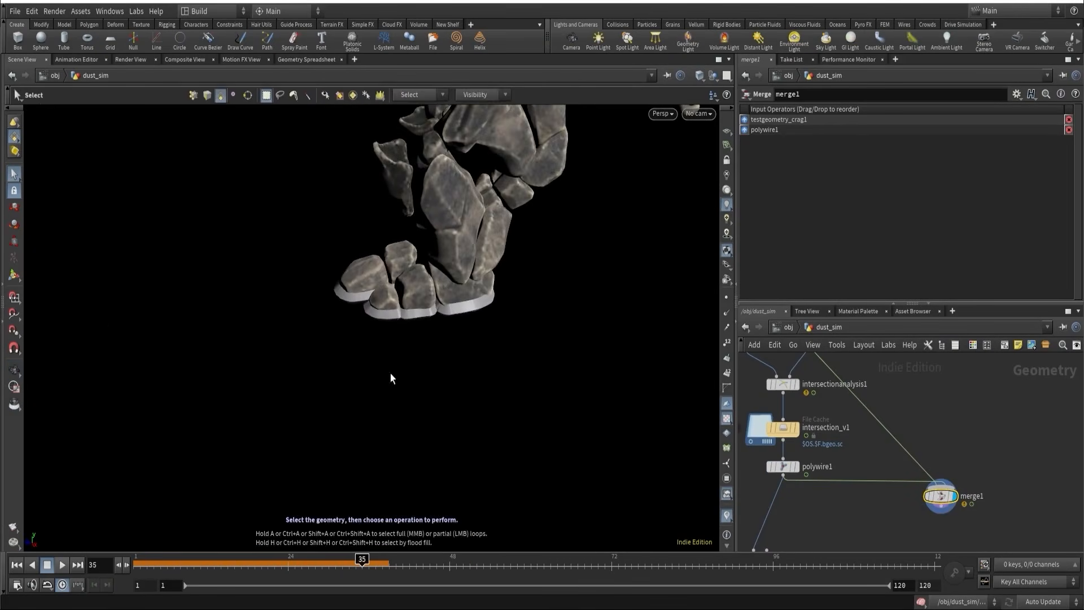
- Set the Divisions of polywire1 to 8 and check the rounder rings around the foot
left_click(782, 466)
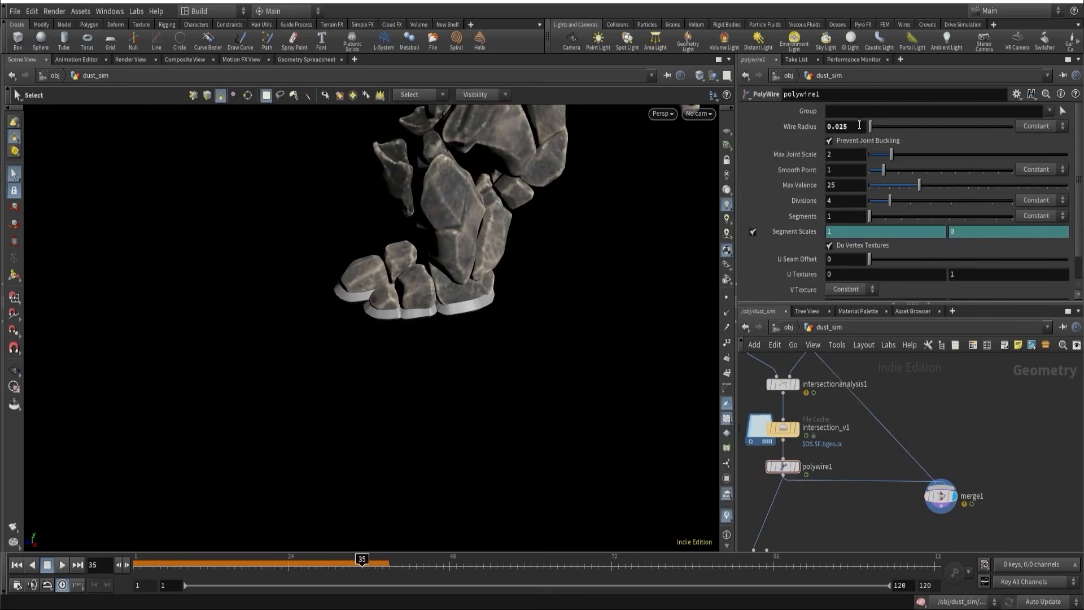
middle_click_drag(859, 125, 865, 163)
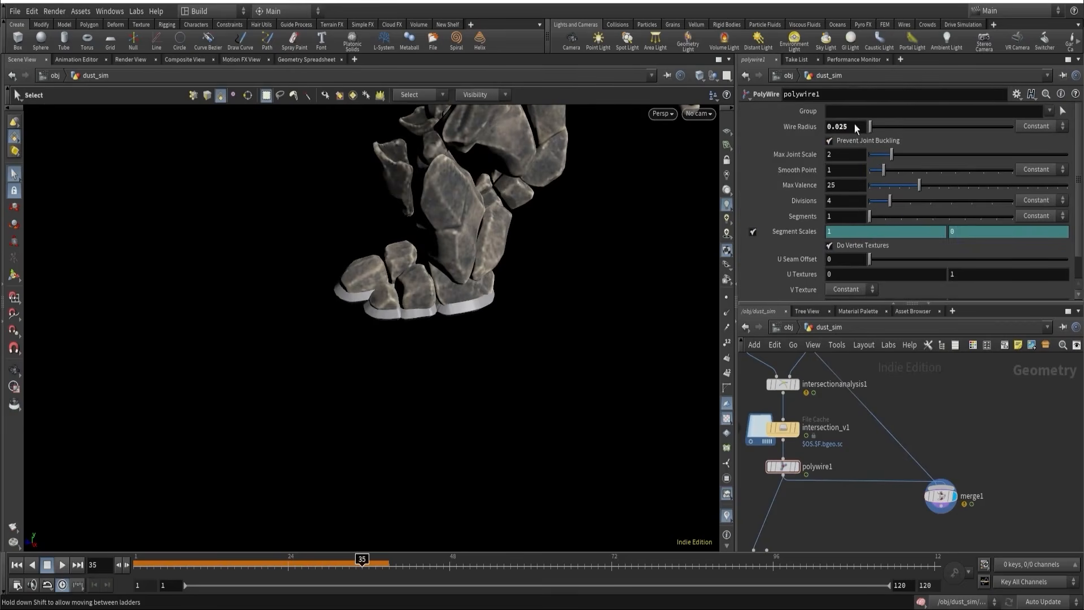
left_click_drag(381, 323, 571, 292, "alt")
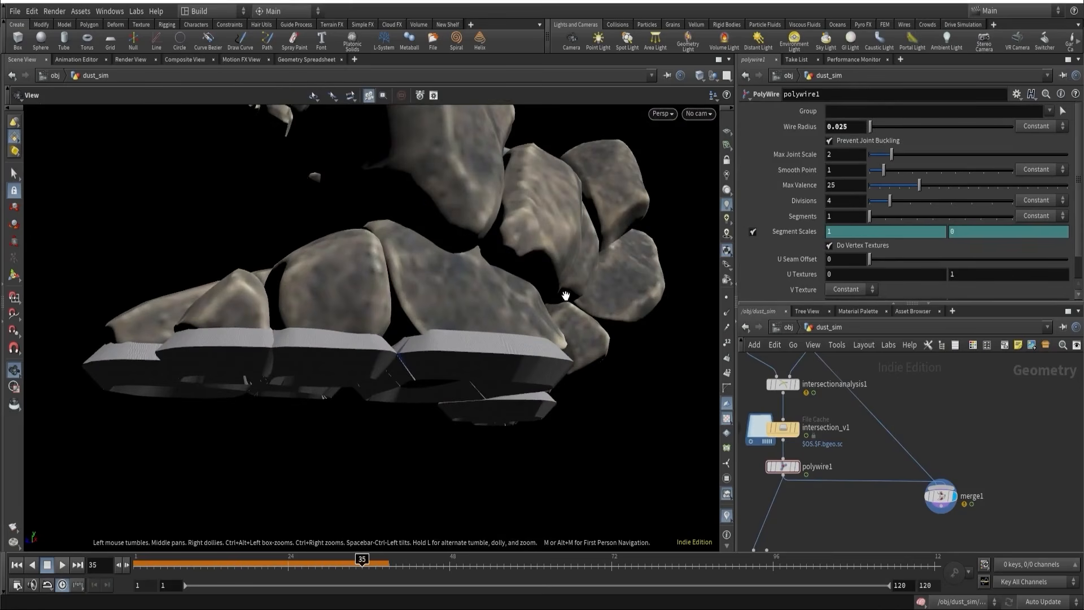
key("s")
left_click_drag(891, 201, 979, 207)
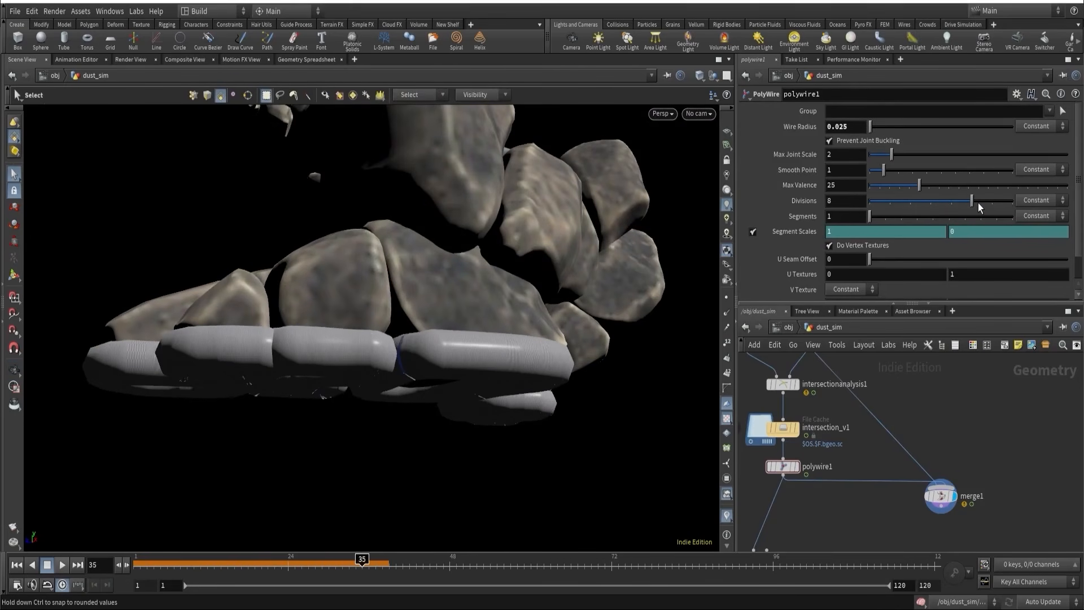
right_click_drag(455, 281, 379, 353, "alt")
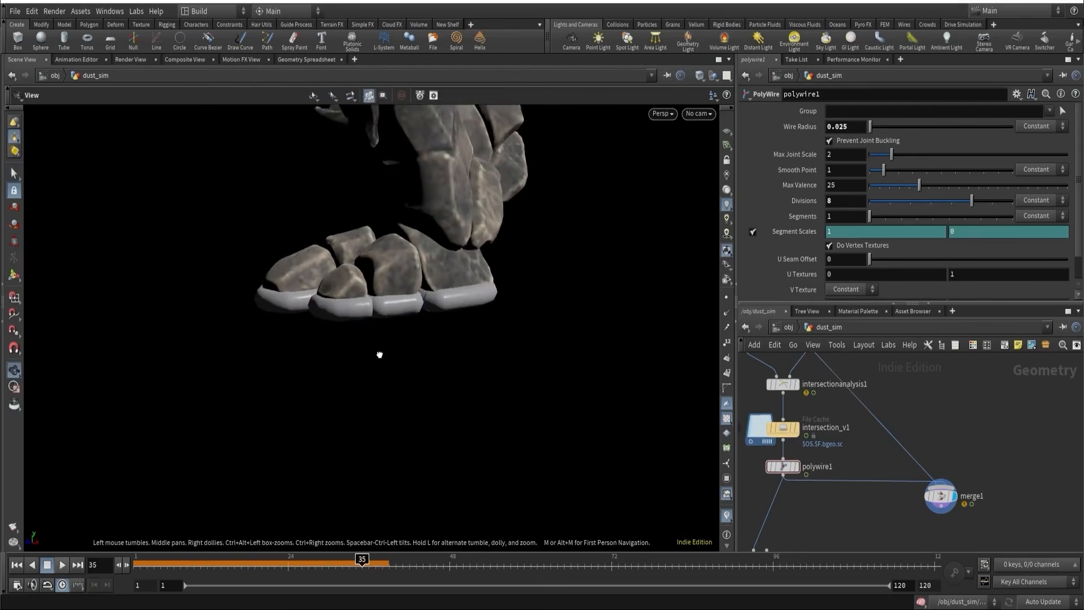
left_click_drag(378, 353, 415, 364, "alt")
- Display pyrosource1 with its parameters and examine the points scattered in the footprint rings
middle_click_drag(800, 511, 864, 439)
scroll(849, 492, "up", 3)
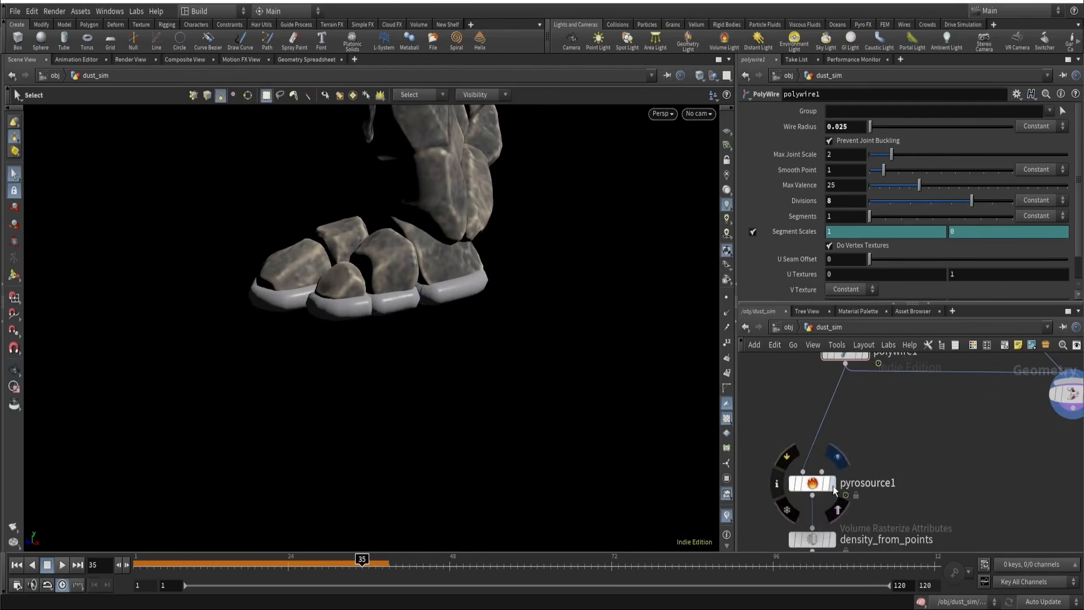
left_click(832, 484)
left_click(813, 483)
left_click_drag(432, 339, 504, 351, "alt")
key("s")
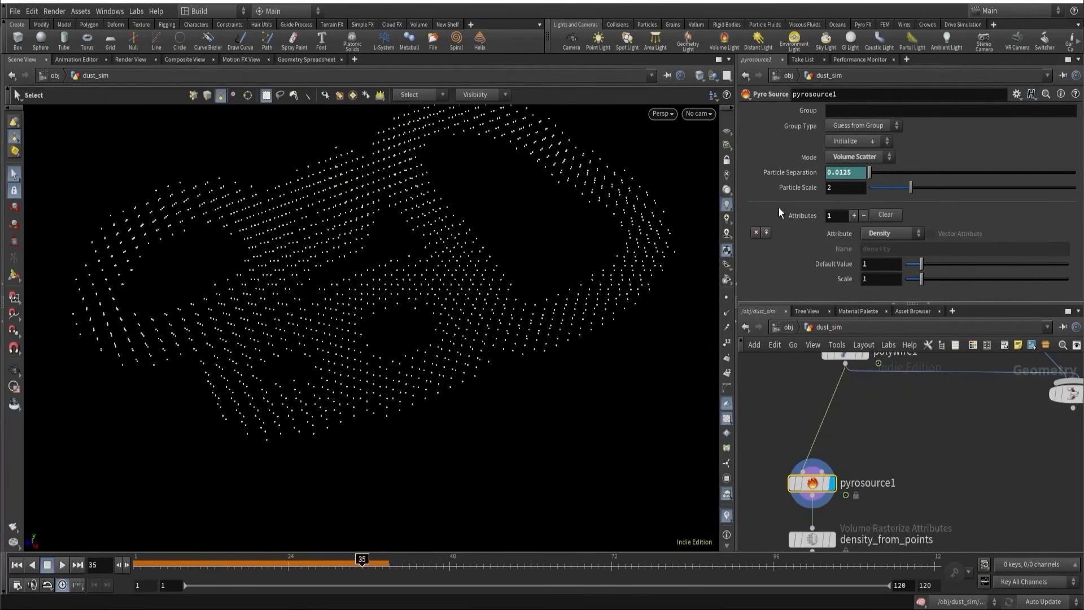
- Display density_from_points with its parameters and examine the rasterized density volume around the footprints
middle_click_drag(778, 482, 775, 393)
left_click(830, 450)
left_click(807, 455)
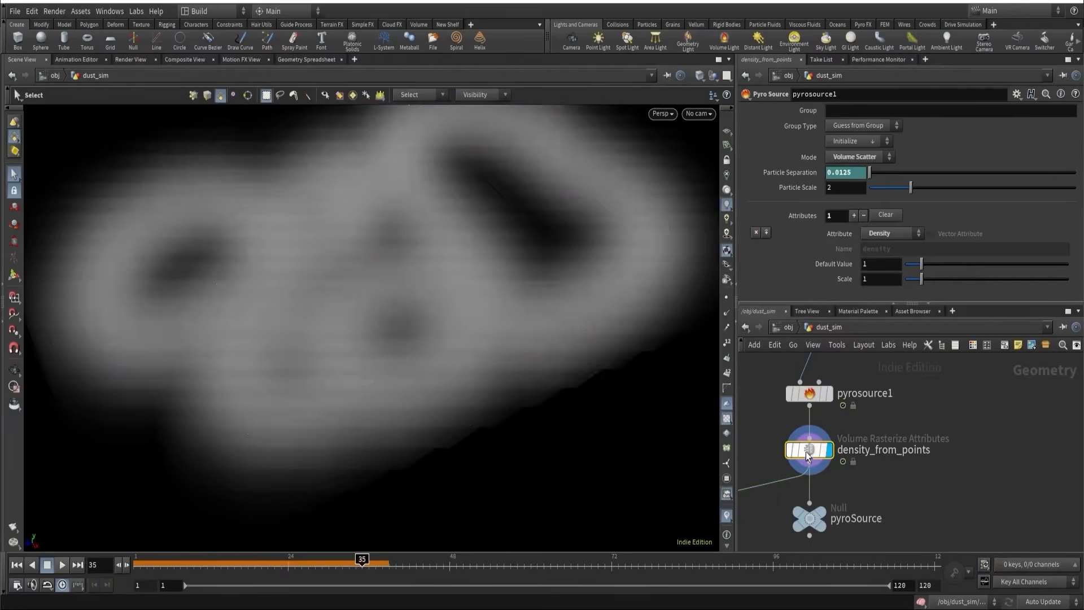
scroll(501, 263, "down", 5)
left_click_drag(446, 261, 424, 246, "alt")
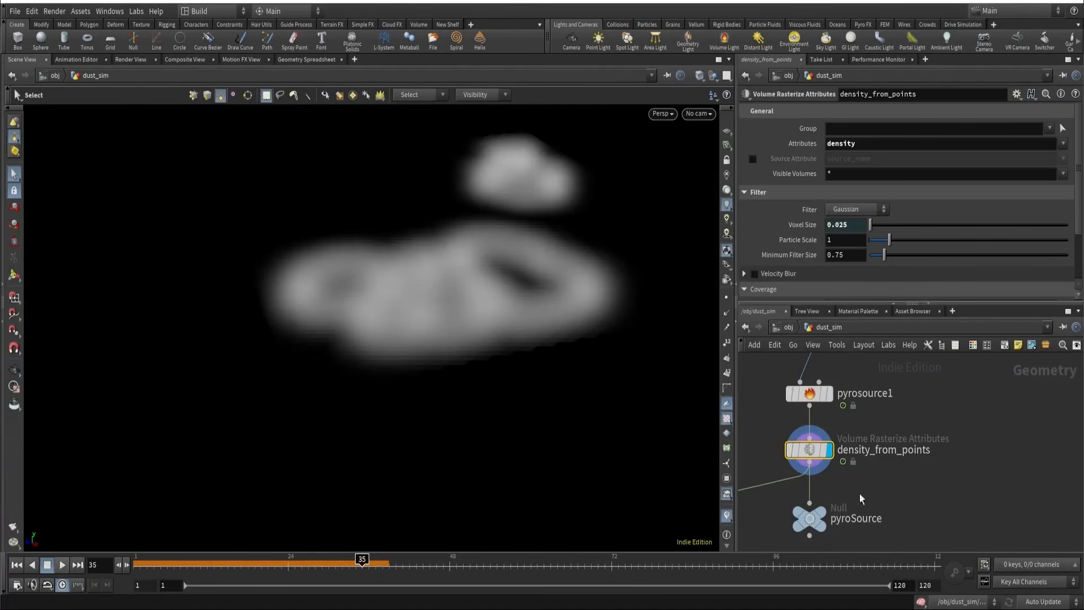
- Replace the polywire1 input of merge1 with dopimportfield1 so the crag merges with the dust simulation
middle_click_drag(860, 493, 910, 370)
scroll(909, 390, "down", 3)
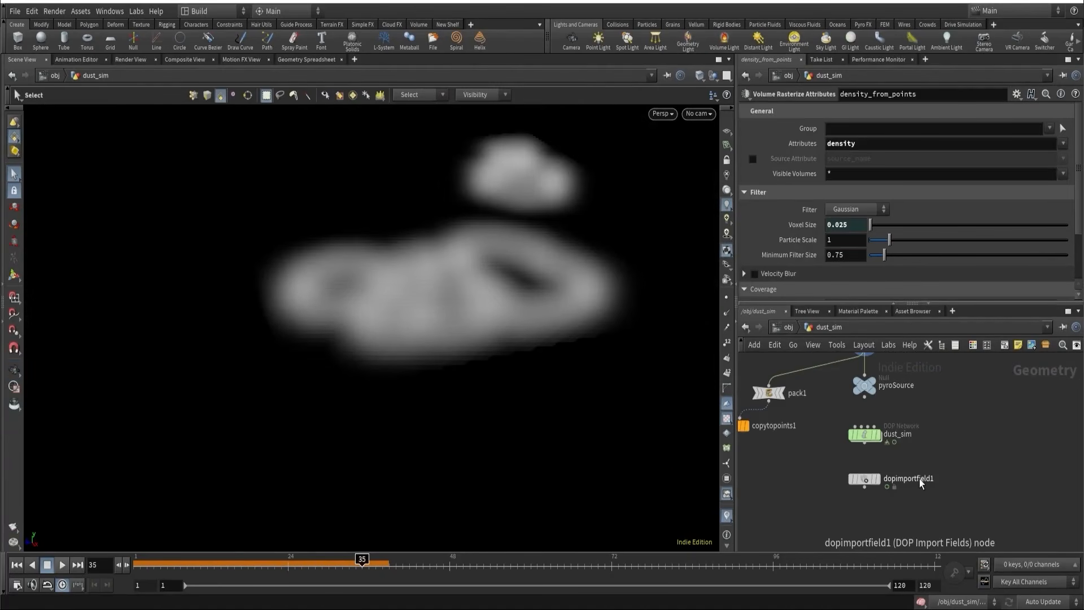
scroll(929, 439, "down", 5)
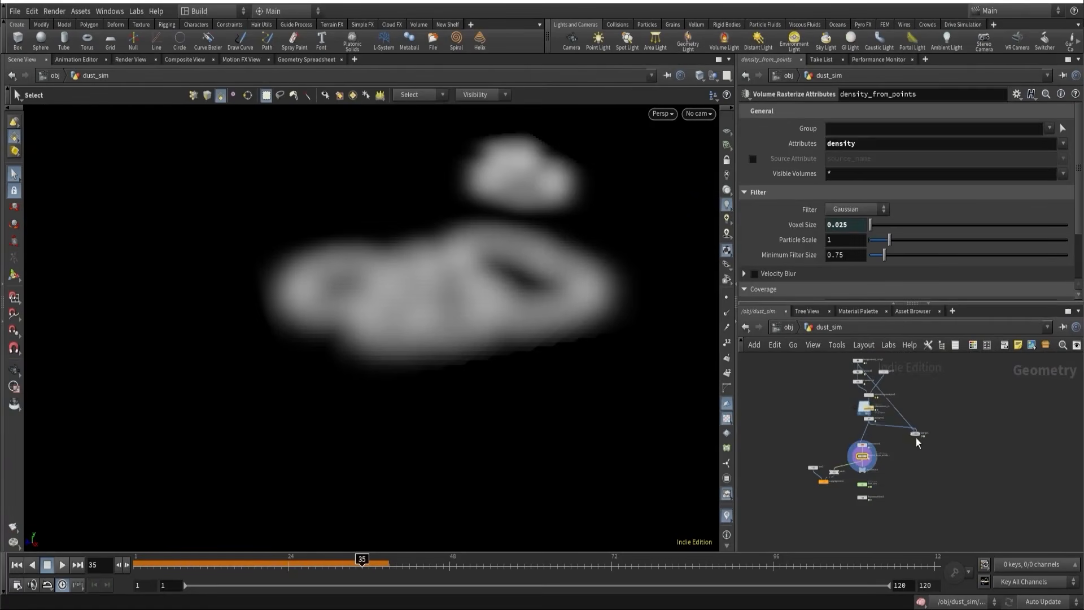
scroll(894, 498, "up", 5)
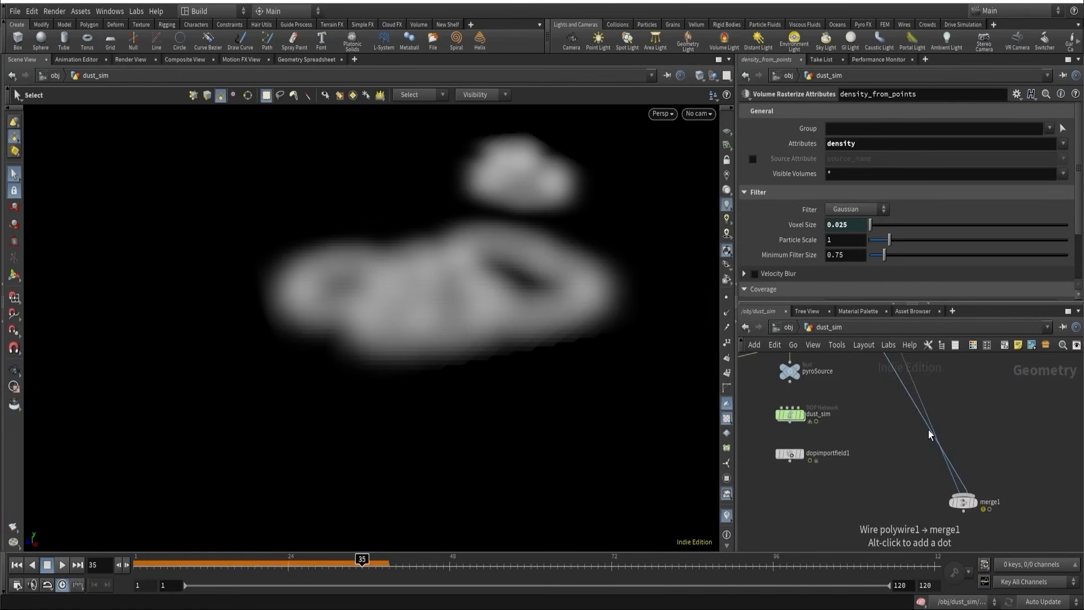
left_click(928, 429)
left_click(791, 464)
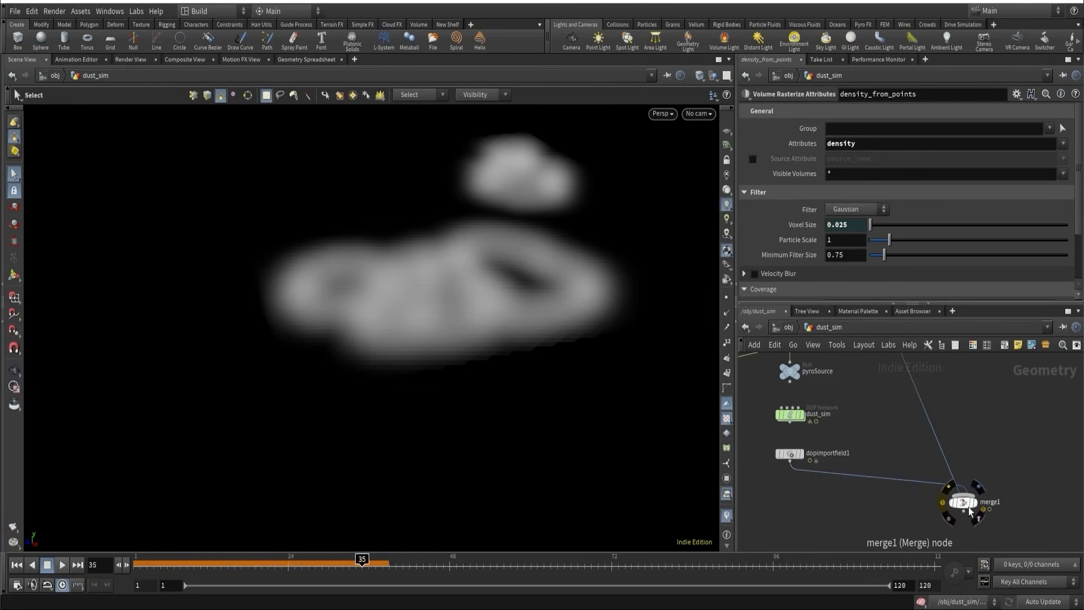
- Display merge1 at frame 1 through the cam1 camera
left_click(17, 565)
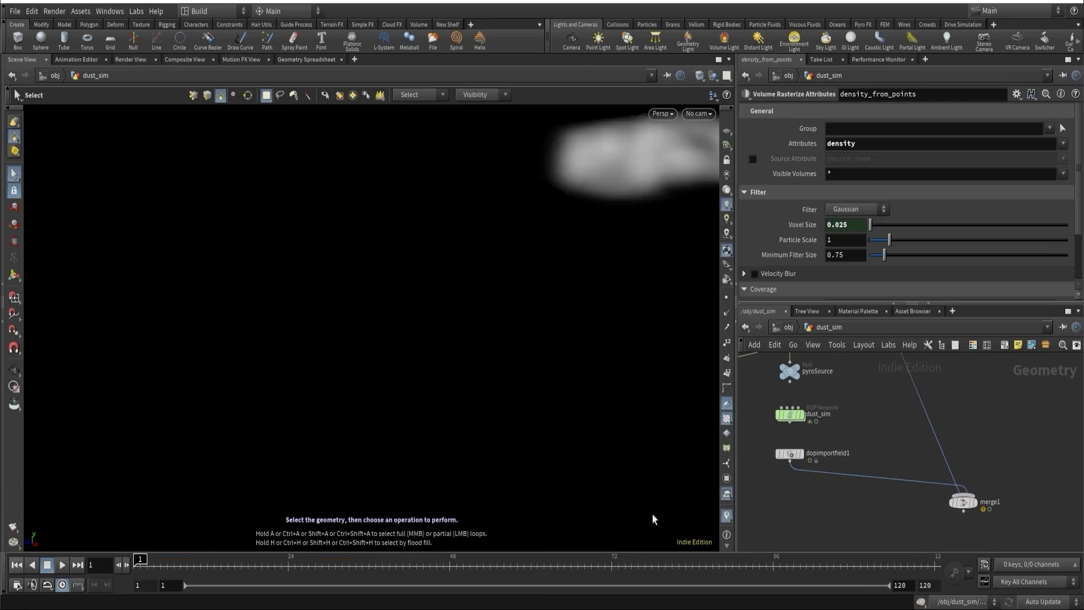
left_click(978, 503)
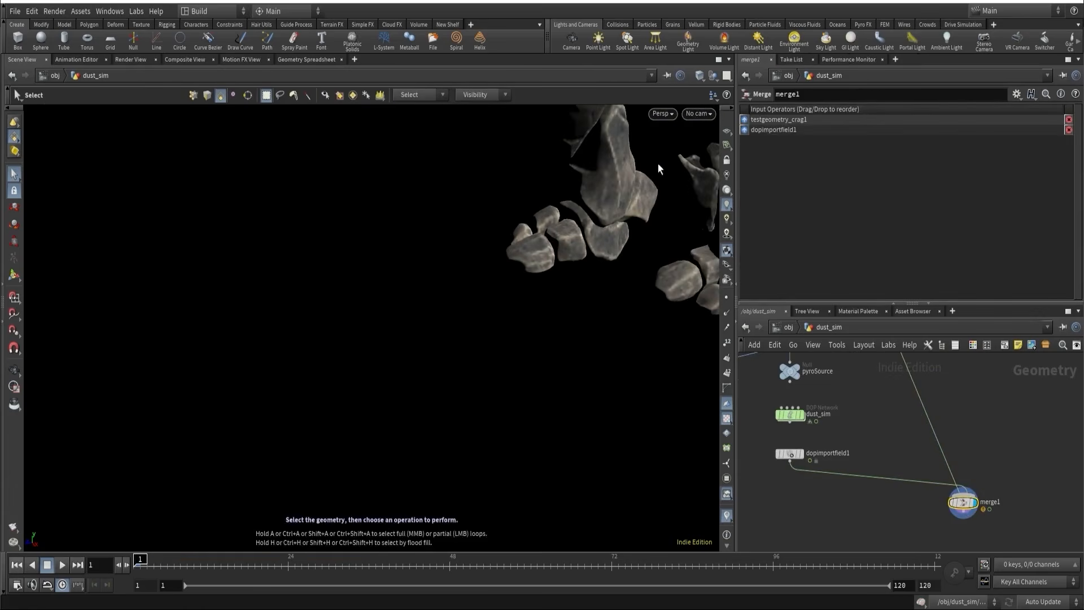
left_click(697, 114)
left_click(707, 171)
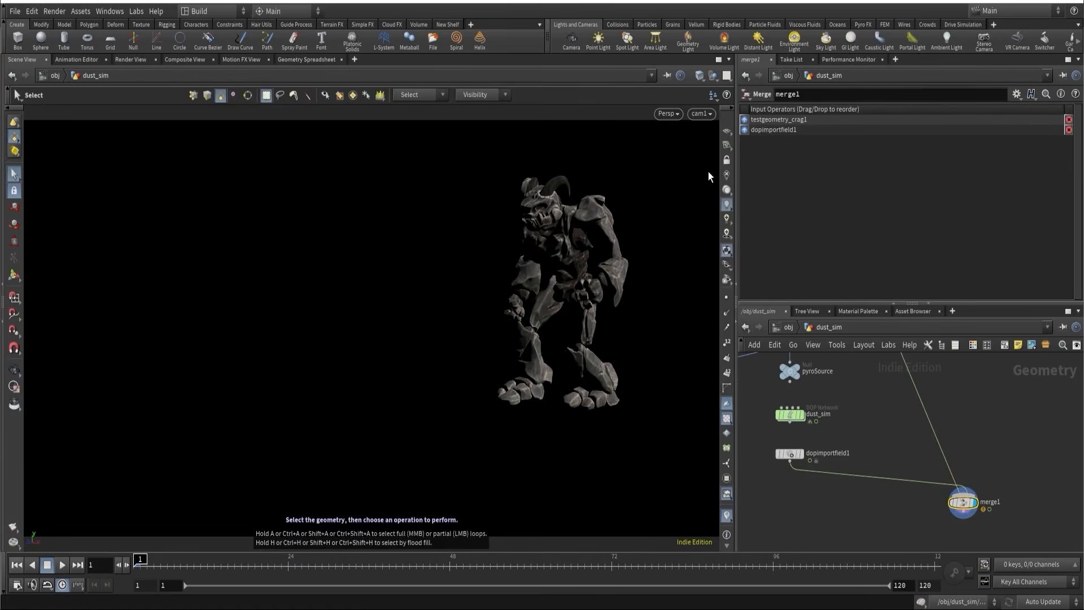
- Render a flipbook of the walking crag with dust through cam1 and play it back
right_click(13, 527)
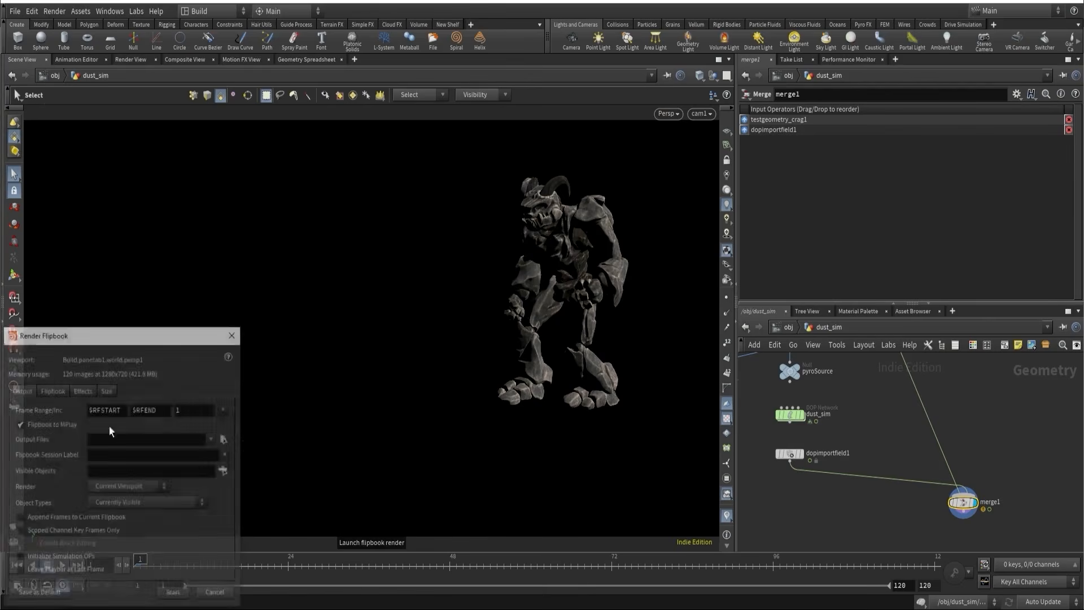
left_click(174, 594)
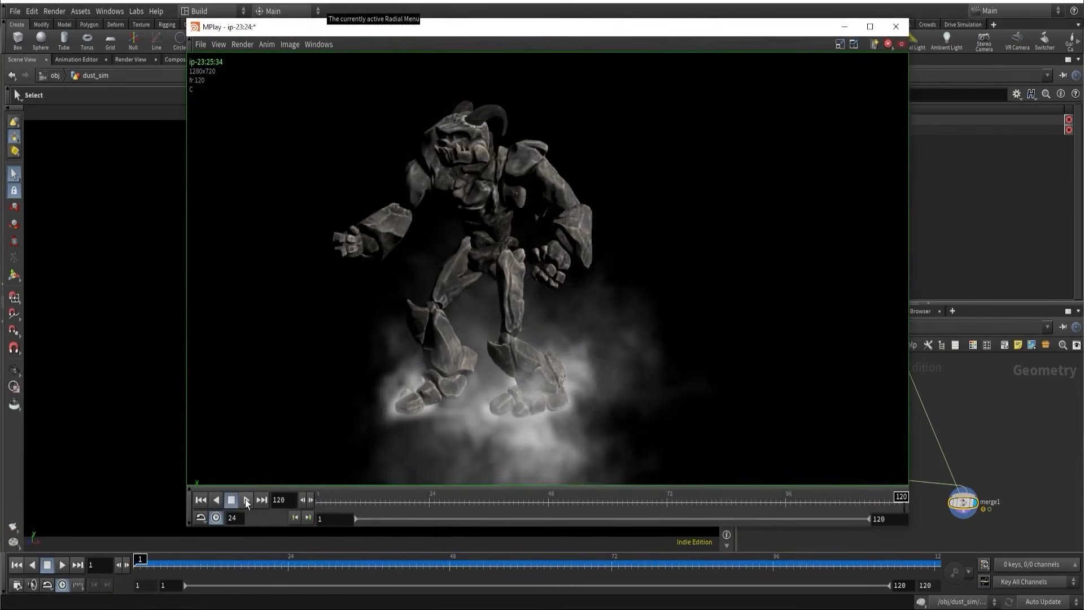
left_click(246, 500)
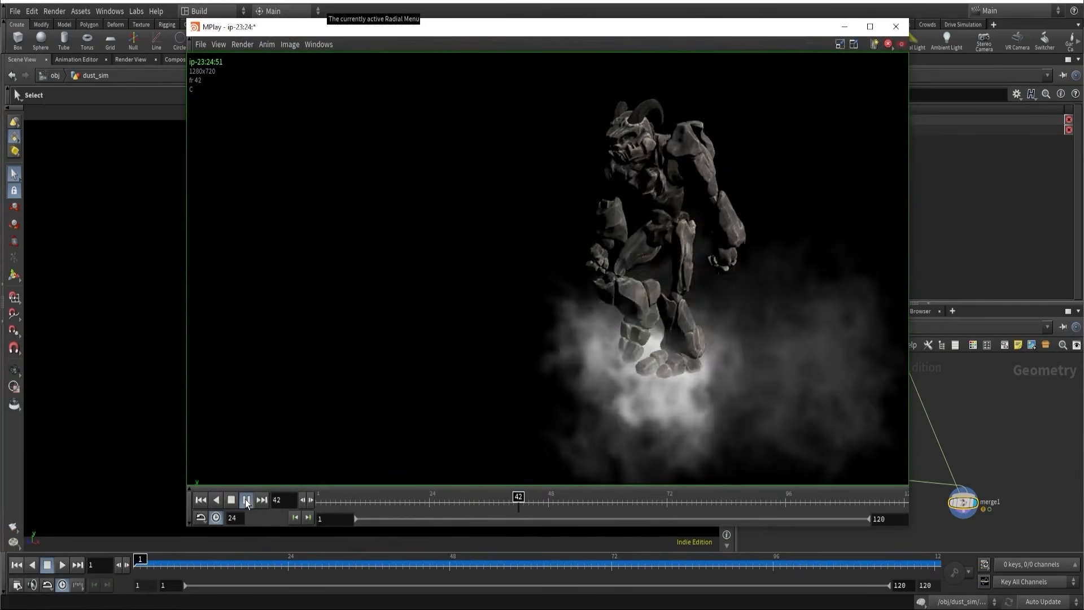
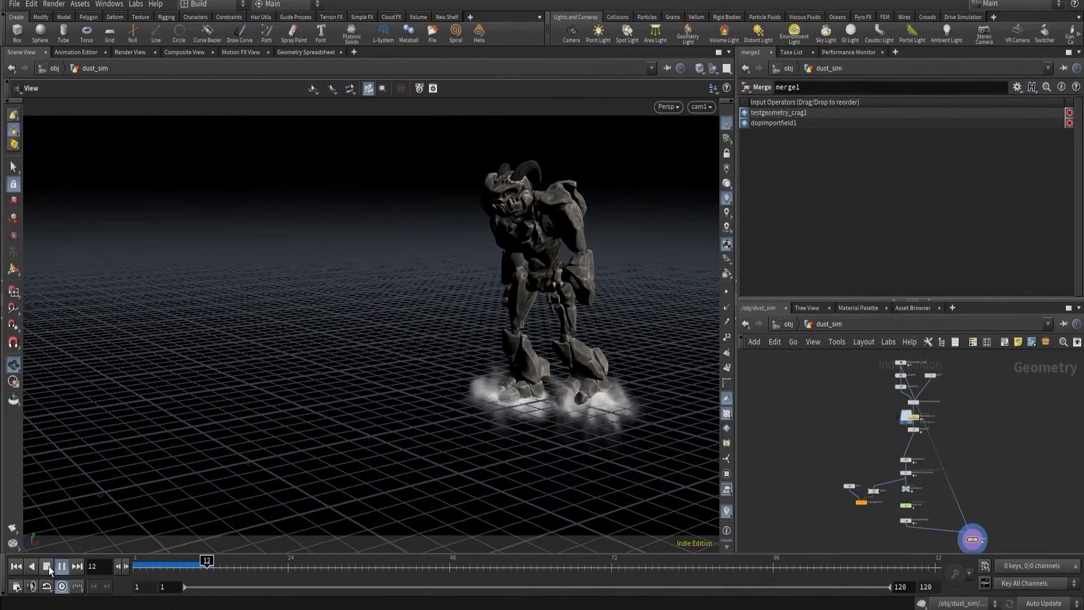
- Stop the playback and maximize the network editor
left_click(48, 567)
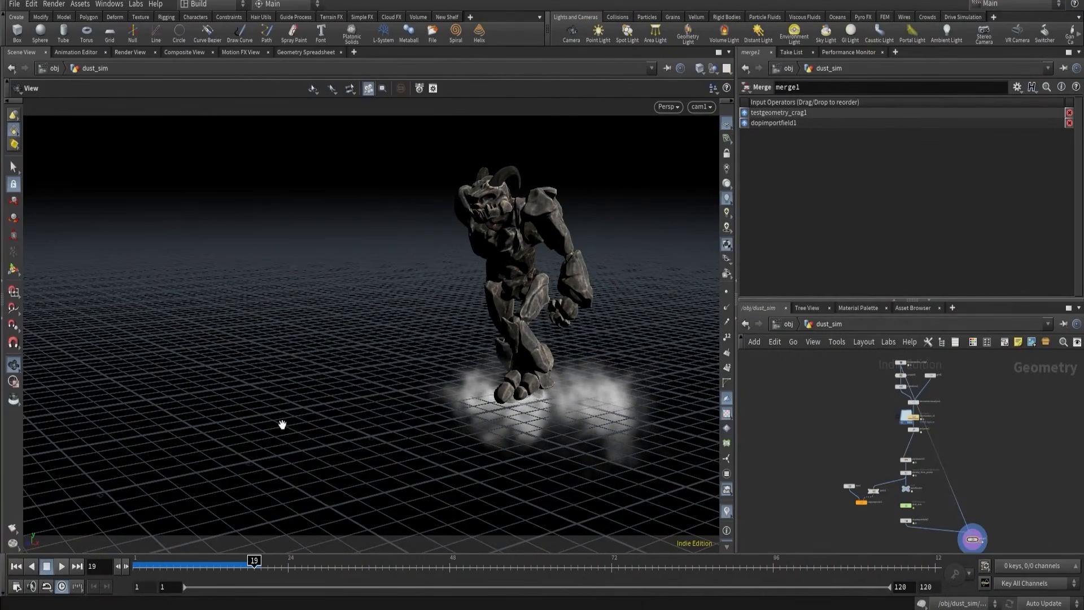
left_click(1068, 308)
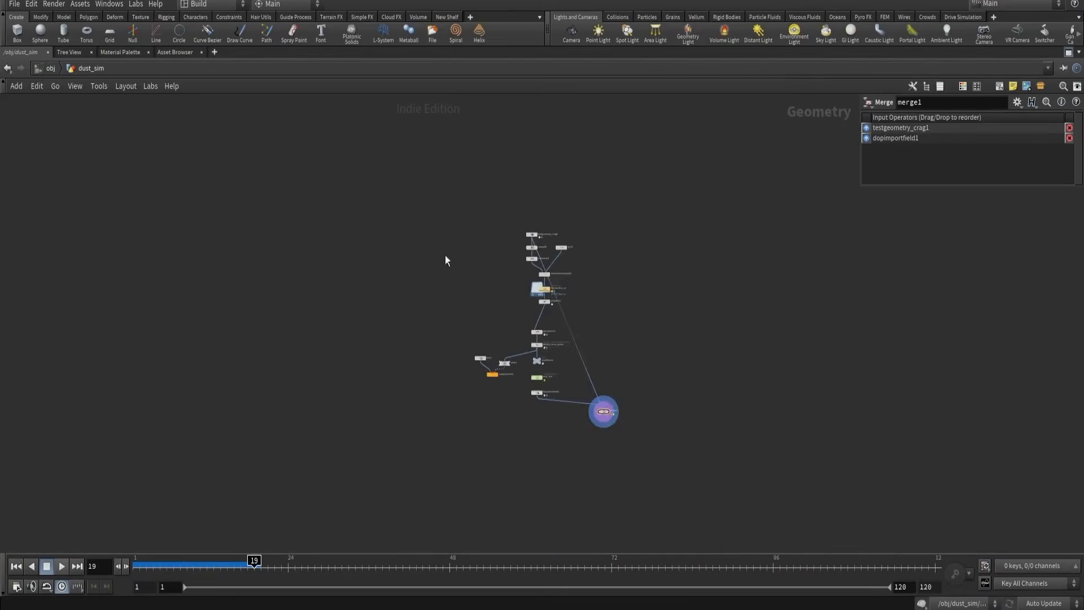
scroll(445, 255, "up", 6)
middle_click_drag(412, 181, 338, 199)
- Delete merge1 from the dust_sim network
scroll(381, 189, "up", 2)
left_click_drag(544, 263, 548, 264)
scroll(540, 336, "down", 3)
middle_click_drag(624, 482, 500, 107)
scroll(511, 108, "down", 3)
left_click_drag(539, 419, 540, 419)
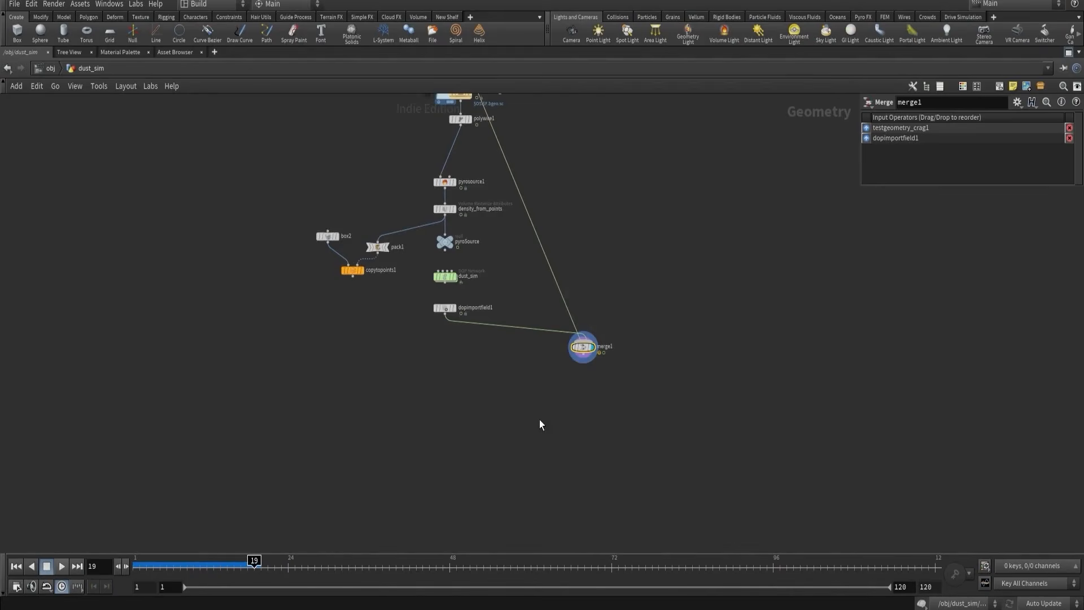
key("Delete")
- Copy the testgeometry_crag1 node at the head of the network
middle_click_drag(539, 237, 546, 479)
scroll(431, 212, "up", 1)
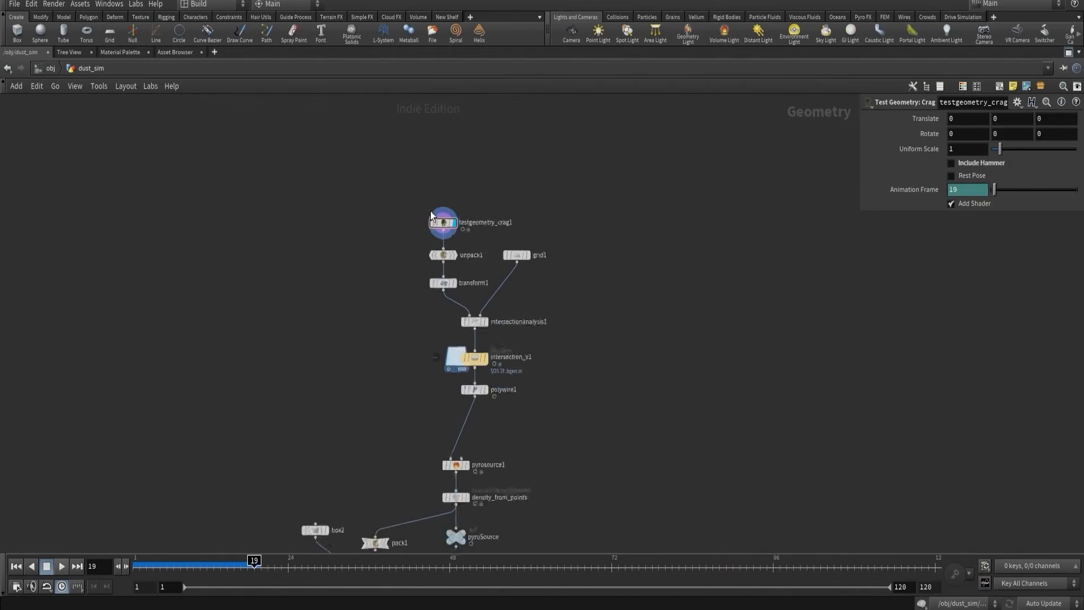
scroll(431, 212, "up", 1)
left_click_drag(411, 197, 461, 232)
key("ctrl+c")
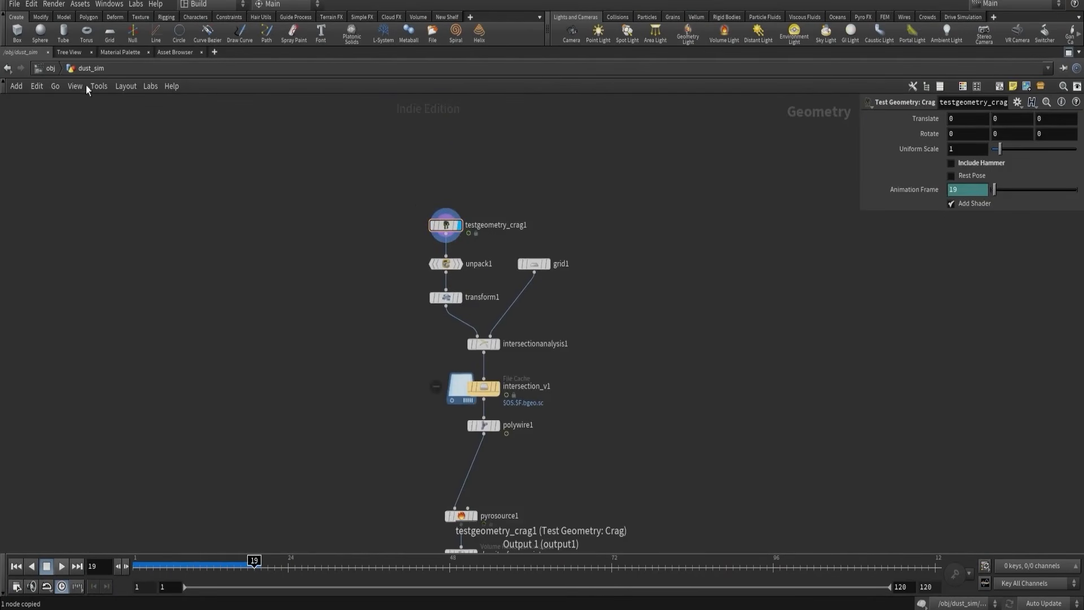
- Go up to the object level and add a new Geometry object below dust_sim
left_click(47, 64)
middle_click_drag(576, 288, 440, 311)
scroll(441, 311, "down", 2)
key("Tab")
type("ge")
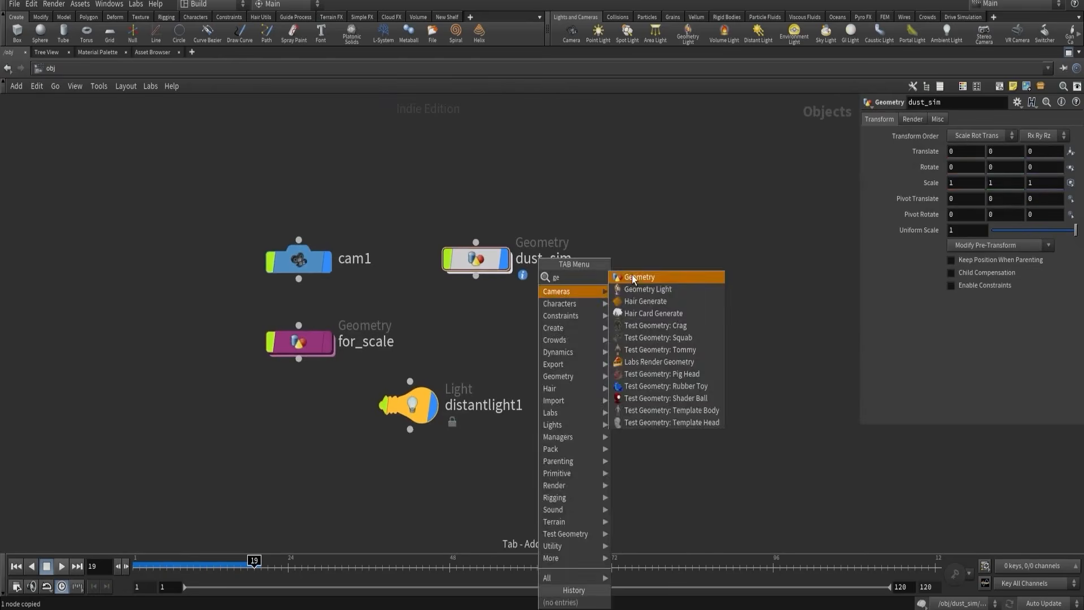
key("Return")
- Add the crag character inside geo1 and return to the object level
left_click(479, 341)
double_click(479, 341)
key("Tab")
type("obj")
key("Return")
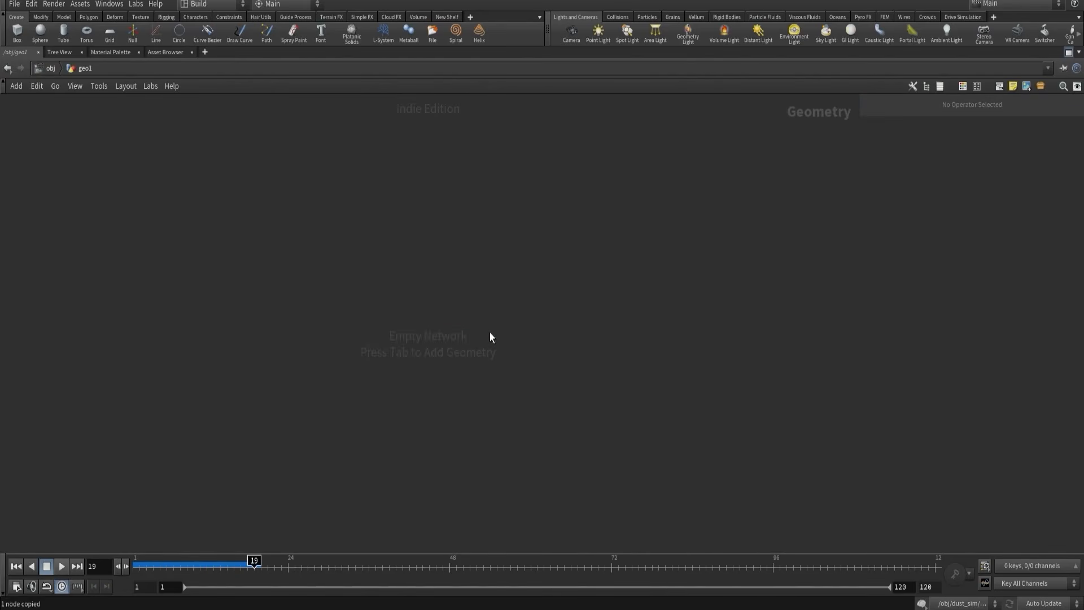
left_click(490, 332)
key("u")
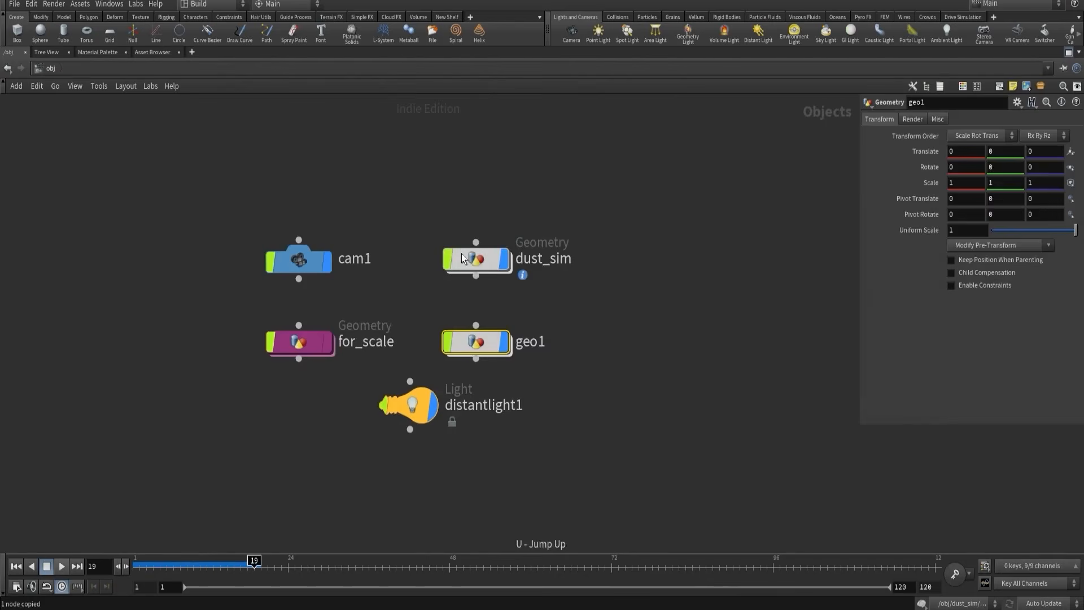
- Rename the geo1 object to view_char
double_click(528, 341)
type("view_char")
key("Return")
- Inside dust_sim, enclose transform1, grid1, intersectionanalysis1, intersection_v1 and polywire1 in a network box
double_click(481, 264)
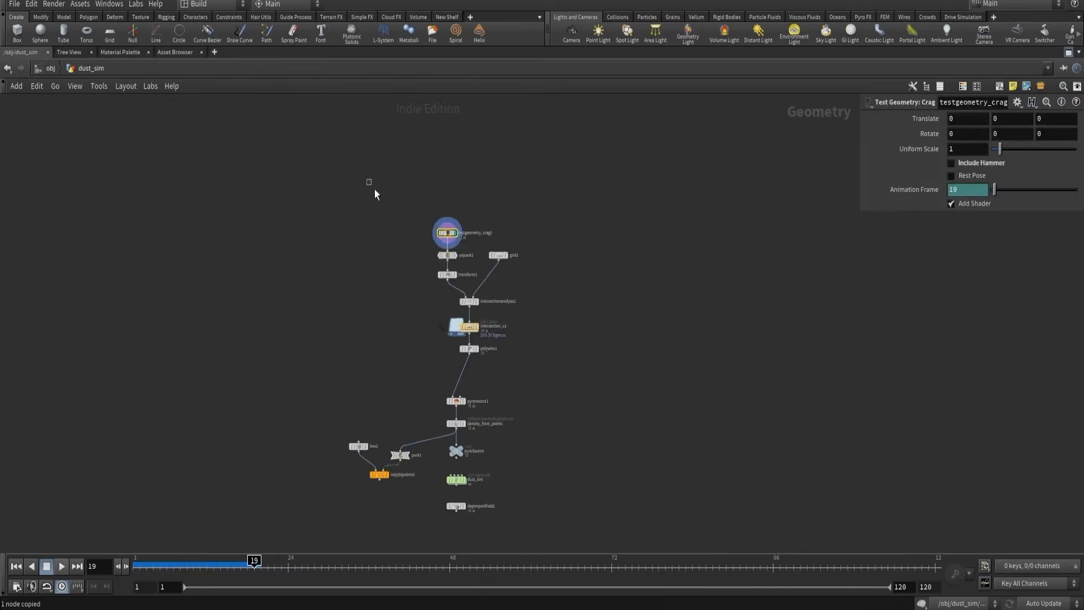
key("shift+o")
scroll(401, 262, "up", 3)
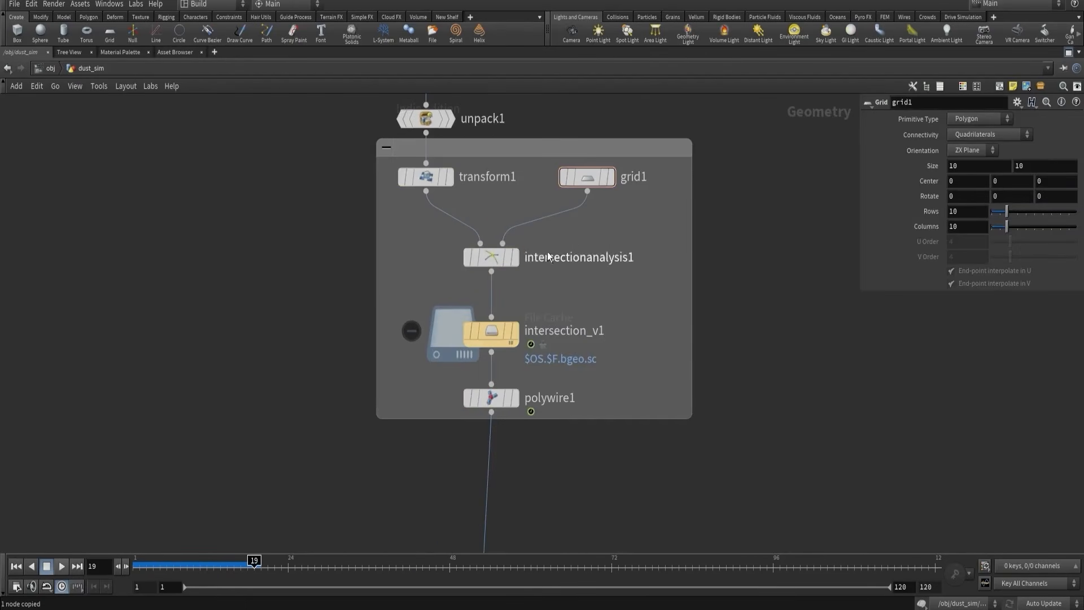
- Title the network box around the intersection nodes "intersection analysis" and adjust its placement
double_click(627, 257)
key("ctrl+c")
double_click(481, 148)
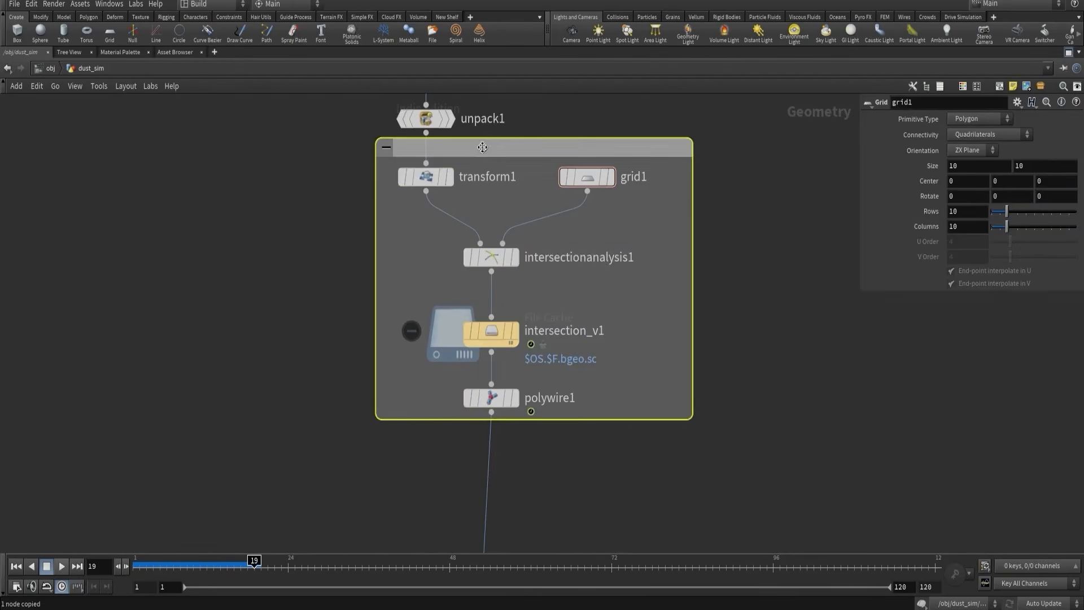
key("ctrl+v")
left_click(369, 242)
scroll(356, 263, "down", 2)
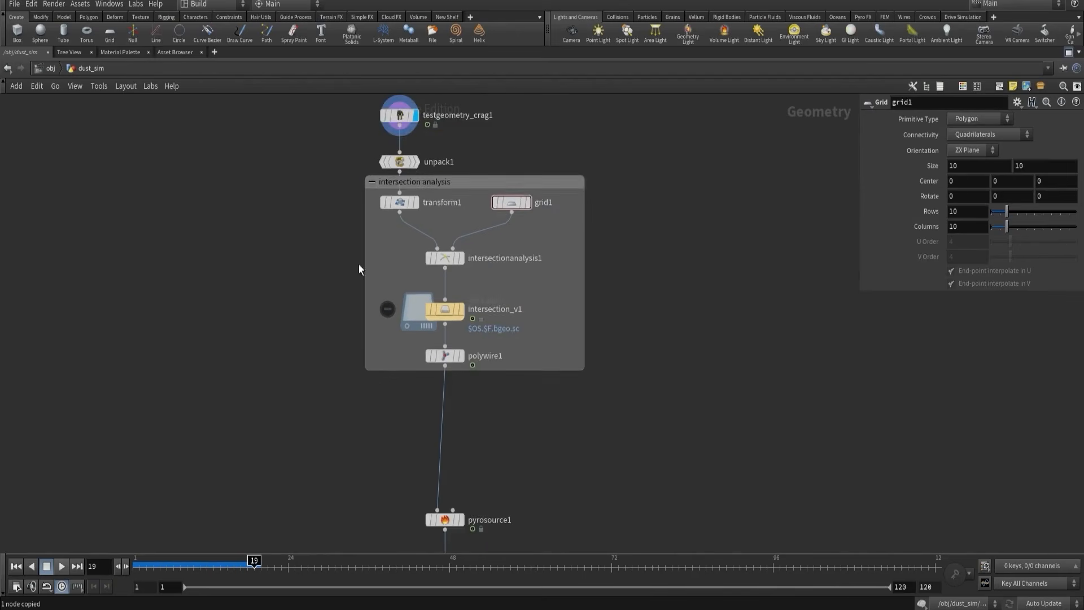
left_click_drag(384, 181, 384, 196)
- Enclose pyrosource1, density_from_points and pyroSource in an enlarged network box titled "pyro source"
scroll(390, 339, "down", 1)
middle_click_drag(395, 432, 354, 242)
left_click_drag(348, 249, 452, 424)
key("shift+o")
left_click_drag(402, 299, 332, 199)
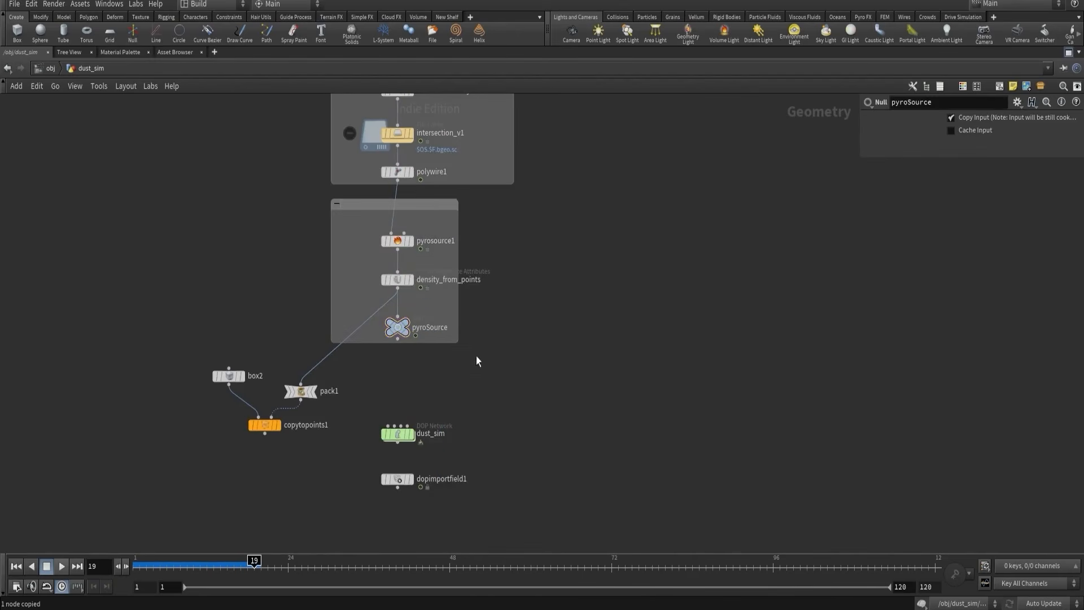
left_click_drag(458, 342, 514, 366)
double_click(422, 204)
type("pyro source")
- Show the color palette and color the network boxes, making the pyro source box green
middle_click_drag(208, 174, 222, 290)
key("c")
left_click(452, 192)
left_click(1075, 471)
left_click(1037, 500)
- Reposition box2, pack1 and copytopoints1 beside the pyro source box and switch the network wires to the rounded style
middle_click_drag(316, 497, 303, 302)
left_click_drag(196, 314, 254, 295)
key("shift+s")
- Add a Null node after copytopoints1 and name it voxel_vis
scroll(183, 339, "up", 3)
key("Tab")
type("null")
double_click(272, 422)
type("voxel_vis")
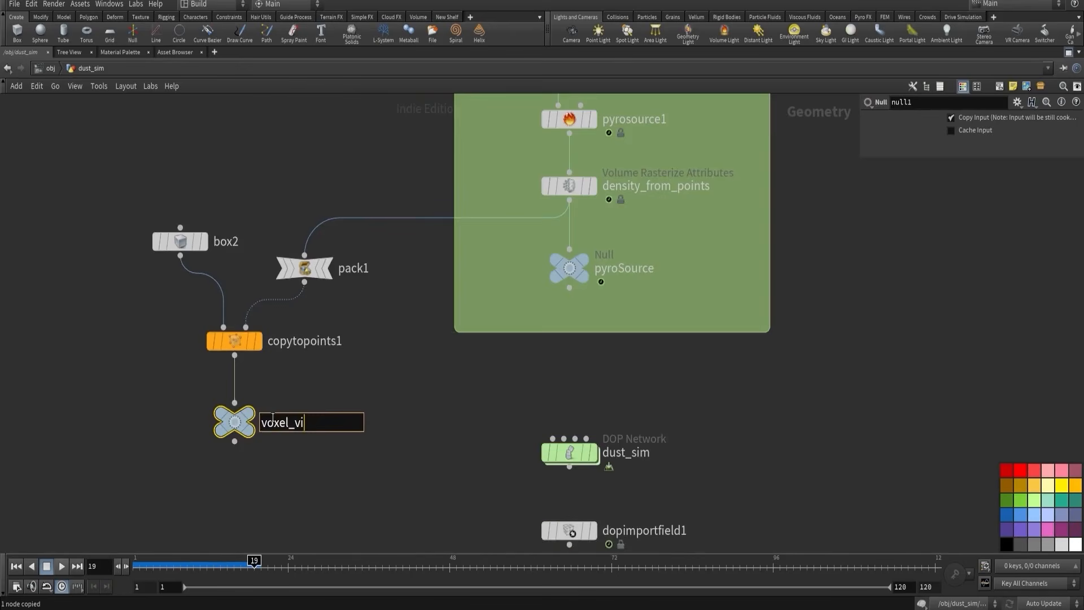
key("Return")
- Display the polywire1 output and restore the split layout with the scene view and parameters
scroll(476, 311, "down", 2)
left_click(476, 307)
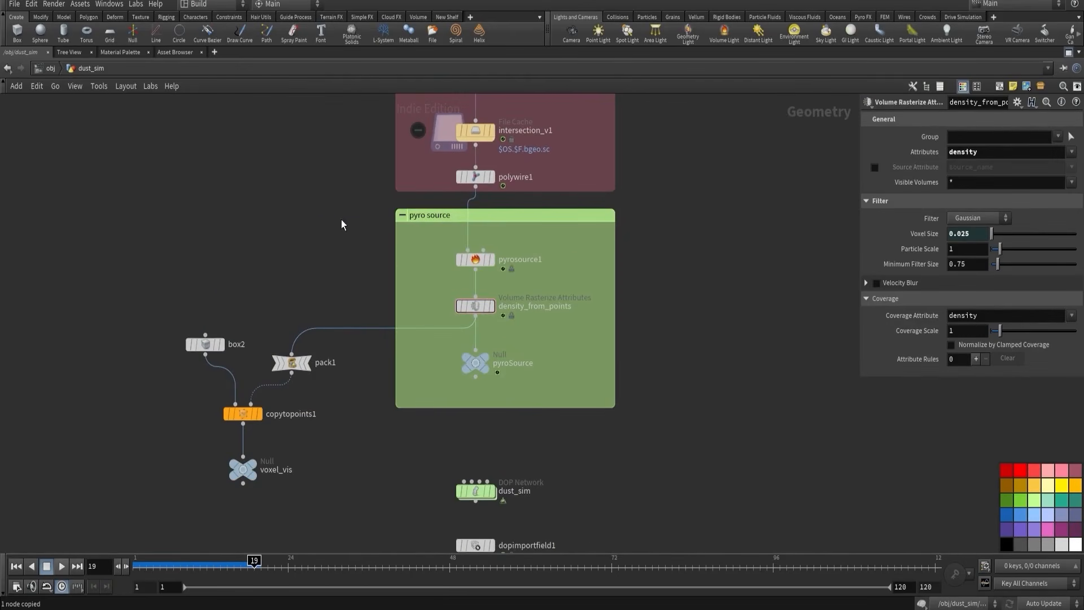
middle_click_drag(452, 203, 437, 285)
scroll(449, 276, "up", 5)
left_click(478, 236)
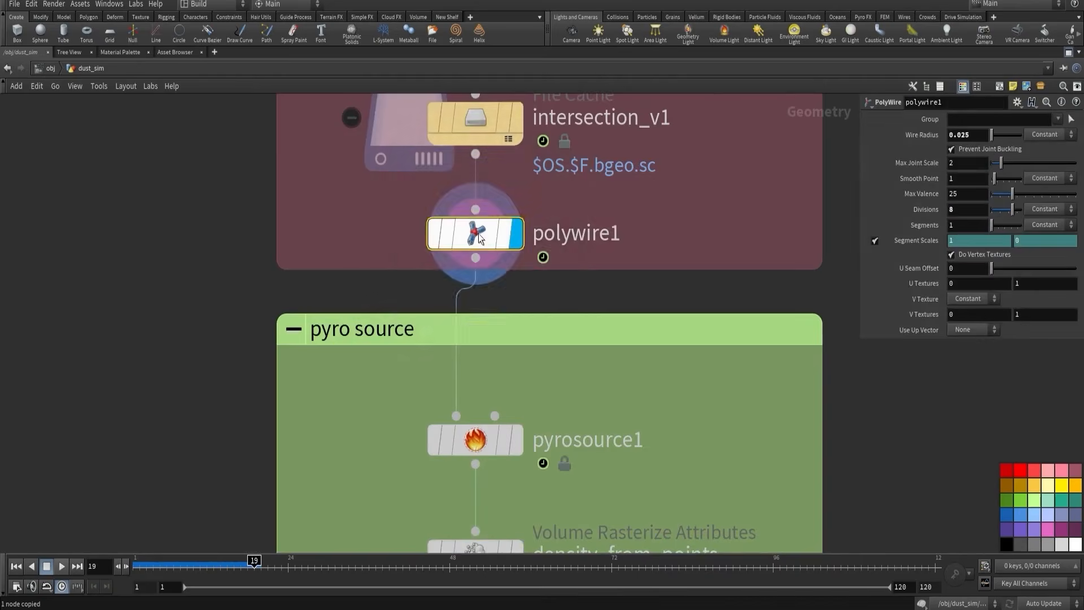
middle_click(479, 236)
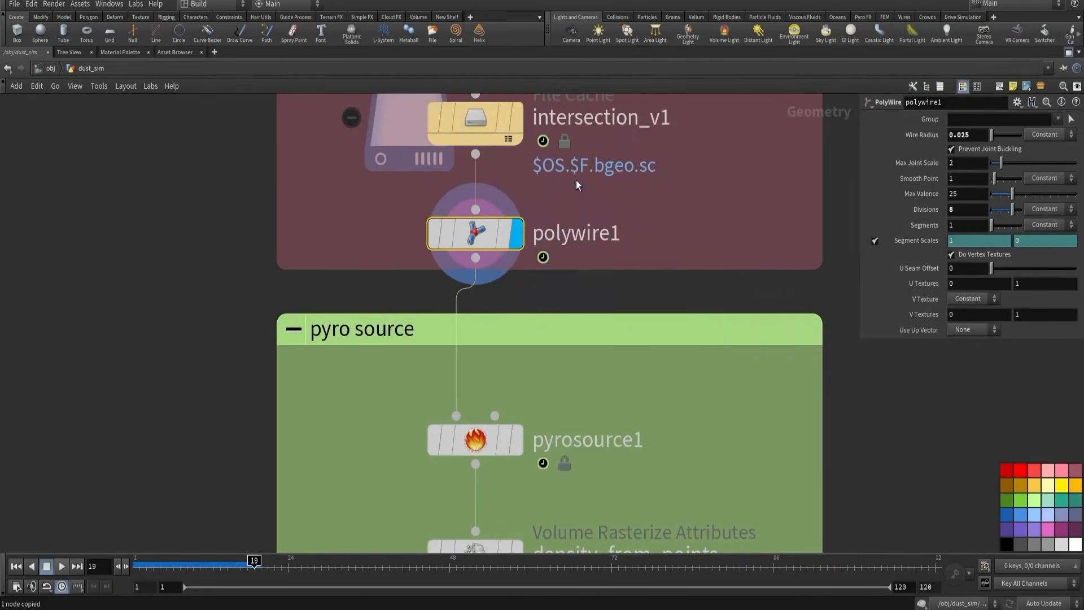
key("ctrl+b")
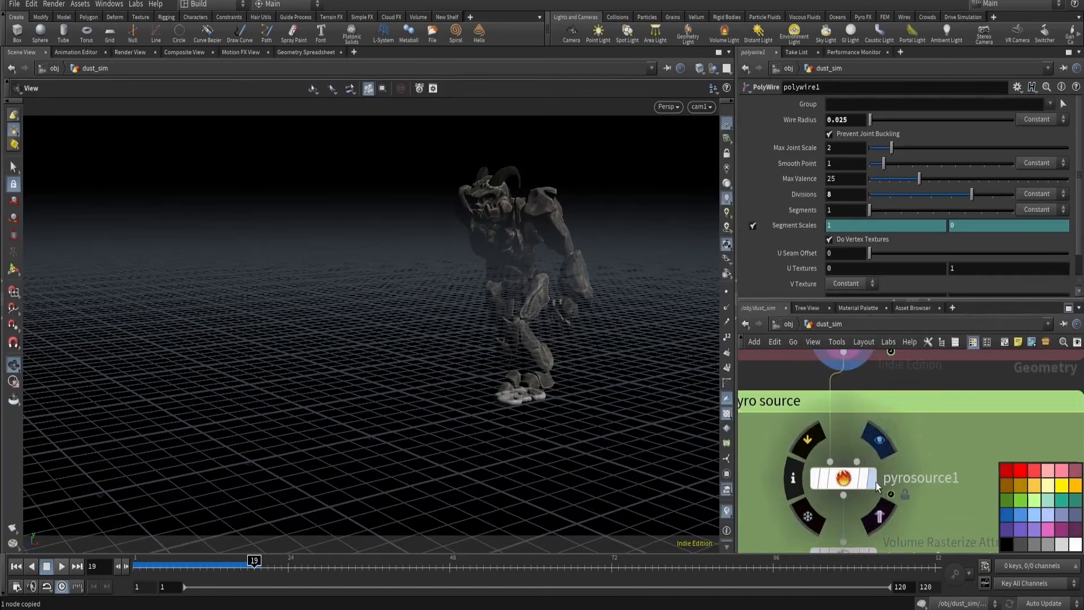
- Display pyrosource1, set the viewport to hide other objects, and inspect the node's information
left_click(875, 483)
left_click(713, 68)
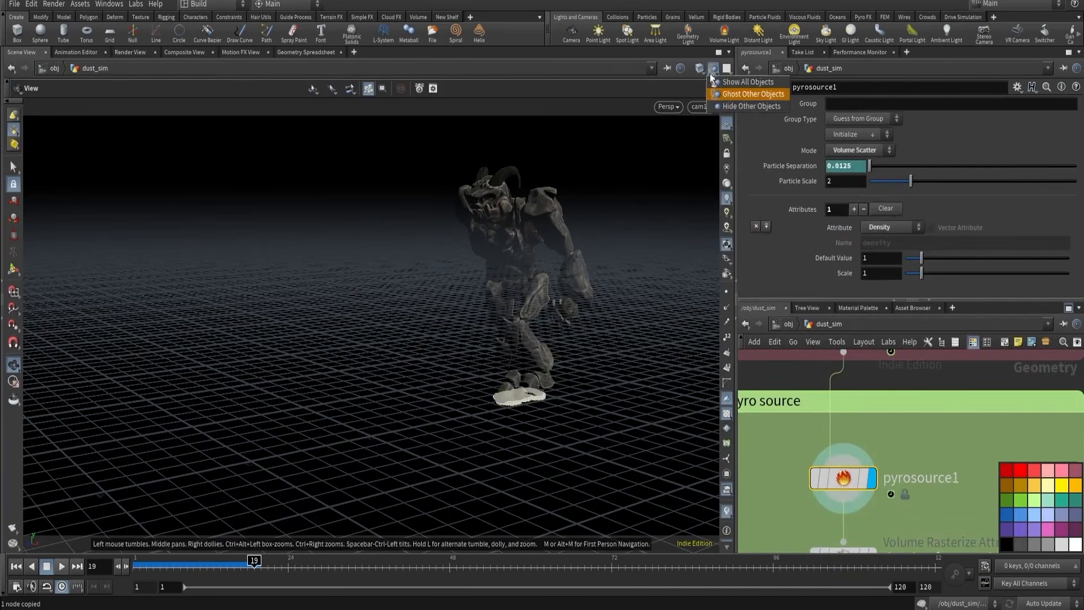
left_click(719, 107)
middle_click(831, 481)
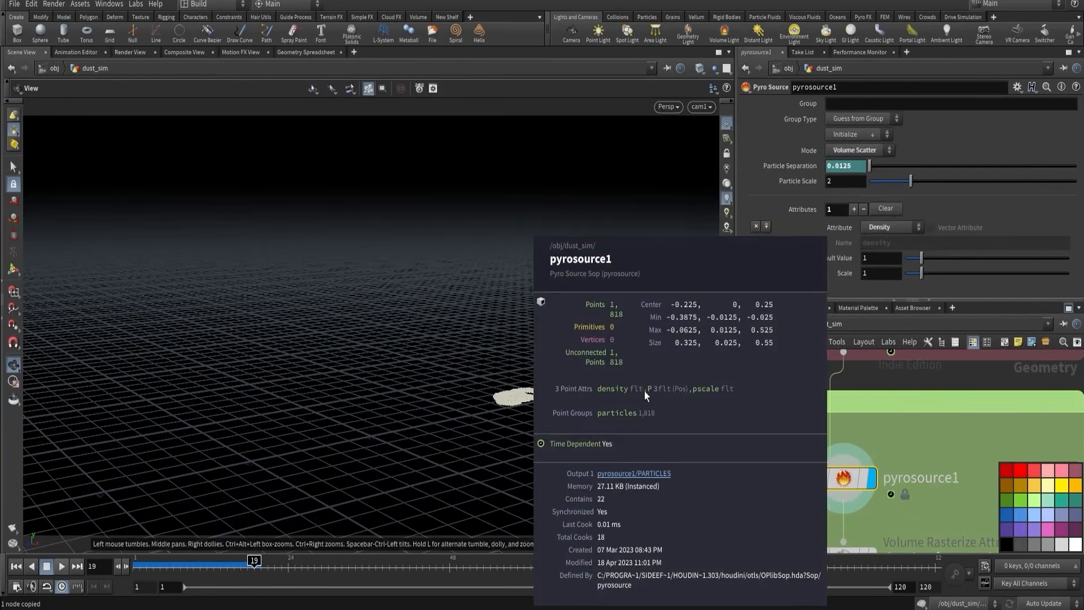
- Display density_from_points and examine the footprint density volume from a closer, elevated angle
middle_click_drag(813, 528, 795, 374)
left_click(853, 404)
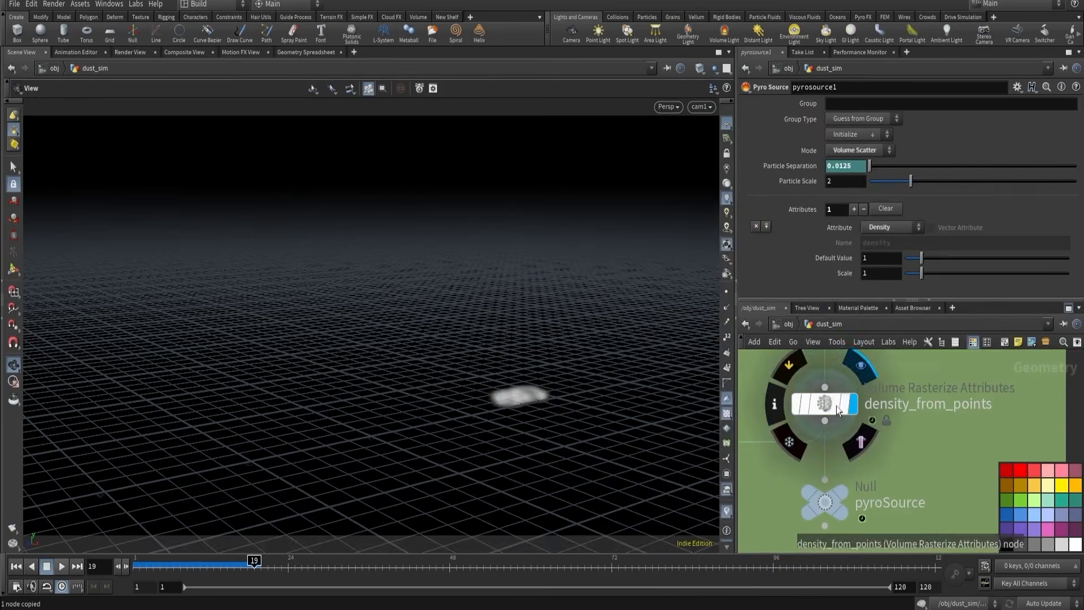
left_click(833, 405)
left_click_drag(494, 370, 609, 363)
scroll(876, 449, "down", 3)
middle_click_drag(888, 468, 892, 385)
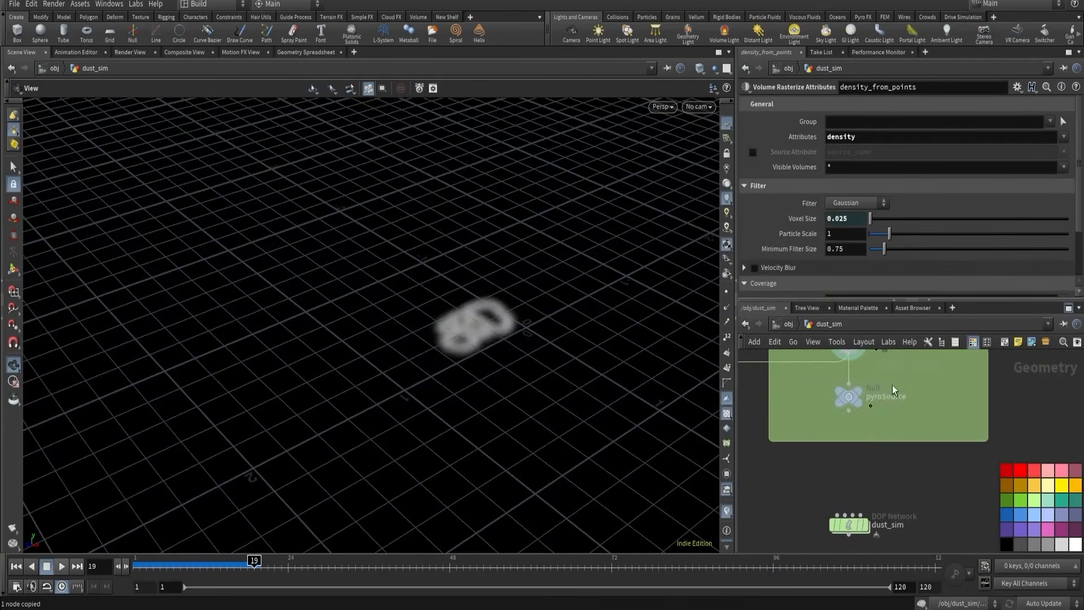
left_click_drag(905, 381, 801, 439)
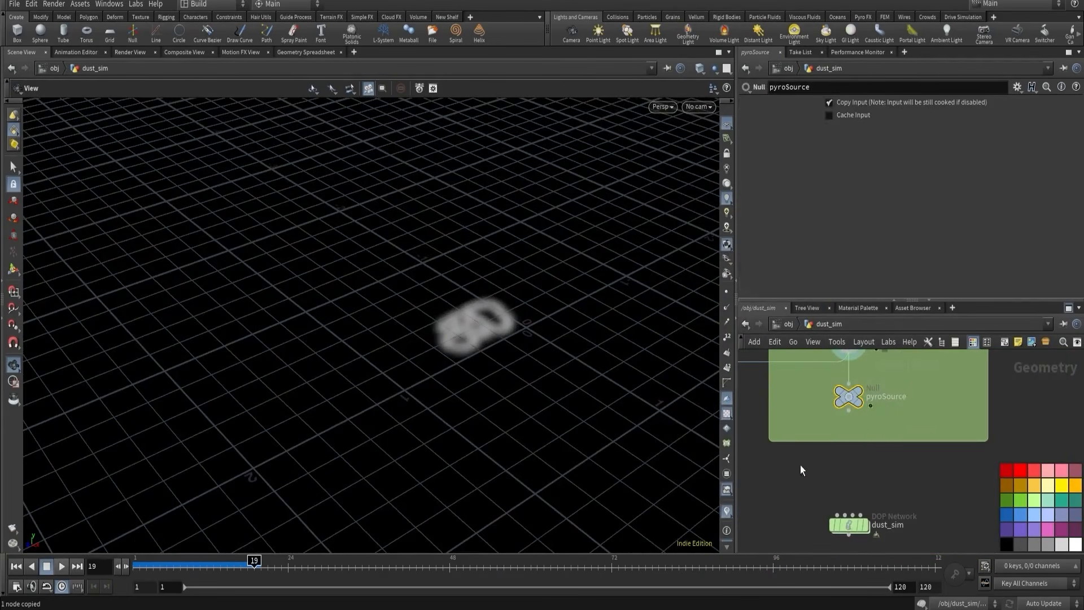
- Return to frame 1 and review the dust, volumesource1 and pyrosolver_sparse1 settings inside dust_sim
left_click(22, 568)
middle_click_drag(847, 482, 845, 379)
scroll(845, 396, "up", 3)
double_click(845, 431)
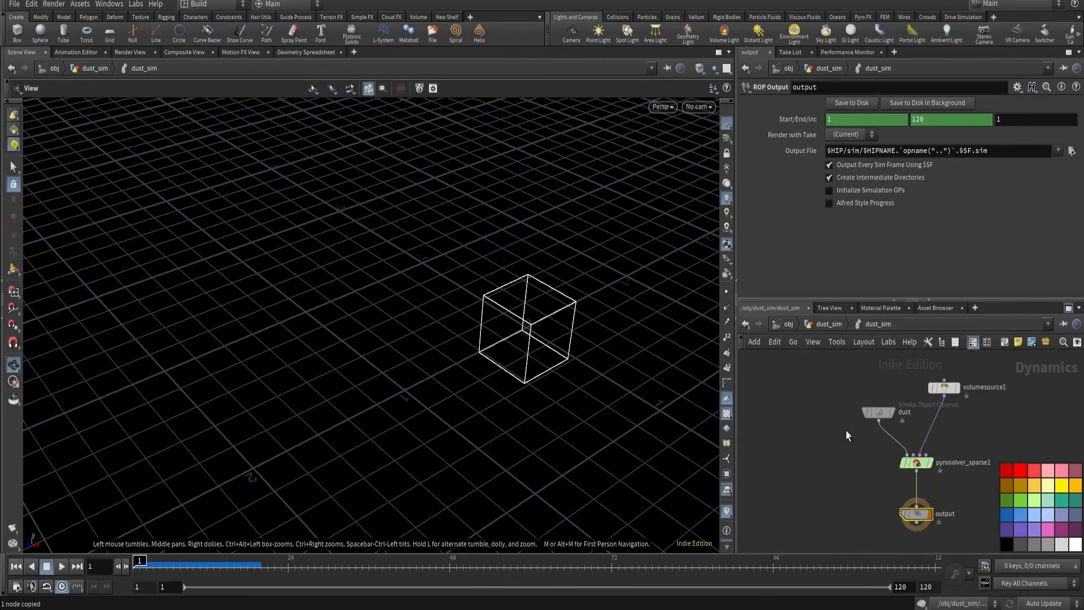
middle_click_drag(849, 429, 774, 428)
mouse_move(772, 371)
left_mouse_down()
mouse_move(830, 417)
mouse_move(767, 375)
left_mouse_up()
scroll(811, 409, "up", 3)
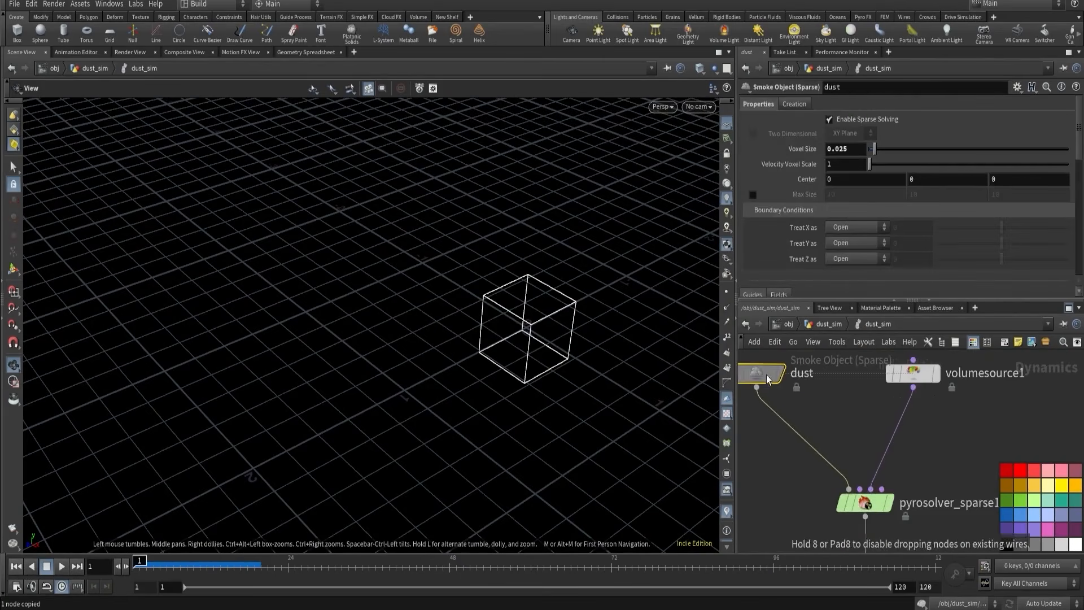
scroll(871, 405, "down", 2)
left_click(899, 386)
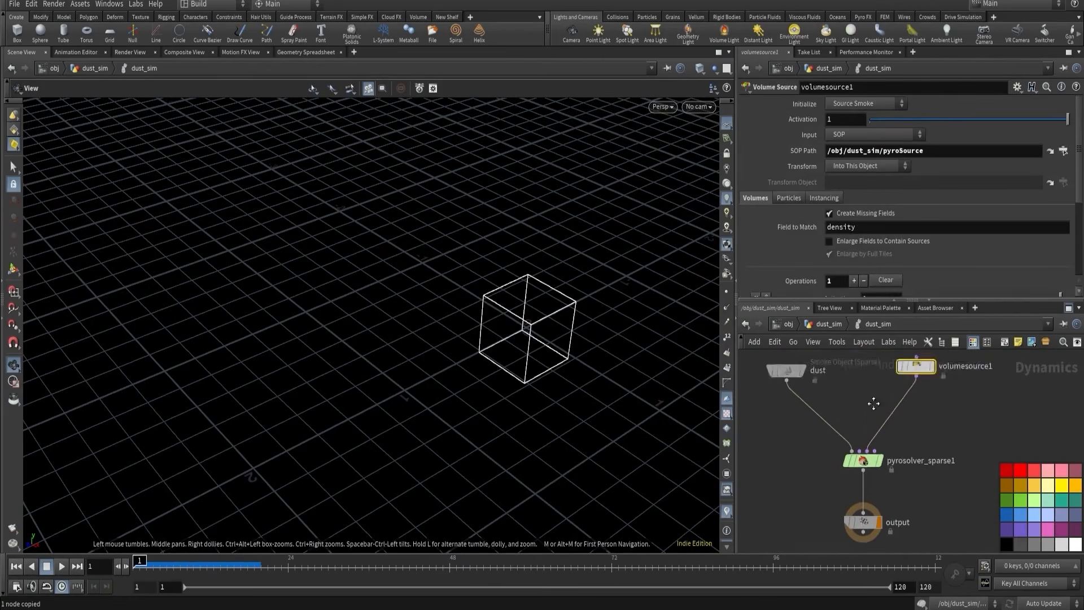
left_click(864, 455)
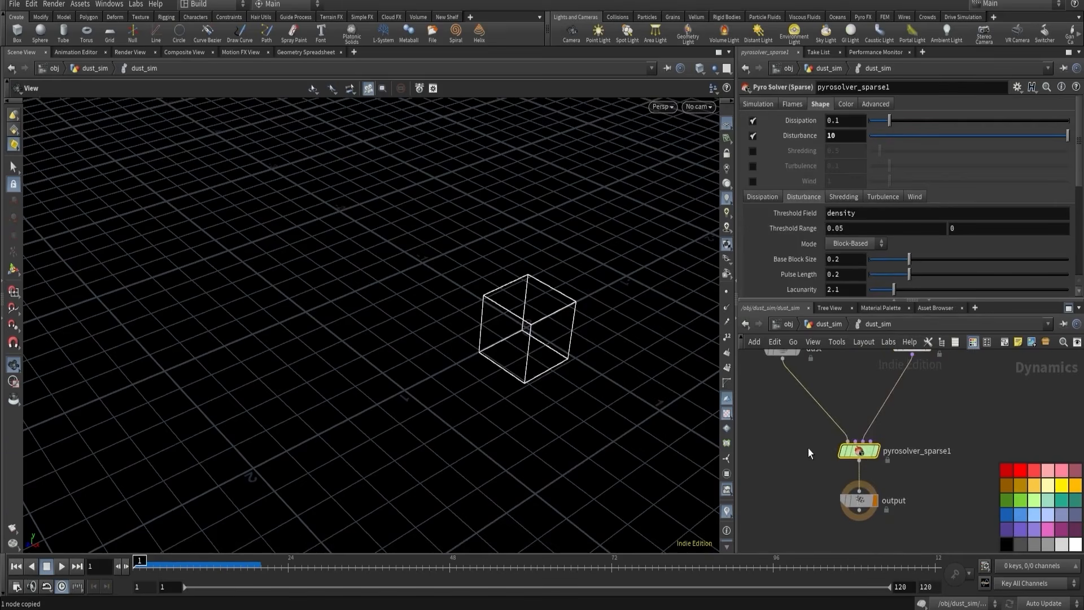
- Switch the wires inside the dust_sim network to the rounded style
key("shift+s")
scroll(810, 448, "down", 3)
mouse_move(818, 431)
left_mouse_down()
mouse_move(862, 453)
mouse_move(836, 432)
left_mouse_up()
scroll(854, 453, "up", 3)
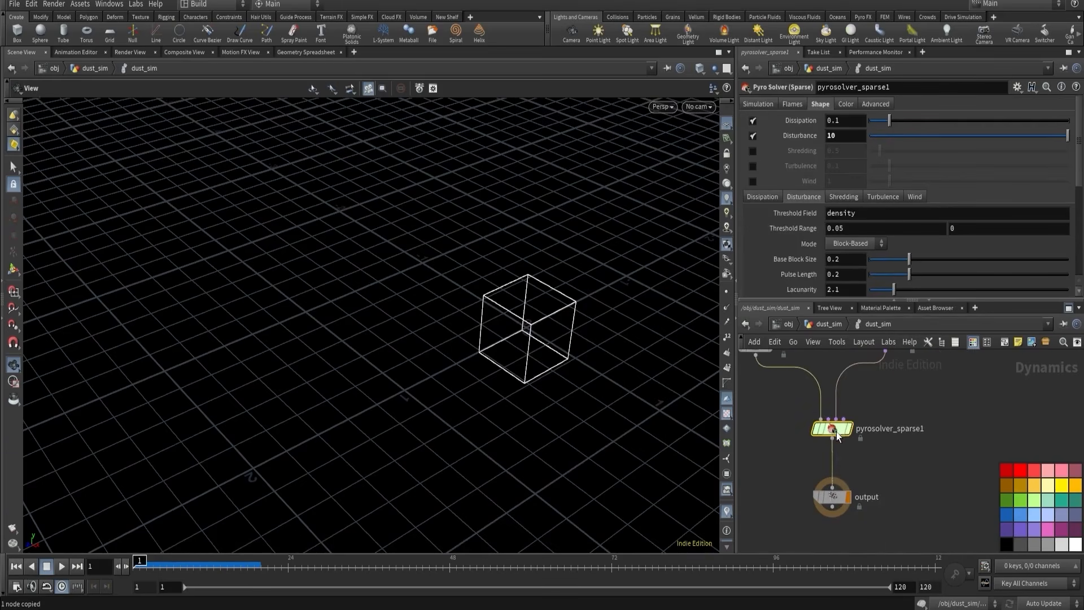
- Return to the parent geometry network and rename dopimportfield1 as import_dust
key("u")
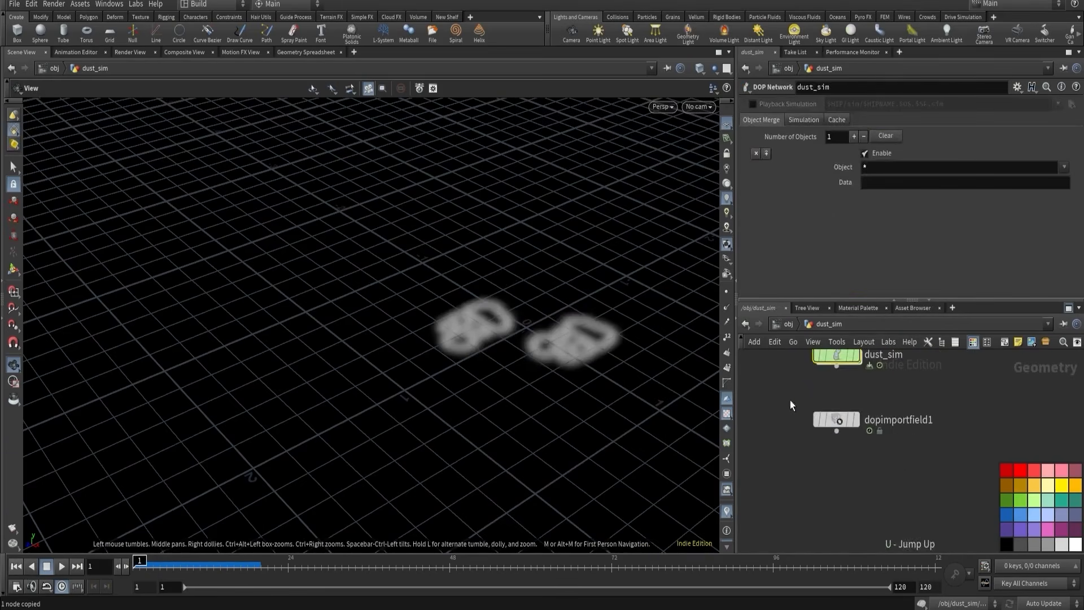
left_click_drag(903, 458, 903, 458)
double_click(885, 420)
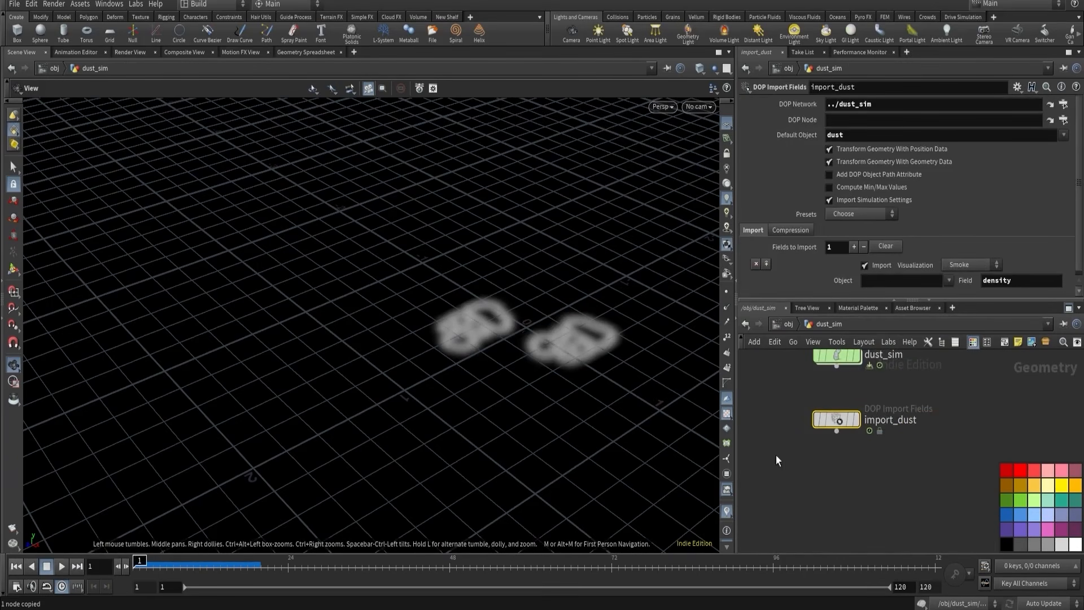
- Recheck the smoke object inside dust_sim, return to the geometry network, and hide the color palette
double_click(848, 407)
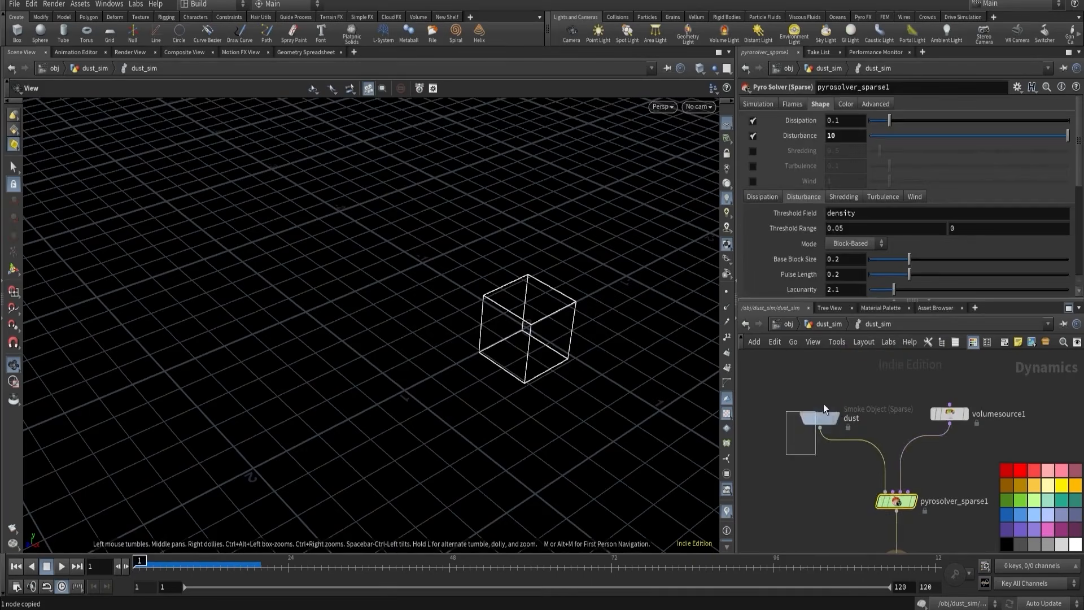
left_click(823, 405)
key("u")
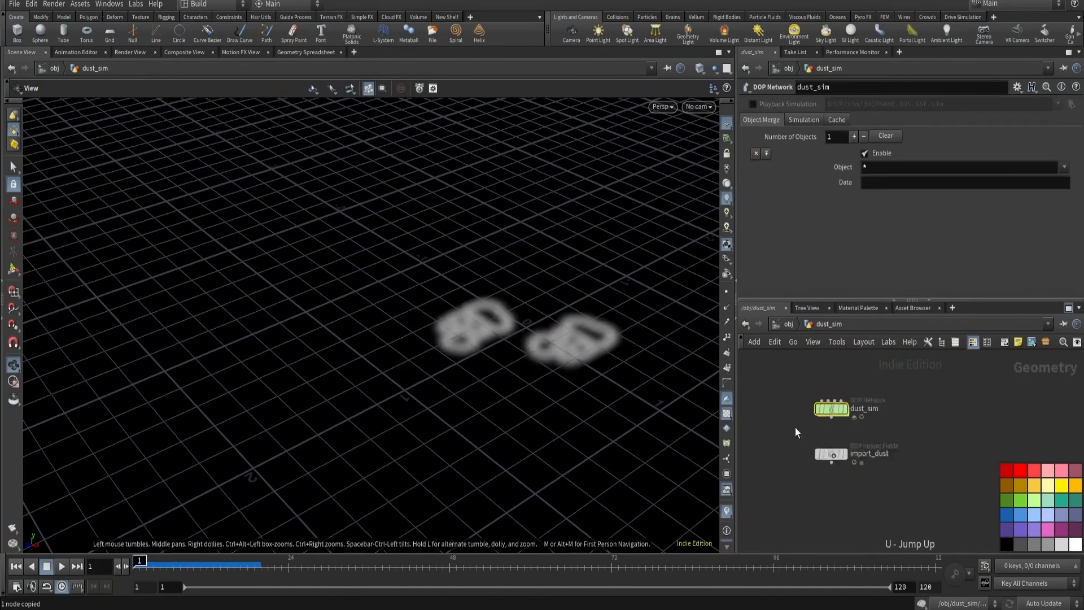
key("h")
scroll(802, 446, "up", 2)
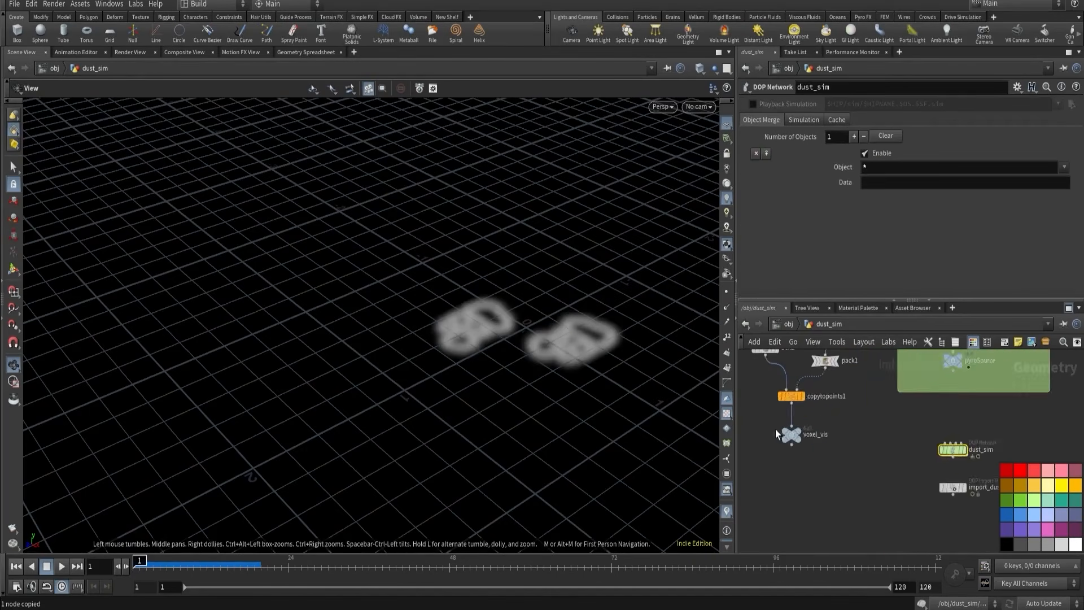
scroll(889, 478, "down", 2)
middle_click_drag(889, 480, 843, 477)
left_click(842, 477)
key("c")
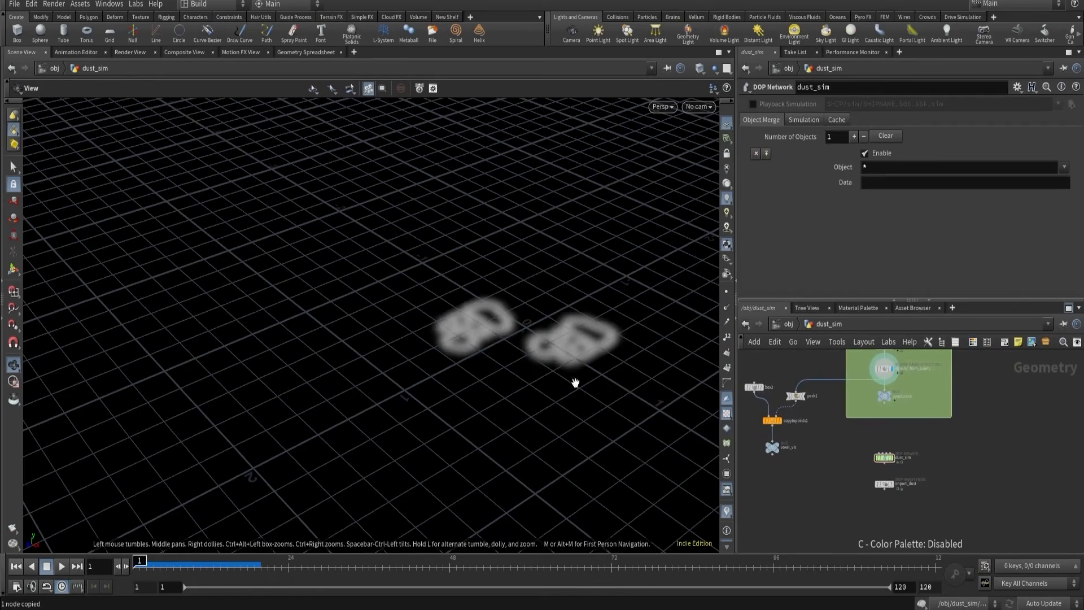
- Scrub the timeline to frame 17 and display the dust simulation through import_dust
left_click_drag(491, 360, 416, 419)
scroll(416, 418, "up", 5)
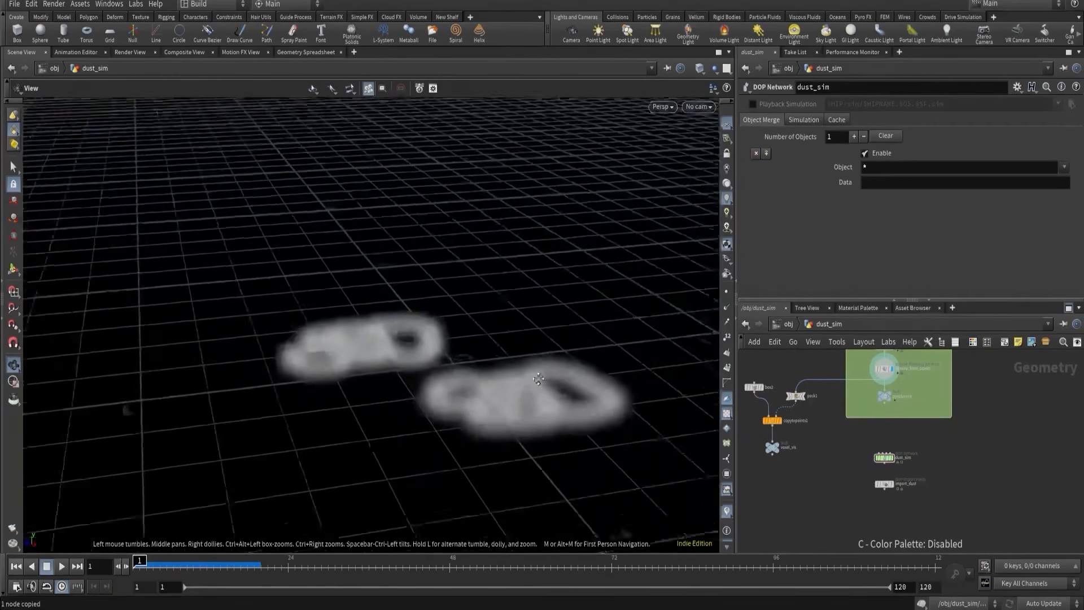
left_click_drag(530, 375, 503, 308)
left_click_drag(141, 563, 242, 563)
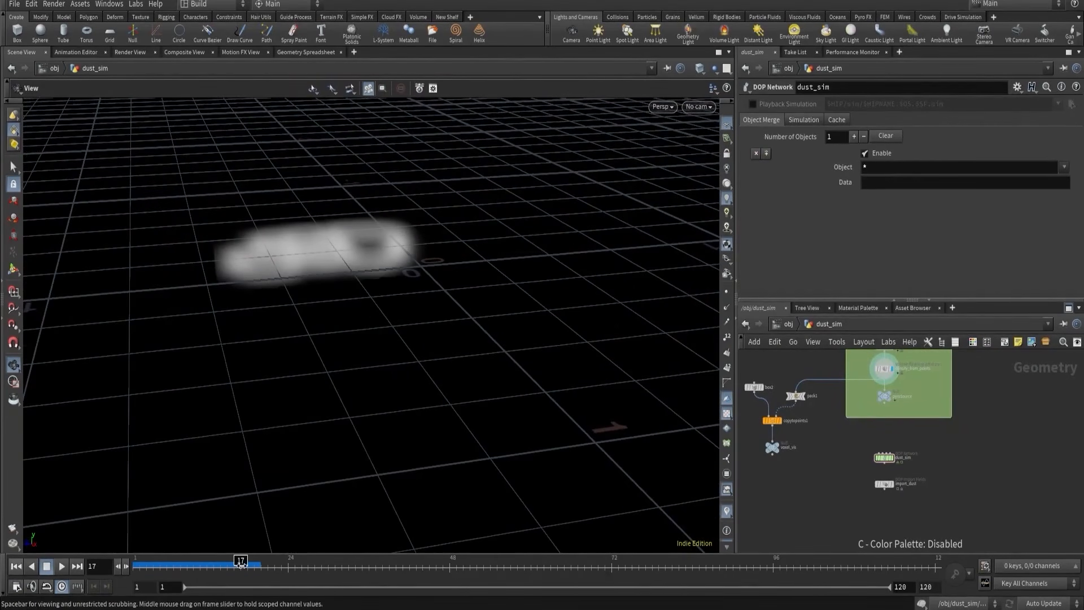
scroll(905, 482, "up", 3)
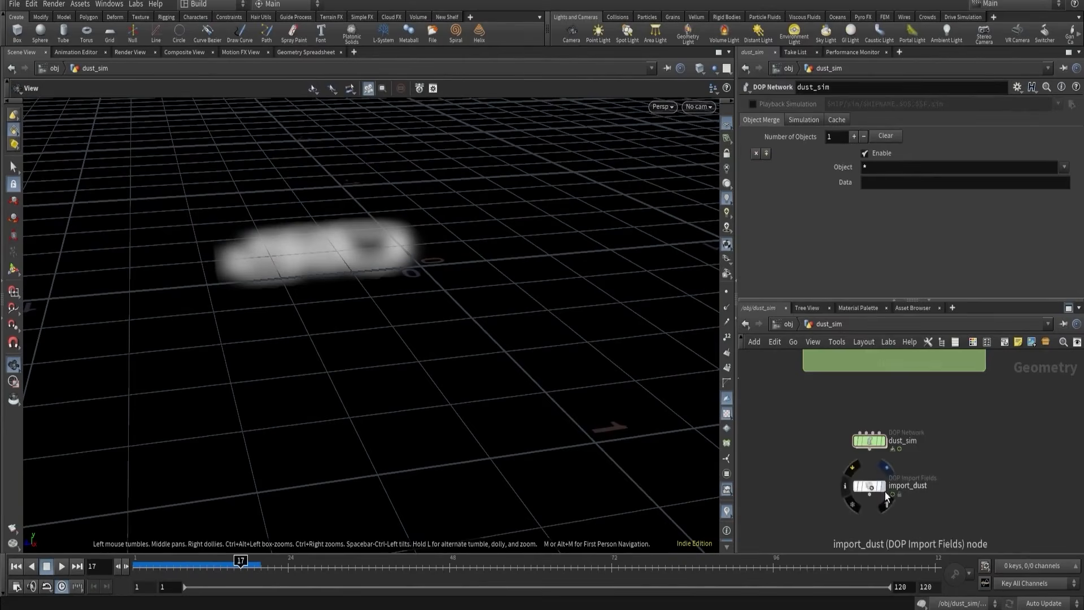
left_click(883, 486)
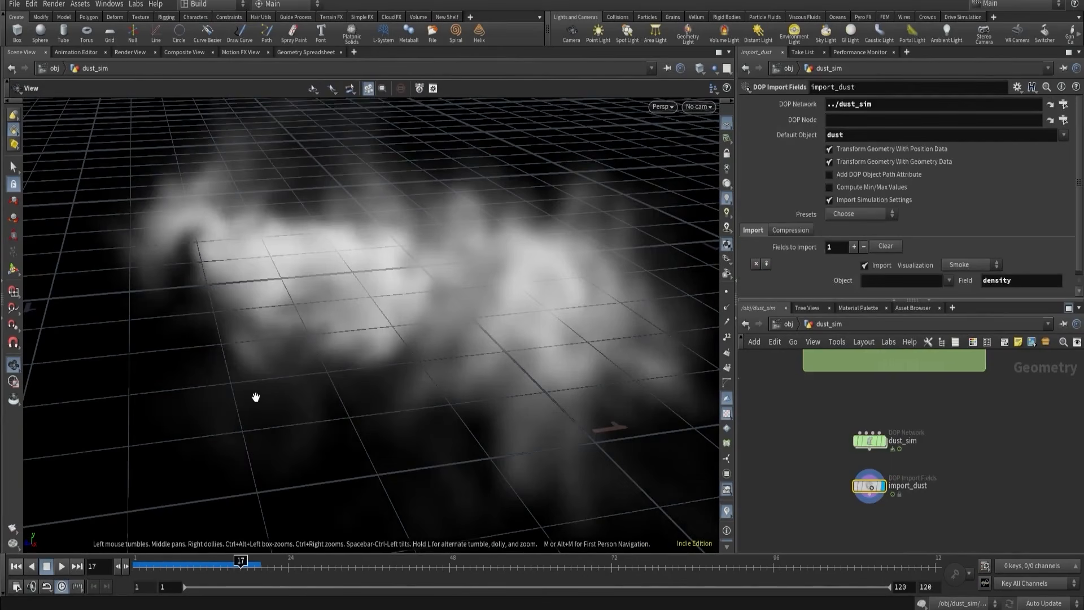
- Add a Ground Plane node inside the dust_sim network, beside the pyro solver
double_click(869, 440)
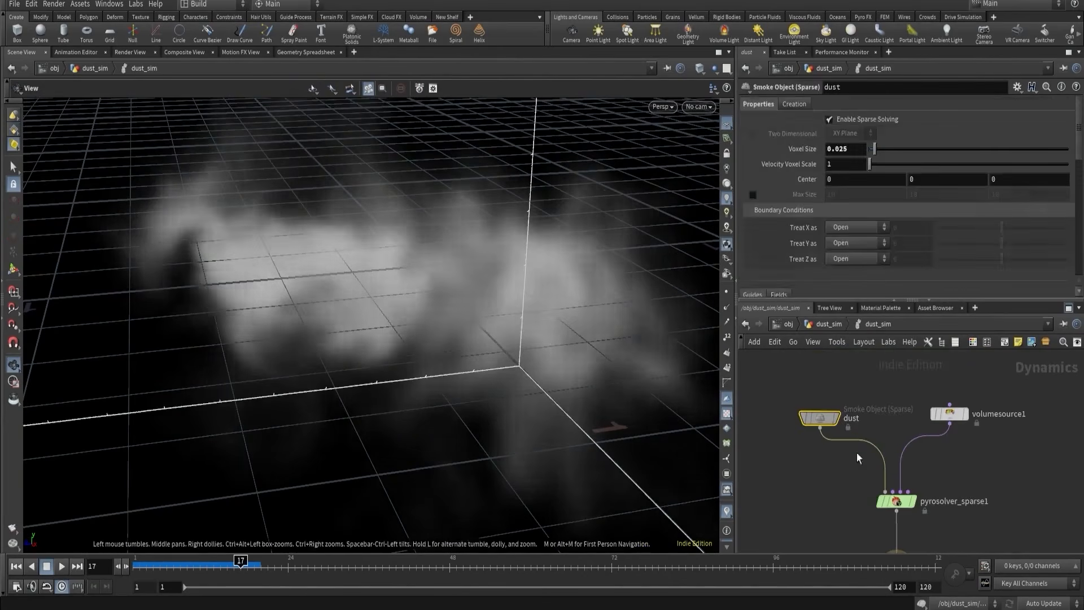
key("Tab")
type("ground")
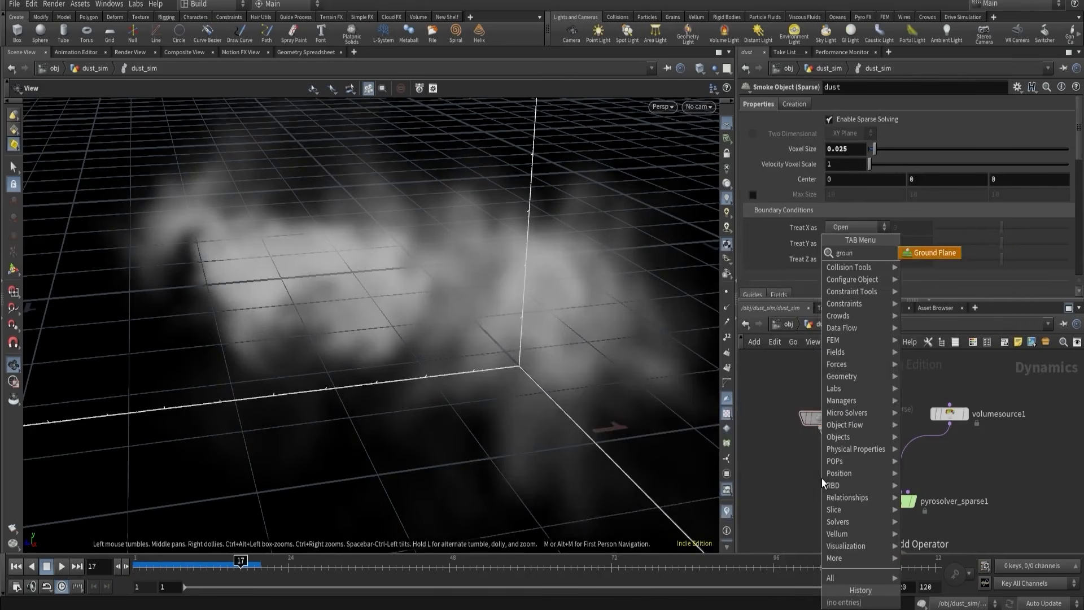
key("Return")
left_click(822, 479)
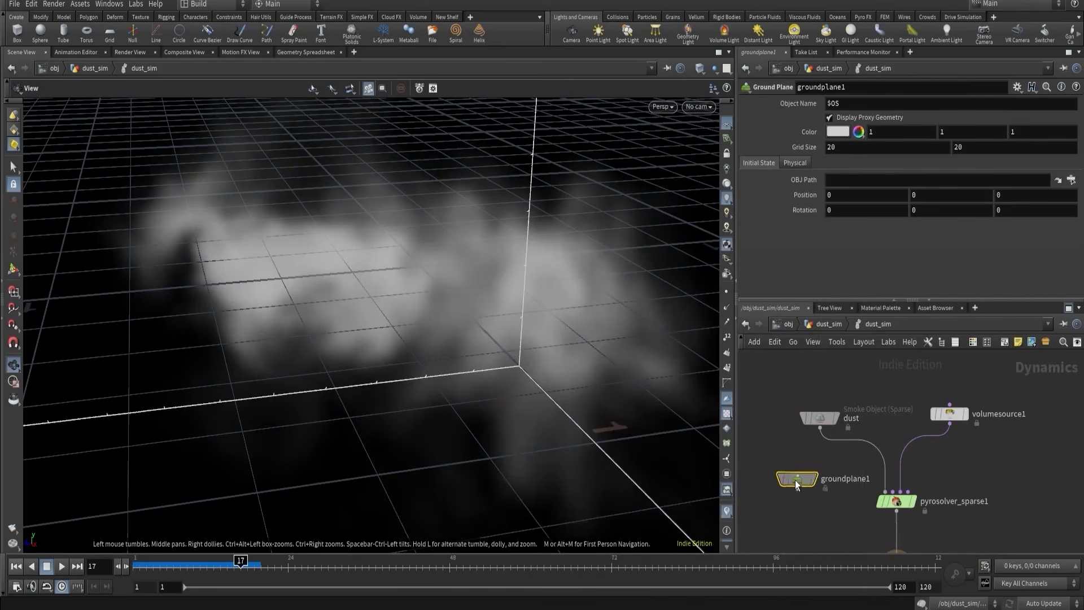
- Add a Merge node combining groundplane1 as the first input with pyrosolver_sparse1, and connect it to output
key("l")
key("Tab")
type("mer")
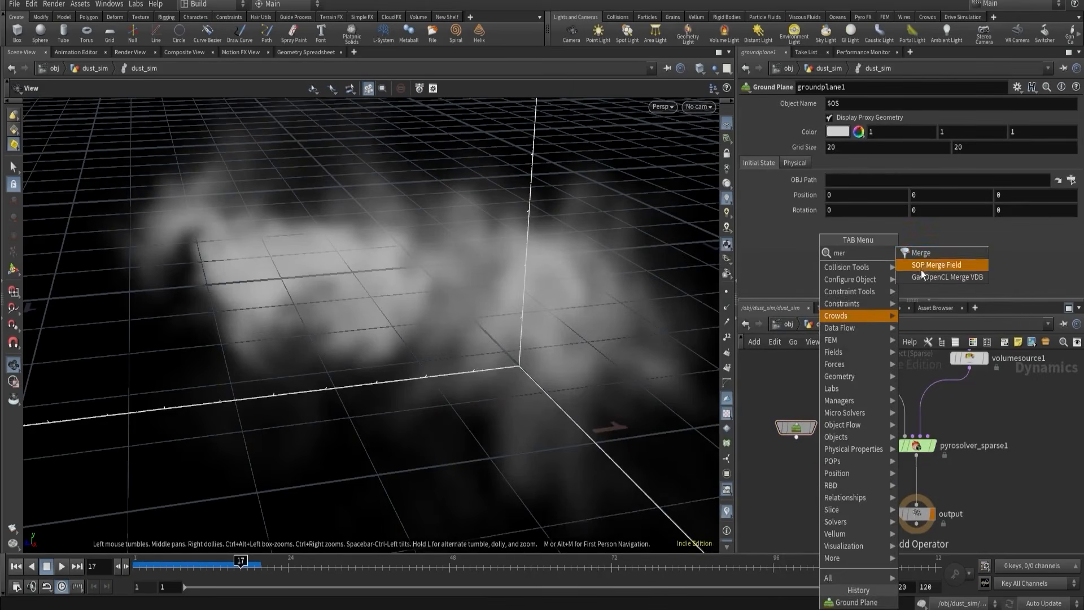
left_click(921, 254)
left_click(832, 472)
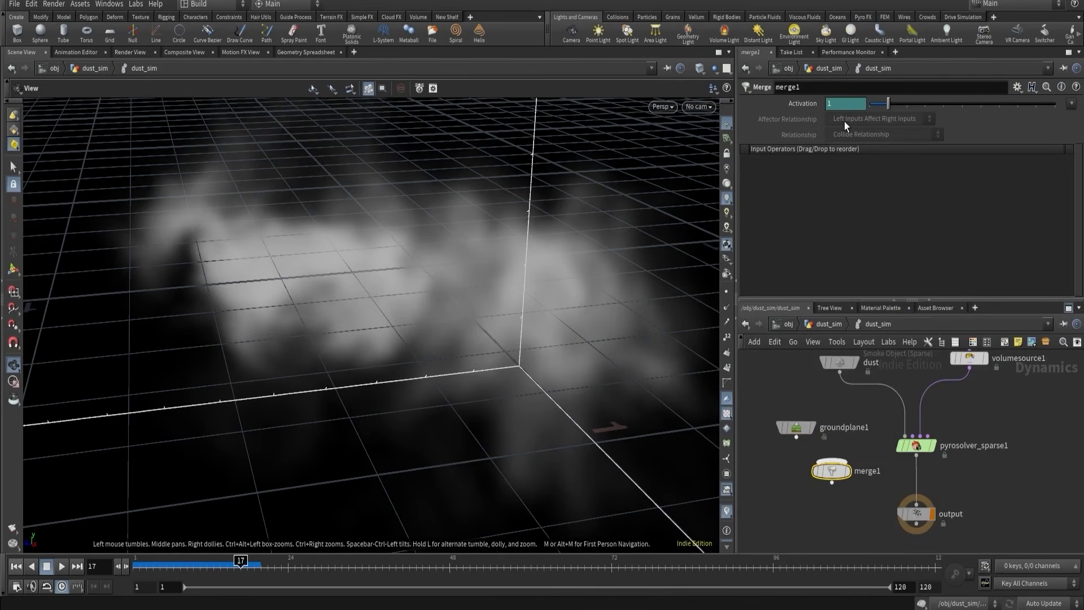
left_click(830, 471)
left_click(915, 456)
left_click(835, 473)
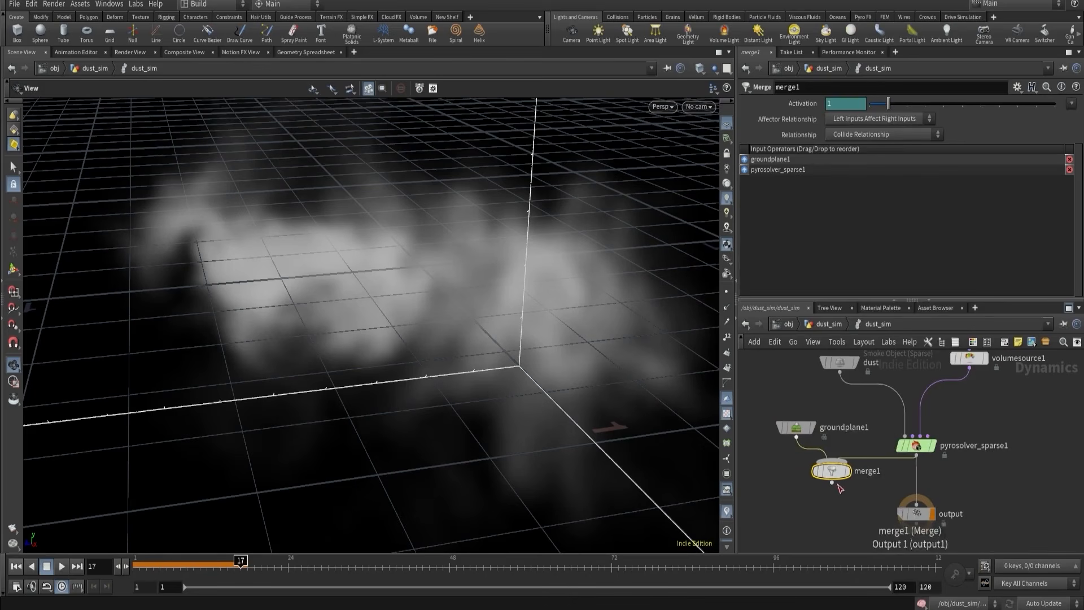
left_click(904, 498)
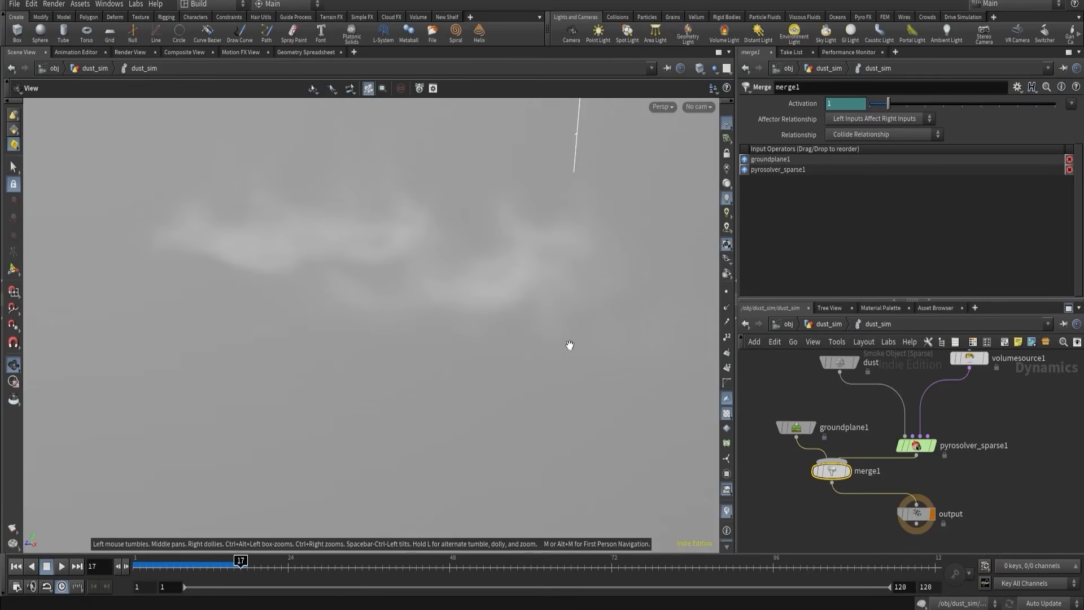
- Return to the geometry network and examine the import_dust smoke against the ground from a raised view
left_click_drag(569, 342, 528, 333)
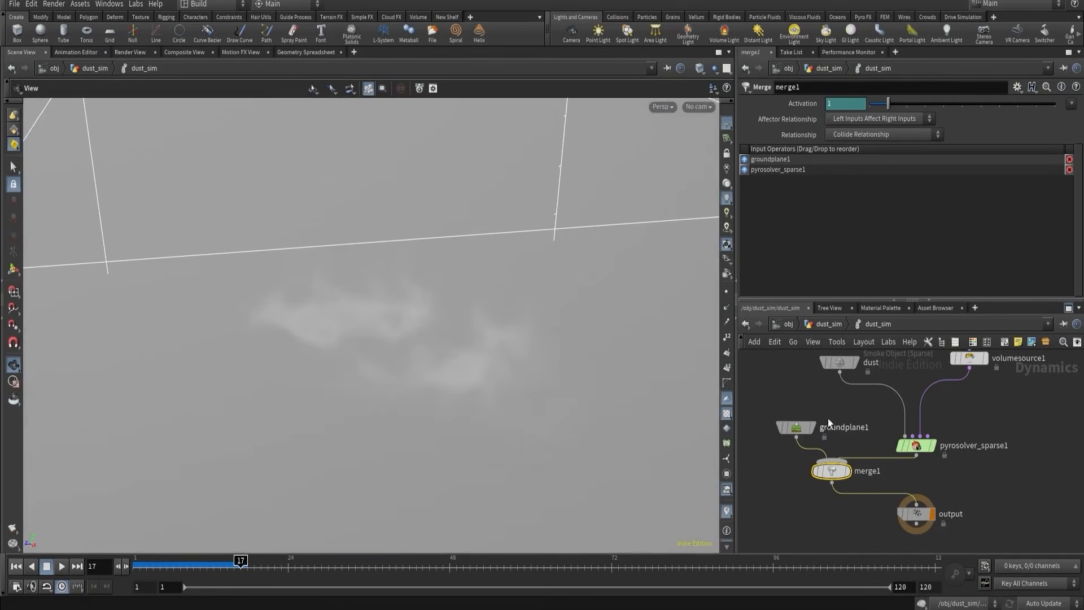
key("u")
left_click(869, 486)
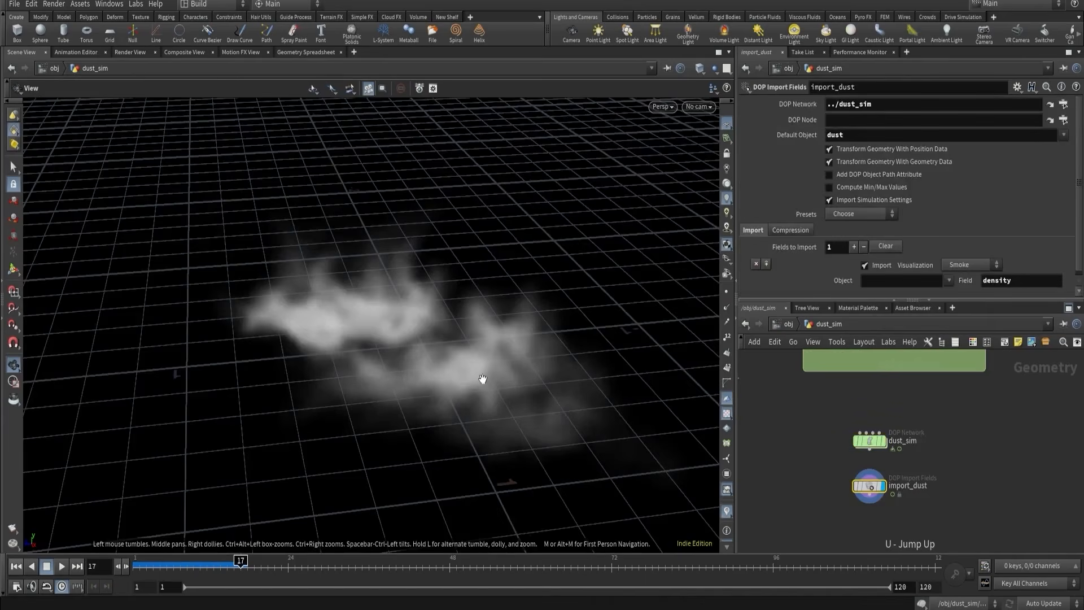
mouse_move(483, 378)
left_mouse_down()
mouse_move(511, 293)
mouse_move(474, 388)
left_mouse_up()
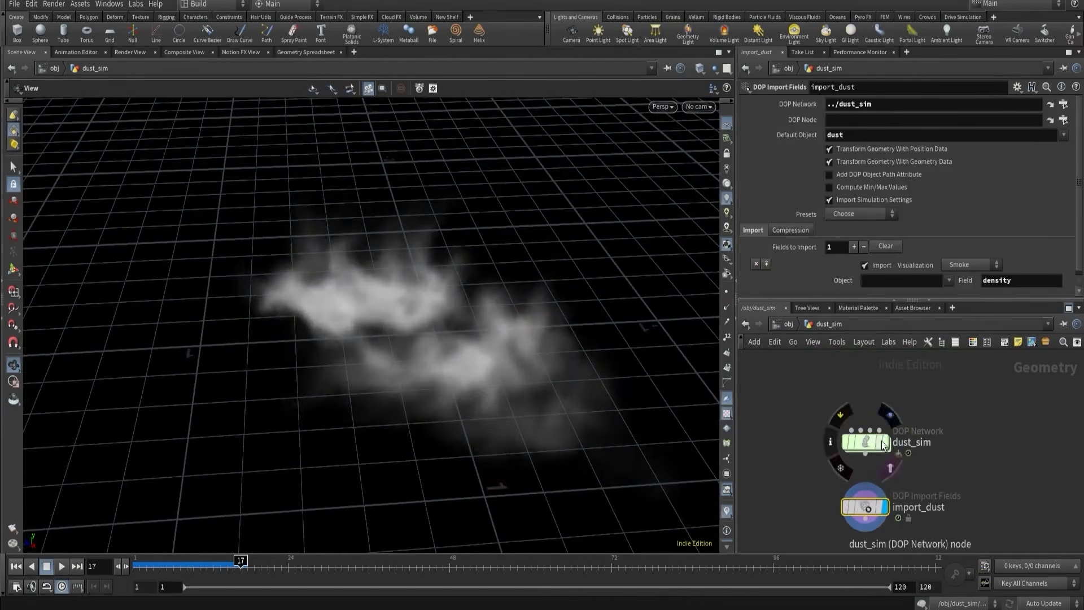
- Reconnect pyrosolver_sparse1 directly to output inside the dust_sim DOP network, and delete groundplane1 and merge1
left_click(868, 441)
double_click(868, 440)
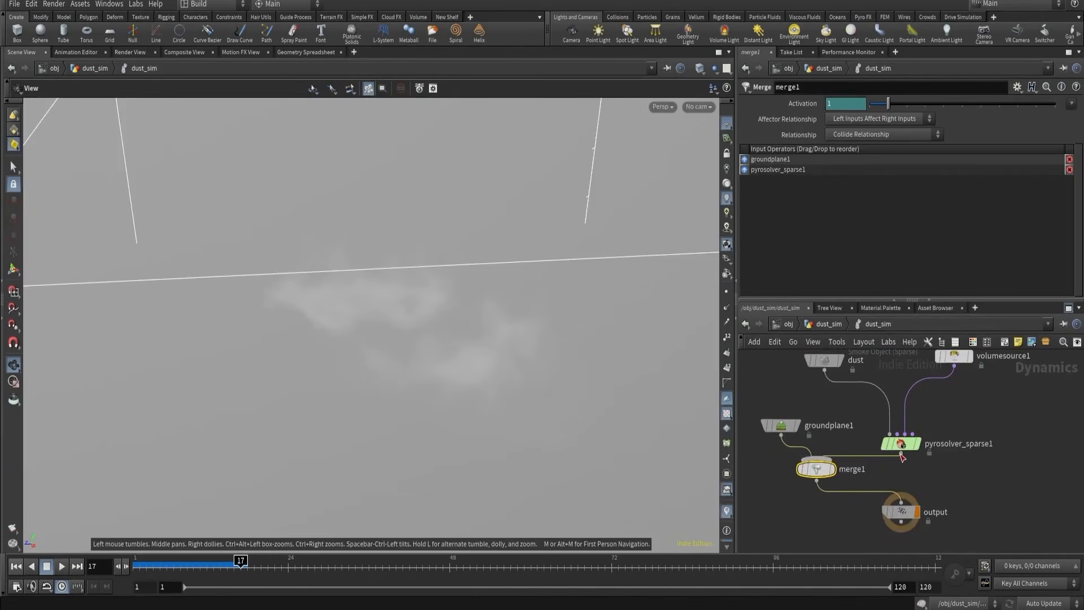
left_click(898, 502)
scroll(778, 414, "down", 1)
left_click_drag(766, 396, 818, 483)
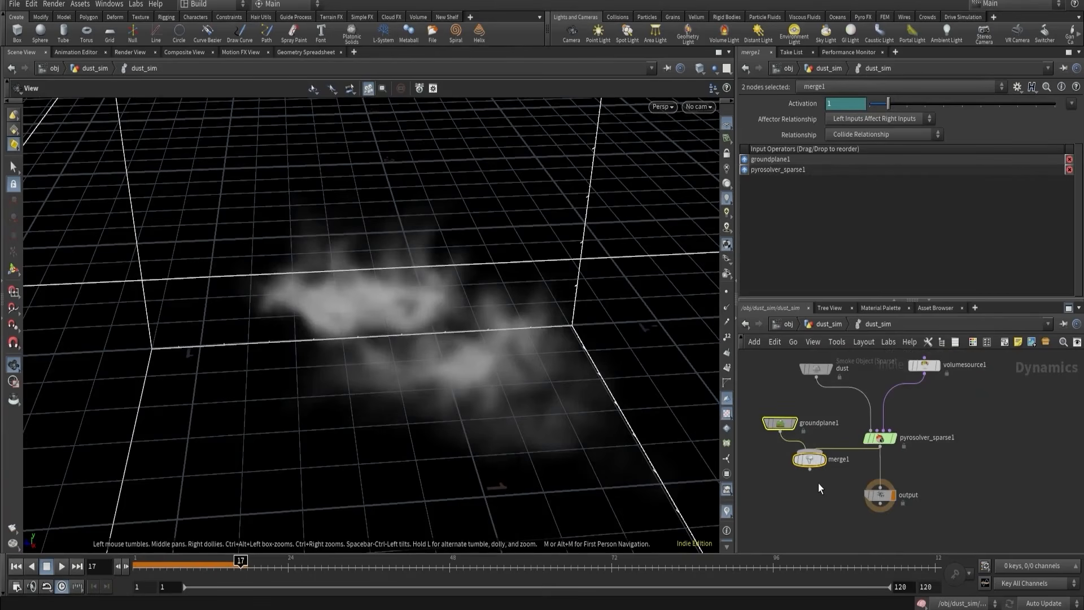
key("Delete")
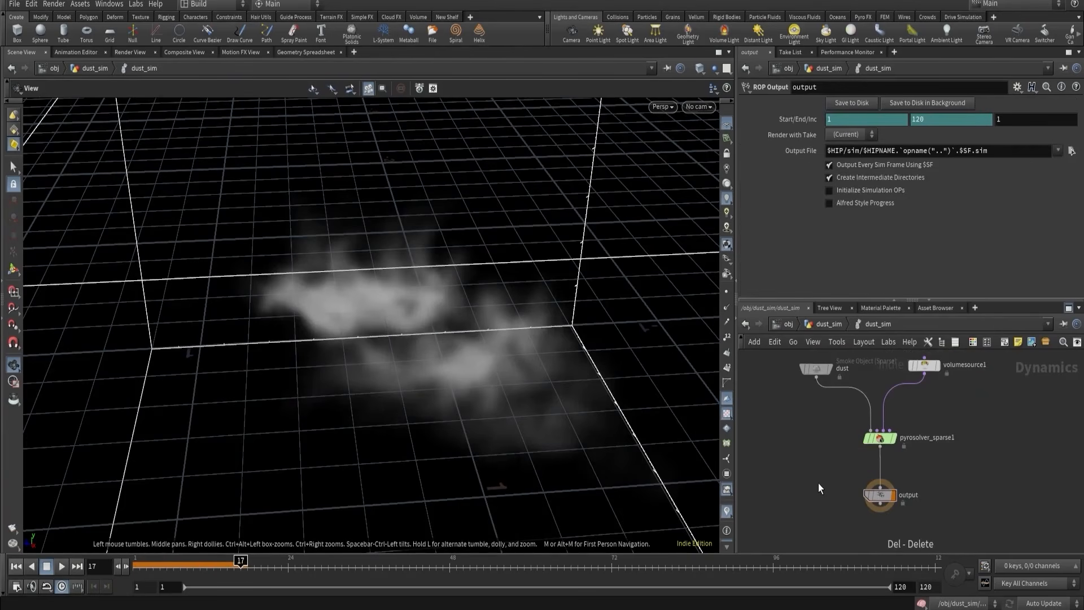
- Set the dust smoke object's Treat Y as boundary condition to Closed Below and check the simulation bounds around the smoke
left_click_drag(837, 368, 840, 364)
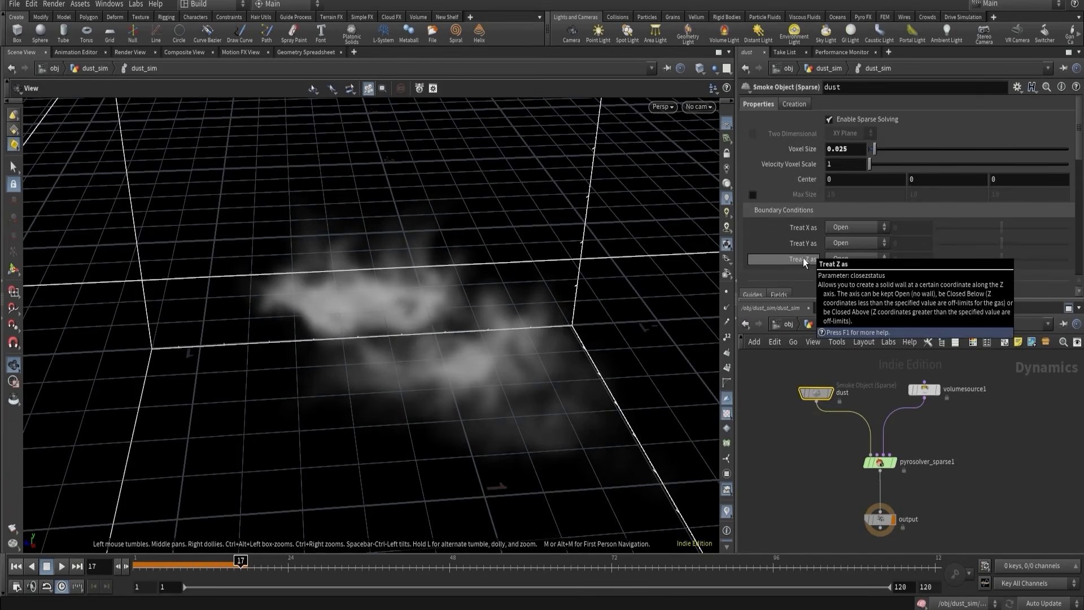
scroll(490, 276, "down", 5)
middle_click_drag(520, 286, 581, 287)
scroll(579, 299, "down", 5)
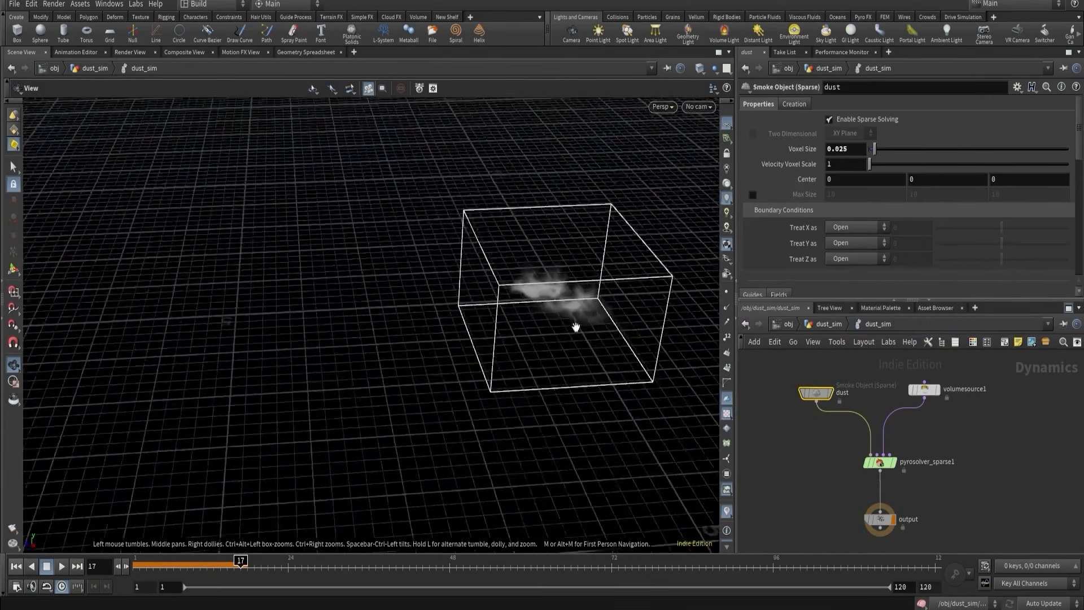
scroll(475, 353, "down", 3)
scroll(505, 344, "up", 1)
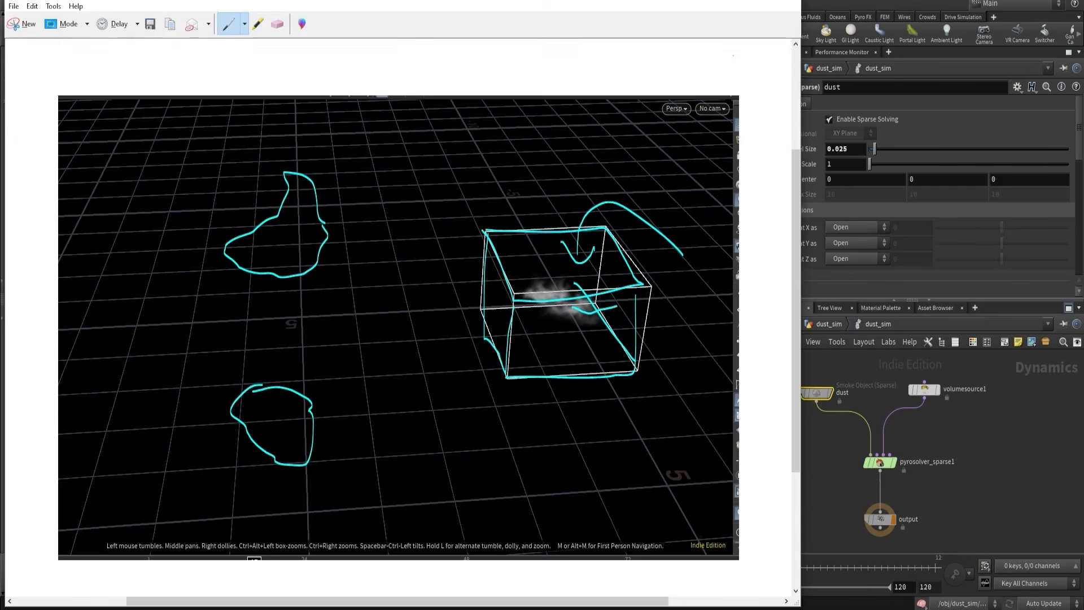
left_click(737, 1)
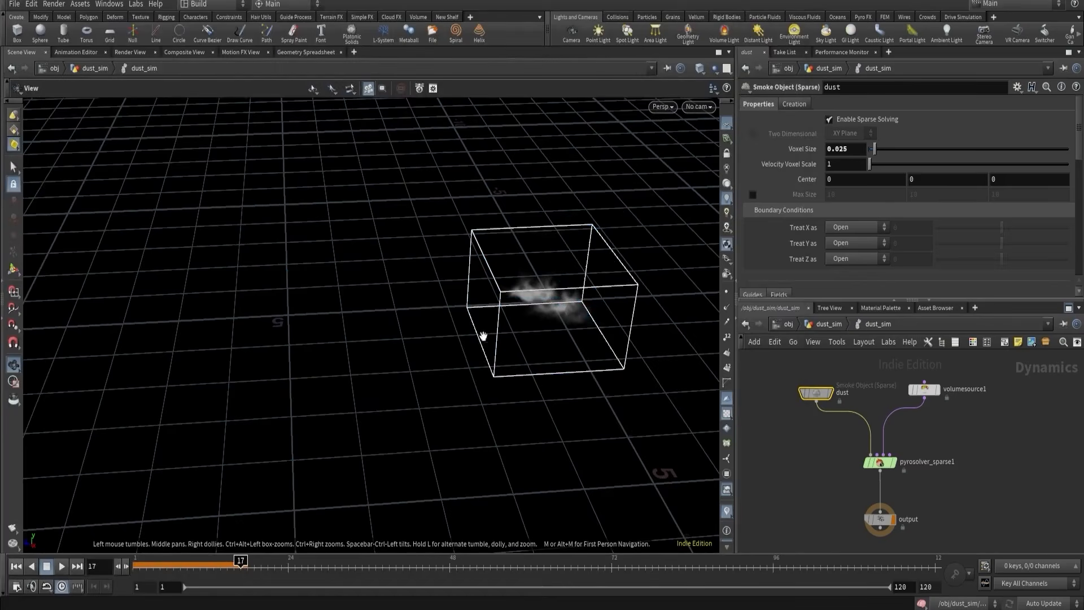
left_click_drag(482, 336, 477, 303)
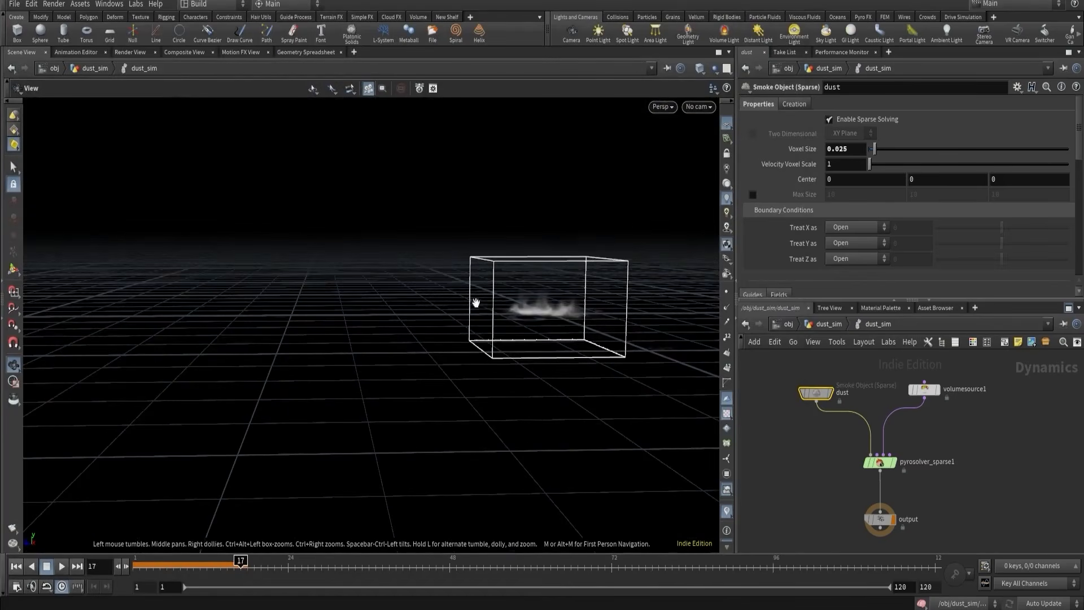
left_click(848, 244)
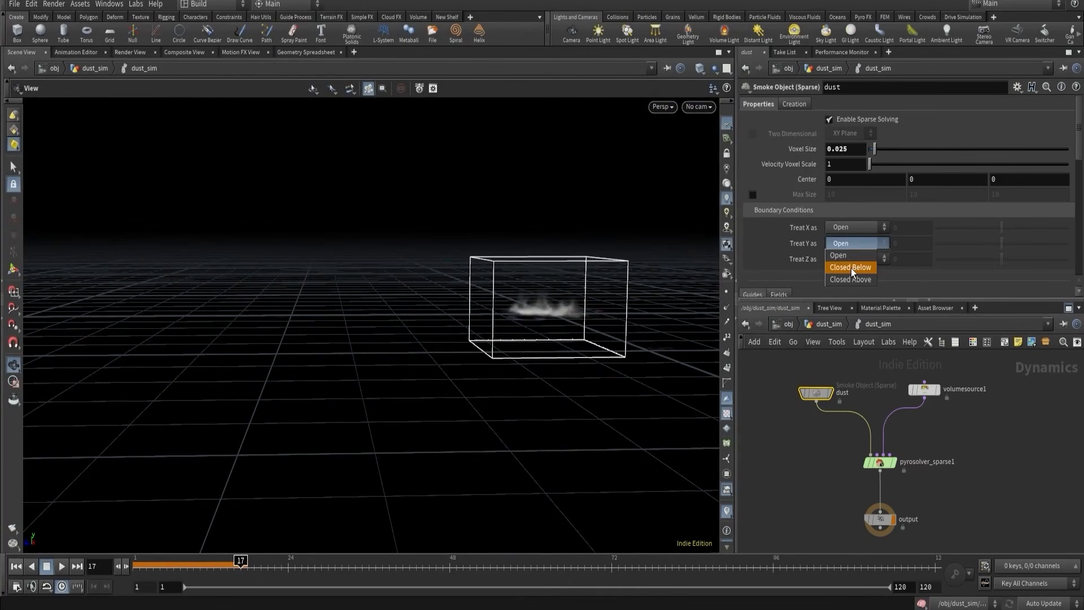
left_click(851, 269)
left_click_drag(515, 304, 539, 352)
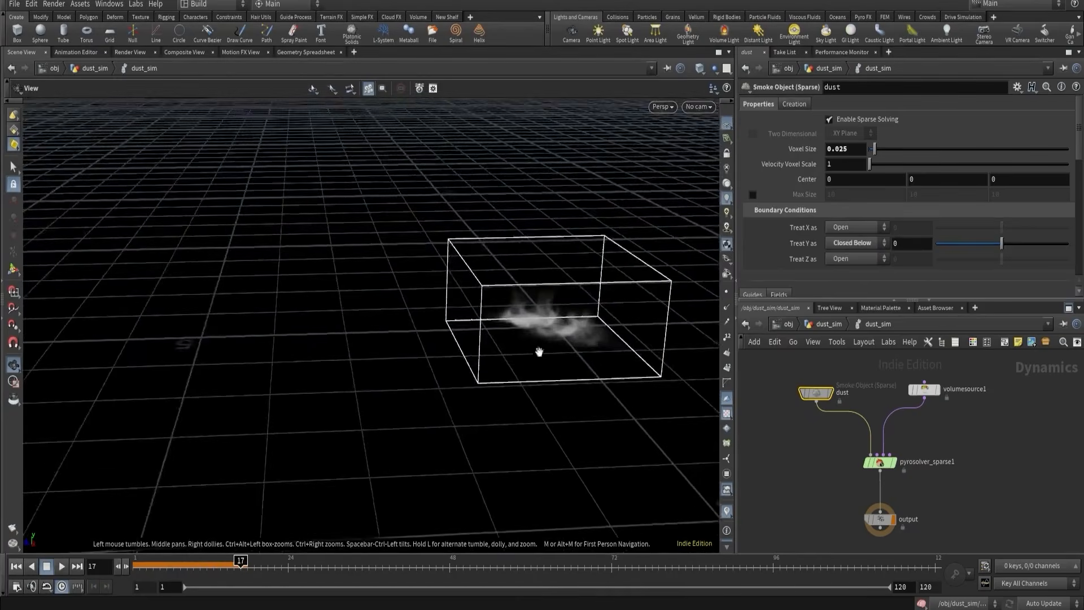
scroll(539, 352, "up", 5)
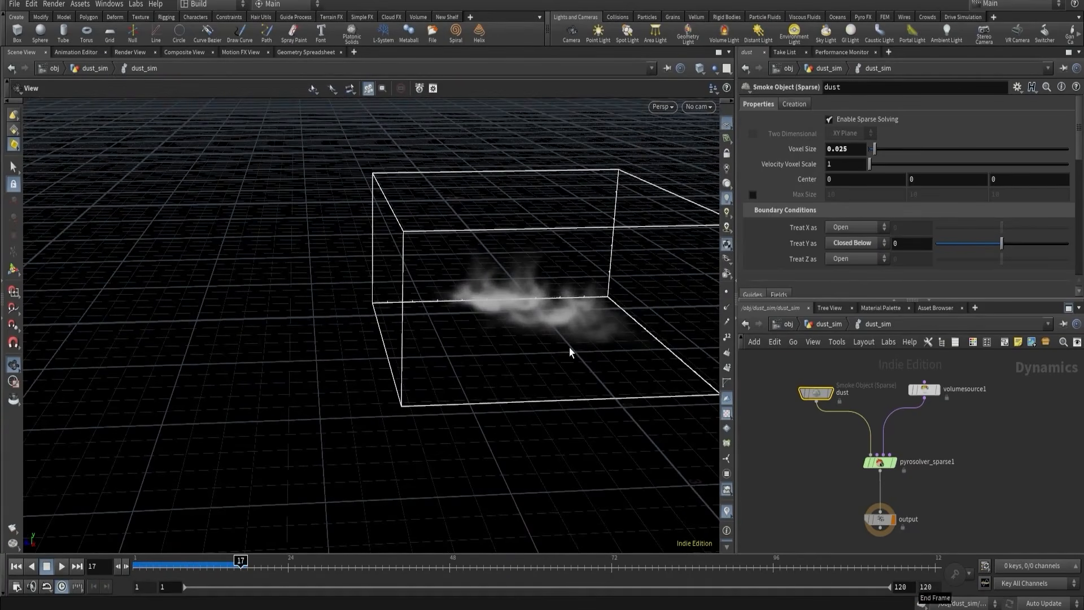
mouse_move(569, 351)
left_mouse_down()
mouse_move(574, 308)
mouse_move(570, 335)
left_mouse_up()
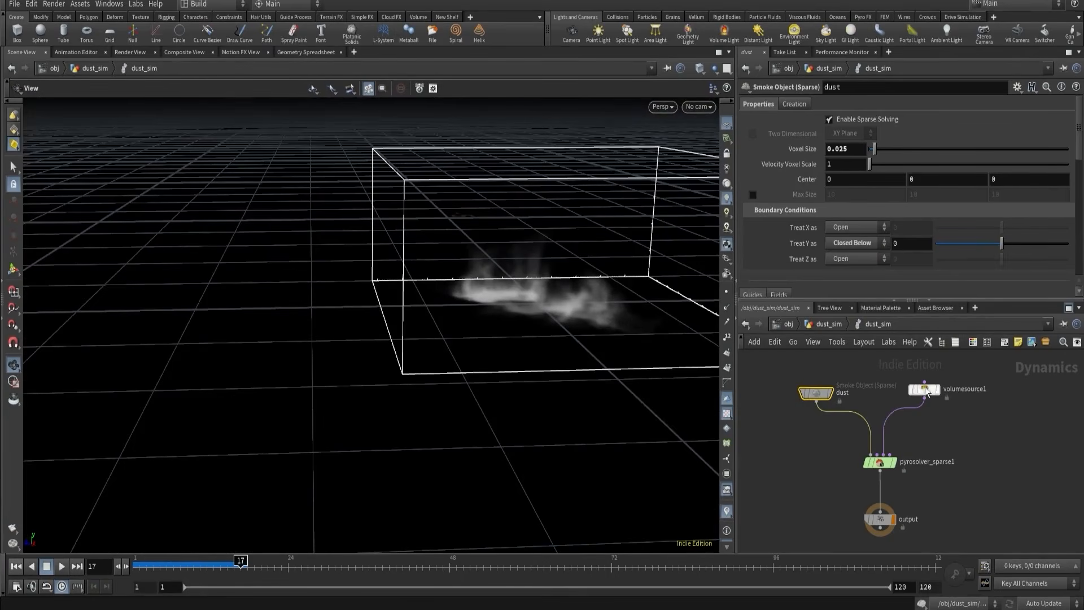
- Return to the geometry network and insert a Transform node between density_from_points and pyroSource
left_click(829, 325)
scroll(881, 429, "up", 4)
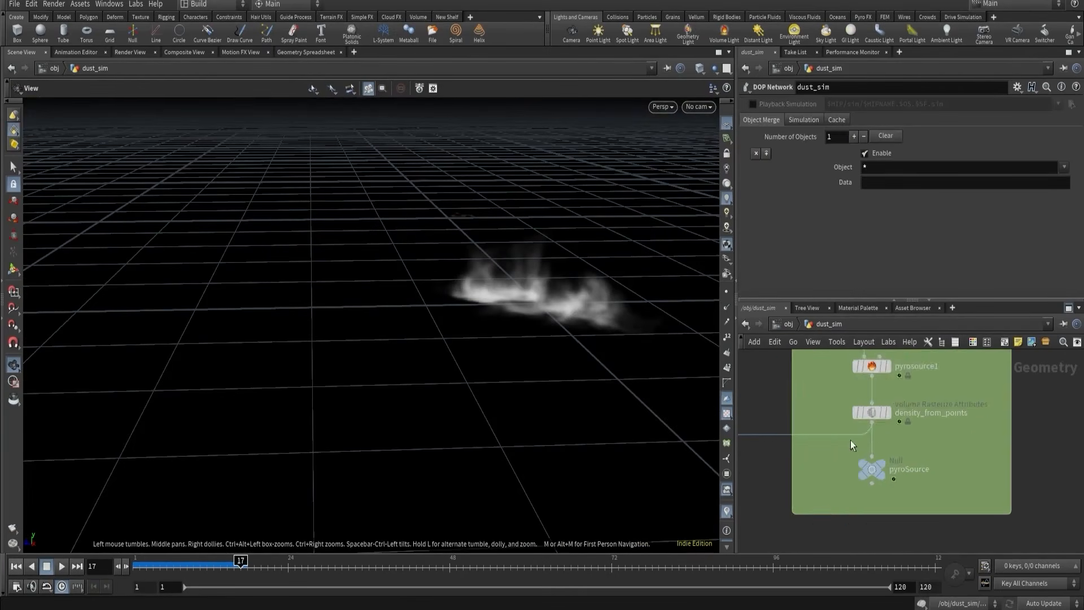
left_click(893, 417)
left_click_drag(388, 333, 509, 367)
key("t")
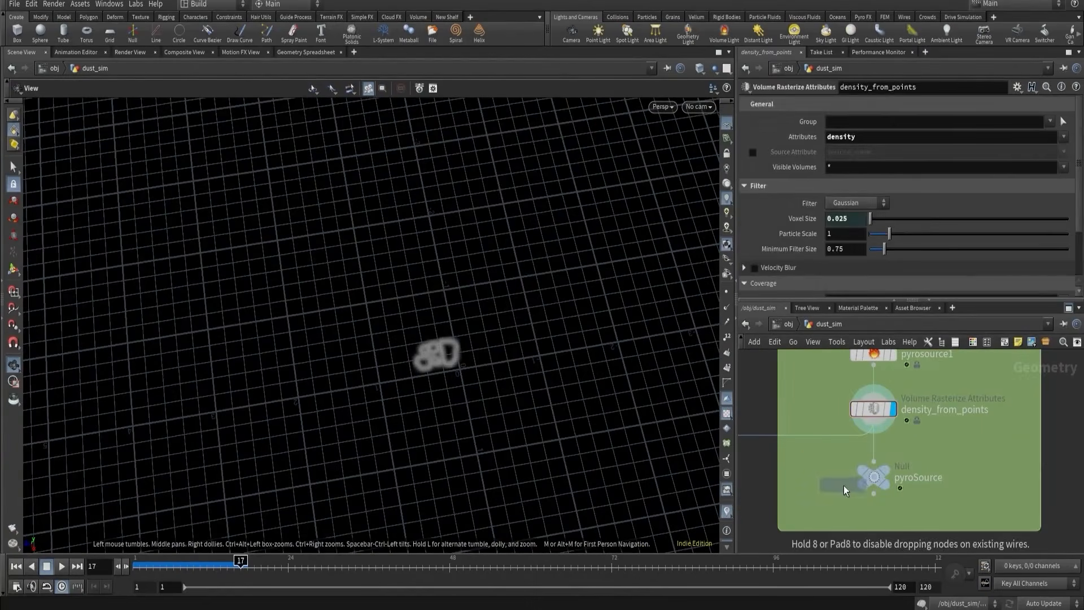
left_click(828, 462)
scroll(832, 462, "up", 2)
left_click_drag(835, 466, 900, 460)
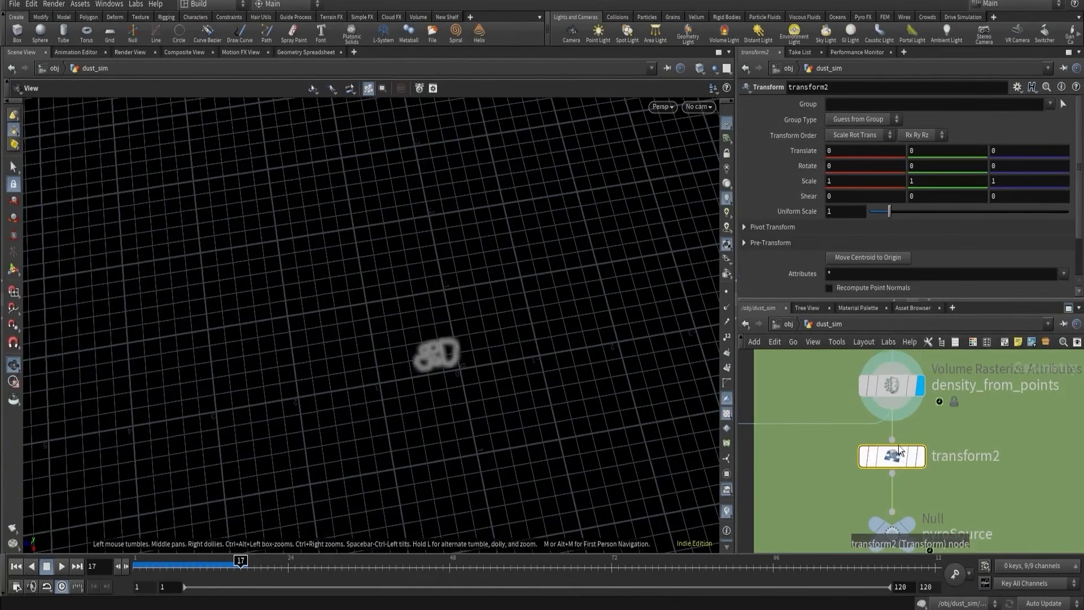
- Display transform2 and move the density source across the ground to a translation of about -9.06, 0, 11.23
scroll(516, 327, "down", 3)
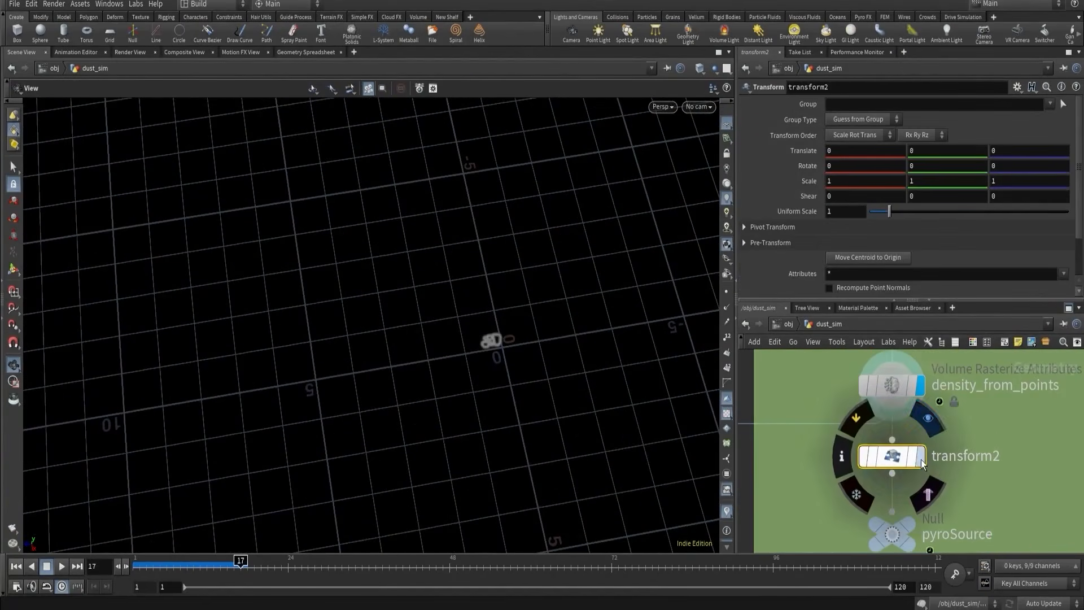
left_click(921, 456)
left_click(13, 270)
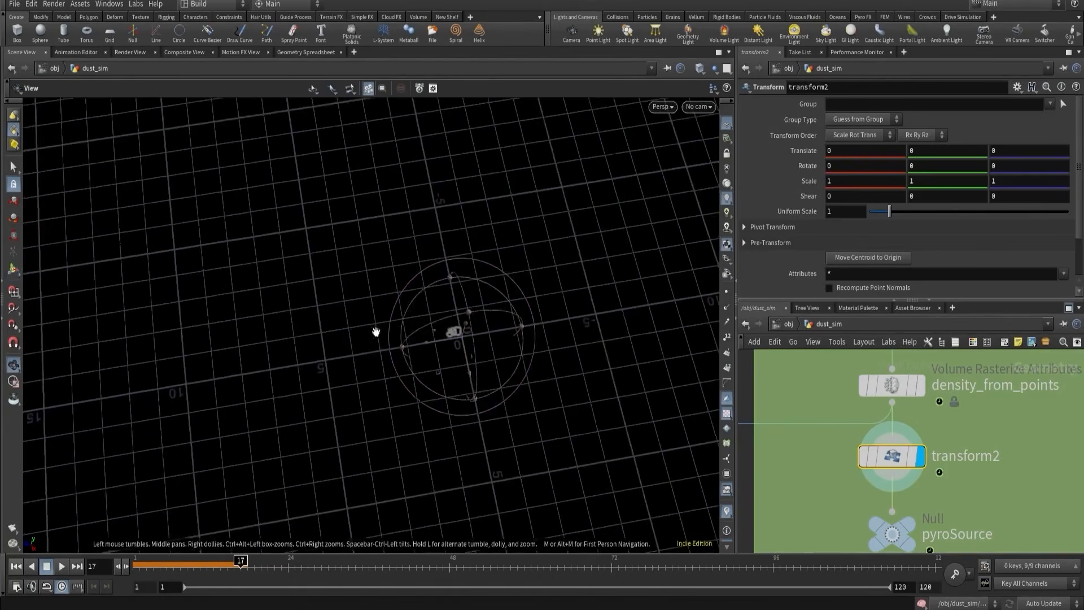
left_click_drag(436, 375, 98, 172)
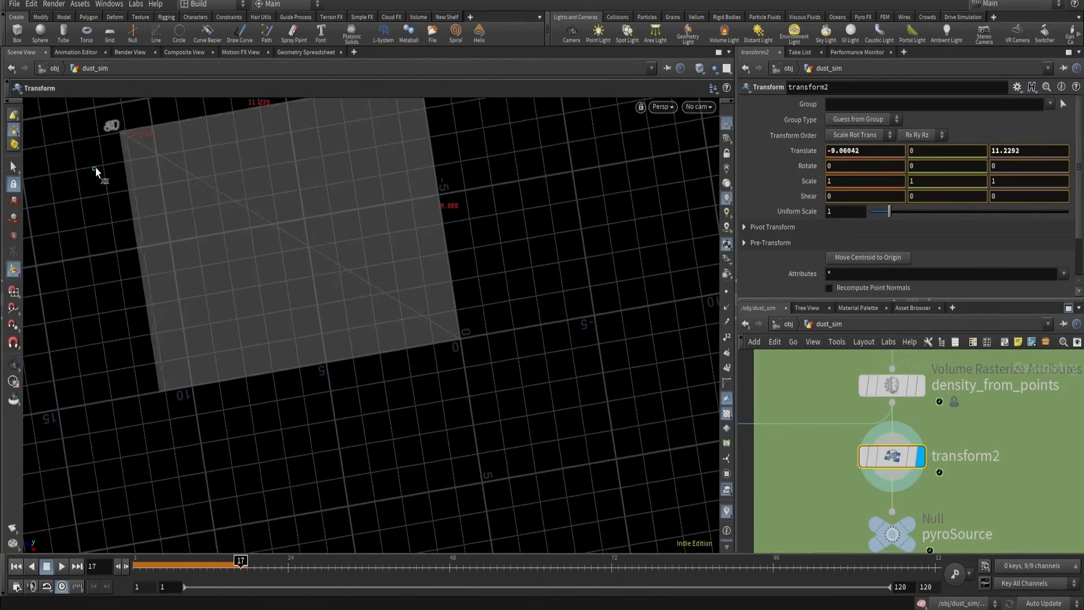
scroll(368, 307, "down", 3)
left_click_drag(368, 307, 316, 282, "alt")
scroll(757, 448, "down", 3)
- Display import_dust, play the simulation from frame 1, and stop at frame 25
middle_click_drag(776, 466, 790, 408)
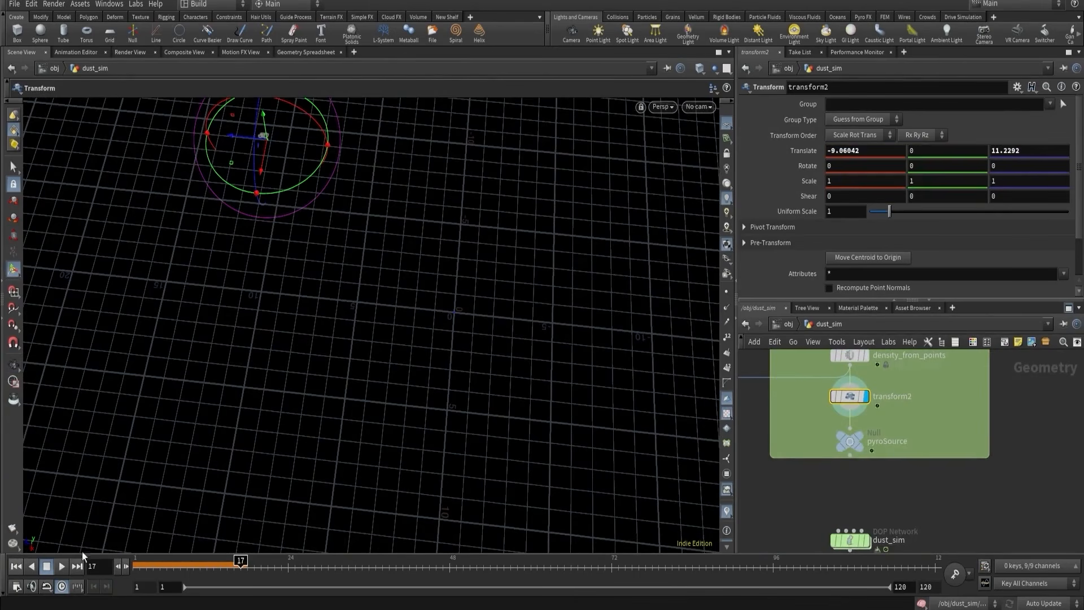
scroll(858, 463, "down", 3)
middle_click_drag(832, 491, 842, 405)
scroll(864, 453, "up", 3)
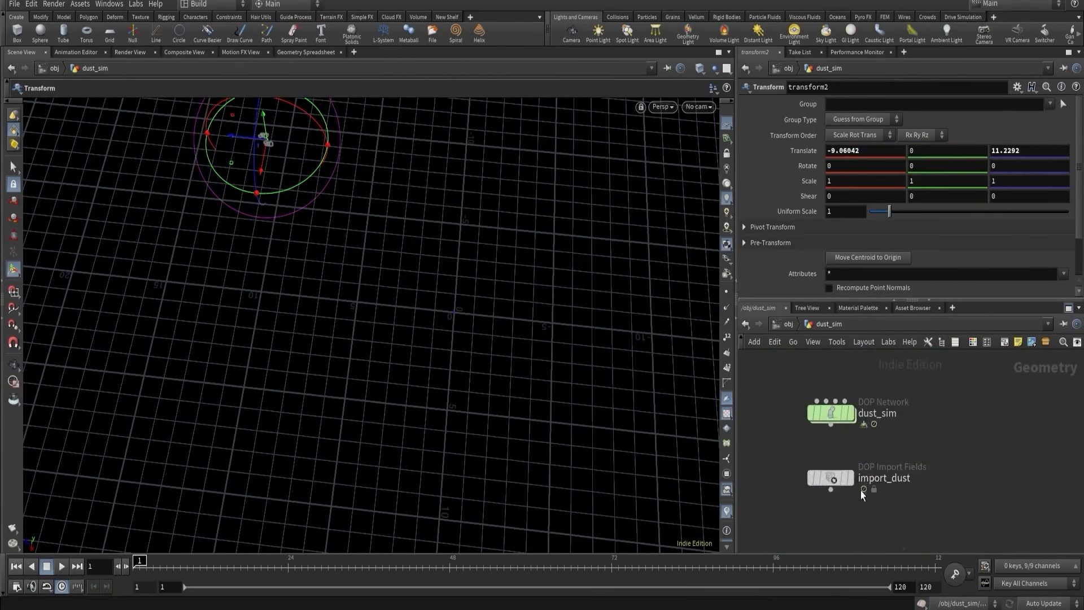
left_click(850, 478)
left_click(834, 479)
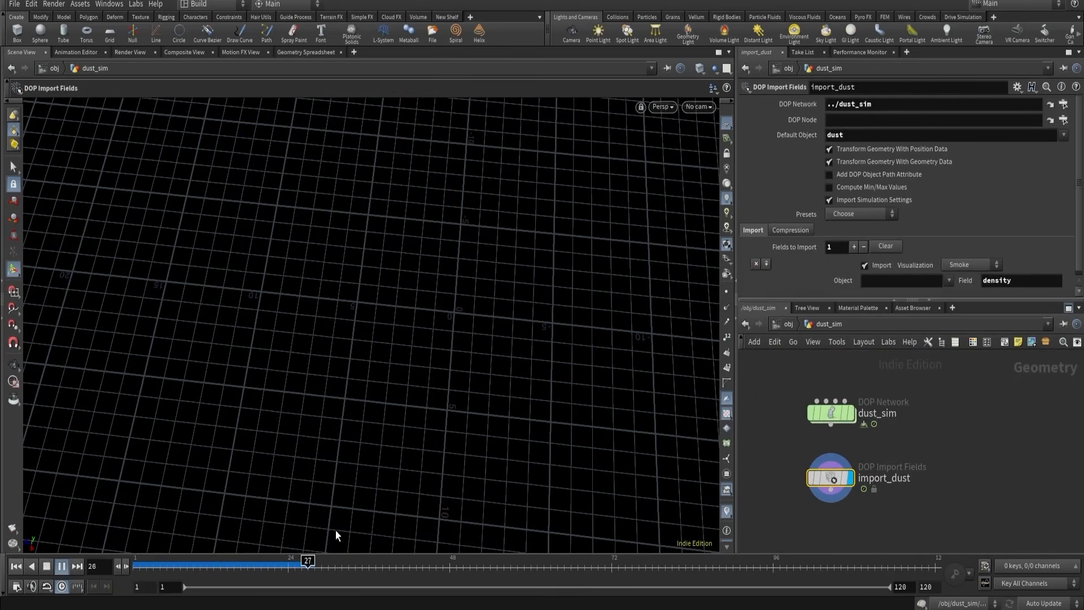
left_click(297, 564)
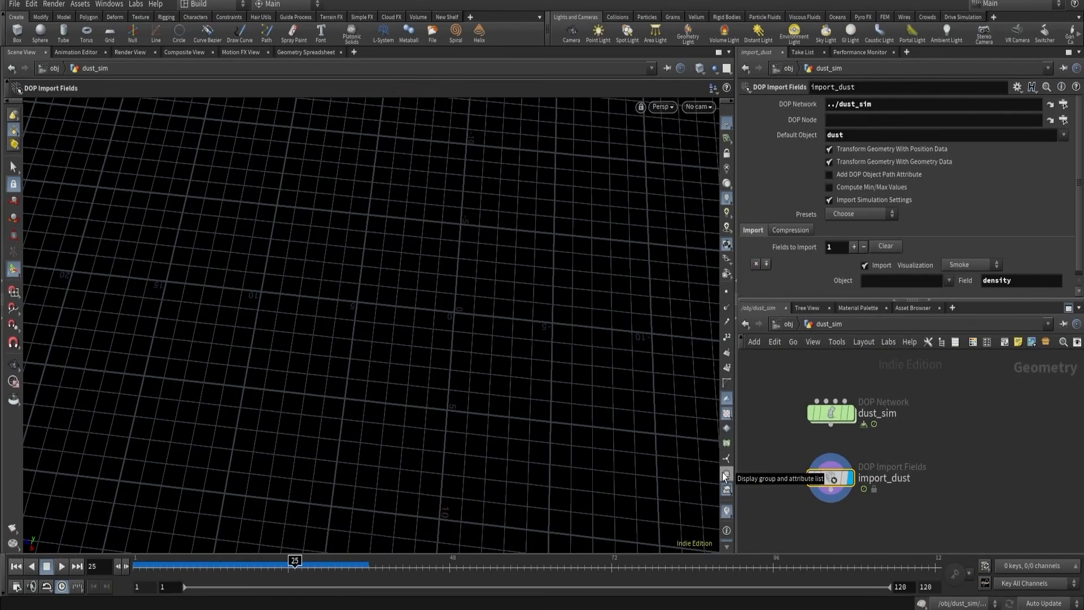
- Enable Enlarge Fields to Contain Sources on volumesource1 inside the dust_sim DOP network
double_click(830, 413)
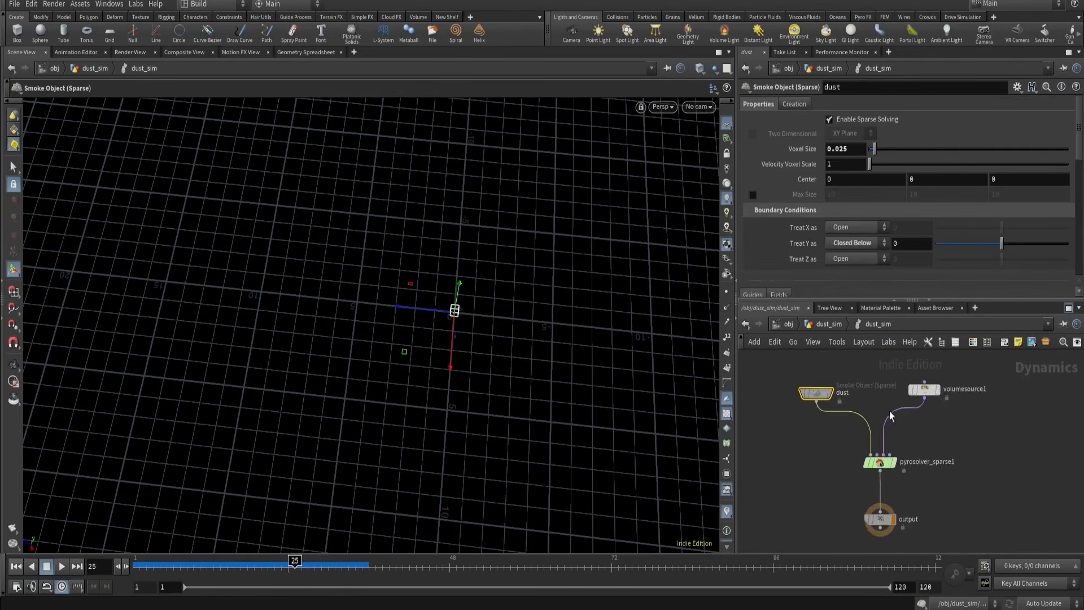
left_click_drag(967, 436, 976, 441)
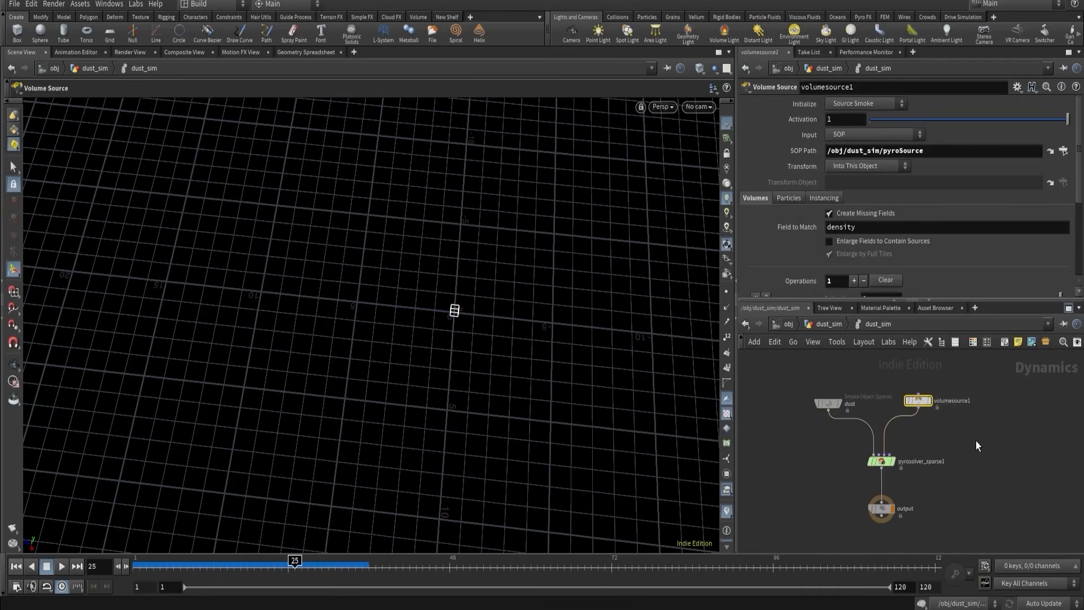
left_click(830, 242)
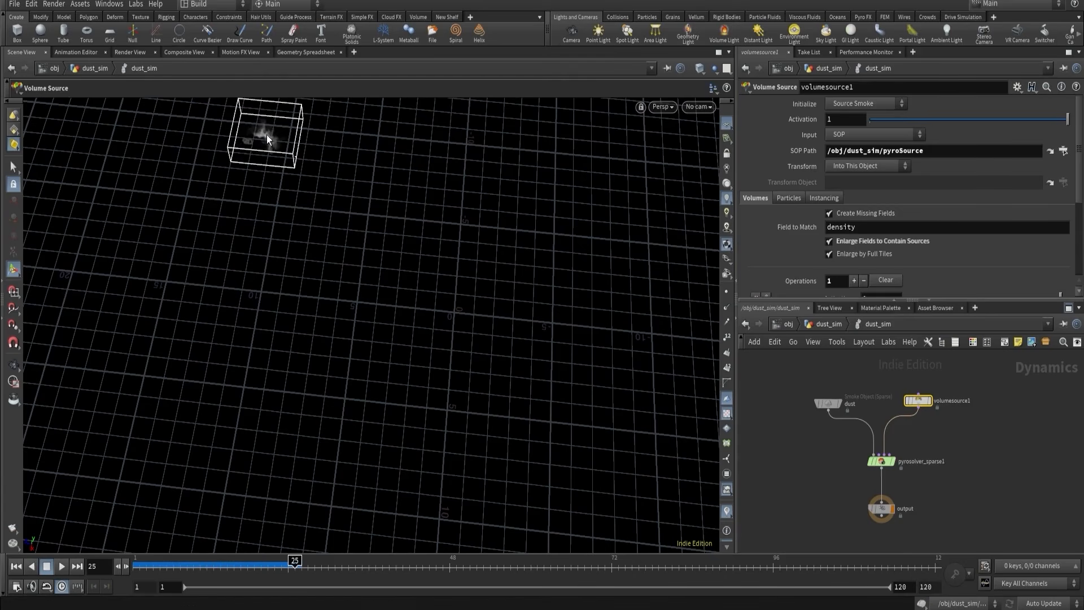
- Return to the geometry network and examine the relocated smoke through import_dust at frame 25
left_click(821, 324)
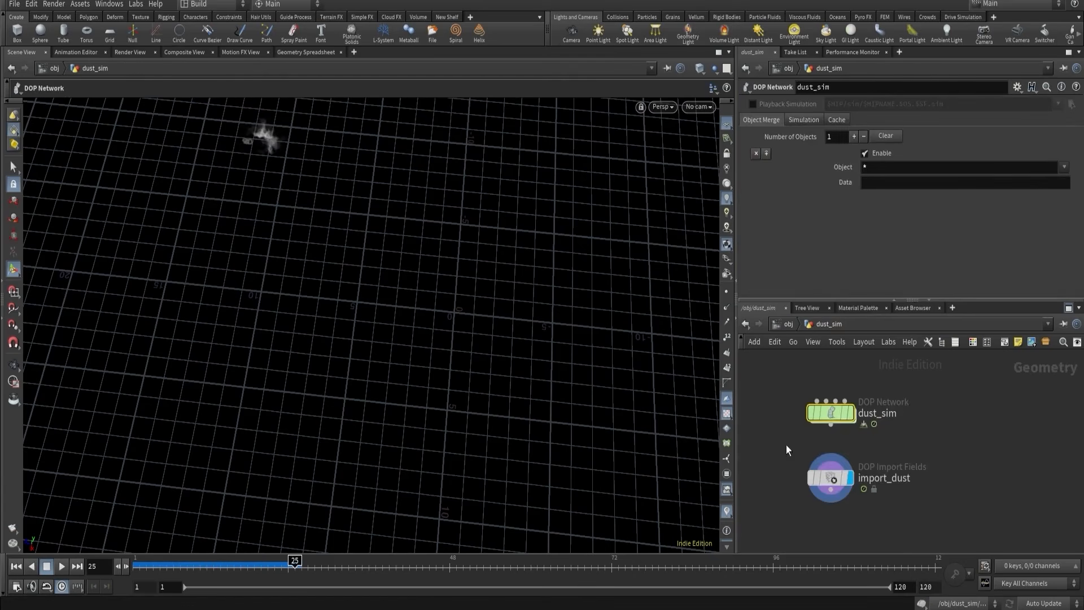
left_click(830, 478)
left_click_drag(541, 354, 445, 232)
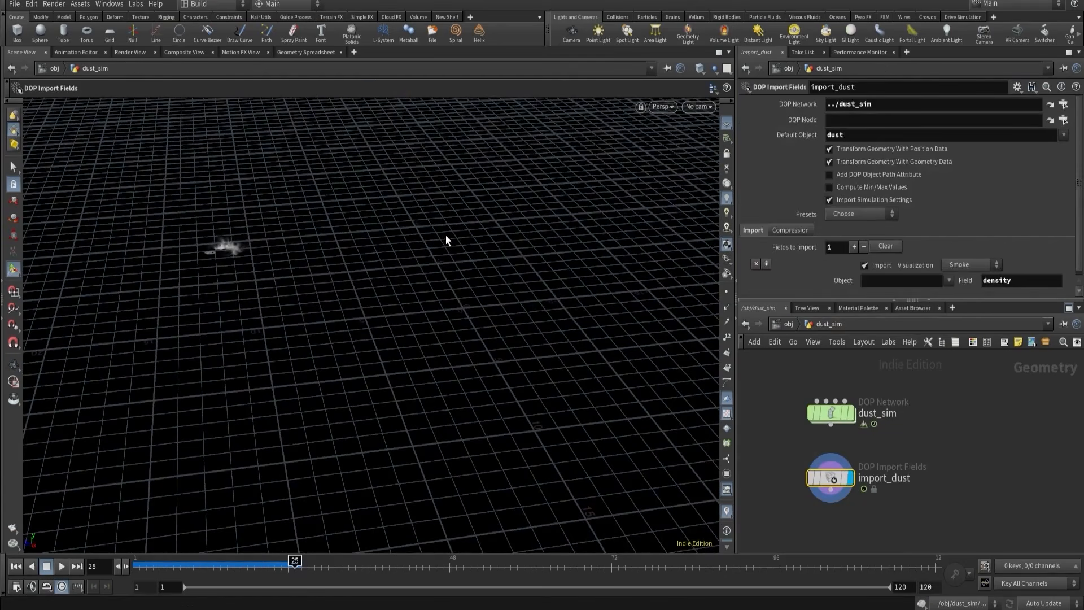
- Rewind to frame 1 and disable Disturbance on pyrosolver_sparse1 inside the dust_sim DOP network
double_click(829, 410)
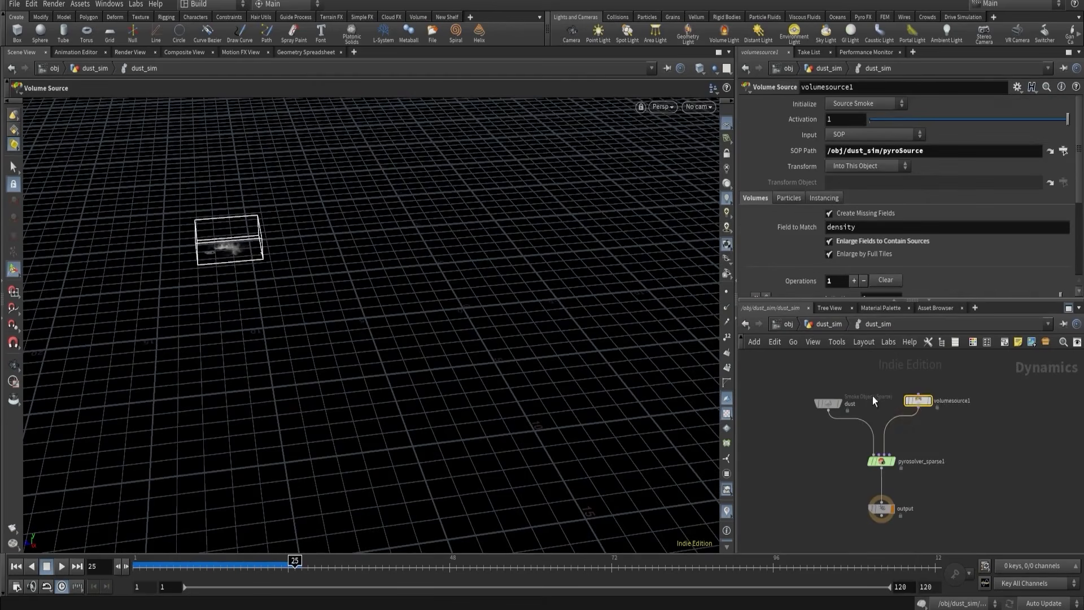
left_click_drag(889, 378, 961, 440)
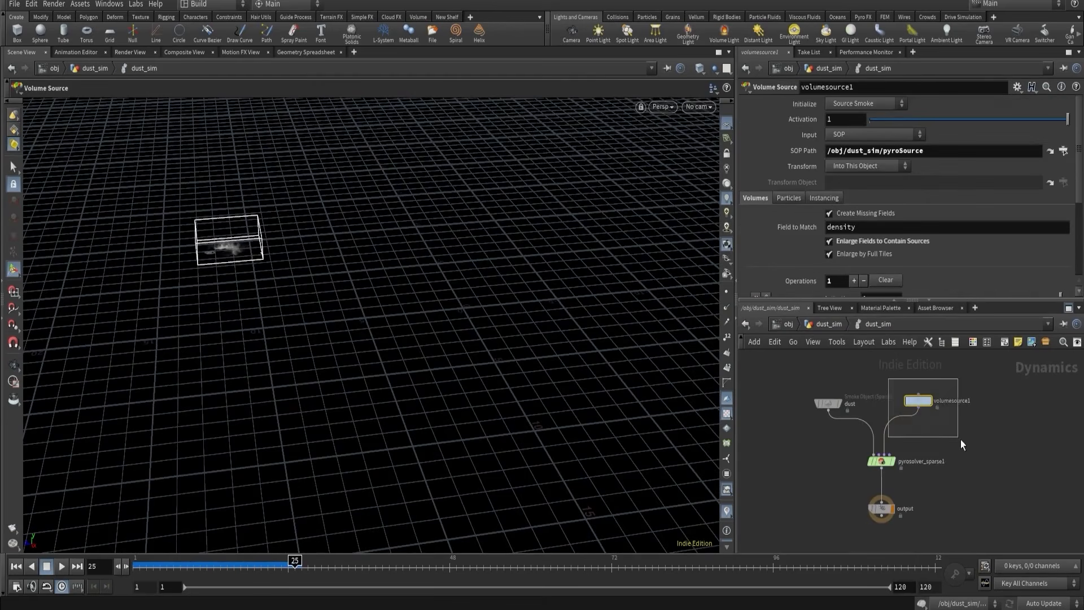
left_click(16, 566)
left_click(881, 462)
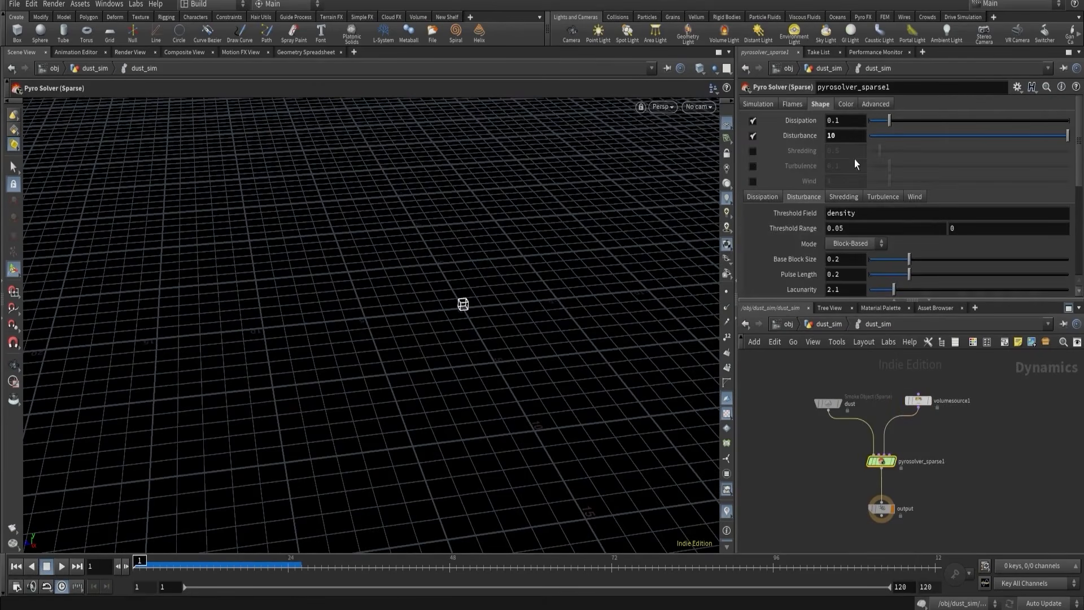
left_click(753, 137)
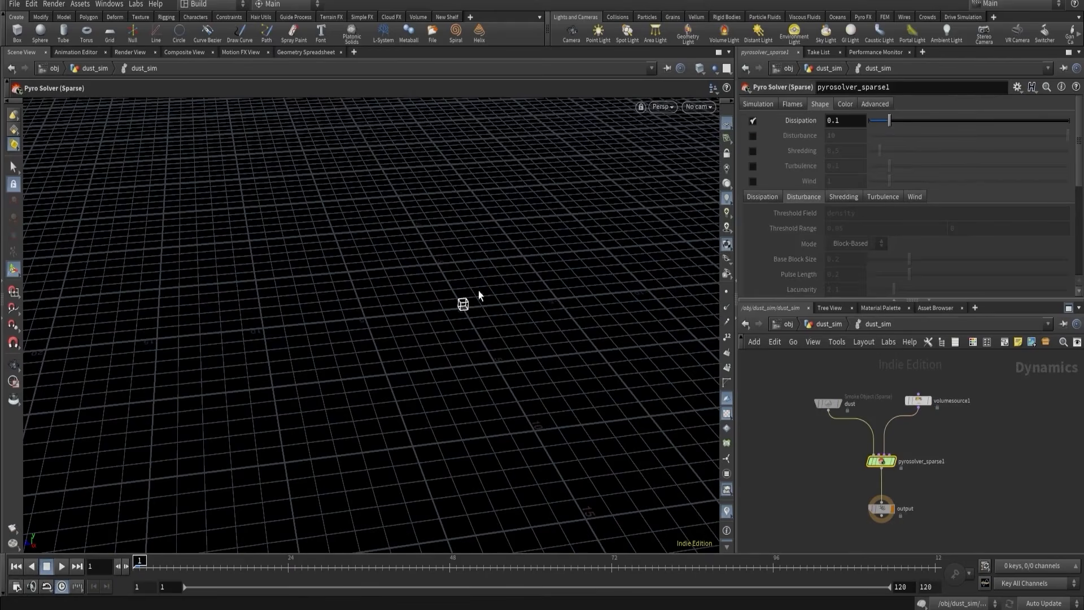
- Play the simulation to frame 28, select import_dust in the geometry network, and look through cam1
left_click_drag(478, 291, 465, 356, "alt")
right_click_drag(465, 355, 525, 314, "alt")
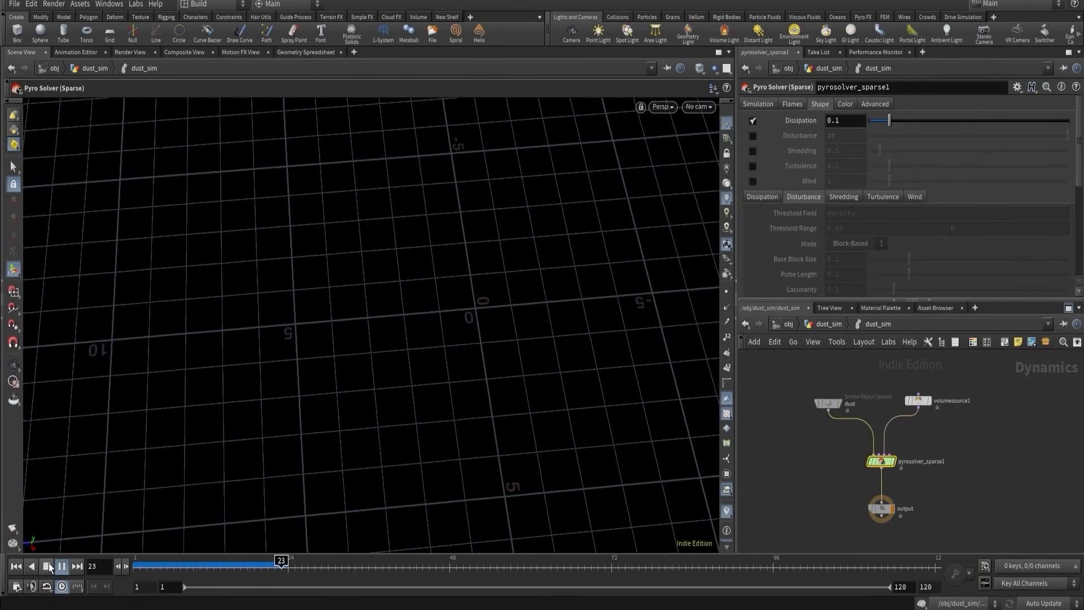
left_click(828, 325)
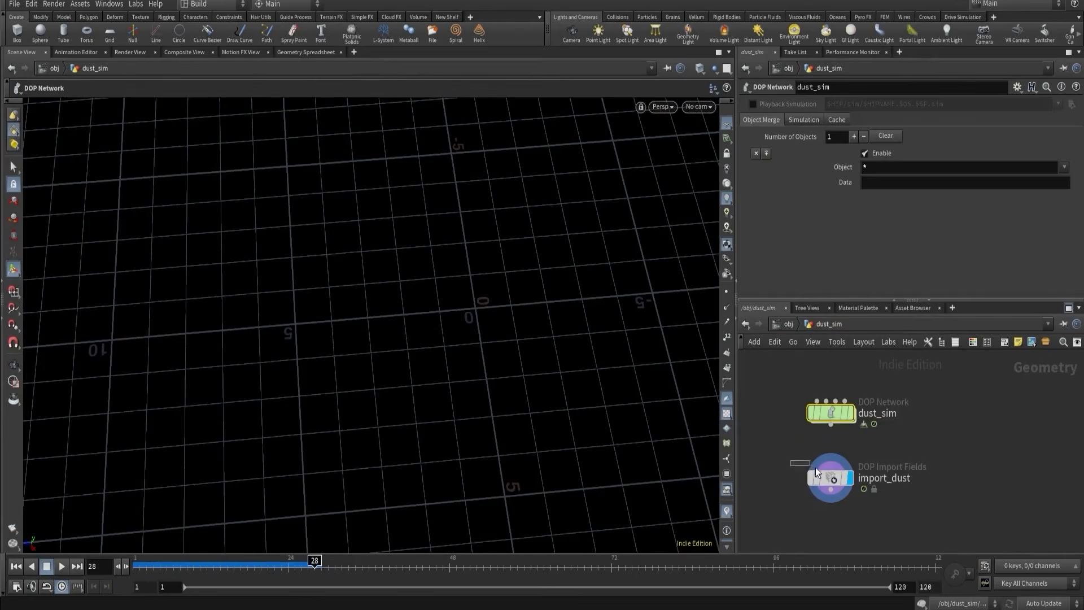
left_click(832, 479)
left_click_drag(520, 350, 600, 204, "alt")
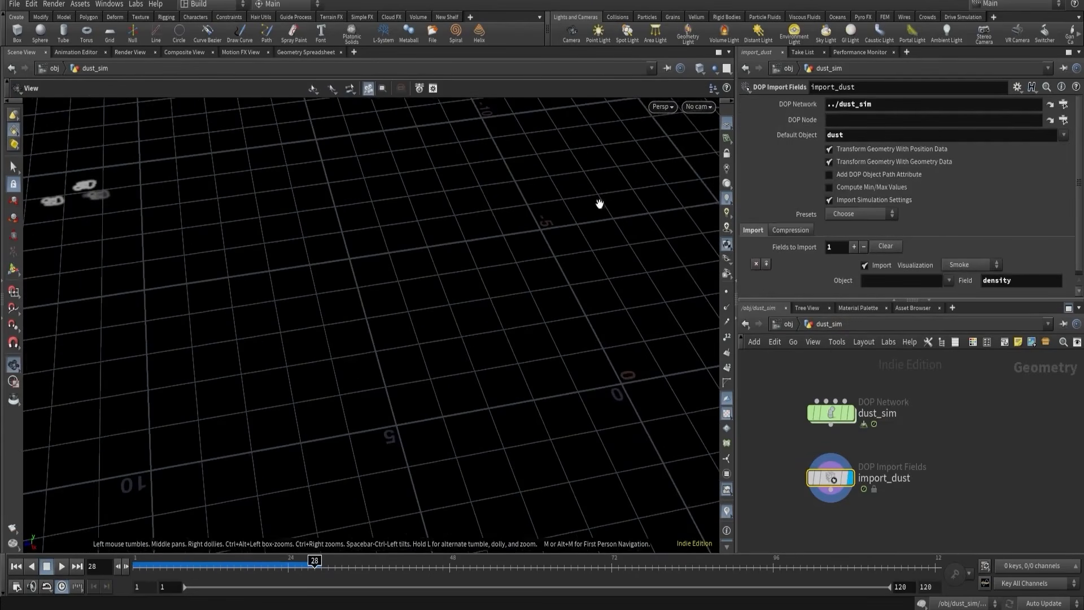
left_click(695, 107)
left_click(716, 163)
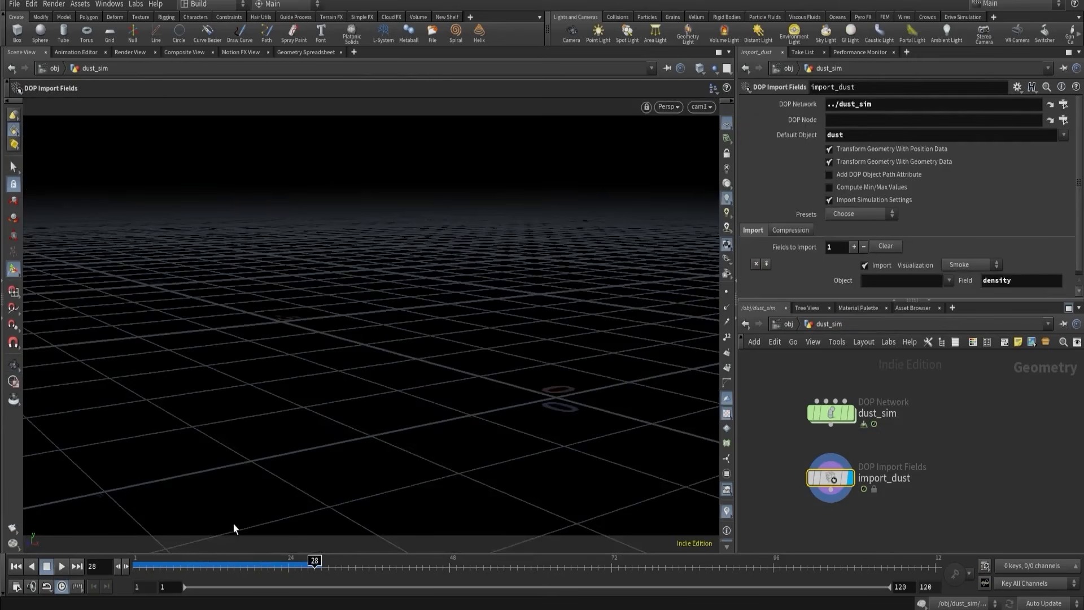
- Move to frame 12 and delete transform2 between density_from_points and pyroSource in the pyro source network
left_click(242, 563)
left_click_drag(186, 561, 207, 561)
scroll(766, 445, "down", 5)
middle_click_drag(771, 373, 794, 450)
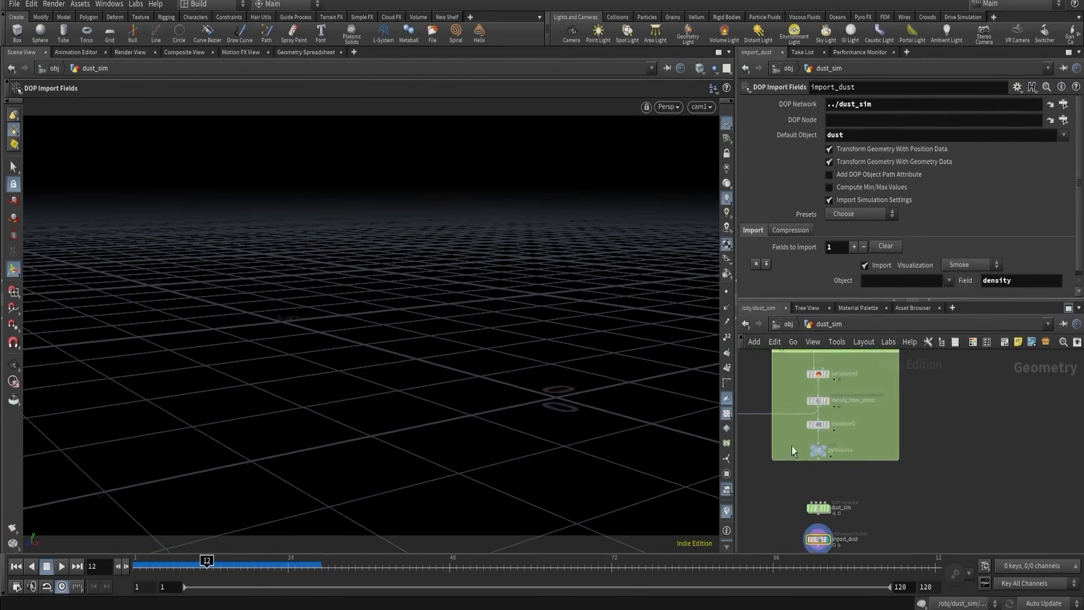
scroll(801, 427, "up", 3)
left_click_drag(816, 409, 823, 426)
key("ctrl+z")
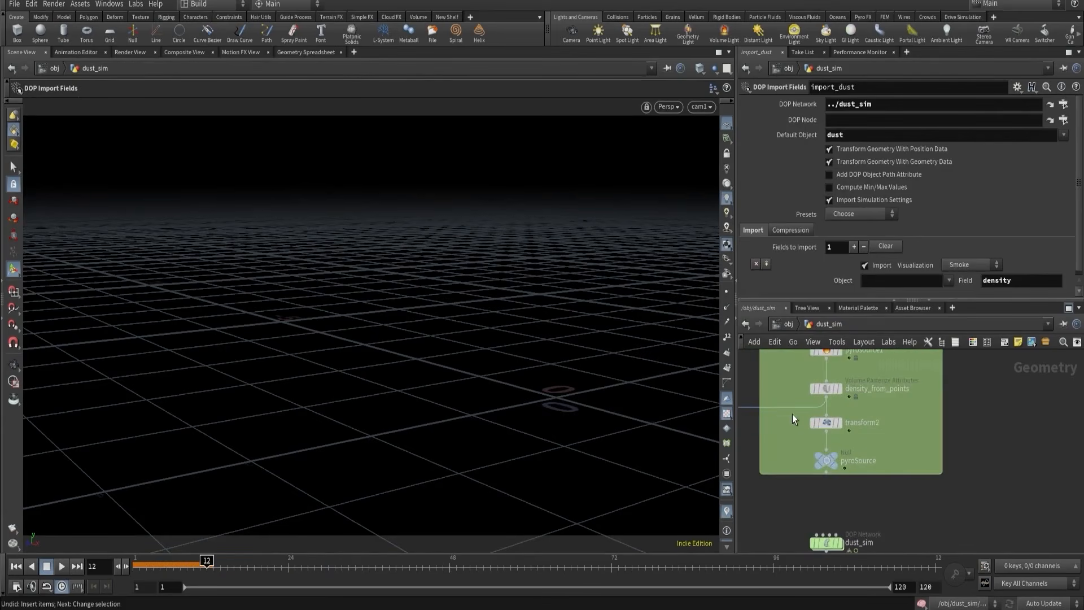
left_click(828, 423)
key("Delete")
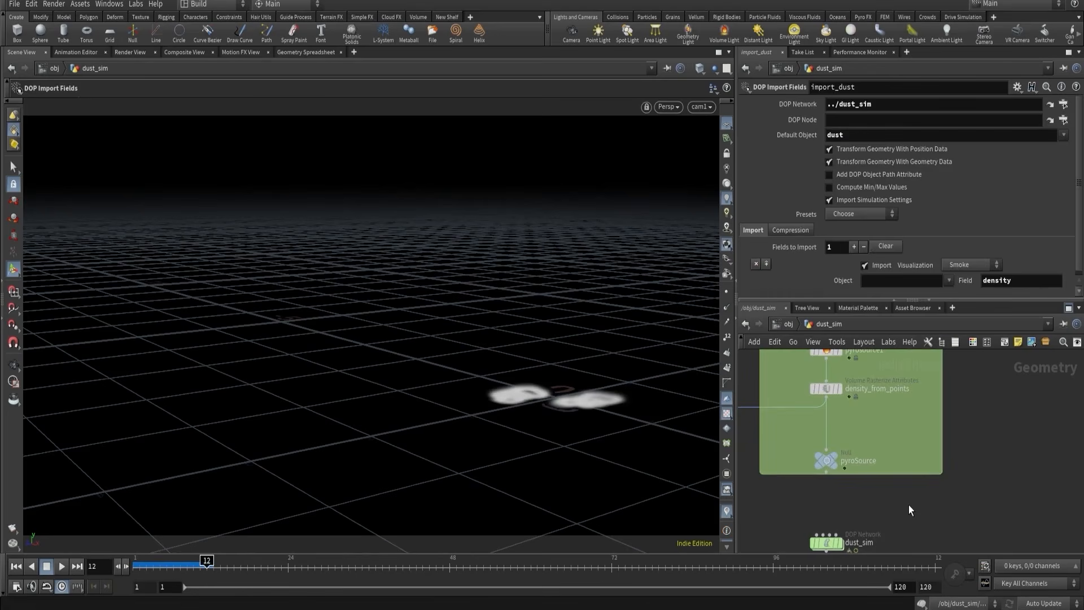
- Play the simulation to frame 69 and show the other scene objects around the smoke
left_click(46, 567)
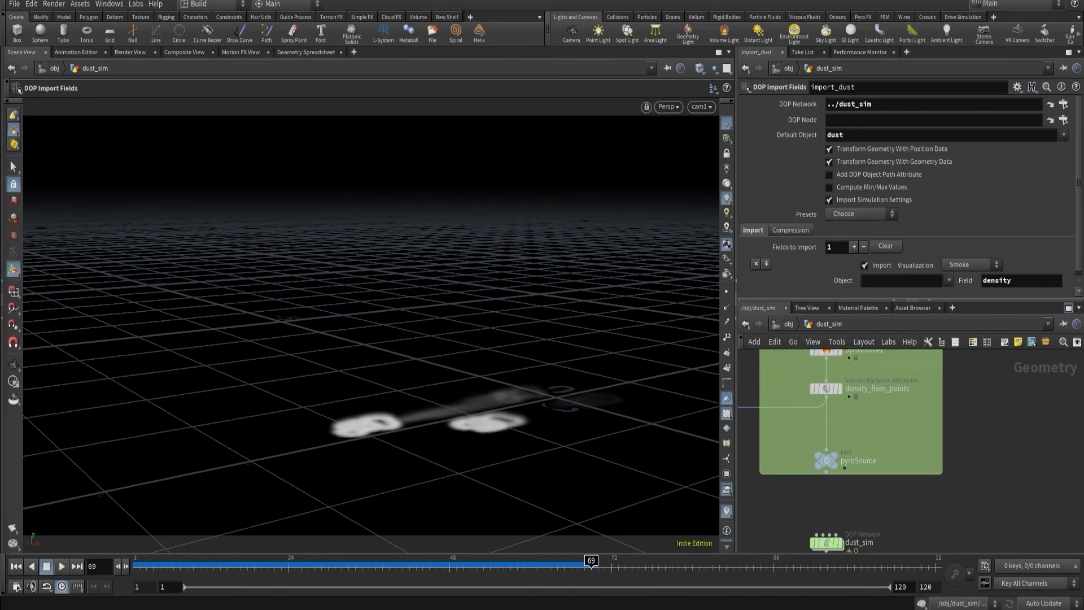
left_click(715, 69)
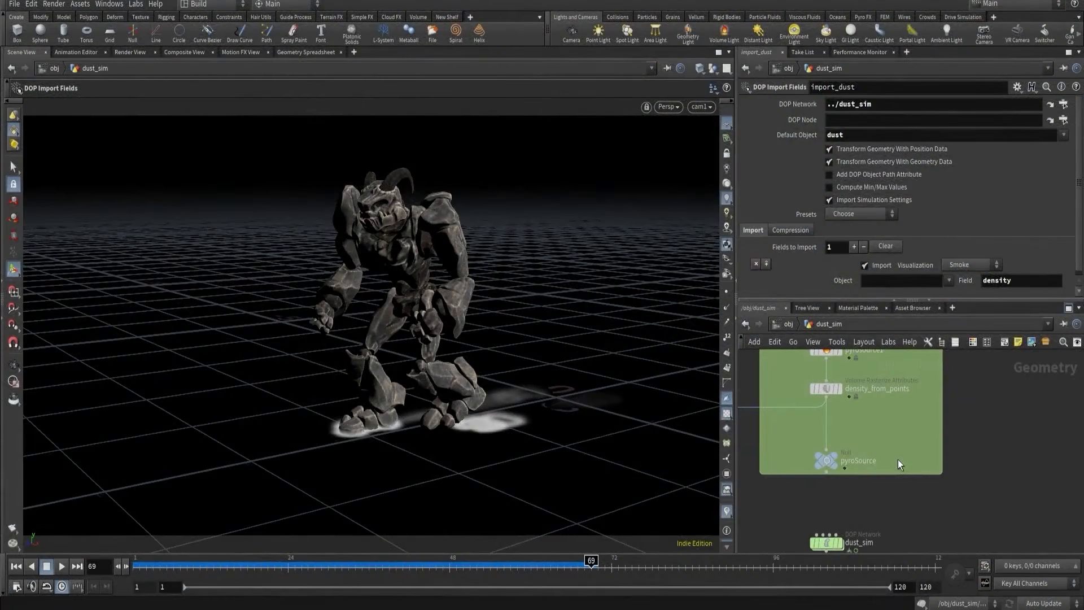
- Insert a Trail node between unpack1 and transform1 and set its Result Type to Compute Velocity
scroll(948, 401, "down", 5)
middle_click_drag(910, 361, 901, 459)
scroll(898, 451, "up", 3)
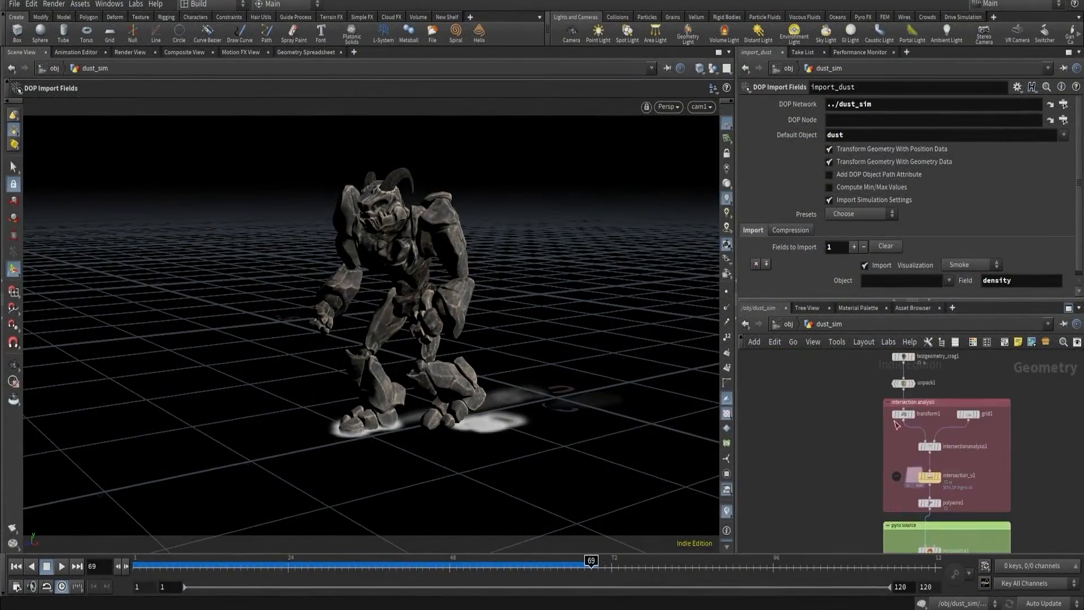
scroll(898, 426, "up", 2)
key("Tab")
type("tr")
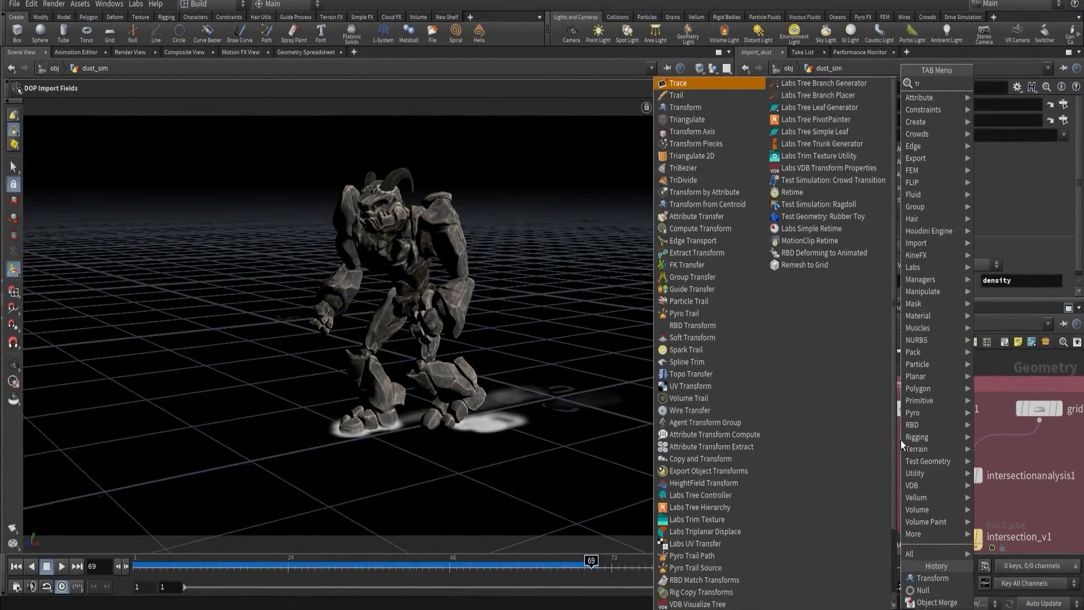
left_click(678, 95)
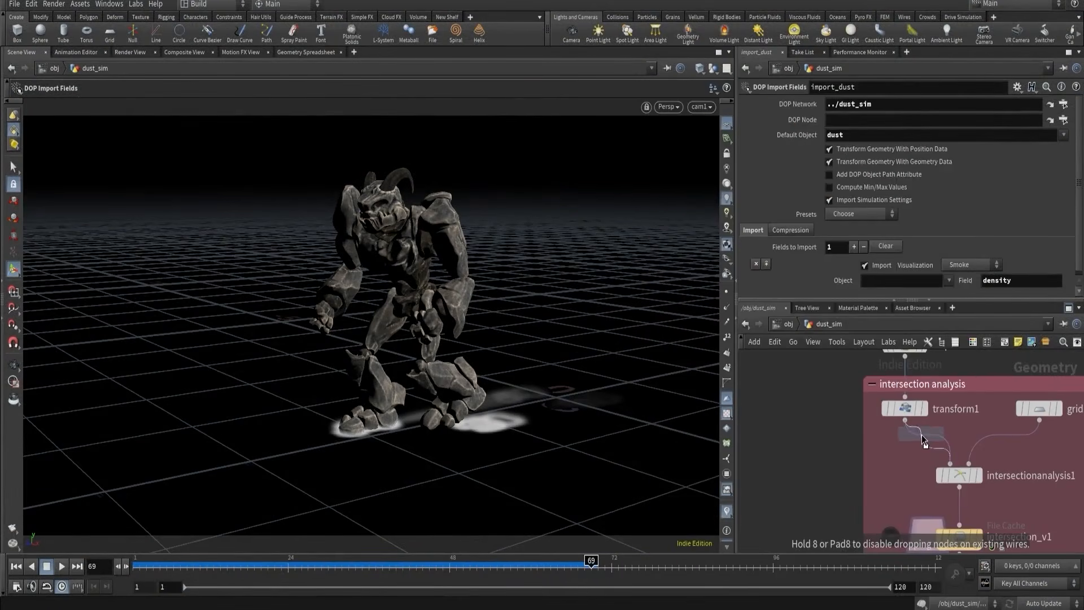
middle_click_drag(858, 384, 846, 460)
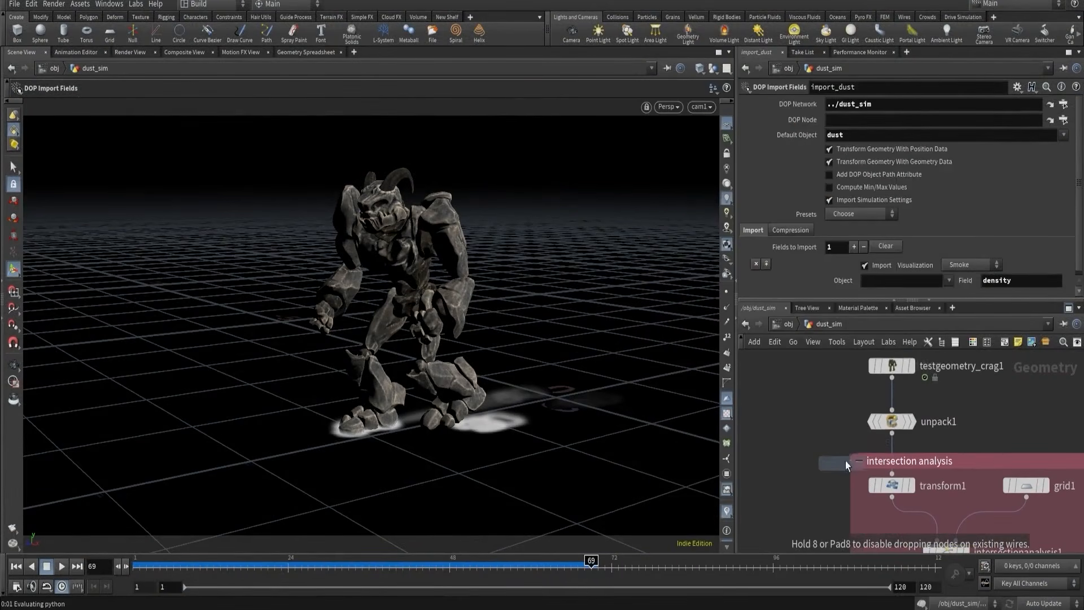
left_click(885, 444)
scroll(809, 428, "down", 2)
left_click(871, 446)
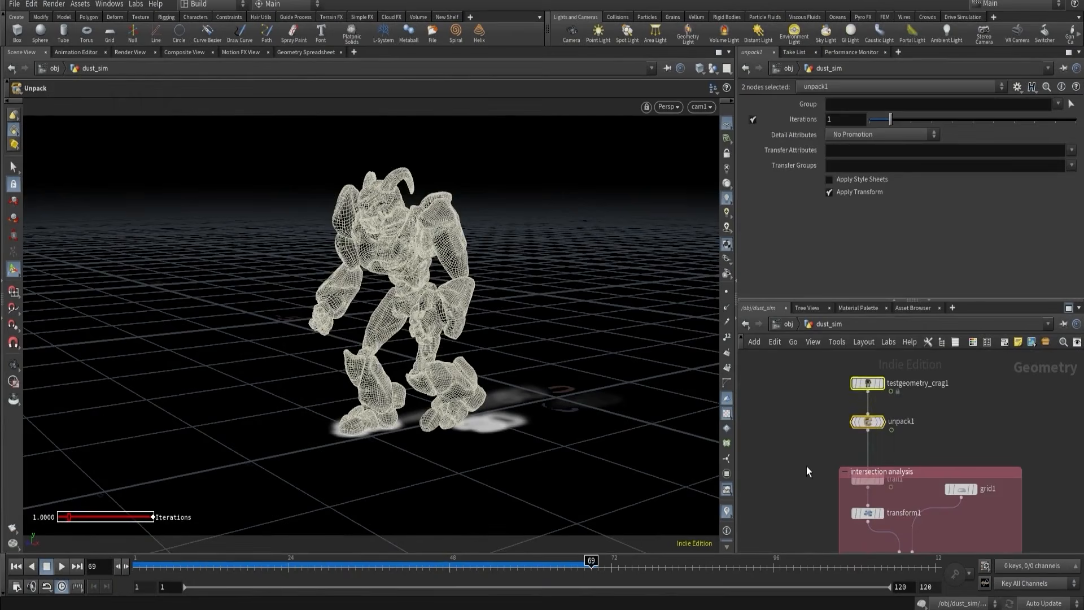
left_click(853, 107)
left_click(854, 145)
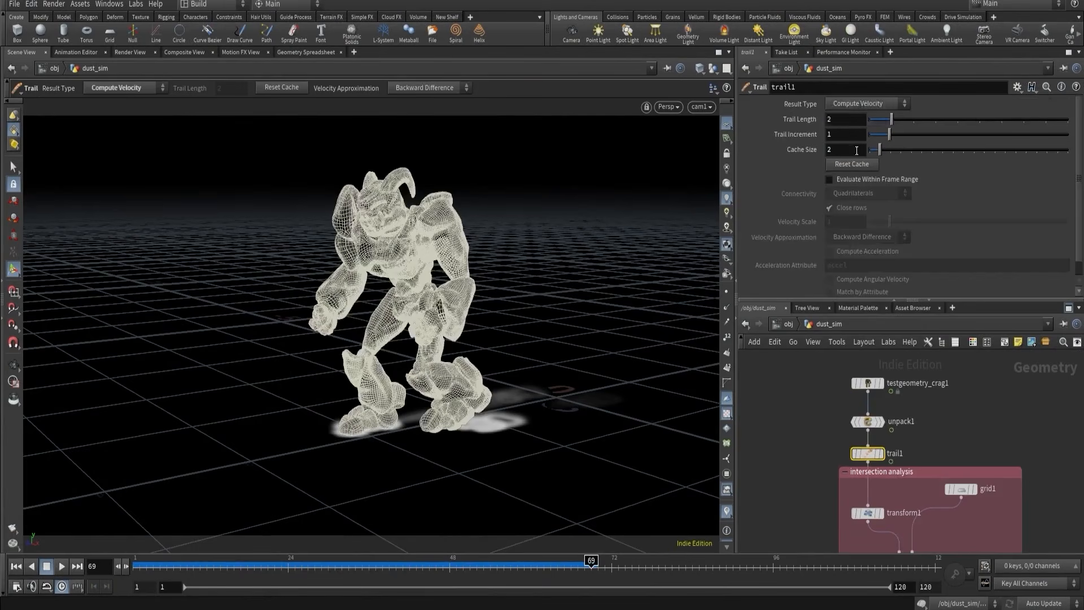
- Display intersectionanalysis1 and check the point attributes in its node information
middle_click_drag(822, 461, 818, 380)
middle_click_drag(849, 481, 838, 444)
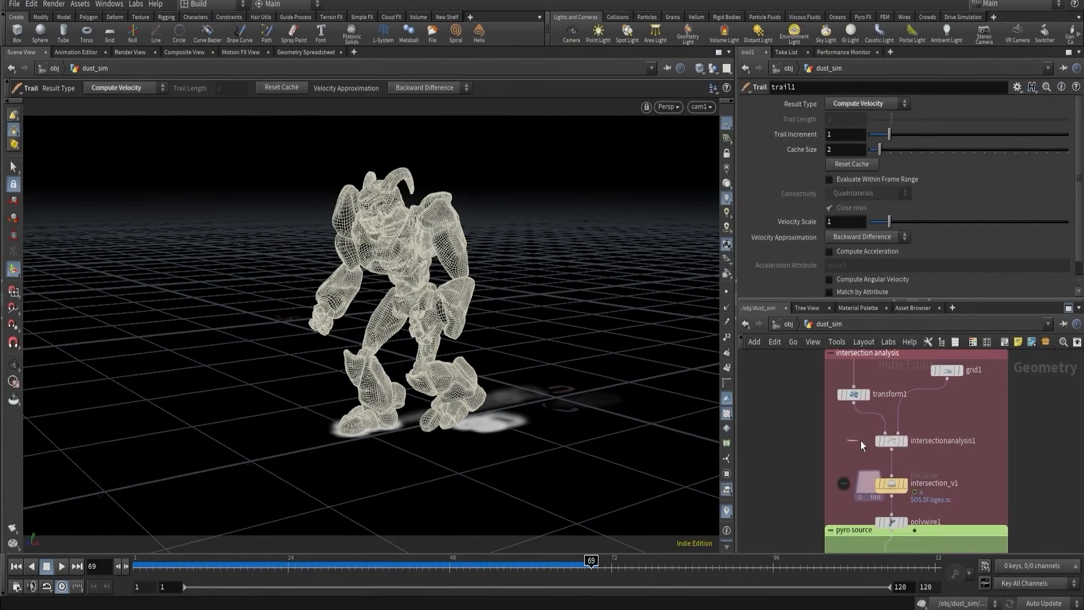
left_click(905, 441)
scroll(909, 441, "up", 3)
middle_click(887, 446)
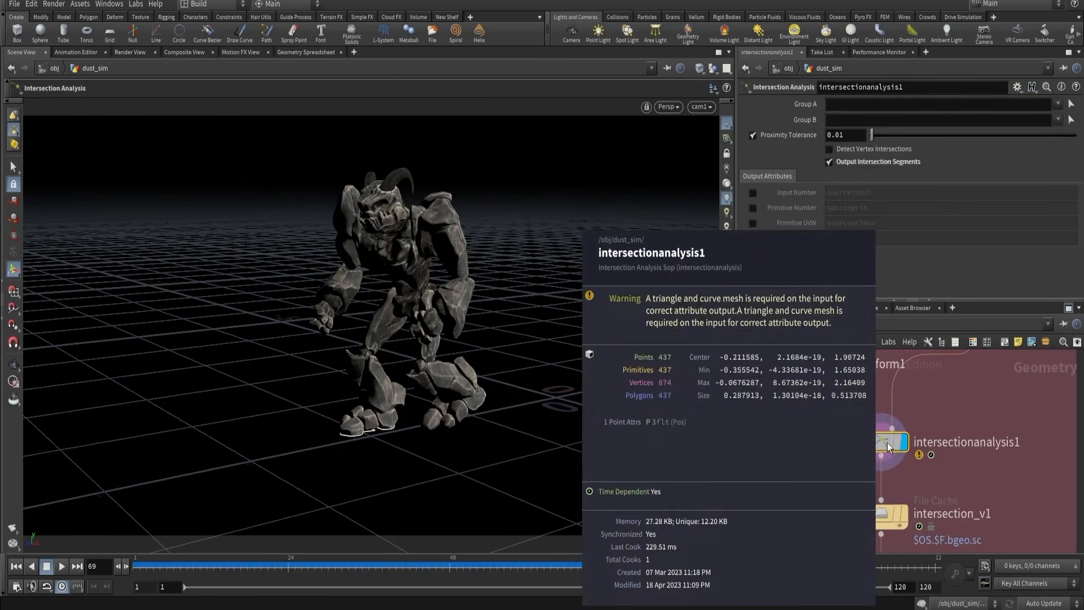
- Insert an Attribute Transfer node below intersectionanalysis1, wire trail1 into its second input, and display it
key("Tab")
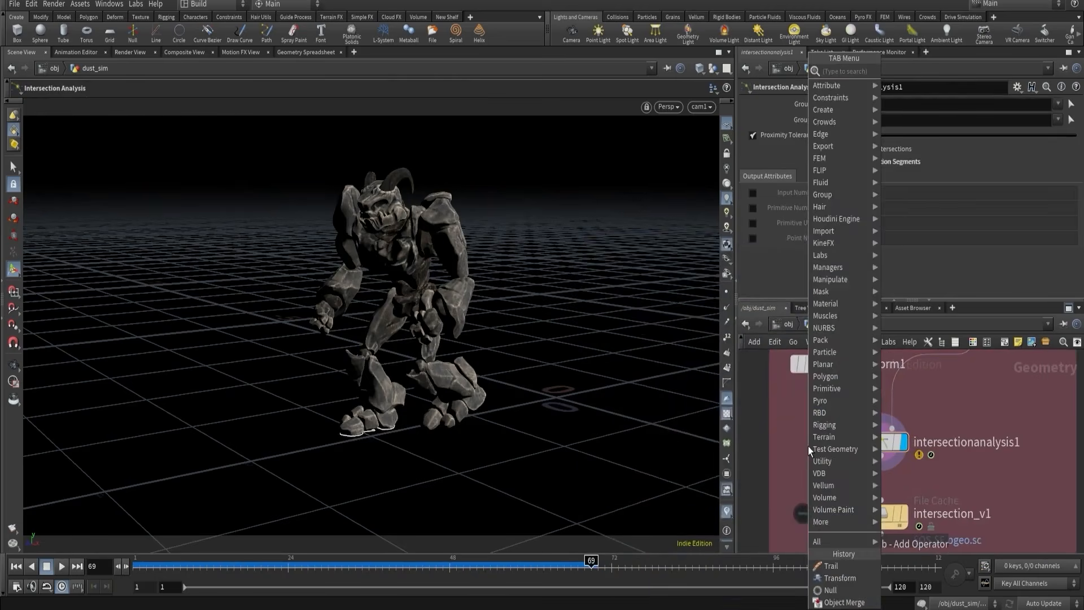
type("tr")
left_click(605, 204)
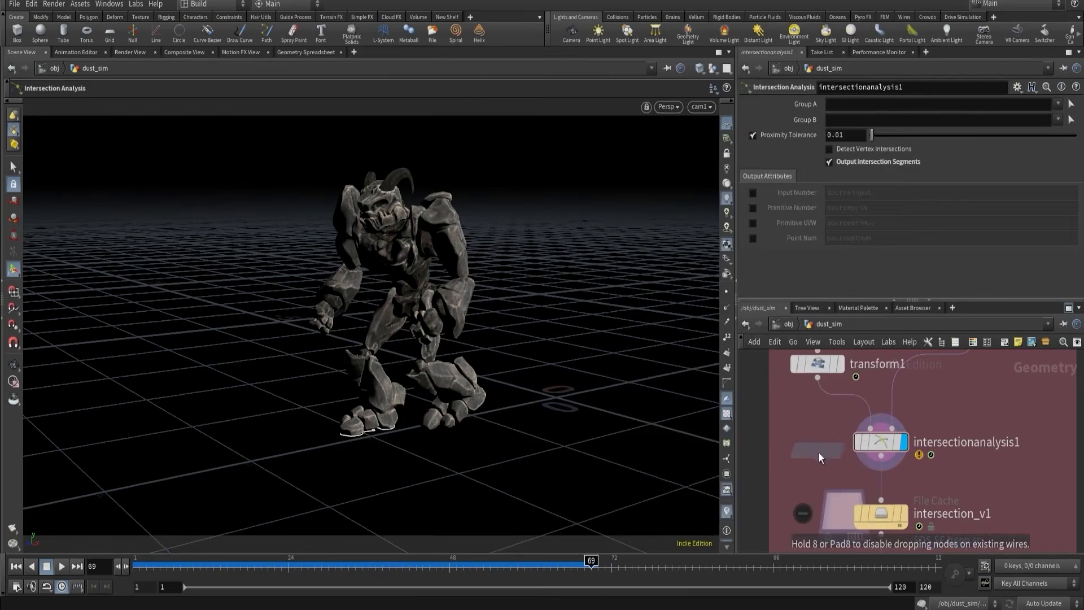
left_click(833, 464)
left_click_drag(835, 463, 883, 483)
left_click(892, 485)
middle_click_drag(819, 406, 818, 452)
scroll(817, 451, "down", 3)
left_click(828, 392)
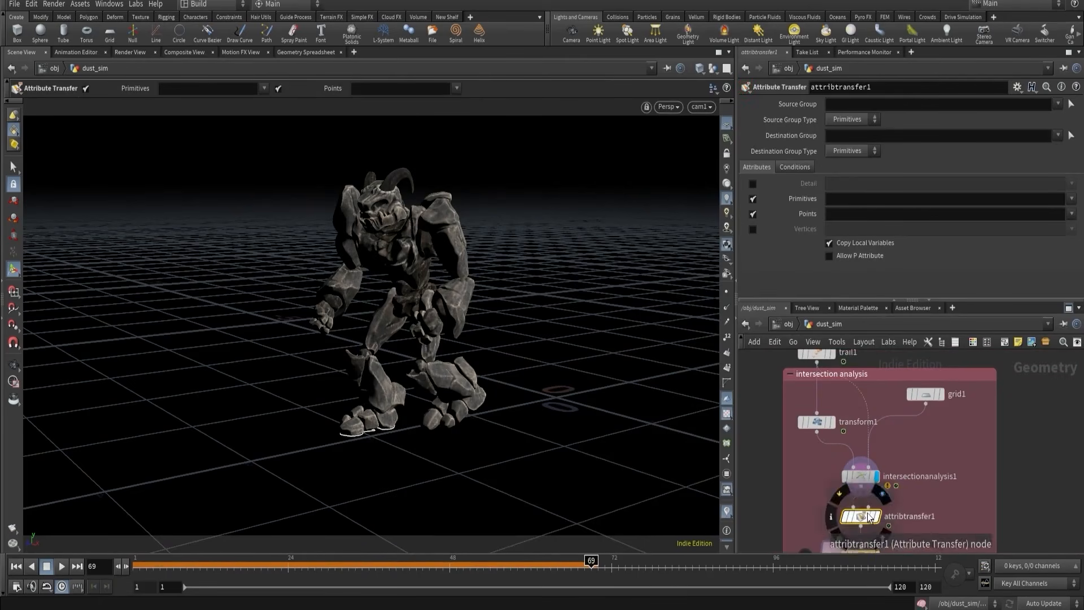
left_click_drag(868, 515, 898, 515)
left_click(905, 517)
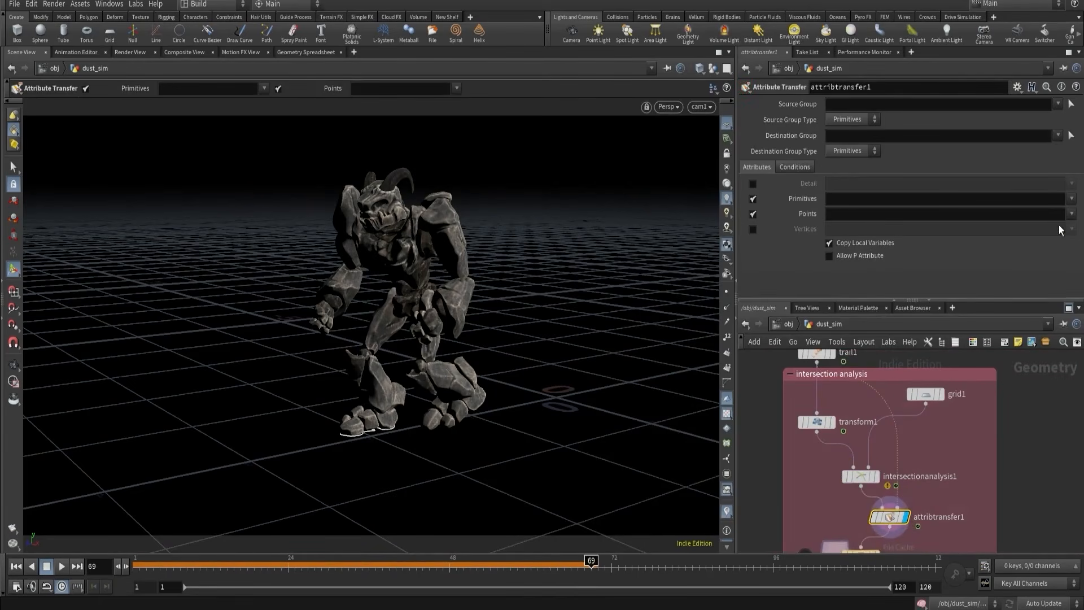
- Restrict attribtransfer1 to the point attribute v, with the Primitives transfer and Distance Threshold disabled
left_click(1072, 213)
left_click(1051, 247)
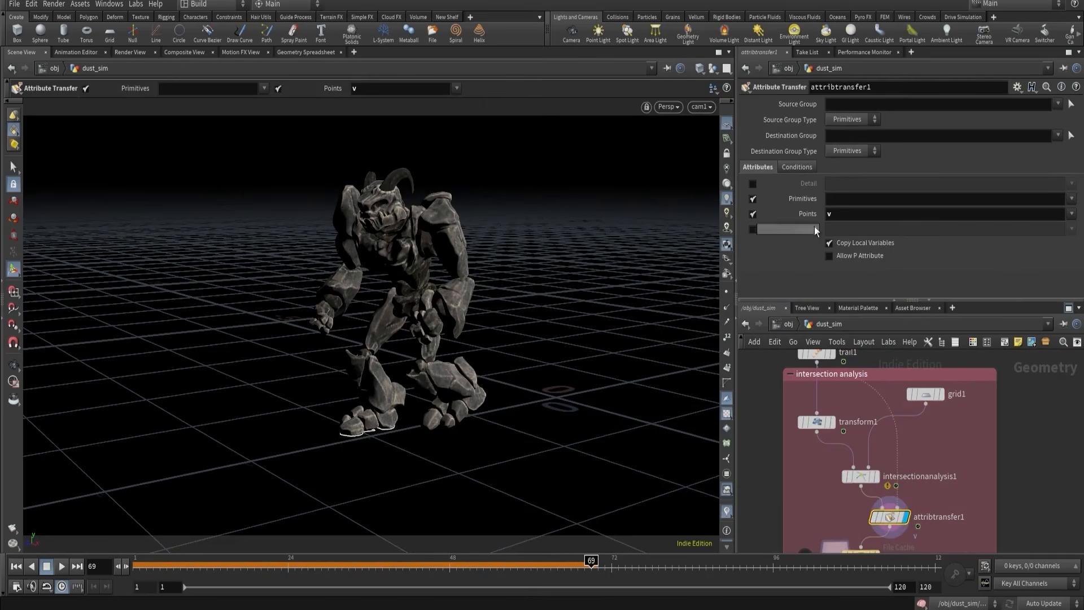
left_click(753, 199)
left_click(796, 167)
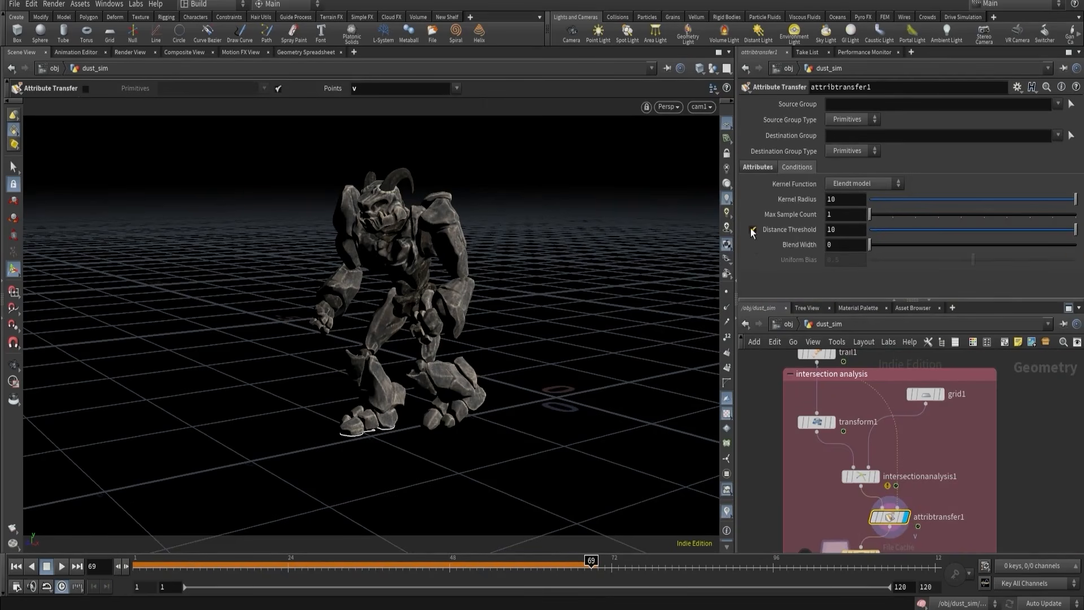
left_click(753, 230)
left_click(825, 493)
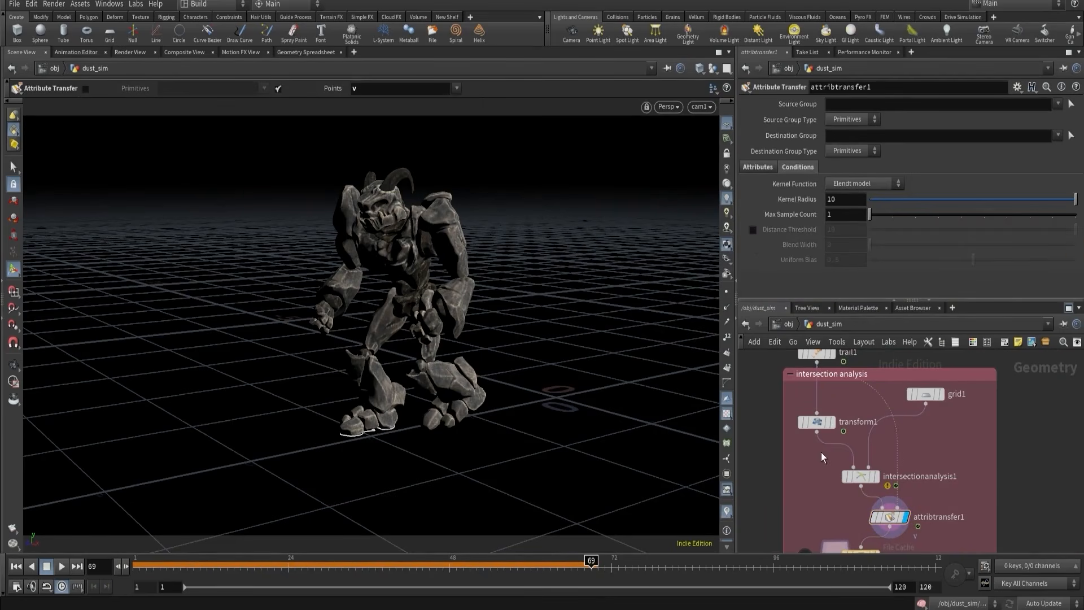
- Add a scene visualizer for the point attribute v from attribtransfer1's node information
left_click(728, 512)
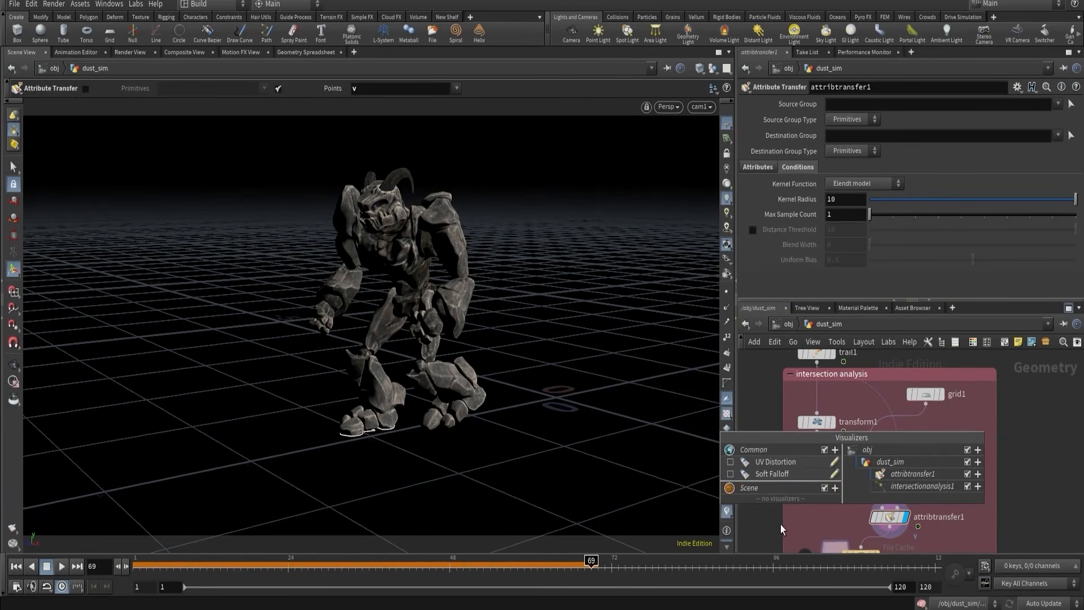
left_click(744, 530)
mouse_move(899, 518)
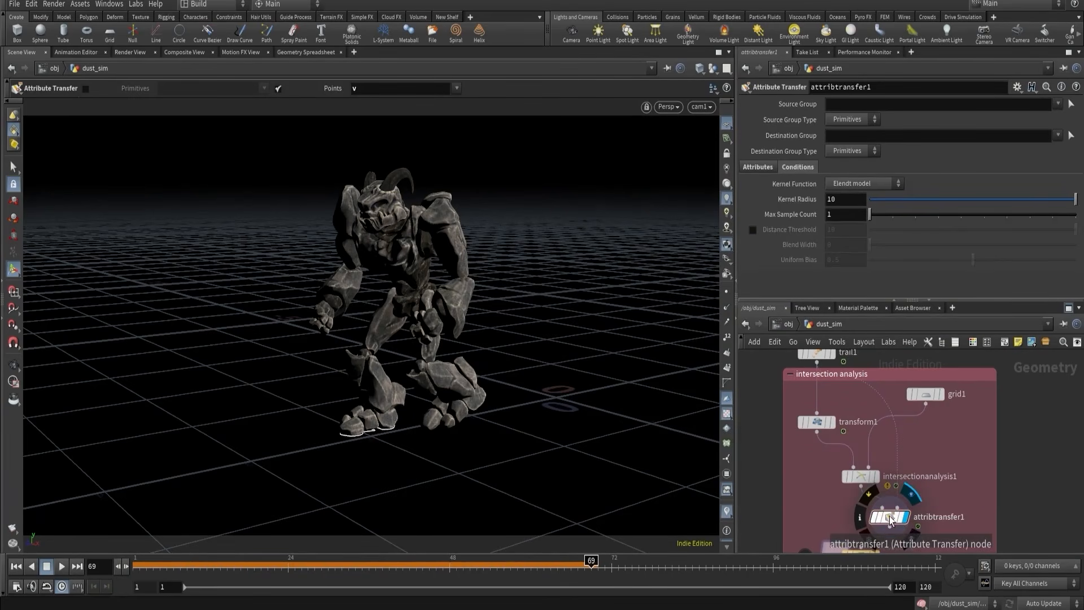
left_click(860, 517)
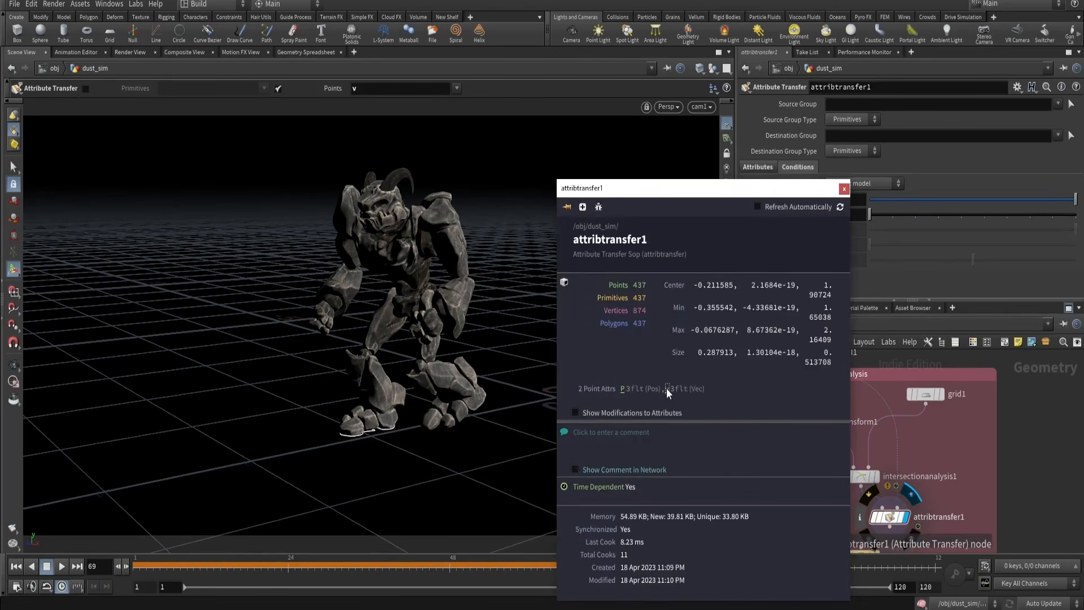
left_click(843, 190)
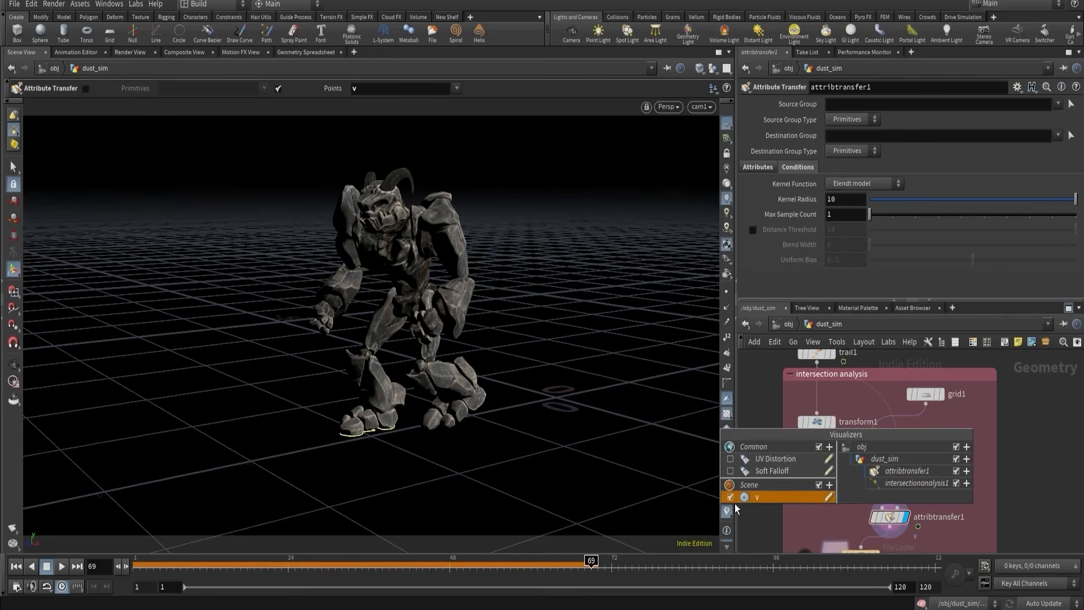
- Display transform1 at frame 51 and examine the velocity vectors around the crag's feet up close
left_click_drag(466, 565, 450, 537)
left_click(834, 423)
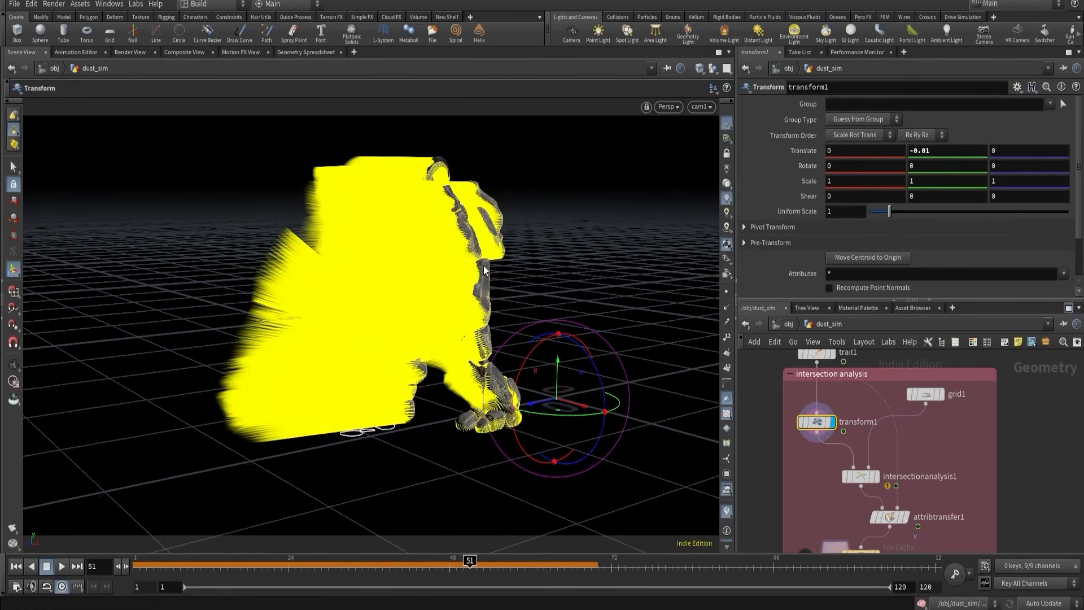
left_click_drag(489, 262, 416, 404, "alt")
right_click_drag(416, 404, 443, 388, "alt")
key("t")
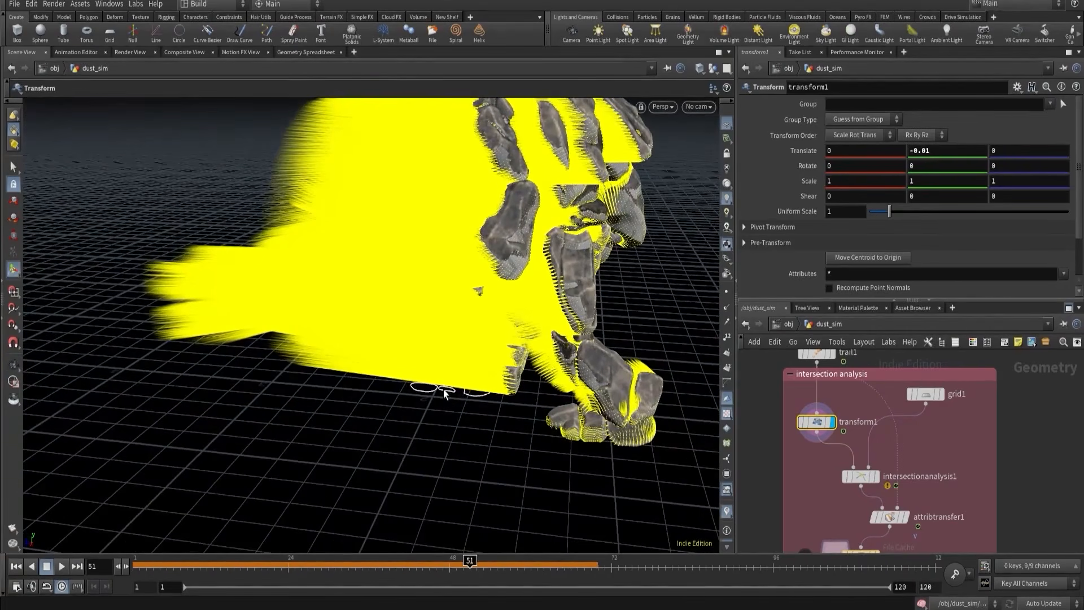
- Reset the viewport with the visualizers turned off and look through cam1
left_click(727, 511)
left_click(135, 5)
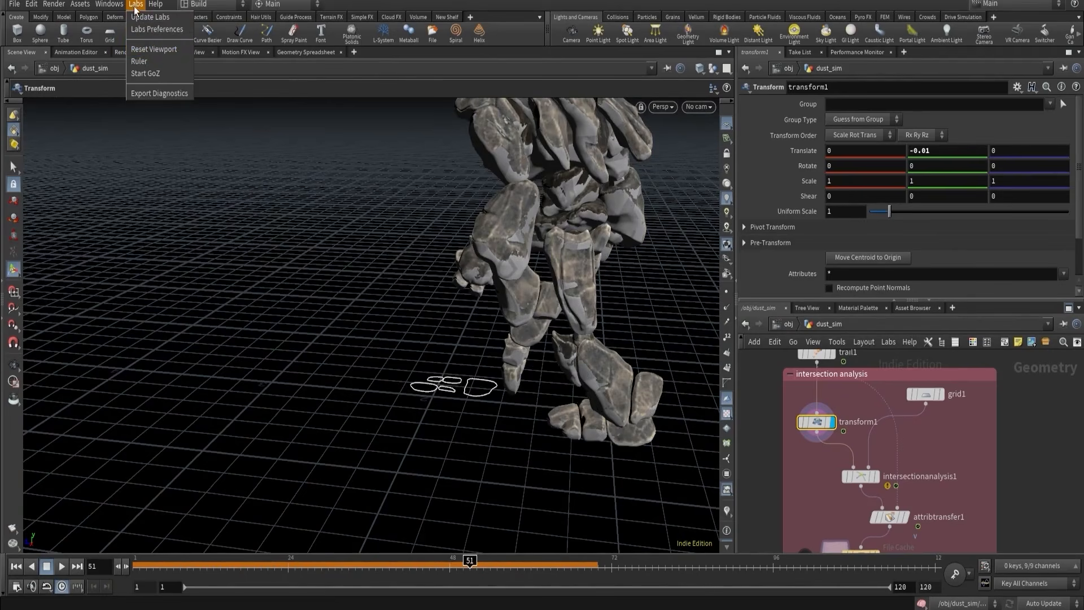
left_click(144, 48)
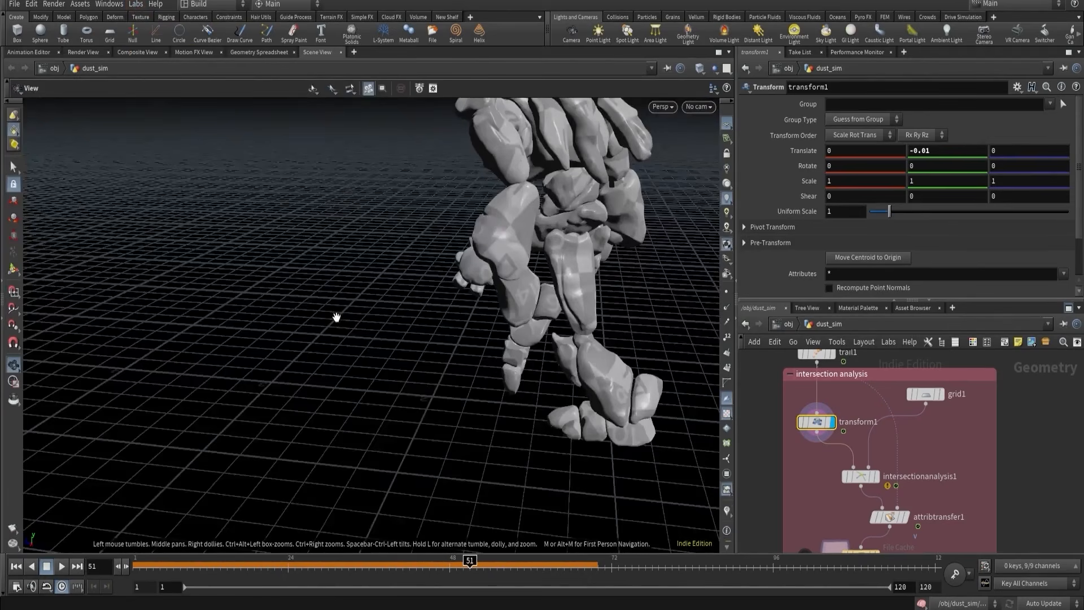
left_click_drag(354, 319, 554, 291)
left_click(698, 108)
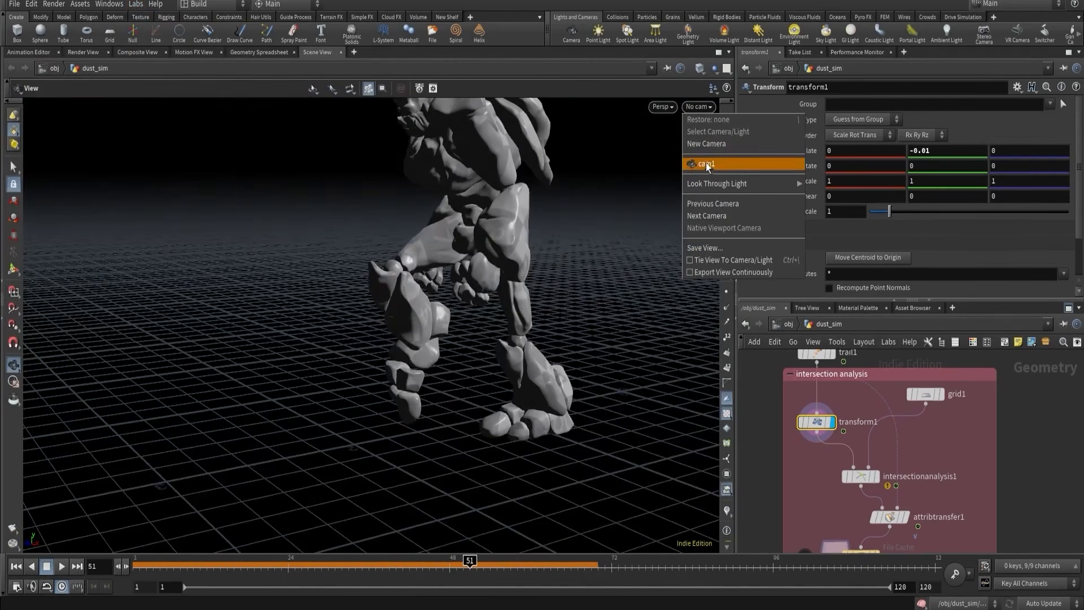
left_click(706, 163)
- Enable Distance Threshold on attribtransfer1 and set it to 1
scroll(802, 514, "down", 1)
scroll(801, 514, "up", 4)
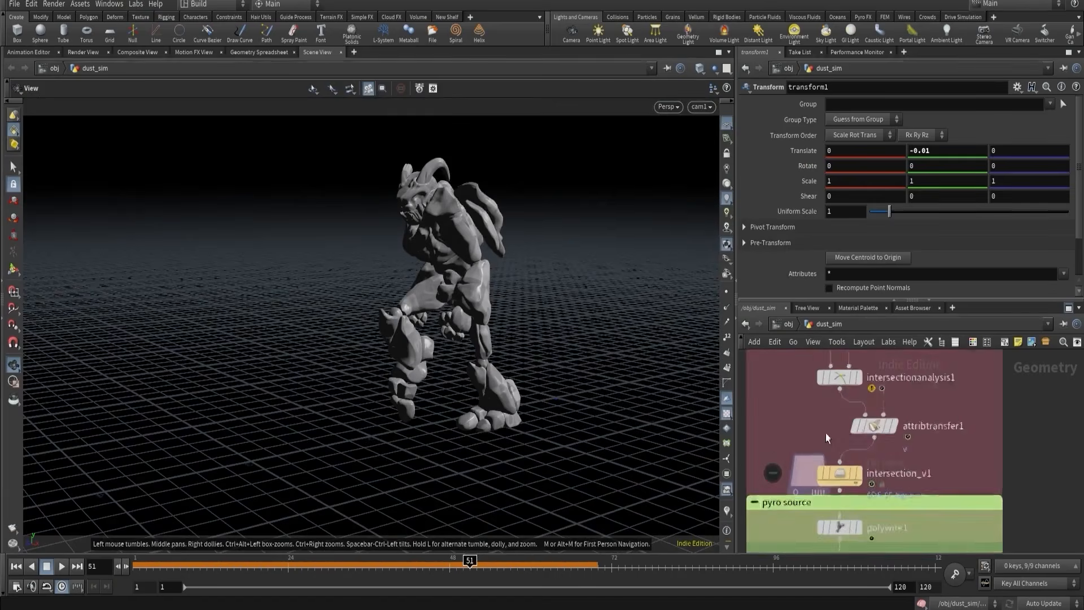
left_click(867, 425)
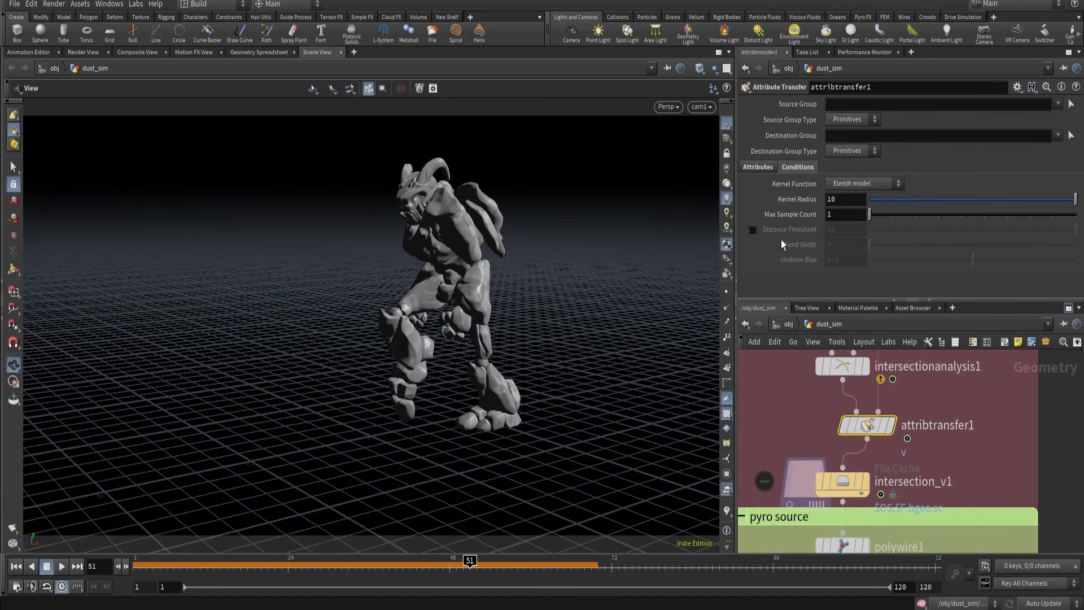
left_click(754, 230)
left_click(831, 228)
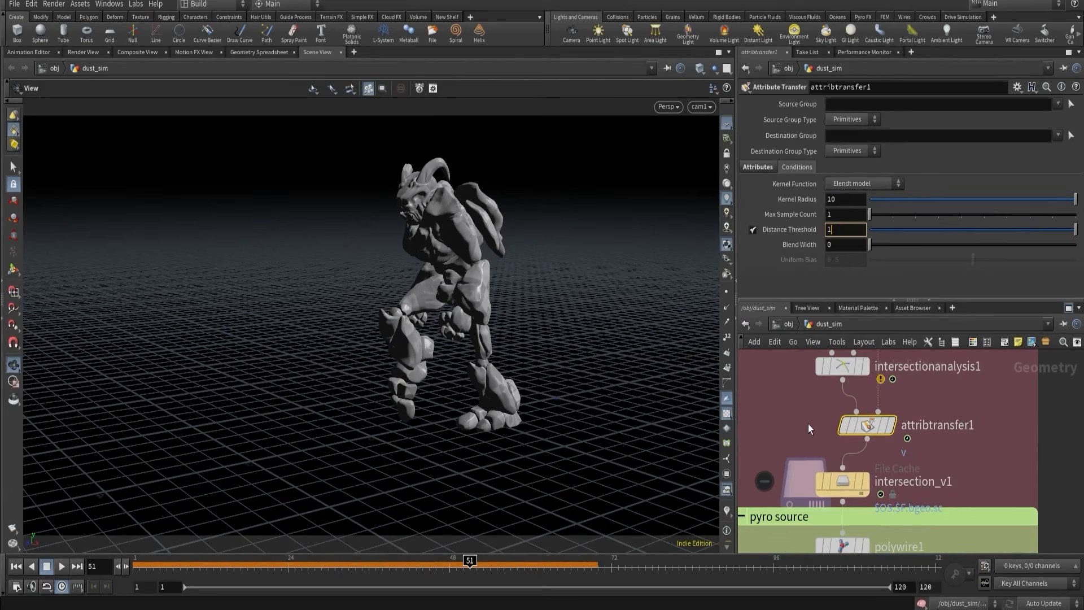
key("Return")
- Display the intersection_v1 file cache and save it to disk again
scroll(808, 422, "up", 2)
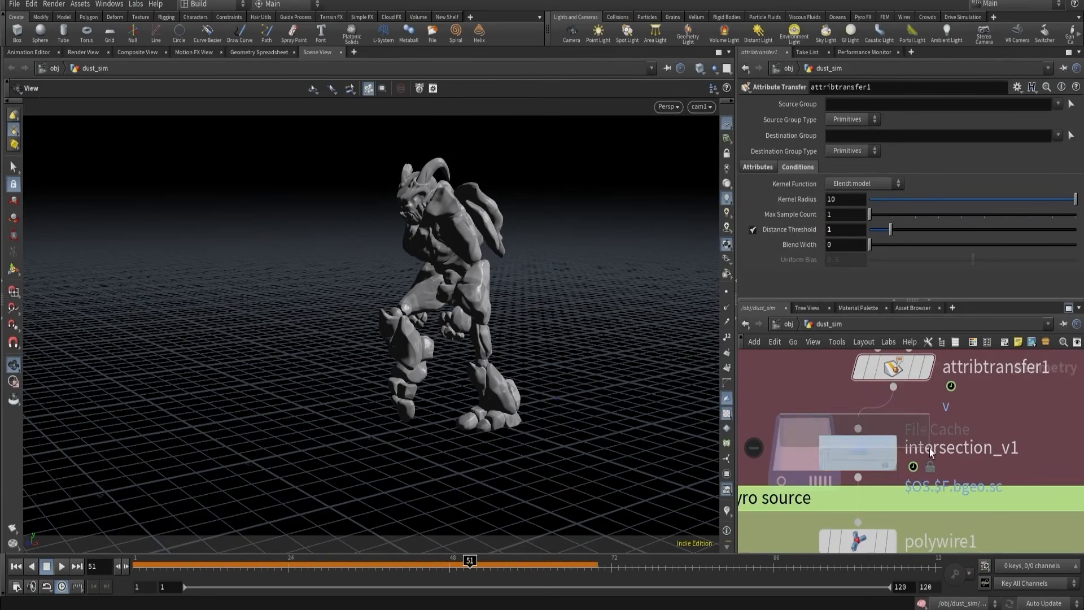
left_click(853, 451)
left_click(891, 451)
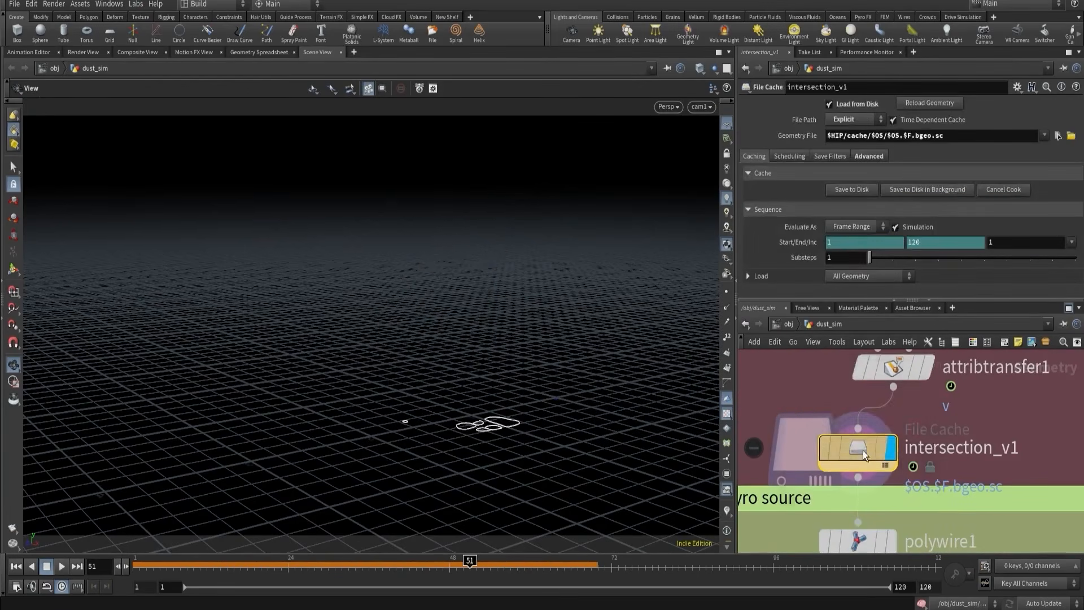
left_click(846, 192)
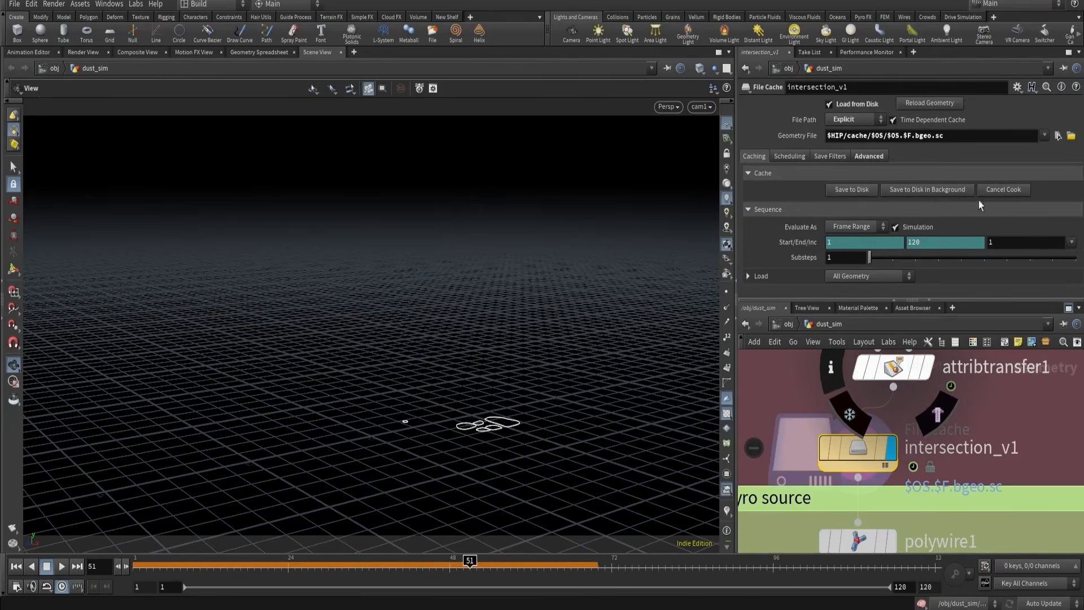
- Display the polywire1 node in the pyro source network and scrub the timeline to frame 40
scroll(781, 442, "down", 2)
scroll(767, 443, "down", 3)
middle_click_drag(767, 445, 768, 391)
scroll(749, 416, "up", 1)
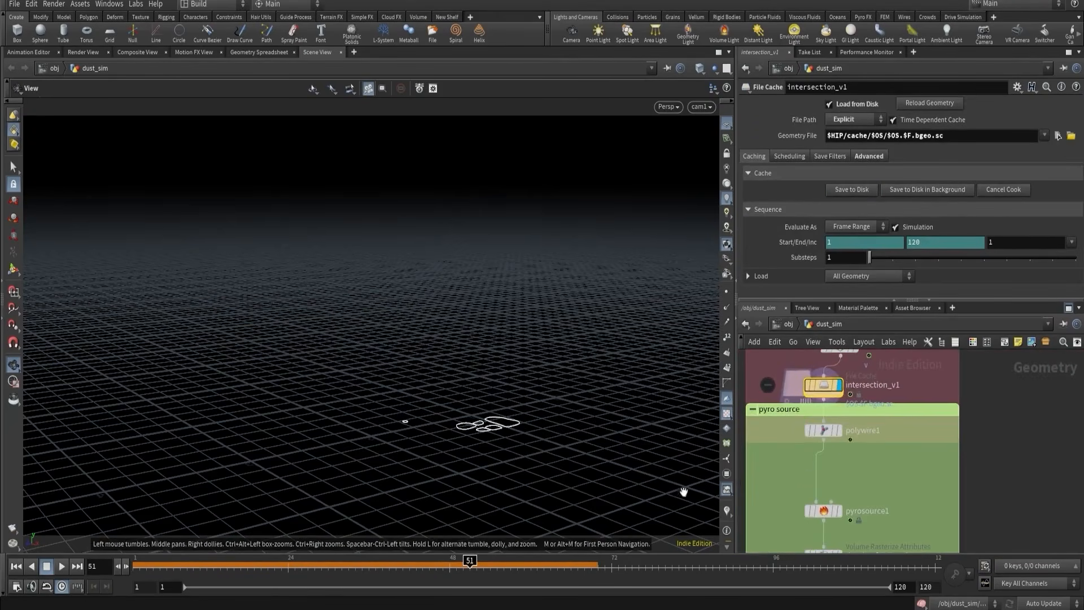
scroll(827, 443, "up", 3)
left_click(845, 418)
left_click(825, 428)
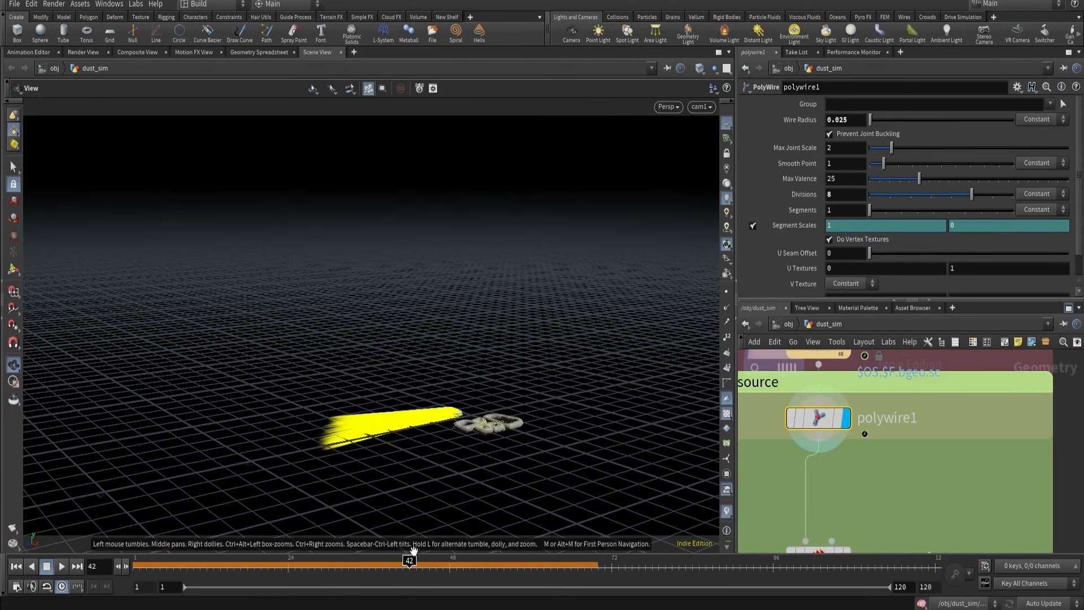
mouse_move(409, 562)
left_mouse_down()
mouse_move(303, 565)
mouse_move(396, 565)
left_mouse_up()
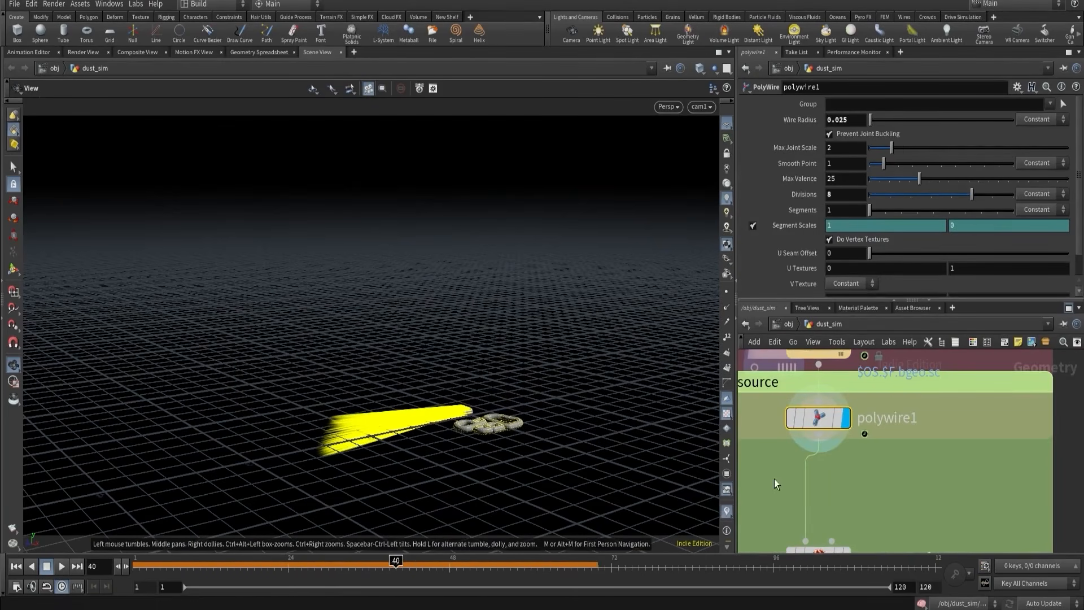
- Display pyrosource1, scrub to frame 35 to examine its points, and move the node closer to polywire1
middle_click_drag(778, 500, 777, 400)
left_click(844, 458)
left_click(819, 459)
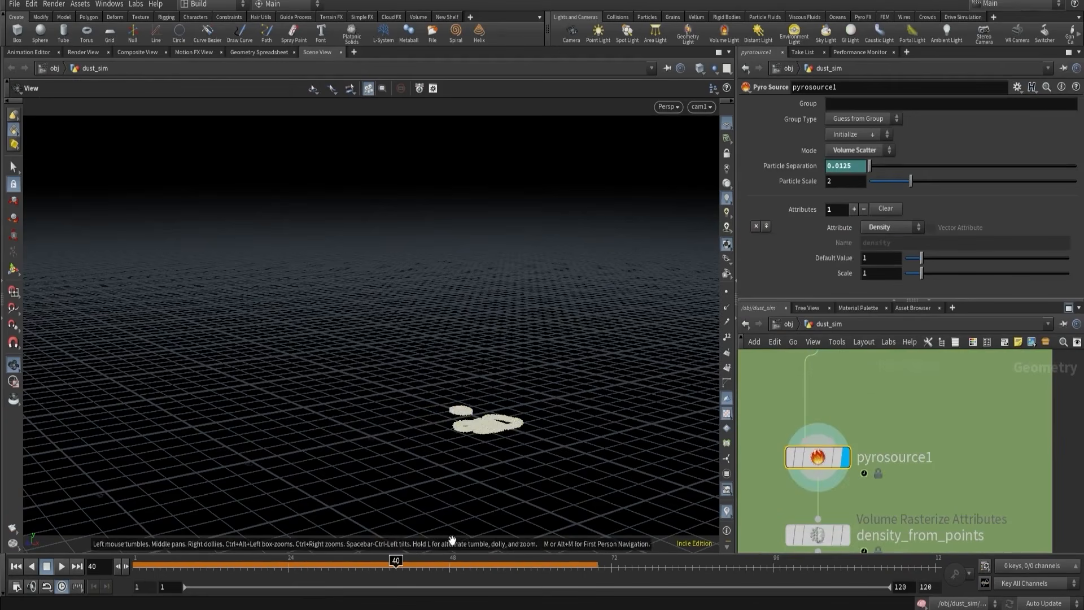
left_click_drag(406, 566, 362, 567)
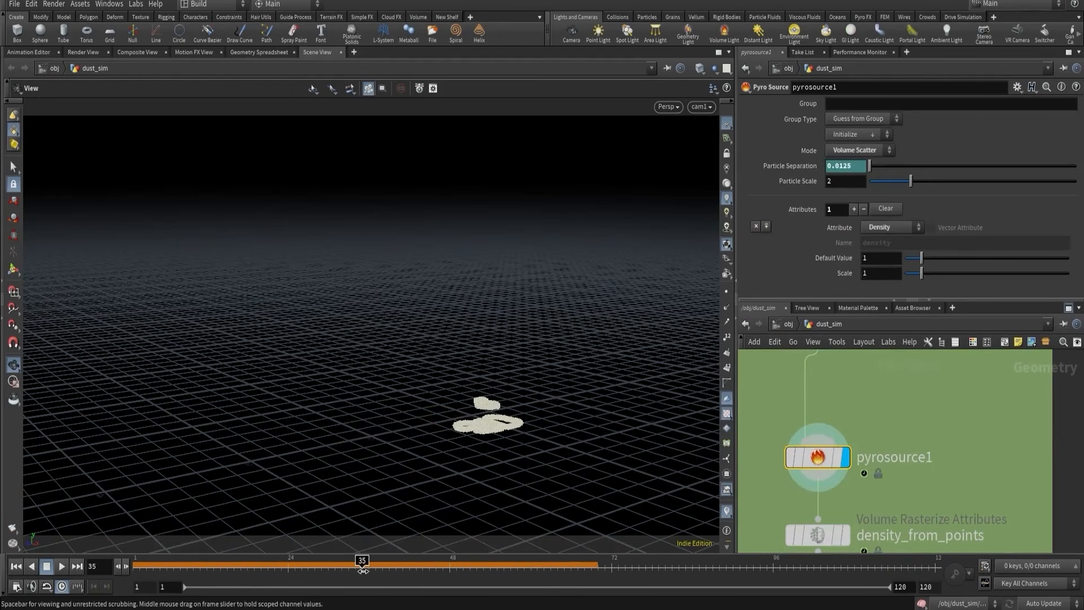
left_click_drag(819, 462, 818, 406)
left_click(869, 459)
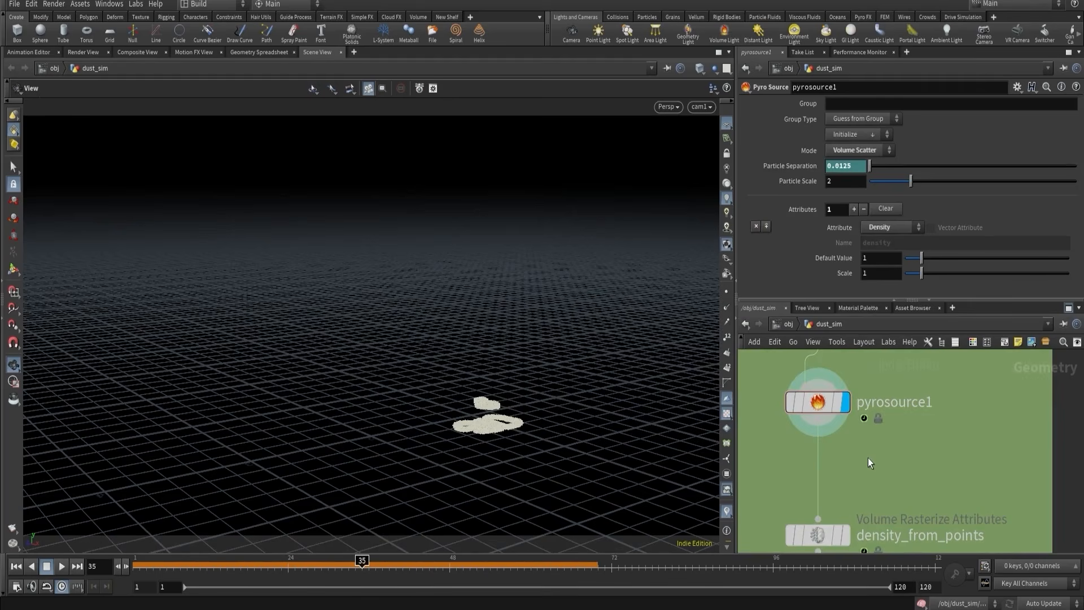
- Try a second pyrosource1 attribute set to Velocity, examine it around frame 38, and remove it
left_click(853, 209)
scroll(811, 253, "down", 3)
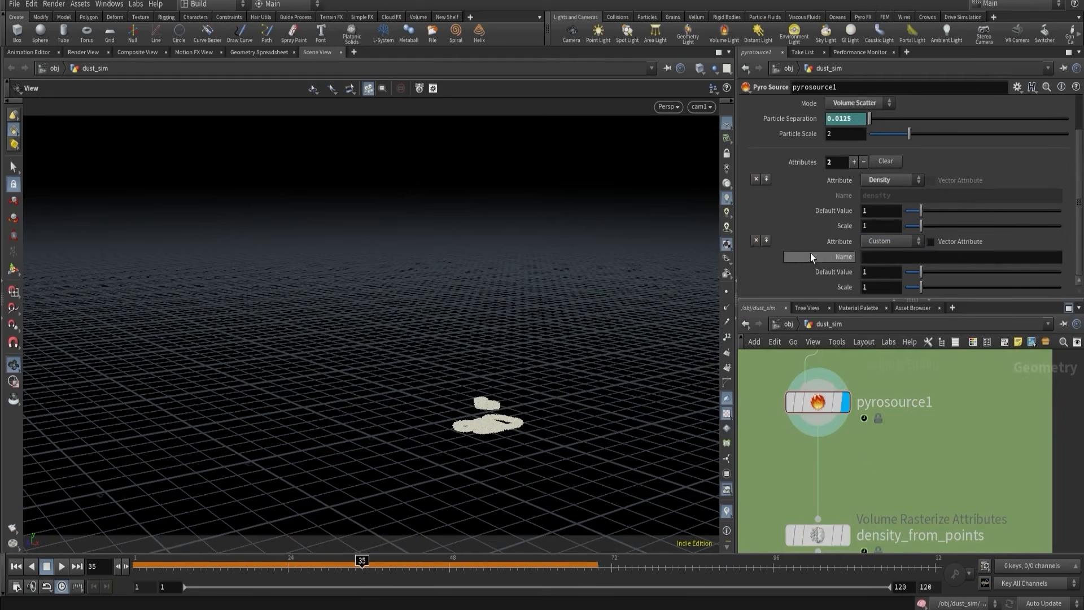
left_click(888, 242)
left_click(878, 324)
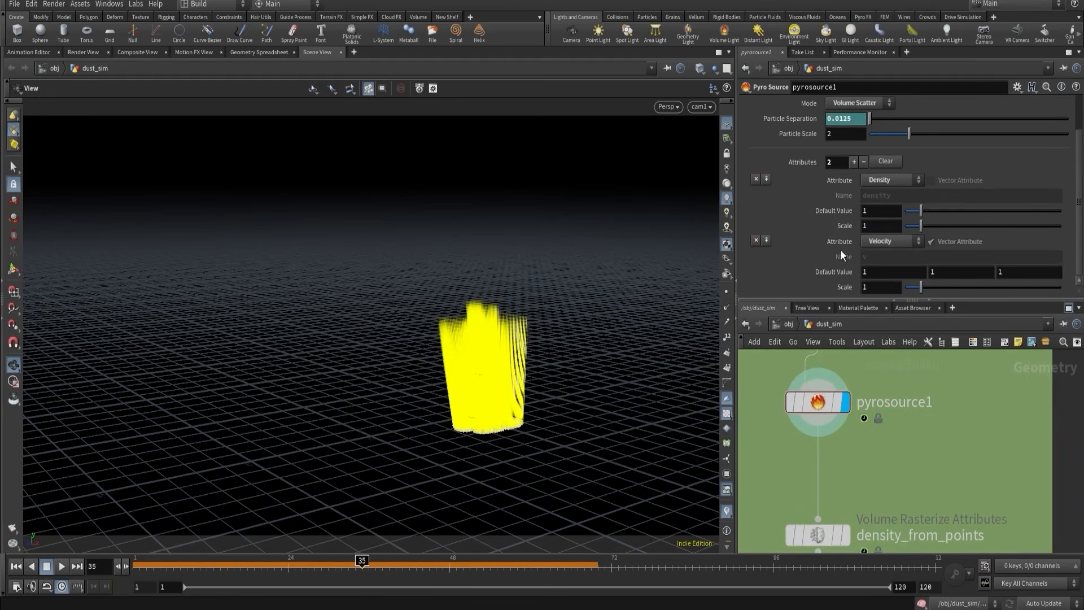
mouse_move(354, 577)
left_mouse_down()
mouse_move(221, 575)
mouse_move(382, 569)
left_mouse_up()
left_click(756, 240)
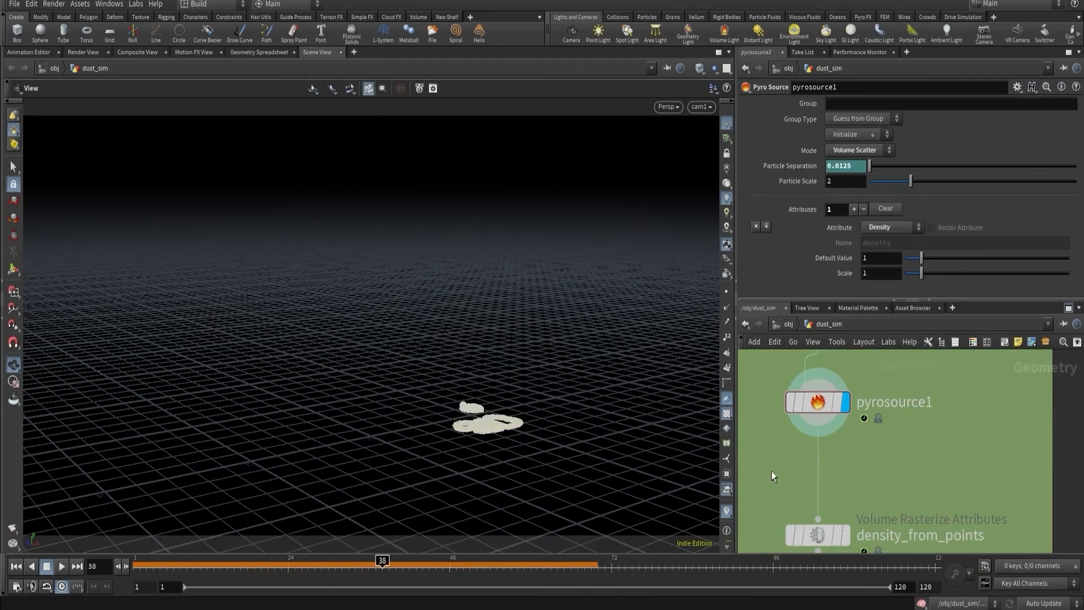
- Insert an Attribute Transfer node below pyrosource1 and wire polywire1's output into its second input
key("Tab")
type("tr")
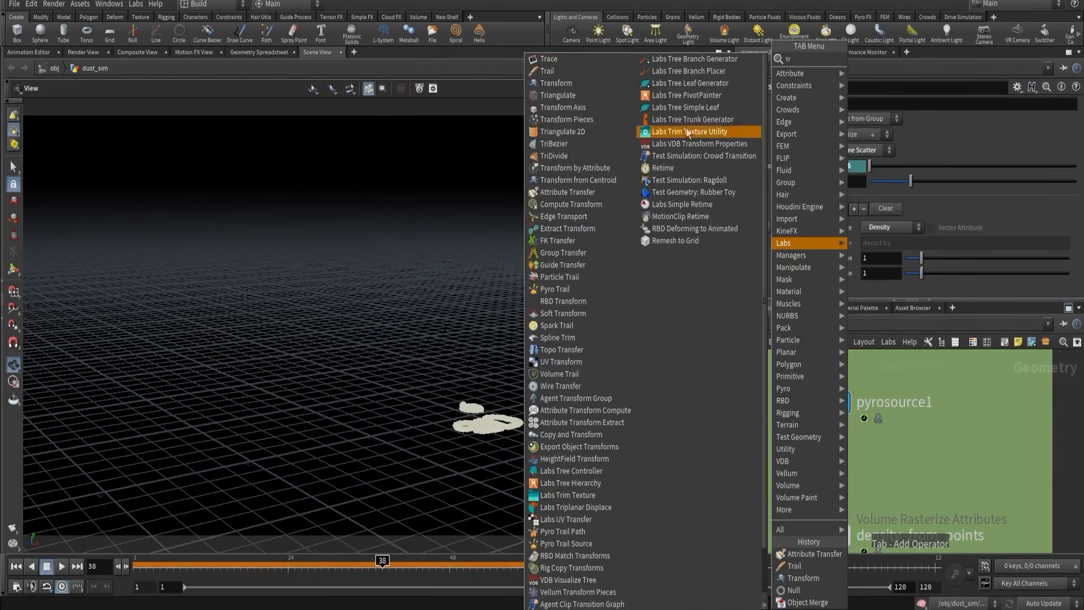
left_click(556, 196)
left_click(818, 468)
left_click(830, 454)
middle_click_drag(805, 375, 793, 434)
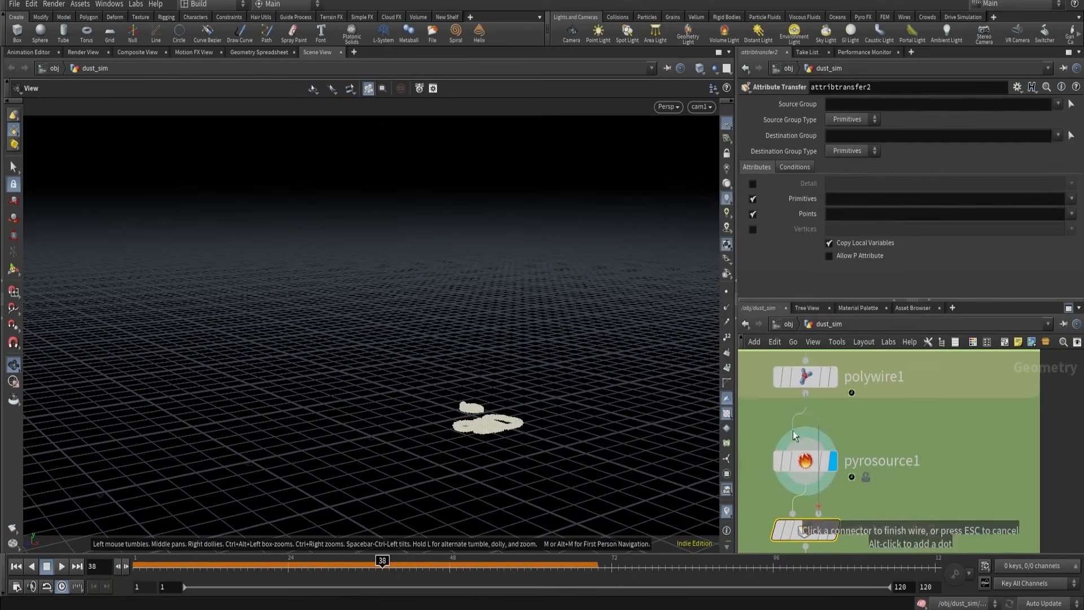
left_click(793, 430)
middle_click_drag(764, 471, 755, 427)
- Make attribtransfer2 transfer only the point attribute v with Distance Threshold 1, and display it at frame 44
left_click(834, 215)
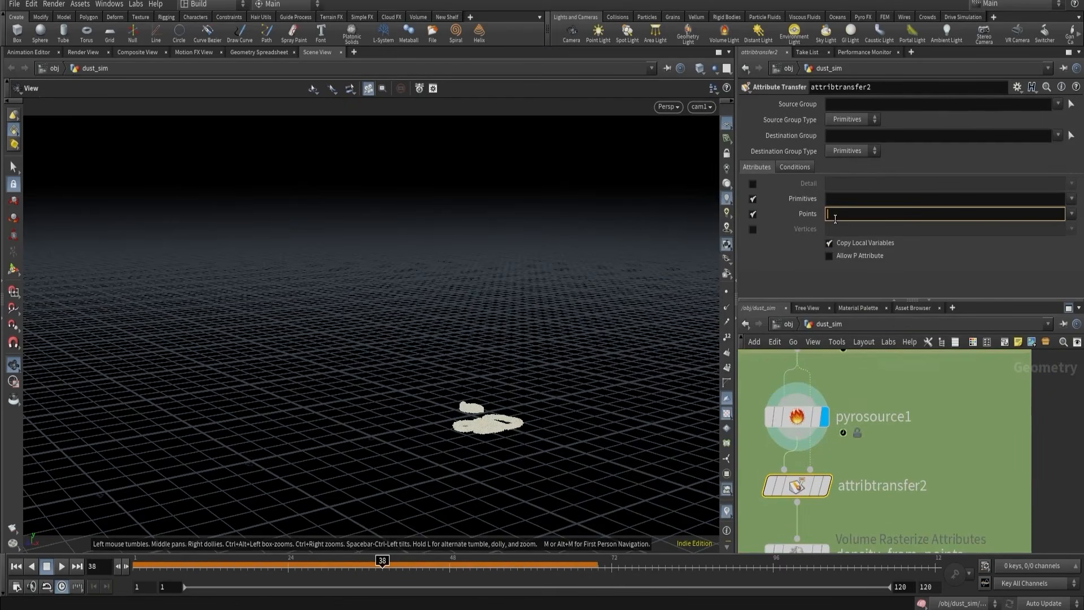
type("v")
key("Return")
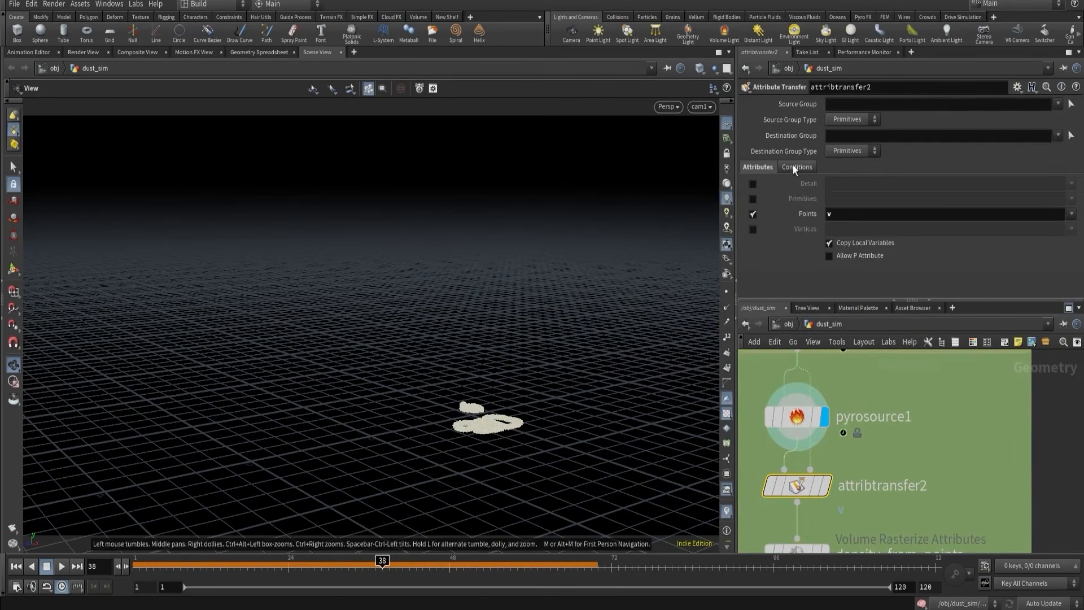
left_click(797, 167)
double_click(833, 229)
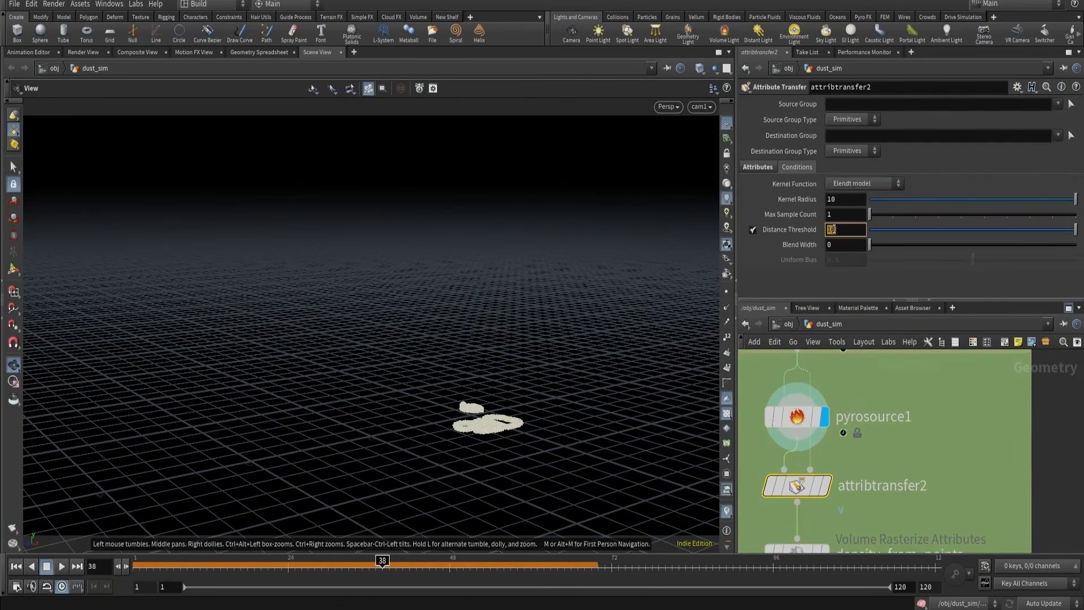
left_click(825, 485)
left_click_drag(369, 562, 422, 565)
- Display density_from_points and add v to its rasterized attributes after density
mouse_move(780, 506)
middle_mouse_down()
mouse_move(808, 398)
mouse_move(782, 509)
middle_mouse_up()
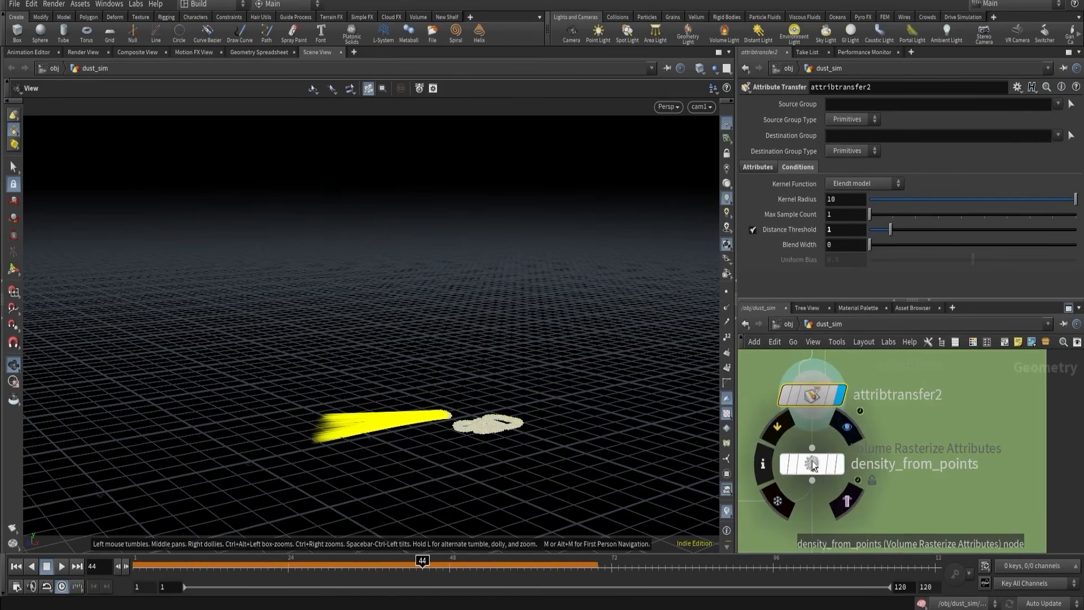
left_click(839, 463)
left_click(819, 463)
left_click_drag(513, 384, 469, 305)
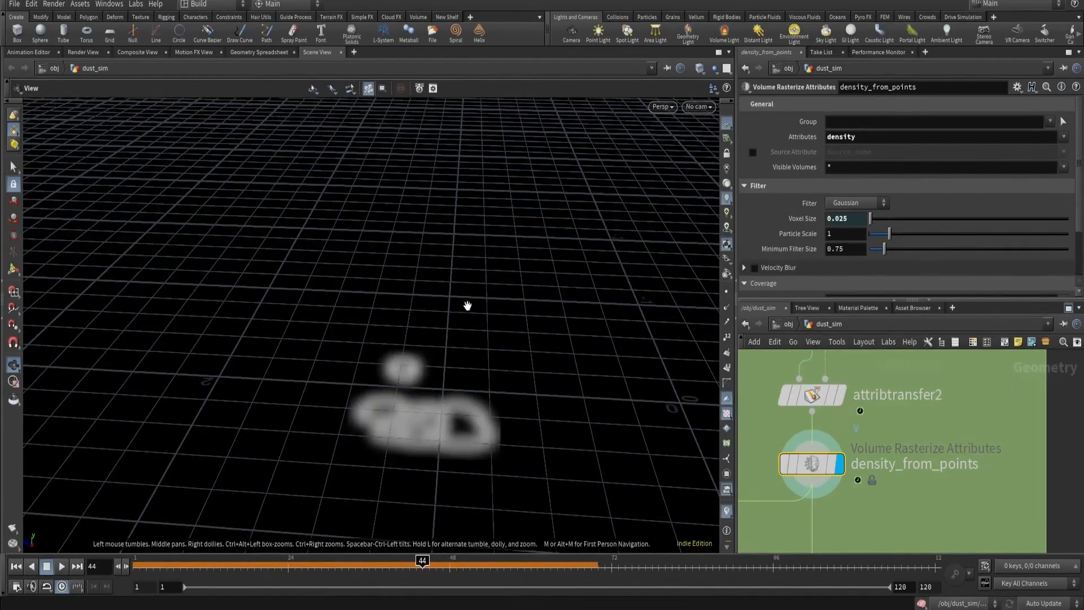
left_click(880, 139)
type("v")
key("Return")
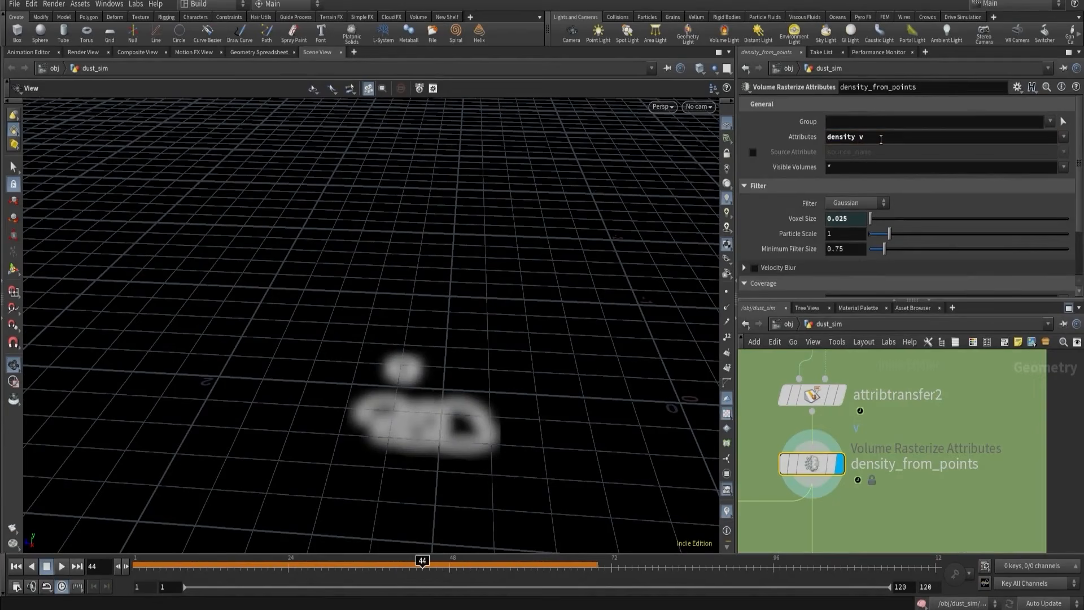
- Go to frame 23, set density_from_points' voxel size to 0.0025, and inspect the node's volume info
left_click_drag(423, 563, 281, 563)
middle_click(812, 464)
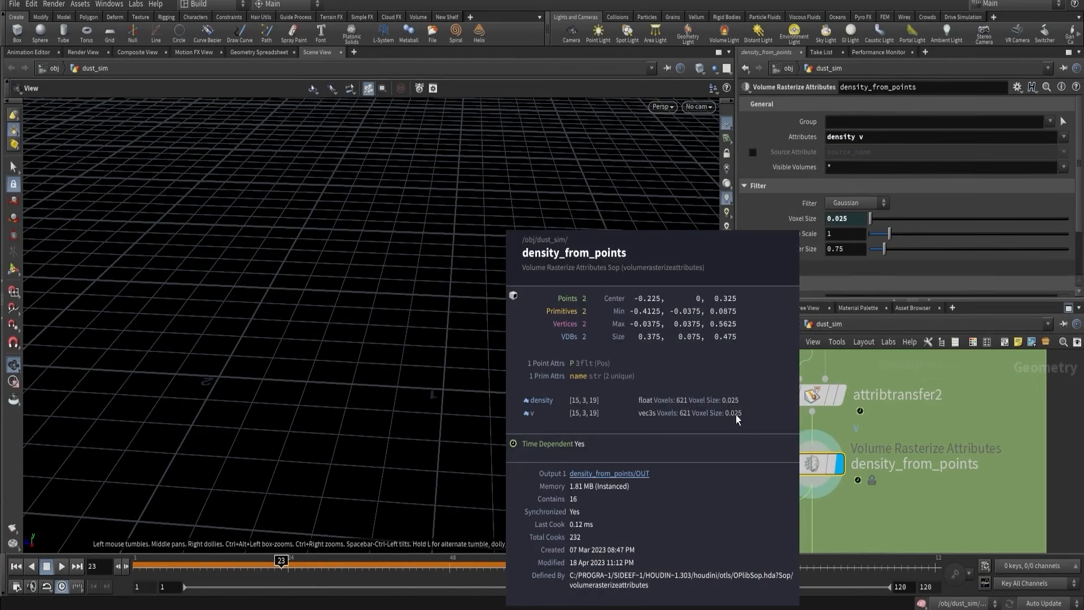
left_click(838, 218)
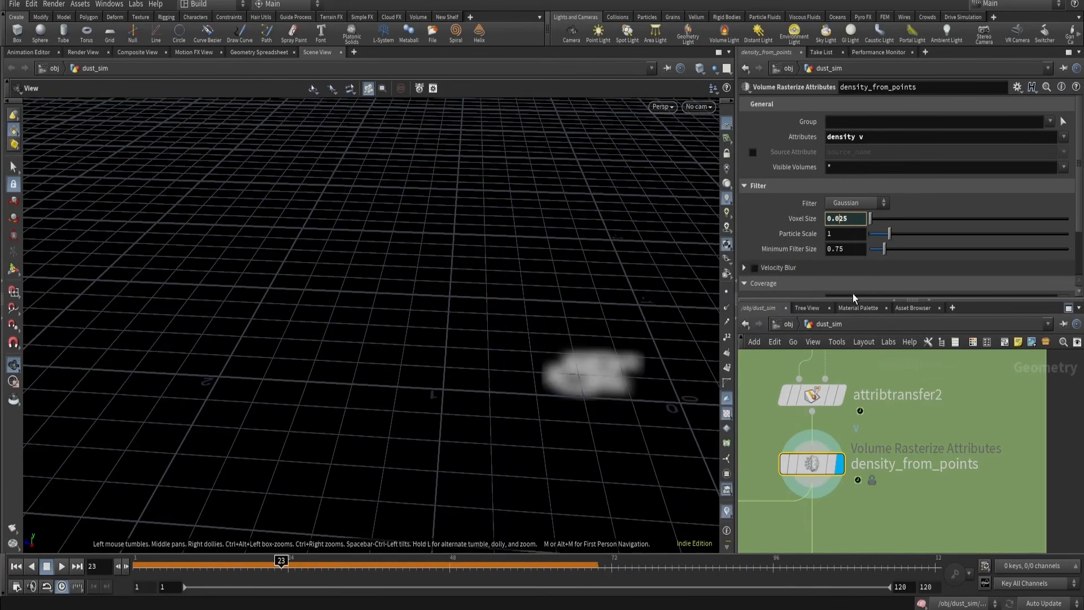
type("0")
key("Return")
middle_click_drag(836, 508, 827, 506)
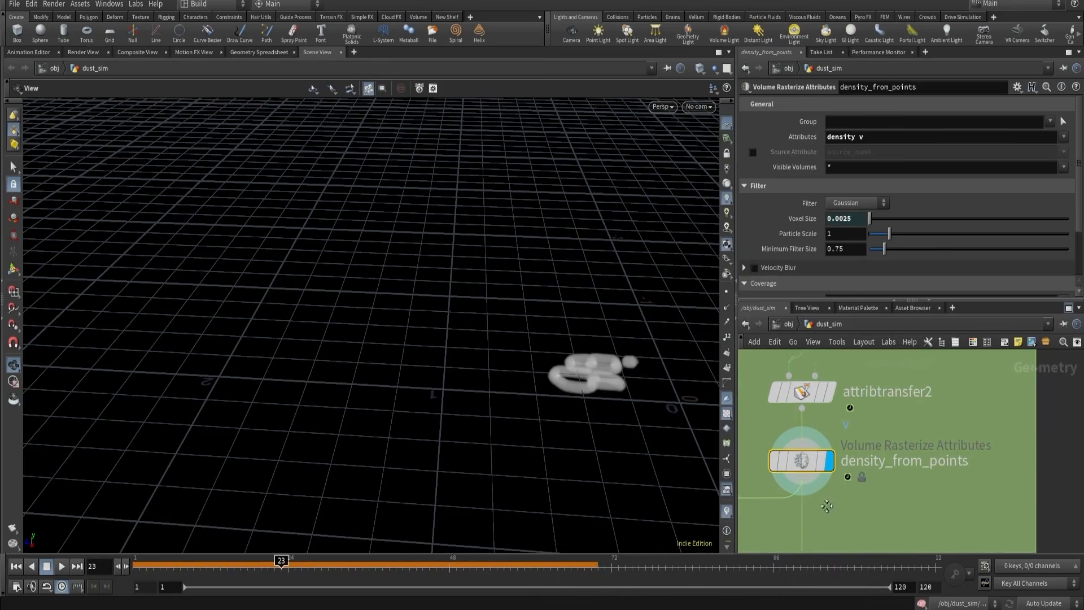
middle_click(791, 469)
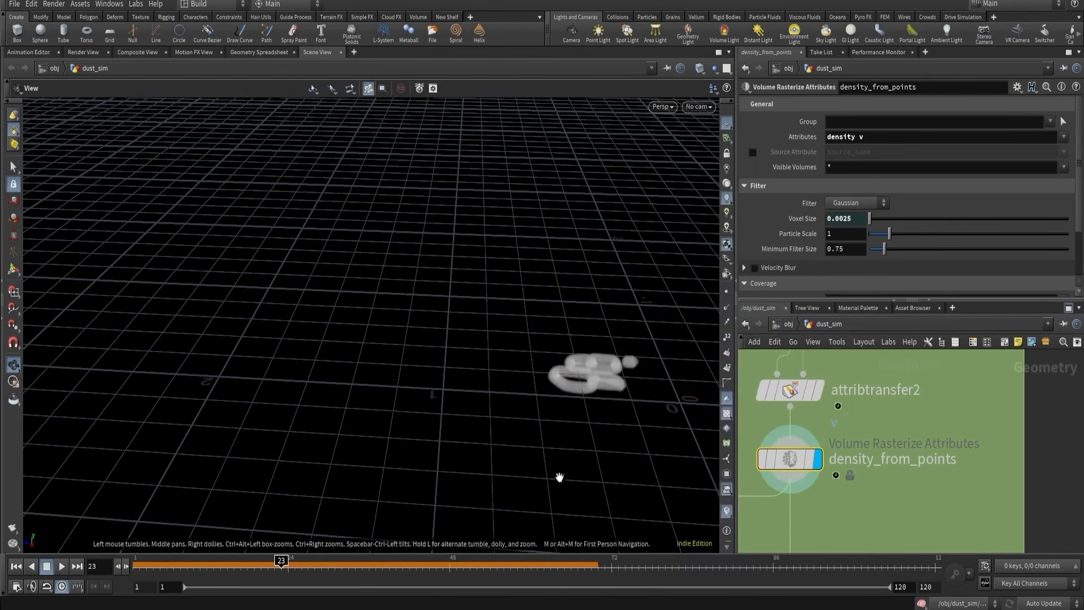
- Remove v from density_from_points' attributes, leaving only density, and inspect the node info
type("v")
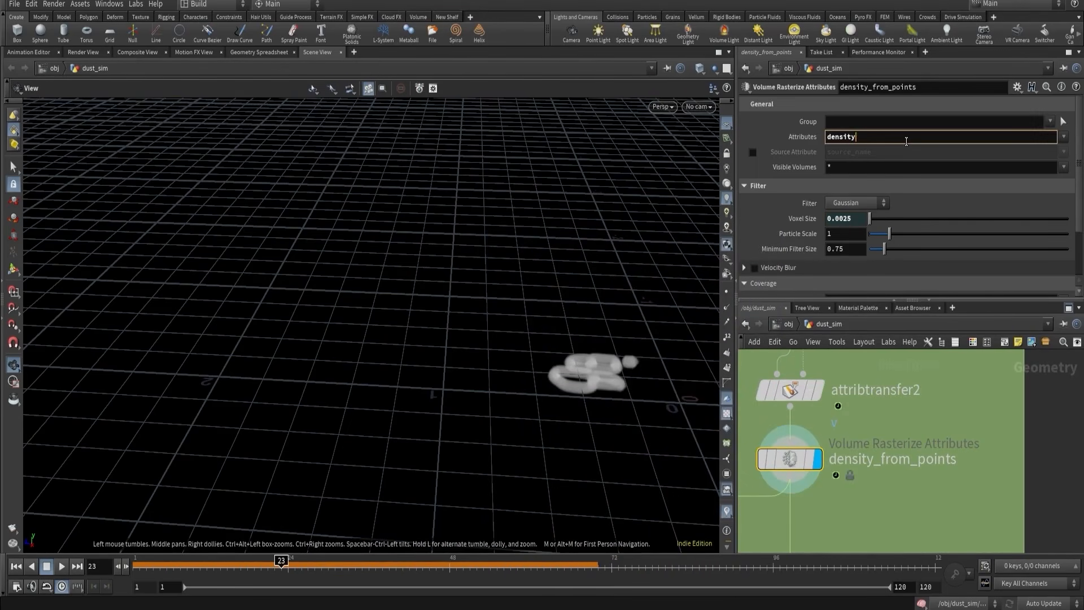
key("Return")
middle_click(790, 459)
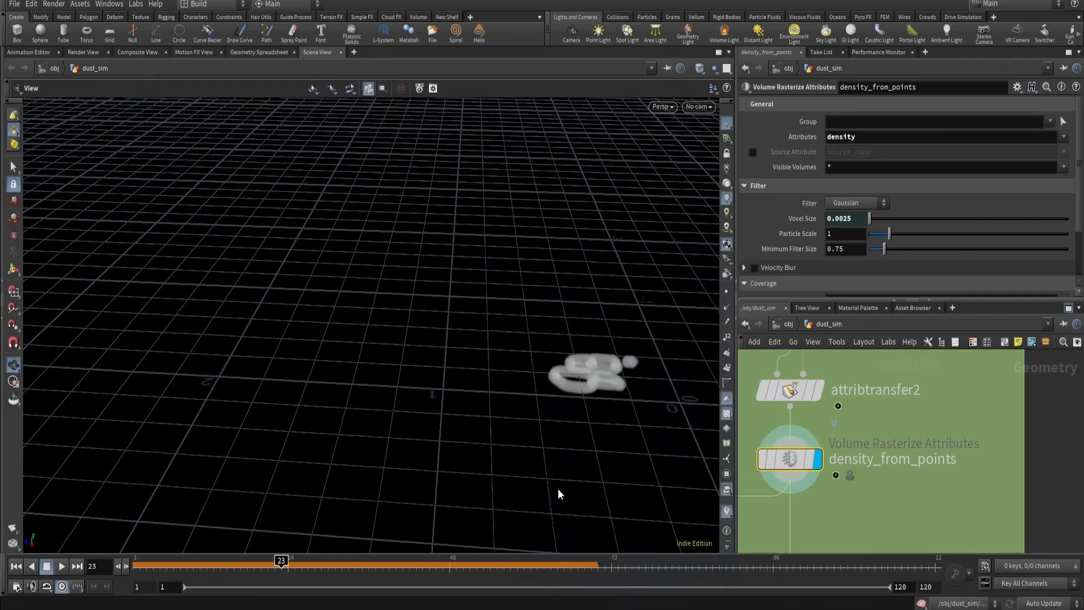
- Move density_from_points aside, duplicate it beside the original, and rename the copy v_from_points
scroll(790, 520, "down", 4)
middle_click_drag(790, 520, 847, 491)
left_click_drag(843, 454, 792, 465)
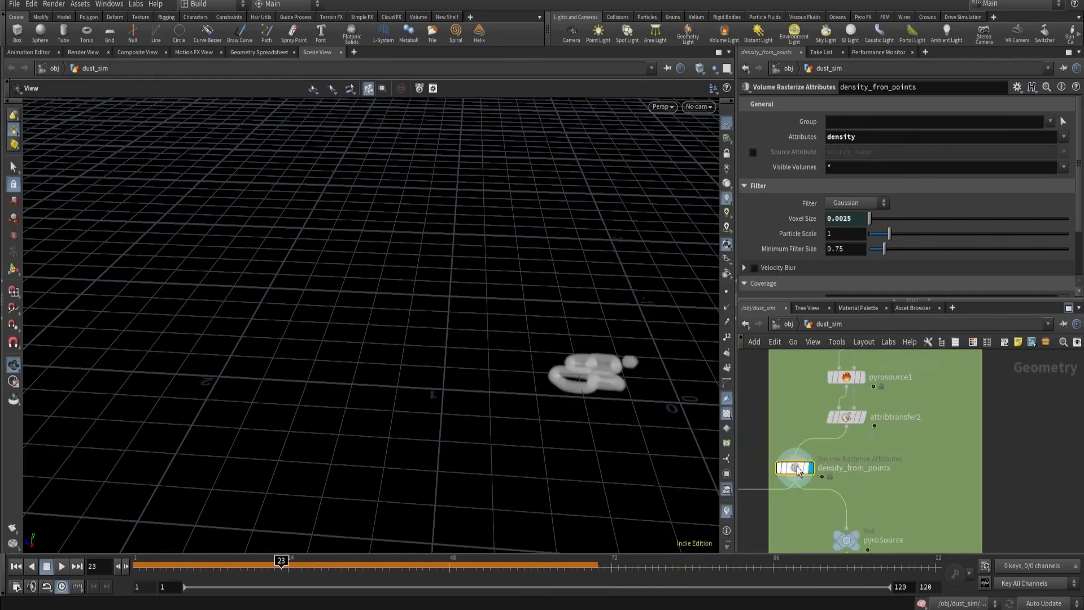
mouse_move(915, 465)
left_mouse_down("alt")
mouse_move(936, 470)
mouse_move(908, 482)
left_mouse_up("alt")
scroll(947, 470, "up", 3)
left_click(971, 470)
type("v_from_points")
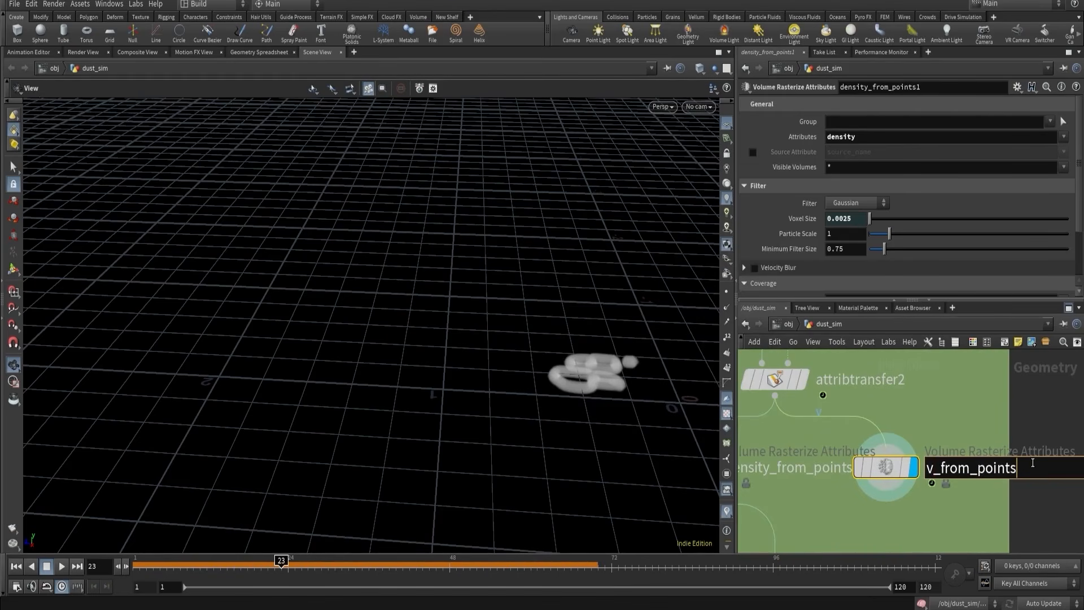
key("Return")
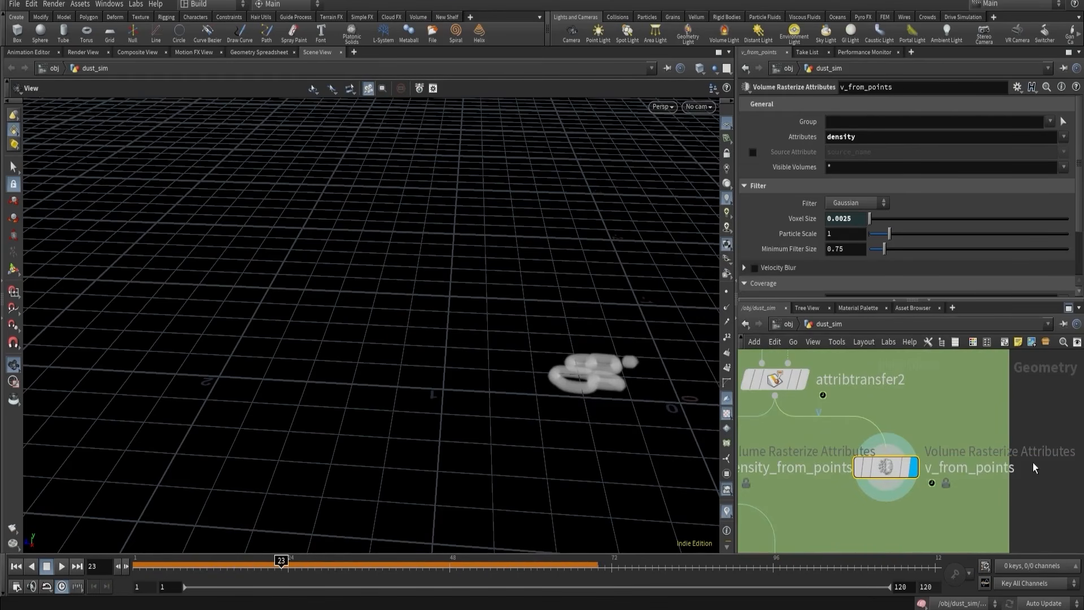
- Set v_from_points' voxel size to 0.05 and inspect its volume info
left_click(840, 219)
type("5")
key("Return")
middle_click(886, 467)
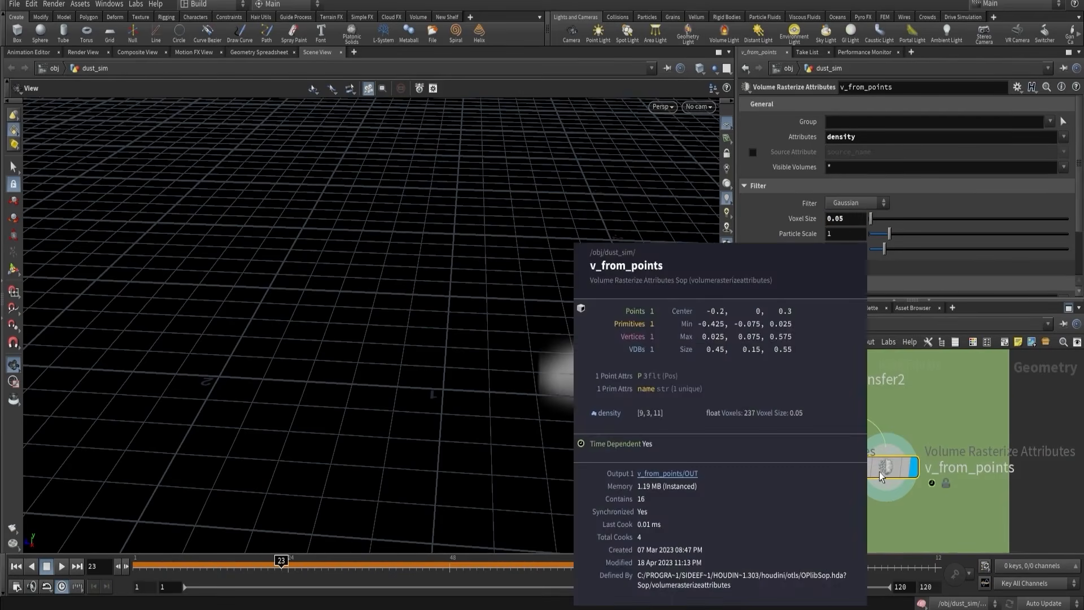
- Display voxel_vis, set box2's uniform scale to 0.05, and look through cam1
middle_click_drag(848, 499, 892, 472)
scroll(889, 469, "down", 5)
middle_click_drag(803, 505, 838, 480)
scroll(838, 479, "up", 5)
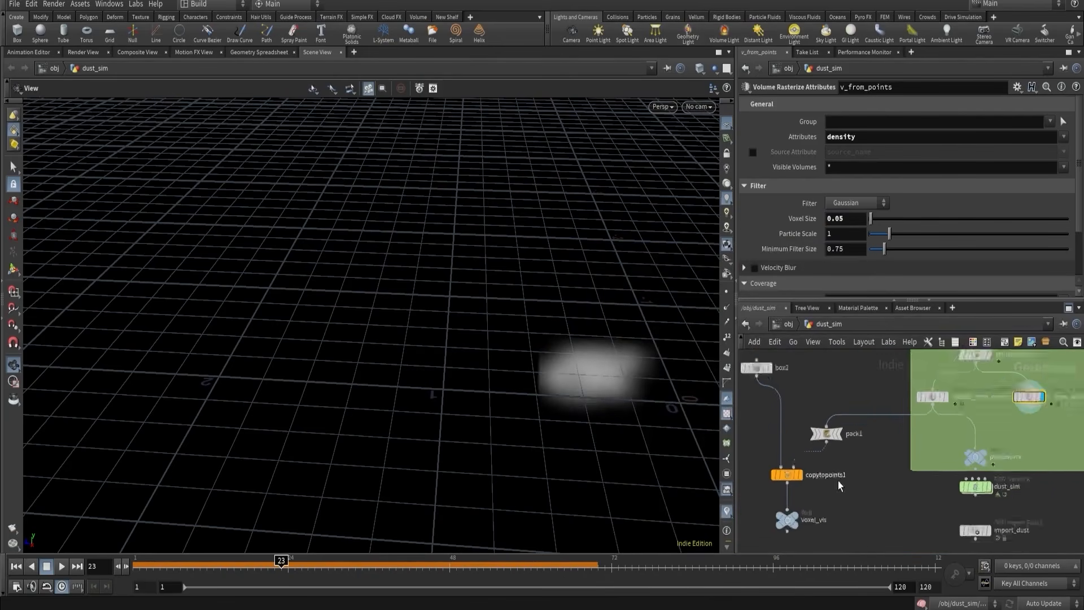
left_click(784, 522)
middle_click_drag(782, 422, 825, 448)
left_click(784, 371)
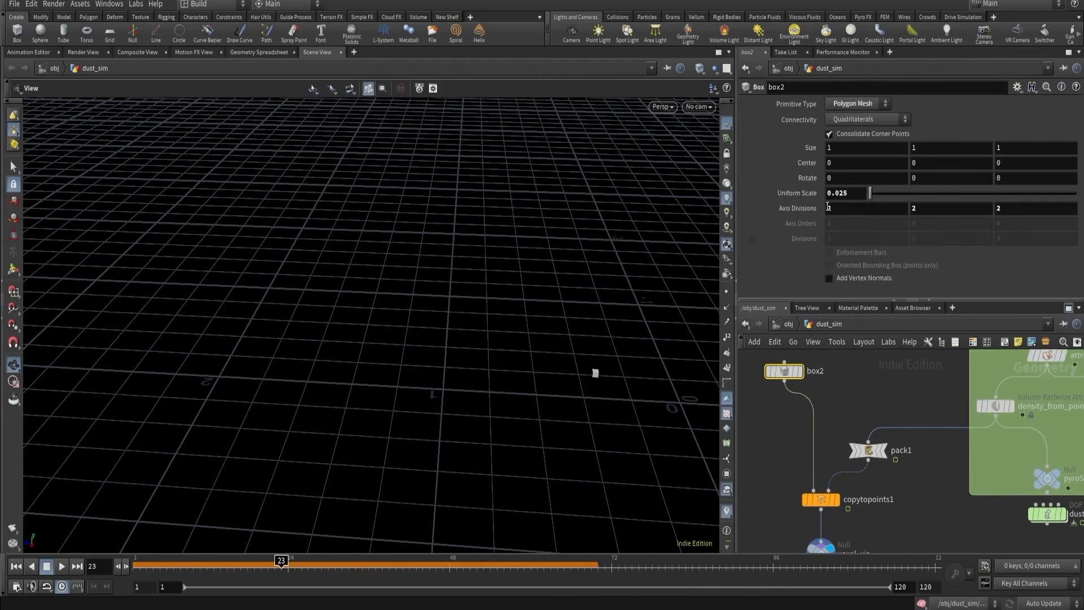
type("5")
key("Return")
left_click(694, 109)
left_click(684, 165)
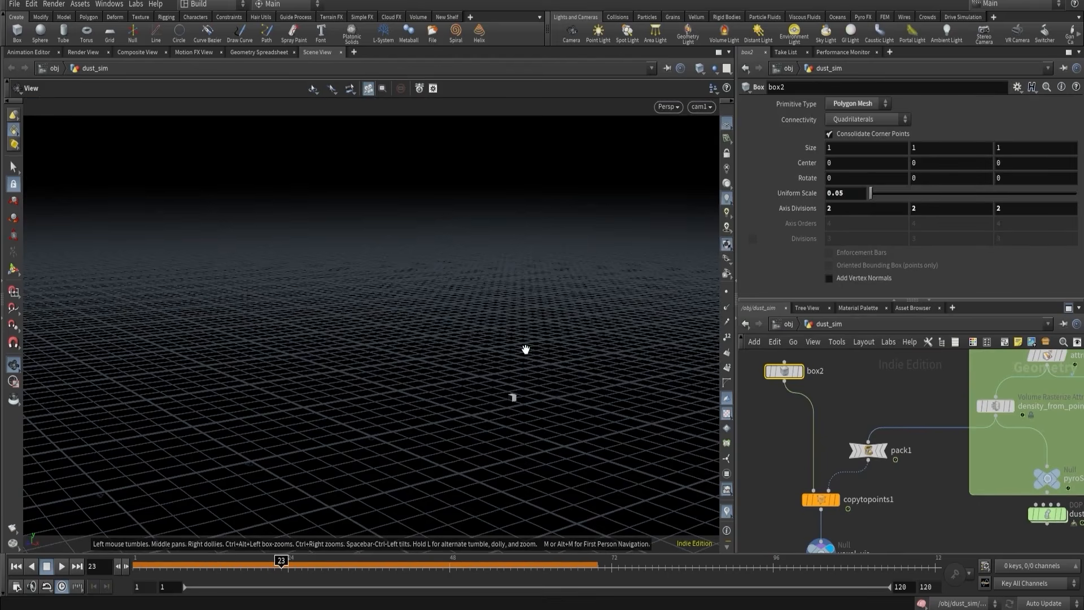
- Insert a Merge node above pyroSource, connect v_from_points alongside density_from_points, and display the merge
scroll(966, 418, "down", 2)
middle_click_drag(946, 404, 879, 404)
scroll(1008, 406, "up", 4)
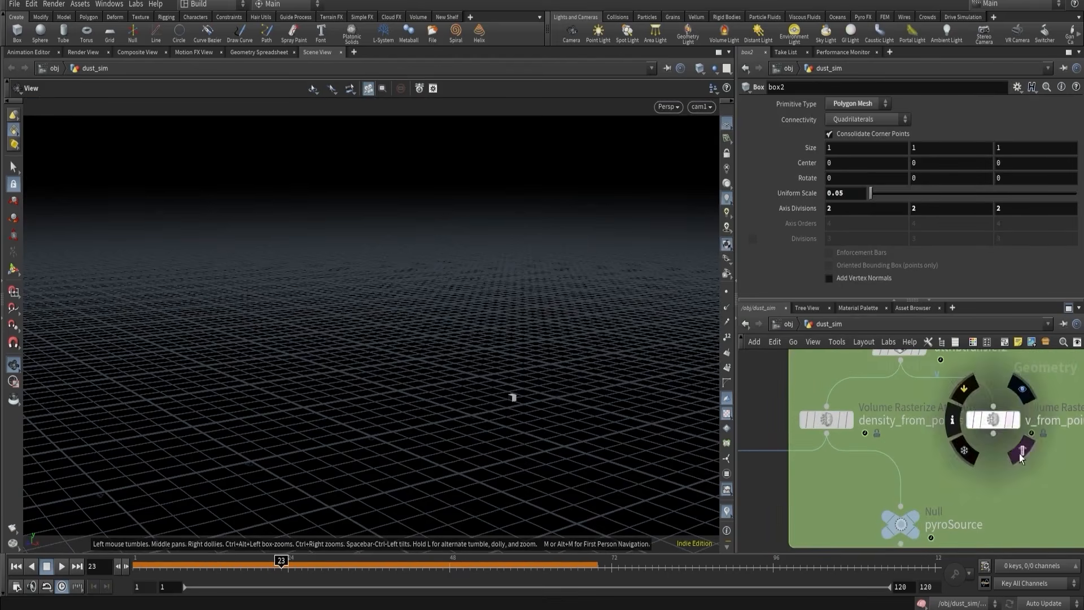
left_click(994, 419)
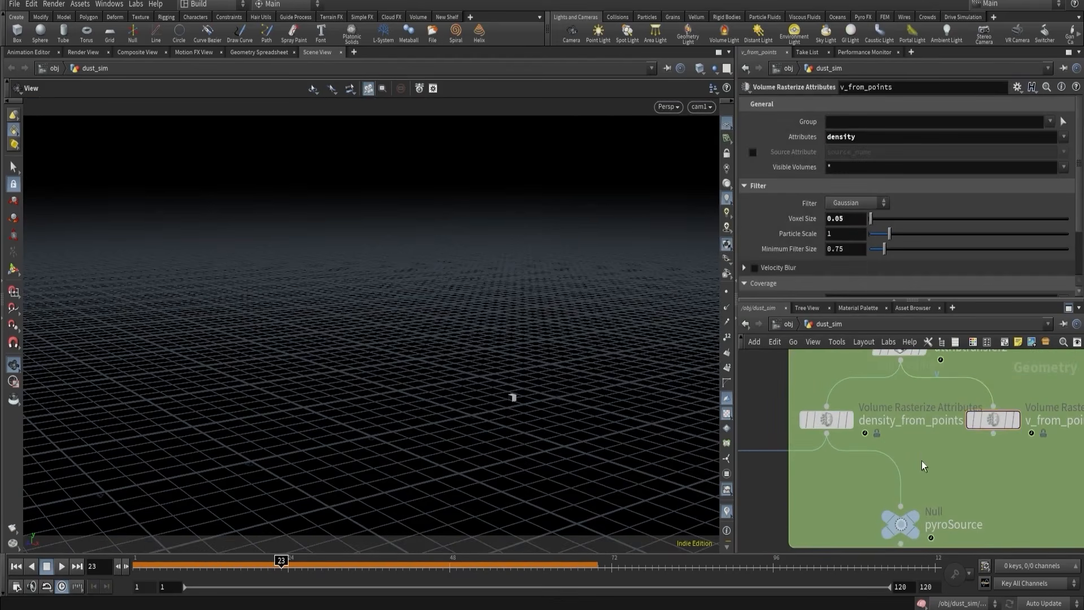
key("Tab")
type("mer")
left_click(839, 59)
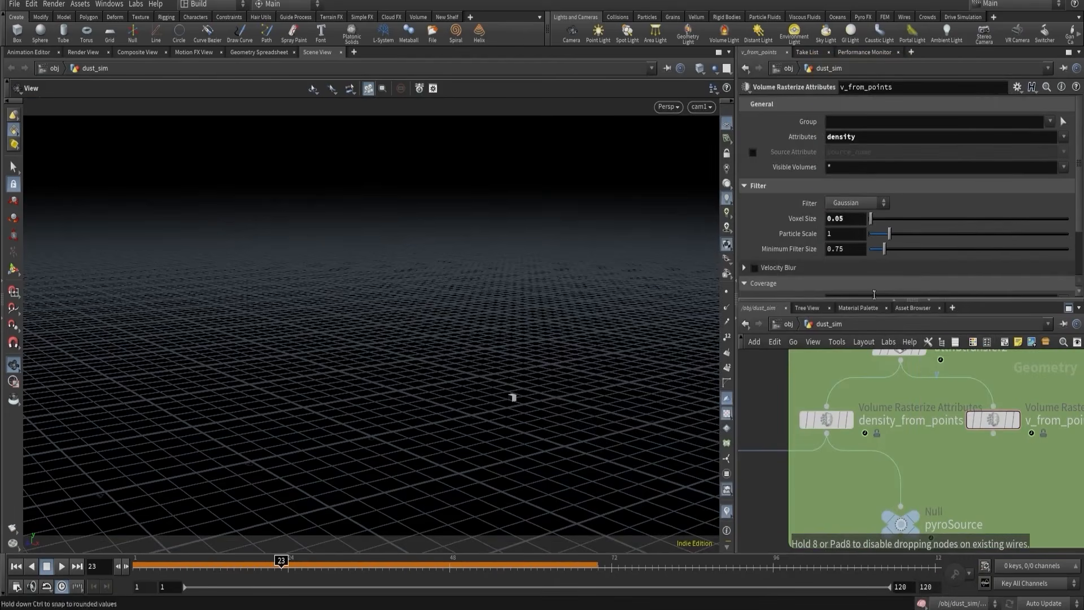
left_click(900, 479)
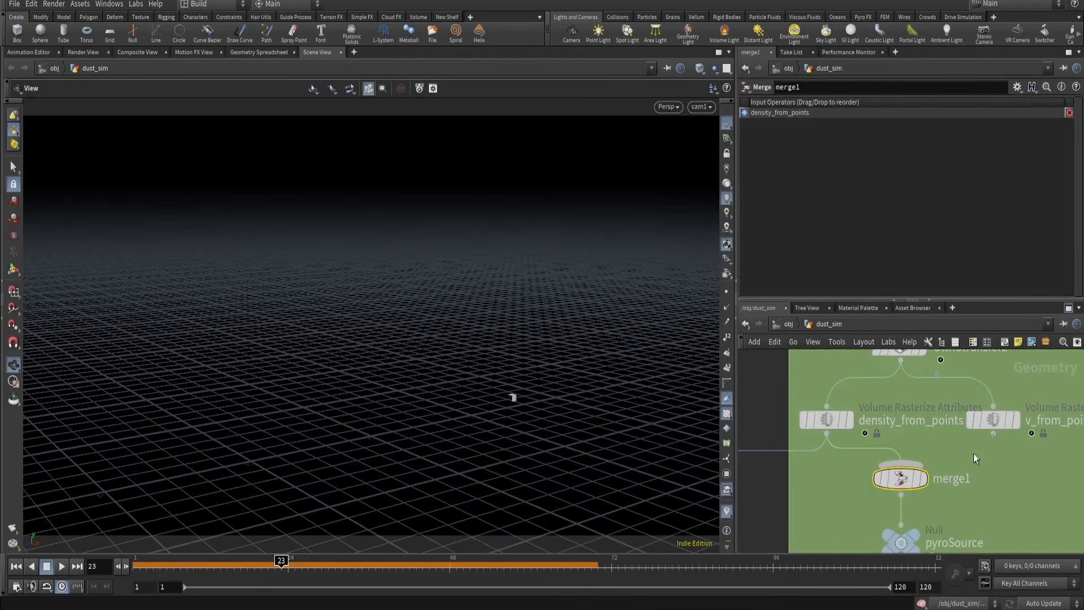
left_click_drag(993, 434, 901, 467)
left_click(923, 478)
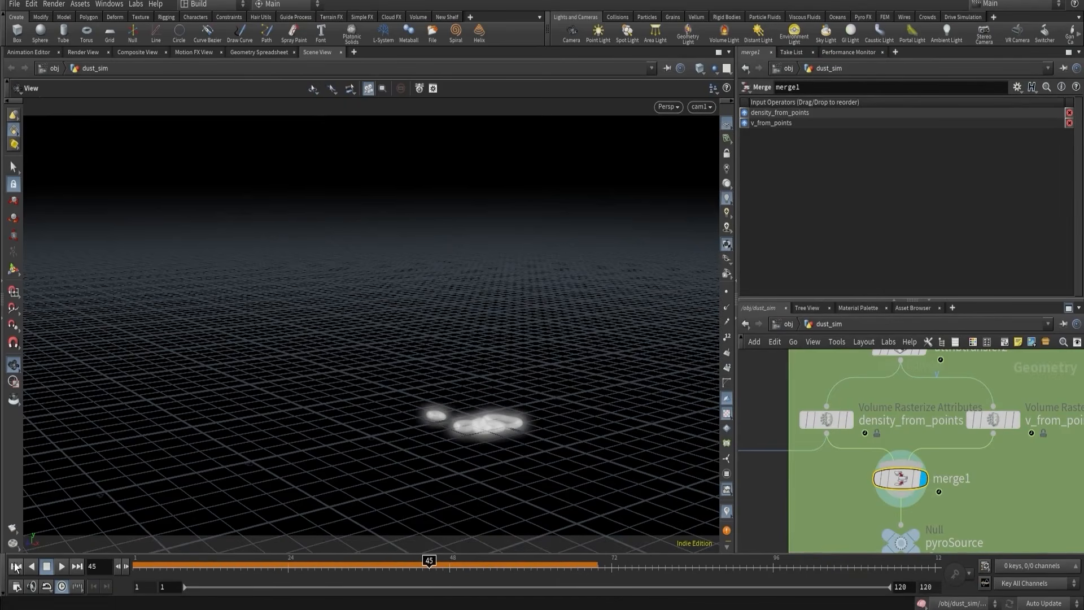
- Shift pyrosource1 slightly to the left of the network column above attribtransfer2 and save the scene
scroll(872, 448, "down", 3)
middle_click_drag(874, 435, 888, 545)
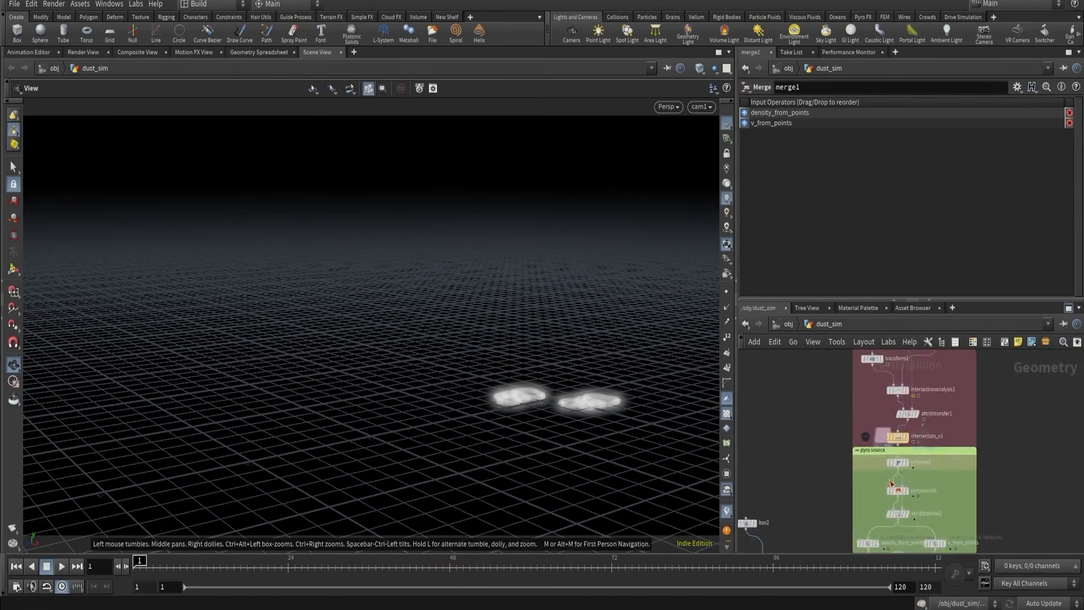
scroll(916, 477, "up", 3)
left_click_drag(888, 503, 847, 506)
middle_click_drag(937, 496, 936, 463)
key("ctrl+s")
scroll(935, 463, "down", 2)
scroll(919, 464, "up", 3)
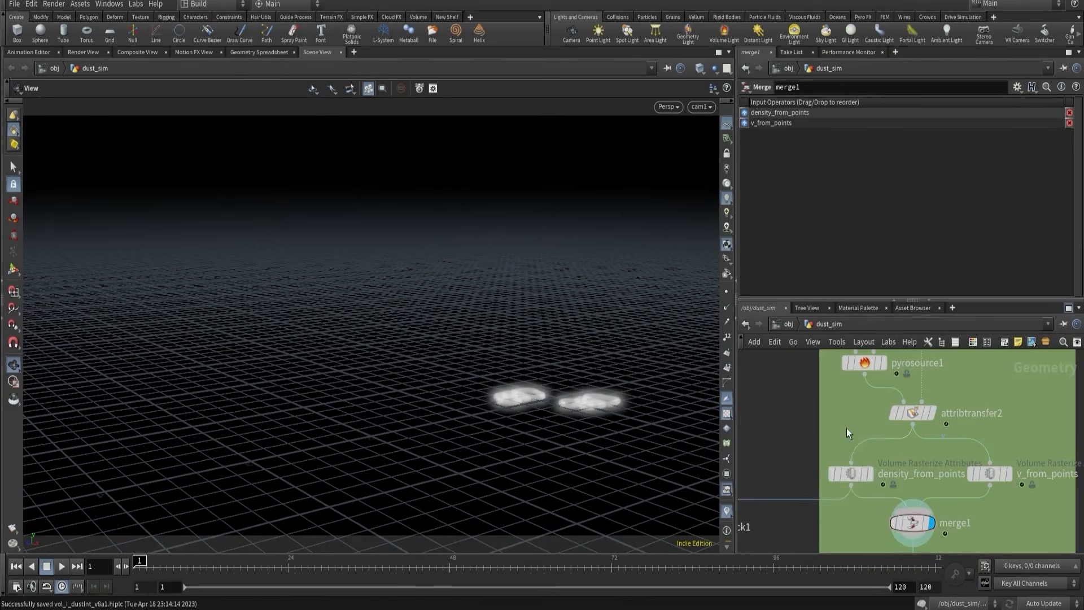
- Set the voxel size of density_from_points to 0.025
left_click(850, 473)
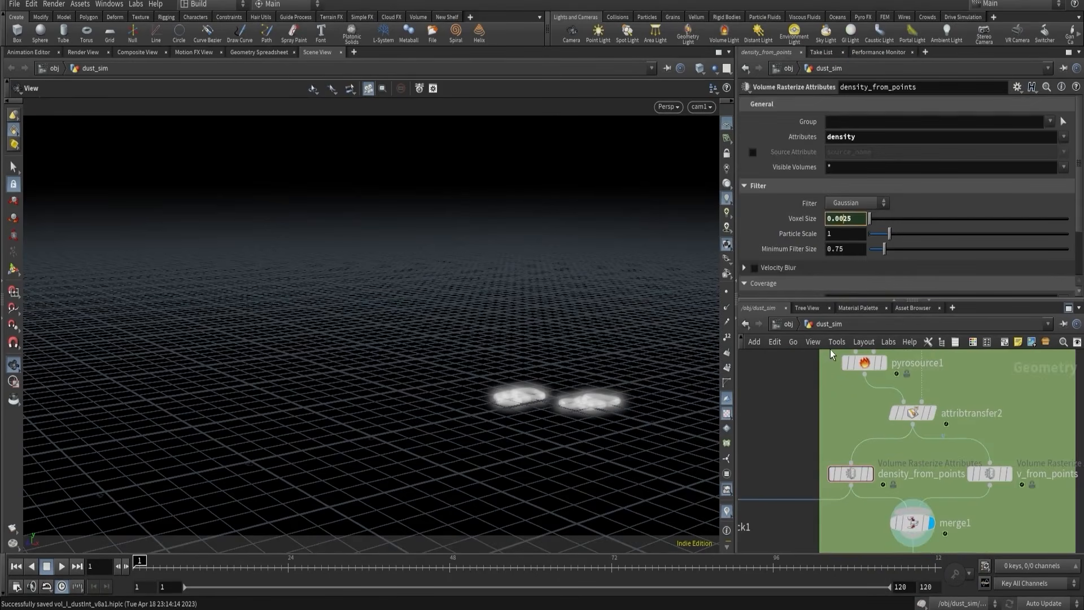
key("BackSpace")
key("Return")
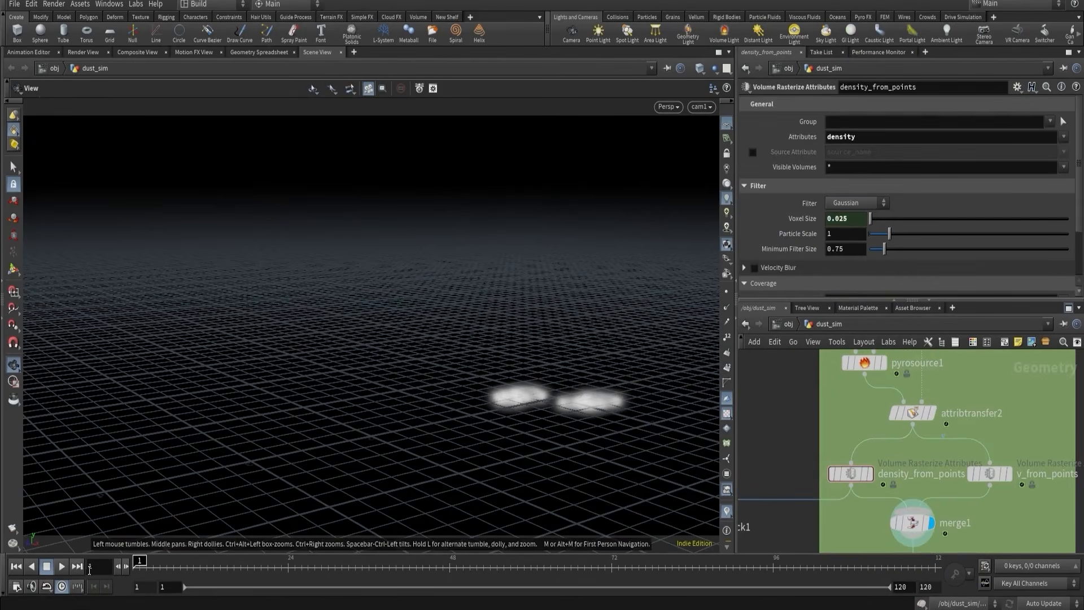
- Play the animation, stop it, and examine the rasterized footprint density up close around frame 43
left_click(62, 565)
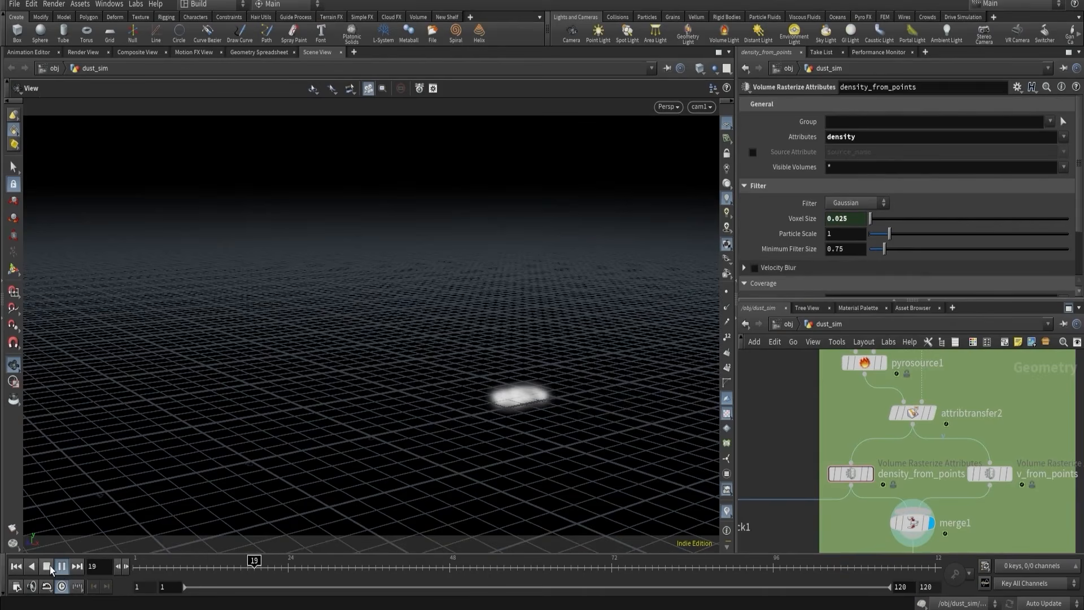
left_click(49, 567)
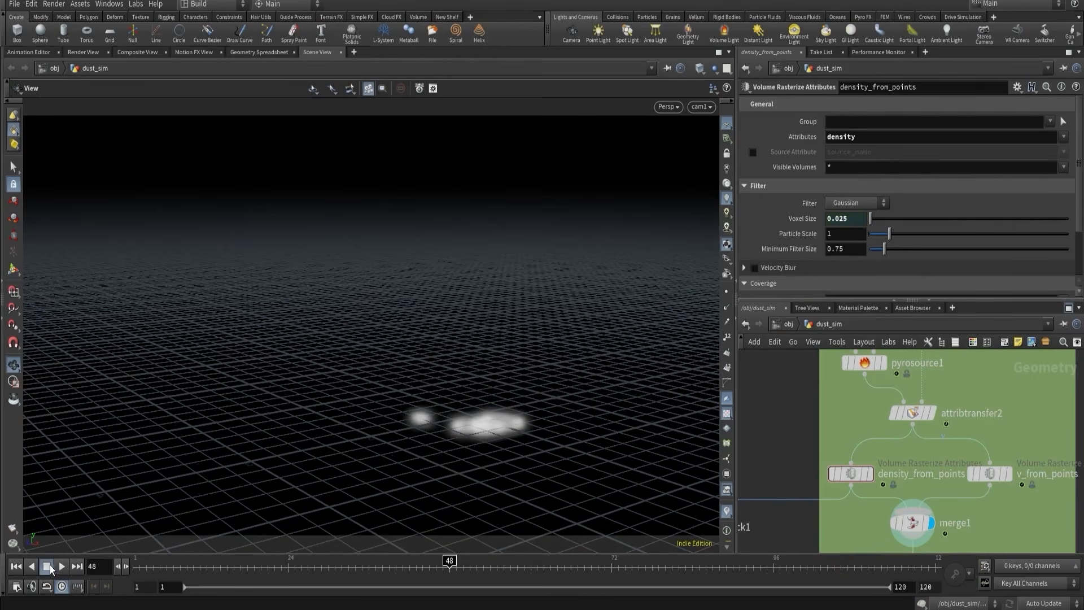
left_click_drag(436, 566, 416, 565)
left_click_drag(506, 439, 484, 460)
right_click_drag(484, 460, 692, 394)
middle_click_drag(692, 394, 537, 363)
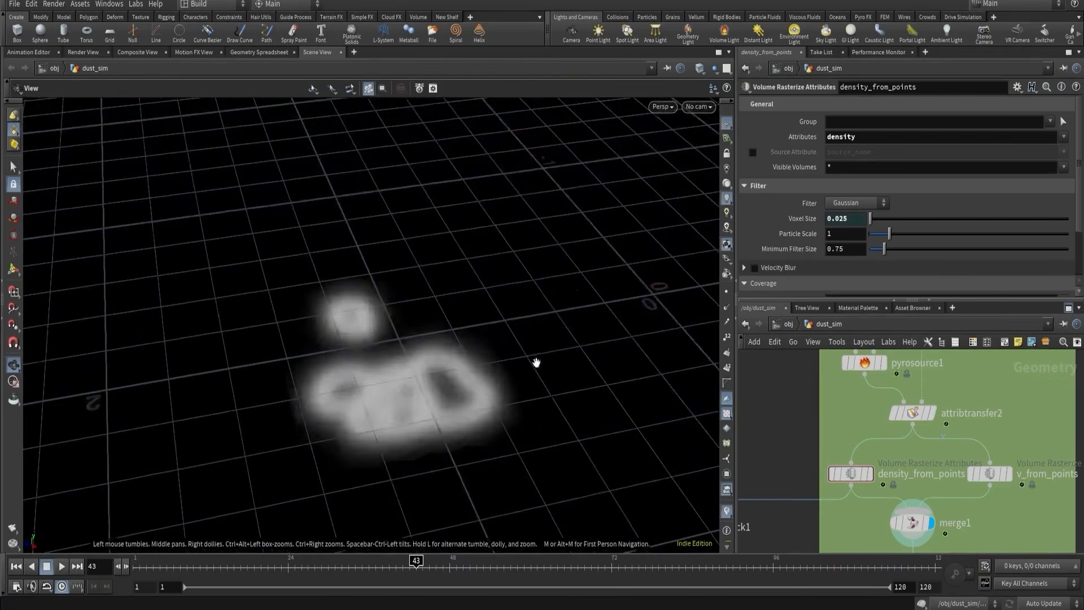
mouse_move(414, 568)
left_mouse_down()
mouse_move(329, 569)
mouse_move(406, 567)
left_mouse_up()
- Move the dust_sim and import_dust nodes together further down, away from the pyro source box
scroll(854, 429, "down", 6)
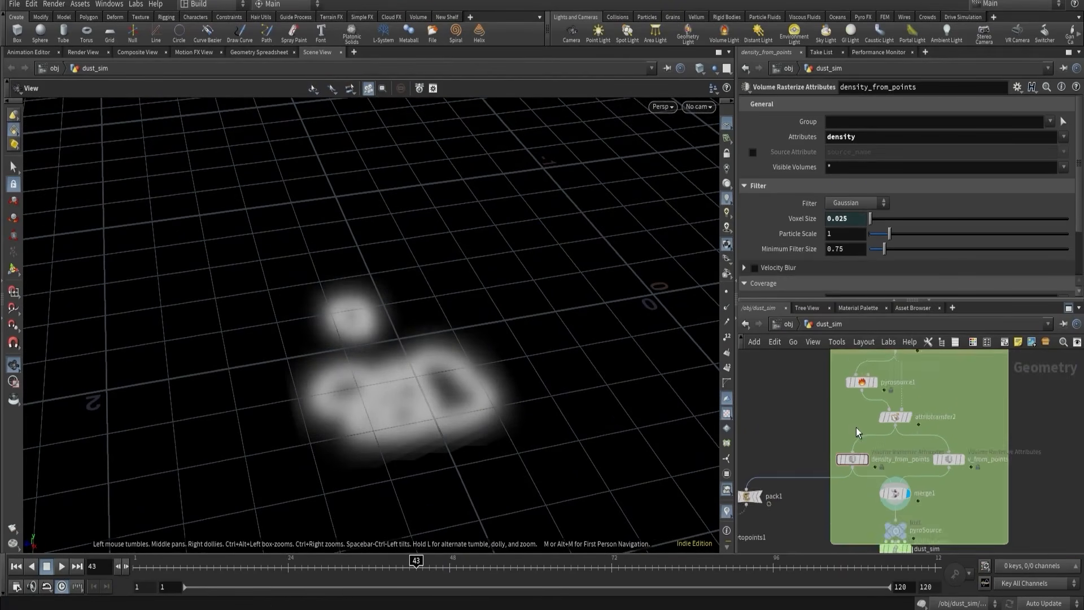
middle_click_drag(836, 506, 829, 457)
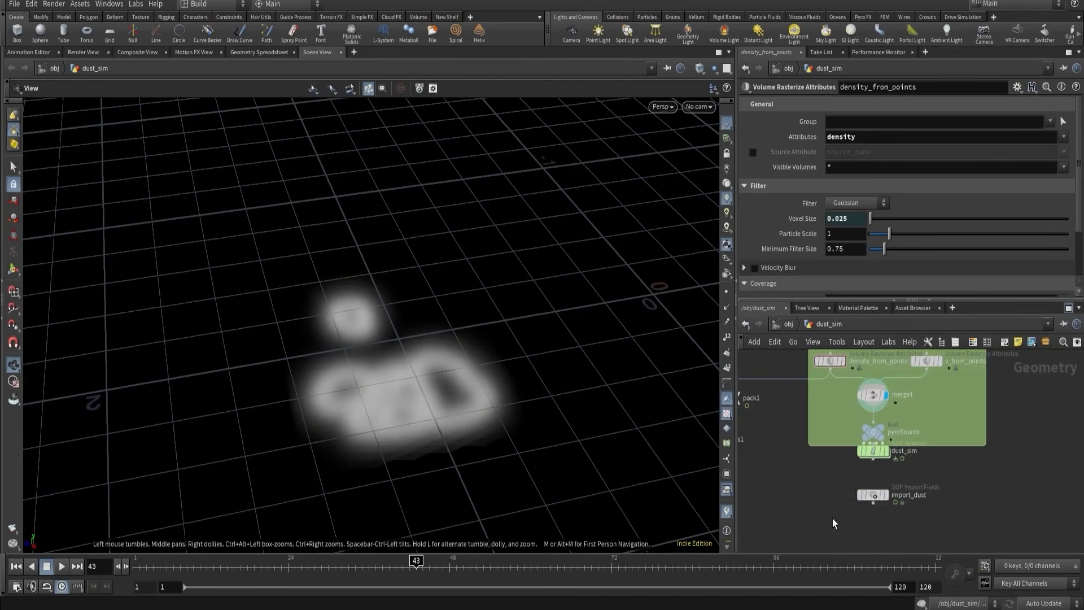
left_click_drag(832, 518, 875, 512)
middle_click_drag(875, 512, 861, 435)
left_click_drag(869, 421, 869, 480)
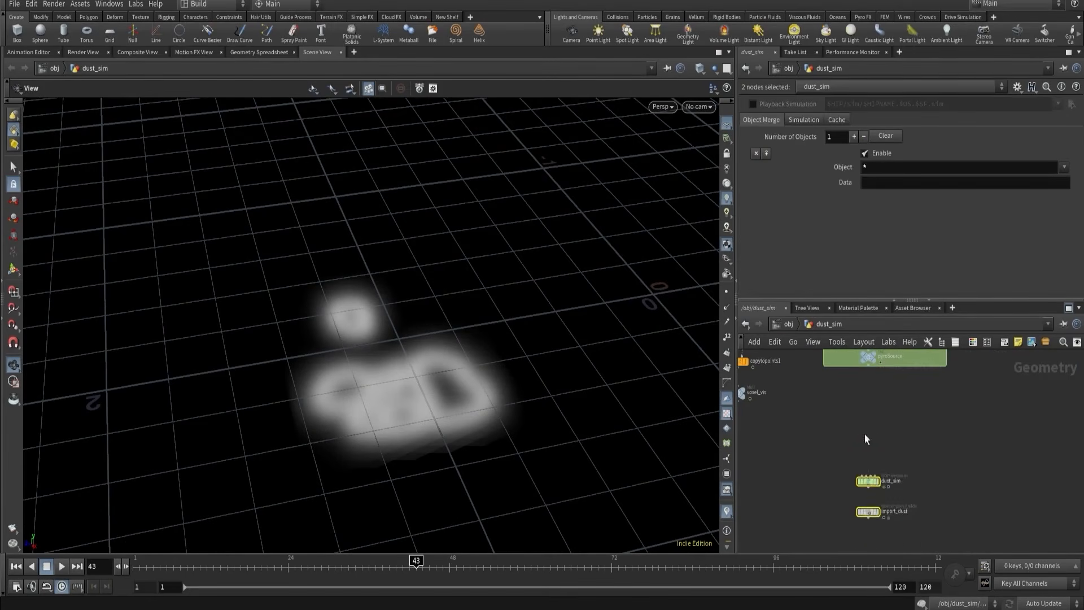
- Move density_from_points, v_from_points, merge1 and pyroSource down to open a gap below attribtransfer2
middle_click_drag(867, 384, 869, 466)
scroll(870, 466, "up", 2)
left_click_drag(849, 443, 850, 550)
middle_click_drag(825, 453, 827, 524)
left_click_drag(939, 522, 840, 470)
scroll(882, 436, "up", 3)
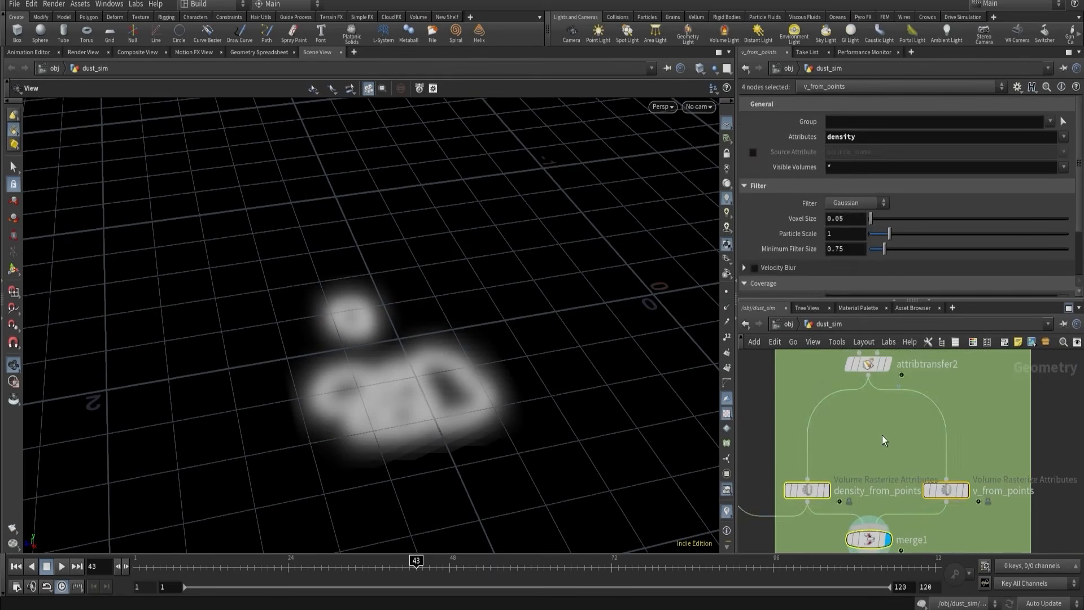
- Add a Point Wrangle in the gap below attribtransfer2 and connect attribtransfer2 to its first input
left_click(877, 437)
key("Tab")
type("pointv")
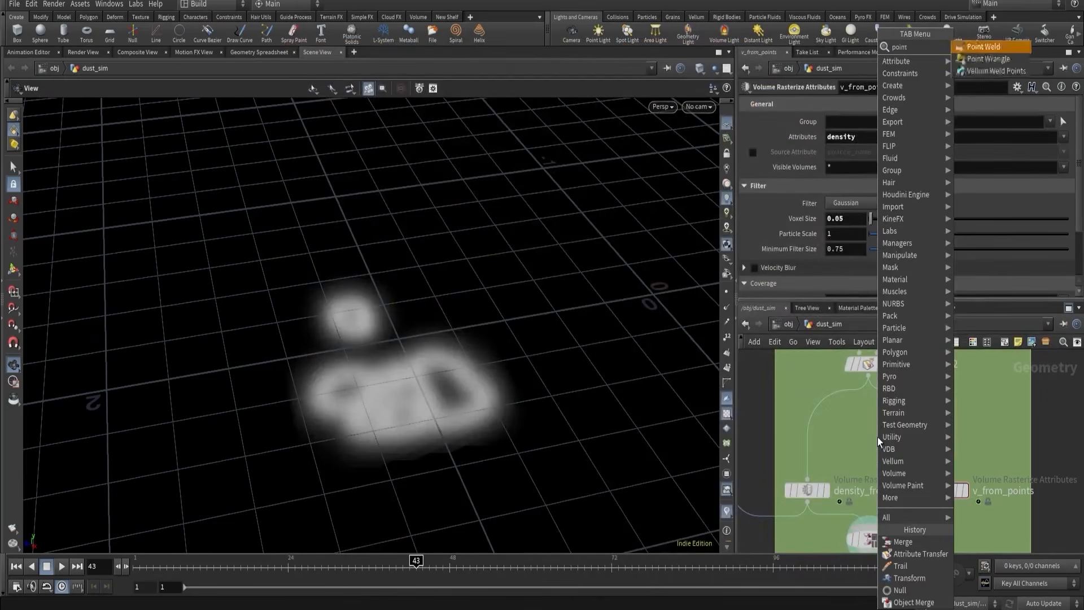
key("Return")
left_click(878, 437)
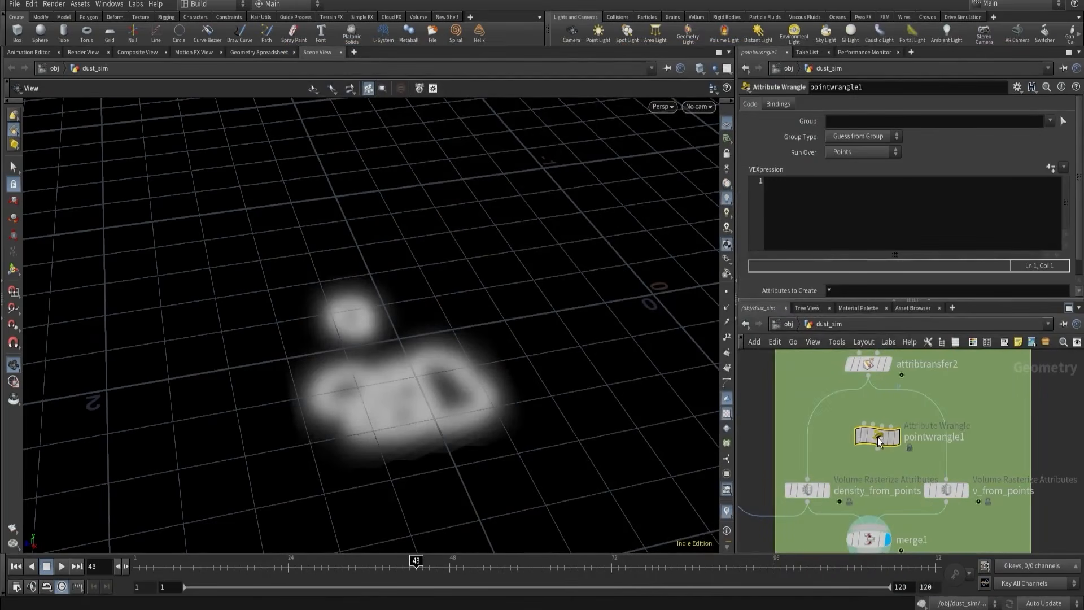
left_click_drag(877, 437, 868, 376)
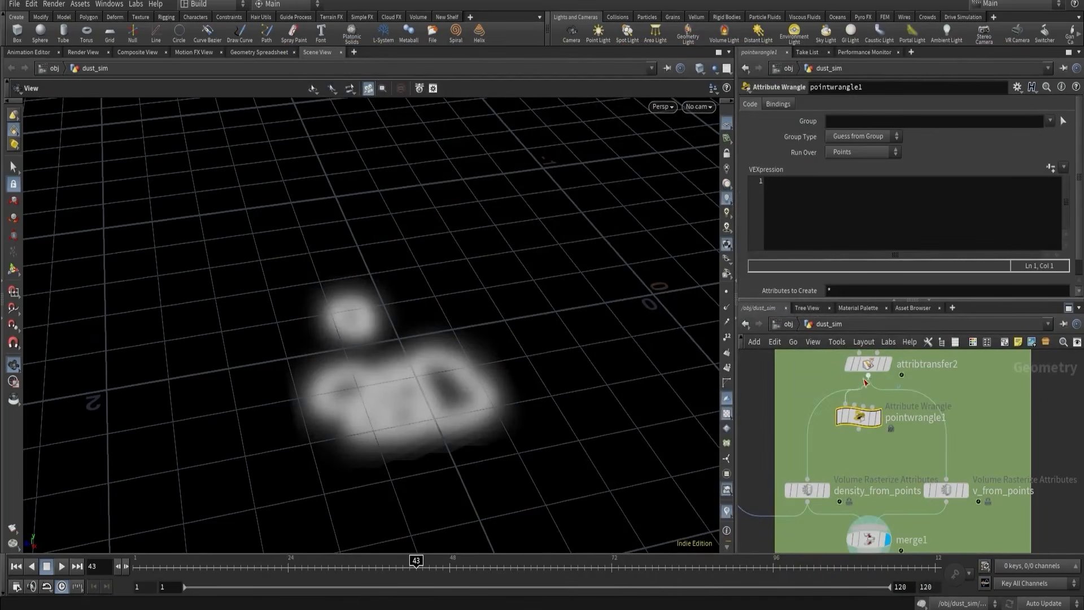
- Feed pointwrangle1 into density_from_points and v_from_points, and align it under attribtransfer2
left_click(808, 467)
left_click(860, 432)
left_click(808, 475)
left_click(859, 432)
left_click(945, 476)
left_click_drag(865, 428, 874, 429)
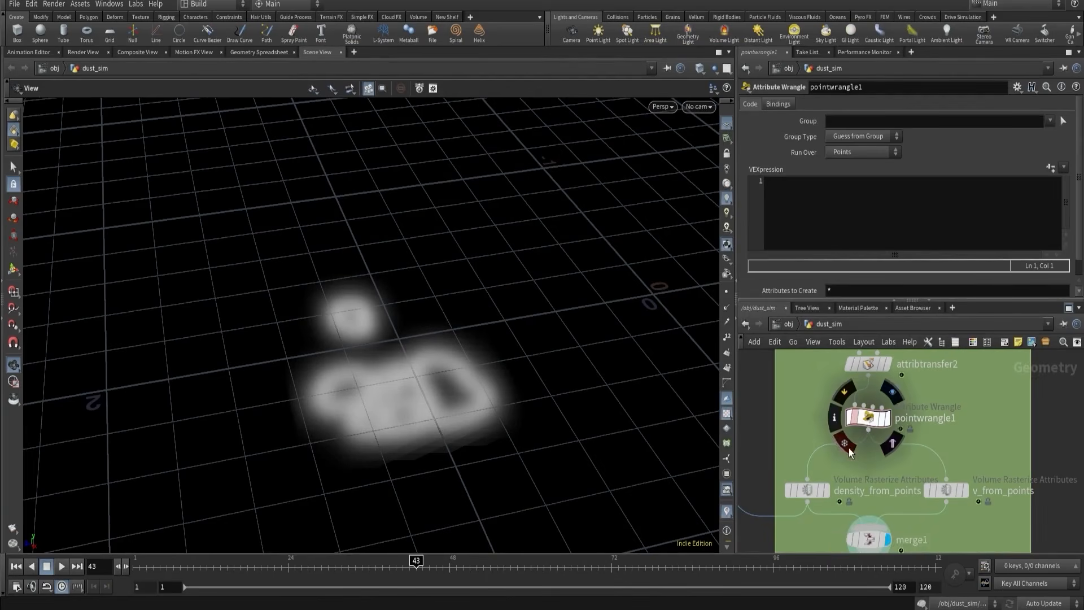
middle_click(872, 421)
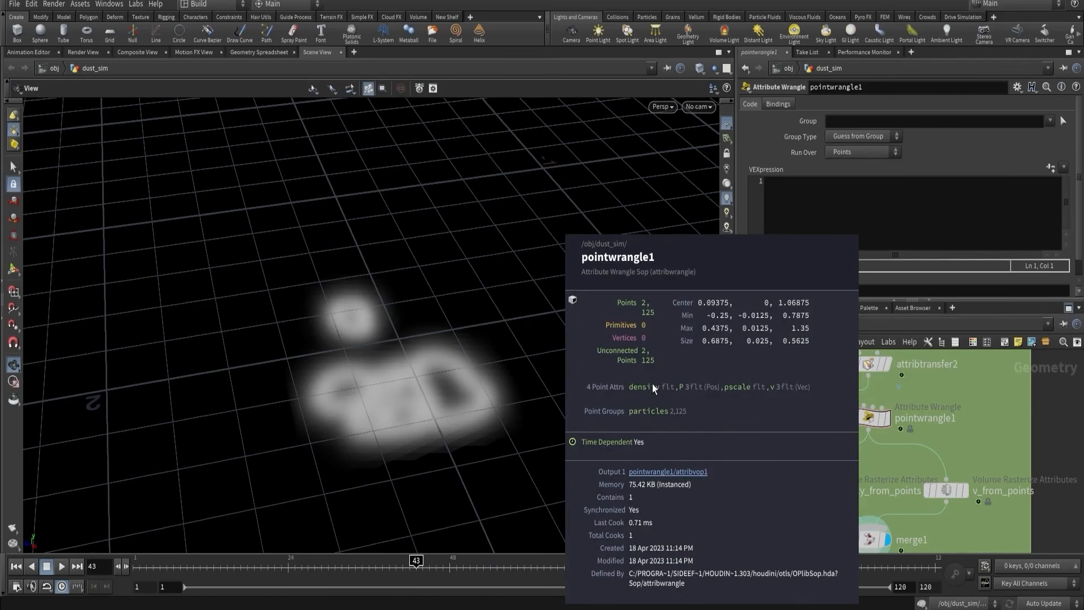
left_click(787, 213)
type("@de")
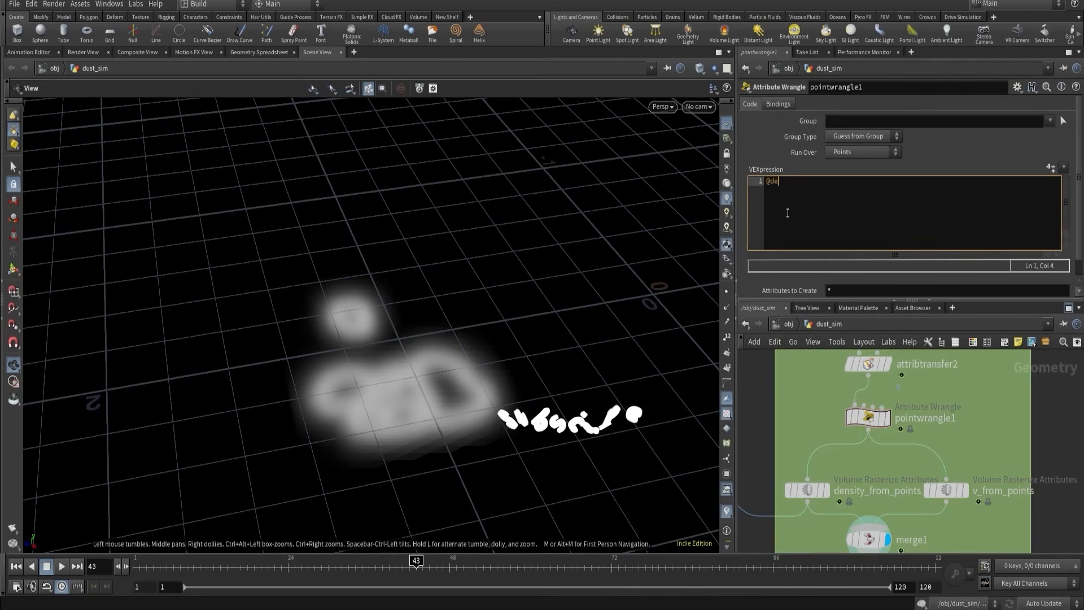
type("nsity = 0;")
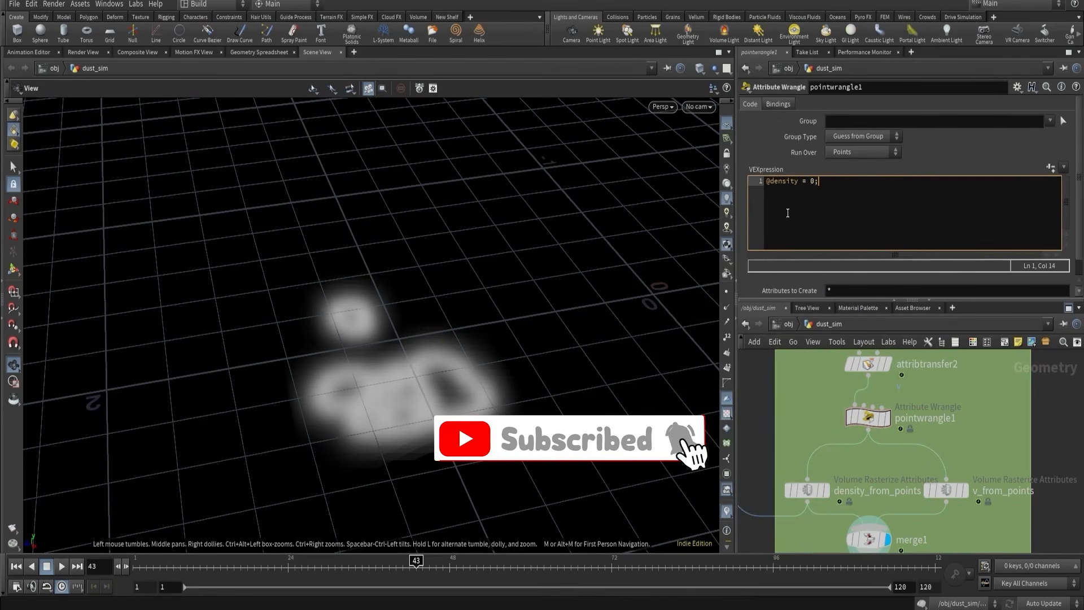
key("ctrl+Return")
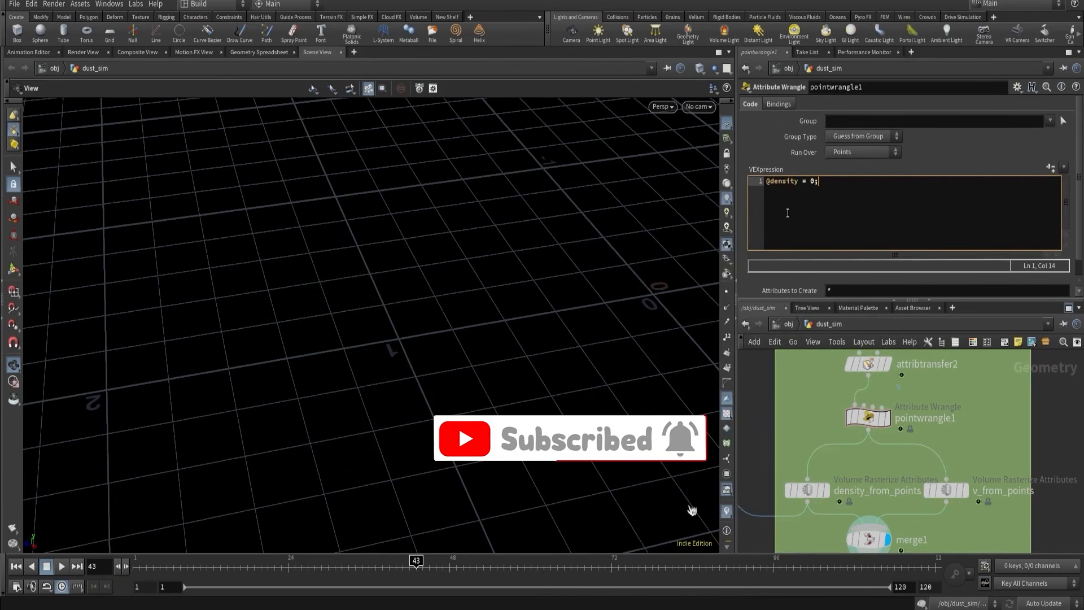
- Display pointwrangle1 in the viewport and turn off the velocity trail visualization
middle_click_drag(811, 421, 849, 420)
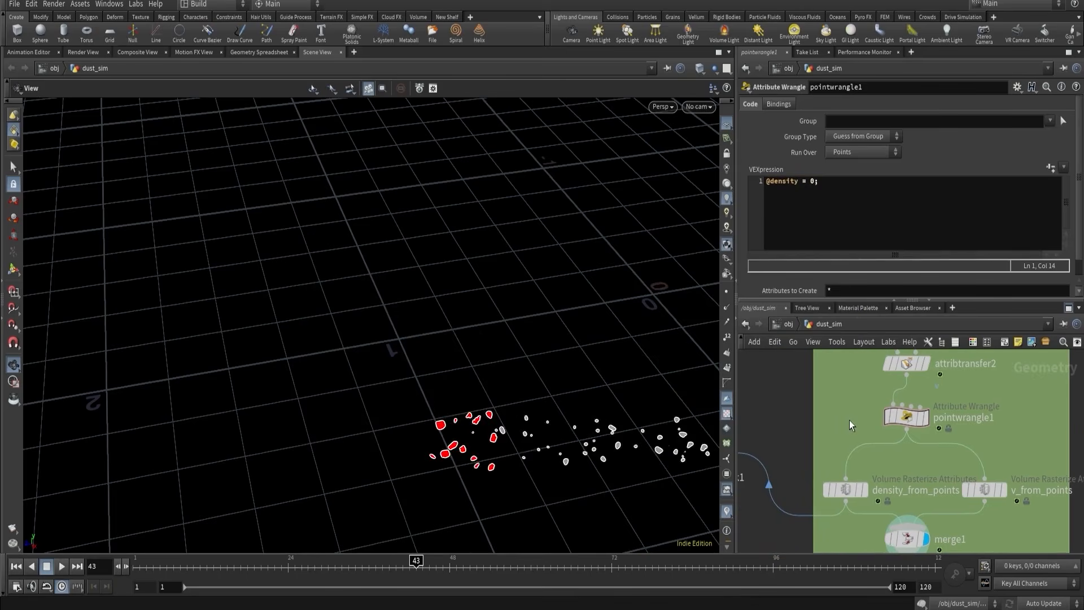
left_click(926, 423)
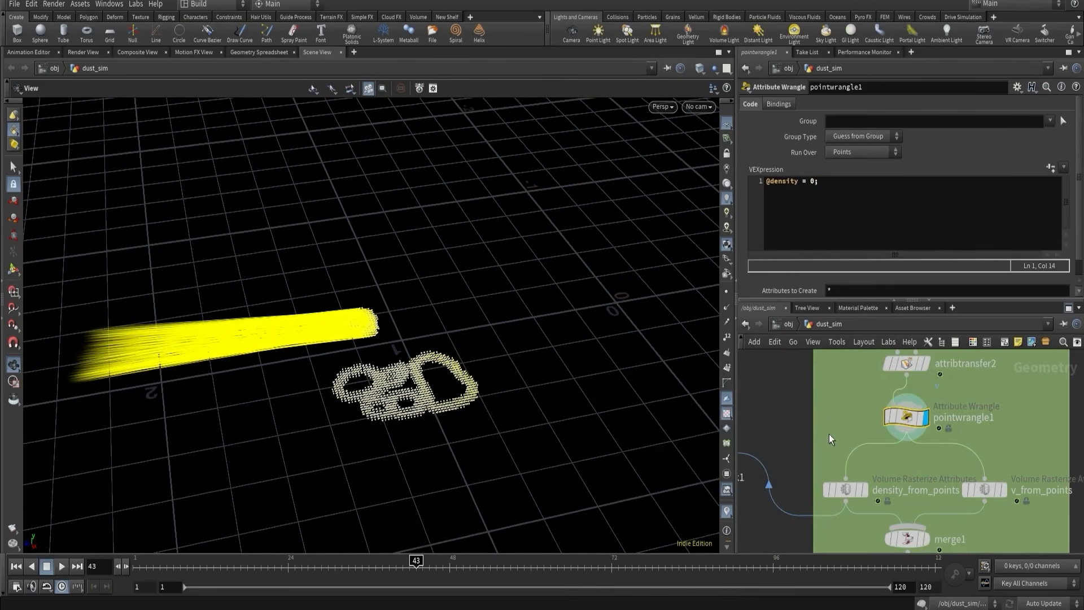
left_click(843, 418)
left_click(727, 511)
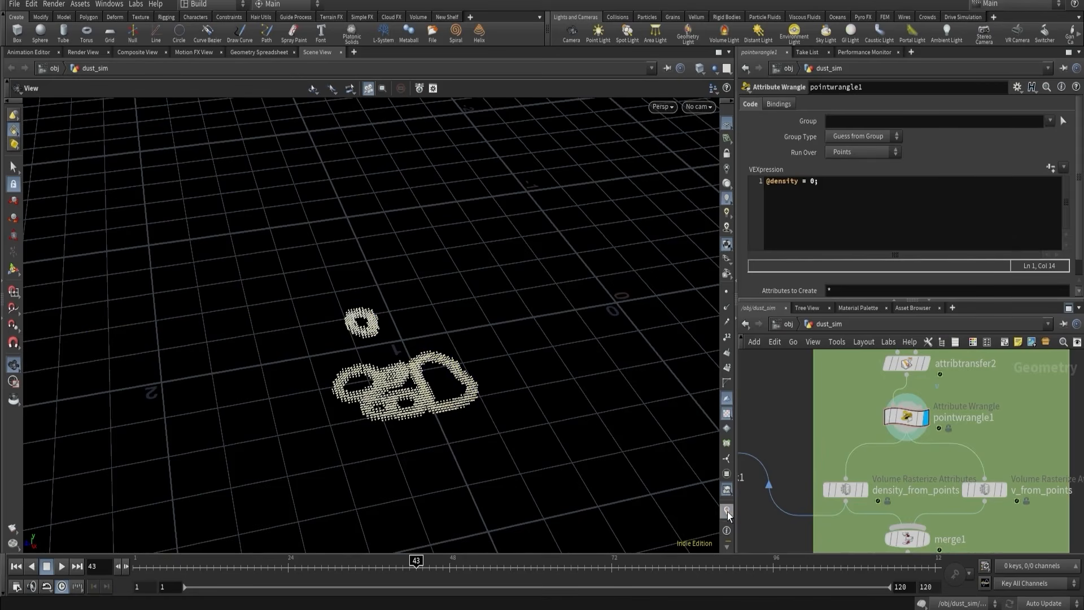
double_click(813, 182)
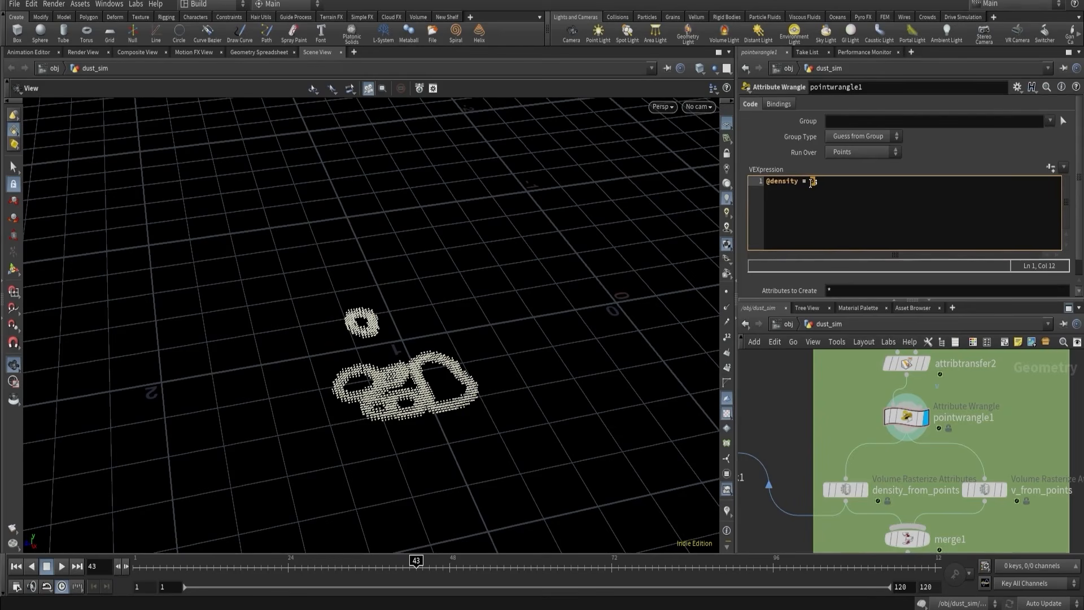
key("ctrl+a")
key("BackSpace")
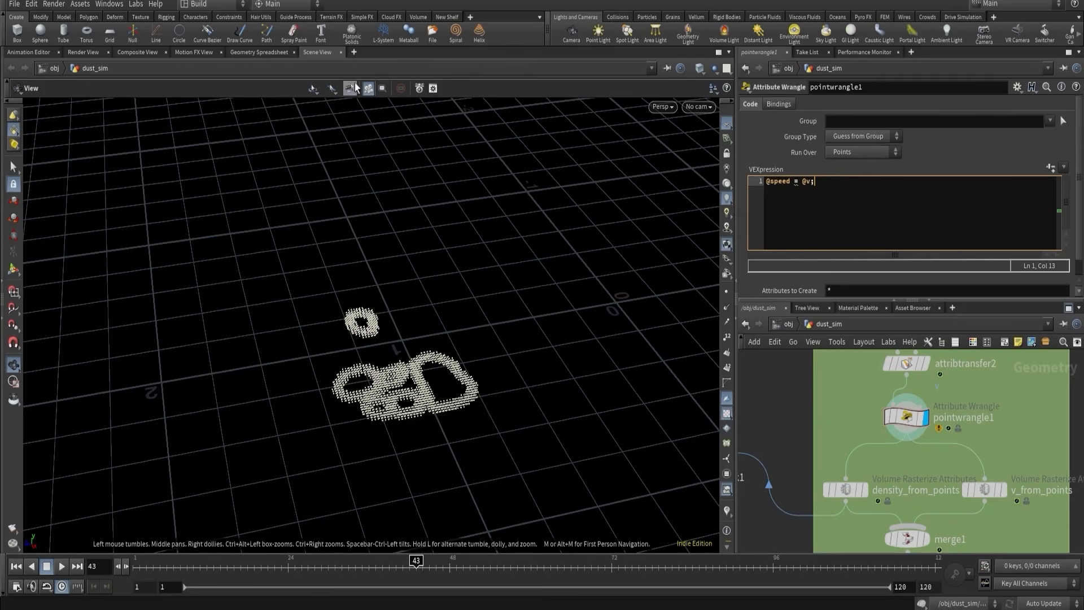
left_click(255, 53)
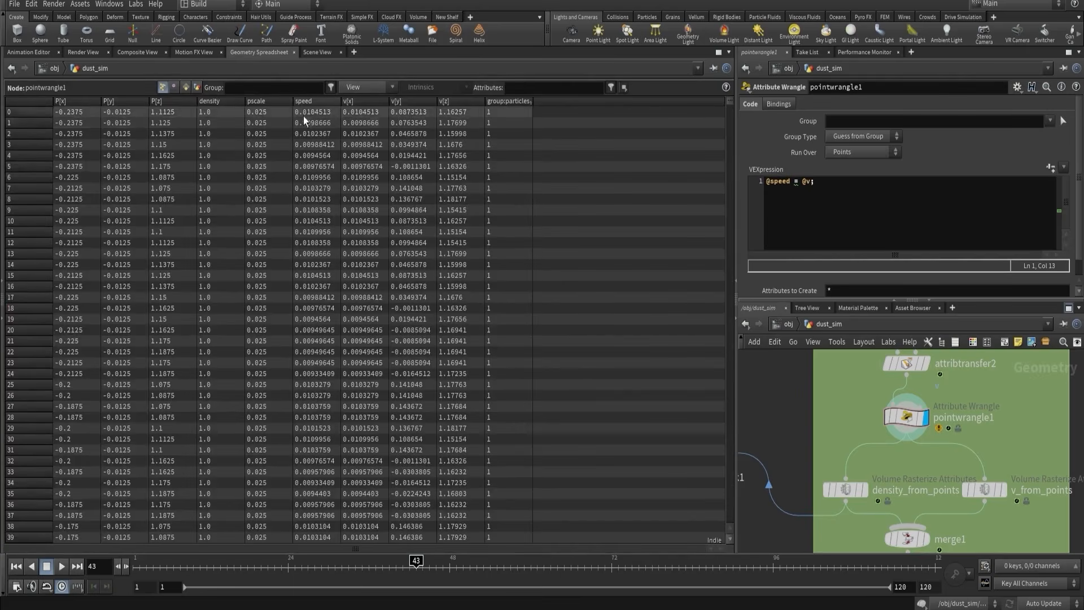
left_click(305, 101)
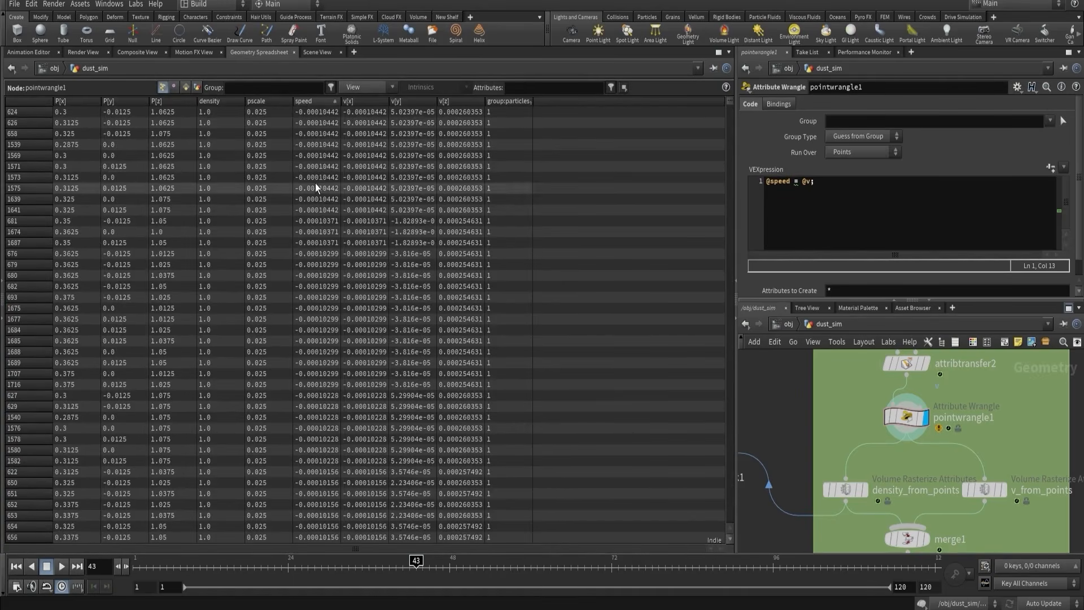
left_click(802, 182)
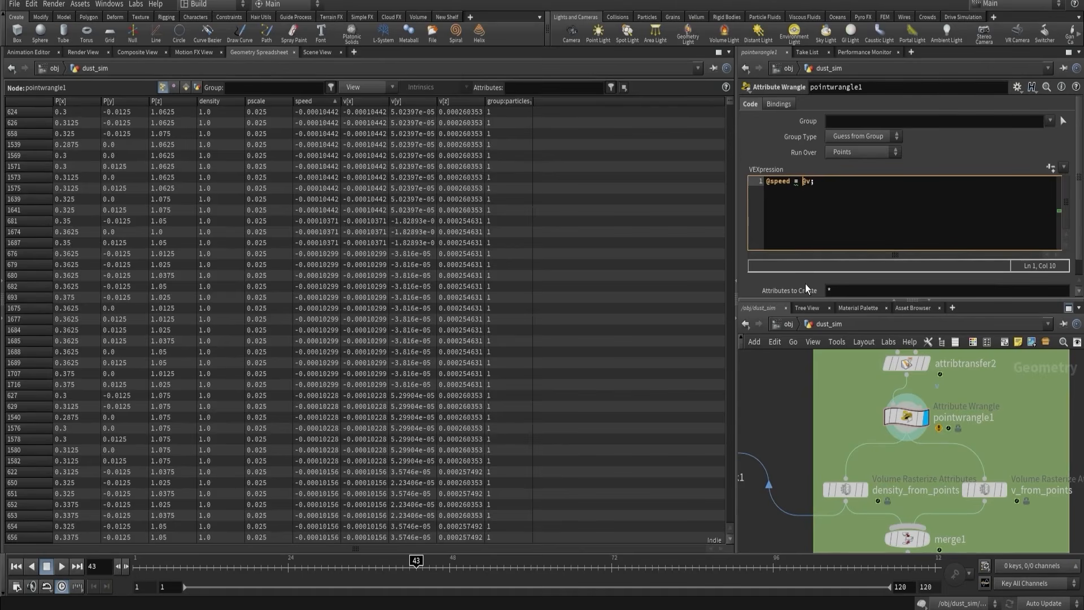
type("len")
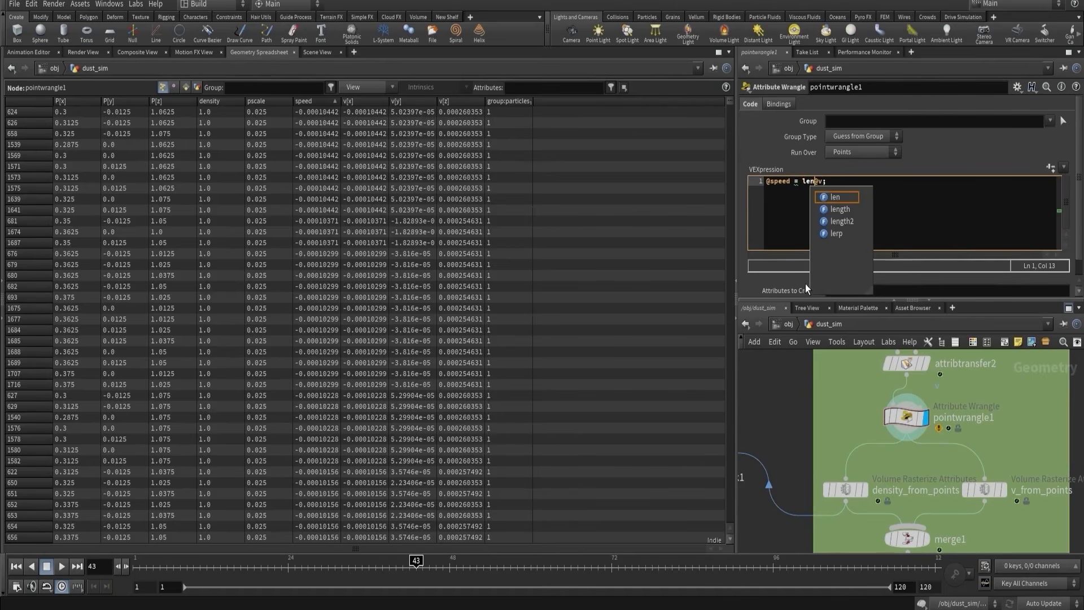
key("Down")
key("Return")
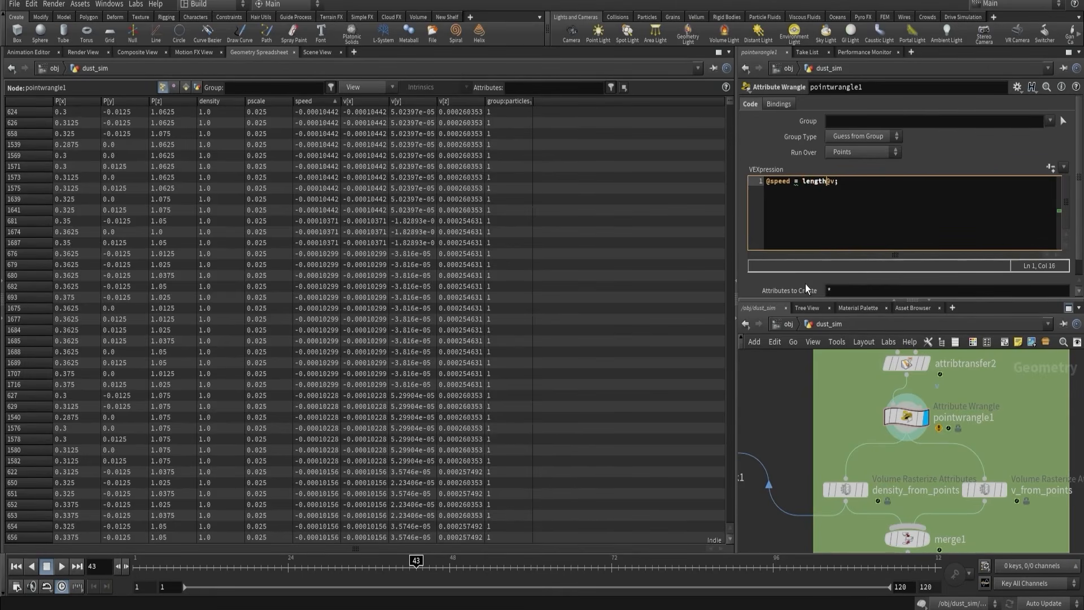
type("(")
key("Right")
key("Right")
type(")")
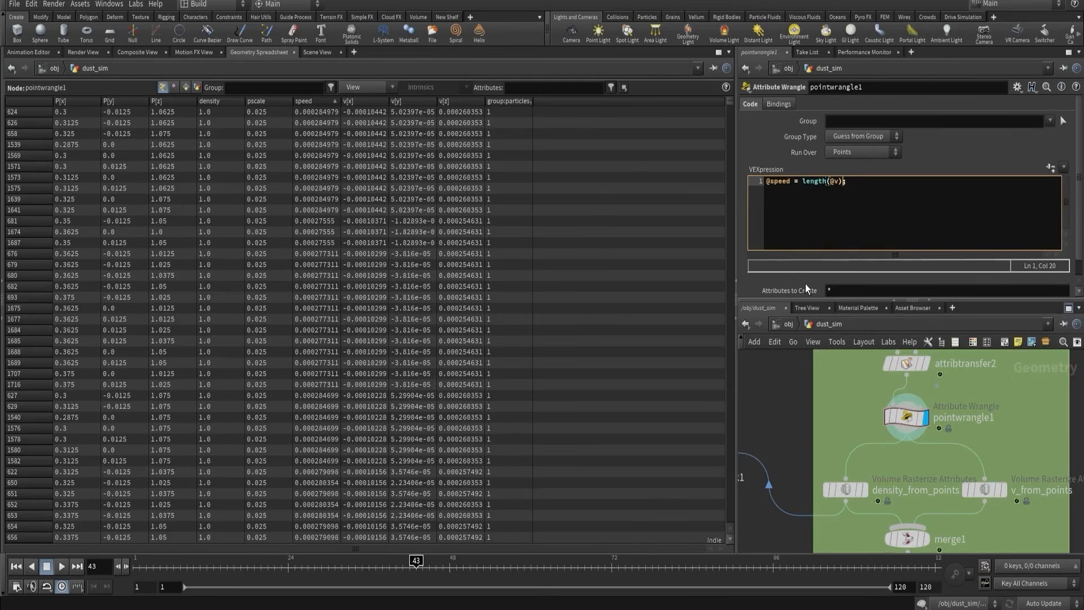
- Sort the points by speed and examine the speed values at frames 43, 81, 100 and 19
left_click(314, 101)
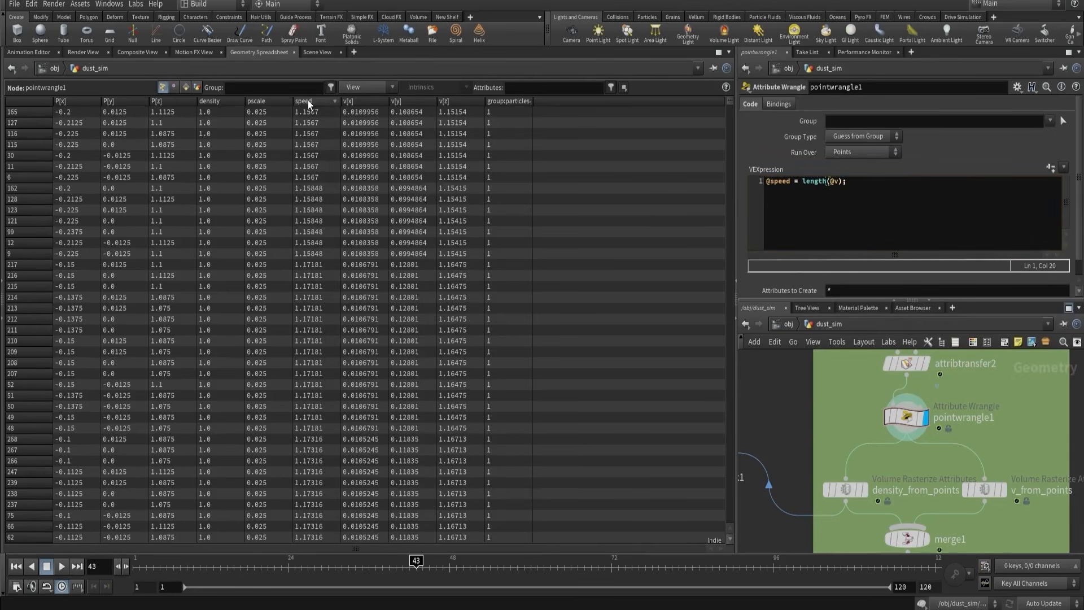
left_click_drag(726, 103, 726, 245)
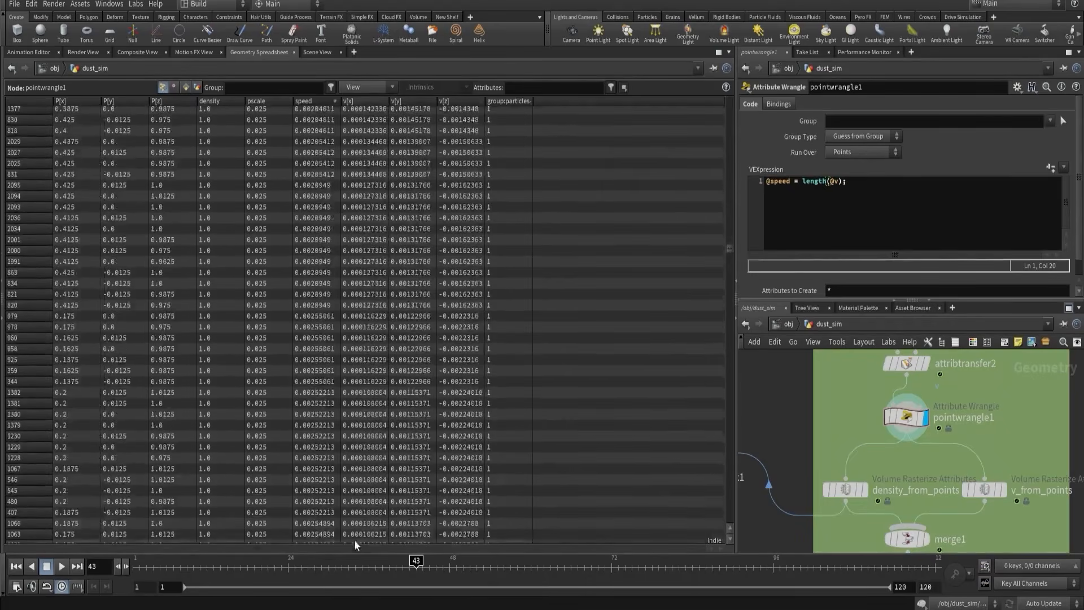
left_click_drag(317, 557, 672, 559)
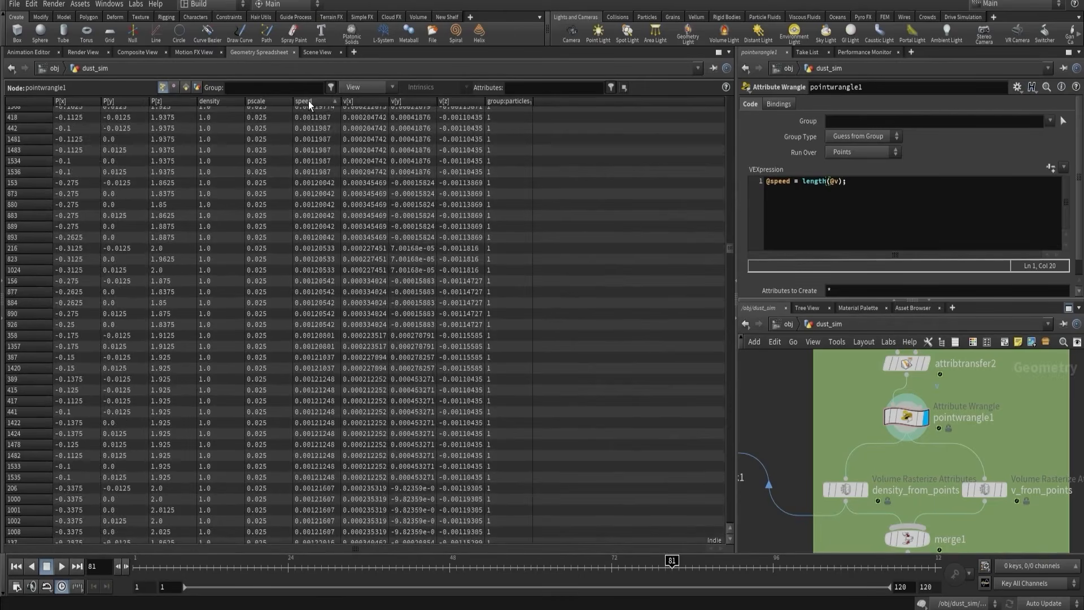
left_click_drag(705, 567, 801, 564)
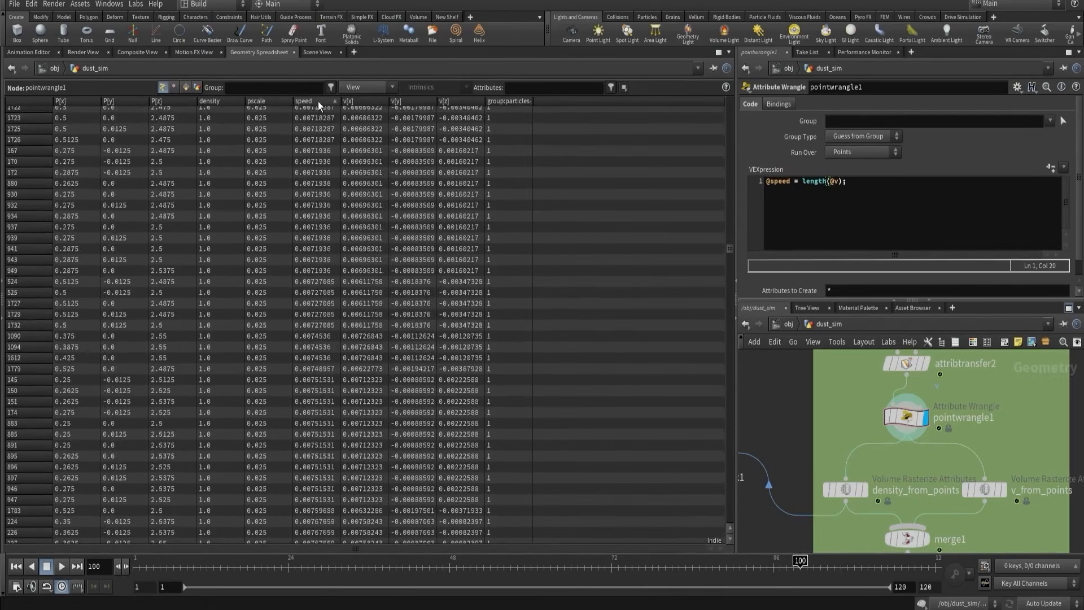
left_click_drag(465, 566, 254, 563)
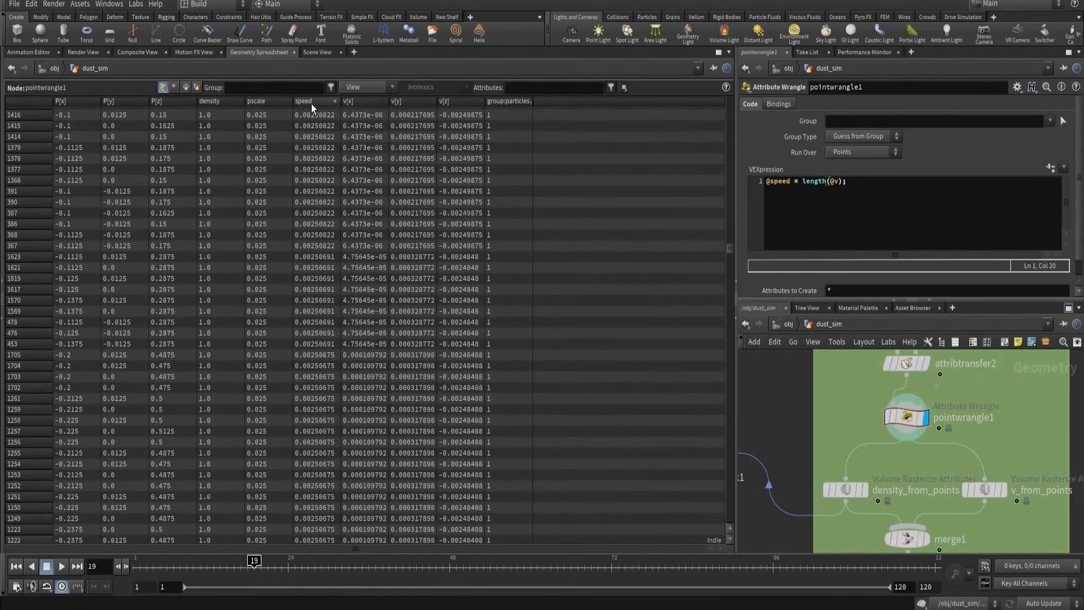
- Replace the Animation Editor pane with a Scene View and move the animation to frame 20
left_click(38, 52)
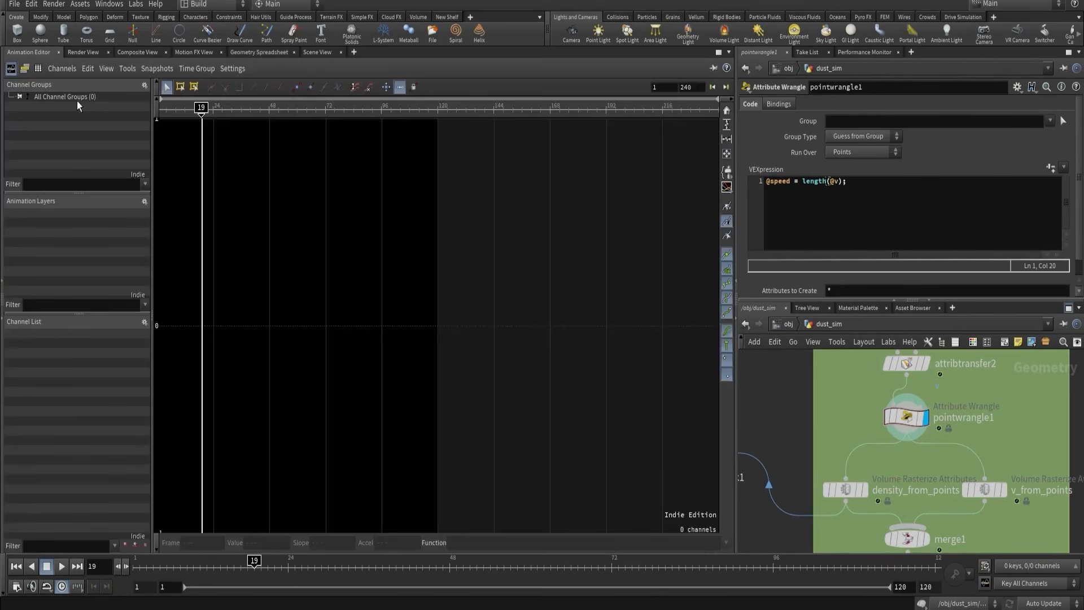
left_click(74, 52)
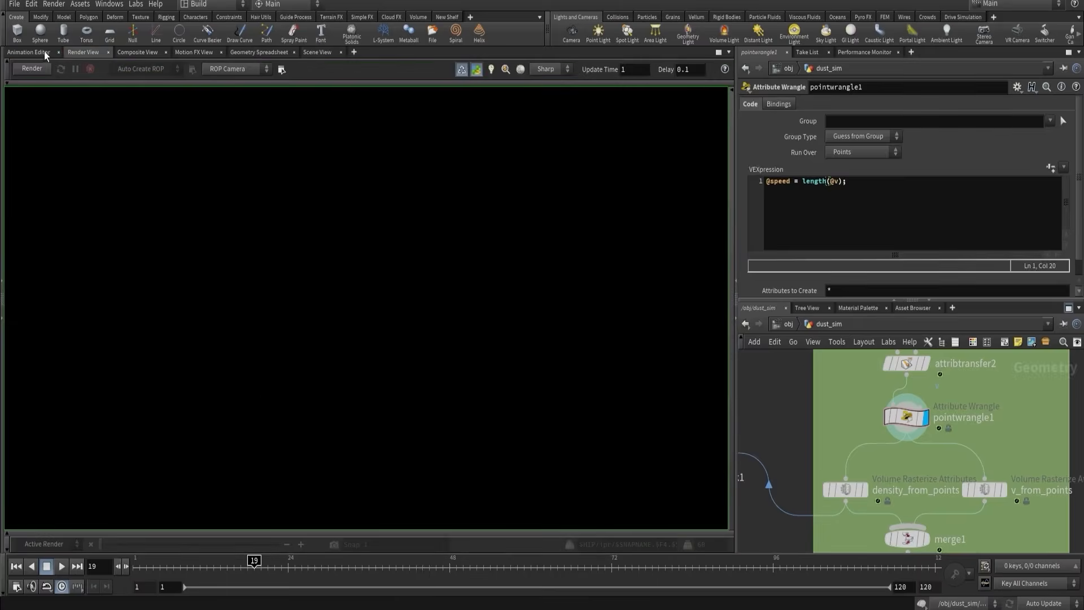
right_click(44, 52)
mouse_move(89, 176)
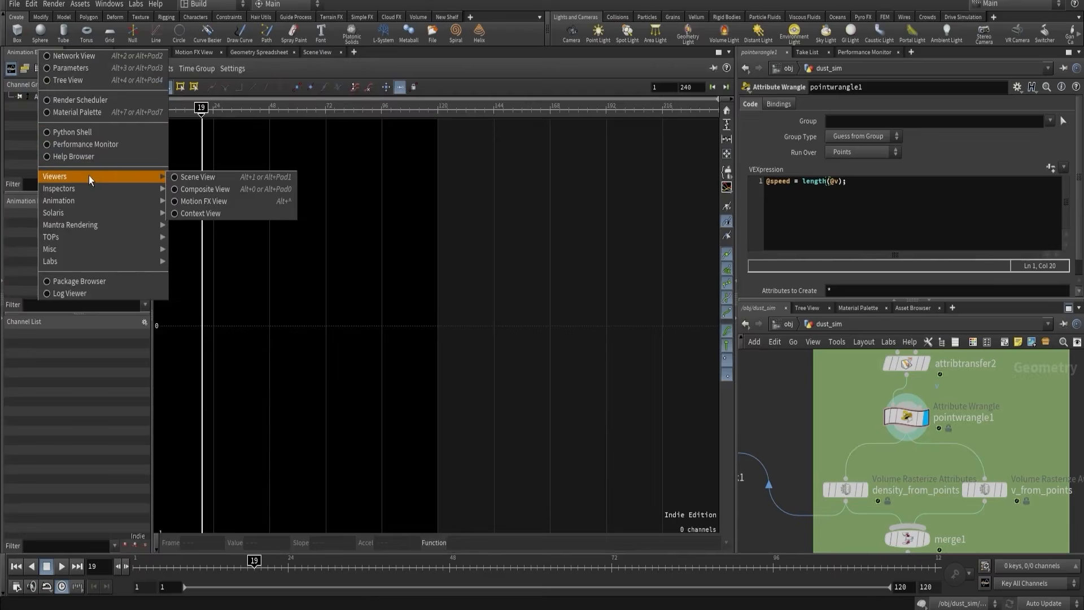
left_click(171, 176)
scroll(416, 283, "down", 5)
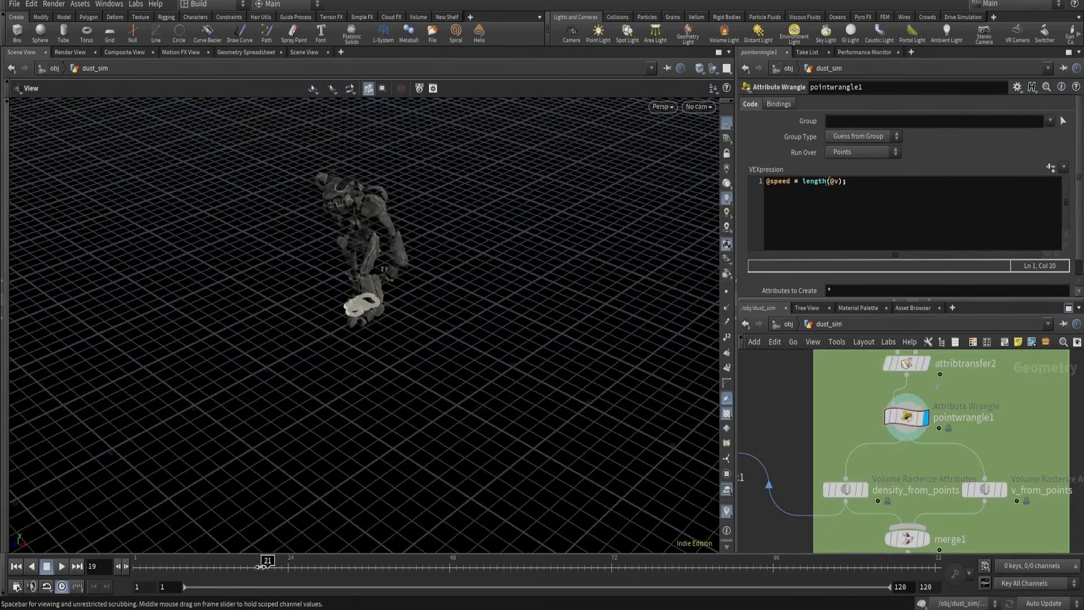
mouse_move(264, 566)
left_mouse_down()
mouse_move(208, 566)
mouse_move(280, 566)
mouse_move(213, 566)
mouse_move(256, 566)
left_mouse_up()
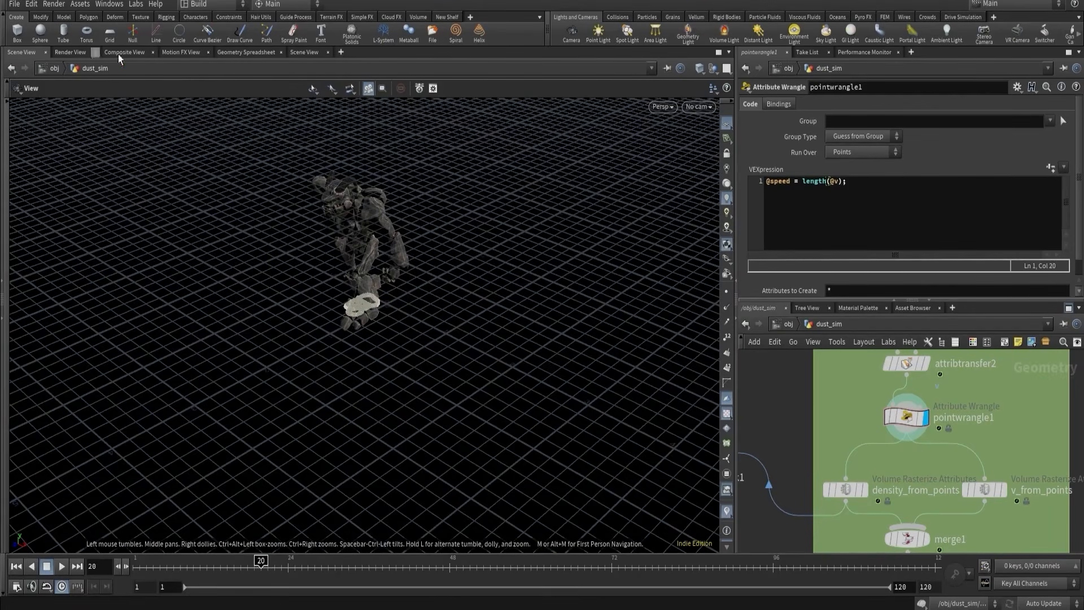
- Examine pointwrangle1's speed values in the geometry spreadsheet at frames 20 and 46
left_click(254, 53)
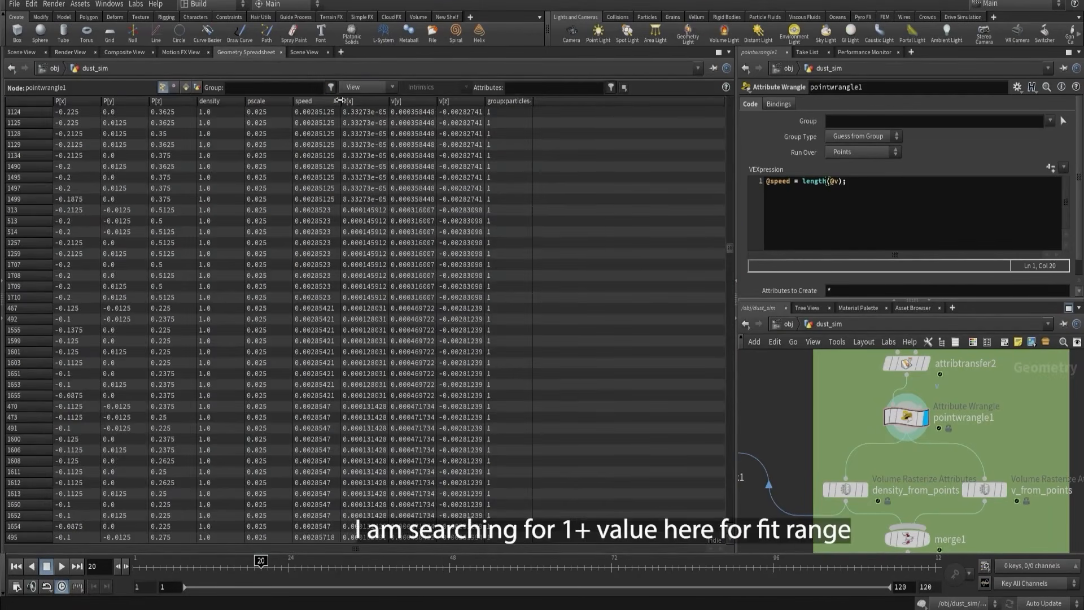
left_click_drag(341, 101, 359, 101)
scroll(836, 394, "down", 2)
middle_click_drag(836, 394, 836, 465)
left_click_drag(260, 565, 435, 565)
left_click(309, 102)
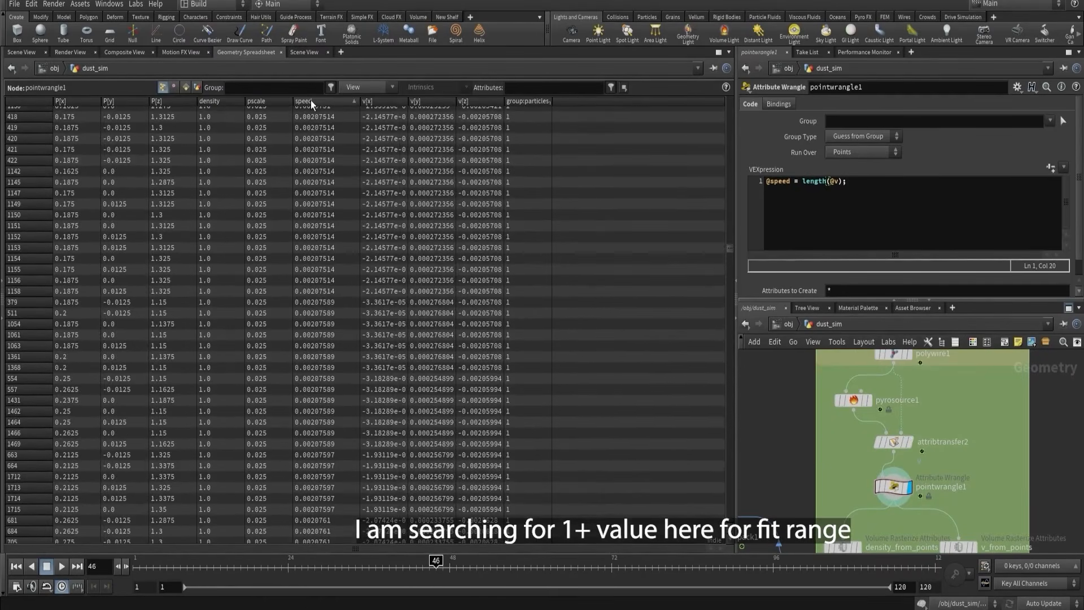
left_click(309, 102)
middle_click_drag(844, 379, 795, 373)
left_click(870, 442)
scroll(790, 281, "down", 1)
middle_click(872, 445)
scroll(859, 486, "up", 4)
left_click(897, 499)
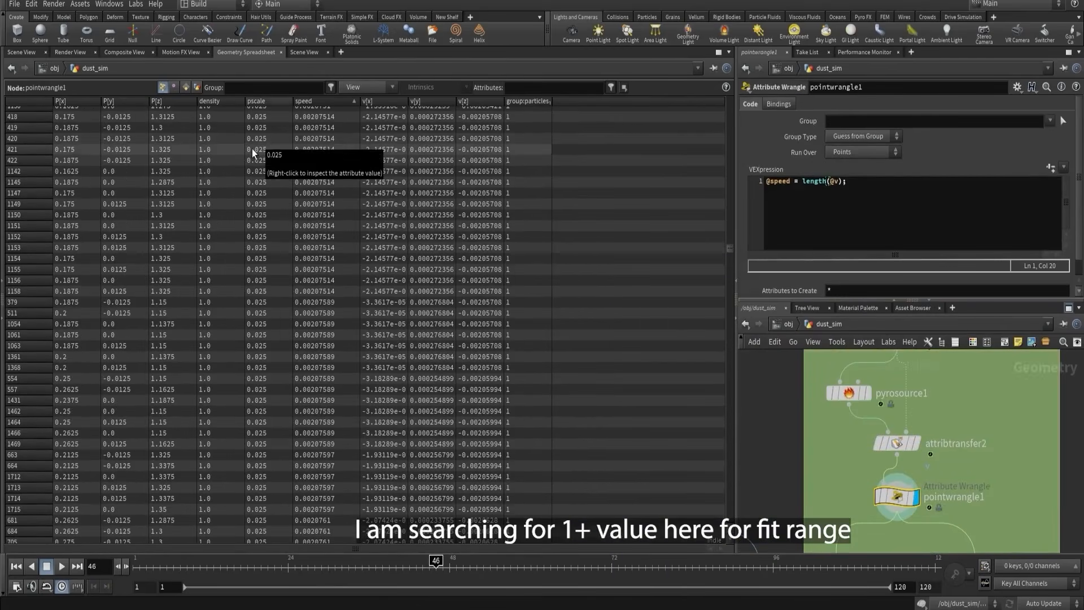
- Turn on the v visualizer in the scene view and step through the walk to frame 25
left_click(15, 53)
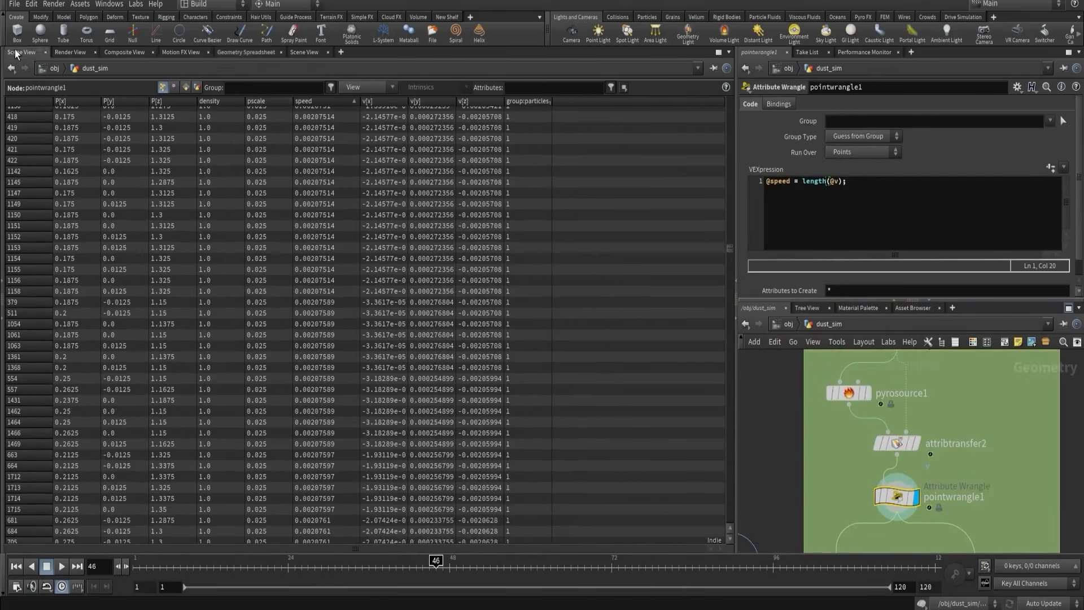
left_click(207, 568)
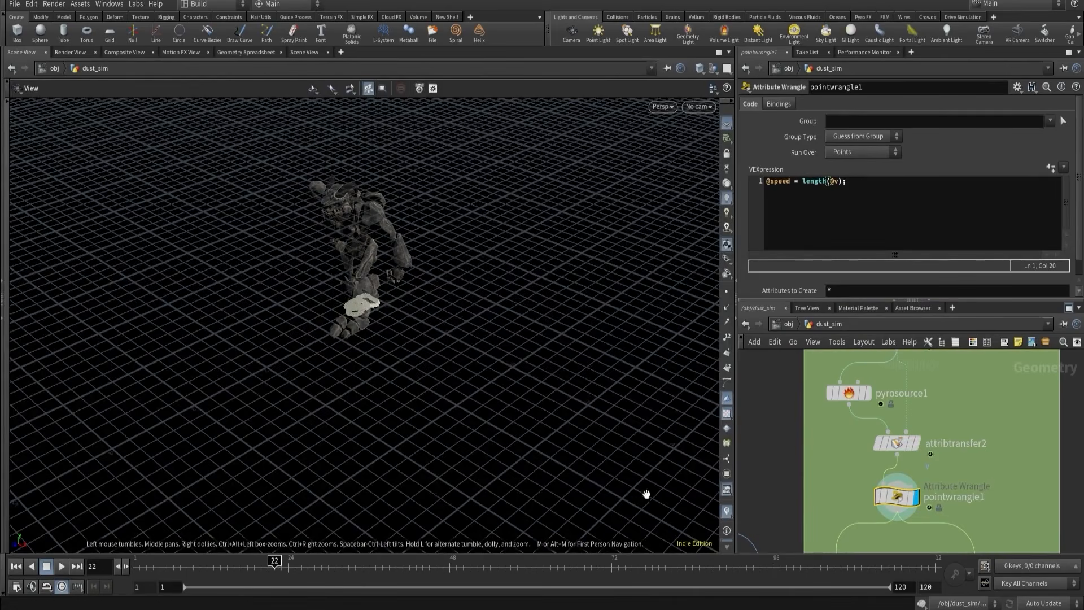
right_click(727, 511)
left_click(730, 498)
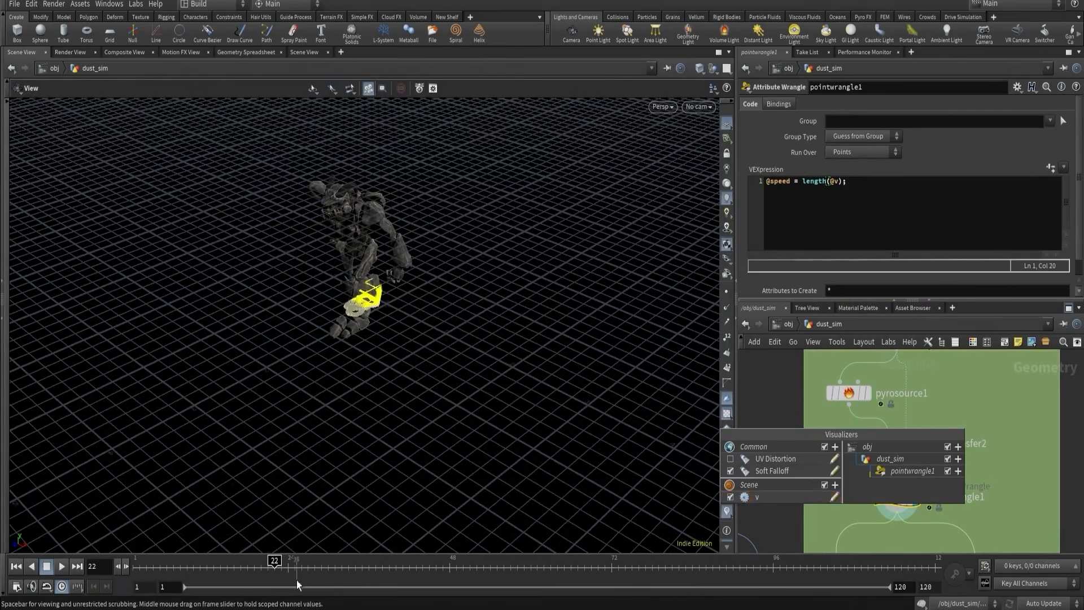
mouse_move(298, 568)
left_mouse_down()
mouse_move(332, 568)
mouse_move(295, 567)
left_mouse_up()
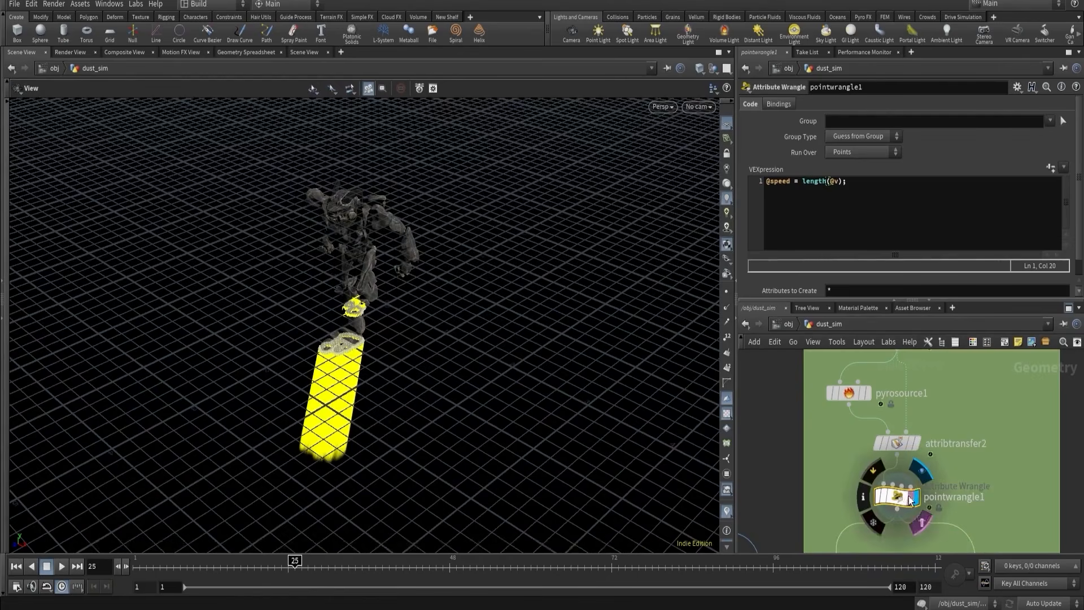
- Sort the point data by descending speed in the geometry spreadsheet and examine the highest values at frame 25
left_click(250, 54)
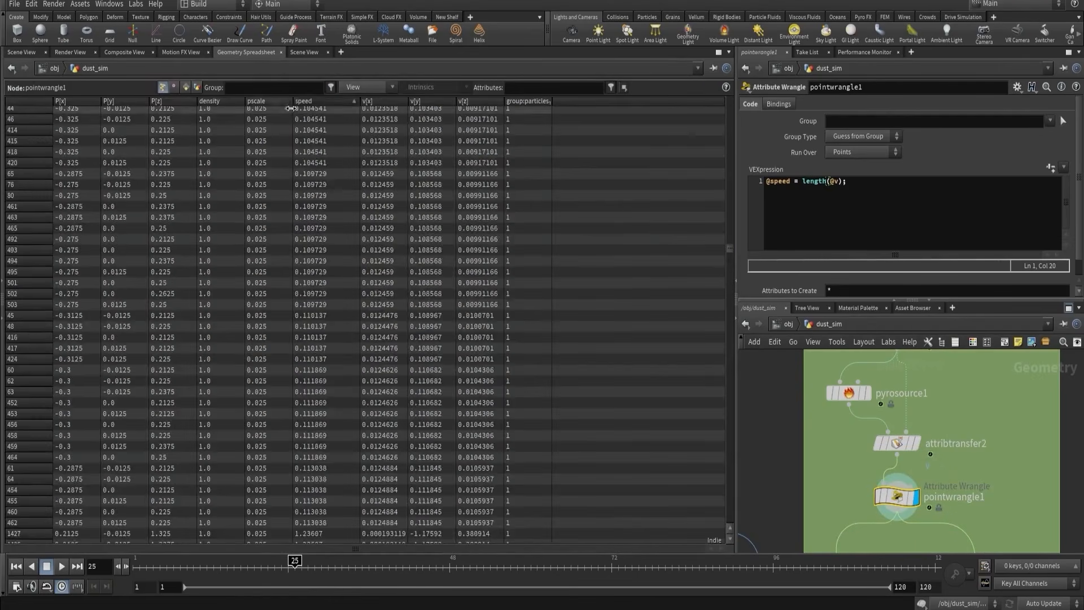
left_click(314, 103)
scroll(334, 166, "up", 5)
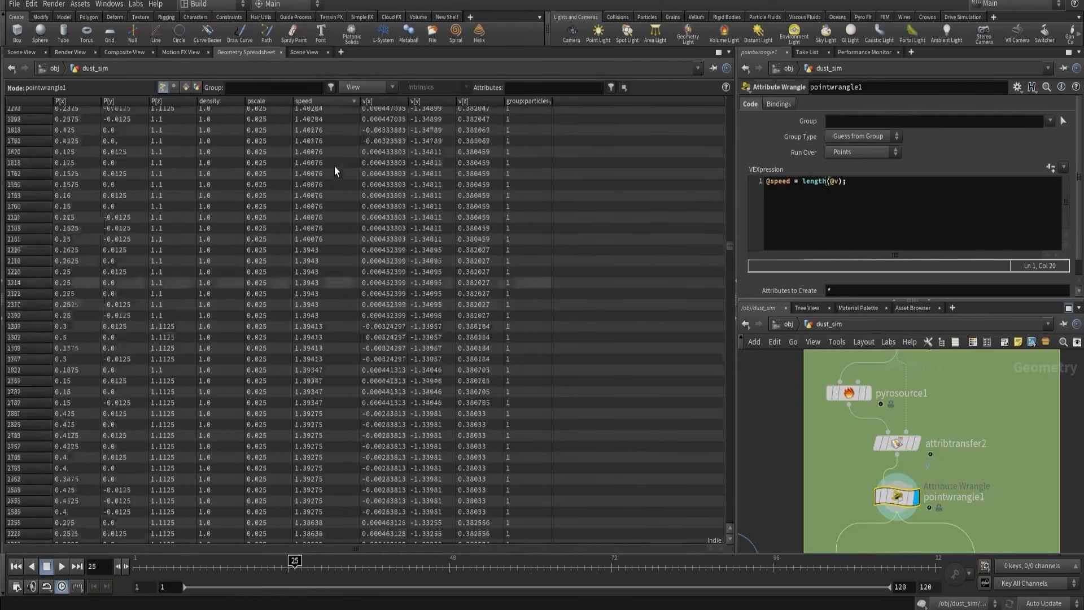
left_click_drag(727, 242, 723, 93)
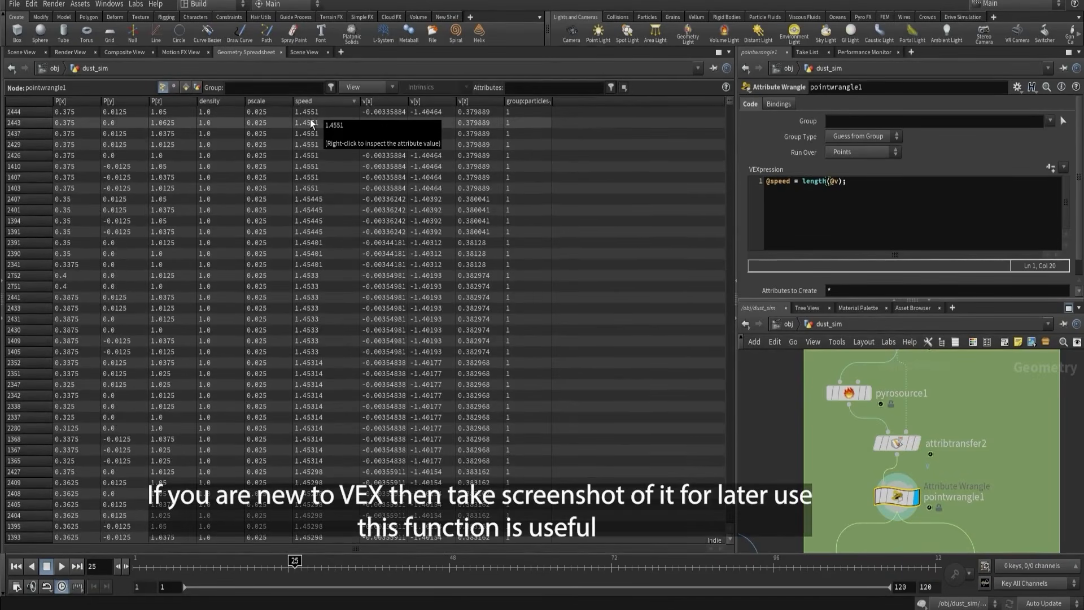
left_click(22, 52)
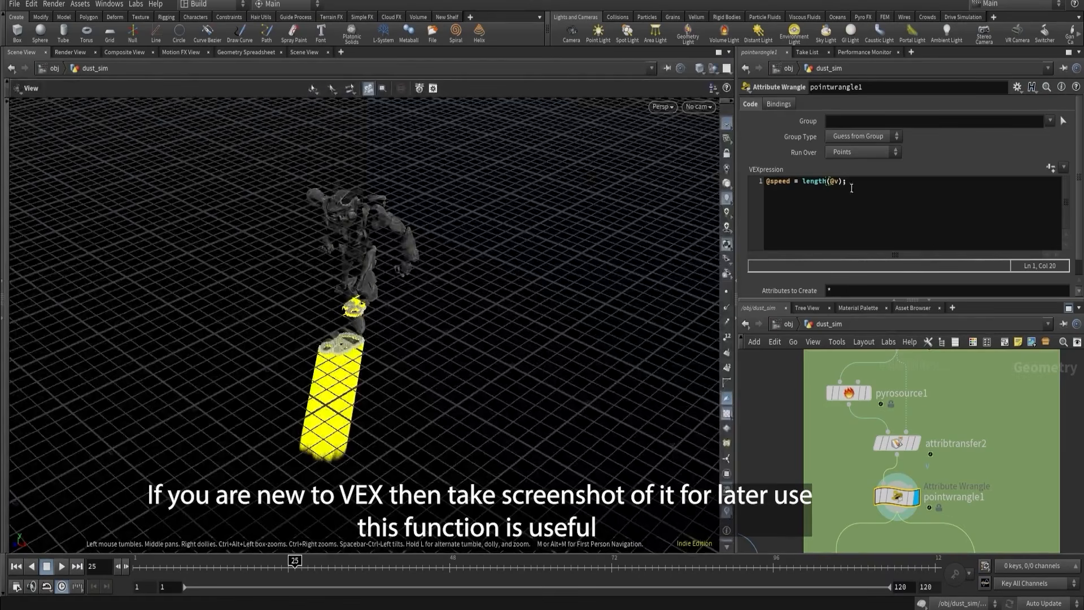
left_click(854, 205)
key("Return")
key("Return")
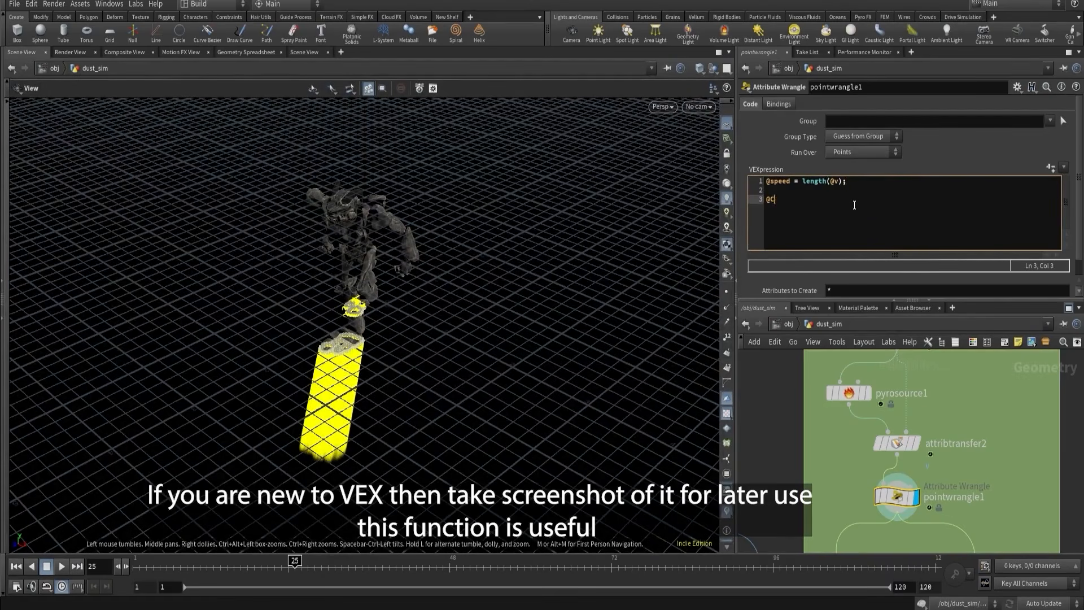
type("@Cd = ")
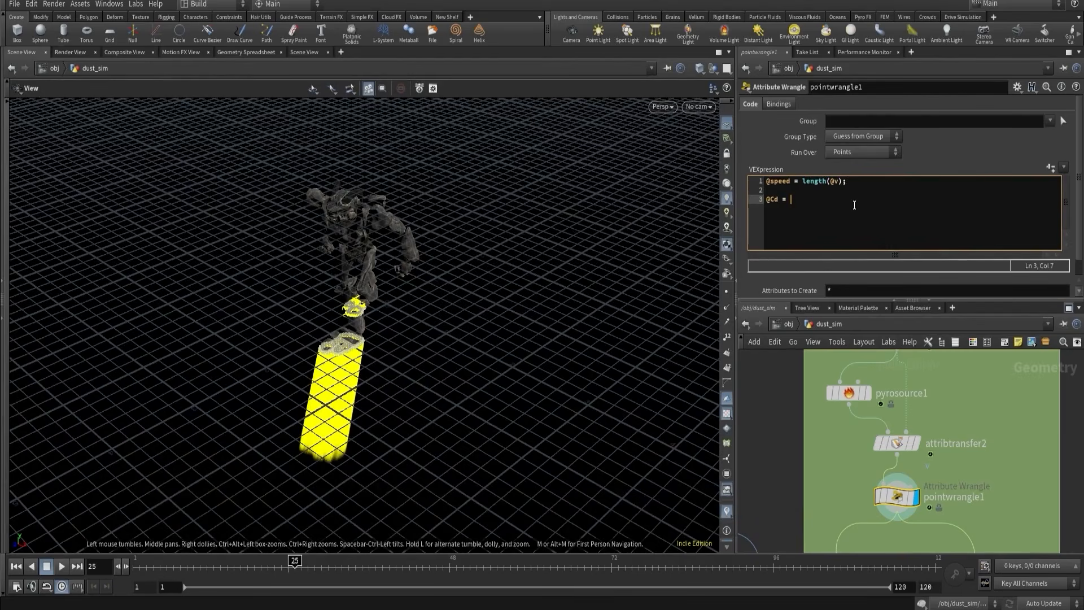
type("set(")
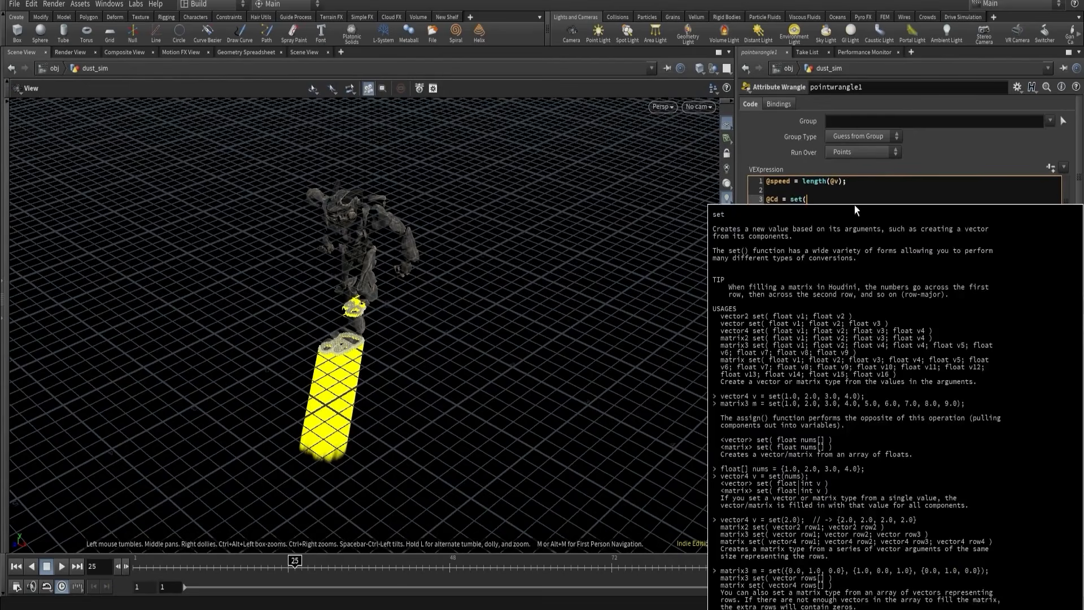
type("@speed, 0,0")
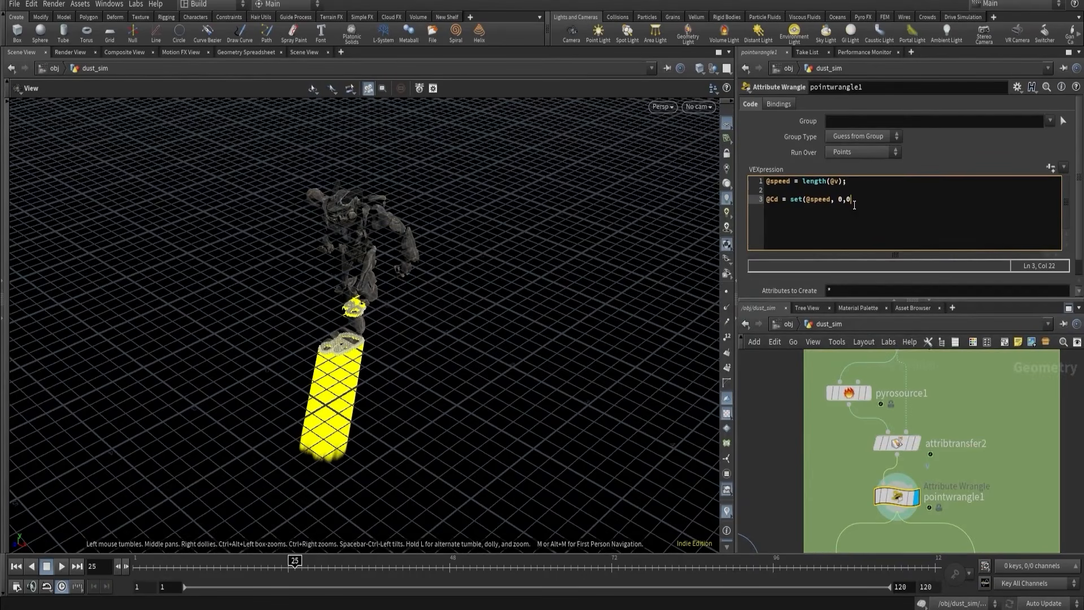
type(");")
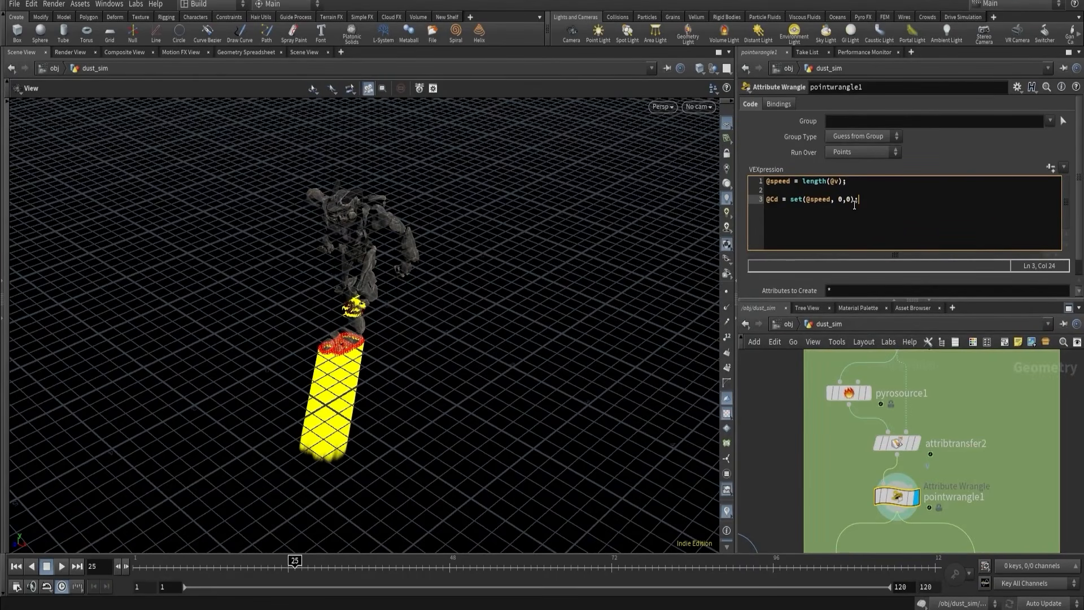
- Turn off the velocity trails, orbit to a side view of the crag and play the animation
left_click(726, 511)
left_click_drag(491, 392, 440, 350)
left_click(61, 566)
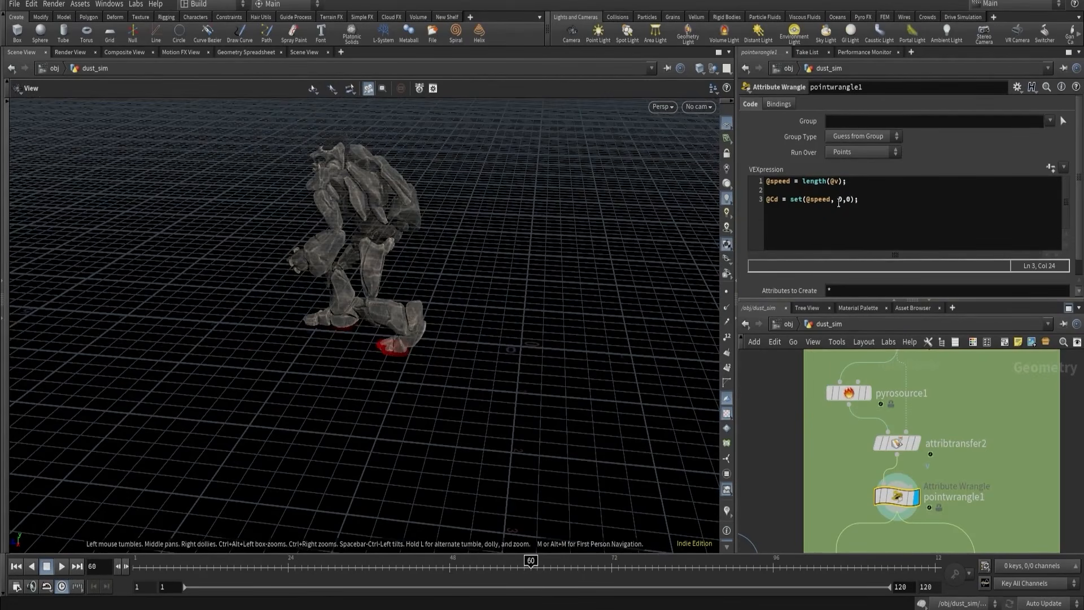
left_click(839, 200)
key("BackSpace")
type("1")
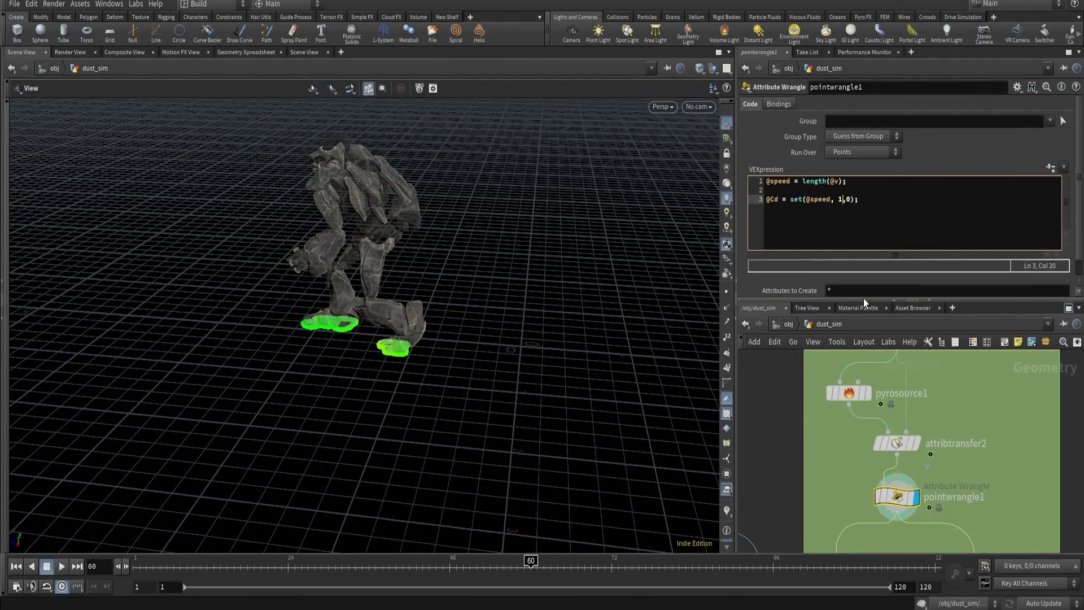
left_click_drag(527, 566, 140, 574)
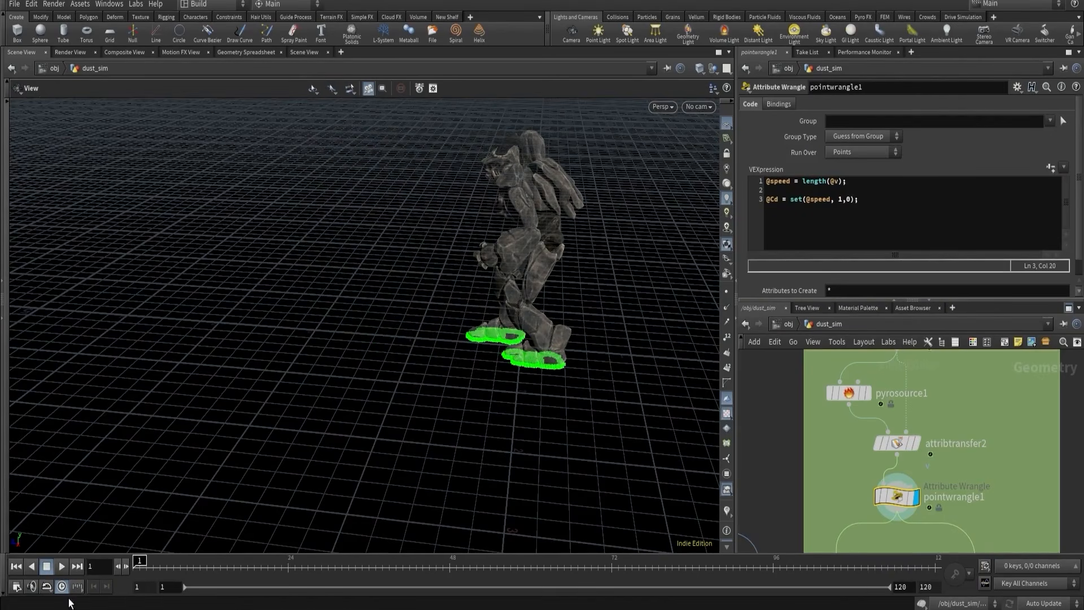
left_click(58, 567)
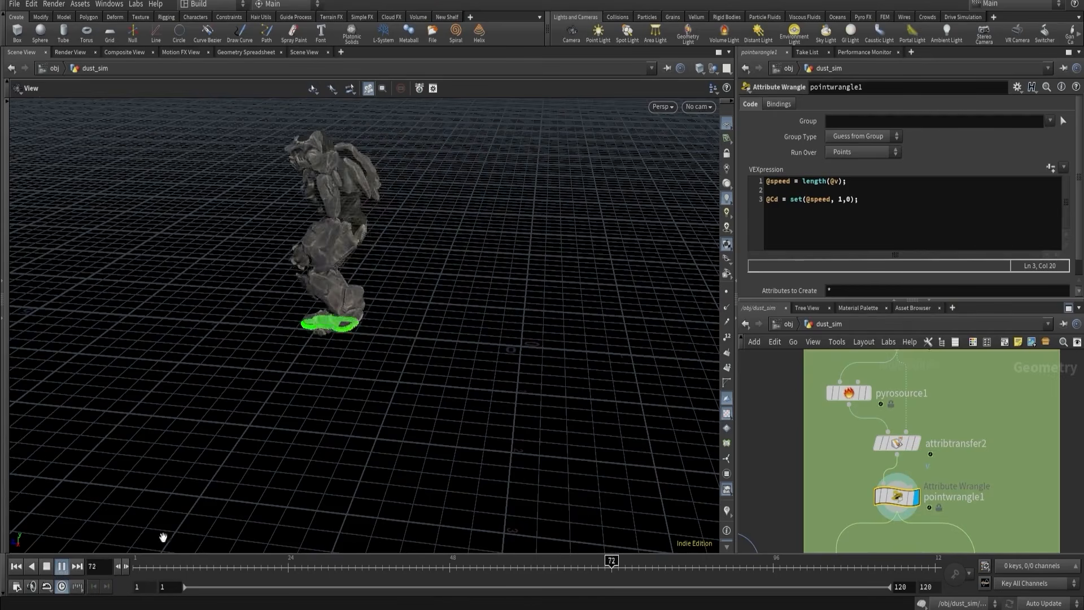
left_click(391, 562)
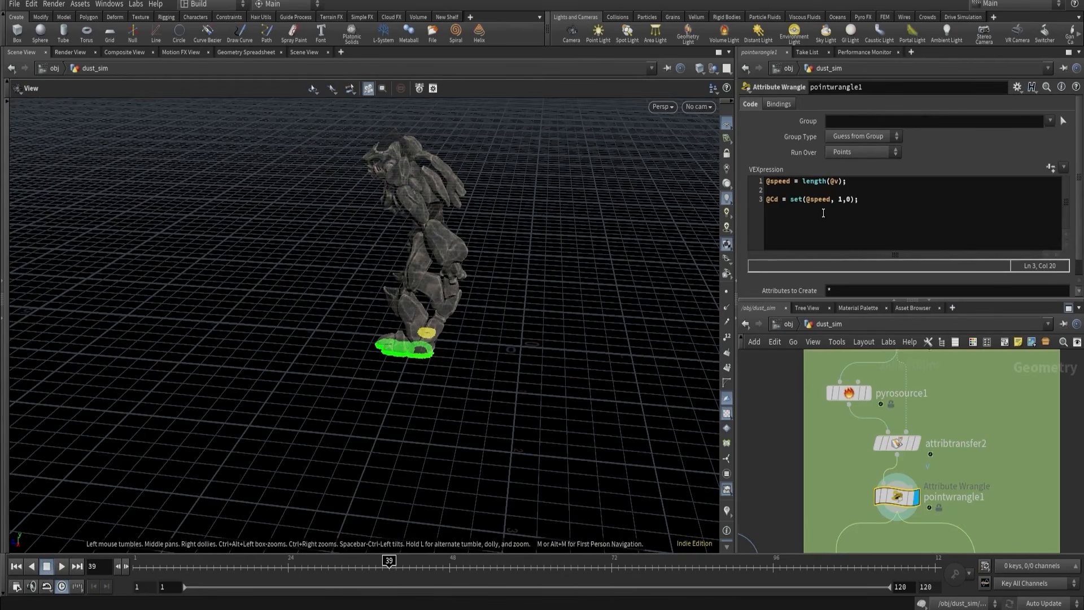
left_click(802, 181)
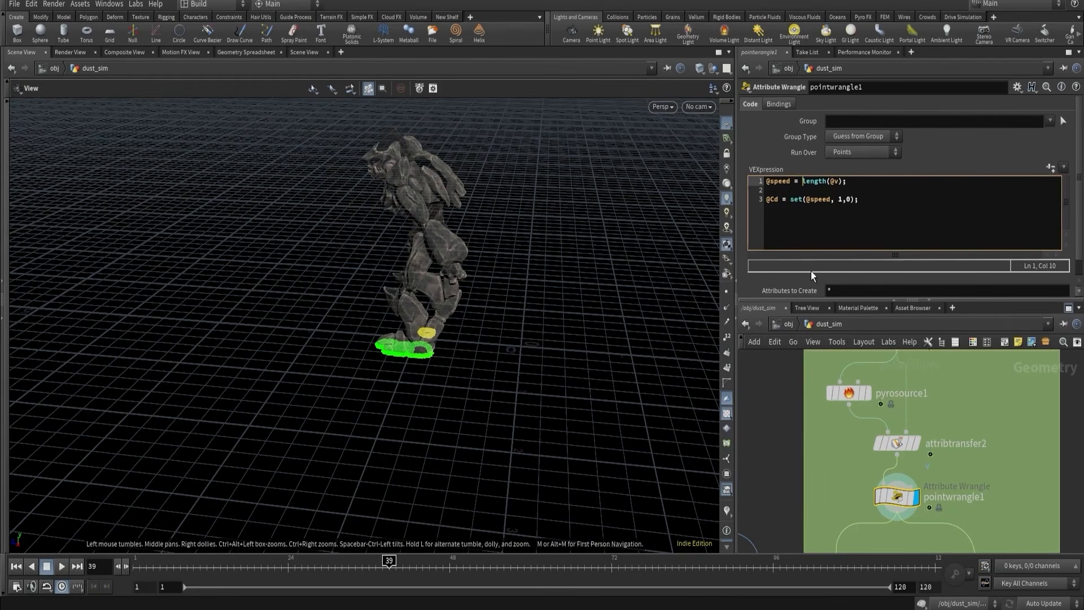
type("fit01(")
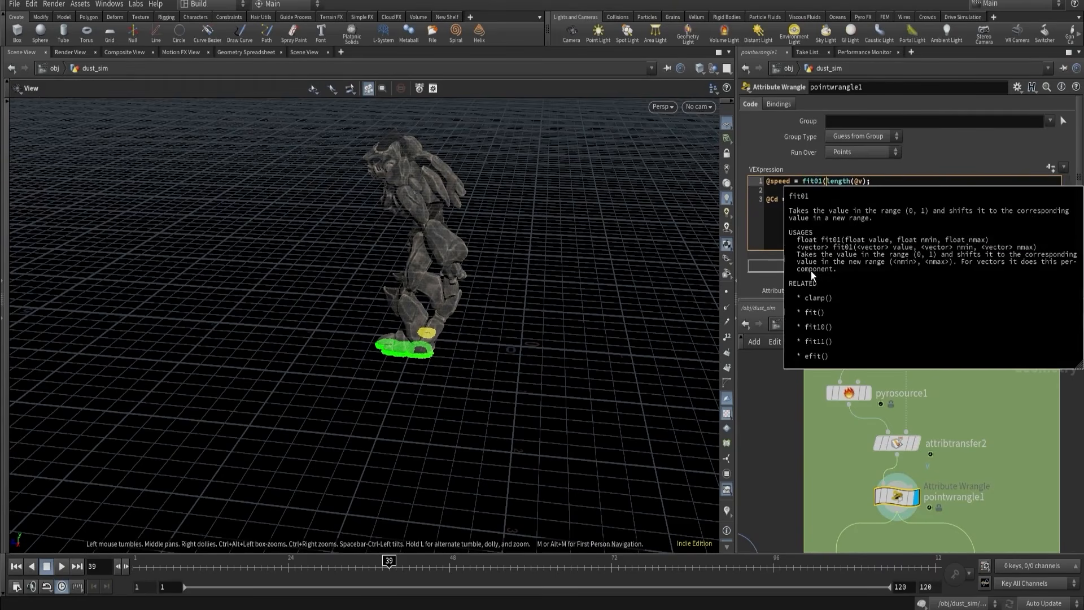
left_click(867, 181)
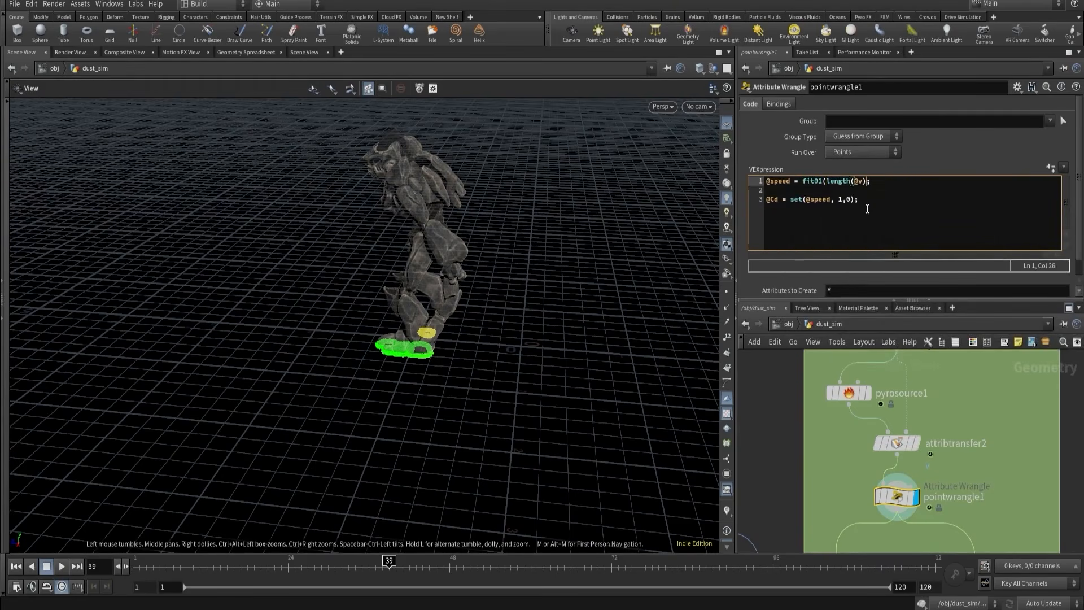
type(",0,1)")
- Sort the points by speed in the geometry spreadsheet at frame 37, check the values and return to the scene view
left_click_drag(387, 561, 376, 561)
left_click(233, 52)
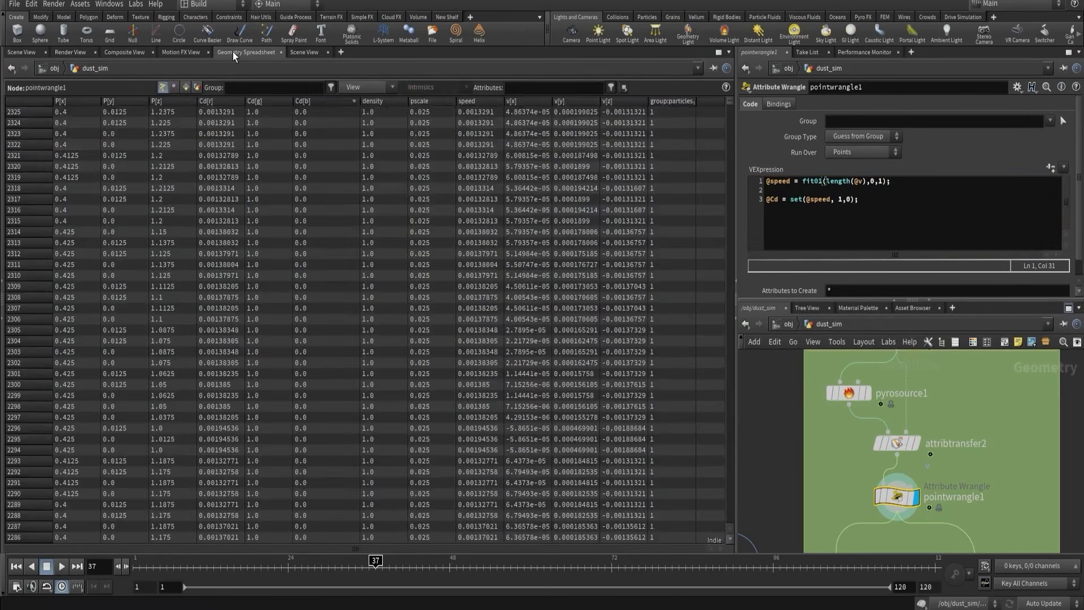
left_click(471, 101)
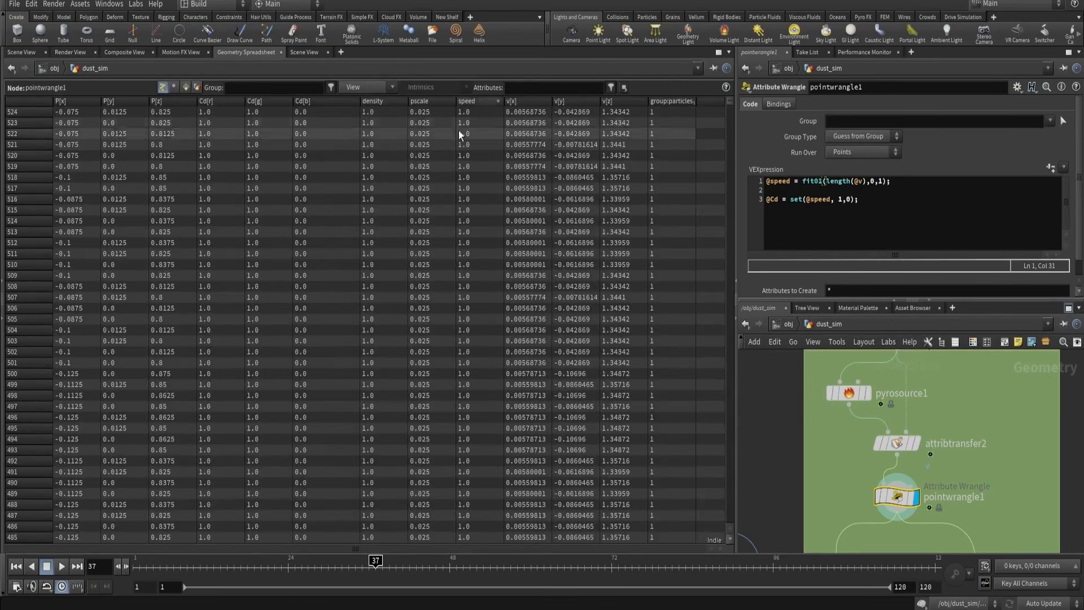
left_click(17, 52)
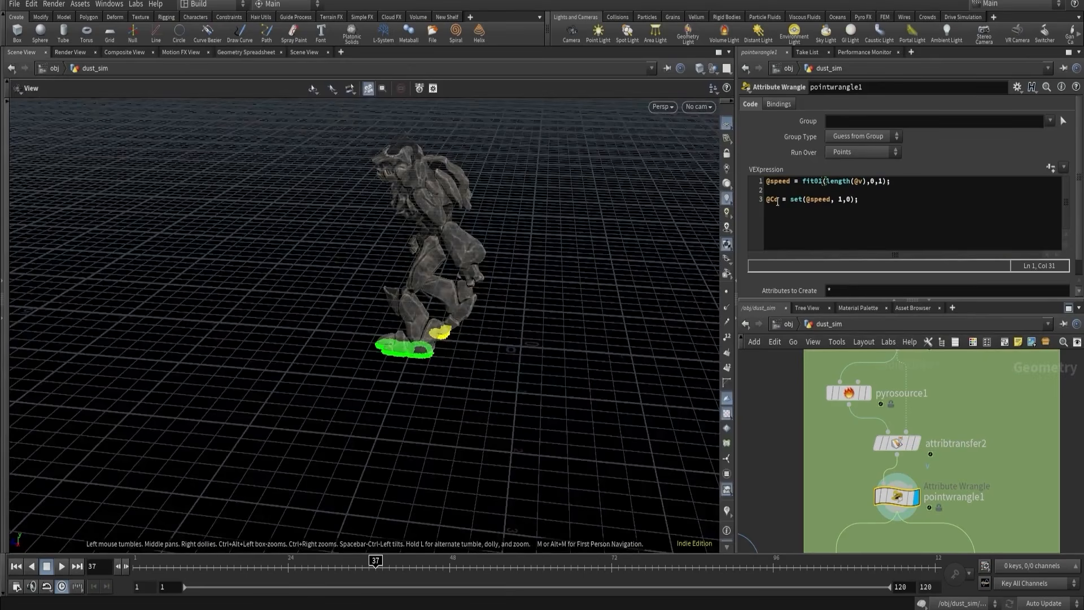
left_click(773, 192)
key("Return")
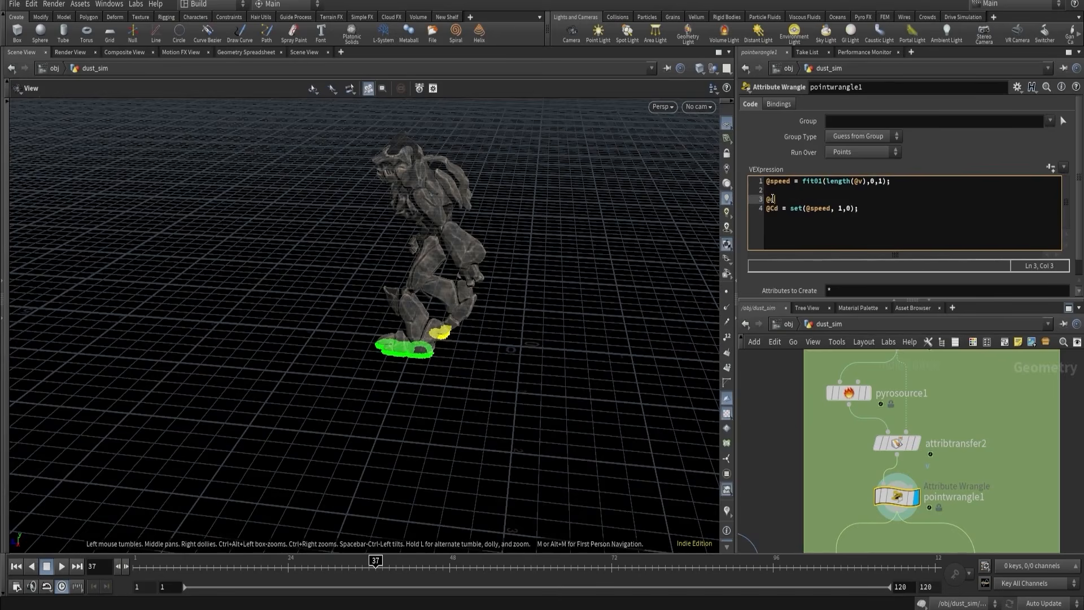
type("@density *")
type("= @speed;")
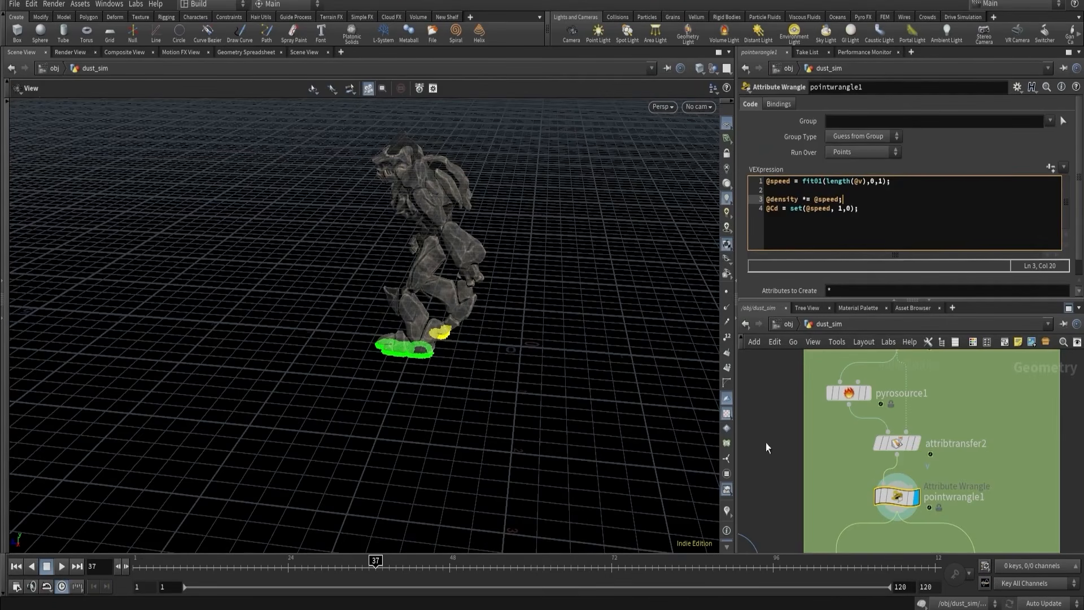
- Display the density_from_points volume and scrub the animation back to frame 1
middle_click_drag(854, 482, 865, 401)
left_click(847, 488)
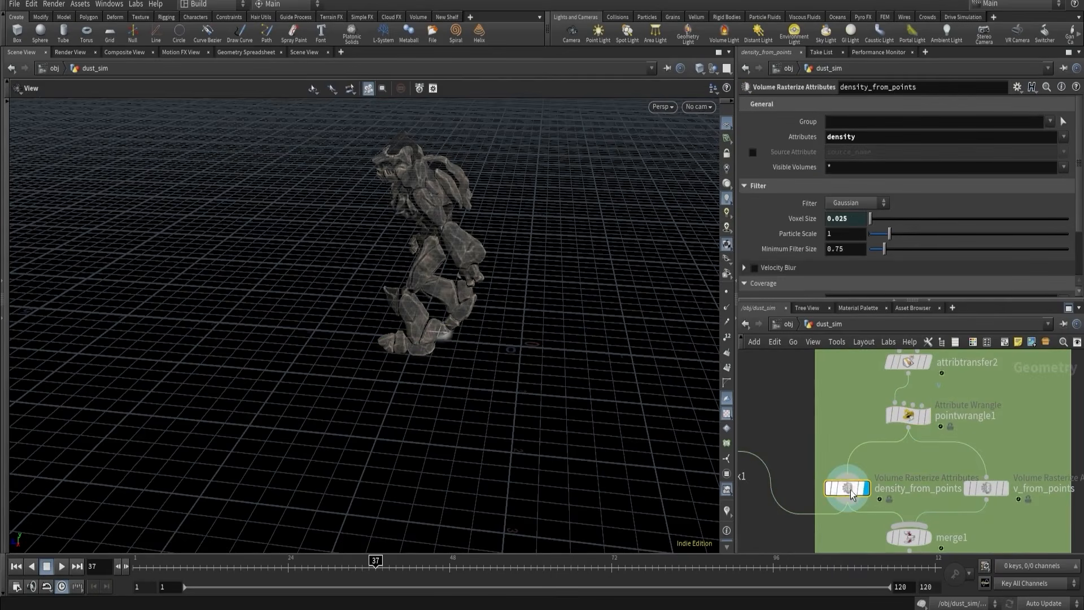
mouse_move(374, 566)
left_mouse_down()
mouse_move(839, 572)
mouse_move(135, 568)
left_mouse_up()
- Display the import_dust node and play the dust simulation from frame 1
scroll(863, 483, "down", 6)
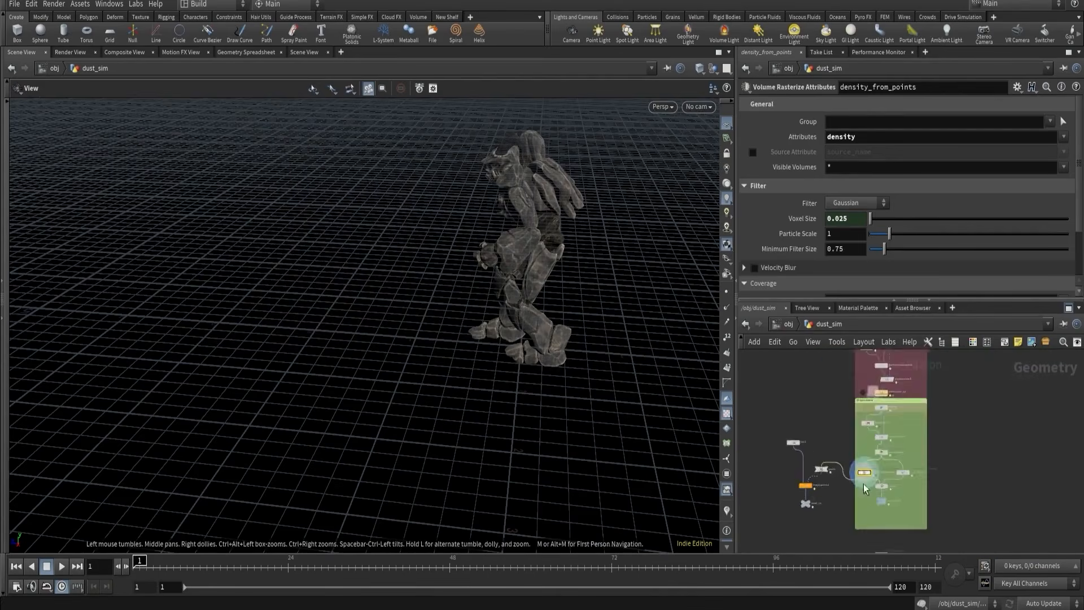
scroll(849, 448, "up", 6)
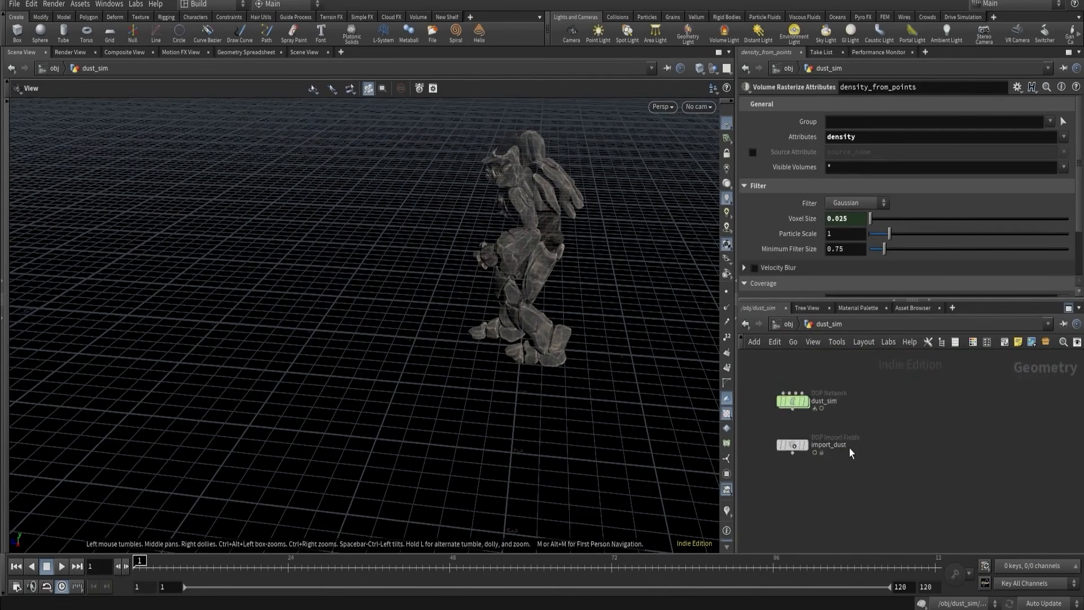
left_click(779, 443)
left_click(61, 566)
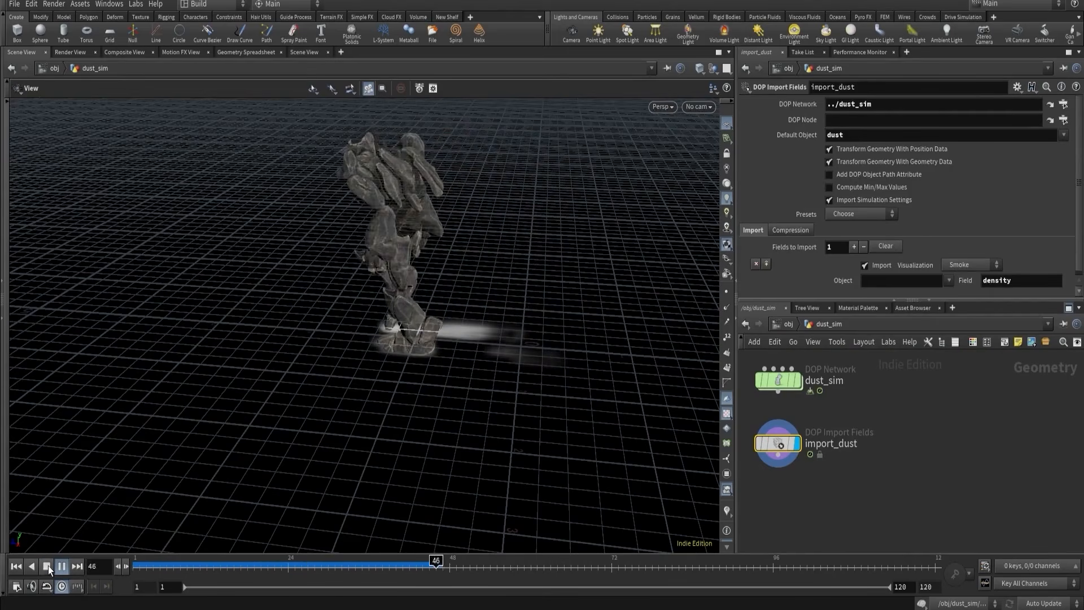
- Stop playback and set the Attributes of the v_from_points rasterize node to v
left_click(47, 566)
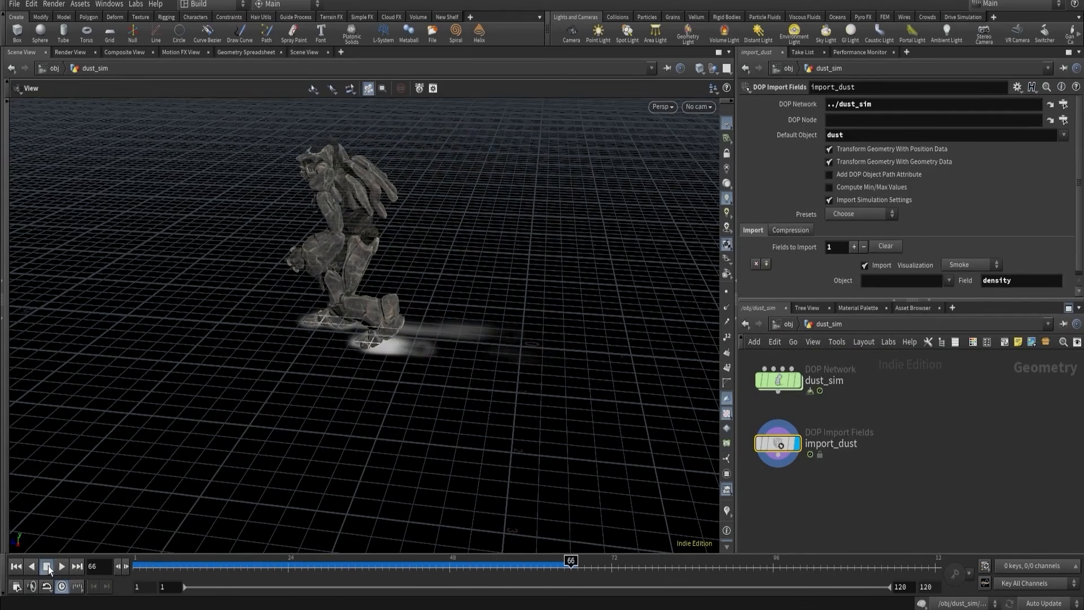
scroll(853, 456, "down", 3)
middle_click_drag(852, 409, 876, 480)
middle_click_drag(853, 384, 864, 478)
scroll(825, 439, "up", 5)
middle_click(848, 444)
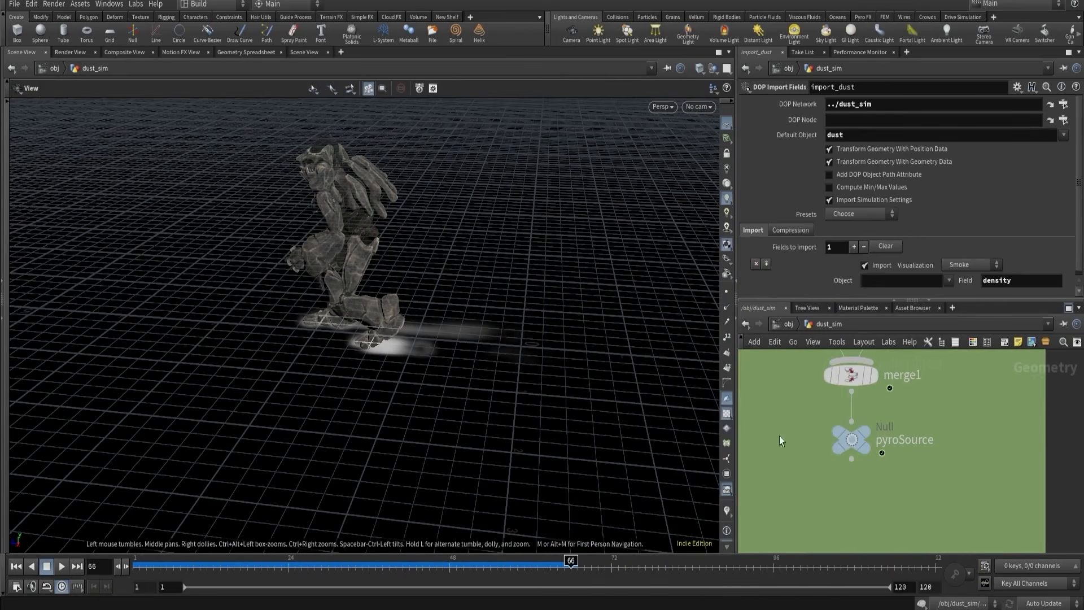
middle_click_drag(936, 395, 931, 540)
left_click(939, 462)
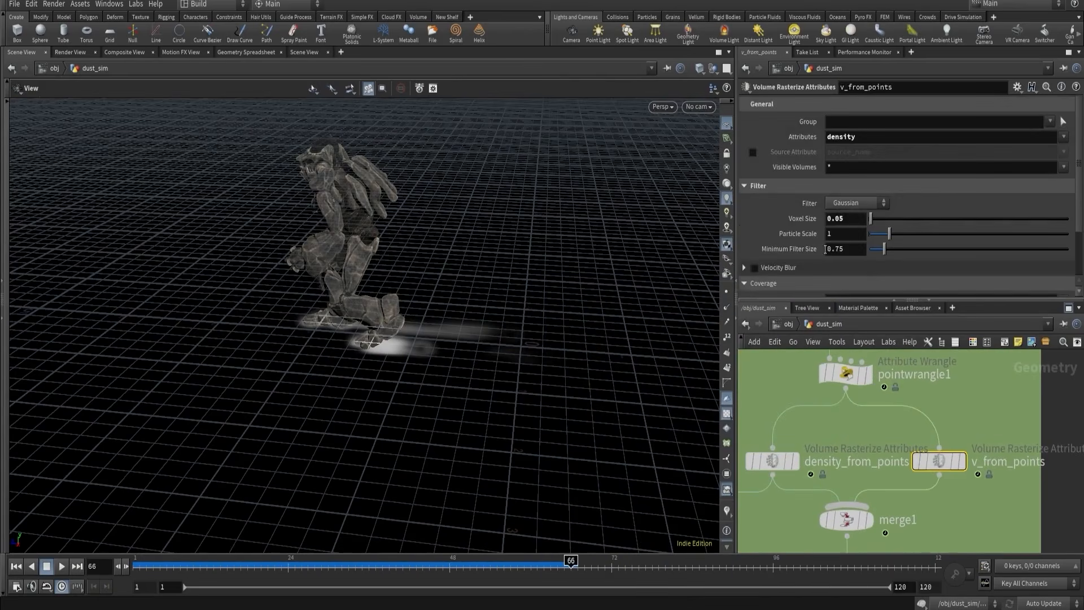
double_click(845, 136)
type("v")
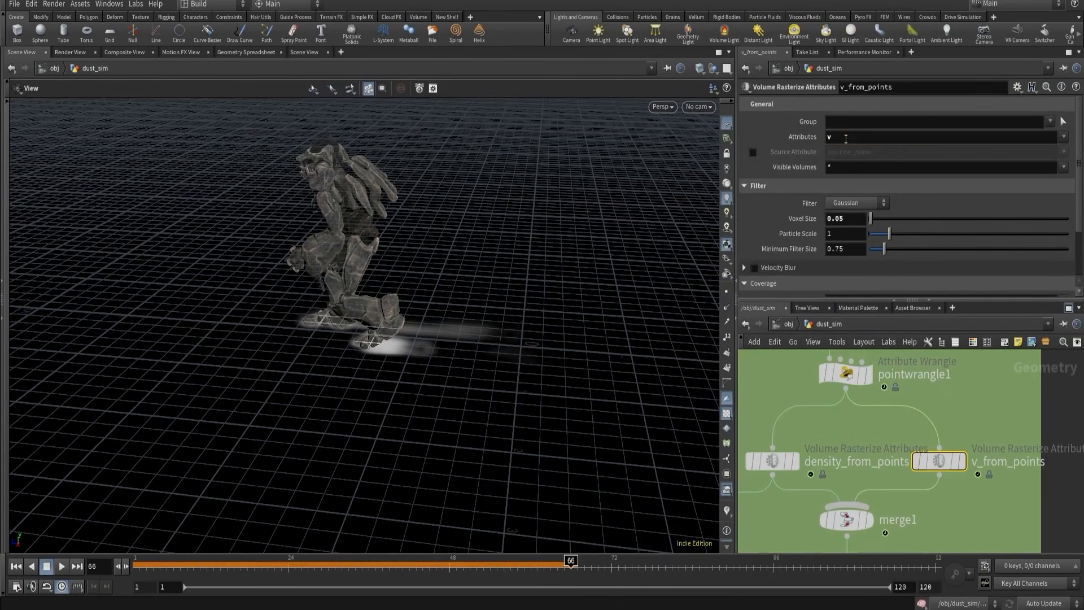
- Inspect the node info of the pyroSource null to check its output volumes
scroll(949, 411, "down", 3)
middle_click_drag(897, 508, 889, 432)
scroll(887, 433, "up", 3)
left_click(884, 433)
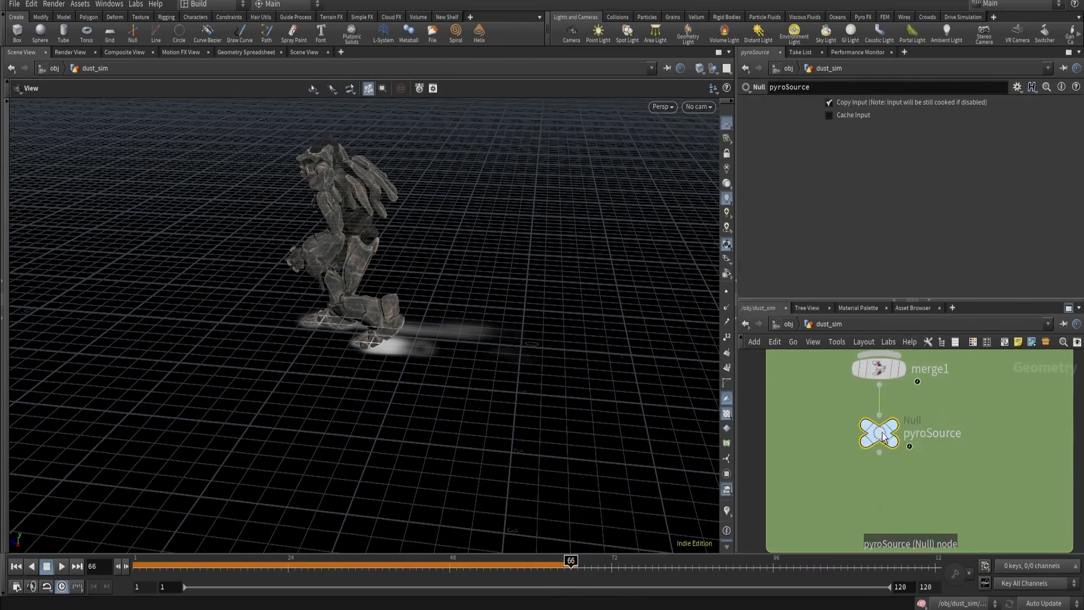
middle_click(883, 432)
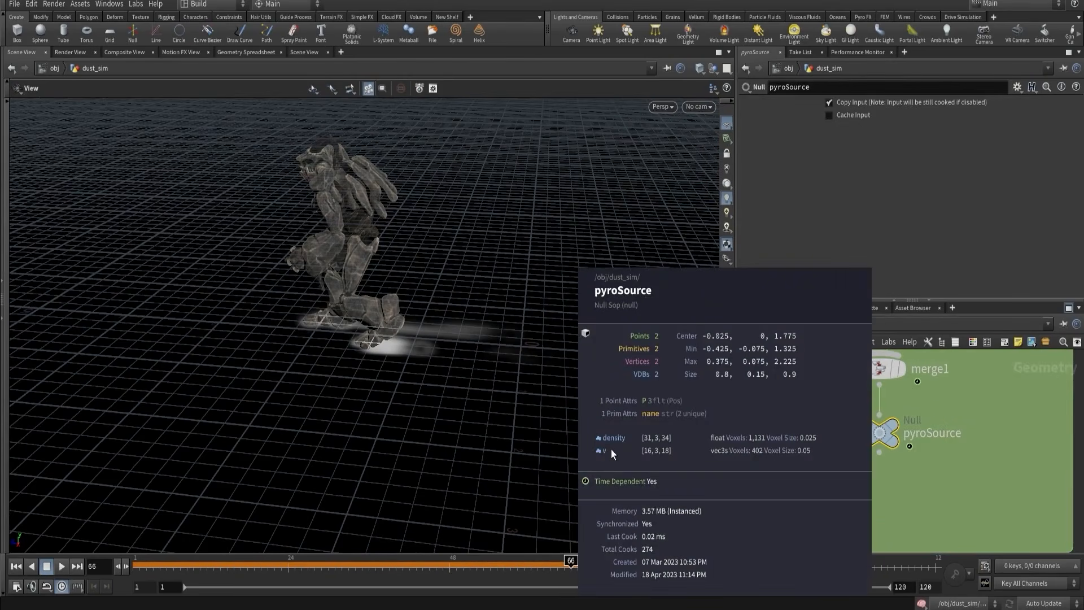
- Reset the simulation of the dust_sim DOP network
scroll(874, 490, "down", 4)
middle_click_drag(872, 508, 861, 395)
scroll(840, 441, "up", 3)
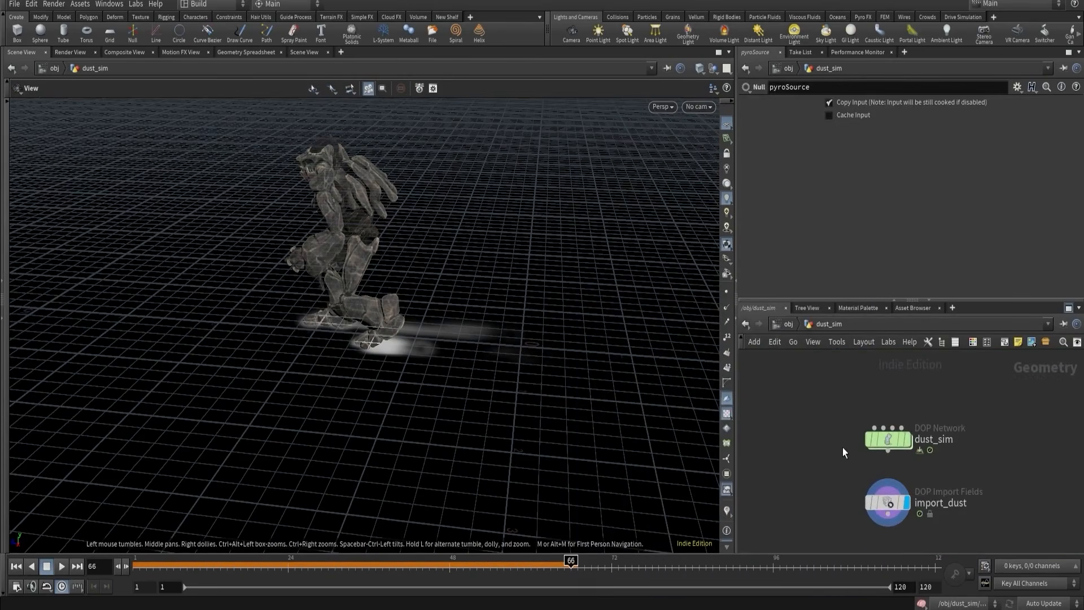
left_click_drag(840, 435, 910, 446)
left_click(805, 120)
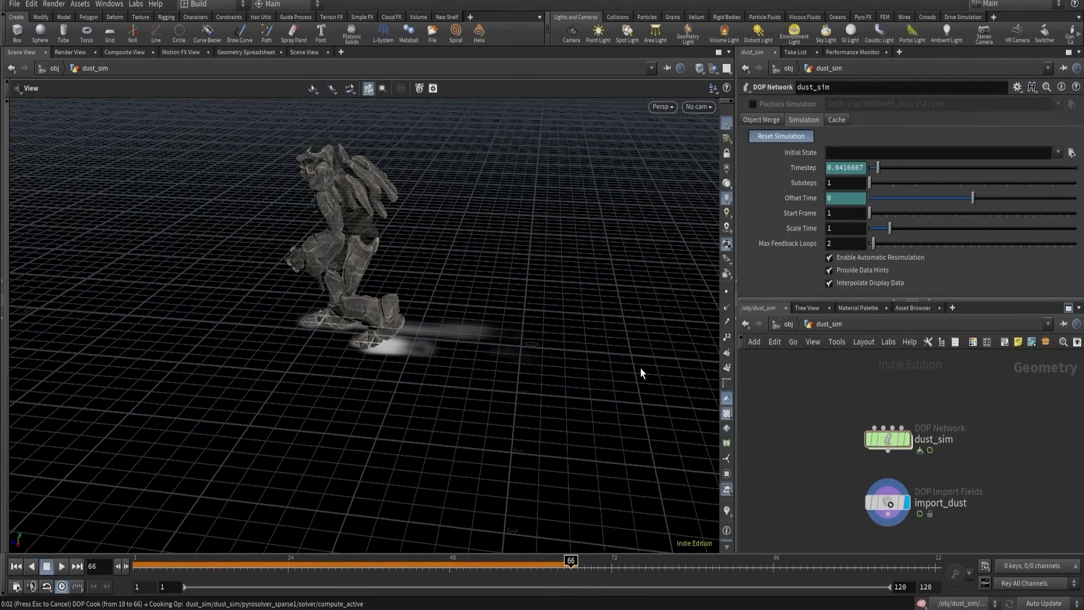
- Add a second source operation to the volumesource1 node inside the dust_sim network
scroll(839, 422, "down", 3)
scroll(839, 427, "down", 1)
mouse_move(846, 380)
middle_mouse_down()
mouse_move(859, 477)
mouse_move(842, 484)
mouse_move(841, 395)
middle_mouse_up()
scroll(859, 476, "up", 5)
scroll(874, 446, "up", 2)
double_click(873, 446)
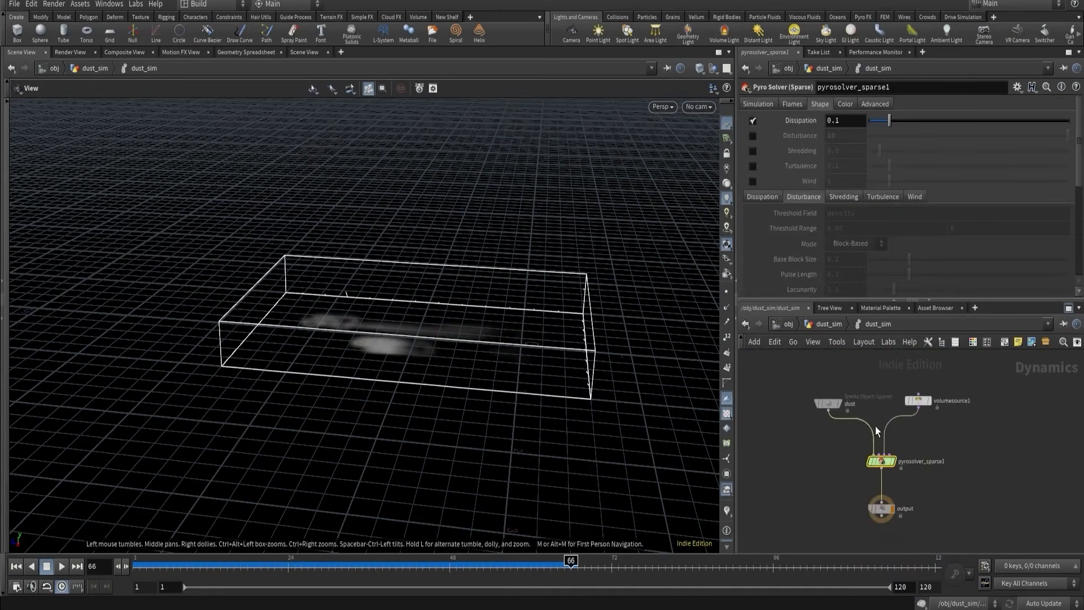
scroll(801, 249, "down", 5)
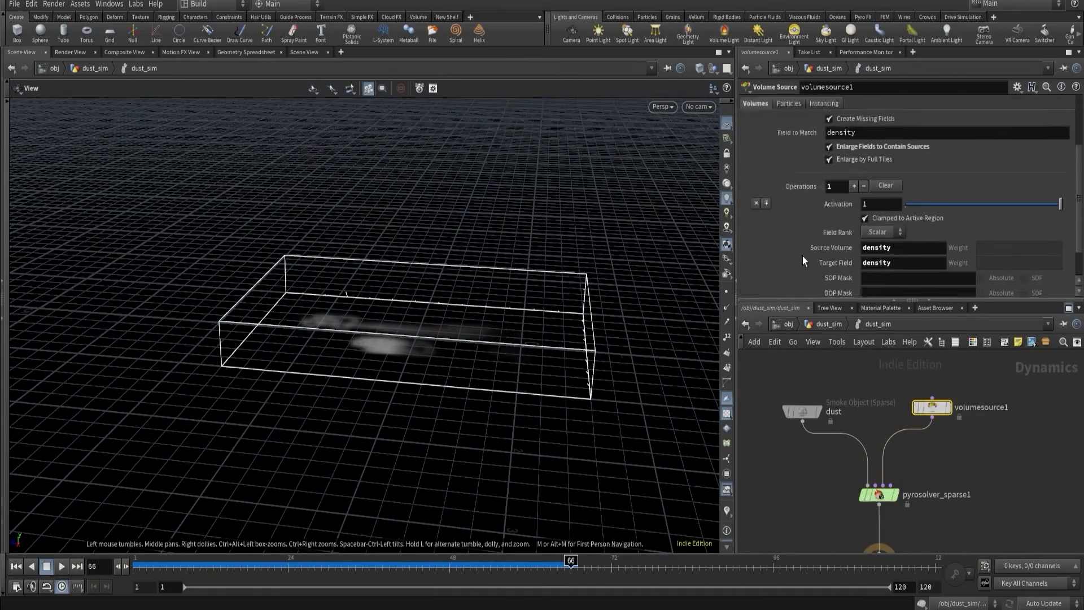
scroll(852, 158, "down", 4)
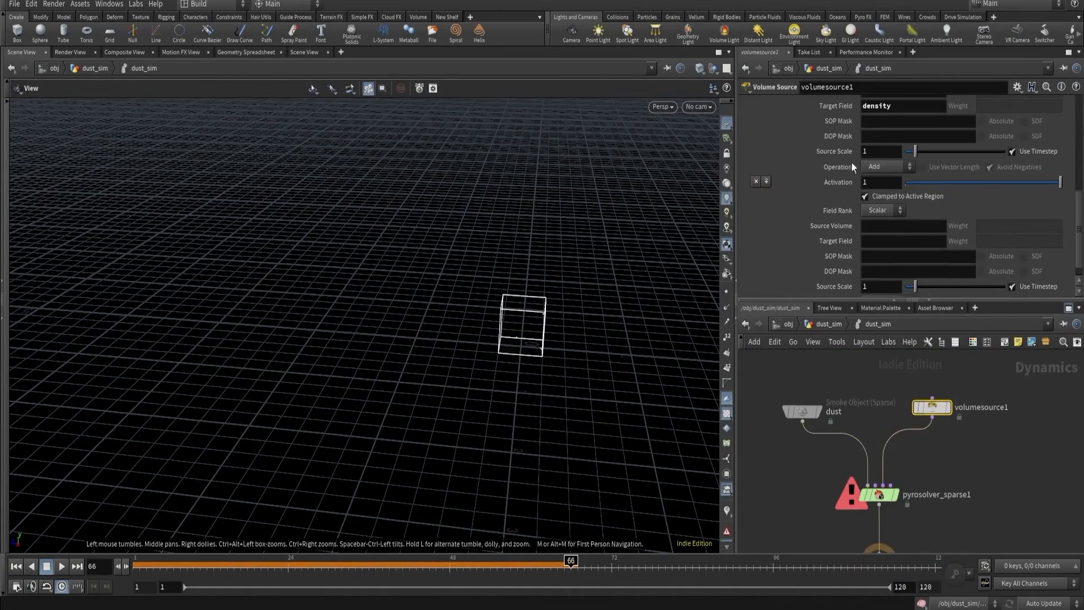
- Configure the new operation with Source Volume v, Field Rank Vector and Target Field vel
left_click(872, 226)
left_click(869, 242)
key("Return")
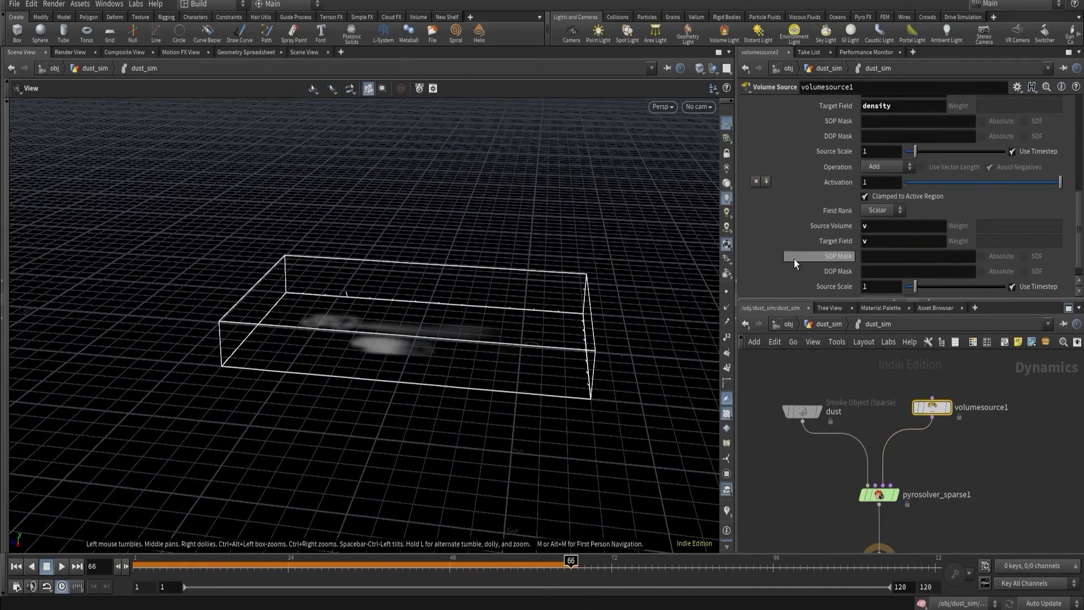
left_click(885, 212)
left_click(878, 230)
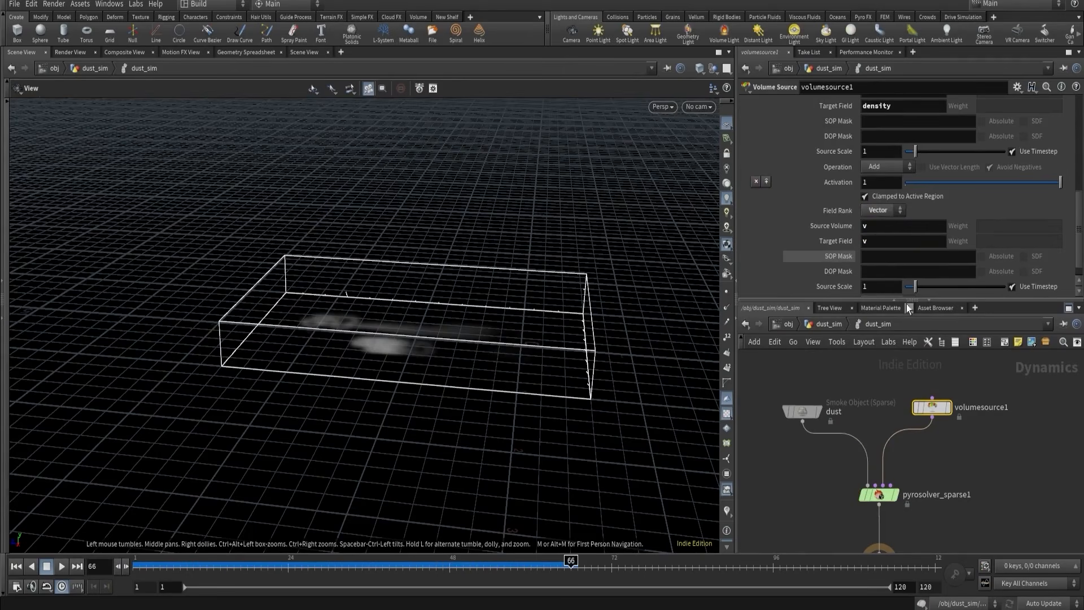
left_click(879, 245)
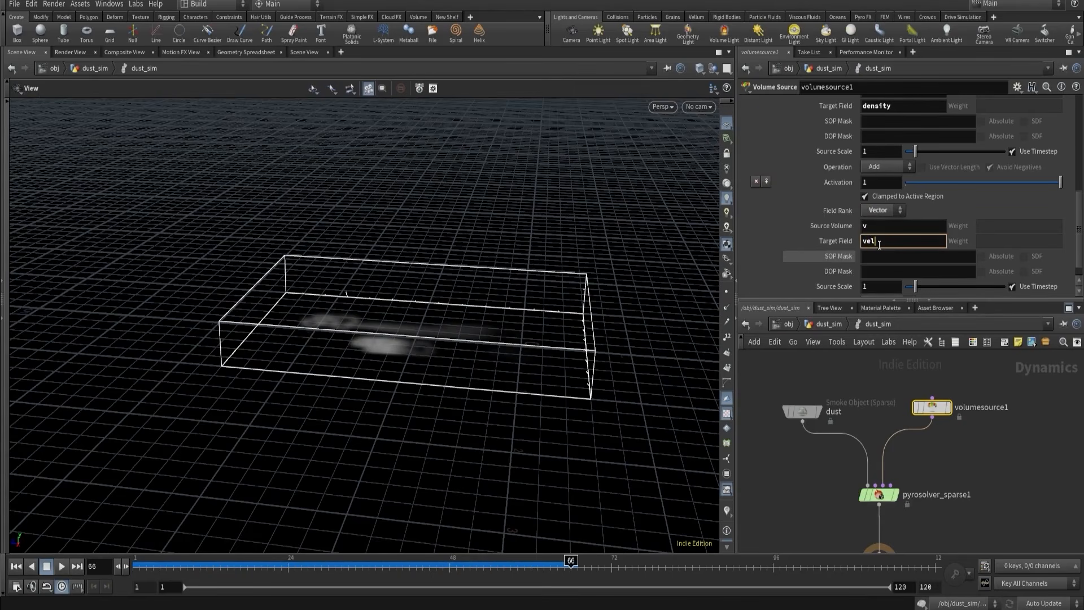
key("Return")
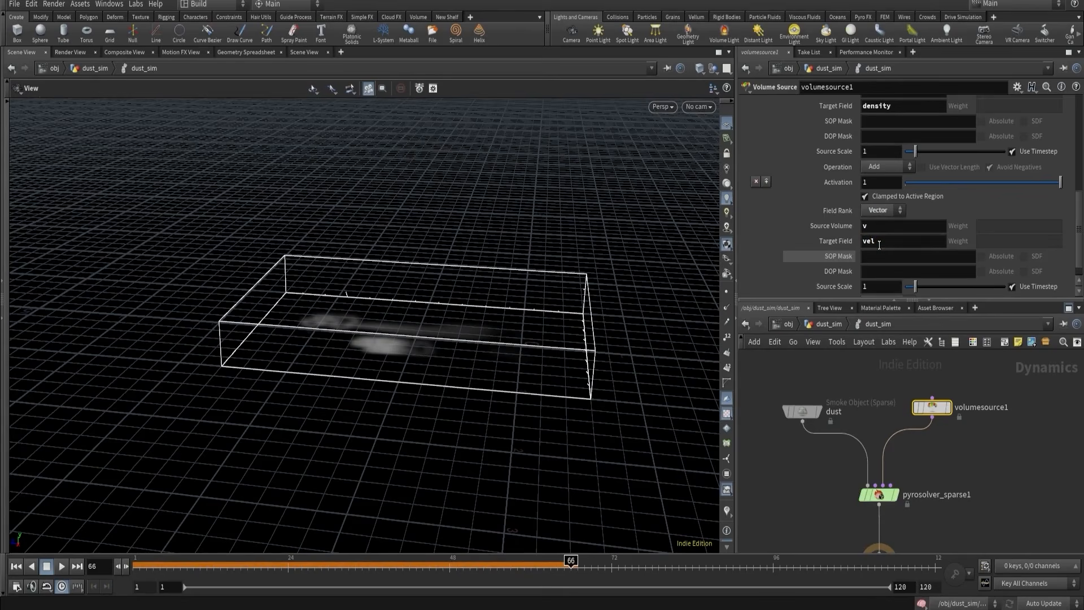
- Return to the geometry level and play the dust simulation from frame 54 to check its motion
left_click(827, 324)
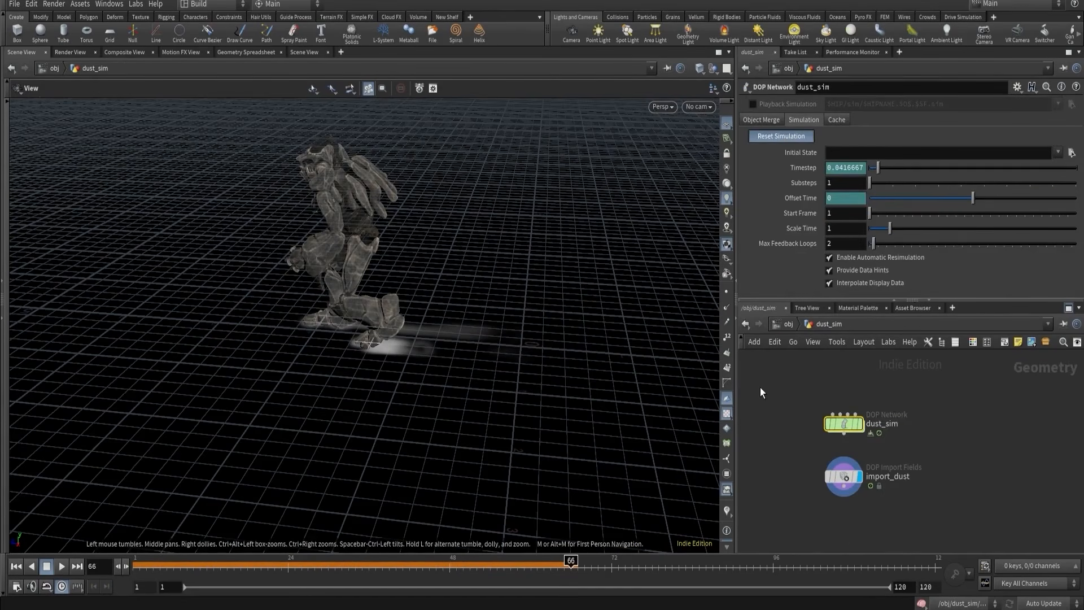
left_click_drag(571, 564, 490, 568)
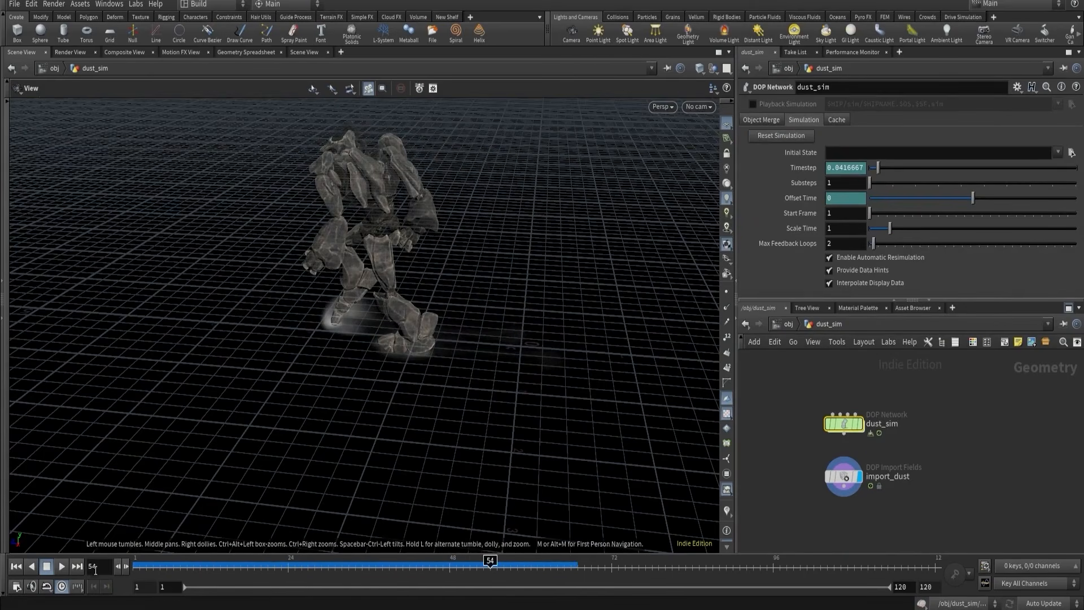
left_click(62, 566)
left_click(47, 566)
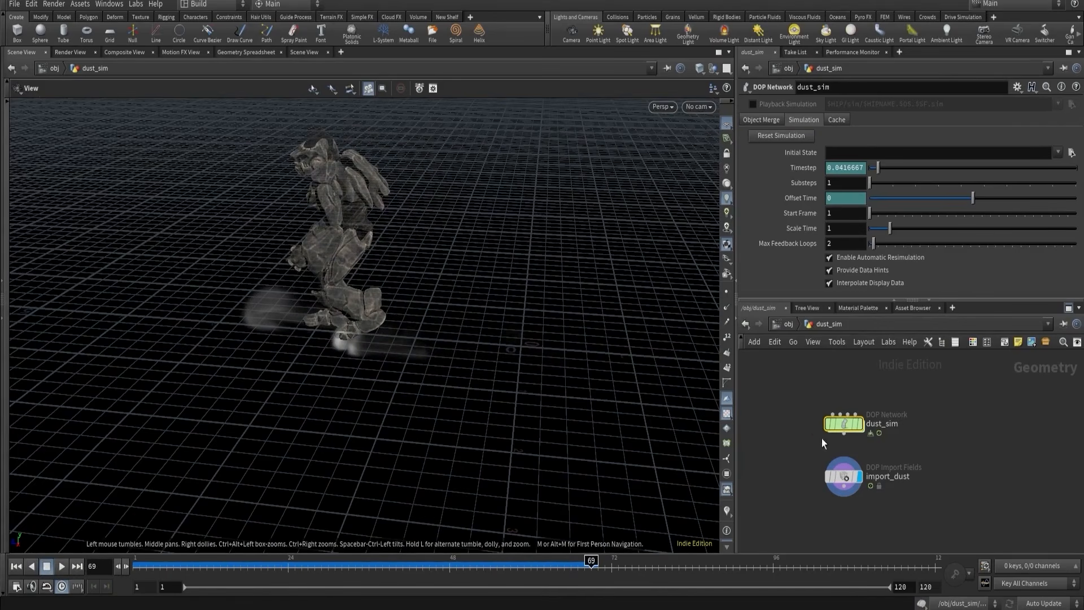
- Try the velocity source in volumesource1 with the Pull operation and a Source Scale of 10
double_click(843, 424)
scroll(879, 287, "down", 1)
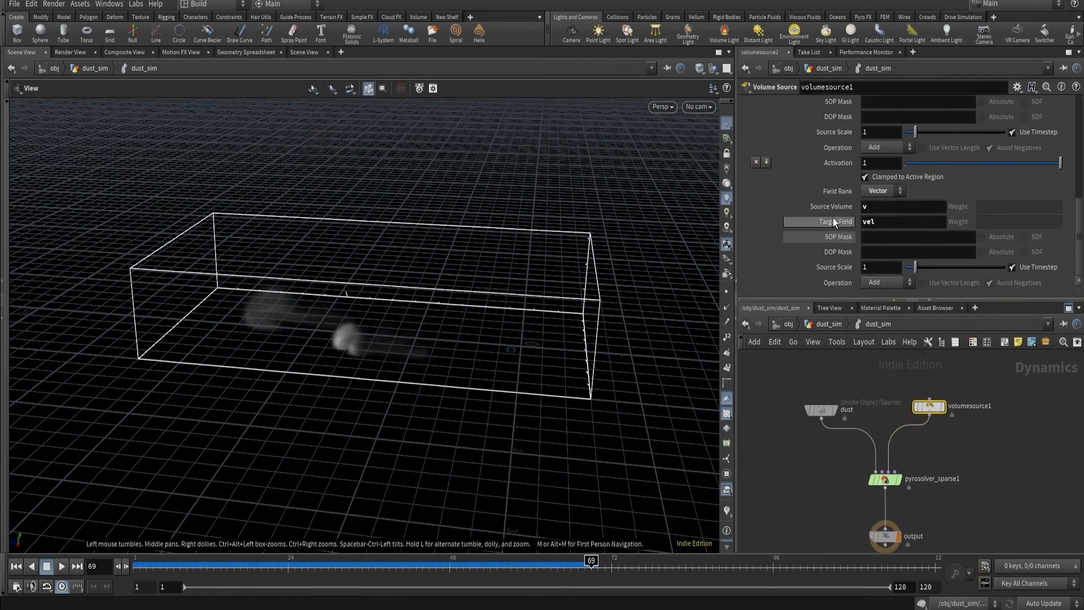
left_click(879, 283)
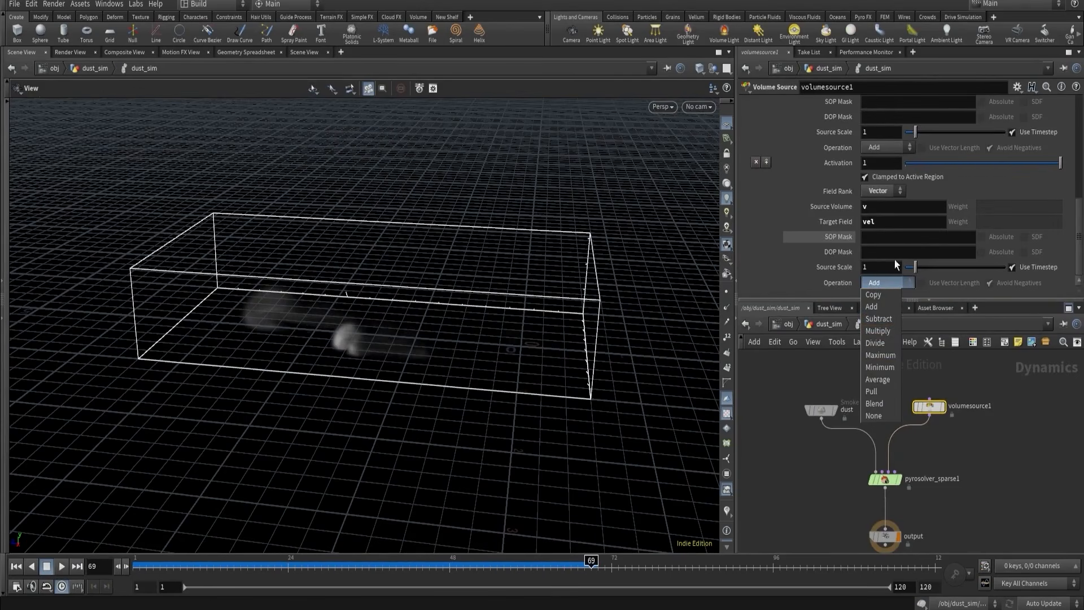
left_click(882, 390)
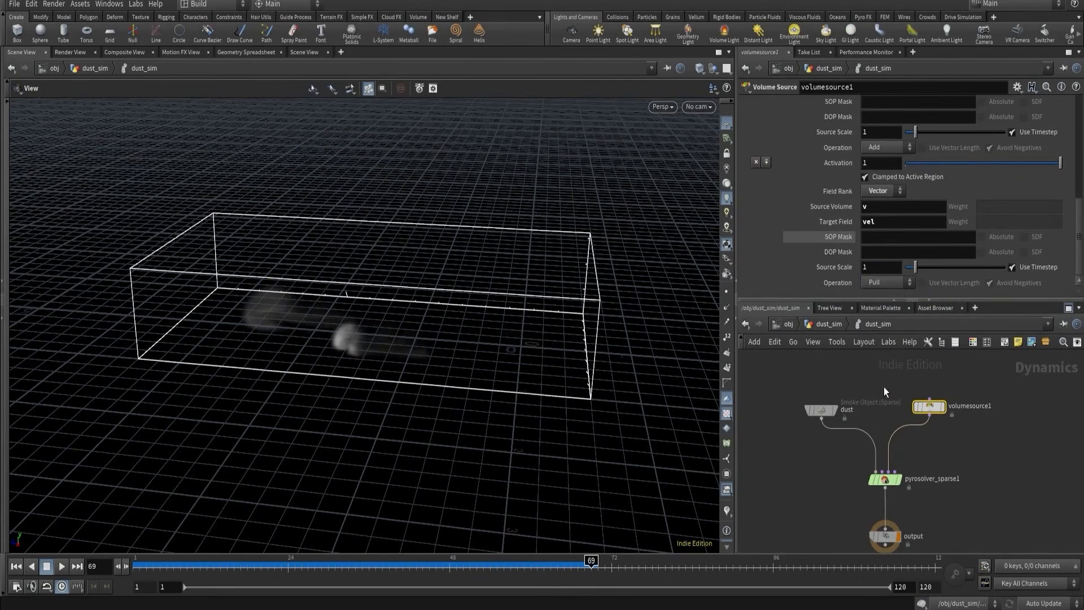
left_click(878, 266)
type("0")
key("Return")
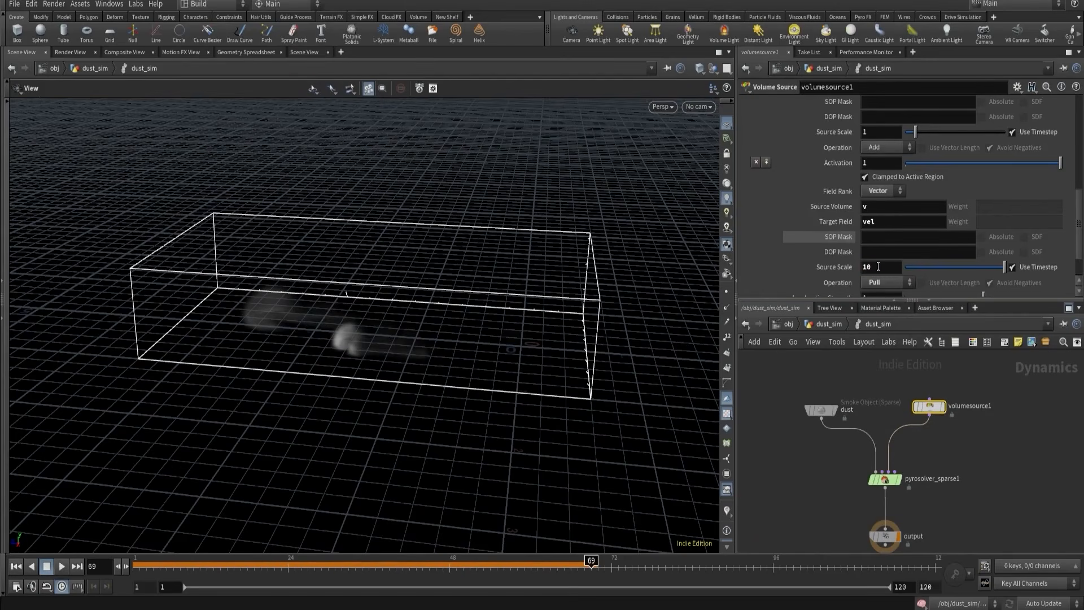
- Play the simulation from frame 1 to review the effect of the velocity source
left_click(16, 565)
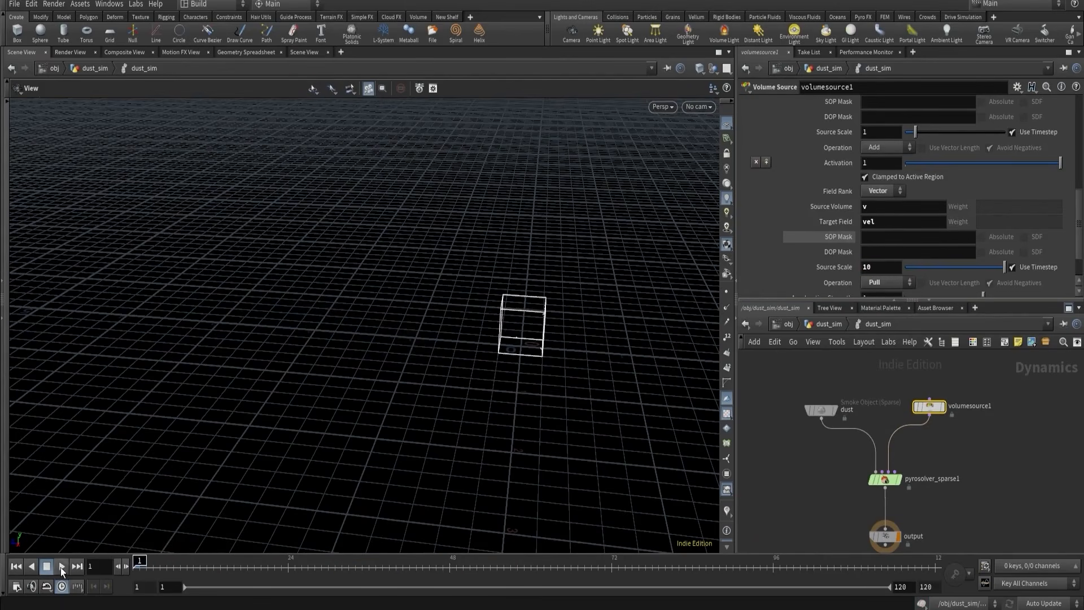
left_click(60, 566)
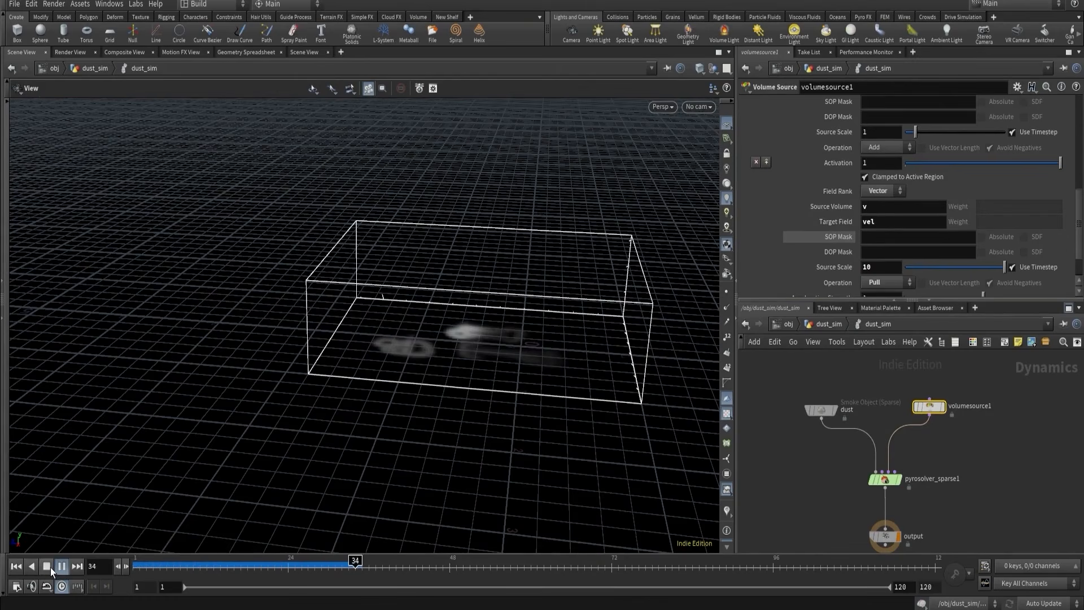
left_click(50, 567)
- Set the velocity source operation back to Add and reset its Source Scale to the default
left_click(881, 283)
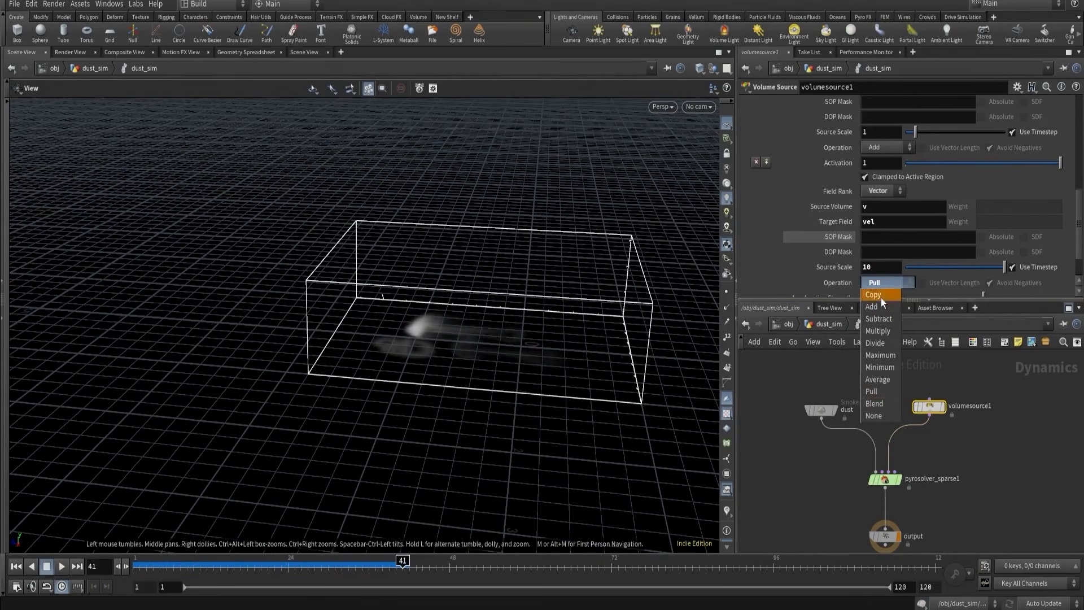
left_click(878, 306)
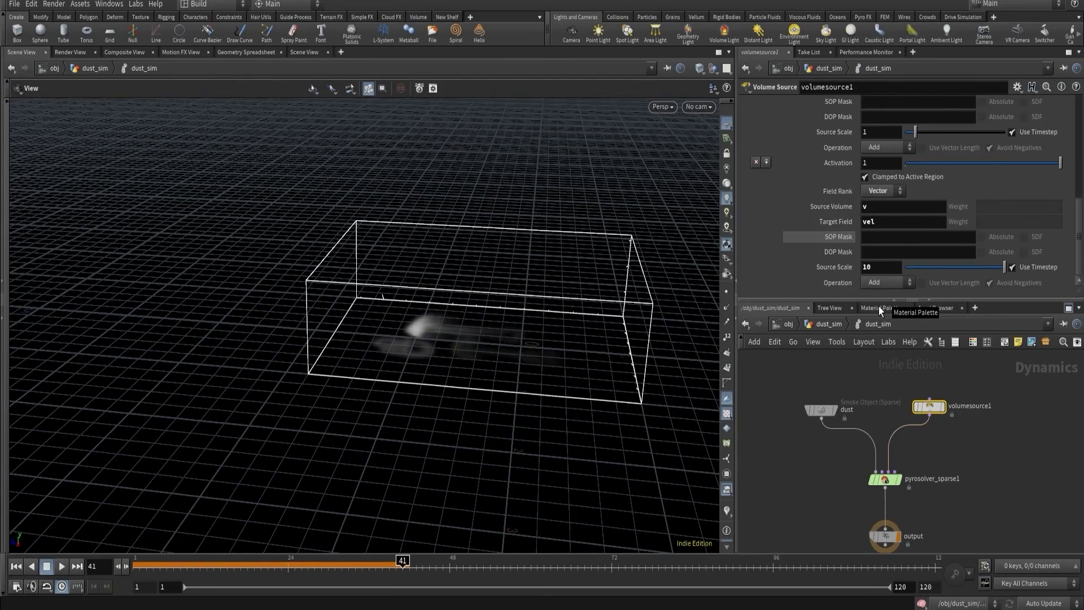
middle_click(836, 267, "ctrl")
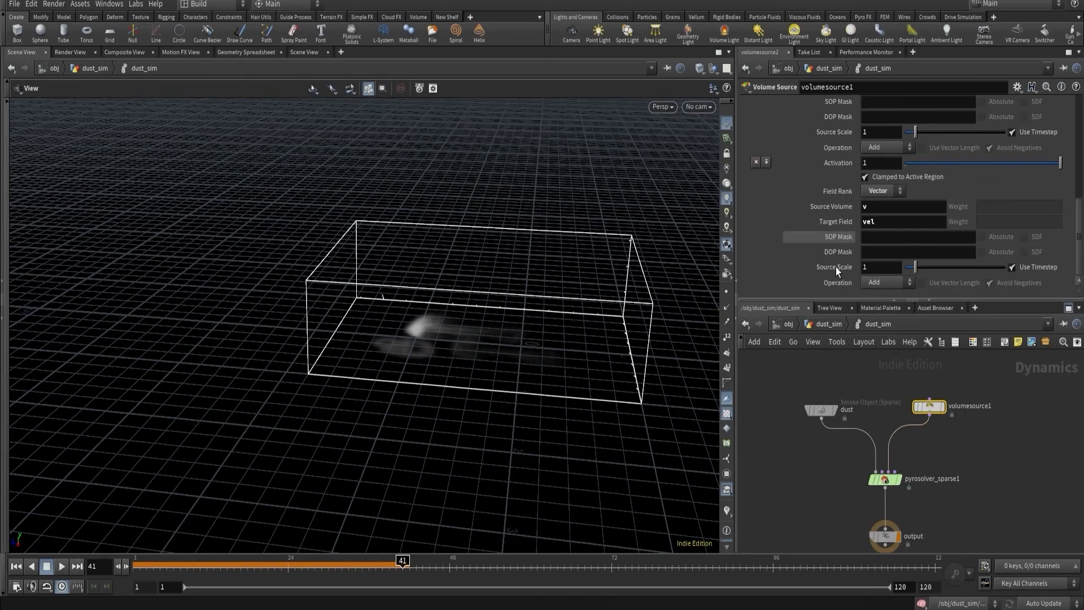
- Return to the geometry level, select import_dust, look through cam1 and show the other objects without ghosting
left_click(875, 382)
key("u")
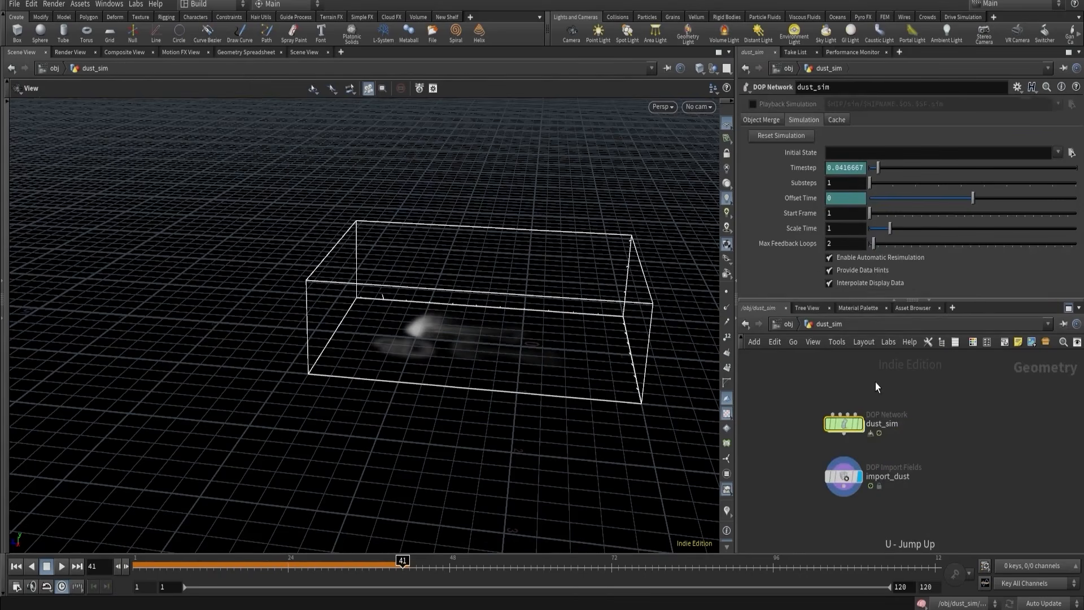
left_click(876, 491)
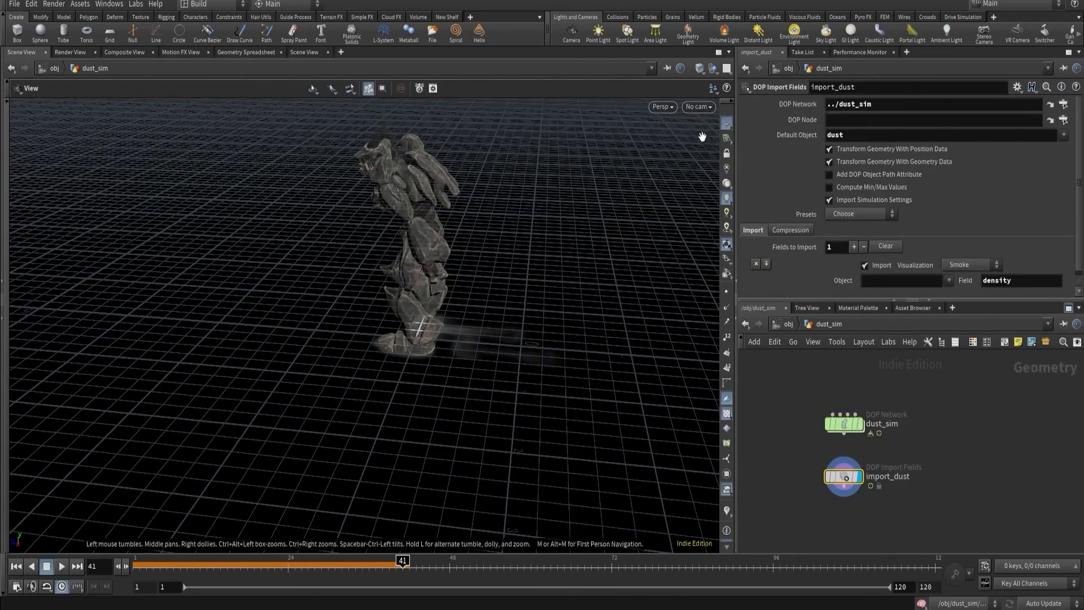
left_click(698, 107)
left_click(709, 161)
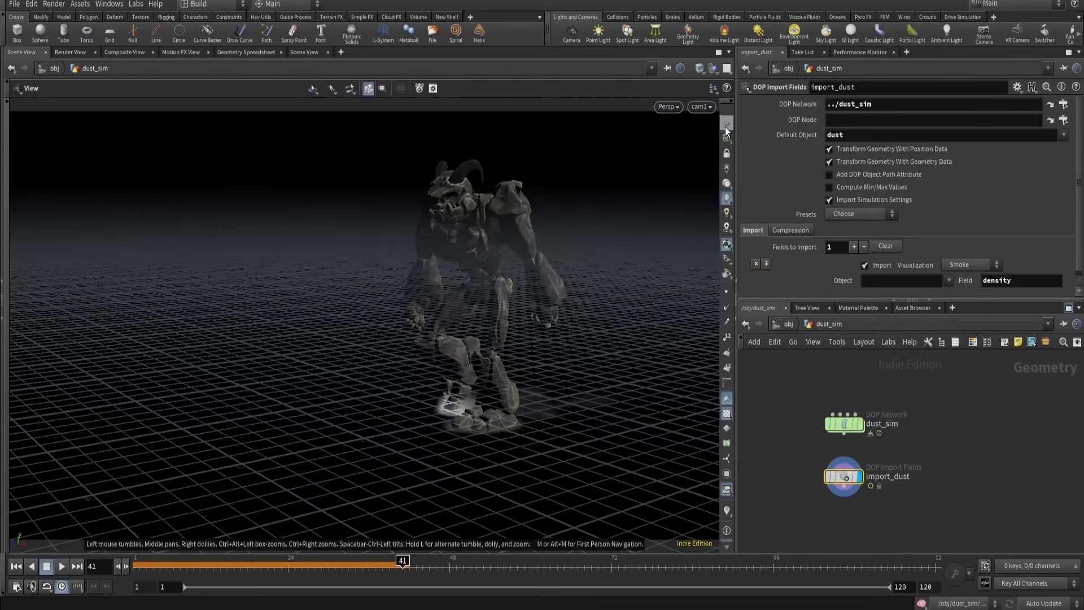
left_click(725, 139)
left_click(726, 124)
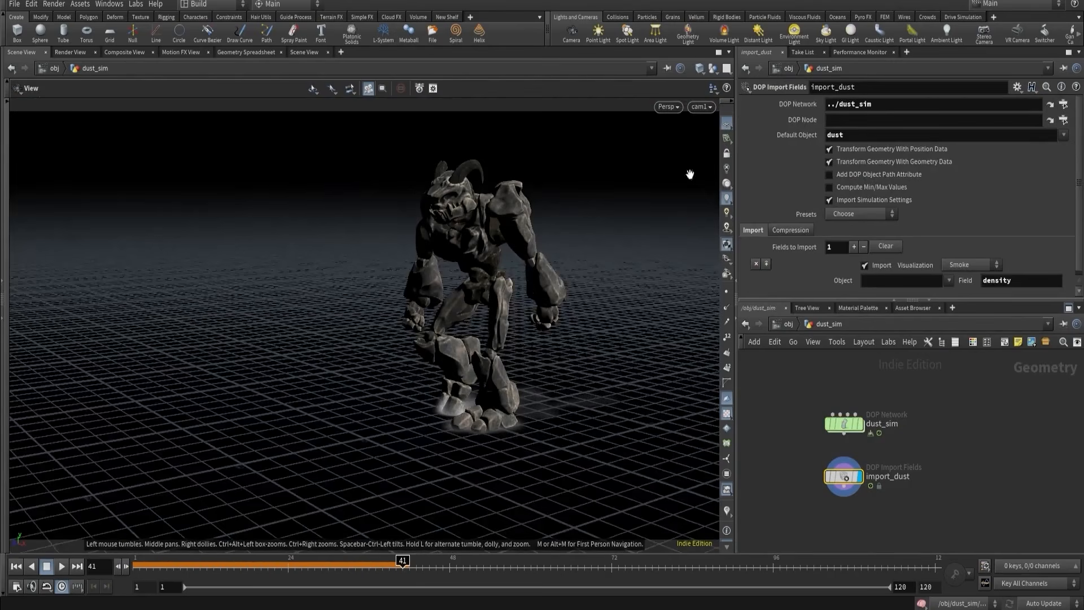
- Create a flipbook of frames 1 to 120 from the cam1 view and play it in MPlay
left_click(17, 566)
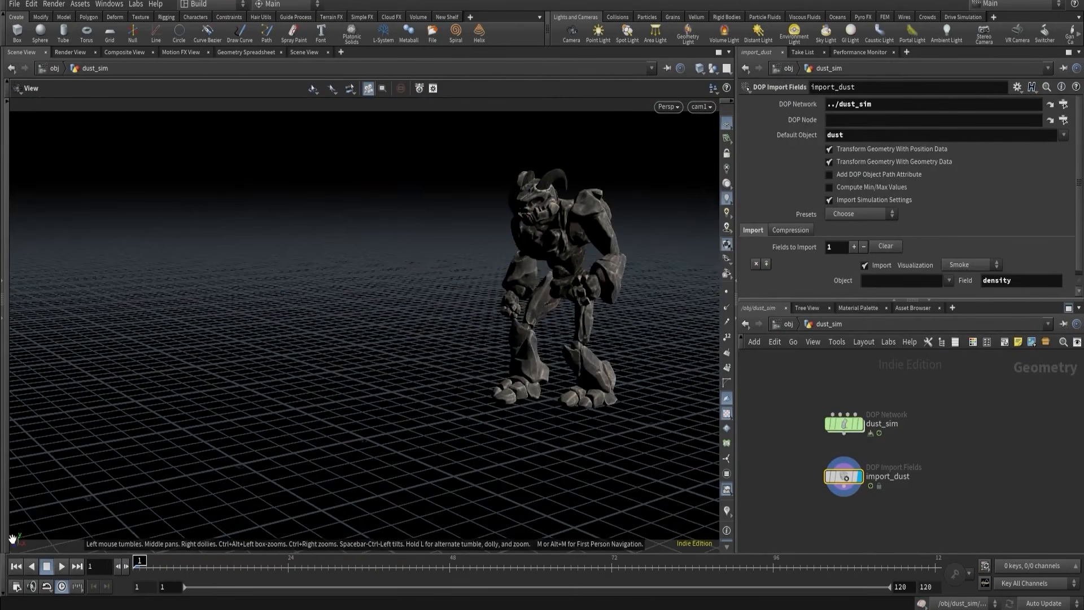
left_click(8, 538)
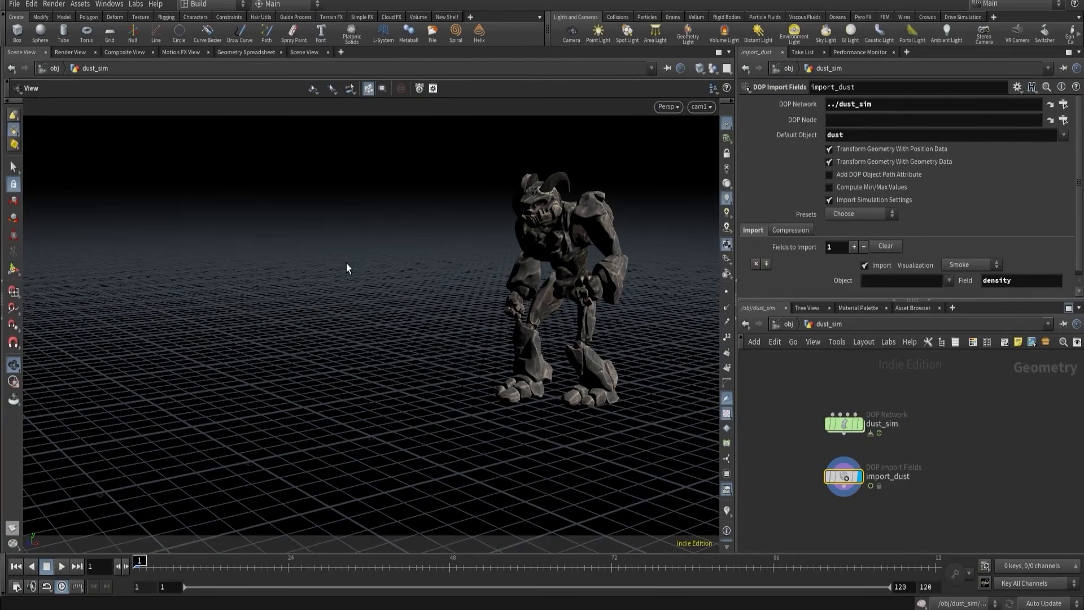
left_click(395, 391)
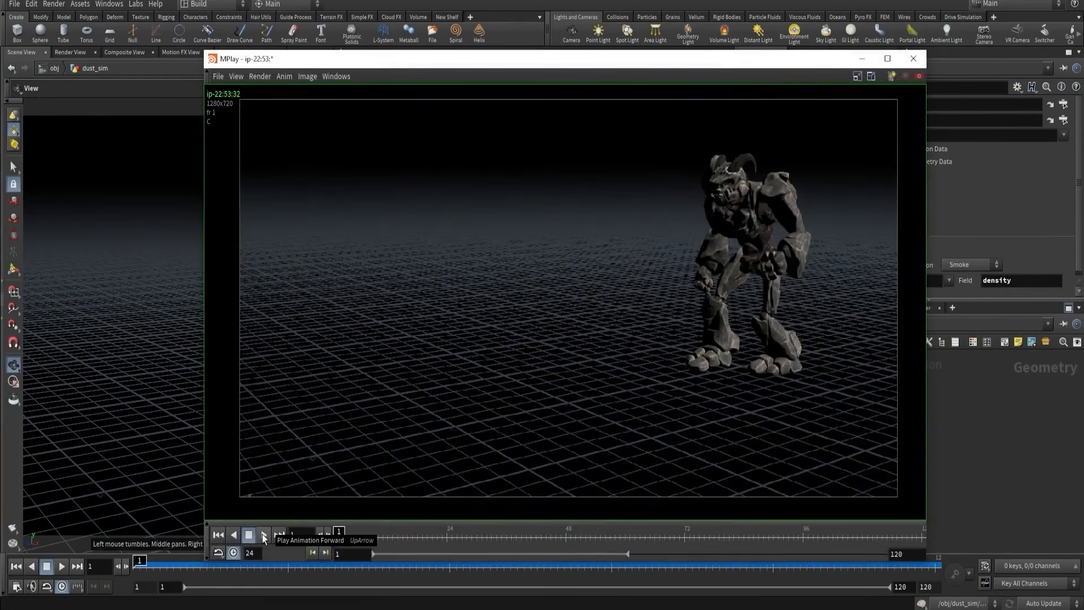
left_click(264, 535)
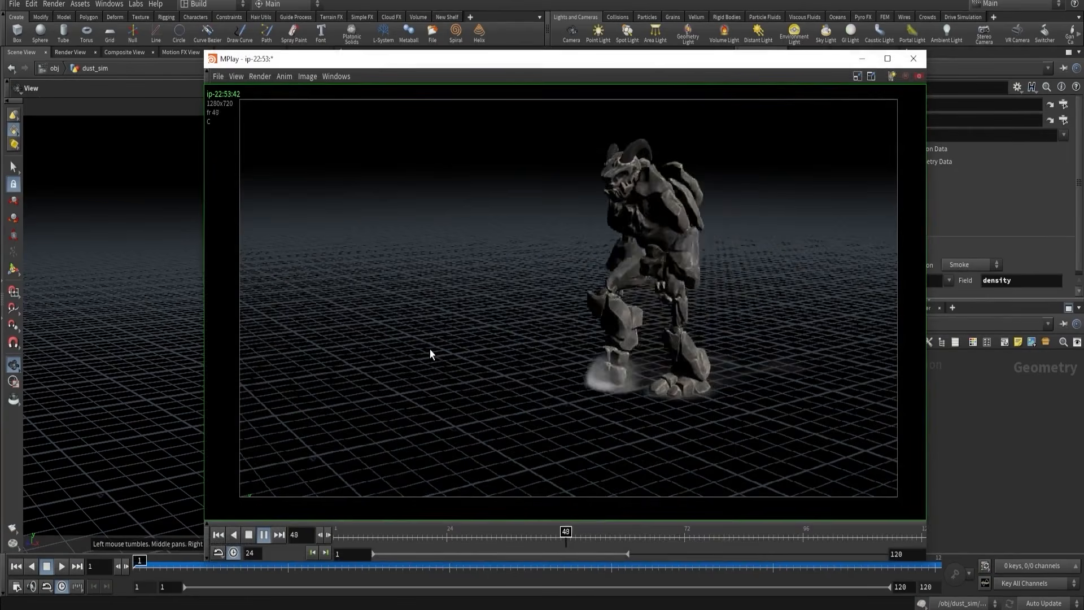
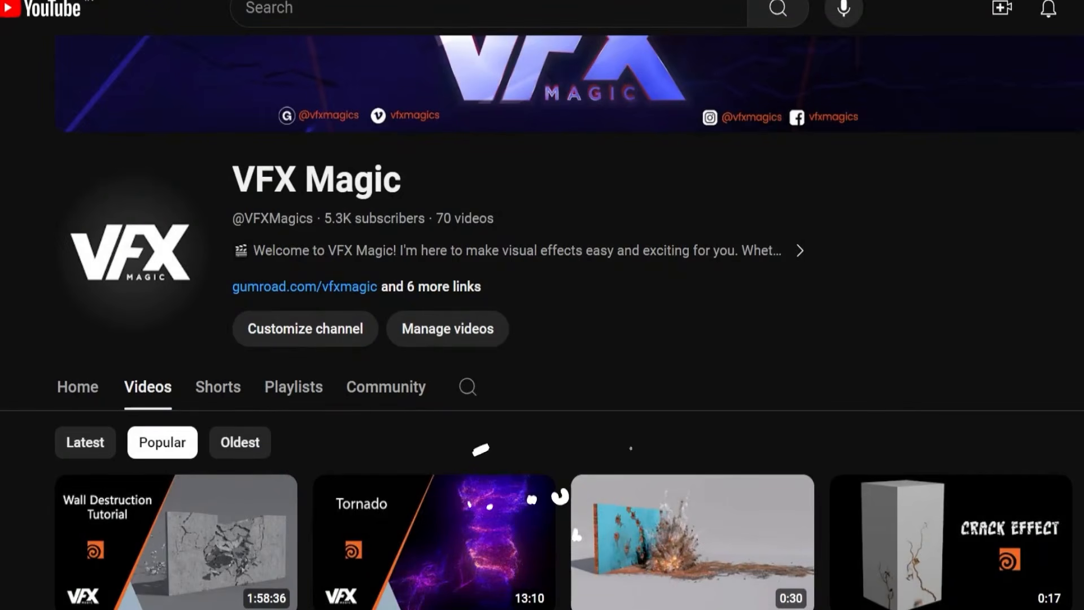
scroll(542, 316, "down", 6)
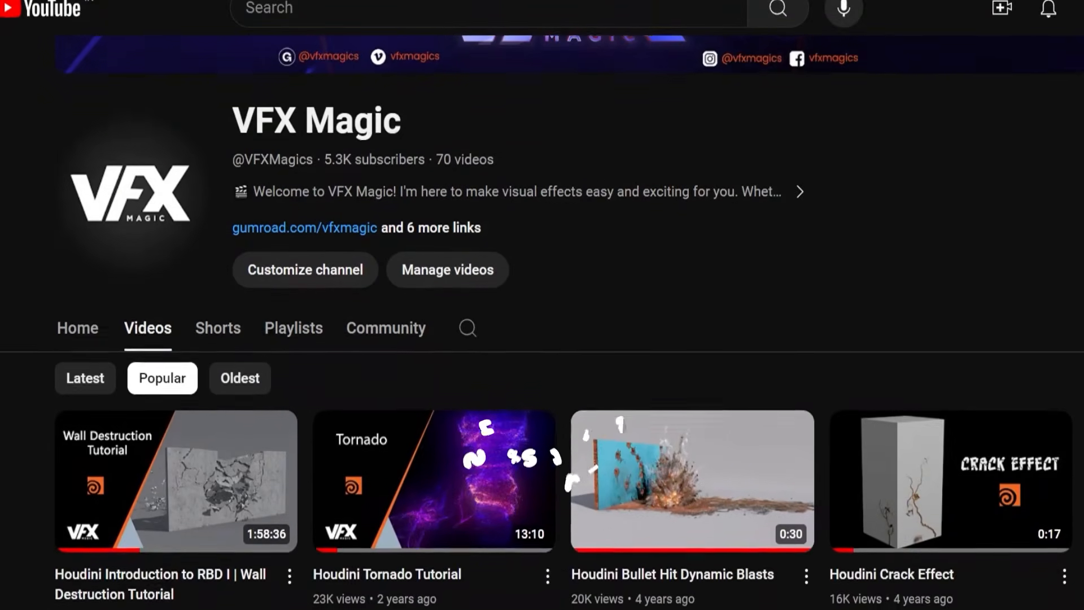
scroll(542, 316, "down", 5)
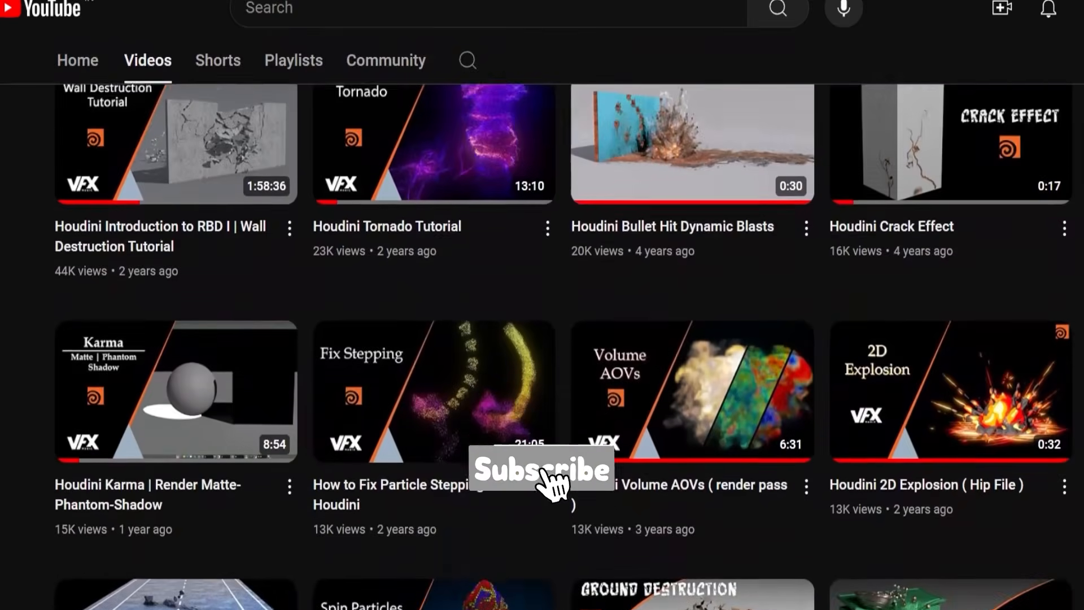
scroll(542, 316, "down", 5)
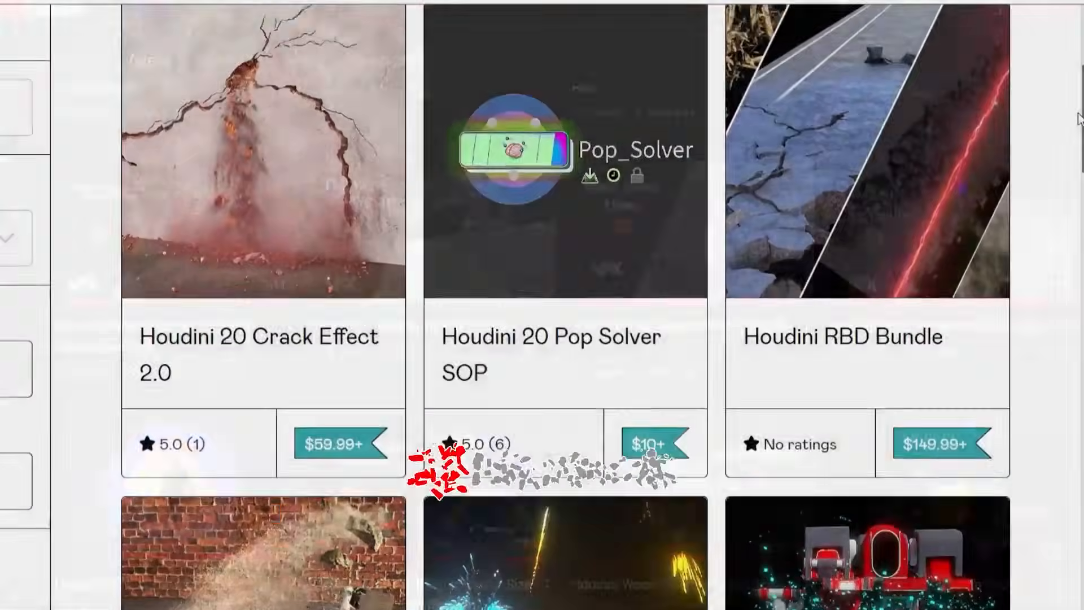
scroll(1070, 142, "down", 5)
scroll(1071, 164, "down", 6)
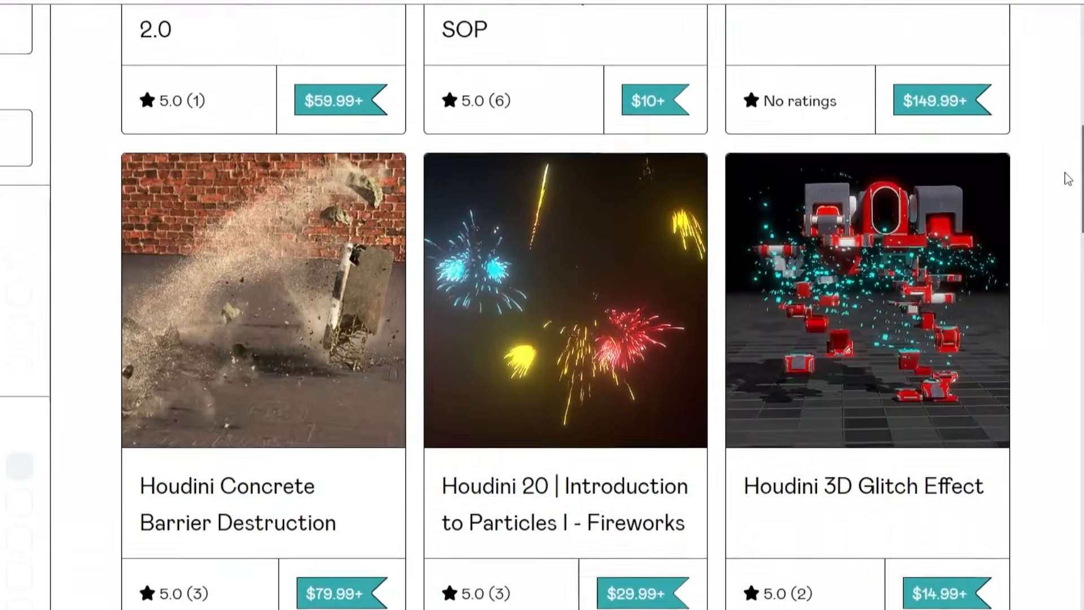
scroll(1056, 242, "down", 6)
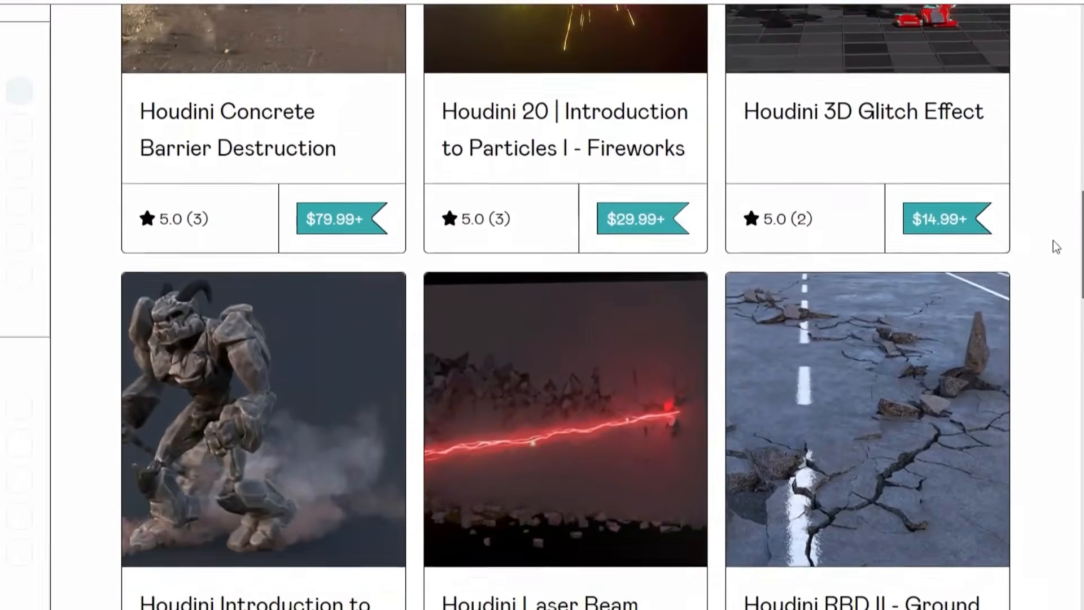
scroll(1051, 299, "down", 6)
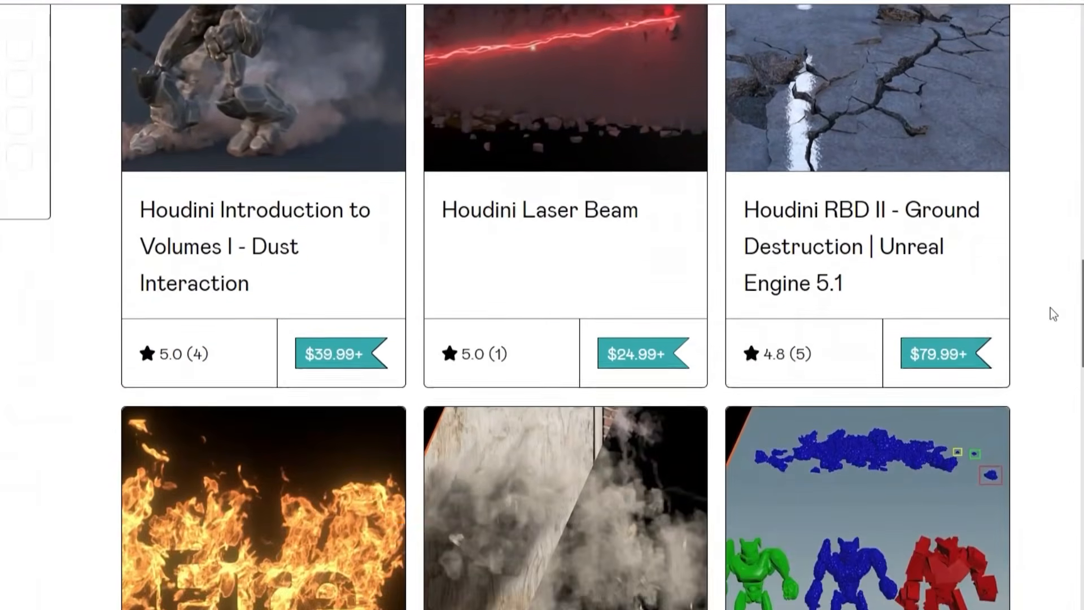
middle_click_drag(838, 270, 738, 399)
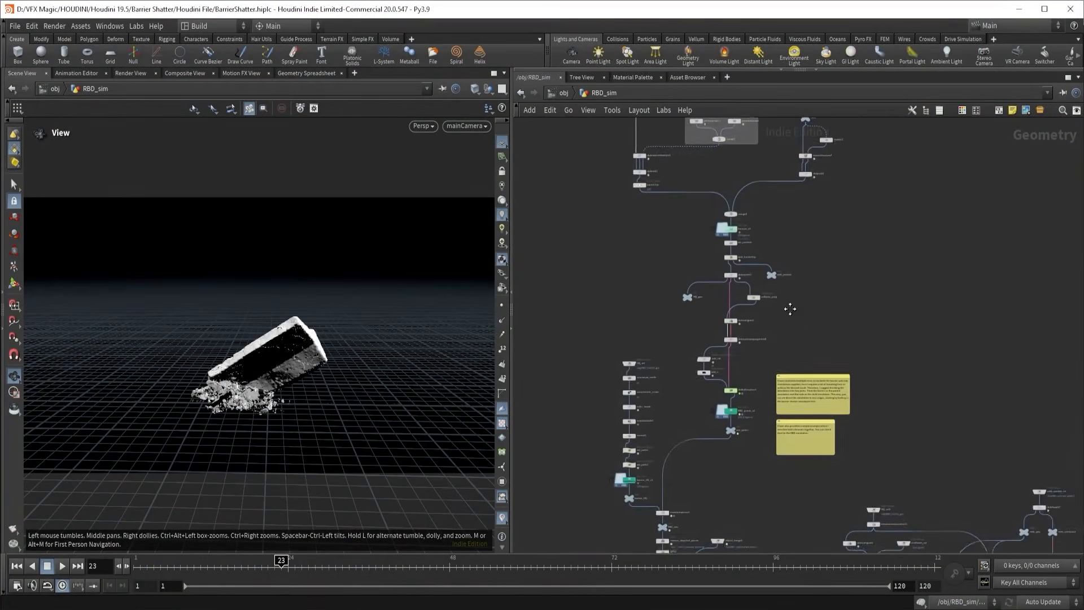
middle_click_drag(783, 315, 852, 473)
scroll(875, 305, "down", 3)
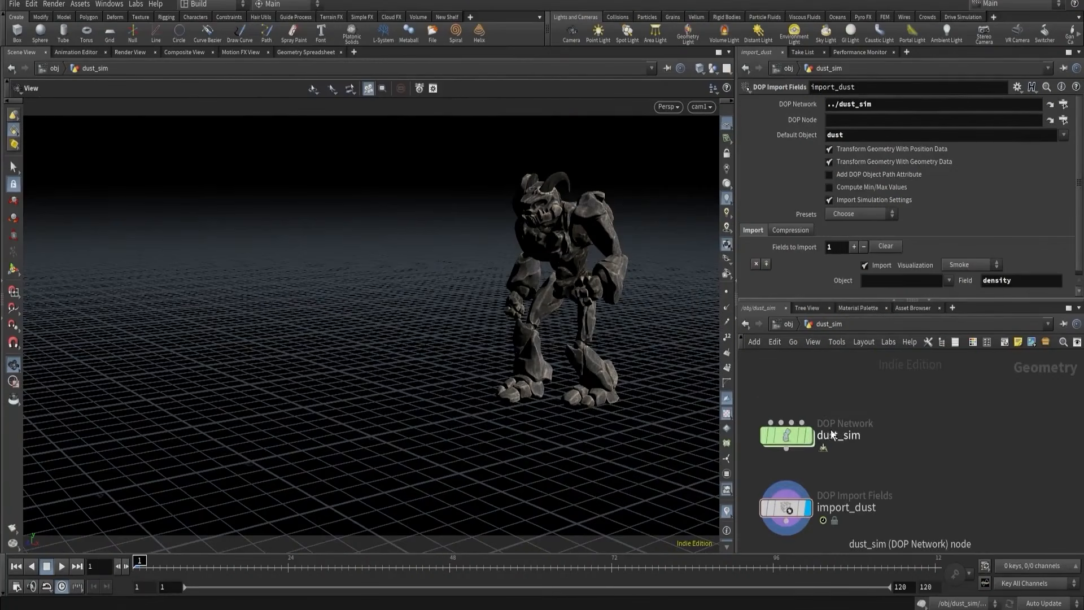
- Enter the dust_sim DOP network and play the simulation from a closer view of the smoke container
double_click(787, 435)
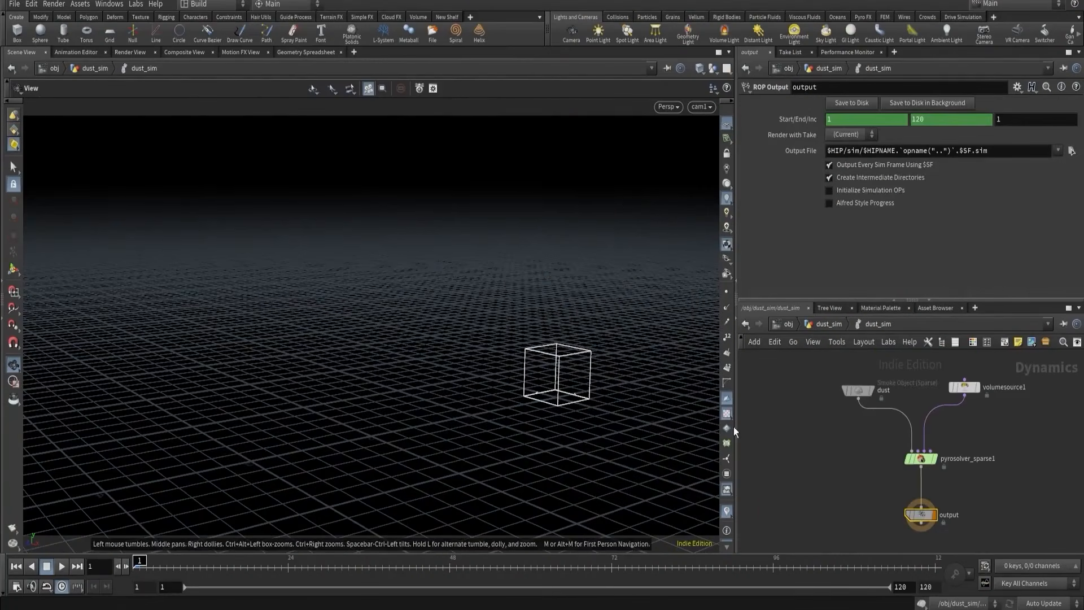
left_click(49, 568)
left_click_drag(537, 407, 486, 427)
right_click_drag(486, 427, 536, 363)
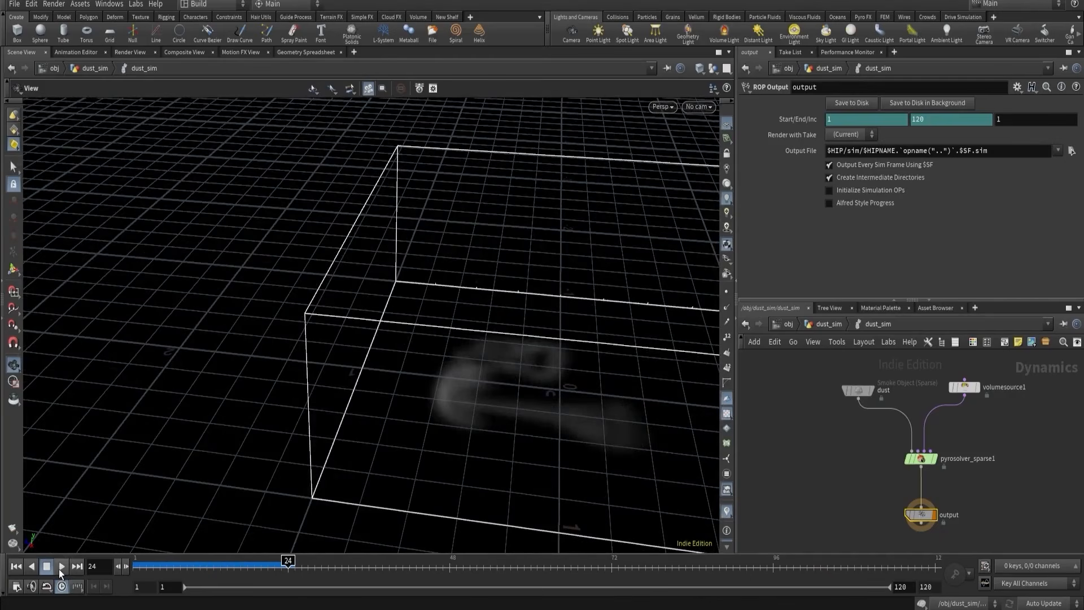
left_click(59, 567)
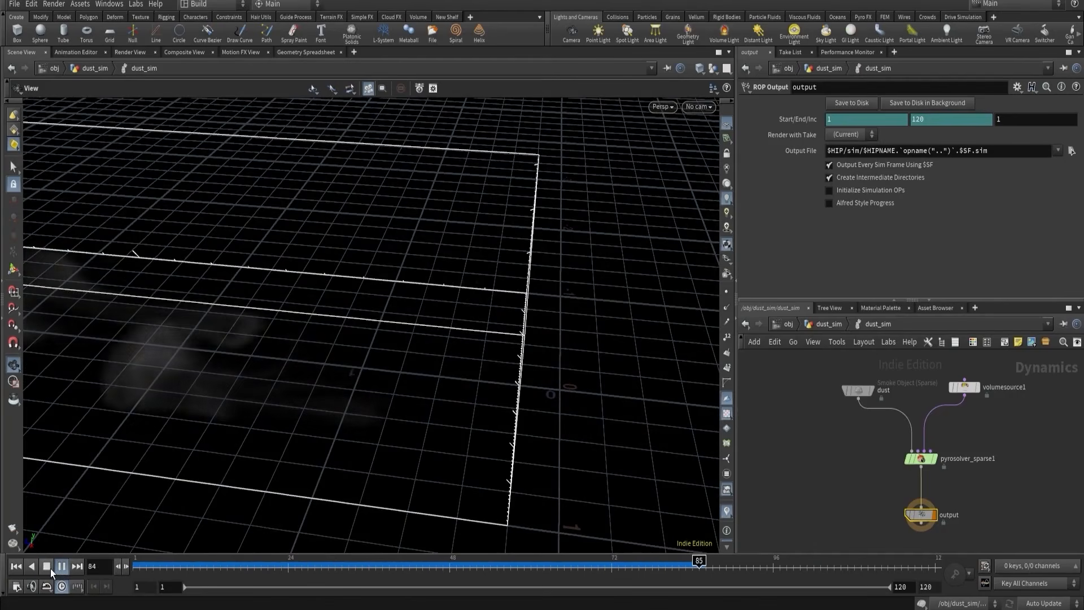
left_click(49, 567)
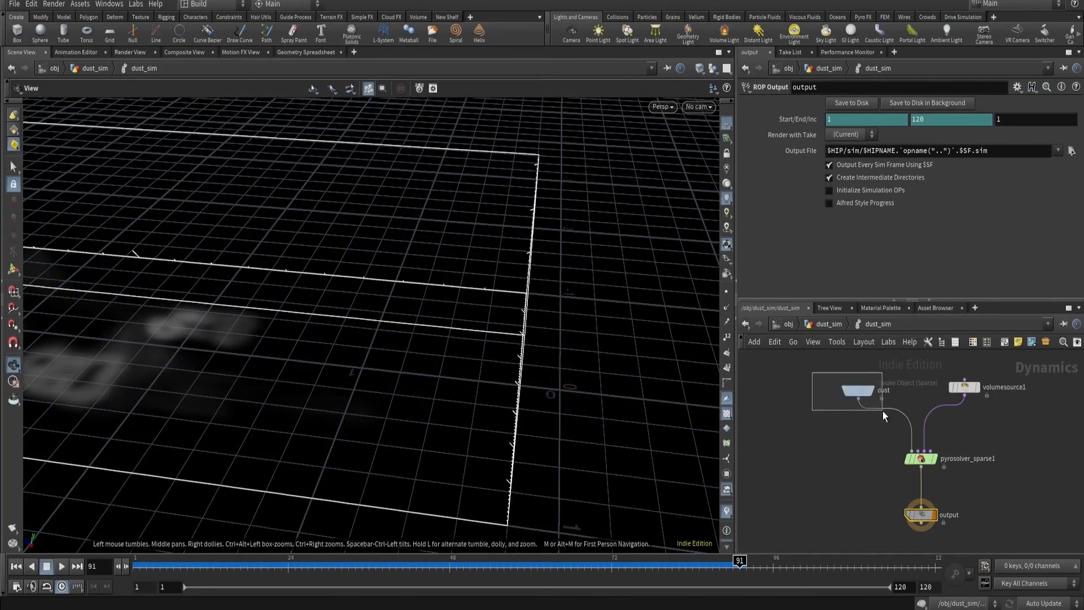
- Turn on the Velocity guide visualization of the dust smoke object and examine the velocity field at frame 68
left_click_drag(883, 411, 883, 412)
scroll(782, 243, "down", 10)
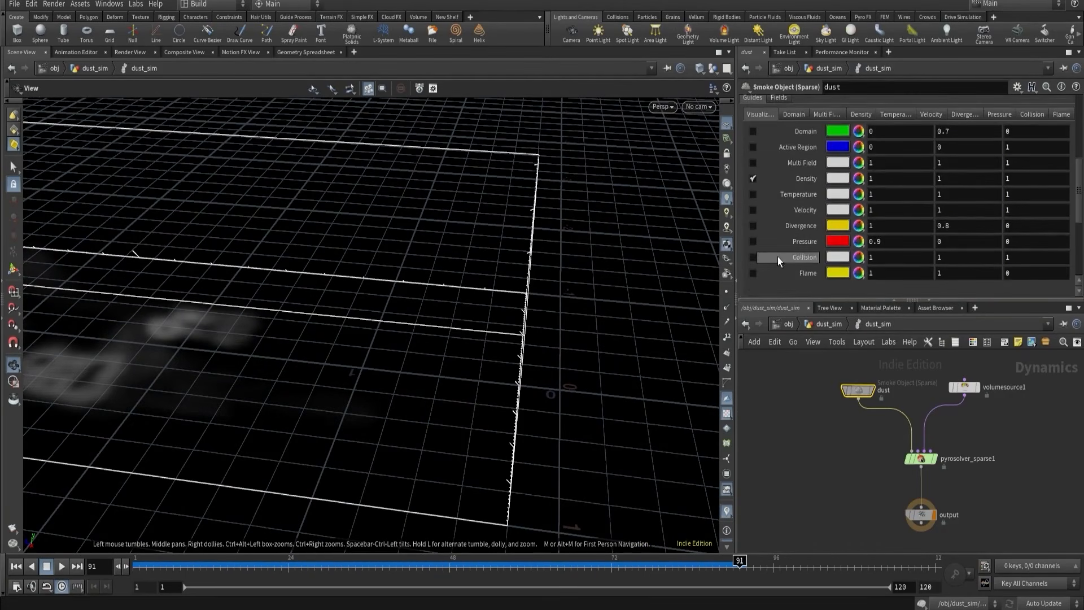
left_click(752, 210)
left_click_drag(520, 565, 584, 569)
left_click_drag(395, 364, 452, 420)
right_click_drag(452, 420, 452, 370)
left_click_drag(452, 370, 598, 281)
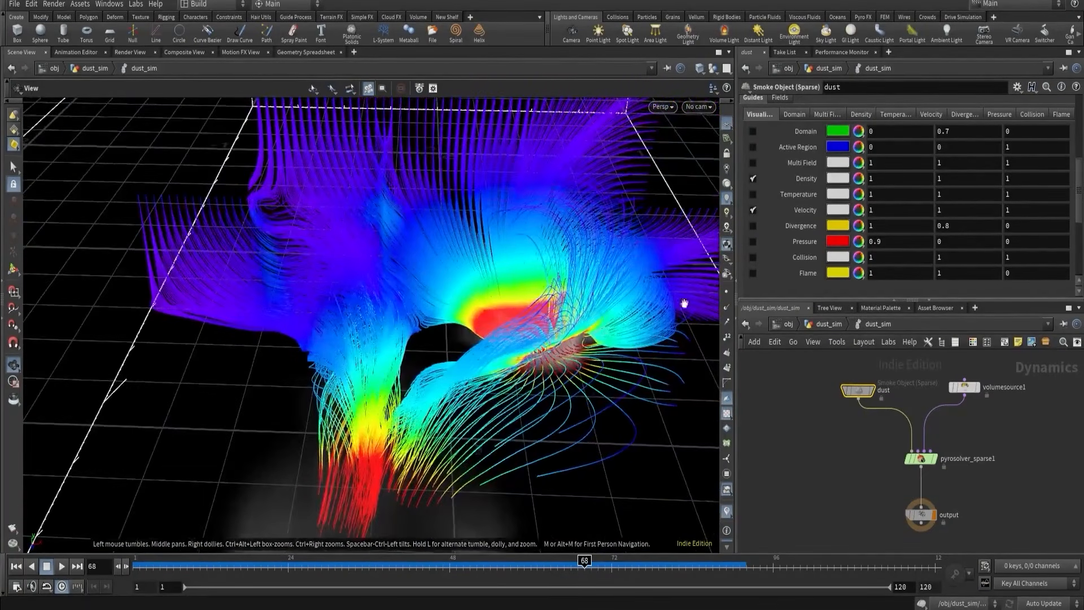
- Return to the geometry level, display v_from_points in the pyro source network and toggle the scene's v visualizer
left_click(832, 326)
scroll(873, 497, "down", 3)
middle_click_drag(883, 431, 875, 562)
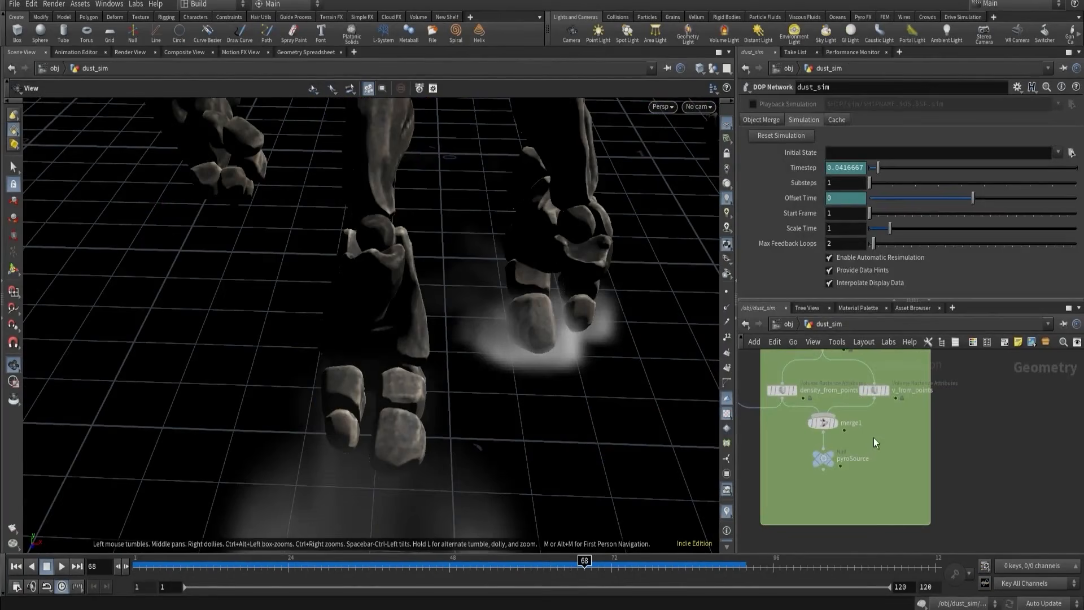
left_click(875, 395)
left_click(875, 395)
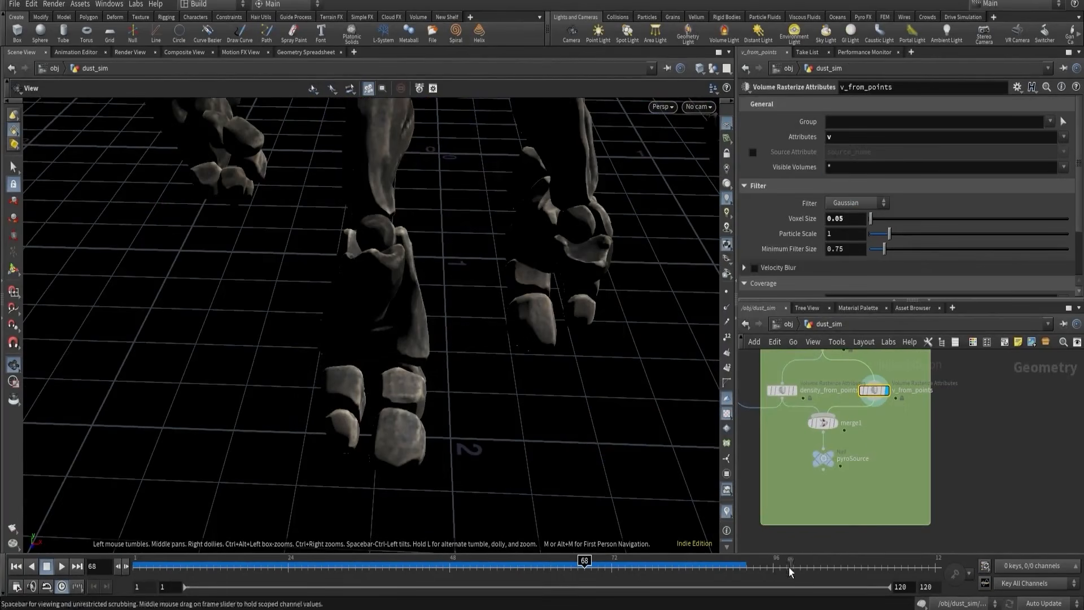
left_click(728, 511)
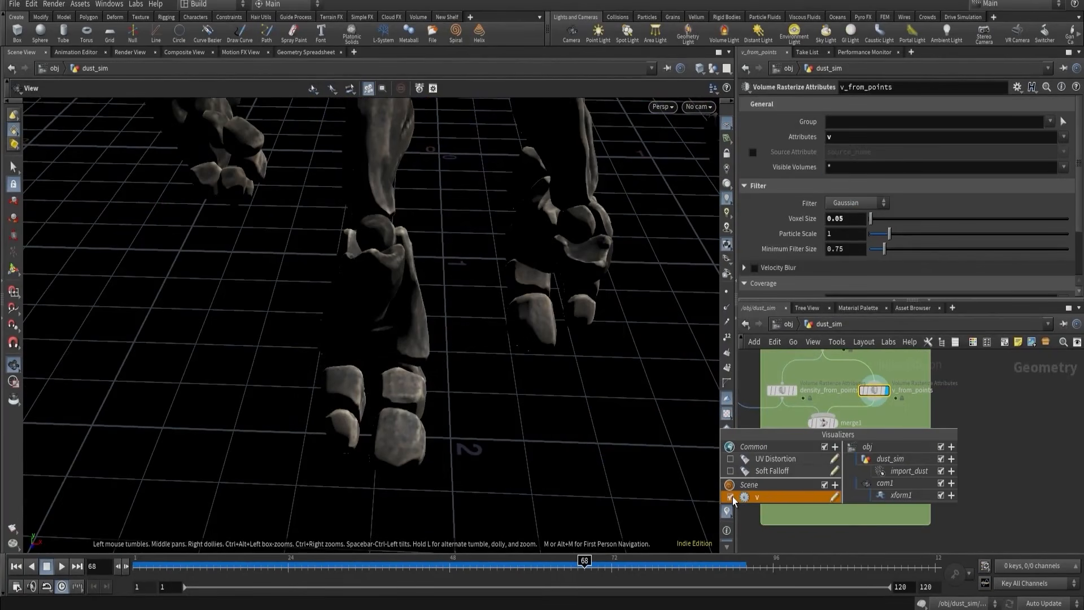
left_click(731, 498)
left_click_drag(525, 322, 419, 342)
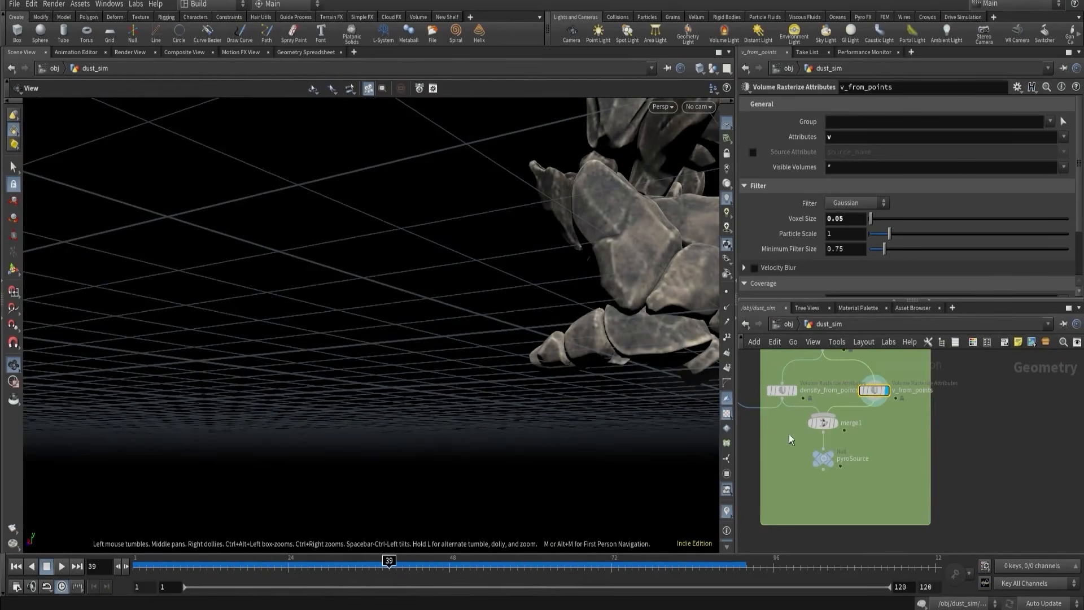
- Add a Volume Trail node beside the pyro source network and feed v_from_points into its velocity input
key("Tab")
type("vol")
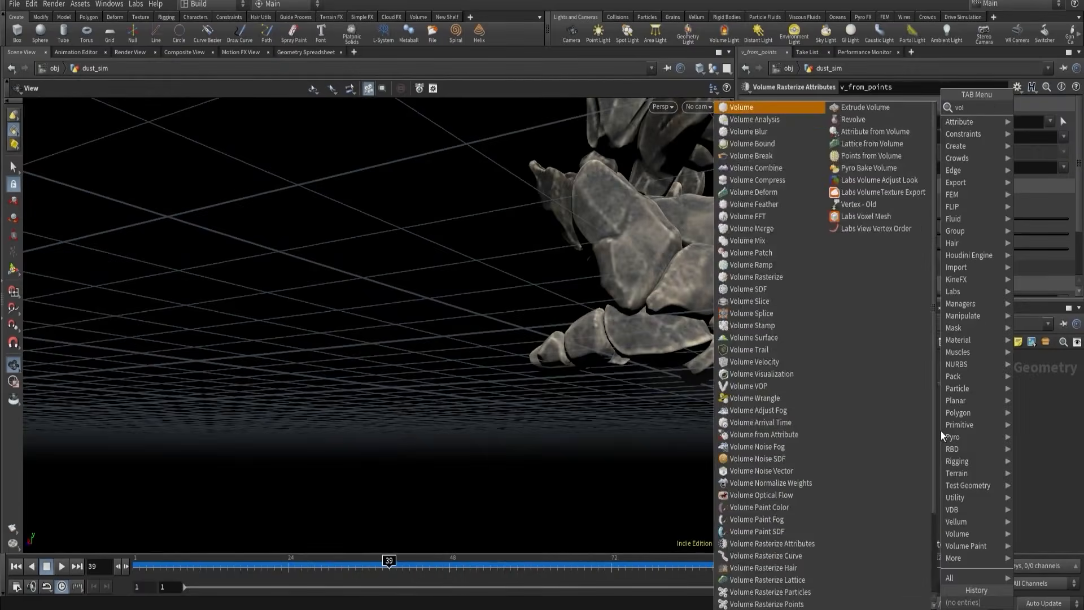
type("ume trail")
key("Return")
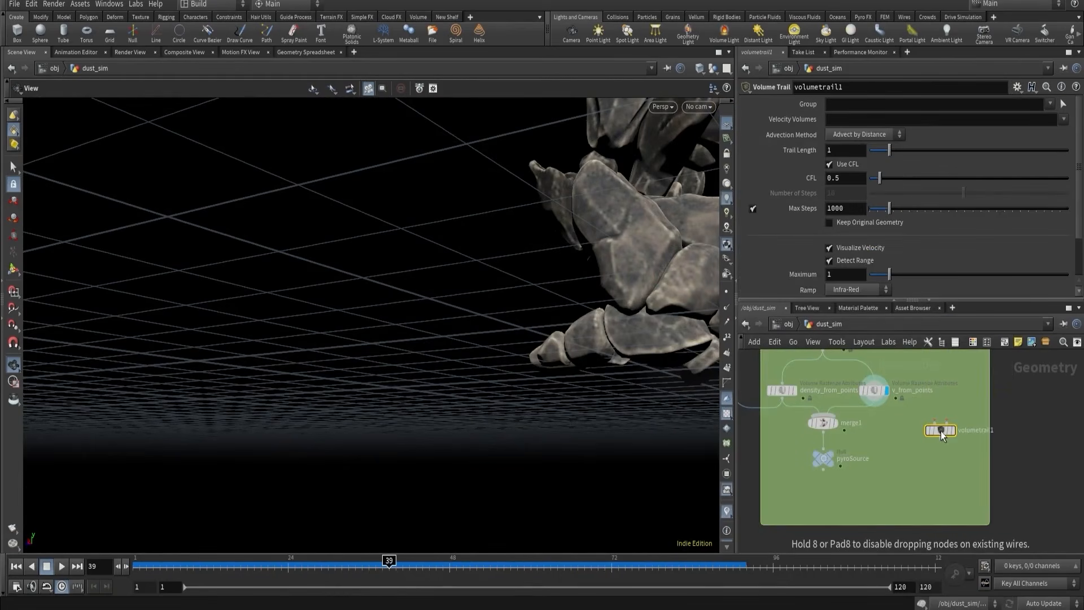
left_click(1020, 453)
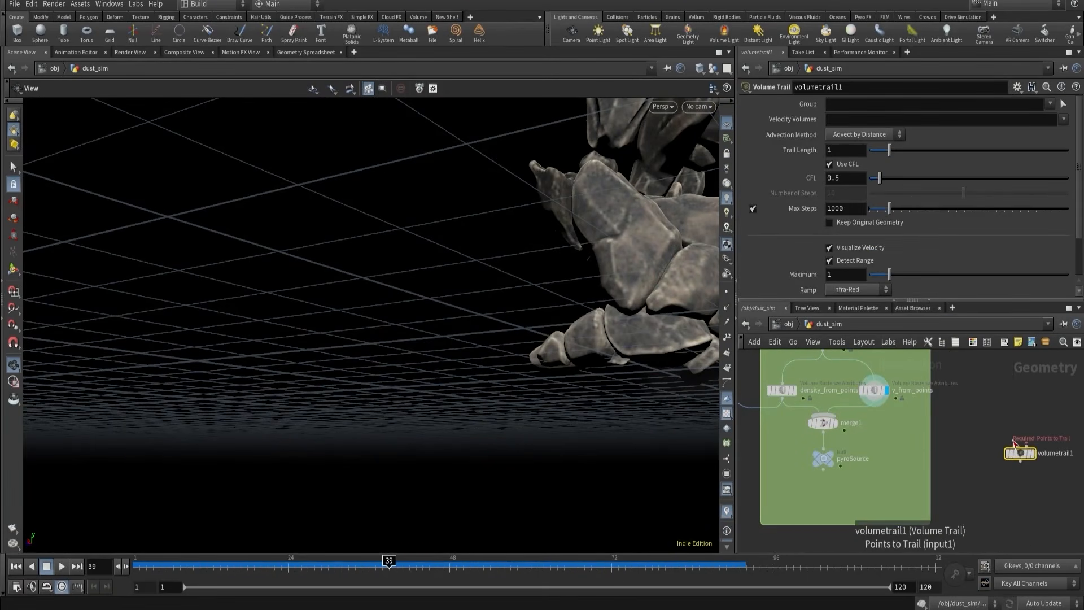
left_click(1030, 446)
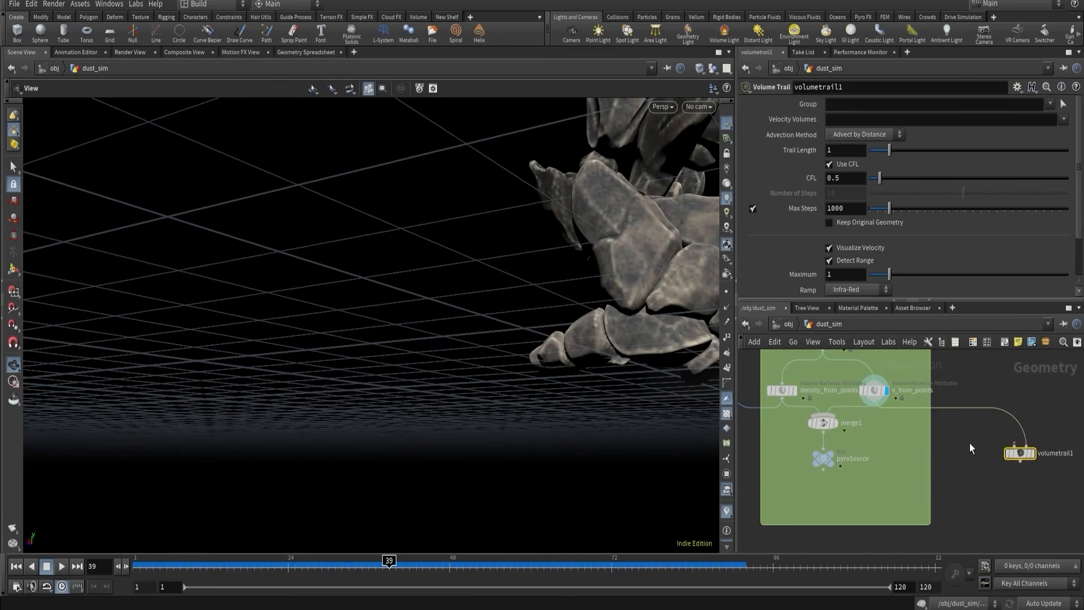
- Add a Scatter node fed by merge1, connect it to the Volume Trail's points input and display the trails at frame 51
key("Tab")
type("sca")
left_click(916, 108)
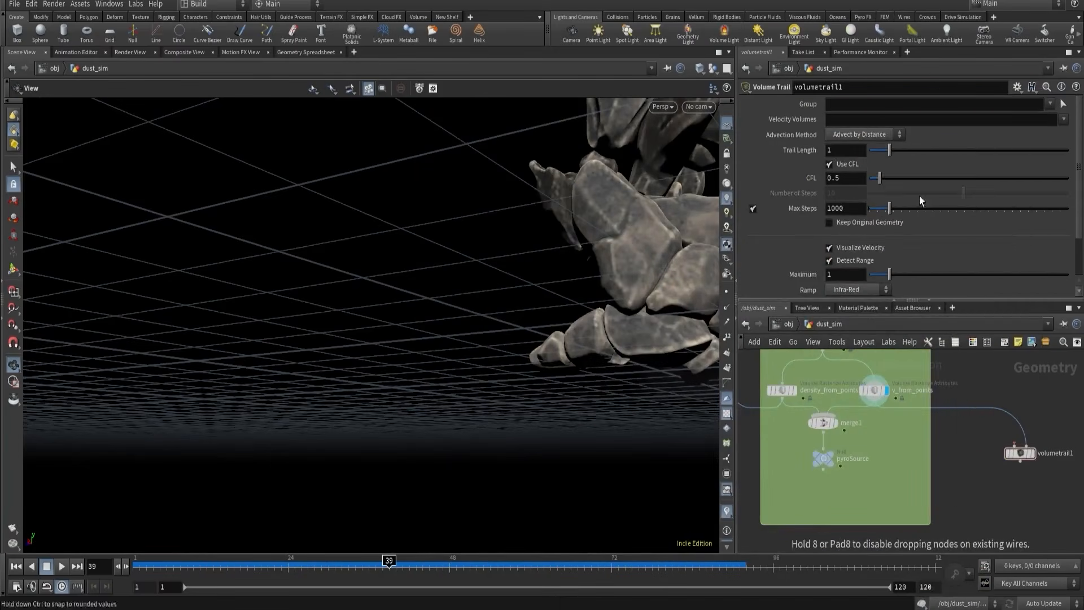
left_click(964, 461)
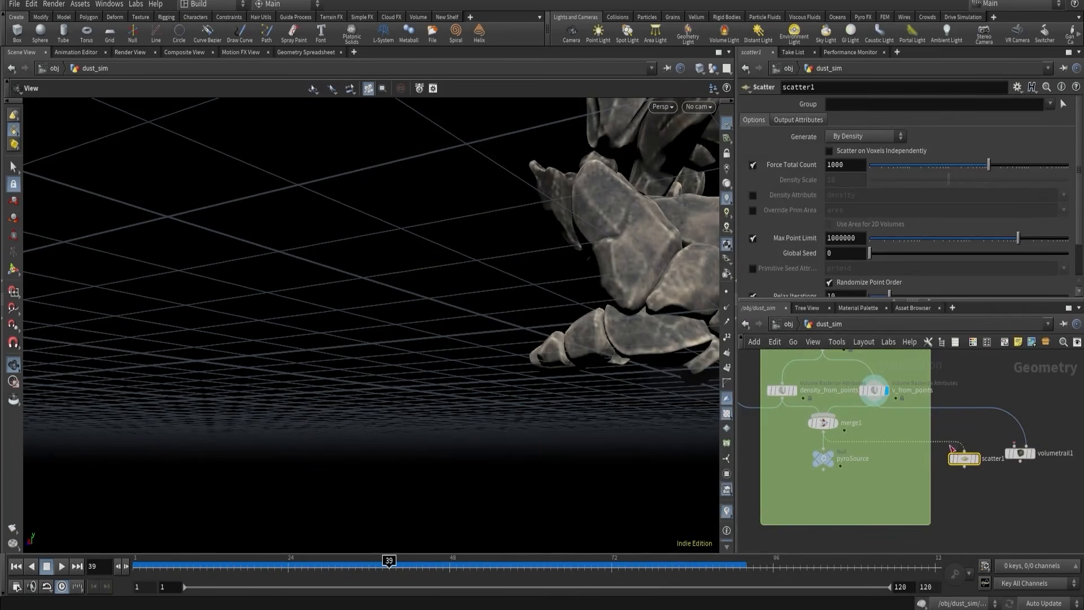
left_click(1025, 454)
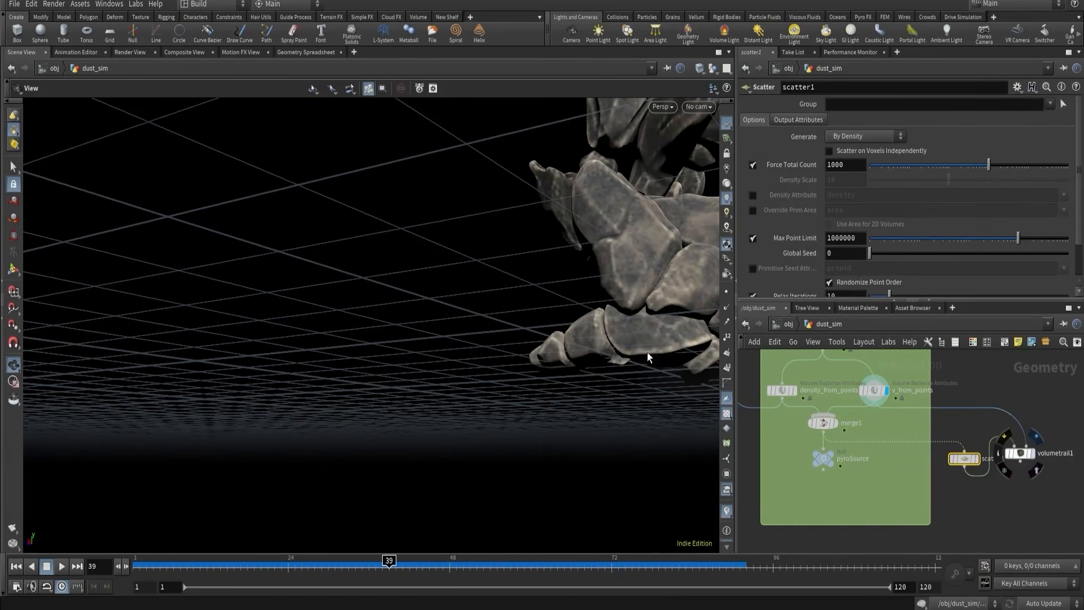
left_click_drag(513, 300, 439, 371)
left_click_drag(390, 565, 469, 570)
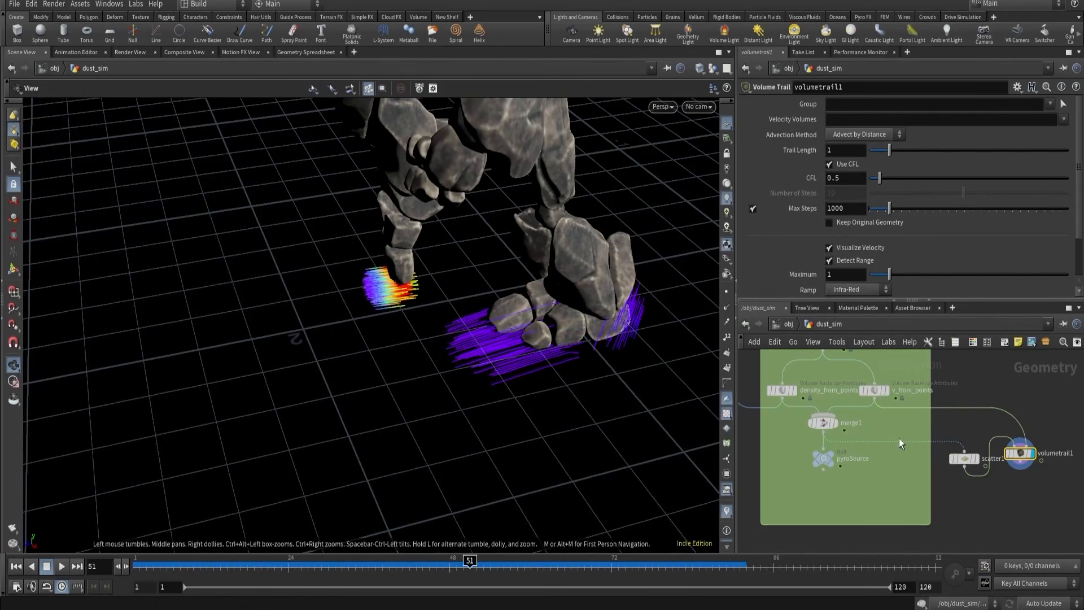
- Insert a Volume Velocity node between v_from_points and merge1
key("Tab")
type("vol")
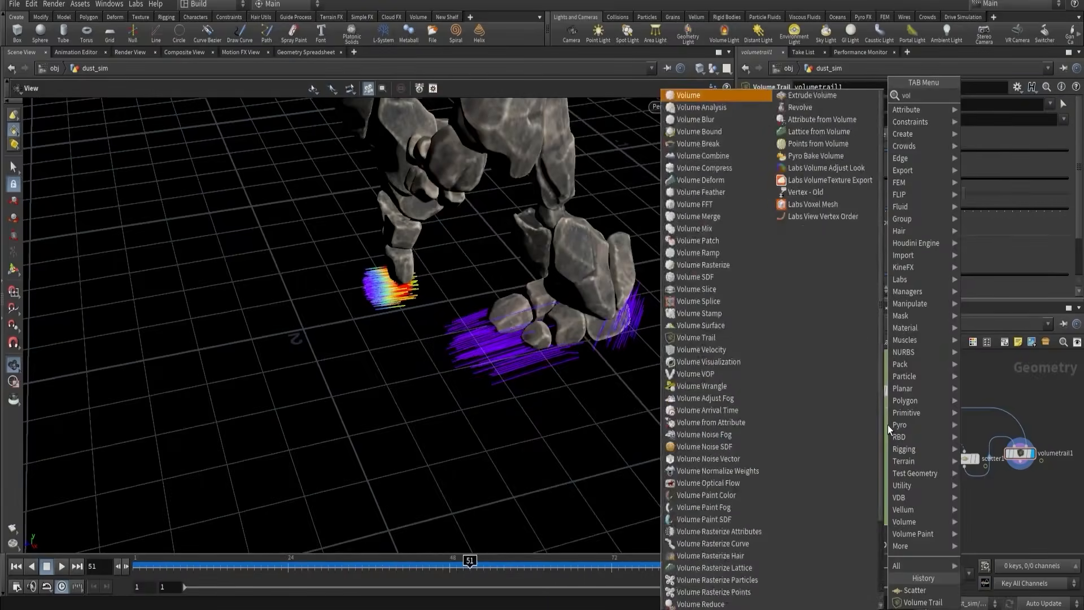
type("ume v")
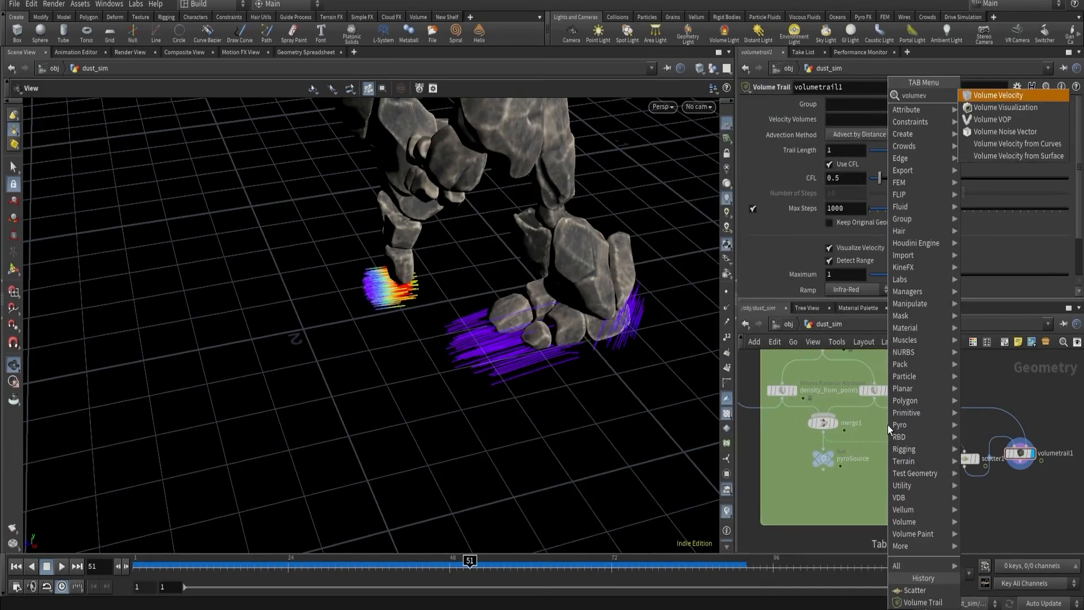
key("Return")
left_click(862, 424)
left_click_drag(858, 431, 881, 433)
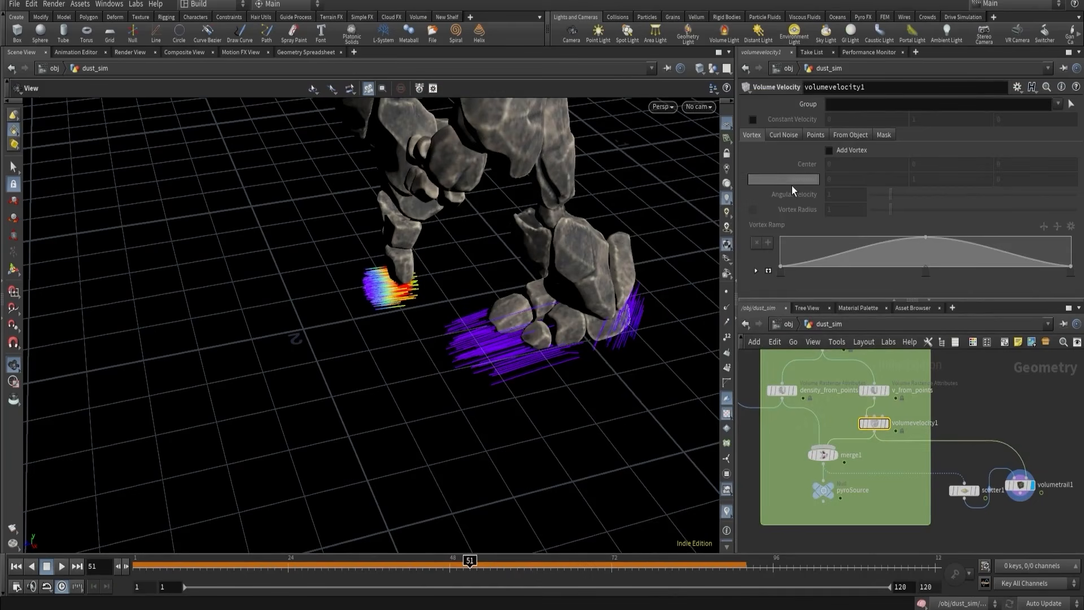
- Enable curl noise on the Volume Velocity node with a Swirl Size of 0.25 and inspect the trails around the feet
left_click(785, 134)
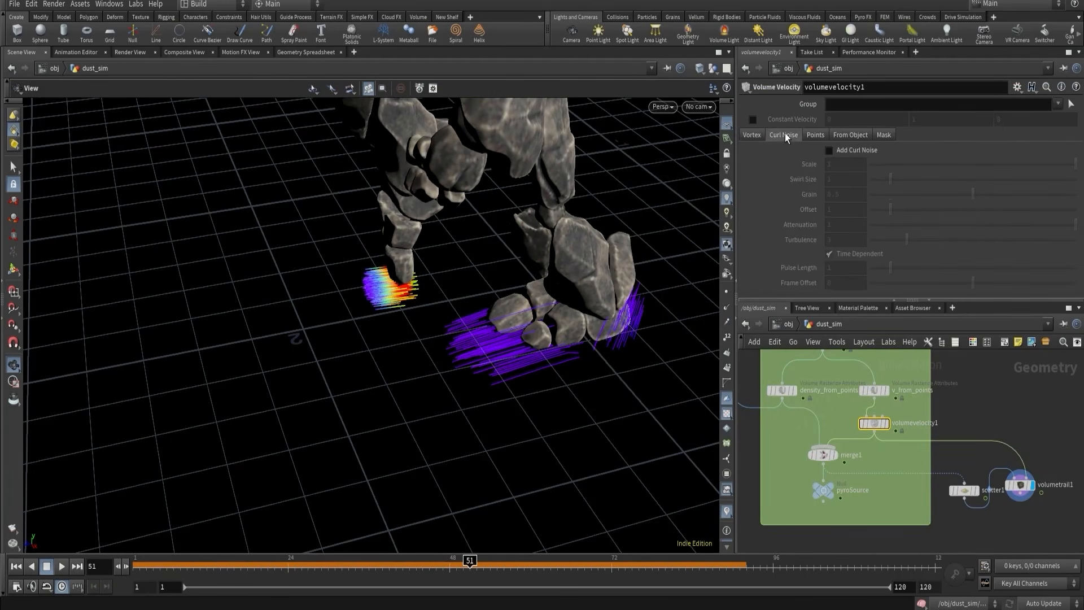
left_click(832, 151)
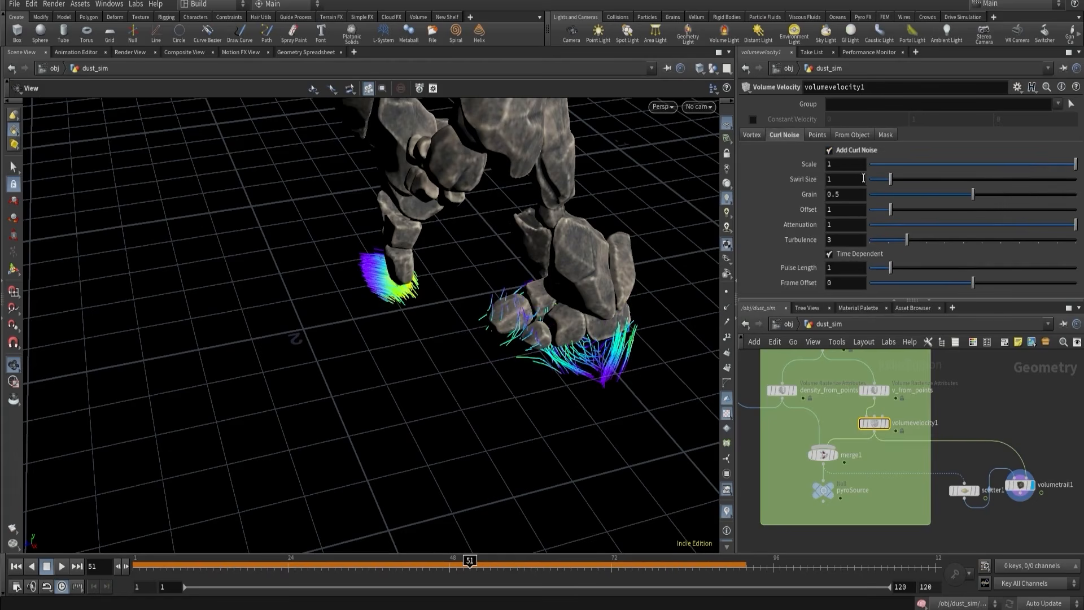
left_click_drag(877, 183, 875, 181)
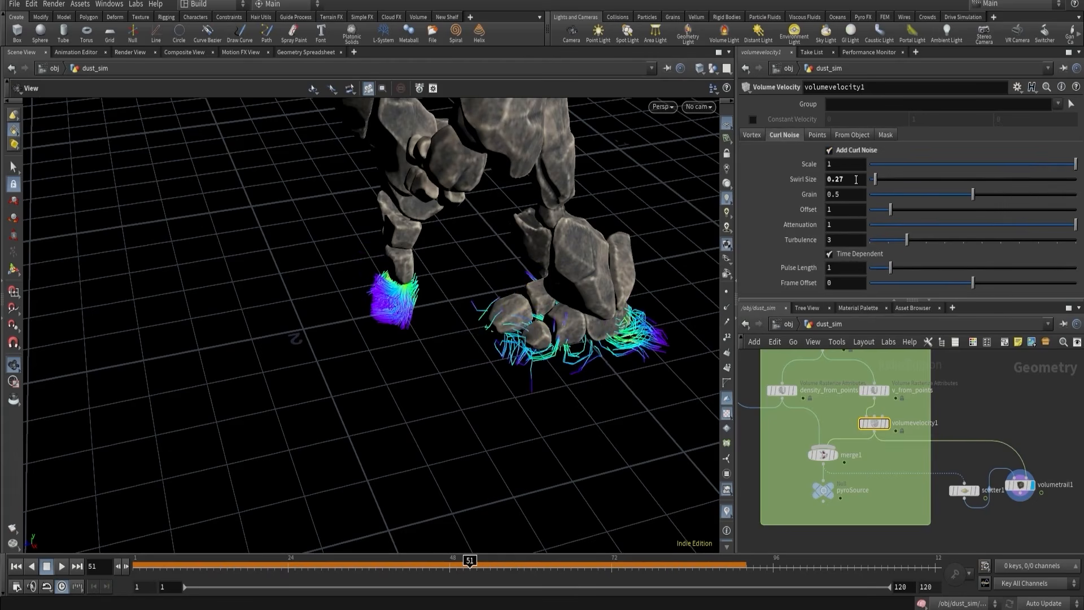
key("Return")
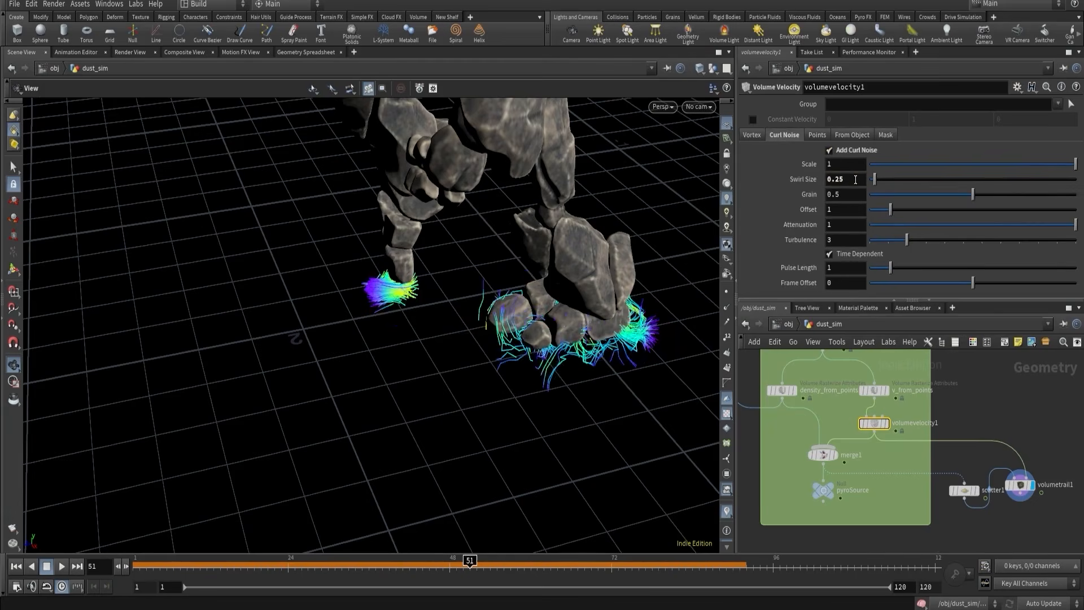
left_click_drag(375, 259, 474, 229)
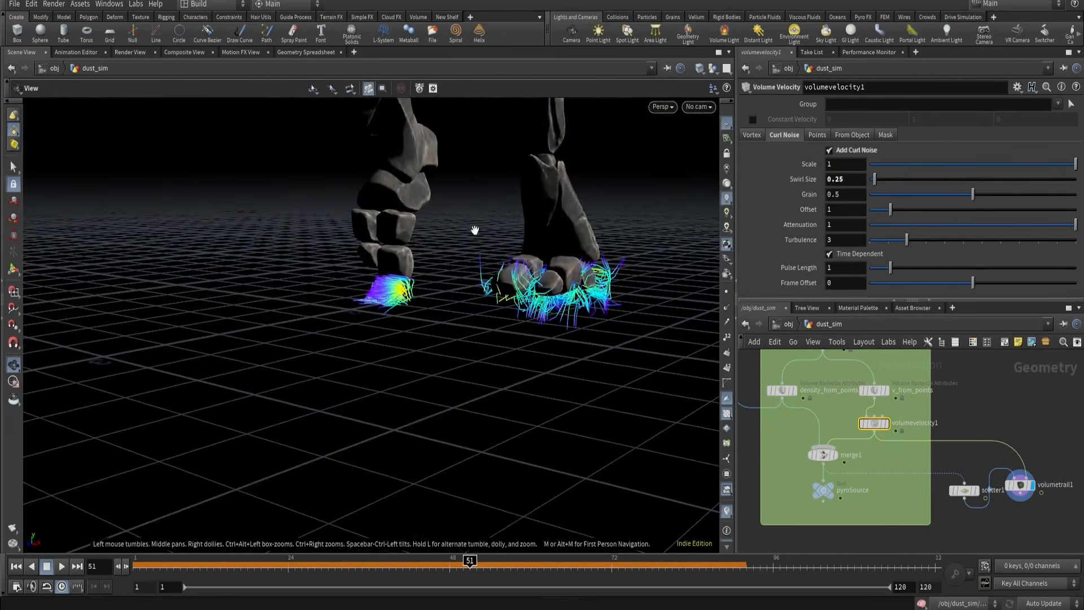
- Display the copytopoints1 voxel reference and set box2's Uniform Scale to 0.25
scroll(825, 454, "down", 3)
middle_click_drag(759, 430, 870, 470)
scroll(822, 452, "up", 3)
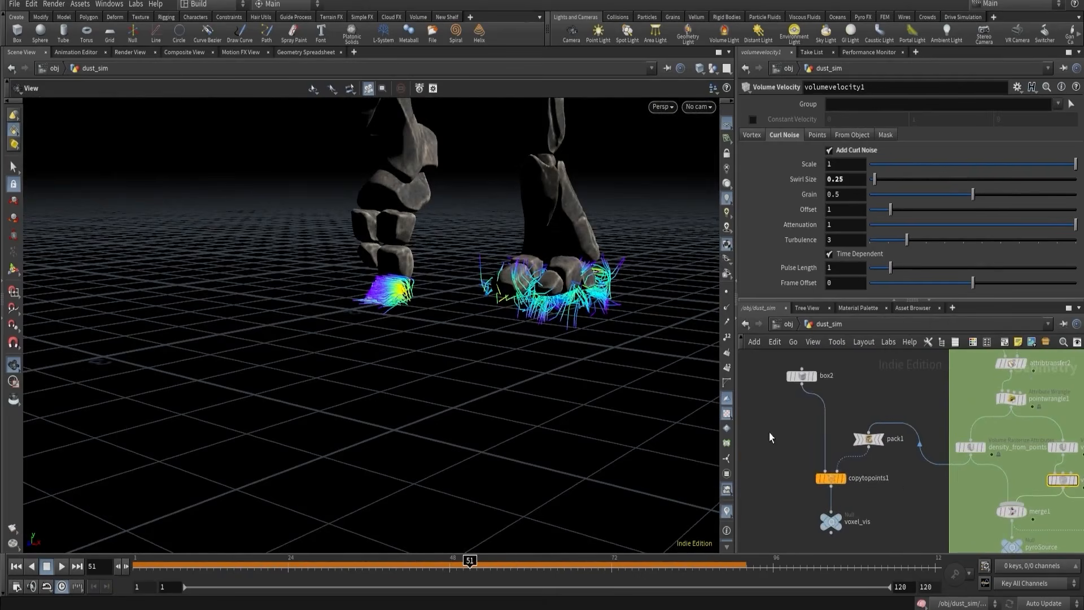
left_click(827, 477)
left_click(843, 478)
middle_click_drag(776, 397, 788, 445)
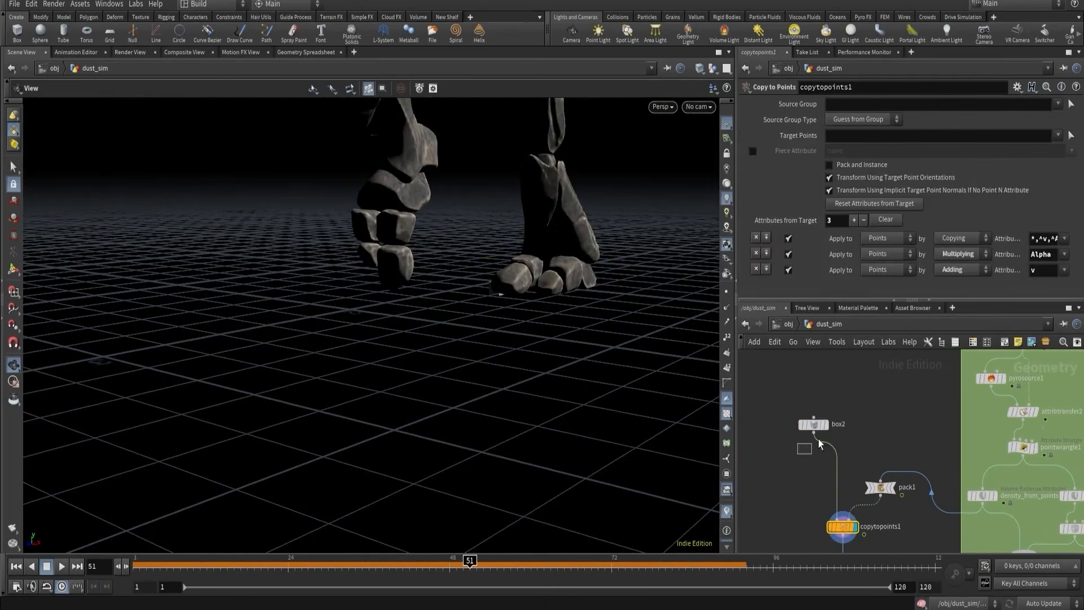
left_click(813, 424)
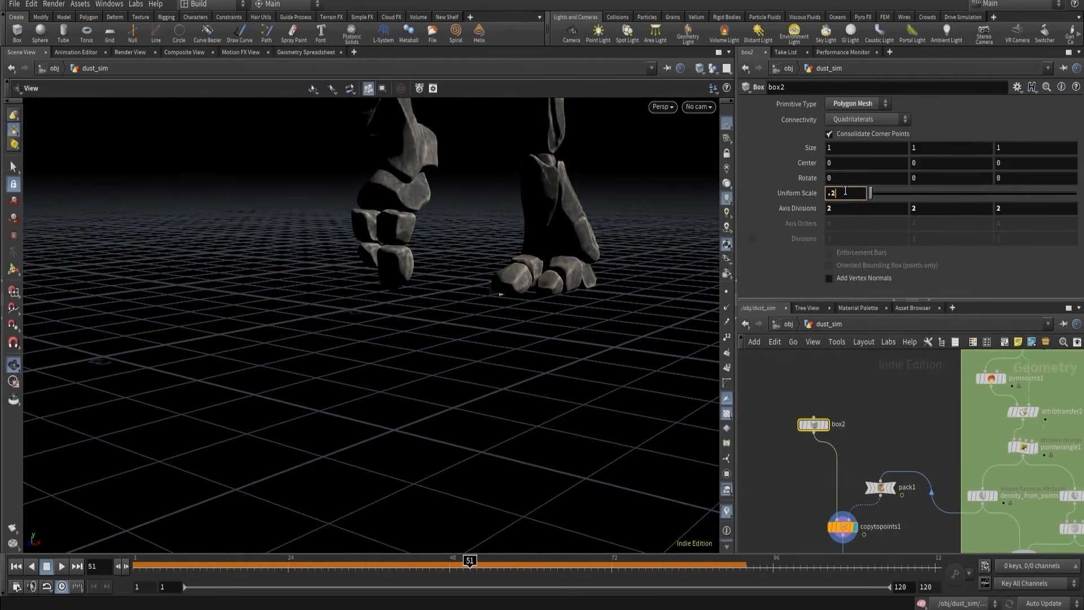
- Look through cam1 and display the volumetrail1 velocity trails again
left_click(697, 107)
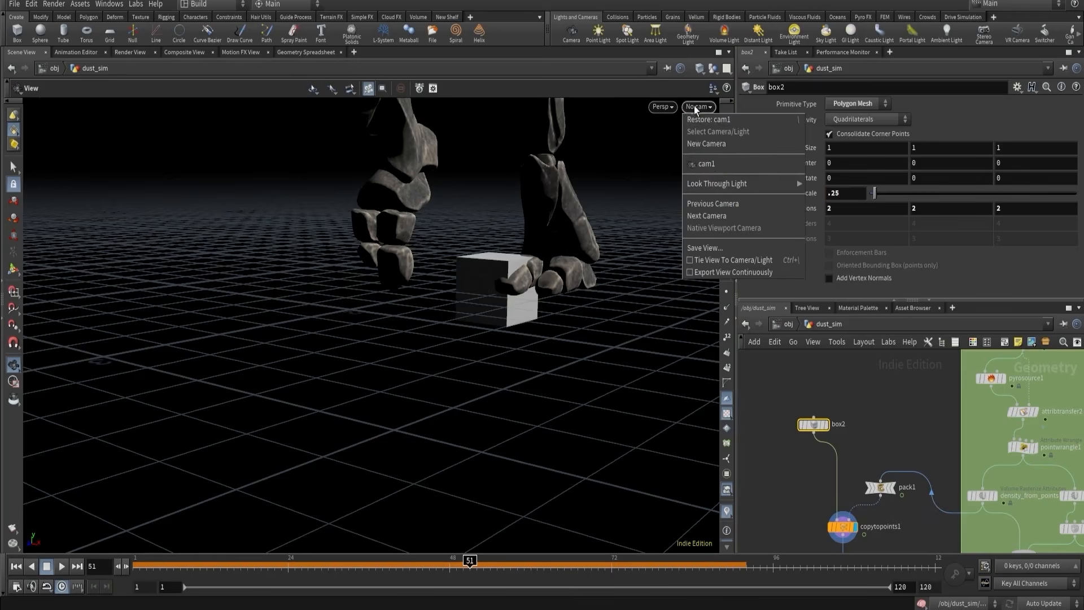
left_click(715, 167)
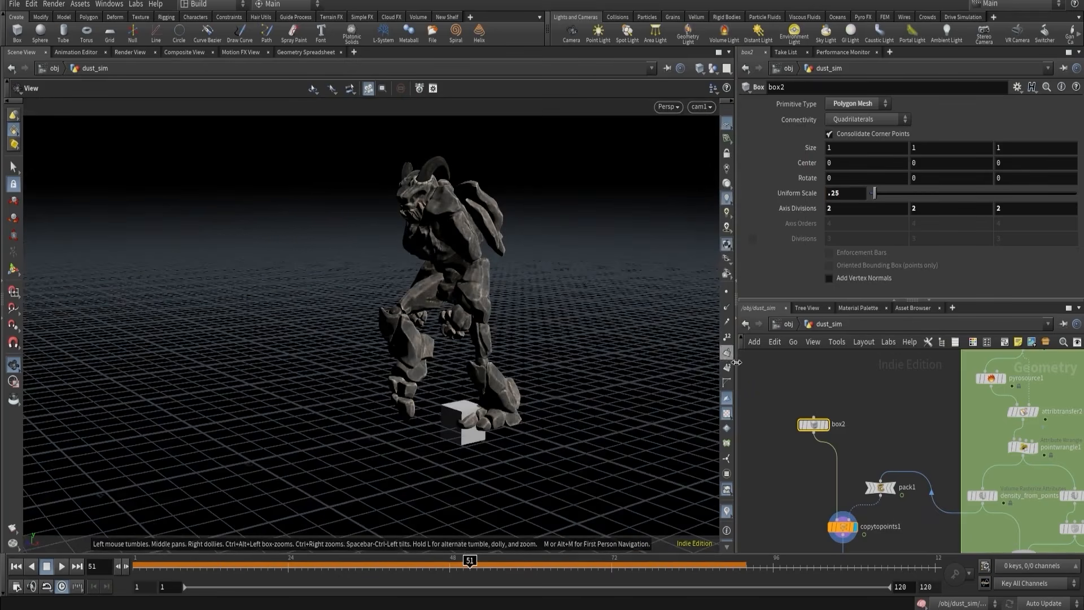
middle_click_drag(811, 508, 768, 440)
scroll(768, 440, "down", 3)
middle_click_drag(829, 474, 764, 428)
scroll(845, 490, "up", 4)
middle_click_drag(918, 448, 888, 496)
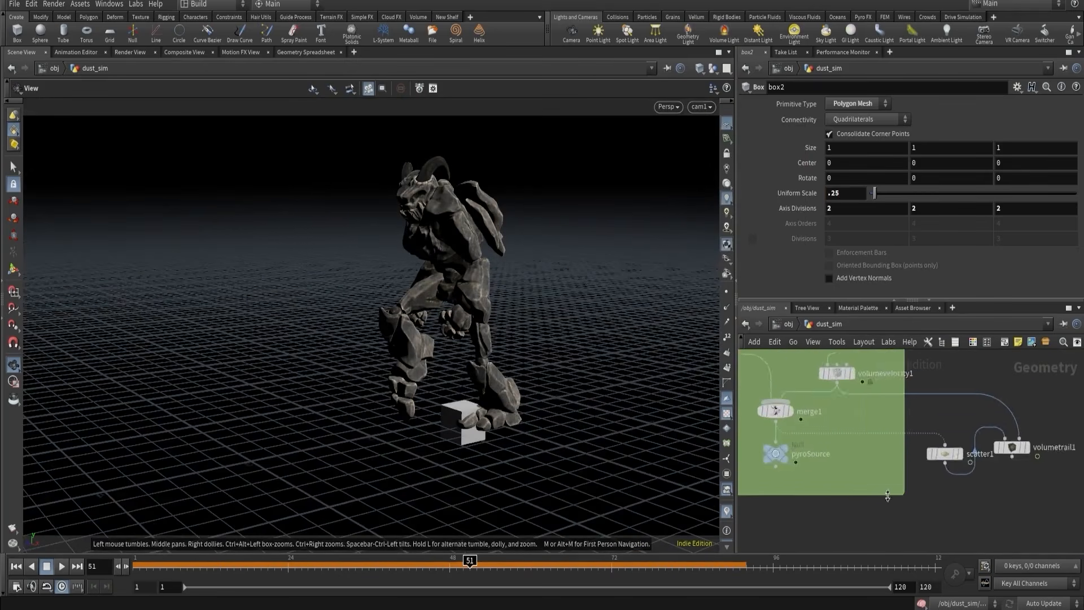
scroll(888, 496, "up", 2)
left_click(1005, 448)
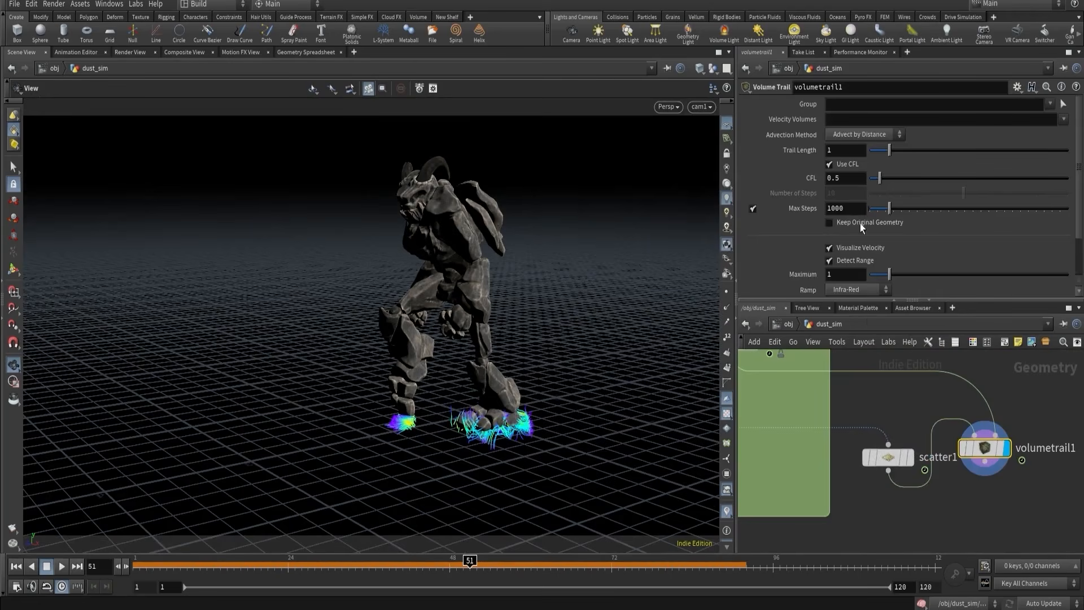
- Set volumevelocity1's curl noise Grain to 0.75 and Scale to 2
middle_click_drag(902, 423, 1025, 526)
left_click(857, 446)
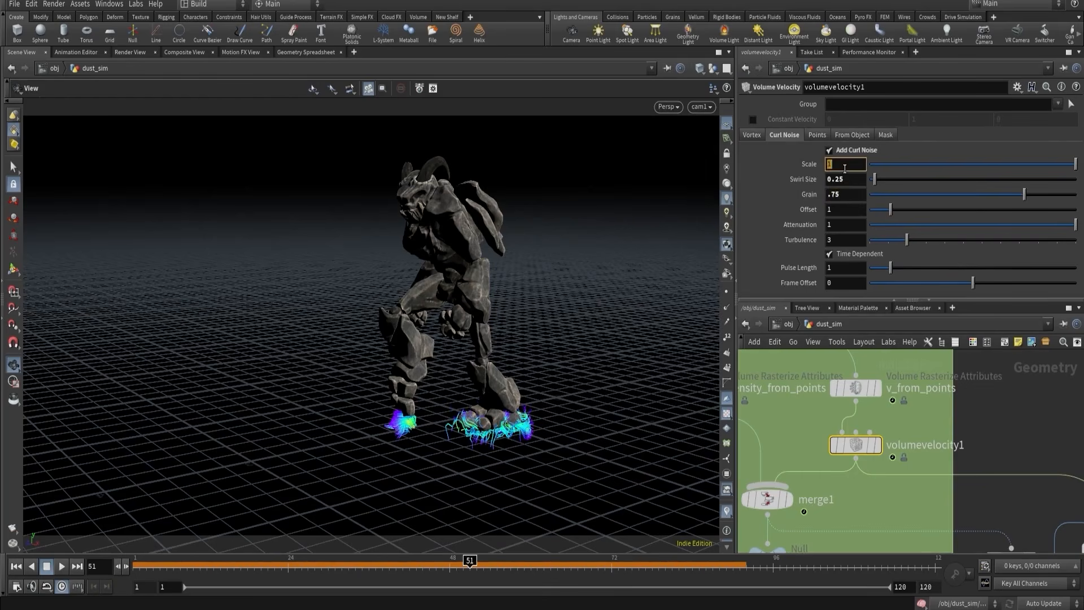
scroll(907, 496, "down", 4)
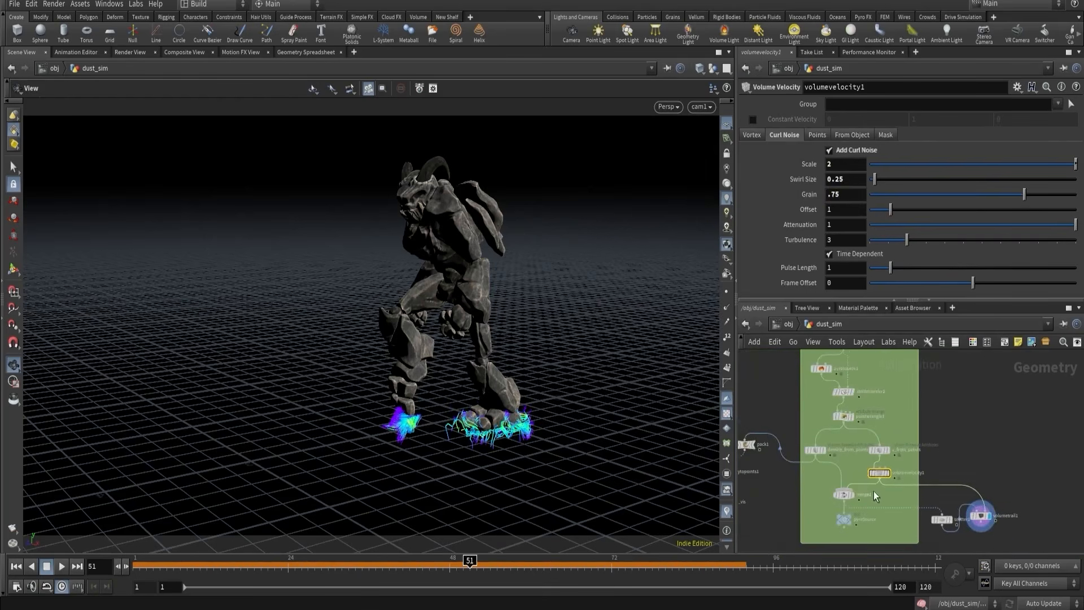
- Display import_dust and inspect the simulated dust close up around the creature's foot
key("u")
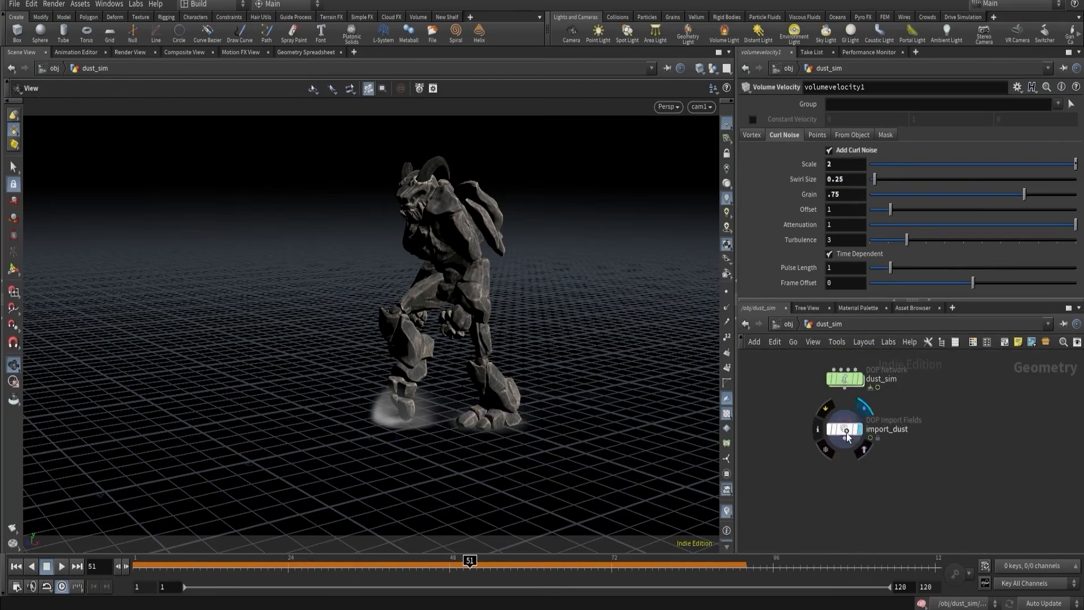
left_click(844, 428)
scroll(366, 421, "up", 3)
left_click_drag(365, 421, 516, 395)
scroll(423, 384, "up", 4)
left_click_drag(424, 382, 687, 383)
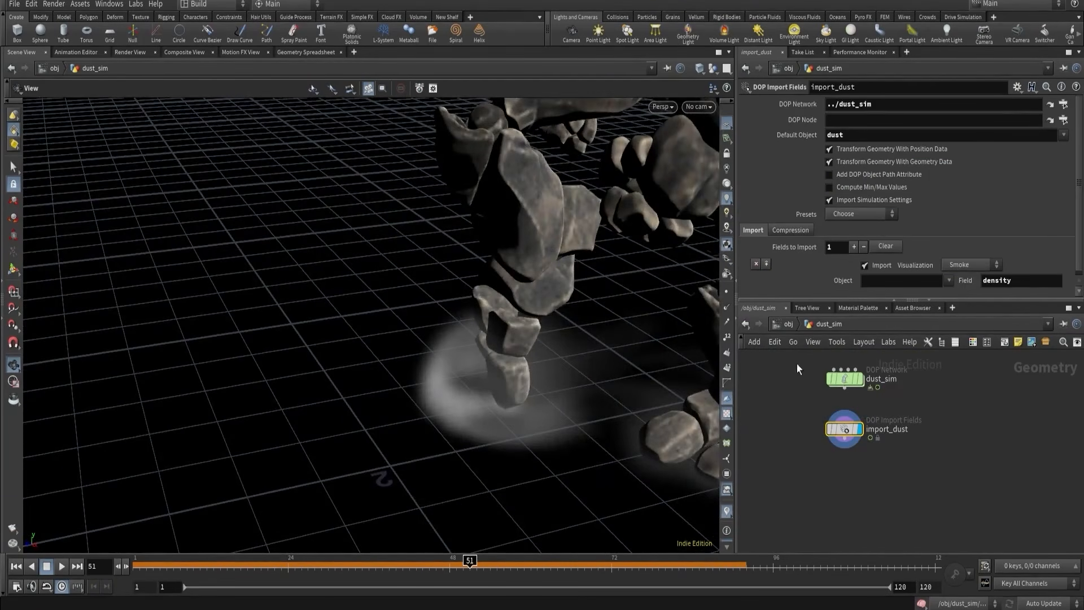
- Reset the dust_sim DOP network's simulation and review the dust around the feet at frame 37
left_click(845, 378)
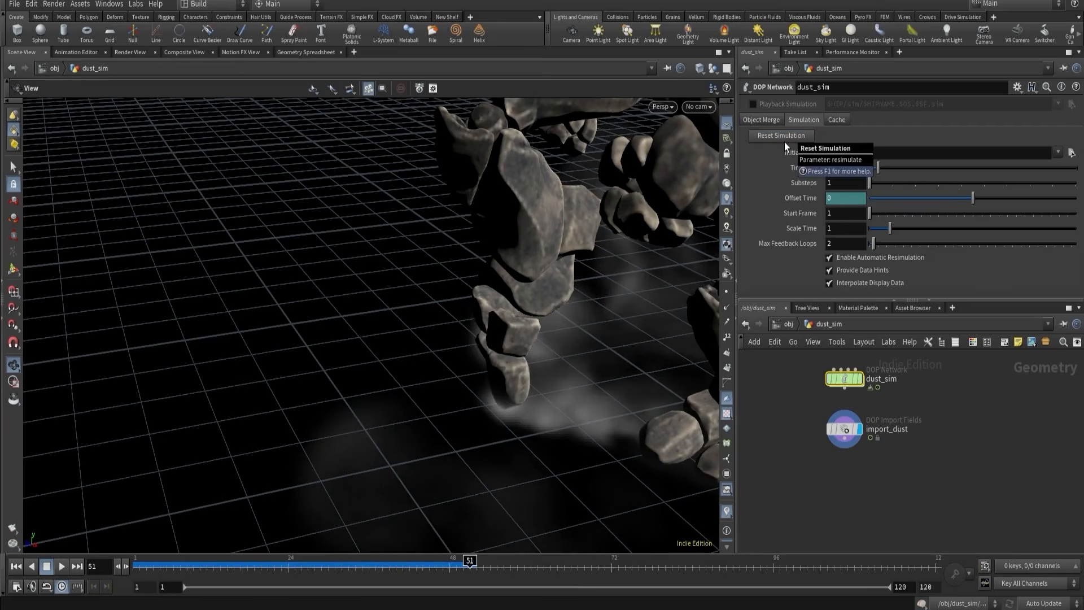
scroll(476, 315, "down", 5)
left_click_drag(479, 316, 798, 395)
left_click_drag(565, 376, 433, 545)
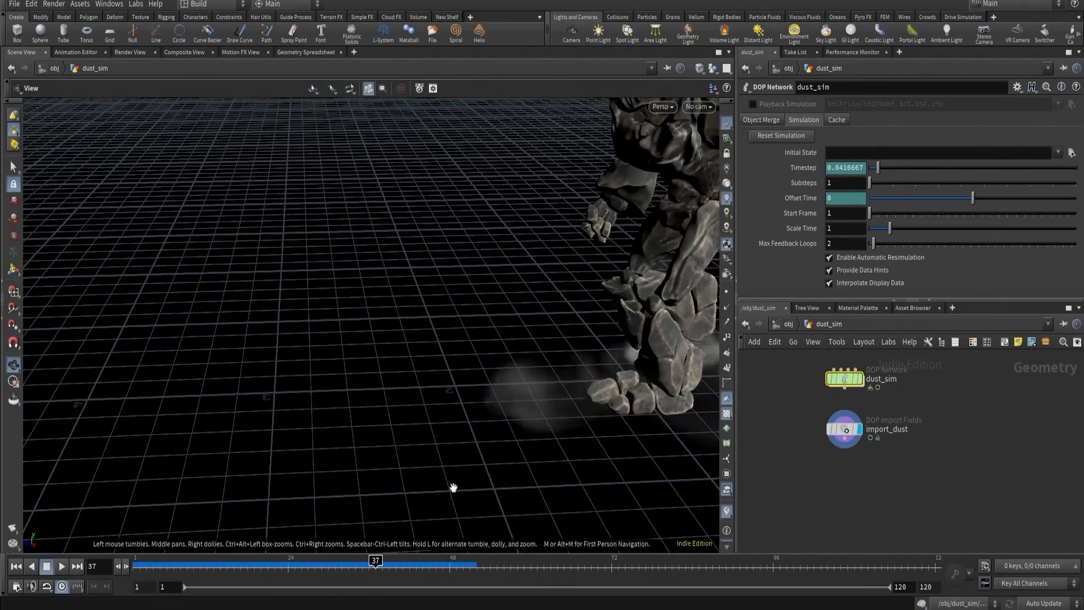
left_click_drag(473, 400, 327, 366)
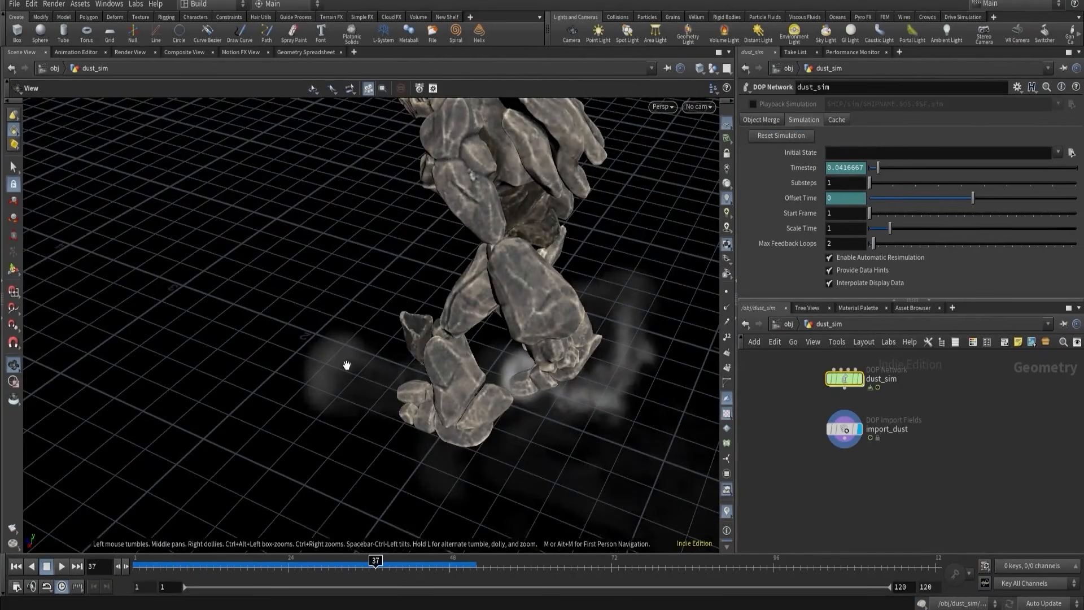
- Inside the dust_sim DOP network, set volumesource1's Source Scale for the v to vel source to 0.1
double_click(844, 378)
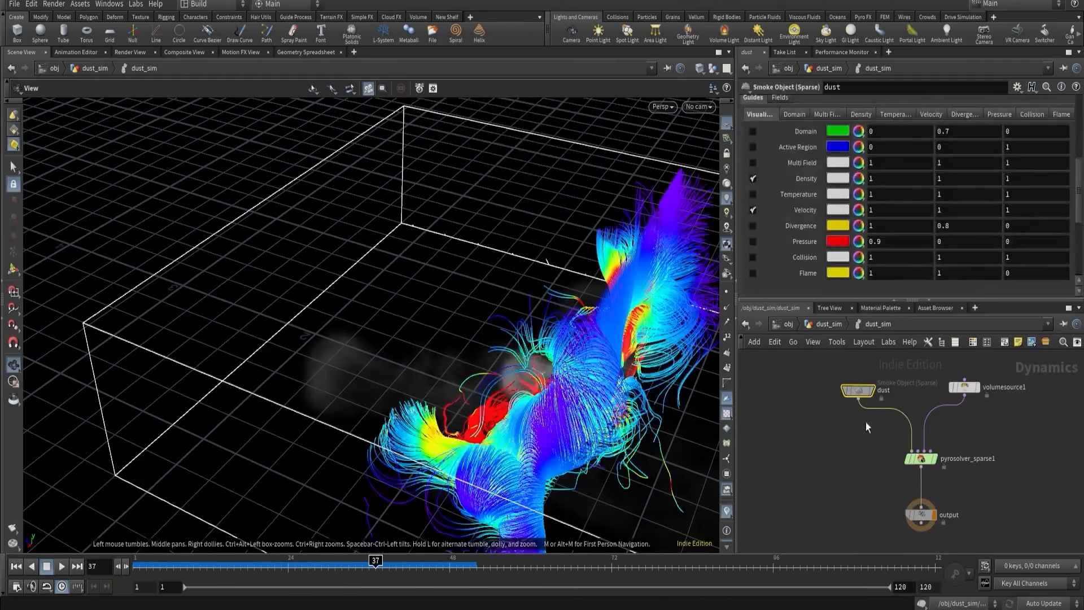
left_click(960, 386)
scroll(818, 241, "down", 5)
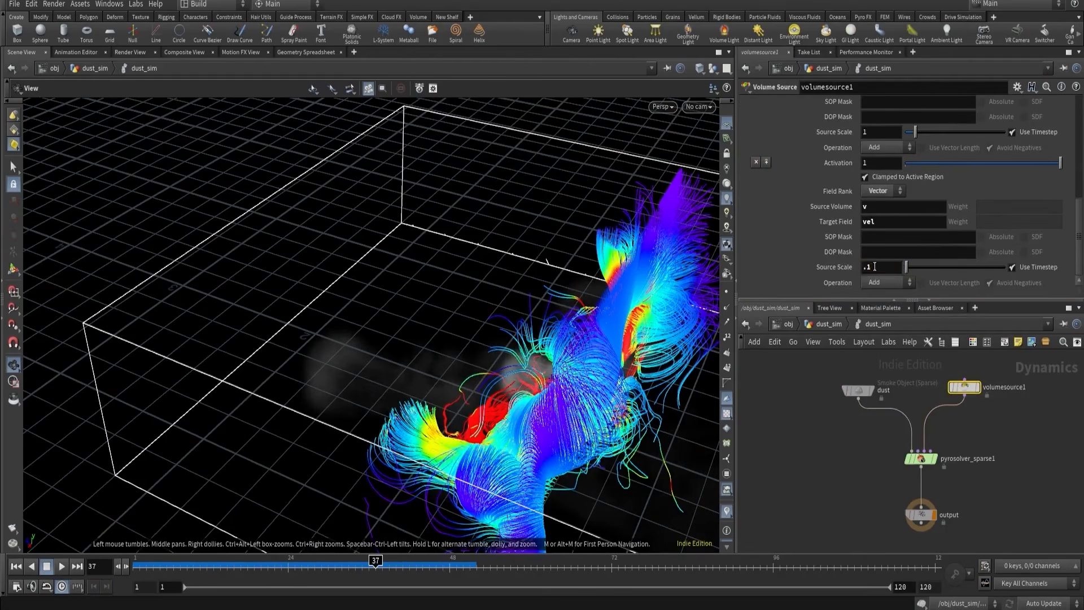
key("Return")
- Return to the dust_sim geometry network with the view through cam1 and rewind the timeline to frame 1
left_click(697, 107)
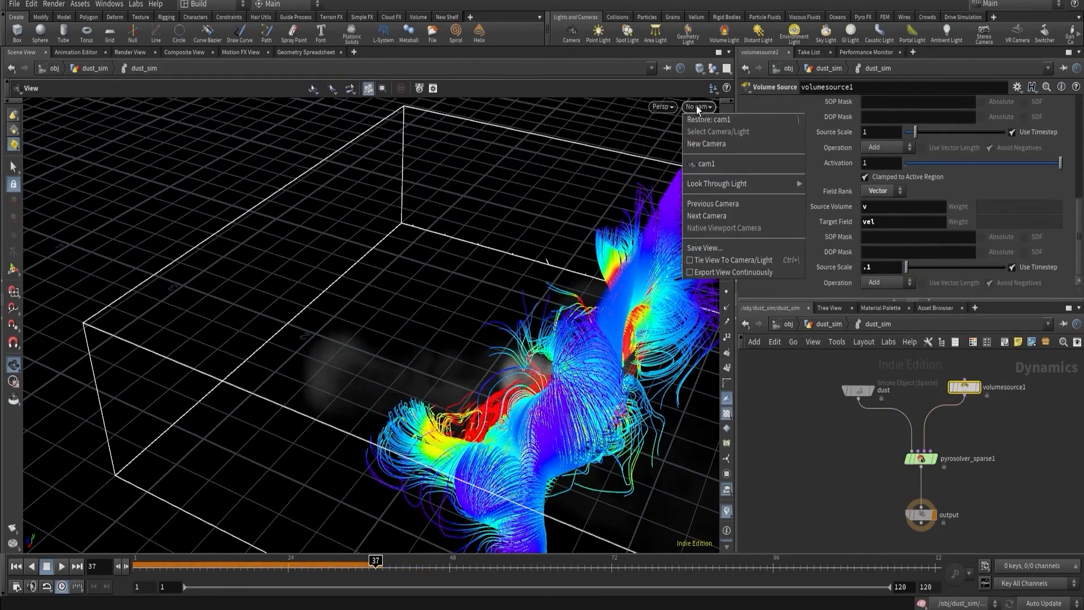
left_click(713, 166)
left_click(835, 323)
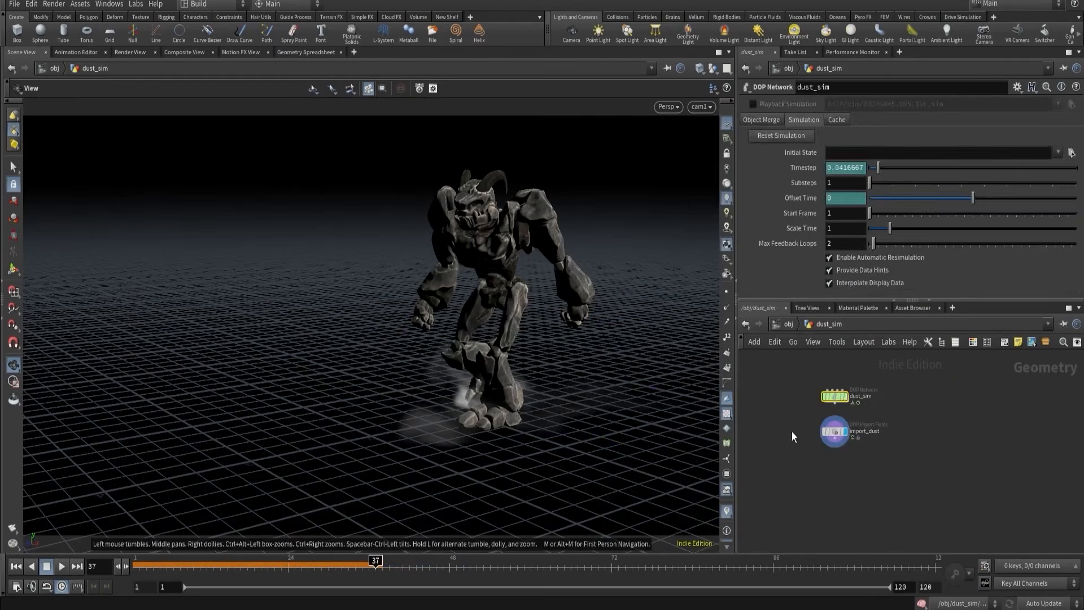
left_click(835, 431)
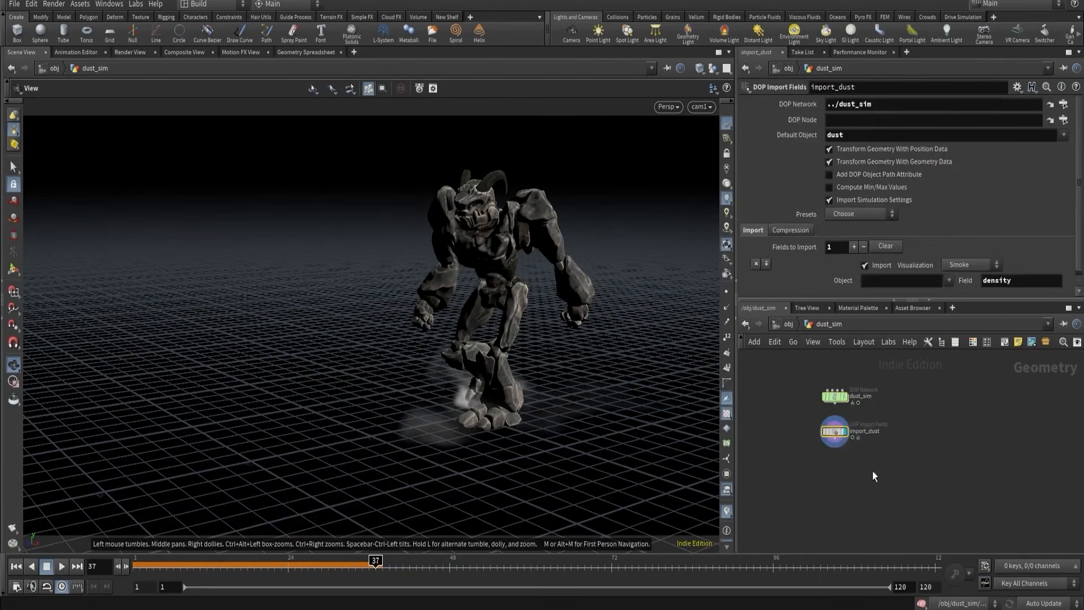
left_click(19, 569)
left_click(12, 527)
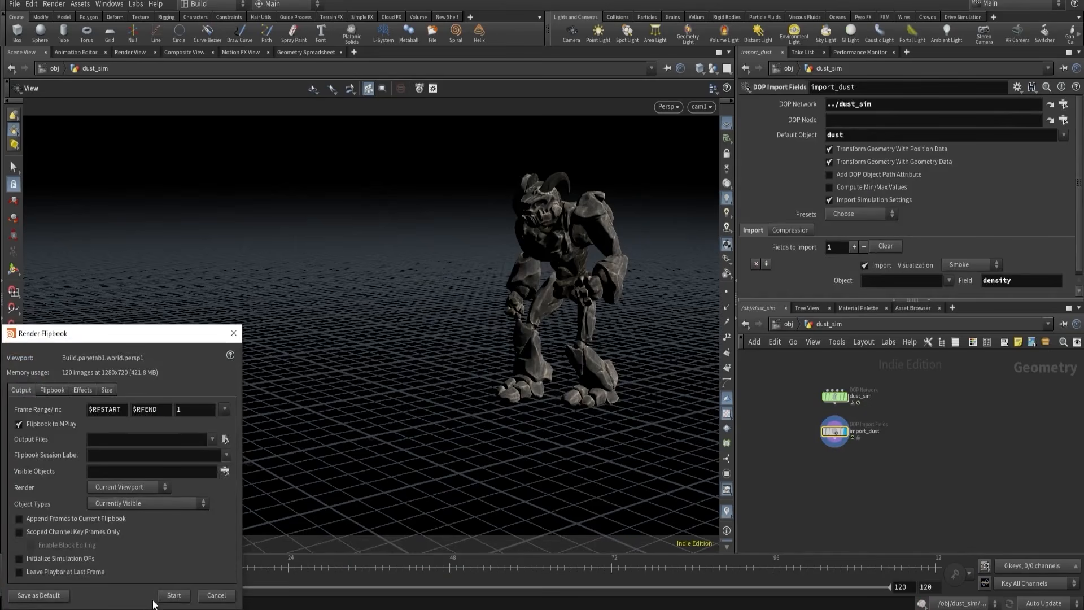
left_click(215, 596)
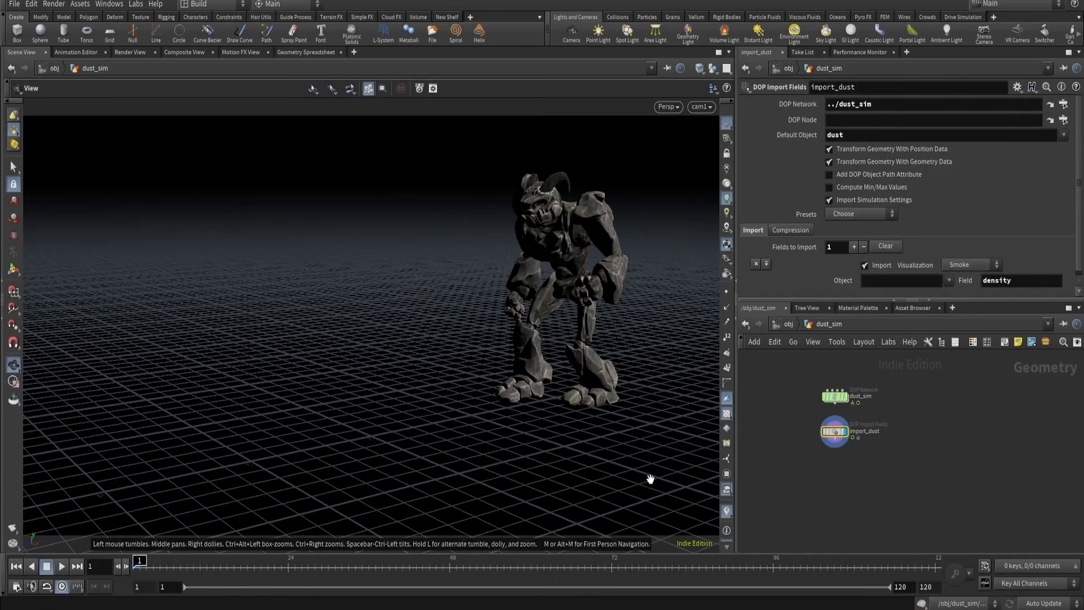
- Add a Pyro Bake Volume node below import_dust, feed import_dust into it, and display it at frame 16
scroll(845, 476, "up", 3)
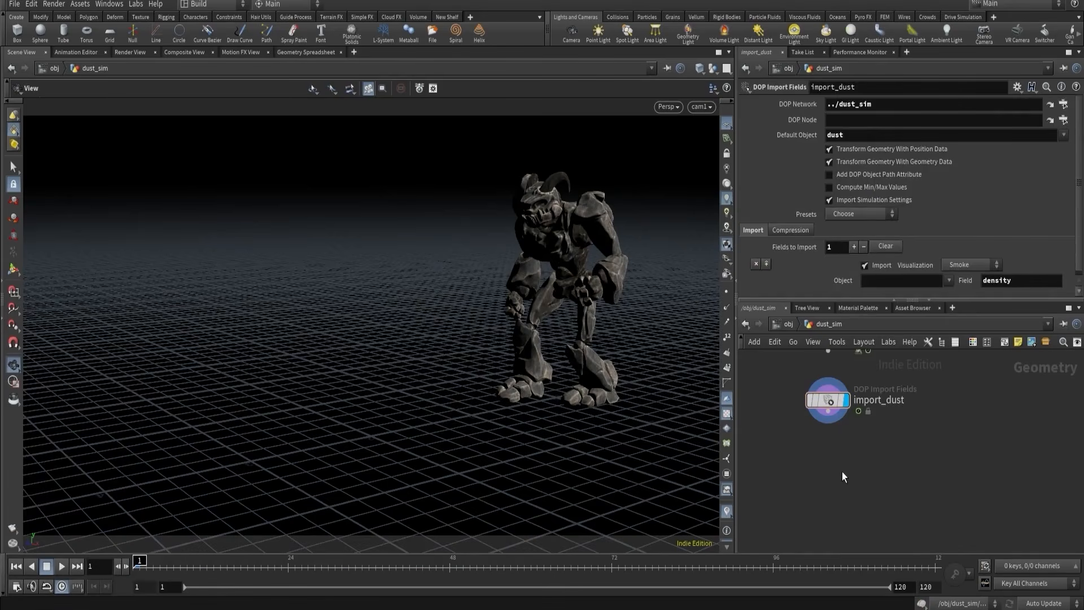
key("Tab")
type("ba")
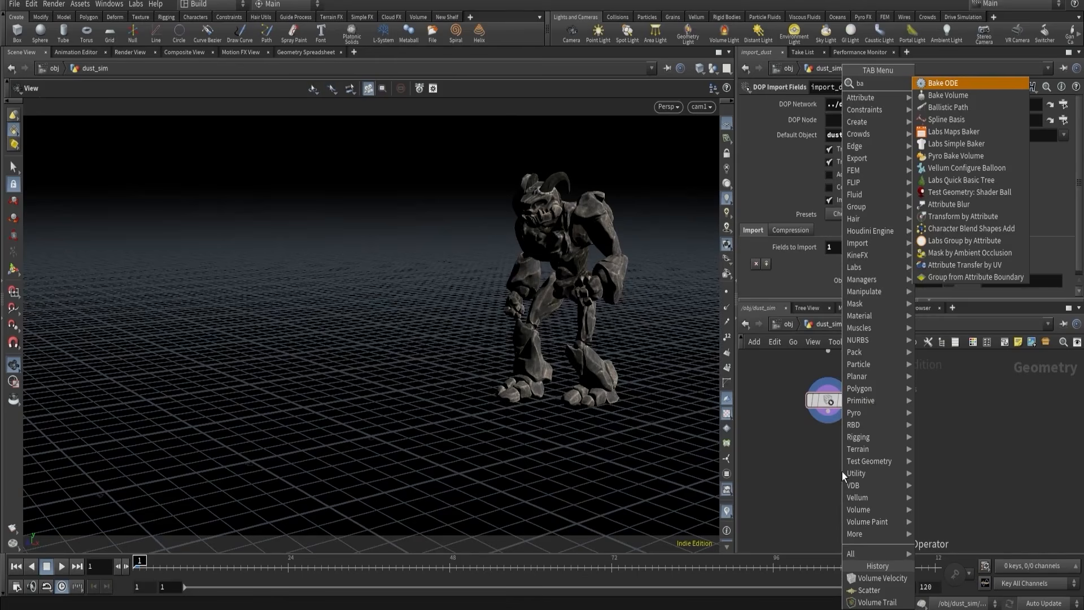
type("ke")
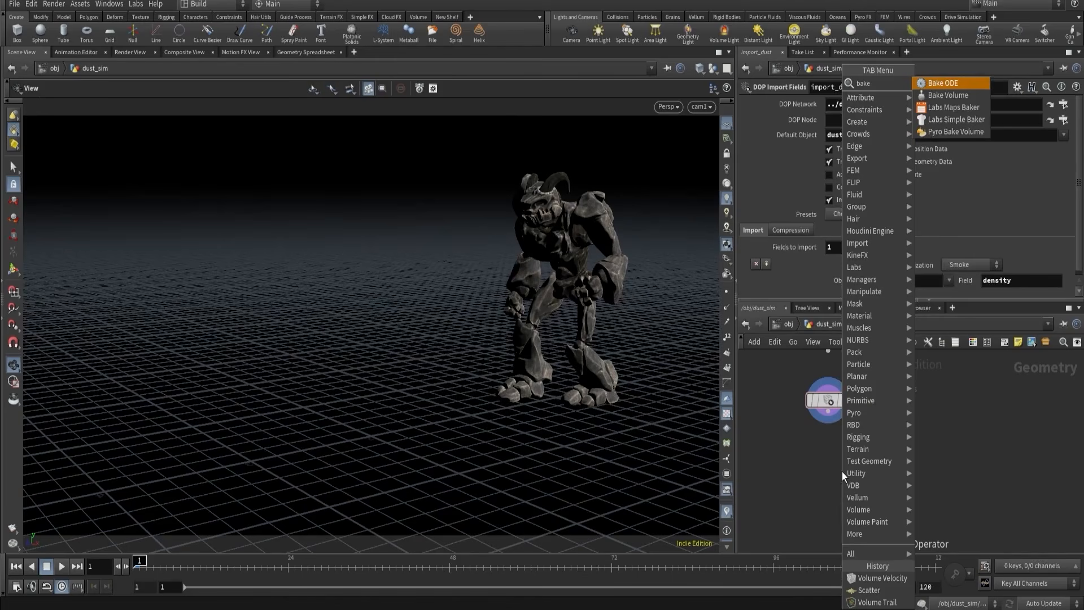
left_click(941, 131)
left_click(861, 509)
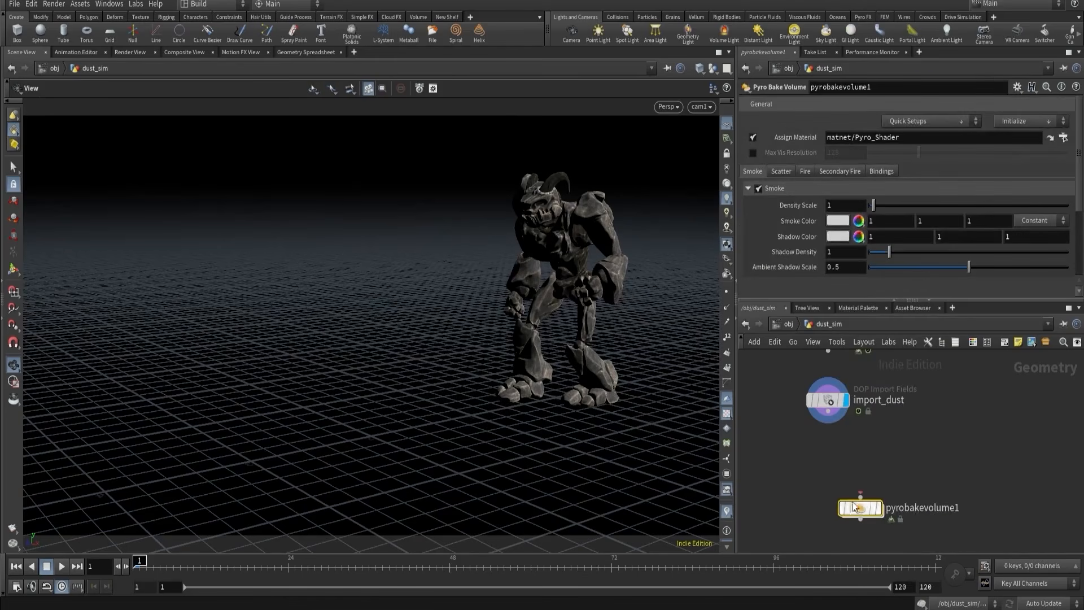
left_click_drag(827, 417, 860, 493)
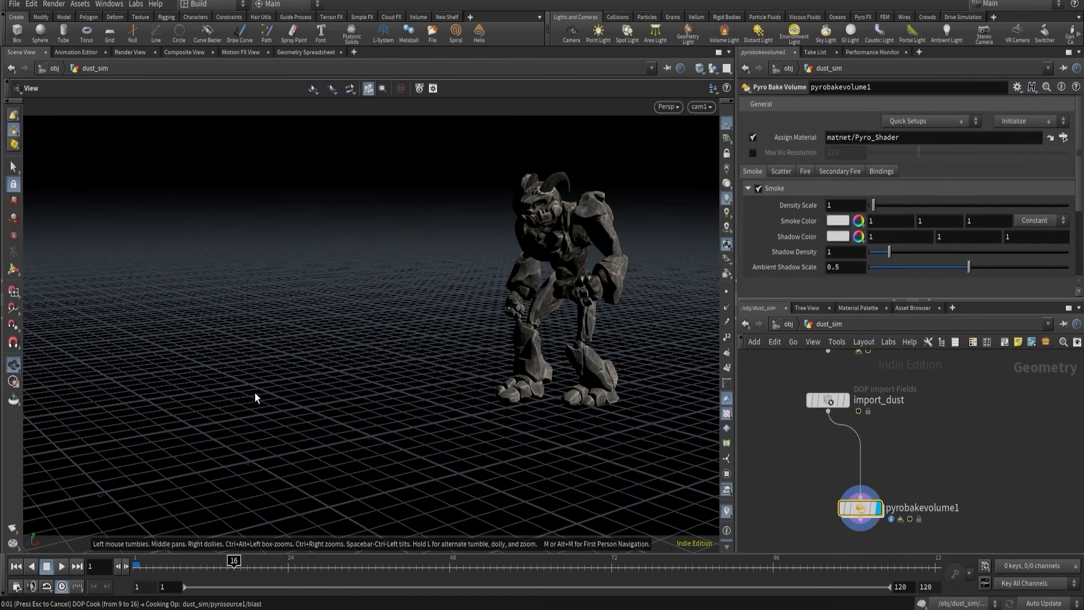
- Set the Pyro Bake Volume node's smoke Density Scale to 100
left_click_drag(875, 213, 950, 220)
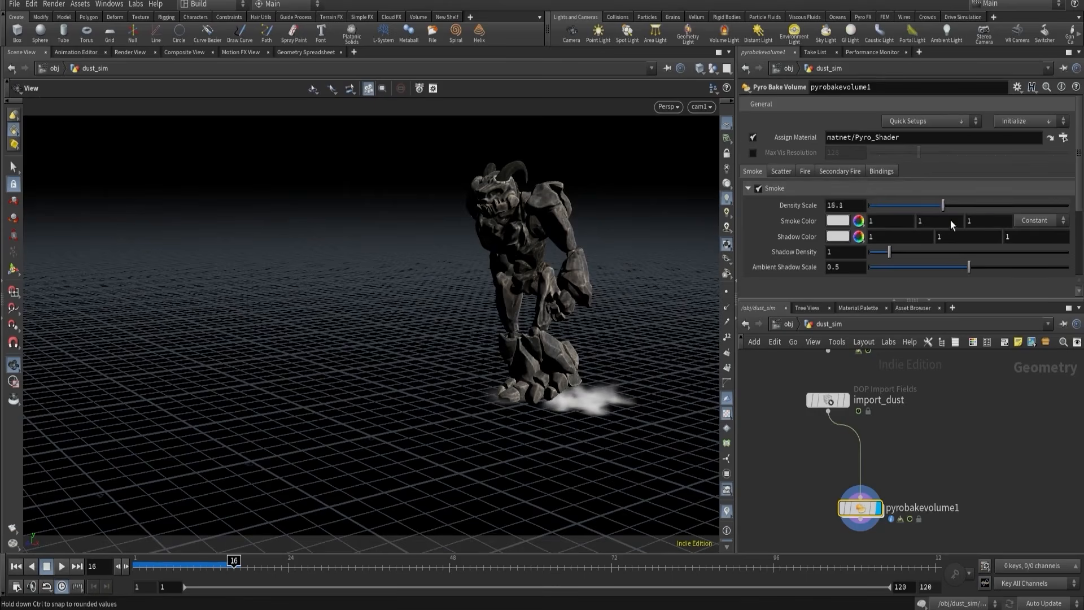
left_click(843, 205)
type("10")
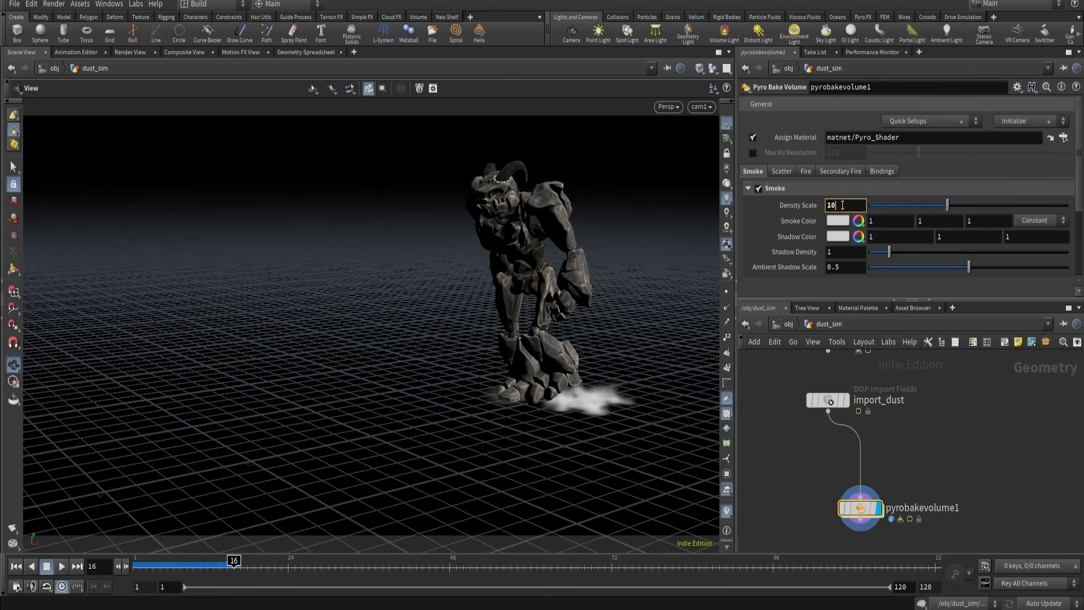
type("0")
key("Return")
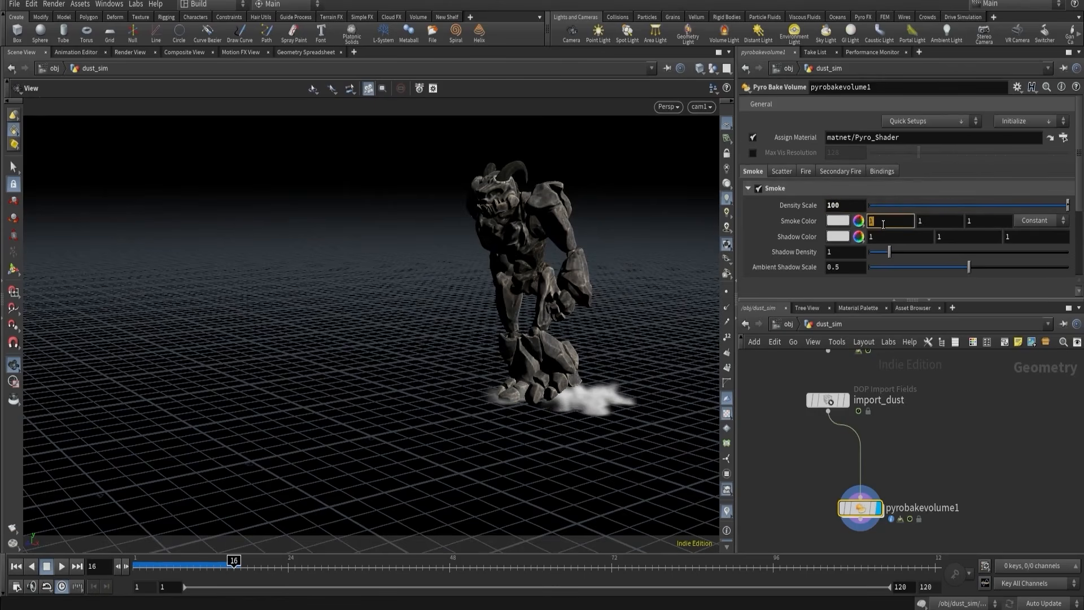
- Set the Smoke Color to 0.4, 0.2, 0.1 and turn off Assign Material on pyrobakevolume1
key("Tab")
key("Tab")
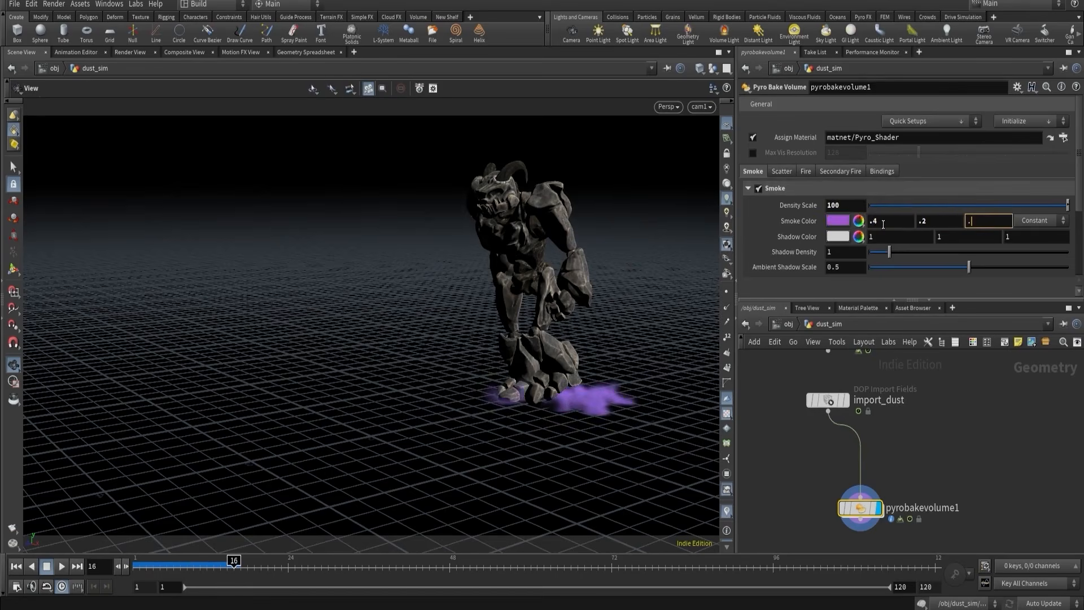
type(".1")
key("Tab")
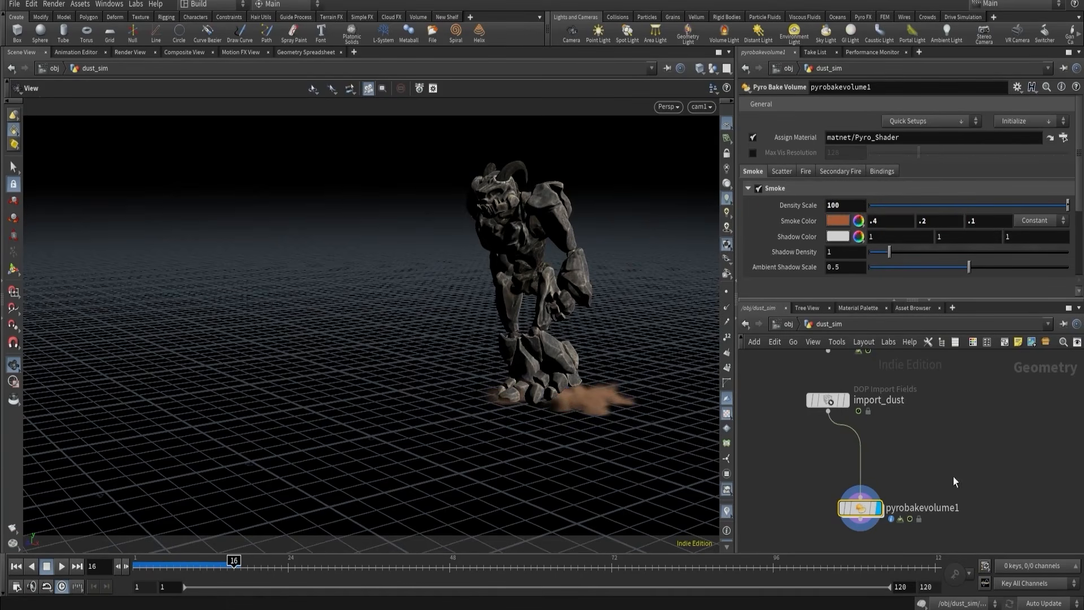
middle_click_drag(954, 477, 900, 432)
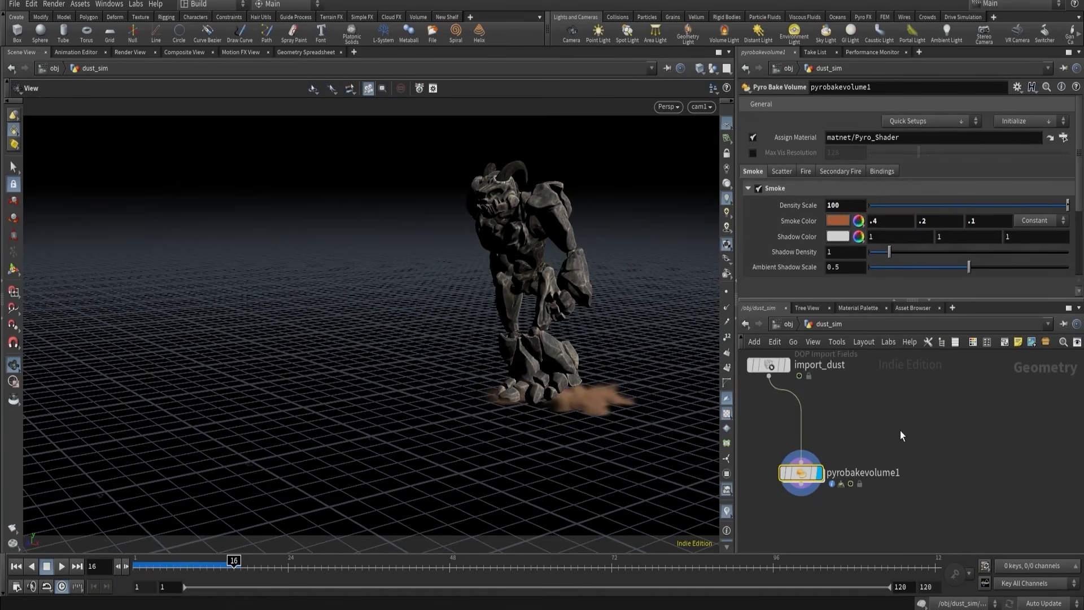
left_click(752, 137)
- Add a Volume Visualization node beside pyrobakevolume1
key("Tab")
type("vi")
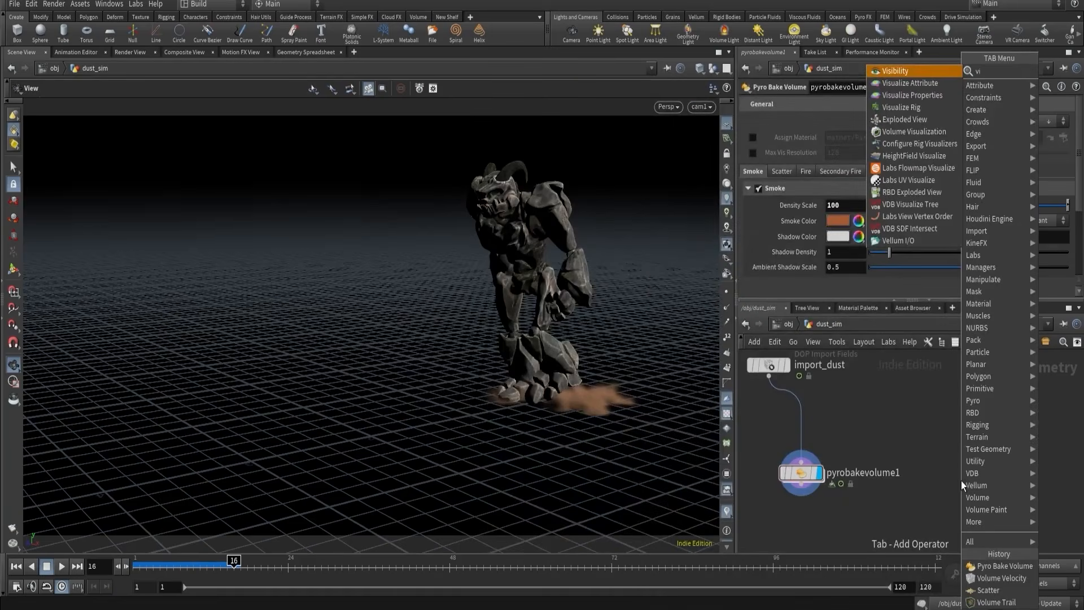
type("su")
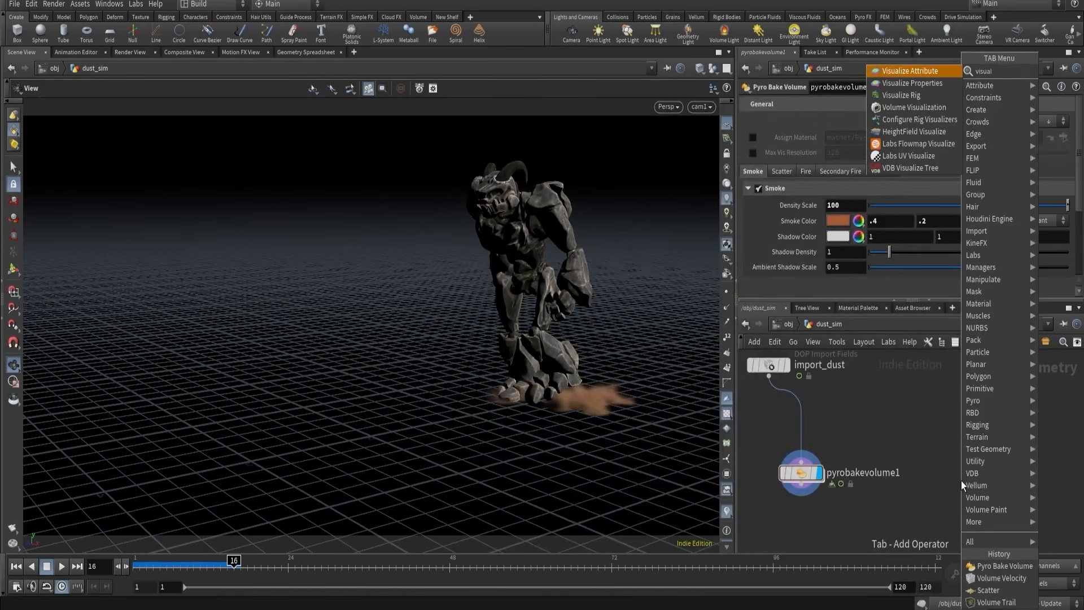
type("al")
left_click(914, 108)
left_click(945, 429)
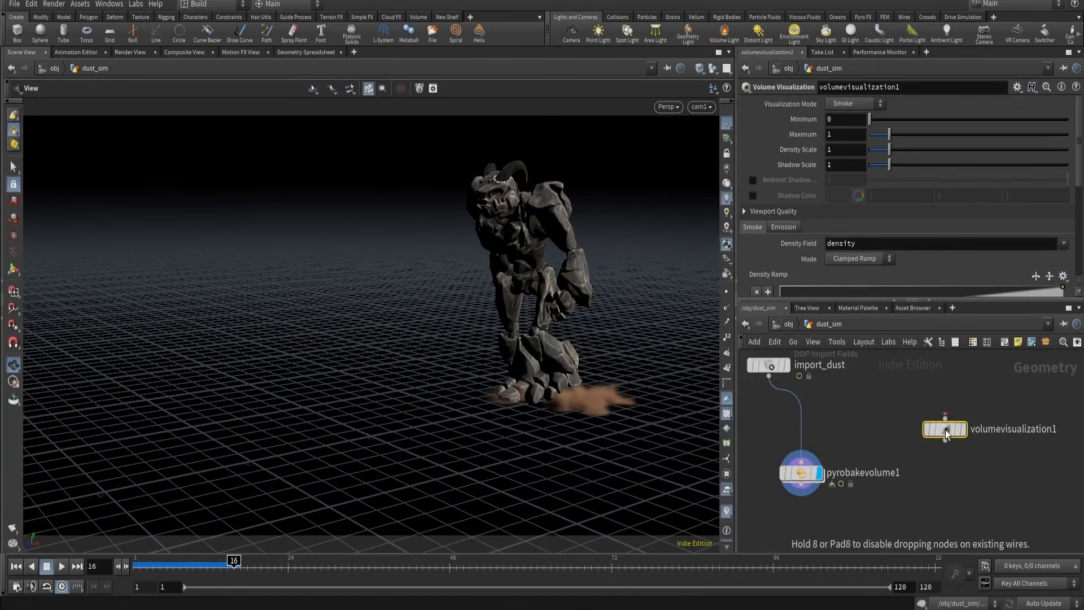
- Feed import_dust into volumevisualization1 and display the volumevisualization1 node
left_click(945, 416)
left_click(769, 376)
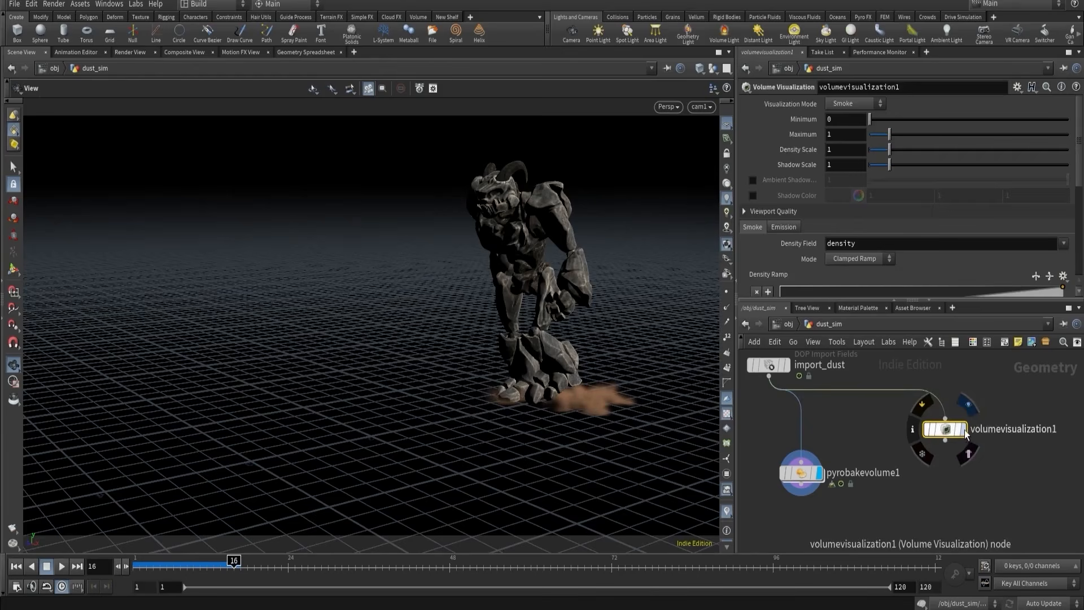
left_click(964, 430)
- Set the Diffuse Field of volumevisualization1 to density and apply the Infra-Red preset to its Diffuse Ramp
scroll(904, 237, "down", 4)
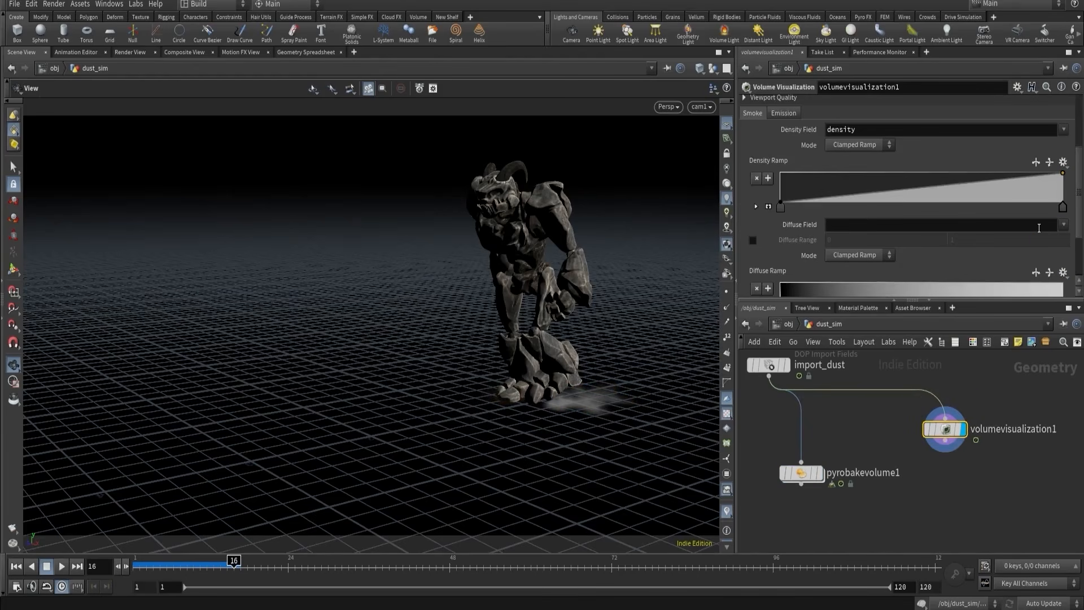
left_click(1064, 224)
left_click(1053, 245)
left_click(1063, 272)
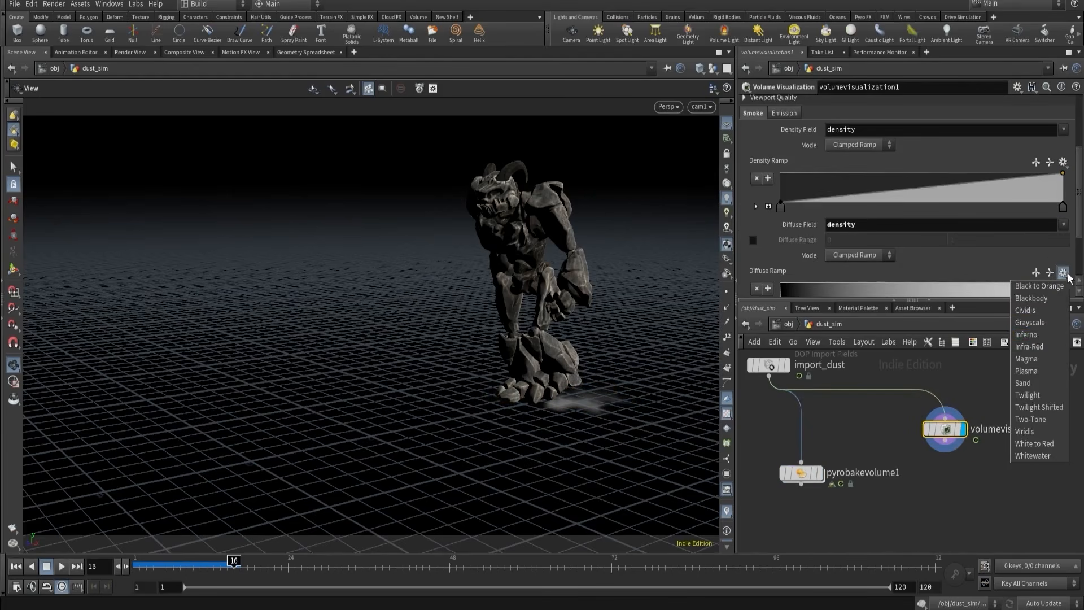
left_click(1030, 346)
- Examine the color-mapped dust density close up around the feet and play the simulation from frame 16 to 27
left_click_drag(465, 371, 367, 364)
right_click_drag(367, 364, 513, 312)
middle_click_drag(513, 312, 405, 314)
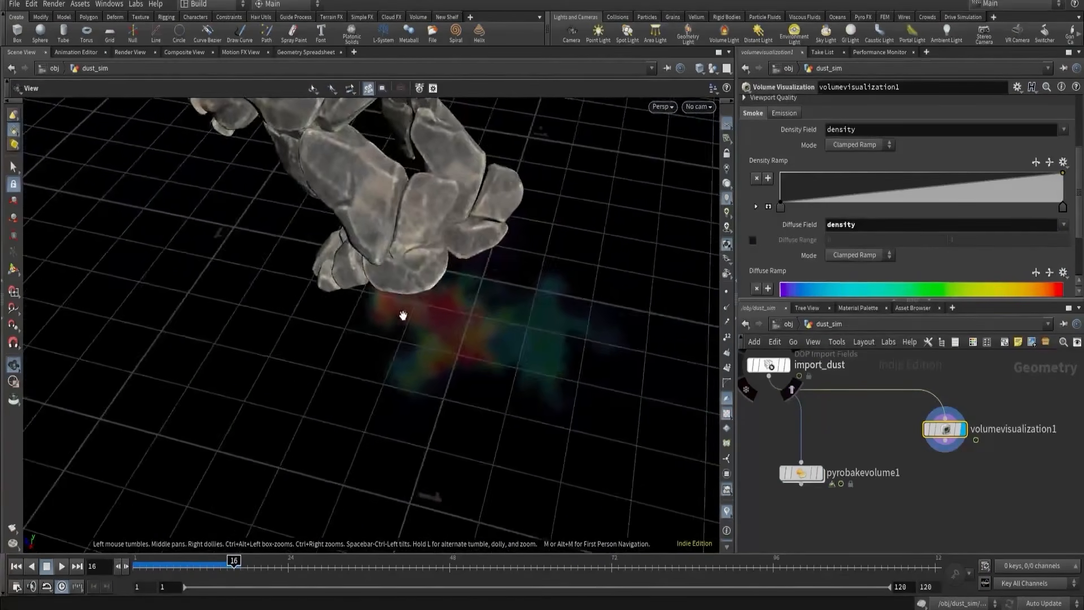
left_click_drag(405, 315, 498, 324)
right_click_drag(499, 324, 486, 305)
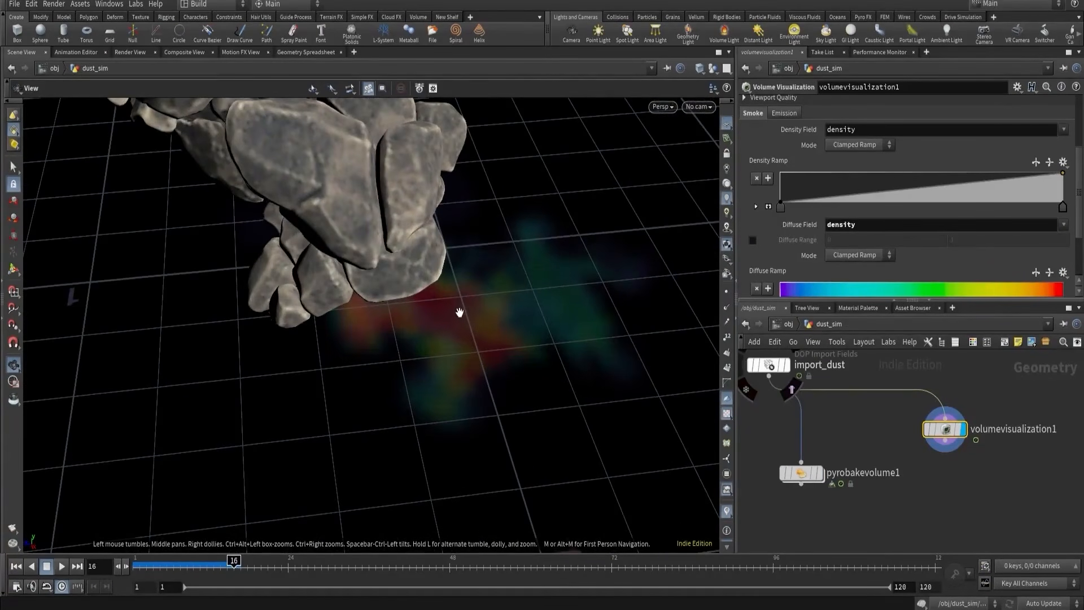
mouse_move(222, 564)
left_mouse_down()
mouse_move(192, 566)
mouse_move(233, 565)
left_mouse_up()
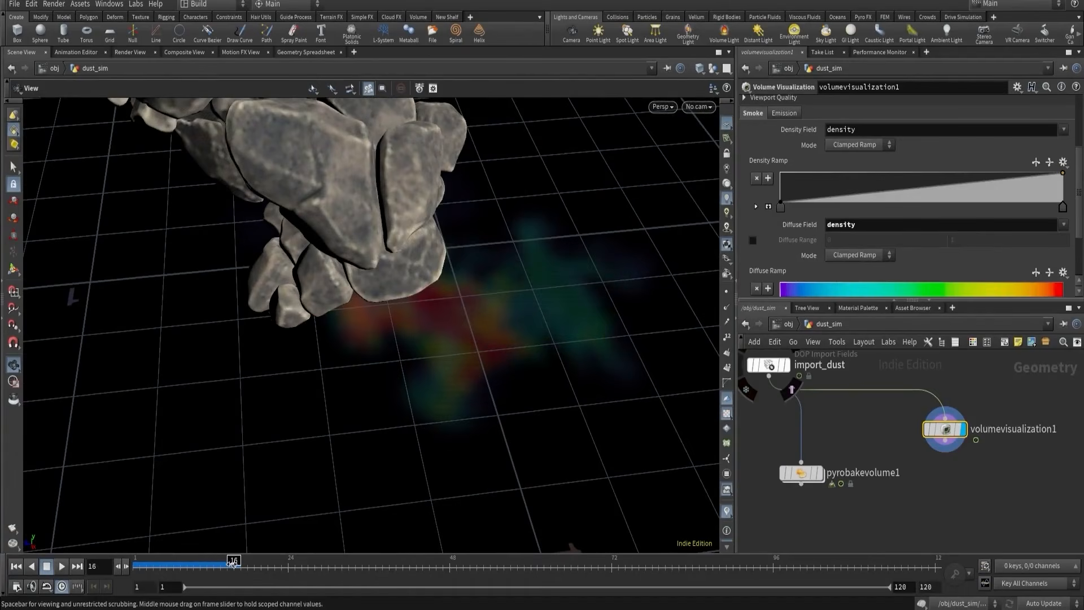
left_click(62, 567)
left_click(62, 567)
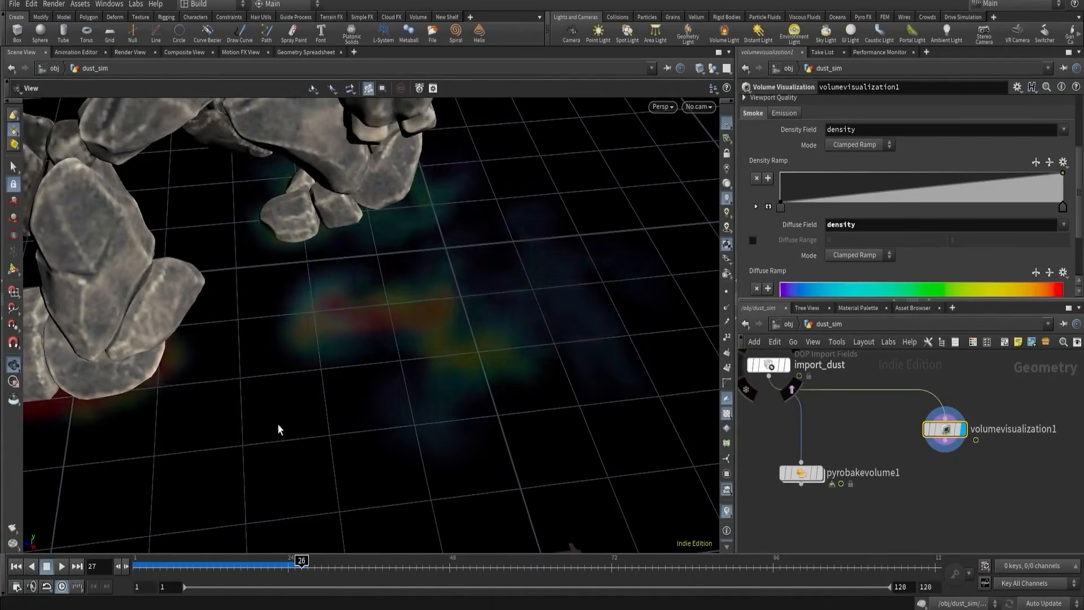
left_click_drag(441, 328, 491, 266)
scroll(854, 228, "down", 3)
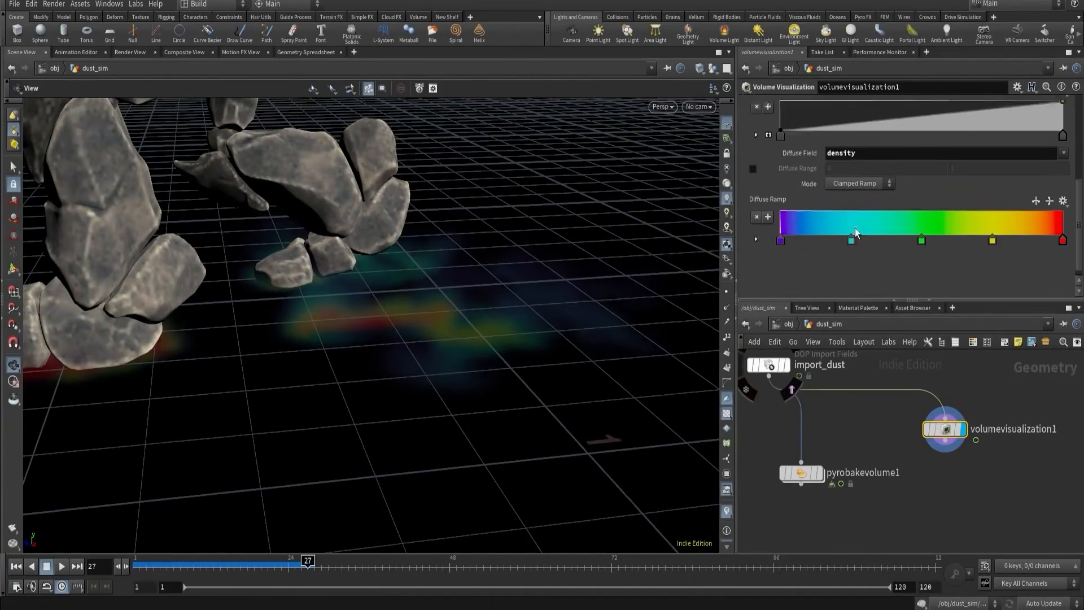
- Display pyrobakevolume1 and look through cam1
left_click(823, 477)
left_click(703, 106)
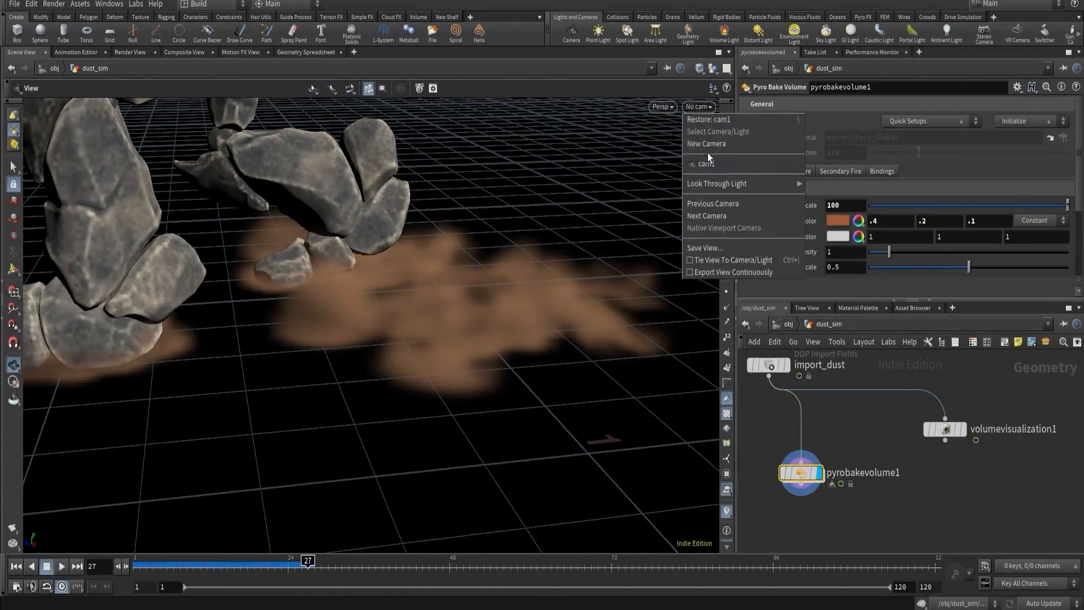
left_click(709, 163)
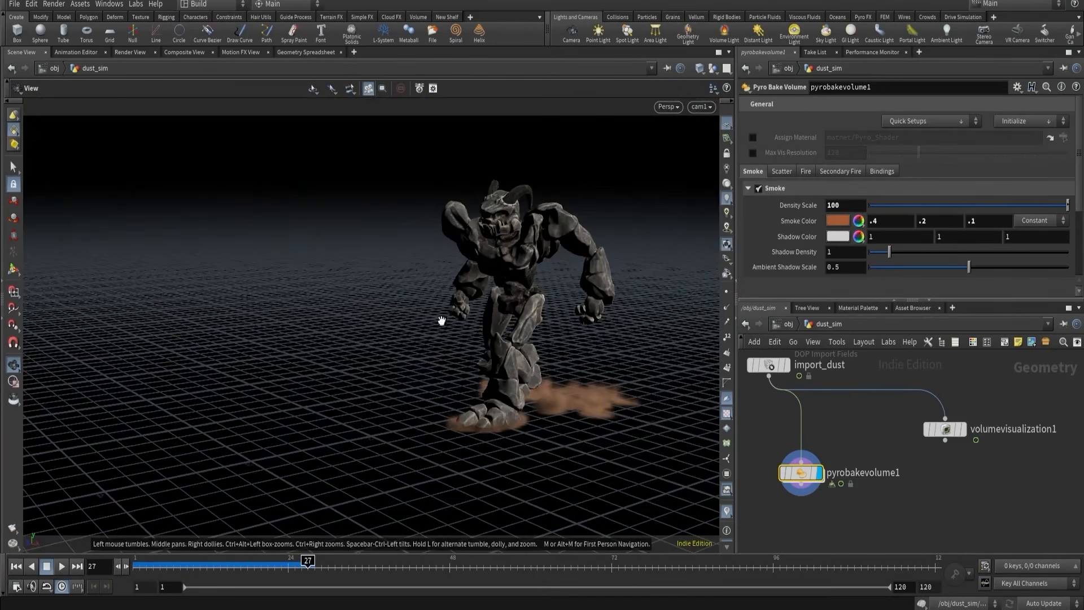
- Generate a flipbook of the brown dust simulation through cam1 and play it back in MPlay
left_click(12, 528)
left_click(175, 595)
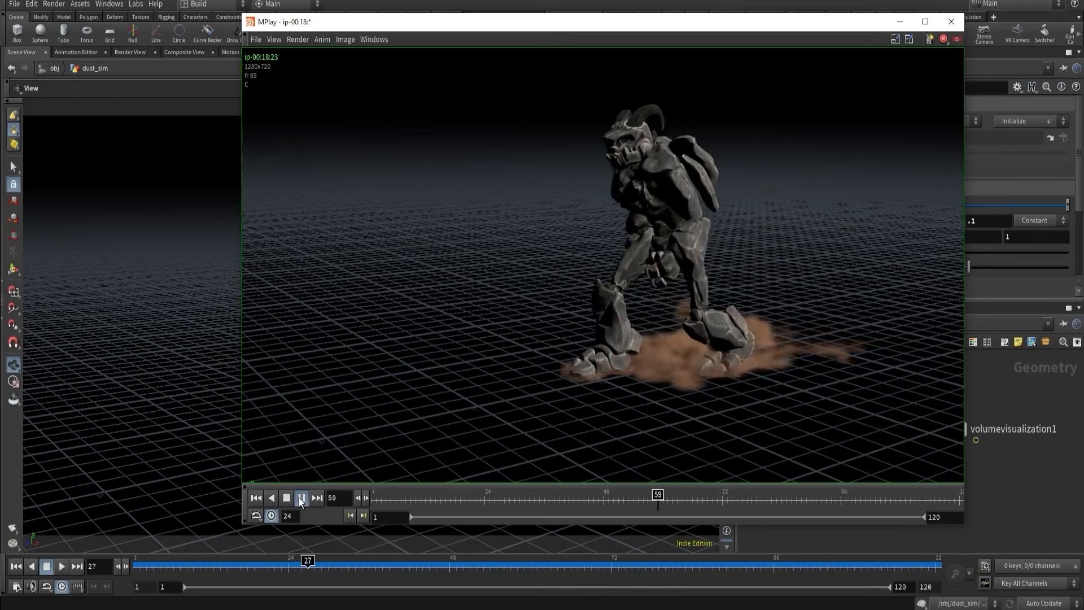
left_click(302, 498)
left_click(1003, 455)
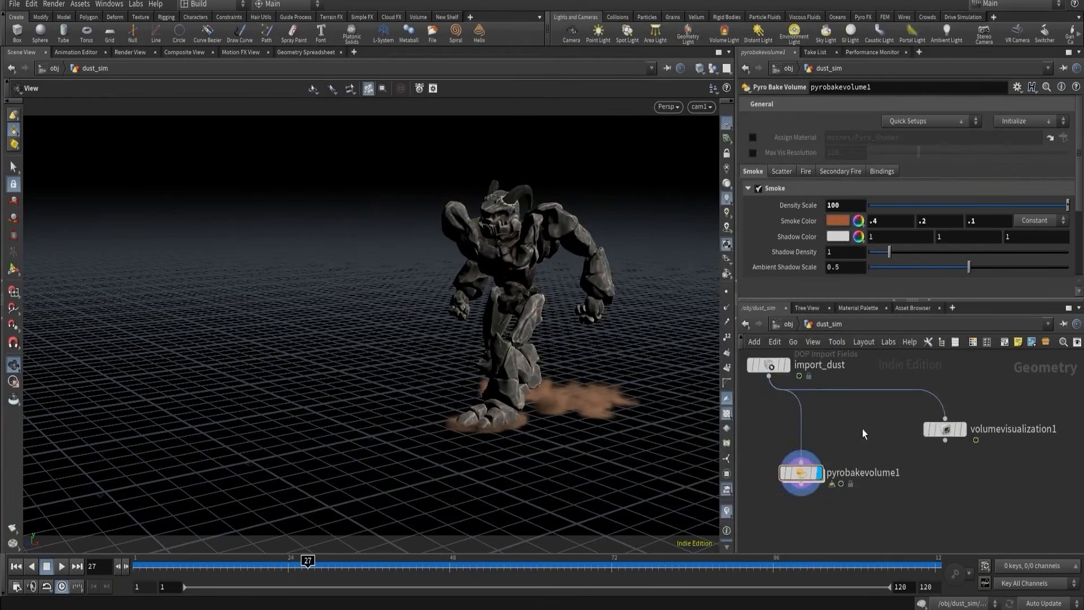
- Inside the dust_sim DOP network, enable Disturbance on pyrosolver_sparse1 and bring up its Base Block Size setting
middle_click_drag(862, 429, 890, 539)
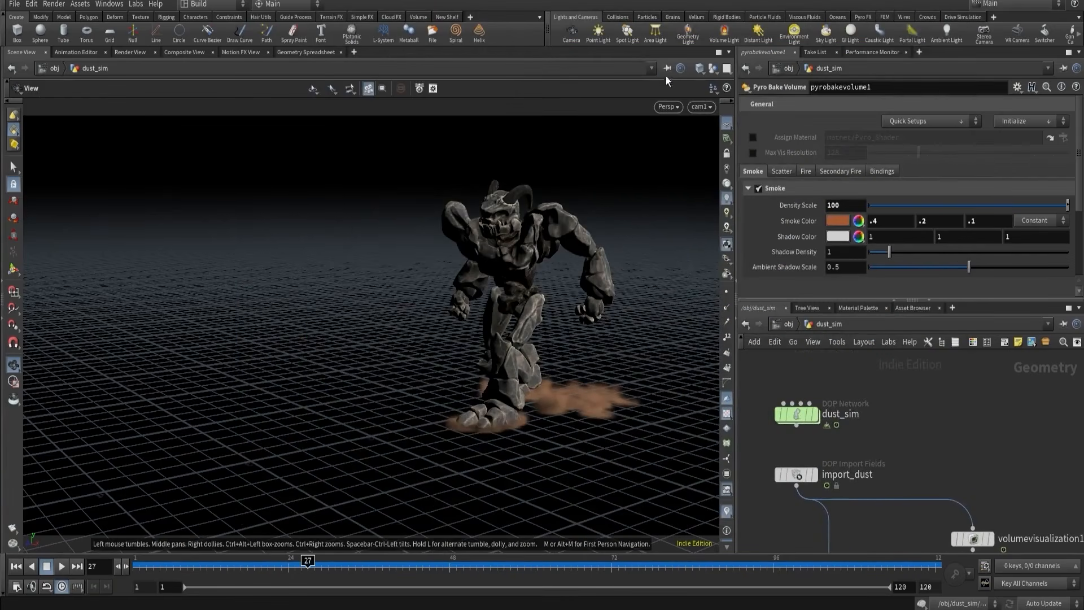
double_click(800, 412)
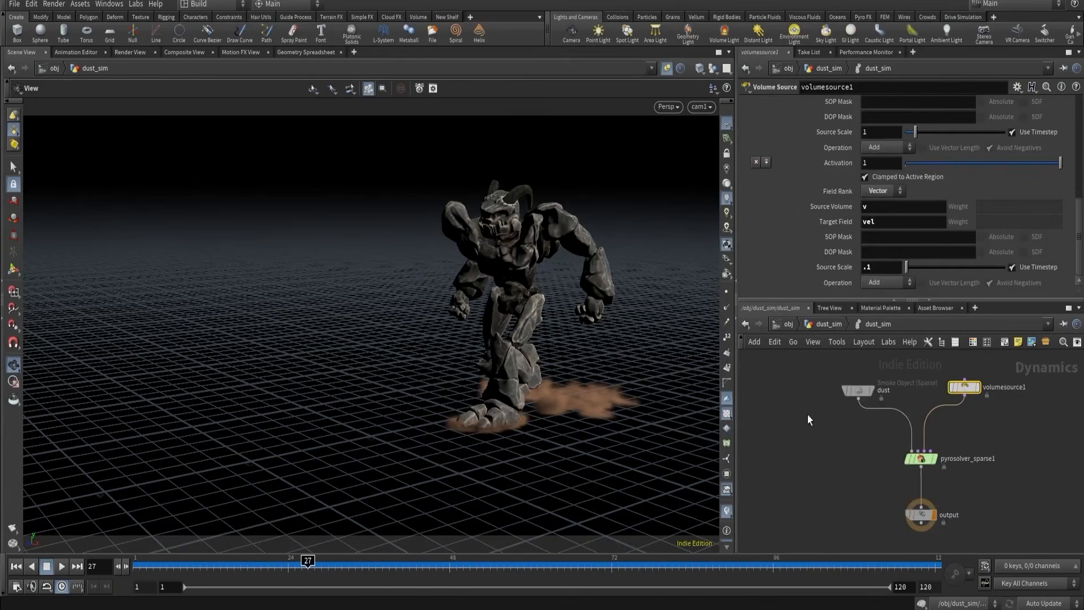
left_click(917, 463)
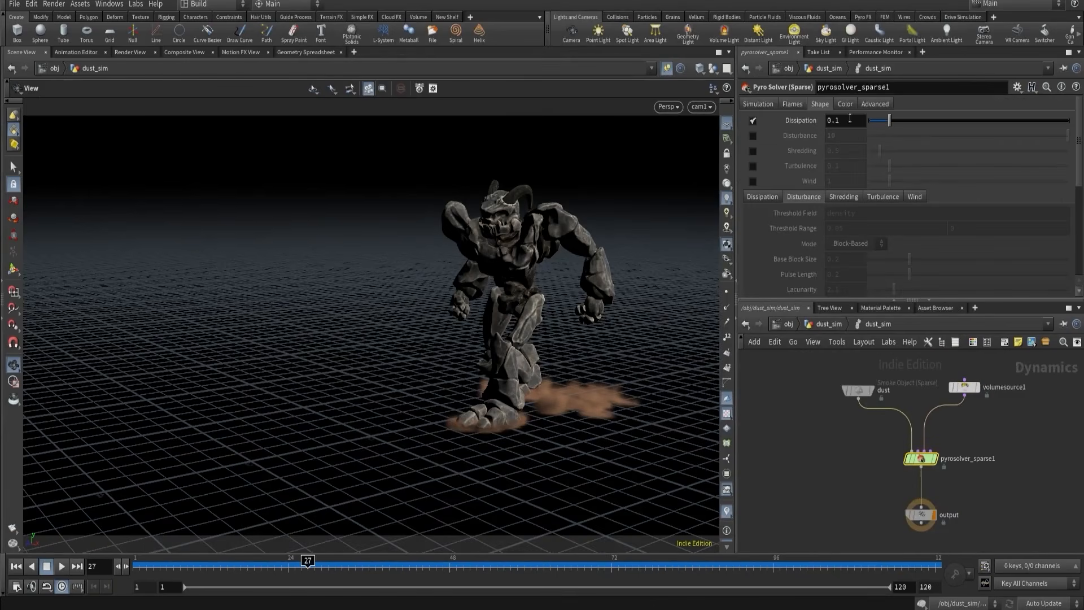
left_click(753, 136)
scroll(799, 251, "down", 3)
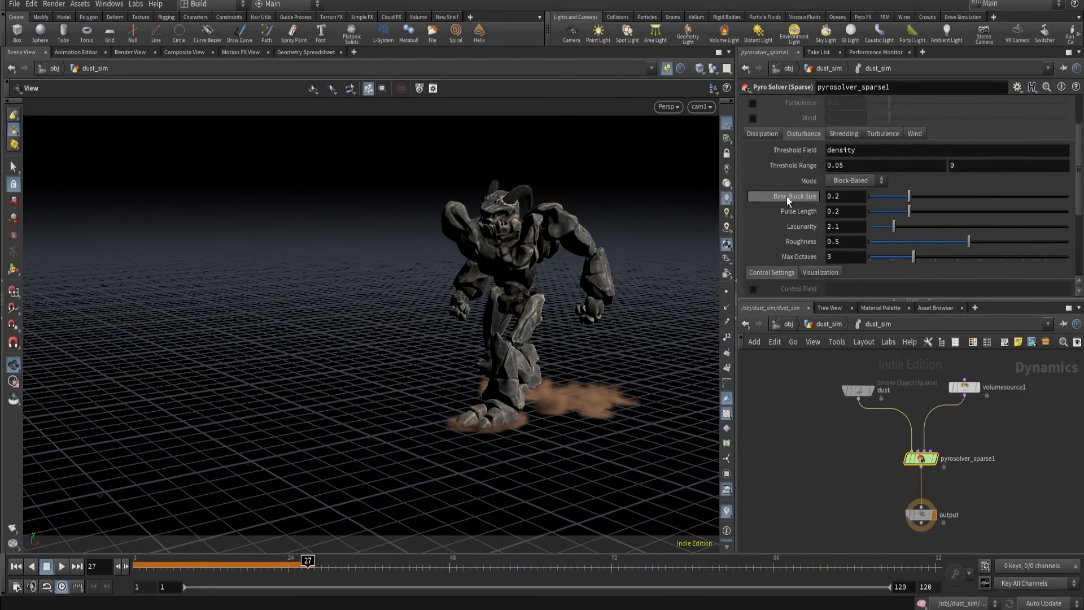
- Go back to the dust_sim geometry network and display the voxel_vis null
left_click(829, 324)
middle_click_drag(837, 431, 957, 514)
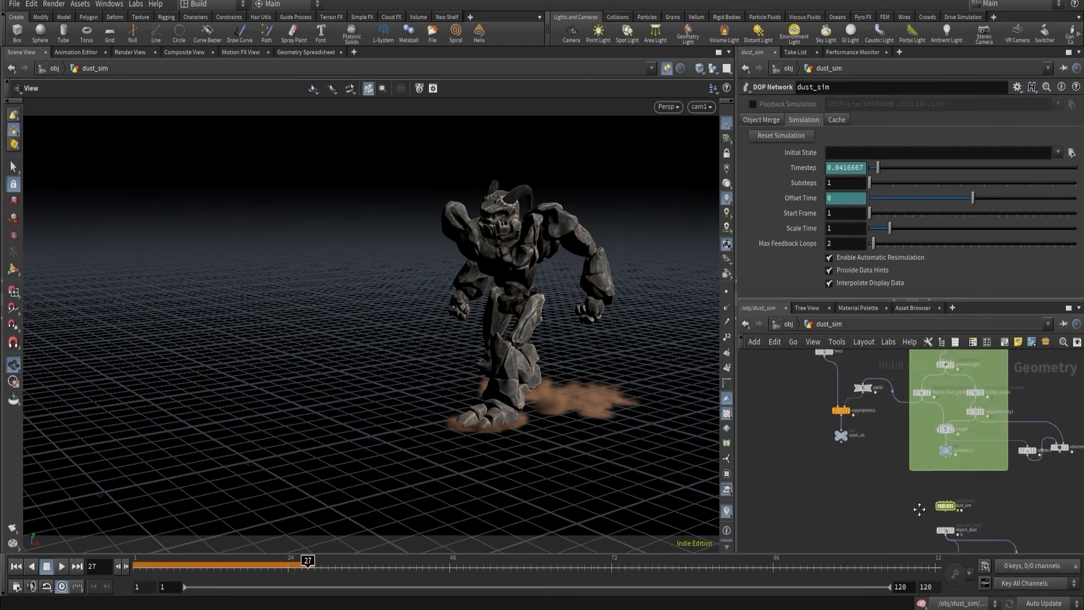
scroll(853, 441, "up", 6)
left_click(824, 424)
- Set the Uniform Scale of box2, the voxel visualization box, to 0.2
middle_click_drag(854, 405, 893, 504)
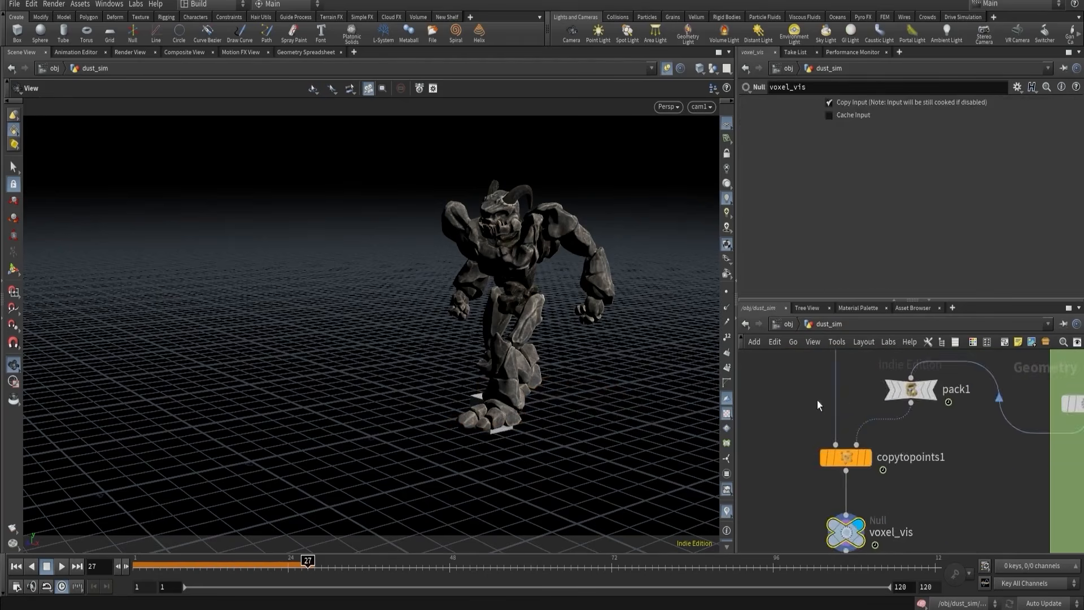
middle_click_drag(818, 401, 847, 508)
left_click(825, 389)
left_click(847, 194)
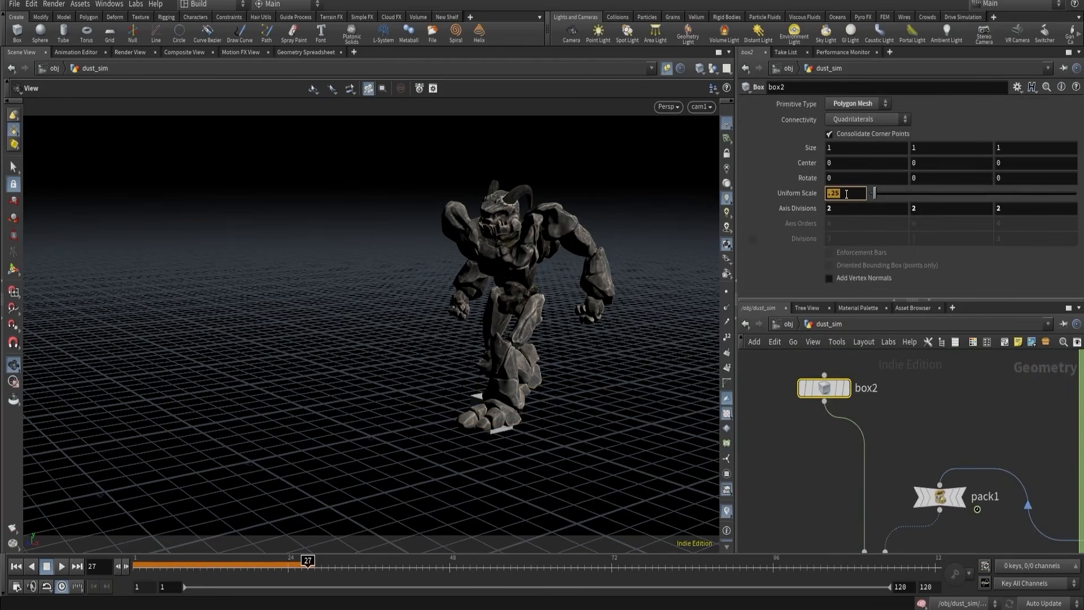
type(".2")
key("Return")
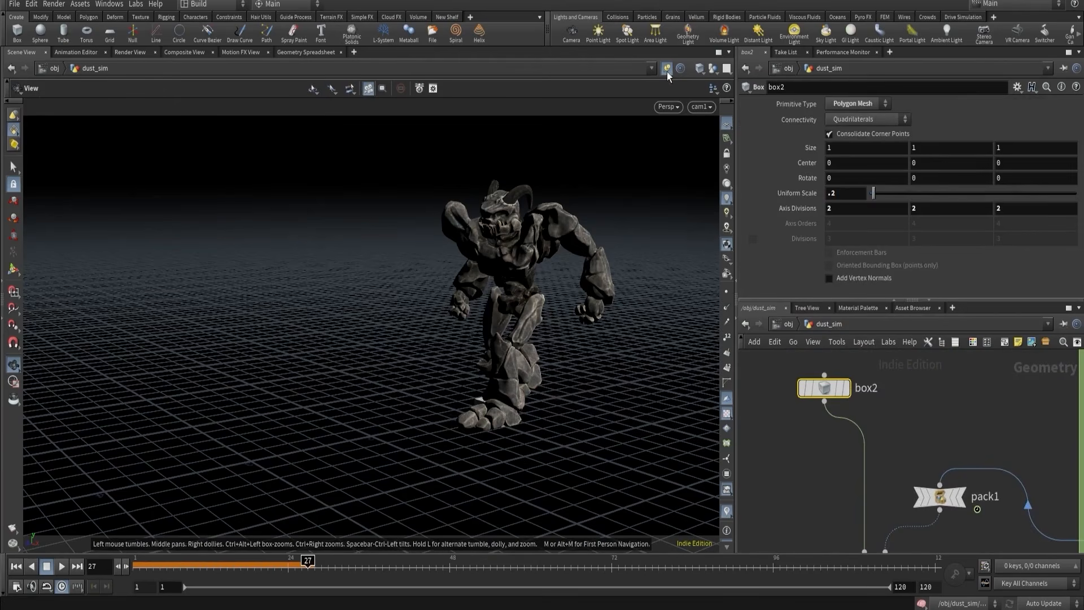
- Ghost the other objects to compare the voxel box with the creature's foot, and restore their normal display
left_click(716, 96)
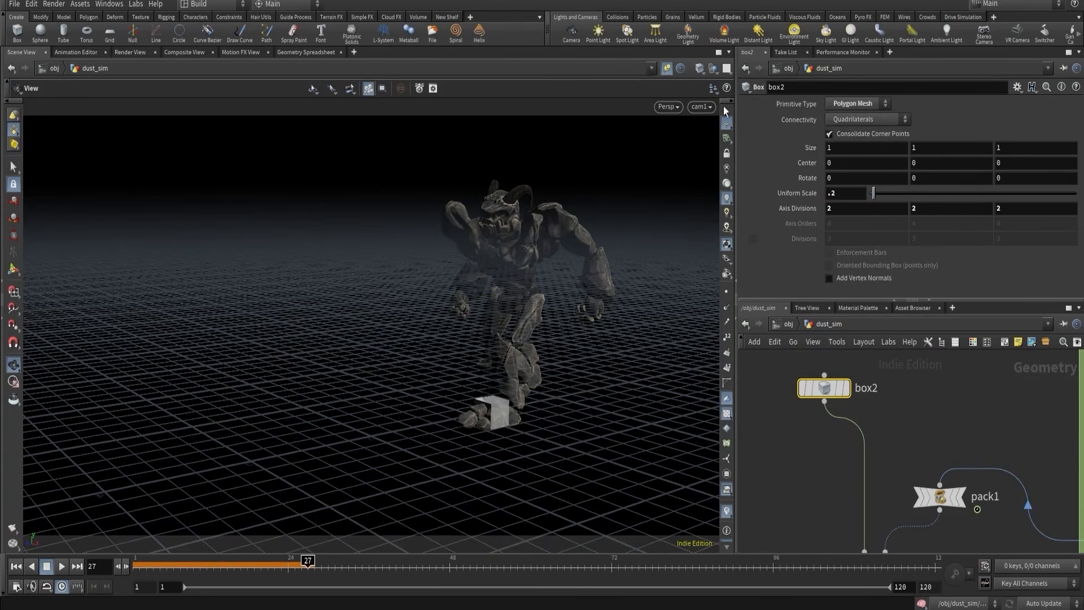
left_click(713, 70)
left_click(716, 82)
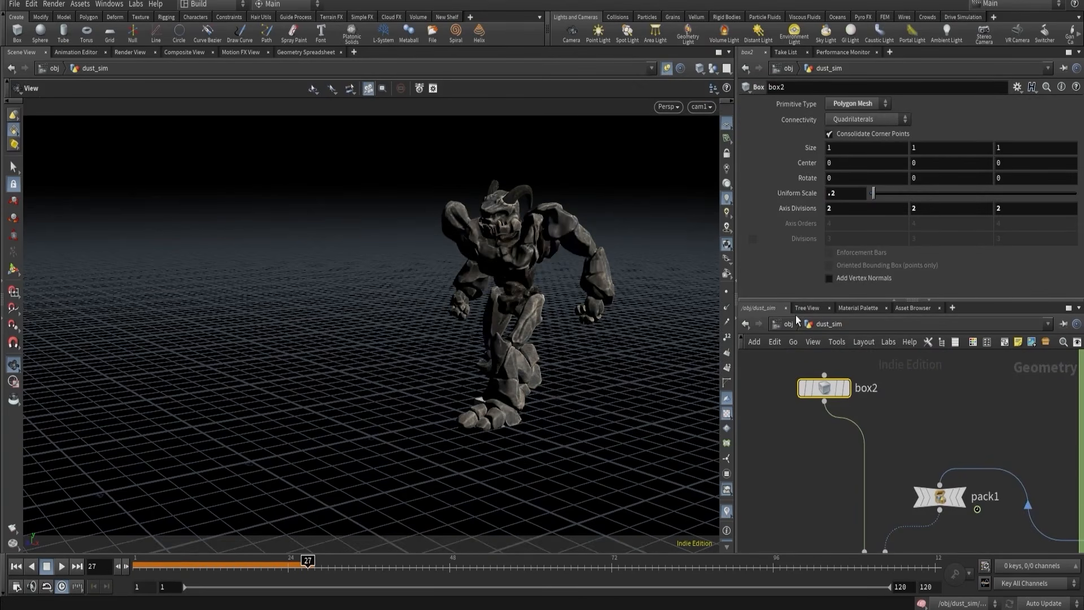
- Review the Disturbance settings of pyrosolver_sparse1 inside the dust_sim DOP network
scroll(797, 440, "down", 4)
middle_click_drag(802, 478, 877, 431)
double_click(878, 432)
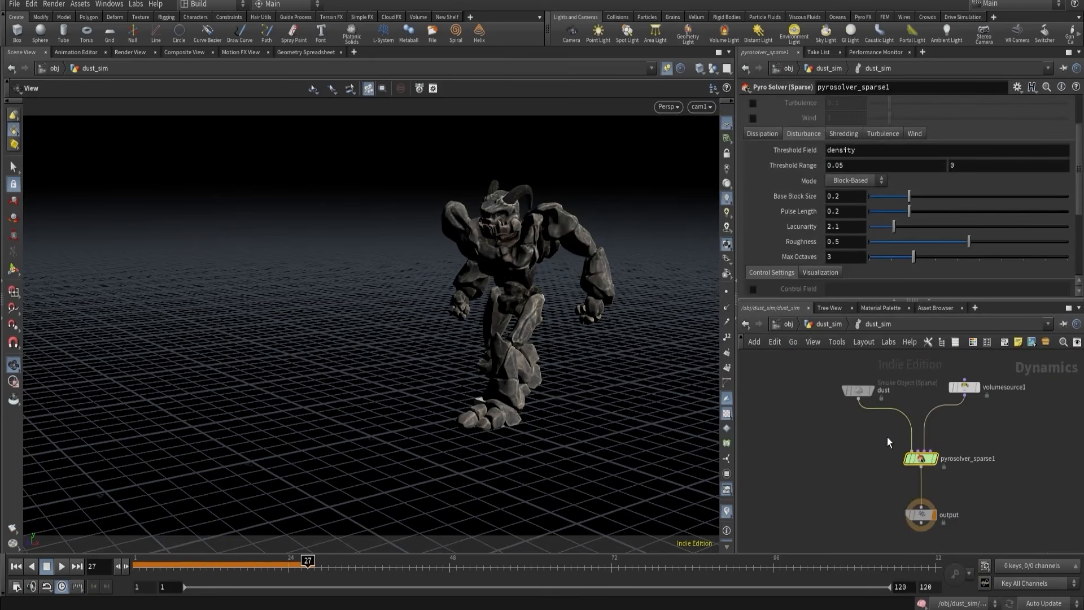
scroll(879, 246, "down", 1)
scroll(864, 205, "up", 2)
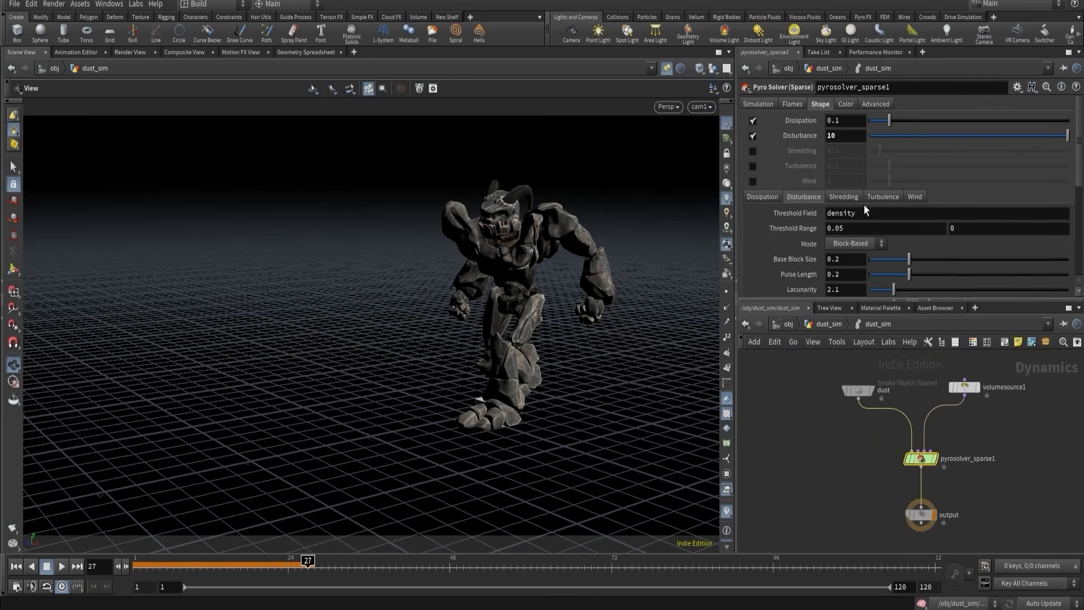
- Return to the dust_sim geometry network and display pyrobakevolume1 again
left_click(826, 324)
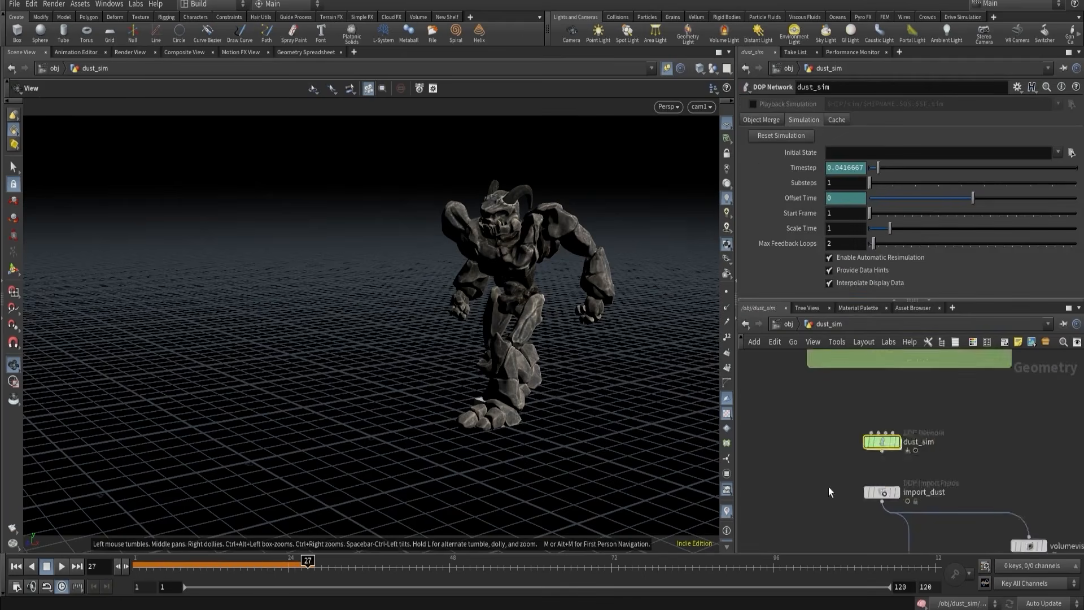
scroll(828, 486, "down", 2)
middle_click_drag(846, 516, 824, 431)
scroll(824, 431, "up", 3)
left_click_drag(838, 447, 917, 517)
left_click(910, 496)
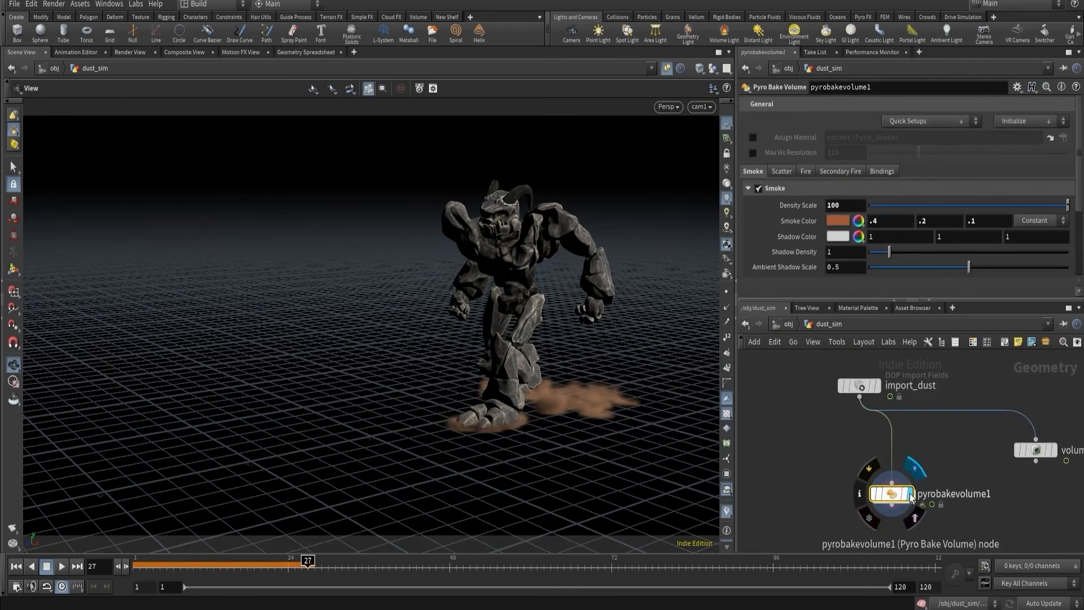
- Reset the simulation on the dust_sim DOP network so frame 27 recomputes
middle_click_drag(801, 421, 809, 517)
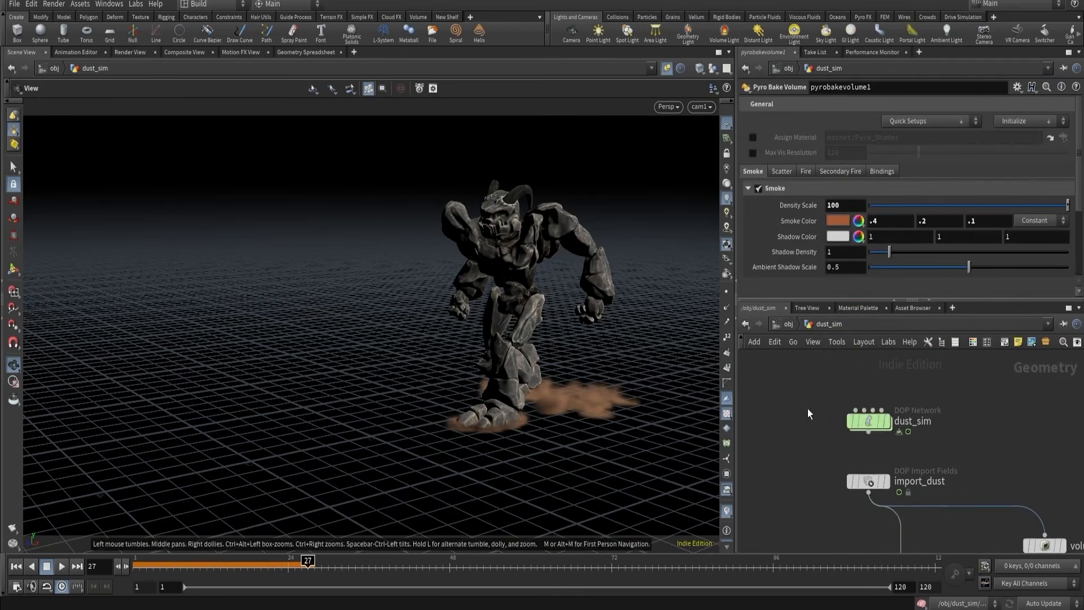
left_click_drag(808, 409, 902, 442)
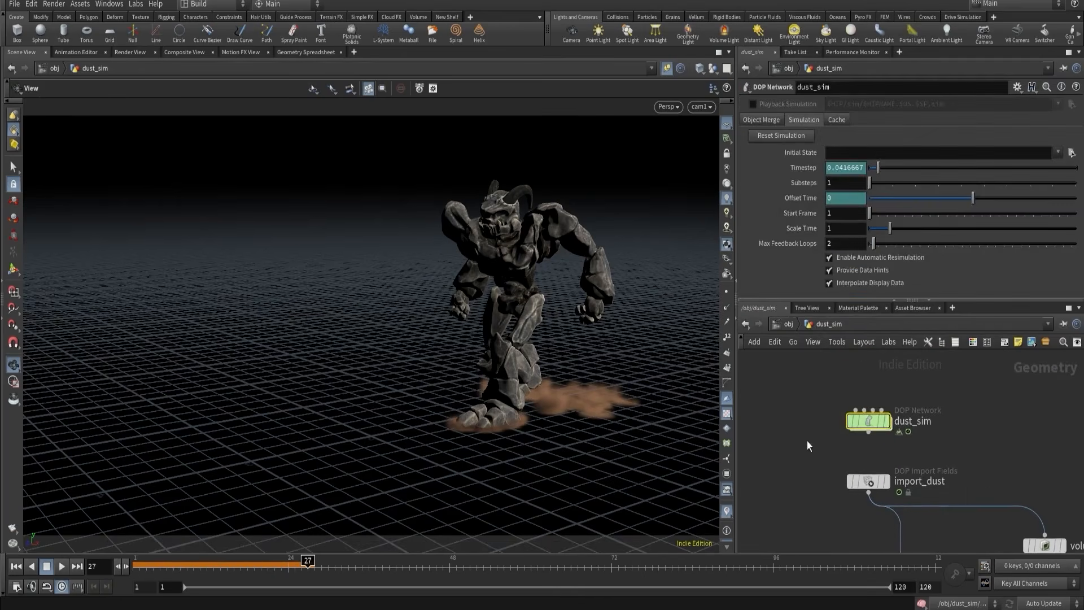
left_click(784, 135)
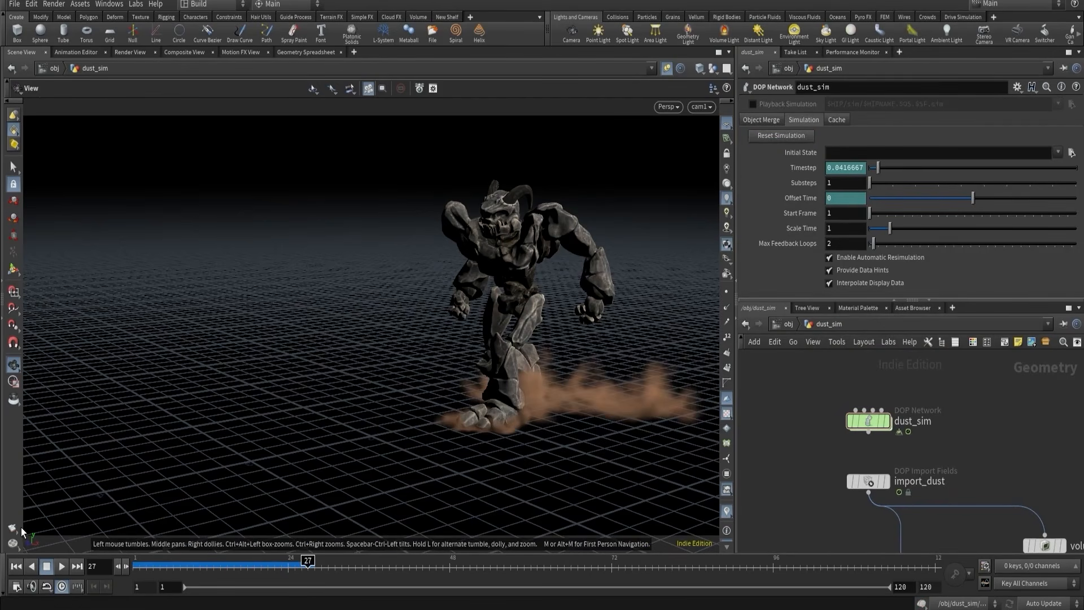
- Generate a flipbook of the dust with disturbance enabled and play it back in MPlay
left_click(726, 185)
left_click(727, 200)
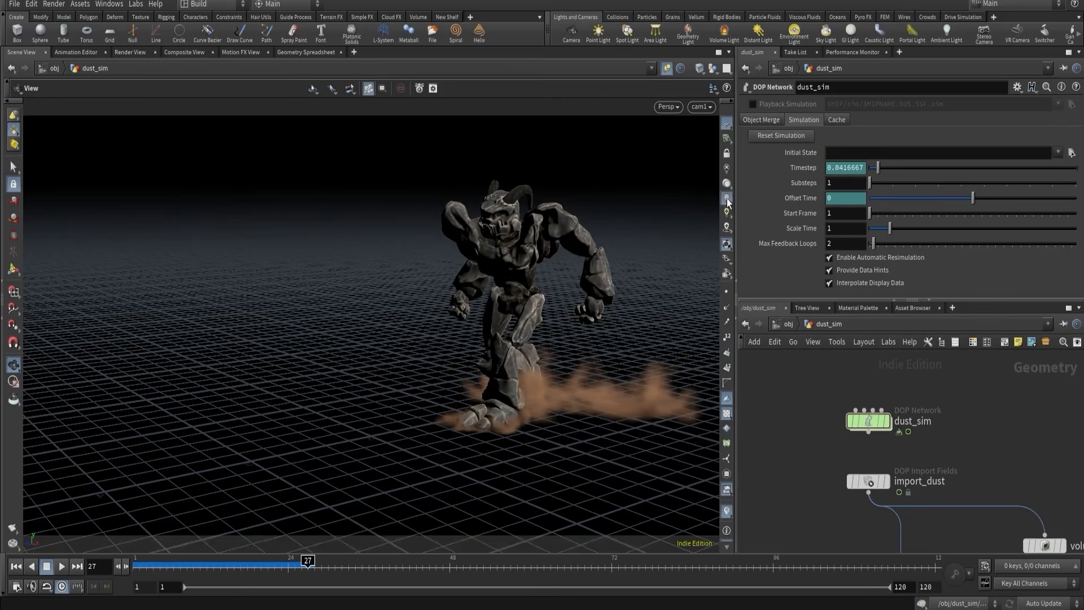
left_click(15, 527)
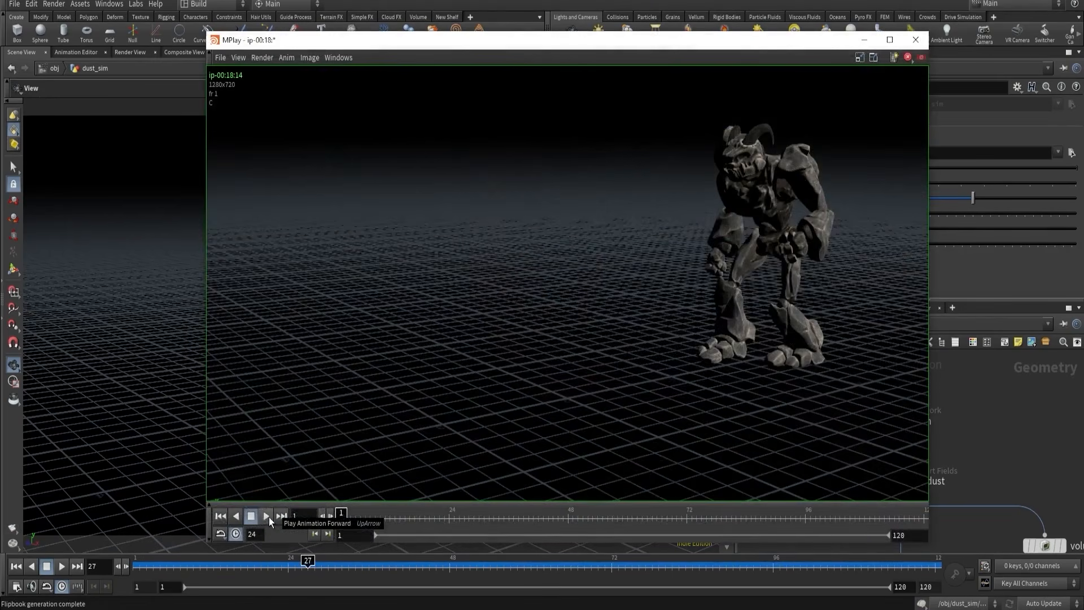
left_click(269, 517)
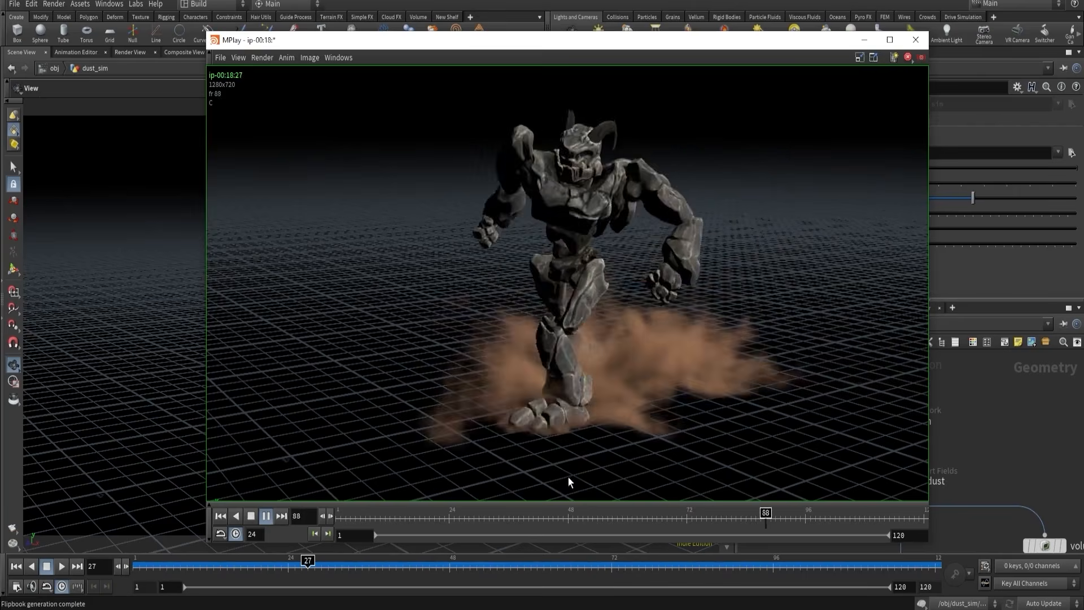
left_click(567, 518)
- Turn off Disturbance on pyrosolver_sparse1 inside the dust_sim DOP network
left_click(1044, 423)
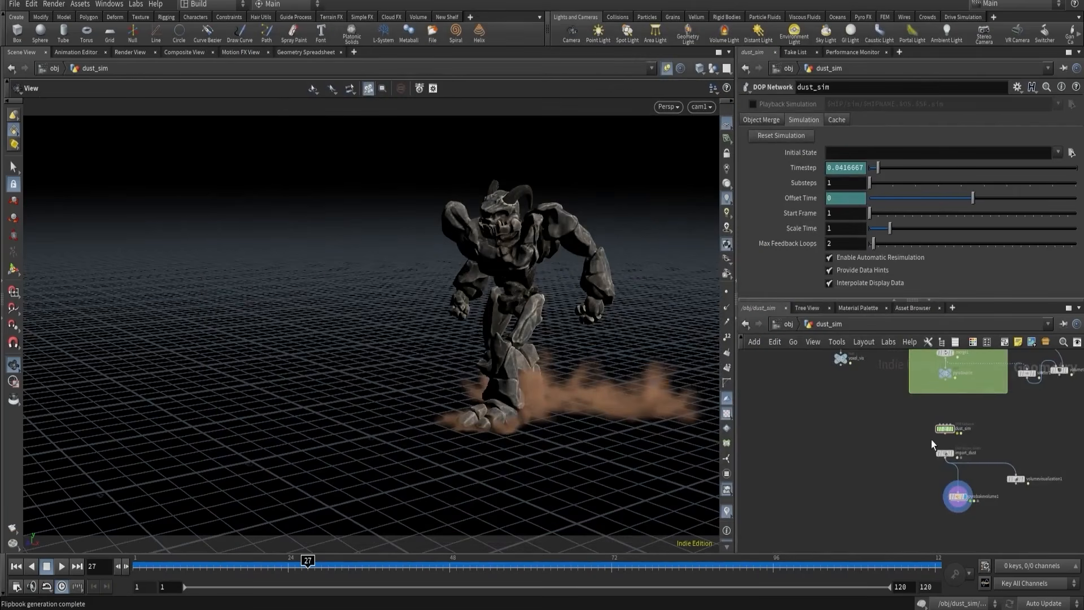
double_click(951, 426)
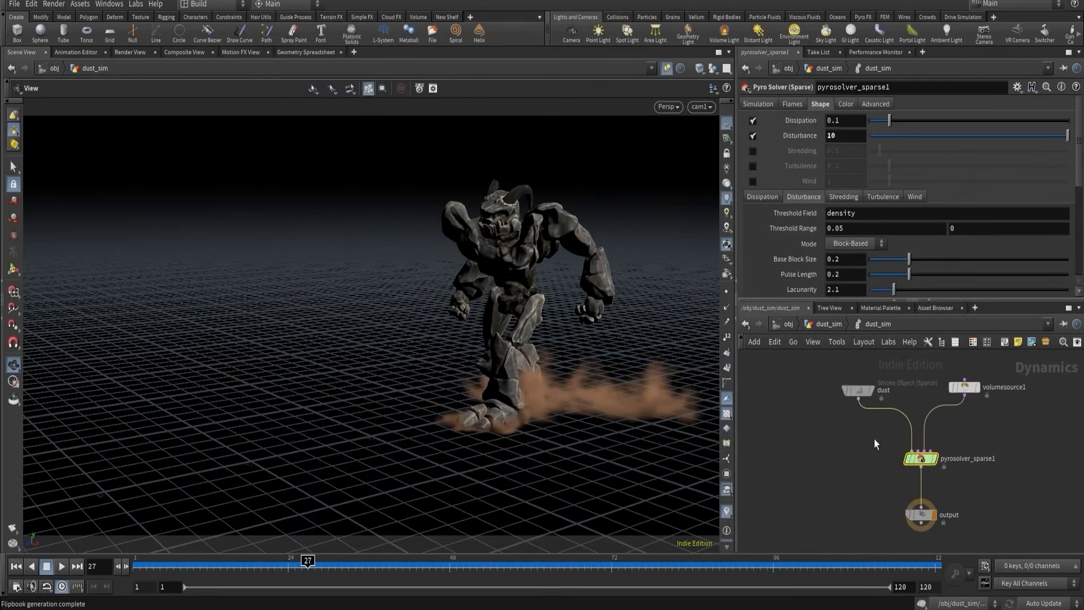
left_click(751, 137)
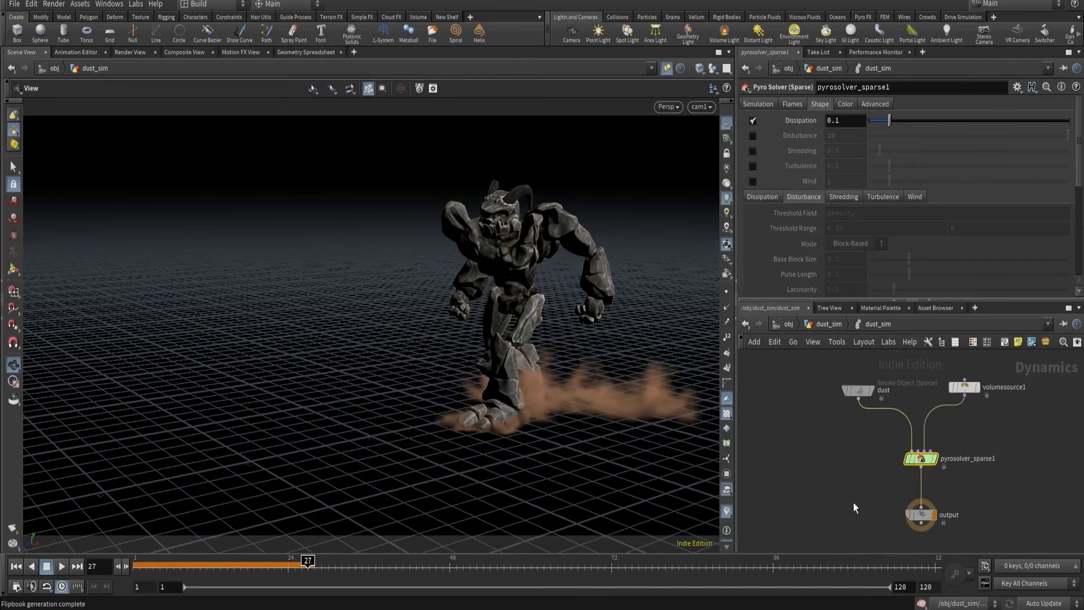
- Play the dust simulation from the first frame without disturbance in a closer view of the feet, and go back to frame 19
left_click(17, 566)
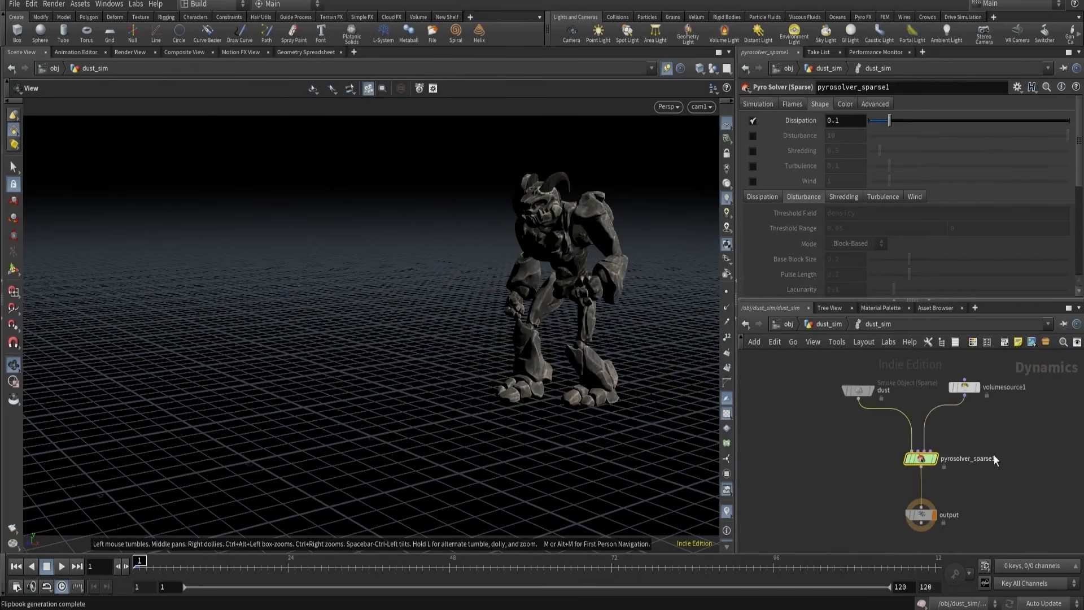
left_click_drag(549, 340, 496, 395)
right_click_drag(496, 394, 522, 367)
left_click_drag(522, 367, 462, 378)
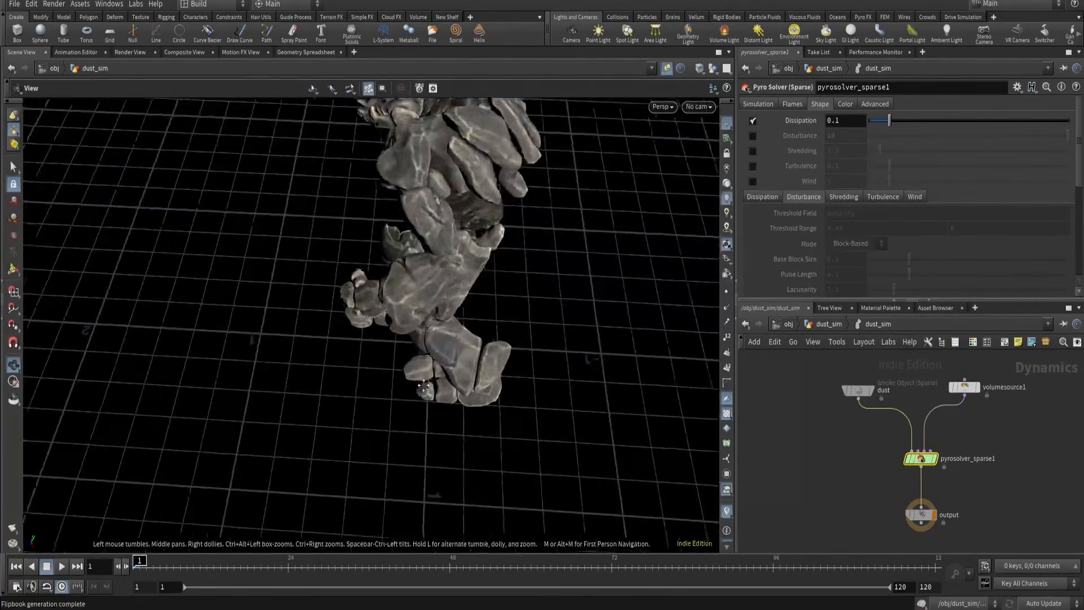
right_click_drag(463, 378, 475, 392)
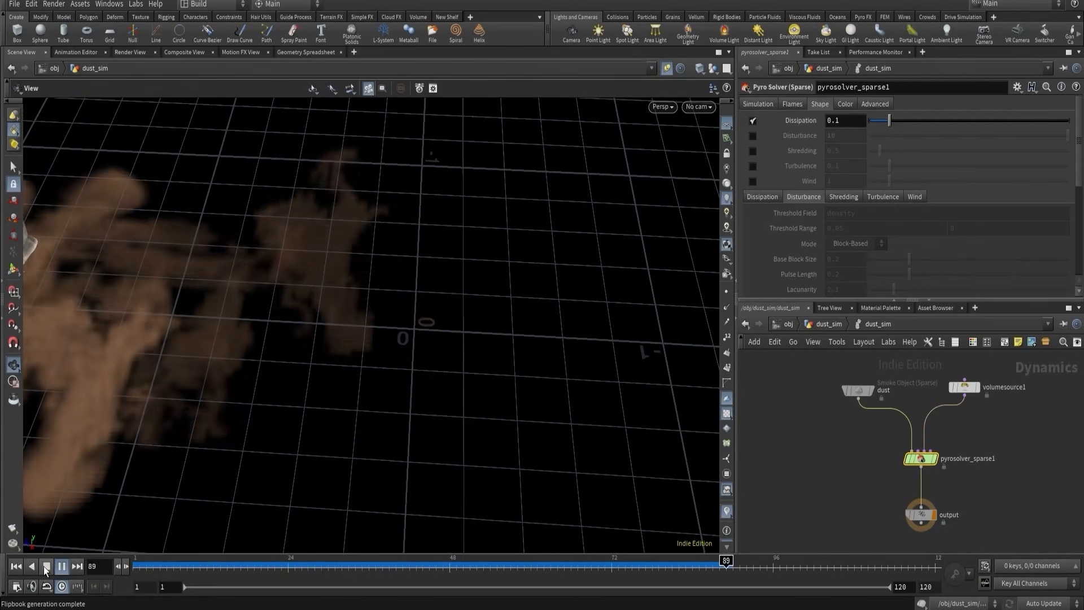
left_click_drag(466, 568, 254, 575)
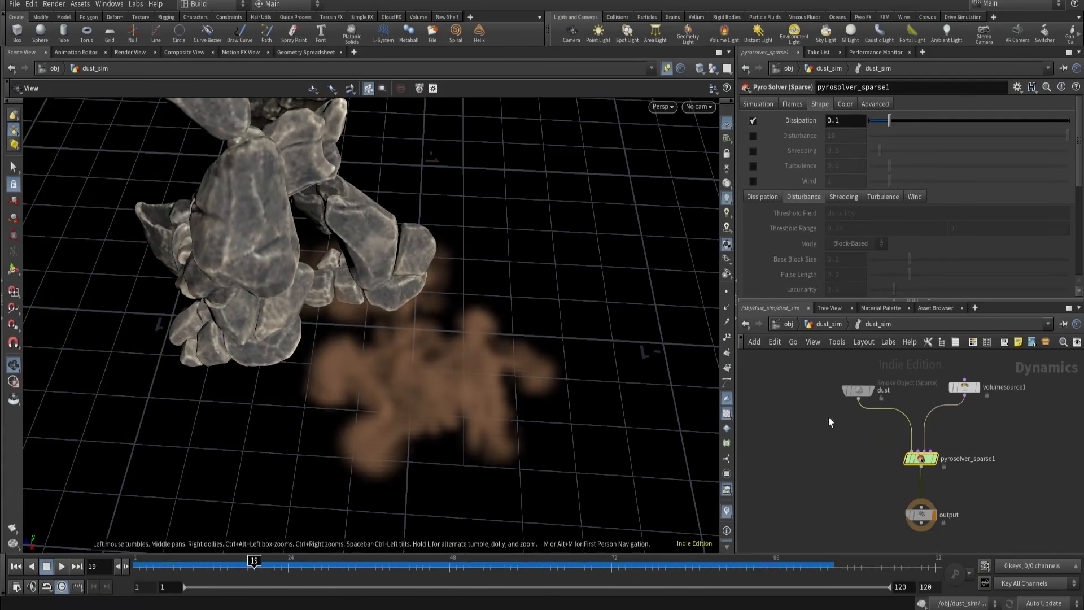
- Review the speed expression in pointwrangle1 of the pyro source setup in the dust_sim geometry network
left_click(828, 324)
scroll(834, 376, "down", 3)
middle_click_drag(835, 388, 825, 531)
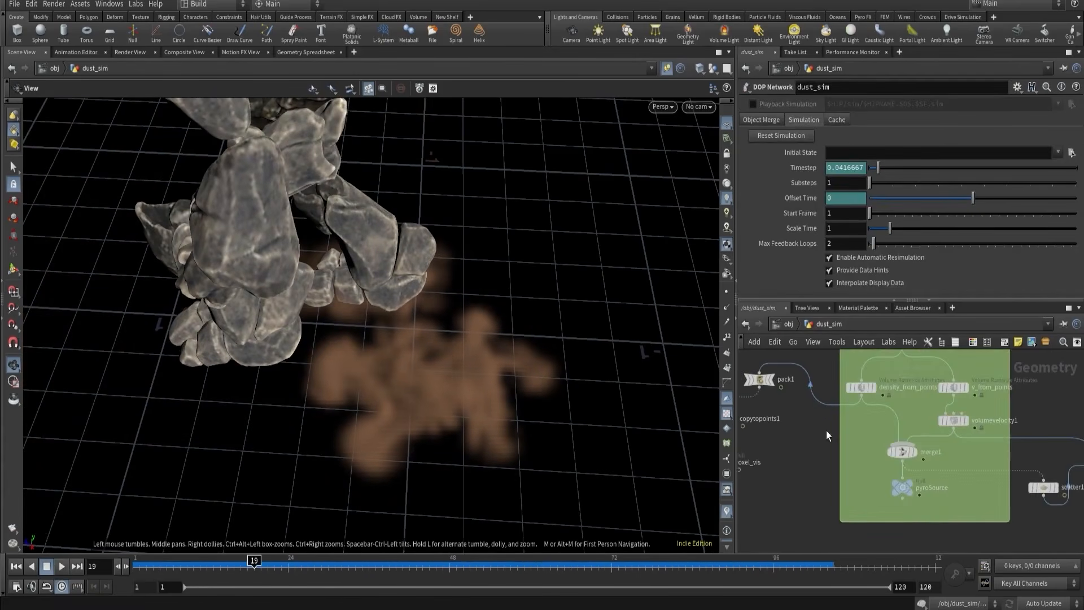
scroll(825, 430, "down", 3)
middle_click_drag(826, 432, 821, 523)
scroll(820, 524, "up", 3)
left_click(877, 485)
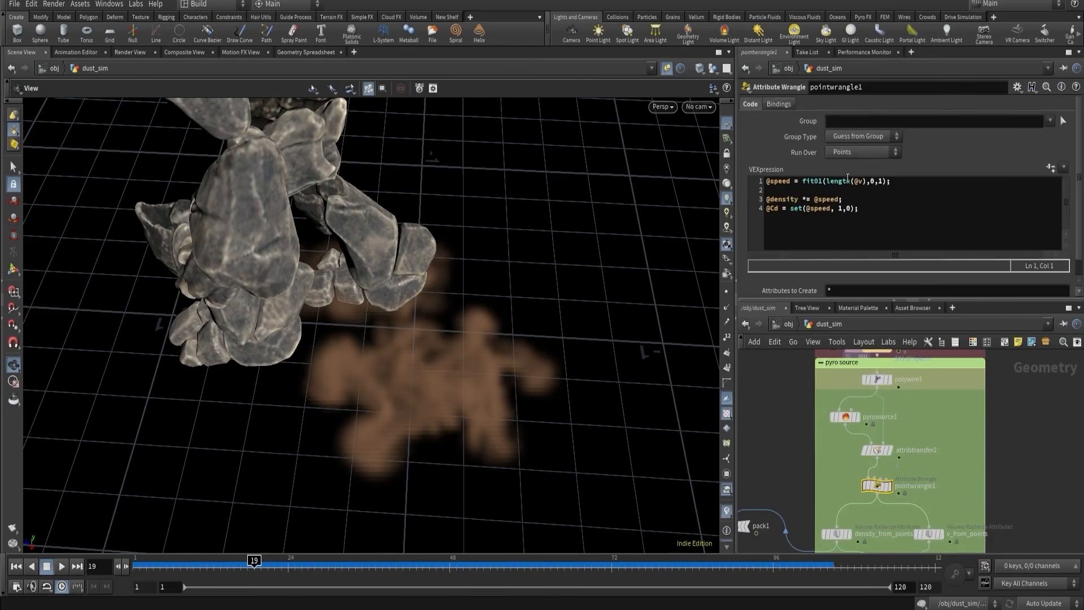
left_click_drag(813, 181, 894, 181)
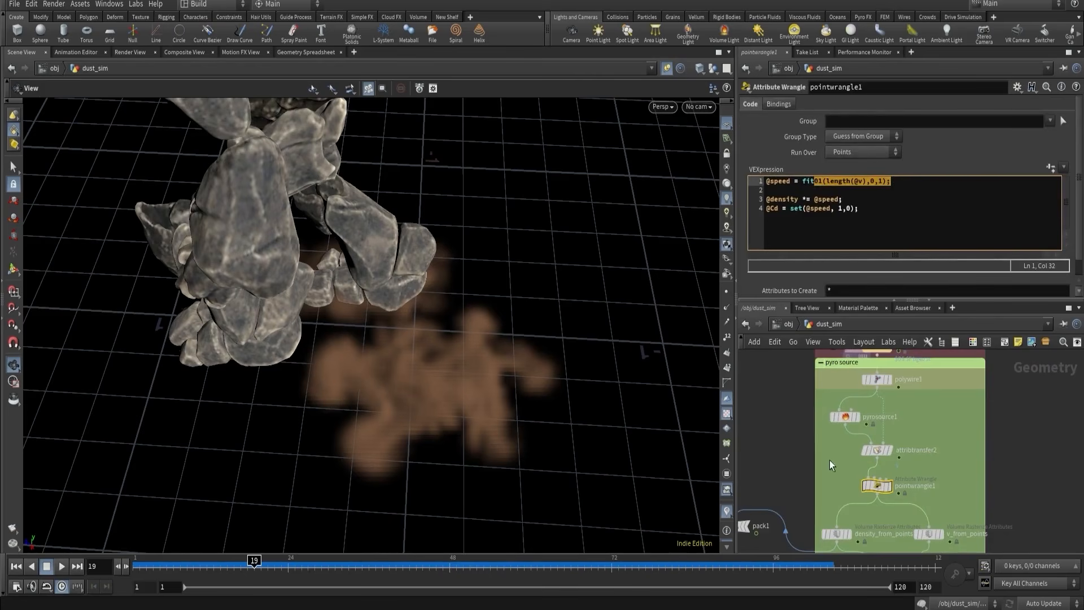
- Go back inside the dust_sim DOP network and enable Calculate Speed Field on pyrosolver_sparse1
scroll(828, 463, "down", 5)
middle_click_drag(838, 531, 840, 429)
scroll(840, 472, "up", 5)
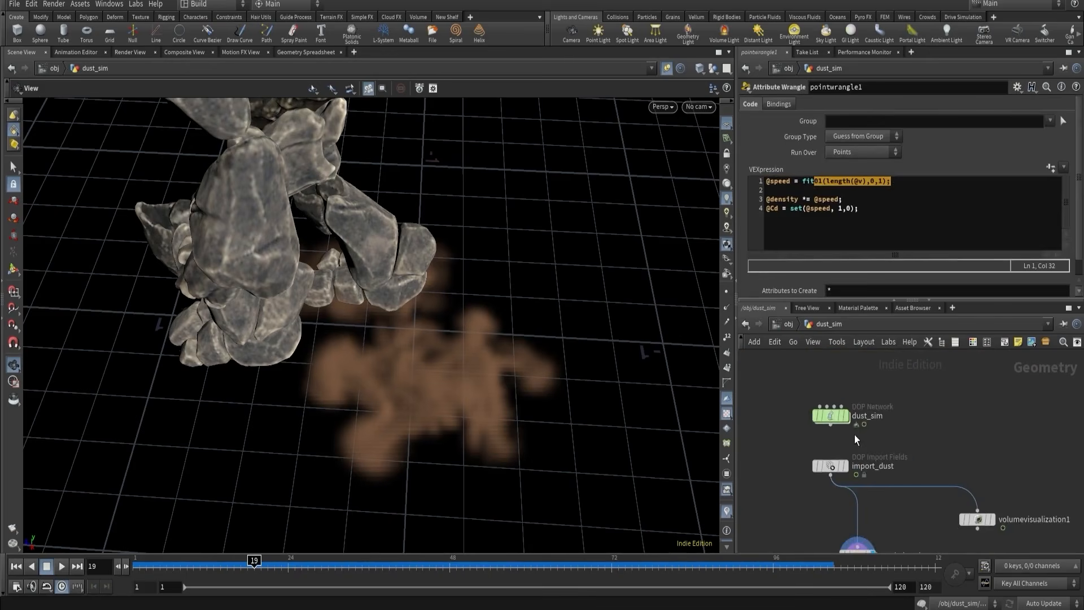
double_click(828, 415)
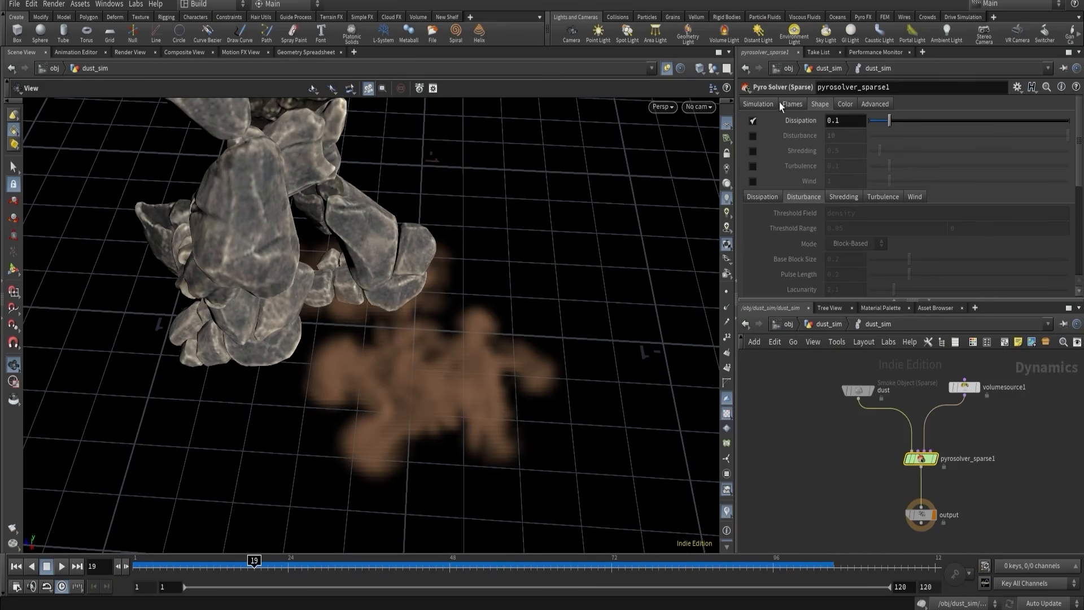
left_click(755, 103)
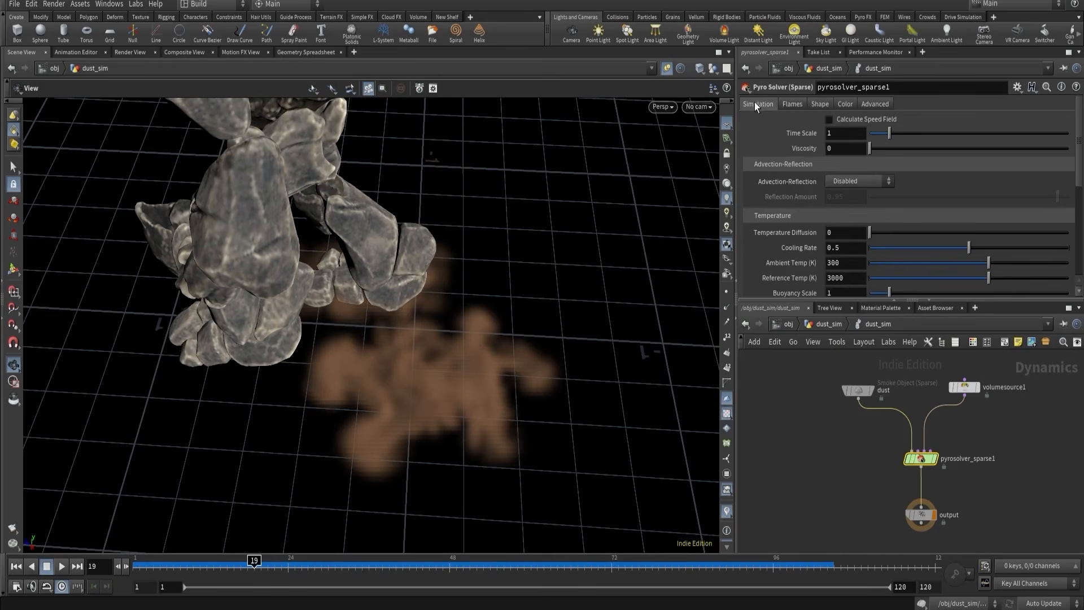
left_click(830, 121)
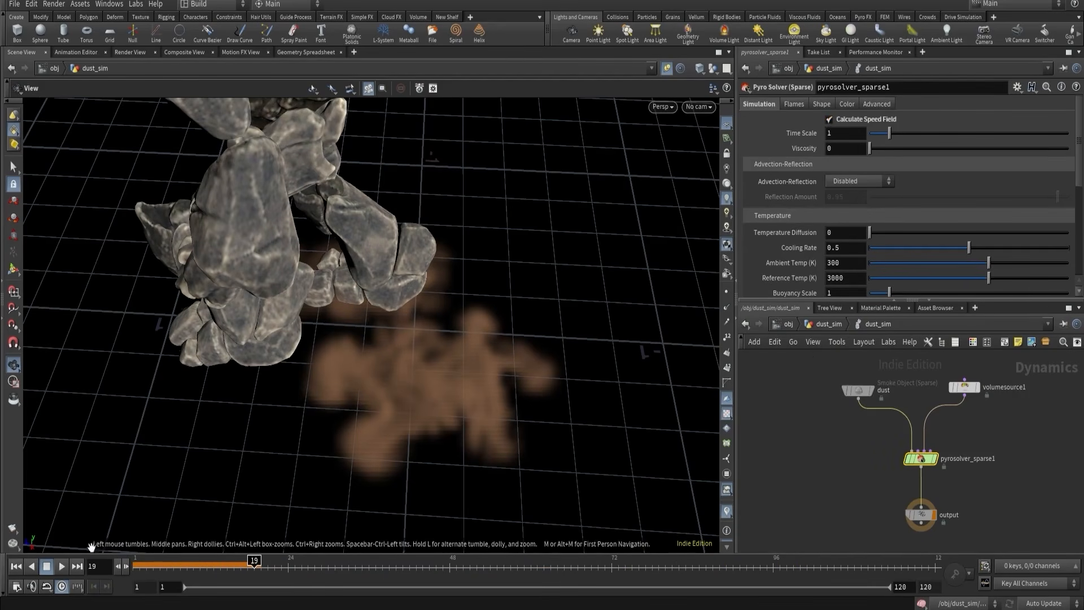
- Replay the simulation from the first frame to frame 39 and check pyrosolver_sparse1's node info for the speed field
left_click(16, 565)
left_click(62, 566)
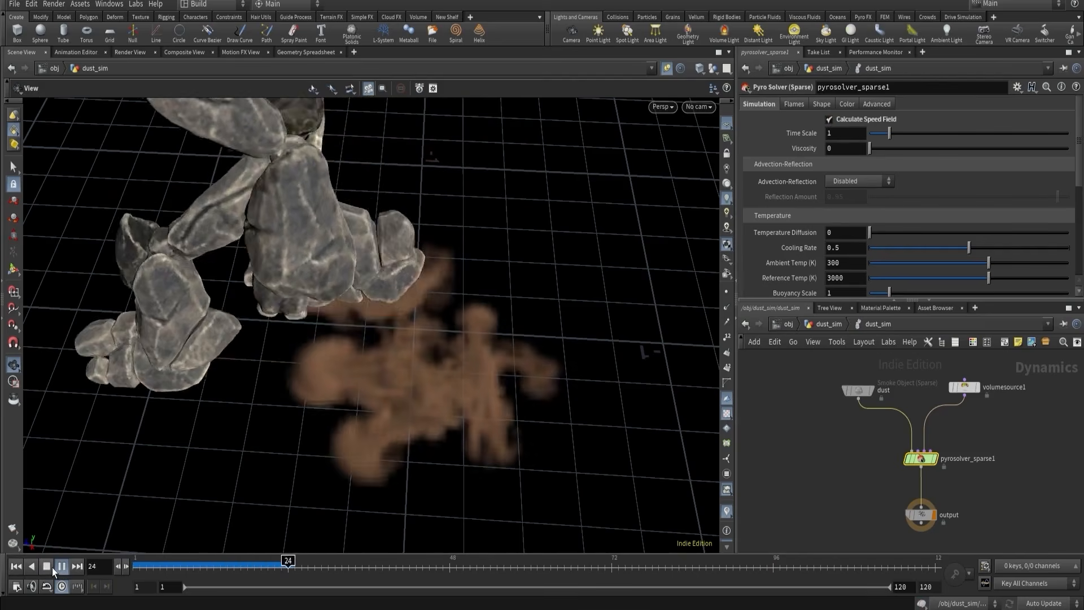
left_click(47, 566)
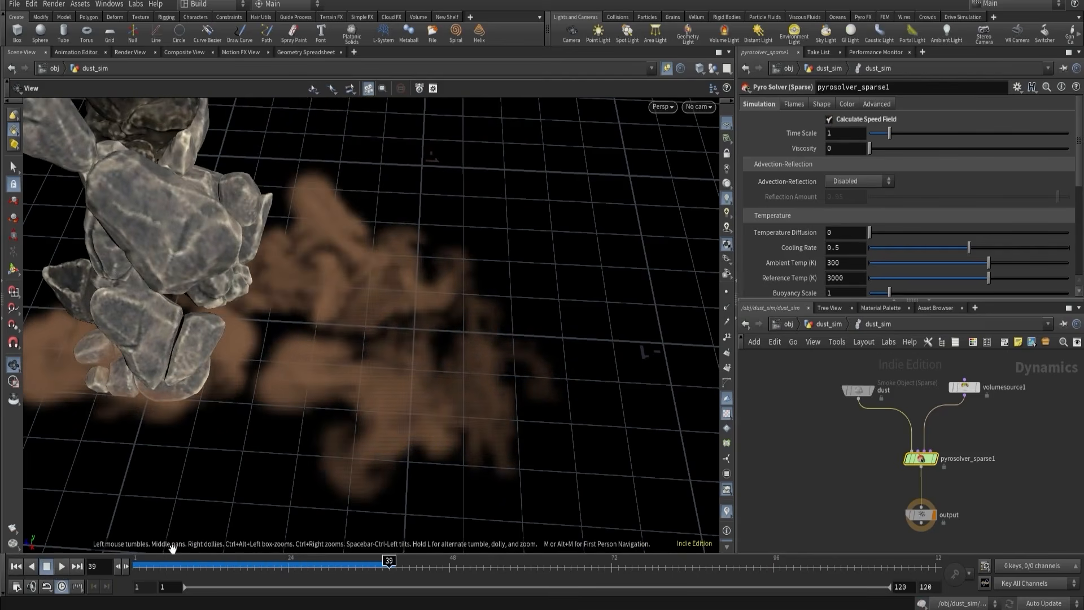
middle_click(918, 468)
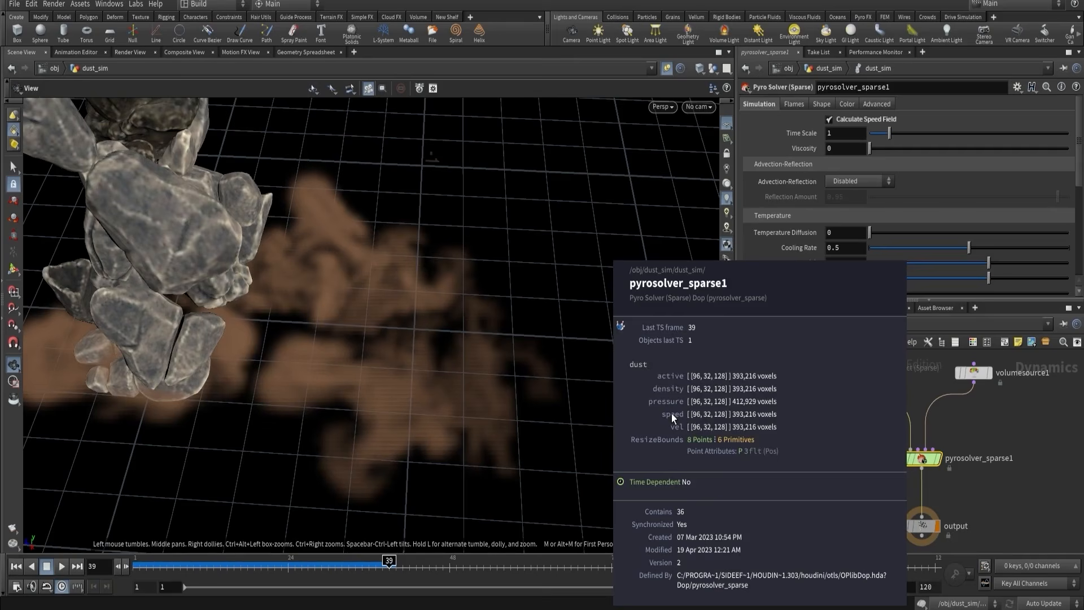
left_click_drag(586, 431, 460, 285)
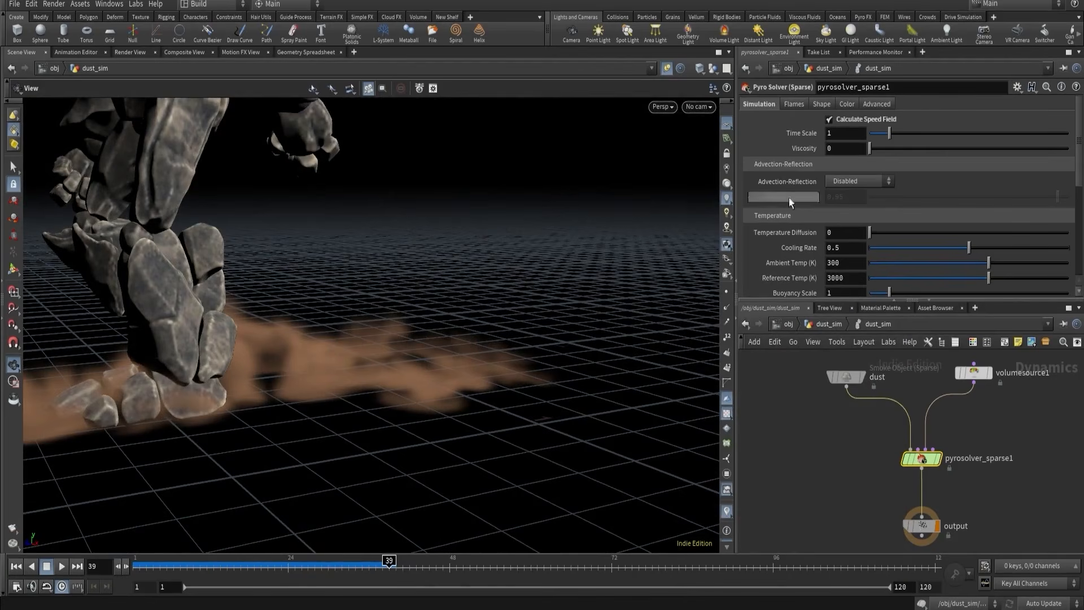
- Enable Disturbance on pyrosolver_sparse1 and use speed as its Control Field
left_click(822, 106)
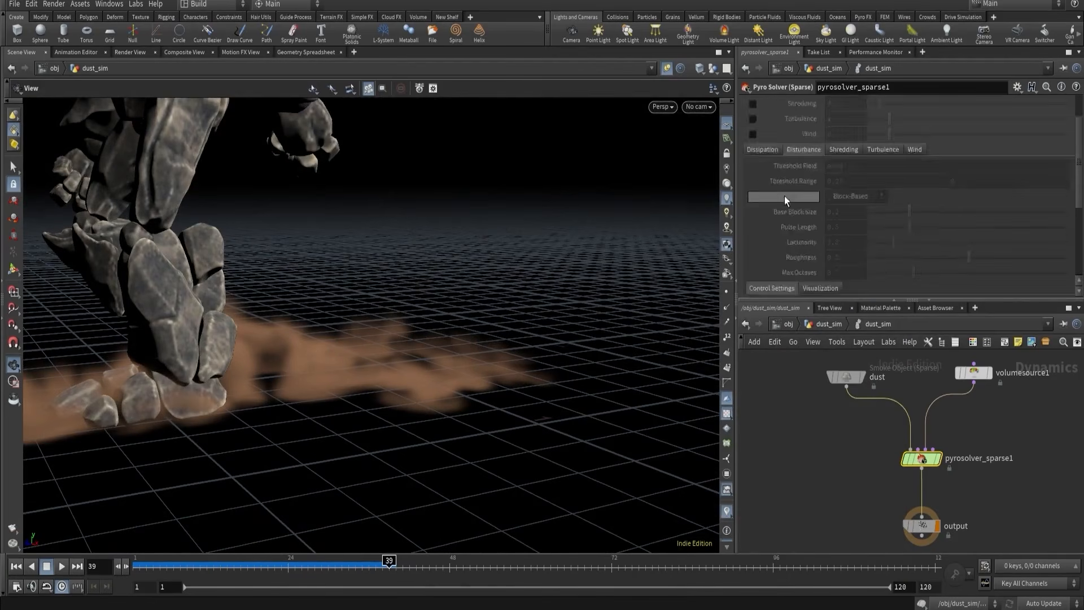
scroll(784, 196, "down", 2)
scroll(764, 130, "down", 5)
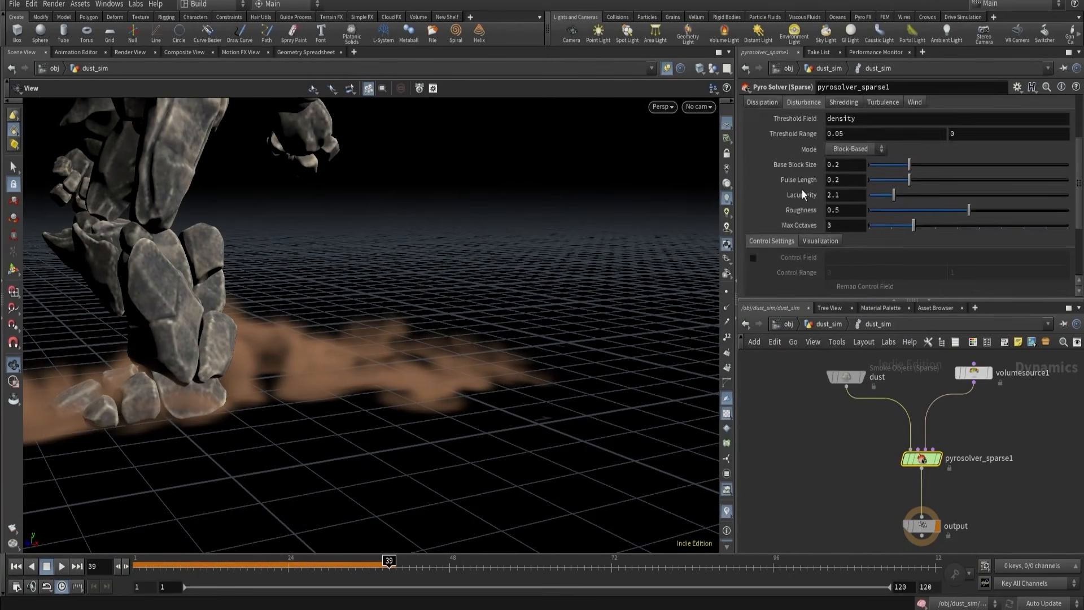
left_click(753, 194)
left_click(833, 194)
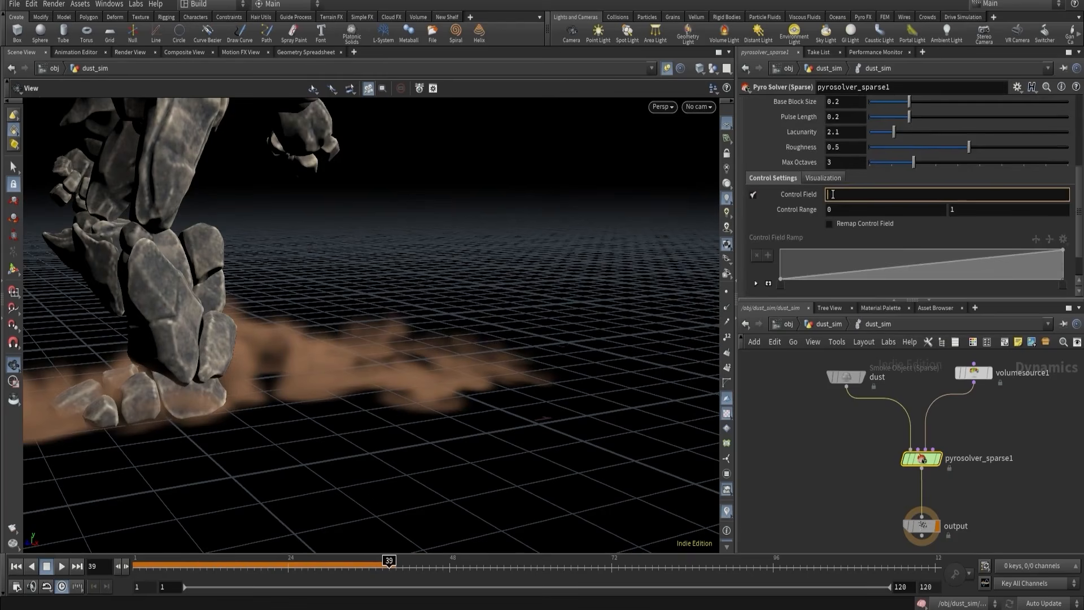
type("speed")
key("Return")
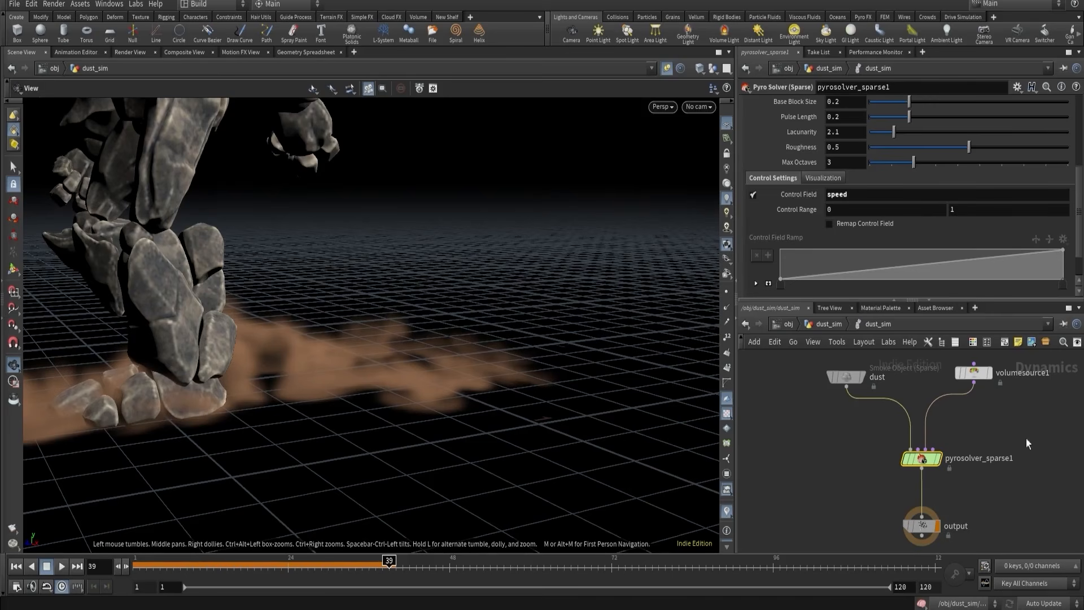
- Add speed as a second imported field on the import_dust node in the dust_sim geometry network
left_click(829, 325)
left_click(830, 465)
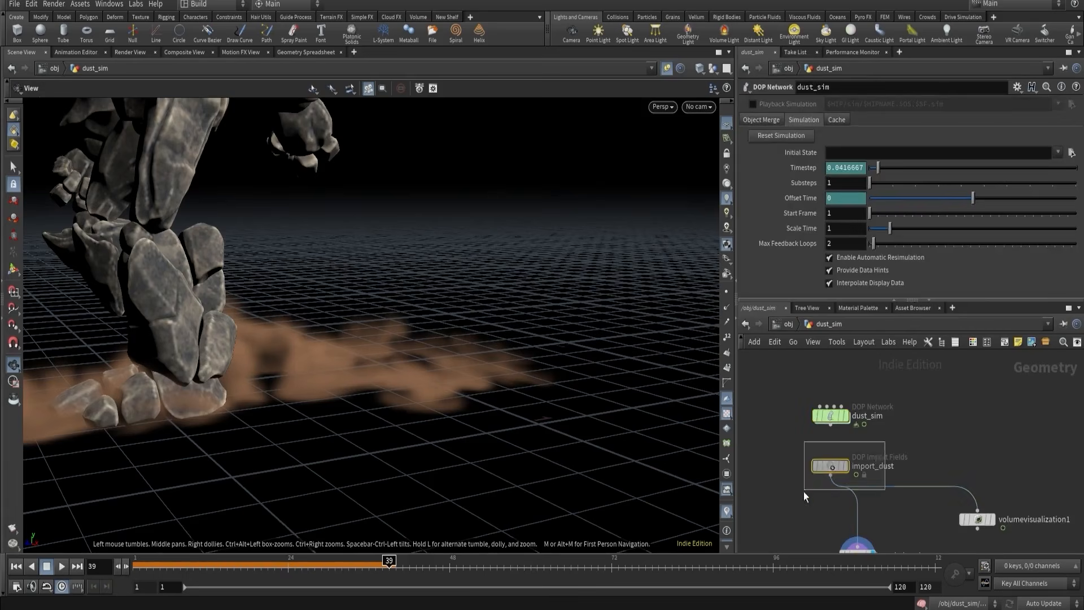
left_click(853, 242)
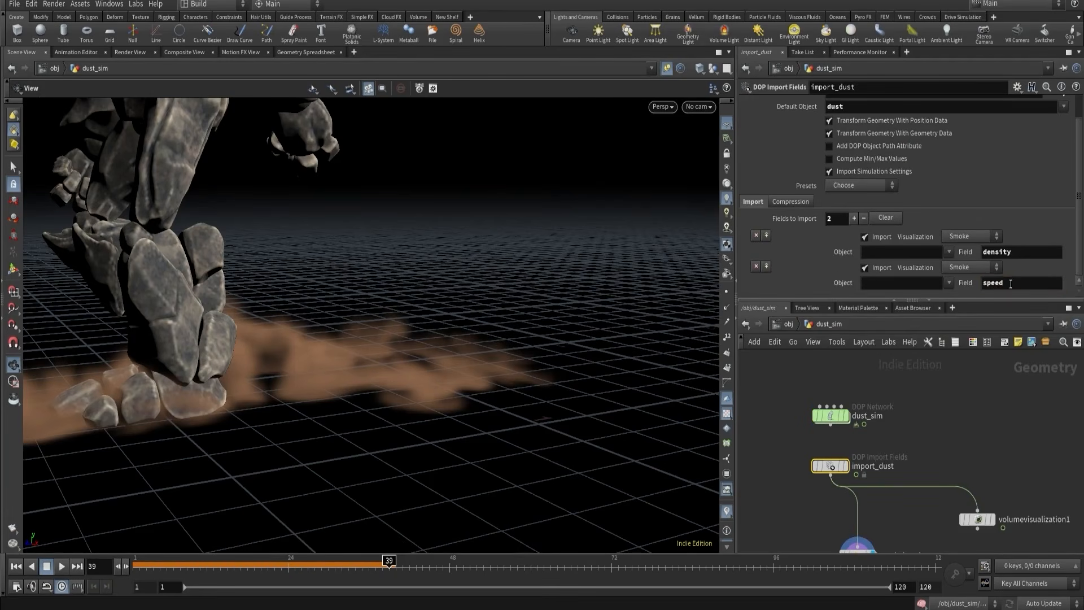
- Display volumevisualization1, set its Diffuse Field to speed and enable the Diffuse Range
left_click(981, 520)
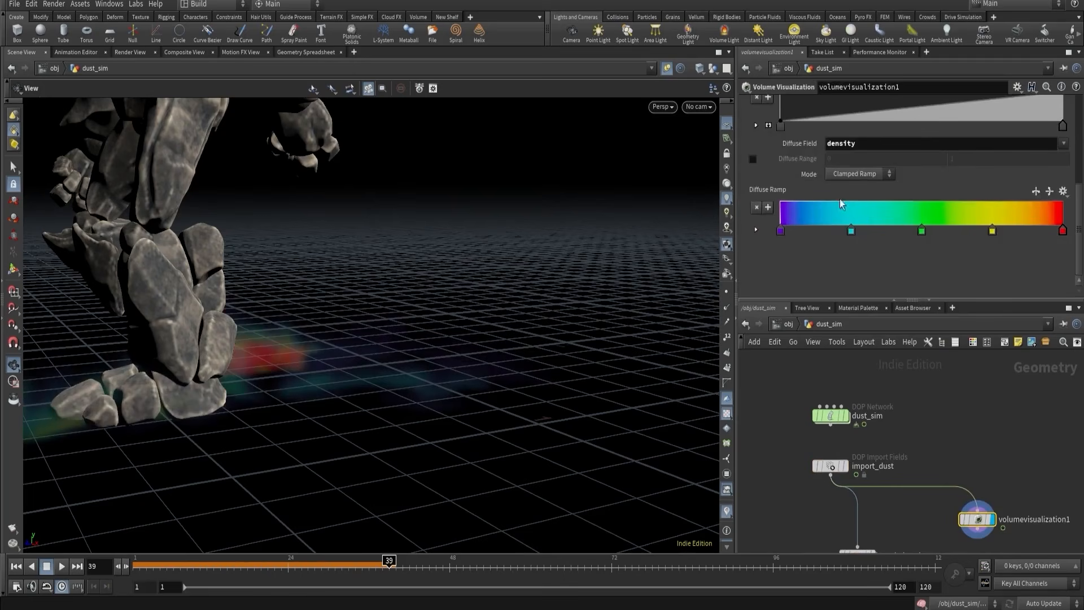
left_click(856, 144)
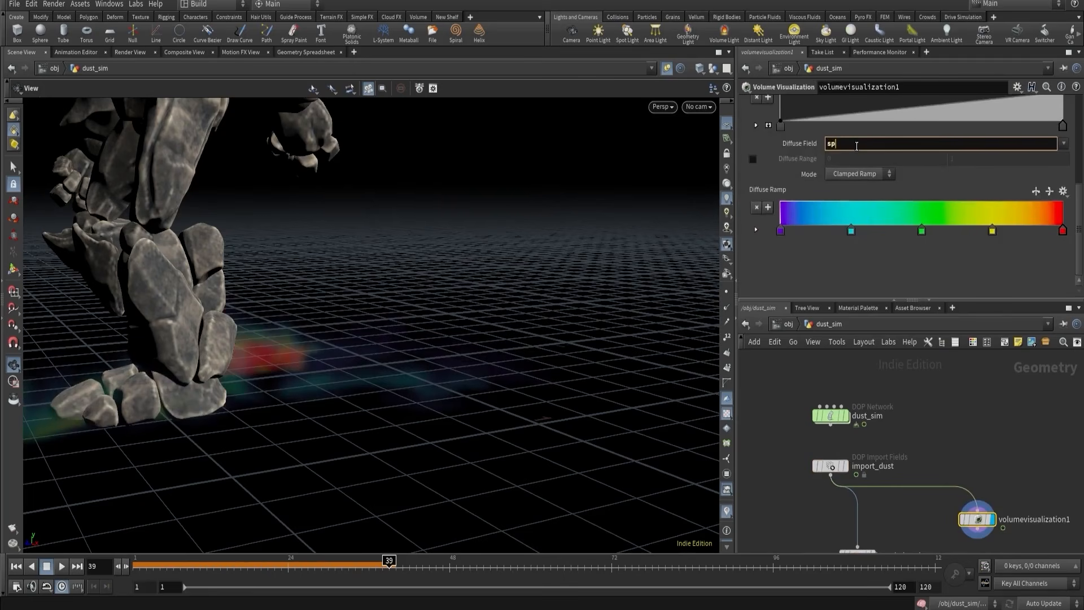
type("speed")
key("Return")
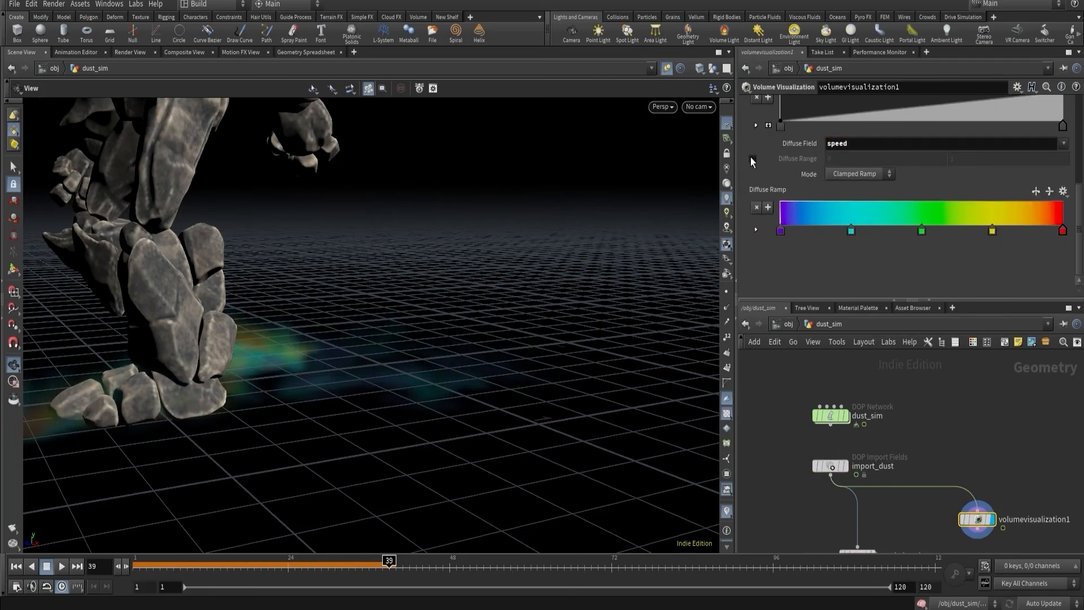
left_click(752, 159)
- Play the coloured speed visualization from the first frame to frame 30, viewing the feet from above
left_click_drag(330, 322, 469, 263)
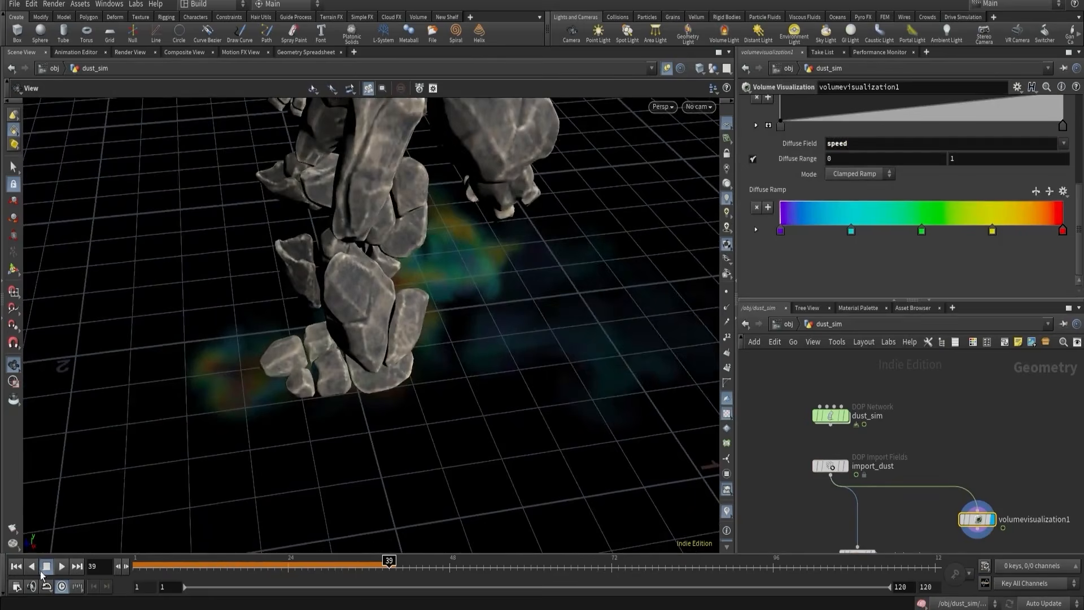
left_click(15, 566)
left_click(62, 566)
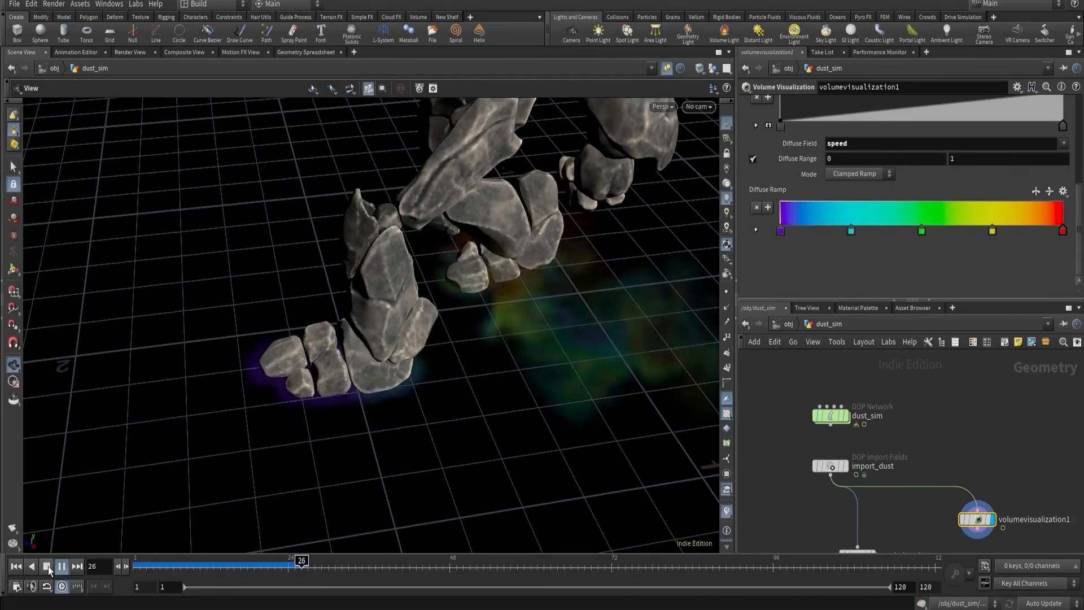
left_click(49, 567)
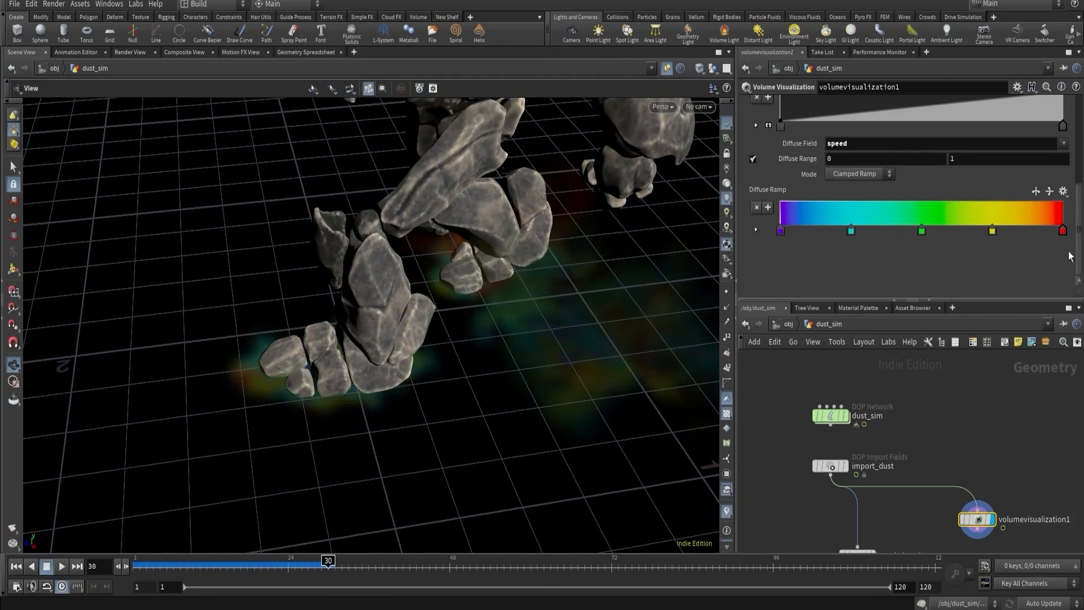
- Set the lower limit of volumevisualization1's Diffuse Range to 0.5
left_click(780, 231)
left_click_drag(536, 294, 680, 295)
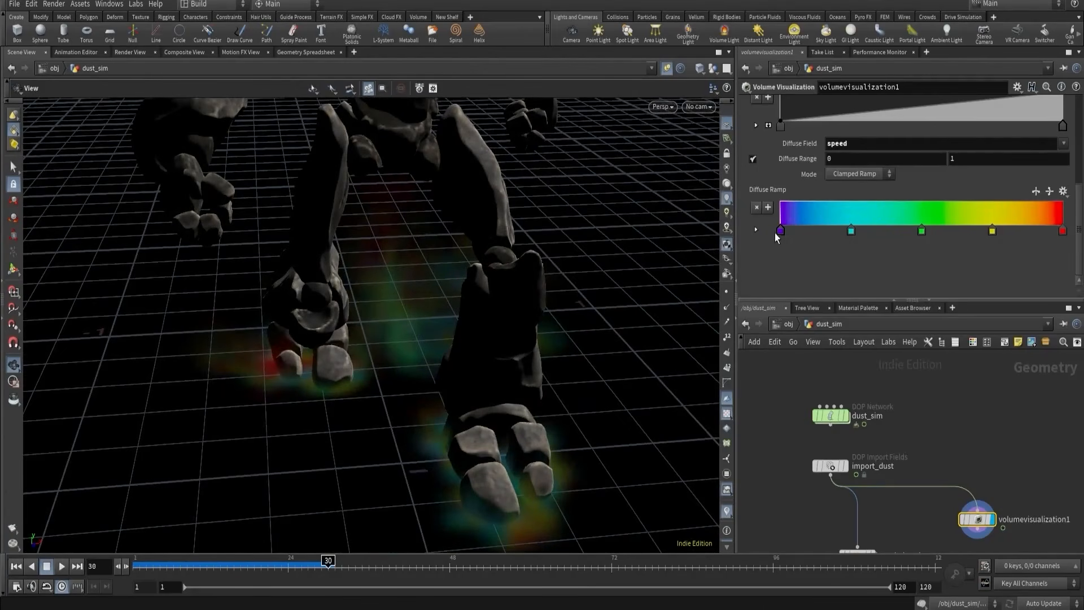
left_click(836, 162)
type(".5")
key("Return")
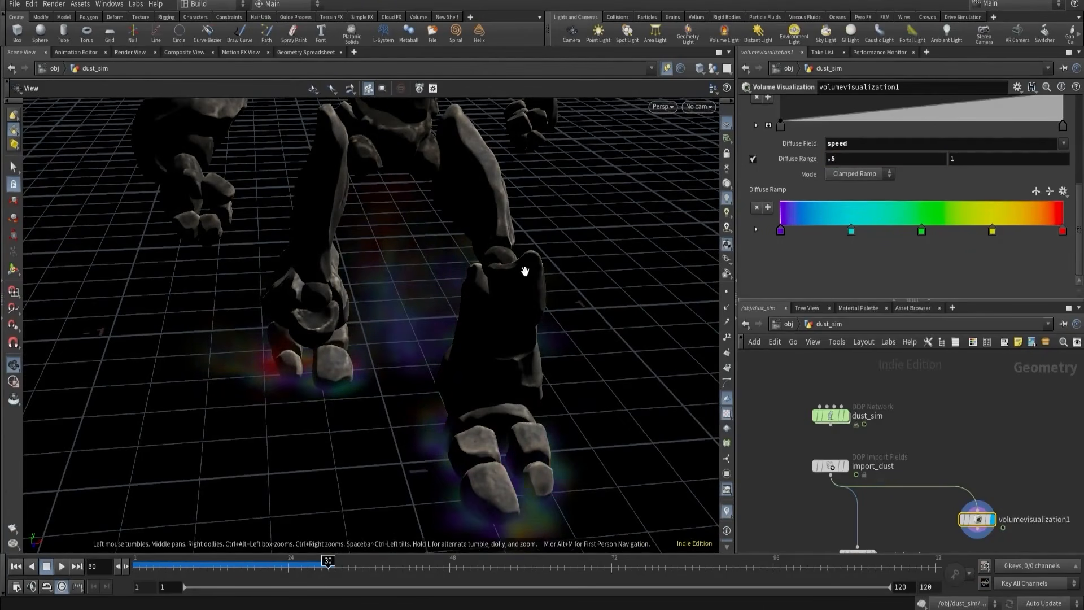
- Play the speed visualization onward to frame 51 and examine the coloured dust behind the feet
left_click_drag(526, 266, 307, 395)
left_click_drag(193, 569, 261, 568)
left_click(57, 569)
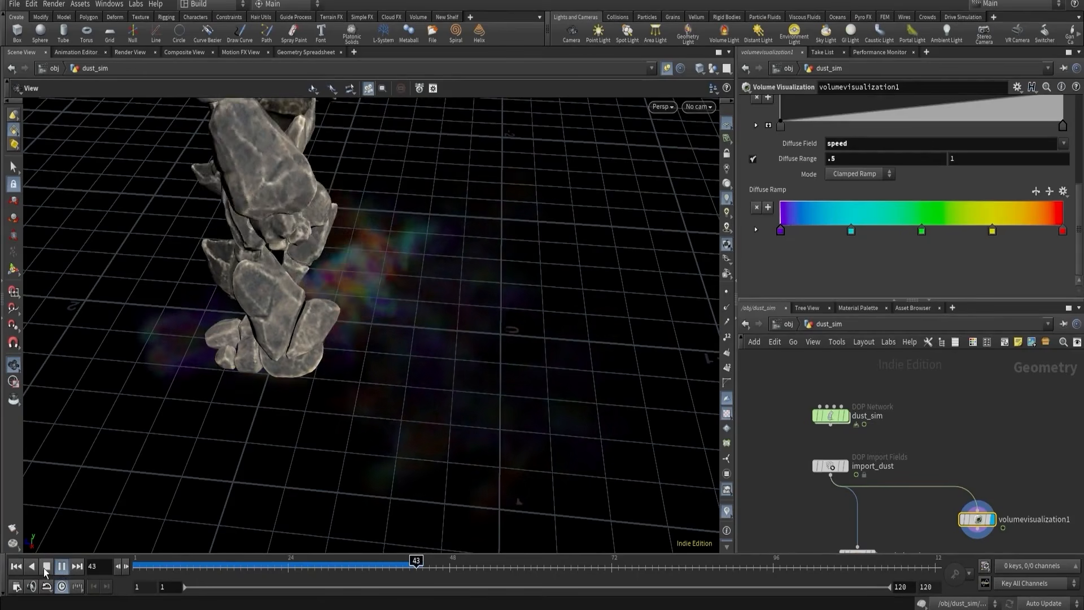
left_click(44, 569)
left_click_drag(349, 277, 433, 343)
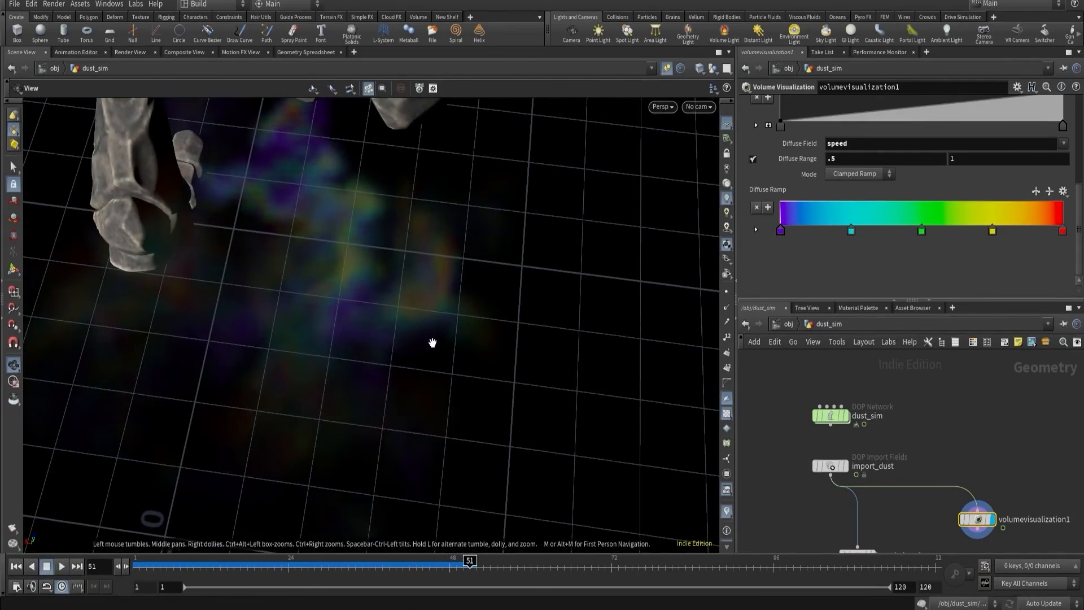
- Set the upper limit of volumevisualization1's Diffuse Range to 0.8
mouse_move(958, 159)
middle_mouse_down()
mouse_move(955, 184)
mouse_move(838, 186)
middle_mouse_up()
left_click(981, 158)
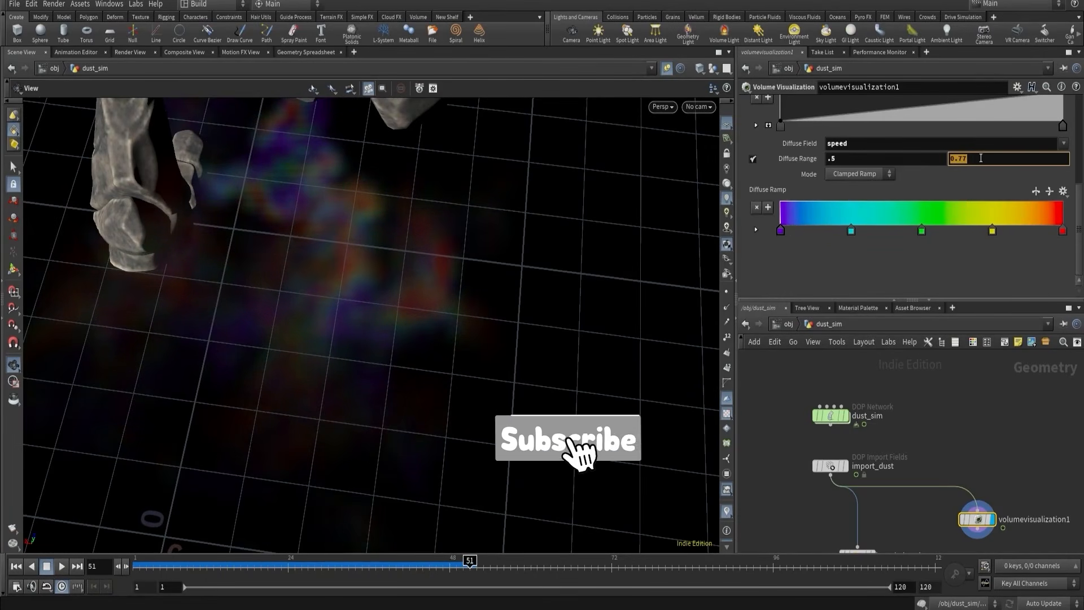
type(".8")
key("Return")
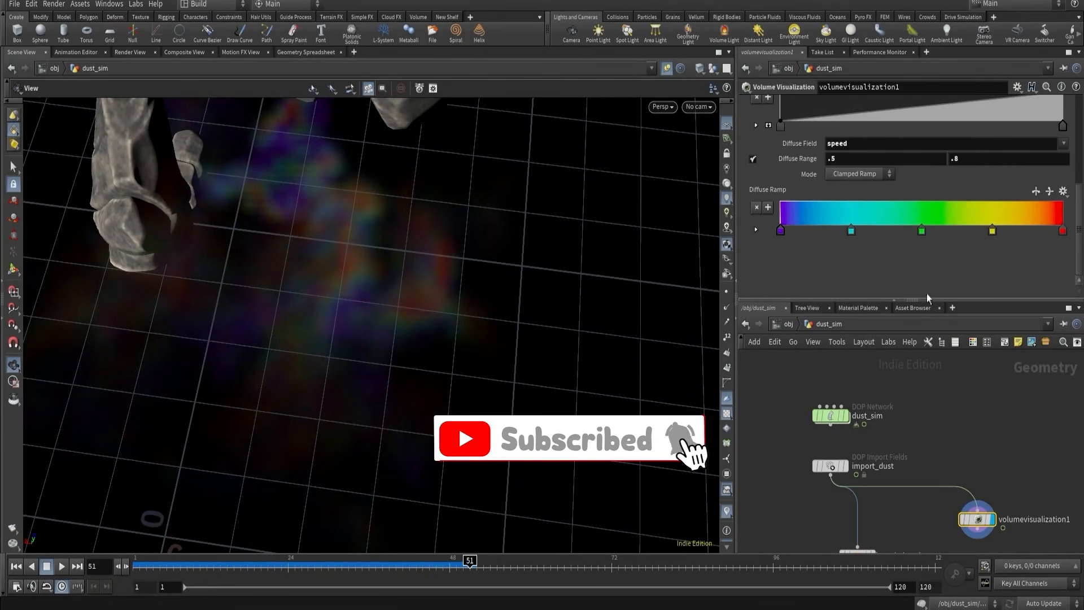
- Open pyrosolver_sparse1's settings inside the dust_sim DOP network and examine the speed colours of the dust close up
double_click(830, 416)
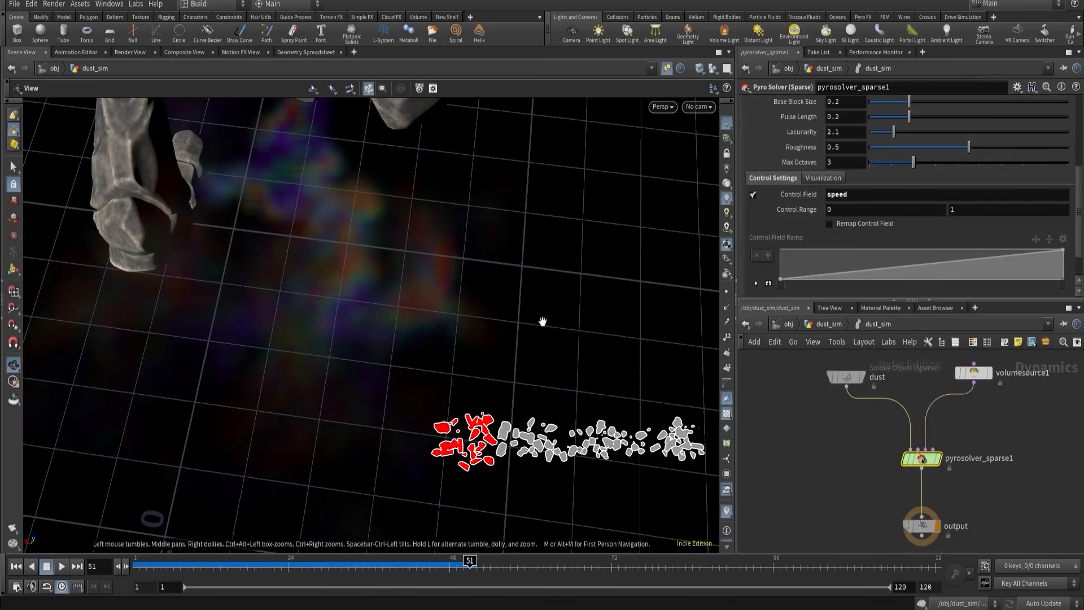
left_click_drag(542, 319, 410, 290)
right_click_drag(410, 290, 527, 242)
left_click_drag(527, 242, 435, 283)
right_click_drag(435, 283, 499, 271)
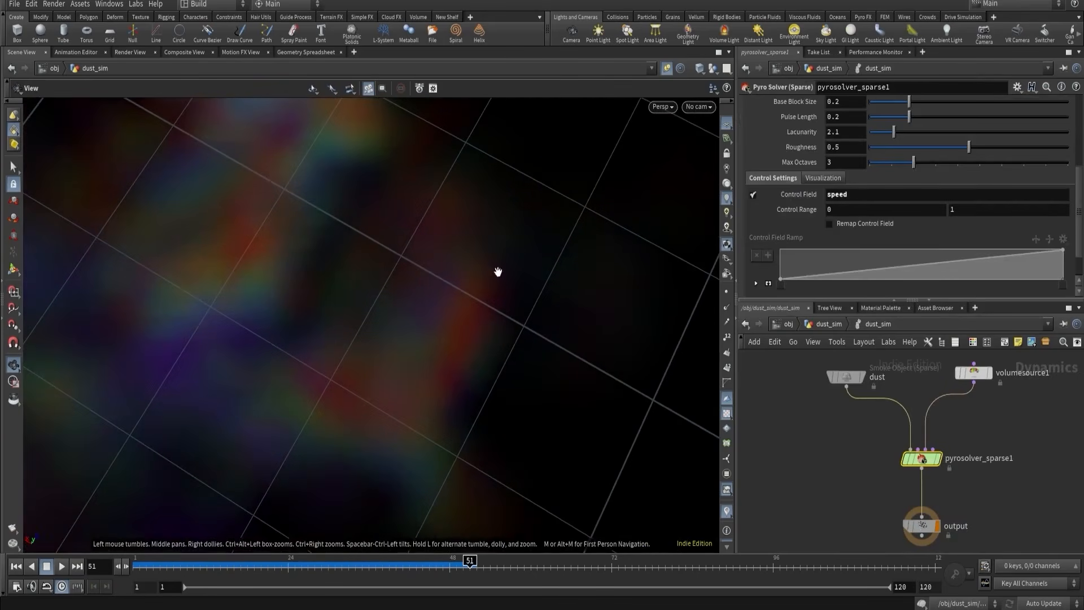
- Set the Control Range of pyrosolver_sparse1's speed-controlled Disturbance to 0.5 and 0.8
scroll(773, 243, "up", 3)
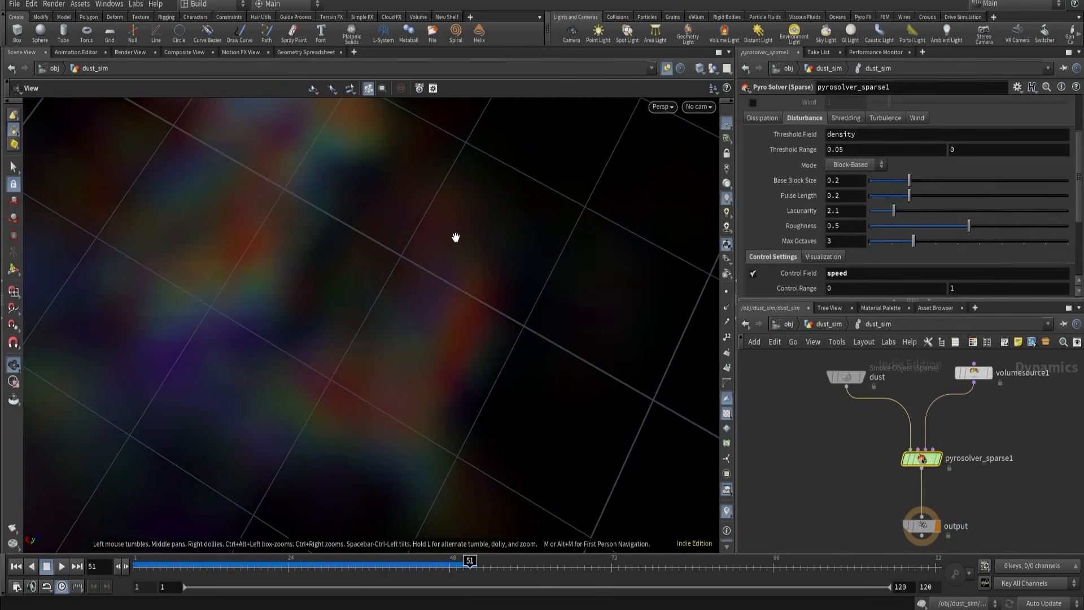
scroll(805, 215, "up", 3)
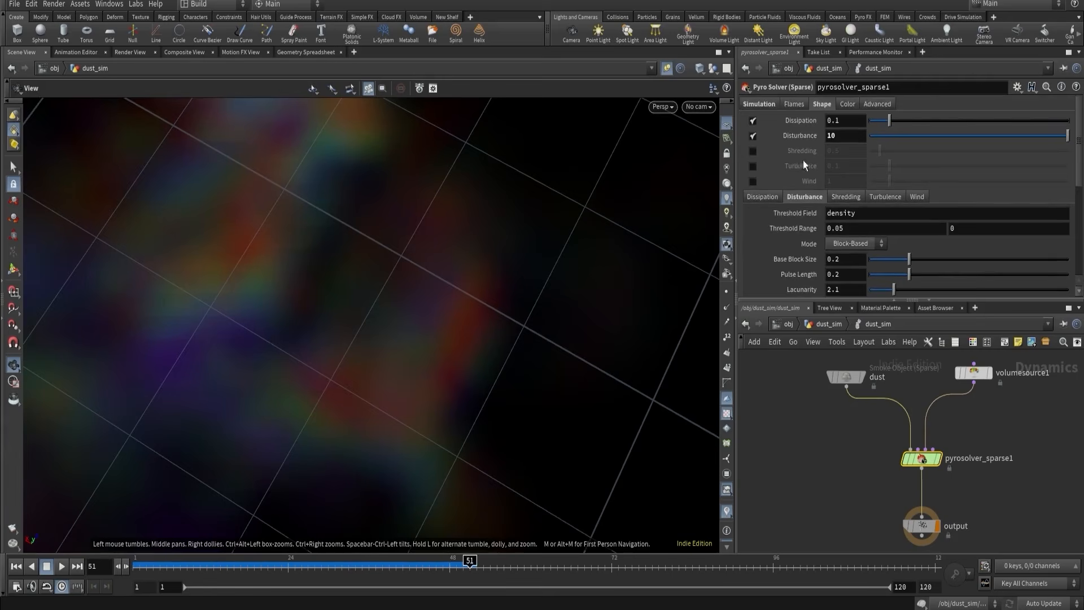
scroll(797, 171, "down", 3)
scroll(797, 172, "down", 3)
scroll(798, 178, "up", 2)
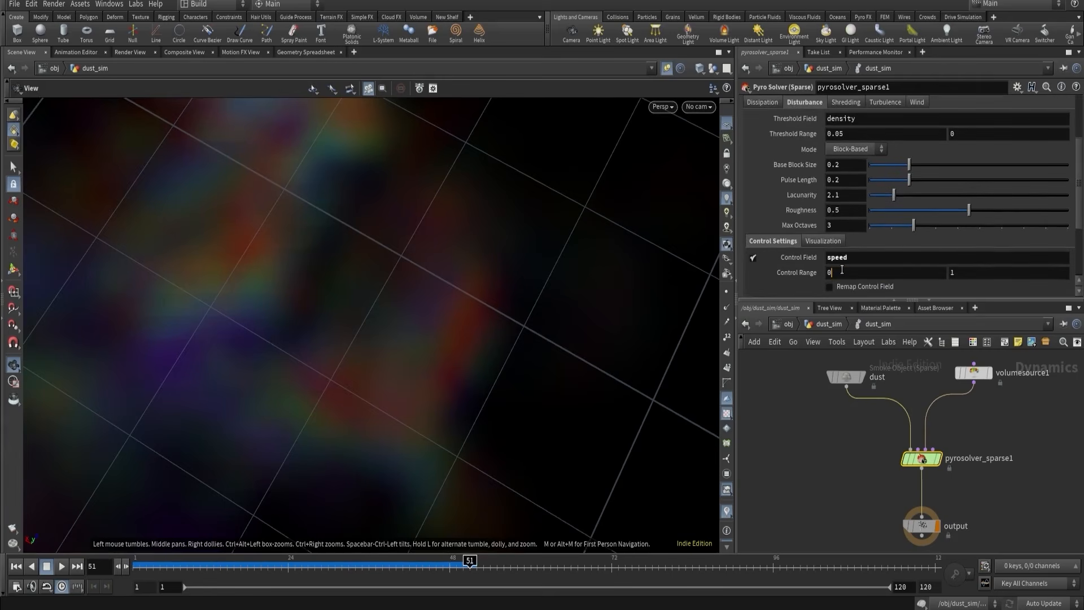
key("Tab")
type(".")
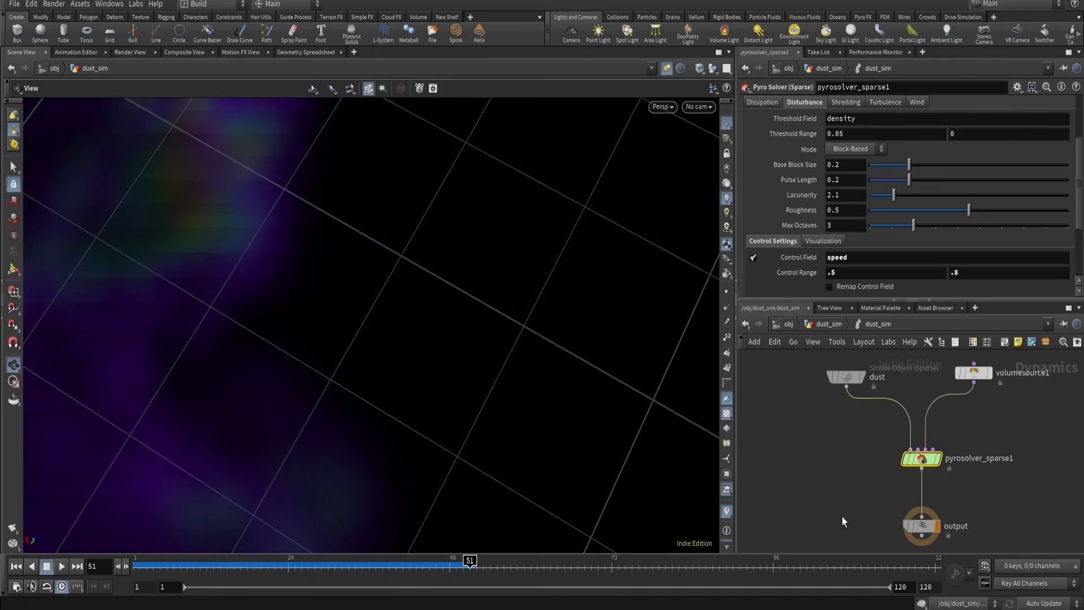
- Return to the dust_sim geometry network and display pyrobakevolume1 instead of the speed visualization
right_click_drag(469, 320, 205, 331)
left_click_drag(353, 247, 617, 161)
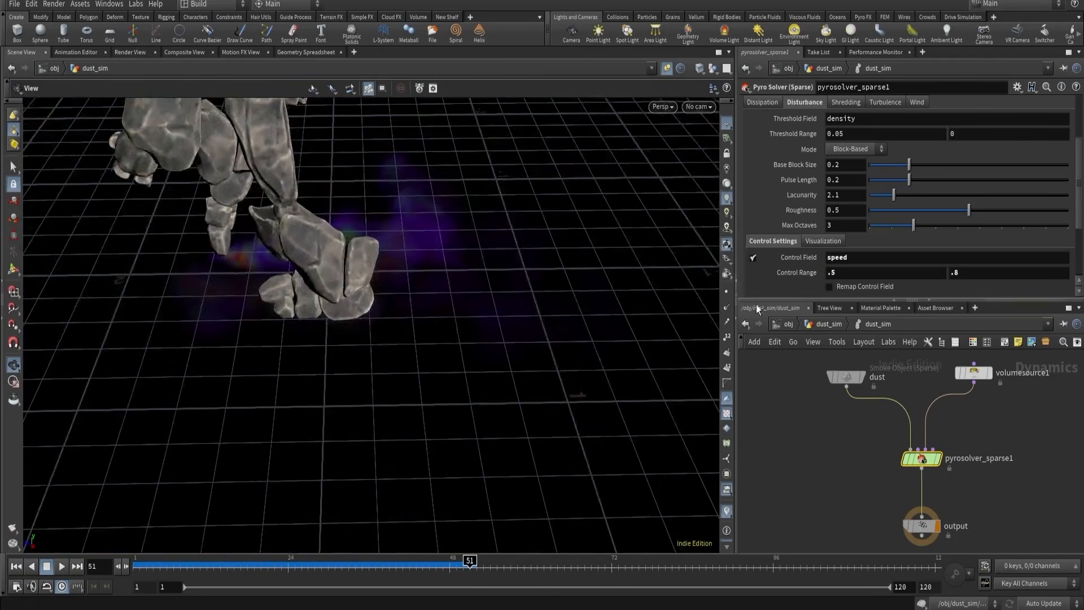
left_click(825, 324)
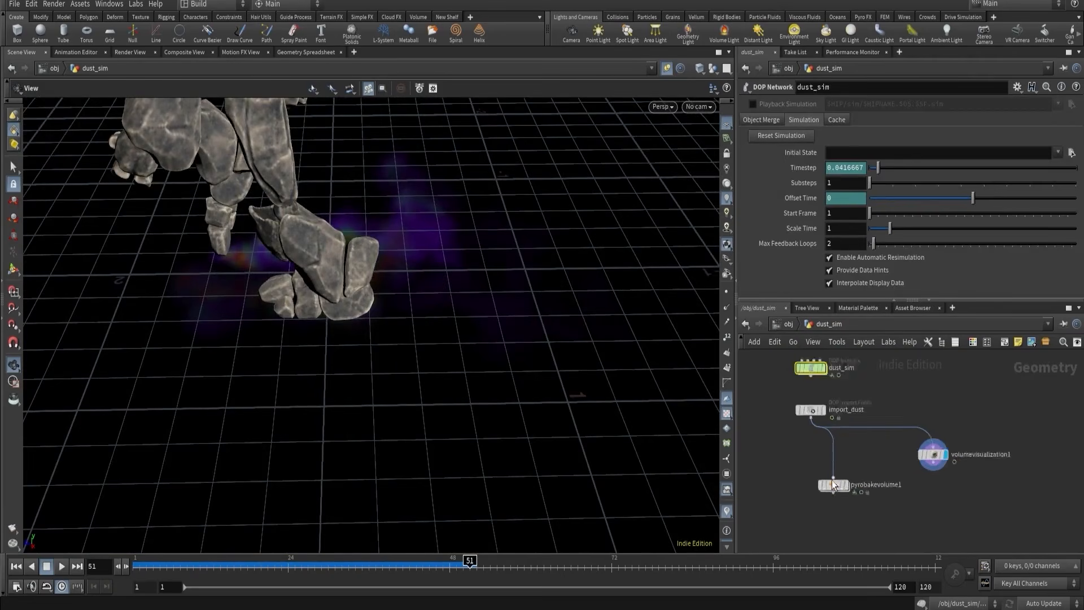
left_click(849, 489)
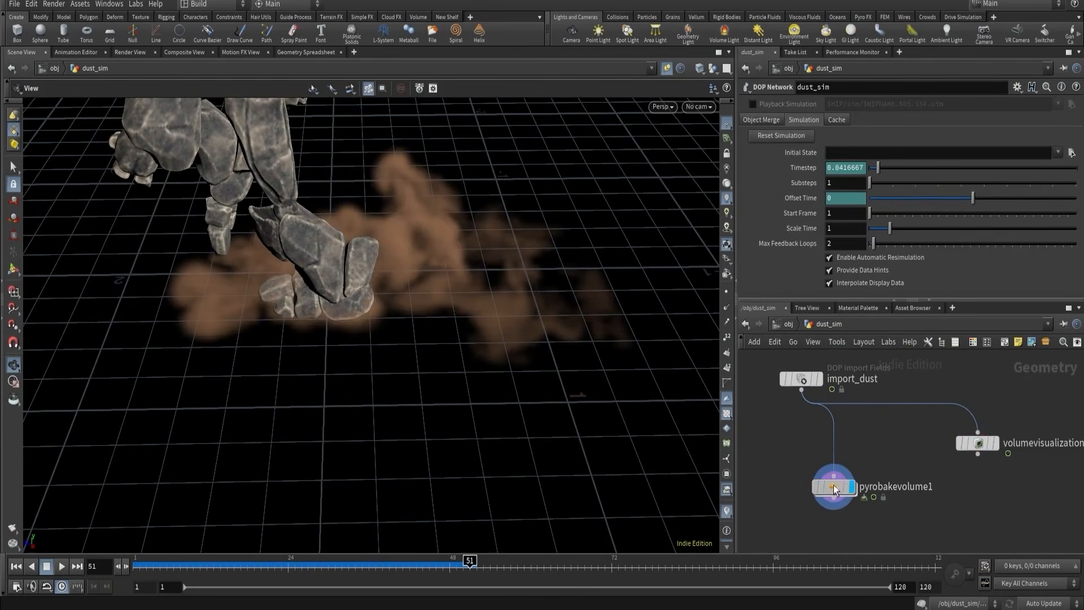
- Look through cam1 and play a flipbook of the walking creature to review the dust
left_click(697, 107)
left_click(703, 161)
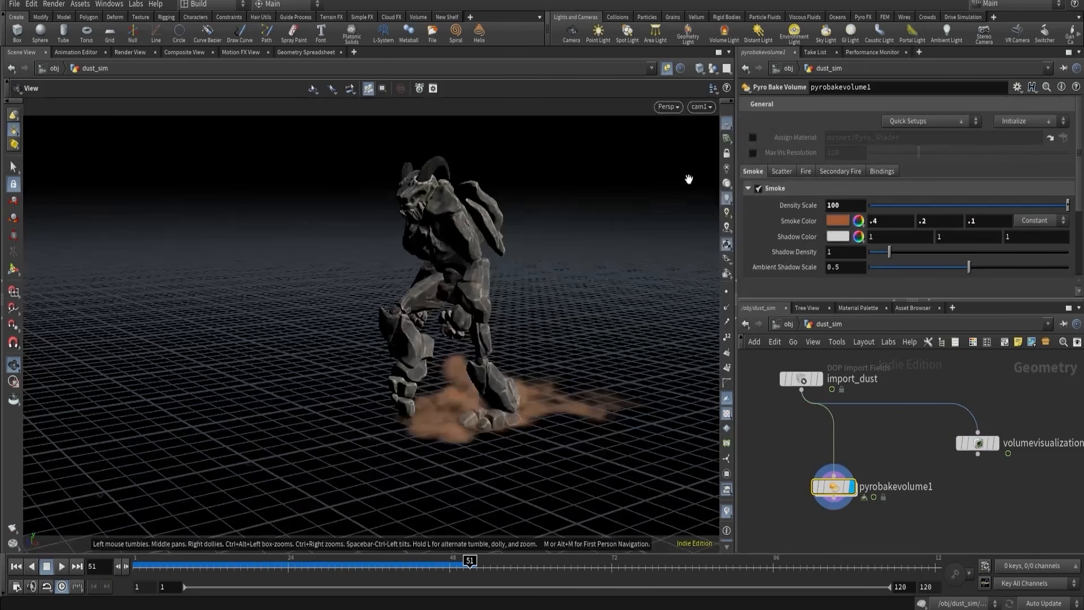
left_click(13, 528)
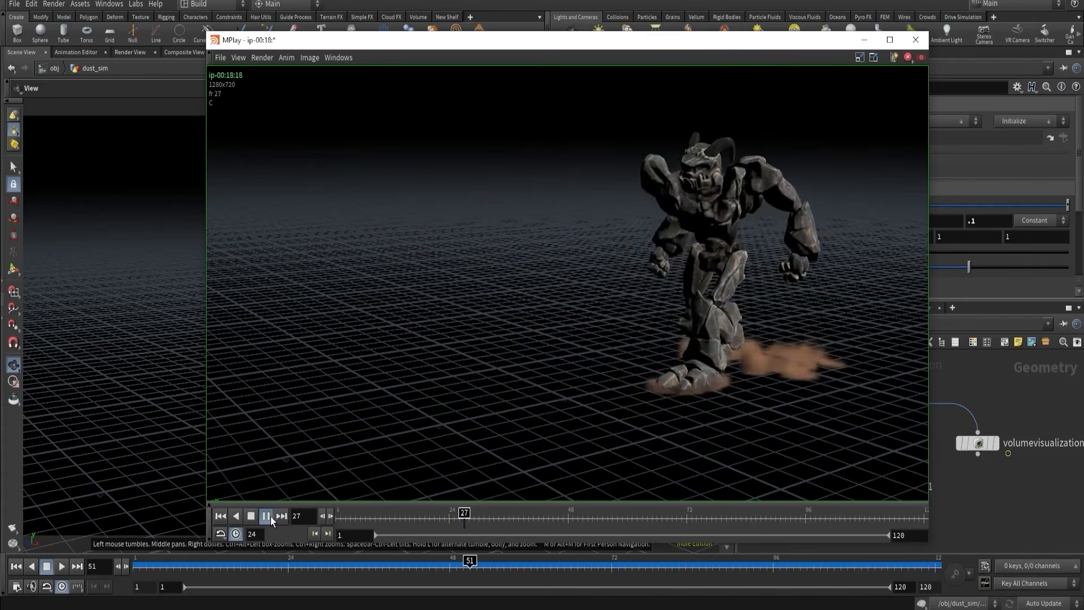
left_click(526, 517)
left_click(983, 378)
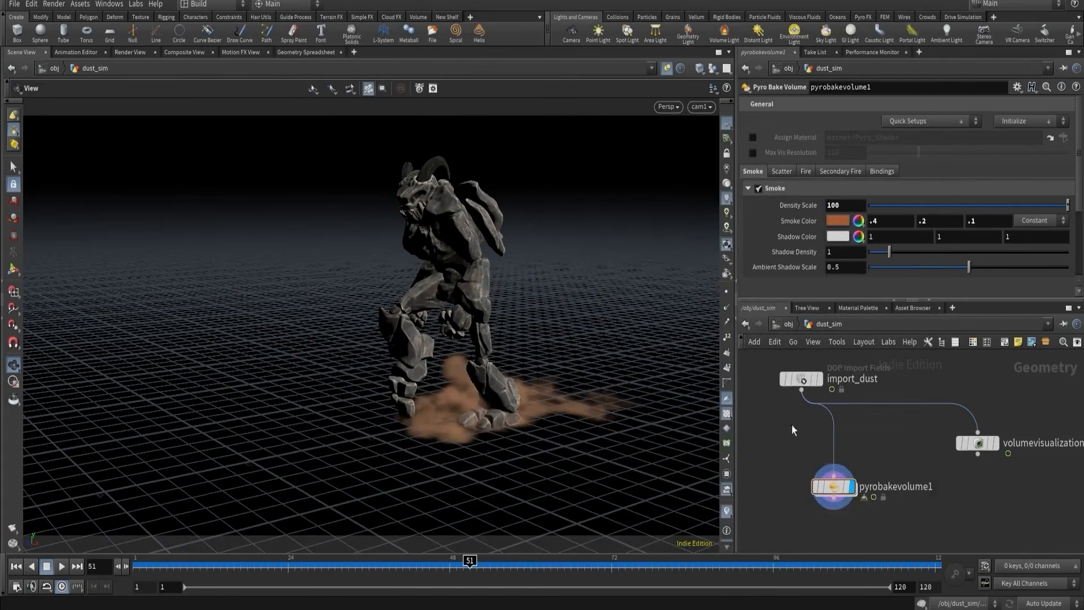
- Inside the dust_sim DOP network, apply the rainbow-coloured preset to the Multi Field Diffuse Ramp of the dust smoke object
middle_click_drag(756, 419, 782, 536)
double_click(828, 436)
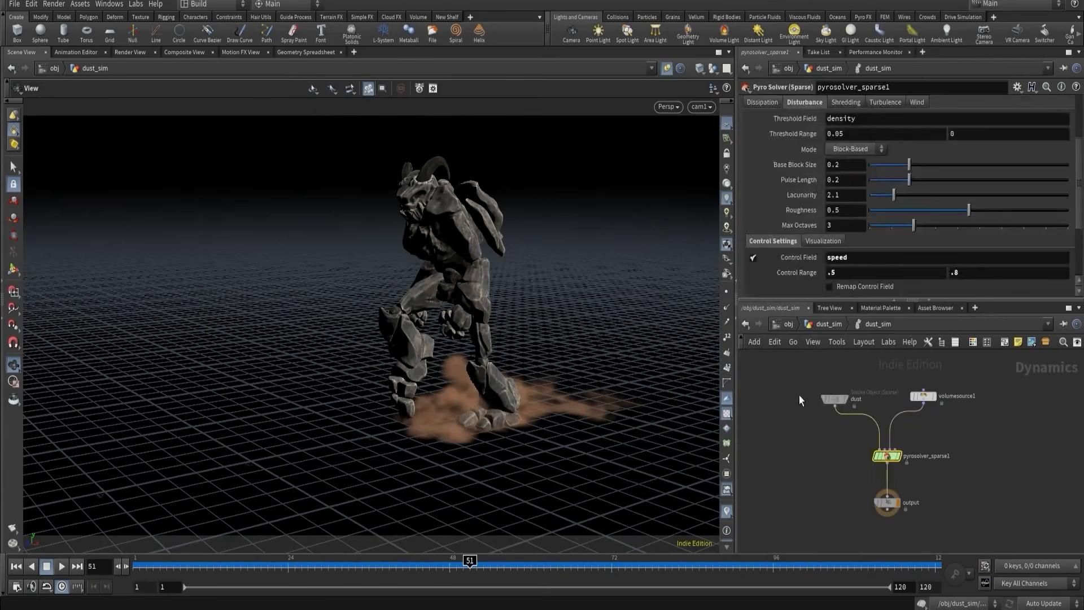
left_click(836, 399)
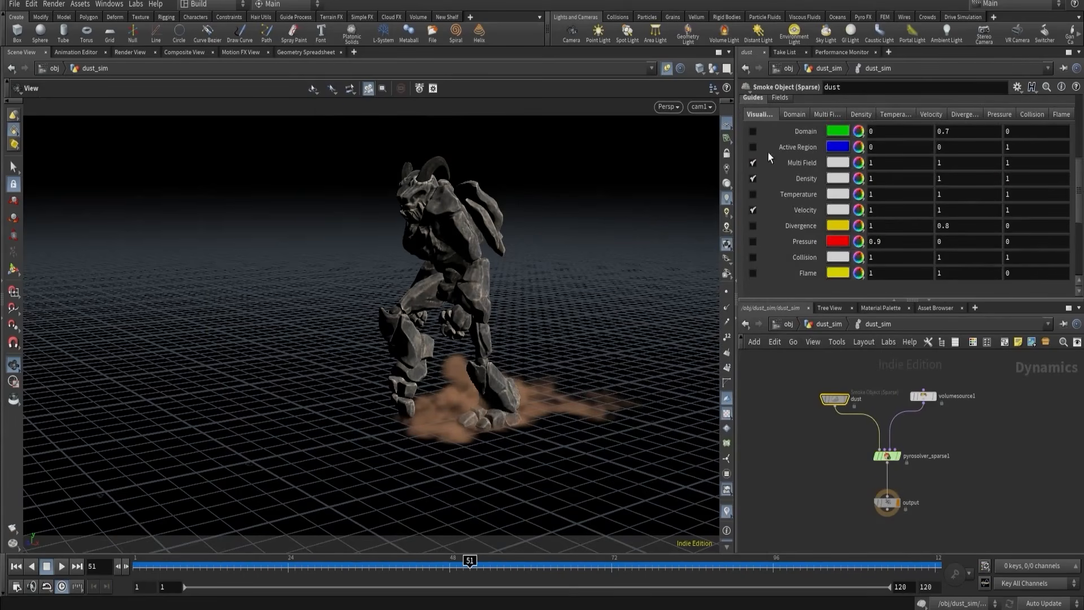
left_click(817, 116)
scroll(831, 226, "down", 5)
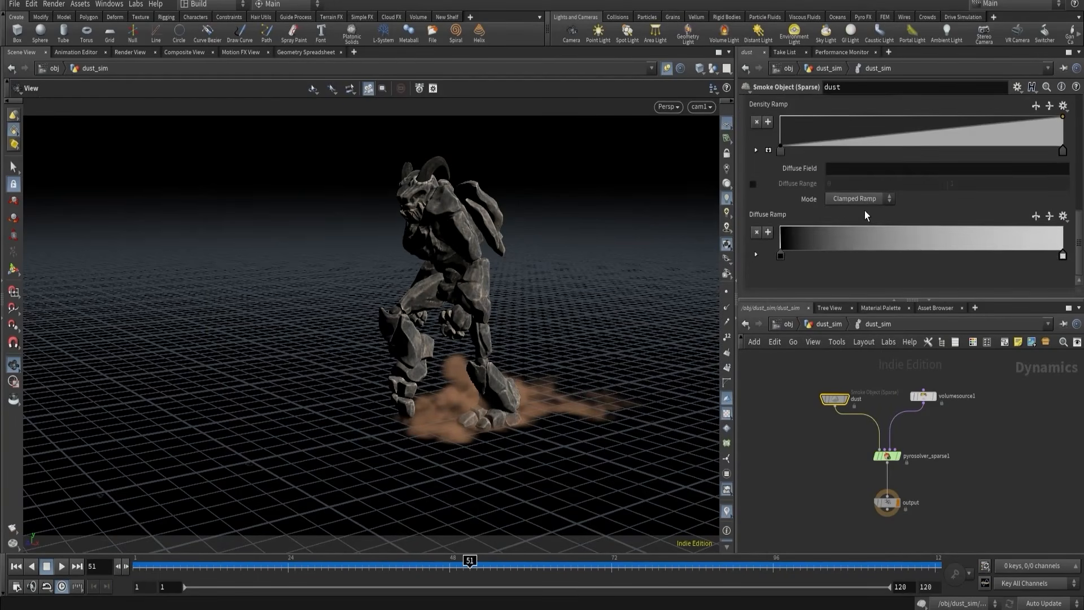
left_click(1063, 216)
left_click(1031, 292)
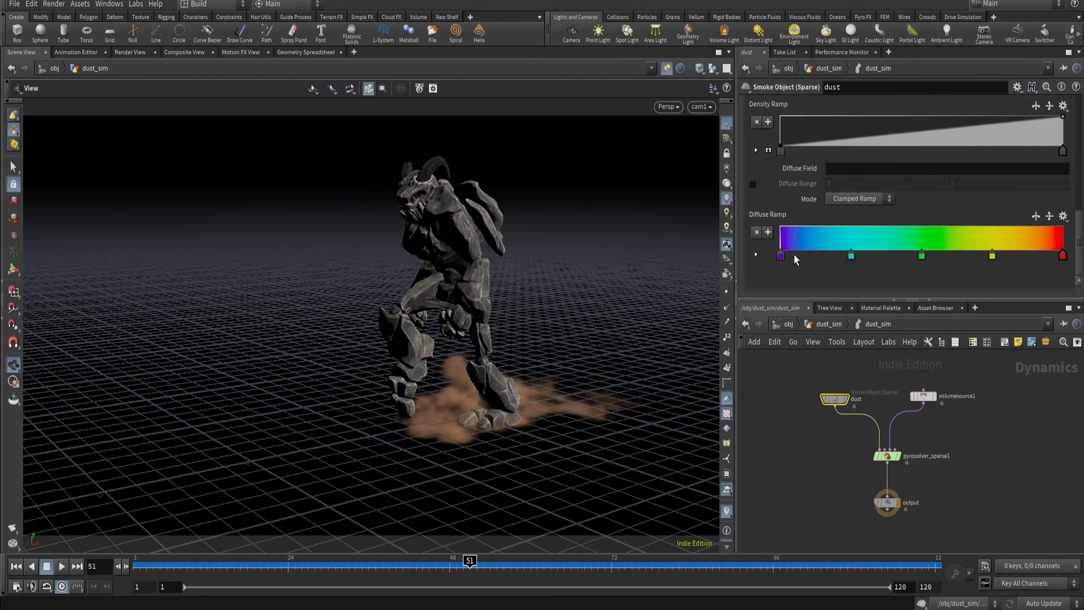
- Reopen pyrosolver_sparse1's settings and examine the dust at frame 62 from a higher angle
left_click(887, 455)
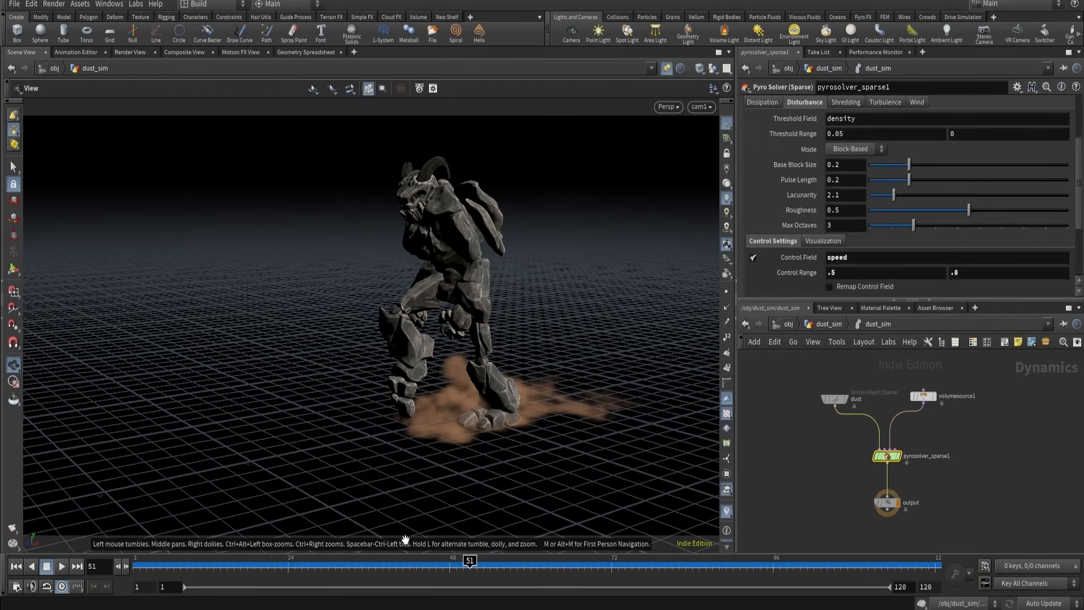
left_click_drag(442, 563, 542, 561)
left_click_drag(498, 395, 403, 346)
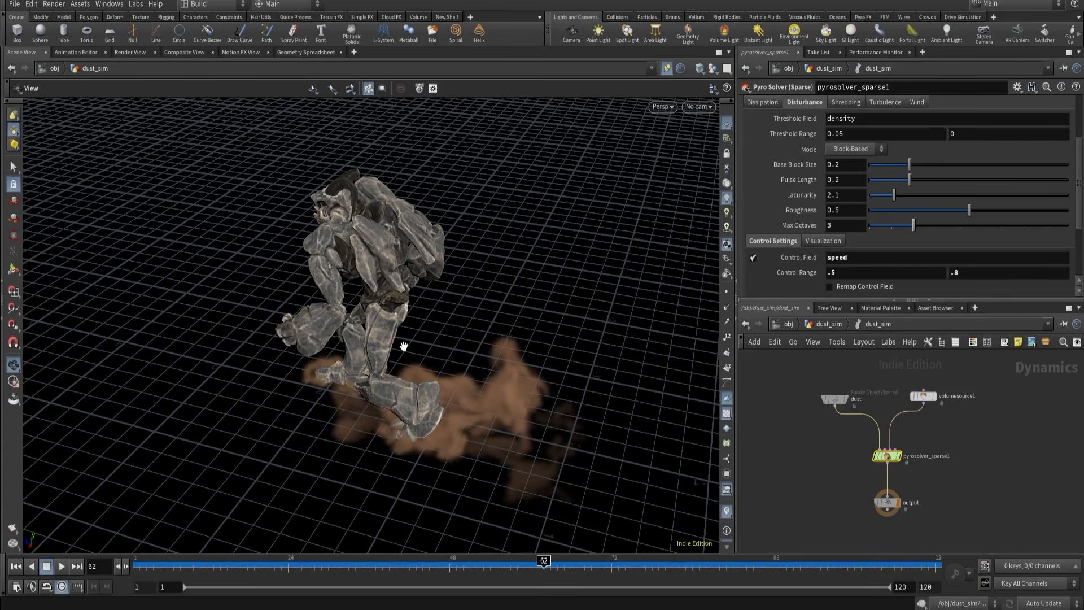
- Add a Gas Damp node beside the pyro solver network and move volumesource1 above the dust object
key("Tab")
type("drag")
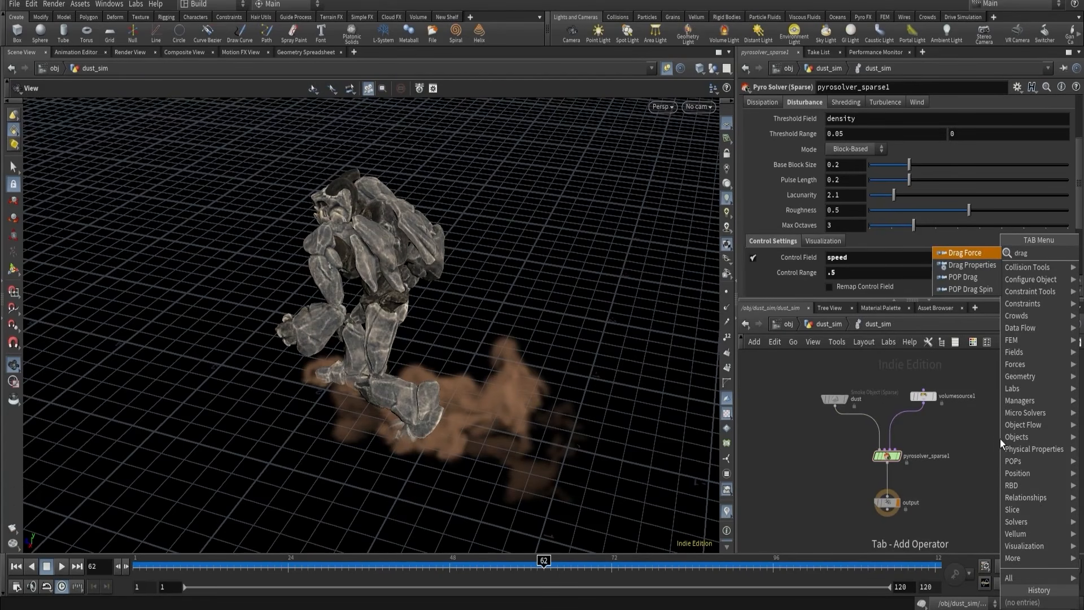
key("BackSpace")
key("BackSpace")
key("BackSpace")
key("BackSpace")
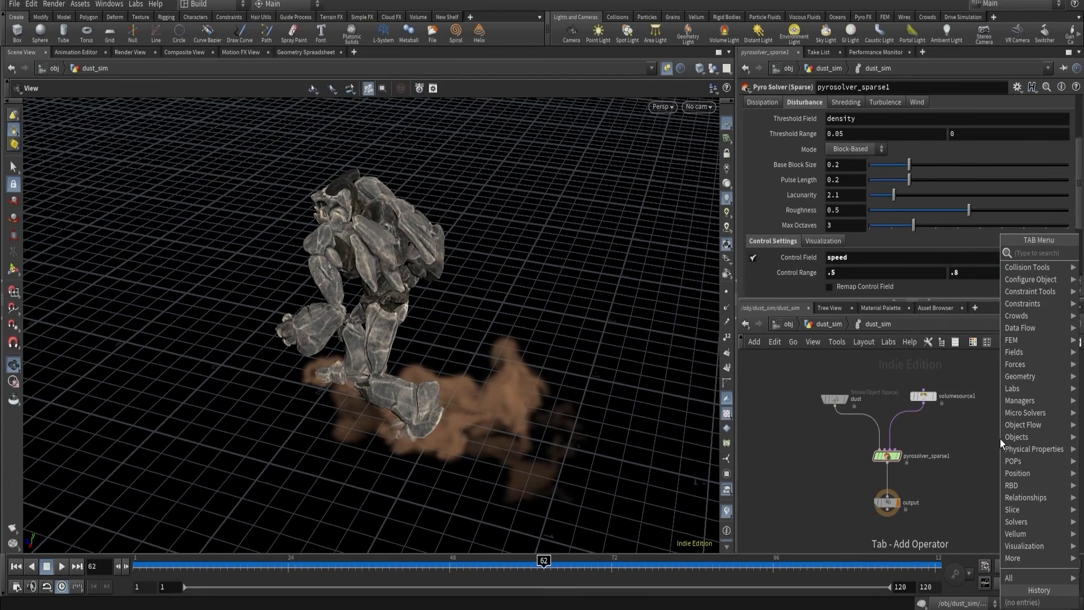
type("damp")
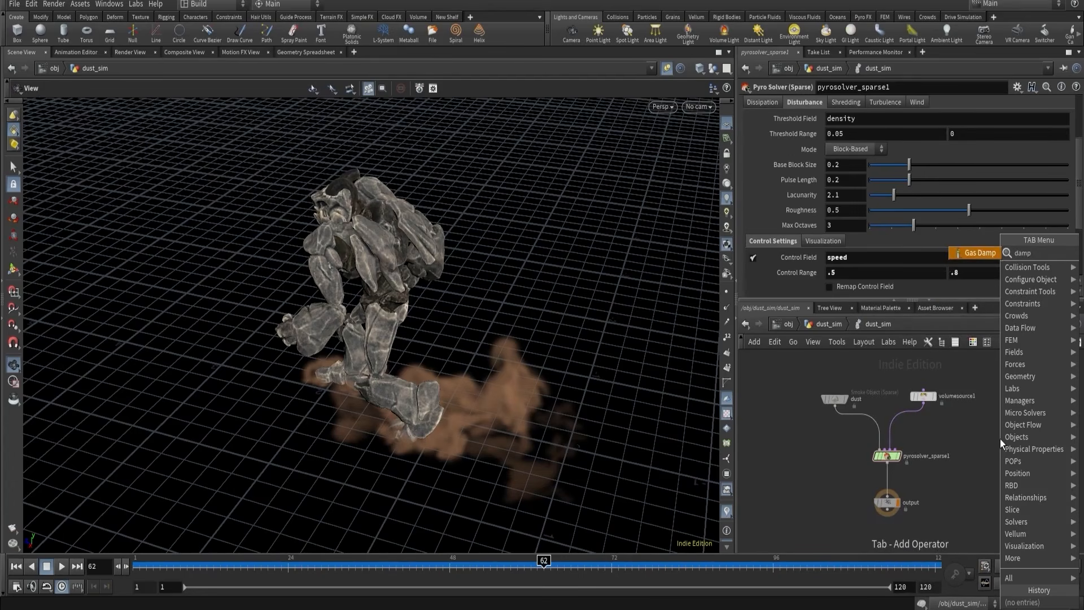
key("Return")
key("Return")
left_click_drag(1000, 438, 1000, 411)
left_click_drag(920, 395, 876, 372)
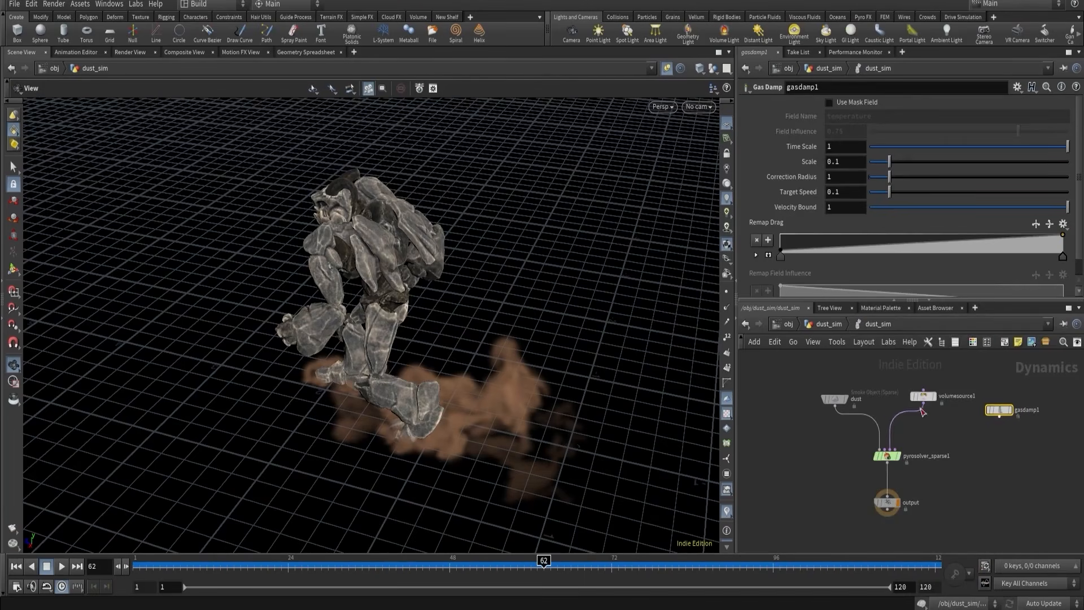
- Add a Merge node and connect its output to a free input of pyrosolver_sparse1
key("Tab")
type("mer")
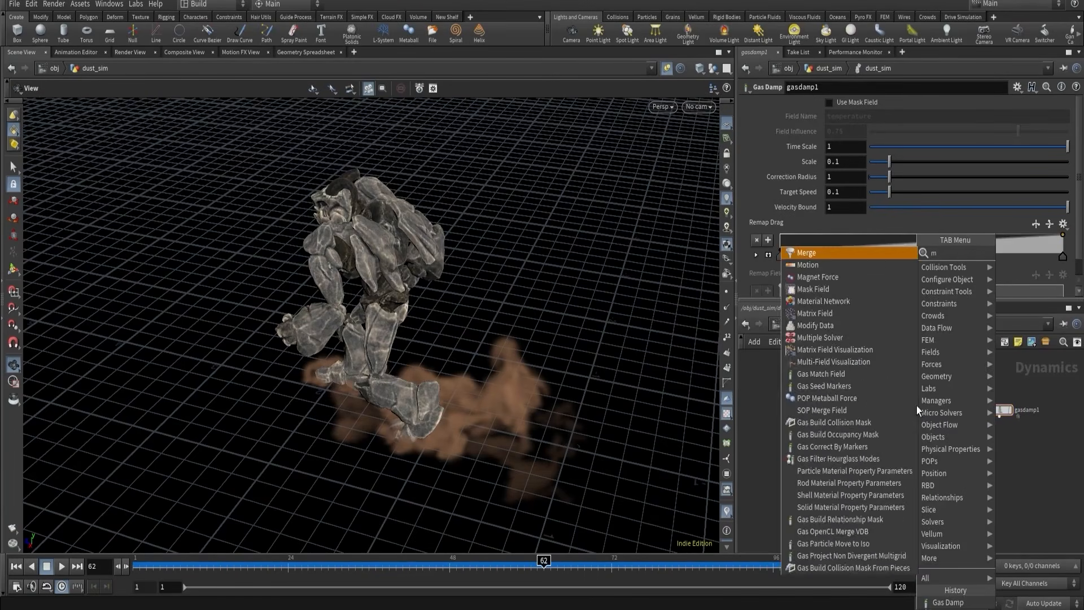
left_click(882, 255)
left_click(956, 389)
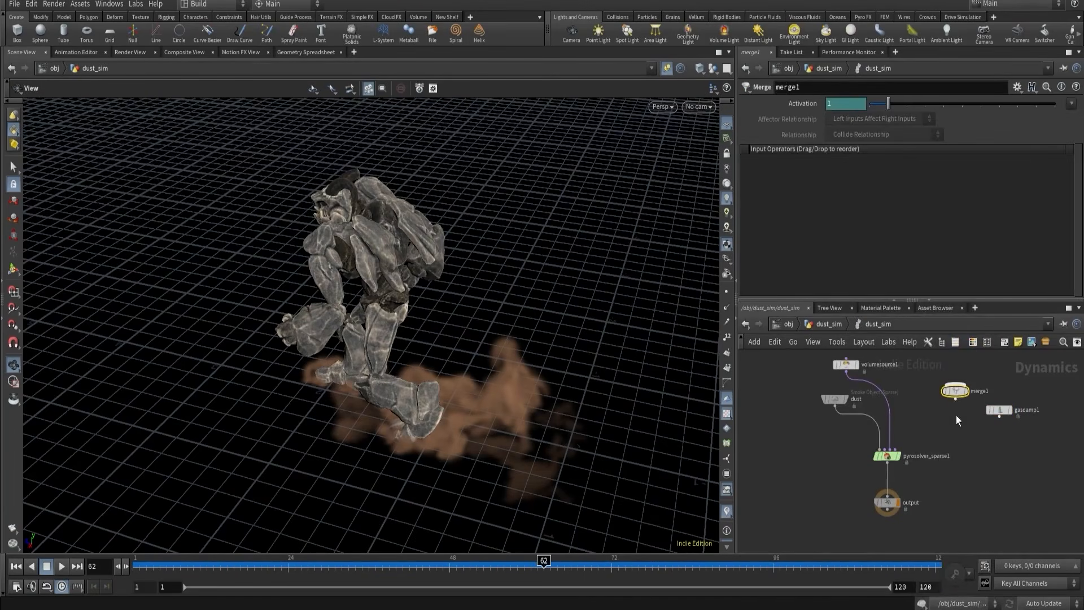
left_click(955, 399)
left_click(892, 451)
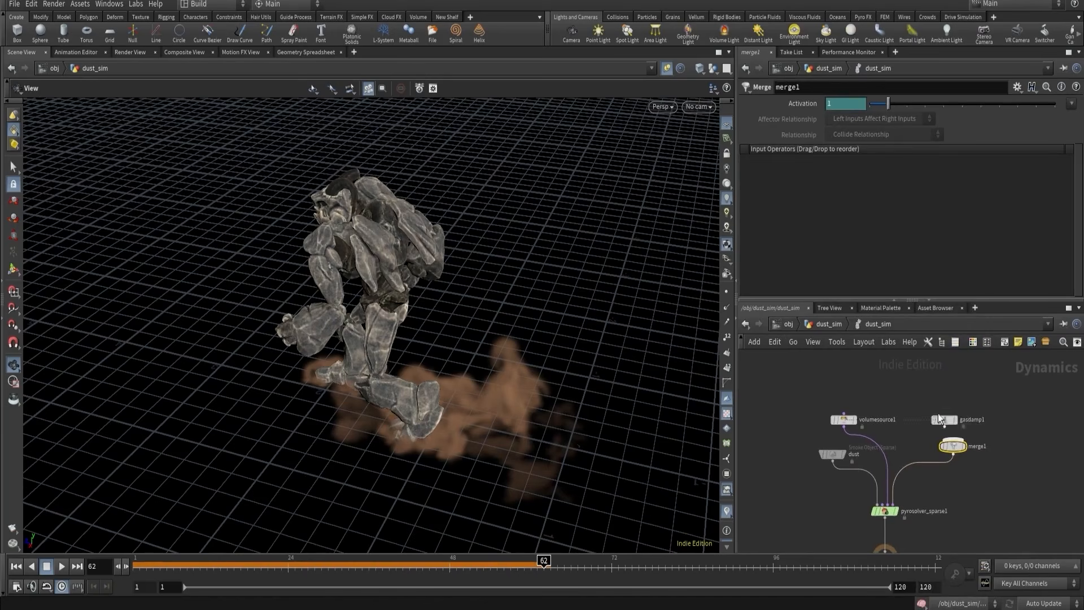
- Move gasdamp1 above merge1 and connect its output to merge1's input
left_click_drag(938, 418, 893, 388)
left_click(900, 395)
left_click(954, 439)
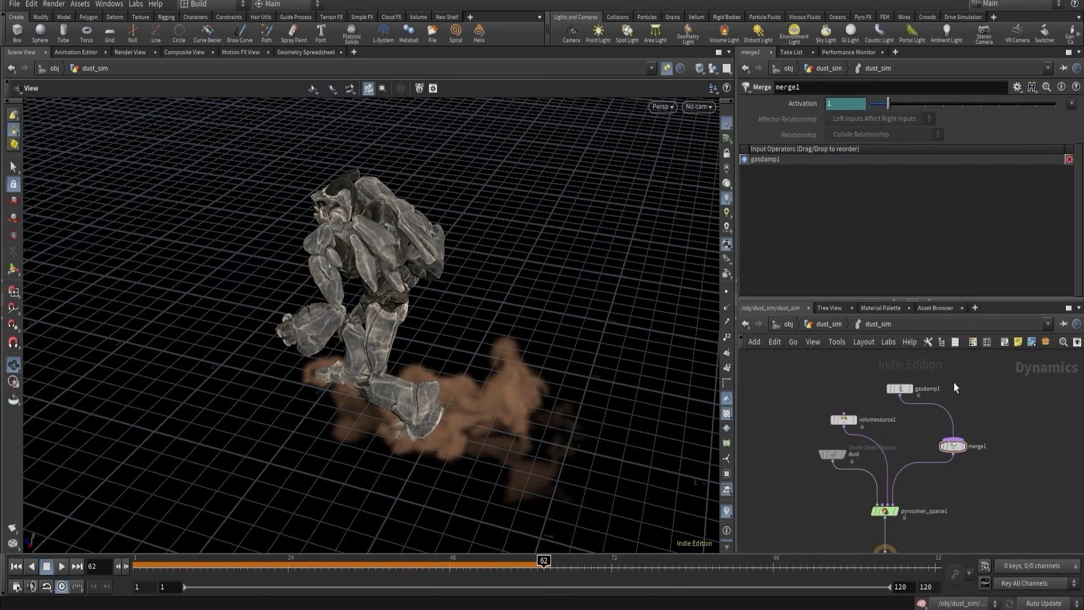
- Try a Scale of 100 on gasdamp1, undo it, and play a close-up flipbook of the dust
left_click(899, 389)
left_click_drag(647, 211, 653, 245)
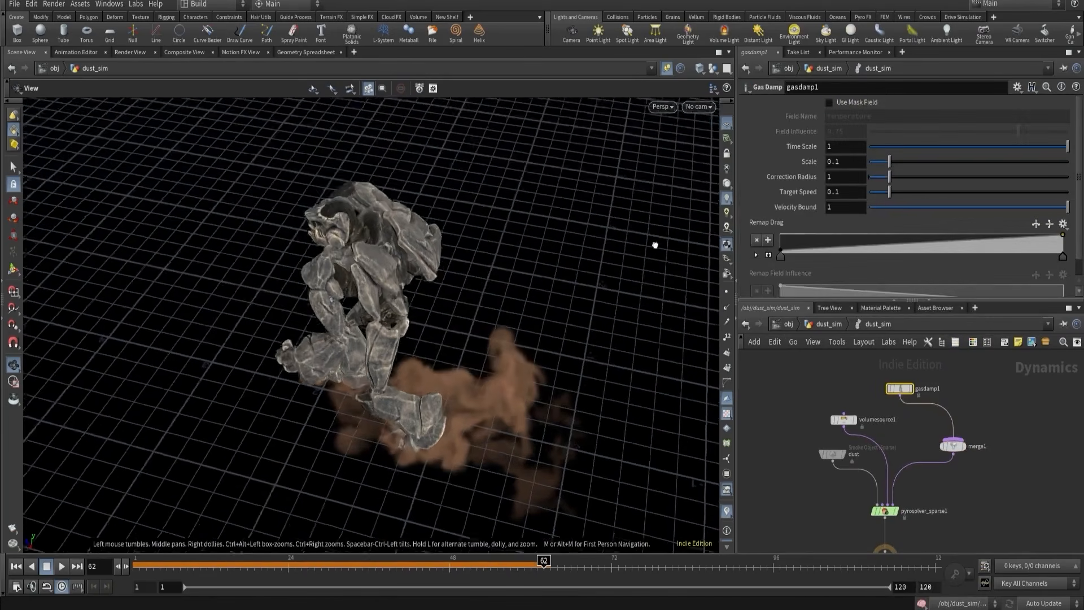
right_click_drag(653, 244, 651, 273)
middle_click_drag(651, 273, 601, 206)
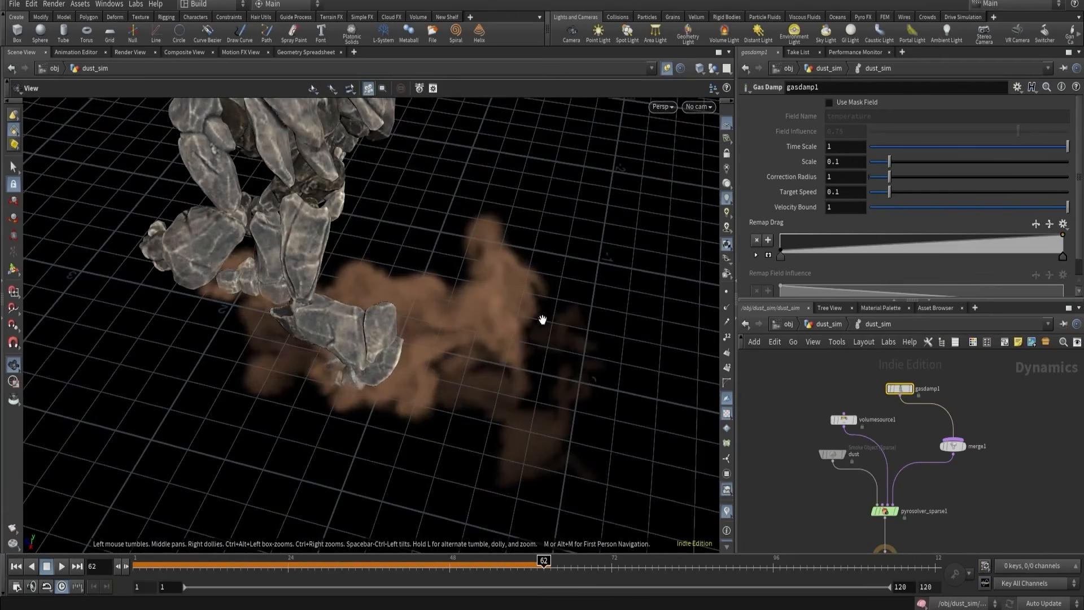
left_click_drag(542, 320, 568, 276)
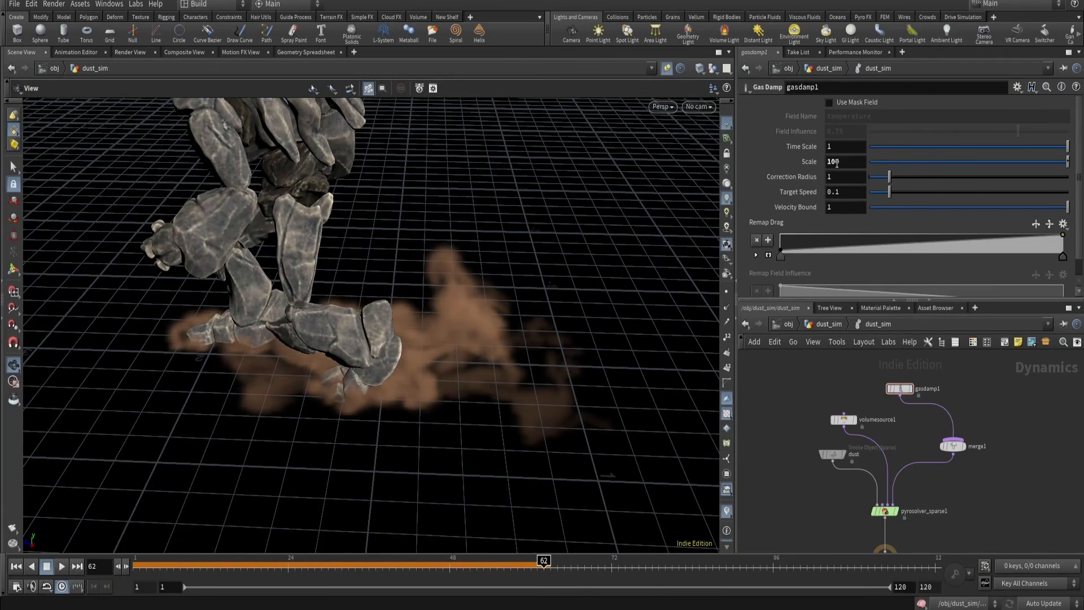
key("ctrl+z")
left_click(16, 530)
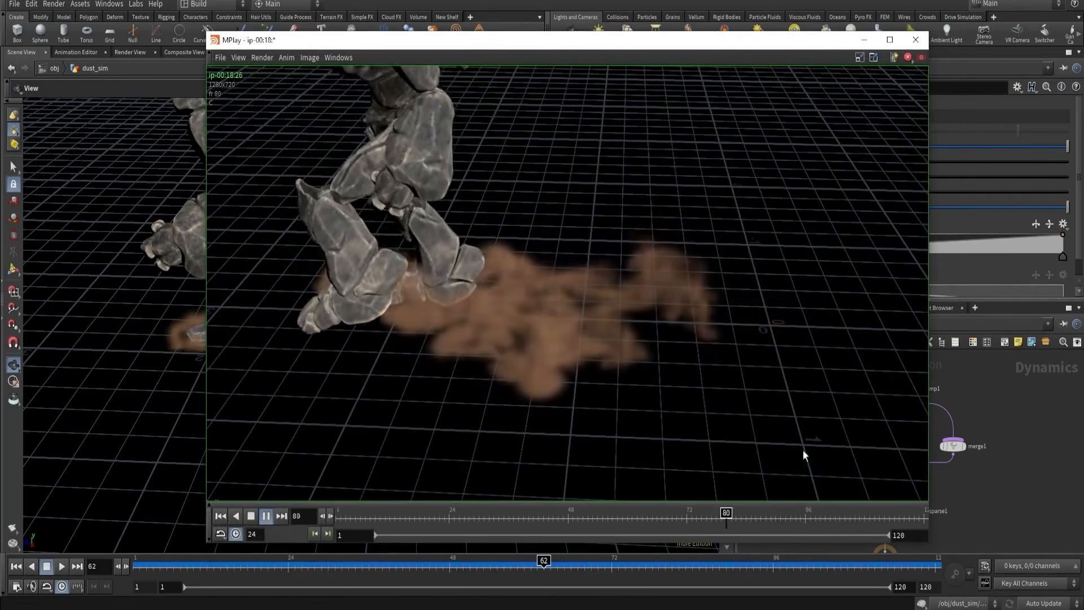
left_click(1018, 447)
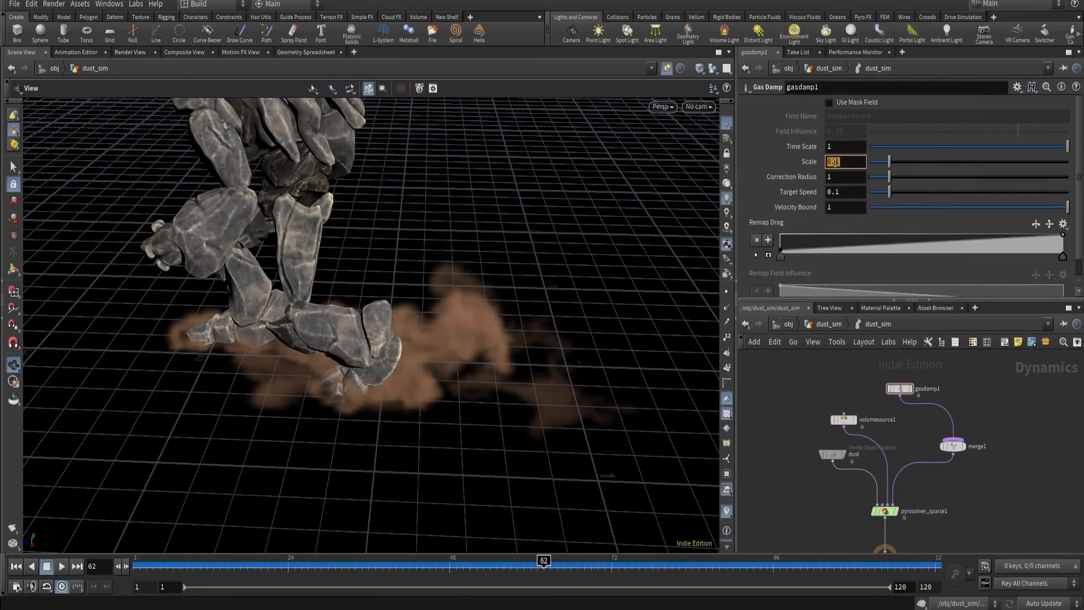
- Set gasdamp1's Scale to 100 and preview the dust in a flipbook, stopping it partway
key("Return")
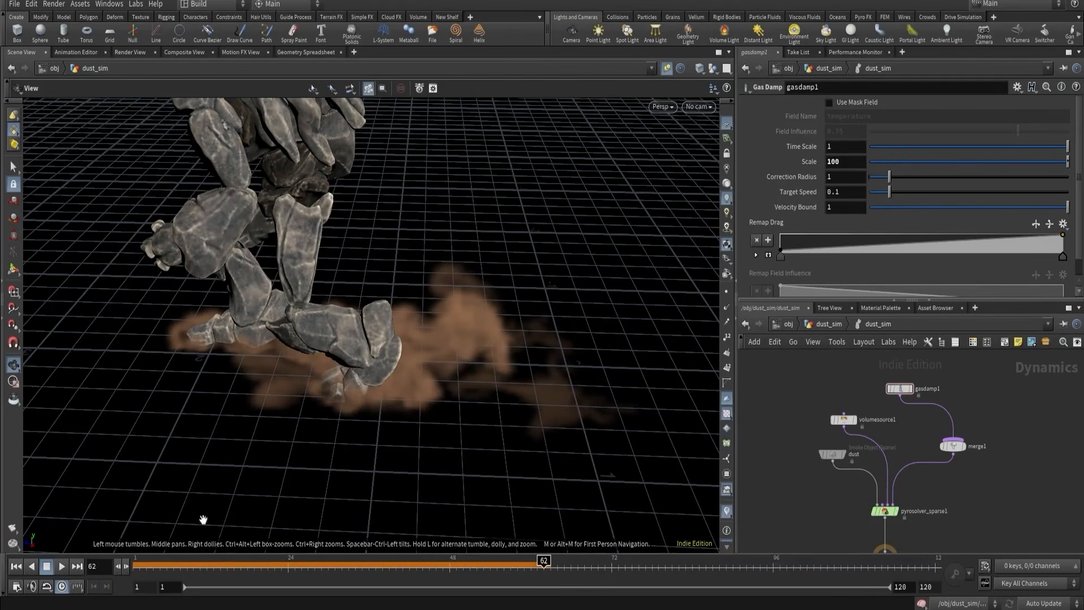
left_click(13, 528)
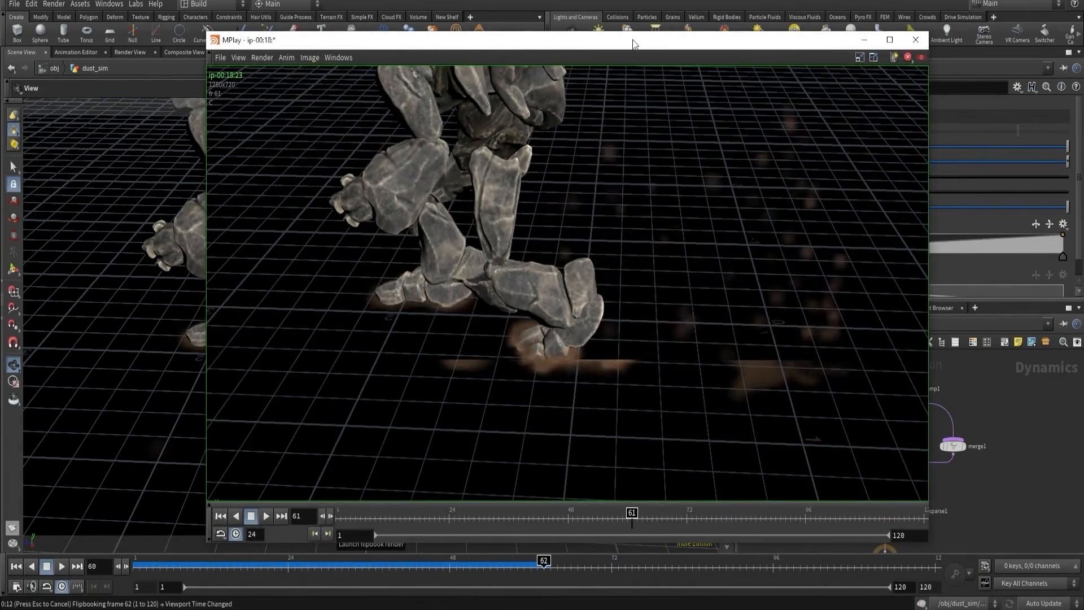
left_click(1006, 426)
key("Escape")
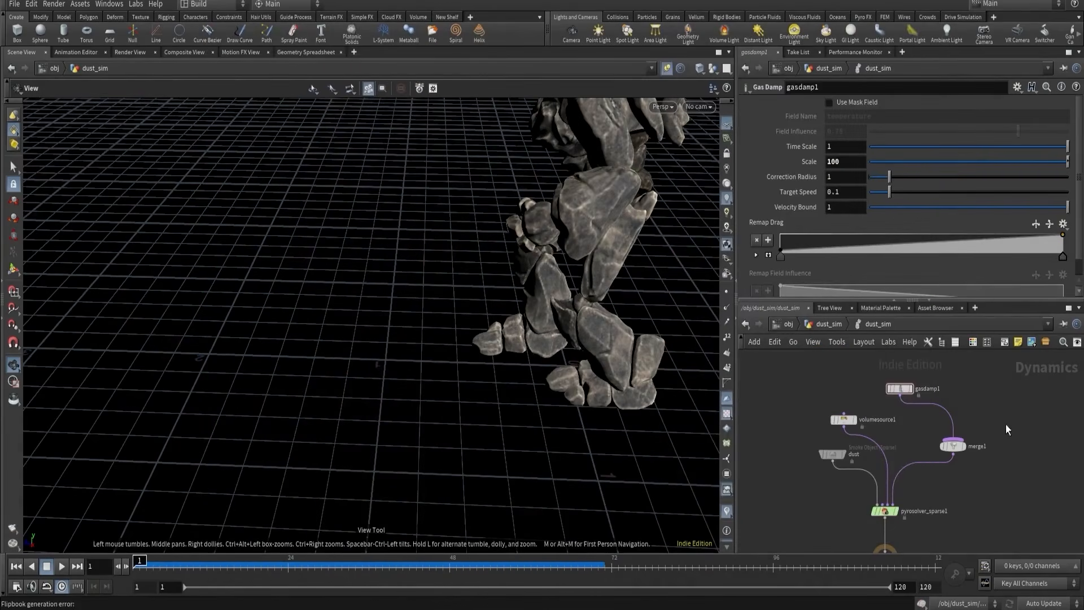
- Go to frame 34 and set gasdamp1's Scale to 1
left_click_drag(170, 564, 355, 563)
right_click_drag(496, 412, 402, 399)
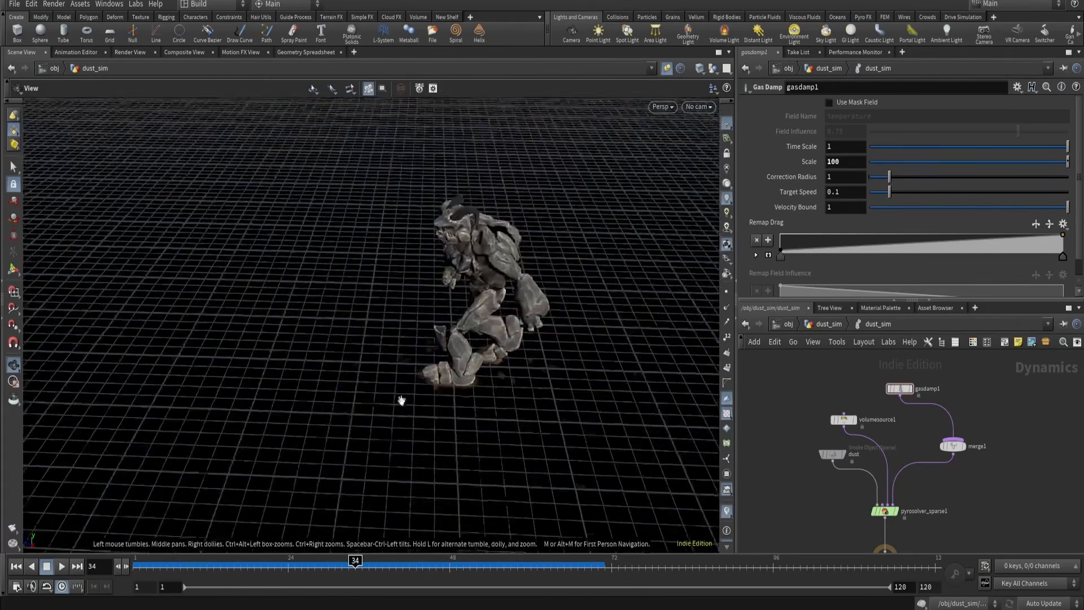
left_click_drag(401, 399, 564, 350)
left_click(848, 160)
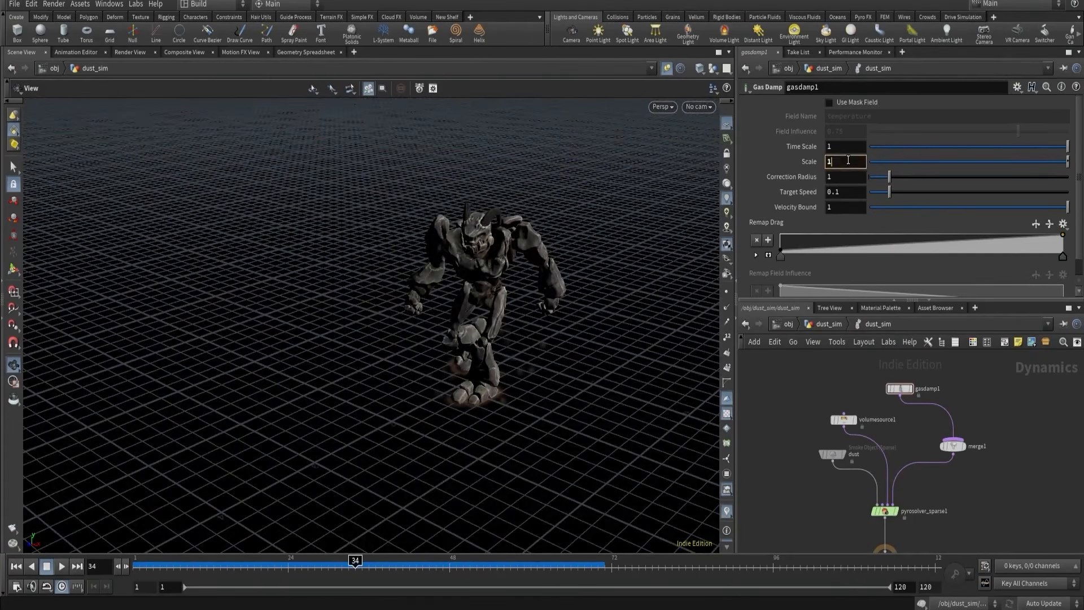
key("Return")
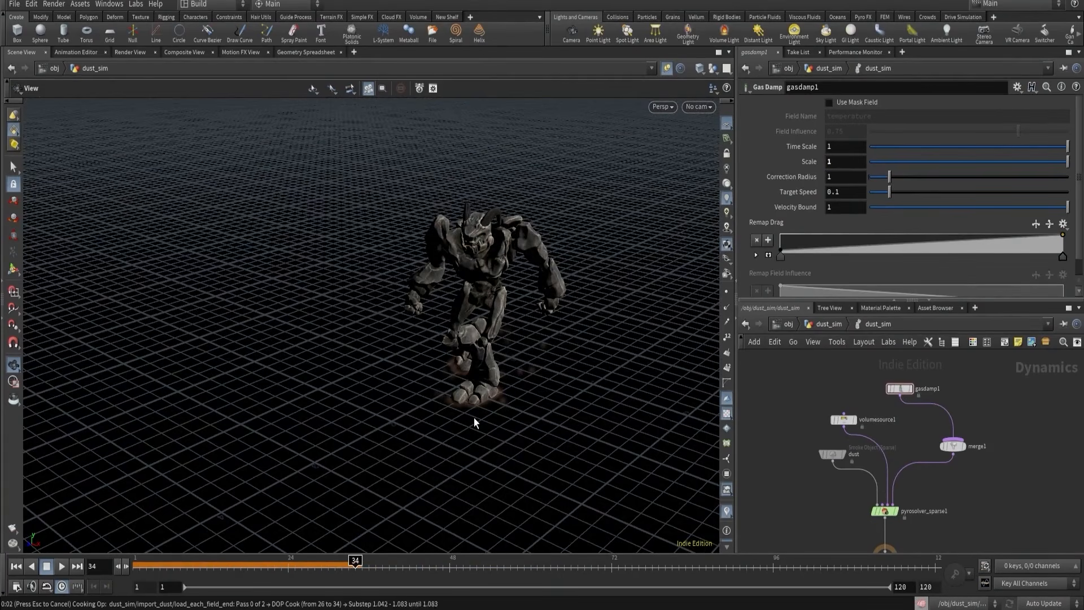
- Frame the creature's feet up close and play a full flipbook of the dust with the current damping
left_click_drag(474, 418, 477, 370)
middle_click_drag(476, 371, 417, 308)
left_click_drag(417, 308, 431, 295)
middle_click_drag(431, 296, 446, 366)
right_click_drag(445, 365, 461, 376)
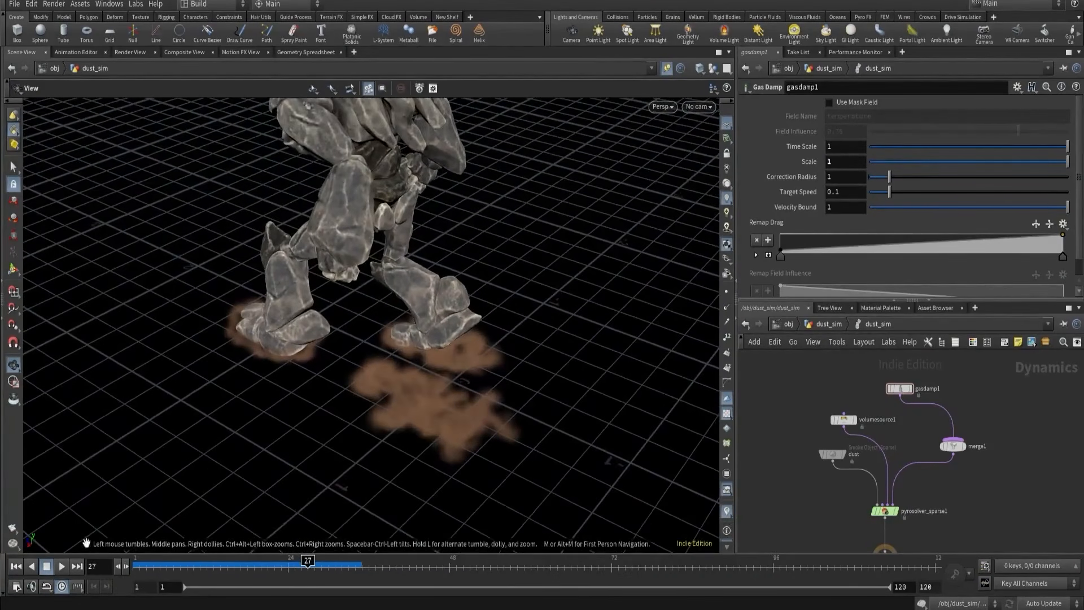
left_click(13, 527)
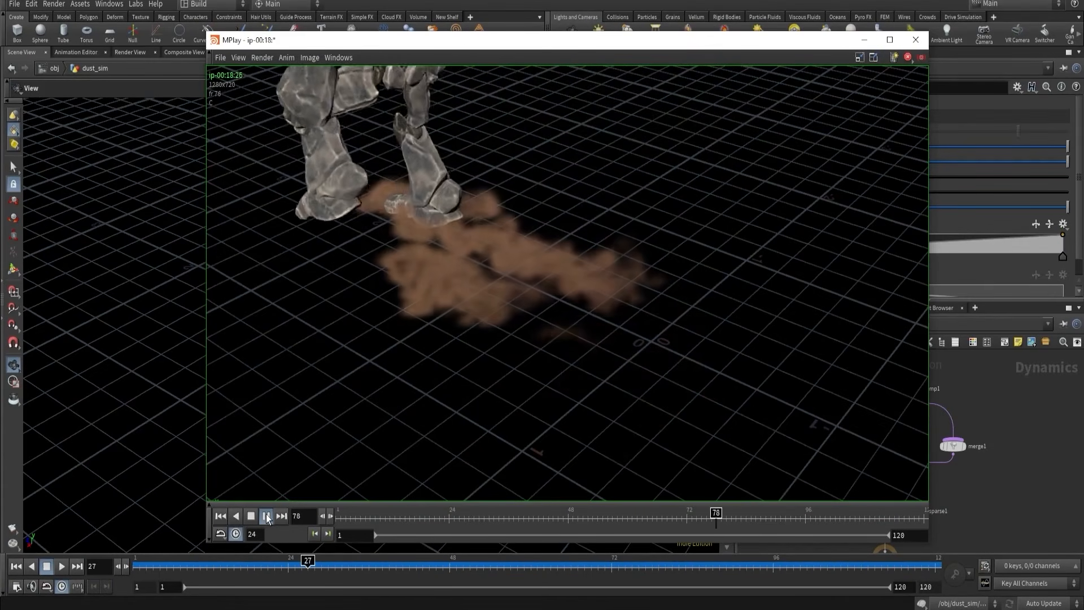
left_click_drag(555, 514, 540, 514)
left_click(934, 426)
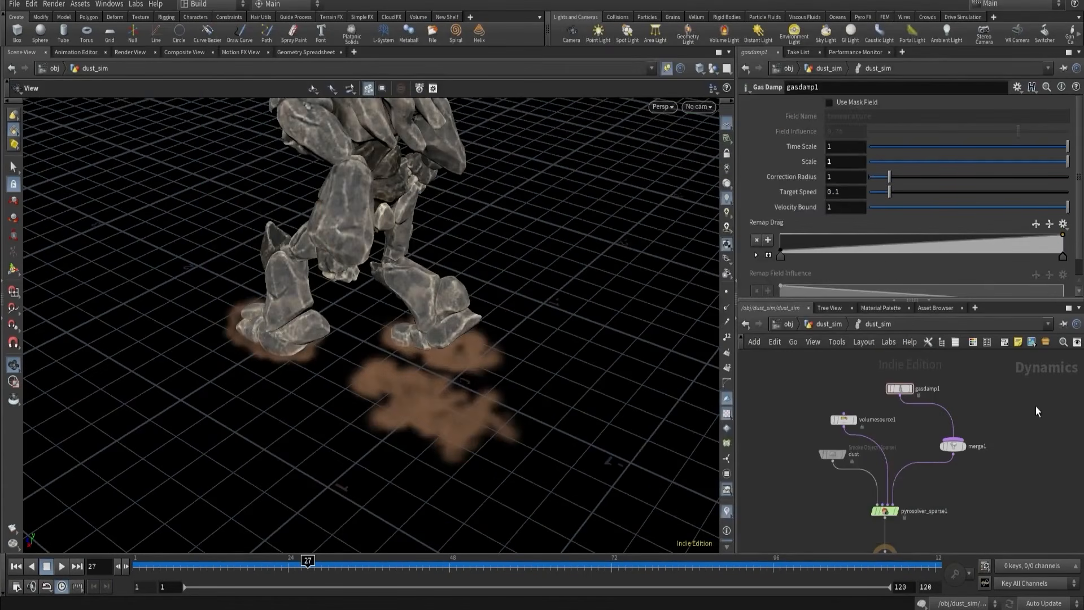
- Try a Scale of 0.01 on gasdamp1 and play the simulation from the first frame
middle_click(835, 162, "ctrl")
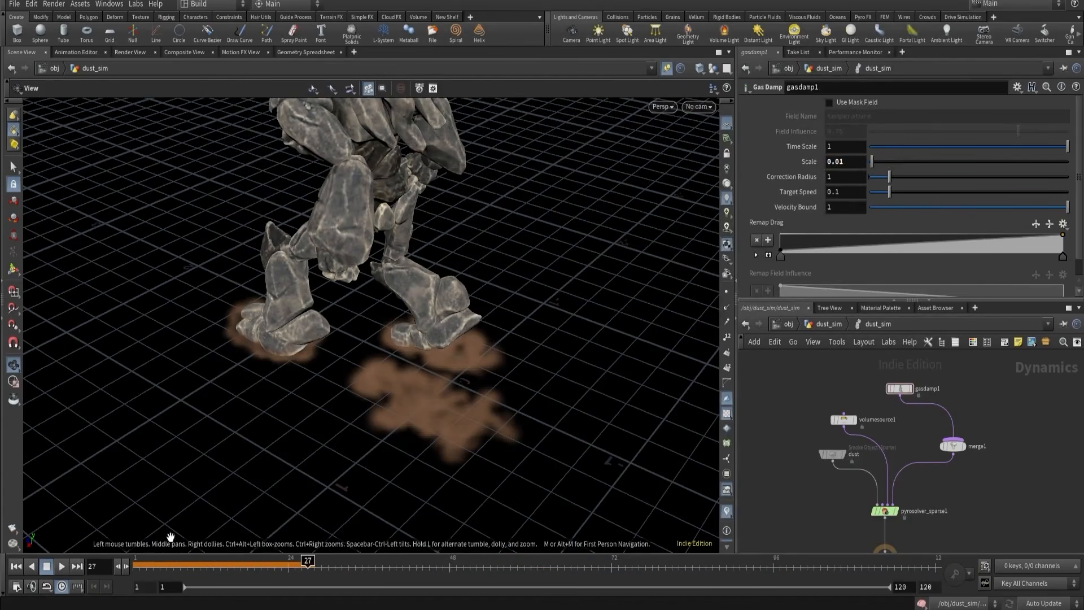
left_click(16, 565)
left_click(59, 567)
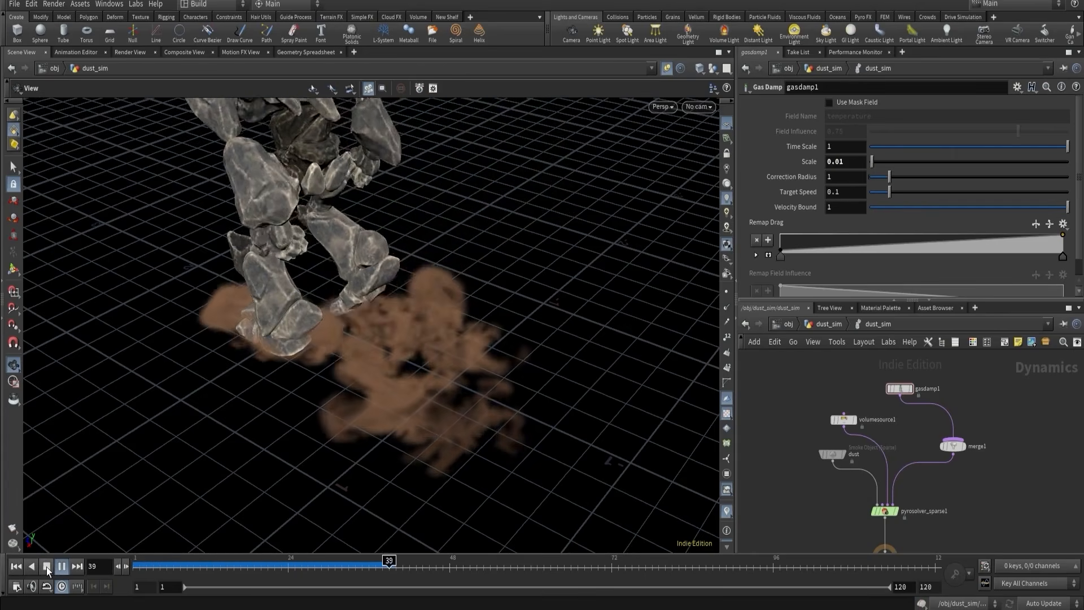
left_click(46, 567)
left_click_drag(370, 332, 485, 337)
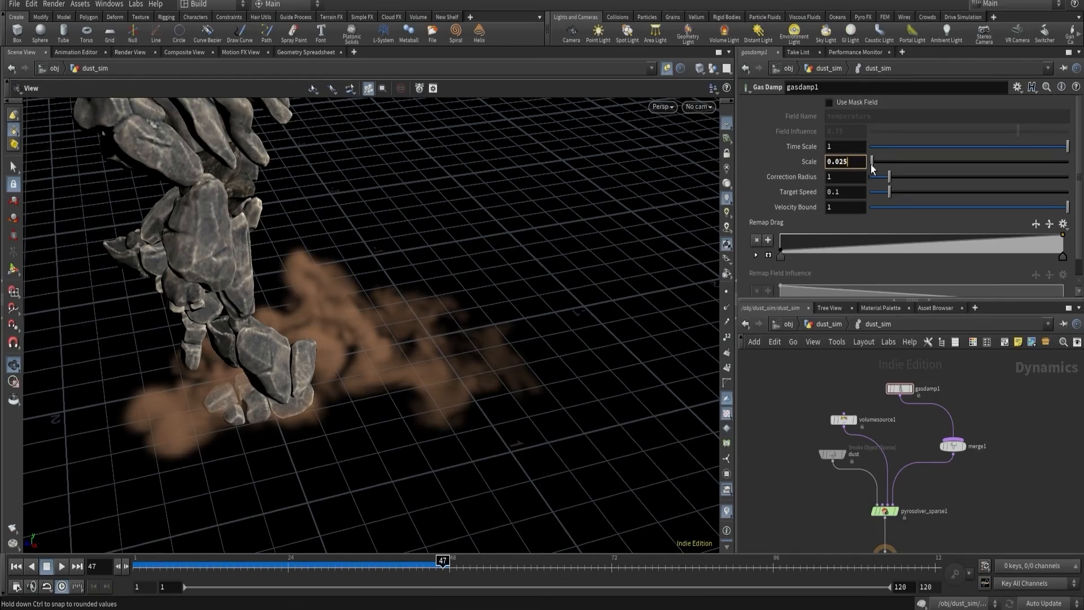
- Set gasdamp1's Scale to 0.025 and play the simulation from the first frame at a low viewing angle
key("Return")
left_click_drag(516, 381, 498, 317)
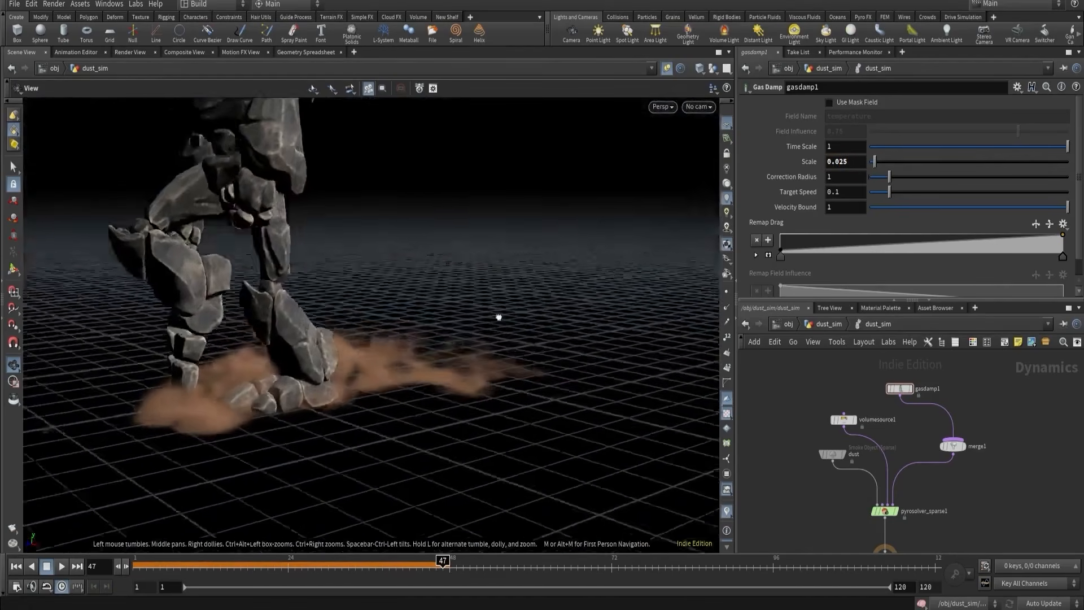
left_click(17, 566)
left_click(61, 566)
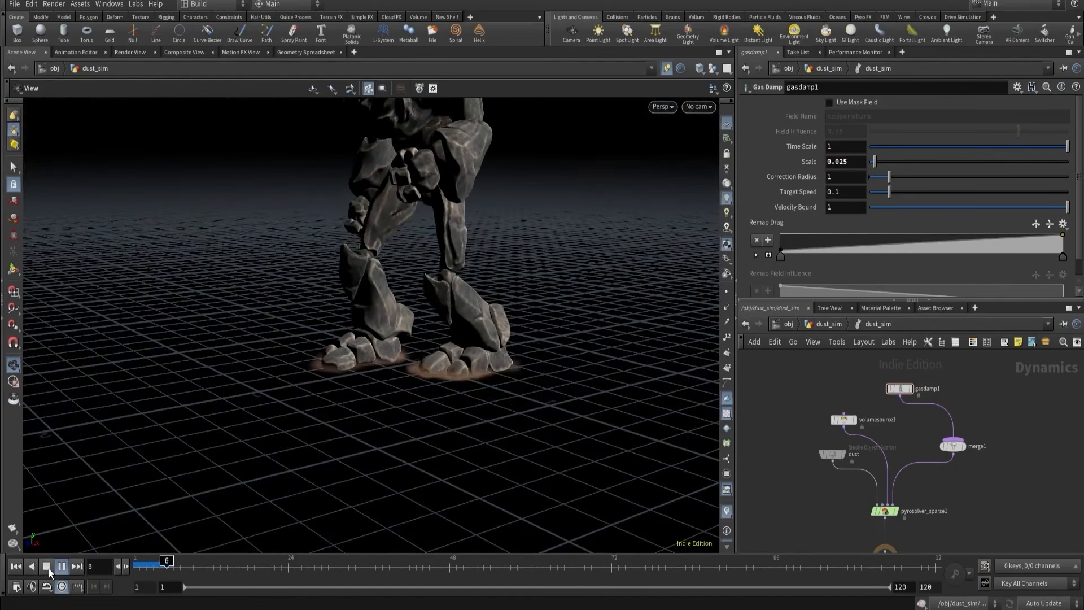
left_click(49, 568)
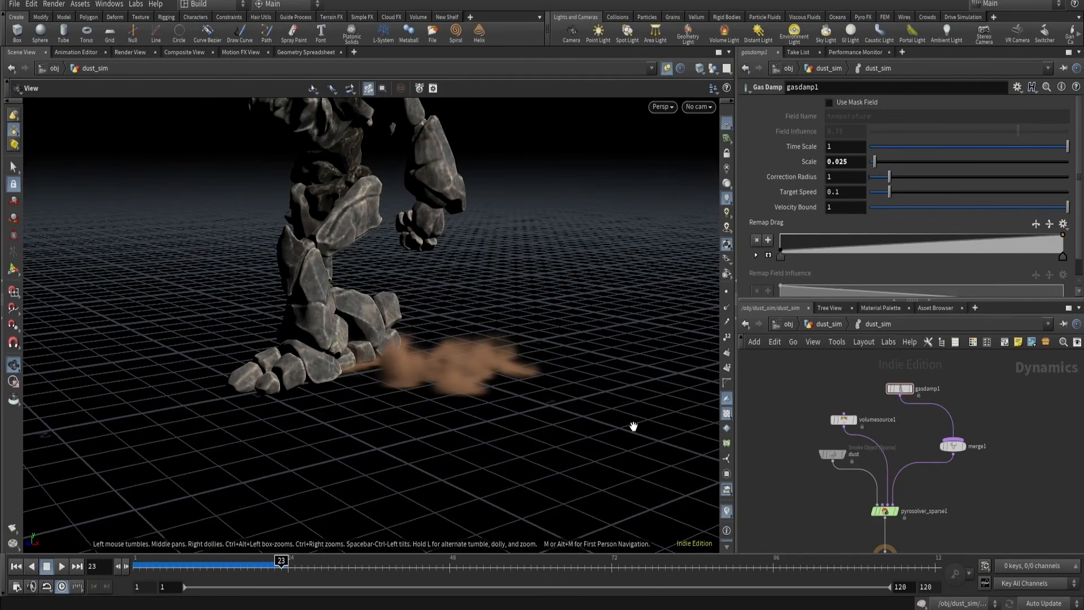
- Look through cam1, scrub the cached frames, and play the dust simulation further
left_click(701, 106)
left_click(711, 161)
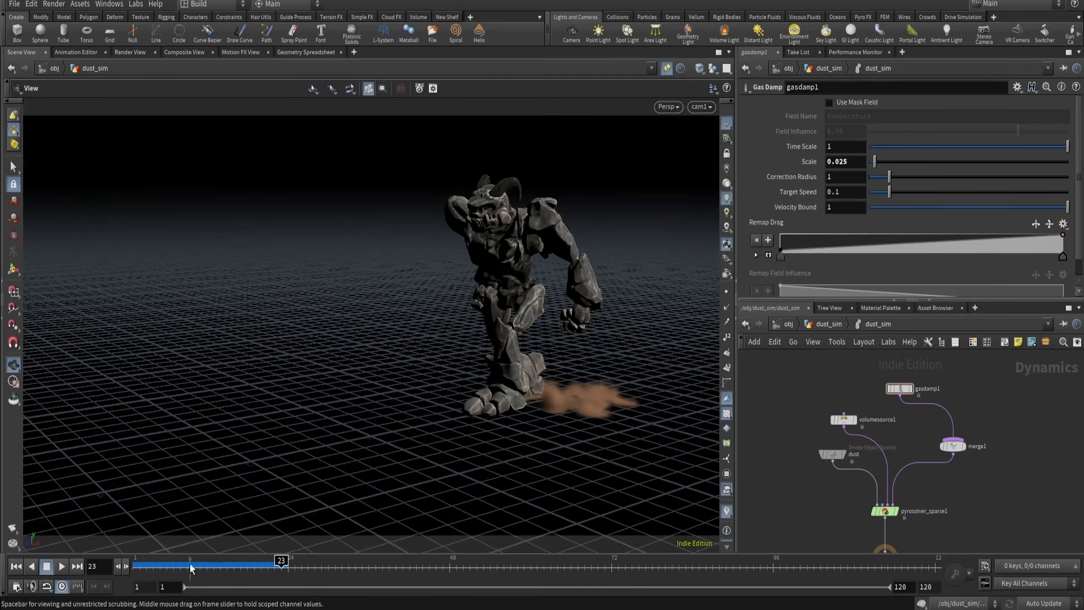
left_click_drag(189, 567, 281, 568)
left_click(62, 567)
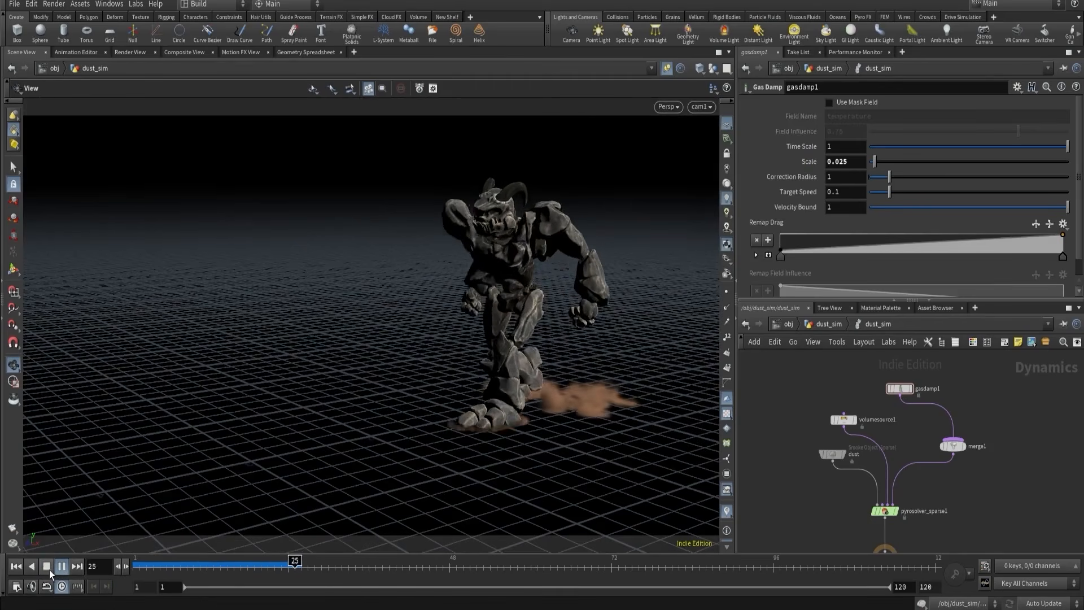
left_click(46, 569)
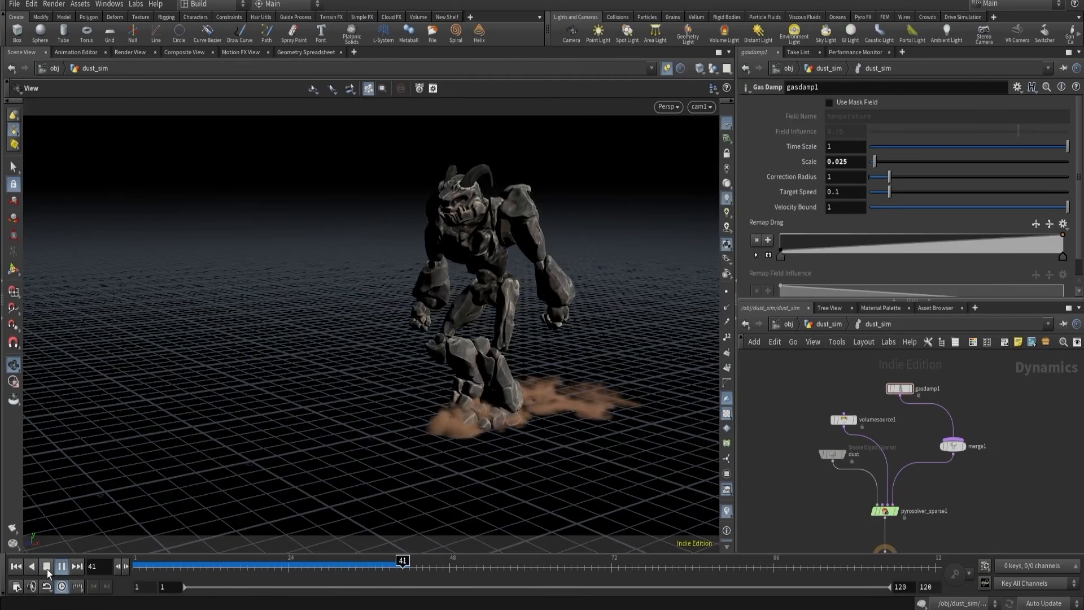
- Go up to the dust_sim geometry network and display the voxel_vis null
left_click(832, 327)
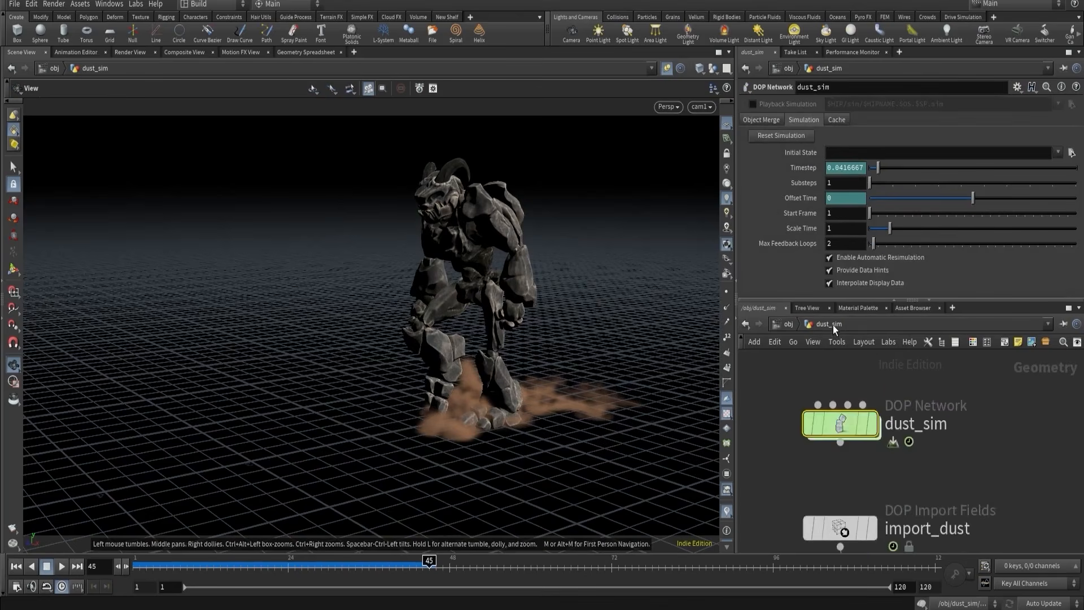
middle_click_drag(838, 417, 866, 509)
scroll(823, 501, "up", 5)
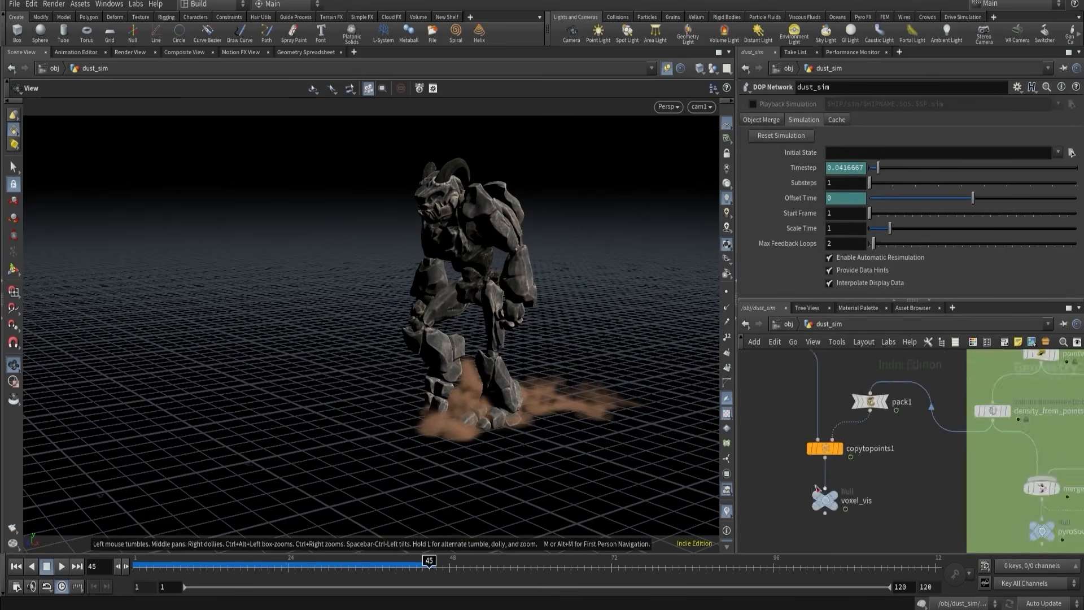
left_click(821, 503)
key("r")
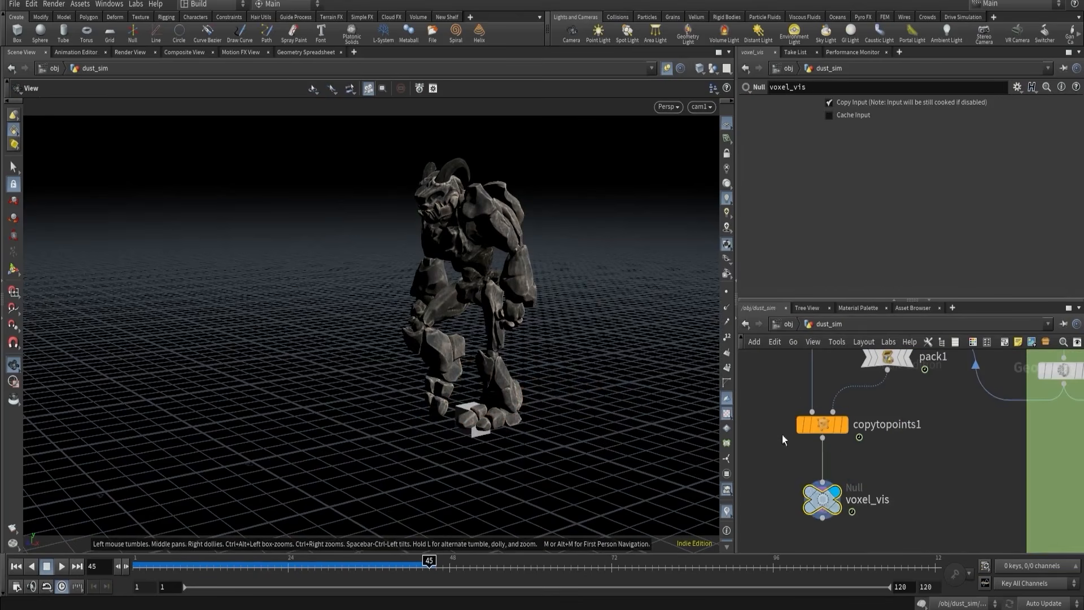
- Set box2's Uniform Scale to 5 and view the whole box from outside the camera
scroll(782, 478, "down", 3)
left_click(796, 394)
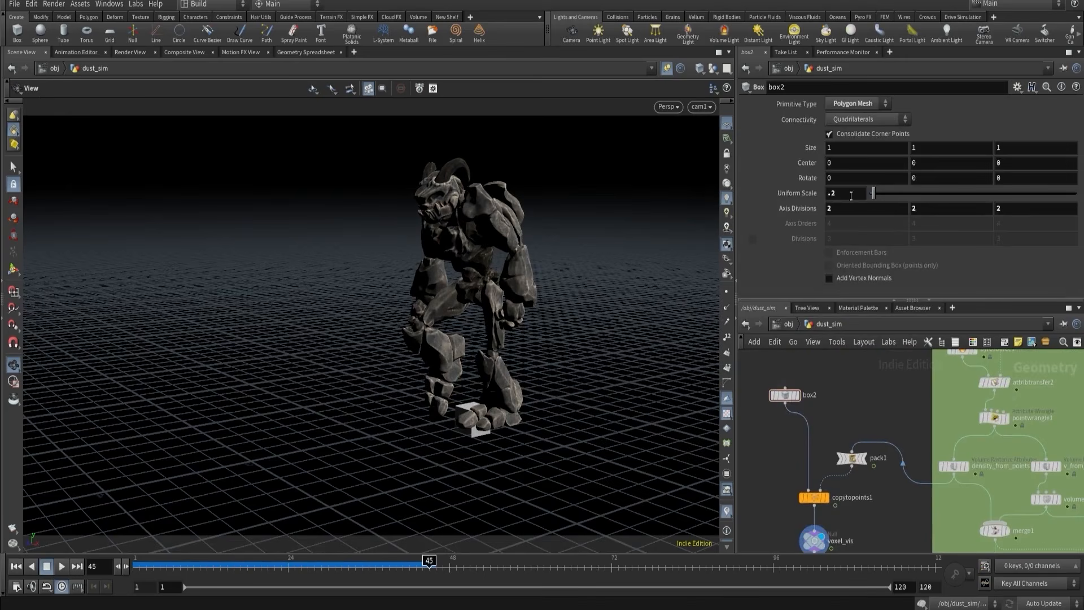
middle_click_drag(851, 195, 1073, 213)
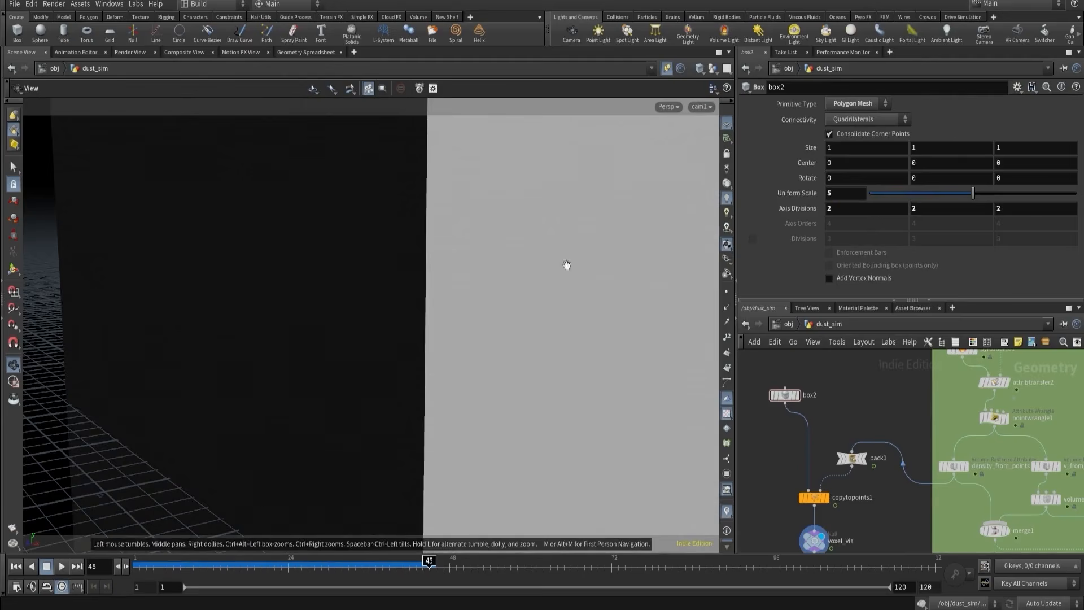
right_click_drag(522, 288, 348, 334)
left_click_drag(460, 291, 474, 322)
right_click_drag(451, 325, 304, 341)
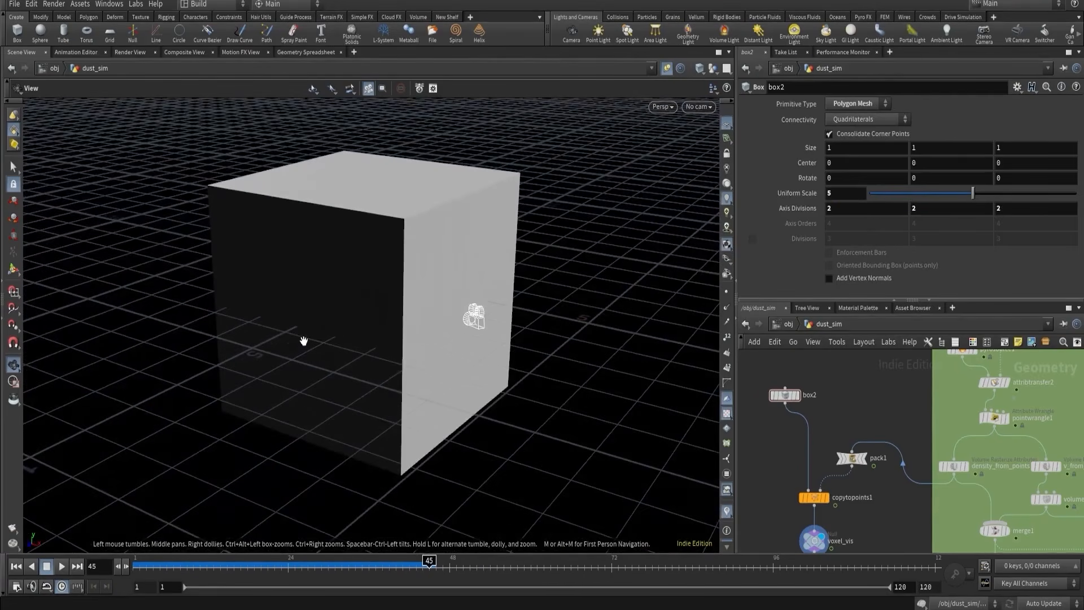
- Enter the dust_sim DOP network and add a Gas Turbulence node above merge1, beside gasdamp1
scroll(879, 407, "down", 8)
middle_click_drag(879, 462, 829, 432)
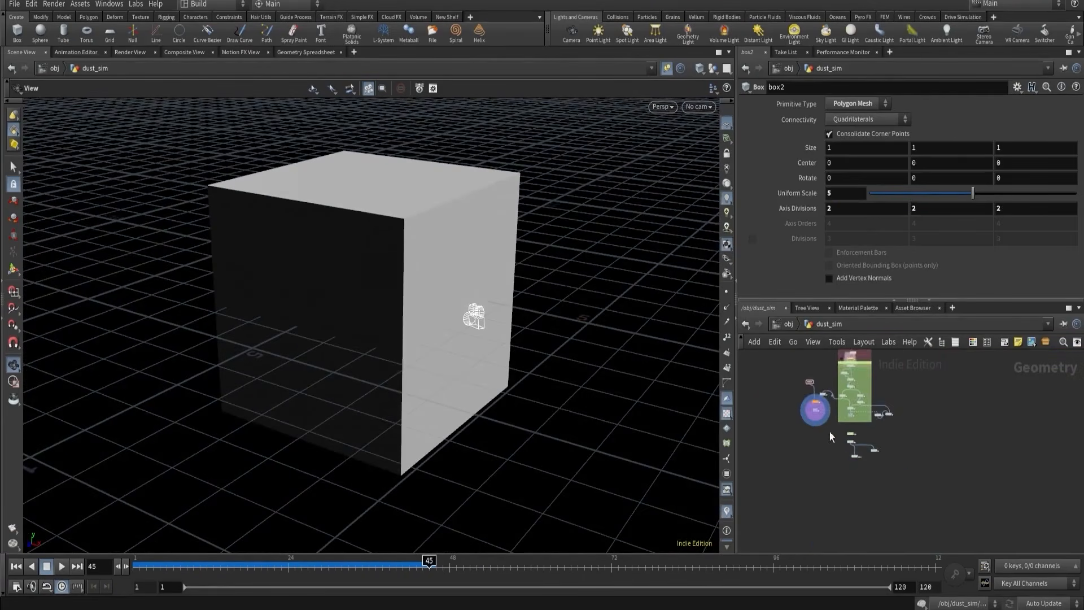
scroll(848, 438, "up", 8)
double_click(855, 419)
middle_click_drag(980, 408, 932, 410)
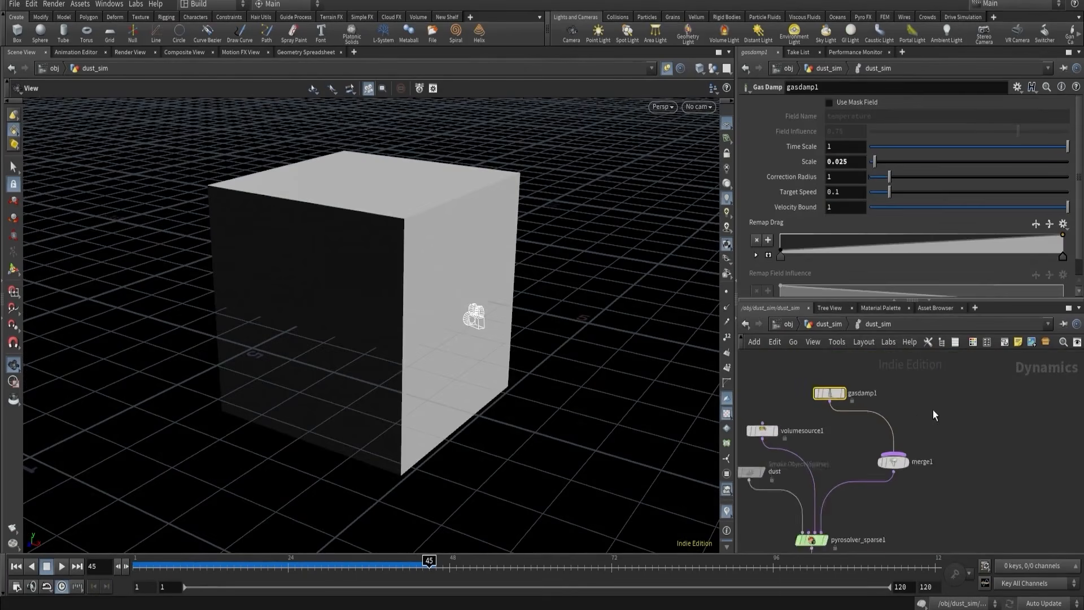
key("Tab")
type("tu")
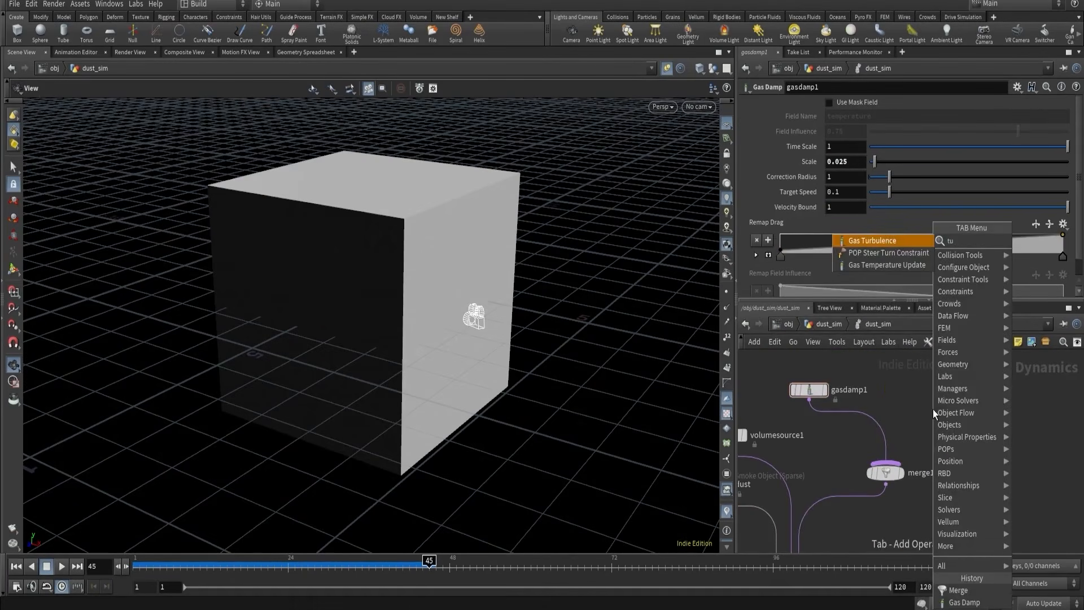
left_click(847, 243)
left_click(884, 373)
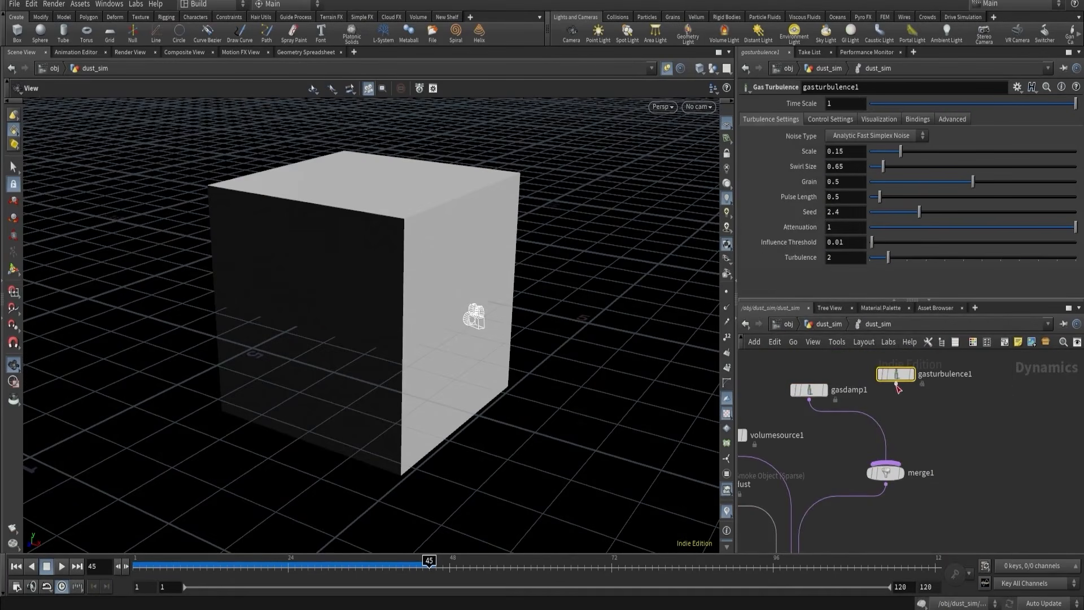
- Connect gasturbulence1 to merge1 and set its Swirl Size to 5
left_click(841, 167)
type("5")
key("Return")
- Display pyrobakevolume1 in the dust_sim geometry network and scrub the dust to frame 37 through cam1
left_click(829, 325)
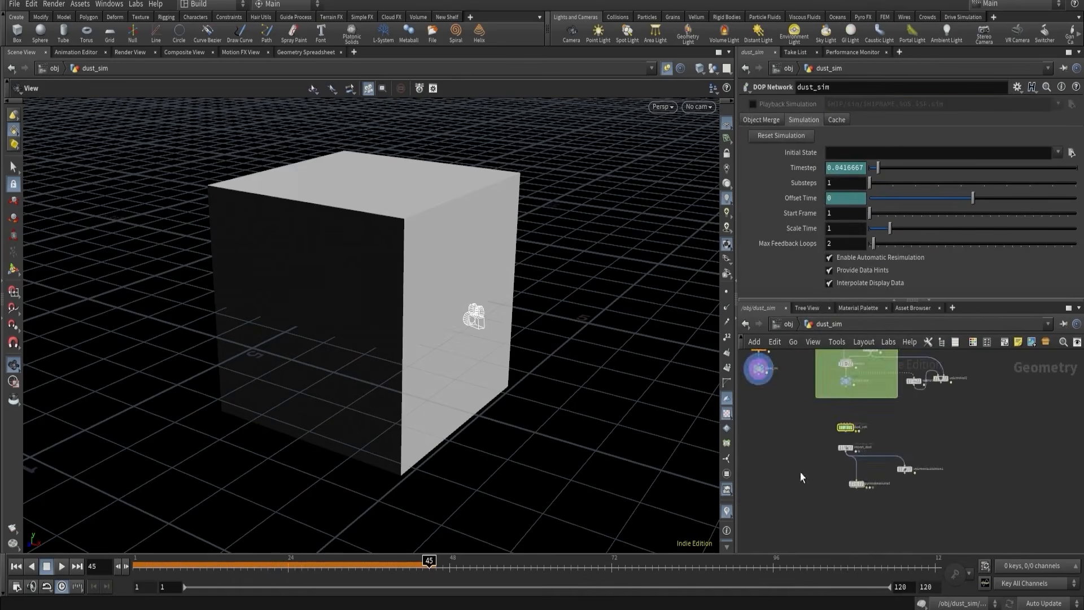
left_click(857, 465)
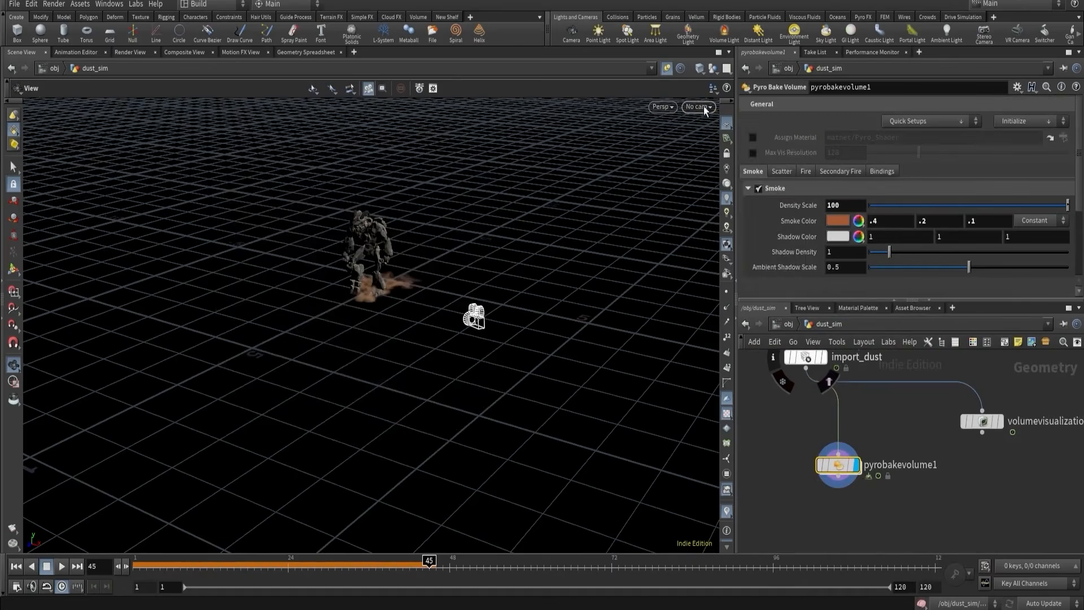
left_click(699, 107)
left_click(716, 159)
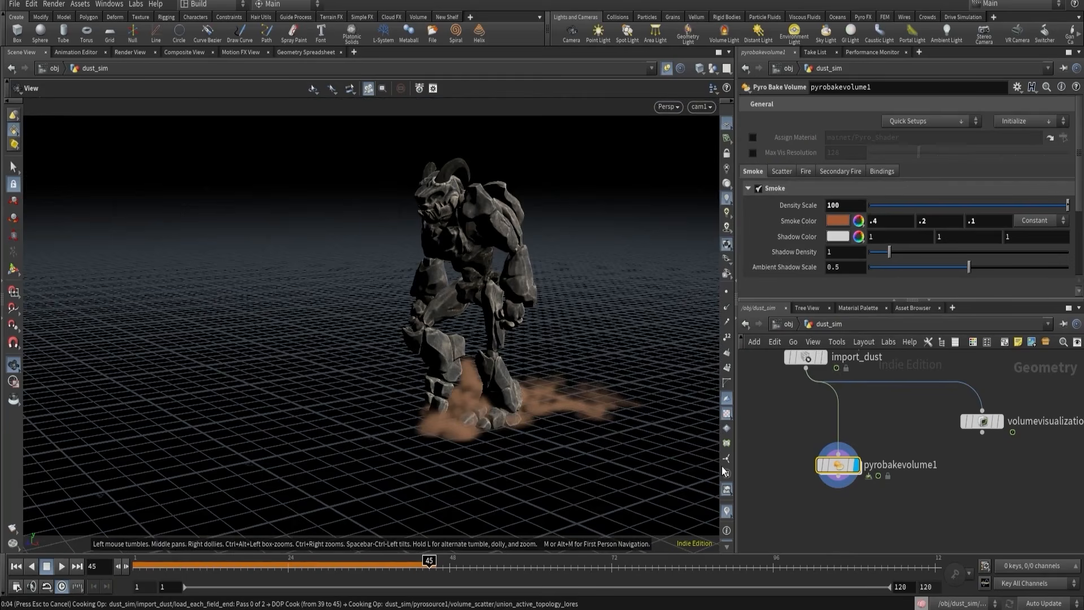
left_click_drag(237, 565, 375, 565)
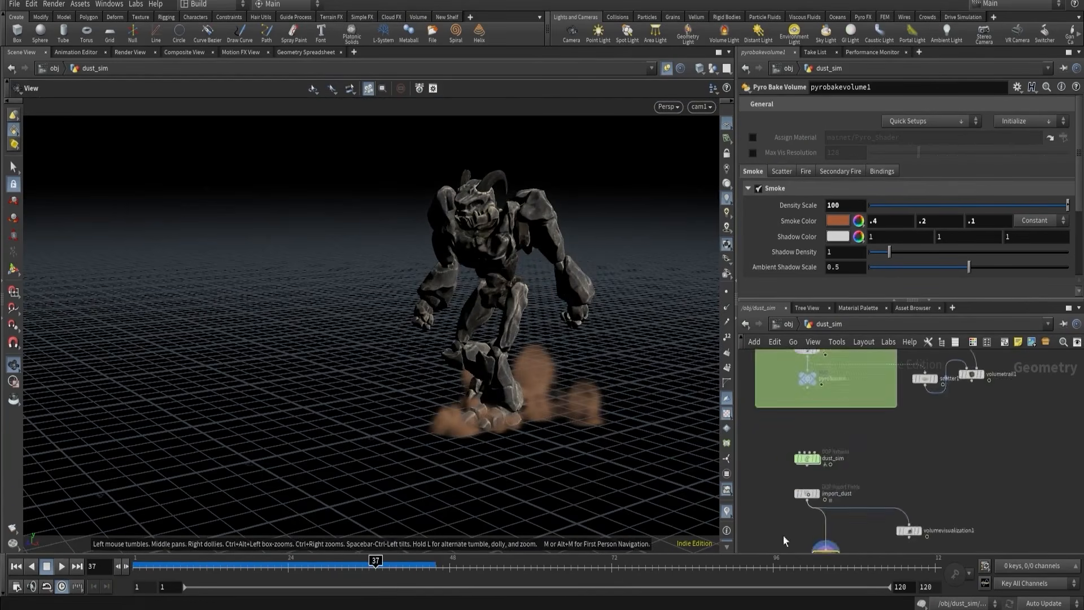
- Set gasturbulence1's Scale to 0.02 and preview the dust in a flipbook from frame 1
double_click(811, 456)
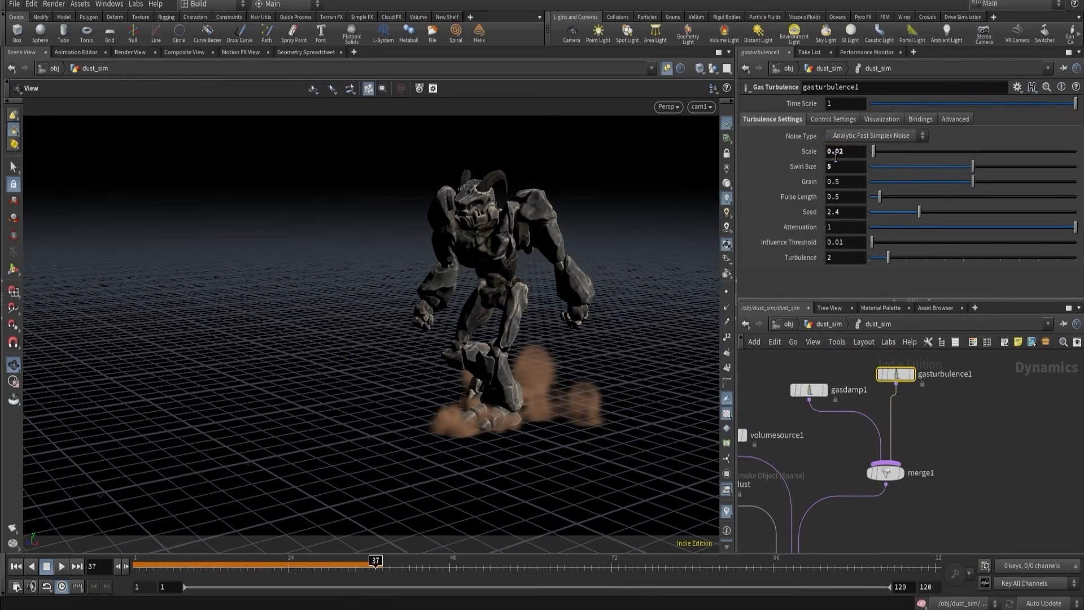
left_click(17, 567)
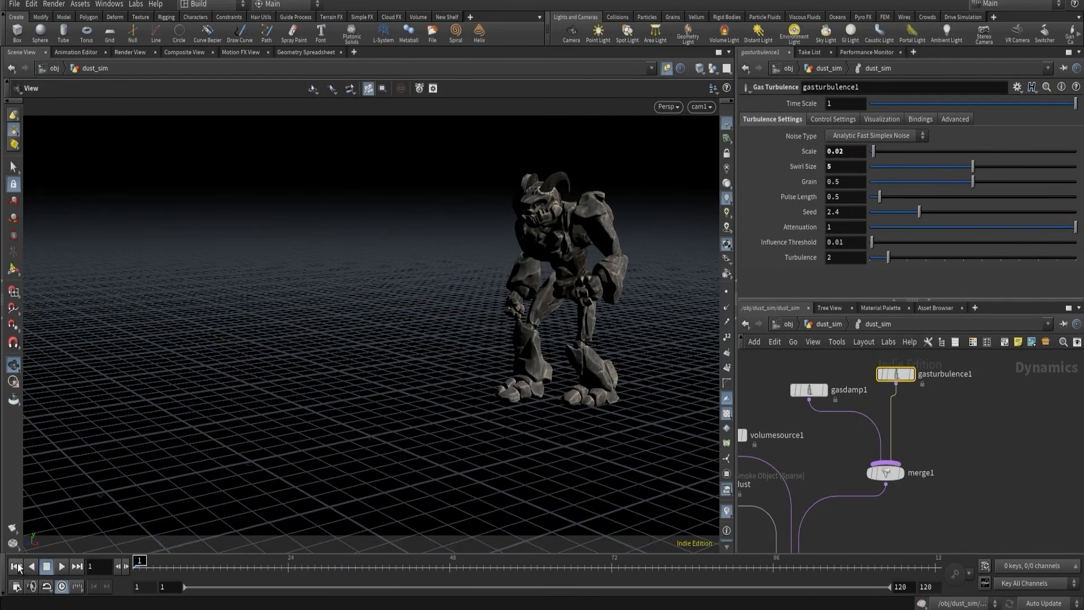
left_click(13, 528)
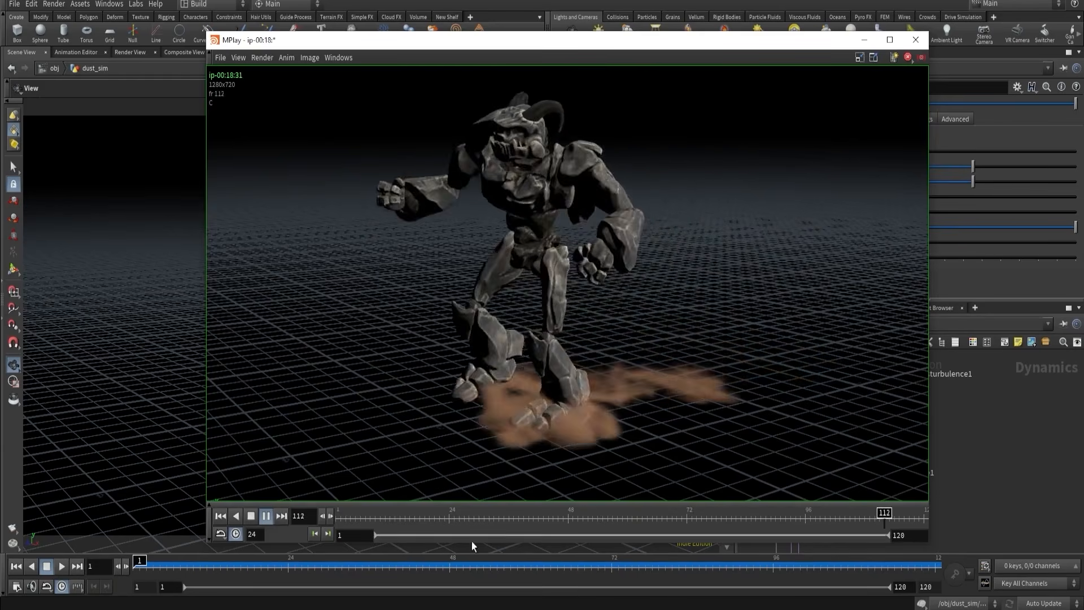
left_click(984, 423)
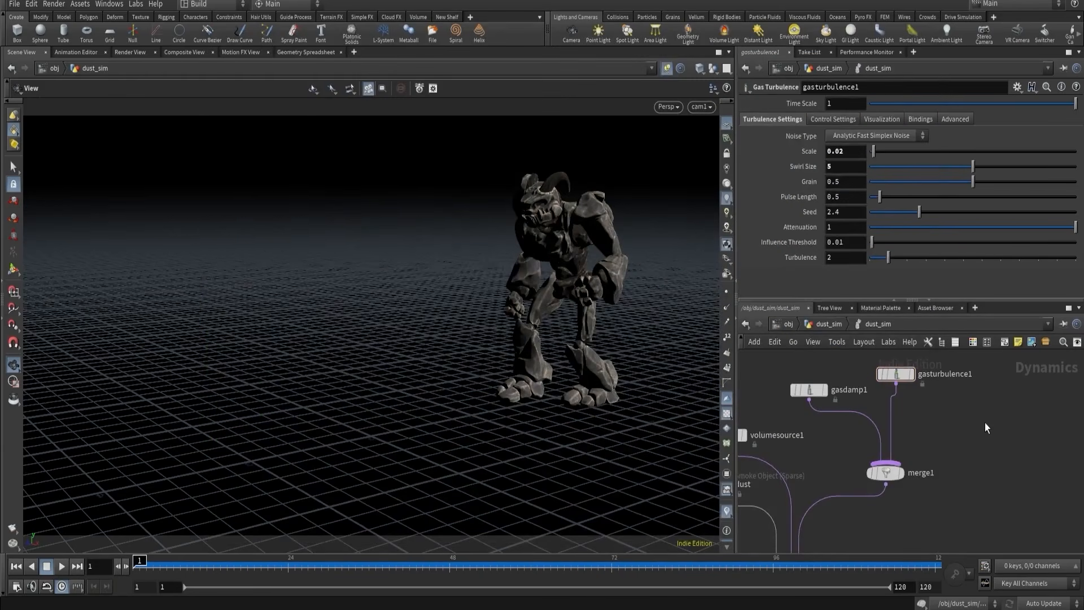
- Make the viewport follow the DOP network and enable Visualize Turbulence on gasturbulence1
left_click(668, 72)
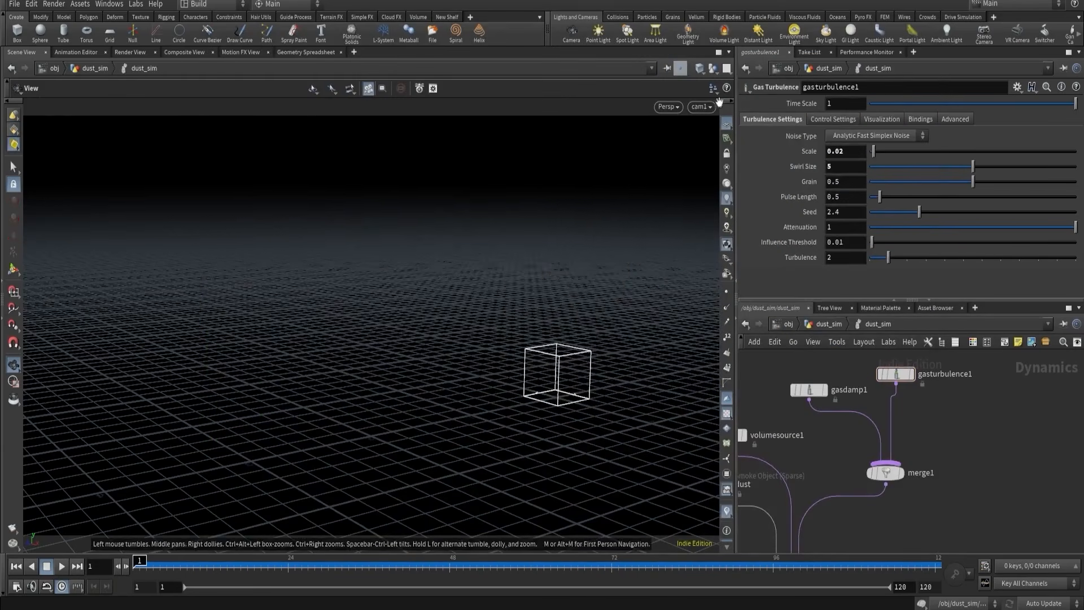
left_click(876, 120)
left_click(846, 136)
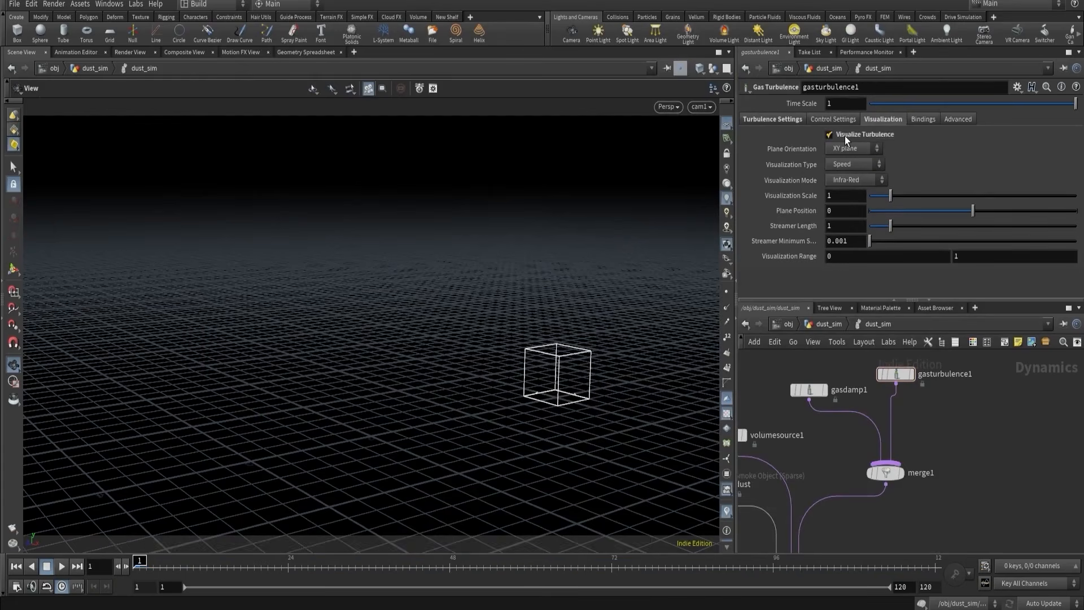
- Play the simulation and examine the turbulence visualization from above at close range
left_click(61, 566)
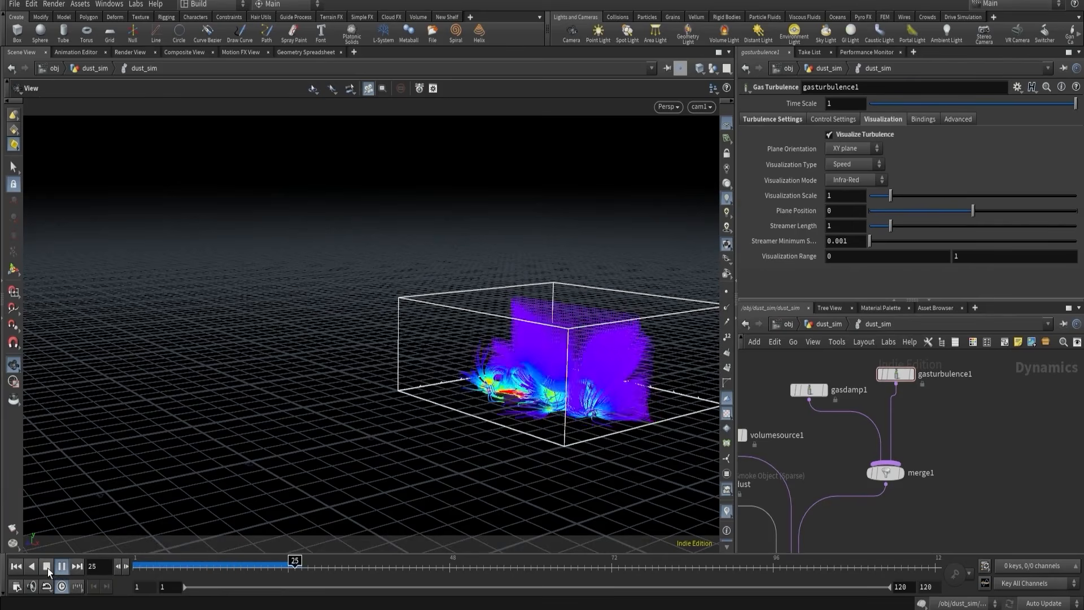
left_click(47, 568)
left_click_drag(389, 372, 638, 389)
right_click_drag(638, 389, 559, 384)
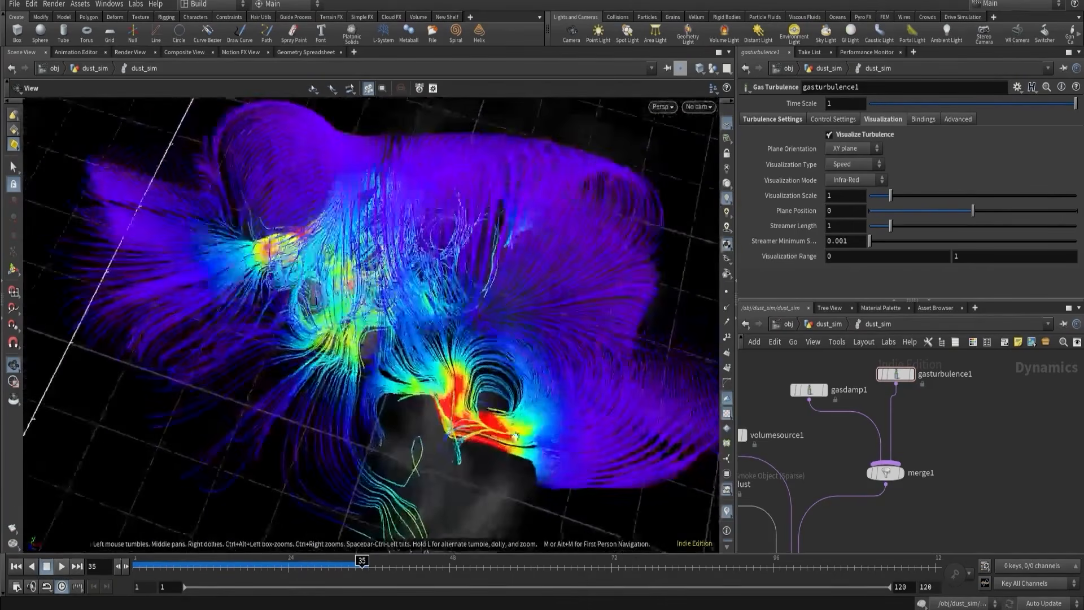
left_click(62, 567)
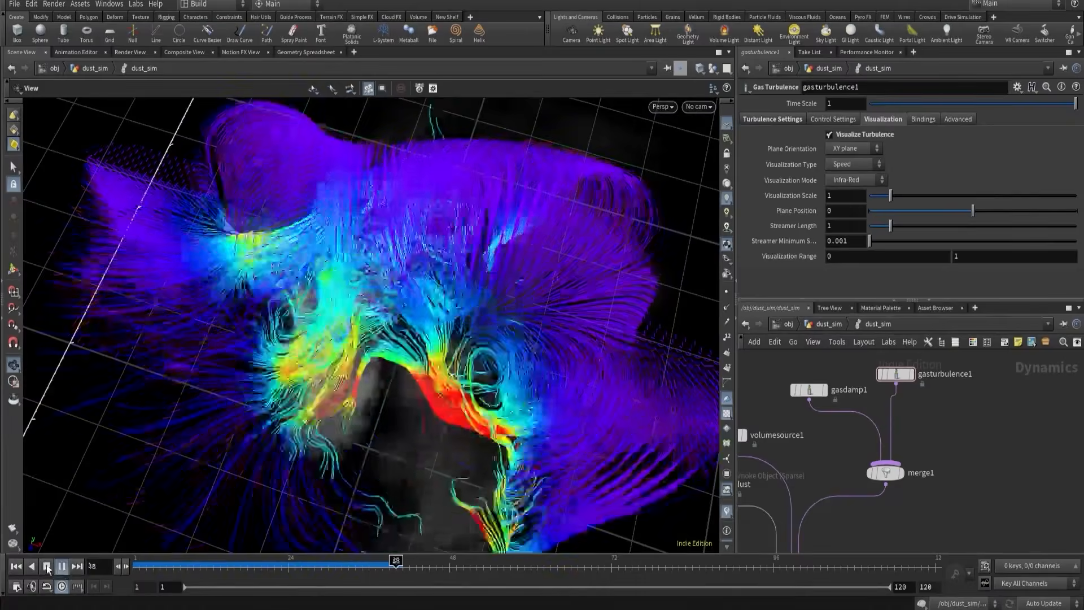
- Set gasturbulence1's Pulse Length to 10 and play the turbulence visualization from the first frame
left_click(782, 119)
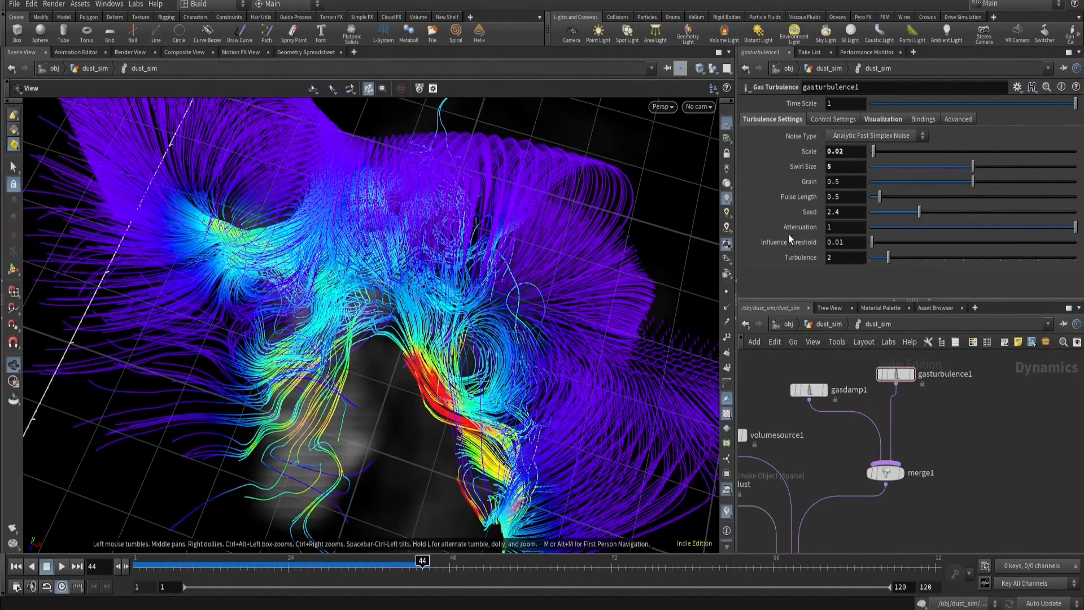
left_click_drag(879, 196, 1075, 197)
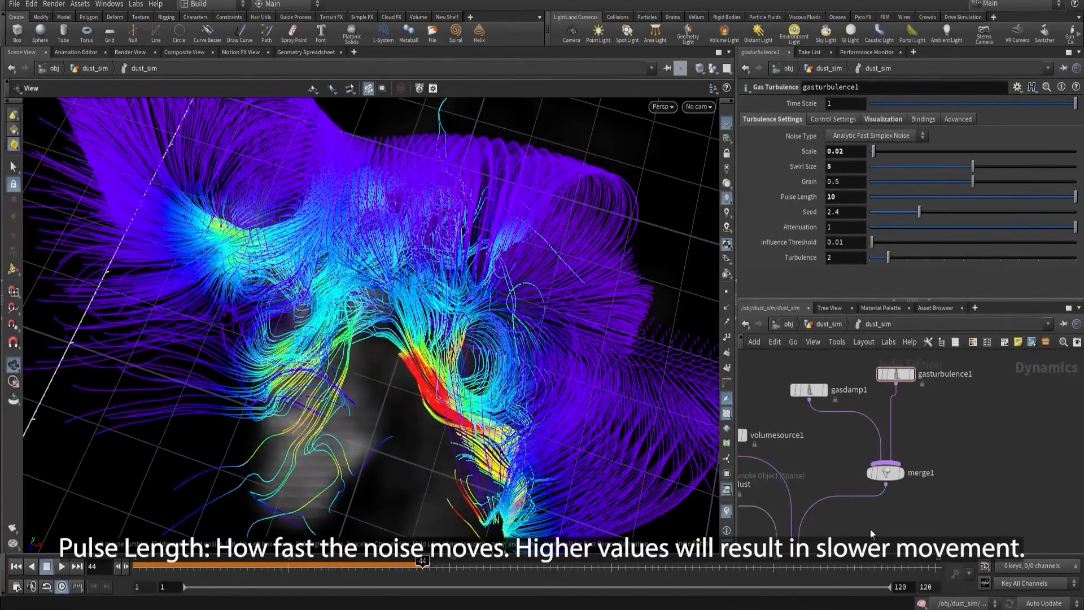
left_click_drag(459, 512, 322, 470)
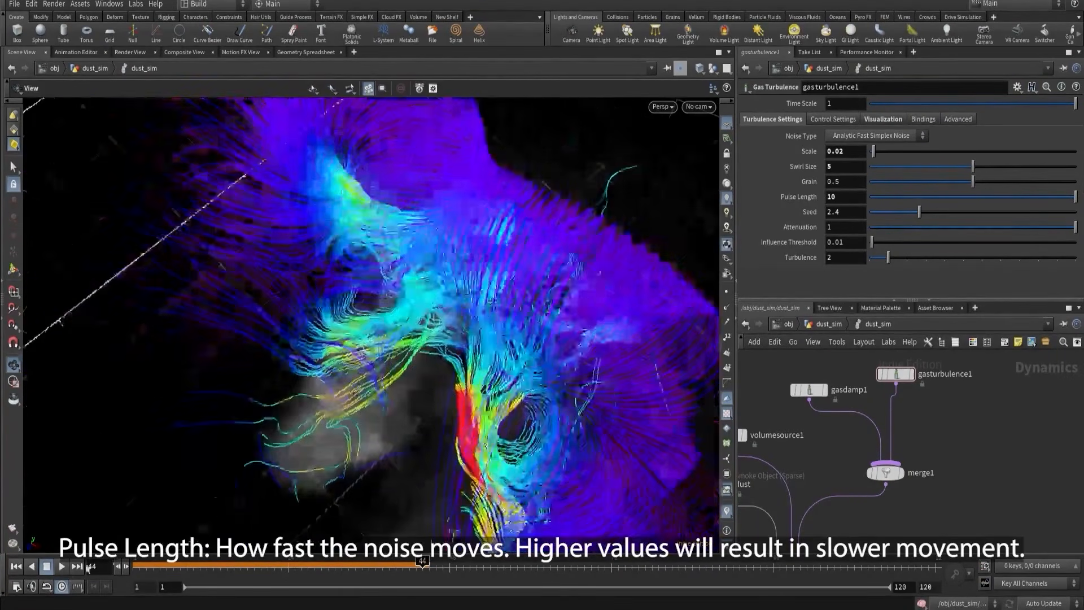
left_click(17, 566)
left_click(62, 566)
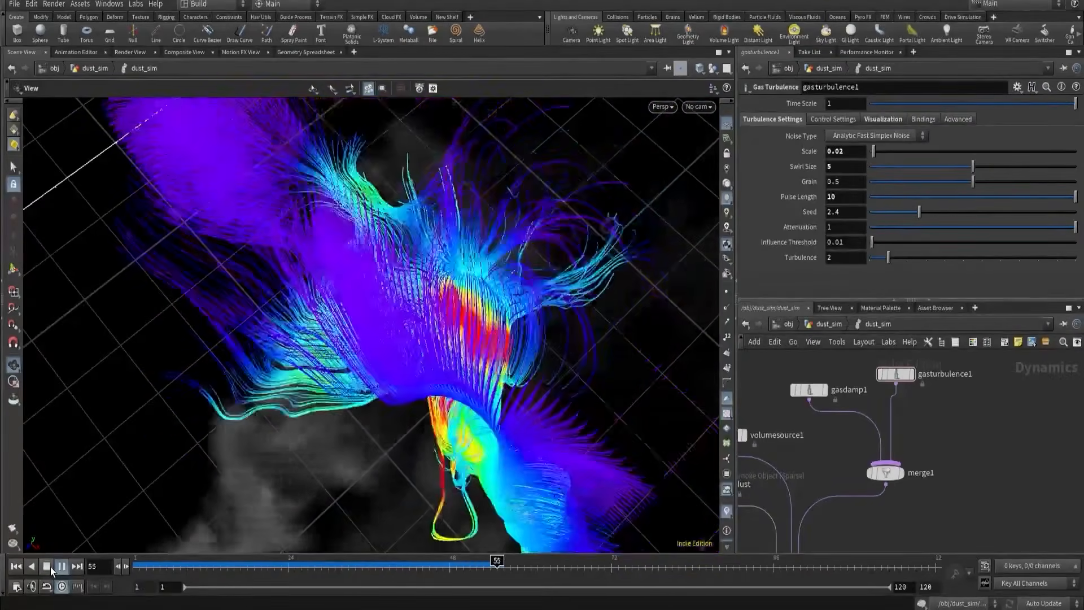
left_click(47, 566)
- Return to the dust_sim geometry network and scrub the dust to frame 57, viewed from above
left_click(829, 324)
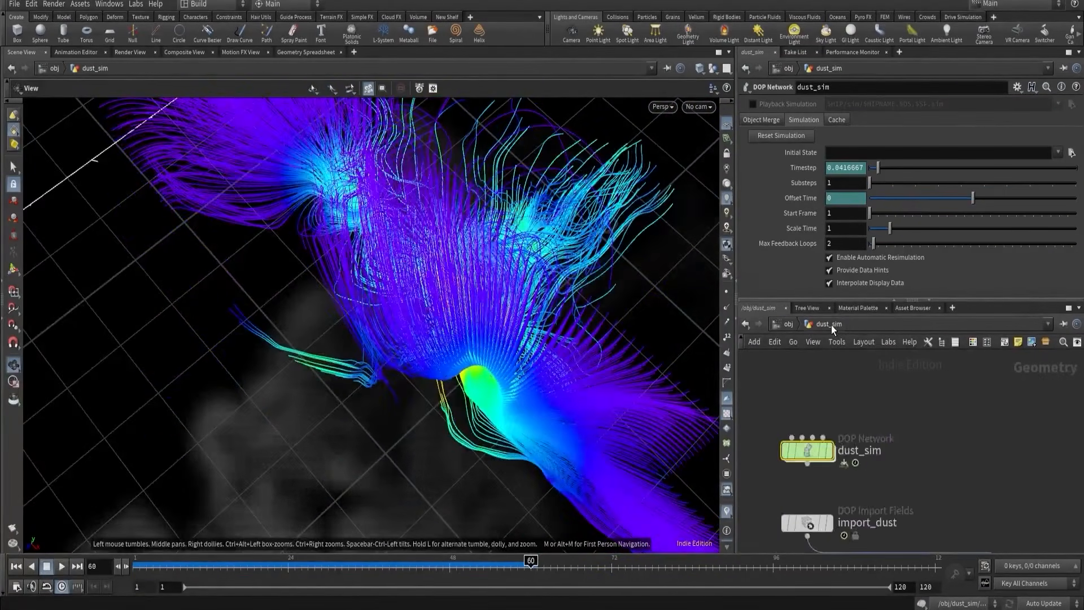
scroll(327, 384, "down", 5)
left_click_drag(327, 384, 370, 498)
left_click_drag(387, 566, 511, 564)
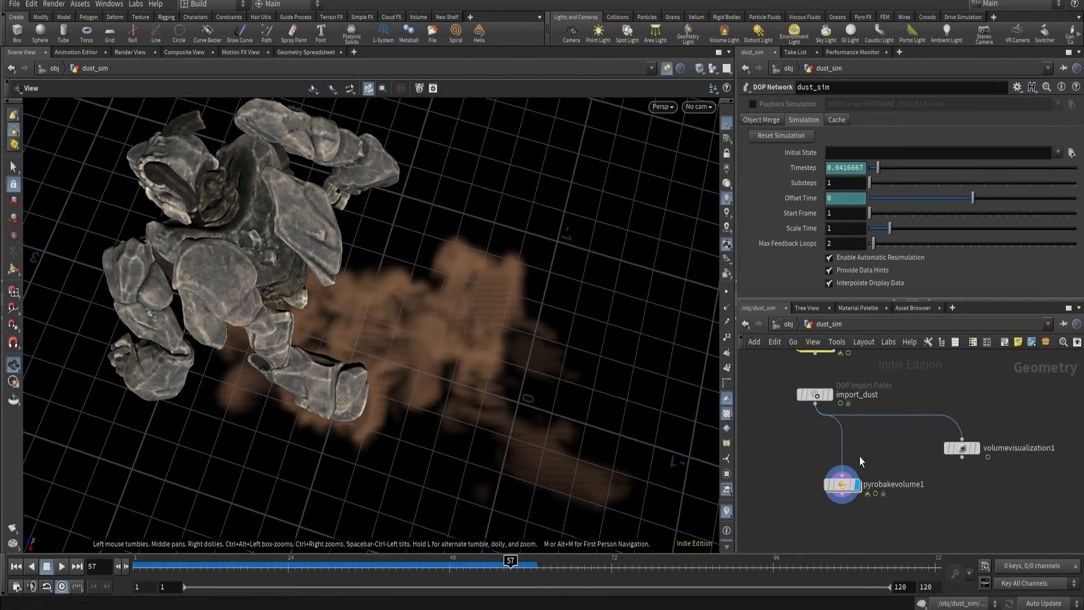
- Reset gasturbulence1's Pulse Length to its default of 0.5 and scrub the dust back to frame 34
middle_click_drag(807, 377, 823, 431)
double_click(825, 435)
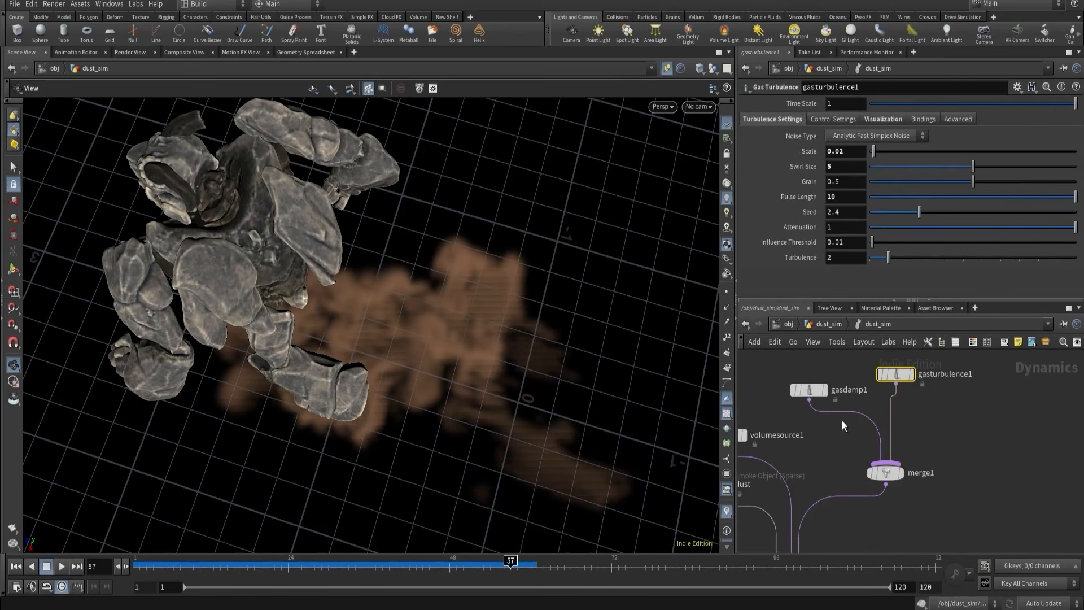
middle_click(839, 196, "ctrl")
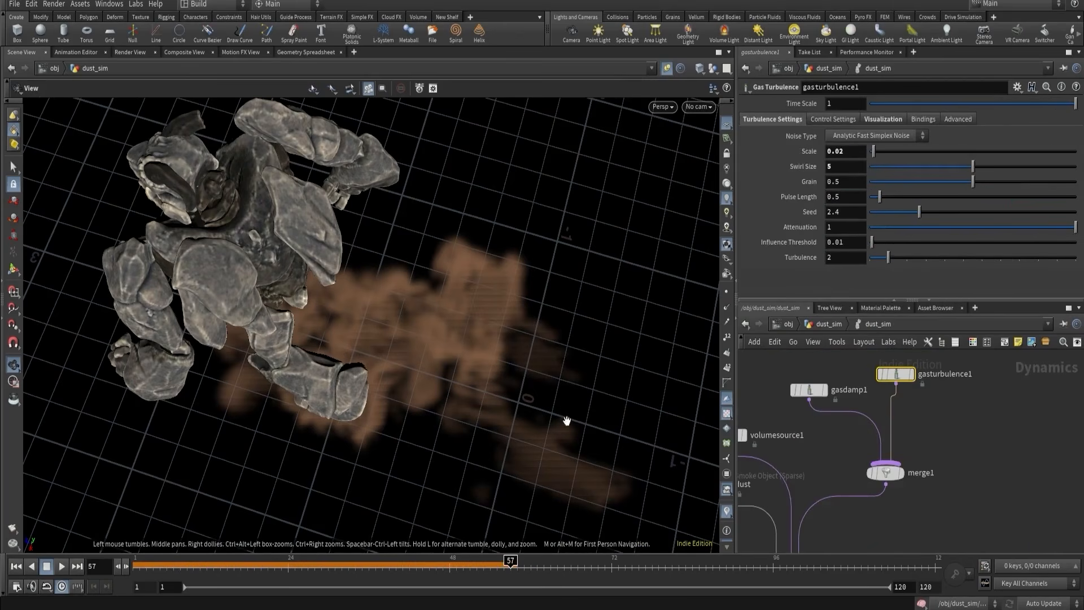
left_click_drag(546, 474, 440, 361)
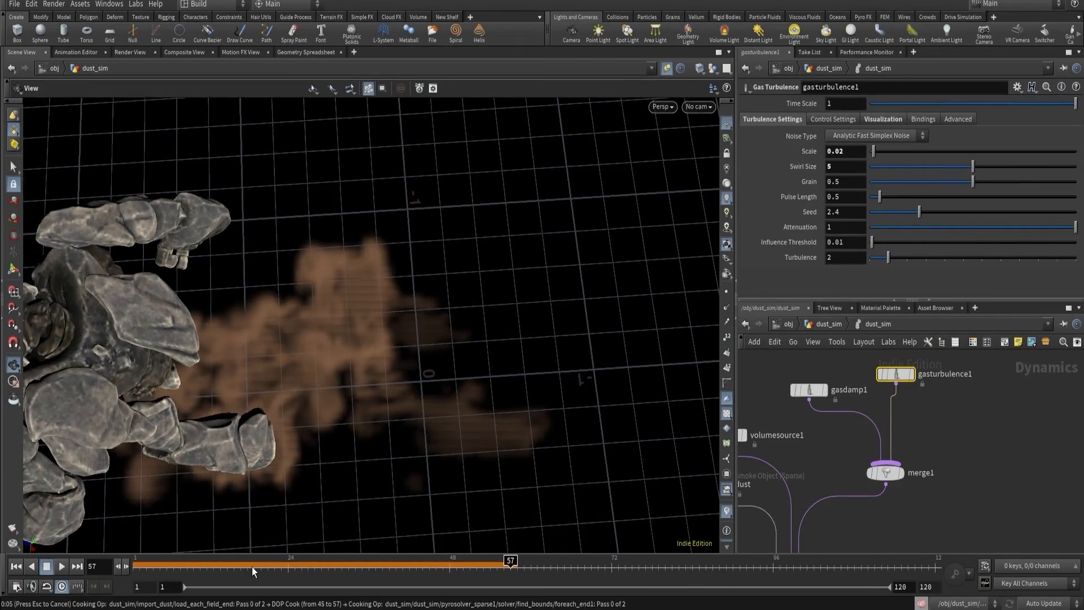
left_click_drag(253, 564, 302, 564)
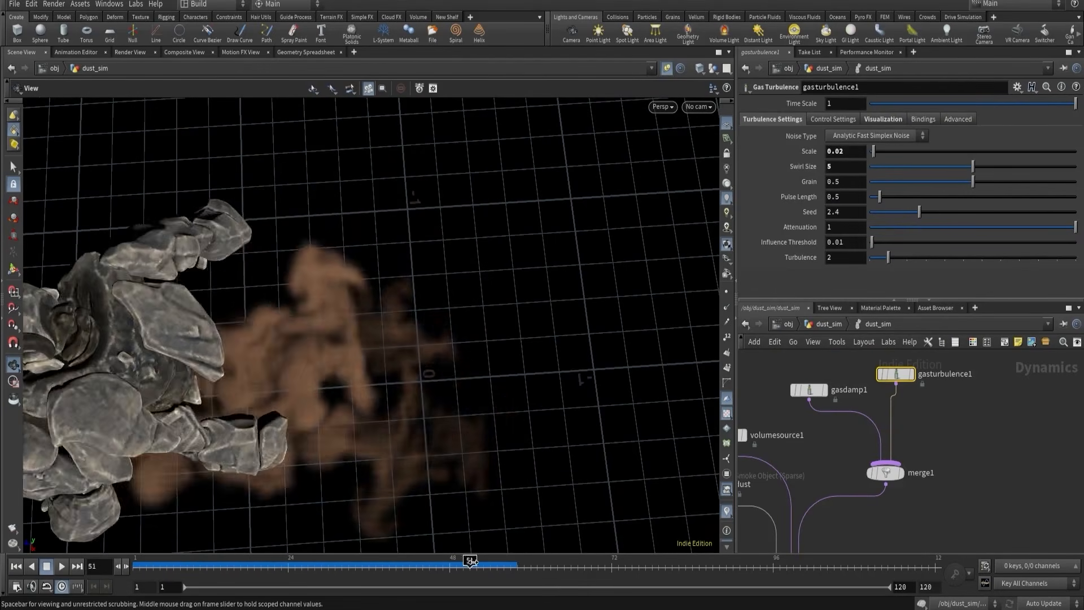
left_click_drag(373, 549, 355, 563)
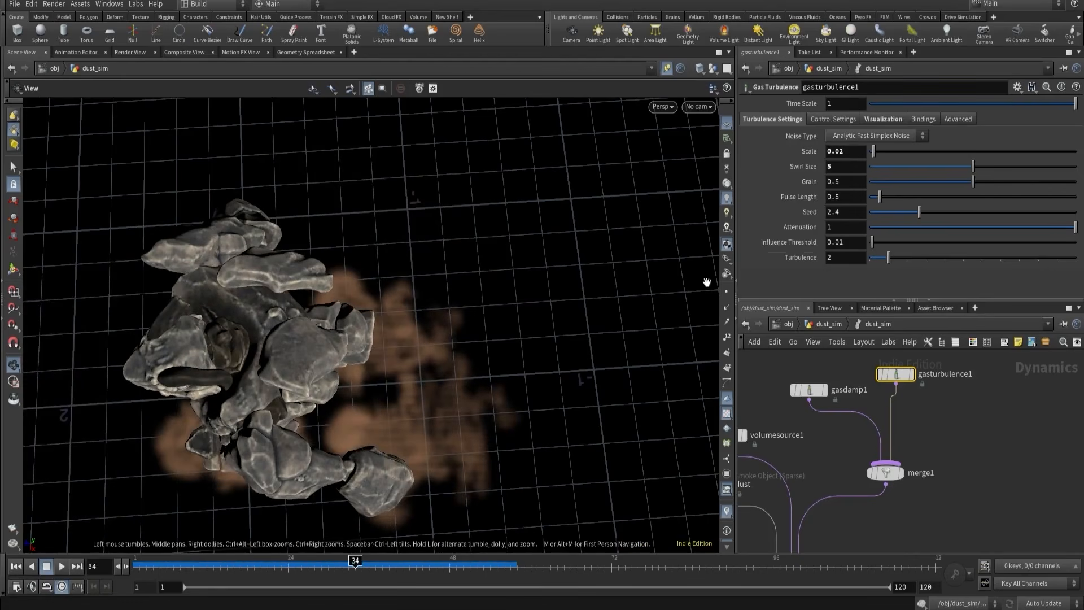
- Set gasturbulence1's Pulse Length to 8 and its Time Scale to 0.5
left_click(841, 192)
type("8")
key("Return")
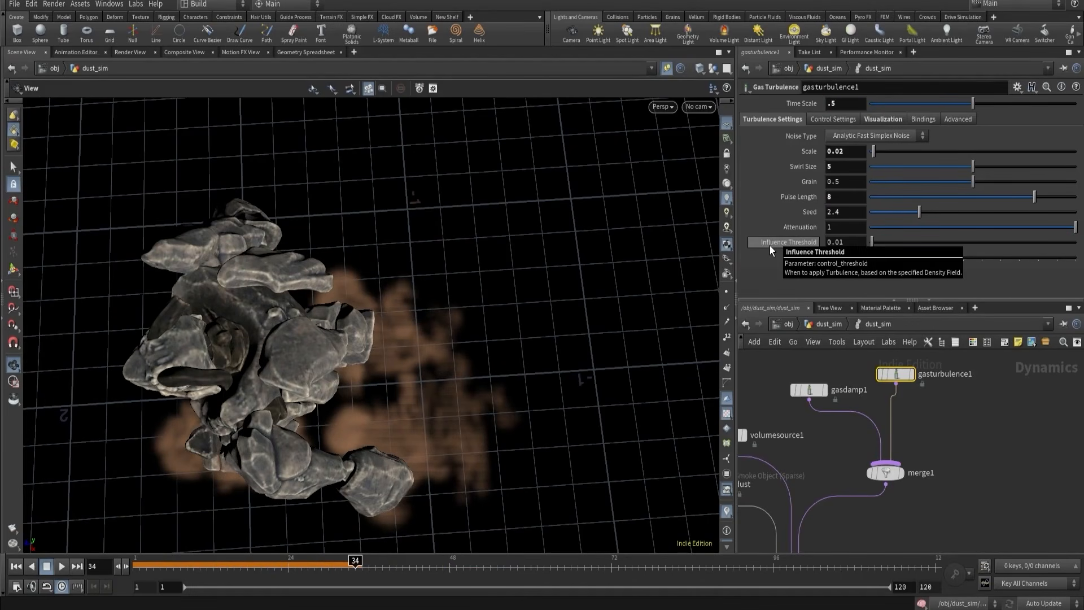
- Launch a flipbook of the dust from frame 1 through cam1 in the dust_sim geometry network
left_click(830, 325)
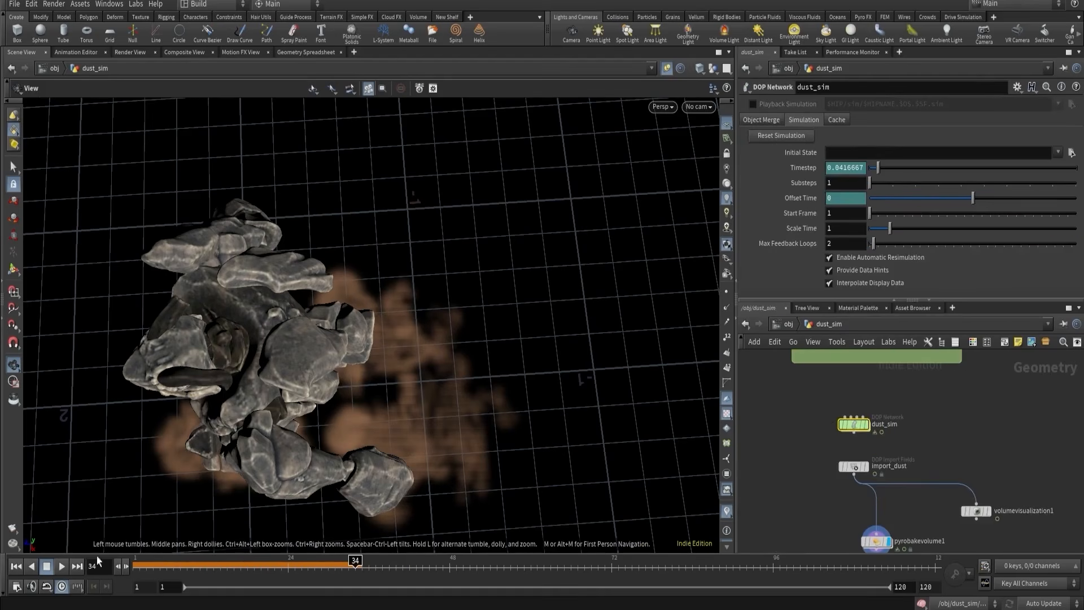
left_click(16, 566)
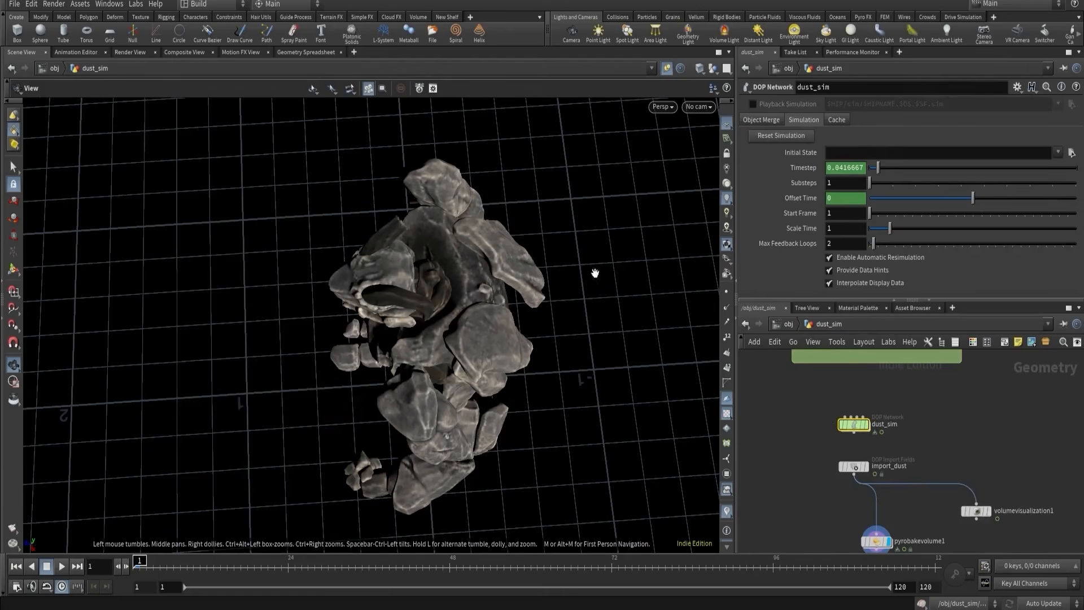
left_click(699, 108)
left_click(703, 159)
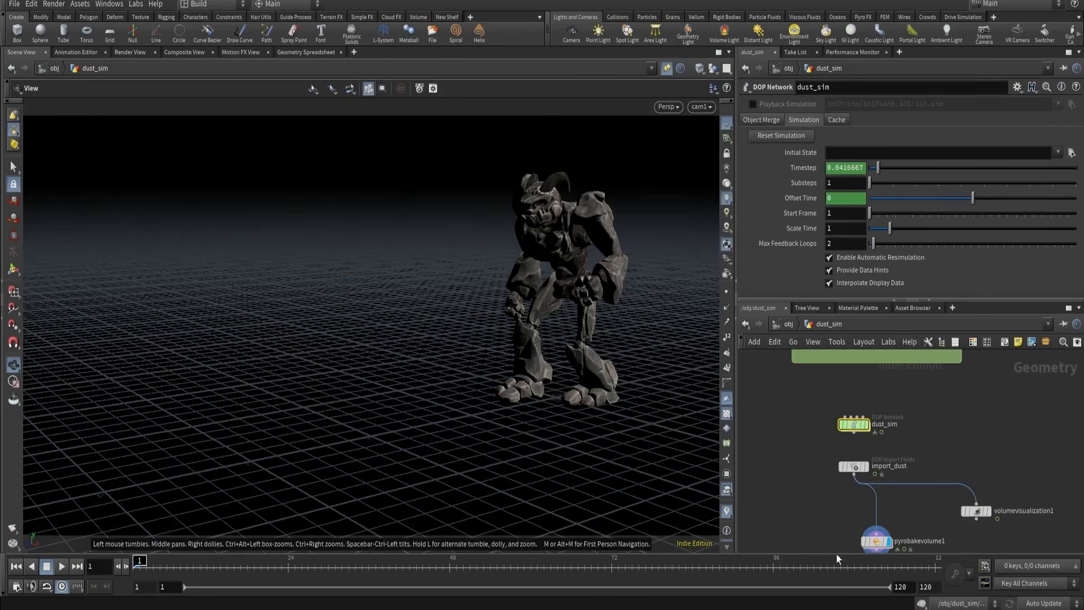
scroll(819, 533, "down", 3)
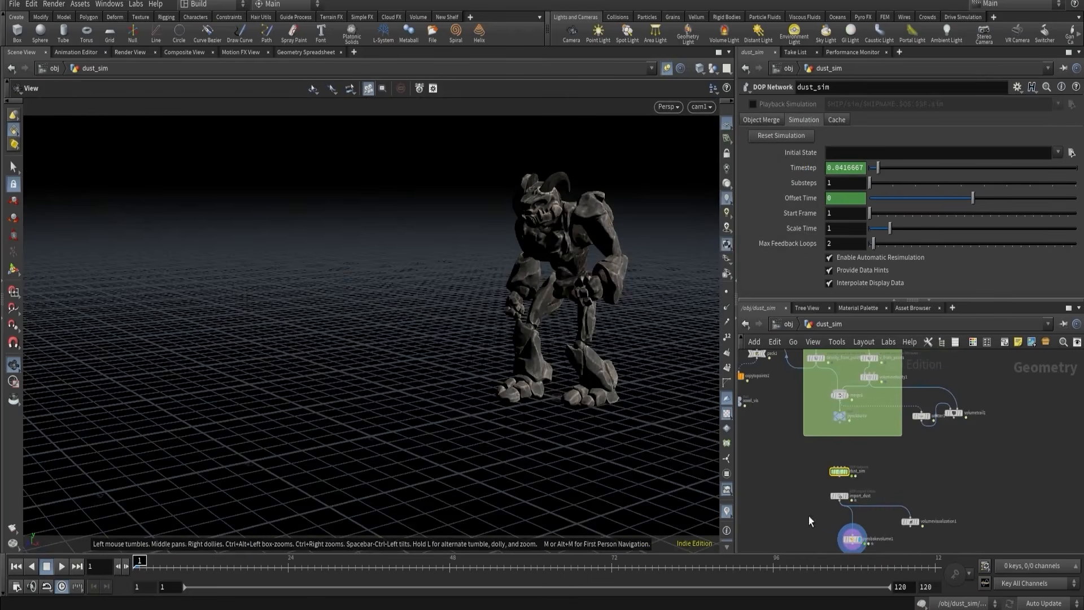
left_click(13, 528)
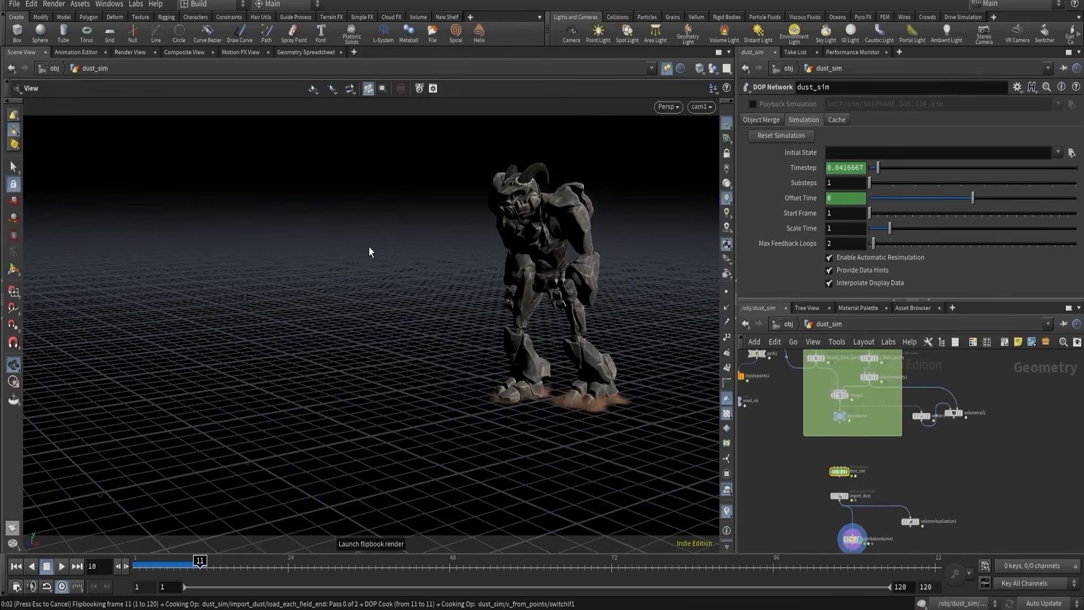
- Play the flipbook and inspect the dust around the feet up close, scrubbing to frame 79
left_click(265, 516)
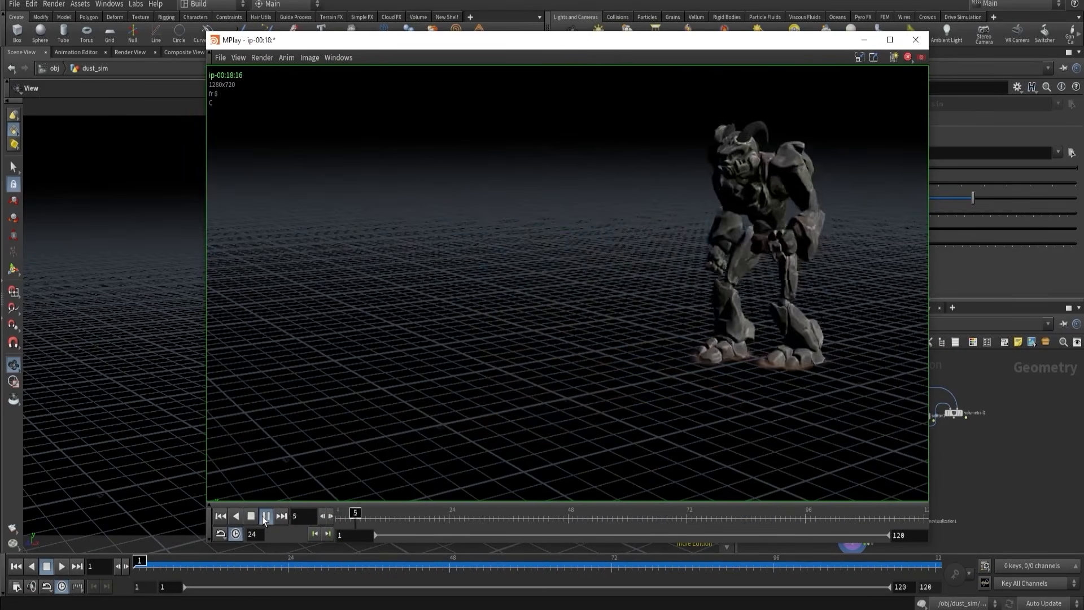
mouse_move(481, 515)
left_mouse_down()
mouse_move(661, 512)
mouse_move(651, 502)
left_mouse_up()
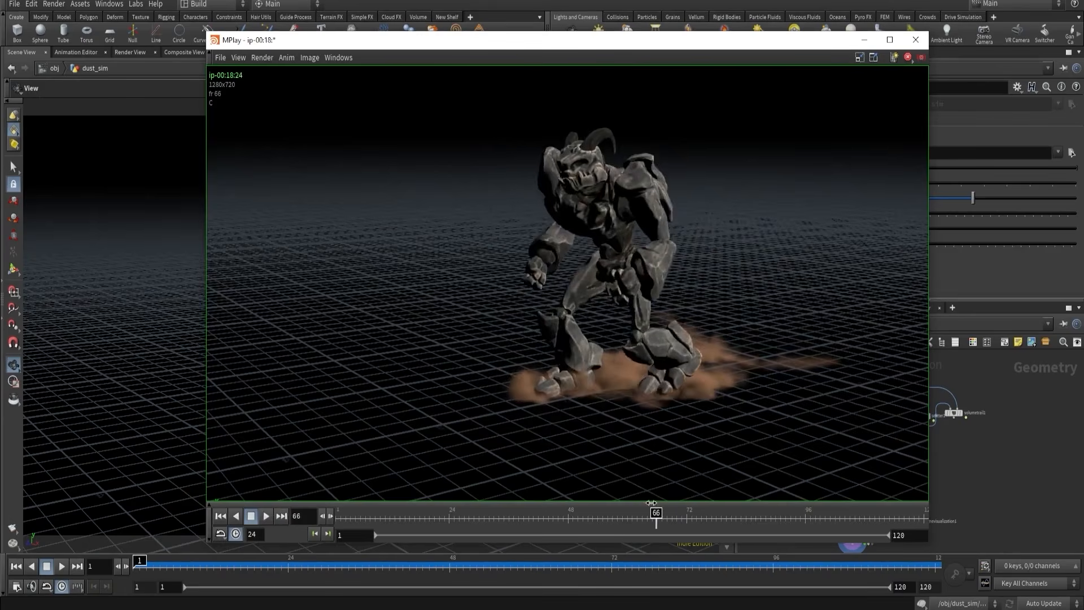
scroll(602, 404, "up", 6)
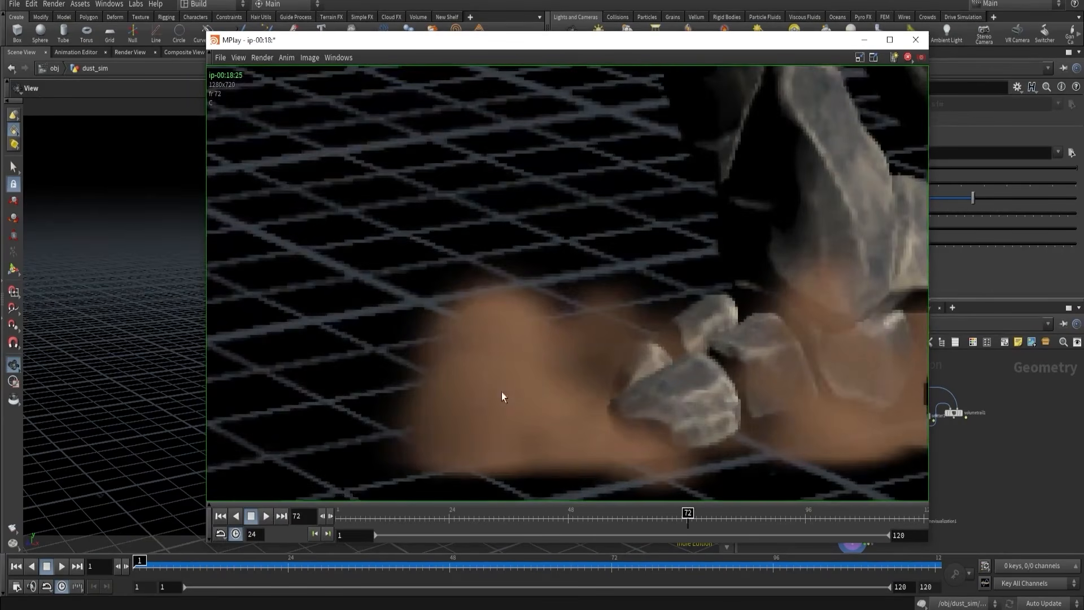
left_click_drag(684, 514, 698, 518)
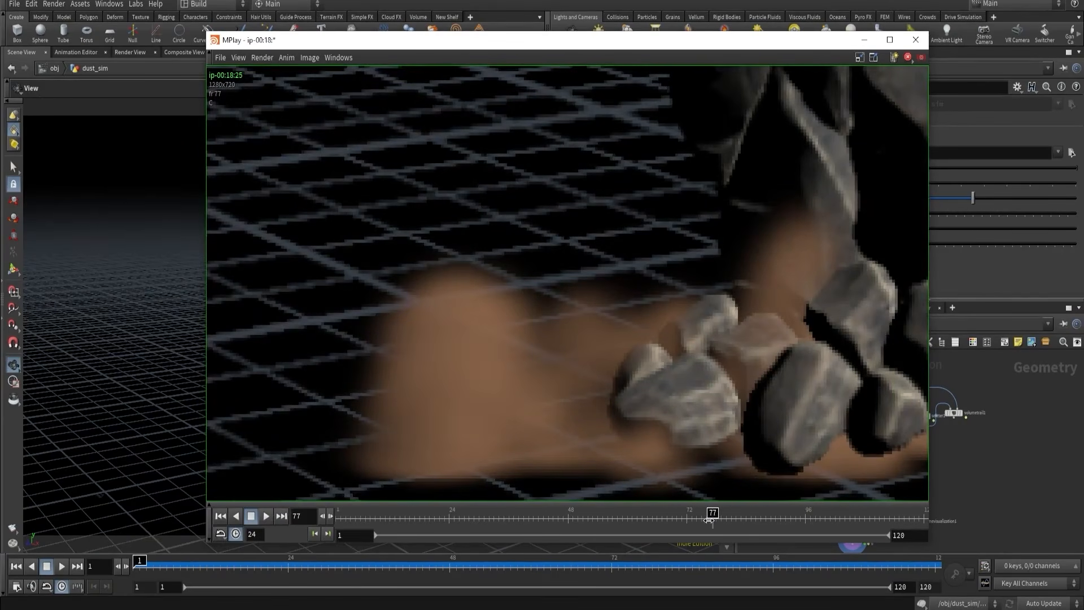
mouse_move(709, 520)
left_mouse_down()
mouse_move(621, 520)
mouse_move(750, 526)
mouse_move(690, 520)
mouse_move(719, 520)
left_mouse_up()
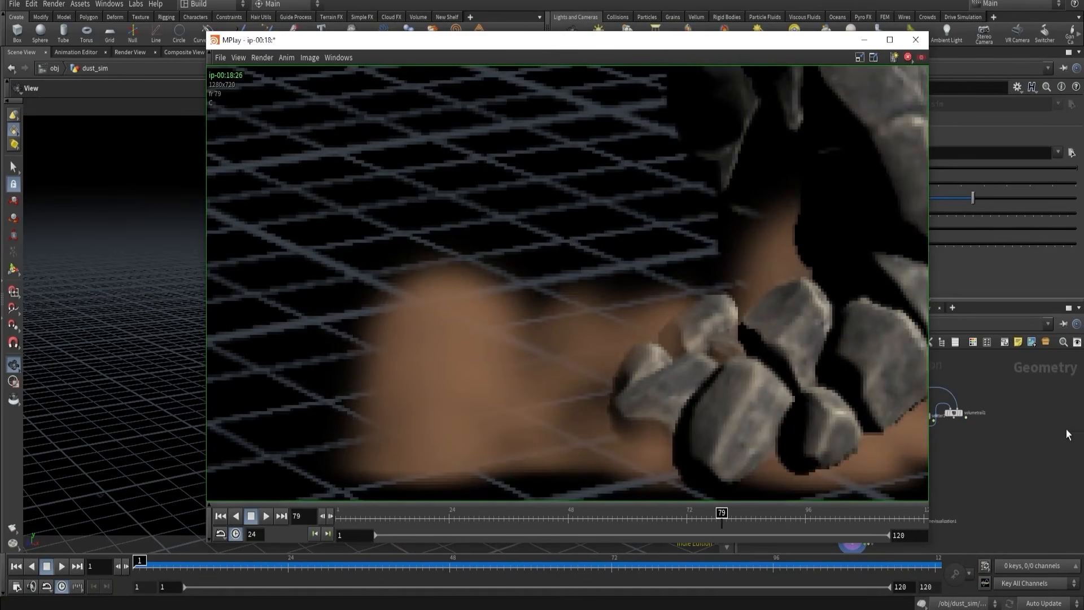
left_click(1045, 455)
scroll(908, 461, "up", 7)
middle_click_drag(808, 482, 896, 451)
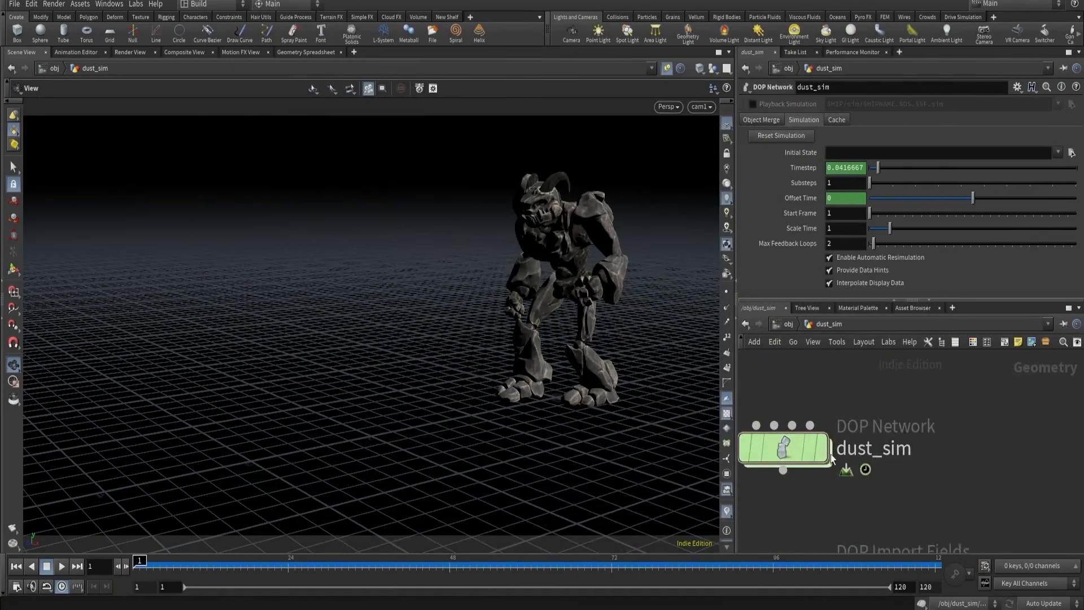
double_click(802, 448)
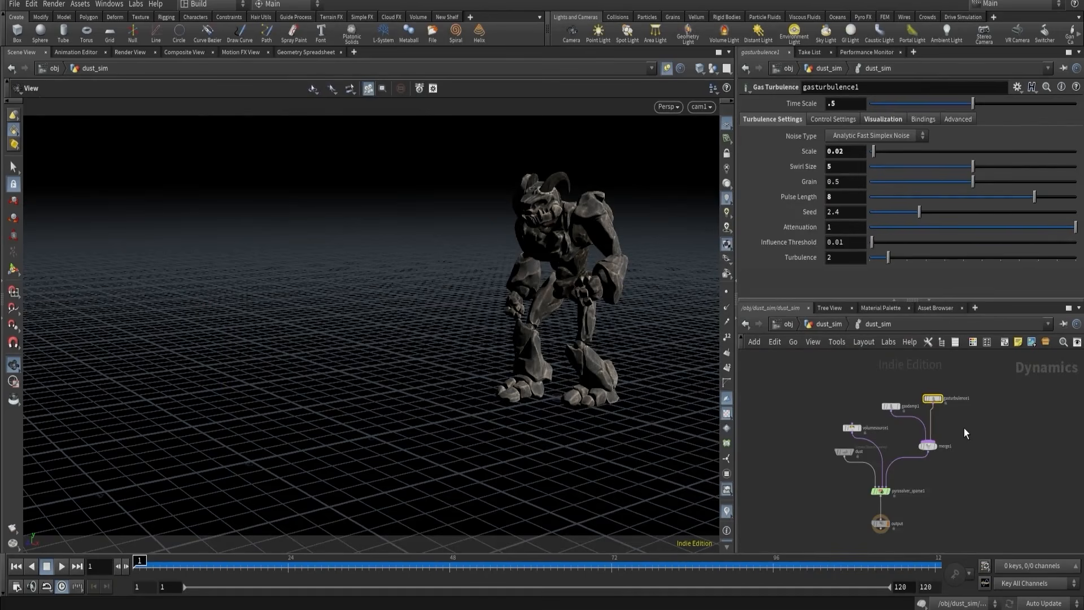
left_click(828, 322)
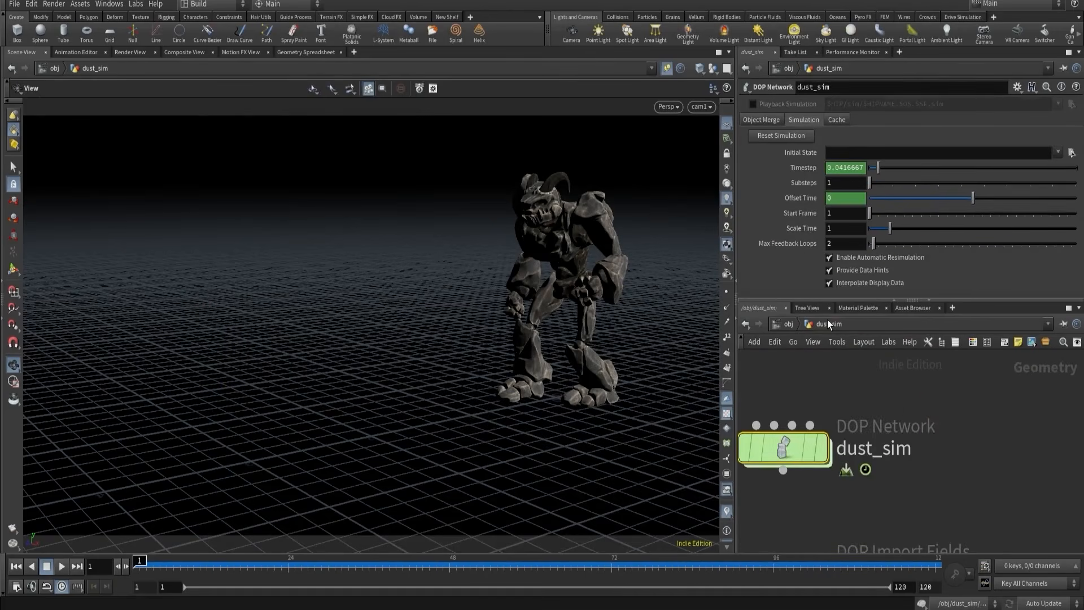
- Display volumevisualization1 and set its Diffuse Field to density
scroll(932, 444, "down", 5)
middle_click_drag(957, 473, 869, 402)
scroll(869, 402, "up", 2)
left_click(908, 465)
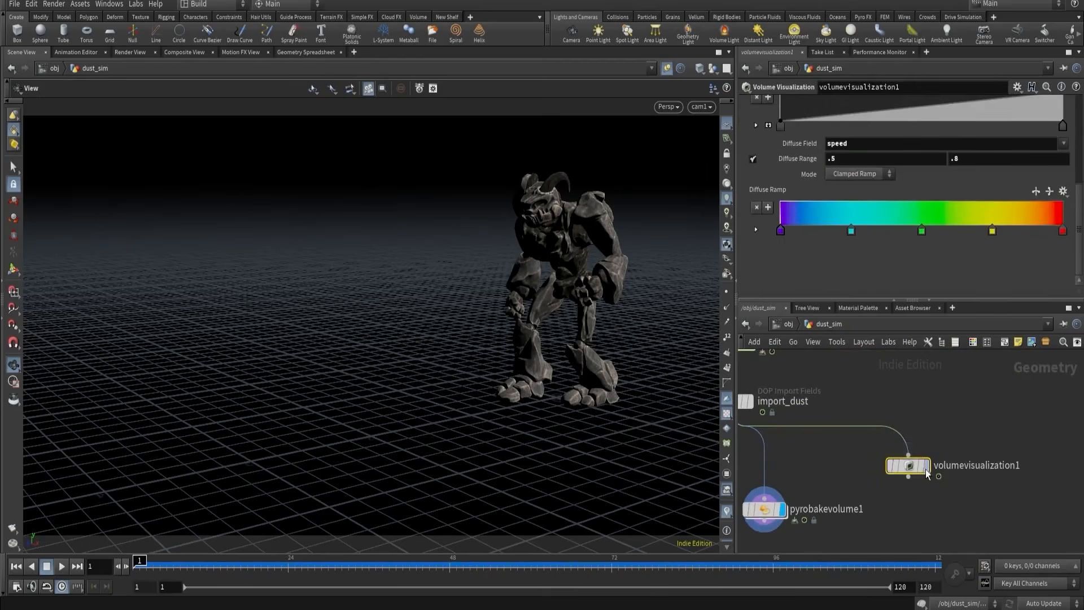
left_click(925, 465)
scroll(853, 172, "up", 2)
left_click(851, 187)
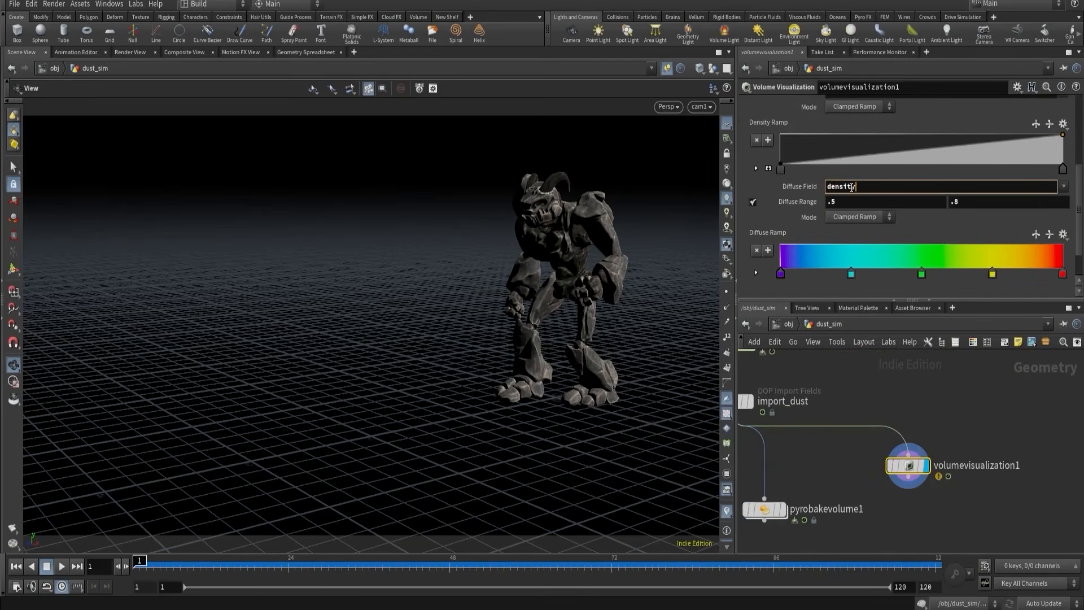
type("density")
key("Return")
- Go to the flipbook's frame 79, examine the density colours around the feet up close and scrub back to frame 69
key("alt+Tab")
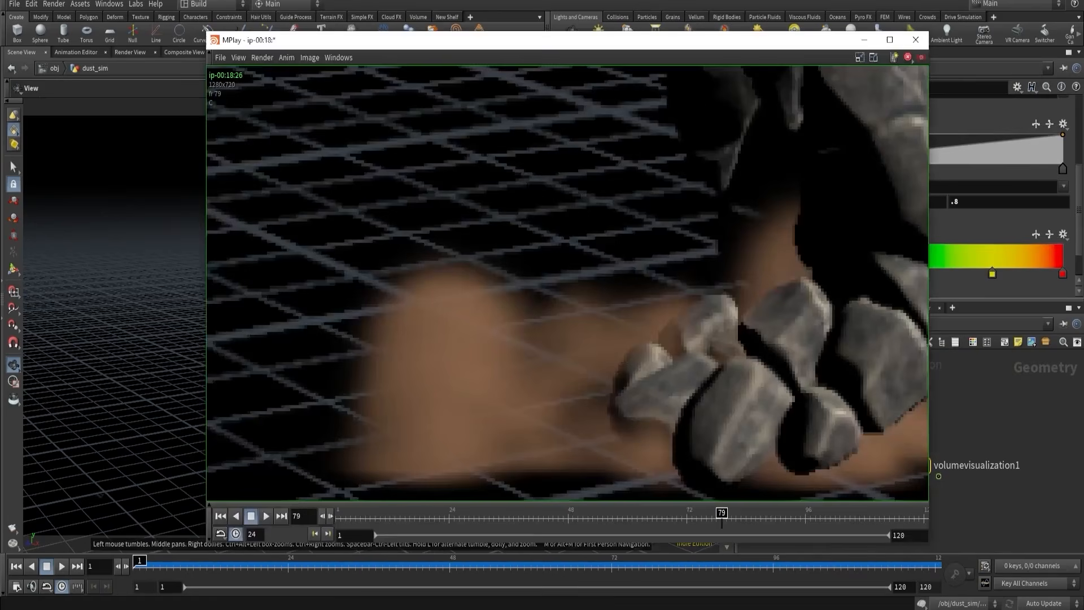
key("alt+Tab")
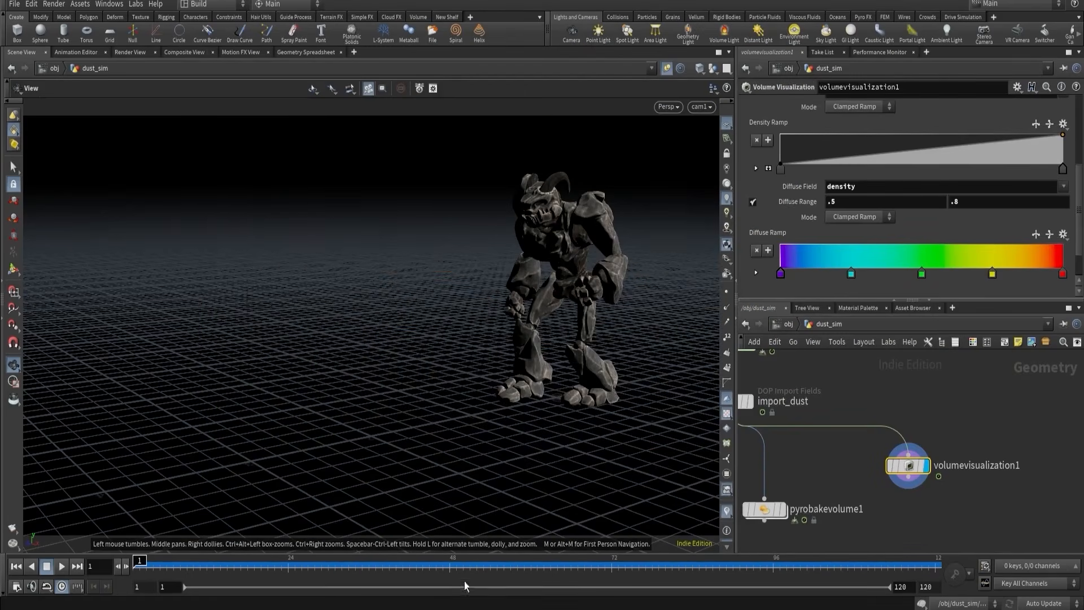
left_click(107, 565)
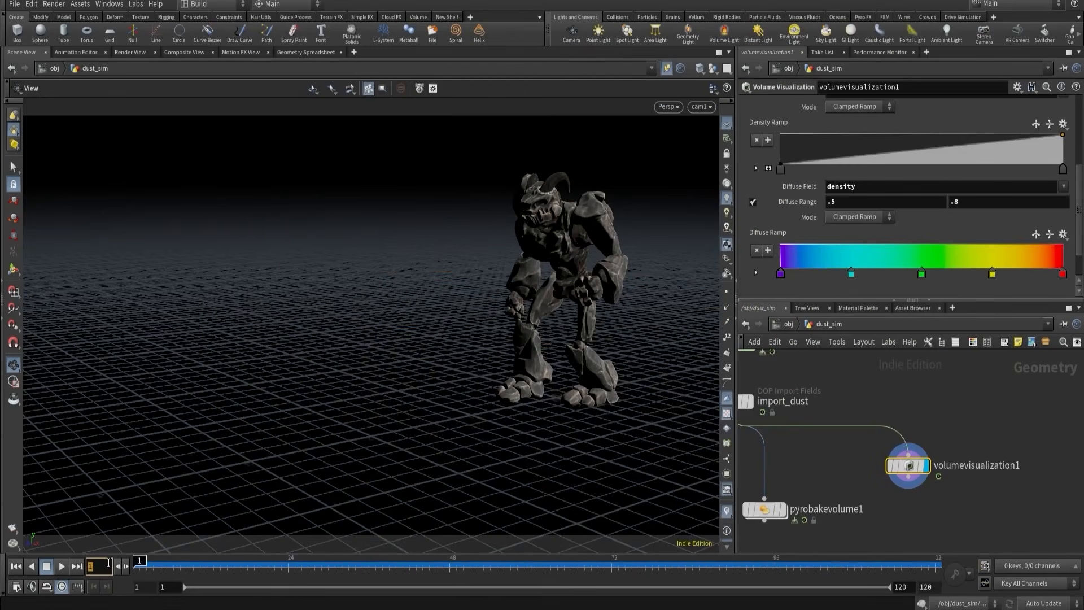
type("79")
key("Return")
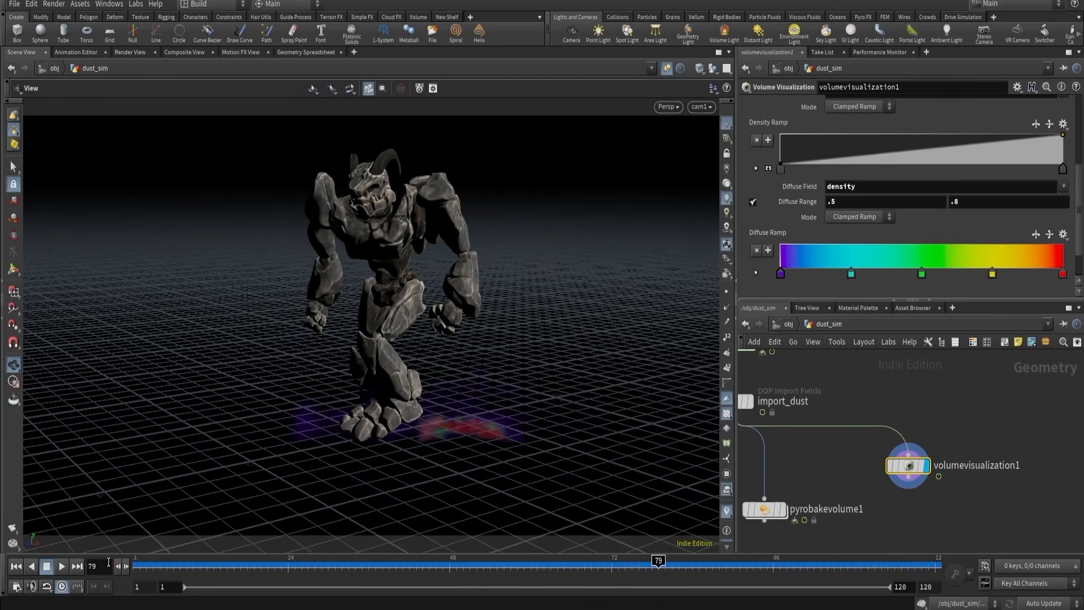
mouse_move(242, 399)
right_mouse_down()
mouse_move(285, 416)
mouse_move(407, 388)
right_mouse_up()
middle_click_drag(407, 388, 470, 384)
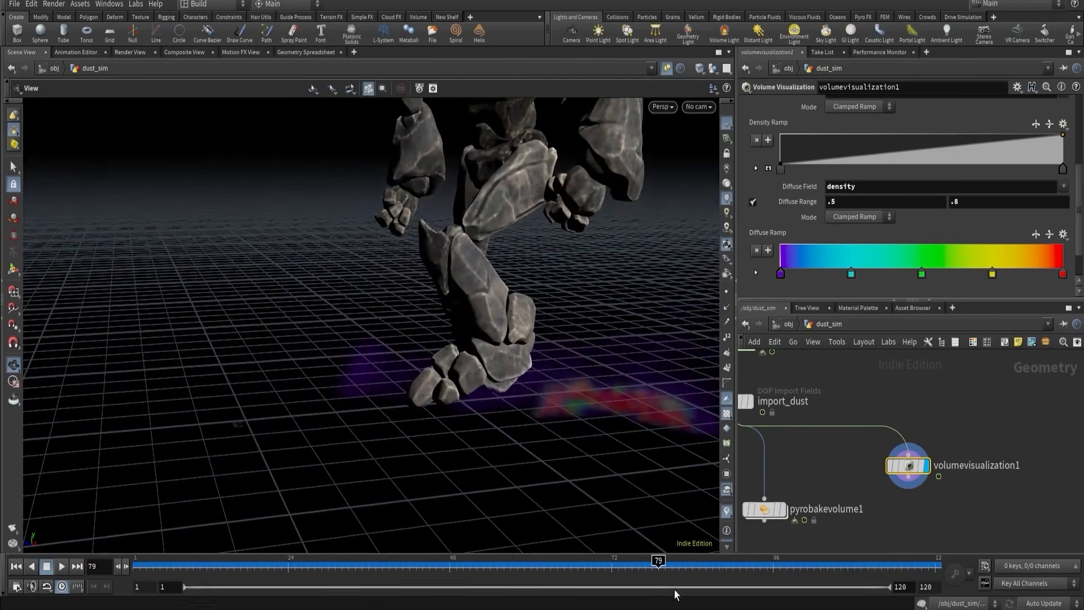
left_click_drag(657, 563, 591, 563)
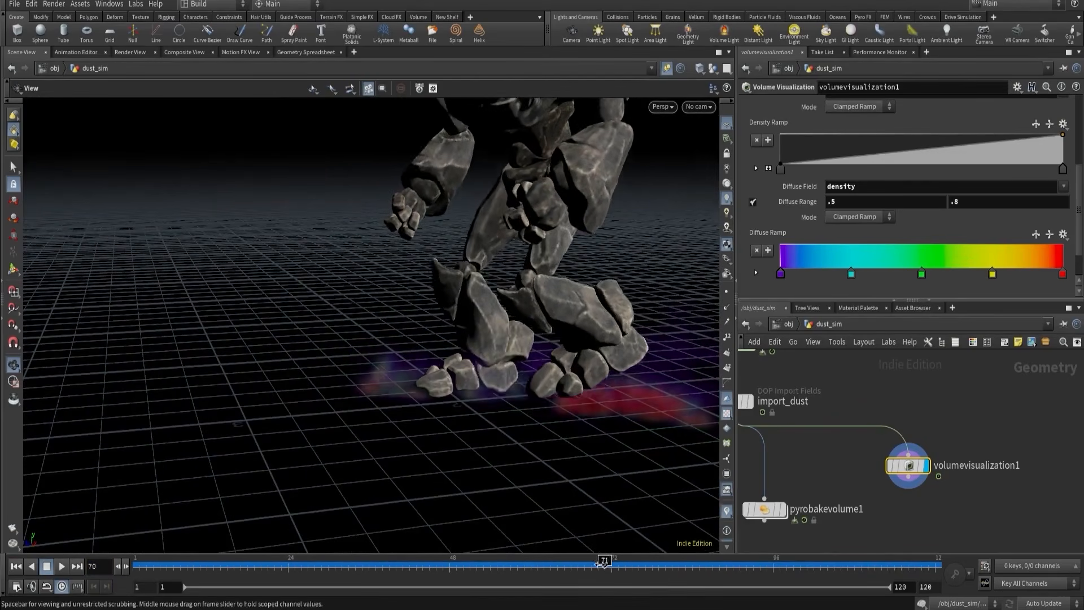
right_click_drag(431, 426, 489, 403)
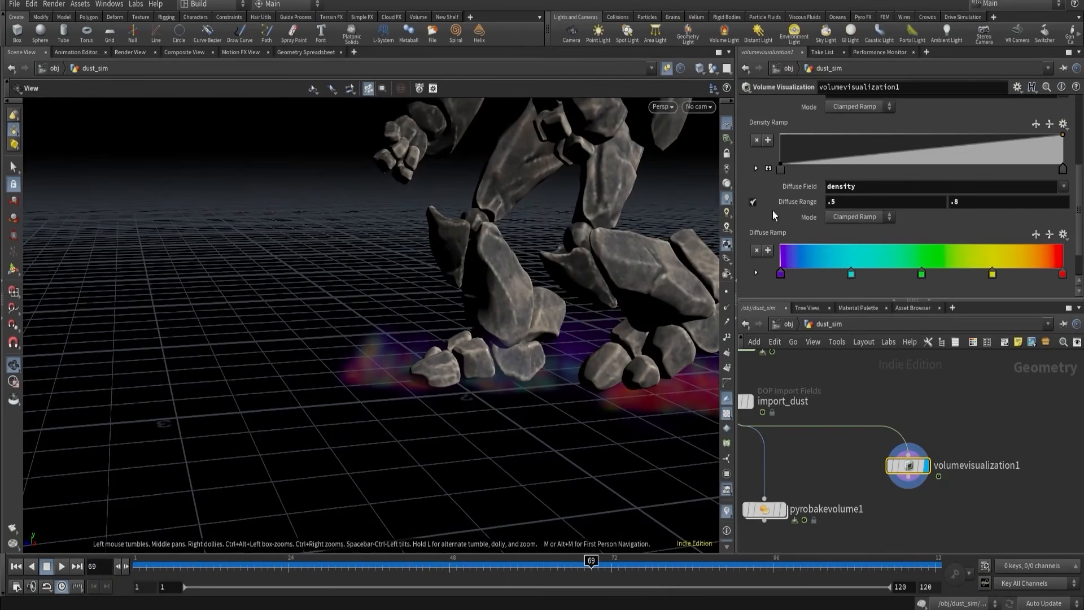
- Set the volume visualization's Diffuse Range to .4 and .7, and scrub the timeline to frame 70
left_click(851, 203)
type(".4")
key("Return")
mouse_move(965, 203)
middle_mouse_down()
mouse_move(944, 203)
mouse_move(966, 203)
middle_mouse_up()
left_click(967, 201)
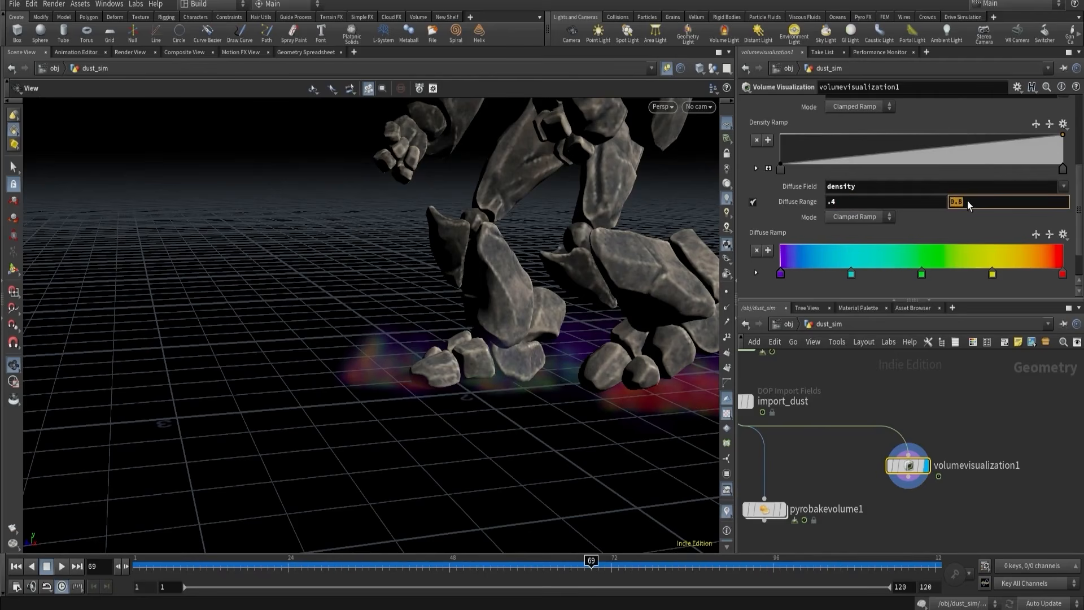
type(".7")
key("Return")
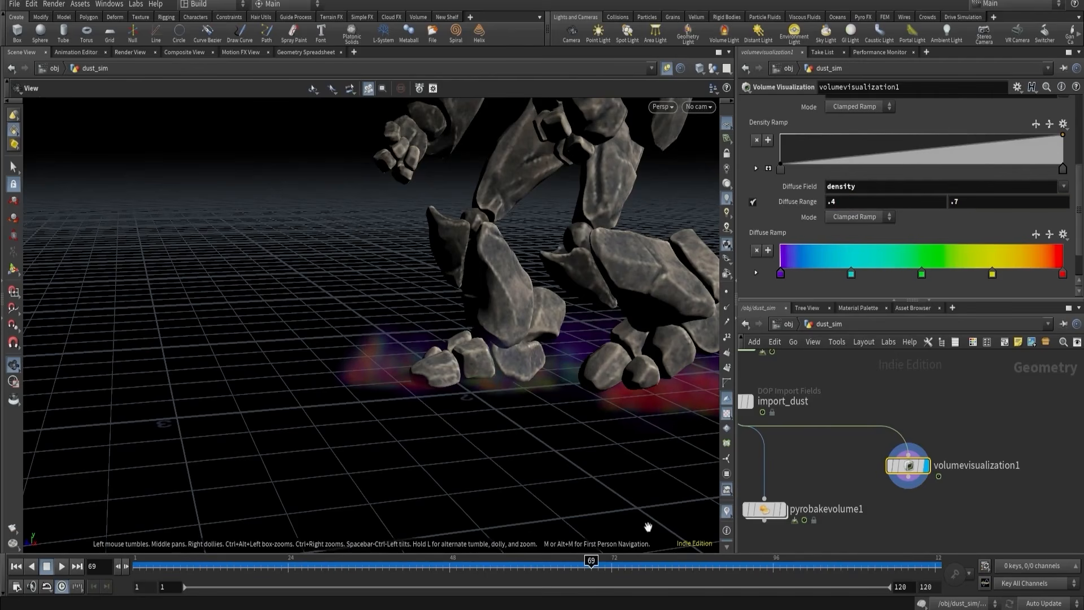
mouse_move(591, 562)
left_mouse_down()
mouse_move(536, 564)
mouse_move(598, 563)
left_mouse_up()
- Add a Gas Disturb node inside the dust_sim DOP network and wire it into merge1
scroll(867, 384, "down", 1)
scroll(868, 379, "down", 3)
middle_click_drag(867, 380, 893, 474)
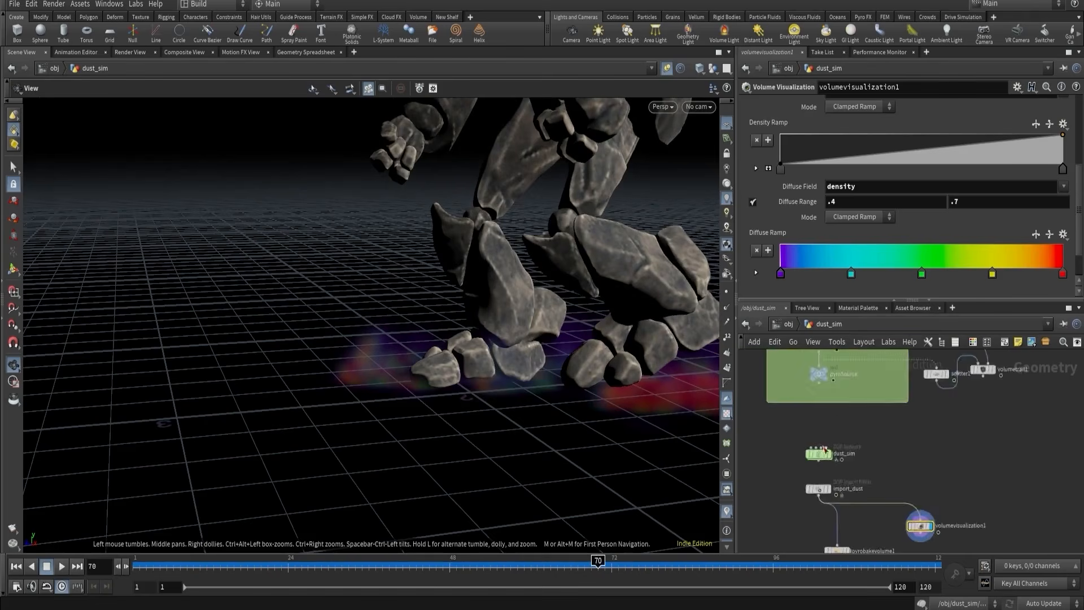
scroll(816, 458, "up", 5)
double_click(815, 460)
scroll(942, 425, "up", 6)
key("Tab")
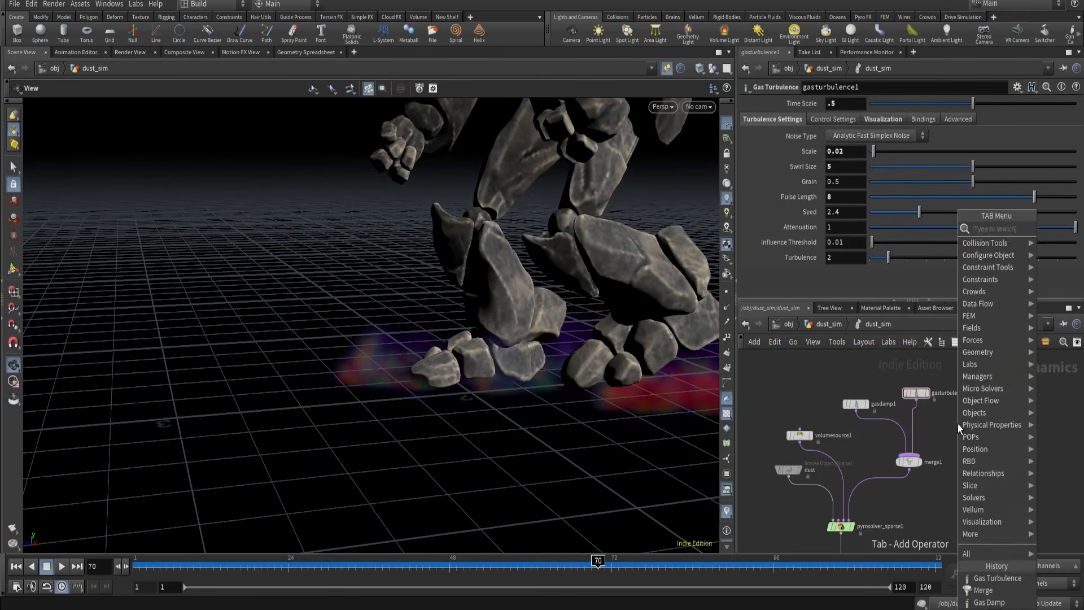
type("dist")
key("Return")
left_click(957, 424)
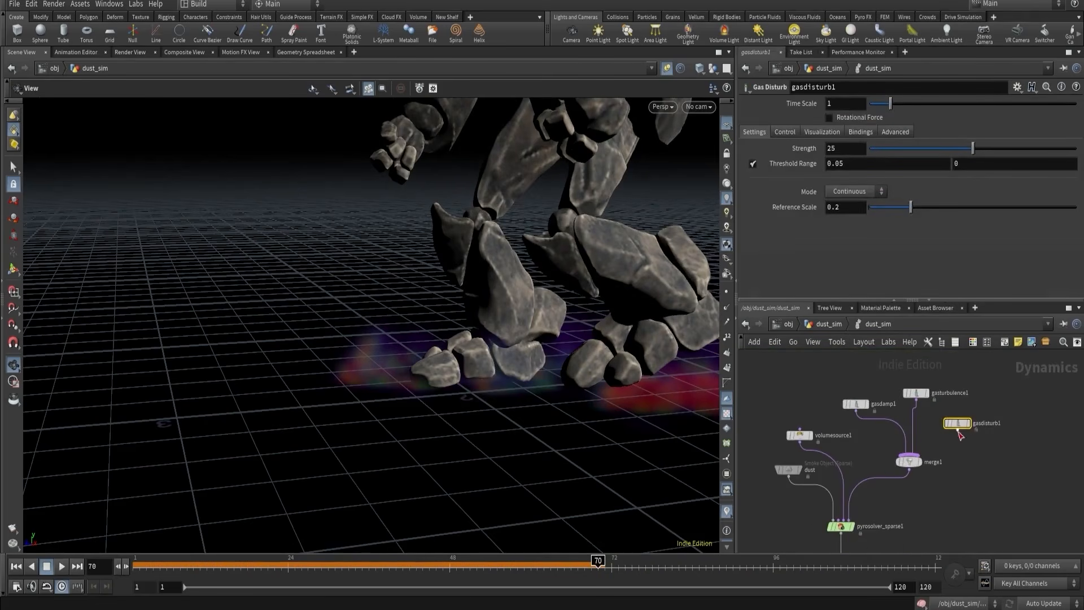
left_click(962, 430)
left_click(909, 455)
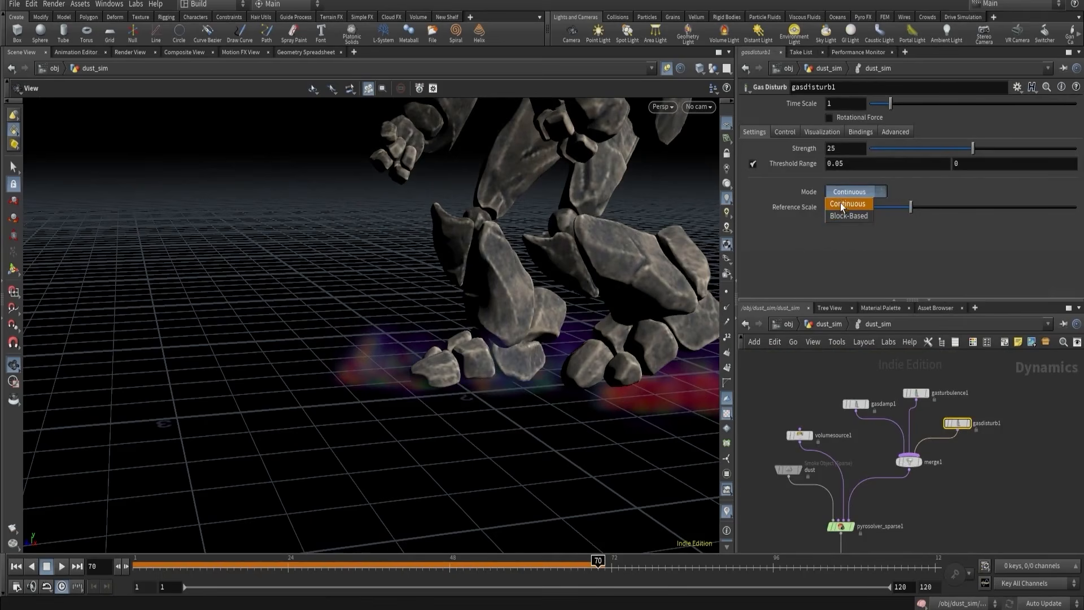
- Switch the Gas Disturb to Block-Based mode and use density as its Control Field, with a Control Range of .4 to .7
left_click(846, 213)
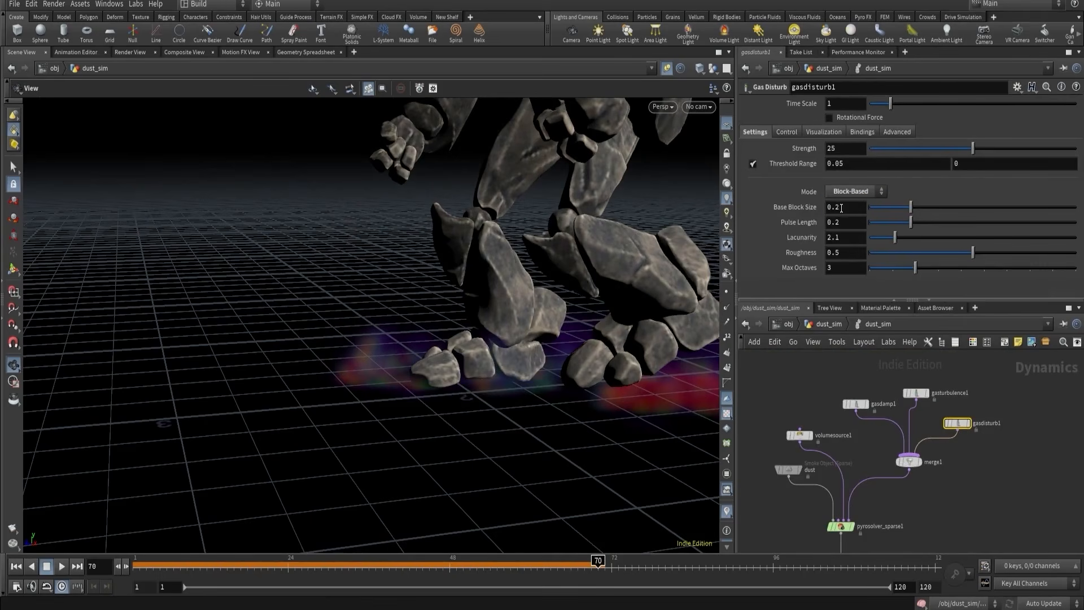
left_click(787, 132)
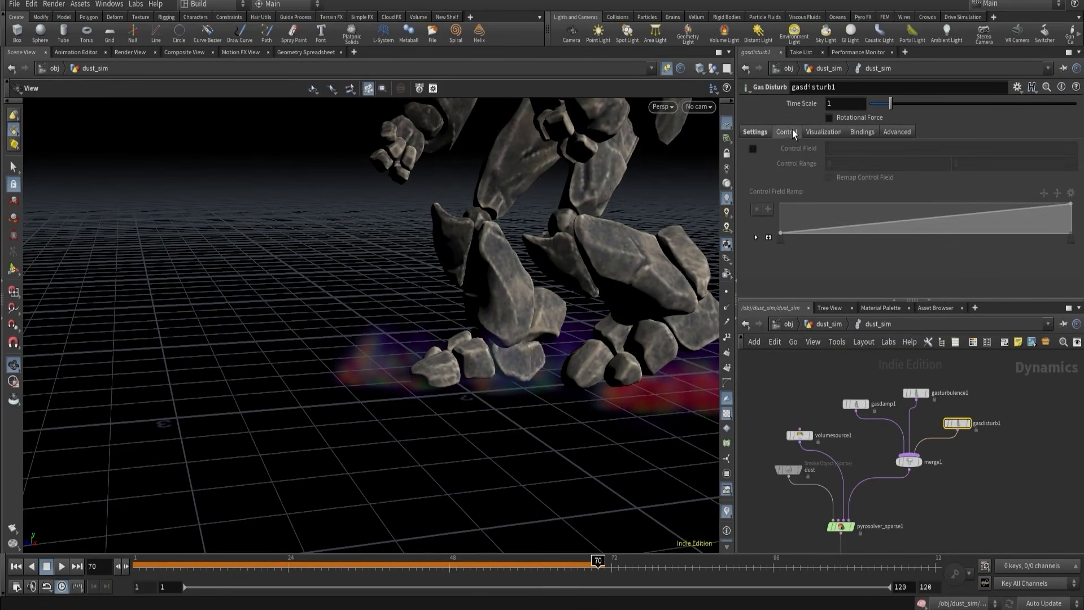
left_click(842, 149)
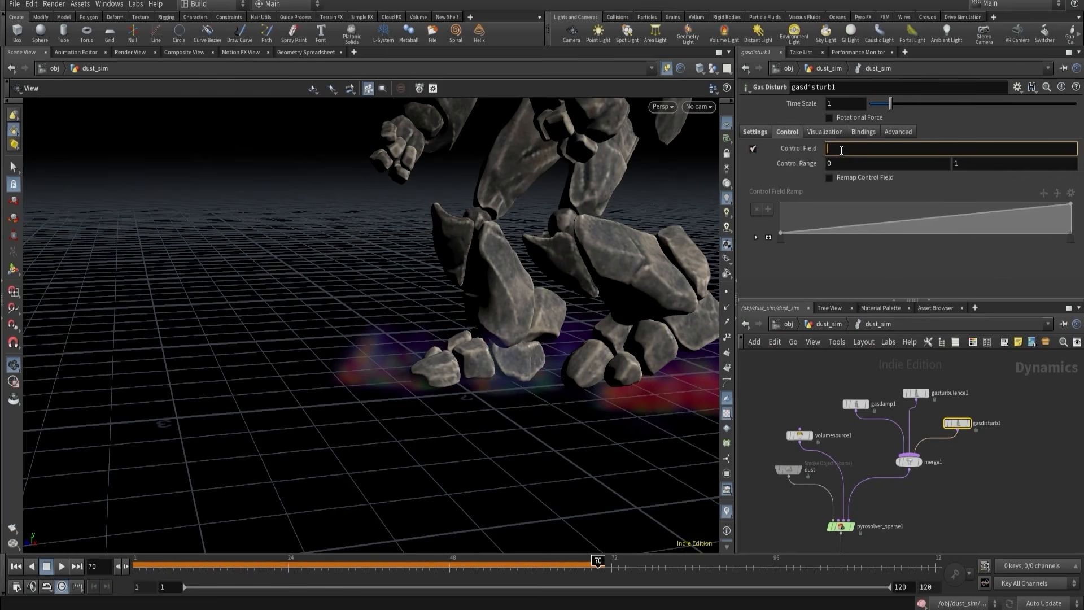
key("Return")
left_click(834, 163)
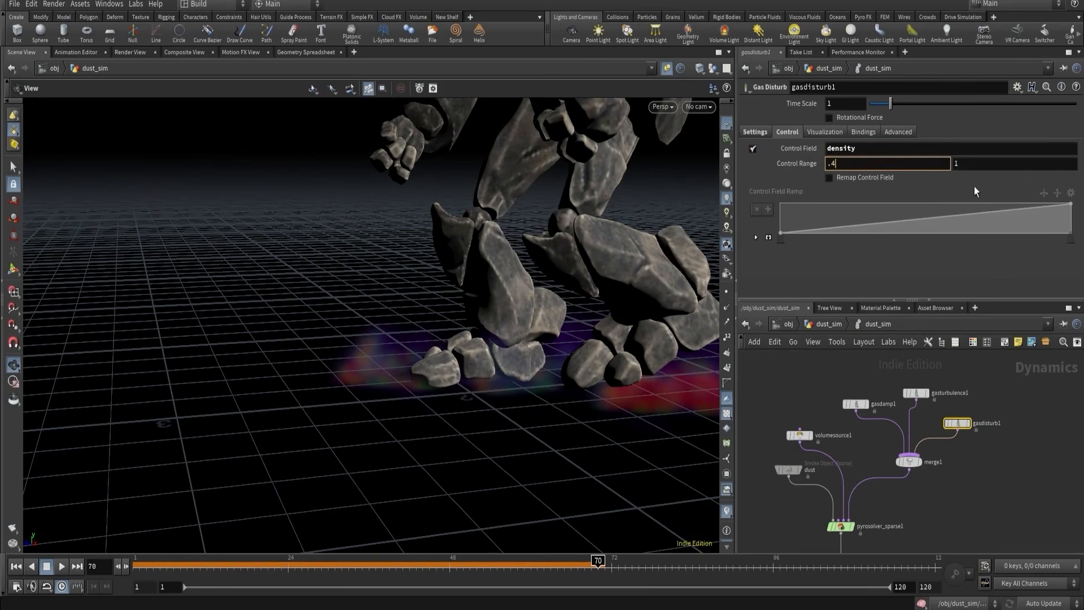
left_click(969, 164)
type(".")
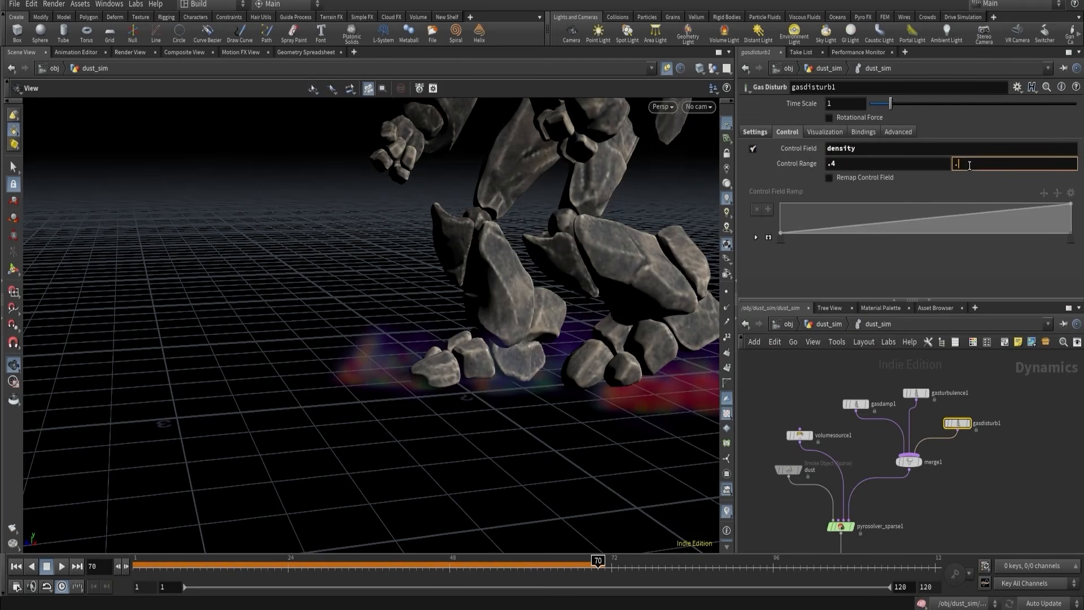
type("7")
key("Return")
- Set the Strength of gasdisturb1 to 50
left_click(757, 133)
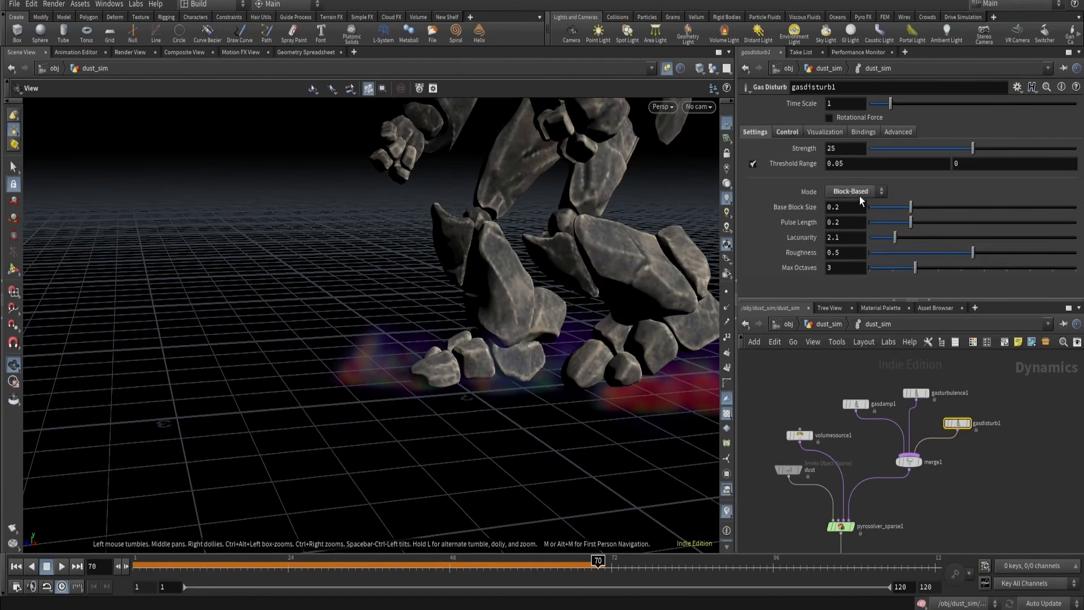
left_click(827, 325)
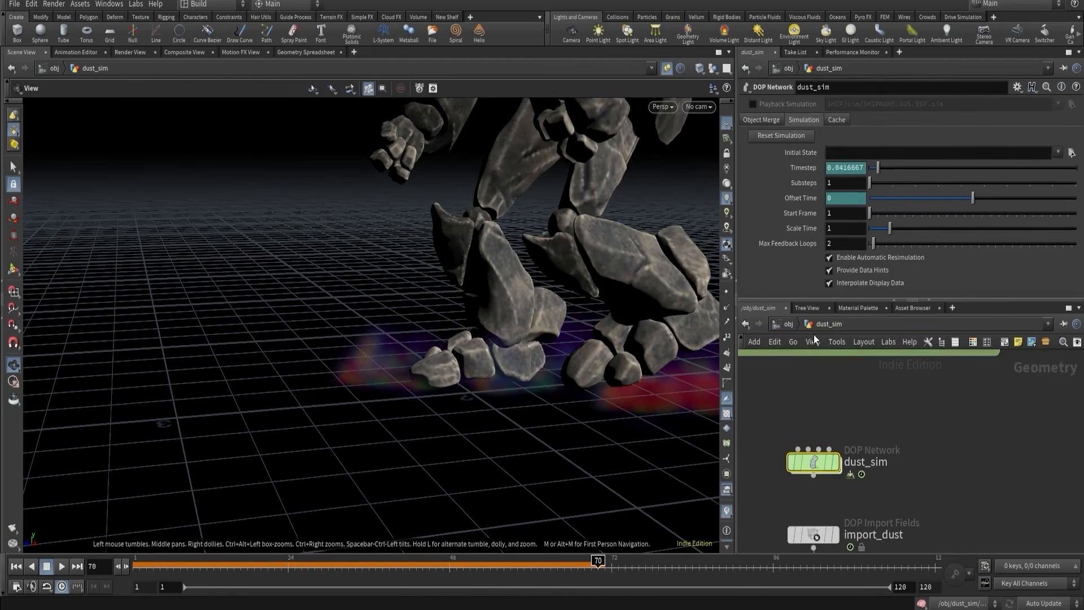
double_click(814, 462)
double_click(838, 146)
type("50")
key("Return")
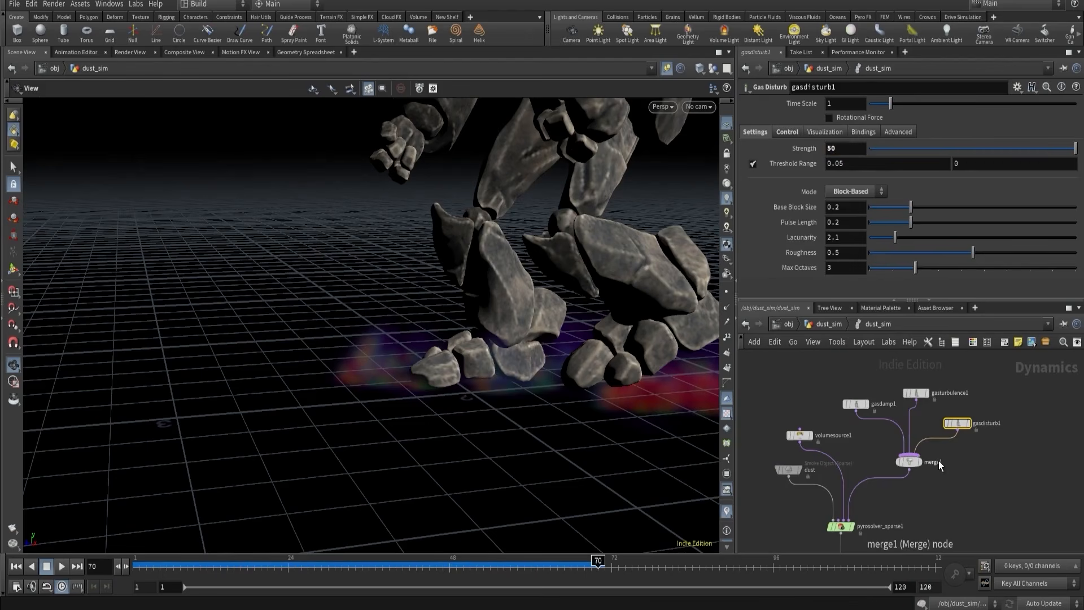
- Scrub through the density colours, display pyrobakevolume1 and examine the disturbed dust around the feet up to frame 69
middle_click_drag(549, 415, 334, 431)
left_click(787, 133)
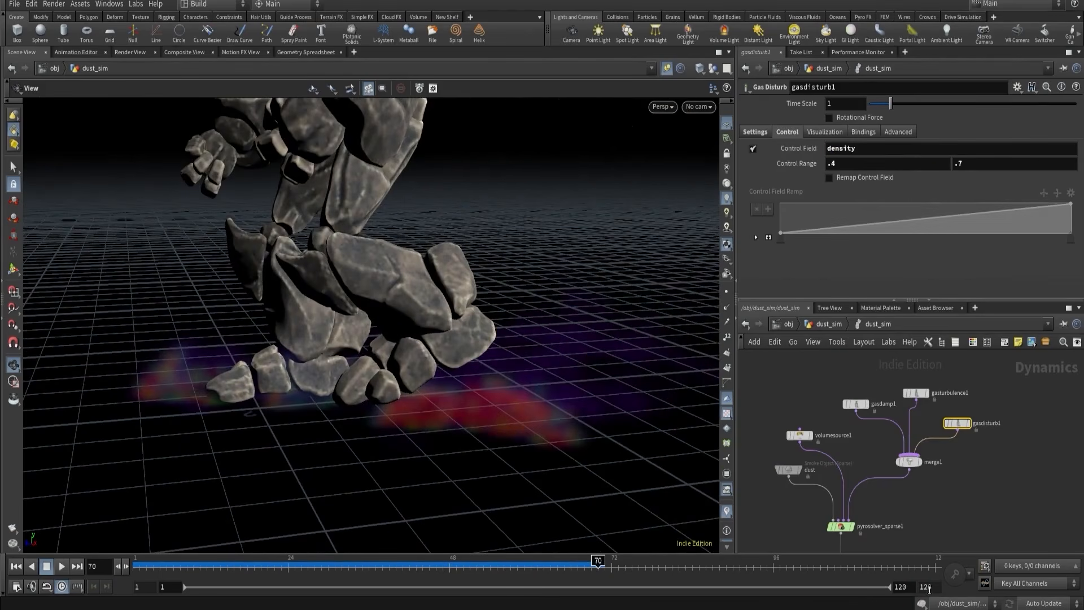
left_click_drag(484, 572, 577, 566)
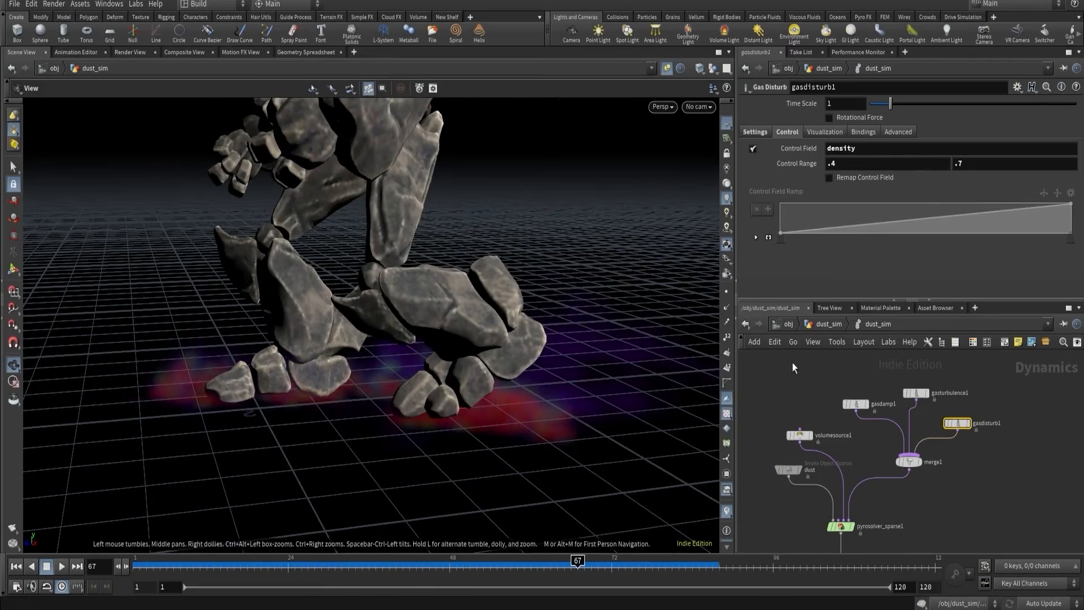
left_click(827, 325)
middle_click_drag(823, 479, 812, 380)
scroll(842, 459, "up", 3)
left_click(847, 495)
left_click(824, 497)
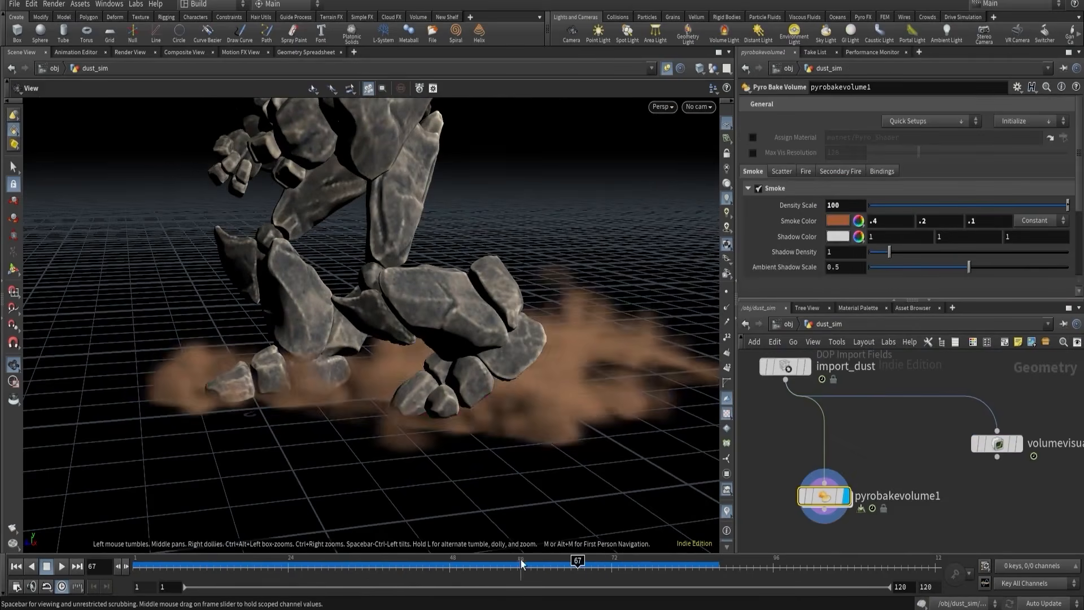
left_click_drag(520, 564, 591, 564)
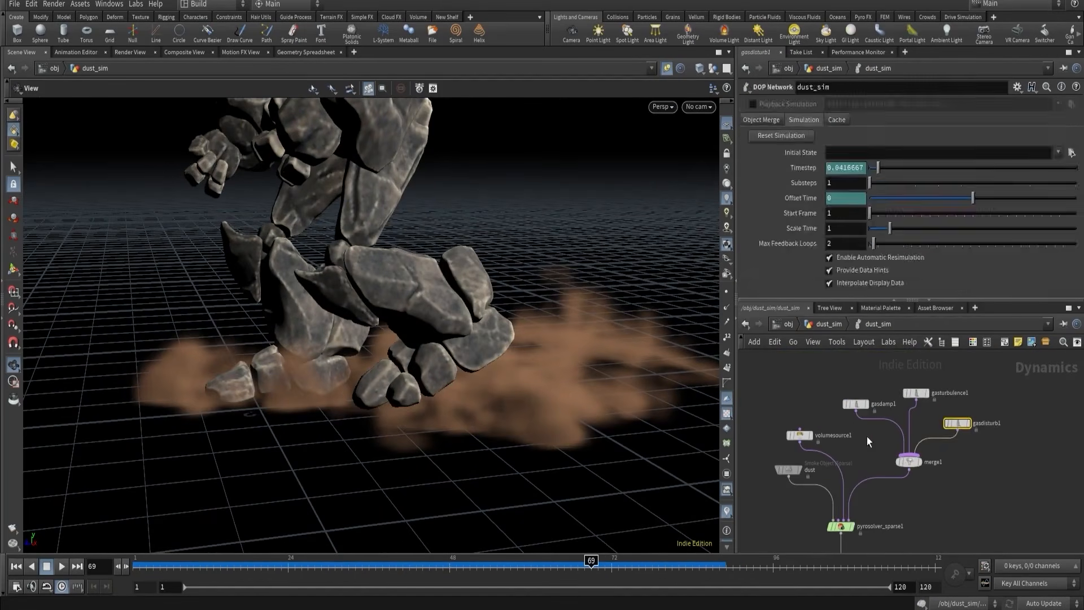
- Raise the Strength of gasdisturb1 to 200
left_click(957, 423)
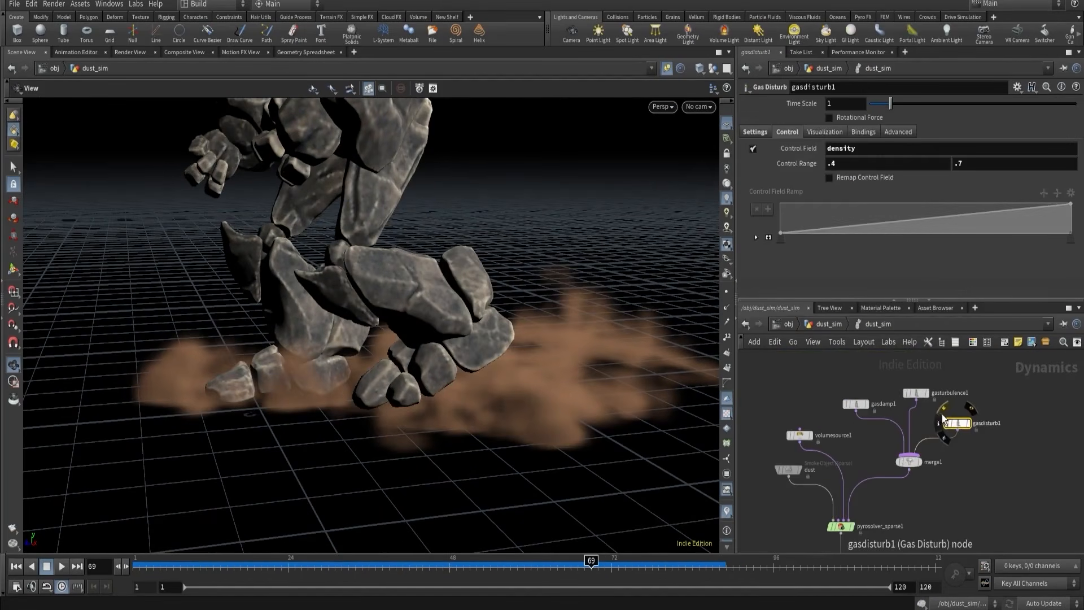
left_click(757, 132)
left_click(840, 150)
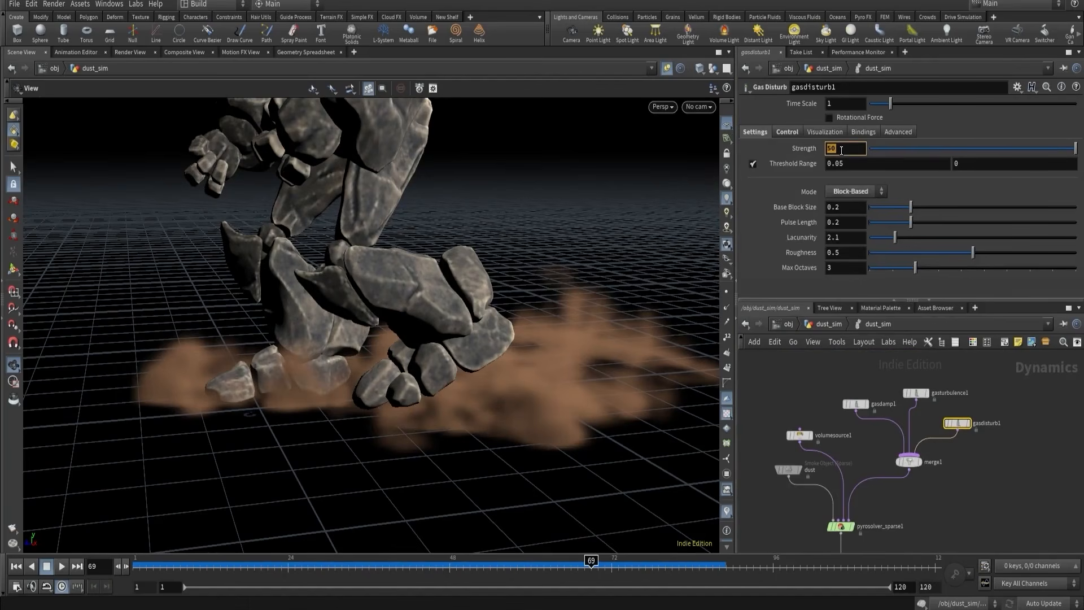
key("Return")
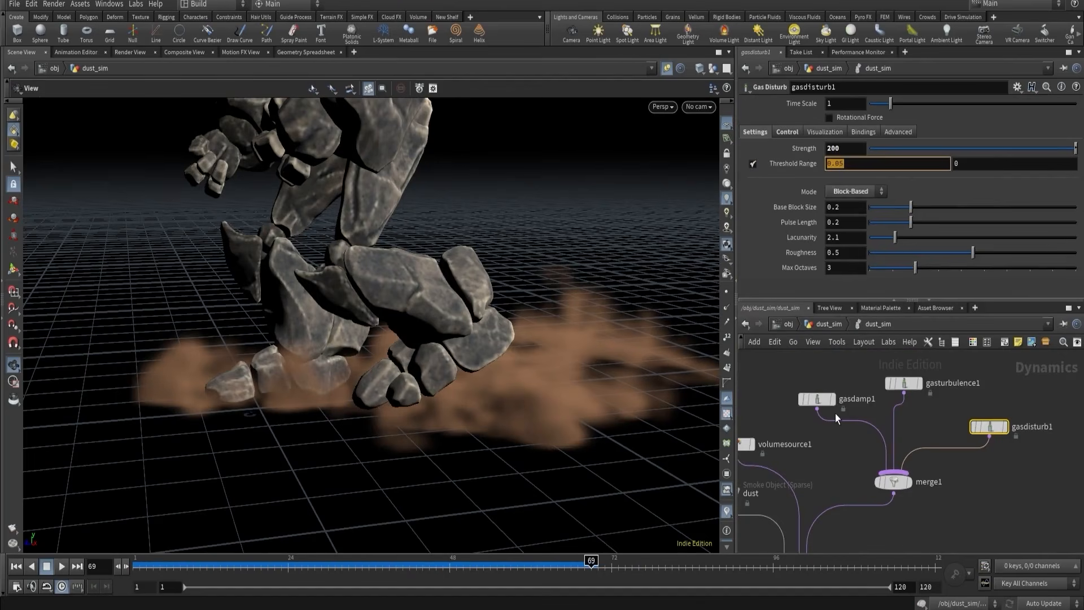
- Display volumevisualization1, set the lower limit of its Diffuse Range to .05 and view the density colours from above
left_click(828, 325)
left_click(981, 513)
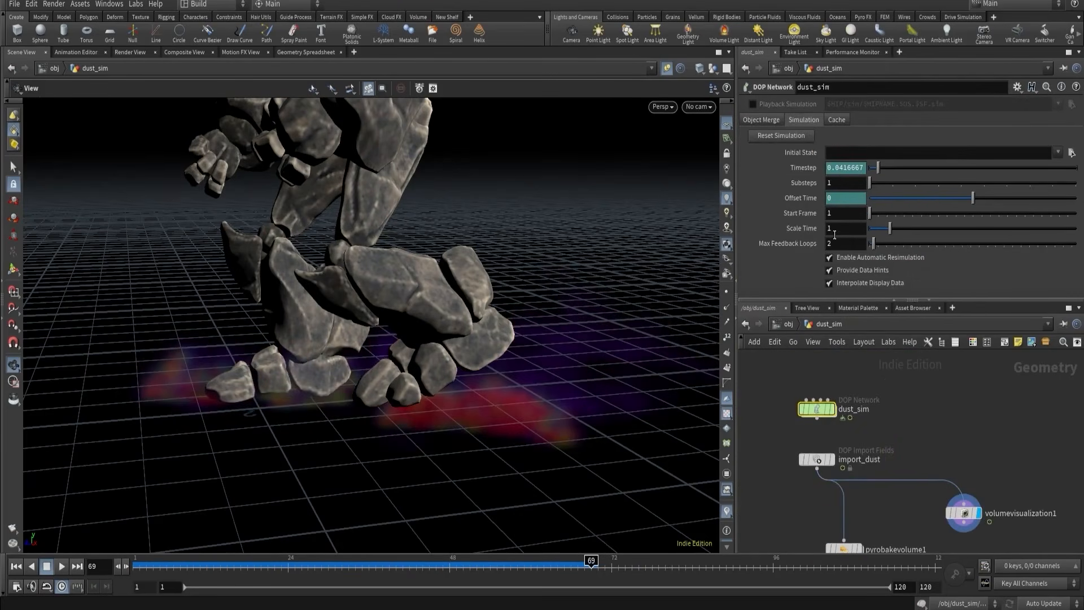
left_click(965, 513)
scroll(834, 230, "down", 3)
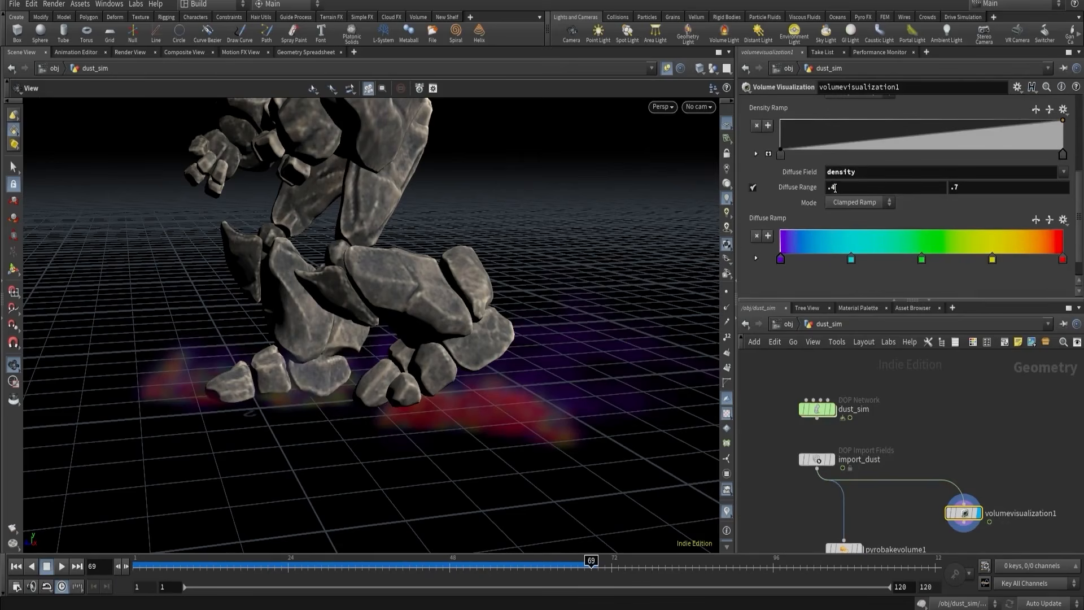
left_click(842, 188)
key("Return")
left_click_drag(494, 322, 494, 404)
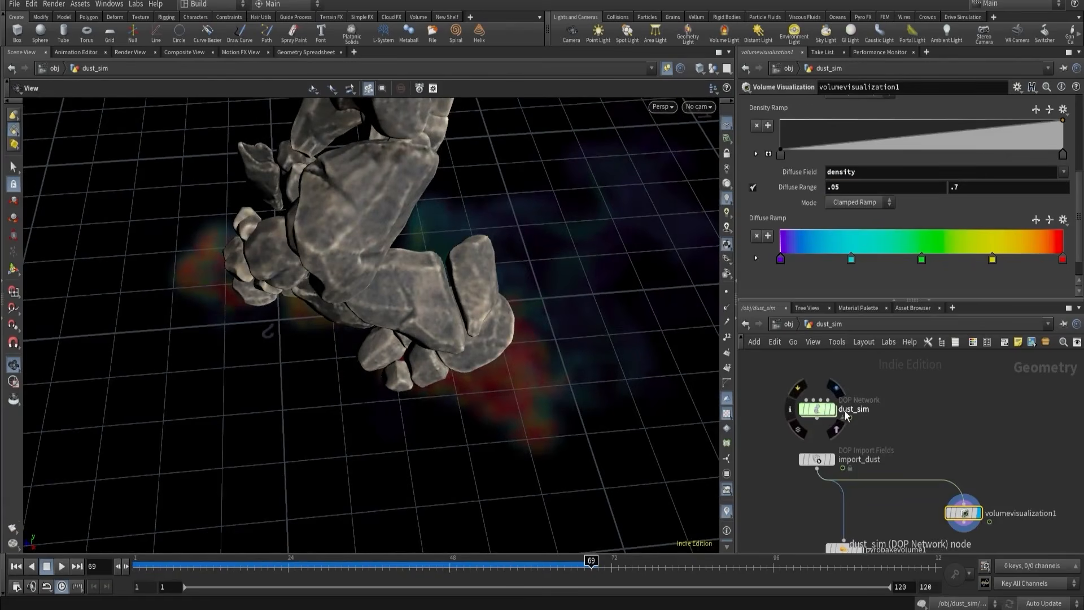
- Disable the Threshold Range of gasdisturb1 in the dust_sim DOP network
double_click(825, 412)
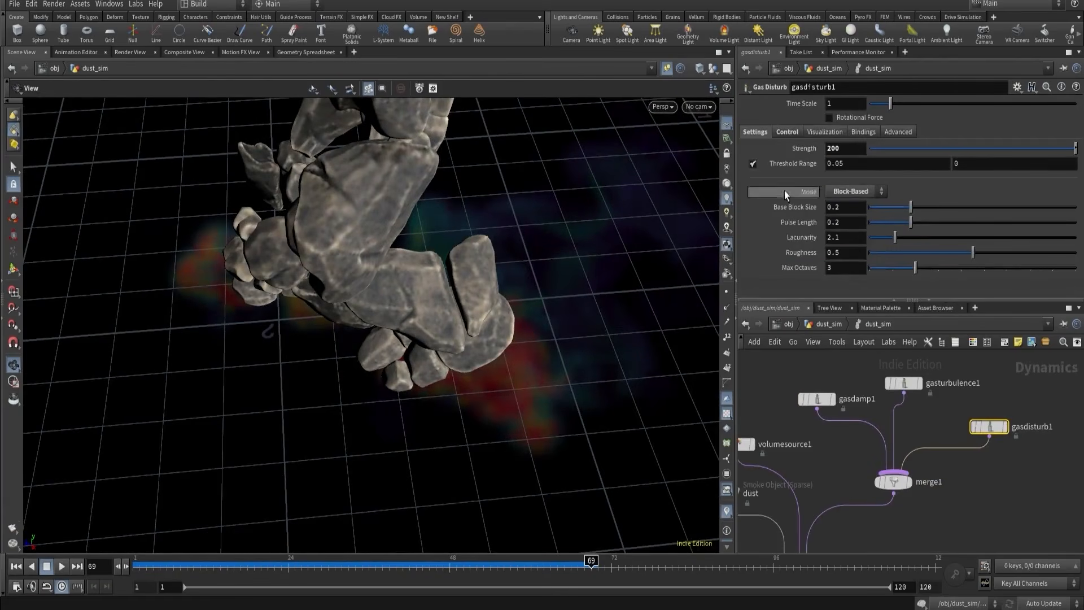
left_click(753, 164)
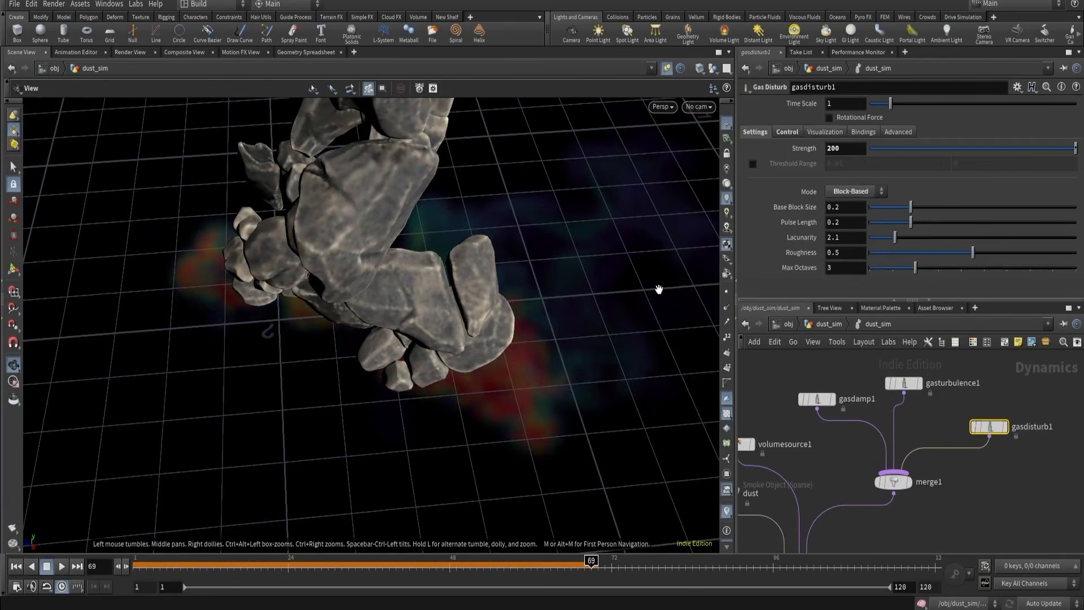
left_click(849, 147)
- Display pyrobakevolume1 in the geometry network and inspect the dust up close from a low angle
left_click(839, 459)
key("u")
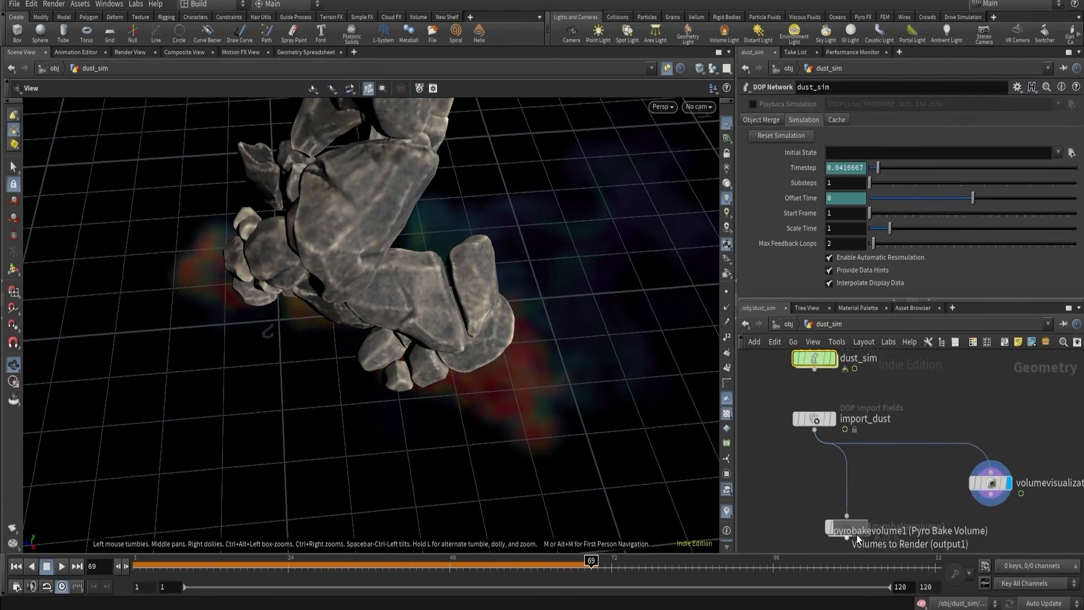
left_click(867, 529)
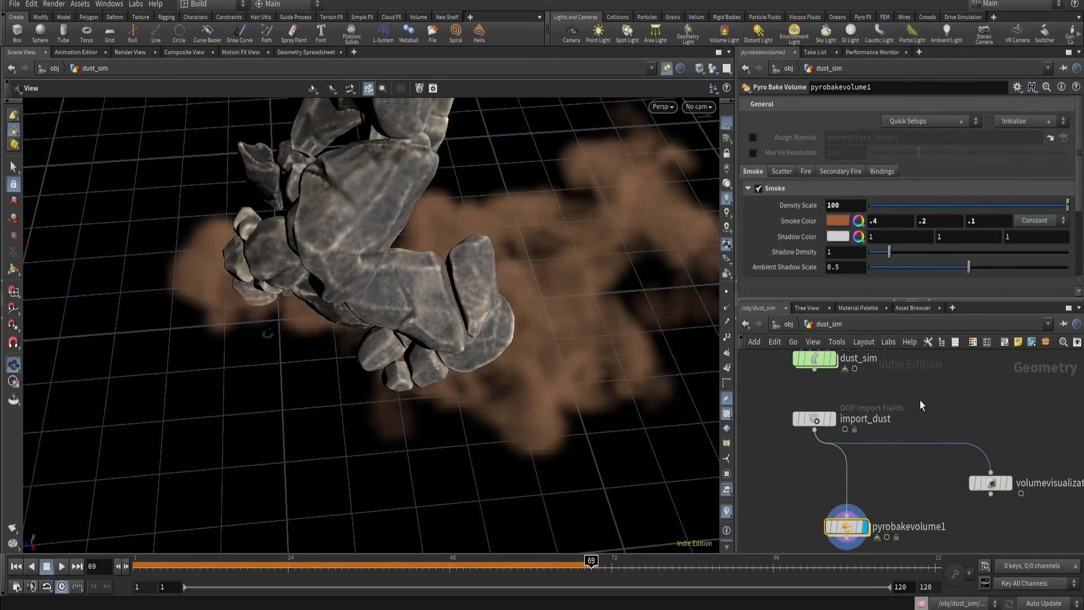
left_click_drag(411, 330, 495, 338)
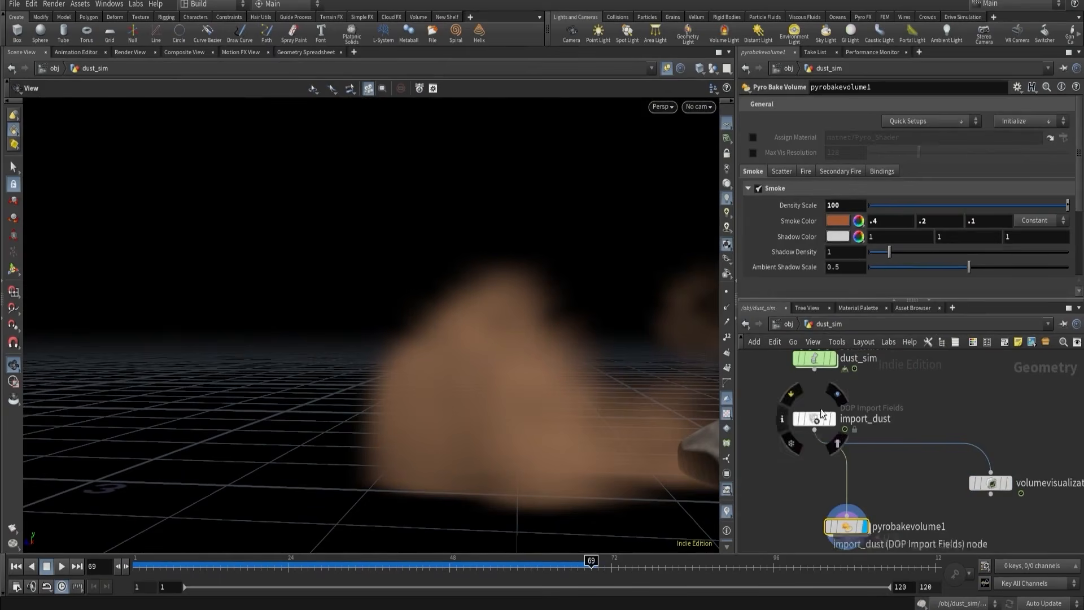
- Lower the Strength of gasdisturb1 to 60
double_click(817, 361)
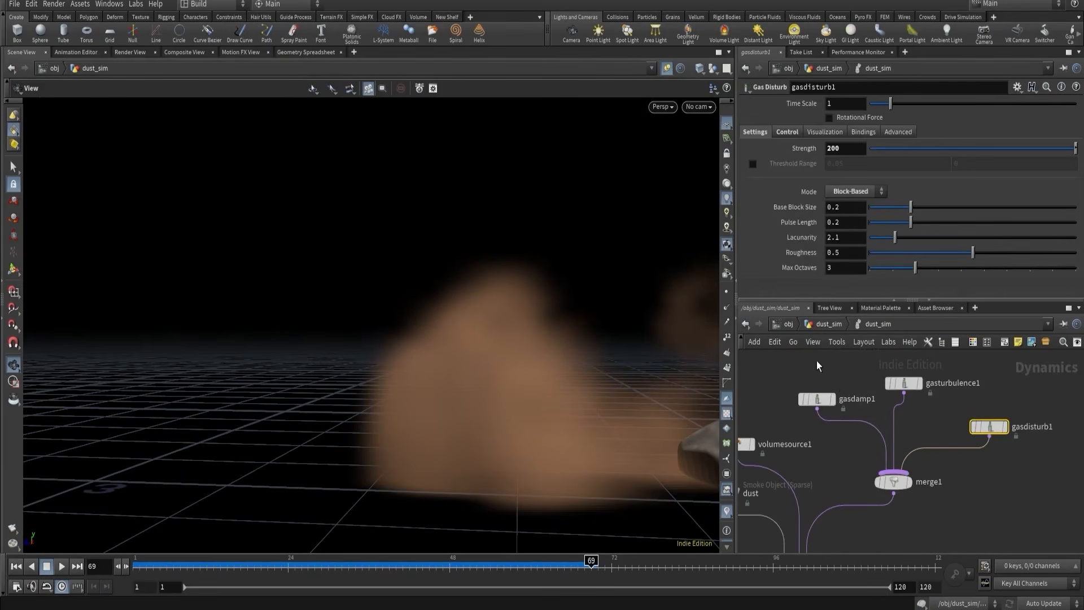
left_click(837, 149)
type("60")
key("Return")
key("h")
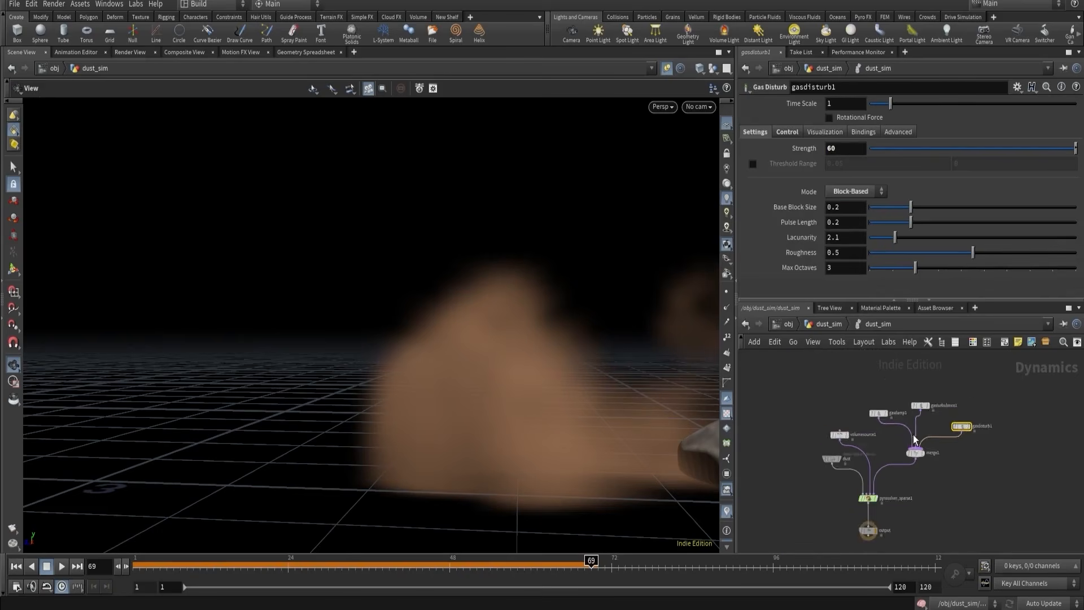
- Set the dust smoke object's Voxel Size to 0.0125 and look through cam1
left_click(835, 324)
middle_click_drag(855, 379, 872, 441)
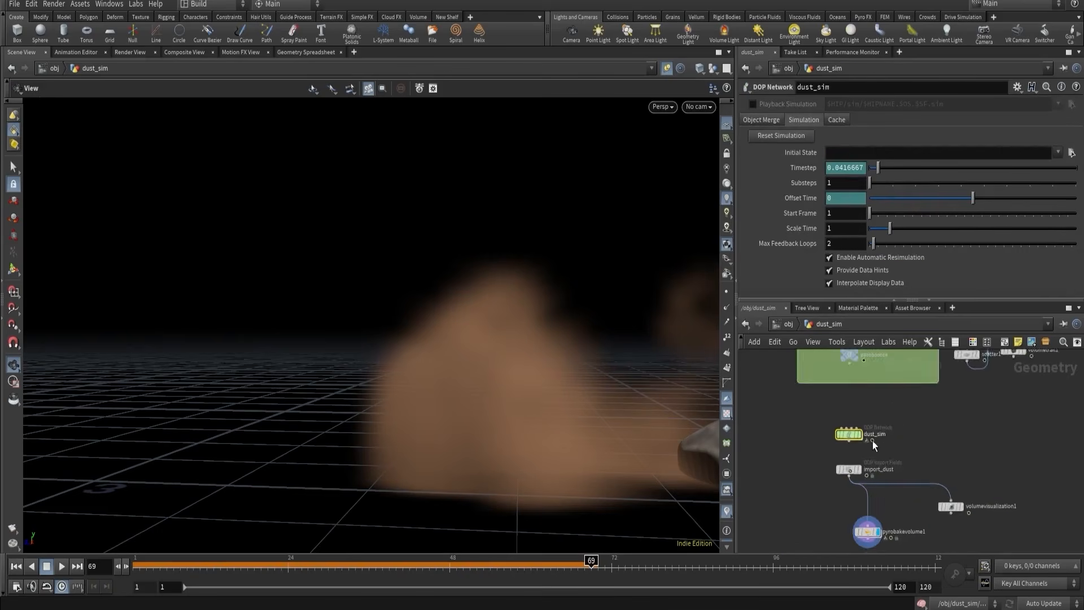
scroll(872, 442, "up", 3)
double_click(837, 434)
scroll(786, 462, "up", 2)
left_click(814, 483)
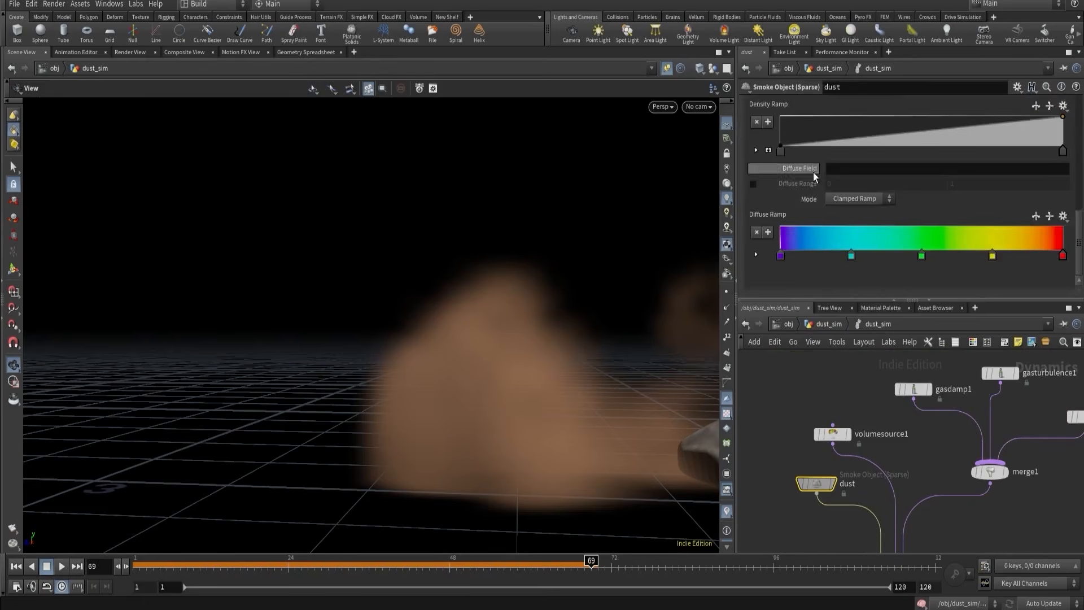
scroll(814, 171, "up", 5)
scroll(822, 178, "up", 5)
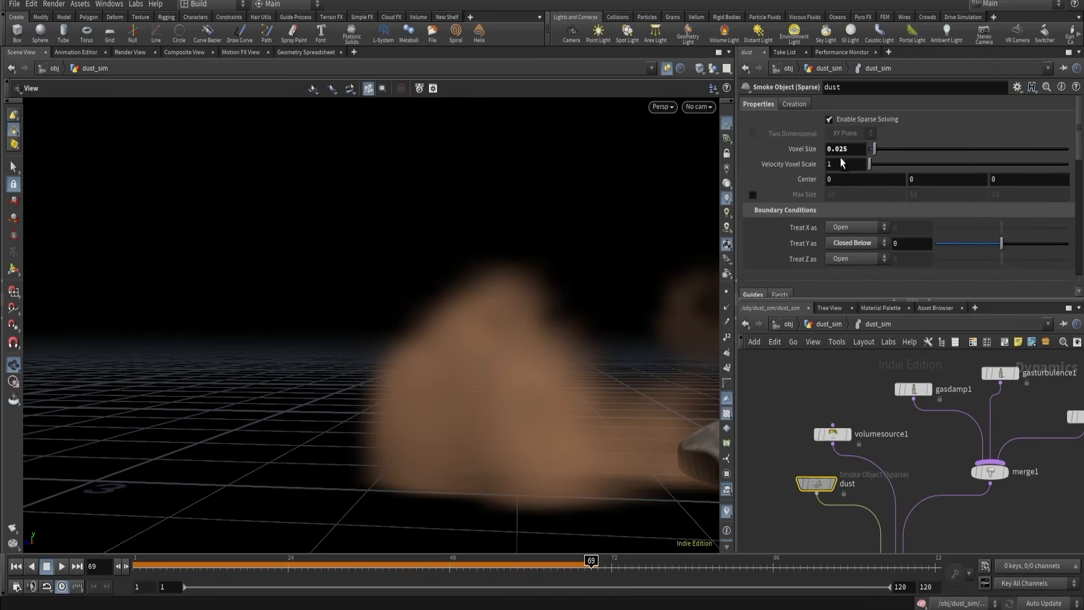
left_click_drag(838, 157, 836, 159)
type("125")
key("Return")
left_click(698, 107)
left_click(712, 161)
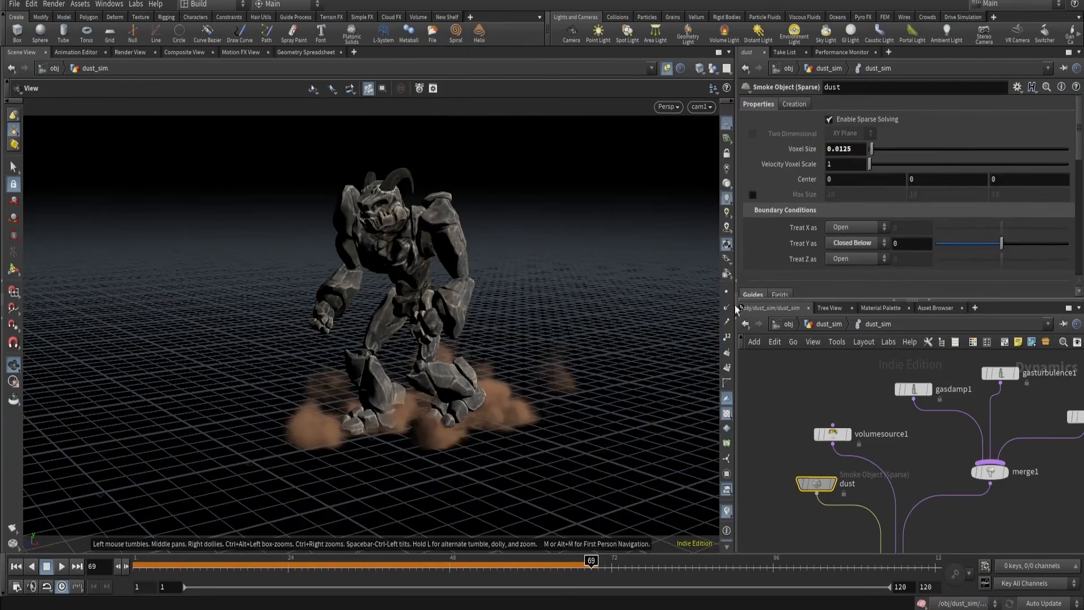
- Return to the dust_sim geometry network, render a flipbook from frame 1 through cam1 and review the dust up to frame 16
left_click(827, 324)
scroll(839, 490, "up", 3)
left_click(883, 507)
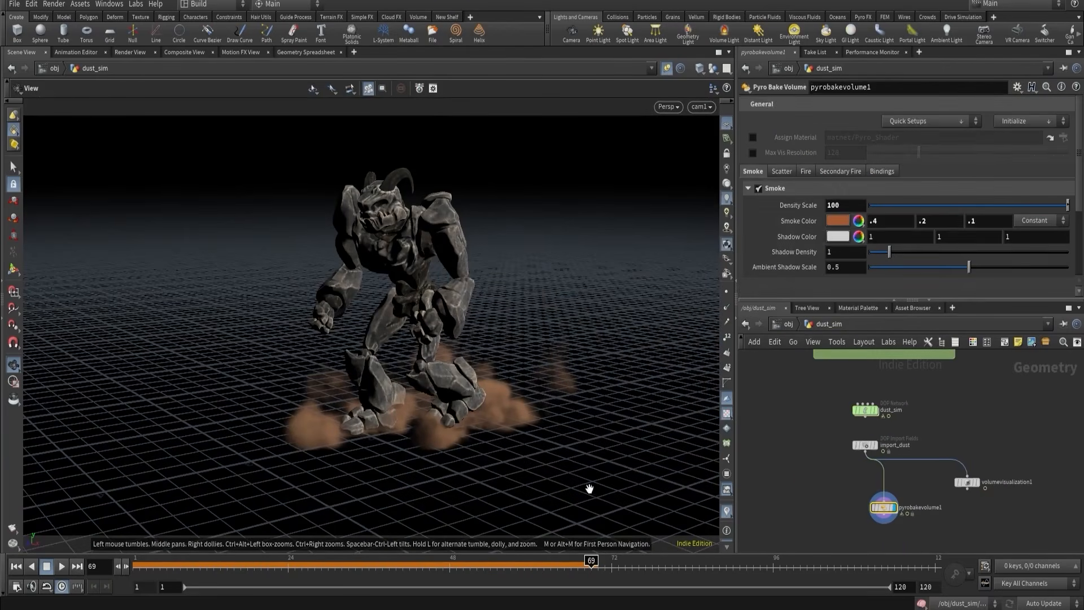
left_click(15, 566)
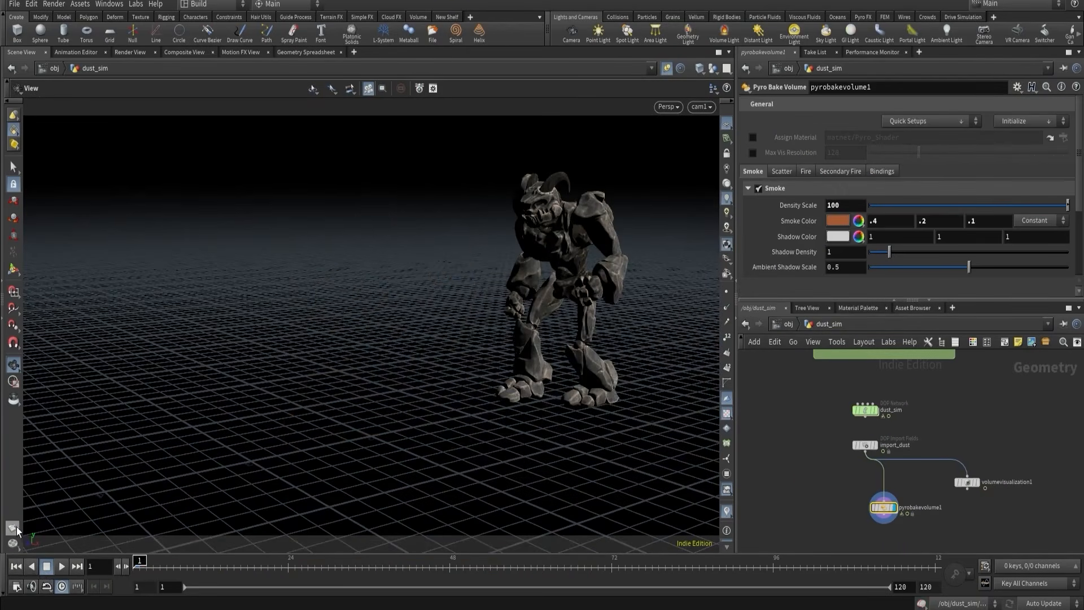
left_click(16, 526)
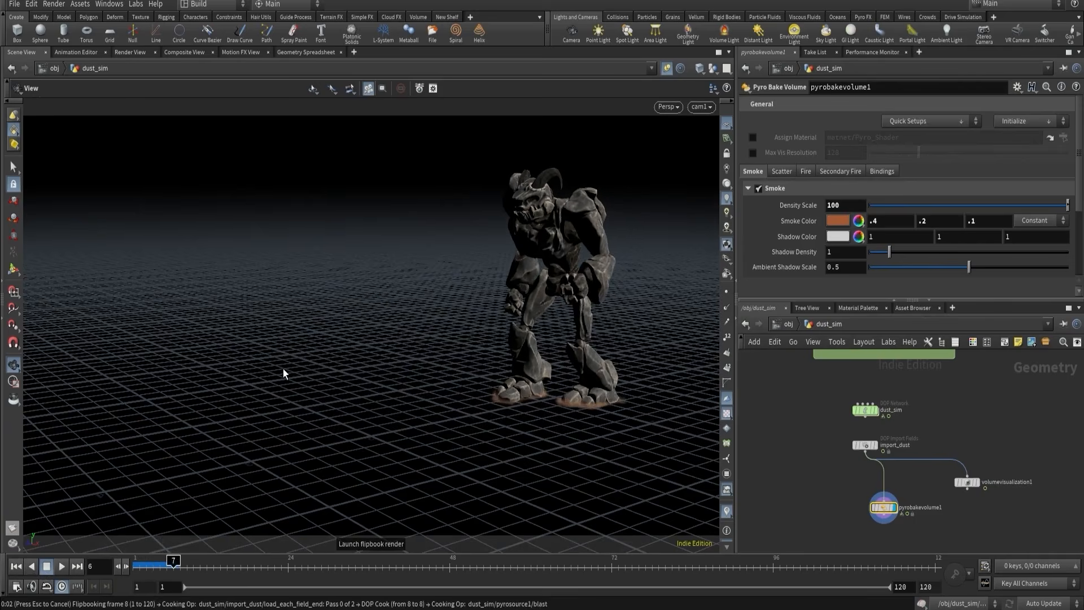
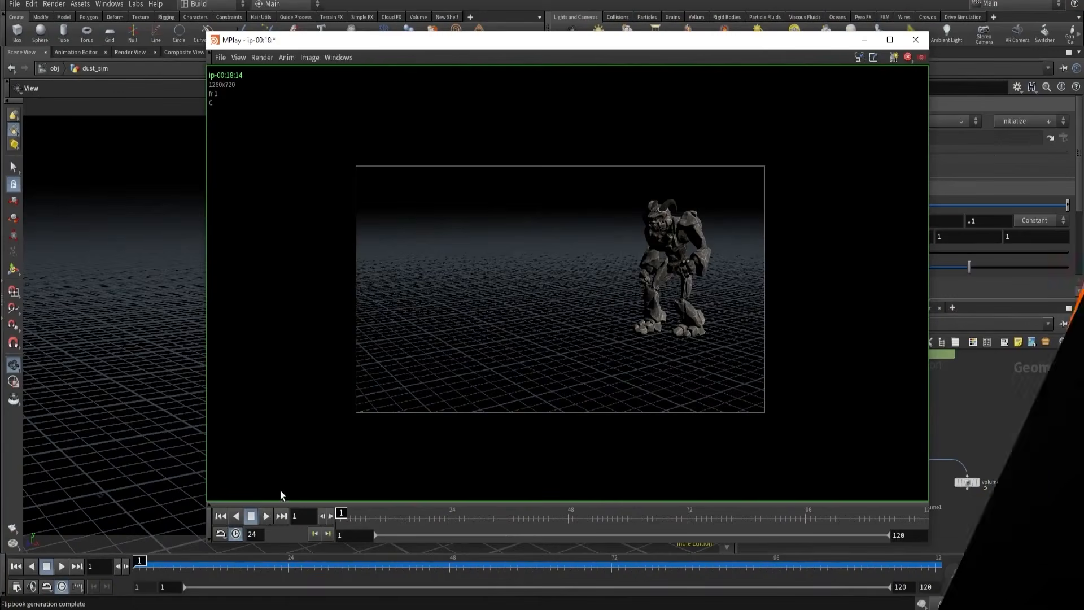
left_click(266, 516)
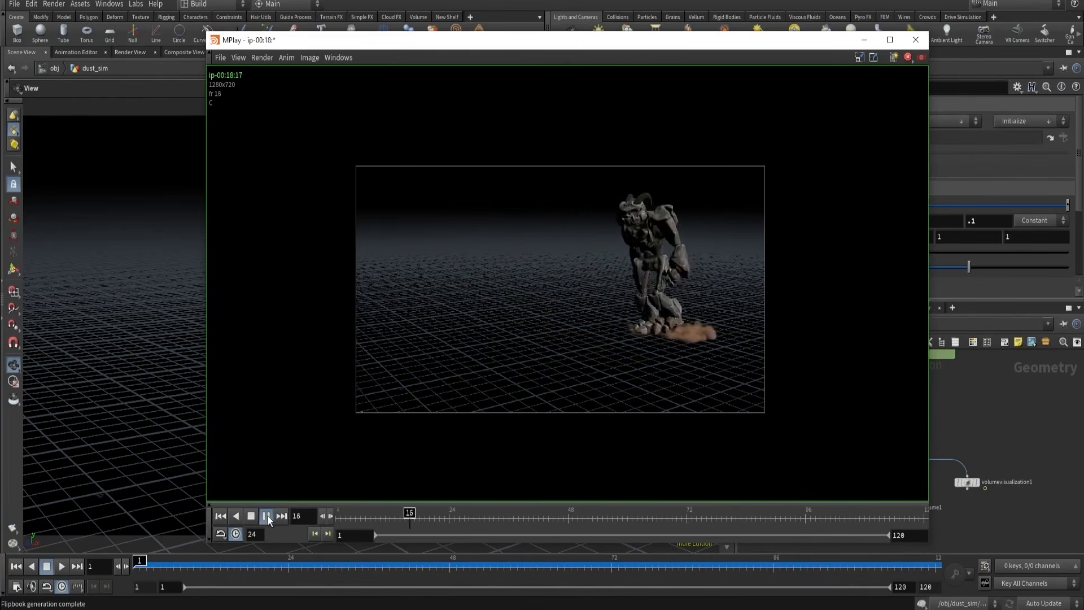
left_click(401, 522)
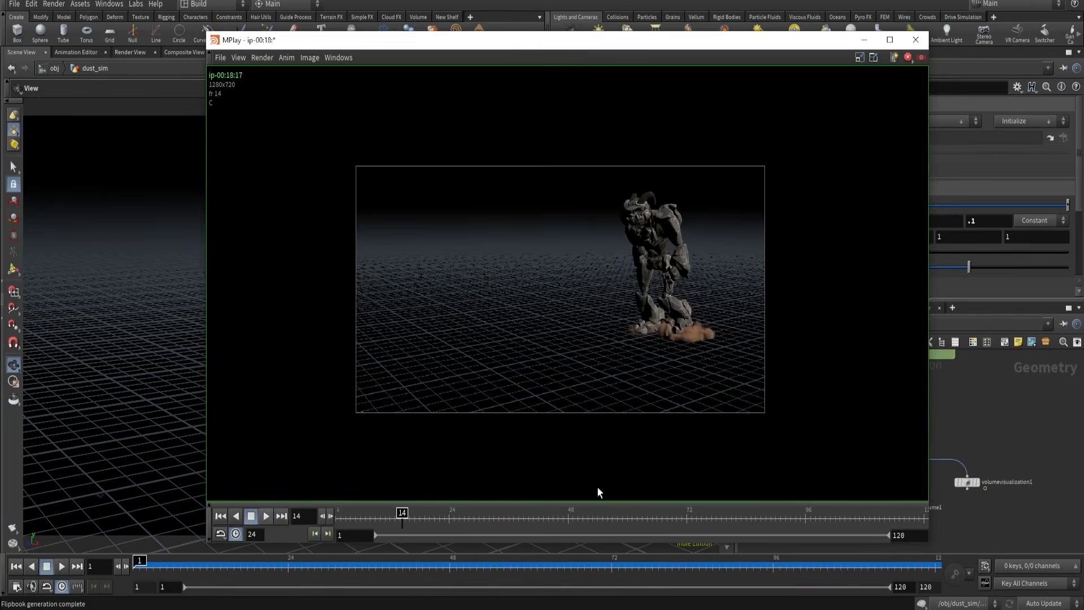
- Display volumetrail1 in the dust_sim geometry network and scrub to frame 57 to check the source velocity trails
left_click(997, 430)
scroll(996, 431, "down", 4)
middle_click_drag(990, 434, 964, 548)
scroll(953, 465, "up", 7)
middle_click_drag(903, 490, 887, 425)
left_click_drag(873, 411, 772, 444)
middle_click_drag(914, 439, 819, 435)
left_click(958, 470)
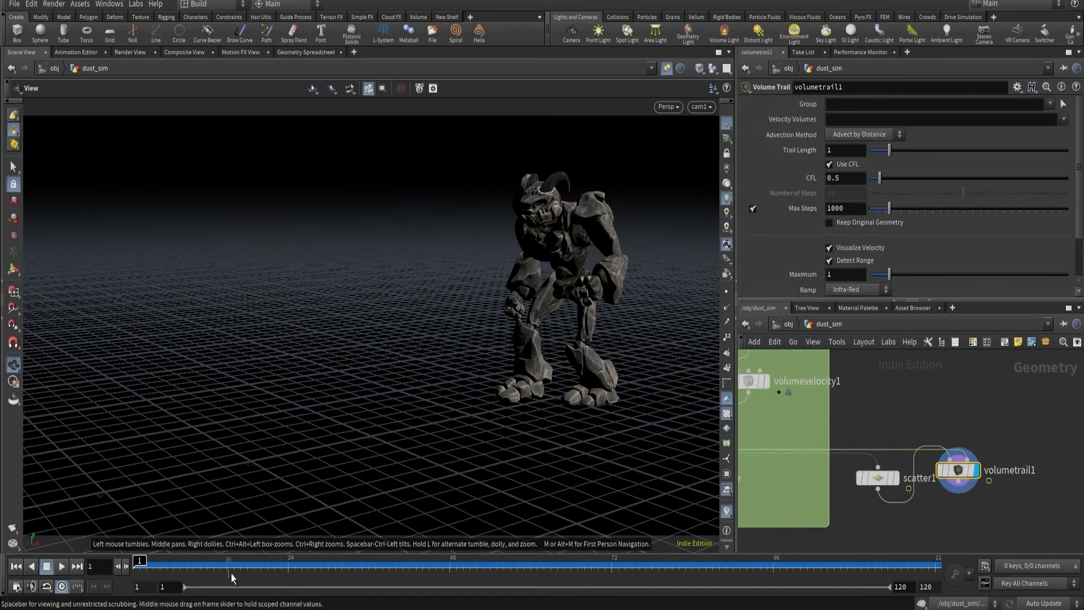
left_click_drag(251, 567, 508, 574)
- Compare the pointwrangle1 points with the volumetrail1 trails at frame 57, and follow the trails to frame 107
scroll(878, 387, "down", 3)
middle_click_drag(879, 386, 904, 464)
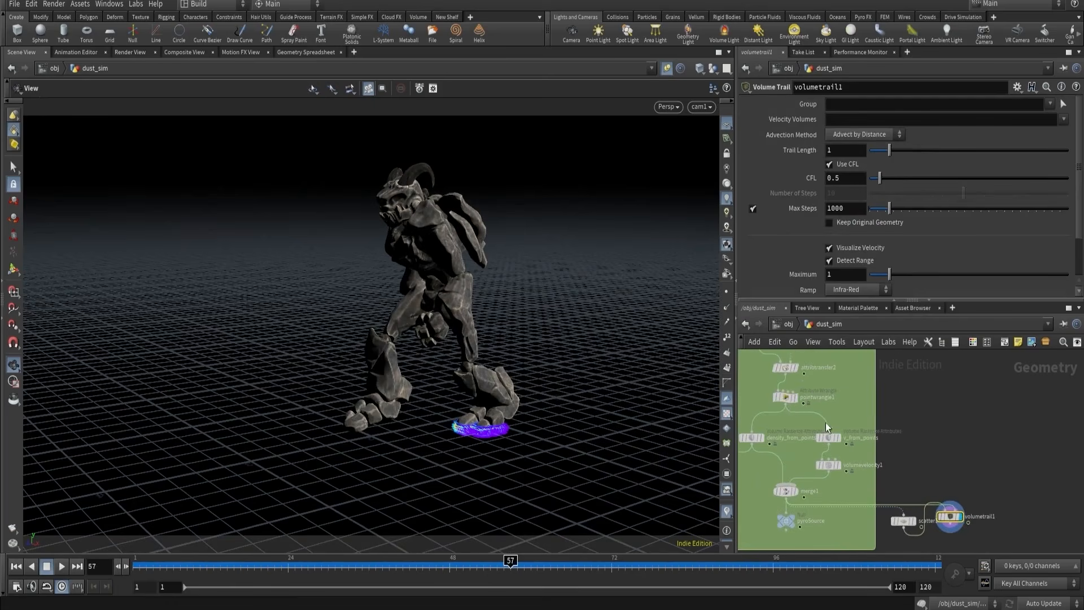
left_click(795, 400)
scroll(781, 413, "up", 2)
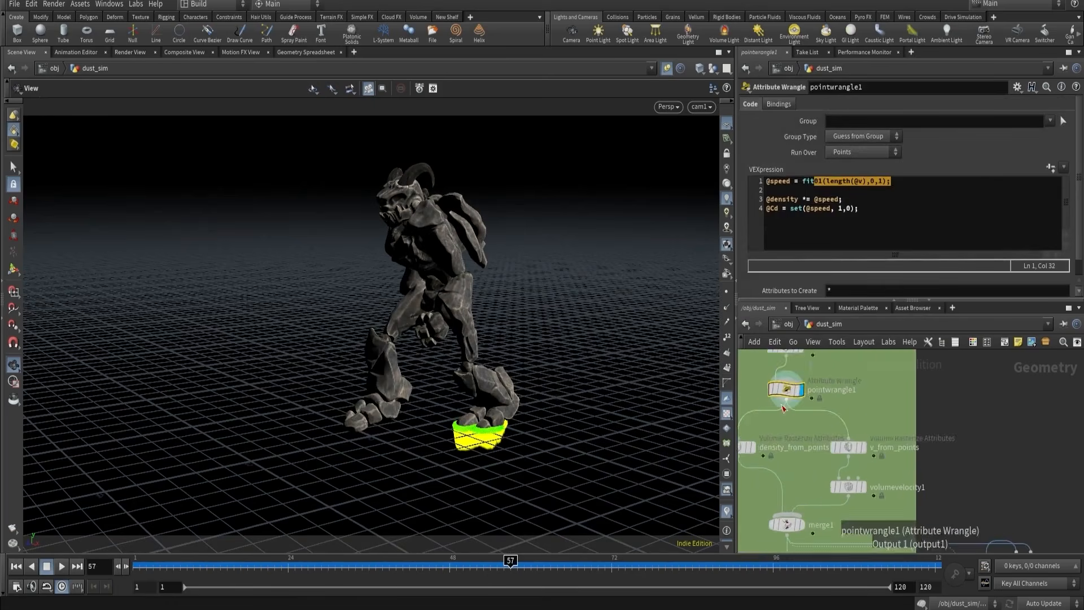
left_click(966, 484)
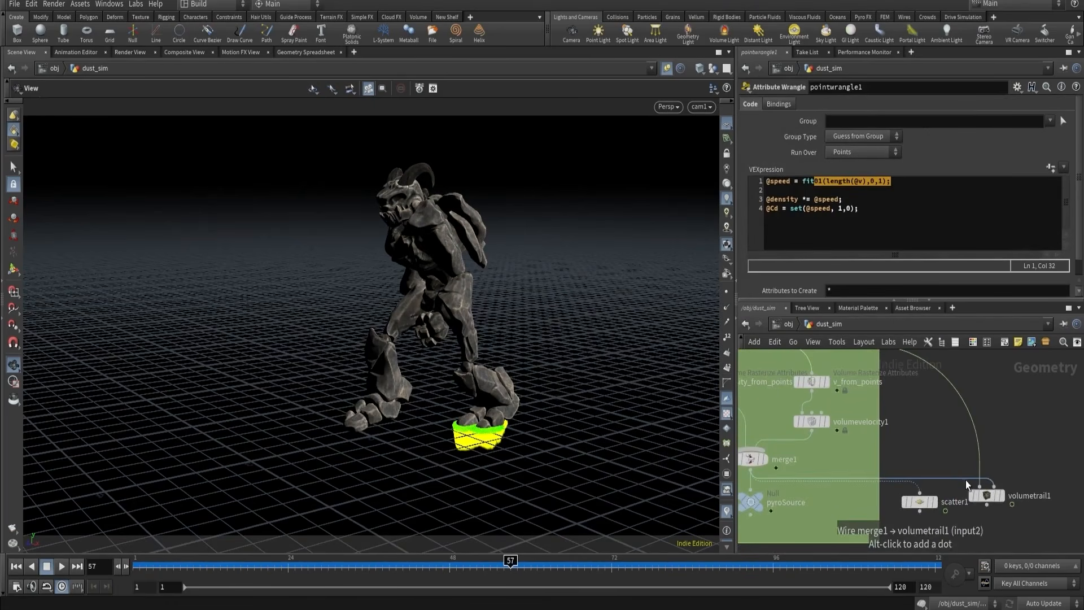
left_click(1001, 495)
left_click(985, 496)
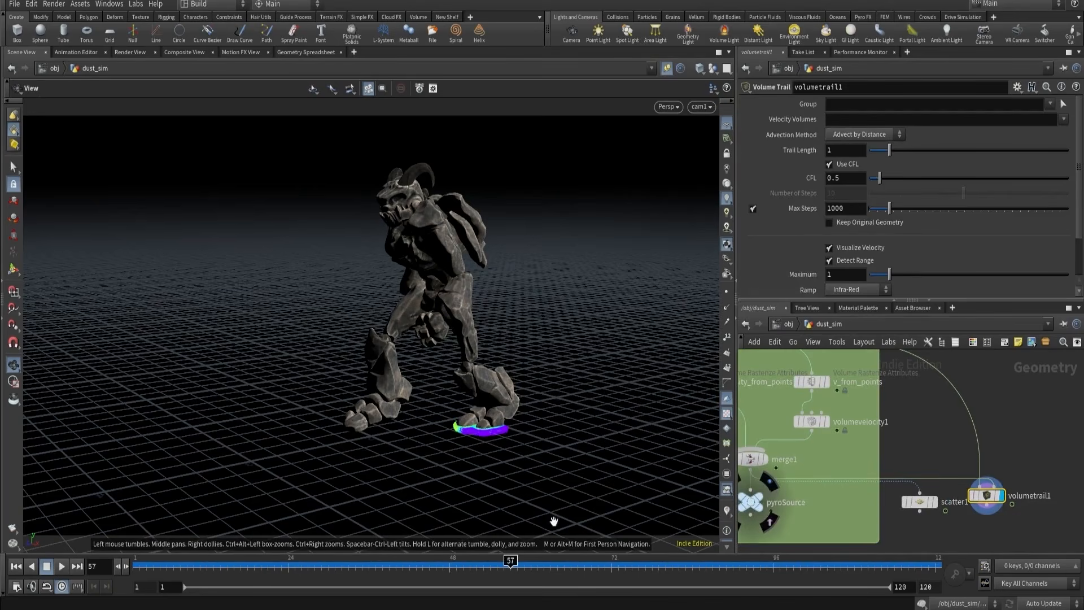
left_click_drag(510, 561, 847, 576)
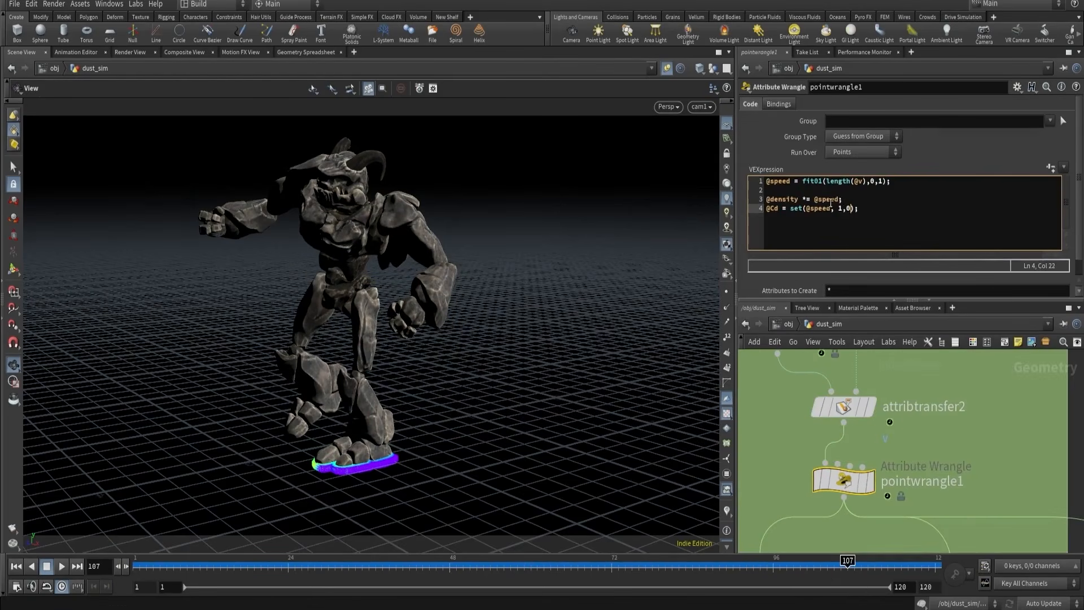
triple_click(742, 200)
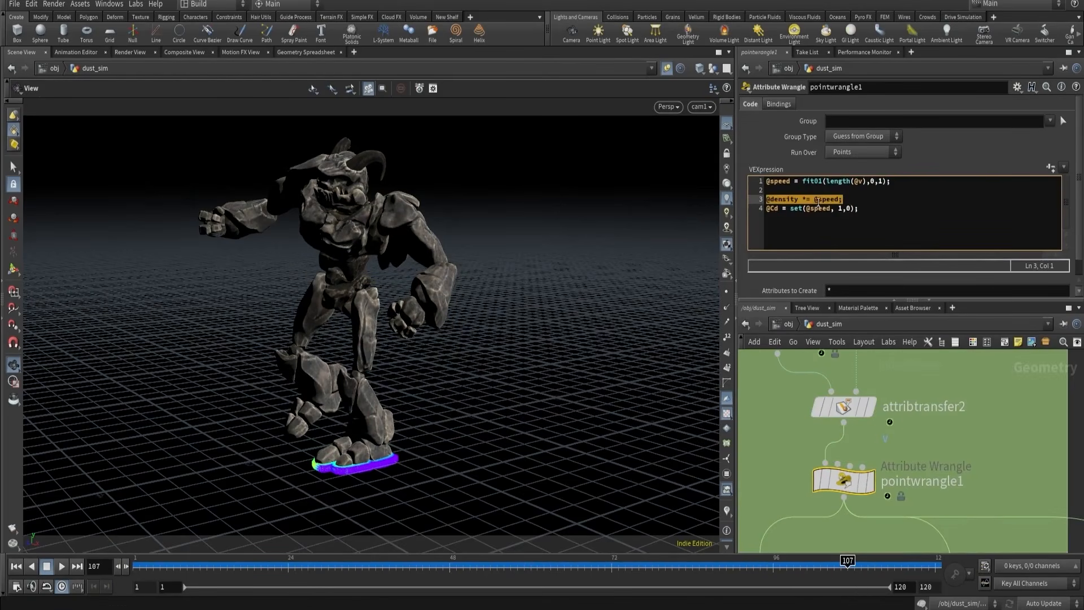
left_click(848, 199)
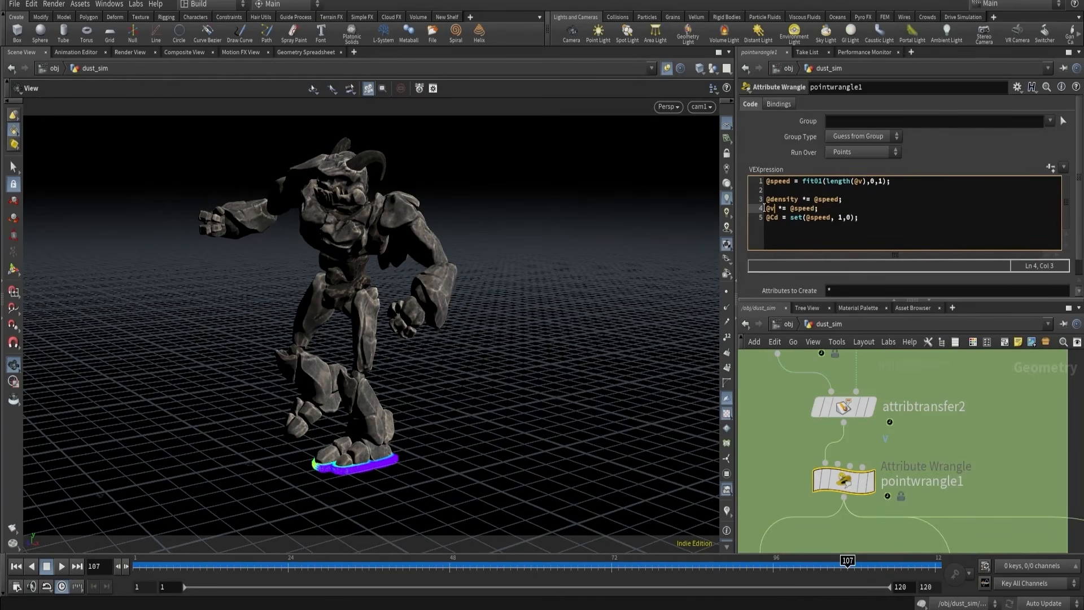
type("v")
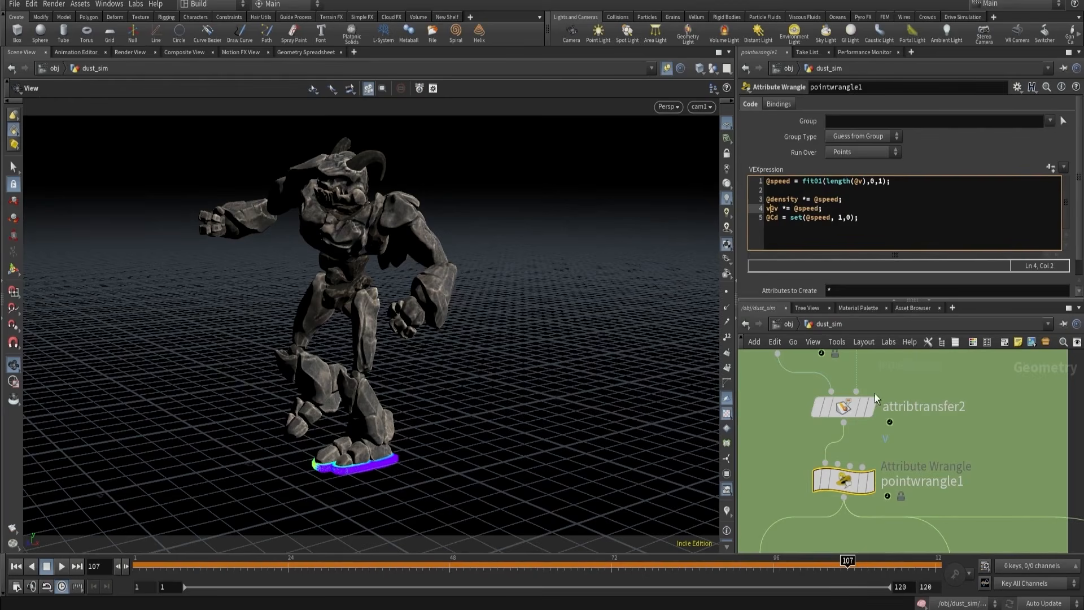
scroll(905, 404, "down", 5)
scroll(899, 396, "up", 4)
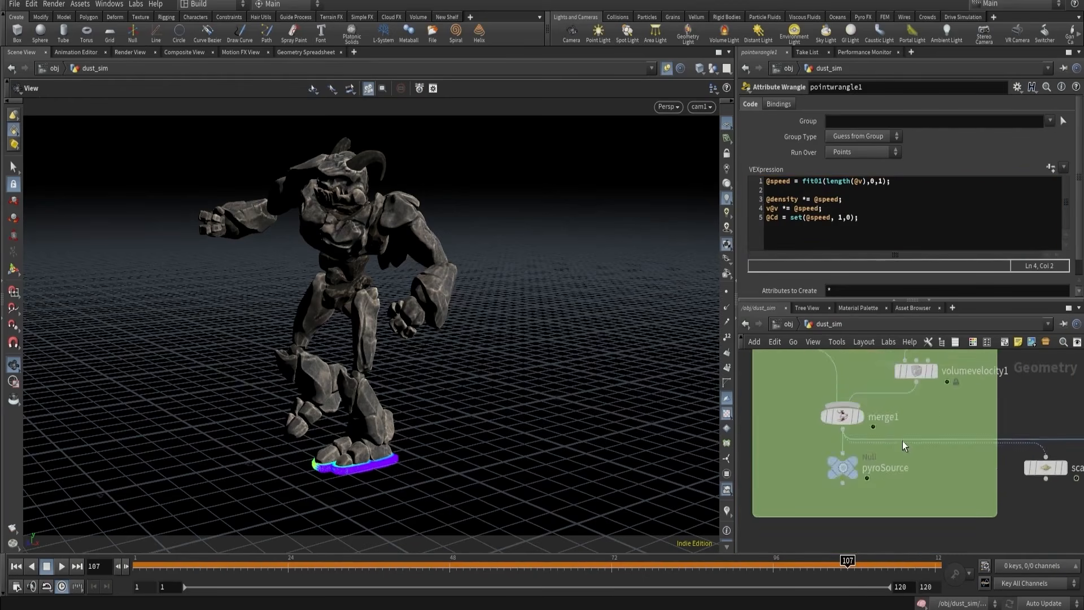
- Select volumetrail1 and bypass the volumevelocity1 node to isolate the velocity from the points
middle_click_drag(902, 442, 795, 395)
left_click_drag(966, 424, 968, 456)
left_click(967, 456)
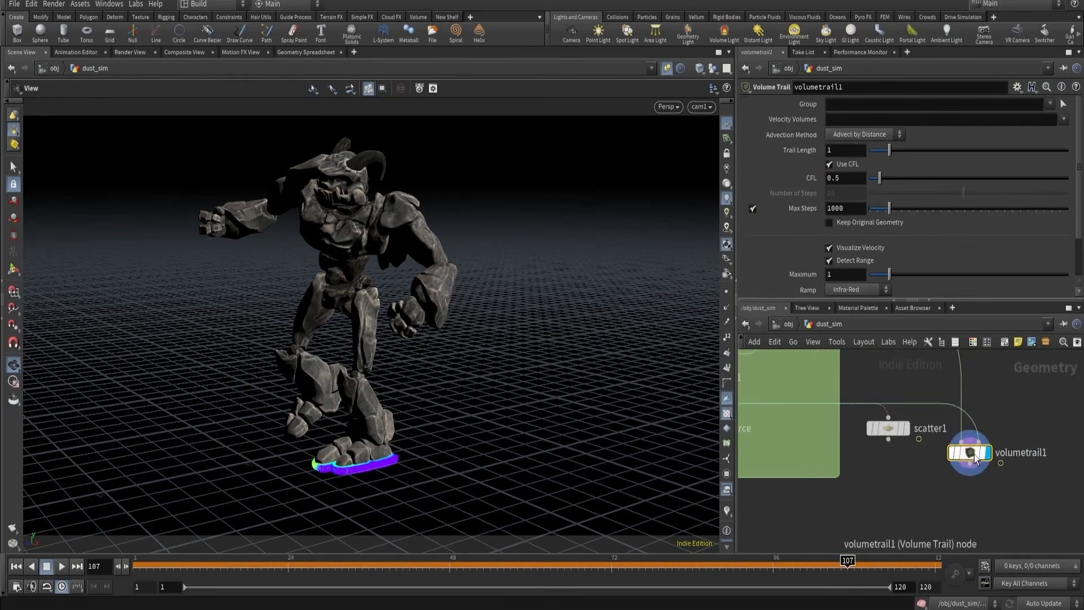
scroll(872, 444, "down", 5)
scroll(808, 398, "up", 5)
mouse_move(842, 412)
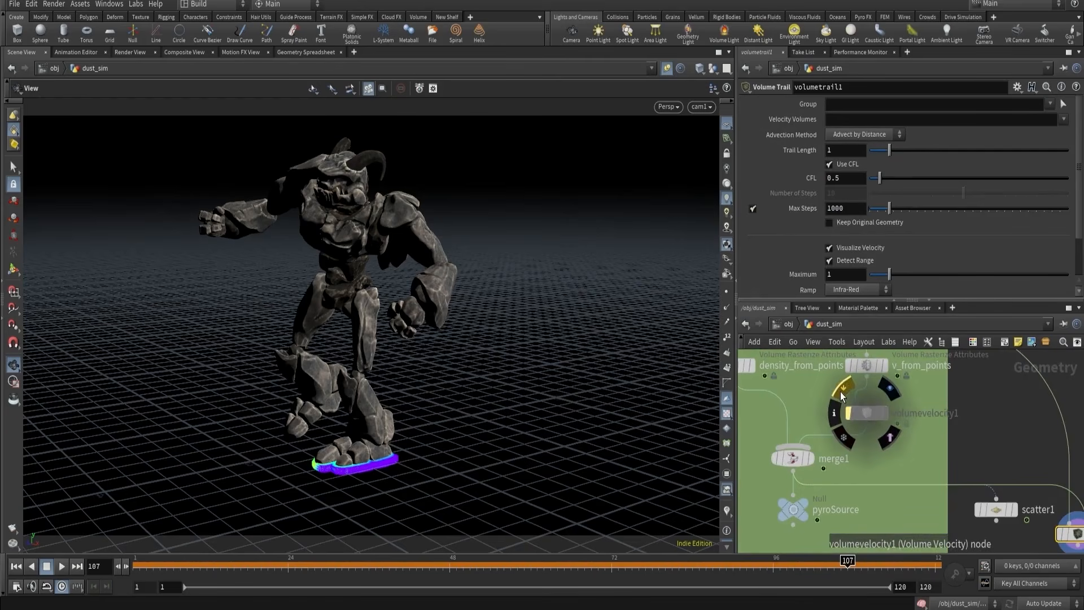
scroll(896, 447, "down", 4)
scroll(1023, 516, "up", 5)
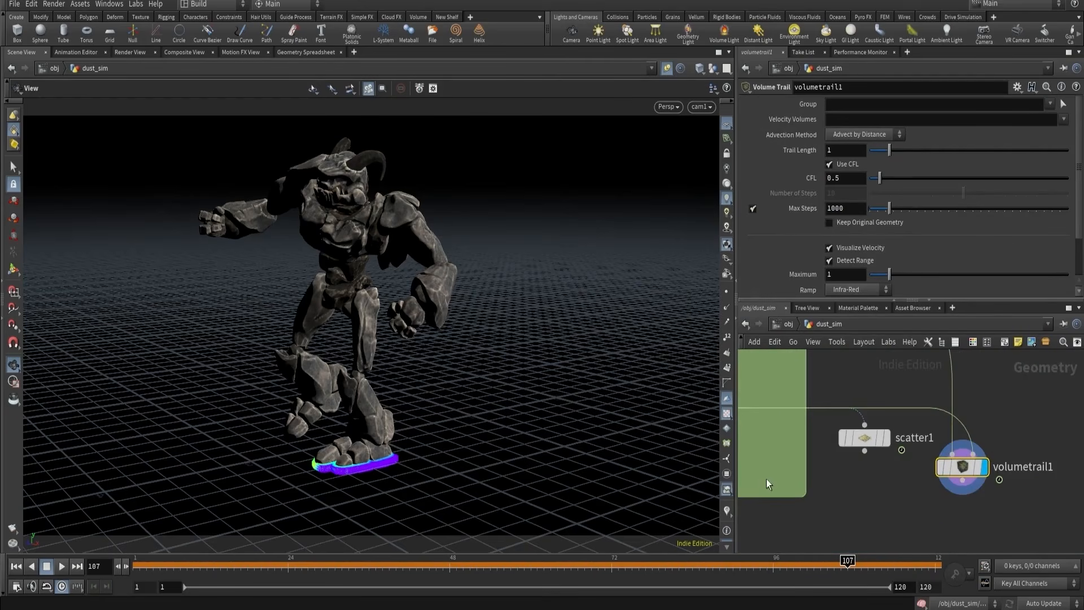
- Go to frame 42, leave the cam1 view and examine the foot velocity trails up close from above
middle_click_drag(860, 489, 977, 493)
scroll(977, 493, "down", 4)
mouse_move(551, 562)
left_mouse_down()
mouse_move(362, 562)
mouse_move(410, 558)
left_mouse_up()
left_click(714, 70)
left_click(720, 107)
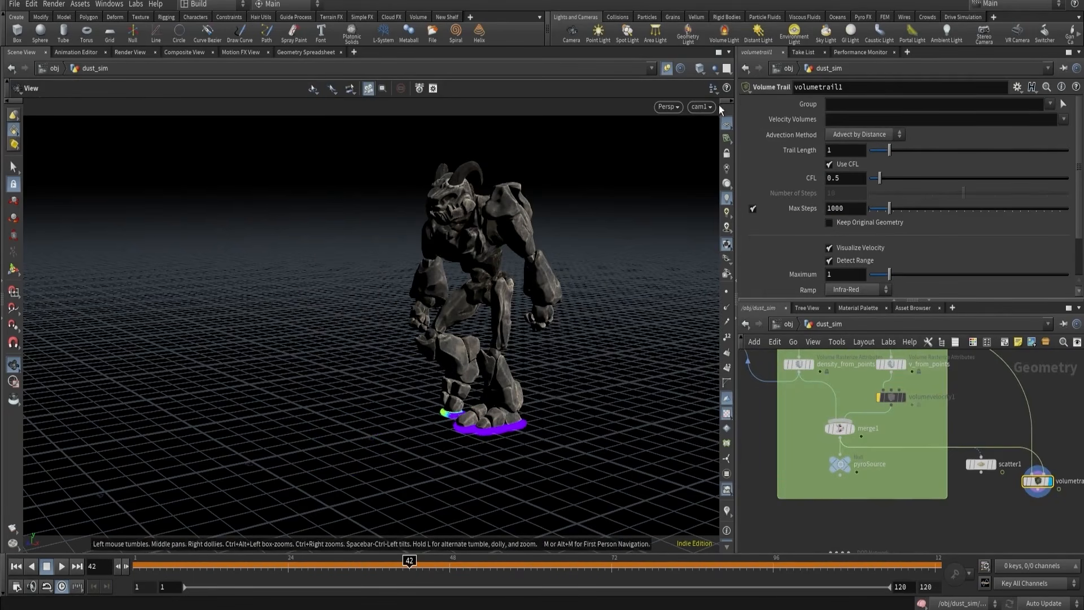
left_click_drag(500, 322, 491, 479)
right_click_drag(491, 479, 581, 254)
left_click_drag(582, 254, 556, 276)
middle_click_drag(556, 276, 450, 365)
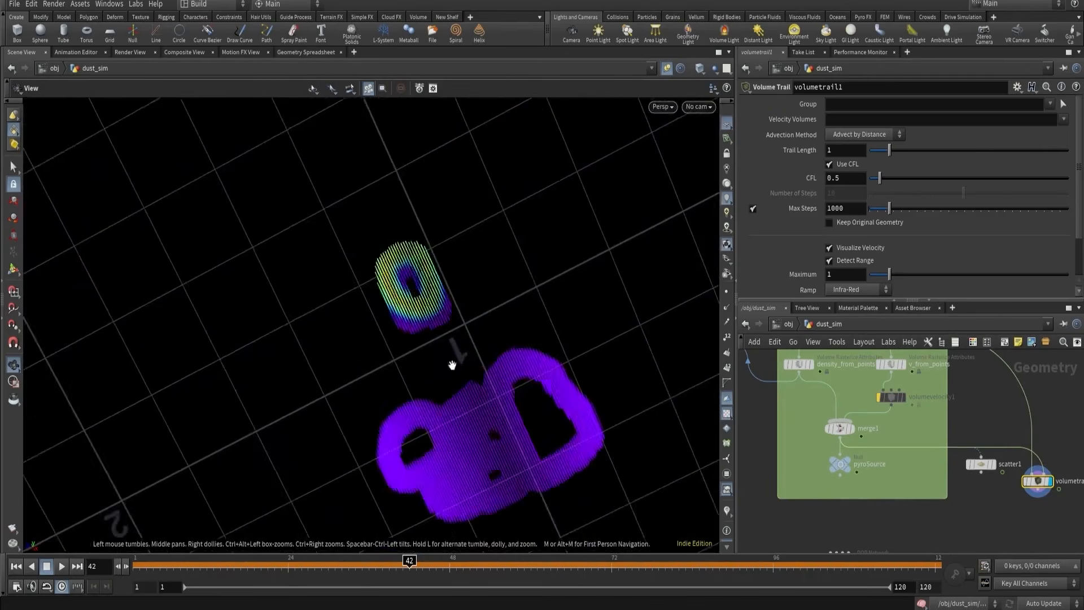
right_click_drag(450, 366, 508, 305)
- Turn off the bypass on volumevelocity1
scroll(908, 430, "down", 4)
scroll(832, 397, "up", 3)
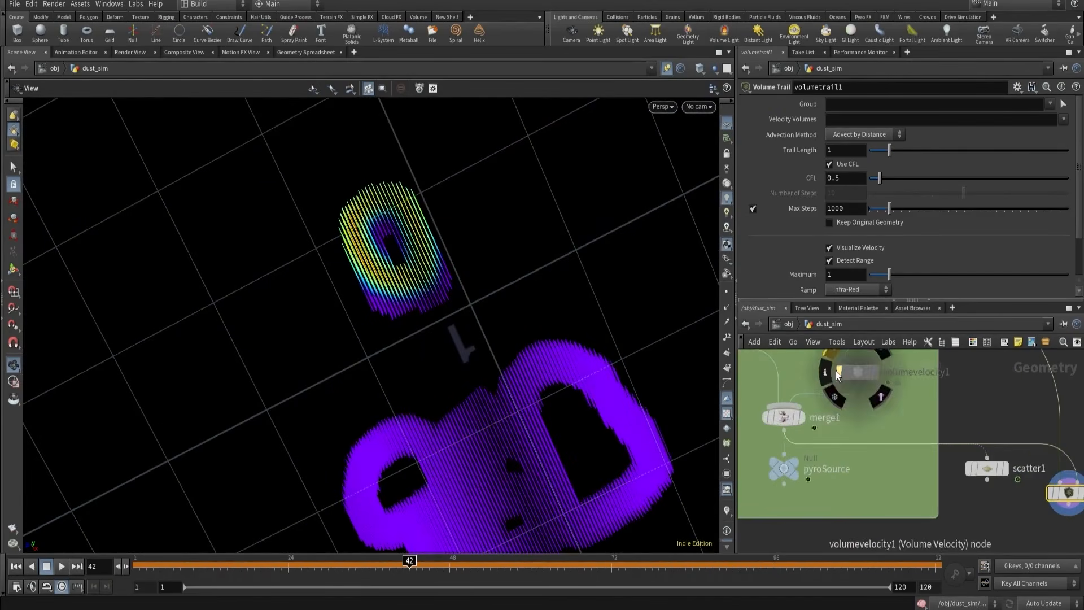
scroll(836, 371, "up", 3)
left_click(853, 416)
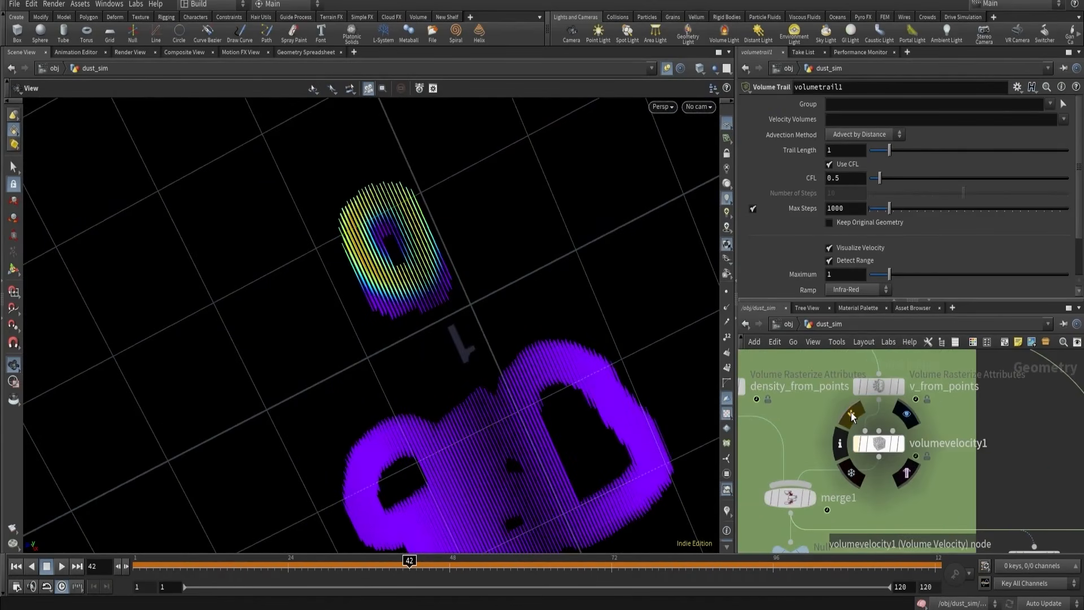
- Set the Velocity Volumes of volumetrail1 to v and view the trails from above
scroll(853, 416, "down", 4)
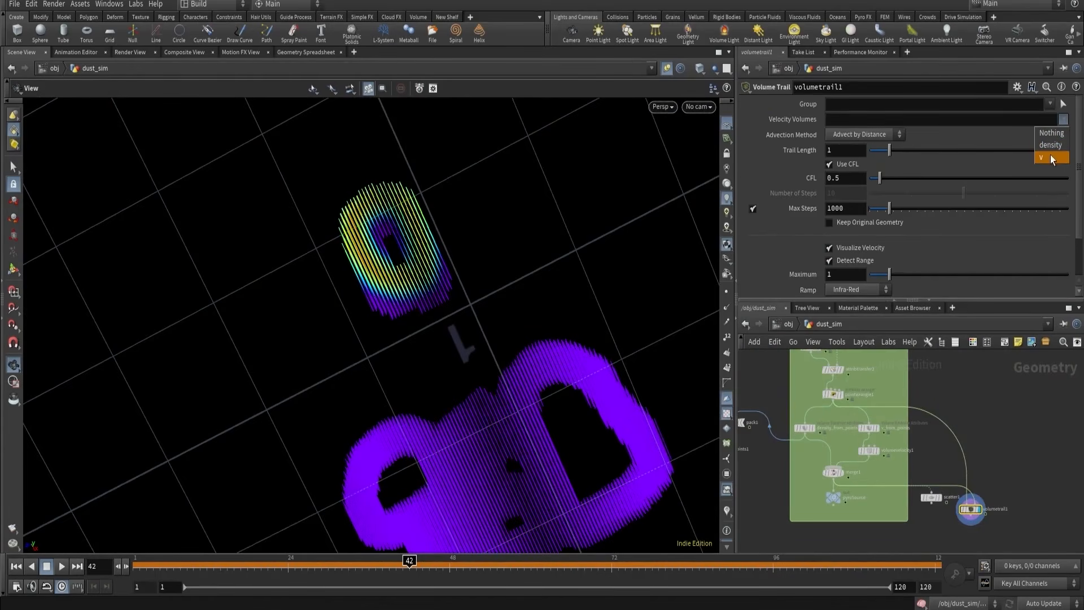
left_click(1051, 159)
scroll(452, 309, "down", 3)
mouse_move(424, 322)
left_mouse_down()
mouse_move(417, 278)
mouse_move(429, 310)
left_mouse_up()
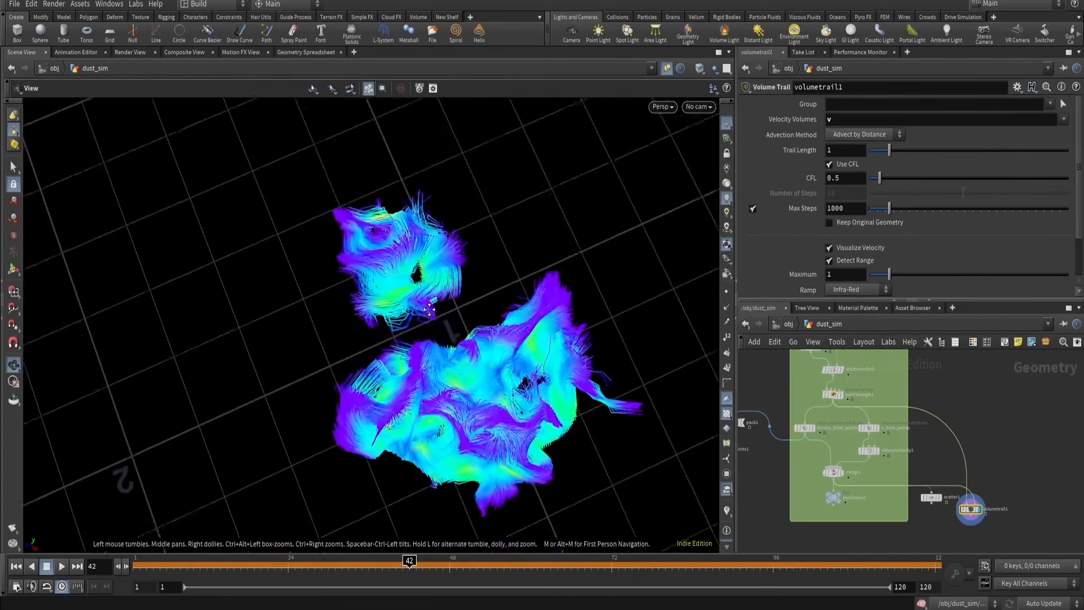
middle_click_drag(429, 309, 425, 279)
- Toggle the bypass of volumevelocity1 to compare the trails with and without curl noise, leaving it active, and examine them from a lower angle
scroll(857, 450, "up", 4)
left_click_drag(816, 443, 874, 467)
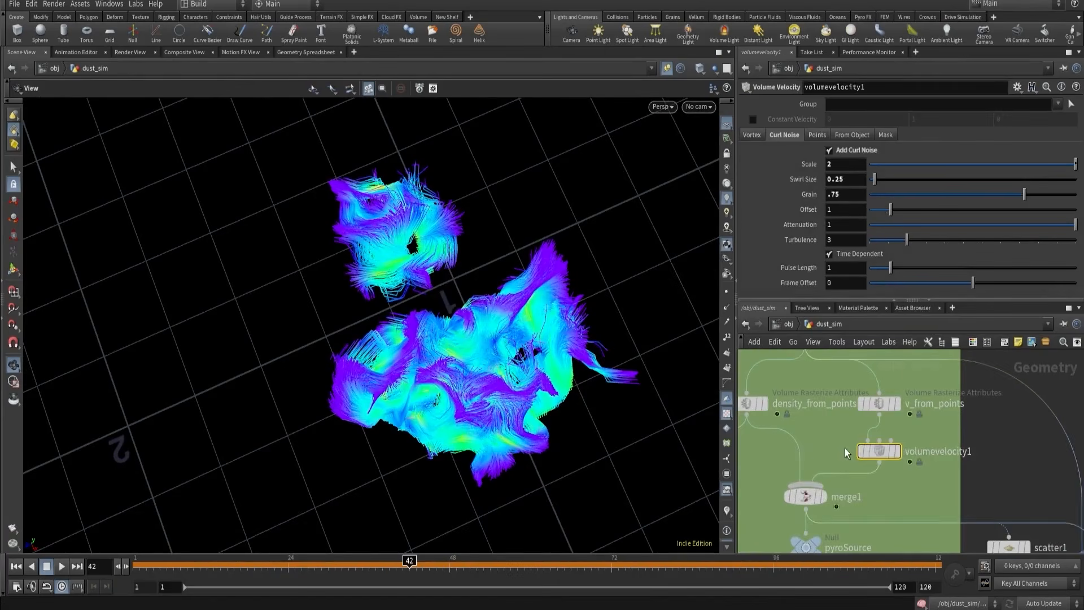
scroll(846, 452, "up", 2)
mouse_move(870, 449)
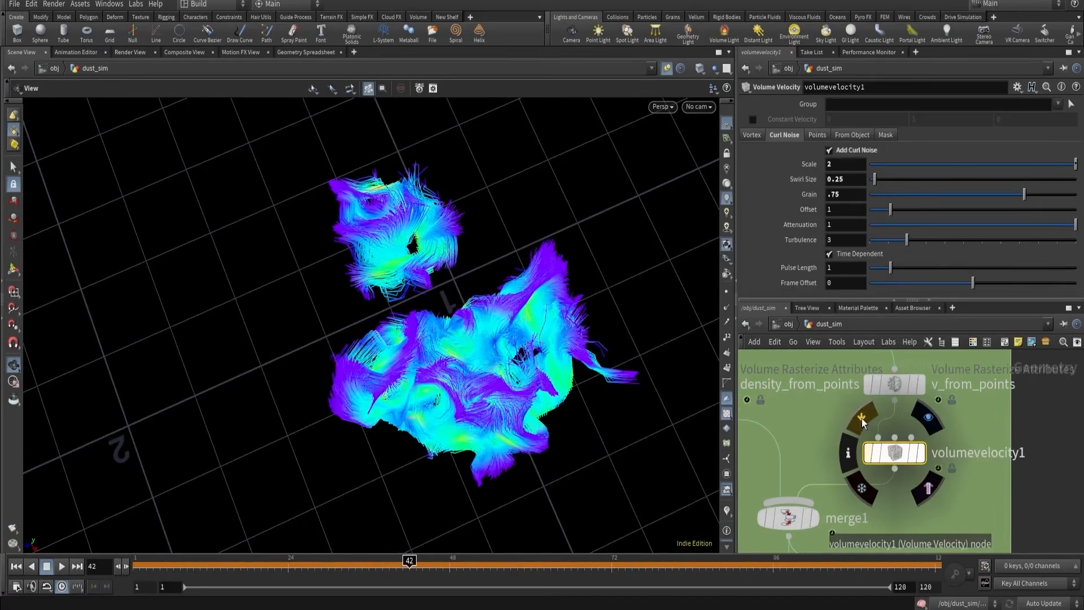
left_click(861, 419)
left_click(862, 419)
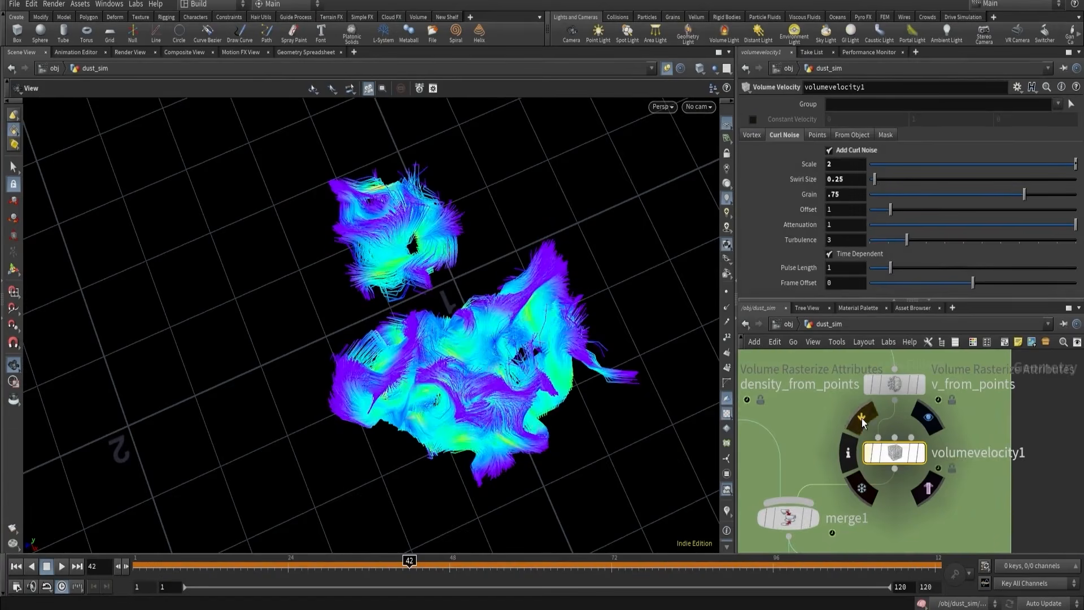
left_click(862, 418)
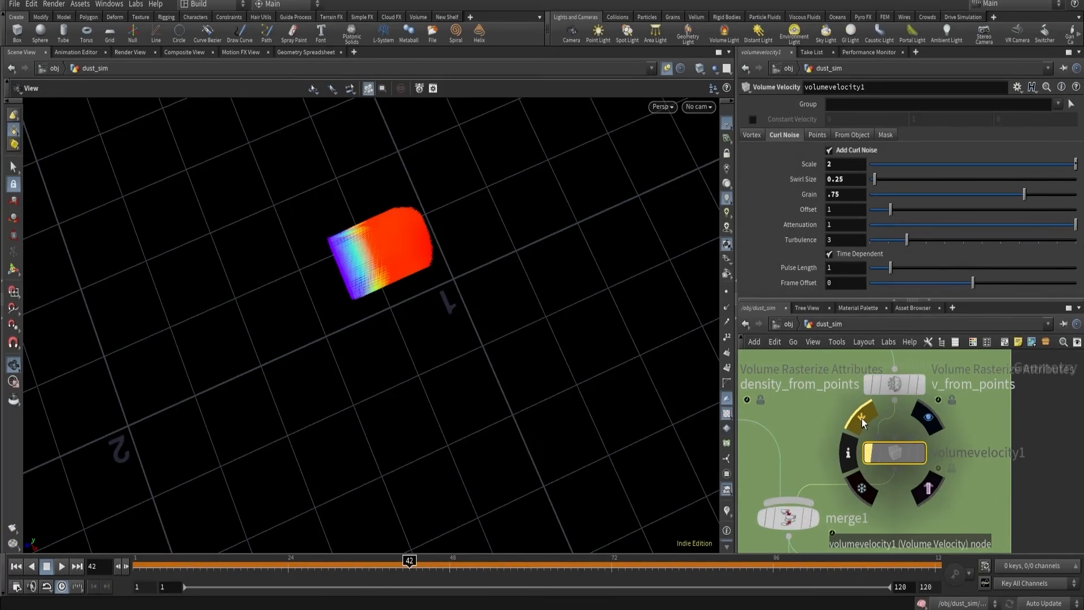
left_click(862, 418)
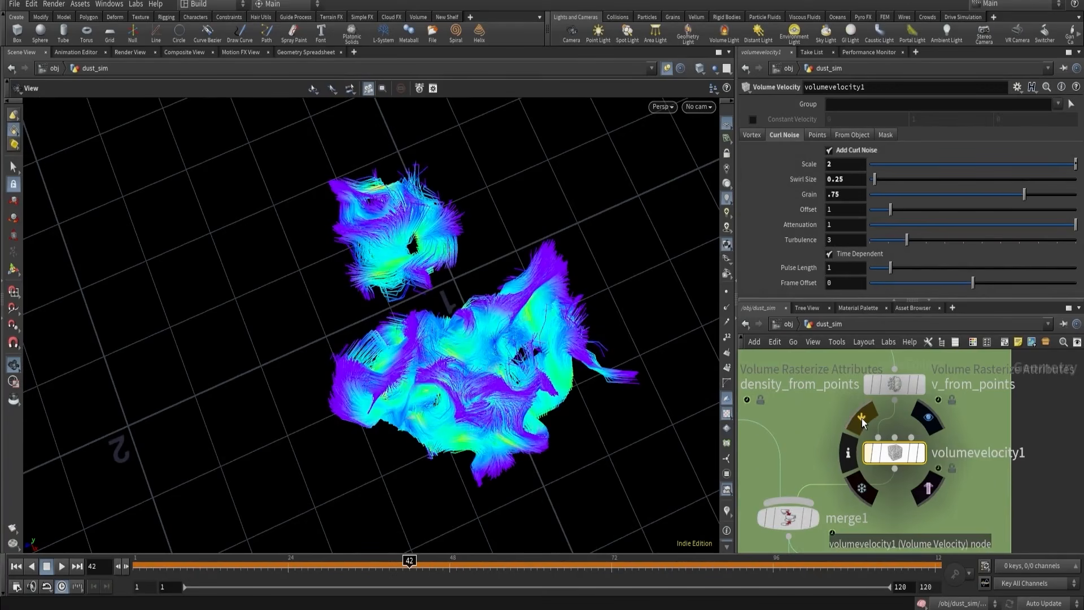
left_click_drag(450, 339, 477, 262)
- Display density_from_points and examine the source density at frame 42 from above
scroll(843, 437, "down", 5)
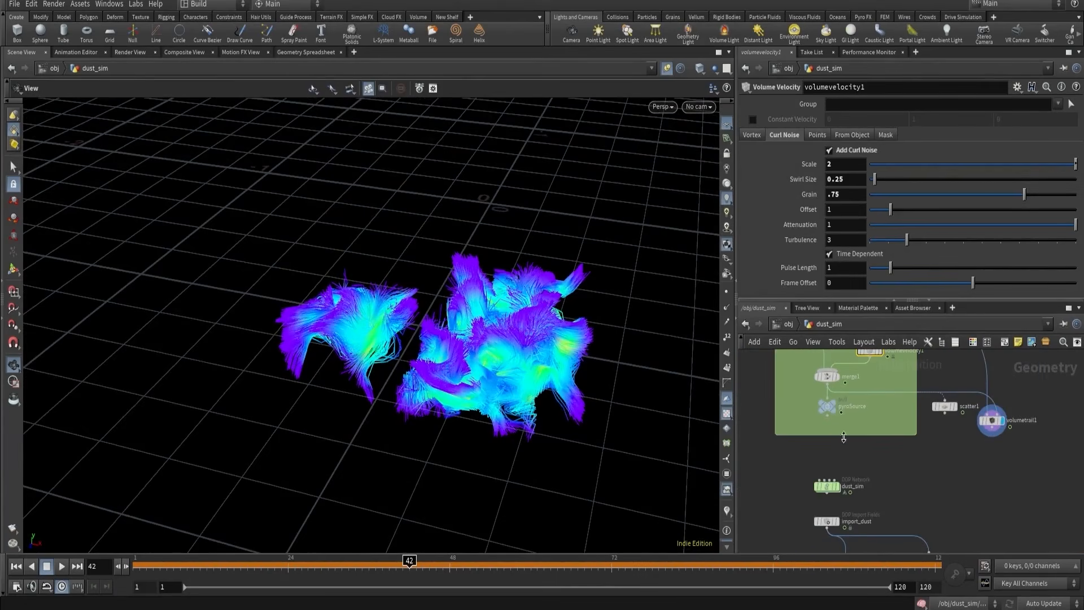
left_click_drag(835, 435, 836, 472)
scroll(807, 390, "up", 3)
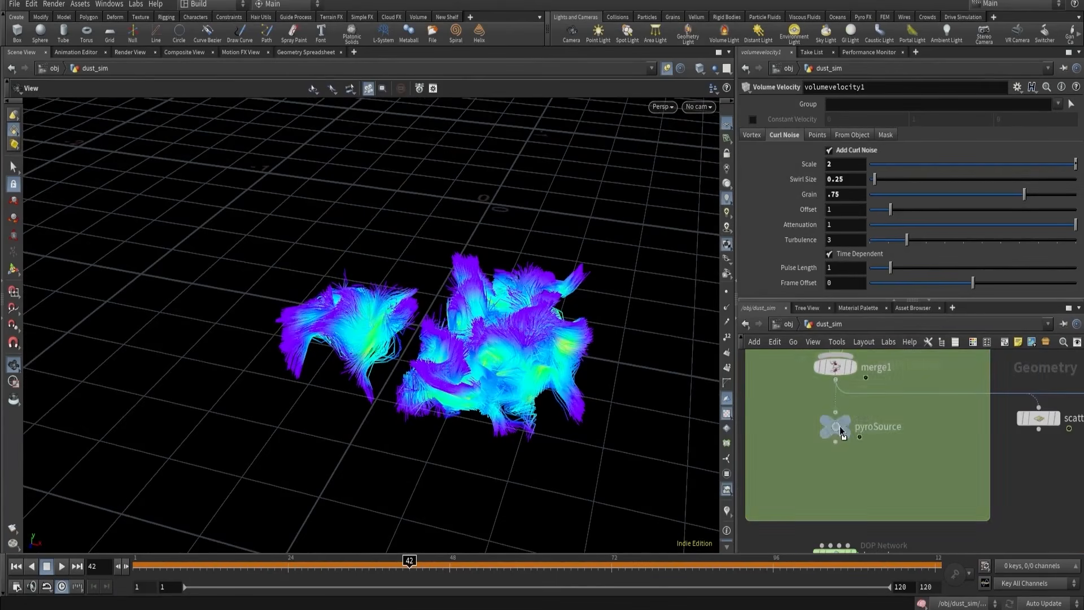
middle_click_drag(793, 380, 804, 501)
left_click(806, 395)
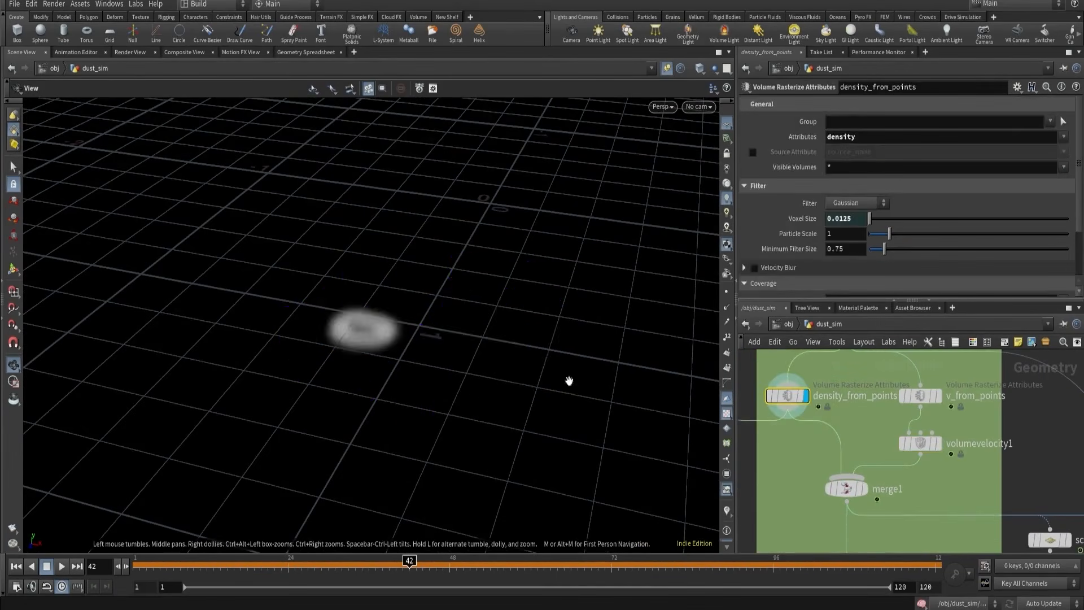
left_click_drag(393, 366, 384, 280)
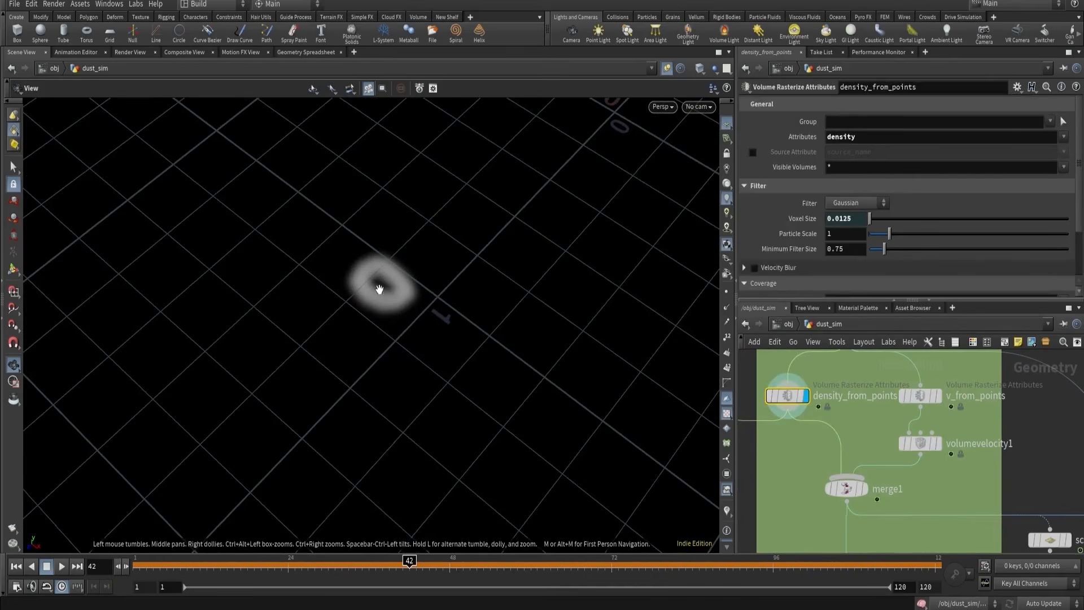
scroll(936, 422, "down", 2)
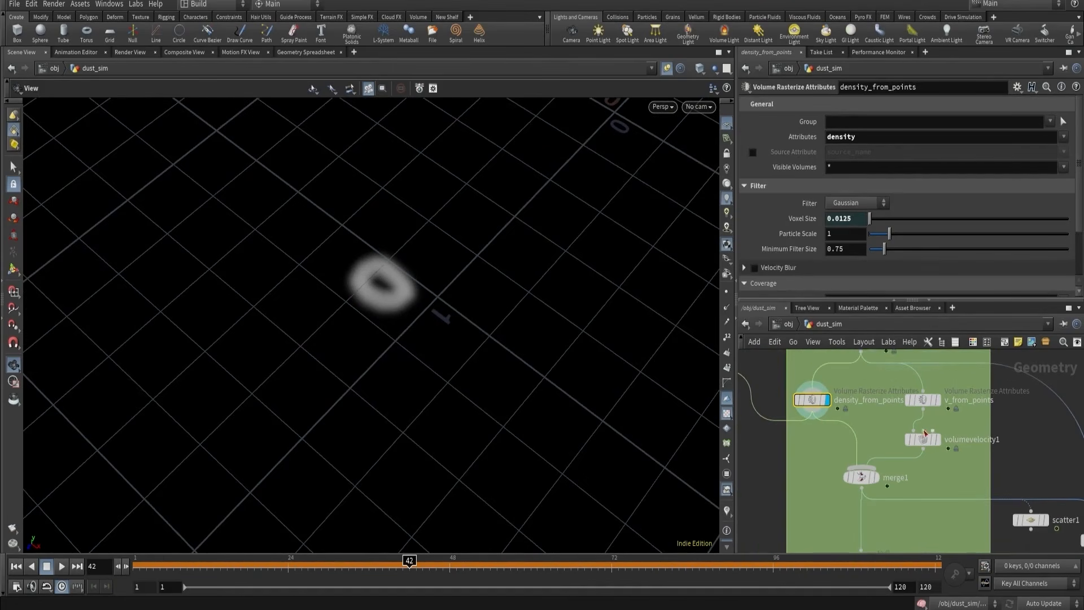
middle_click_drag(832, 497, 811, 369)
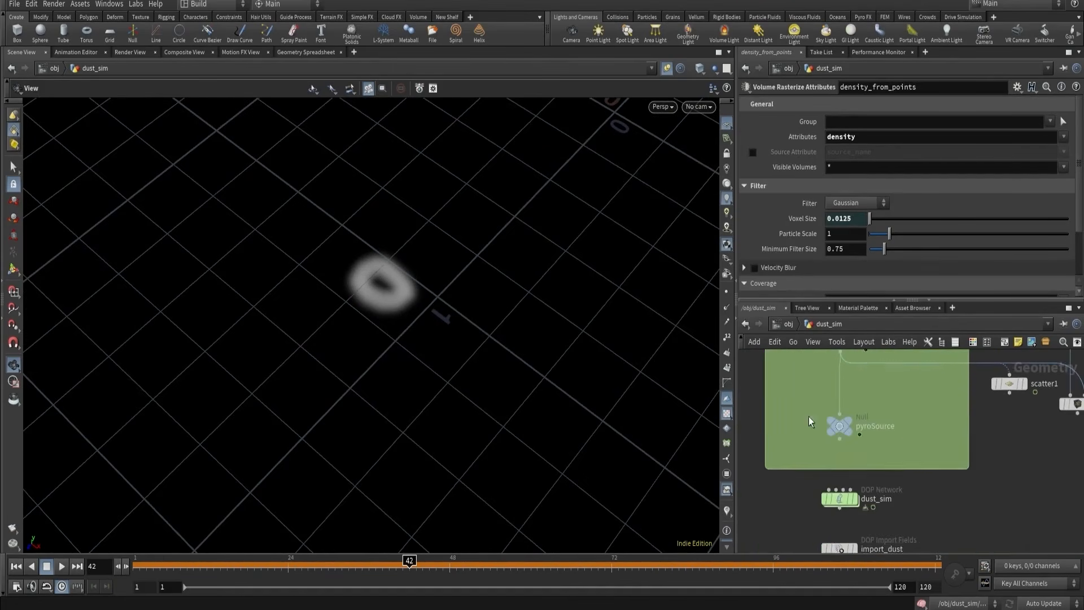
- In the dust_sim network, try masking the volume source's vel field by entering density as its SOP mask
scroll(830, 463, "up", 1)
mouse_move(845, 512)
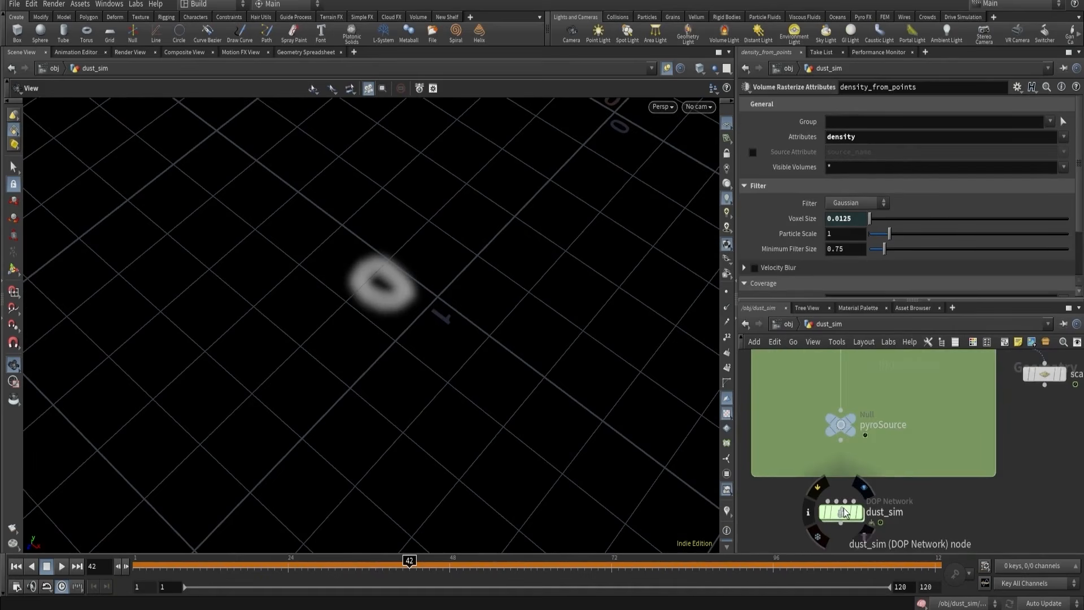
double_click(844, 509)
middle_click_drag(931, 436, 870, 435)
left_click(798, 415)
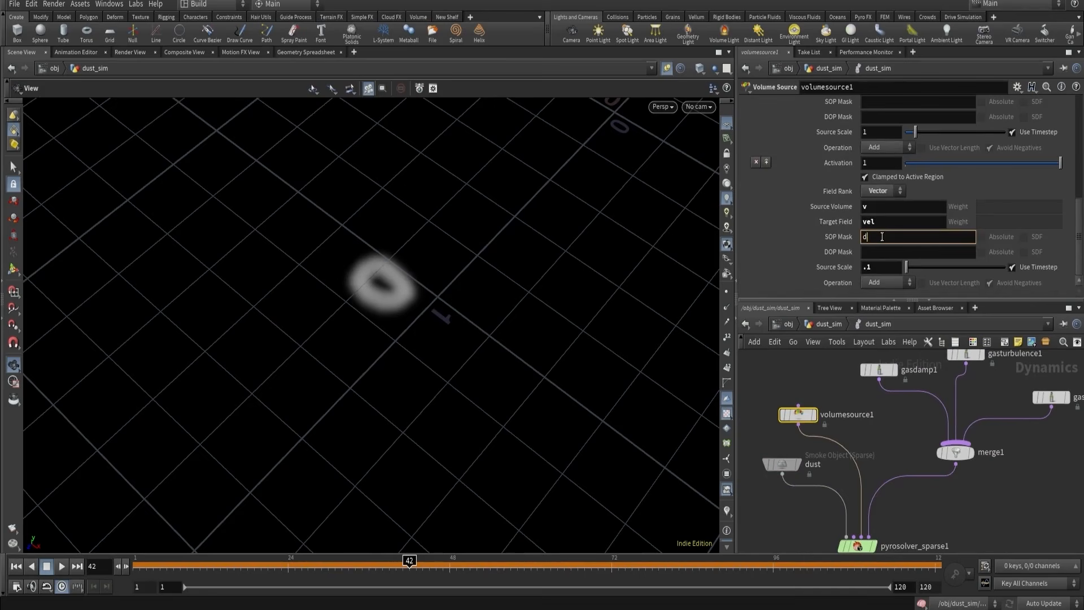
left_click(835, 324)
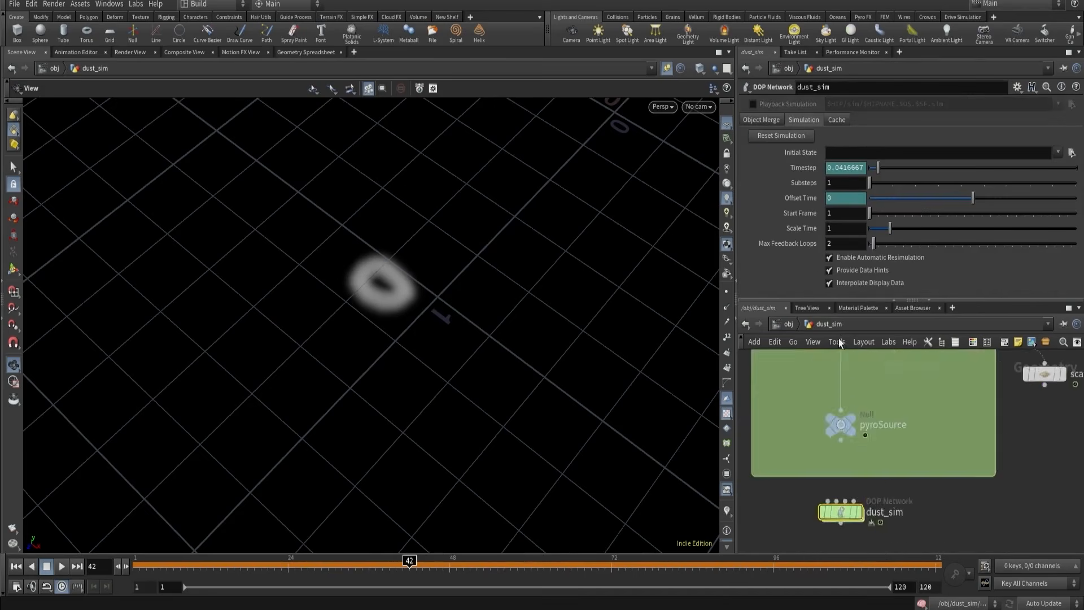
- Display pyrobakevolume1 and replay the dust simulation from frame 1 to about frame 42
left_click(870, 486)
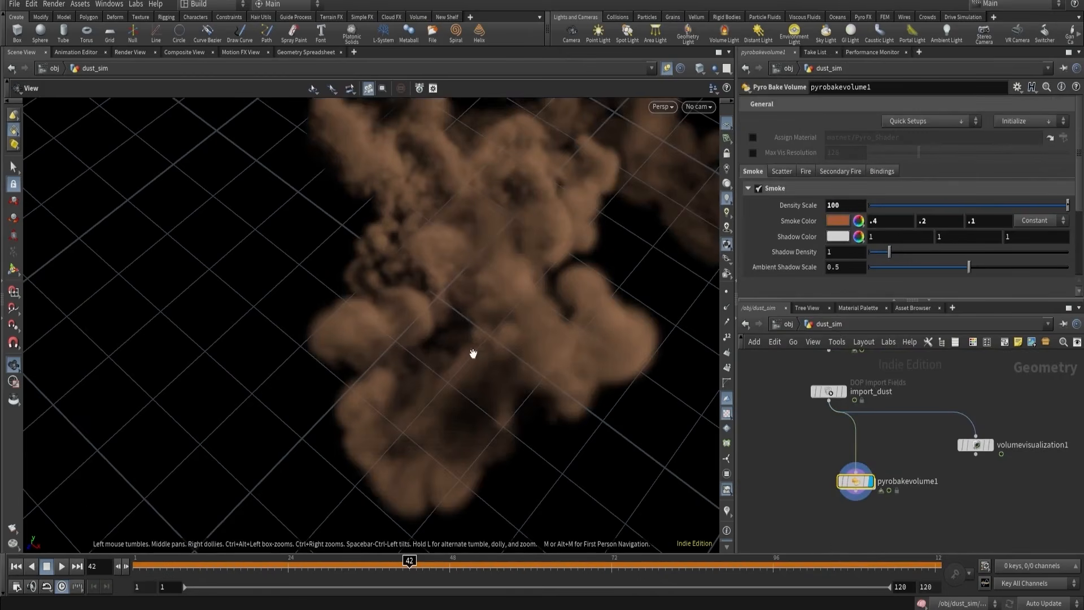
left_click(17, 566)
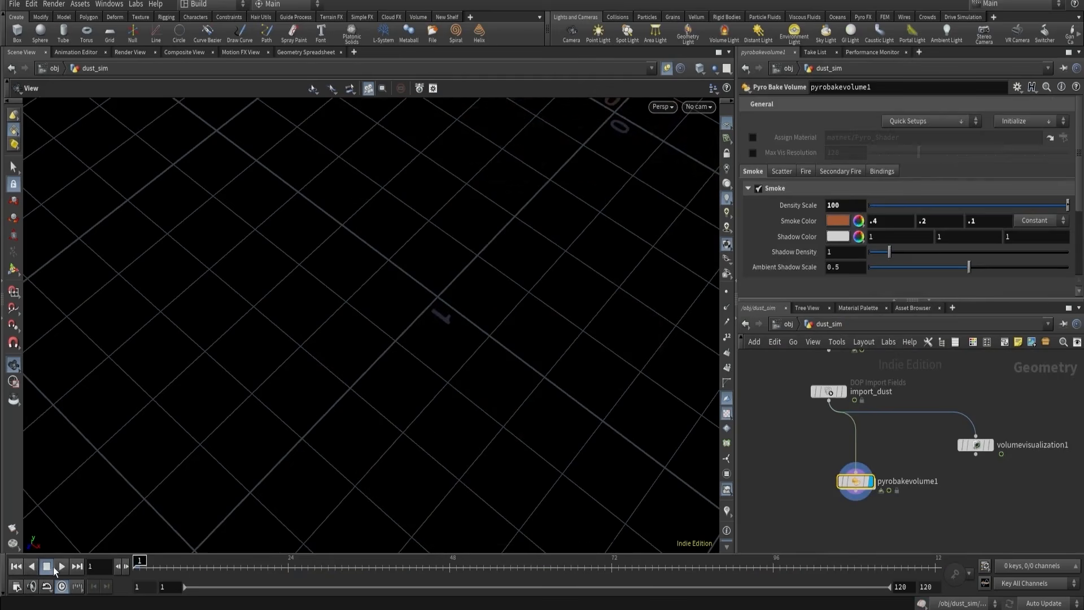
left_click(60, 566)
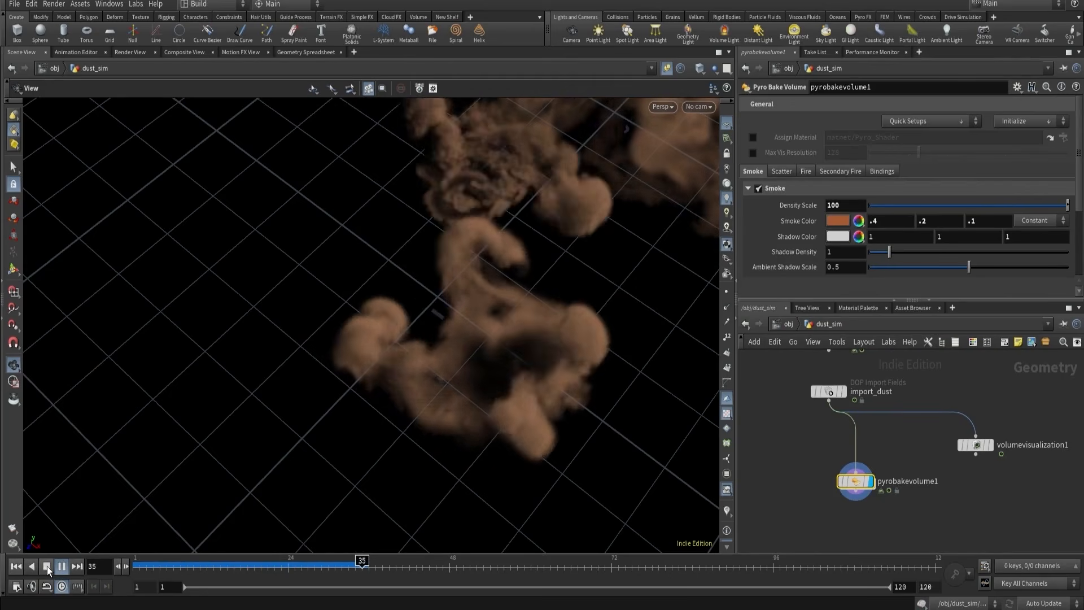
left_click(47, 567)
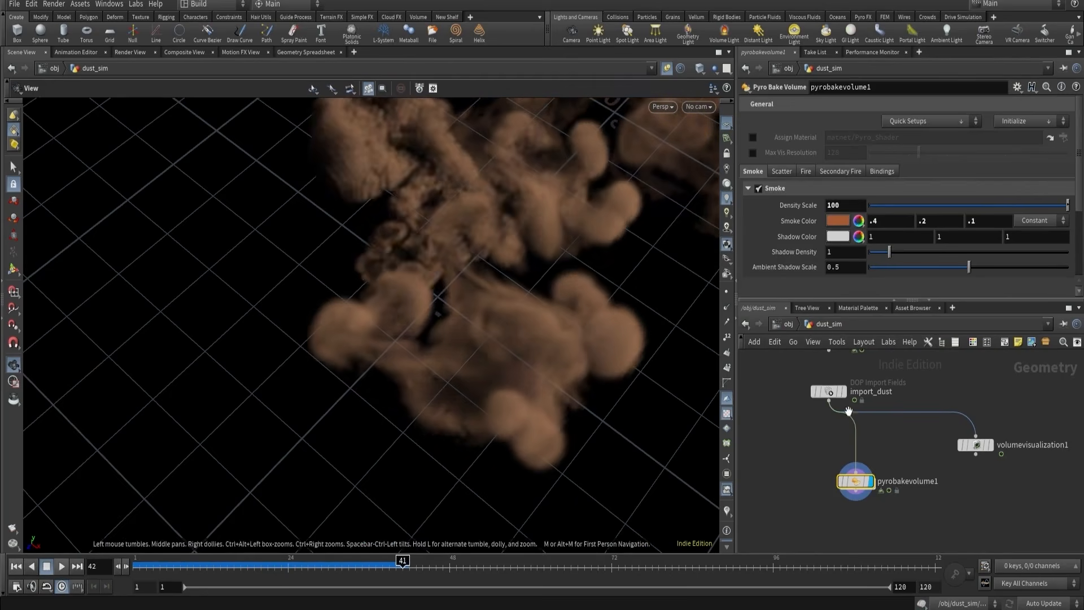
- Clear the SOP mask of the vel field in volumesource1 and return to the geometry network
scroll(826, 402, "up", 3)
double_click(825, 402)
left_click(800, 414)
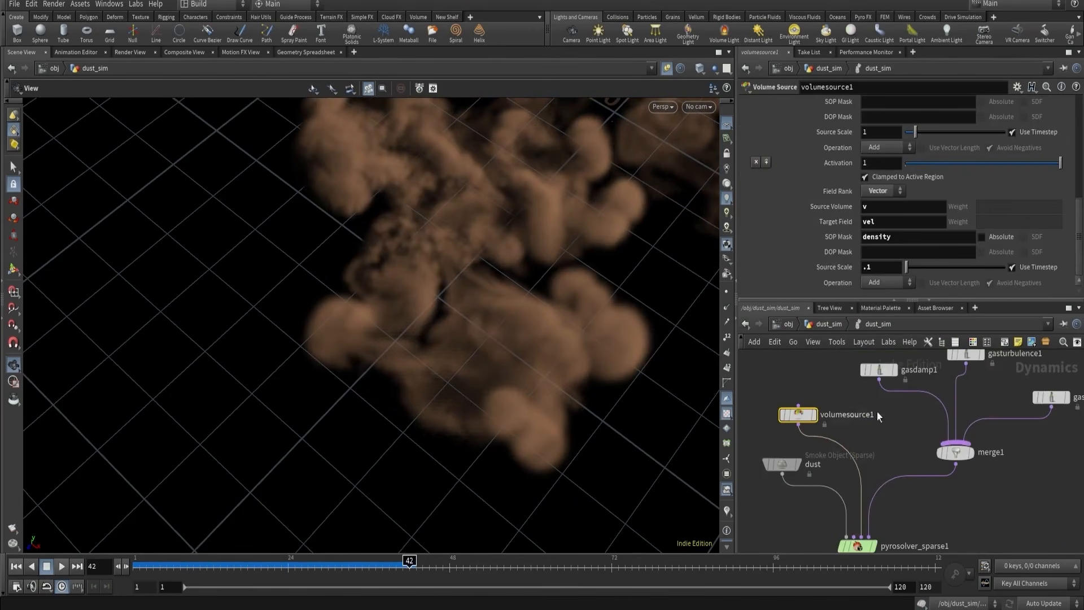
double_click(883, 236)
key("BackSpace")
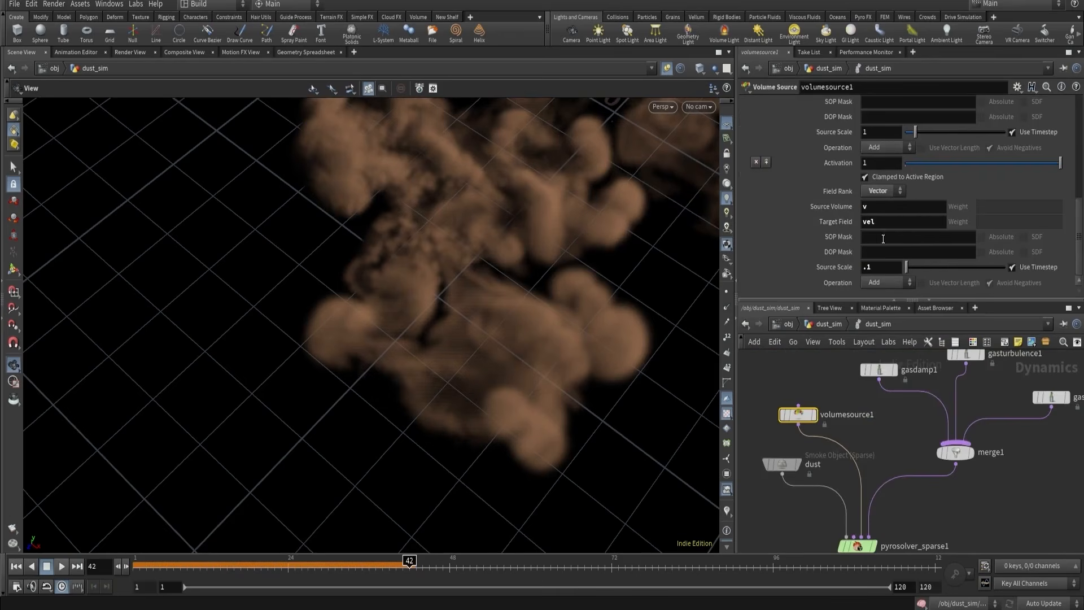
left_click(832, 324)
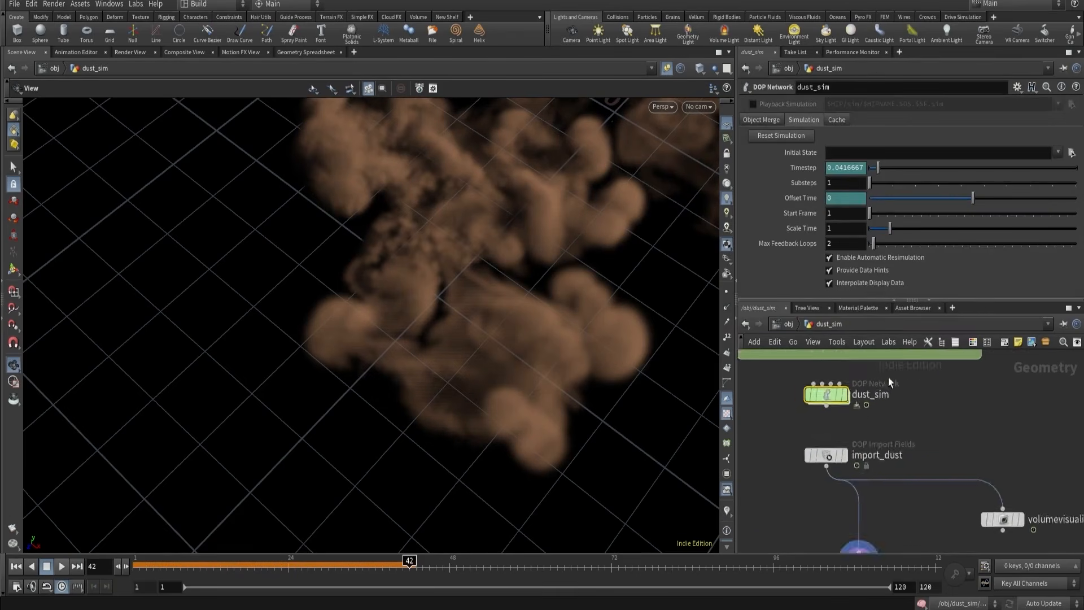
- Display volumetrail1 and insert a Volume Wrangle between merge1 and the pyroSource null
left_click(1057, 457)
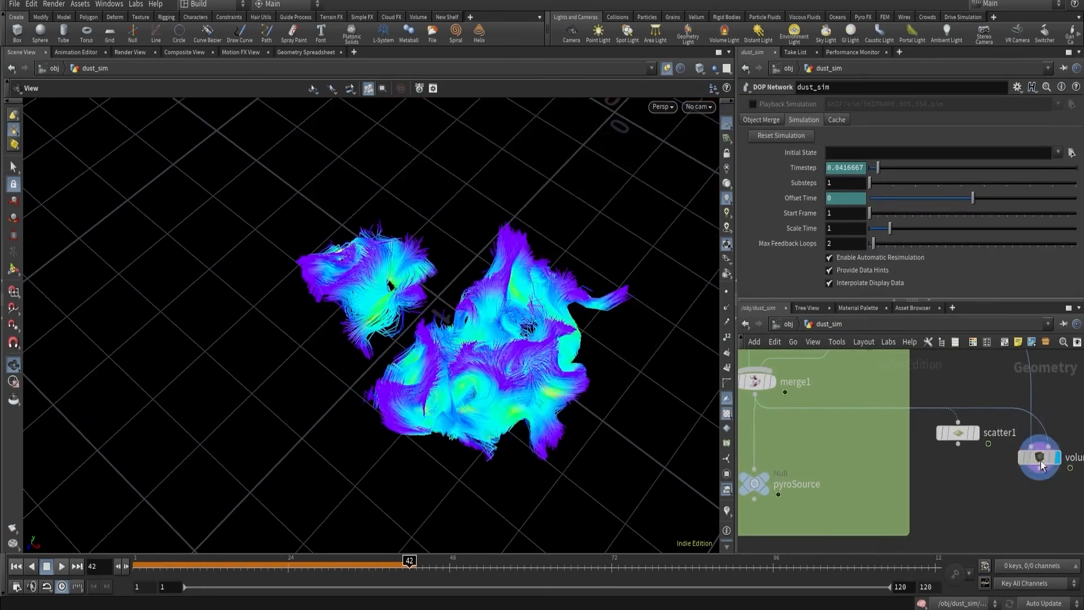
scroll(818, 462, "down", 2)
scroll(818, 455, "up", 1)
key("Tab")
type("volumwr")
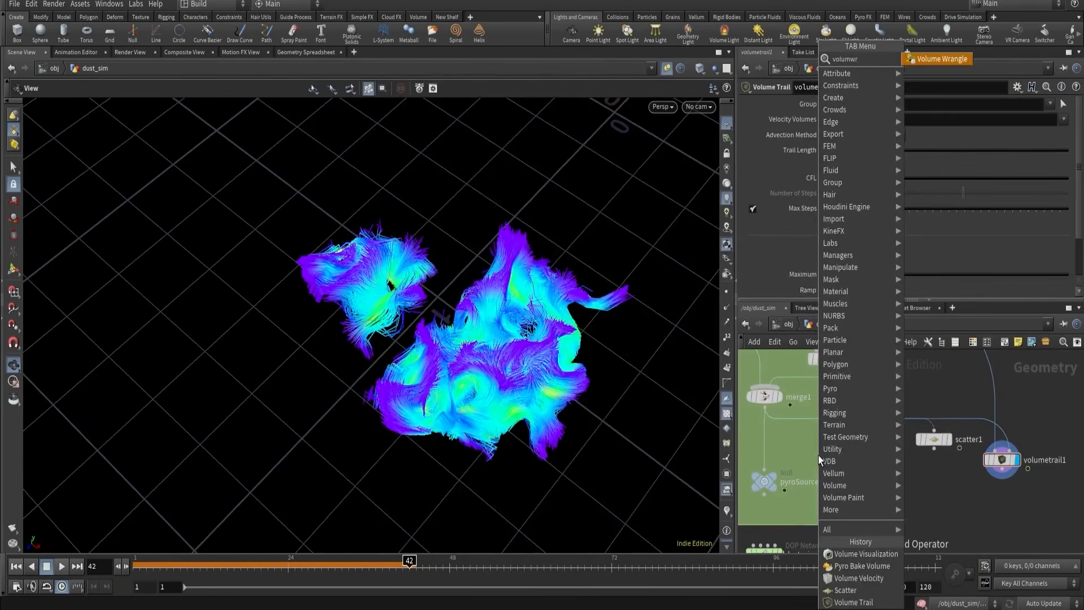
key("Return")
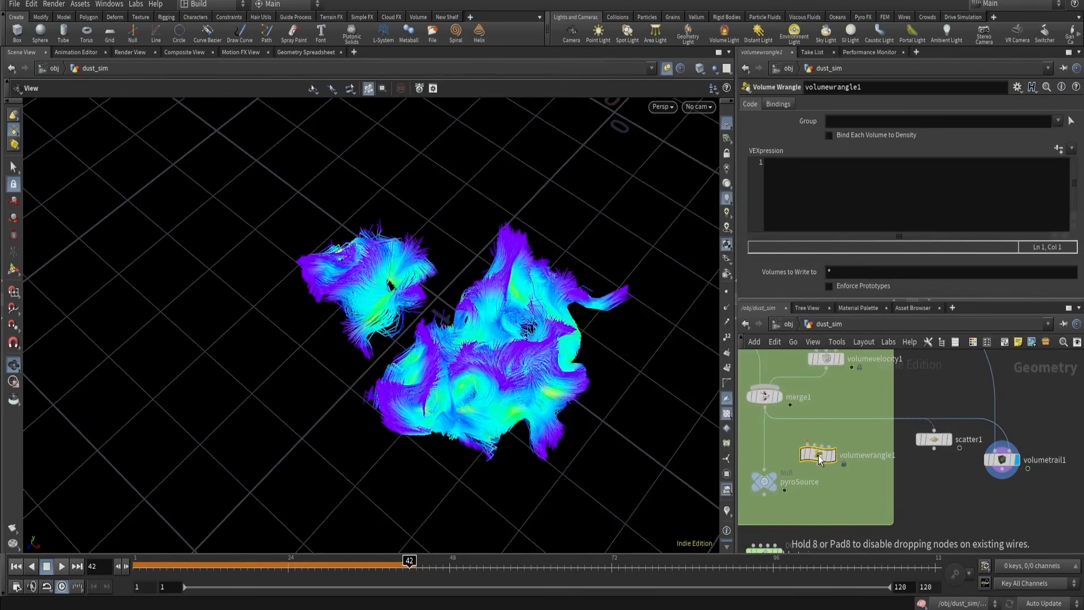
left_click_drag(818, 454, 780, 454)
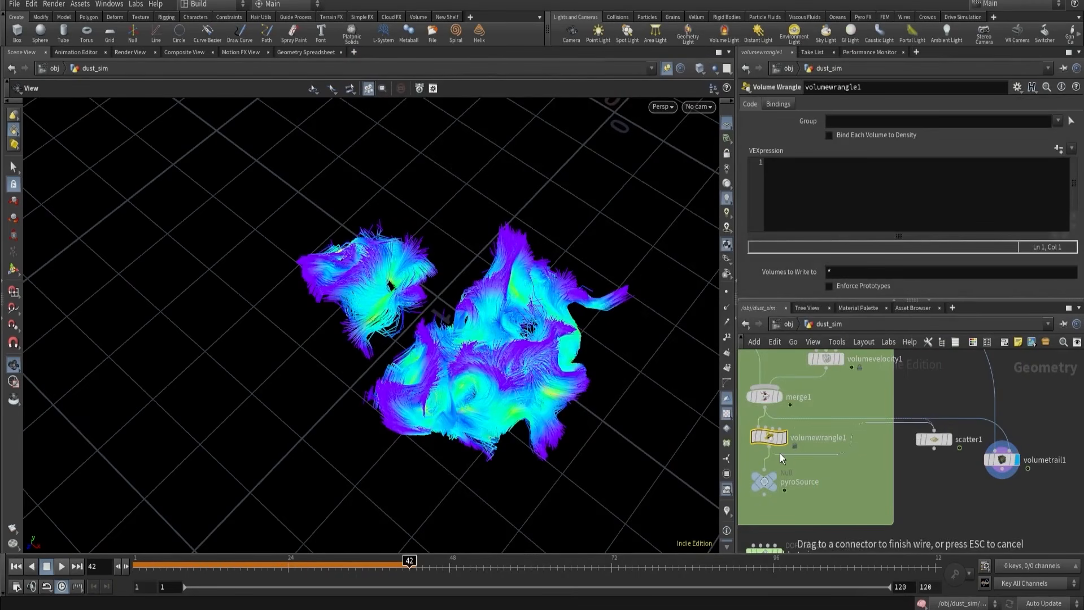
left_click(769, 446)
left_click(791, 207)
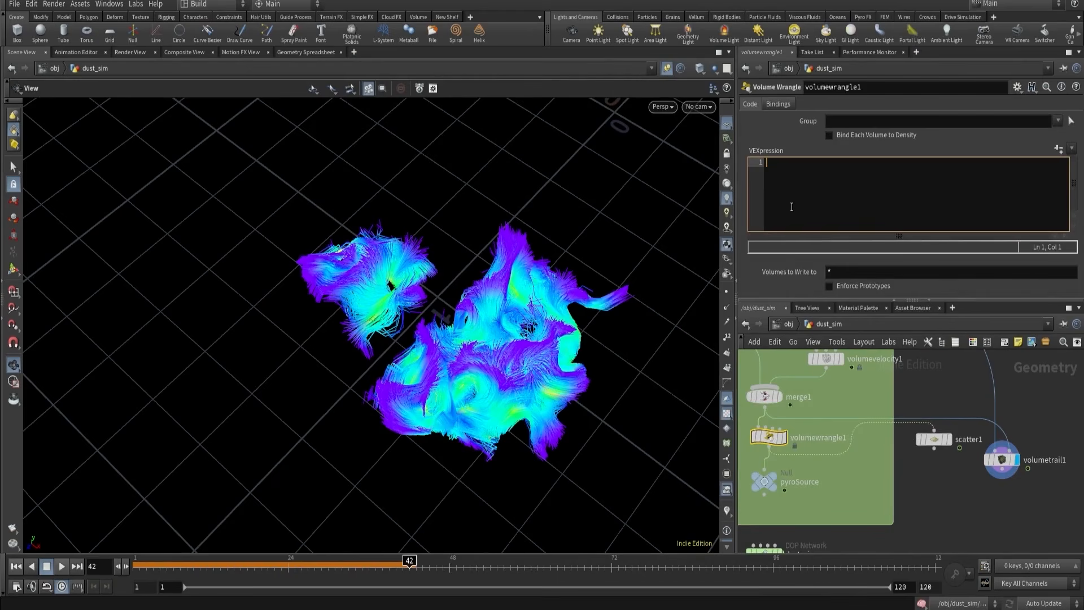
type("v@v *= de")
key("BackSpace")
key("BackSpace")
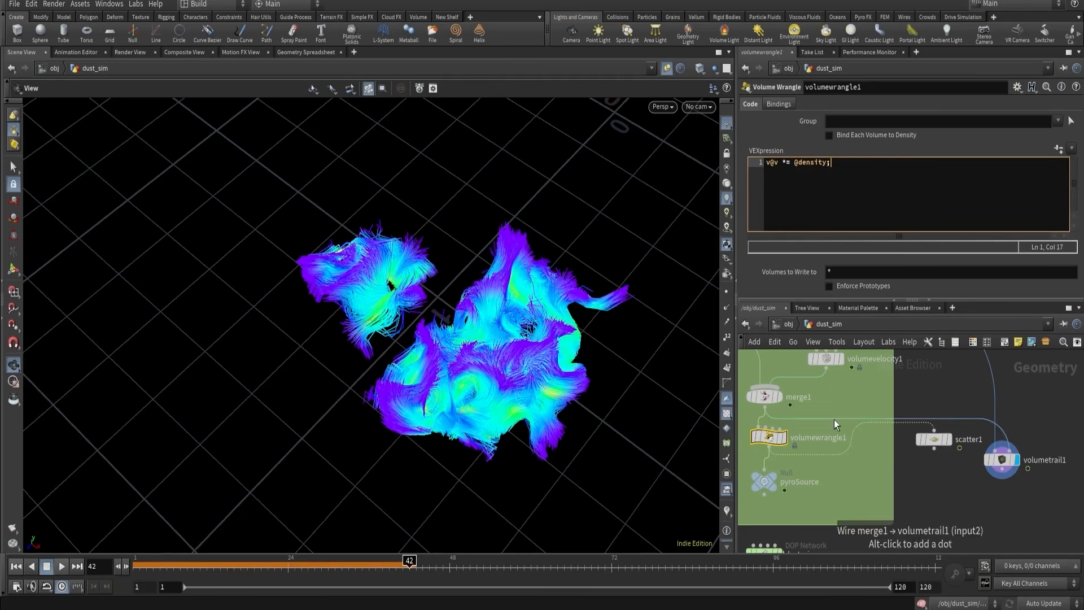
- Rewire volumetrail1's second input from merge1 to the volume wrangle's output and move the trail node lower
left_click_drag(834, 419, 772, 452)
left_click_drag(504, 348, 383, 352)
scroll(953, 437, "down", 3)
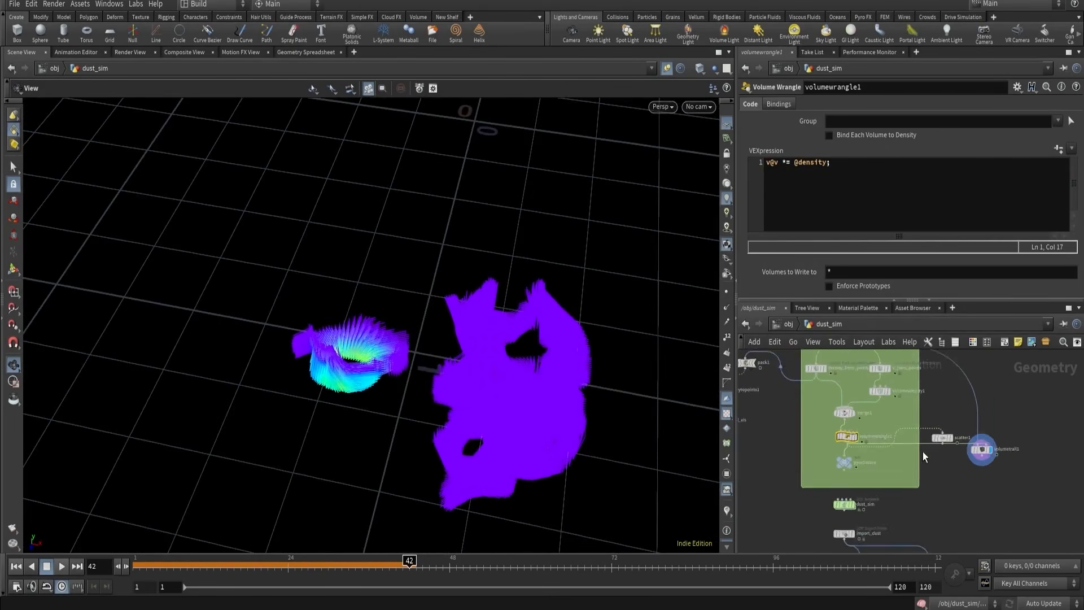
scroll(924, 452, "up", 1)
scroll(946, 485, "up", 1)
middle_click_drag(886, 510, 889, 435)
scroll(889, 435, "down", 2)
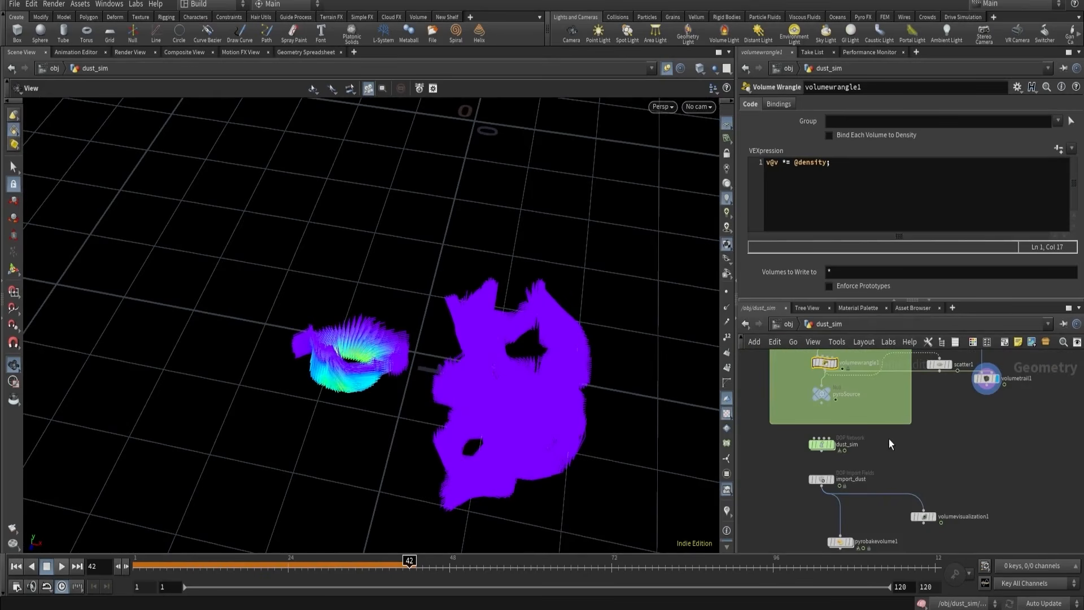
left_click_drag(993, 389, 989, 416)
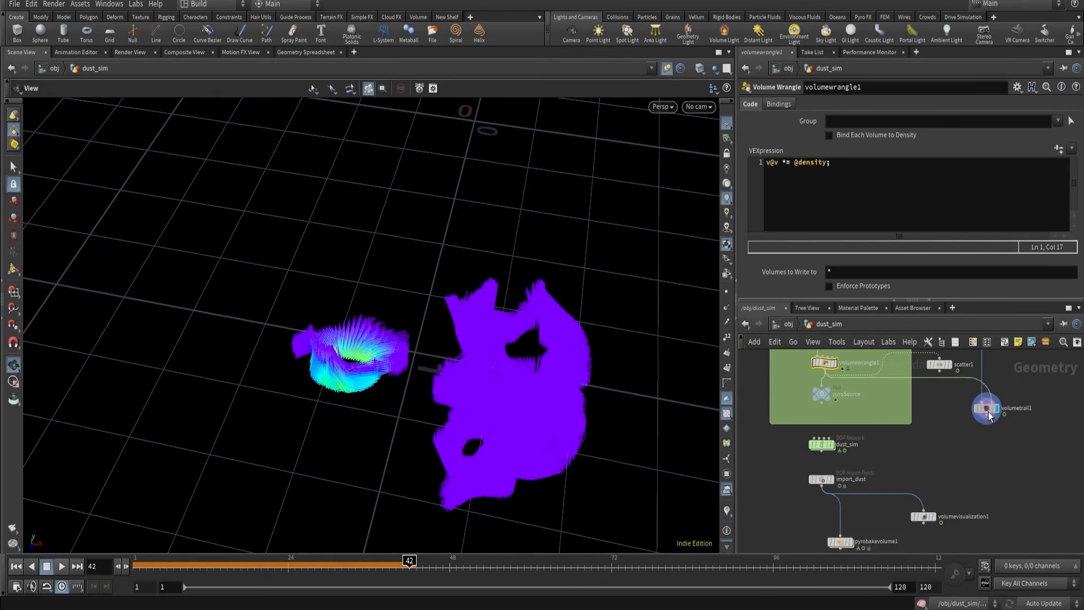
- Display and select pyrobakevolume1 below import_dust
middle_click_drag(936, 429, 954, 558)
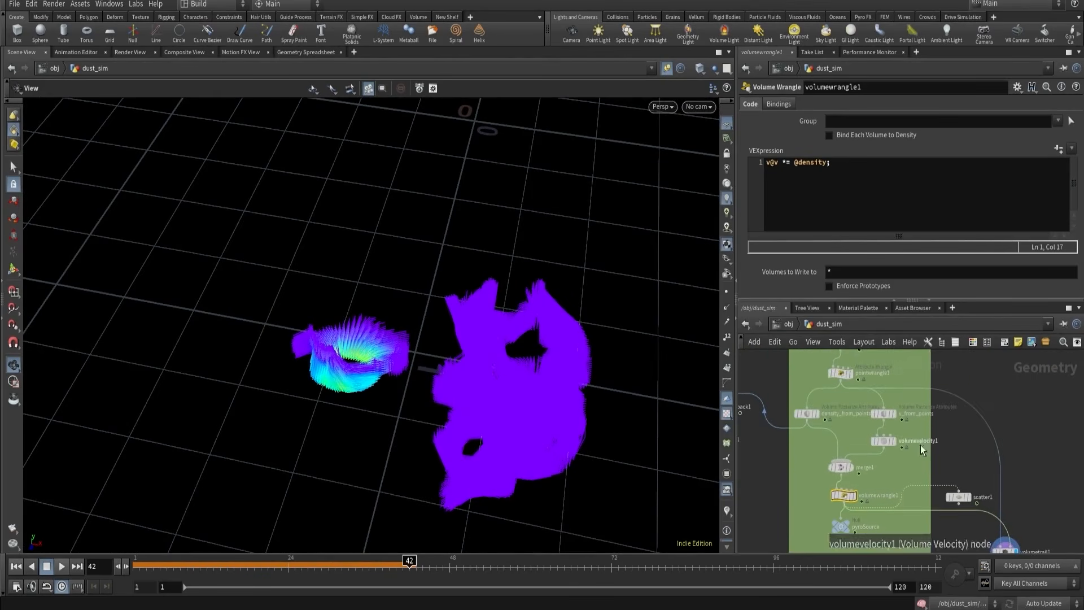
middle_click_drag(799, 494, 795, 371)
middle_click_drag(799, 467, 800, 361)
scroll(876, 449, "up", 4)
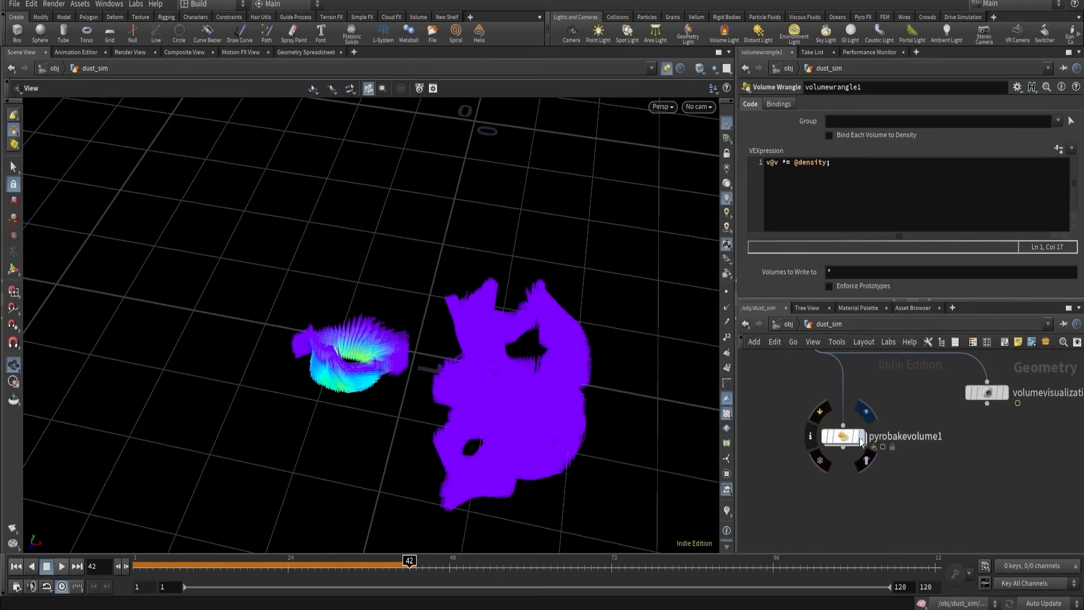
left_click(861, 437)
left_click(852, 441)
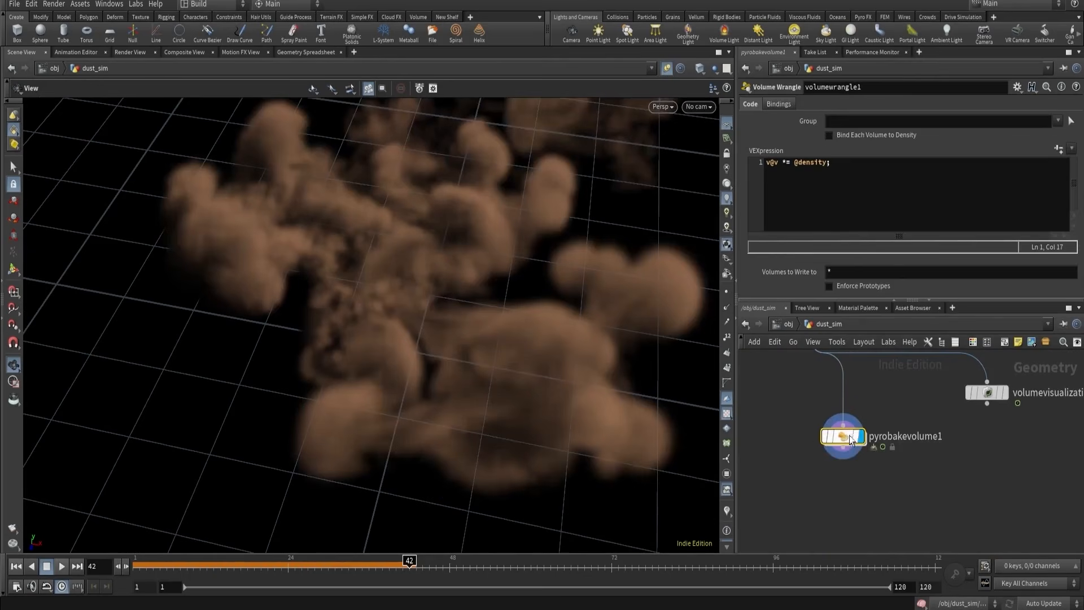
- Look through cam1 and show the other scene objects together with the dust
left_click(694, 107)
left_click(713, 164)
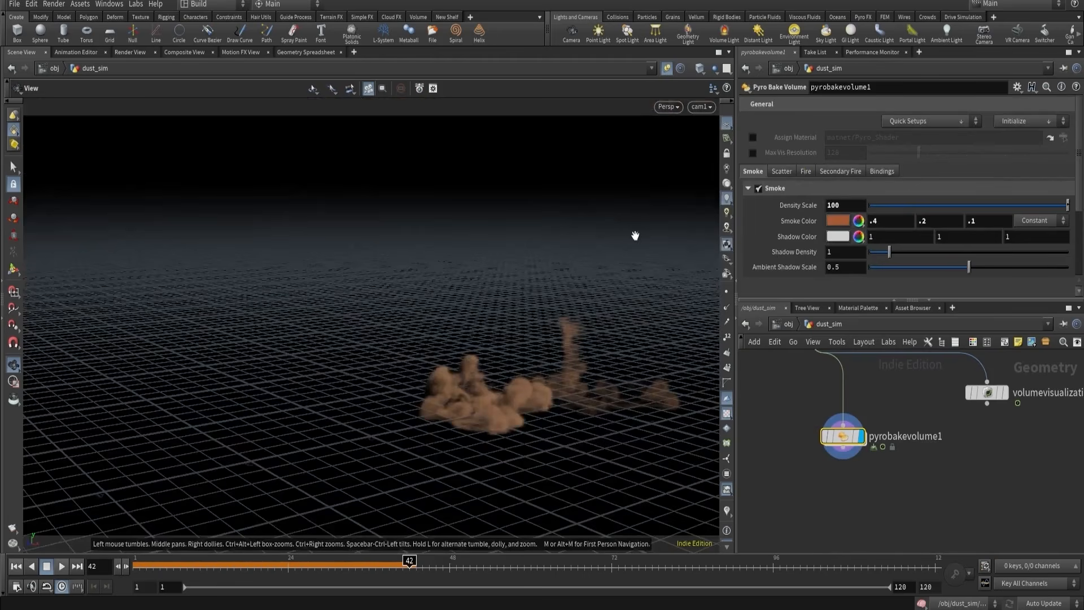
left_click(715, 69)
left_click(711, 83)
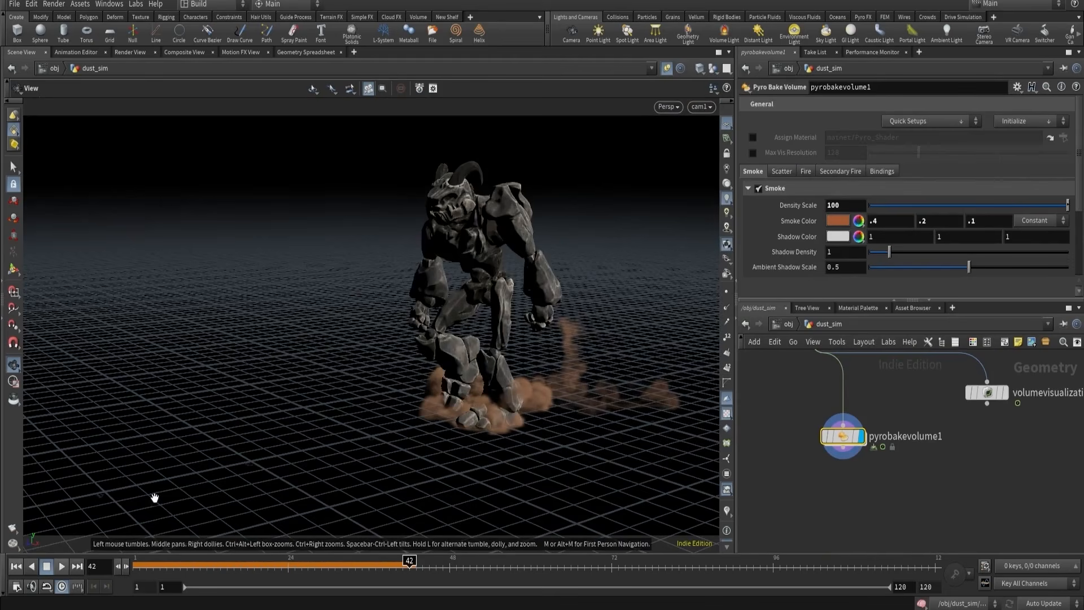
- Render a flipbook of frames 1 to 120 from the first frame and review it up to frame 73
left_click(30, 566)
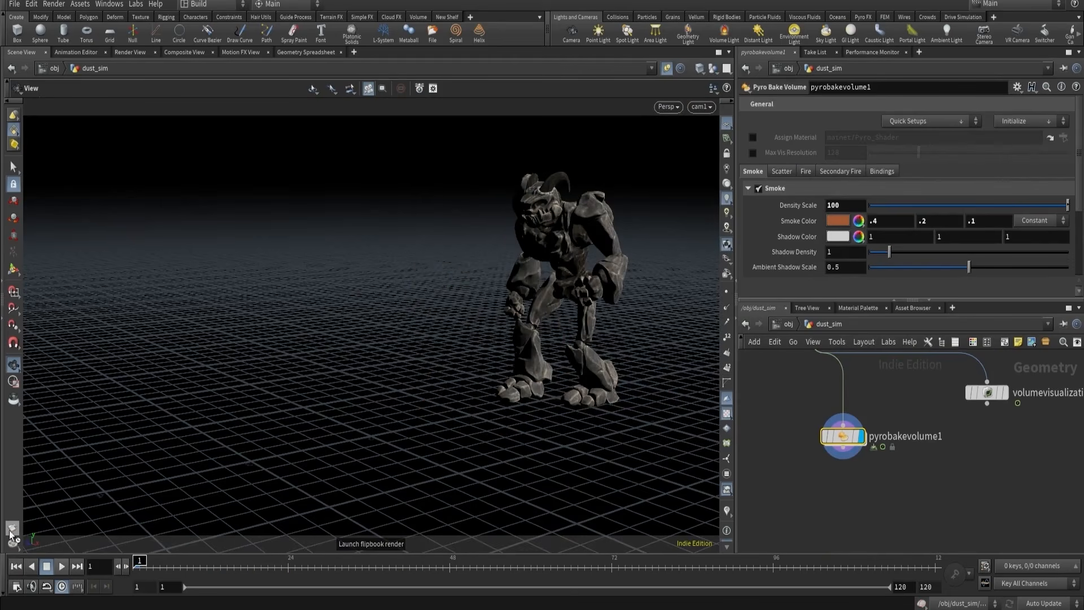
left_click(11, 529)
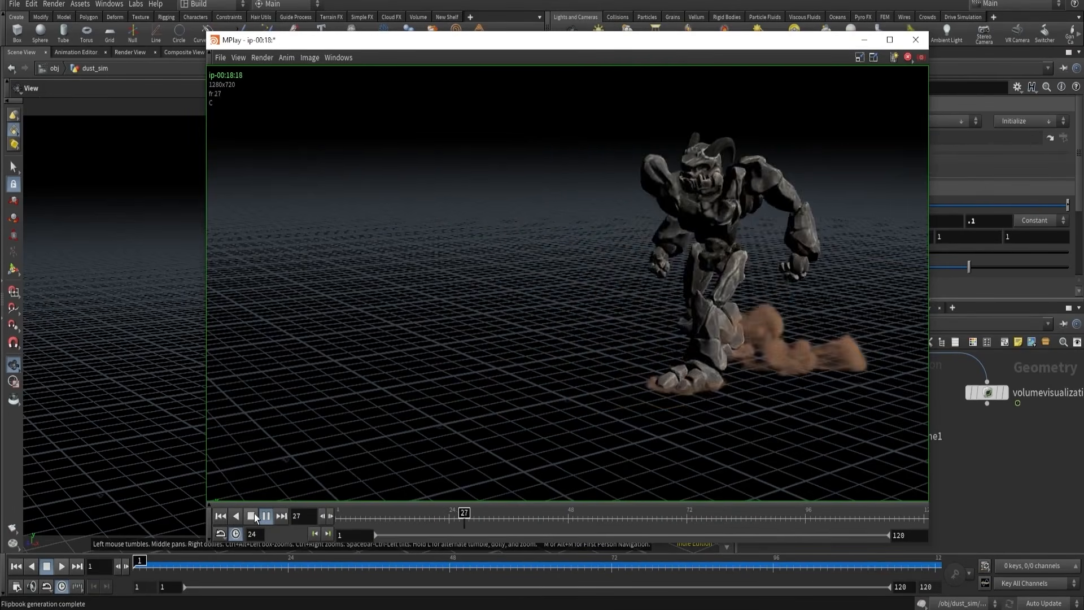
left_click(251, 516)
left_click_drag(492, 514, 694, 483)
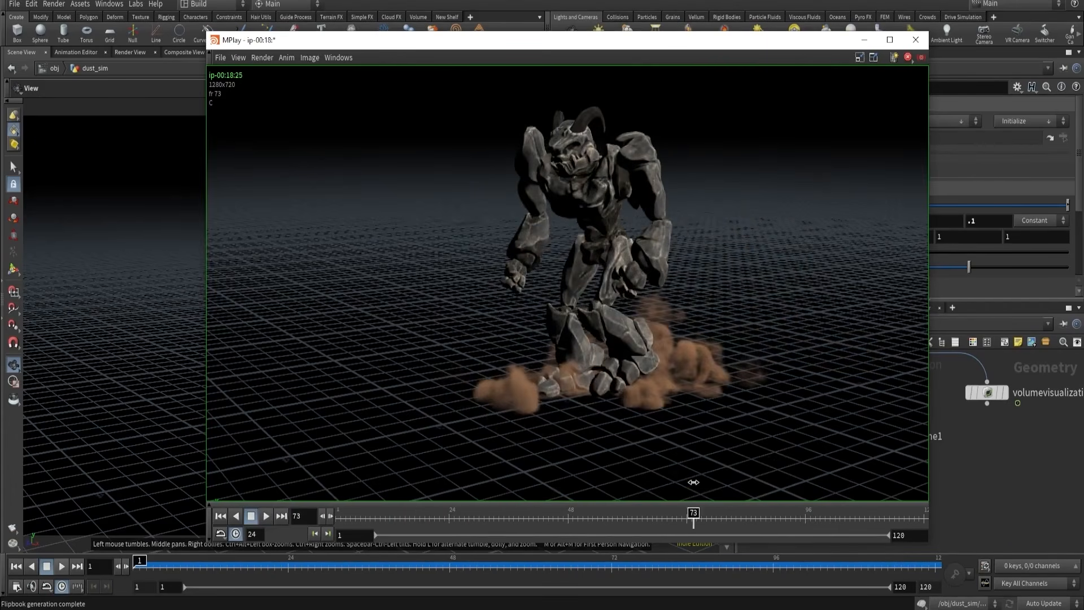
- Return to the main window, display merge1 in the source network, and go to frame 19
left_click(987, 467)
scroll(799, 377, "down", 4)
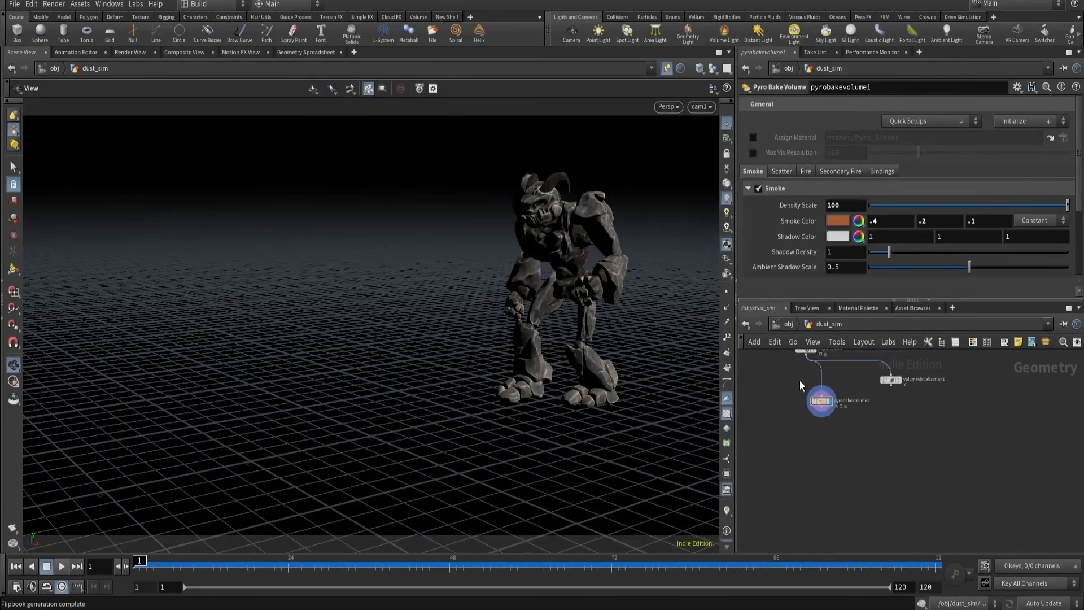
middle_click_drag(800, 378, 823, 538)
scroll(823, 441, "up", 4)
middle_click_drag(825, 438, 822, 535)
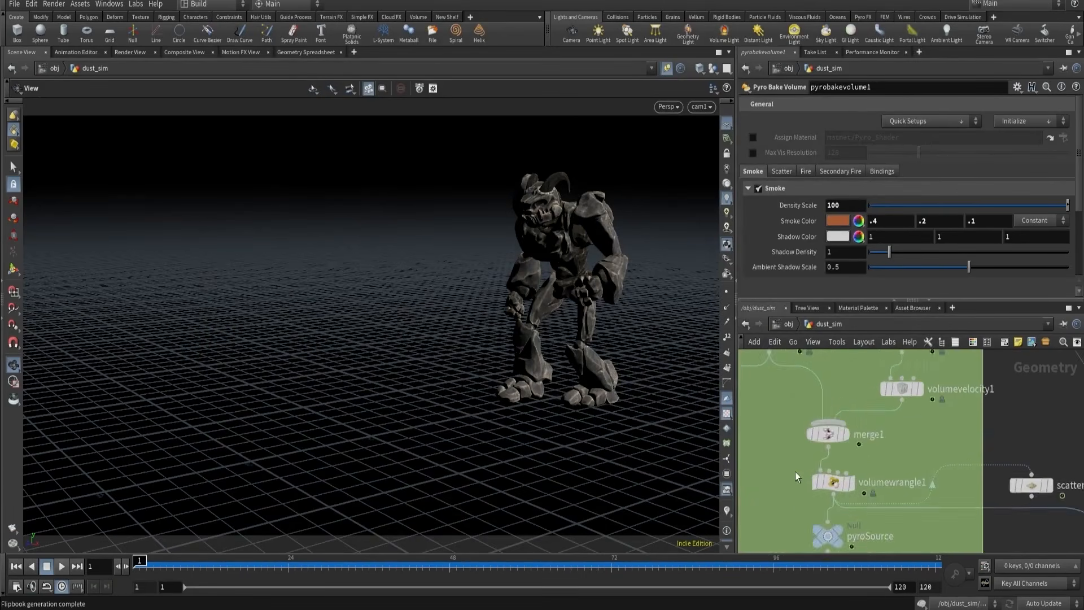
scroll(841, 434, "up", 2)
left_click(852, 433)
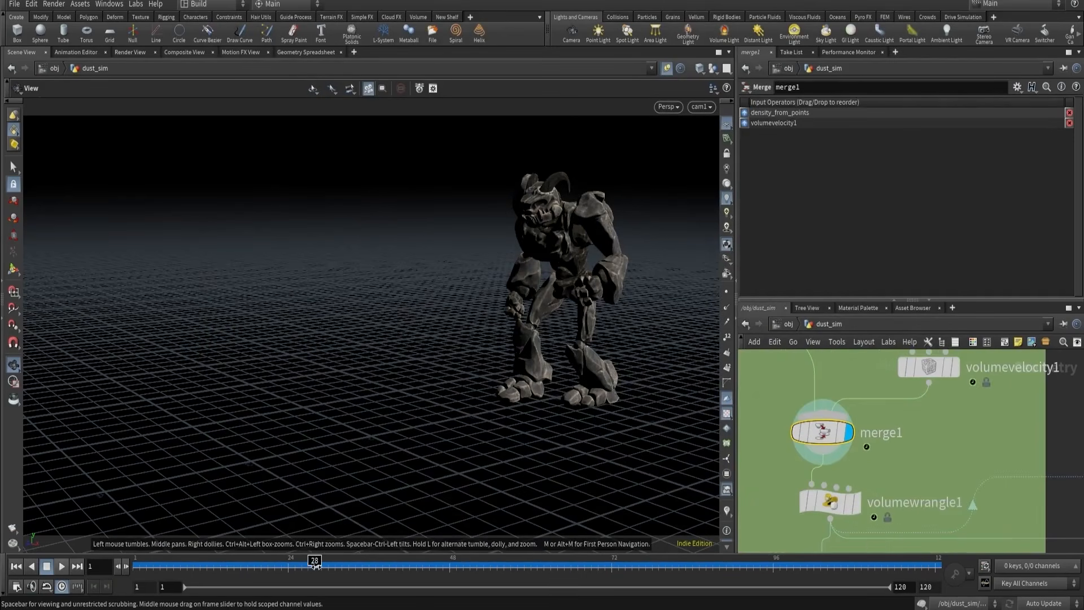
left_click(254, 563)
- Display density_from_points and hide the other scene objects to isolate its volume
middle_click_drag(764, 388, 835, 484)
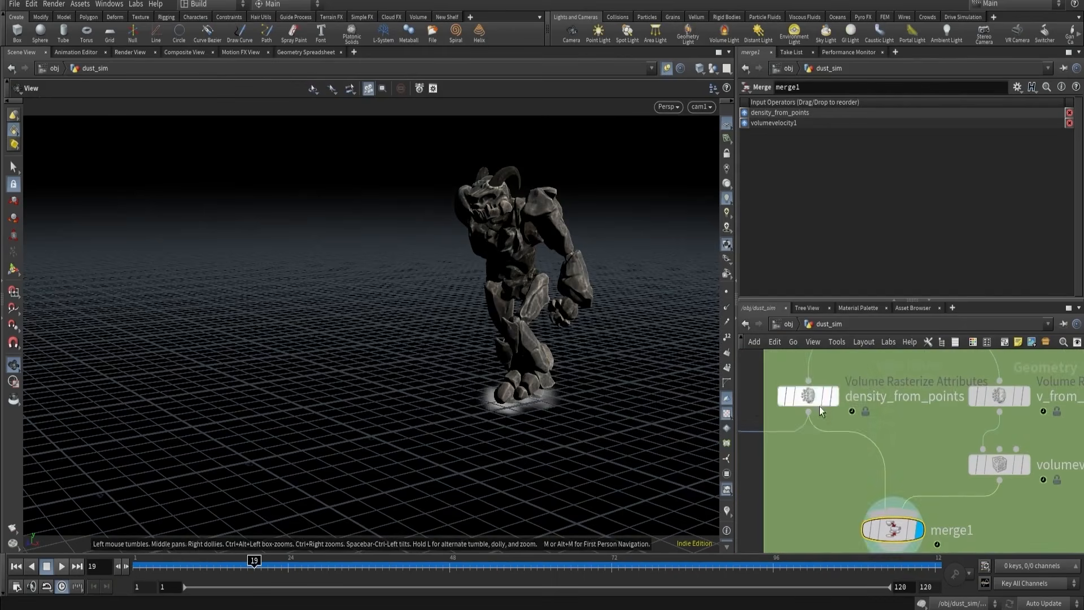
left_click(835, 397)
left_click_drag(516, 383, 563, 336)
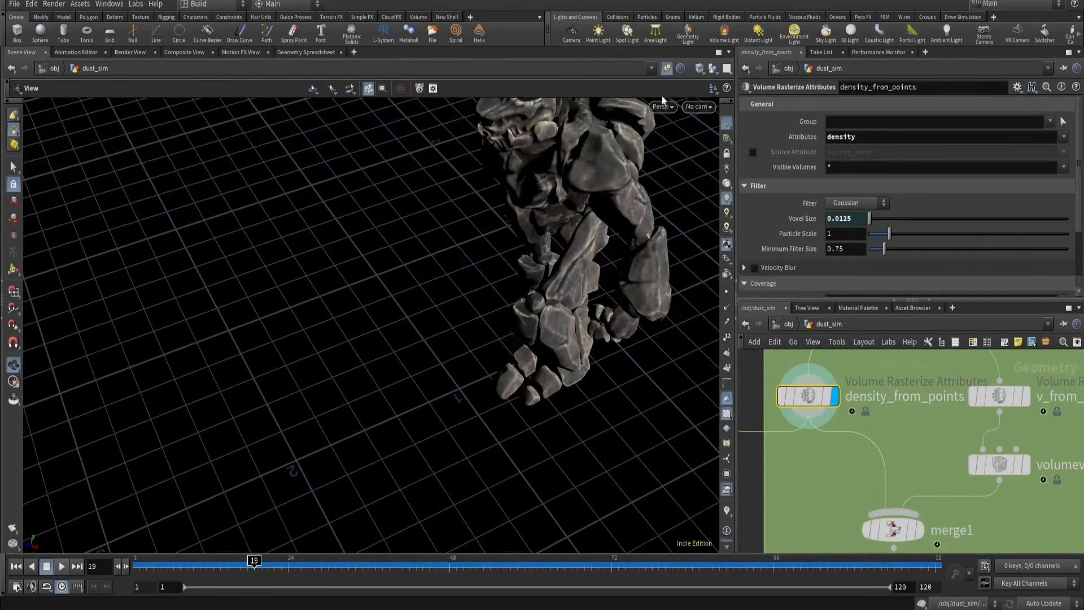
left_click(726, 123)
left_click(751, 105)
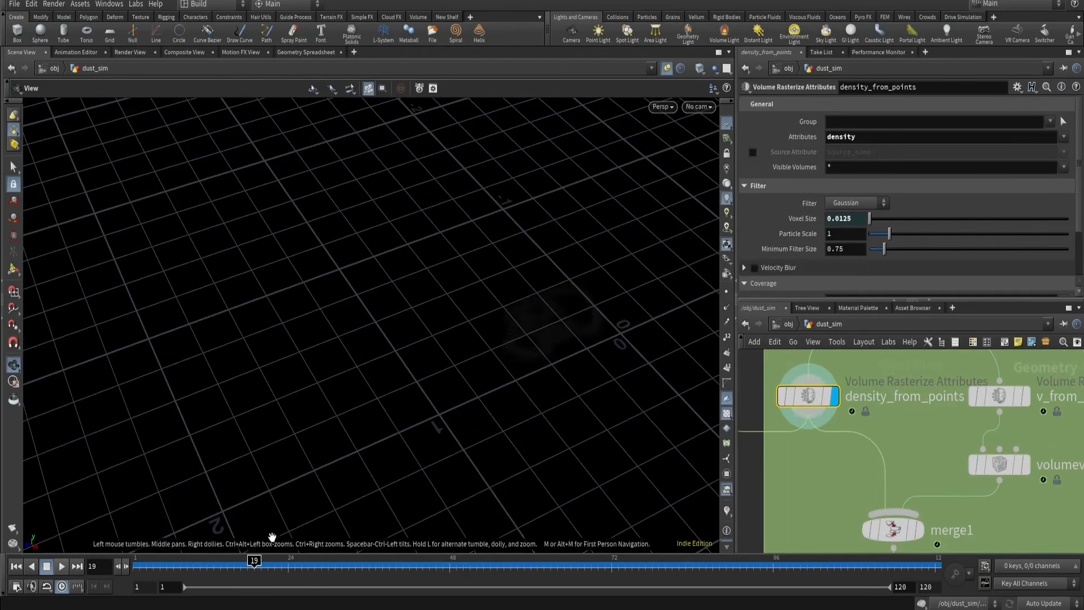
- Go to frame 32 and examine the rasterized footprint density up close
left_click_drag(254, 561, 341, 560)
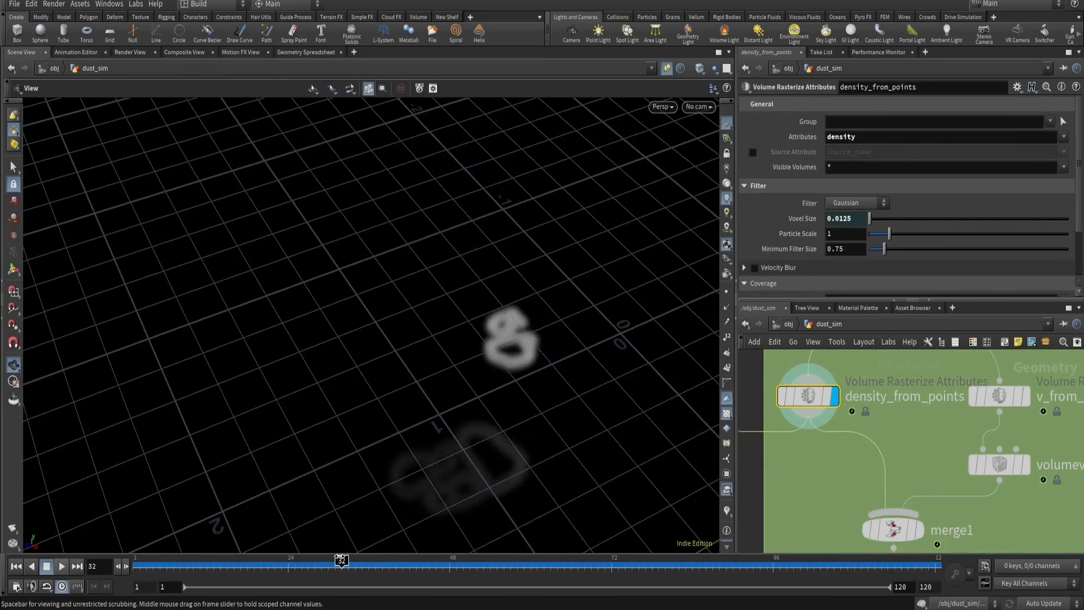
left_click_drag(480, 365, 494, 439)
middle_click_drag(493, 438, 418, 452)
right_click_drag(418, 451, 559, 306)
left_click_drag(559, 306, 460, 218)
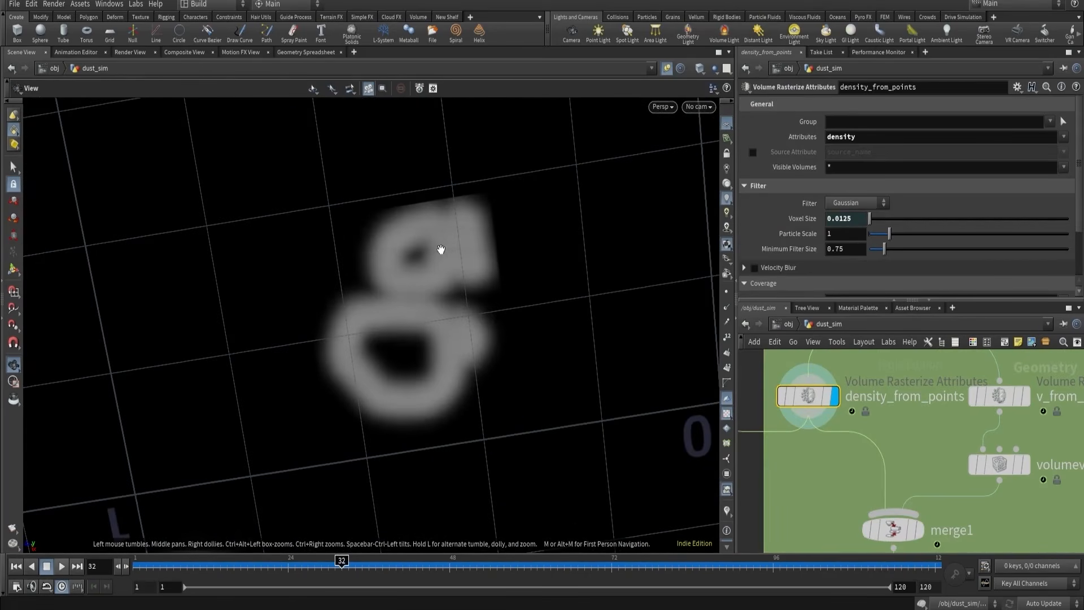
- Add a Volume VOP node to the density branch between density_from_points and merge1
scroll(863, 464, "down", 4)
middle_click_drag(833, 483, 818, 414)
scroll(869, 431, "up", 2)
left_click_drag(858, 430, 854, 394)
key("Tab")
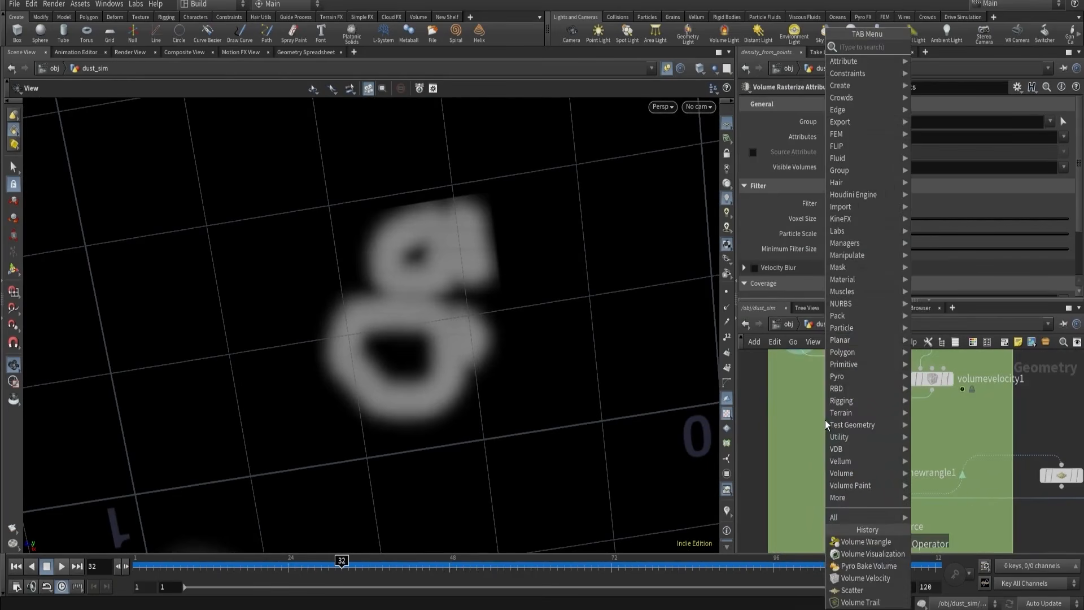
type("vop")
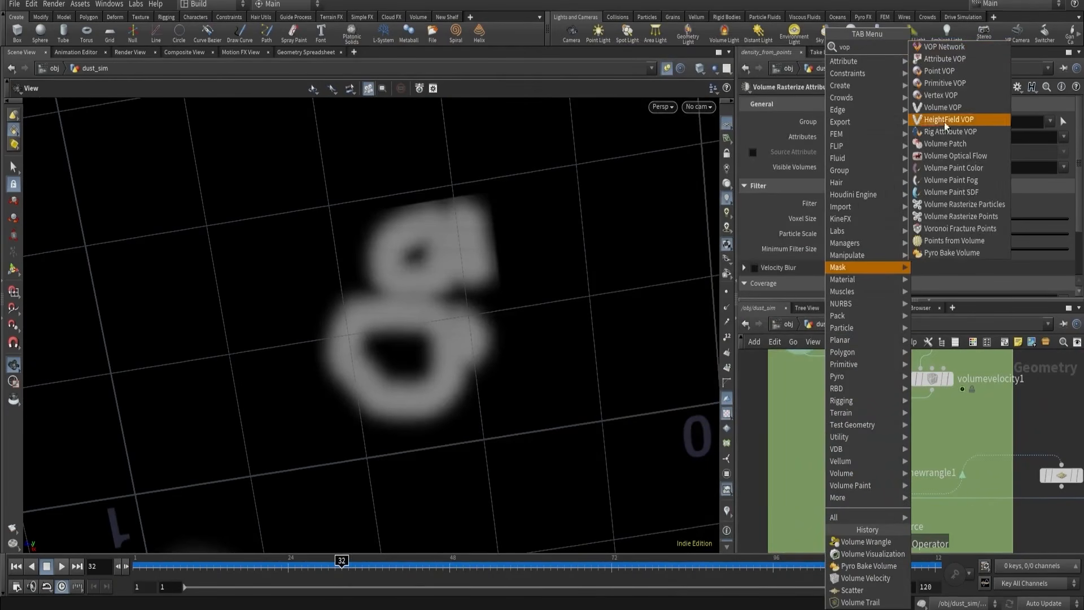
left_click(927, 109)
middle_click_drag(804, 396, 824, 466)
left_click(825, 467)
scroll(825, 466, "up", 3)
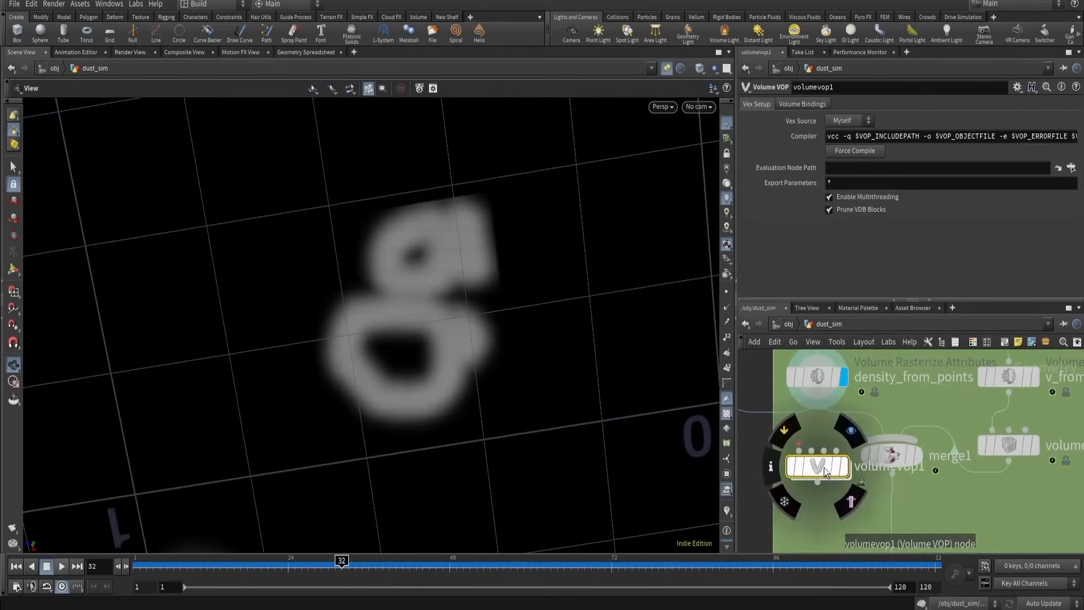
left_click_drag(831, 470, 781, 402)
- Open the Volume VOP's inner network and add a Turbulent Noise node between the global and output nodes
double_click(820, 444)
key("Tab")
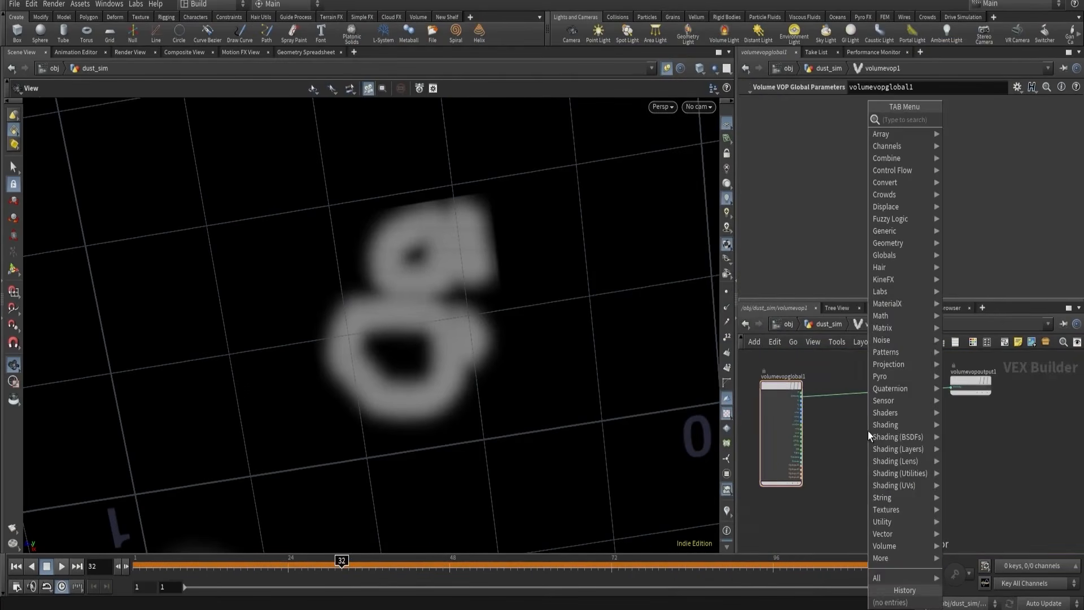
type("tu")
left_click(964, 123)
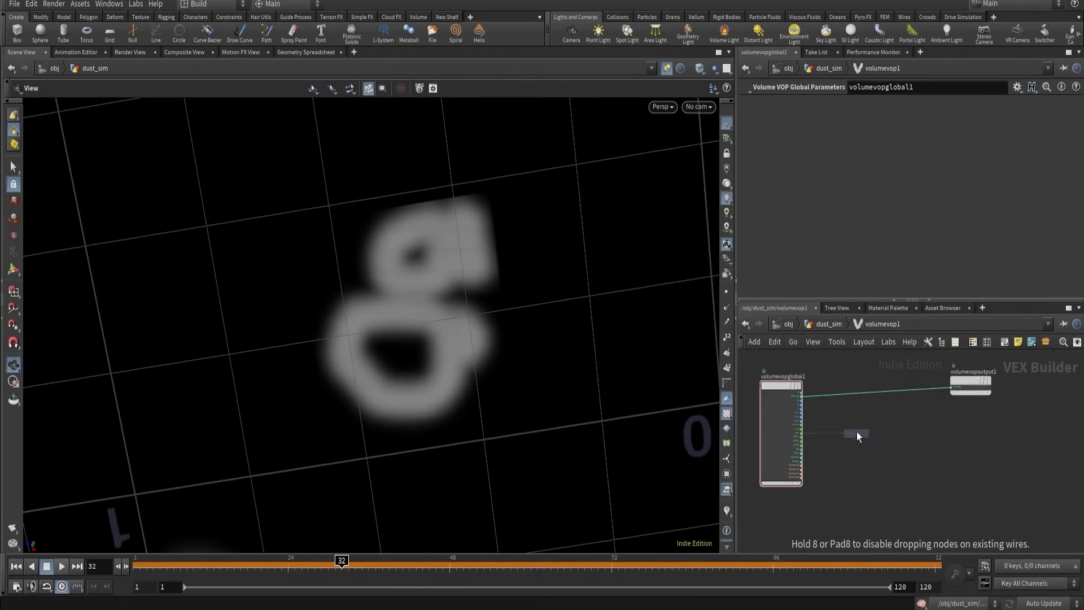
left_click(862, 423)
scroll(863, 425, "up", 3)
scroll(850, 450, "up", 1)
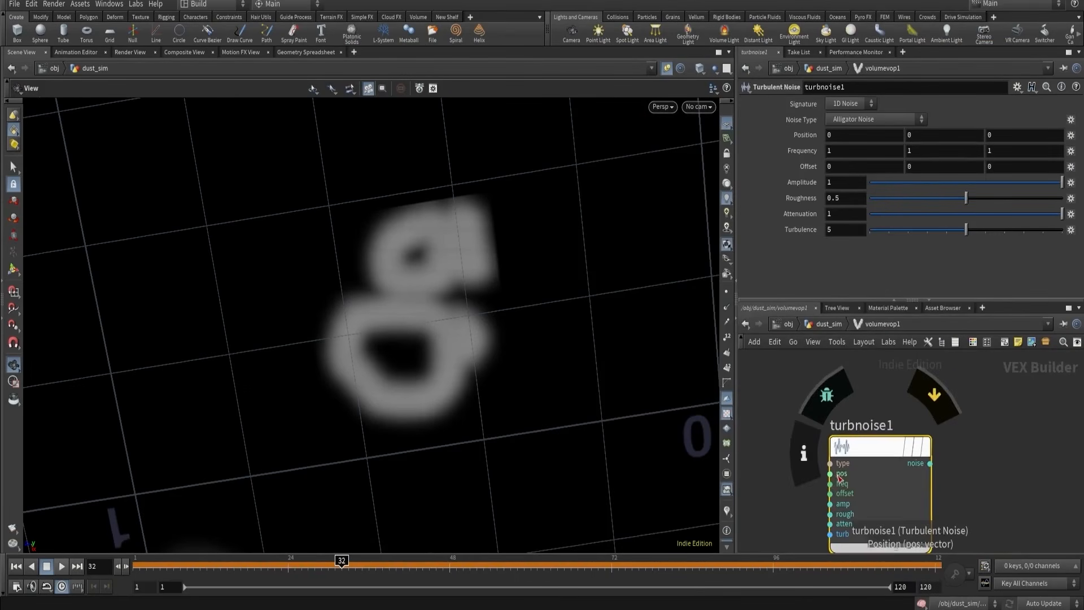
- Wire global P into the turbulent noise's pos input and its noise output into the output node's density
left_click(837, 477)
middle_click_drag(804, 385, 820, 456)
scroll(820, 456, "up", 2)
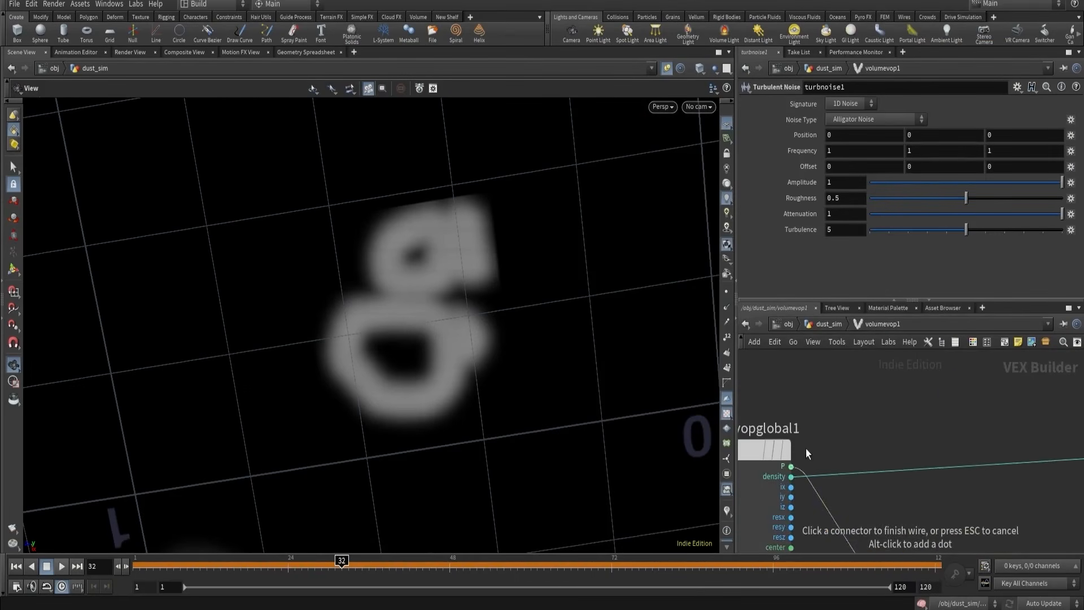
left_click(805, 448)
scroll(824, 423, "down", 4)
scroll(825, 422, "down", 1)
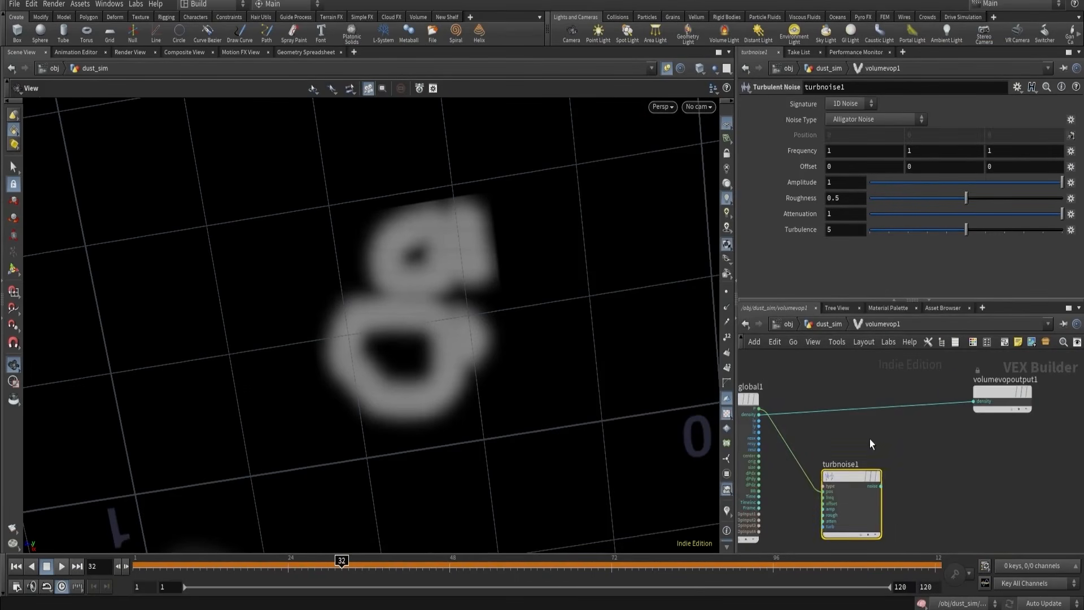
left_click(881, 485)
left_click(966, 403)
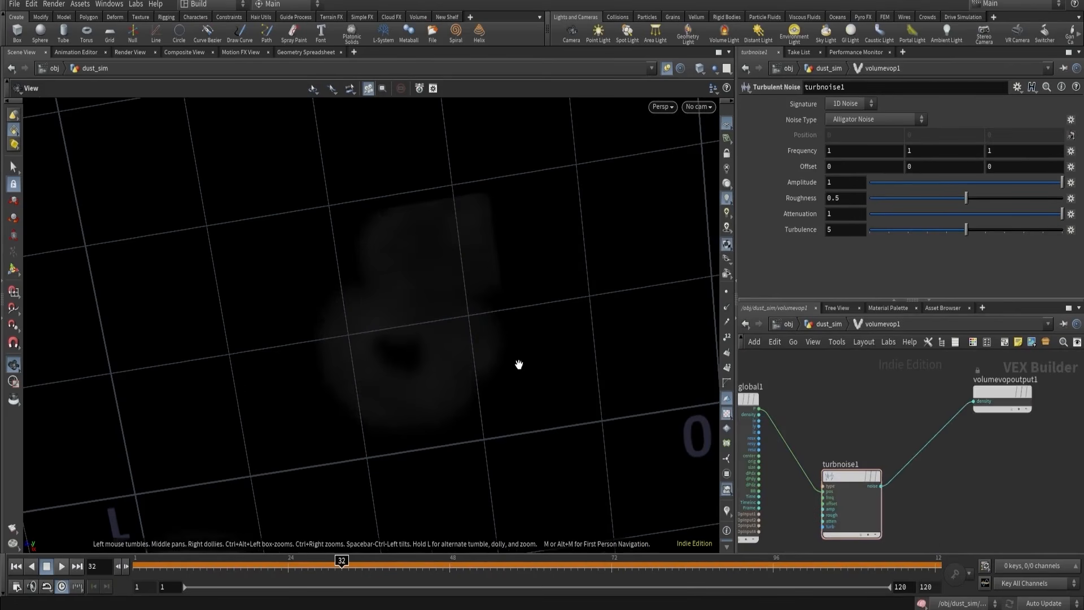
left_click_drag(517, 363, 529, 268)
- Add a Multiply node just before the volume VOP output
key("Tab")
type("mul")
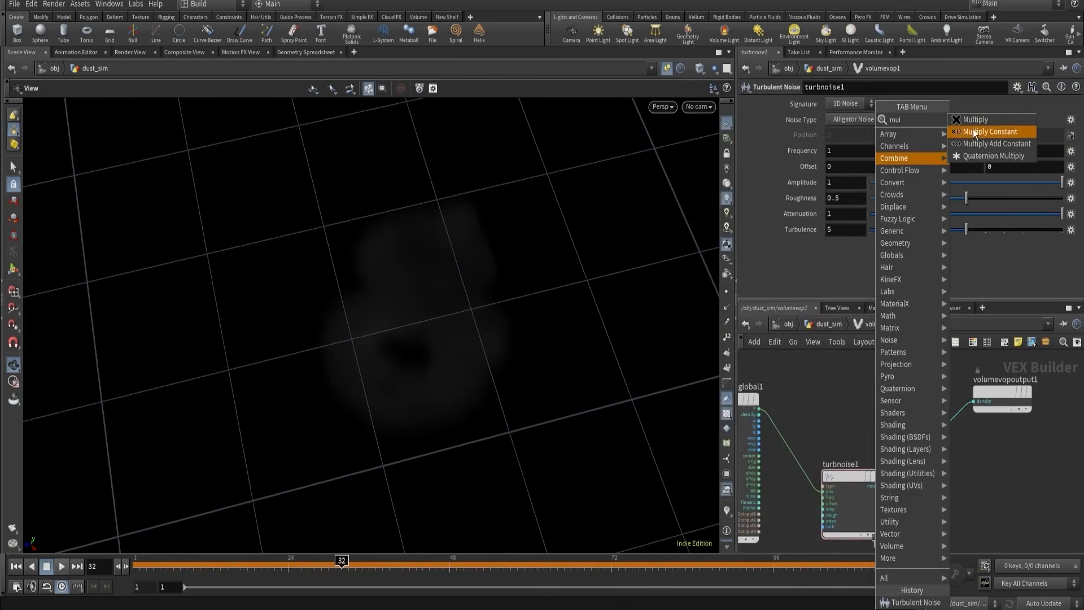
key("Return")
left_click(934, 407)
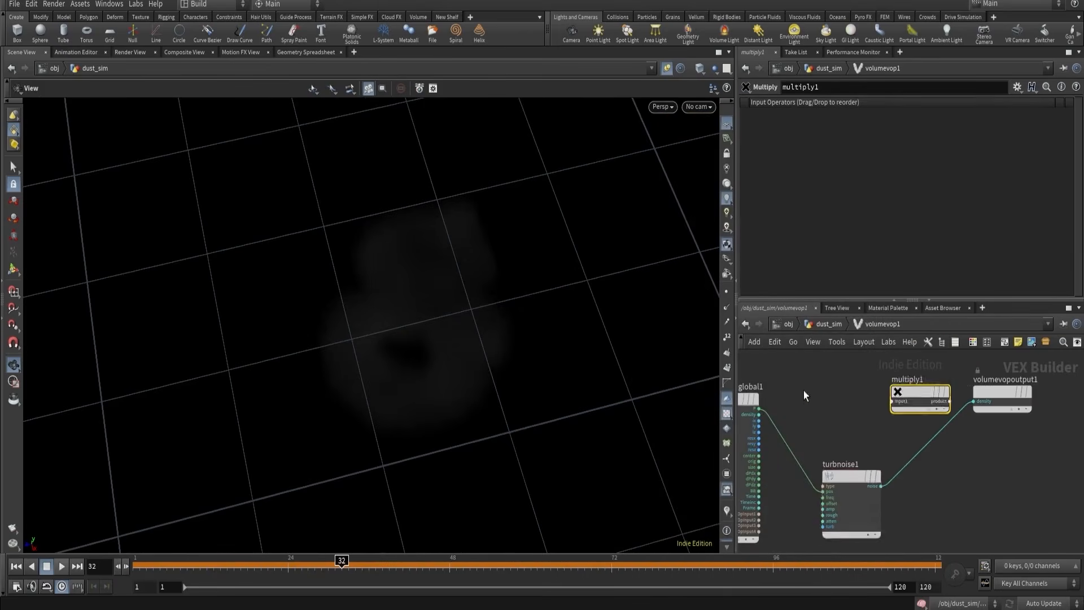
- Multiply the global density by the turbulent noise and feed the product into the output density
scroll(797, 403, "up", 2)
left_click(757, 412)
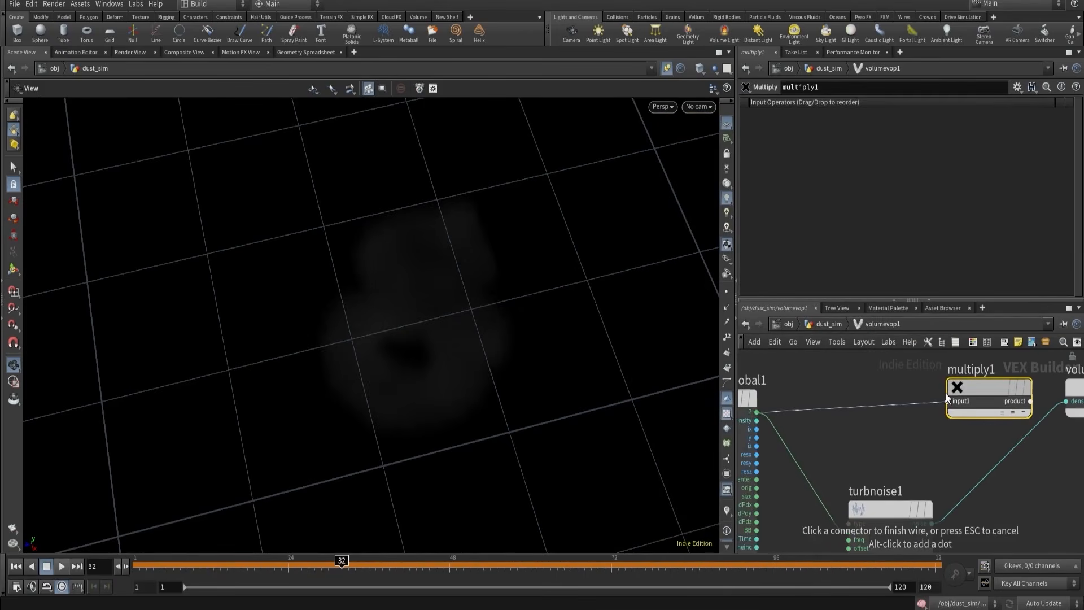
left_click(947, 400)
left_click(757, 420)
left_click(947, 401)
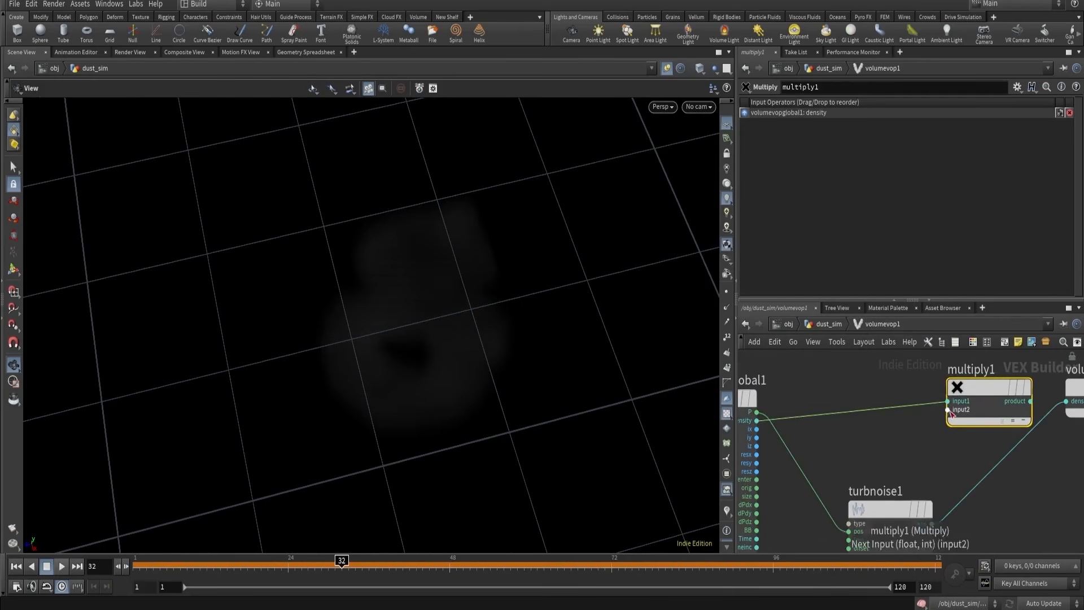
left_click(931, 523)
left_click(947, 409)
left_click(1067, 402)
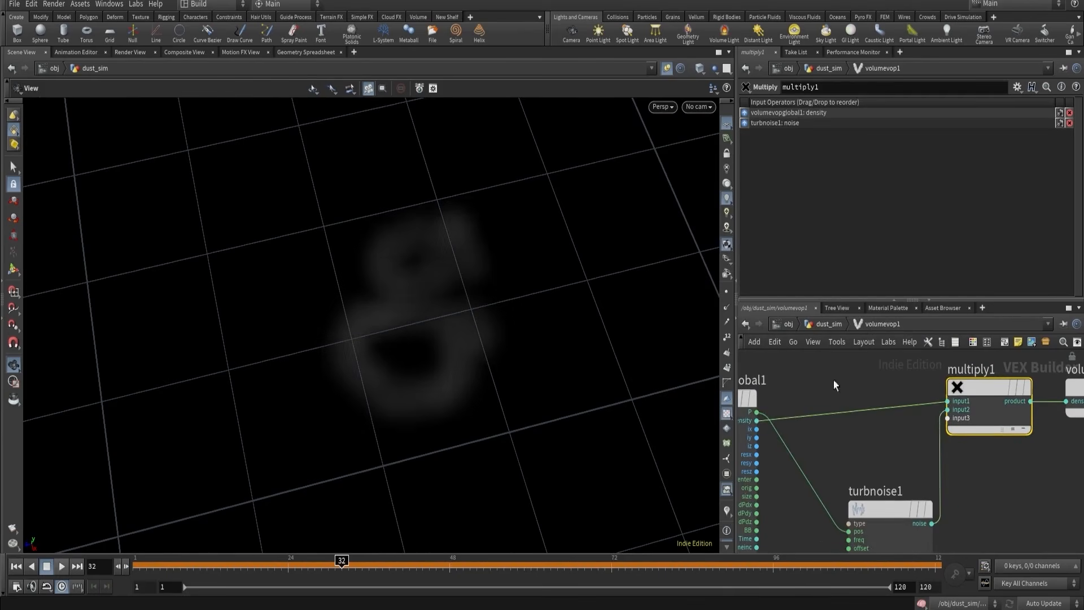
left_click_drag(501, 337, 489, 377)
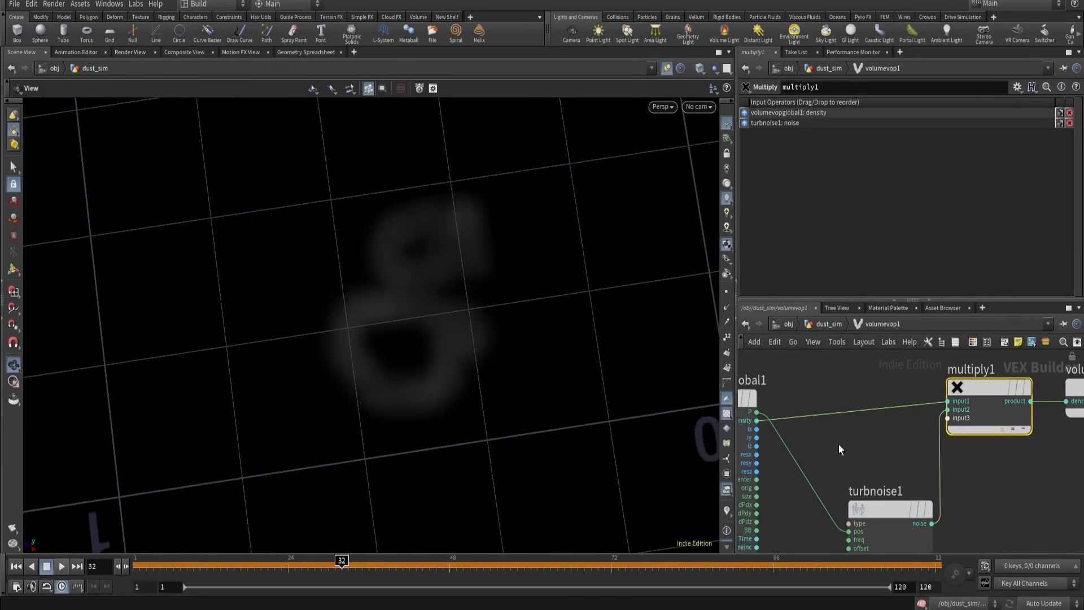
- Make room before the multiply and output nodes and insert a Fit Range between the turbulent noise and the multiply
left_click(881, 508)
scroll(897, 452, "down", 3)
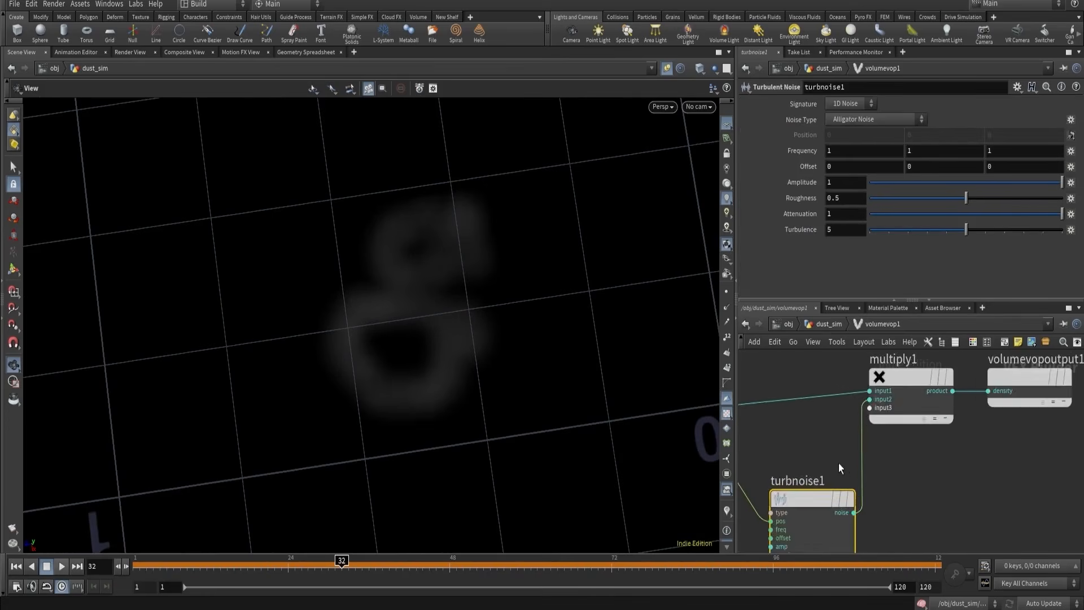
scroll(839, 467, "up", 2)
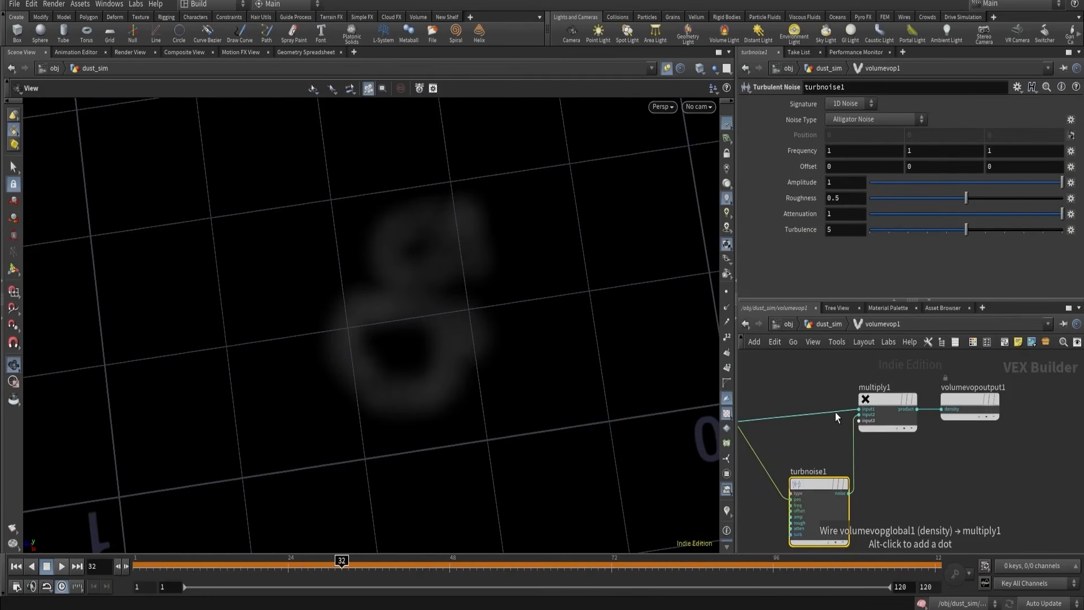
left_click_drag(838, 376, 987, 421)
left_click_drag(881, 403, 966, 403)
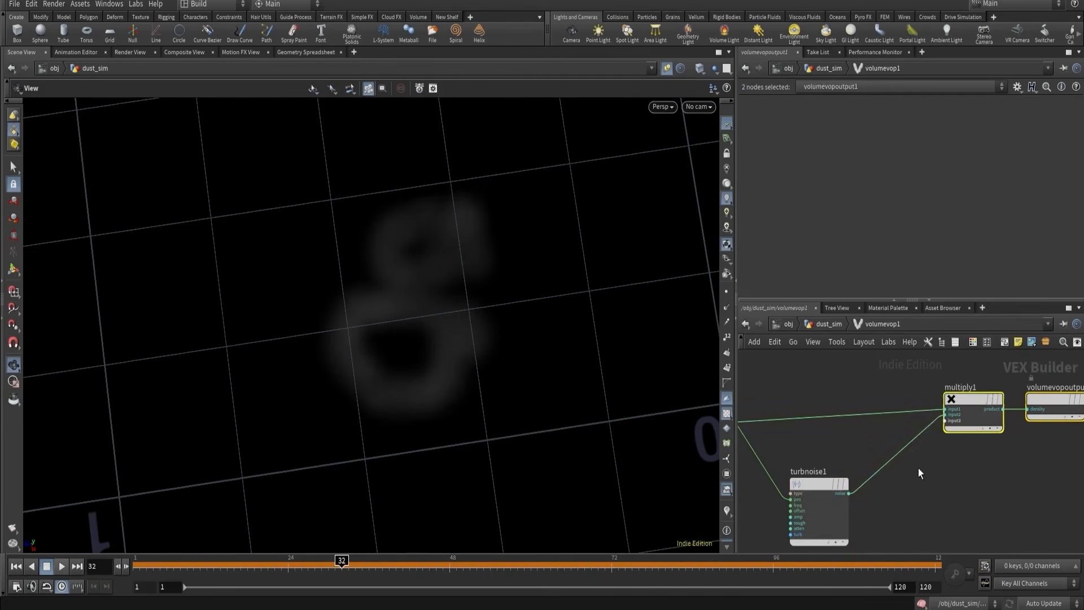
left_click(918, 468)
key("Tab")
type("fit")
key("Return")
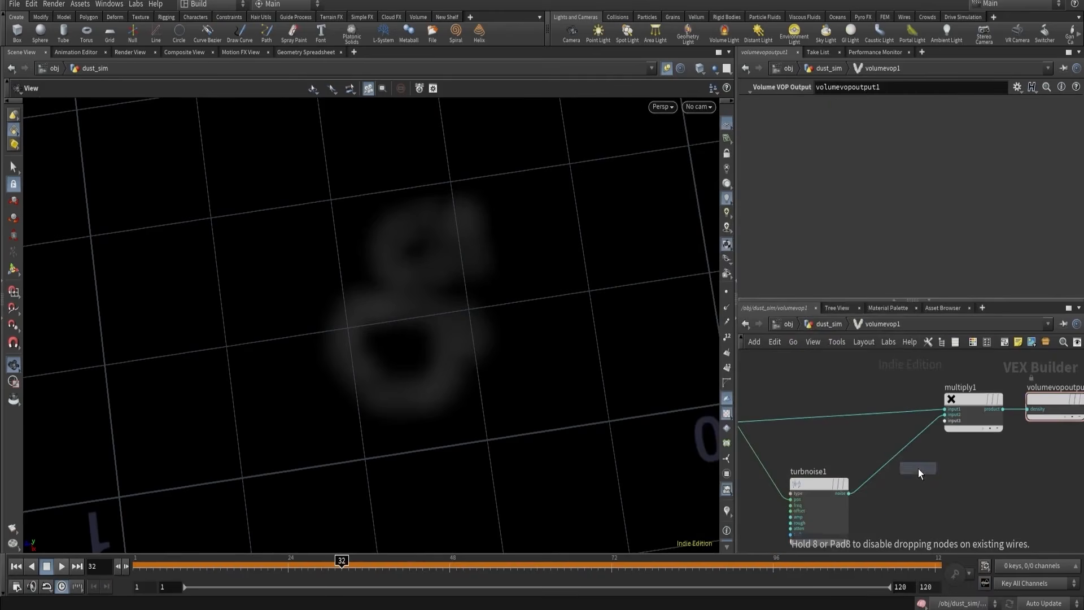
left_click(918, 469)
mouse_move(893, 453)
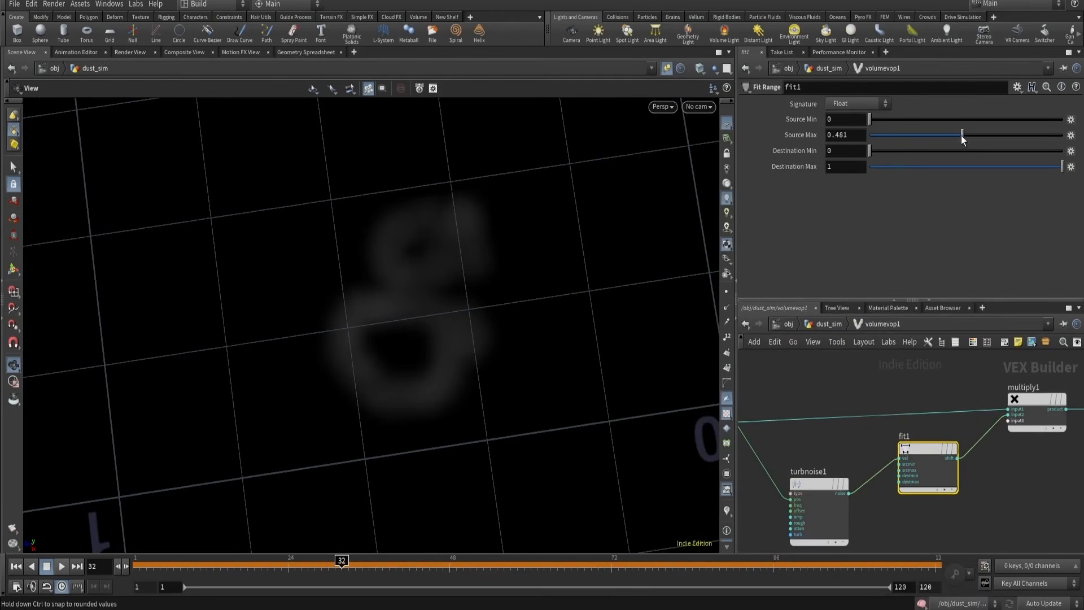
- Set the Fit Range's Source Max to 0.3
left_click_drag(963, 140, 889, 140)
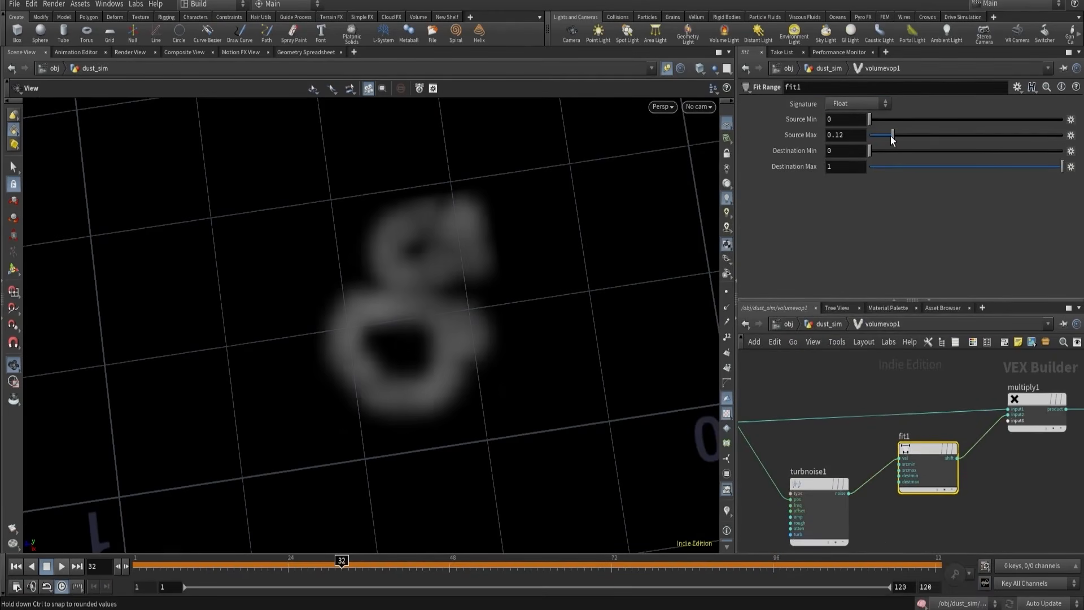
left_click(847, 135)
type(".3")
key("Return")
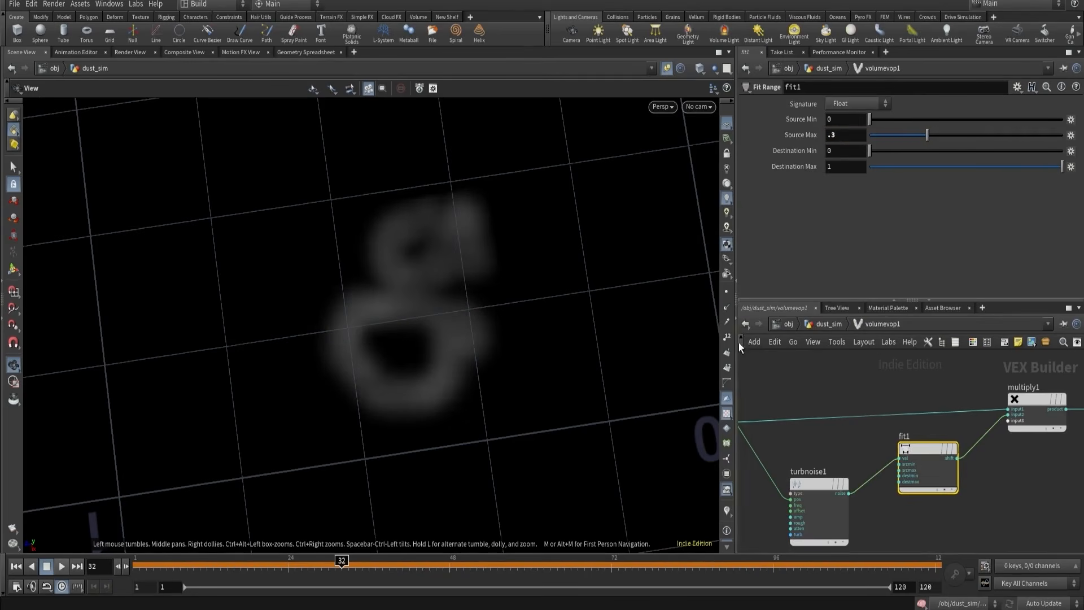
- Set the turbulent noise type to Simplex Noise and its frequency to 14 on all three axes
left_click(819, 484)
middle_click_drag(806, 150, 851, 139)
left_click(849, 123)
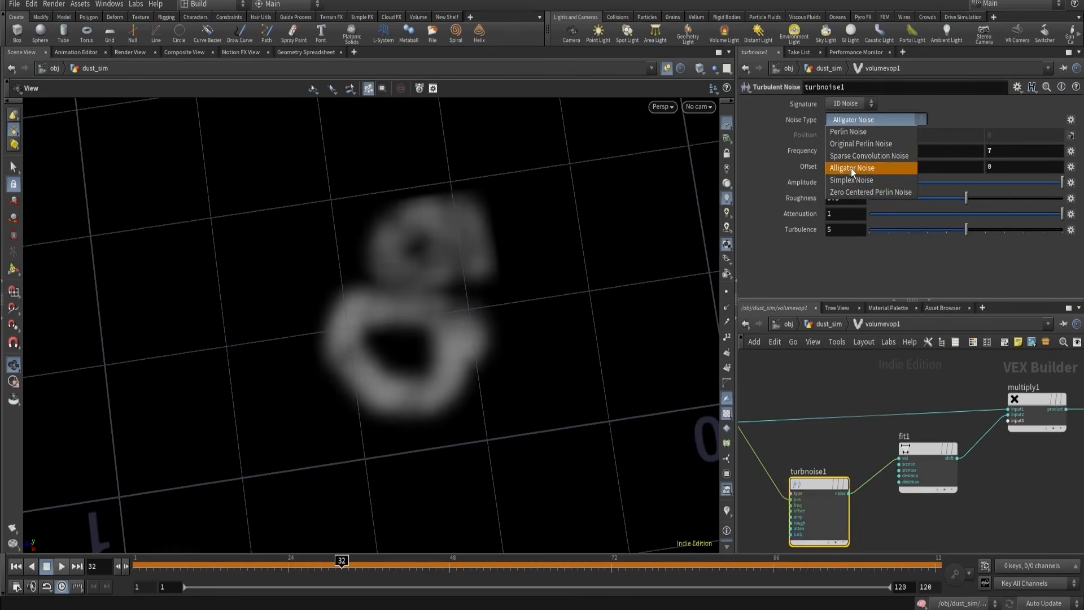
left_click(852, 177)
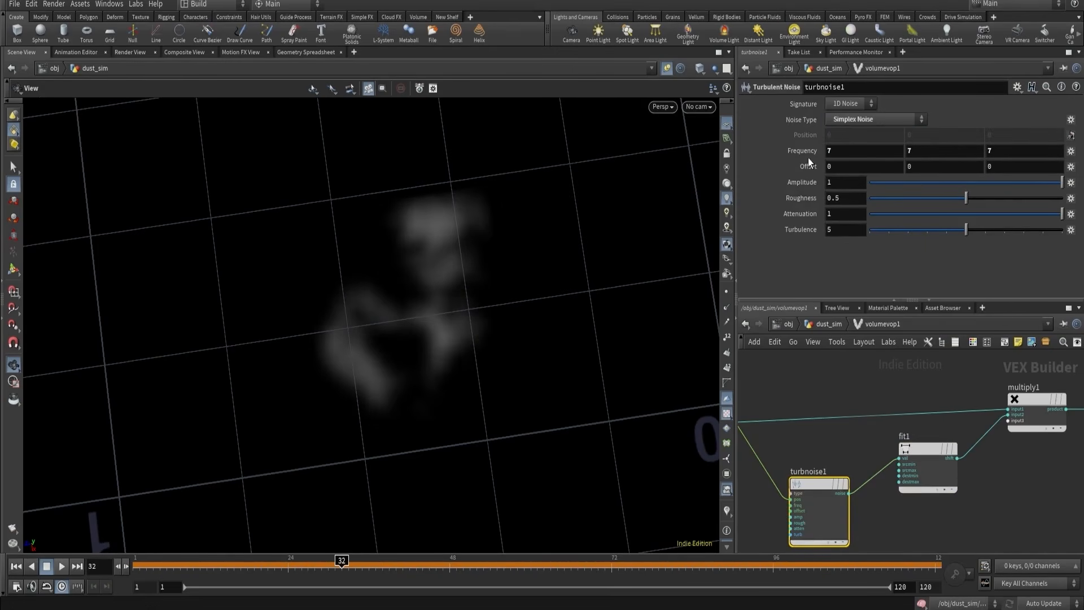
middle_click_drag(808, 157, 849, 135)
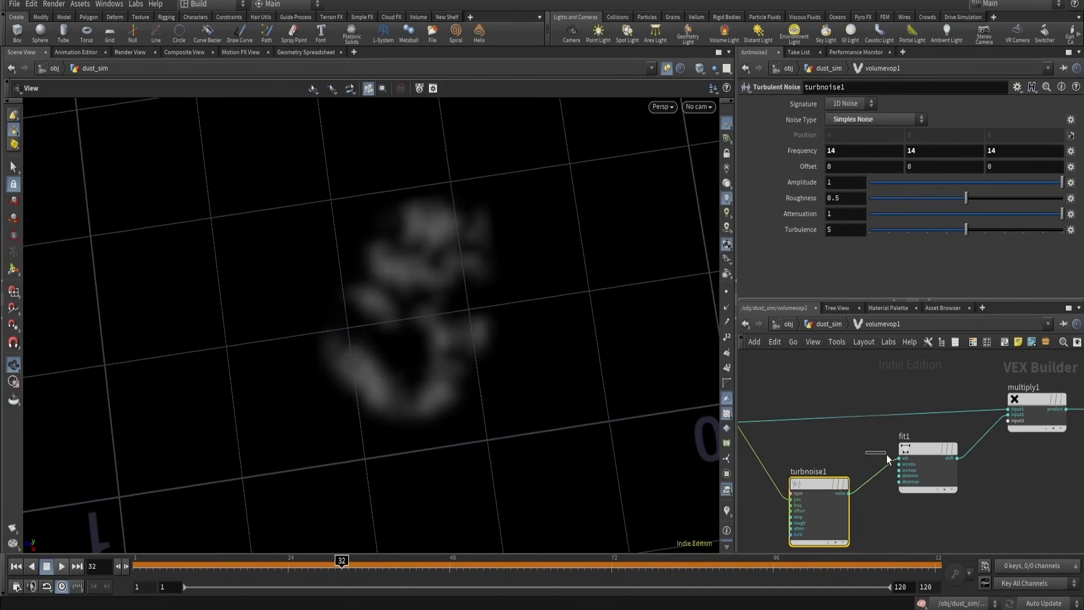
- Set the Fit Range's Destination Min to 0.1
left_click(920, 452)
left_click_drag(639, 406, 550, 361)
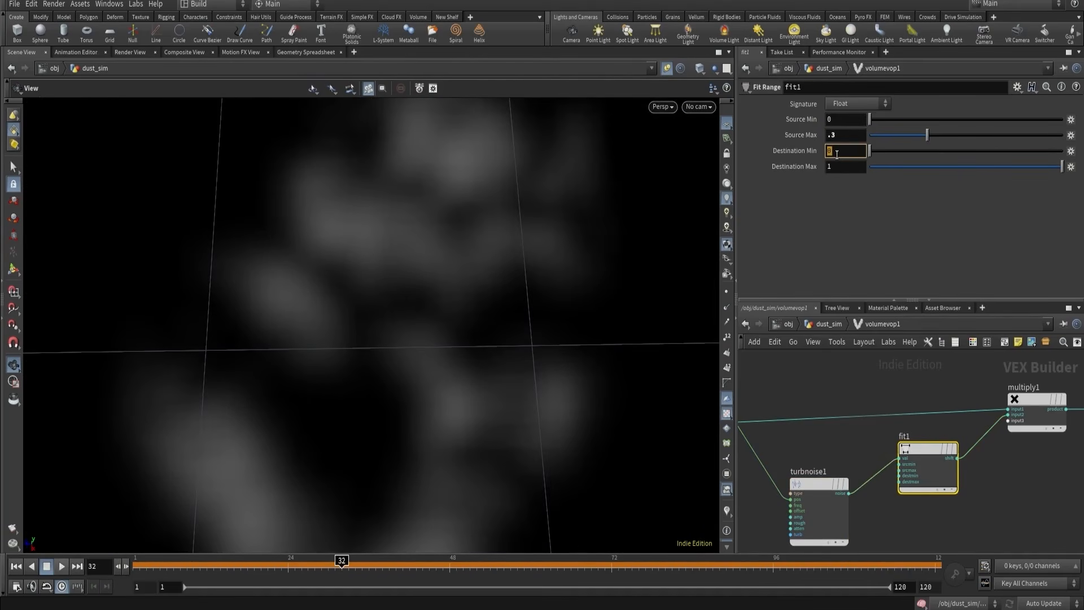
key("Return")
scroll(365, 338, "down", 5)
left_click_drag(366, 339, 412, 327)
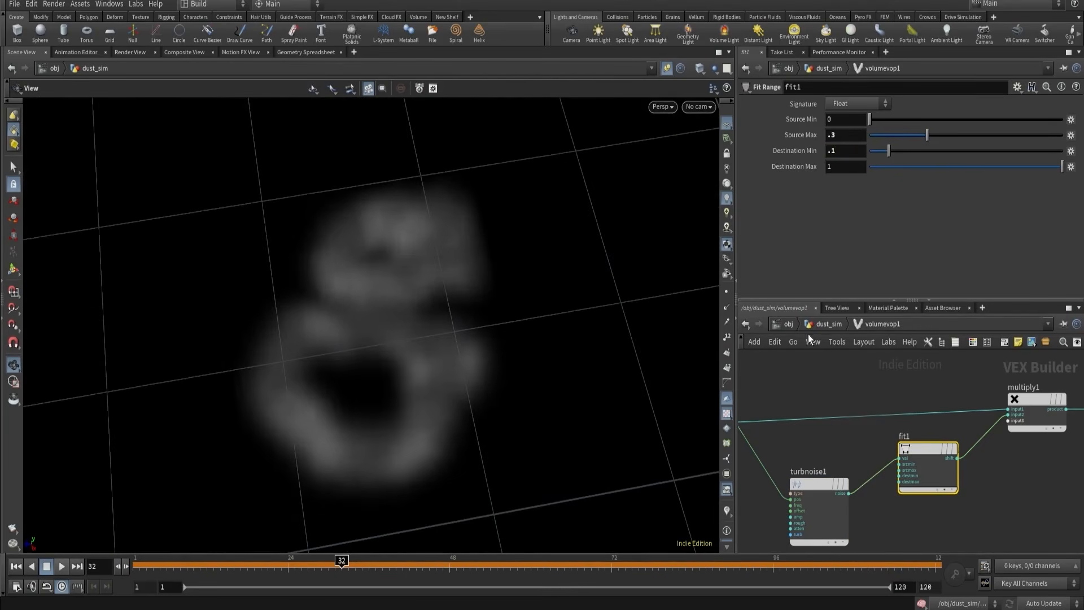
- Return to the dust_sim network and rename the Volume VOP as density_noise
key("u")
scroll(852, 461, "down", 5)
scroll(844, 483, "up", 4)
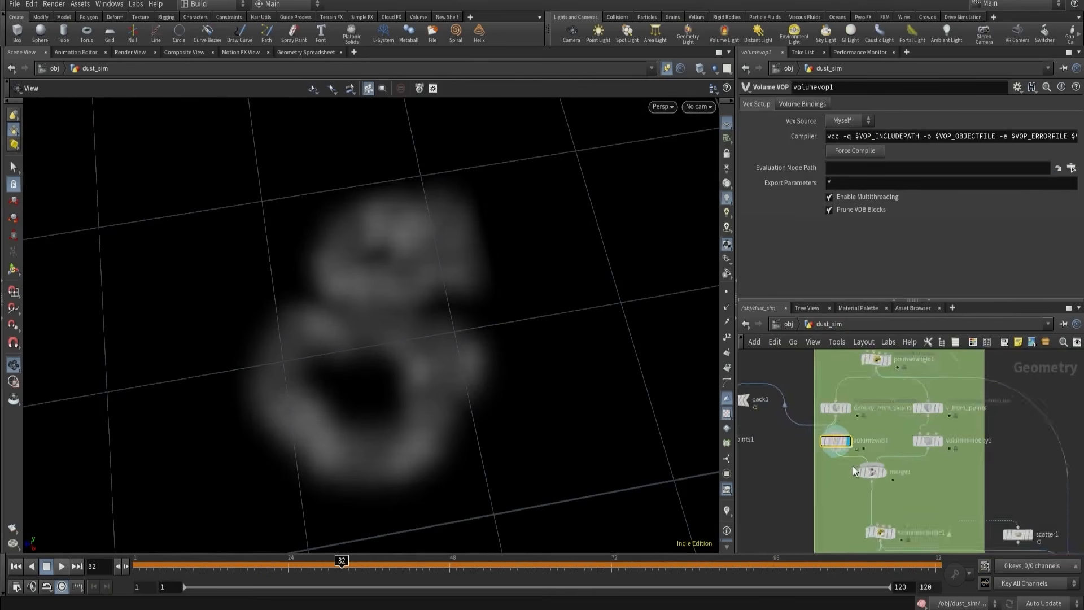
double_click(871, 431)
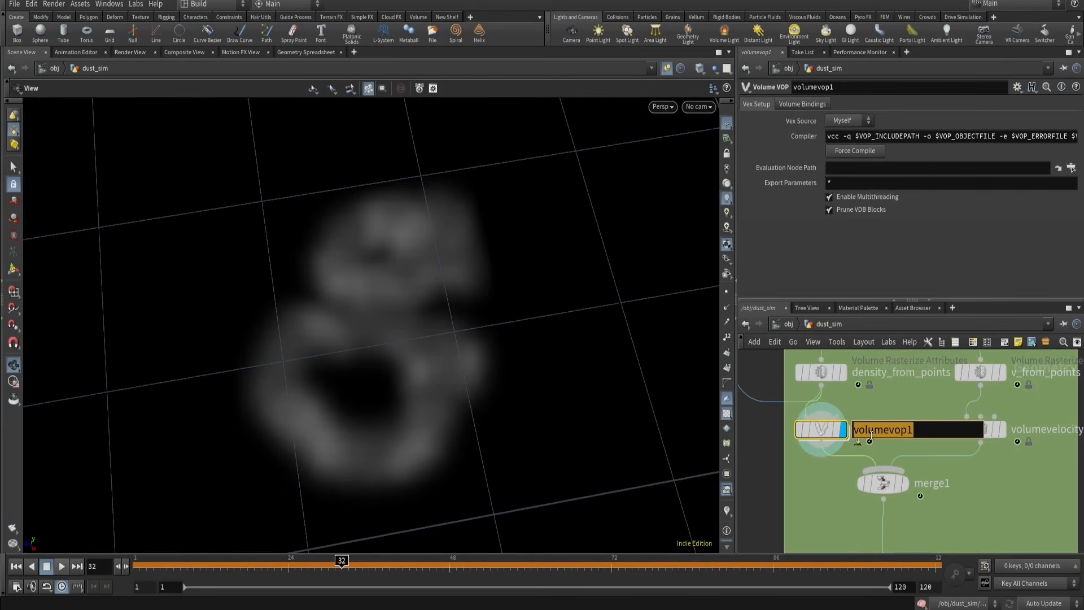
key("Return")
- Display pyrobakevolume1 and look at the simulated dust through cam1
scroll(872, 436, "down", 5)
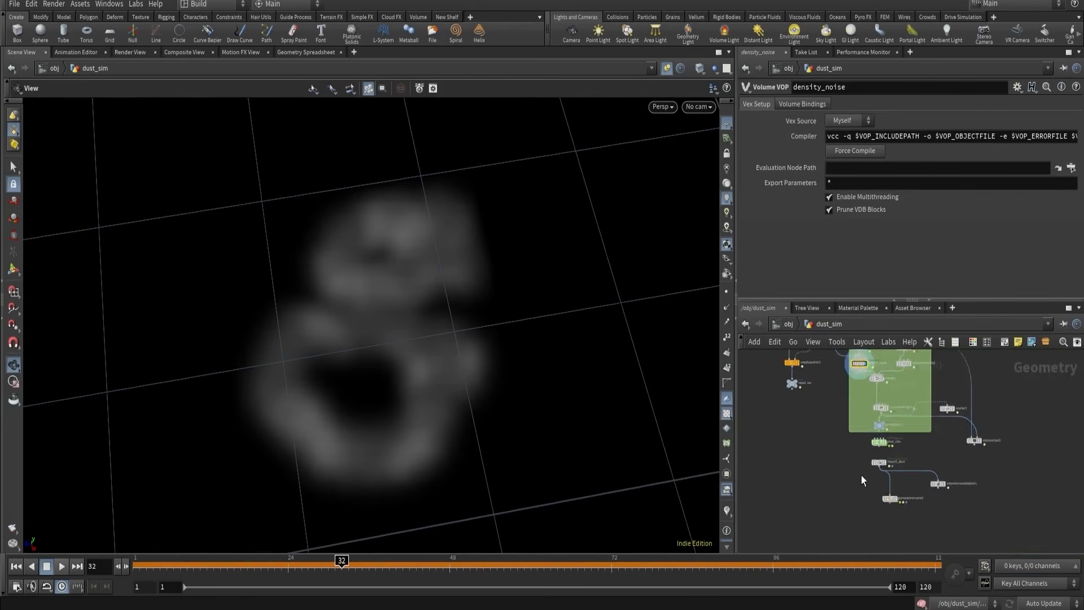
scroll(861, 475, "up", 5)
scroll(915, 521, "up", 2)
left_click(921, 498)
left_click(891, 502)
left_click(694, 110)
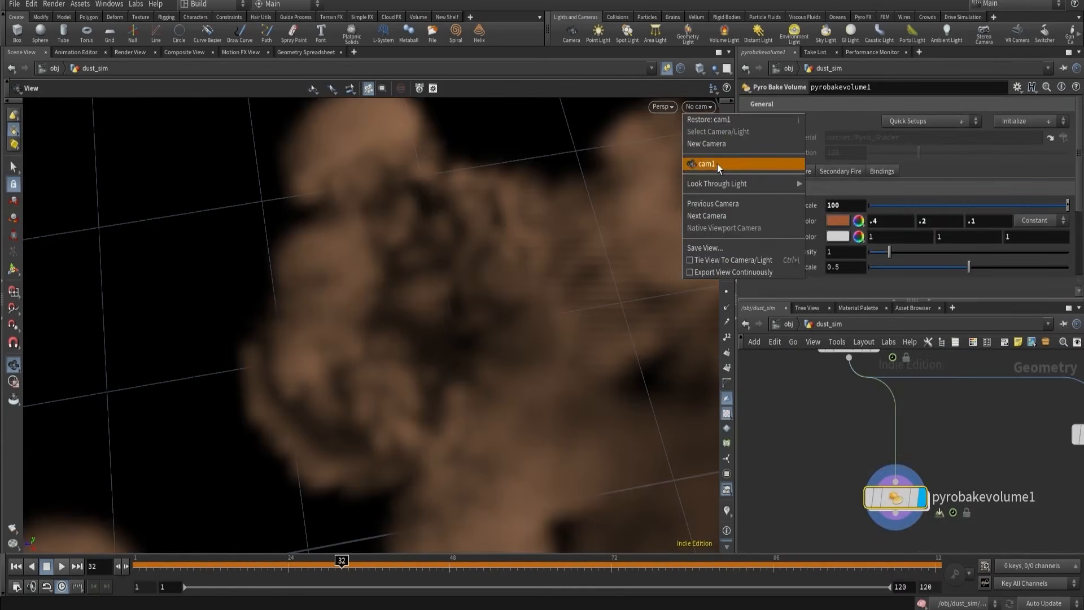
left_click(718, 164)
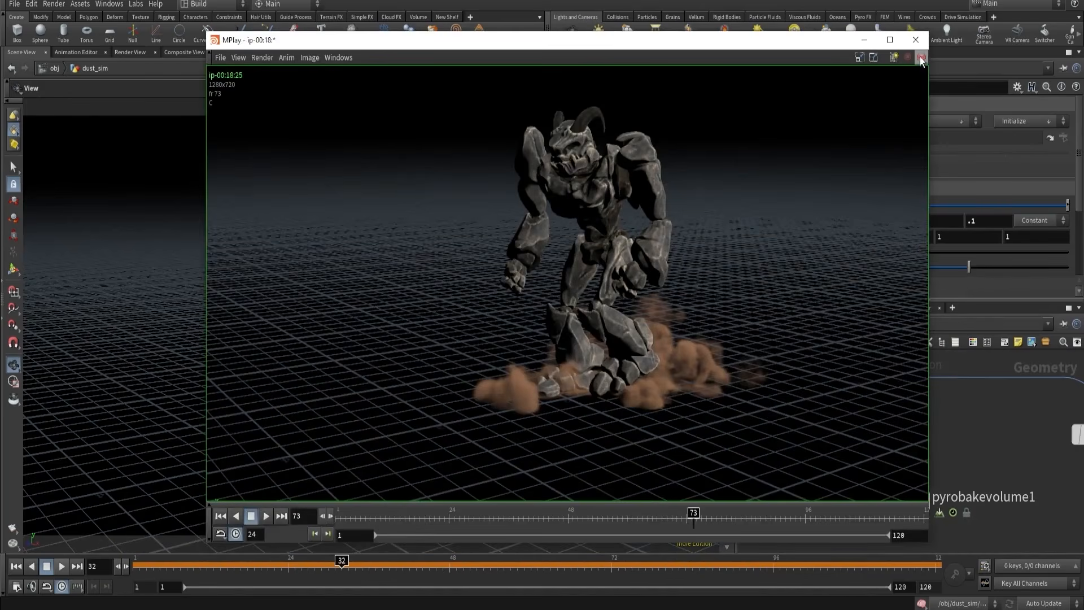
- Render a new flipbook of frames 1 to 120 from the first frame and play the previous flipbook beside it
left_click(866, 40)
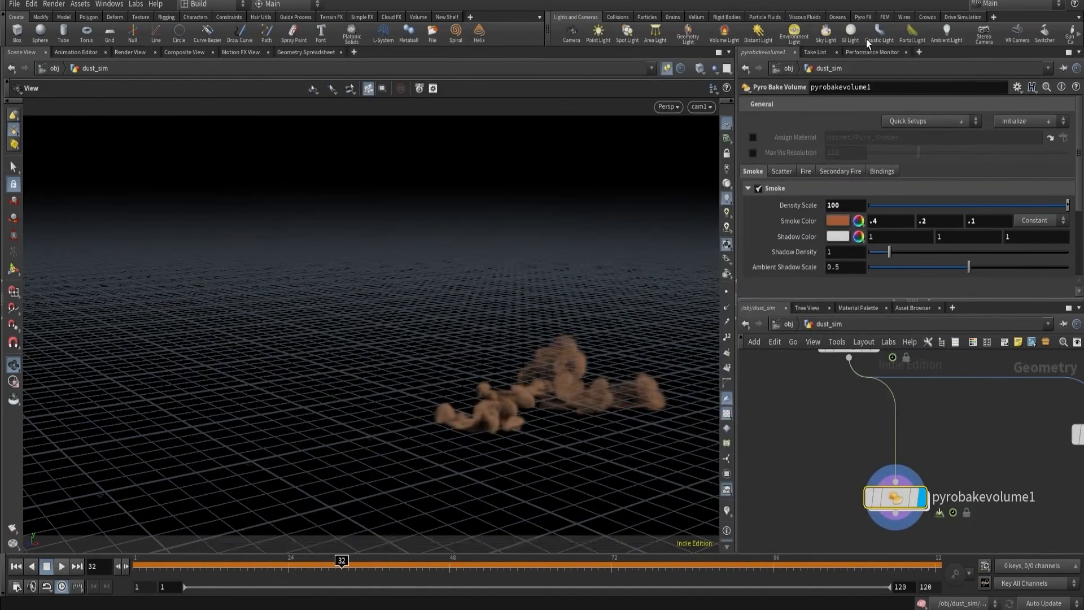
left_click(16, 567)
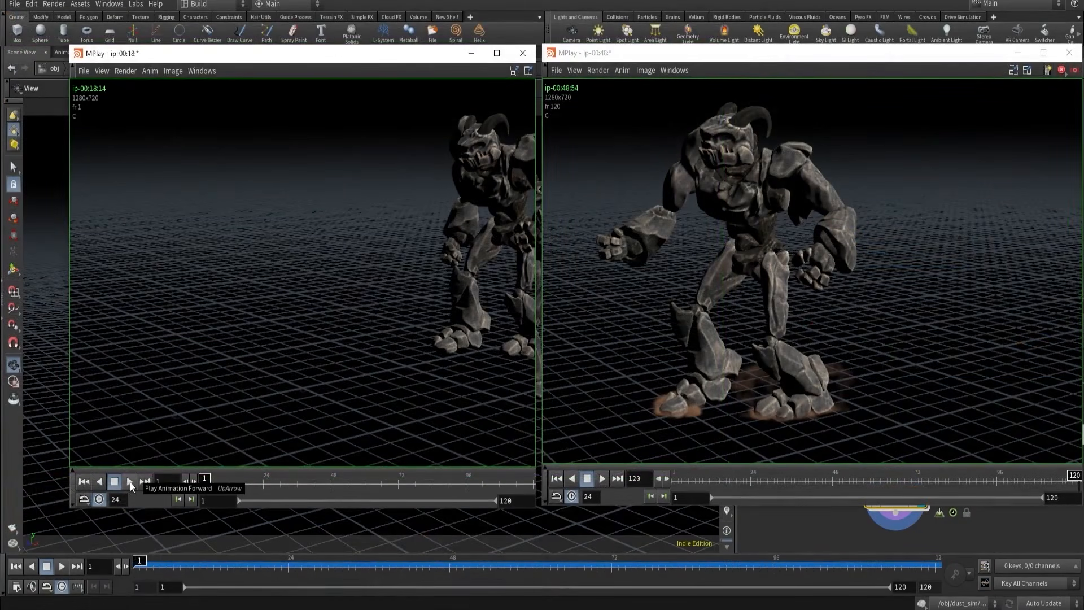
left_click(130, 482)
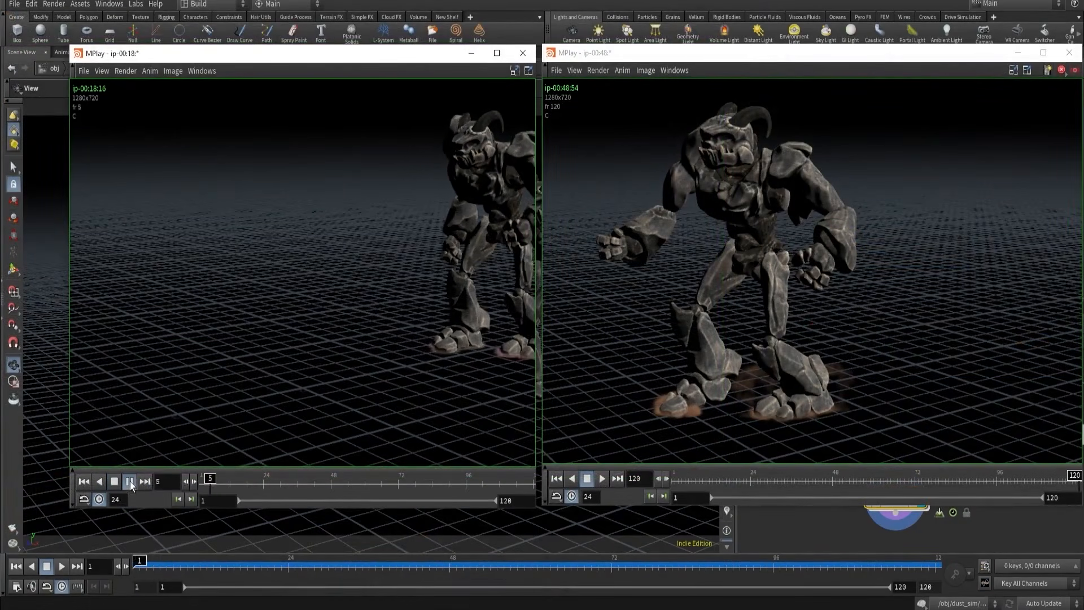
- Play the new flipbook from its first frame beside the previous one to compare the dust
left_click(557, 479)
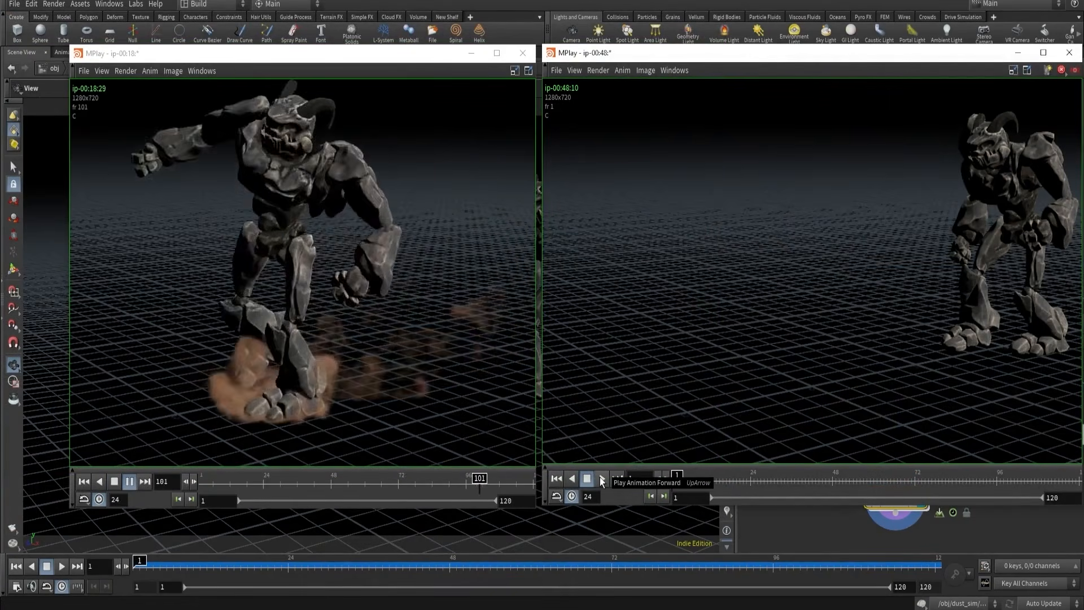
left_click(602, 479)
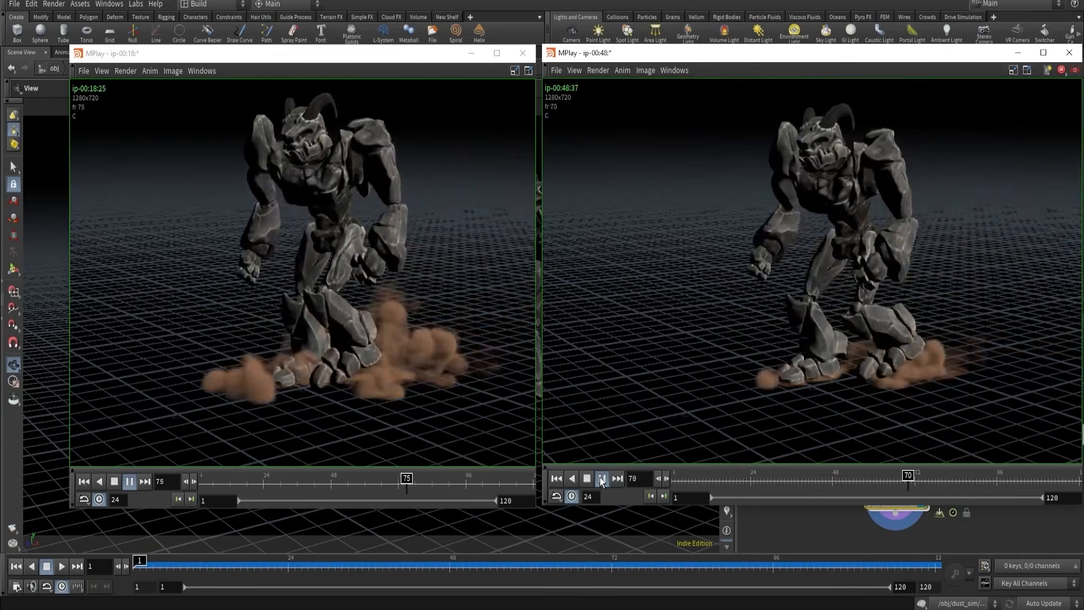
left_click(602, 480)
left_click_drag(921, 483, 952, 480)
scroll(952, 359, "up", 5)
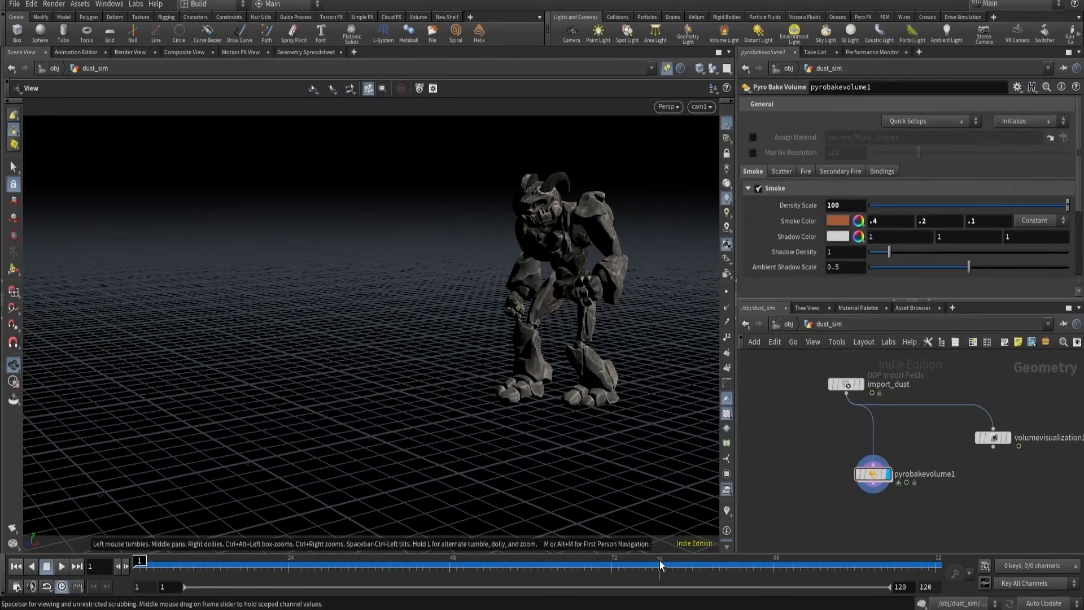
- Go to frame 81, open the dust_sim DOP network and review the gasdisturb1 settings
left_click(691, 560)
left_click_drag(691, 560, 671, 560)
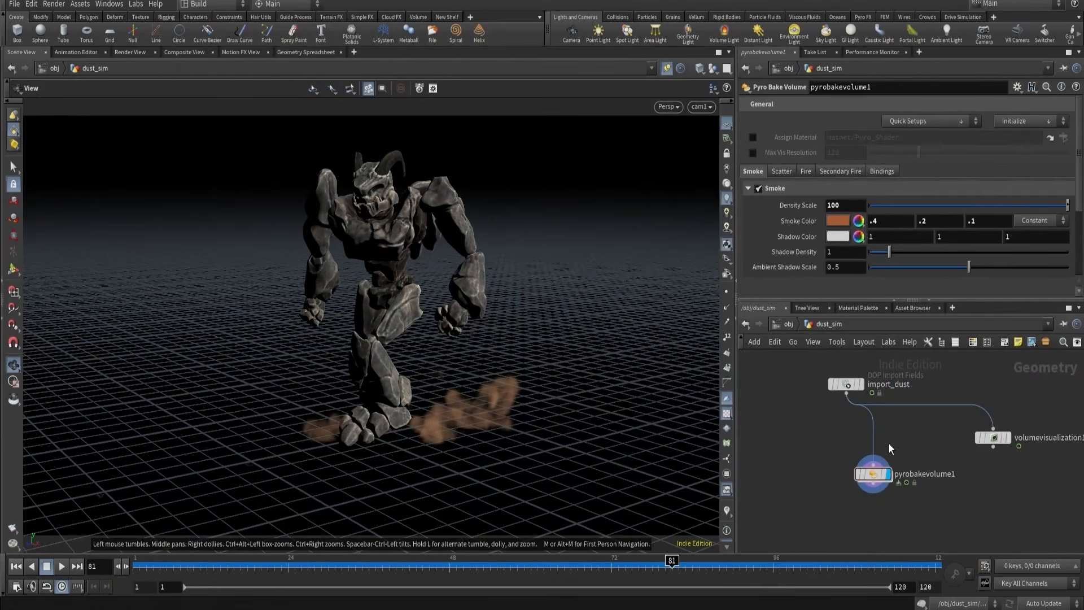
middle_click_drag(835, 432, 832, 593)
scroll(847, 508, "up", 6)
double_click(847, 528)
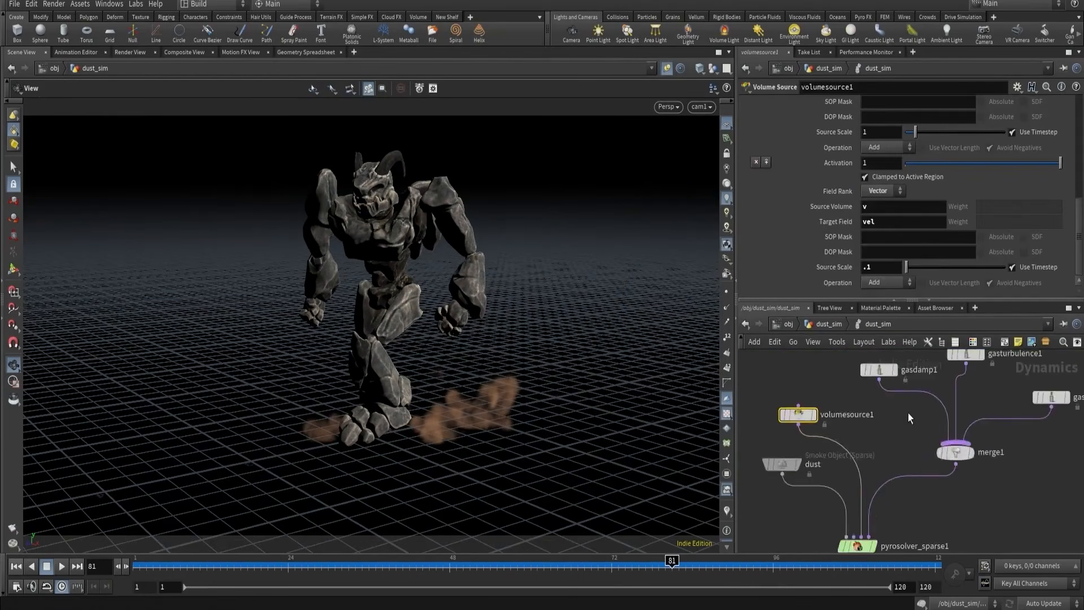
left_click(931, 452)
middle_click_drag(971, 474, 923, 470)
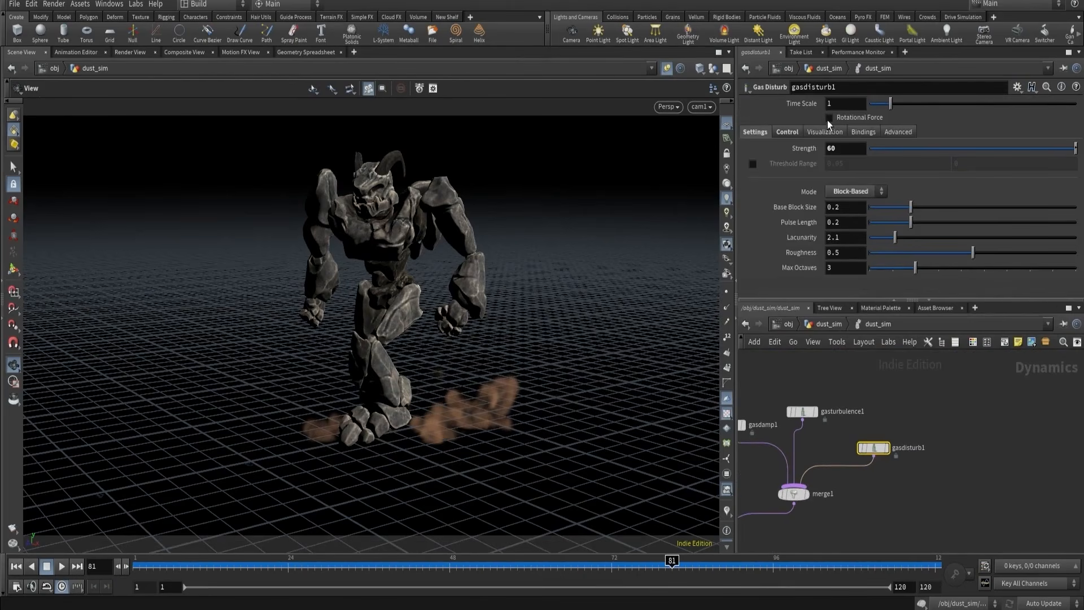
- Add a second Gas Disturb node beside gasdisturb1 and wire it into merge1
key("Tab")
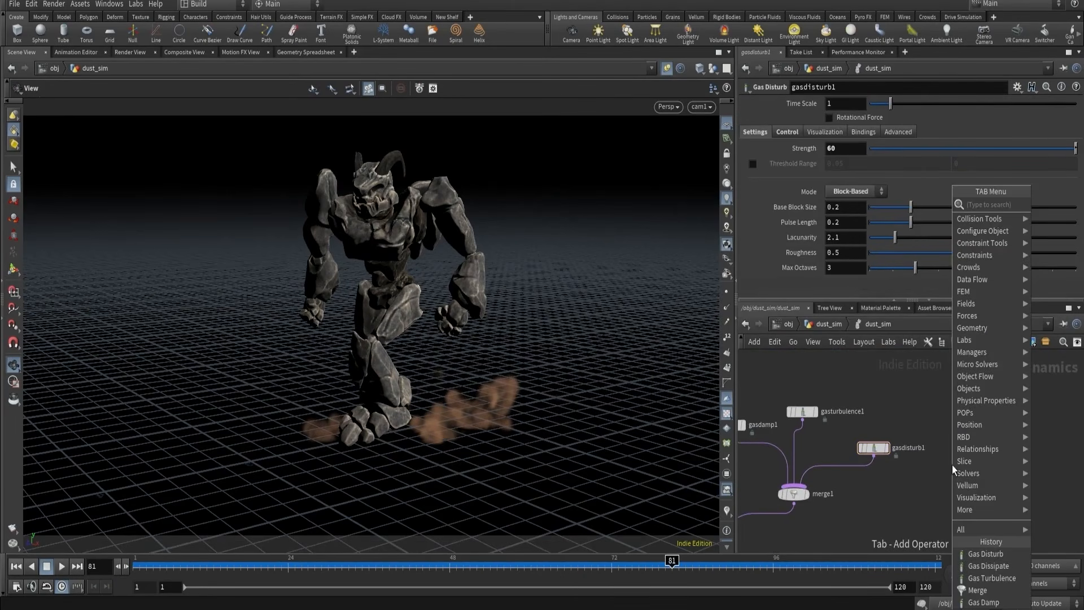
type("dis")
key("Return")
left_click(952, 465)
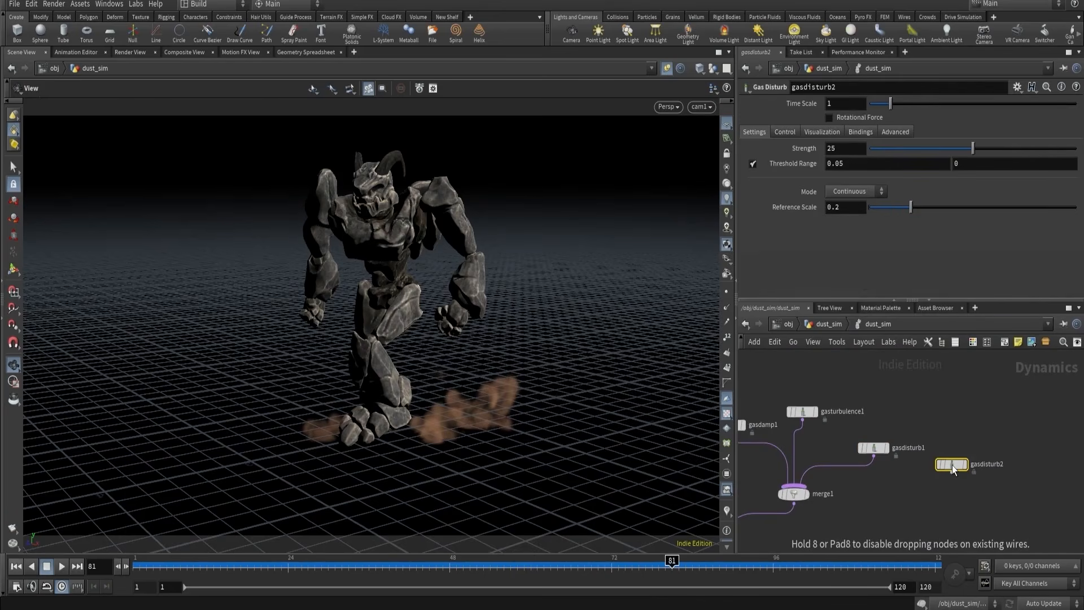
left_click(952, 471)
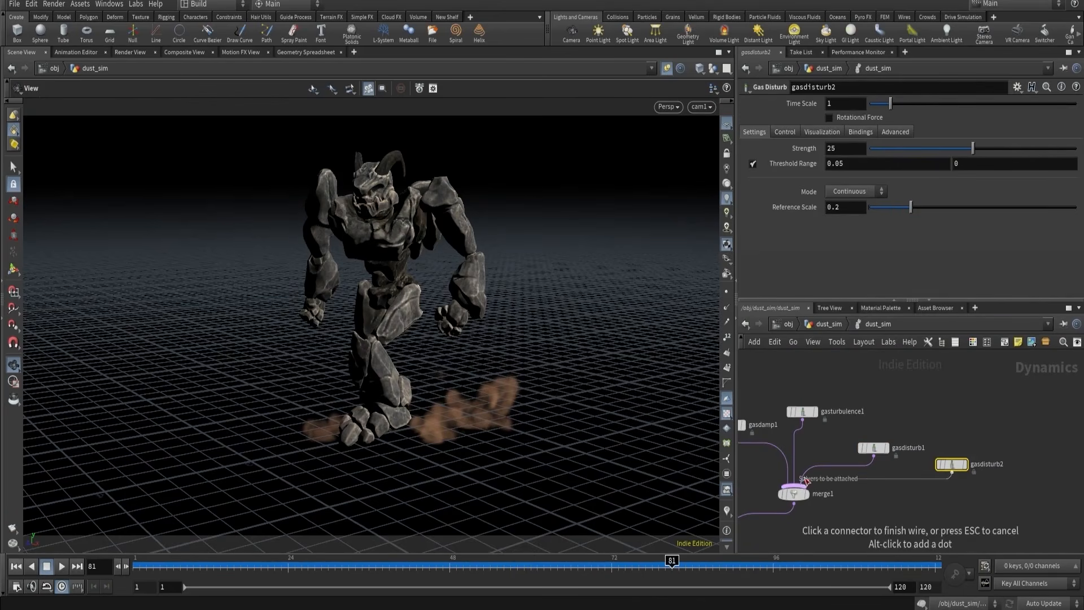
- Enable Rotational Force on the new Gas Disturb, set its Mode to Block-Based and its Base Block Size to .1
right_click_drag(484, 395, 629, 368)
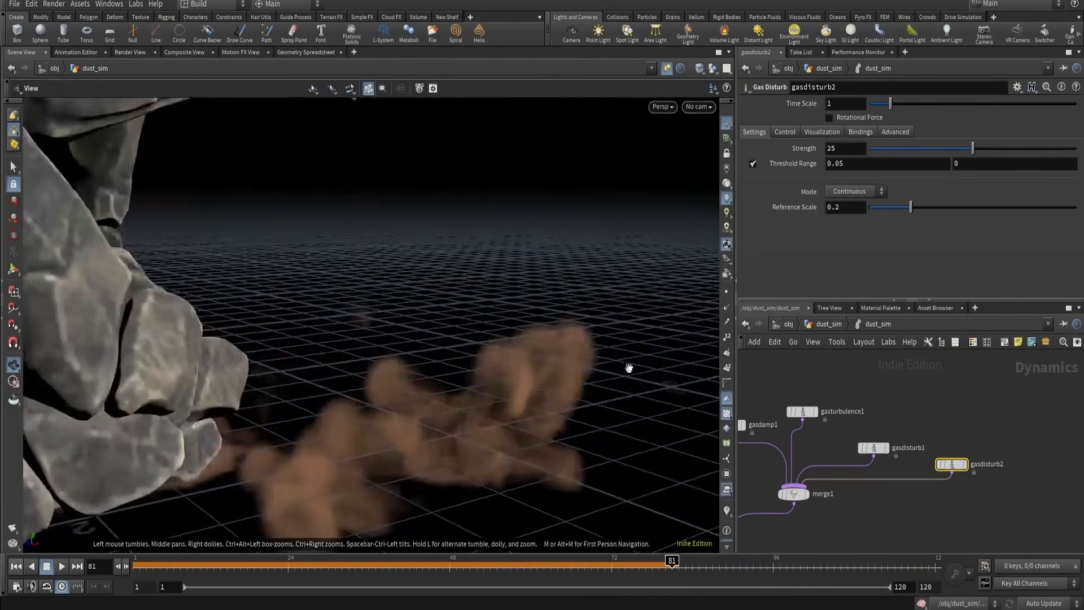
middle_click_drag(629, 368, 451, 381)
left_click_drag(451, 381, 509, 391)
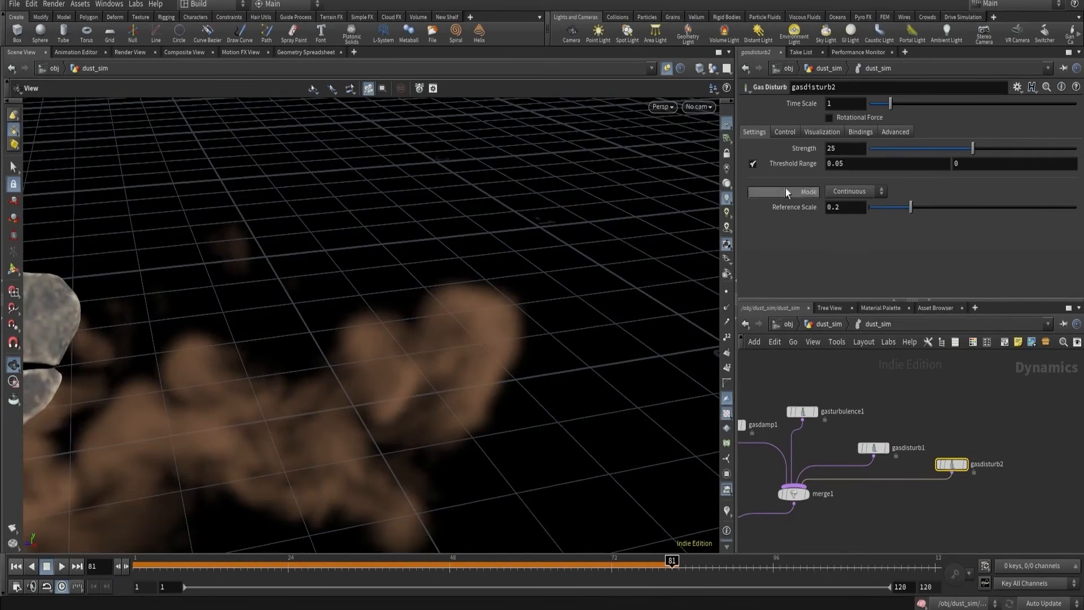
left_click(830, 118)
left_click(850, 192)
left_click(849, 217)
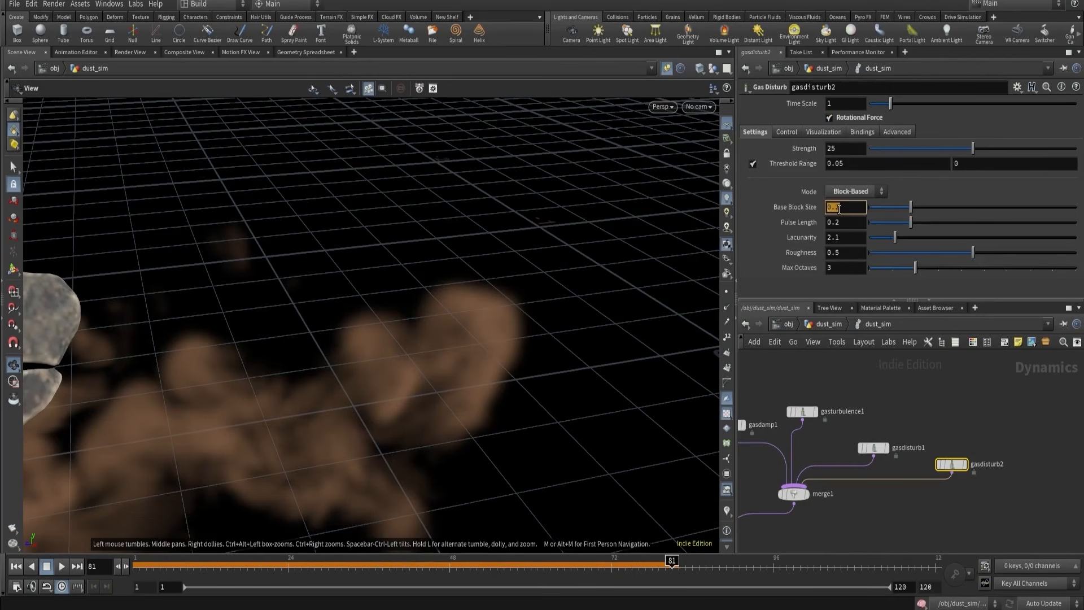
left_click(785, 131)
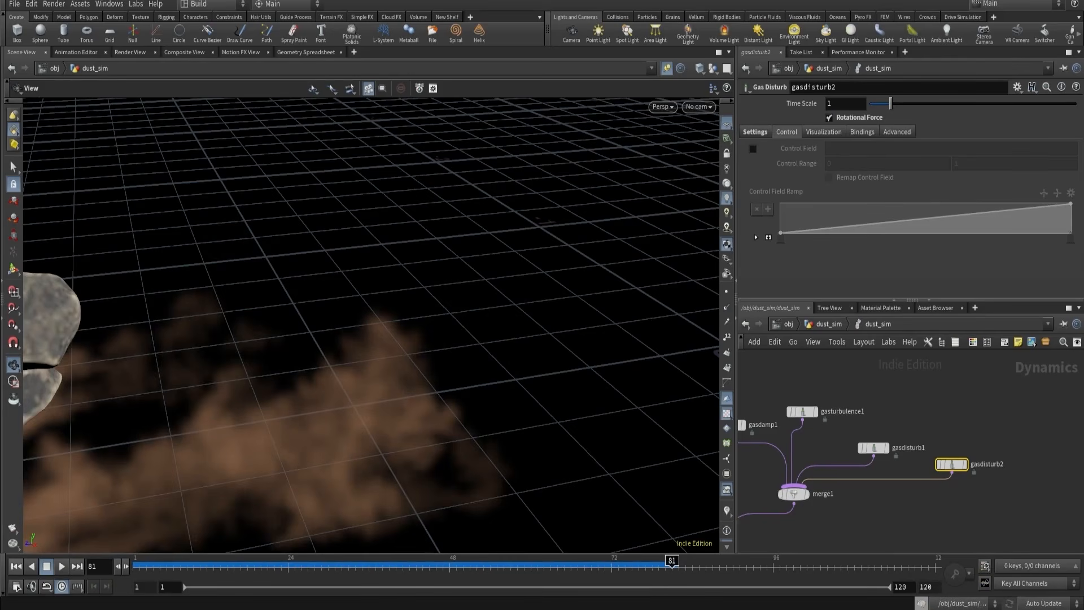
- Check the dust around the feet at frame 55 and set gasdisturb2's Strength to 20
right_click_drag(421, 392, 308, 411)
left_click_drag(307, 411, 497, 429)
left_click_drag(671, 561, 497, 562)
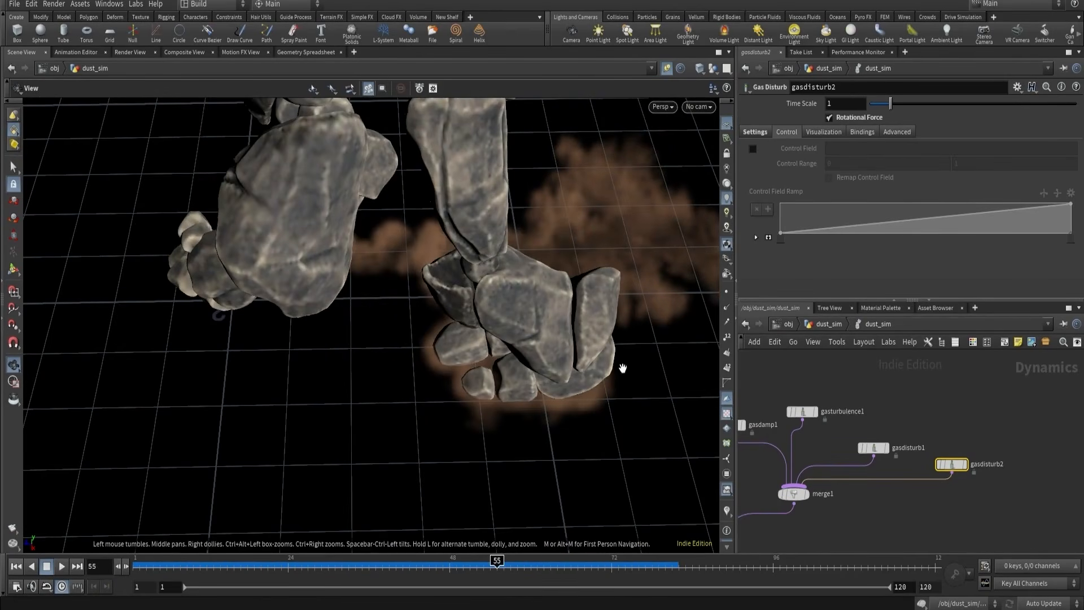
middle_click_drag(622, 368, 576, 345)
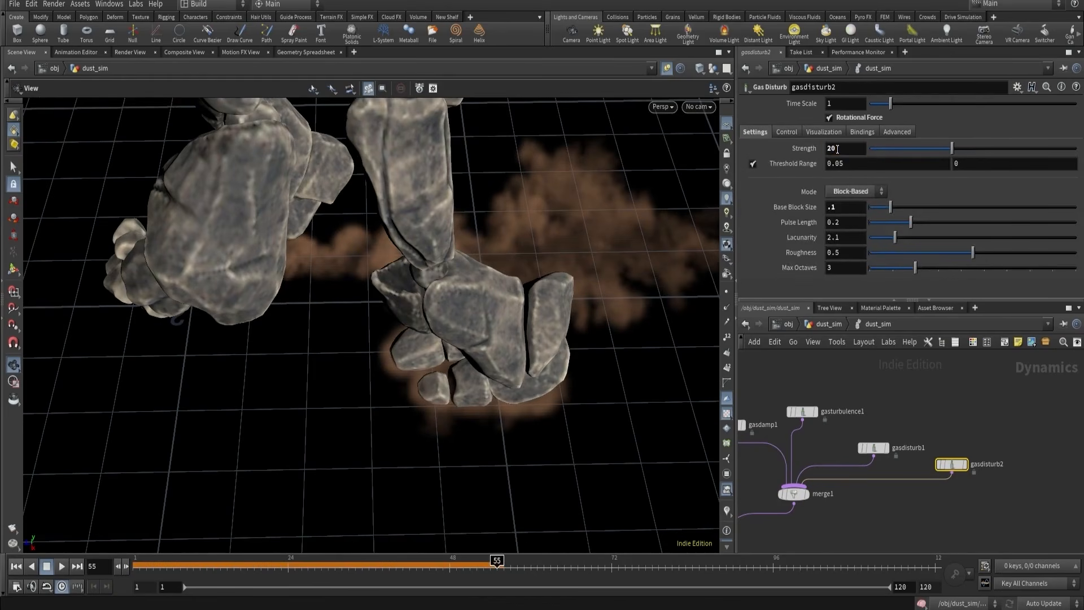
scroll(468, 266, "down", 5)
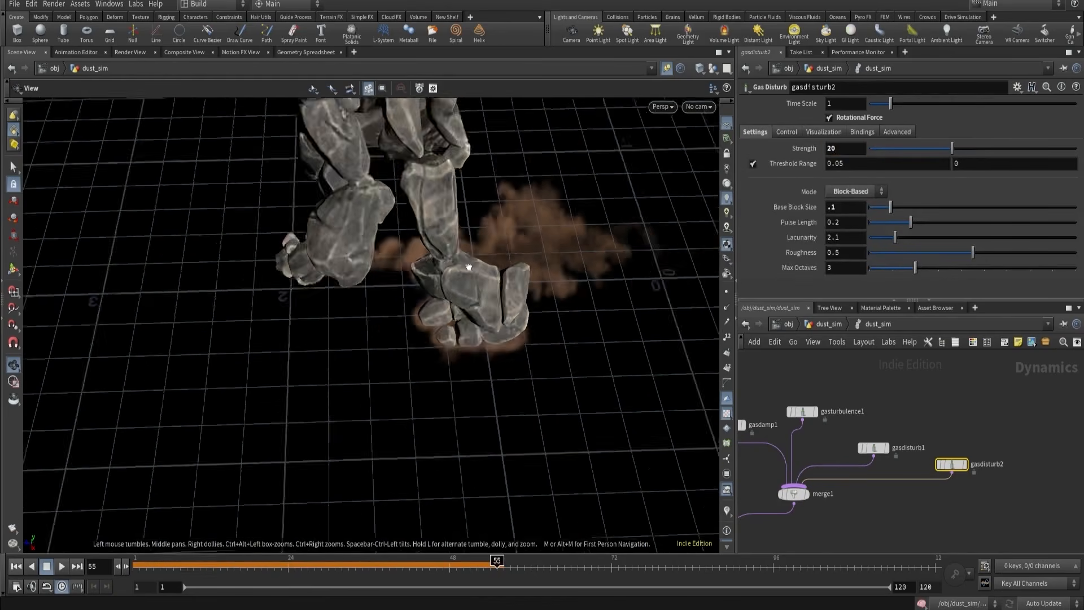
left_click_drag(468, 266, 589, 171)
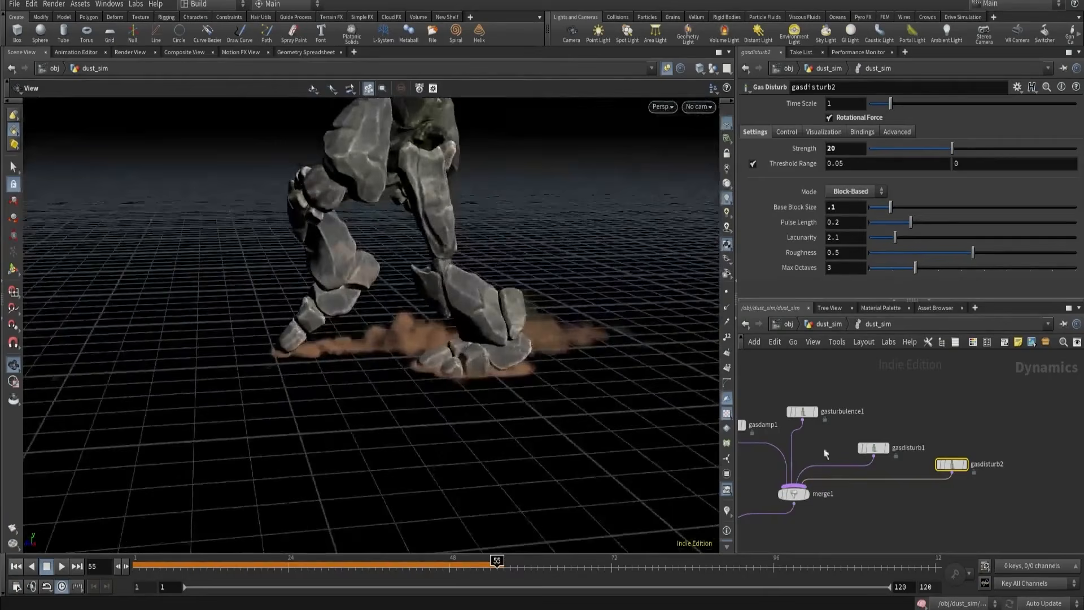
- Set the Dissipation of pyrosolver_sparse1 to 0.025
middle_click_drag(926, 486, 924, 456)
left_click(845, 505)
scroll(844, 170, "up", 4)
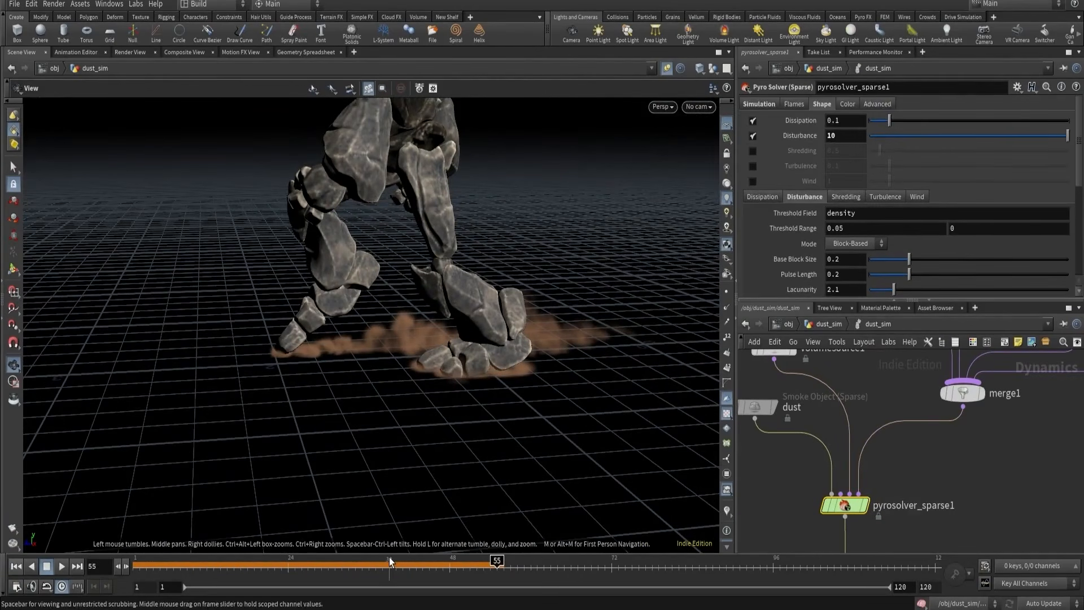
left_click_drag(551, 268, 546, 338)
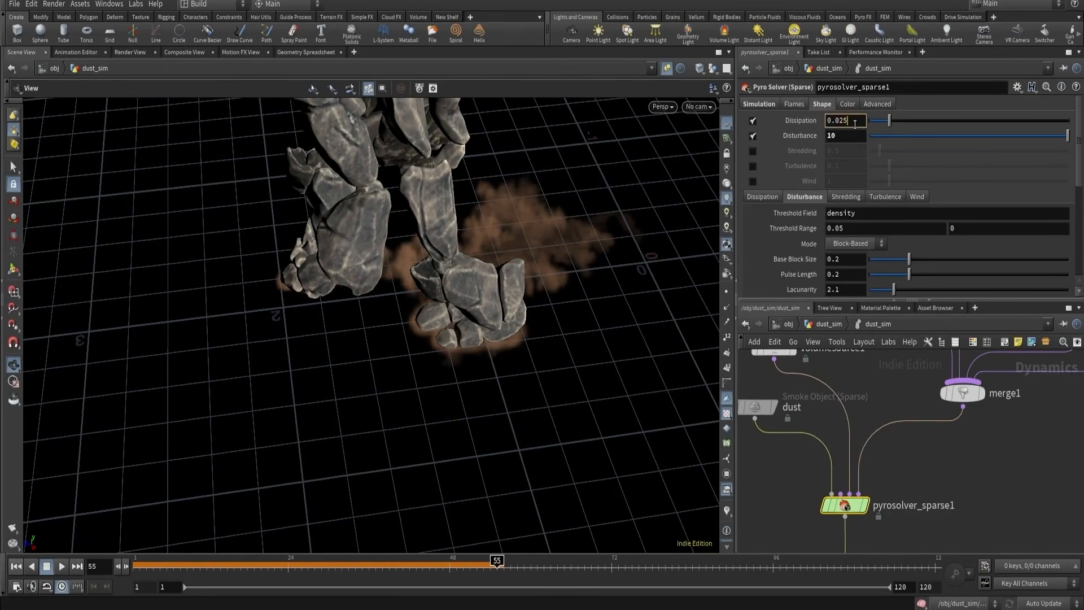
- Examine the frame 55 dust through cam1 and close up behind the planted foot
left_click(699, 106)
left_click(705, 165)
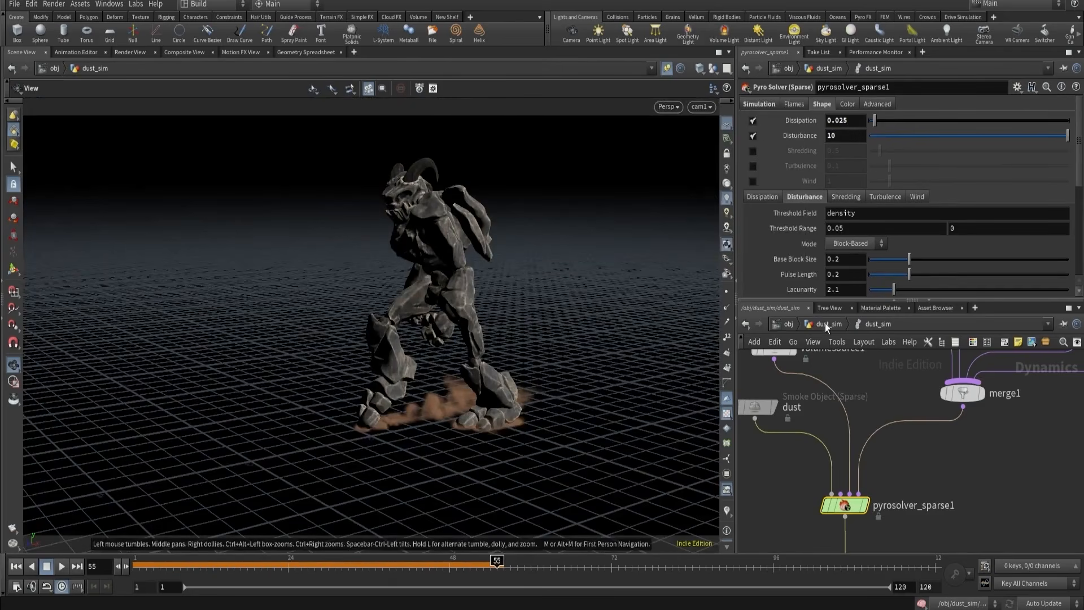
scroll(998, 467, "down", 3)
scroll(454, 438, "up", 5)
left_click_drag(454, 438, 526, 469)
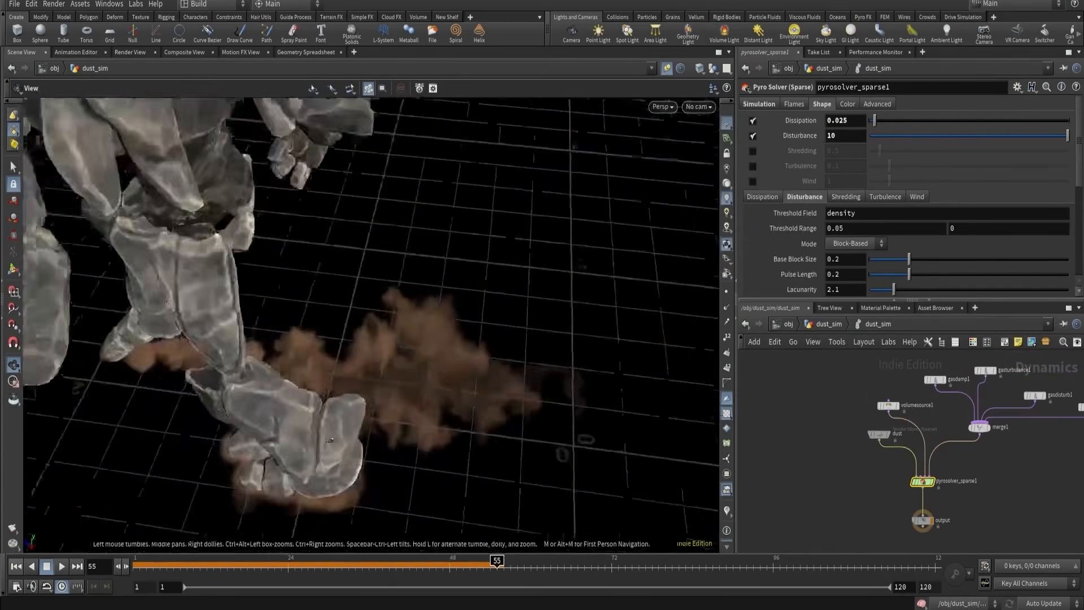
scroll(537, 348, "up", 3)
middle_click_drag(536, 348, 416, 287)
scroll(416, 287, "up", 2)
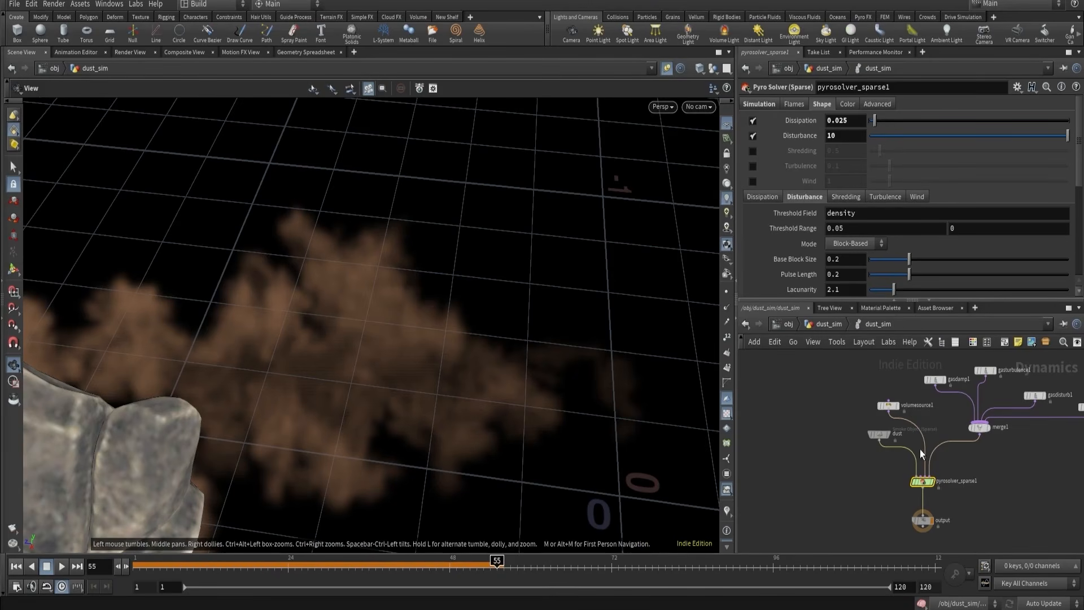
- Add a Gas Blur node next to the disturbance nodes and wire it into merge1
middle_click_drag(1034, 461, 878, 485)
key("Tab")
type("blur")
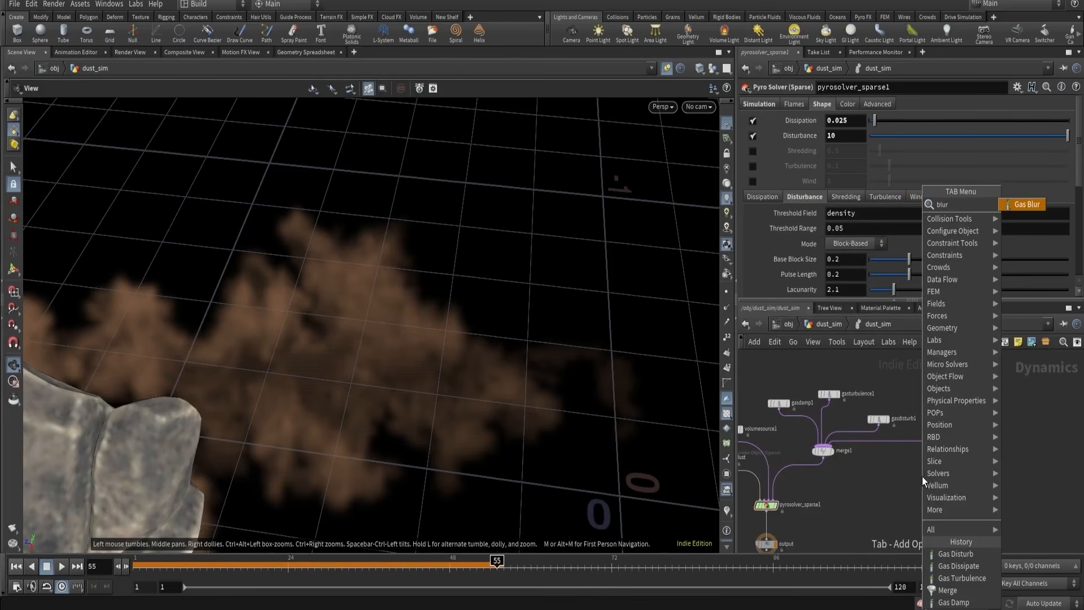
left_click(1025, 207)
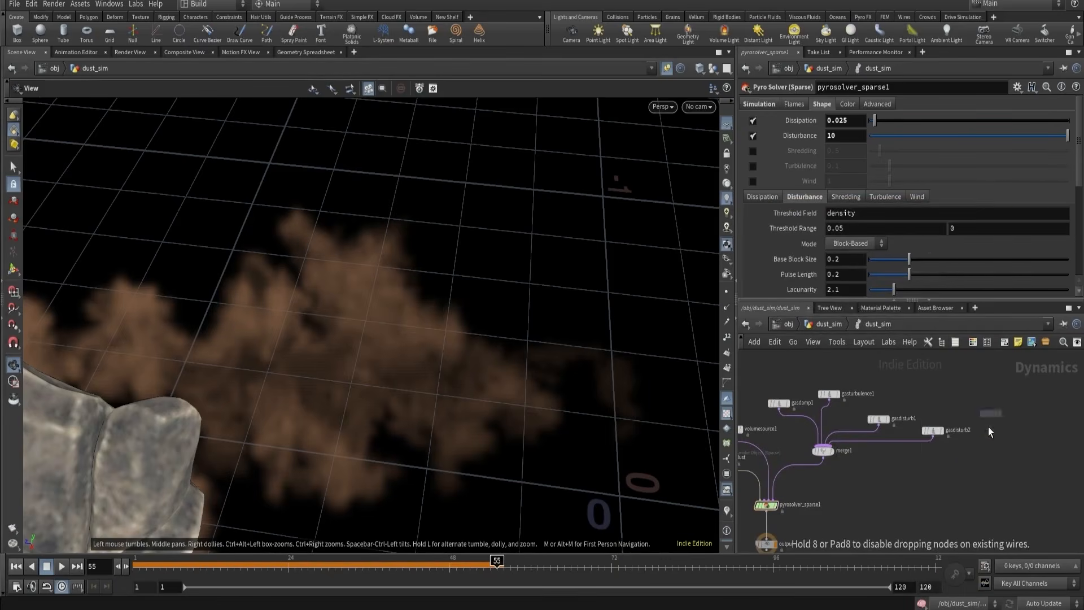
left_click(965, 458)
scroll(968, 458, "up", 4)
left_click(967, 469)
middle_click_drag(888, 471, 1023, 476)
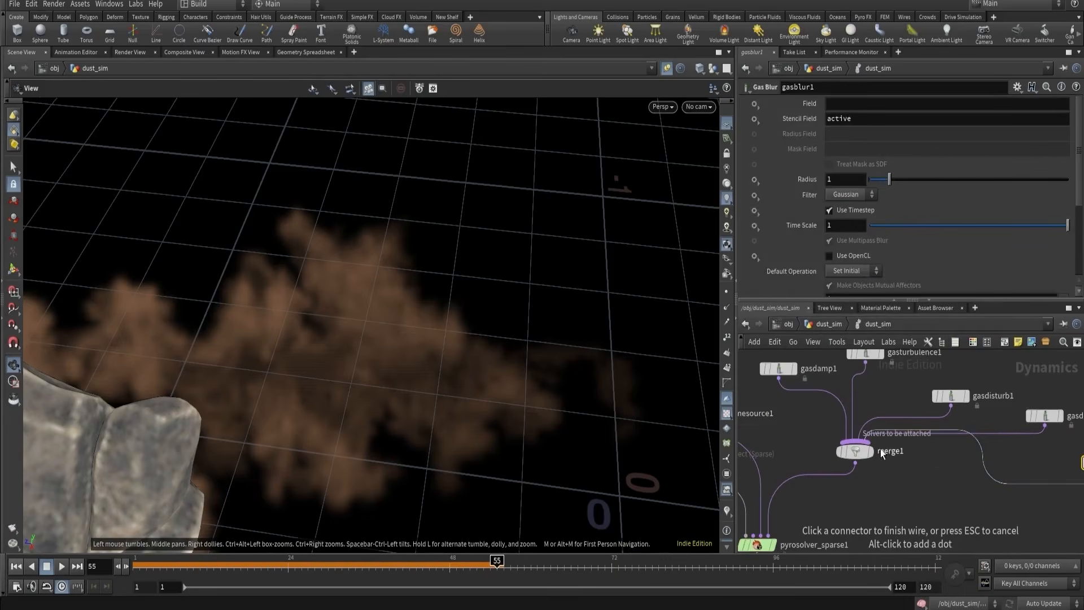
left_click(882, 450)
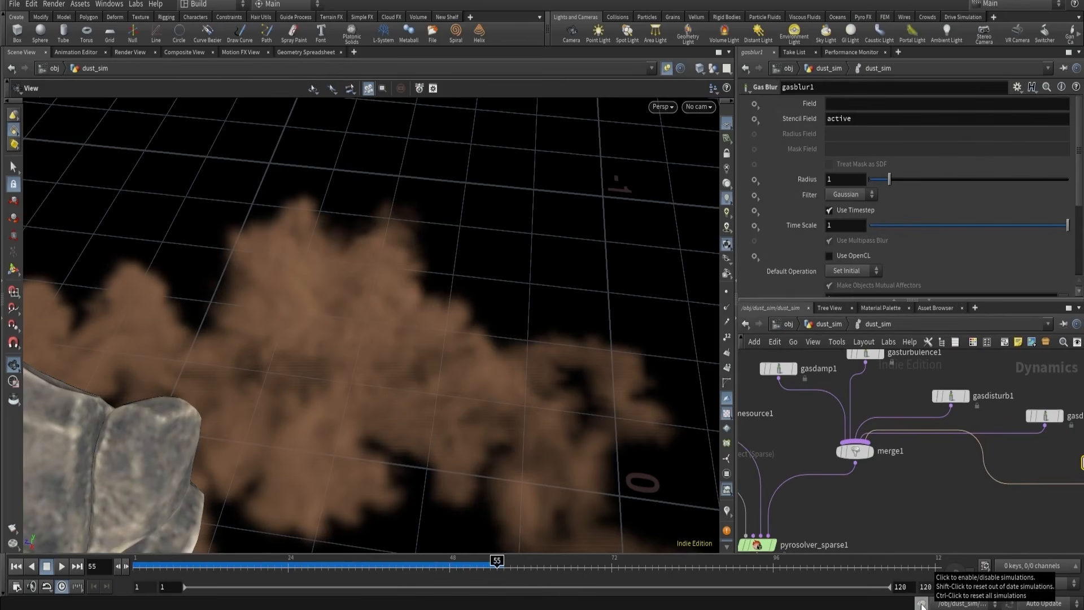
- Set the Gas Blur's Field to density and its Radius to .001
left_click(839, 104)
type("dens")
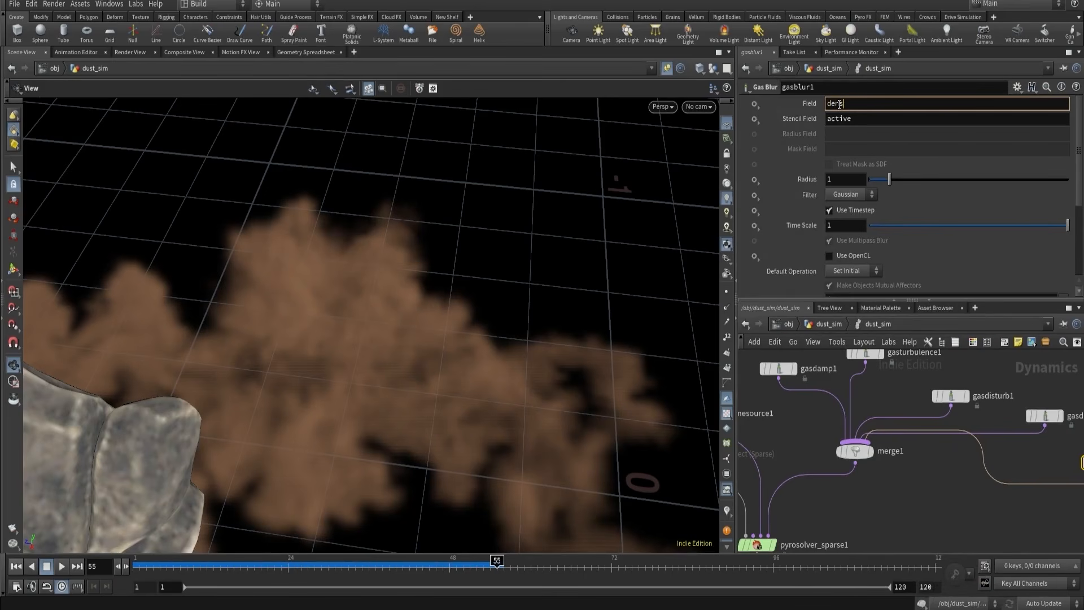
type("ity")
key("Return")
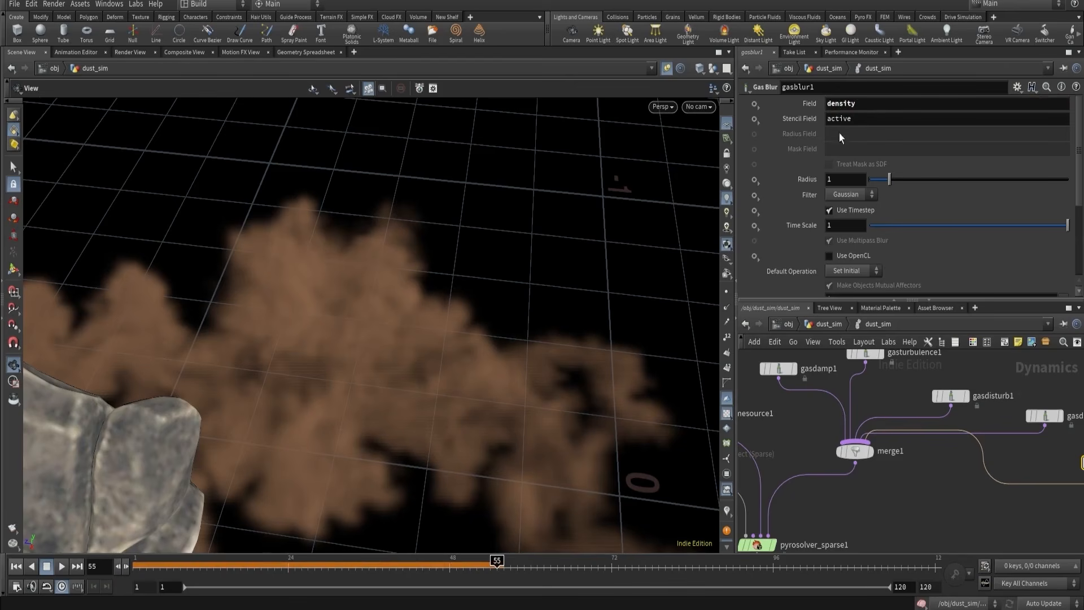
left_click(837, 176)
type(".001")
key("Return")
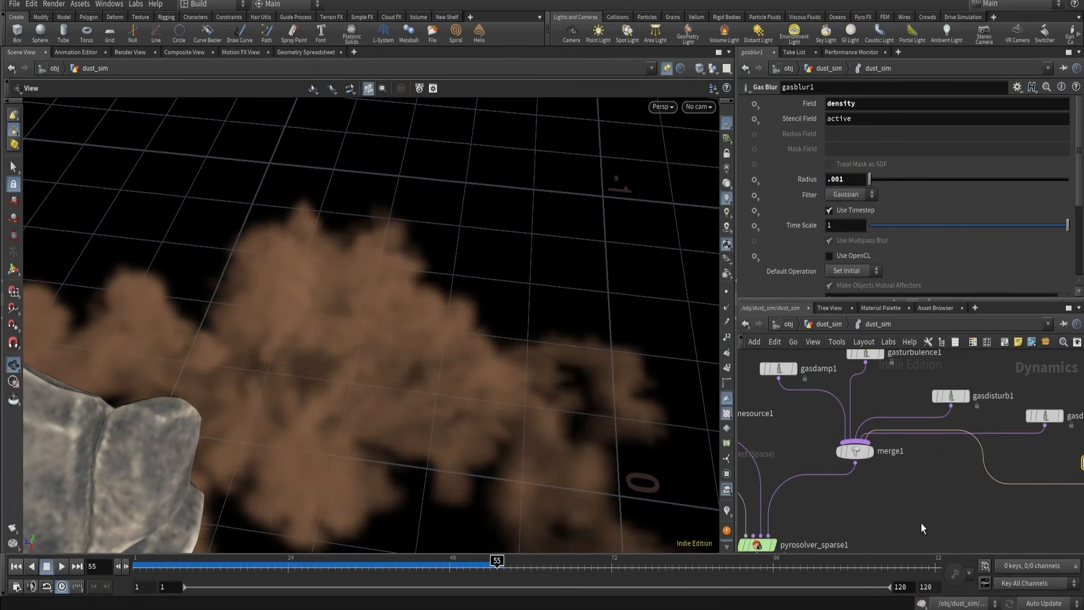
- Check the blurred dust at frame 45 and set the Gas Blur's Radius to .008
left_click_drag(527, 266, 451, 413)
mouse_move(435, 563)
left_mouse_down()
mouse_move(267, 563)
mouse_move(429, 563)
left_mouse_up()
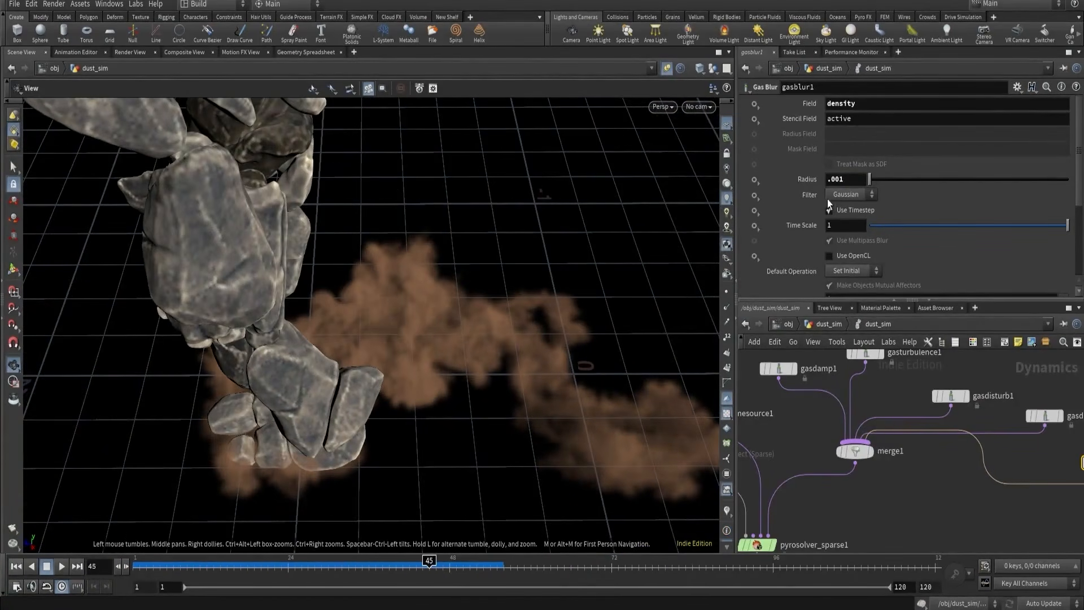
left_click_drag(843, 180, 839, 181)
type("8")
key("Return")
- Return to the dust_sim geometry network, look through cam1 and go back to frame 1
left_click(825, 327)
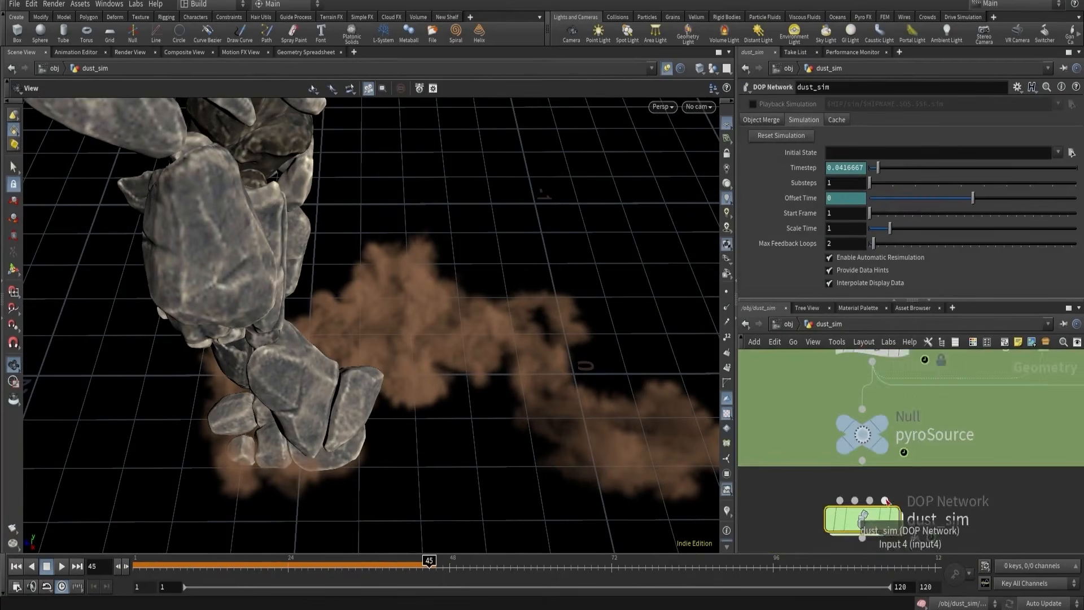
scroll(870, 550, "up", 5)
left_click(902, 446)
middle_click_drag(871, 547, 862, 499)
left_click(700, 107)
left_click(704, 164)
left_click(17, 566)
- Open the dust_sim DOP network again and open the dust smoke object's Voxel Size for editing
scroll(875, 430, "down", 3)
double_click(864, 496)
scroll(864, 494, "down", 3)
middle_click_drag(823, 470, 930, 489)
scroll(875, 491, "up", 2)
left_click(882, 514)
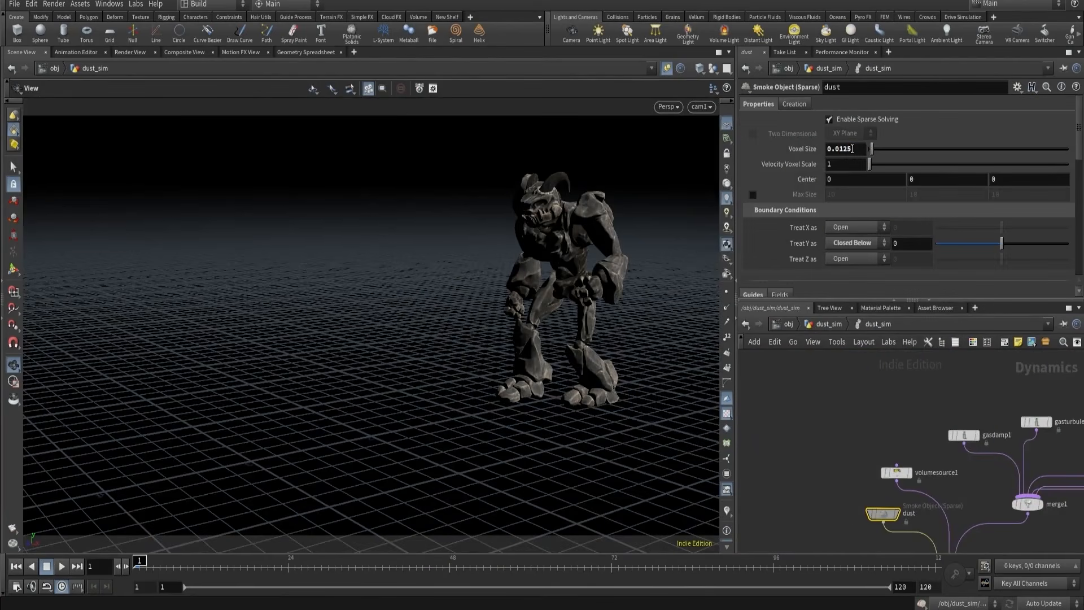
left_click_drag(852, 148, 841, 157)
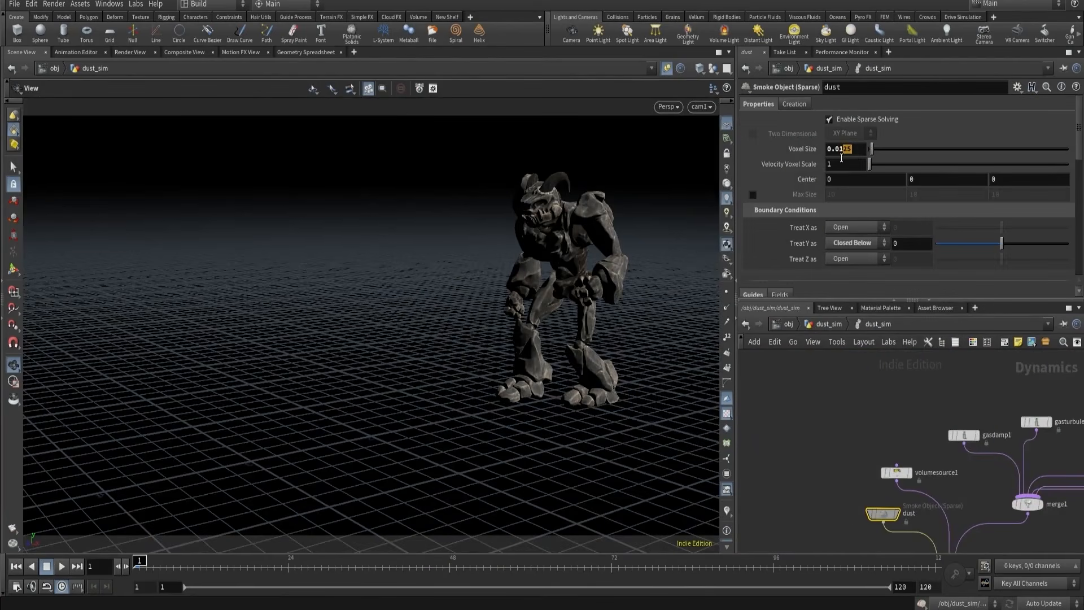
- Return to the dust_sim geometry network and display the voxel_vis null
left_click(829, 326)
scroll(787, 385, "down", 4)
middle_click_drag(788, 384, 822, 486)
middle_click_drag(781, 421, 852, 418)
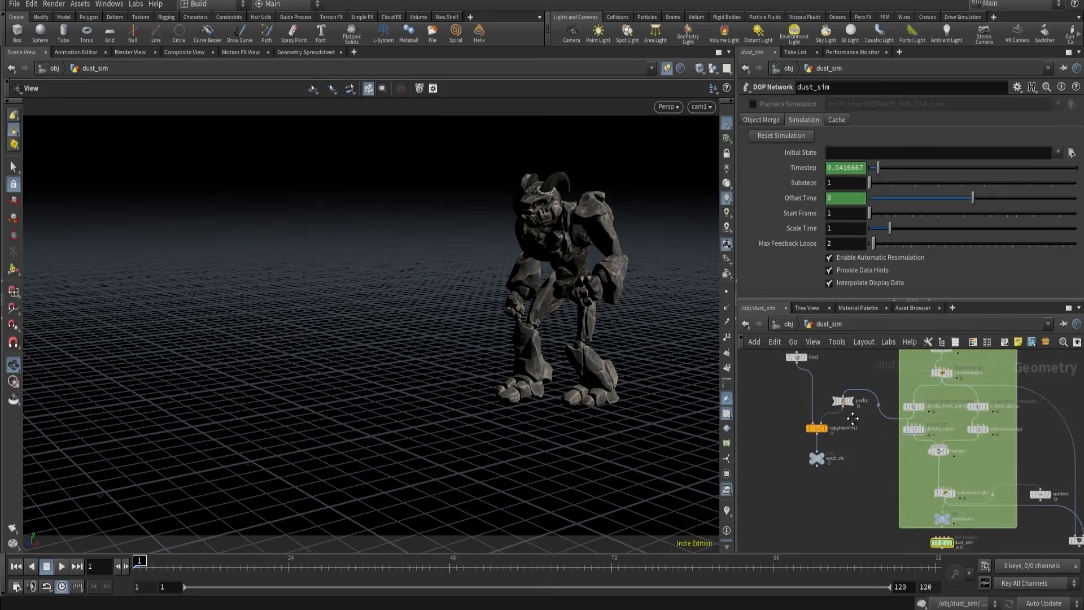
scroll(834, 458, "up", 3)
left_click(826, 459)
middle_click_drag(751, 409, 810, 513)
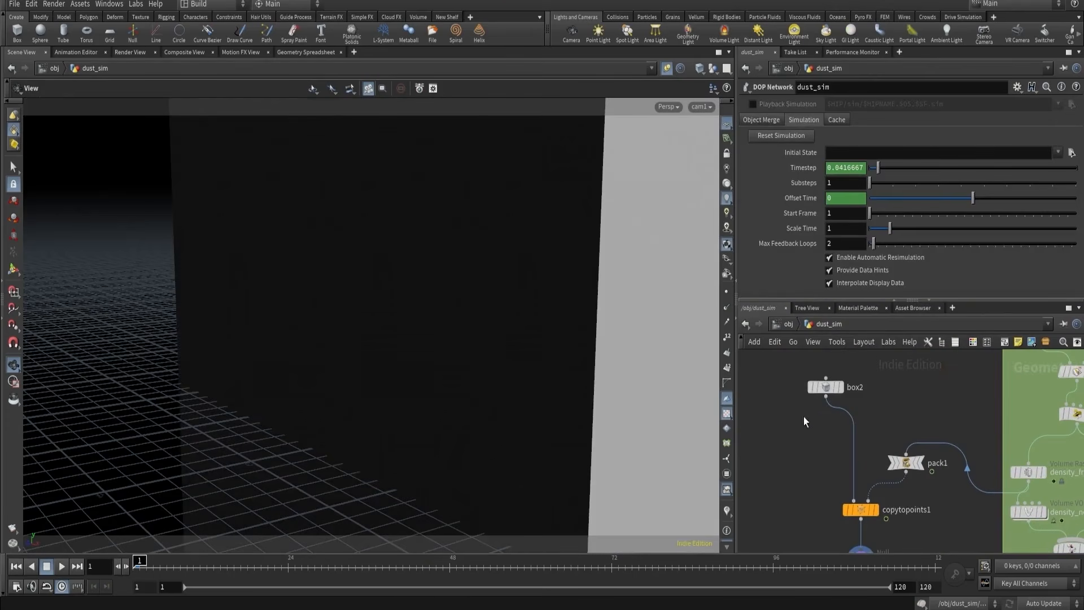
- Set box2's Uniform Scale to .01 and show the viewport in wireframe
left_click(825, 387)
left_click(837, 193)
type(".0")
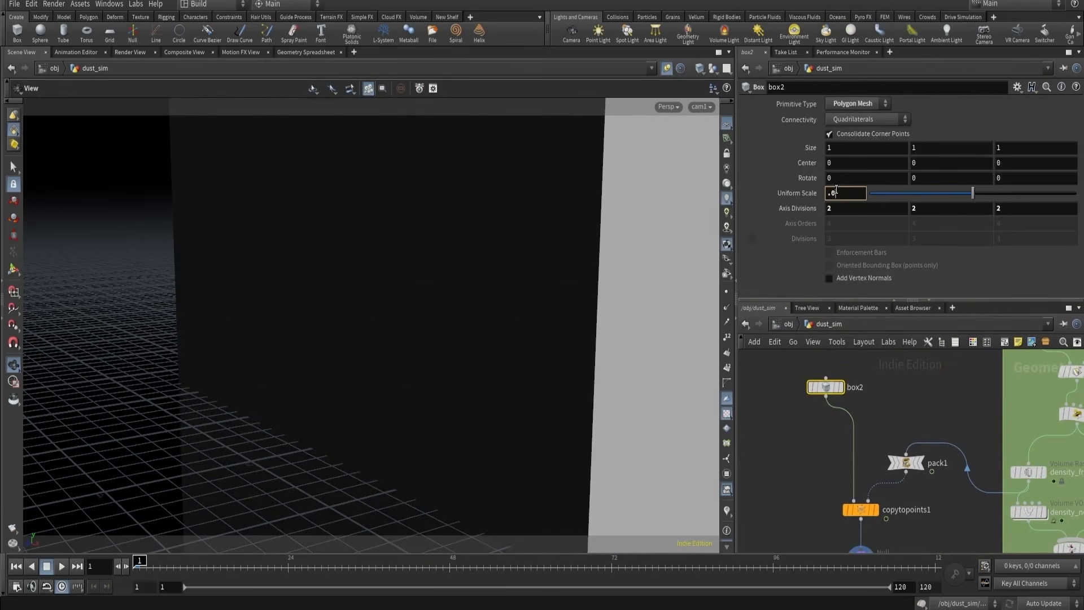
type("1")
key("Return")
key("w")
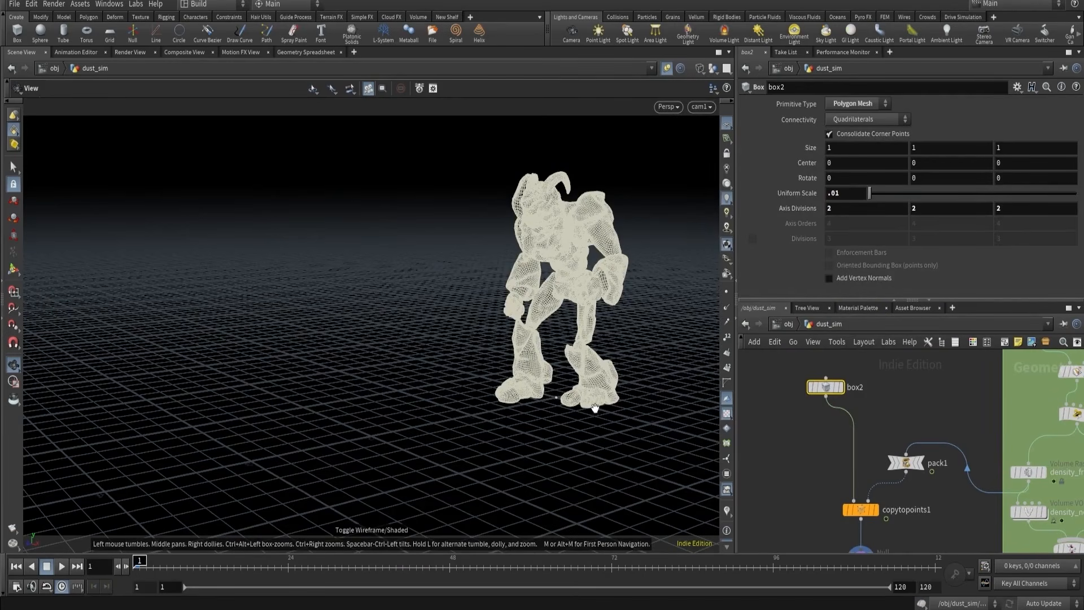
key("w")
key("w")
- Try a Uniform Scale of .001 on the voxel preview box
left_click_drag(836, 194, 859, 202)
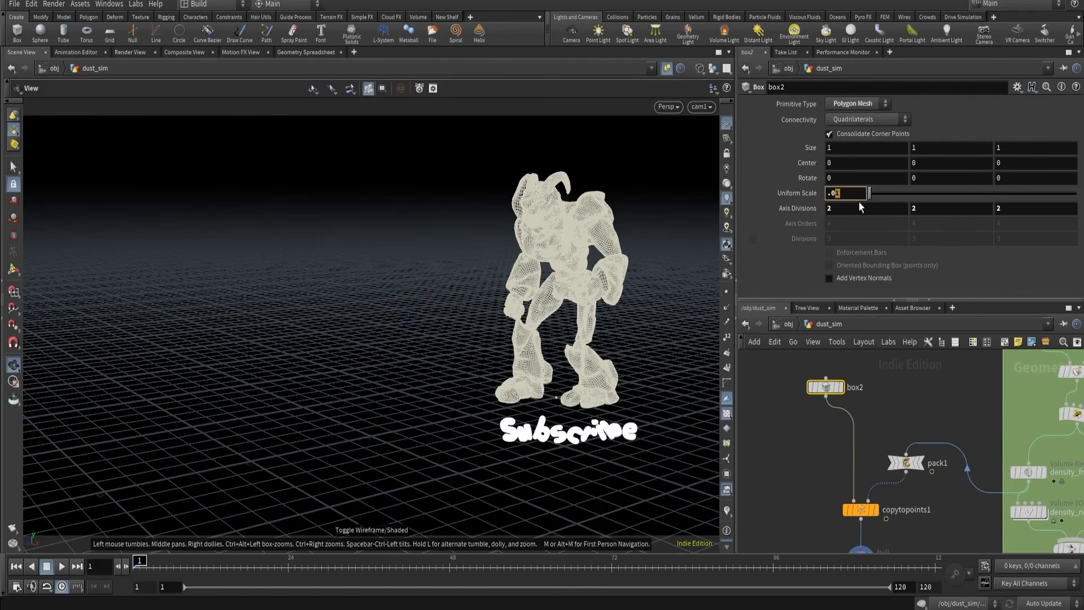
type("02")
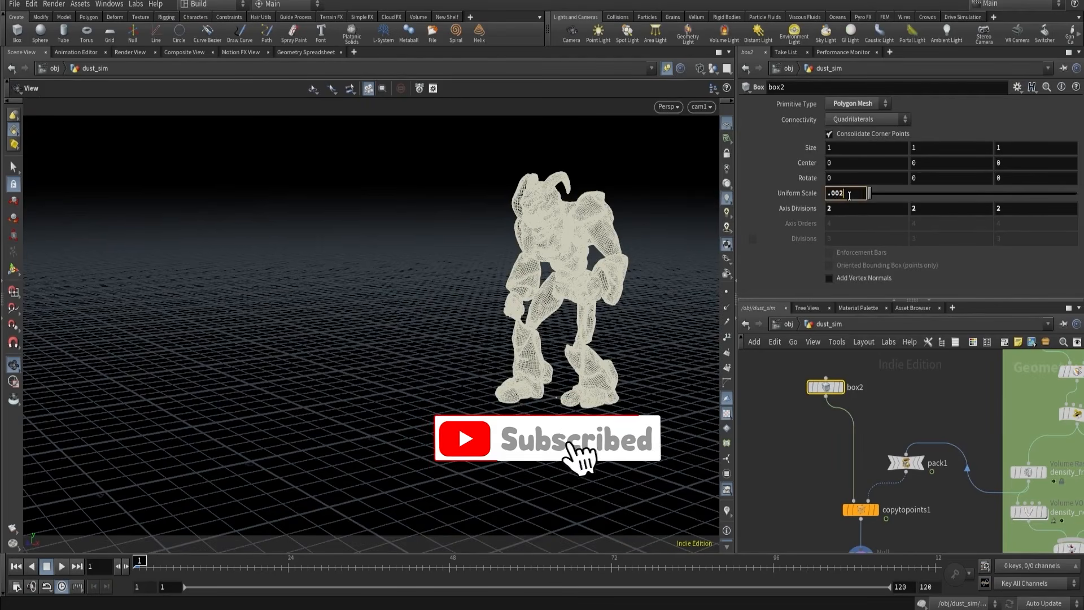
key("BackSpace")
type("1")
key("Return")
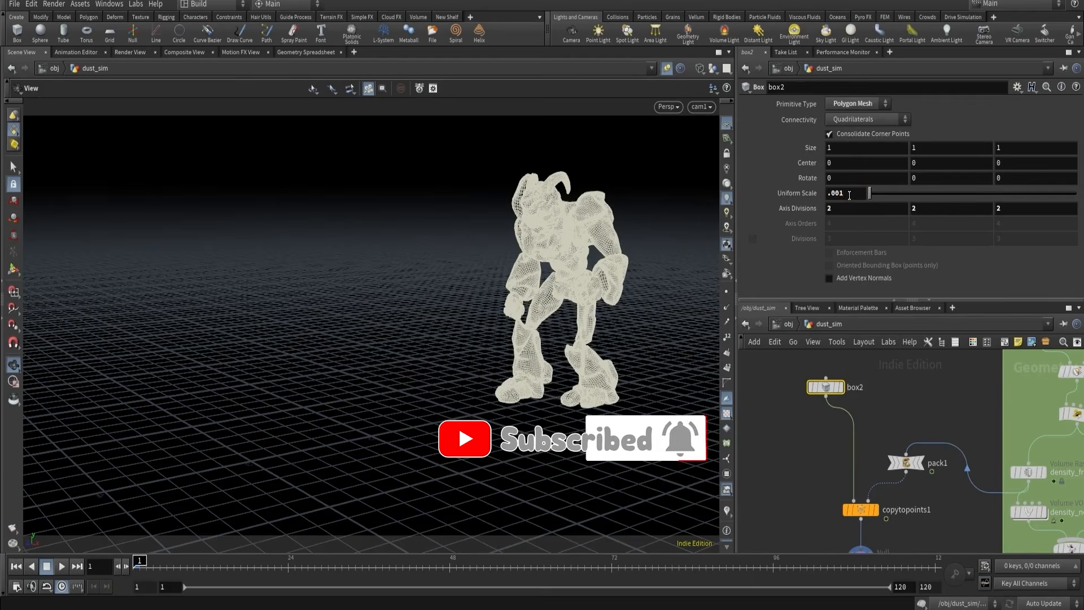
- Try a Uniform Scale of .0025 on the voxel preview box
left_click(849, 196)
key("BackSpace")
type("25")
key("Return")
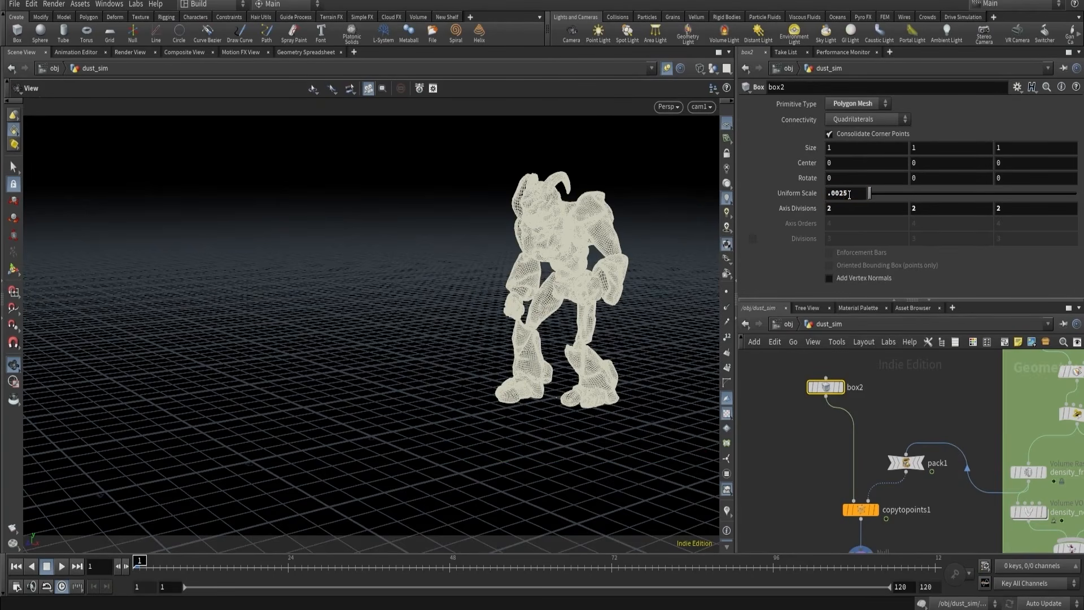
left_click_drag(849, 196, 839, 208)
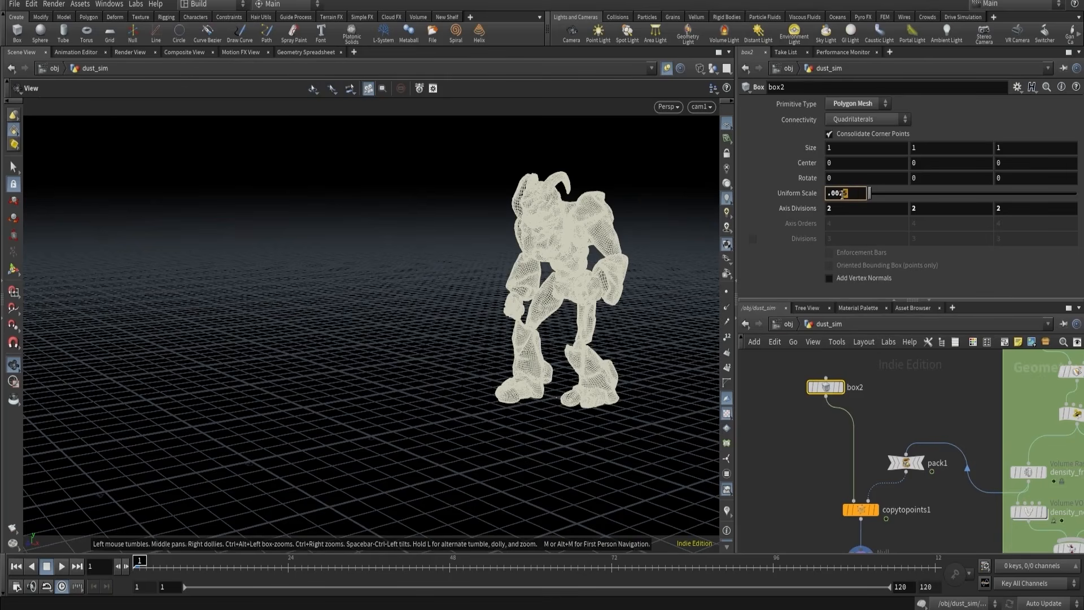
type("5")
key("Return")
left_click_drag(845, 197, 858, 196)
key("Return")
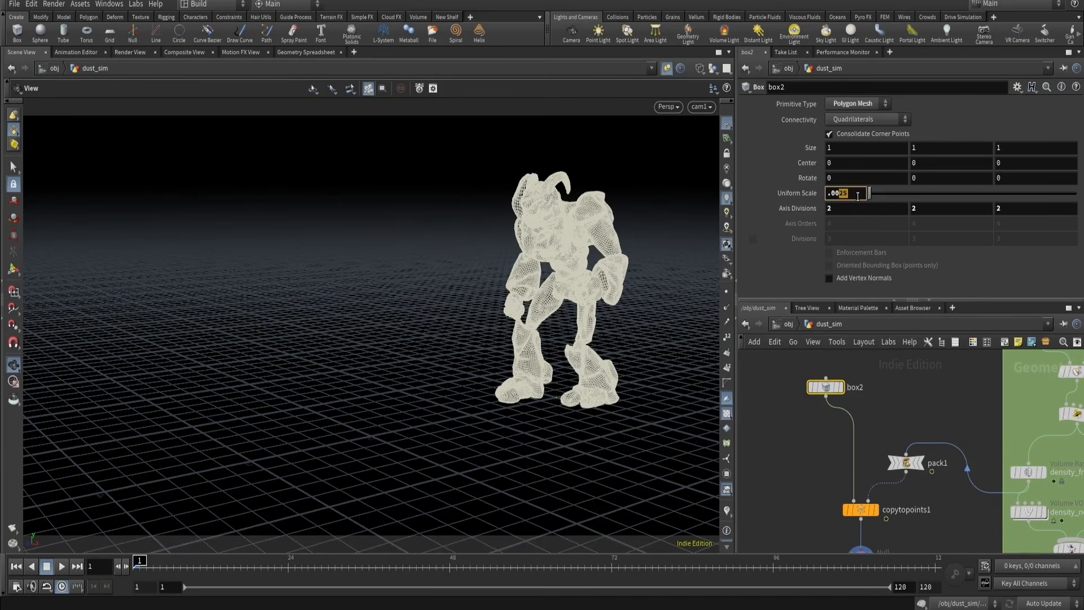
type("5")
key("Return")
left_click(857, 196)
key("Return")
- Set box2's Uniform Scale back to .01 and return the viewport to shaded display
left_click_drag(837, 197, 868, 195)
key("BackSpace")
key("BackSpace")
type("1")
key("Return")
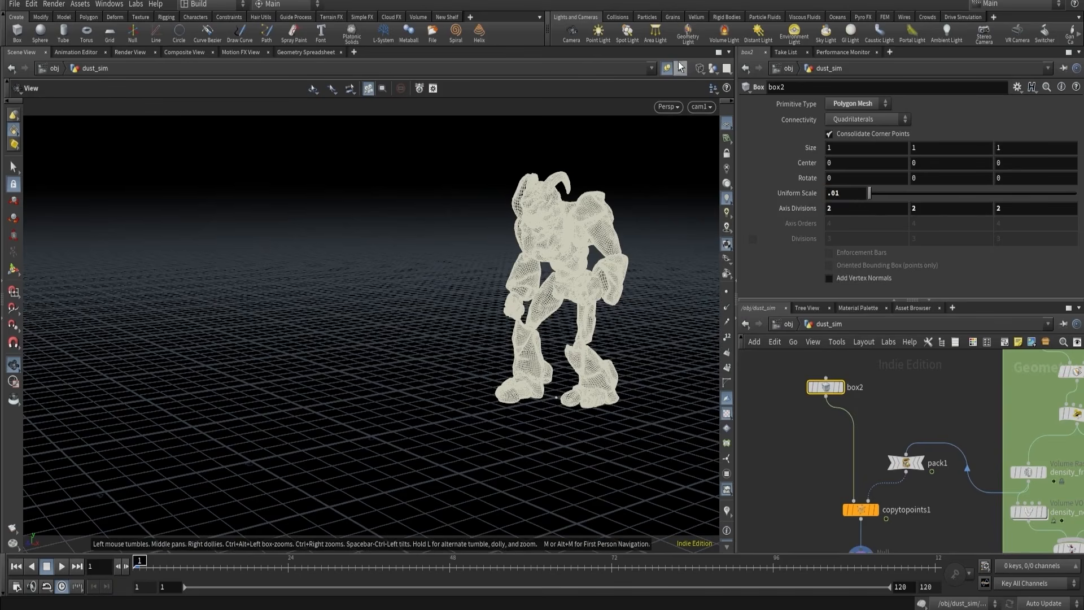
left_click(700, 68)
left_click(734, 197)
- Display the pyrobakevolume1 node below import_dust in the dust_sim network
scroll(811, 455, "down", 6)
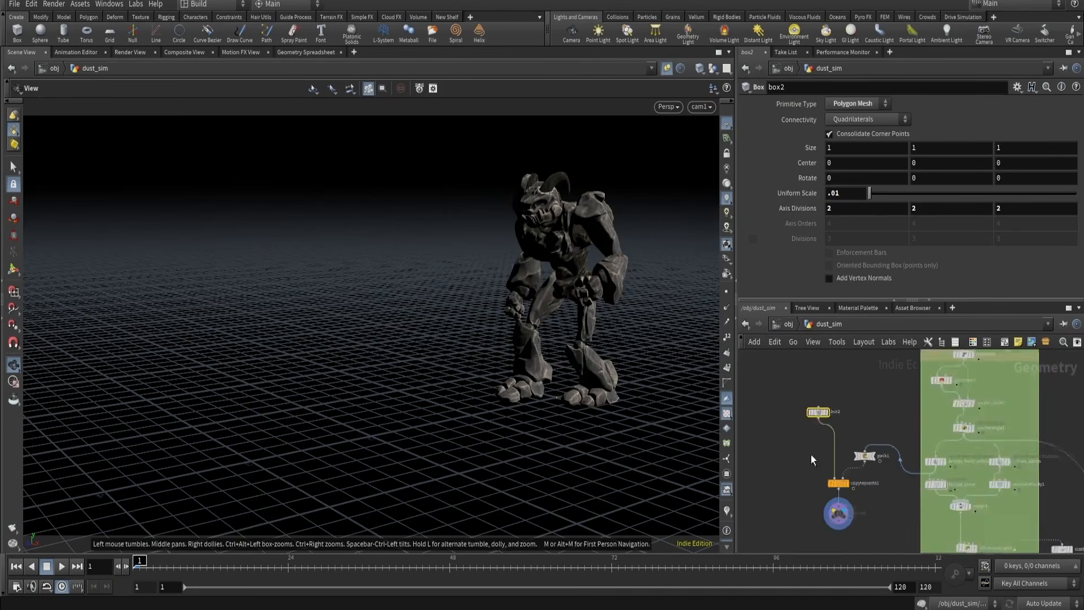
middle_click_drag(863, 531, 831, 449)
scroll(832, 448, "up", 5)
middle_click_drag(784, 398, 854, 402)
scroll(798, 384, "up", 3)
scroll(882, 493, "down", 5)
scroll(918, 453, "up", 4)
scroll(937, 508, "up", 3)
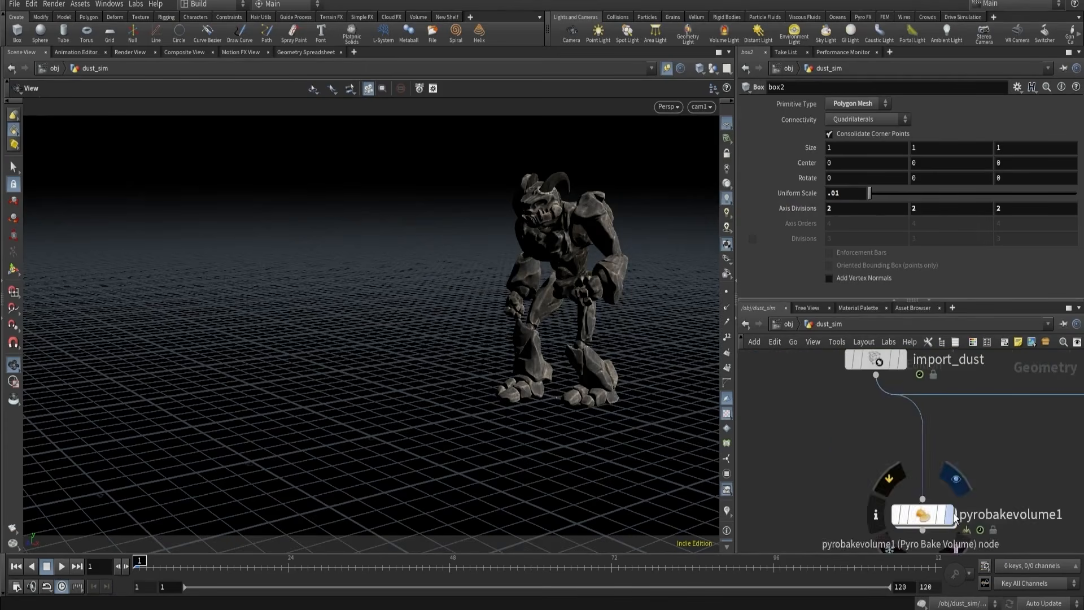
left_click(921, 515)
- Render a flipbook of the walking creature's dust and play it from frame 1
left_click(13, 530)
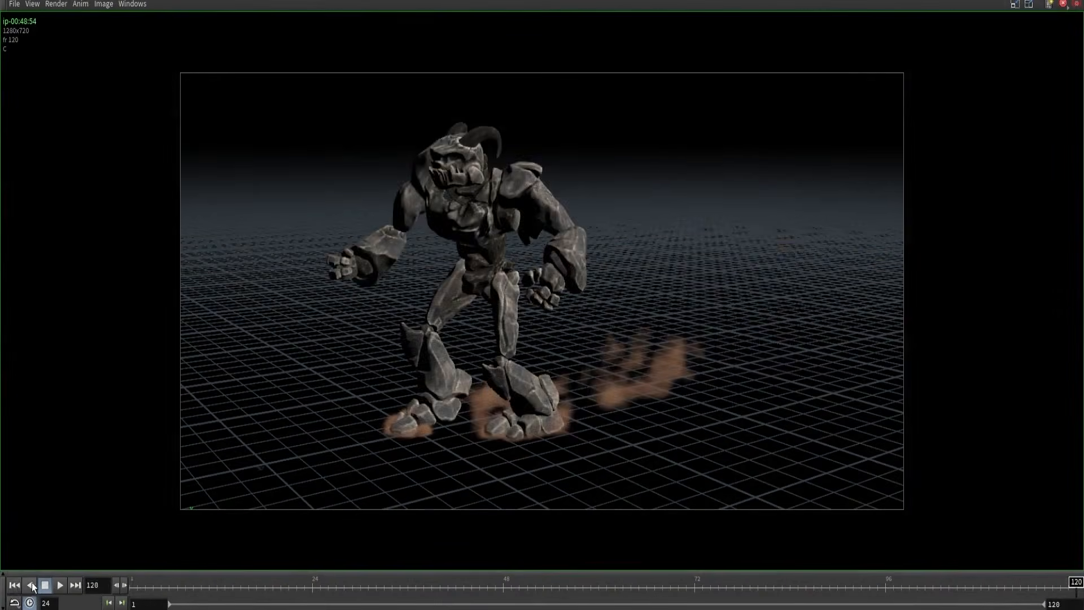
left_click(15, 585)
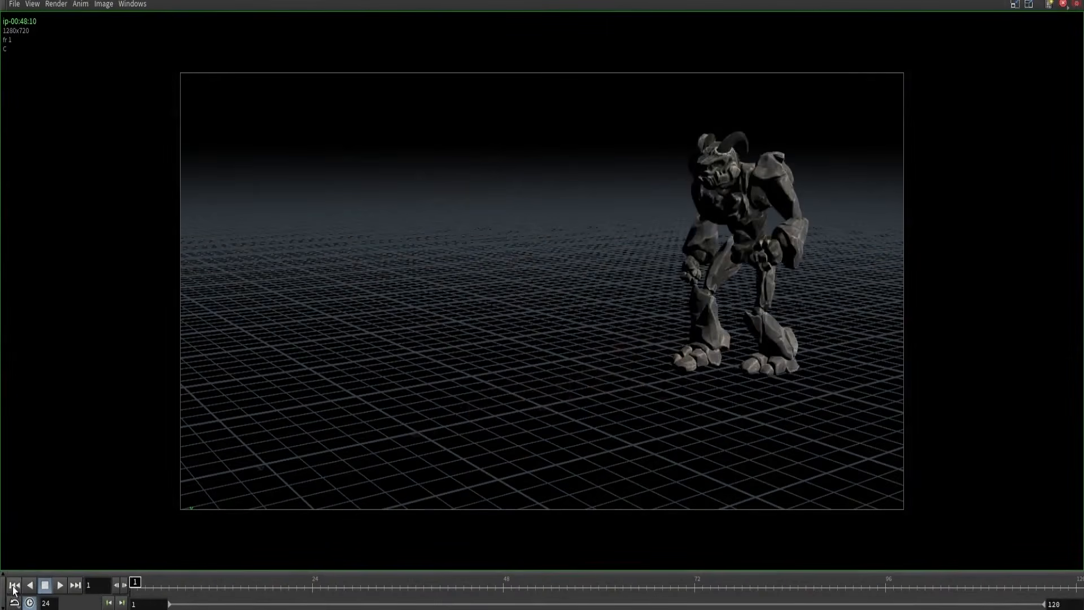
left_click(59, 585)
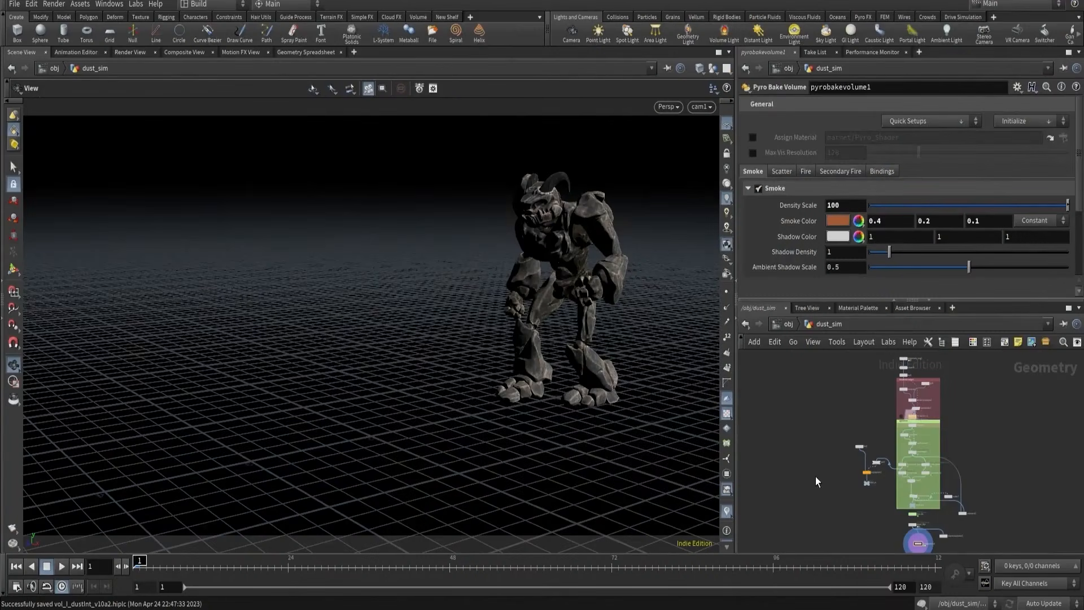
- Display the import_dust node, leave the camera view and check the foot dust up close at frame 17
middle_click_drag(820, 483, 793, 395)
scroll(869, 449, "up", 7)
middle_click_drag(870, 420, 806, 477)
scroll(862, 477, "up", 3)
left_click(909, 437)
mouse_move(510, 354)
right_mouse_down()
mouse_move(593, 320)
mouse_move(638, 318)
right_mouse_up()
middle_click_drag(638, 317, 559, 291)
left_click(241, 566)
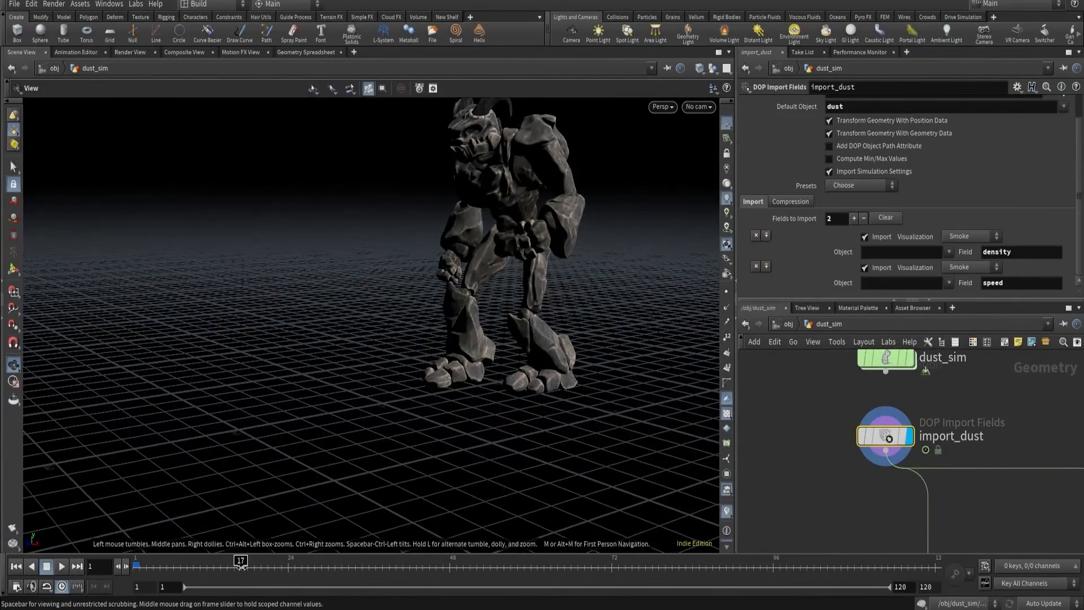
left_click_drag(513, 375, 408, 379)
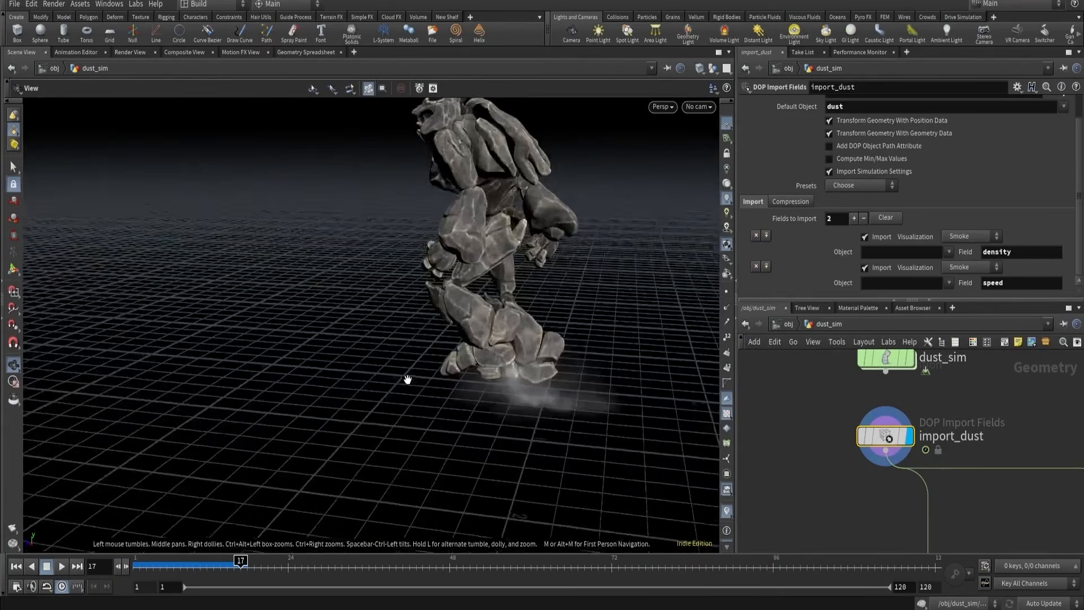
scroll(407, 379, "up", 10)
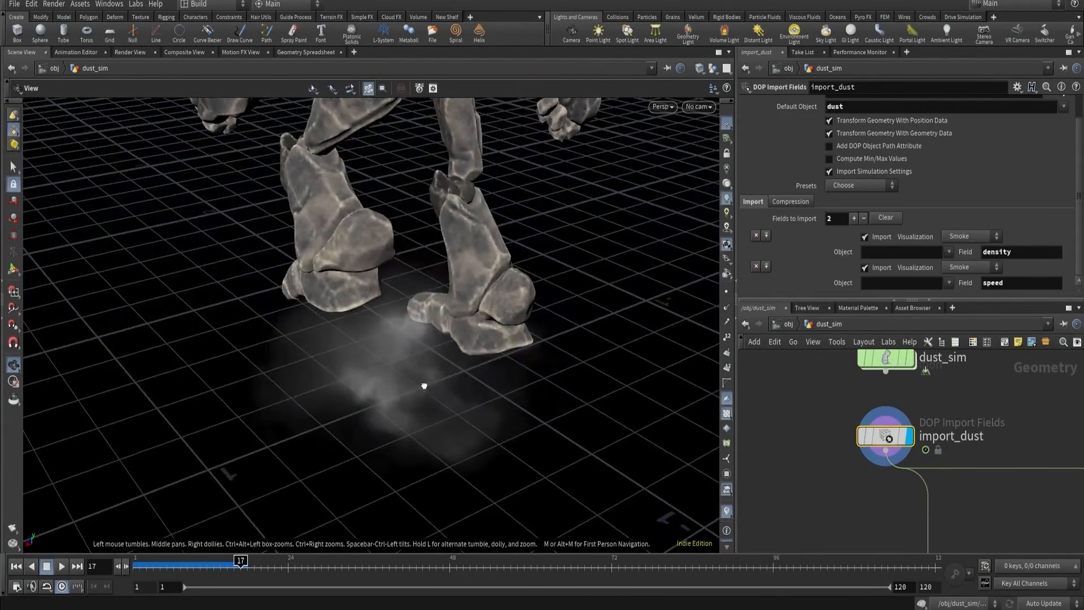
- Change import_dust's second imported field to vel and set its Visualization to Invisible
double_click(1004, 285)
key("BackSpace")
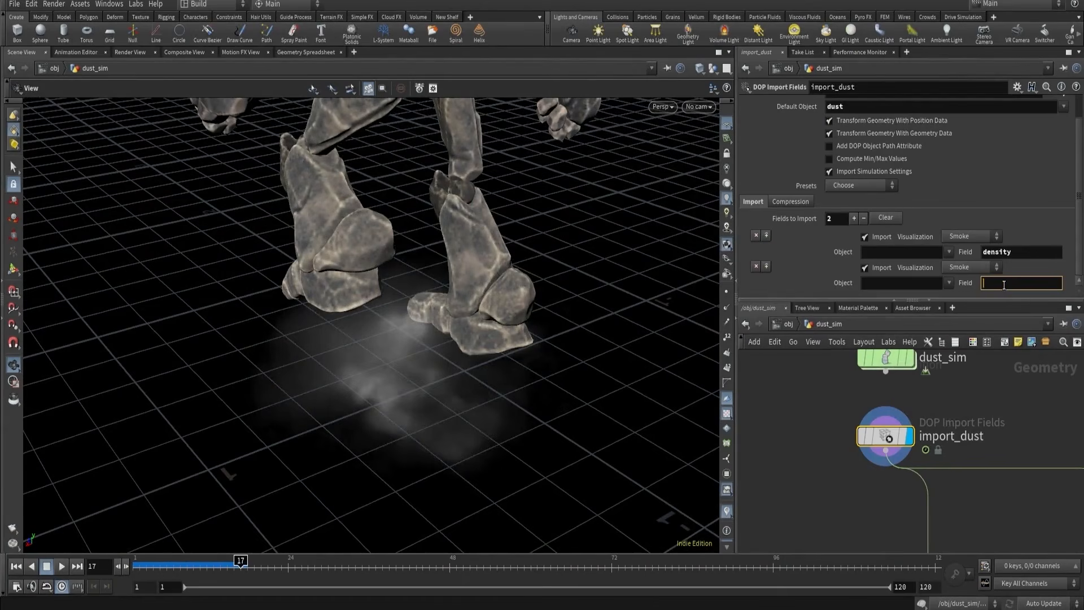
key("Return")
left_click(1004, 285)
type("vel")
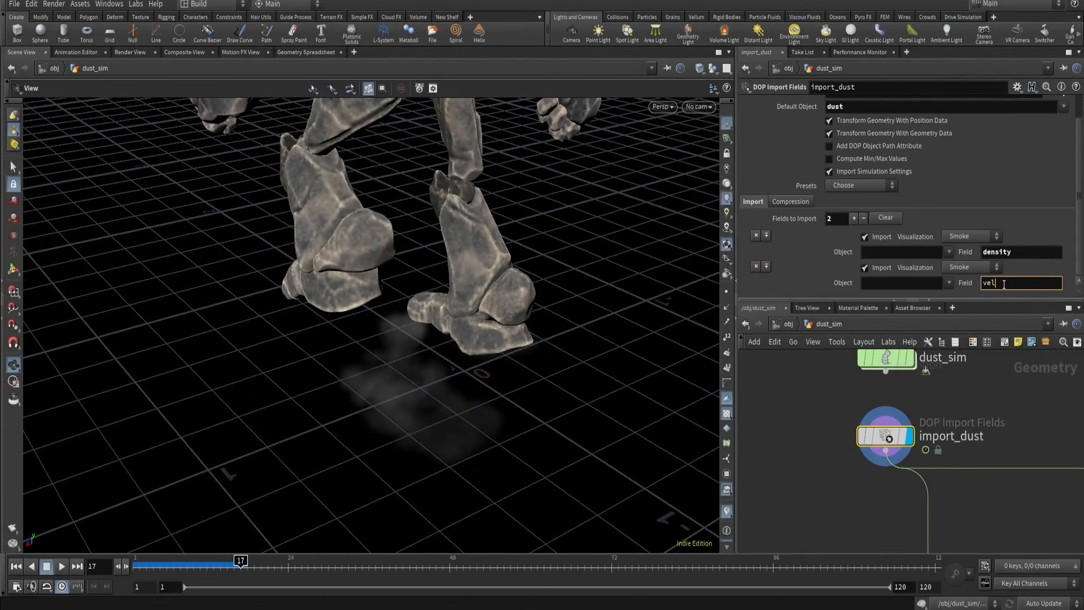
key("Return")
left_click(970, 267)
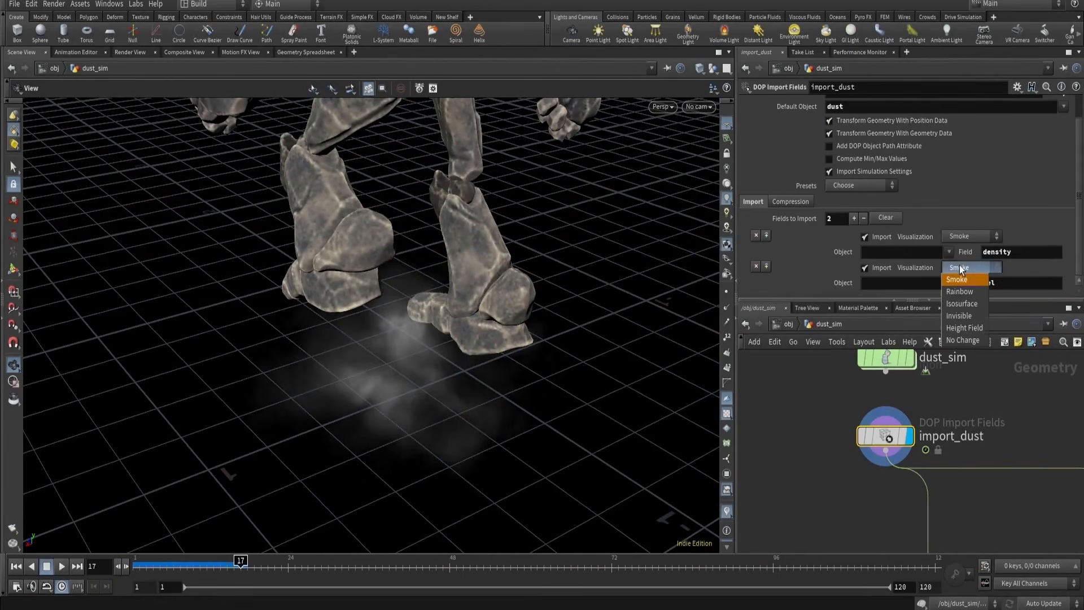
left_click(961, 317)
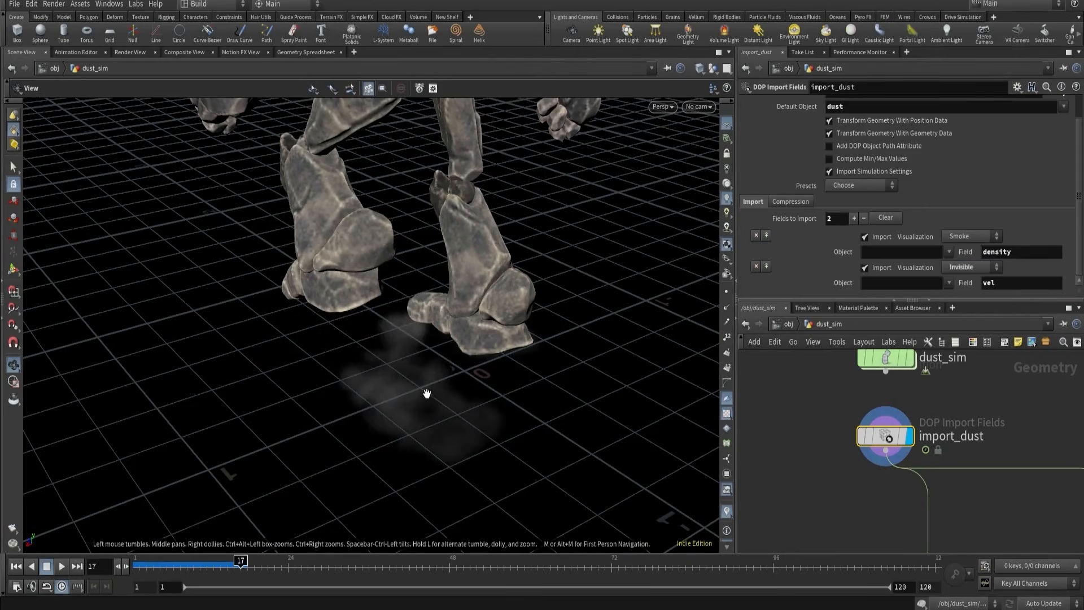
- Display pyrobakevolume1 and examine the shaded dust around the foot from low and high angles
left_click_drag(429, 395, 472, 271)
scroll(944, 435, "down", 2)
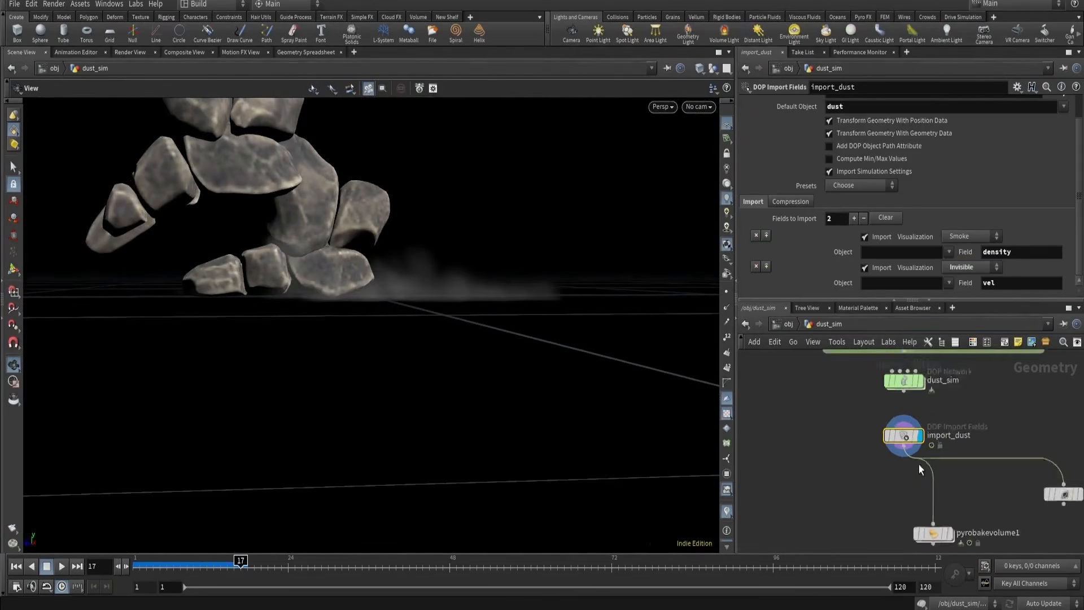
middle_click_drag(940, 529, 918, 471)
scroll(918, 471, "up", 2)
left_click(933, 480)
left_click(912, 479)
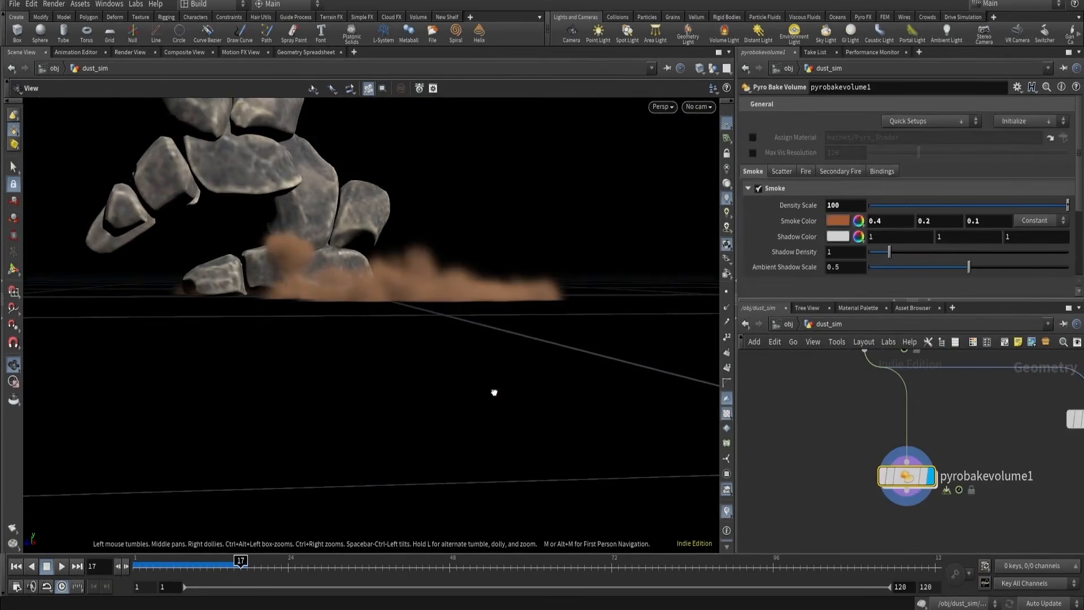
left_click_drag(496, 393, 492, 457)
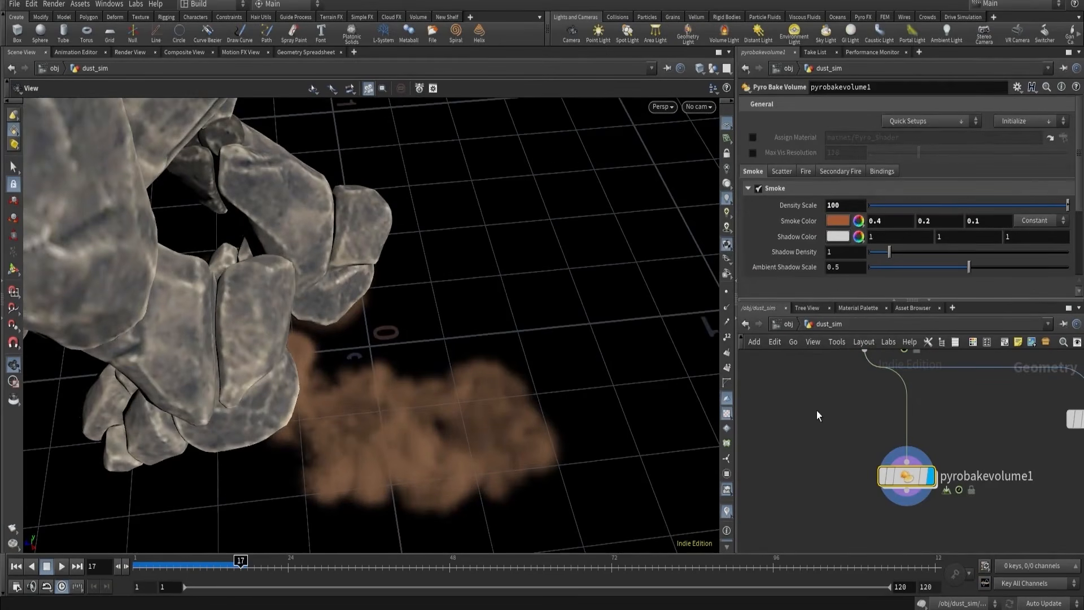
- Switch the display back to the import_dust node
scroll(818, 411, "down", 2)
middle_click_drag(857, 367, 864, 434)
scroll(864, 433, "up", 2)
left_click(869, 441)
left_click(847, 441)
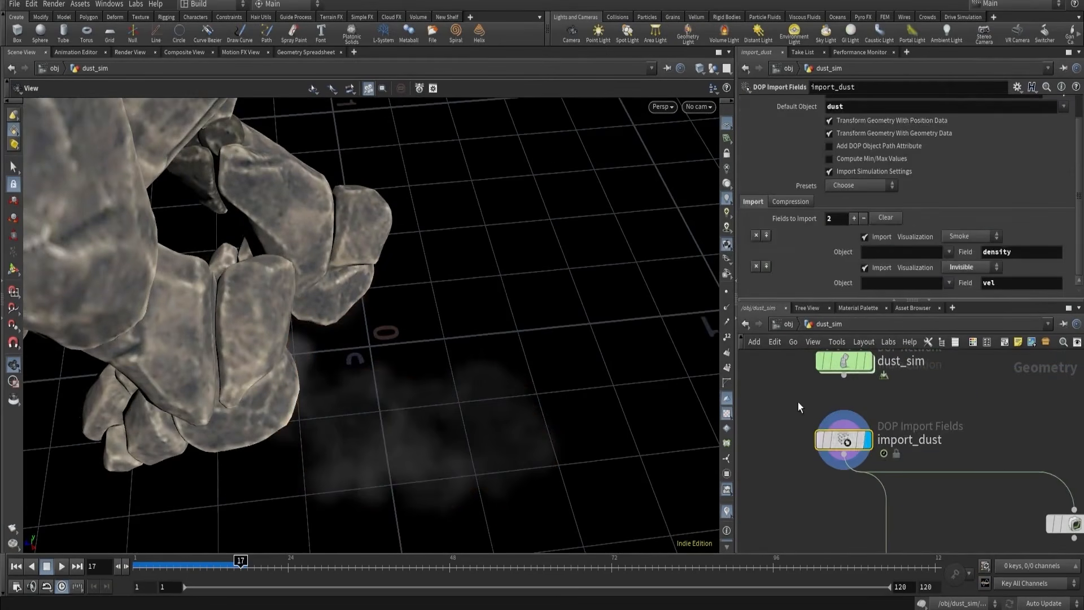
- Set the Default Value of pyrosource1's Density attribute to 10
scroll(798, 402, "down", 3)
middle_click_drag(784, 367, 814, 466)
scroll(812, 410, "down", 2)
middle_click_drag(812, 392, 829, 493)
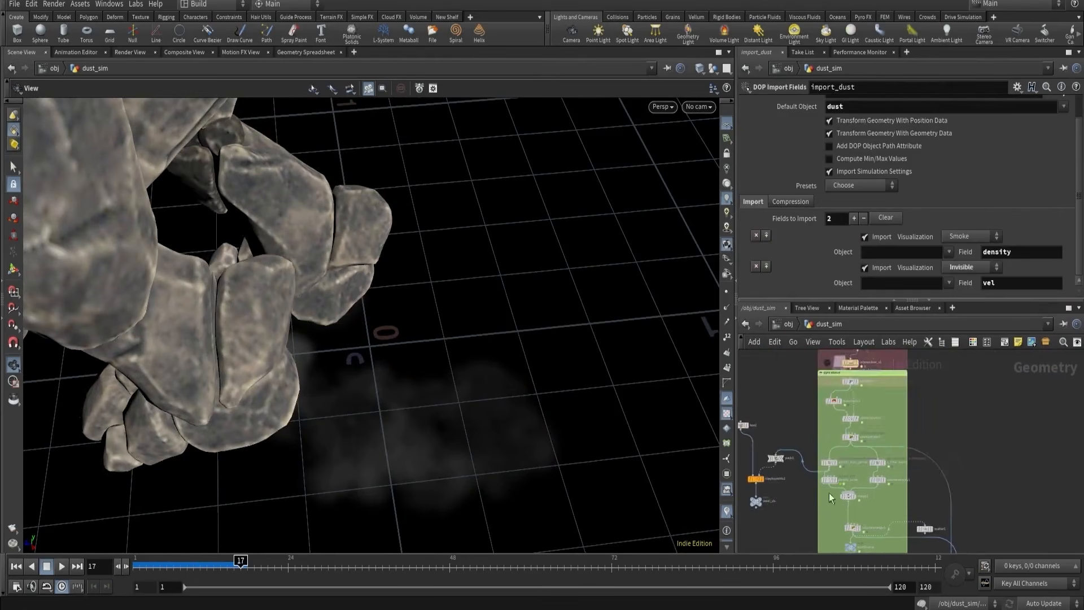
scroll(827, 428, "up", 4)
left_click_drag(826, 428, 842, 365)
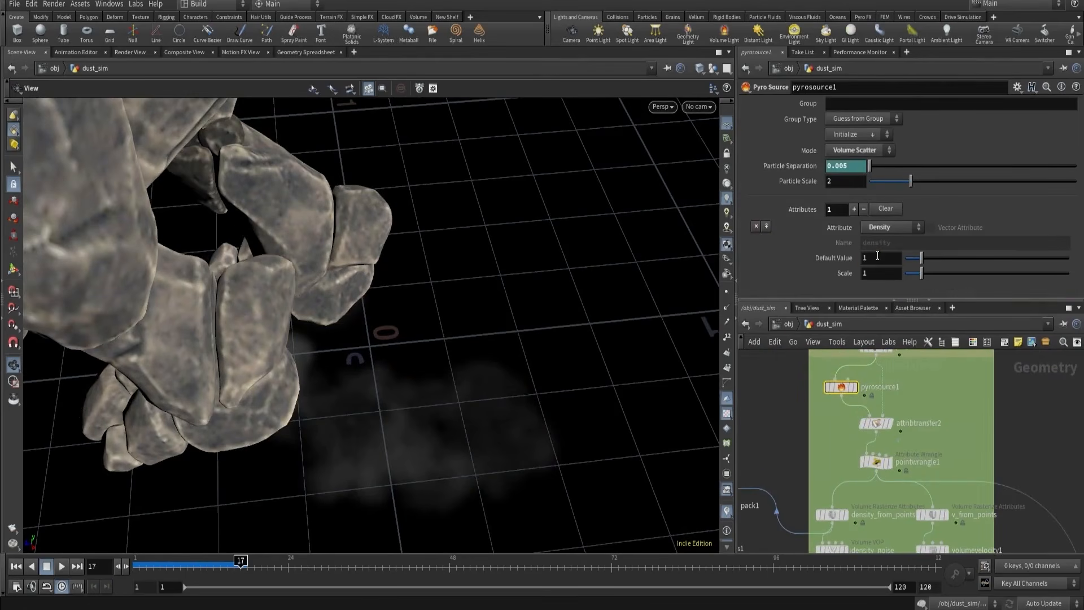
left_click(877, 257)
key("Return")
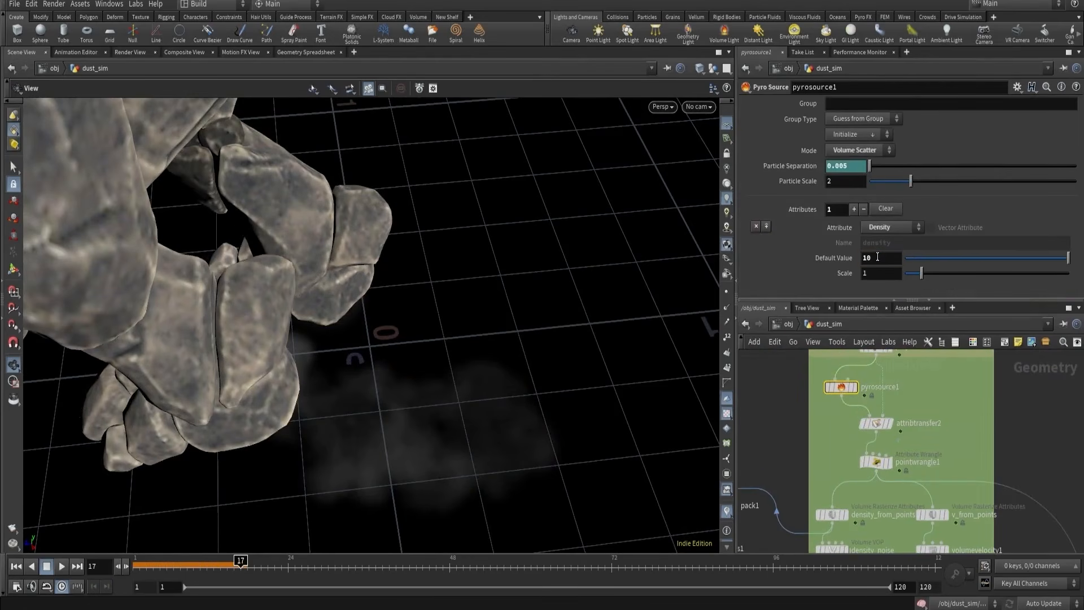
- Check the VEXpression in pointwrangle1 that scales density and velocity by speed
scroll(822, 493, "down", 3)
middle_click_drag(822, 493, 871, 435)
scroll(822, 460, "up", 2)
left_click(864, 428)
middle_click_drag(892, 477, 890, 407)
scroll(890, 407, "down", 3)
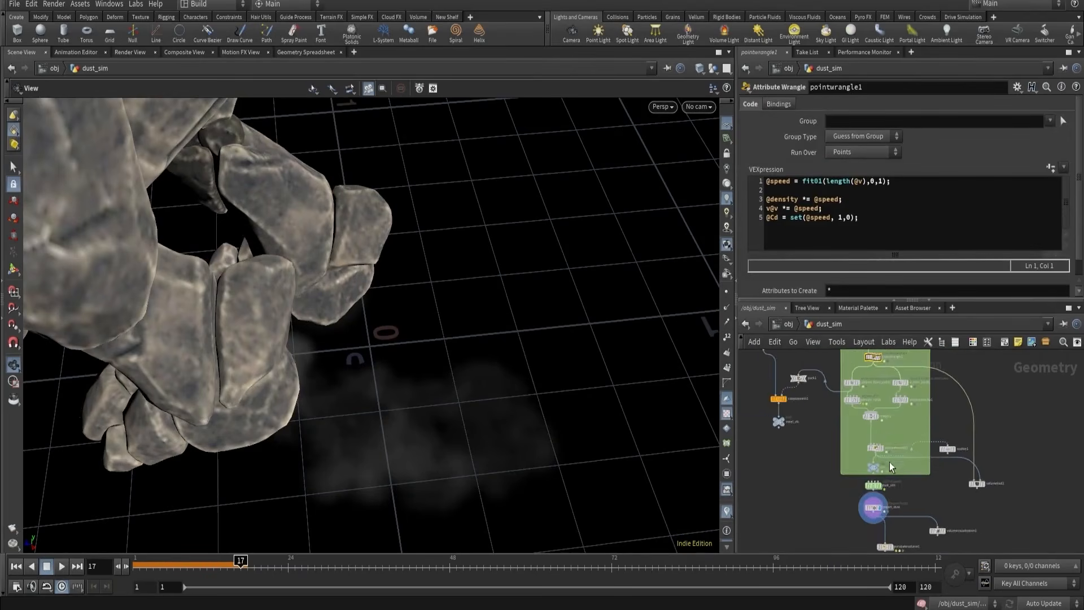
- Reset the dust_sim simulation and display the pyrobakevolume1 node
scroll(848, 483, "up", 3)
mouse_move(844, 481)
left_mouse_down()
mouse_move(912, 496)
mouse_move(849, 494)
left_mouse_up()
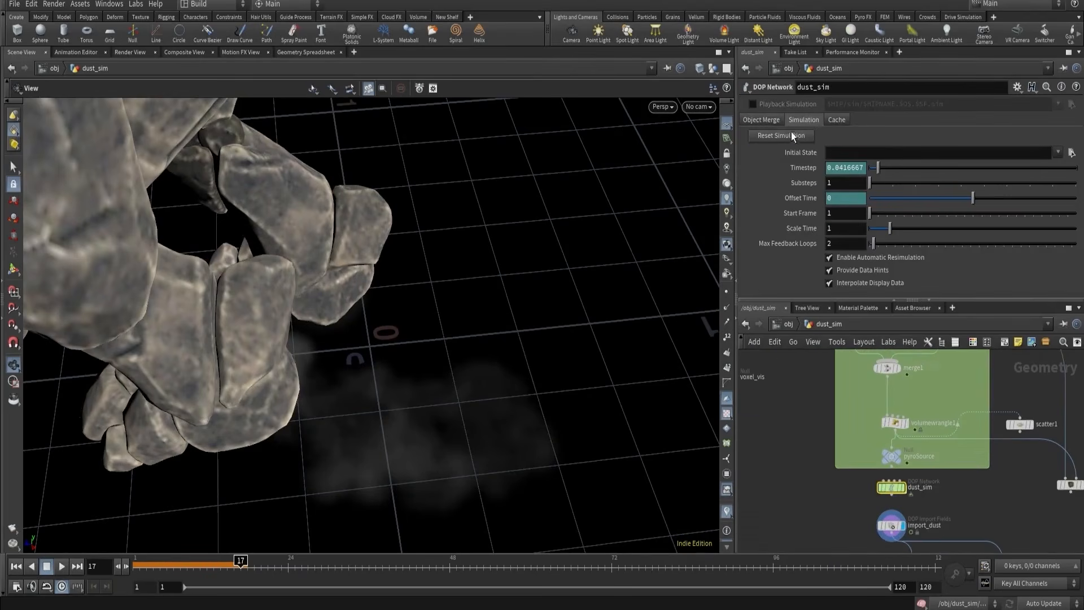
left_click_drag(477, 387, 482, 298)
middle_click_drag(830, 506, 789, 395)
scroll(814, 440, "up", 3)
left_click(908, 501)
left_click_drag(586, 378, 547, 400)
- Play the new simulation, stop at frame 33 and examine the dust around the creature's feet
left_click(61, 567)
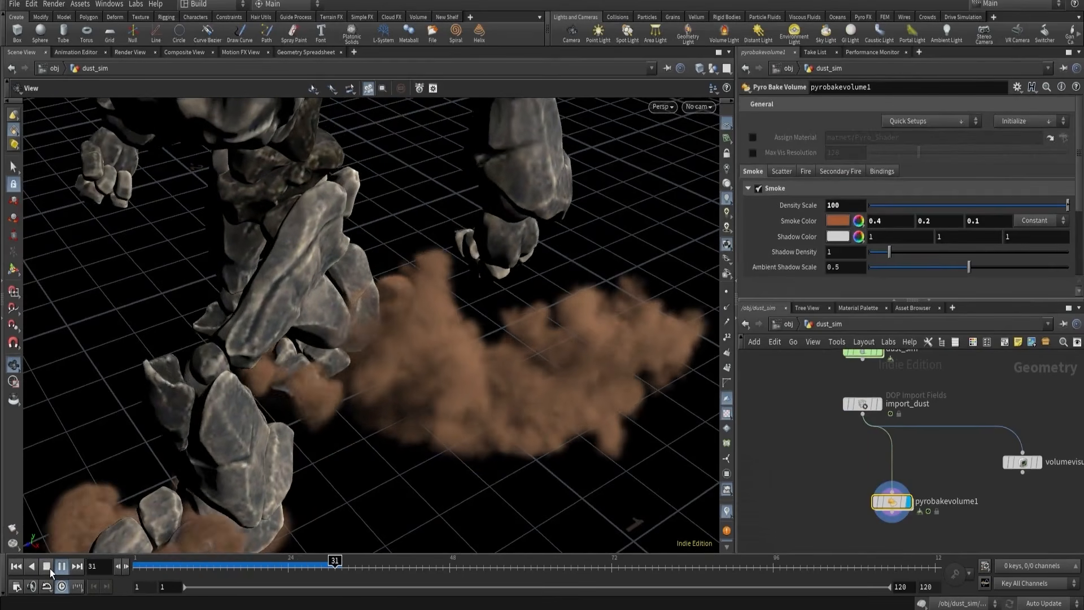
left_click(47, 567)
left_click_drag(201, 427, 377, 376)
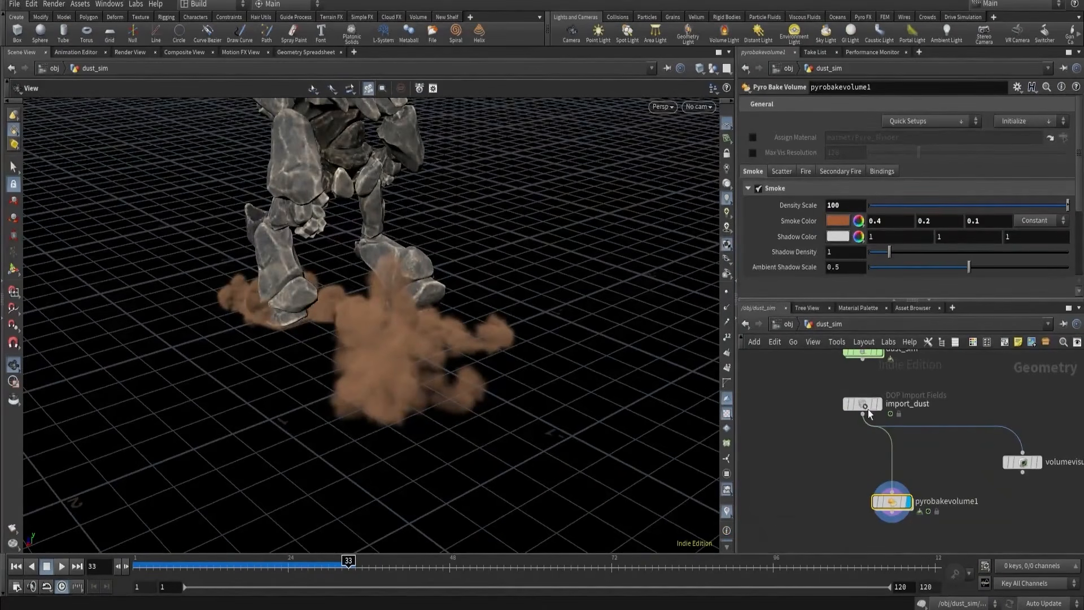
scroll(807, 447, "down", 5)
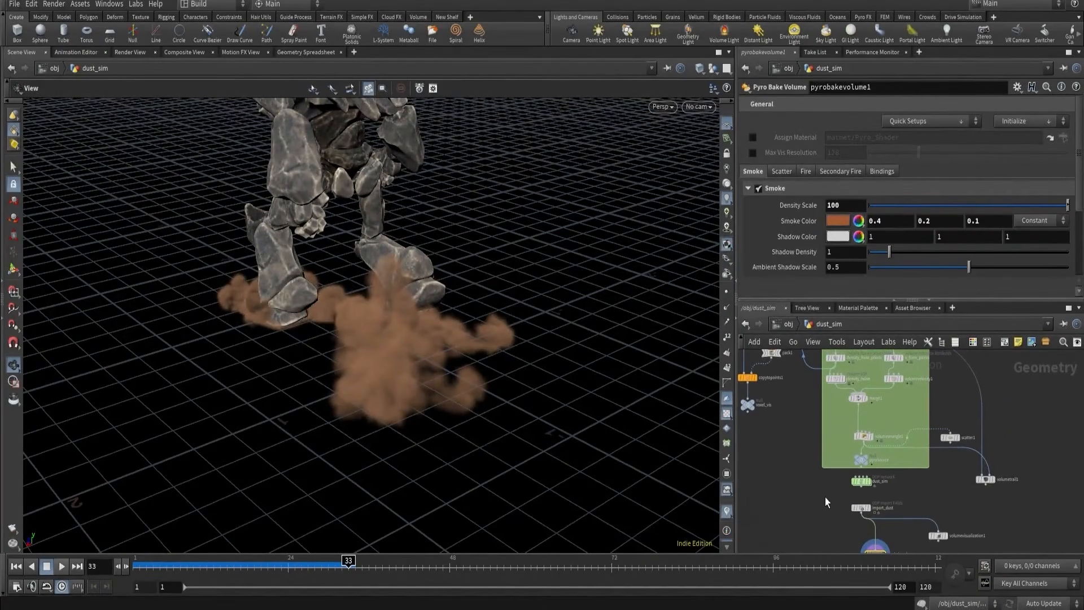
scroll(809, 452, "down", 3)
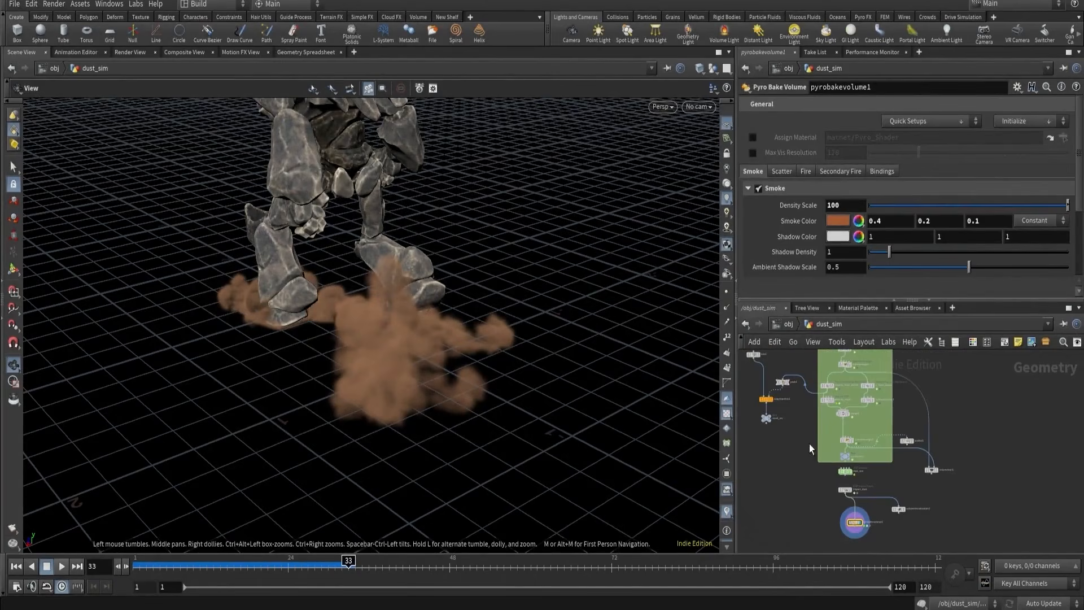
scroll(809, 444, "up", 5)
left_click(848, 478)
double_click(848, 478)
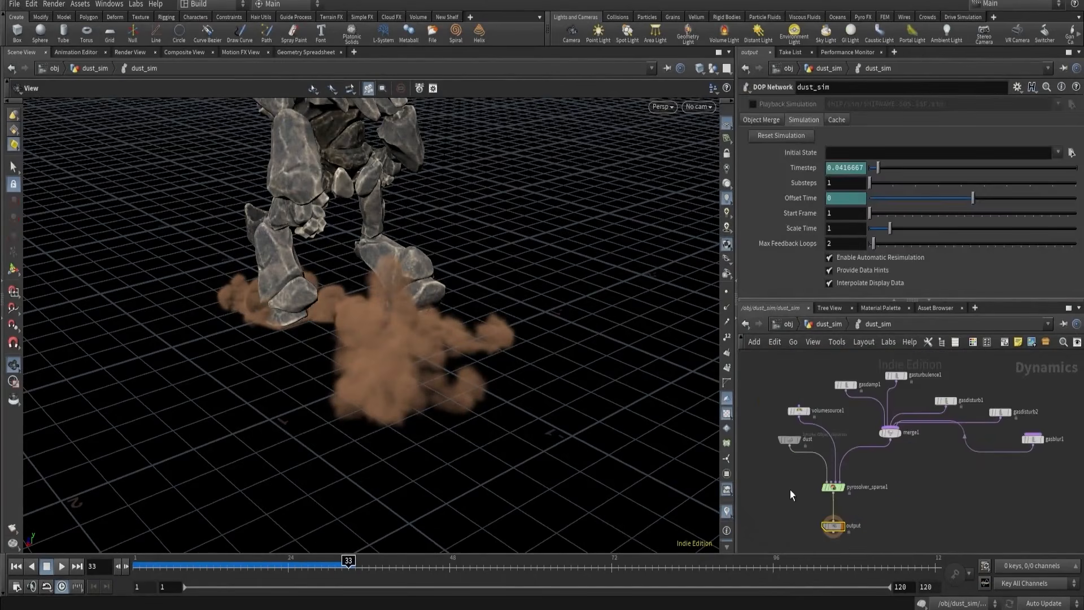
key("Tab")
type("static")
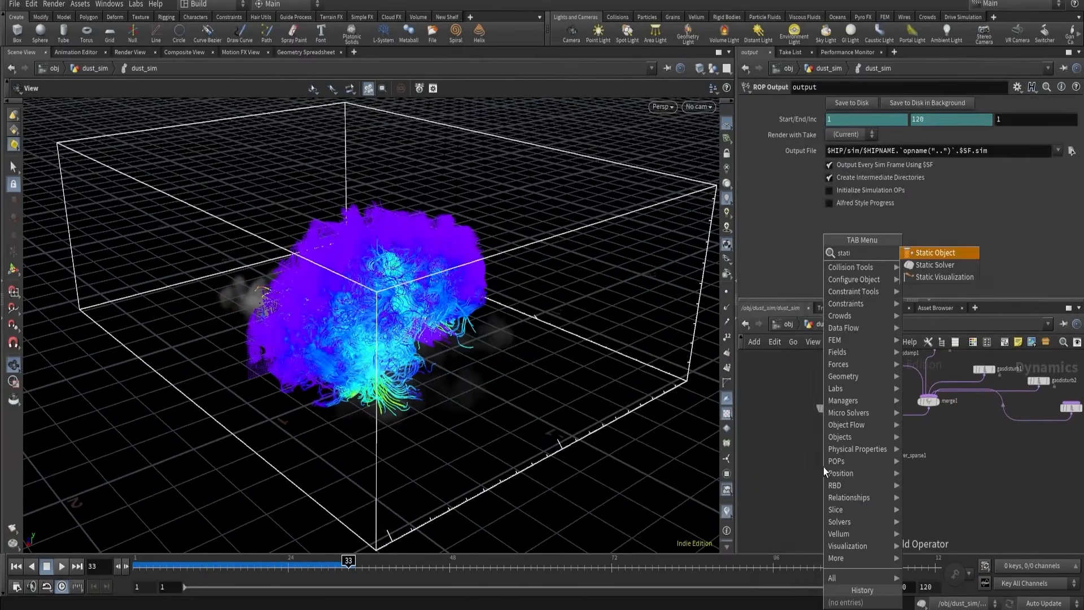
key("Return")
left_click_drag(823, 468, 752, 423)
scroll(808, 454, "up", 4)
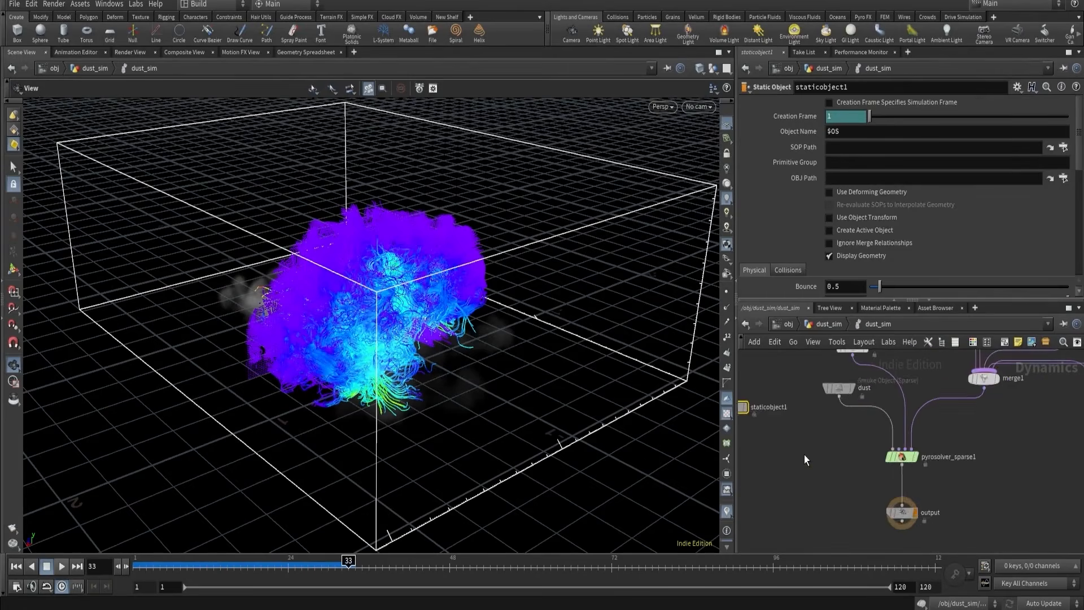
middle_click_drag(804, 455, 944, 497)
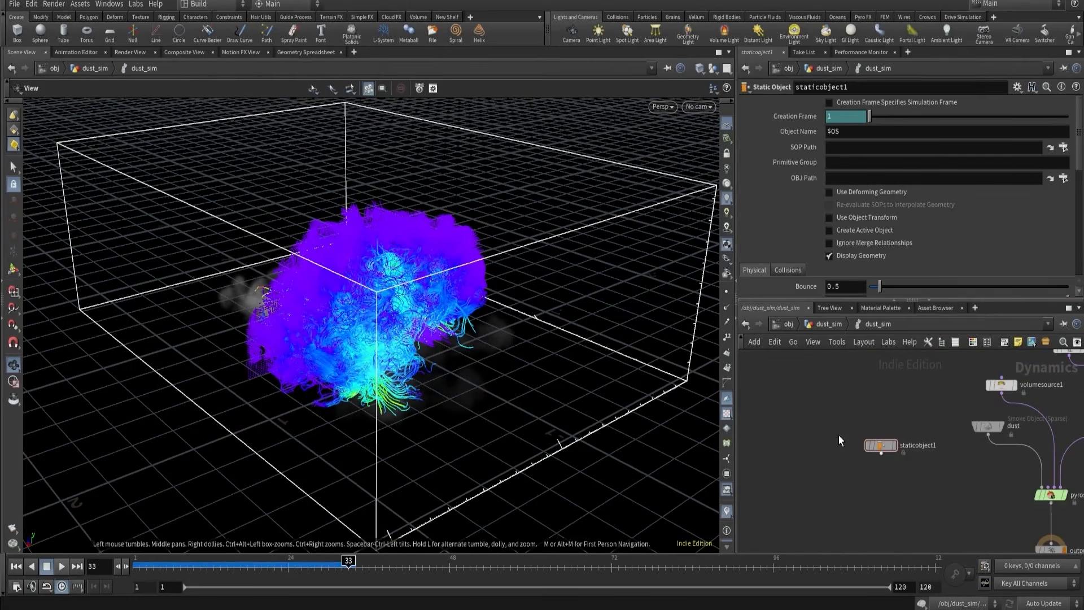
left_click_drag(842, 426, 904, 474)
key("Delete")
left_click(830, 320)
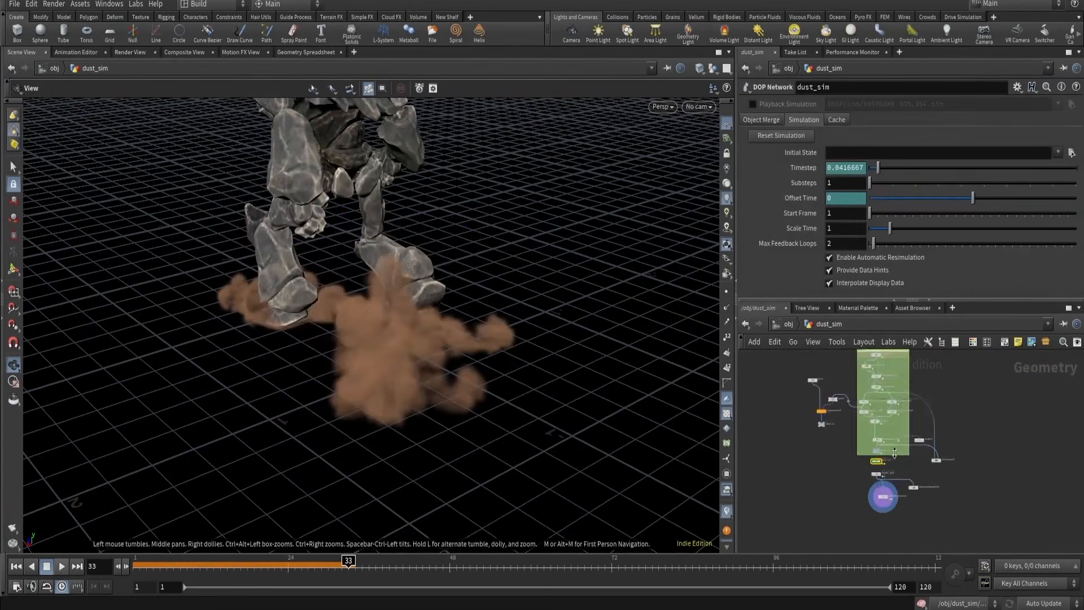
- Display the trail1 node of the creature and return the timeline to frame 1
scroll(884, 427, "up", 4)
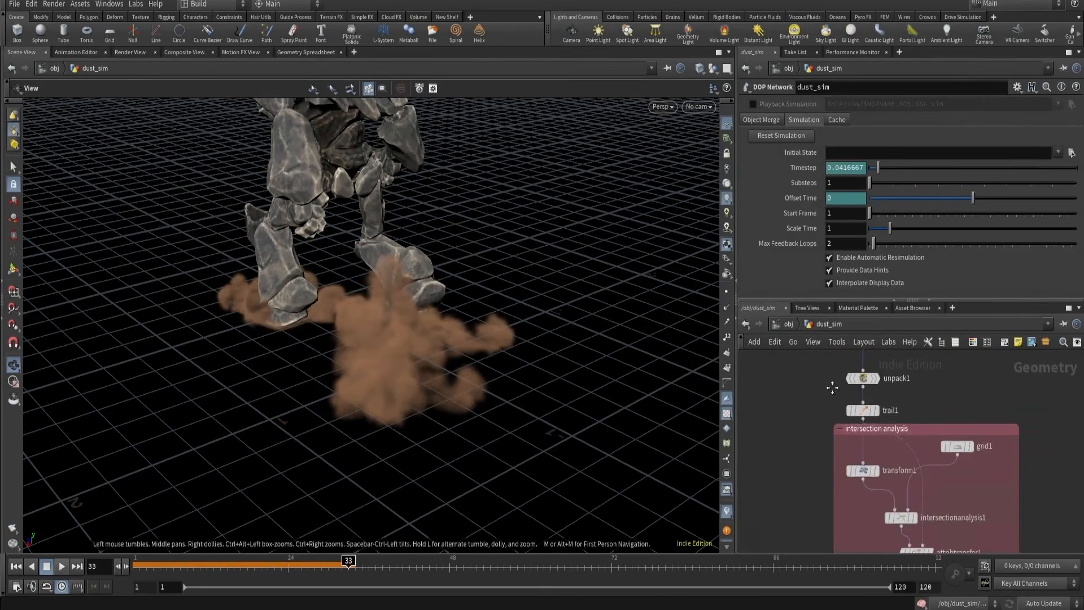
left_click(910, 437)
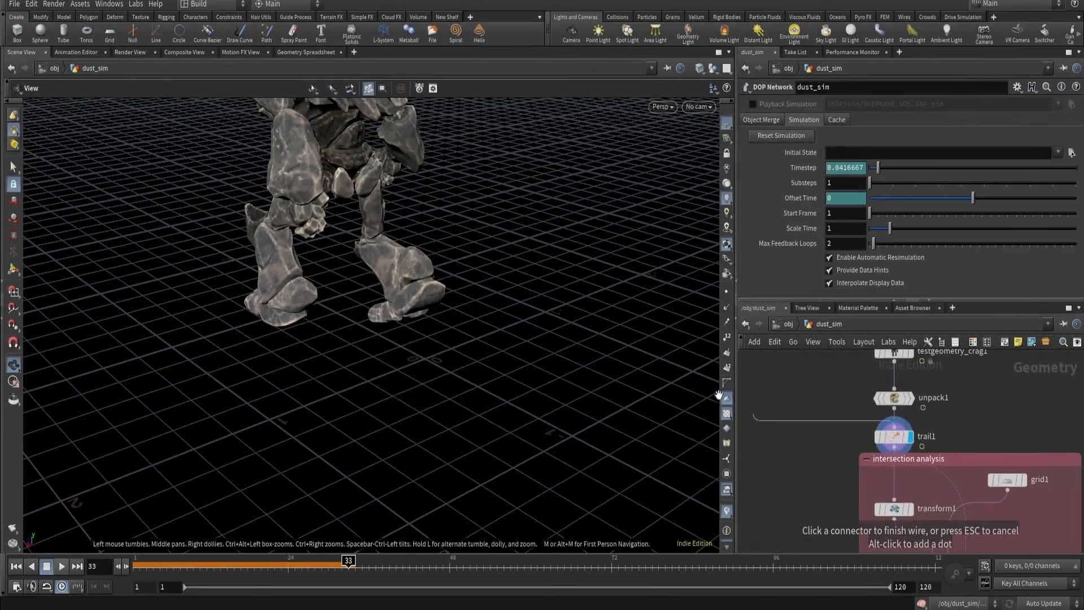
key("Escape")
left_click(895, 438)
middle_click_drag(835, 435, 882, 457)
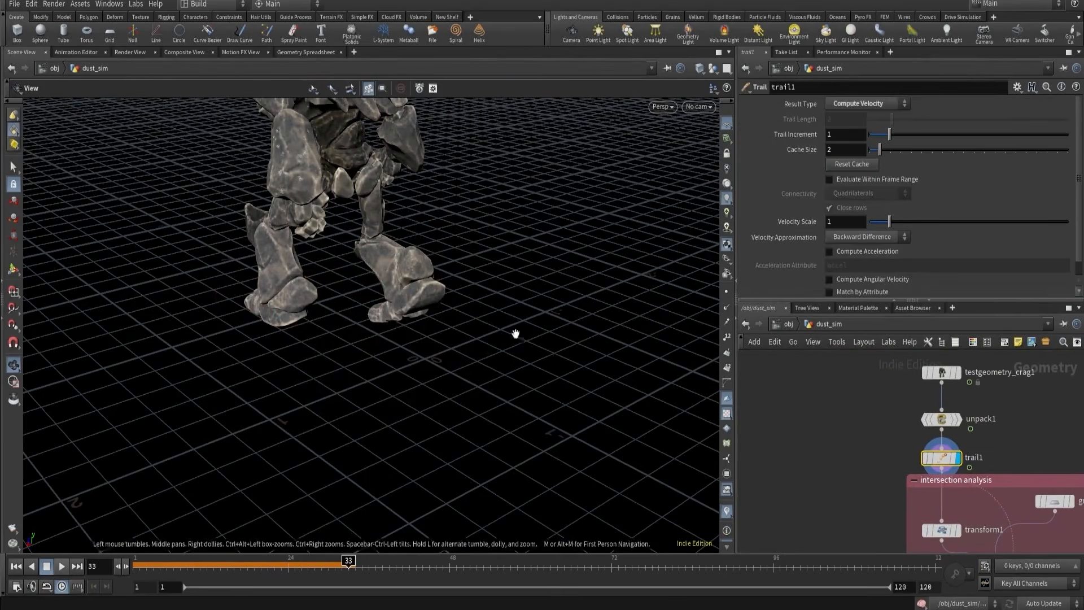
left_click_drag(515, 333, 141, 508)
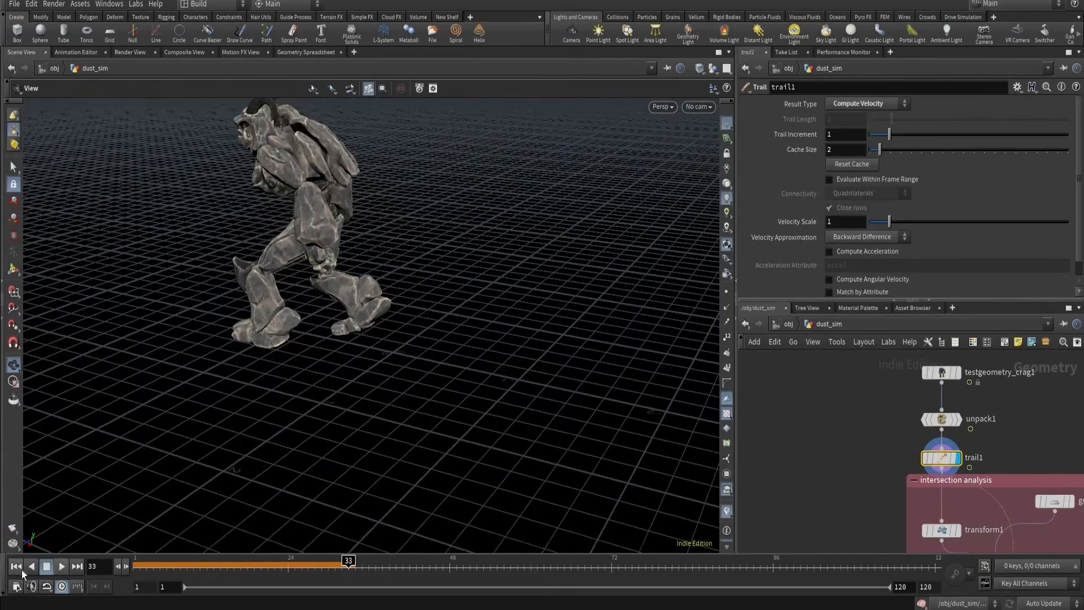
left_click(17, 566)
- Add a VDB from Polygons node, connect trail1's output to its first input and display it
key("Tab")
type("v")
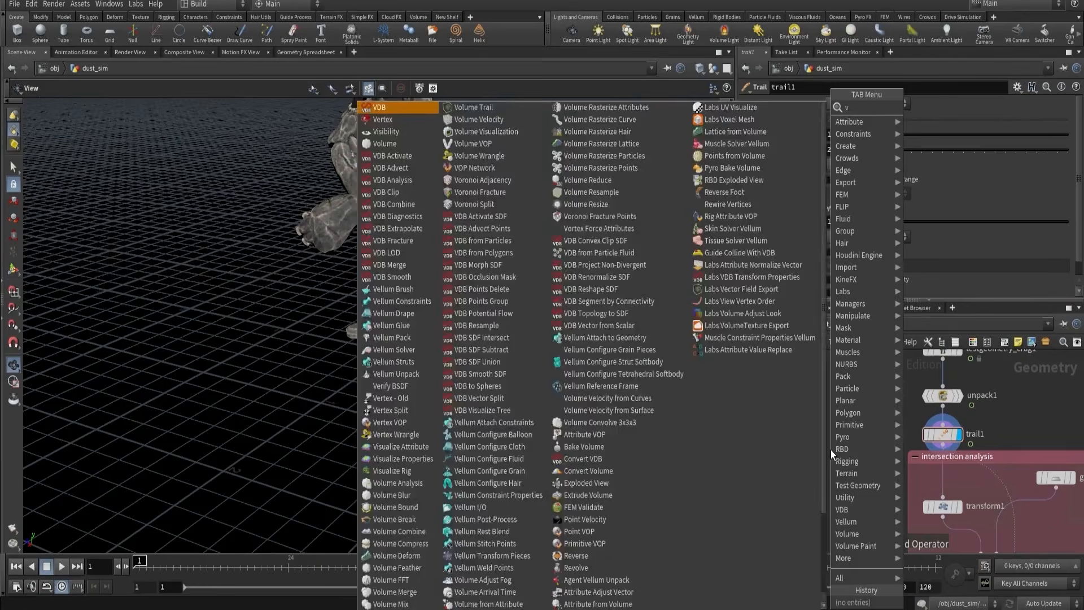
type("dfr")
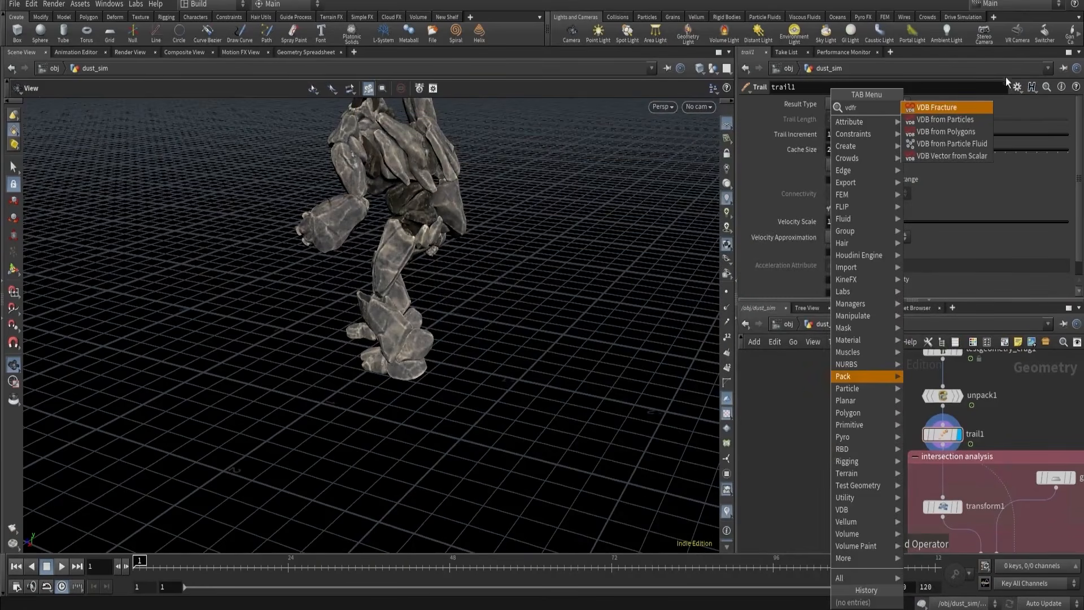
left_click(954, 131)
left_click(811, 490)
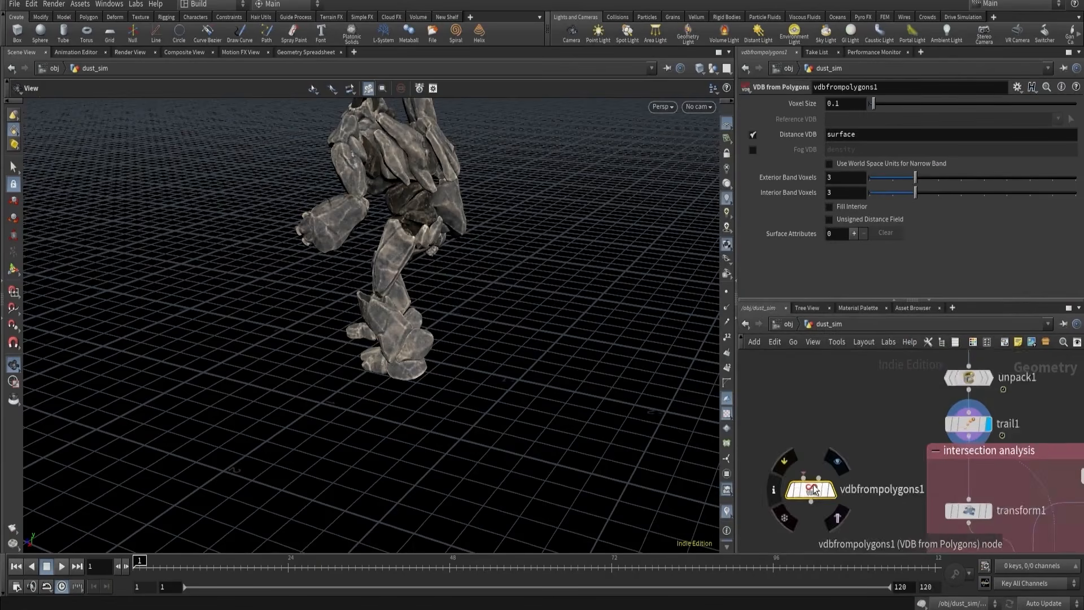
scroll(813, 487, "up", 1)
left_click(801, 476)
left_click(999, 426)
left_click(834, 493)
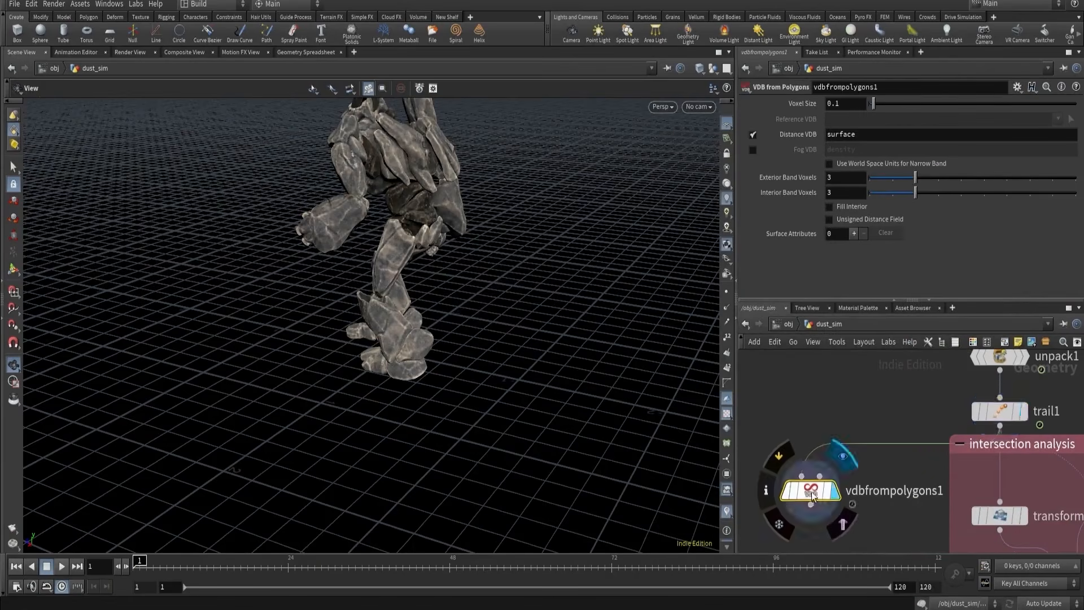
key("Escape")
left_click_drag(459, 388, 616, 167)
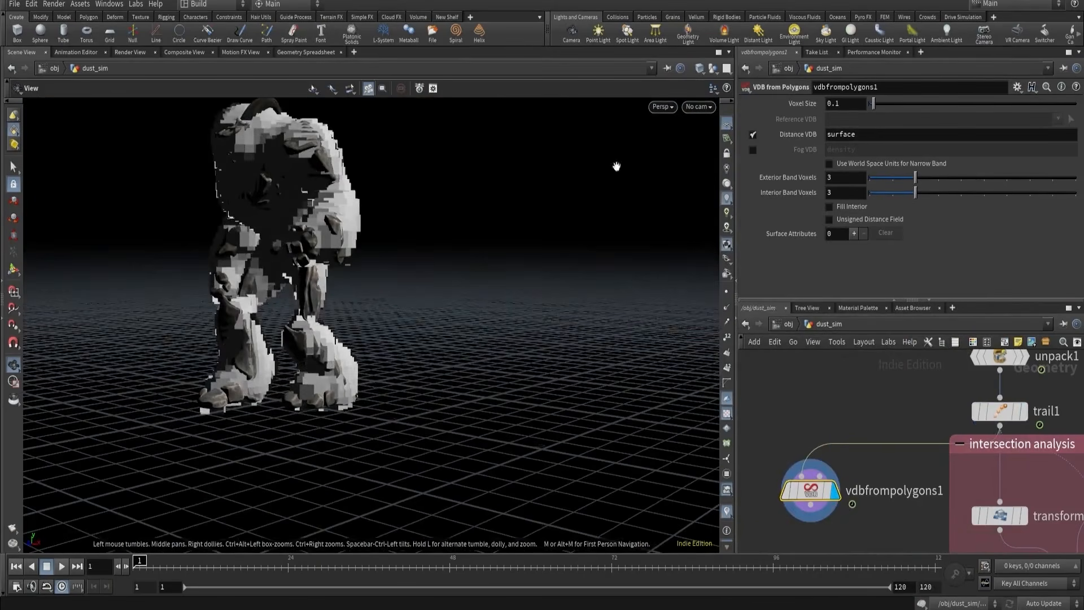
- Hide the other objects in the viewport and examine the creature's blocky VDB surface
left_click(714, 69)
left_click(730, 105)
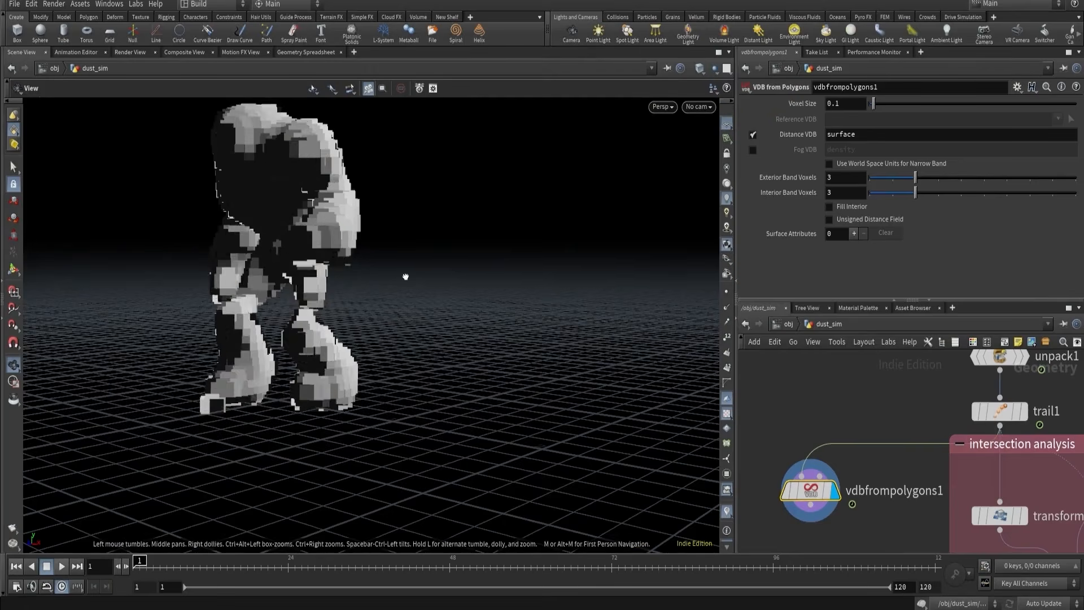
left_click_drag(405, 277, 414, 259)
middle_click_drag(414, 260, 459, 346)
left_click_drag(460, 346, 409, 360)
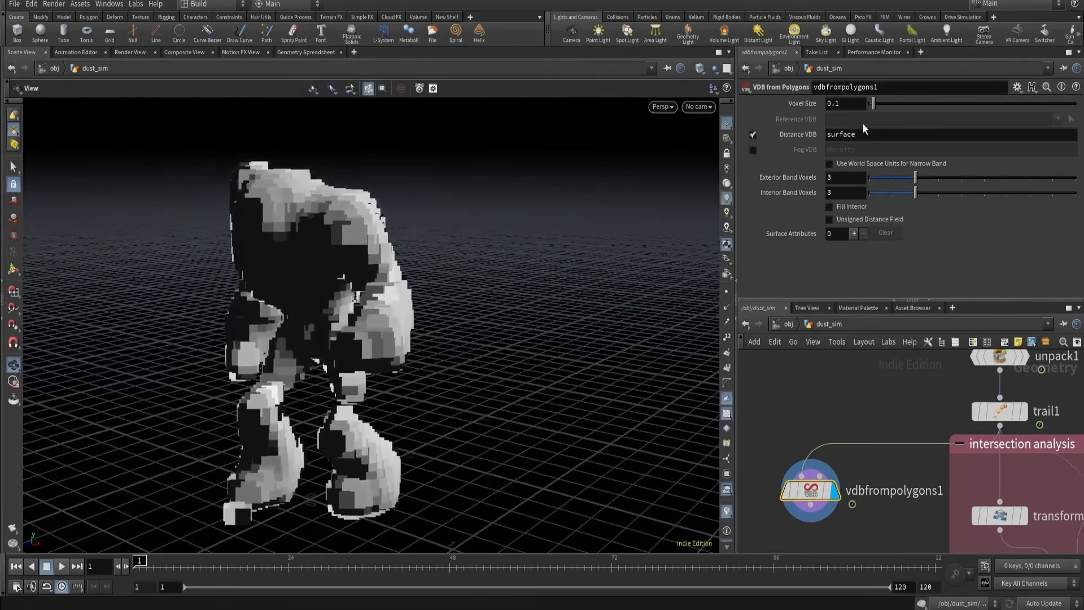
- Check the voxel size used by the density_from_points node in the pyro source network
scroll(838, 459, "down", 6)
middle_click_drag(926, 547, 920, 471)
scroll(919, 471, "up", 3)
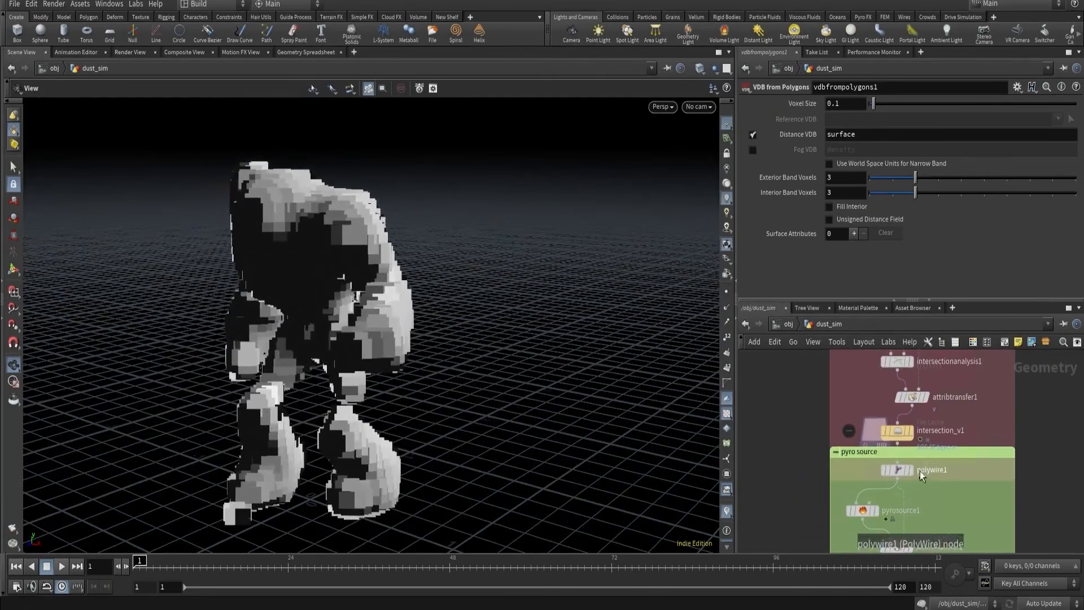
middle_click_drag(834, 510, 834, 405)
middle_click_drag(853, 495, 852, 459)
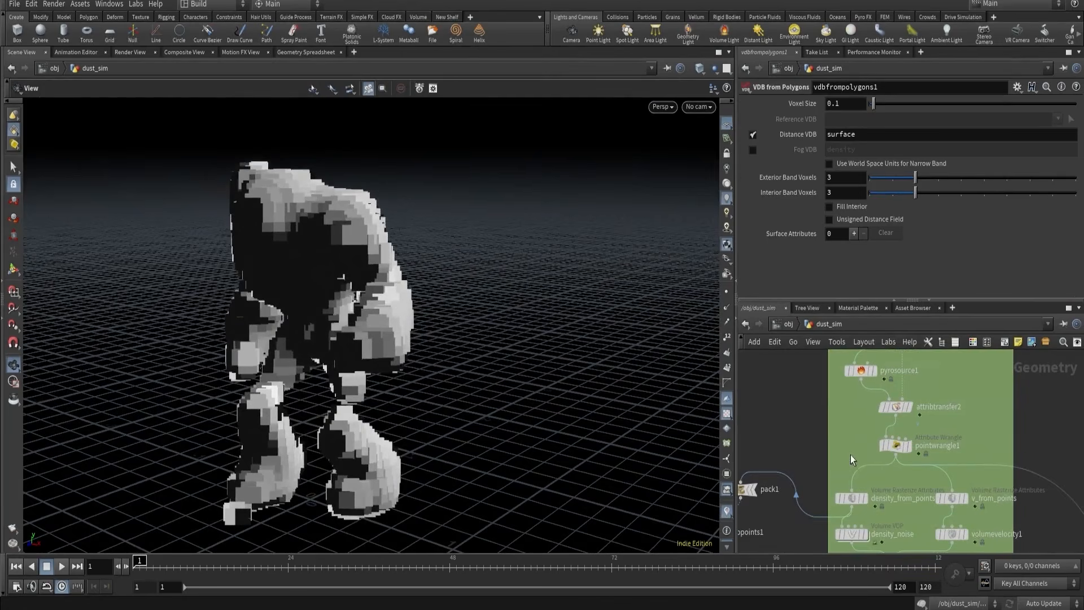
left_click(852, 498)
scroll(809, 429, "down", 6)
scroll(804, 458, "up", 5)
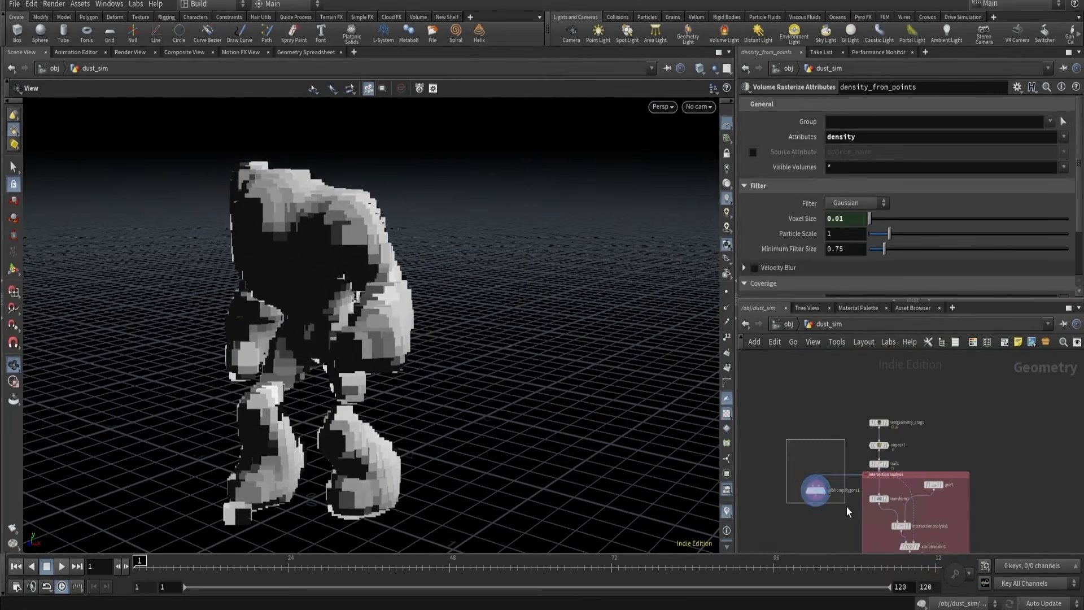
- Compare voxel sizes of 0.01 and 0.005 on vdbfrompolygons1, and keep 0.01
left_click(815, 490)
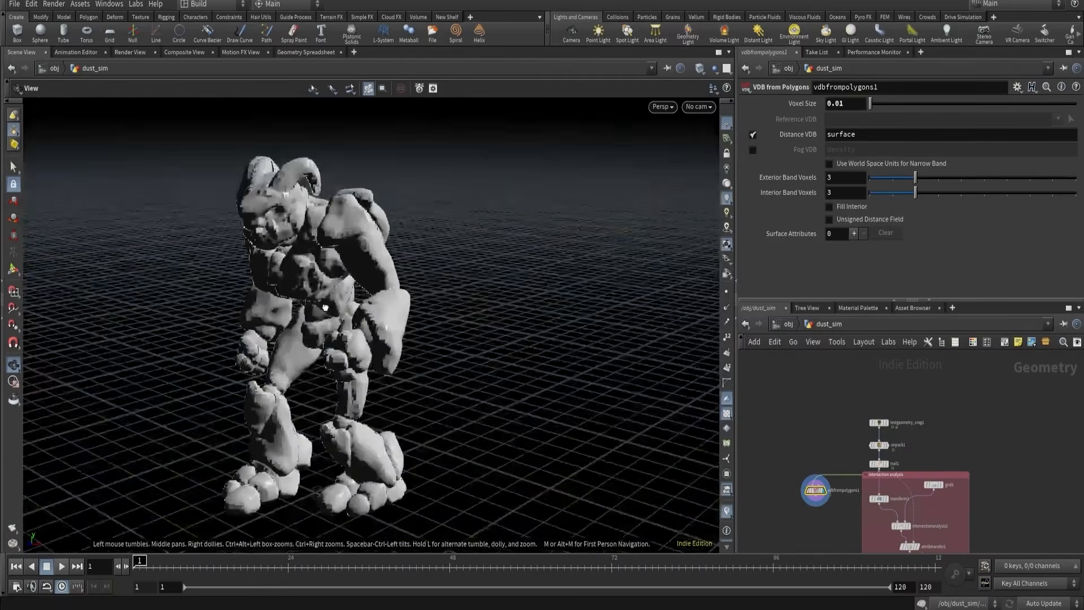
left_click_drag(325, 308, 497, 296)
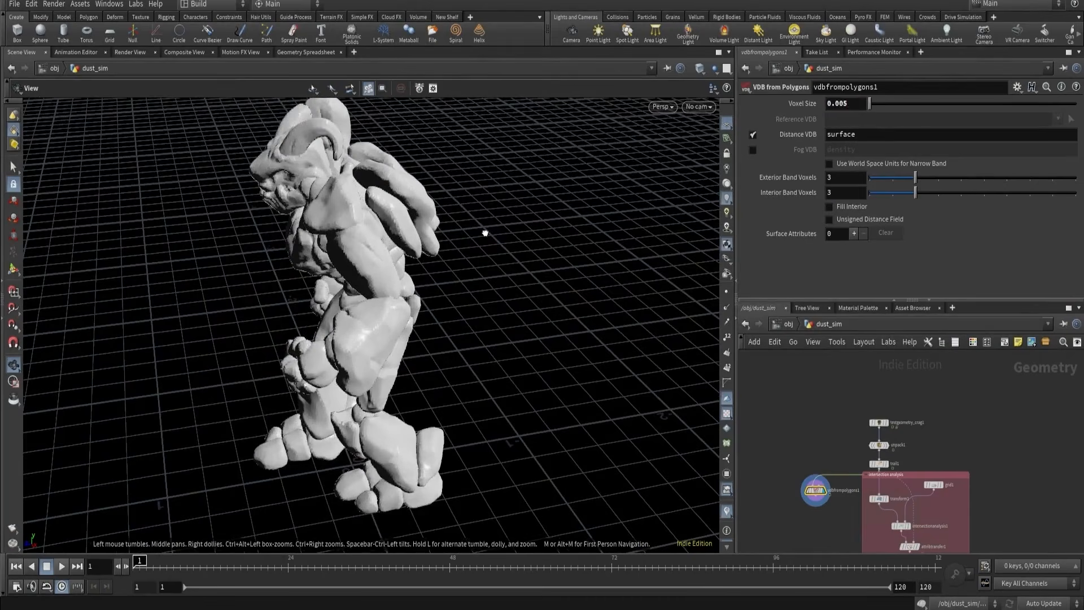
mouse_move(484, 233)
left_mouse_down()
mouse_move(580, 203)
mouse_move(381, 236)
mouse_move(468, 245)
left_mouse_up()
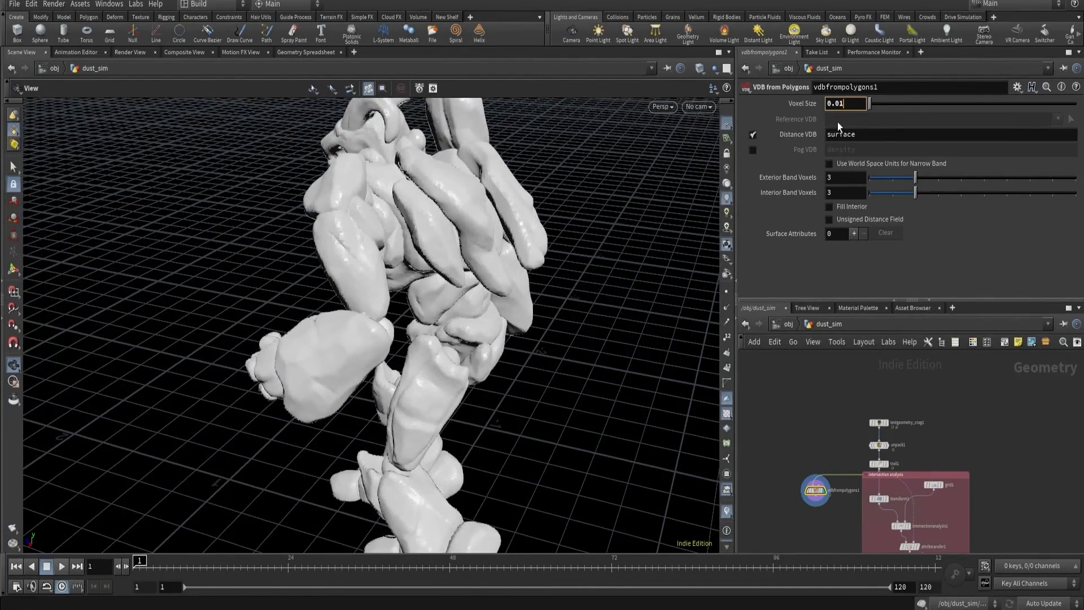
key("Return")
left_click_drag(468, 260, 473, 328)
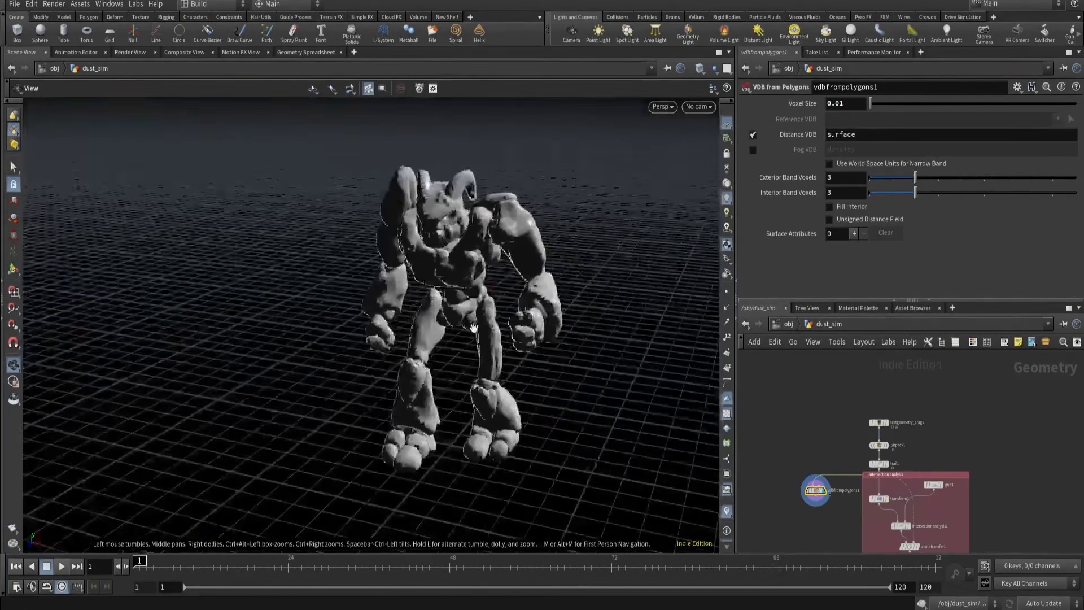
- Move the vdbfrompolygons1 node further away from the intersection analysis network box
scroll(805, 470, "up", 5)
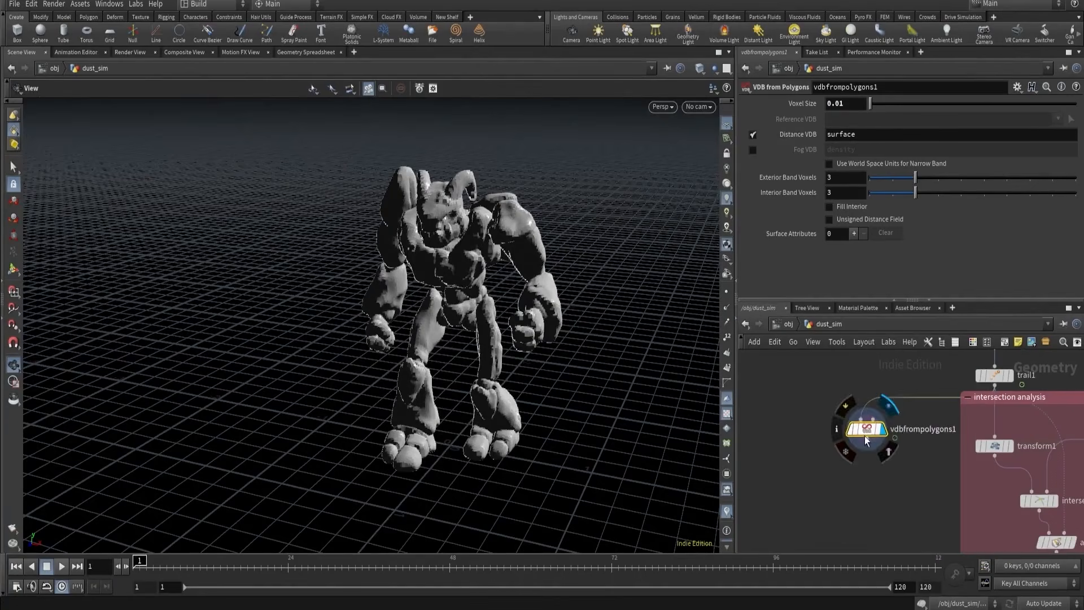
left_click_drag(865, 436, 805, 444)
left_click(828, 479)
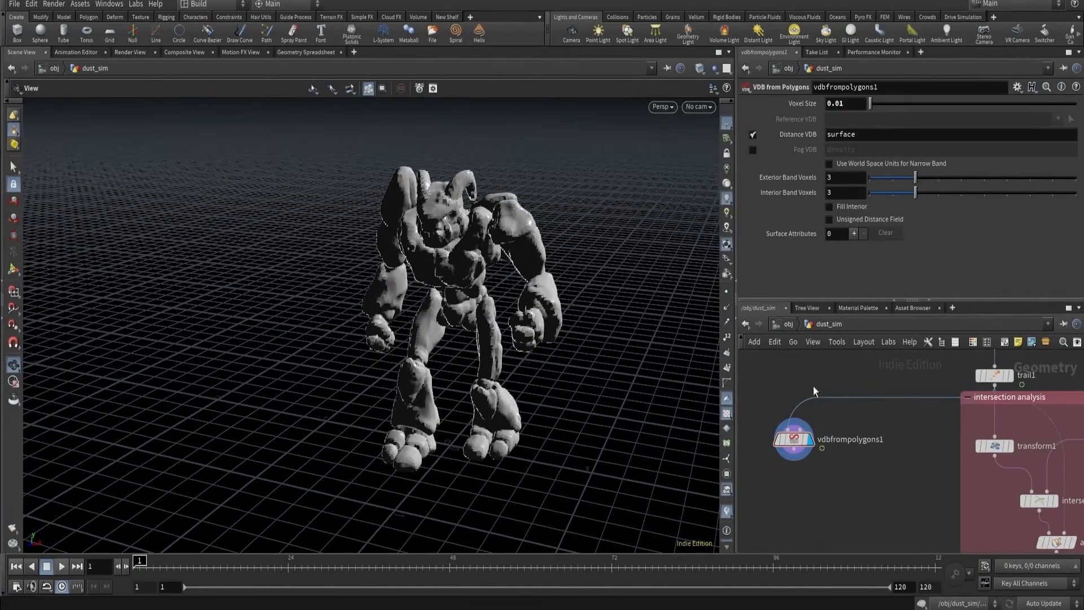
- Try point.v as a surface attribute of vdbfrompolygons1 with vector type Displacement/Velocity/Acceleration, and clear the attribute entry
left_click(854, 233)
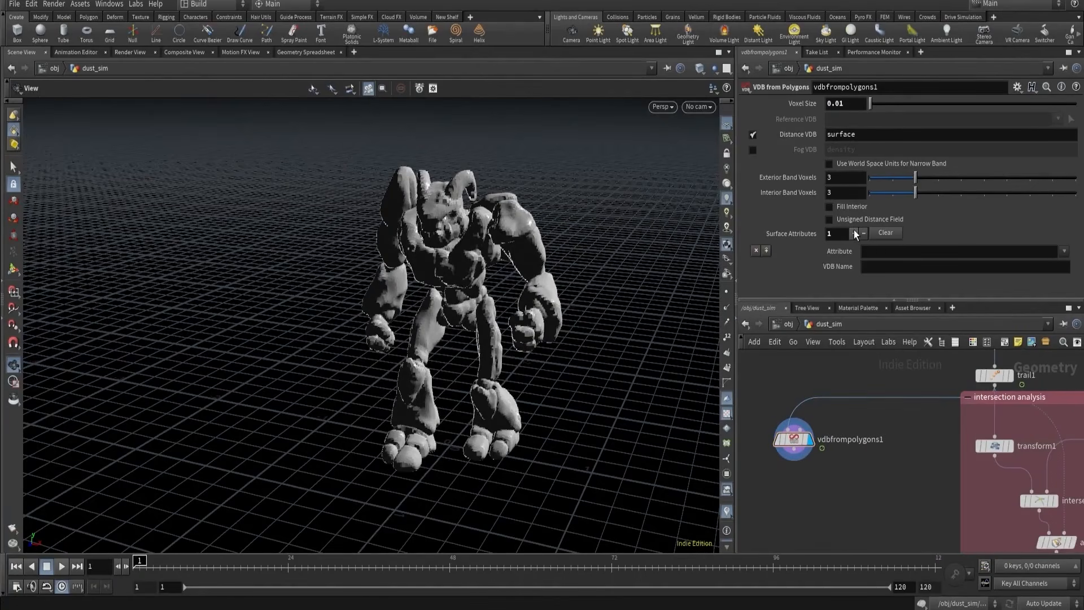
left_click(1064, 251)
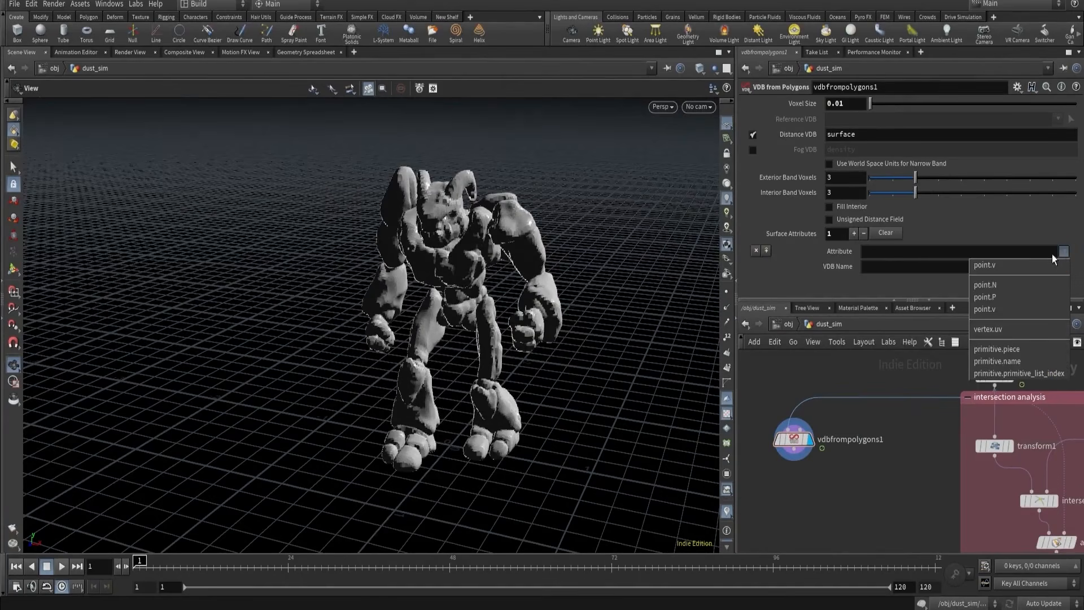
left_click(1022, 264)
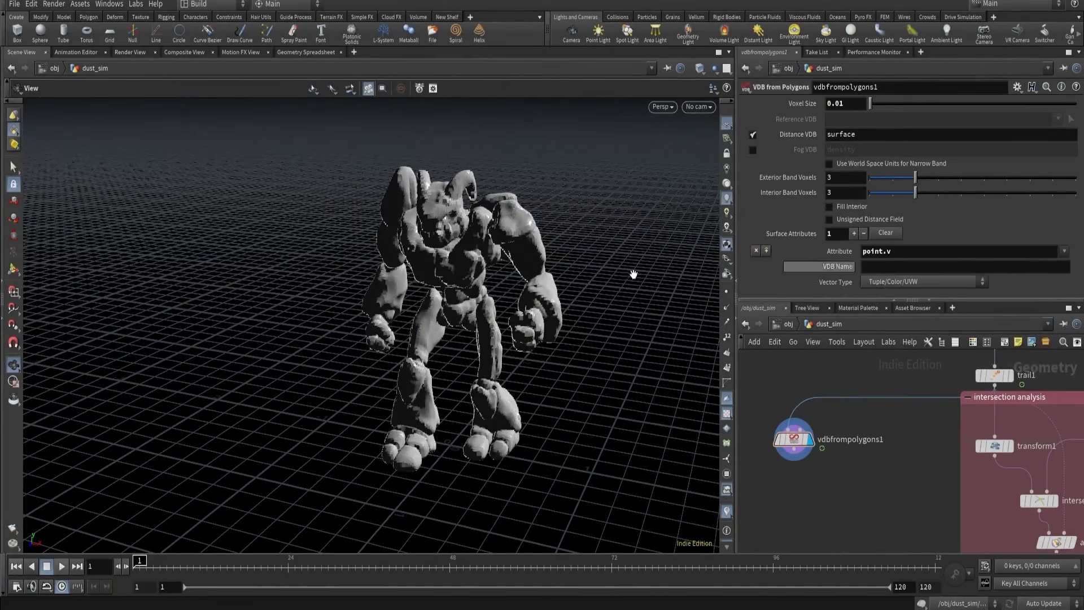
left_click_drag(556, 289, 424, 285)
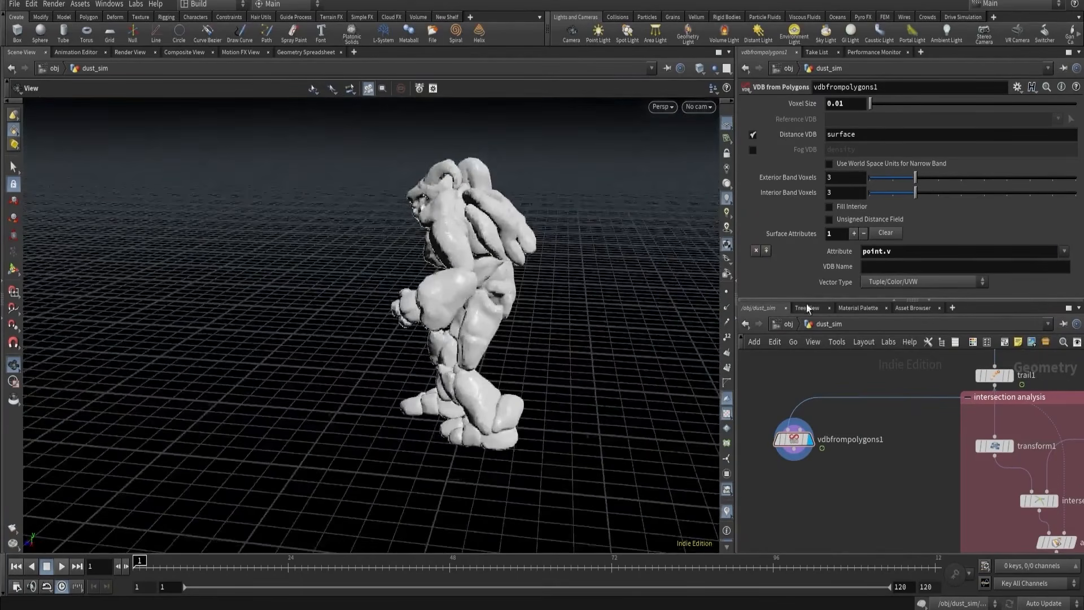
left_click(879, 279)
left_click(894, 330)
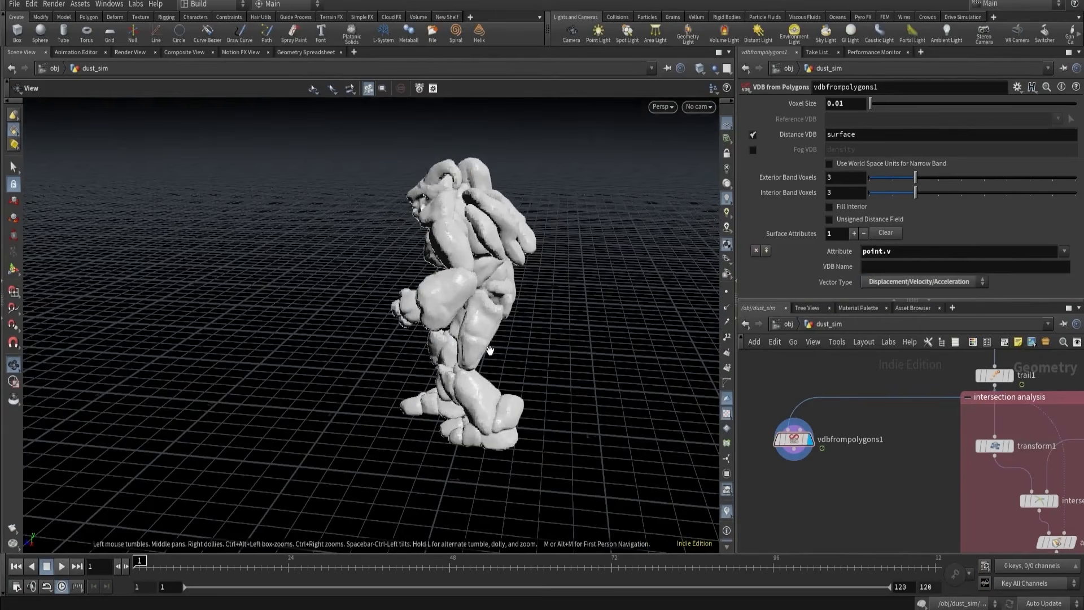
left_click_drag(489, 350, 602, 335)
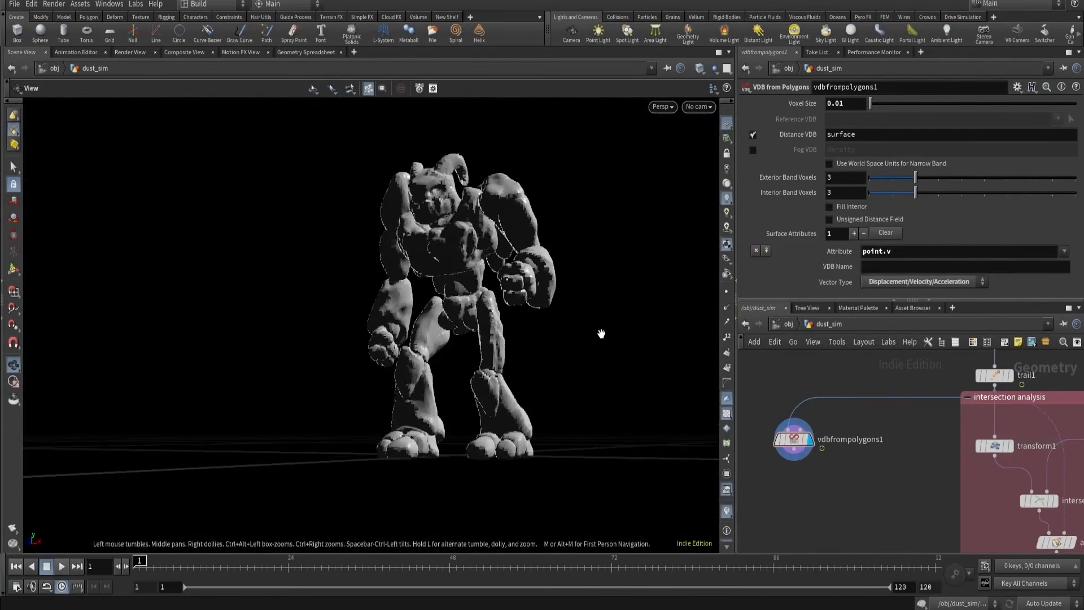
left_click(886, 232)
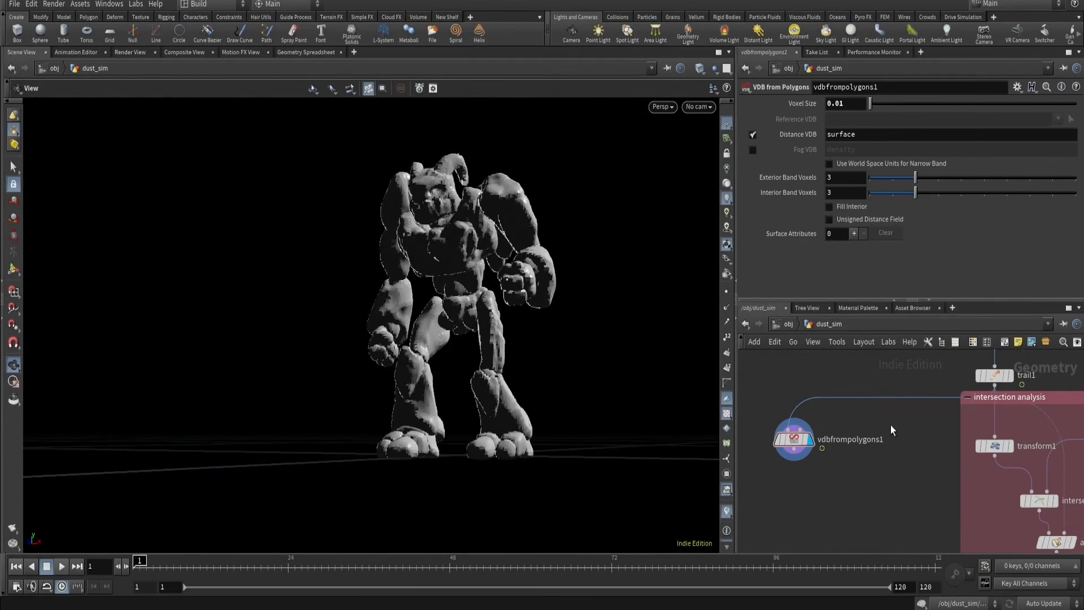
- Add a Volume Rasterize Attributes node beside vdbfrompolygons1, feed it from trail1, and display its output
key("Tab")
type("raster")
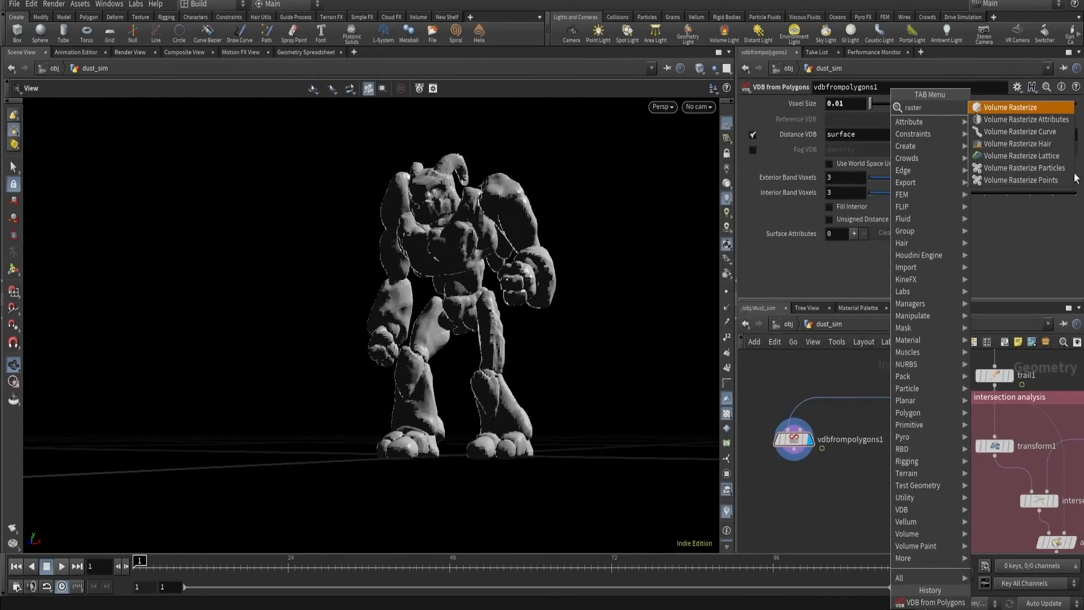
left_click(1021, 120)
left_click(905, 444)
left_click(905, 438)
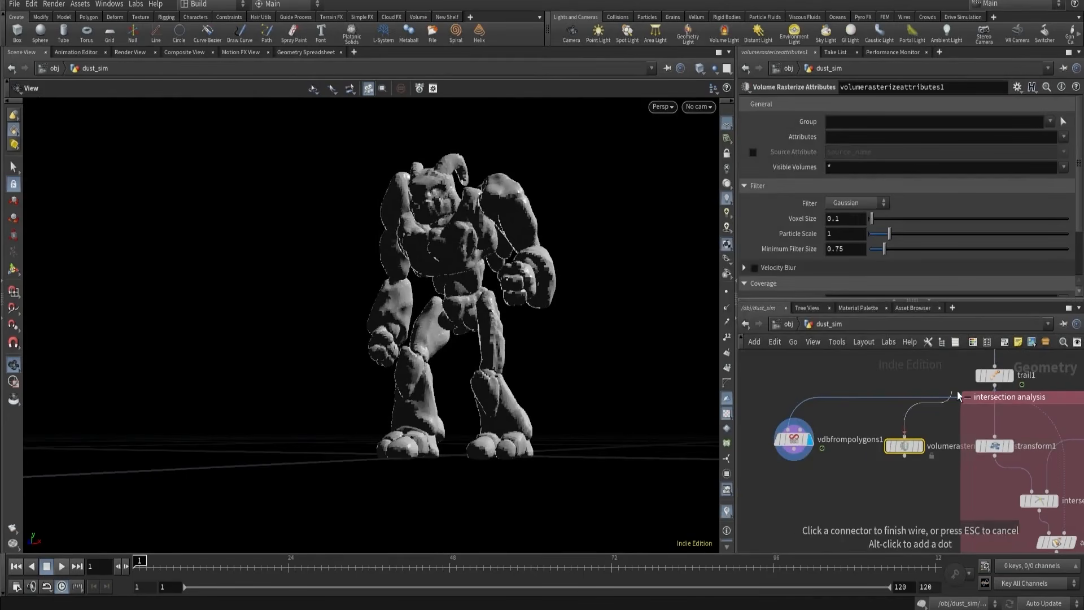
left_click(994, 385)
left_click(921, 446)
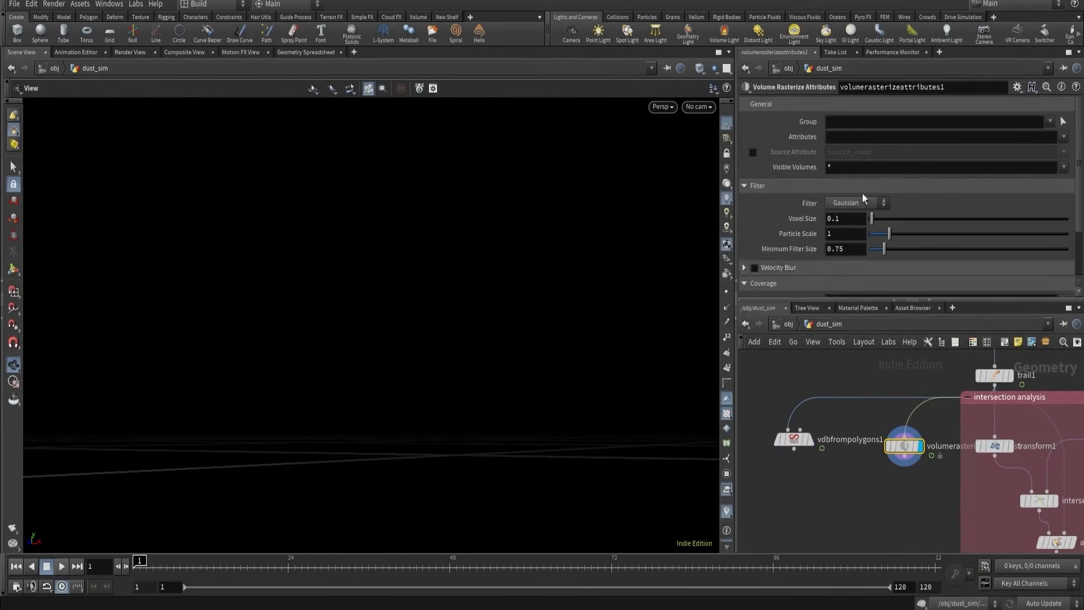
- Set v as the attribute to rasterize on volumerasterizeattributes1 and inspect the volume at frame 27
left_click(849, 142)
type("v")
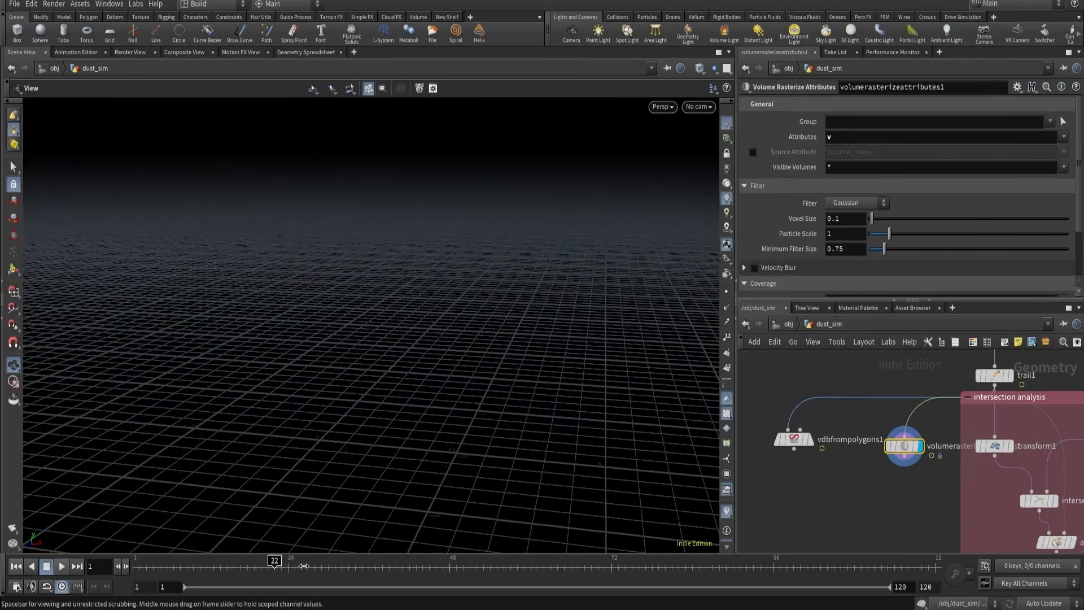
left_click(275, 566)
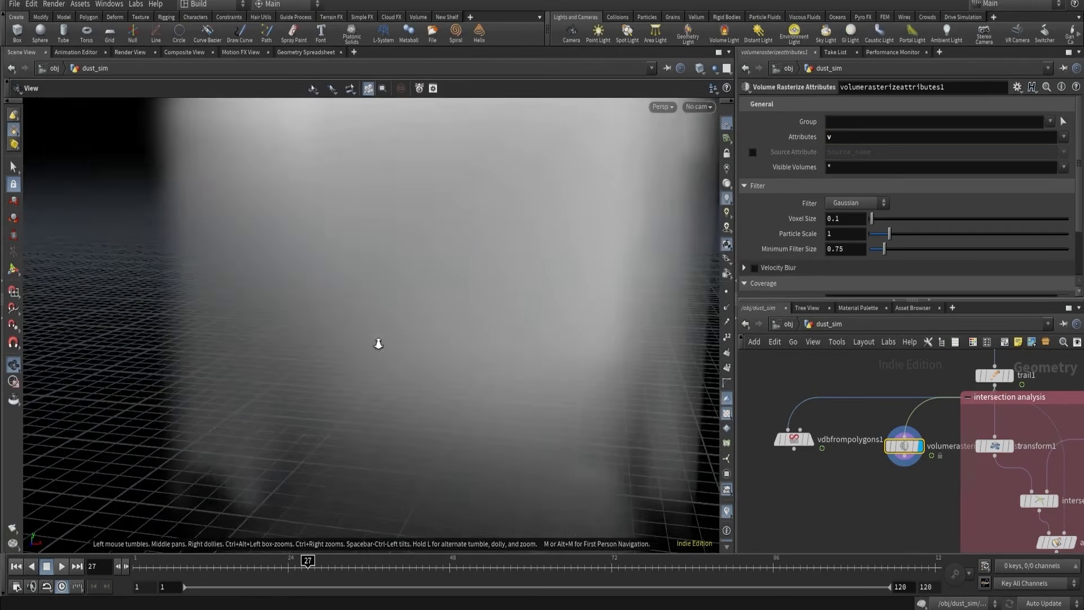
scroll(377, 344, "down", 5)
left_click_drag(378, 344, 222, 373)
middle_click_drag(829, 472, 872, 443)
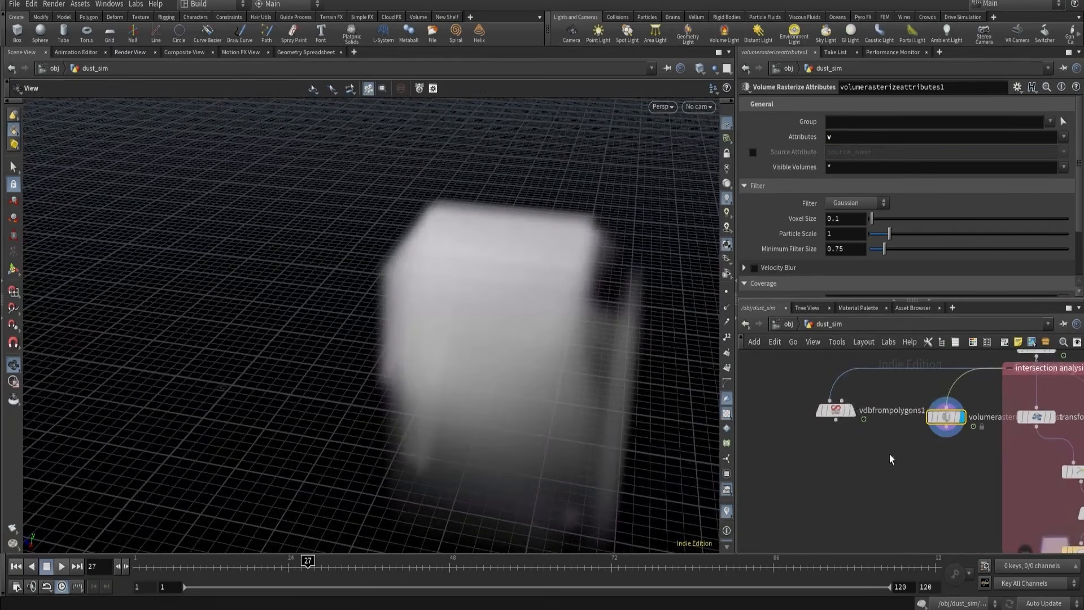
- Set the particle scale of volumerasterizeattributes1 to .1
left_click(835, 233)
type(".")
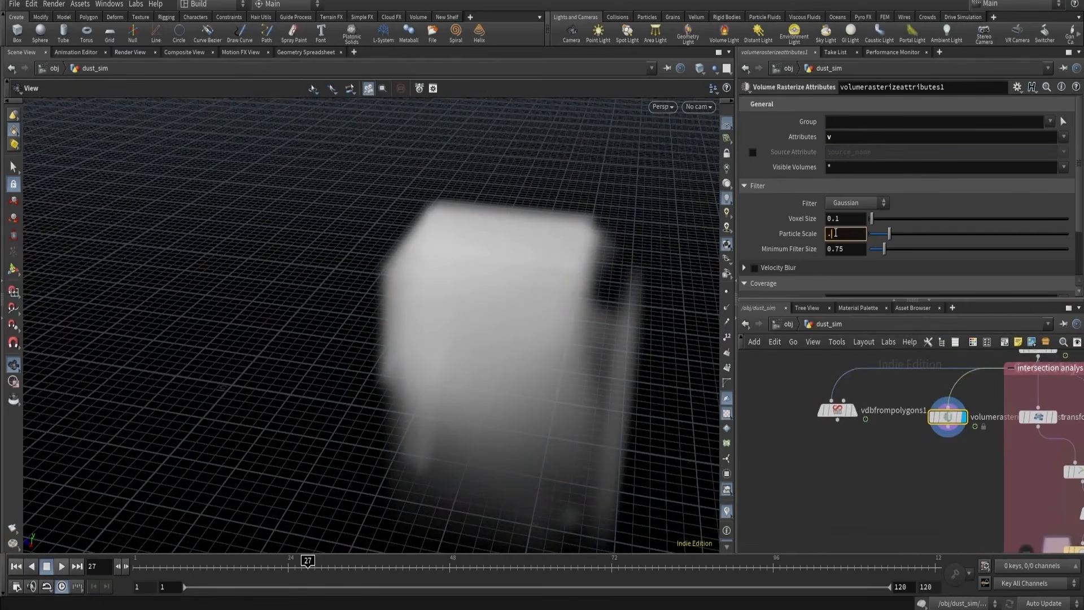
type("1")
key("Return")
left_click(851, 471)
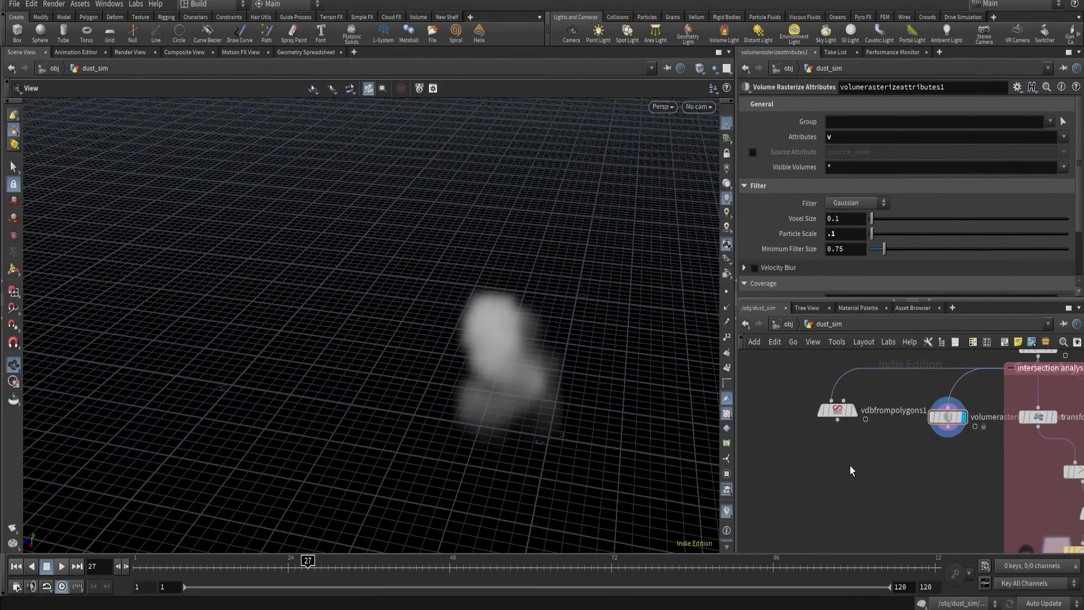
- Add a Volume Slice node, feed it from volumerasterizeattributes1, and display the slice
key("Tab")
type("sli")
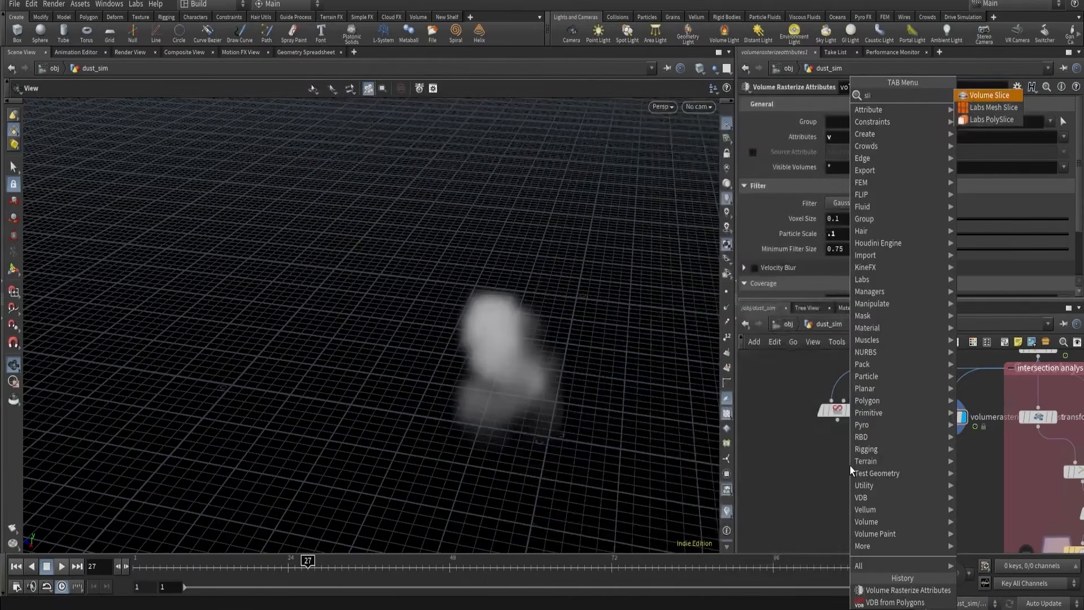
left_click(989, 96)
left_click(892, 472)
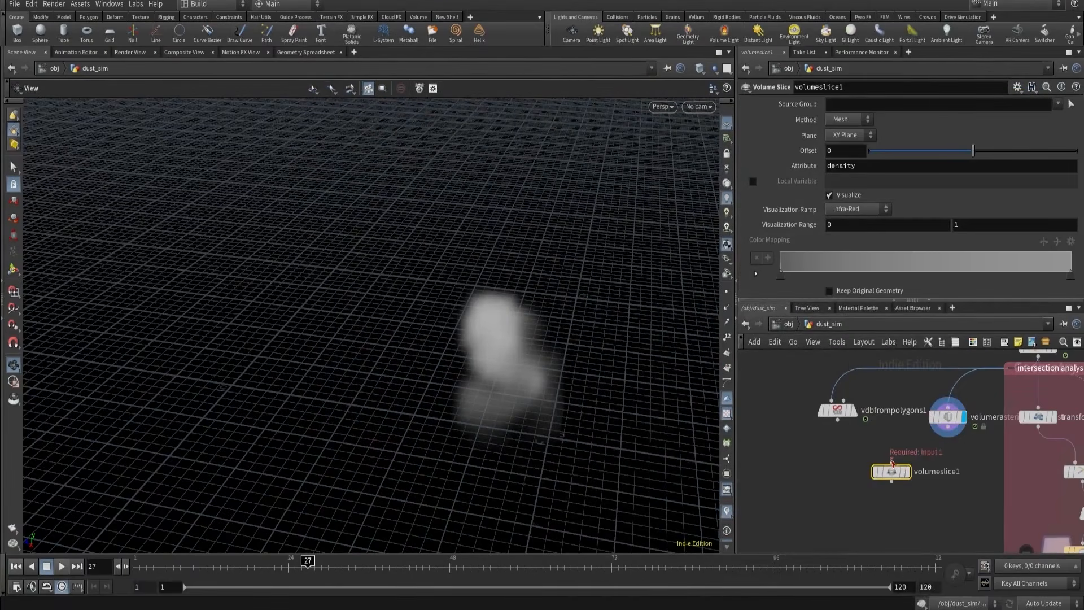
left_click_drag(892, 461, 947, 429)
left_click(909, 476)
- Show the trail1 geometry as a template to compare the creature with the volume slice
left_click_drag(644, 390, 472, 379)
scroll(472, 378, "up", 3)
middle_click_drag(894, 399, 862, 427)
left_click(983, 387)
left_click_drag(556, 337, 601, 327)
scroll(490, 309, "up", 3)
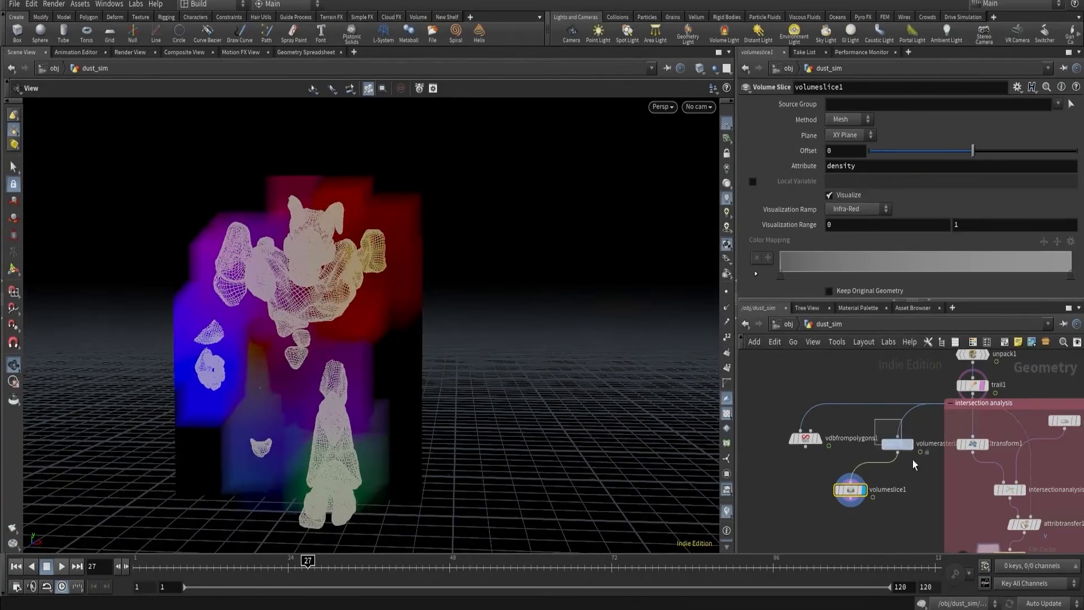
- Refine volumerasterizeattributes1 with a particle scale of .05 and a voxel size of 0.025
left_click(899, 444)
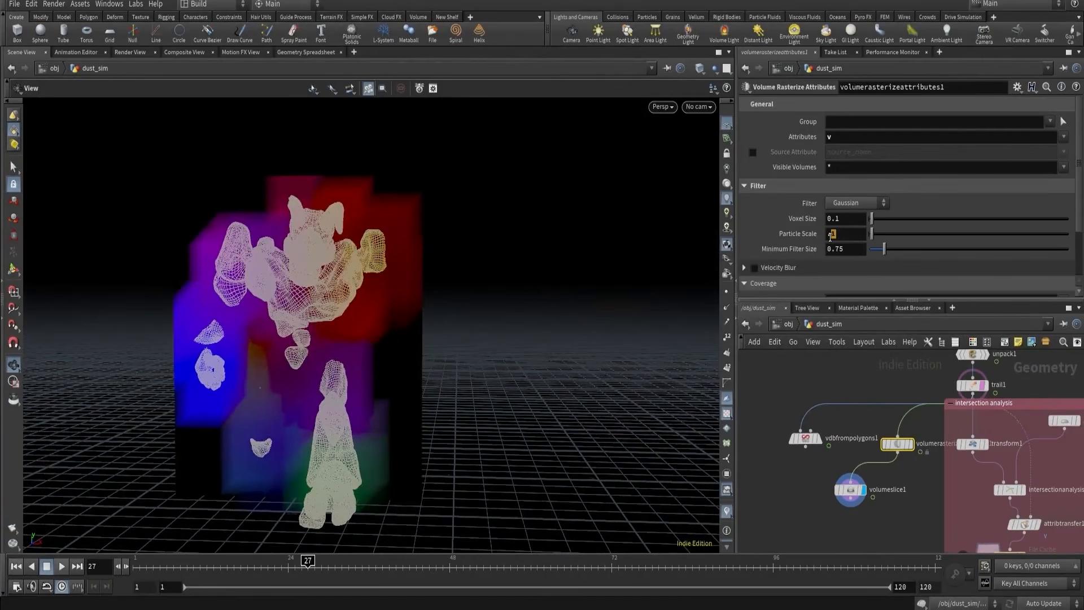
key("Return")
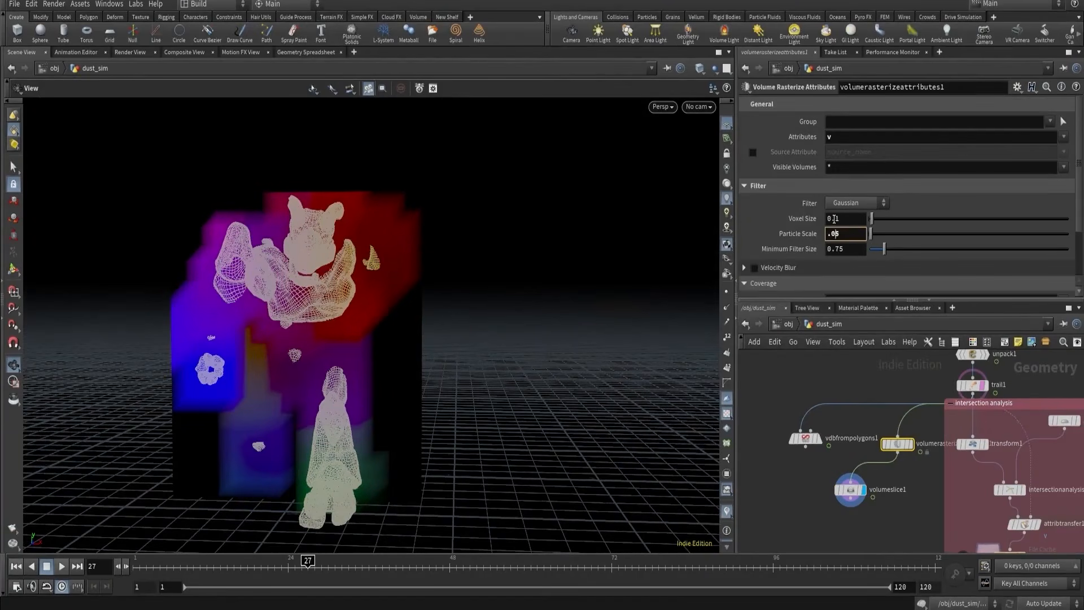
left_click(841, 220)
type("0.01")
key("Return")
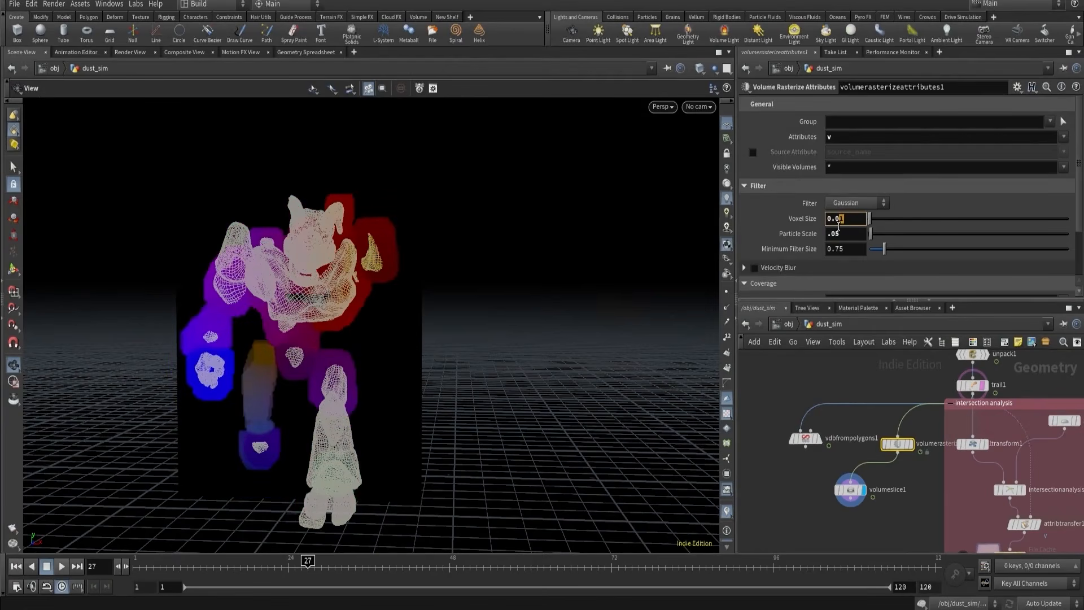
type("5")
key("Return")
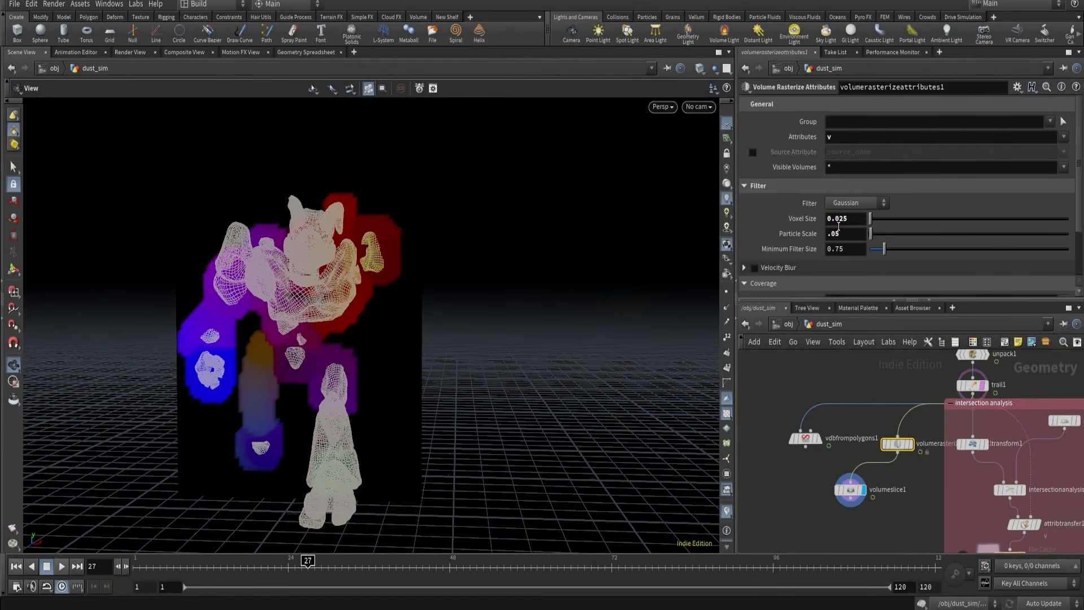
- Move volumeslice1 aside and add a Volume Trail node below it
left_click(849, 496)
middle_click_drag(849, 495, 910, 460)
left_click_drag(910, 461, 761, 461)
key("Tab")
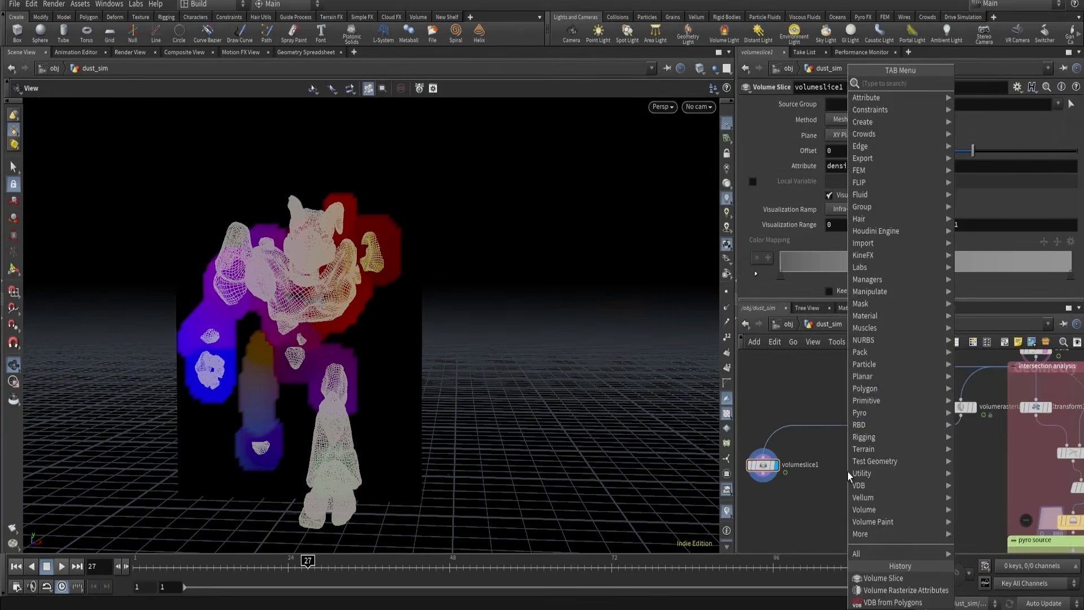
type("volume tr")
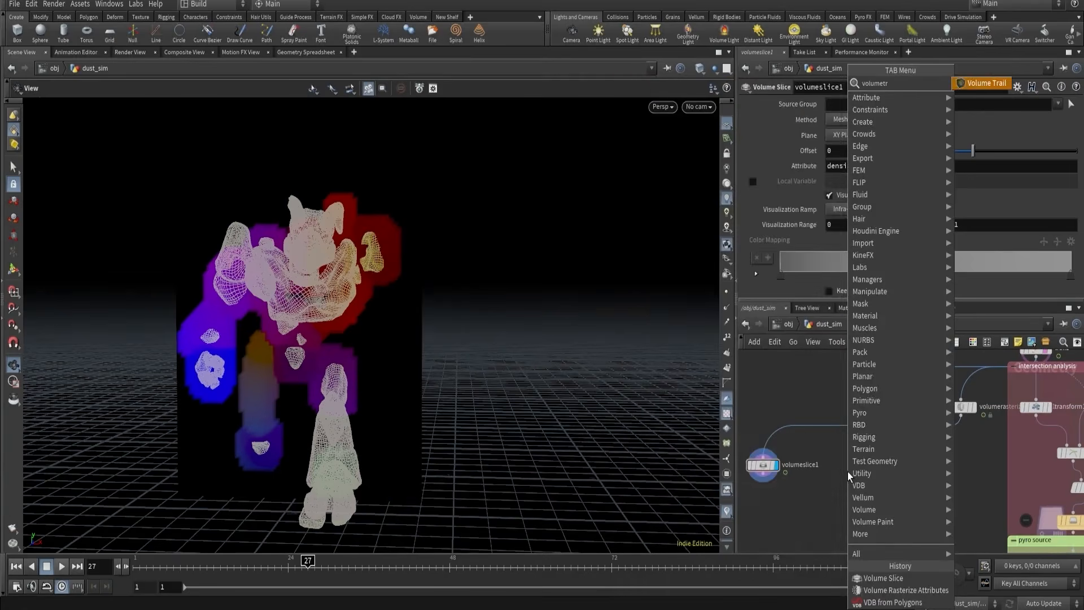
key("Return")
left_click(848, 472)
scroll(848, 472, "up", 2)
left_click_drag(848, 472, 802, 514)
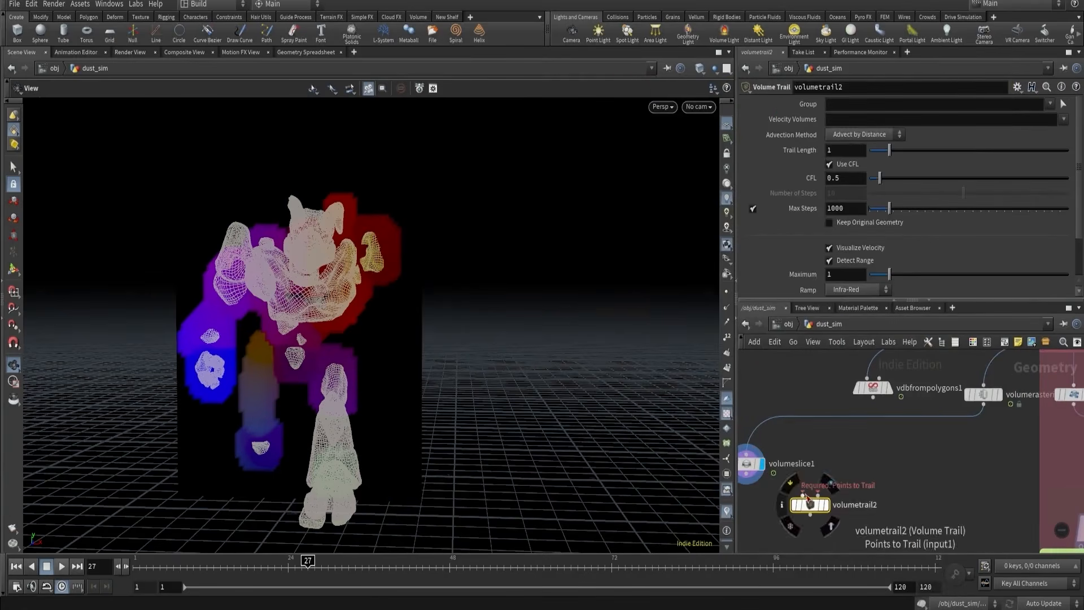
- Wire volumeslice1 as points and volumerasterizeattributes1 as velocity volumes into the Volume Trail node, and display the trails
left_click(803, 495)
left_click(773, 473)
left_click(984, 402)
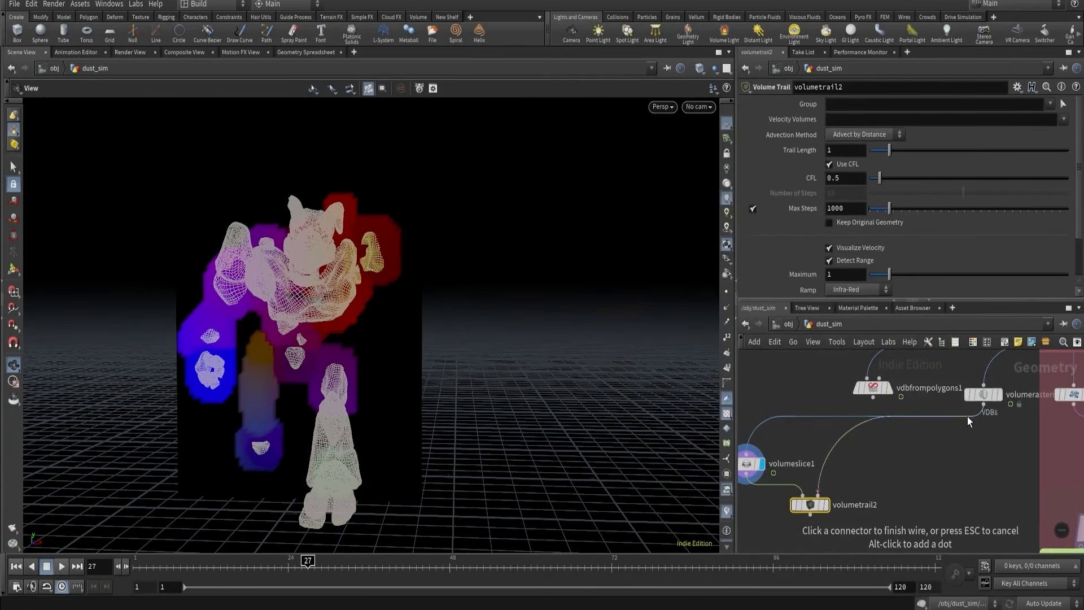
left_click(818, 497)
left_click(826, 504)
left_click_drag(545, 399, 564, 315)
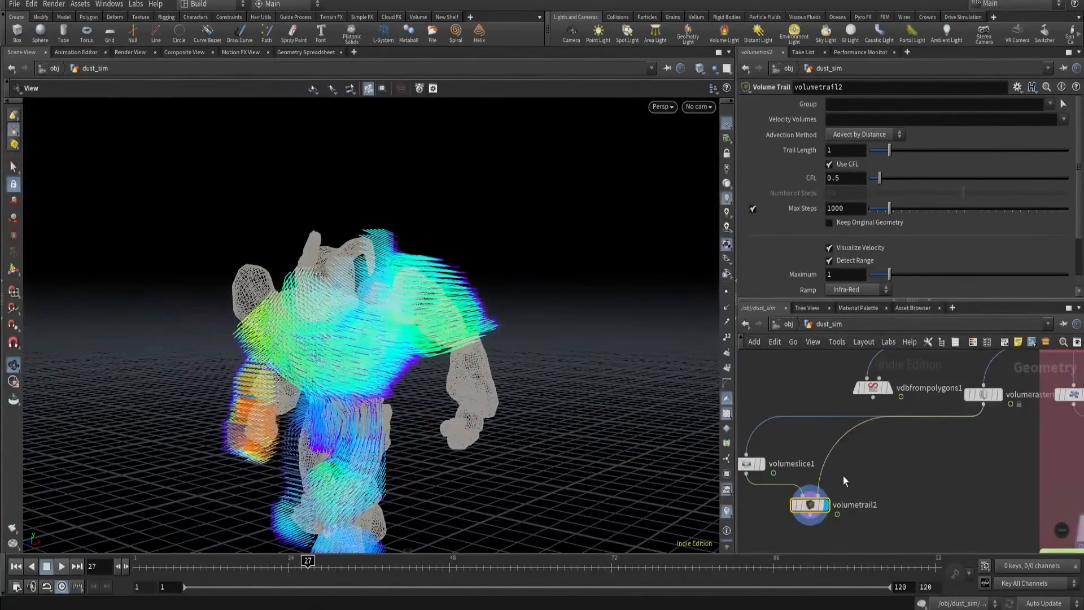
- Try a particle scale of .1 on volumerasterizeattributes1, and set it back to .05
left_click(983, 395)
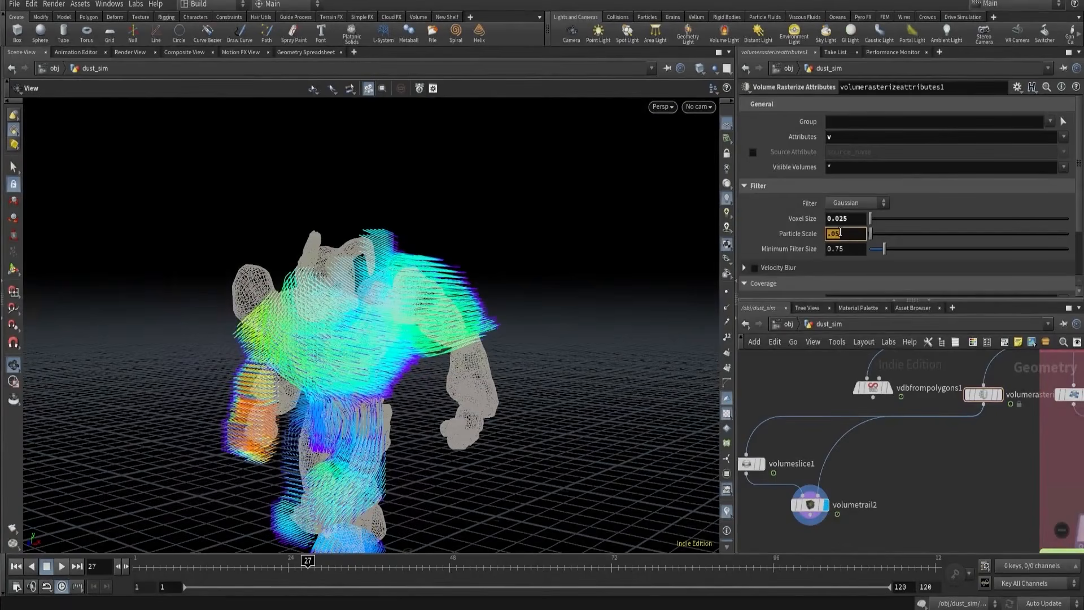
type(".1")
key("Return")
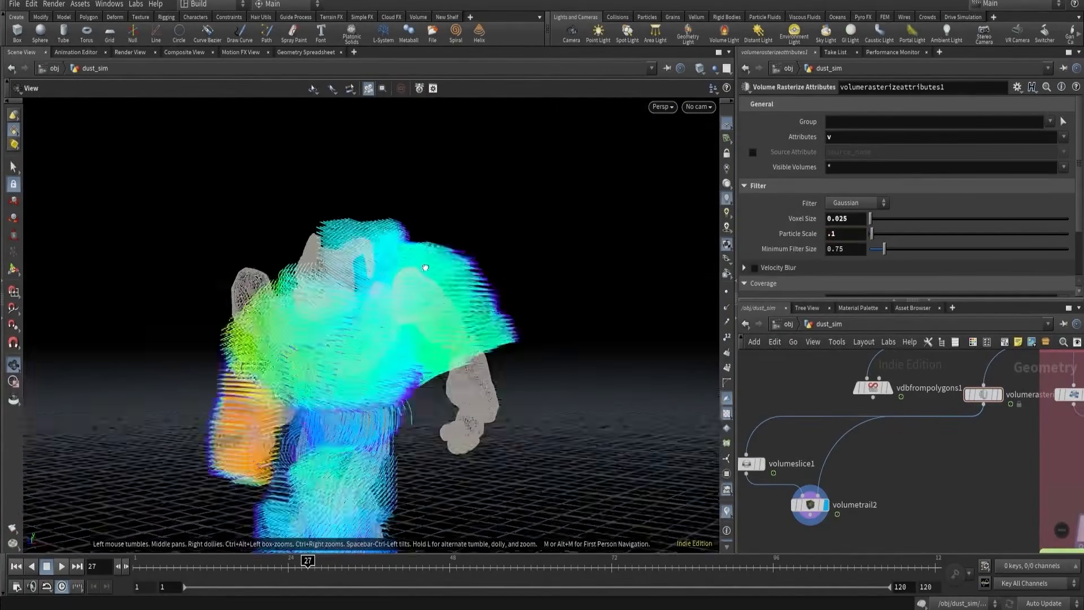
left_click_drag(477, 244, 528, 305)
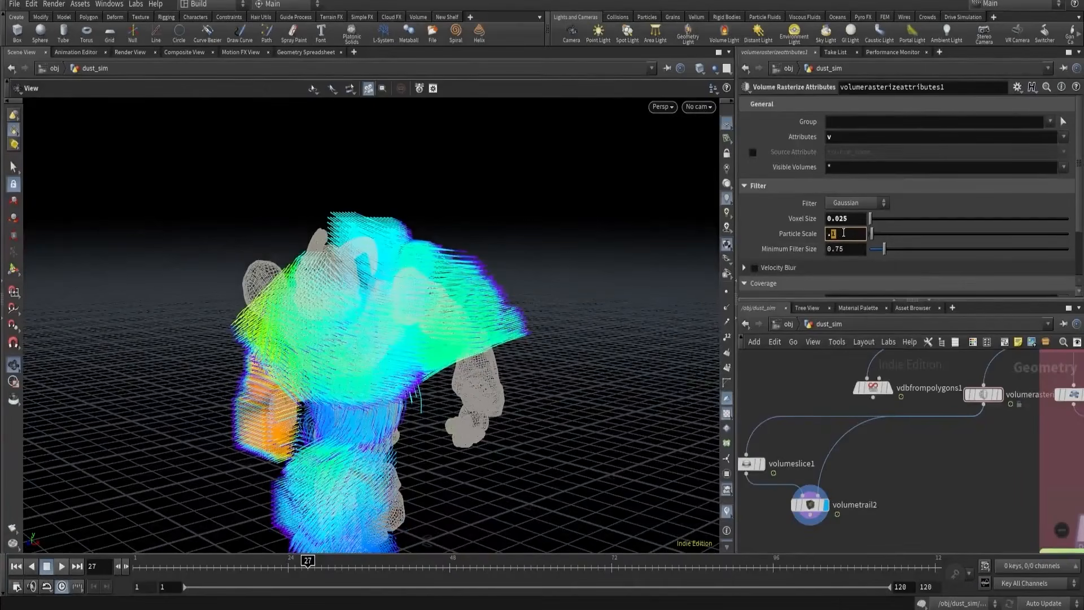
left_click(843, 232)
type(".05")
key("Return")
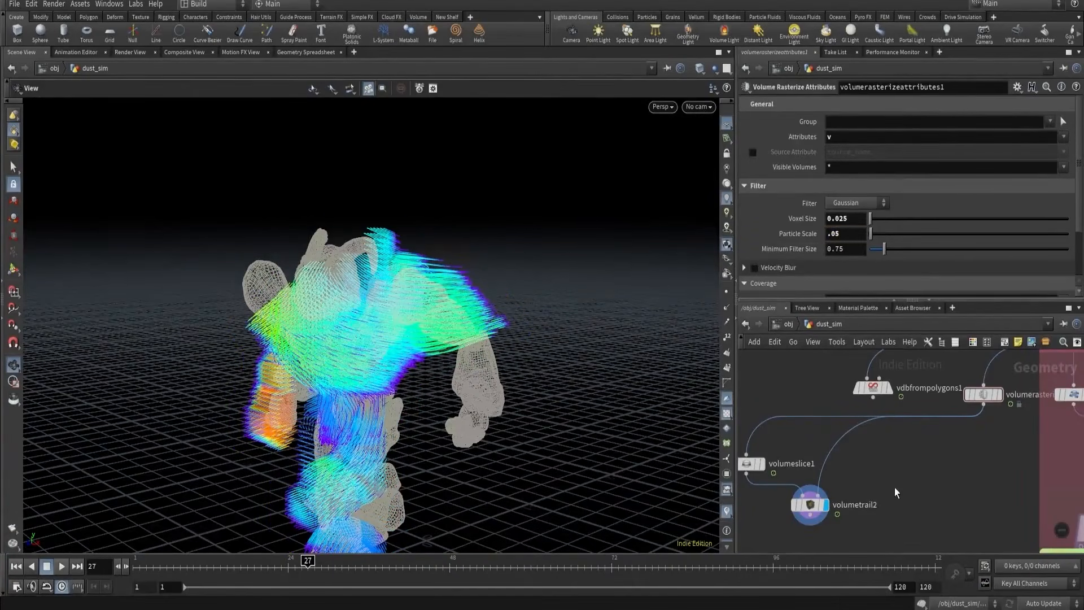
- Add a Merge node combining vdbfrompolygons1 and volumerasterizeattributes1
key("Tab")
type("mer")
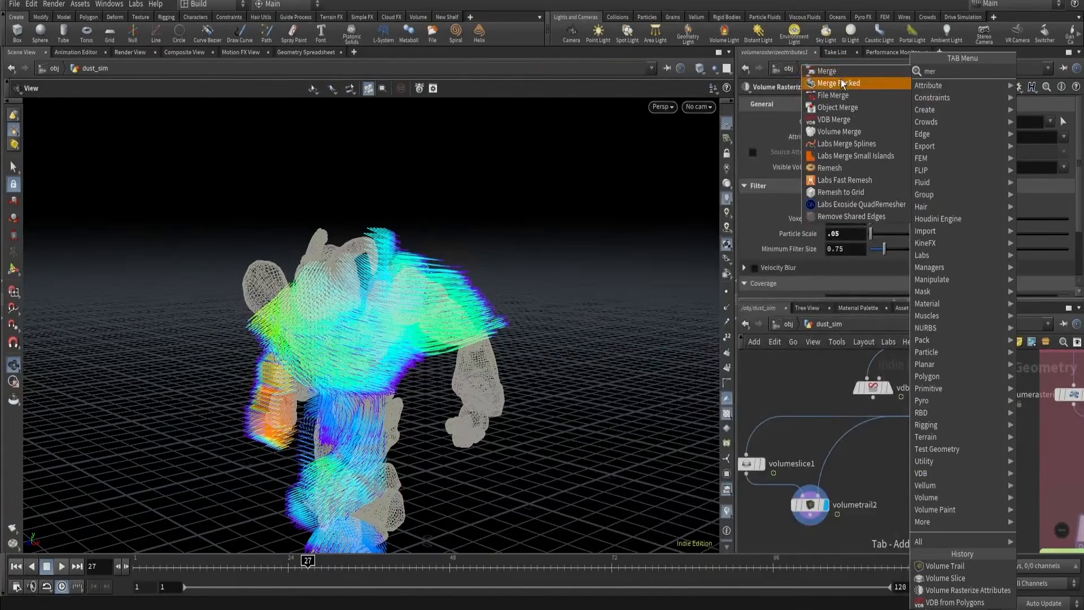
left_click(837, 72)
left_click(929, 454)
left_click_drag(833, 375, 988, 407)
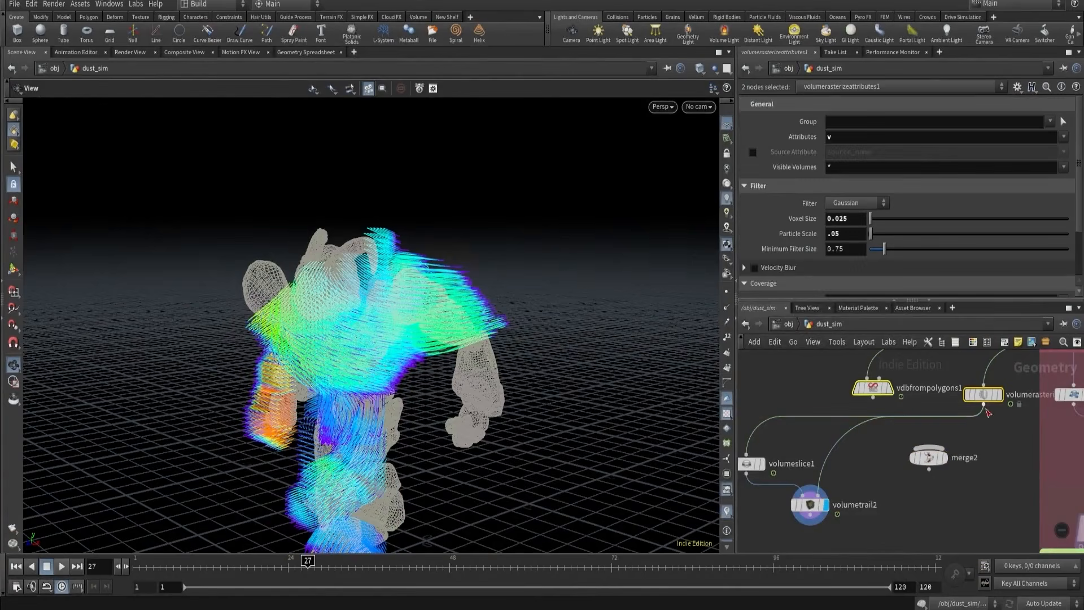
left_click(985, 406)
left_click(929, 447)
- Feed volumeslice1 and volumetrail2 from the merge2 output, and choose v as the trail's velocity volume
left_click_drag(846, 444, 927, 479)
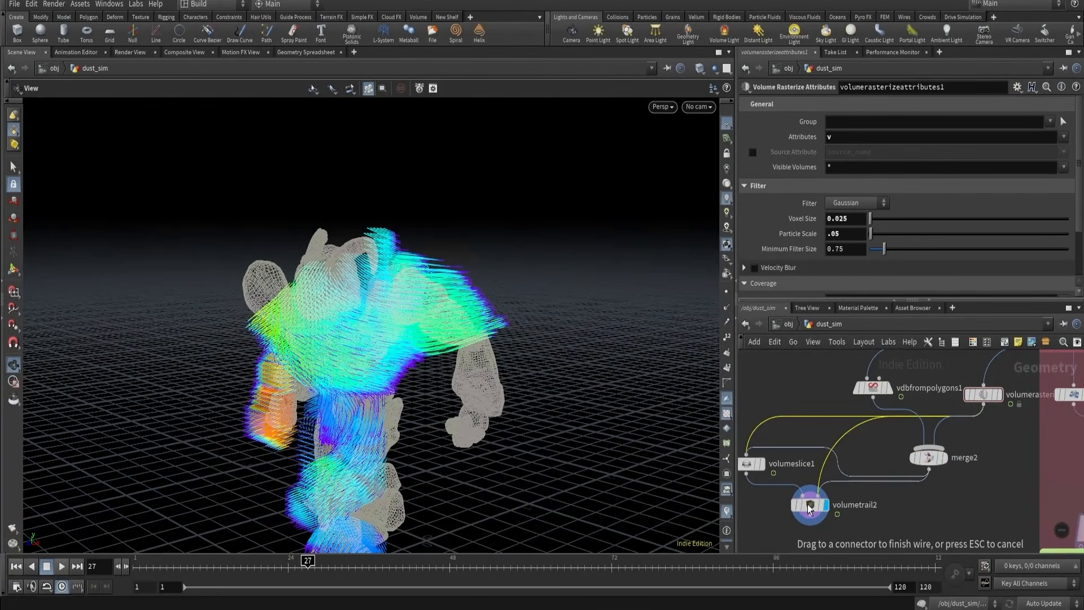
left_click(810, 507)
left_click(811, 505)
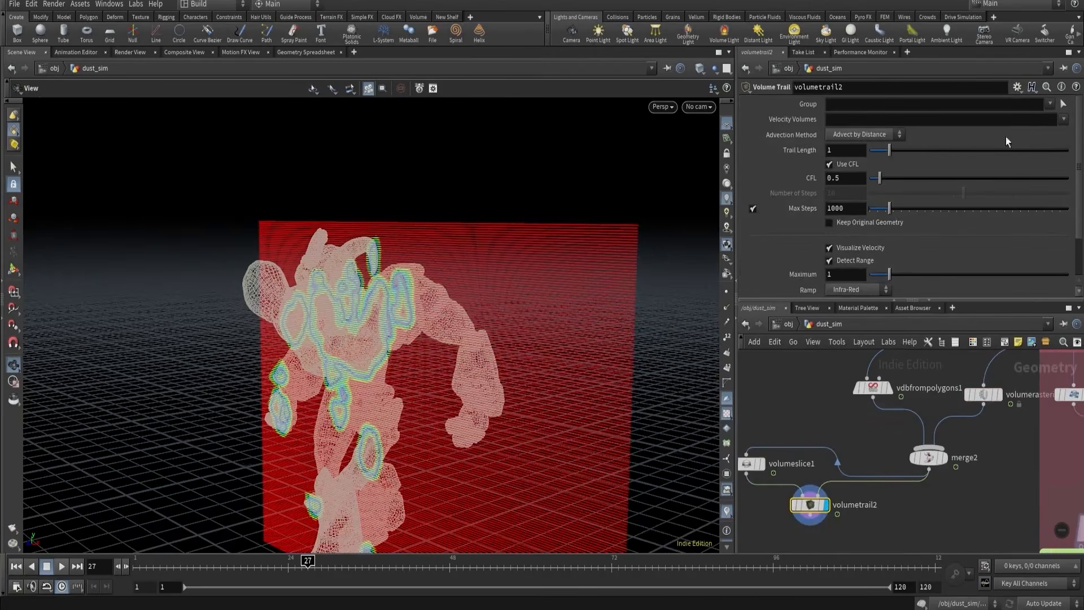
left_click(1063, 120)
left_click(1050, 157)
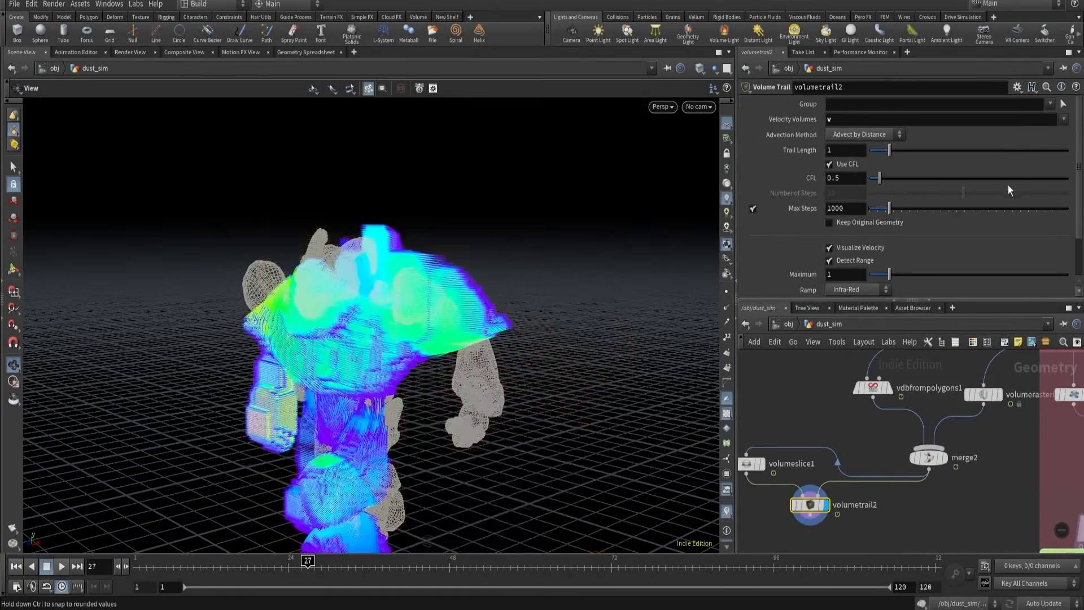
left_click_drag(564, 297, 596, 286)
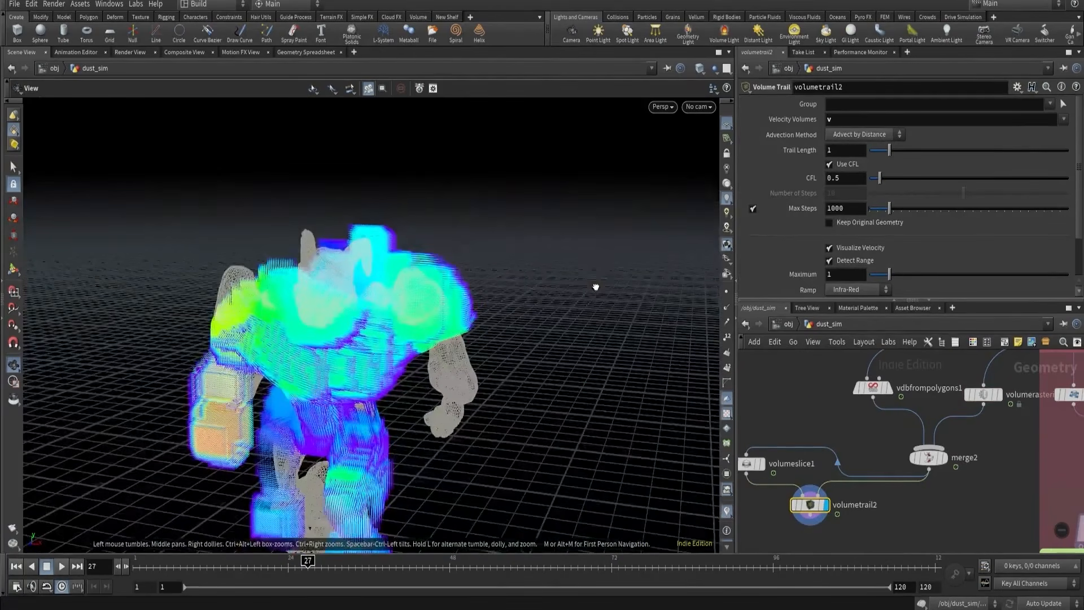
- Add a Null node connected below merge2, and display the merged volumes at frame 41
middle_click_drag(947, 496, 926, 459)
key("Tab")
type("nul")
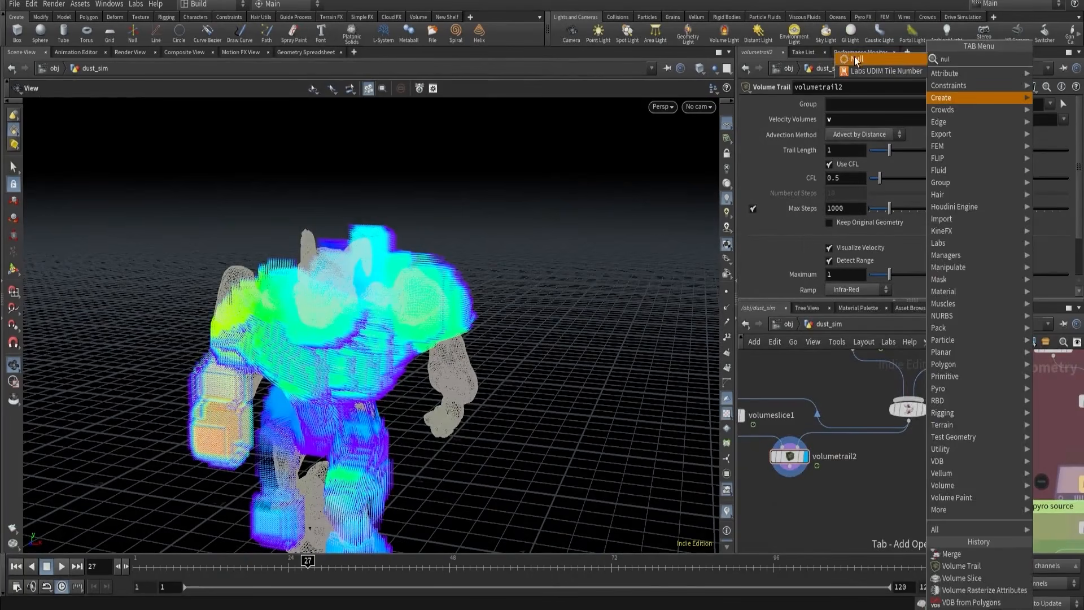
left_click(855, 58)
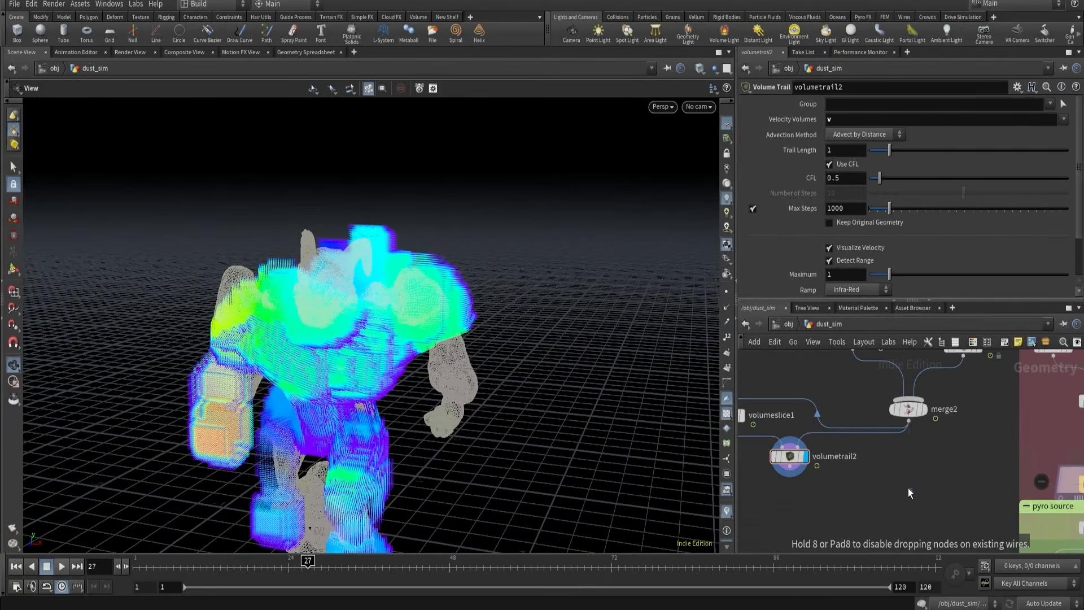
left_click(908, 485)
left_click(908, 471)
left_click(908, 422)
left_click(923, 411)
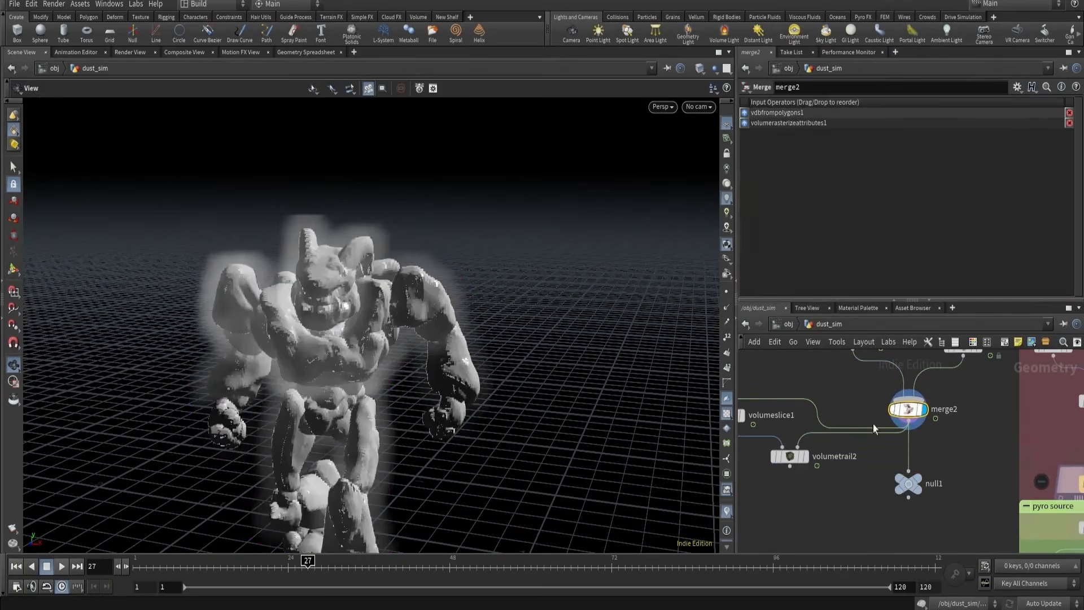
left_click_drag(297, 576, 403, 564)
- Duplicate the intersection_v1 file cache node and place the copy beside null1
scroll(952, 450, "down", 1)
middle_click_drag(1056, 472, 957, 438)
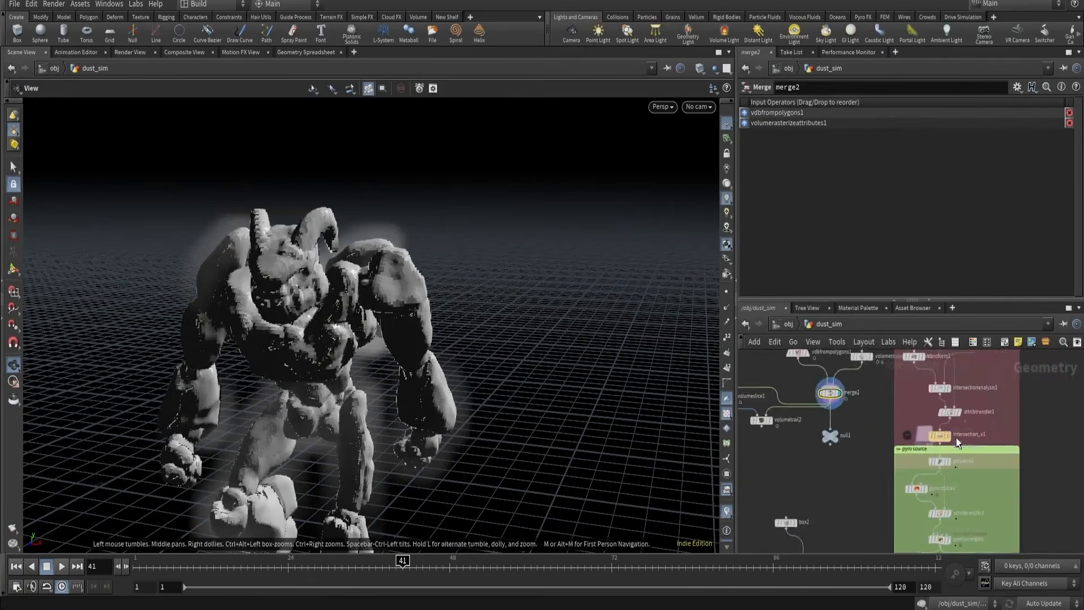
scroll(938, 436, "up", 4)
left_click_drag(932, 436, 817, 425, "alt")
middle_click_drag(797, 450, 853, 468)
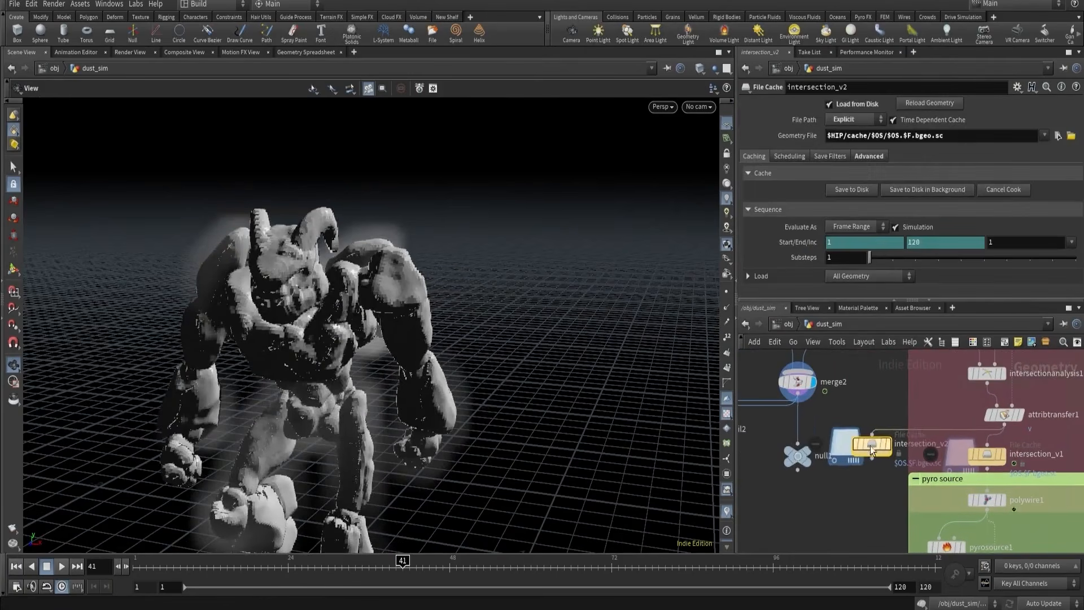
- Insert the file cache copy between merge2 and null1, rename it charVDB_v1, and save its sequence to disk
left_click_drag(871, 444, 798, 433)
double_click(847, 432)
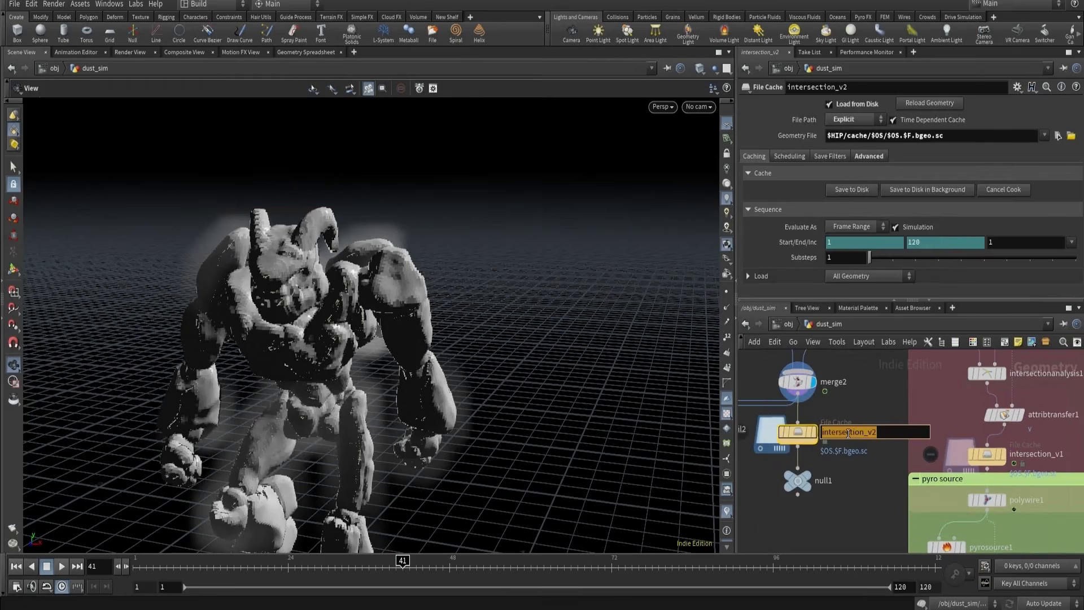
type("charVDB_v1")
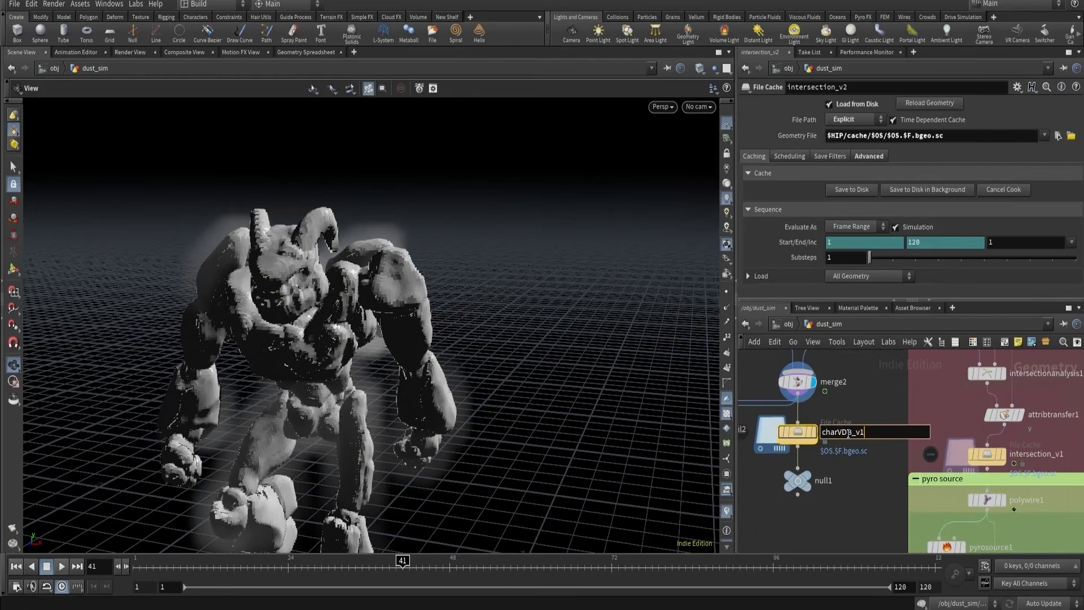
key("Return")
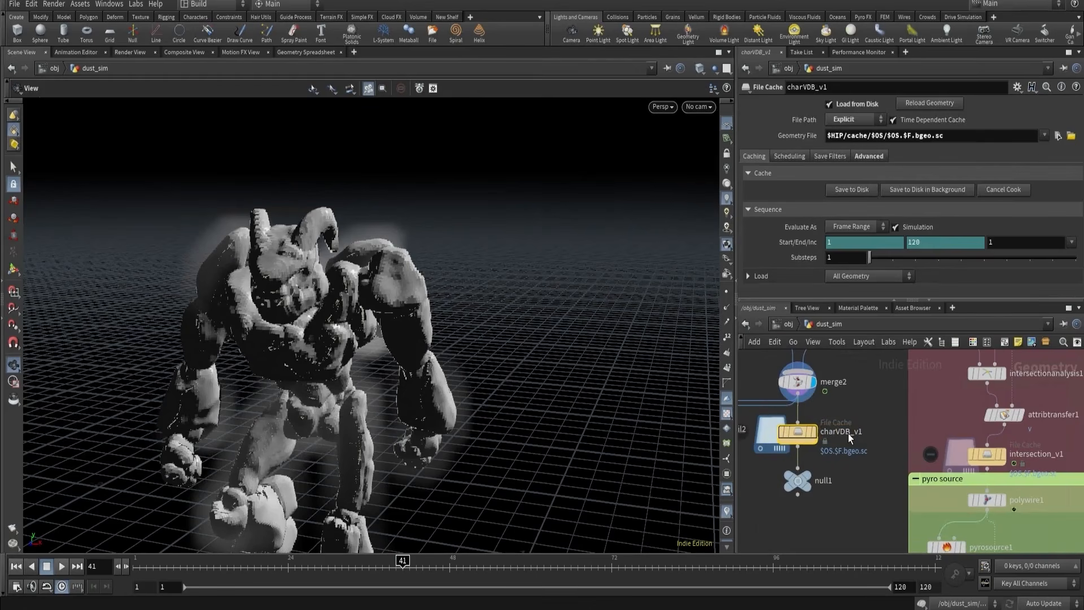
left_click(845, 189)
- Rename null1 below the charVDB_v1 cache as collision, and copy the node for use as a path reference
double_click(820, 481)
type("collision")
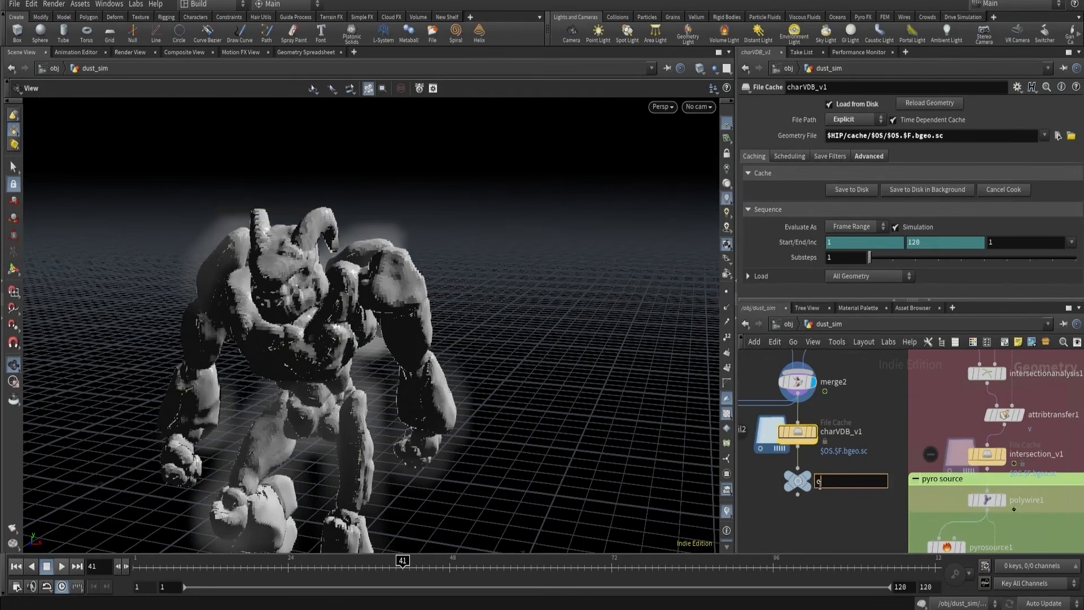
key("Return")
left_click_drag(770, 459, 769, 458)
key("ctrl+c")
- Enter the dust_sim DOP network and make room beside volumesource1 for another source node
scroll(831, 504, "down", 5)
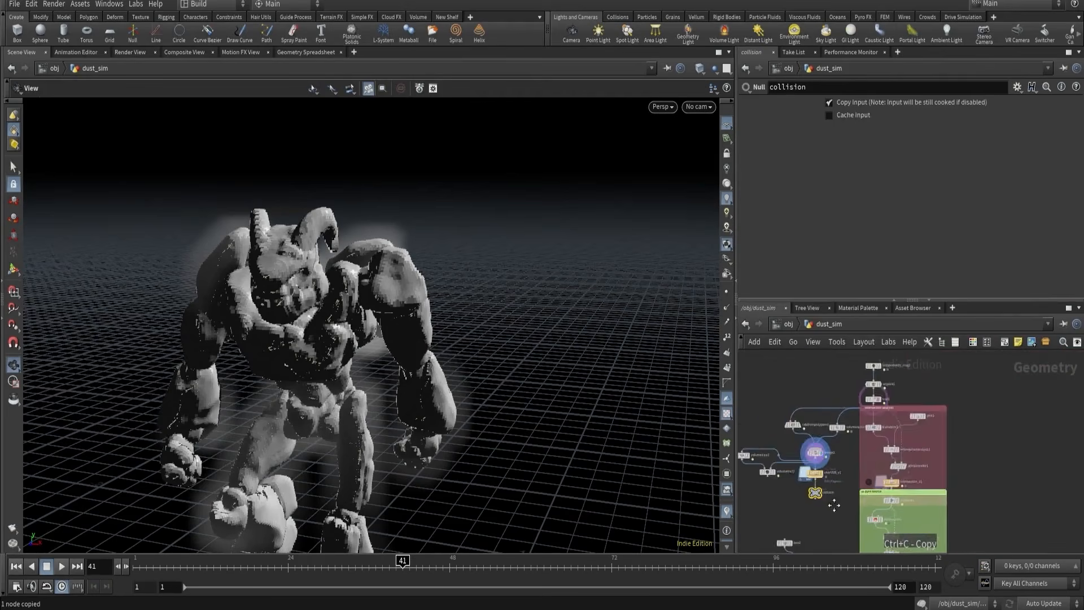
middle_click_drag(832, 505, 805, 395)
middle_click_drag(820, 539, 802, 417)
scroll(847, 419, "up", 3)
double_click(855, 418)
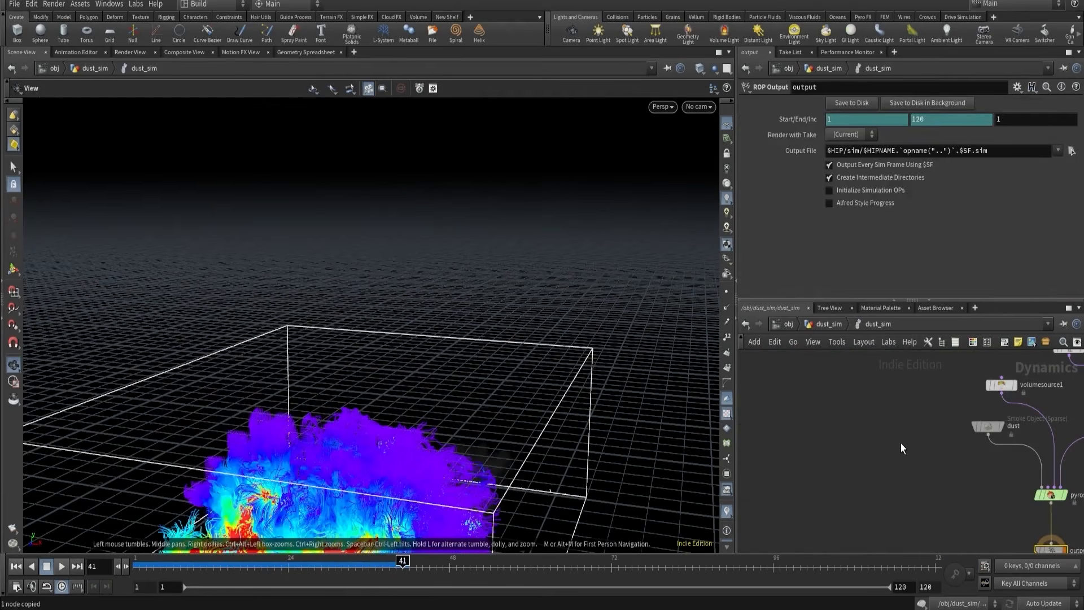
scroll(902, 444, "down", 3)
middle_click_drag(910, 445, 865, 453)
scroll(881, 416, "up", 3)
middle_click_drag(883, 406, 826, 405)
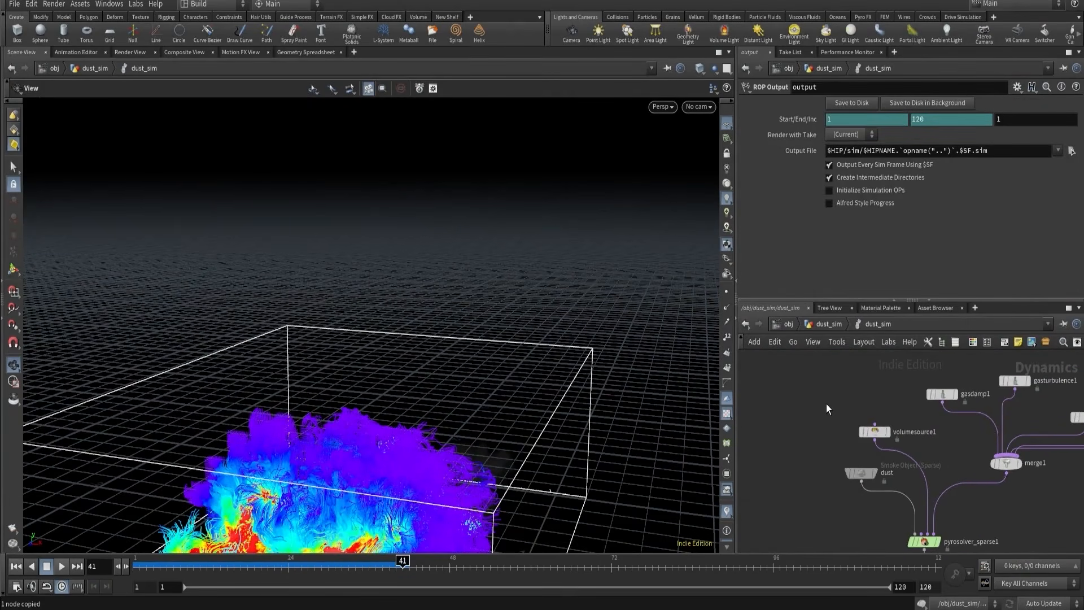
- Add a second Volume Source node near volumesource1 and initialize it as Collision
key("Tab")
type("vol")
key("Return")
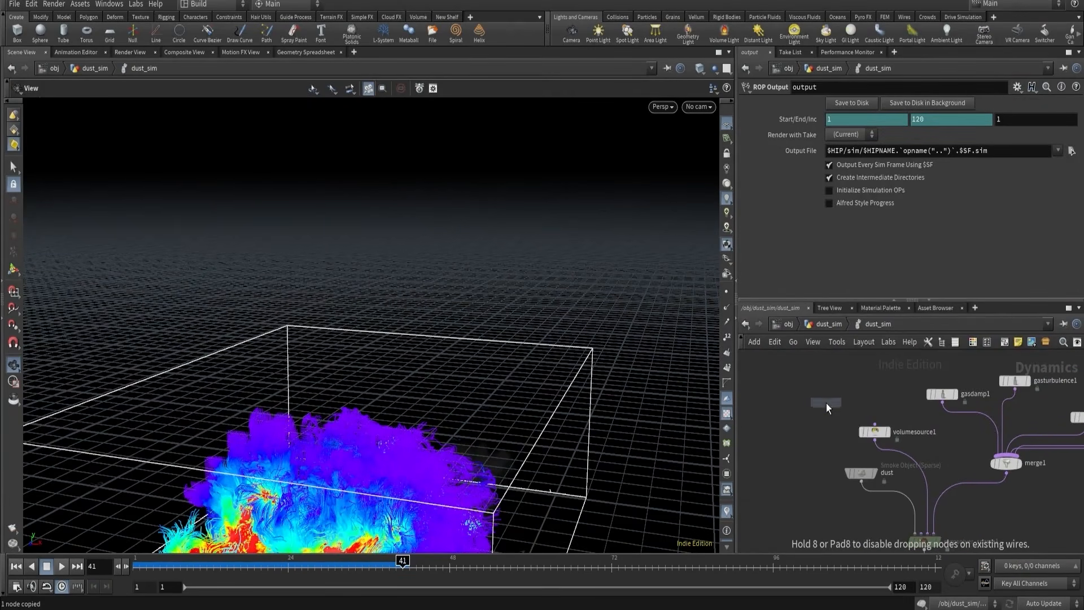
left_click(825, 403)
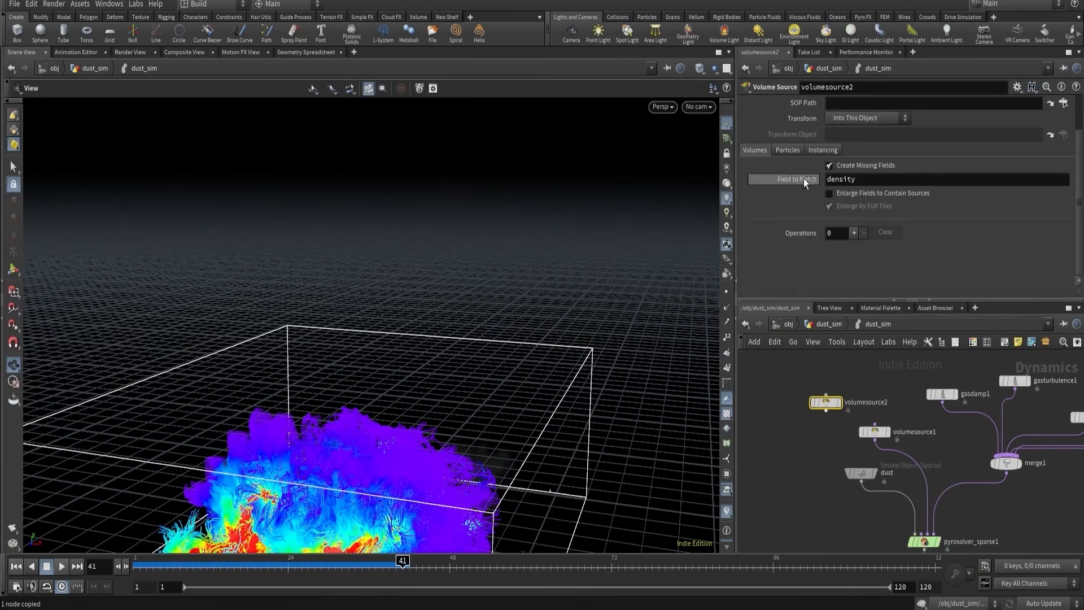
scroll(813, 170, "up", 2)
left_click(847, 105)
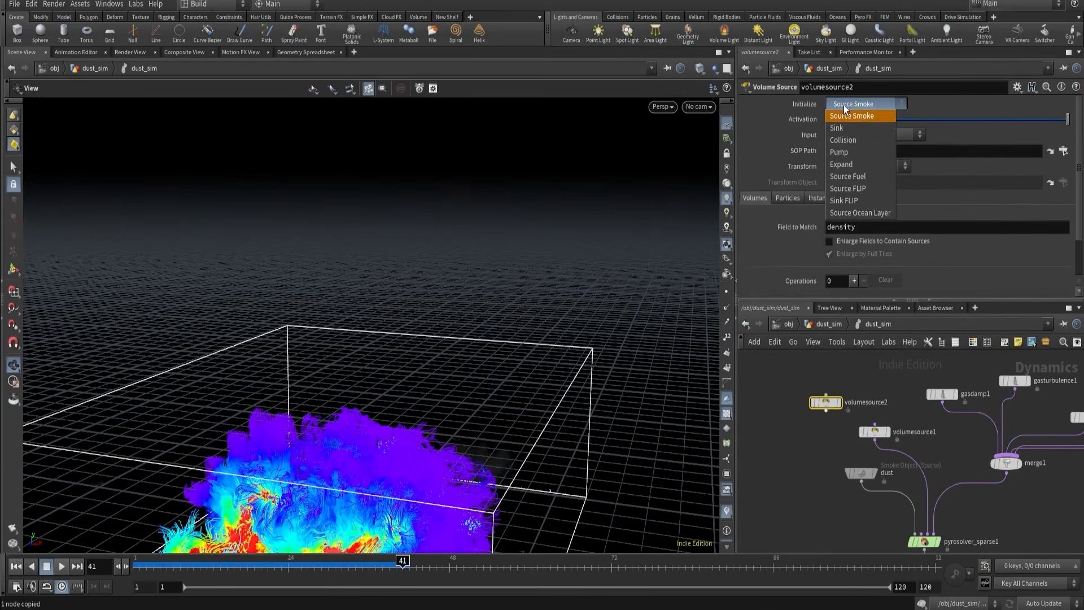
left_click(842, 140)
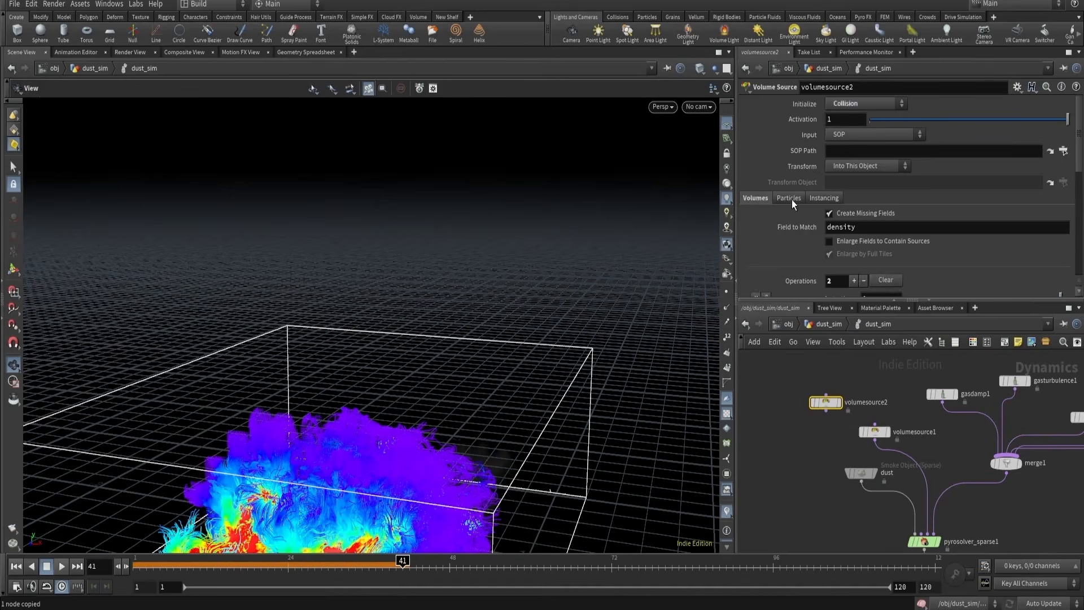
- Set the new volume source's SOP path to /obj/dust_sim/collision, and rename the node collision
scroll(793, 202, "down", 6)
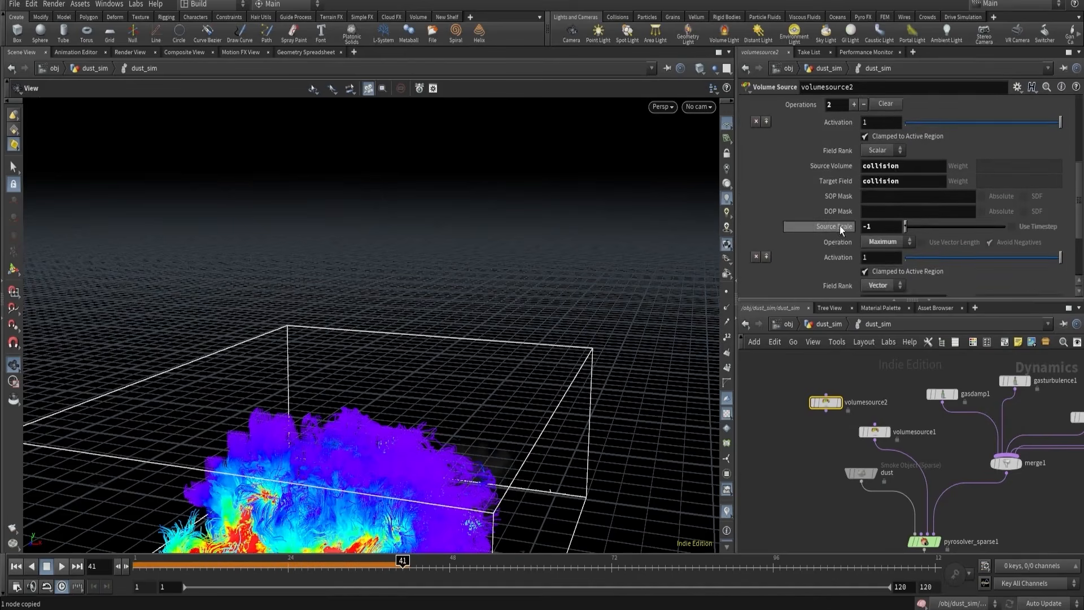
scroll(840, 227, "up", 1)
scroll(852, 235, "down", 2)
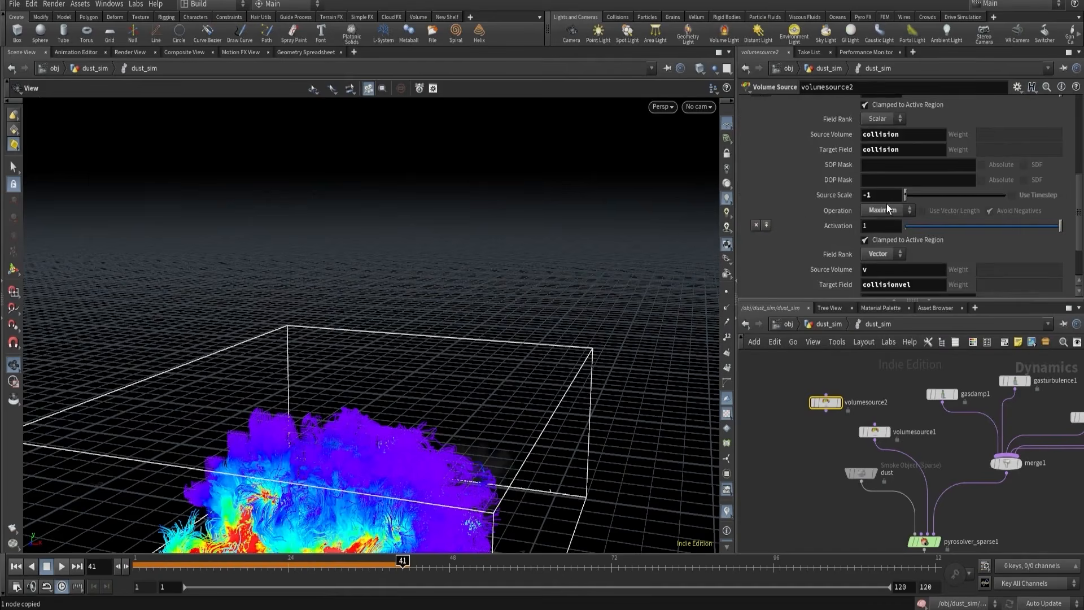
scroll(886, 205, "down", 2)
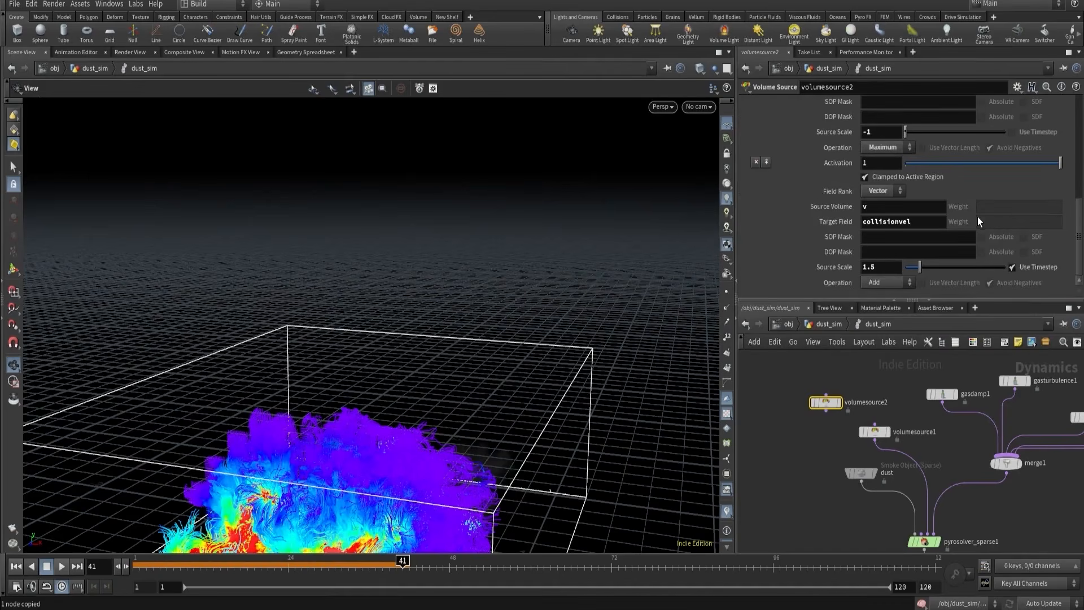
scroll(978, 216, "up", 7)
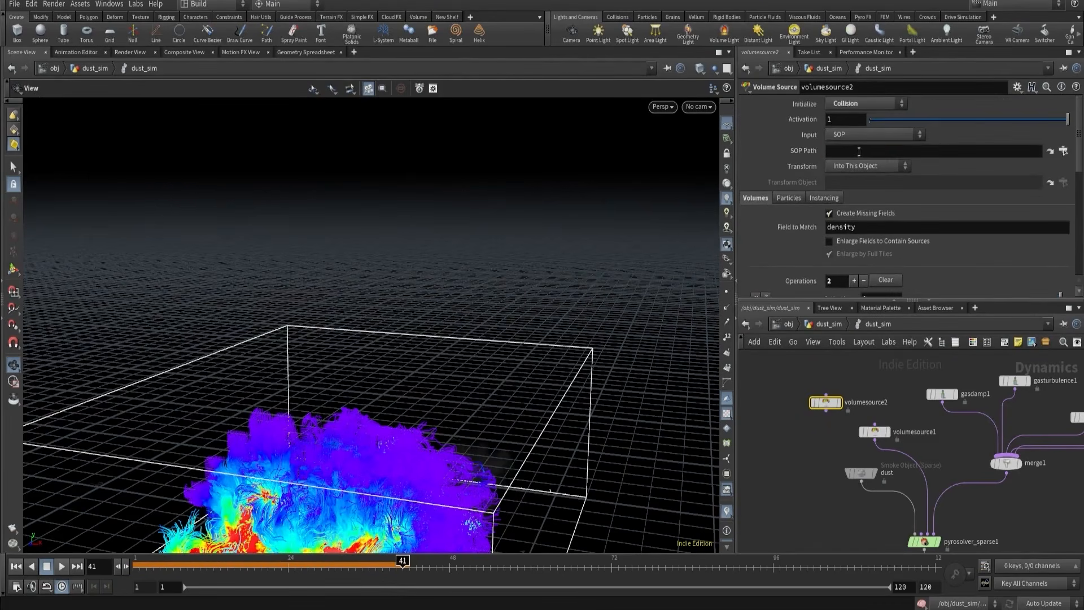
left_click(859, 151)
key("ctrl+v")
key("Return")
double_click(863, 403)
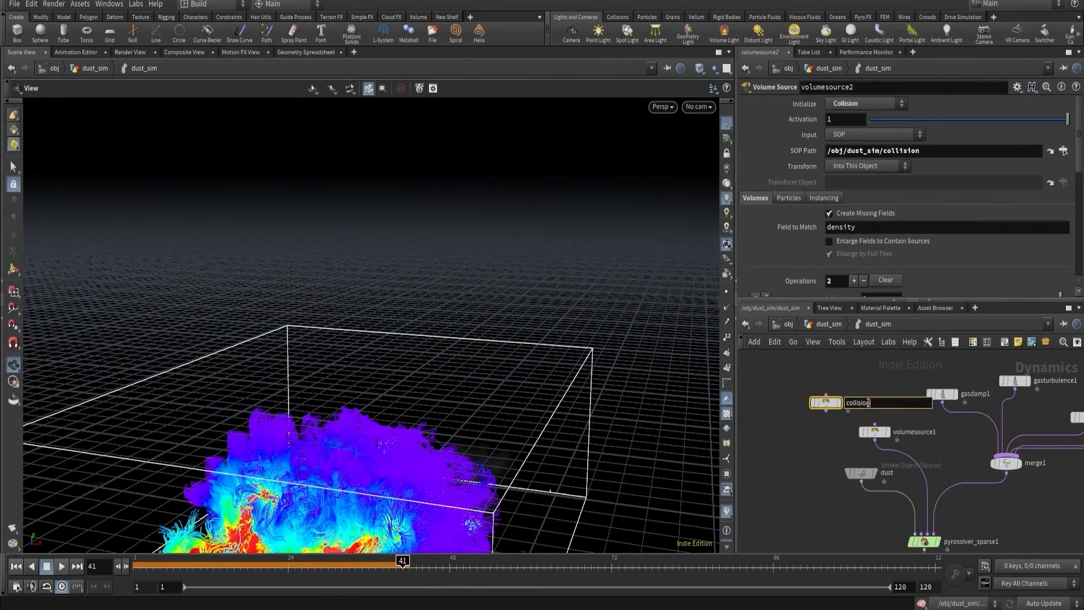
type("collision")
key("Return")
- Inspect the collision null's node info for its volume names, and return to the collision volume source
left_click(1050, 151)
scroll(796, 432, "down", 6)
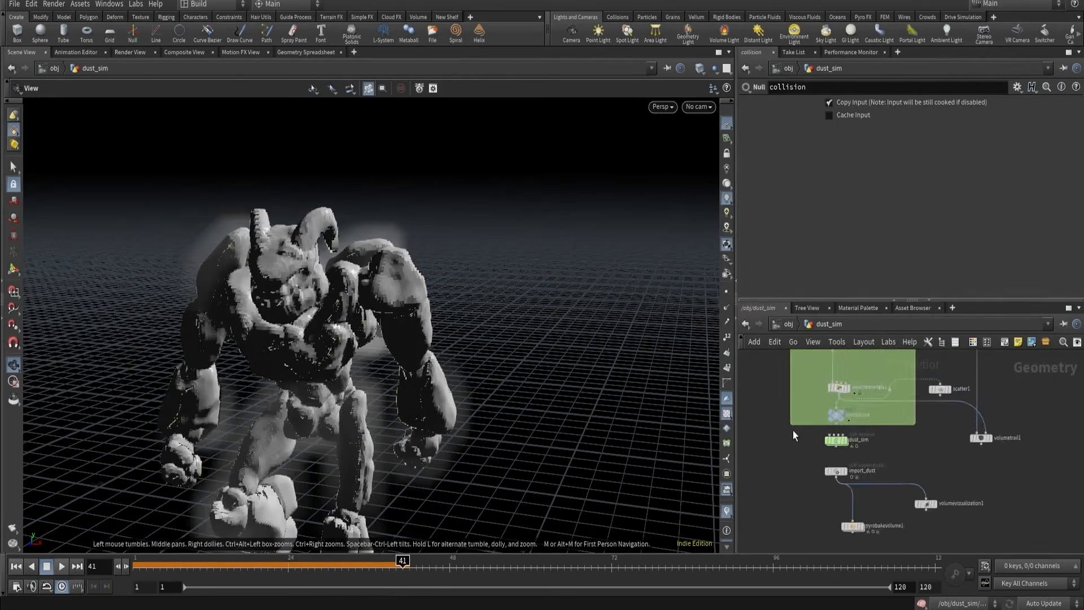
middle_click_drag(769, 372, 805, 462)
middle_click_drag(798, 387, 824, 471)
scroll(825, 470, "up", 3)
middle_click(823, 464)
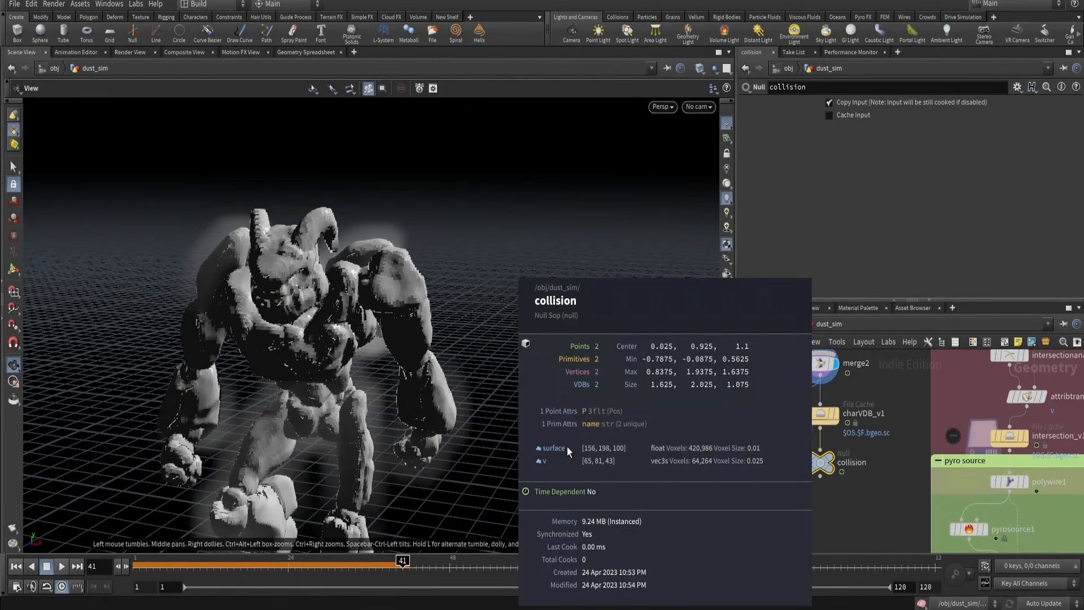
left_click(745, 325)
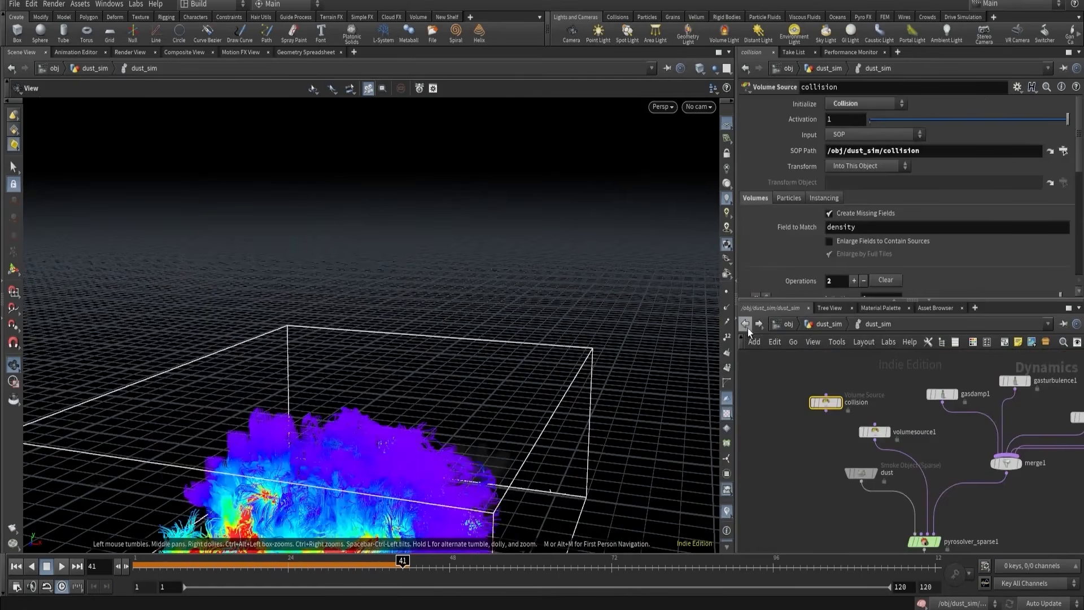
- Set the source volume of the collision node's first operation to surface
scroll(835, 244, "down", 5)
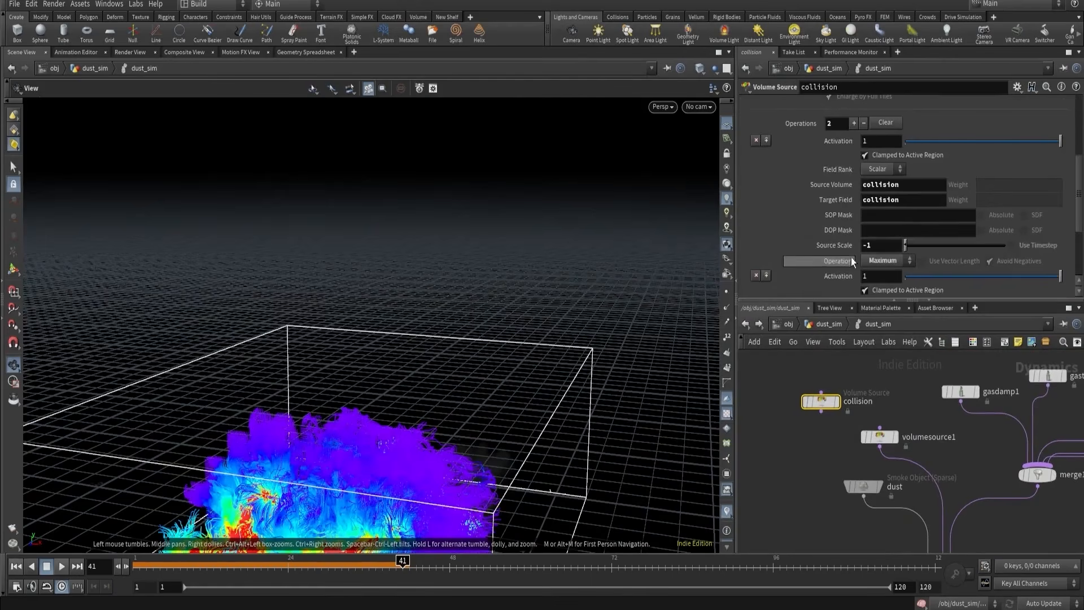
double_click(878, 184)
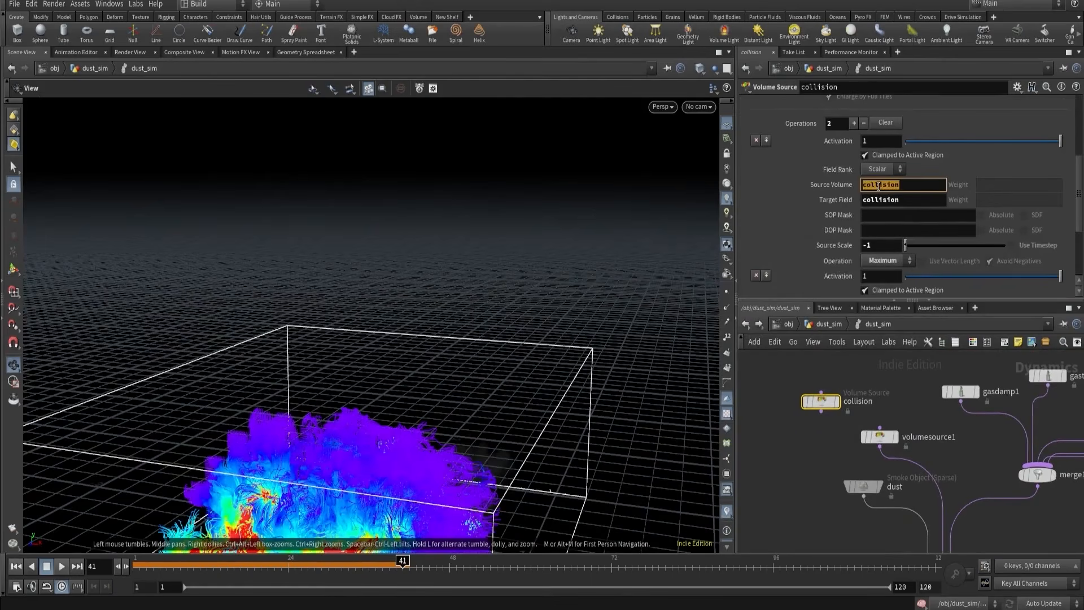
type("sur")
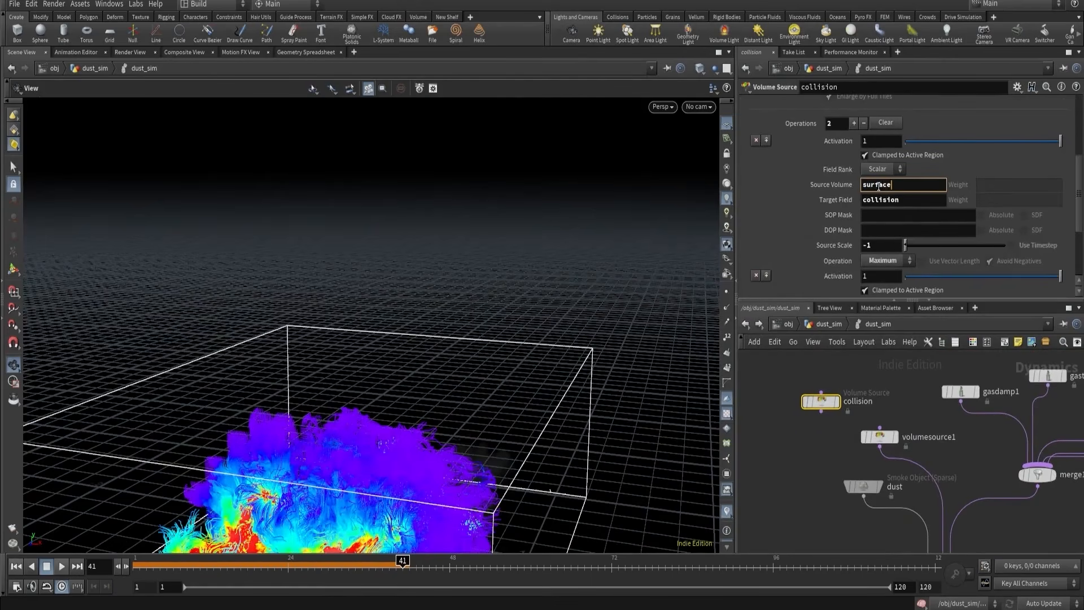
type("face")
key("Return")
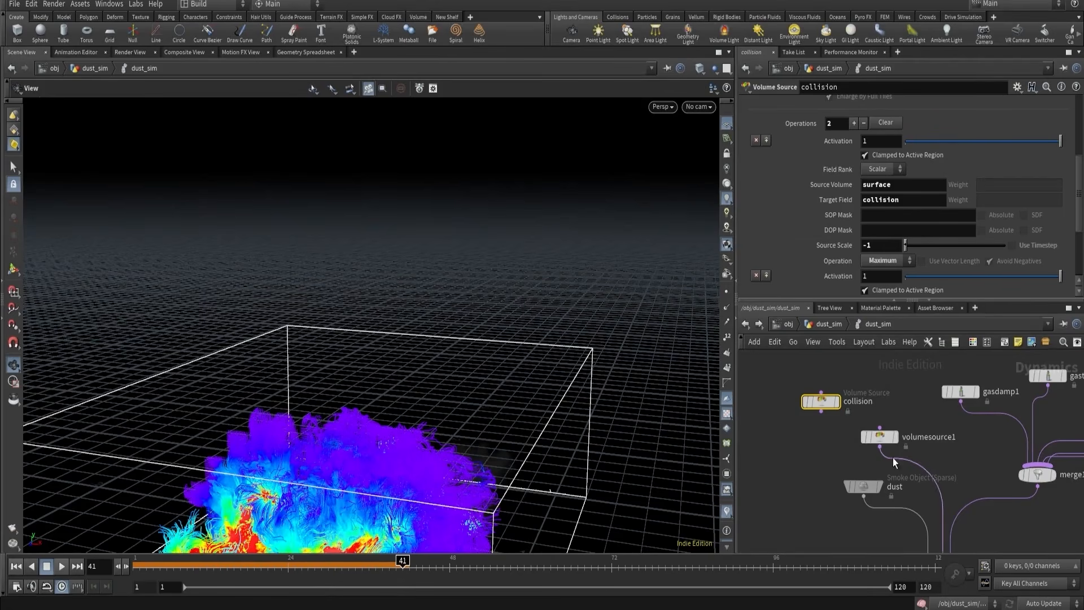
- Add a Merge node on the wire below volumesource1 and connect the collision source into it
left_click_drag(875, 437, 830, 436)
key("Tab")
type("gasdamp")
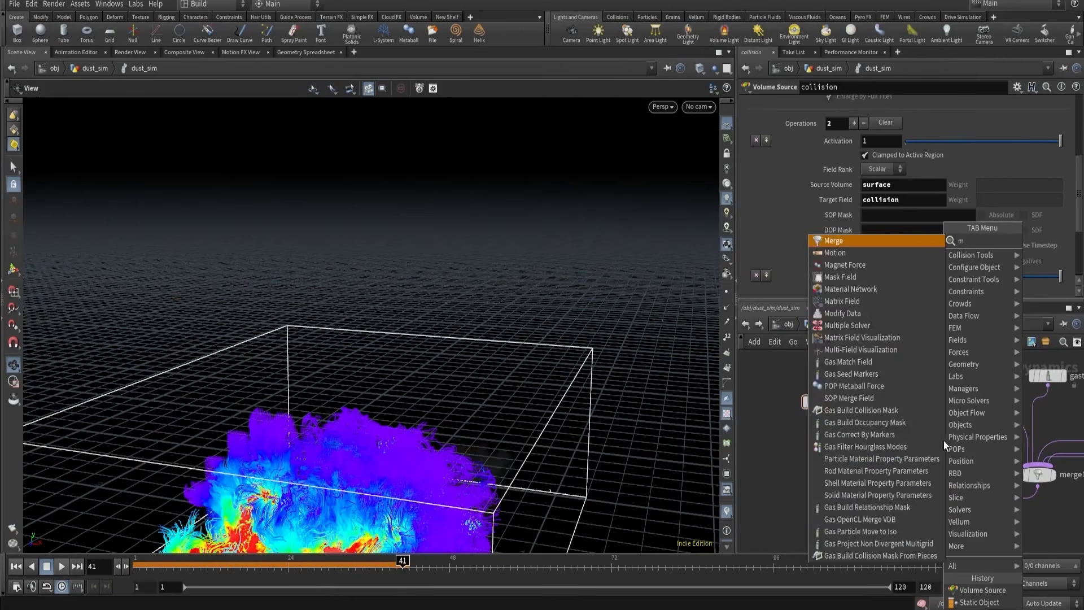
key("Return")
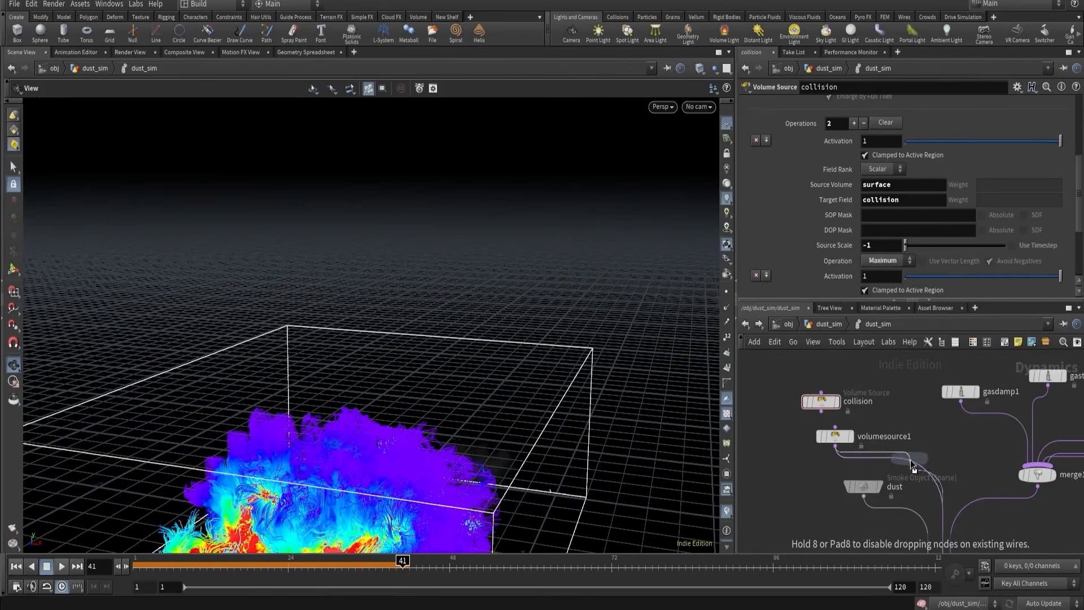
left_click(821, 412)
left_click(920, 465)
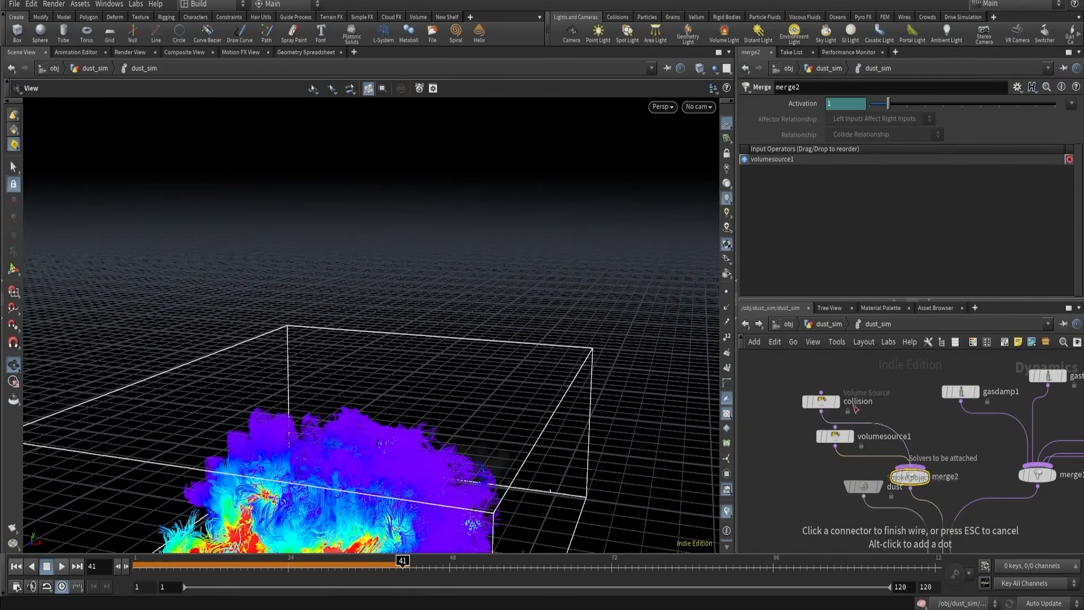
left_click_drag(828, 399, 870, 377)
- Move the dust smoke object clear of merge2 and set its voxel size to 0.02
left_click(864, 486)
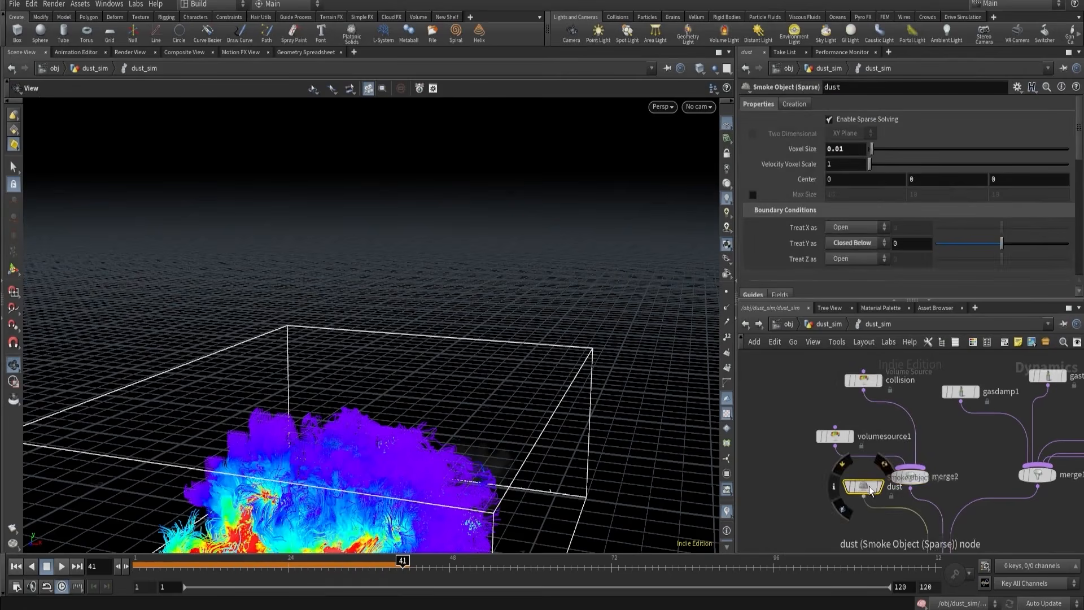
left_click_drag(864, 486, 816, 492)
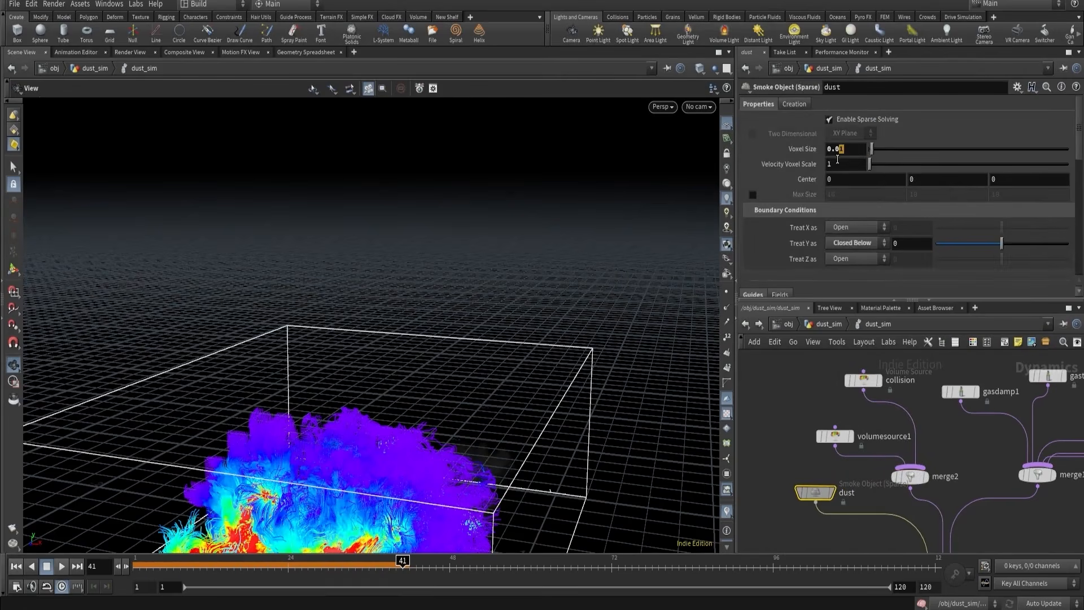
type("2")
key("Return")
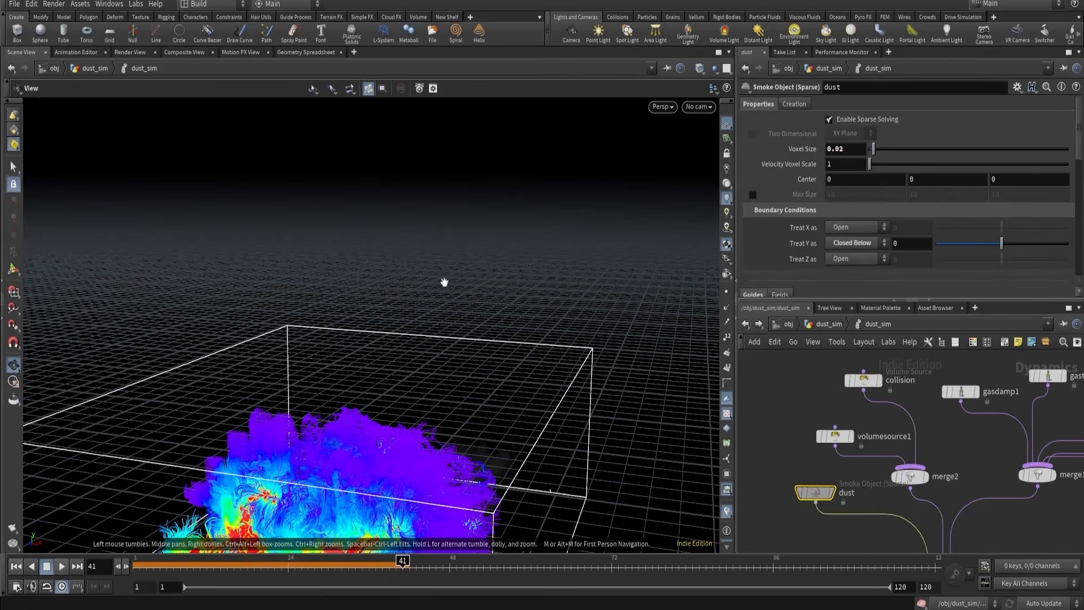
- Turn off the Velocity and Multi Field guide visualizations on the dust smoke object
left_click_drag(316, 330, 452, 274)
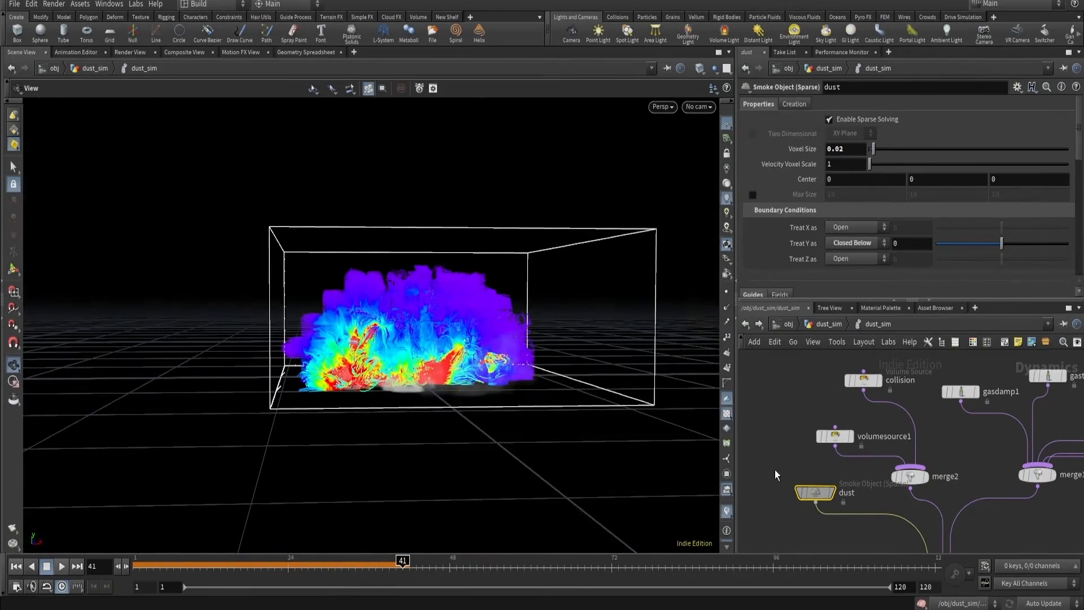
scroll(786, 235, "down", 10)
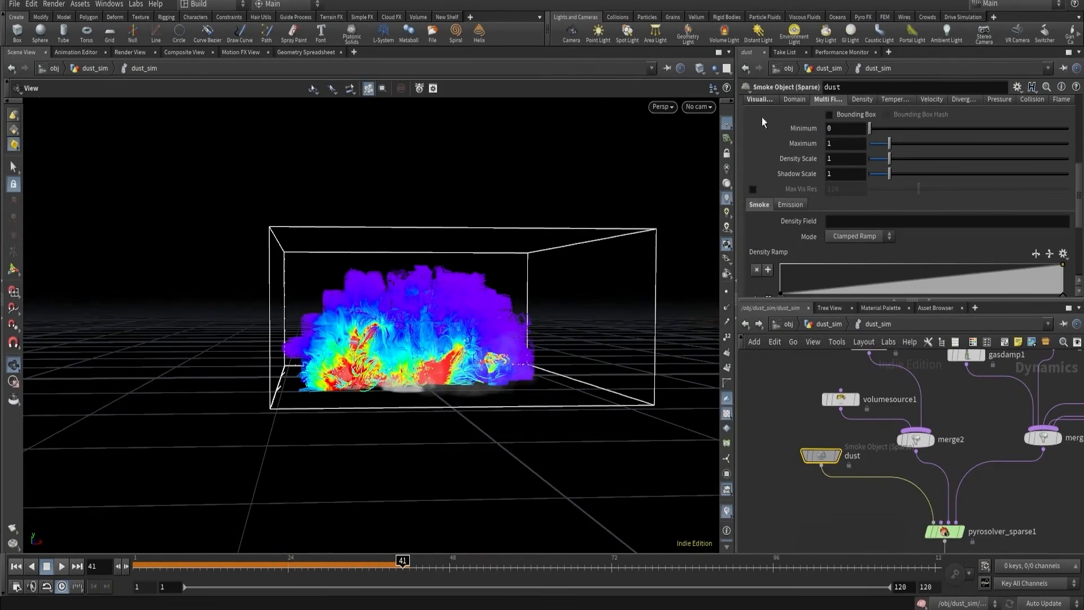
left_click(758, 99)
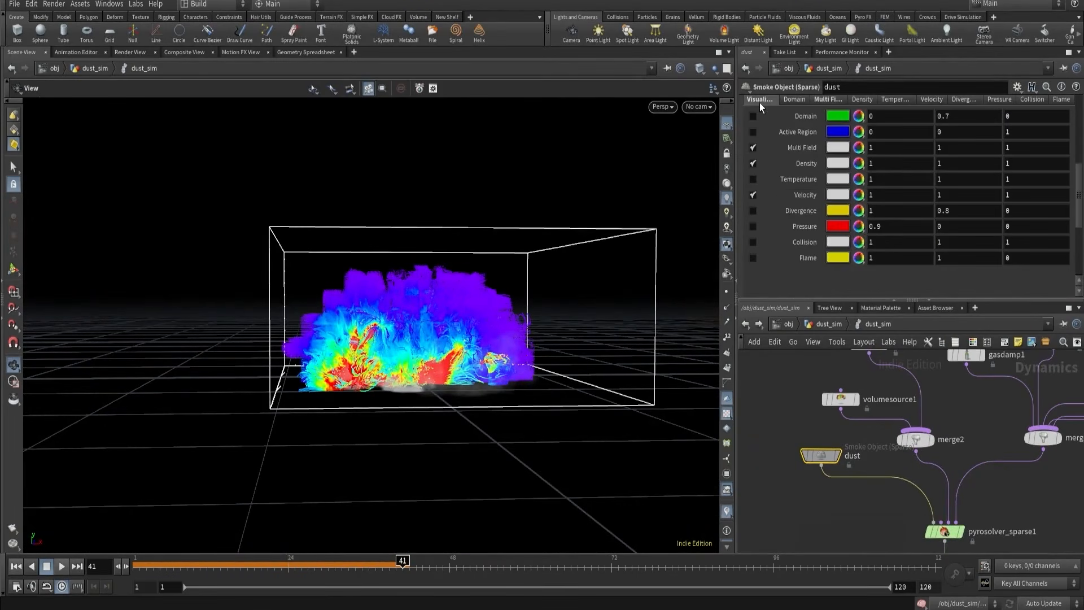
left_click(753, 195)
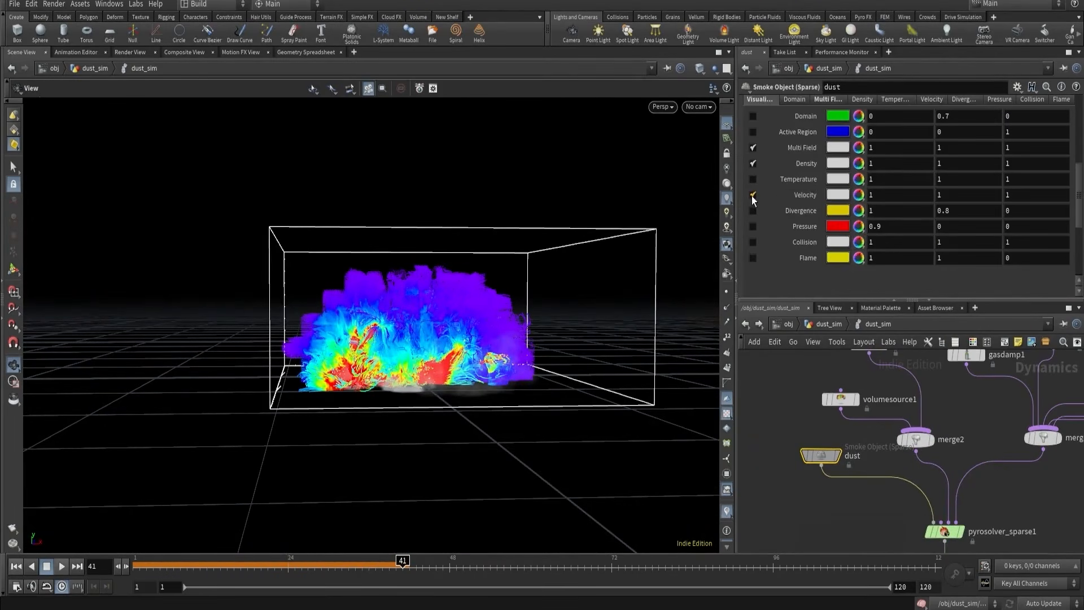
left_click(753, 148)
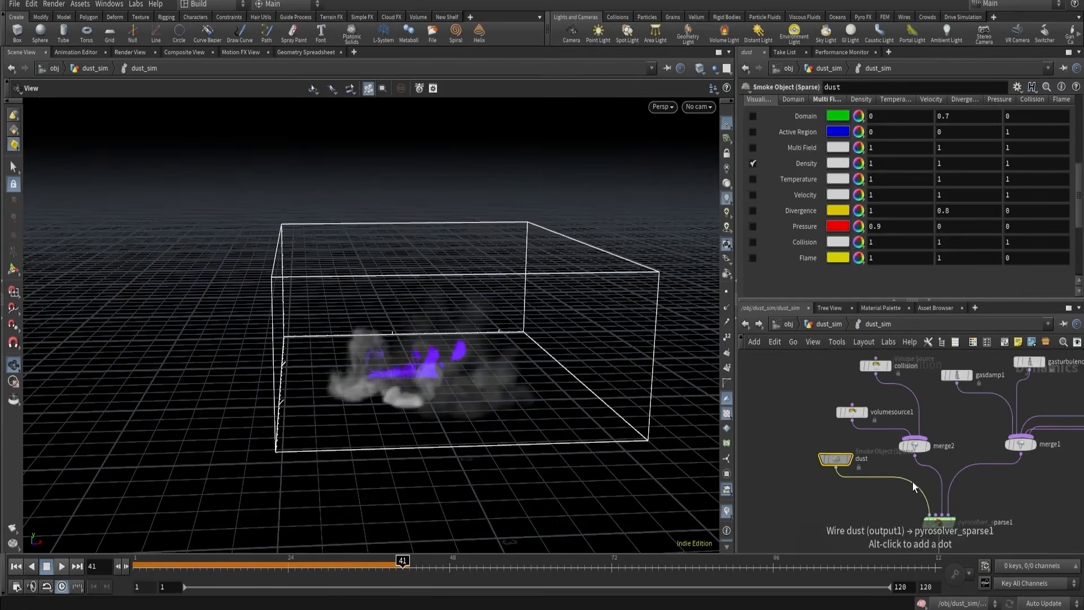
scroll(950, 466, "down", 3)
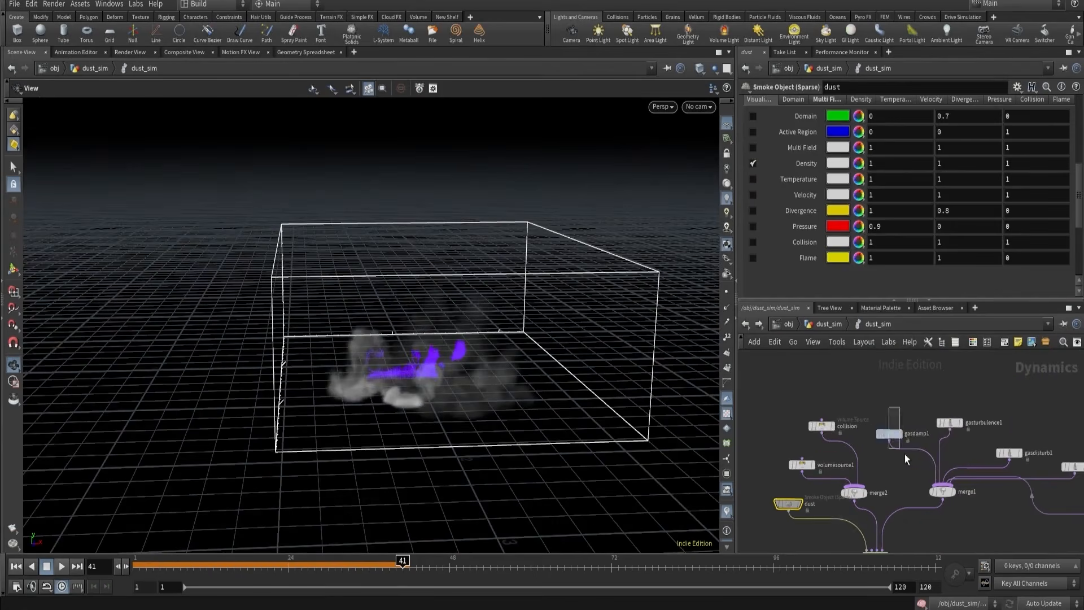
- Turn off the Visualize Turbulence option on the gasturbulence1 node
left_click_drag(917, 399, 965, 437)
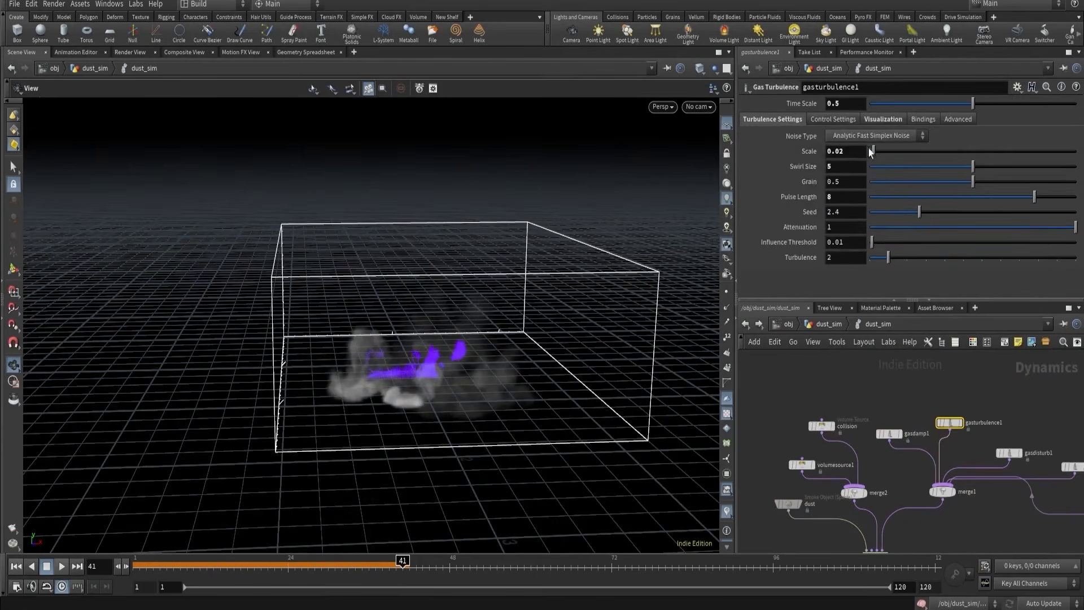
left_click(879, 119)
left_click(842, 135)
middle_click_drag(888, 497, 876, 430)
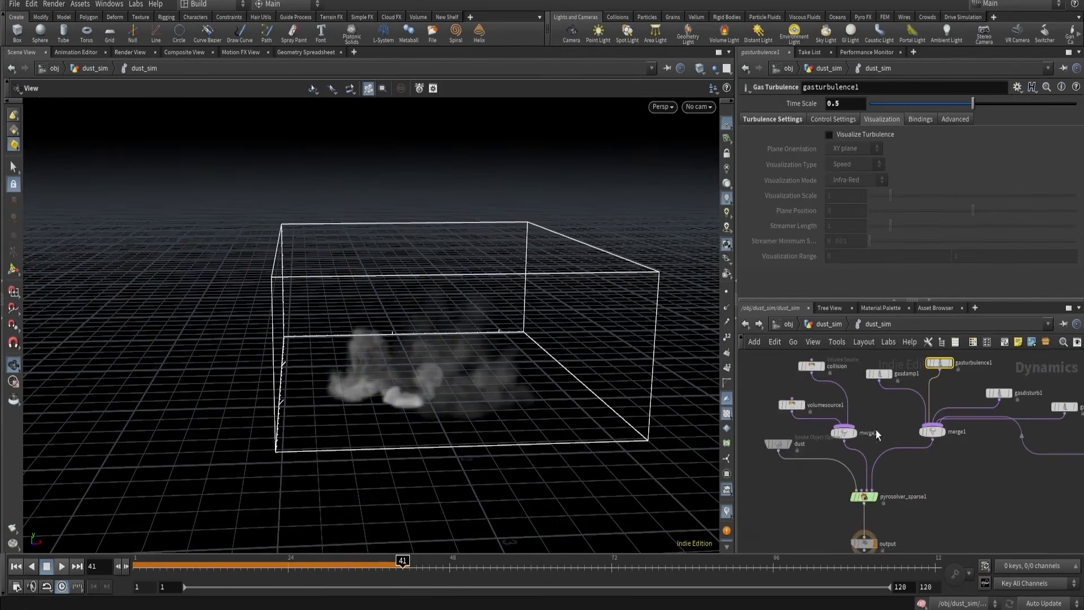
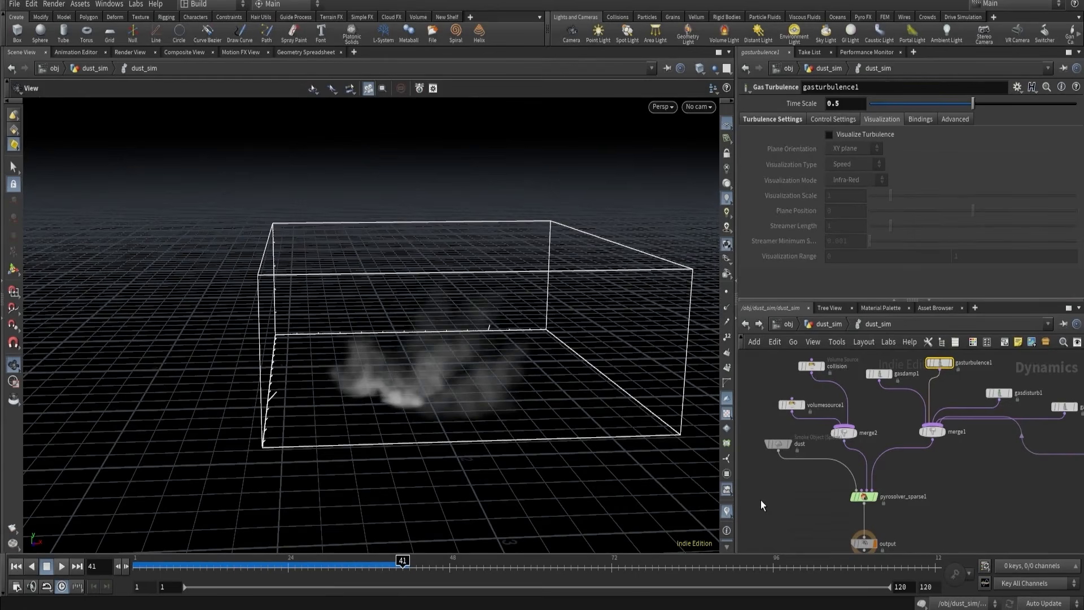
- Enable the Collision guide visualization on the dust smoke object and check the dust area for it
left_click(779, 444)
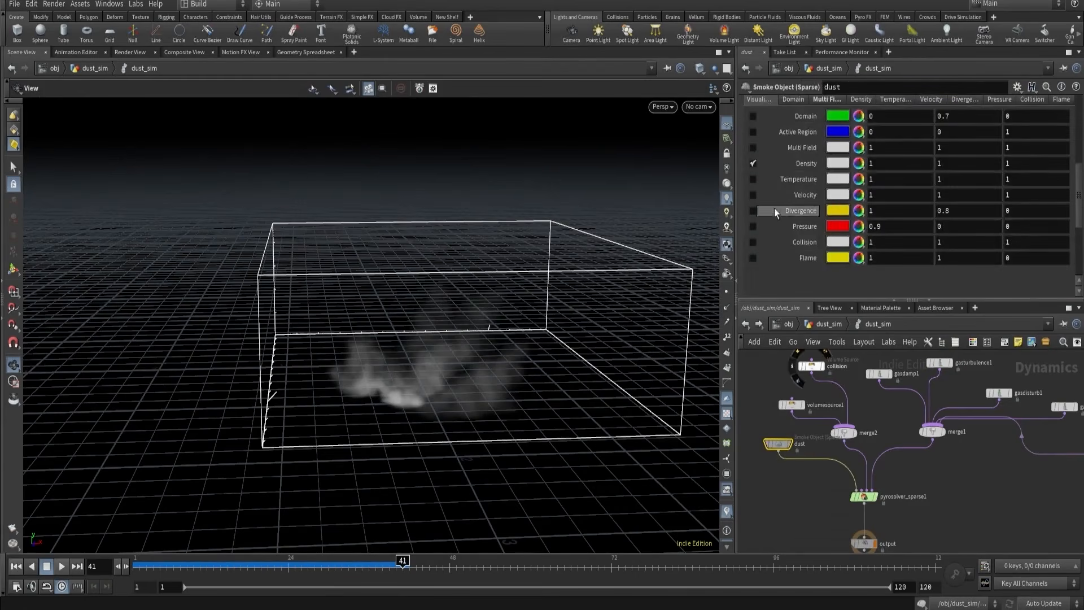
left_click(752, 242)
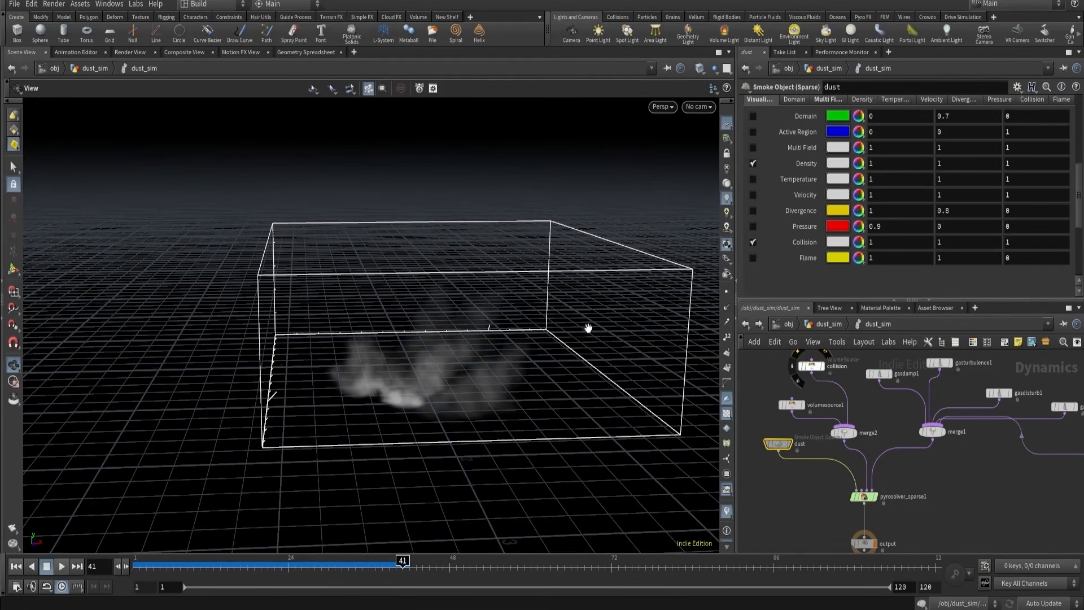
right_click_drag(411, 337, 431, 388)
left_click_drag(431, 388, 447, 335)
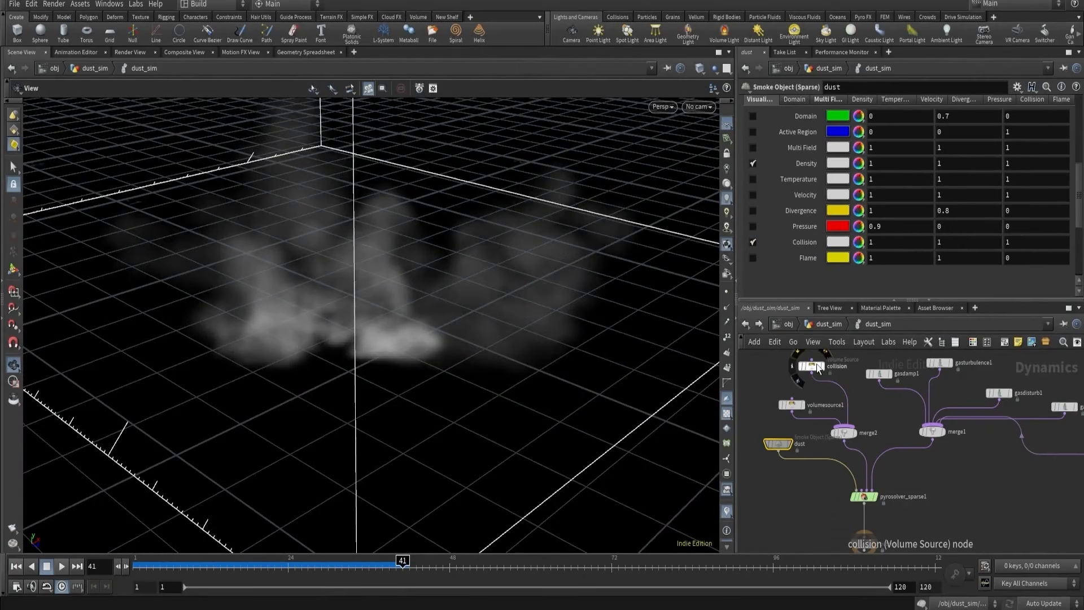
- Detach the collision source from merge2 and connect it into merge1 instead
left_click_drag(816, 364, 1021, 494)
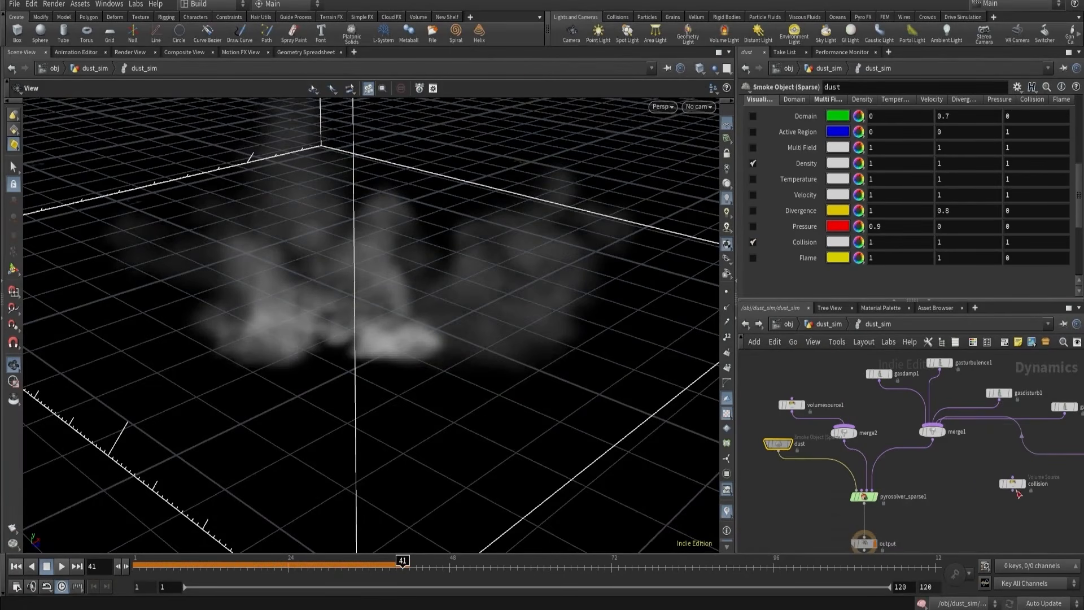
left_click(1013, 489)
left_click(949, 432)
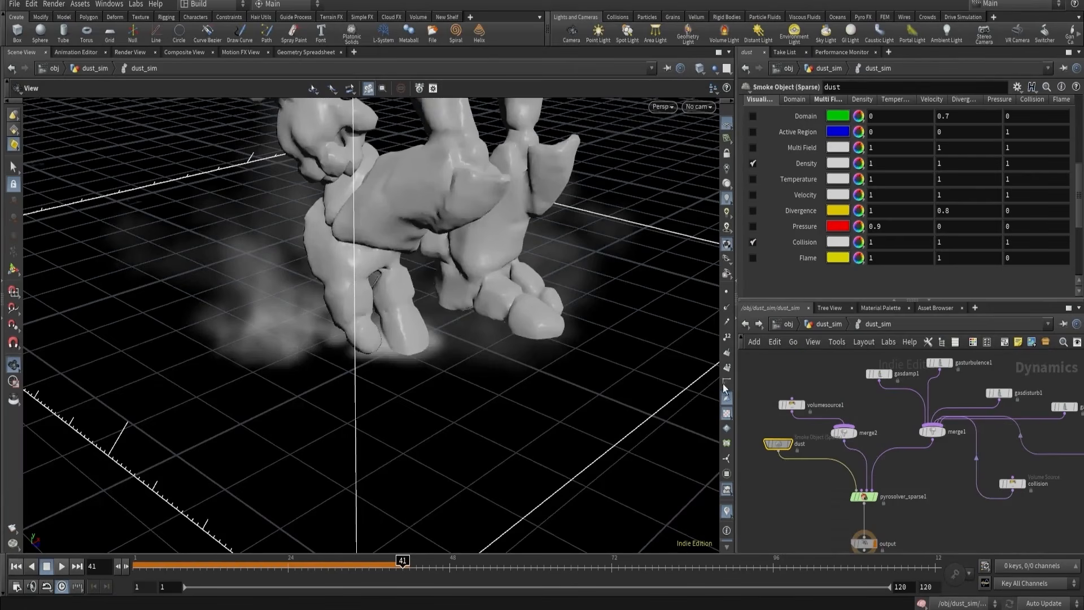
- Examine the creature's collision shape from several angles and review the collision source's field operations
right_click_drag(427, 299, 395, 254)
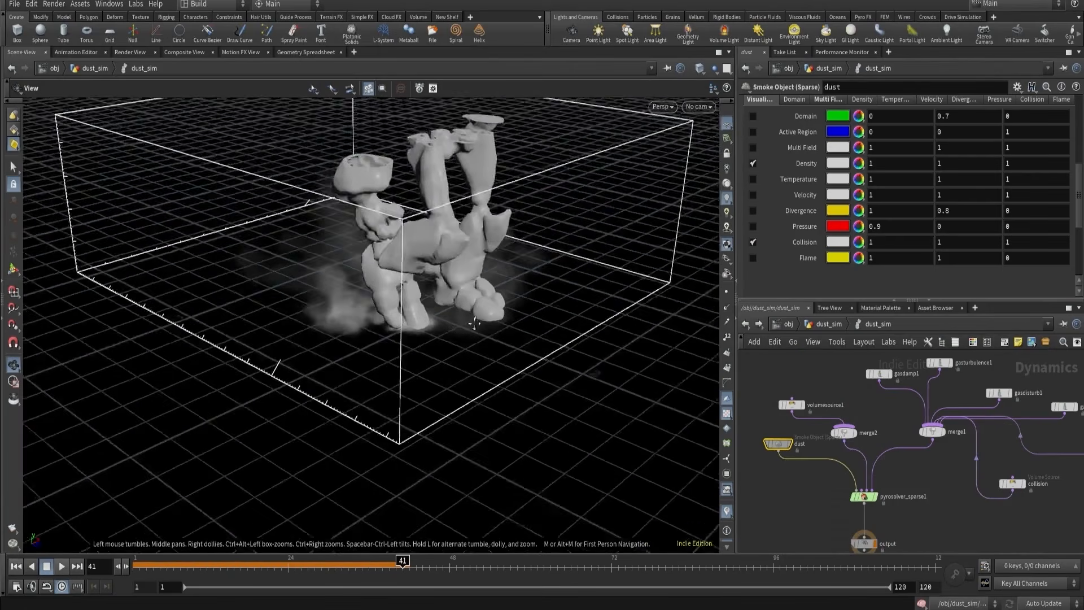
middle_click_drag(477, 271, 501, 363)
mouse_move(501, 363)
left_mouse_down()
mouse_move(533, 346)
mouse_move(474, 367)
mouse_move(402, 372)
mouse_move(341, 354)
left_mouse_up()
key("w")
key("w")
right_click_drag(341, 354, 560, 332)
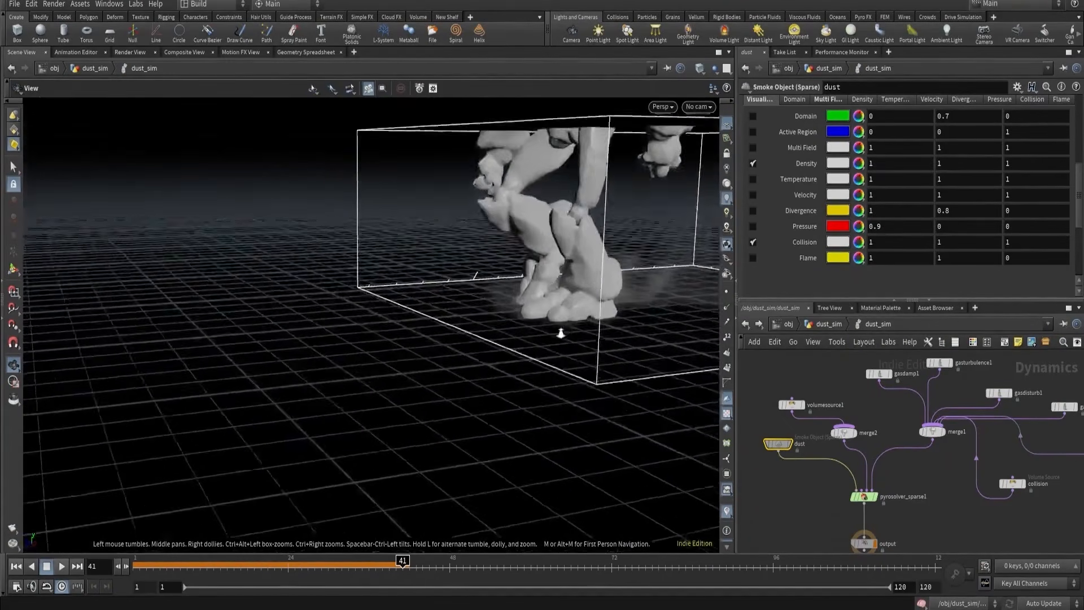
middle_click_drag(560, 332, 368, 383)
left_click_drag(368, 382, 436, 380)
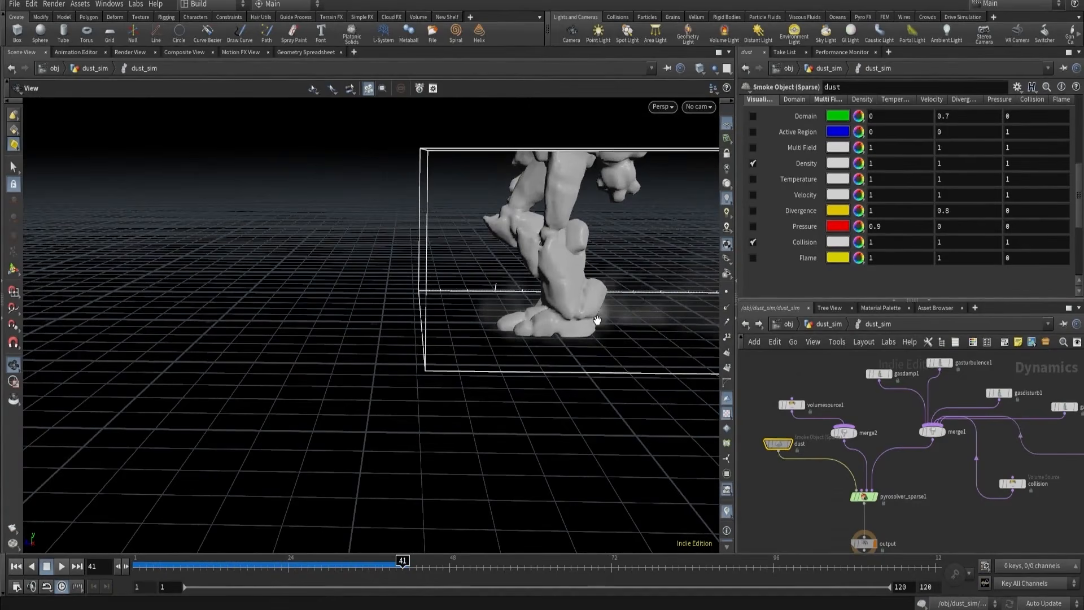
left_click_drag(611, 329, 491, 357)
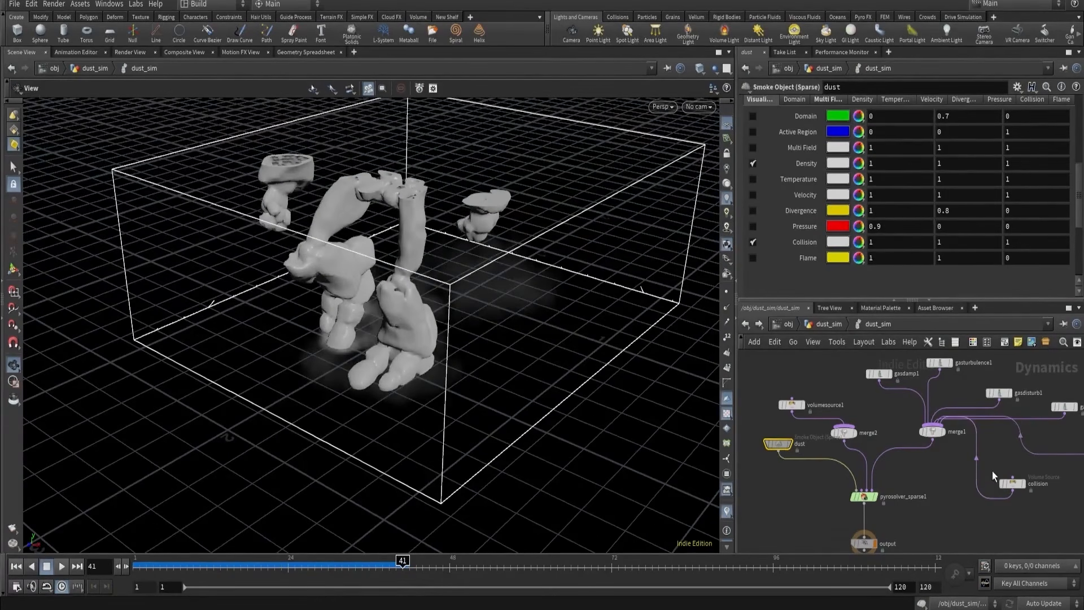
left_click(1012, 483)
scroll(807, 220, "down", 3)
scroll(801, 215, "down", 2)
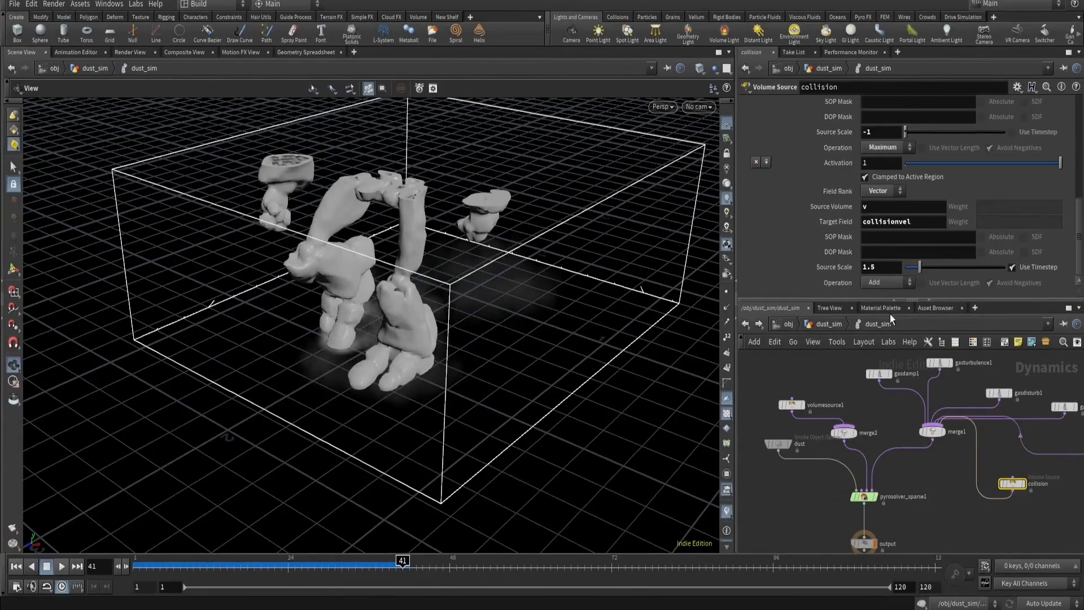
- Return to the dust_sim geometry level, display pyrobakevolume1 and look through cam1
left_click(832, 323)
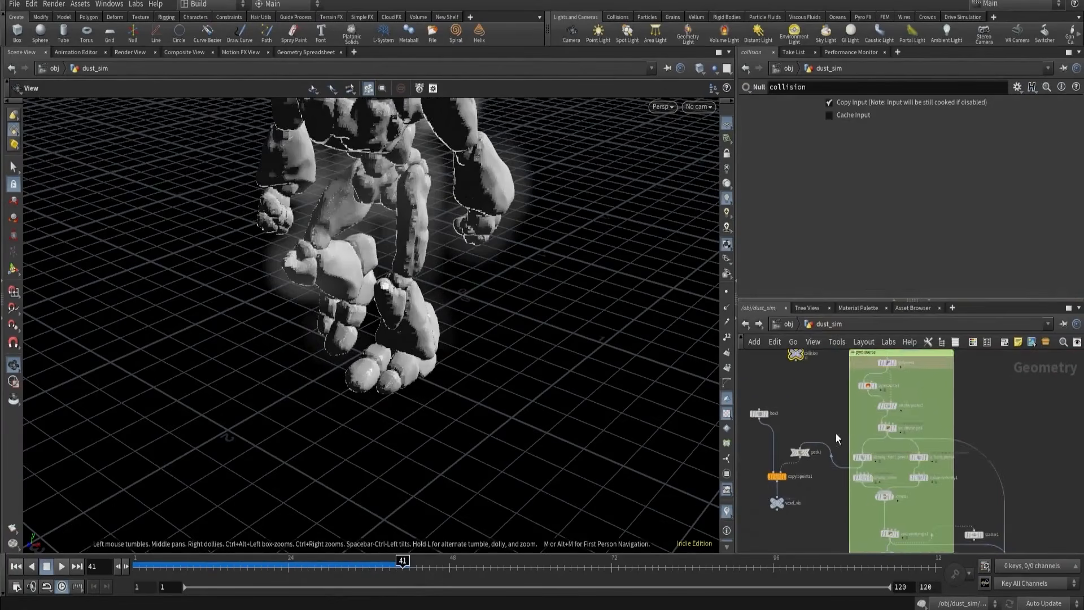
scroll(870, 474, "up", 5)
left_click(878, 477)
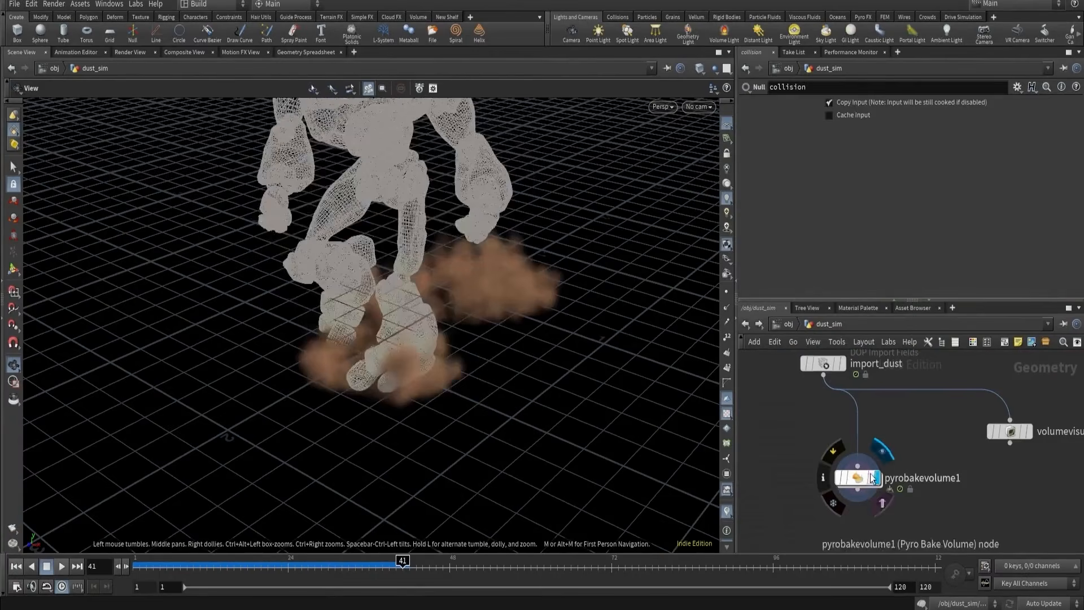
left_click(858, 478)
left_click(697, 107)
left_click(714, 165)
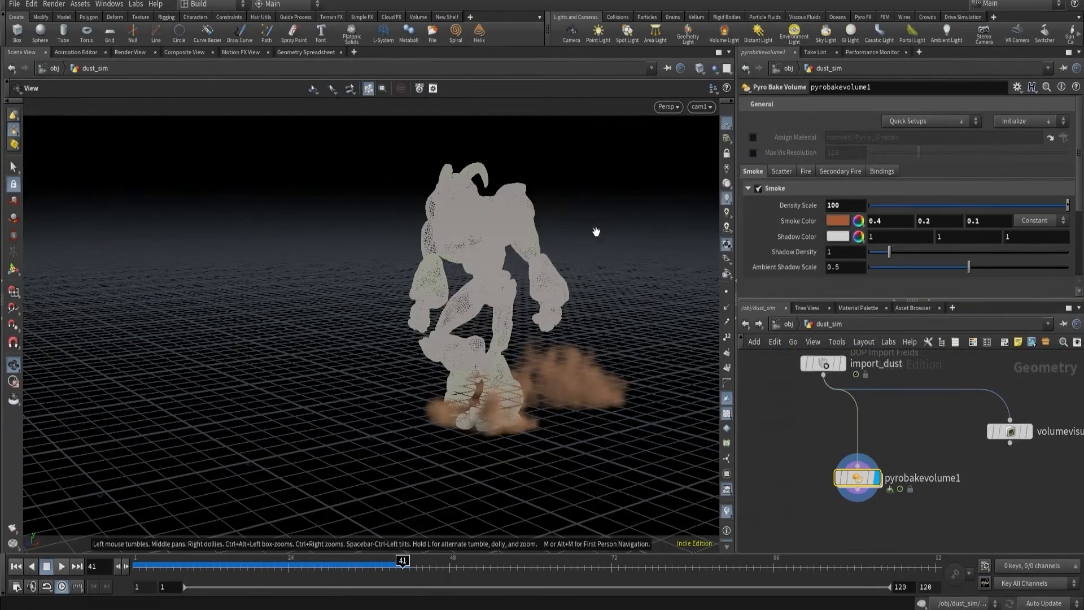
- Show the other scene objects together with the baked dust in the viewport
left_click(870, 482)
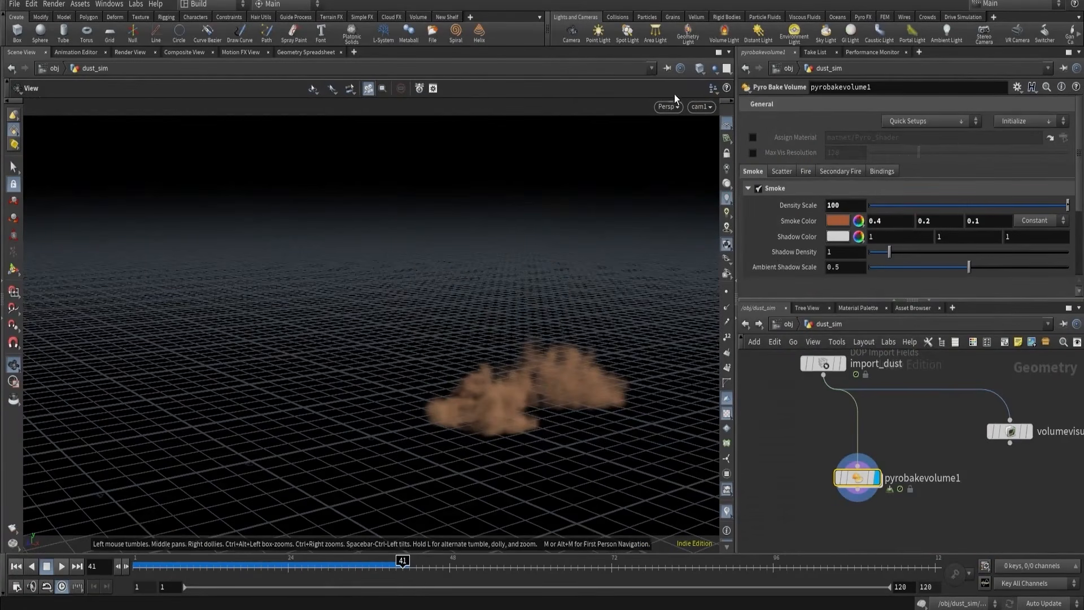
left_click(714, 70)
left_click(728, 94)
- Generate a flipbook of frames 1 to 120 and review how the dust moves around the creature's feet
left_click(17, 528)
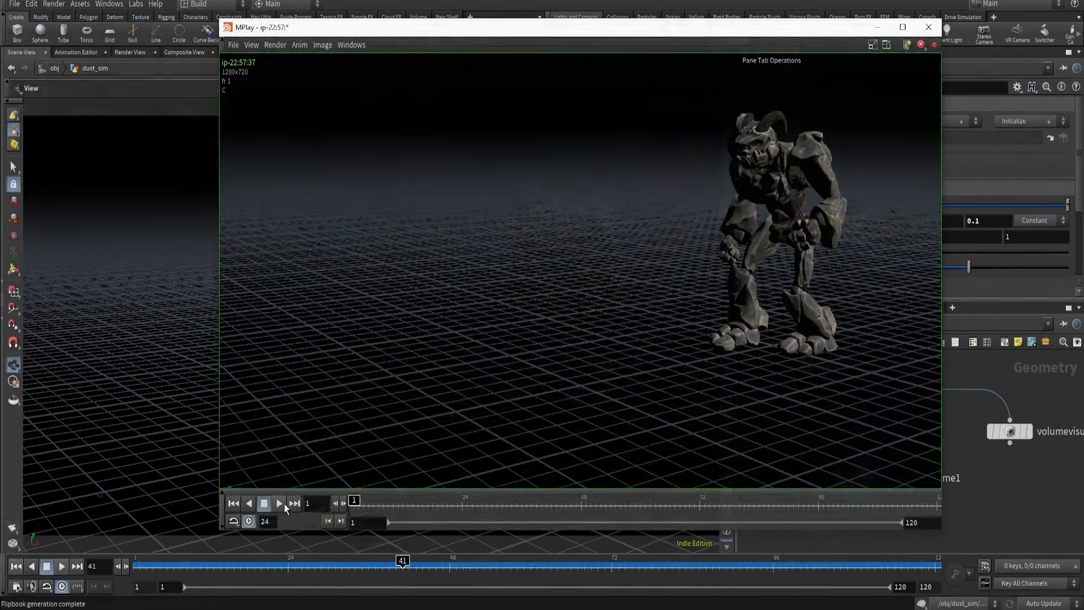
left_click(282, 503)
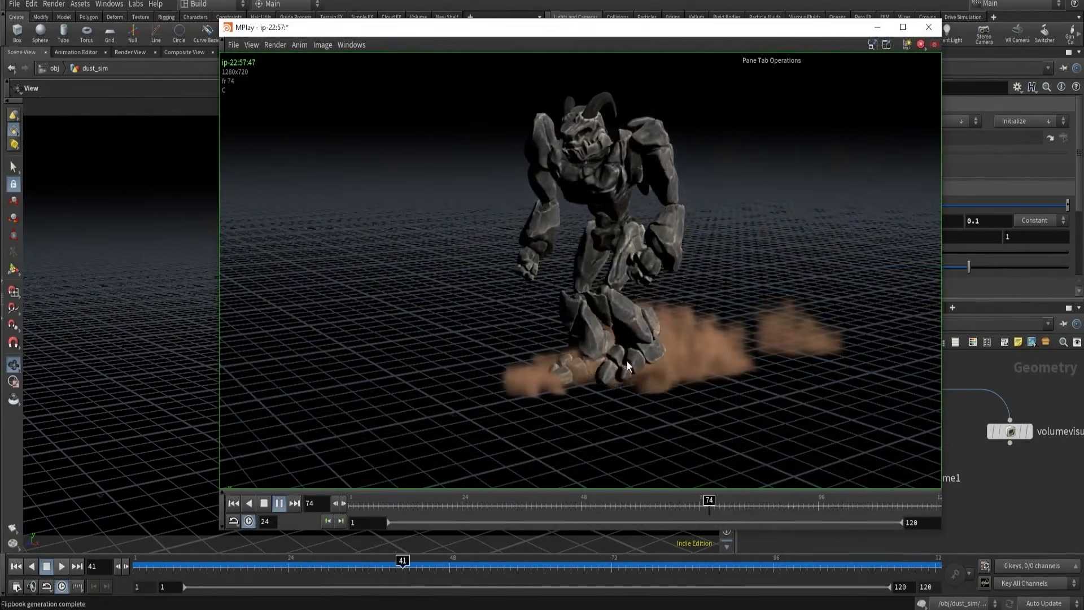
scroll(685, 387, "up", 5)
left_click_drag(752, 502, 659, 524)
left_click(998, 500)
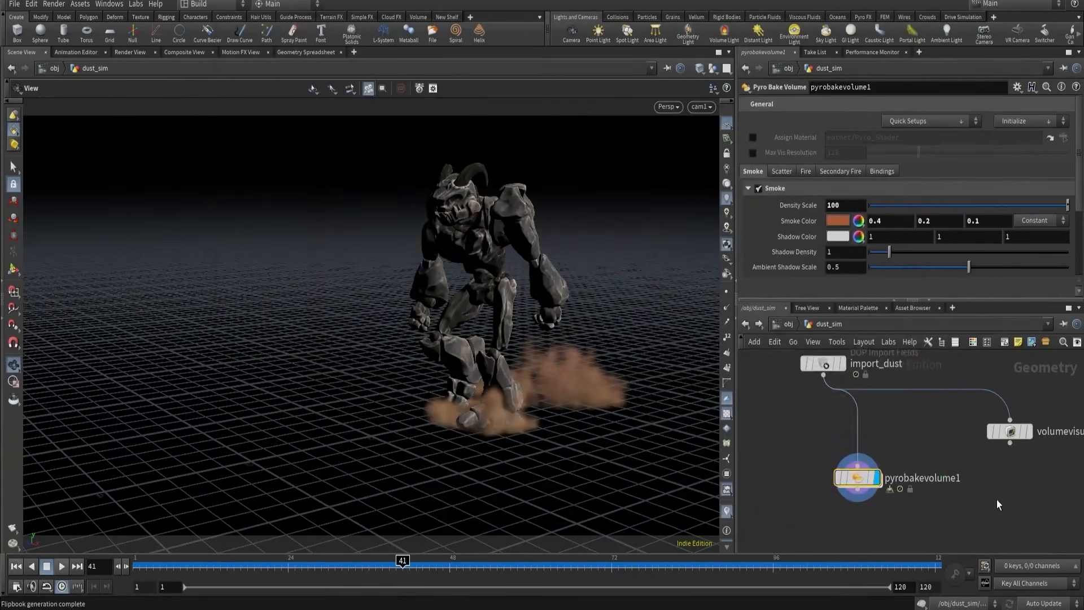
- Go to frame 9 and, inside the dust_sim network, set the Source Scale of the collision node's v operation to 1
middle_click_drag(814, 414, 829, 504)
scroll(828, 503, "down", 2)
scroll(840, 425, "up", 1)
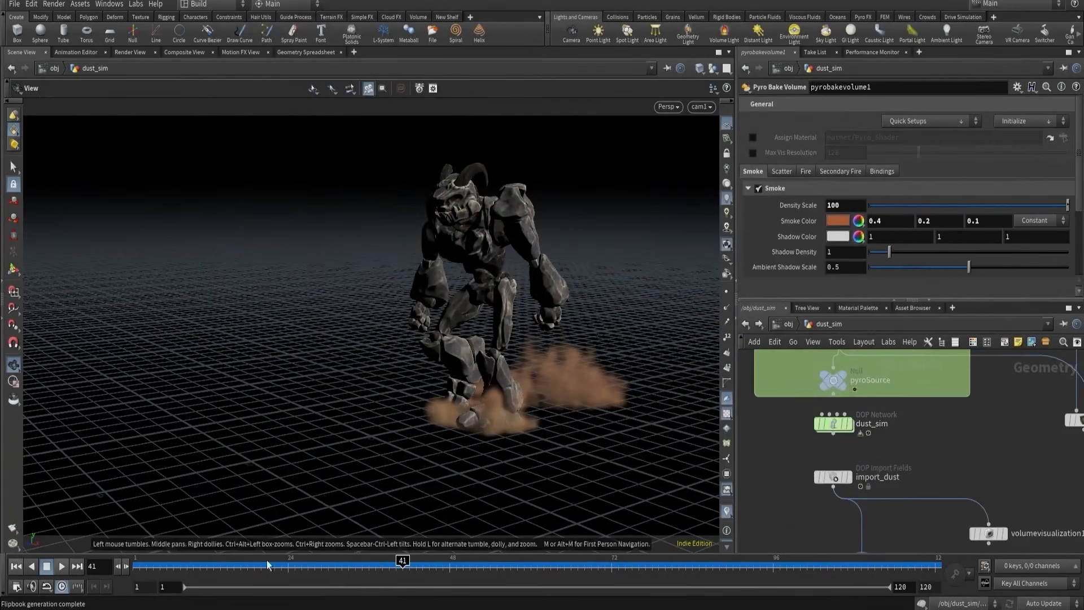
left_click_drag(236, 566, 187, 567)
double_click(832, 425)
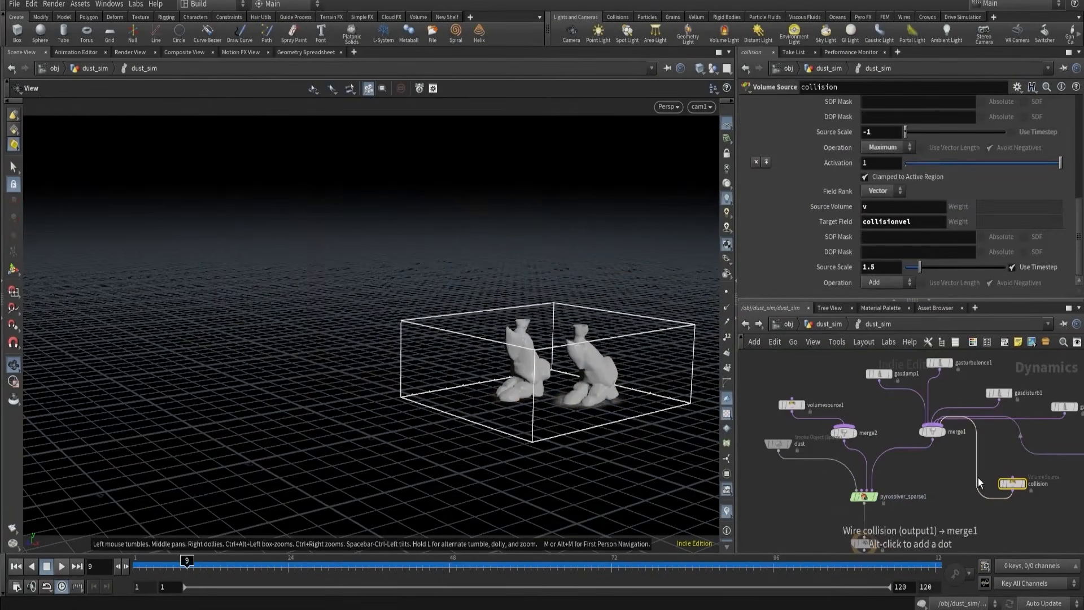
double_click(878, 268)
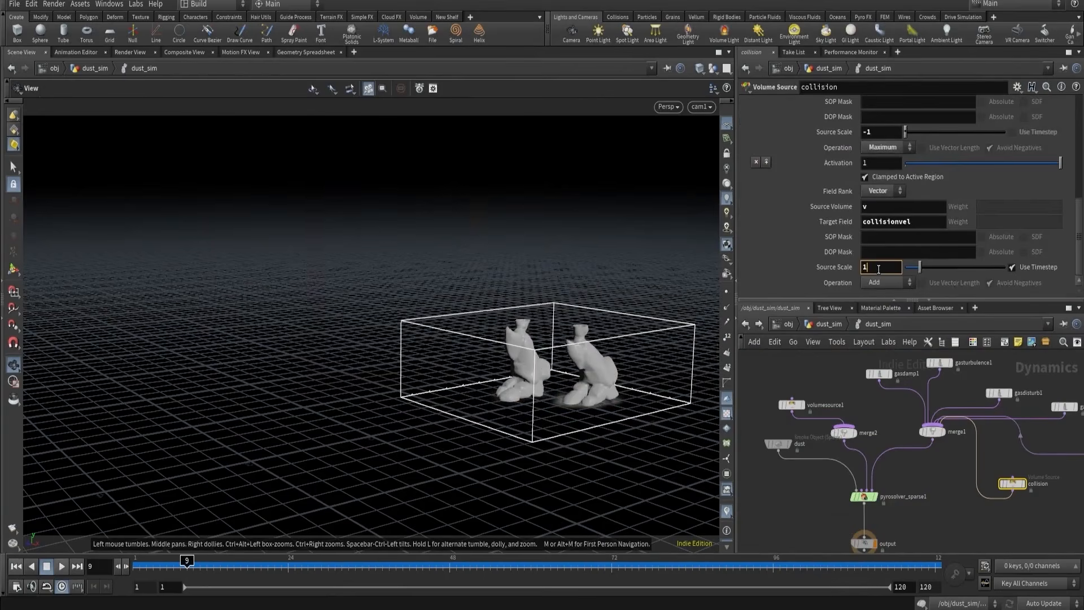
type("1")
key("Return")
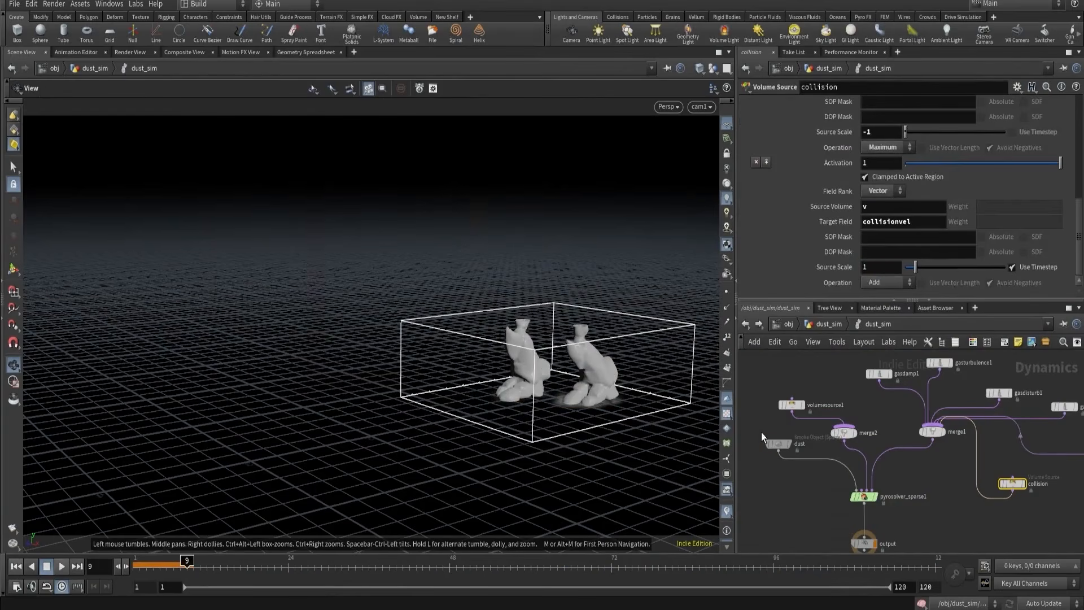
- Set the voxel size of the dust smoke object to 0.01
left_click(778, 444)
scroll(856, 154, "up", 5)
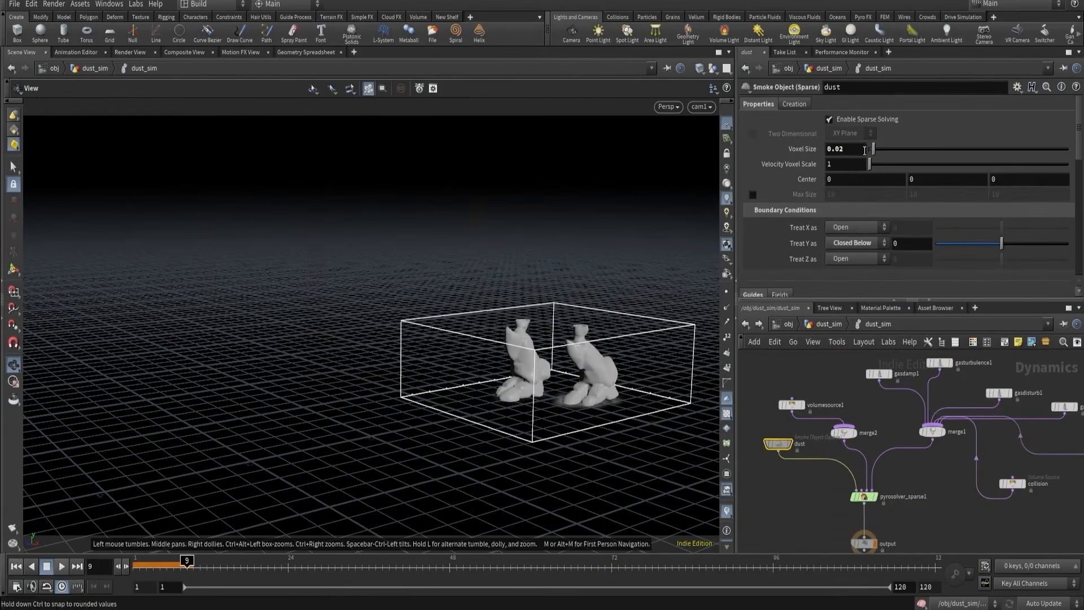
left_click(836, 150)
type("1")
key("Return")
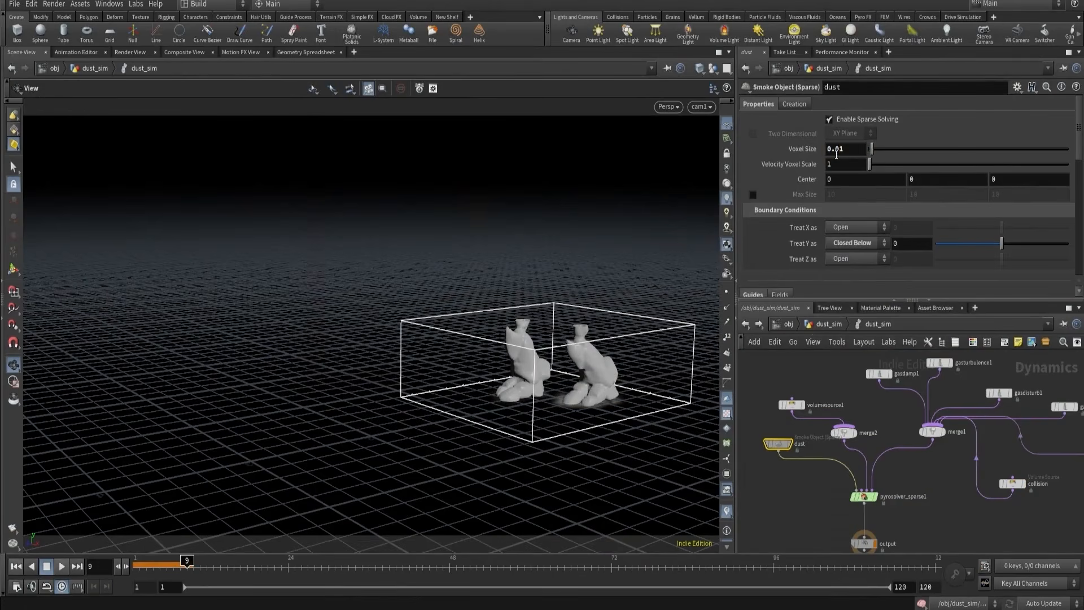
- Play the dust simulation from the first frame at geometry level, stop at frame 25 and examine the dust near the feet up close
left_click(829, 329)
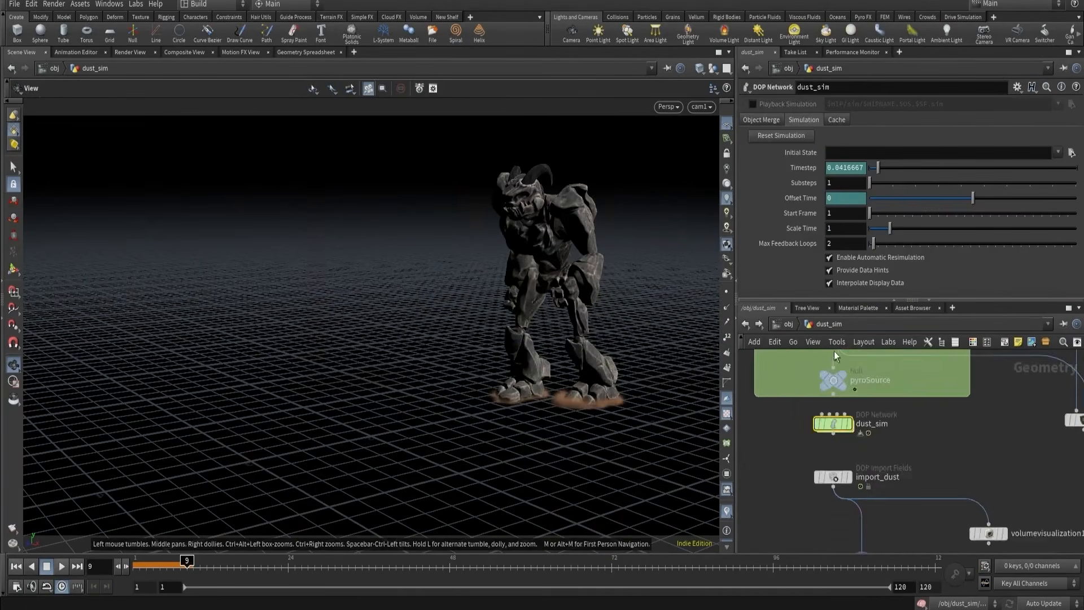
left_click(17, 567)
left_click(62, 567)
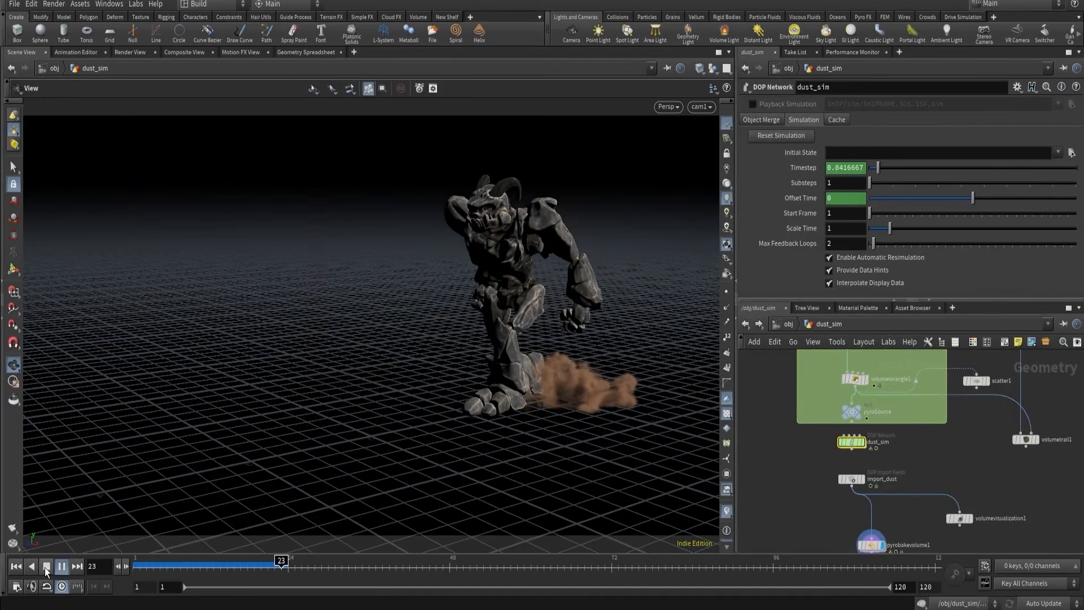
left_click(46, 567)
left_click_drag(463, 418, 431, 364)
right_click_drag(431, 364, 545, 365)
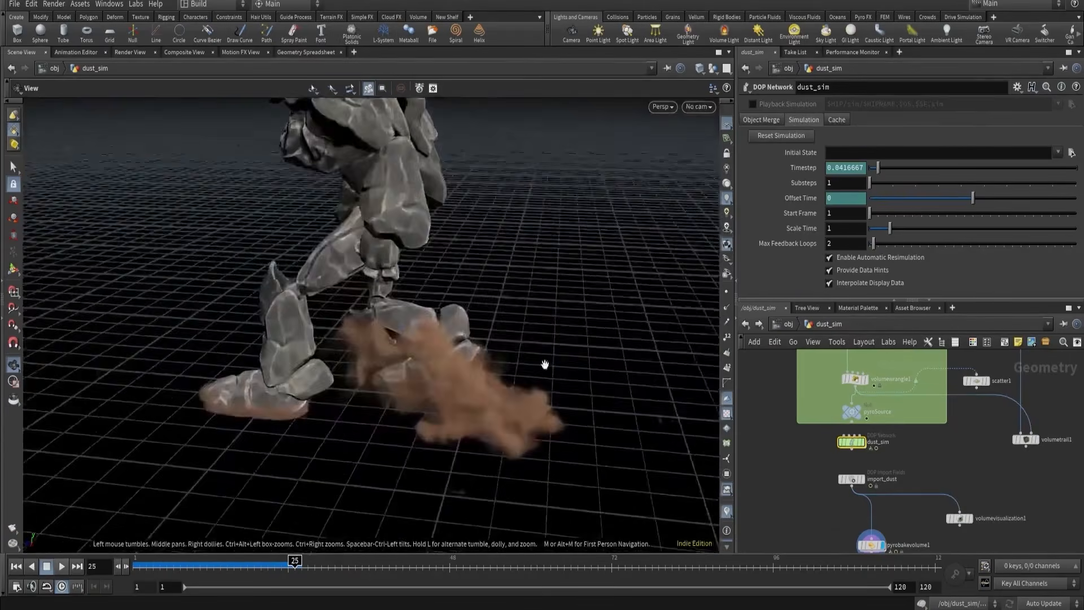
left_click_drag(545, 364, 581, 344)
right_click_drag(581, 344, 568, 375)
mouse_move(569, 375)
left_mouse_down()
mouse_move(612, 371)
mouse_move(564, 371)
mouse_move(577, 384)
left_mouse_up()
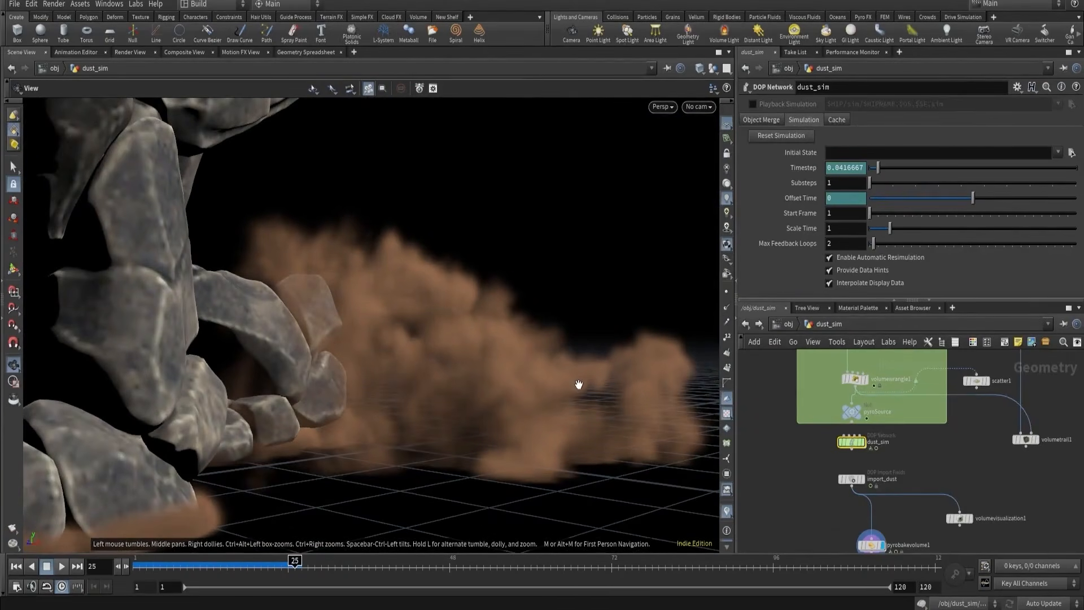
- Pin the viewport to the dust_sim geometry level and enter the dust_sim DOP network
double_click(848, 442)
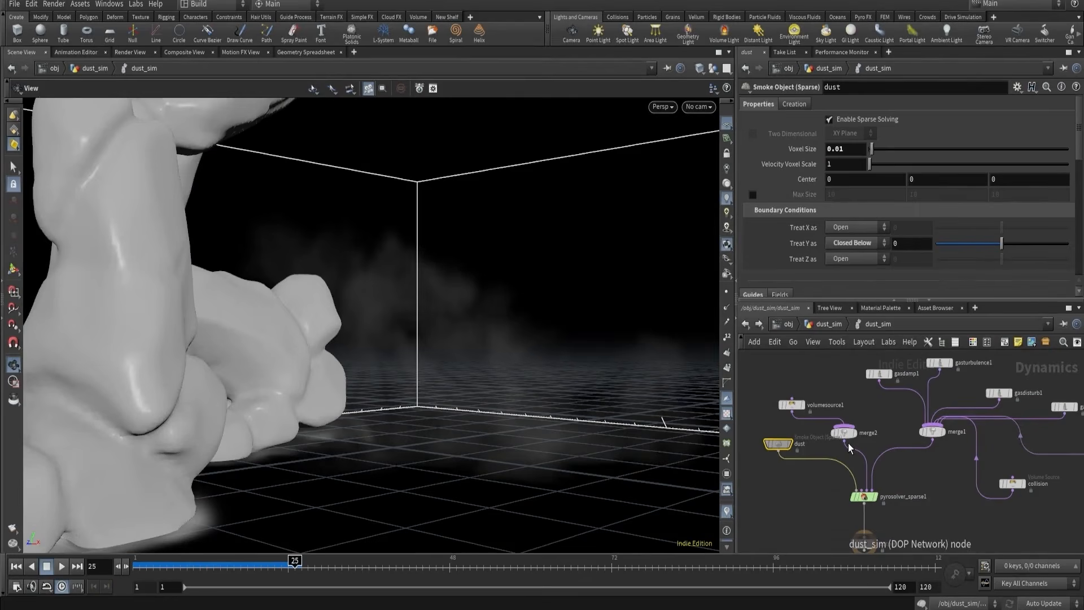
left_click(828, 323)
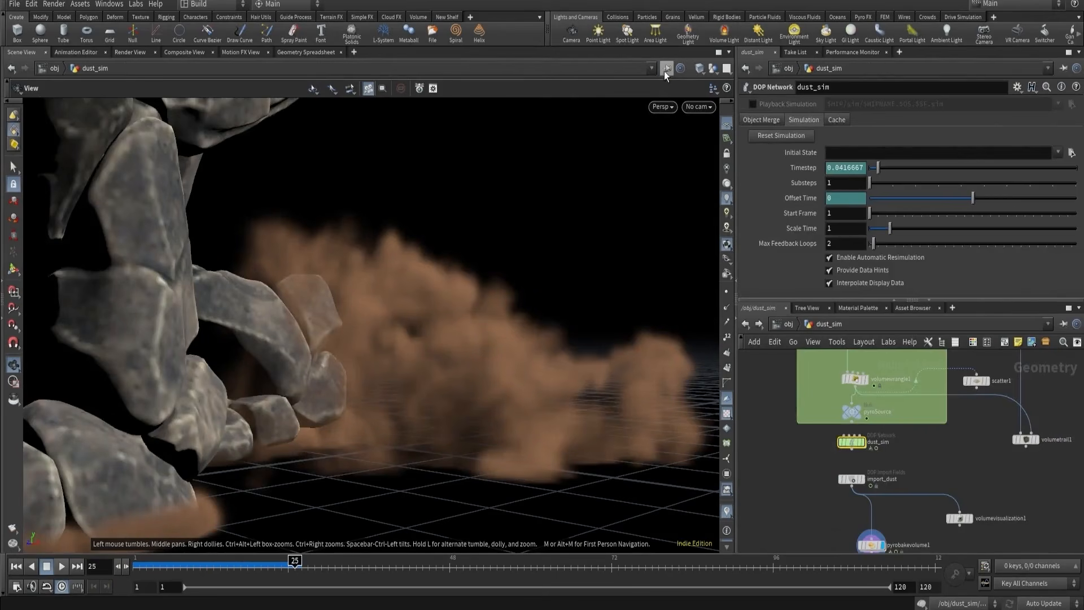
mouse_move(847, 448)
double_click(853, 442)
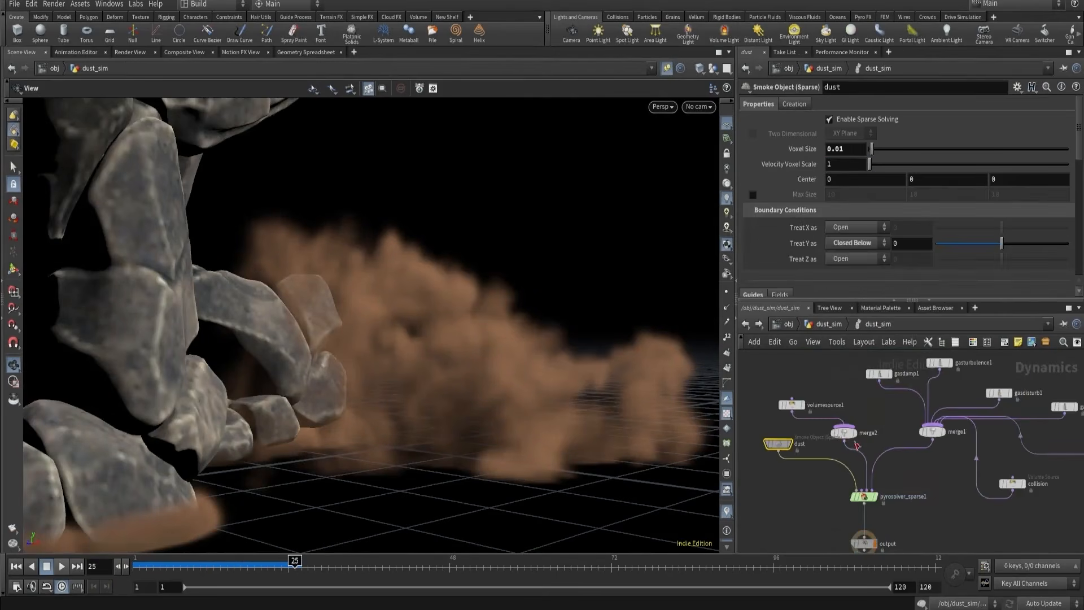
- Bypass the merge1 node together with the gas microsolvers and the collision source feeding it
left_click_drag(868, 479, 807, 507)
scroll(856, 497, "up", 6)
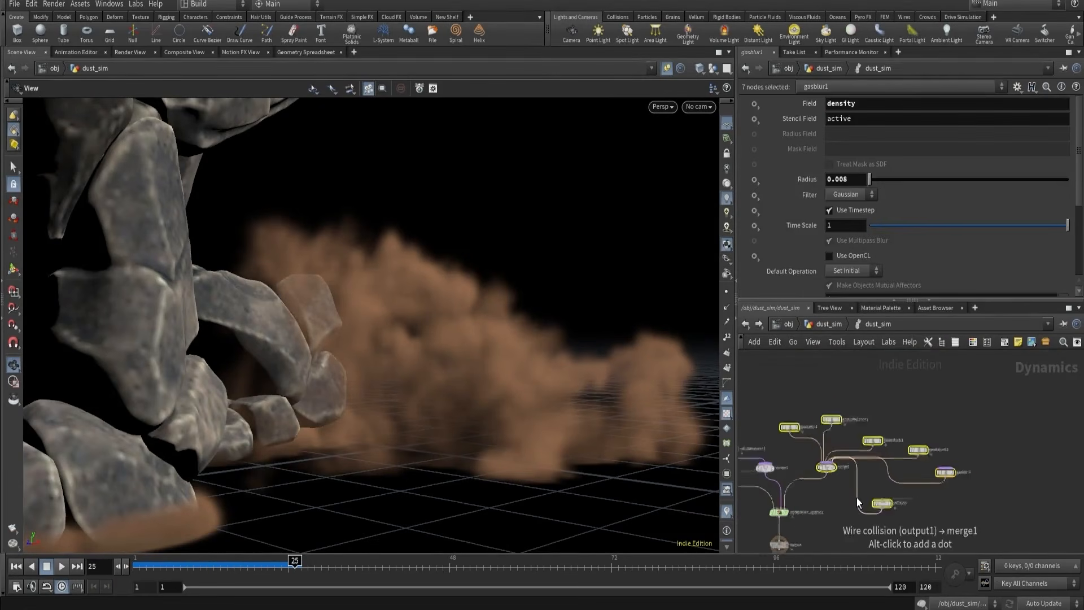
mouse_move(843, 423)
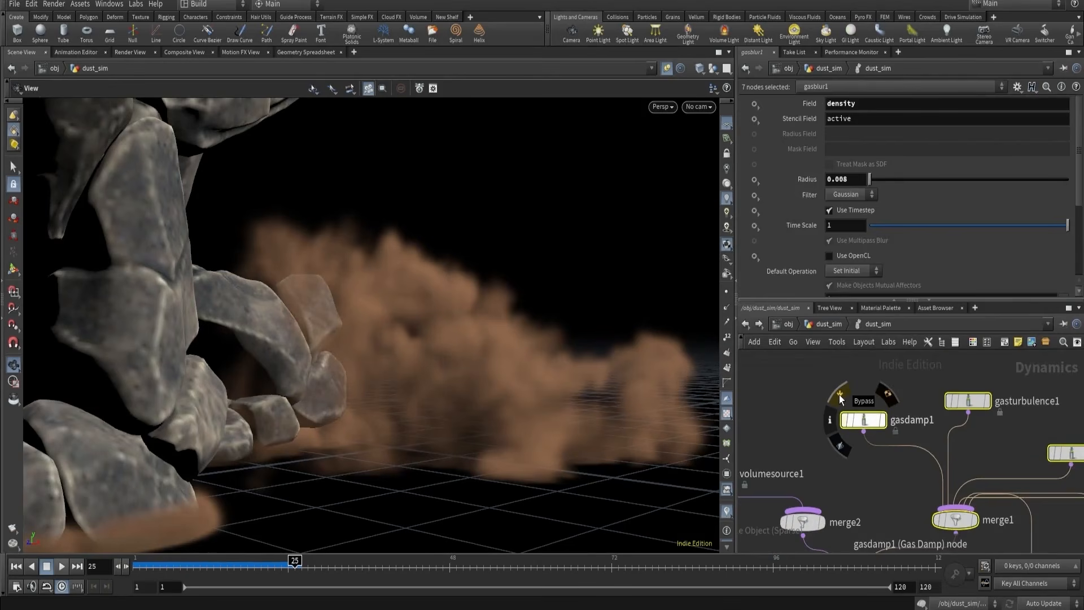
left_click(839, 394)
scroll(798, 402, "down", 3)
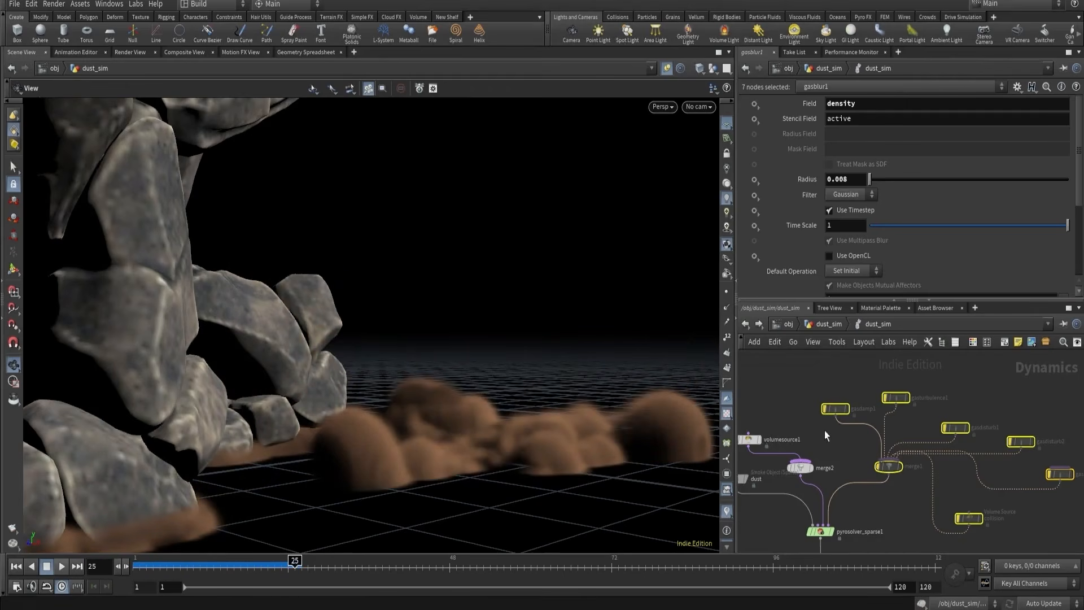
- Turn off Disturbance on the pyrosolver_sparse1 node and examine the dust at frame 22
middle_click_drag(846, 452, 835, 412)
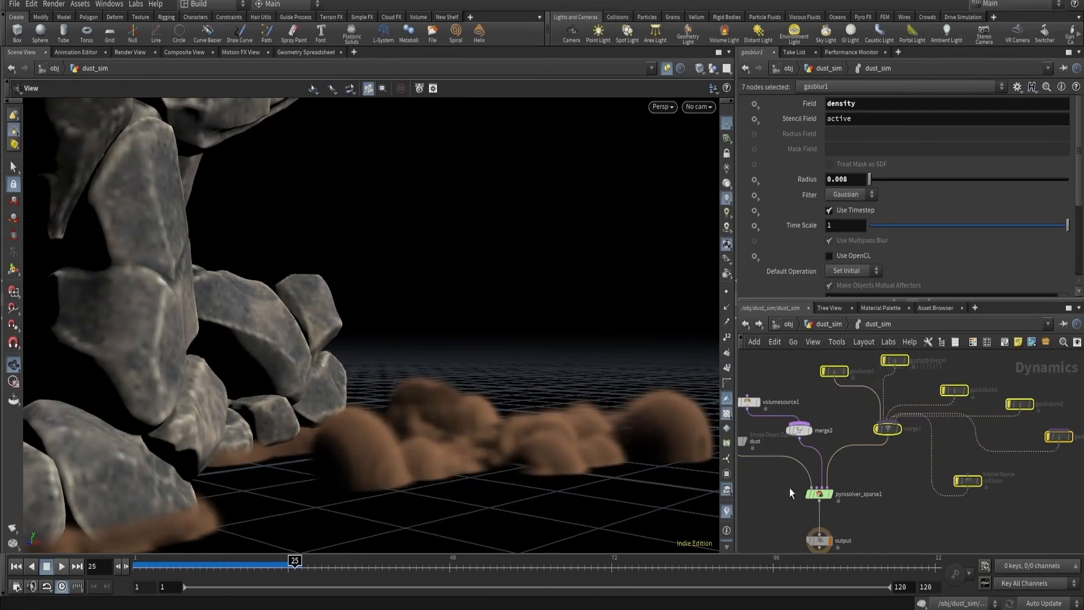
left_click(818, 494)
left_click(753, 136)
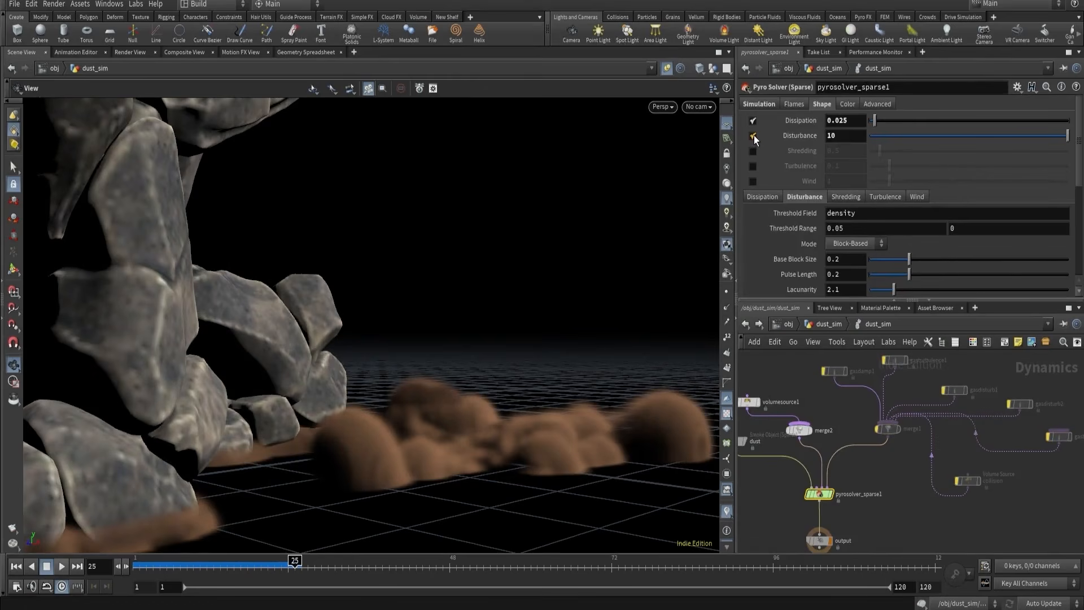
left_click(753, 137)
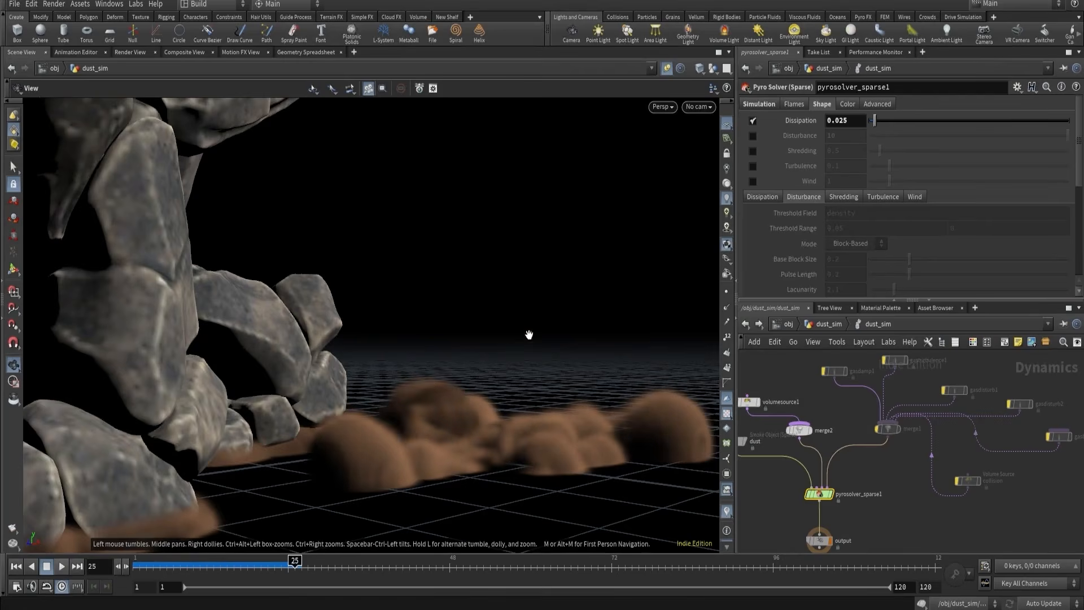
left_click_drag(527, 334, 366, 474)
left_click_drag(175, 561, 274, 560)
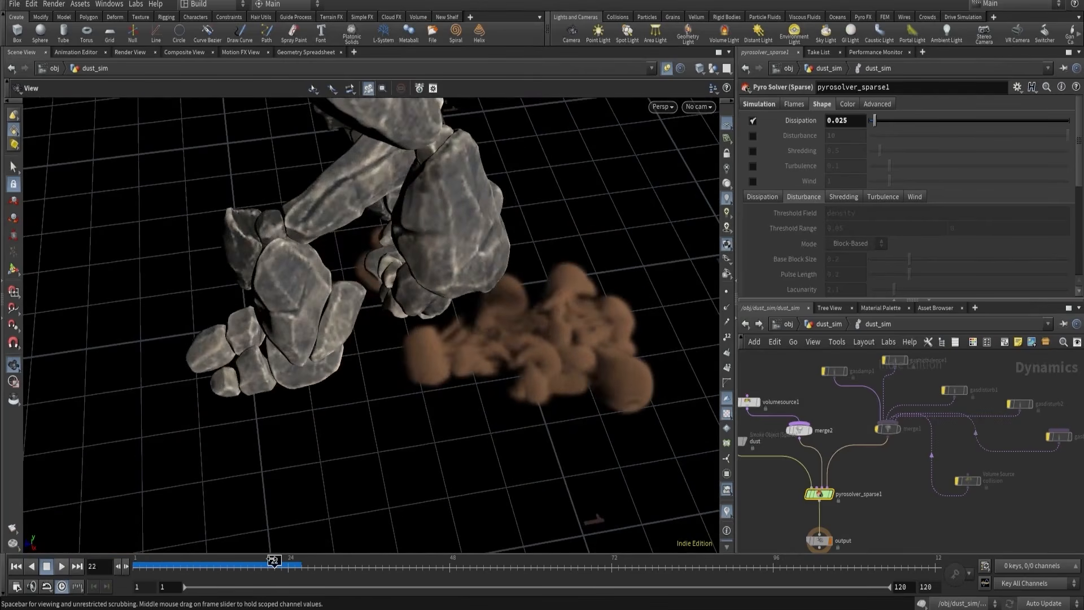
- Enable Disturbance on the pyro solver and set the start of its Threshold Range to 0
left_click(751, 135)
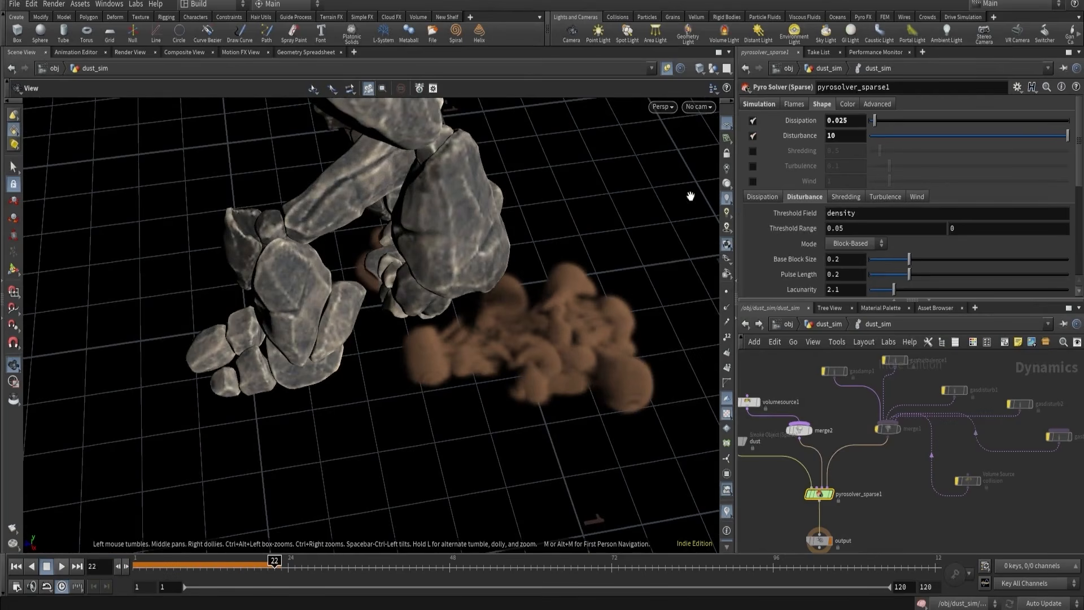
left_click(855, 229)
type("0")
key("Return")
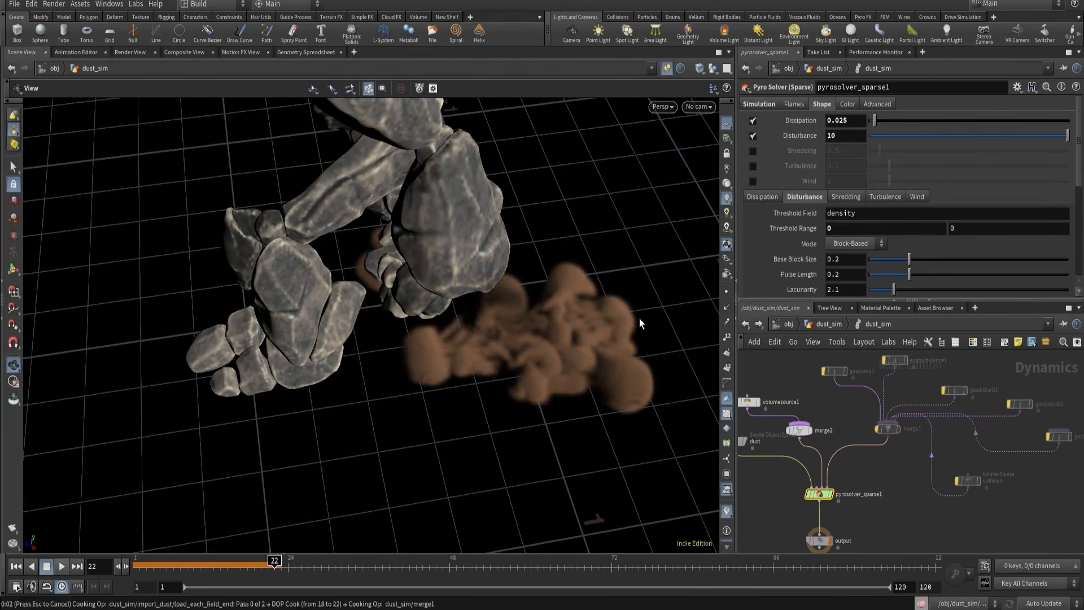
left_click_drag(600, 329, 628, 335)
scroll(824, 170, "down", 6)
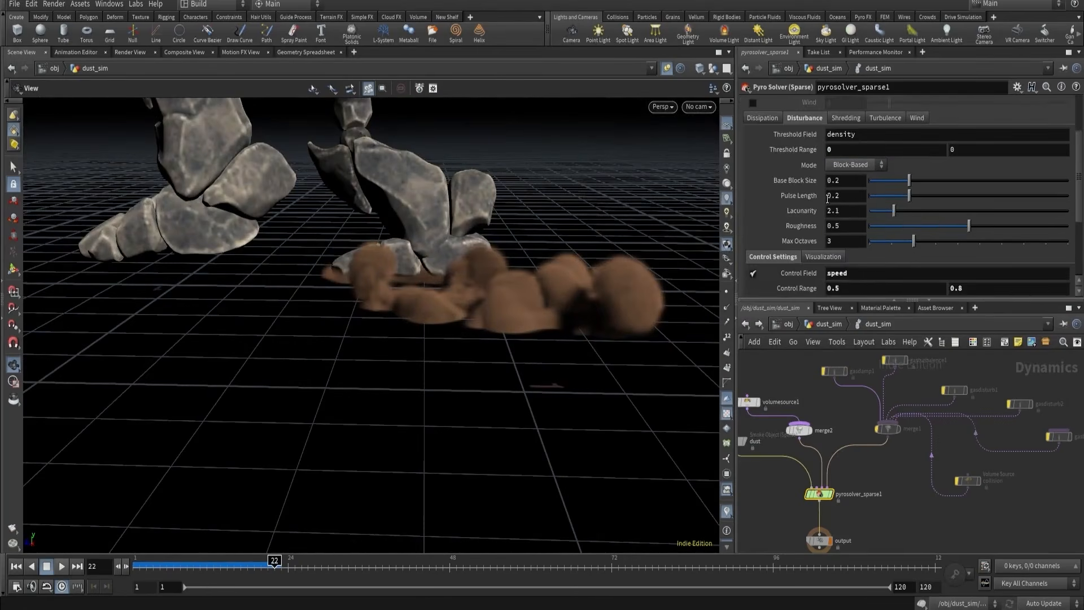
- Check which fields the import_dust node imports at geometry level, and return inside the dust_sim DOP network
left_click(822, 326)
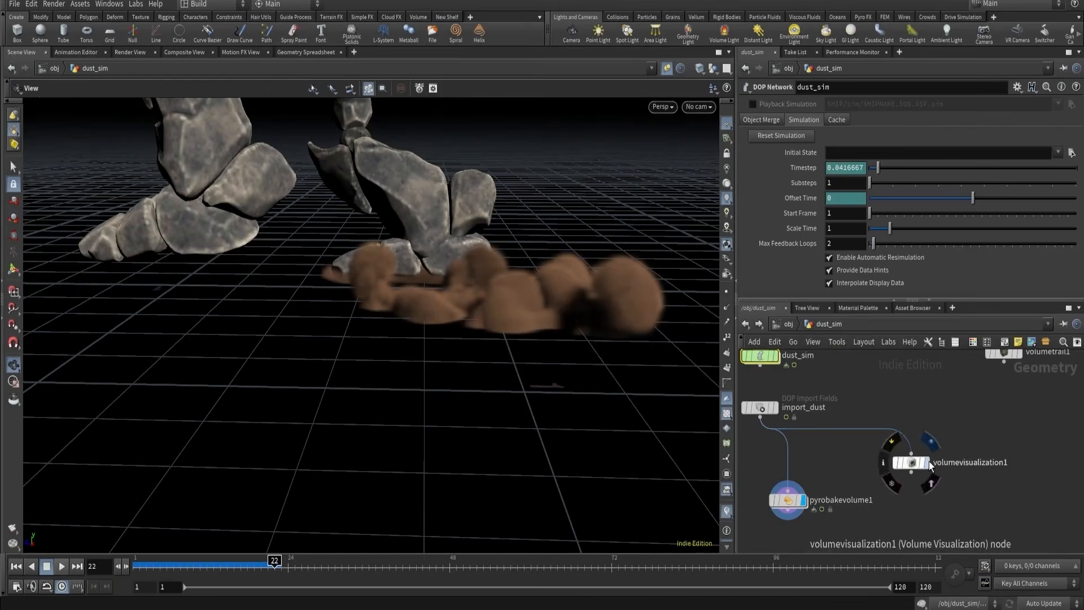
middle_click_drag(885, 418, 924, 490)
left_click(799, 479)
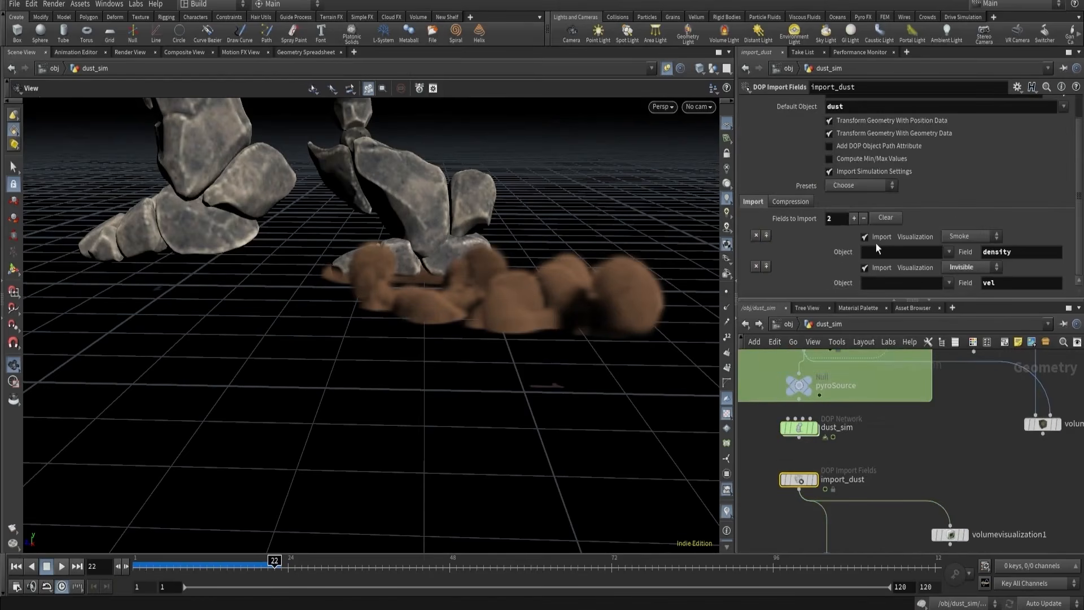
left_click(799, 429)
double_click(799, 429)
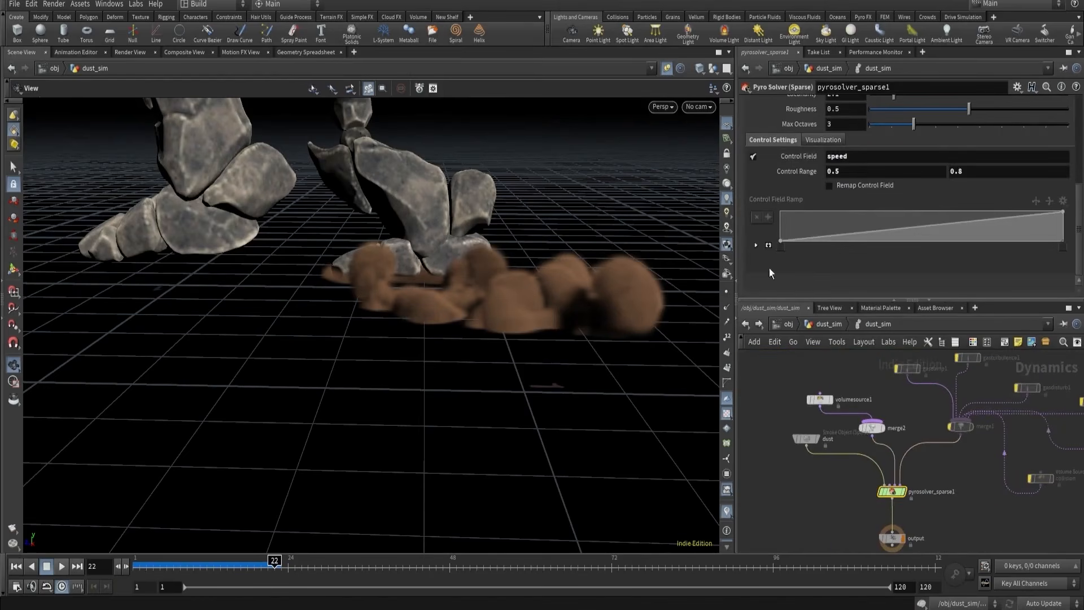
- In the dust smoke object's Multi Field guide settings, set the Density Field to density and the Diffuse Field to speed
left_click(807, 439)
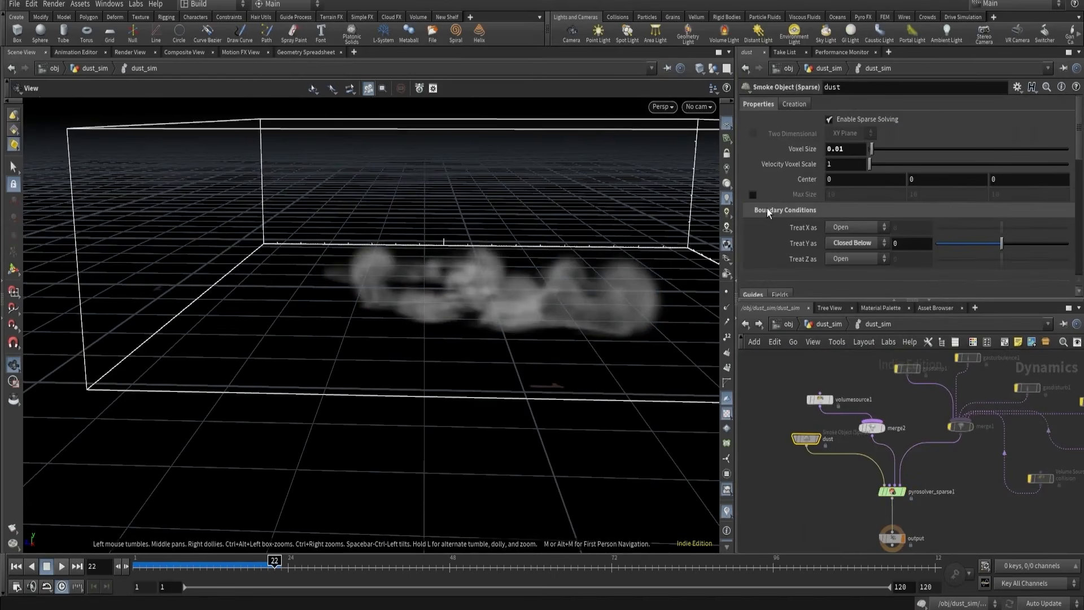
scroll(770, 226, "down", 5)
scroll(770, 229, "down", 2)
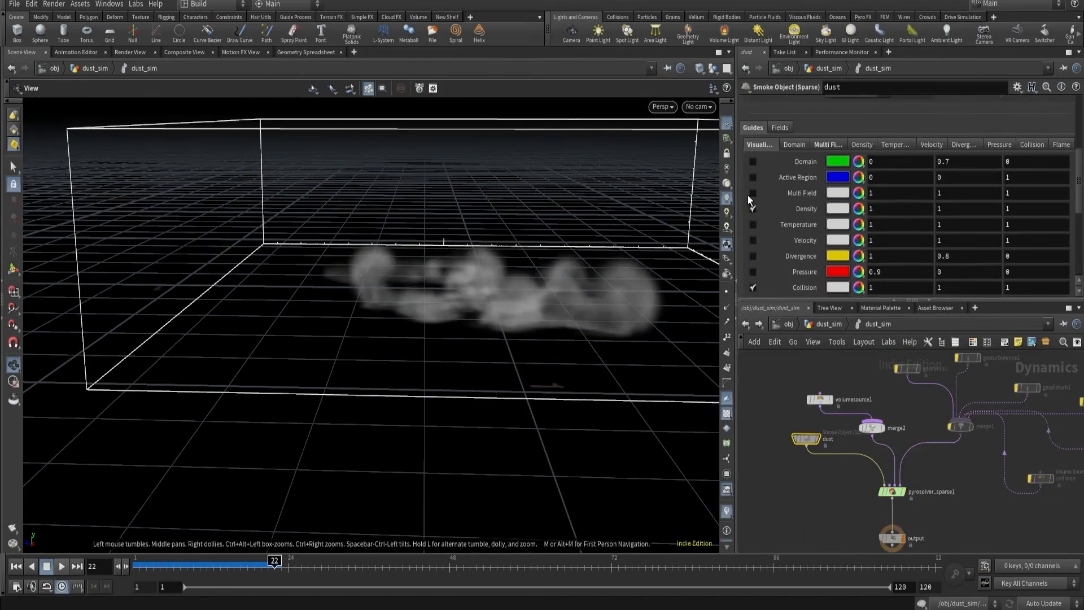
left_click(823, 145)
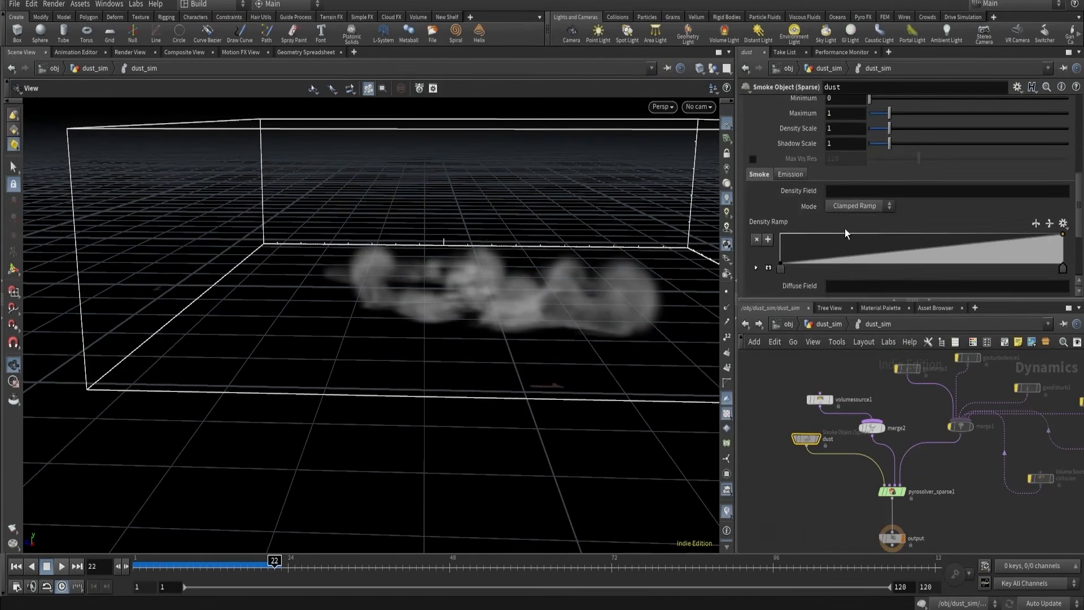
scroll(845, 228, "down", 1)
left_click(853, 145)
type("density")
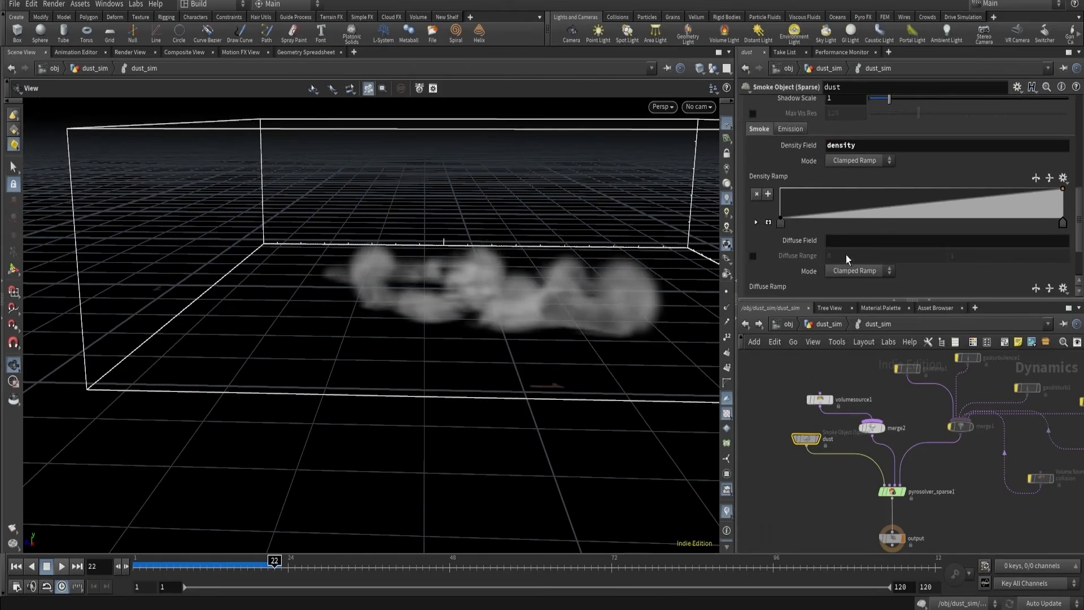
left_click(842, 241)
type("speed")
key("Return")
scroll(922, 212, "down", 3)
scroll(920, 212, "up", 1)
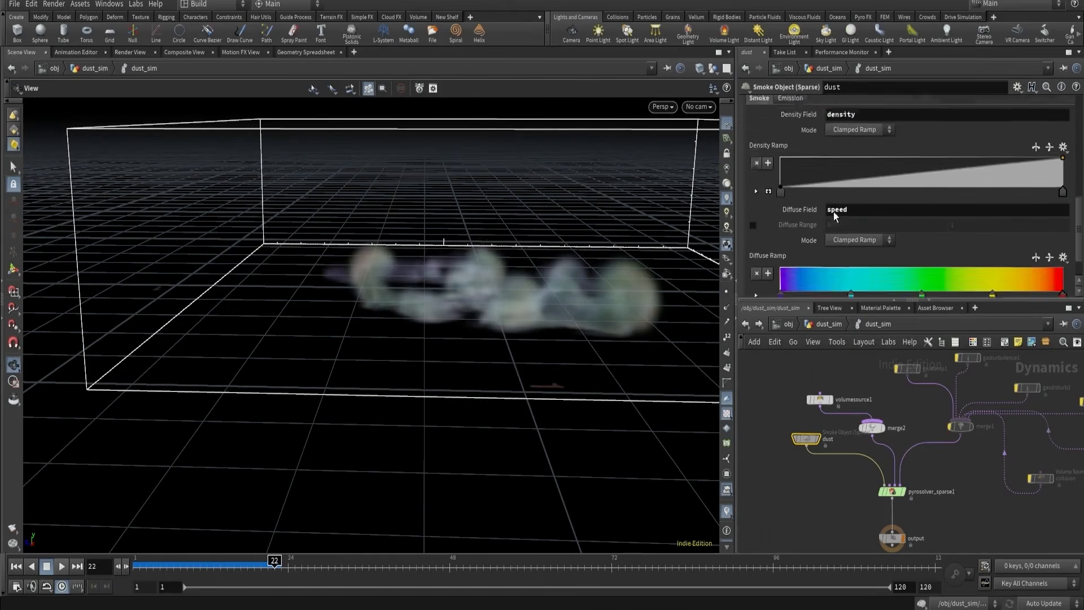
- Turn off the dust object's Density guide, keeping the Multi Field guide enabled to visualize the speed colors
scroll(833, 212, "up", 3)
left_click(754, 131)
scroll(763, 189, "down", 1)
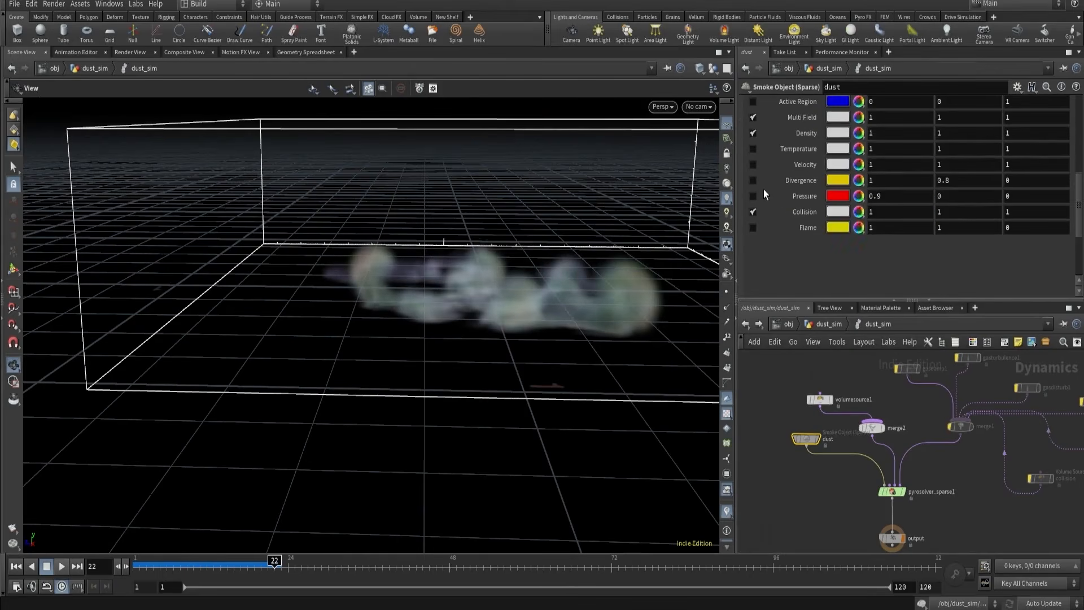
left_click(753, 134)
left_click_drag(573, 252, 587, 307)
- Enable the Diffuse Range in the dust's Multi Field settings and check the pyro solver's disturbance Control Range for comparison
scroll(809, 186, "up", 2)
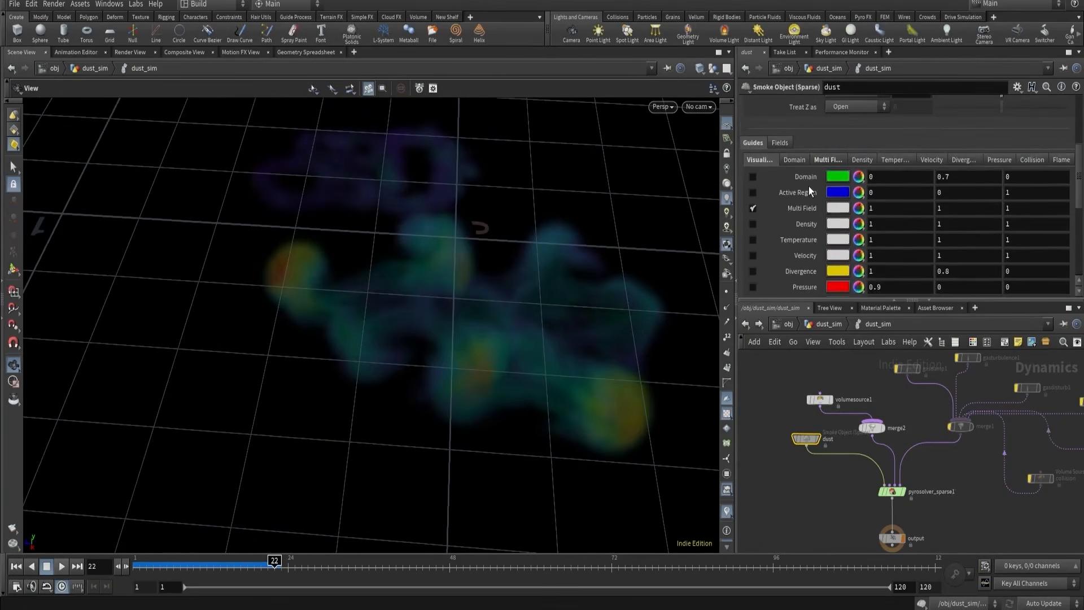
left_click(823, 160)
scroll(846, 225, "down", 3)
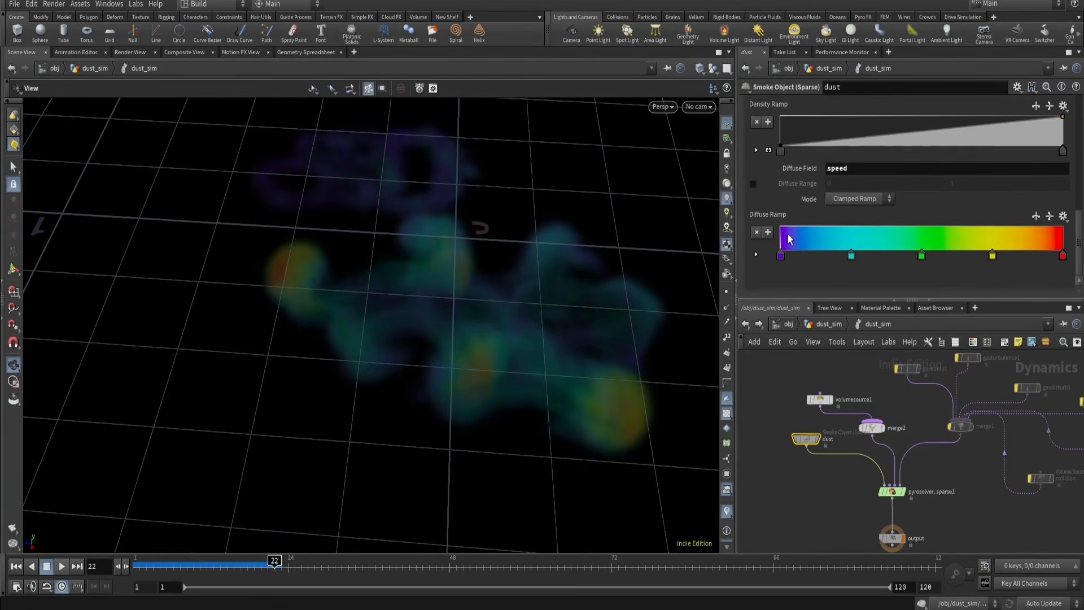
left_click_drag(559, 260, 569, 204)
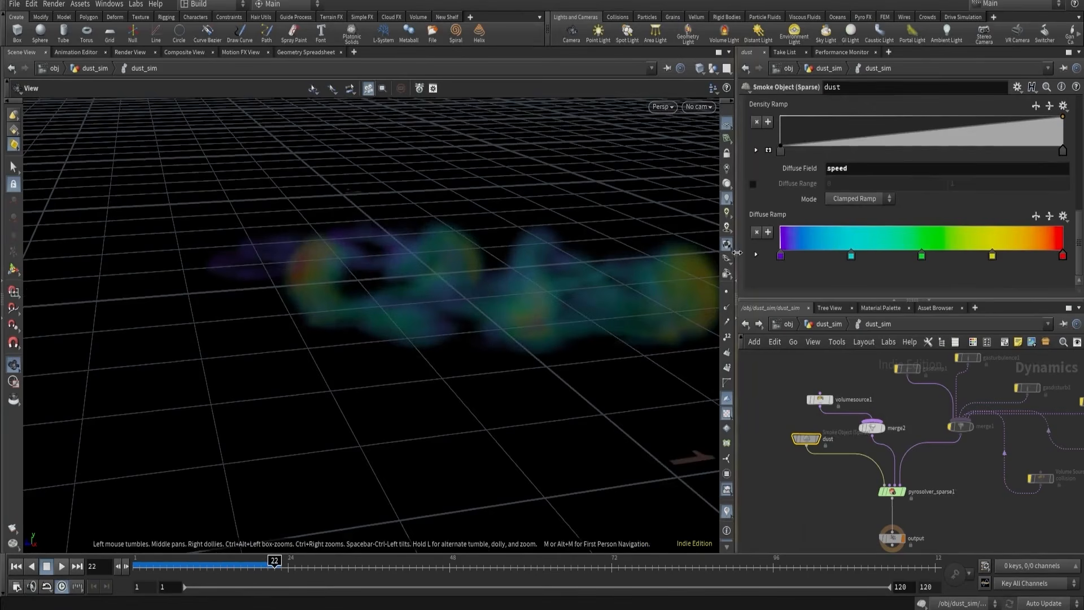
left_click(753, 184)
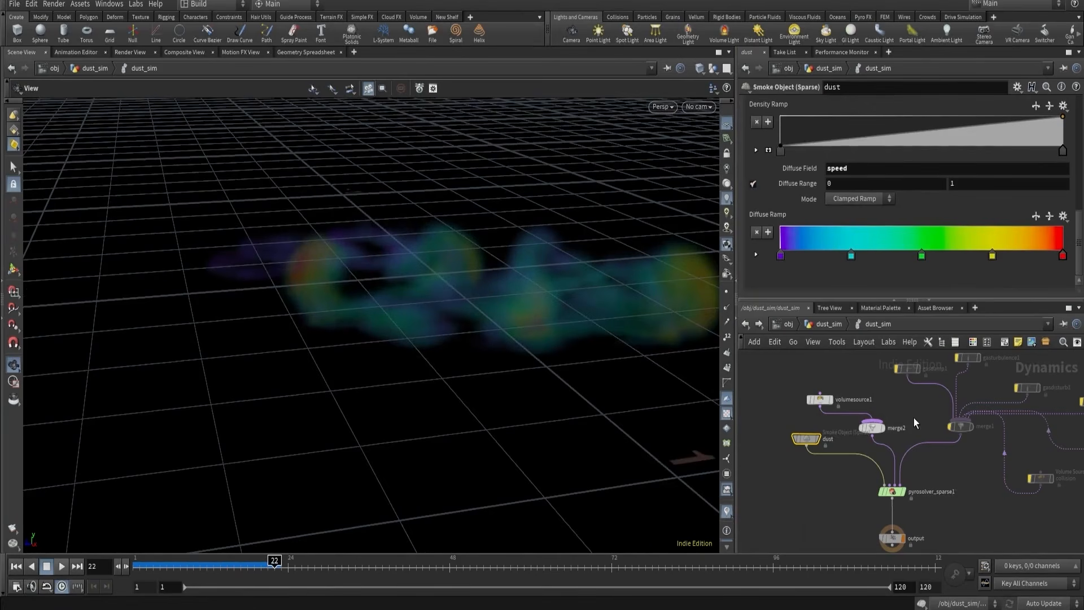
left_click(890, 491)
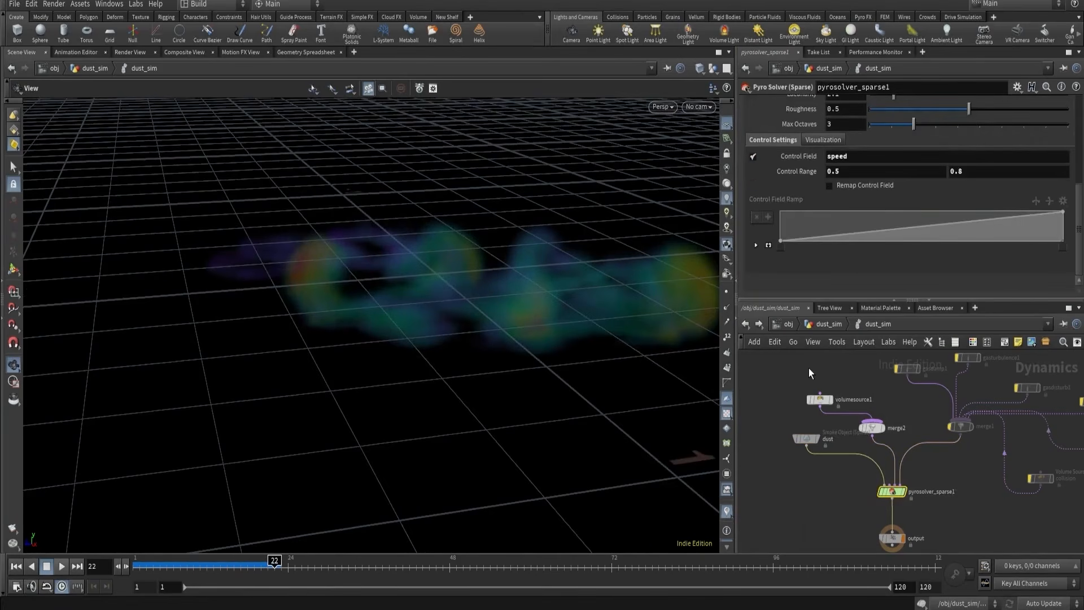
left_click(806, 439)
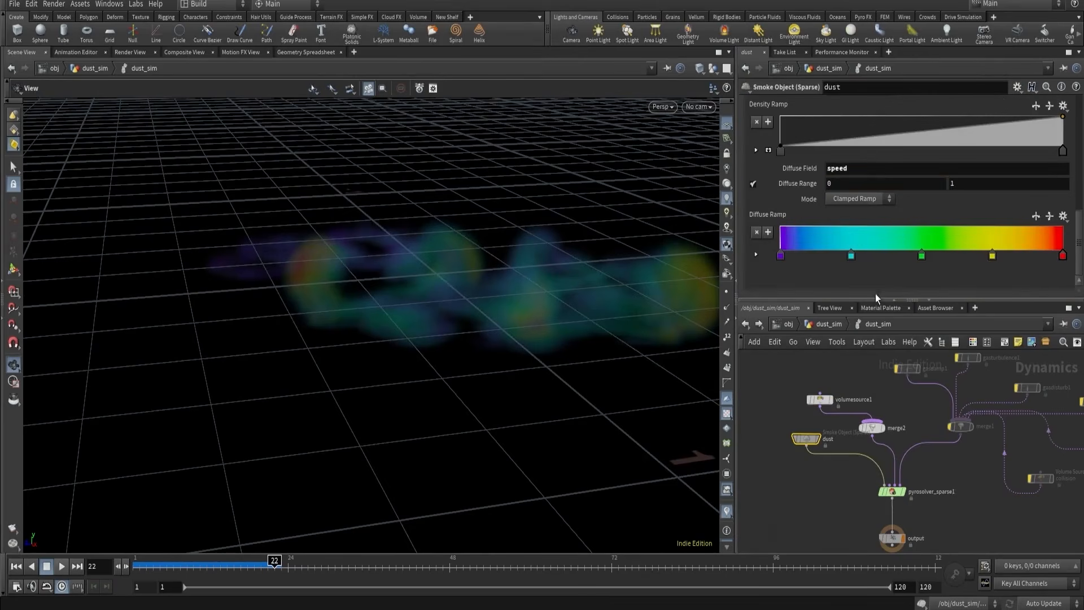
- Set the Diffuse Range of the dust's speed visualization to 0.5 and 0.8
left_click(845, 183)
type(".5")
key("Tab")
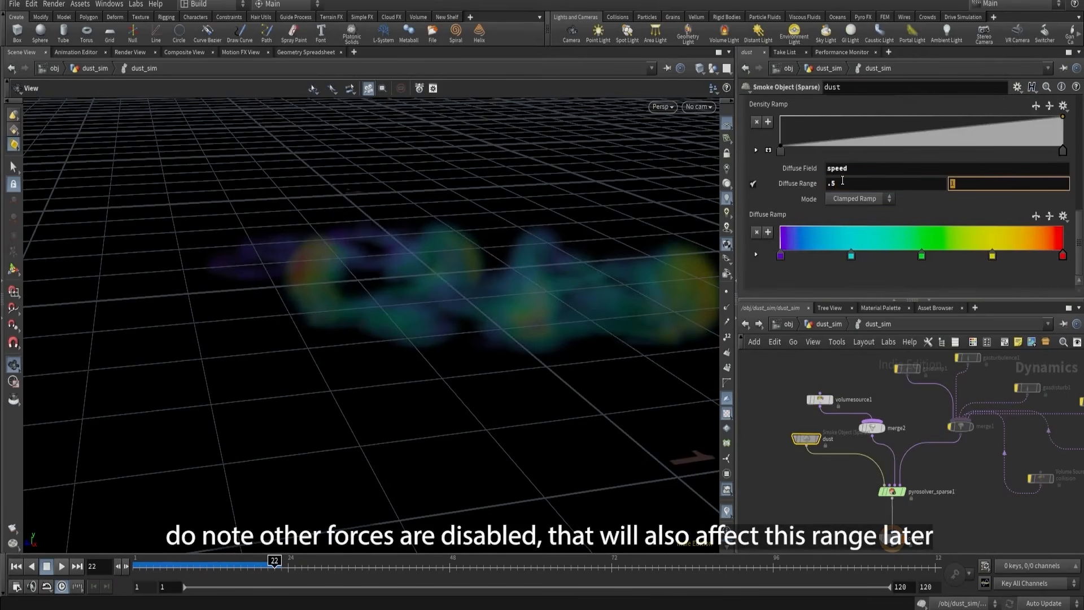
type(".8")
key("Return")
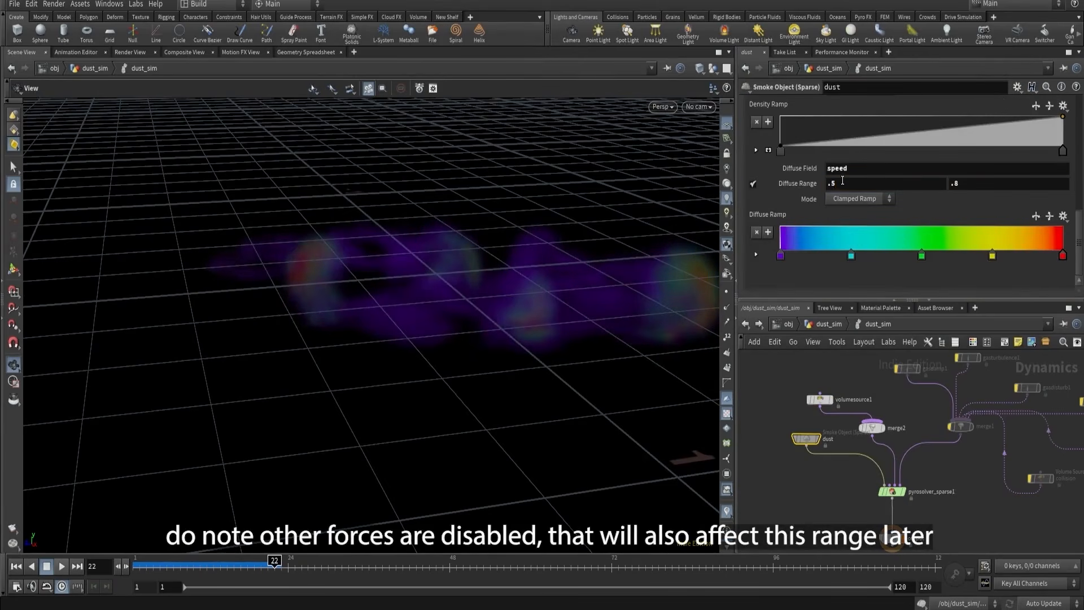
- Go to frame 20 and set the Diffuse Range of the dust's speed visualization to 0.25 and 0.5
left_click_drag(431, 254, 414, 300)
right_click_drag(414, 300, 337, 363)
mouse_move(268, 566)
left_mouse_down()
mouse_move(171, 571)
mouse_move(263, 573)
left_mouse_up()
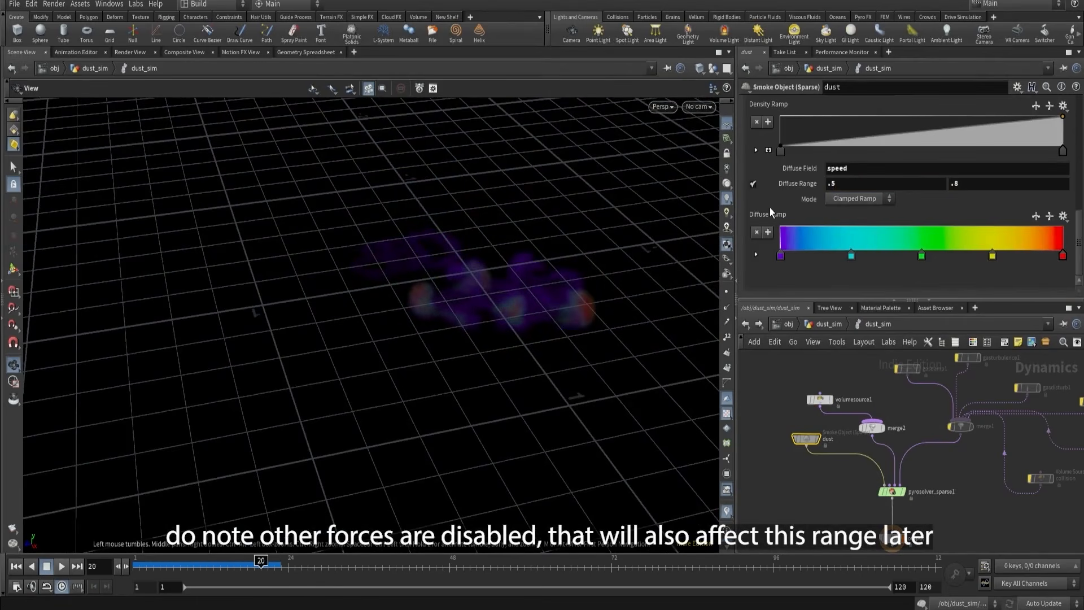
left_click(842, 184)
type(".25")
key("Return")
left_click(961, 187)
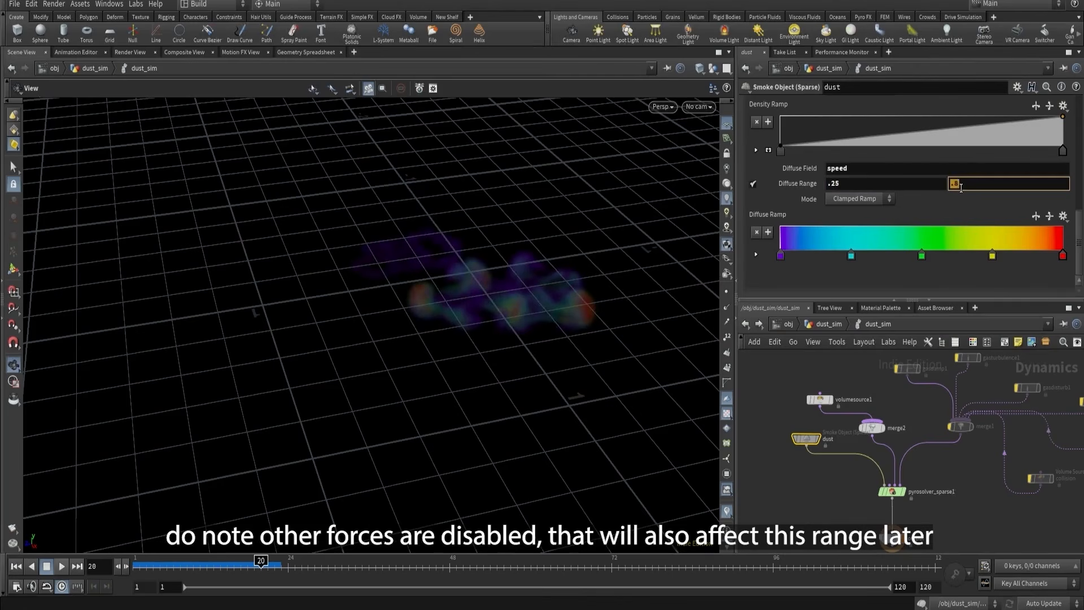
type(".5")
key("Return")
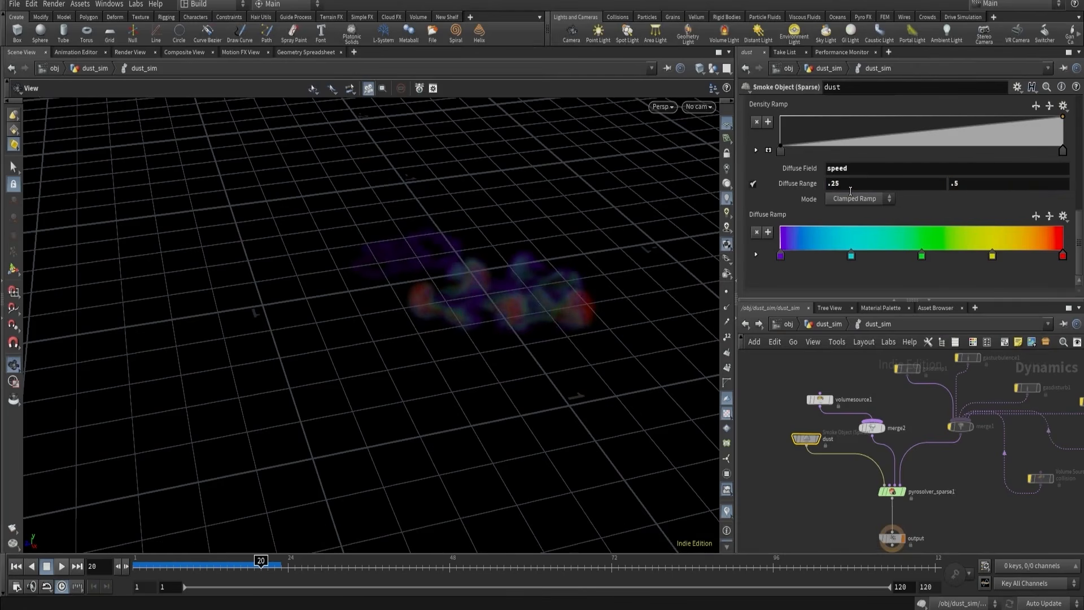
left_click(850, 190)
key("Return")
- Set the speed Control Range of the pyro solver's disturbance to 0.2 and 0.5
left_click(891, 491)
left_click(849, 171)
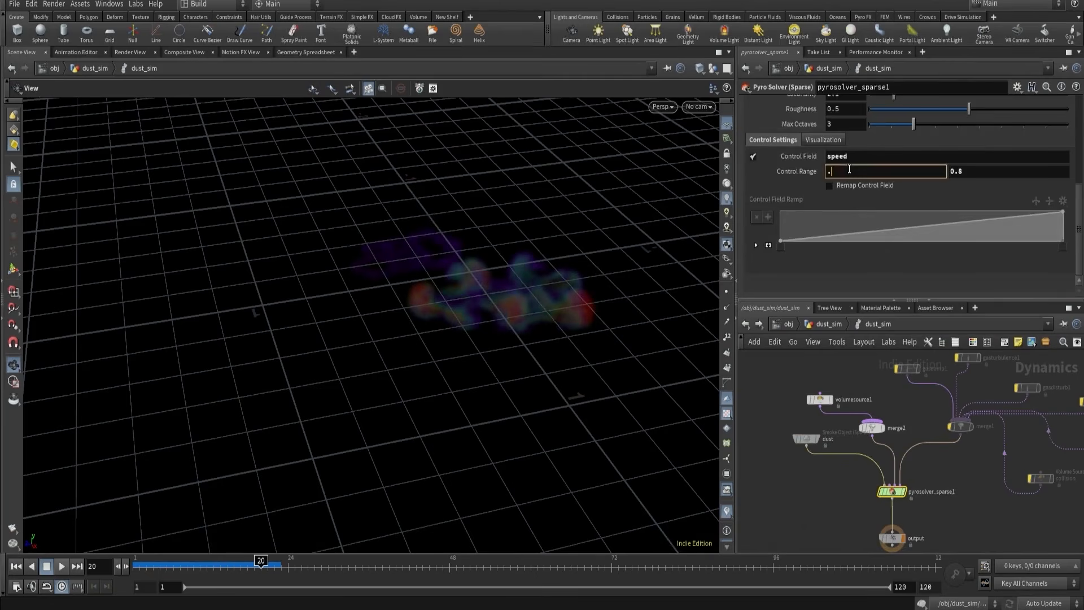
type(".2")
key("Return")
left_click(966, 169)
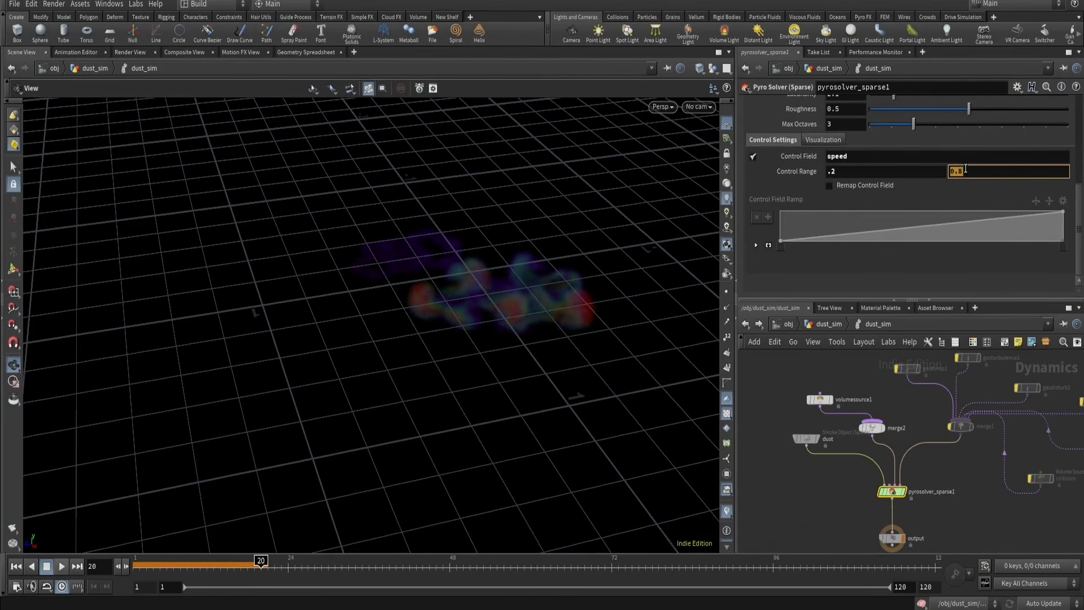
type(".5")
key("Return")
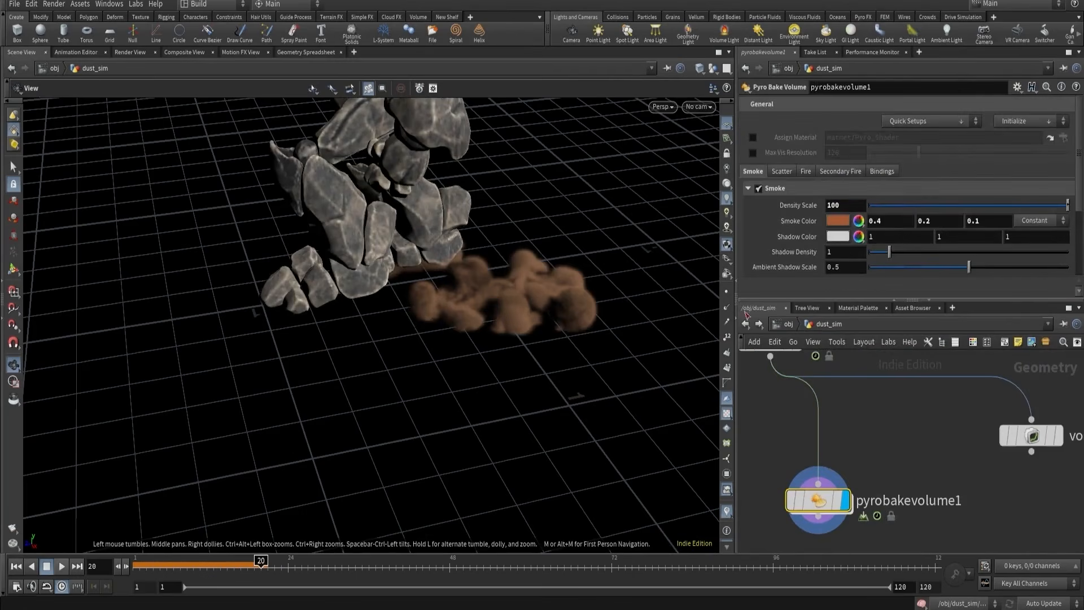
- Pin the viewport to the dust_sim geometry level, examine the dust beside the creature's feet and locate the dust_sim DOP network
left_click(668, 70)
left_click_drag(528, 324, 601, 250)
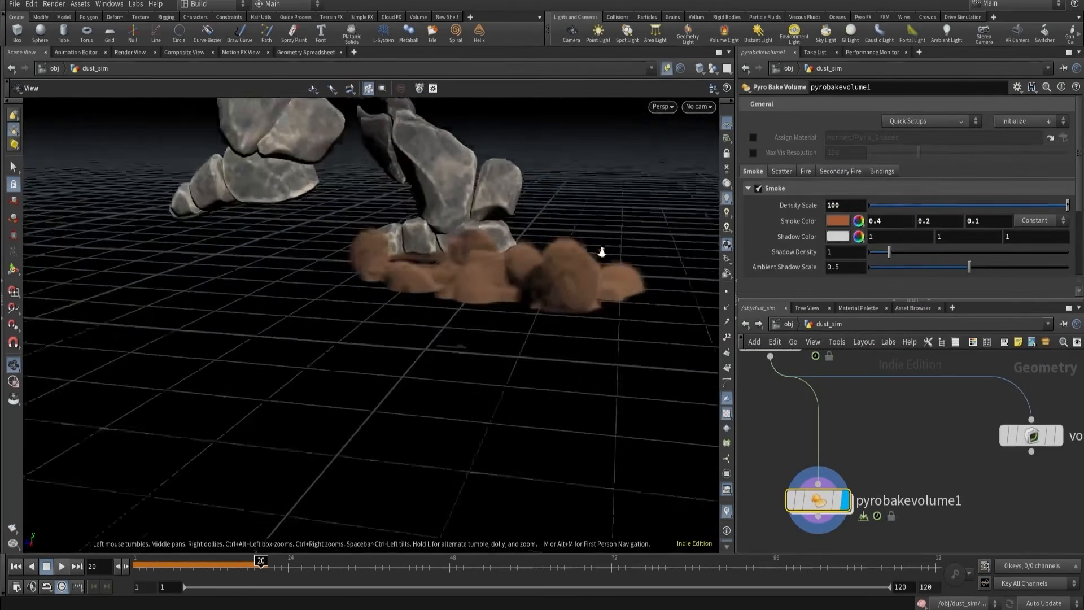
middle_click_drag(600, 250, 586, 358)
scroll(904, 423, "down", 4)
middle_click_drag(901, 399, 910, 485)
scroll(866, 429, "up", 4)
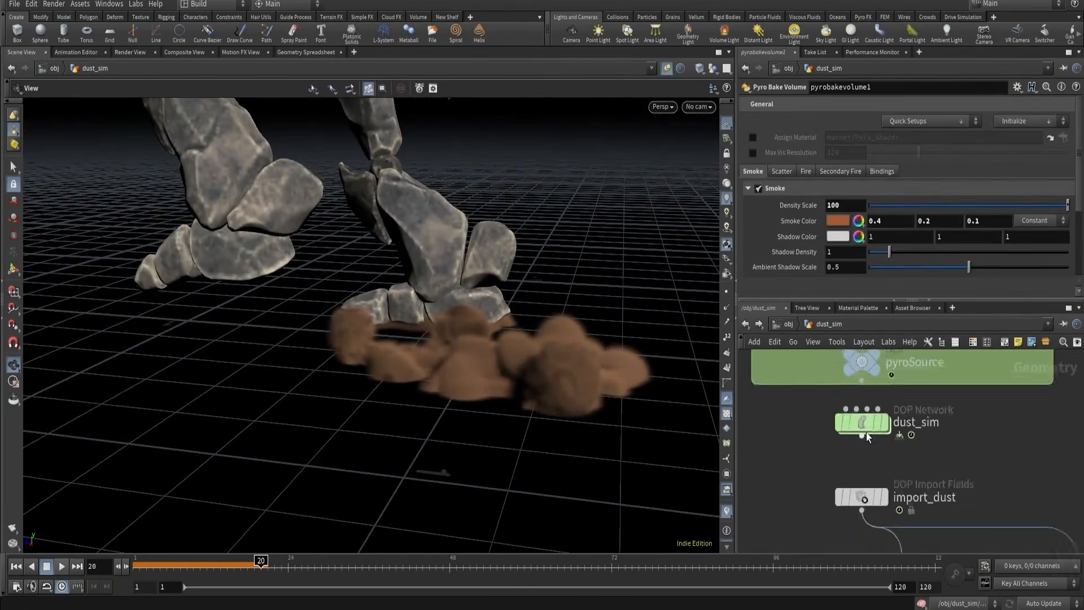
- Enter the dust_sim DOP network, review the bypassed microsolvers and the pyro solver's disturbance settings, and examine the dust from another side
left_click(864, 419)
double_click(864, 418)
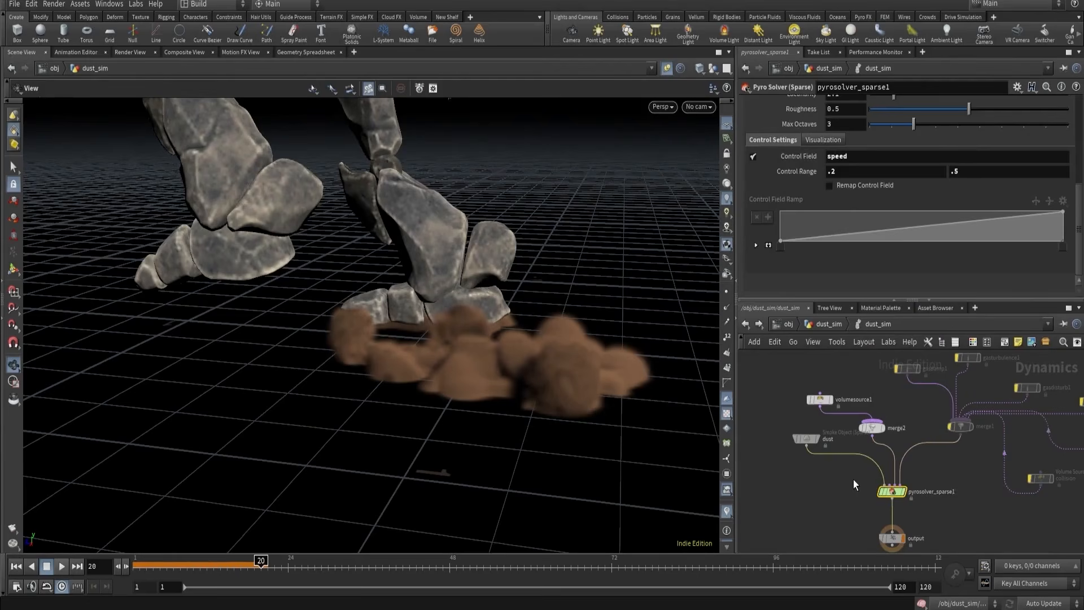
scroll(904, 415, "down", 3)
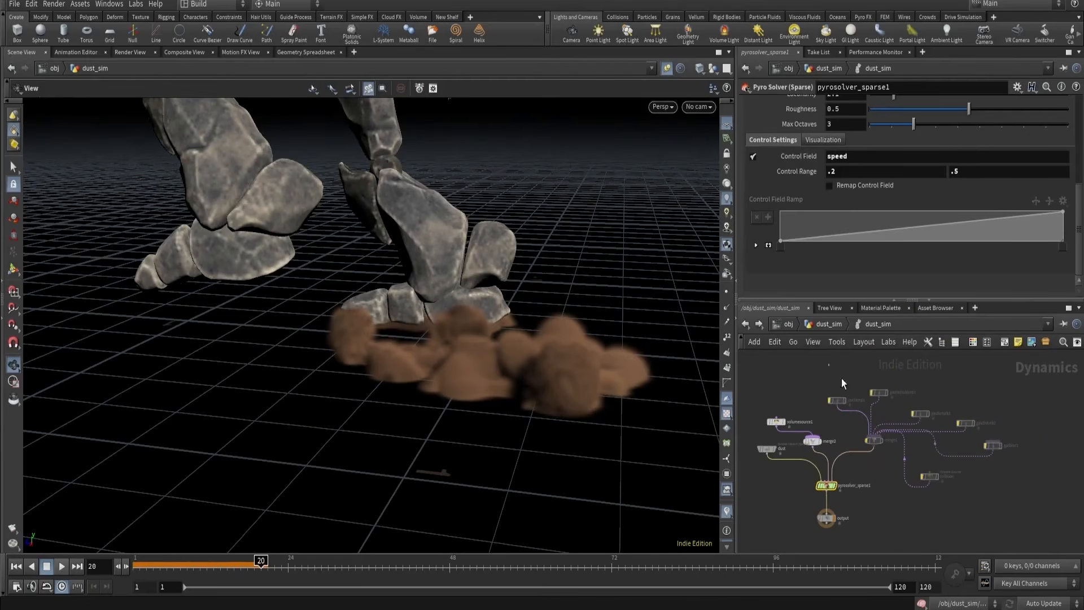
left_click_drag(842, 378, 1017, 483)
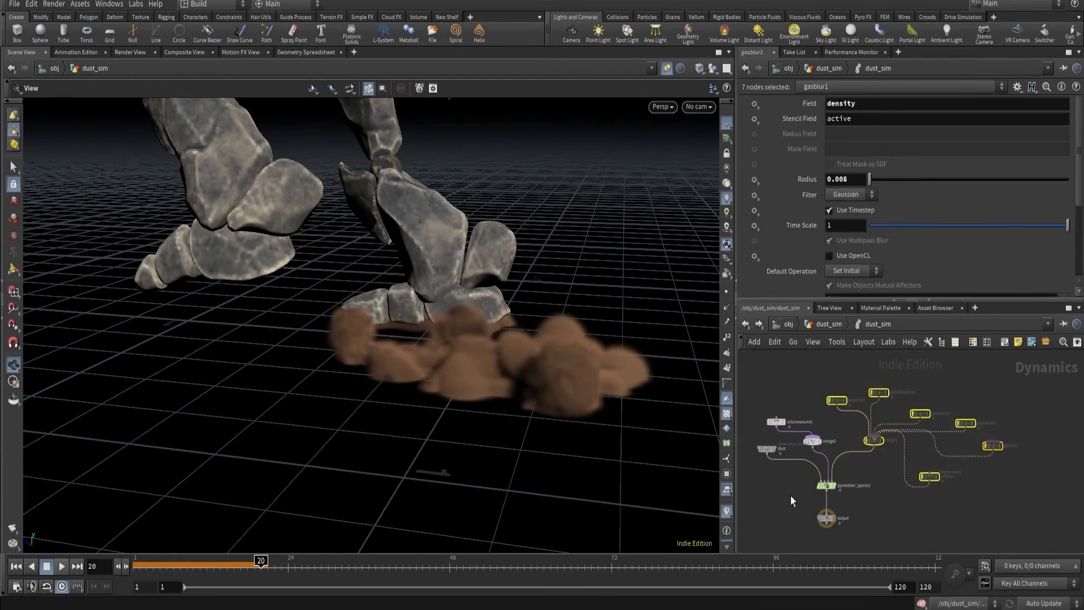
left_click_drag(883, 488, 880, 489)
scroll(829, 397, "up", 3)
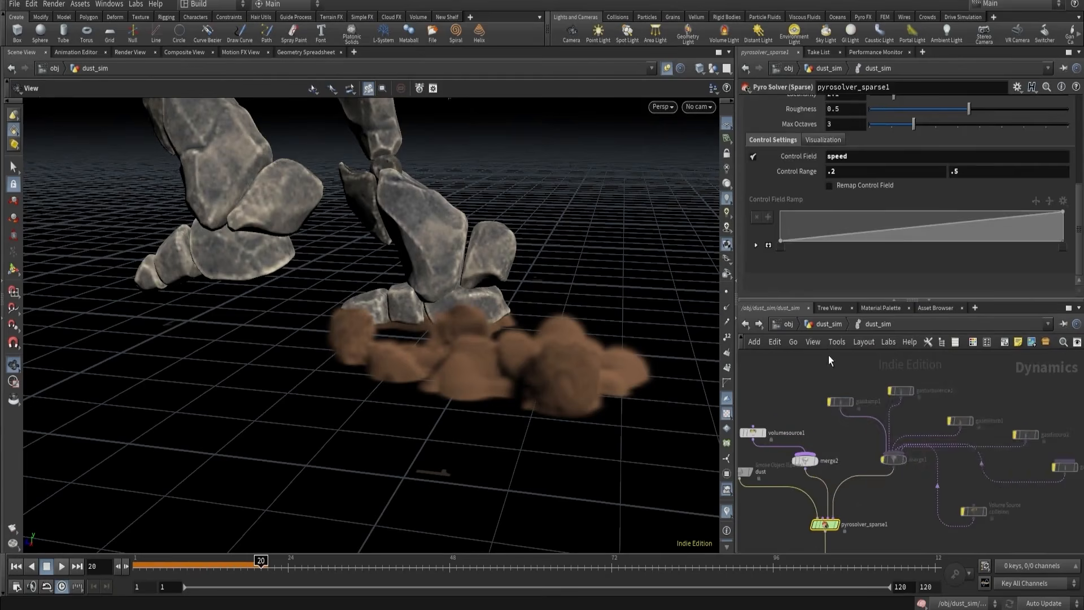
left_click_drag(828, 355, 1048, 486)
left_click_drag(798, 513, 842, 532)
scroll(813, 148, "up", 5)
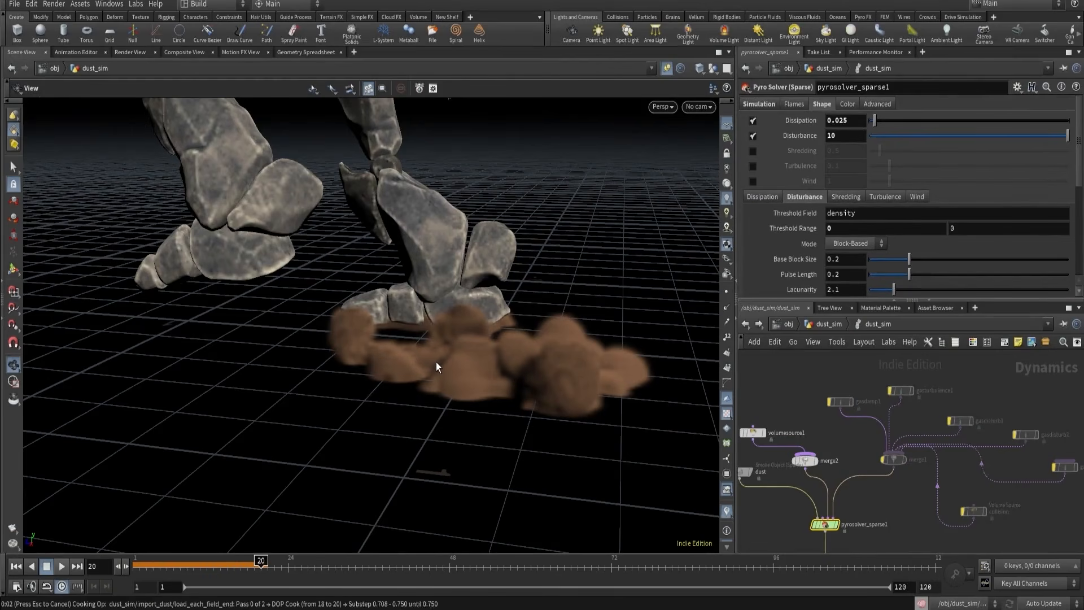
left_click_drag(436, 361, 542, 350)
scroll(831, 418, "up", 1)
- Re-enable the bypassed gasdamp1, merge1 and gasturbulence1 nodes in the dust_sim DOP network
scroll(830, 407, "up", 2)
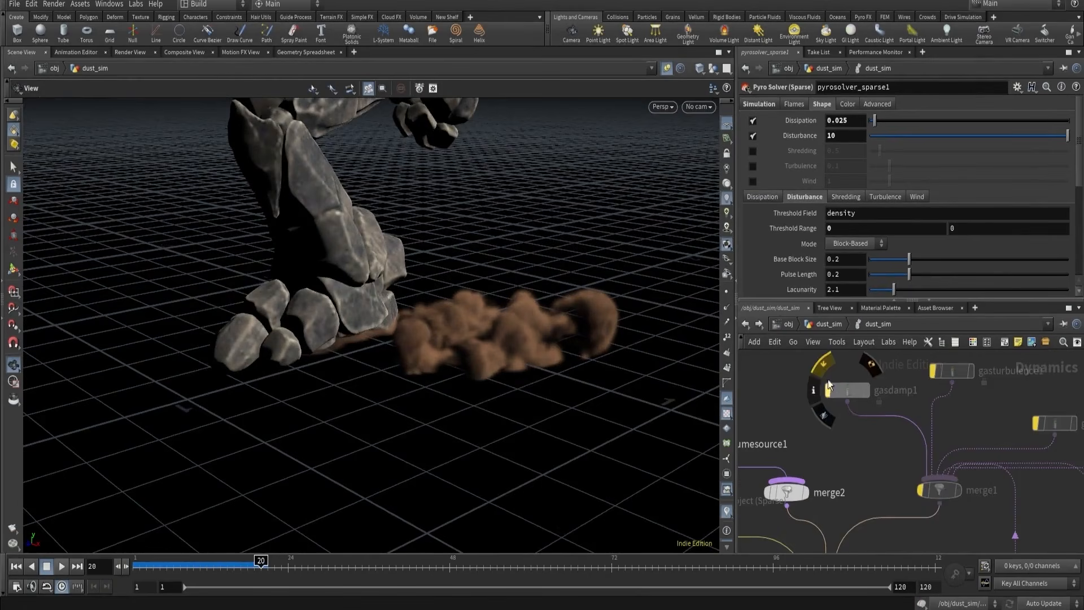
mouse_move(916, 469)
left_click(953, 383)
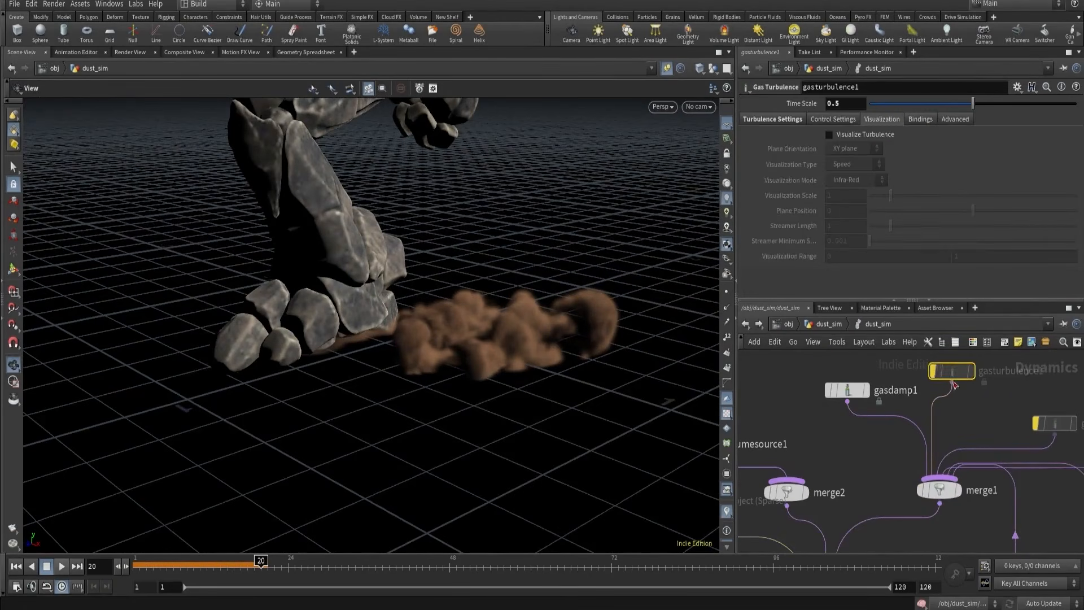
left_click(933, 371)
middle_click_drag(988, 404, 896, 418)
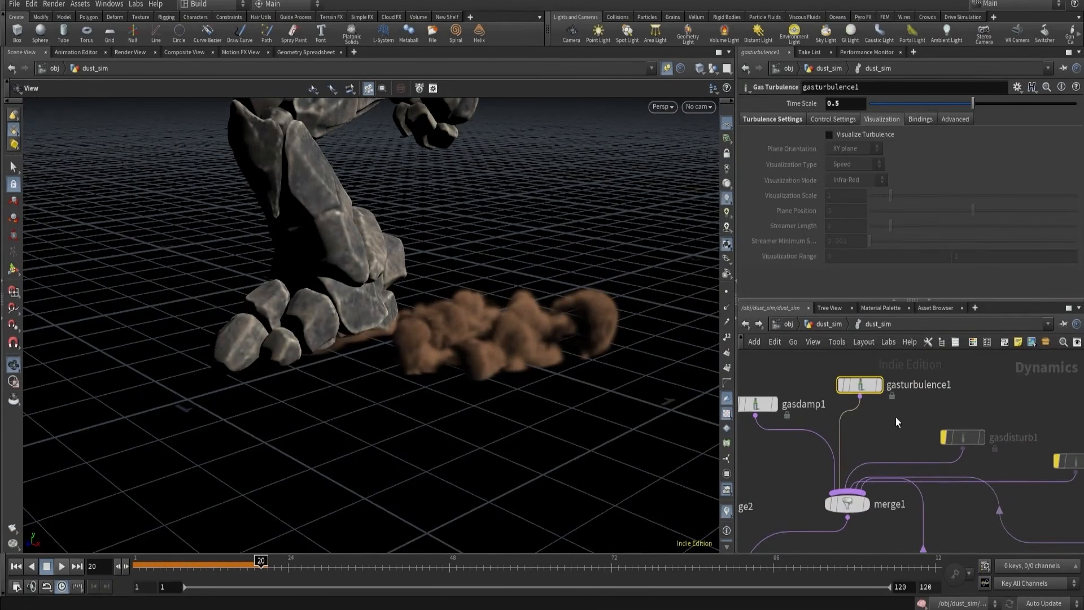
- Re-enable gasdisturb1, inspect the dust around the feet from different angles and show the node's control settings
left_click(970, 443)
left_click_drag(970, 442, 978, 410)
middle_click_drag(926, 416, 866, 416)
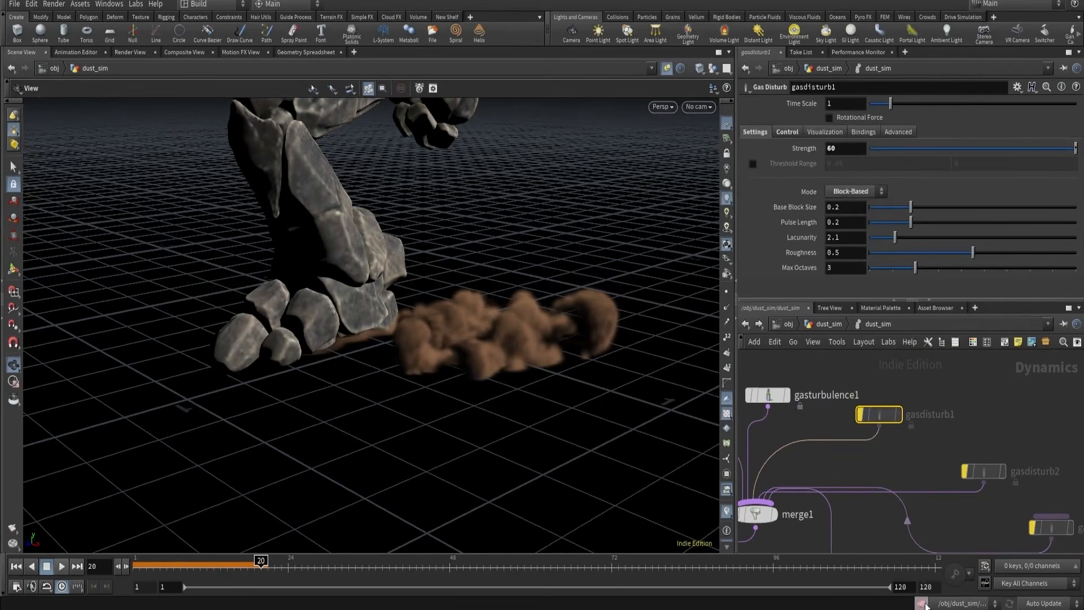
left_click_drag(653, 358, 542, 406)
right_click_drag(542, 406, 602, 316)
left_click(858, 414)
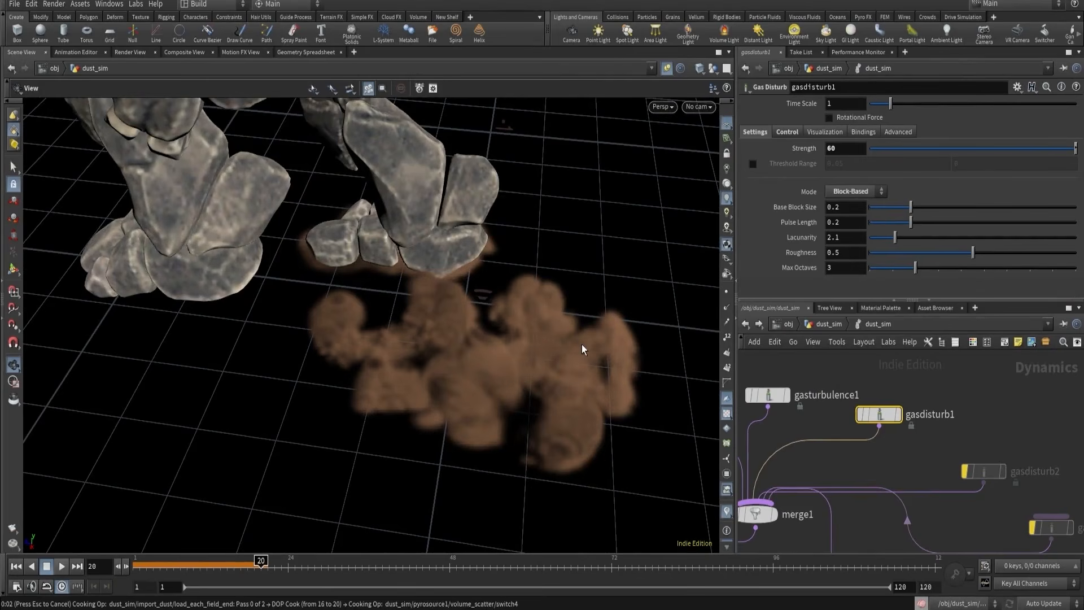
left_click_drag(582, 344, 666, 304)
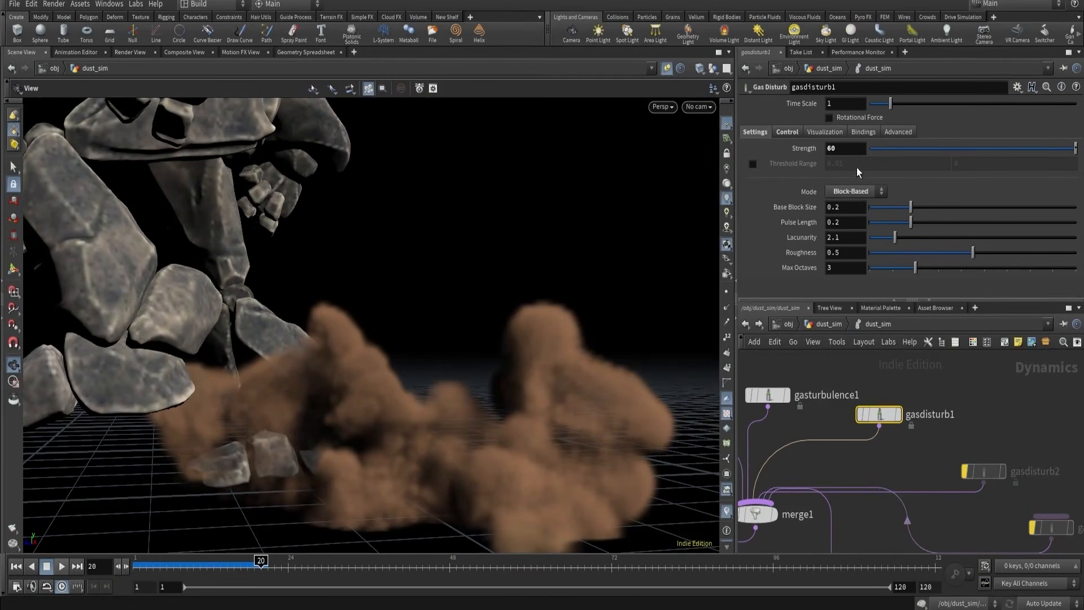
left_click(787, 128)
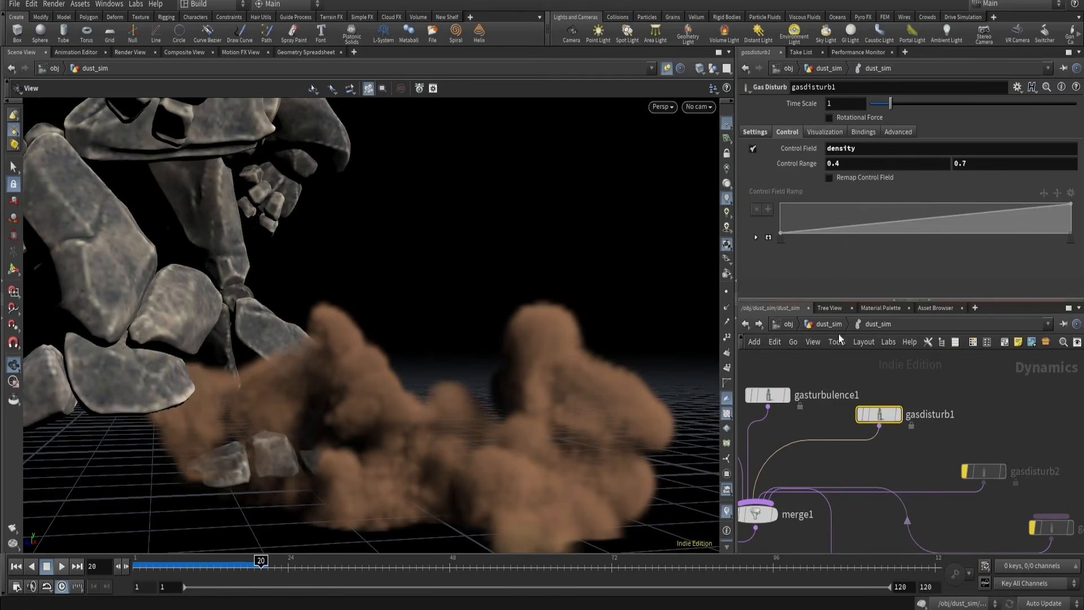
- Set the Diffuse Field of the dust smoke object's visualization to density
scroll(822, 408, "down", 5)
middle_click_drag(816, 423, 960, 411)
scroll(838, 451, "up", 3)
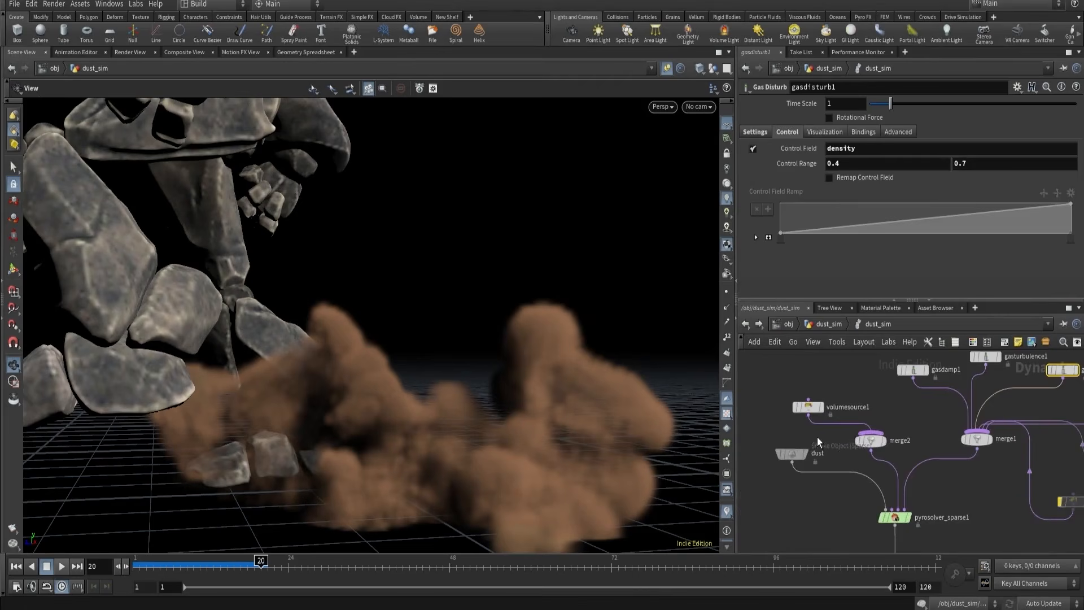
left_click(793, 454)
double_click(846, 171)
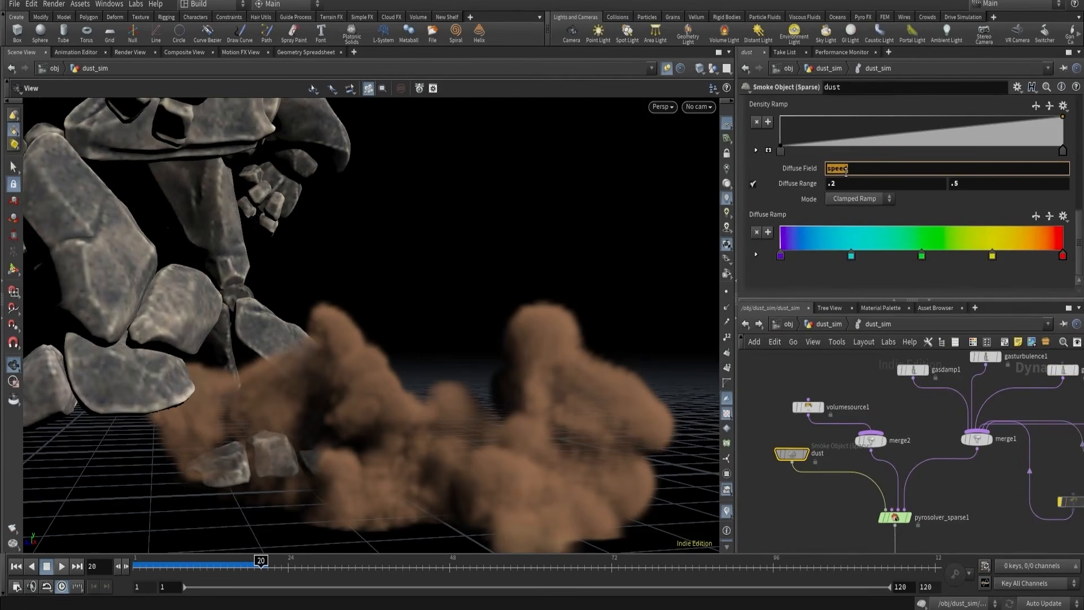
type("density")
key("Return")
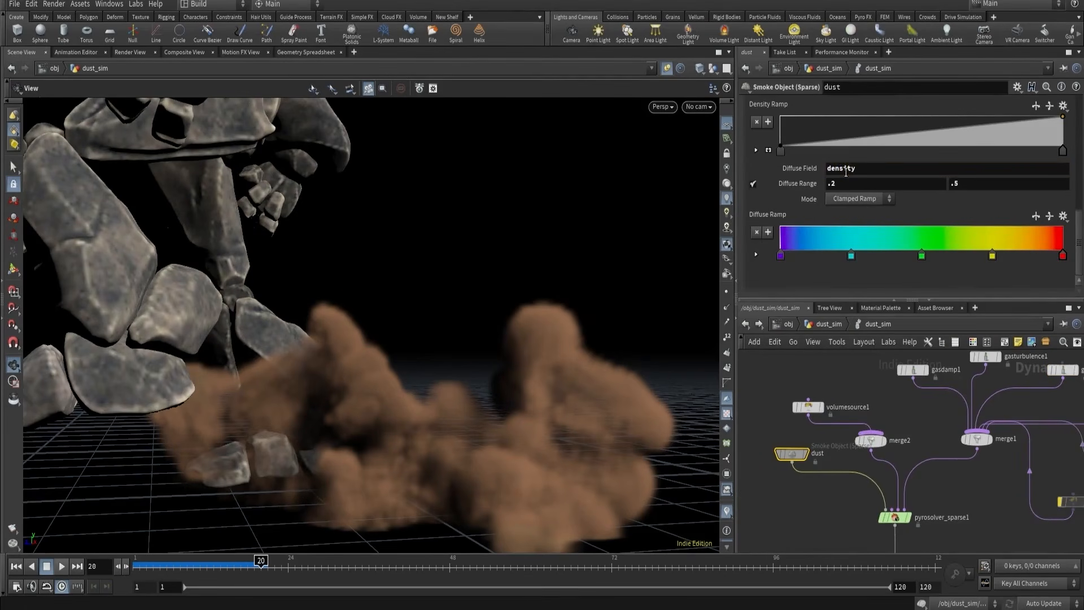
- Unpin the viewport to show the density visualization, look over the microsolver nodes and return to the dust smoke object
left_click(668, 69)
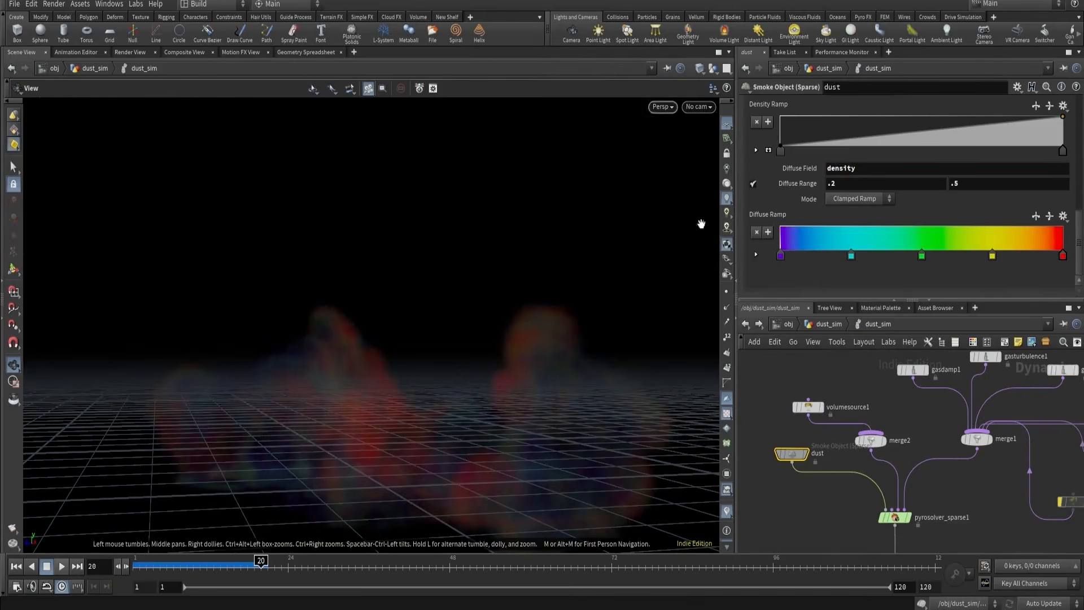
scroll(954, 409, "down", 4)
middle_click_drag(929, 426, 960, 491)
scroll(945, 454, "up", 3)
scroll(944, 451, "up", 1)
middle_click_drag(944, 451, 887, 426)
middle_click_drag(1010, 403, 1056, 376)
left_click(983, 433)
left_click(853, 470)
- Set the Diffuse Range of the dust's density visualization to 0.4 and 0.7
left_click(851, 179)
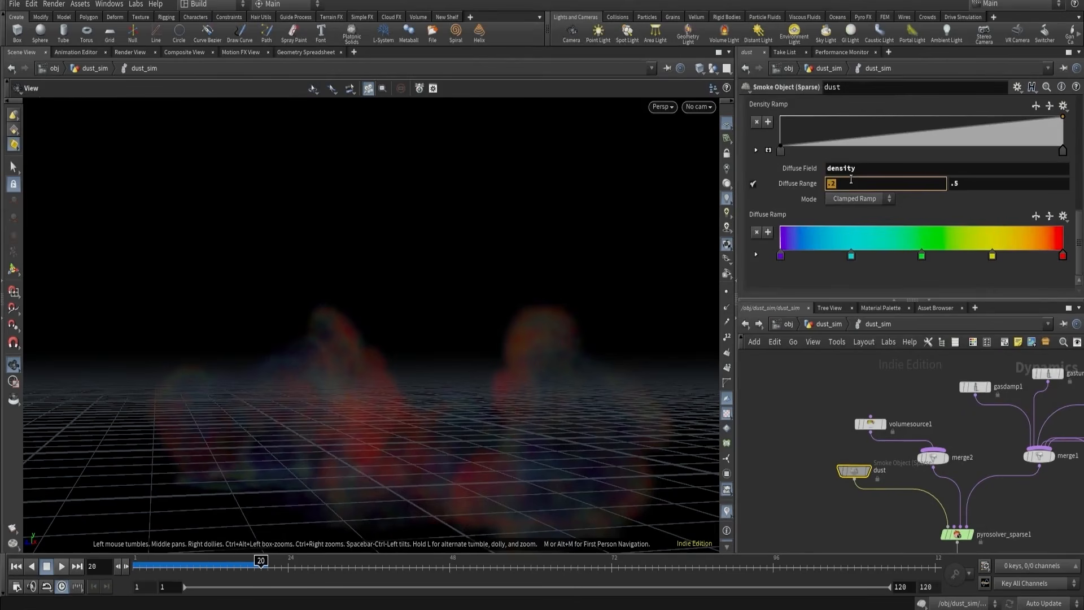
key("Return")
left_click(979, 183)
type(".")
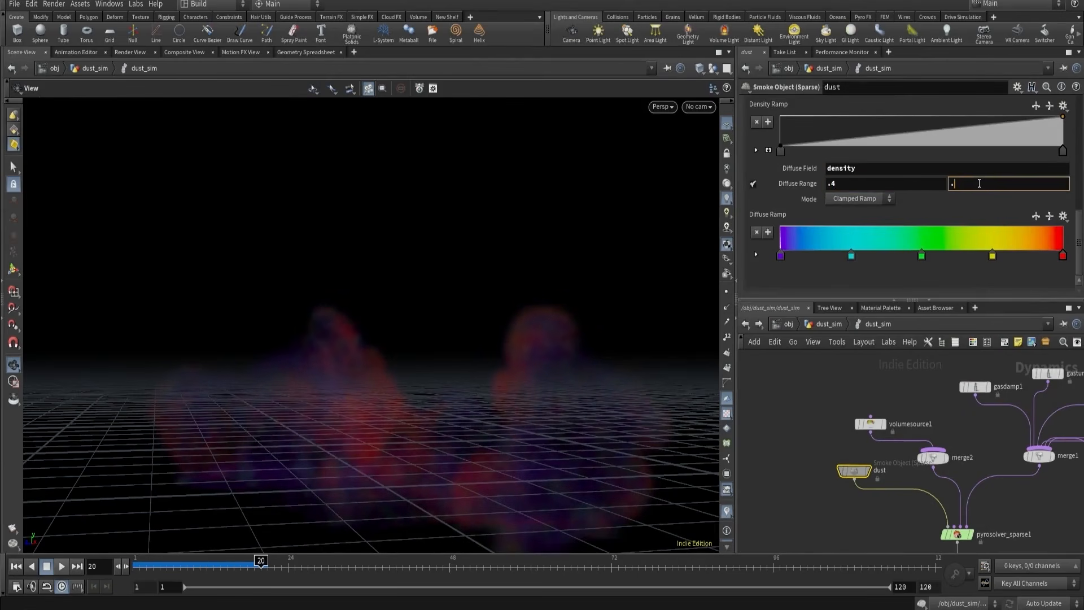
type("7")
key("Return")
- Examine the colored dust and set the Diffuse Range of its density visualization to 0.75 and 1.25
left_click_drag(503, 346, 455, 333)
left_click(843, 184)
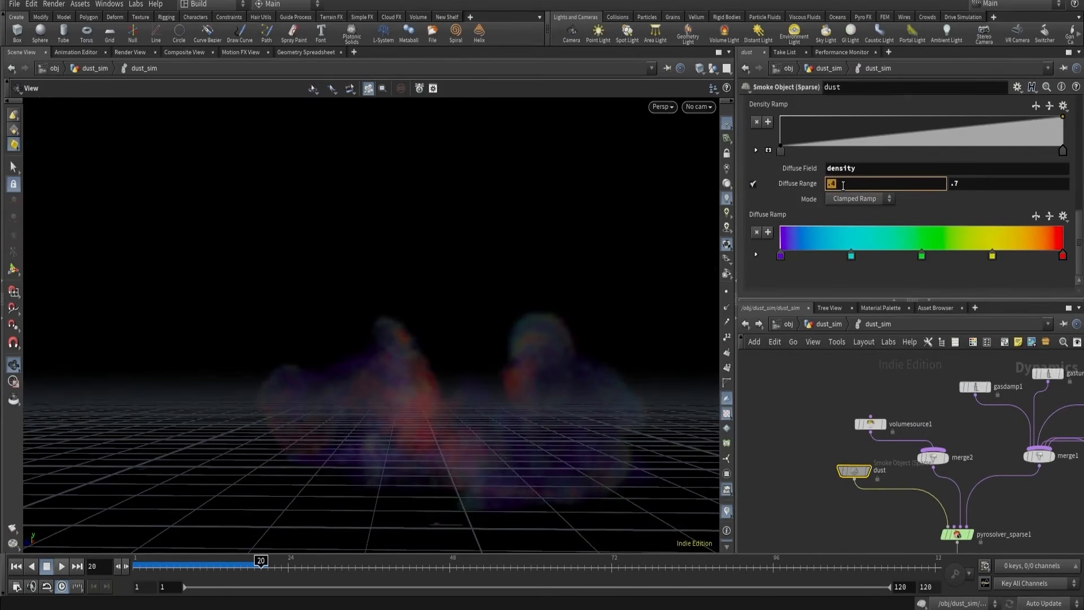
key("Return")
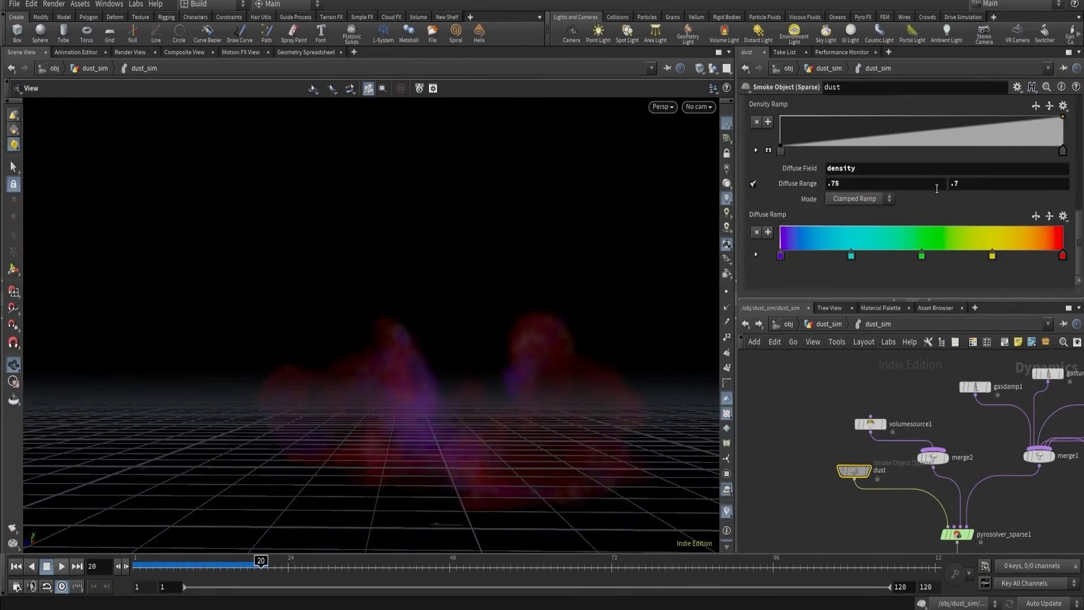
left_click(968, 186)
key("Return")
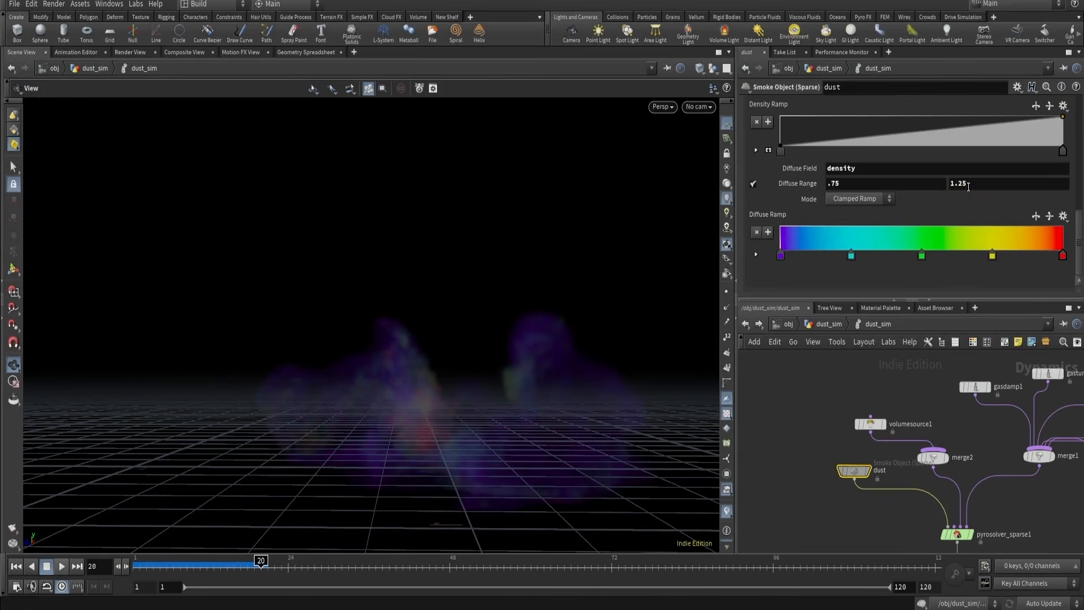
- Set the Diffuse Range of the dust's density visualization to 0.6 and 1
left_click(968, 186)
type("1")
key("Return")
left_click(854, 184)
type(".6")
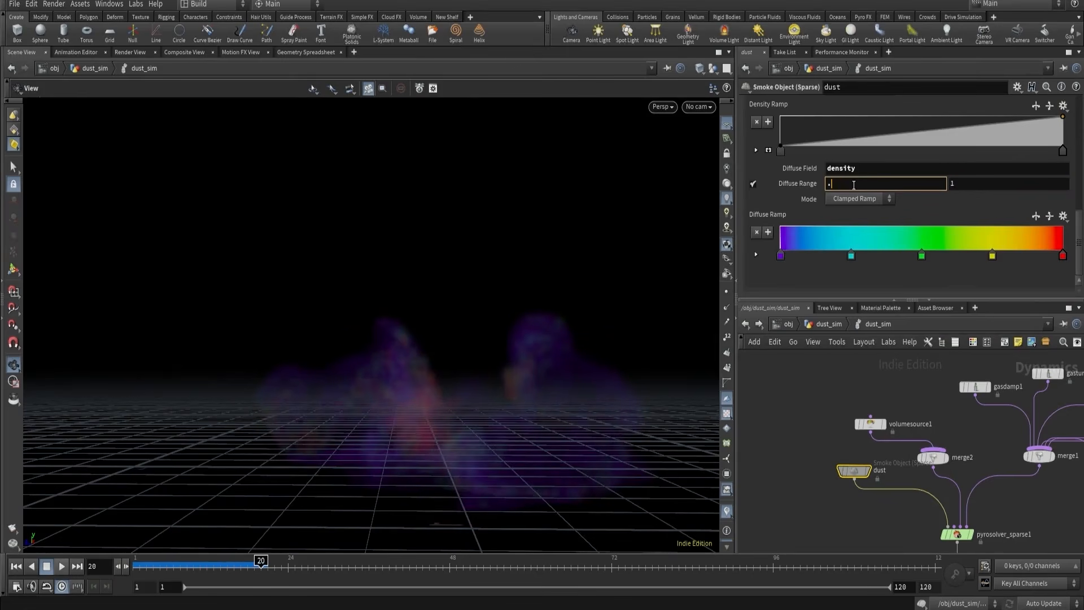
key("Return")
- Lower the minimum of the density visualization's Diffuse Range to 0.5
scroll(889, 361, "down", 1)
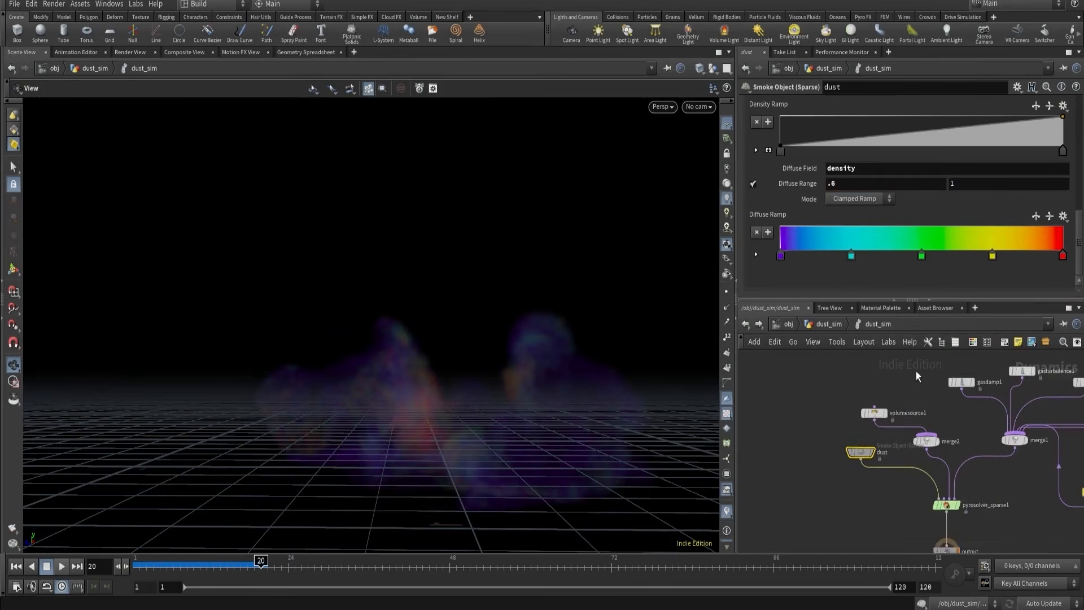
middle_click_drag(917, 375, 860, 386)
left_click(848, 180)
type(".5")
key("Return")
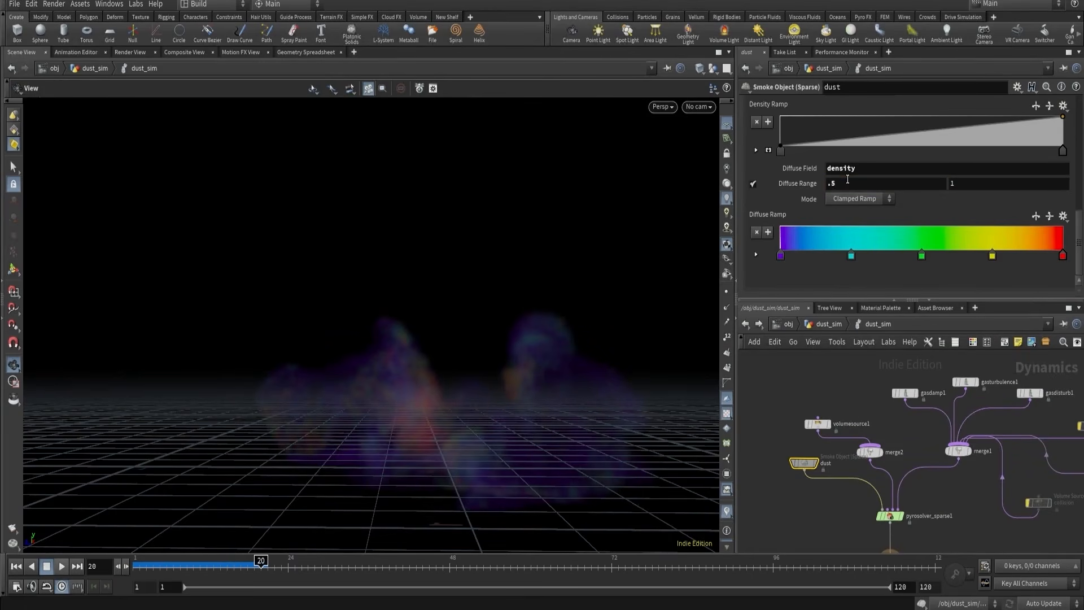
- Set the density Control Range of gasdisturb1 to 0.5 and 1
scroll(994, 395, "up", 2)
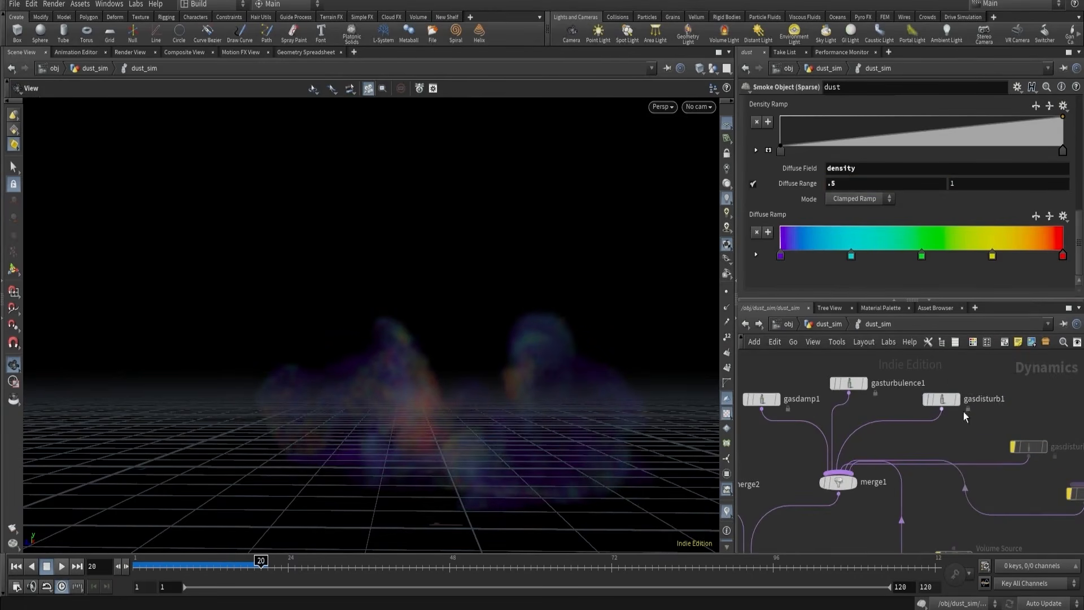
left_click(941, 399)
left_click(847, 163)
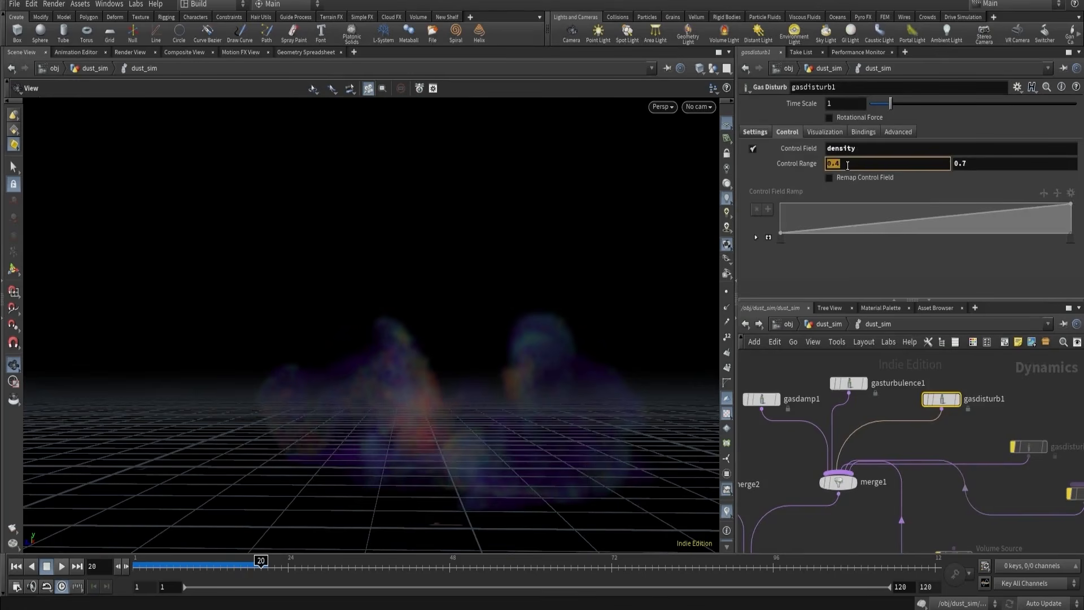
type(".5")
key("Return")
left_click(989, 164)
key("Return")
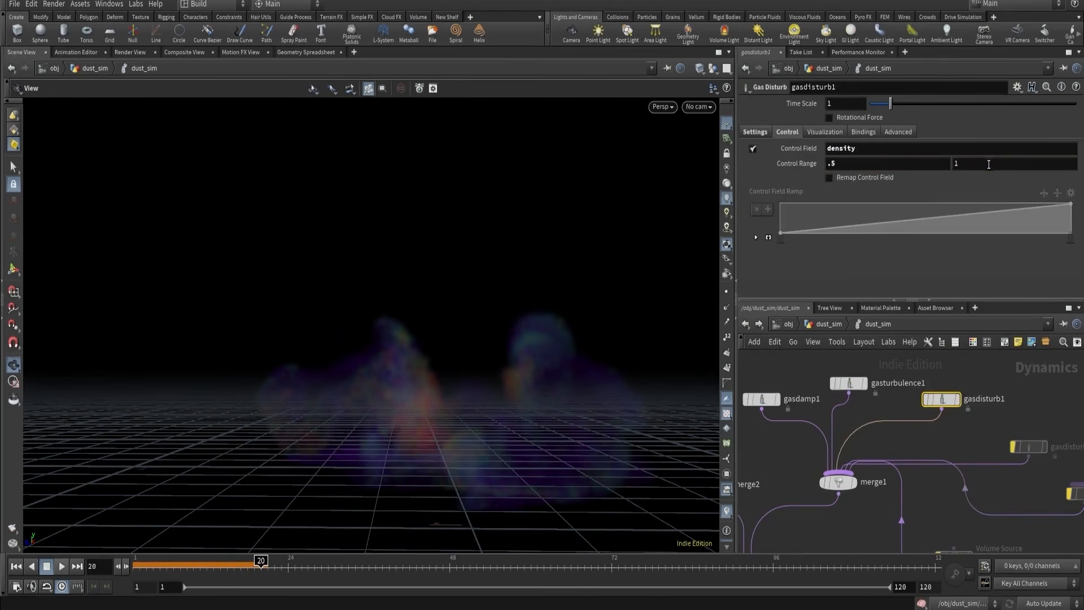
- Return to the dust_sim geometry level, pin the viewport there and examine the shaded dust from pyrobakevolume1 at frame 20
left_click(929, 371)
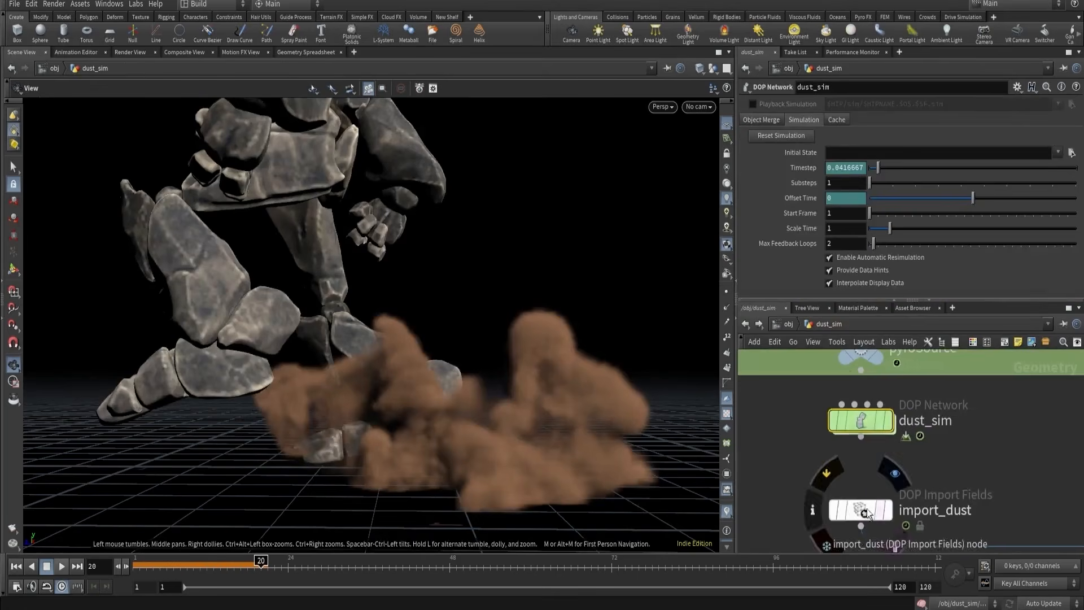
left_click(866, 519)
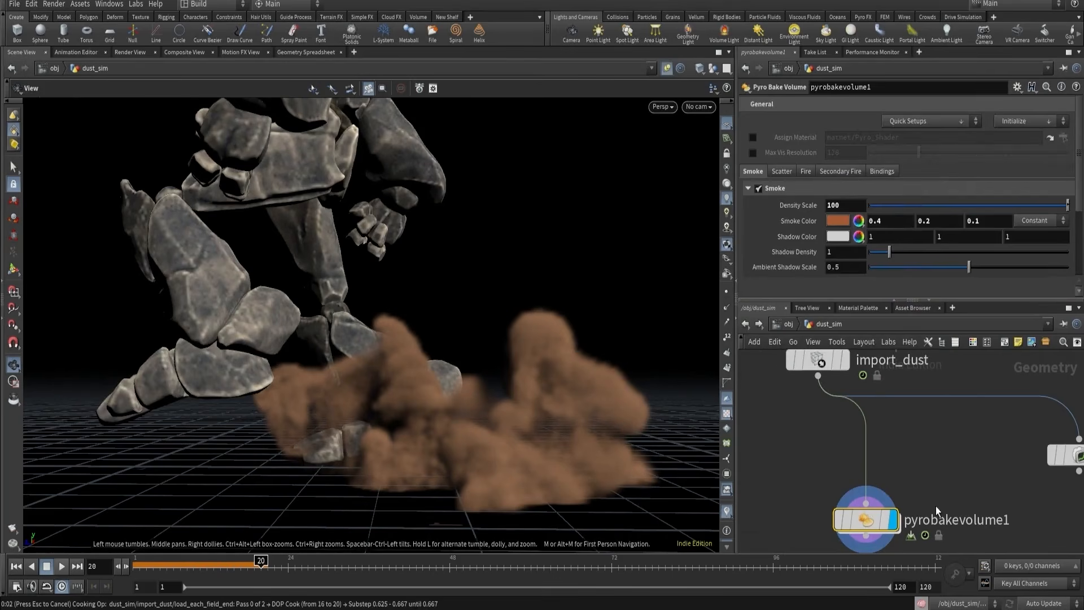
left_click_drag(644, 460, 588, 392)
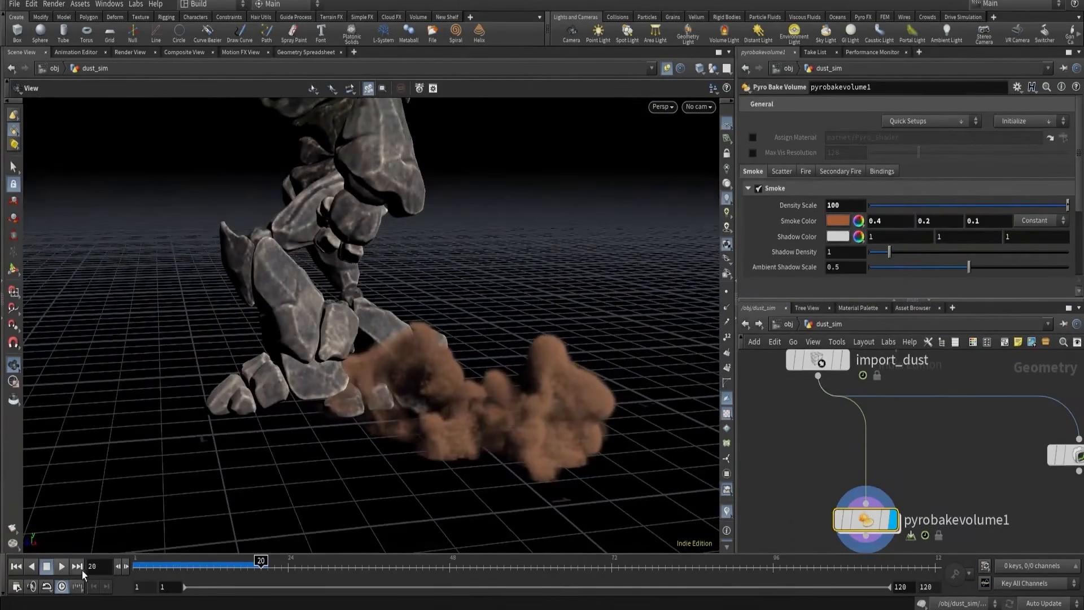
- Play the simulation forward to frame 28 and examine the dust plumes up close
left_click(61, 566)
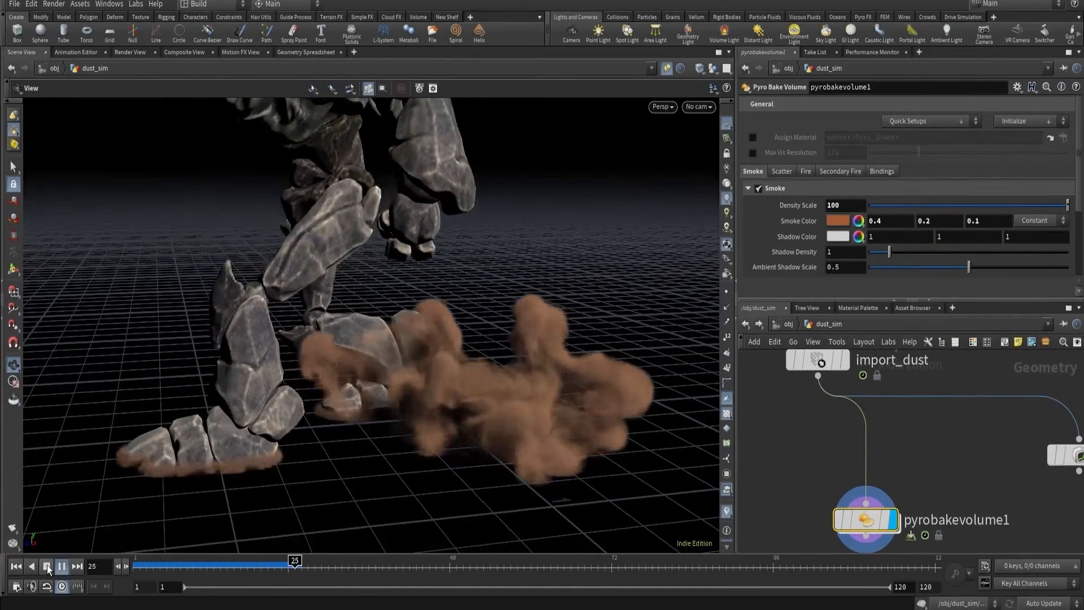
key("Escape")
left_click_drag(587, 350, 550, 350)
right_click_drag(550, 350, 612, 334)
left_click_drag(612, 334, 494, 322)
right_click_drag(494, 322, 553, 356)
middle_click_drag(553, 357, 472, 355)
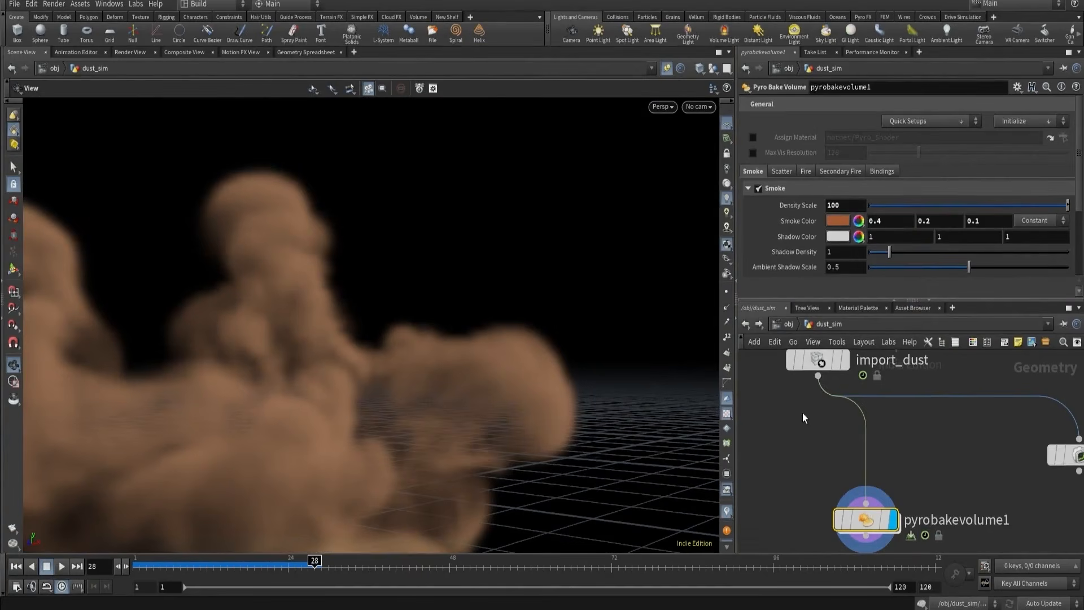
- Go back into the dust_sim DOP network and re-enable gasdisturb2
scroll(803, 413, "down", 3)
middle_click_drag(804, 430, 812, 472)
scroll(811, 355, "up", 2)
double_click(820, 378)
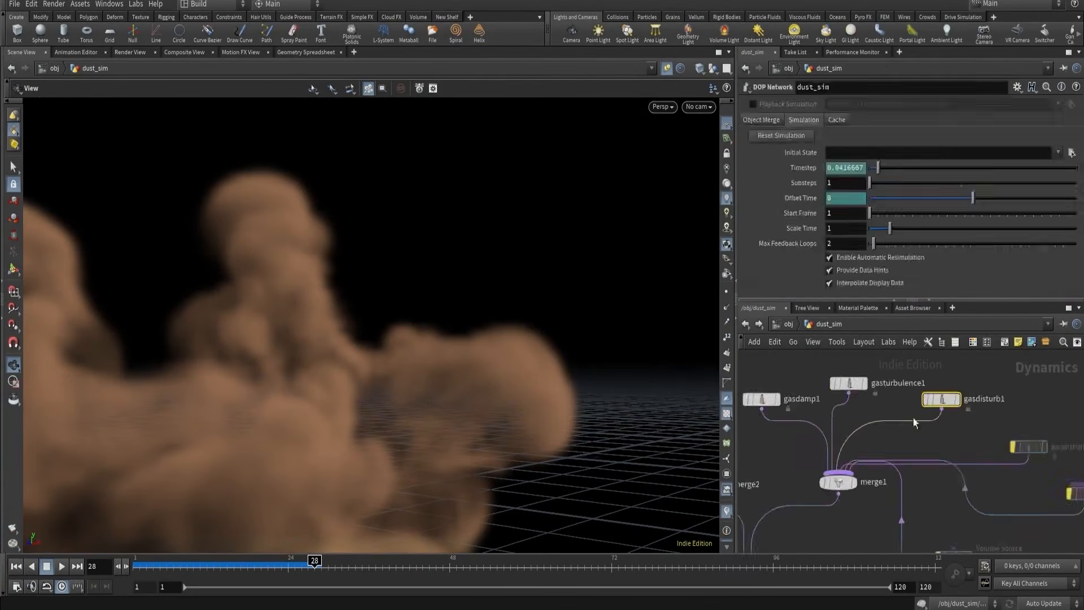
scroll(926, 425, "down", 3)
middle_click_drag(985, 434, 899, 416)
scroll(899, 417, "up", 5)
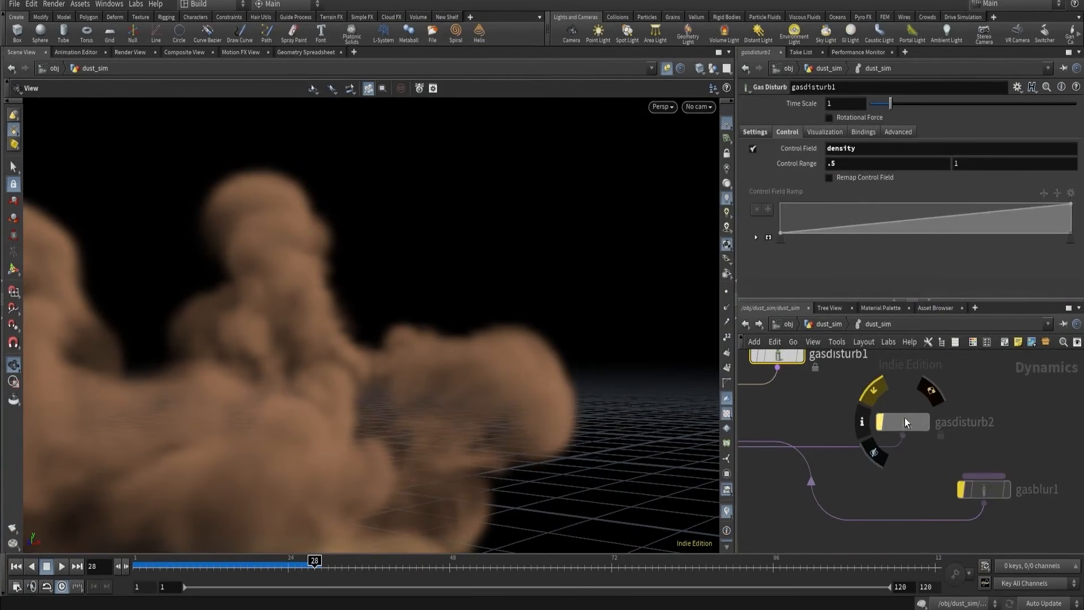
left_click(875, 391)
left_click_drag(909, 413, 911, 384)
- Re-enable the gasblur1 node and the collision volume source
left_click(954, 463)
scroll(914, 477, "down", 1)
middle_click_drag(914, 477, 913, 384)
mouse_move(794, 457)
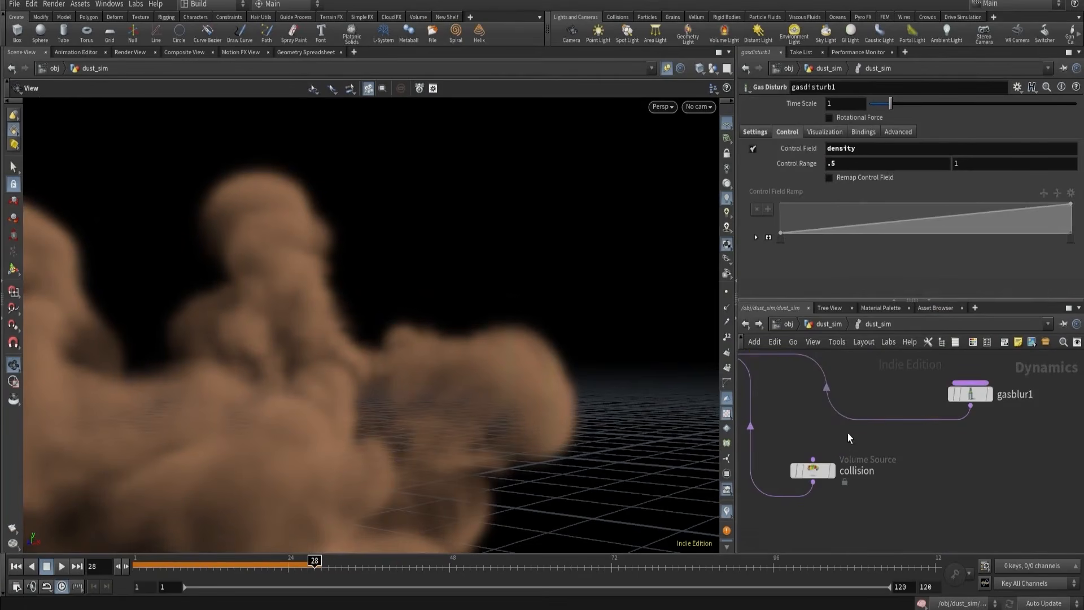
- Reset the dust simulation to recook it with the re-enabled nodes and select gasdisturb2 in the DOP network
left_click(922, 603)
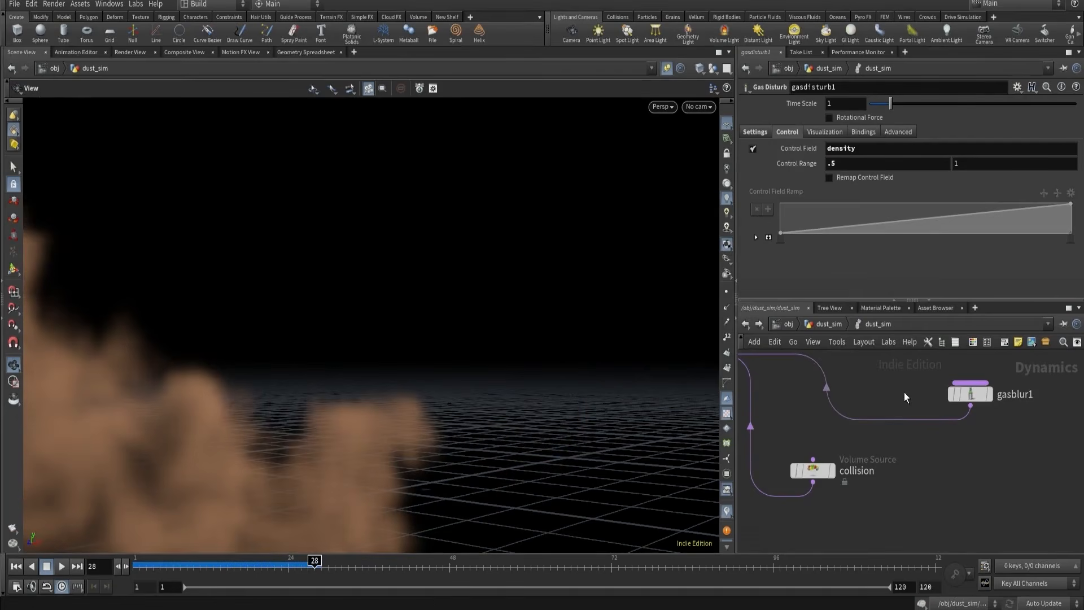
scroll(904, 392, "down", 3)
middle_click_drag(905, 386, 908, 472)
scroll(894, 422, "up", 2)
left_click_drag(902, 394, 946, 474)
left_click_drag(926, 435, 956, 439)
- Scrub the simulation back to frame 25 and view the creature and its dust through cam1
key("space")
left_click_drag(520, 273, 587, 277)
mouse_move(315, 563)
left_mouse_down()
mouse_move(215, 567)
mouse_move(295, 565)
left_mouse_up()
key("space")
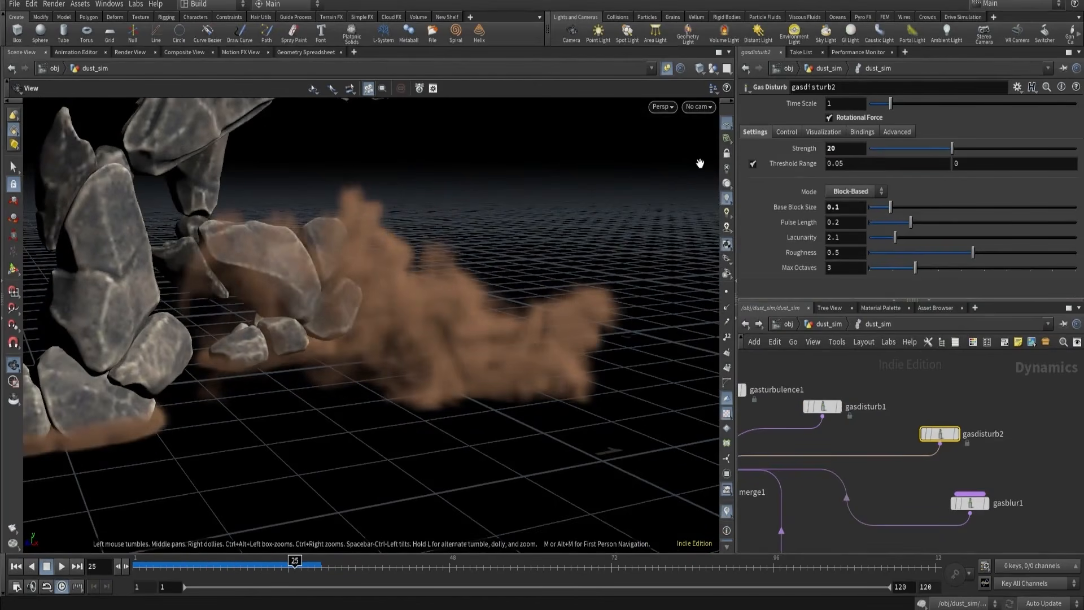
left_click(699, 106)
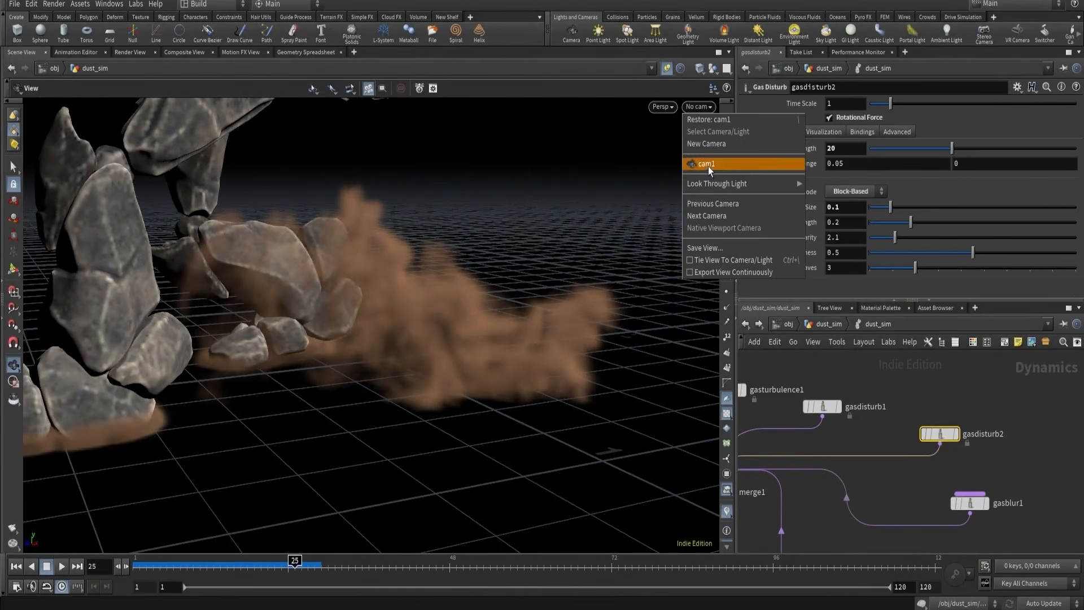
left_click(708, 165)
- Select the dust smoke object inside the dust_sim DOP network and bring its Voxel Size setting into view
left_click(818, 323)
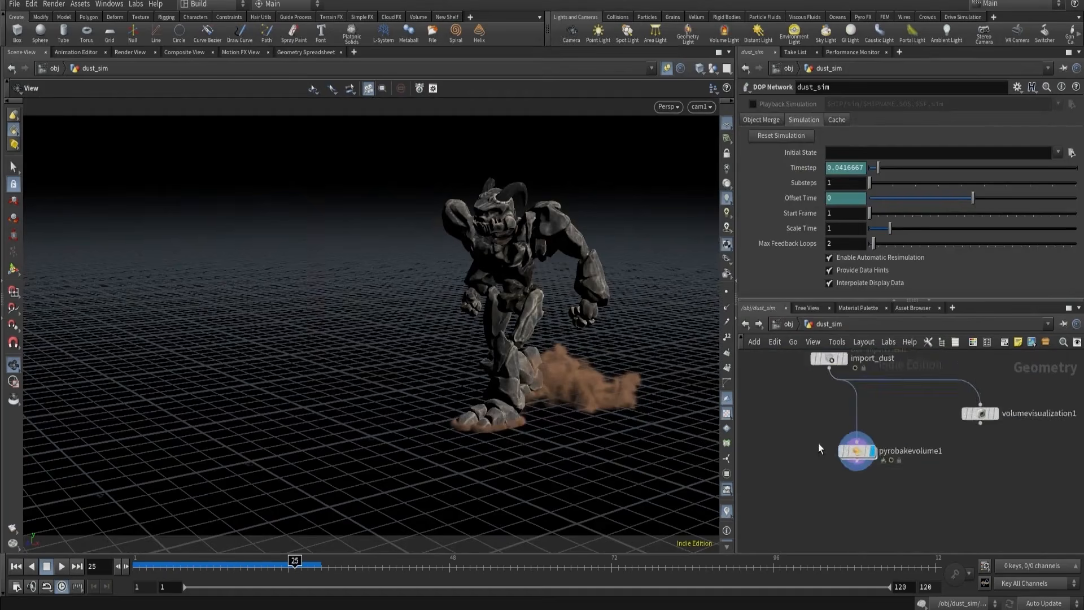
double_click(851, 394)
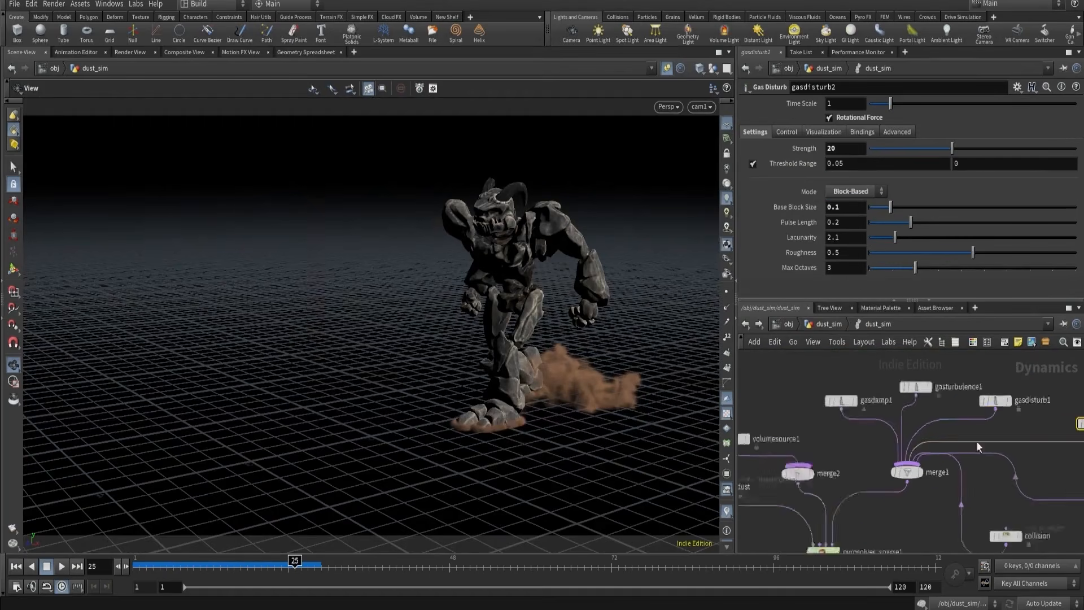
middle_click_drag(819, 424, 879, 416)
left_click(818, 473)
scroll(812, 169, "up", 7)
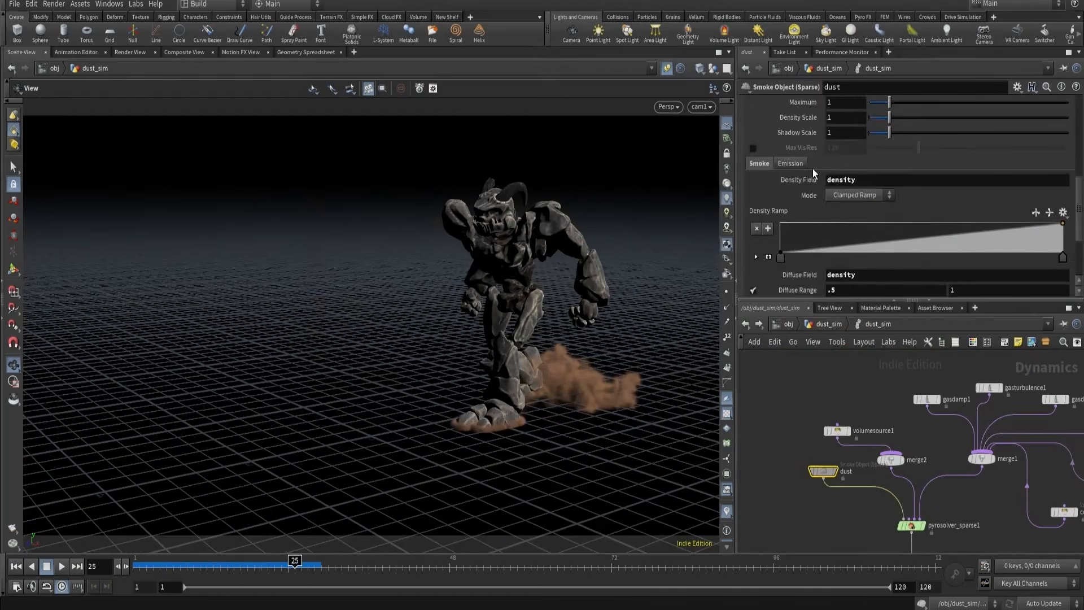
scroll(812, 168, "up", 5)
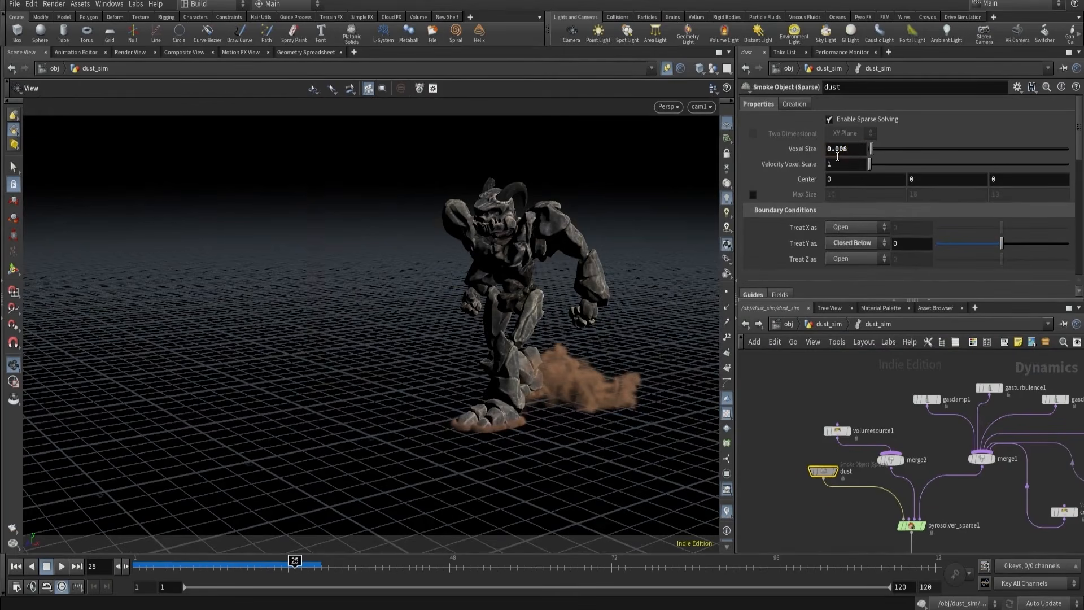
- Set the dust object's voxel size to 0.008, then check pyrobakevolume1's node information in the dust_sim geometry network
key("Return")
left_click(826, 323)
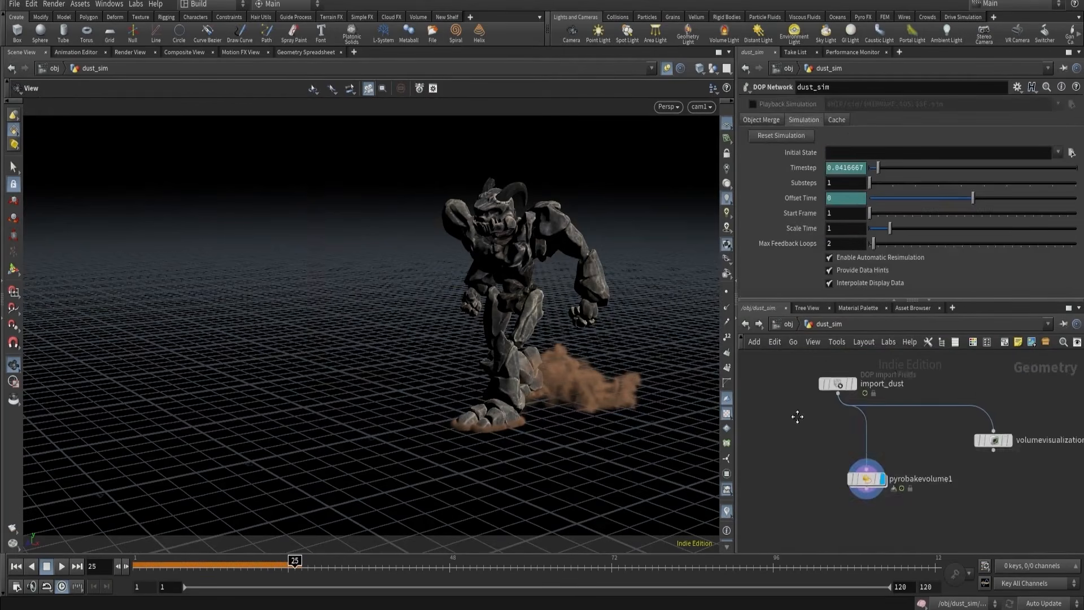
left_click(865, 465)
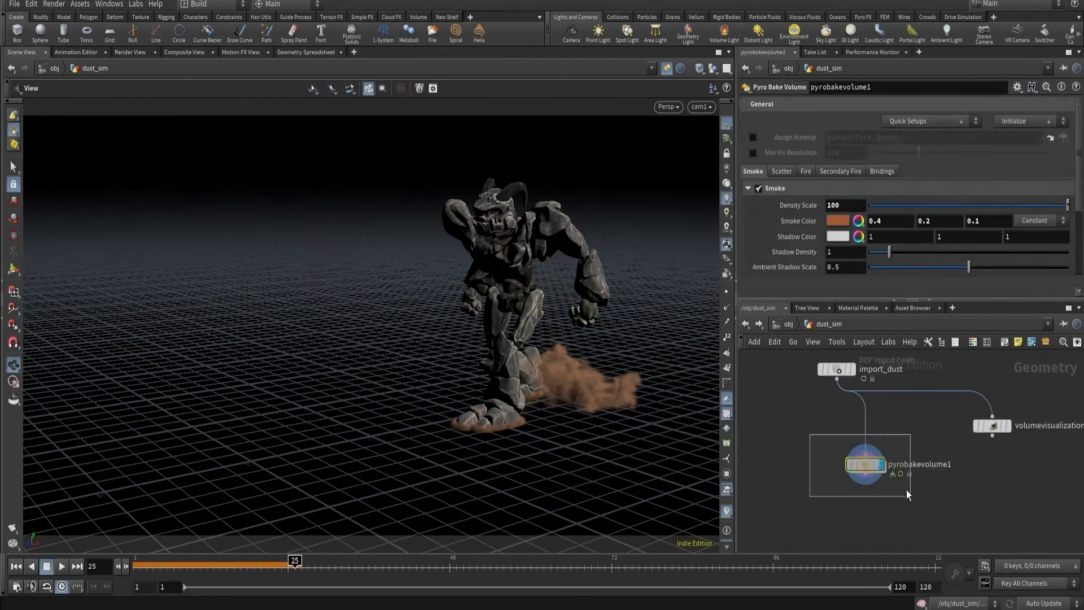
middle_click(864, 464)
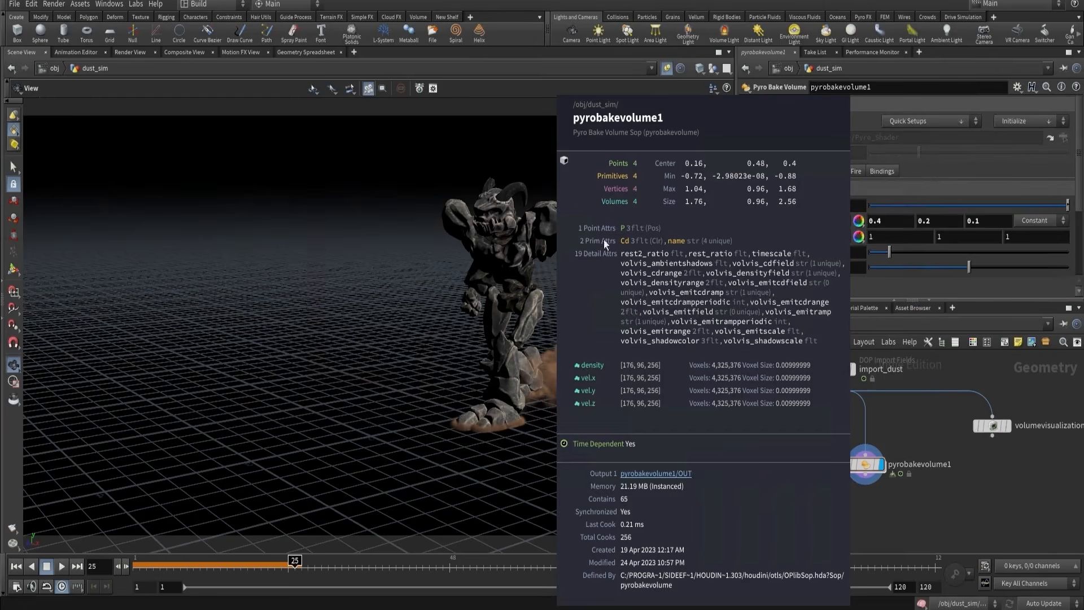
middle_click_drag(613, 283, 831, 427)
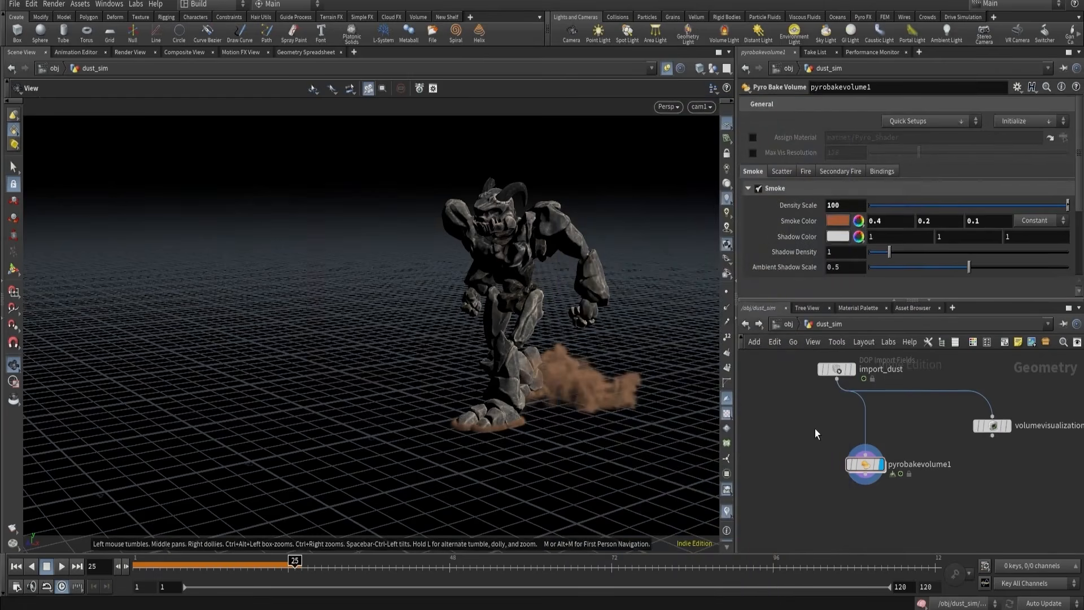
- Insert a Pyro Post-Process node between import_dust and pyrobakevolume1 and display it
key("Tab")
type("pos")
key("Return")
left_click(814, 428)
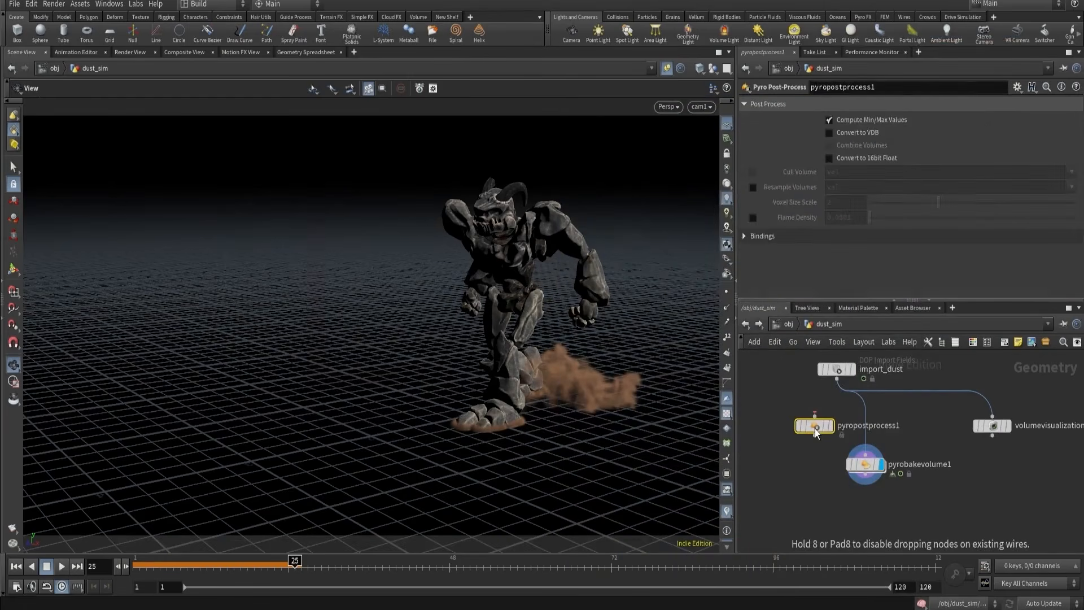
left_click_drag(815, 429, 843, 427)
left_click(875, 422)
- Enable Convert to VDB, Combine Volumes, Convert to 16bit Float, Cull Volume and Resample Volumes on pyropostprocess1, and move pyrobakevolume1 below it
left_click(829, 133)
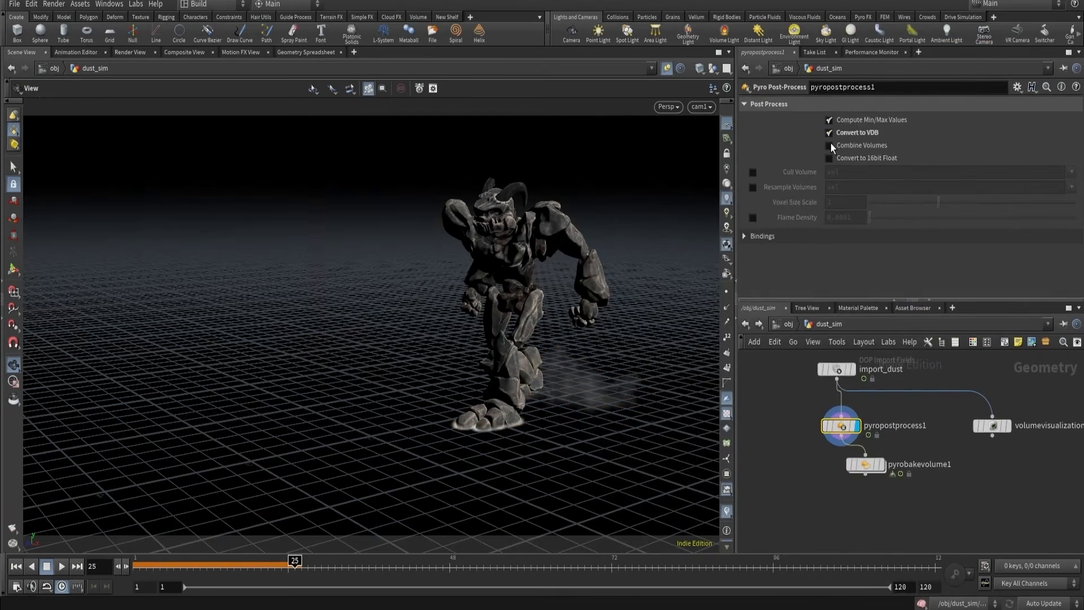
left_click(830, 145)
left_click(835, 157)
left_click(752, 172)
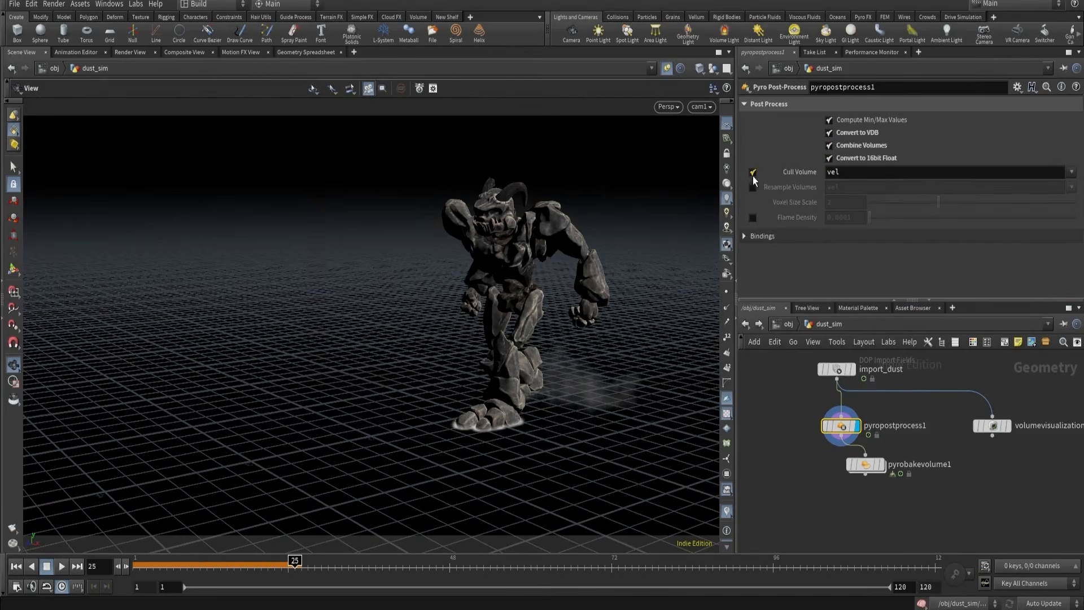
left_click(754, 187)
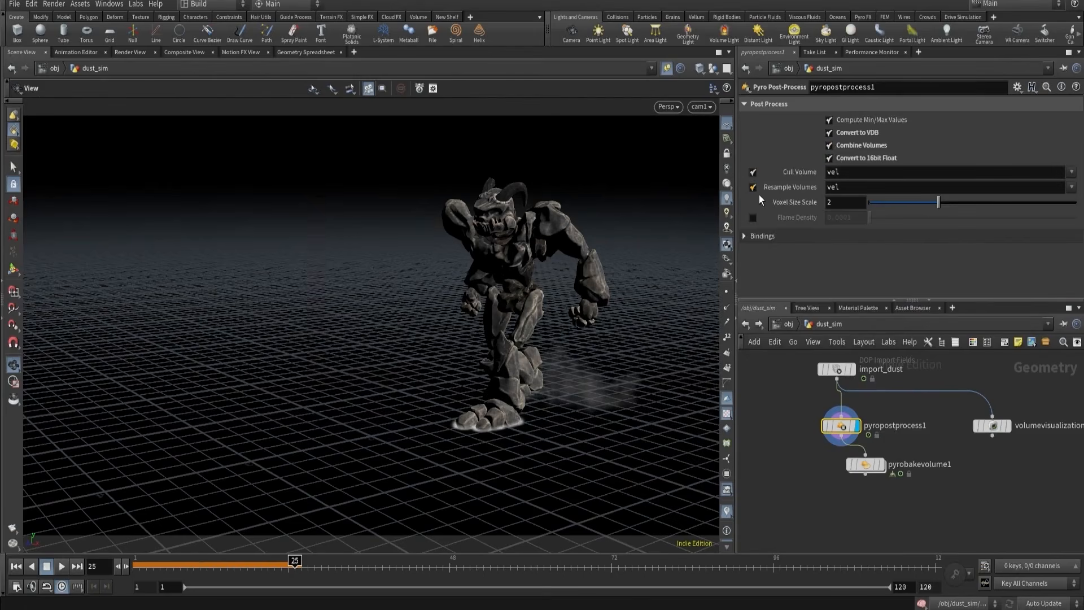
mouse_move(875, 468)
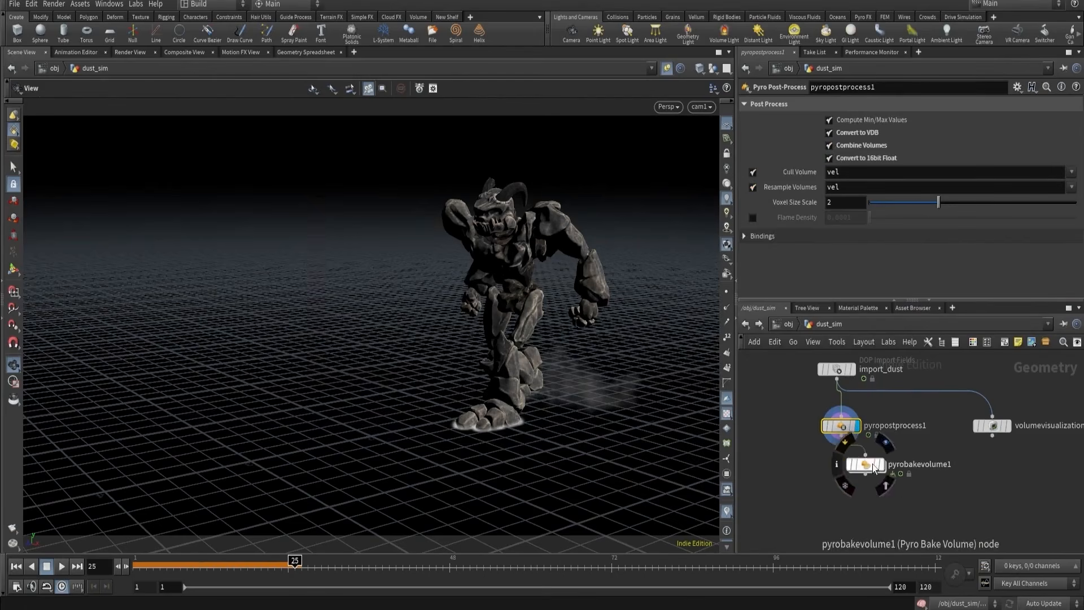
left_click_drag(875, 468, 835, 496)
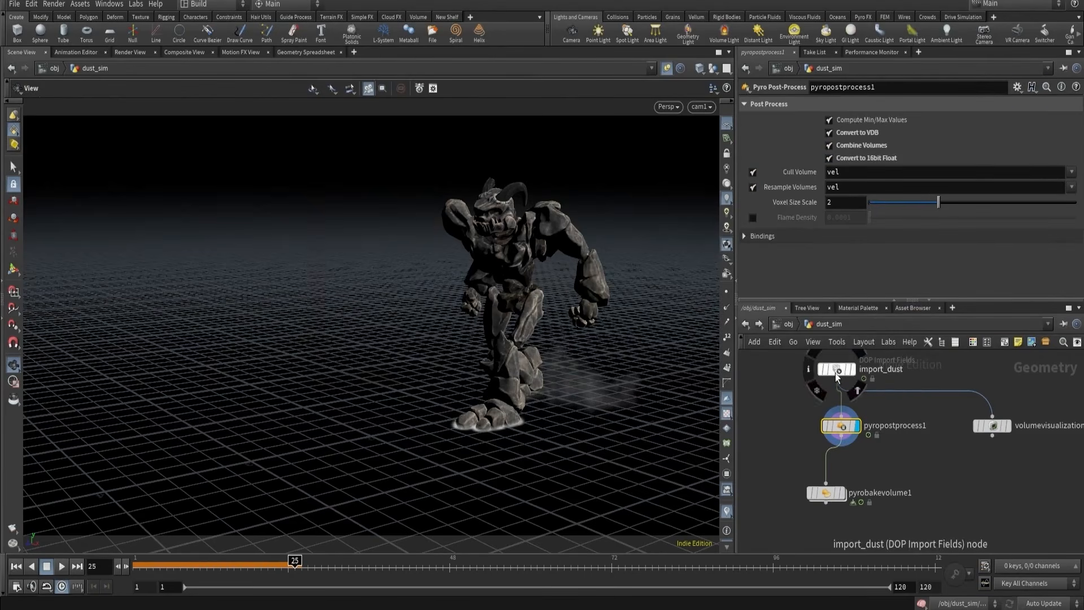
- Check the voxel sizes and volume information of the pyroSource null and the import_dust node
middle_click_drag(784, 394, 802, 500)
scroll(802, 500, "down", 3)
scroll(818, 467, "up", 5)
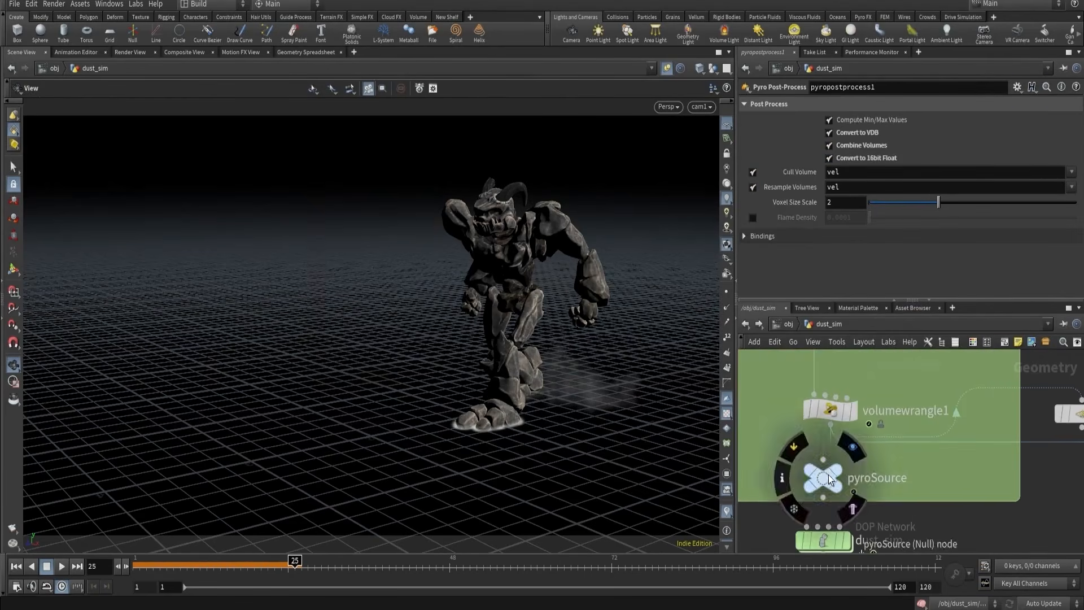
middle_click(825, 476)
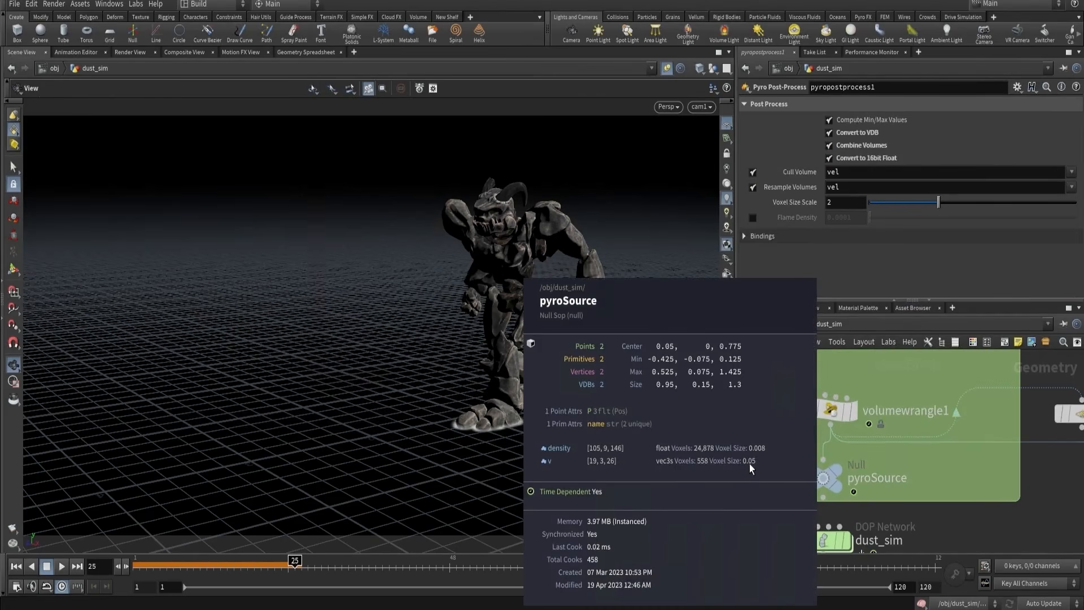
middle_click_drag(910, 466, 912, 391)
scroll(911, 392, "down", 3)
scroll(866, 479, "up", 2)
middle_click(868, 474)
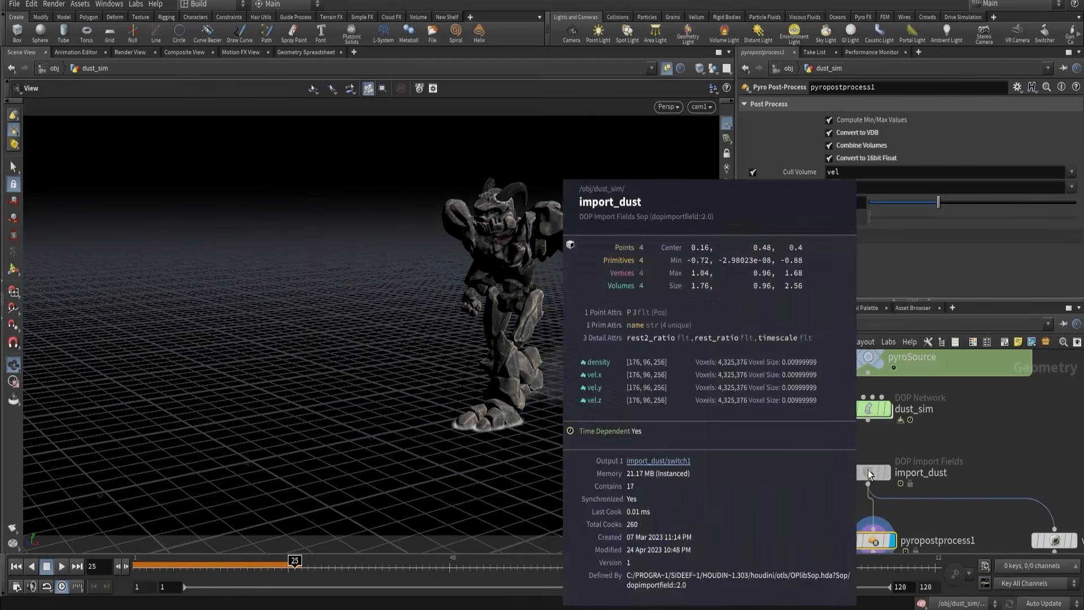
middle_click_drag(845, 537, 848, 473)
- Duplicate pyropostprocess1 beside the original and turn off Resample Volumes and Cull Volume on the copy
left_click_drag(857, 474, 799, 476, "alt")
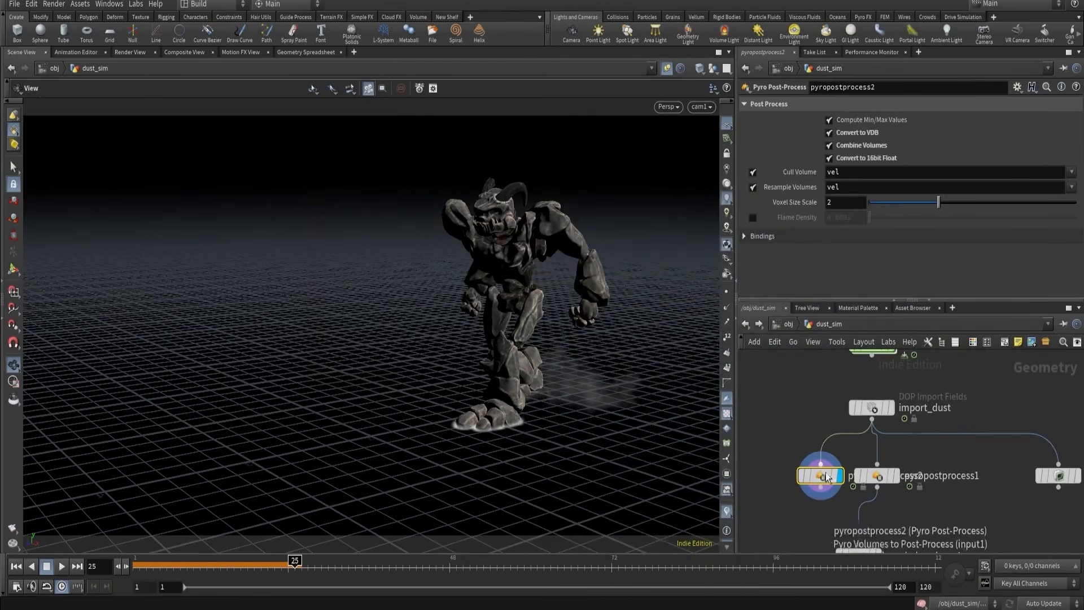
left_click(753, 187)
left_click(753, 172)
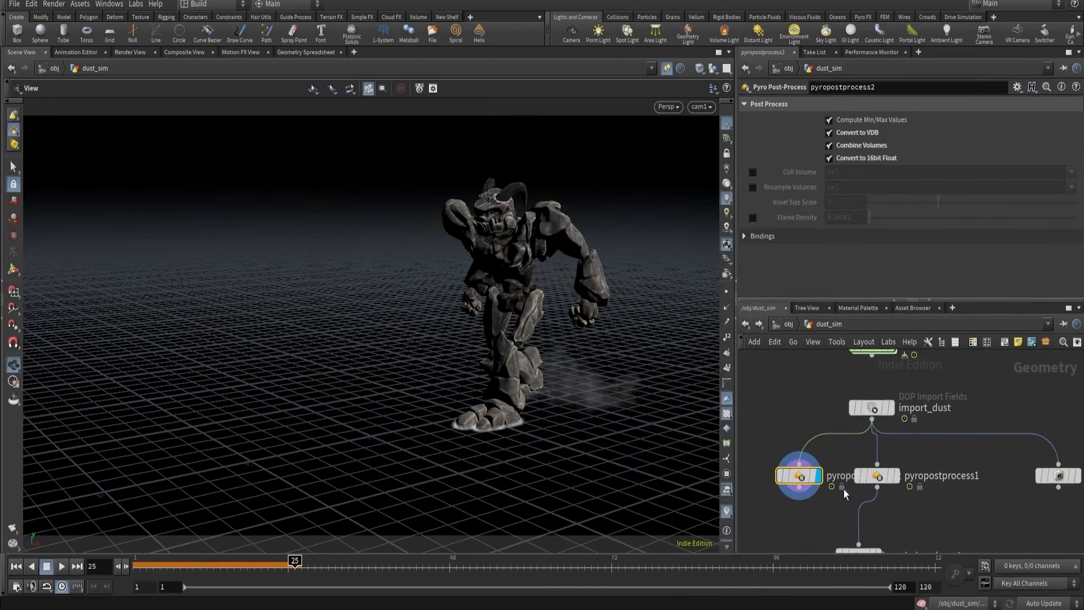
- Compare the voxel information of the duplicated post-process node with that of pyropostprocess1
middle_click(804, 483)
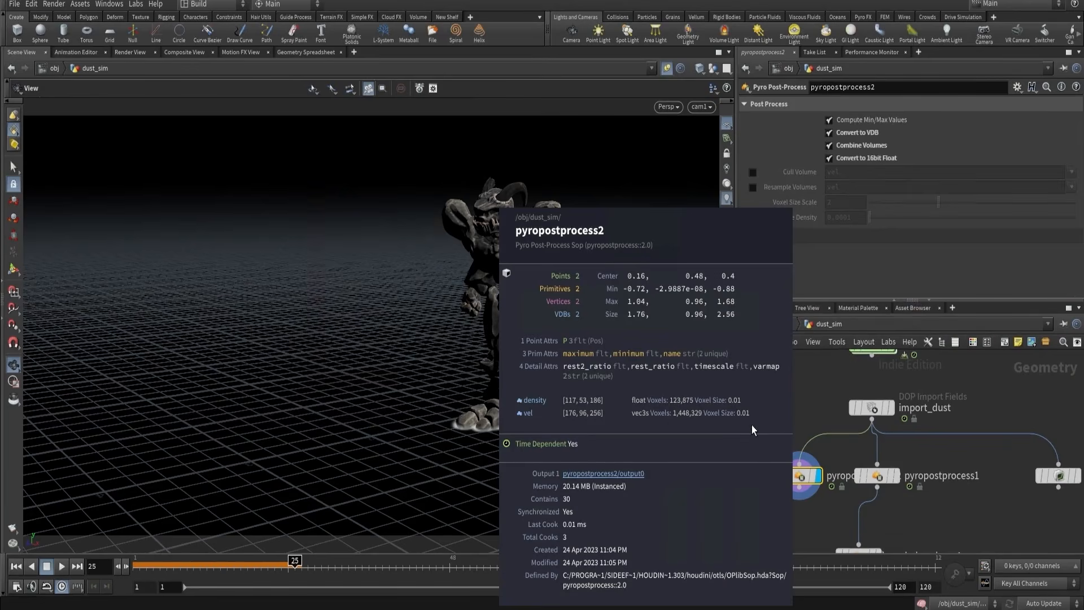
left_click(878, 475)
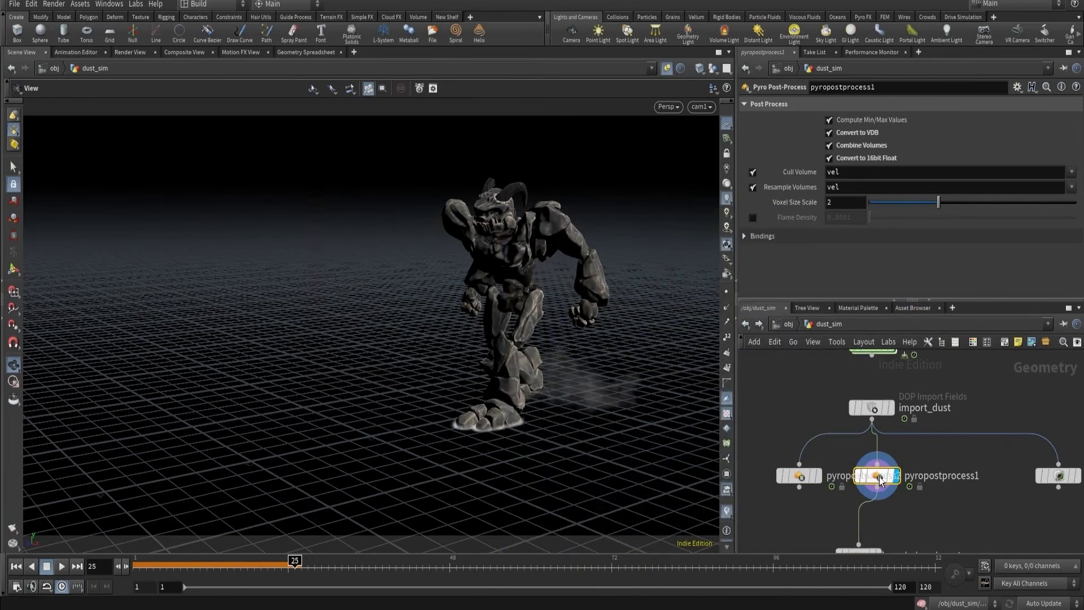
middle_click(841, 467)
middle_click_drag(938, 494, 936, 421)
- Display pyrobakevolume1 and render a flipbook of the dust simulation from the first frame
left_click(878, 485)
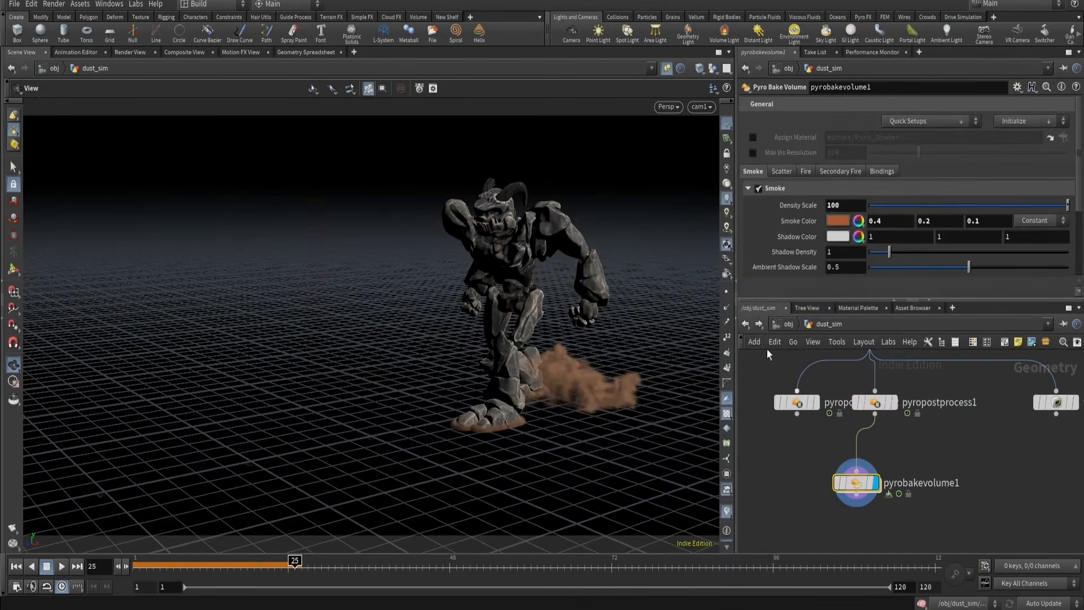
left_click(22, 564)
left_click(13, 529)
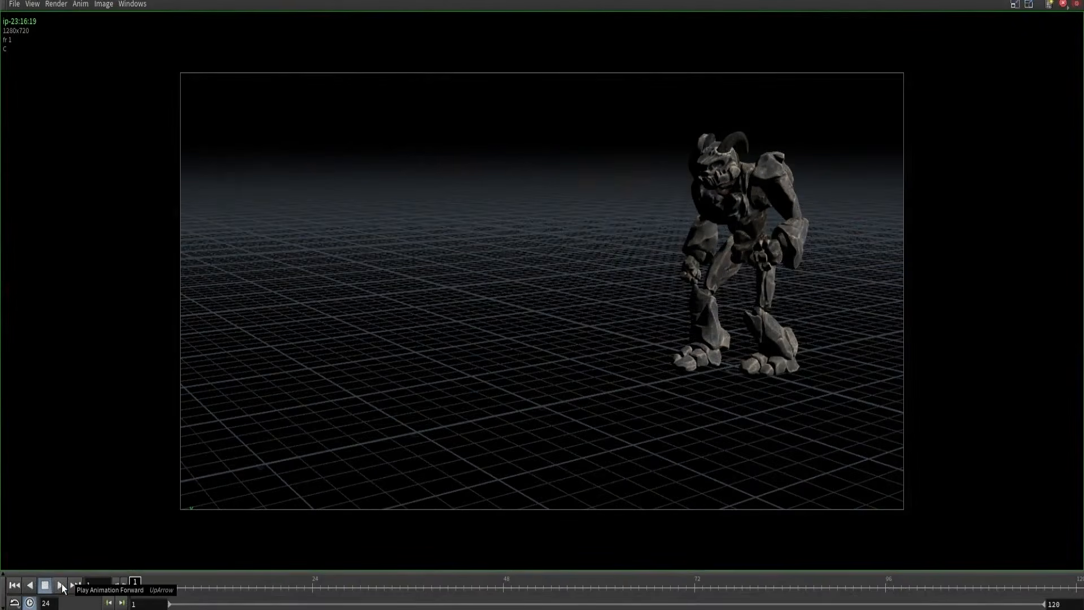
- Play the rendered flipbook, scrub to frame 51 to examine the dust, and close the flipbook viewer
left_click(62, 585)
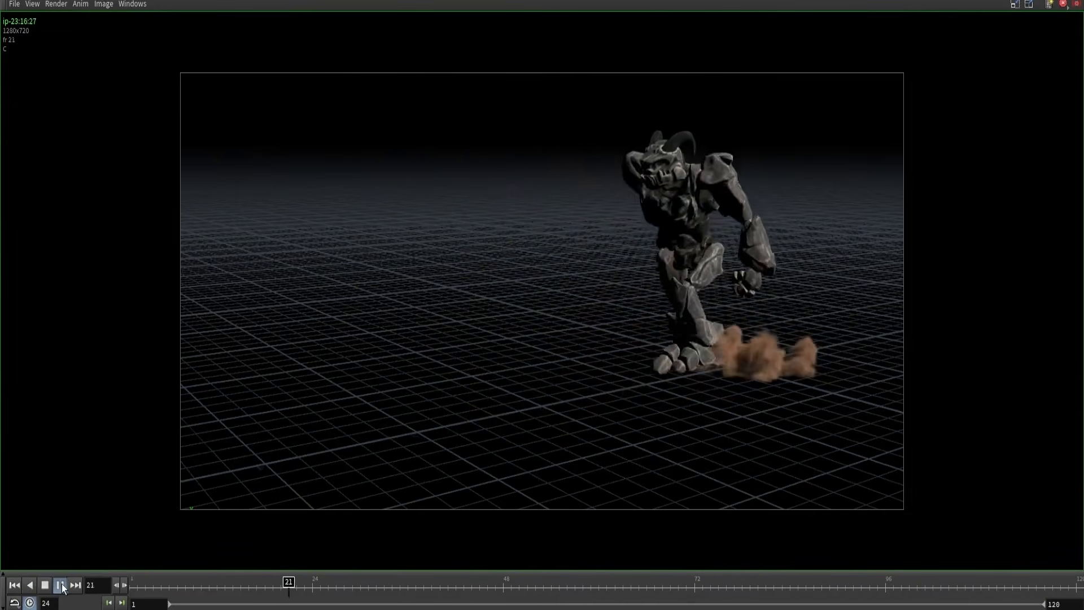
left_click_drag(495, 582, 526, 587)
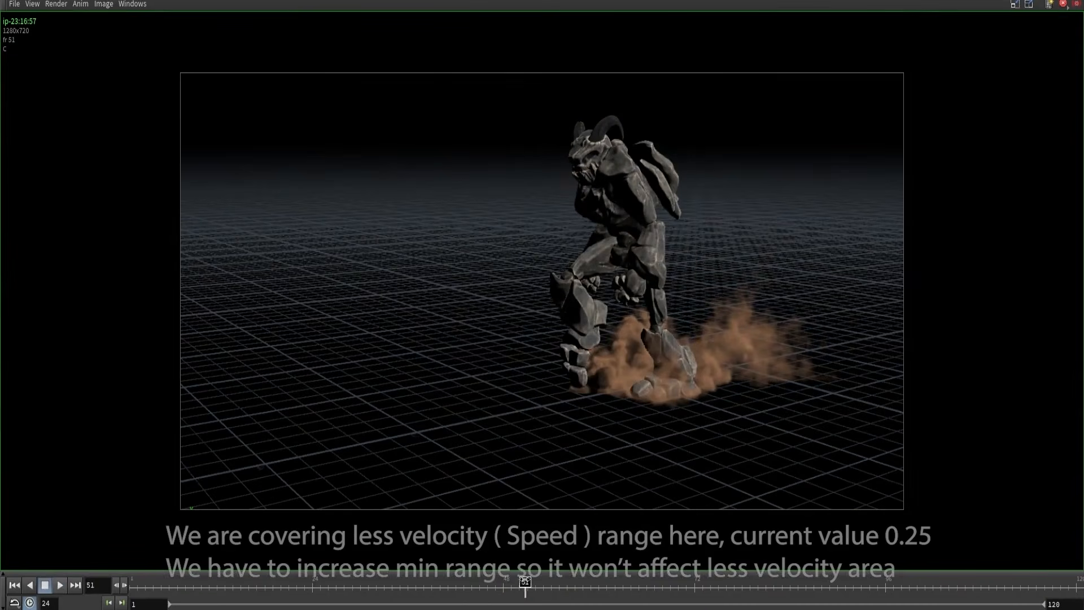
left_click(1077, 3)
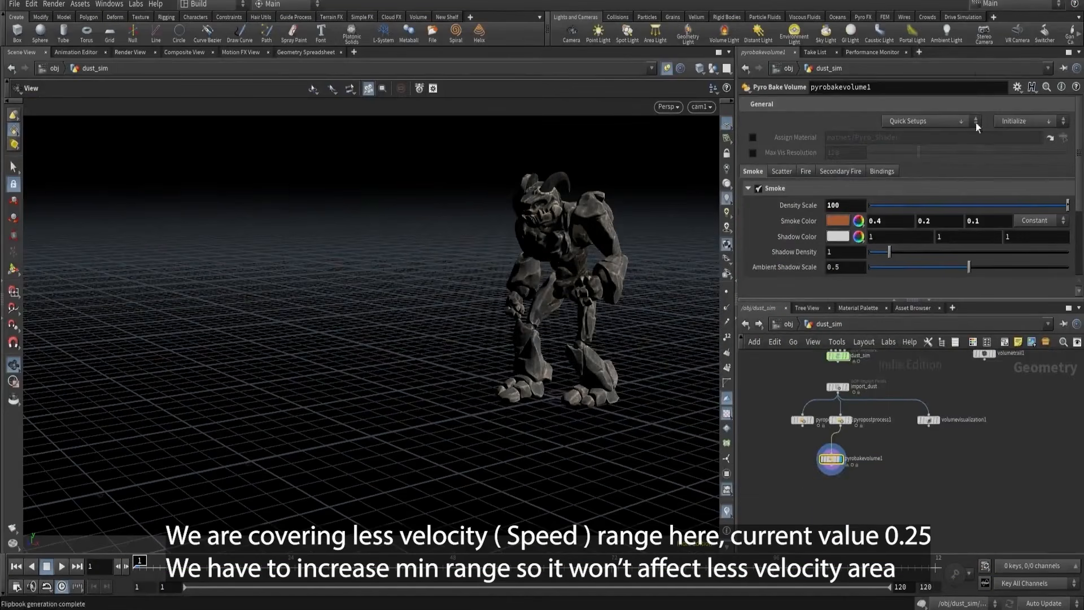
- Inside the dust_sim DOP network, set the speed Control Range on pyrosolver_sparse1 to .4 and .75
middle_click_drag(848, 371, 850, 430)
scroll(847, 432, "up", 5)
double_click(847, 436)
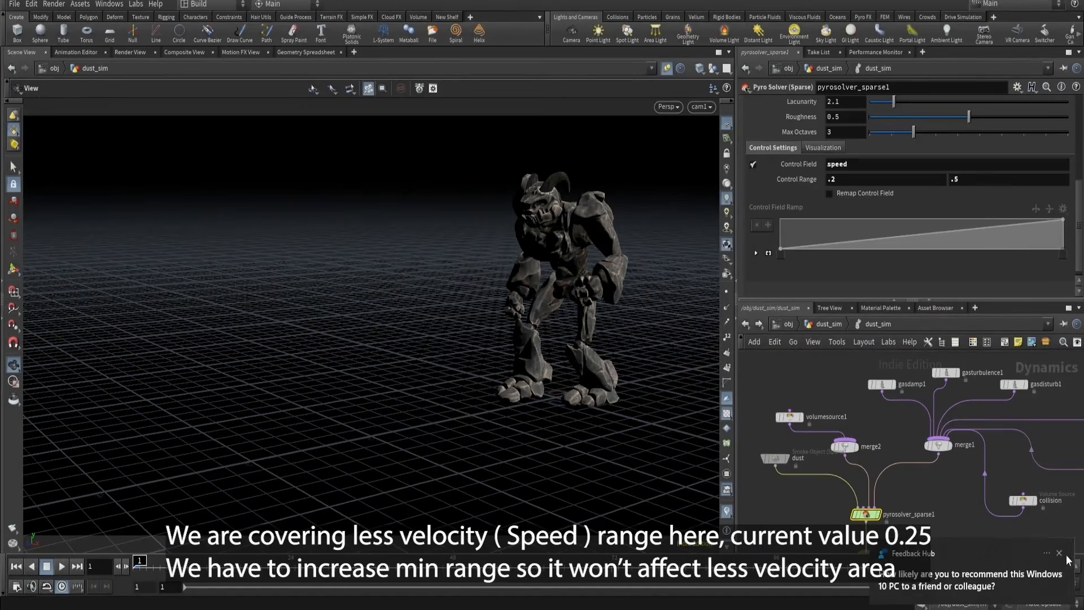
left_click(1060, 553)
middle_click_drag(879, 535, 880, 523)
left_click_drag(890, 517, 839, 500)
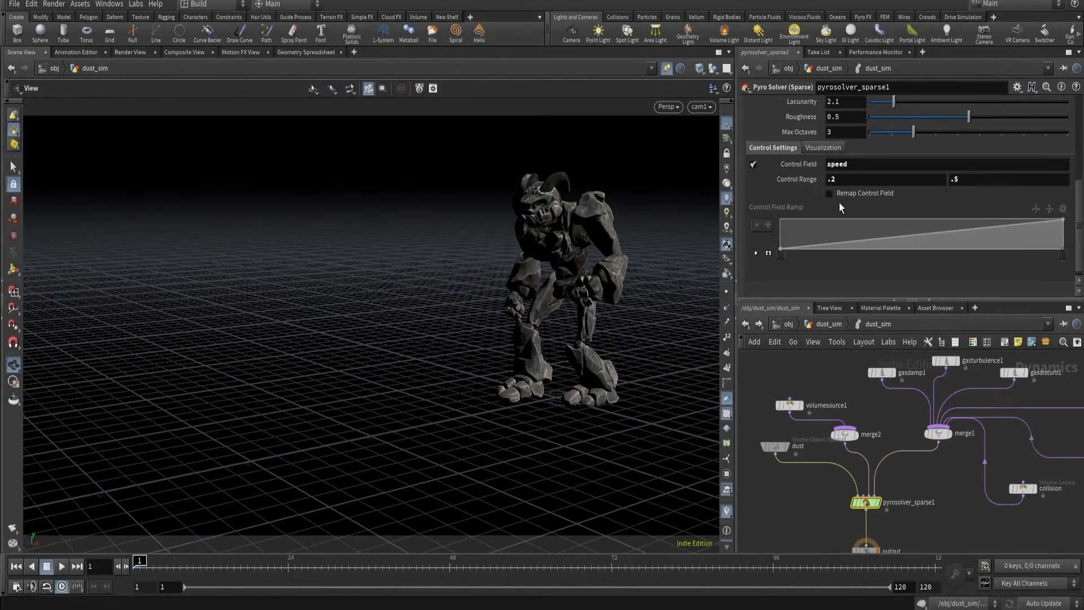
left_click(845, 180)
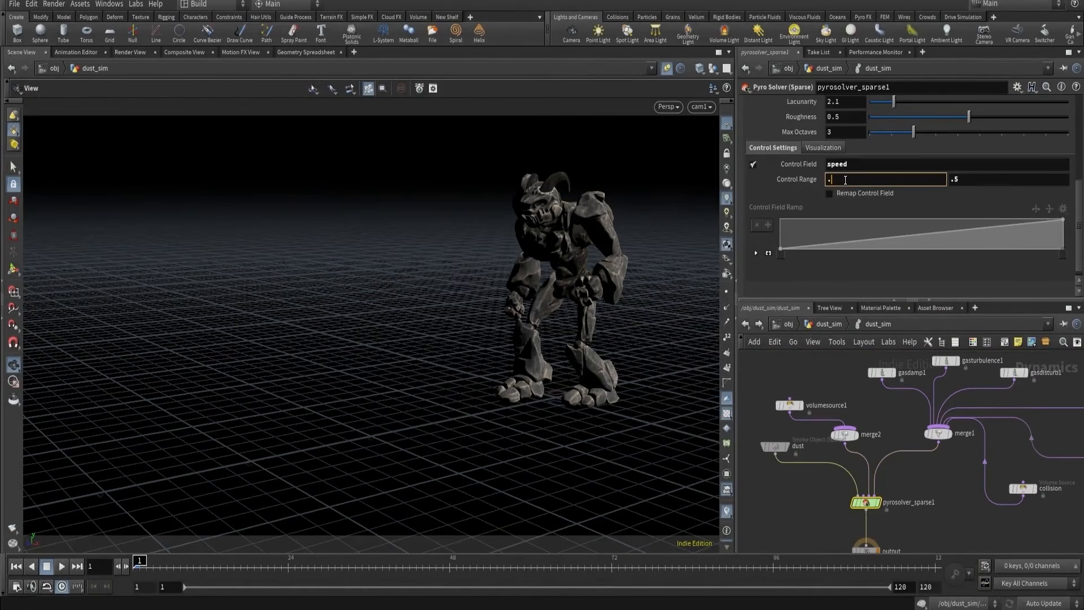
key("Return")
left_click(969, 177)
type(".75")
key("Return")
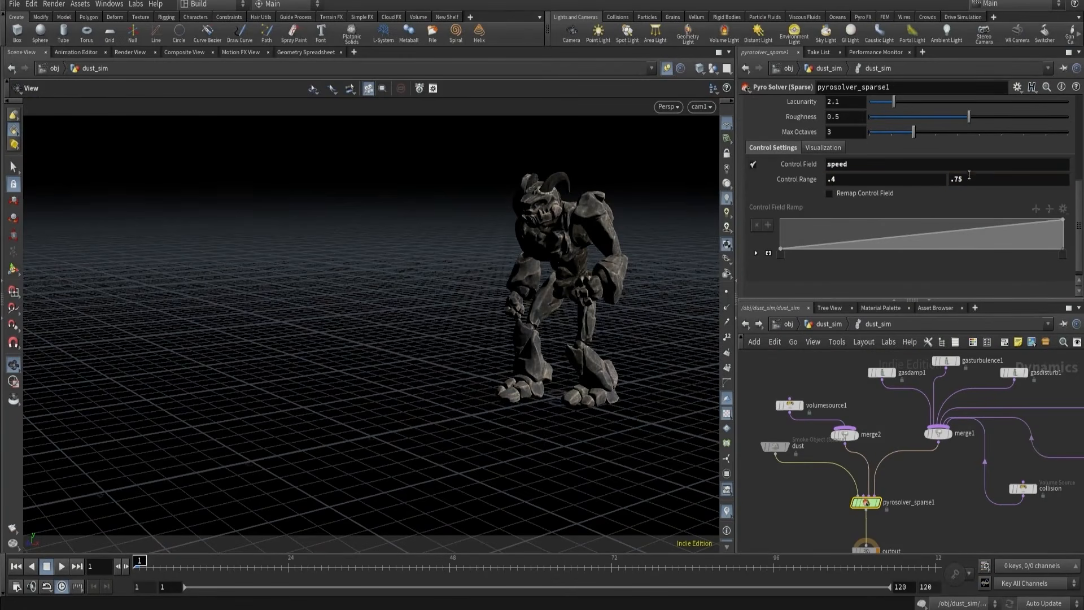
- Render a flipbook of pyrobakevolume1 in the geometry network with end frame 40, and review the dust around frame 21
left_click(835, 325)
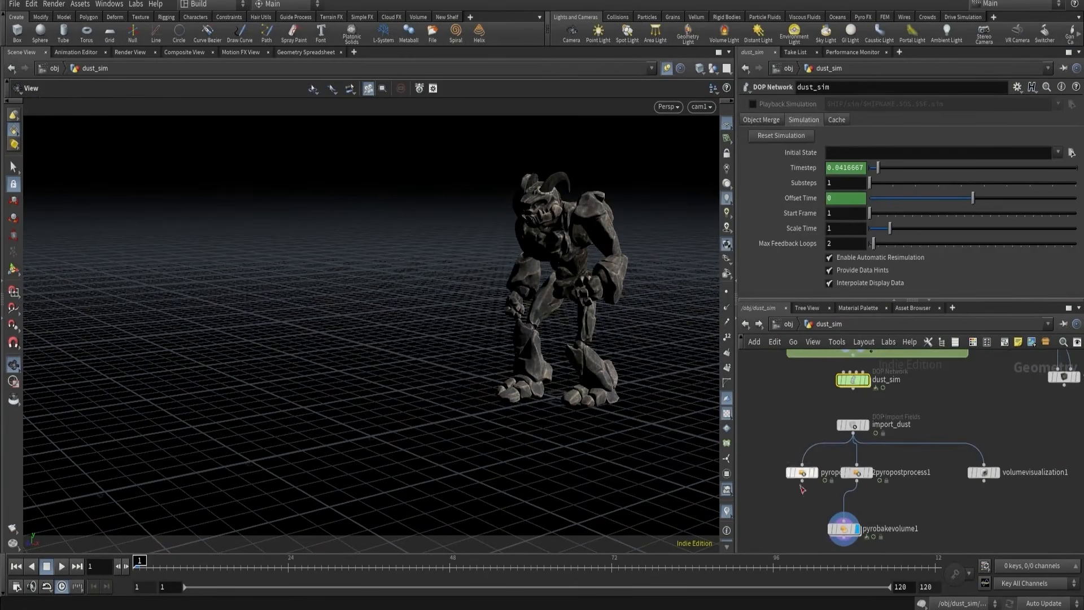
scroll(783, 503, "up", 3)
left_click(860, 458)
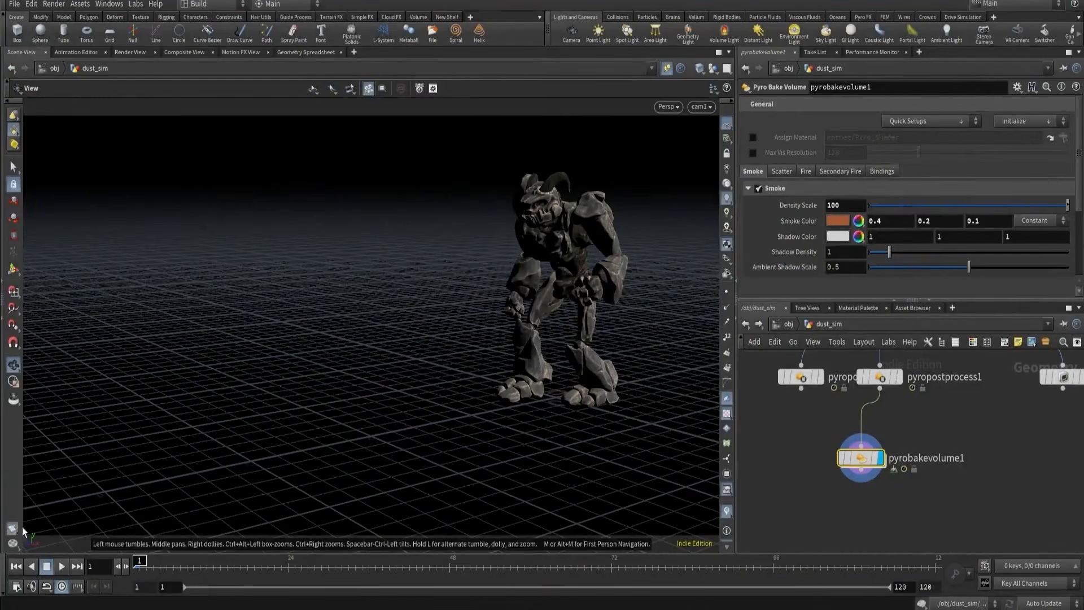
left_click(16, 529)
key("BackSpace")
key("BackSpace")
key("BackSpace")
type("40")
key("Return")
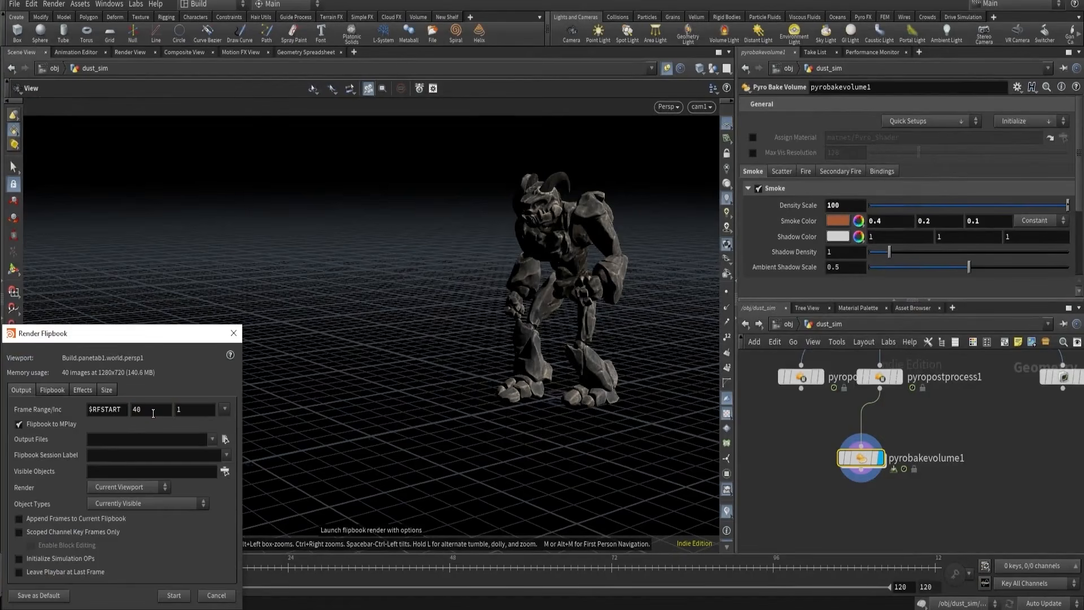
left_click(181, 597)
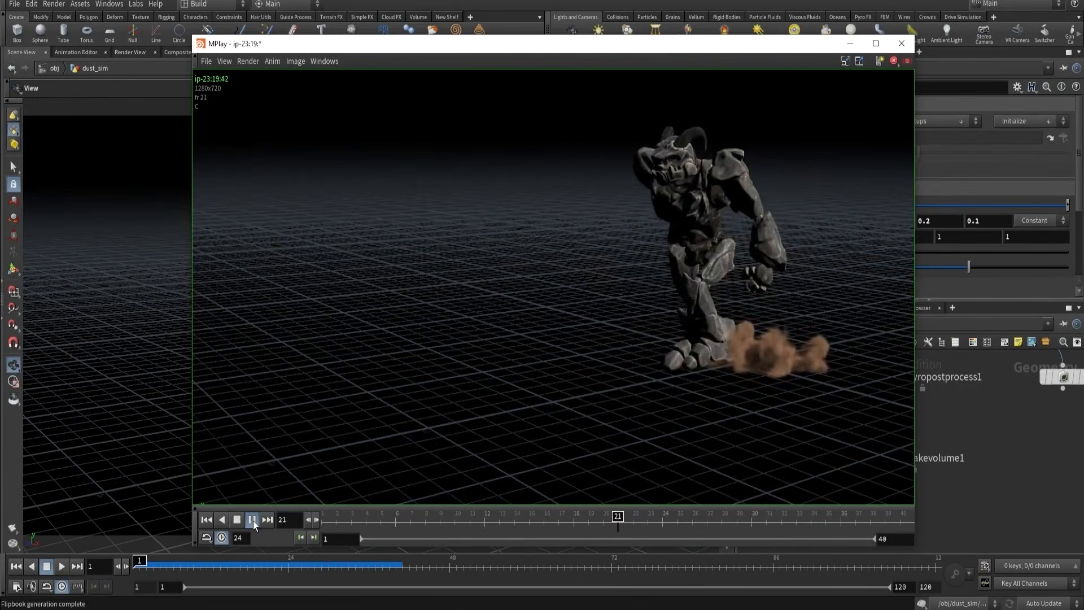
left_click(621, 517)
- Display the voxel_vis null below copytopoints1 and switch the viewport to wireframe shading
left_click(959, 456)
scroll(954, 455, "down", 5)
middle_click_drag(887, 429, 888, 523)
scroll(882, 456, "up", 4)
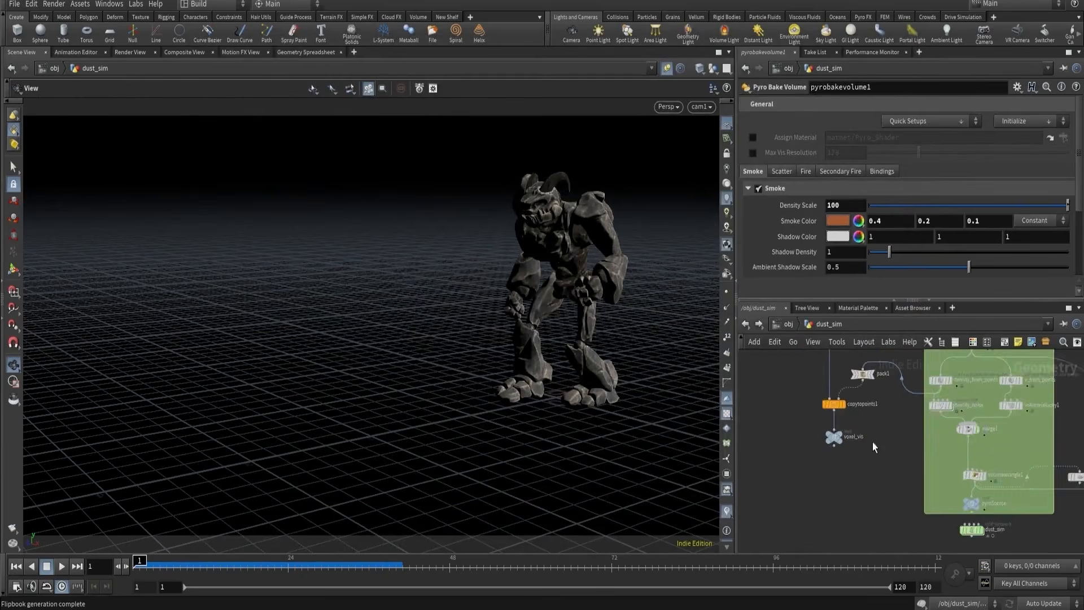
scroll(872, 446, "up", 3)
left_click(798, 437)
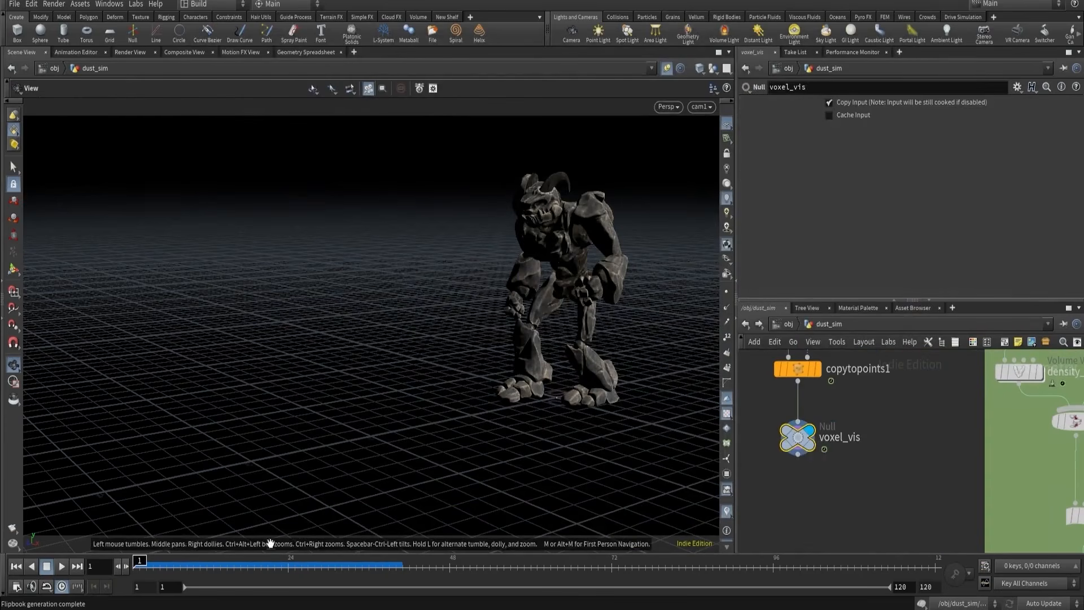
key("w")
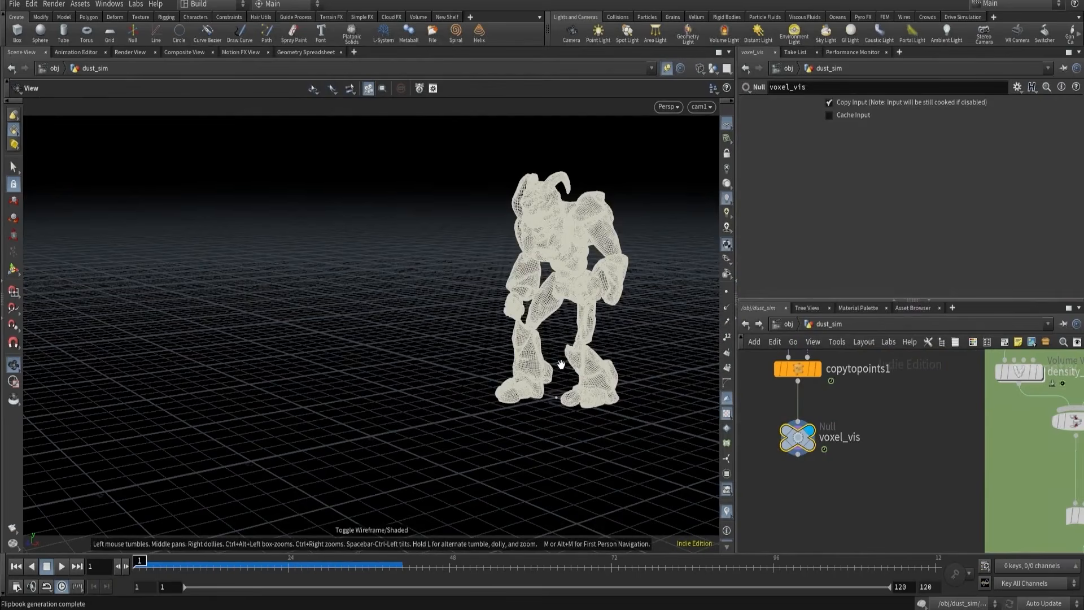
- Examine the size settings of the box2 node that feeds copytopoints1
scroll(751, 431, "down", 4)
middle_click_drag(757, 408, 810, 493)
scroll(787, 409, "up", 3)
left_click(816, 385)
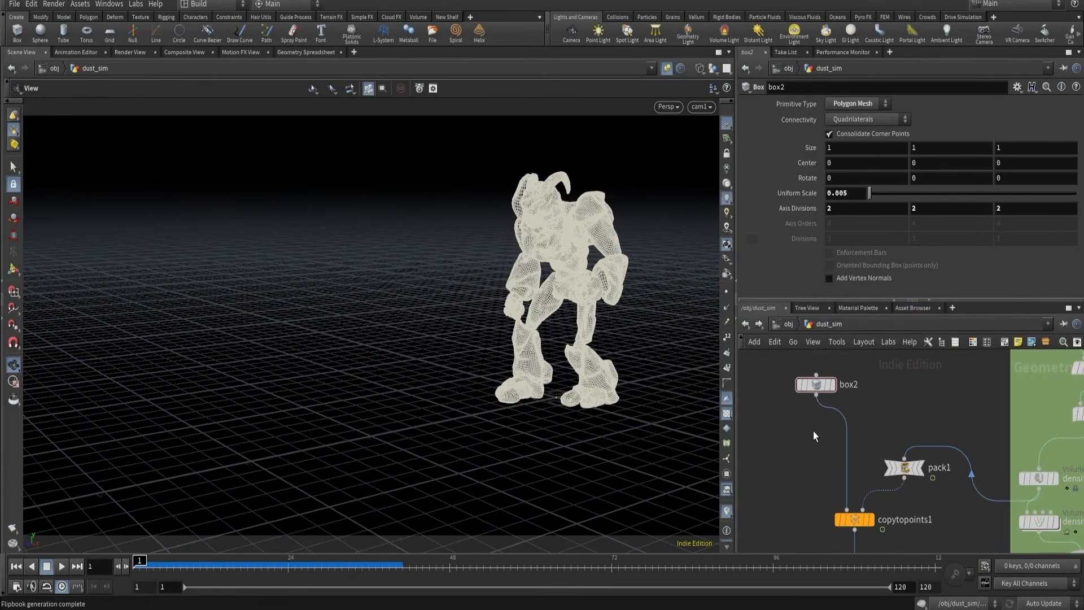
scroll(813, 435, "down", 6)
middle_click_drag(806, 487, 786, 375)
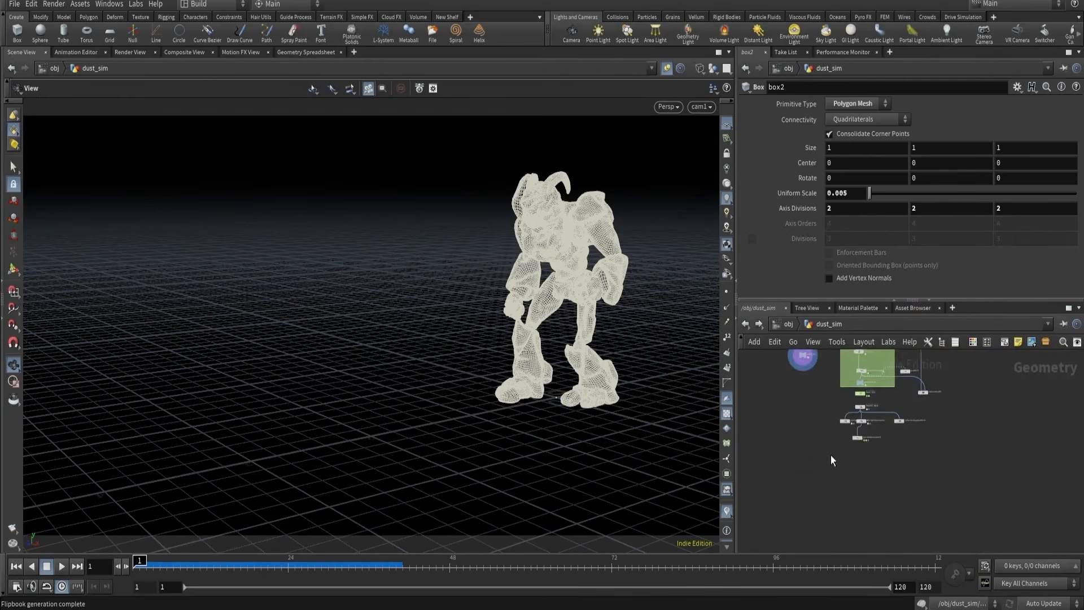
- Copy the intersection_v1 File Cache and insert the copy between pyropostprocess1 and pyrobakevolume1
scroll(850, 444, "up", 5)
middle_click_drag(853, 417, 857, 548)
scroll(827, 443, "down", 5)
middle_click_drag(826, 442, 834, 553)
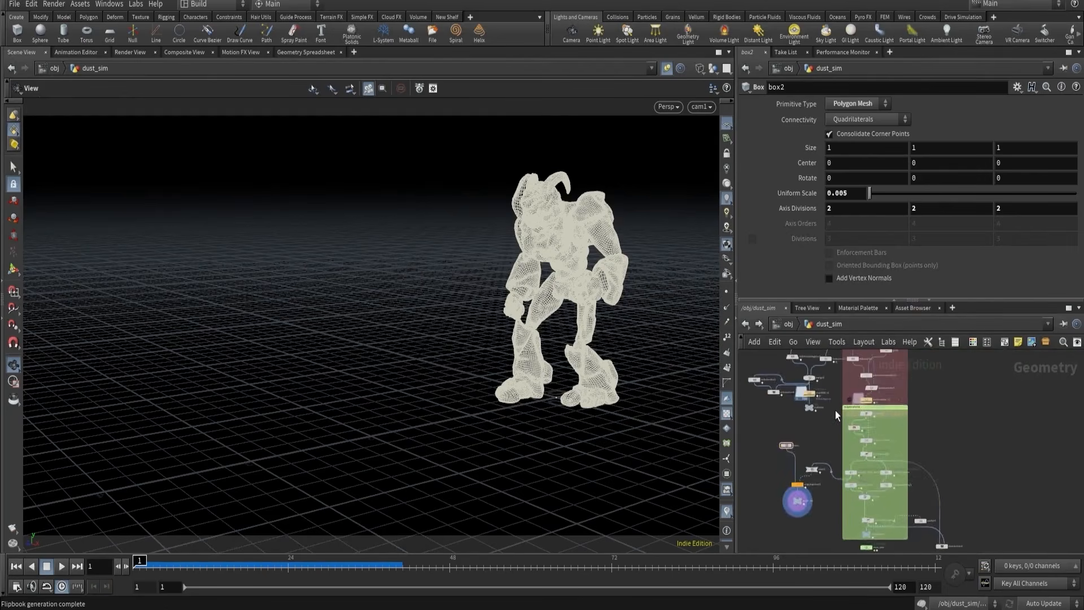
scroll(835, 411, "up", 5)
left_click(898, 392)
key("ctrl+c")
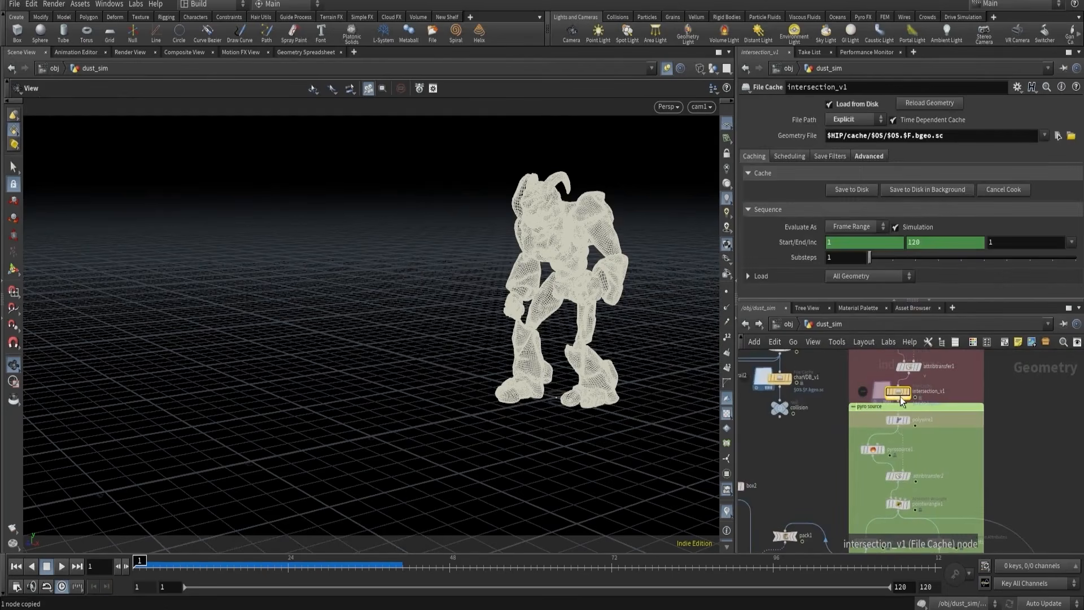
scroll(881, 400, "down", 4)
scroll(825, 422, "up", 5)
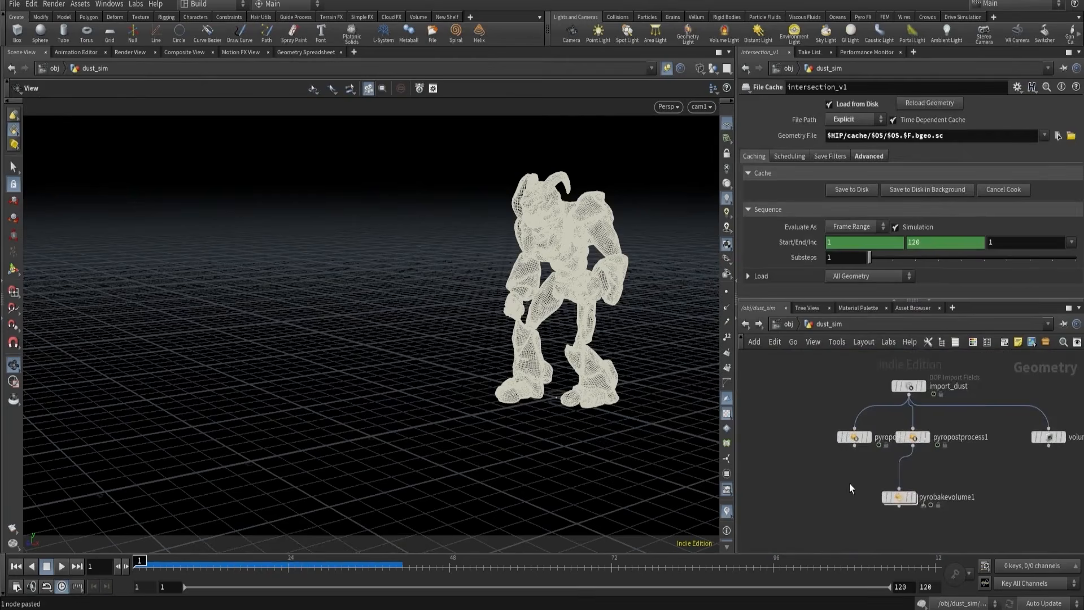
key("ctrl+v")
left_click_drag(868, 481, 937, 446)
scroll(940, 451, "up", 3)
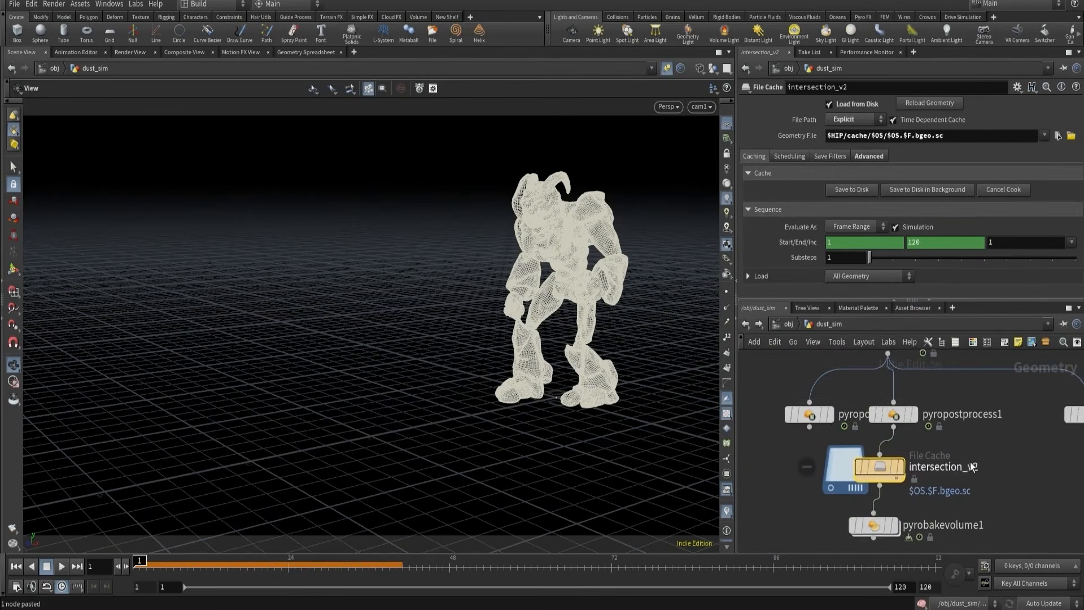
- Rename the pasted File Cache node as dustSim_v1
double_click(954, 467)
key("ctrl+a")
type("dust")
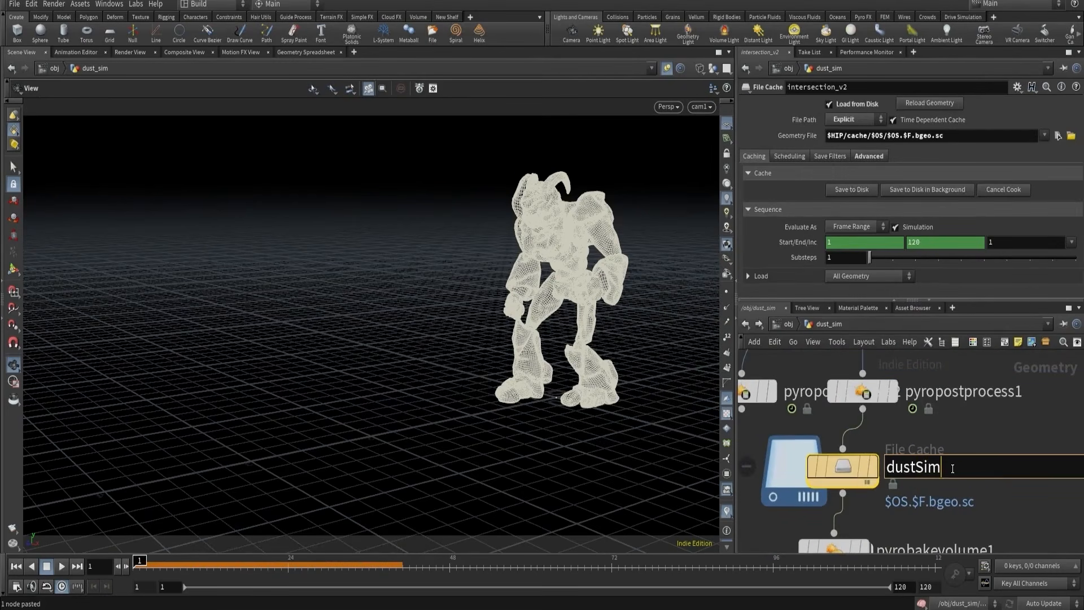
type("Sim_v1")
key("Return")
left_click(957, 468)
left_click_drag(957, 468, 794, 498)
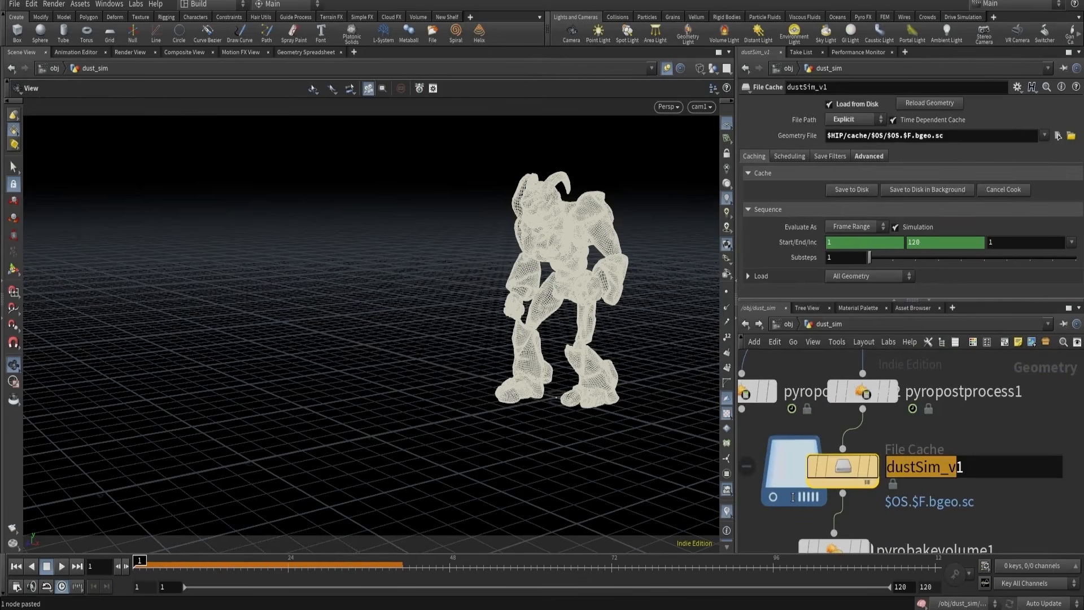
- Check the node info of pyropostprocess1, then save the dustSim_v1 cache to disk
left_click(801, 438)
middle_click(863, 391)
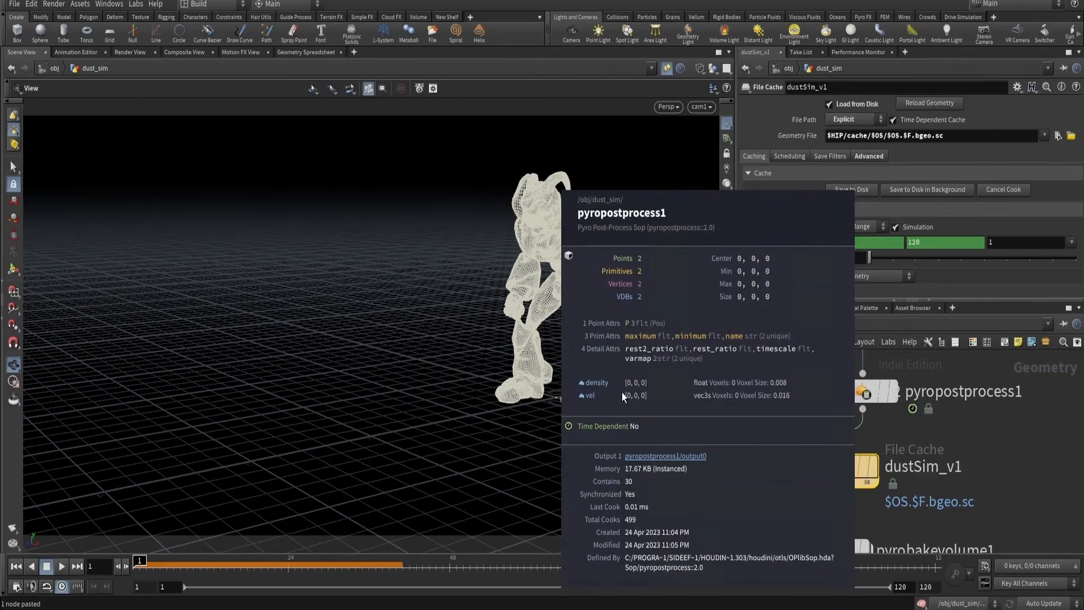
scroll(869, 457, "down", 2)
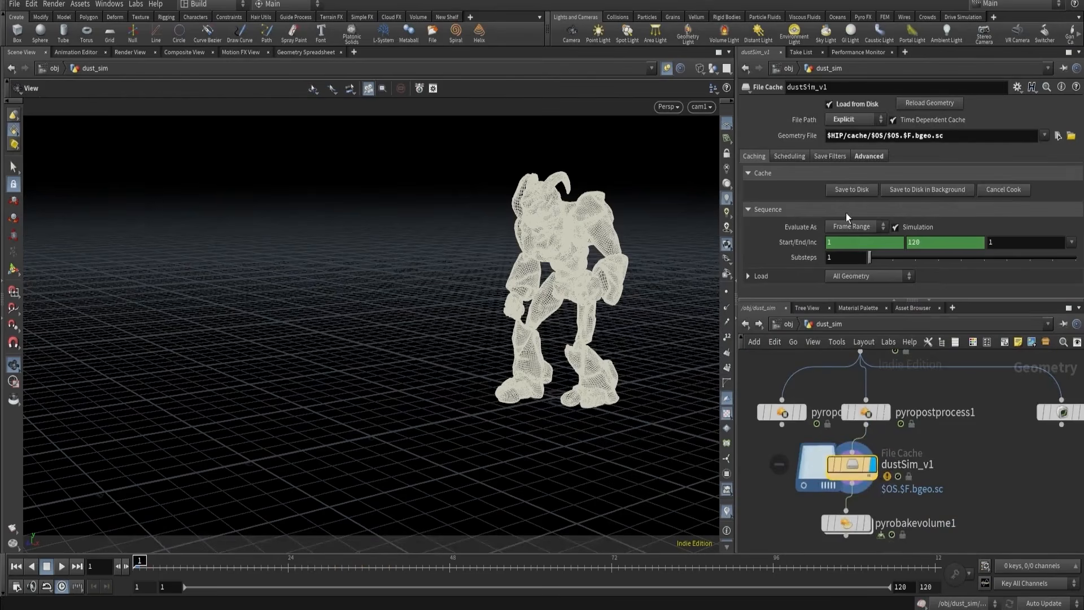
left_click(848, 190)
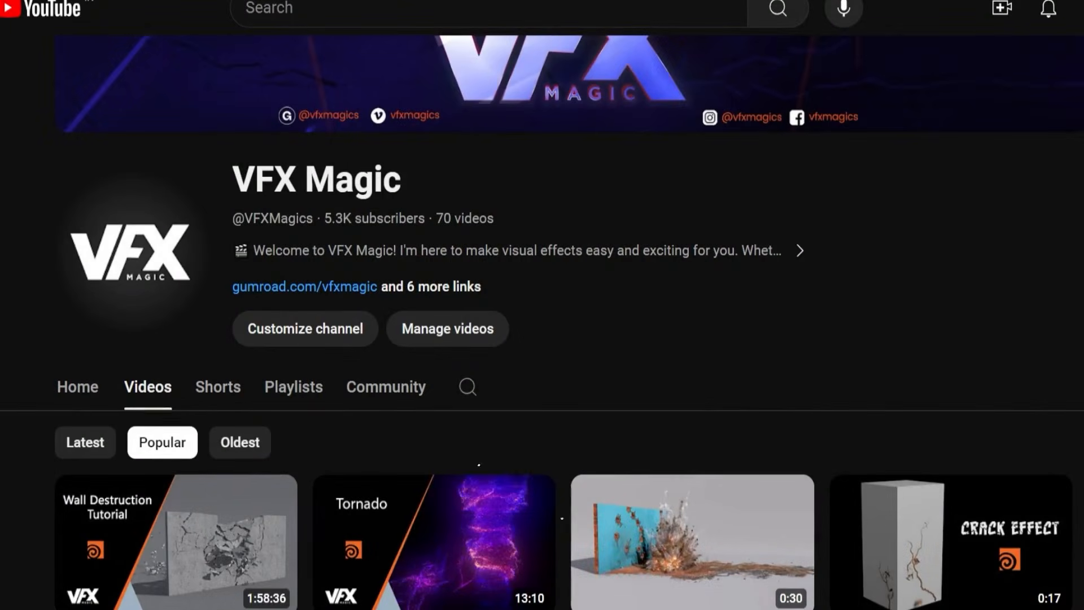
scroll(542, 322, "down", 6)
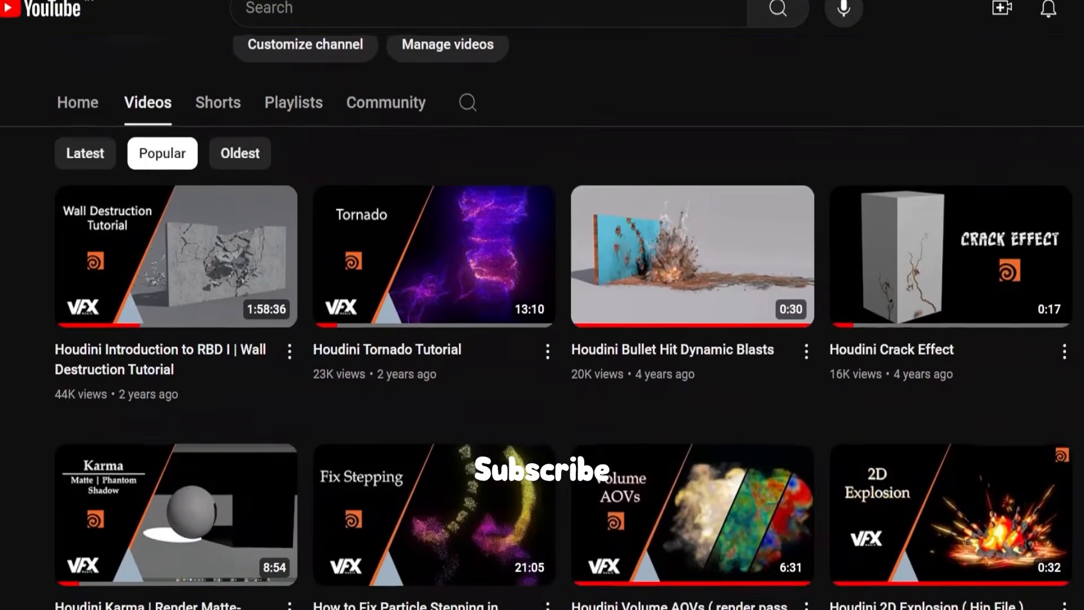
scroll(542, 322, "down", 5)
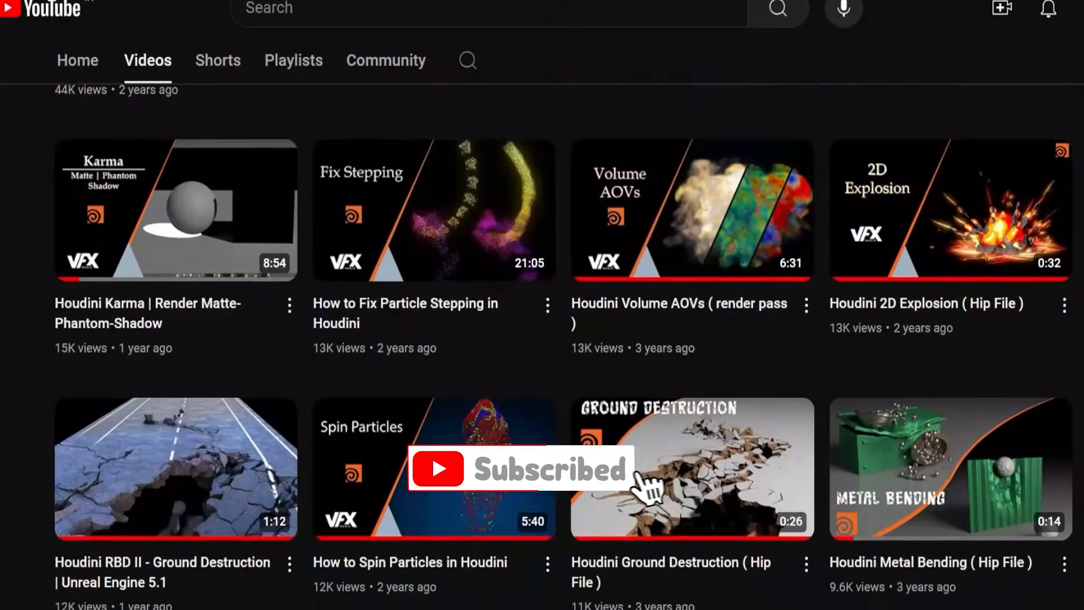
scroll(543, 322, "down", 6)
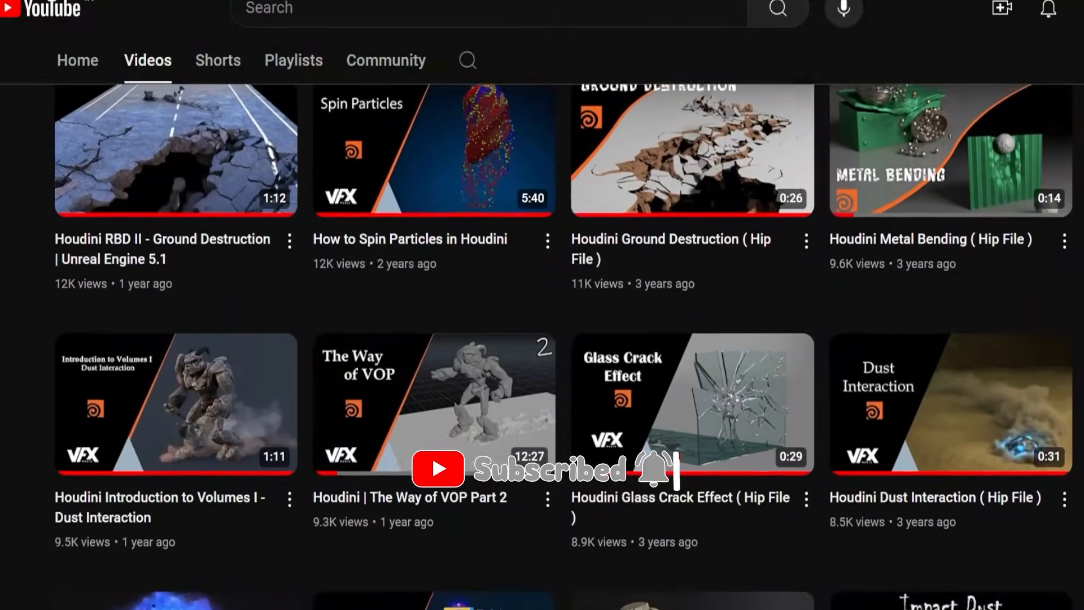
scroll(1071, 168, "down", 6)
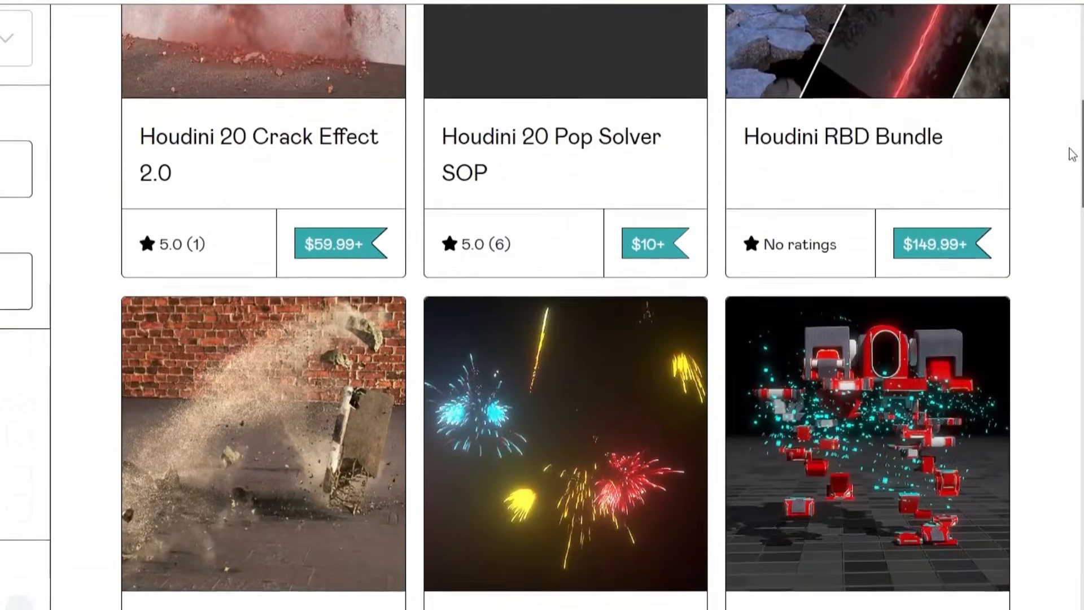
scroll(1071, 168, "down", 6)
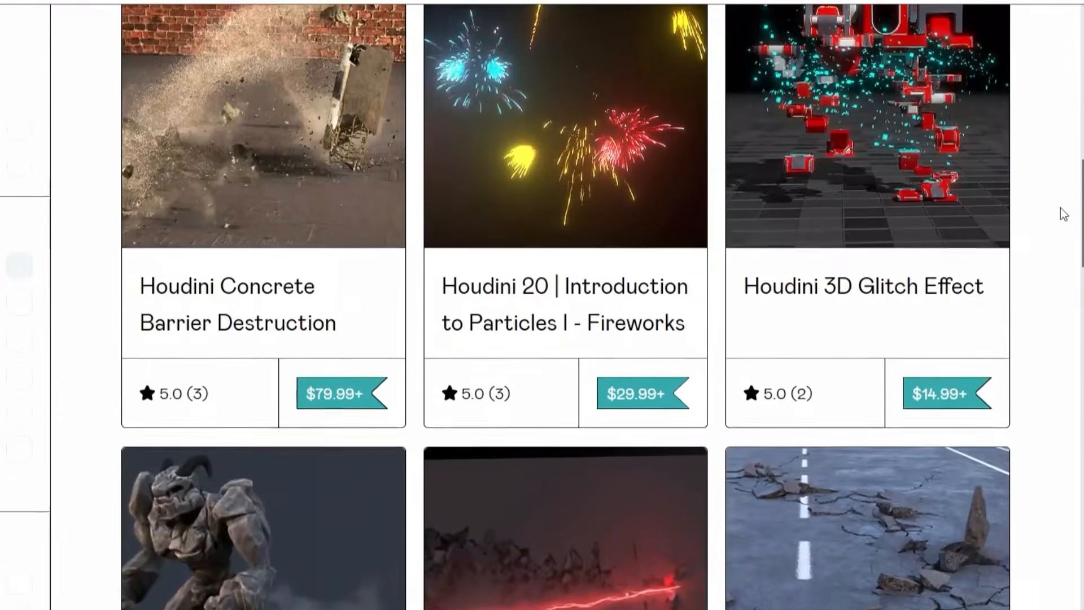
scroll(1059, 231, "down", 6)
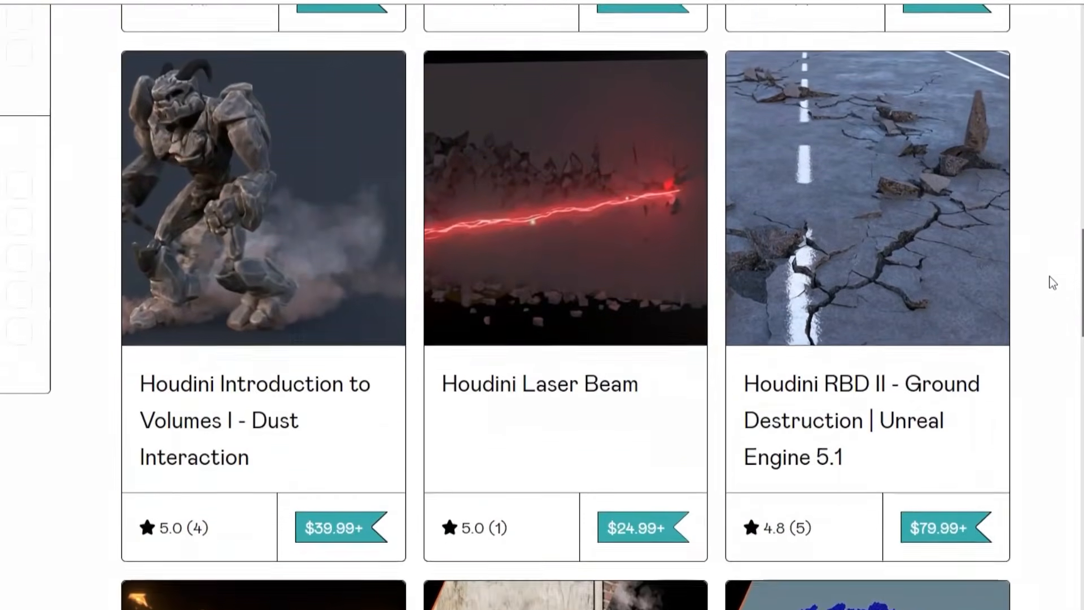
scroll(1052, 308, "down", 4)
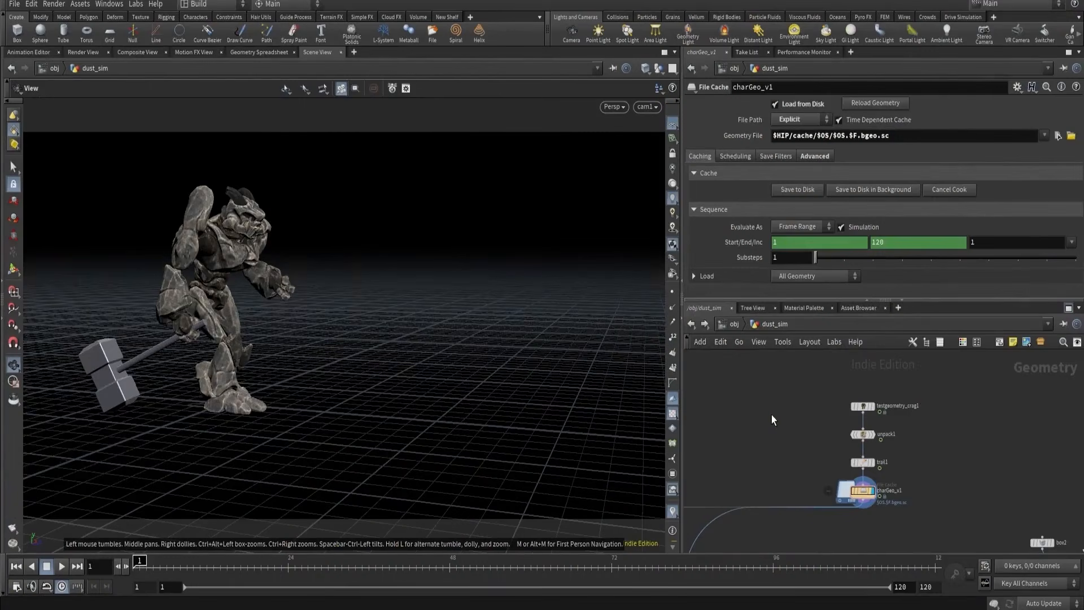
- Play the cached charGeo_v1 walk animation and stop it at frame 83
left_click(61, 569)
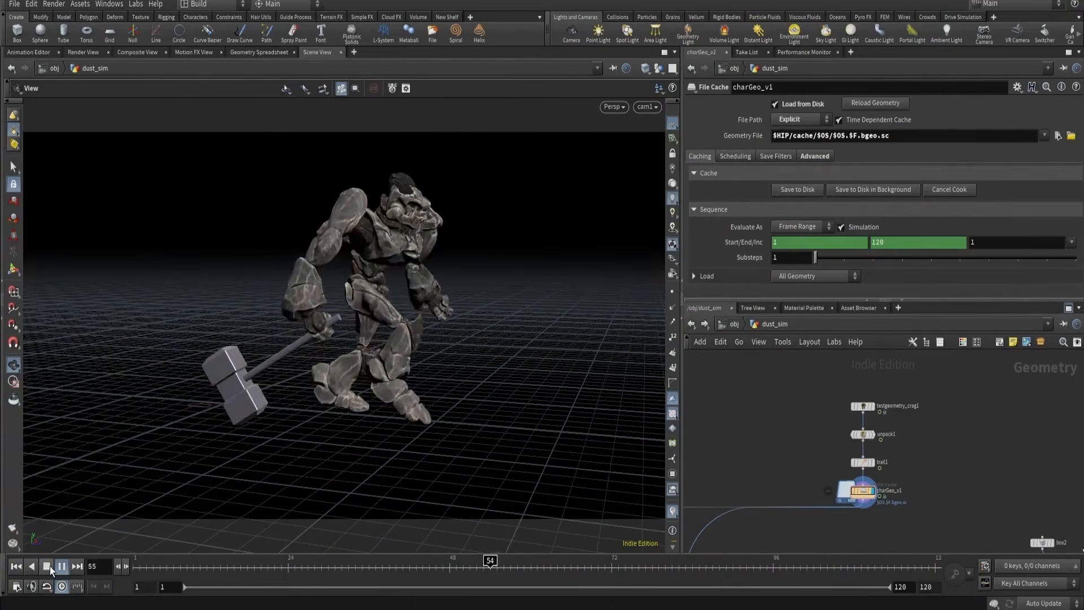
left_click(50, 566)
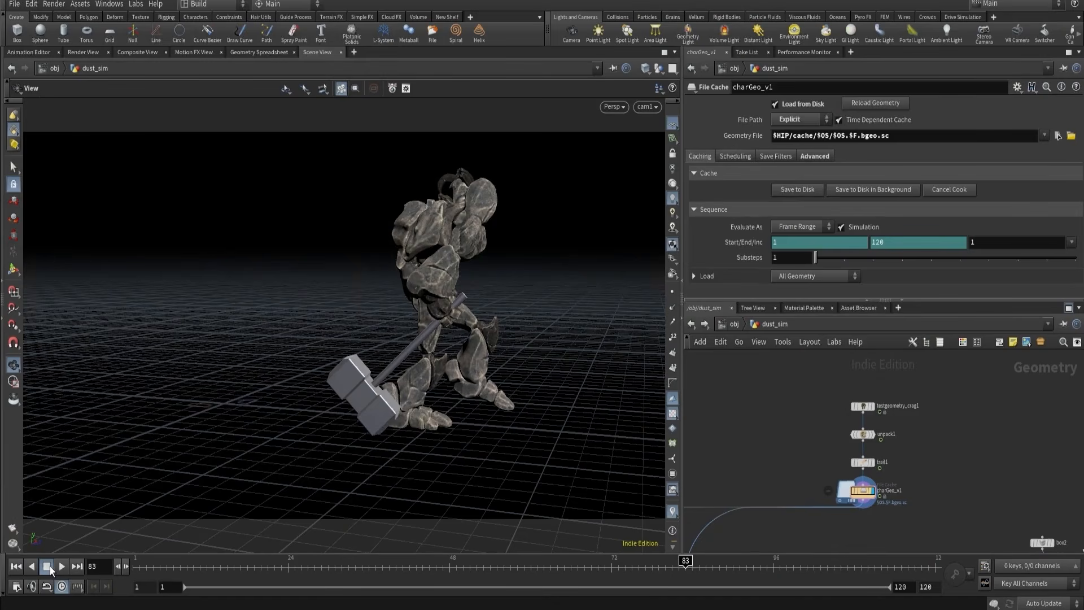
middle_click_drag(807, 505, 790, 466)
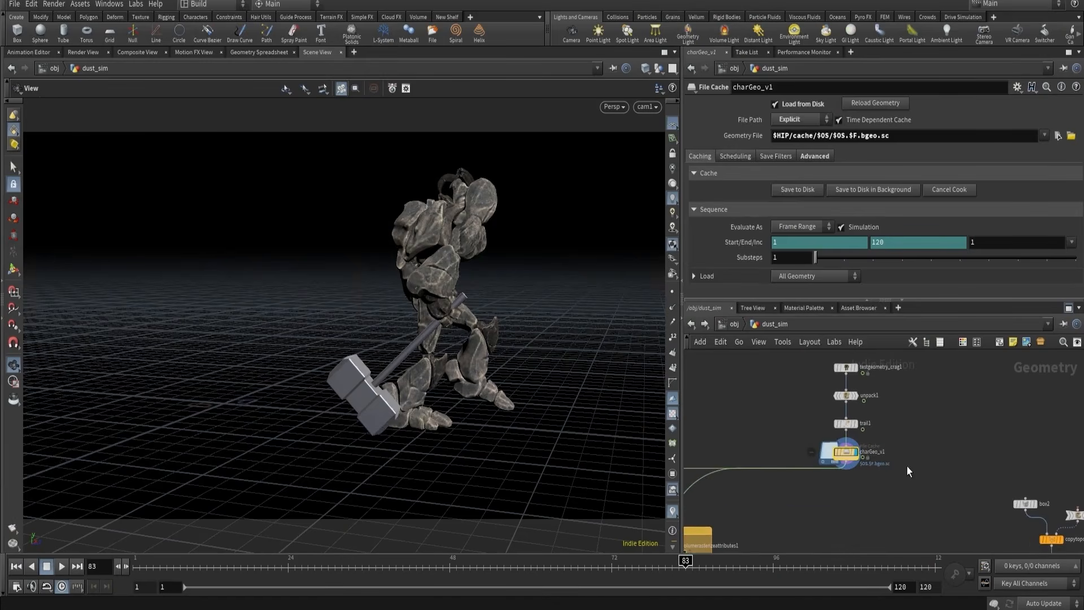
- Select the connected hammer head geometry and delete it with a Blast node after charGeo_v1
left_click(13, 167)
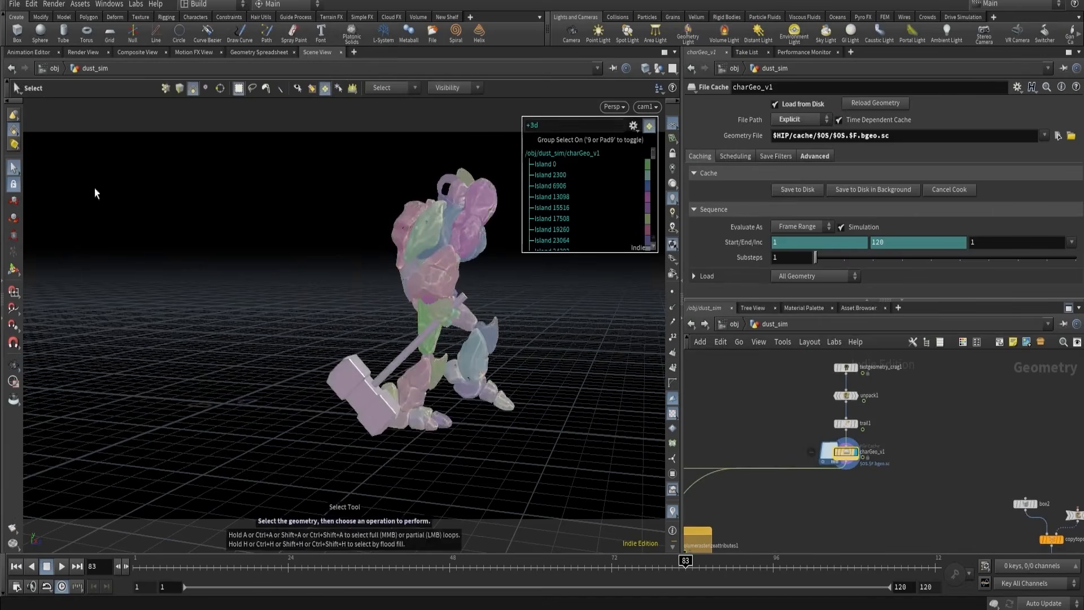
left_click(402, 90)
left_click(405, 115)
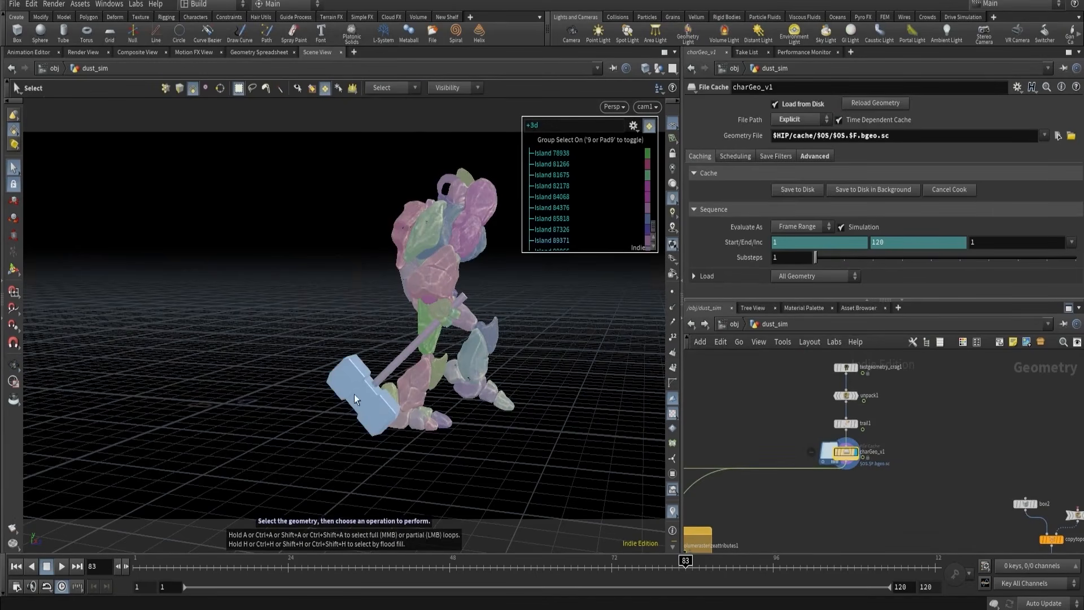
key("Delete")
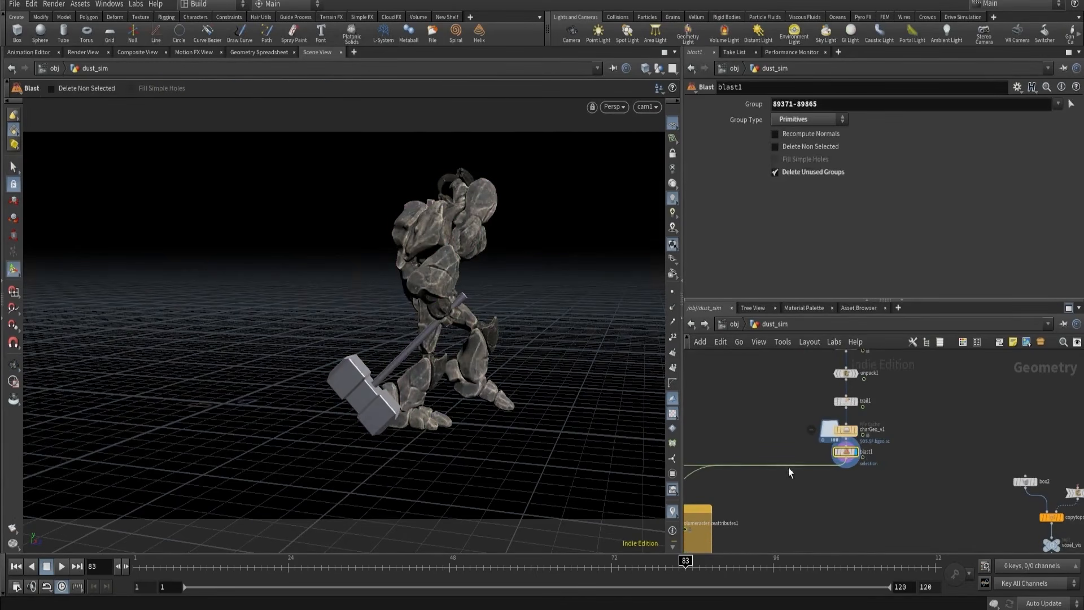
- Rewire the outgoing branch directly to charGeo_v1, leaving blast1 as a side branch, and enable Delete Non Selected on it
left_click_drag(854, 458, 854, 482)
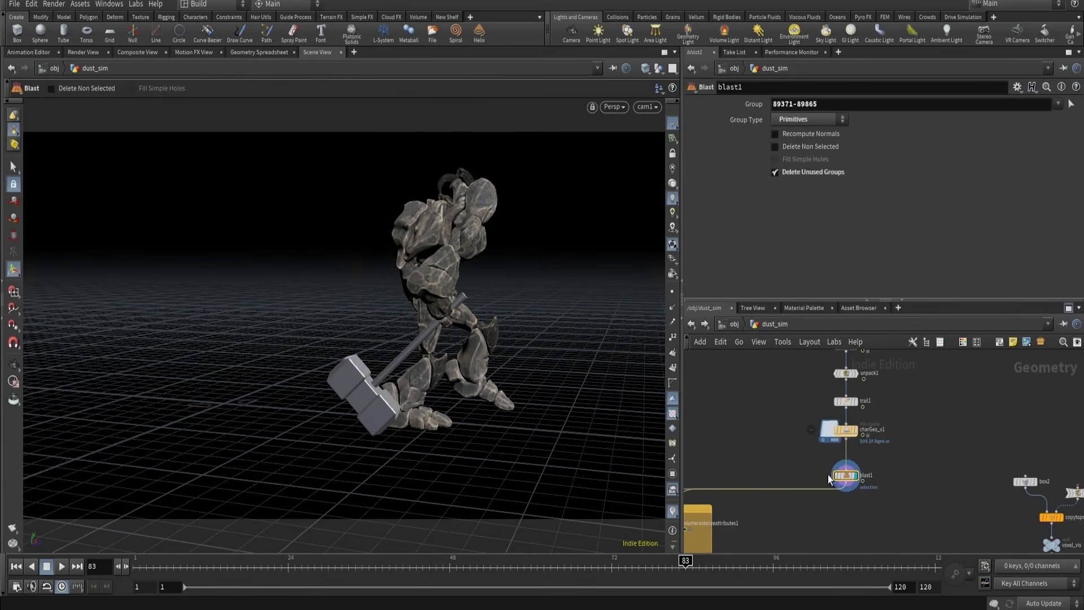
left_click_drag(784, 488, 845, 442)
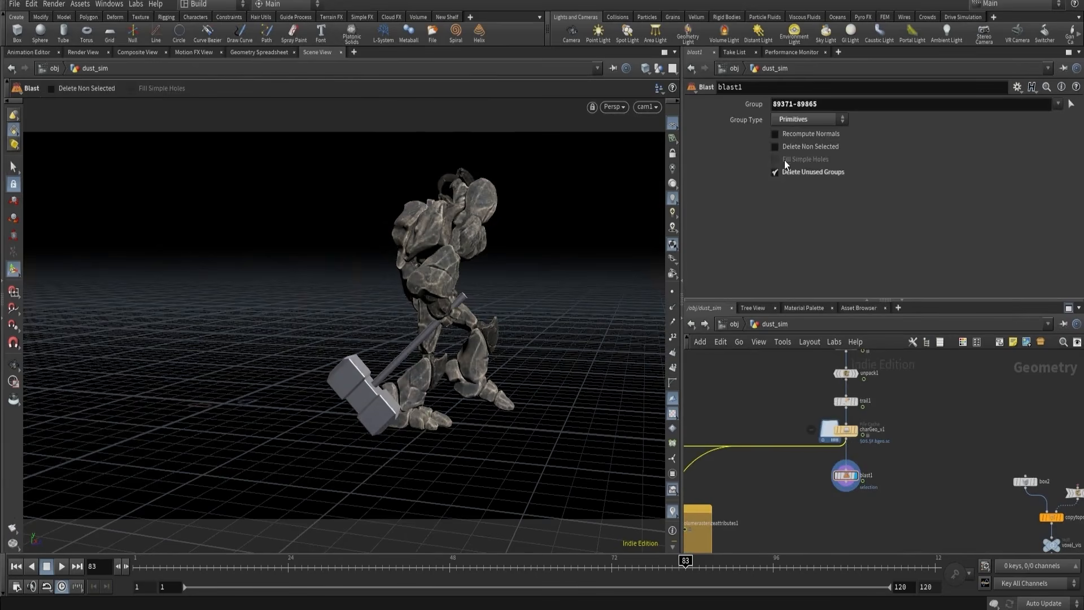
left_click(775, 147)
- Hide the other objects in the viewport and leave the camera view to look at the isolated hammer head
left_click(662, 87)
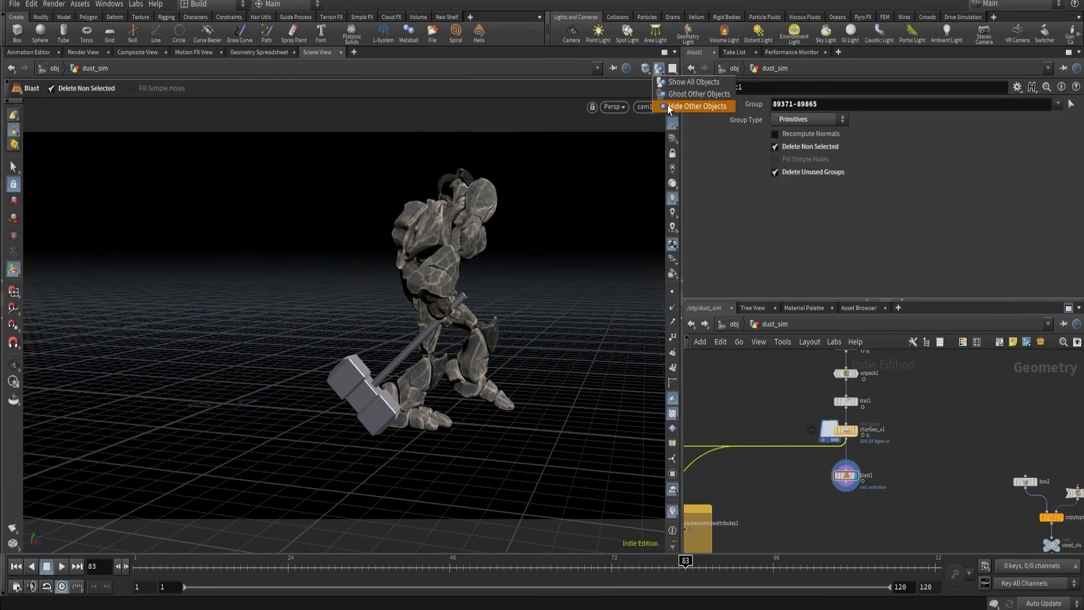
left_click(700, 104)
left_click_drag(363, 400, 324, 286)
key("Return")
- Add a Scatter node below blast1, connect it and display its points on the hammer head
middle_click_drag(840, 518, 834, 495)
key("Tab")
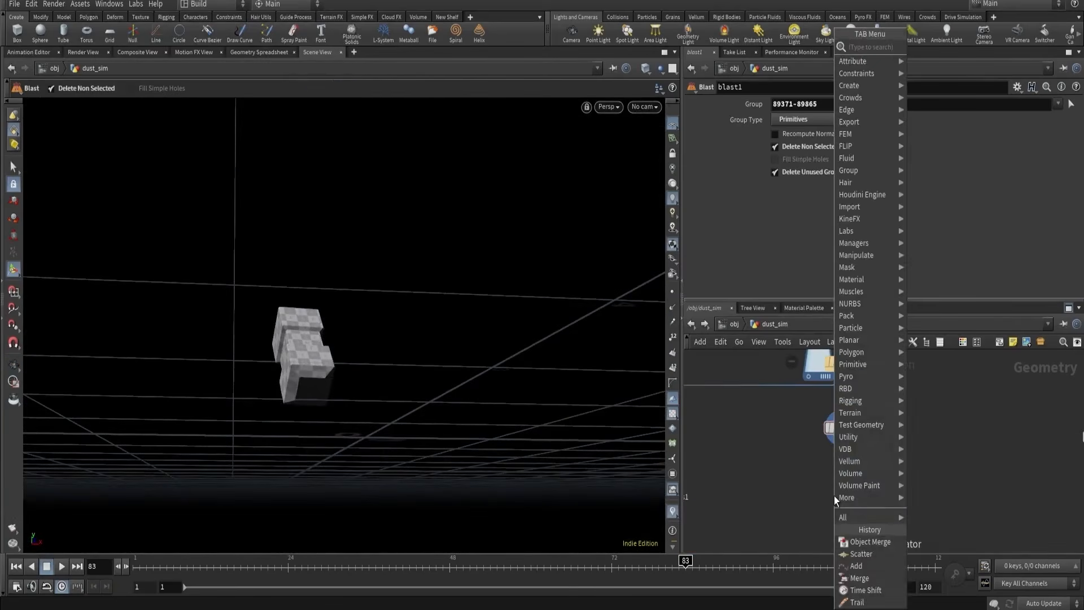
type("sca")
left_click(923, 59)
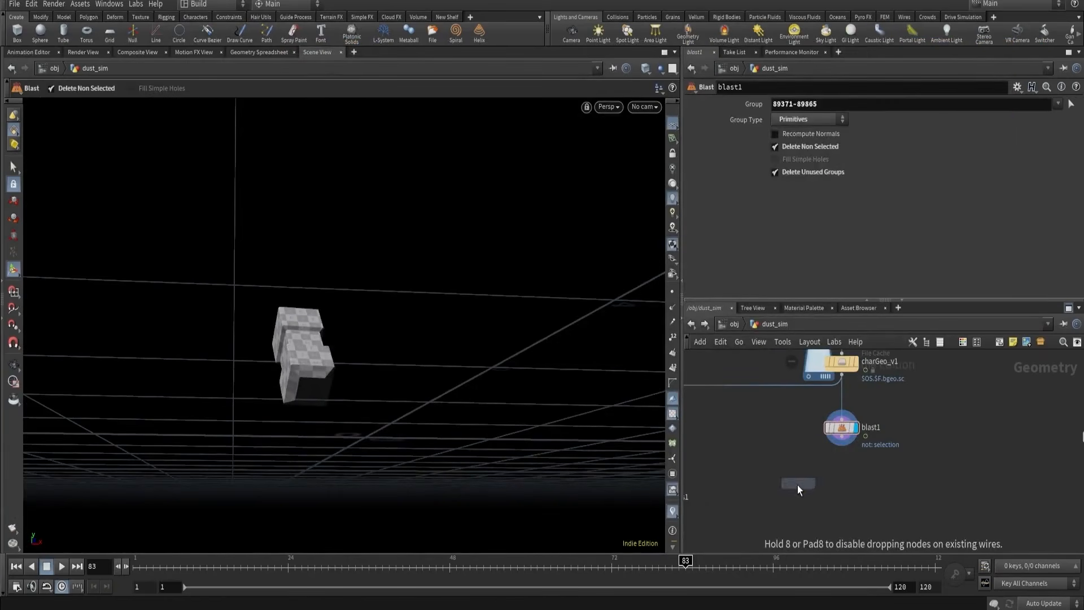
left_click(797, 486)
scroll(795, 485, "up", 1)
left_click(796, 474)
left_click(829, 450)
key("r")
left_click(795, 484)
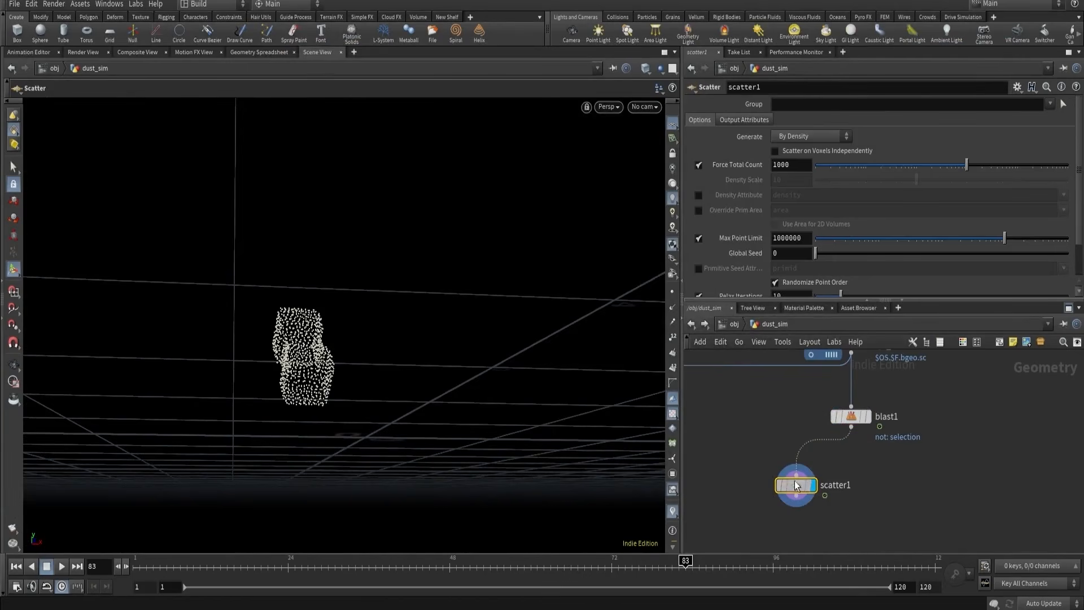
- Move the timeline to frame 61 and insert a Time Shift node between blast1 and scatter1
left_click_drag(430, 395, 346, 421, "alt")
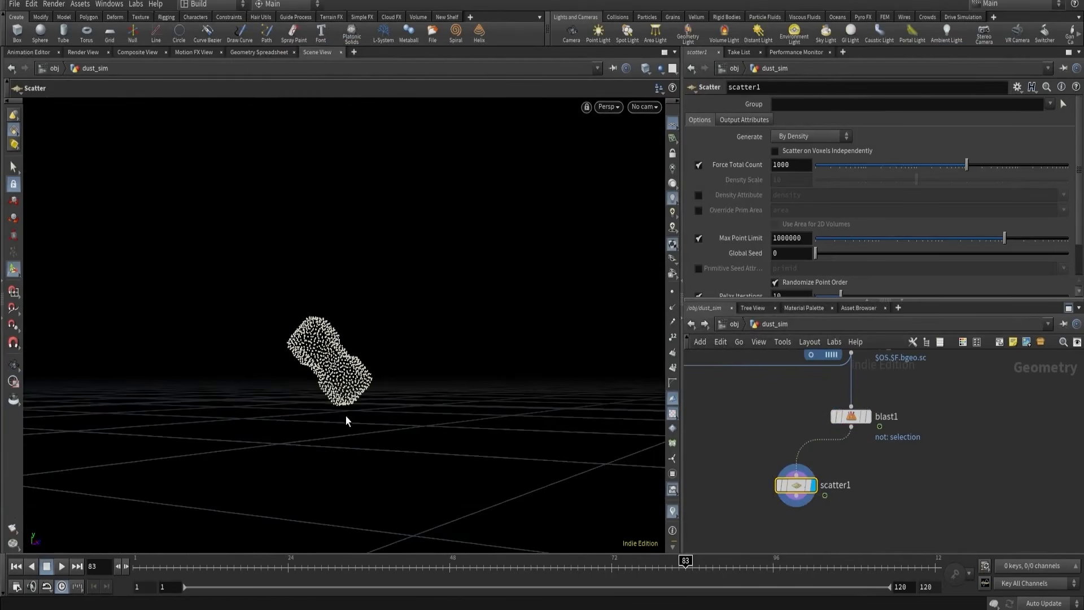
left_click_drag(206, 562, 541, 549)
key("Tab")
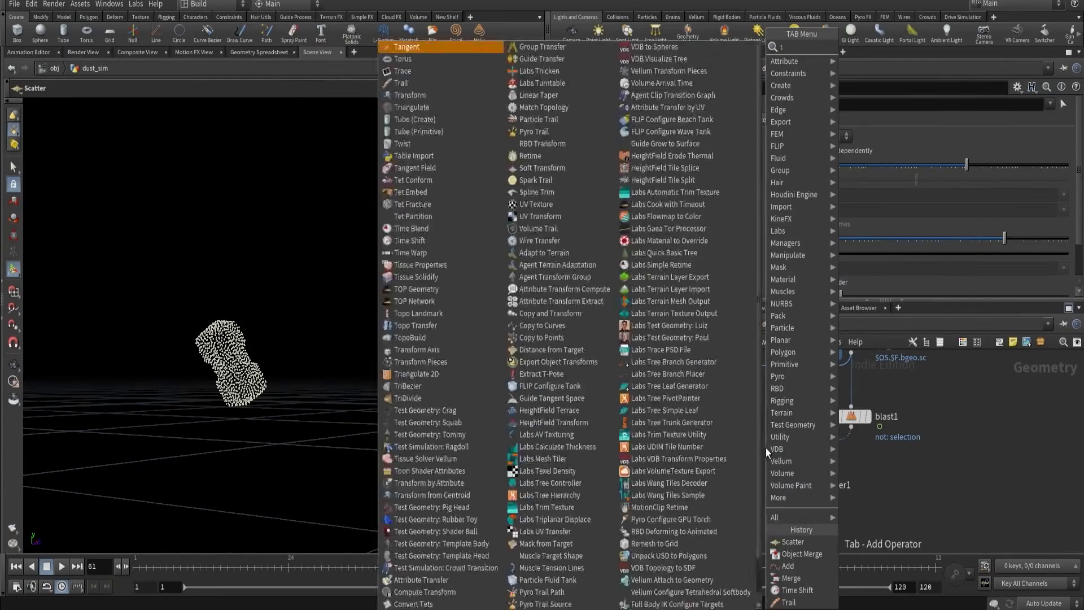
type("time")
left_click(867, 59)
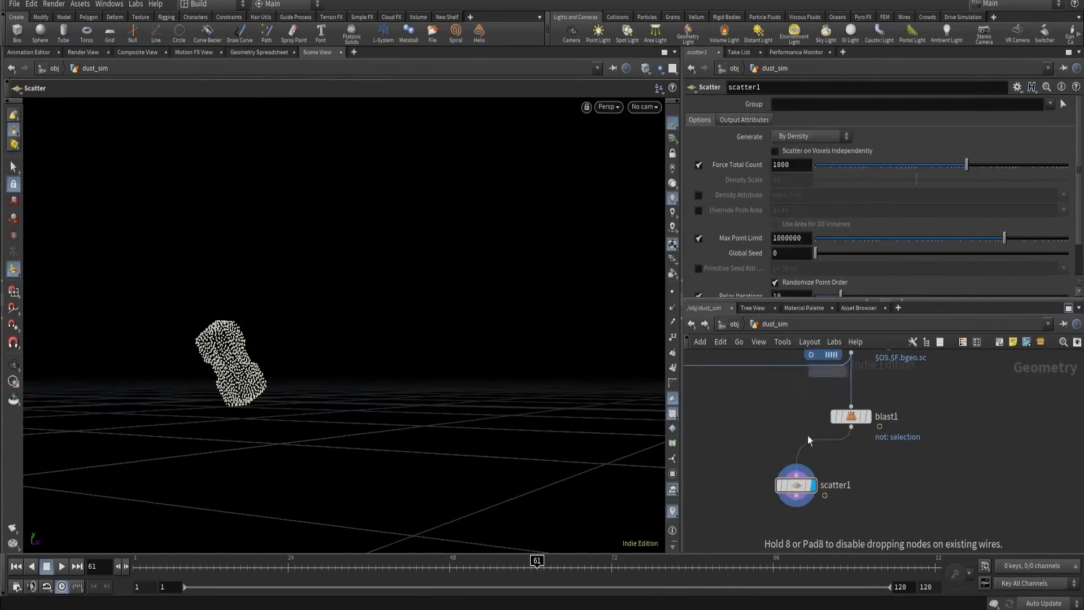
left_click(799, 454)
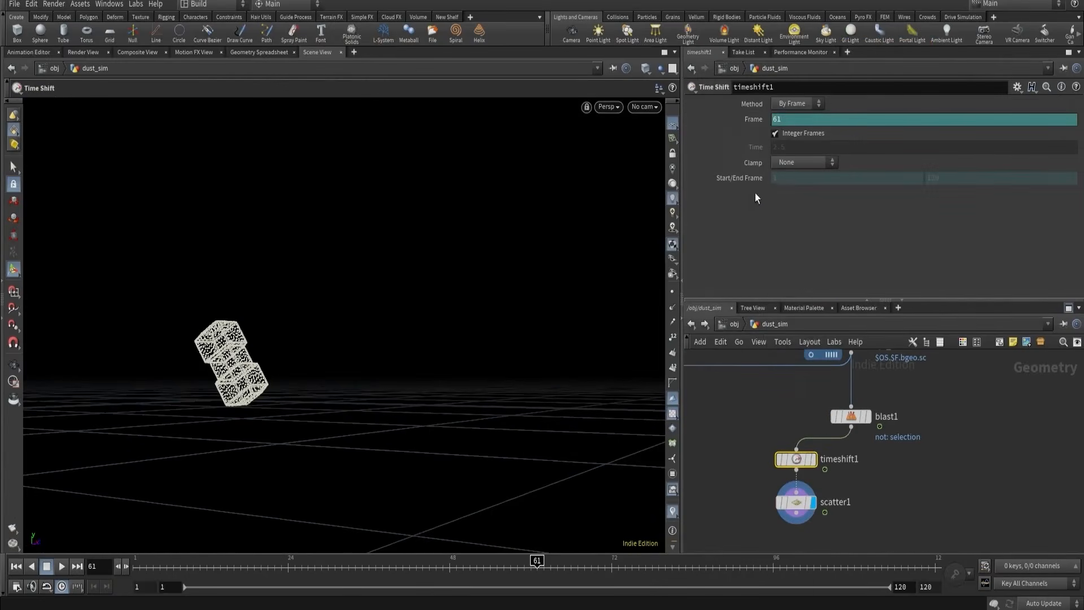
- Set the timeshift1 frame to $FSTART and move timeshift1 and scatter1 aside from blast1
double_click(799, 119)
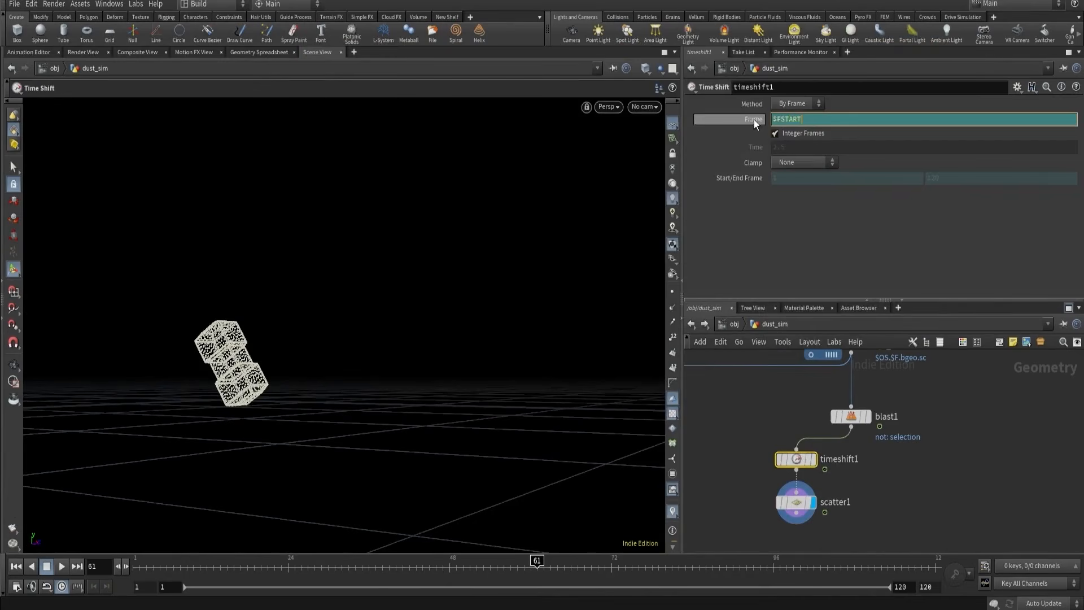
type("$FSTART")
key("Return")
left_click_drag(774, 483, 718, 507)
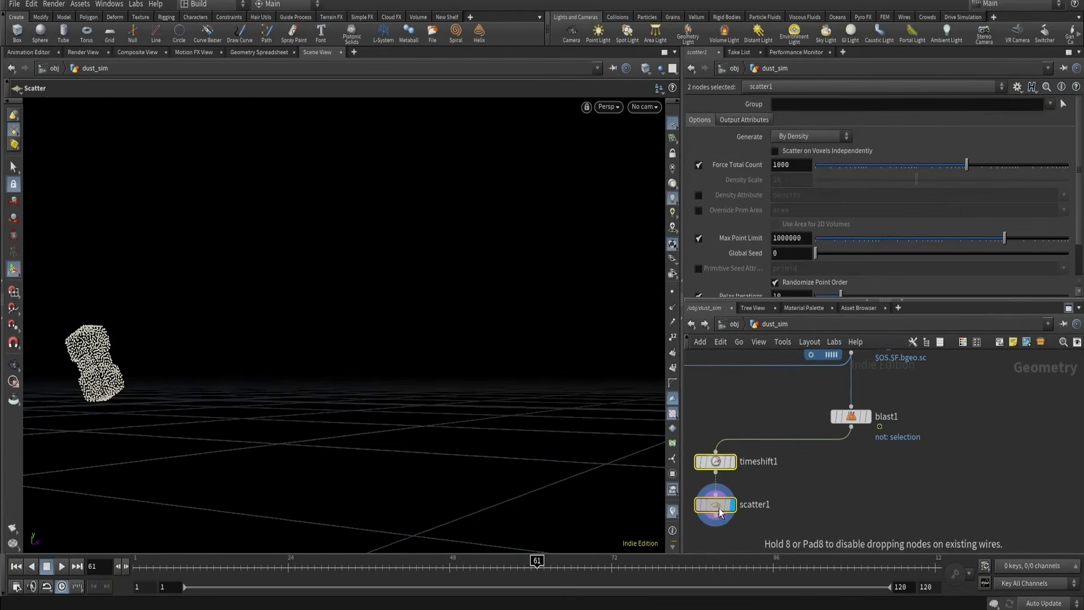
- Add an Attribute Interpolate node and place it below scatter1 and blast1
middle_click_drag(762, 502, 804, 447)
scroll(805, 447, "up", 2)
left_click(825, 460)
key("Tab")
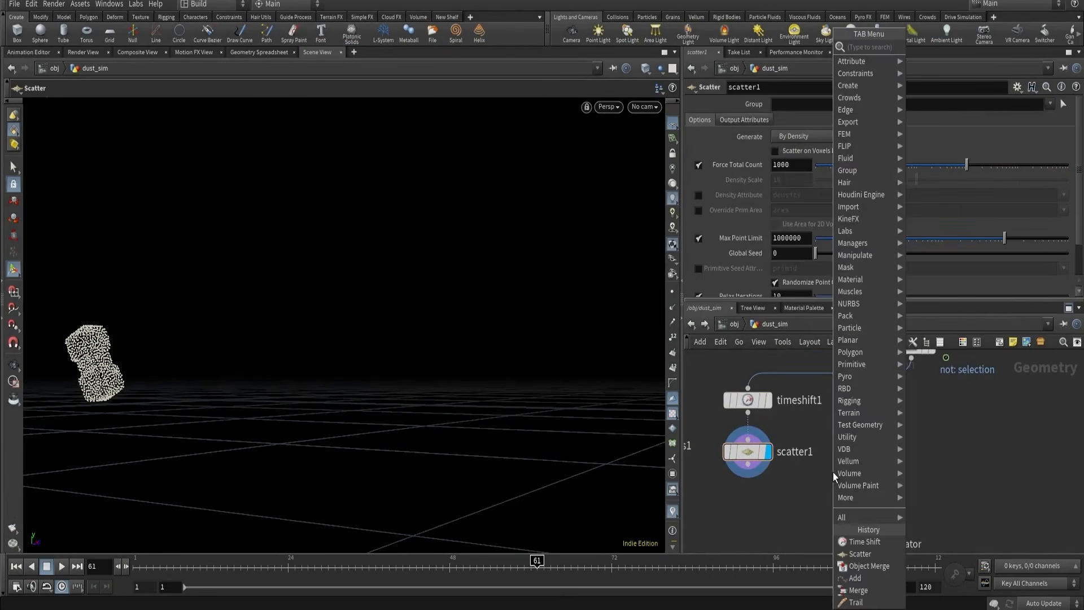
type("inter")
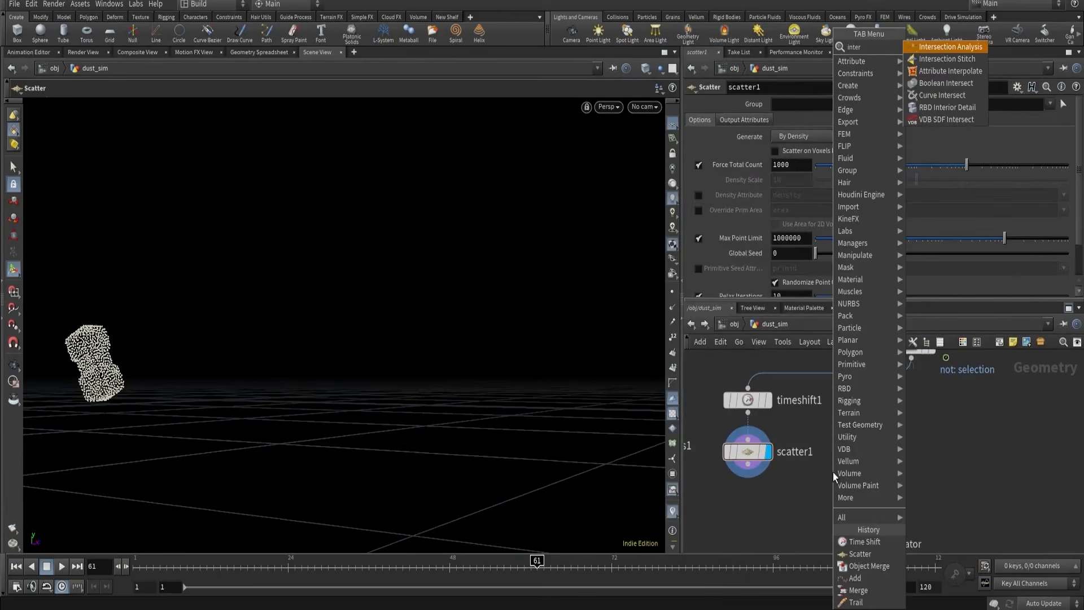
left_click(953, 74)
middle_click_drag(894, 463, 876, 431)
scroll(876, 431, "down", 2)
scroll(875, 432, "down", 2)
left_click(871, 474)
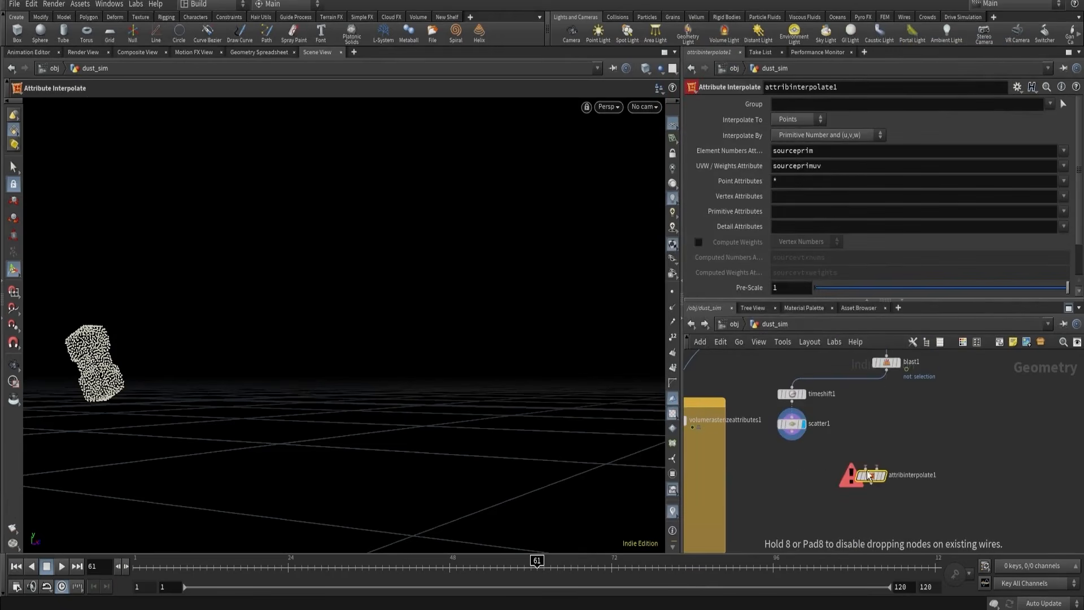
- Connect scatter1 to the first input and blast1 to the second input of attribinterpolate1, and display it
left_click(792, 436)
left_click(868, 468)
left_click(886, 371)
left_click(877, 466)
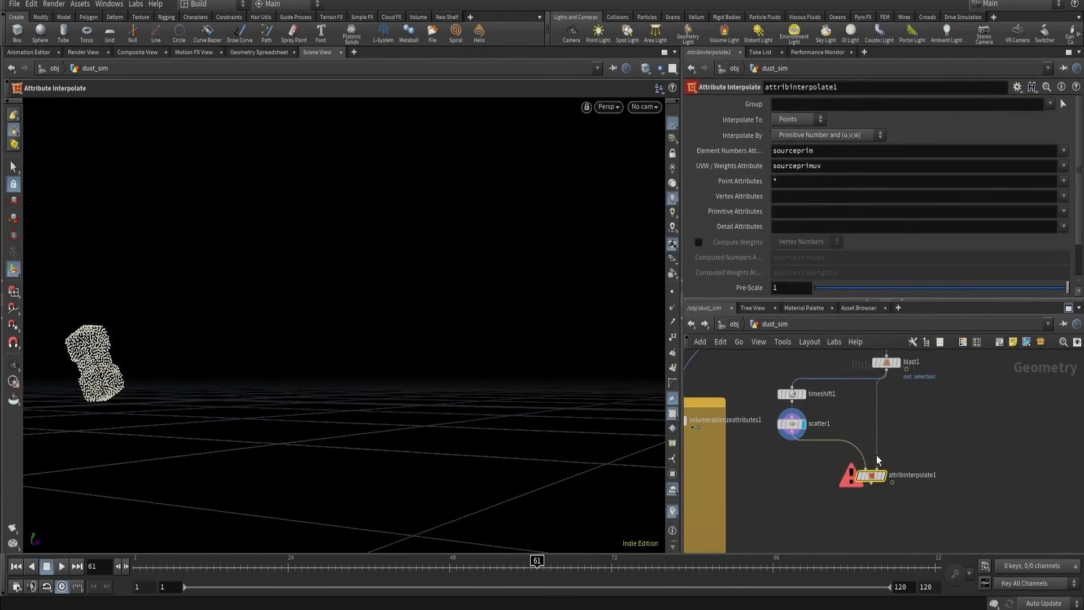
left_click(884, 476)
- Move to frame 40 and enable the Prim Num and Prim UVW output attributes sourceprim and sourceprimuv on scatter1
left_click_drag(358, 561, 397, 562)
left_click_drag(796, 148, 764, 177)
left_click_drag(781, 452, 819, 423)
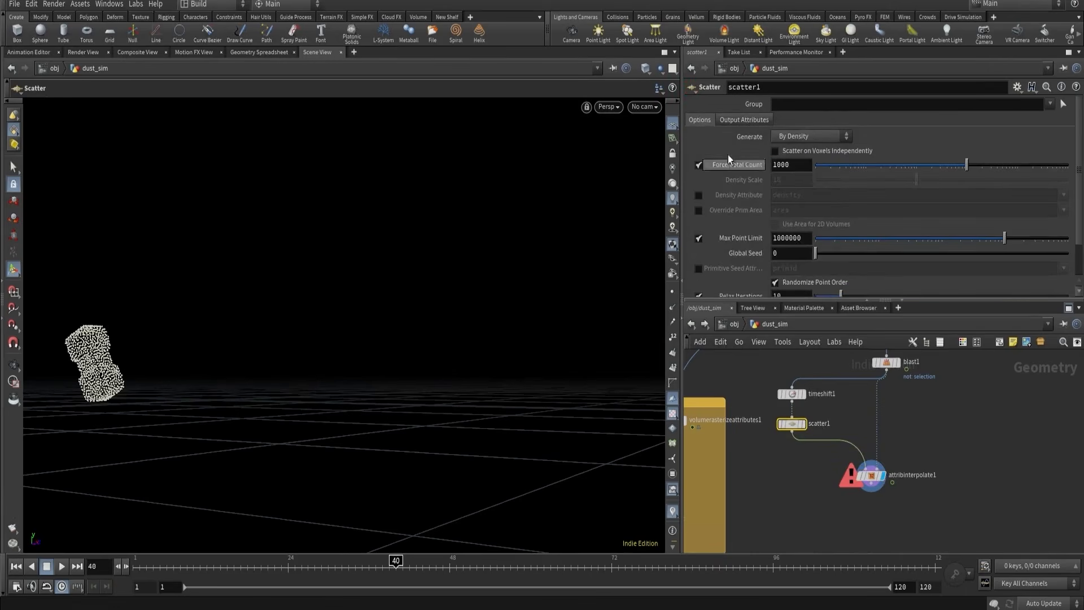
left_click(737, 117)
left_click(698, 136)
left_click(699, 151)
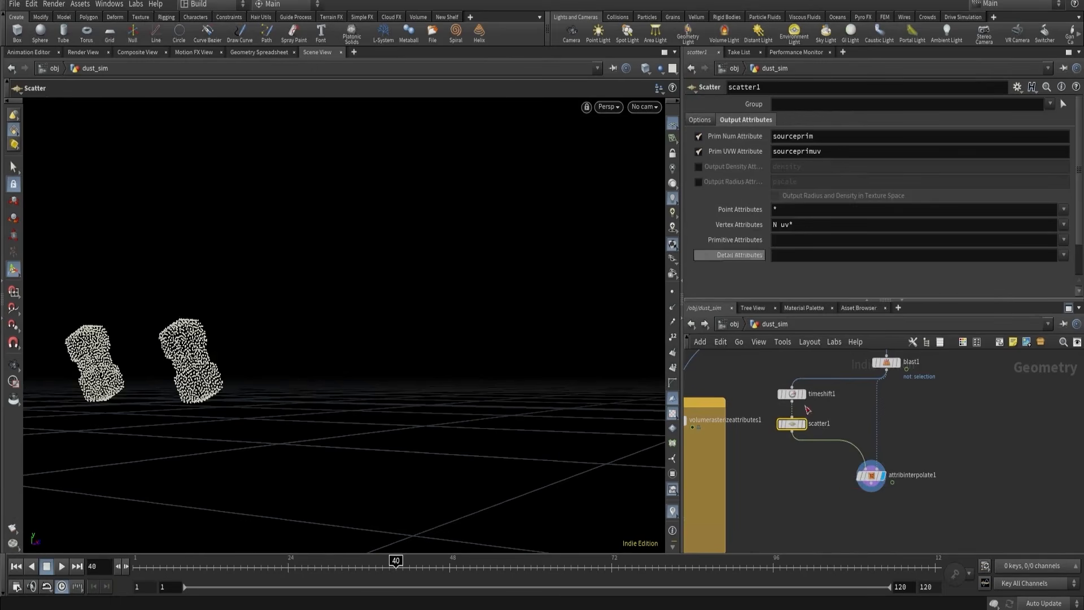
- Scrub to frame 83 and compare the static scatter1 points with the interpolated points following the hammer head
left_click_drag(825, 515, 898, 468)
mouse_move(305, 561)
left_mouse_down()
mouse_move(247, 562)
mouse_move(625, 561)
mouse_move(775, 540)
mouse_move(695, 533)
left_mouse_up()
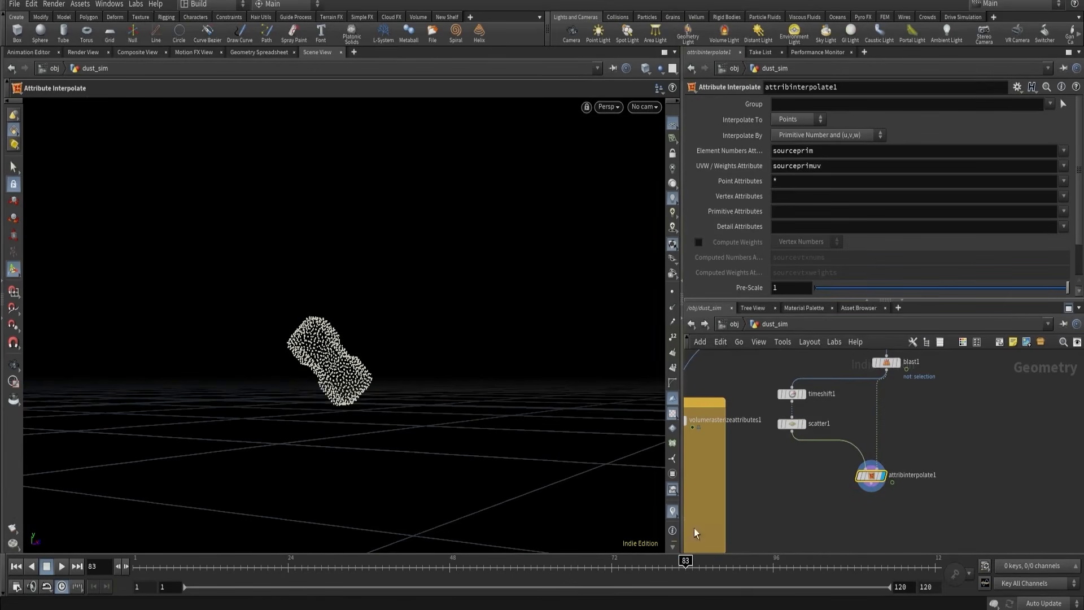
left_click(802, 424)
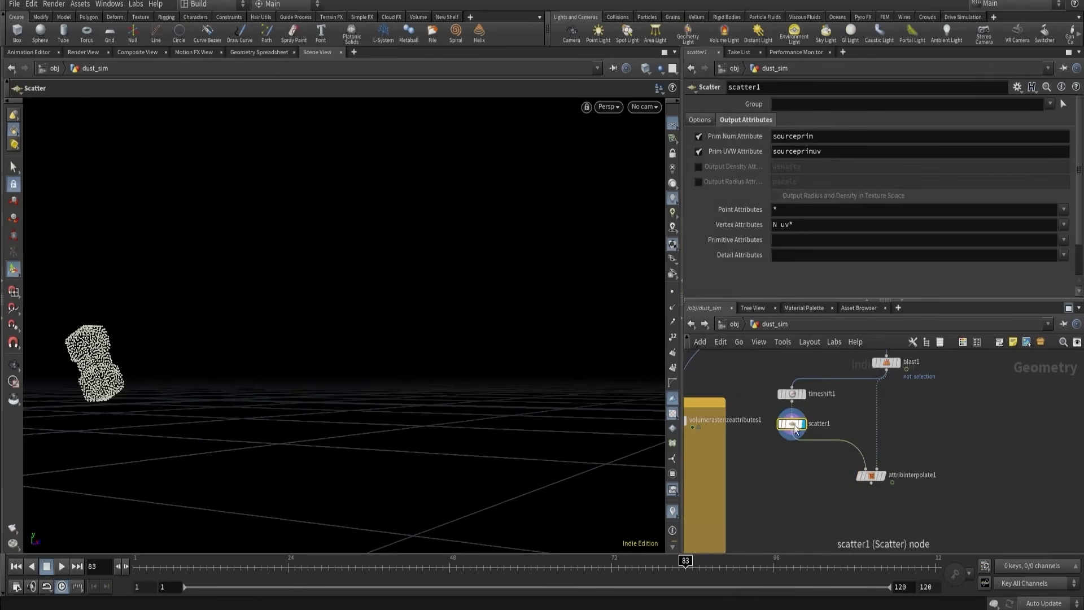
left_click_drag(854, 396, 909, 357)
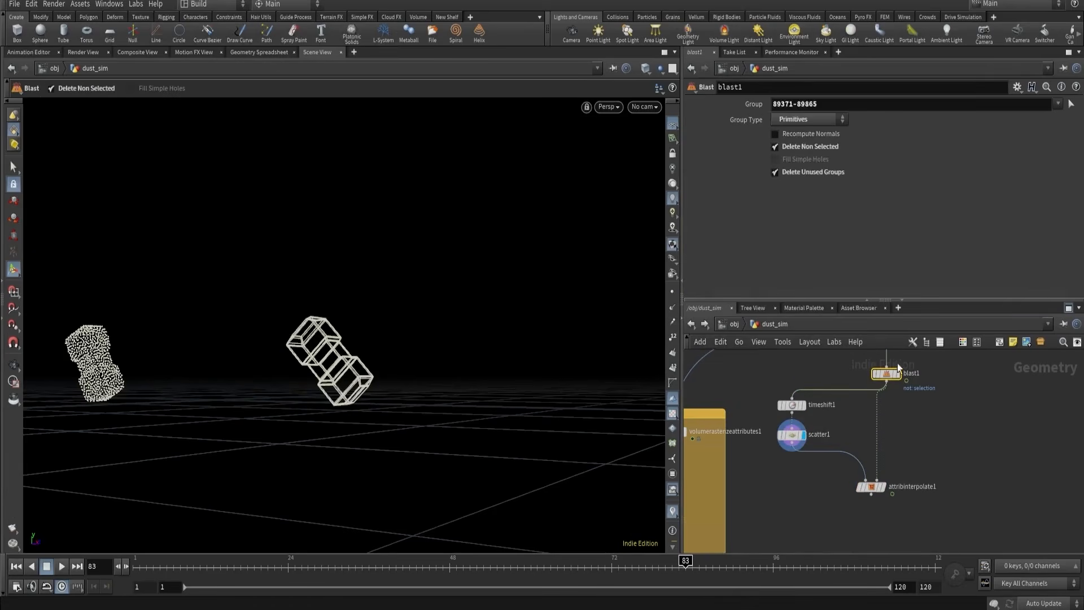
left_click(802, 435)
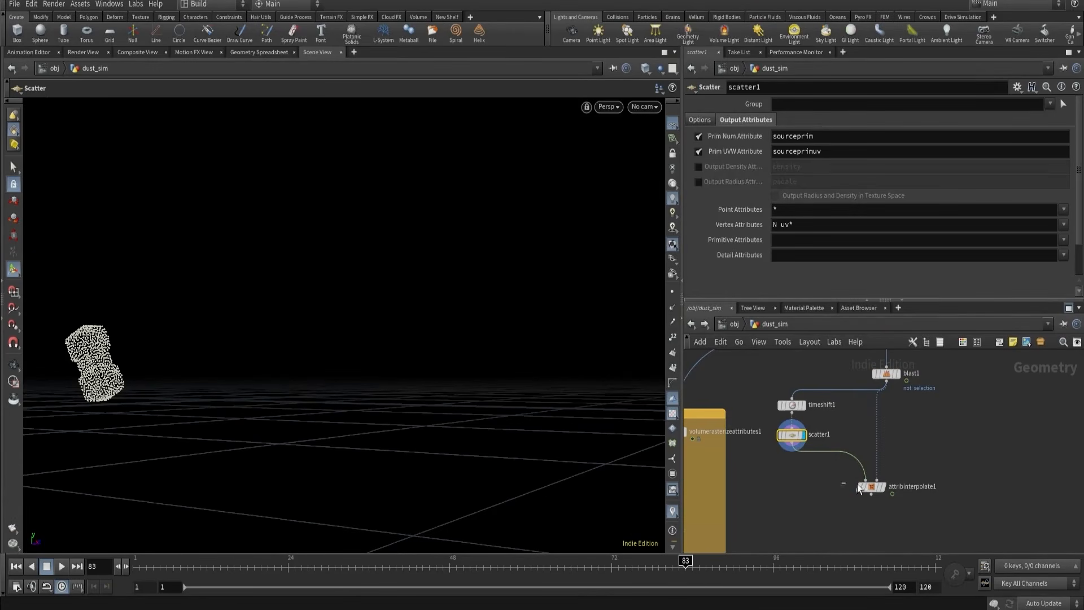
left_click(885, 484)
left_click(873, 487)
middle_click_drag(845, 489, 835, 436)
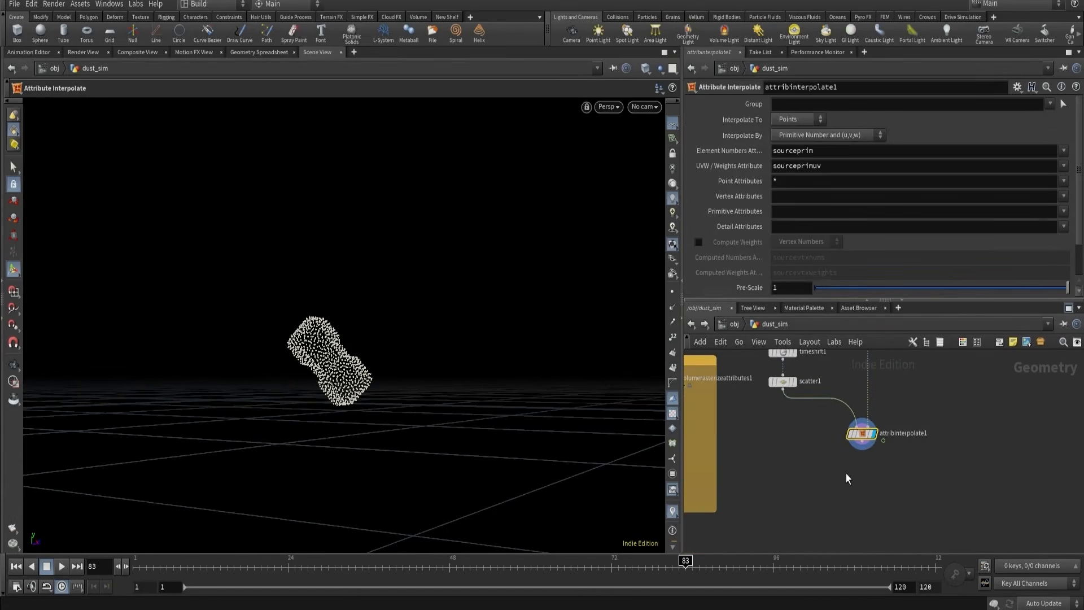
- Add a Point Wrangle below attribinterpolate1, connect it and display it
left_click(846, 472)
key("Tab")
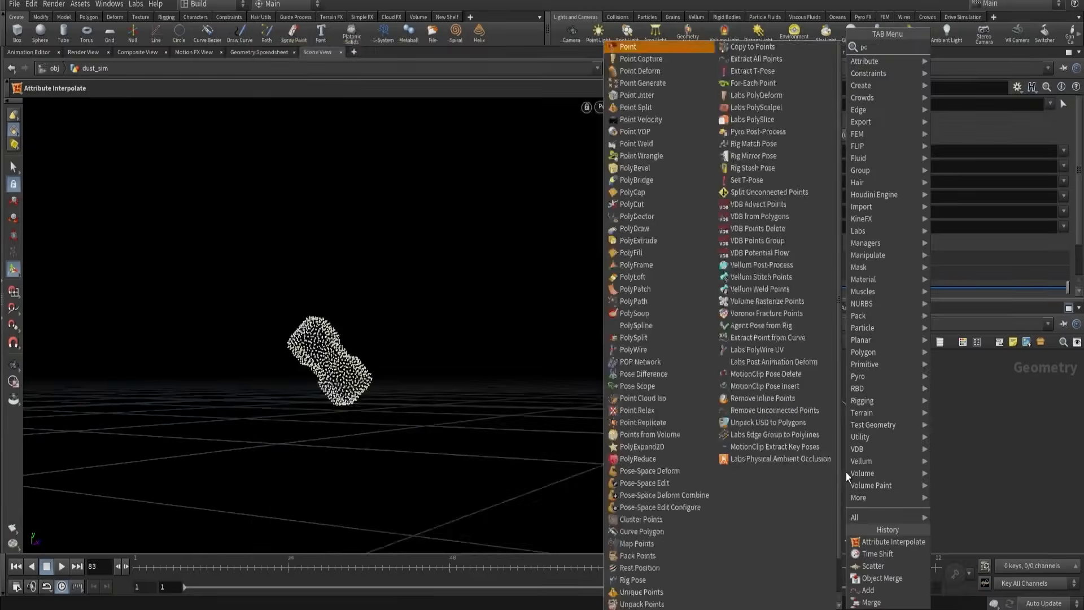
type("point wr")
key("Return")
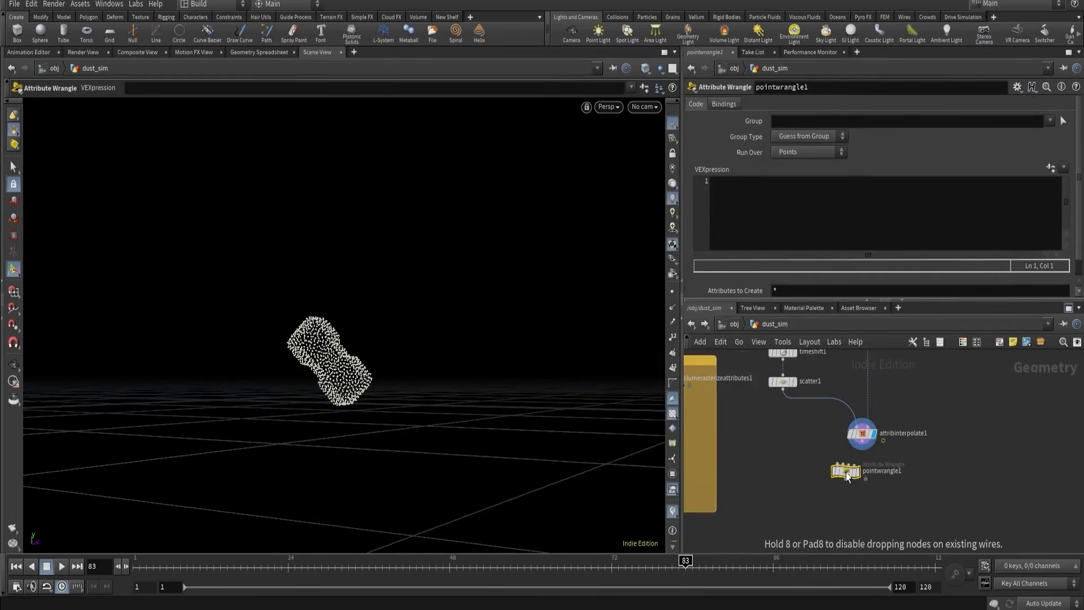
left_click_drag(846, 472, 862, 469)
scroll(862, 470, "up", 3)
left_click(848, 455)
left_click(862, 421)
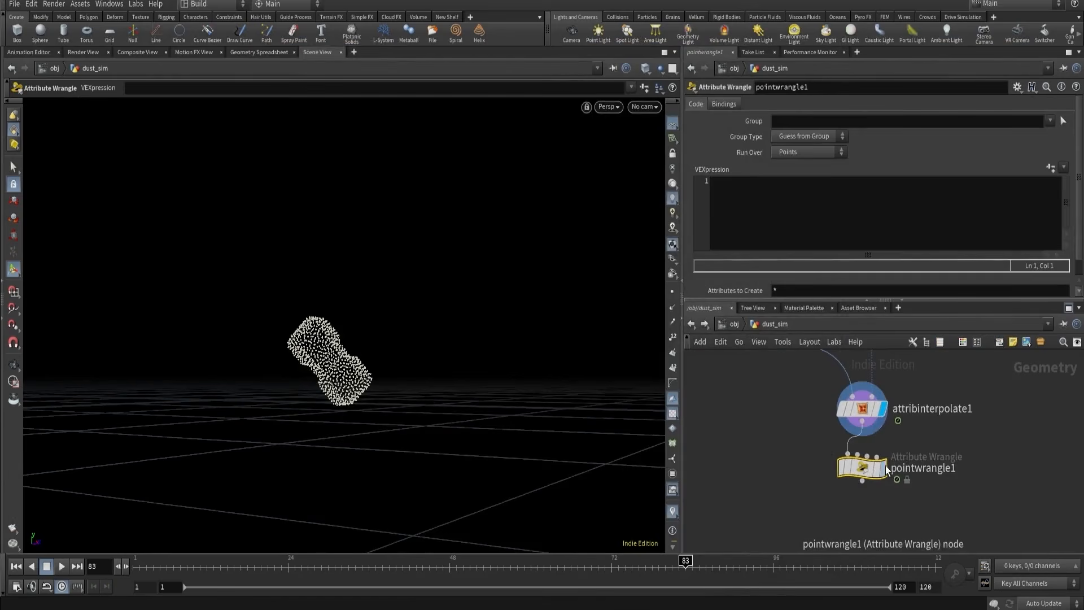
left_click(884, 467)
left_click(781, 216)
type("@de")
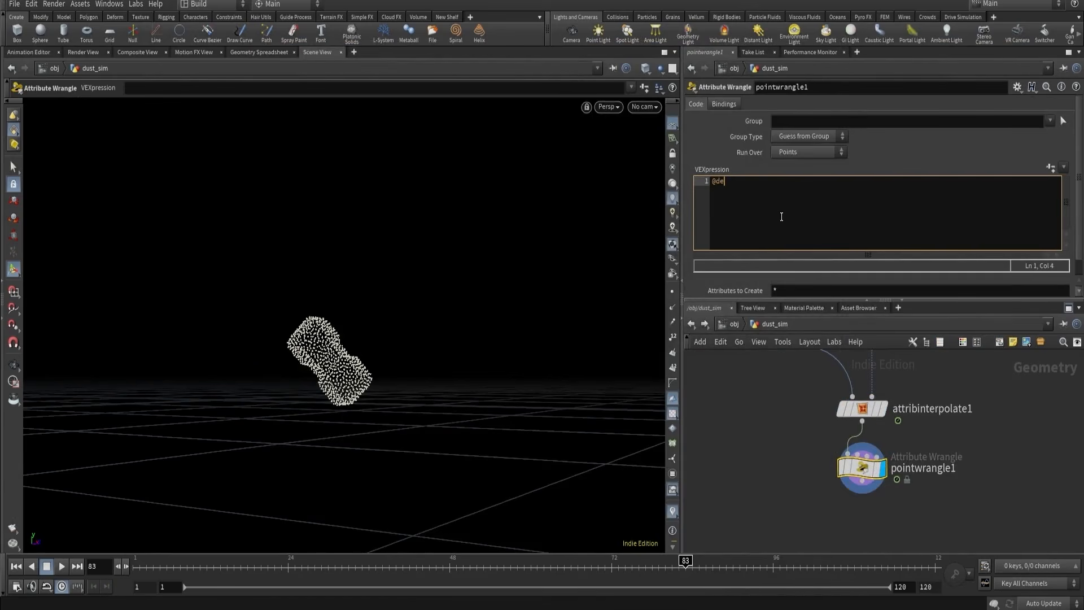
type("nsity = 1;")
double_click(907, 468)
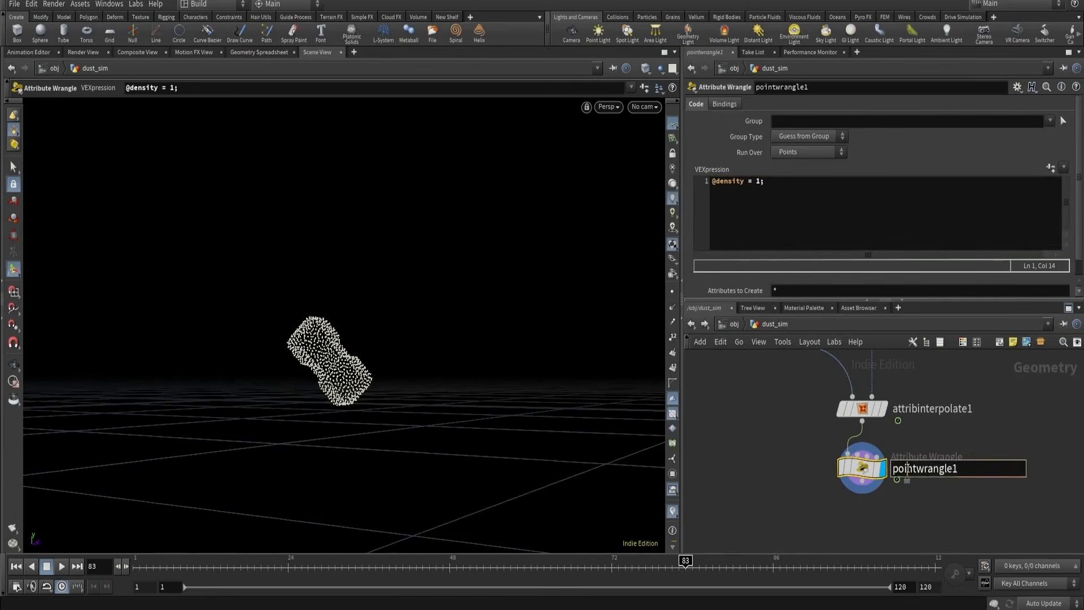
type("set_density")
key("Return")
- Add a Volume Rasterize Attributes node with particle scale .1 below set_density, connect it and display it
key("Tab")
type("rast")
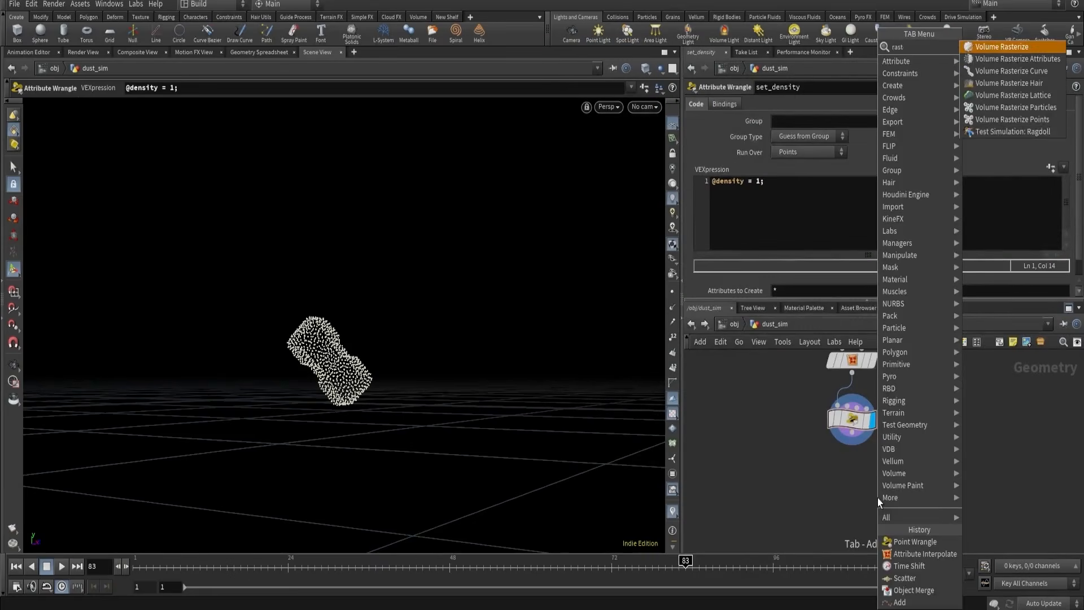
left_click(1011, 59)
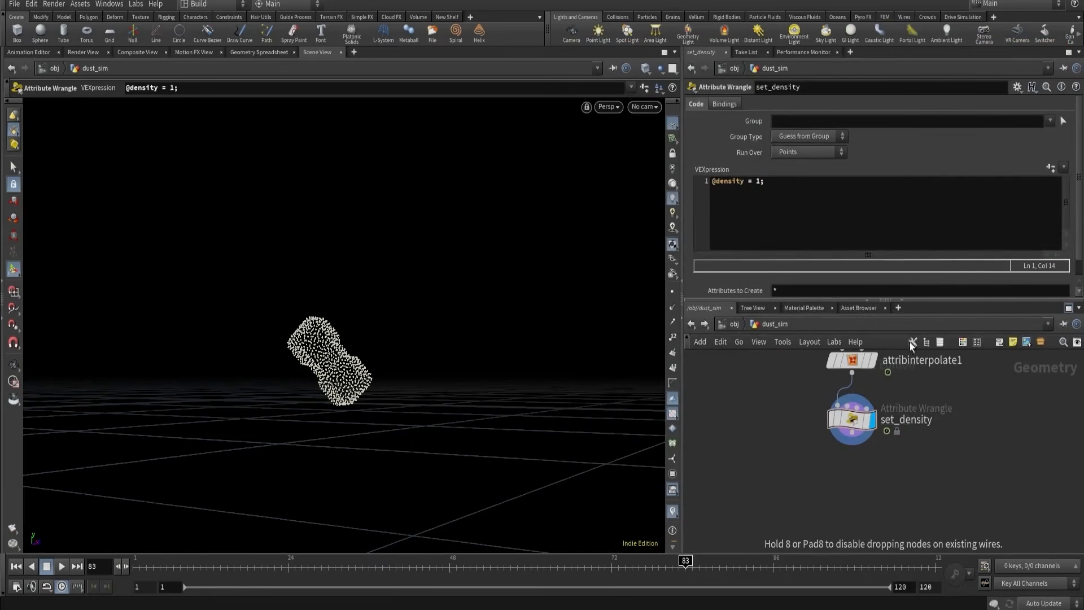
left_click(846, 491)
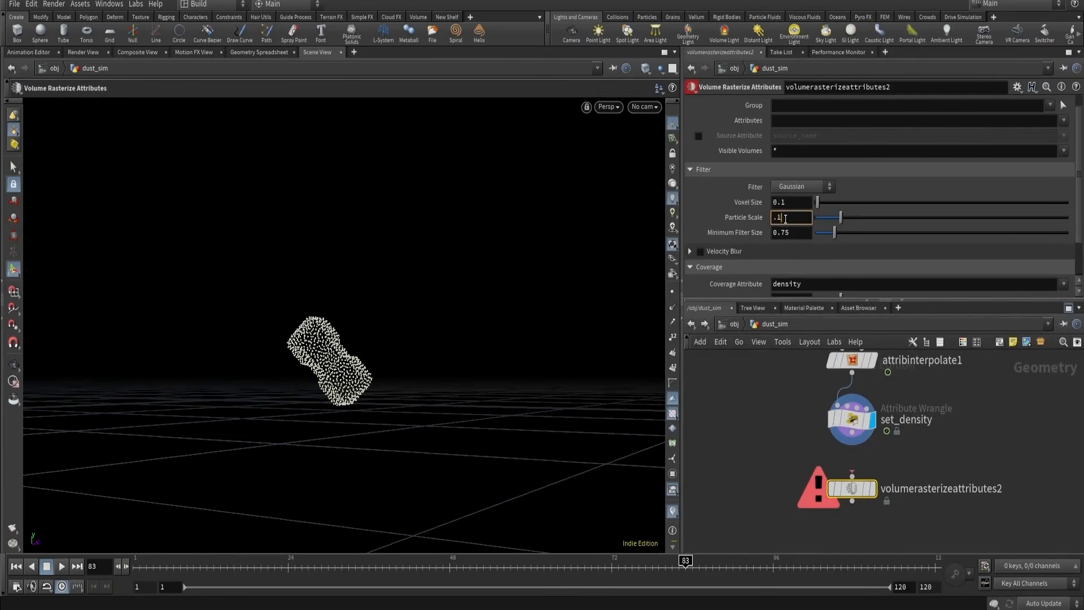
key("Return")
left_click(872, 489)
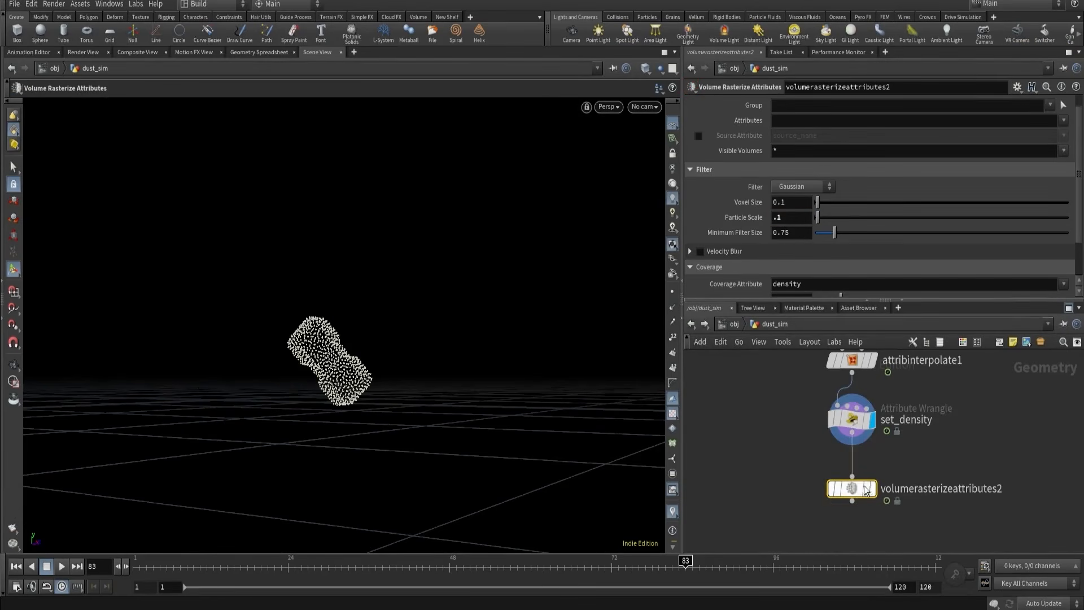
- Rasterize the density attribute, check it at frame 35 and set the voxel size to 0.05
left_click(1064, 121)
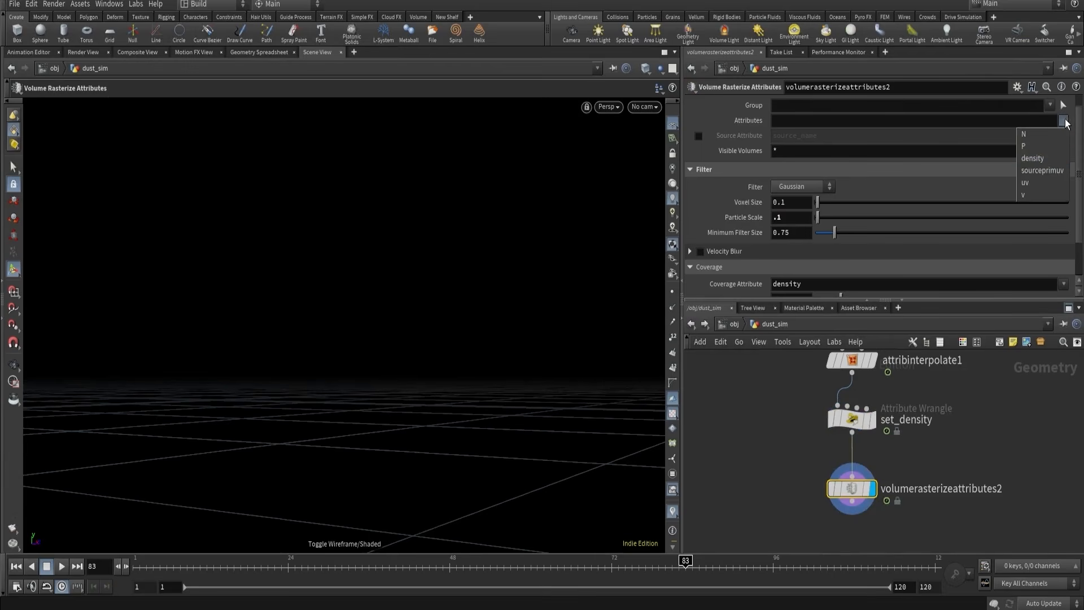
left_click(1045, 161)
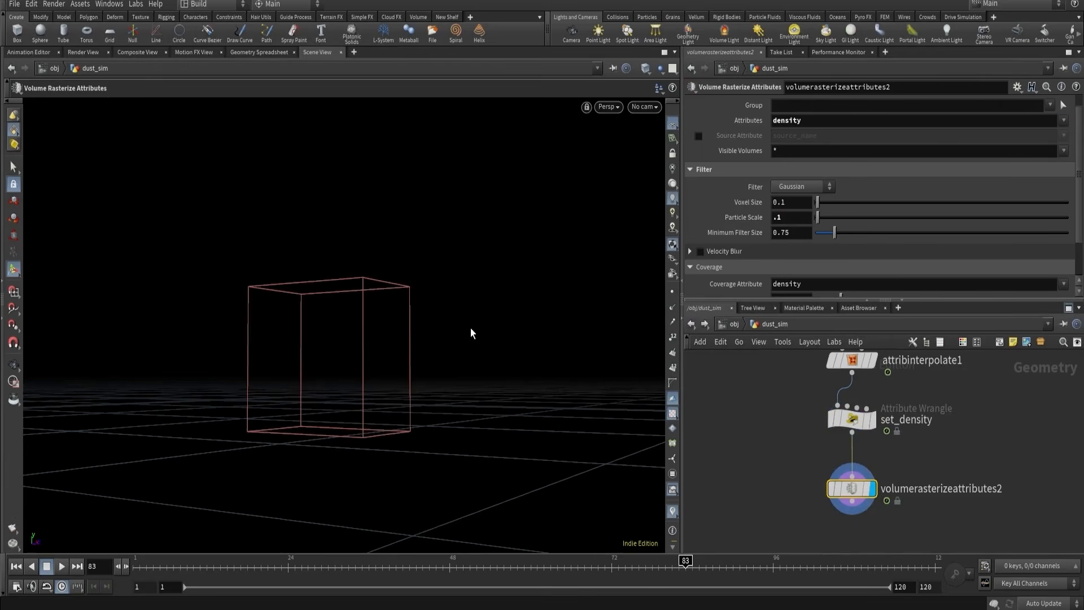
left_click_drag(395, 566, 363, 571)
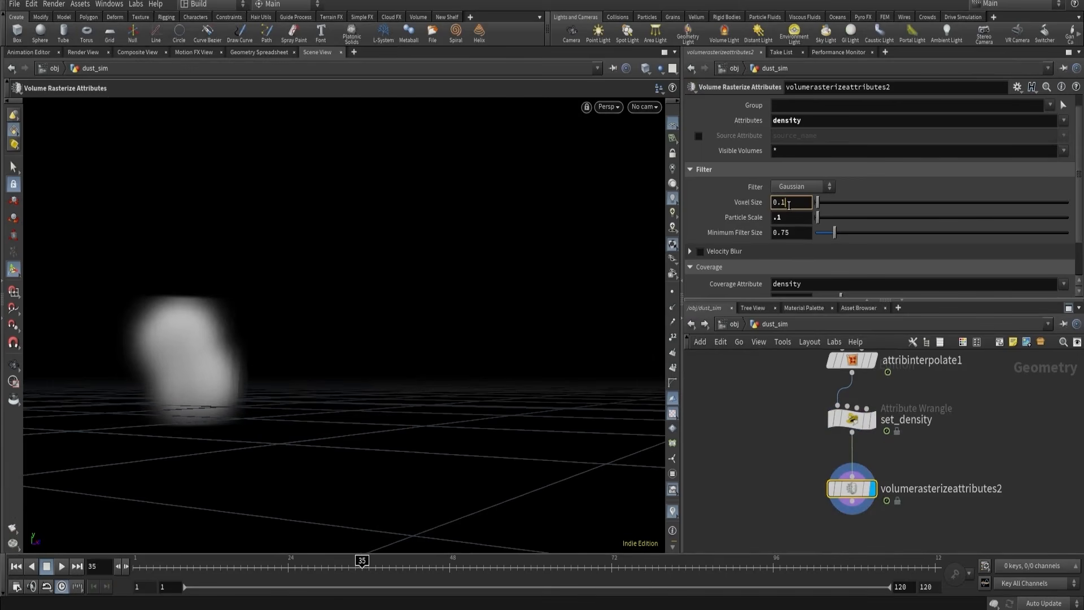
key("Return")
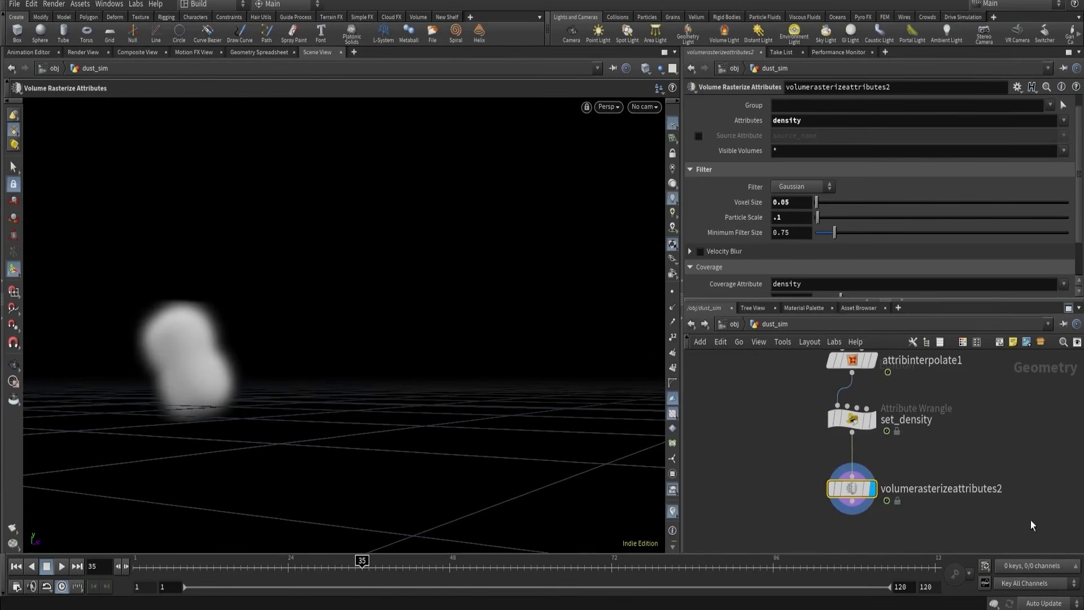
- Connect volumerasterizeattributes2 to pack1 and move the voxel visualisation nodes below the hammer dust branch
key("h")
scroll(1000, 408, "up", 3)
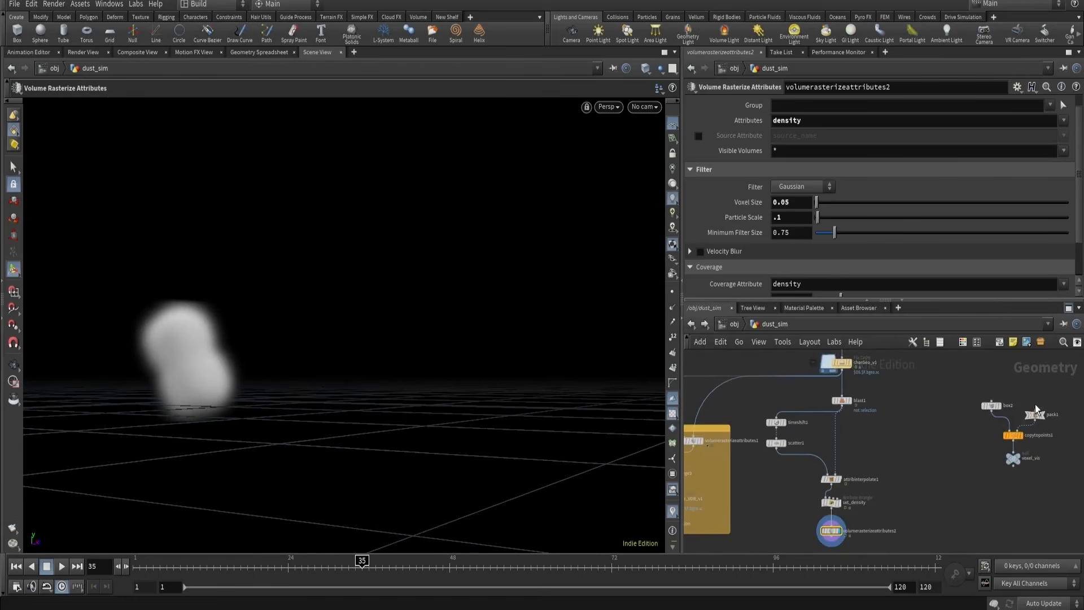
middle_click_drag(926, 504, 882, 482)
left_click(942, 371)
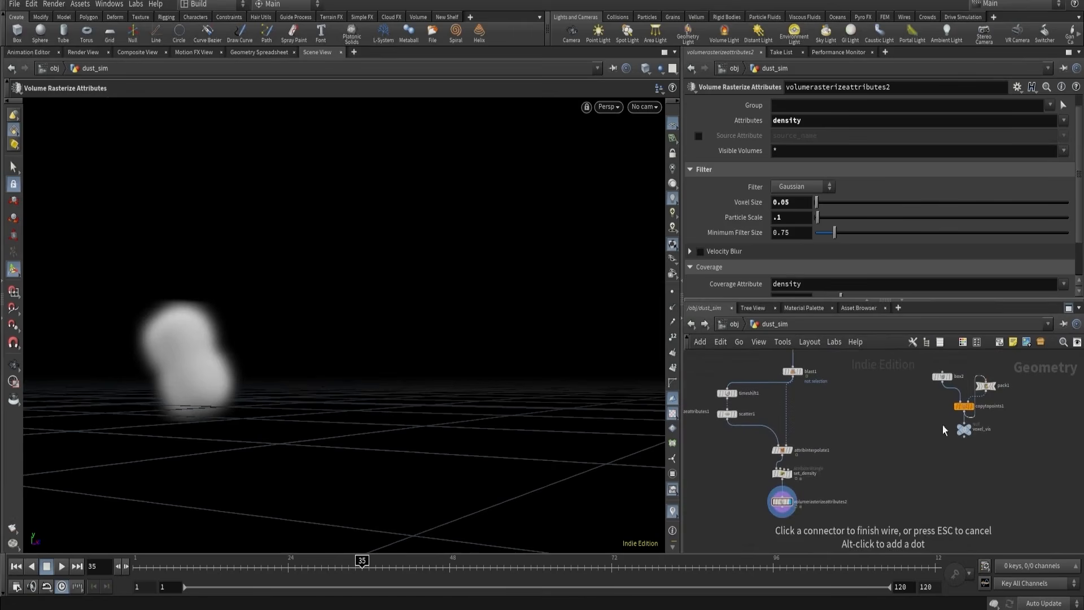
left_click(782, 511)
key("h")
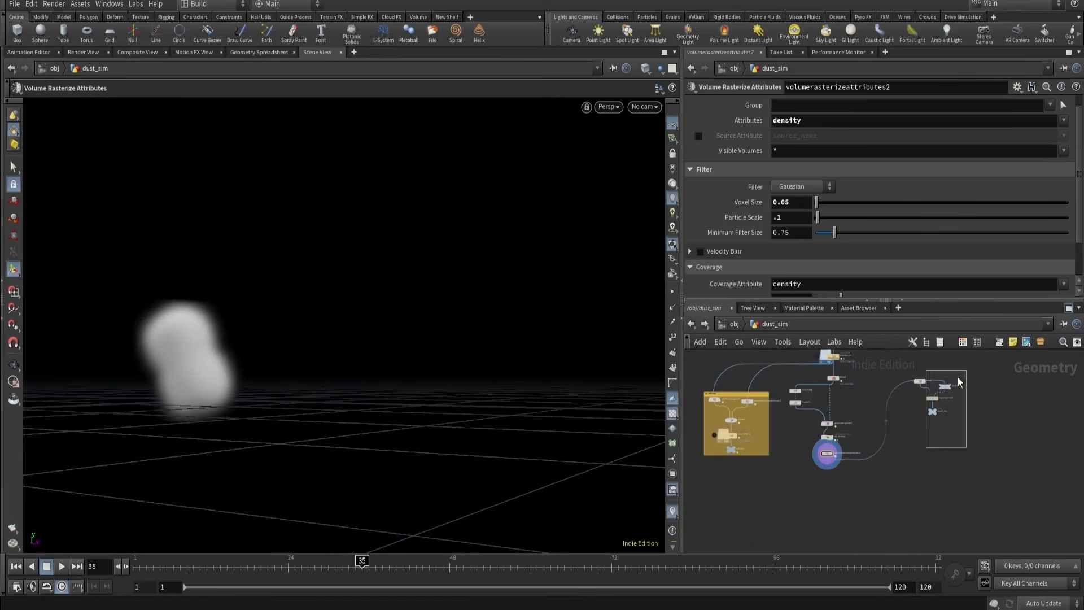
left_click_drag(958, 382, 774, 484)
scroll(756, 479, "up", 2)
- Display the voxel_vis null and view it through cam1 at frame 29
left_click(785, 481)
scroll(791, 483, "up", 3)
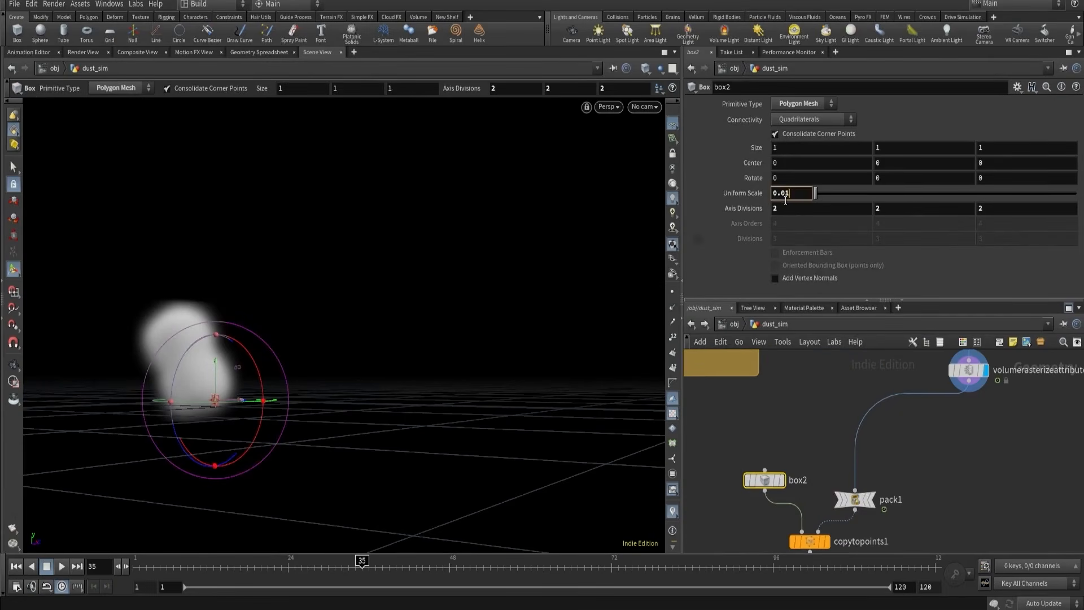
middle_click_drag(732, 493, 723, 424)
scroll(803, 505, "up", 2)
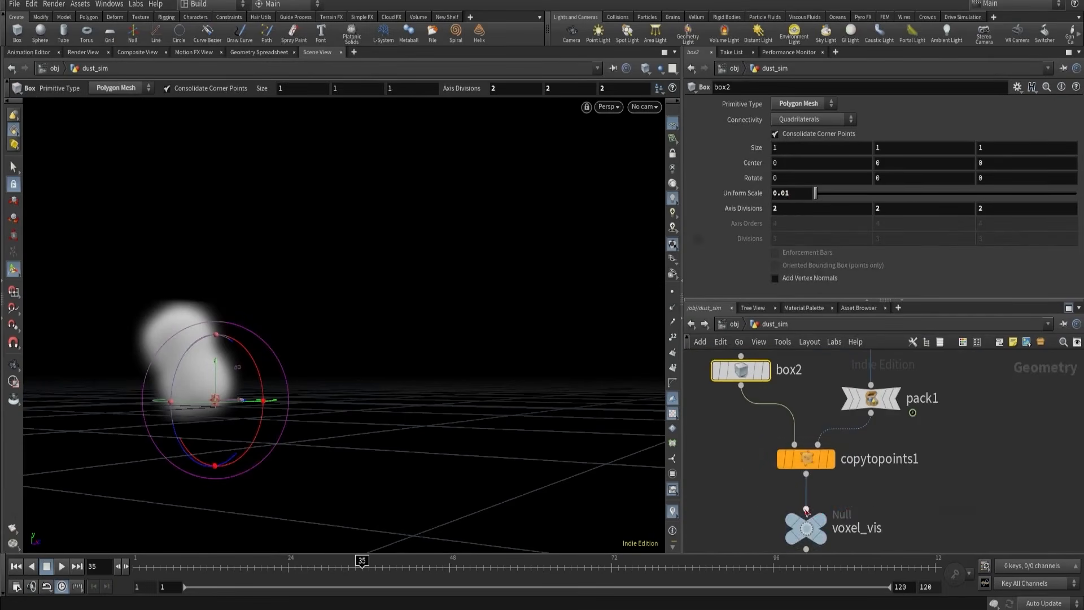
left_click(817, 518)
left_click(808, 528)
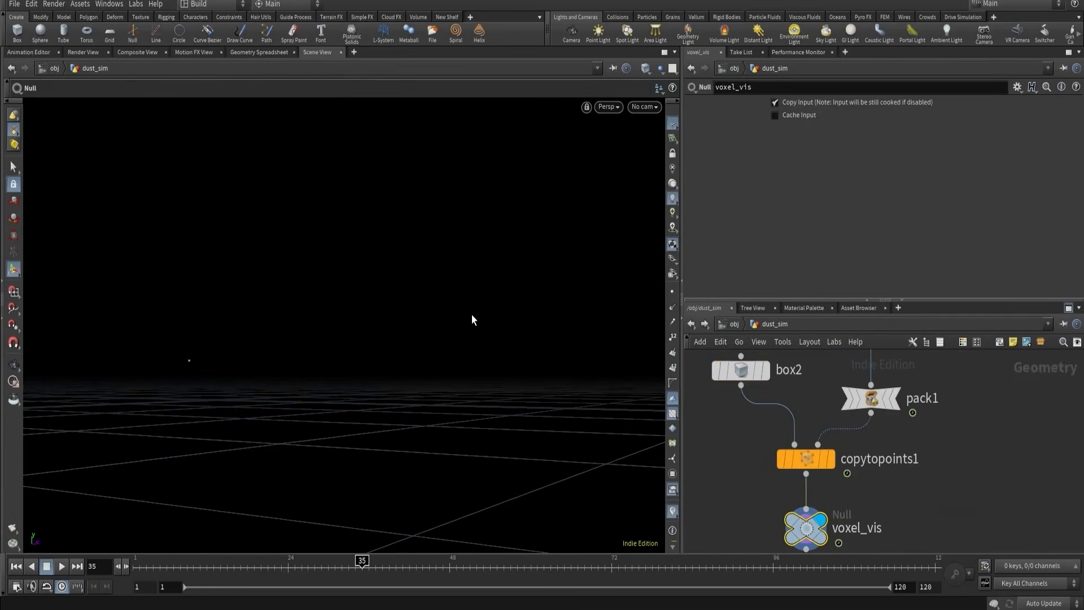
left_click(633, 106)
left_click(657, 164)
left_click(281, 567)
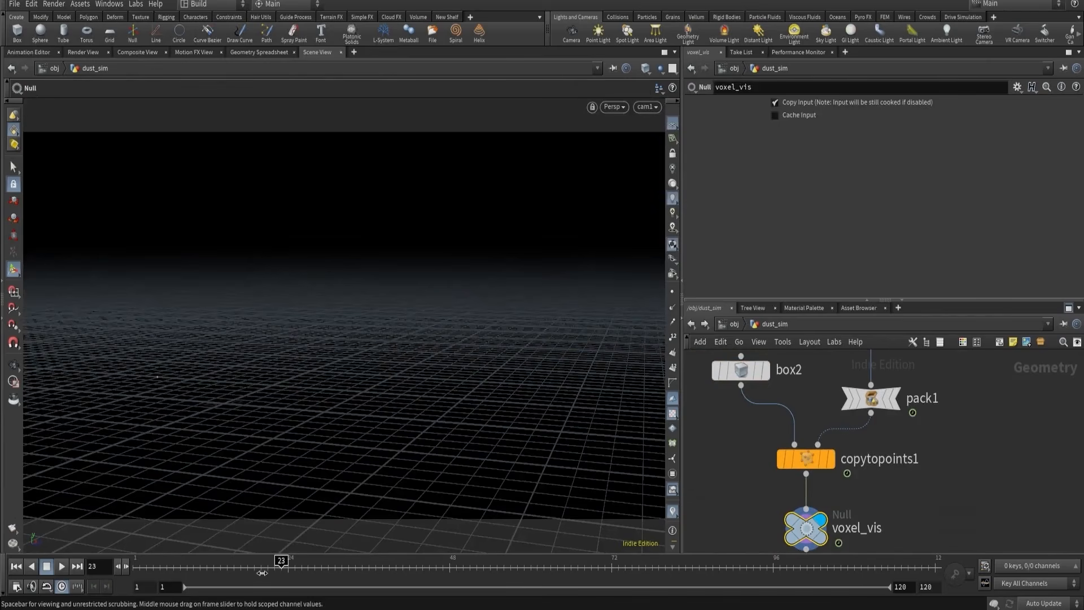
left_click_drag(262, 572, 323, 572)
- Set box2's uniform scale to 0.02 and the voxel size of volumerasterizeattributes2 to 0.02
middle_click_drag(718, 419, 729, 467)
left_click(752, 419)
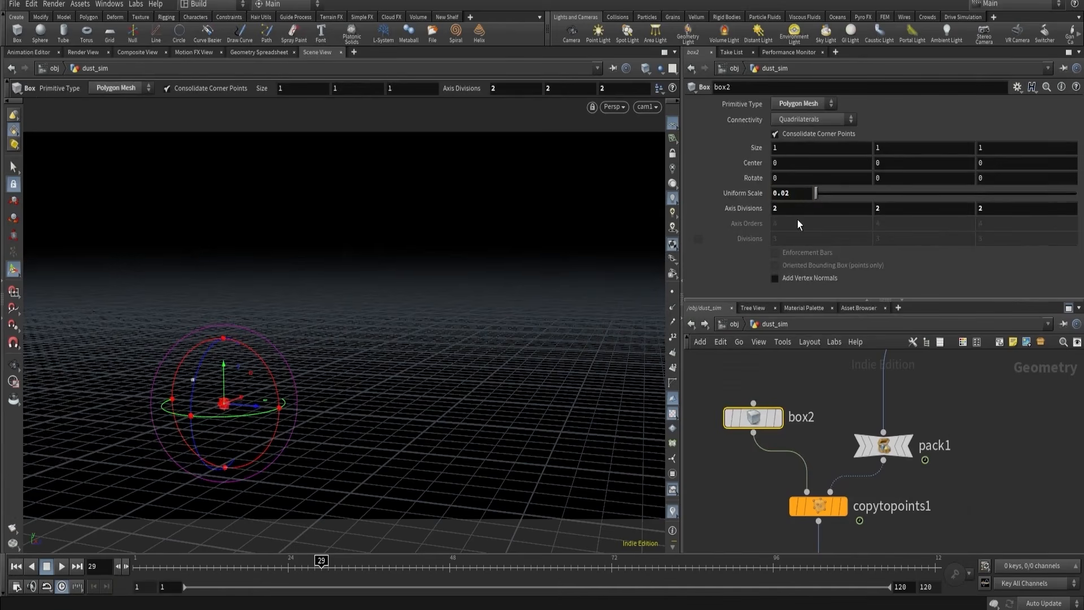
scroll(907, 399, "down", 4)
middle_click_drag(907, 398, 803, 510)
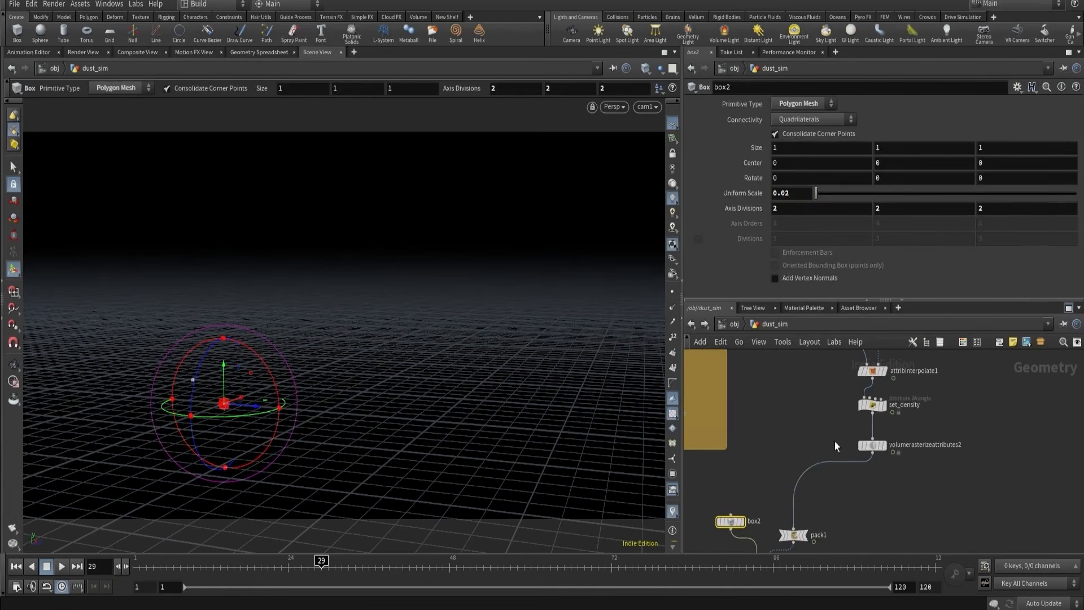
left_click(870, 445)
left_click(794, 203)
key("BackSpace")
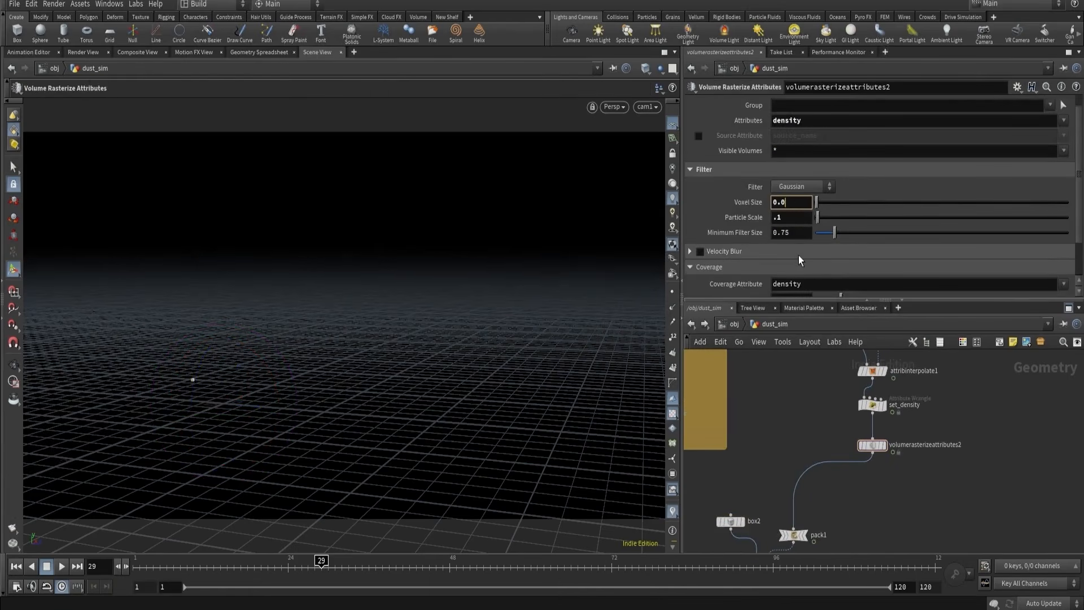
type("2")
key("Return")
scroll(887, 446, "up", 3)
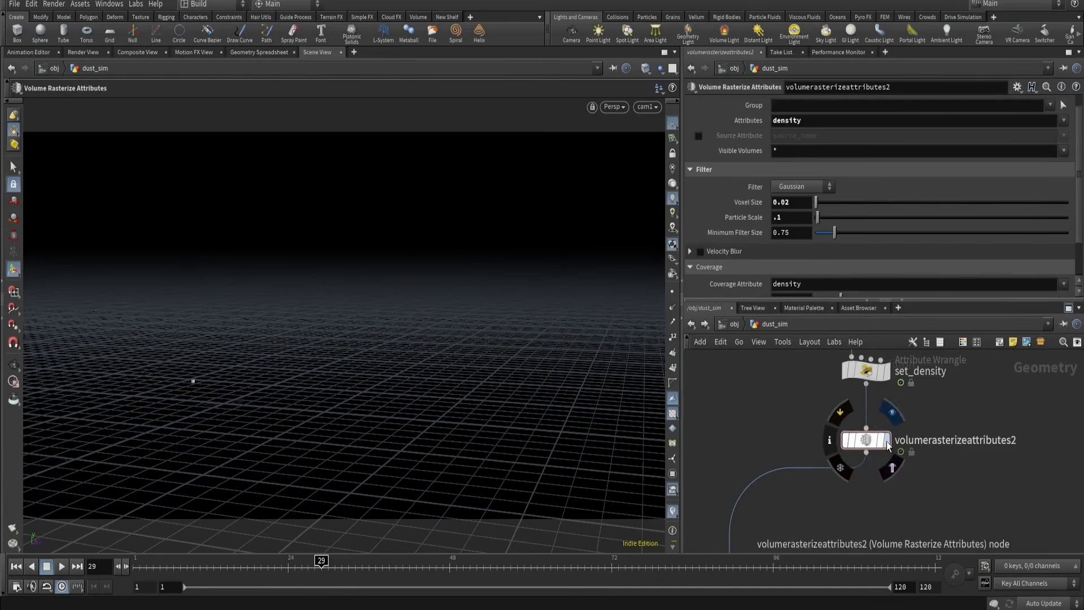
- Display the volumerasterizeattributes2 node and rename it density
left_click(887, 444)
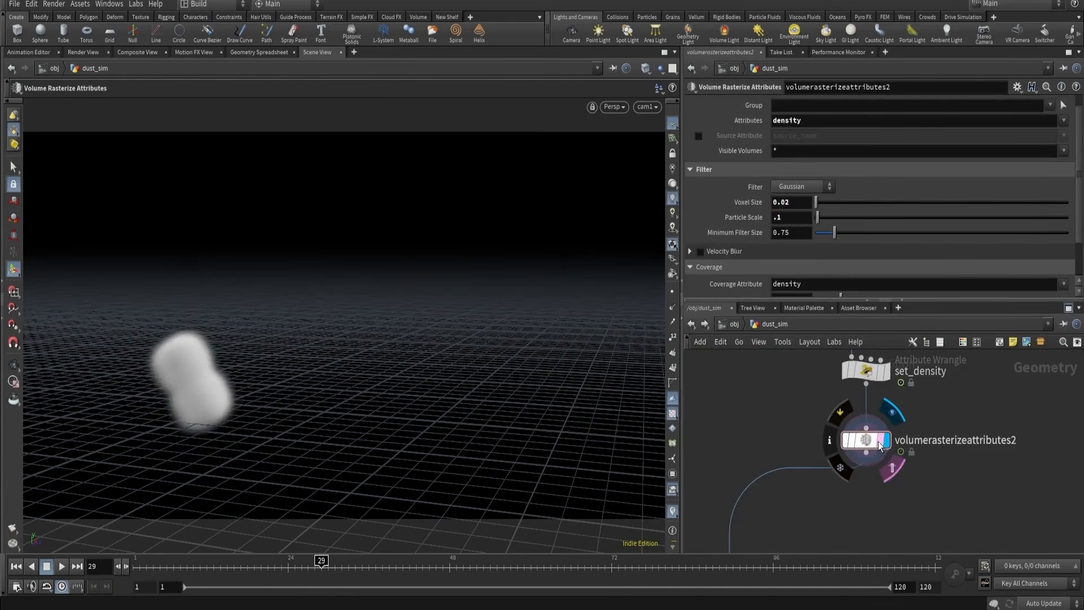
double_click(942, 443)
type("density")
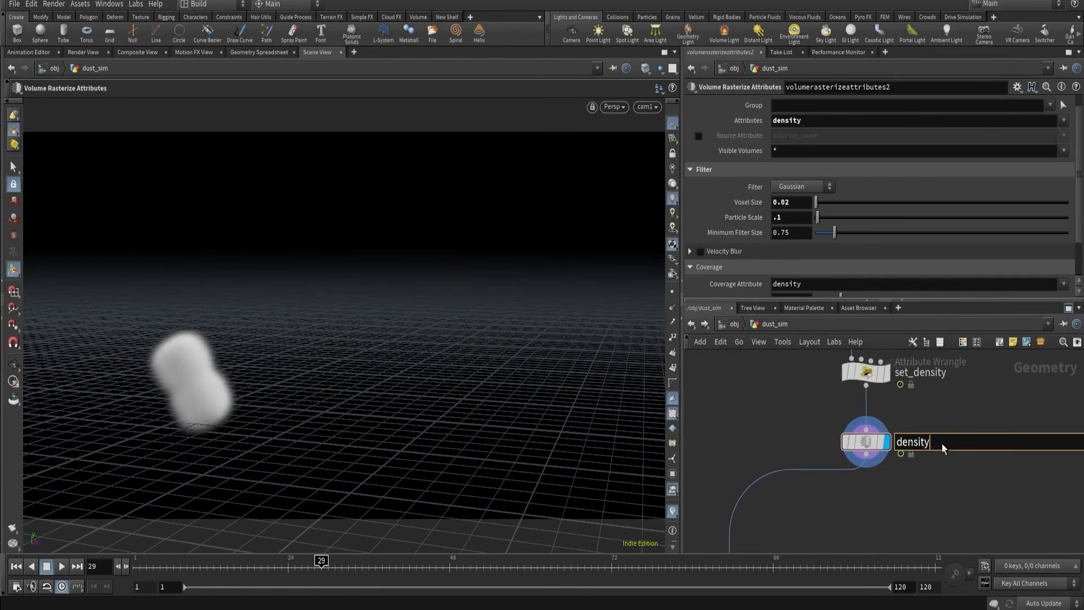
key("Return")
- Duplicate the density node beside the original, keeping its set_density input, and rename the copy v
left_click_drag(870, 443, 932, 448)
double_click(969, 447)
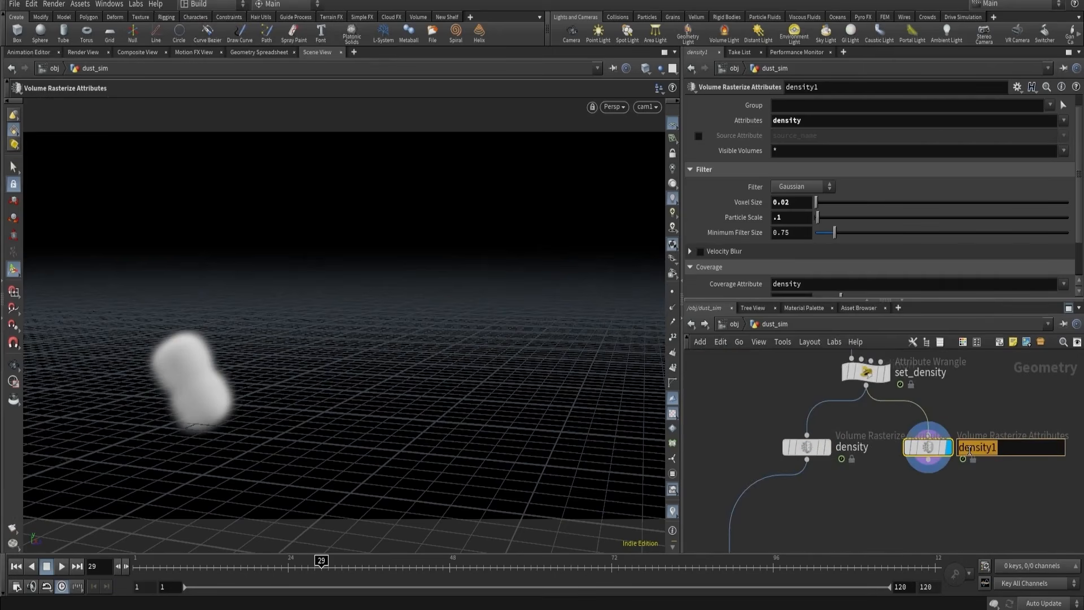
type("v")
key("Return")
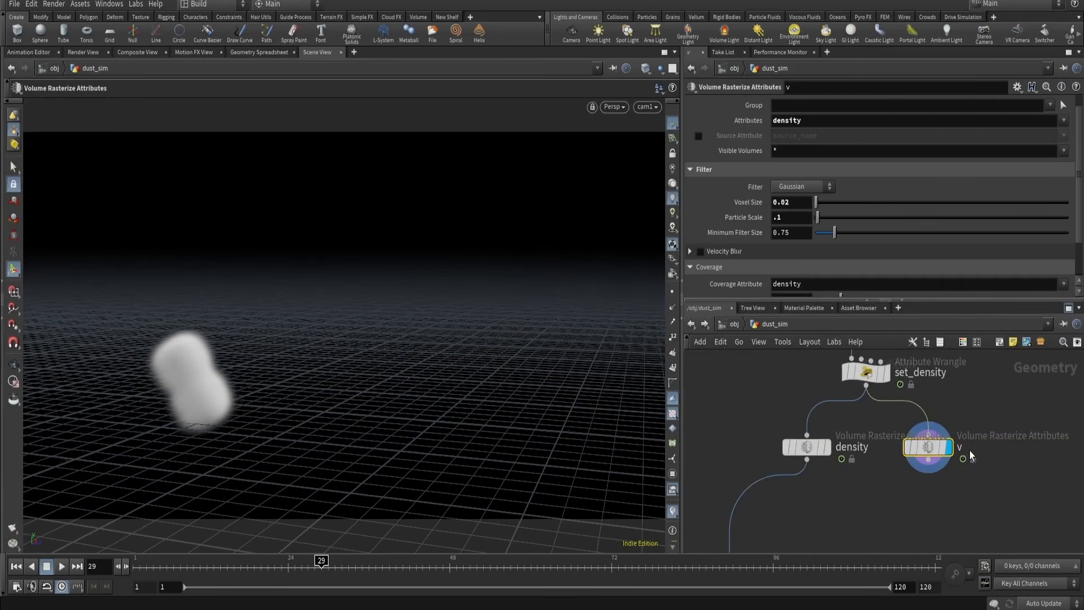
- Make the v node rasterize the v attribute with a voxel size of 0.05
double_click(791, 120)
type("v")
key("Return")
left_click(800, 205)
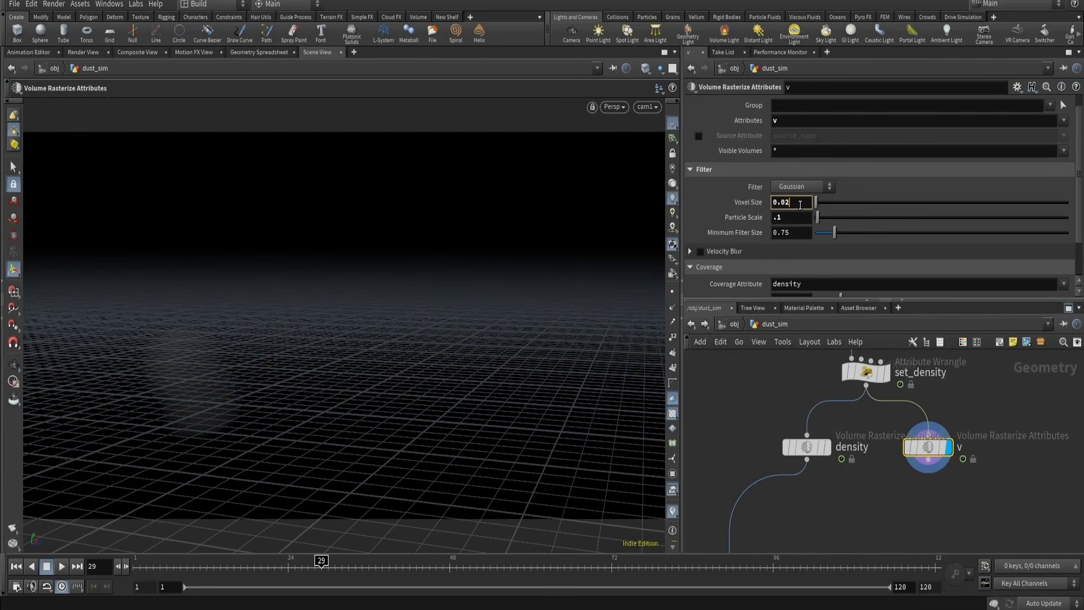
type("5")
key("Return")
- Display the density node together with the rock creature and view the hammer head up close outside cam1
left_click(806, 447)
left_click(827, 447)
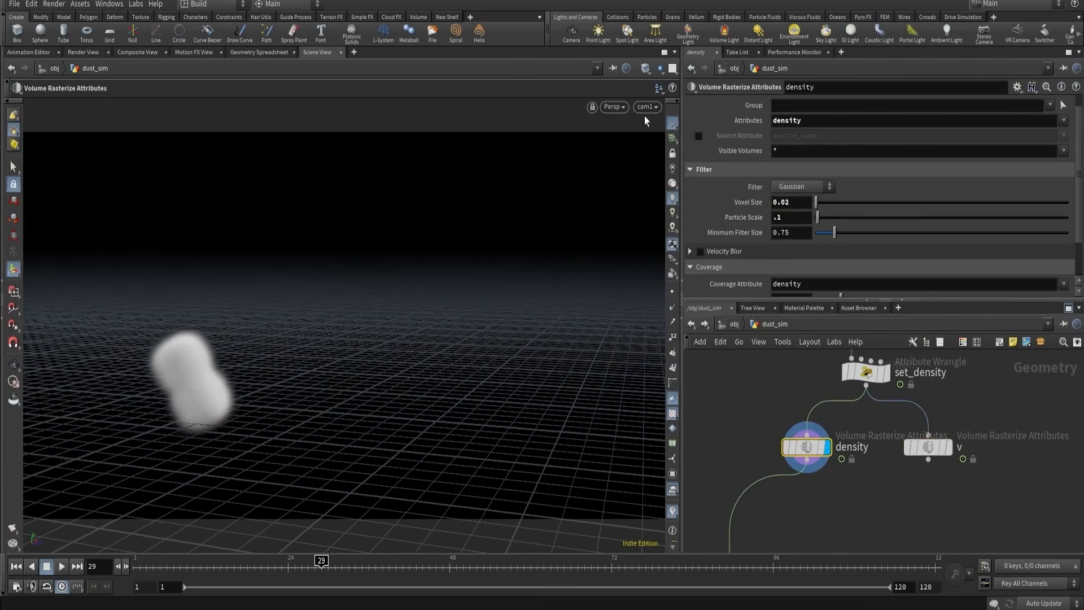
left_click(659, 68)
left_click(694, 83)
left_click_drag(288, 339, 278, 367, "alt")
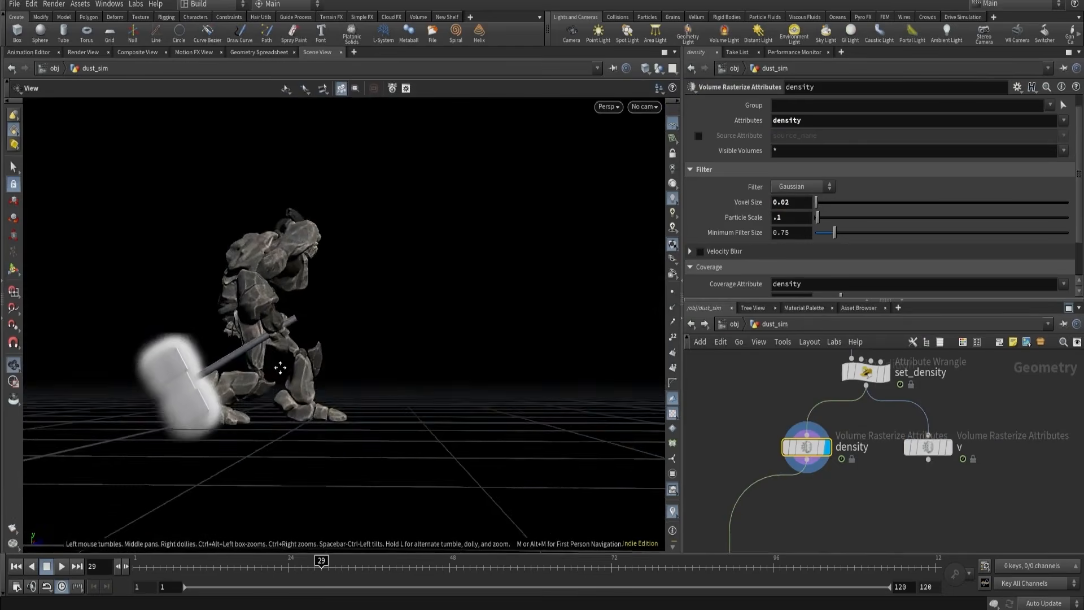
middle_click_drag(278, 367, 432, 330, "alt")
right_click_drag(432, 330, 395, 333, "alt")
- Set the particle scale of both the density and v nodes to 0.05
left_click(787, 220)
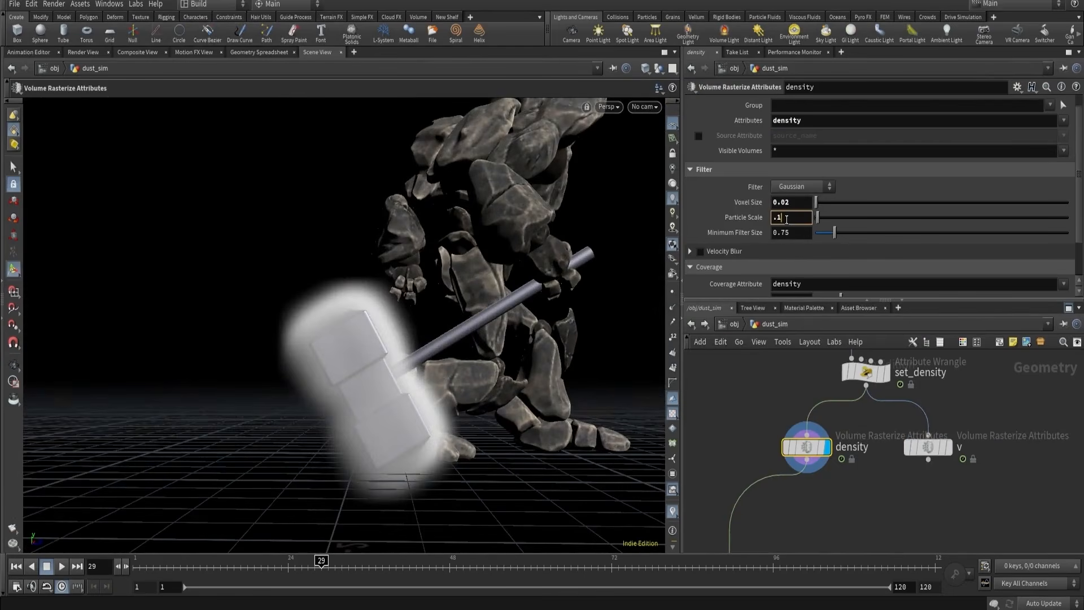
type(".05")
key("Return")
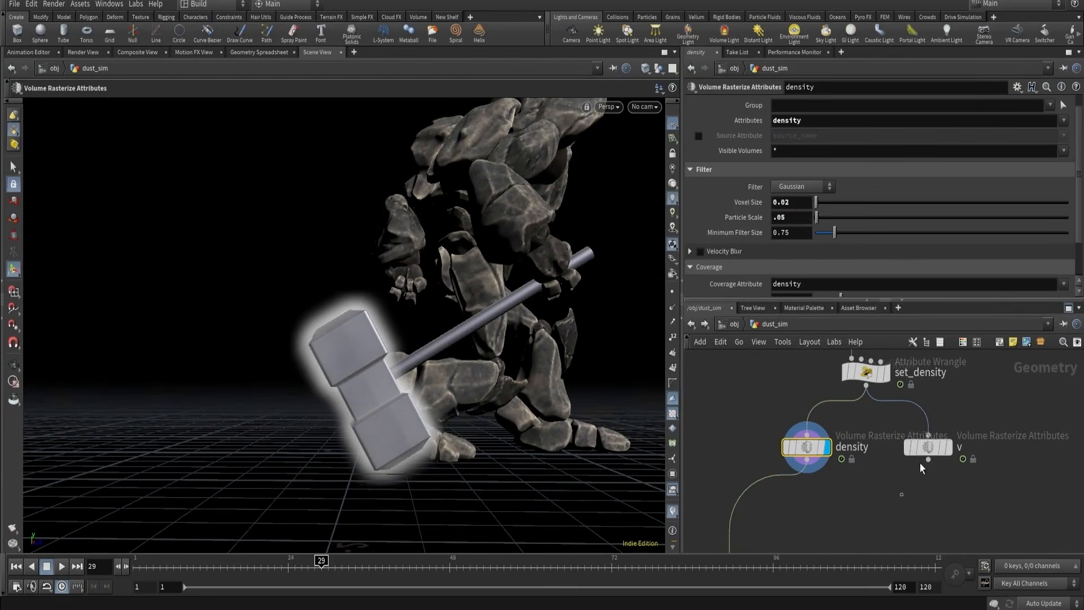
left_click(926, 448)
left_click(795, 219)
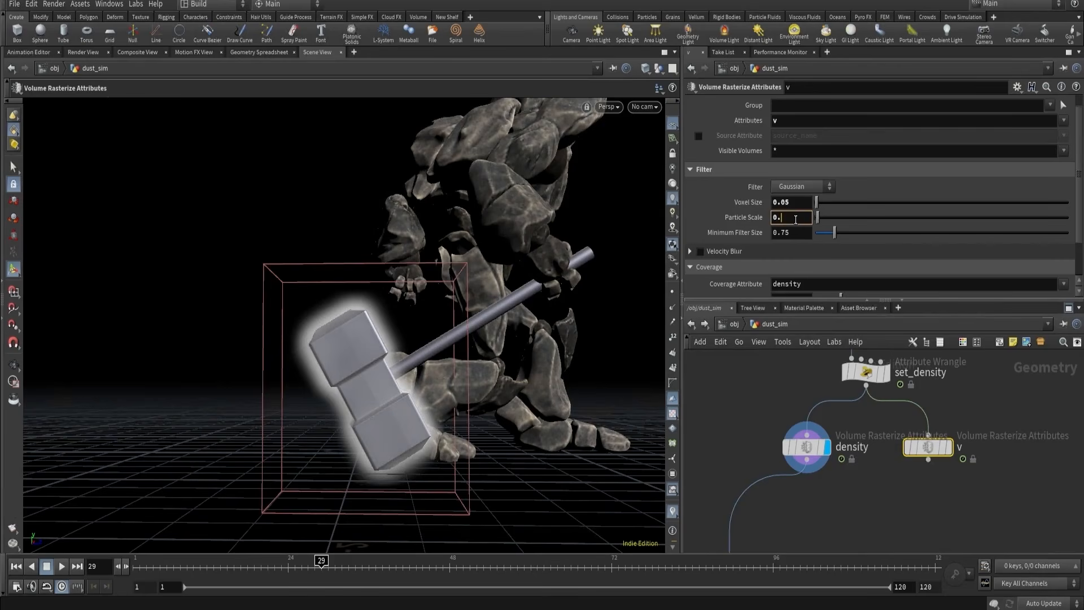
key("Return")
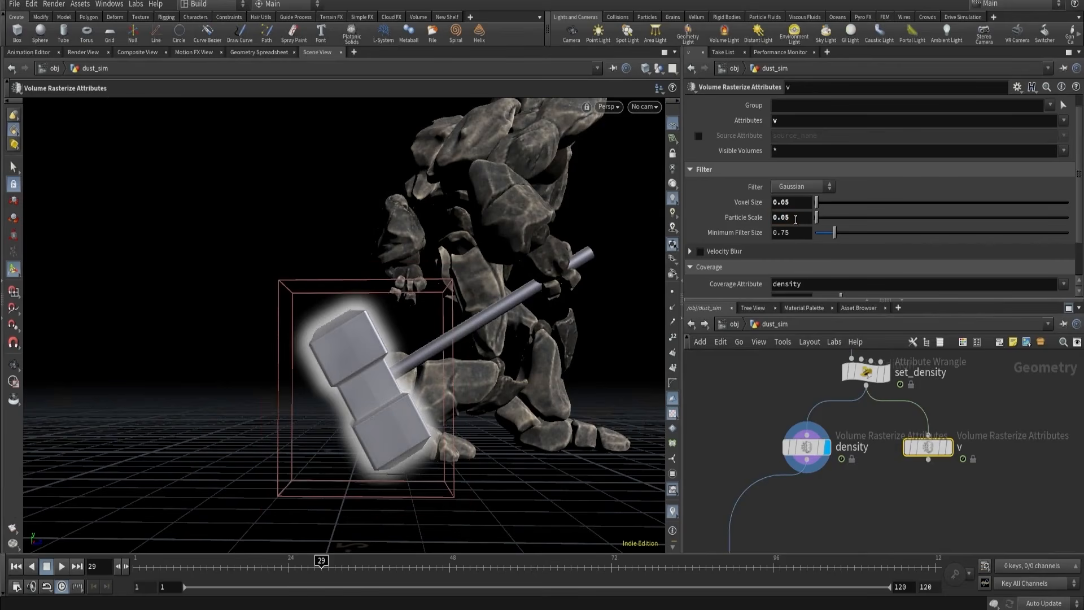
left_click(813, 448)
- Add the line "float speed = fit01(length(@v),0,1);" above the density line in the set_density wrangle
scroll(757, 407, "down", 3)
middle_click_drag(753, 422, 741, 480)
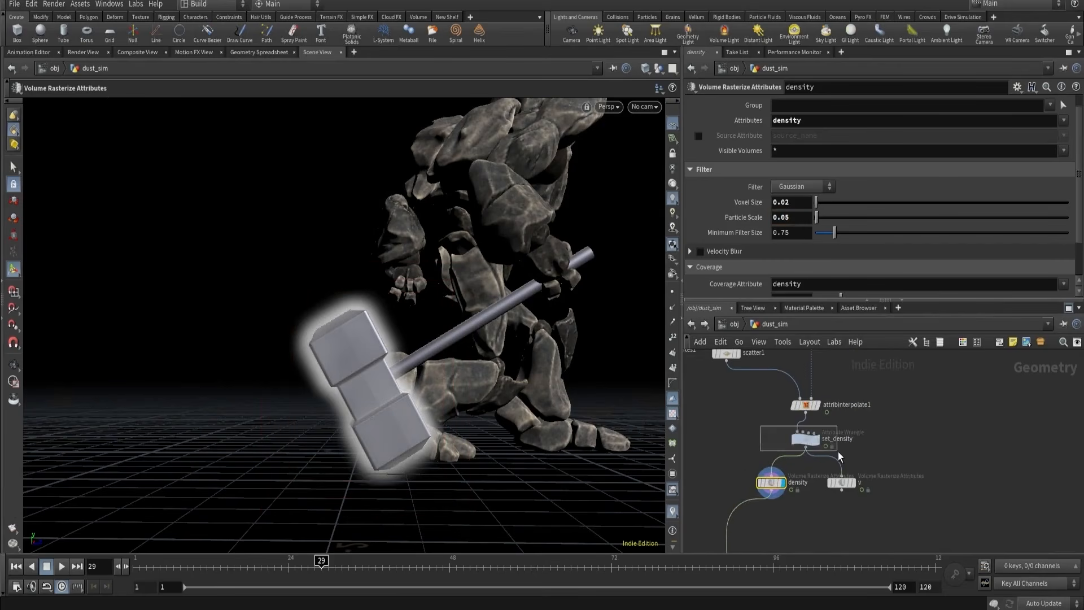
left_click(806, 439)
left_click(712, 182)
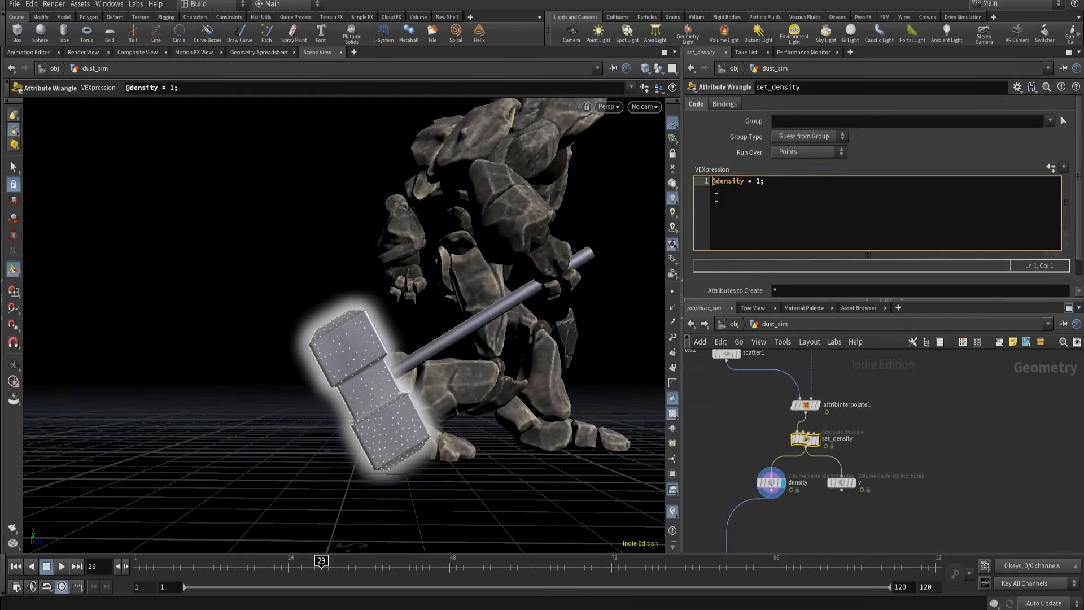
key("Return")
type("f")
key("BackSpace")
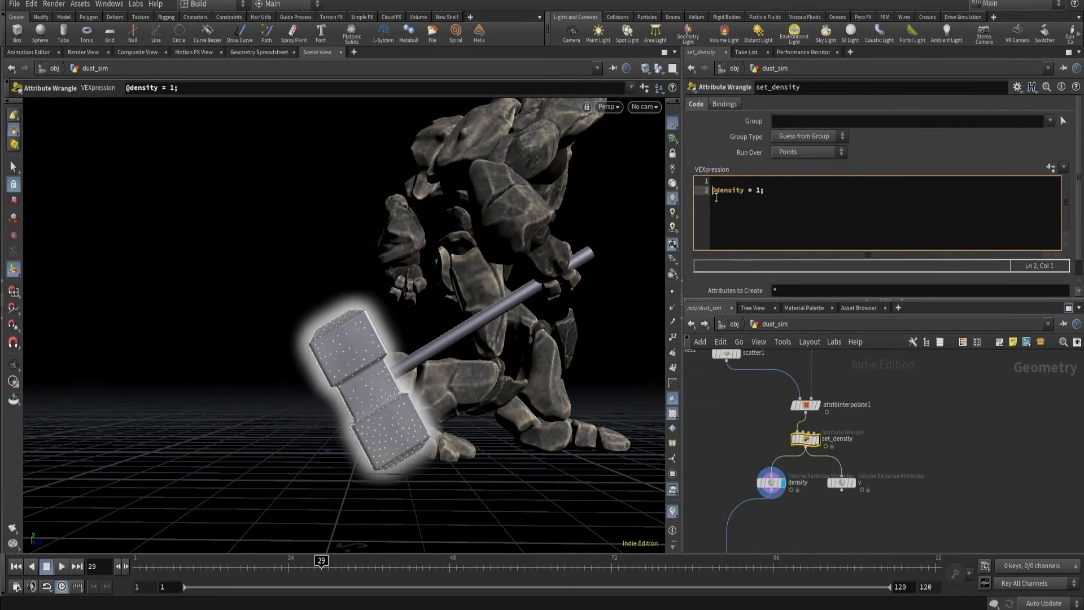
key("Up")
type("flo")
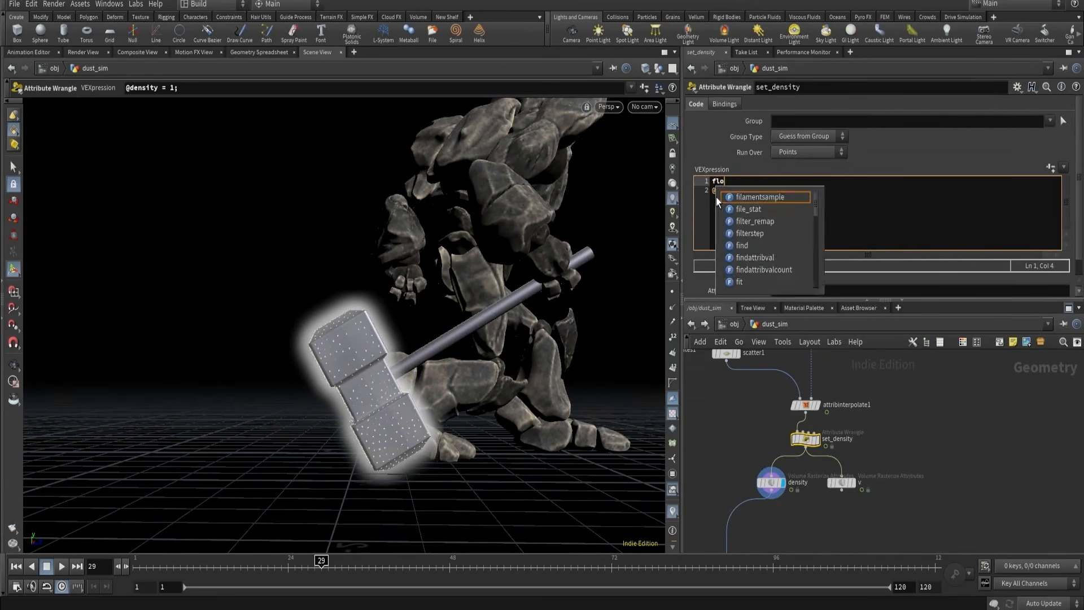
type("at speed ")
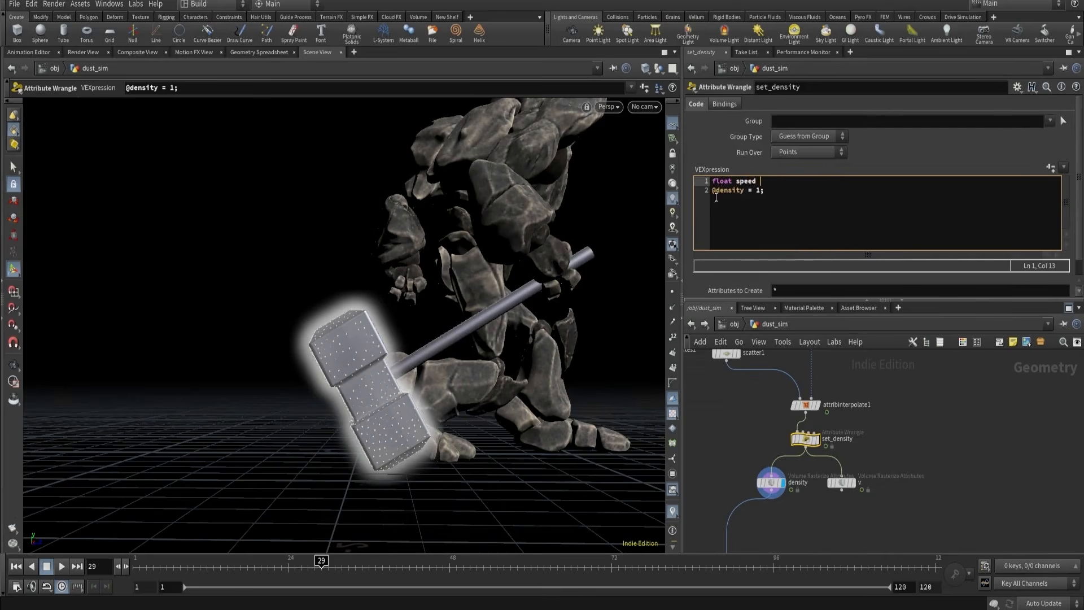
type("= fit")
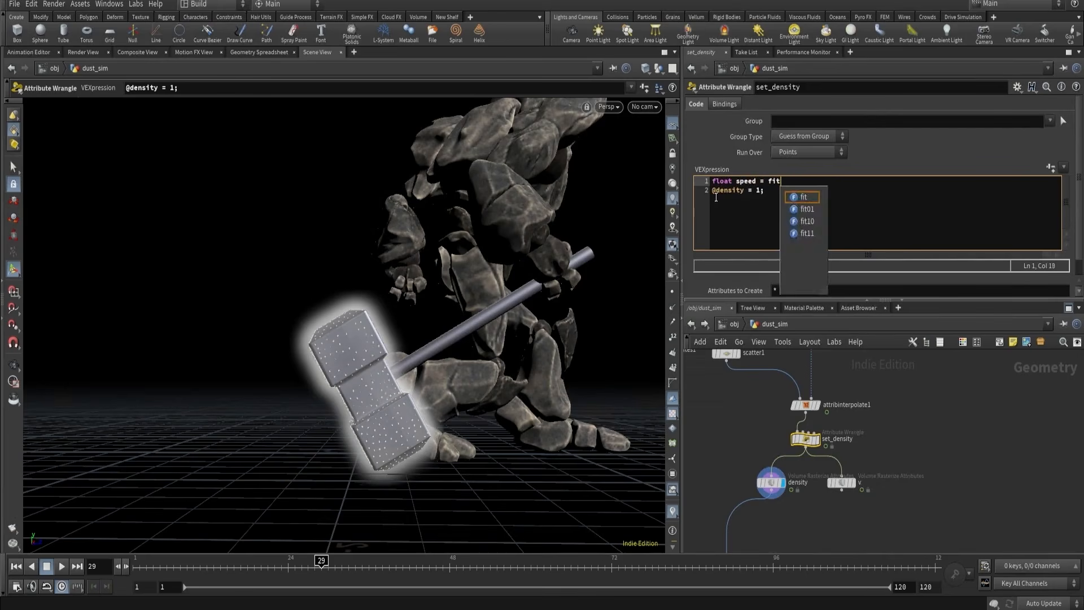
type("01(le")
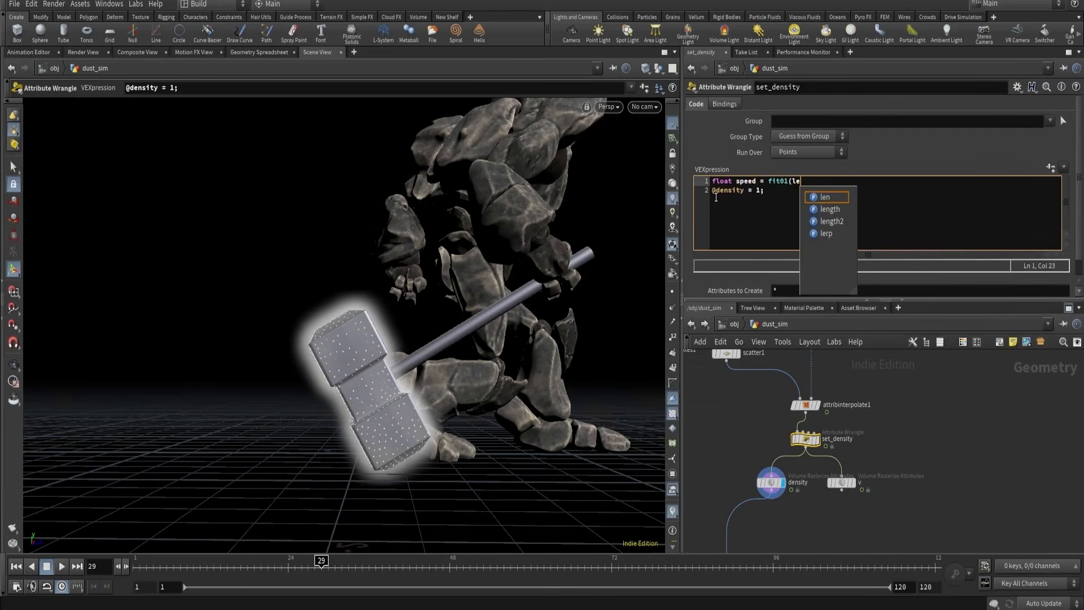
type("ngth(")
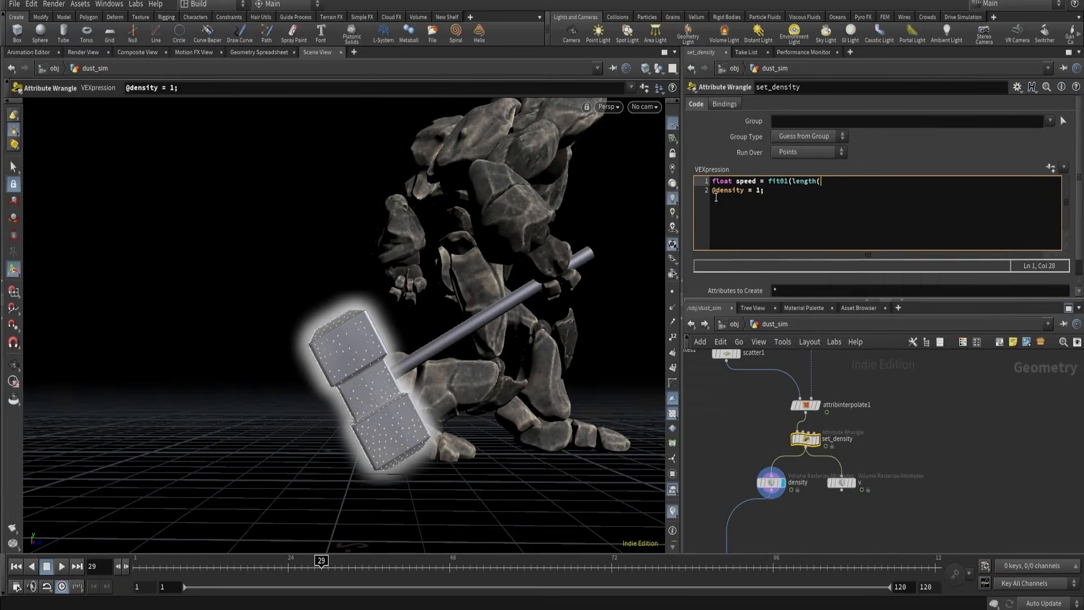
type("@v),0,1);")
left_click(757, 192)
type("* ")
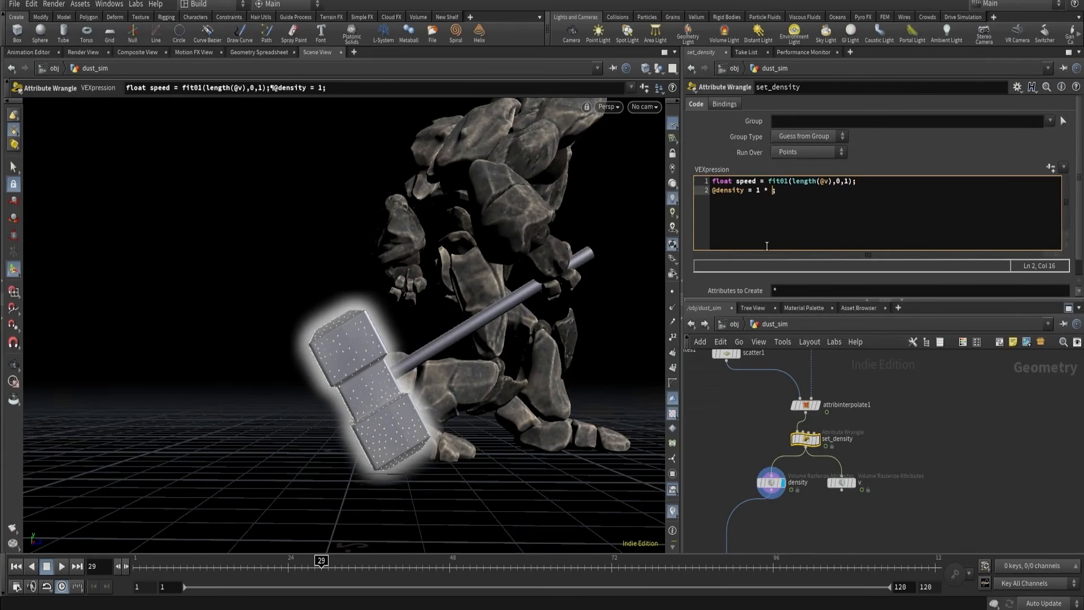
type("speed")
left_click(757, 192)
key("BackSpace")
type("3")
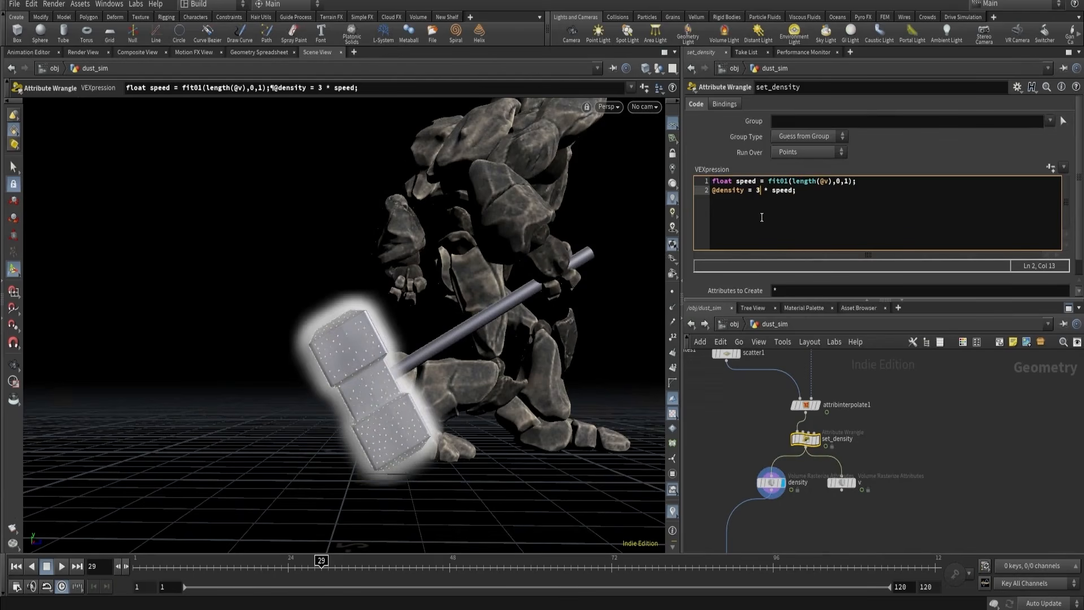
- Check the speed-driven density volume on the hammer at frame 50 through cam1
left_click(771, 482)
left_click_drag(256, 567, 463, 583)
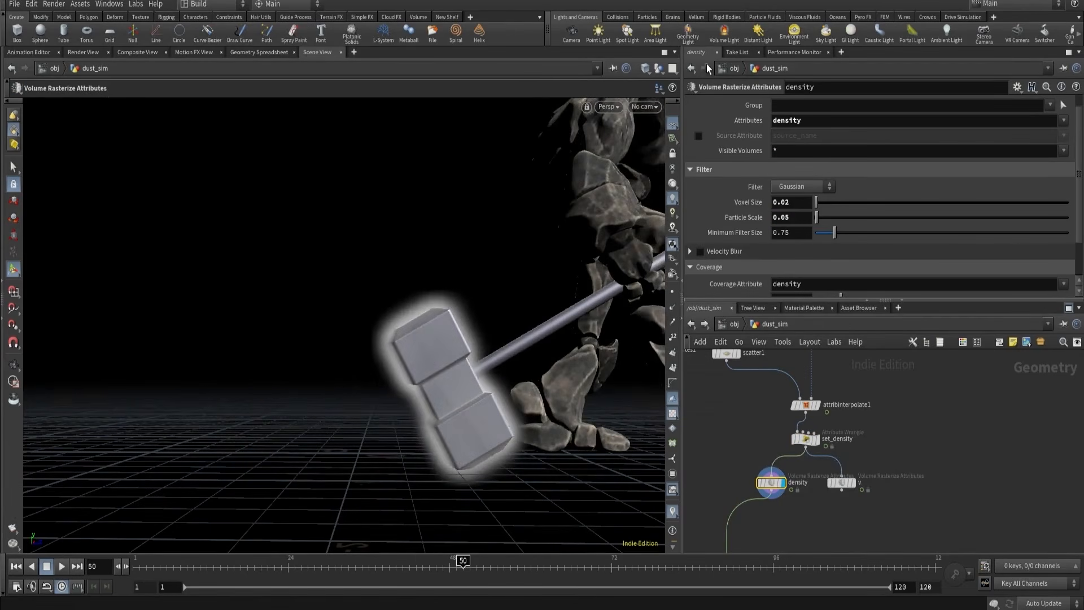
left_click(642, 107)
left_click(642, 144)
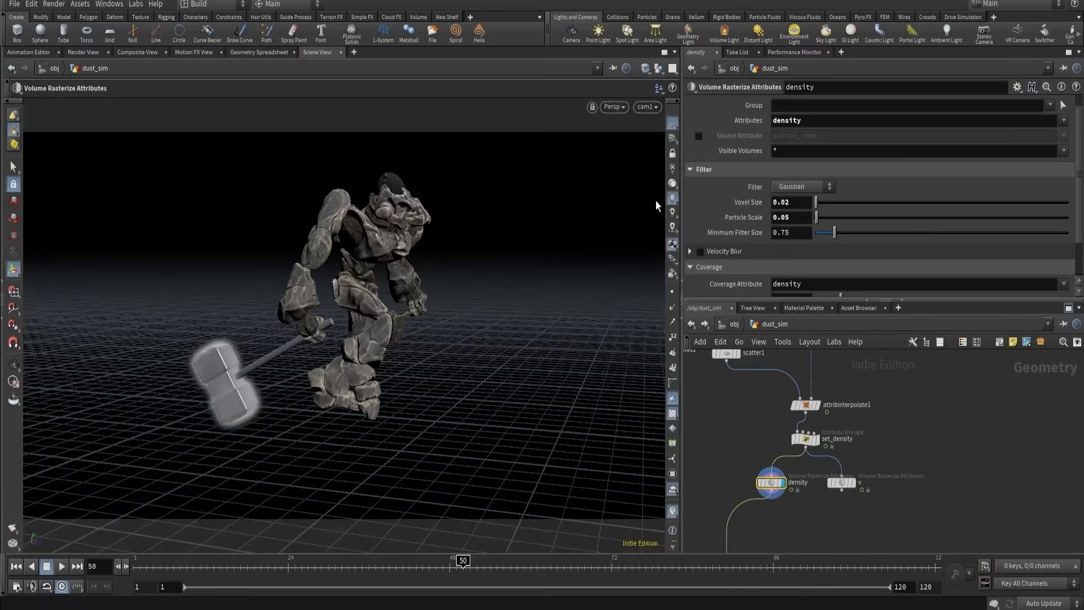
- Add a Merge node below the rasterize nodes and connect density and v to it
left_click(812, 514)
key("m")
left_click(808, 521)
scroll(774, 497, "up", 2)
left_click(769, 486)
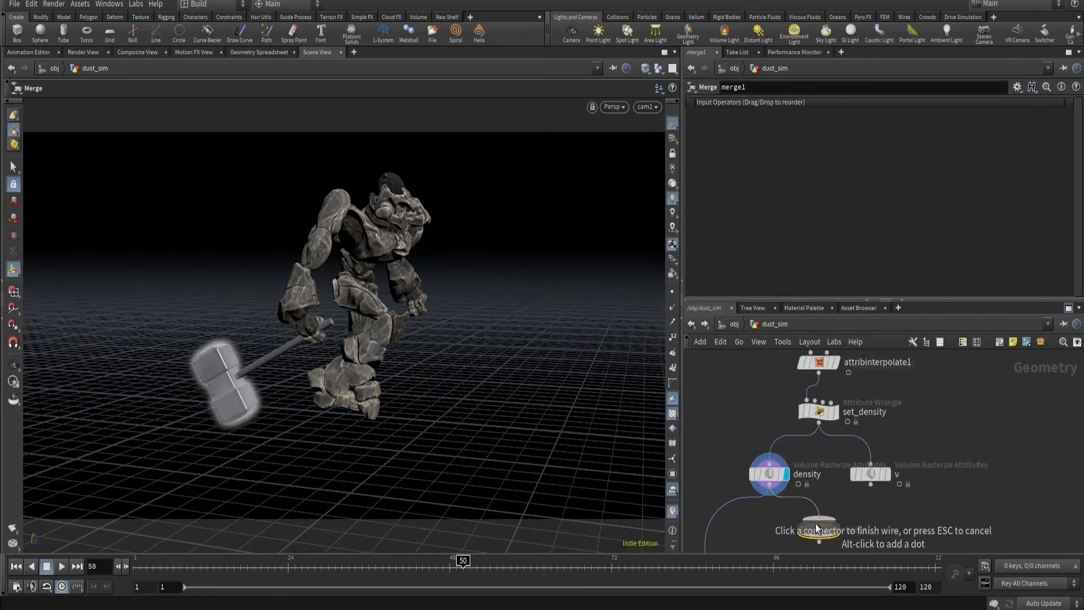
left_click(818, 520)
left_click(870, 485)
left_click(822, 520)
- Display merge1, check the source at frame 40 and save the scene
middle_click_drag(848, 531, 784, 456)
left_click(833, 487)
scroll(783, 456, "down", 2)
left_click_drag(355, 564, 396, 565)
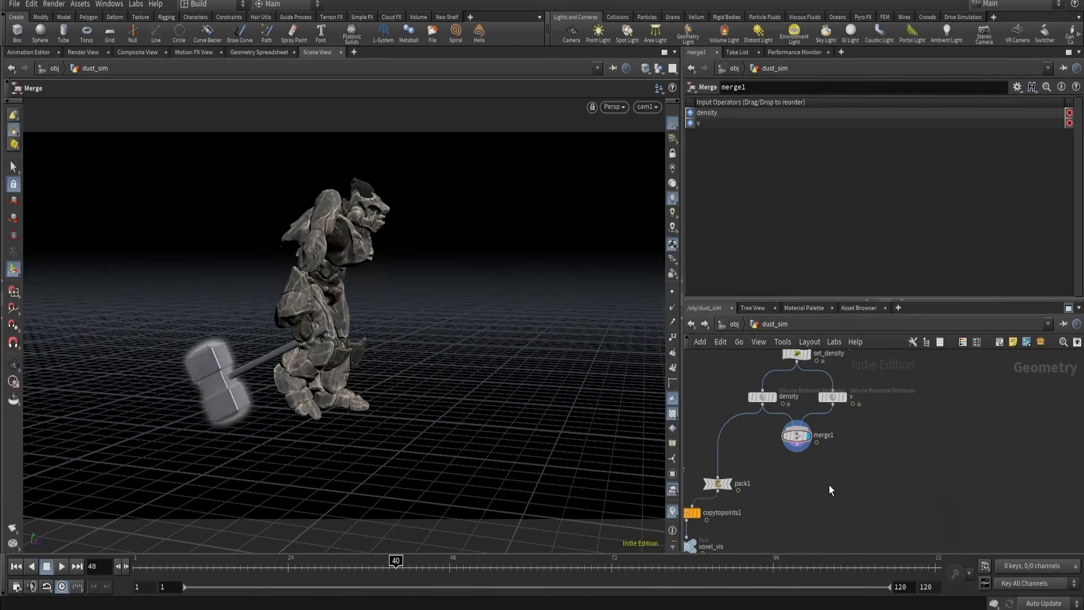
key("ctrl+s")
- Add a Pyro Solver below merge1, connect merge1 to its first input and display it at frame 1
key("Tab")
type("pyro")
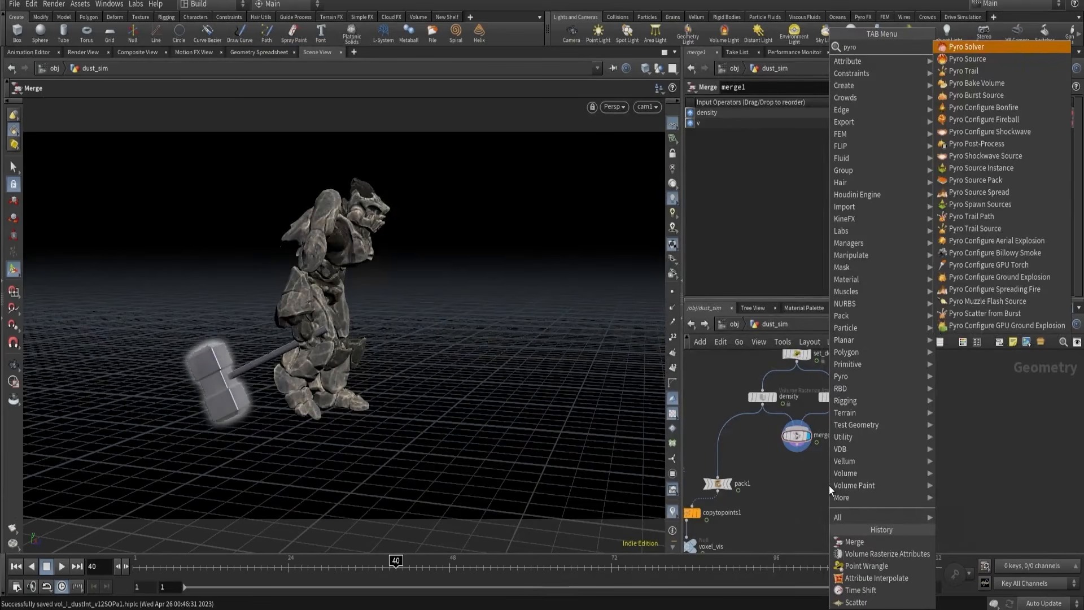
key("Return")
left_click(829, 485)
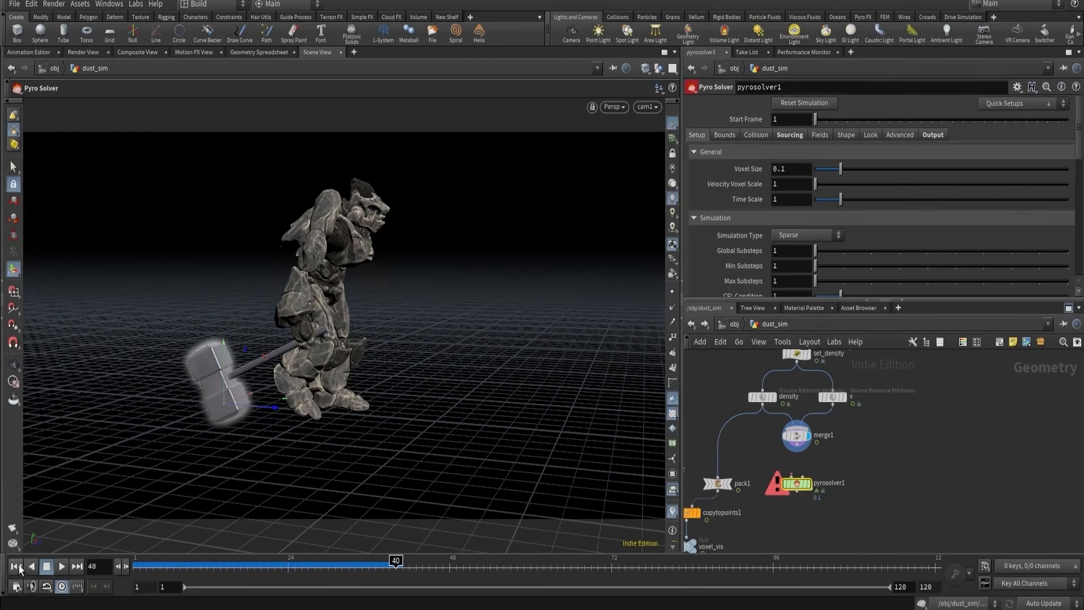
key("ctrl+Up")
left_click_drag(794, 452, 797, 477)
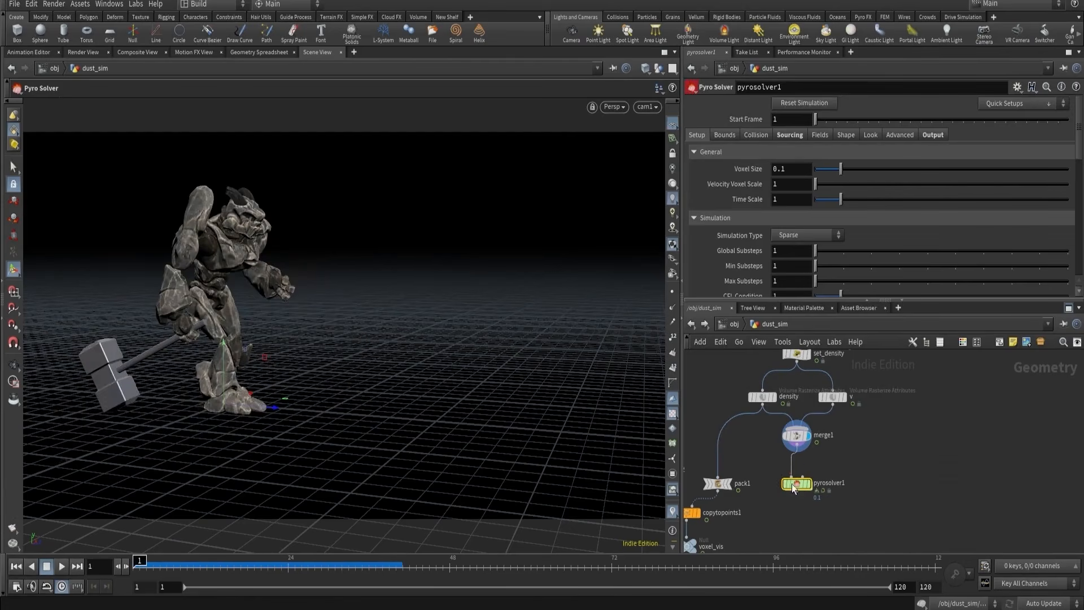
left_click(805, 485)
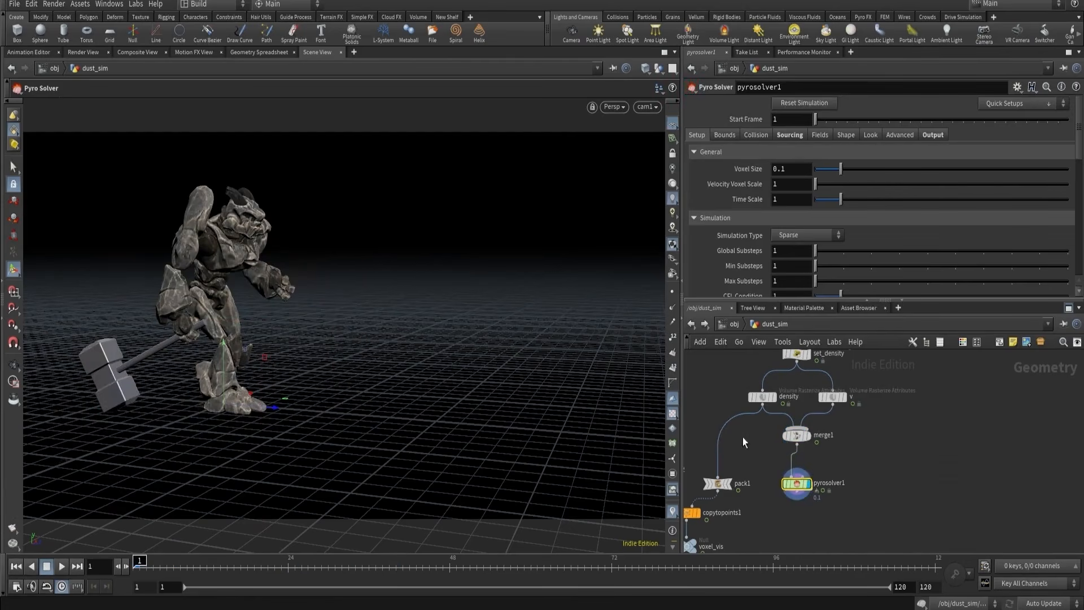
- Play the pyro simulation to about frame 26 and set the solver's voxel size to 0.05
left_click(61, 566)
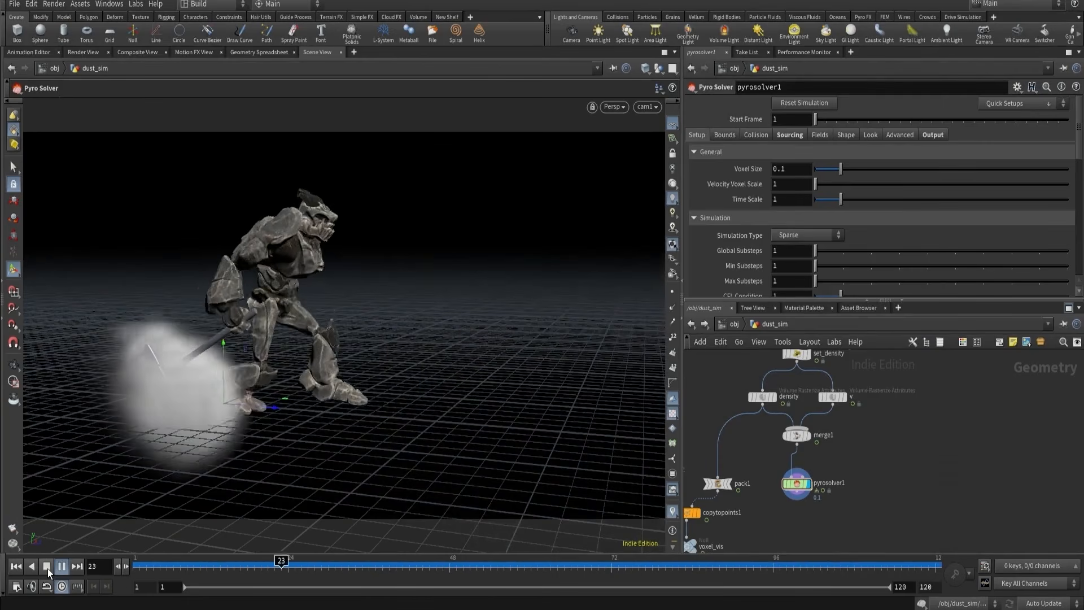
left_click(47, 568)
left_click_drag(779, 168, 803, 176)
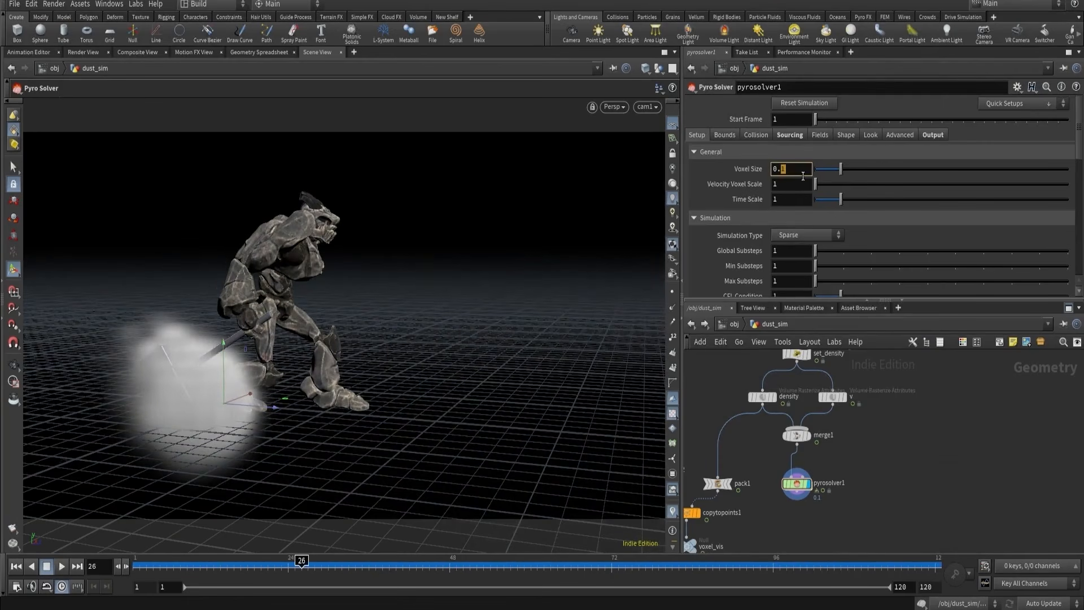
type("05")
key("Return")
- Review the Pyro Solver's bounds, collision, sourcing, fields, look, advanced and output settings
left_click(726, 134)
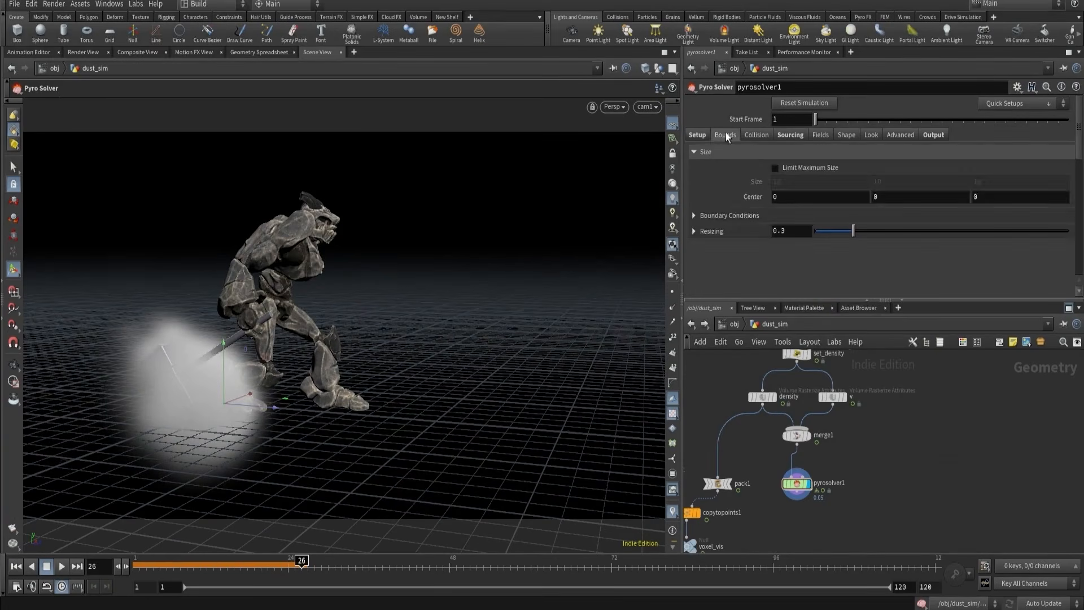
left_click(756, 135)
left_click(790, 134)
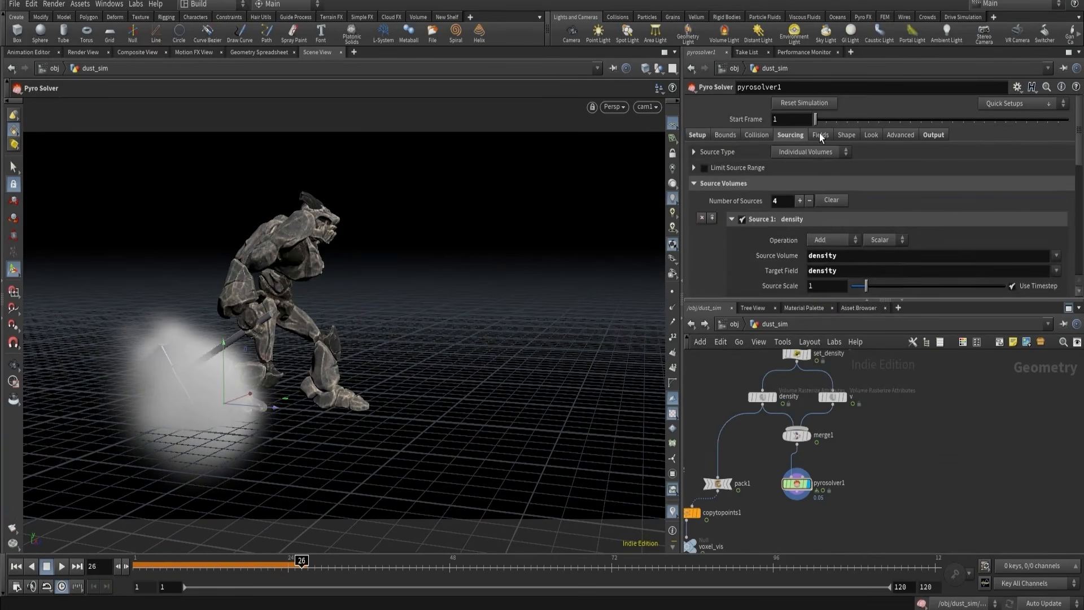
left_click(822, 136)
left_click(870, 134)
left_click(900, 134)
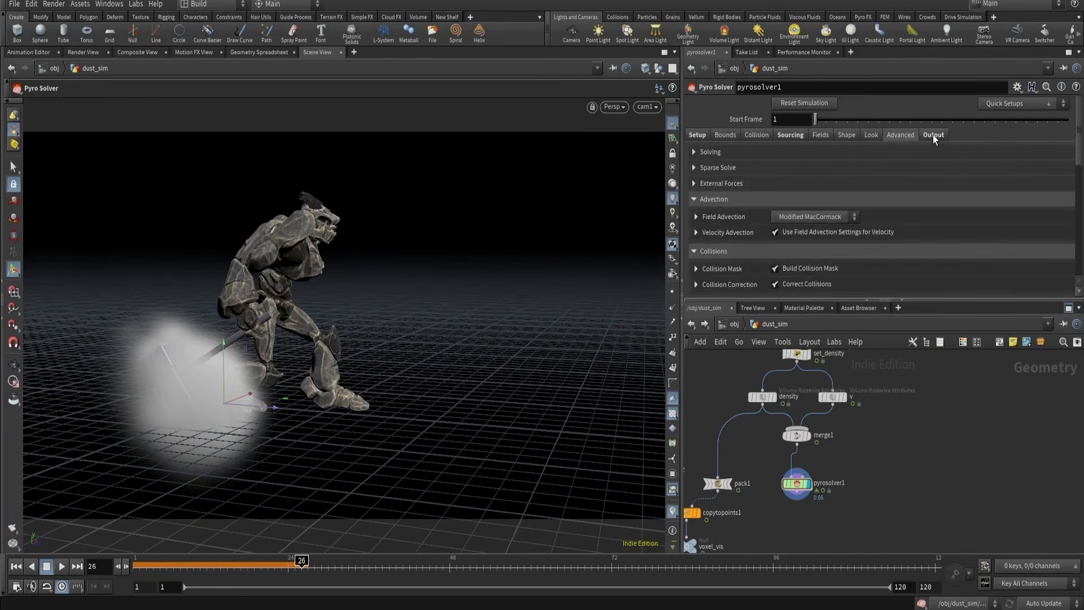
left_click(932, 135)
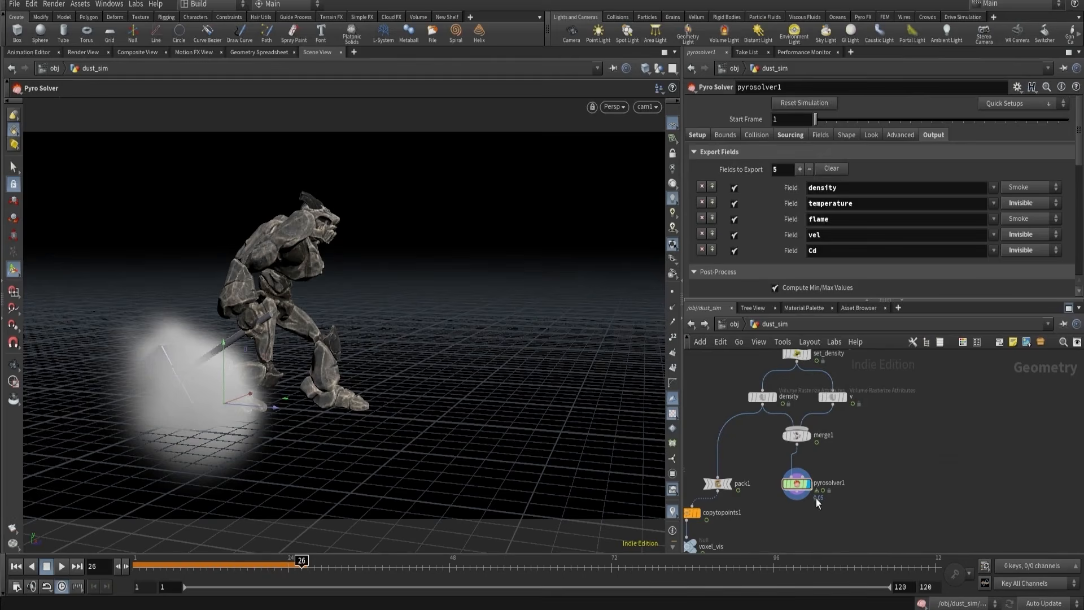
- Examine the sparse pyro solver and boundary nodes inside pyrosolver1's DOP network, returning to the dust_sim network
double_click(796, 483)
left_click(865, 327)
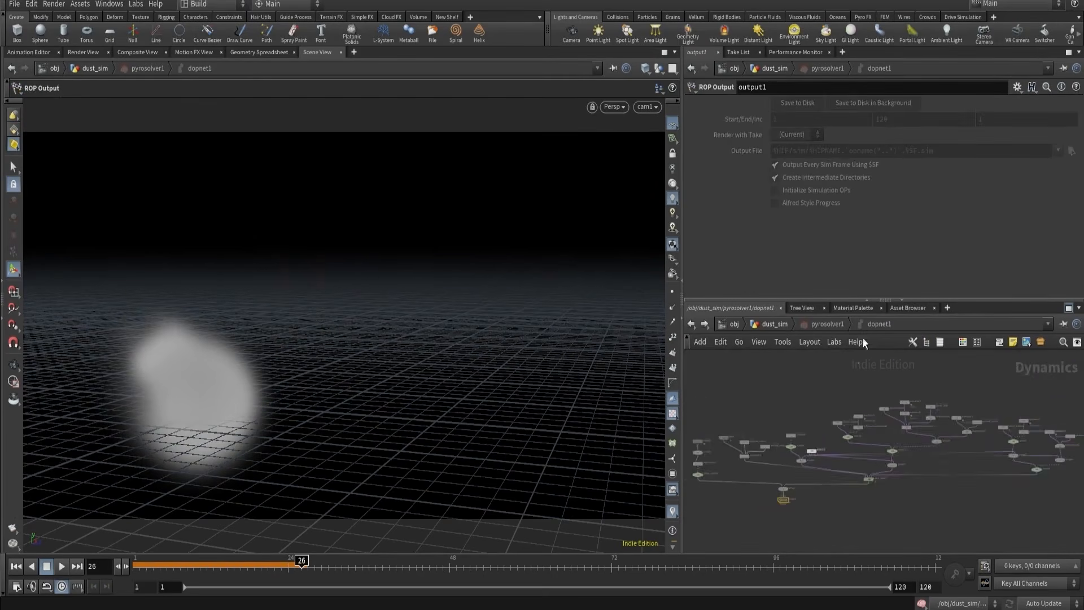
scroll(924, 493, "up", 5)
left_click_drag(926, 480, 794, 404)
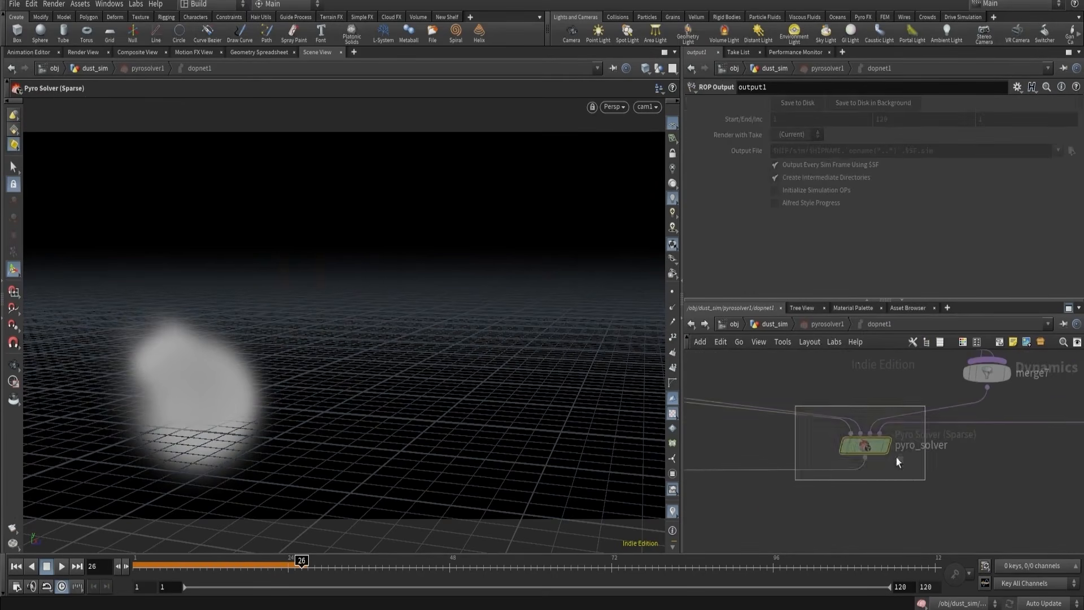
scroll(938, 466, "down", 6)
middle_click_drag(888, 433, 819, 508)
scroll(1024, 425, "down", 2)
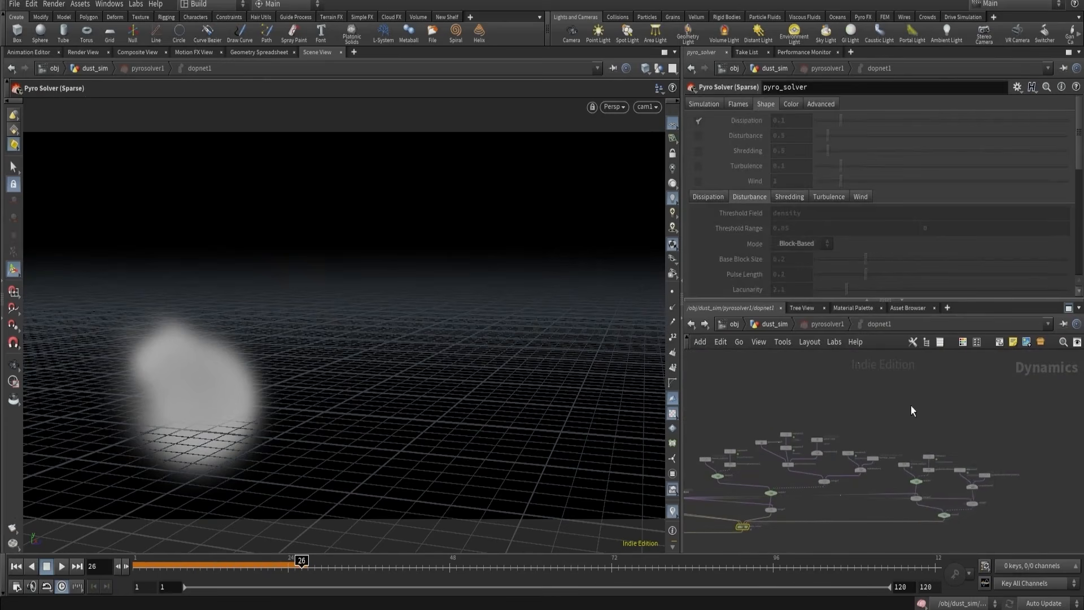
left_click_drag(915, 416, 1001, 530)
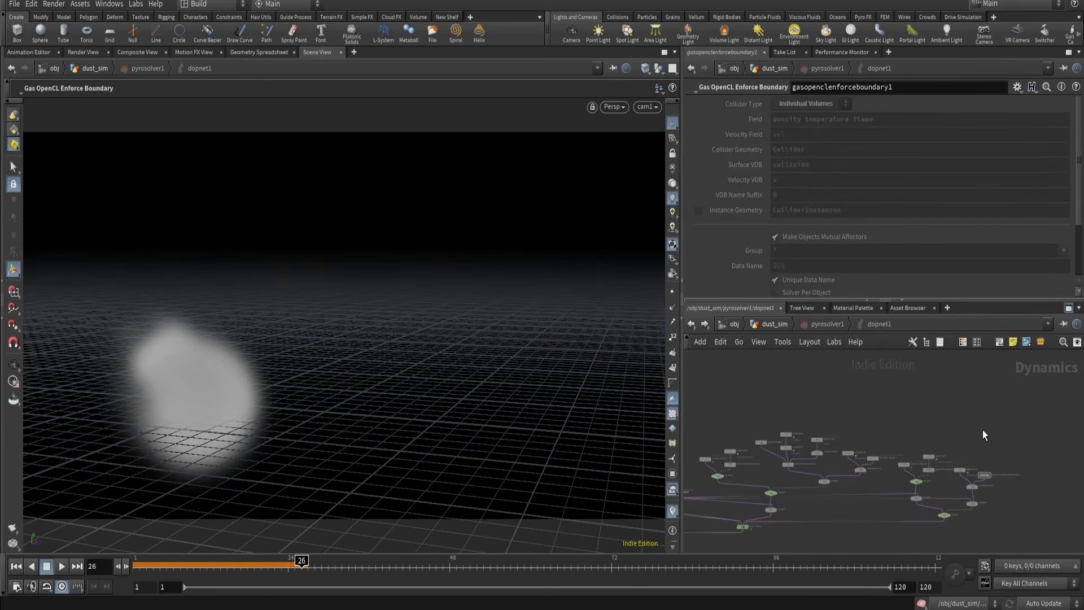
key("u")
key("u")
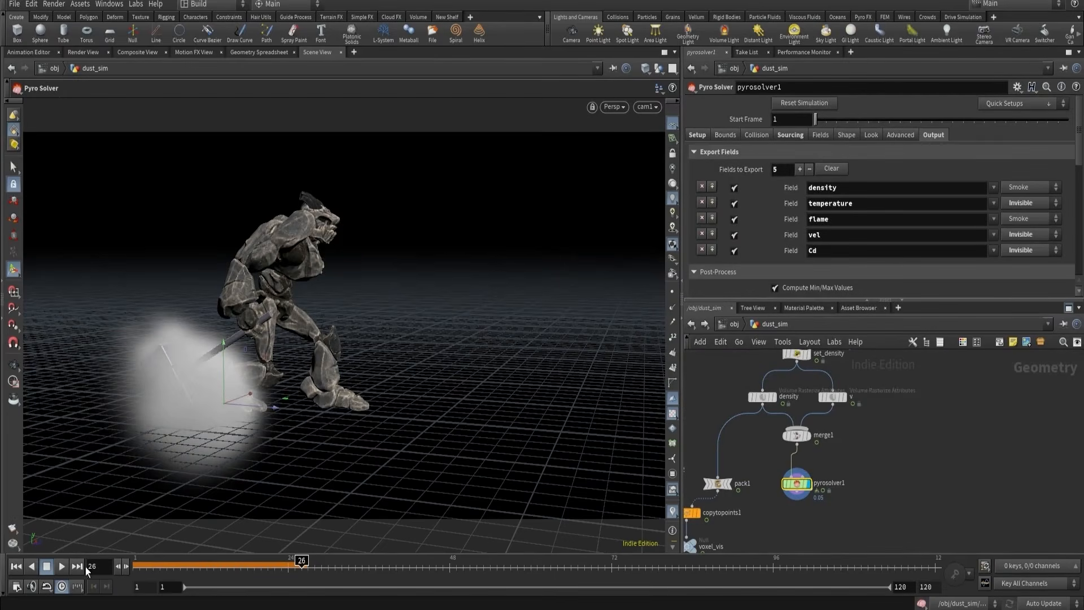
- Play the pyro simulation from frame 1 to frame 43 to check how the dust meets the ground
left_click(16, 565)
left_click(60, 567)
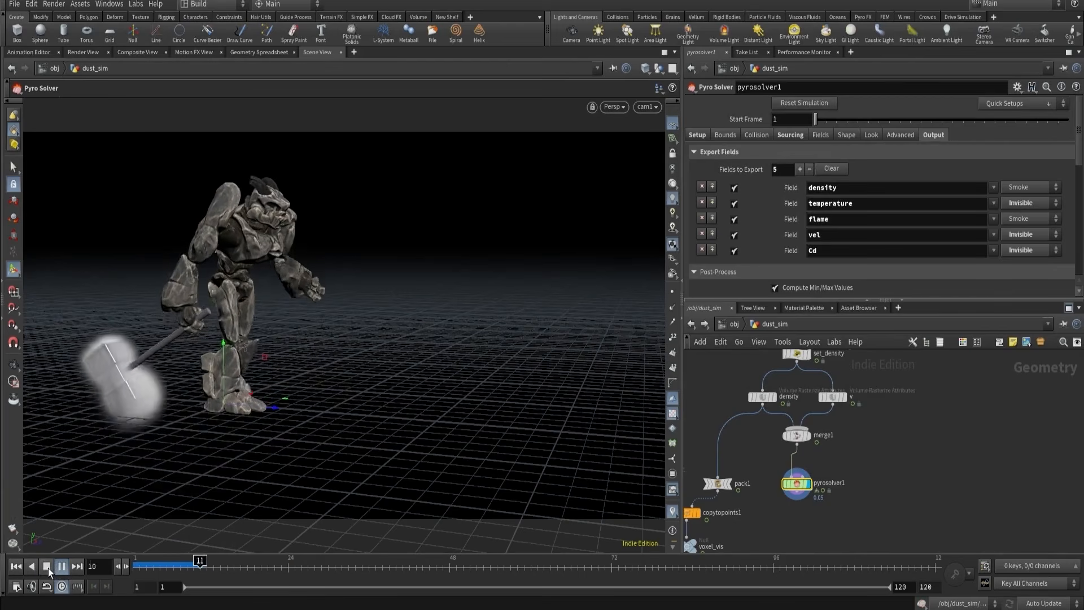
mouse_move(780, 435)
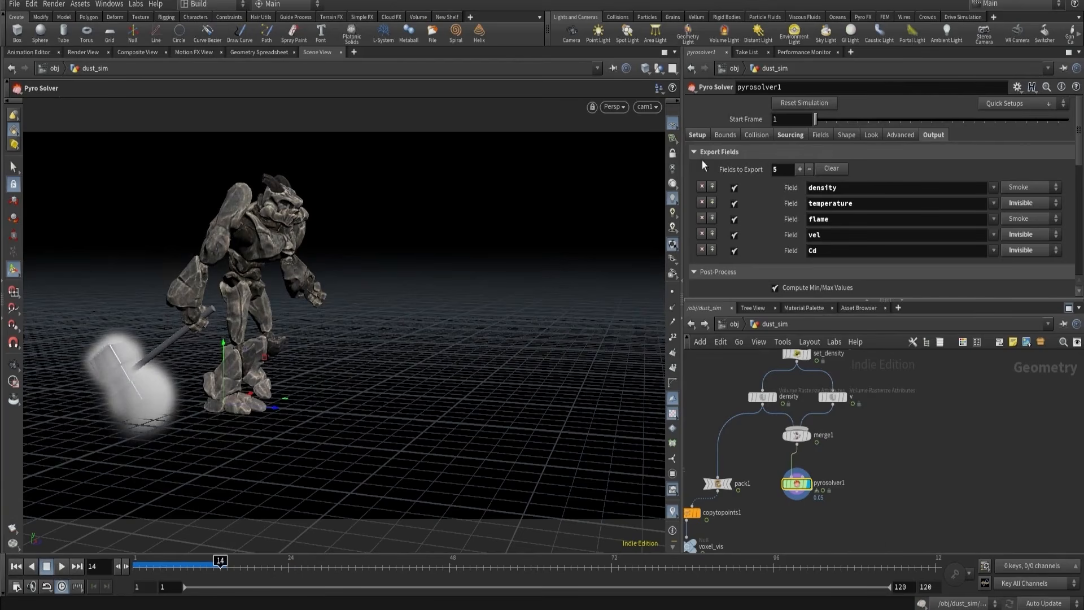
left_click(699, 135)
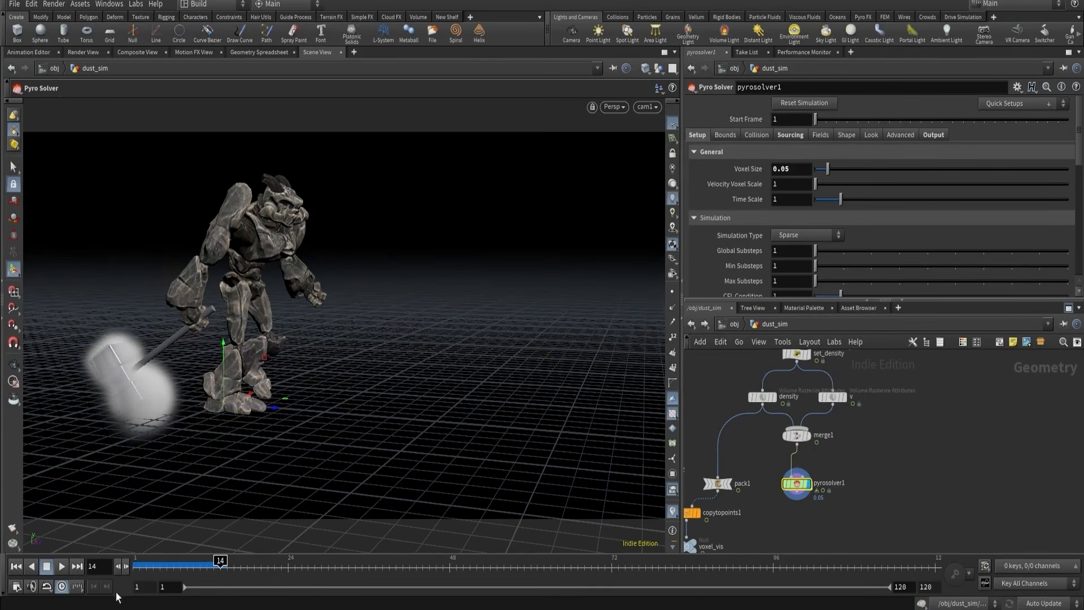
left_click(62, 567)
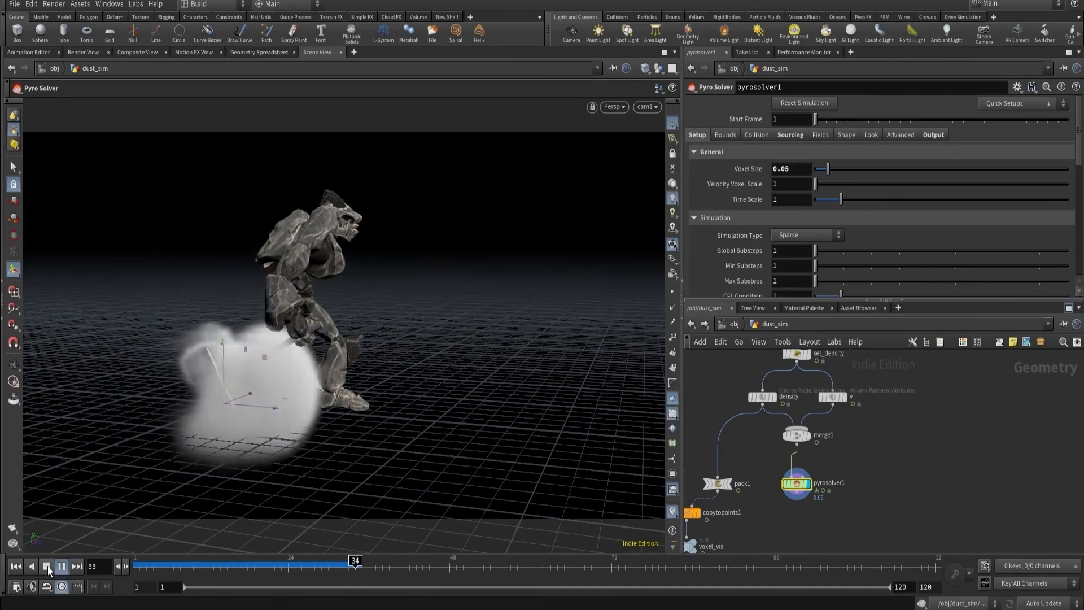
left_click(47, 567)
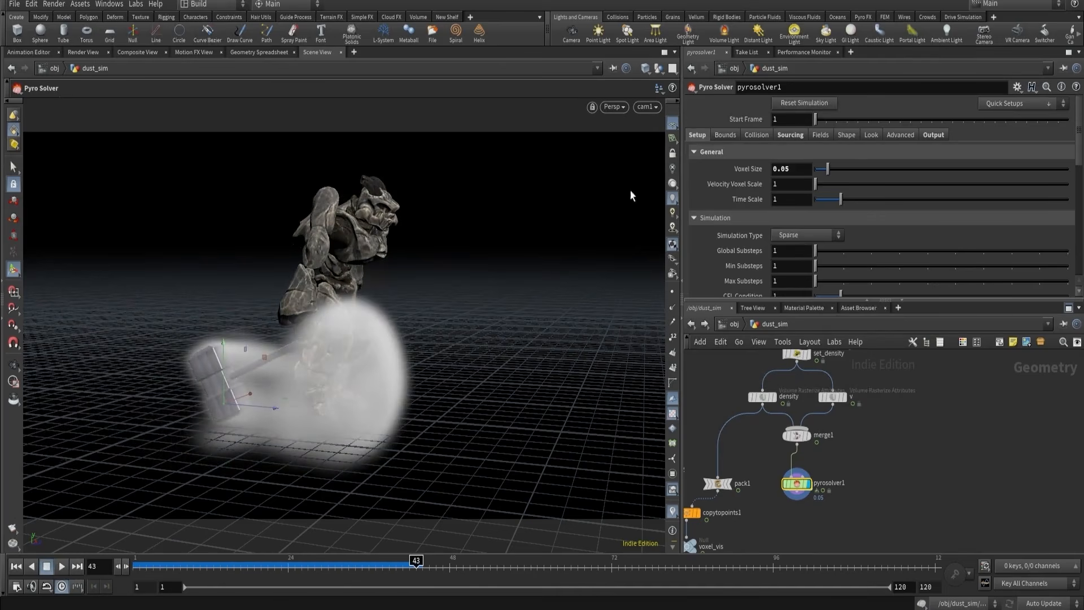
- Set the Pyro Solver's Y boundary condition to Closed Below and replay the simulation from frame 1 to 43
left_click(725, 135)
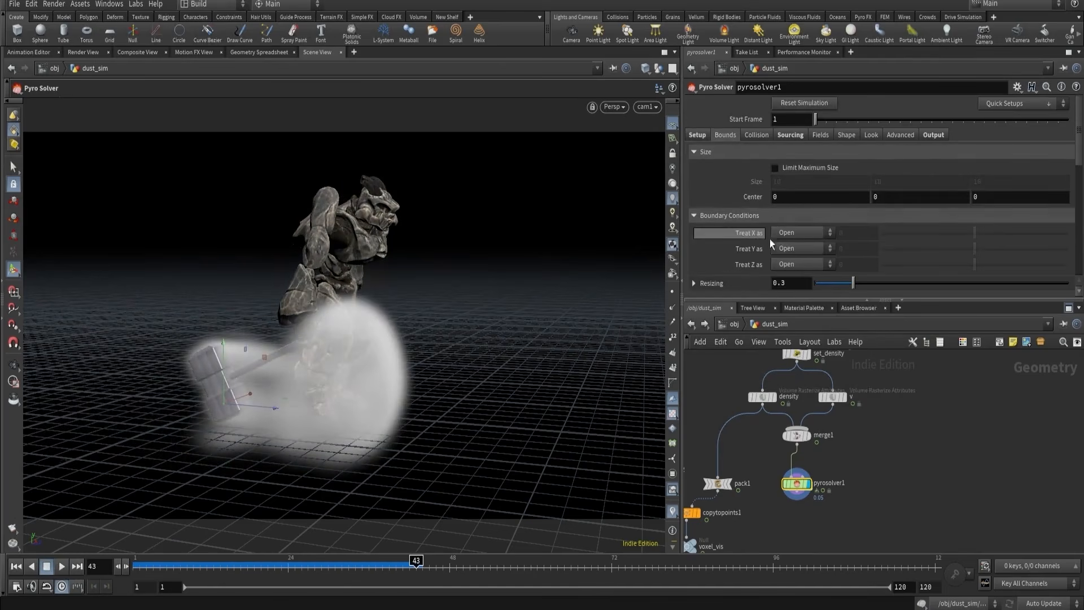
left_click(813, 249)
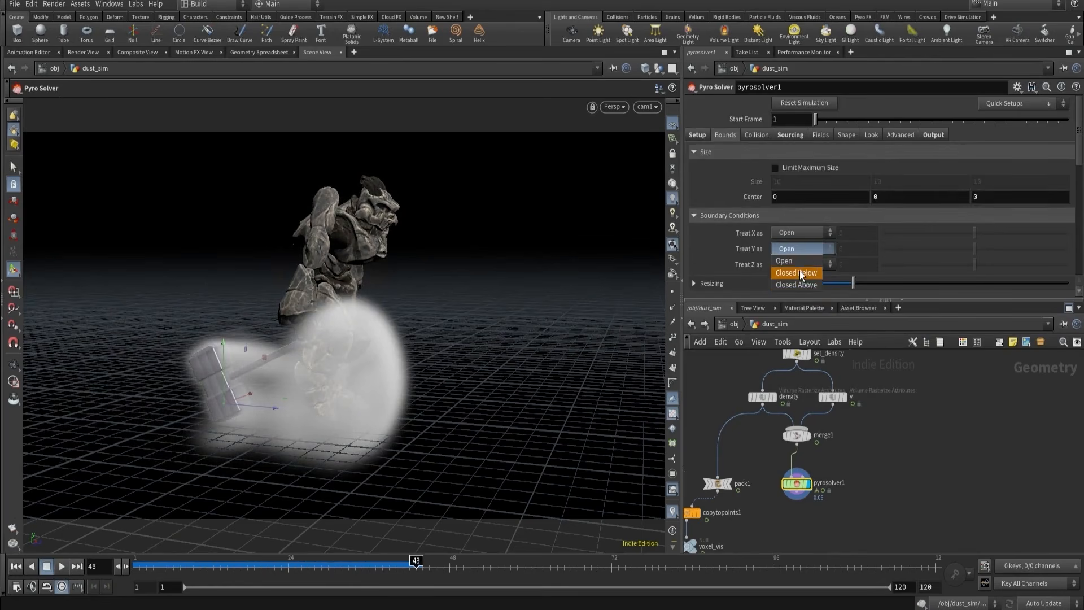
left_click(799, 271)
left_click(16, 567)
left_click(61, 566)
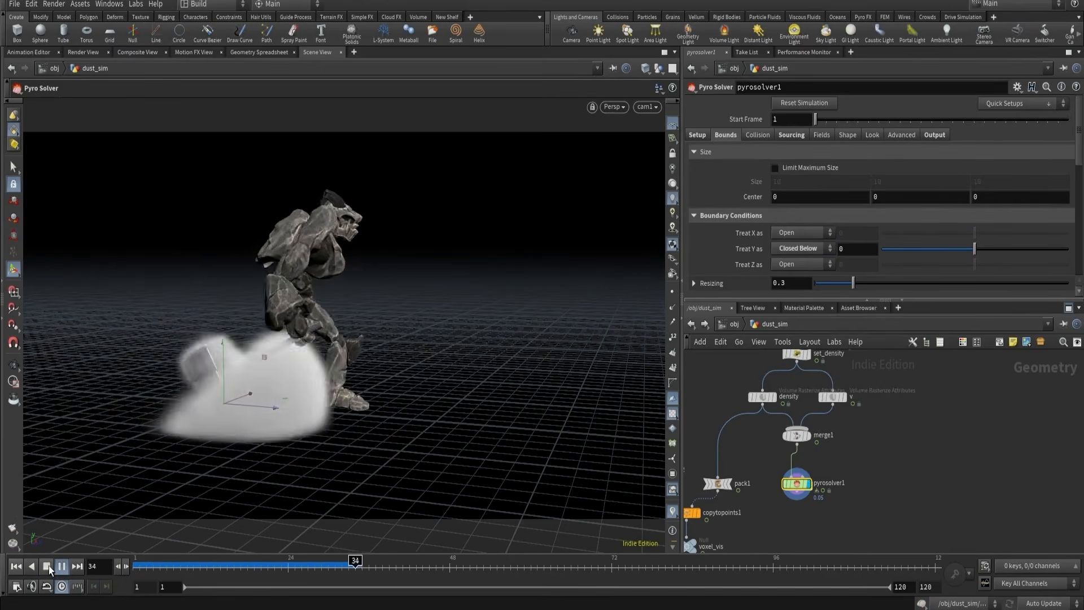
left_click(48, 566)
- Remove the temperature and flame sources from the Pyro Solver's source volumes
left_click(790, 134)
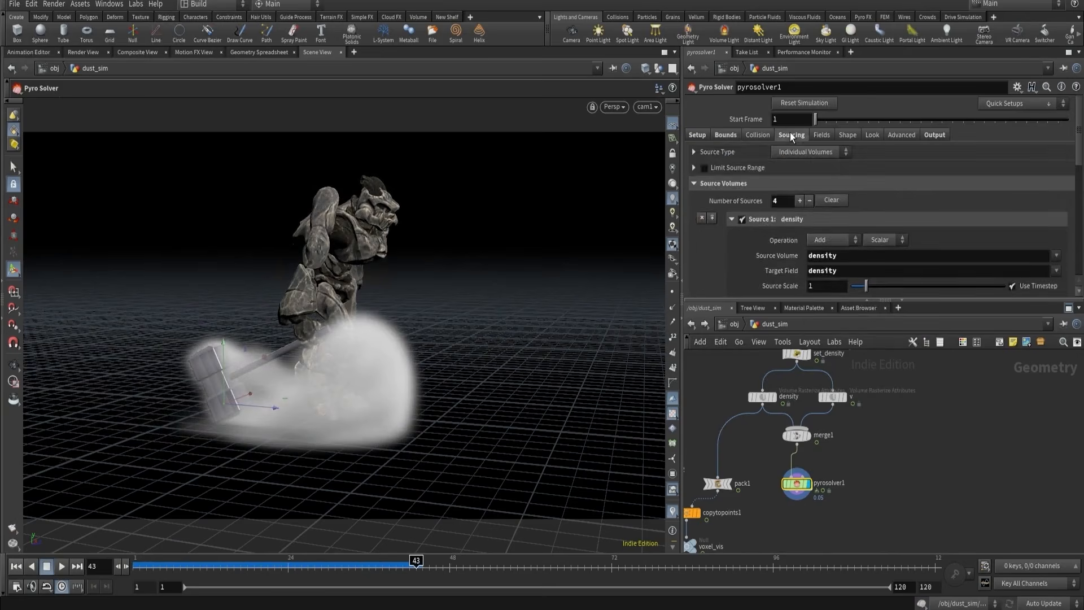
scroll(761, 220, "down", 5)
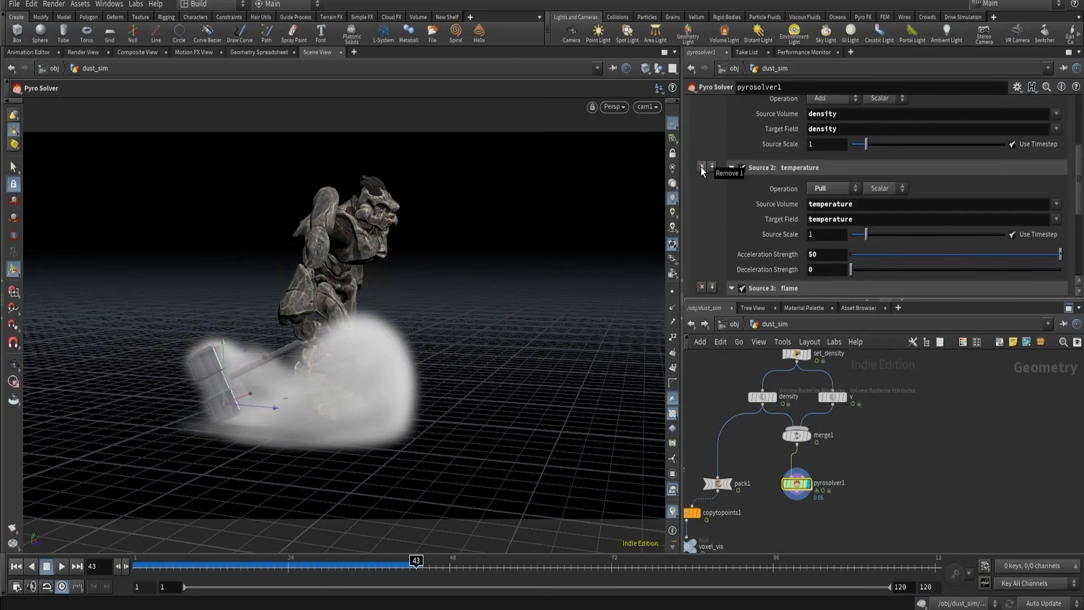
left_click(701, 167)
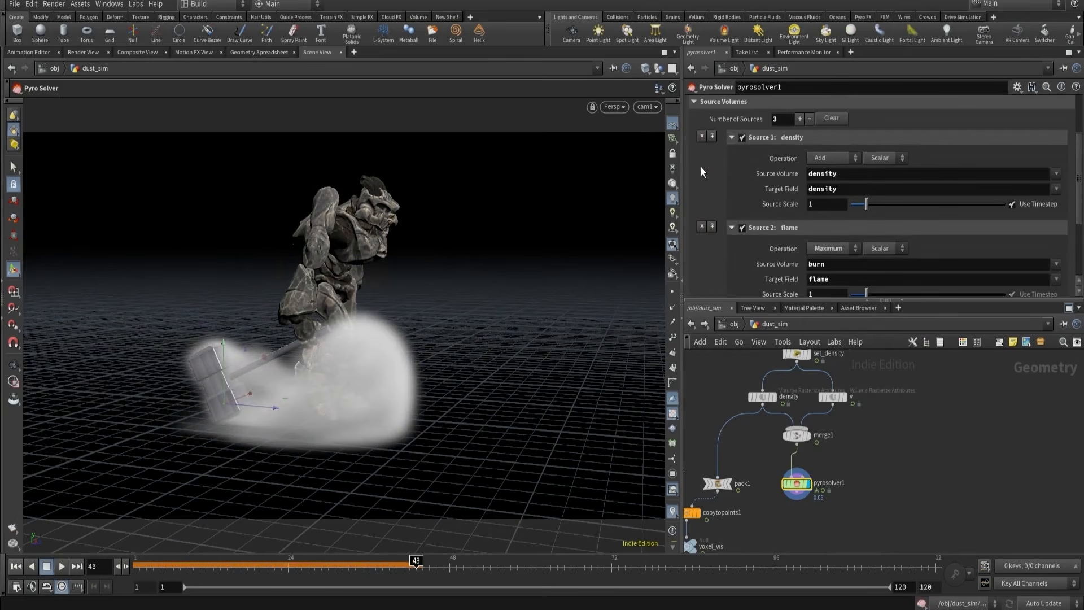
left_click(702, 226)
- Set the vel source's Source Scale to 0.1 and replay the simulation from the start to frame 20
scroll(722, 242, "down", 3)
left_click(823, 244)
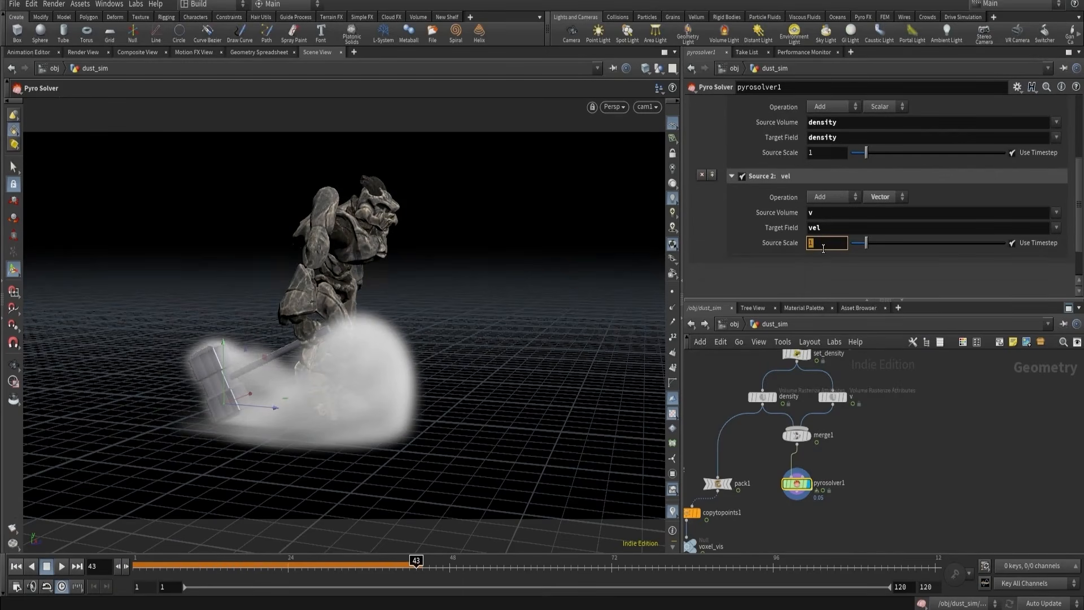
type(".1")
key("Return")
left_click(16, 567)
left_click(56, 567)
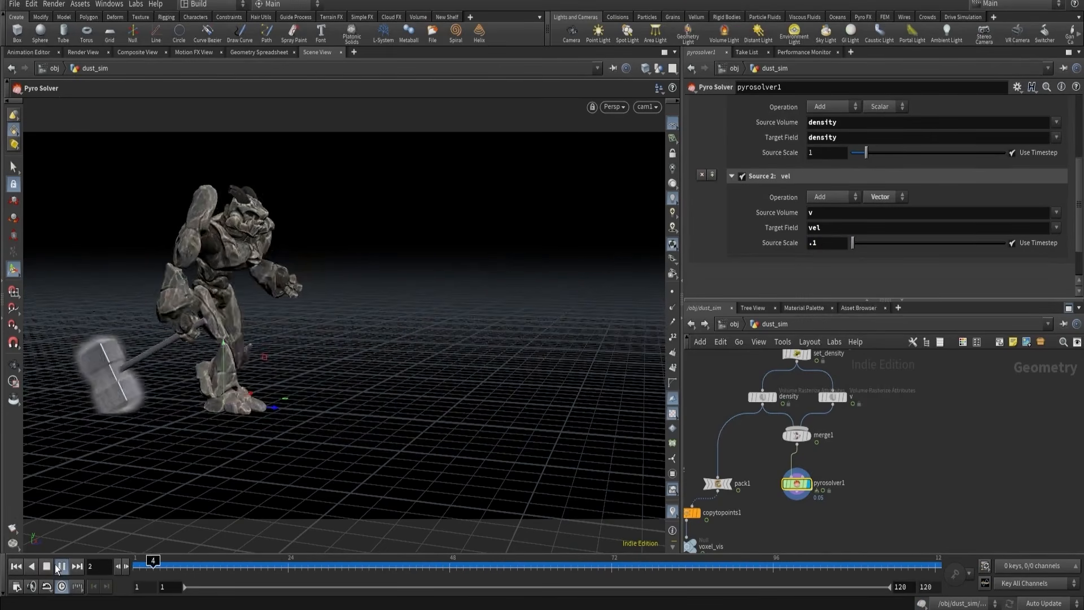
left_click(55, 564)
- Add a Volume Velocity node and insert it between the v rasterize node and merge1
scroll(878, 398, "up", 3)
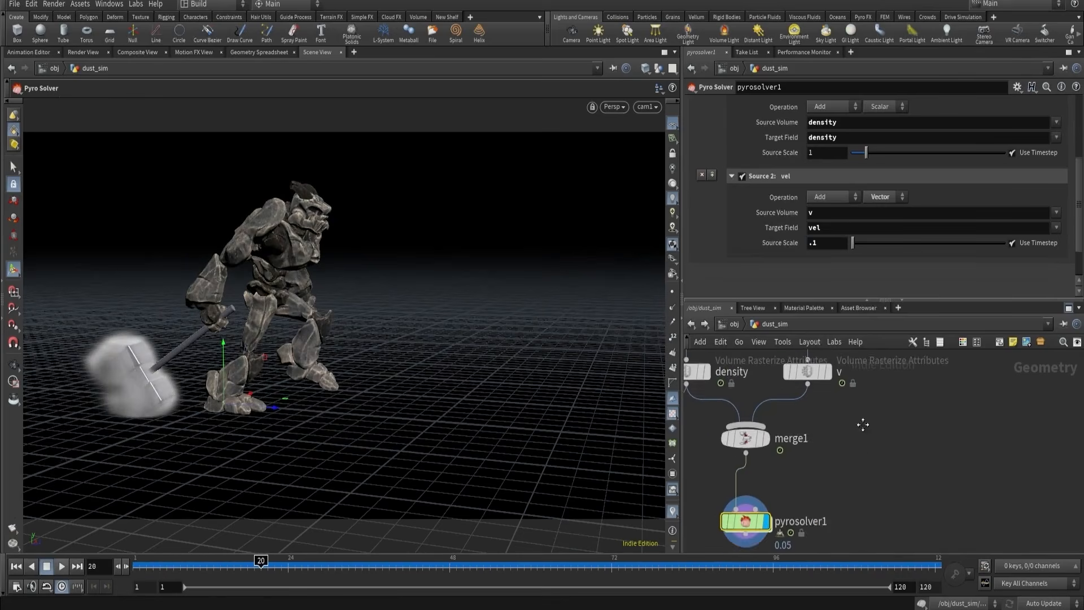
key("Tab")
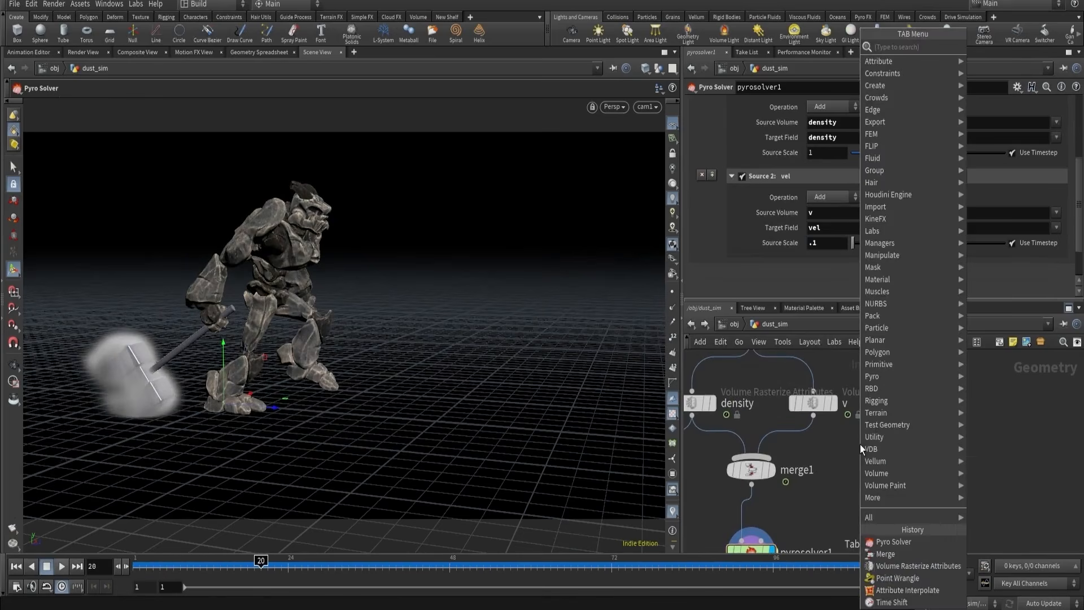
type("volumeve")
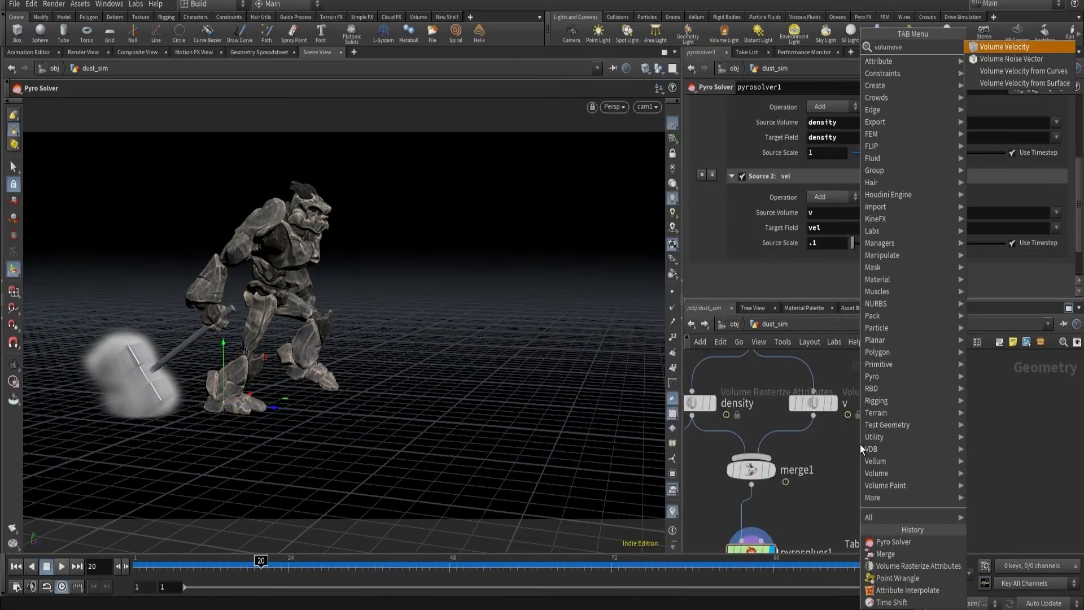
key("Return")
left_click(859, 444)
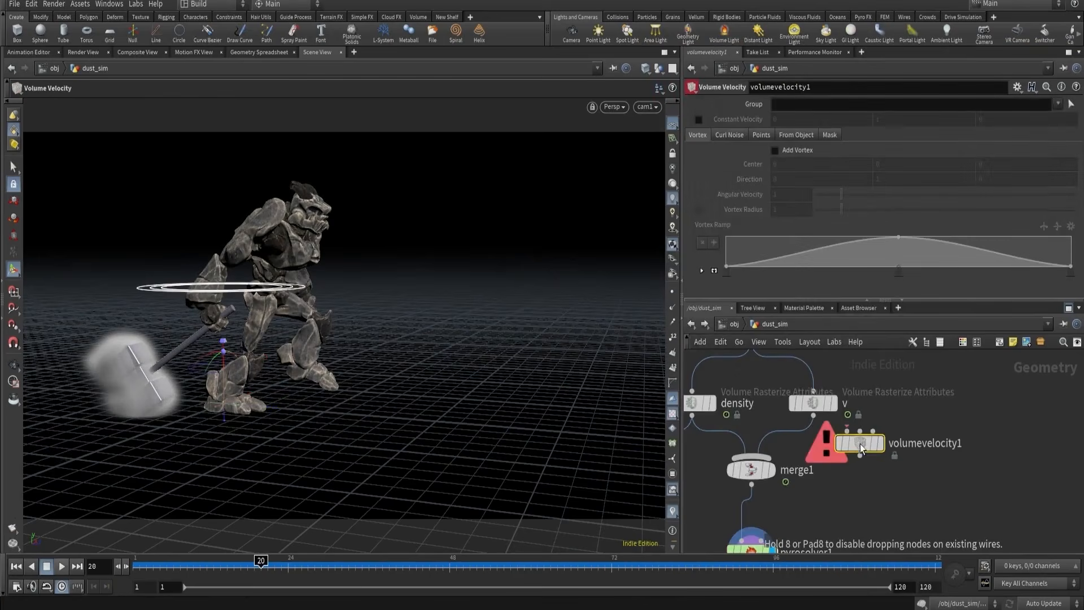
left_click_drag(859, 444, 814, 452)
middle_click_drag(863, 474, 861, 448)
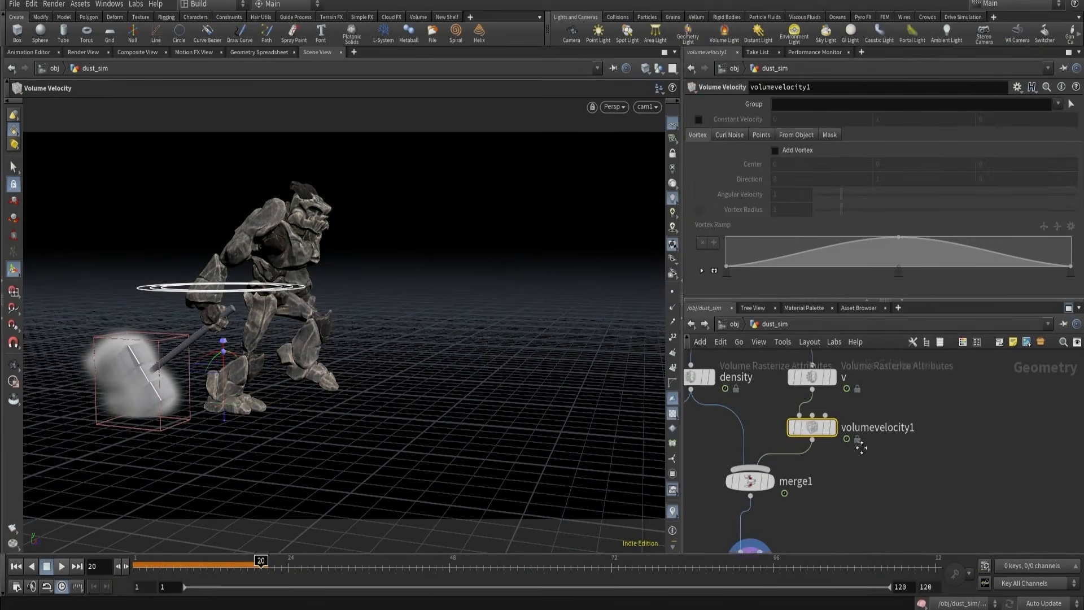
- Add a Scatter node beside the Pyro Solver and connect merge1 to its input
key("Tab")
type("sca")
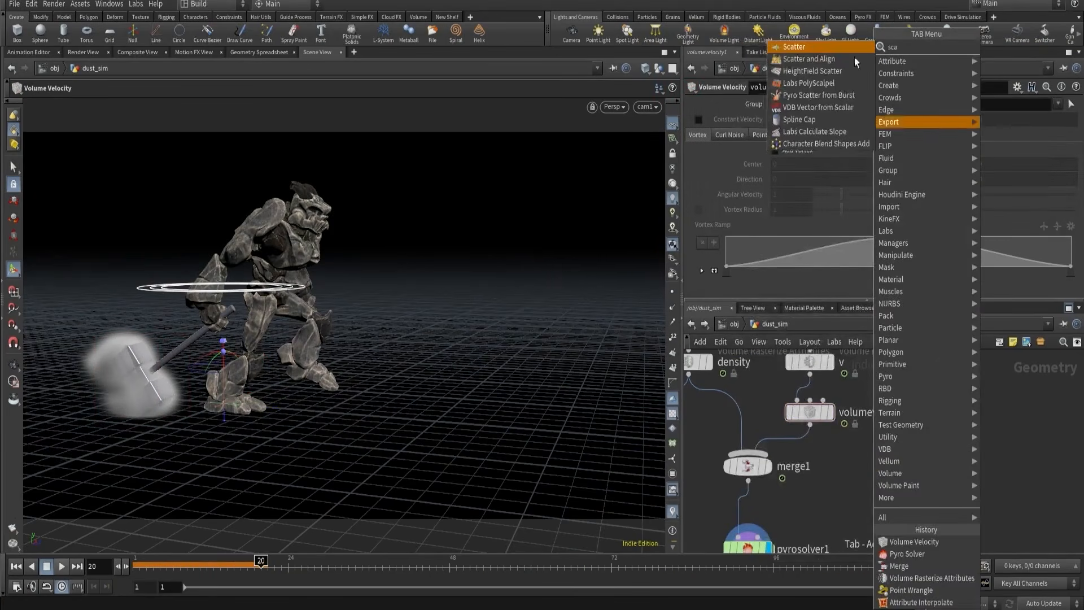
left_click(789, 49)
left_click(891, 500)
left_click(891, 485)
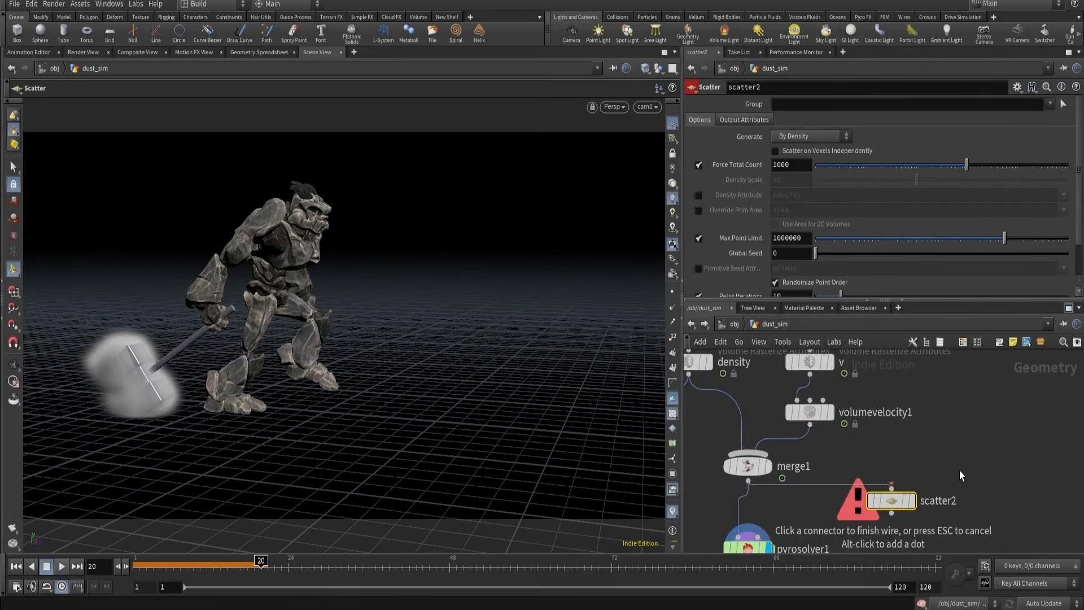
- Add a Volume Trail node, connect scatter2 to its first input and merge1 to its second, and display it
key("Tab")
type("volume")
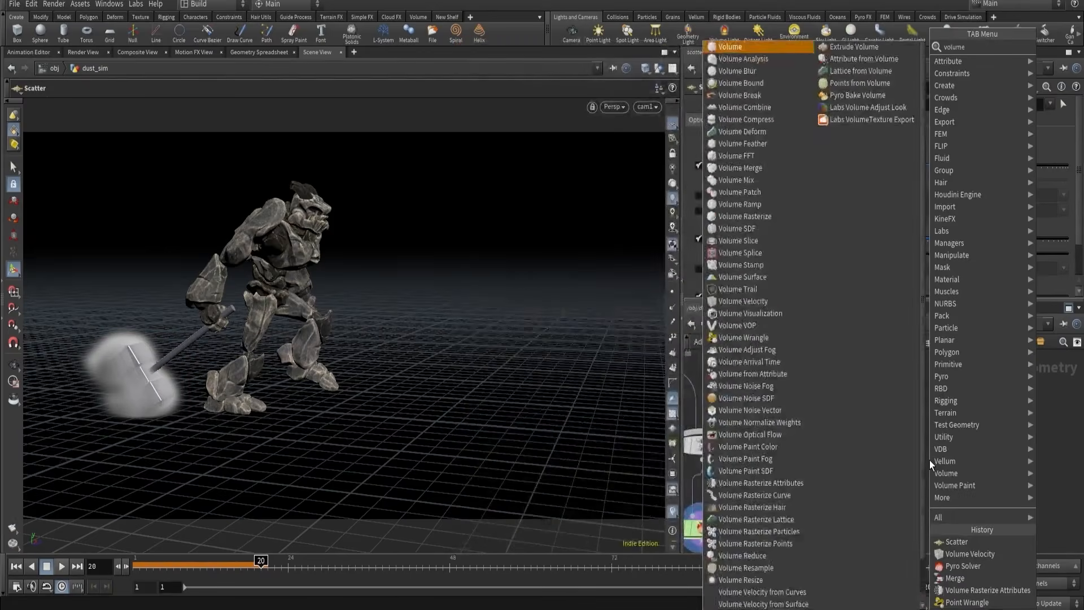
type(" tr")
key("Return")
key("Return")
left_click_drag(927, 460, 947, 528)
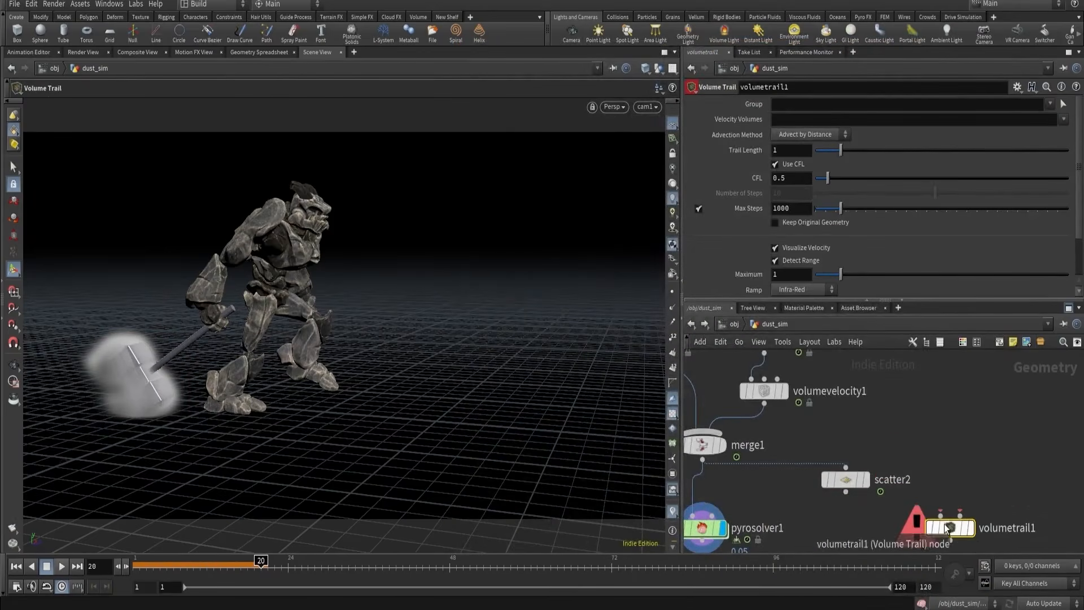
left_click(940, 515)
left_click(846, 492)
left_click(703, 459)
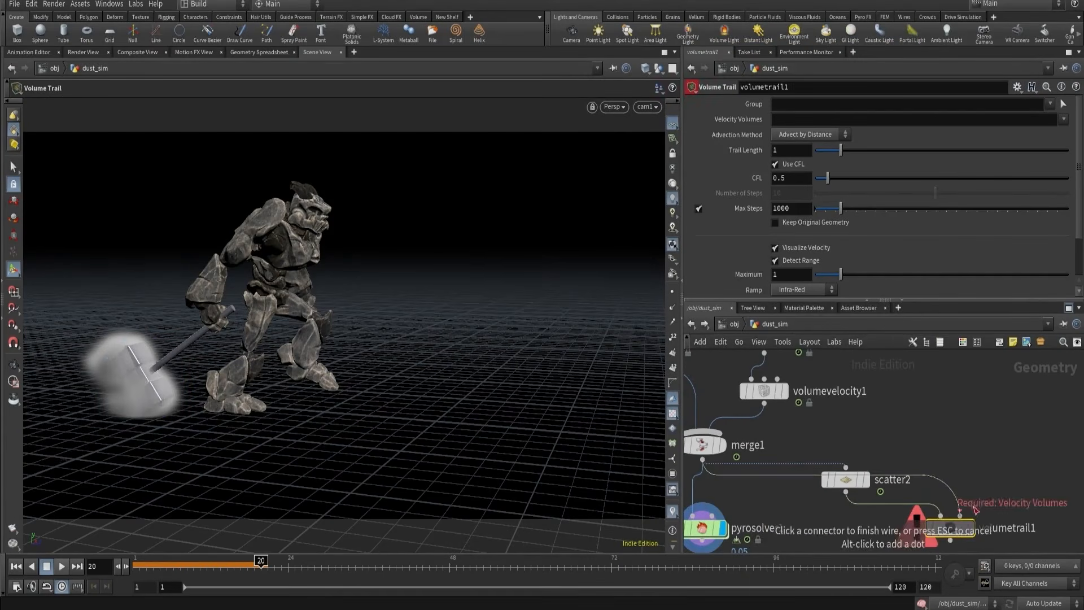
left_click(960, 515)
- Set the Volume Trail's Velocity Volumes to v and scrub to frame 27 to check the trails
left_click(796, 118)
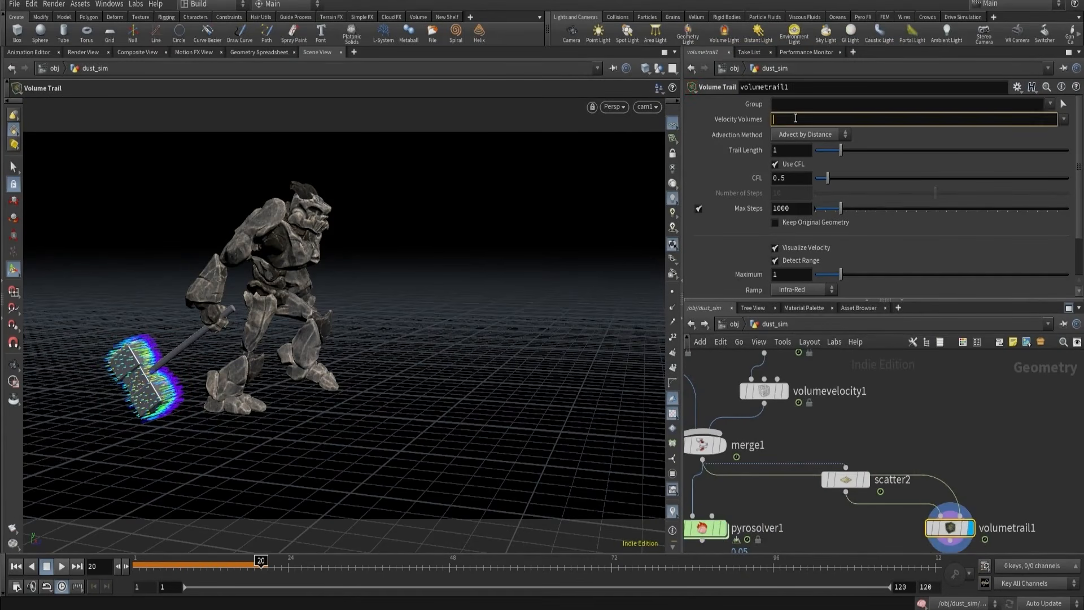
type("v")
key("Return")
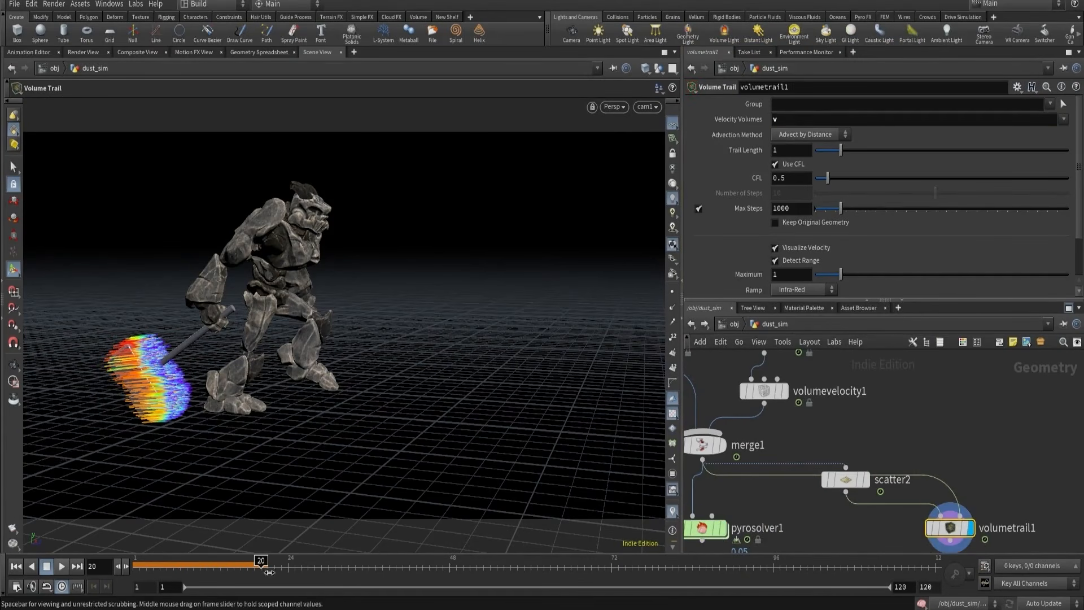
left_click_drag(269, 572, 309, 573)
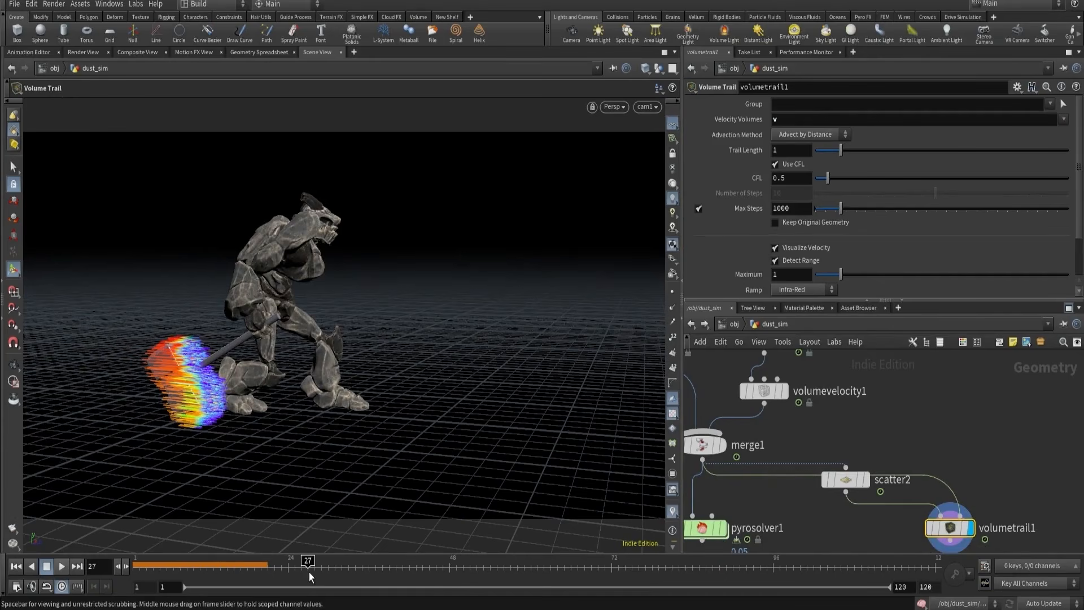
- Enable curl noise on volumevelocity1 with a swirl size of 0.25 and a scale of 2
left_click(835, 508)
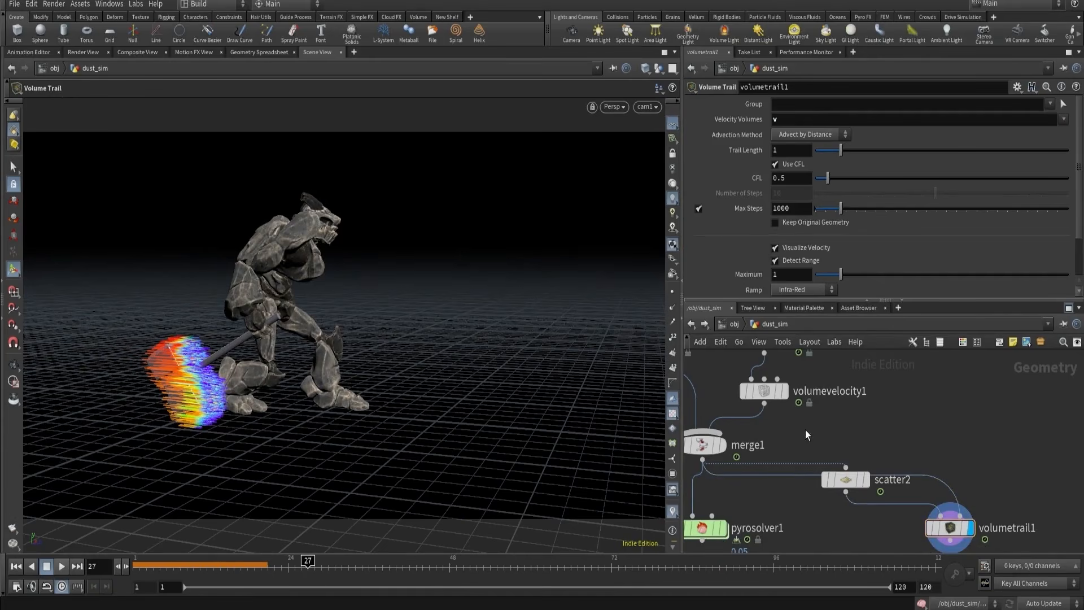
left_click(753, 391)
left_click(736, 136)
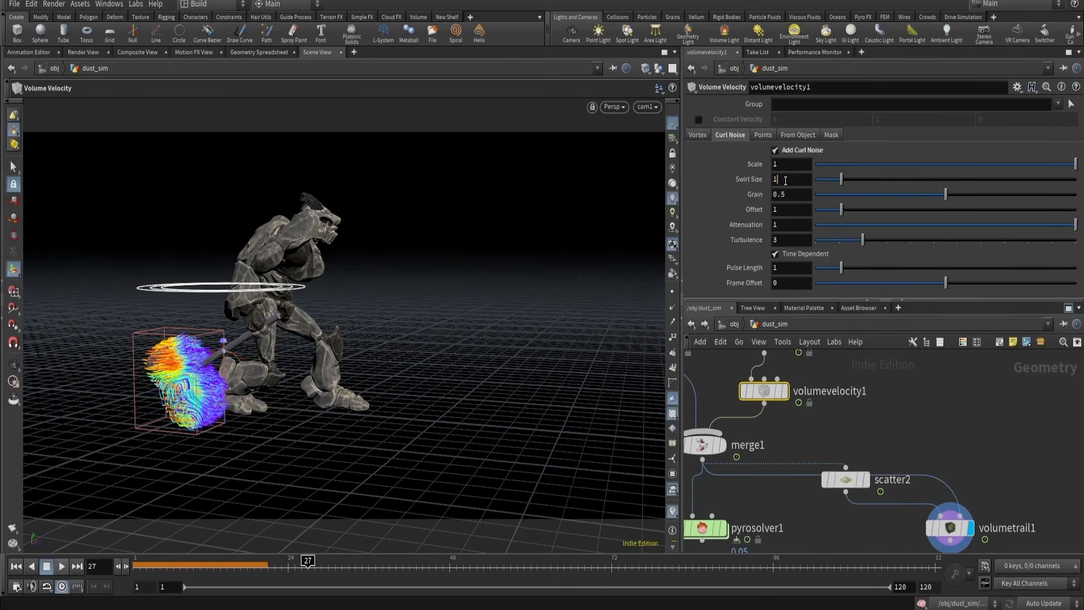
double_click(785, 180)
key("Return")
double_click(782, 165)
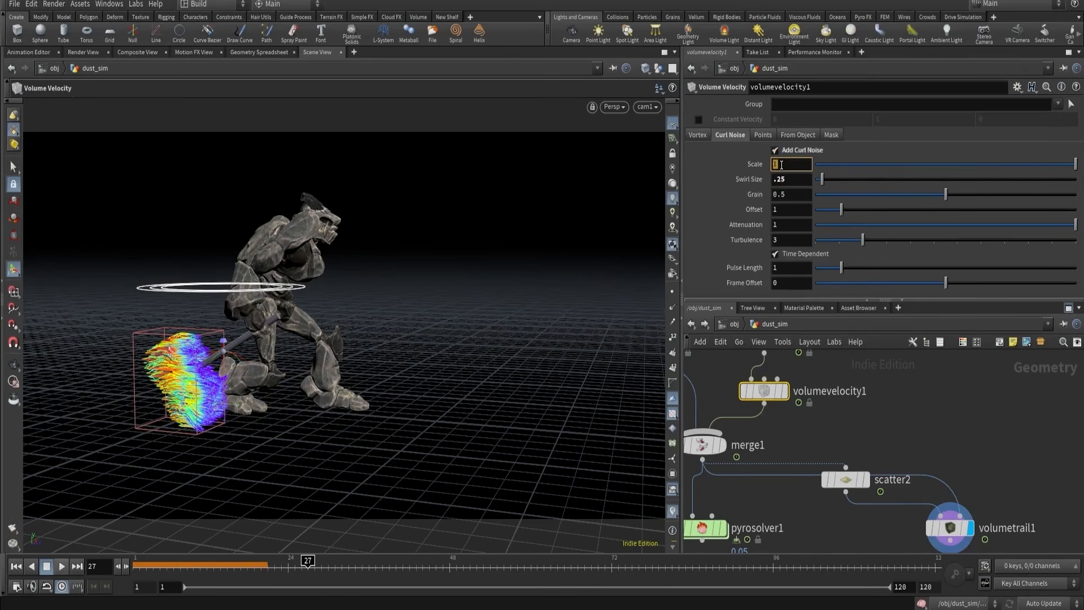
type("2")
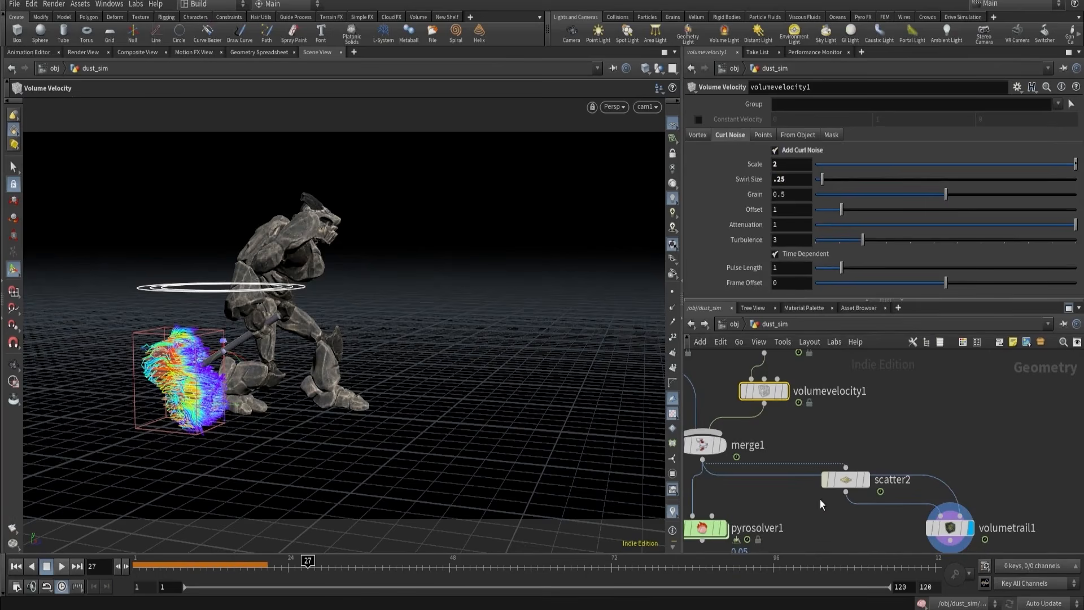
- Move pyrosolver1 down to open space below merge1, and scrub to frame 34 with the Volume Trail displayed
scroll(820, 502, "down", 3)
middle_click_drag(795, 466, 813, 402)
scroll(812, 415, "up", 2)
left_click(773, 398)
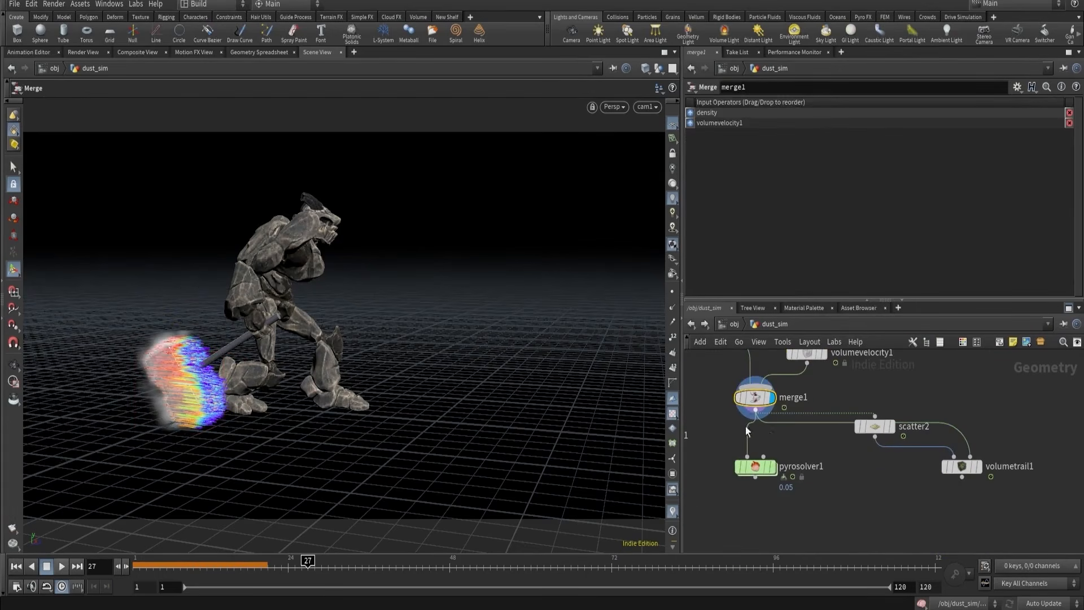
left_click_drag(755, 467, 756, 487)
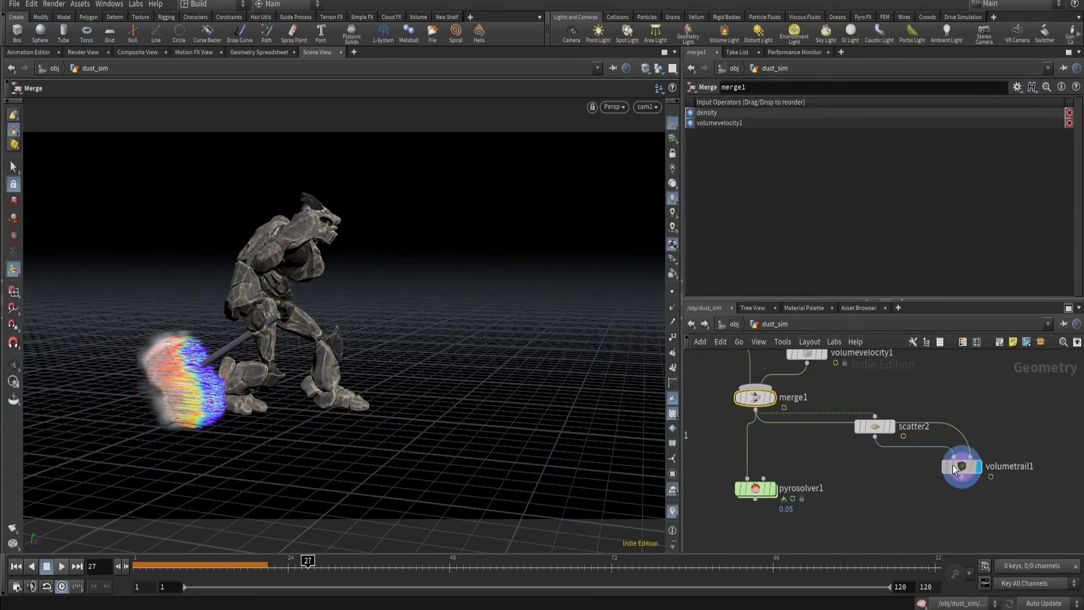
left_click(954, 470)
left_click_drag(316, 567, 355, 567)
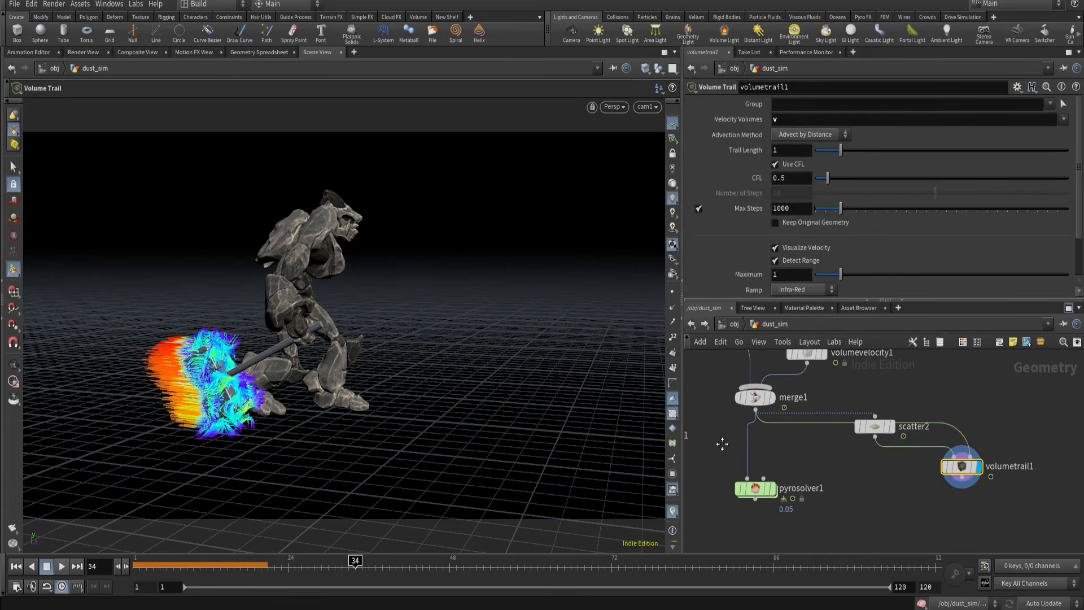
- Insert a Volume Wrangle between merge1 and pyrosolver1, and feed scatter2 and volumetrail1 from its output
middle_click_drag(722, 443, 734, 453)
key("Tab")
type("volu")
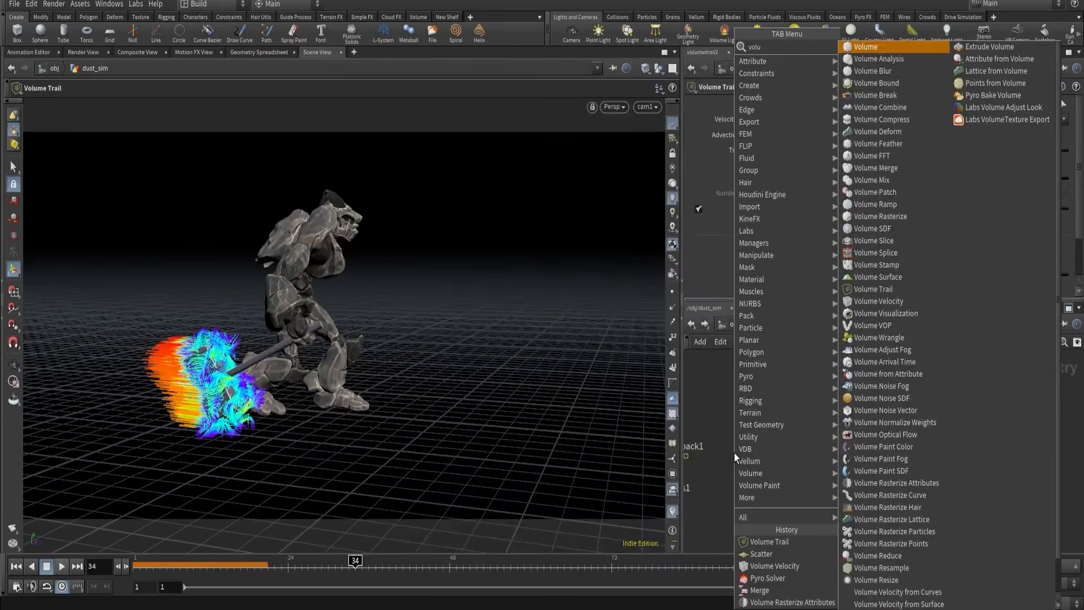
type("mewr")
key("Return")
left_click(734, 453)
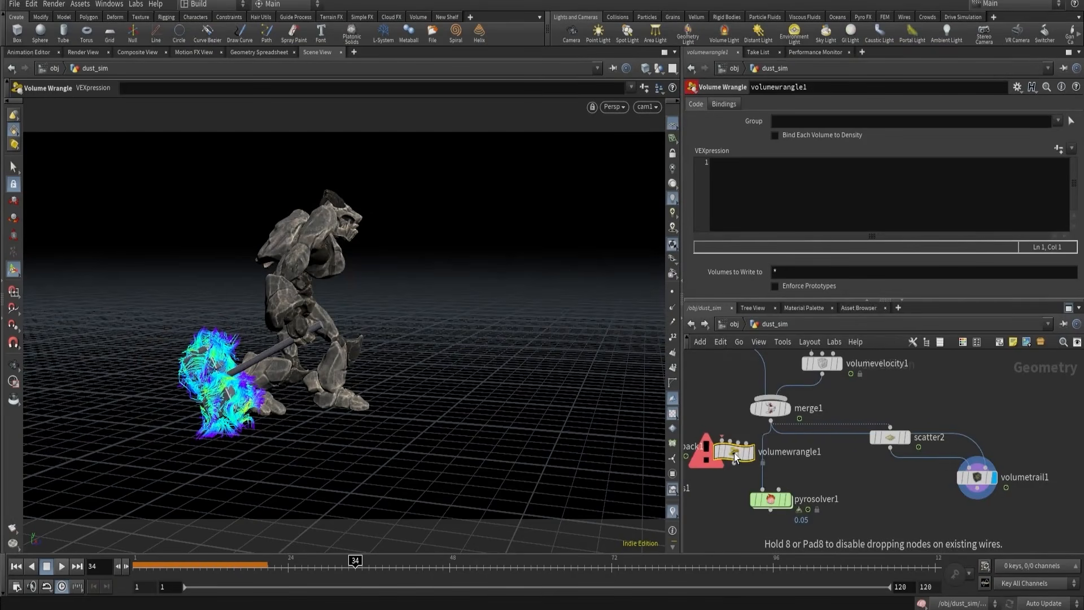
left_click_drag(734, 453, 772, 451)
left_click_drag(847, 436, 792, 467)
left_click(737, 199)
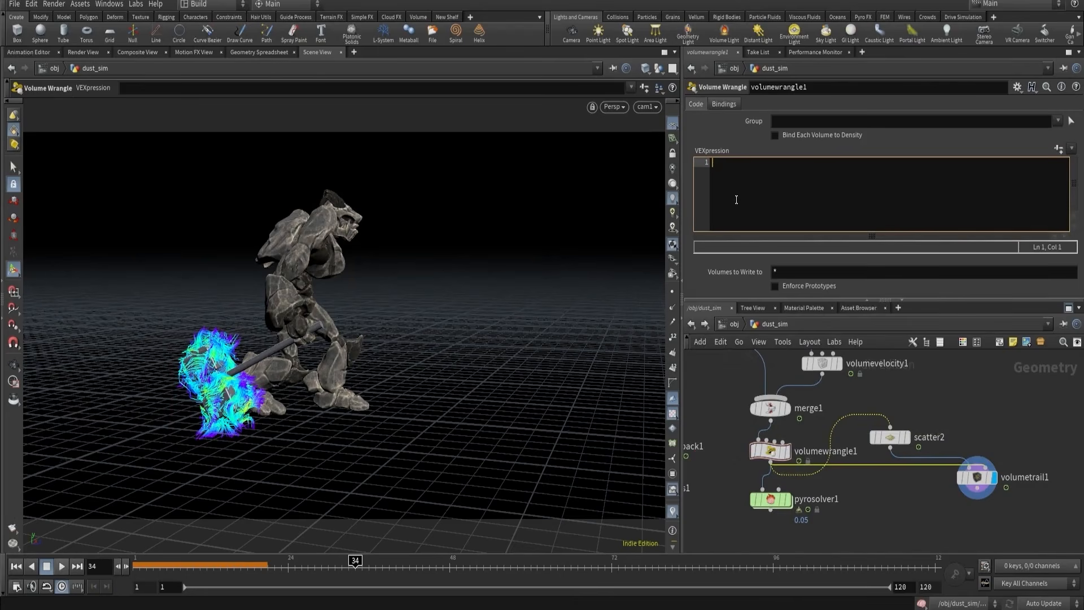
type("v@v *= fit01(@density,0,1);")
key("ctrl+Return")
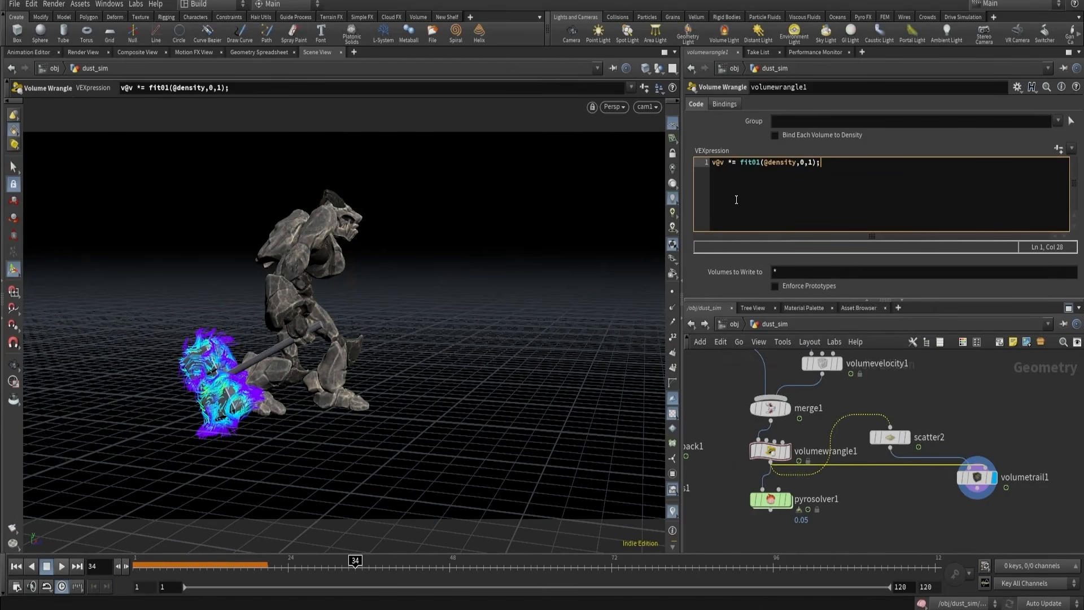
- Display pyrosolver1 and reset its simulation
left_click(787, 499)
left_click(767, 501)
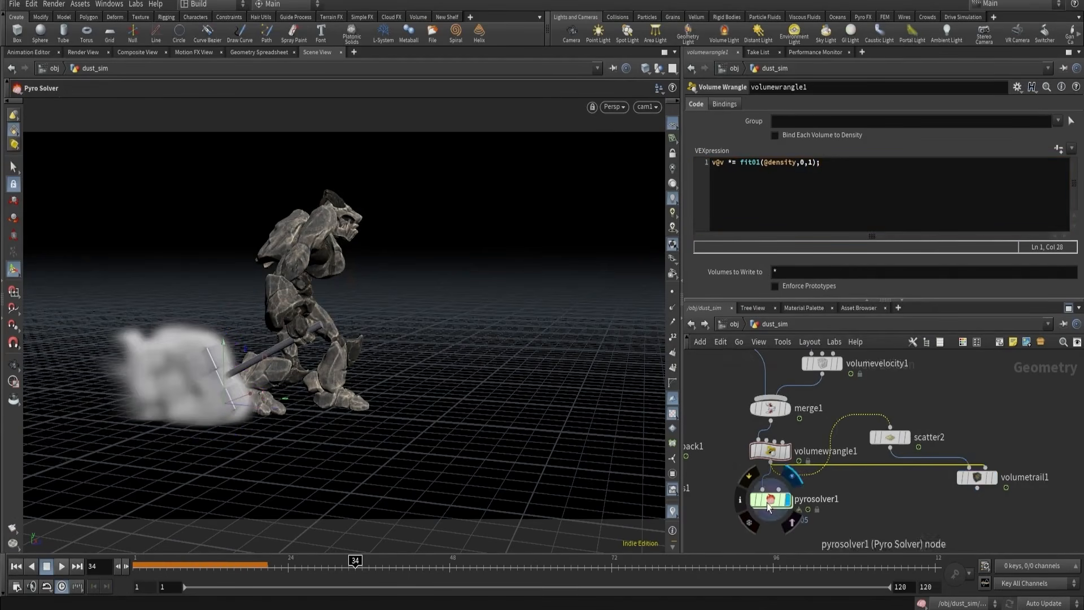
scroll(773, 185, "up", 5)
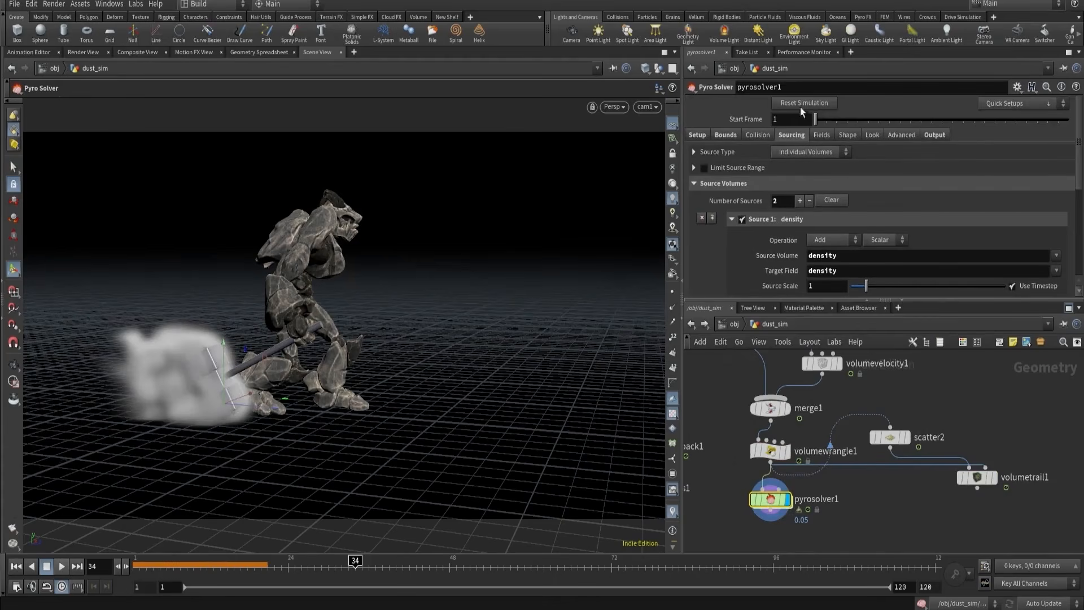
- Insert a Volume VOP between the density node and merge1
scroll(830, 421, "down", 4)
middle_click_drag(754, 396, 763, 446)
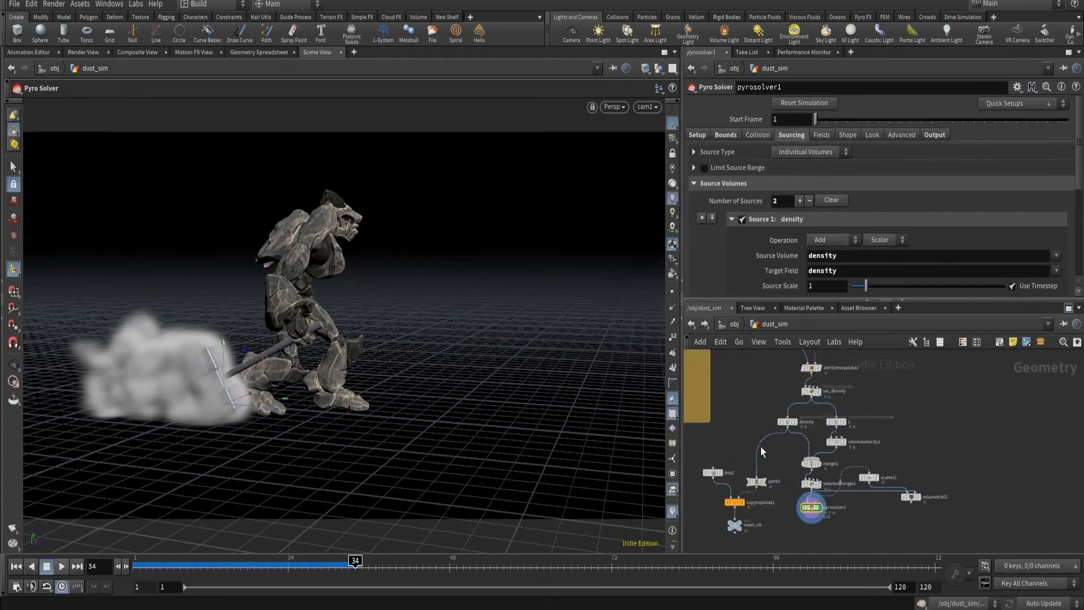
scroll(813, 426, "up", 5)
left_click(787, 459)
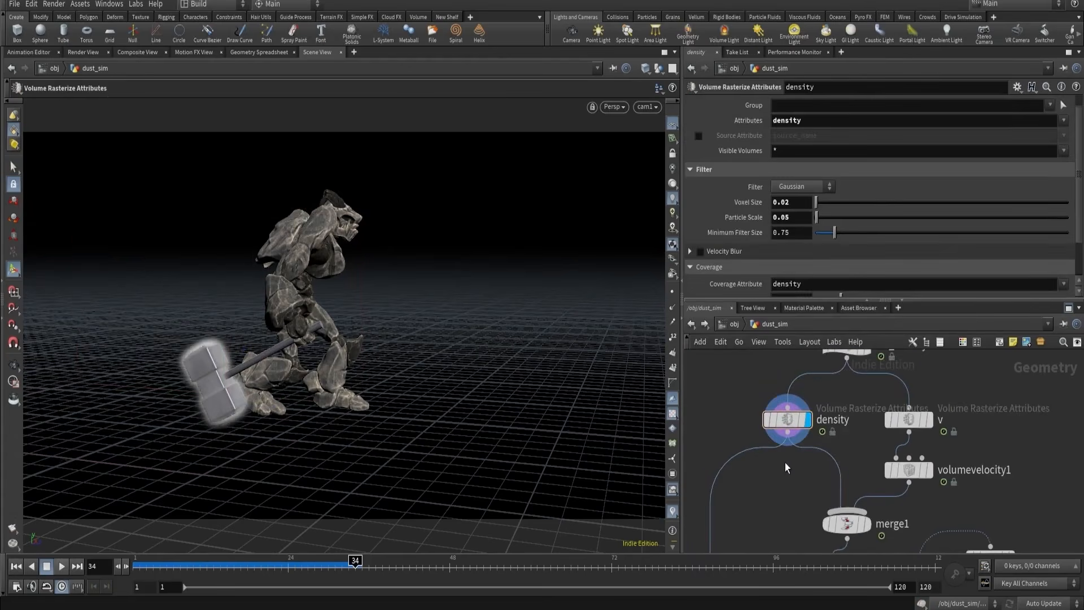
key("Tab")
type("volume vop")
key("Return")
left_click(785, 463)
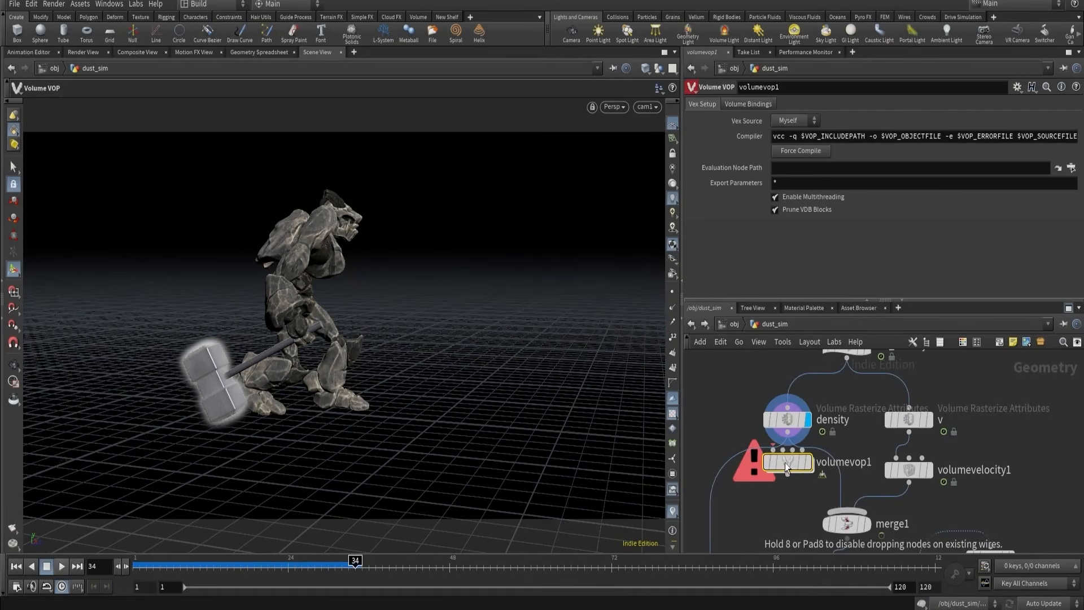
mouse_move(802, 462)
left_mouse_down()
mouse_move(839, 472)
mouse_move(787, 473)
left_mouse_up()
- Open the Volume VOP's network, add a Turbulent Noise node and connect the global P output to its pos input
double_click(787, 473)
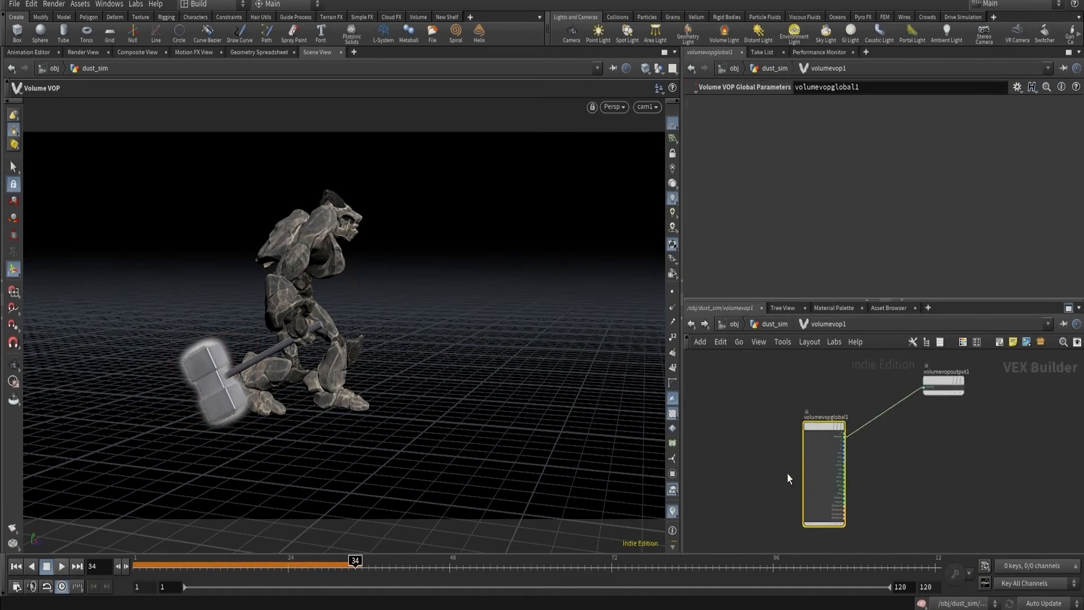
left_click_drag(822, 437, 734, 405)
key("Tab")
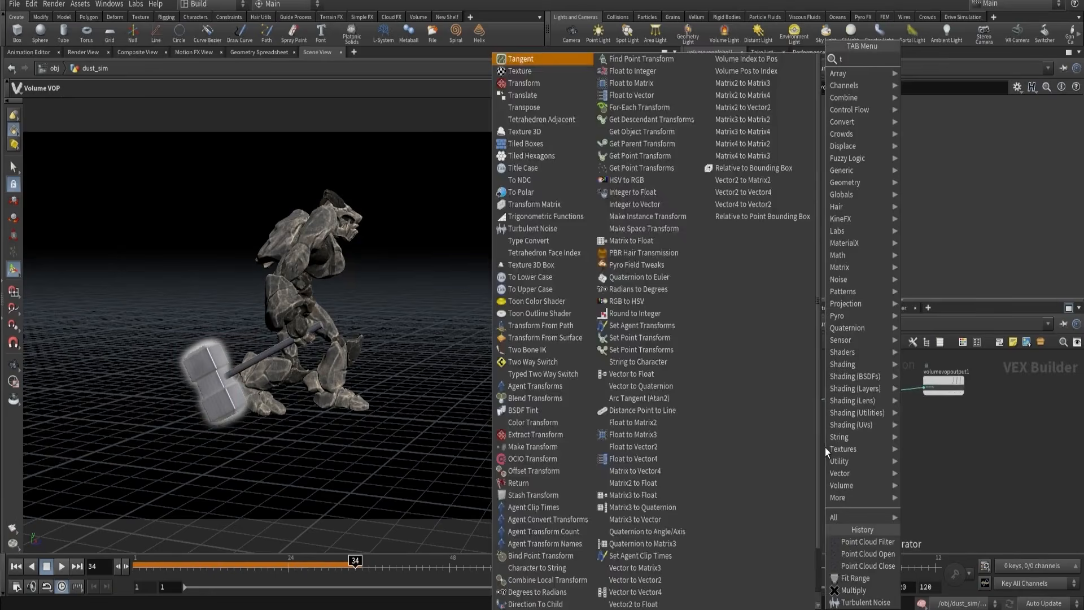
type("tu")
left_click(918, 61)
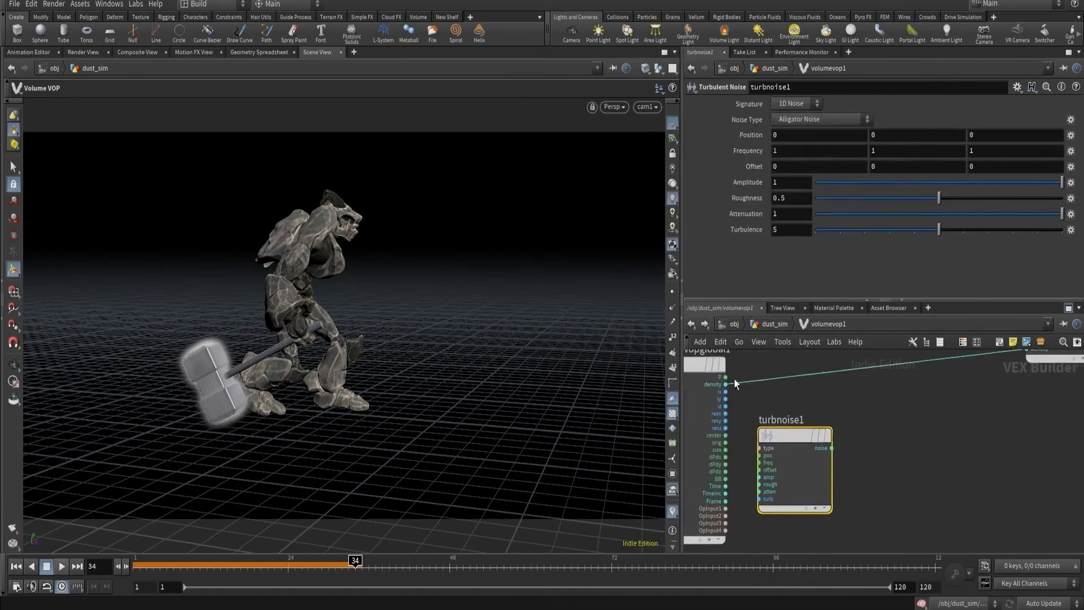
left_click(727, 377)
left_click(758, 455)
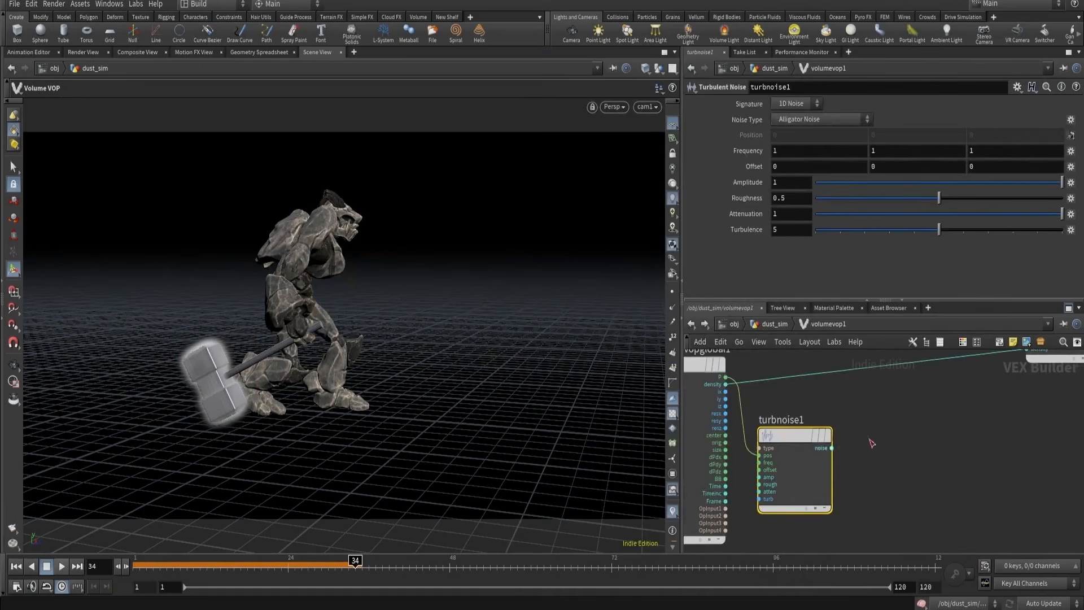
- Insert a Multiply node on the density wire and connect the turbulent noise output to its second input
scroll(872, 443, "down", 2)
key("Tab")
type("mul")
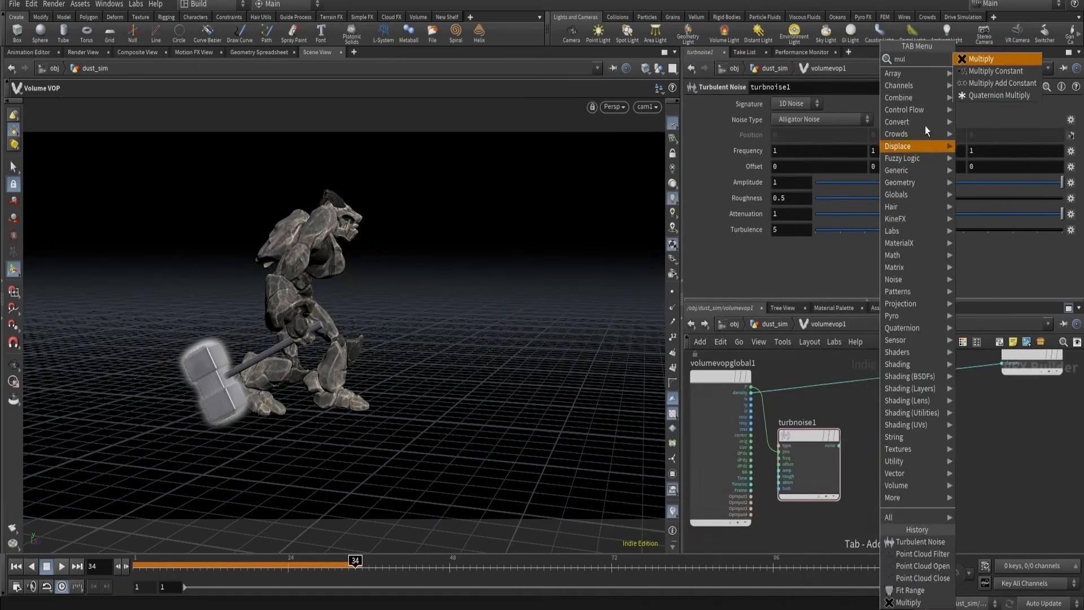
left_click(967, 59)
left_click(905, 374)
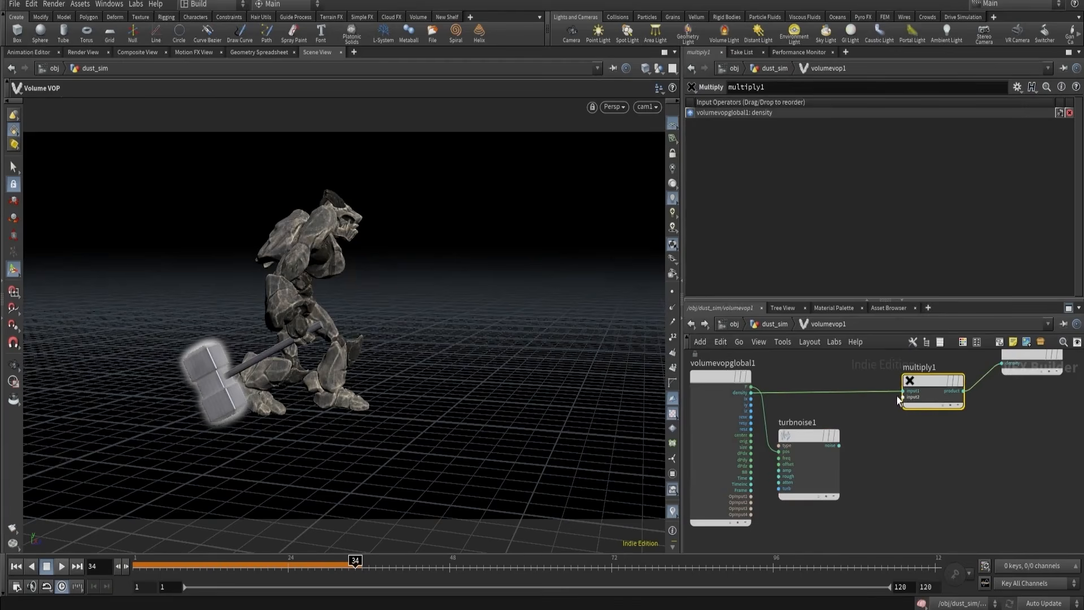
left_click(902, 397)
left_click(839, 445)
- Insert a Fit Range node between turbnoise1 and multiply1, and set its Source Max to 0.3
key("Tab")
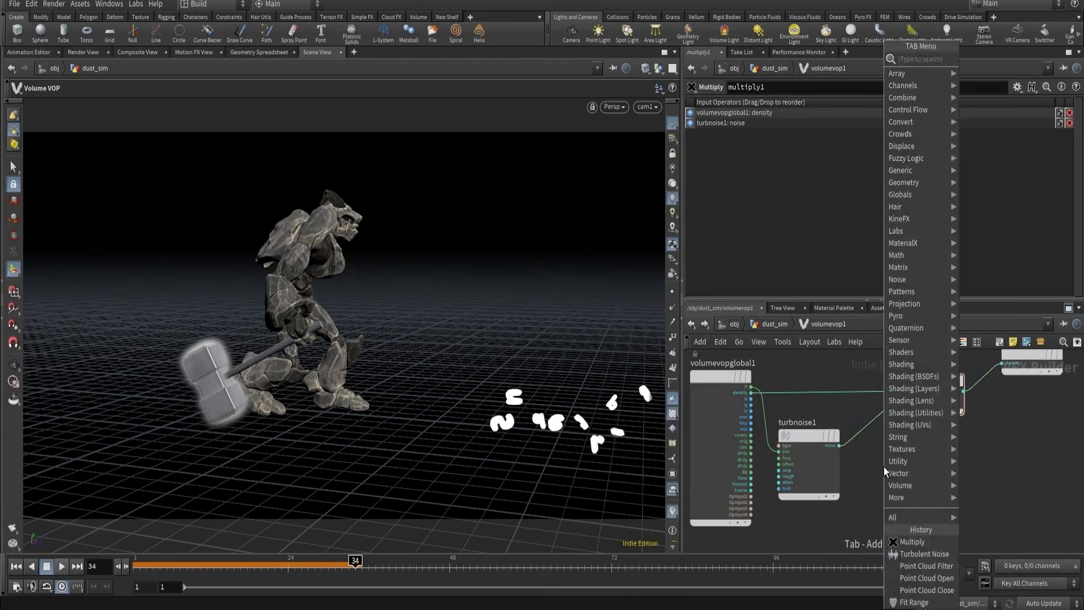
type("fit")
key("Return")
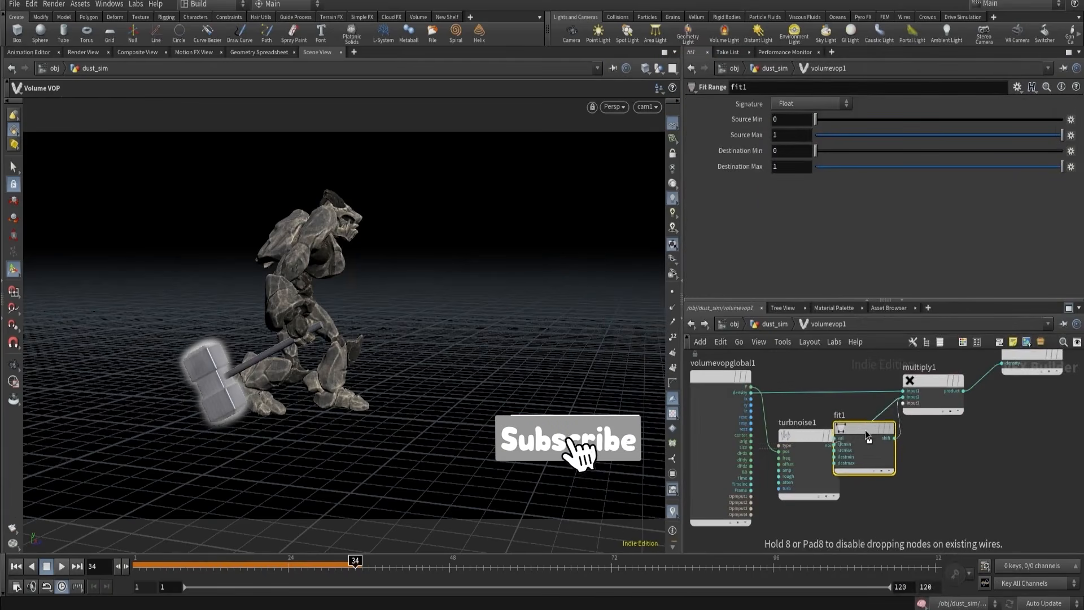
left_click(923, 430)
double_click(785, 136)
type(".3")
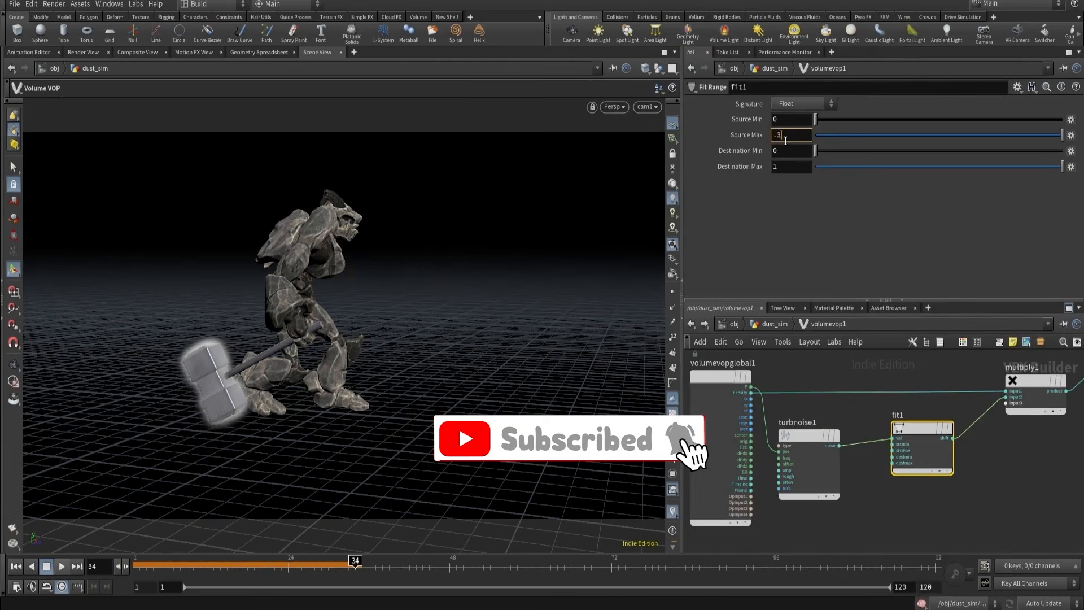
key("Return")
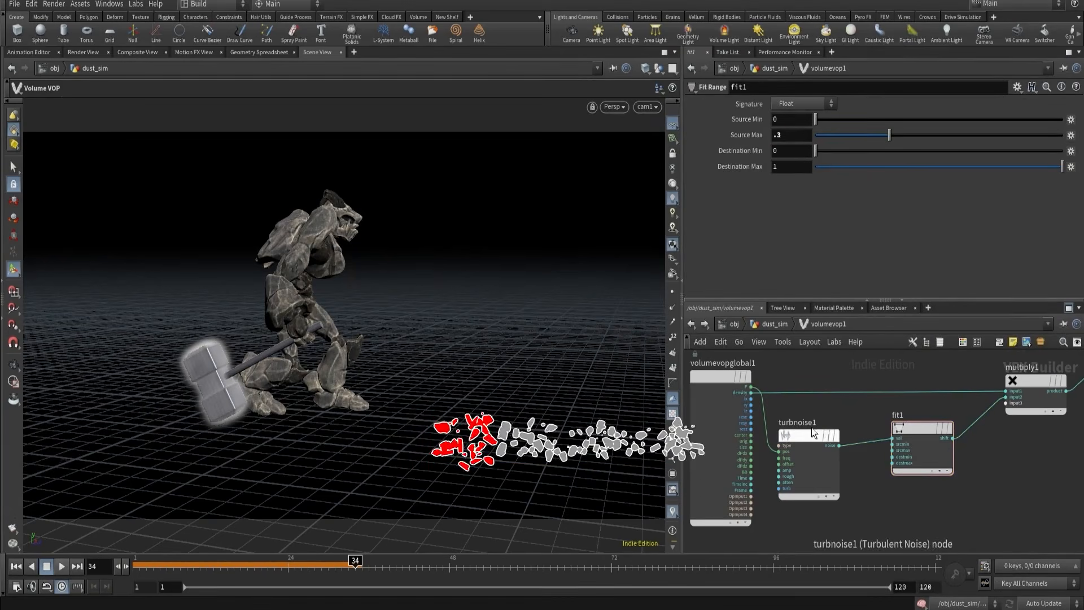
- Set turbnoise1 to Simplex Noise with a frequency of 4 on all axes
left_click(804, 434)
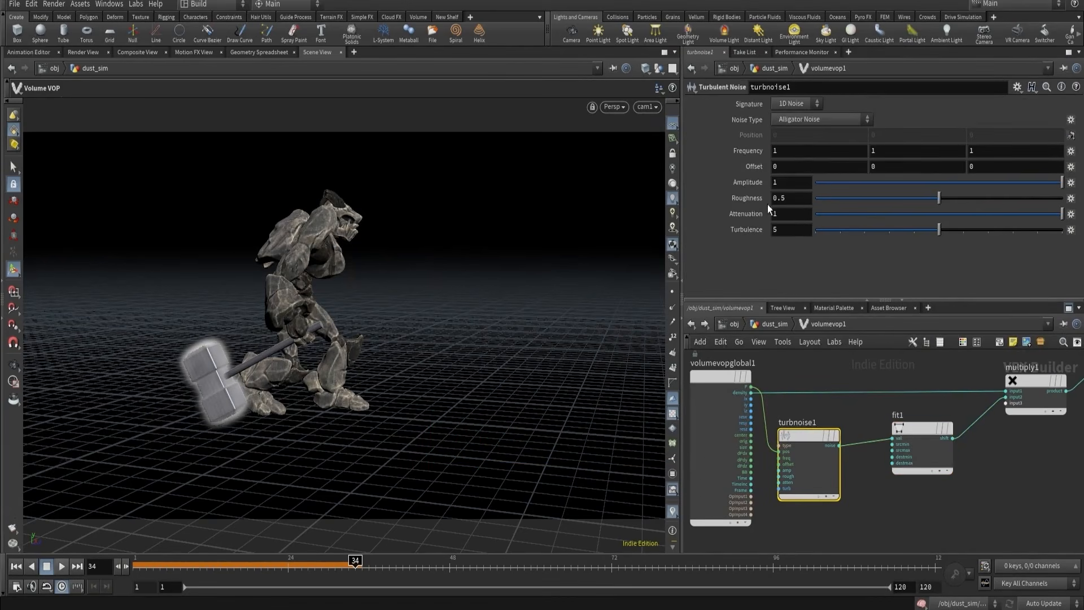
left_click(794, 121)
left_click(799, 173)
middle_click_drag(740, 156, 766, 134)
- Return to dust_sim, display volumevop1 and hide the other objects in the viewport
left_click(773, 322)
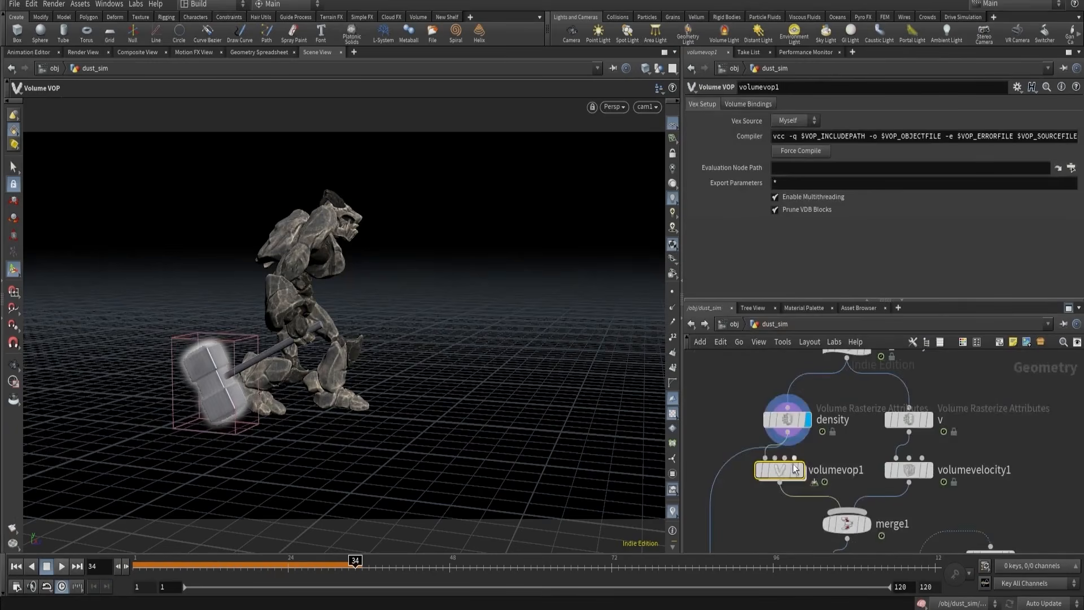
left_click(659, 69)
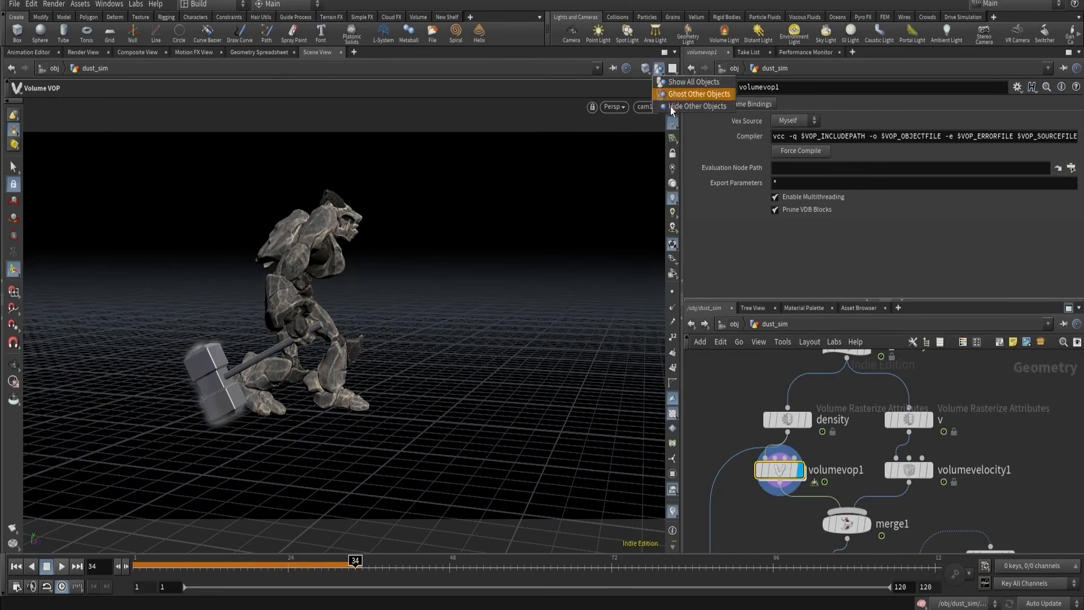
left_click(690, 106)
- Set the frequency of the turbulent noise inside volumevop1 to 7 on all axes
double_click(777, 478)
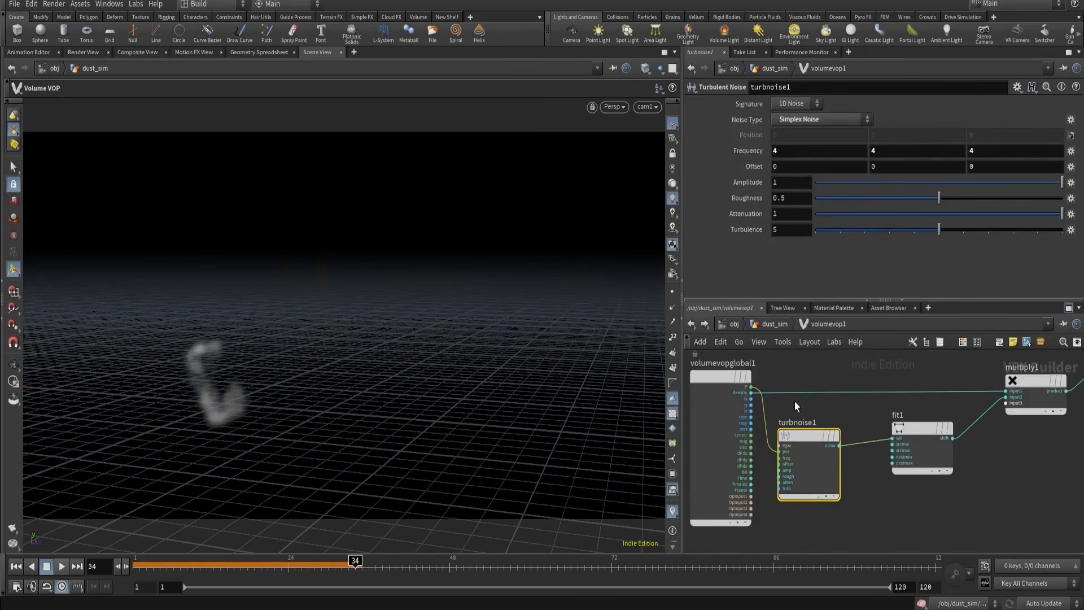
mouse_move(742, 150)
middle_mouse_down()
mouse_move(743, 125)
mouse_move(771, 127)
mouse_move(745, 154)
middle_mouse_up()
scroll(807, 418, "down", 3)
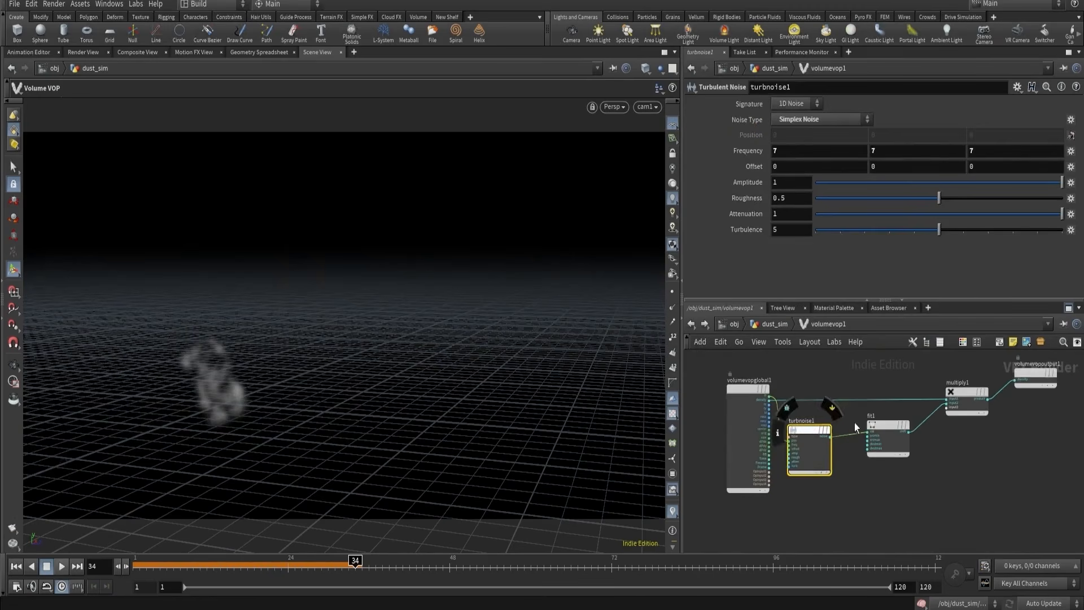
- Return to dust_sim and play the animation from frame 1 to check the noisy density source
left_click(771, 325)
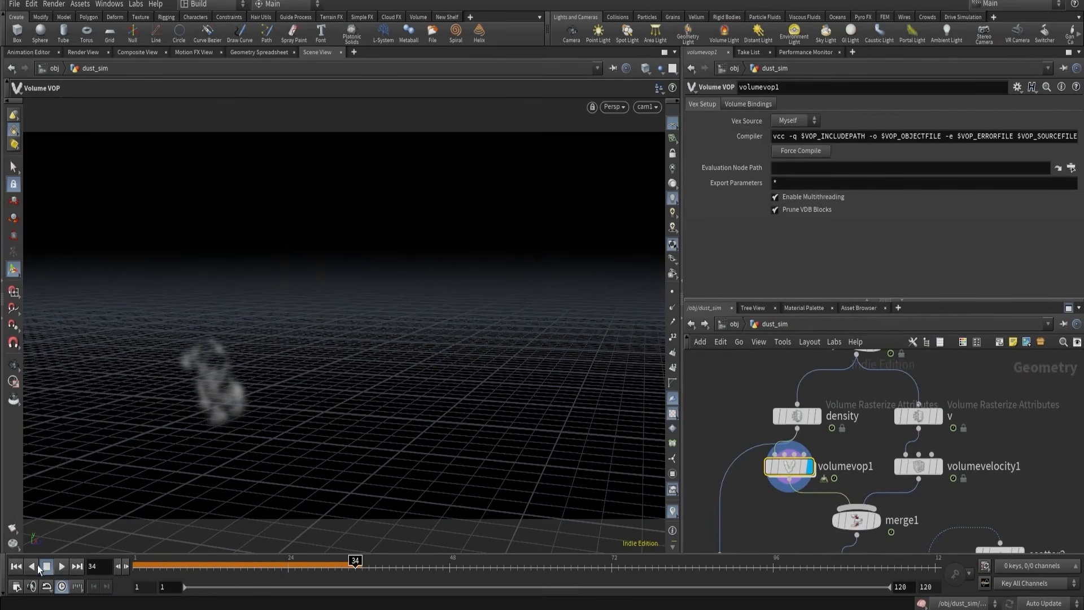
left_click(22, 566)
left_click(62, 567)
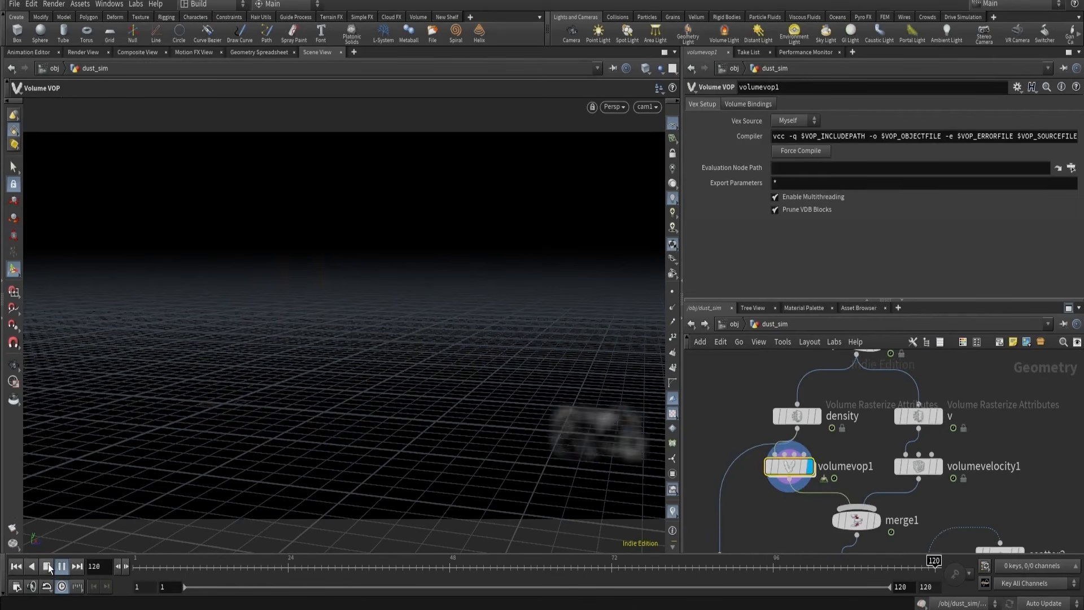
left_click(48, 564)
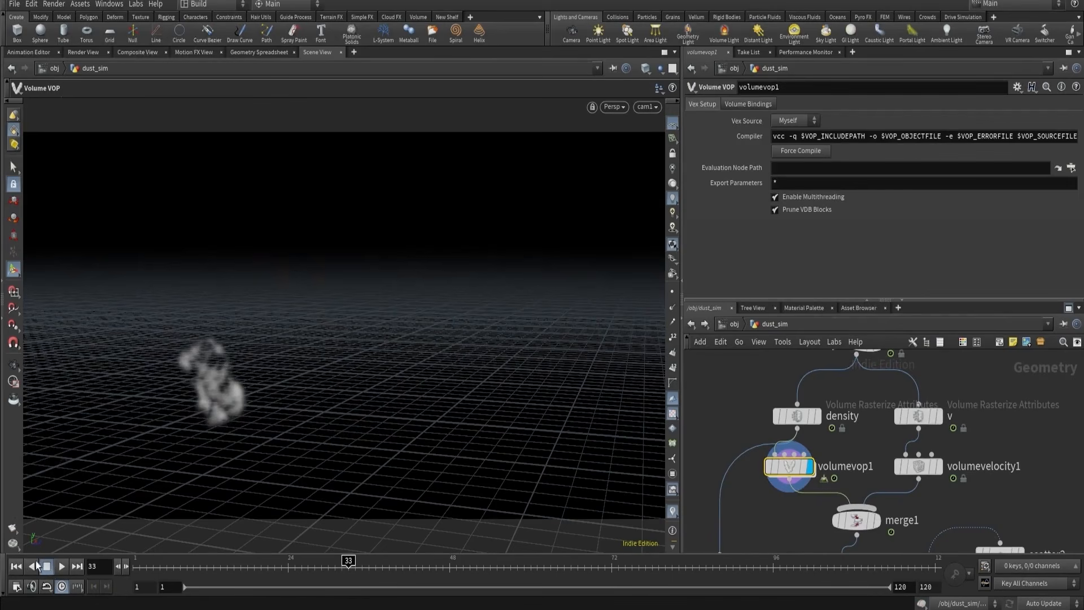
- Go back to frame 1, display pyrosolver1 and show all objects in the viewport again
left_click(16, 566)
scroll(847, 451, "down", 3)
middle_click_drag(815, 488, 788, 381)
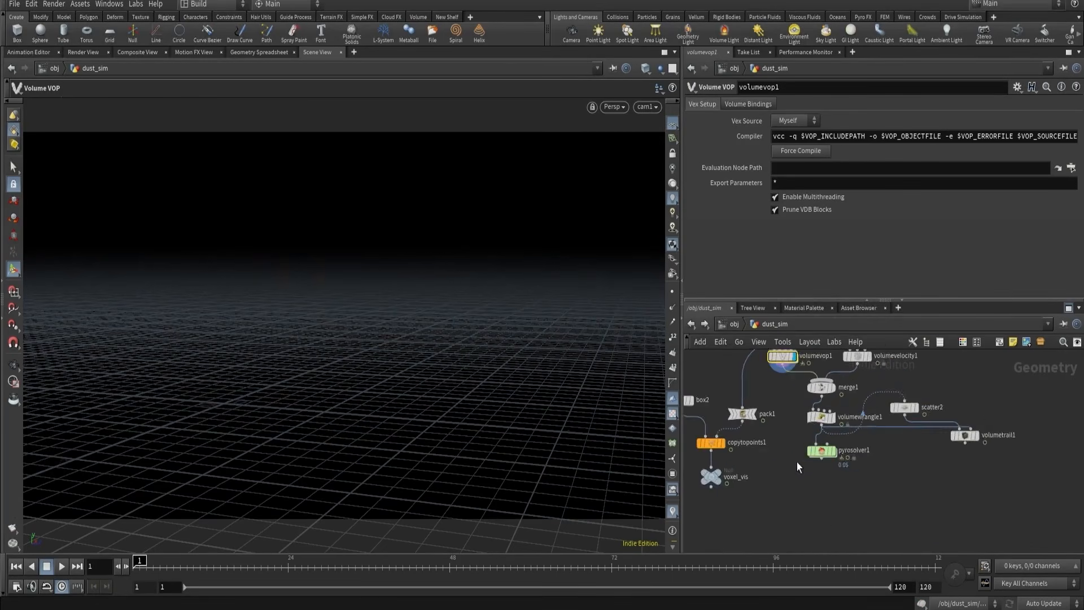
scroll(818, 461, "up", 3)
left_click(838, 445)
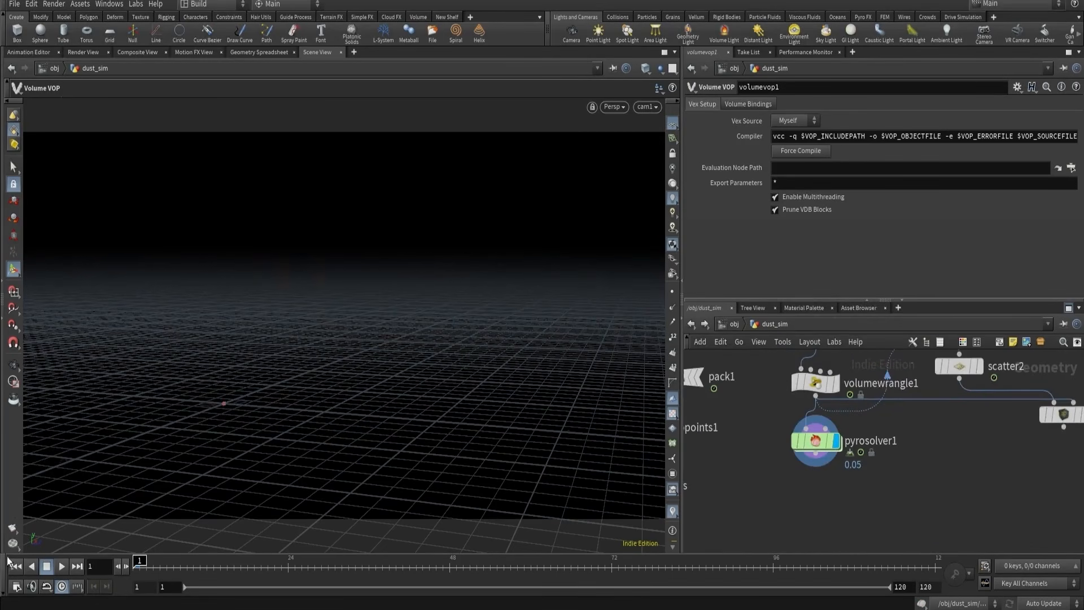
left_click(661, 67)
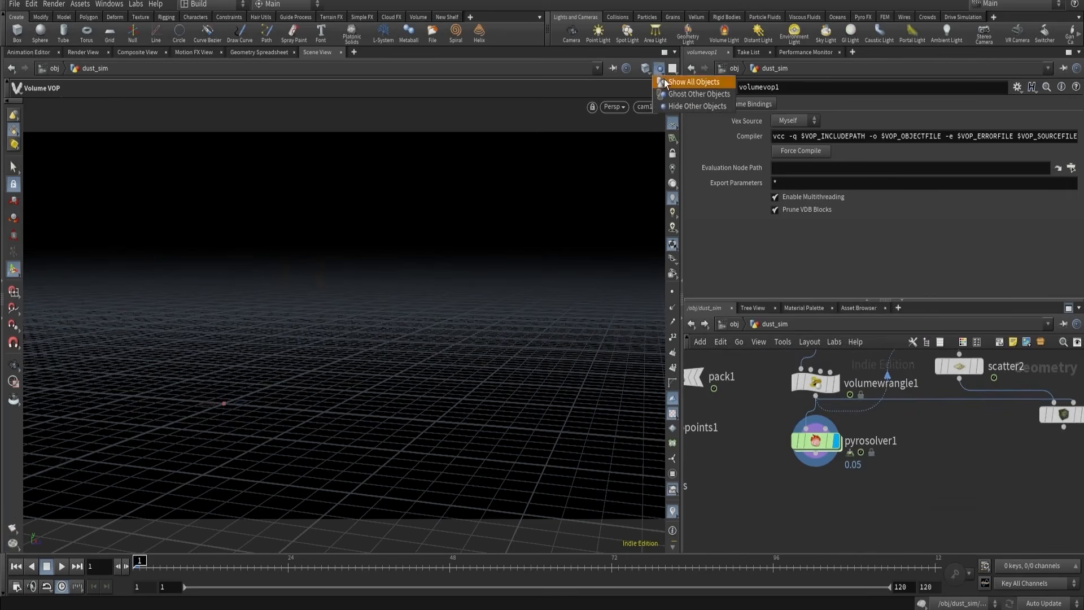
left_click(666, 80)
- Generate a flipbook of the dust simulation and play it back
left_click(14, 528)
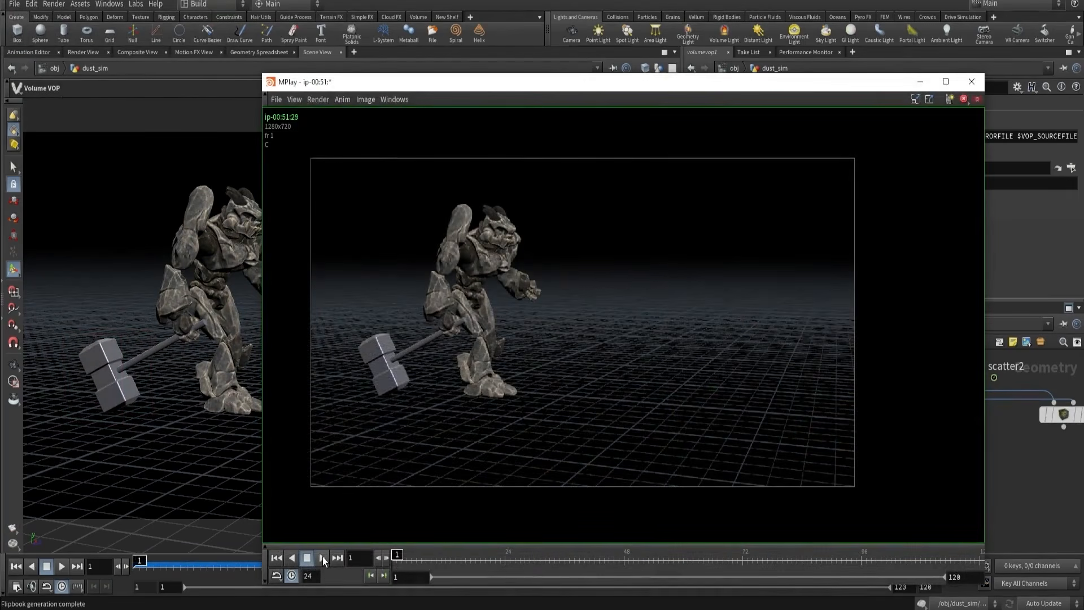
left_click(323, 556)
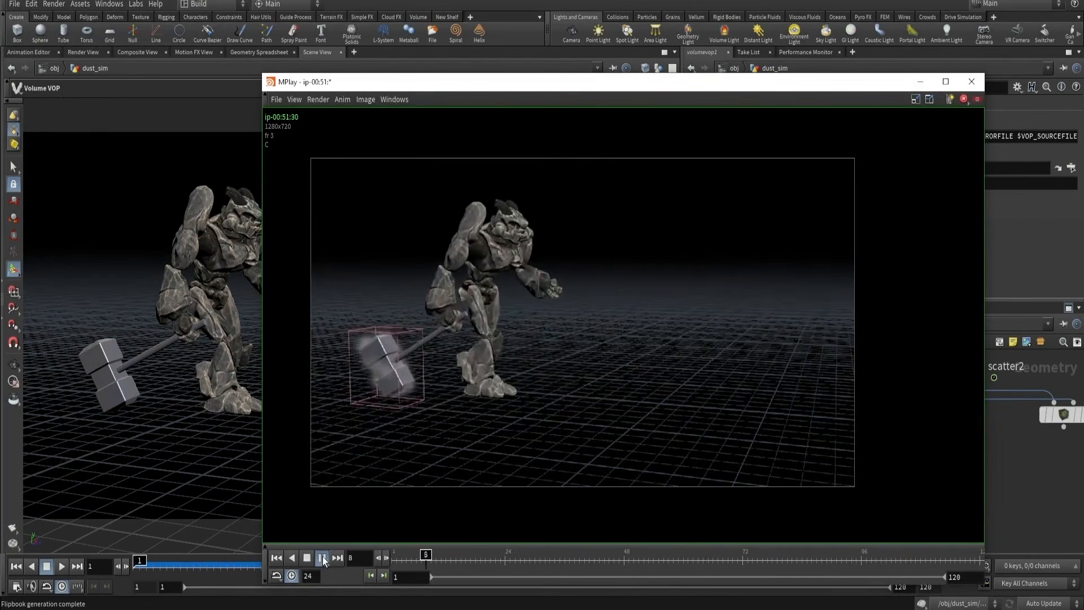
- Stop the flipbook at frame 44, return to the dust_sim network and inspect the density node's info
left_click(603, 555)
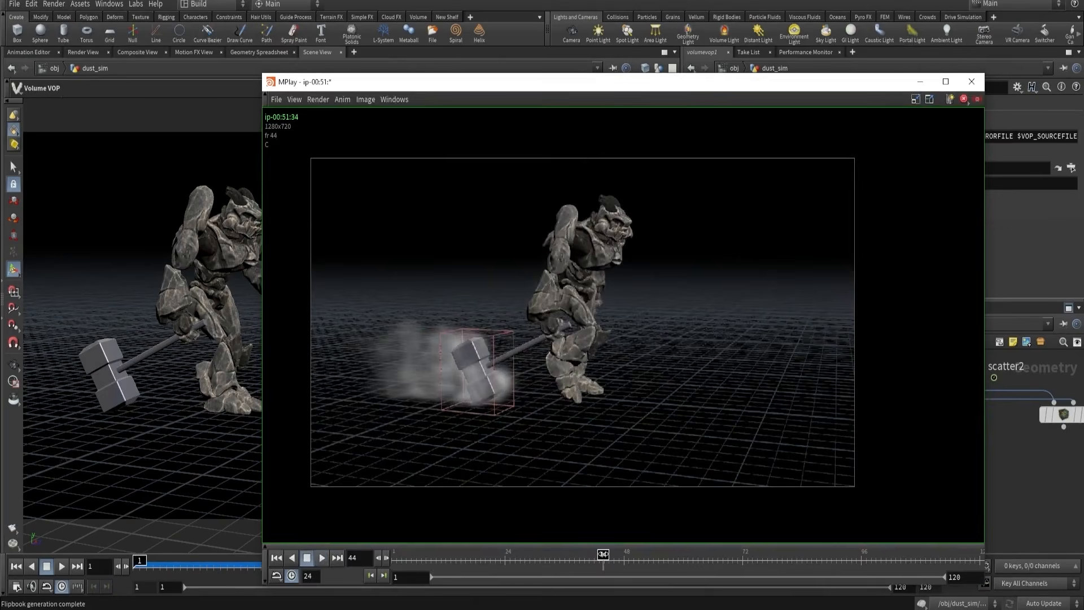
left_click(1022, 480)
scroll(989, 472, "down", 5)
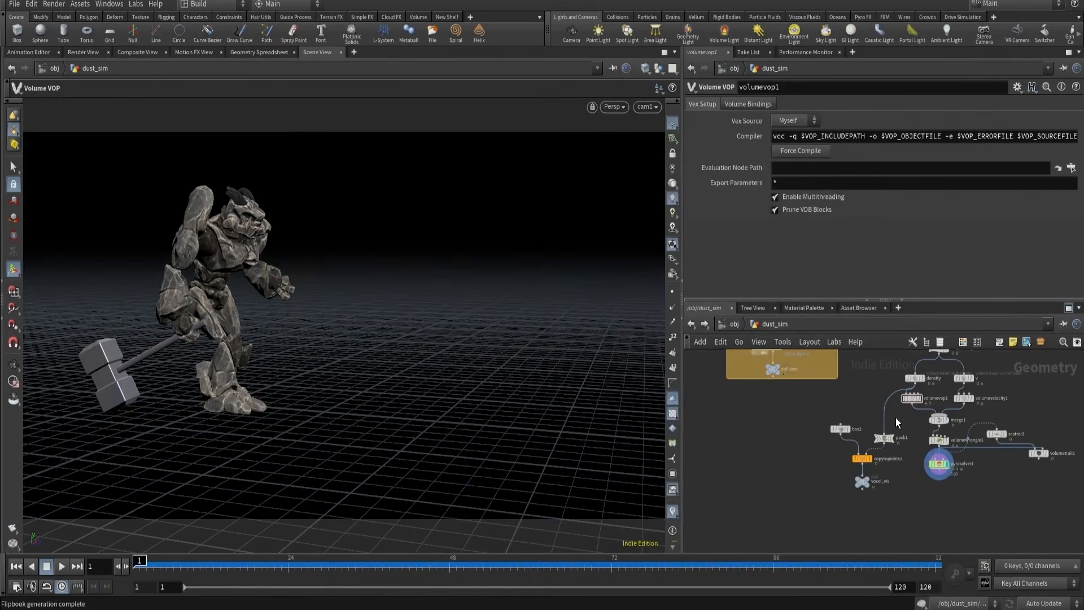
middle_click_drag(897, 419, 885, 488)
scroll(890, 484, "up", 4)
left_click(905, 455)
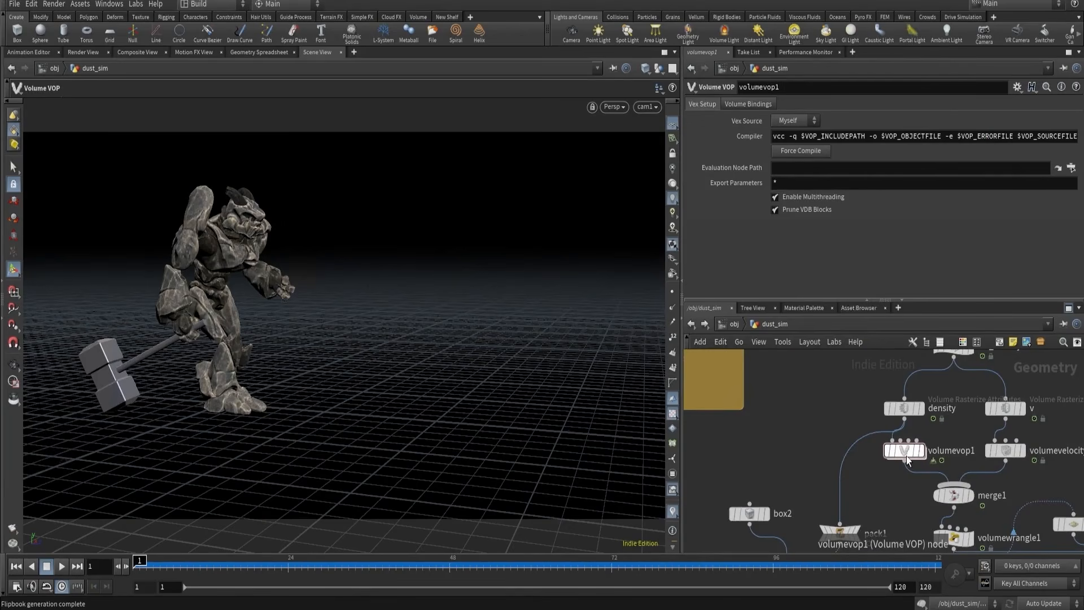
left_click_drag(903, 407, 903, 402)
middle_click(903, 402)
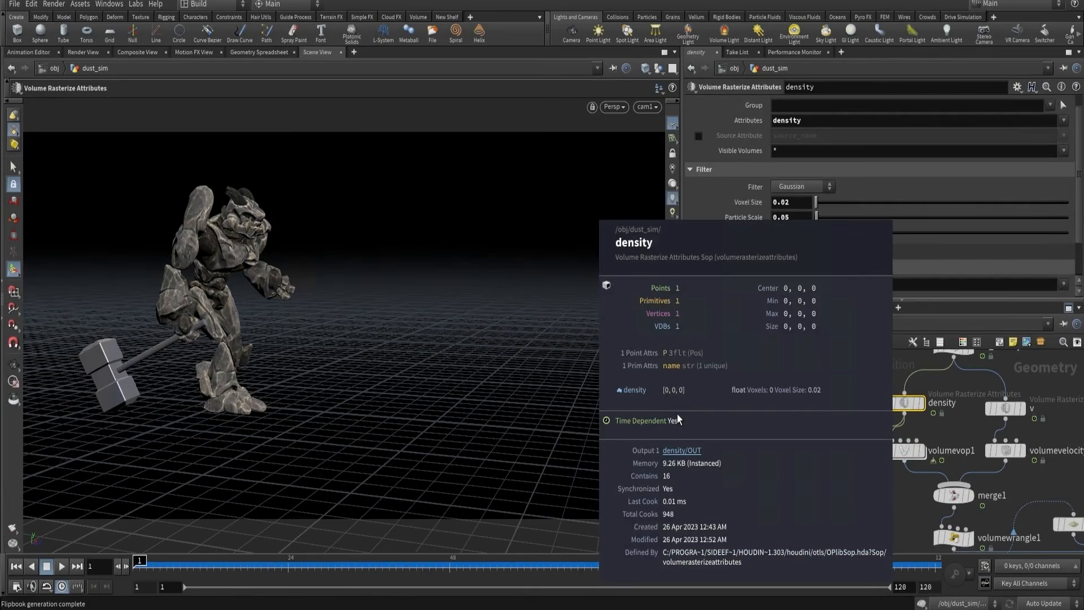
- Display scatter1, scrub to frame 32 and reset the viewport to examine the static hammer points on their own
scroll(825, 408, "down", 3)
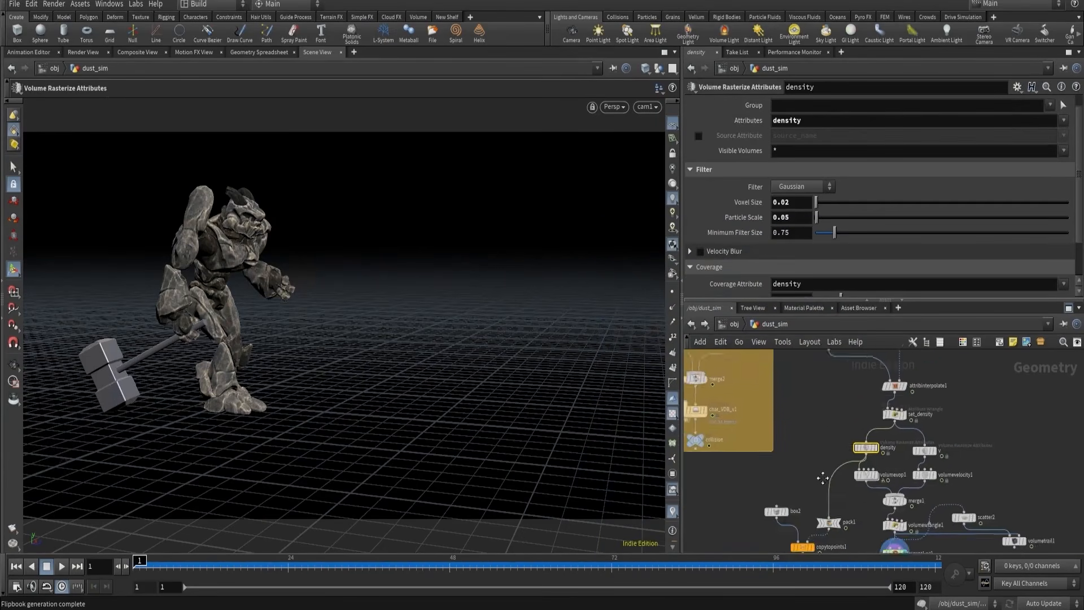
scroll(828, 412, "up", 3)
left_click(806, 390)
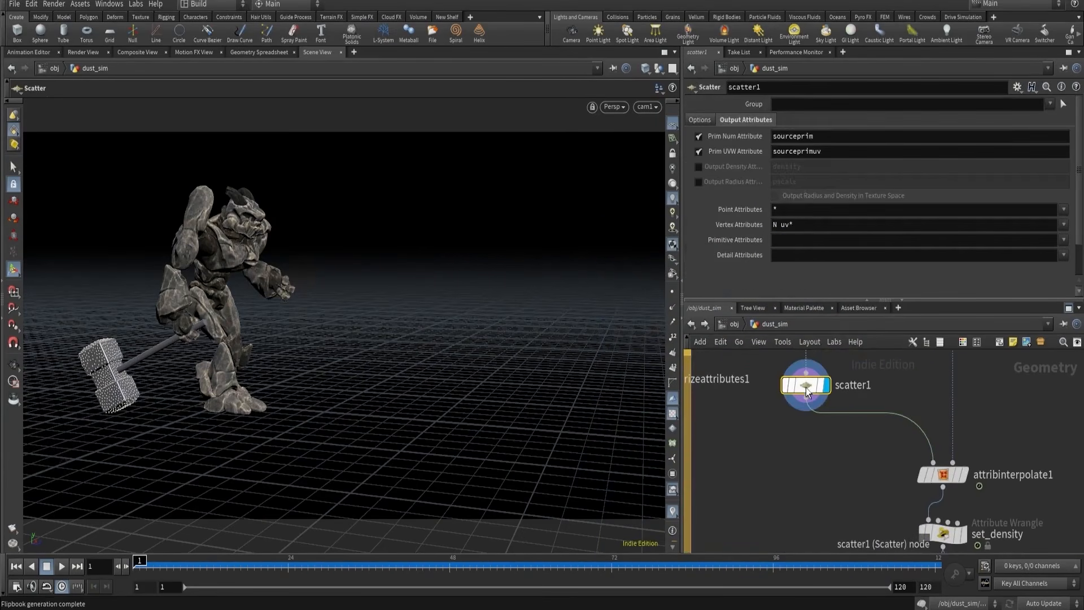
left_click_drag(269, 565, 342, 565)
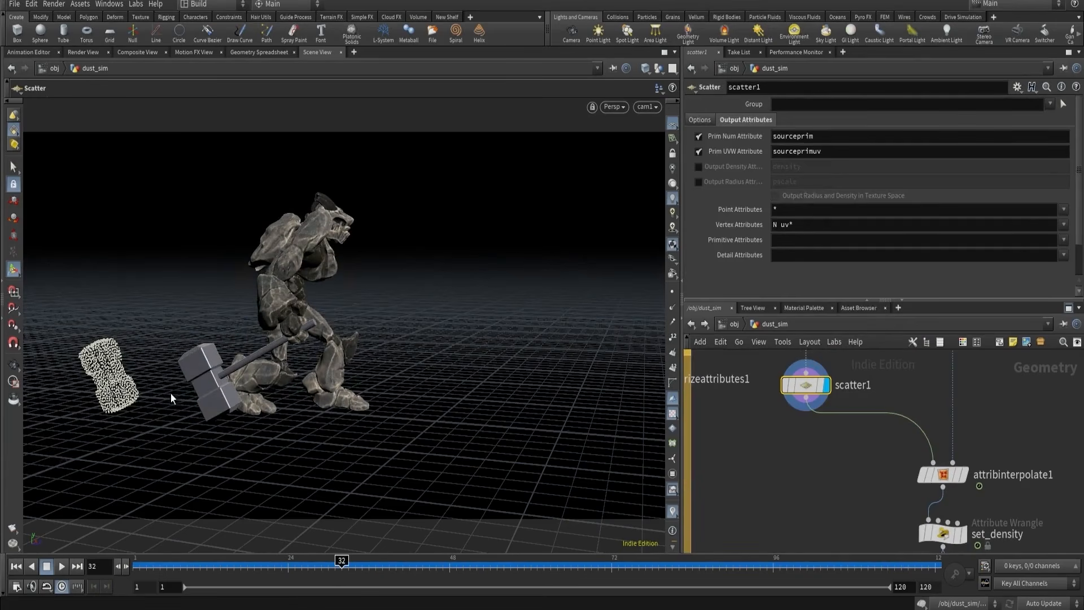
left_click(141, 5)
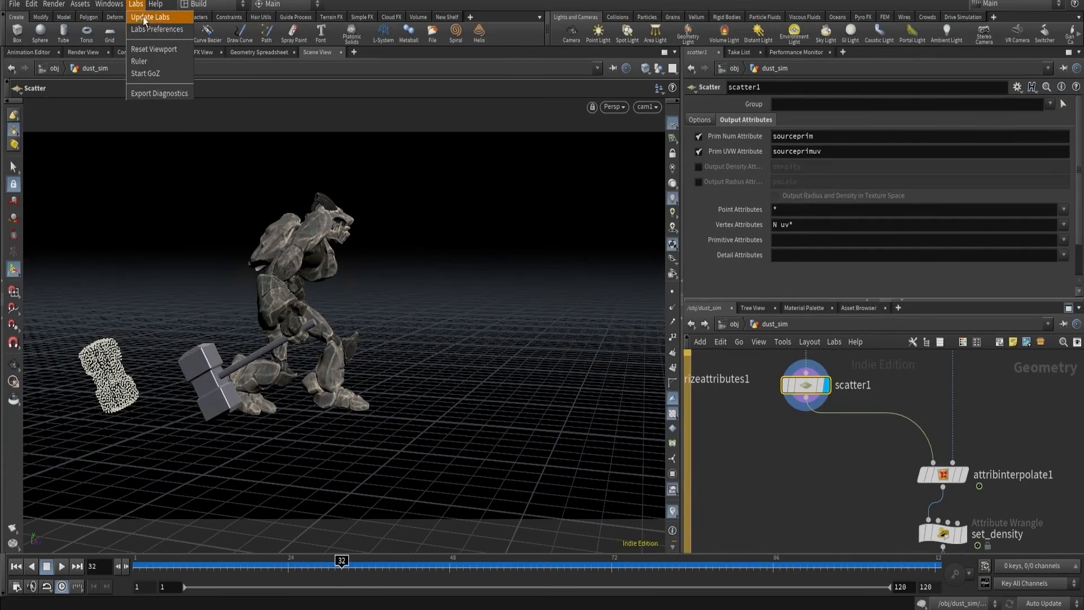
left_click(144, 50)
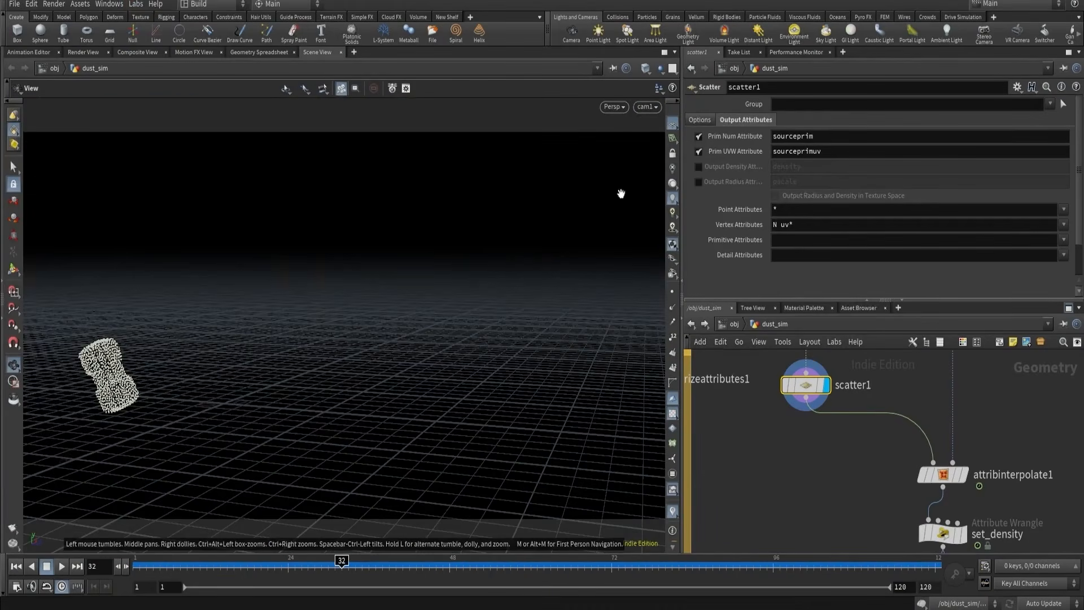
left_click(646, 107)
left_click(652, 164)
- Add a Rest Position node and insert it on the wire directly below scatter1
left_click(831, 463)
key("Tab")
type("rest")
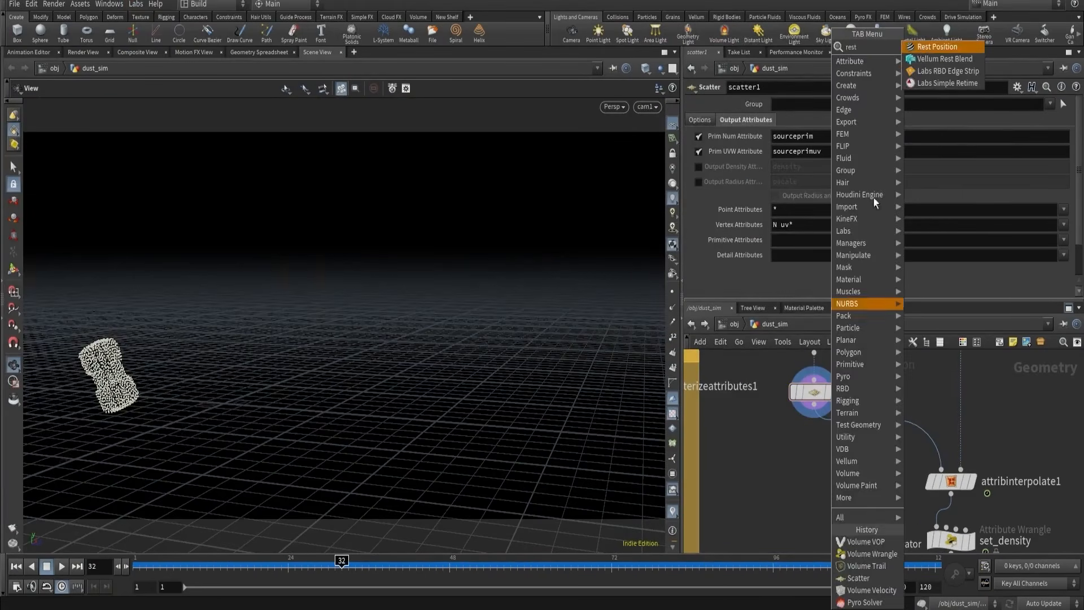
left_click(937, 47)
left_click(827, 466)
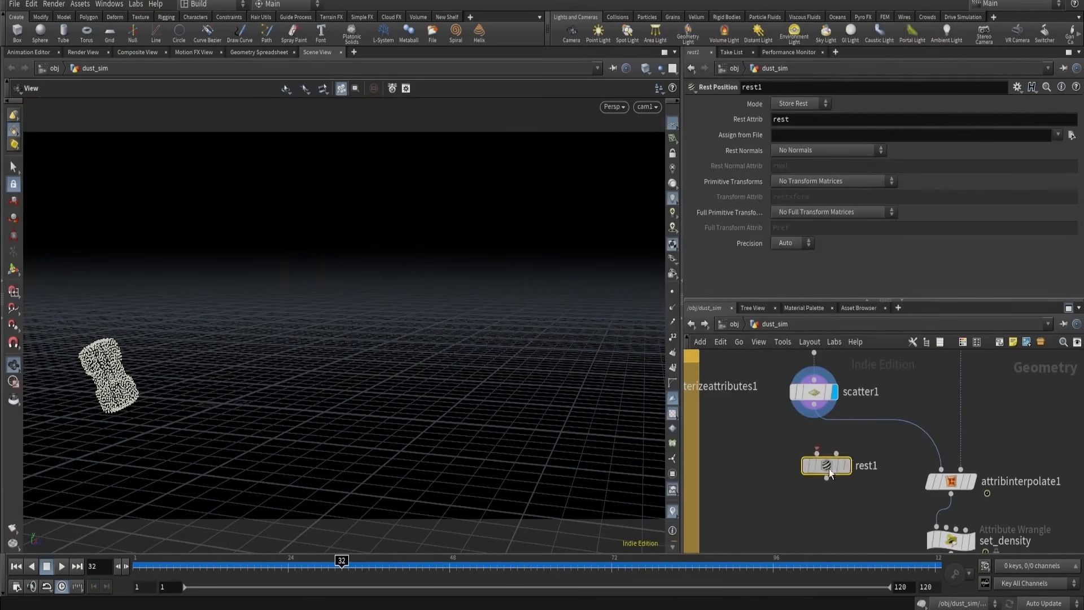
left_click_drag(829, 468, 813, 450)
- Add rest to the rasterized attributes of the density node so the list reads "density rest"
middle_click_drag(772, 507, 764, 333)
left_click_drag(778, 392, 890, 443)
middle_click_drag(809, 455, 777, 458)
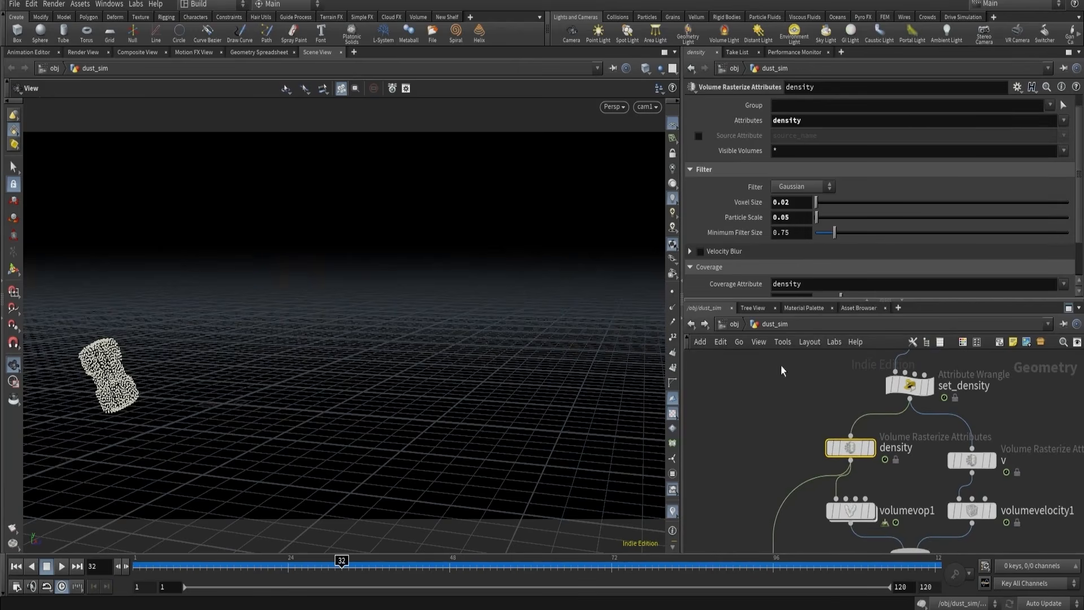
left_click(814, 127)
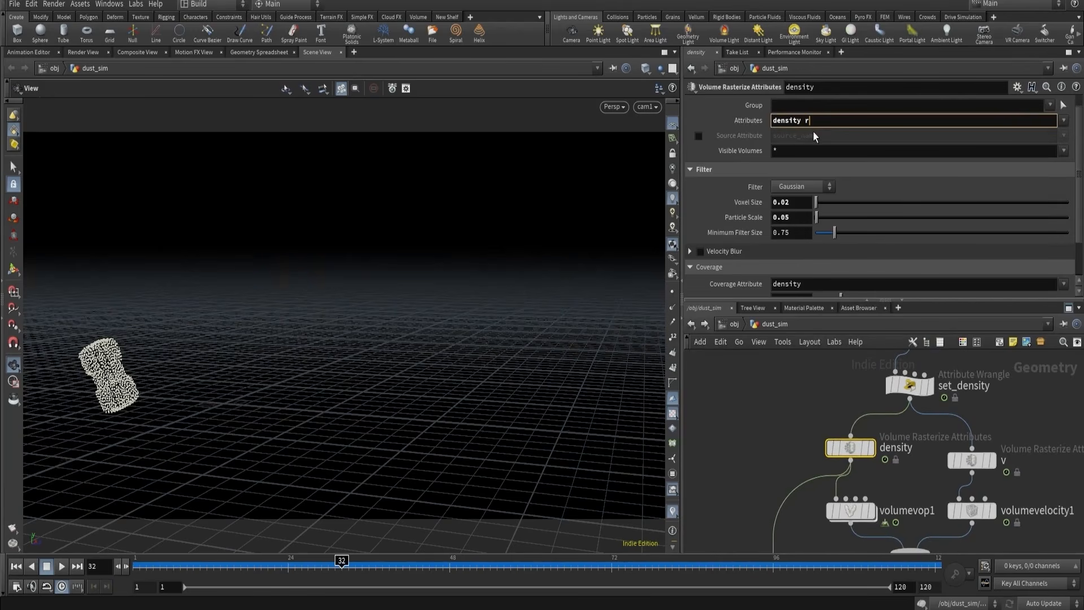
type("rest")
key("Return")
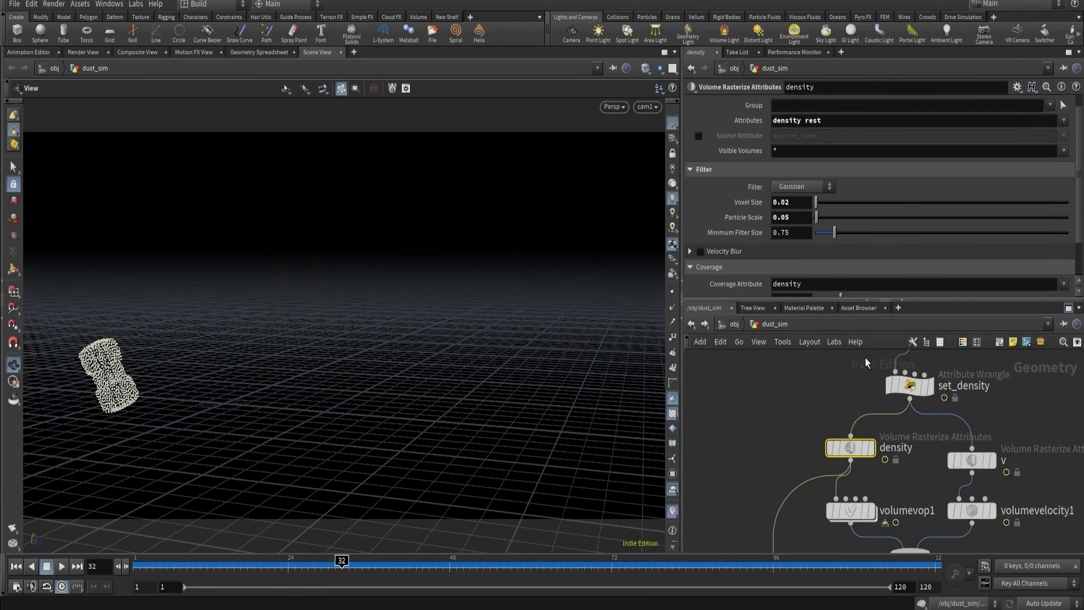
middle_click(852, 451)
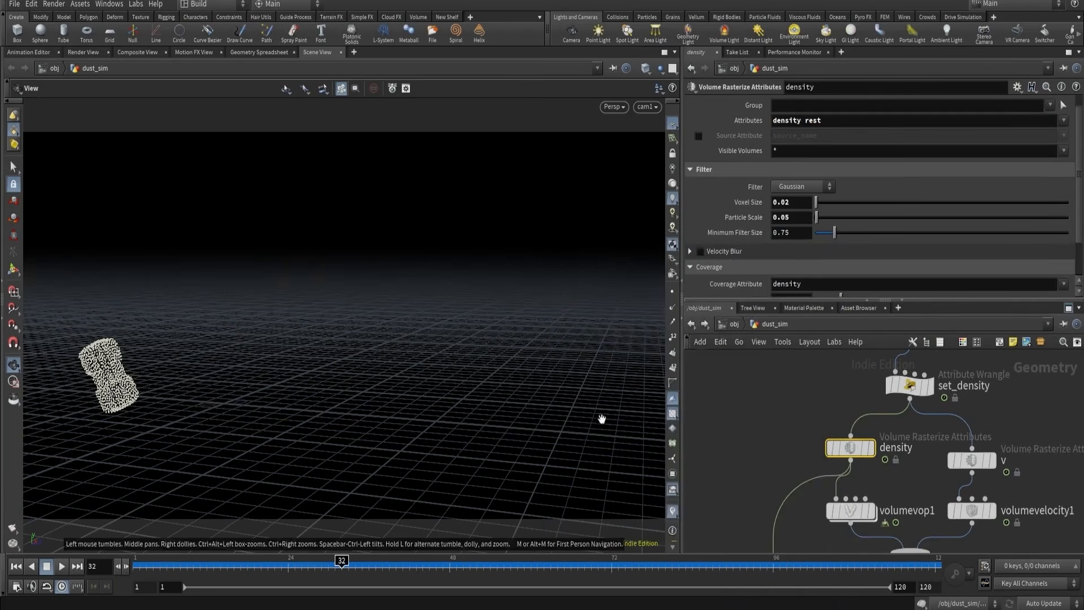
- Display volumevop1, open its network and place a Bind node between volumevopglobal1 and turbnoise1
left_click(872, 511)
double_click(855, 513)
scroll(803, 428, "down", 2)
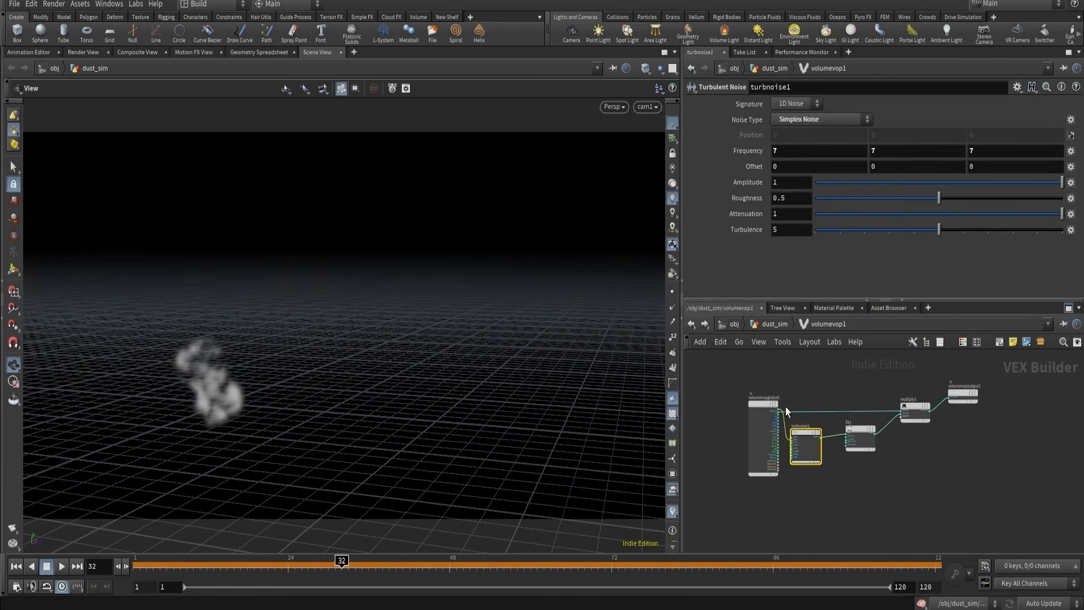
scroll(788, 407, "up", 2)
middle_click_drag(813, 417, 856, 414)
scroll(856, 414, "up", 1)
left_click_drag(779, 391, 715, 392)
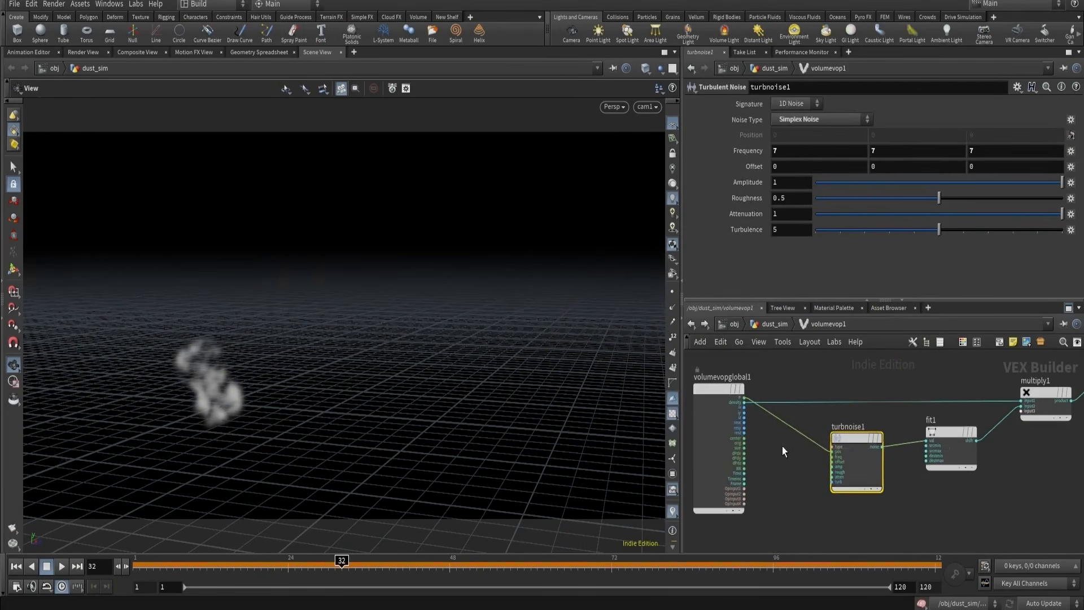
key("Tab")
type("bind")
key("Return")
left_click(781, 446)
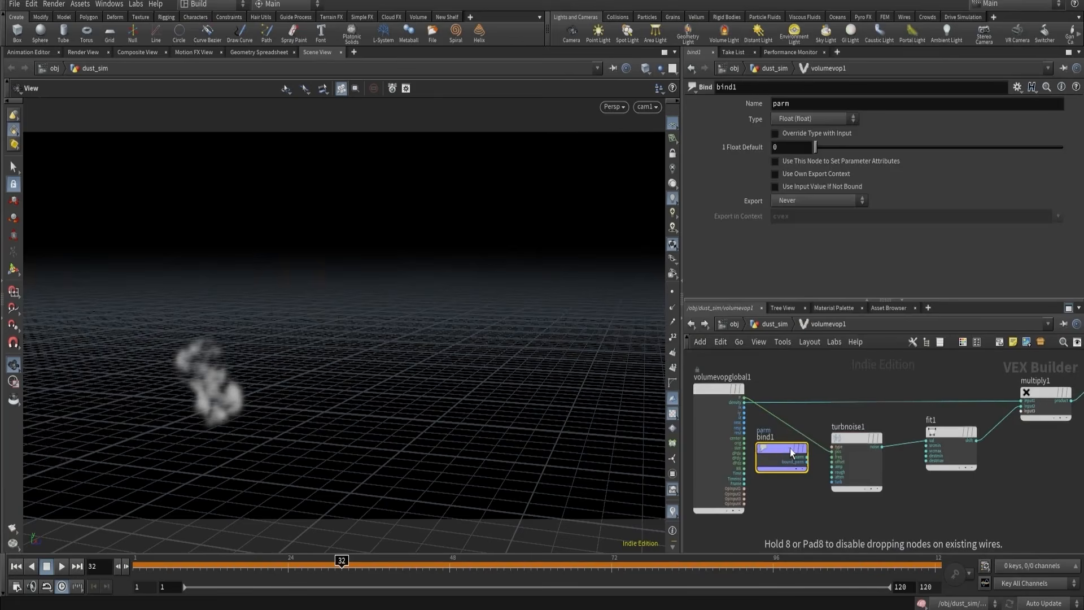
- Set the Bind node's type to Vector and its name to rest
left_click(796, 119)
left_click(794, 220)
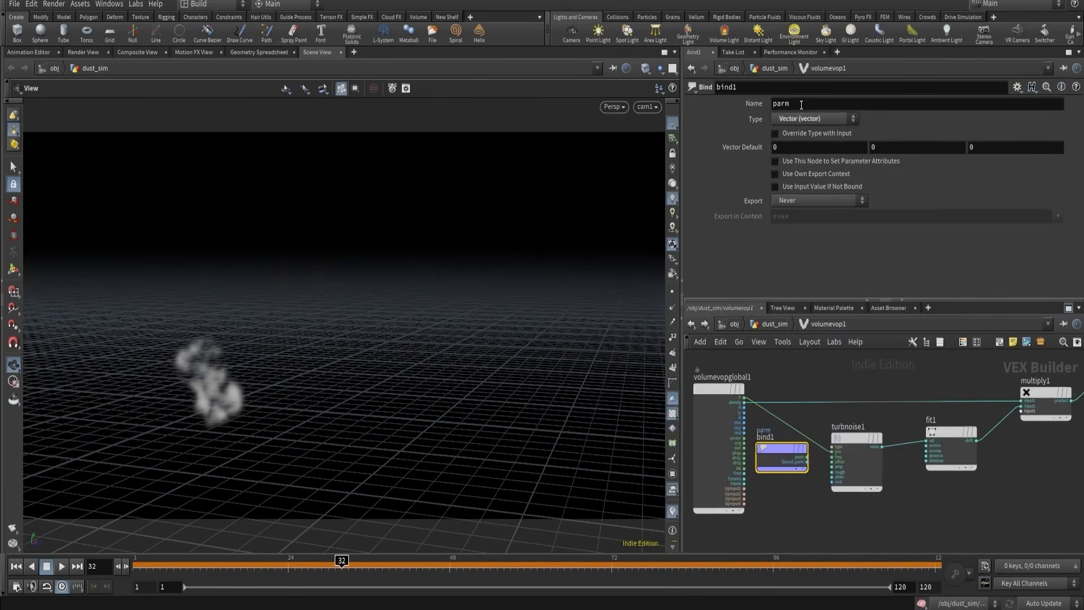
double_click(801, 104)
type("rest")
key("Return")
- Connect the Bind node's rest output to turbnoise1's pos input, return to dust_sim and scrub to frame 20 to check the noise
scroll(824, 445, "up", 5)
left_click(788, 470)
left_click(839, 459)
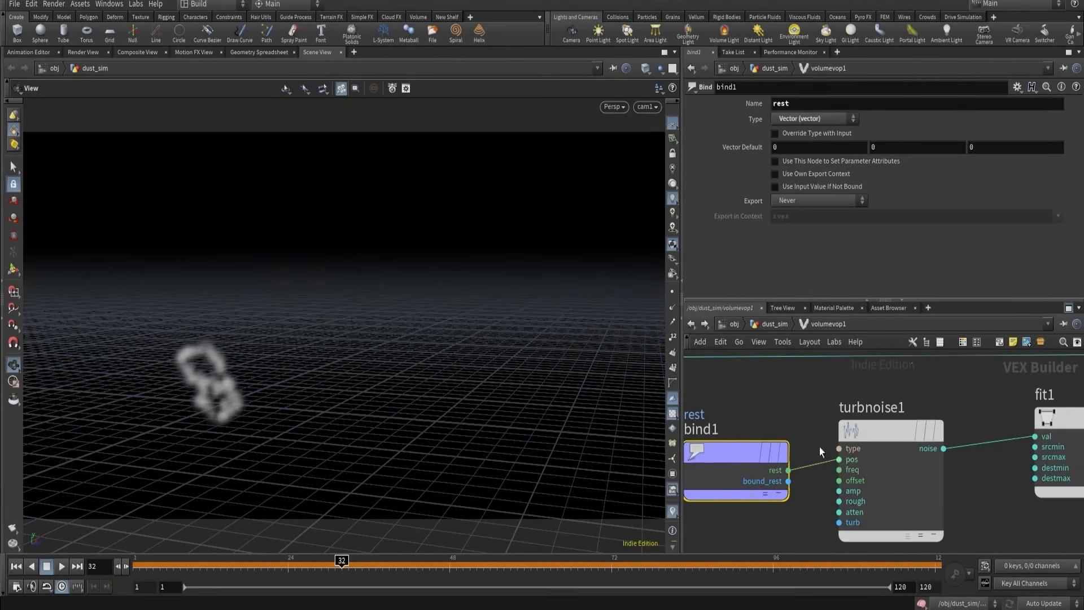
left_click(793, 406)
key("u")
left_click_drag(220, 564, 291, 549)
- Shift the second offset component of turbnoise1 inside volumevop1, return to dust_sim and scrub to frame 25
key("i")
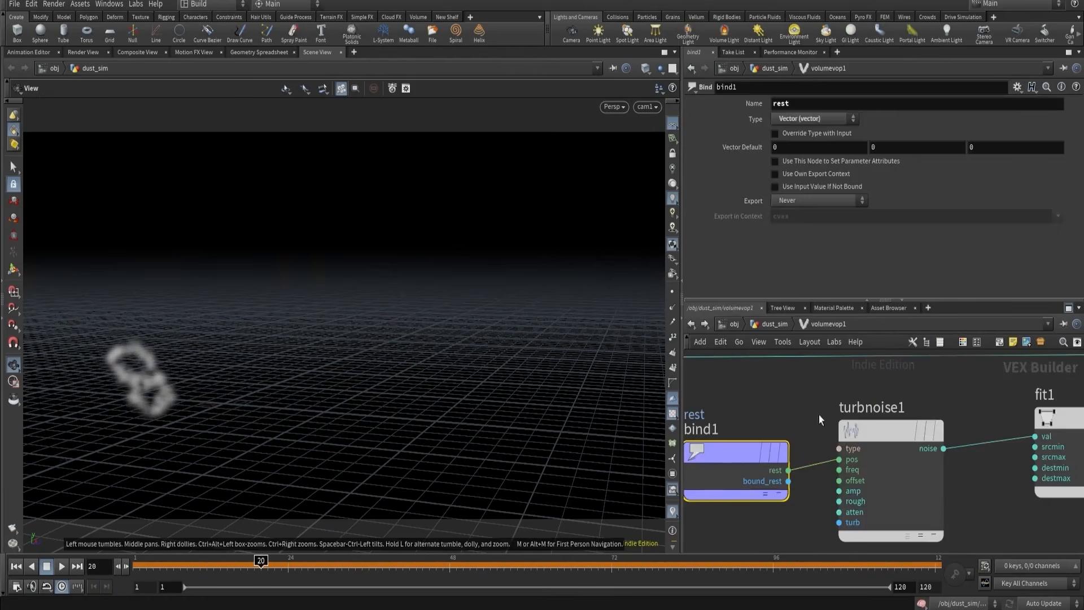
left_click(867, 430)
middle_click_drag(883, 167, 995, 189)
key("u")
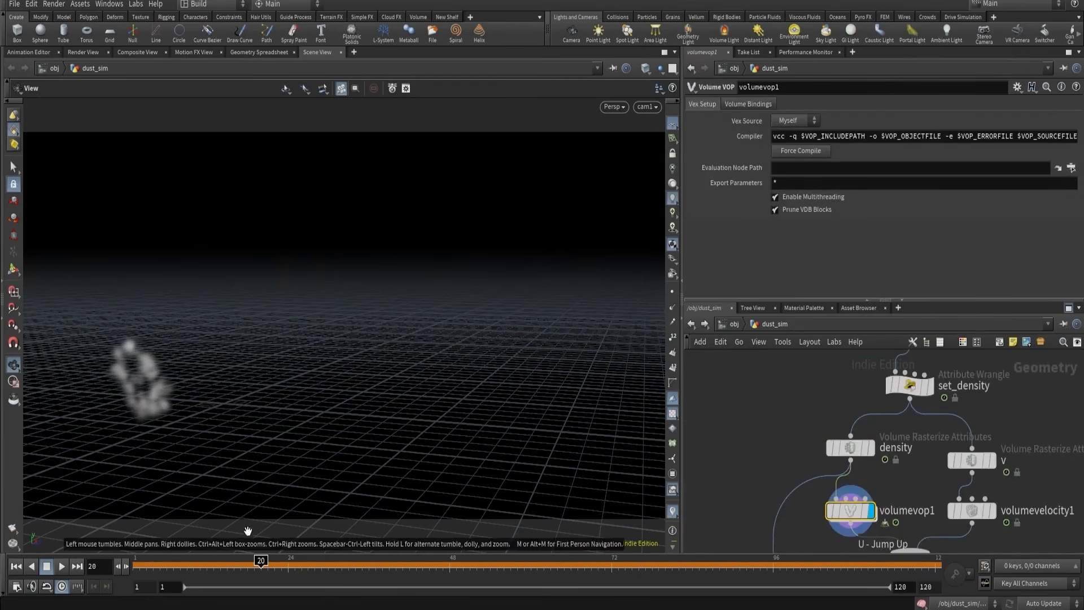
mouse_move(282, 562)
left_mouse_down()
mouse_move(588, 561)
mouse_move(294, 562)
left_mouse_up()
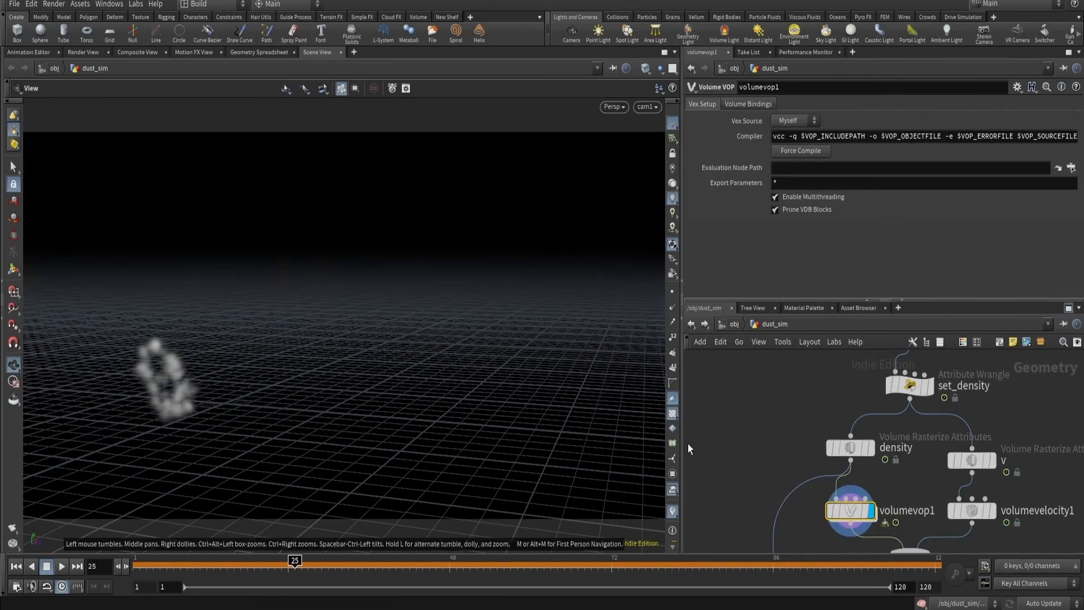
- Set the voxel size of the density rasterize node to 0.01
left_click(854, 450)
scroll(786, 391, "down", 3)
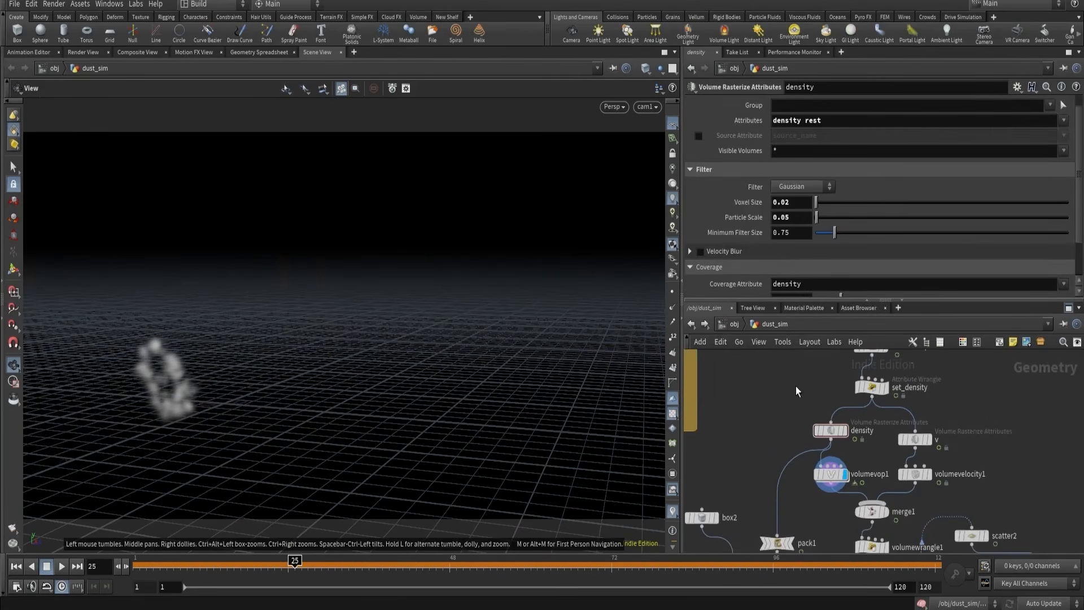
scroll(795, 216, "up", 1)
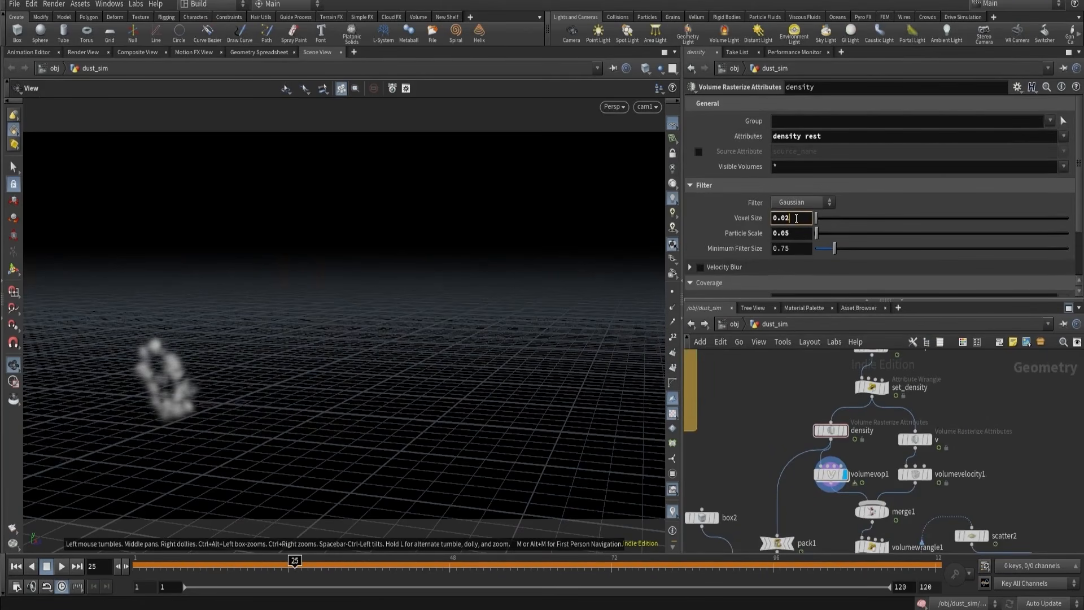
key("Return")
- Review pyrosolver1's sourcing settings, then play volumevop1's noisy density from frame 1 and stop at frame 41
scroll(831, 401, "down", 2)
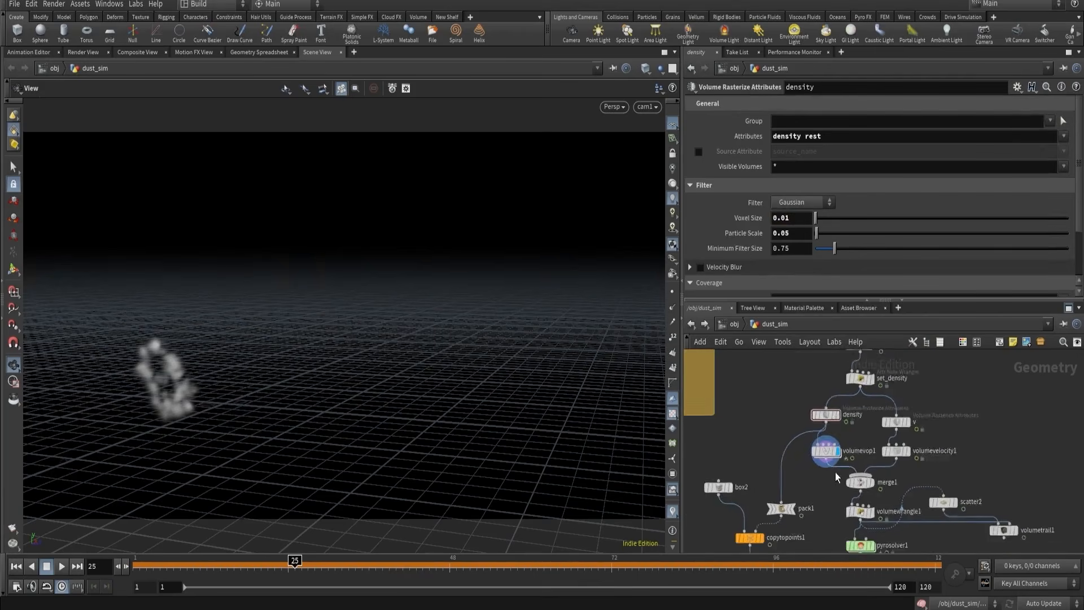
scroll(837, 477, "up", 2)
middle_click_drag(834, 549, 808, 480)
left_click(838, 491)
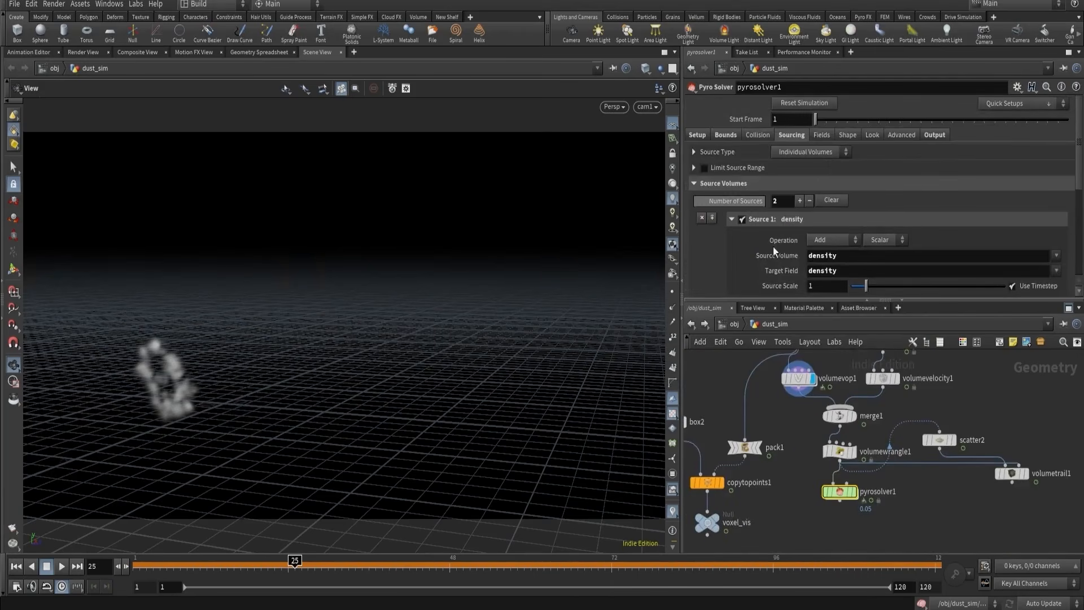
left_click(798, 378)
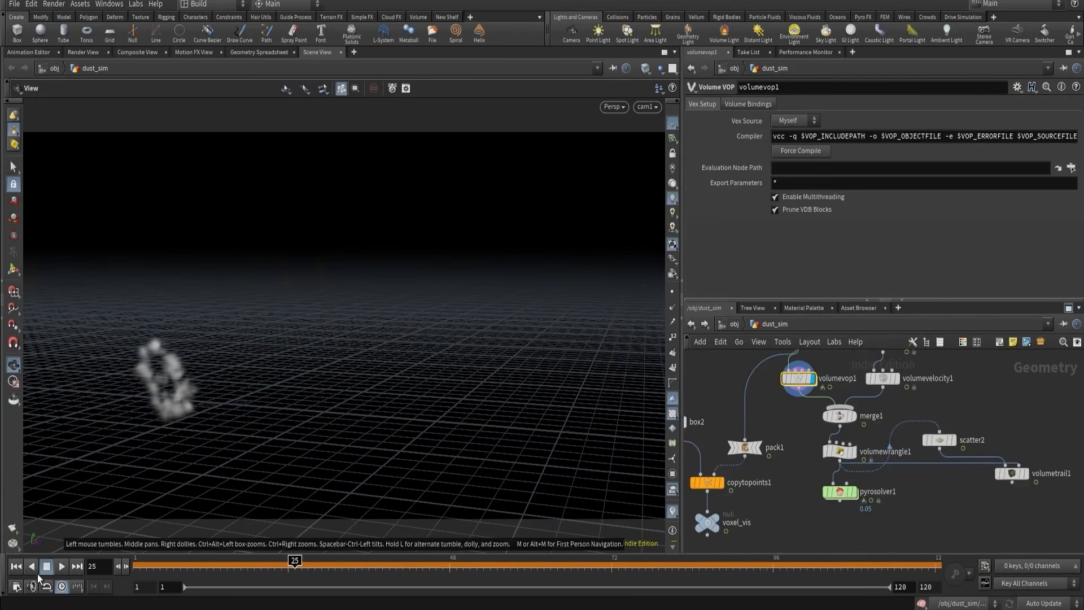
left_click(16, 566)
left_click(62, 566)
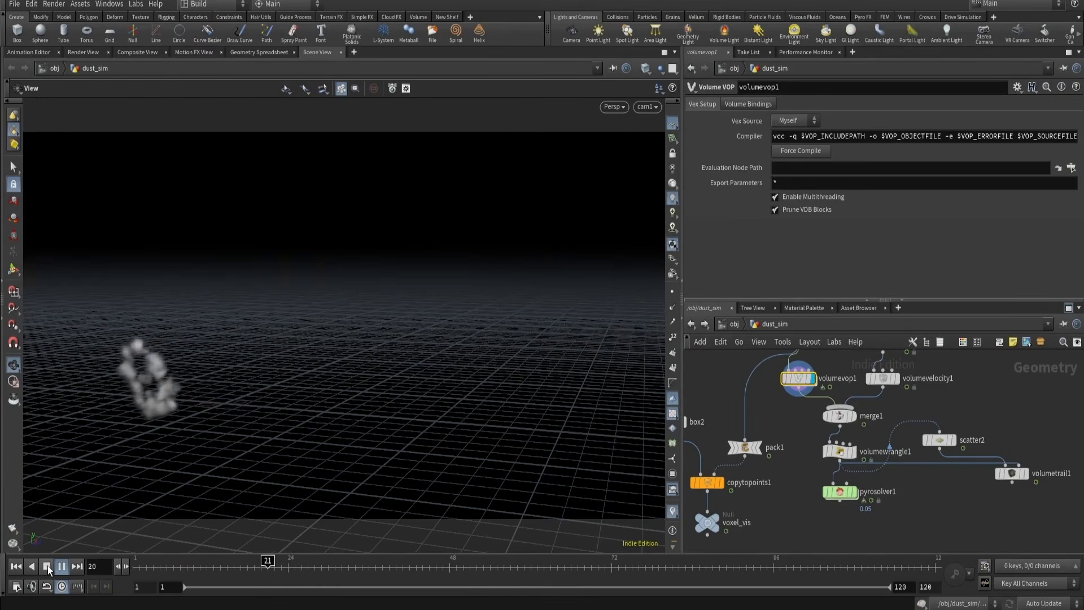
left_click(47, 566)
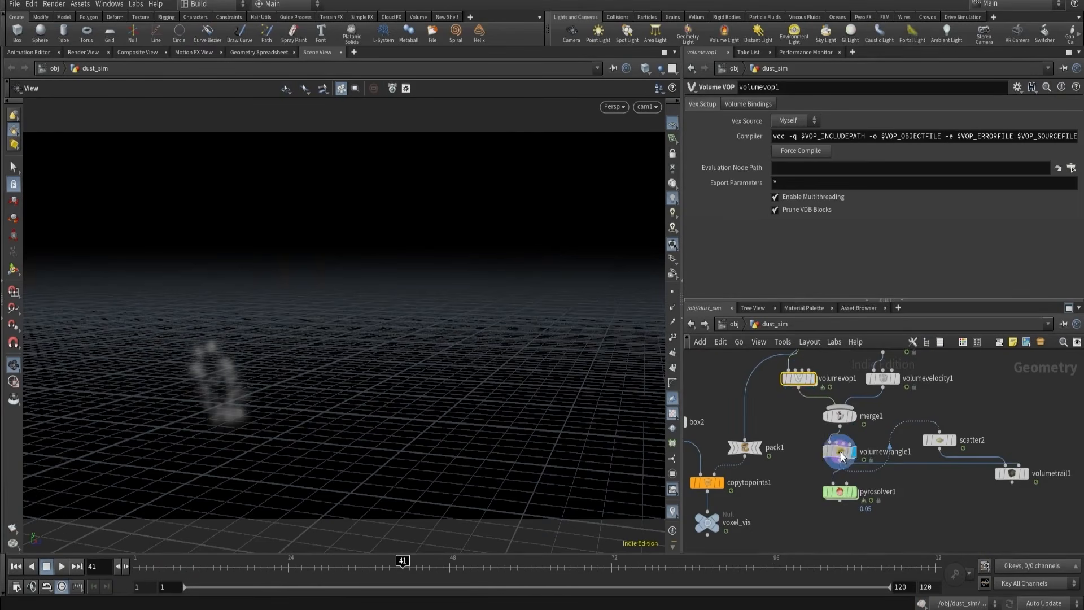
- Display volumetrail1 and scrub through the timeline to frame 45 to examine the source velocity trails
left_click(855, 454)
left_click(1023, 476)
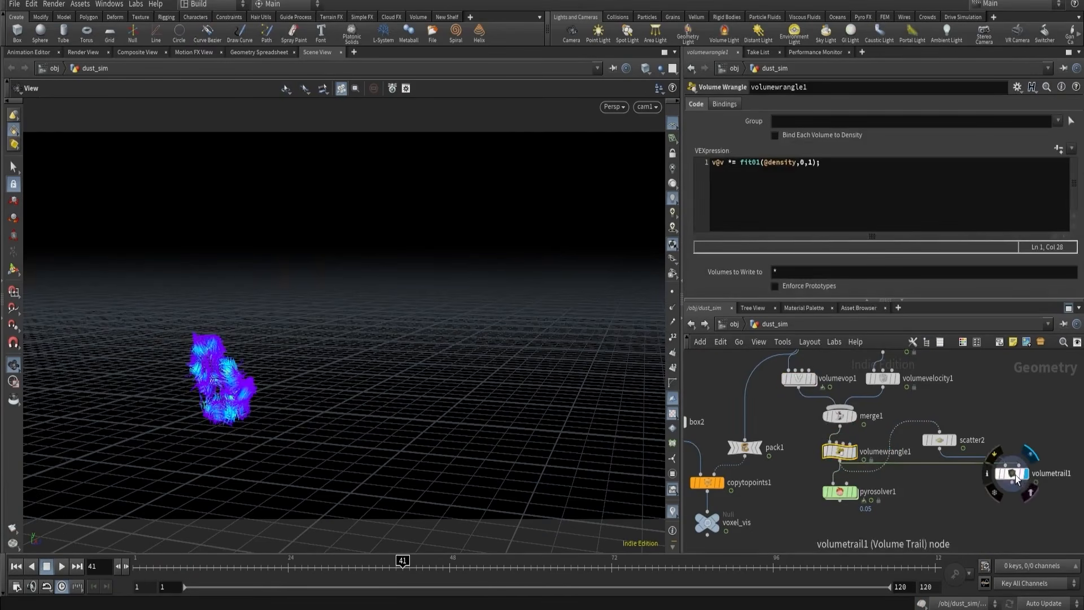
left_click(1016, 475)
left_click(268, 565)
left_click_drag(199, 566, 431, 560)
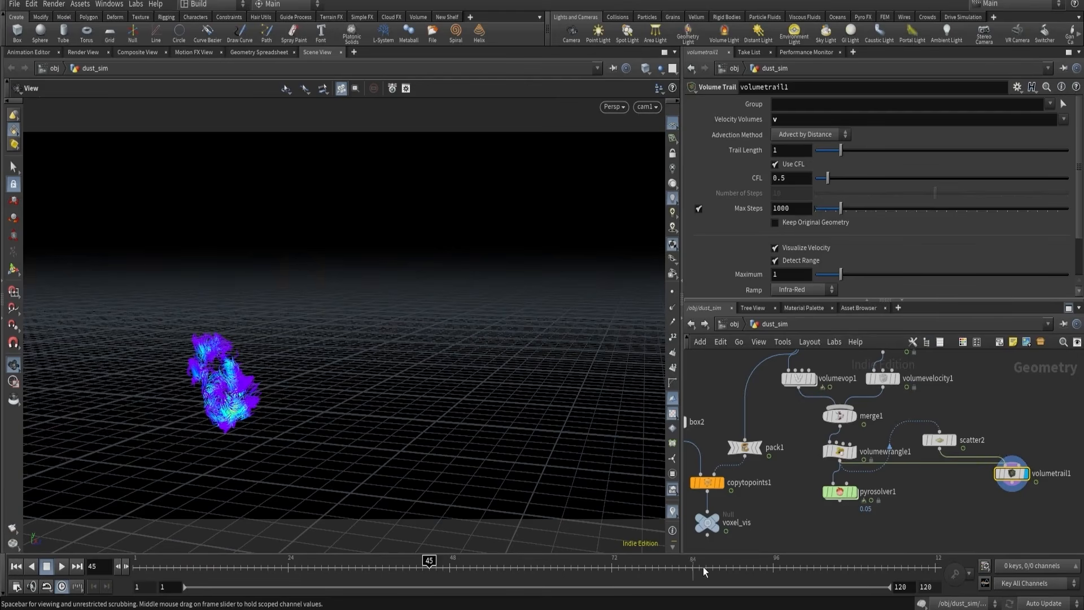
- Display pyrosolver1 and scrub back to frame 35 to check the simulated dust
mouse_move(852, 494)
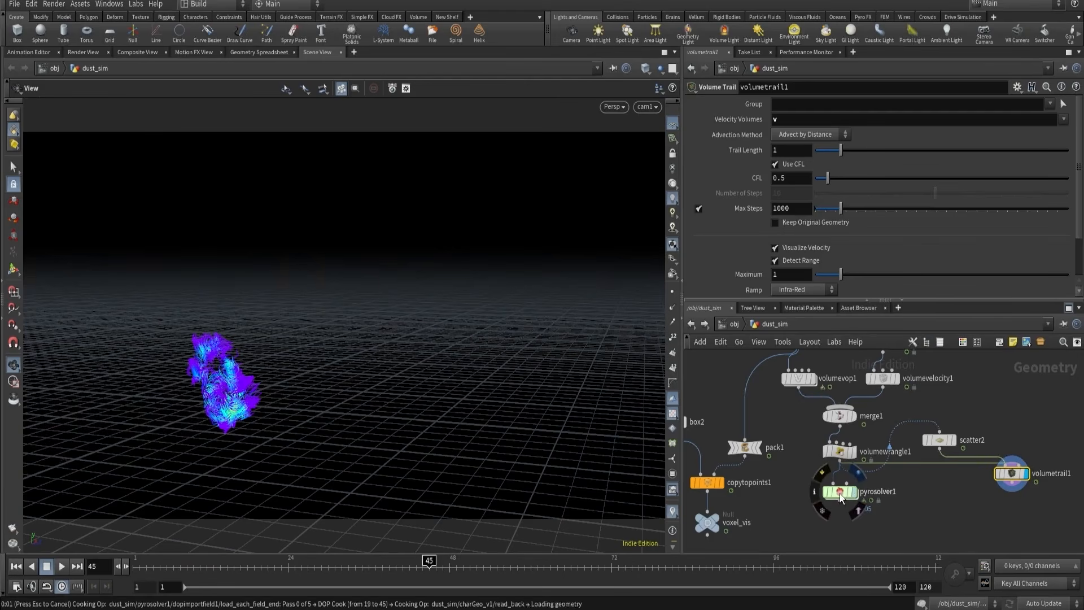
left_click(839, 493)
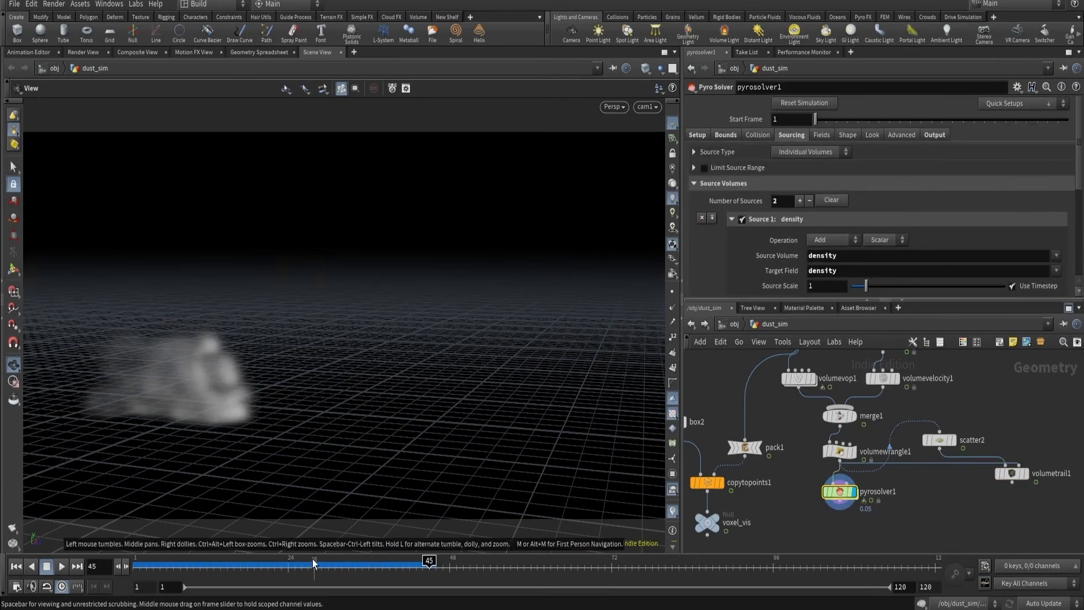
left_click_drag(314, 565, 362, 563)
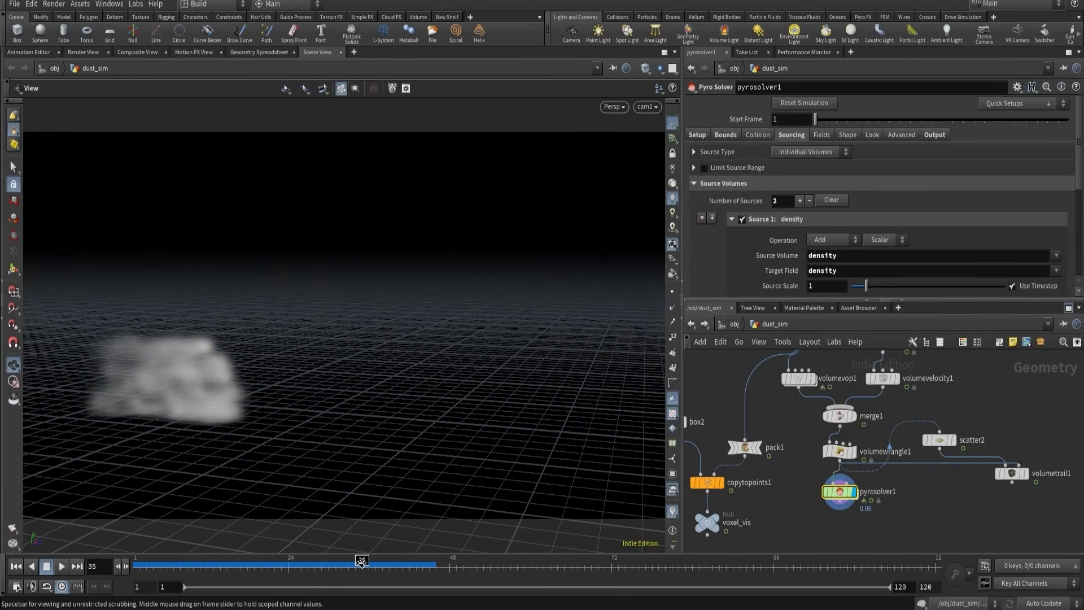
- Set pyrosolver1's voxel size to 0.025 and return to frame 1
left_click(726, 135)
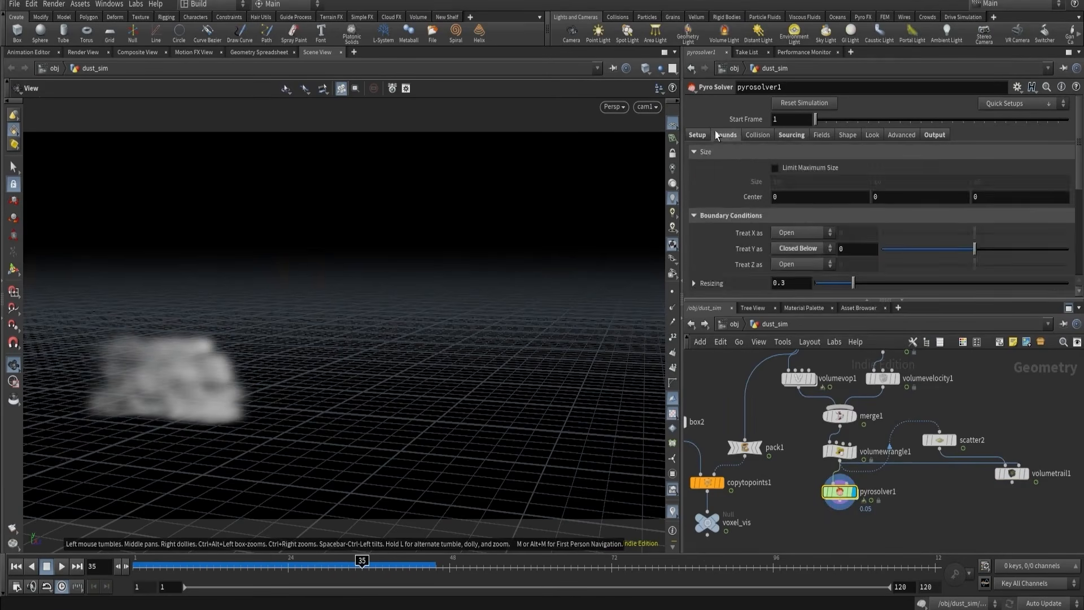
left_click(698, 134)
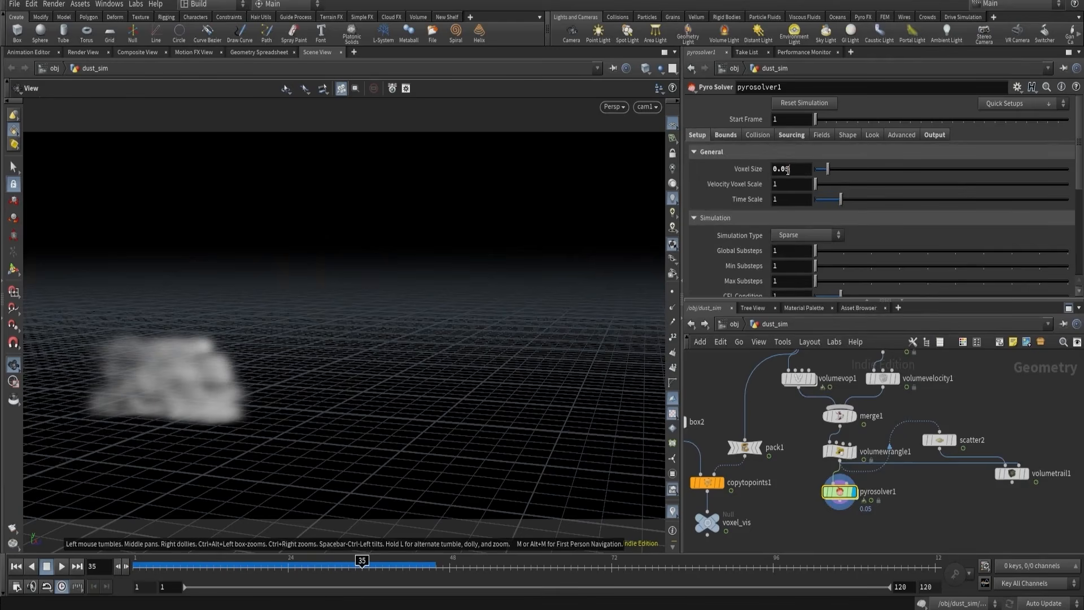
left_click_drag(787, 169, 784, 173)
type("25")
key("Return")
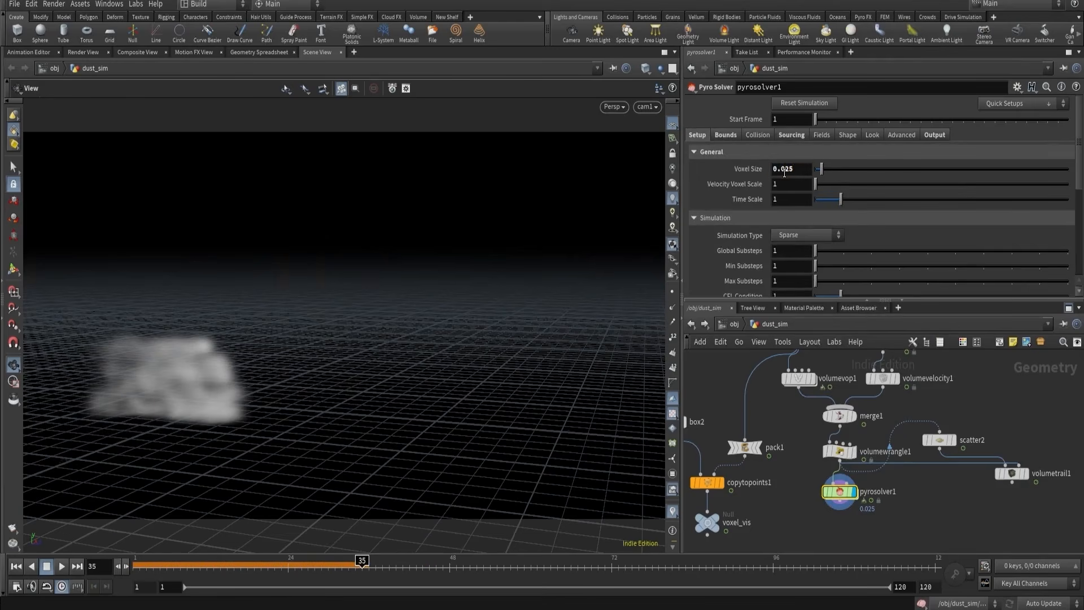
left_click(15, 566)
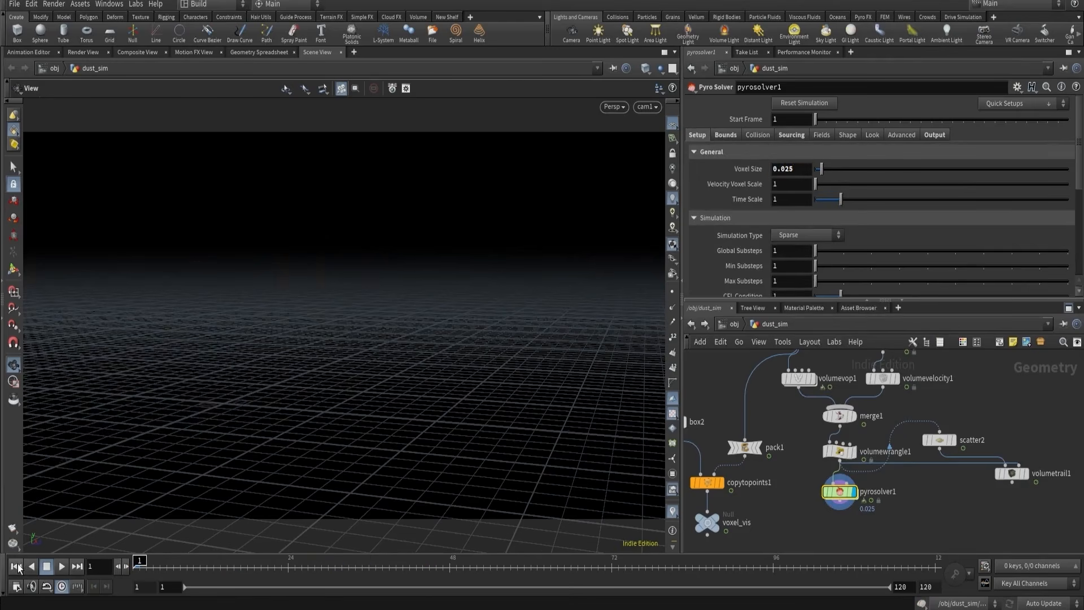
- Show the rock creature alongside the simulation and enable pyrosolver1's Disturbance with a strength of 10
left_click(659, 69)
left_click(847, 135)
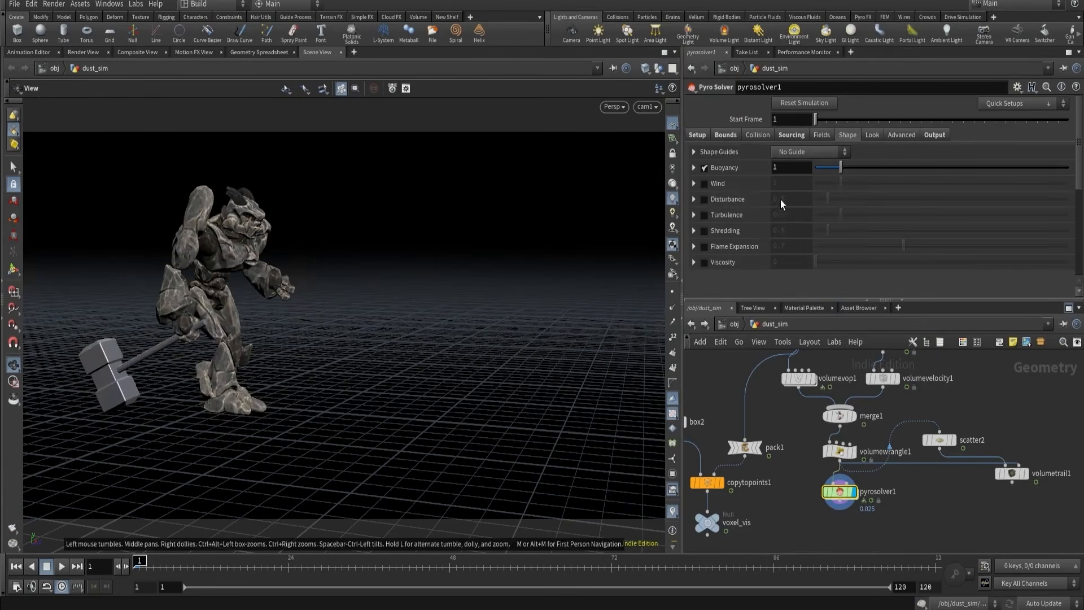
left_click(704, 199)
double_click(796, 199)
type("1")
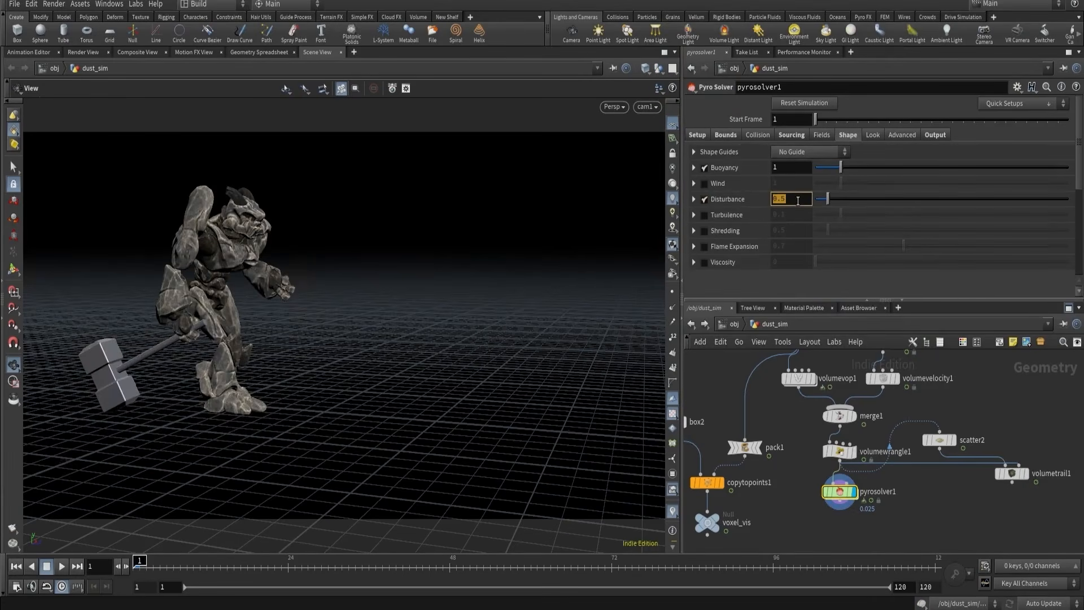
type("0")
key("Return")
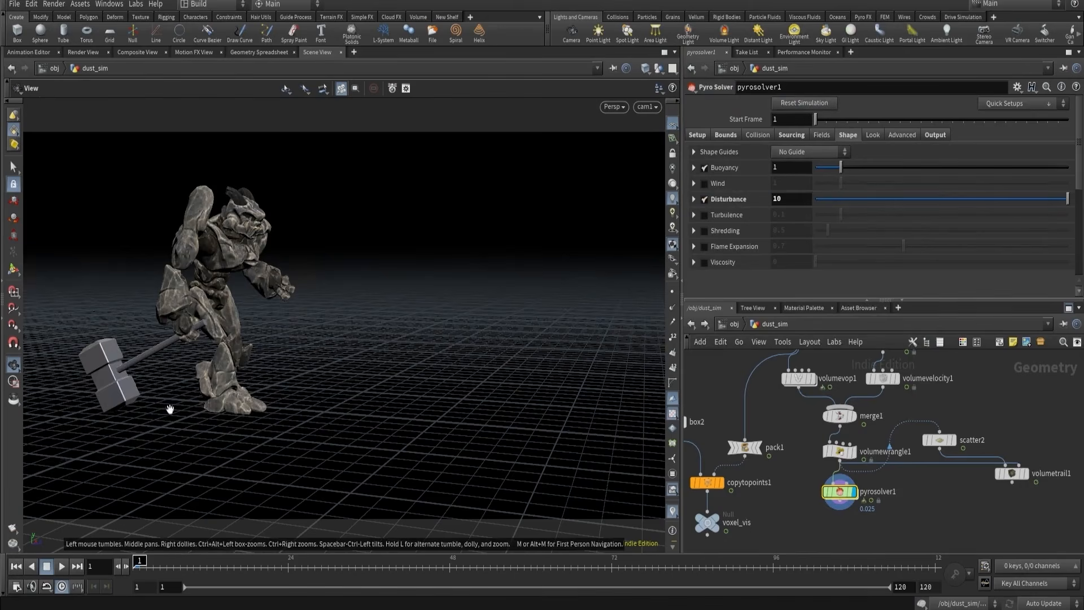
- Render a flipbook of the current viewport over the full frame range
right_click(12, 529)
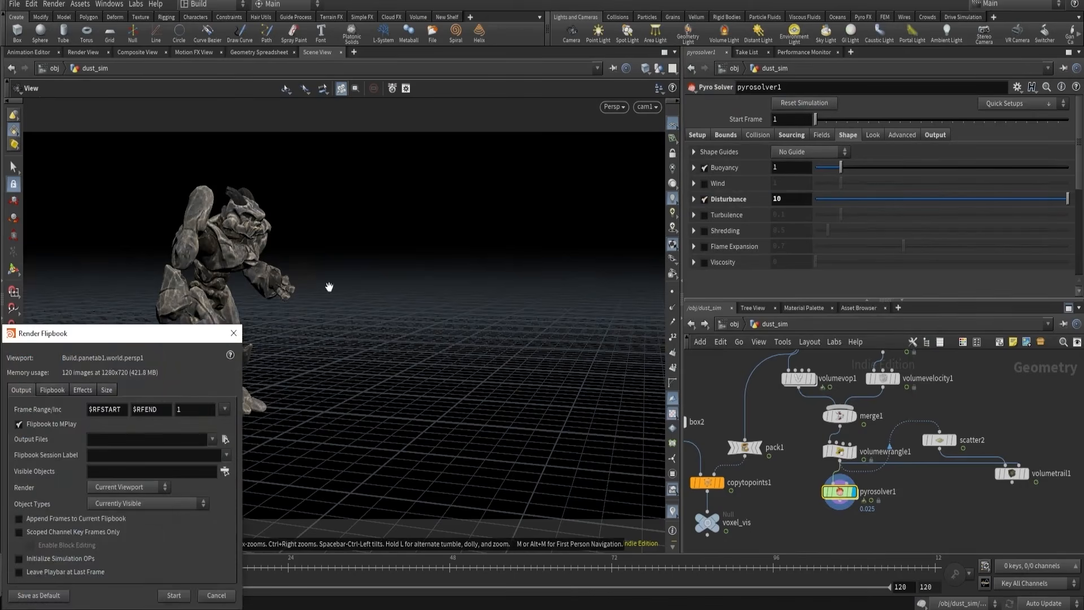
left_click(173, 595)
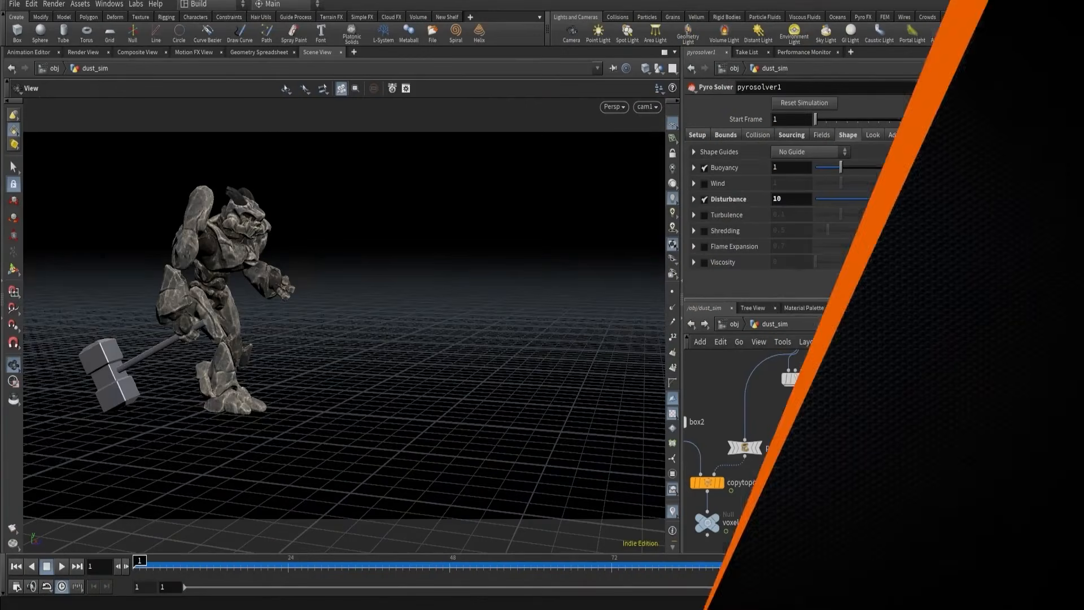
- Expand the Disturbance settings and enable its control field, keeping speed as the field
left_click(694, 200)
left_click(693, 200)
scroll(748, 231, "down", 5)
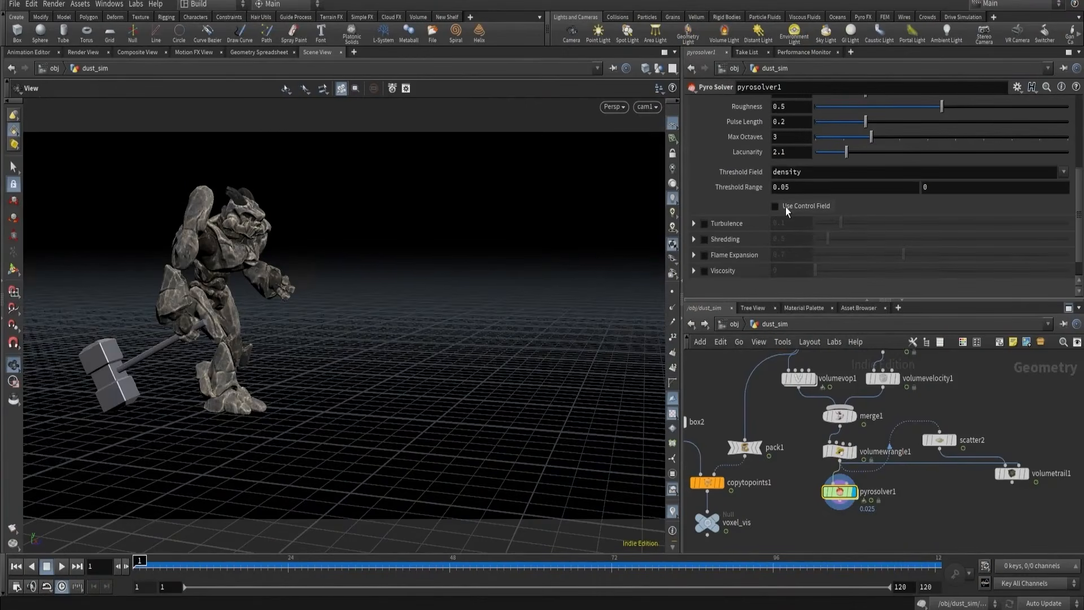
left_click(785, 207)
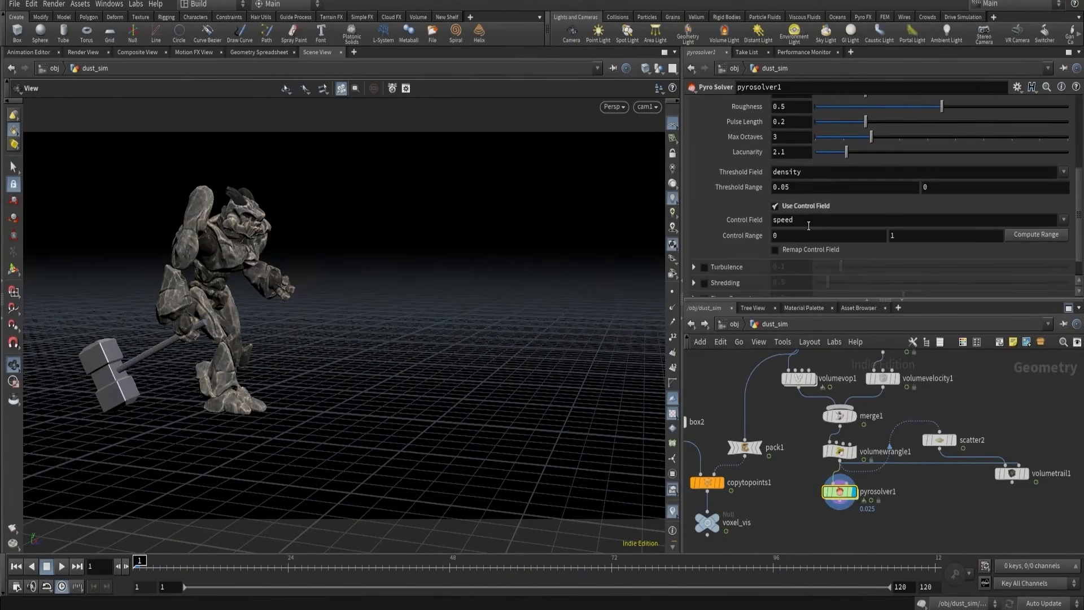
scroll(808, 226, "up", 5)
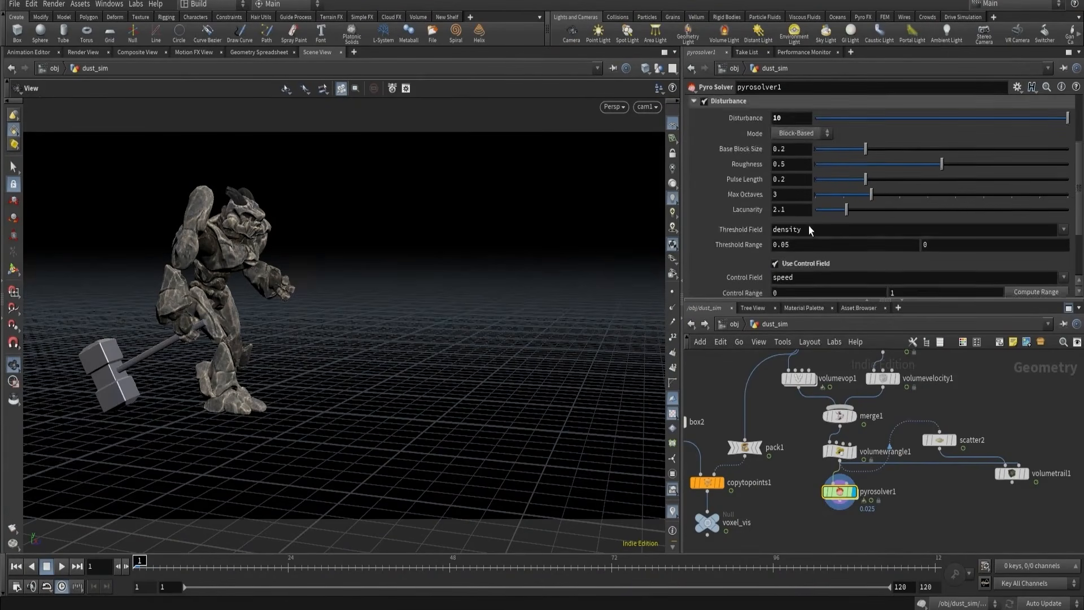
- Search pyrosolver1's parameters for speed, enable the Speed field, and clear the search
left_click(820, 135)
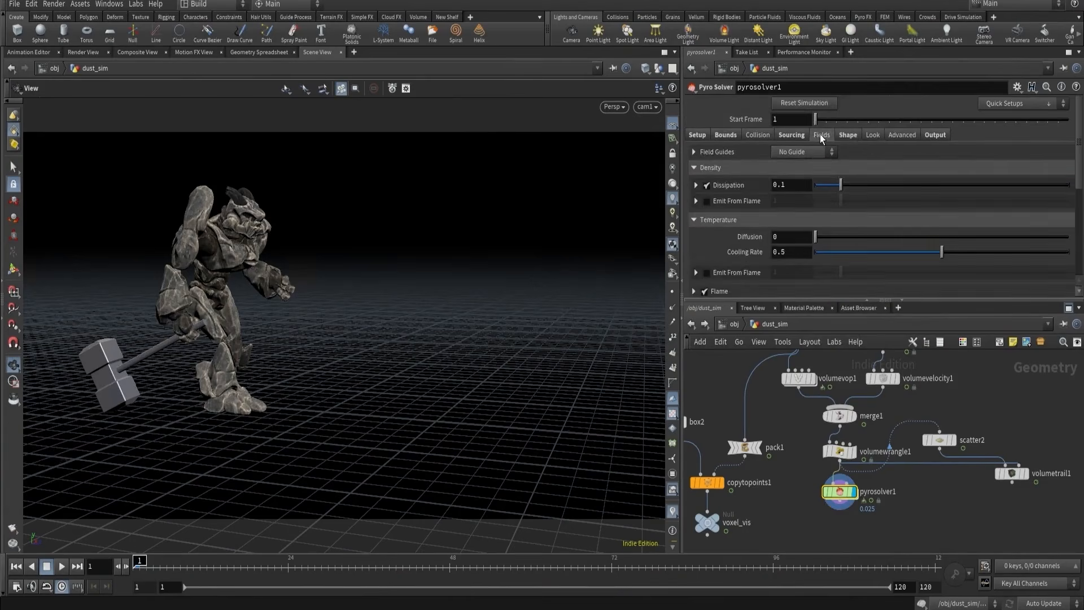
scroll(734, 173, "down", 4)
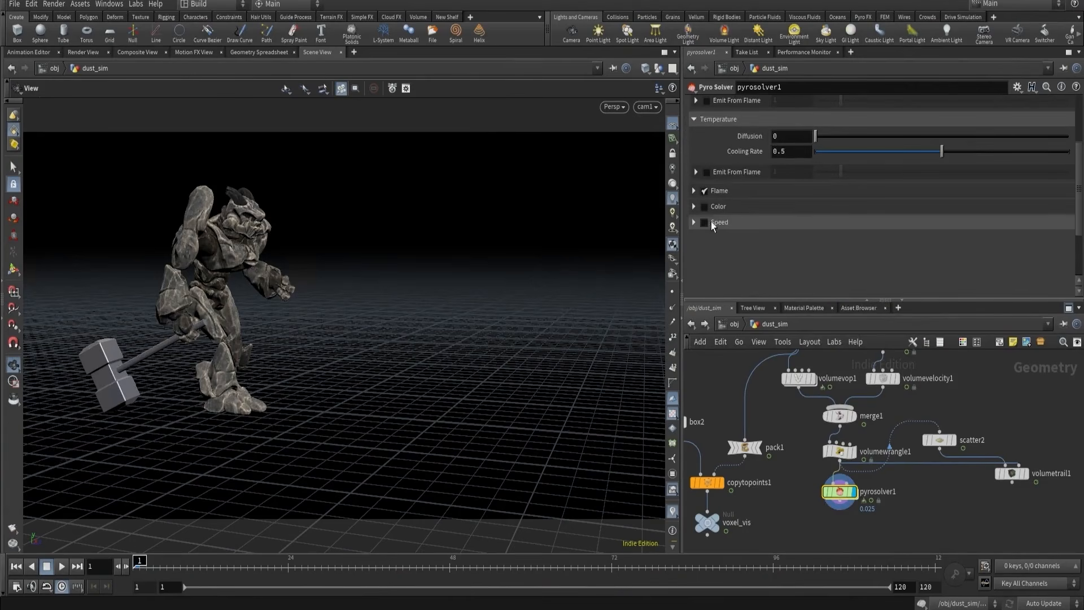
scroll(902, 202, "up", 4)
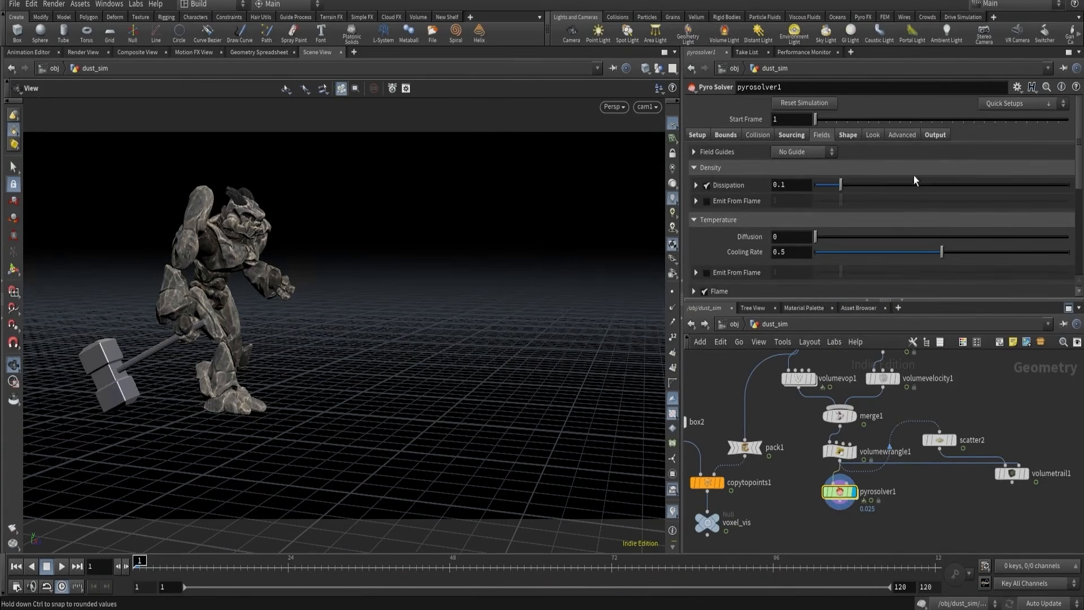
left_click(1047, 87)
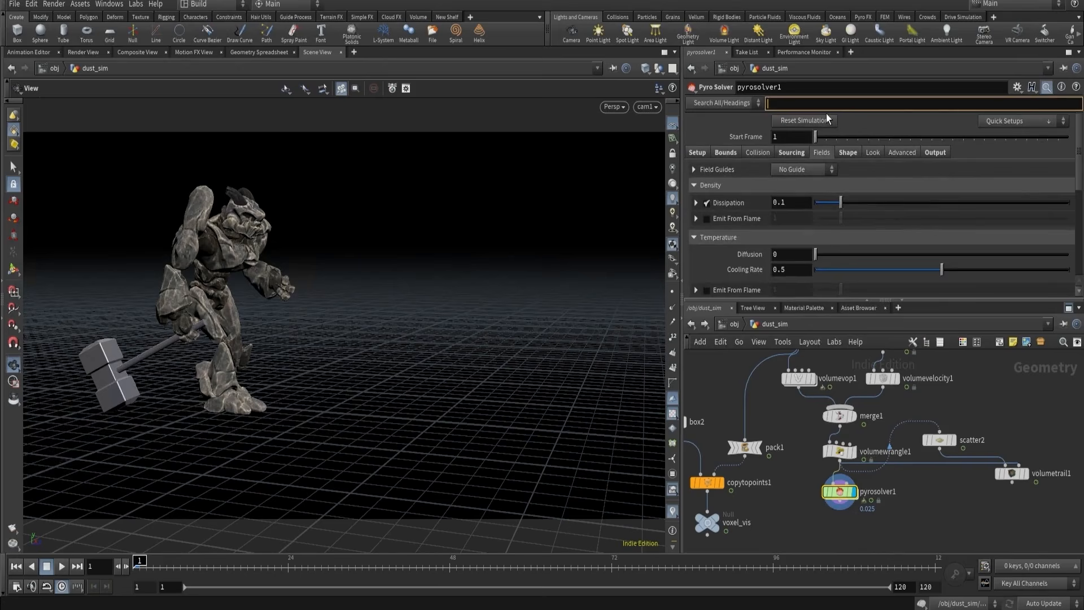
type("speed")
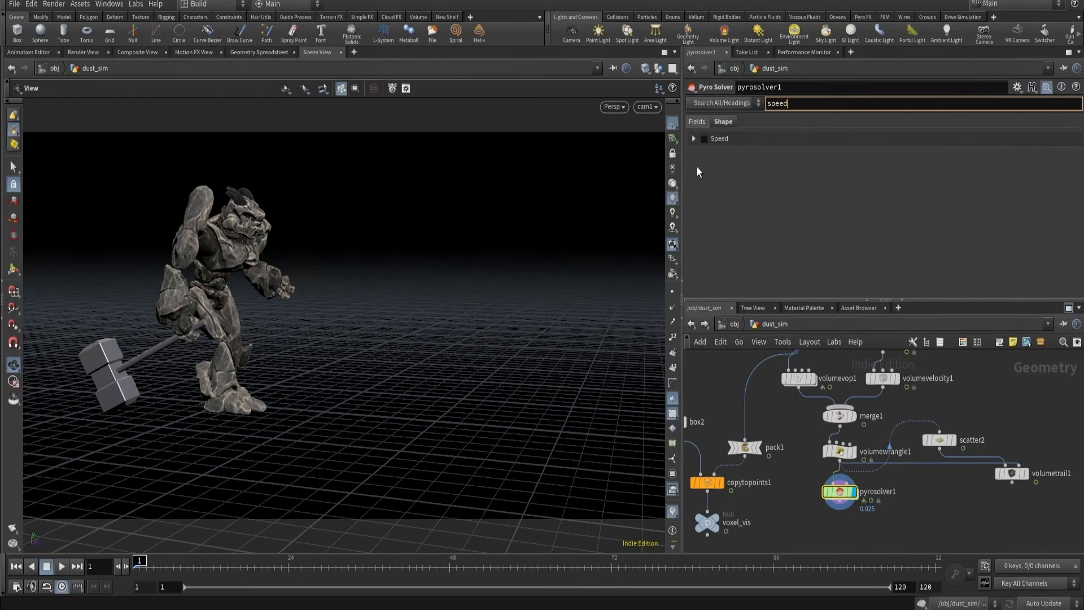
left_click(704, 140)
double_click(802, 104)
key("BackSpace")
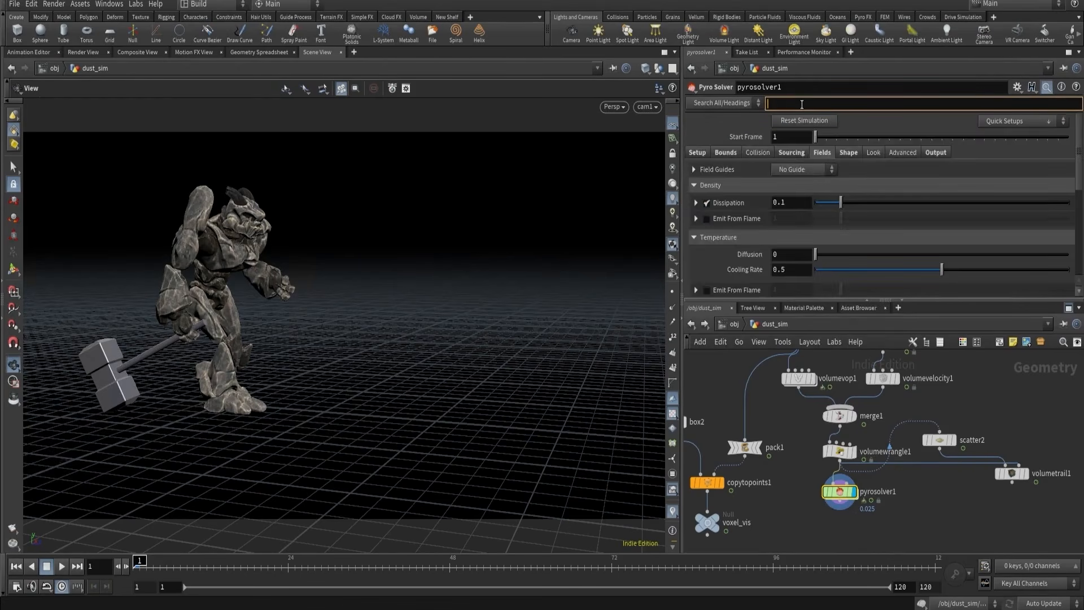
- Review pyrosolver1's parameter sections, including the exported fields and the density and temperature field settings
left_click(783, 153)
left_click(845, 152)
left_click(878, 153)
left_click(913, 153)
left_click(932, 153)
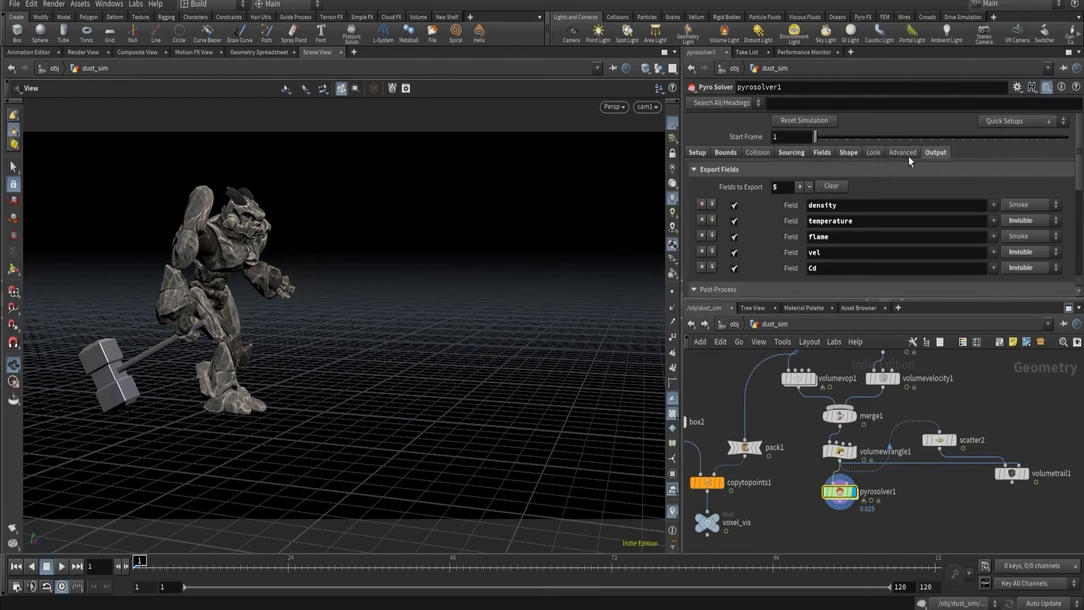
left_click(819, 151)
scroll(759, 232, "down", 2)
scroll(769, 226, "up", 2)
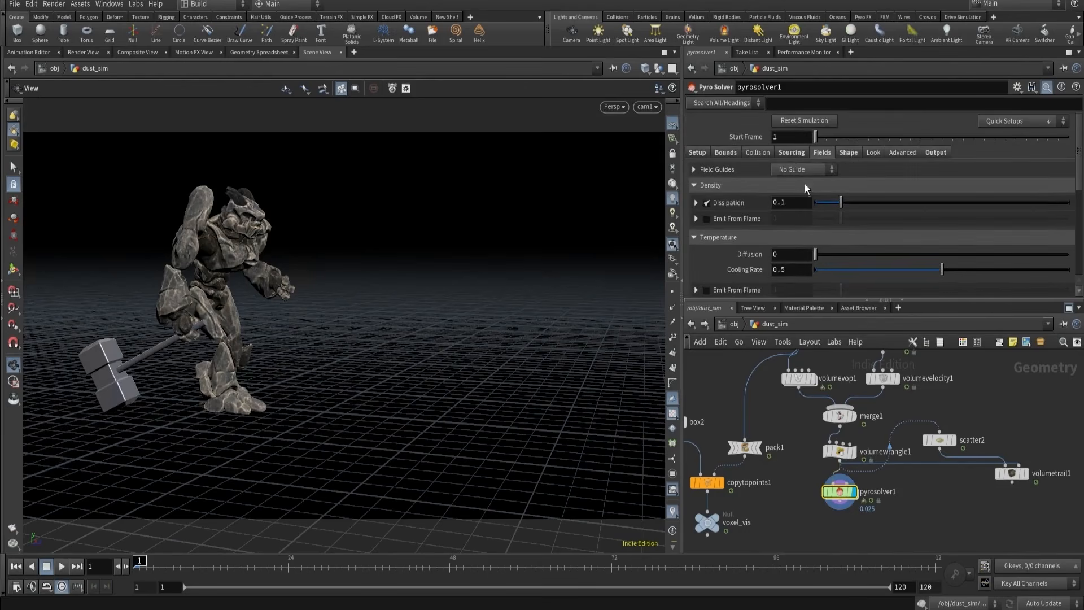
- Check the Disturbance control field settings, then play the simulation from frame 1 and stop at frame 75
left_click(850, 152)
scroll(818, 197, "down", 3)
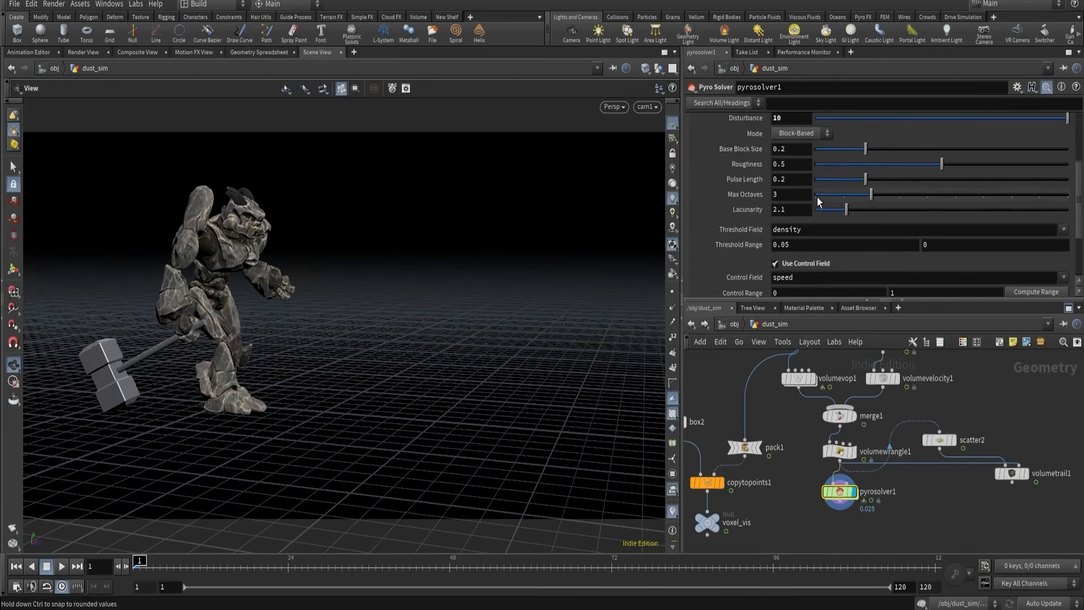
scroll(817, 198, "down", 2)
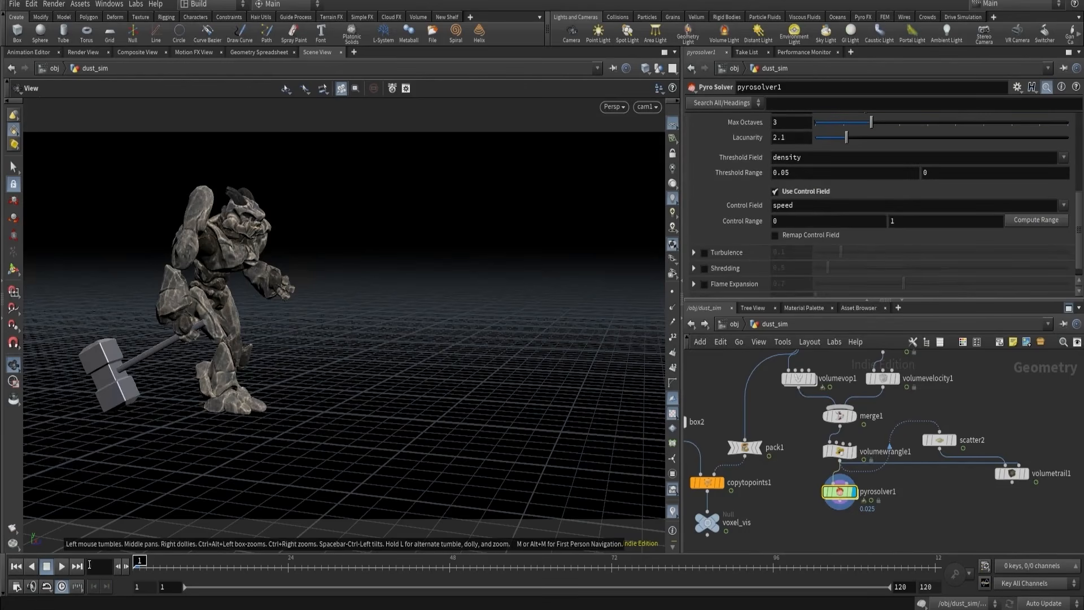
left_click(65, 568)
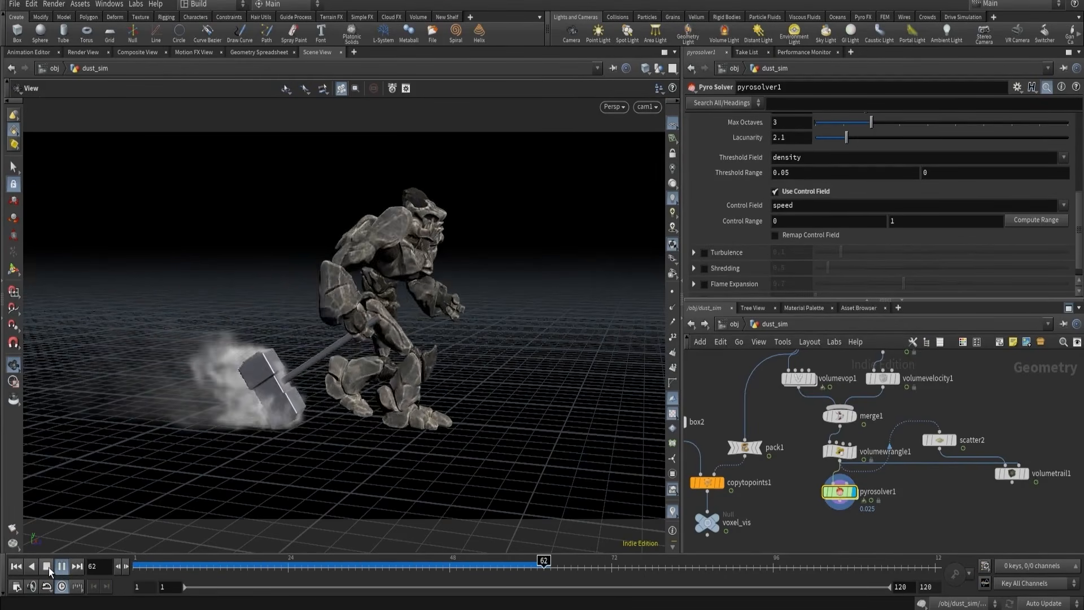
left_click(47, 566)
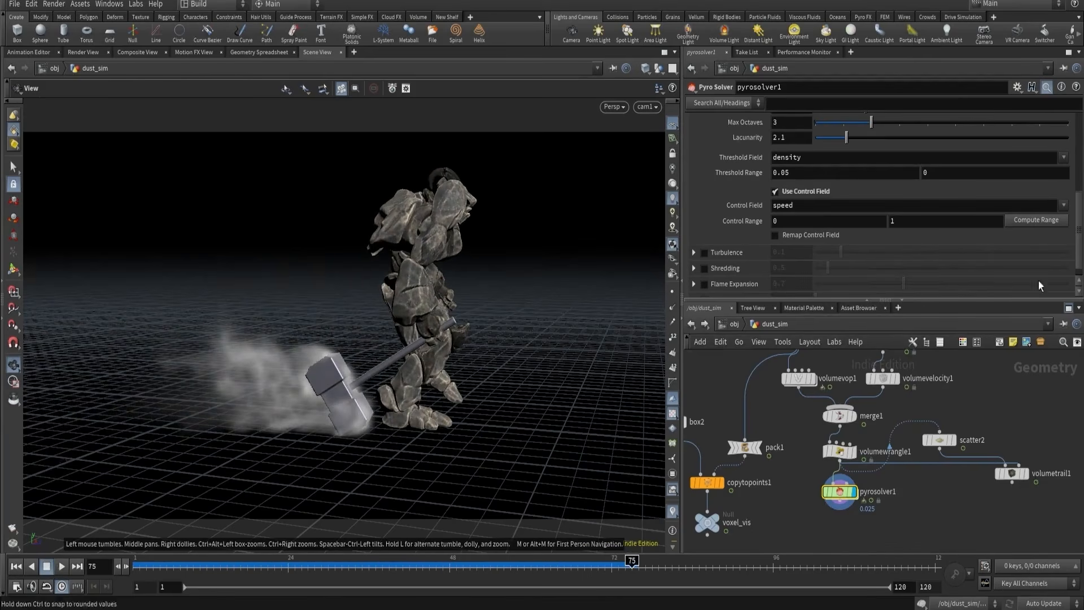
- Try computing the Disturbance control range at frame 75, then reset the range to its defaults
left_click(1035, 220)
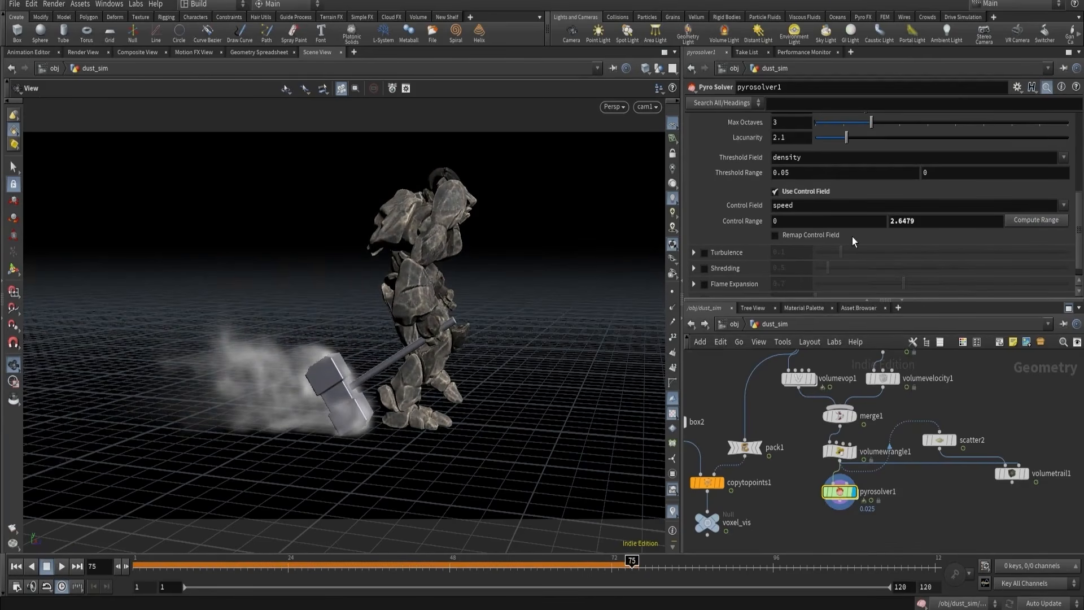
middle_click(744, 225, "ctrl")
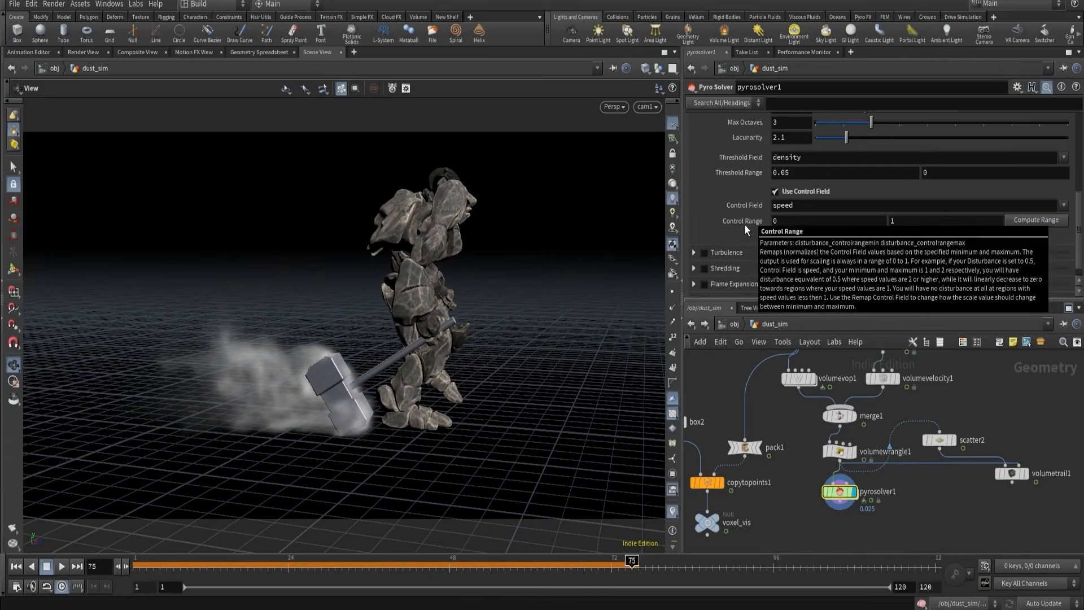
- Set pyrosolver1's field guide to Speed, expand its guide settings, and examine the speed field around the dust
scroll(839, 224, "up", 5)
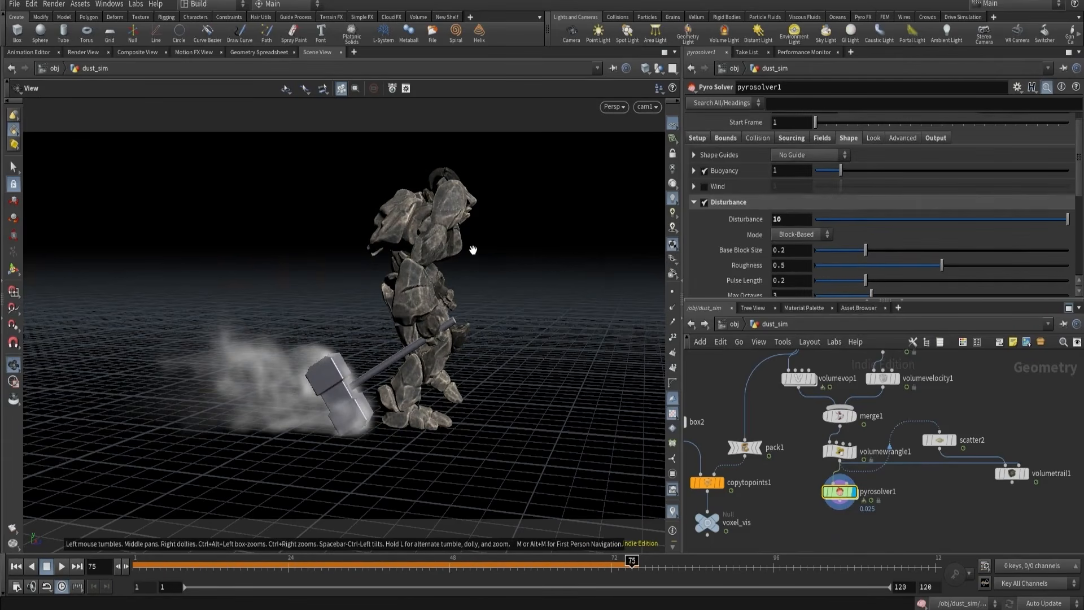
left_click(821, 138)
left_click(805, 156)
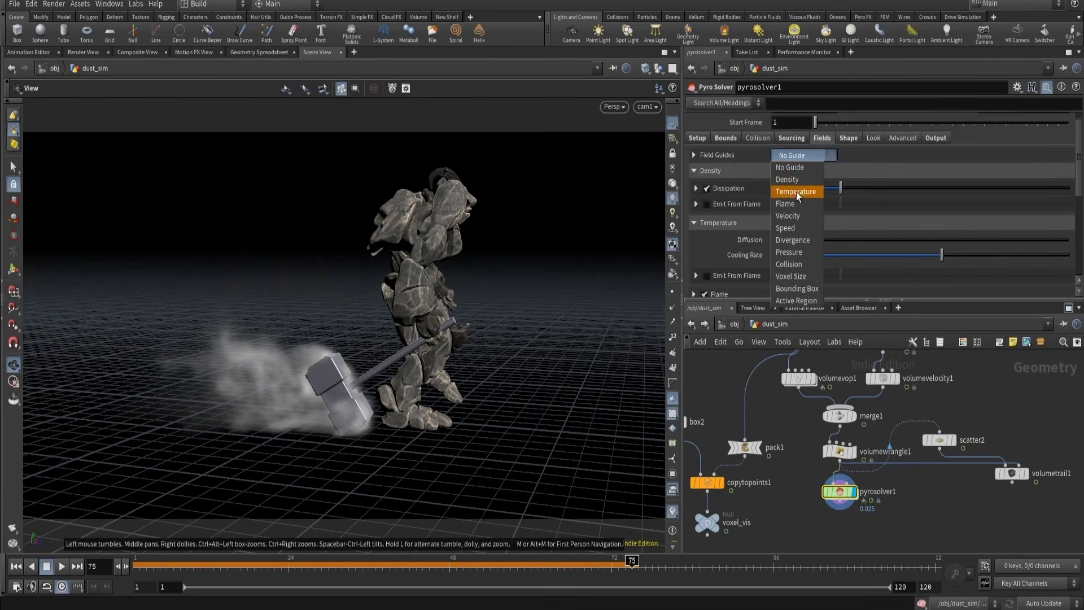
left_click(794, 225)
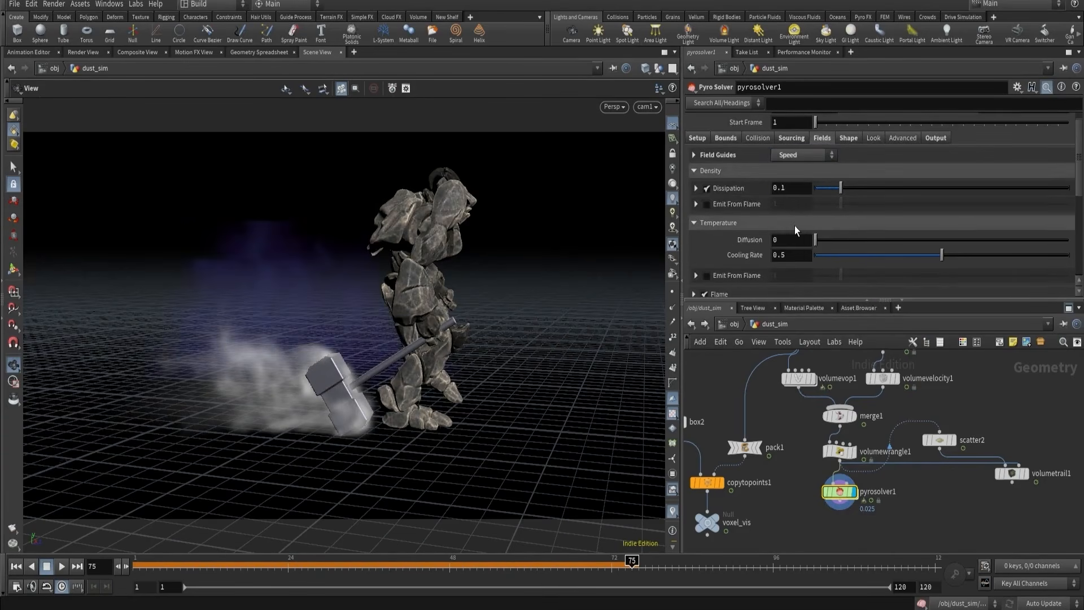
left_click(694, 155)
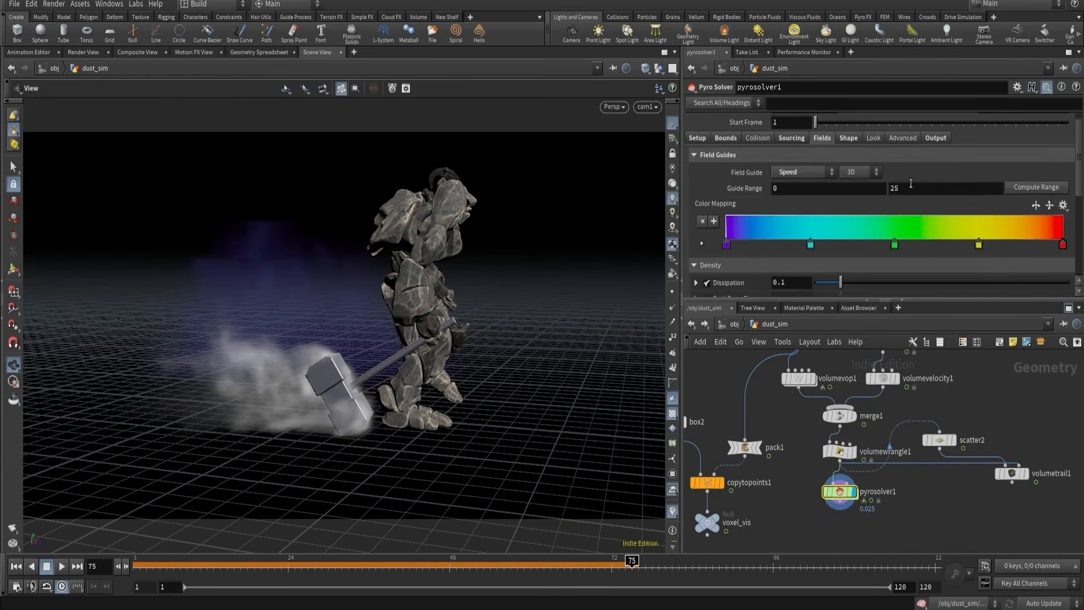
left_click_drag(525, 295, 321, 319)
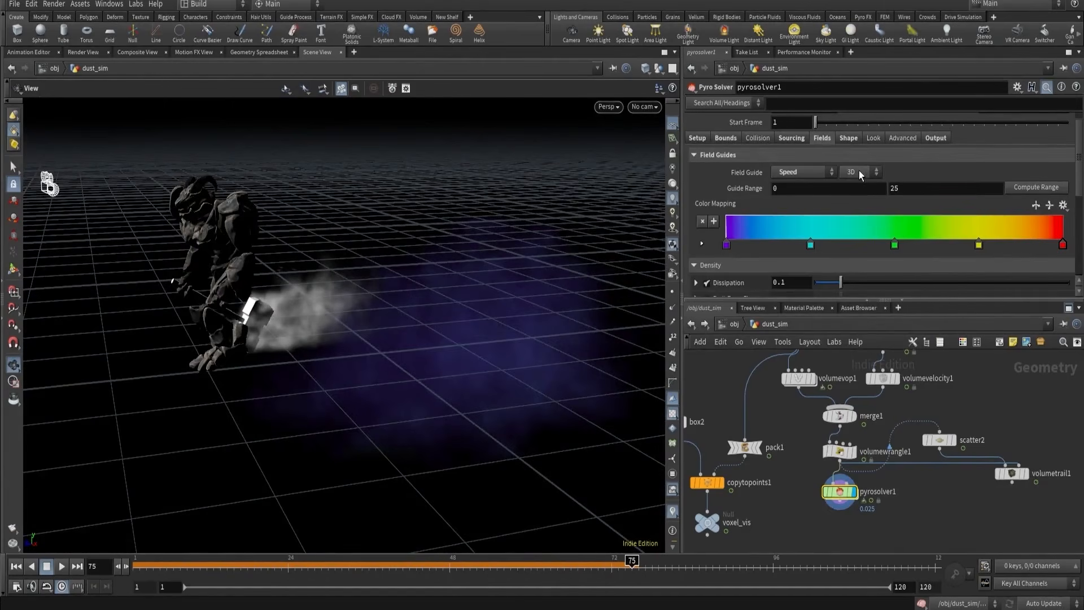
- Display the speed guide as a plane with YZ orientation and examine the slice
left_click(857, 195)
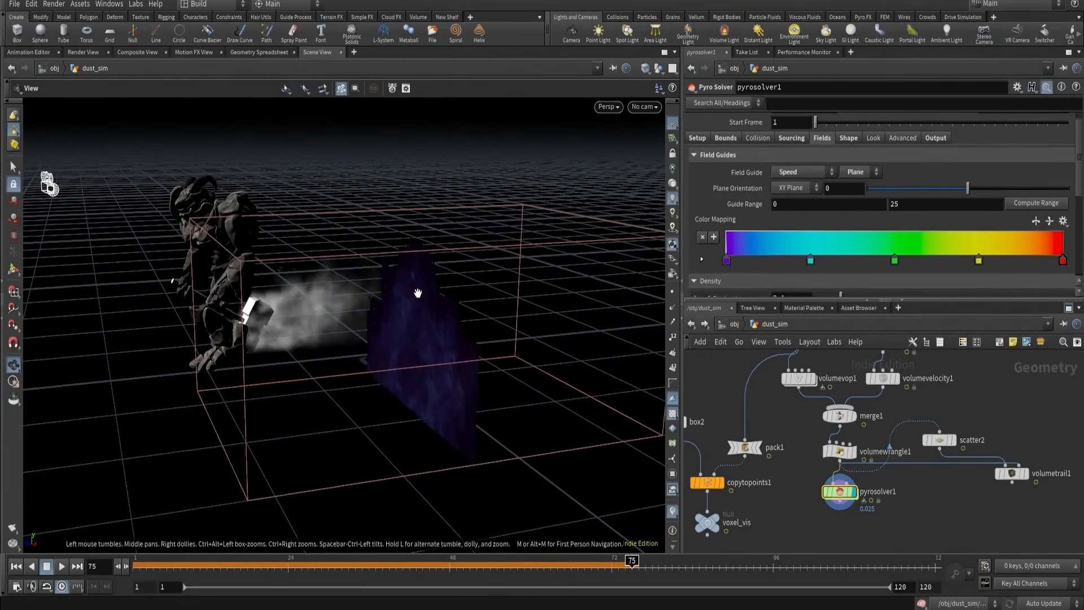
left_click_drag(452, 306, 459, 305)
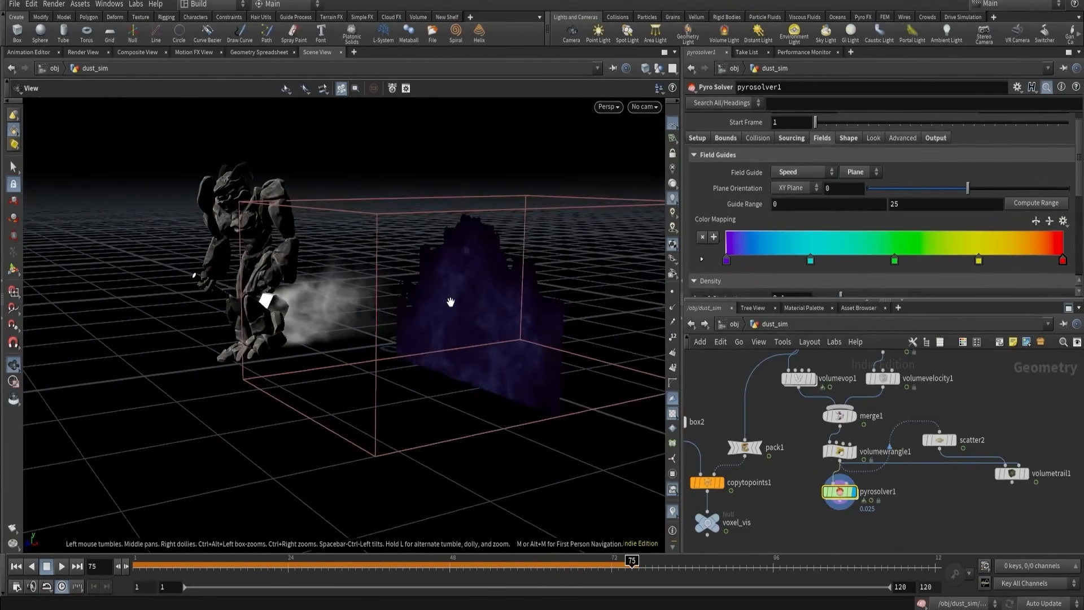
left_click(793, 188)
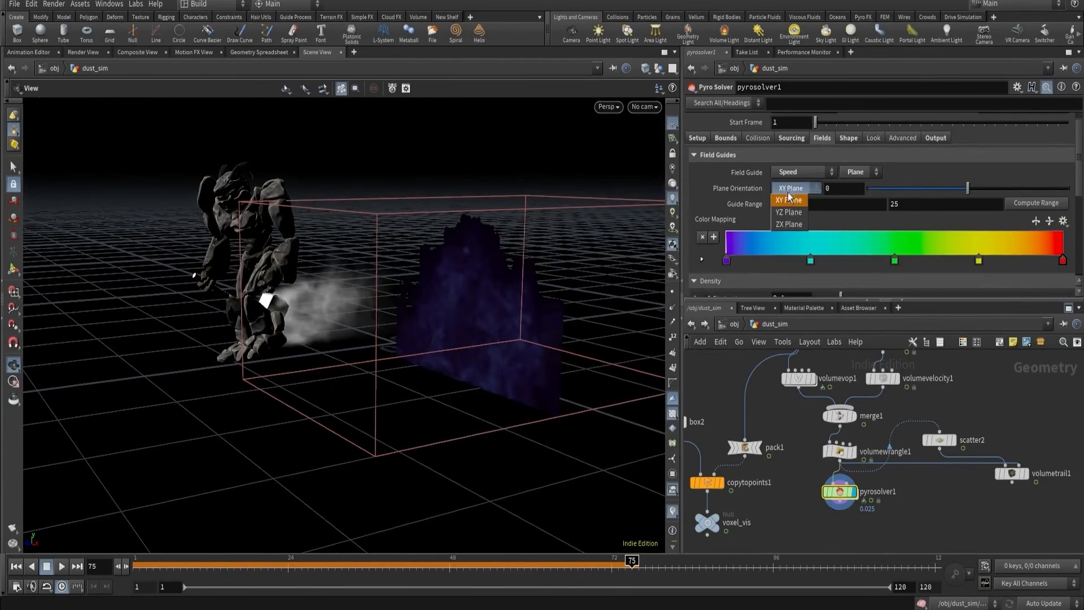
left_click(791, 209)
left_click_drag(436, 271, 429, 296)
- Copy the Disturbance Control Range and paste it as relative references onto the speed field's Guide Range
left_click(848, 138)
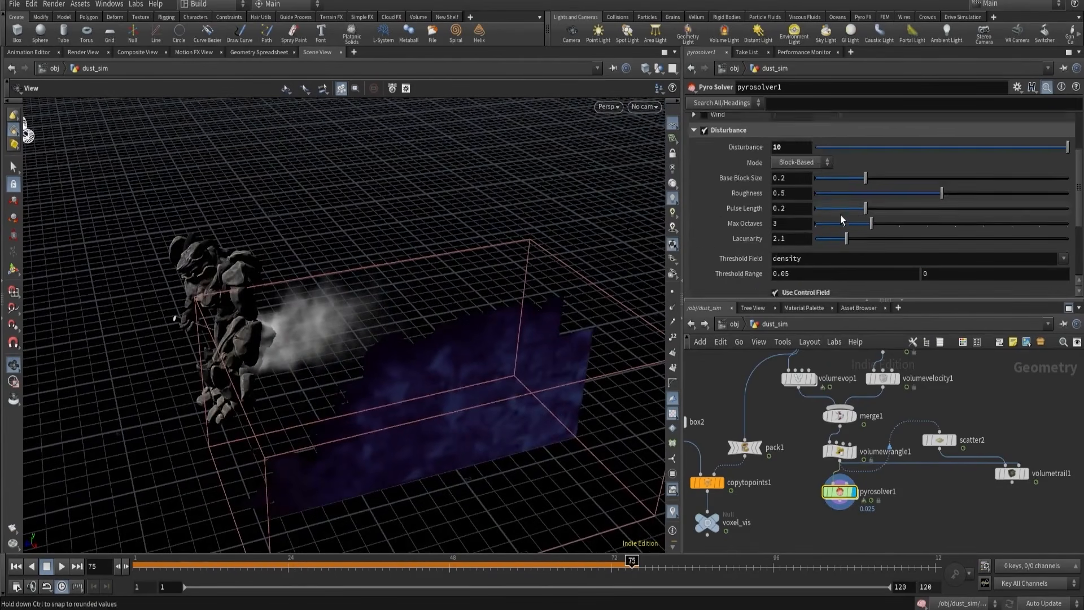
scroll(840, 214, "down", 5)
right_click(751, 270)
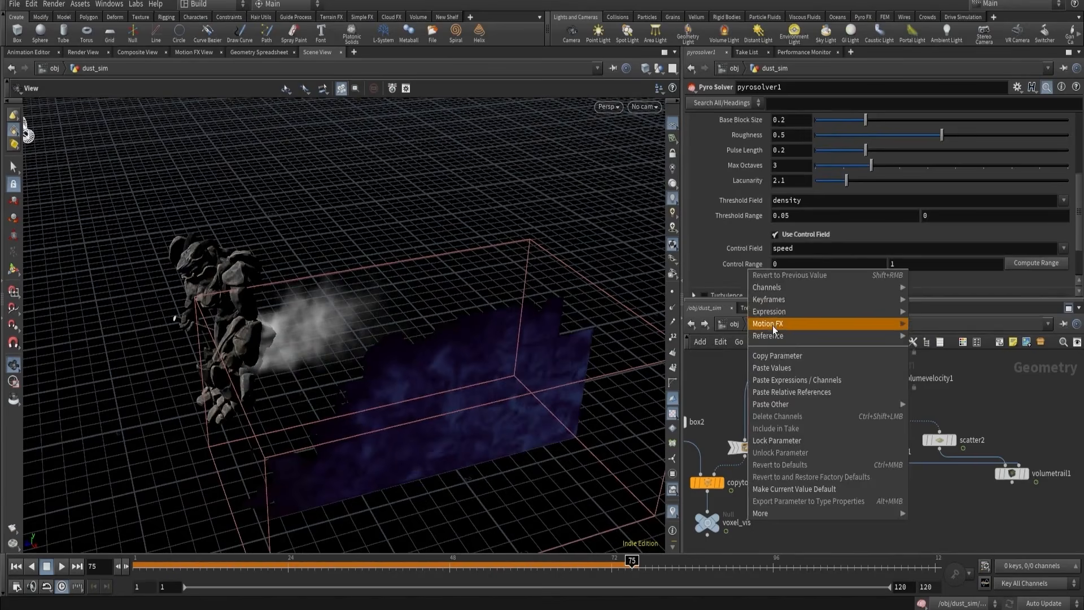
left_click(775, 354)
scroll(825, 147, "up", 5)
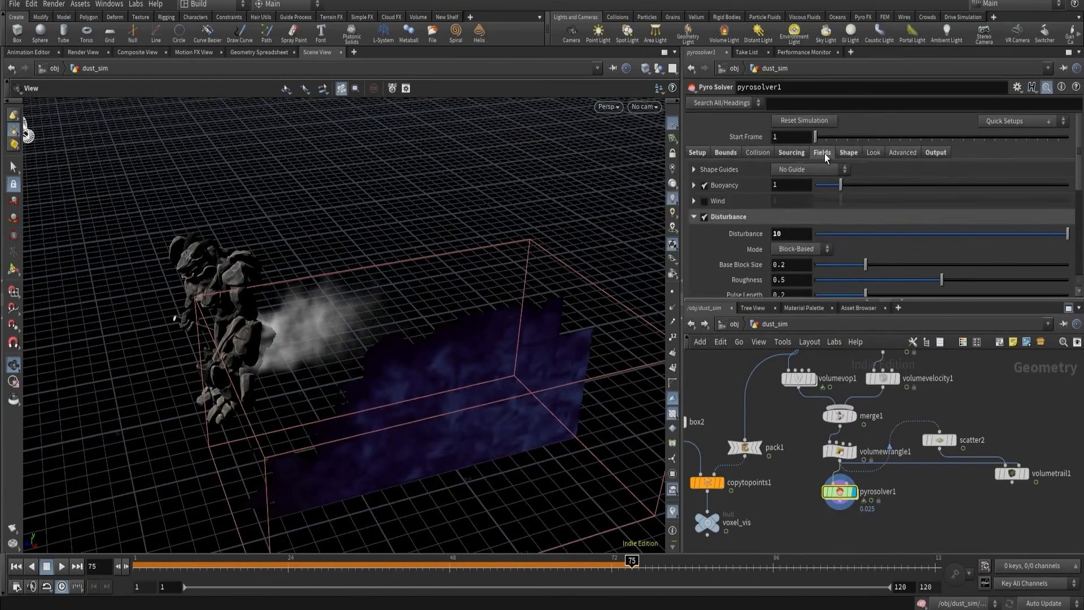
left_click(822, 152)
scroll(806, 217, "down", 3)
right_click(748, 163)
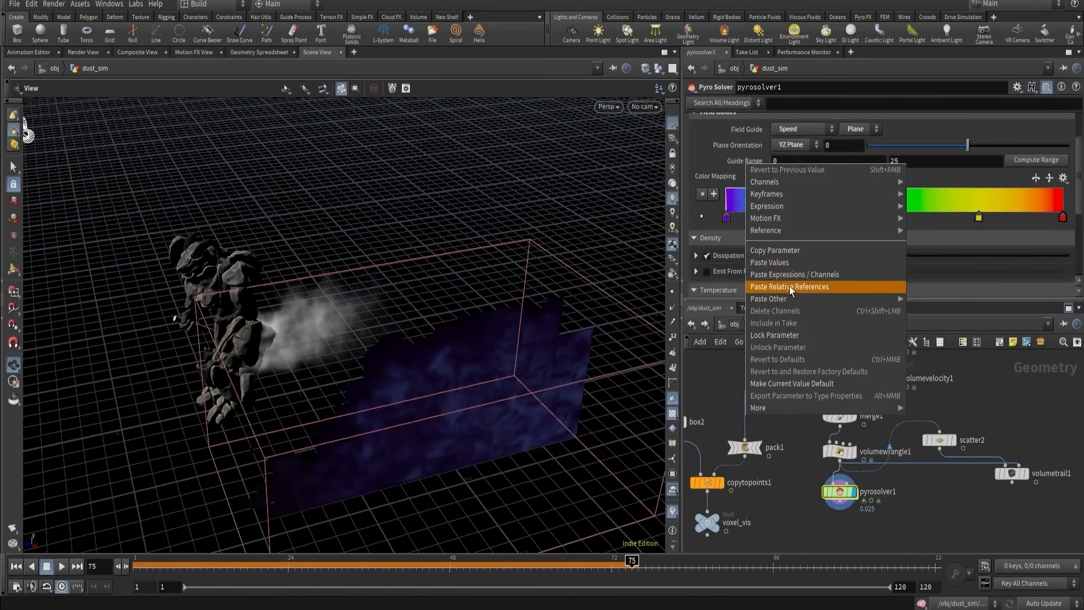
left_click(789, 286)
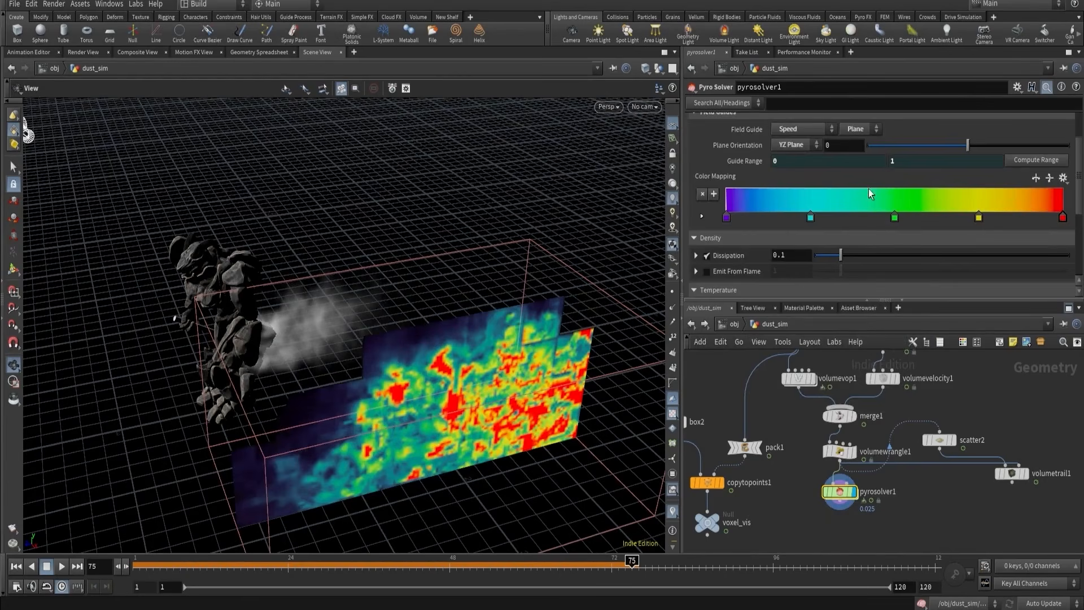
- Set the minimum of the Disturbance Control Range to 0.5
scroll(858, 170, "up", 3)
left_click(853, 152)
scroll(878, 222, "down", 5)
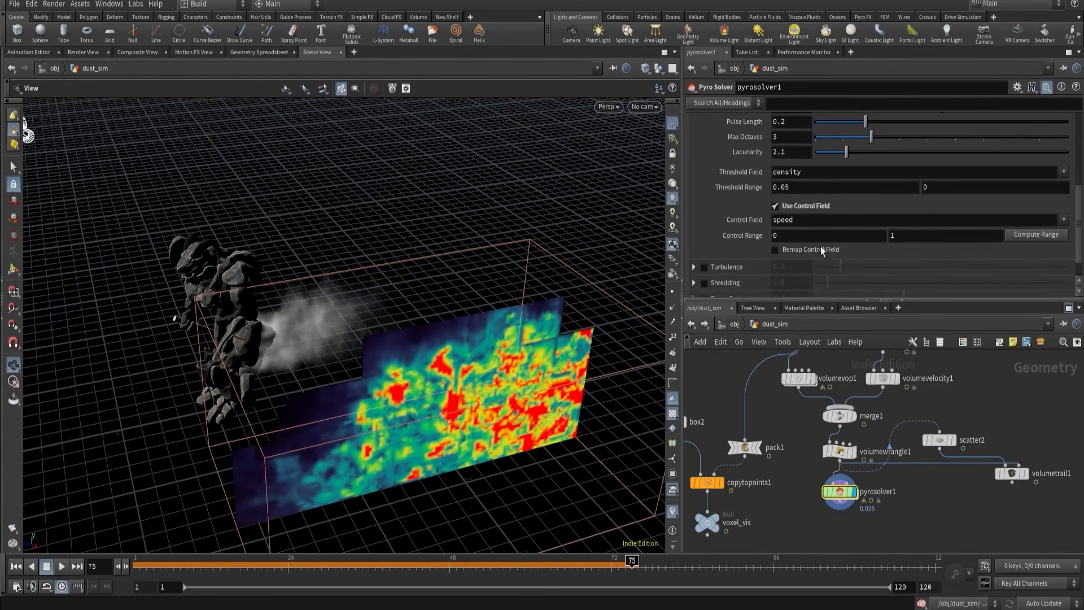
left_click(782, 236)
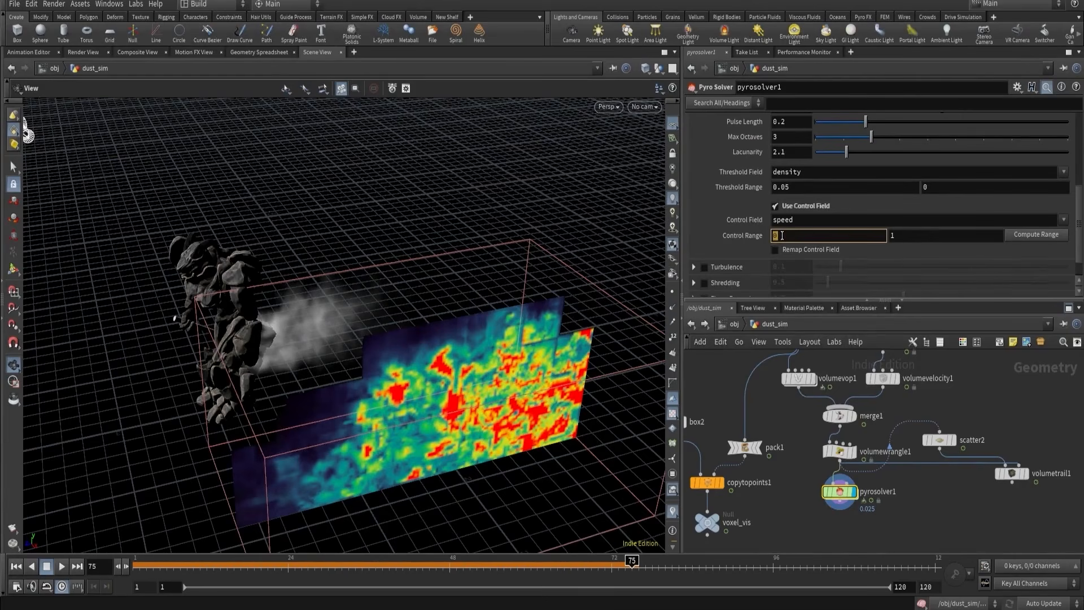
type(".5")
key("Return")
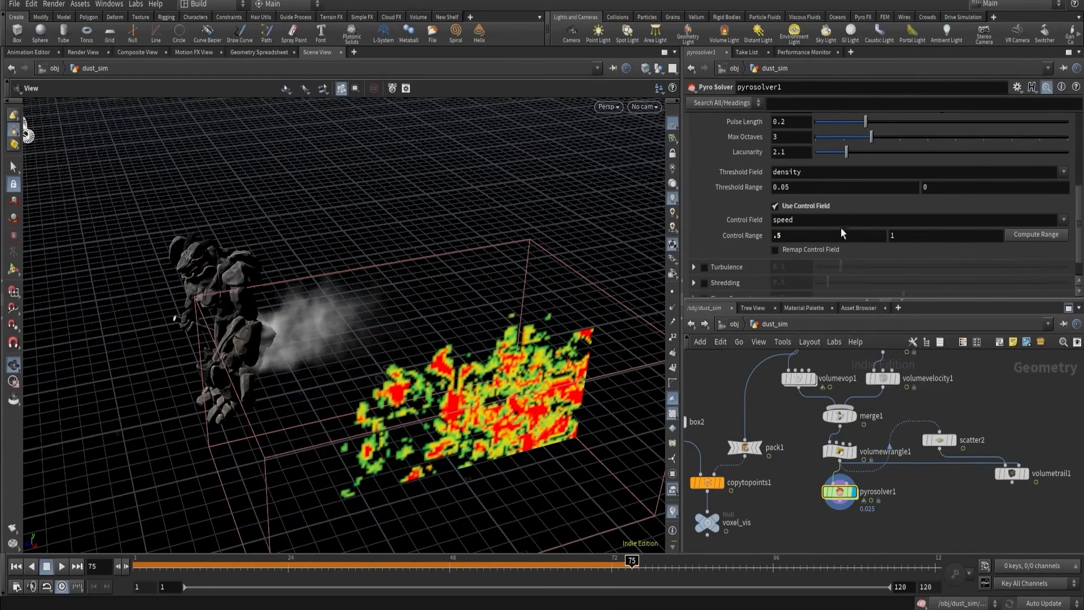
left_click(900, 237)
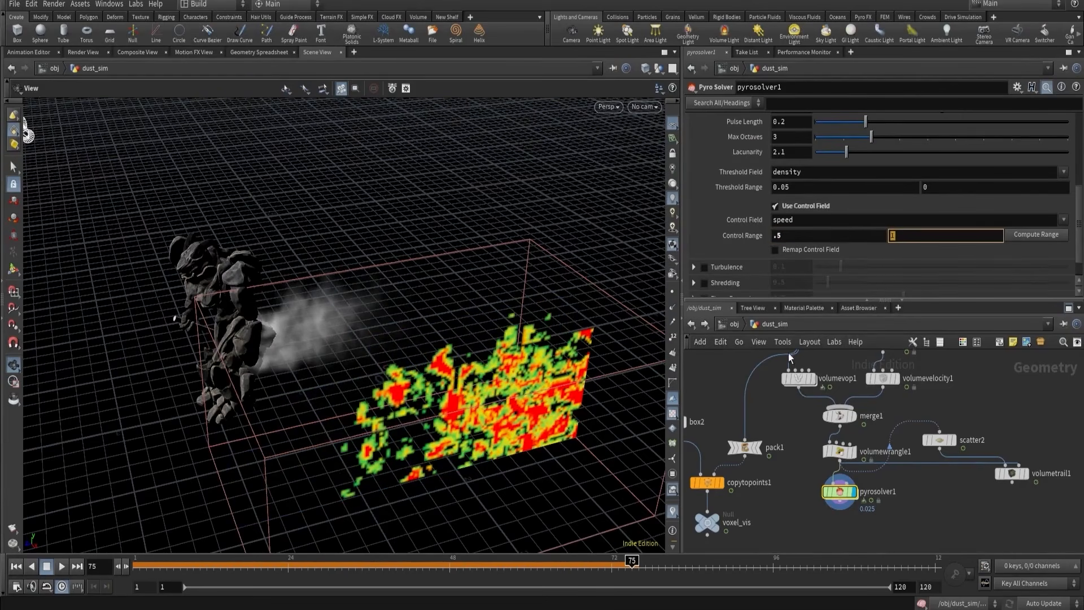
- Look through cam1 and replay the simulation from frame 1, stopping at frame 79 to examine the dust
left_click(643, 107)
left_click(652, 165)
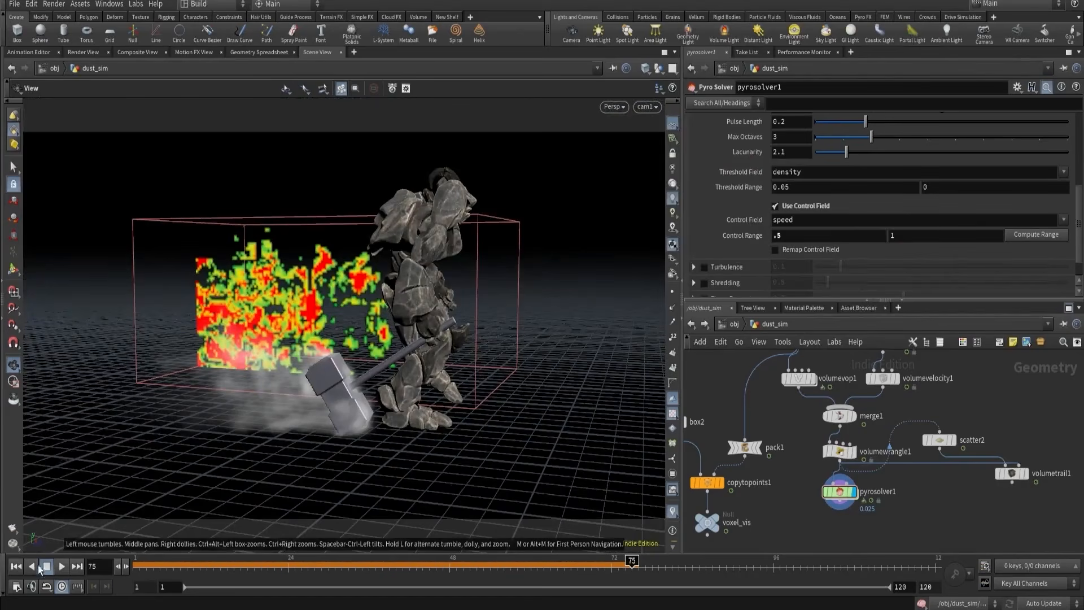
left_click(16, 566)
left_click(62, 566)
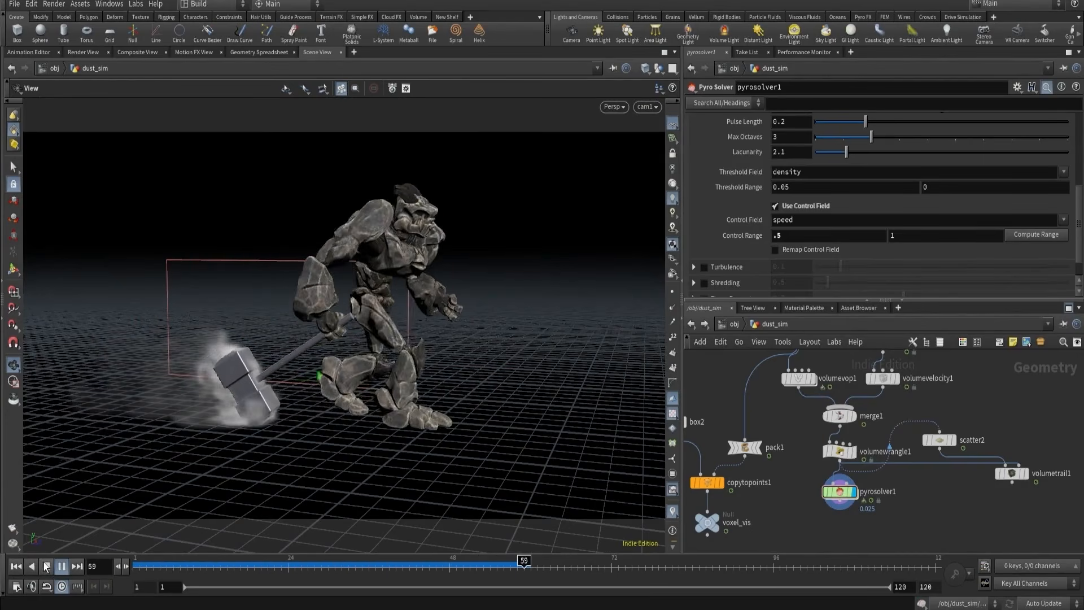
left_click(46, 566)
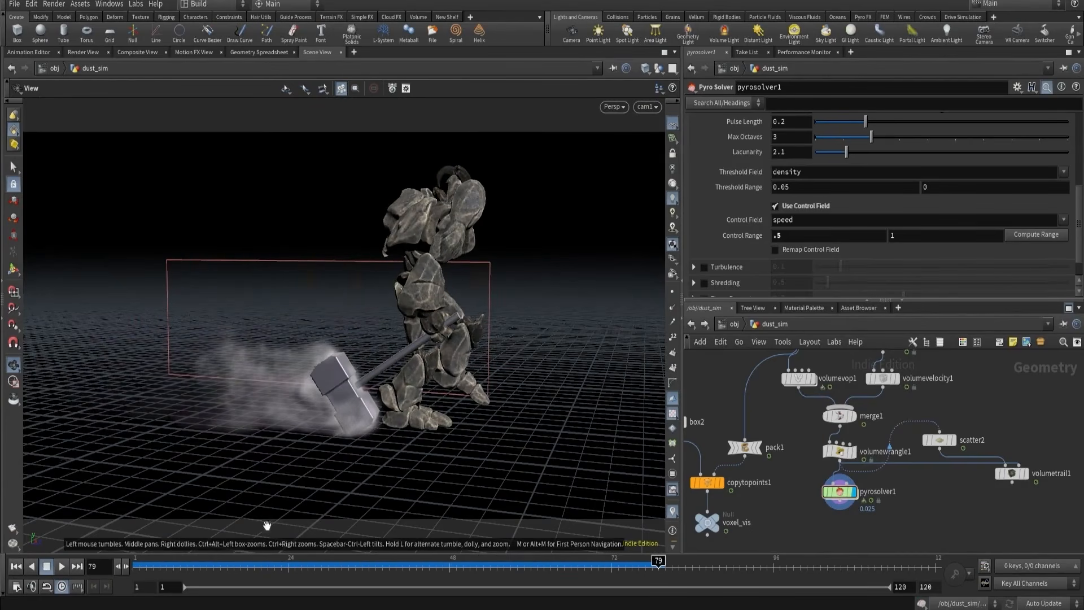
middle_click_drag(777, 518, 778, 520)
middle_click_drag(809, 470, 809, 478)
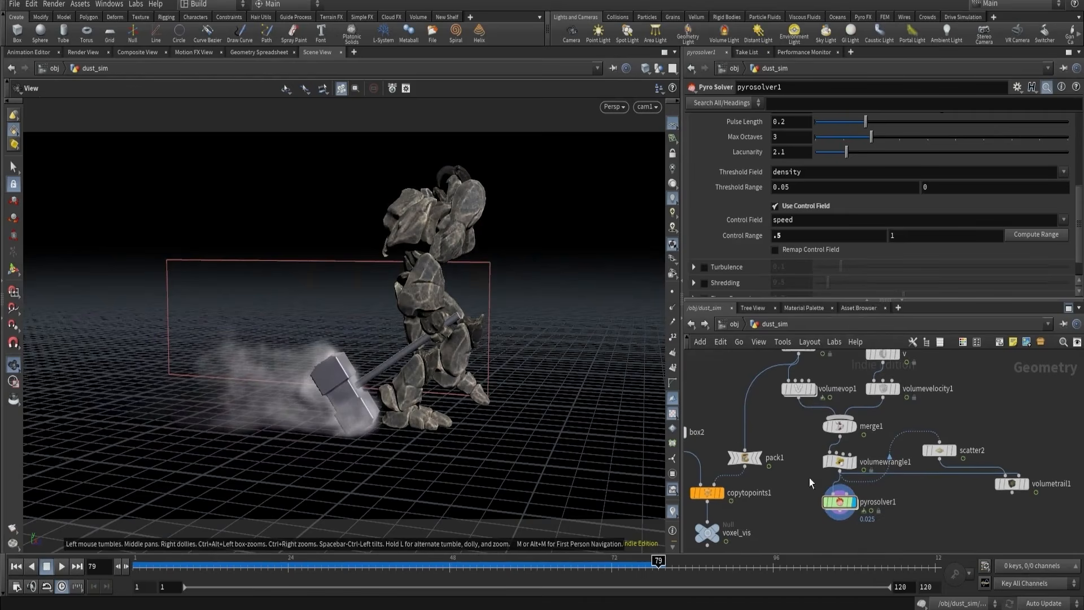
- Set the Disturbance Control Range to 0.3 minimum and 0.7 maximum
left_click(791, 236)
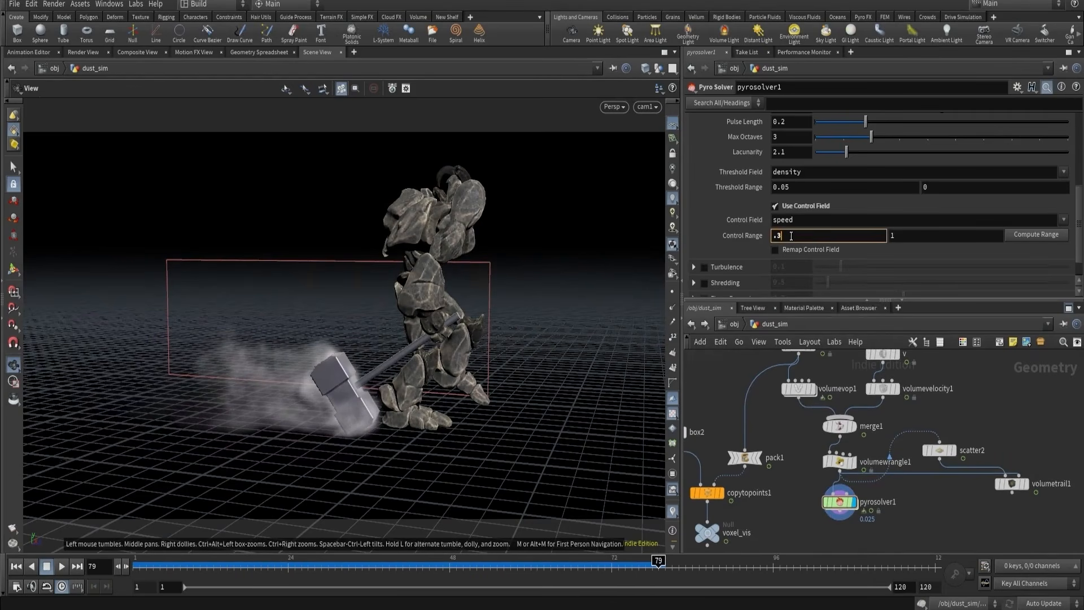
key("Return")
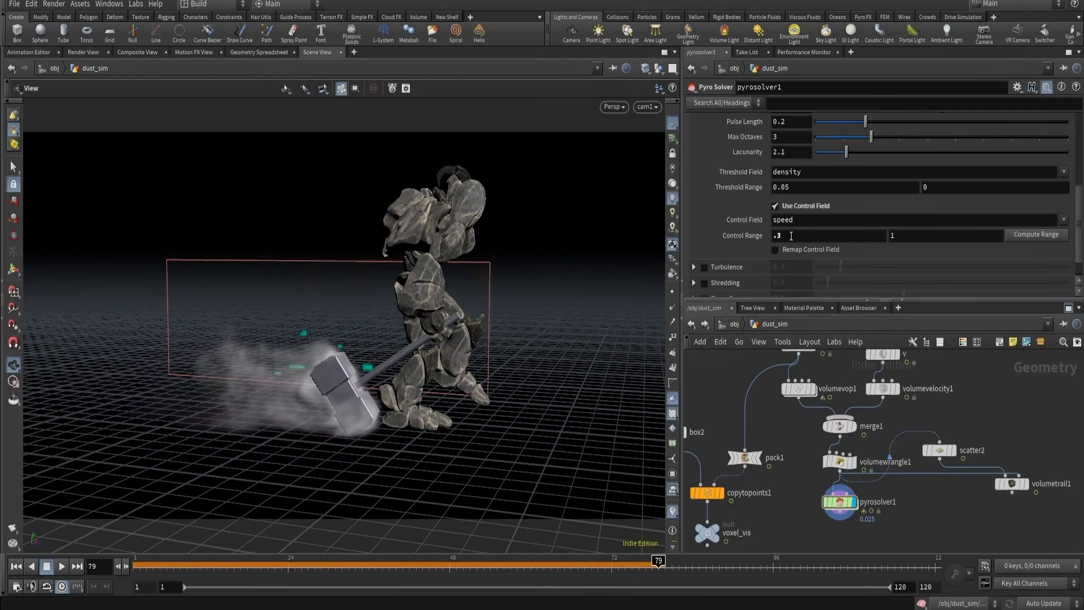
left_click(902, 235)
type(".")
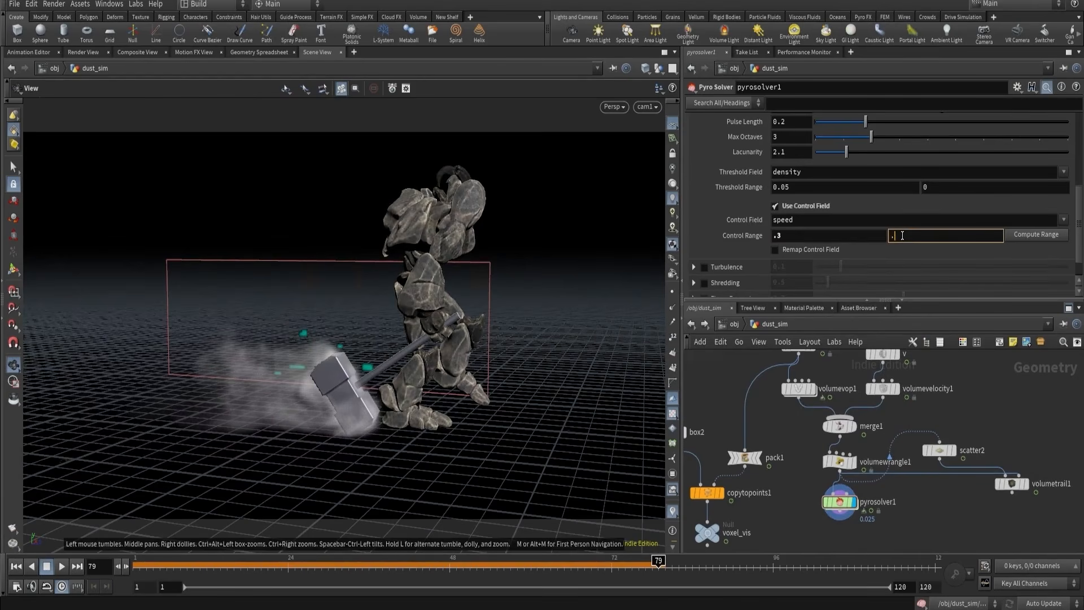
type("7")
key("Return")
- Replay the simulation from frame 1 in a free view, stopping at frame 112 to examine the speed slice and dust
left_click_drag(427, 316, 439, 473)
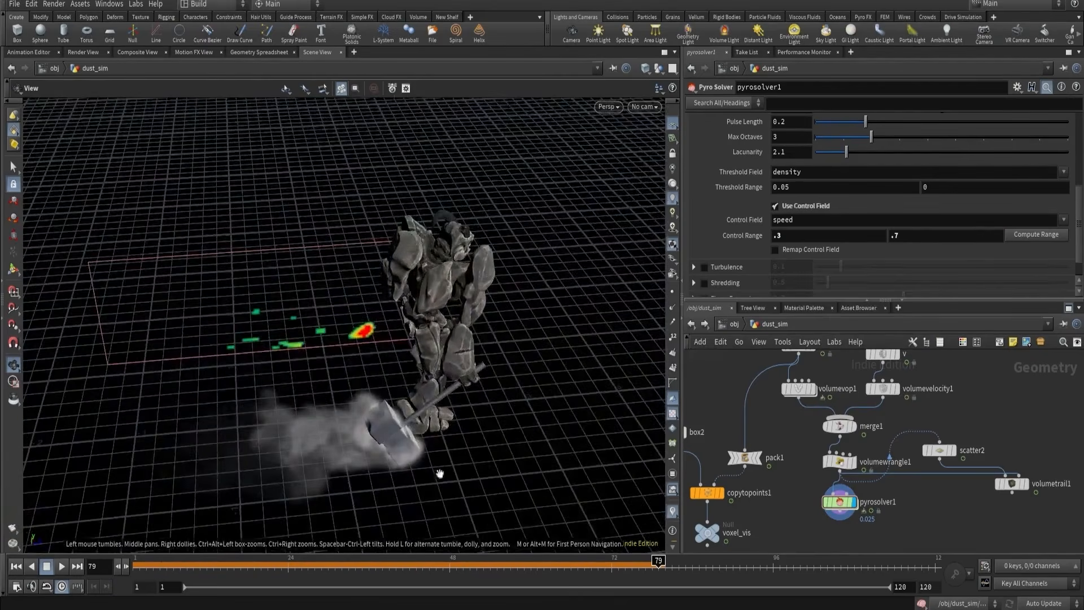
left_click(15, 569)
left_click(62, 566)
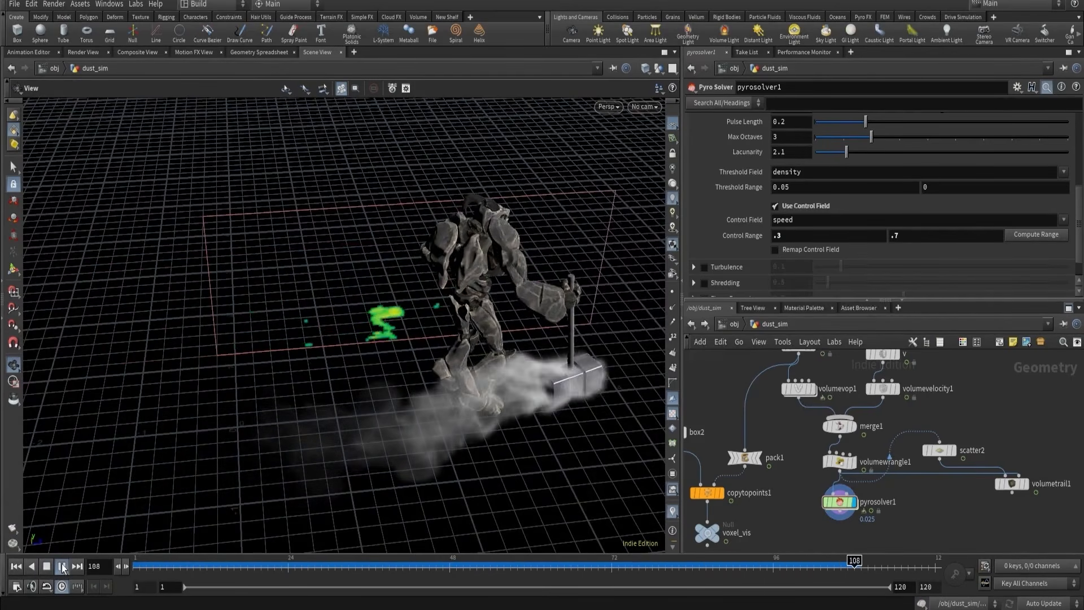
left_click(58, 566)
left_click_drag(479, 304, 479, 273)
- Disable Disturbance briefly to compare the dust without it, and re-enable it
scroll(827, 205, "up", 5)
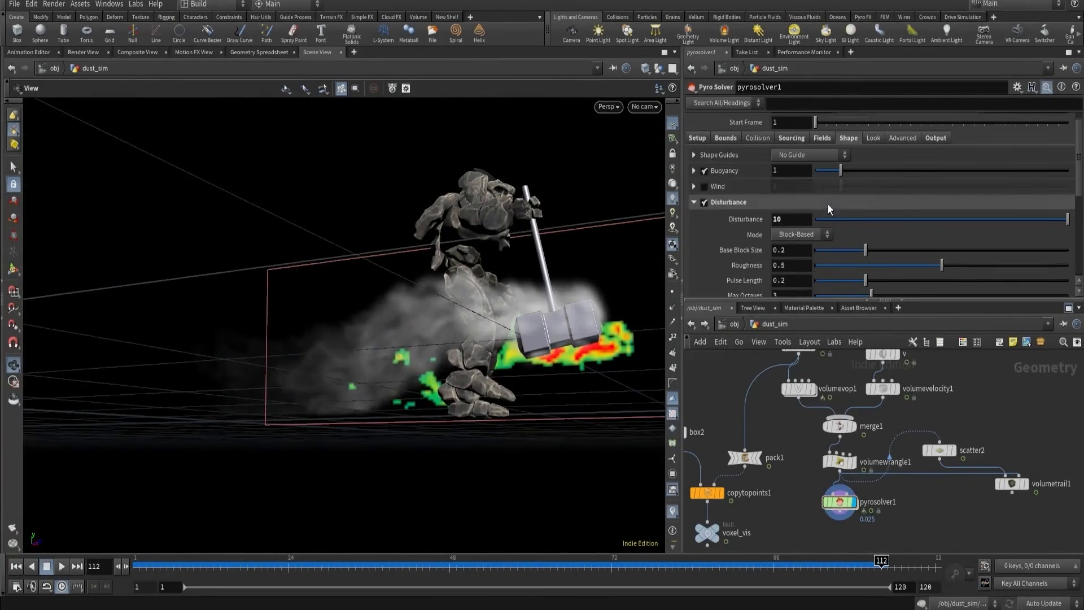
left_click(704, 202)
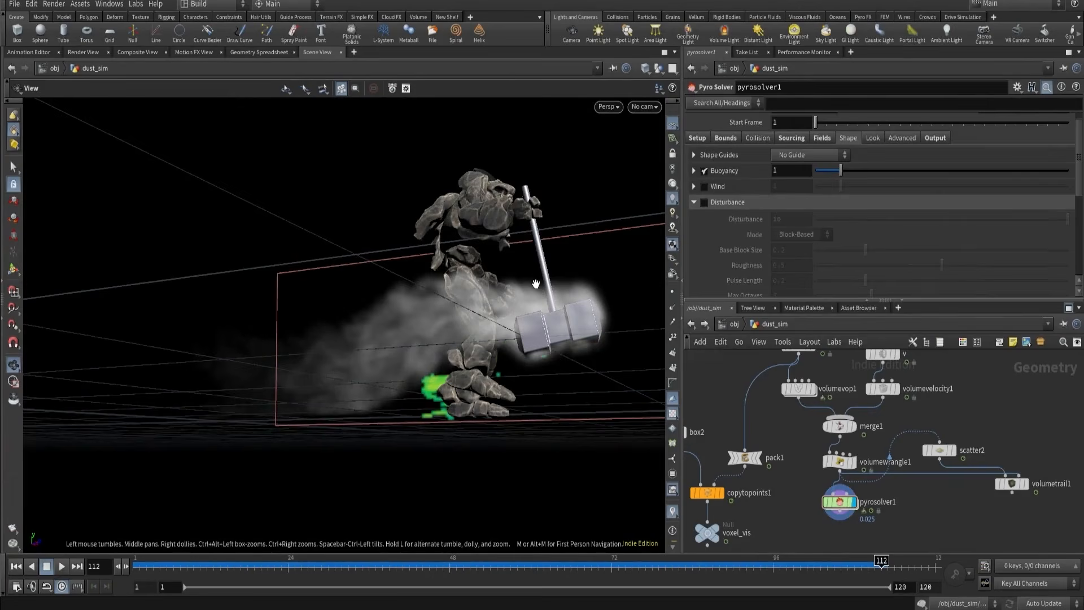
left_click_drag(536, 284, 482, 326)
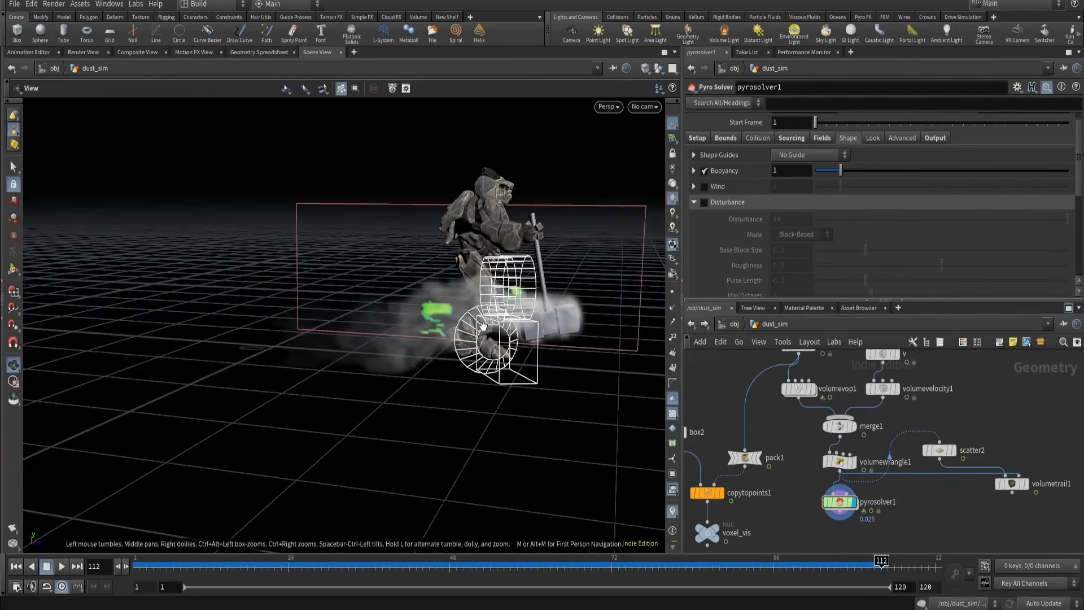
left_click(705, 202)
- Turn off Use Control Field for Disturbance and set the Field Guide to Density
scroll(725, 225, "down", 5)
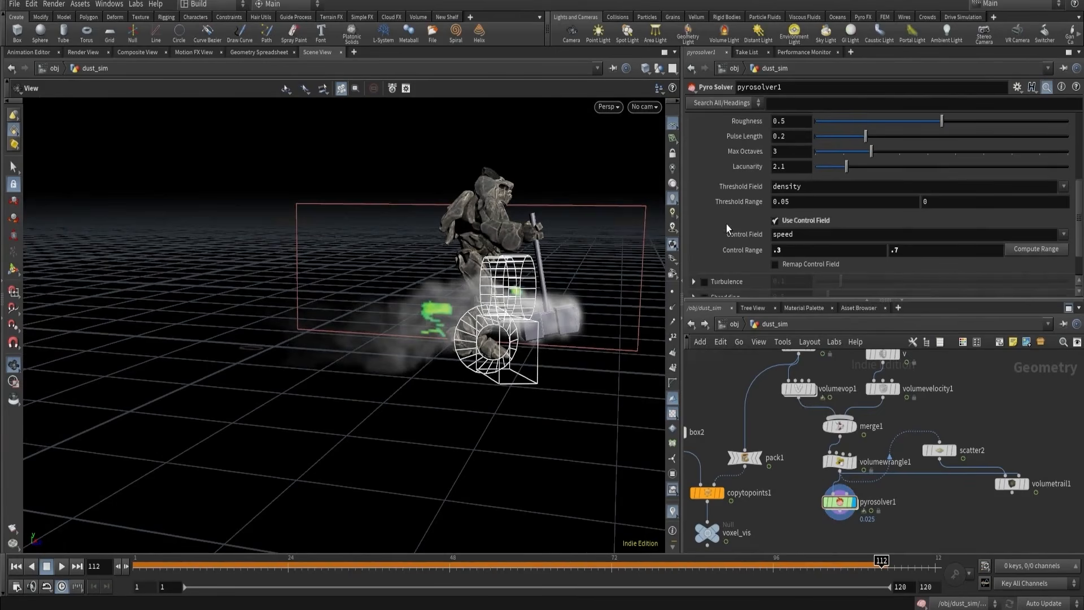
left_click(779, 223)
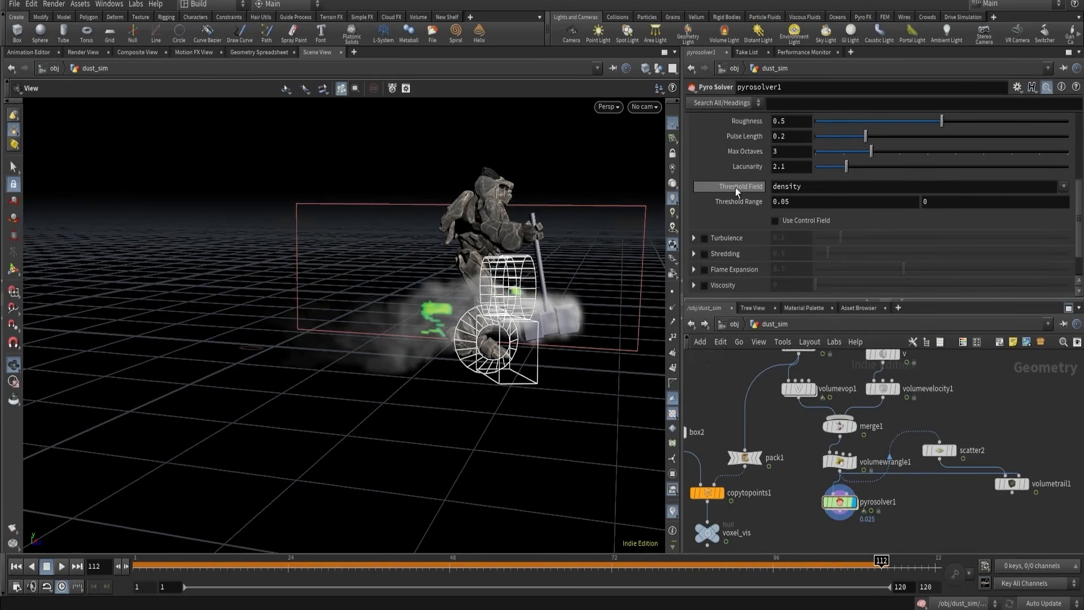
scroll(770, 202, "up", 5)
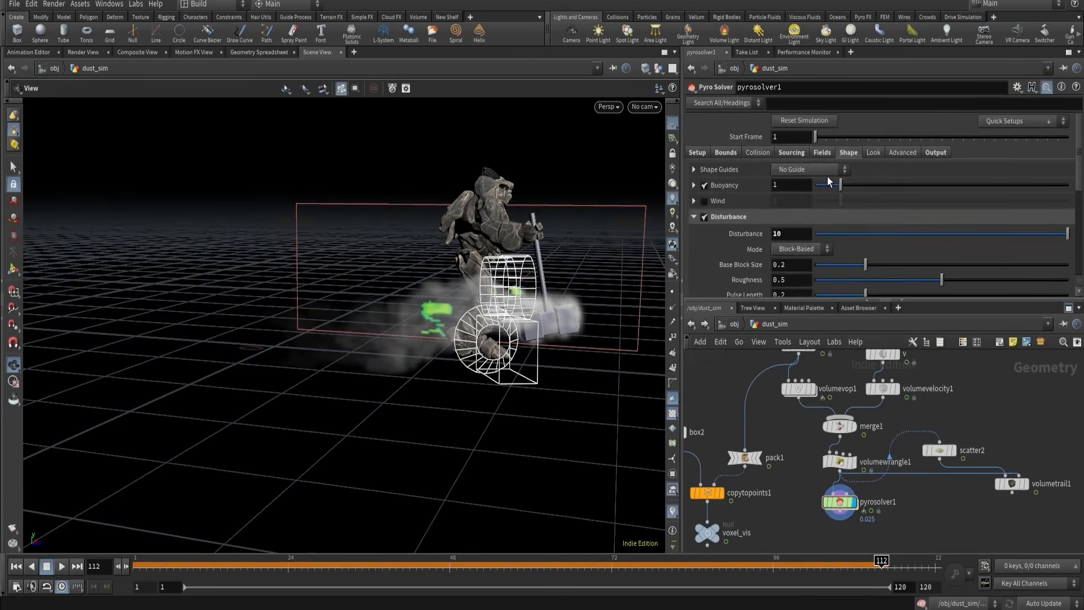
left_click(827, 155)
left_click(792, 185)
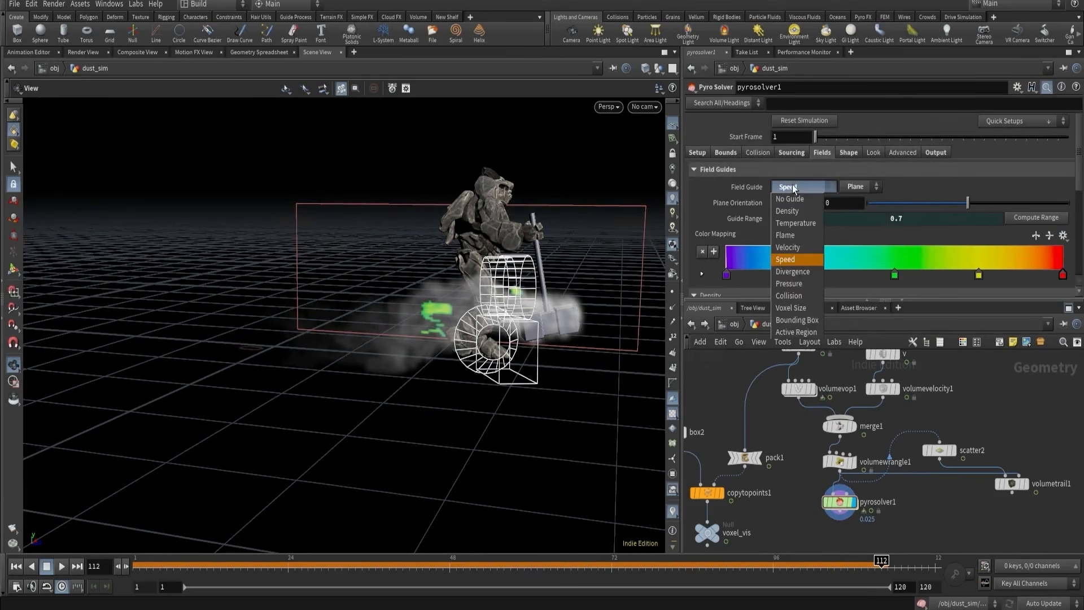
left_click(792, 214)
- Copy the Disturbance Threshold Range and paste it as a reference onto the density Guide Range
left_click(848, 153)
scroll(838, 181, "down", 5)
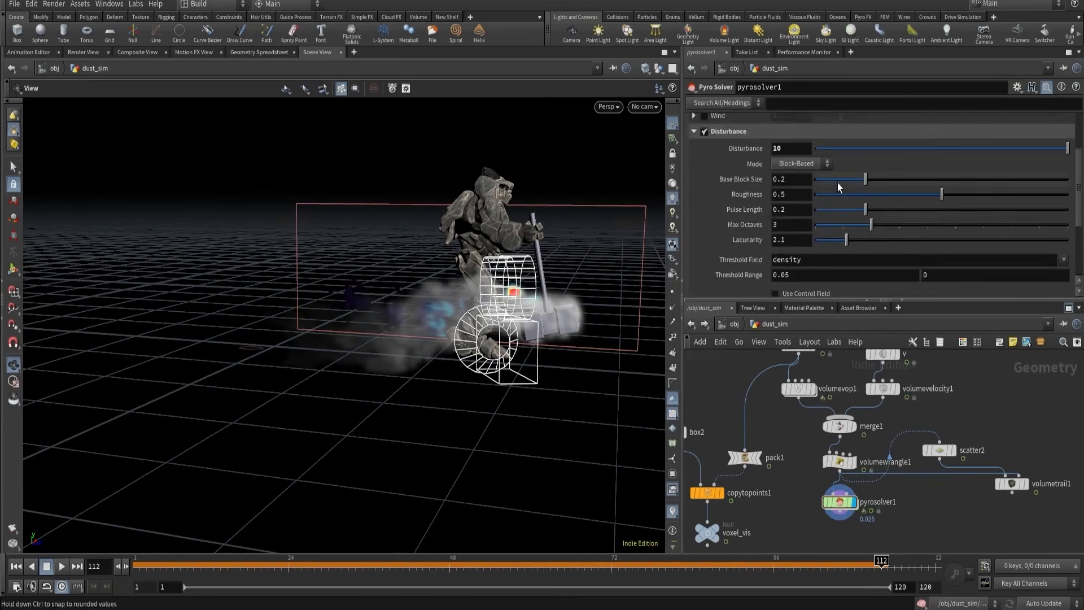
right_click(747, 250)
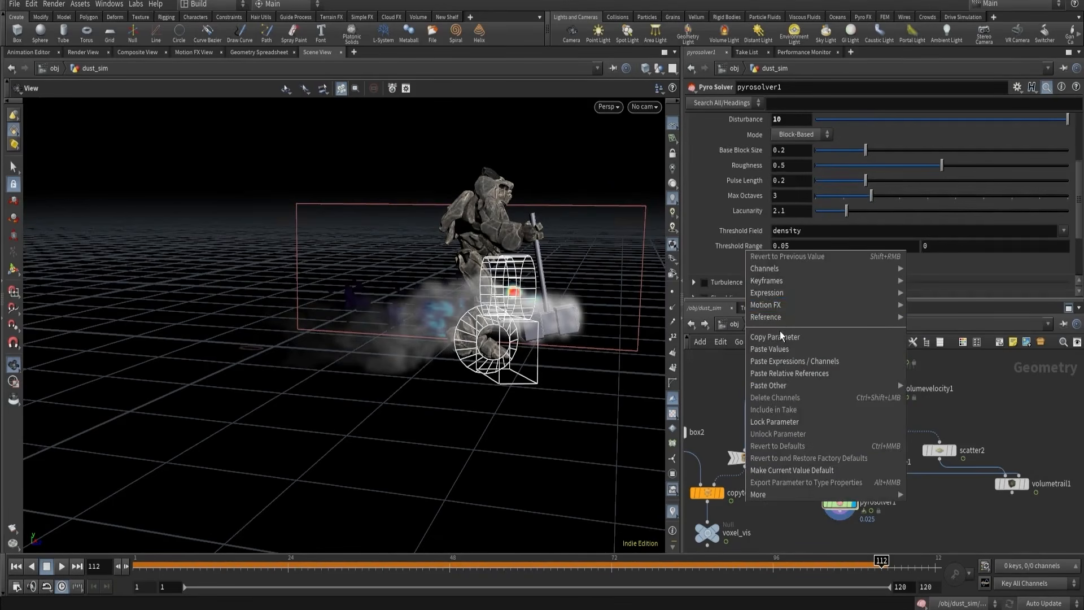
left_click(780, 331)
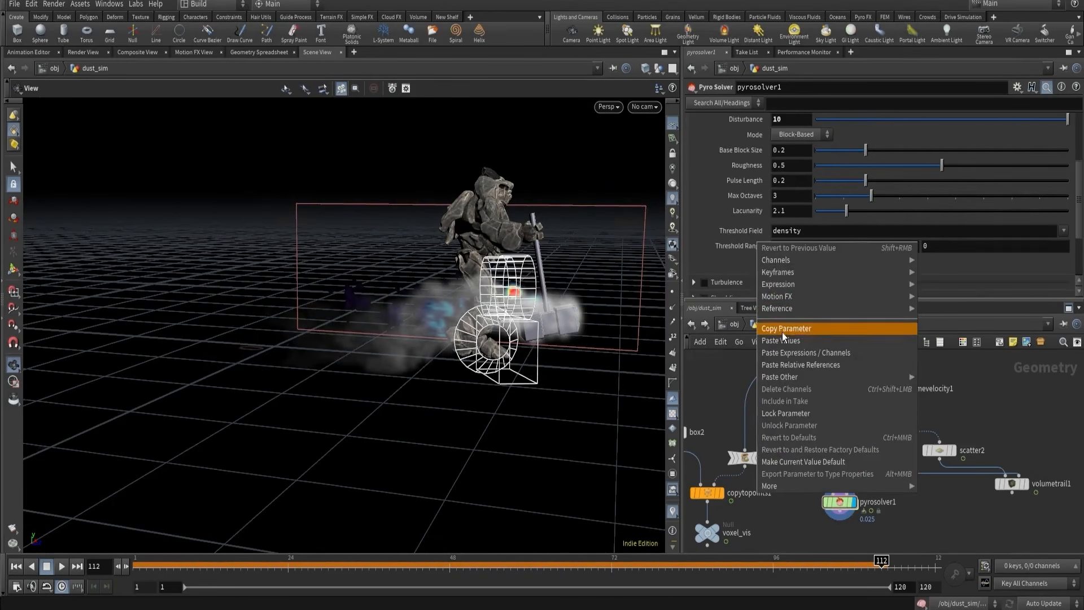
left_click(783, 331)
scroll(838, 165, "up", 5)
right_click(751, 222)
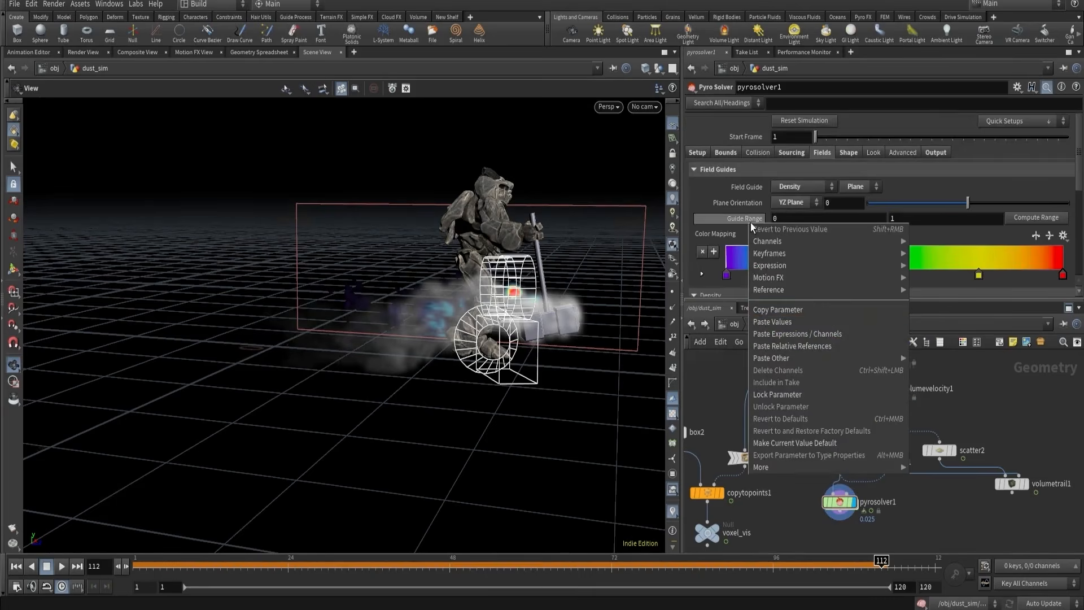
left_click(802, 336)
left_click(750, 219)
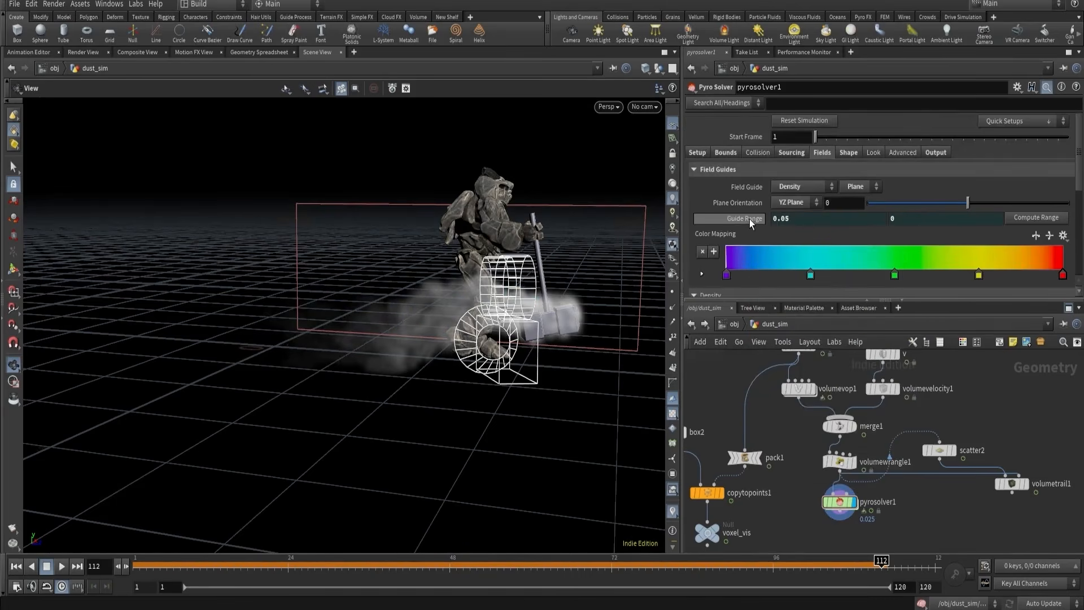
- Replay the simulation through cam1, stopping at frame 69 to examine the dust around the hammer up close
left_click(644, 107)
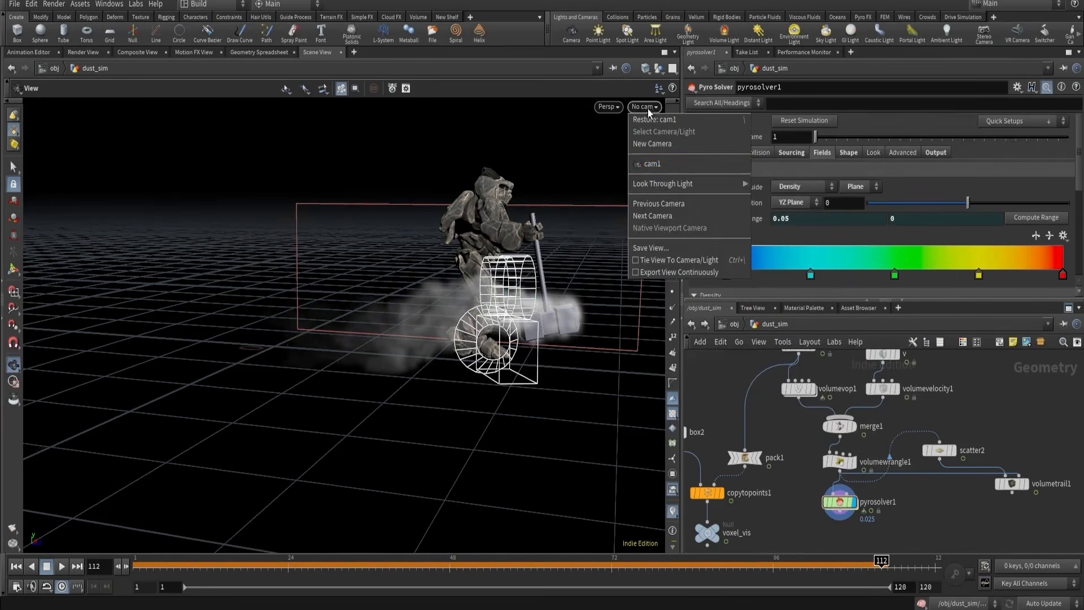
left_click(654, 163)
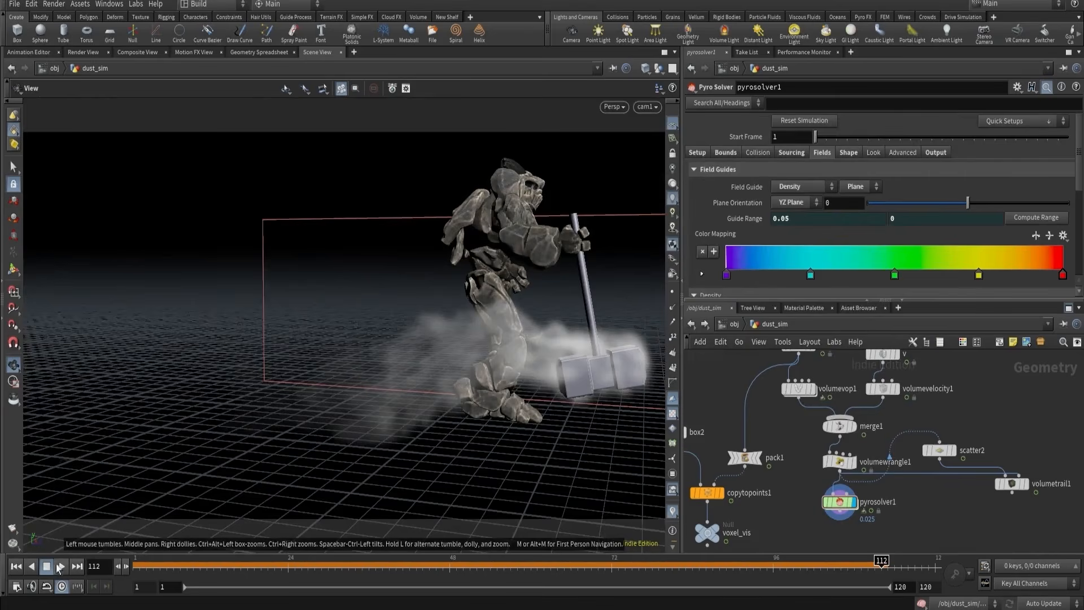
left_click(22, 569)
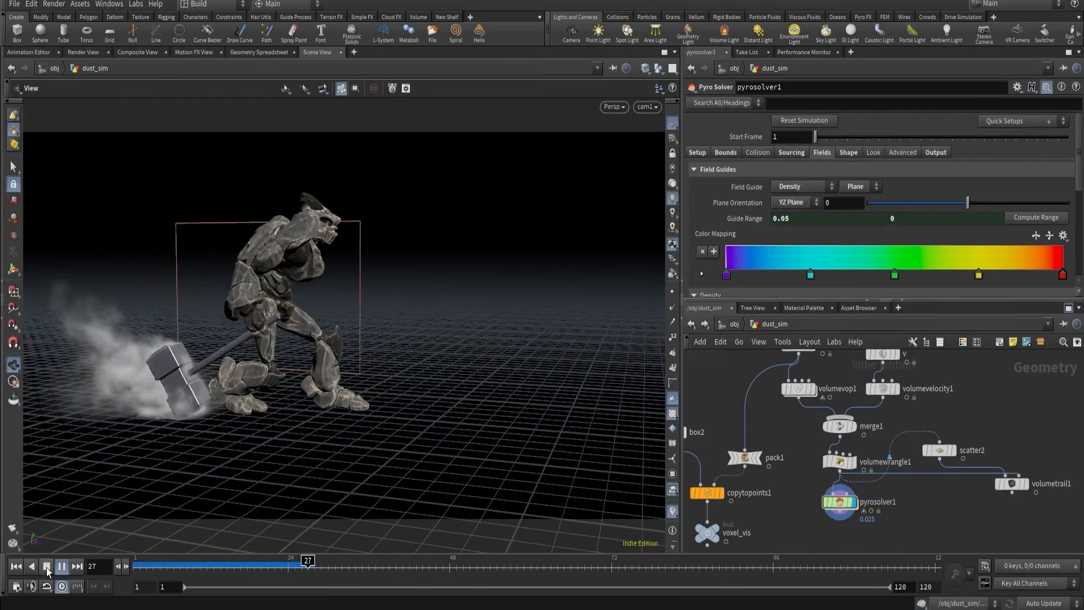
left_click(46, 567)
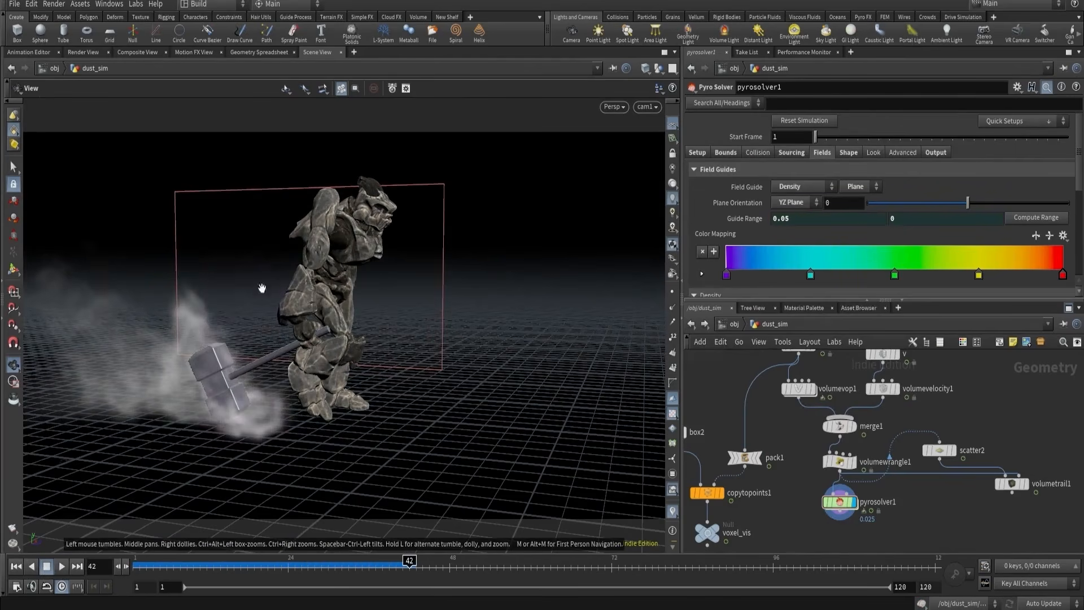
left_click(59, 567)
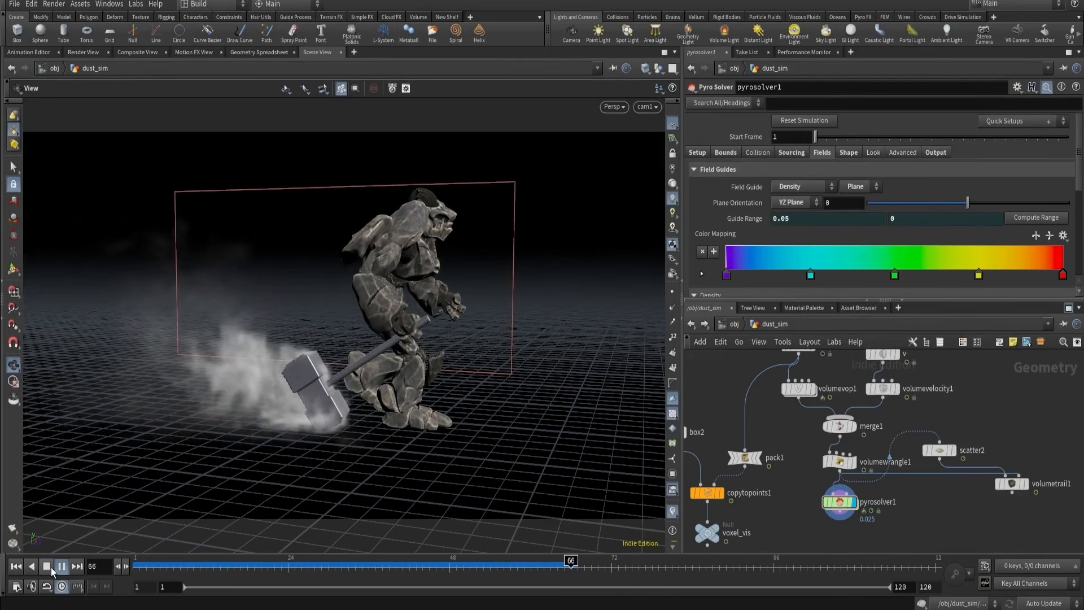
left_click(51, 568)
left_click_drag(351, 329, 349, 310)
middle_click_drag(333, 362, 378, 320)
right_click_drag(378, 320, 445, 312)
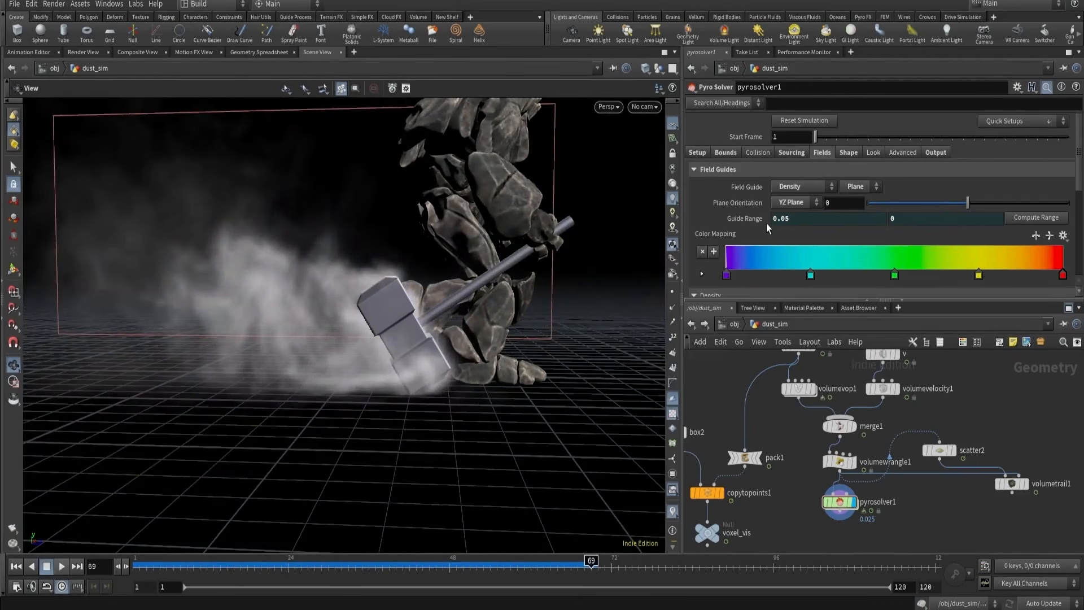
- Set the Disturbance Threshold Range to 1 and 2 and view the density slice from a higher angle
left_click(848, 152)
scroll(839, 185, "down", 5)
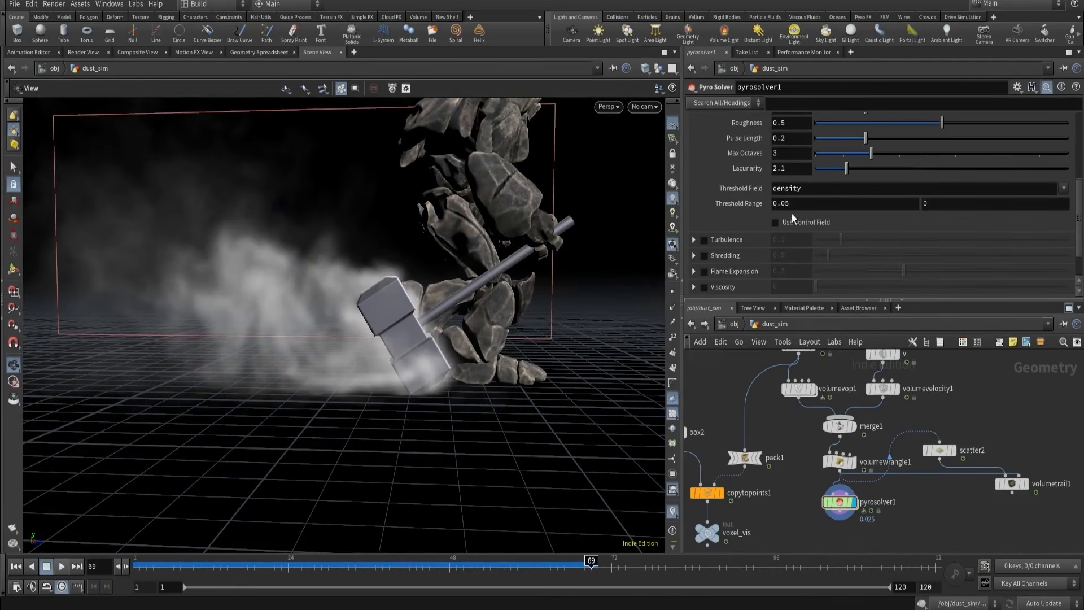
left_click(793, 204)
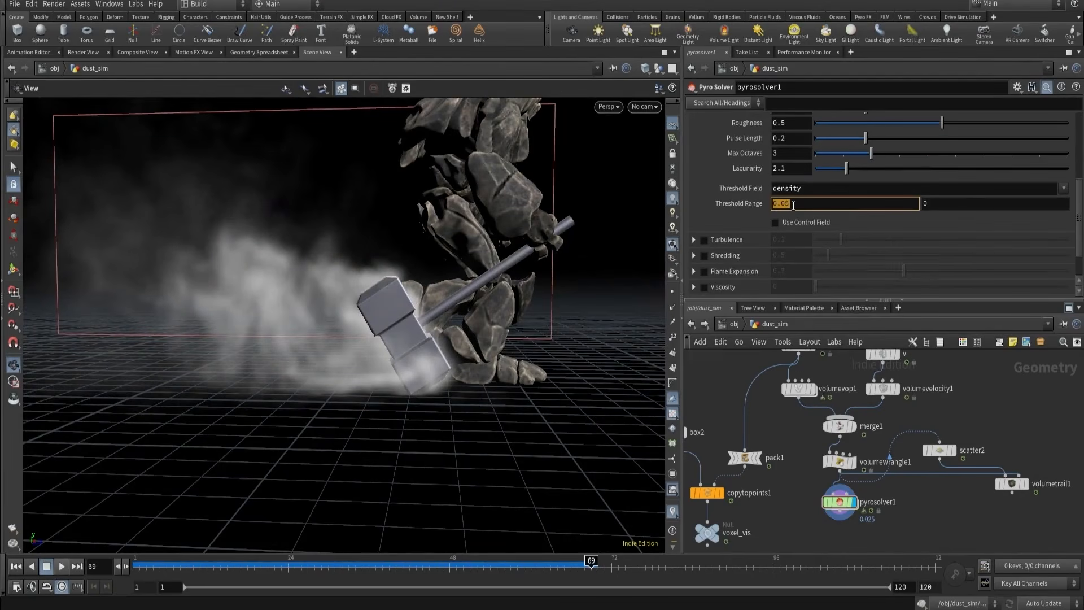
type("1")
key("Return")
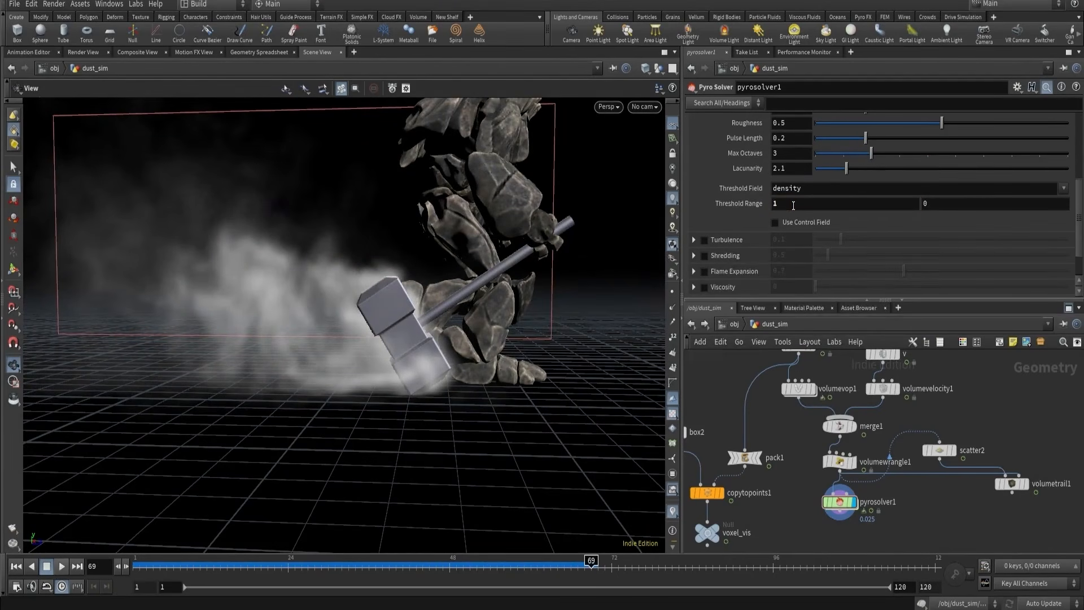
left_click(924, 204)
type("2")
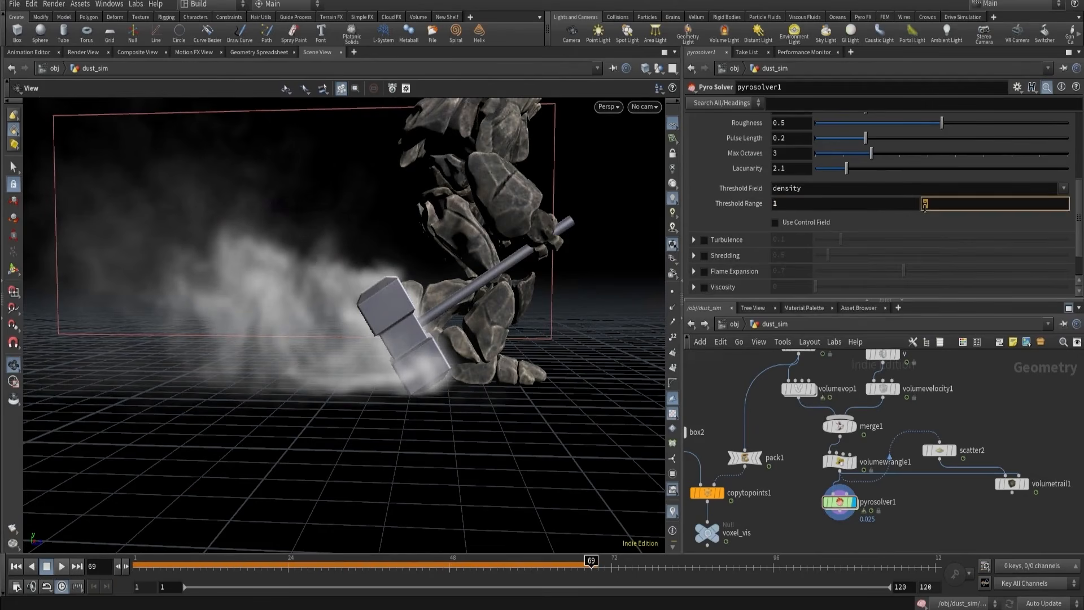
key("Return")
left_click_drag(382, 276, 388, 326)
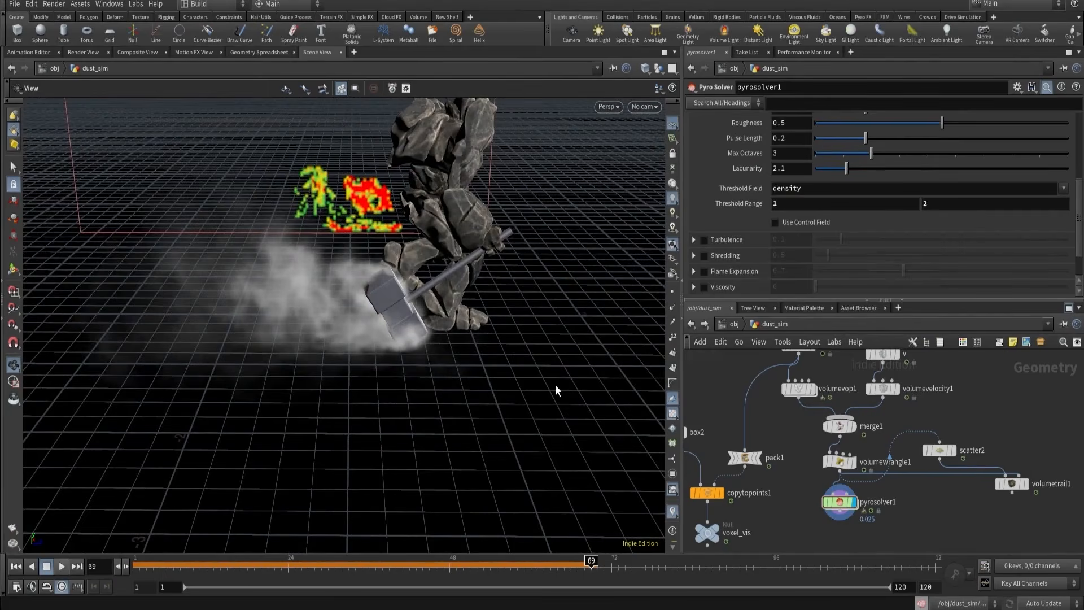
- Go to frame 43 and turn Use Control Field back on for Disturbance
mouse_move(429, 562)
left_mouse_down()
mouse_move(387, 560)
mouse_move(613, 562)
mouse_move(321, 561)
mouse_move(416, 562)
left_mouse_up()
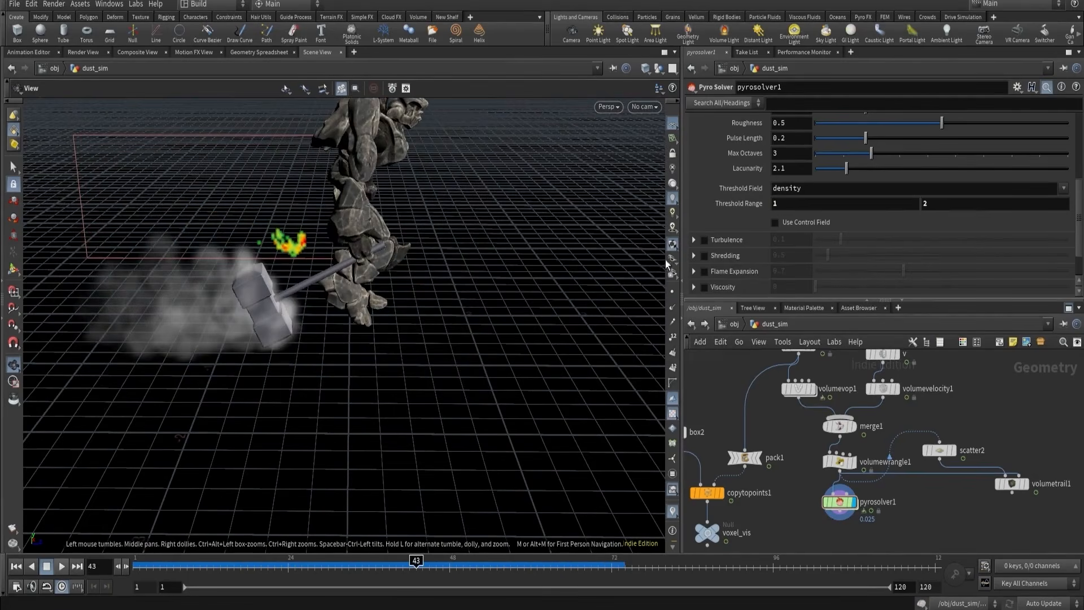
left_click(775, 223)
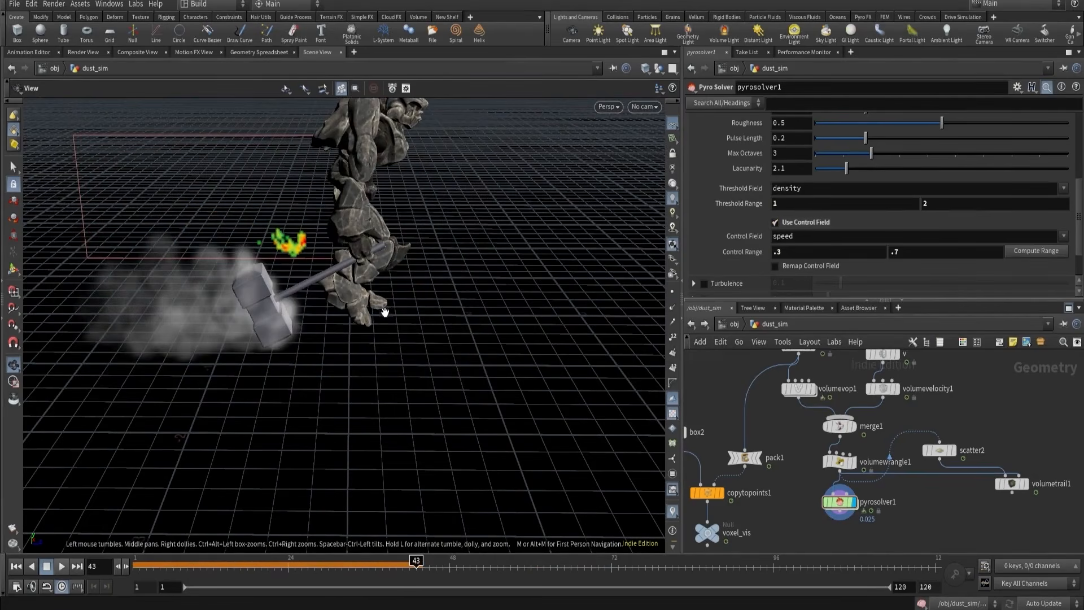
left_click_drag(384, 311, 367, 282)
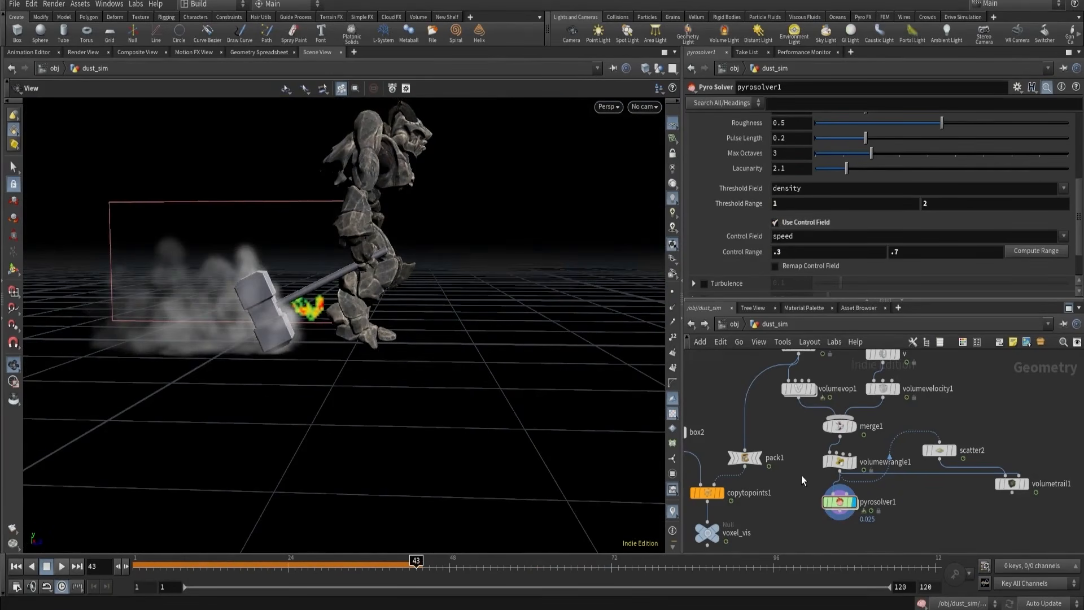
- Add a Gas Disturb node above force_output in the Pyro Solver's internal FORCES network
double_click(840, 500)
middle_click_drag(890, 458, 690, 400)
scroll(863, 432, "up", 3)
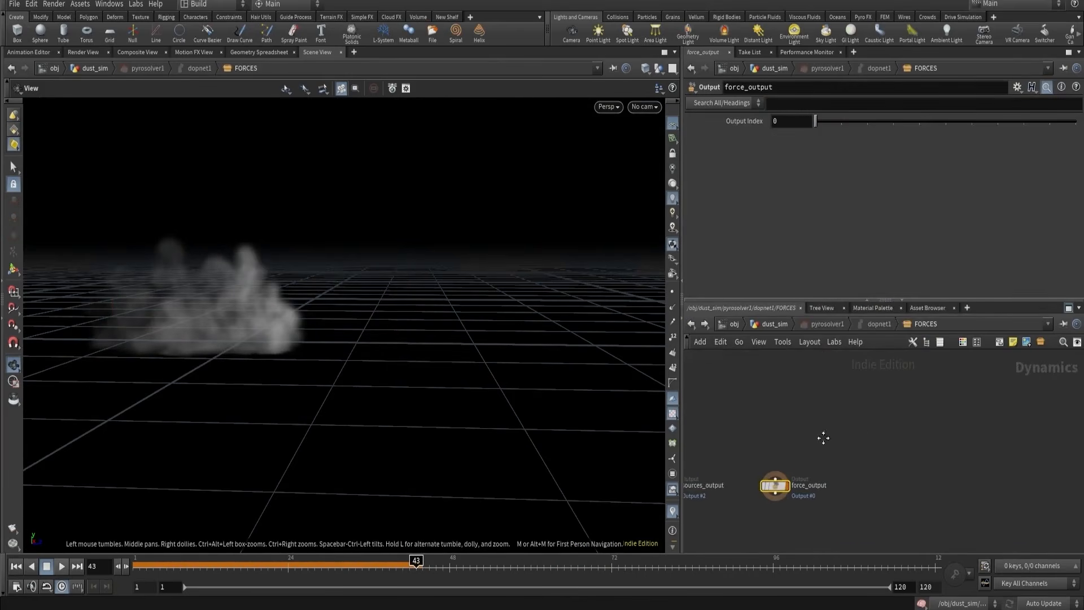
middle_click_drag(823, 438, 874, 433)
scroll(845, 427, "up", 3)
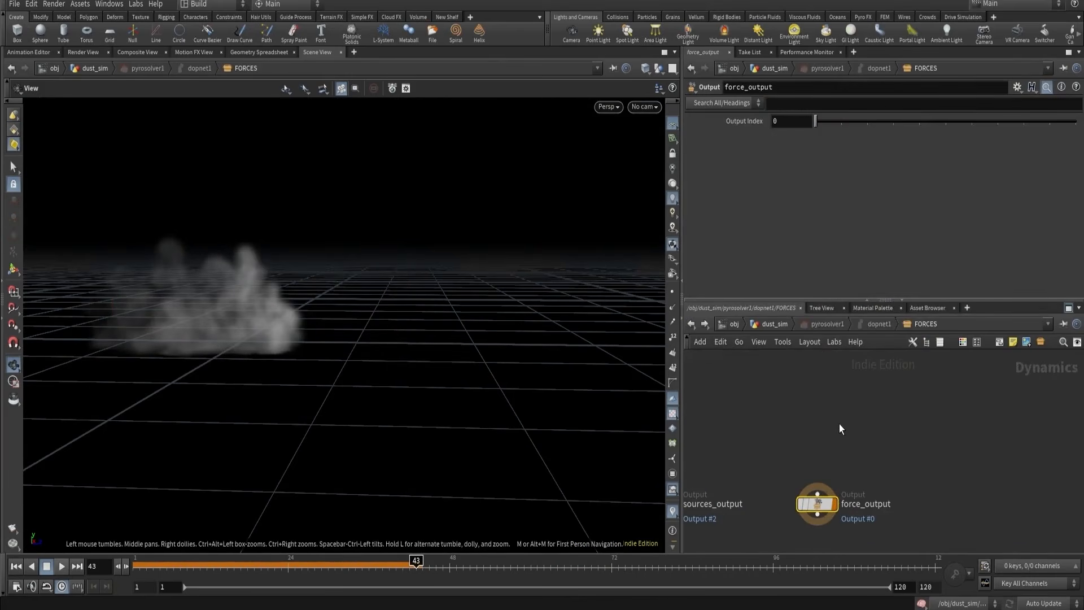
key("Tab")
type("dis")
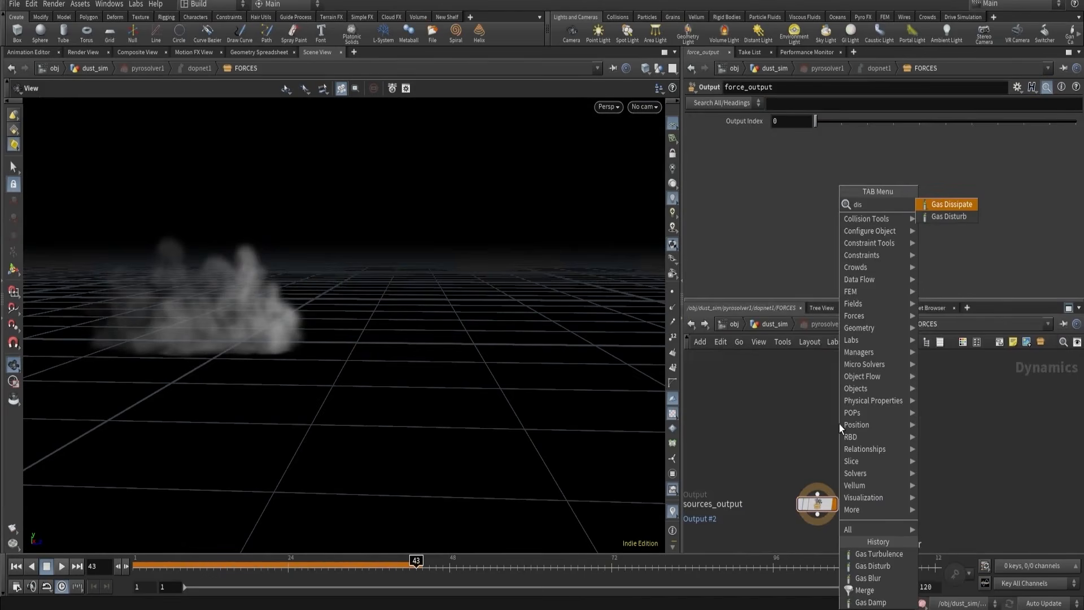
key("Down")
key("Return")
left_click(839, 424)
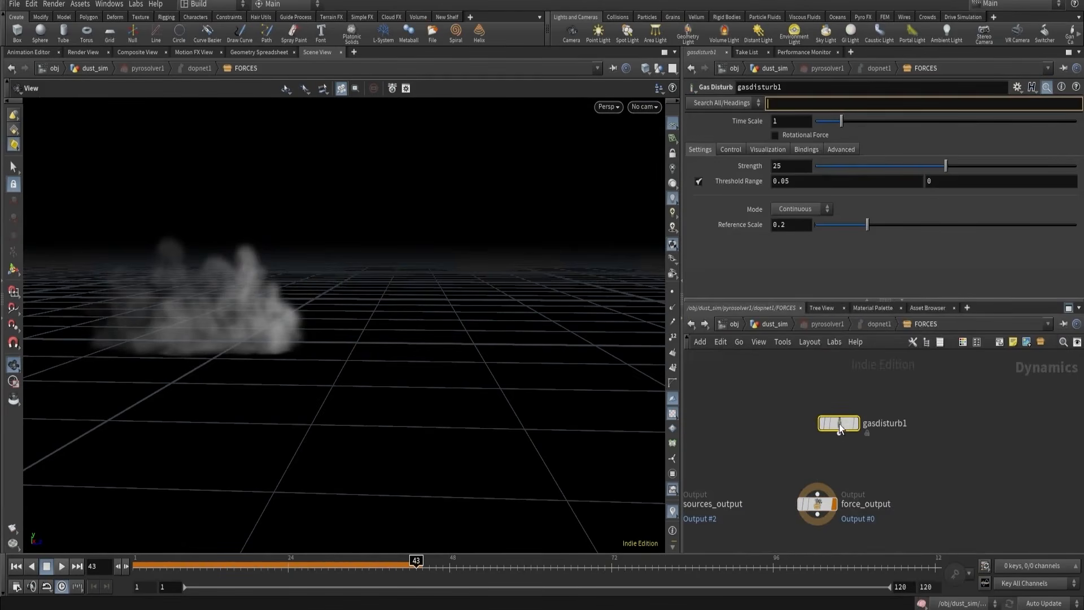
- Enable Rotational Force and Block-Based mode on the Gas Disturb node, and connect it to force_output
left_click_drag(839, 423, 794, 397)
left_click(778, 137)
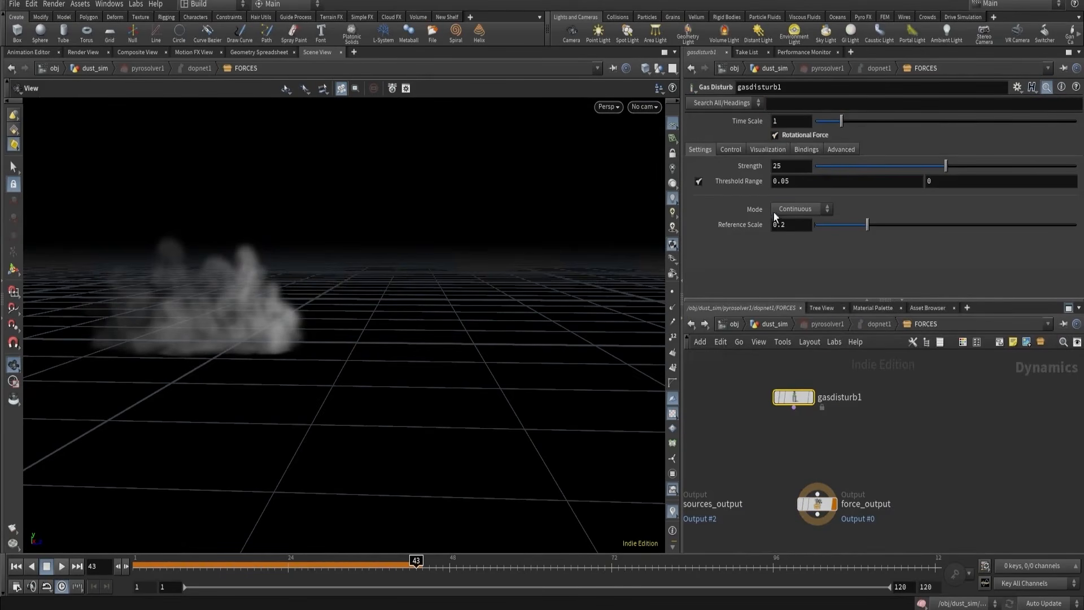
left_click(791, 210)
left_click(794, 234)
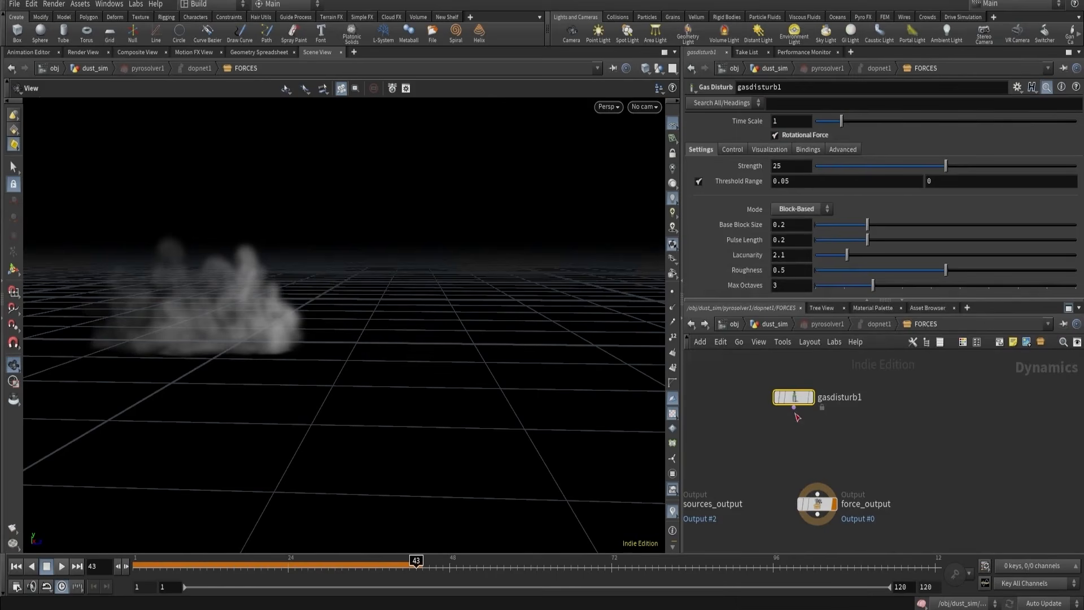
left_click(794, 407)
left_click(805, 484)
left_click(776, 466)
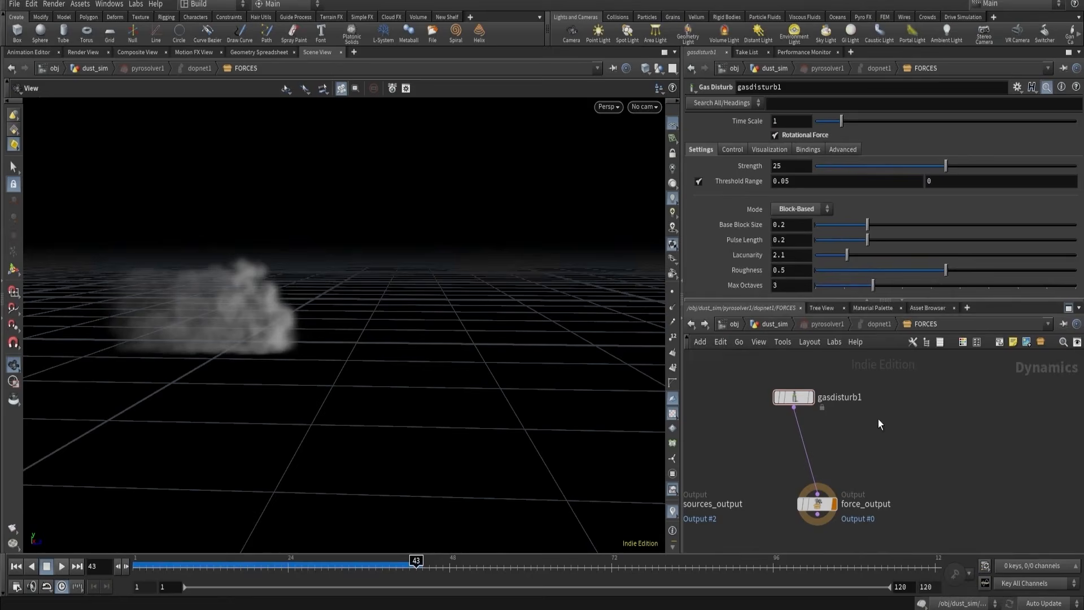
- Return to the dust_sim network and set the Pyro Solver's Field Guide to Speed, viewing the slice from above
key("u")
scroll(788, 188, "up", 3)
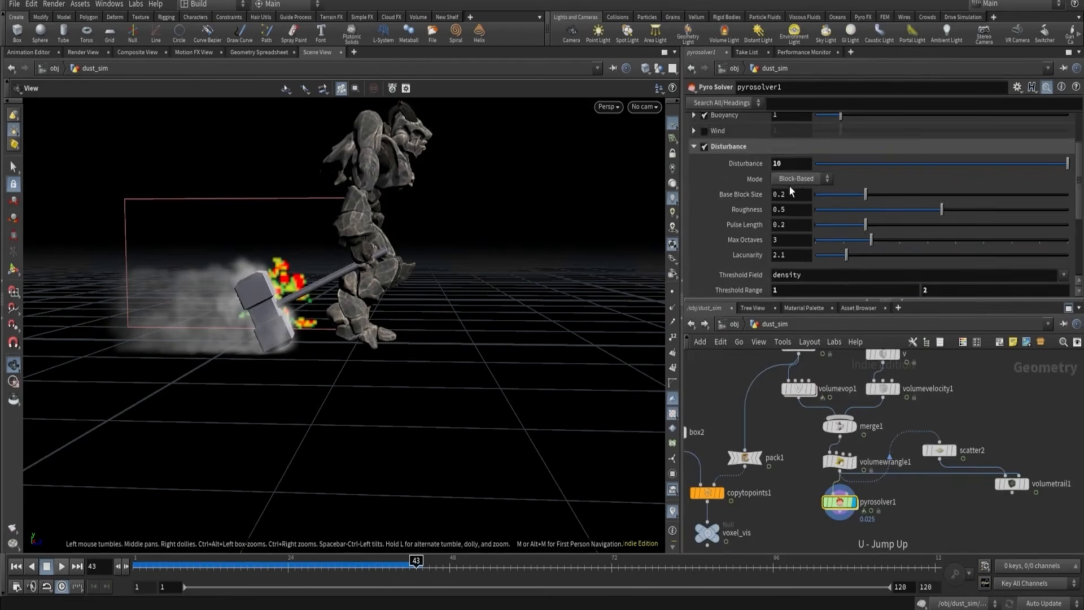
scroll(790, 187, "up", 3)
left_click(821, 153)
left_click(799, 186)
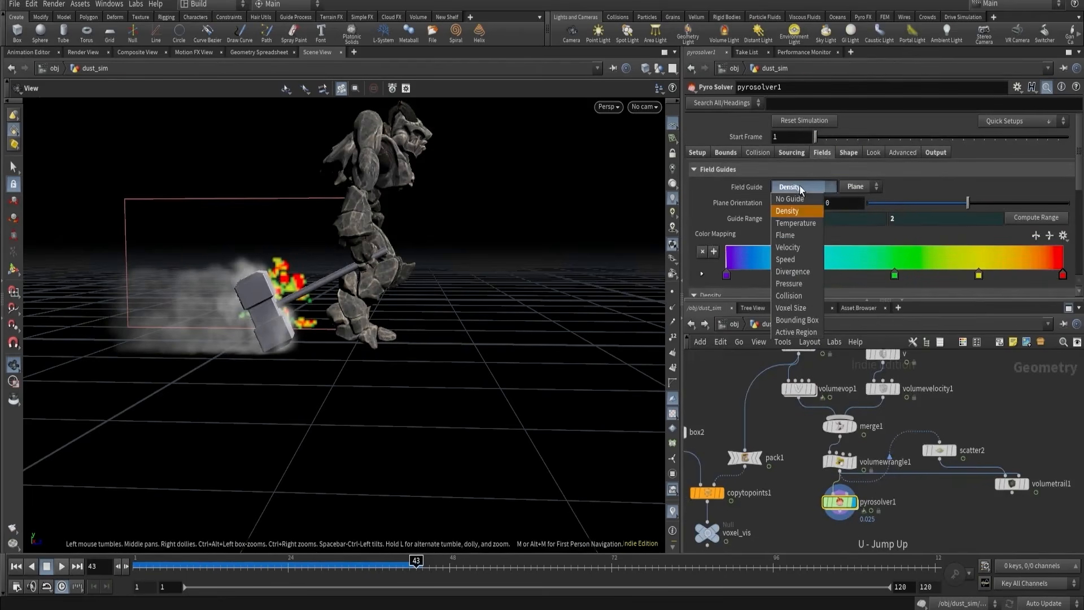
left_click(795, 260)
left_click_drag(316, 305, 372, 299)
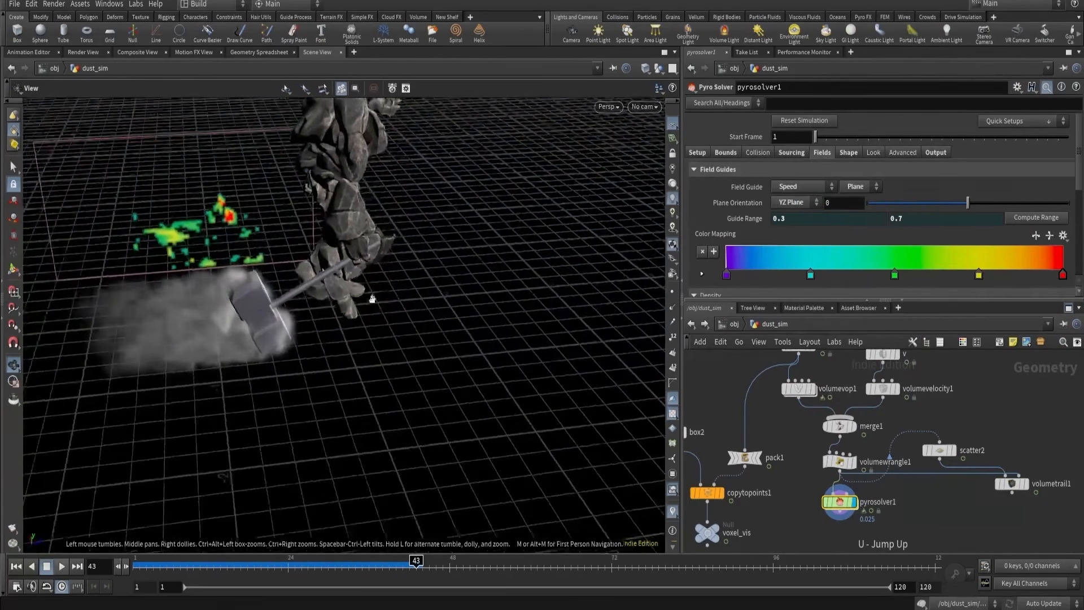
- Review the Disturbance settings, and replay the simulation from frame 1 through cam1, stopping at frame 77 to examine the dust up close
left_click(849, 152)
scroll(817, 208, "down", 5)
scroll(818, 207, "down", 5)
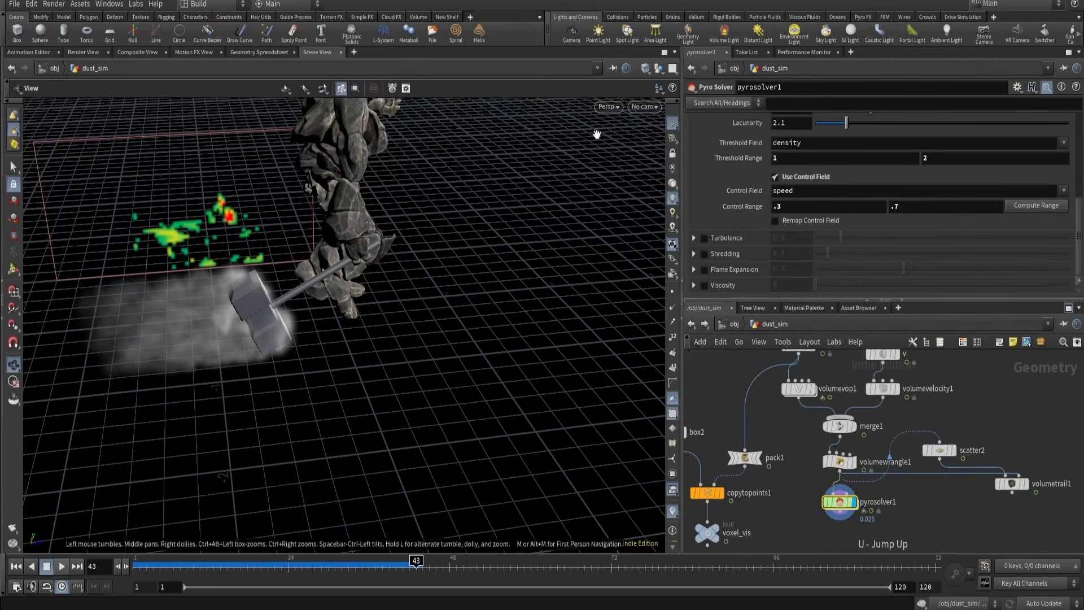
left_click(644, 107)
left_click(711, 165)
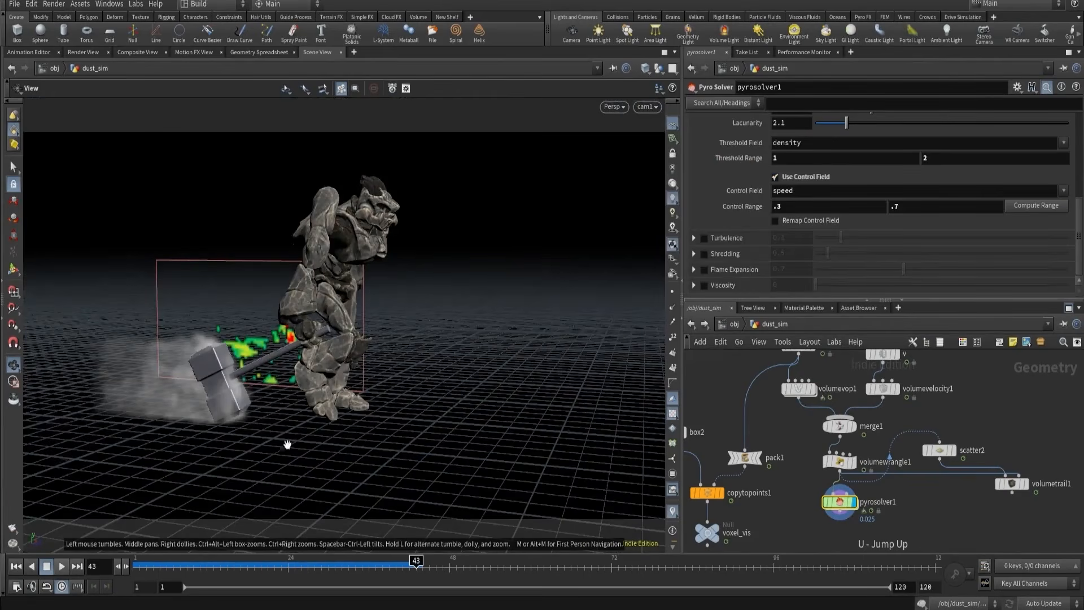
left_click(15, 569)
left_click(60, 567)
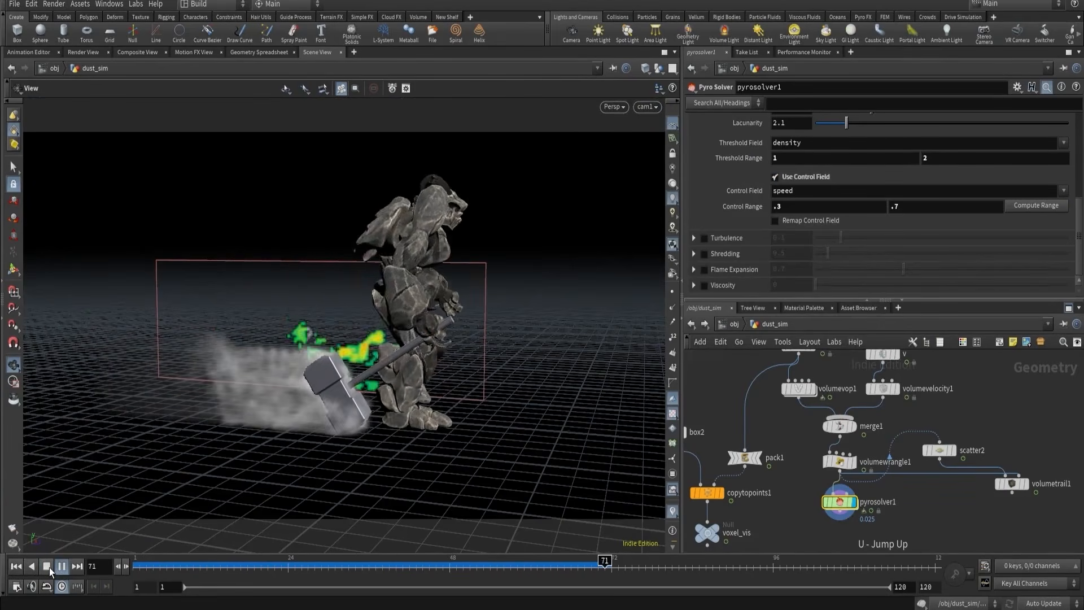
left_click(47, 567)
right_click_drag(471, 358, 460, 376)
mouse_move(461, 375)
left_mouse_down()
mouse_move(431, 373)
mouse_move(452, 368)
left_mouse_up()
scroll(739, 229, "up", 3)
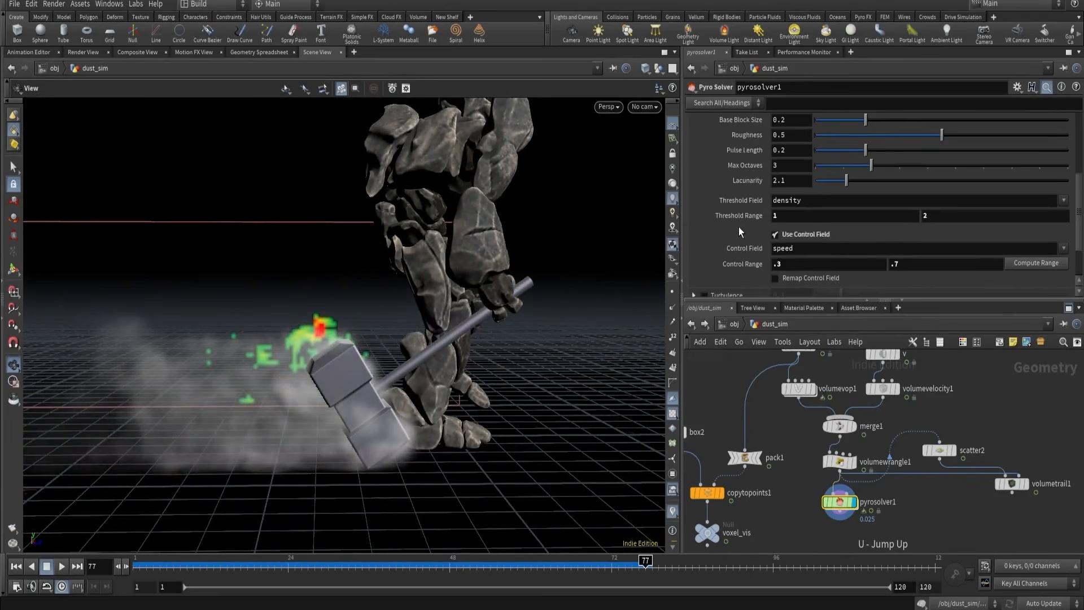
- Turn off Use Control Field for Disturbance briefly to compare the dust, and turn it back on
left_click(776, 234)
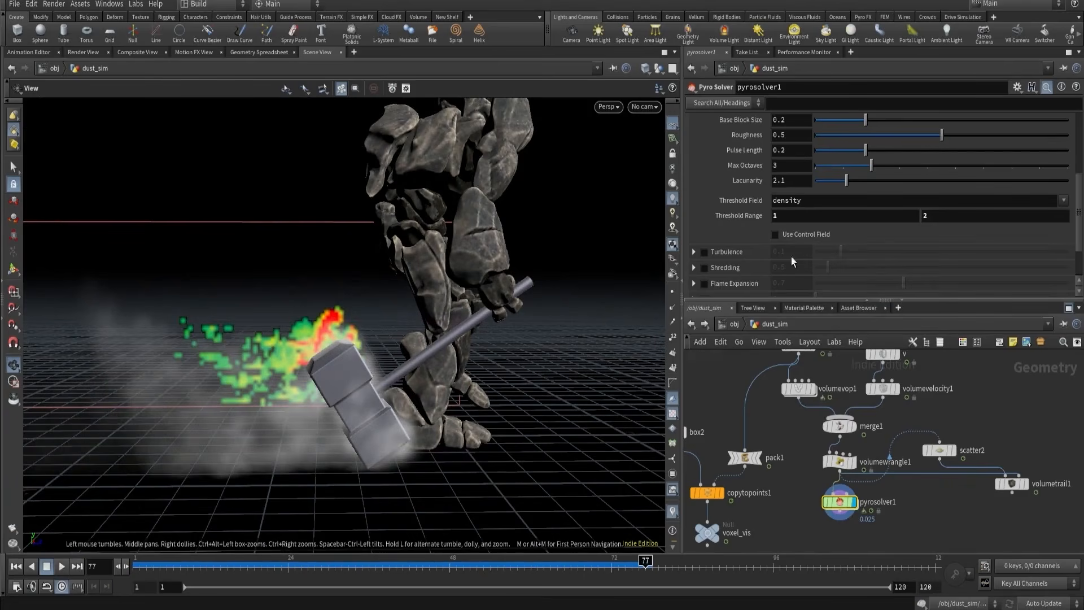
left_click(790, 235)
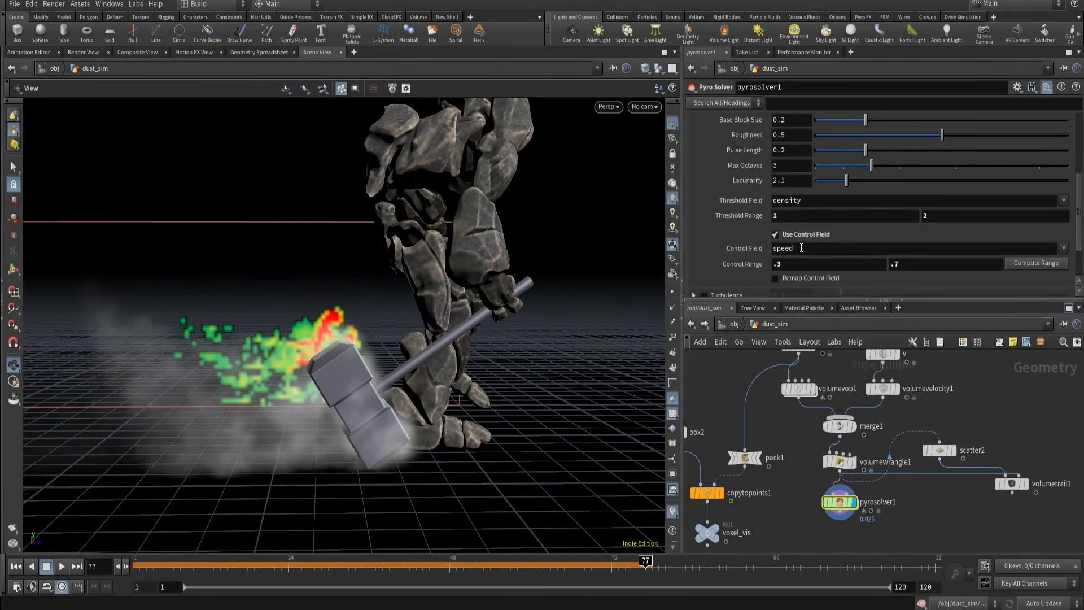
- Set the Field Guide to Density and examine the density slice around the hammer alongside the Disturbance settings
scroll(810, 221, "up", 5)
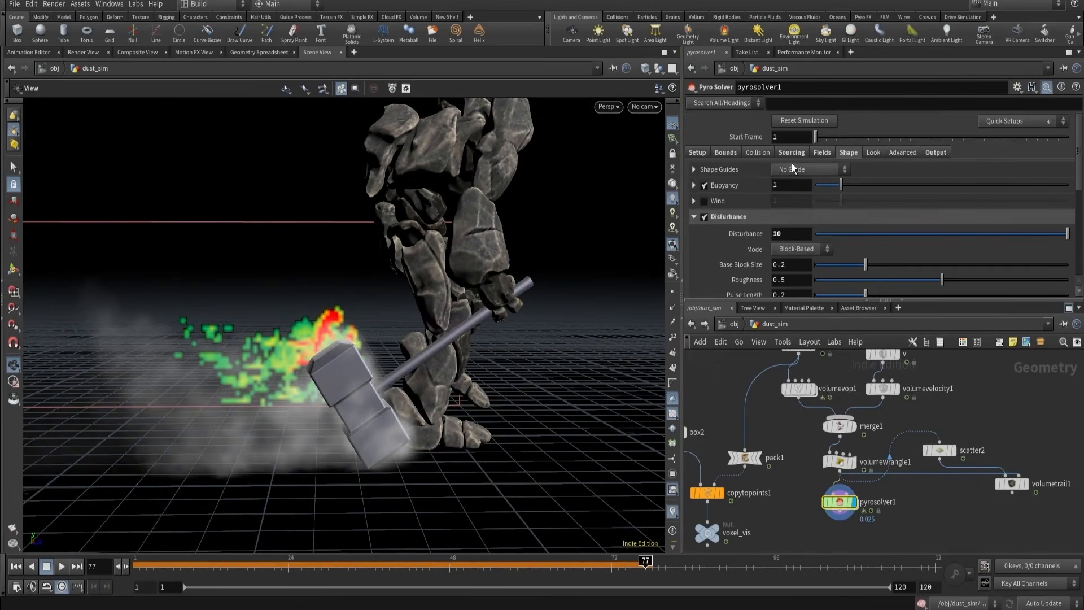
left_click(818, 154)
left_click(805, 182)
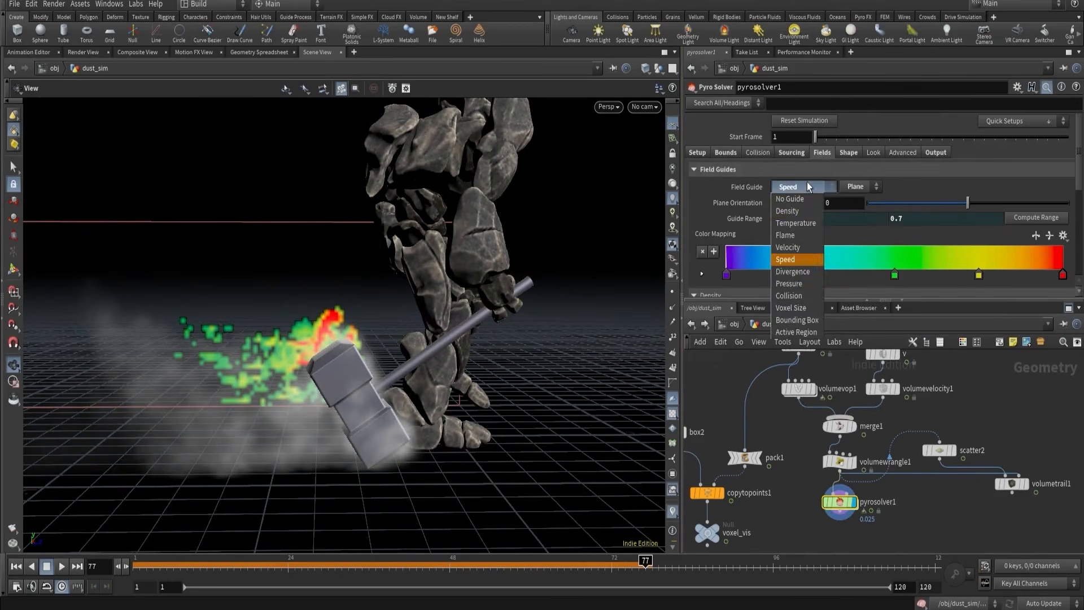
left_click(791, 212)
left_click(849, 153)
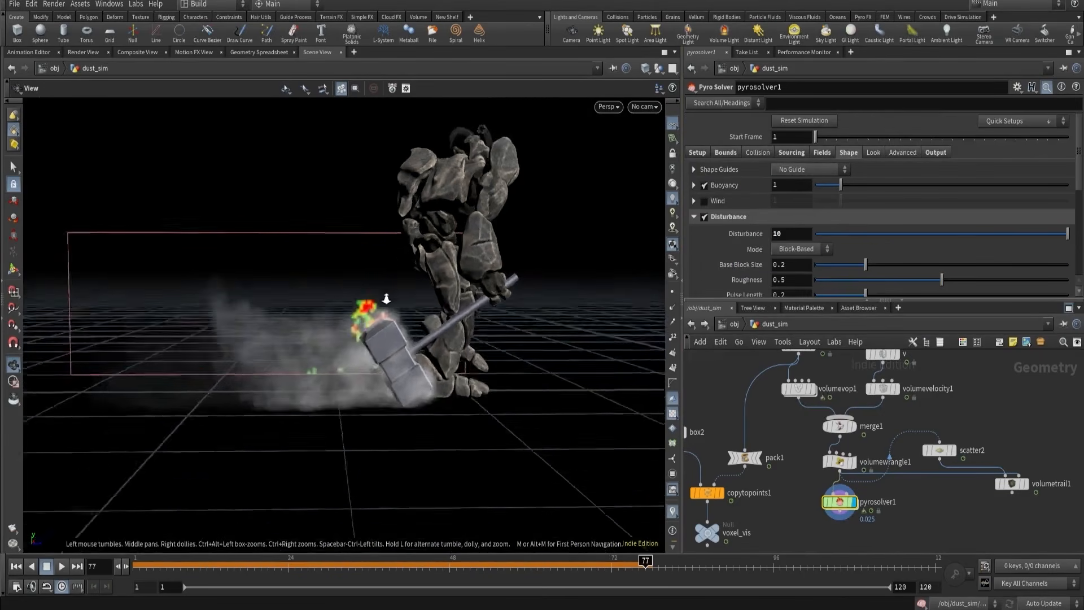
left_click_drag(452, 294, 391, 289)
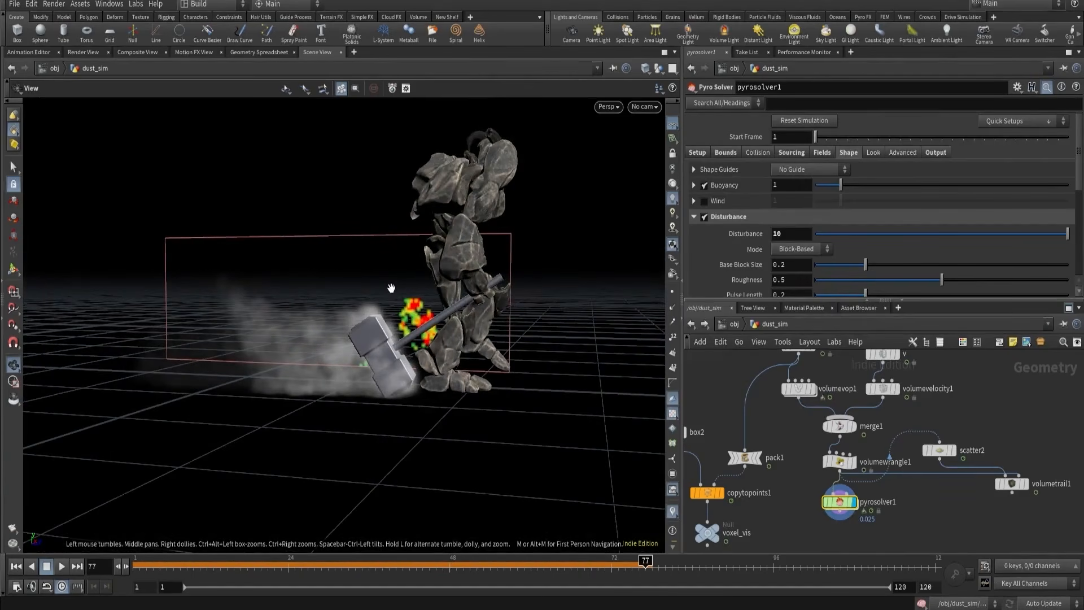
- Review the density multiplier in the set_density wrangle's code, and display volumevop1 to examine the source density around the hammer
middle_click_drag(742, 360, 747, 469)
left_click(843, 411)
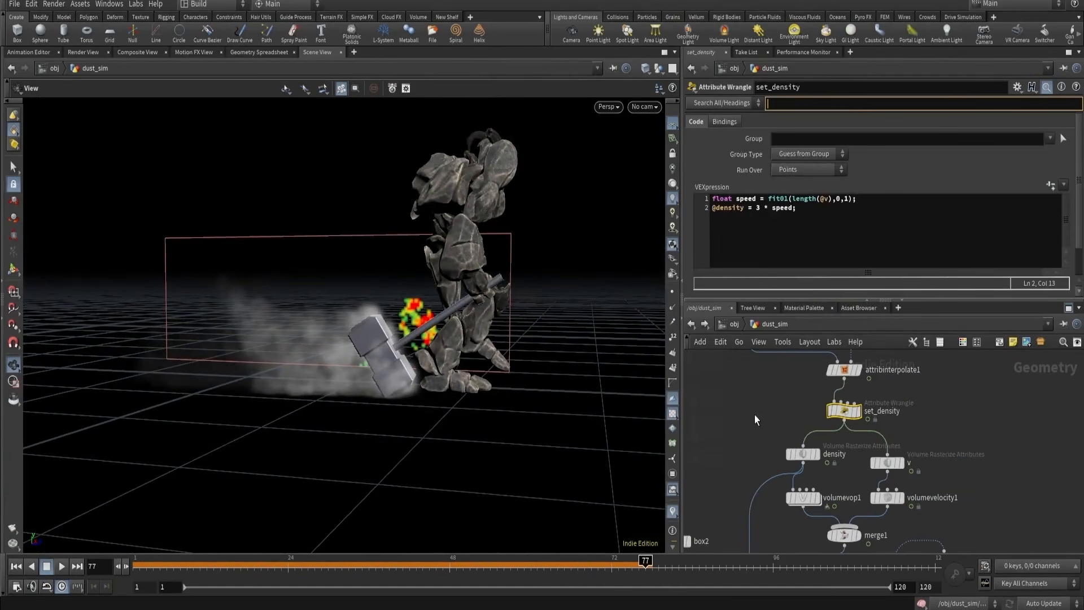
double_click(757, 209)
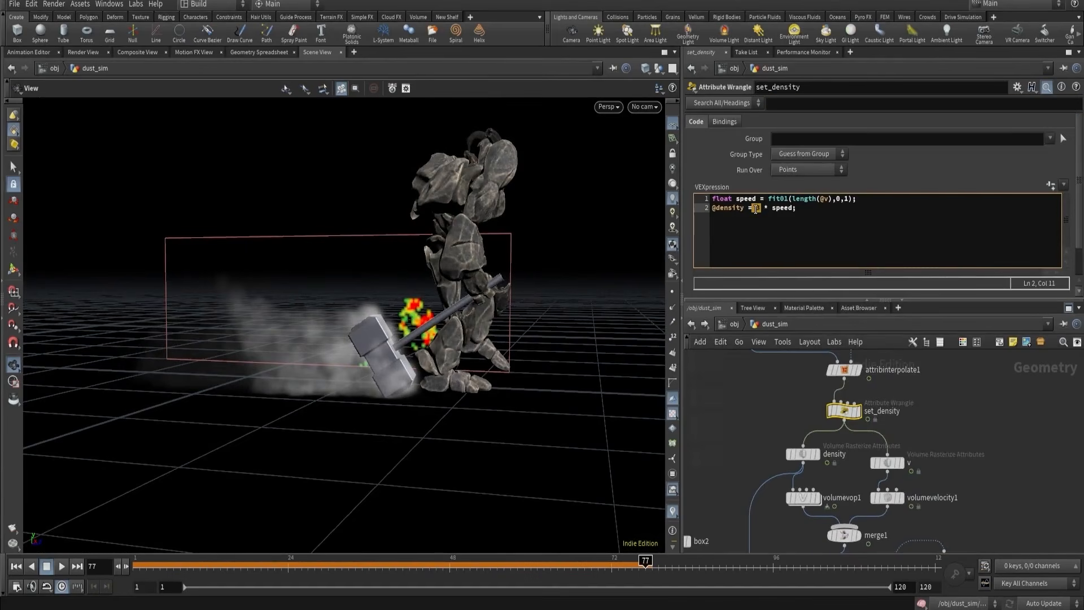
middle_click_drag(753, 470, 738, 425)
left_click(786, 455)
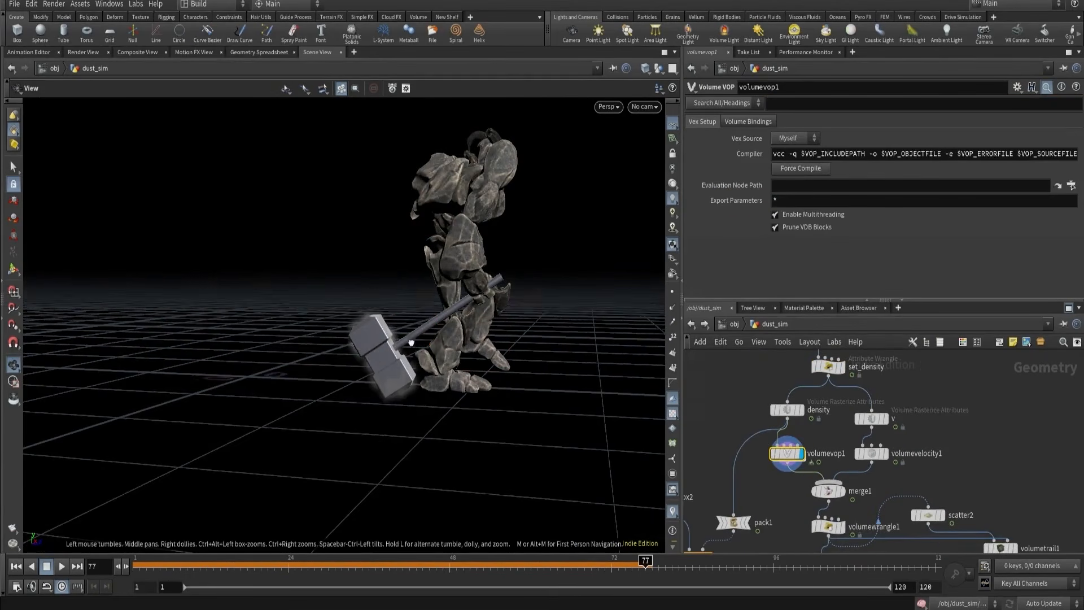
left_click_drag(384, 337, 433, 342)
- Display pyrosolver1 again and replay the simulation from frame 1 through cam1, stopping at frame 37 to examine the dust up close
middle_click_drag(752, 467, 744, 394)
scroll(853, 477, "up", 3)
left_click(829, 502)
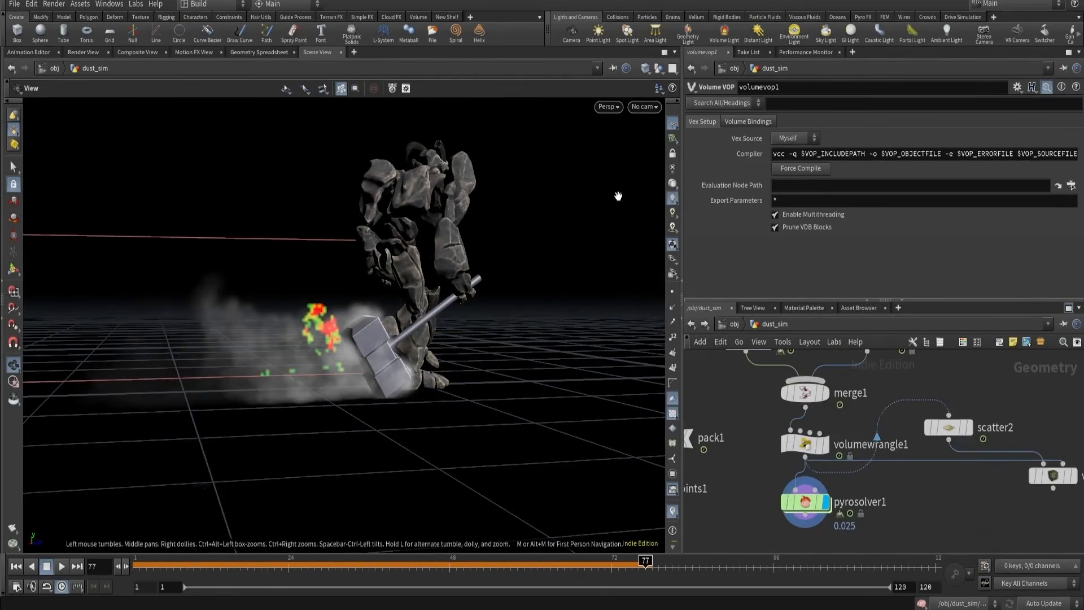
left_click(644, 106)
left_click(652, 164)
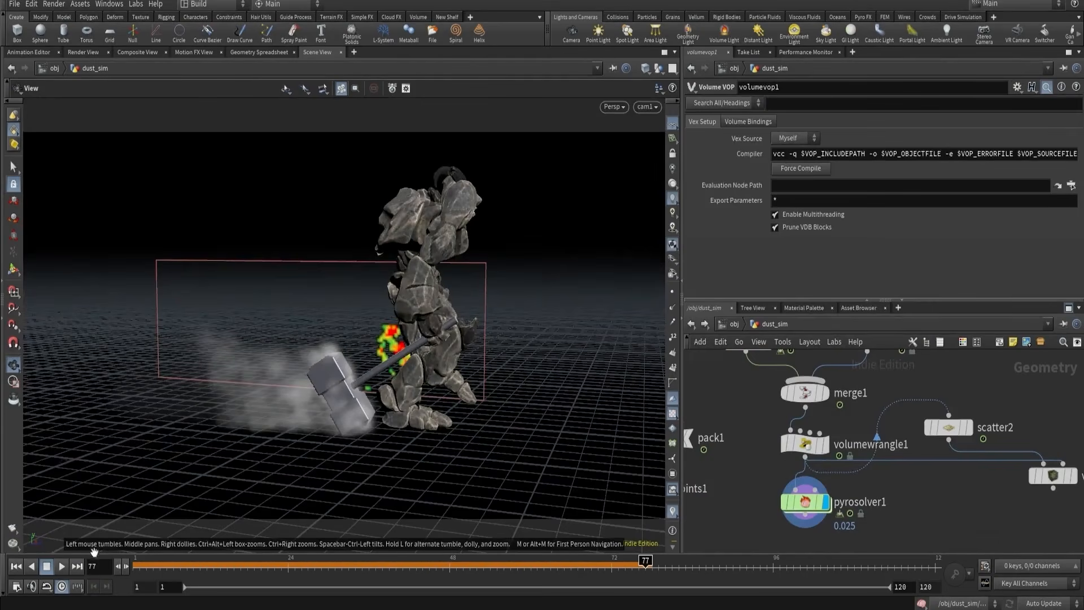
left_click(16, 566)
left_click(62, 566)
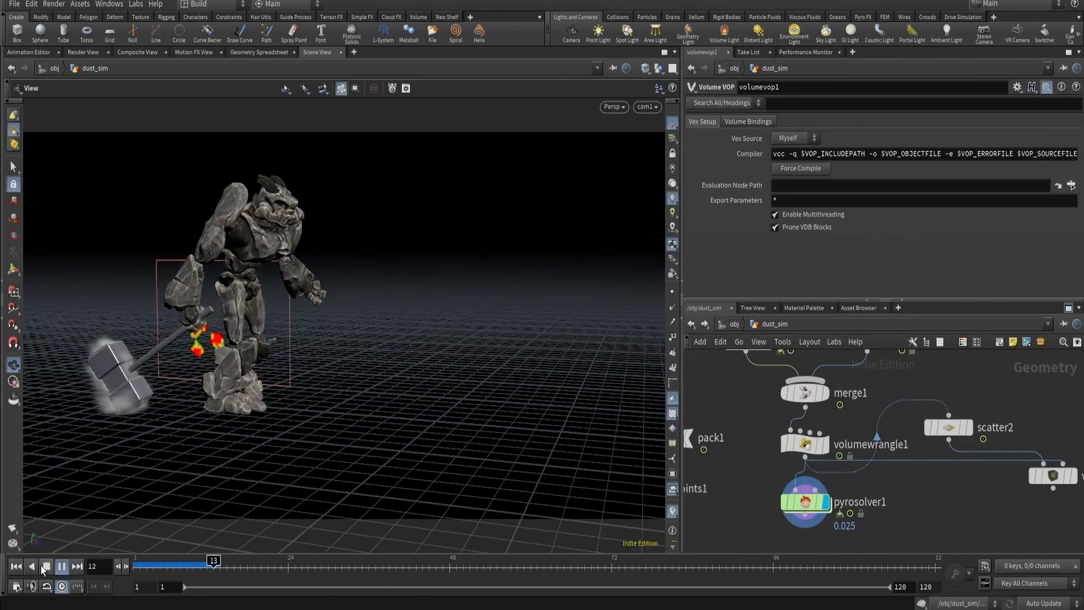
left_click(45, 569)
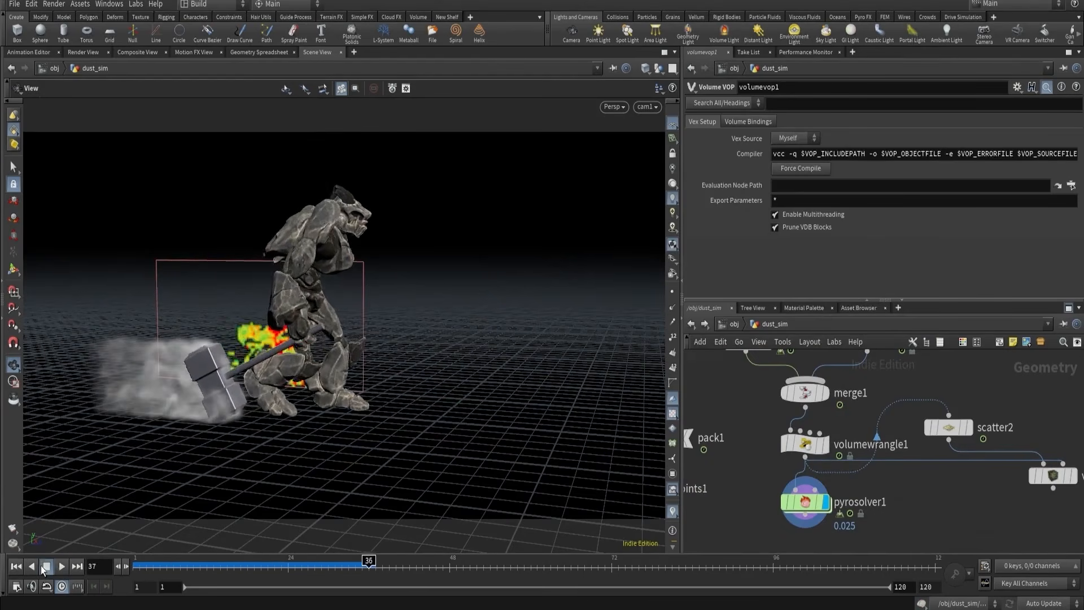
left_click_drag(262, 387, 373, 385)
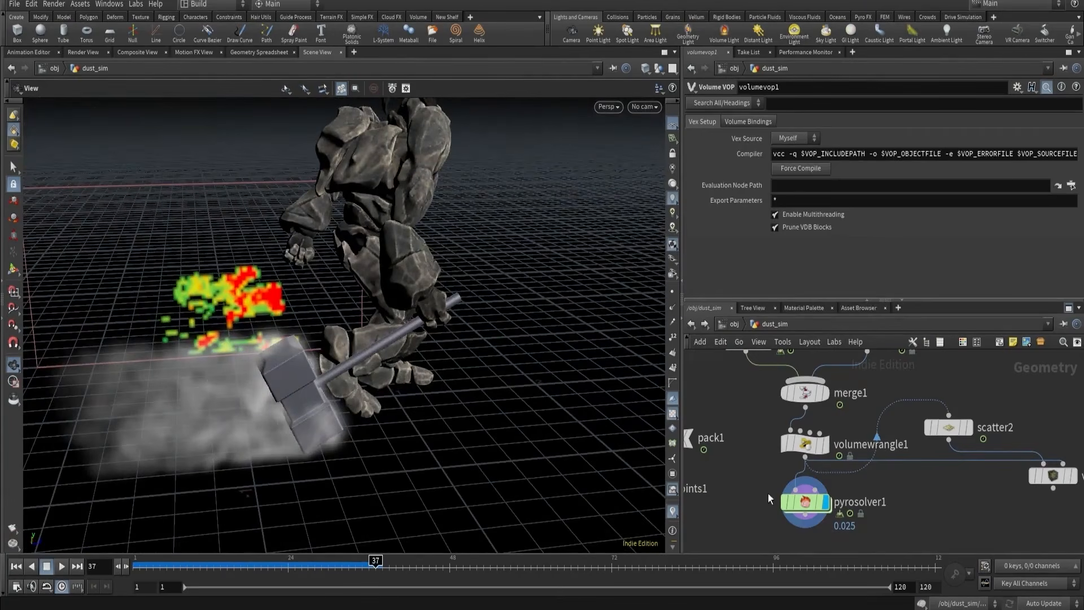
- Set the disturbance threshold range of pyrosolver1 to 1.75 and 2.5
left_click(804, 502)
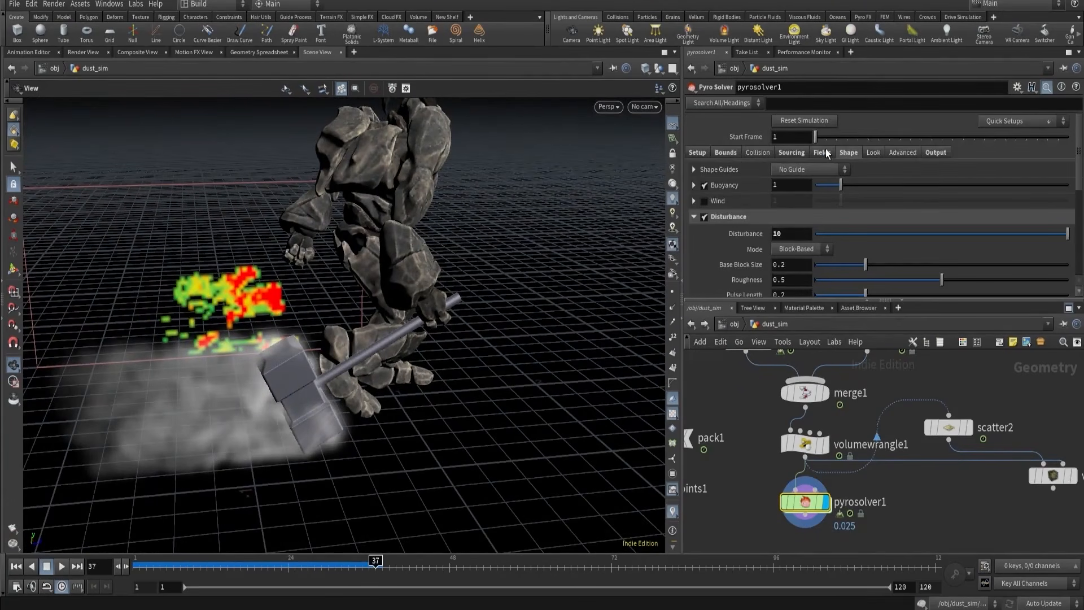
scroll(827, 186, "down", 5)
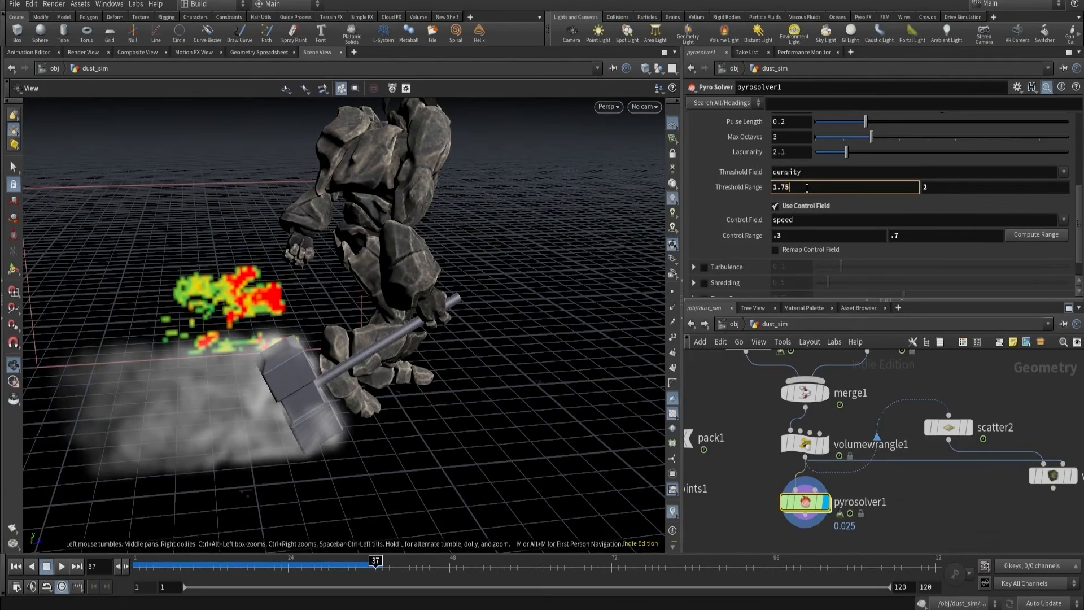
key("Return")
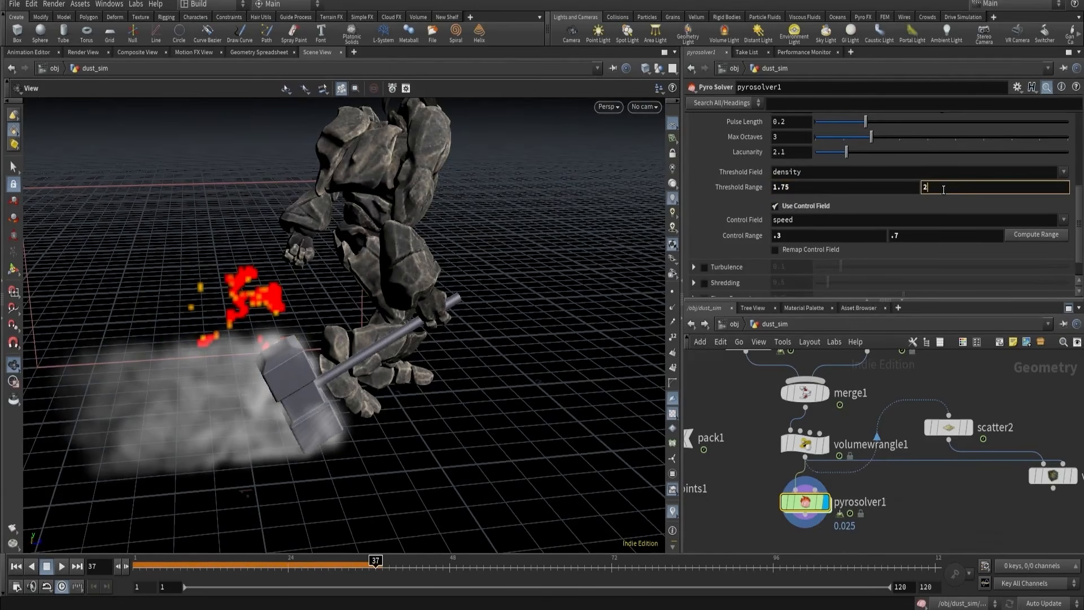
key("Return")
- Look at the dust simulation through cam1 in the viewport
left_click_drag(477, 206, 281, 249)
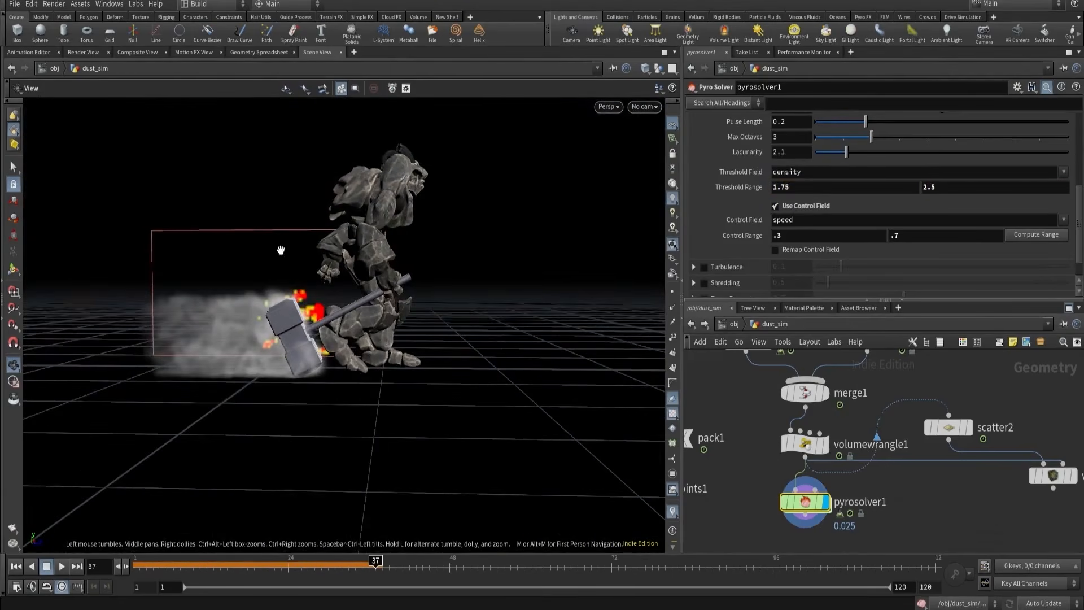
left_click(646, 107)
left_click(664, 166)
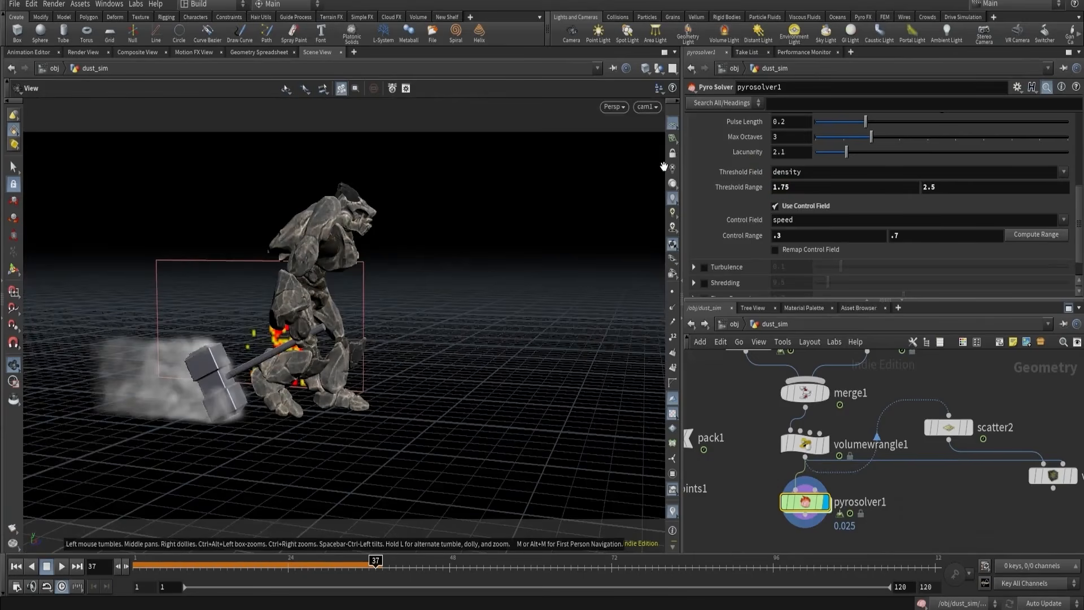
- Set the pyro solver's density dissipation to 0.025
scroll(860, 184, "up", 10)
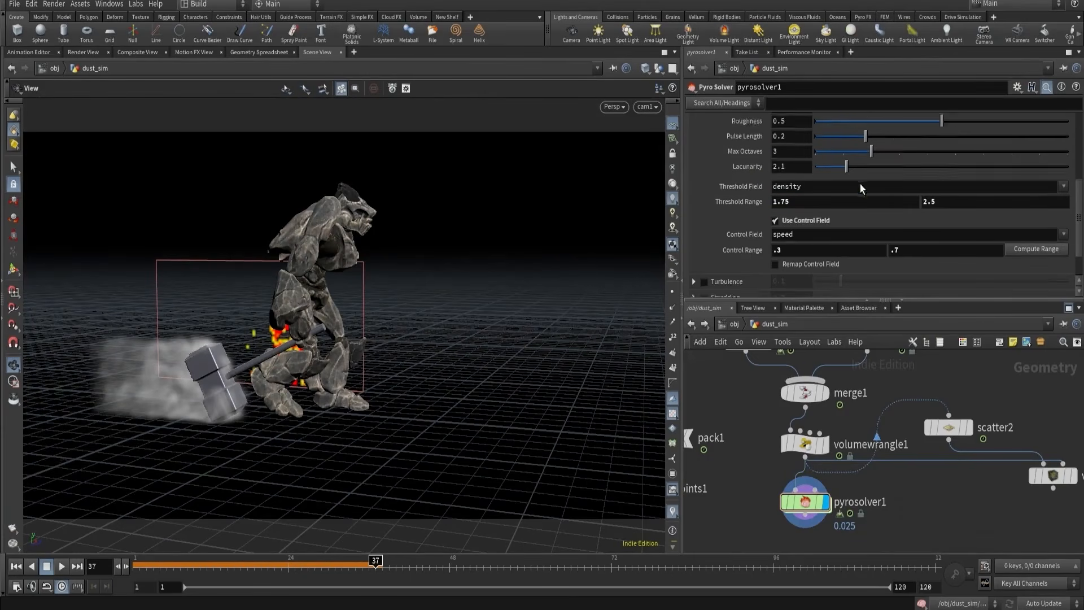
left_click(822, 152)
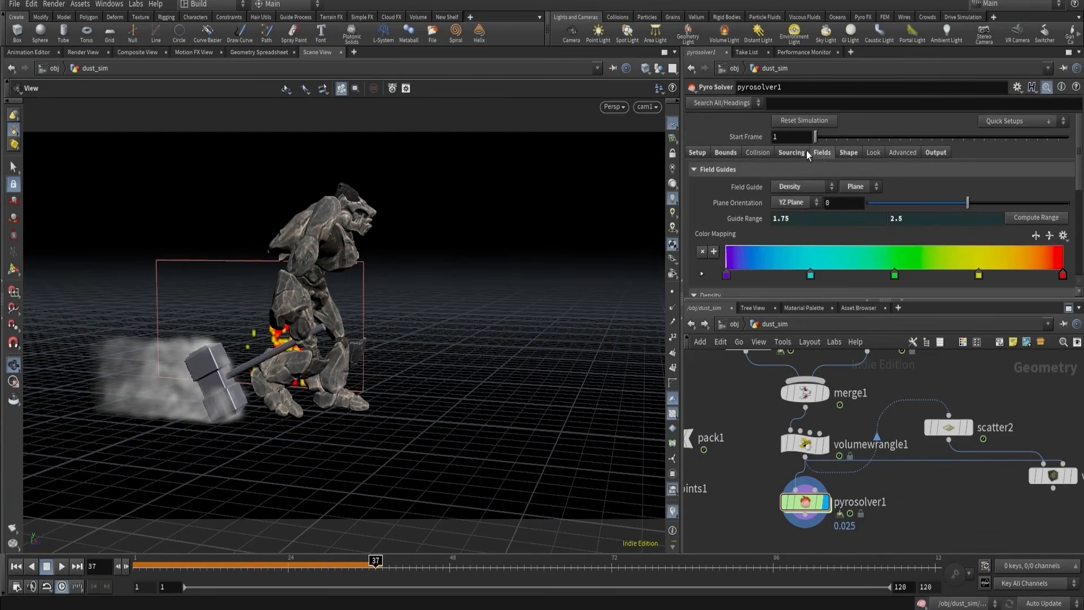
left_click(803, 151)
left_click(827, 150)
scroll(798, 195, "down", 4)
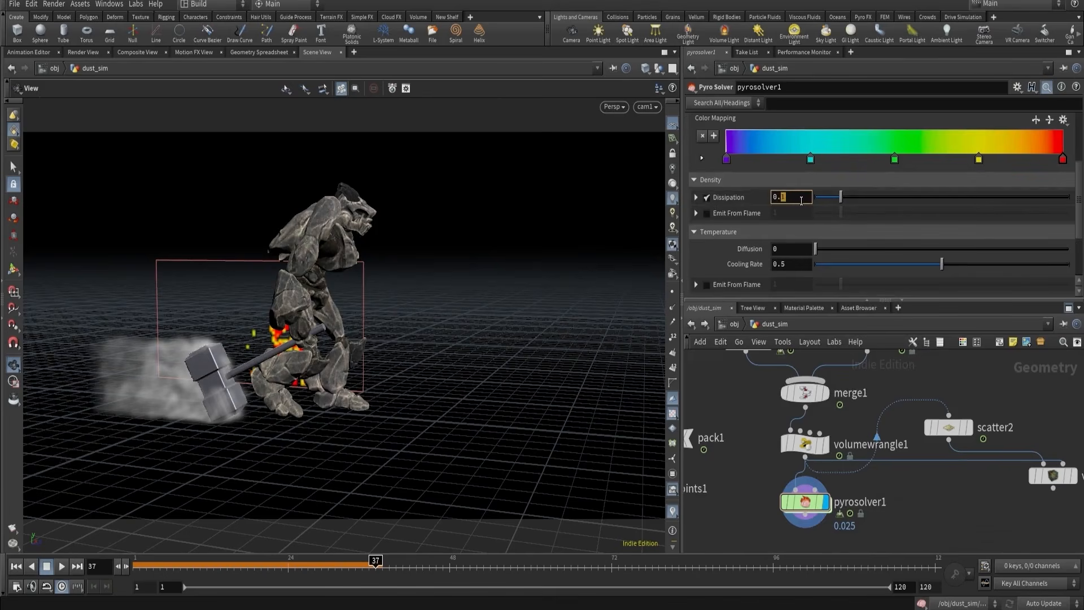
type("5")
key("Return")
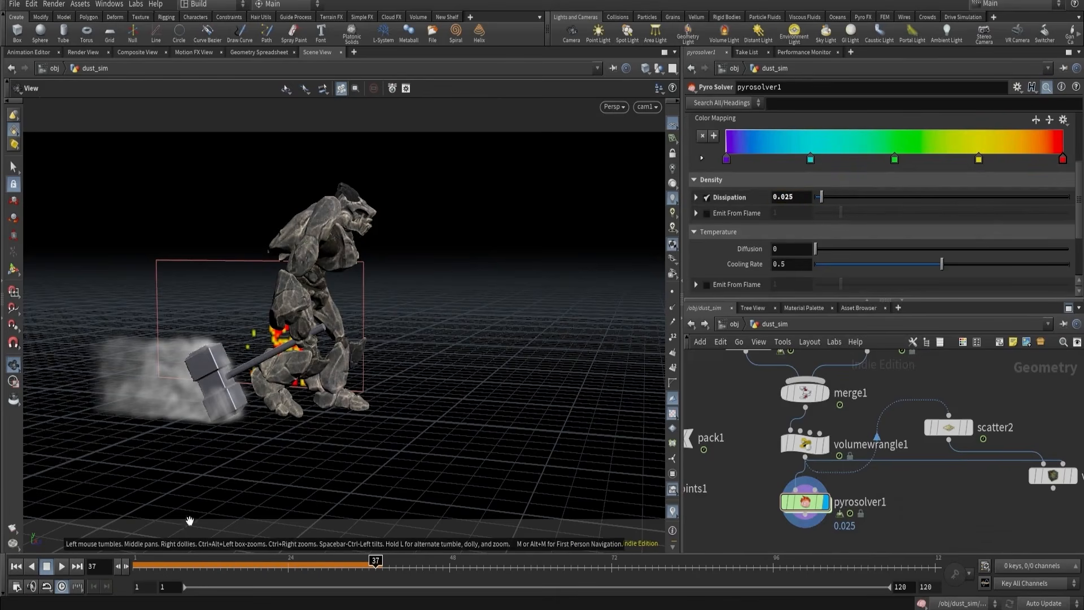
- Play the simulation from the first frame to frame 72 and inspect the dust around the hammer head up close
left_click(20, 566)
left_click(60, 566)
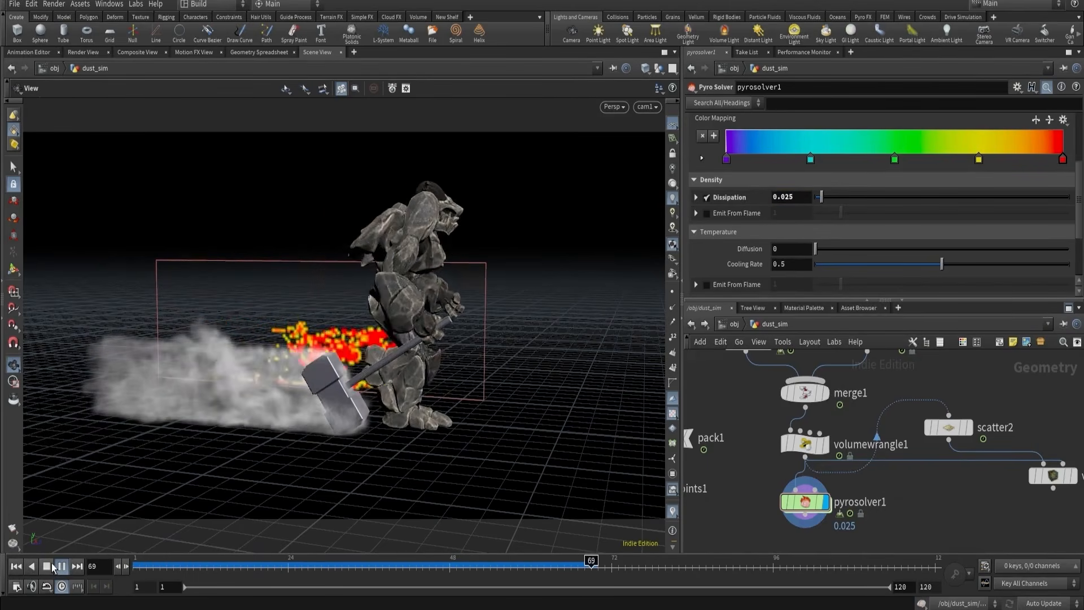
left_click(52, 566)
right_click_drag(287, 363, 362, 350)
left_click_drag(361, 350, 433, 269)
right_click_drag(433, 270, 418, 330)
middle_click_drag(418, 331, 433, 326)
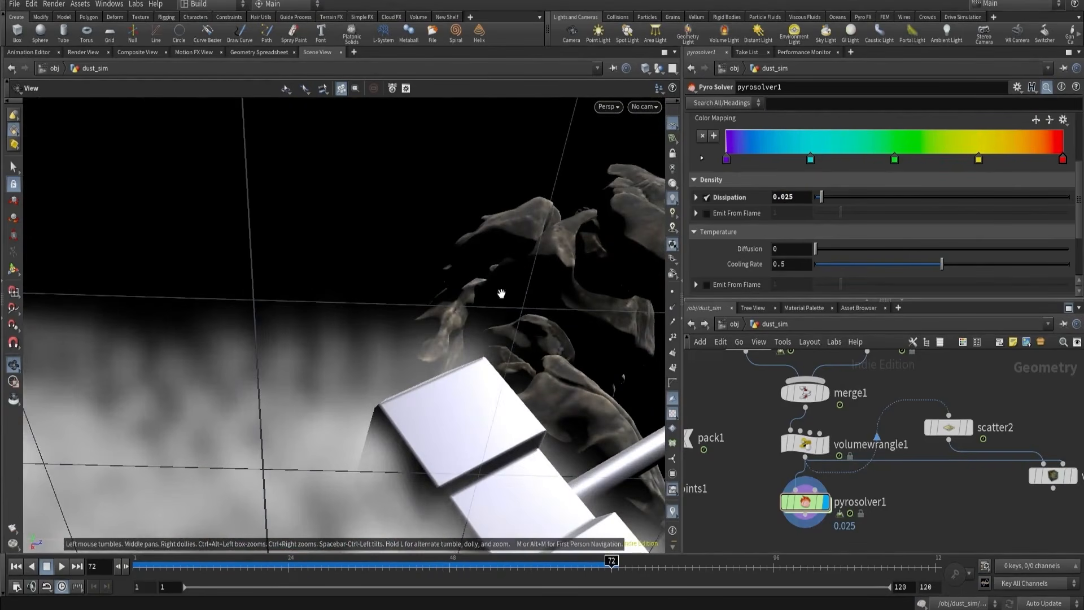
- Turn off the pyro solver's density field guide by choosing No Guide
scroll(917, 183, "up", 5)
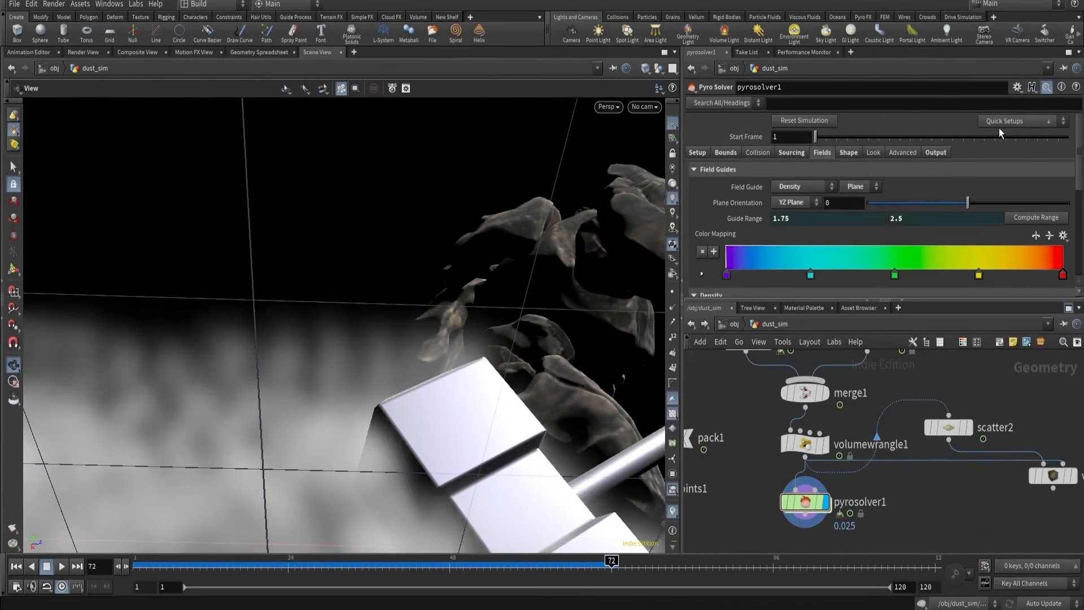
left_click(801, 184)
left_click(801, 173)
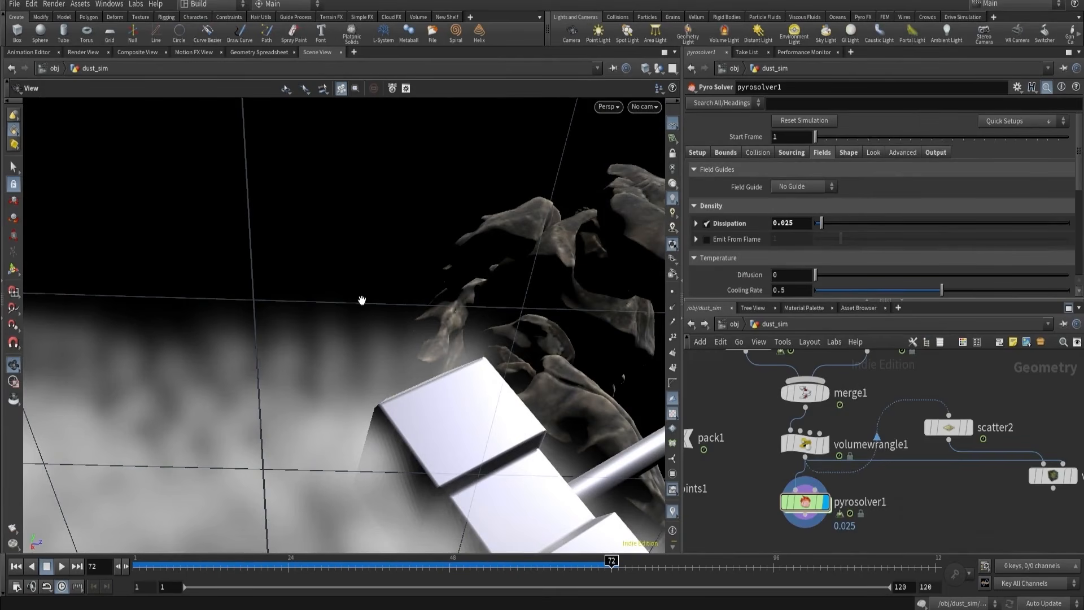
- Examine the dust source nodes upstream of the solver, checking the settings of attribinterpolate1 and the density expression in set_density
scroll(737, 423, "down", 4)
middle_click_drag(744, 418, 767, 535)
scroll(760, 438, "up", 3)
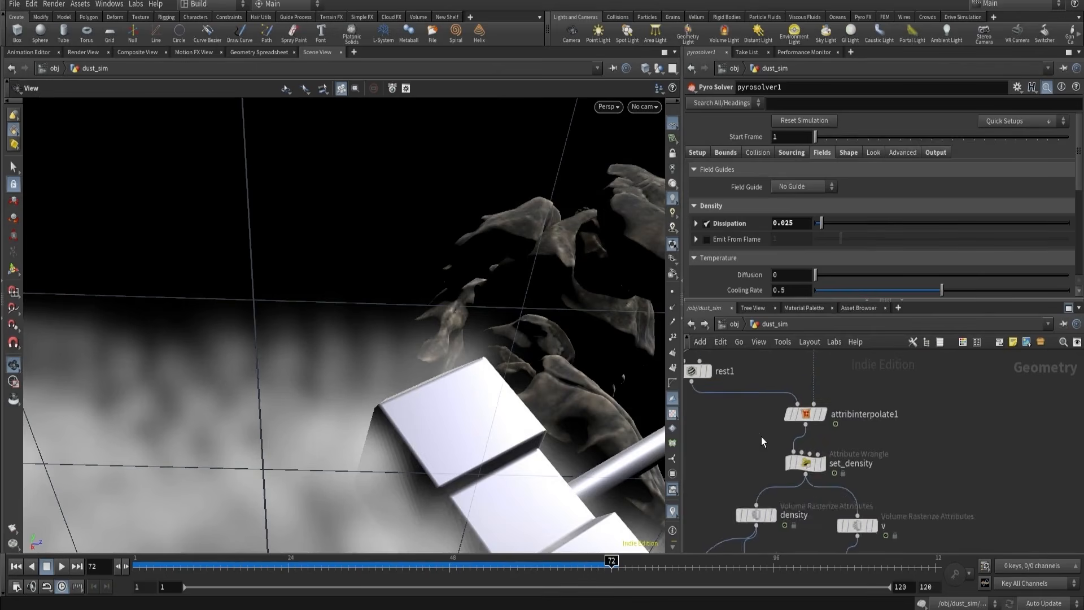
middle_click_drag(761, 436, 770, 500)
scroll(766, 492, "down", 2)
left_click(833, 473)
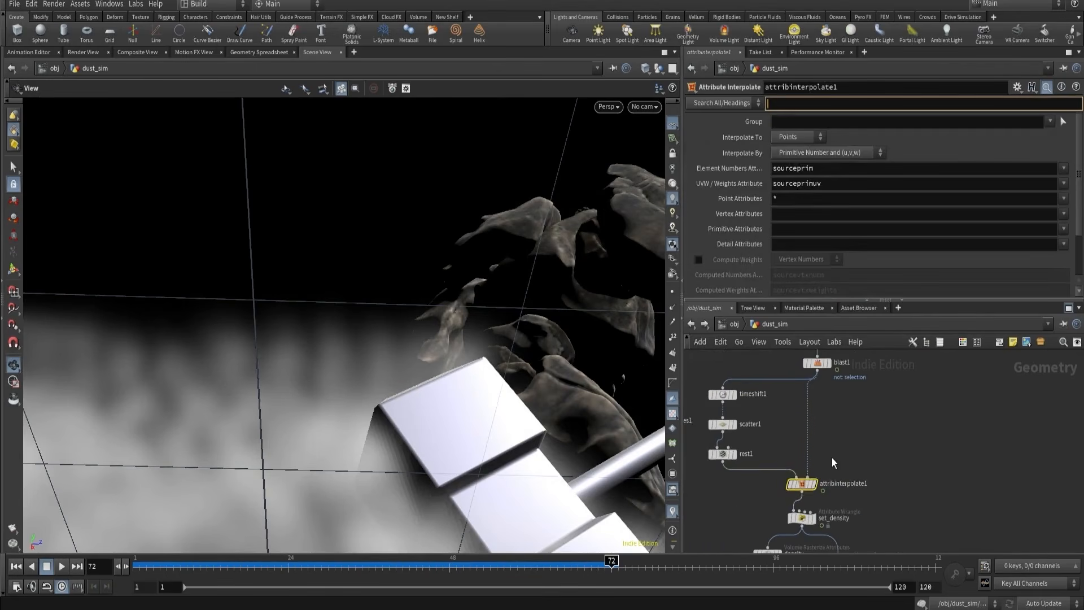
scroll(757, 426, "down", 5)
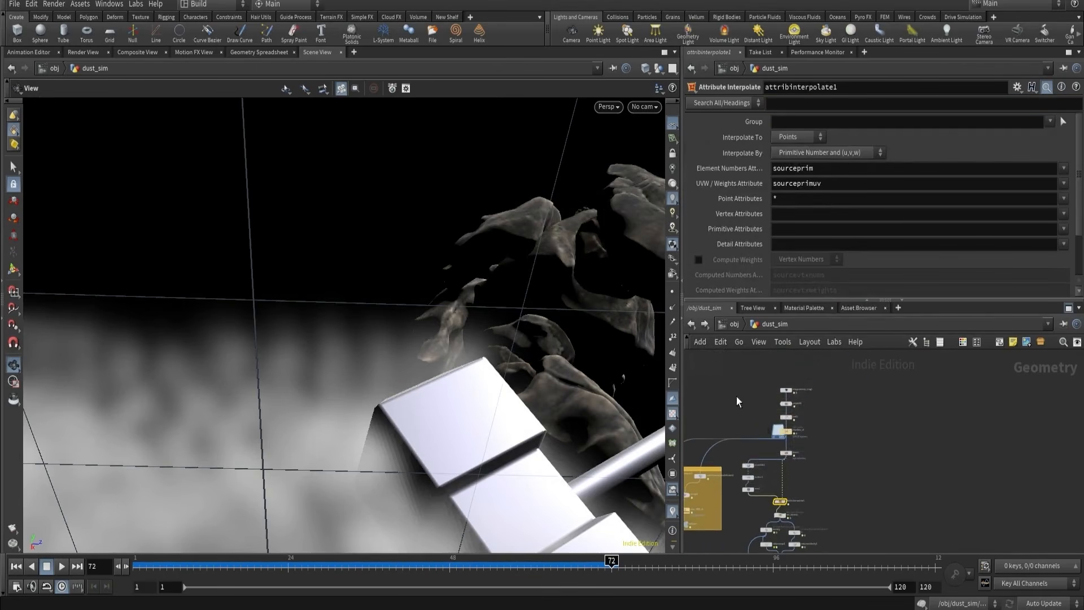
left_click_drag(818, 506, 794, 522)
scroll(765, 494, "up", 4)
left_click(790, 490)
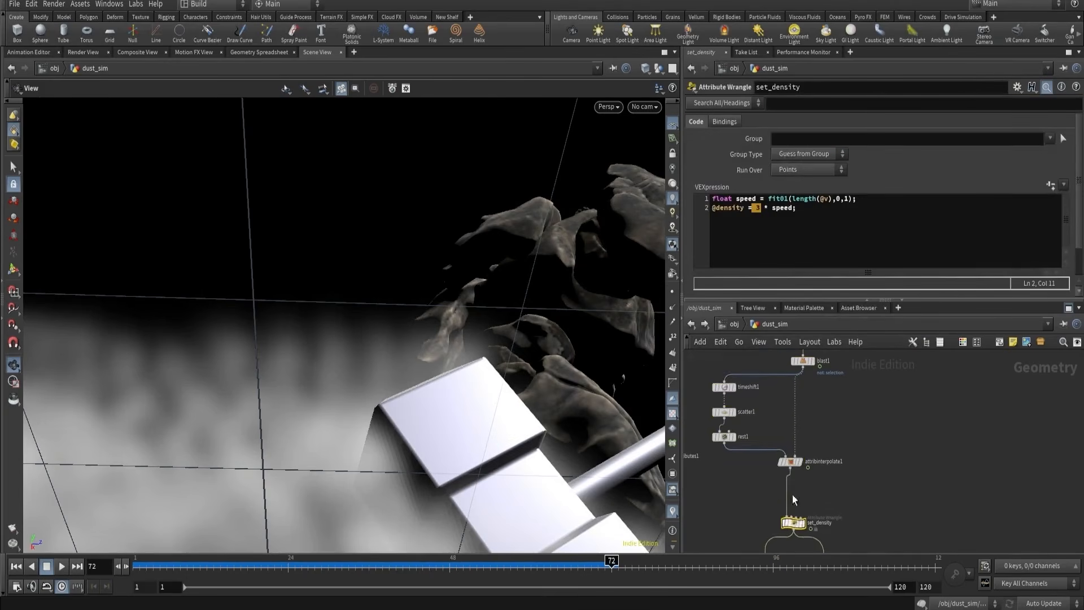
- Display the points of attribinterpolate1 at frame 64 and frame the whole hammer in the view
scroll(799, 459, "up", 2)
left_click(804, 466)
left_click_drag(439, 368, 521, 514)
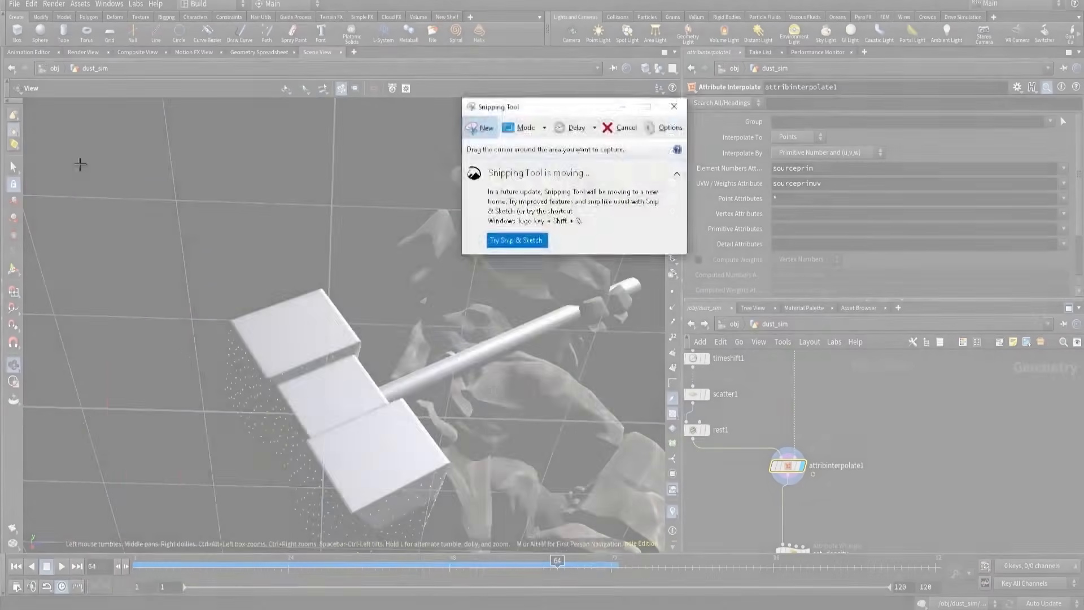
- Capture the viewport with Snipping Tool and sketch in red a hatched patch beside the hammer head and a curved rotation arrow
left_click_drag(78, 159, 625, 584)
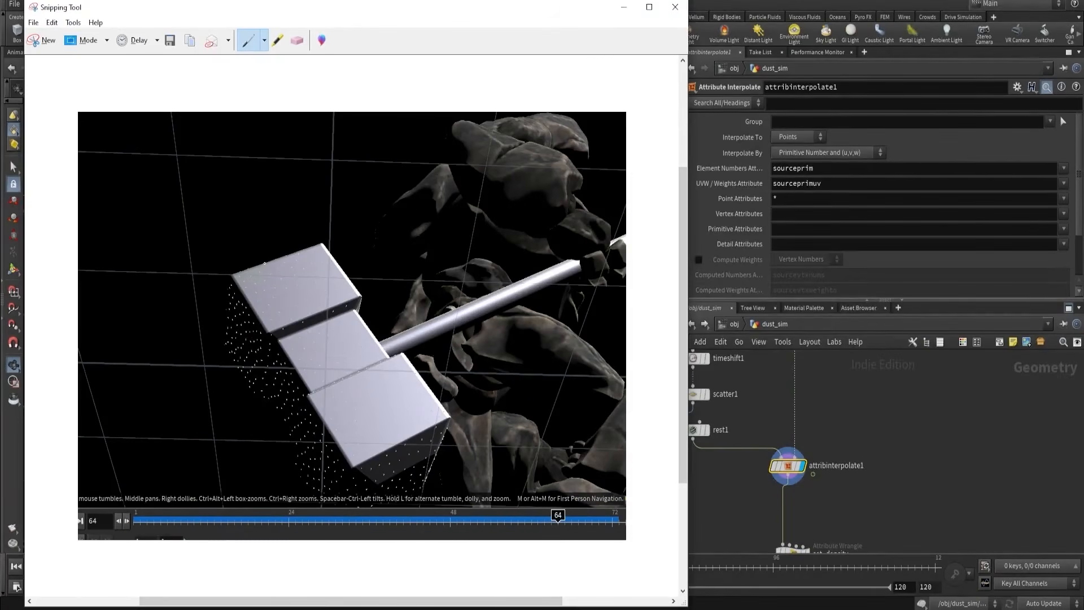
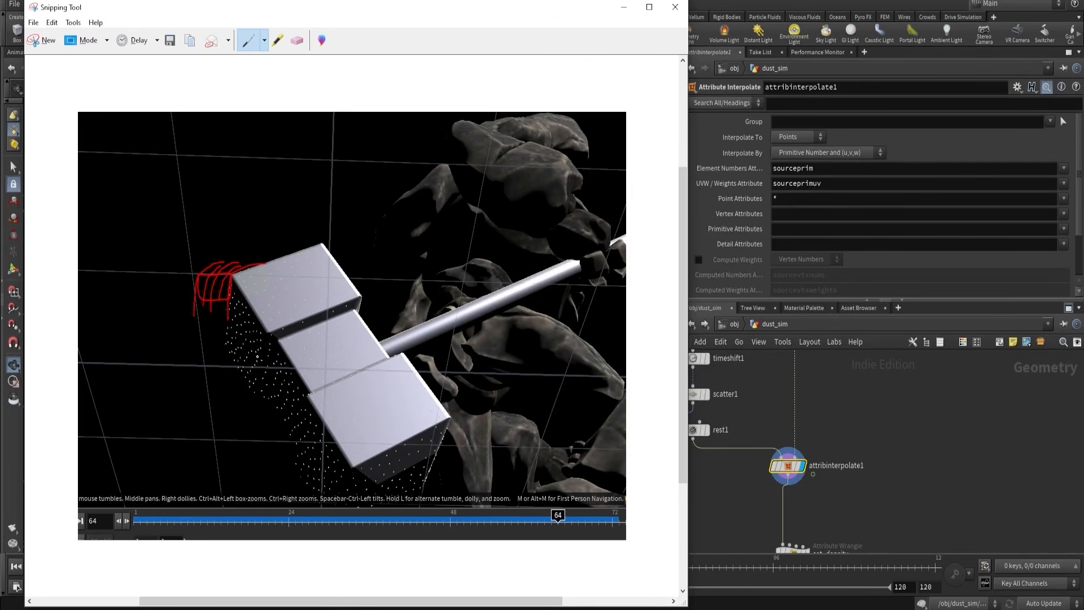
left_click_drag(353, 335, 438, 321)
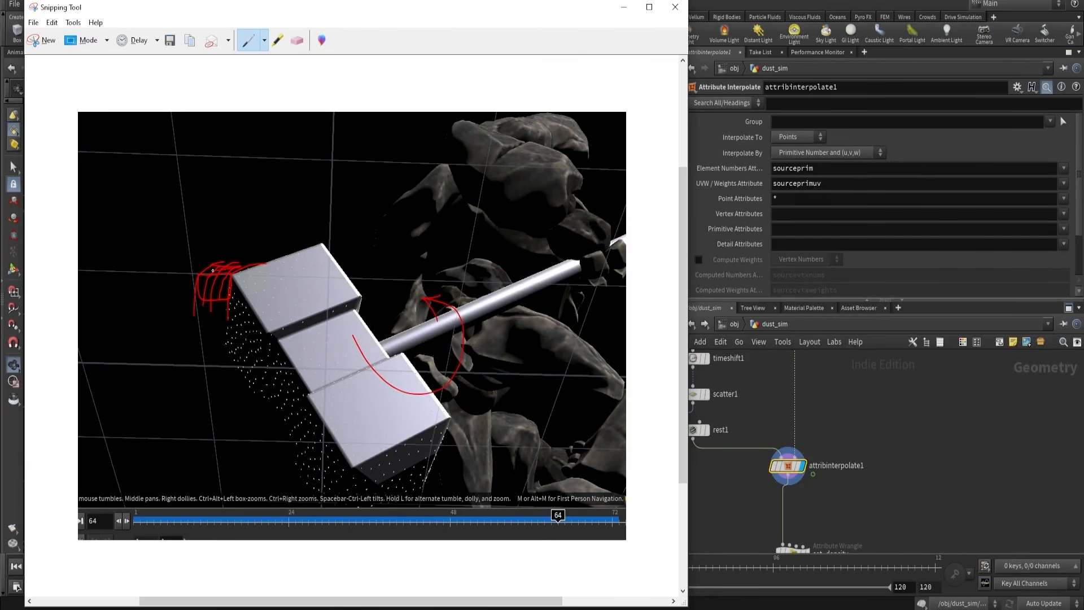
left_click_drag(206, 276, 202, 296)
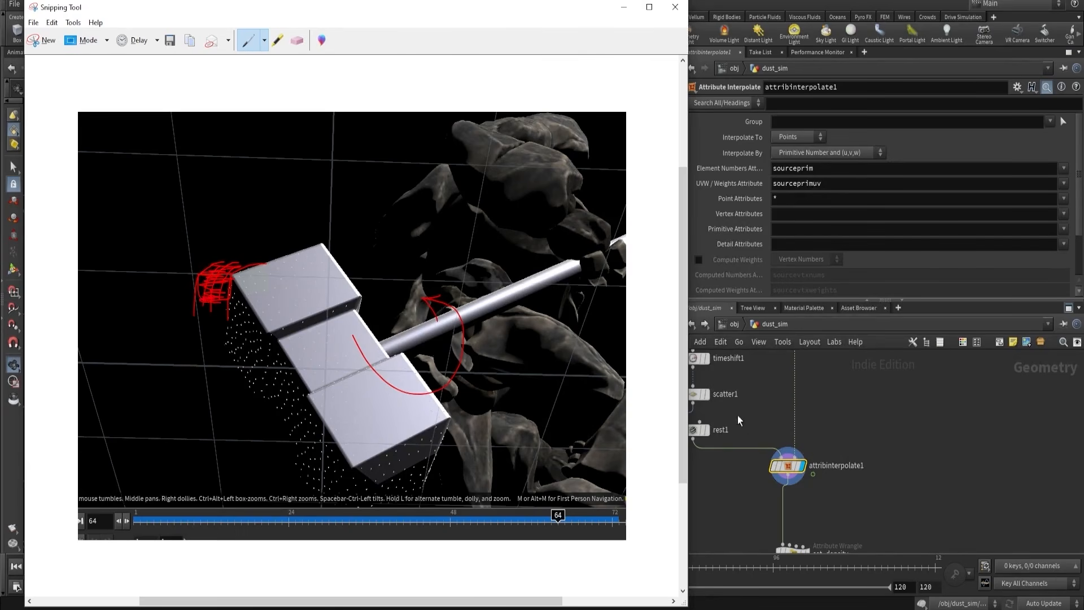
- Return to Houdini, insert a Connectivity node between rest1 and attribinterpolate1, and display its output
left_click(746, 499)
scroll(747, 501, "down", 1)
middle_click_drag(748, 501, 760, 476)
key("Tab")
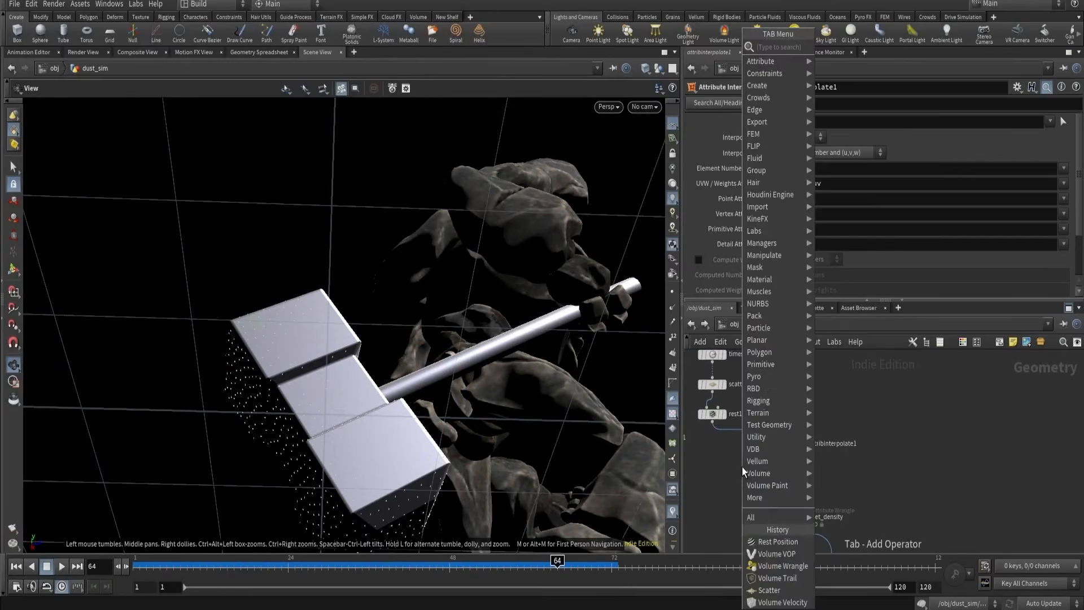
type("conn")
key("Return")
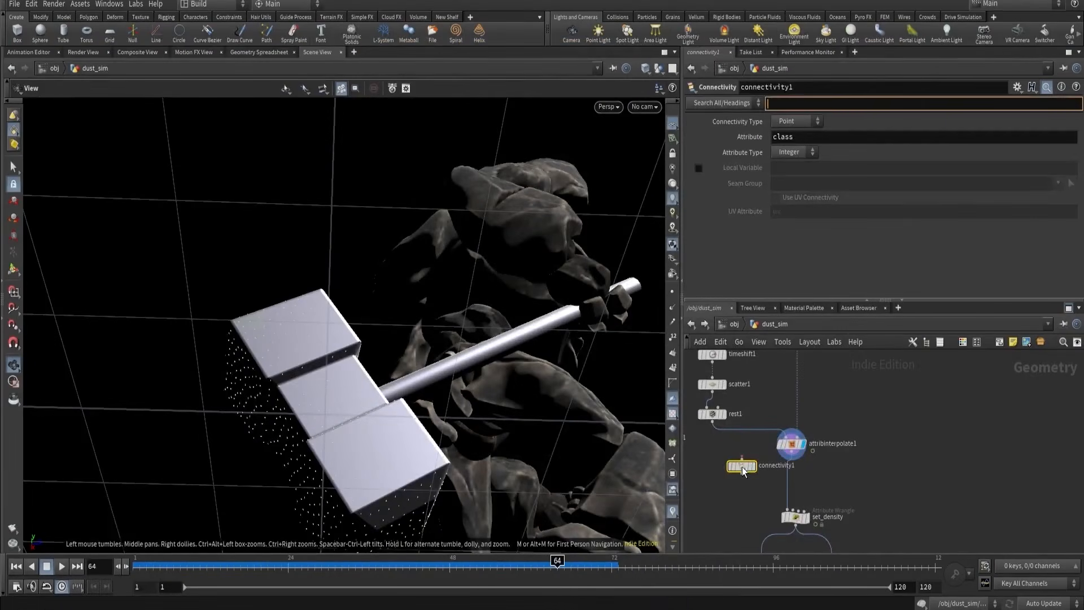
left_click(744, 438)
left_click(754, 446)
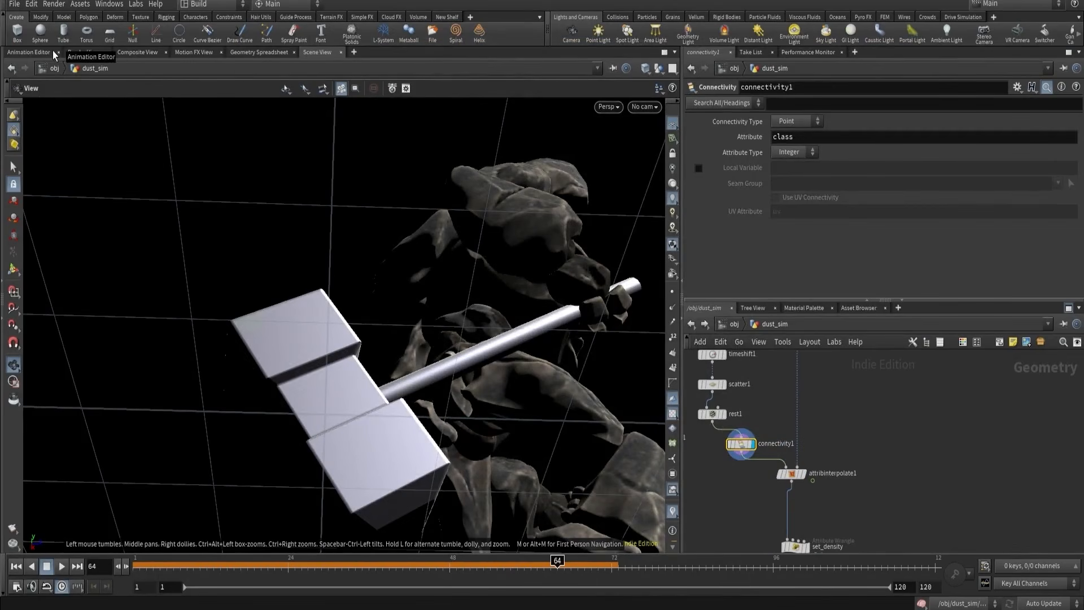
- Filter the geometry spreadsheet to the class attribute and sort its values in descending order
left_click(253, 52)
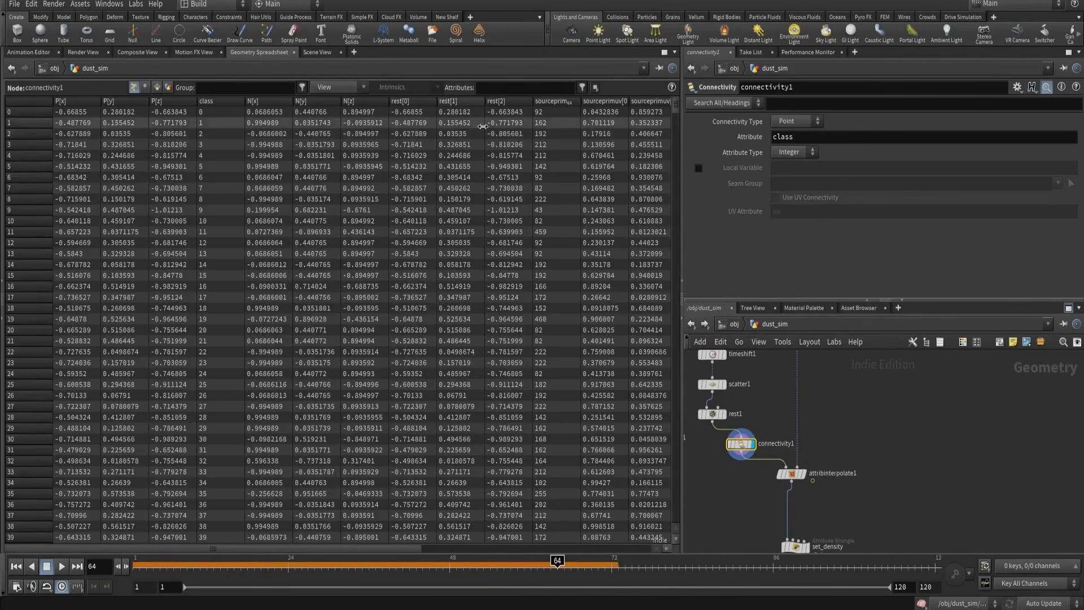
left_click(502, 86)
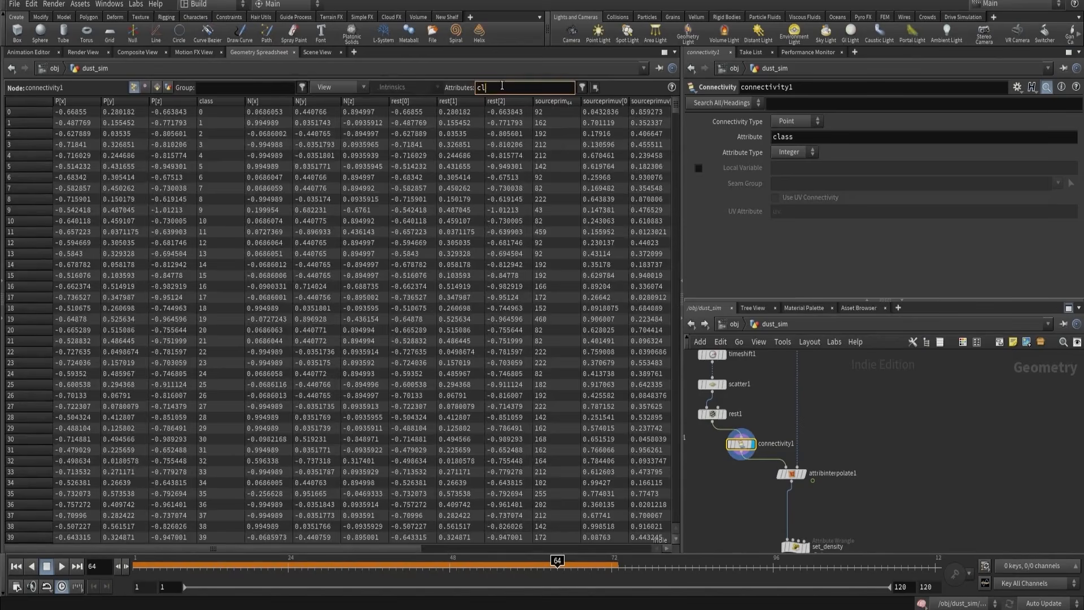
key("Return")
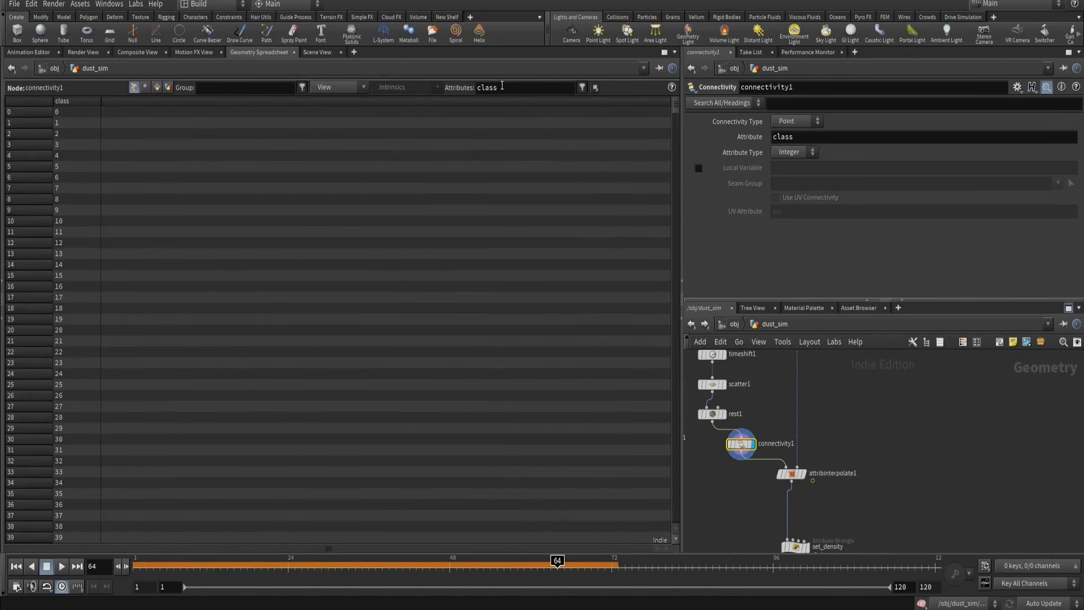
left_click(76, 104)
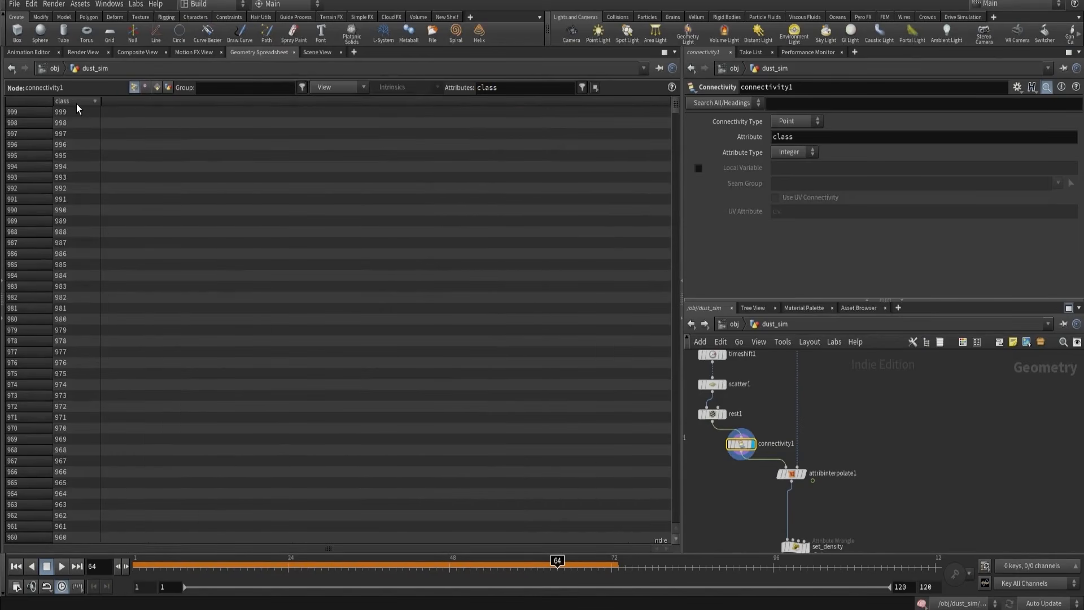
- Align connectivity1 directly below rest1 in the network and display attribinterpolate1 again
left_click(21, 53)
left_click_drag(741, 443, 713, 448)
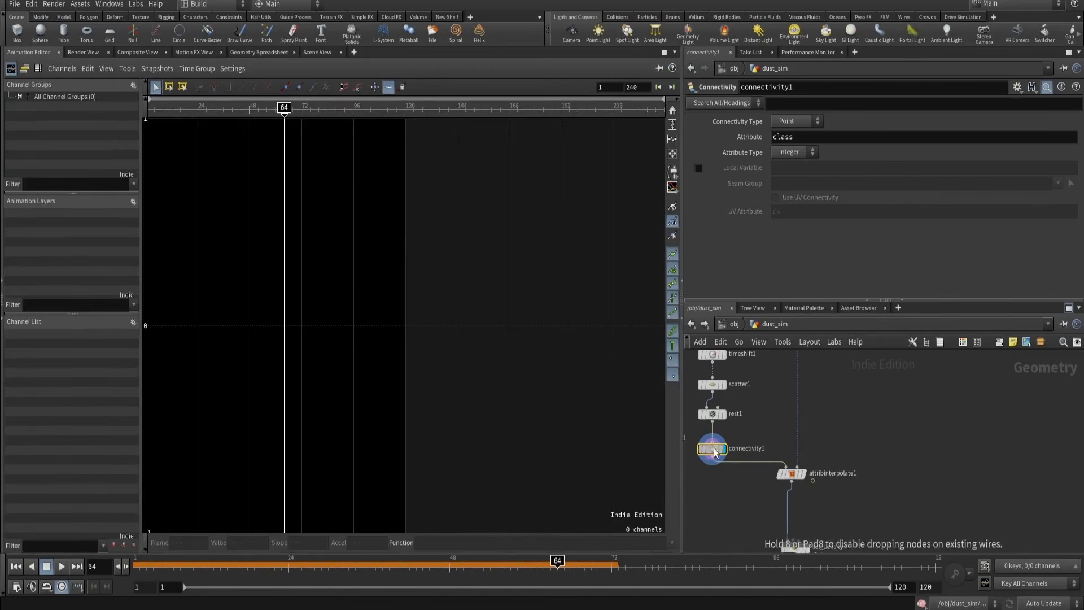
left_click(794, 474)
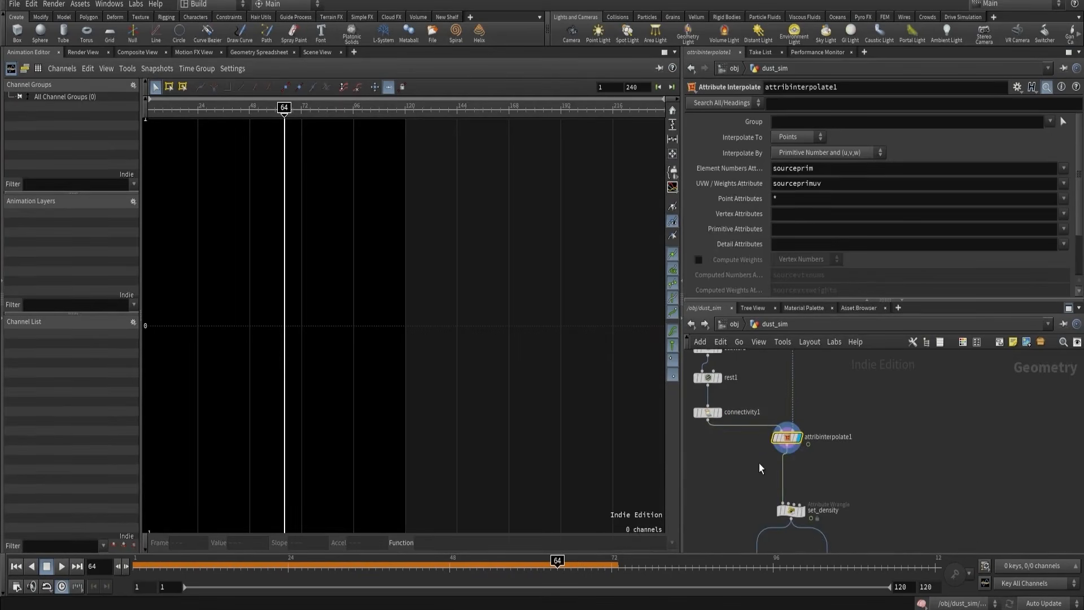
- Add a Time Shift node beside attribinterpolate1, return to the 3D scene view, and feed the node from attribinterpolate1's output
key("Tab")
type("time")
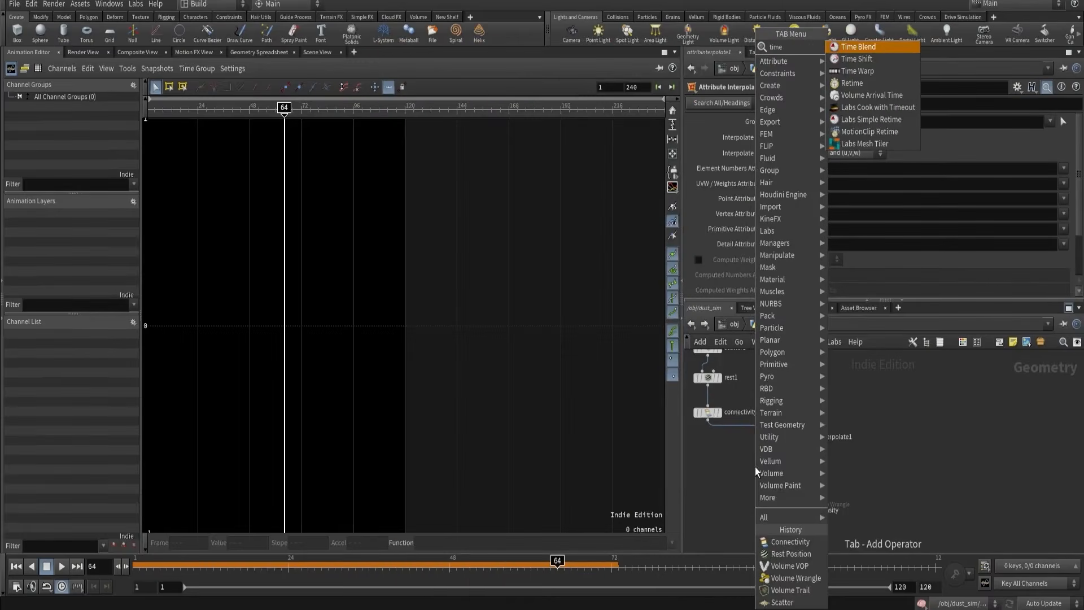
left_click(865, 63)
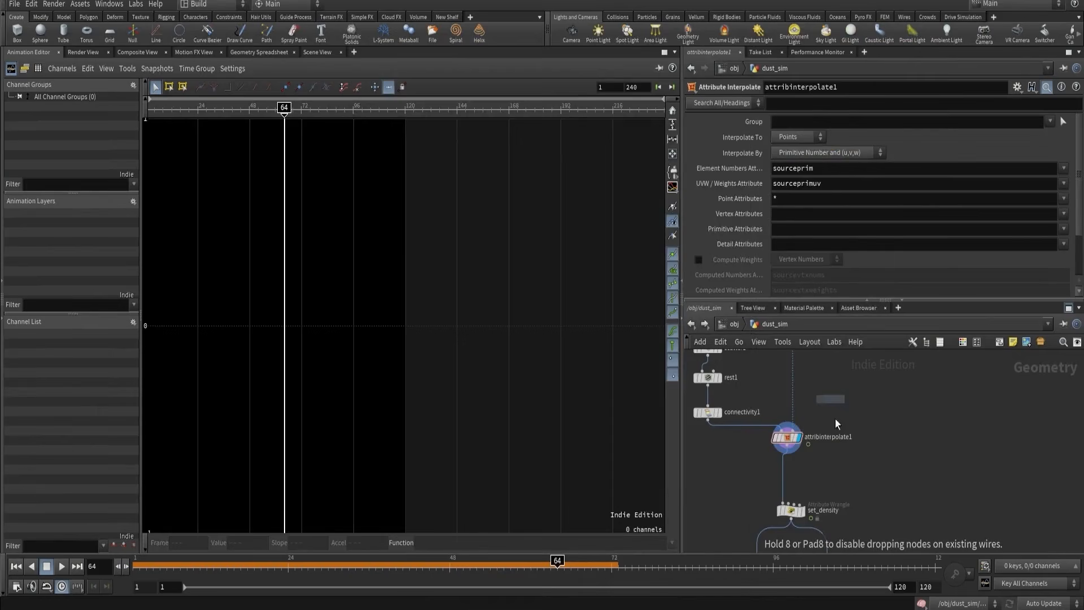
left_click(846, 477)
left_click(318, 52)
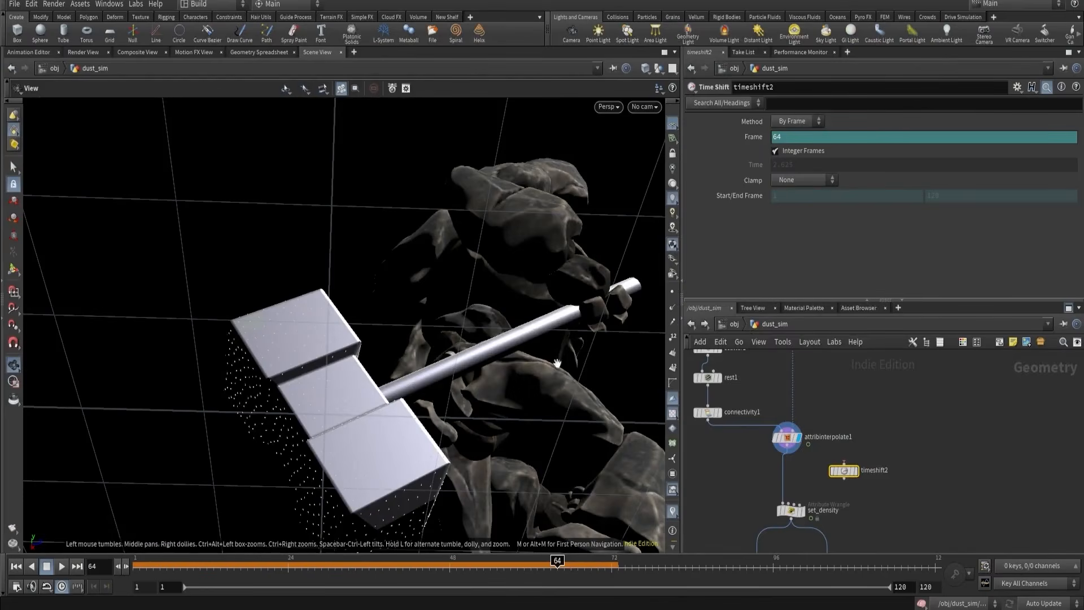
scroll(784, 445, "up", 2)
left_click(788, 445)
left_click(870, 472)
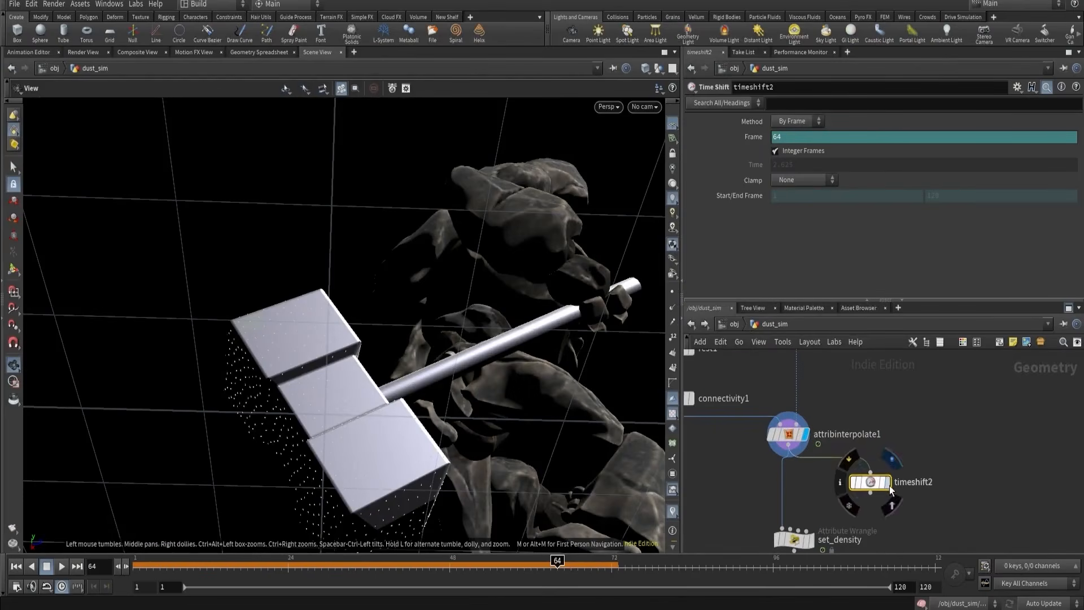
- Display timeshift2's output and set its Frame expression to $F-1
left_click(888, 483)
left_click(792, 138)
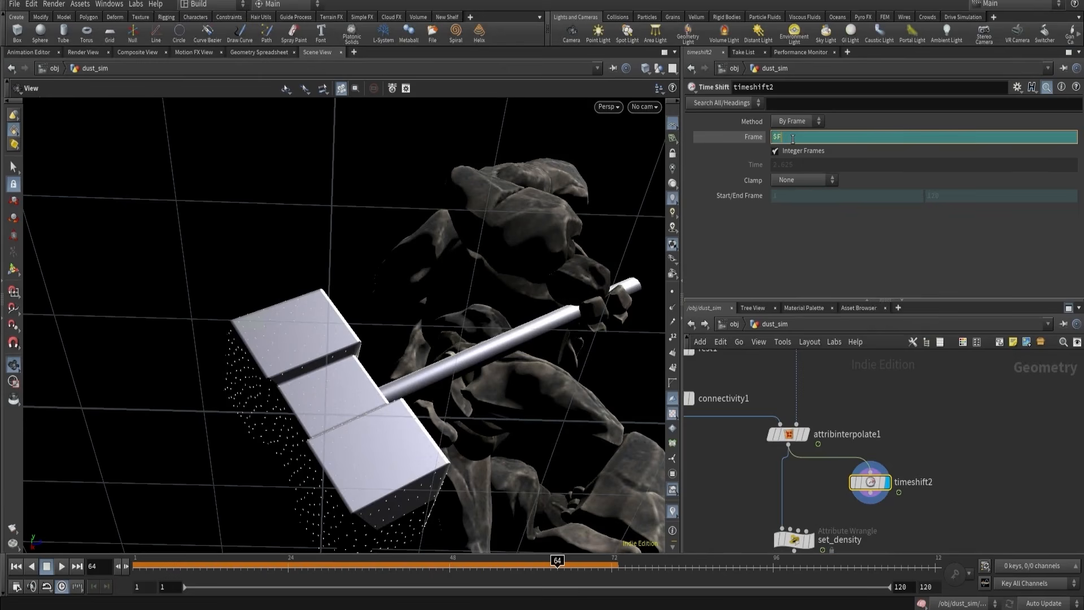
key("Return")
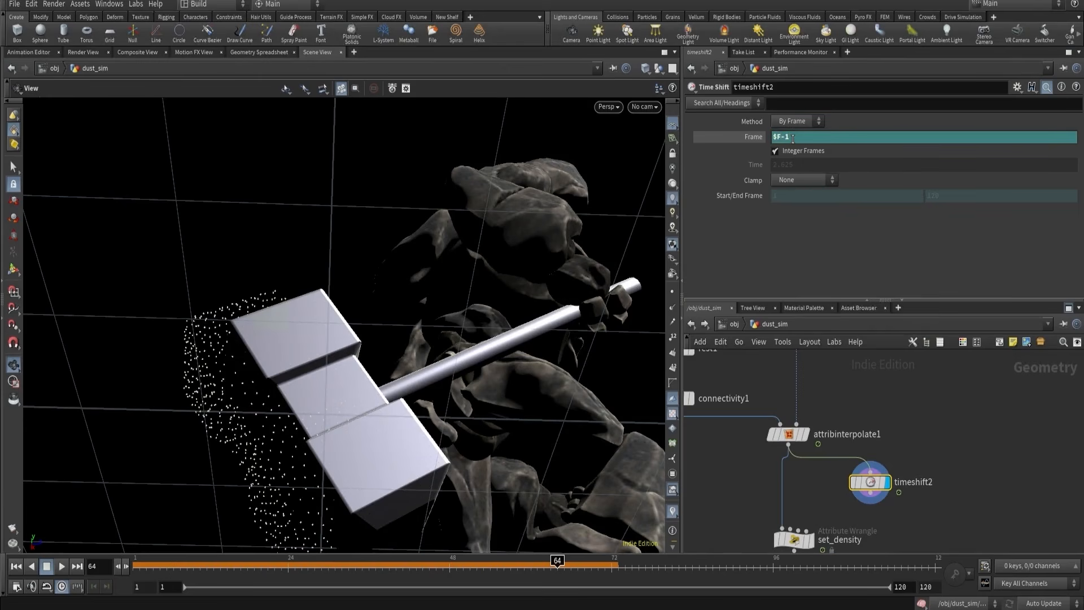
- Insert a Merge node above set_density, combining the outputs of attribinterpolate1 and timeshift2, and display its result
key("Tab")
type("merge")
key("Return")
left_click(737, 485)
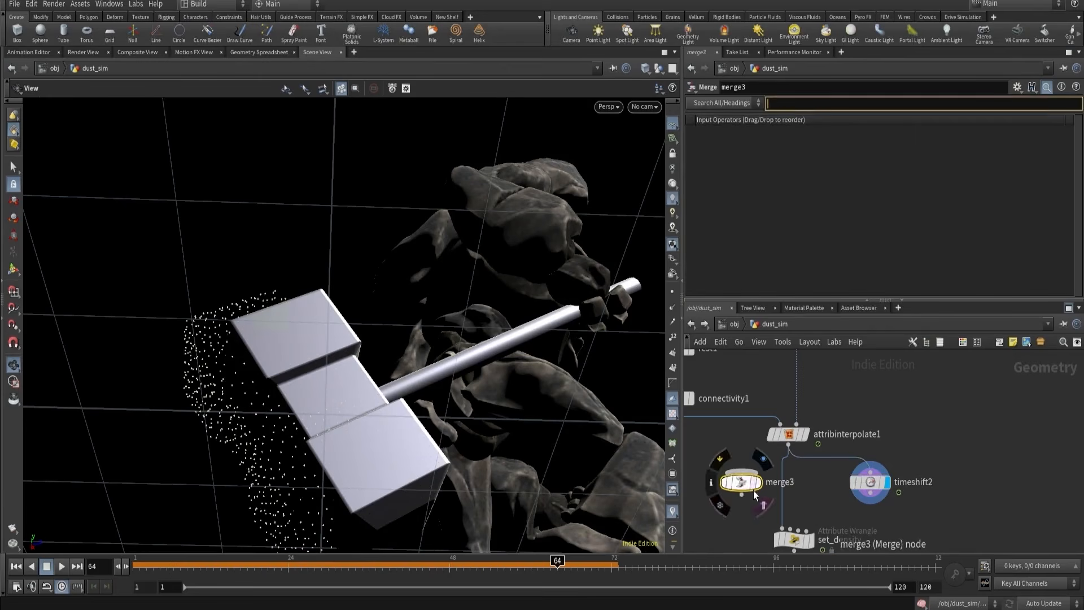
left_click_drag(750, 488, 791, 494)
left_click(870, 493)
left_click(790, 477)
middle_click_drag(745, 487, 745, 454)
left_click(806, 458)
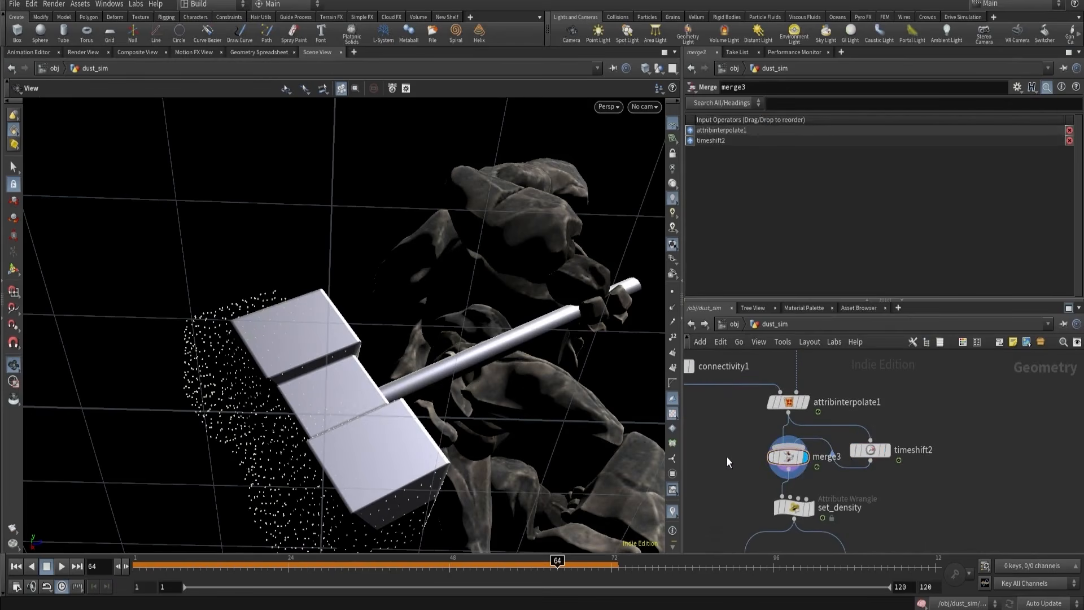
- Insert an Add node between merge3 and set_density and display its output
key("Tab")
type("add")
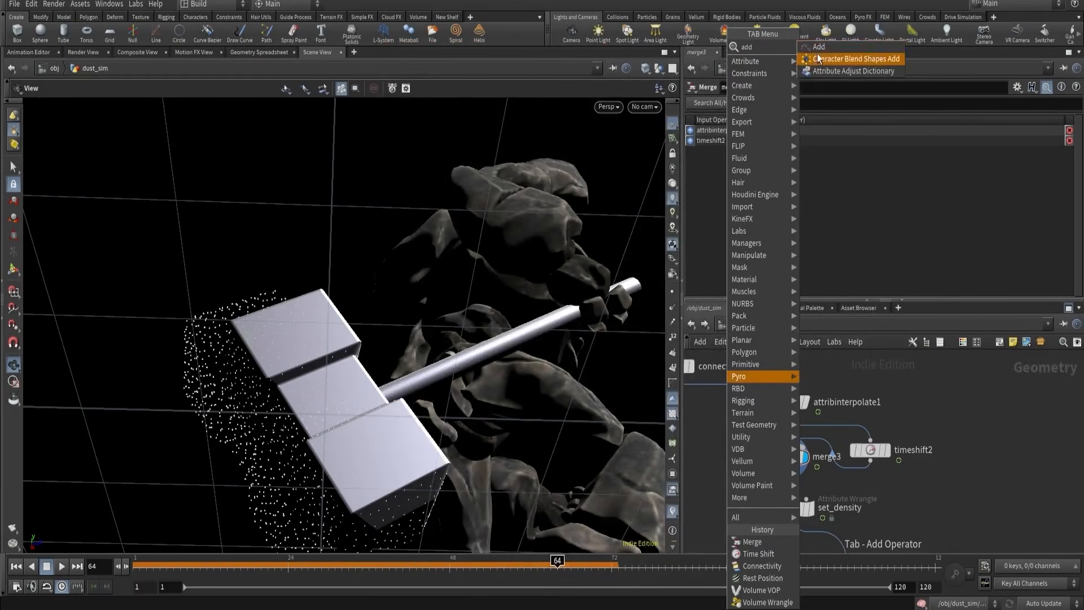
left_click(819, 46)
left_click(790, 493)
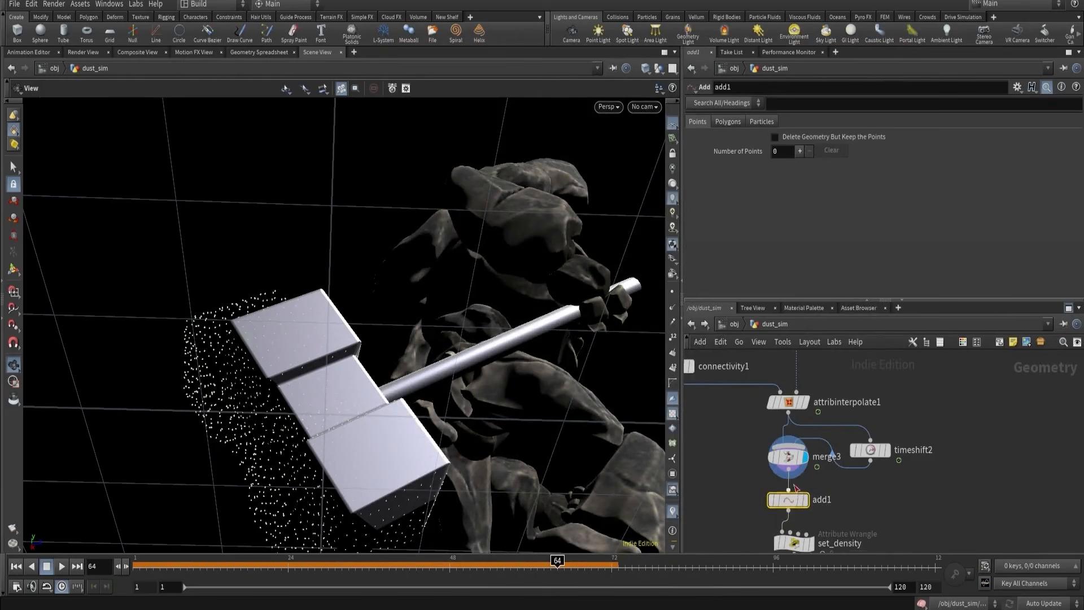
- Make add1 build polygons by group, using the By Attribute mode with the attribute name class
left_click(728, 121)
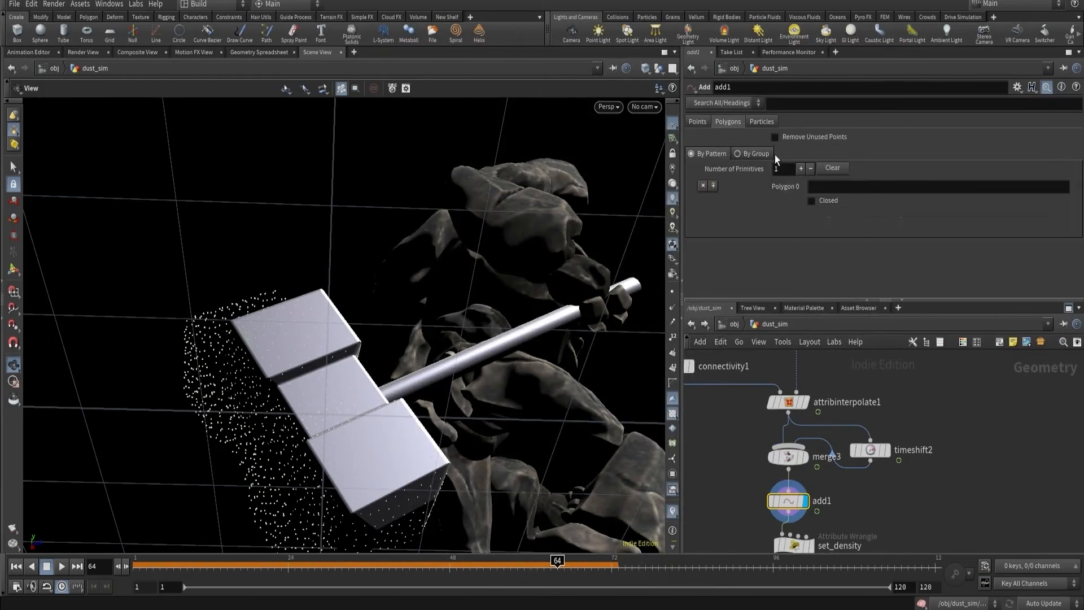
left_click(755, 153)
left_click(792, 185)
left_click(797, 254)
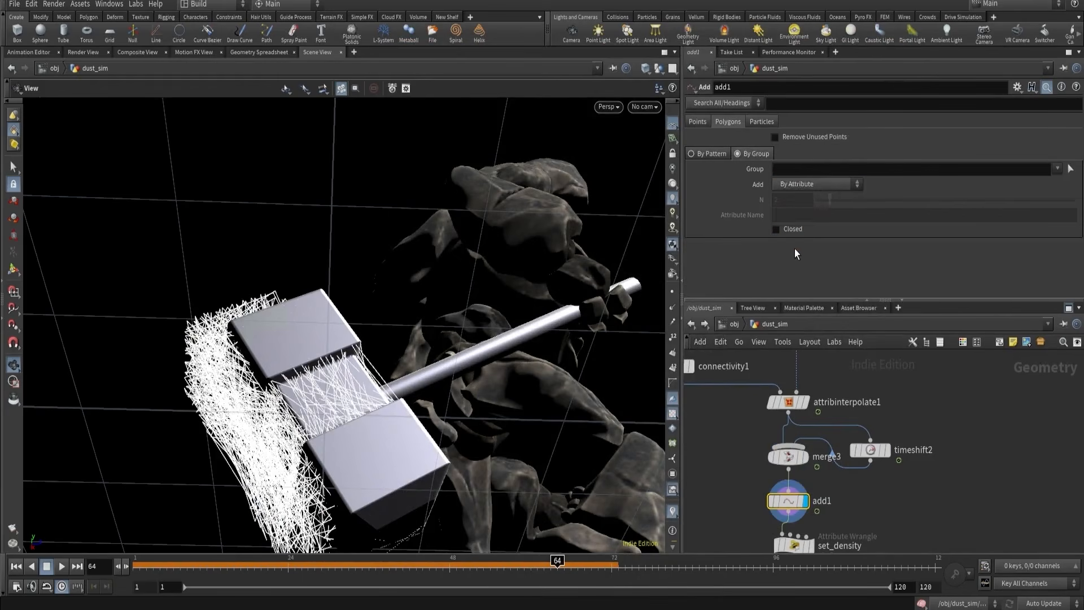
left_click(795, 213)
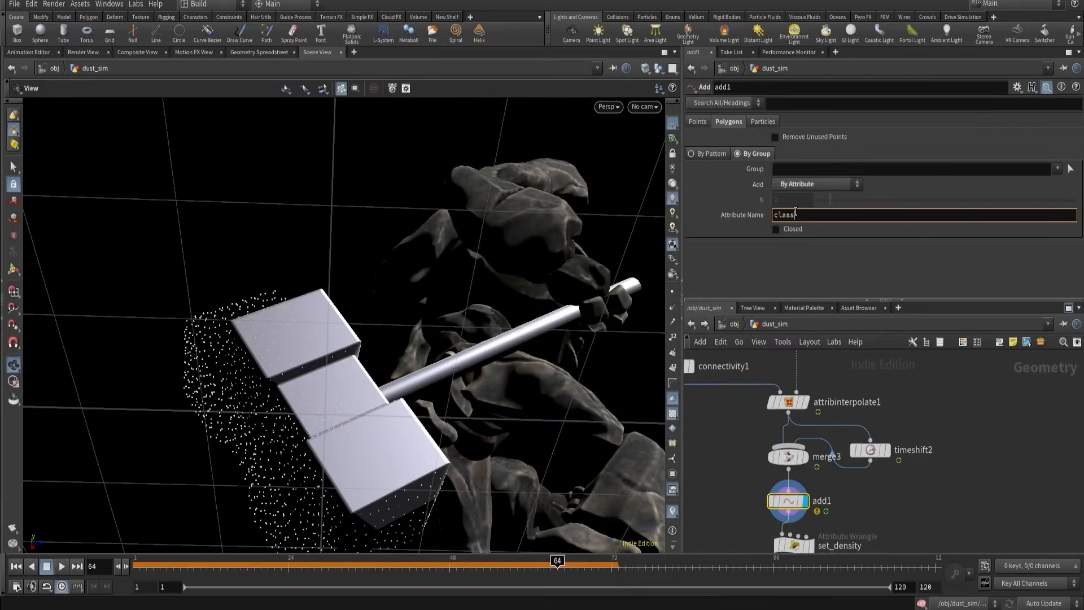
type("class")
key("Return")
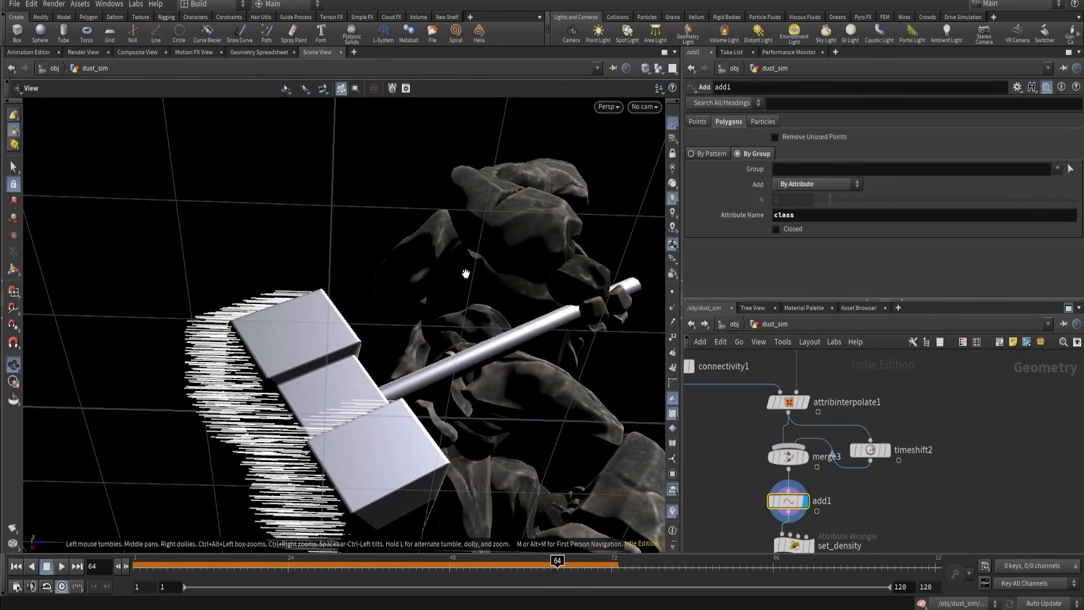
- Insert a Scatter node between add1 and set_density and display its output
right_click_drag(360, 302, 310, 363)
left_click_drag(310, 363, 271, 412)
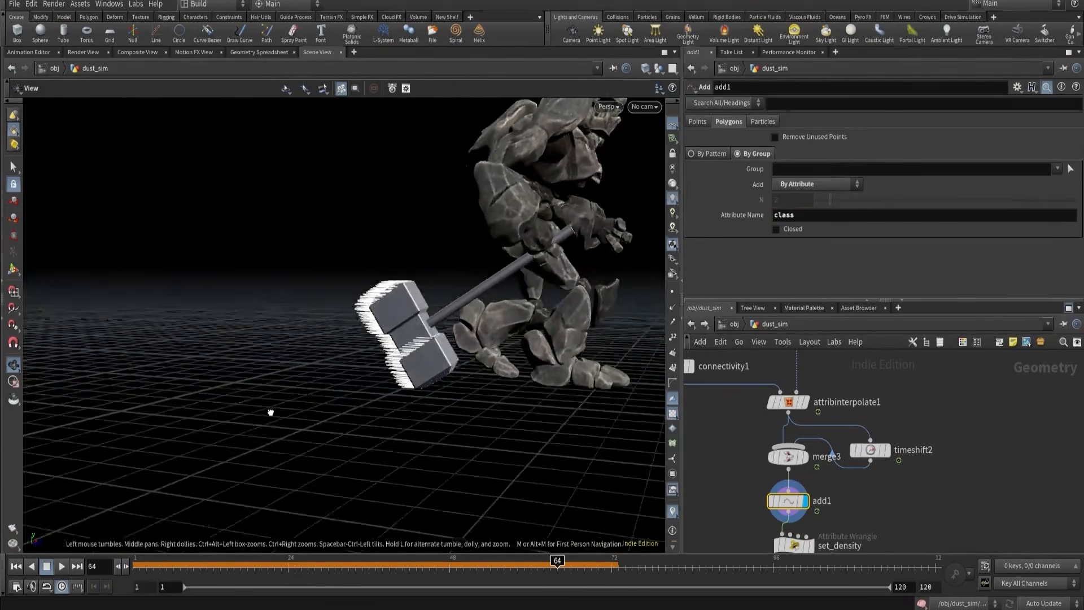
middle_click_drag(722, 508, 727, 439)
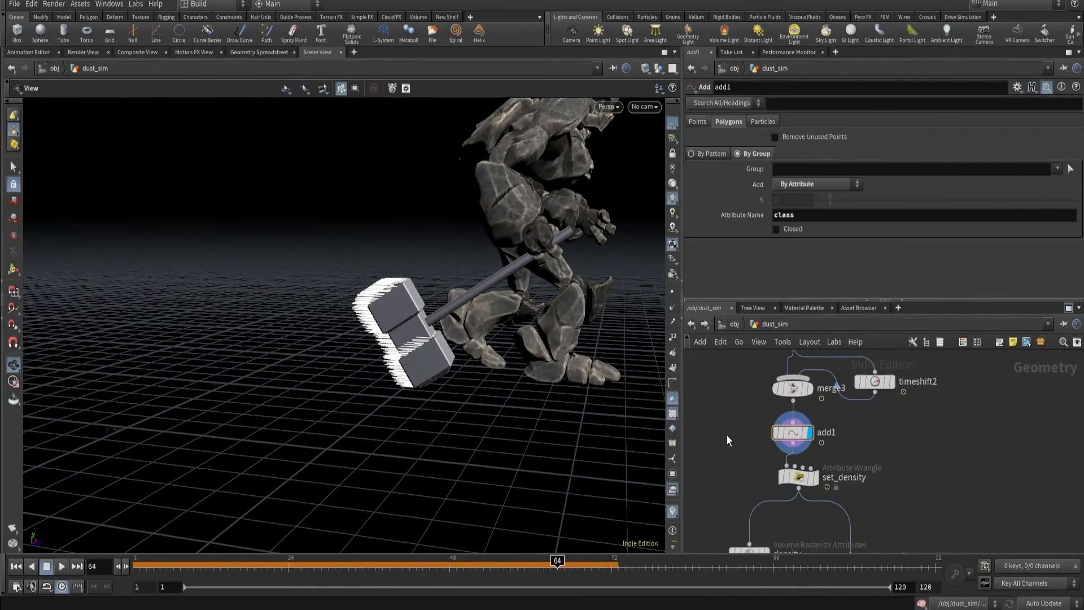
key("Tab")
type("sca")
left_click(815, 46)
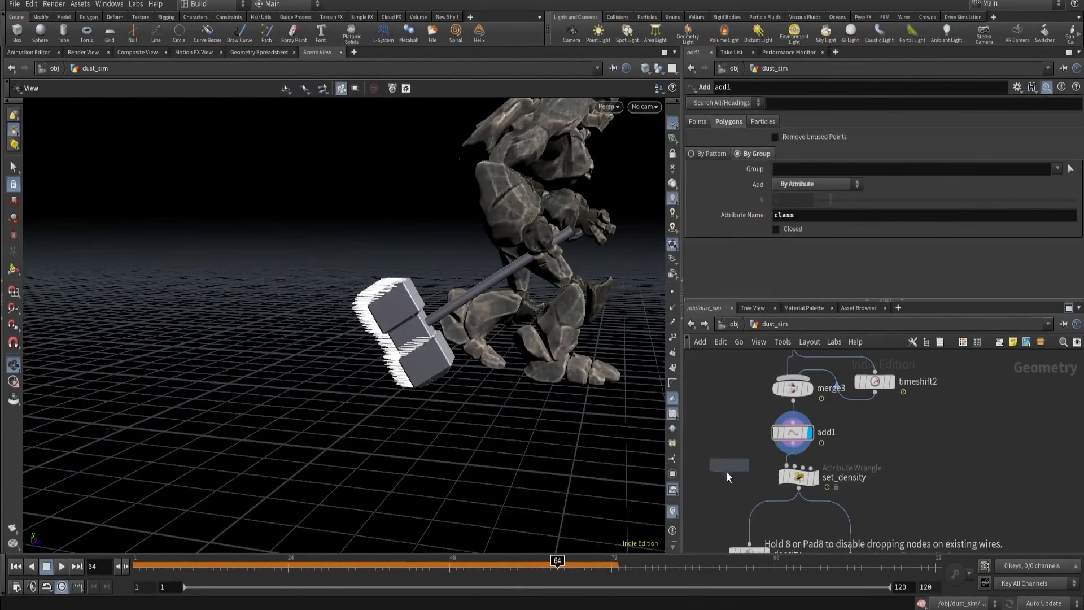
left_click(725, 479)
left_click_drag(725, 480, 788, 478)
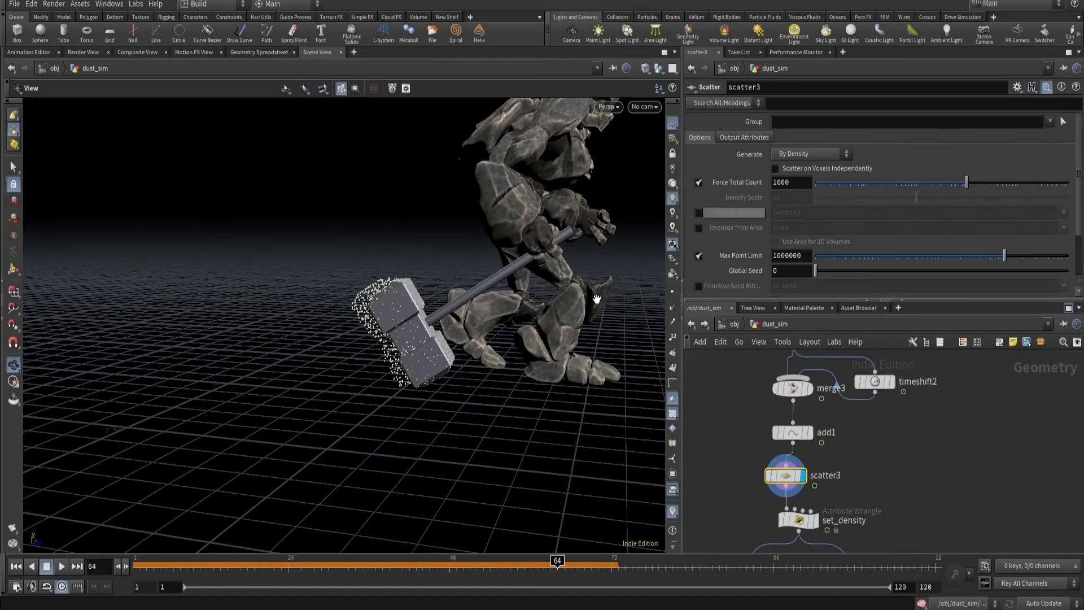
- Go to frame 44, disable Force Total Count on scatter3, and check the node's point information
left_click_drag(305, 548, 423, 560)
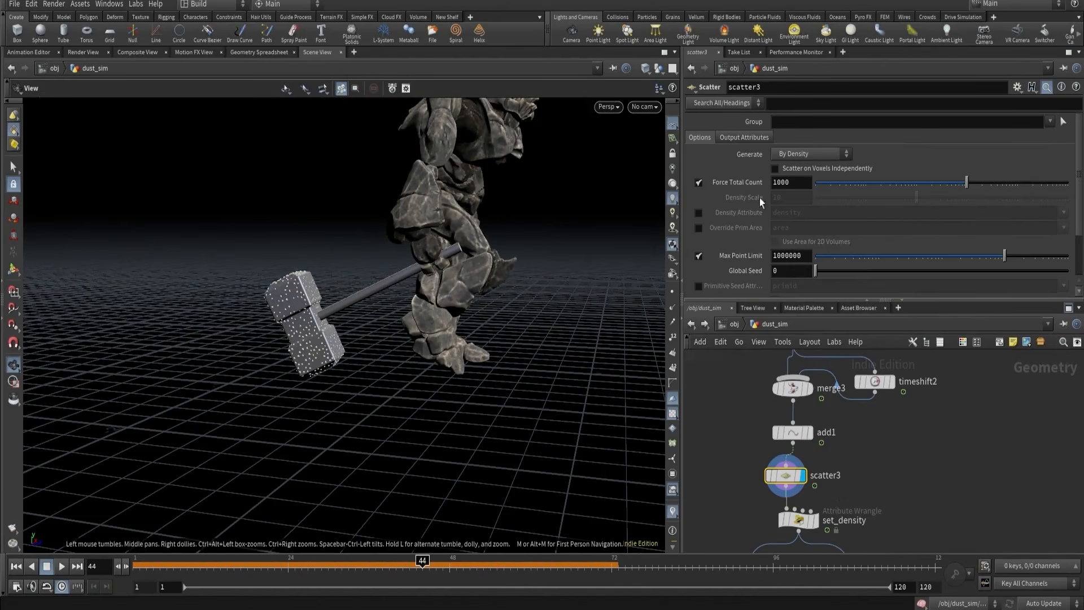
left_click(699, 181)
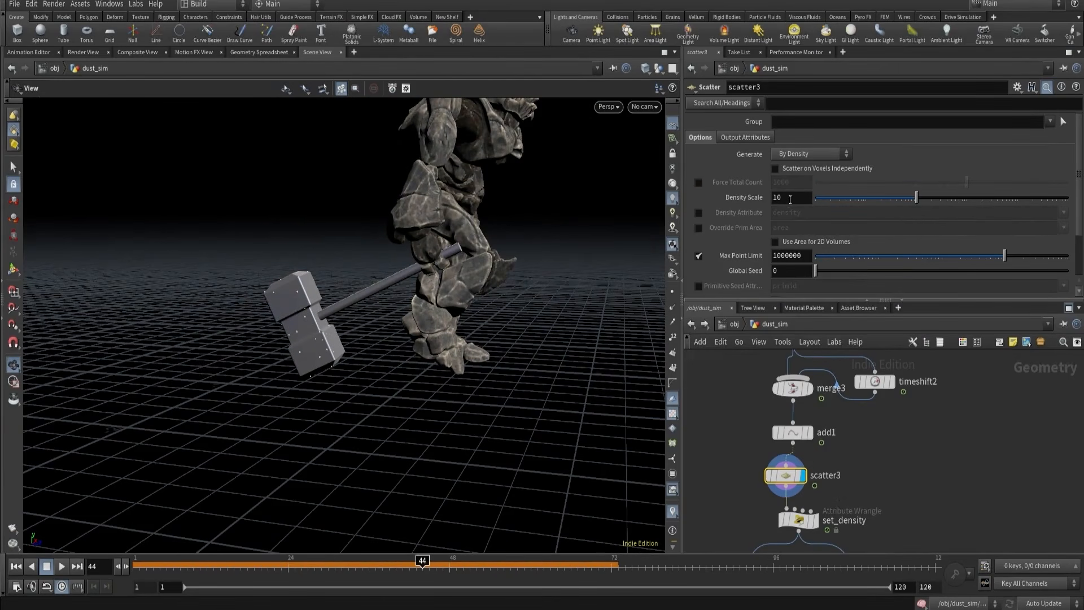
middle_click(787, 477)
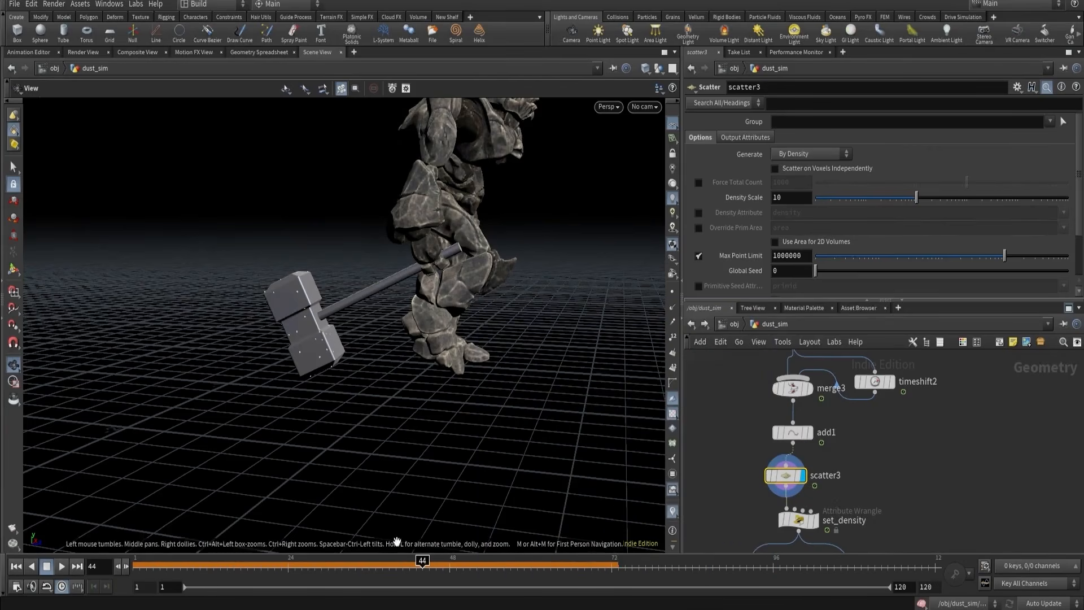
- Check scatter3's point information at frame 22, and disable its Relax Iterations option
left_click_drag(393, 563, 274, 563)
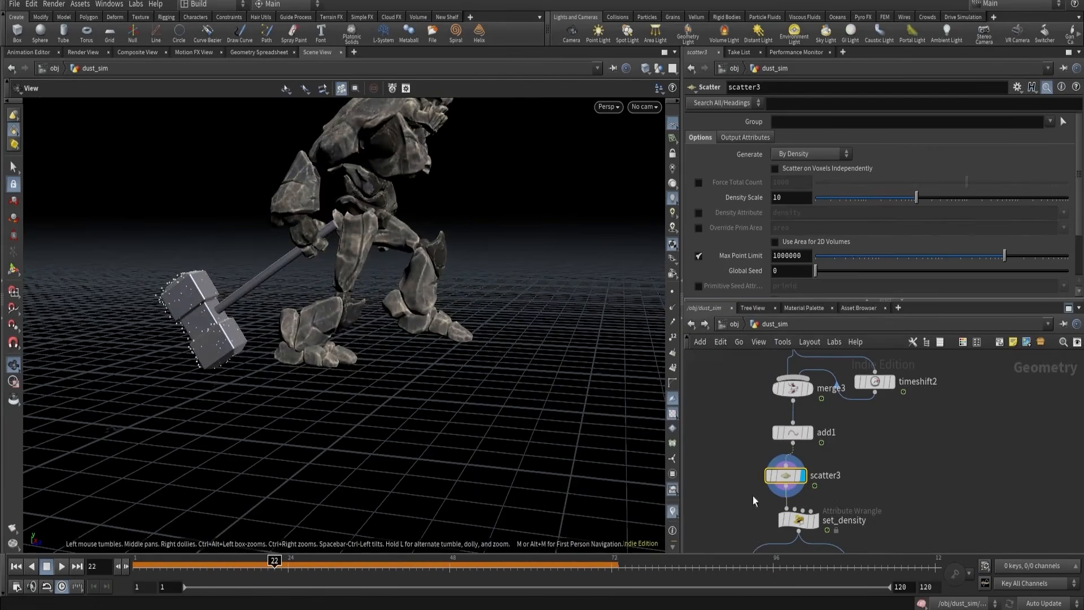
middle_click(783, 481)
scroll(718, 236, "down", 2)
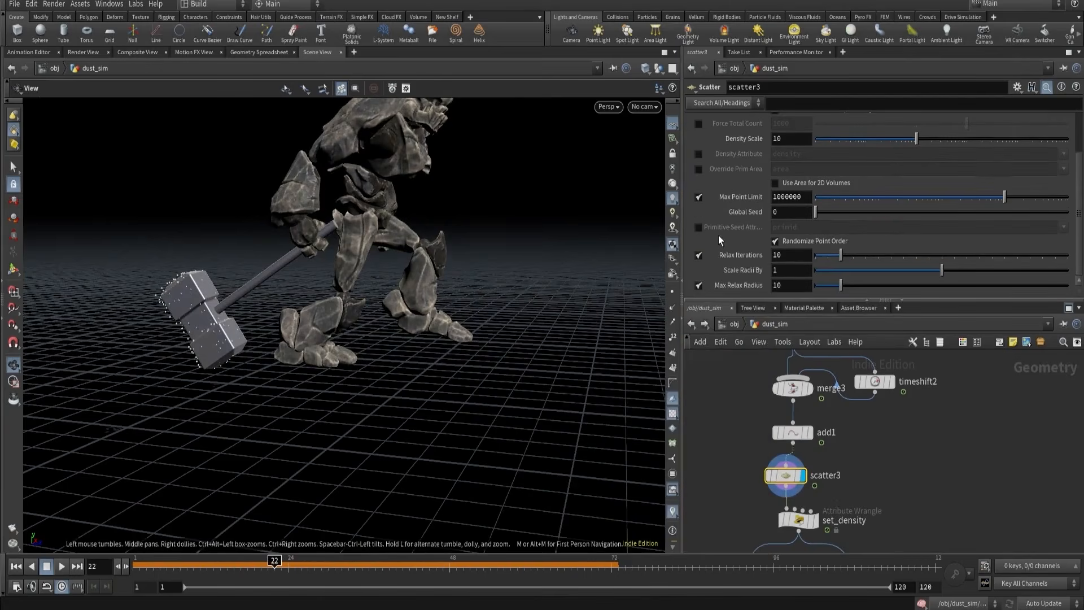
left_click(699, 256)
- Hide all other objects in the viewport and look through cam1
left_click(652, 68)
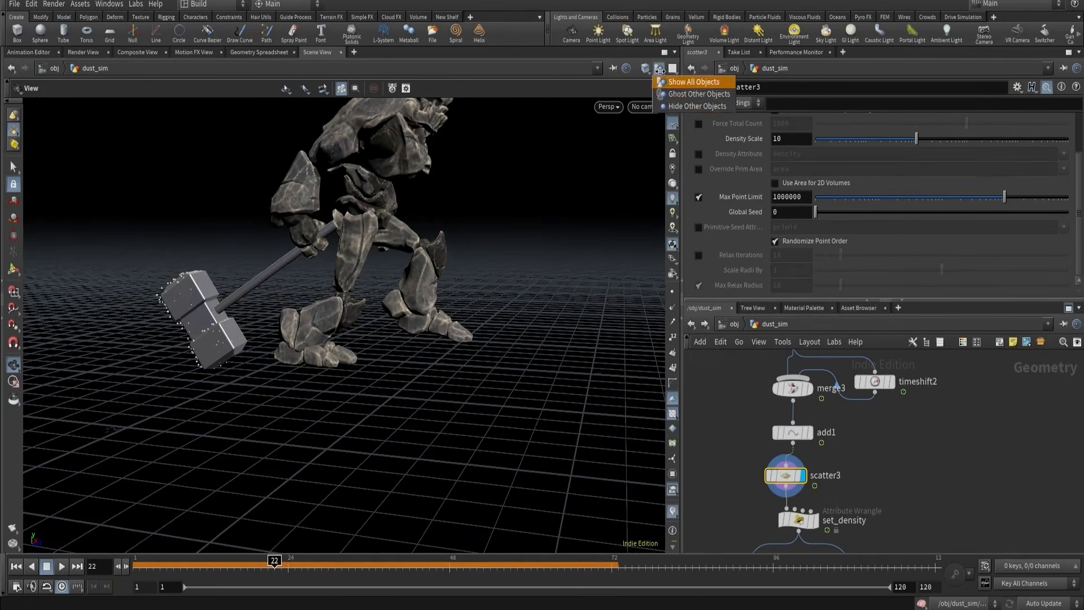
left_click(666, 107)
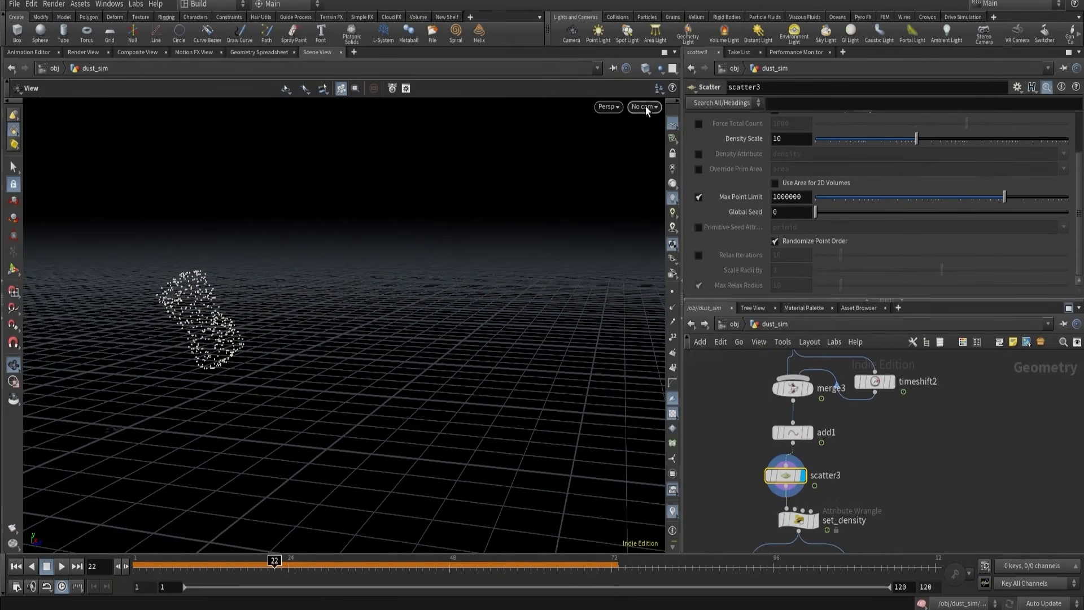
left_click(644, 107)
left_click(655, 161)
- Display pyrosolver1's output, show its parameters, and move the timeline to frame 65
scroll(727, 407, "down", 3)
middle_click_drag(728, 407, 742, 305)
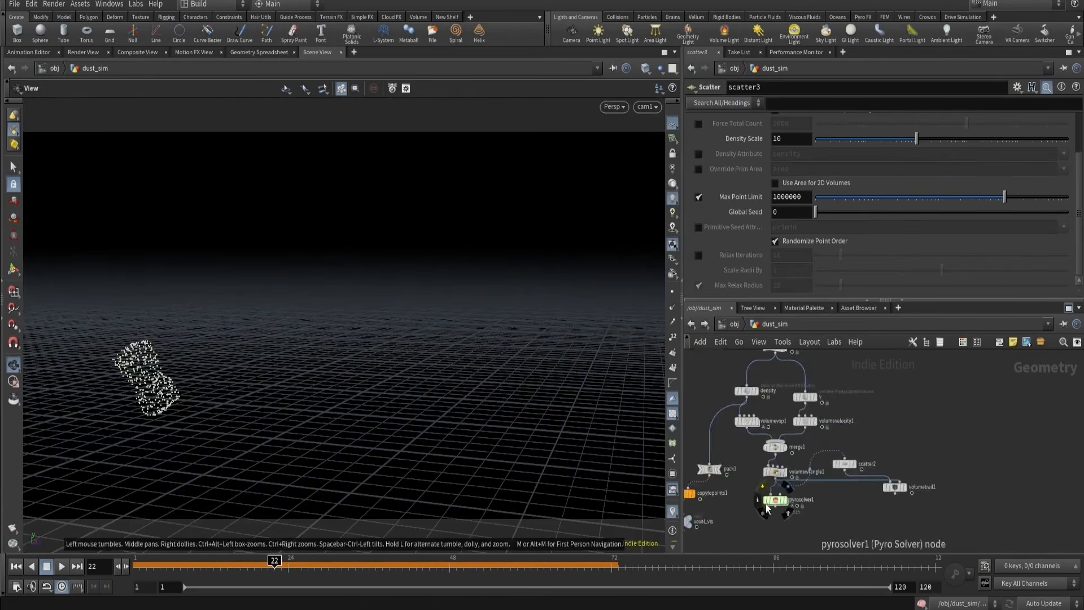
scroll(763, 507, "up", 3)
left_click(799, 495)
left_click(782, 494)
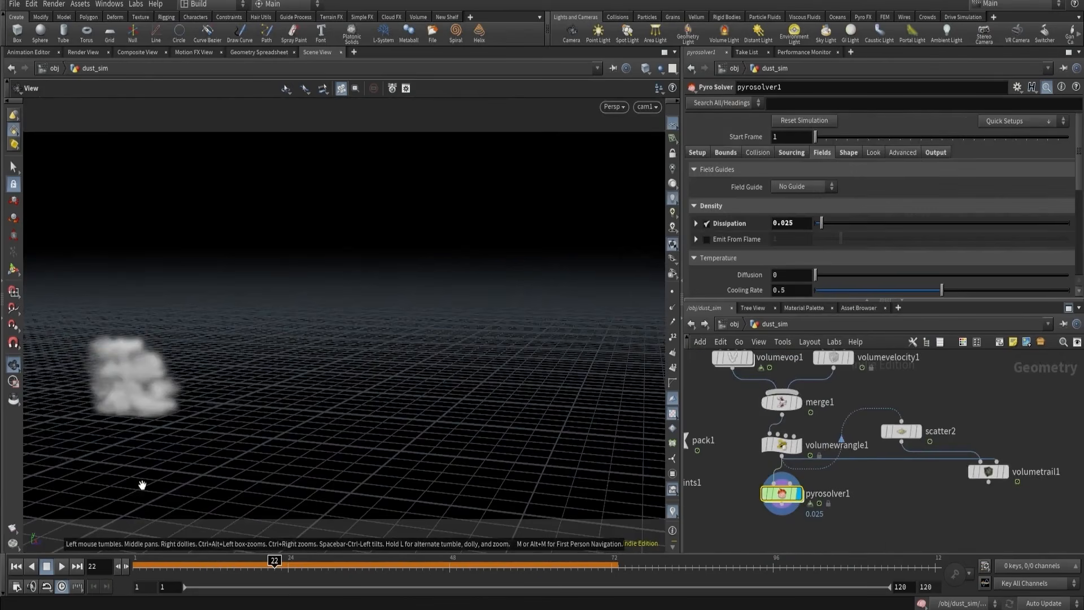
left_click_drag(322, 563, 563, 559)
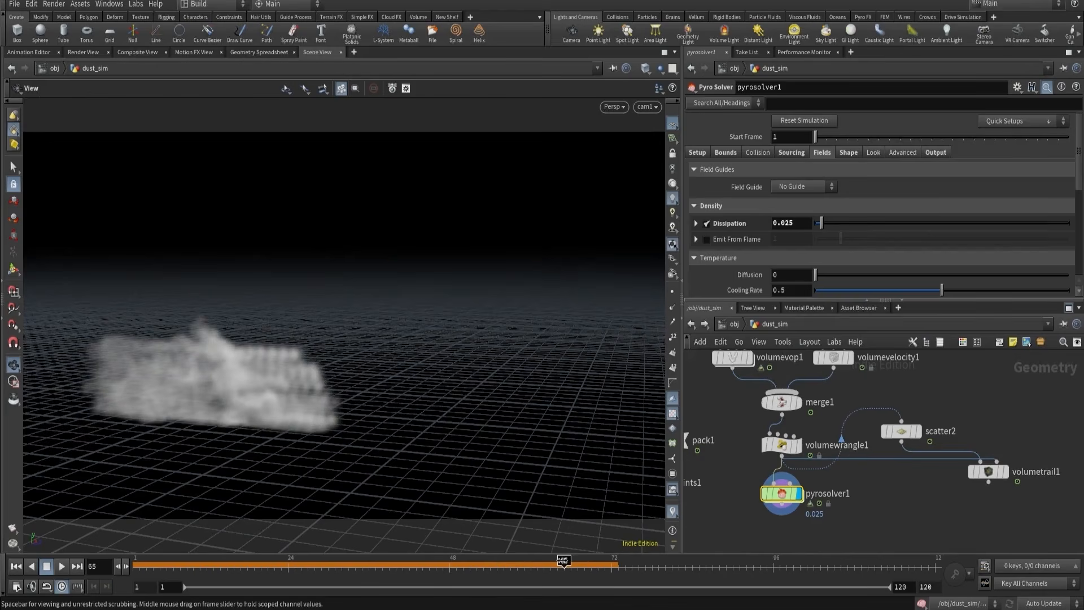
- Reset the simulation at frame 65 and inspect the dust plume up close and from above
right_click_drag(388, 383, 368, 358)
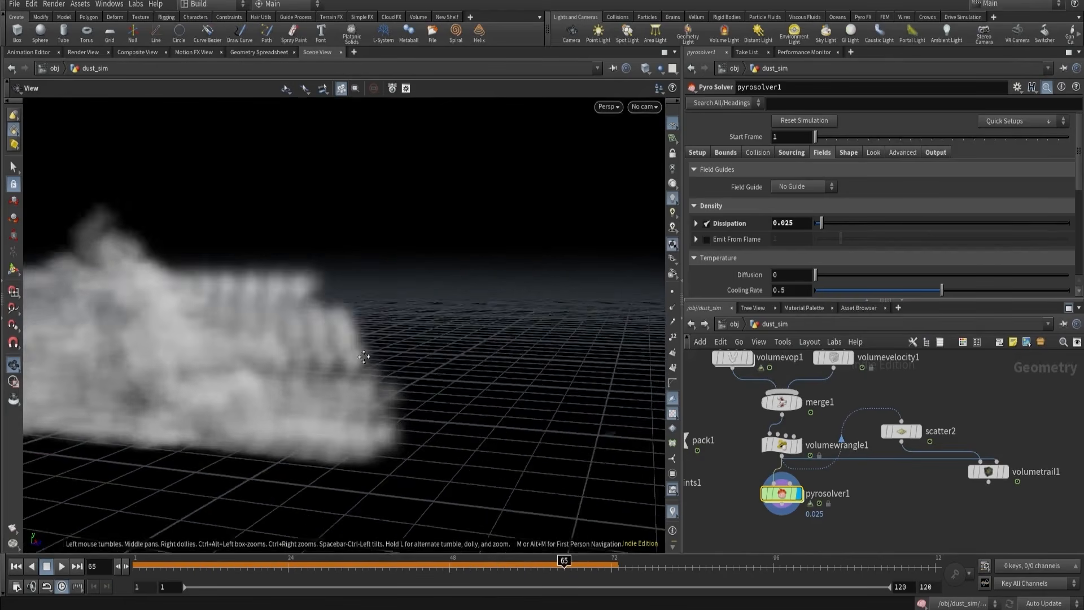
middle_click_drag(367, 358, 460, 360)
left_click(922, 602)
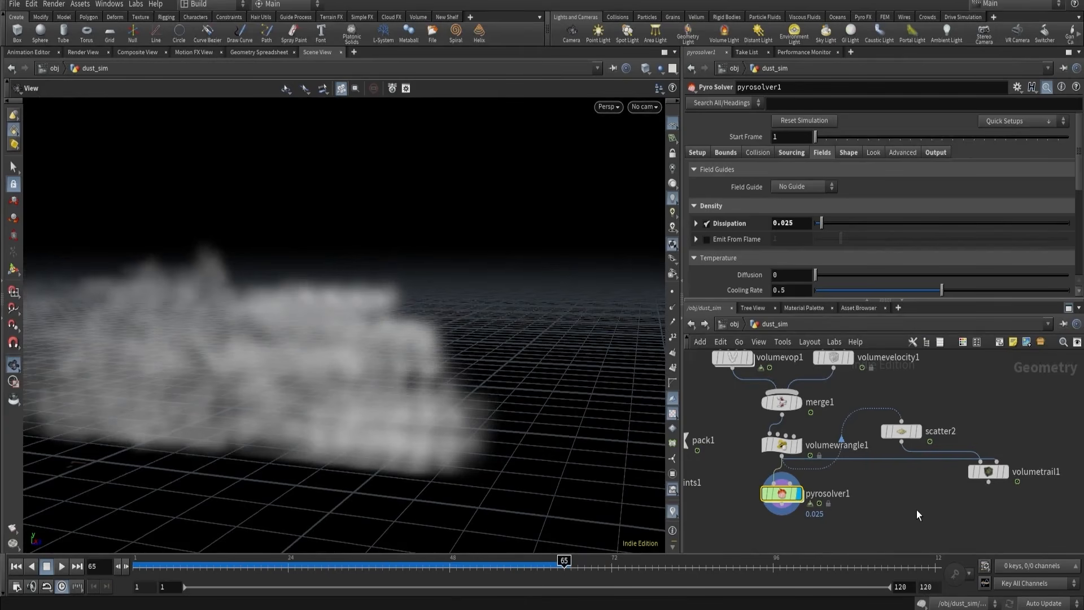
left_click_drag(422, 388, 463, 301)
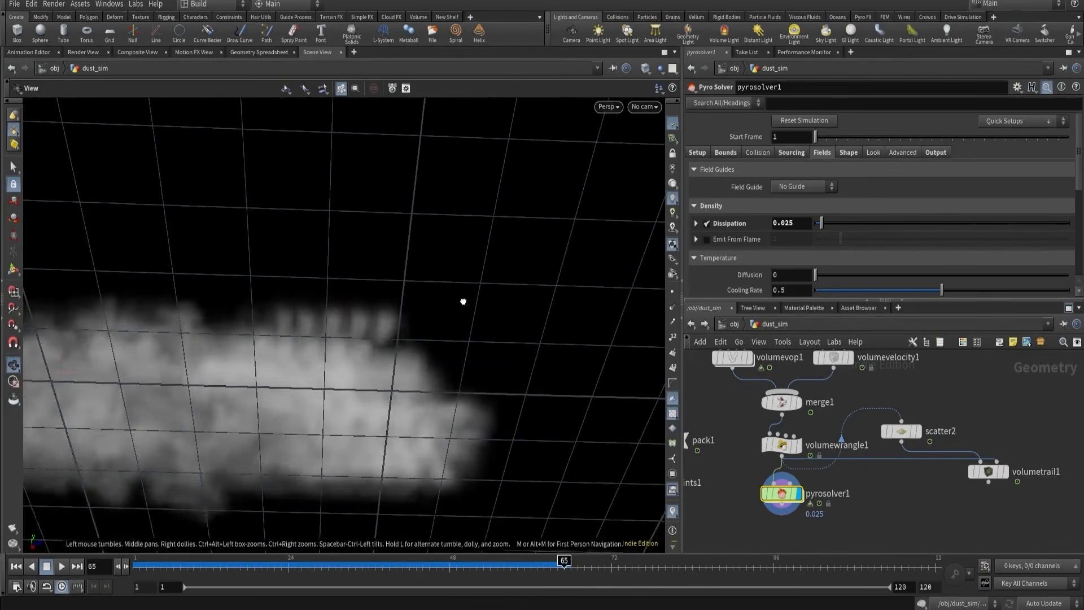
- Display scatter3's output, then duplicate timeshift2 beside itself and wire the copy into merge3, keeping attribinterpolate1 as its input
scroll(921, 356, "down", 4)
middle_click_drag(921, 356, 930, 538)
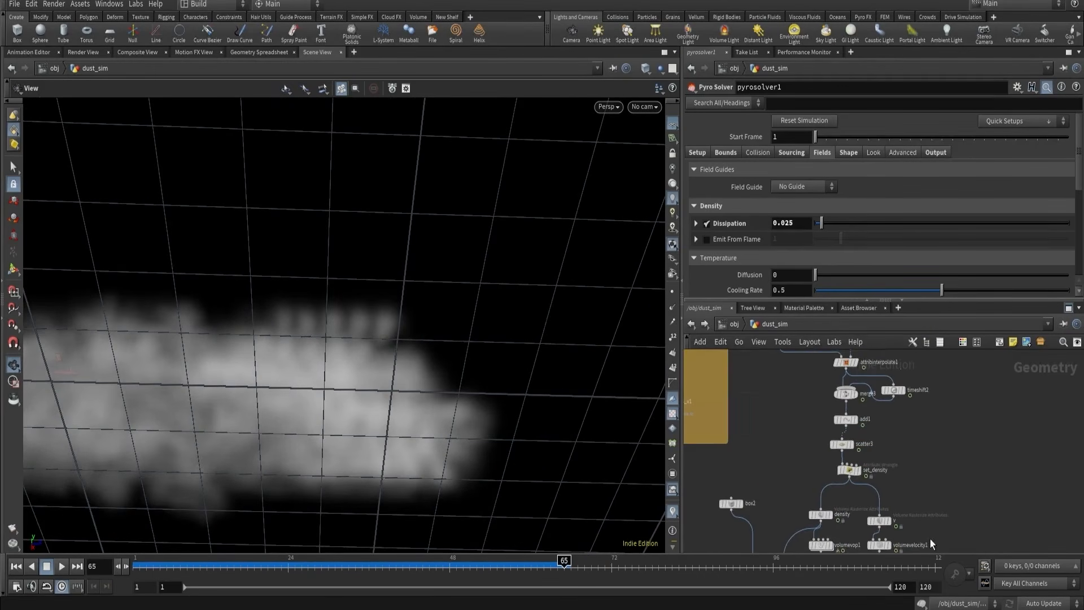
scroll(829, 459, "up", 2)
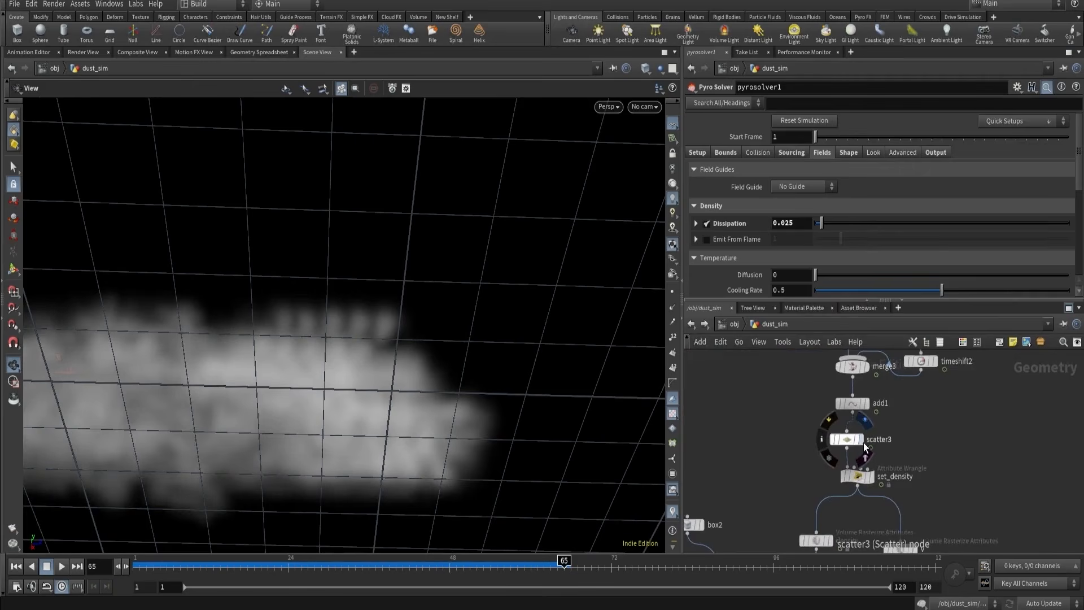
left_click(859, 440)
left_click_drag(904, 361, 903, 359)
middle_click_drag(934, 390, 927, 437)
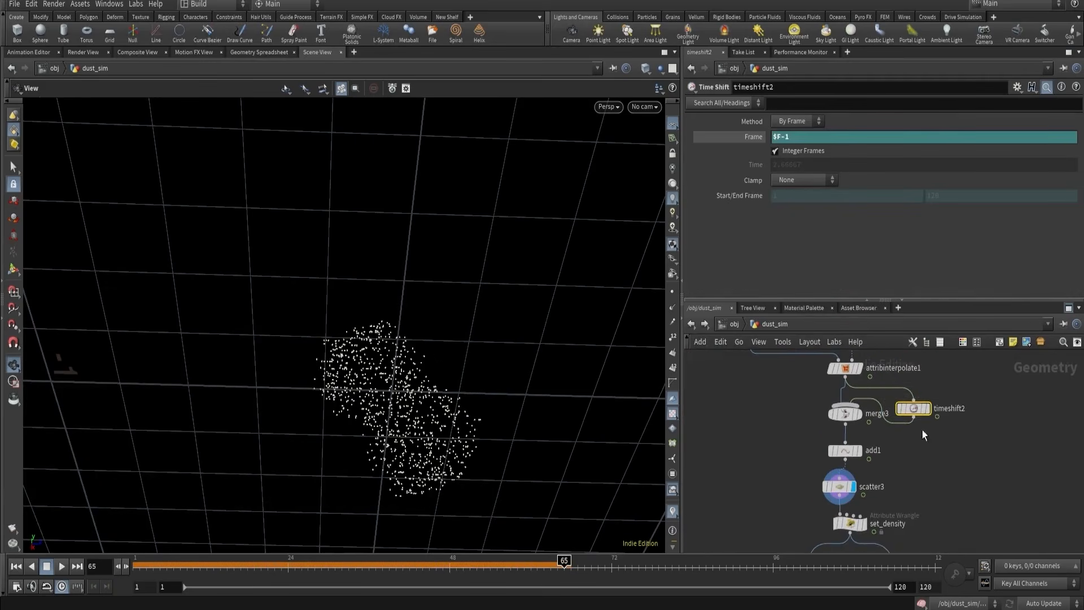
left_click_drag(914, 409, 977, 409, "alt")
left_click(977, 417)
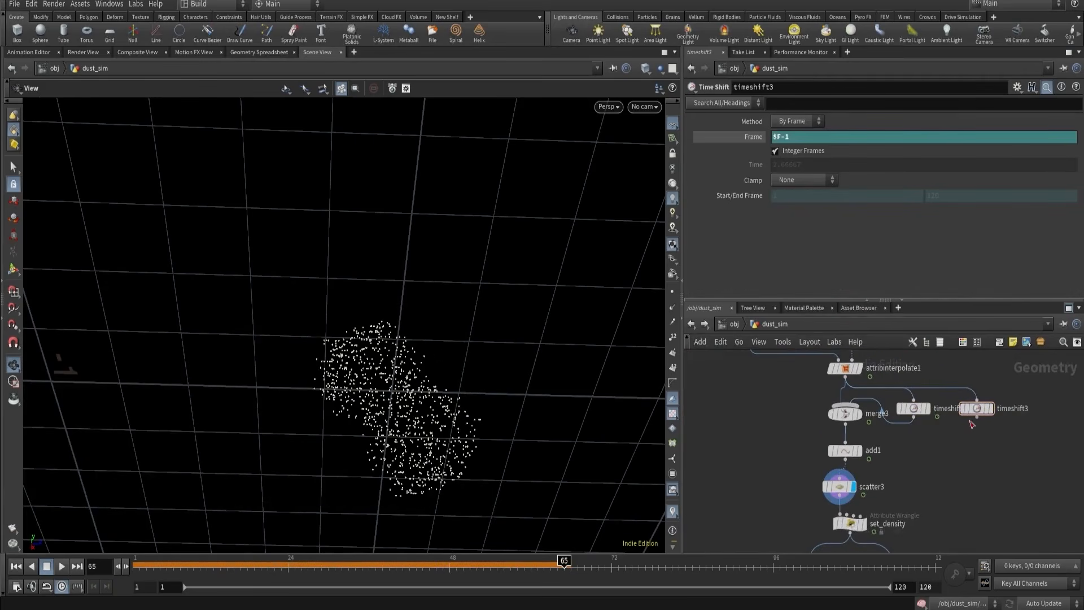
left_click(862, 420)
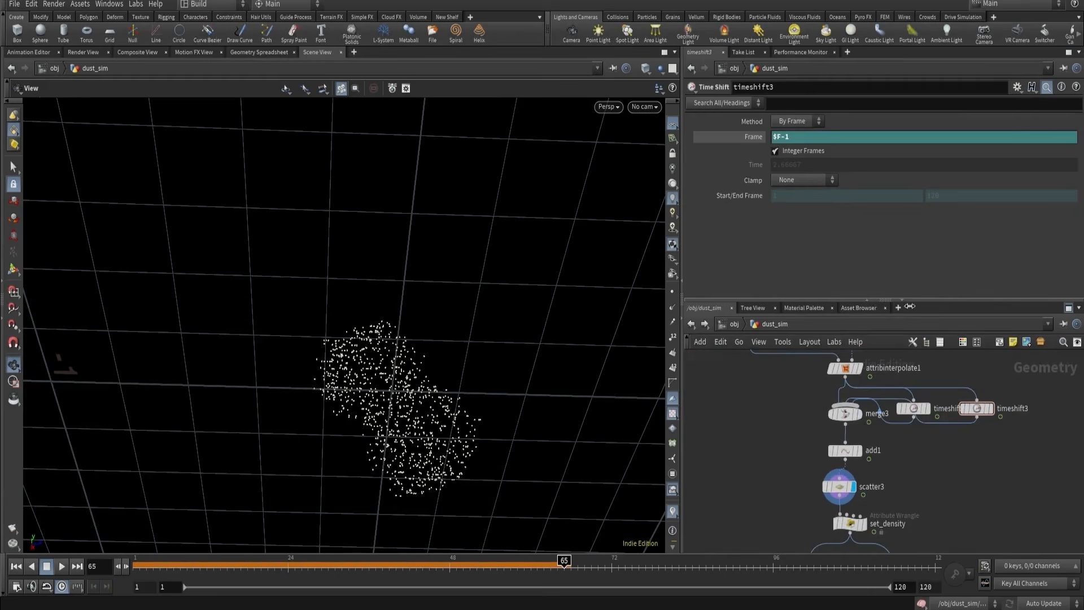
- Change timeshift3's Frame expression to $F-2
left_click(791, 139)
key("BackSpace")
type("2")
key("Return")
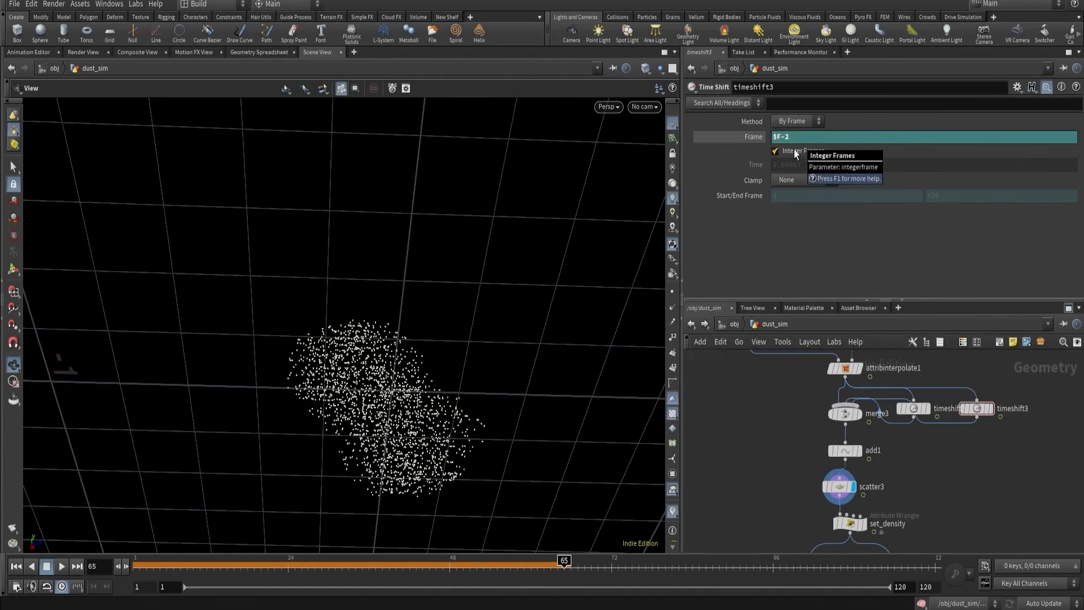
- Open set_density's wrangle parameters, then display pyrosolver1's output again and select that node
left_click(841, 494)
scroll(801, 510, "down", 3)
middle_click_drag(800, 510, 808, 400)
scroll(849, 454, "up", 4)
left_click(841, 449)
scroll(798, 443, "down", 3)
scroll(819, 501, "up", 3)
left_click(820, 482)
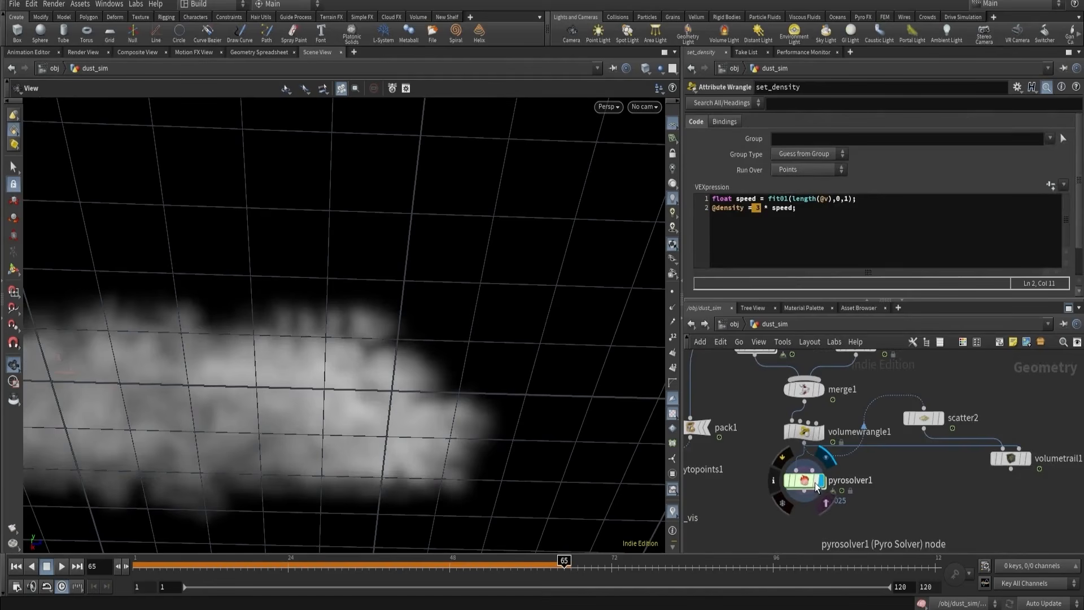
left_click(799, 477)
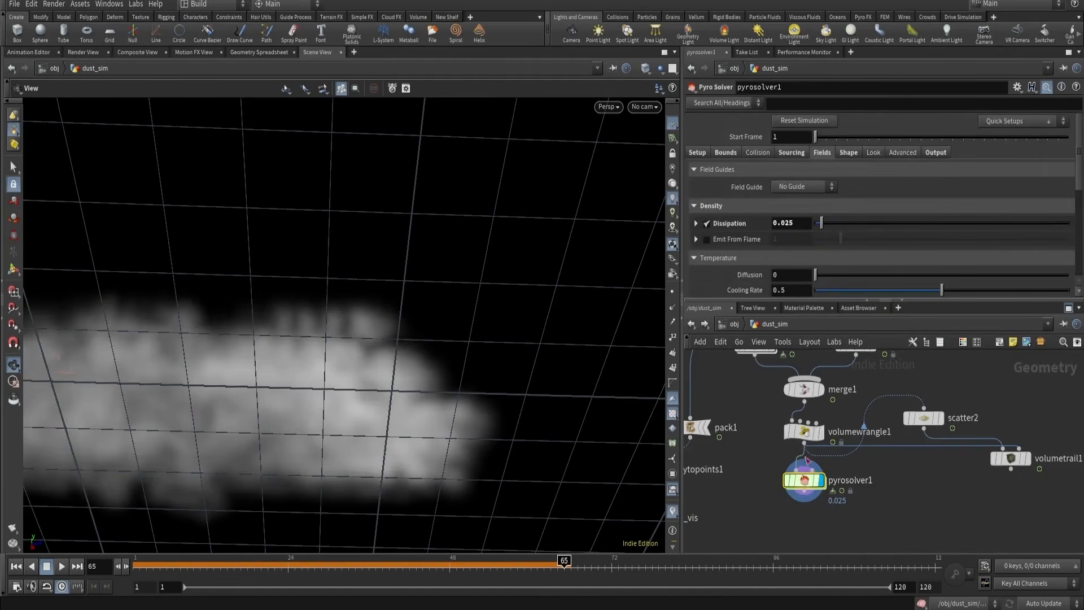
- Reset the pyro simulation at frame 65 and inspect the dust plume from a low side view
left_click(804, 121)
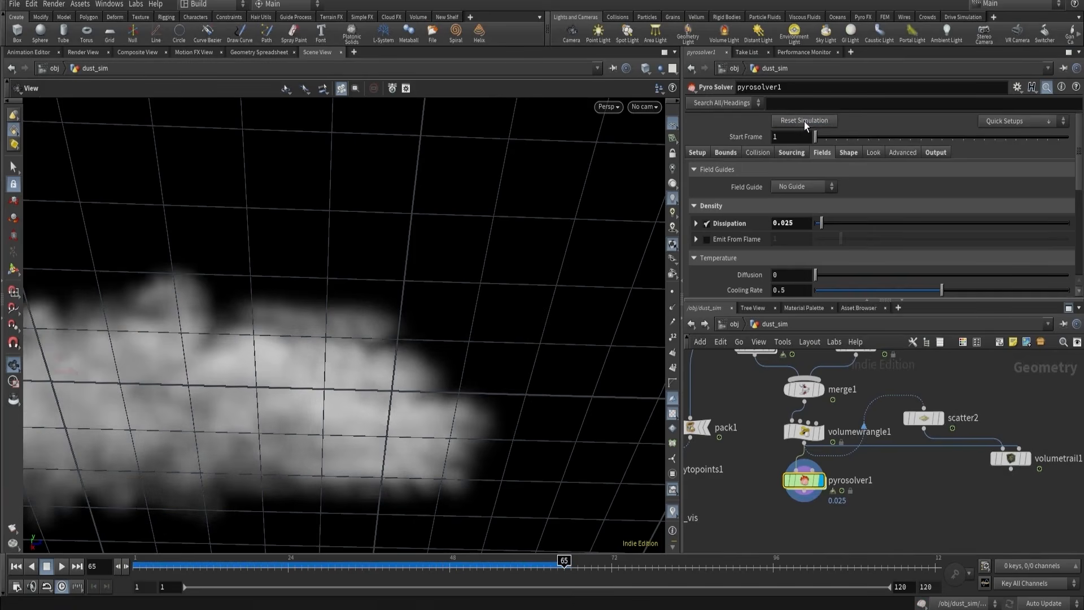
left_click_drag(407, 322, 380, 437)
left_click_drag(463, 567, 564, 561)
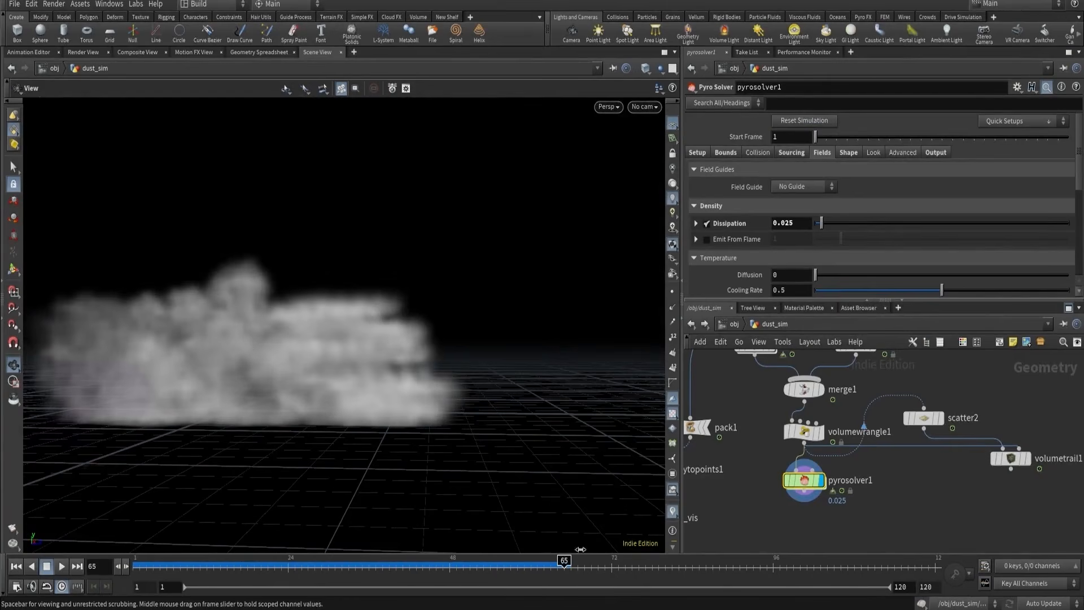
- Open the parameters of scatter1 in the upstream node chain for review
scroll(963, 401, "down", 4)
middle_click_drag(962, 401, 967, 548)
middle_click_drag(952, 461, 954, 584)
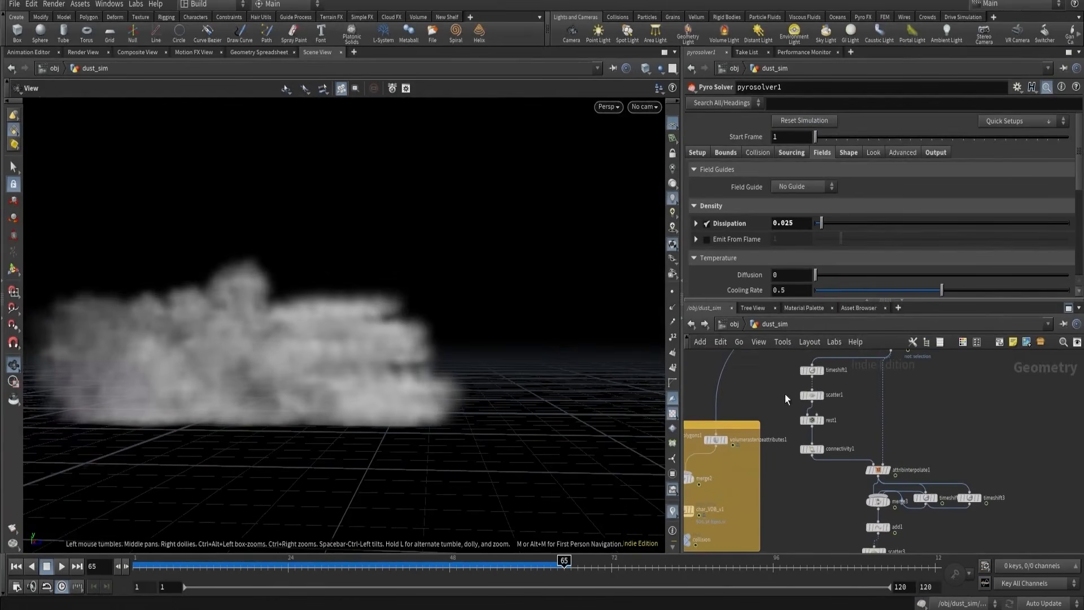
left_click(813, 395)
scroll(740, 231, "up", 3)
left_click(704, 139)
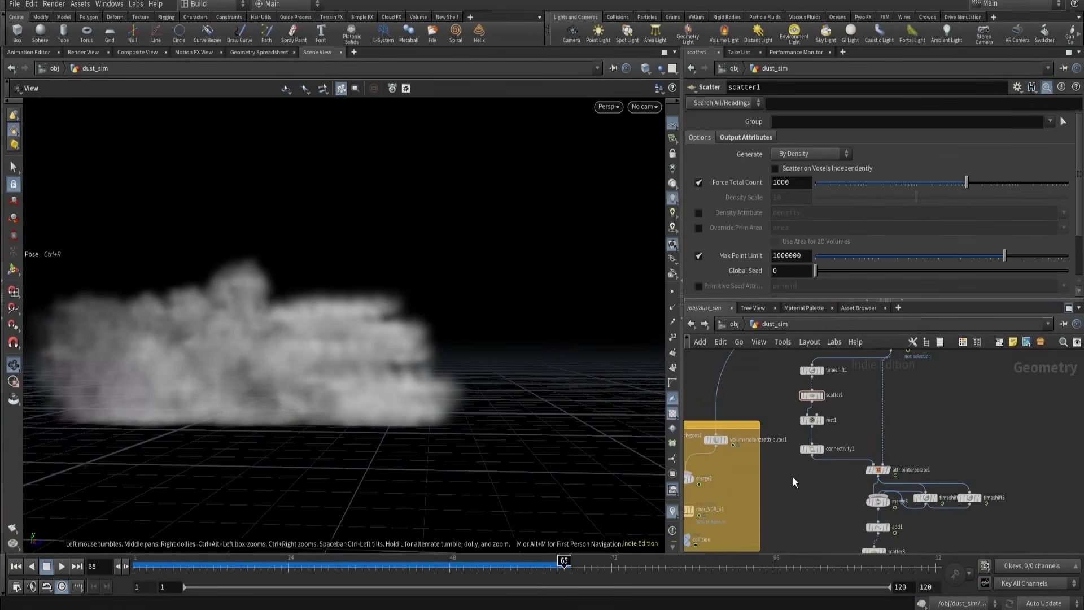
- Disconnect timeshift3 from merge3 and review the resulting dust plume from a wider angle
scroll(794, 477, "down", 2)
scroll(903, 478, "up", 3)
scroll(907, 495, "up", 3)
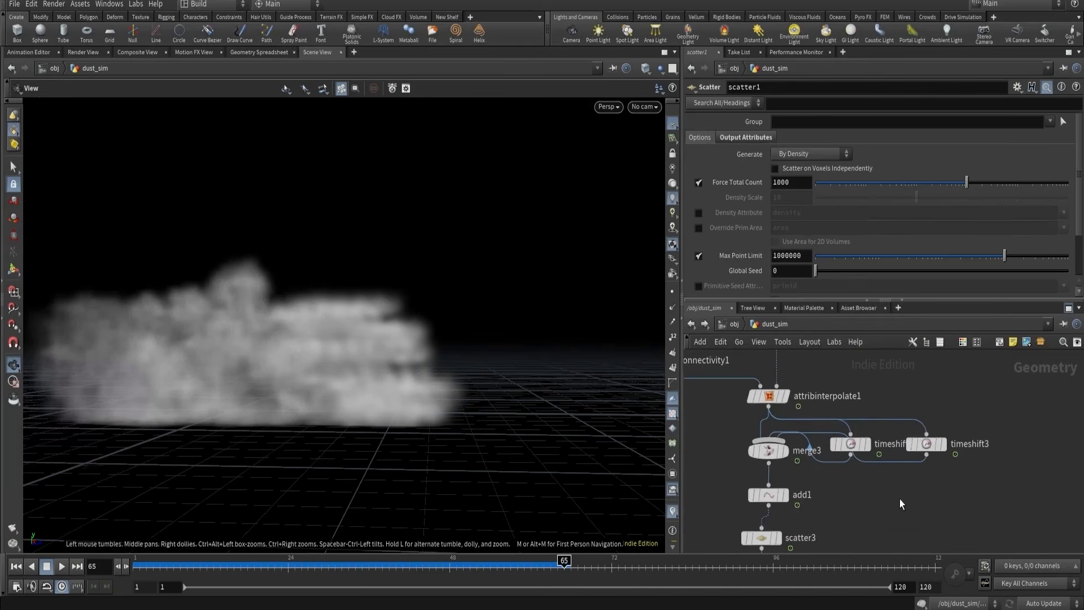
key("y")
mouse_move(901, 501)
left_mouse_down()
mouse_move(898, 452)
mouse_move(888, 471)
left_mouse_up()
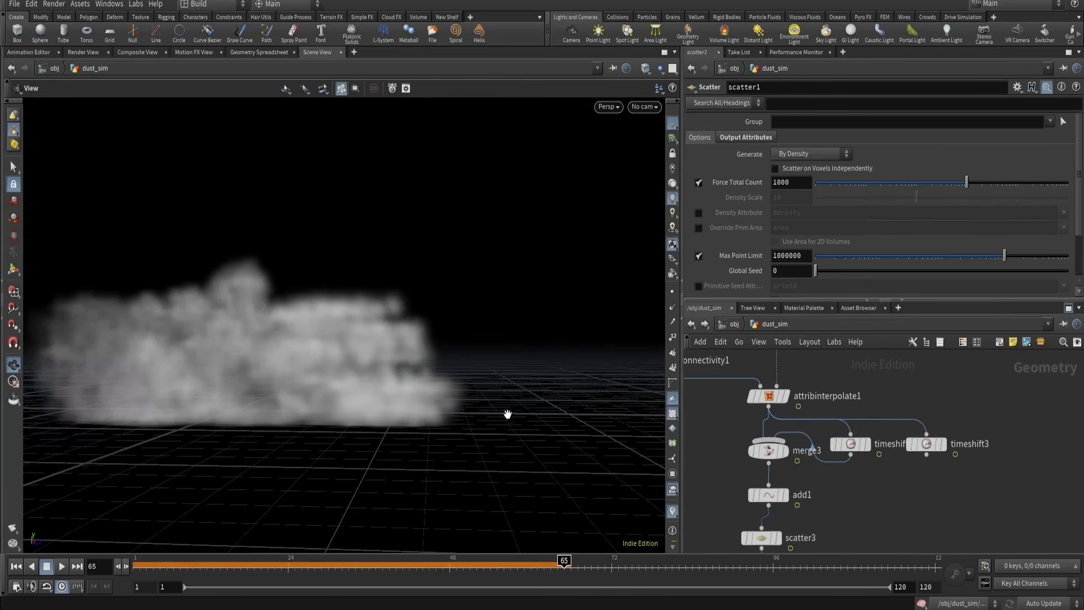
left_click_drag(508, 414, 694, 442)
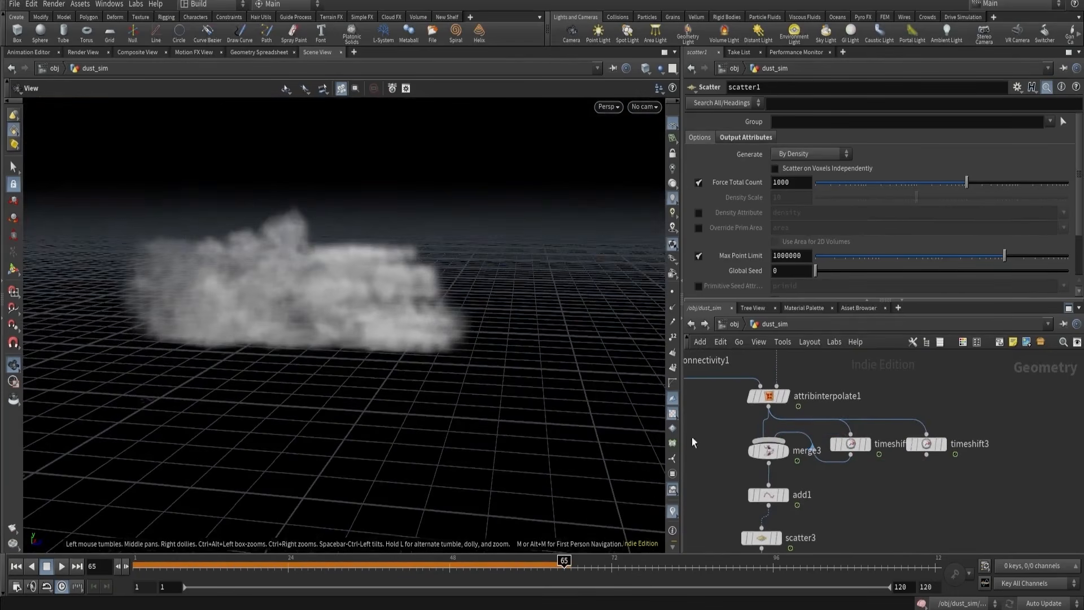
- Select pyrosolver1, reset its simulation and inspect the dust plume at ground level
scroll(730, 454, "down", 3)
mouse_move(728, 455)
middle_mouse_down()
mouse_move(736, 356)
mouse_move(733, 376)
middle_mouse_up()
middle_click_drag(732, 485, 734, 419)
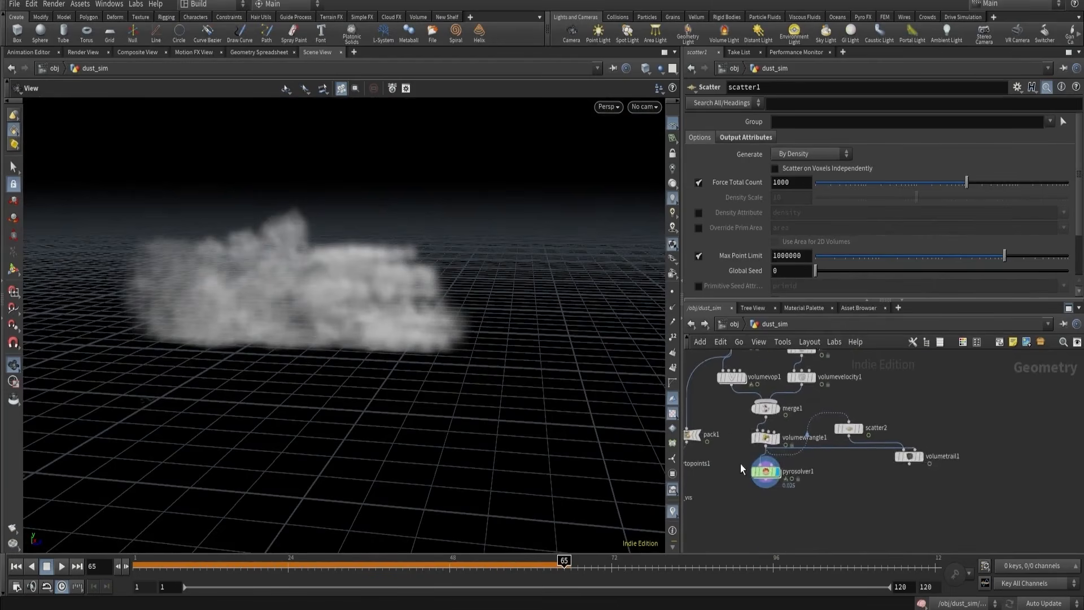
scroll(738, 462, "up", 2)
left_click(778, 476)
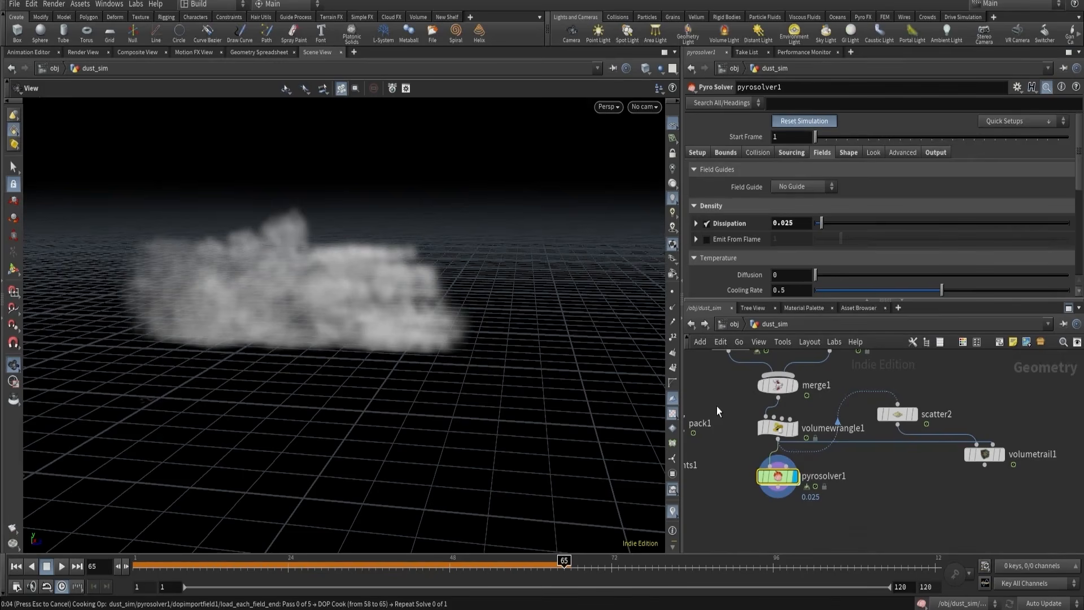
left_click_drag(407, 341, 452, 305)
- Move pyrosolver1 clear of the source chain, down and to the right of volumewrangle1
scroll(821, 474, "down", 2)
scroll(820, 475, "up", 2)
left_click_drag(813, 476, 949, 536)
- Locate the collision null inside the yellow network box and check its parameters
scroll(938, 473, "down", 3)
middle_click_drag(985, 414, 921, 516)
scroll(920, 514, "down", 1)
middle_click_drag(923, 436, 931, 470)
scroll(906, 475, "down", 3)
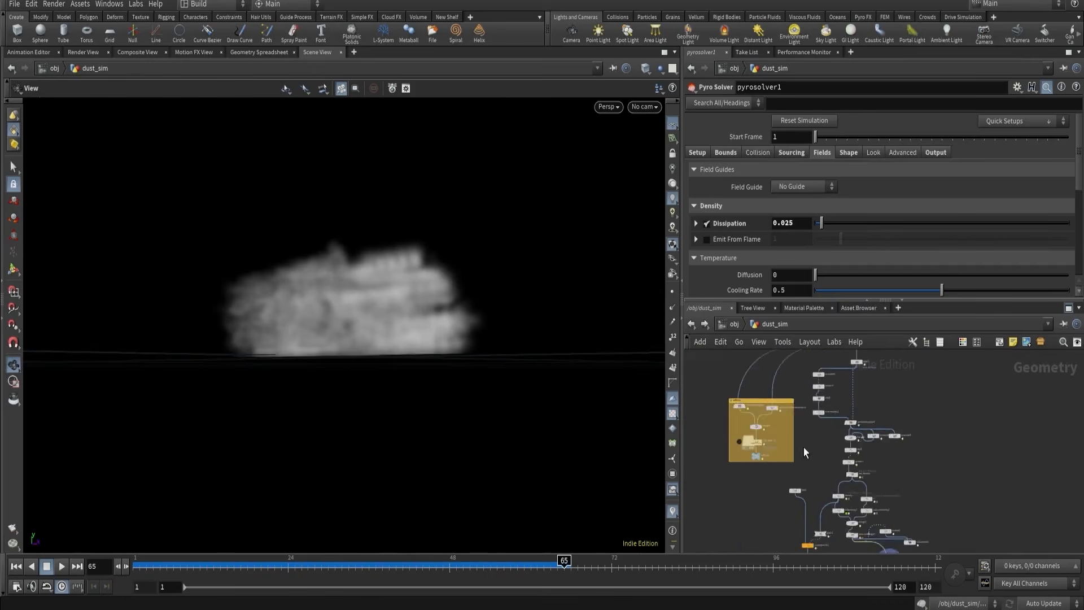
scroll(749, 441, "up", 2)
scroll(750, 460, "up", 1)
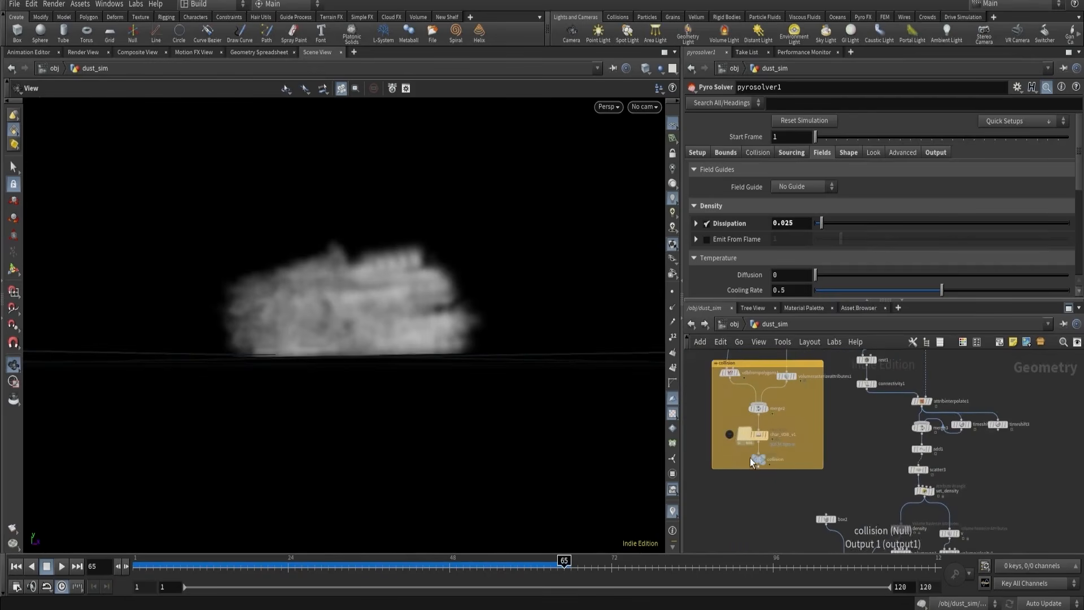
left_click(771, 461)
scroll(949, 429, "down", 3)
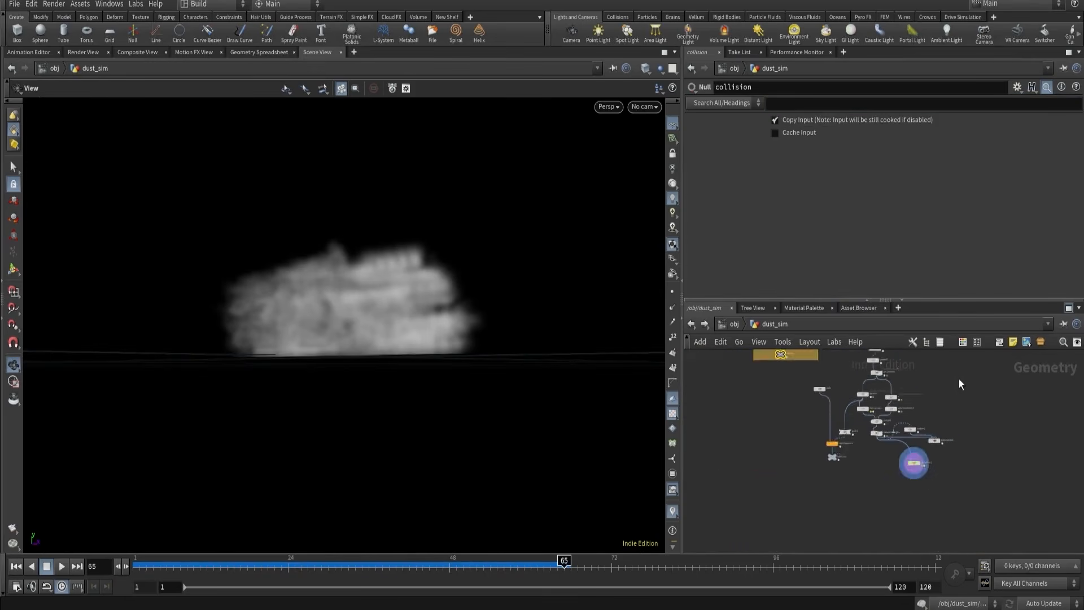
- Add an Object Merge node just above pyrosolver1
scroll(931, 449, "up", 3)
key("Tab")
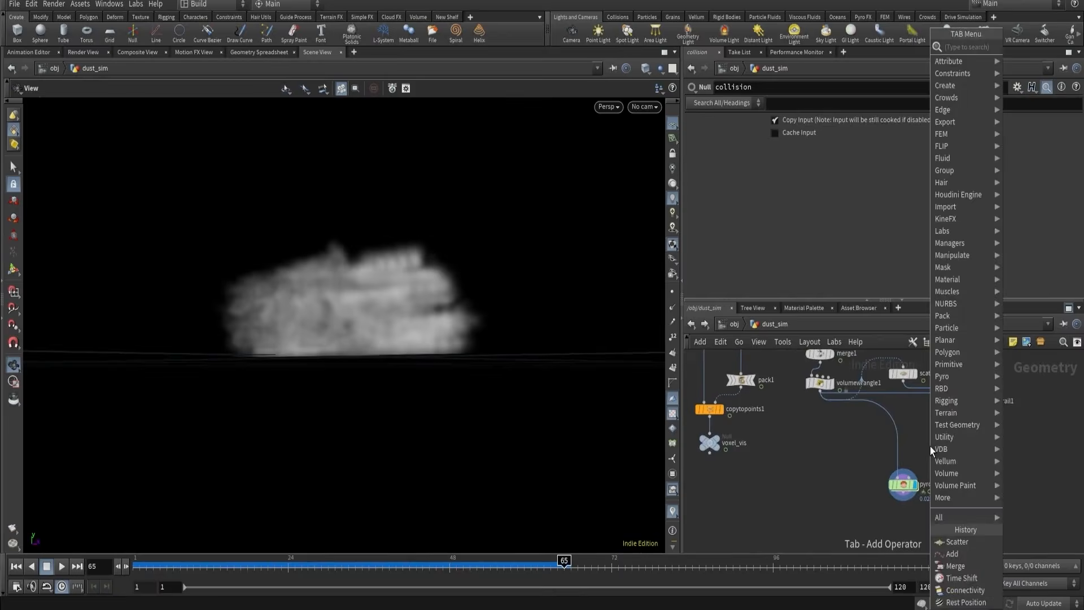
type("obj")
key("Return")
left_click(930, 446)
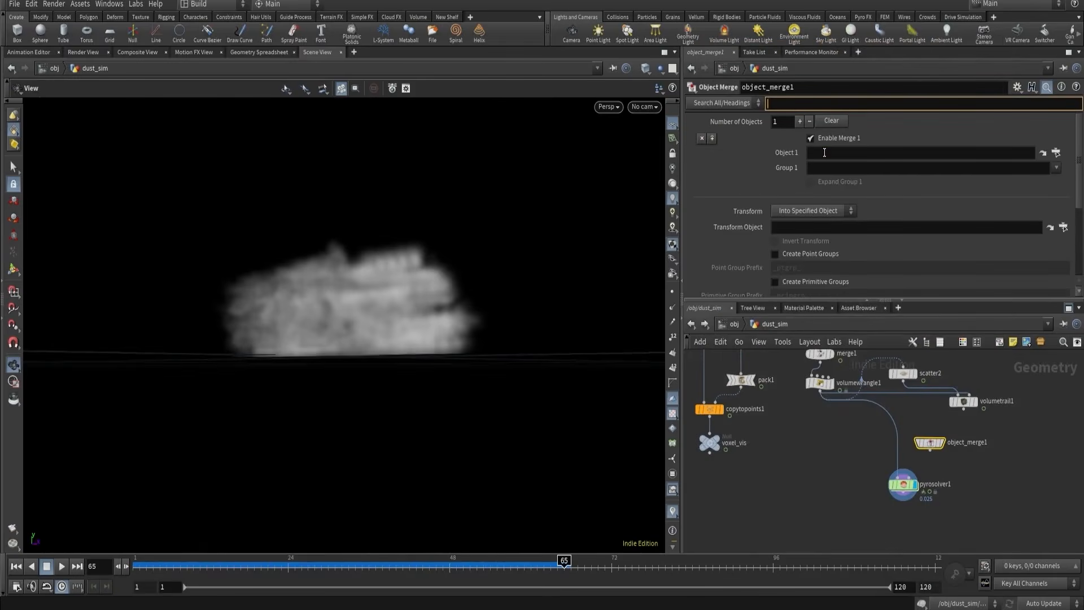
- Copy the collision null's reference and set object_merge1's Object 1 to /obj/dust_sim/collision
left_click(825, 152)
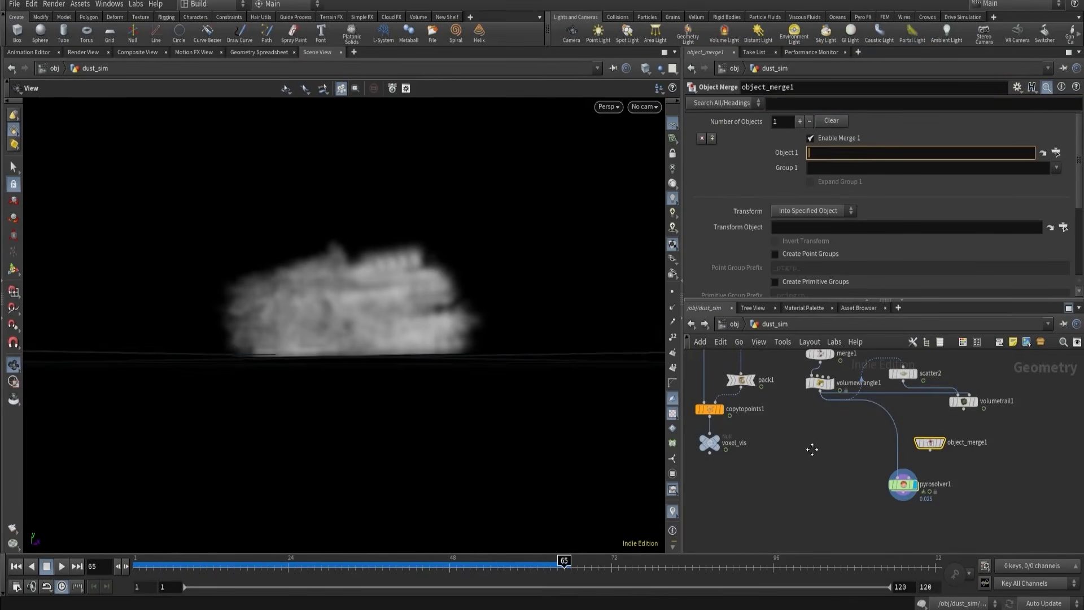
middle_click_drag(812, 449, 844, 534)
scroll(841, 530, "down", 2)
middle_click(744, 413)
middle_click_drag(727, 418, 754, 499)
scroll(712, 435, "up", 1)
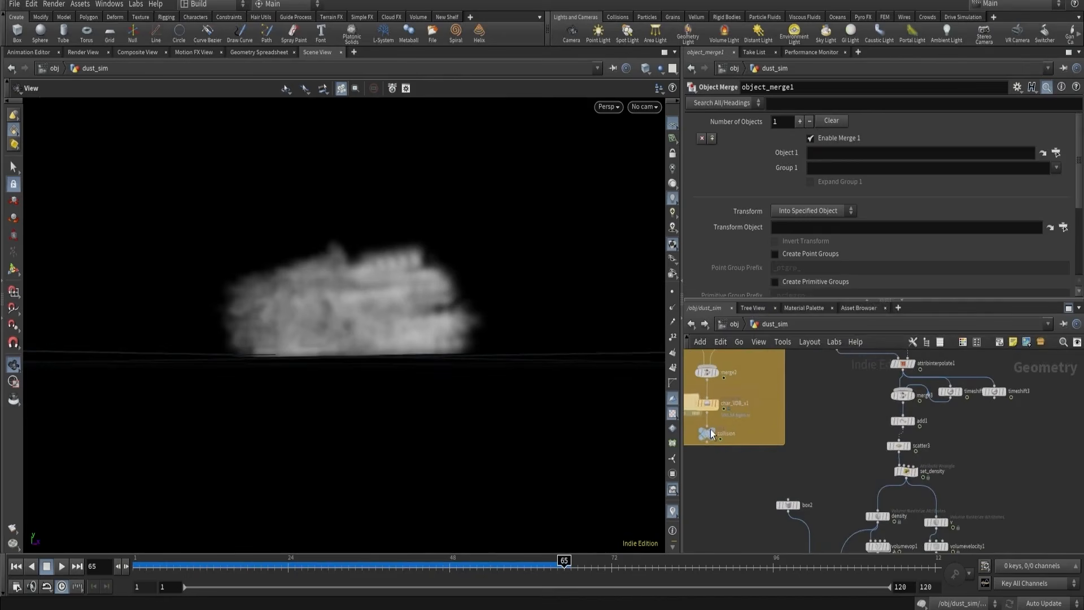
left_click(706, 433)
middle_click_drag(776, 456, 767, 338)
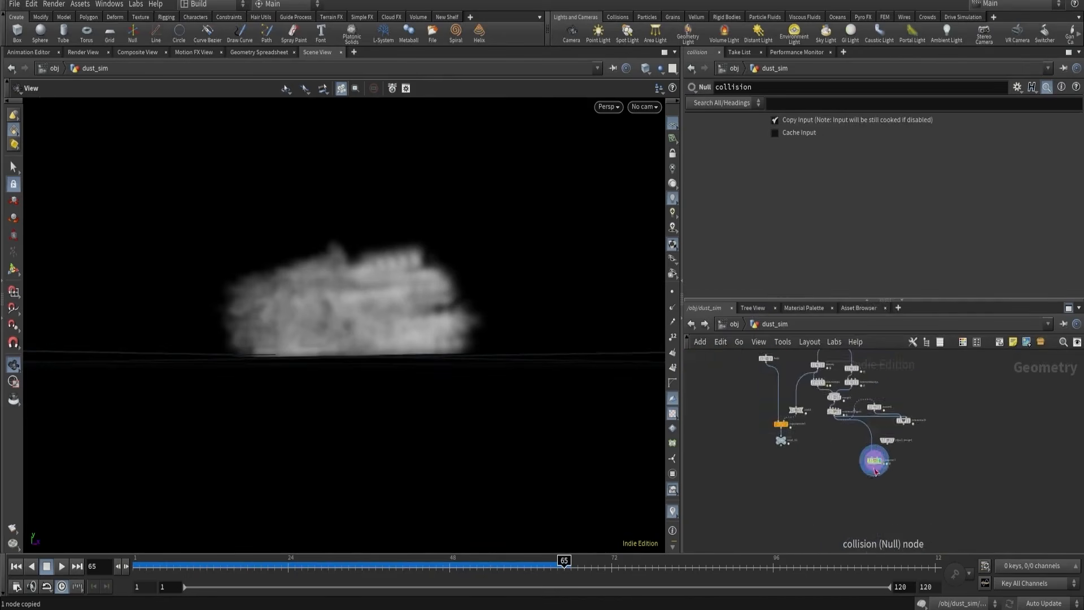
scroll(873, 457, "up", 5)
left_click(906, 413)
left_click(834, 153)
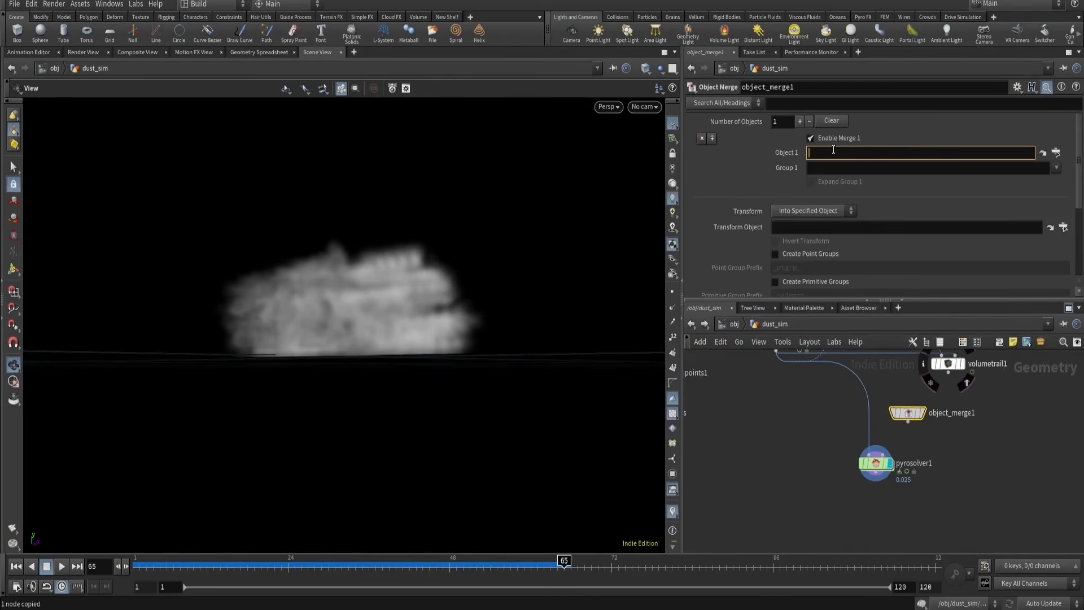
type("/obj/dust_sim/collision")
key("Return")
- Wire object_merge1 into the second input of pyrosolver1 as the collision source
scroll(920, 480, "up", 4)
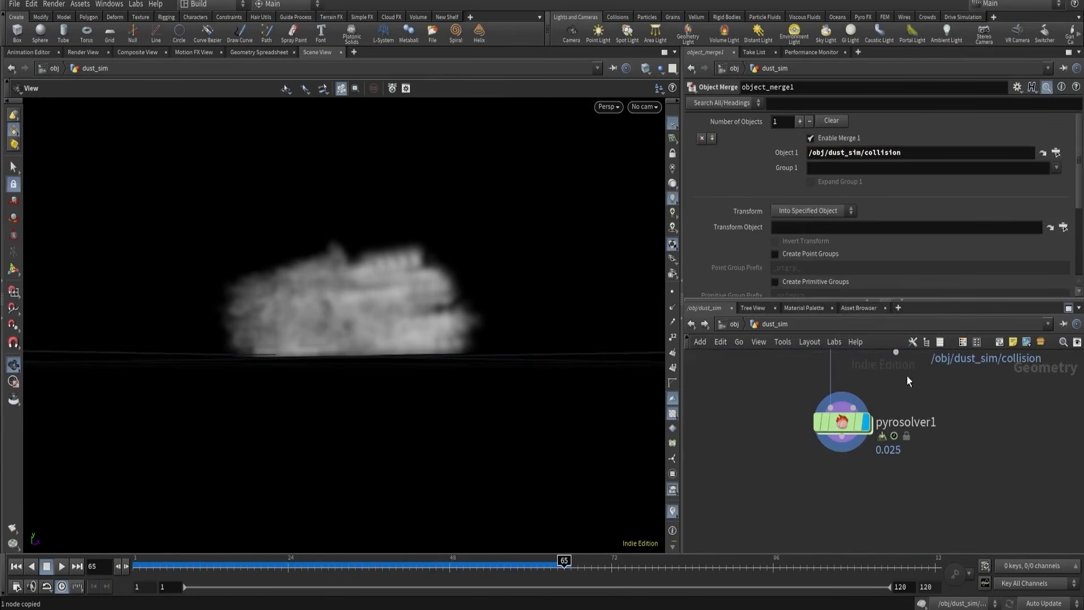
middle_click_drag(898, 375, 899, 386)
left_click_drag(896, 365, 857, 422)
- Set pyrosolver1's Collision Type to SDF + Volume Velocity and its Collision SDF to surface
left_click(849, 432)
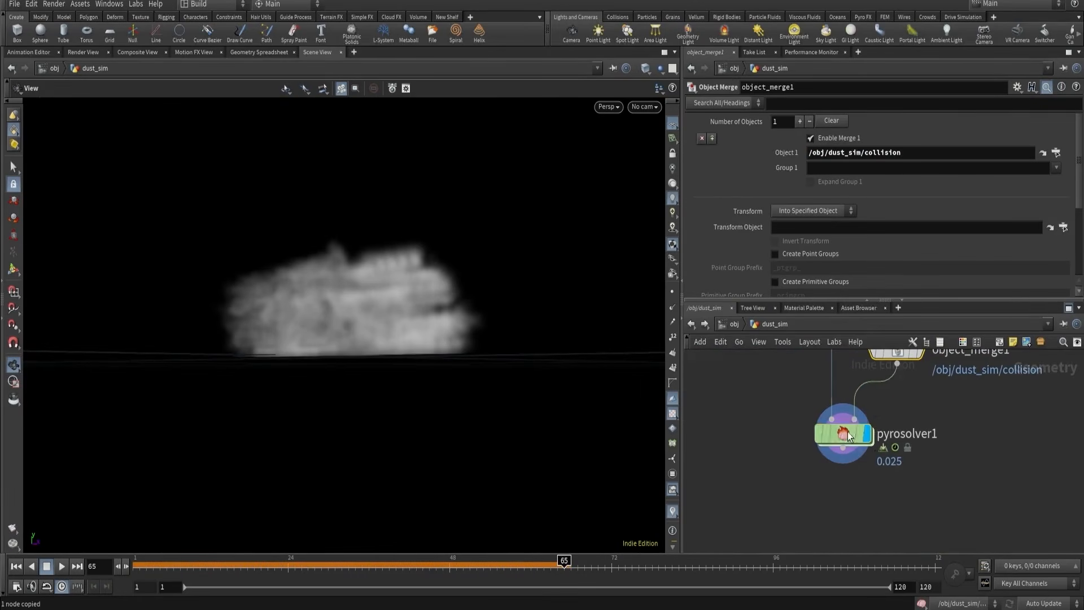
middle_click_drag(929, 401, 939, 436)
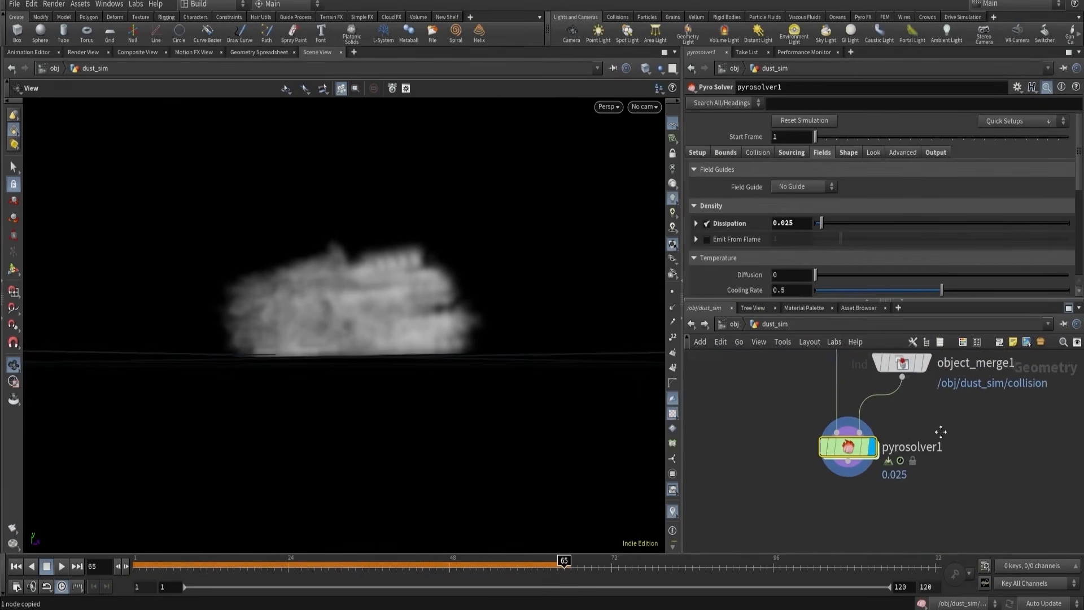
left_click(757, 152)
left_click(813, 218)
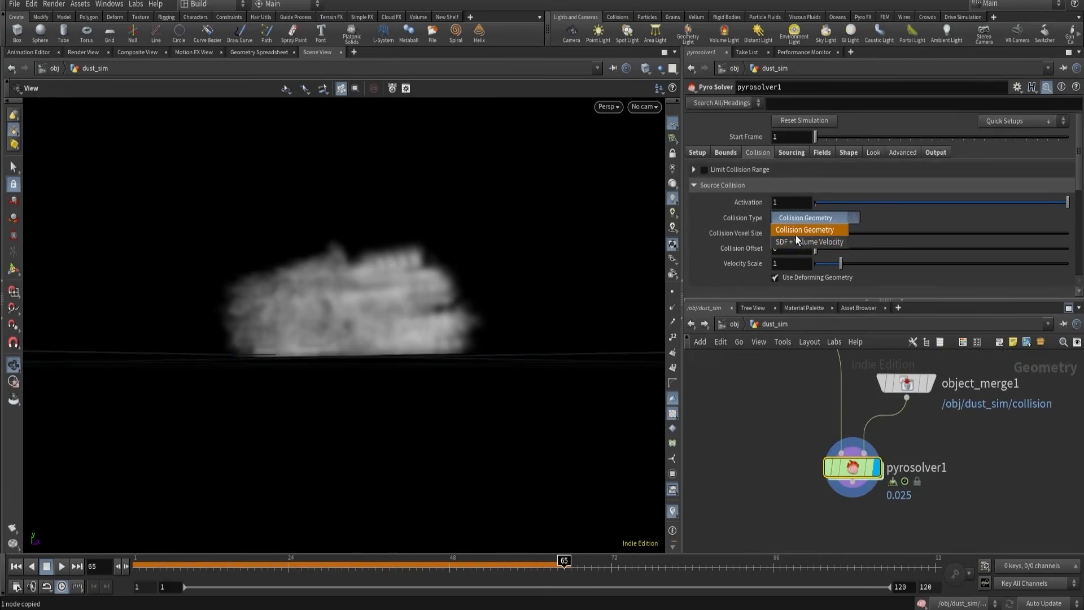
left_click(797, 239)
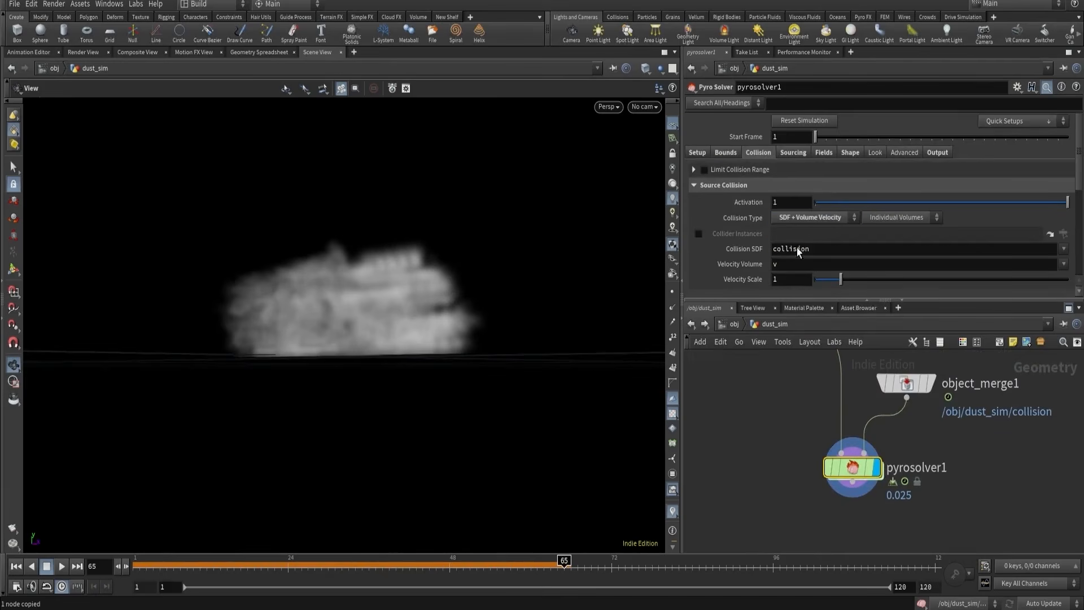
left_click(1063, 250)
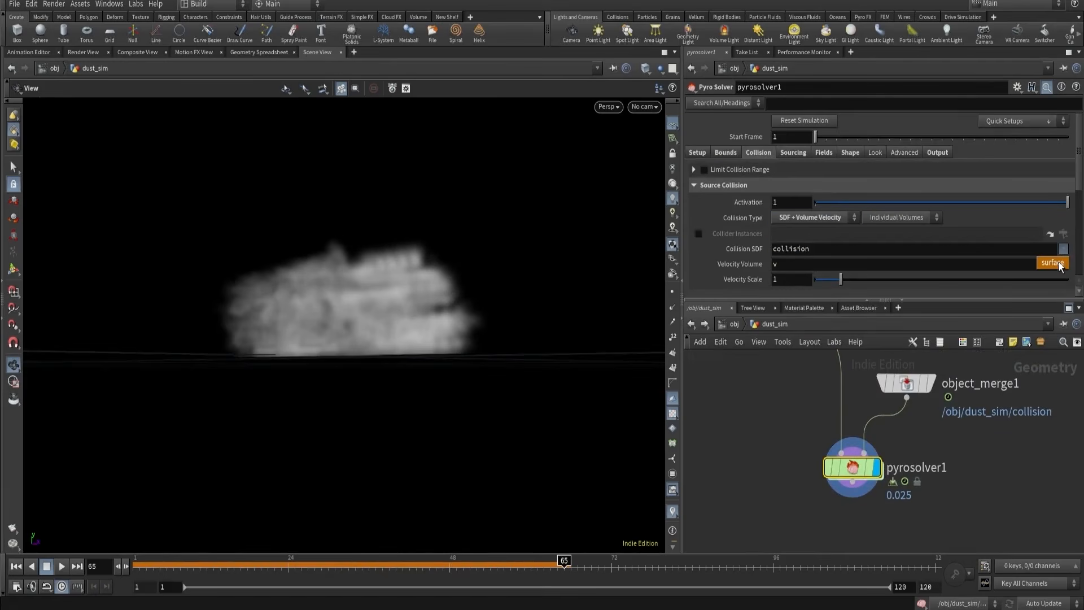
left_click(1052, 263)
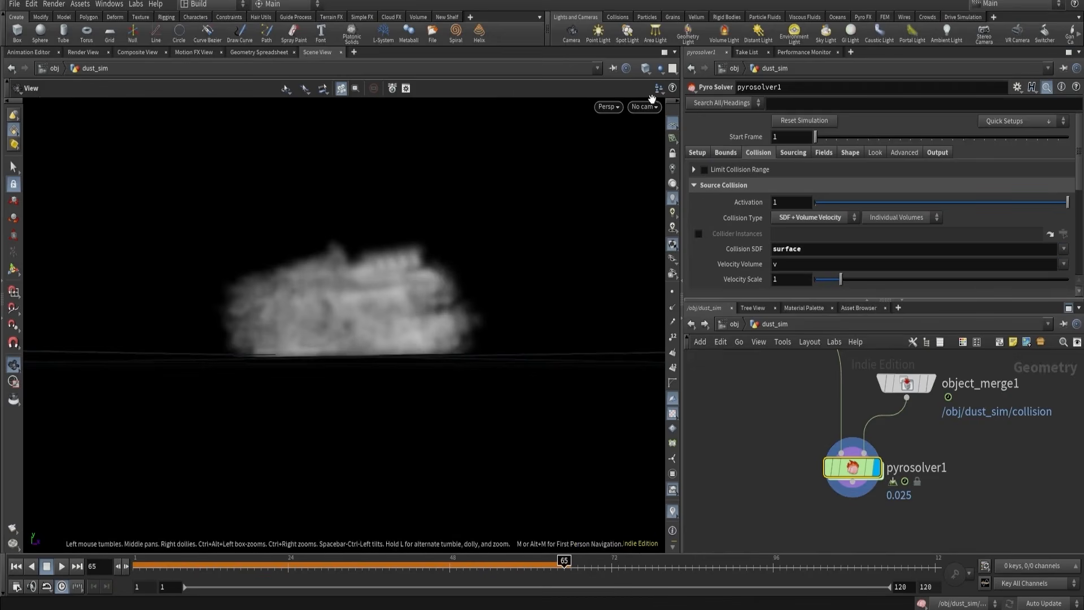
- View the dust with the golem through cam1 and set pyrosolver1's Voxel Size to 0.0125
left_click(641, 107)
left_click(654, 164)
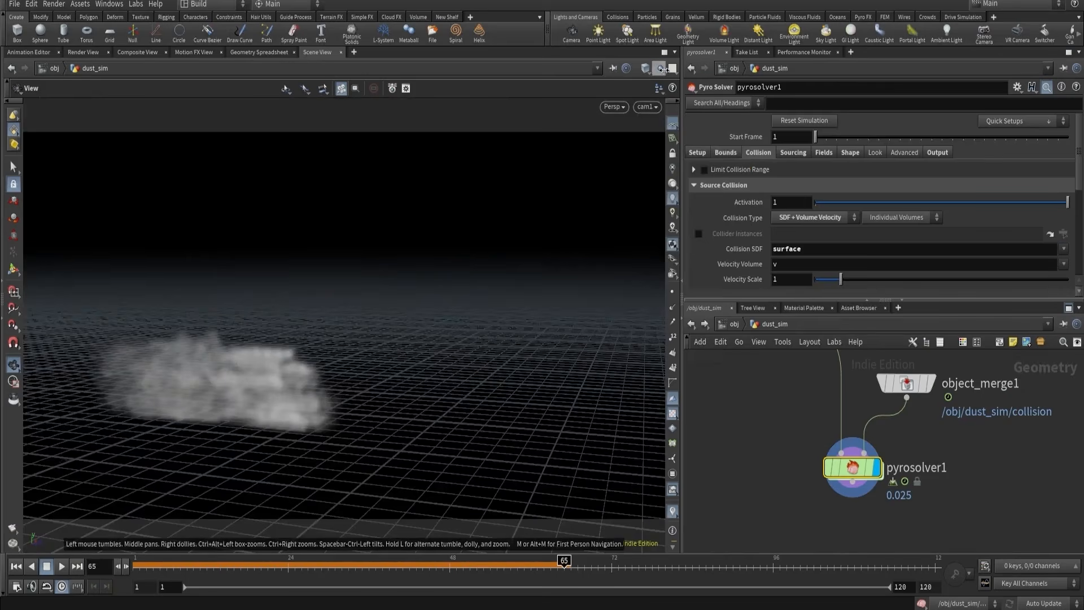
left_click(720, 151)
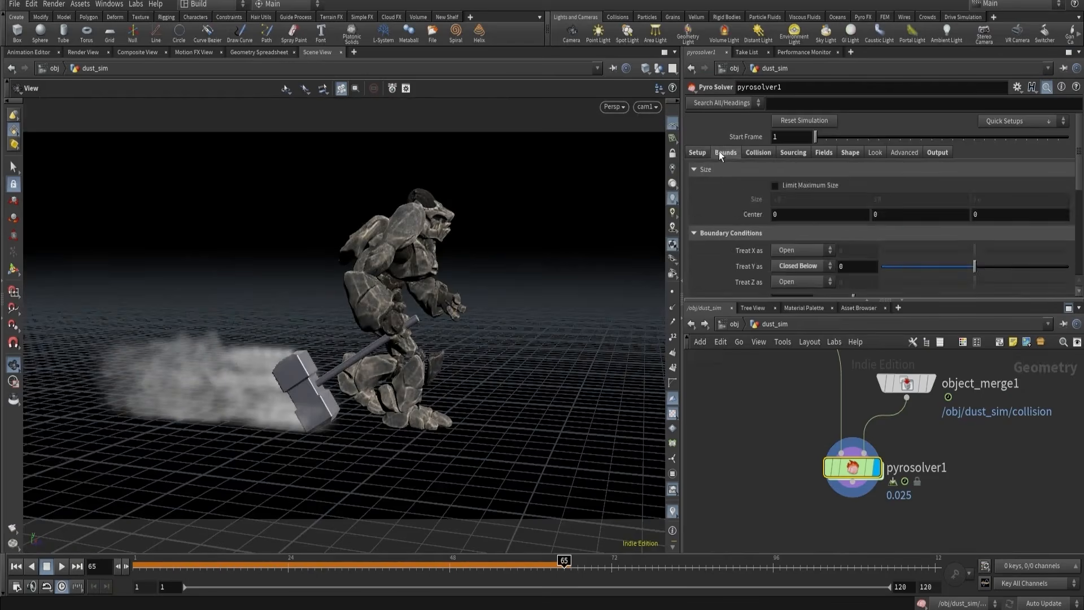
left_click(706, 152)
left_click(793, 187)
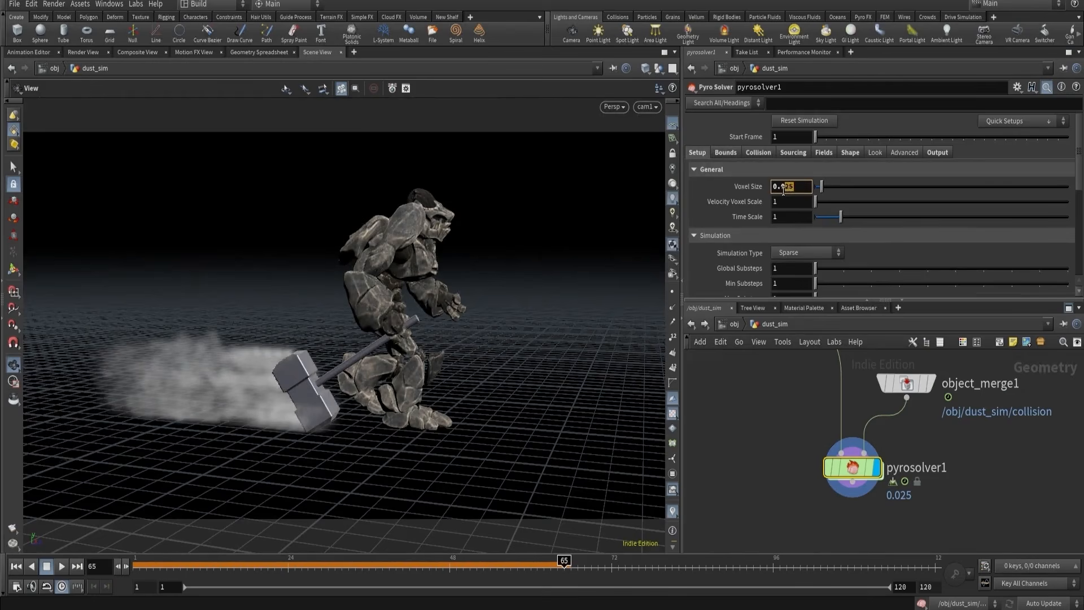
left_click(791, 152)
left_click(818, 153)
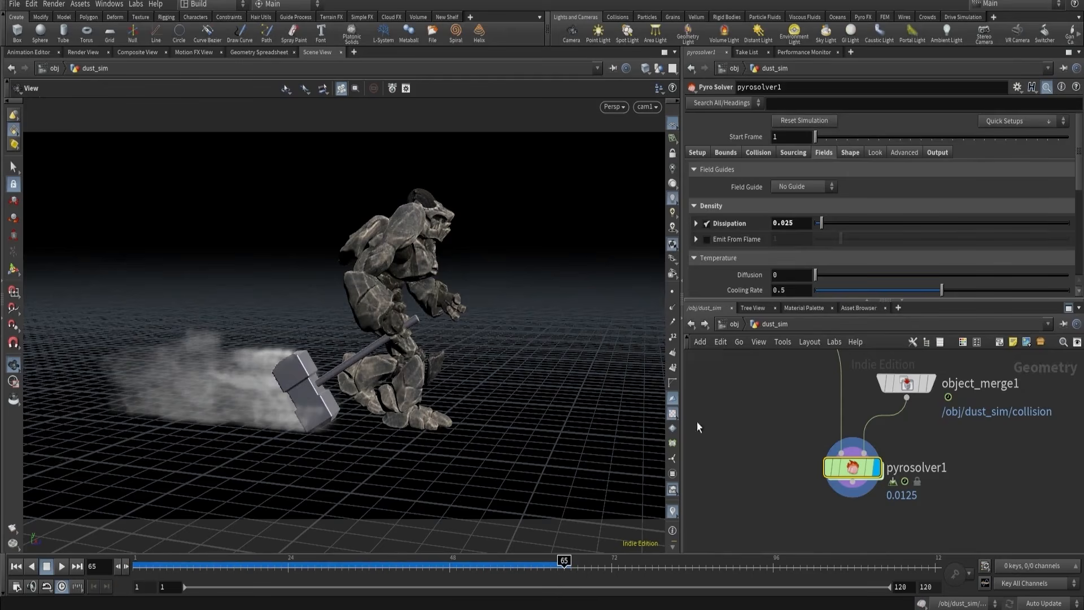
- Inspect the dust around the hammer head up close and from above
mouse_move(273, 357)
left_mouse_down()
mouse_move(392, 349)
mouse_move(286, 377)
mouse_move(349, 373)
mouse_move(293, 357)
left_mouse_up()
right_click_drag(280, 395, 431, 365)
left_click_drag(430, 365, 342, 328)
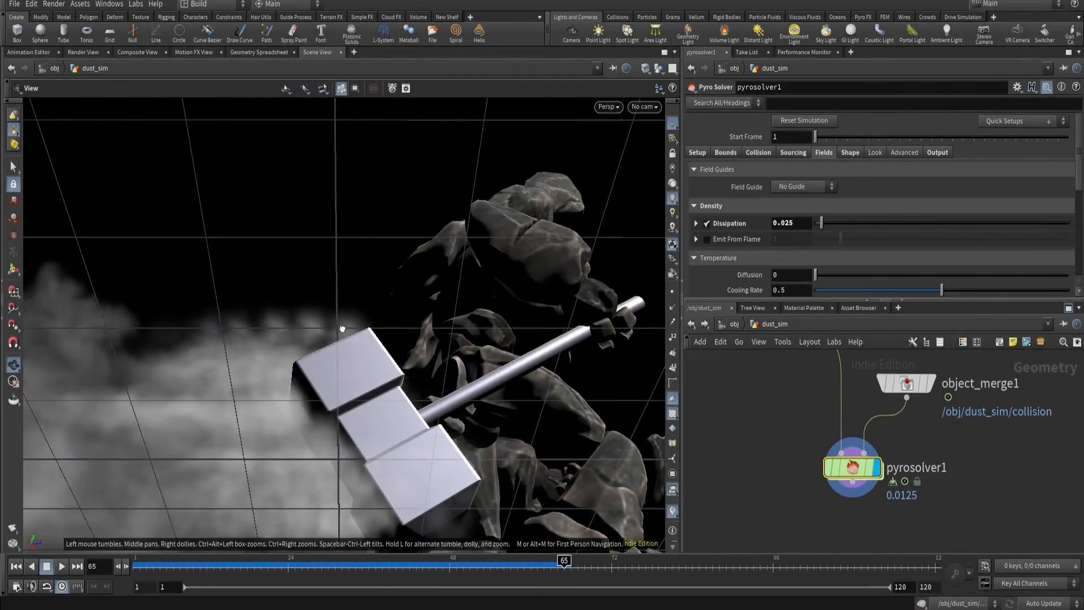
- Move the density node up closer to set_density and display its output around the hammer
scroll(738, 449, "down", 5)
middle_click_drag(748, 450, 777, 575)
scroll(736, 444, "up", 2)
middle_click_drag(738, 435, 782, 476)
scroll(747, 447, "up", 3)
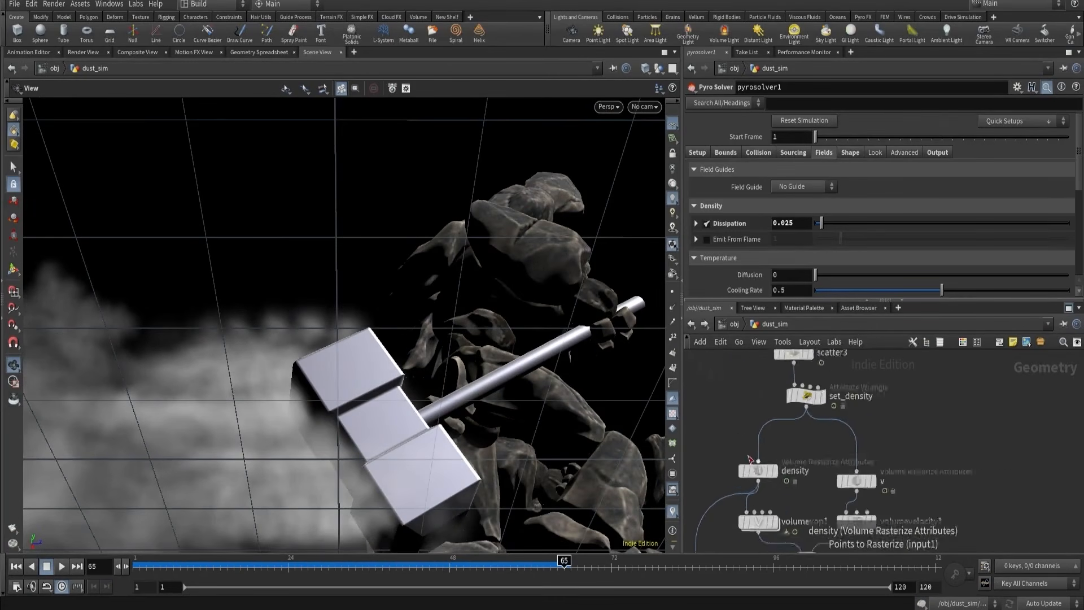
left_click_drag(758, 475, 757, 445)
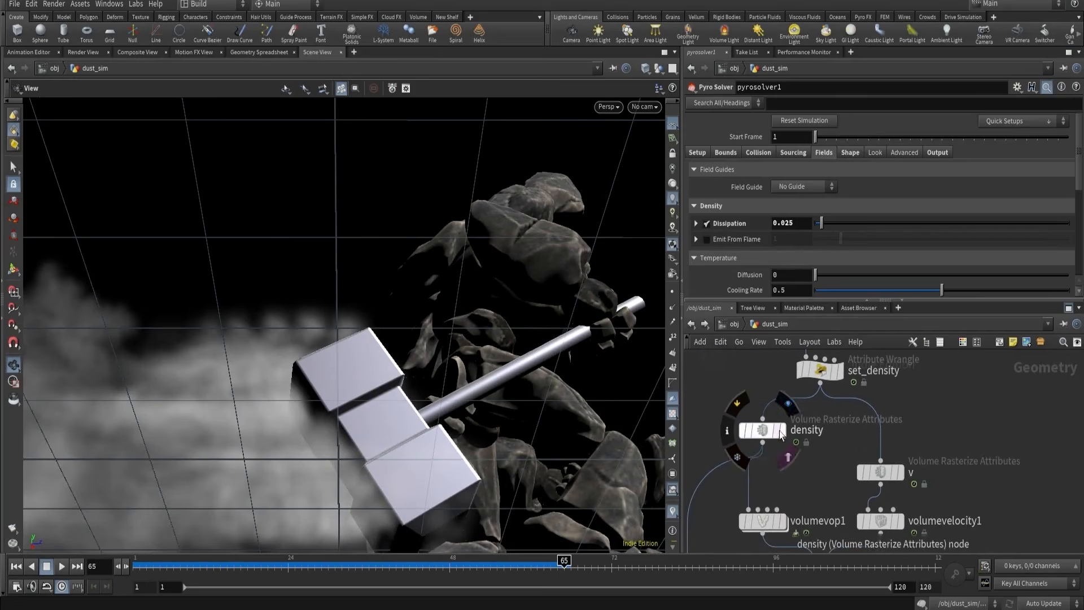
left_click(781, 430)
left_click_drag(366, 372, 322, 395)
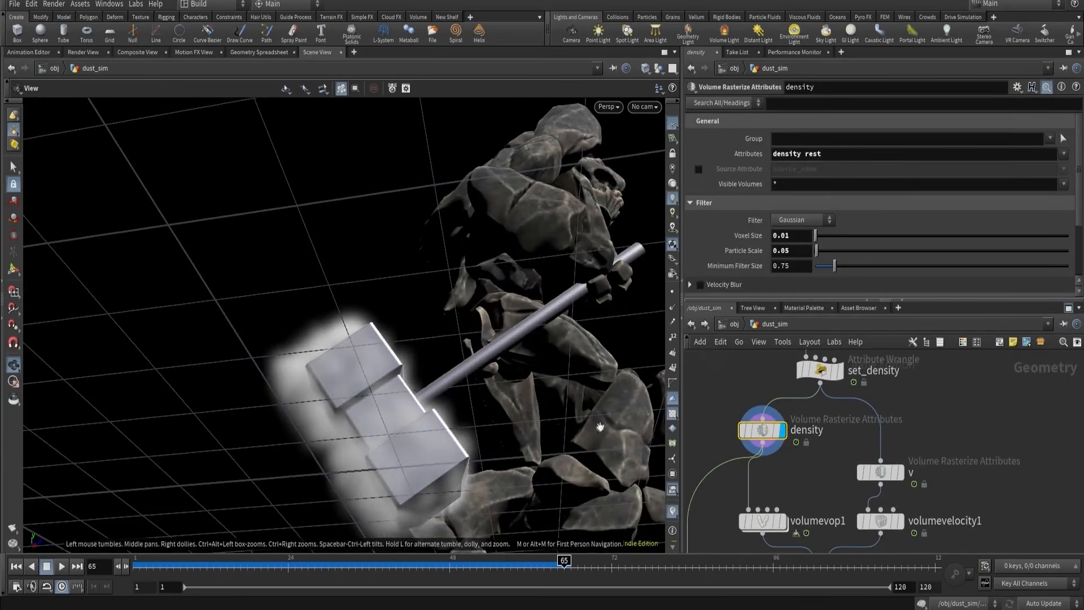
- Display volumevop1's output, inspect it around the hammer head, and move that node up closer to density
left_click(784, 523)
left_click_drag(389, 391, 377, 418)
right_click_drag(378, 419, 457, 339)
scroll(801, 497, "down", 4)
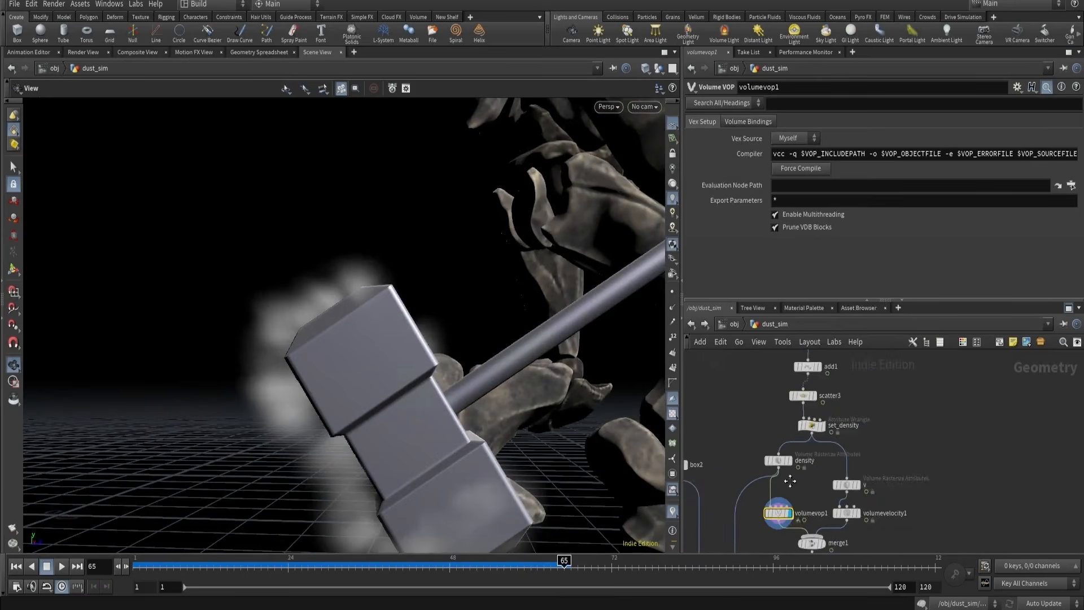
middle_click_drag(789, 481, 815, 459)
scroll(815, 460, "up", 4)
left_click_drag(807, 499, 807, 474)
middle_click_drag(725, 373, 740, 439)
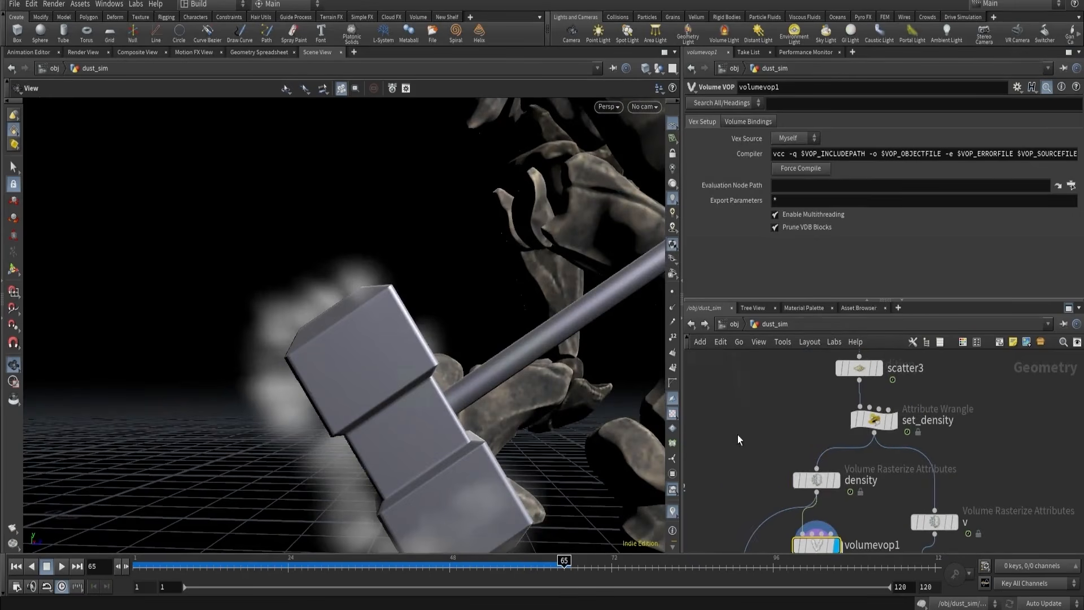
- Reposition the density and volumevop1 nodes below set_density and check the rest-driven noise setup inside volumevop1
left_click_drag(817, 481, 776, 472)
middle_click_drag(758, 494, 759, 445)
left_click_drag(766, 477, 795, 500)
double_click(795, 499)
middle_click_drag(798, 499, 828, 503)
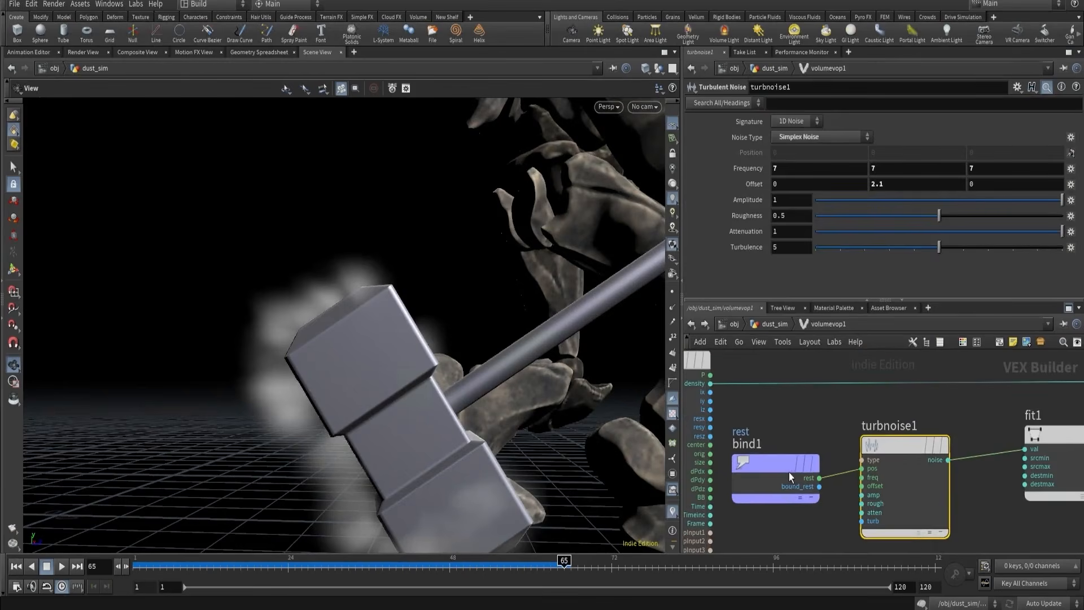
key("u")
scroll(841, 414, "up", 2)
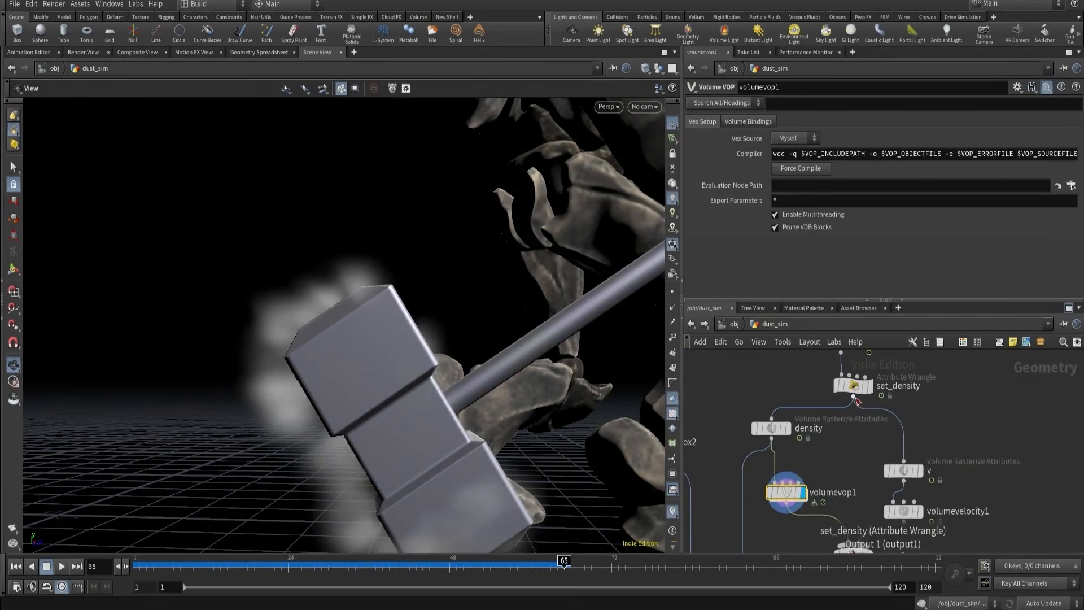
- Connect set_density's output to volumevop1's second input and move volumevop1 slightly away from the density node
left_click(853, 397)
left_click(784, 483)
left_click_drag(784, 491, 809, 492)
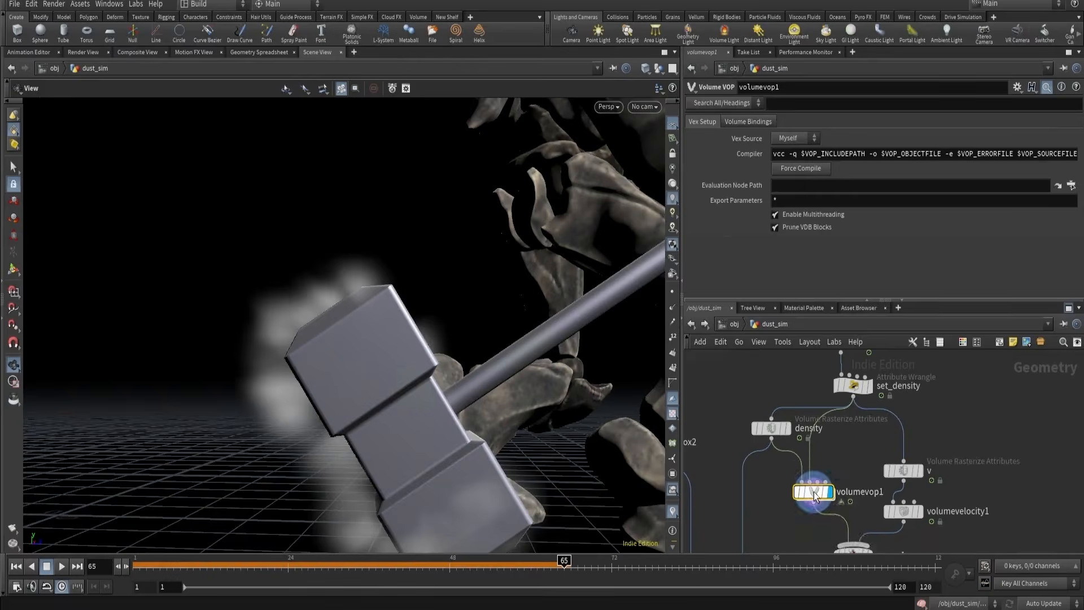
- Add a Point Cloud Open node below bind1 inside volumevop1
double_click(815, 492)
middle_click_drag(801, 509, 789, 486)
scroll(828, 498, "down", 2)
left_click(795, 513)
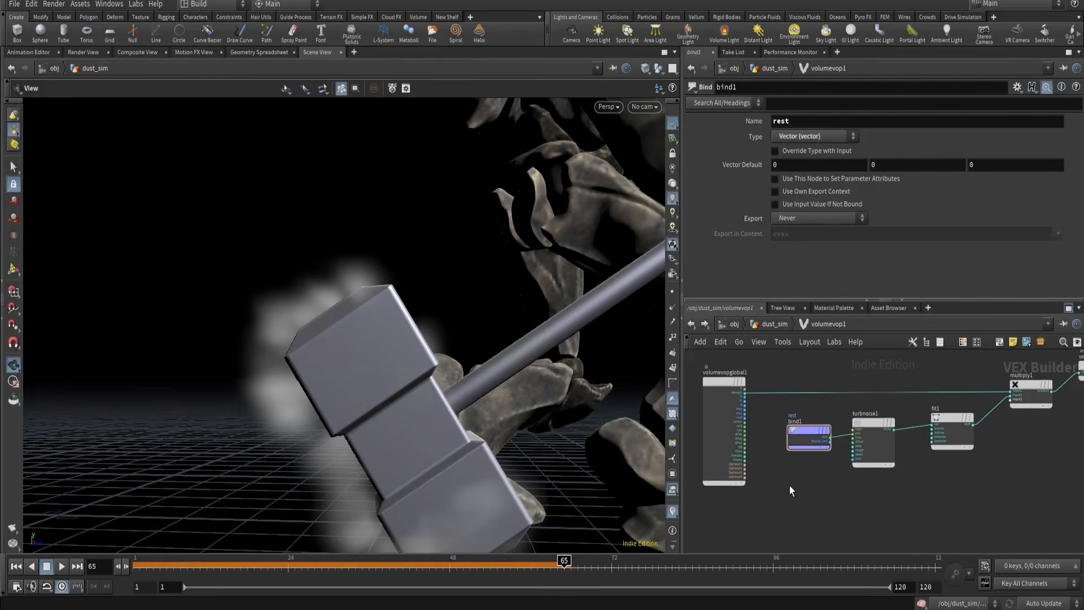
key("Tab")
type("open")
left_click(910, 133)
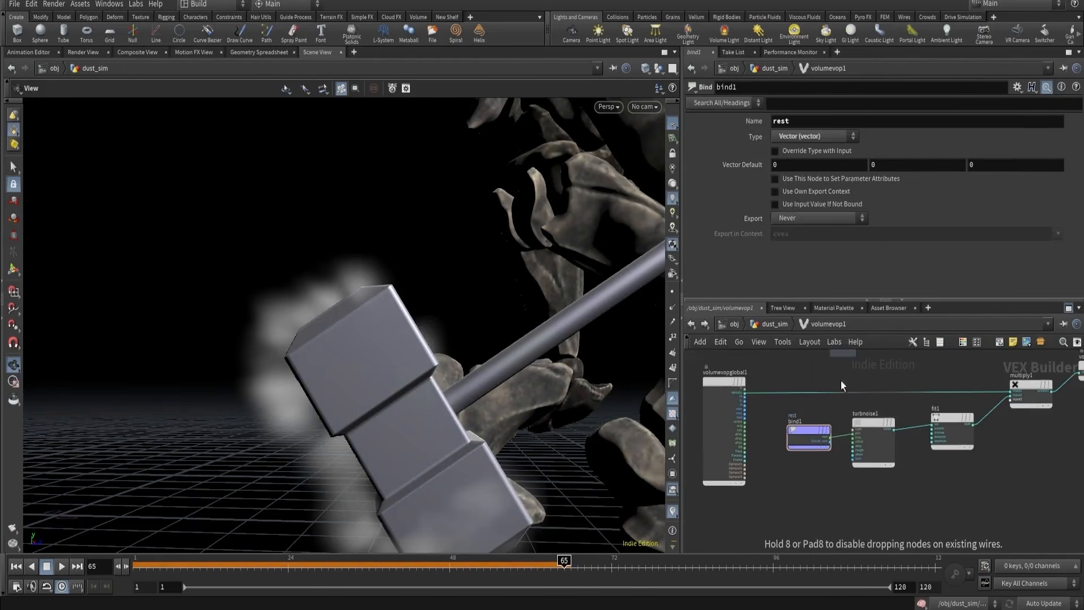
left_click(802, 480)
scroll(801, 480, "up", 2)
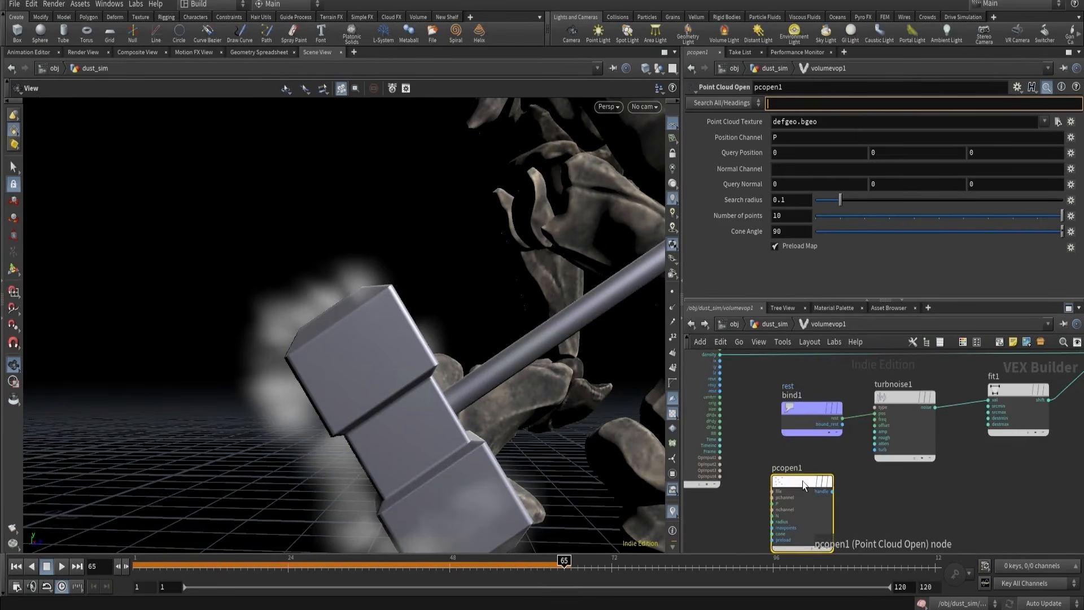
mouse_move(791, 482)
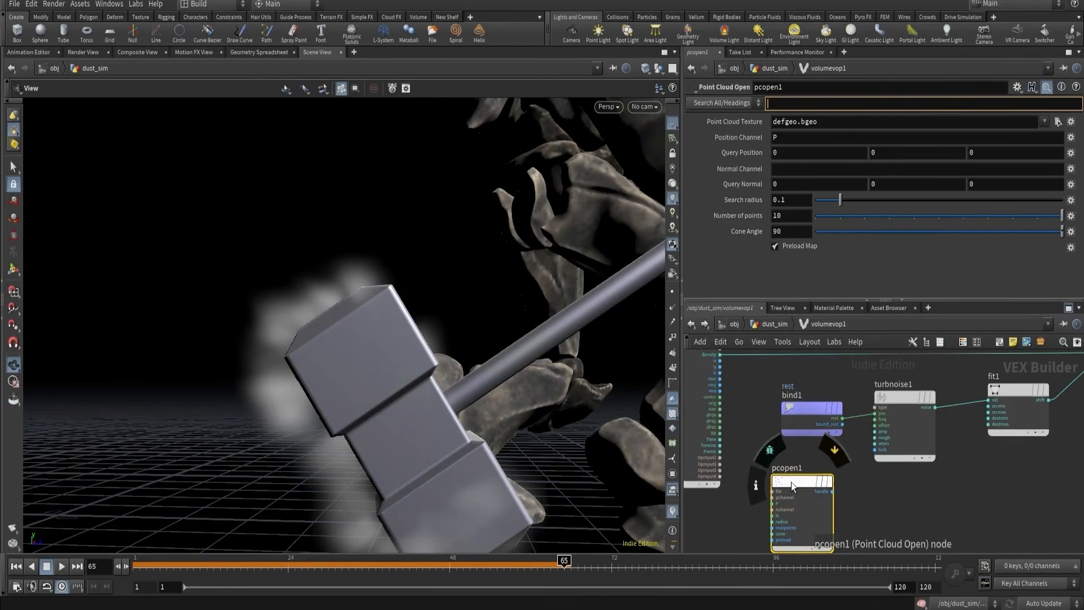
scroll(778, 484, "up", 2)
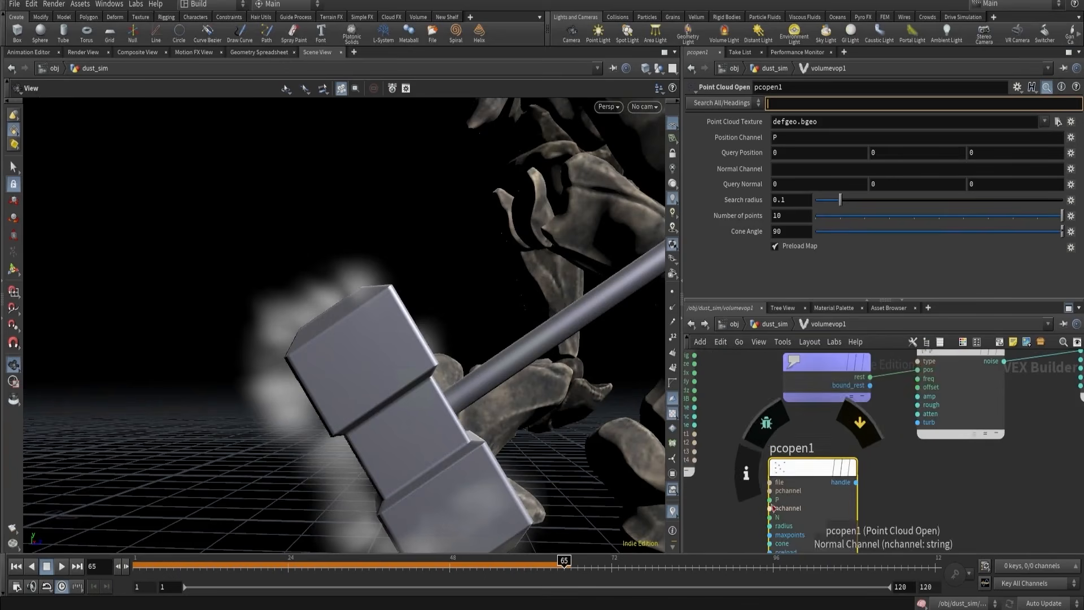
- Wire the global P into pcopen1's P input and OpInput2 into its file input
left_click(770, 482)
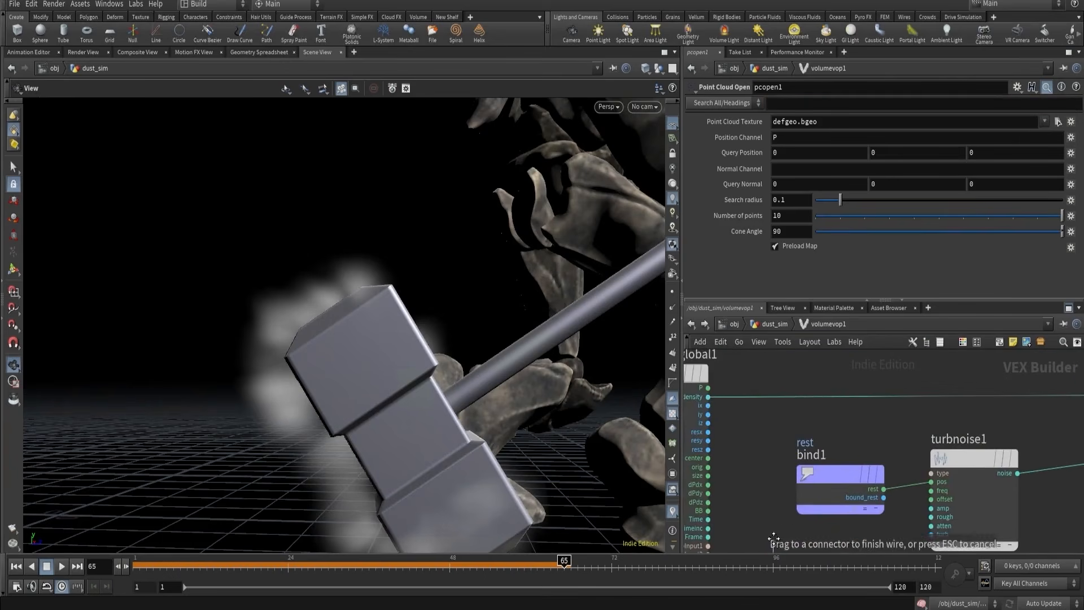
left_click(714, 388)
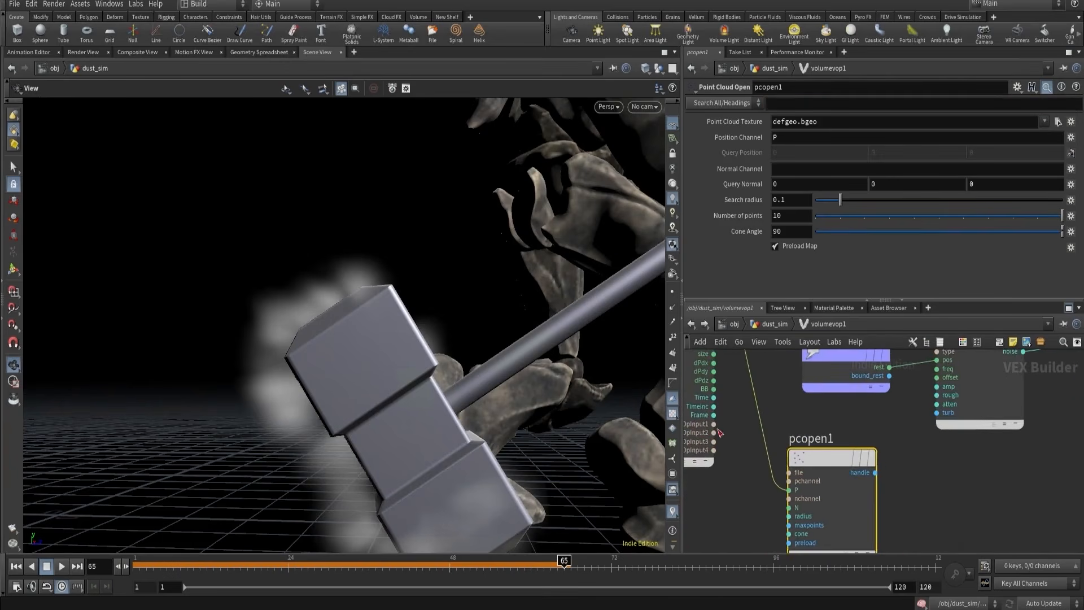
left_click(713, 433)
left_click(789, 473)
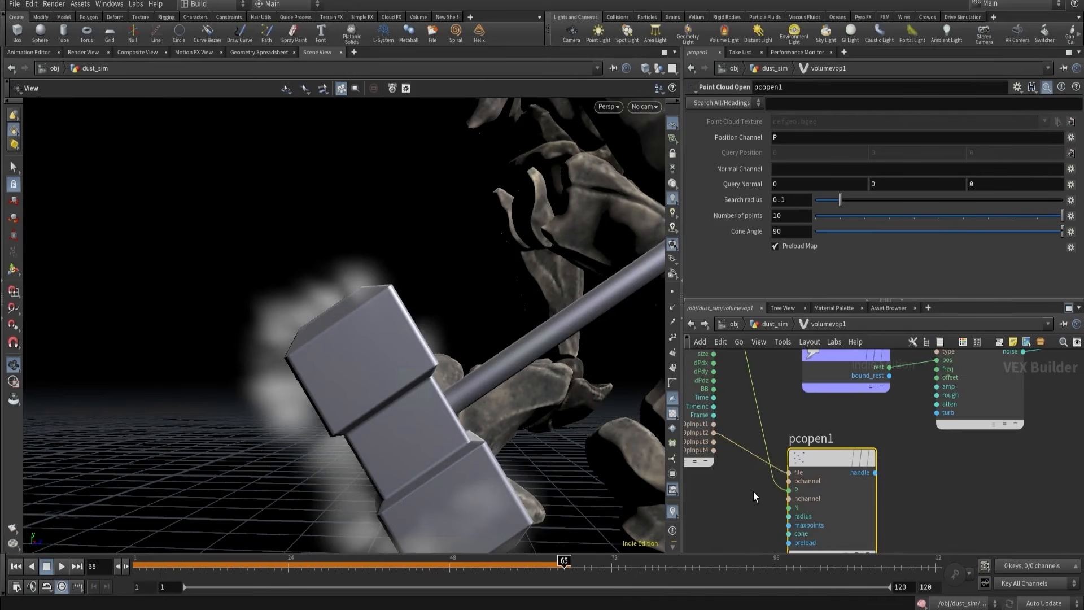
- Add a Point Cloud Filter node, feed it pcopen1's handle, and set its Channel to rest
left_click(958, 492)
key("Tab")
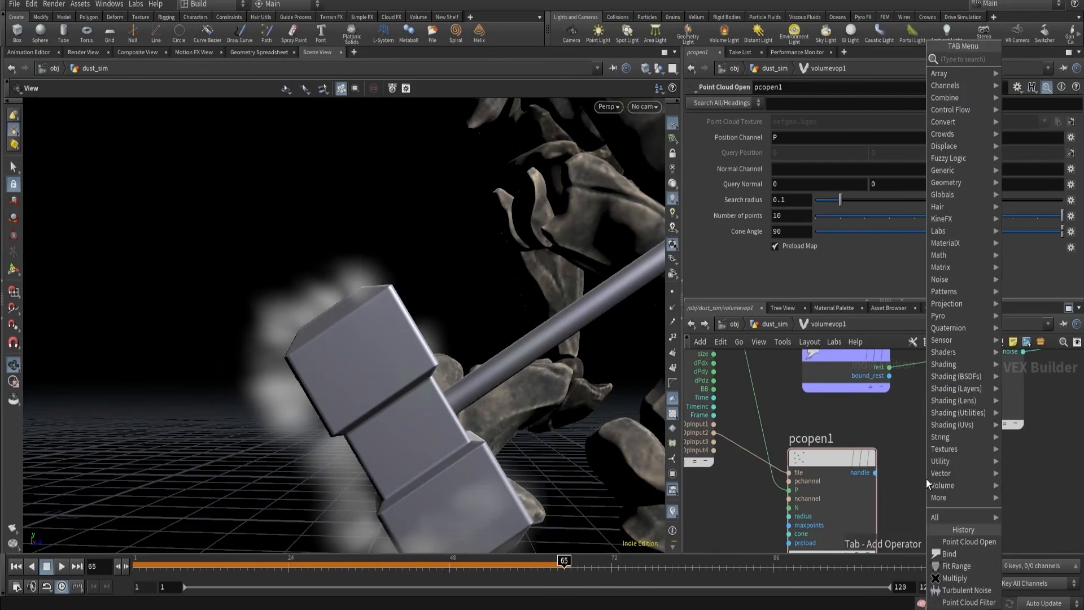
type("filter")
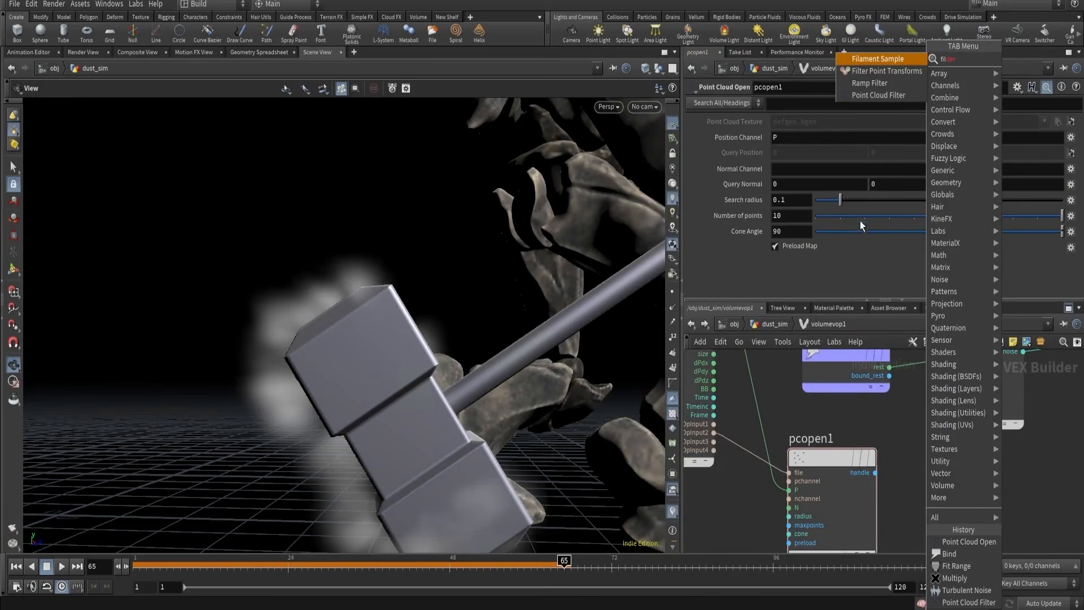
left_click(867, 96)
left_click(926, 491)
left_click_drag(874, 473, 896, 502)
left_click(781, 154)
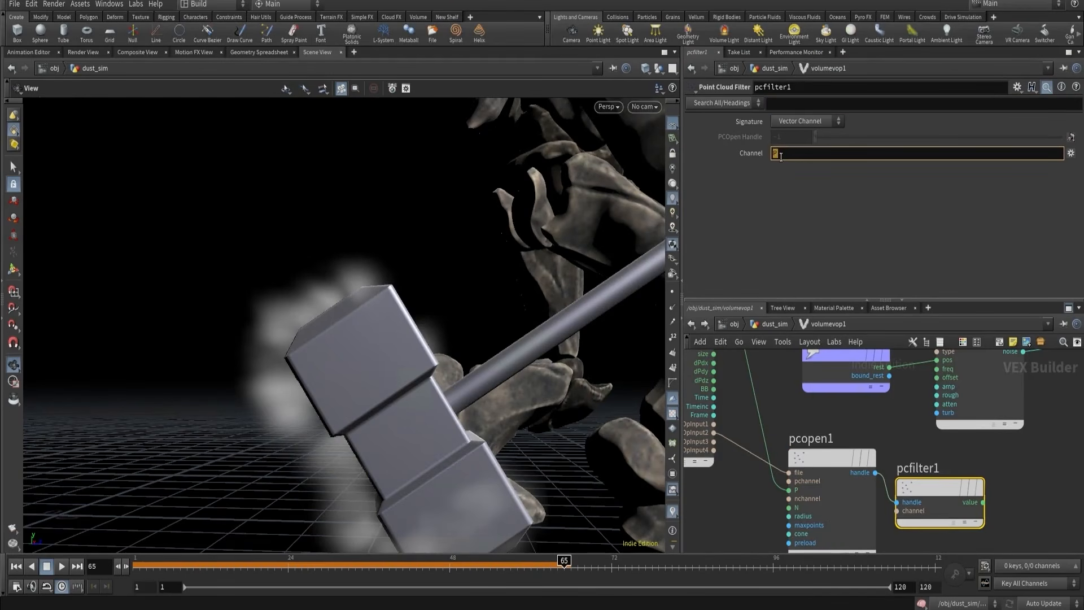
key("Return")
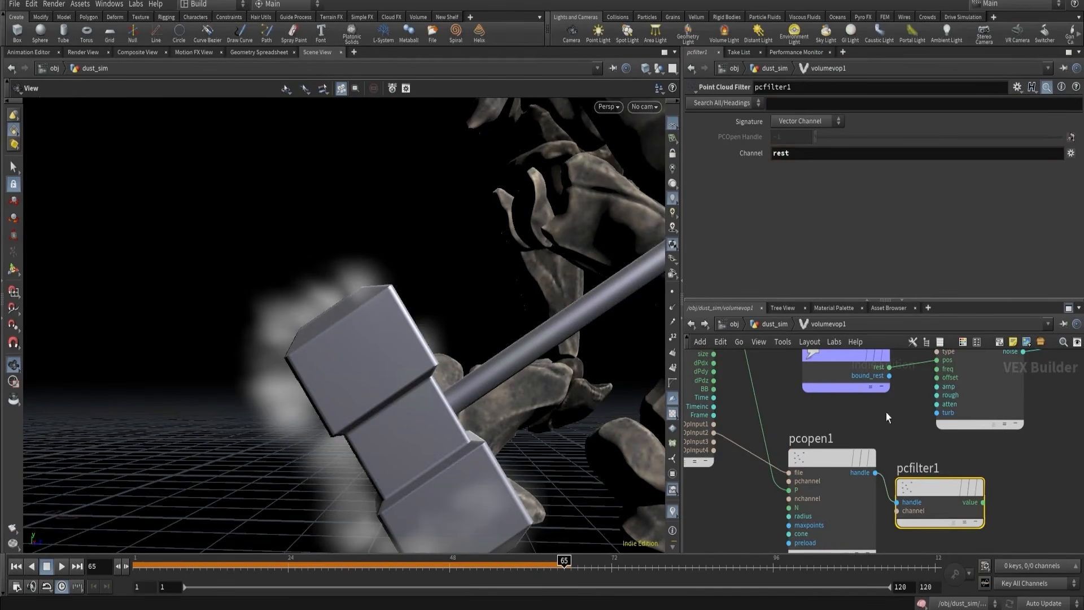
- Replace bind1 with pcfilter1's value as turbnoise1's pos input, and scrub the timeline to check the source dust
left_click(936, 359)
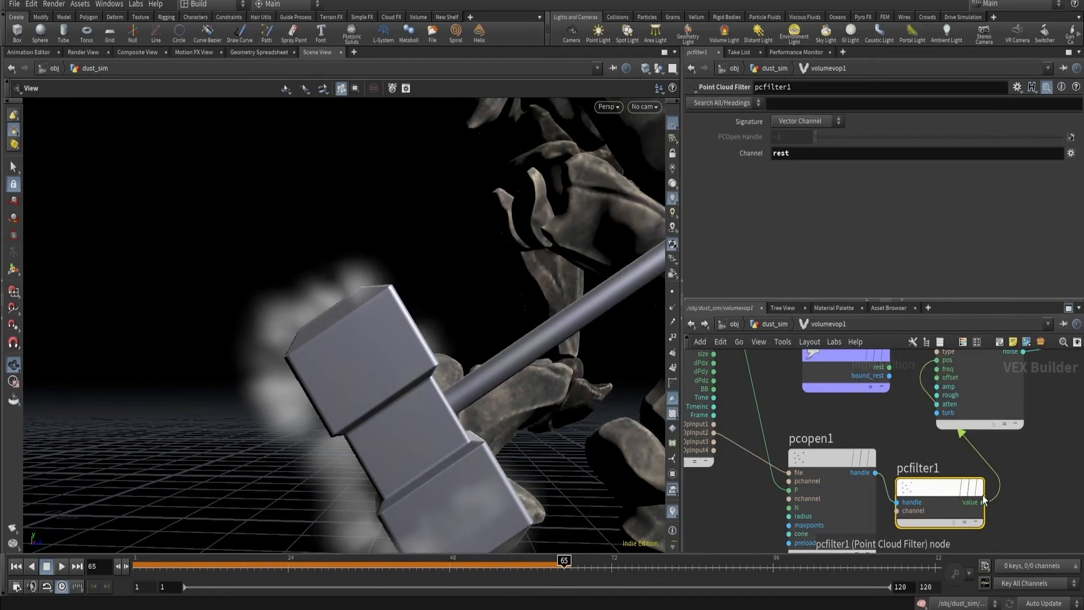
left_click(983, 501)
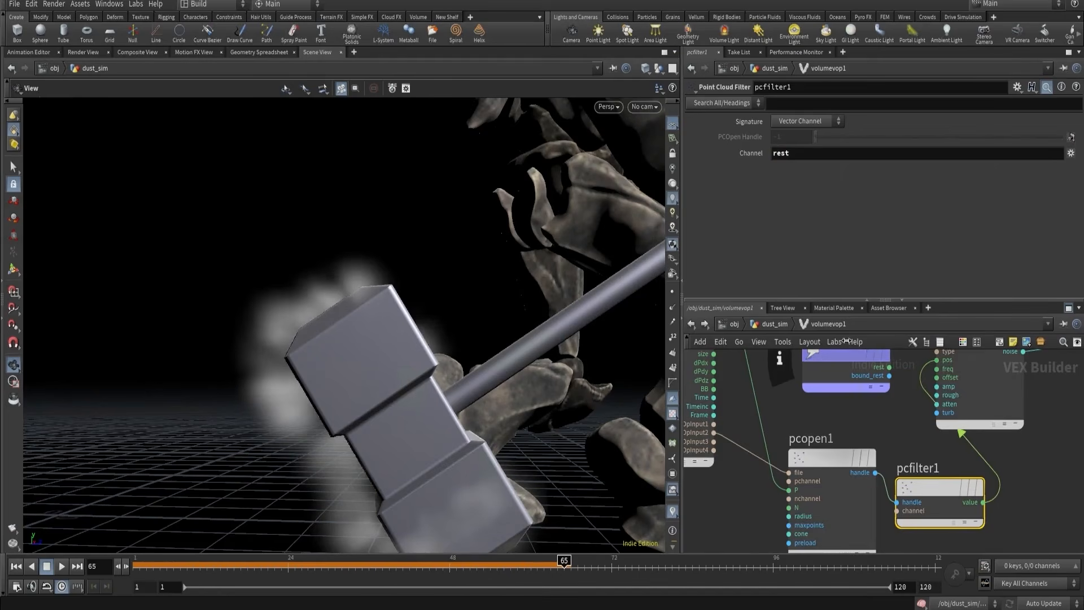
left_click(771, 324)
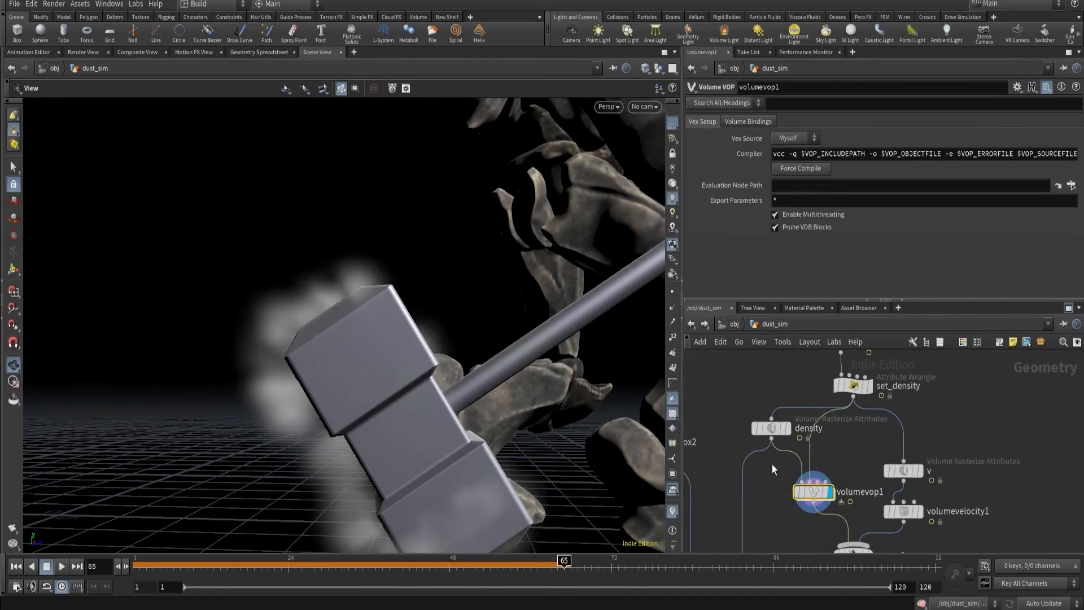
left_click_drag(291, 562, 565, 555)
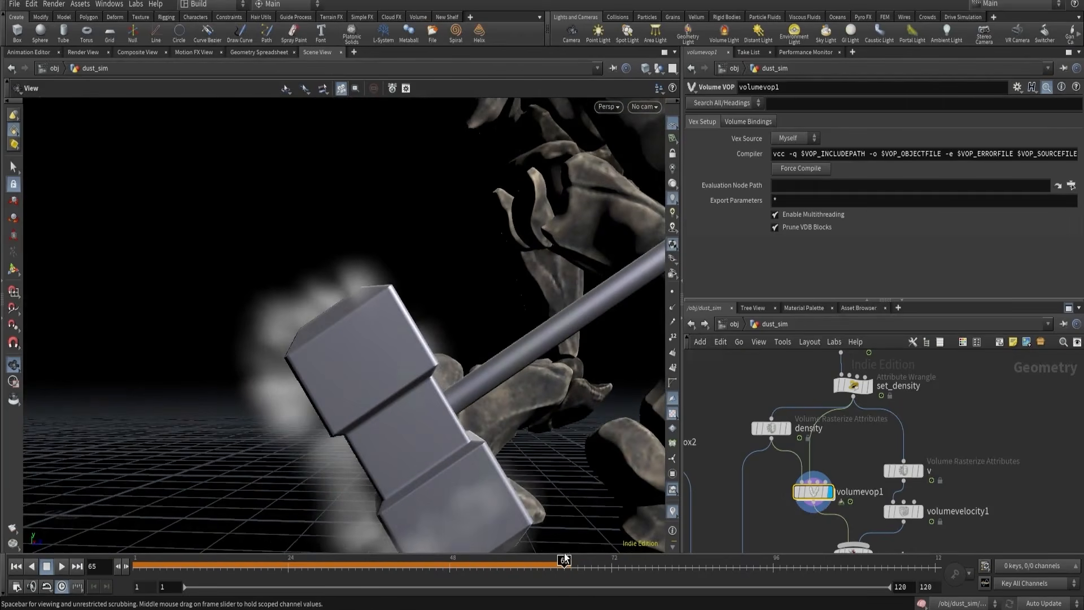
- Set turbnoise1's Y offset to 0 inside volumevop1 and return to the dust_sim network
double_click(813, 492)
scroll(813, 459, "down", 3)
left_click(829, 448)
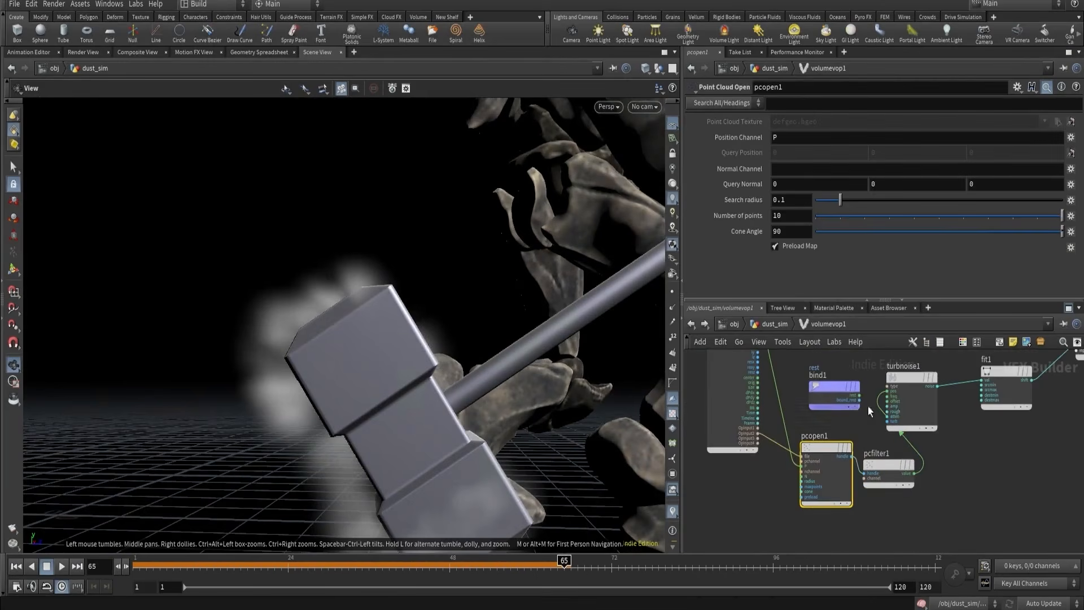
left_click(912, 381)
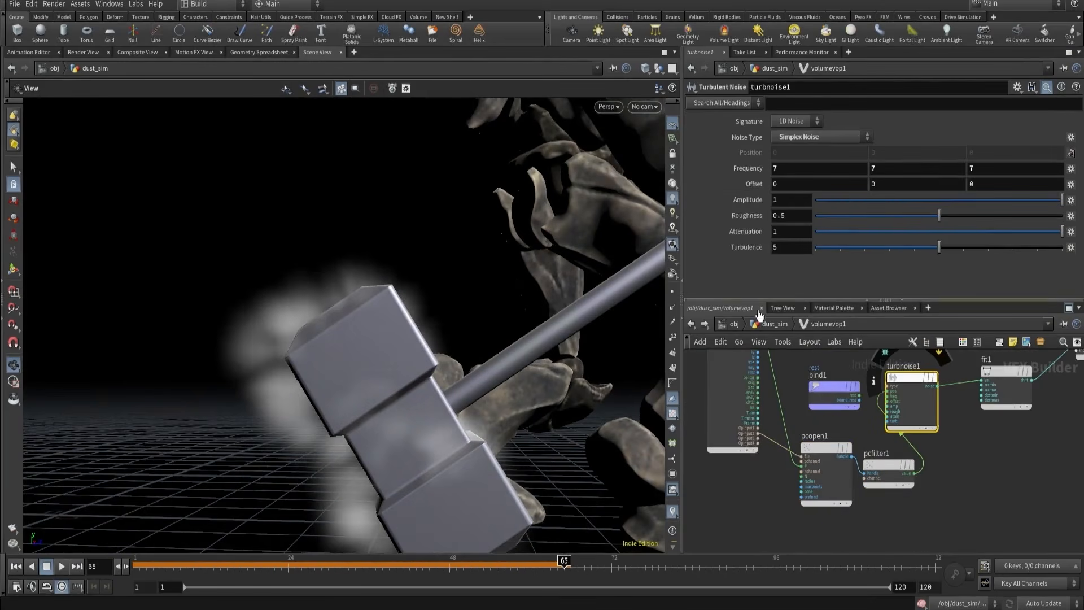
key("u")
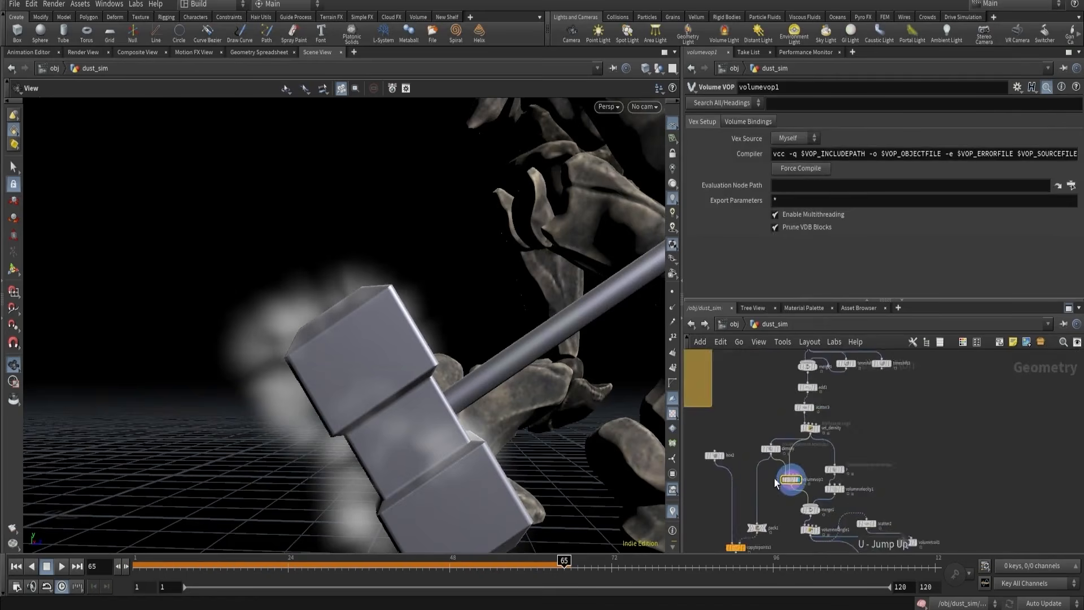
- Display pyrosolver1's output, inspect the dust beside the hammer head from above, and reset the simulation
middle_click_drag(779, 530, 764, 429)
scroll(787, 464, "up", 3)
scroll(903, 509, "up", 2)
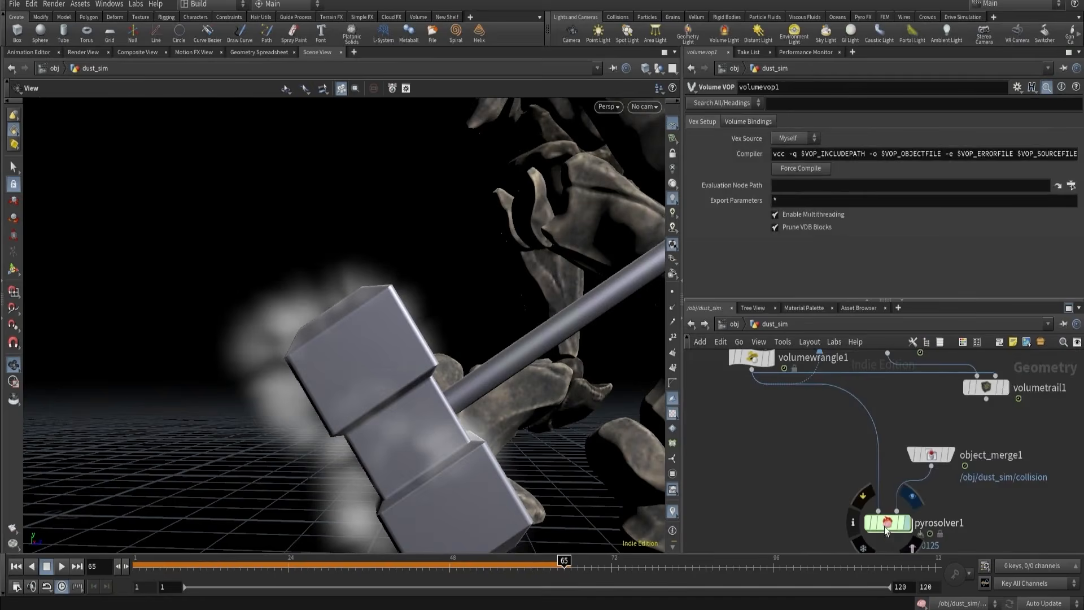
left_click(885, 525)
right_click_drag(366, 293, 362, 284)
left_click_drag(363, 284, 373, 243)
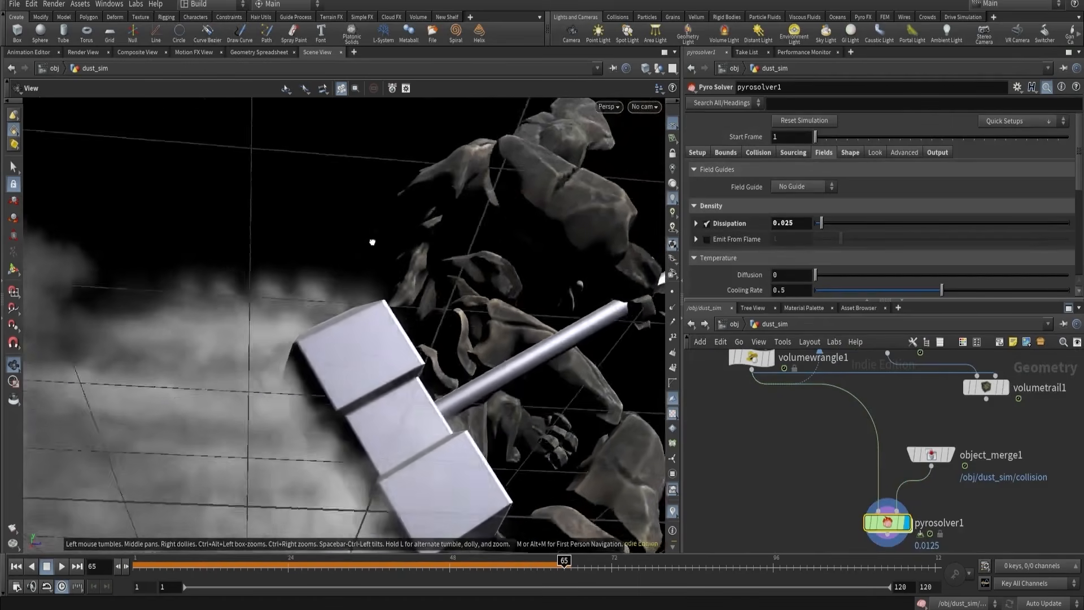
right_click_drag(372, 242, 387, 285)
middle_click_drag(387, 286, 488, 303)
left_click_drag(489, 303, 466, 288)
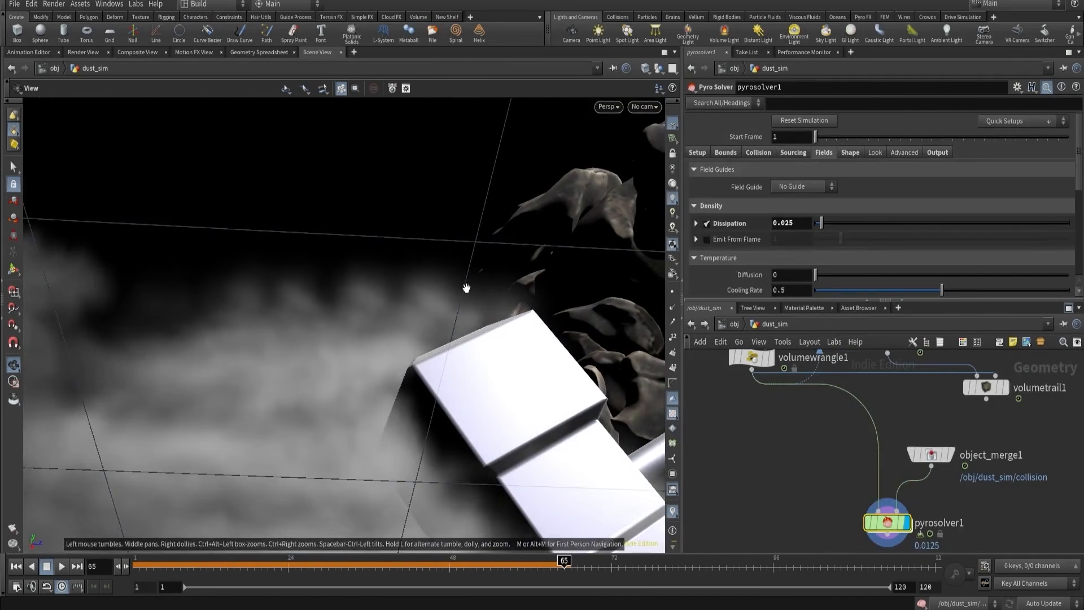
left_click(798, 120)
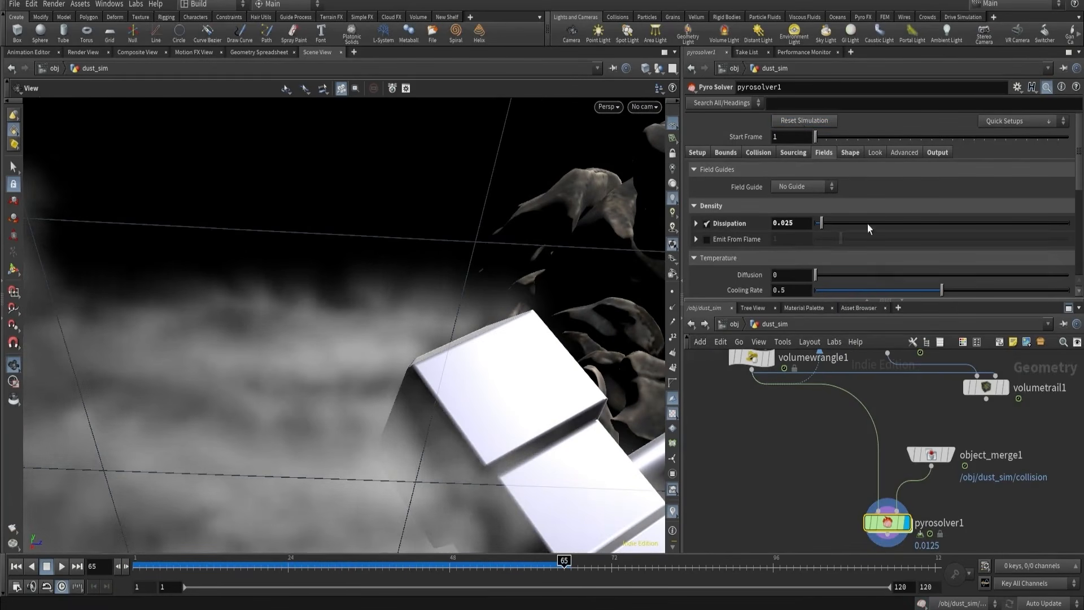
- Review the pcopen1 and pcfilter1 nodes inside volumevop1 and timeshift3's frame offset above set_density
scroll(867, 224, "down", 1)
scroll(809, 435, "down", 5)
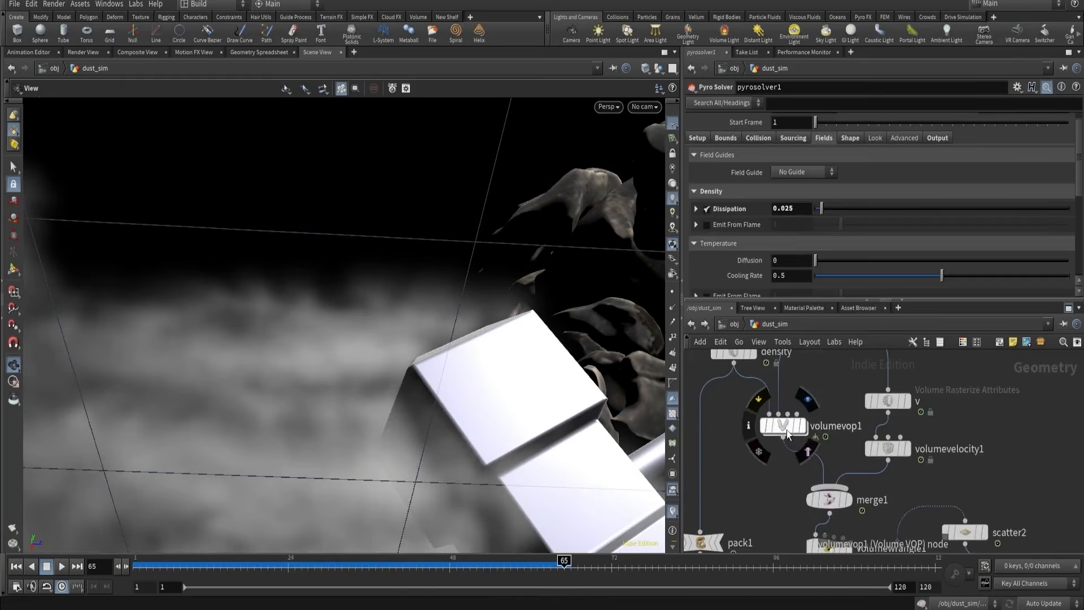
double_click(785, 430)
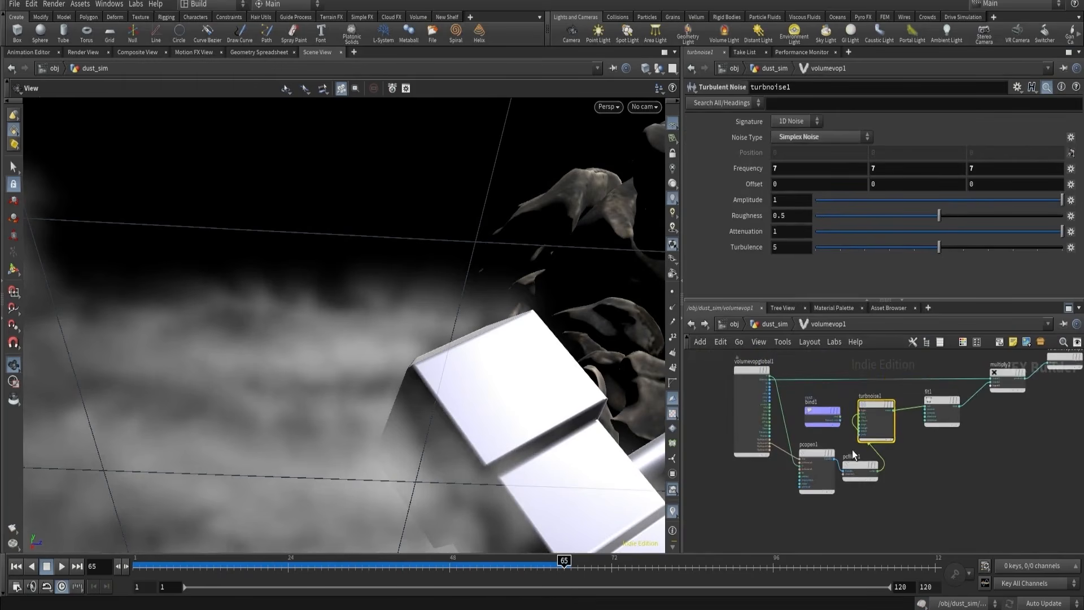
left_click_drag(780, 508, 872, 462)
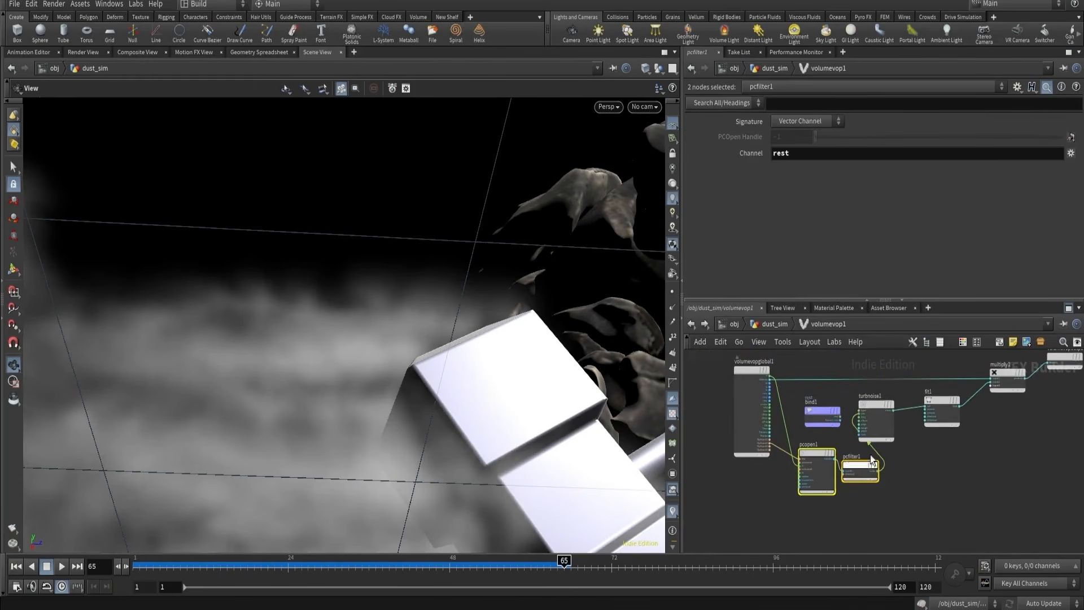
left_click(775, 323)
middle_click_drag(922, 401, 920, 469)
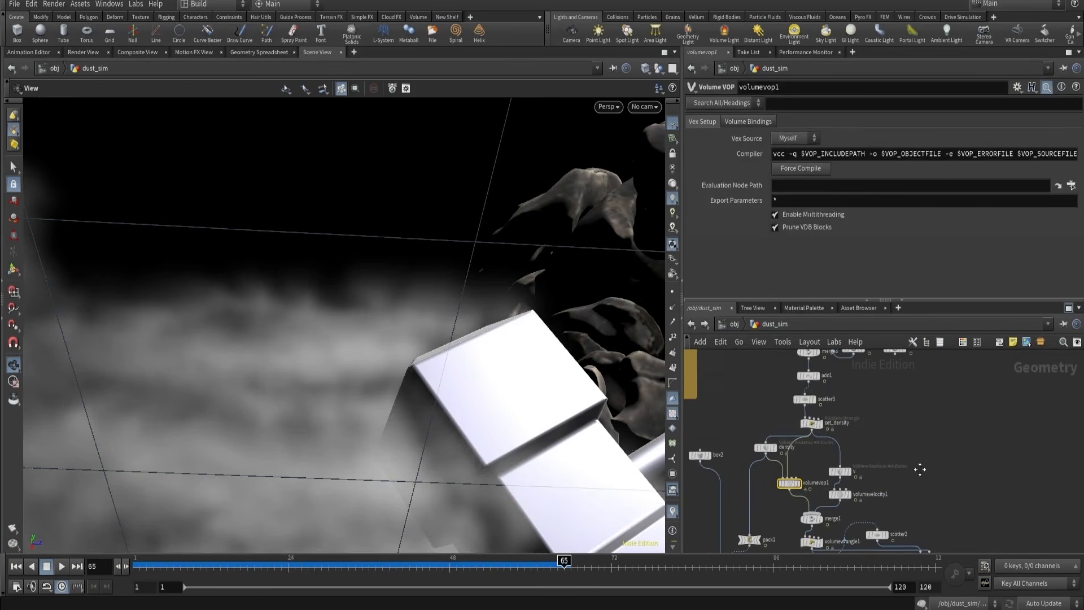
middle_click_drag(841, 426, 838, 503)
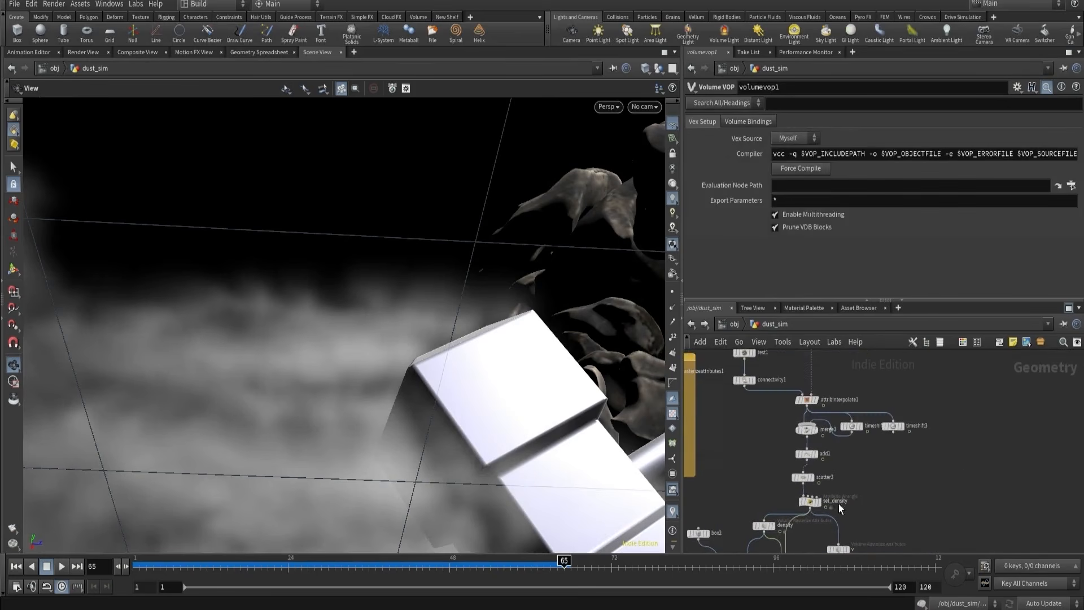
scroll(868, 463, "up", 3)
left_click(917, 397)
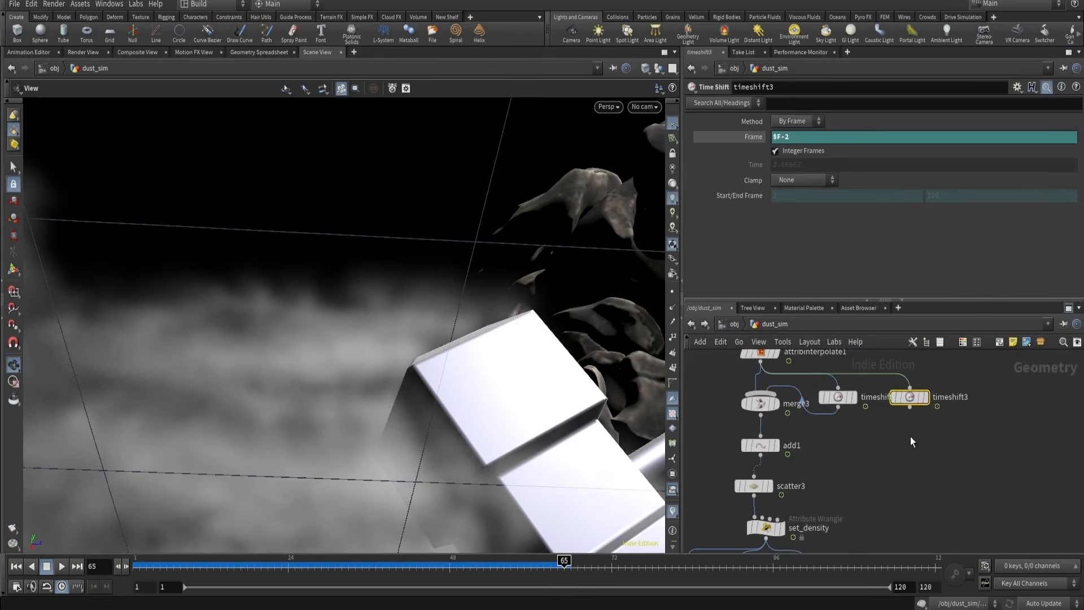
- Look through cam1 with pyrosolver1 selected and play the dust simulation on the timeline
left_click(645, 107)
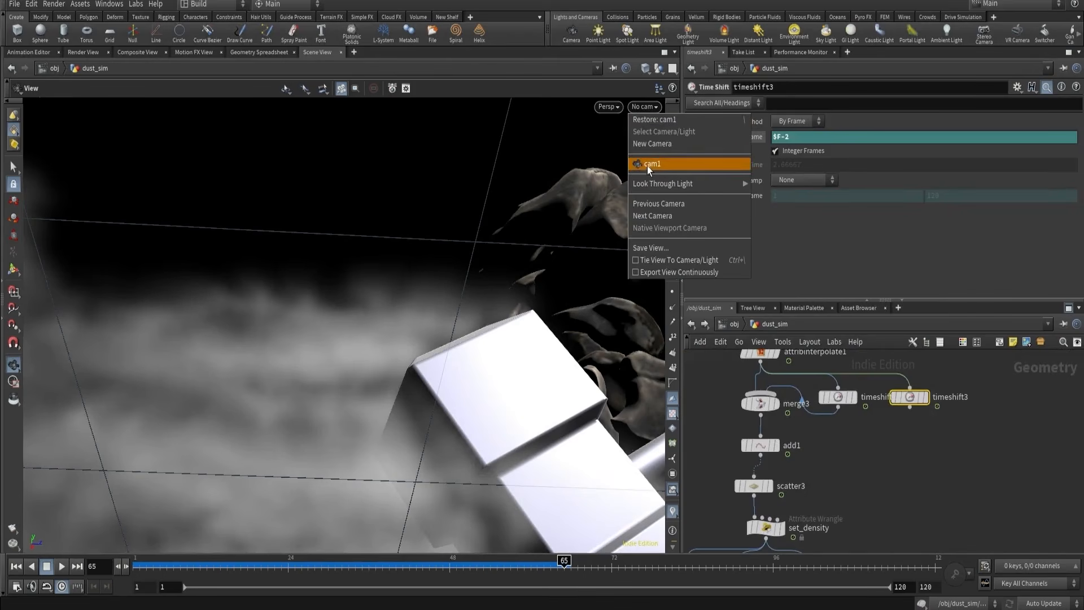
left_click(647, 164)
scroll(789, 389, "down", 5)
middle_click_drag(870, 389, 867, 333)
scroll(826, 463, "up", 4)
left_click(859, 469)
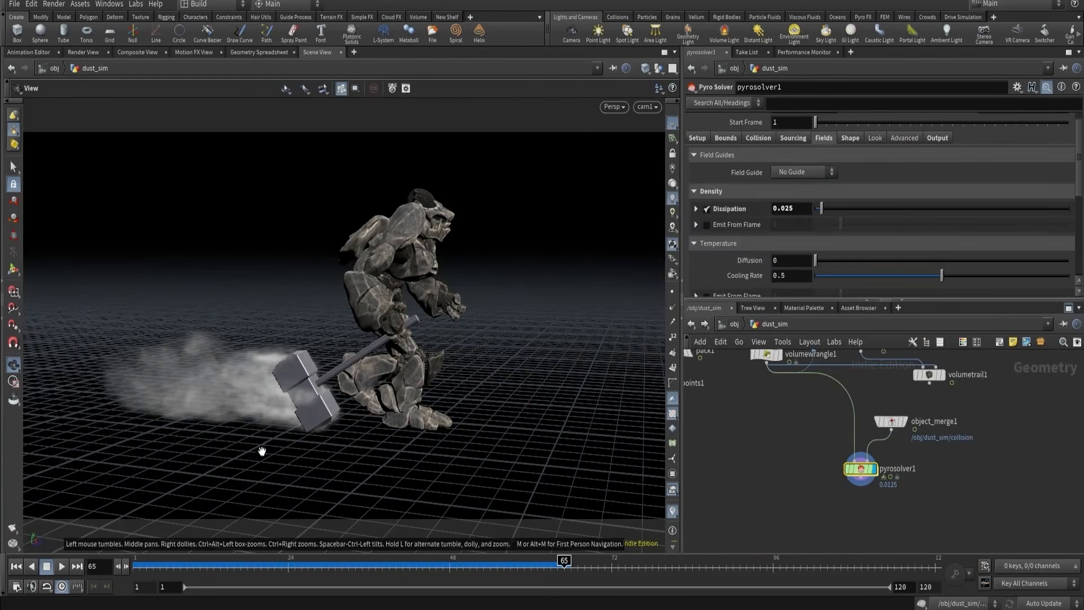
left_click(62, 566)
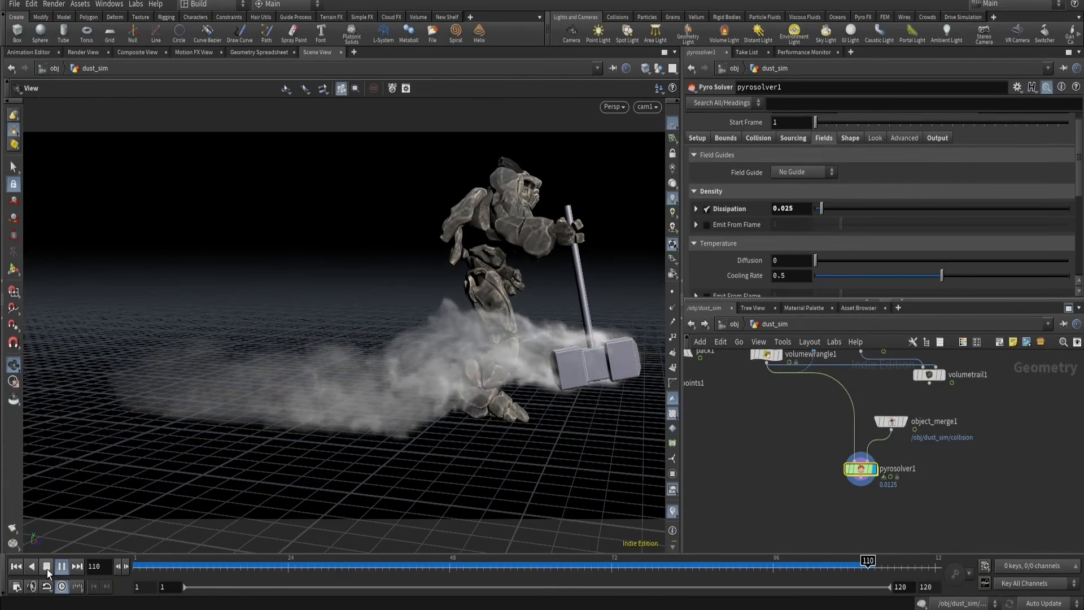
- Examine the dust trail at frame 99 and minimise the annotated snip of it
left_click_drag(713, 564, 792, 566)
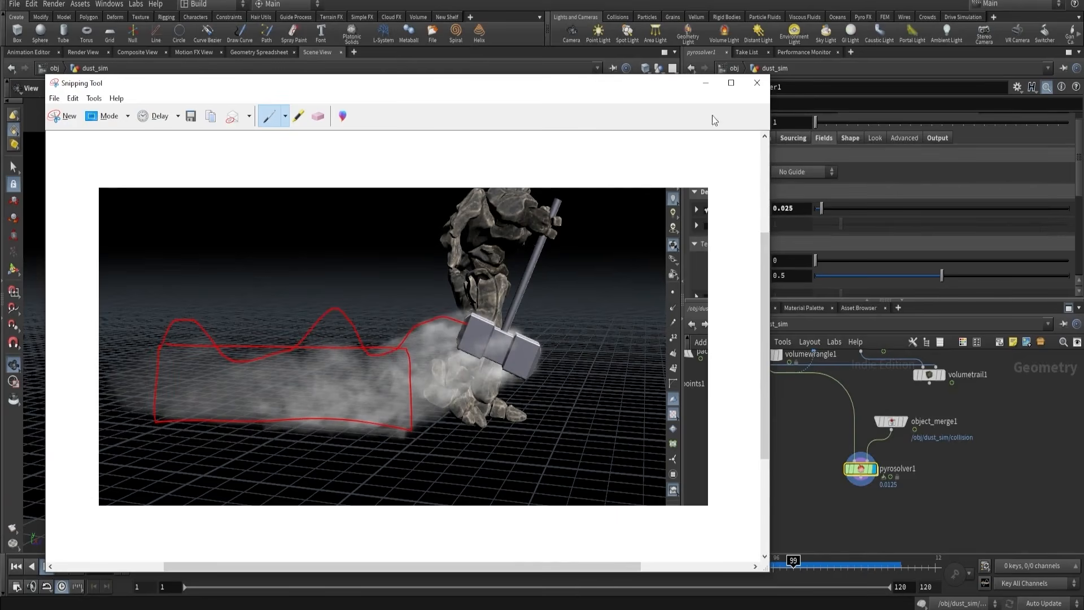
left_click(706, 83)
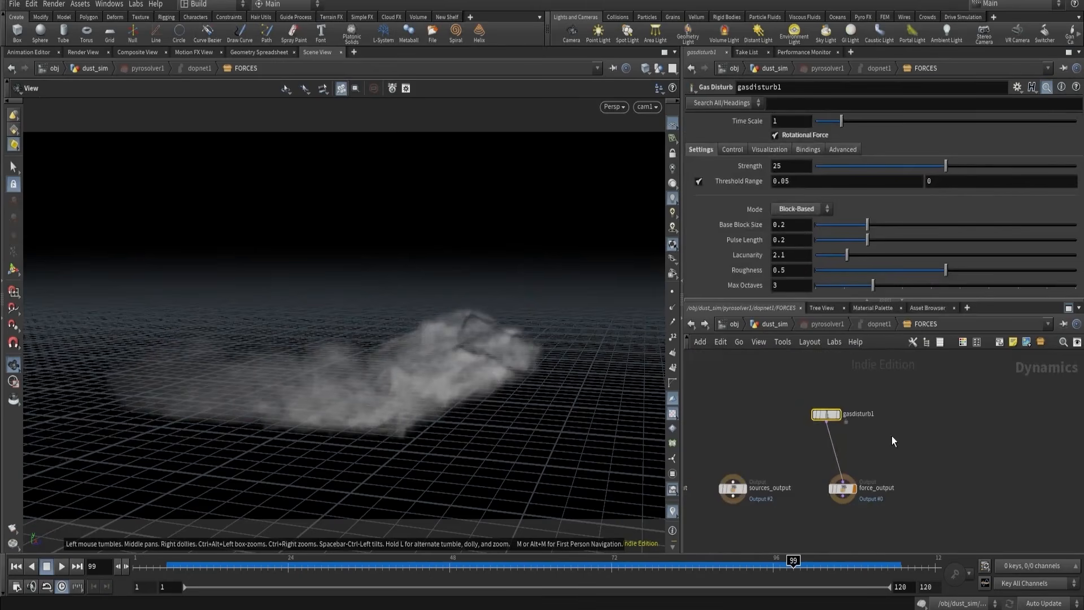
- Add a Merge node between gasdisturb1 and force_output in pyrosolver1's FORCES network
left_click(892, 436)
key("Tab")
type("mer")
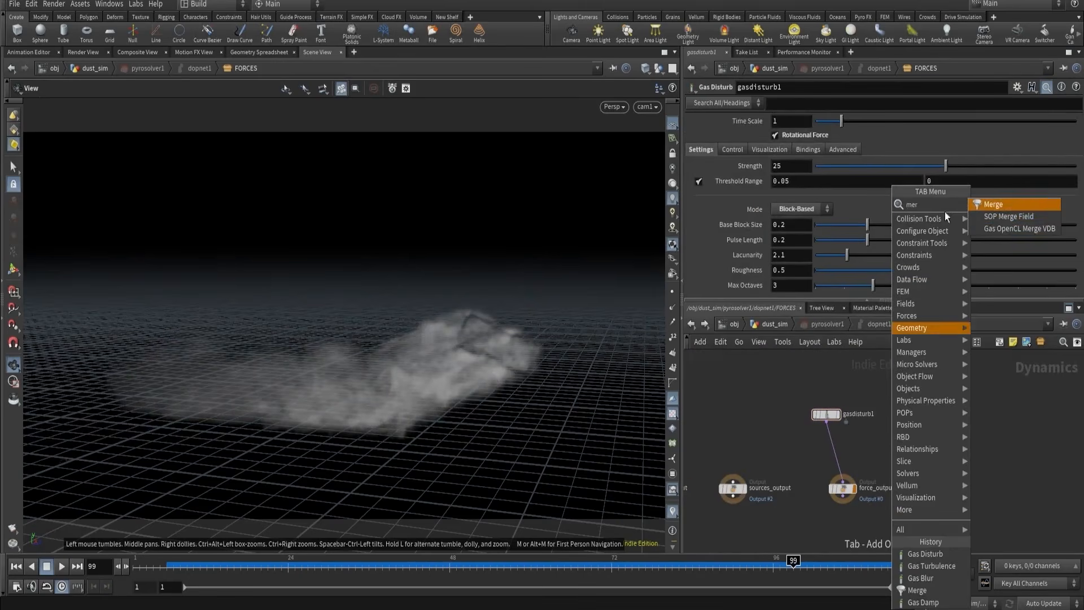
left_click(995, 206)
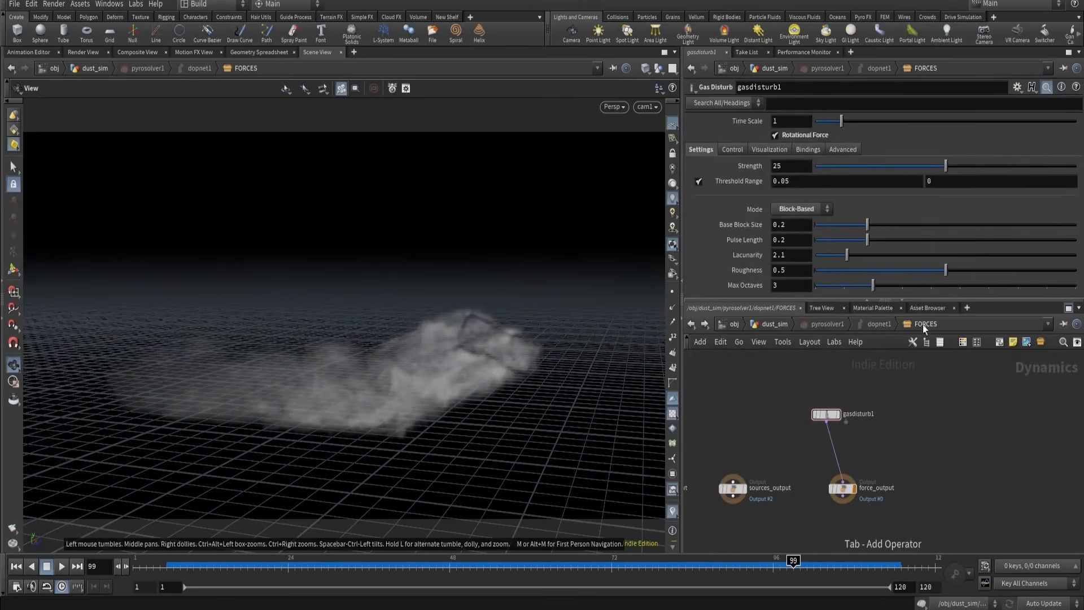
left_click(831, 447)
- Add a Gas Damp node, wire it into merge1 and set its Scale to 0.01
scroll(855, 414, "up", 2)
key("Tab")
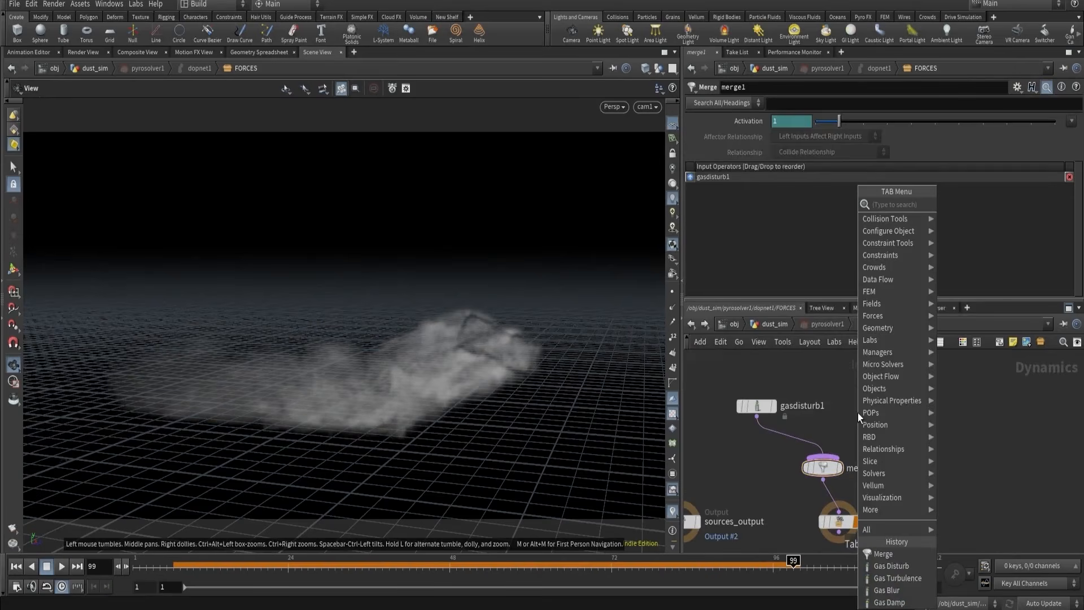
type("dam")
key("Return")
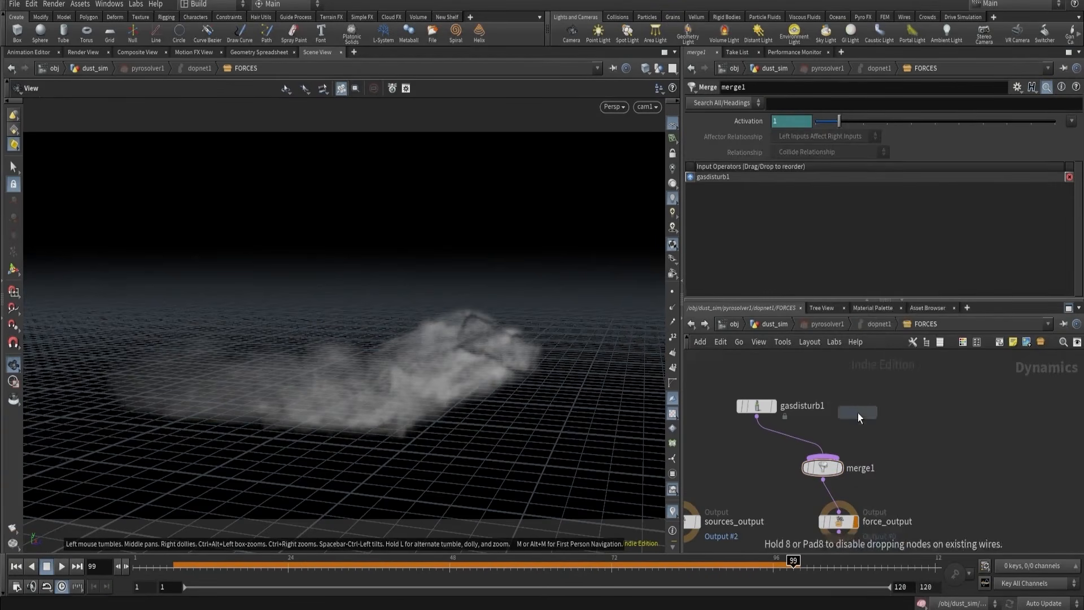
left_click(858, 412)
left_click(857, 422)
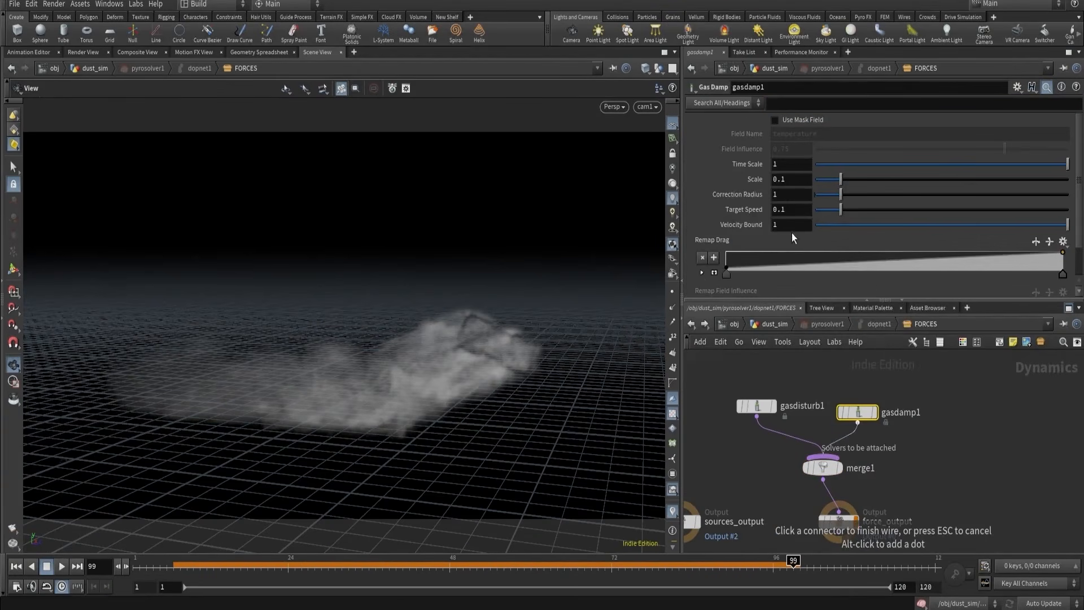
left_click(824, 456)
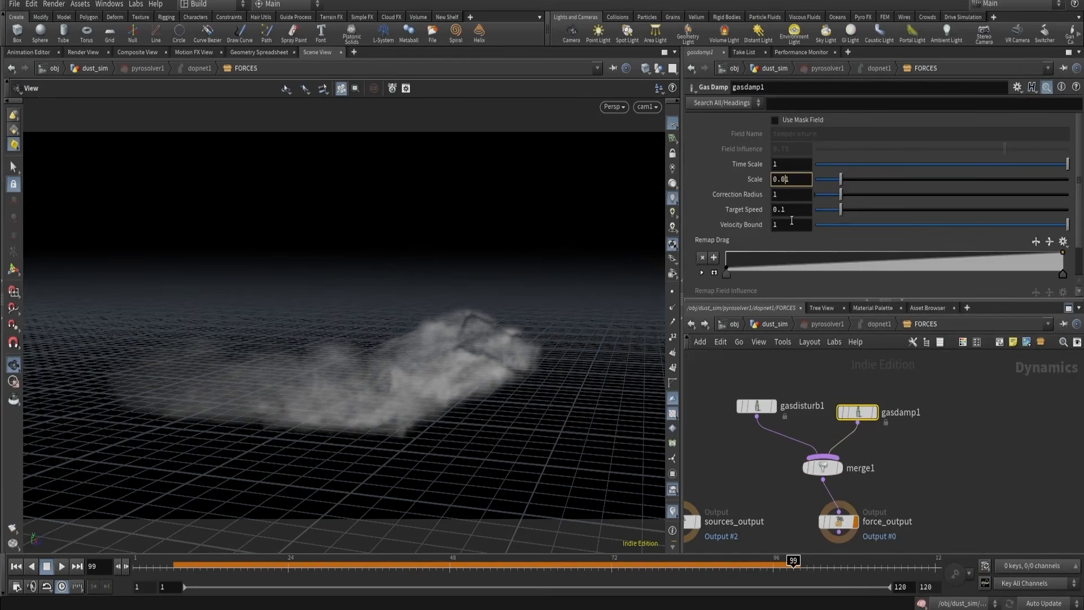
key("Return")
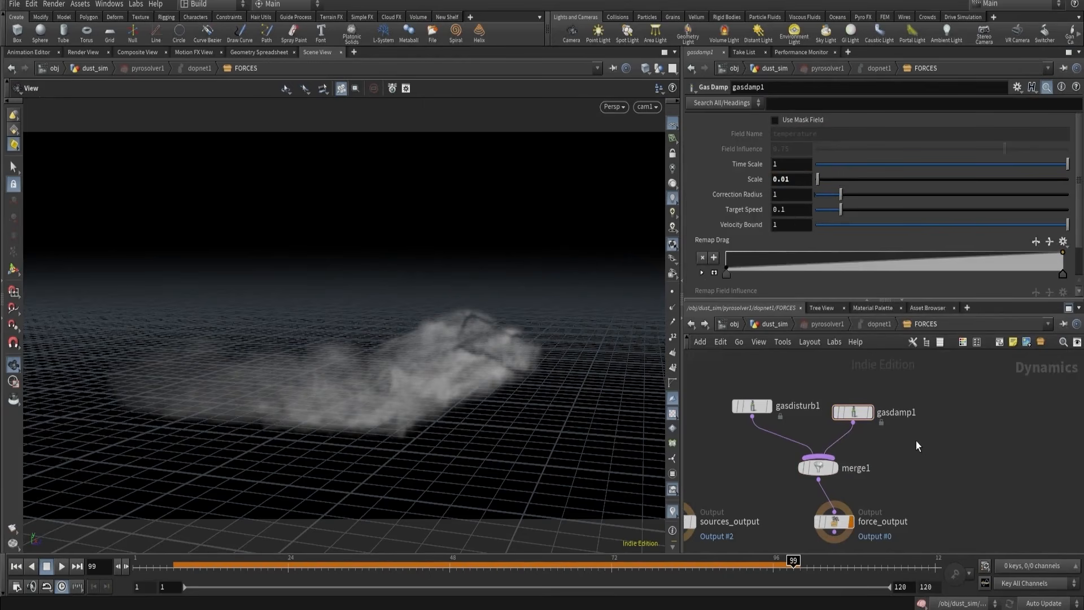
- Add a Gas Blur node, wire it into merge1 and set its Radius to 0.008
key("Tab")
type("gas")
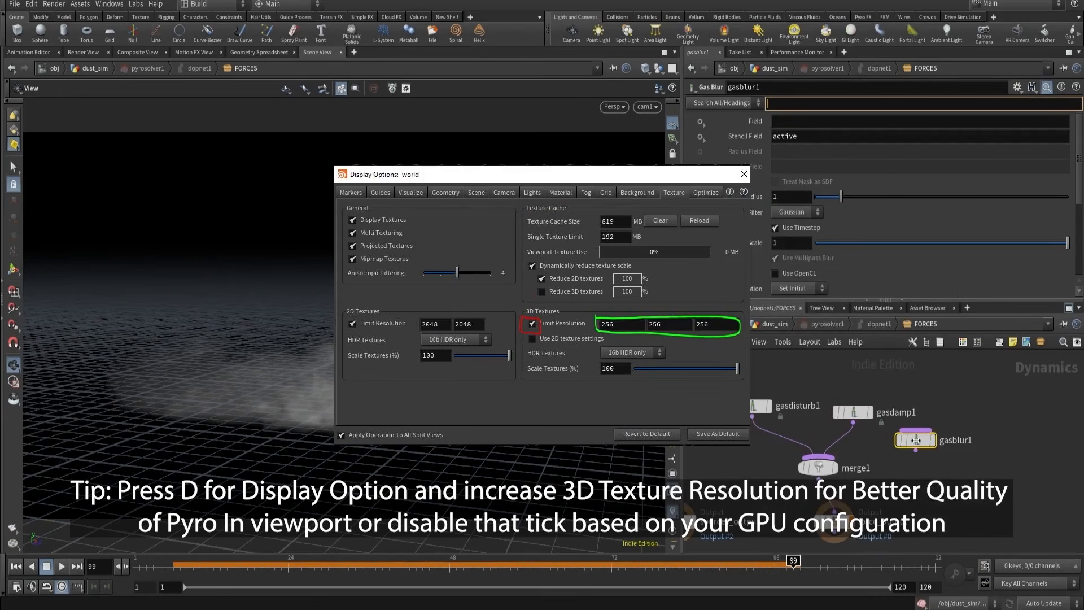
left_click_drag(916, 450, 827, 457)
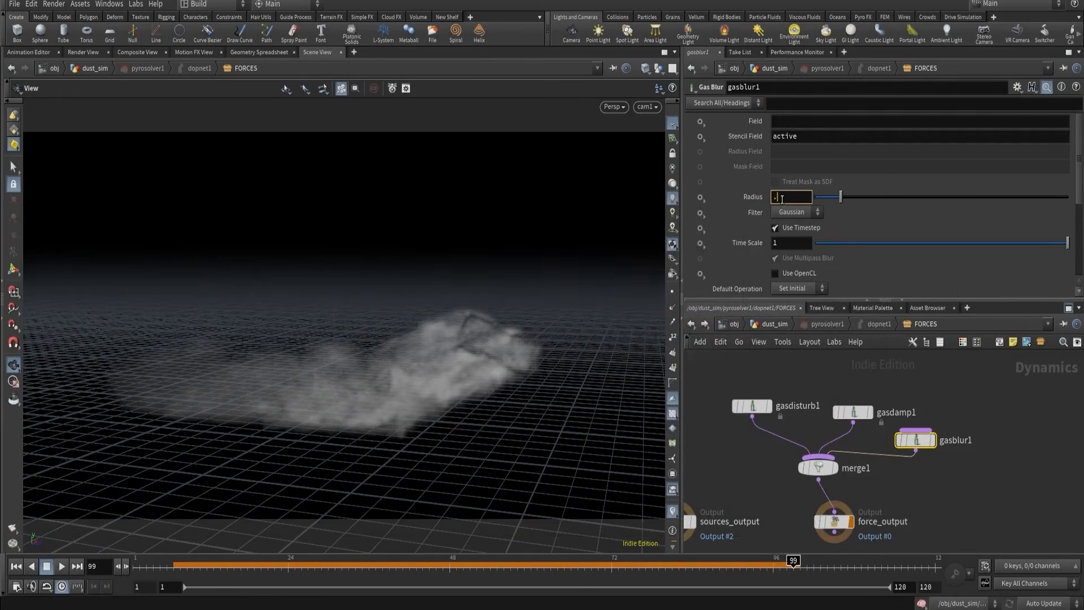
type(".008")
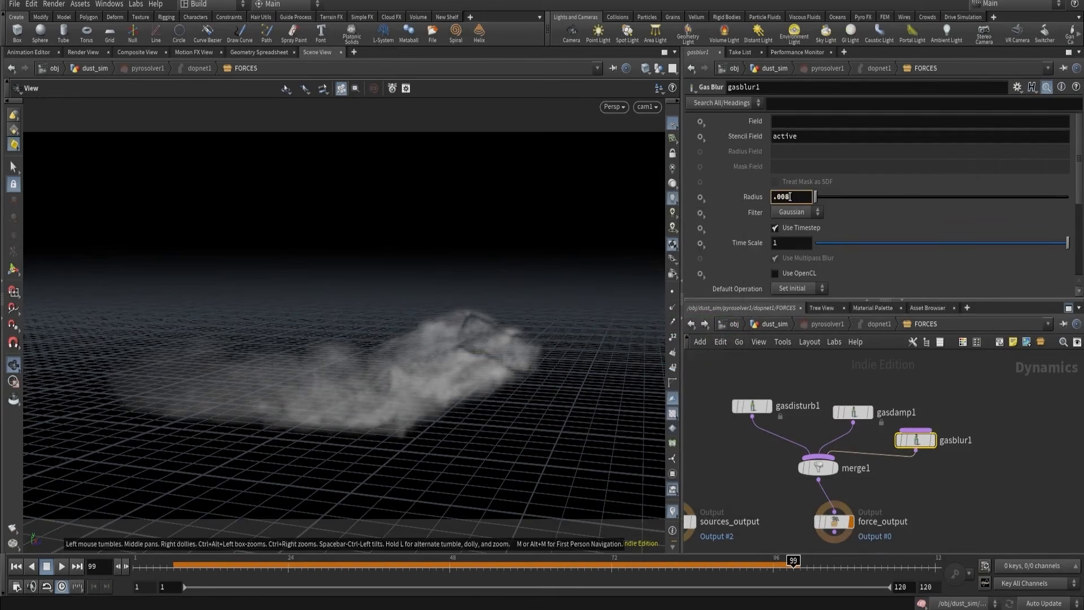
middle_click_drag(965, 437, 899, 406)
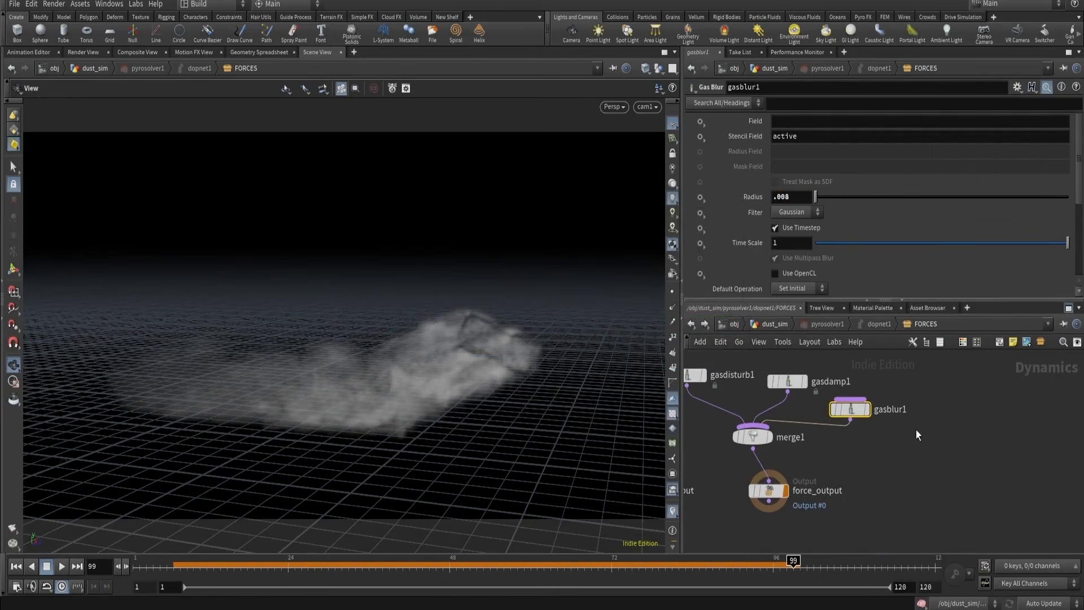
- Add a Gas Turbulence node beside gasblur1 and wire it into merge1
middle_click_drag(747, 397, 792, 430)
left_click_drag(757, 376, 725, 445)
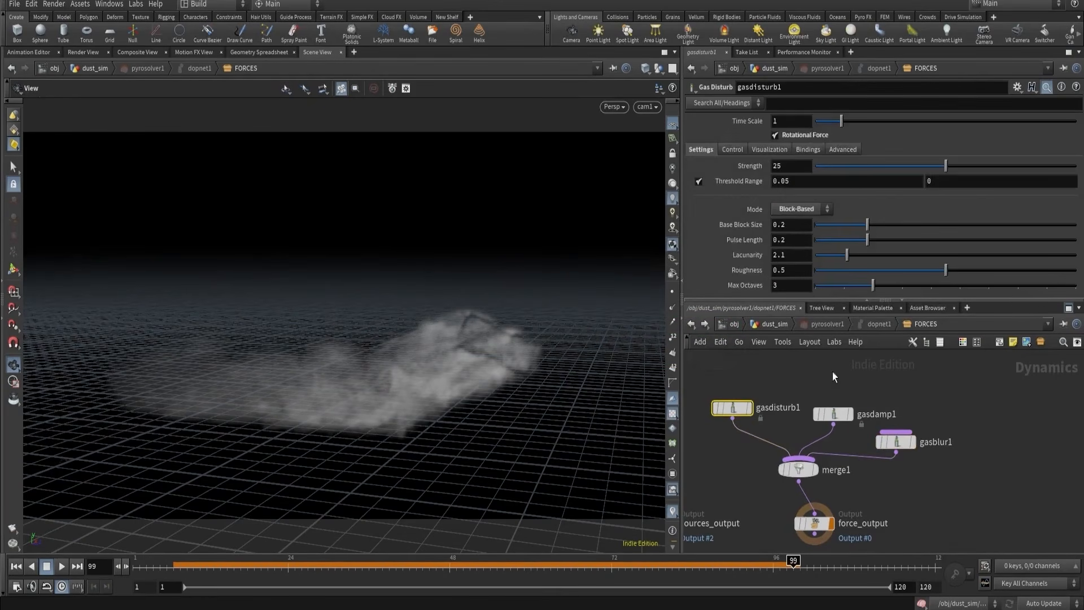
middle_click_drag(963, 414, 927, 411)
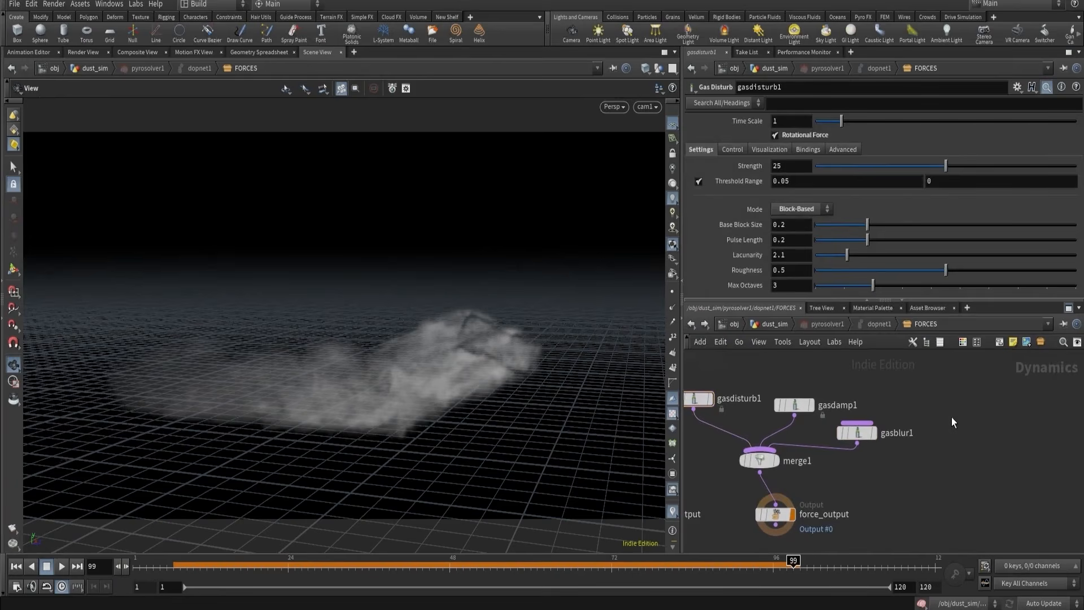
key("Tab")
type("gastu")
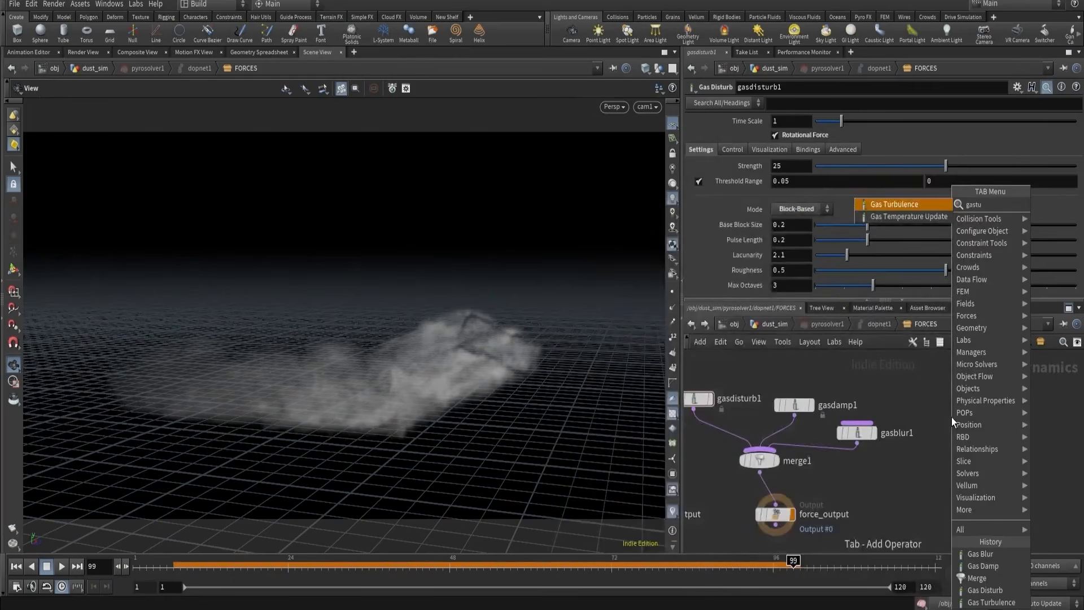
key("Return")
left_click(951, 418)
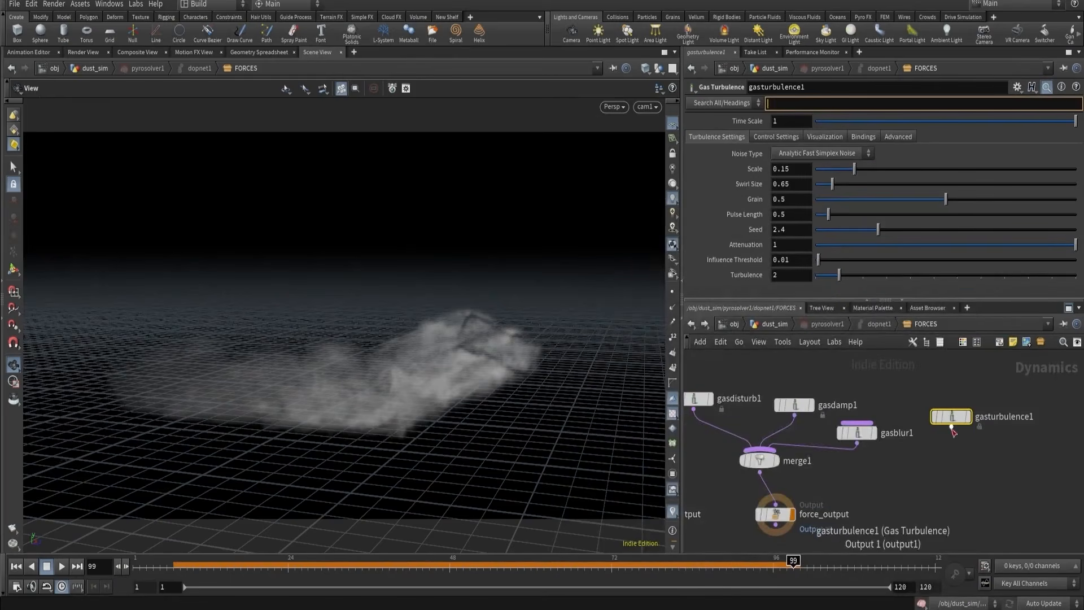
left_click(951, 427)
left_click(785, 453)
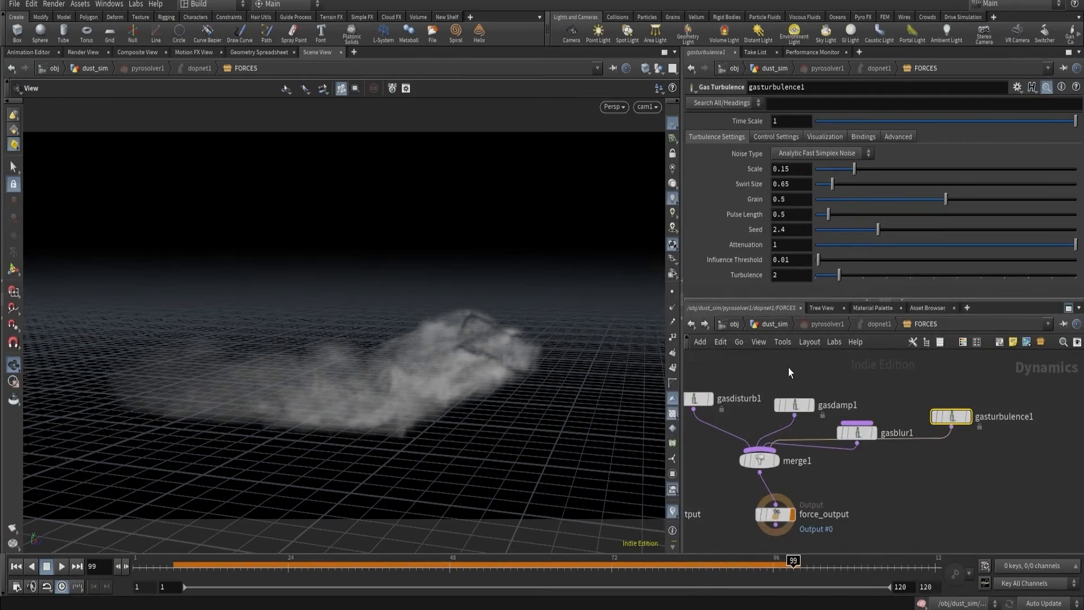
- Display voxel_vis in the dust_sim network and set box2's Uniform Scale to 0.2
key("u")
scroll(791, 385, "down", 4)
middle_click_drag(811, 475, 879, 568)
scroll(787, 513, "up", 5)
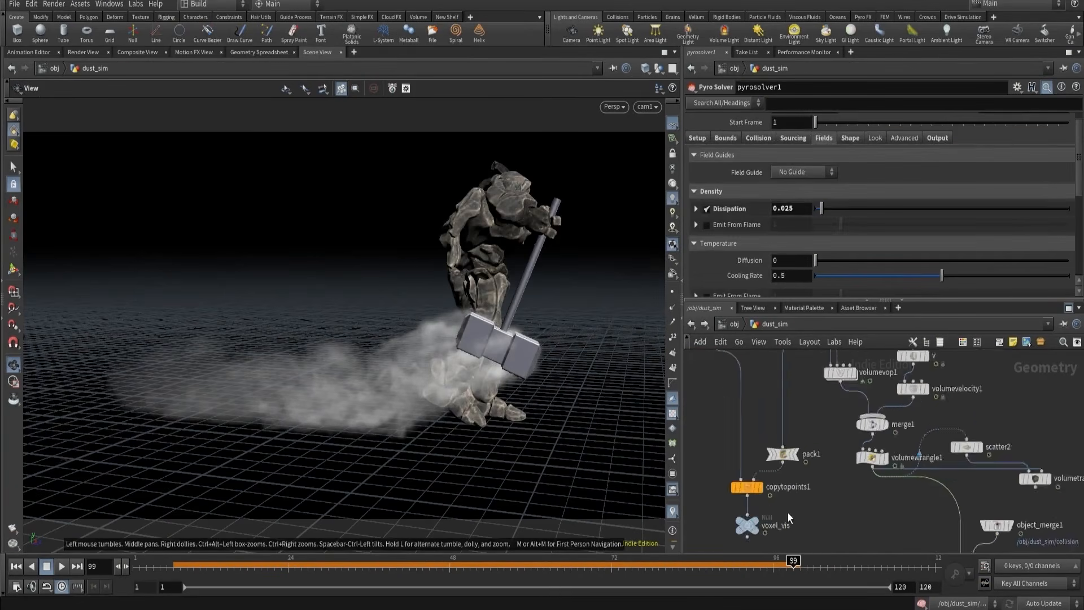
left_click(742, 525)
scroll(742, 454, "down", 4)
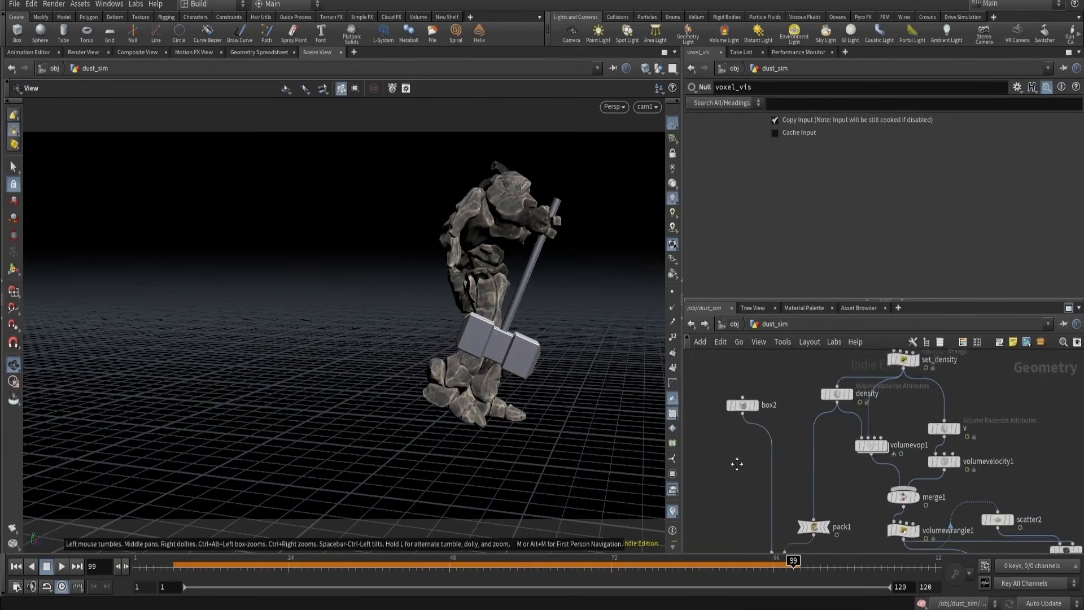
left_click_drag(728, 375, 783, 493)
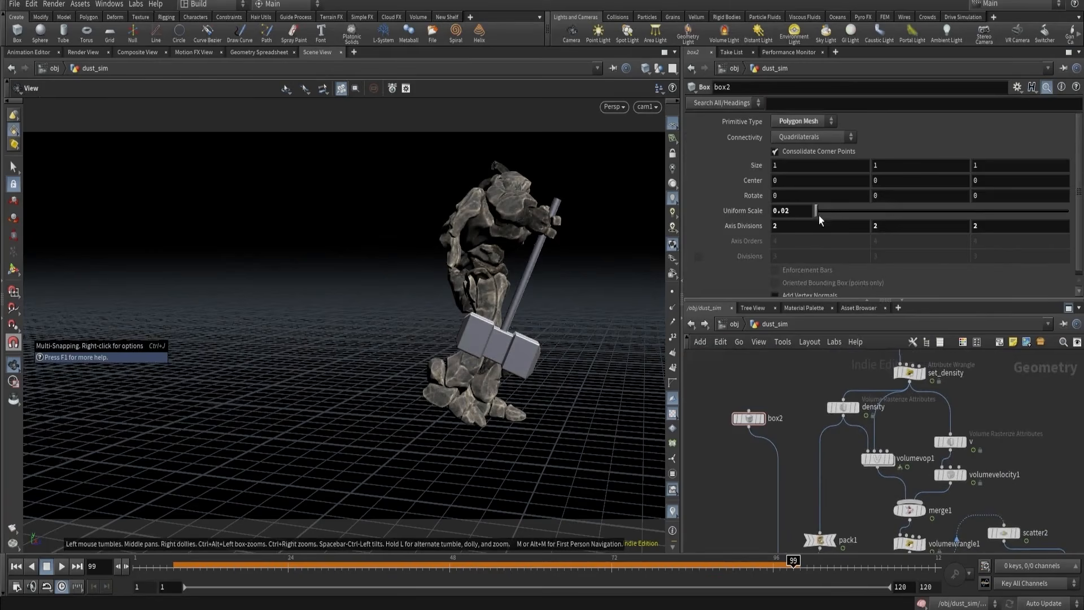
left_click_drag(818, 216, 830, 213)
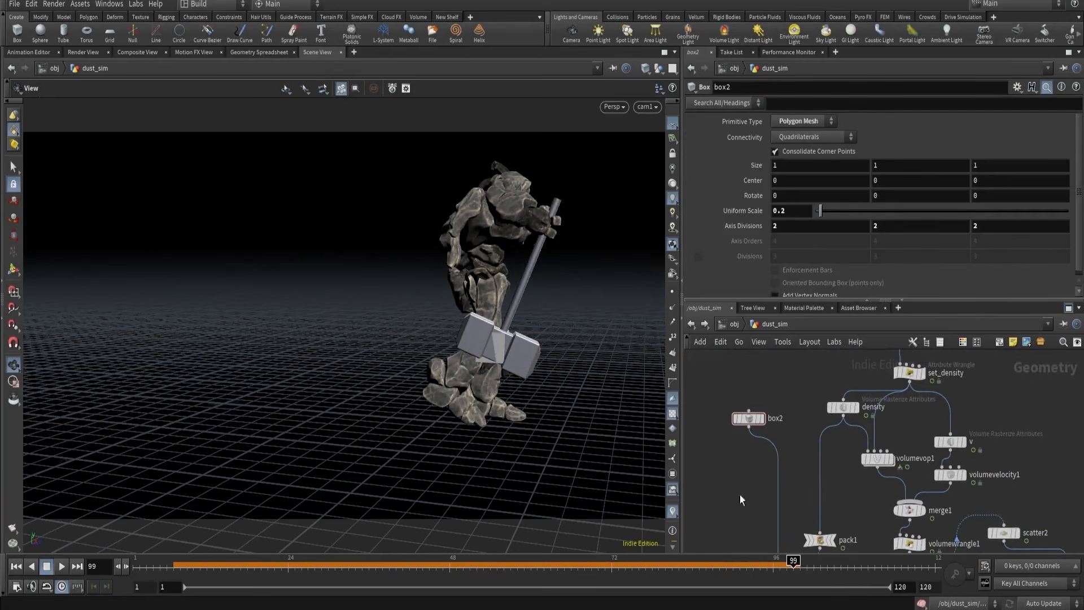
middle_click_drag(755, 487, 763, 485)
left_click_drag(726, 401, 754, 451)
middle_click_drag(755, 475, 738, 386)
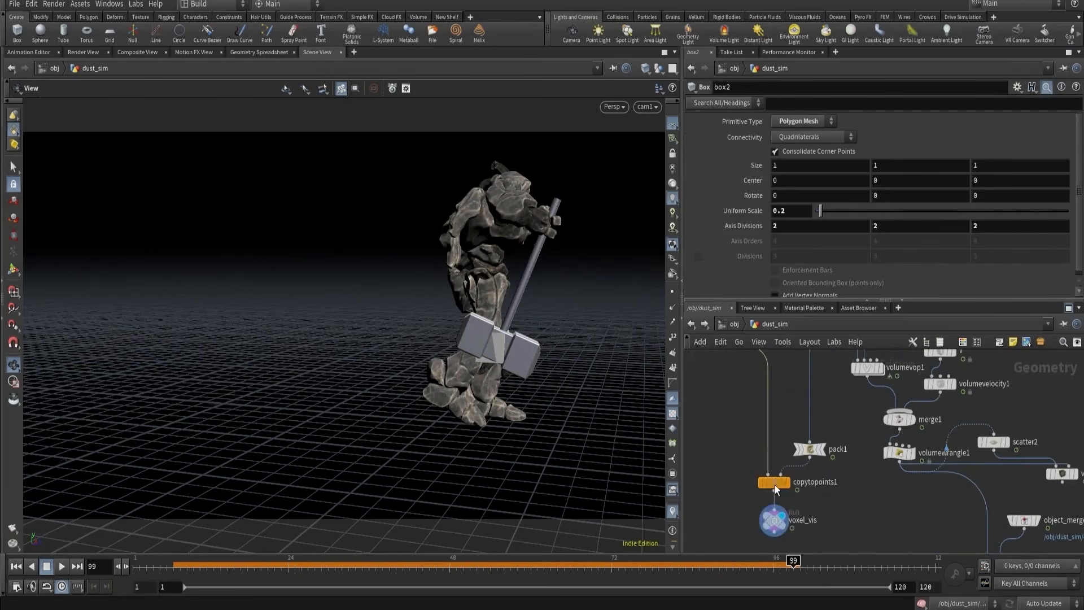
- Set box2's Uniform Scale to 2 to visualise a larger swirl size against the golem
left_click(774, 520)
middle_click_drag(736, 432, 744, 518)
left_click(748, 413)
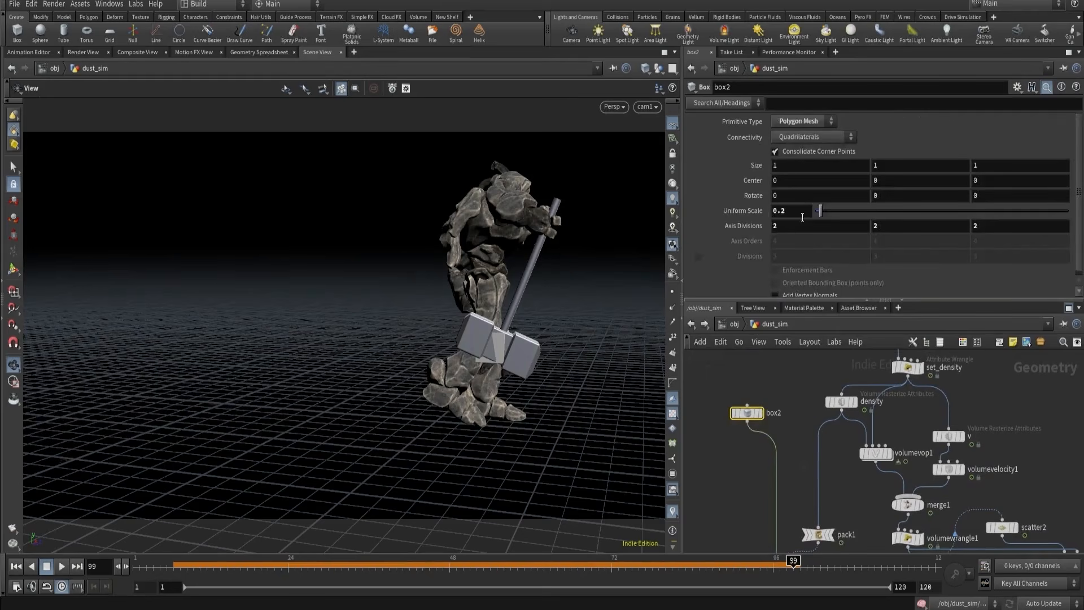
left_click_drag(820, 211, 857, 218)
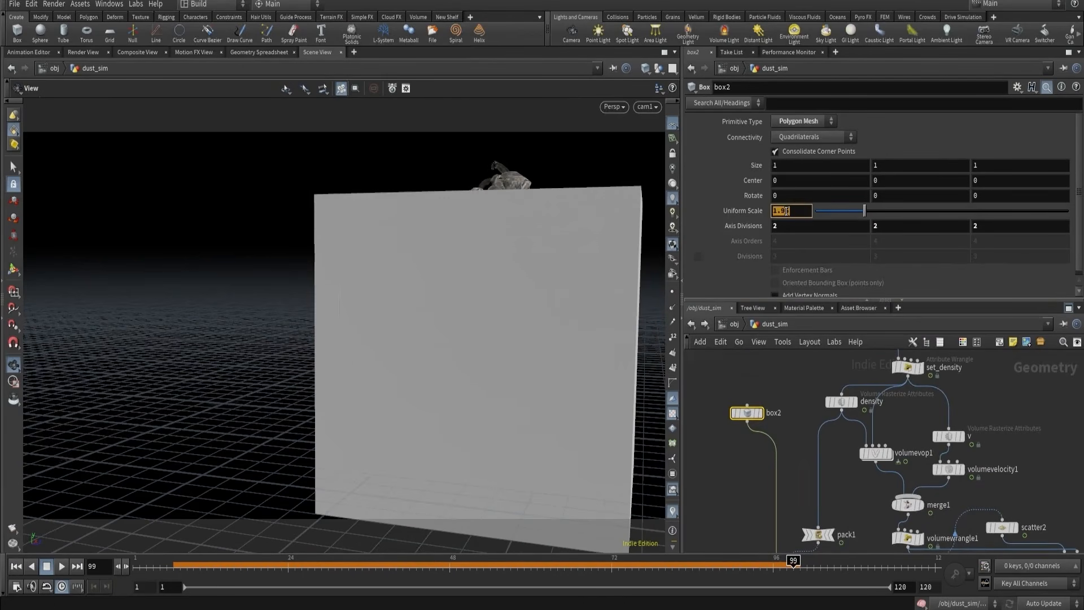
key("Return")
- Set gasturbulence1's Swirl Size to 2.25 and Scale to 0.1 in the FORCES network
scroll(779, 427, "down", 5)
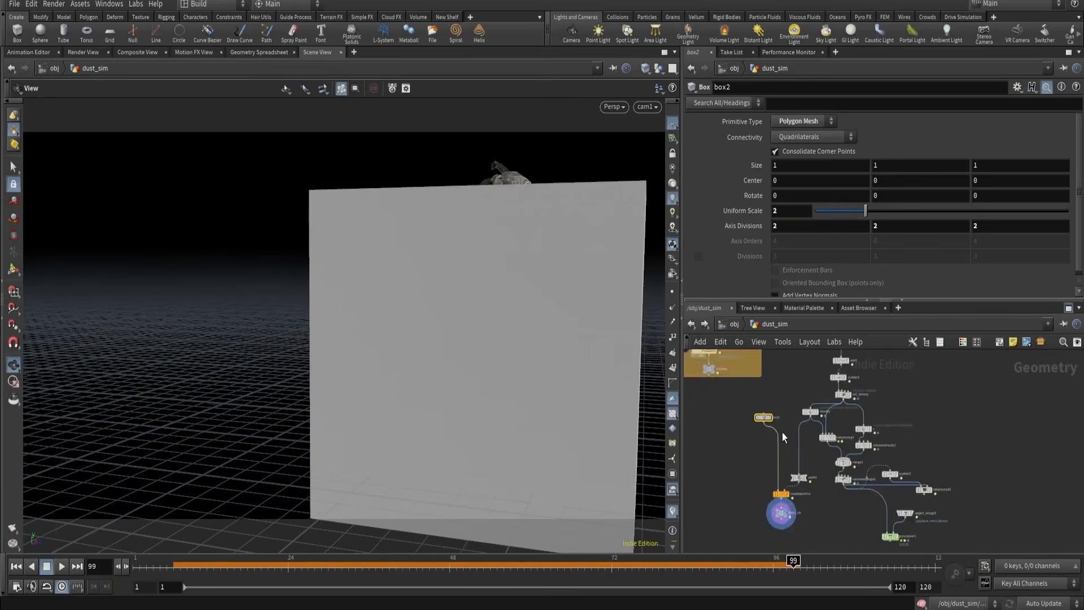
middle_click_drag(779, 438, 763, 394)
scroll(871, 492, "up", 7)
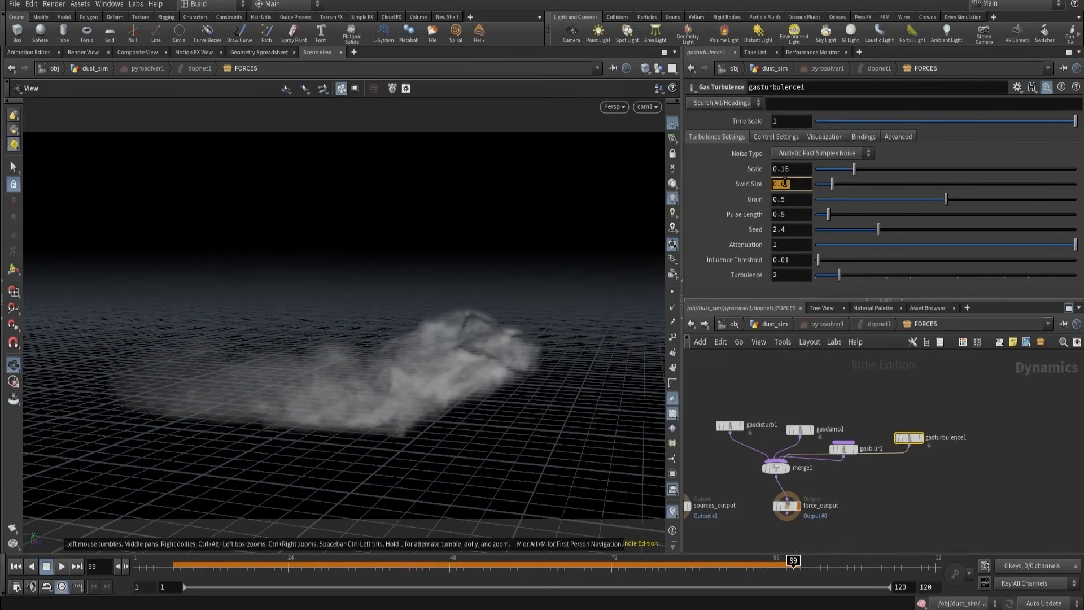
key("Return")
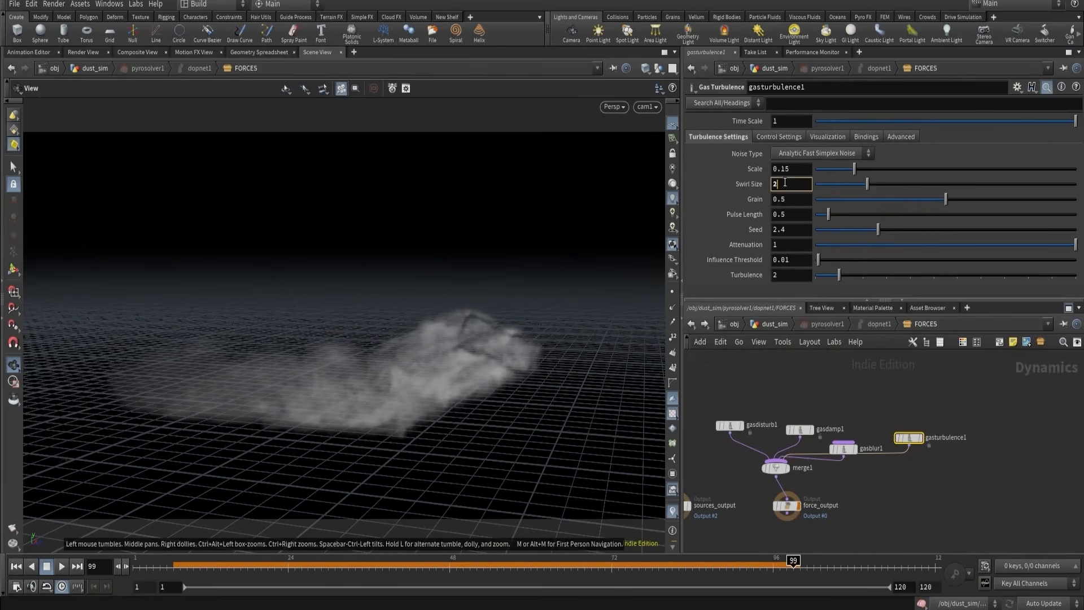
left_click(793, 169)
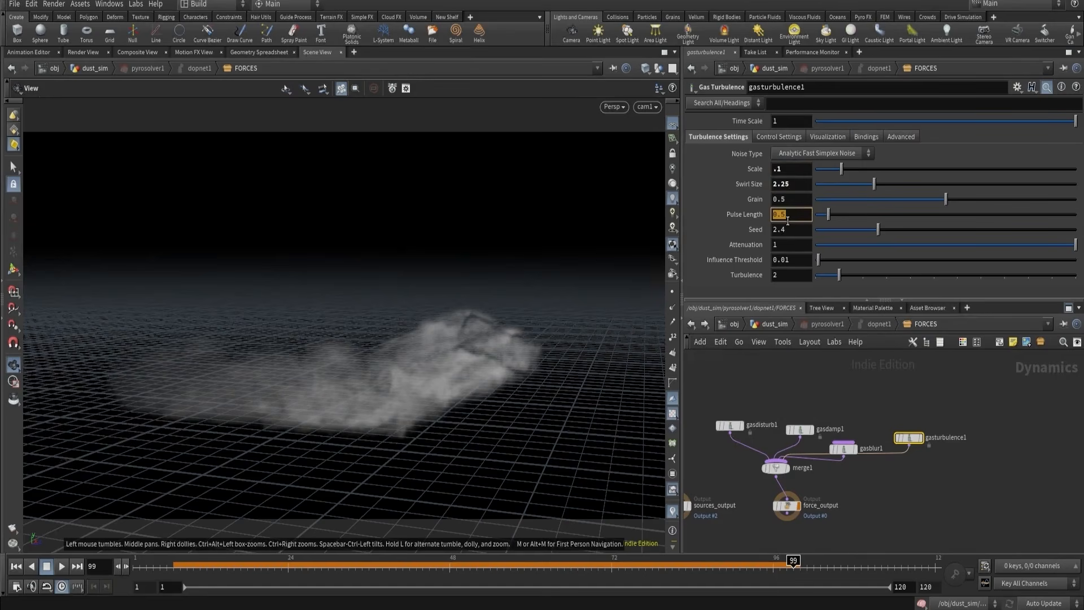
- Set gasturbulence1's Pulse Length to 2 and Time Scale to 0.5
type("2")
key("Return")
left_click(786, 120)
type(".5")
key("Return")
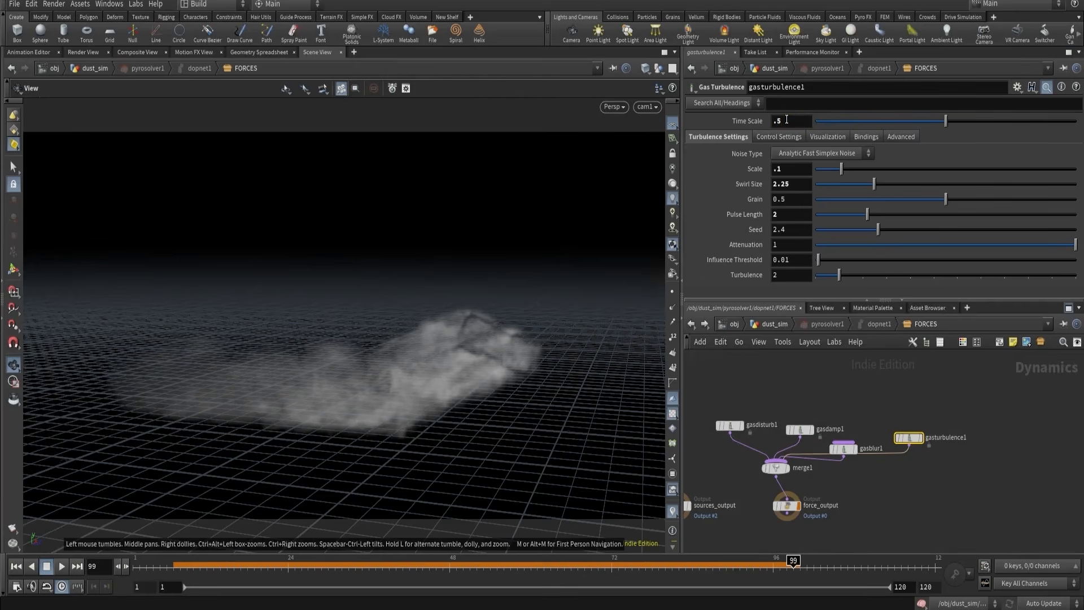
- Return to dust_sim, display pyrosolver1 through cam1 and rewind the timeline to frame 1
left_click(838, 383)
key("u")
key("u")
key("u")
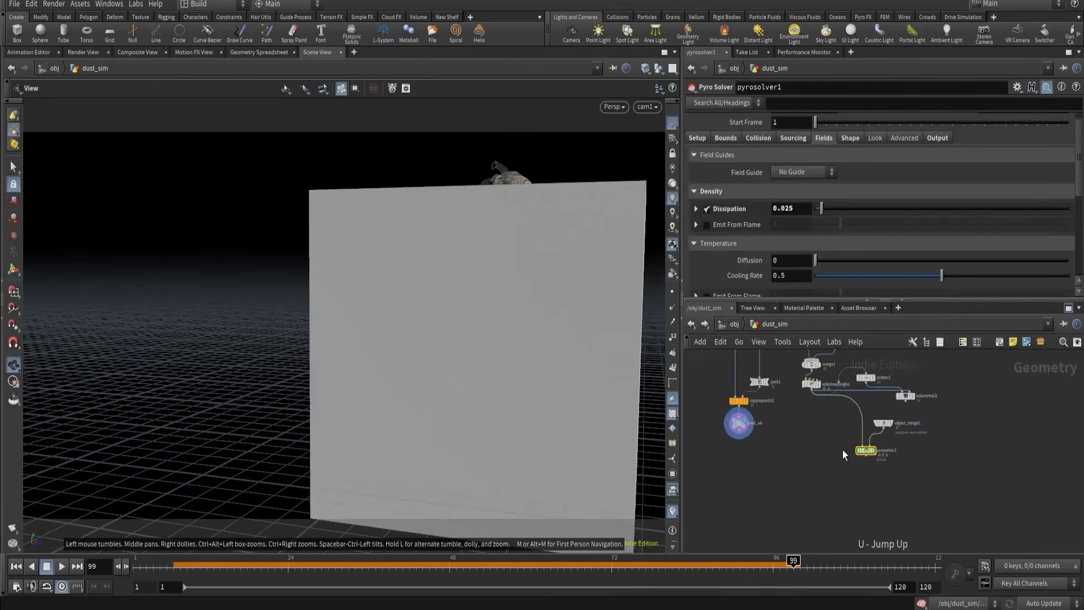
left_click(875, 440)
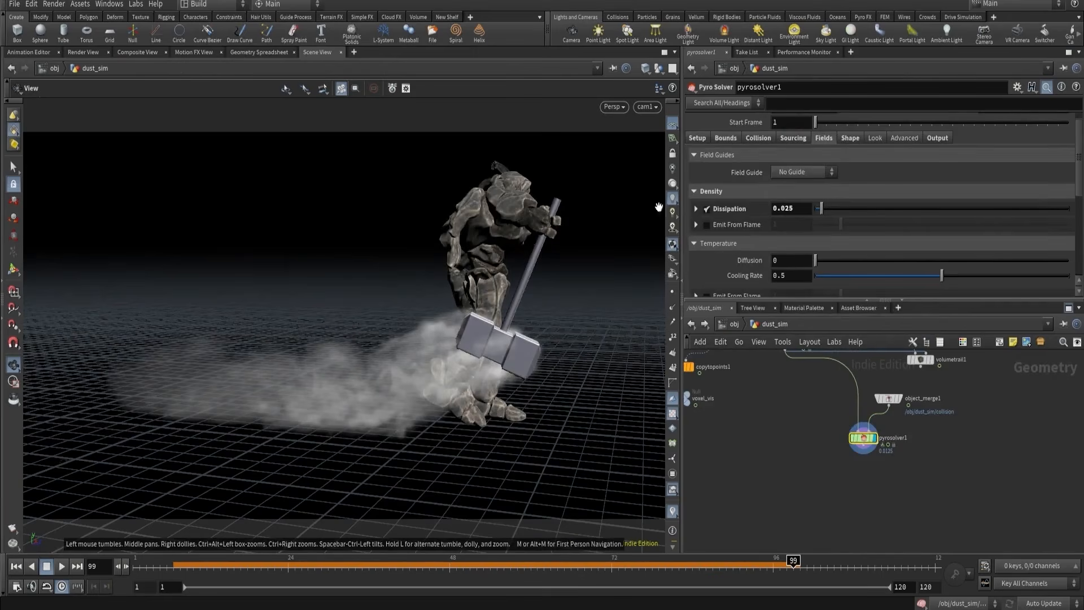
left_click(650, 106)
left_click(662, 166)
left_click(16, 566)
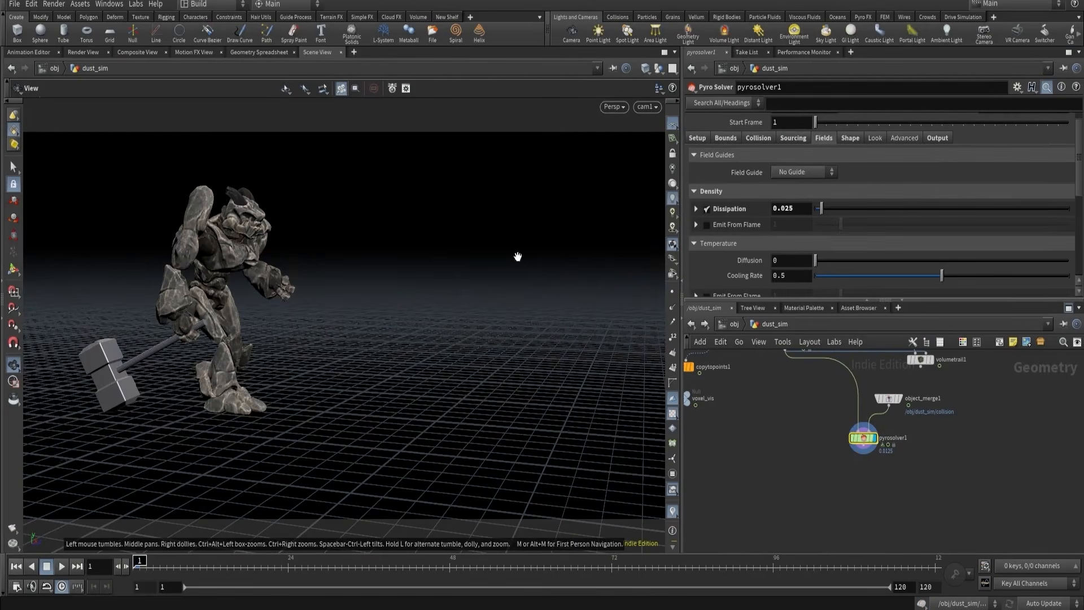
- Set pyrosolver1's Voxel Size to 0.01
left_click(724, 137)
left_click(703, 137)
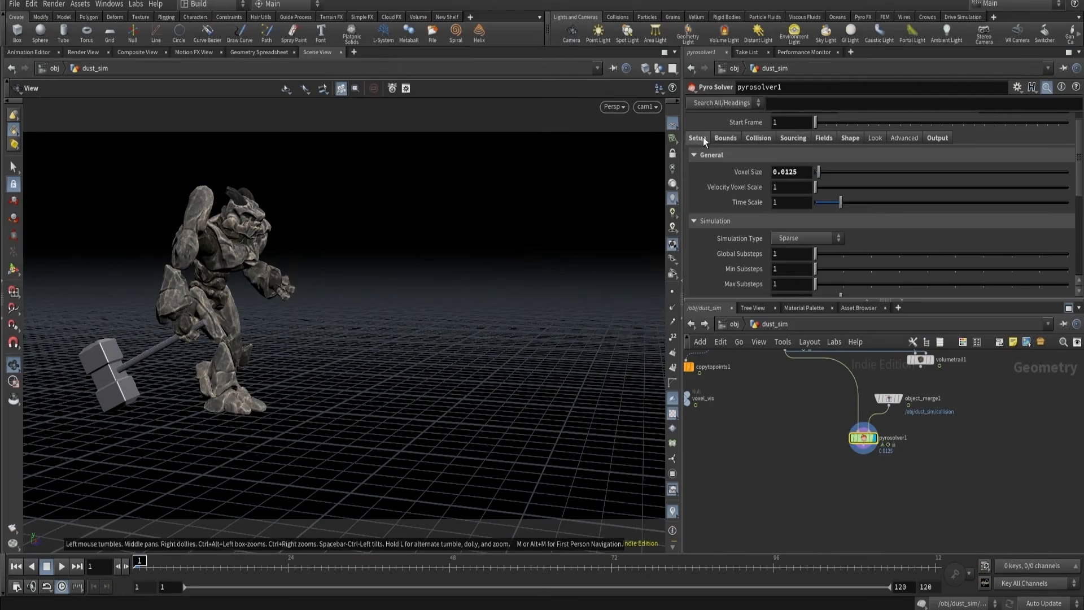
left_click(793, 177)
key("BackSpace")
key("Return")
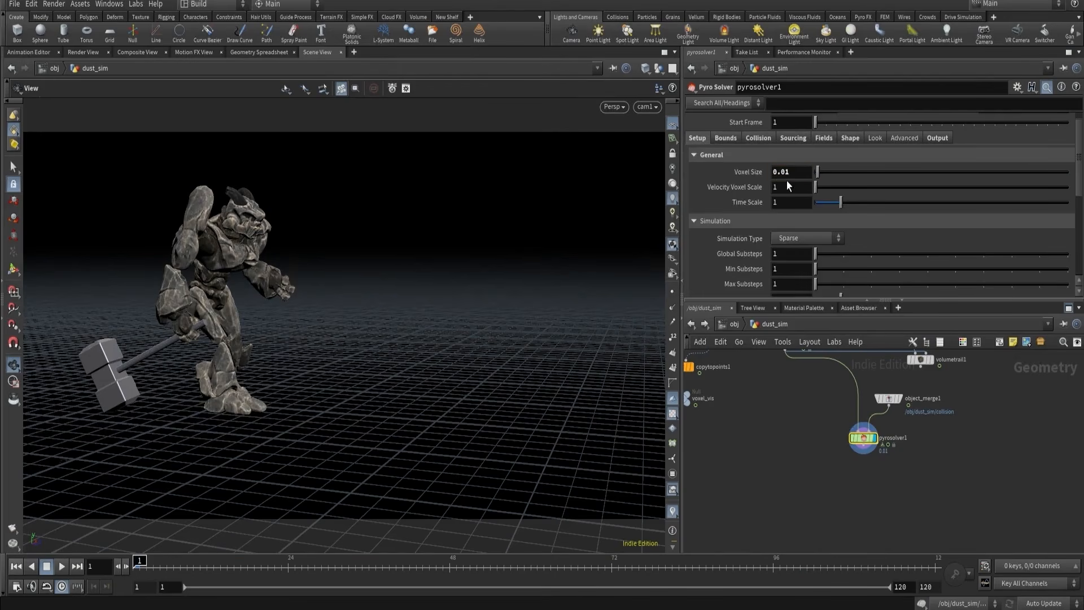
- Render a flipbook of pyrosolver1's dust simulation through cam1 and play it forward
middle_click_drag(795, 418, 795, 482)
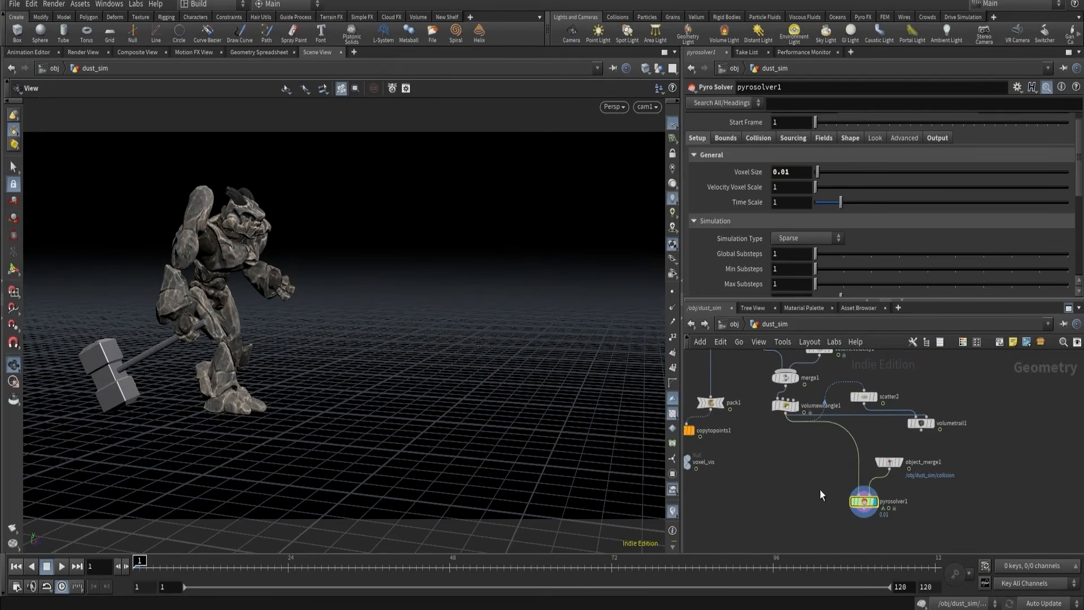
left_click_drag(869, 507, 843, 510)
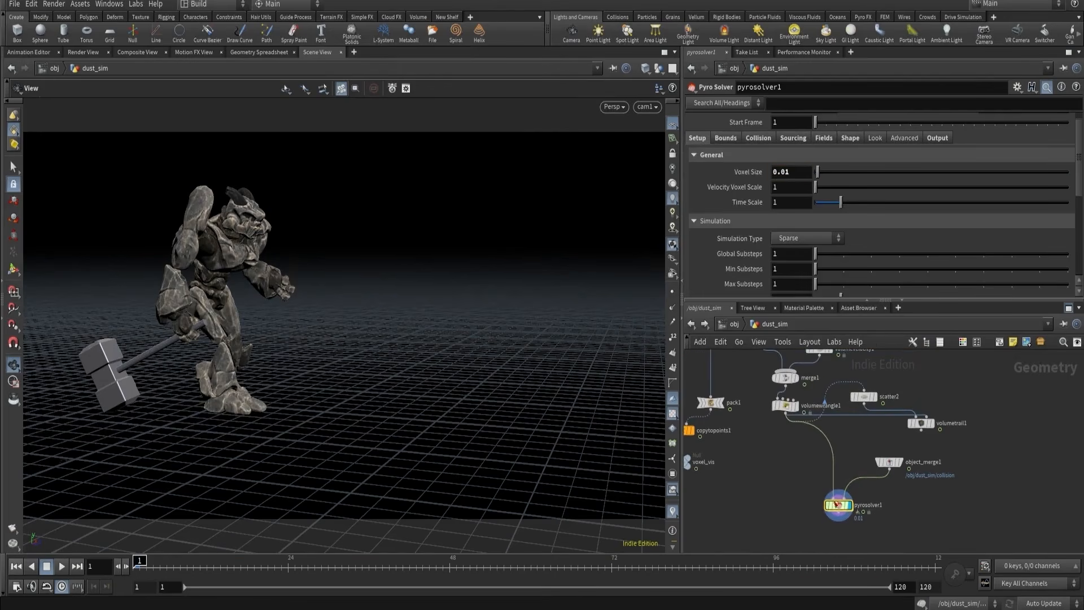
left_click(16, 543)
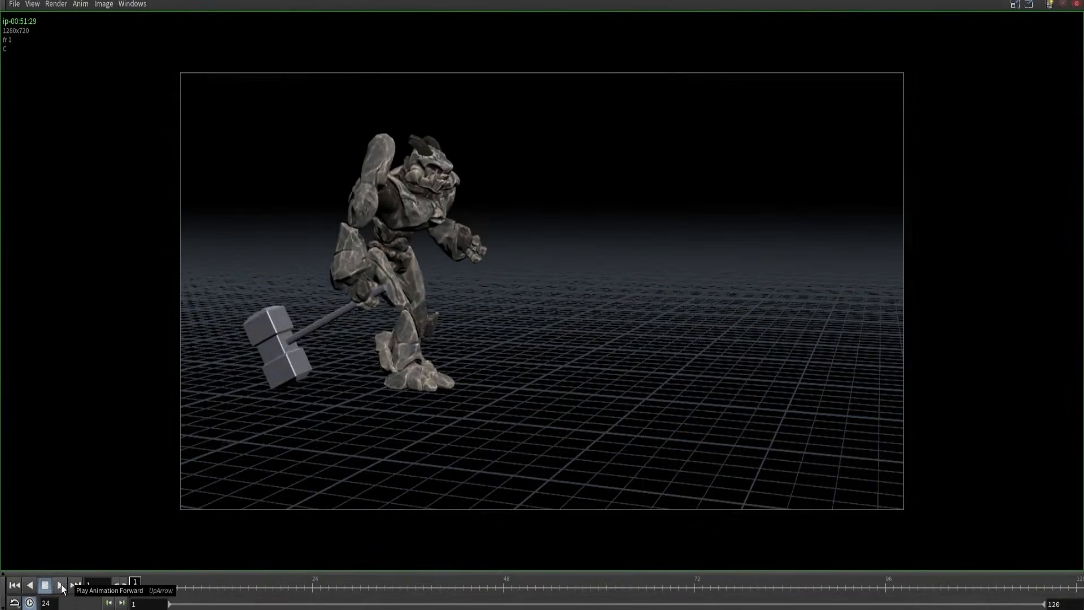
left_click(61, 585)
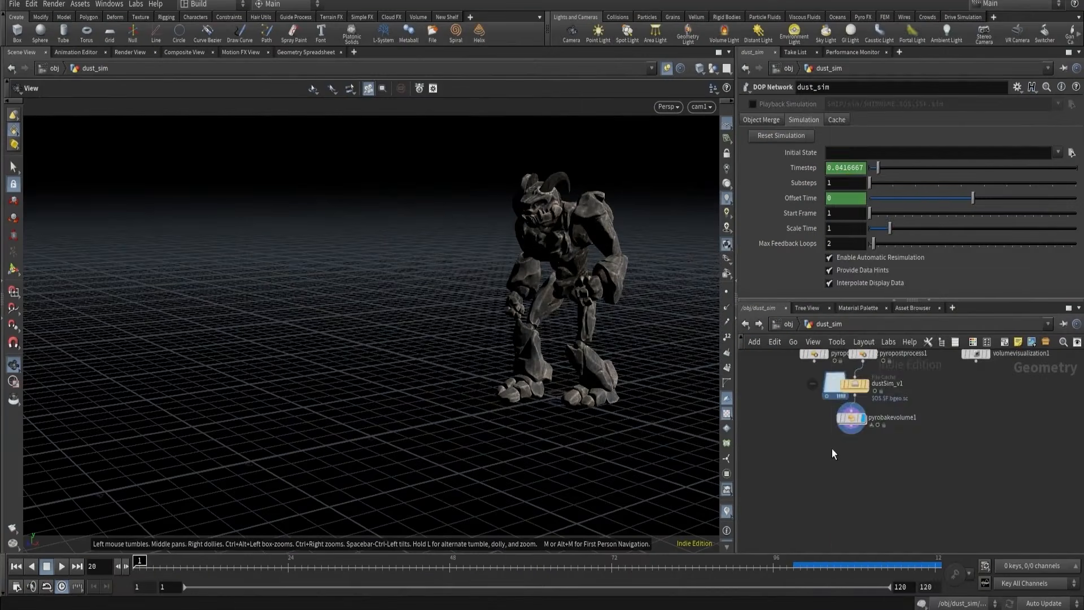
- Add a Null fed by the dustSim_v1 file cache and name it OUT_dust
key("Tab")
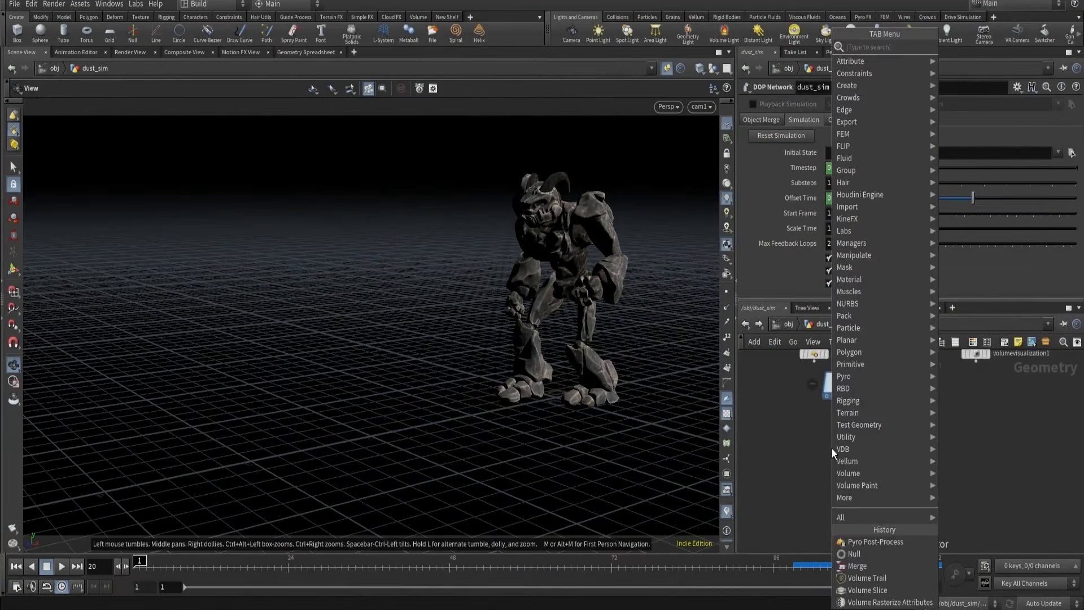
type("nul")
left_click(967, 45)
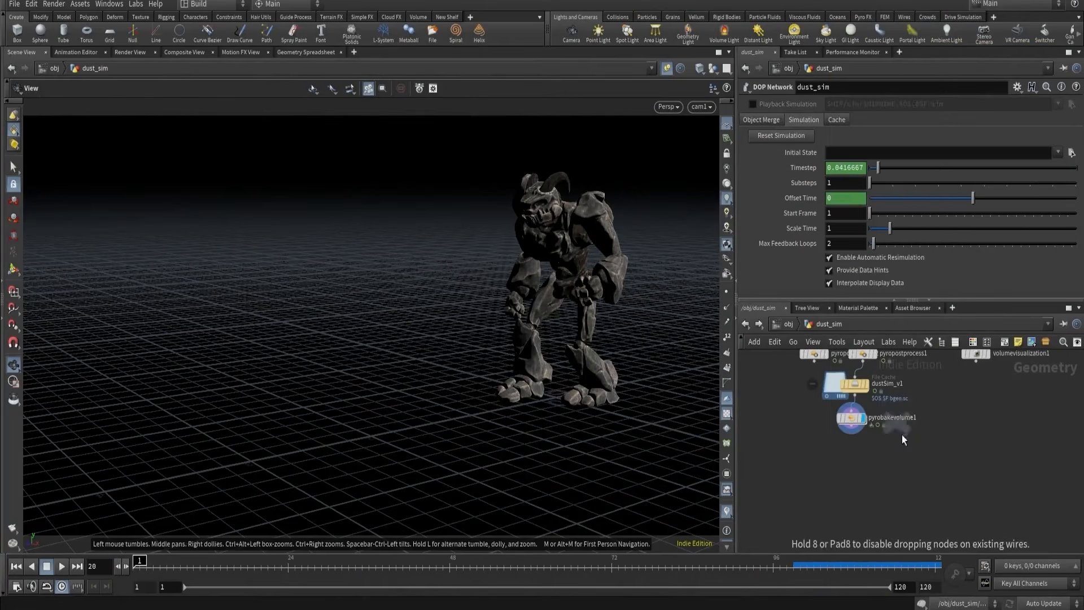
left_click(903, 440)
scroll(907, 445, "up", 3)
double_click(949, 462)
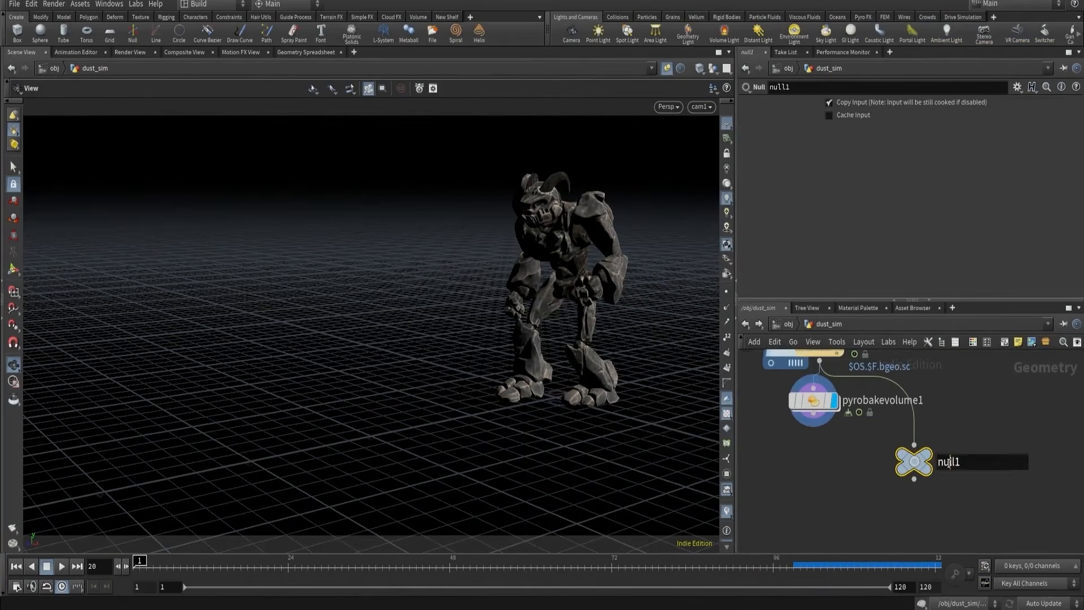
type("OUT_dus")
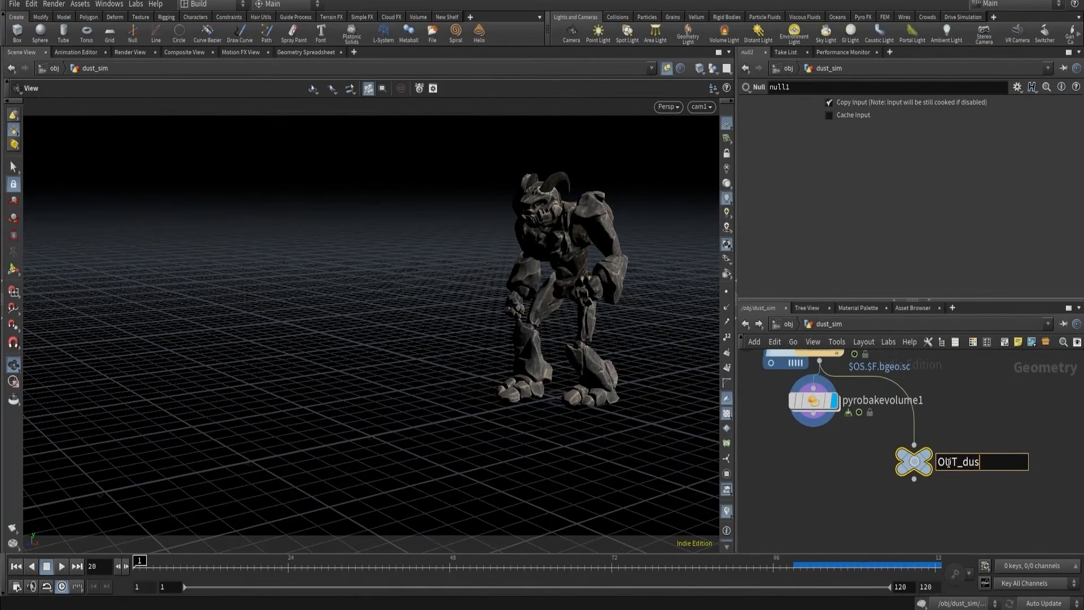
type("t")
key("Return")
- Position OUT_dust directly below dustSim_v1 and delete the spare pyro node beside pyropostprocess1, tidying the layout
scroll(949, 463, "down", 3)
middle_click_drag(865, 465, 942, 457)
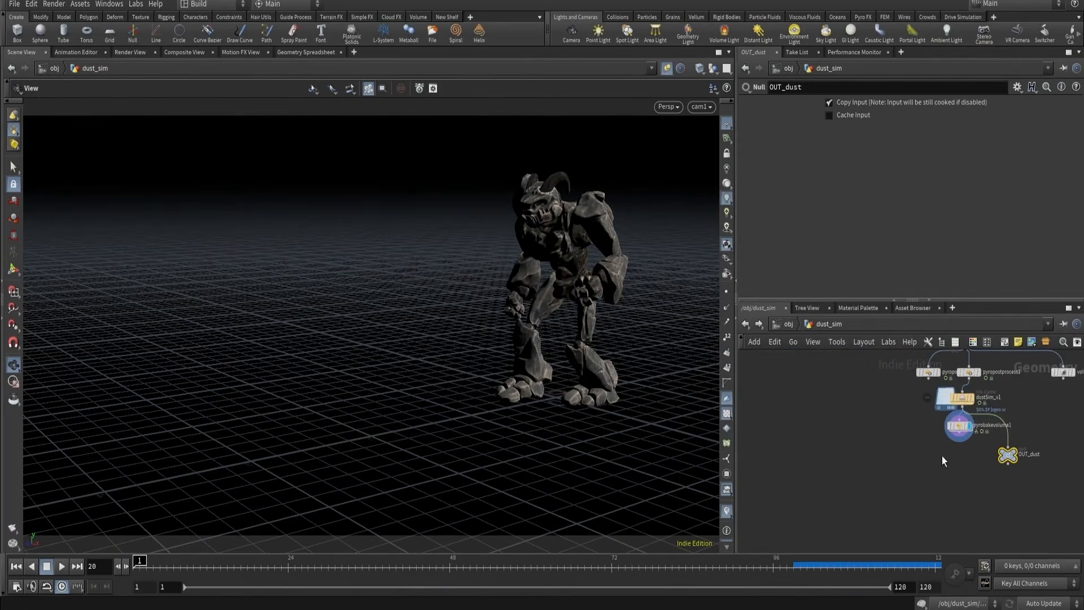
left_click_drag(959, 427, 844, 468)
left_click_drag(1011, 453, 963, 453)
key("ctrl+b")
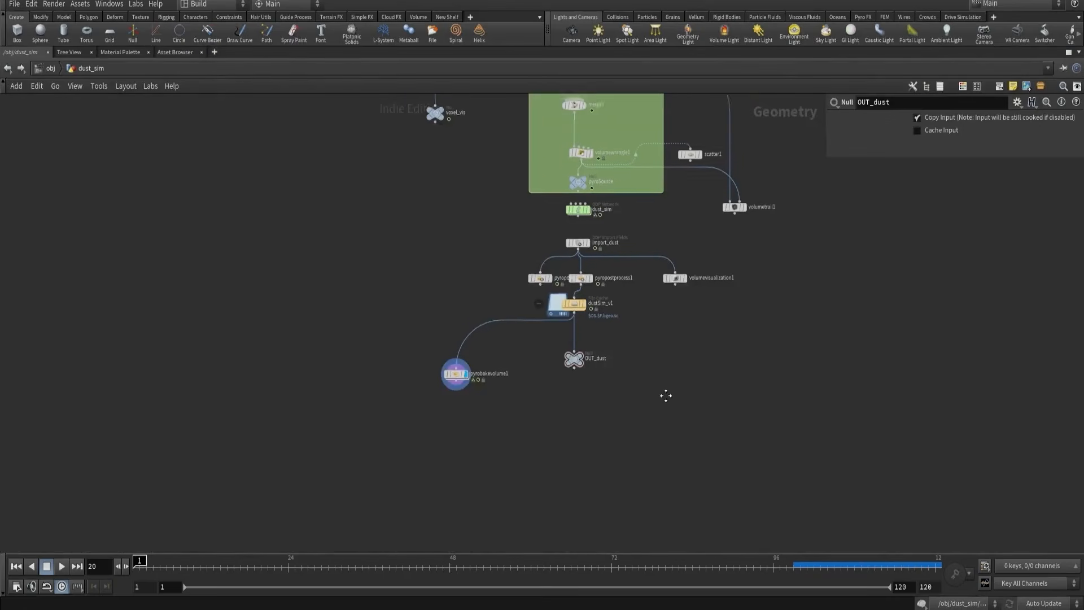
left_click_drag(515, 264, 602, 410)
key("Delete")
key("shift+l")
- Wire OUT_dust into pyrobakevolume1 and lay out the dust output chain in one column
scroll(433, 403, "up", 3)
left_click(436, 407)
left_click(604, 384)
scroll(423, 274, "down", 3)
left_click_drag(404, 236, 576, 402)
key("shift+l")
- Delete the unused scatter1 and volumetrail1 nodes and tidy the nodes around the pyro source
left_click_drag(618, 237, 741, 385)
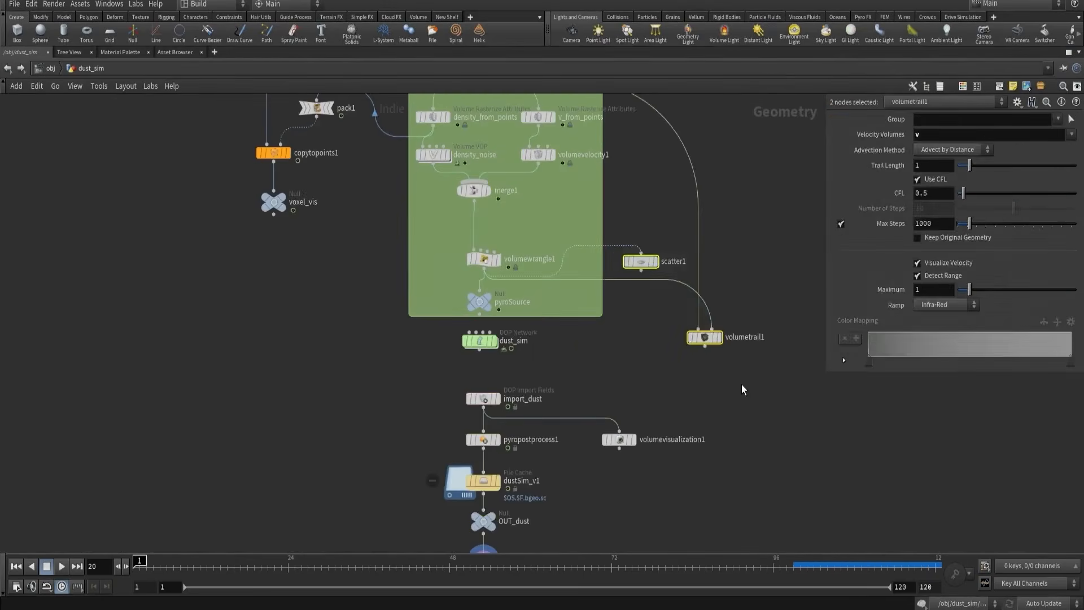
key("Delete")
left_click_drag(344, 228, 520, 369)
key("shift+l")
left_click_drag(455, 313, 455, 390)
middle_click_drag(431, 247, 446, 398)
left_click_drag(334, 178, 432, 294)
key("Delete")
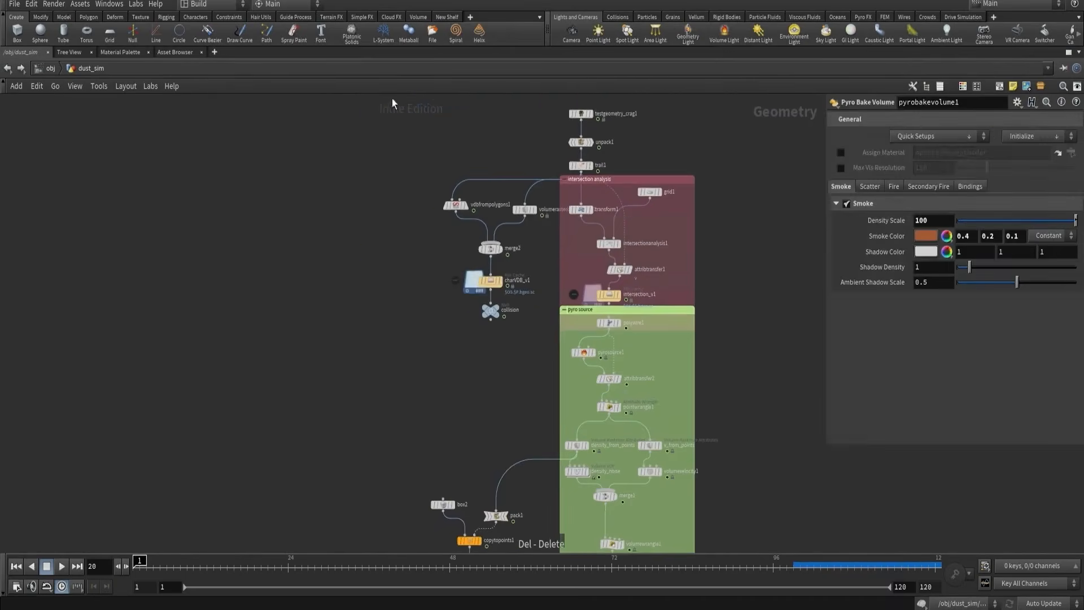
- Enclose the collision nodes, from vdbfrompolygons1 down to the collision null, in a network box titled "collision"
left_click_drag(425, 148, 532, 330)
key("shift+o")
left_click_drag(500, 198, 434, 239)
scroll(433, 239, "up", 2)
double_click(428, 232)
type("collsion")
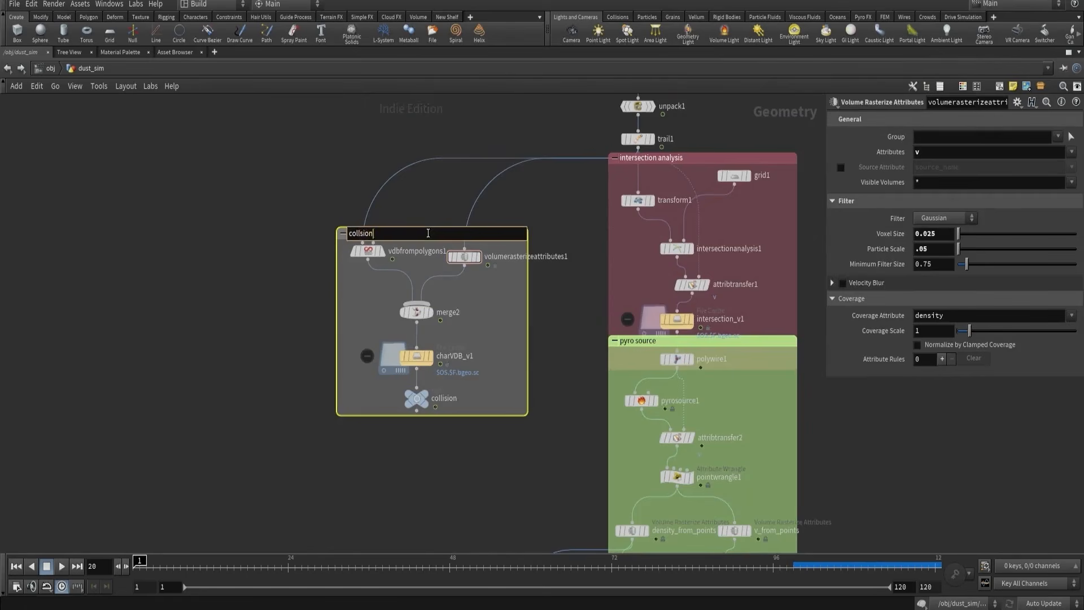
key("Return")
double_click(428, 232)
left_click(361, 234)
type("i")
key("Return")
- Colour the collision network box pale yellow and the OUT_dust null red
key("c")
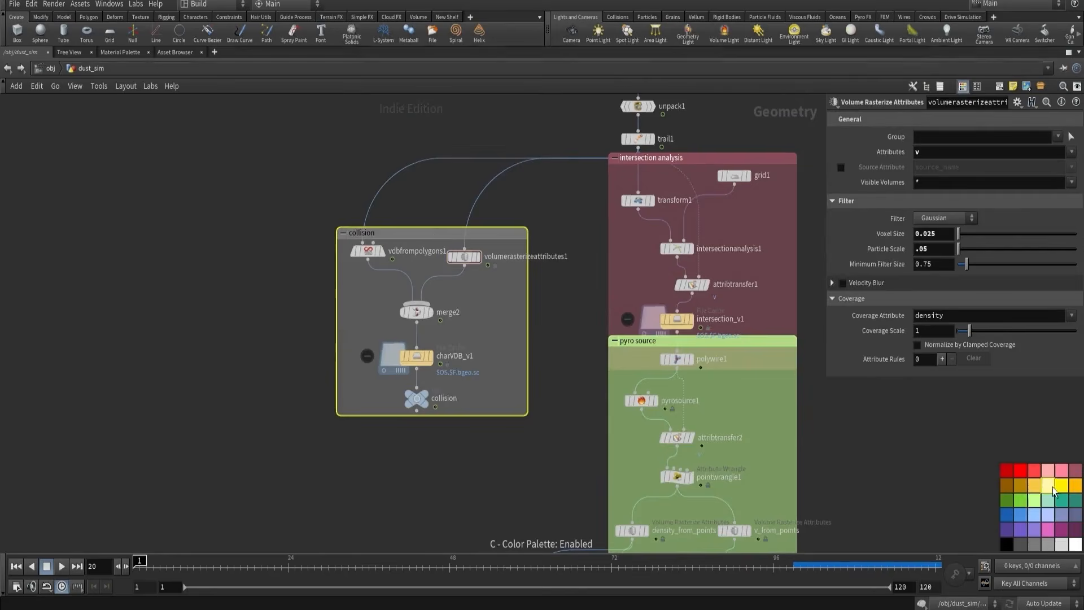
left_click(1052, 488)
left_click_drag(432, 233, 416, 239)
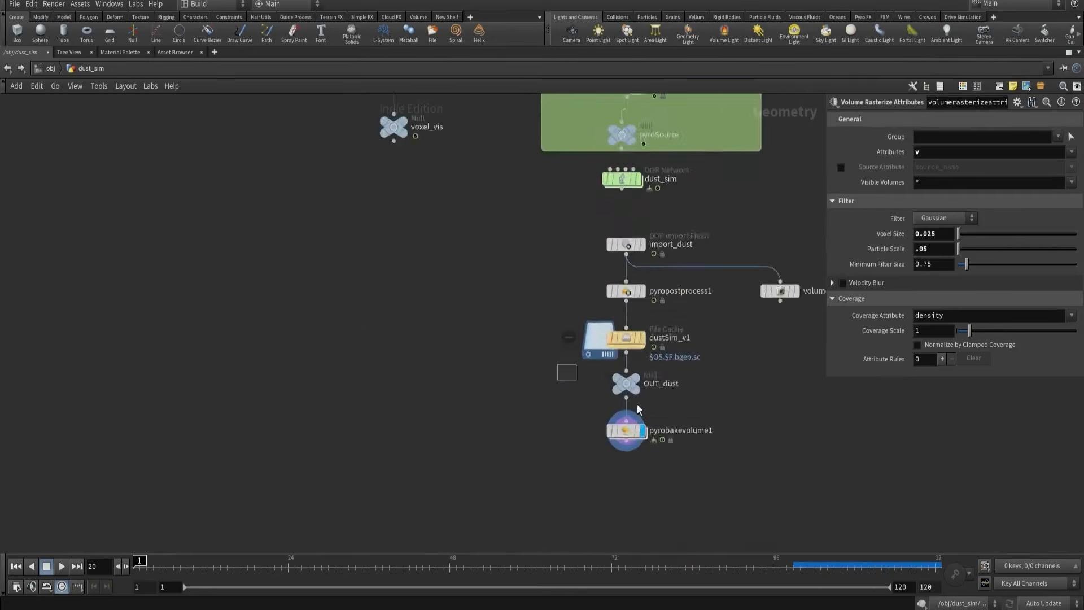
left_click(626, 384)
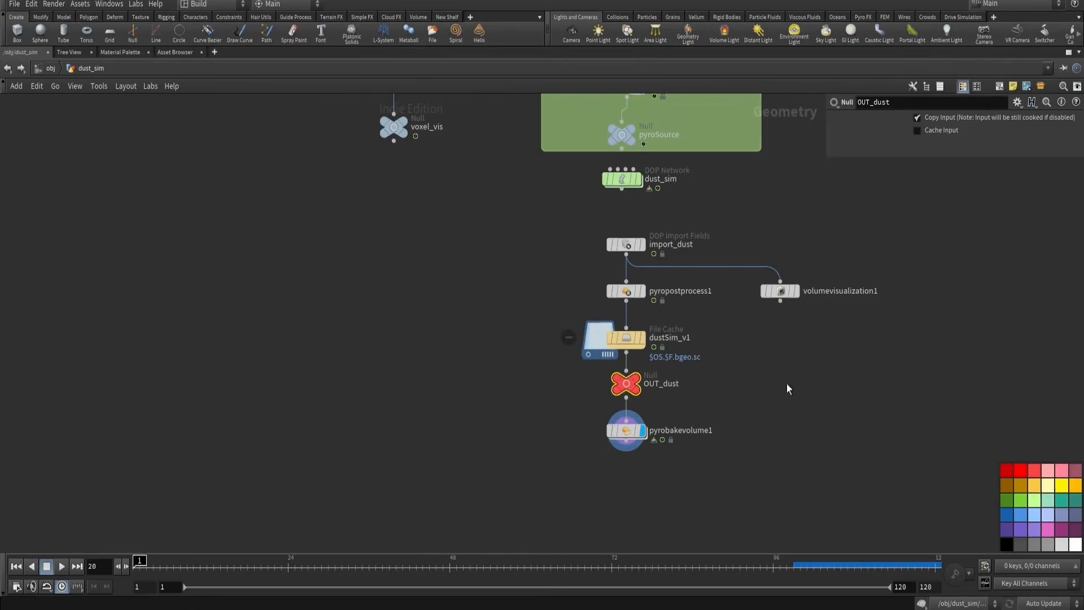
key("Tab")
type("l")
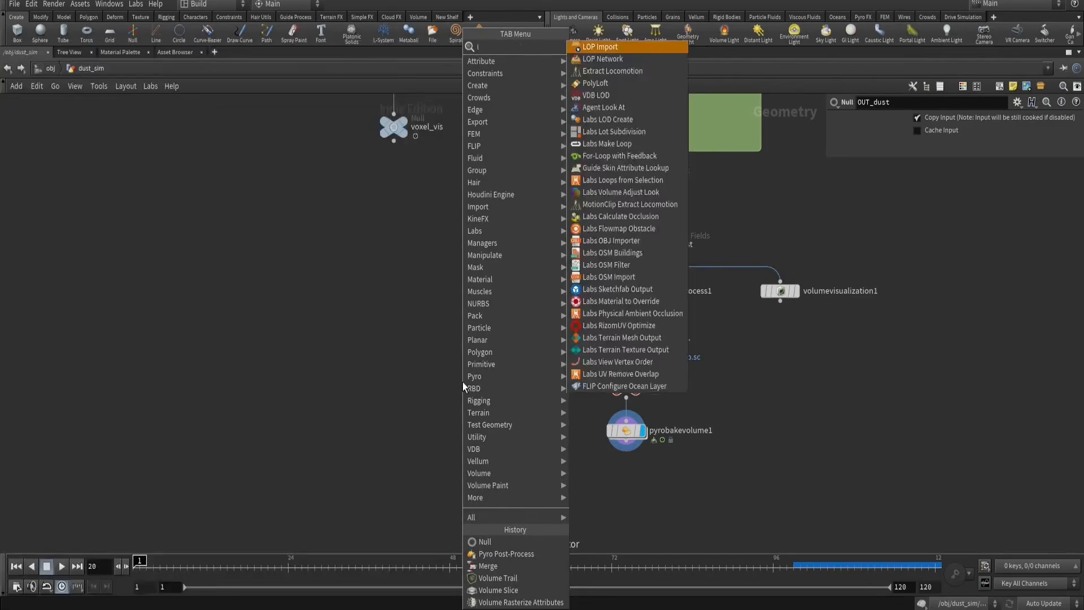
type("op")
left_click(617, 59)
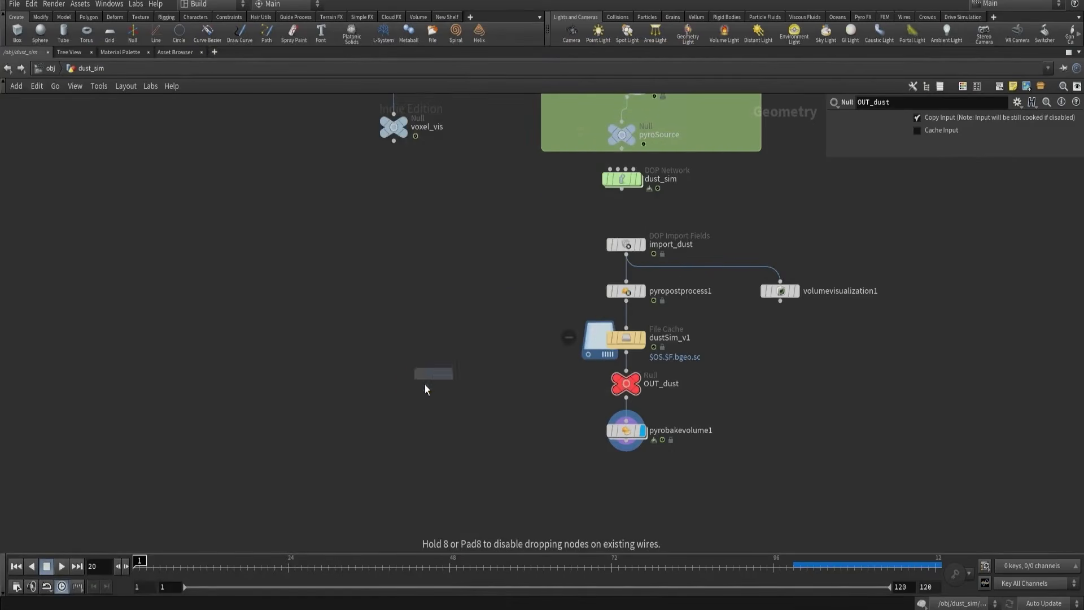
left_click(423, 384)
key("ctrl+b")
scroll(817, 481, "down", 3)
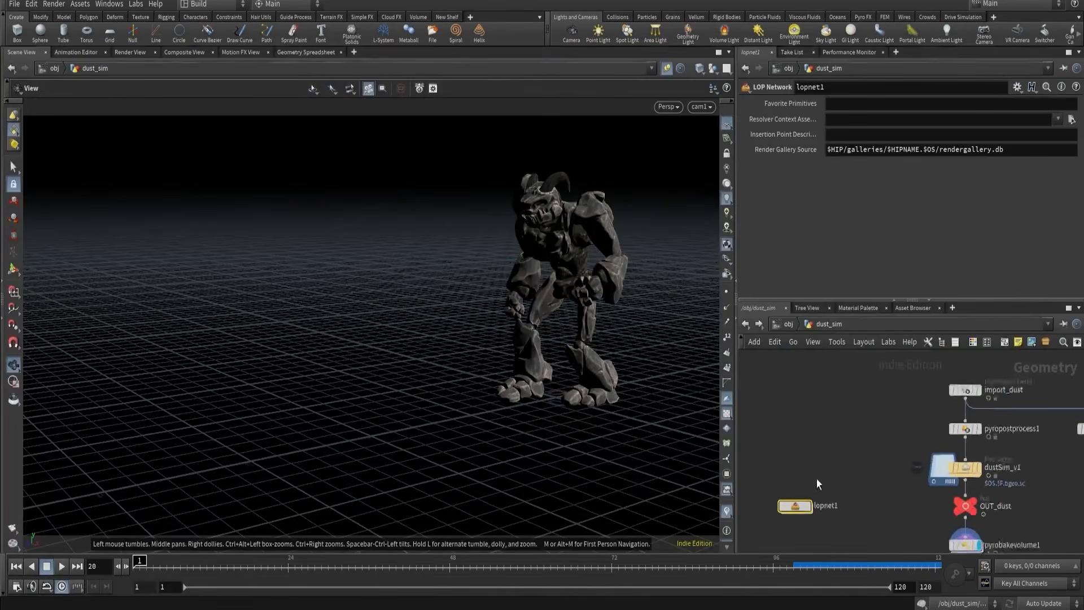
middle_click_drag(817, 480, 848, 420)
scroll(848, 420, "up", 2)
left_click_drag(853, 410, 813, 490)
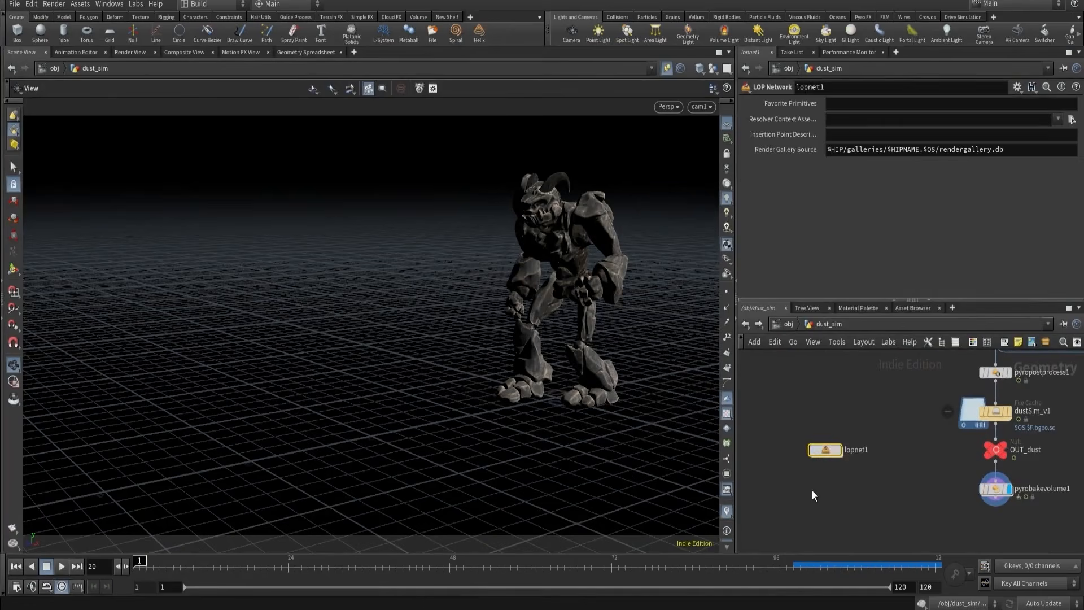
key("Delete")
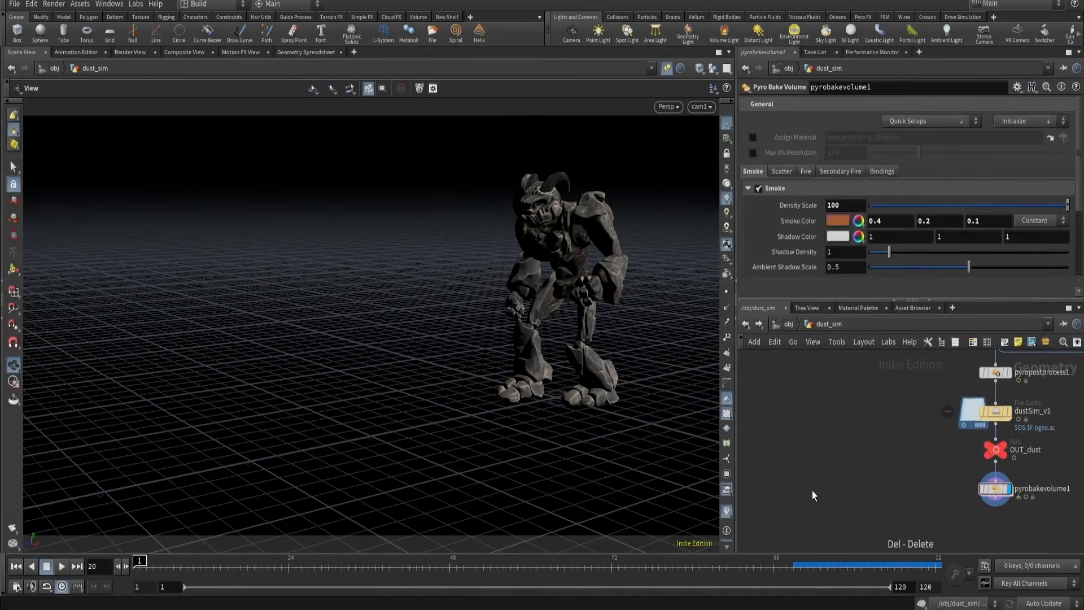
- Switch the network to the stage context and make the scene view follow it
left_click(793, 326)
left_click(797, 324)
left_click(819, 419)
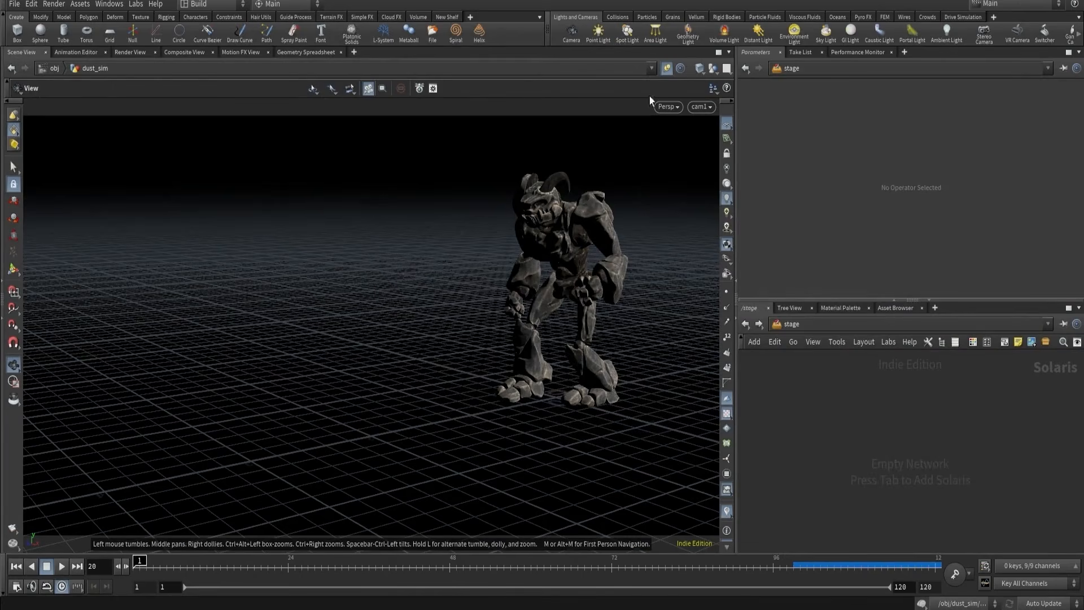
left_click(666, 68)
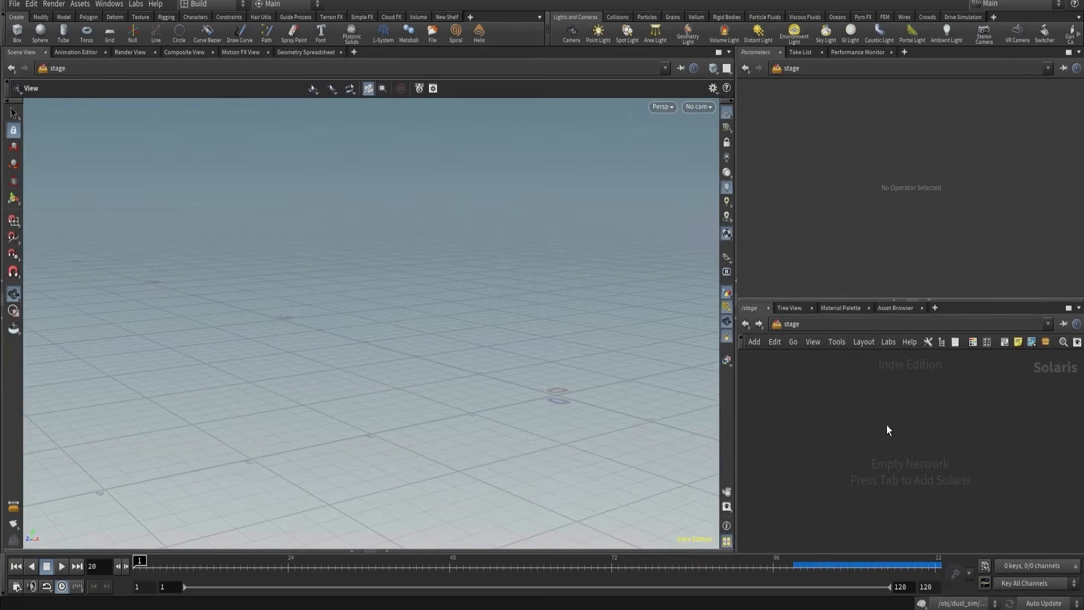
- Add a SOP Import node to the empty stage network
key("Tab")
type("sop")
left_click(999, 254)
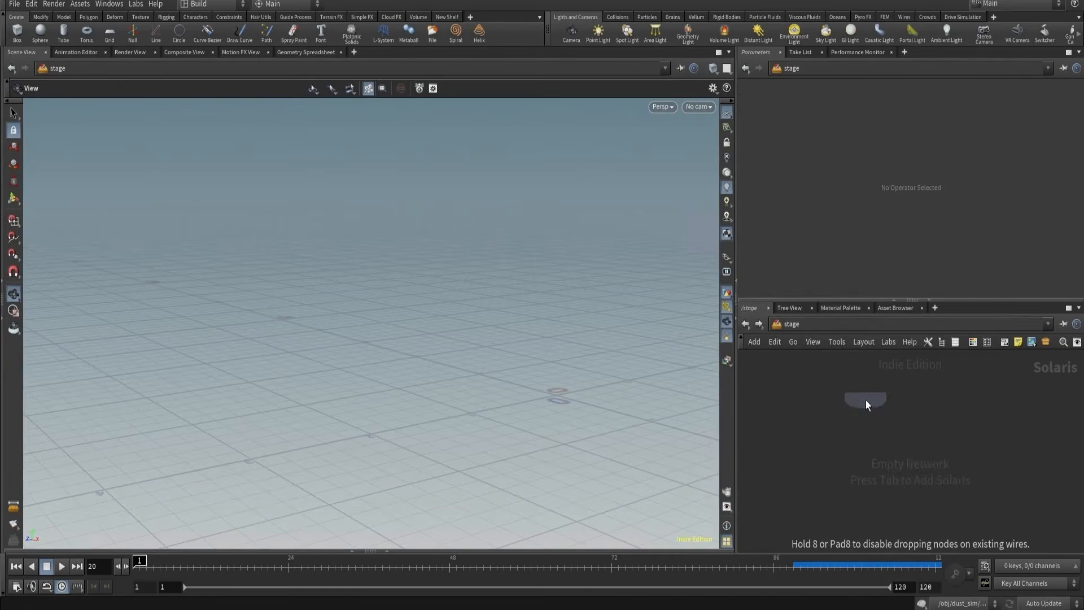
left_click(867, 400)
- Go back into the dust_sim object and copy the OUT_dust null
left_click(785, 324)
left_click(801, 377)
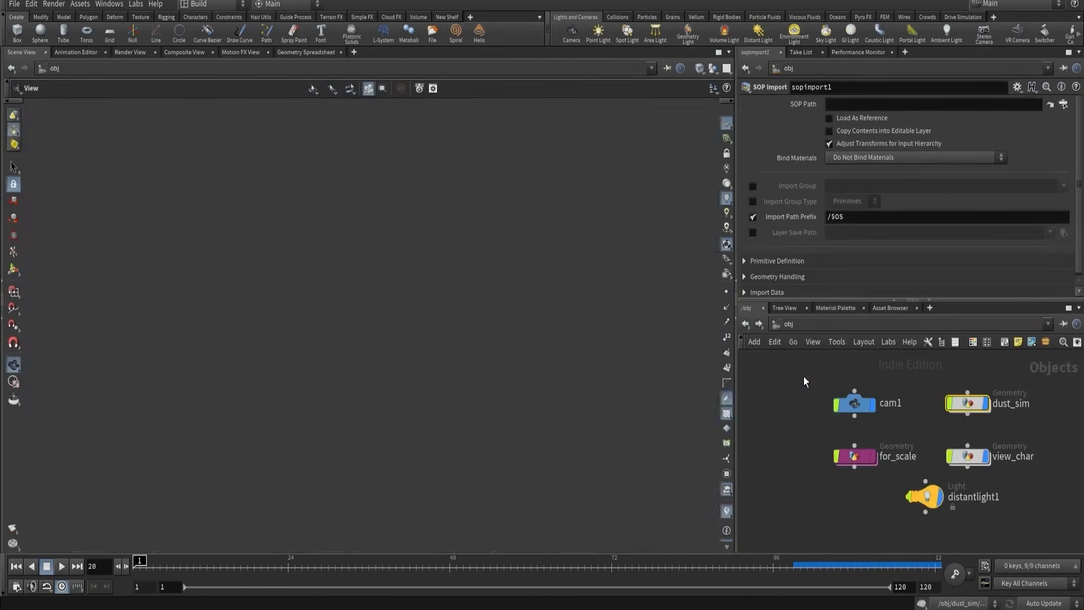
double_click(967, 406)
middle_click_drag(906, 448, 835, 436)
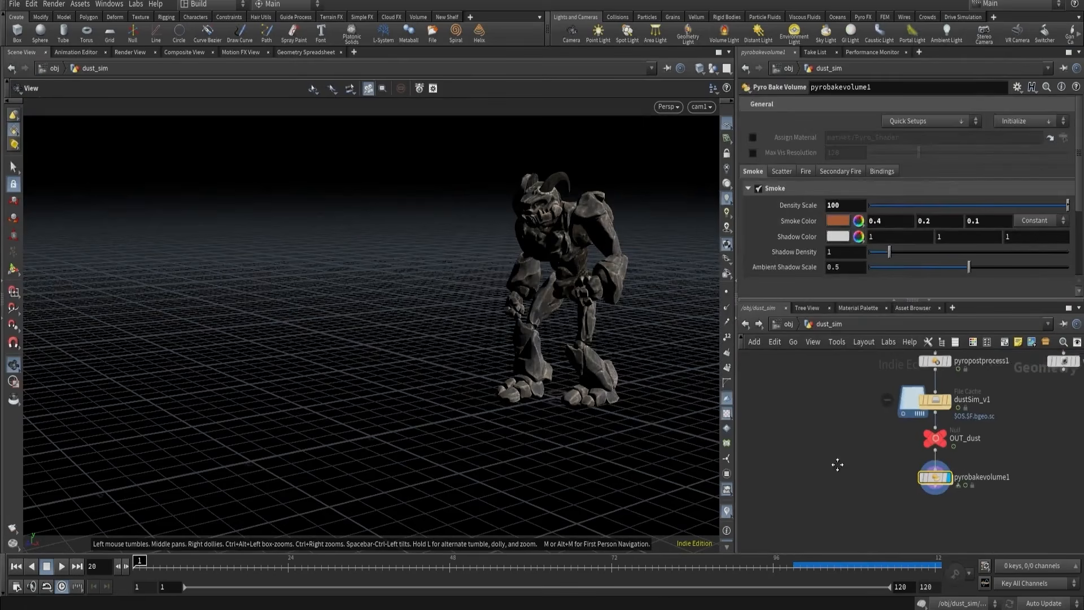
left_click(926, 443)
key("ctrl+c")
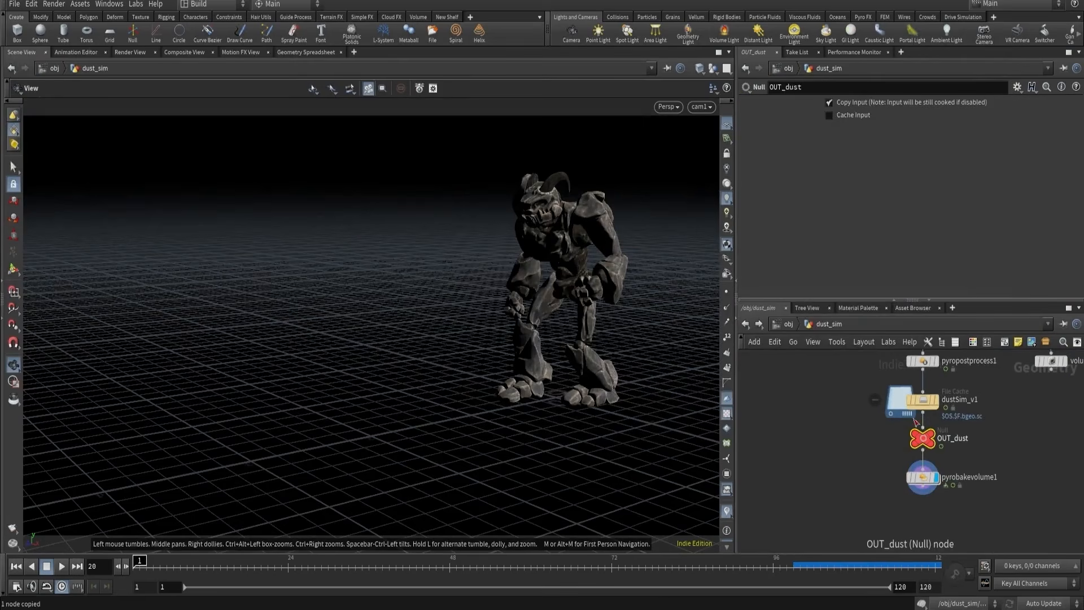
- Return to the stage network and set sopimport1's SOP Path to /obj/dust_sim/OUT_dust
left_click(786, 324)
left_click(784, 324)
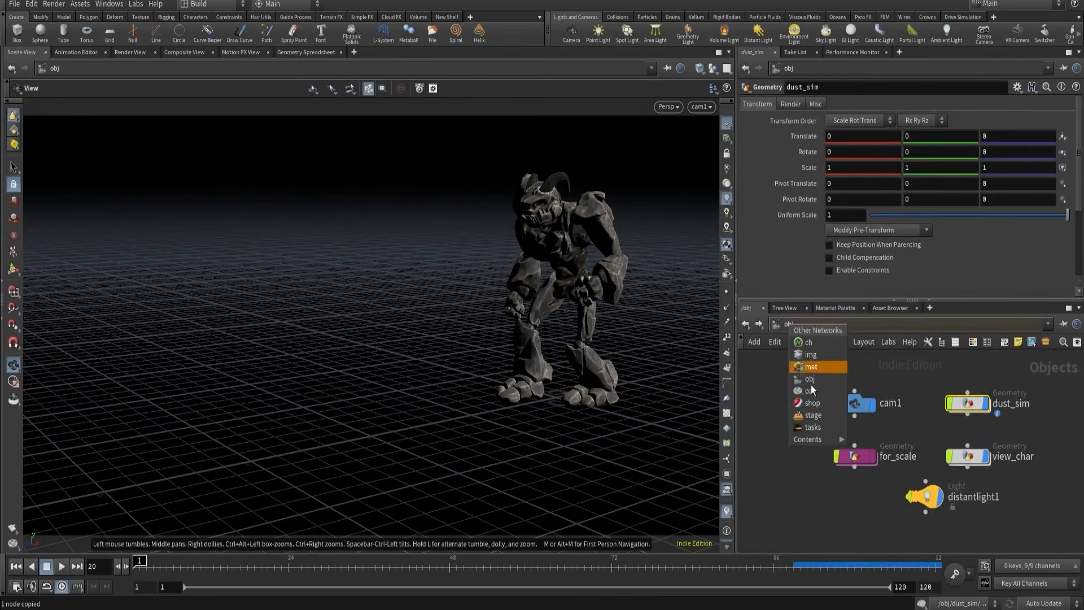
left_click(813, 416)
left_click(852, 107)
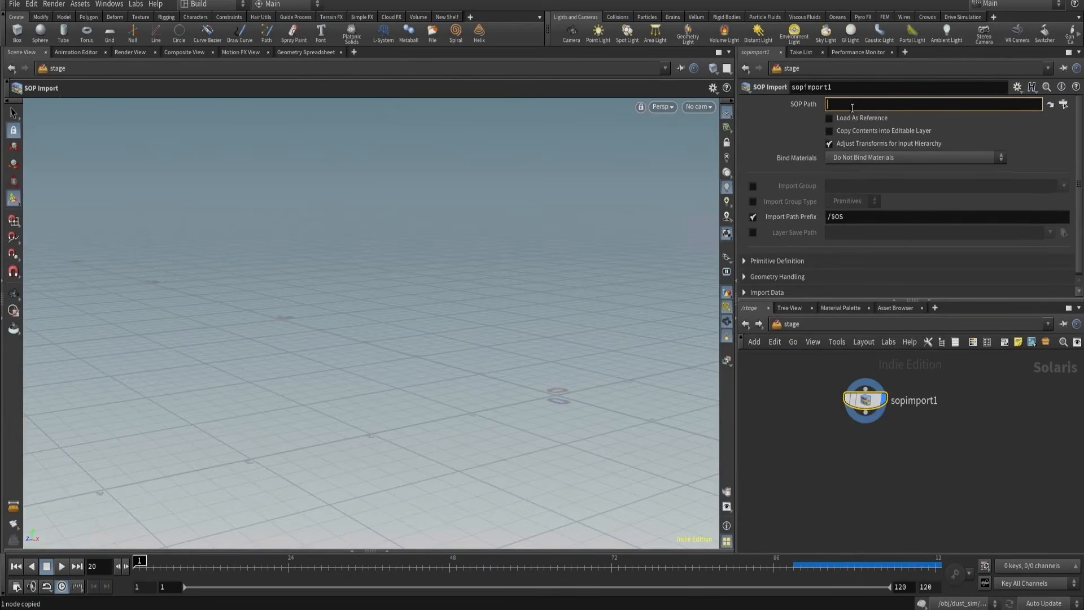
key("ctrl+v")
key("Return")
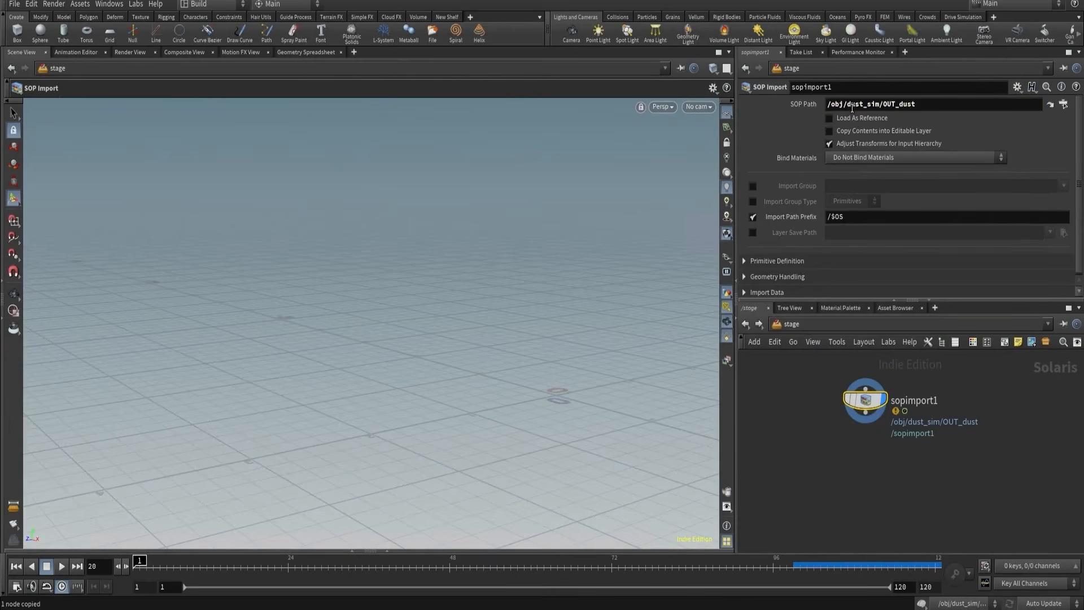
- Add a Scene Import (Cameras) node below sopimport1 and set its display flag
key("Tab")
type("camera")
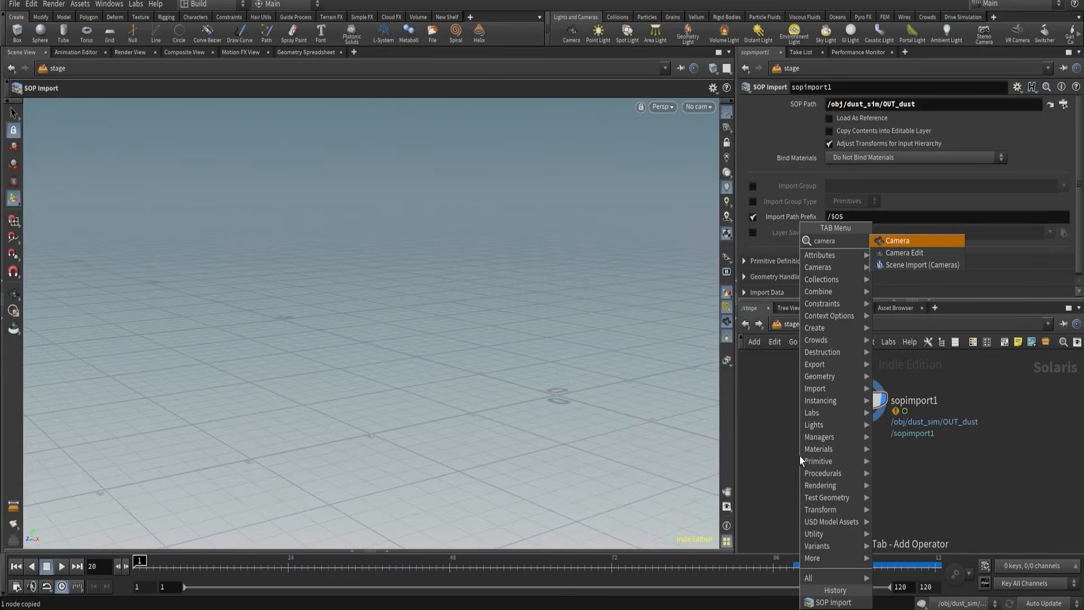
key("Down")
key("Down")
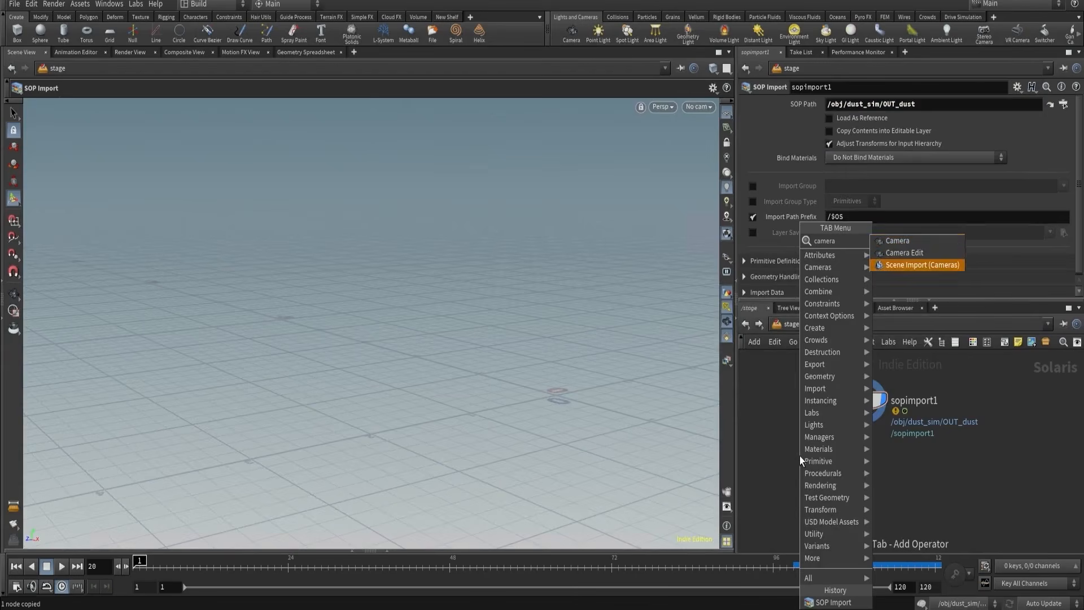
key("Return")
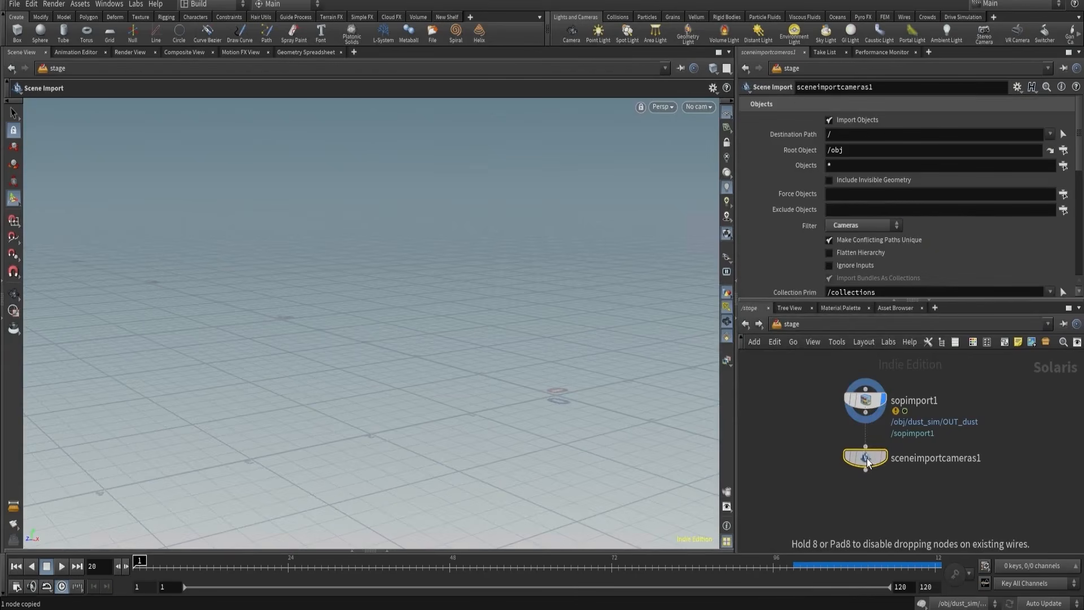
left_click(882, 458)
left_click(885, 458)
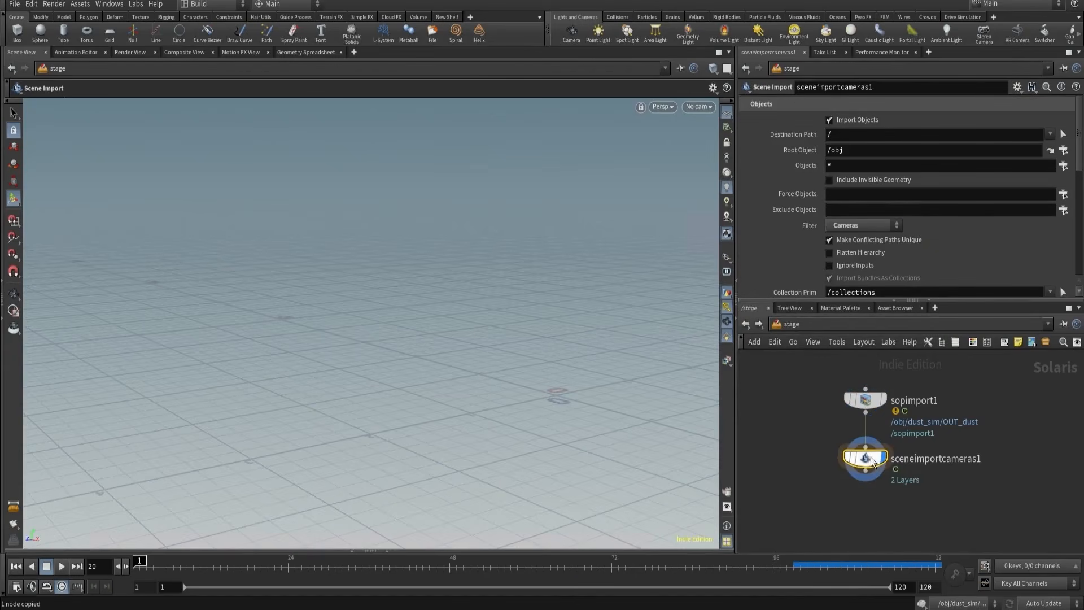
- Look through the imported /cam1 camera in the stage view
left_click(698, 107)
mouse_move(711, 138)
left_click(698, 119)
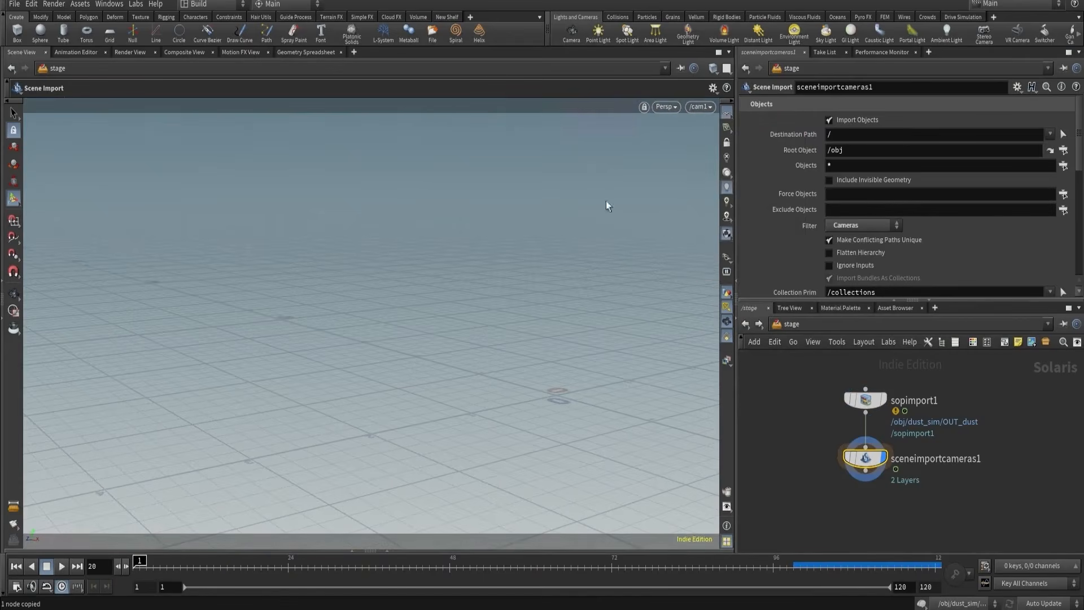
- Move to frame 32 and rename the sopimport1 node as dust
left_click_drag(170, 566, 343, 567)
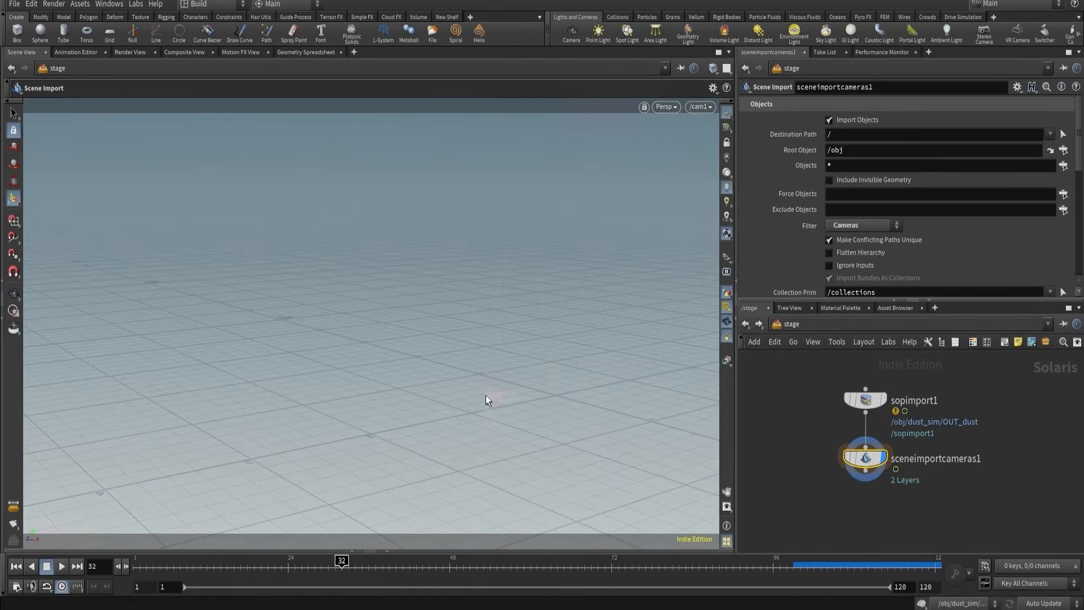
double_click(909, 400)
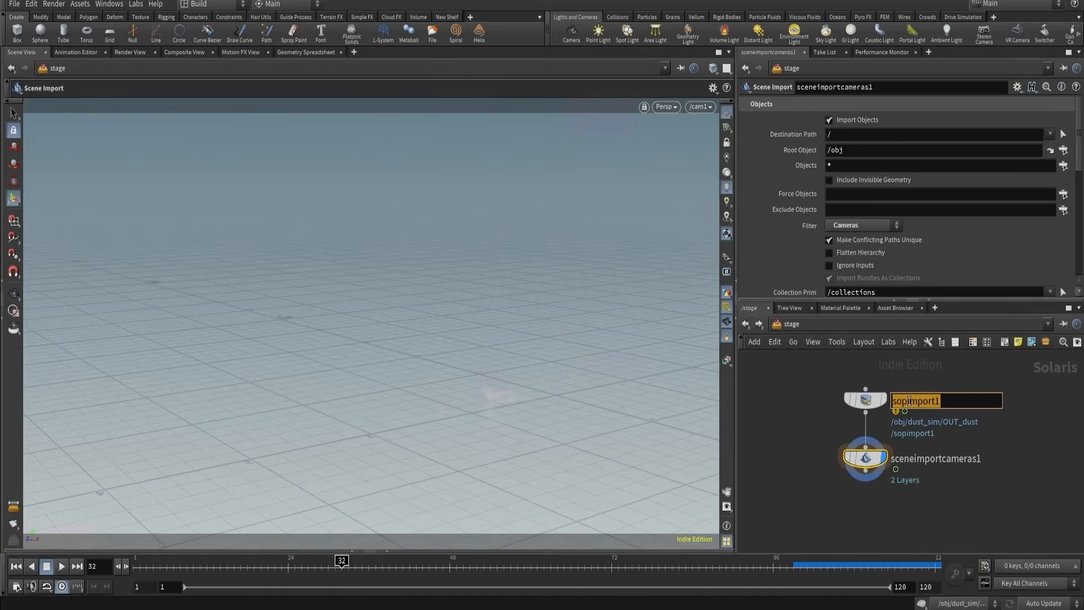
type("dust")
key("Return")
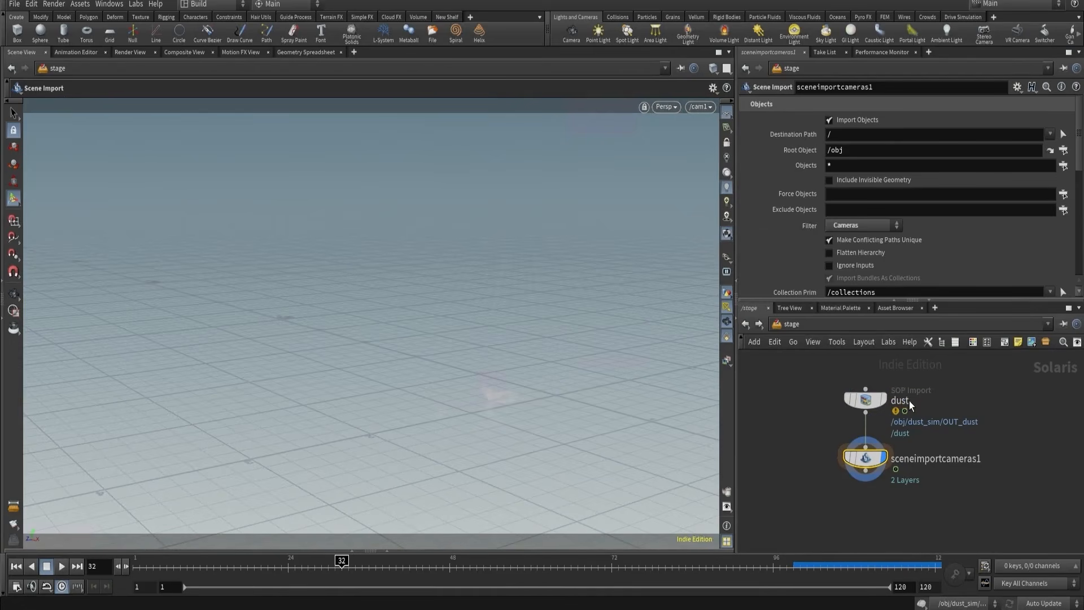
- Insert a Merge node between the dust and sceneimportcameras1 nodes
left_click_drag(880, 408, 824, 389)
key("Tab")
type("m")
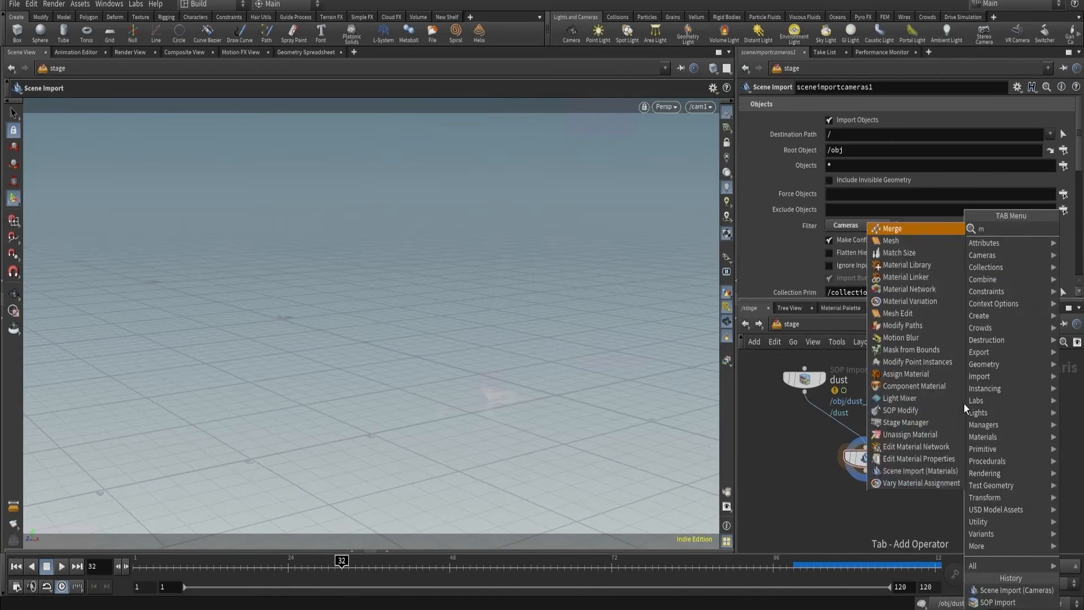
type("er")
left_click(945, 226)
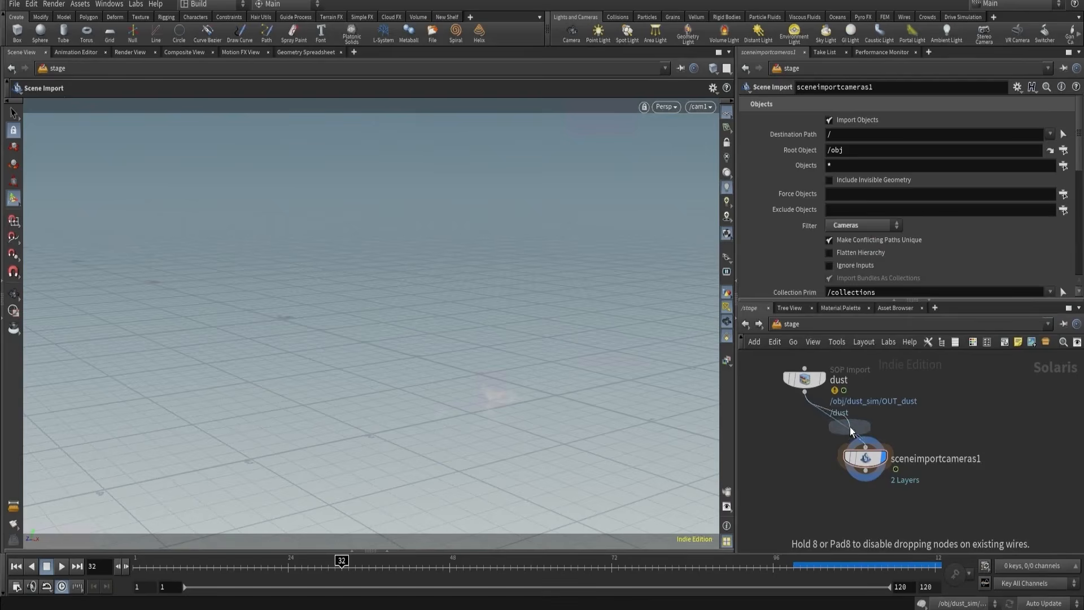
left_click(849, 427)
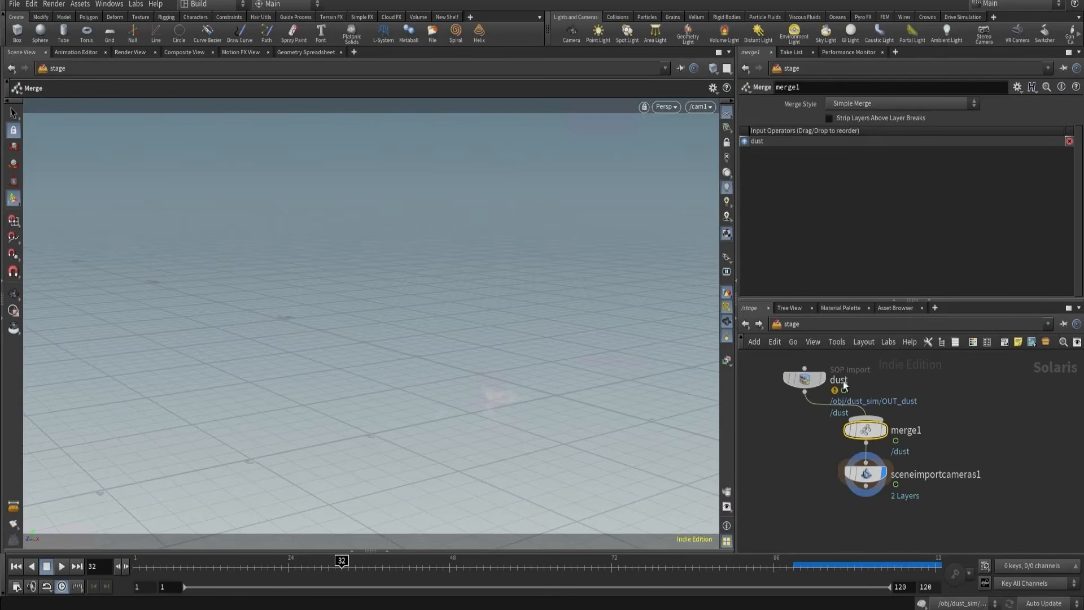
- Duplicate the dust SOP Import as a second input of merge1 and rename the copy as char
left_click_drag(806, 382, 867, 419, "alt")
double_click(974, 384)
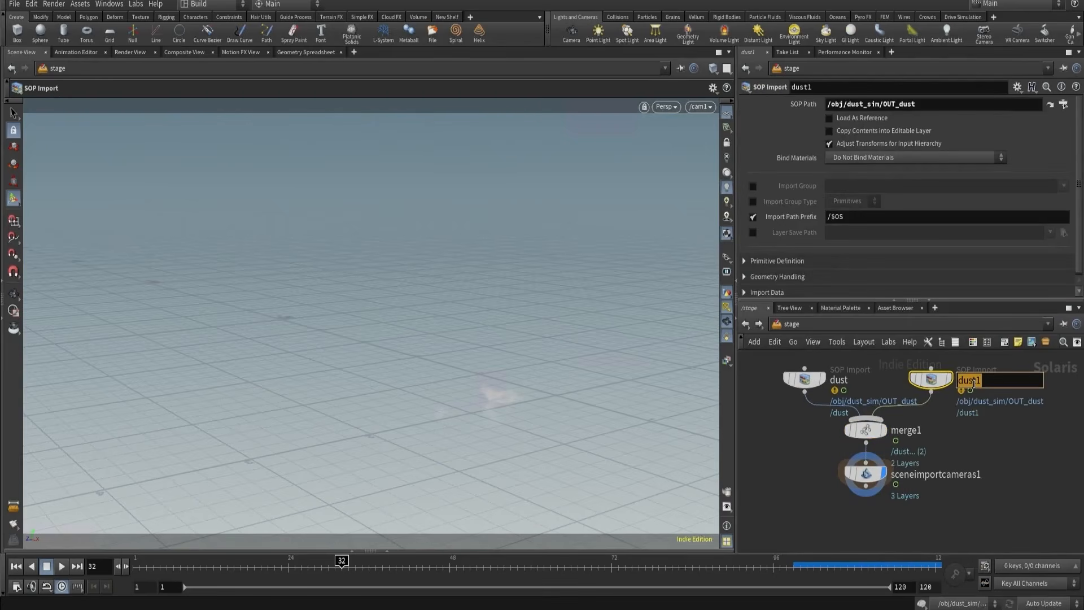
type("char")
key("Return")
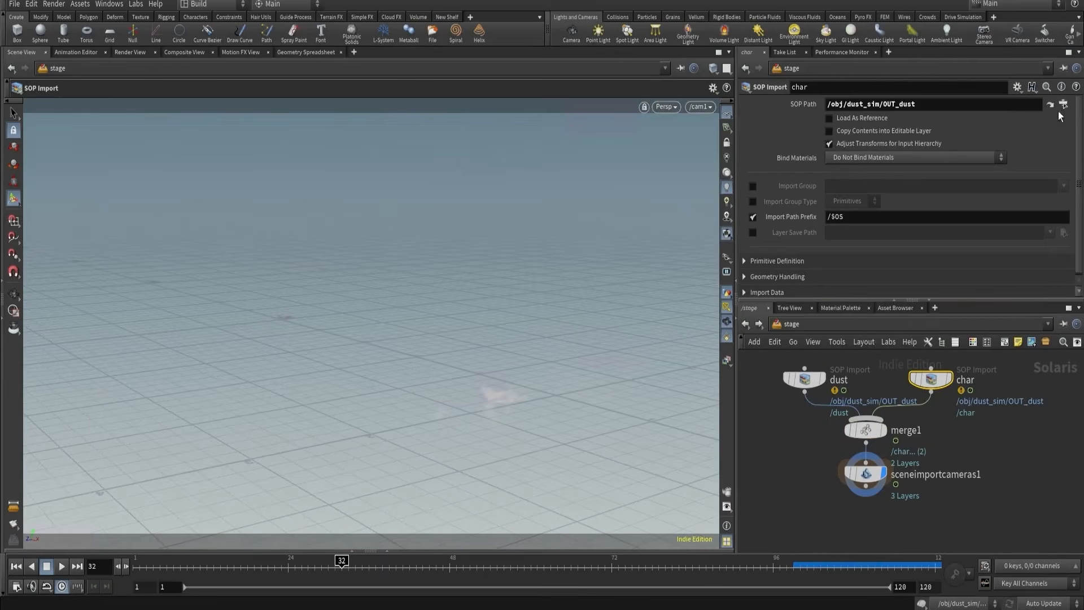
- Go into the dust_sim object network and copy the trail1 node above the intersection analysis box
left_click(1051, 105)
scroll(850, 479, "down", 5)
scroll(862, 438, "up", 6)
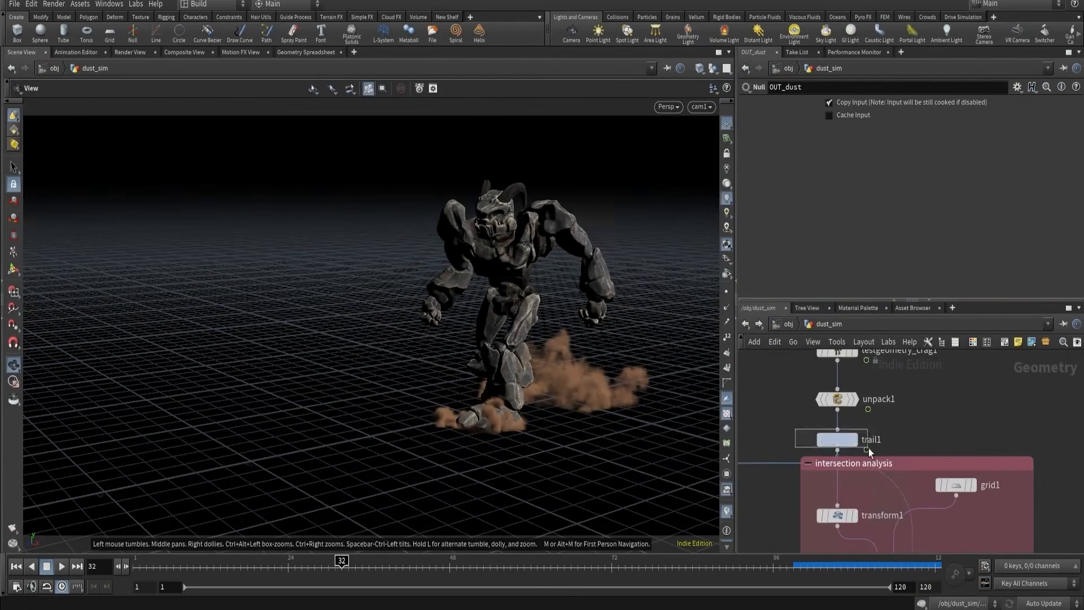
left_click_drag(869, 448, 868, 448)
key("ctrl+c")
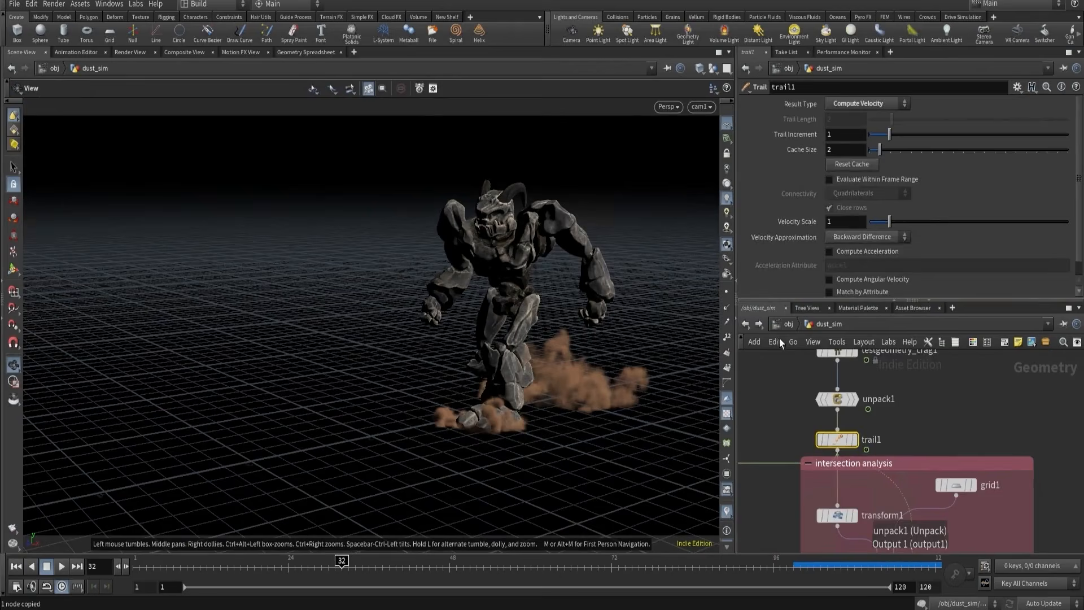
- Return to the stage network and set char's SOP Path to /obj/dust_sim/trail1
left_click(745, 324)
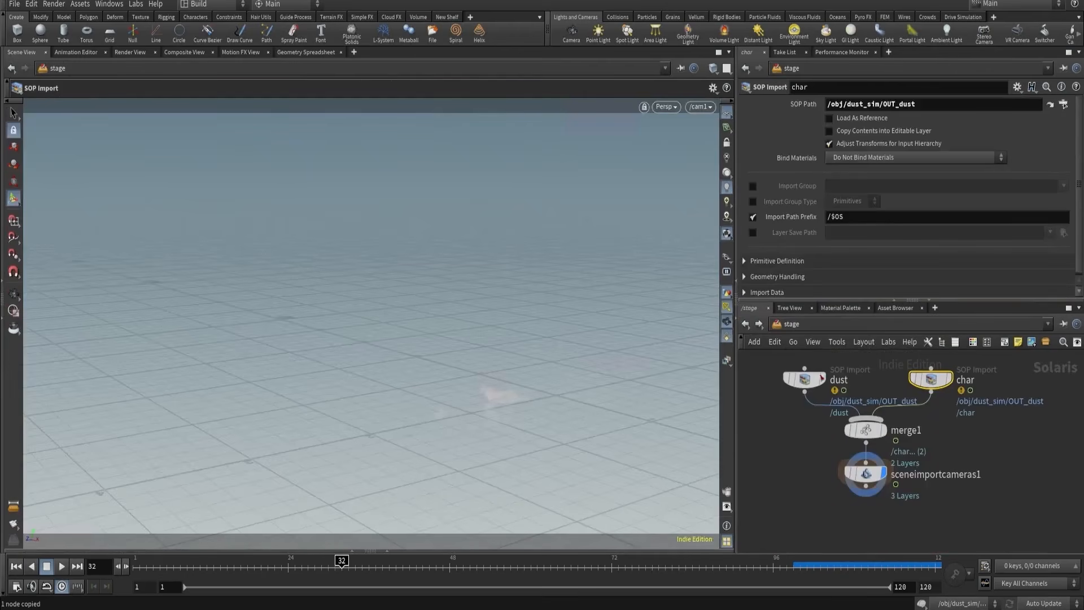
double_click(886, 105)
key("ctrl+v")
key("Return")
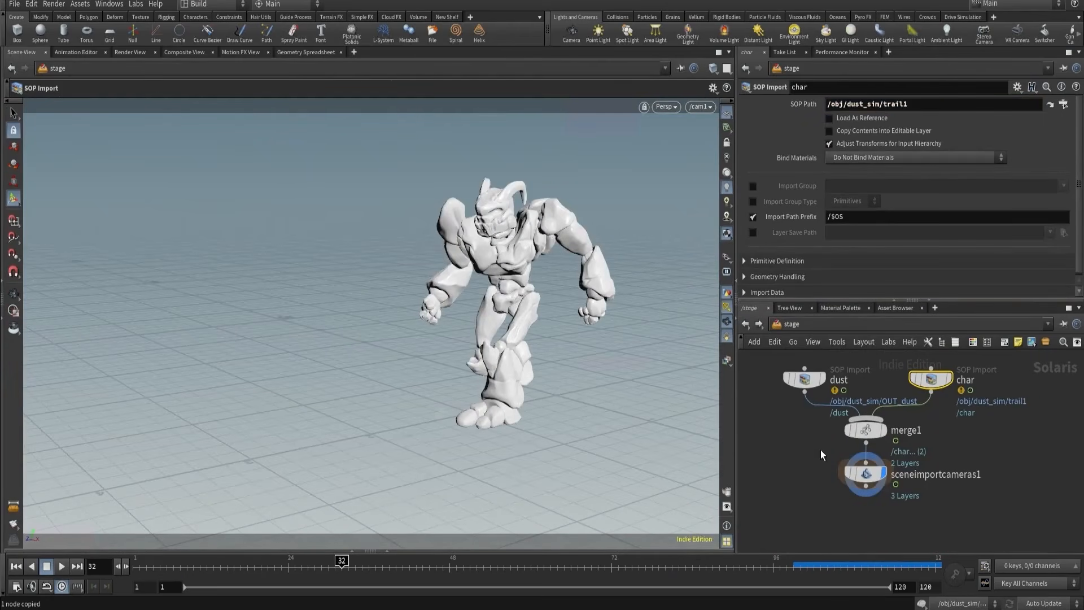
- Add a Karma render setup below sceneimportcameras1 and display the connected karmarendersettings node
left_click(865, 474)
key("Tab")
type("k")
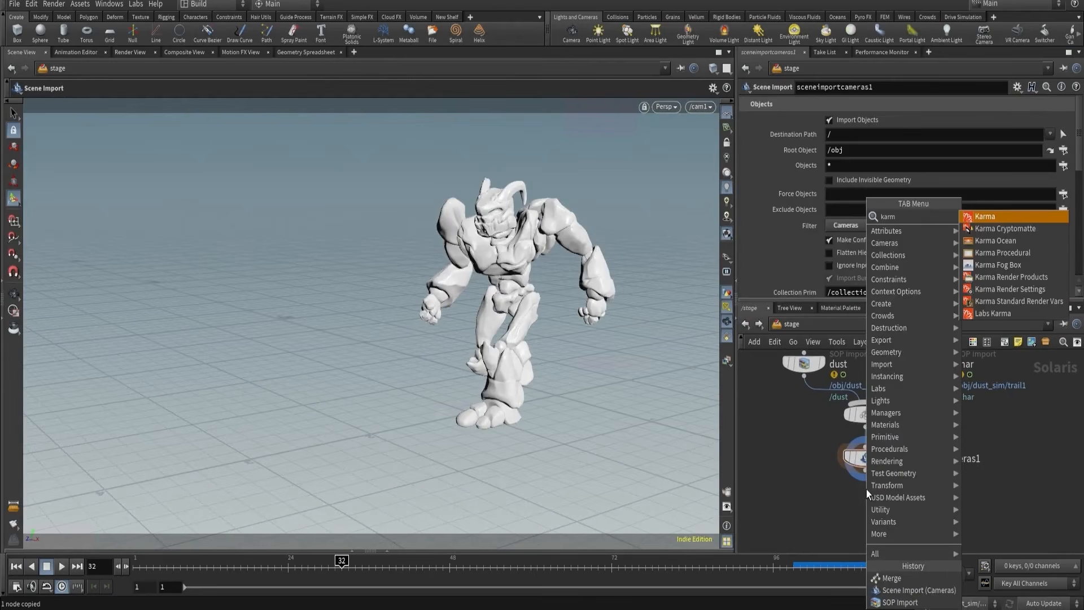
type("arm")
left_click(986, 218)
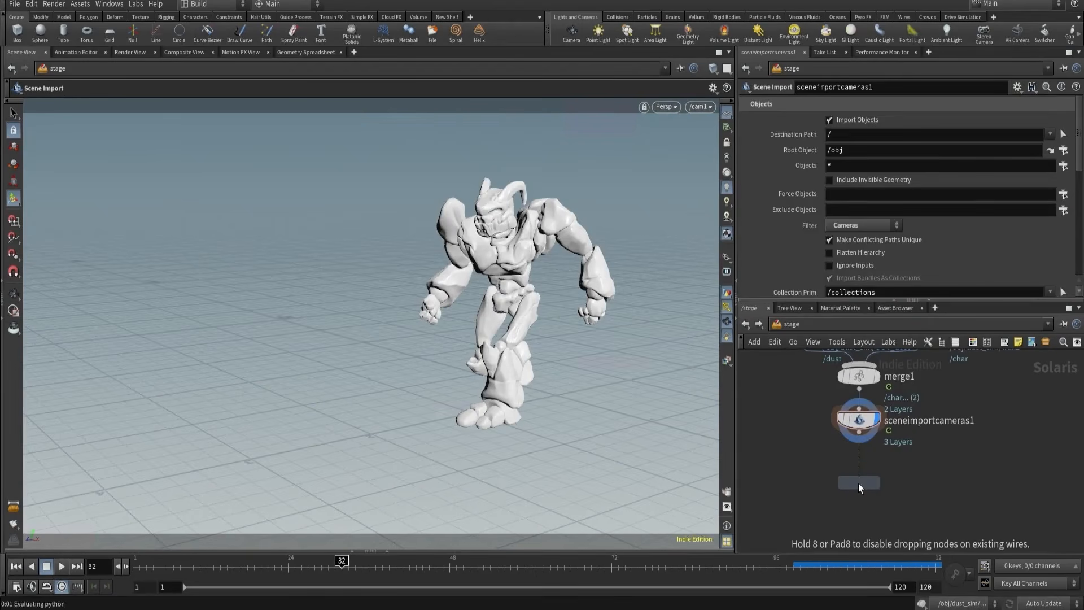
left_click(859, 483)
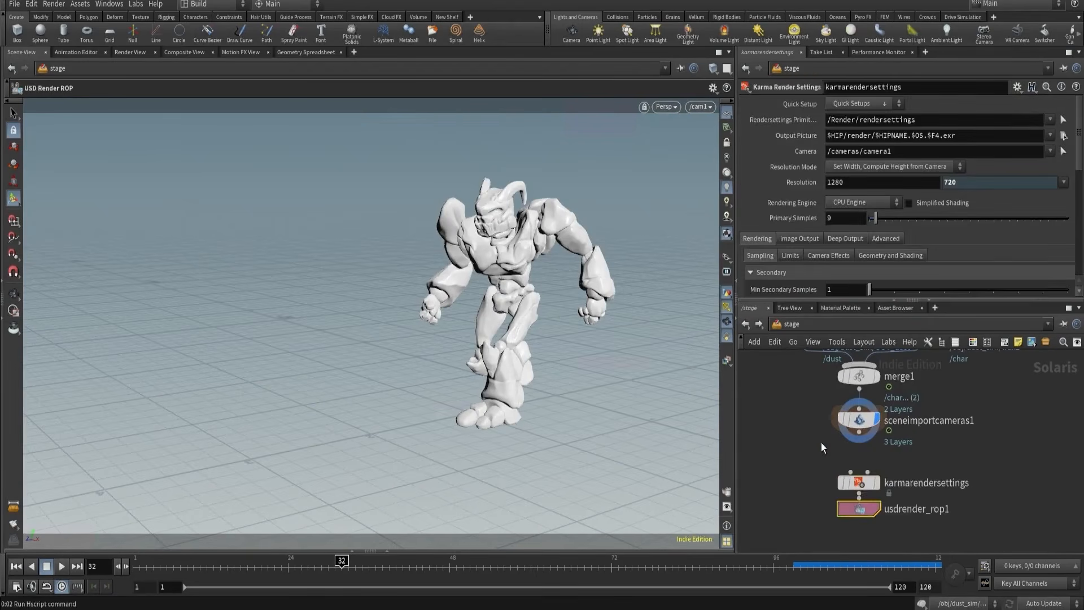
left_click(877, 481)
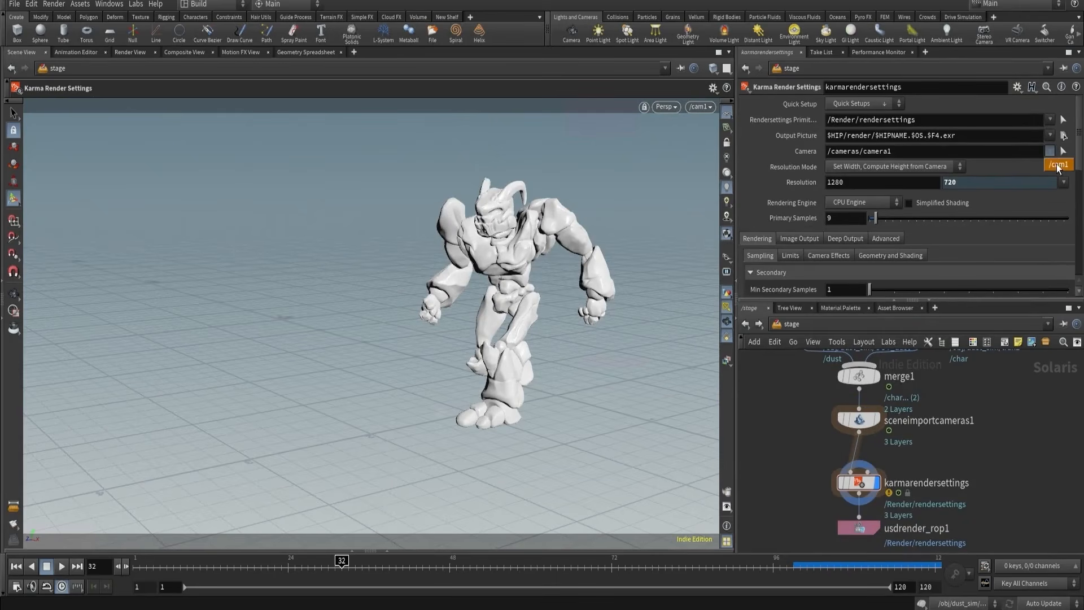
- Set karmarendersettings' Camera to /cam1 and switch the viewport renderer to Karma
left_click(1056, 164)
left_click(665, 107)
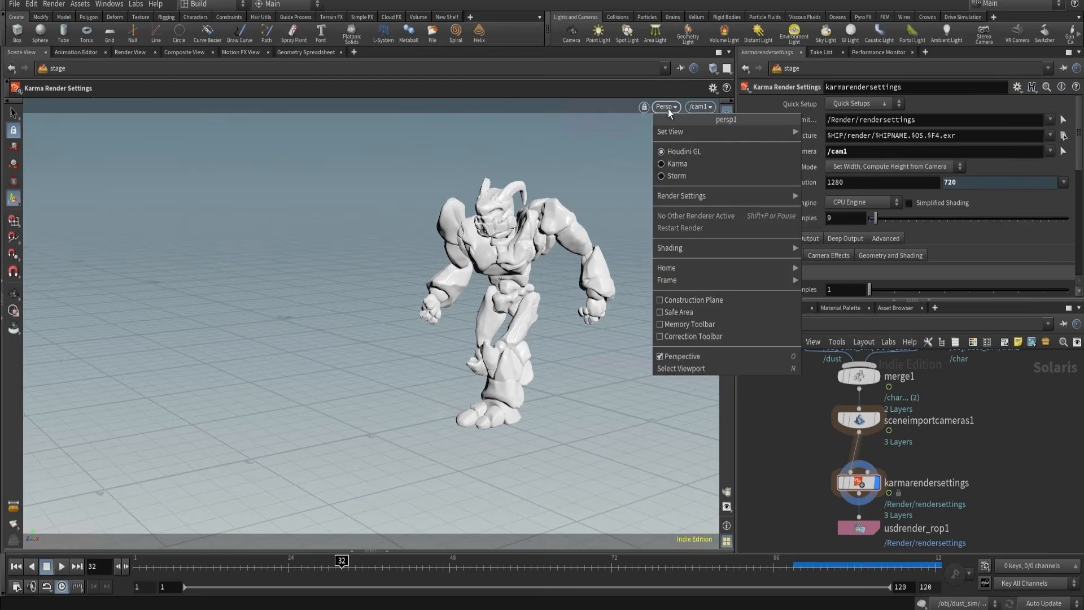
left_click(682, 161)
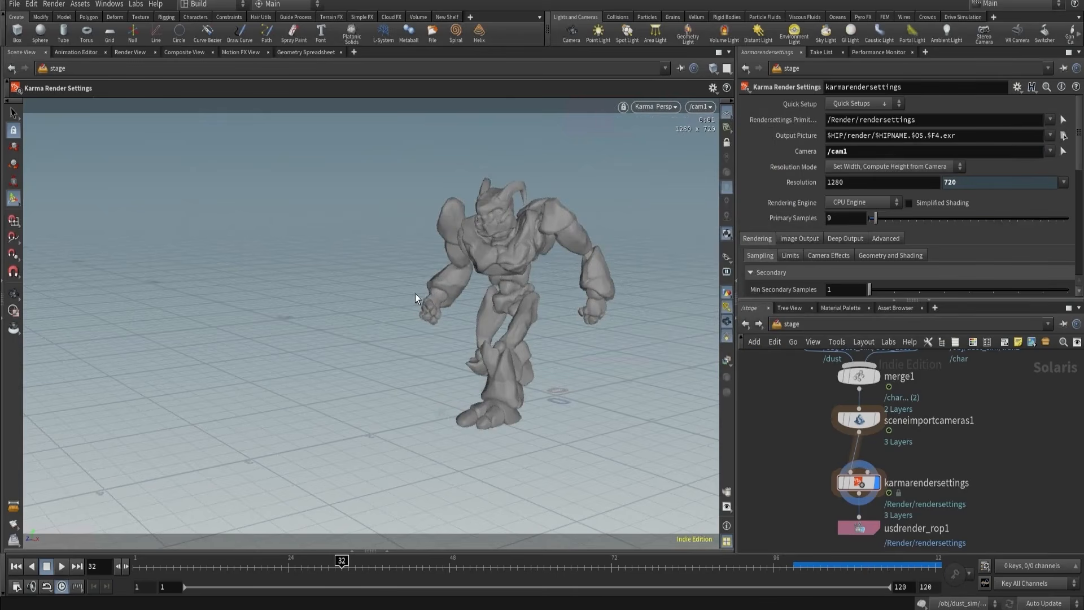
- Go to frame 60 and store a snapshot of the Karma render in the render gallery below the viewport
left_click(102, 566)
type("60")
key("Return")
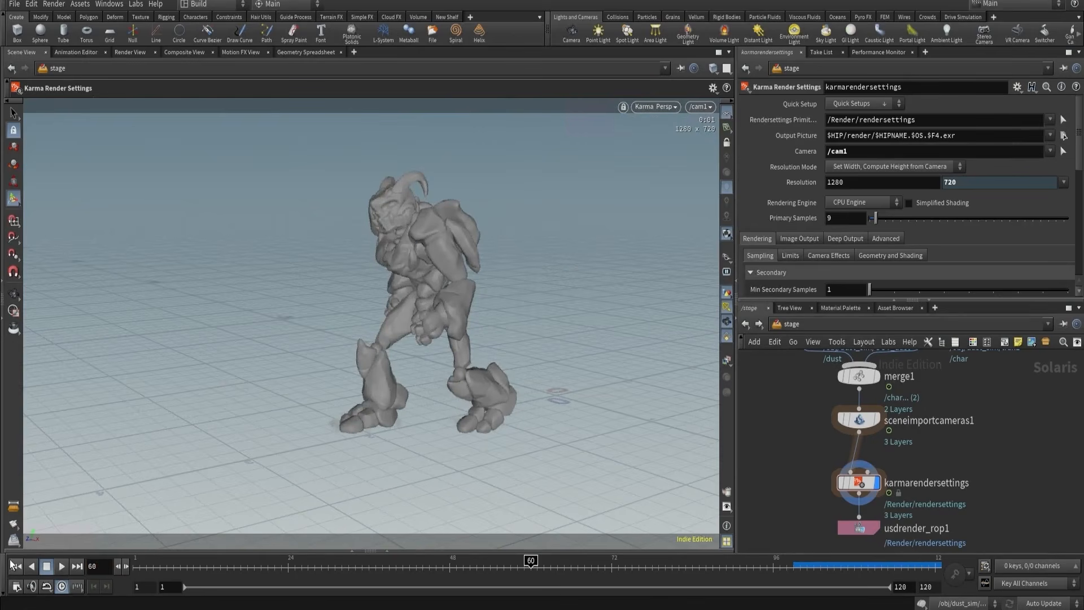
left_click(184, 549)
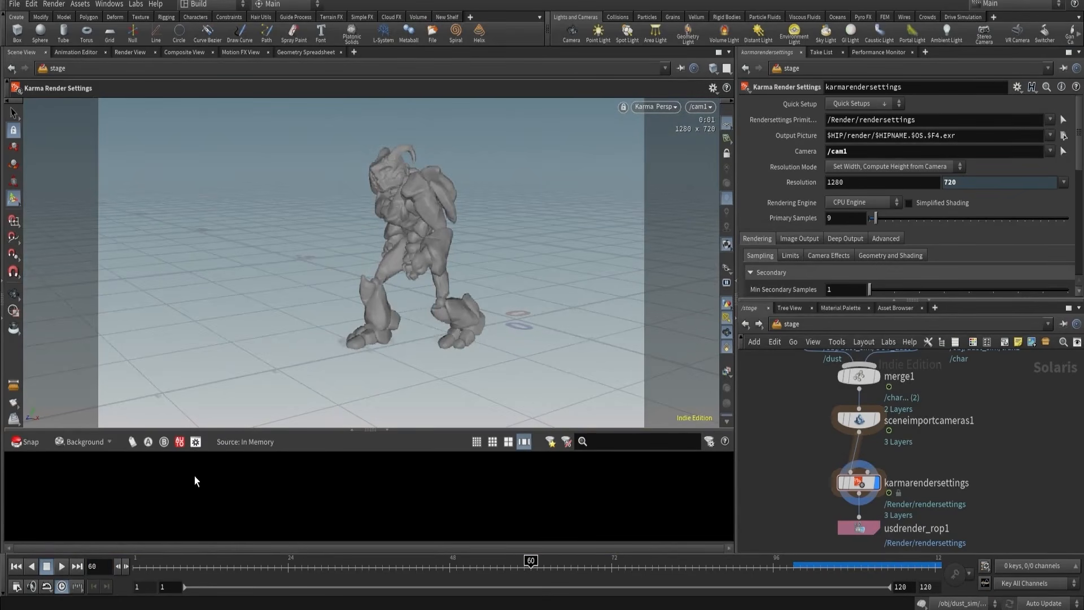
left_click(29, 439)
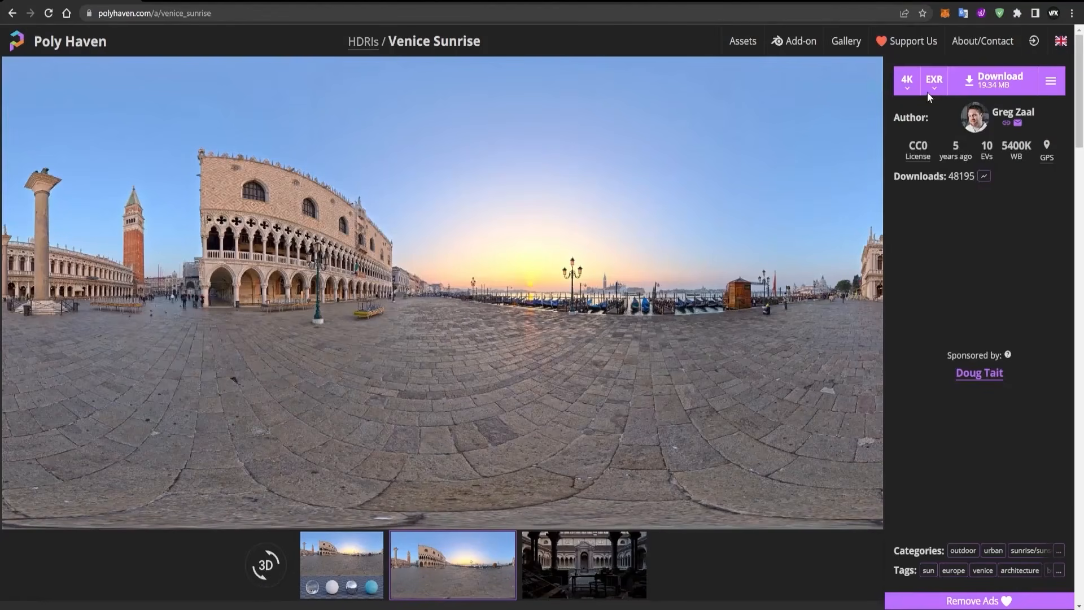
- On Poly Haven's Venice Sunrise page in the browser, choose the HDR file format for the download
left_click(930, 91)
left_click(938, 117)
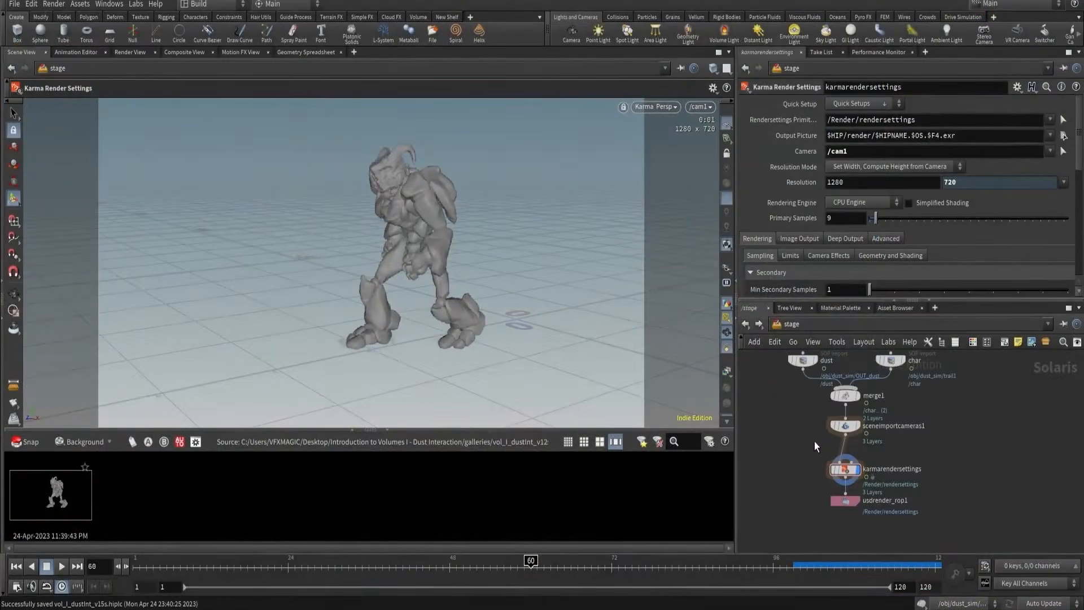
- Back in Houdini, insert a Dome Light between sceneimportcameras1 and karmarendersettings
key("Tab")
type("dome")
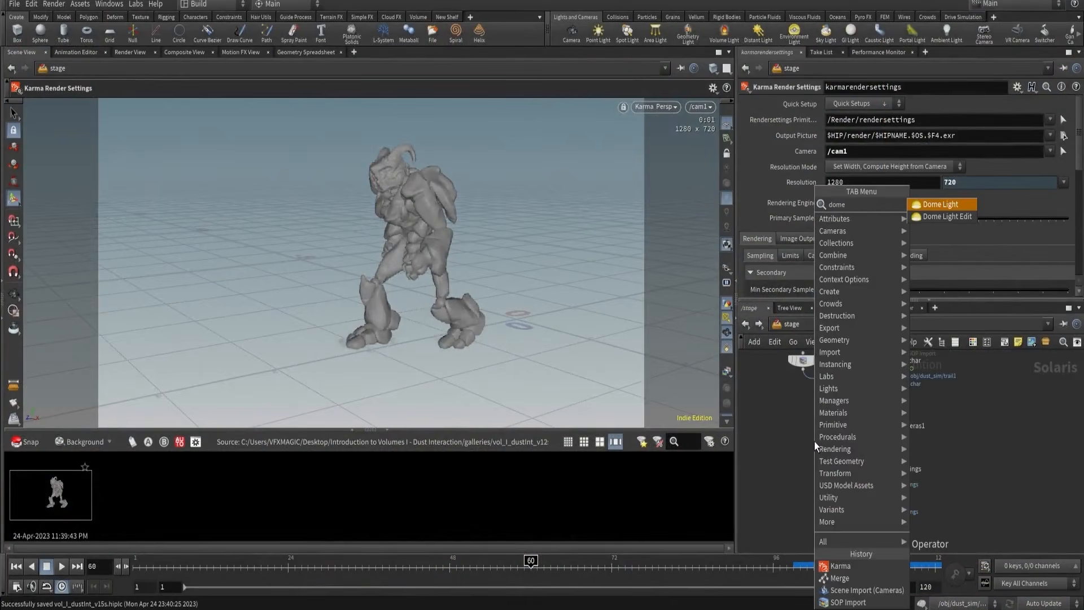
key("Return")
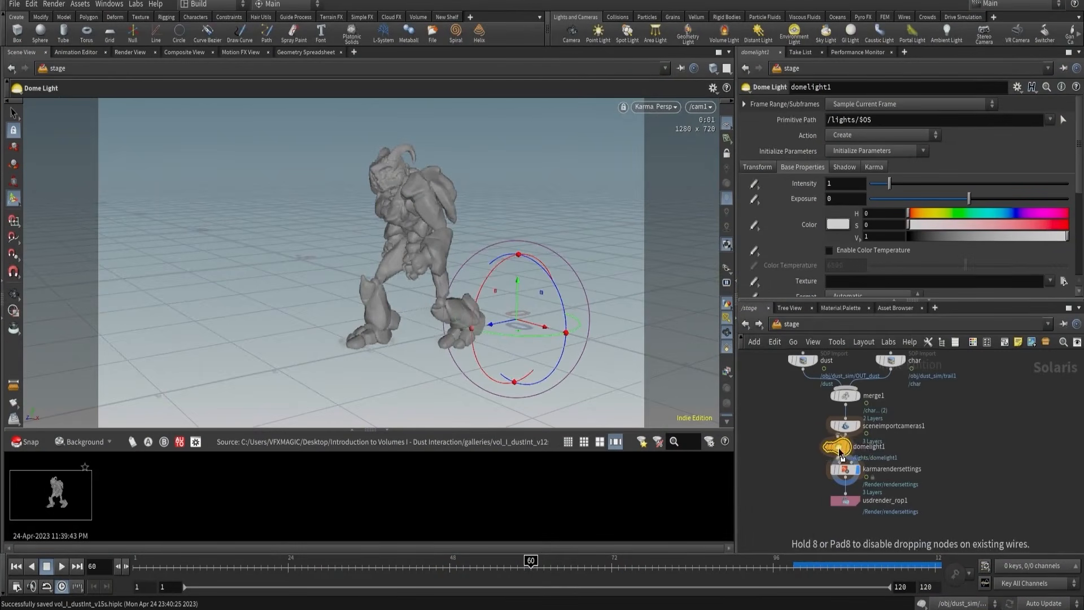
left_click(847, 462)
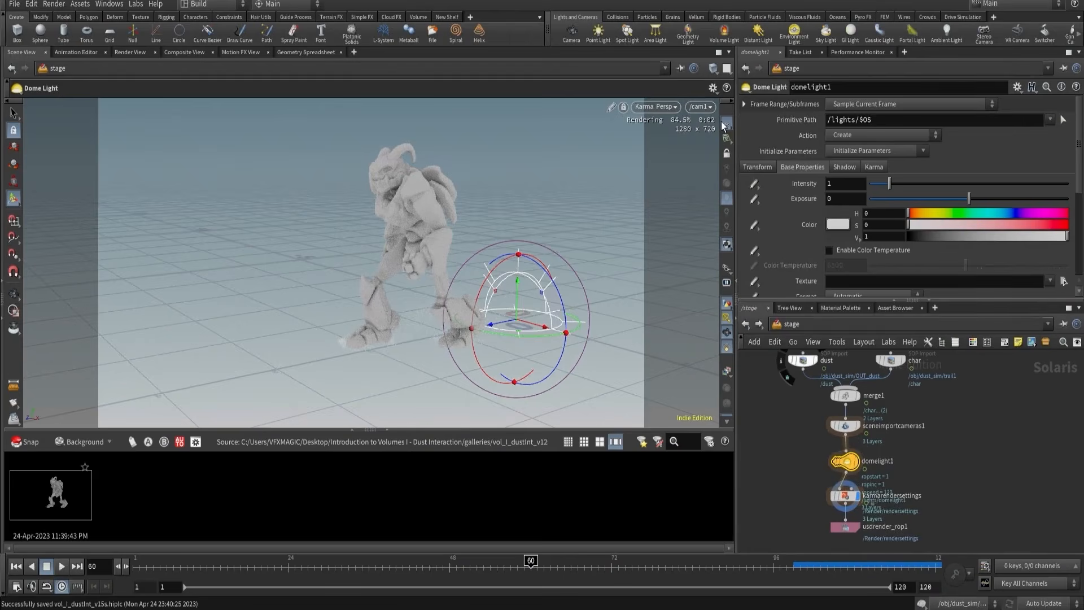
- Set the viewport background's color scheme to Dark and turn off displaying environment lights as backgrounds
key("d")
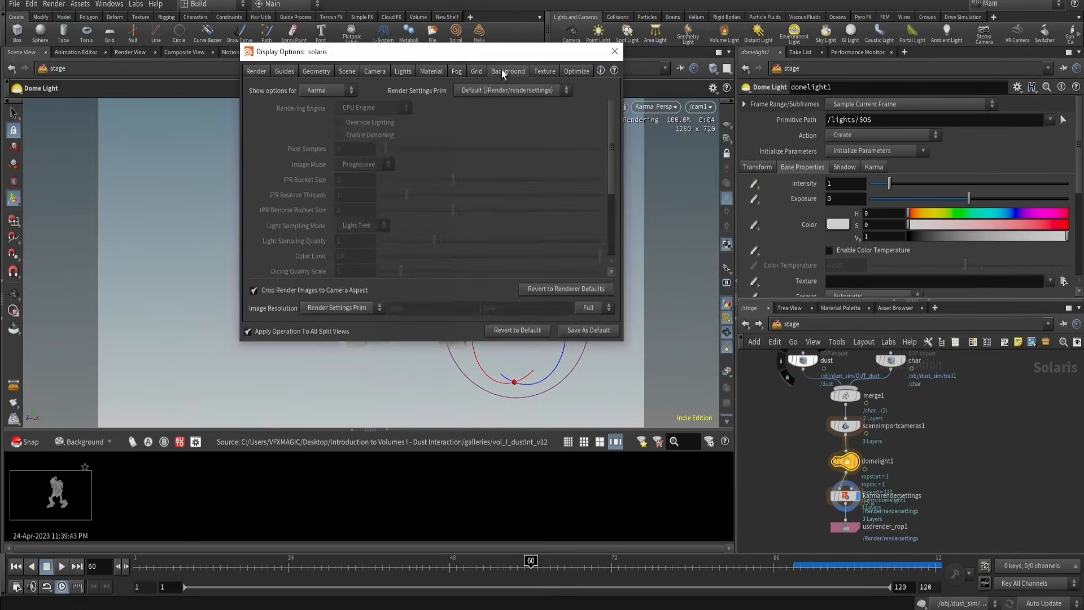
left_click(505, 71)
left_click(369, 90)
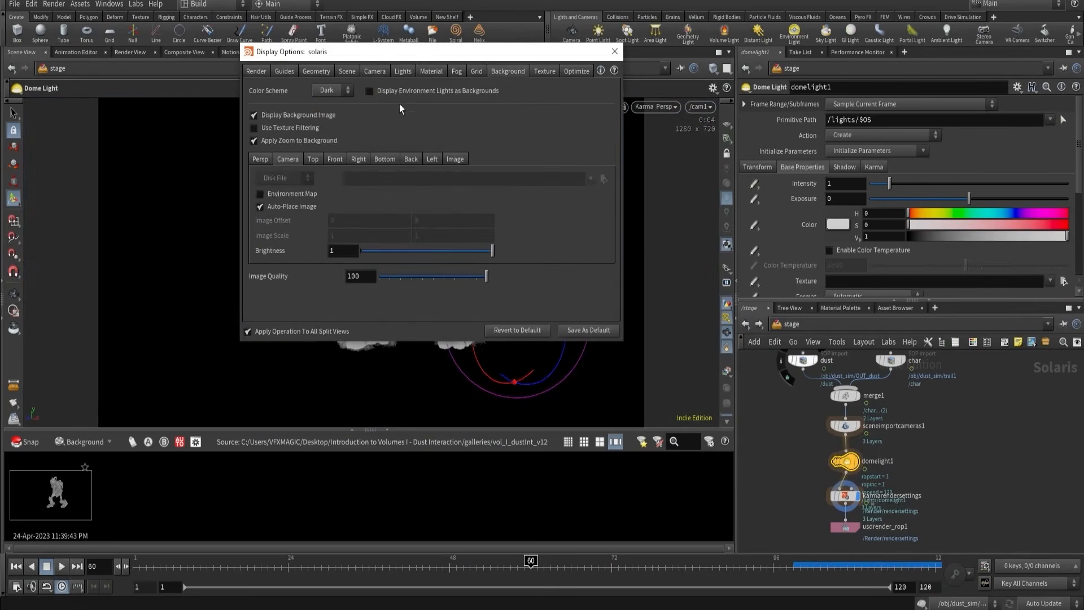
left_click(615, 52)
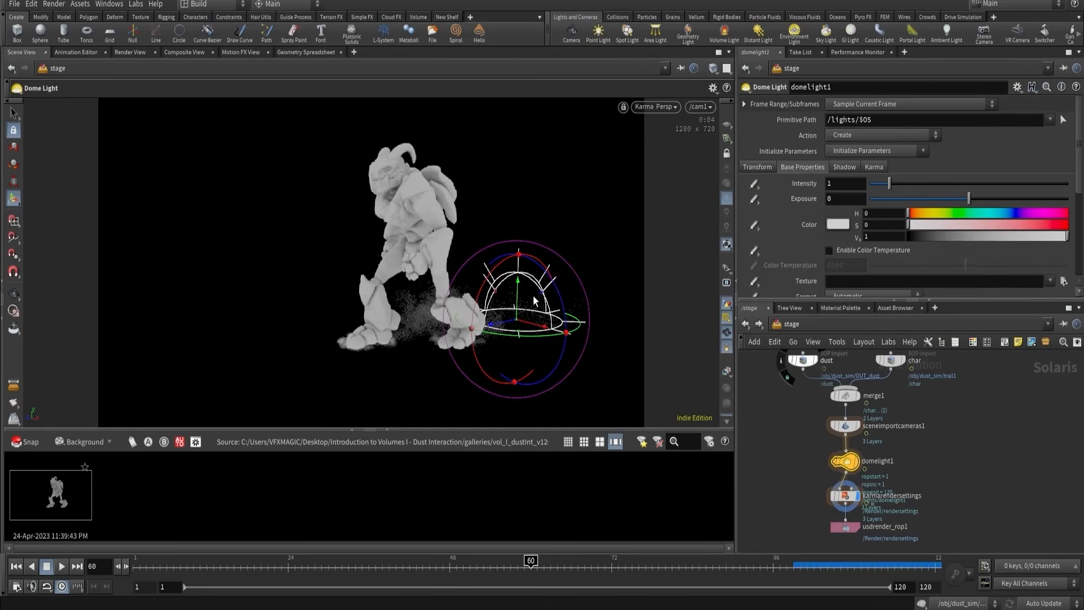
- Load $HIP/venice_sunrise_HDR.hdr as domelight1's Texture
scroll(817, 182, "down", 3)
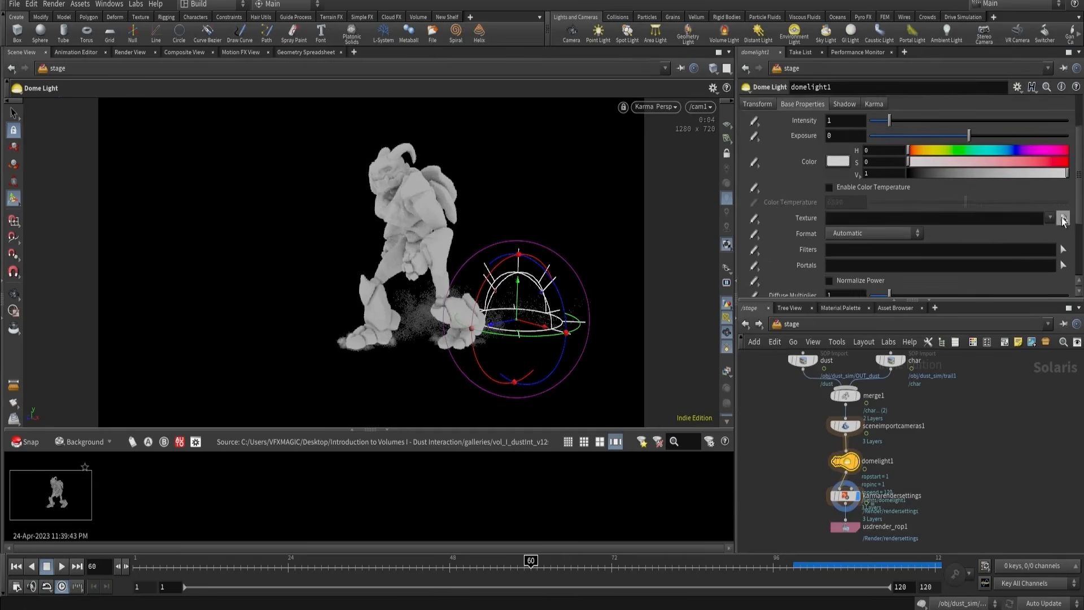
left_click(1063, 221)
double_click(810, 161)
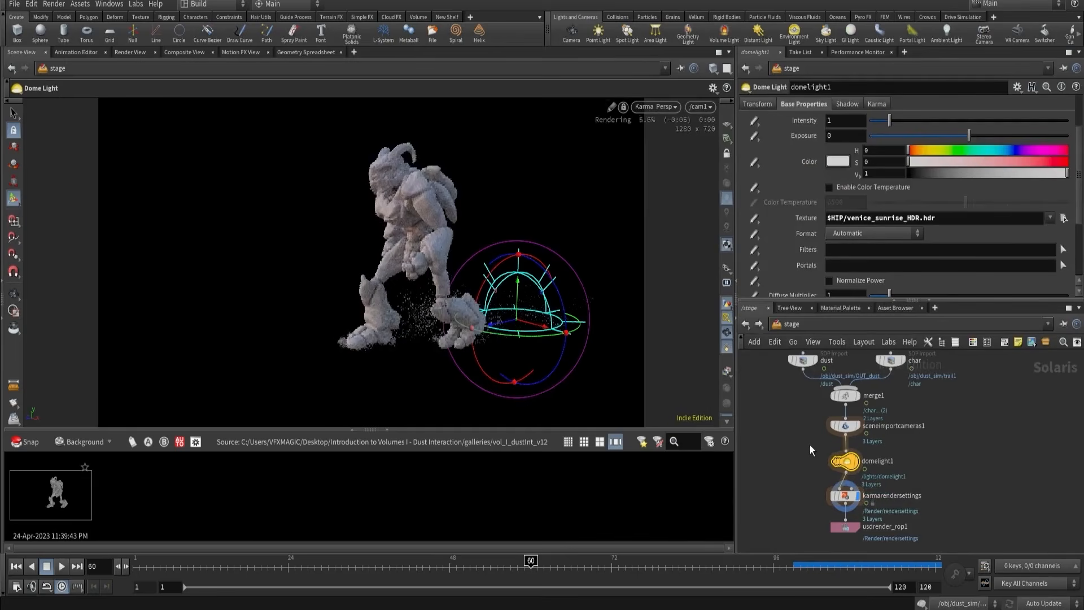
- Try a Y rotation of 20 on domelight1 and undo it
left_click(757, 104)
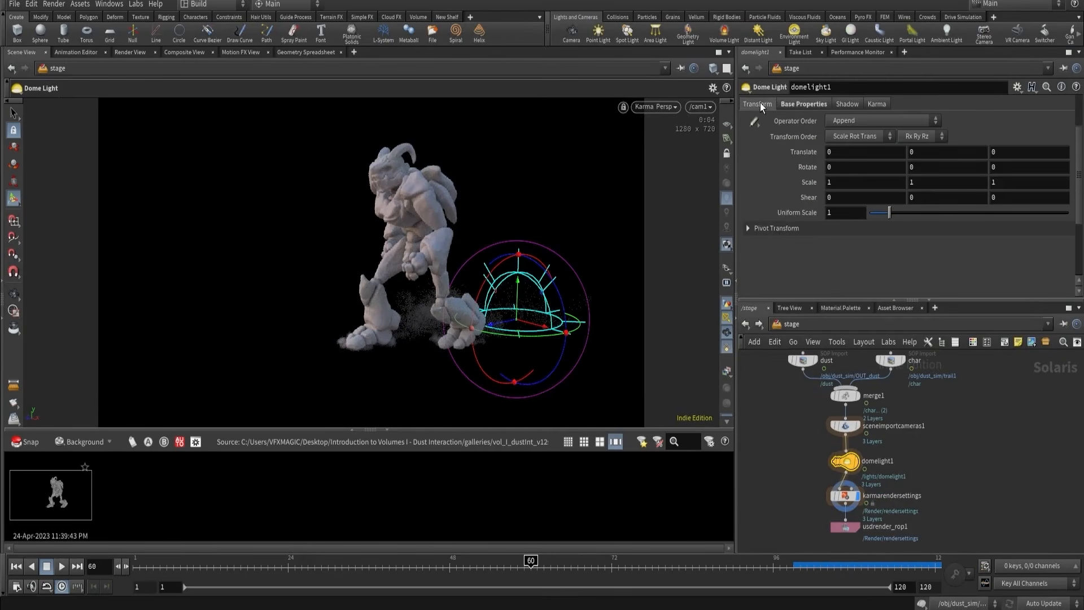
left_click(931, 167)
type("20")
key("Return")
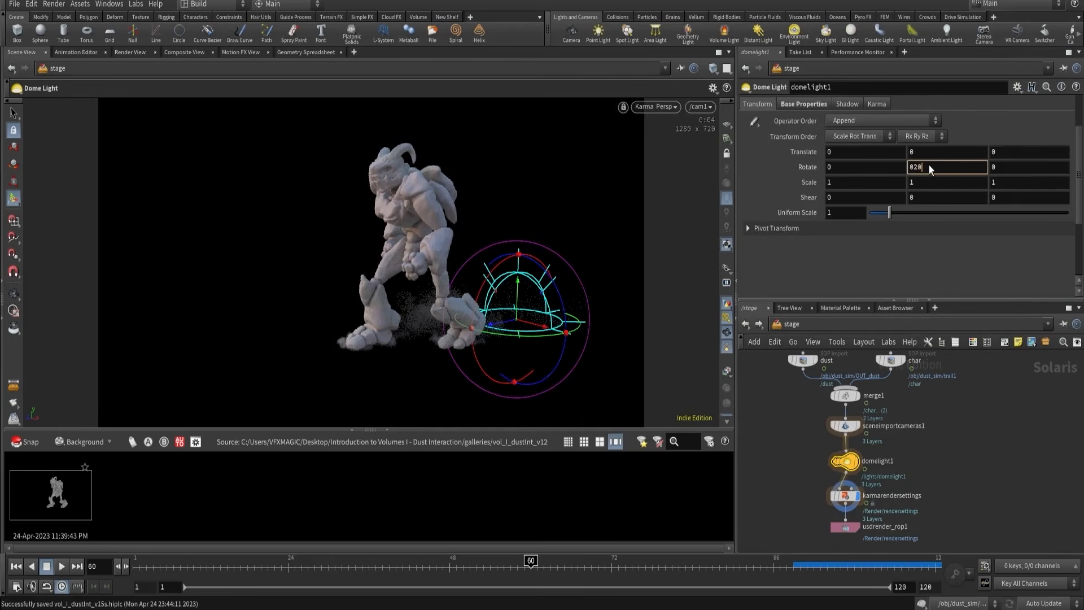
key("ctrl+z")
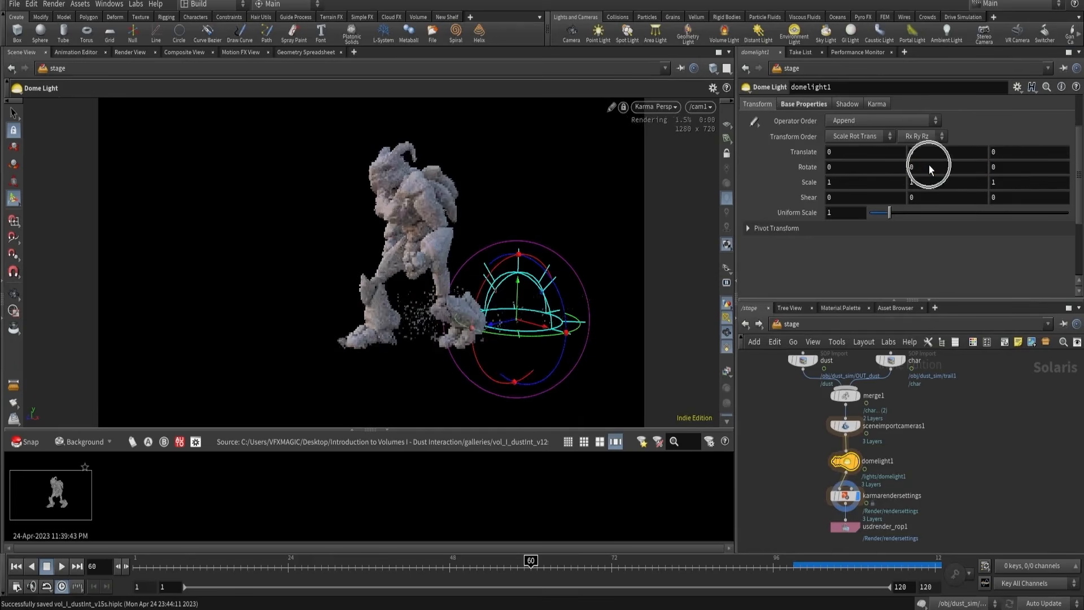
- Set domelight1's Exposure to 1
left_click(788, 106)
left_click(830, 136)
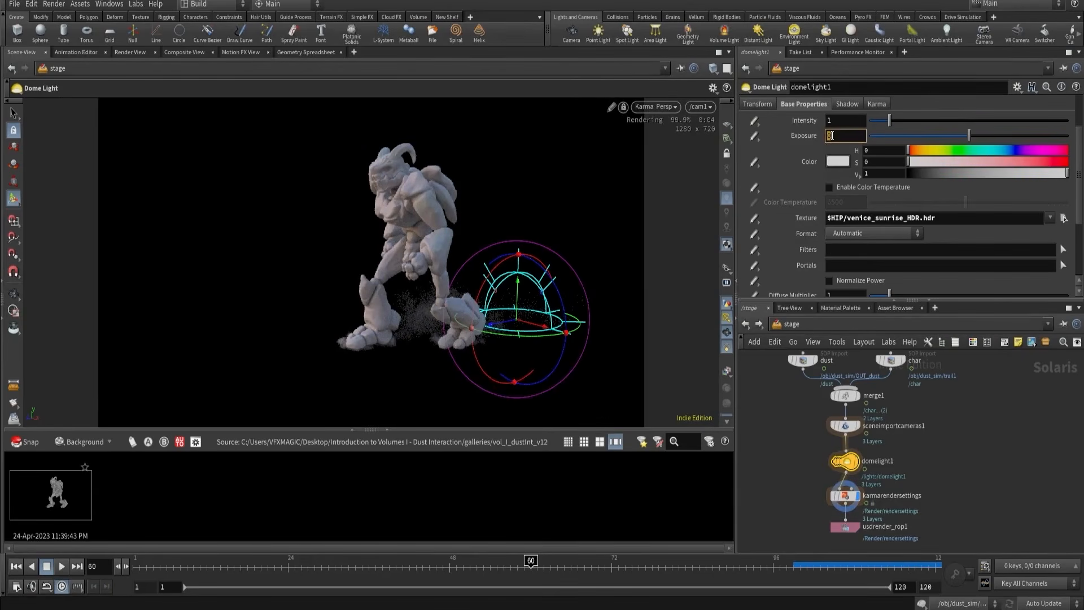
type("1")
key("Return")
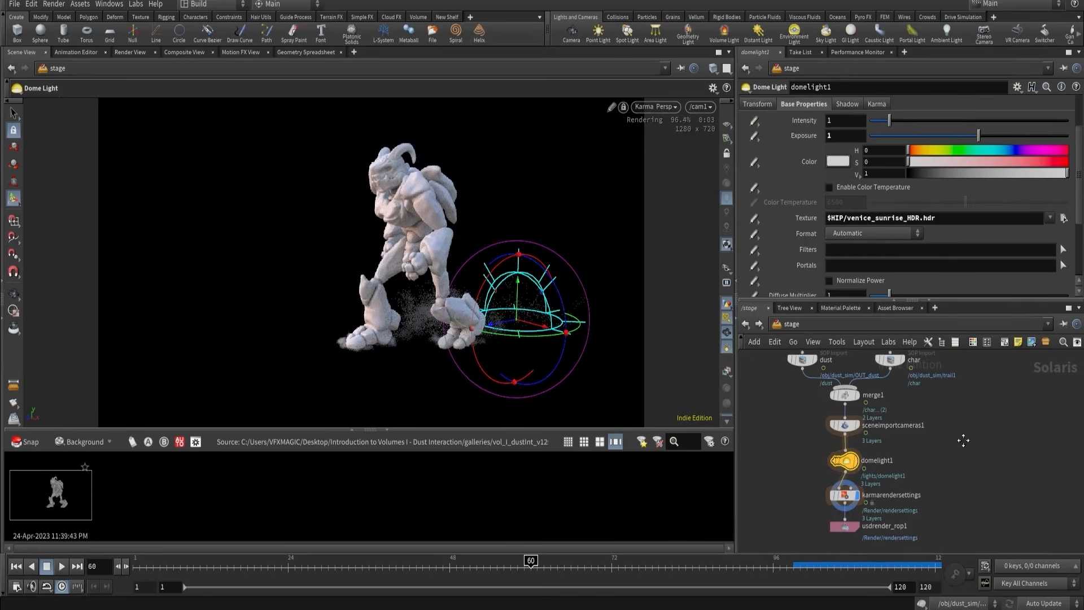
- Add a Grid node beside the char import and connect it to merge1
middle_click_drag(968, 465, 968, 500)
key("Tab")
type("grid")
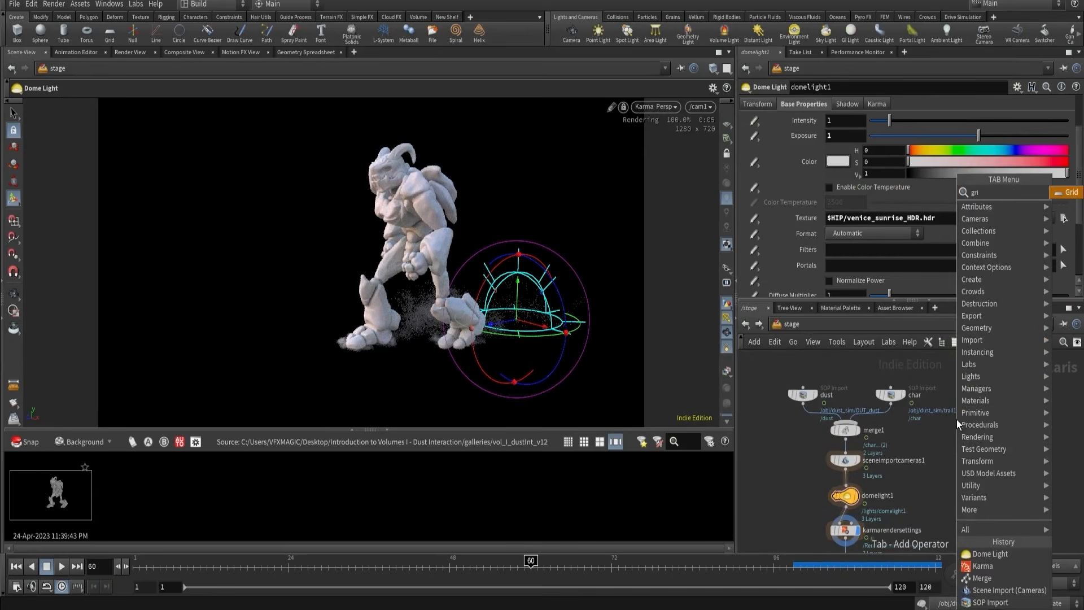
key("Return")
left_click(957, 418)
left_click_drag(957, 419, 968, 399)
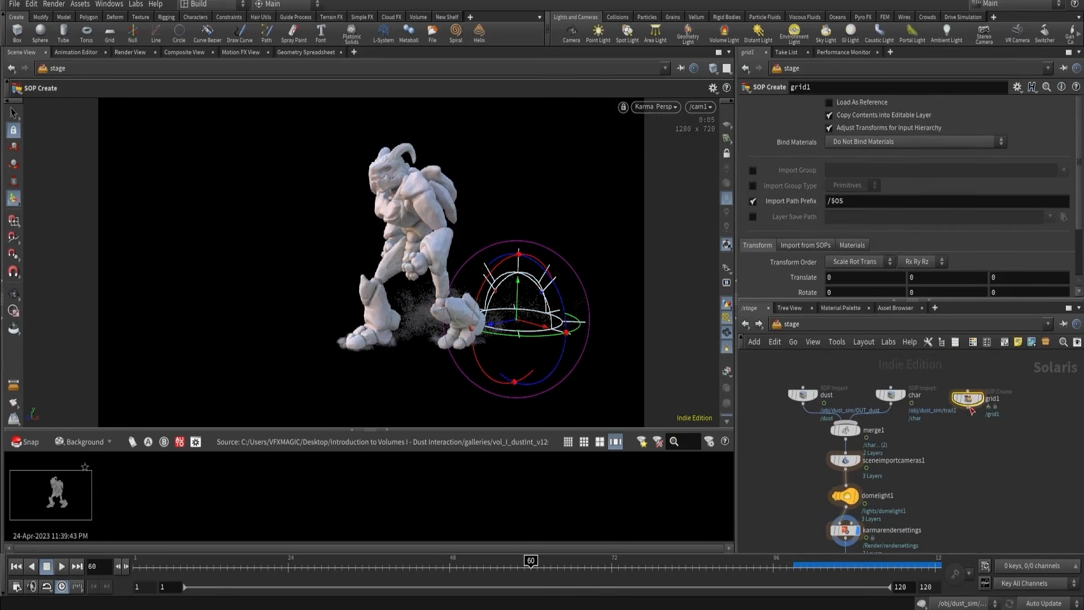
left_click(968, 407)
left_click(845, 423)
- Enlarge the ground grid by setting grid1's Uniform Scale to 50
scroll(821, 229, "down", 3)
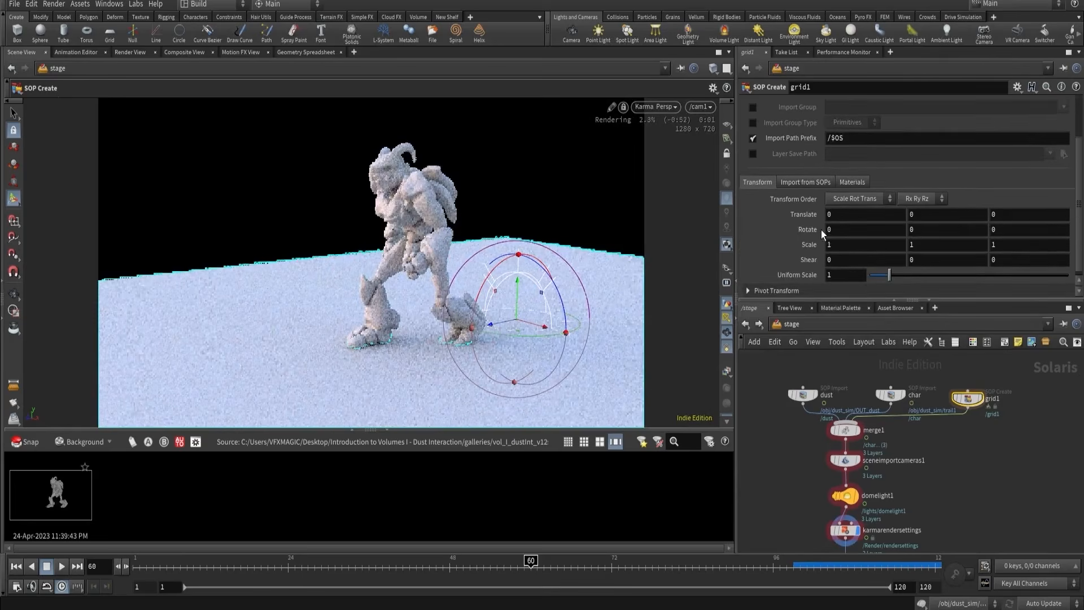
double_click(845, 270)
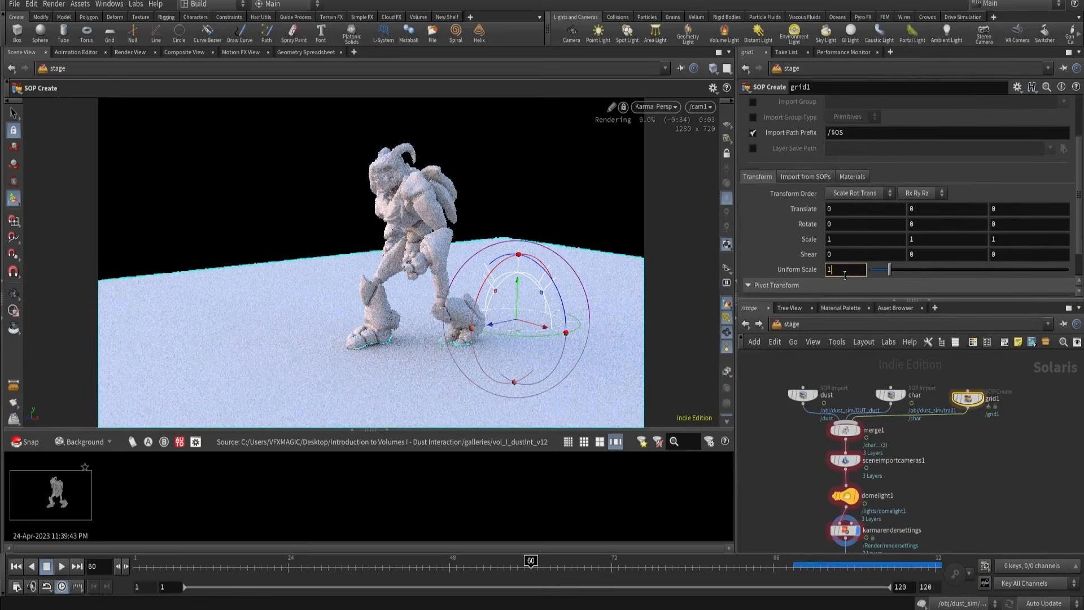
type("10")
key("Return")
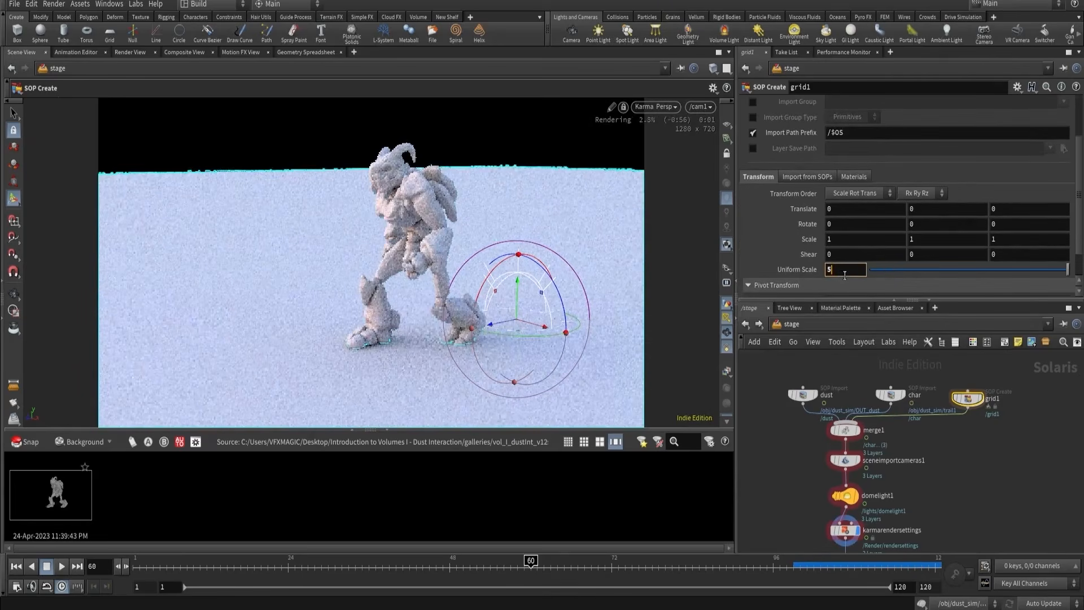
type("50")
key("Return")
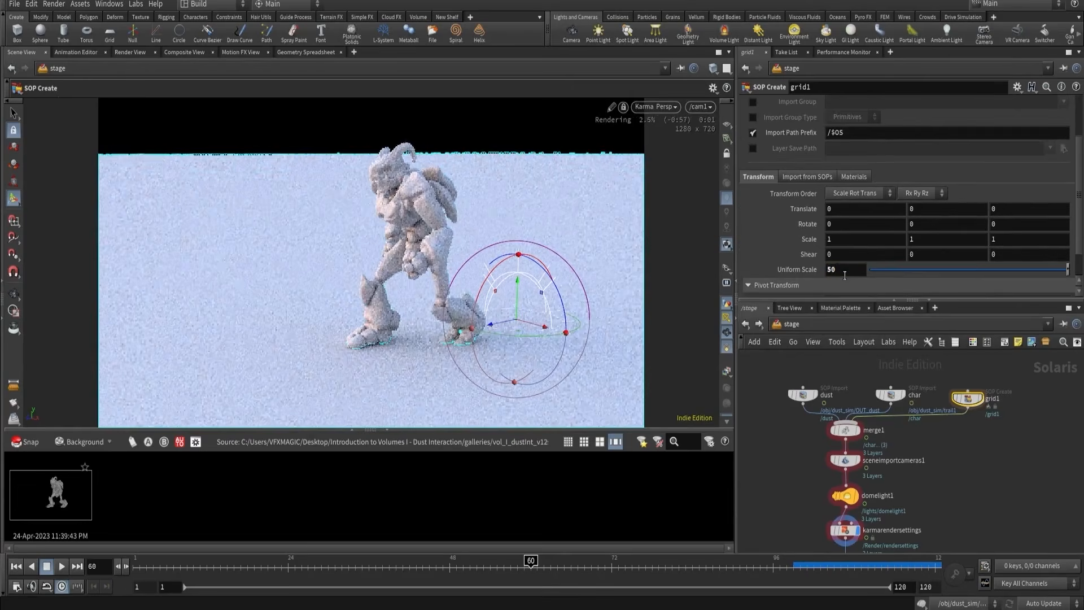
- Inside grid1, add a Color node, wire it after the grid and set it as the displayed node
mouse_move(931, 463)
middle_mouse_down()
mouse_move(930, 407)
mouse_move(918, 469)
middle_mouse_up()
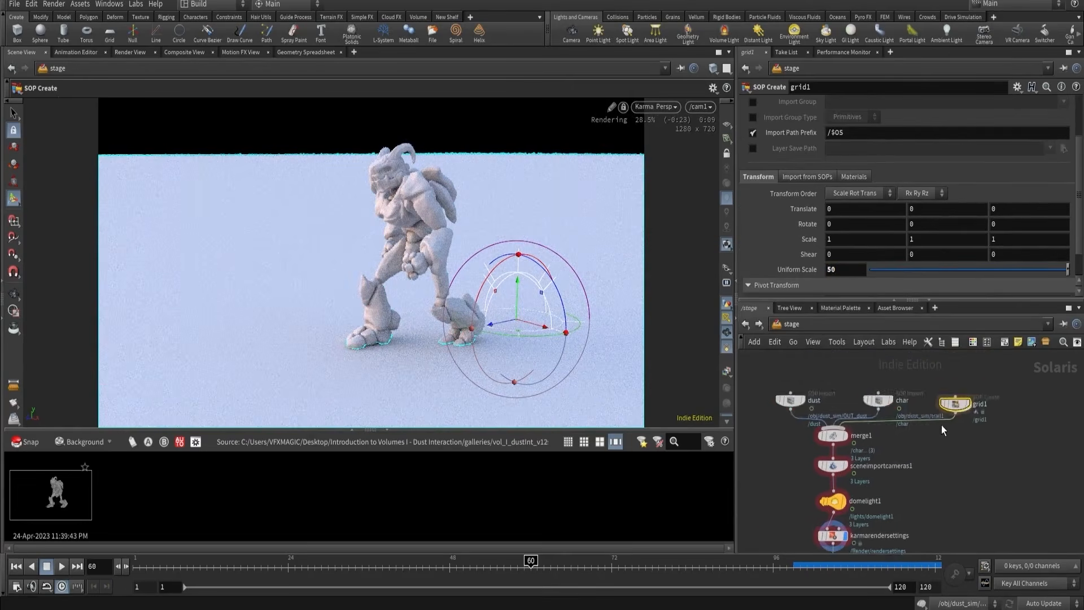
scroll(941, 426, "up", 3)
double_click(963, 392)
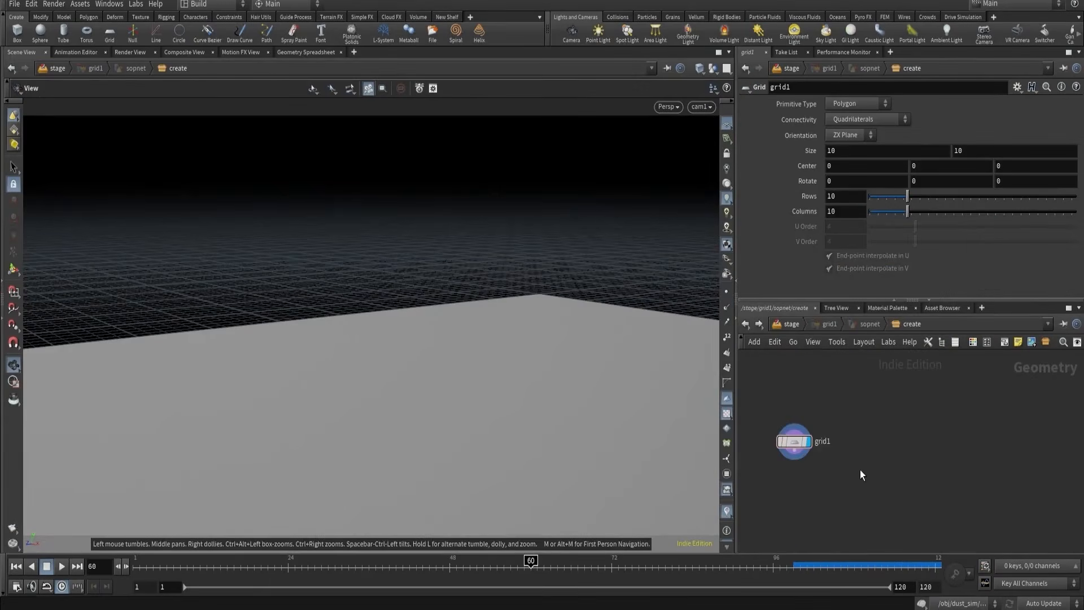
key("Tab")
type("gri")
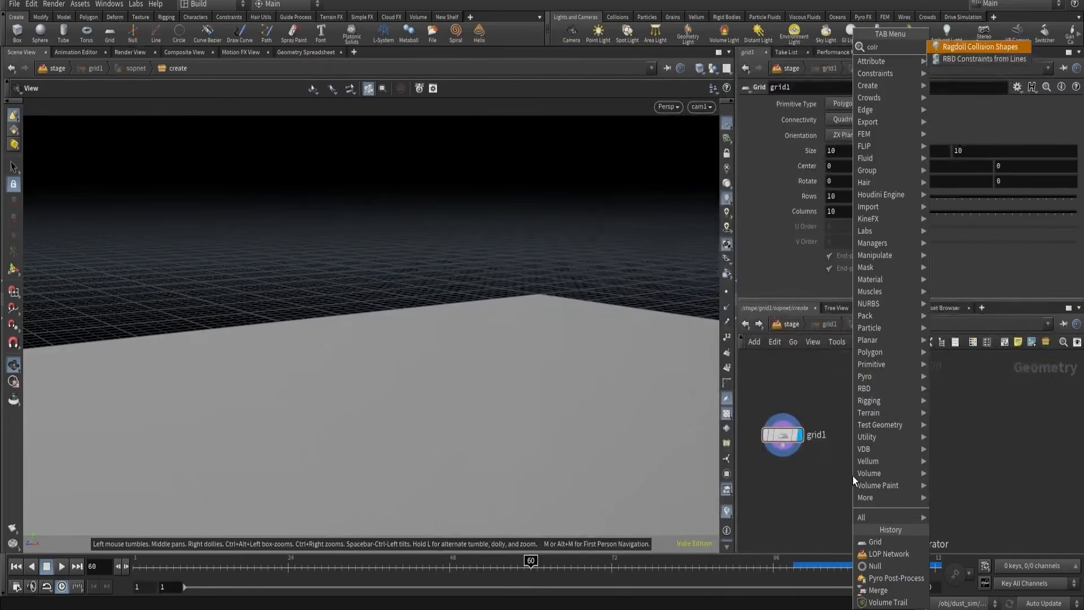
key("BackSpace")
key("BackSpace")
key("BackSpace")
type("color")
key("Return")
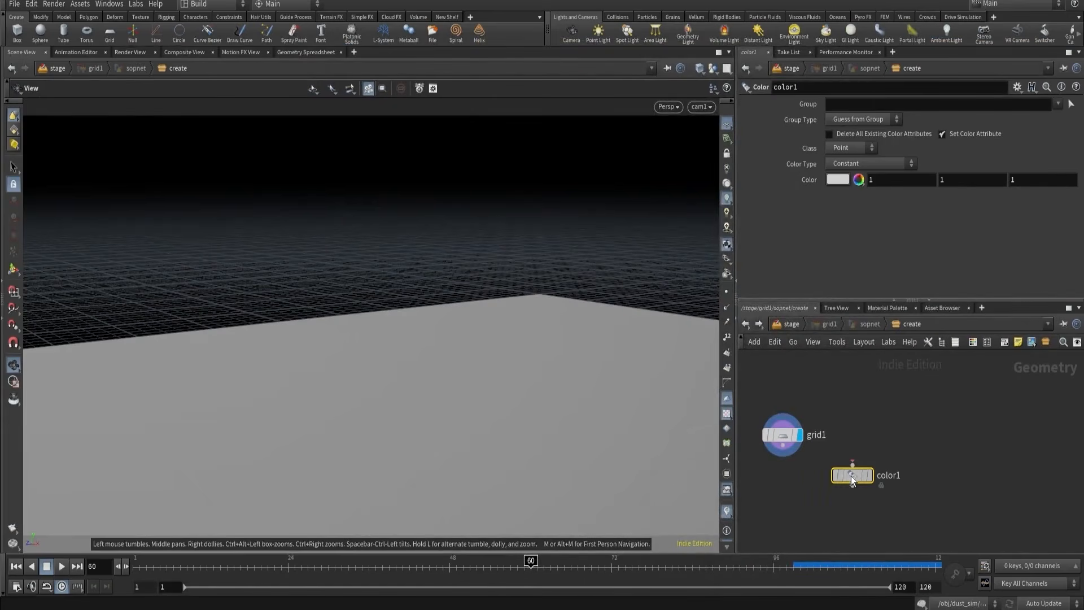
left_click_drag(783, 445, 852, 465)
left_click(869, 476)
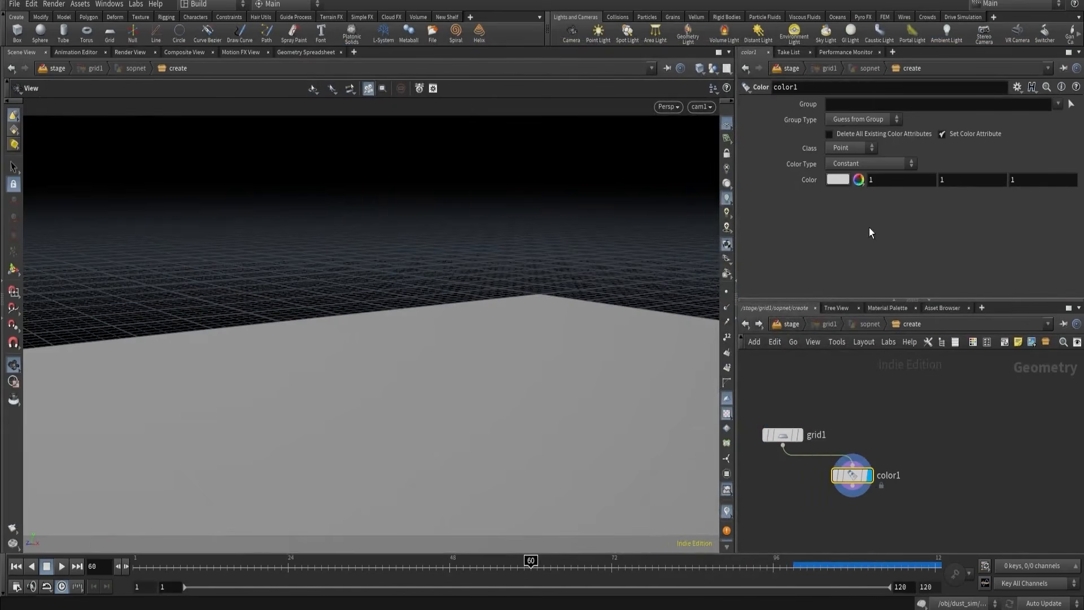
- Set the Color node's RGB values to .4, .4, .4 and return to the stage network
double_click(882, 186)
type(".4")
key("Tab")
type(".4")
key("Tab")
type(".4")
key("Return")
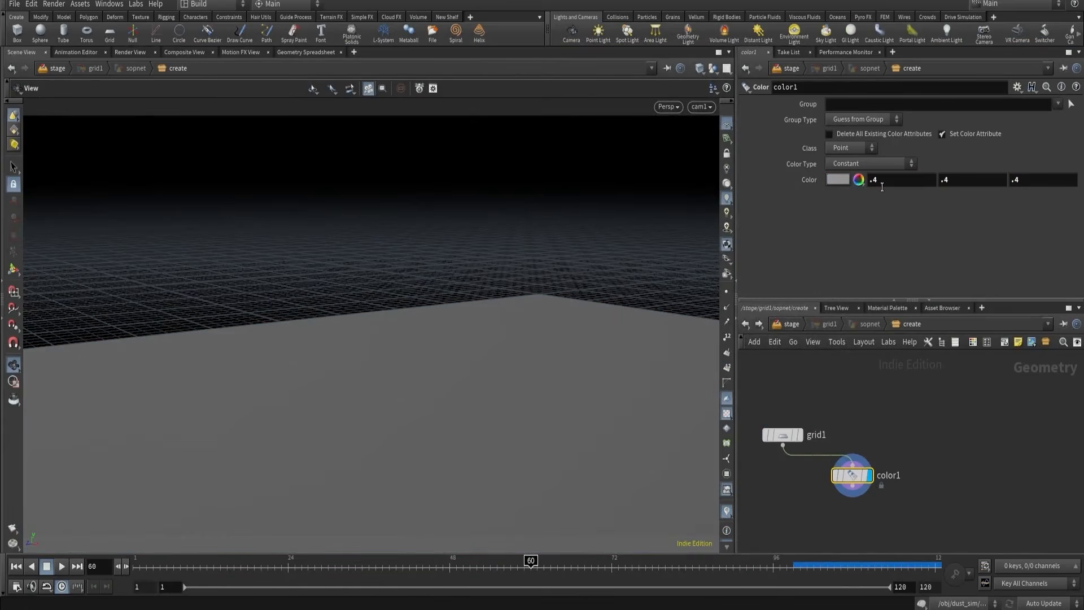
key("u")
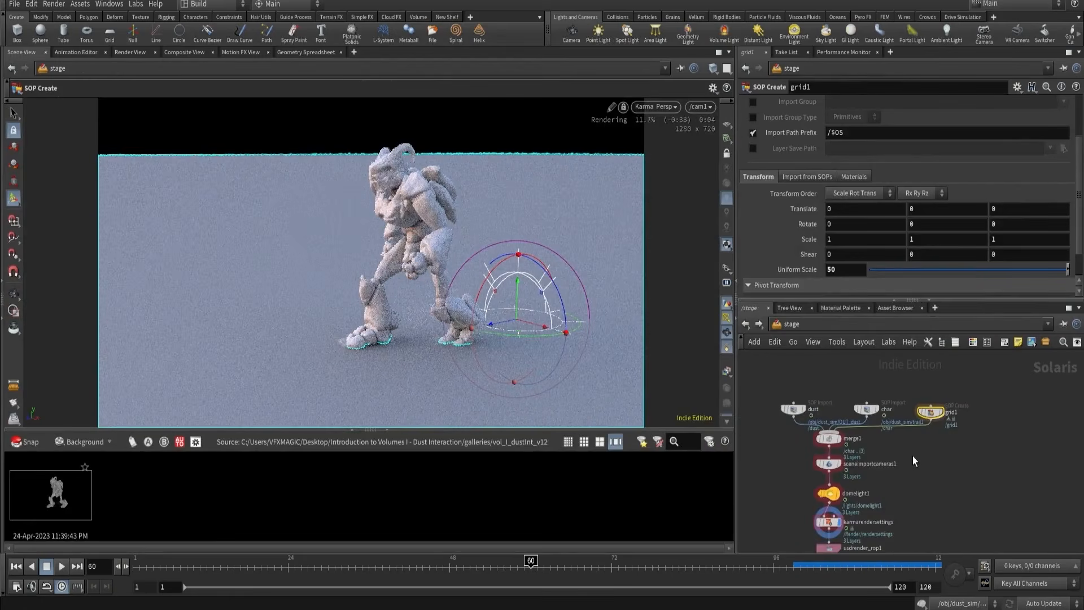
- Select karmarendersettings and save a snapshot of the current Karma viewport render to the render gallery
middle_click_drag(890, 492, 900, 419)
scroll(836, 469, "up", 3)
left_click(879, 482)
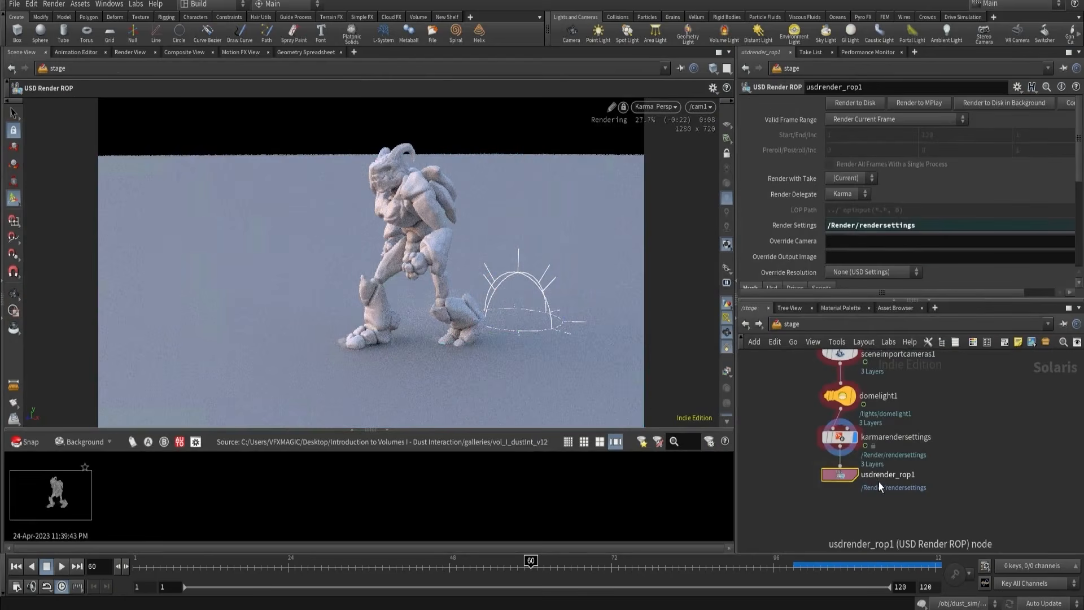
left_click(905, 450)
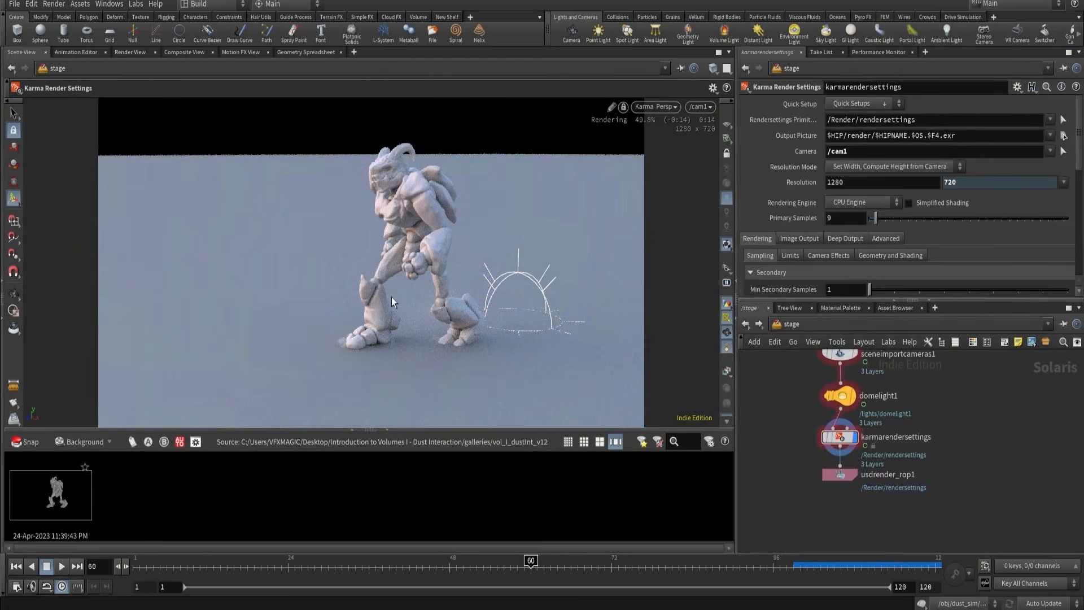
left_click(23, 447)
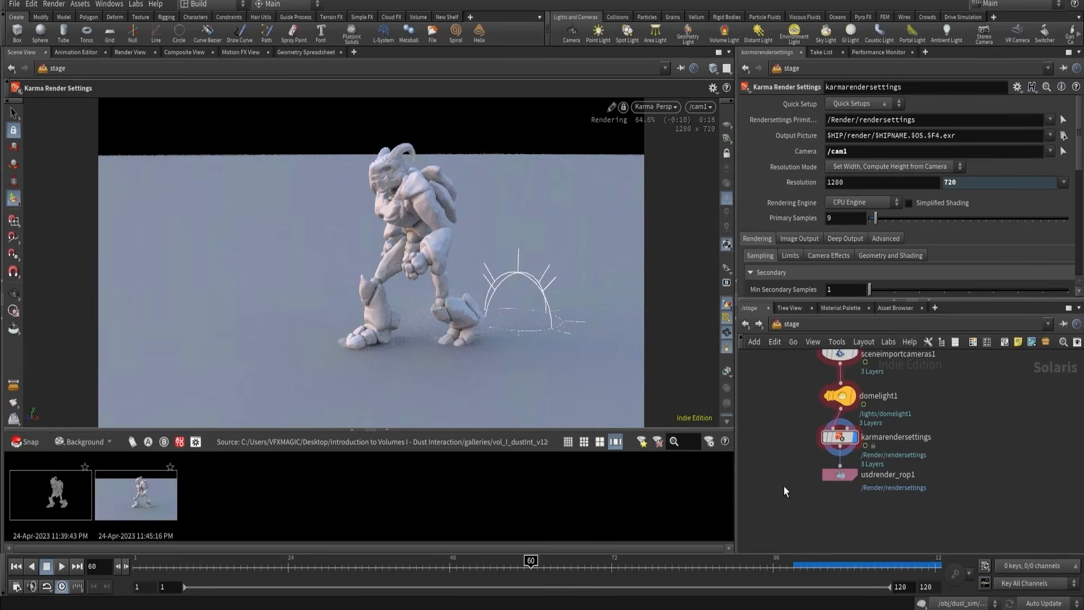
- Switch the viewport renderer to Houdini GL and set the Karma render resolution to the HDTV 1080 preset
left_click(660, 107)
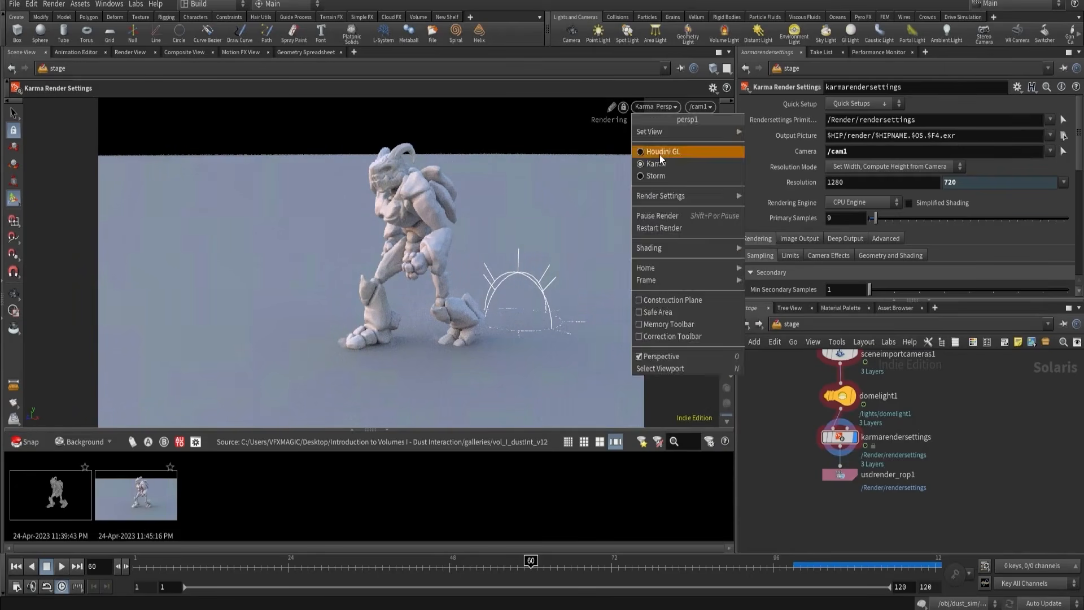
left_click(659, 155)
left_click(1064, 183)
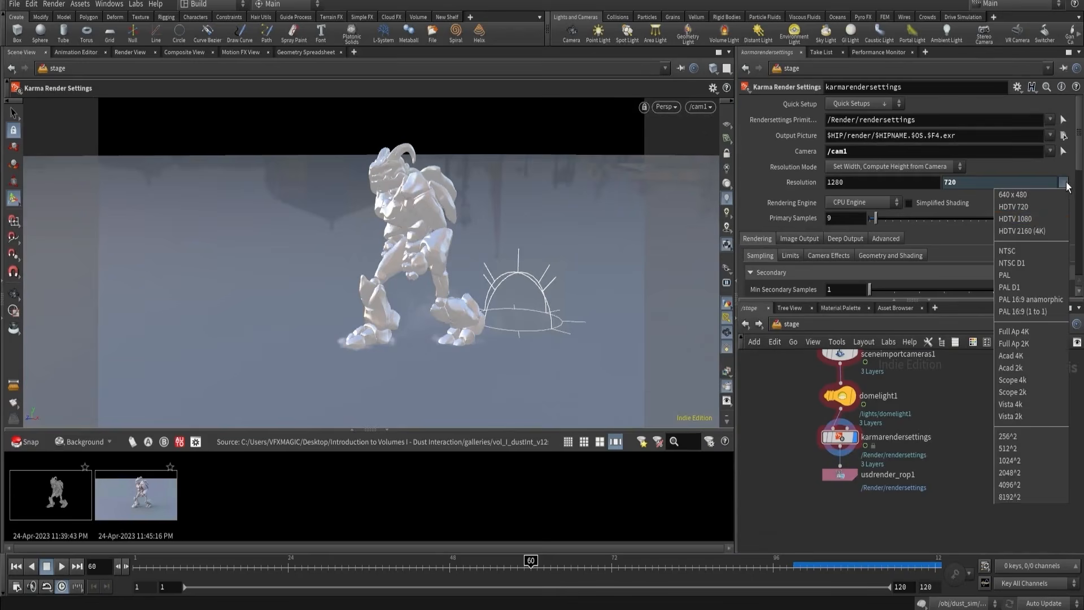
left_click(1032, 219)
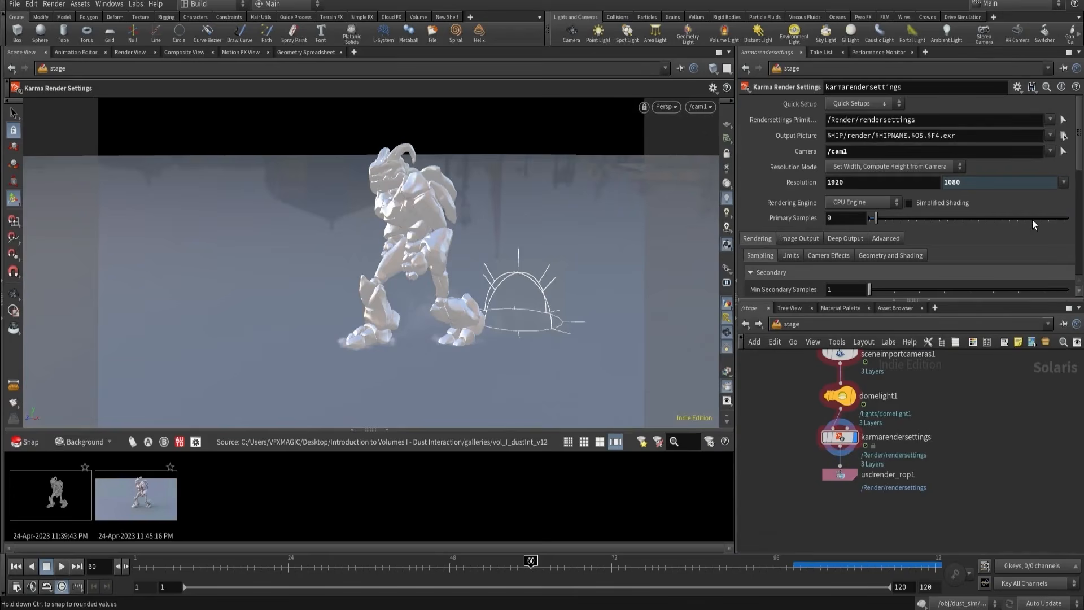
- Render the current frame to MPlay from usdrender_rop1 and move the MPlay window clear of the parameters
left_click(840, 475)
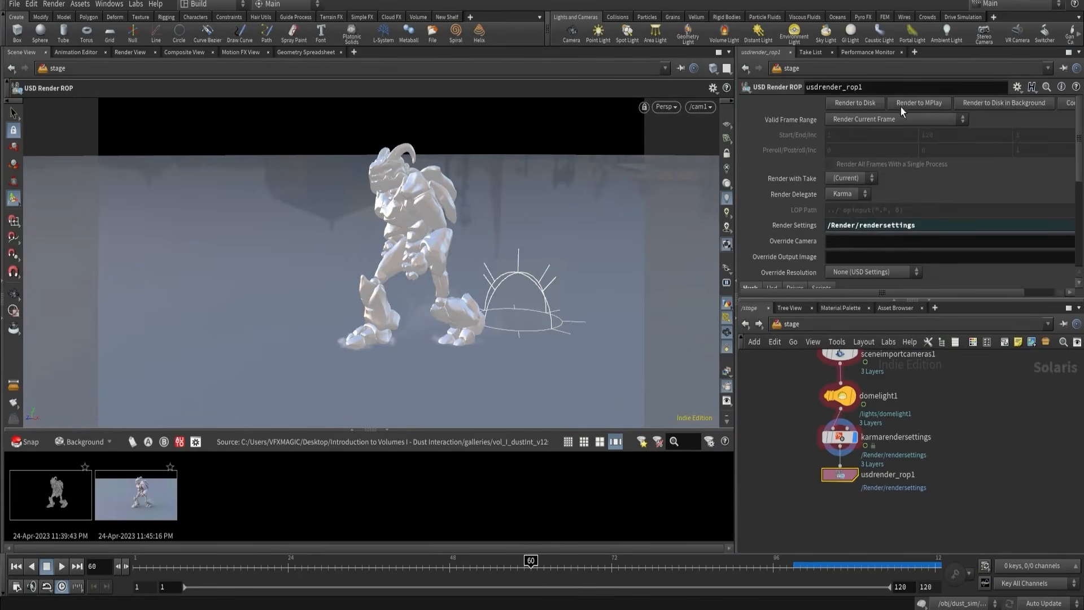
left_click(914, 104)
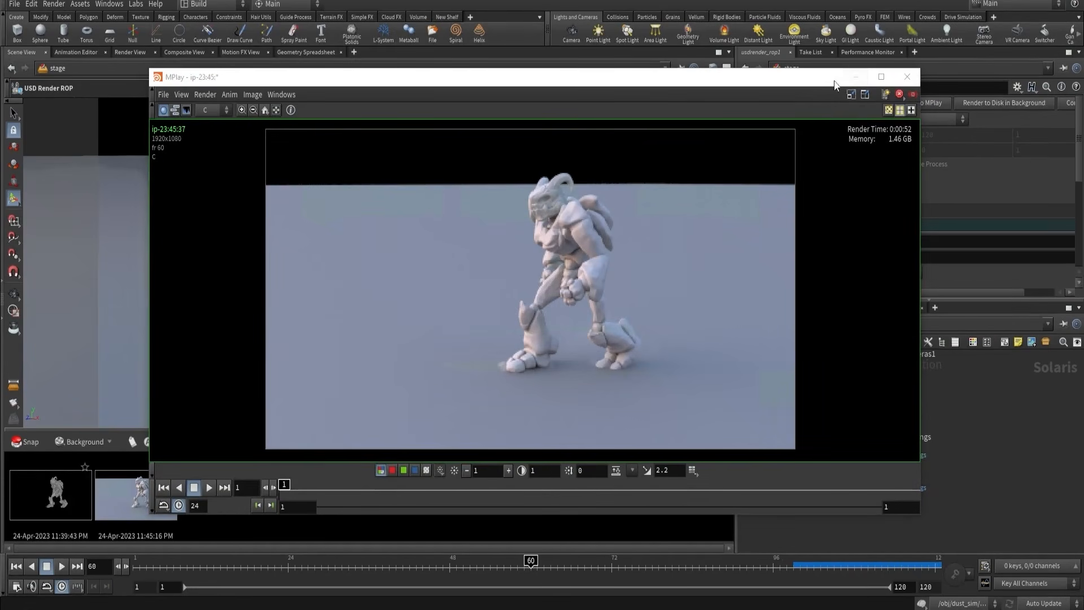
left_click_drag(836, 78, 654, 68)
- Change the Karma Rendering Engine to XPU Engine (Beta) and render the current frame to MPlay from usdrender_rop1
left_click(840, 436)
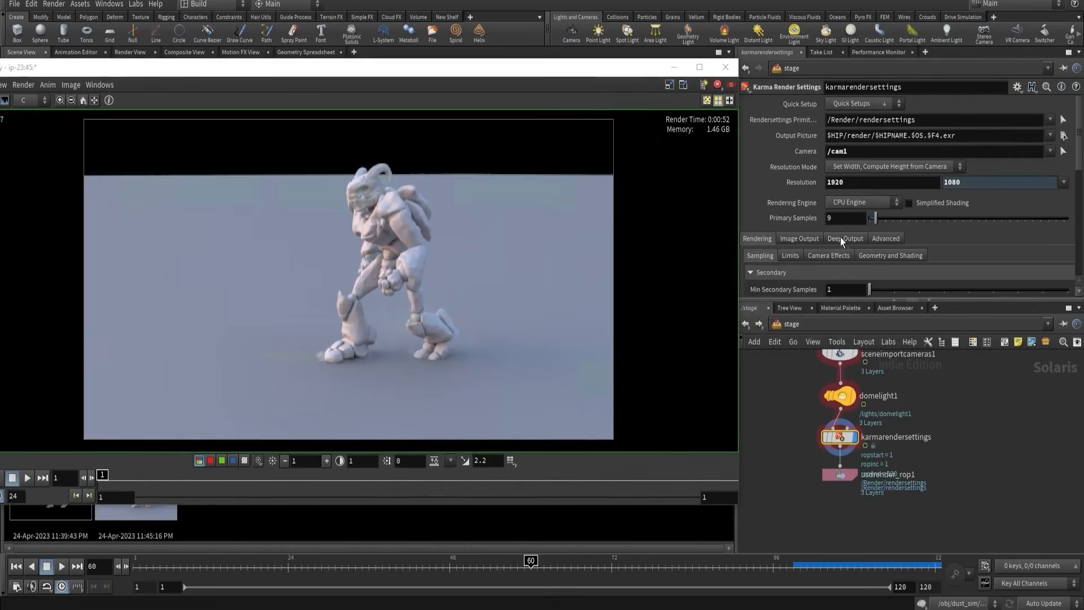
left_click(848, 201)
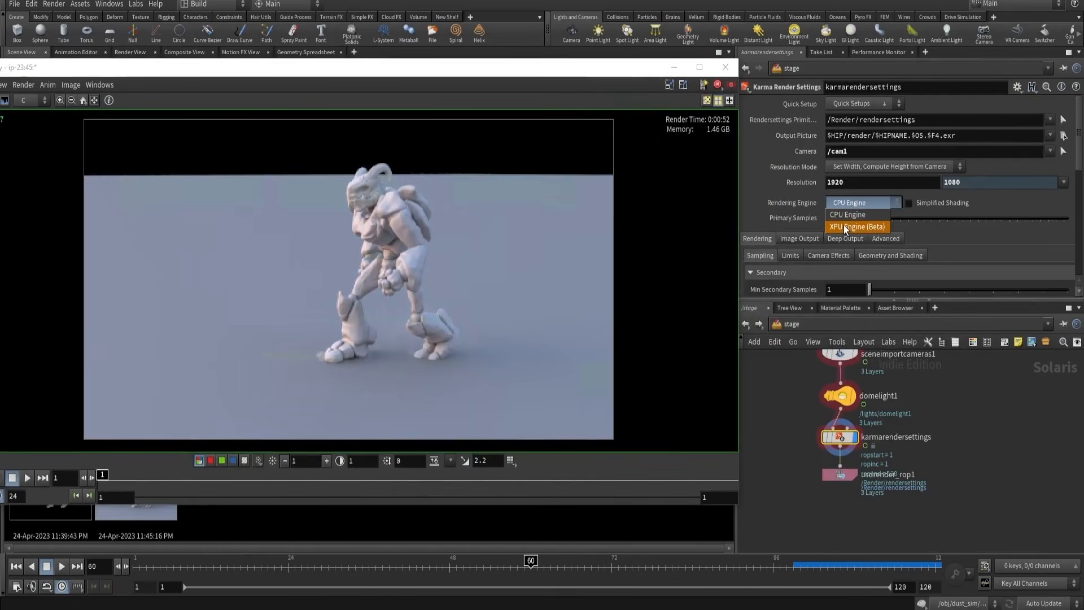
left_click(843, 227)
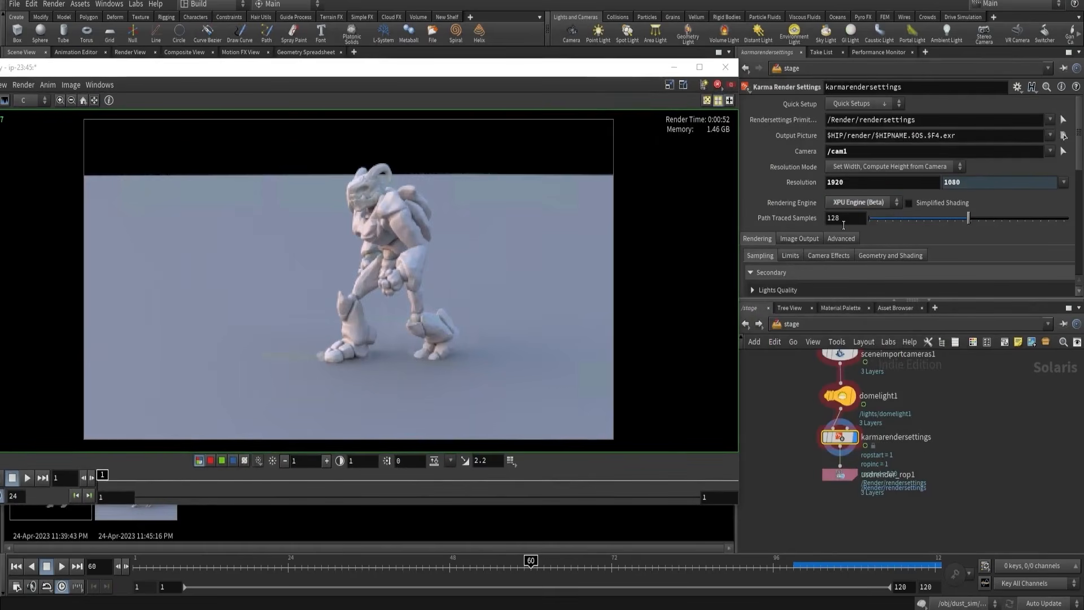
left_click(876, 486)
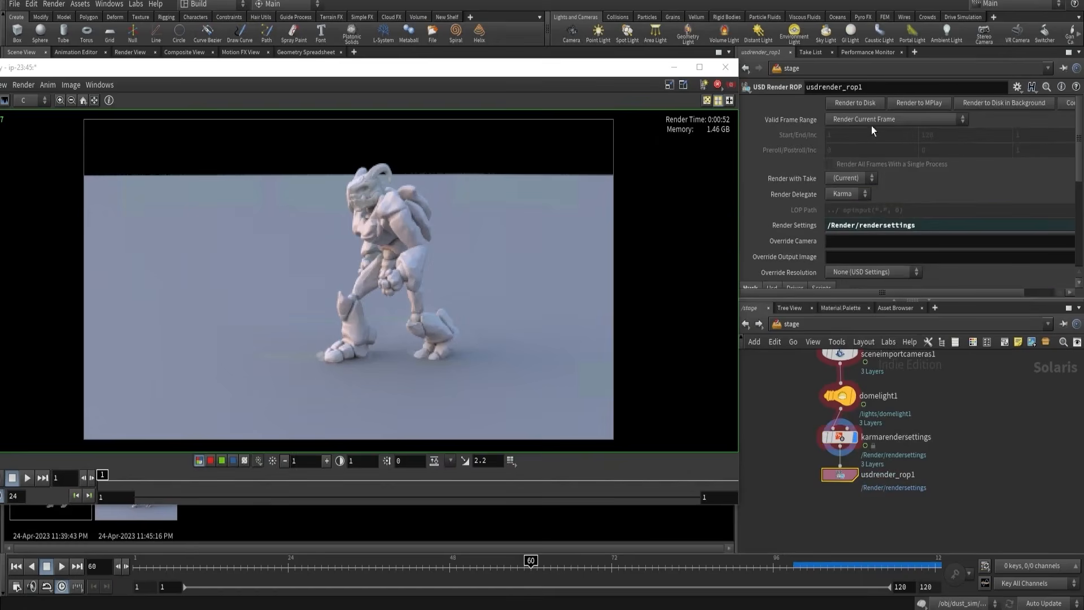
left_click(916, 104)
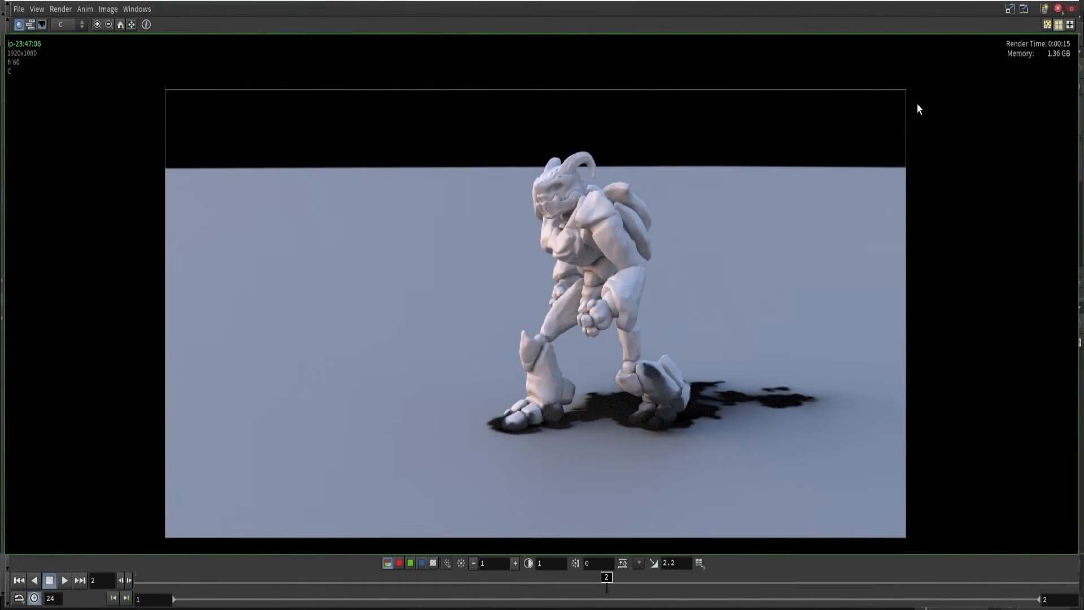
- Examine the XPU render in MPlay up close, checking the golem's body and the dust around its feet
left_click_drag(598, 588, 475, 588)
scroll(589, 254, "up", 5)
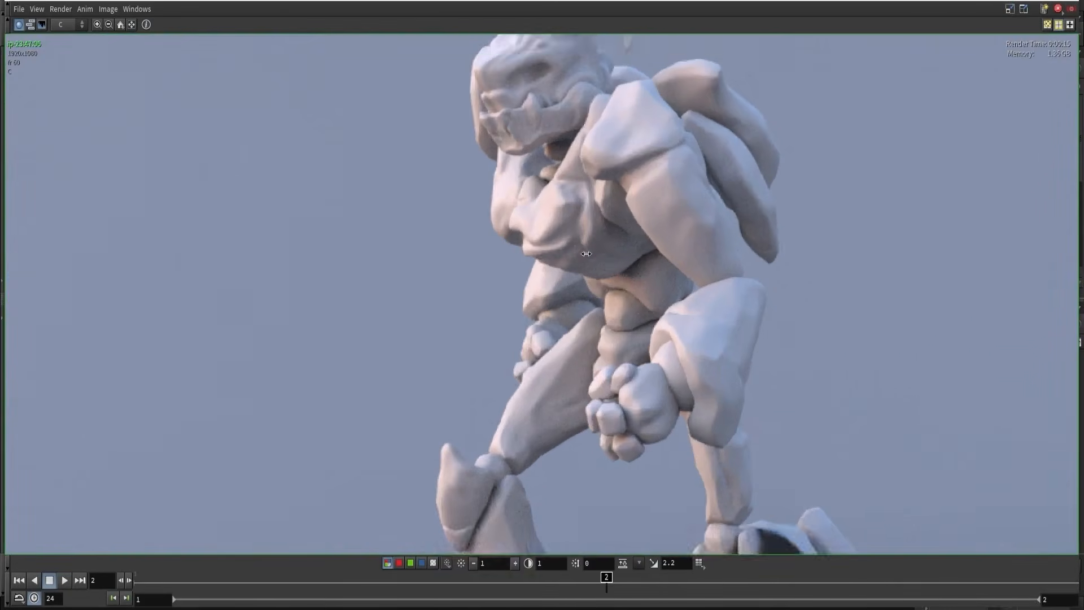
left_click_drag(556, 588, 287, 587)
left_click_drag(450, 544, 998, 48)
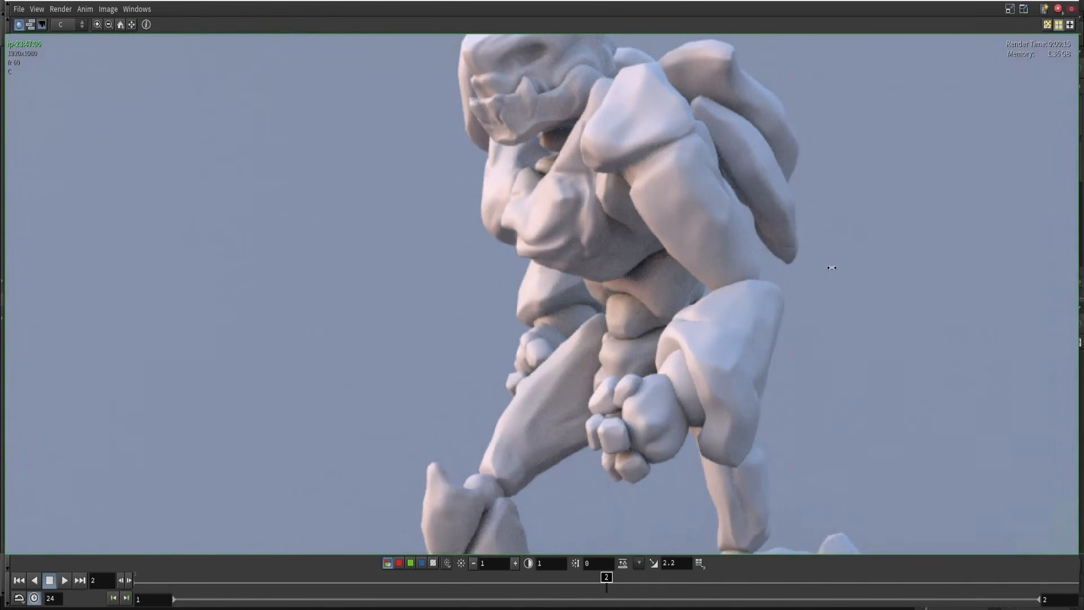
scroll(832, 267, "down", 9)
middle_click_drag(818, 408, 676, 347)
scroll(676, 346, "up", 4)
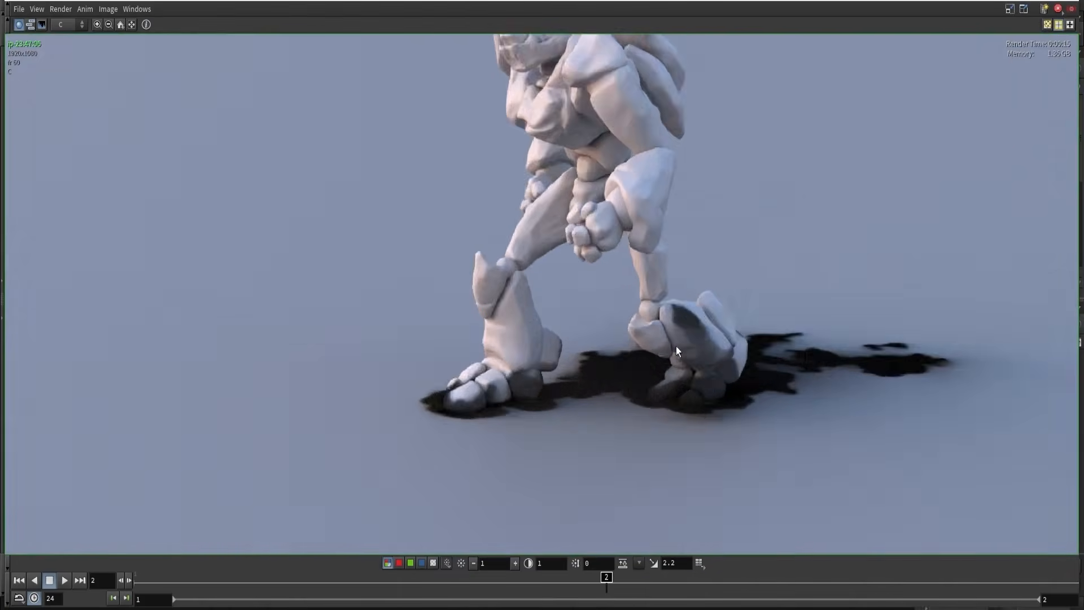
scroll(677, 356, "up", 2)
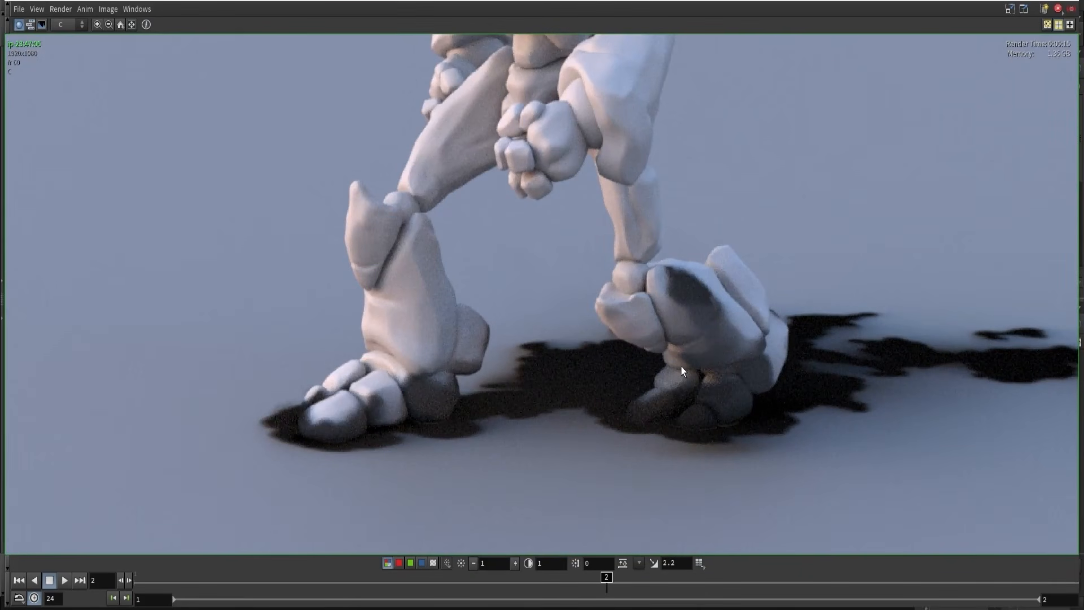
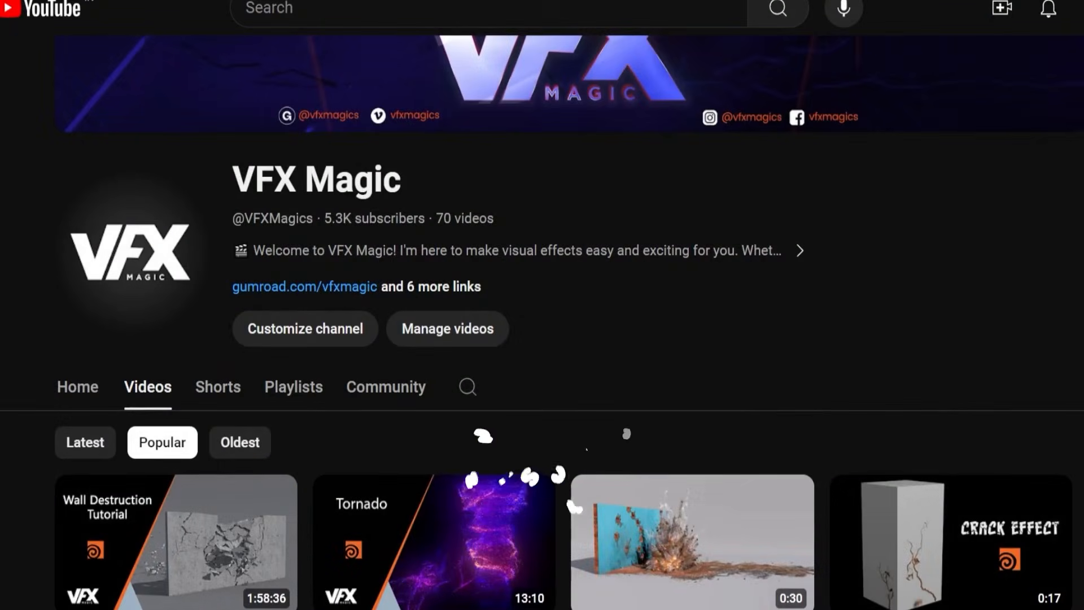
scroll(542, 322, "down", 5)
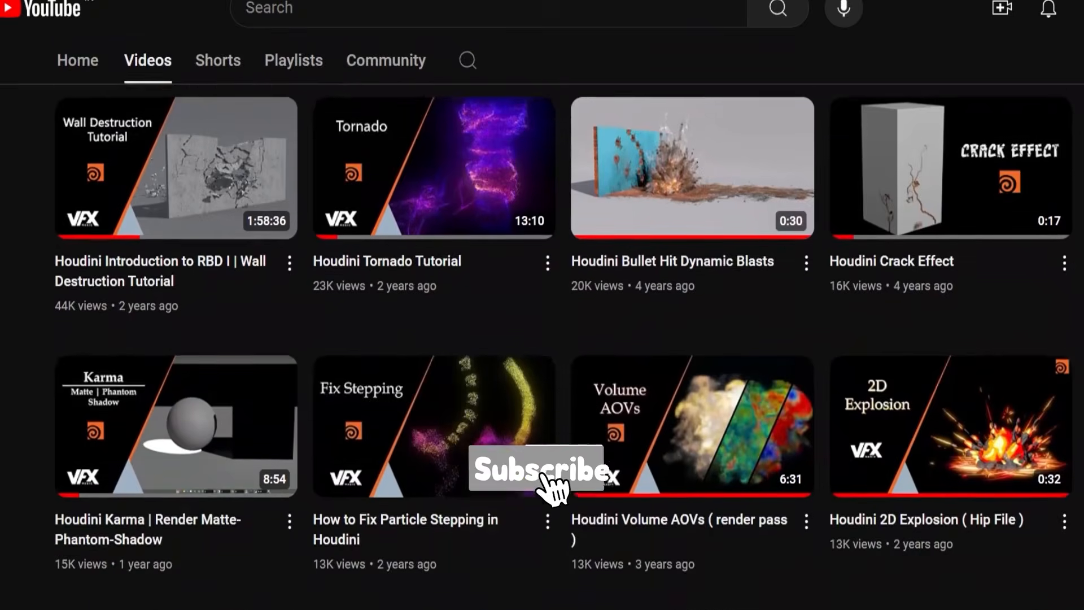
scroll(542, 322, "down", 5)
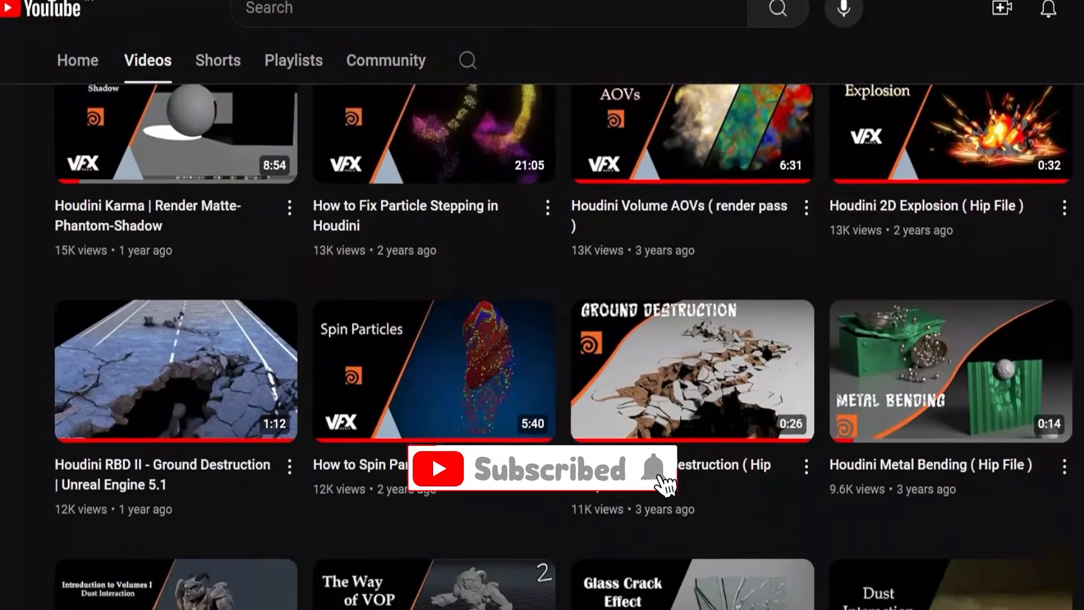
scroll(542, 322, "down", 5)
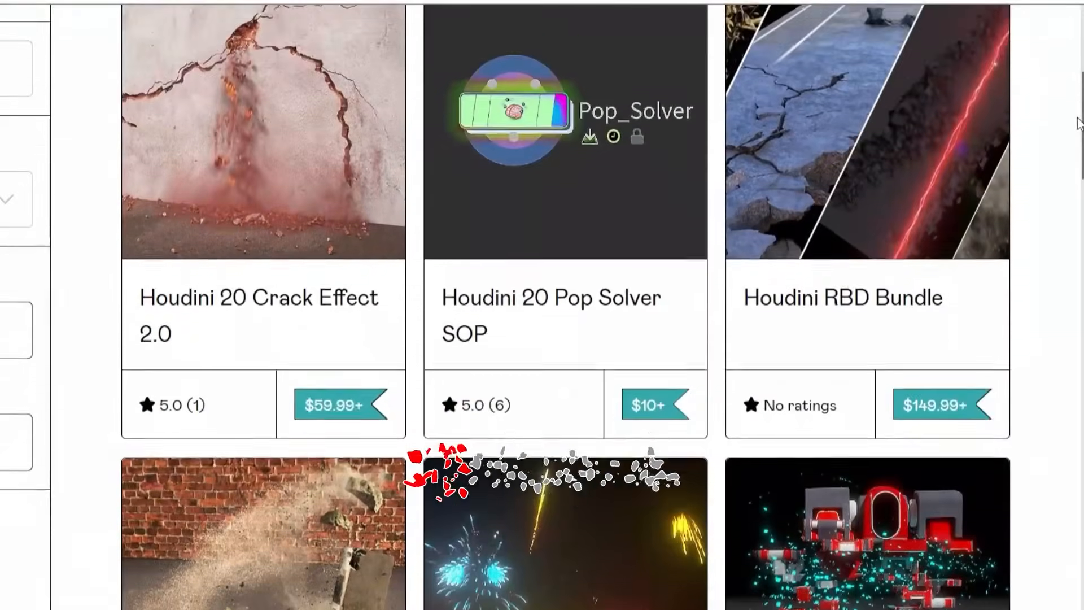
scroll(1070, 158, "down", 5)
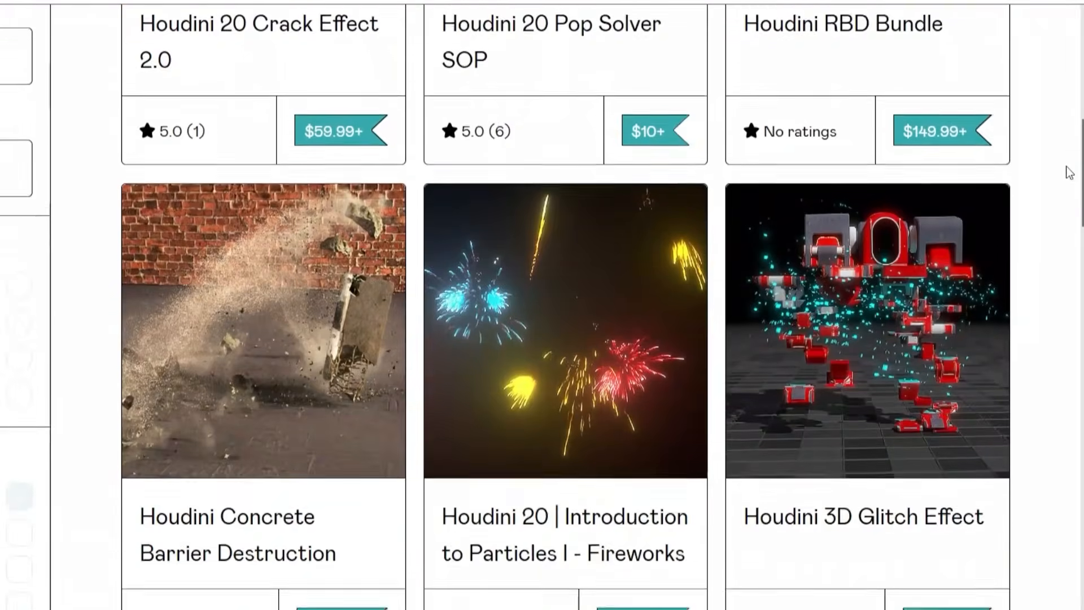
- Browse down through the Houdini course and effect listings on the store page
scroll(1069, 172, "down", 6)
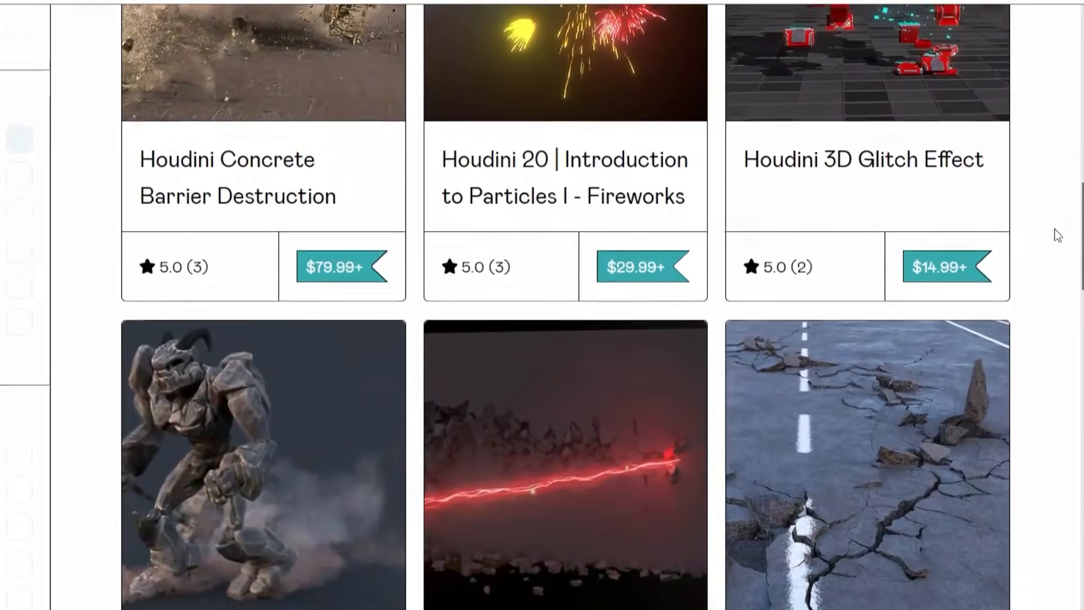
scroll(1057, 236, "down", 6)
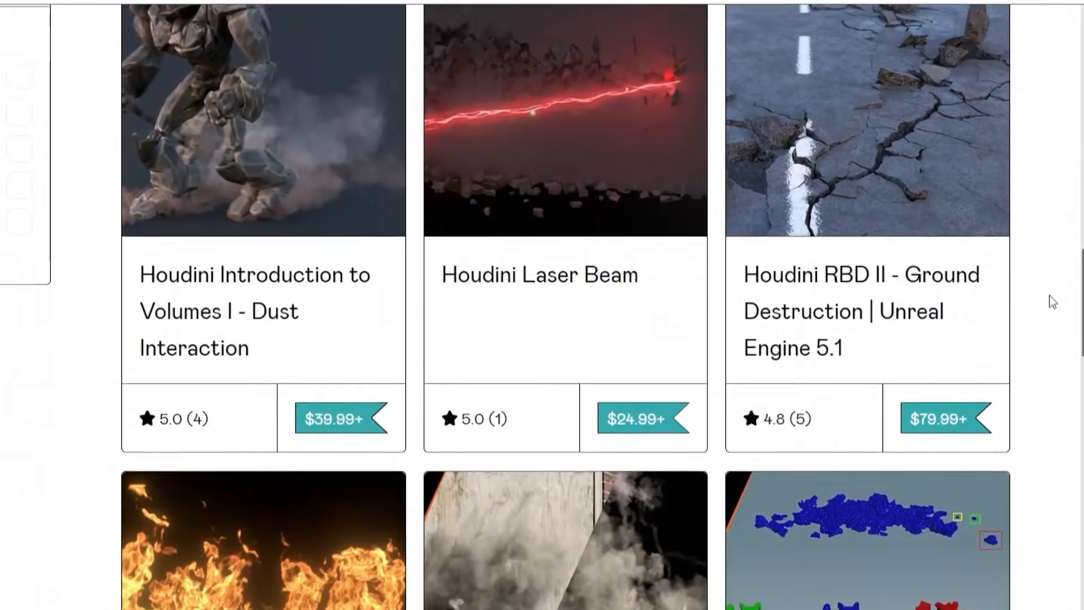
scroll(1051, 317, "down", 8)
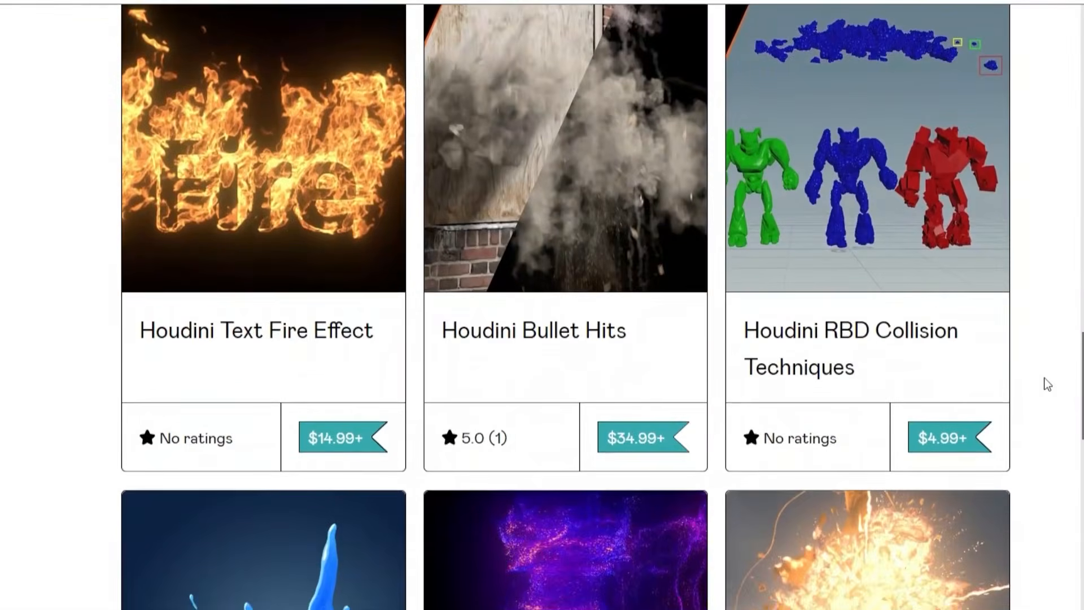
scroll(1047, 395, "down", 8)
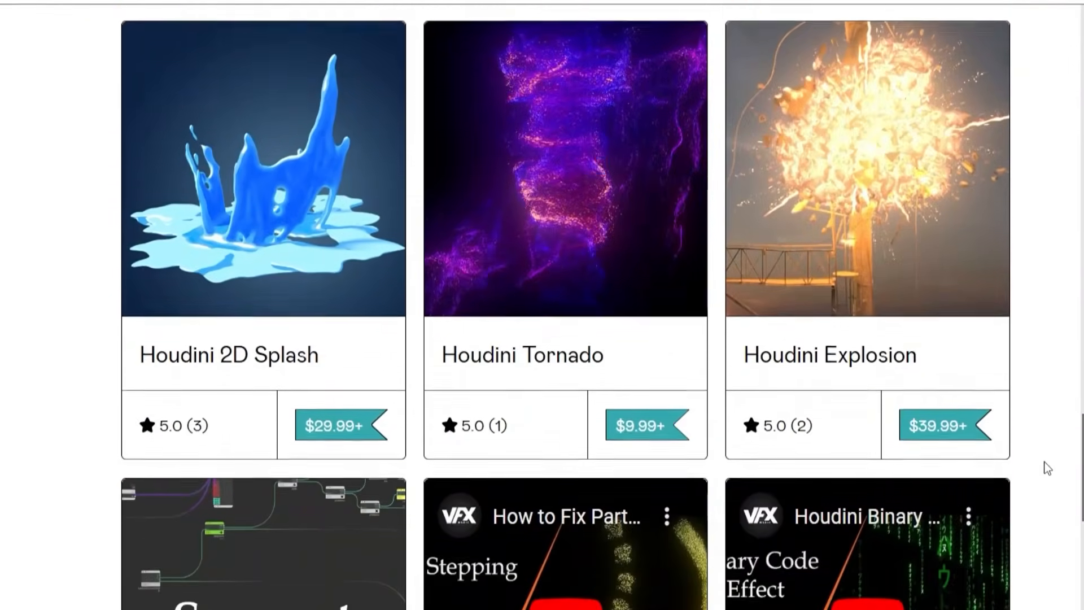
scroll(1047, 468, "down", 3)
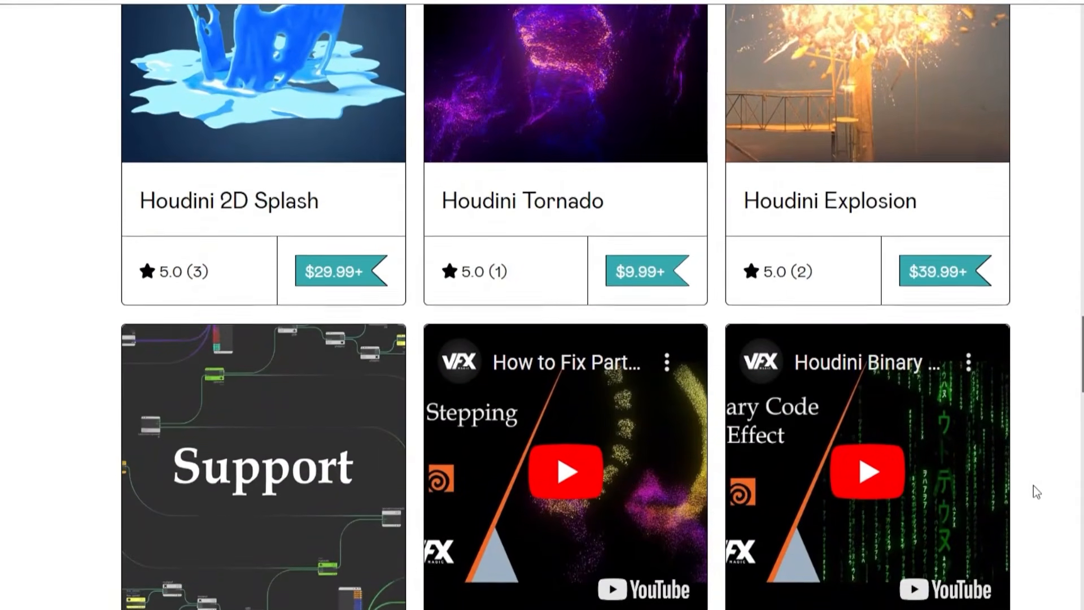
scroll(1033, 486, "down", 8)
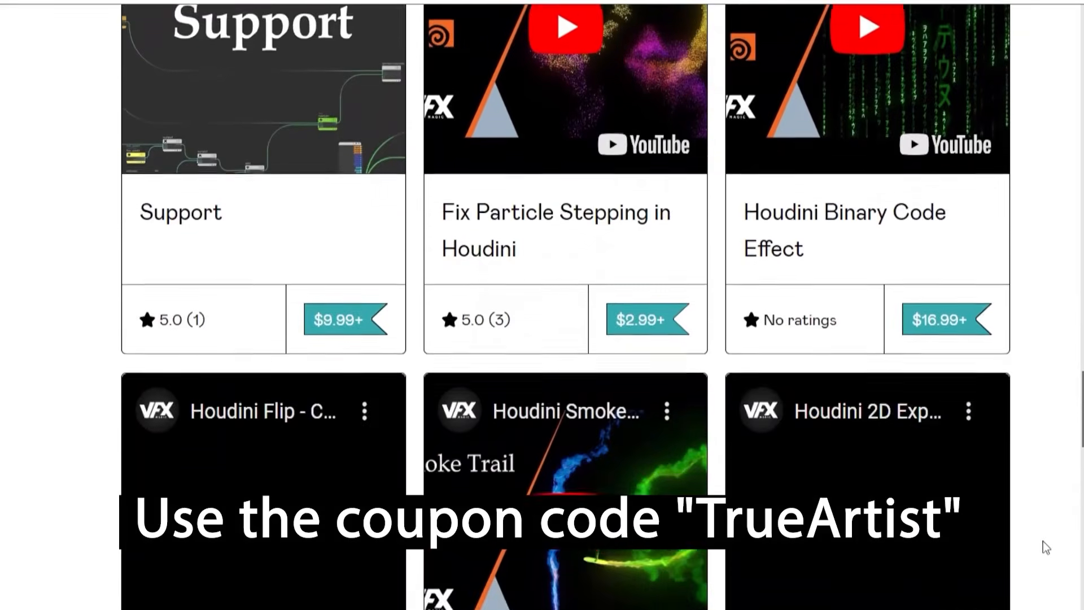
scroll(1042, 542, "down", 5)
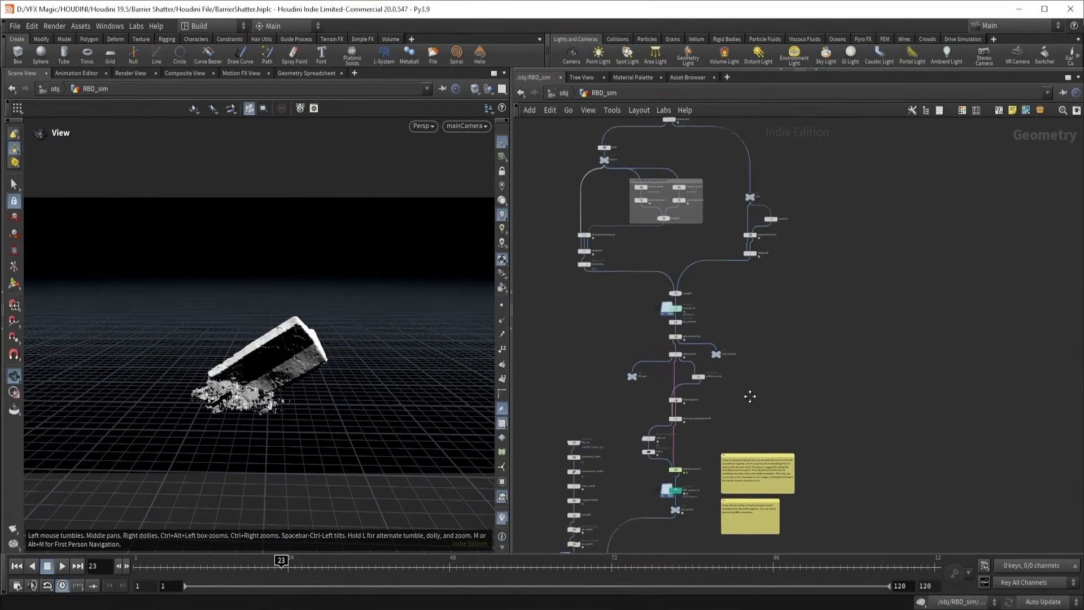
- Look over the node networks inside RBD_sim and dust_grain_sim in the BarrierShatter file
middle_click_drag(750, 397, 826, 176)
scroll(876, 307, "down", 3)
scroll(983, 358, "up", 4)
middle_click_drag(982, 358, 783, 249)
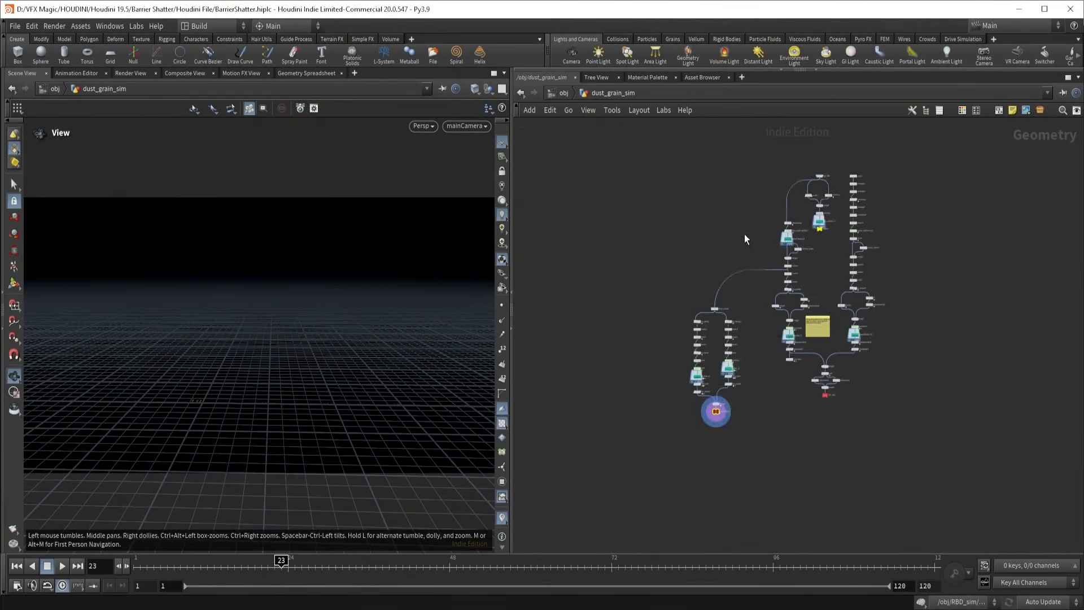
scroll(787, 235, "up", 3)
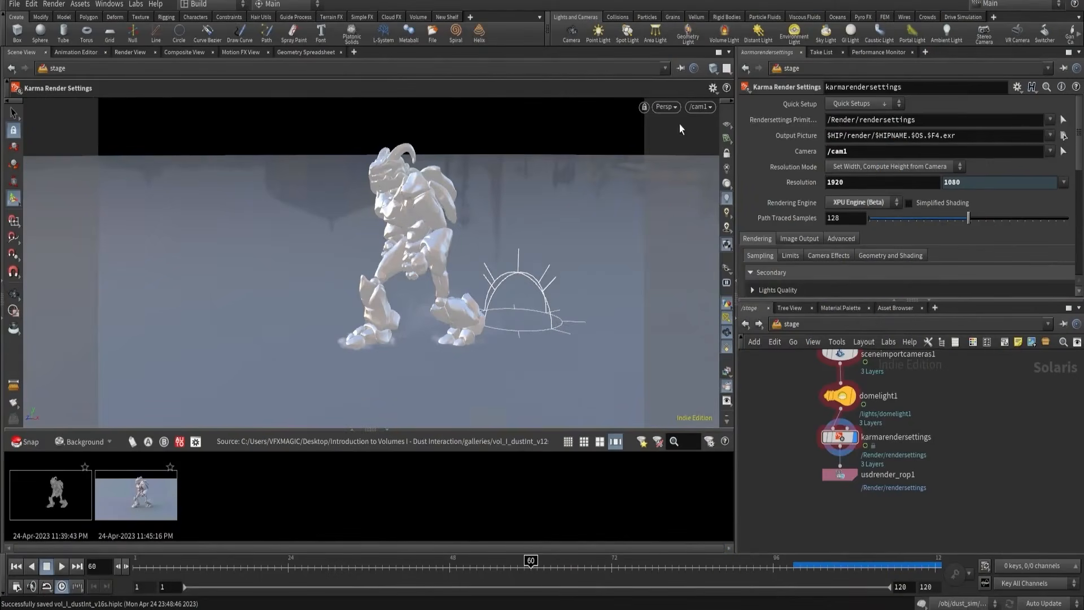
- Switch the viewport renderer of the golem stage back to Karma
left_click(667, 107)
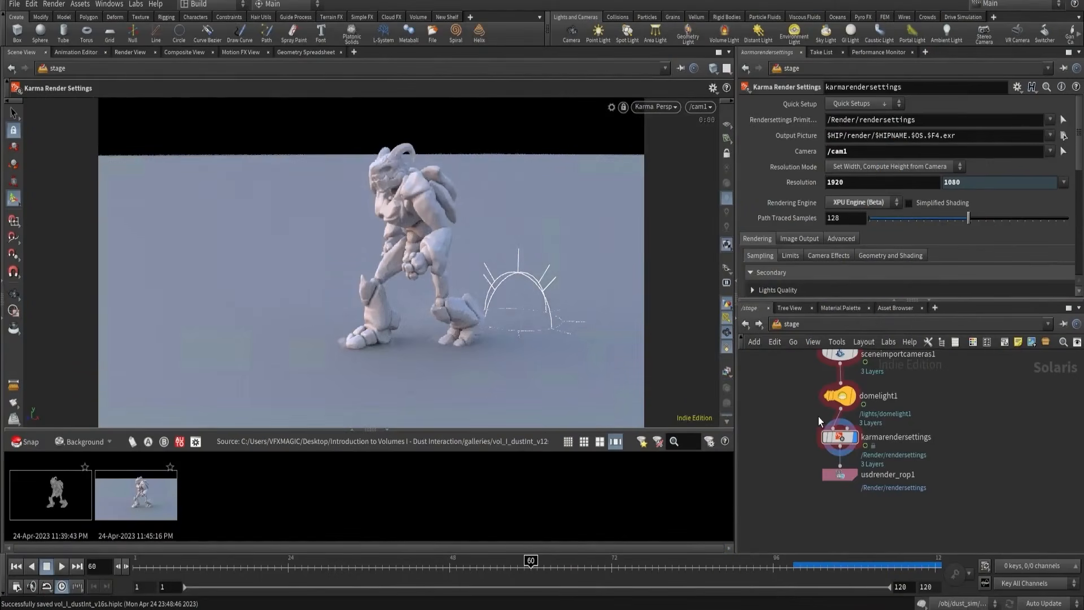
scroll(818, 416, "down", 5)
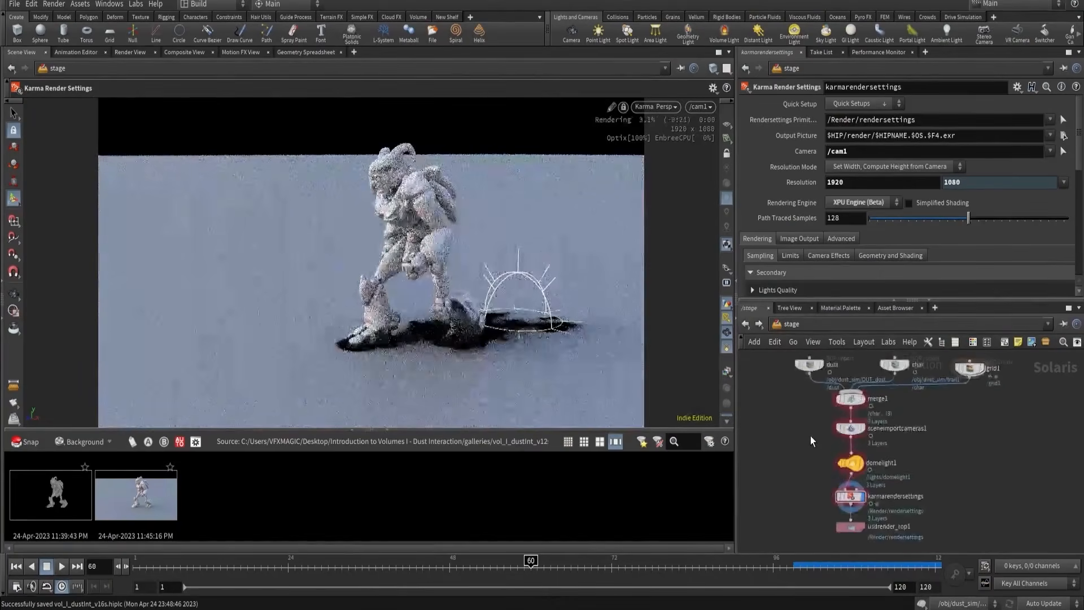
scroll(809, 445, "up", 3)
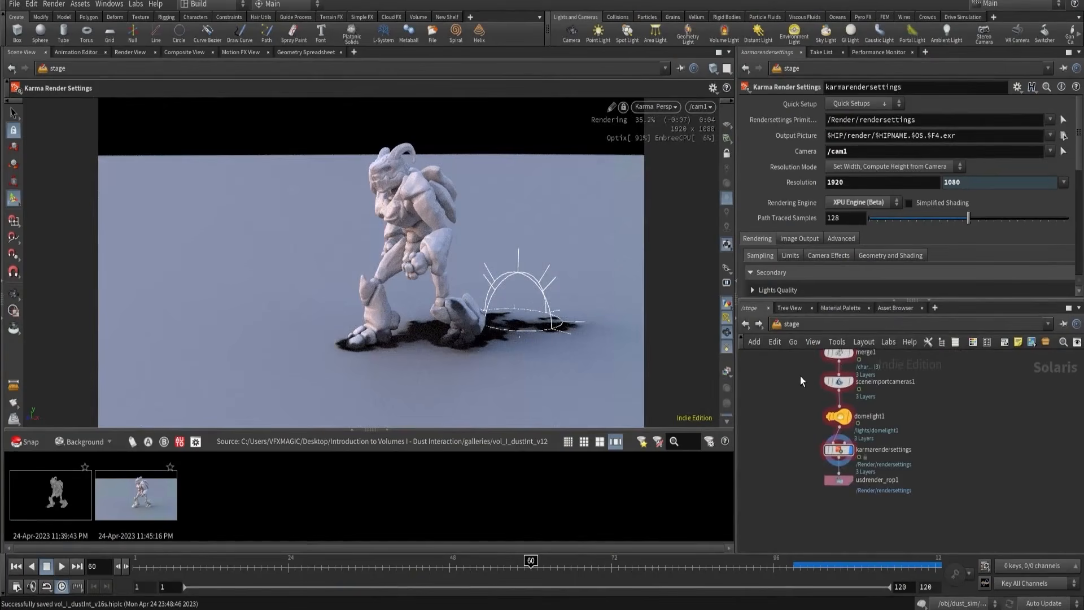
- Add a Material Library node between domelight1 and karmarendersettings and go inside it
key("Tab")
type("ma")
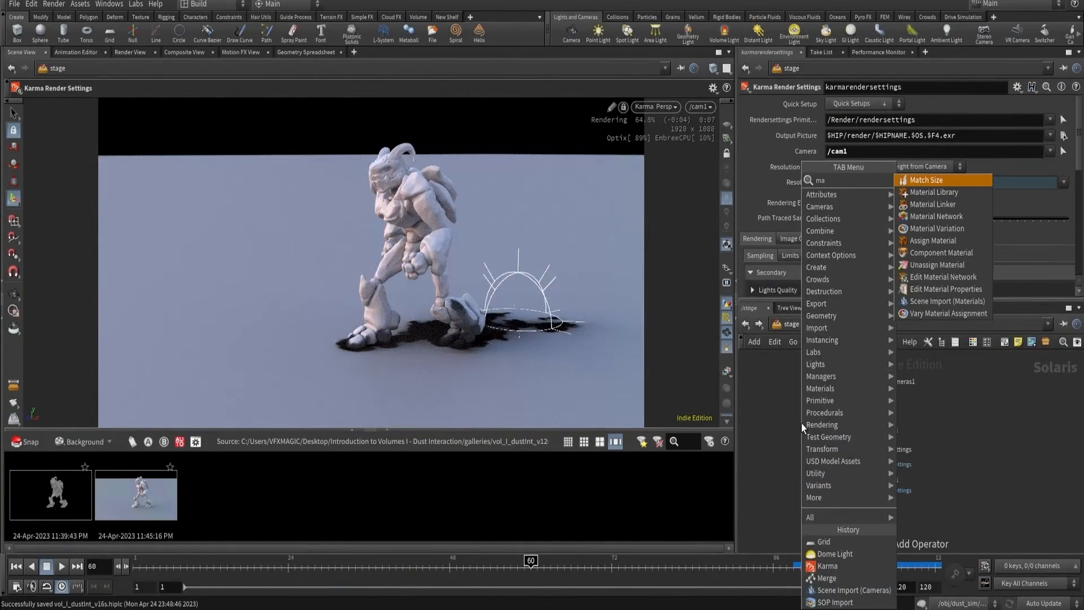
type("t")
key("Down")
key("Return")
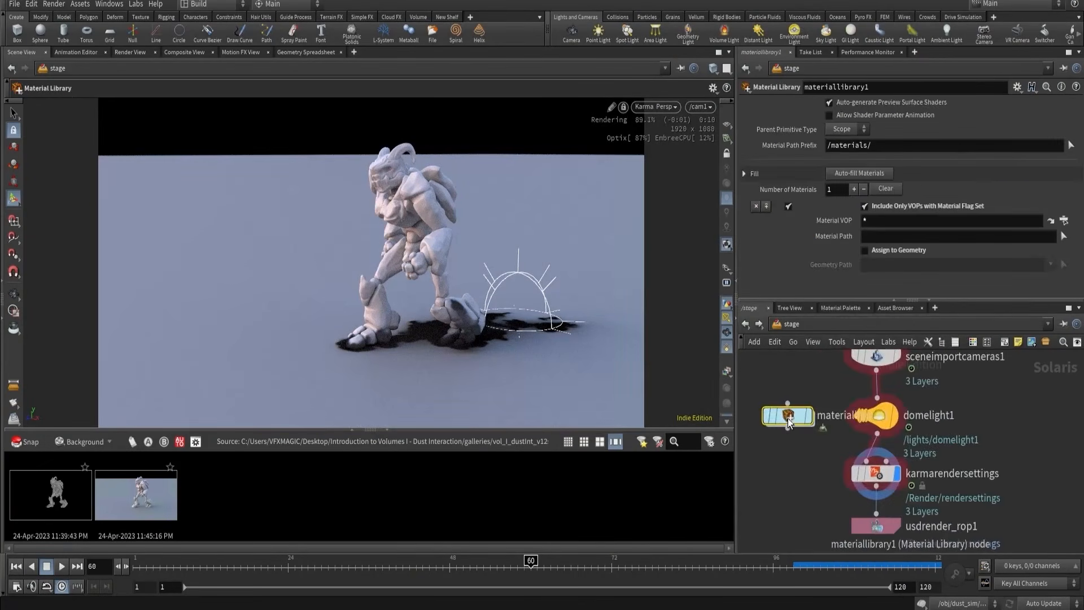
left_click(880, 452)
double_click(880, 472)
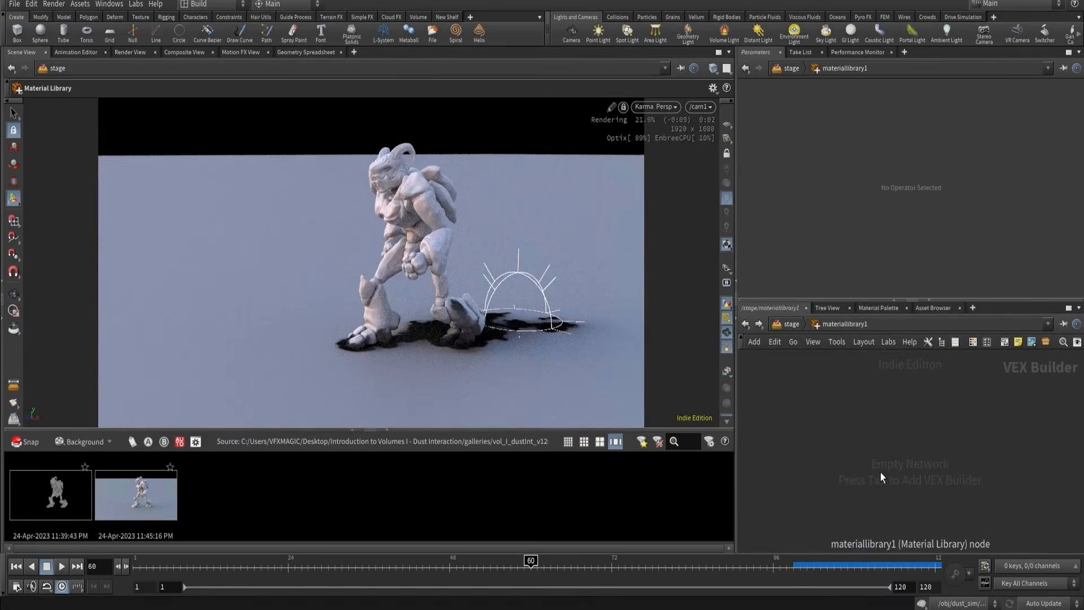
- Create an XPU Pyro Preview material in the library and rename it dust
key("Tab")
type("xpu")
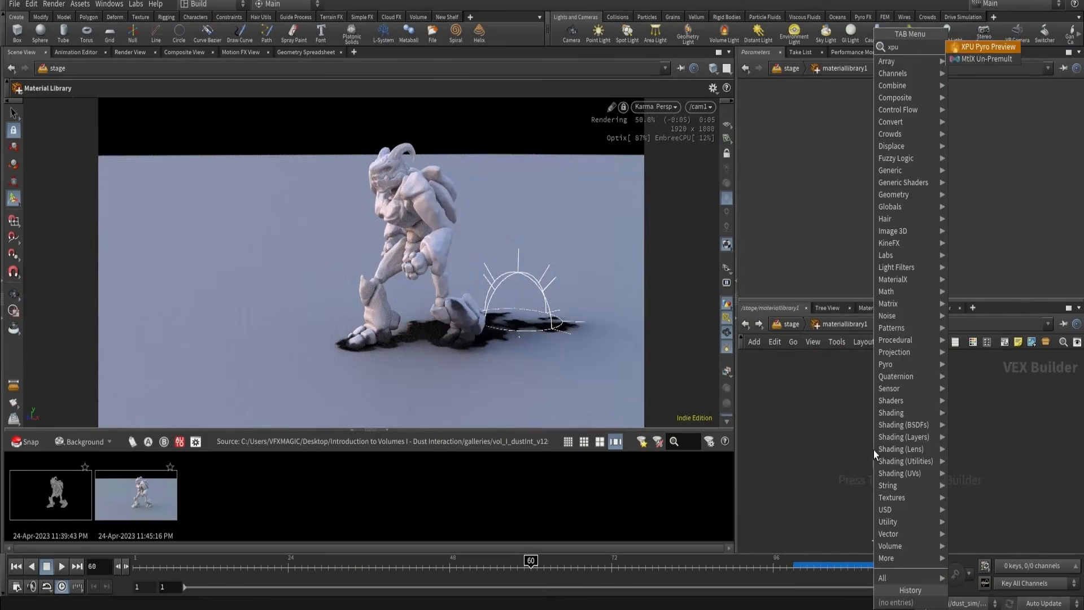
left_click(981, 48)
left_click(886, 431)
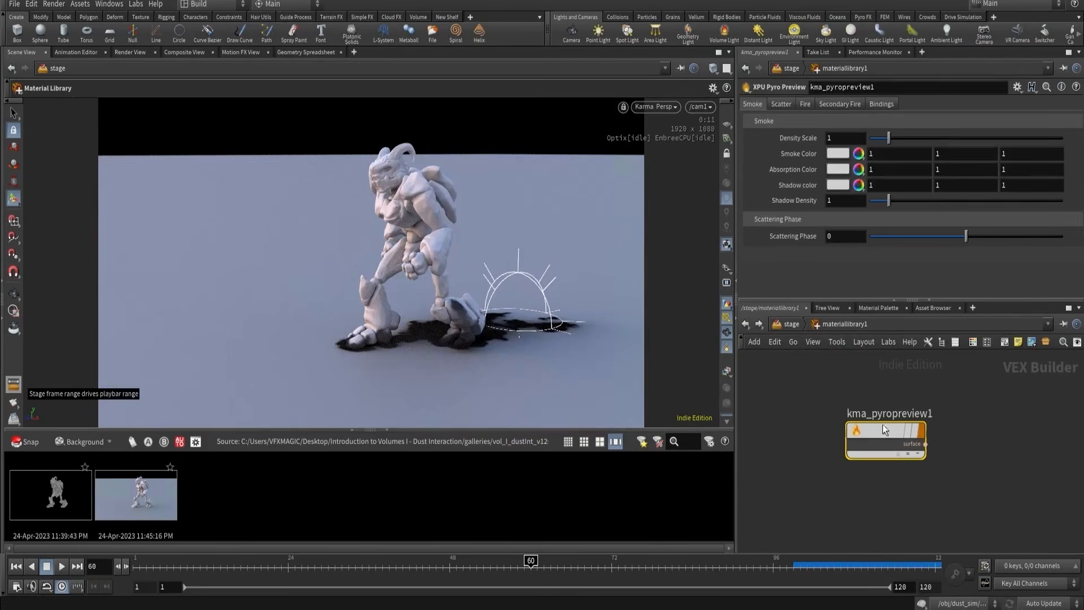
double_click(882, 414)
type("dust")
key("Return")
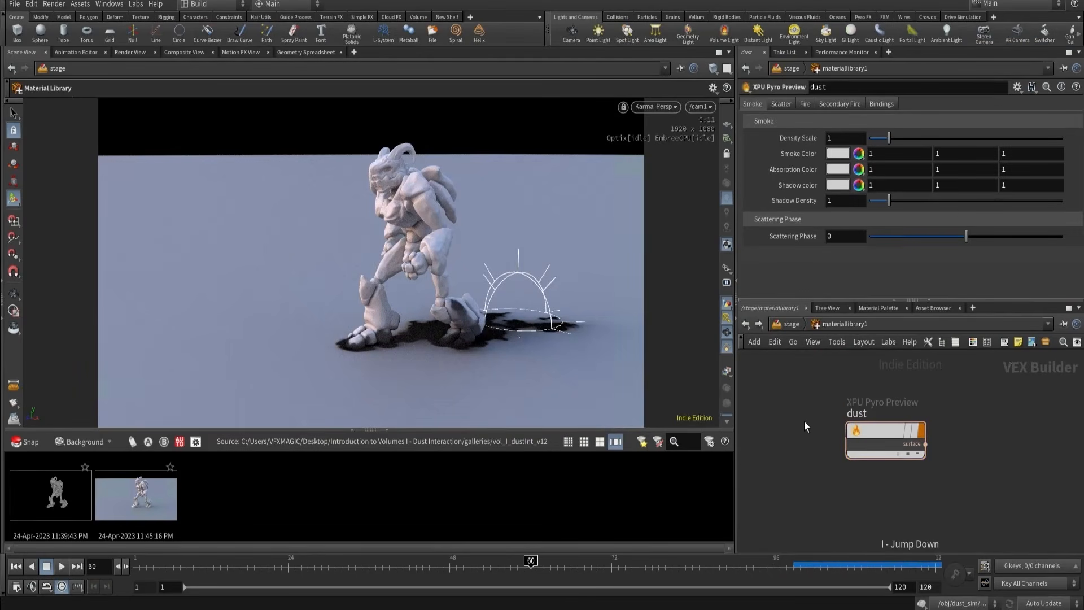
- Back on the stage, set the library's Material VOP to dust and assign it to the geometry path /dust
key("u")
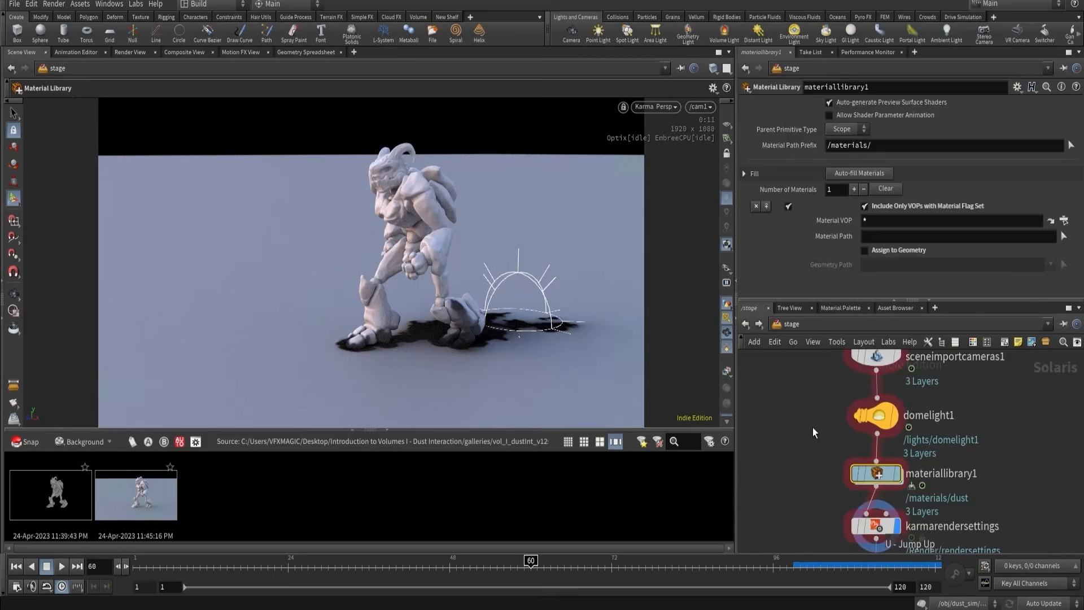
left_click(874, 220)
type("d")
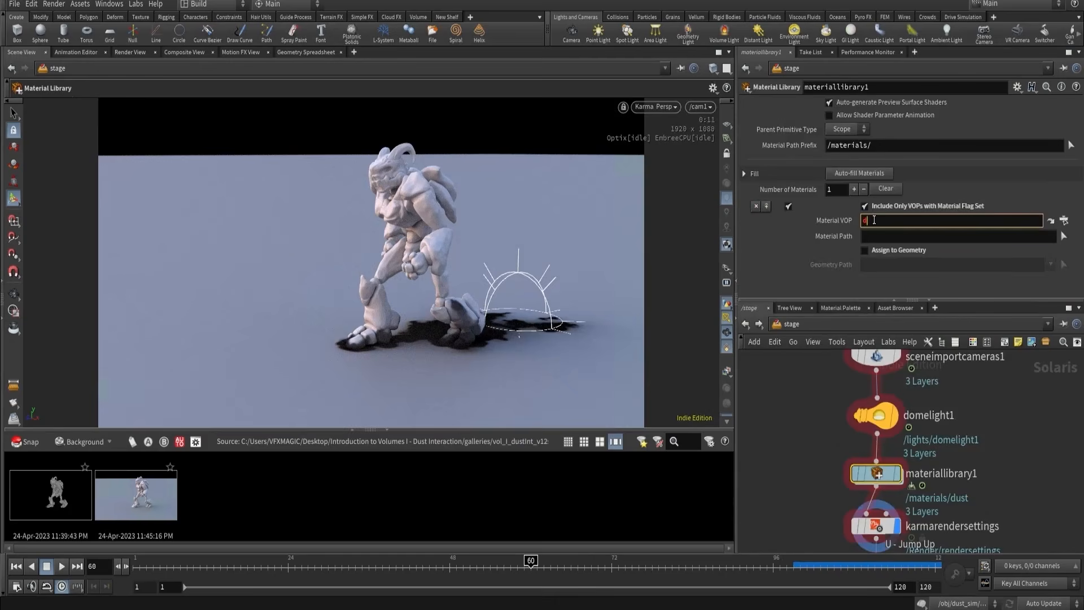
type("ust")
key("Return")
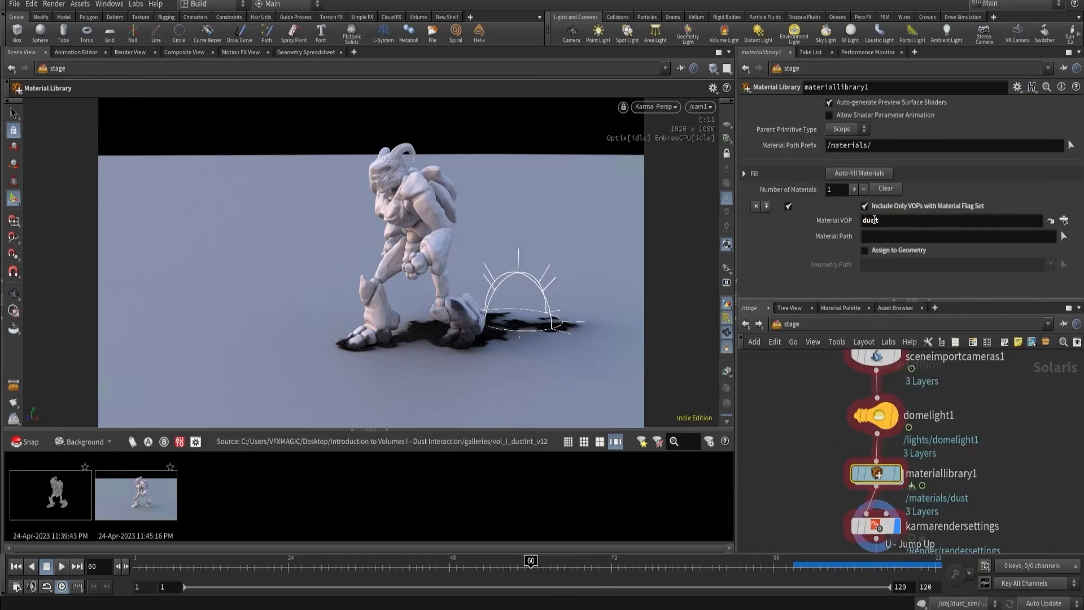
left_click(876, 253)
left_click(878, 264)
type("/dust")
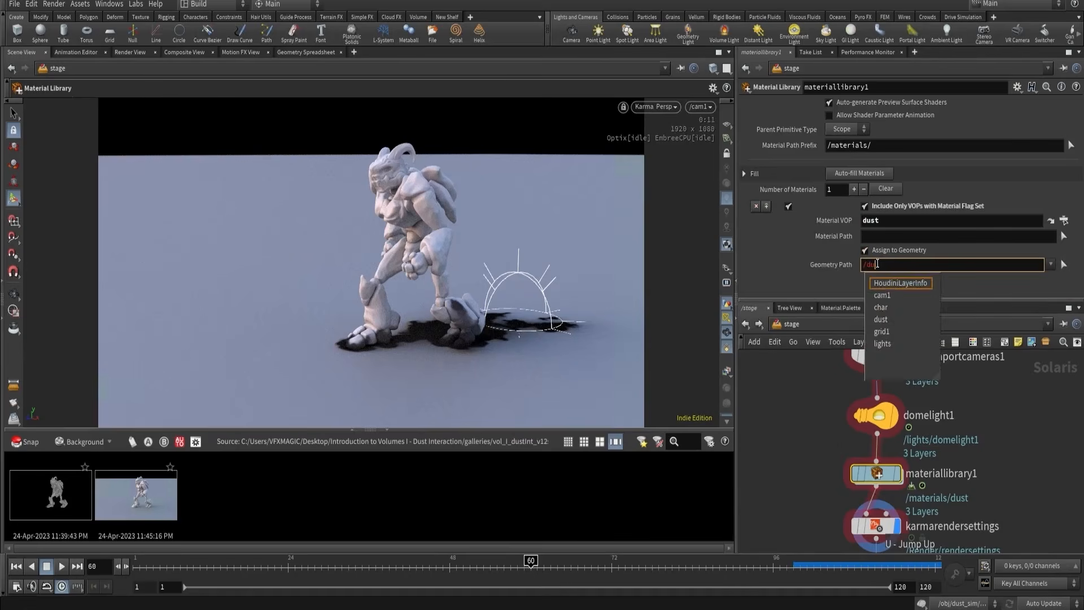
key("Return")
- Check the dust SOP Import, reopen materiallibrary1 and set the dust material's Density Scale to 10
scroll(804, 414, "down", 3)
middle_click_drag(804, 412, 821, 496)
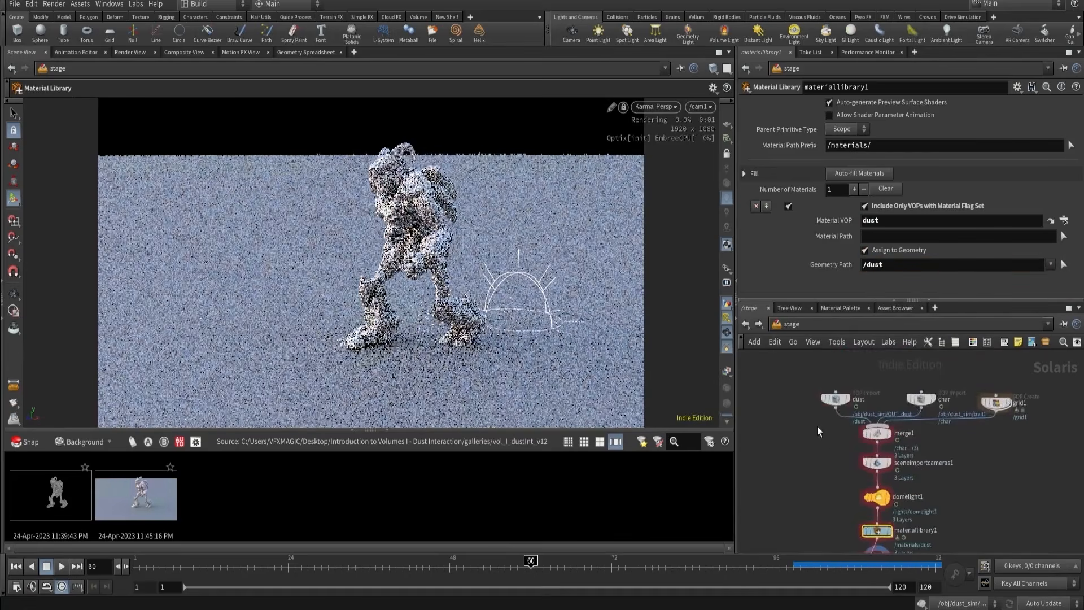
left_click(835, 399)
middle_click_drag(835, 461, 831, 409)
scroll(830, 436, "up", 2)
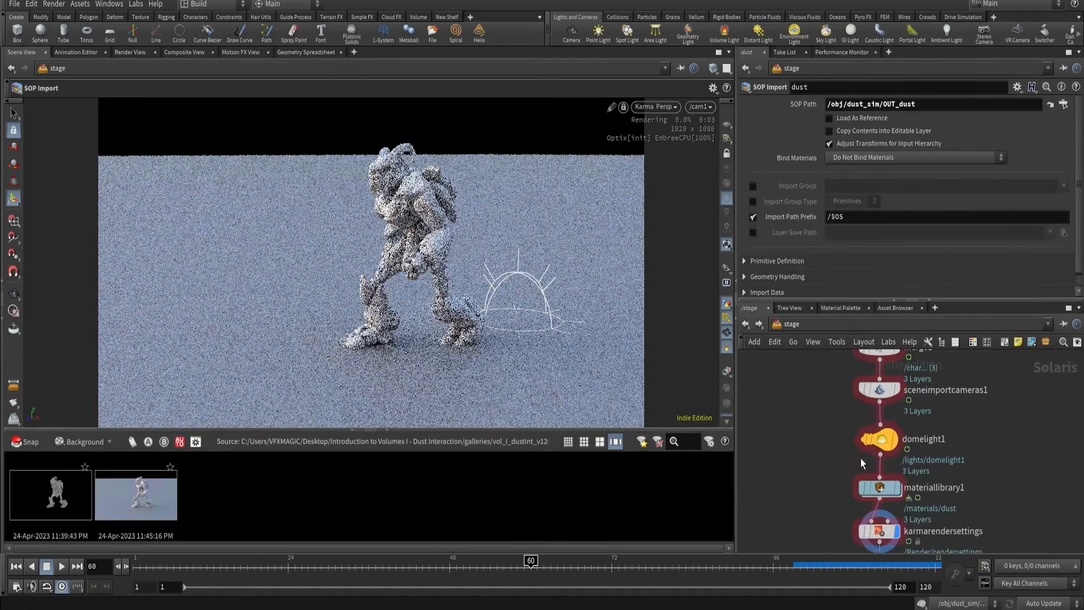
double_click(885, 485)
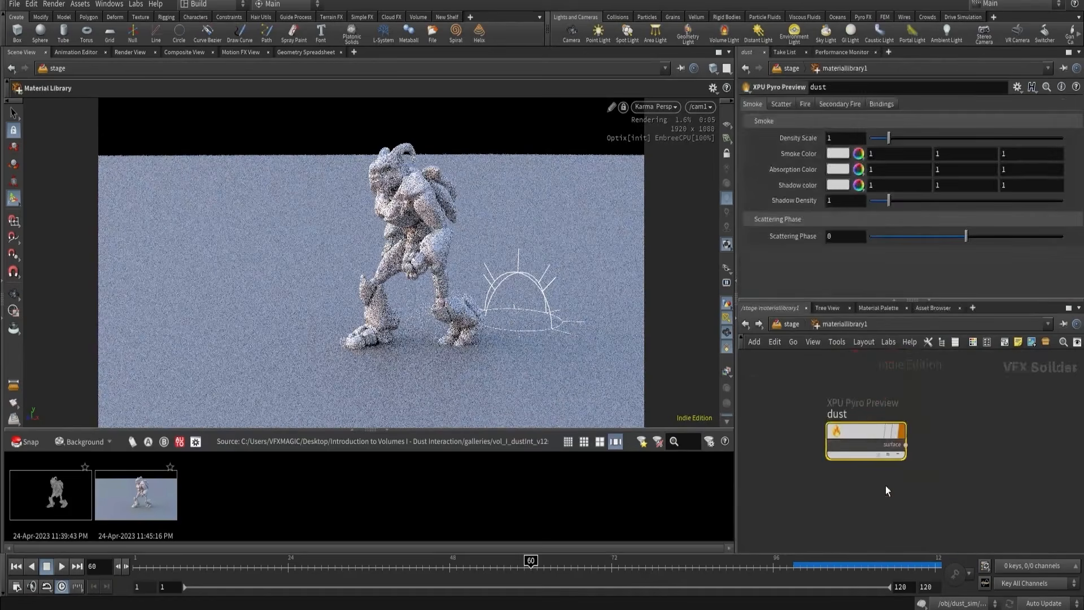
left_click(841, 138)
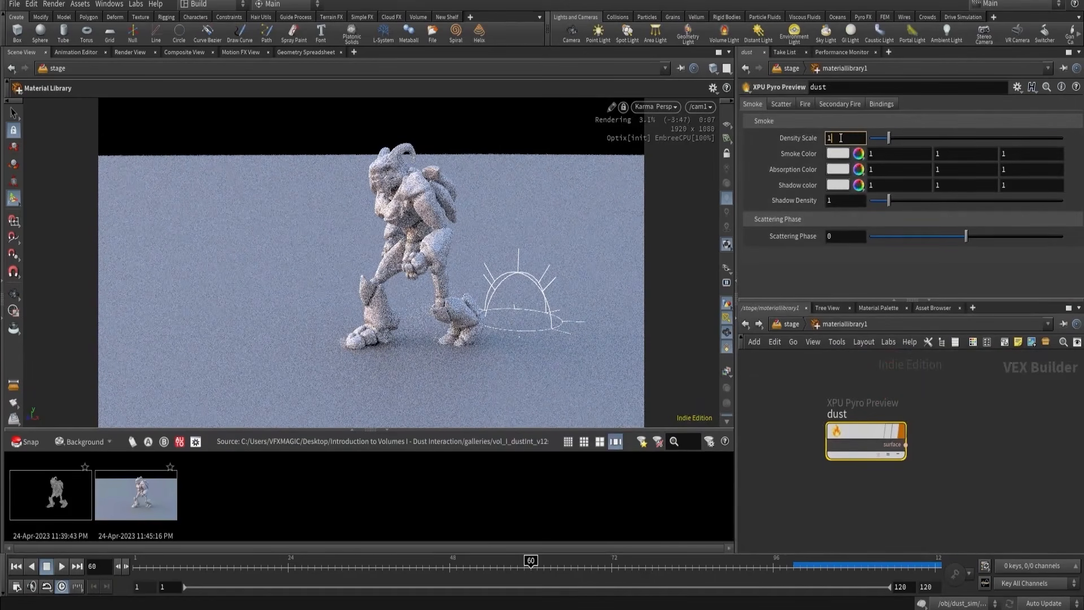
type("0")
key("Return")
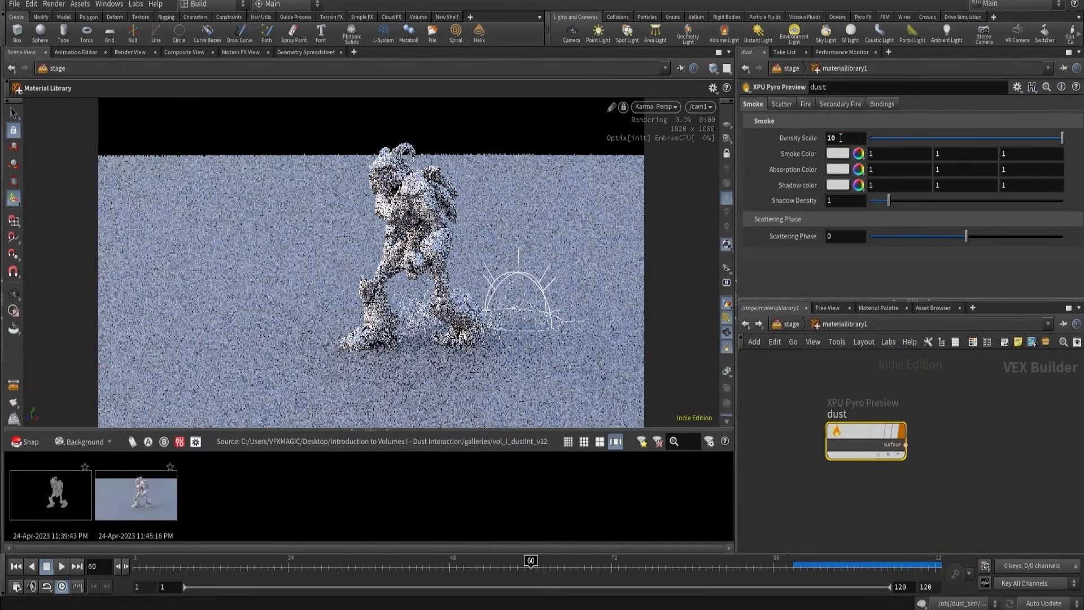
- Set the dust material's Smoke Color to .4, .2, .1
left_click(883, 153)
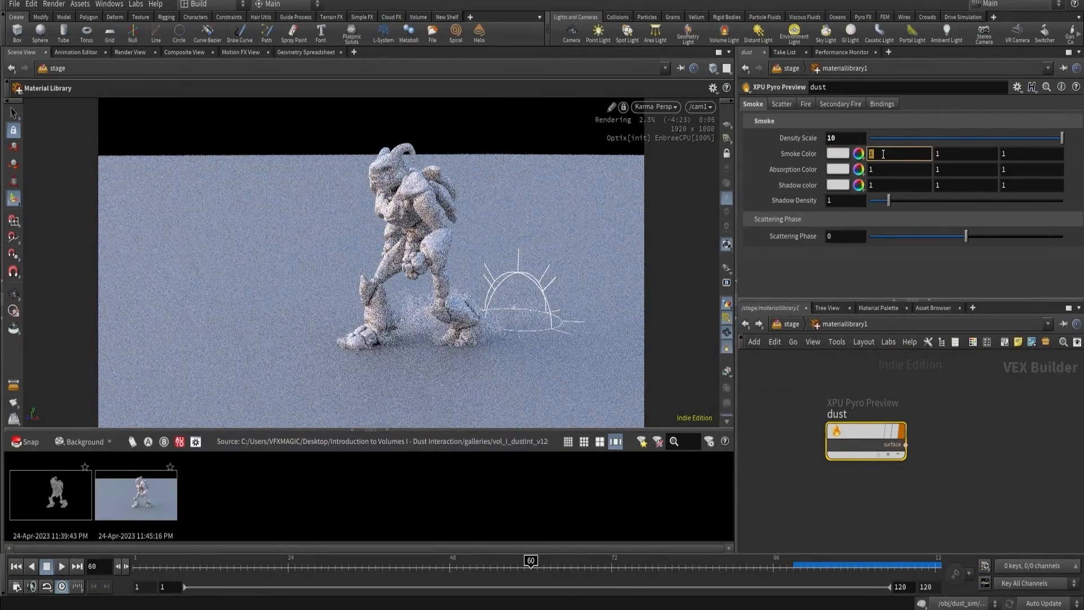
type(".4")
key("Tab")
type(".2")
key("Tab")
type(".1")
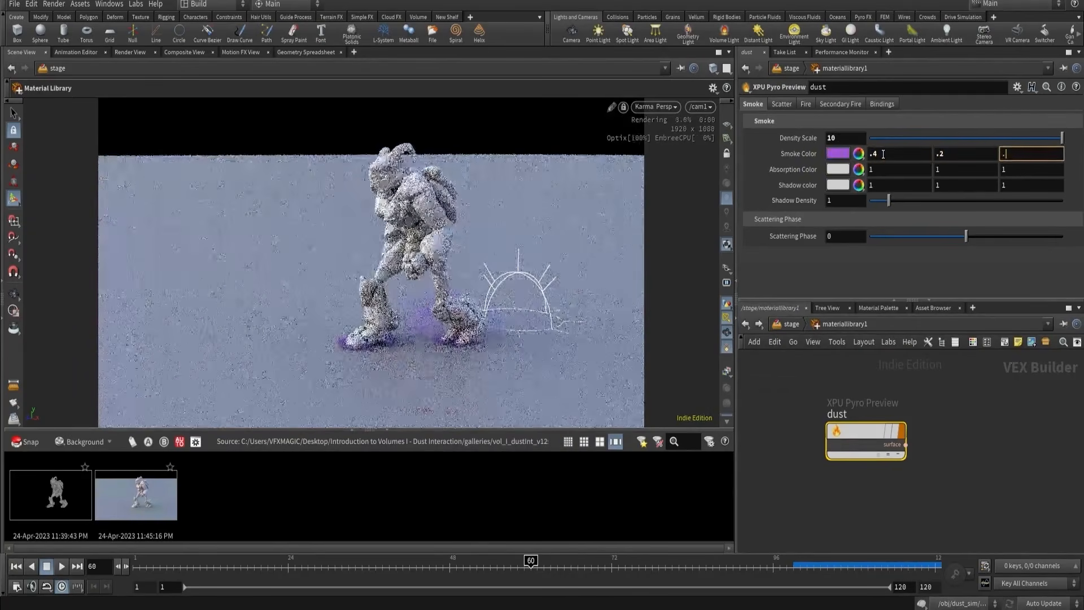
key("Return")
- Set the dust material's Density Scale to 20 and adjust its Smoke Color to 0.47, 0.3, 0.22
left_click(835, 137)
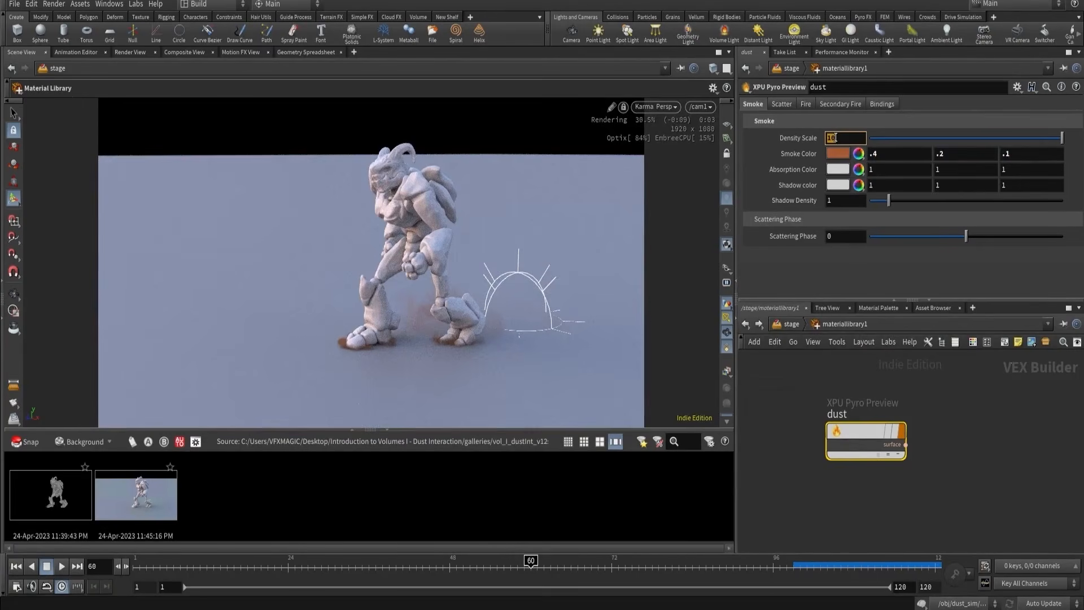
type("20")
key("Return")
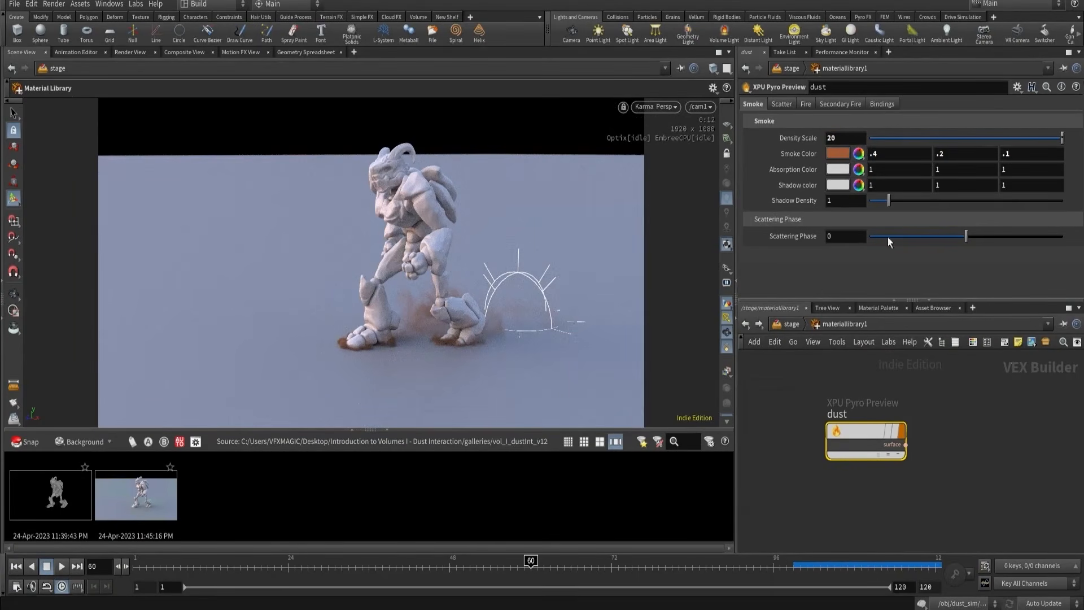
middle_click_drag(954, 153, 1035, 162)
middle_click_drag(904, 154, 948, 180)
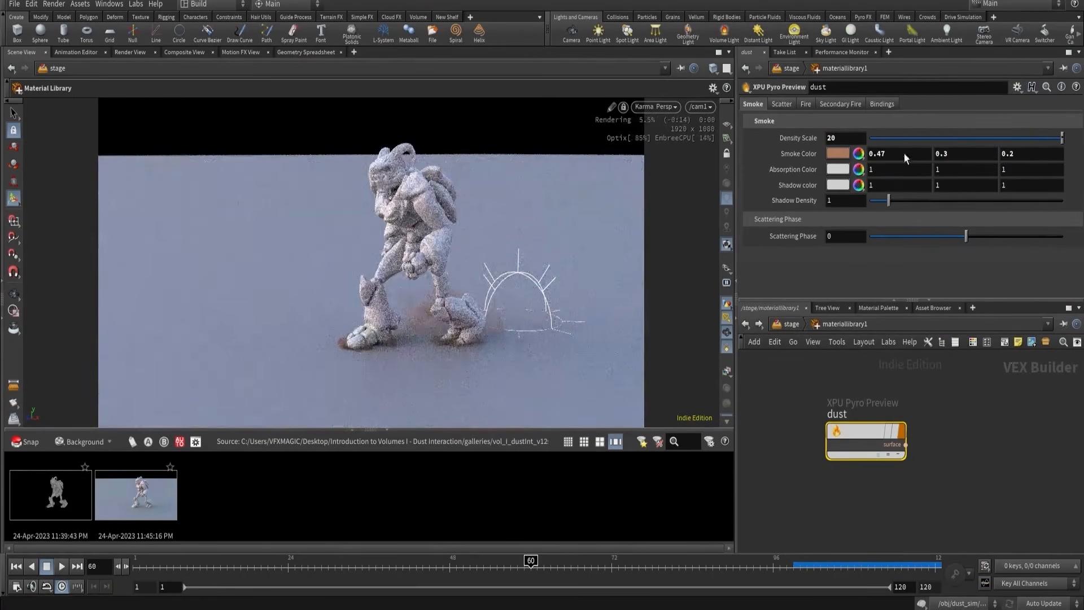
middle_click_drag(1038, 156, 1055, 189)
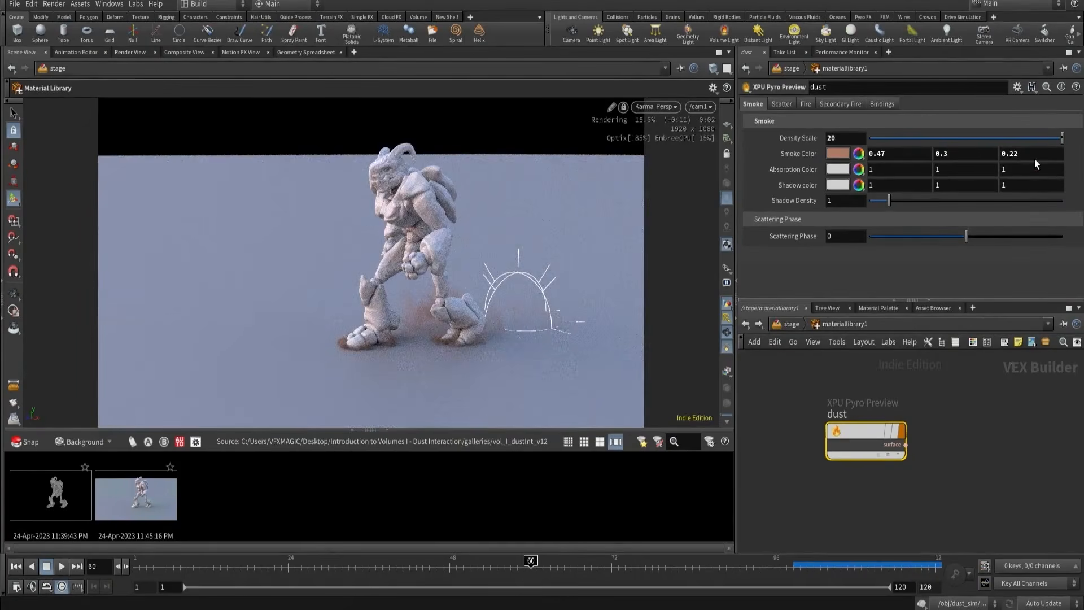
- Return to the stage, check the Karma render settings and USD render ROP, and save a snapshot of the current viewport render
left_click(790, 324)
left_click(891, 433)
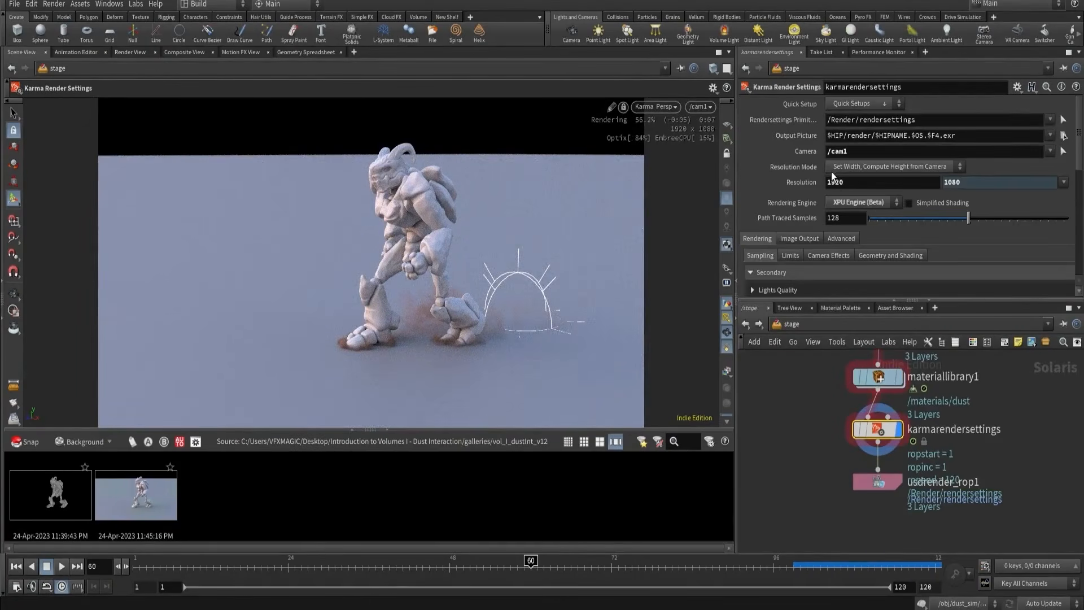
left_click(892, 483)
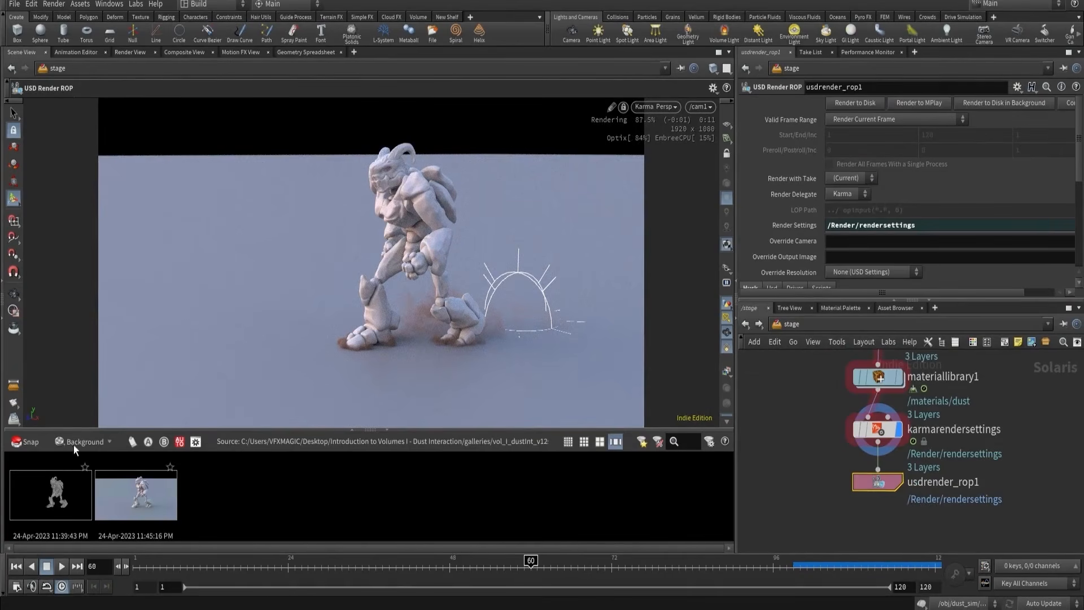
left_click(25, 444)
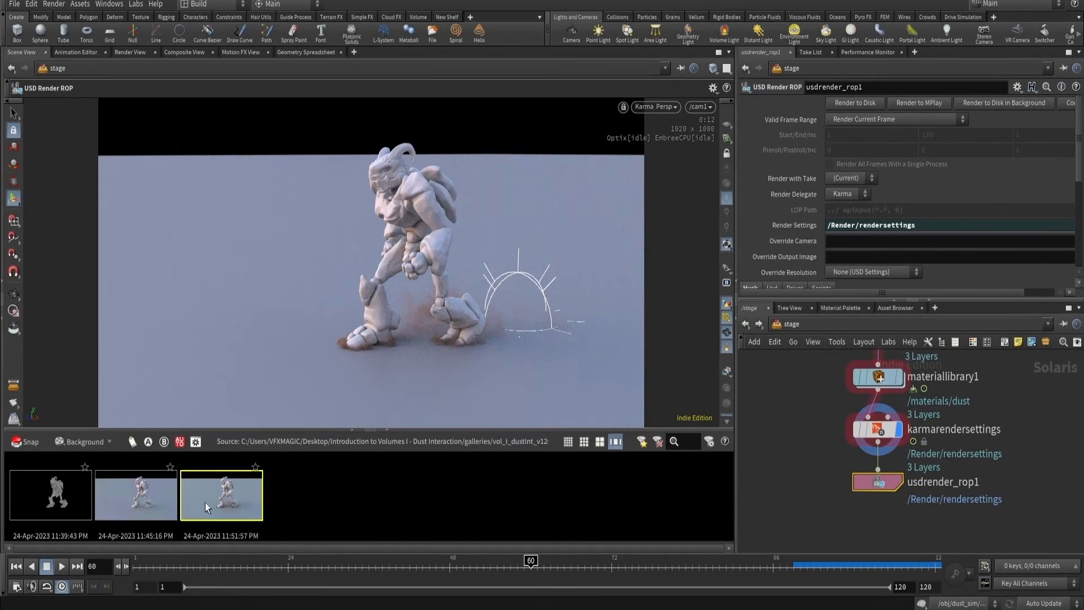
- Compare the new gallery snapshot with the earlier 11:45:16 PM one, and flip between the rendered frames in MPlay
left_click(160, 506)
double_click(158, 503)
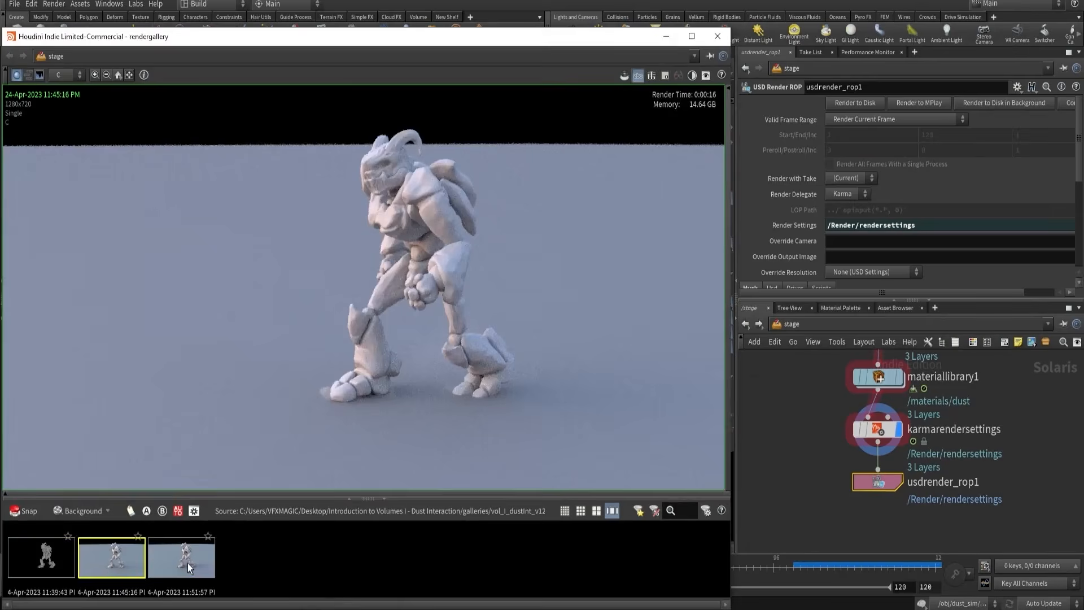
left_click(187, 564)
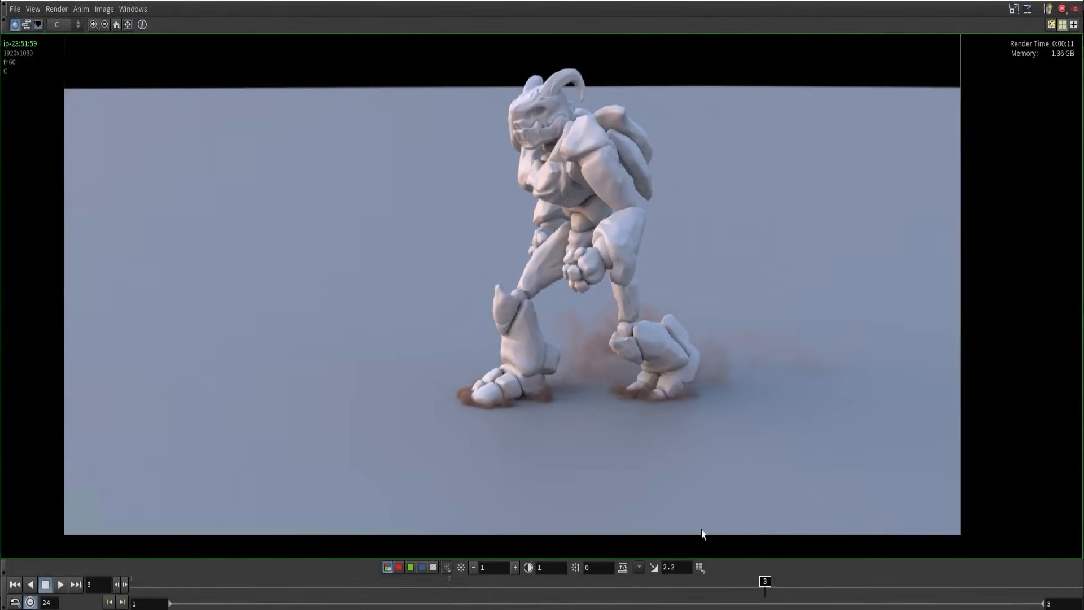
mouse_move(750, 581)
left_mouse_down()
mouse_move(531, 584)
mouse_move(767, 584)
left_mouse_up()
left_click(1061, 9)
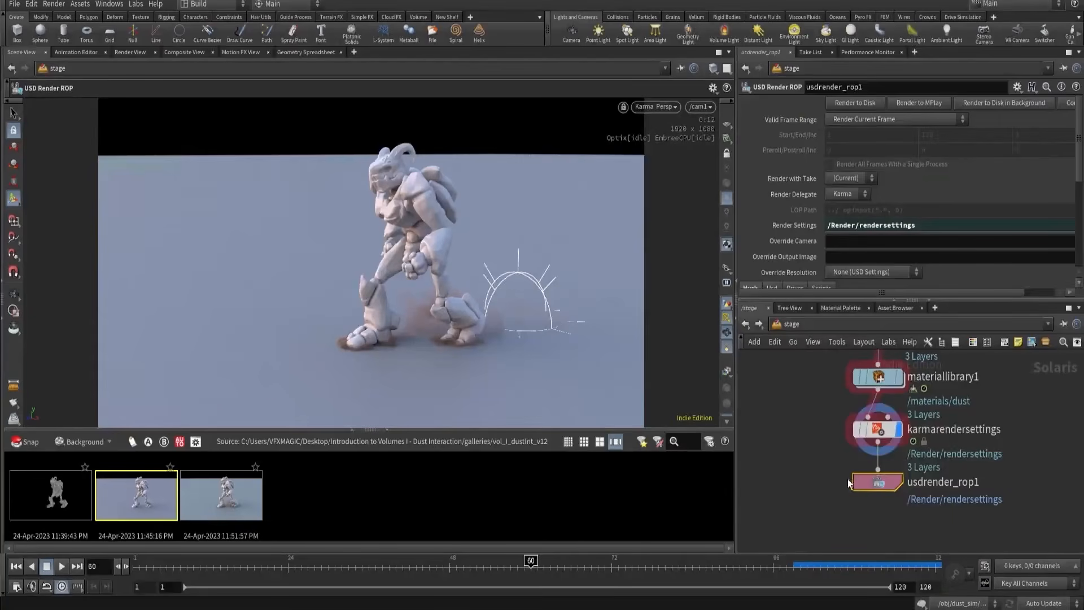
- Set the Path Traced Samples of karmarendersettings to 16
left_click(872, 430)
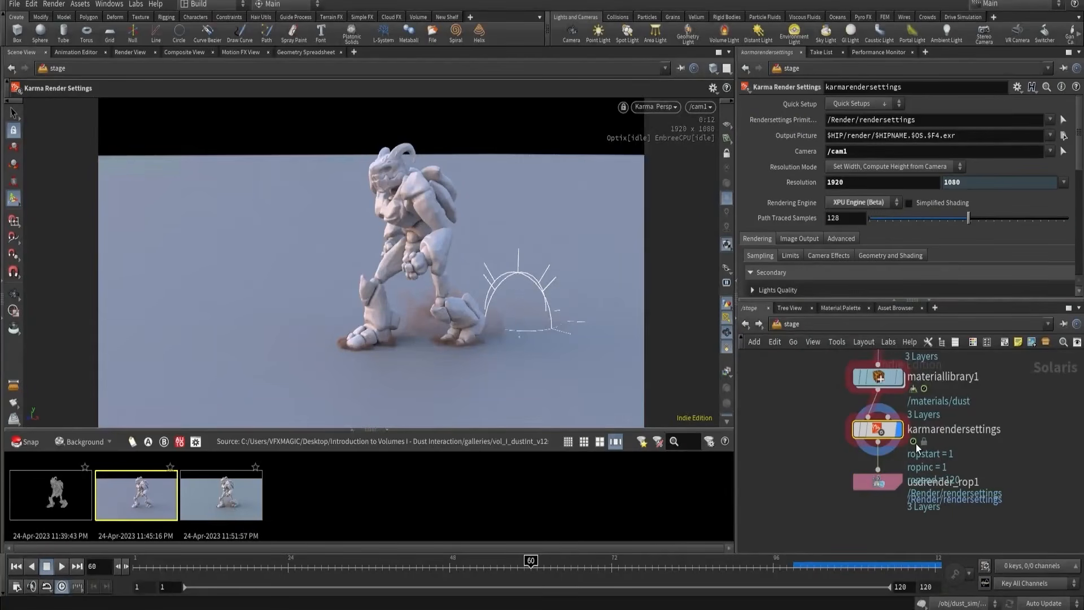
double_click(844, 218)
type("16")
key("Return")
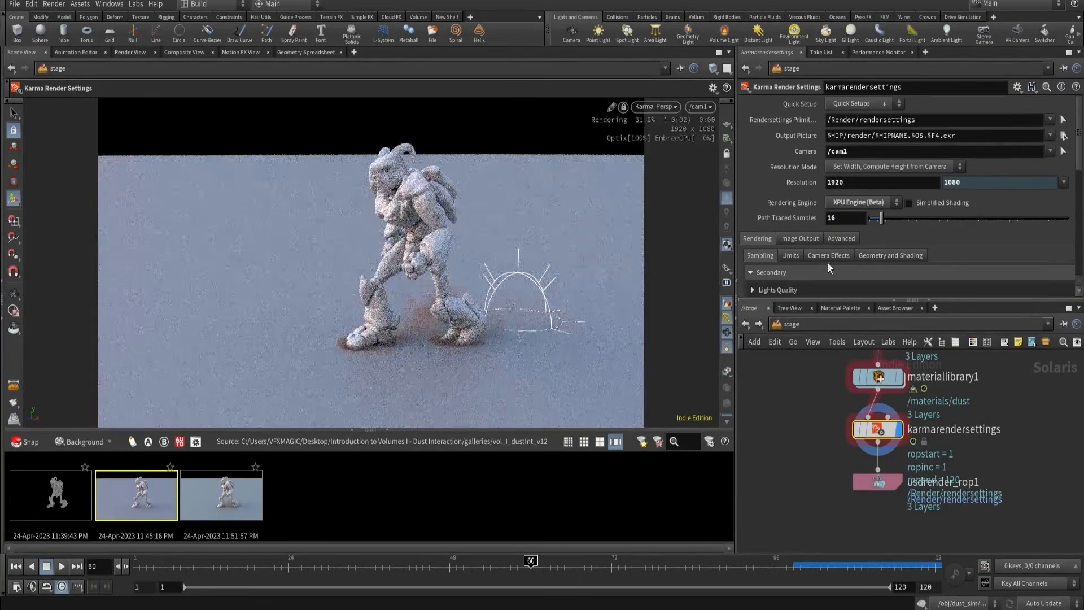
- In the Karma camera effects, disable depth of field and set Velocity Blur and Instance Velocity Blur to velocity blur
left_click(827, 257)
scroll(813, 204, "down", 5)
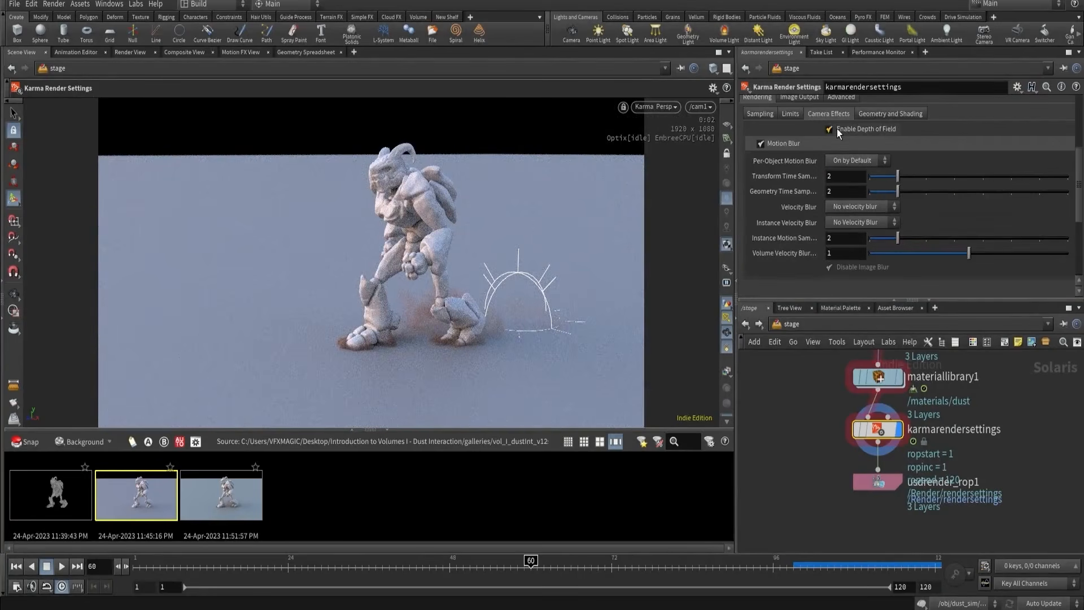
left_click(836, 128)
left_click(854, 206)
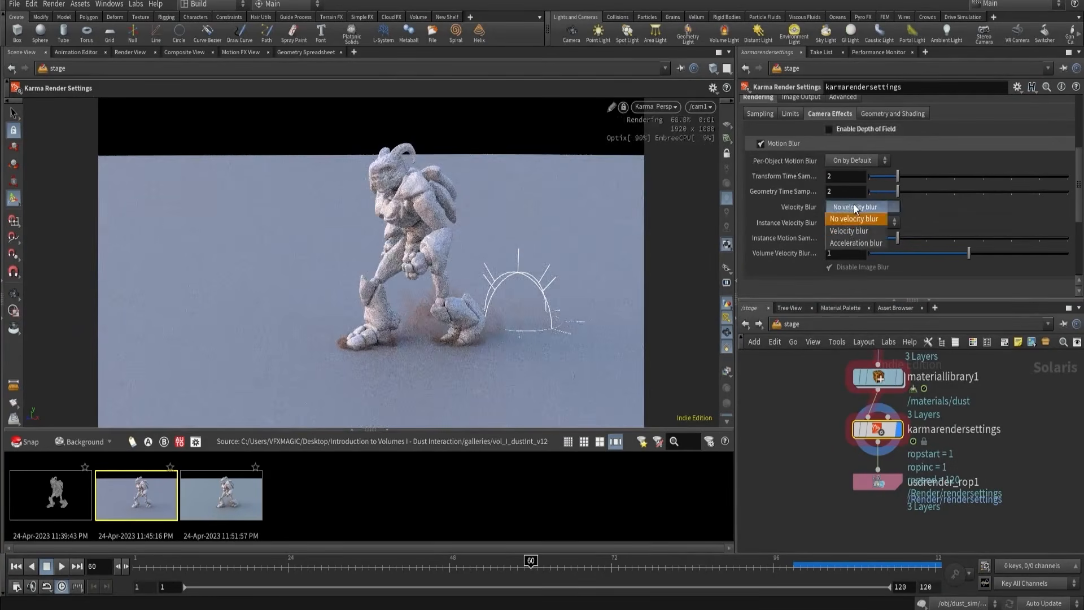
left_click(851, 230)
left_click(842, 223)
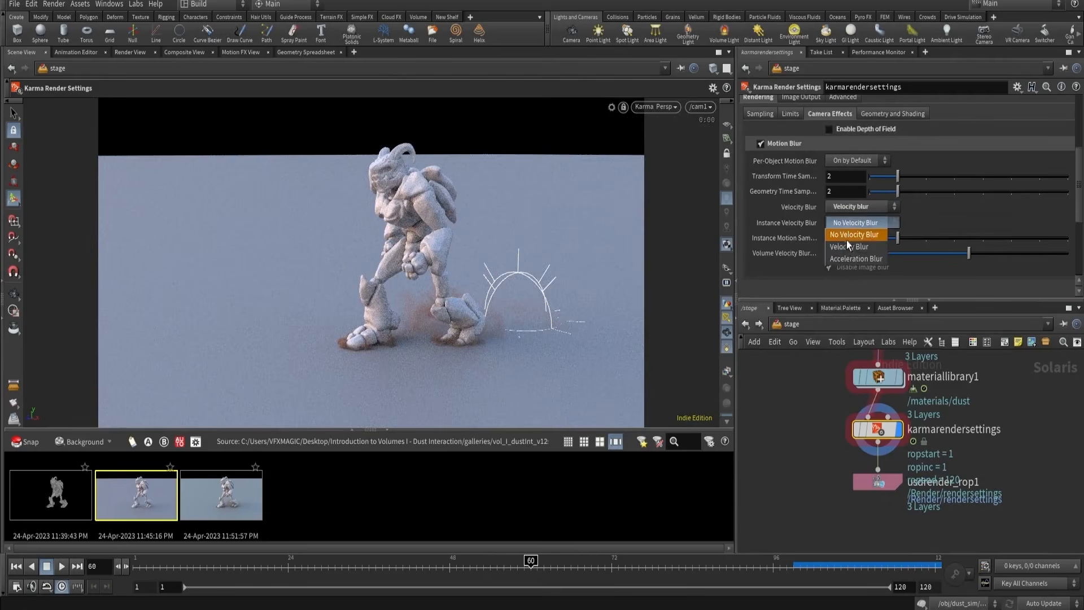
left_click(847, 246)
scroll(802, 178, "up", 3)
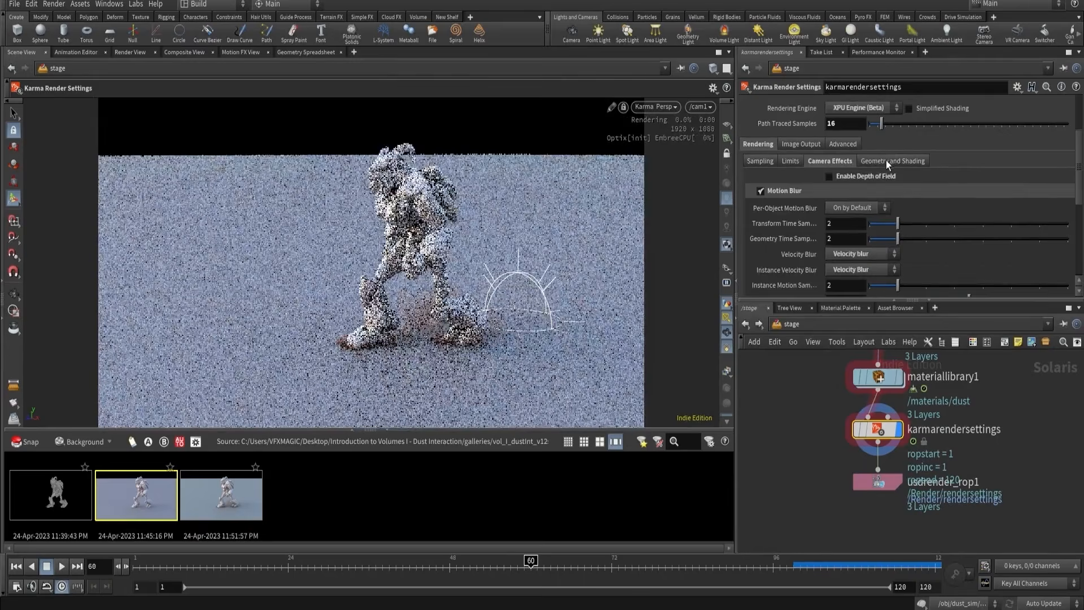
- Review the Karma geometry and shading, sampling, limits and camera effects settings
left_click(886, 161)
left_click(763, 160)
left_click(791, 161)
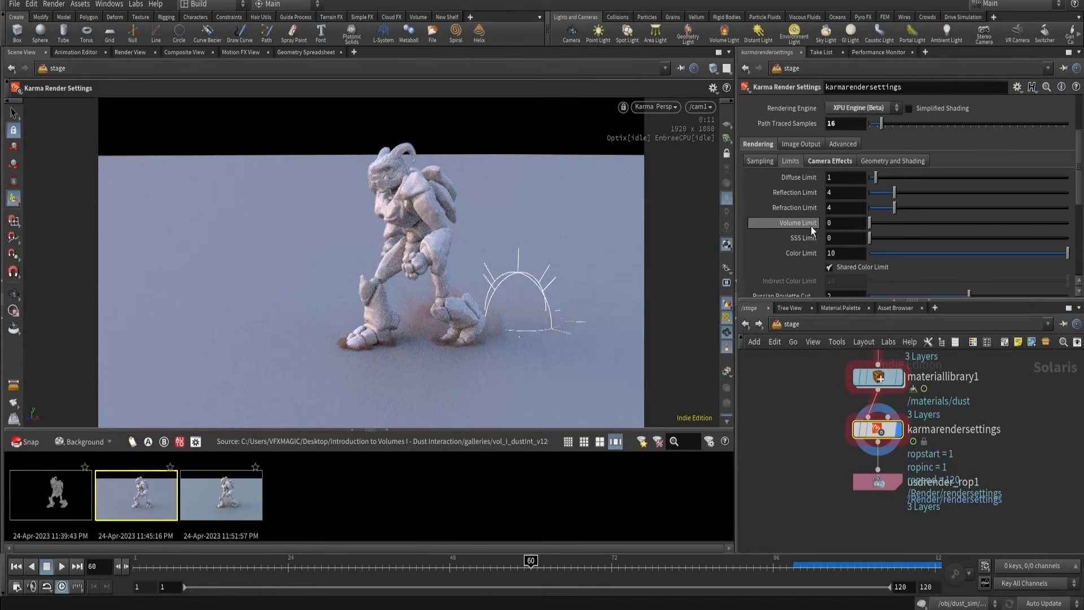
left_click(822, 162)
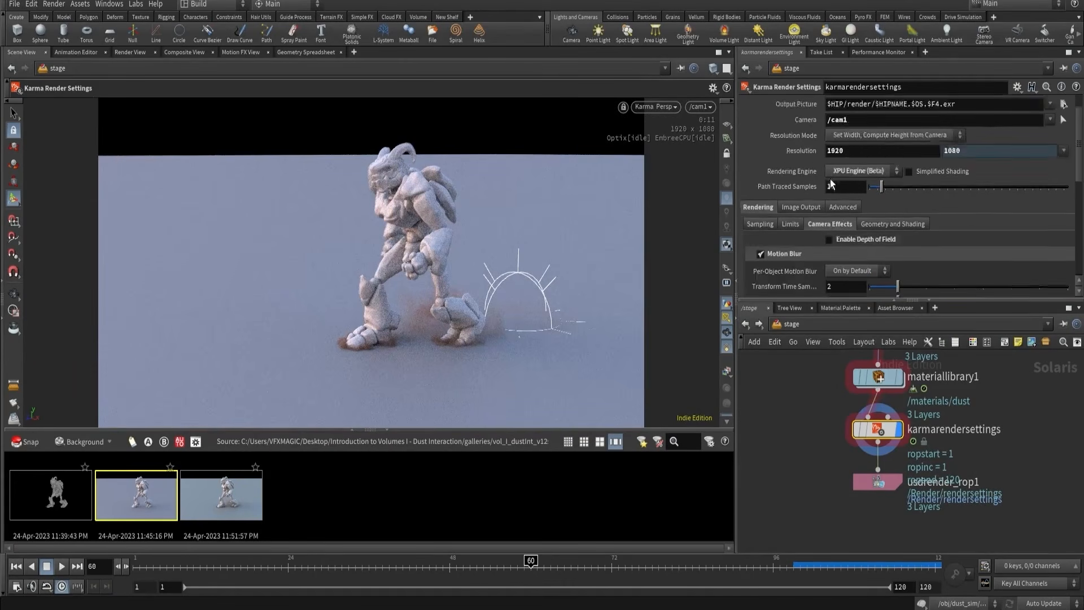
scroll(830, 184, "up", 1)
scroll(853, 220, "down", 2)
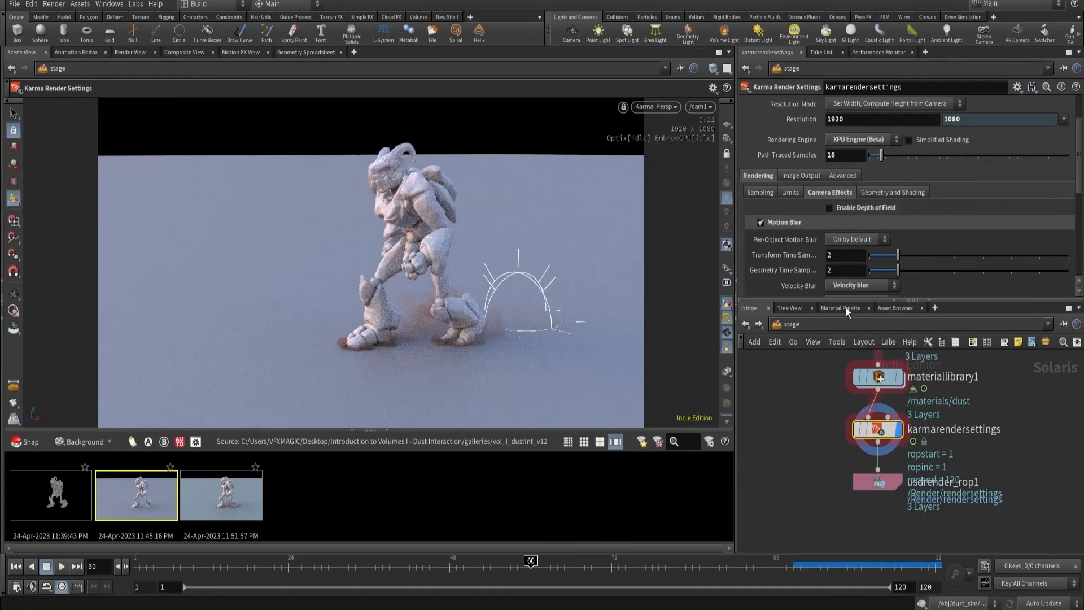
- Render the current frame to MPlay from usdrender_rop1 and examine the motion blur on the golem up close
left_click(875, 482)
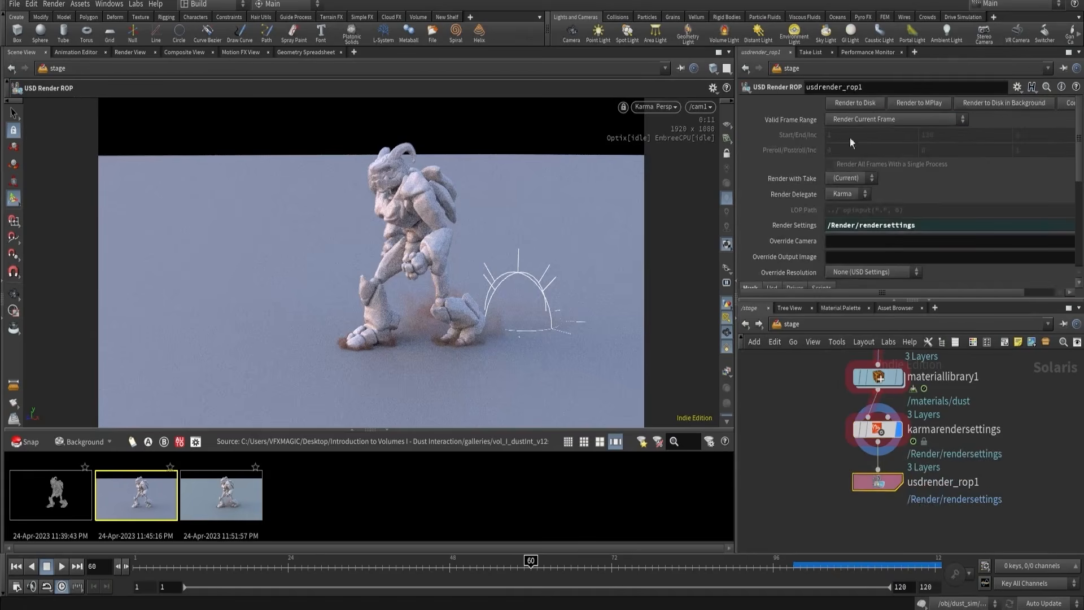
left_click(915, 106)
scroll(559, 253, "up", 3)
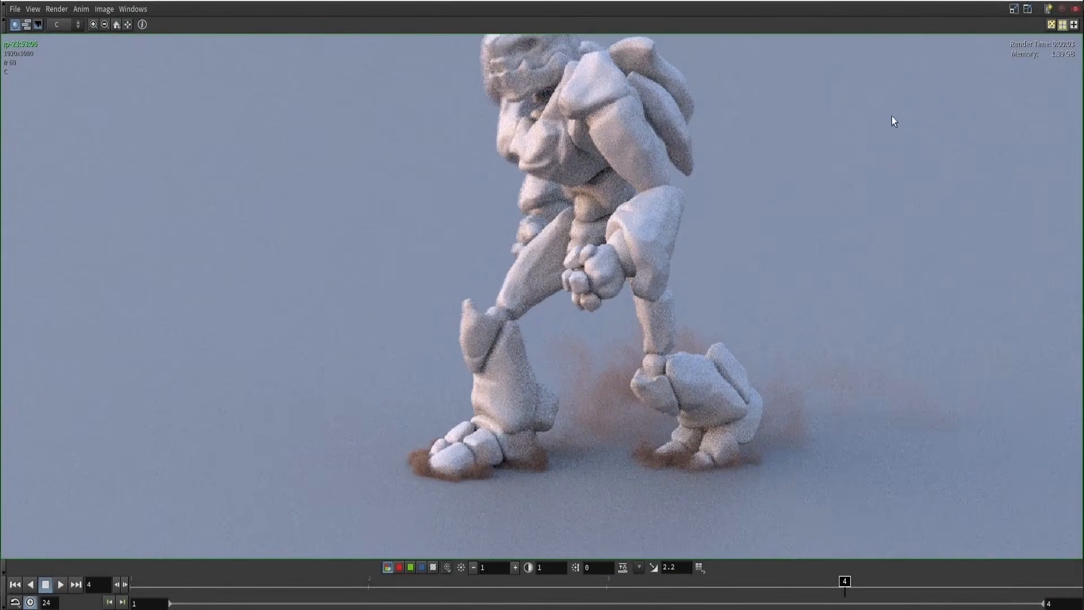
scroll(616, 278, "up", 3)
mouse_move(845, 586)
left_mouse_down()
mouse_move(671, 587)
mouse_move(843, 587)
left_mouse_up()
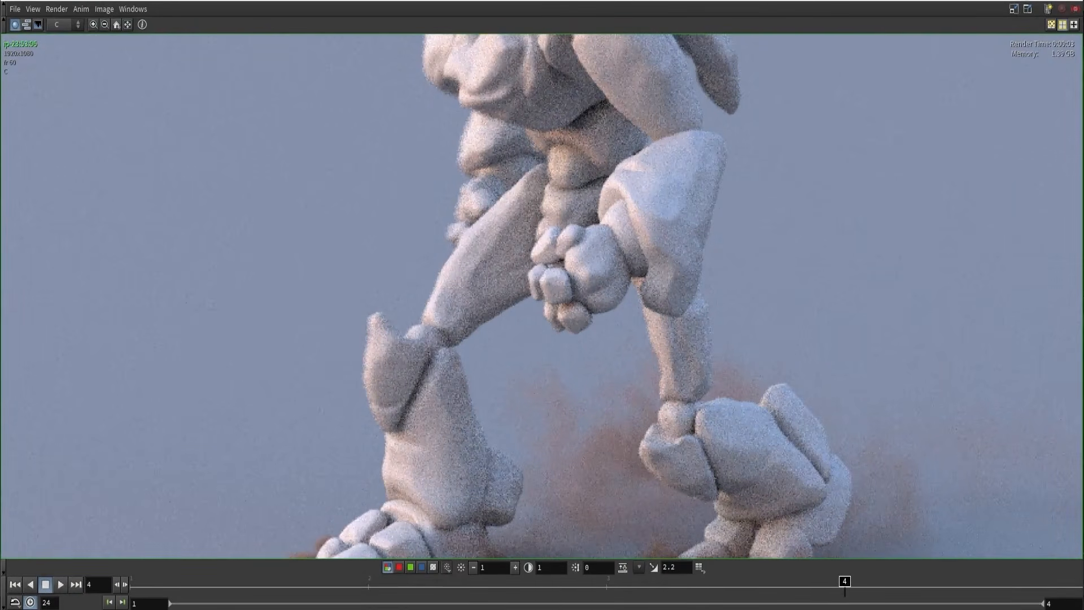
left_click(1017, 1)
- Set the Path Traced Samples of karmarendersettings to 64
left_click_drag(802, 403, 934, 442)
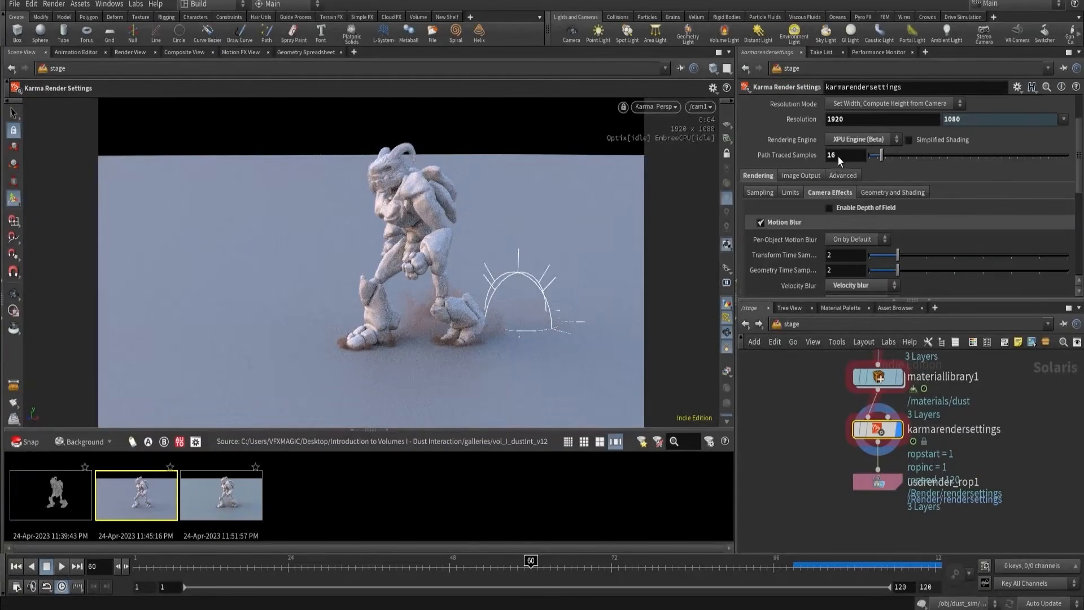
type("64")
key("Return")
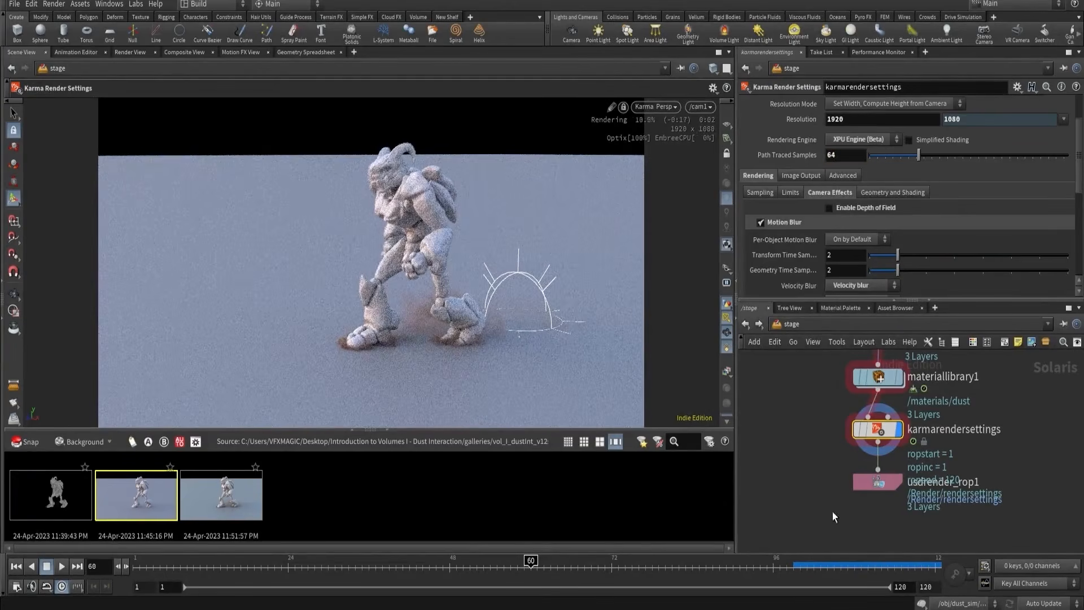
- Open materiallibrary1 and add a MtlX Standard Surface node beside the dust material
scroll(824, 460, "down", 3)
mouse_move(811, 419)
middle_mouse_down()
mouse_move(821, 510)
mouse_move(803, 410)
middle_mouse_up()
scroll(833, 443, "up", 2)
scroll(856, 458, "up", 2)
double_click(855, 455)
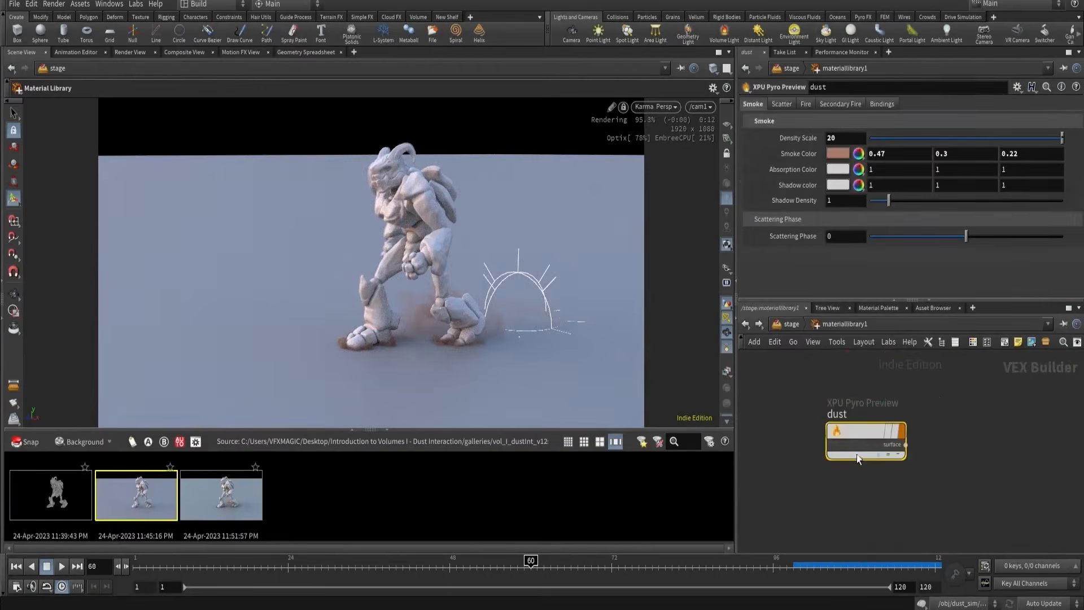
key("Tab")
type("surf")
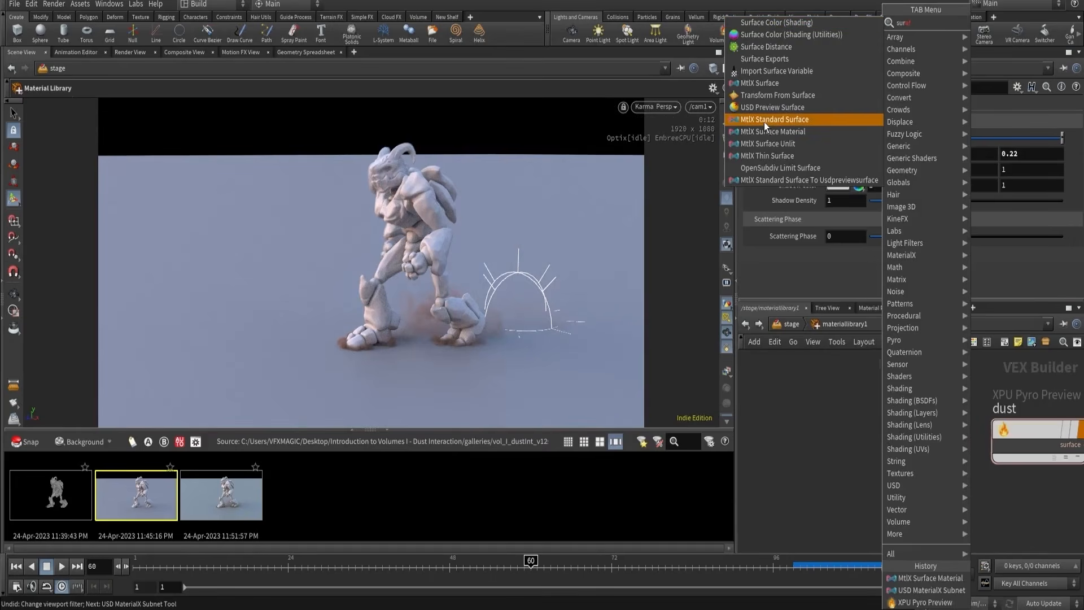
left_click(760, 120)
left_click(875, 422)
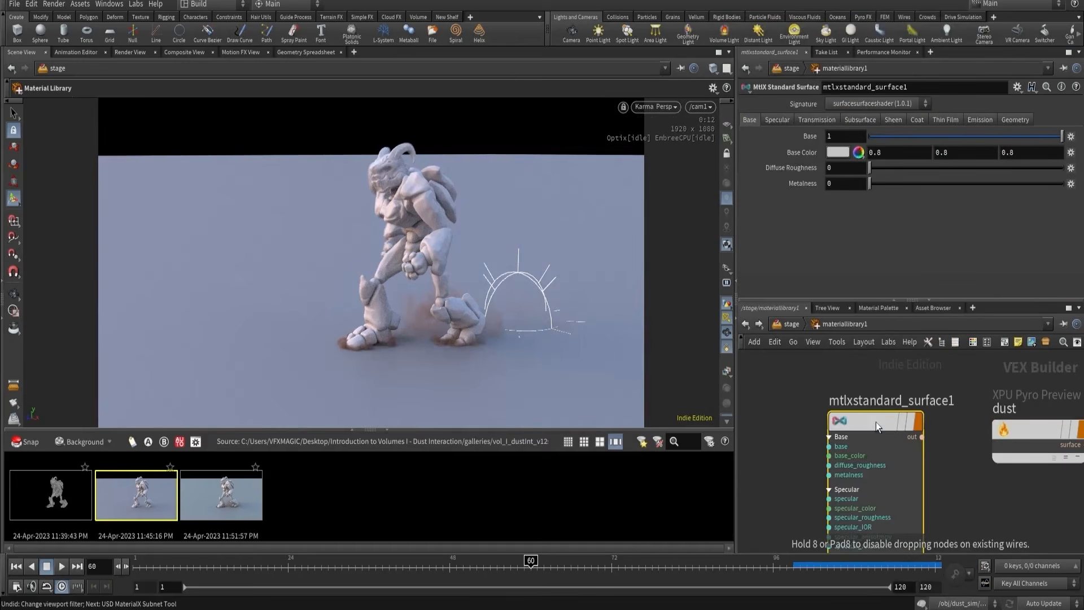
- Rename the new MtlX Standard Surface node to char
scroll(875, 422, "down", 4)
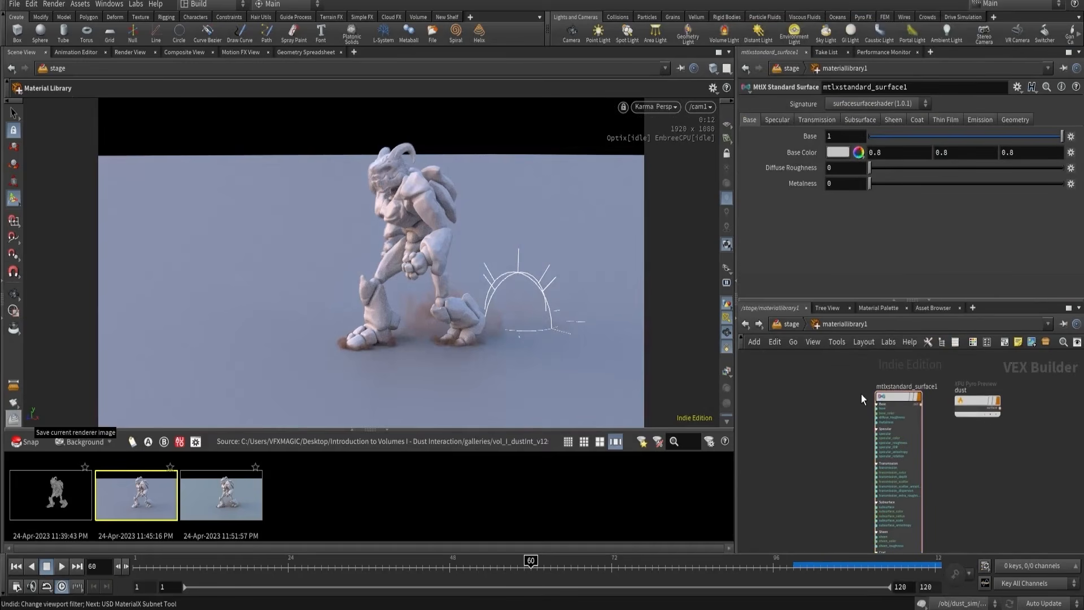
scroll(892, 390, "up", 5)
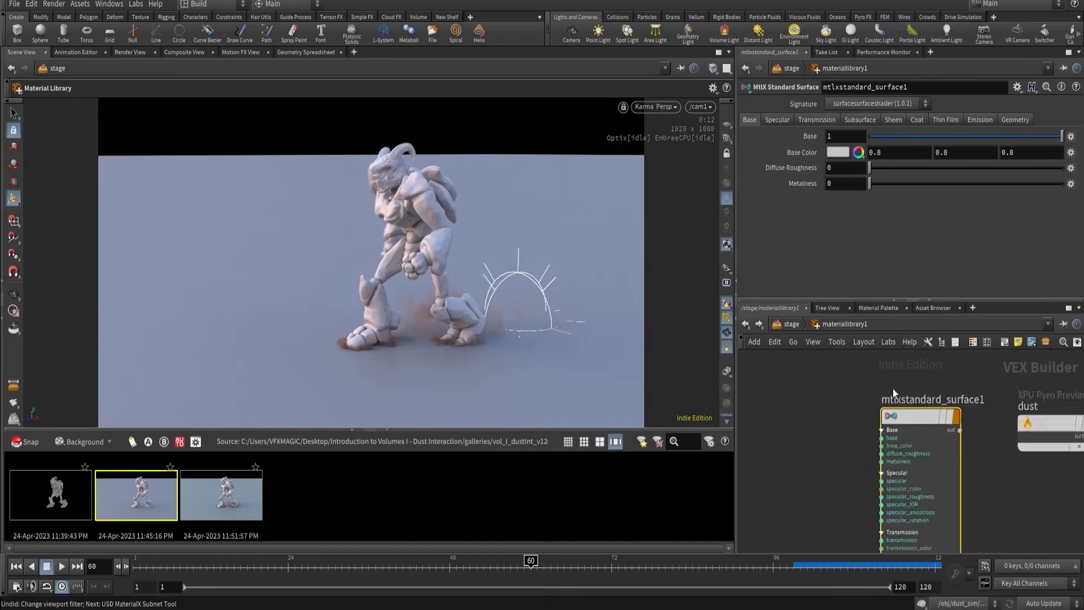
double_click(916, 399)
type("char")
key("Return")
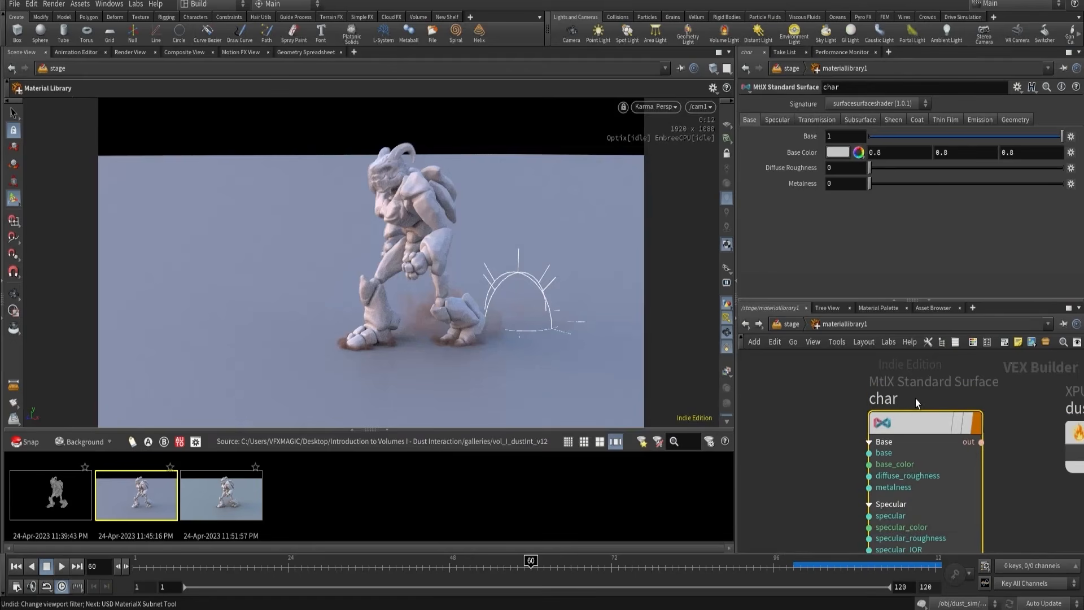
- Back on the stage, add a second material entry to materiallibrary1 with Material VOP char and geometry path /char
left_click(796, 327)
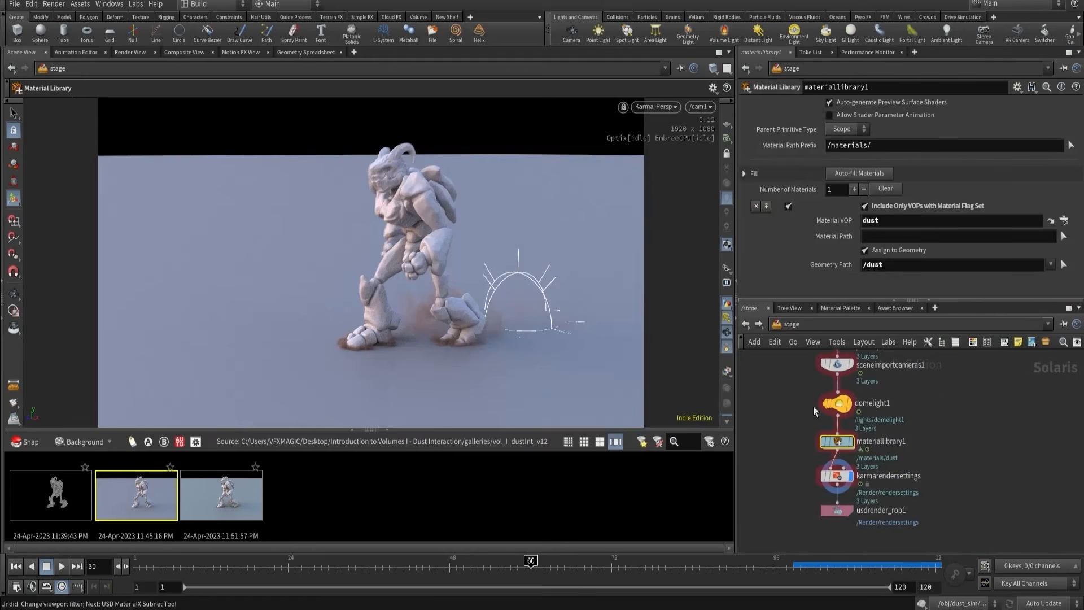
left_click(854, 189)
scroll(857, 225, "down", 2)
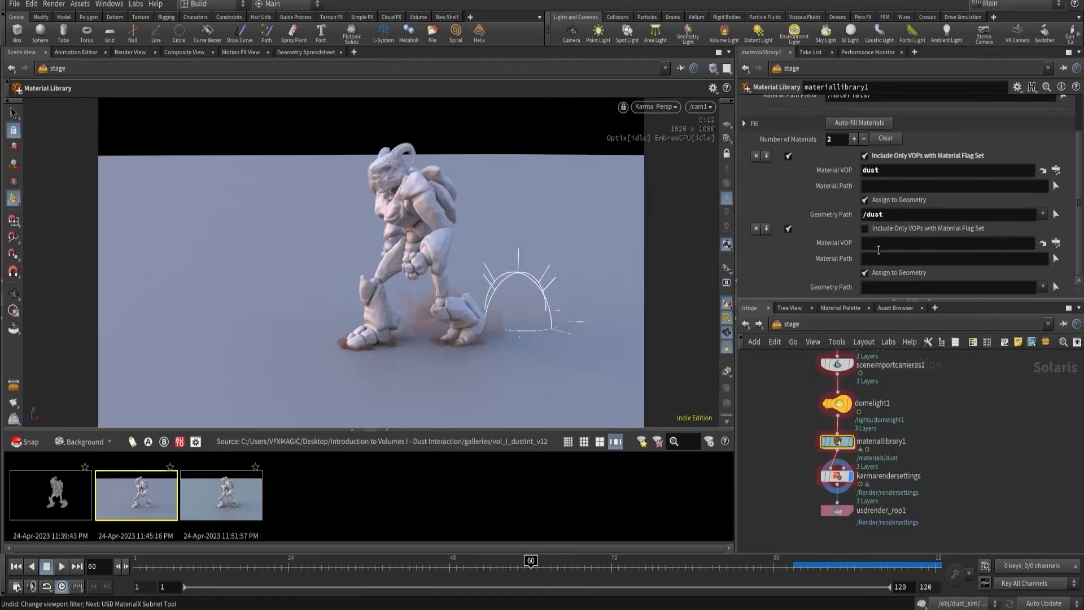
left_click(879, 244)
type("char")
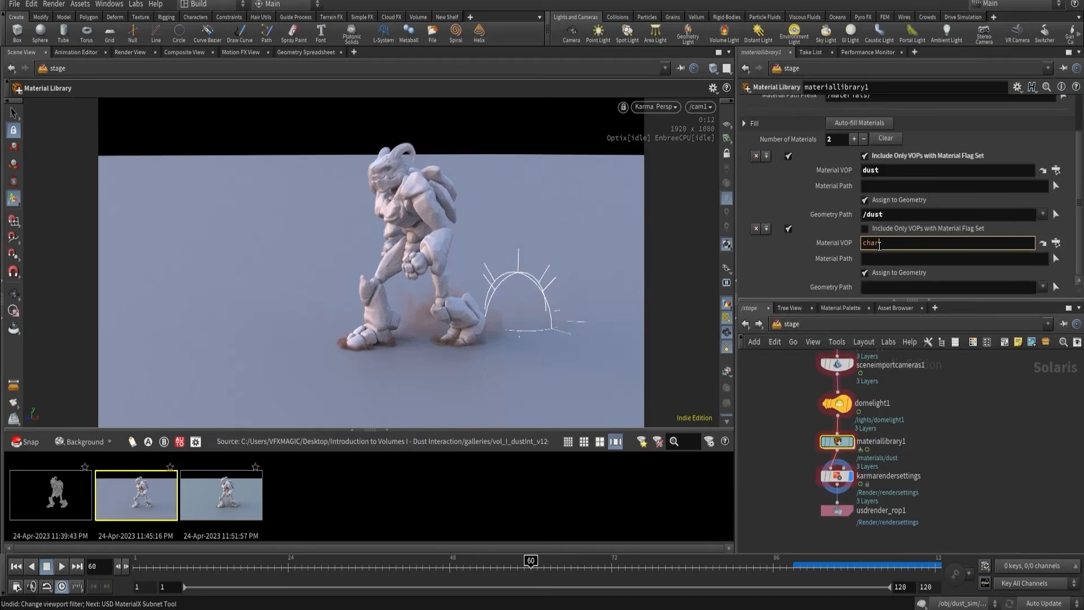
left_click(879, 286)
type("/char")
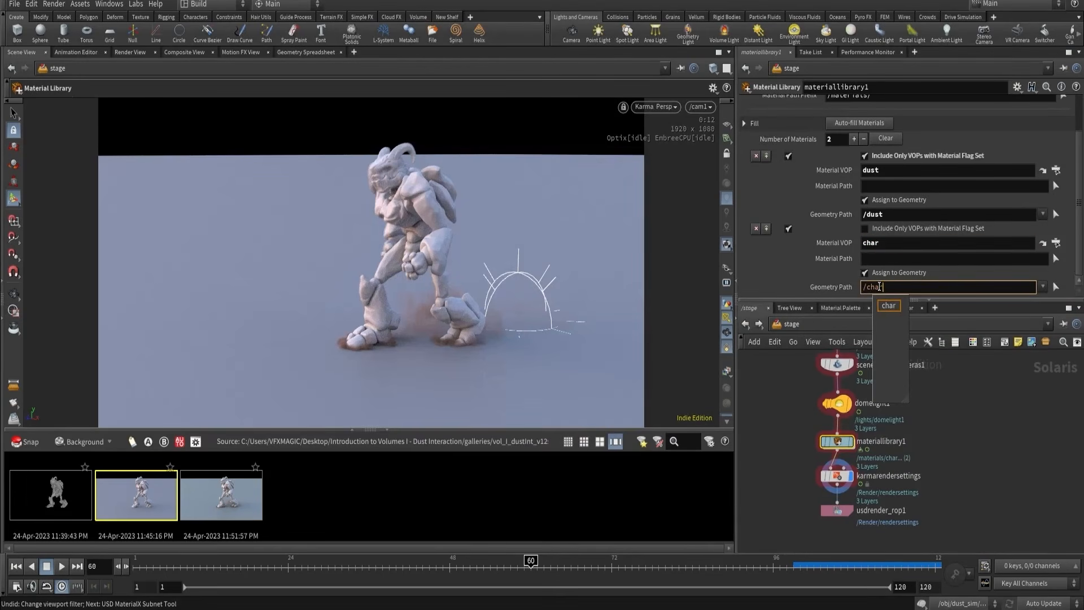
key("Return")
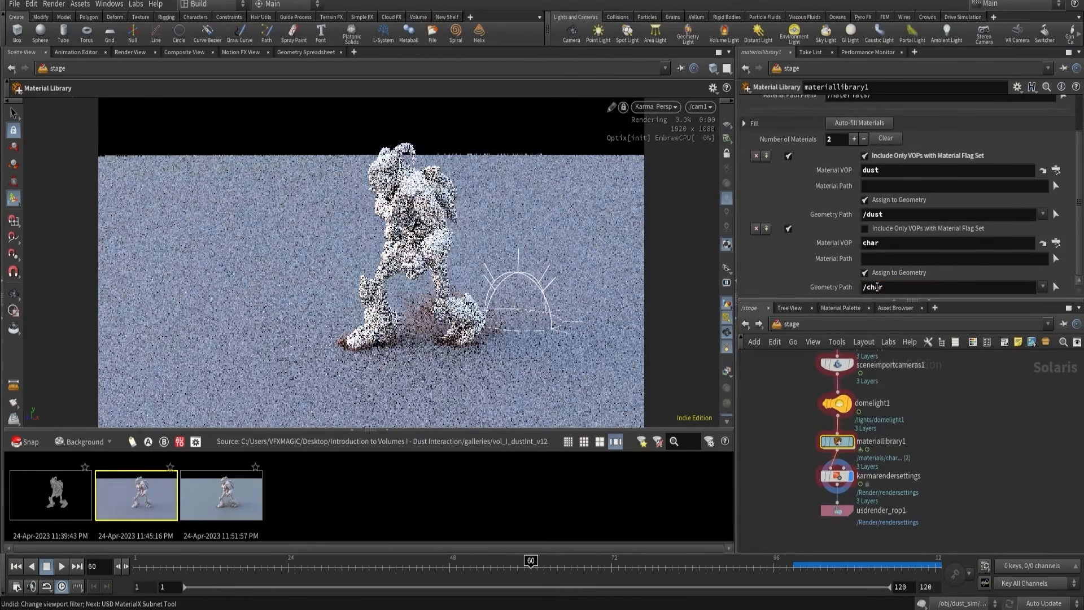
- Inside materiallibrary1, add a MtlX Image node, connect its output to char's base_color input, and return to the stage
double_click(837, 441)
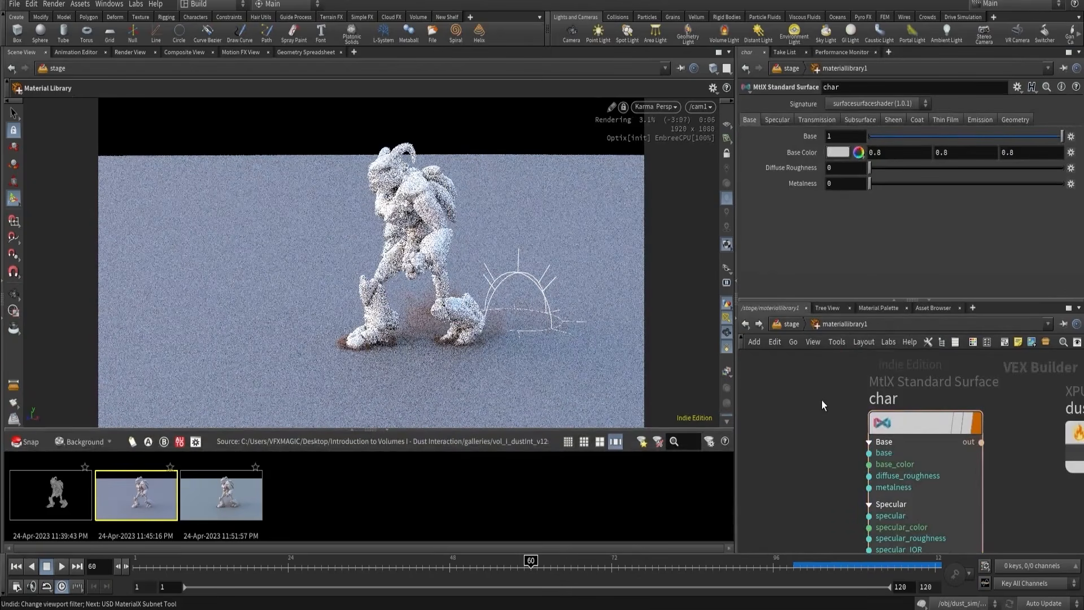
key("Tab")
type("mtlxim")
key("Return")
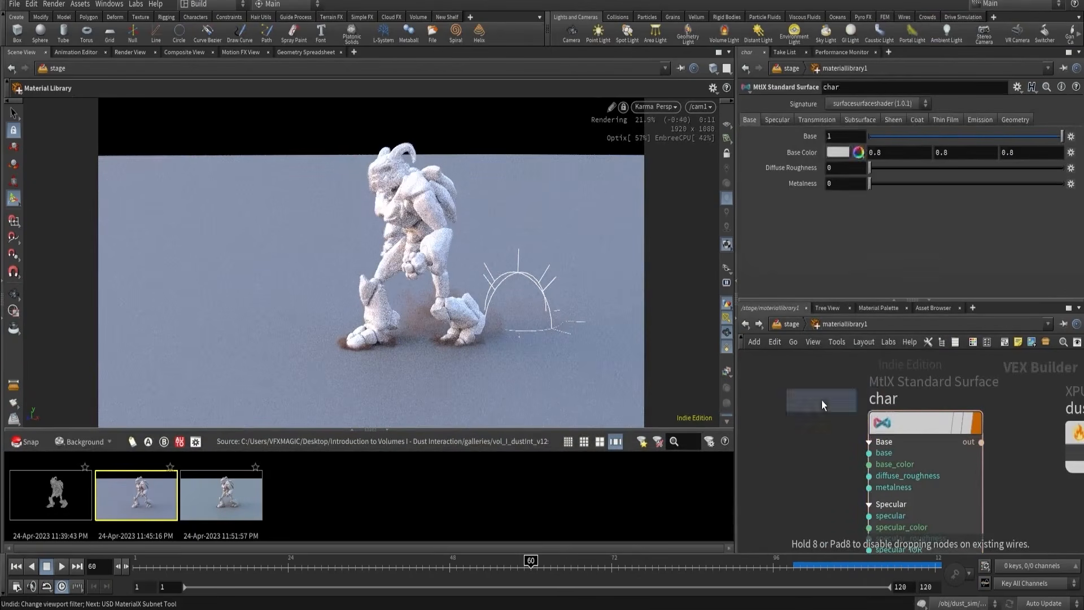
left_click(822, 401)
scroll(841, 409, "down", 2)
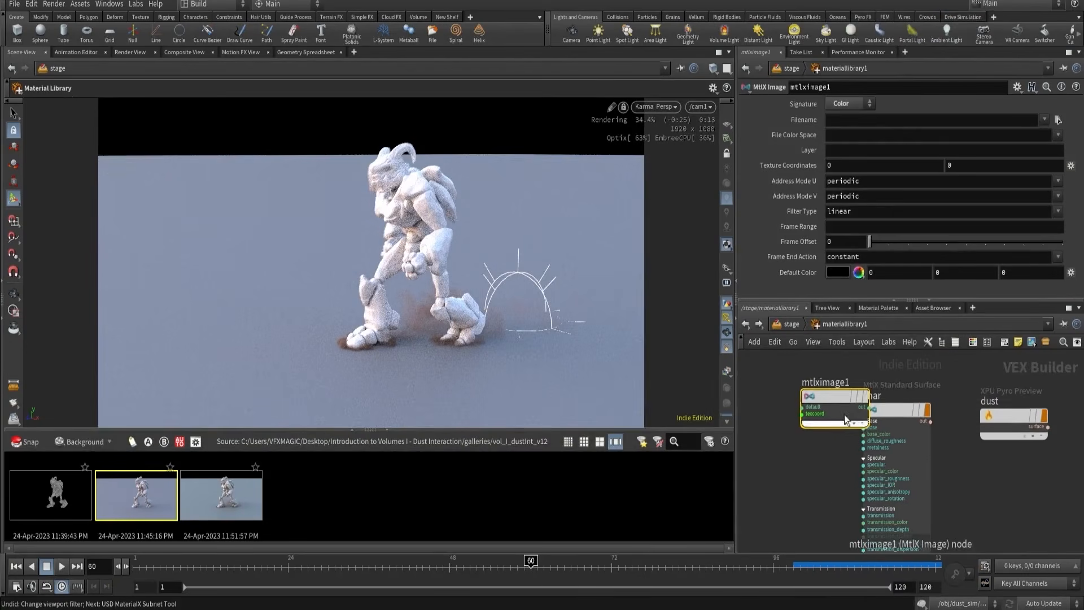
left_click_drag(845, 415, 789, 401)
scroll(805, 409, "up", 3)
left_click(808, 416)
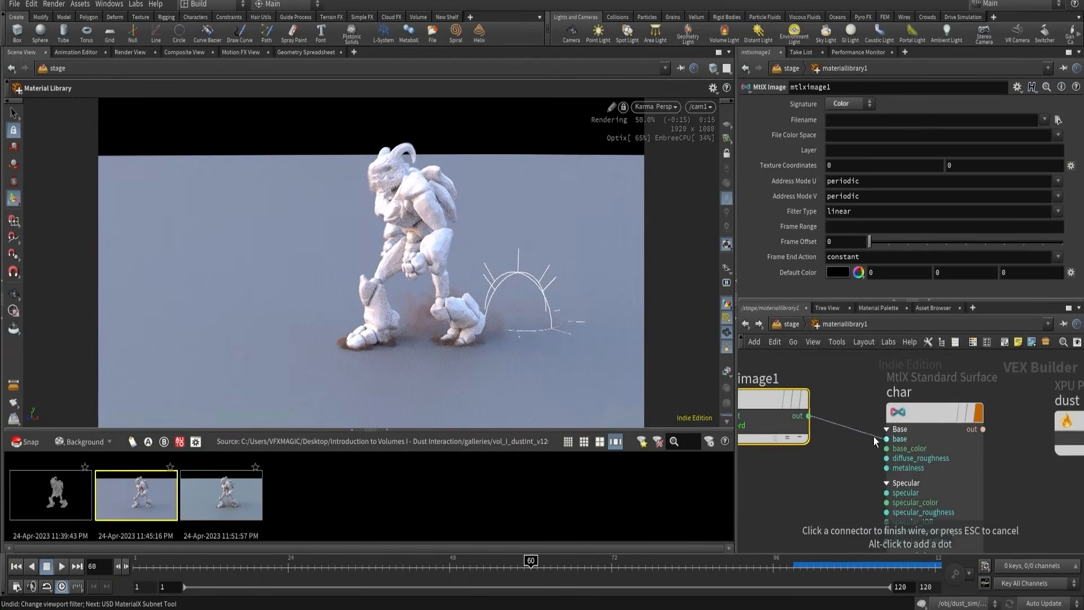
left_click(886, 448)
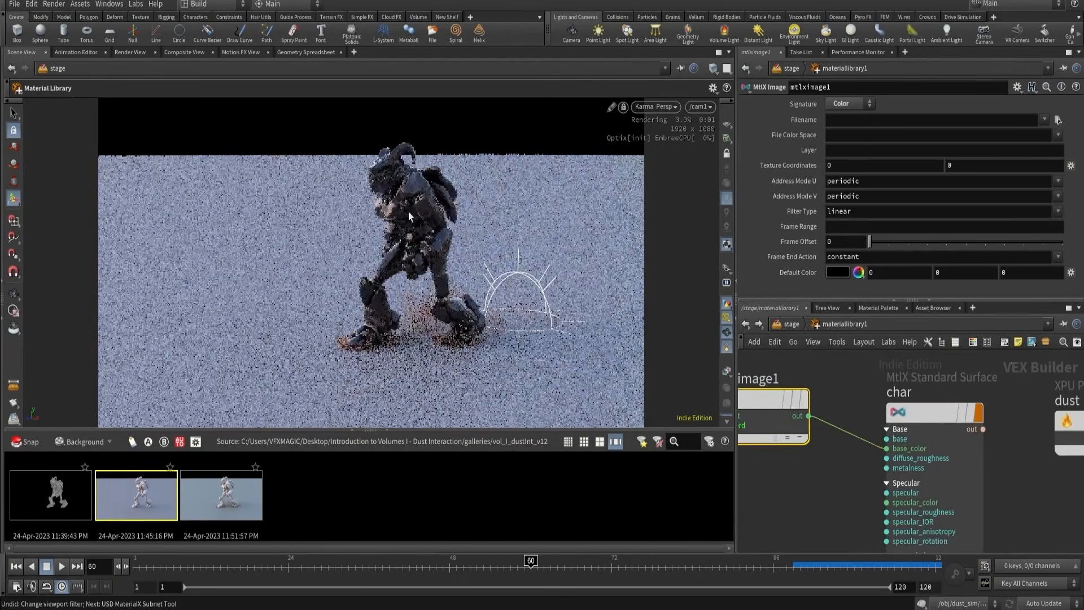
left_click(792, 324)
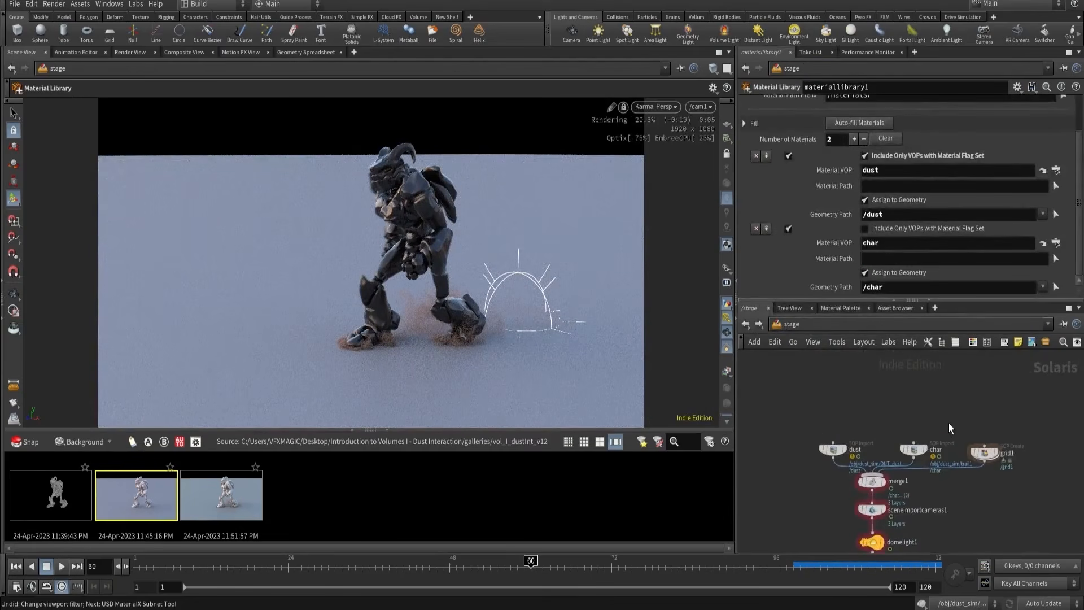
- Copy the base color texture parameter of principledshader1 in the matnet inside the crag test geometry
left_click(918, 451)
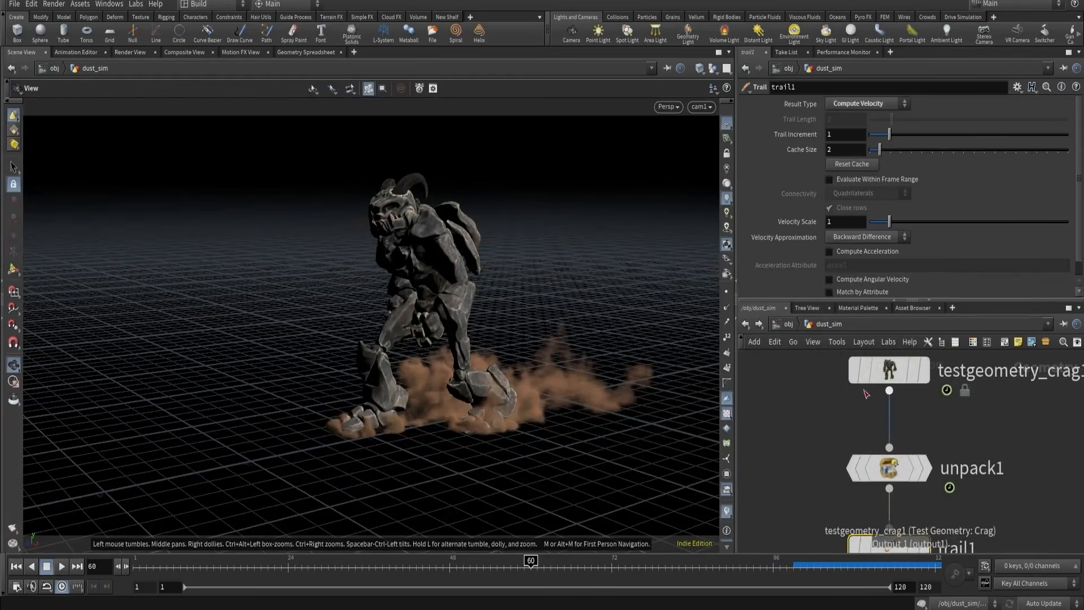
double_click(889, 373)
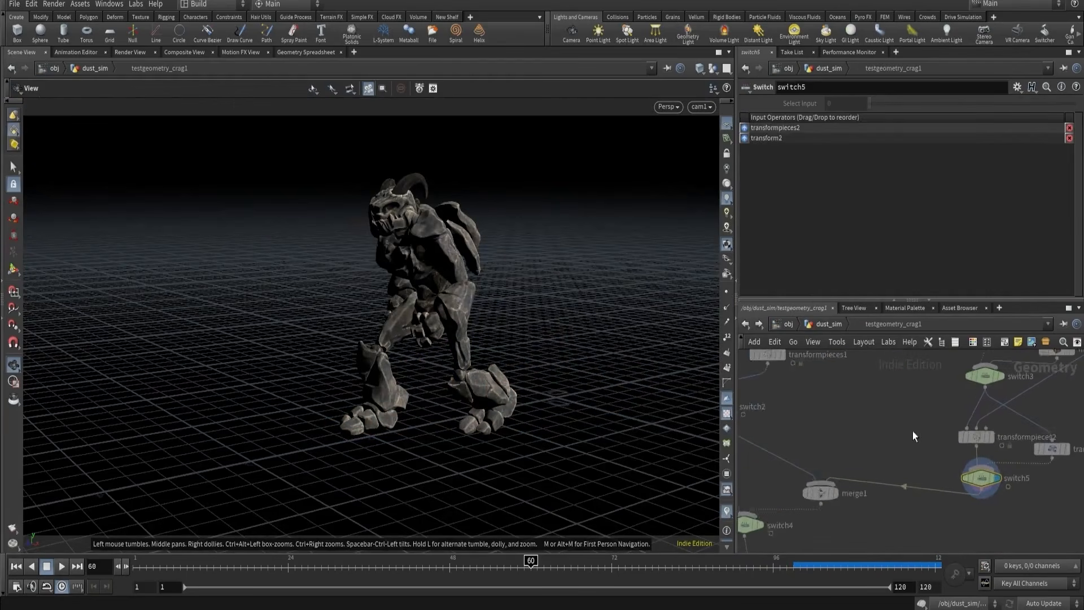
middle_click_drag(912, 431, 850, 513)
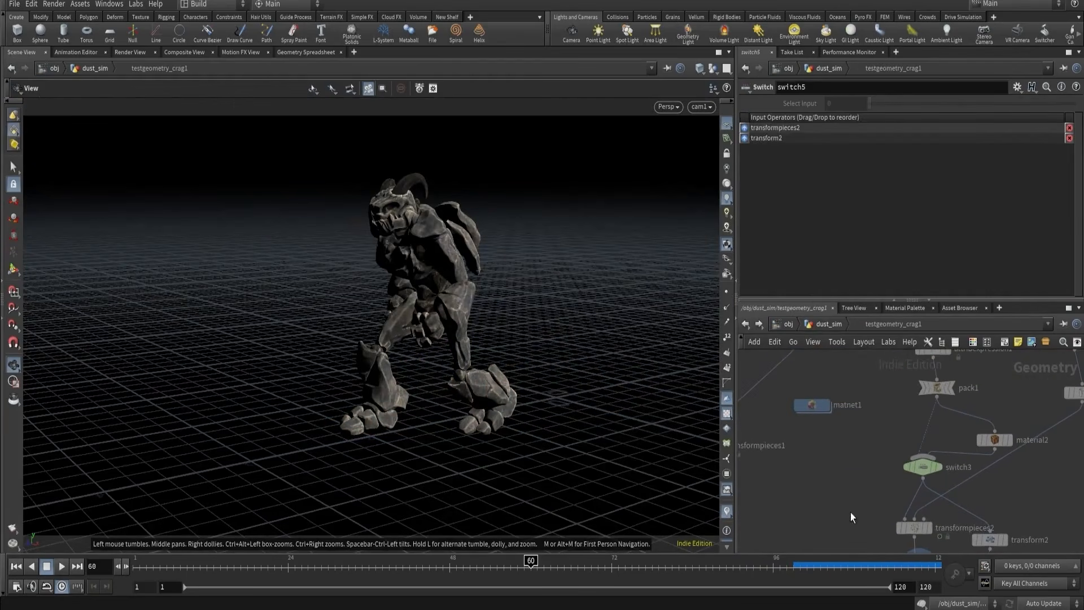
double_click(813, 406)
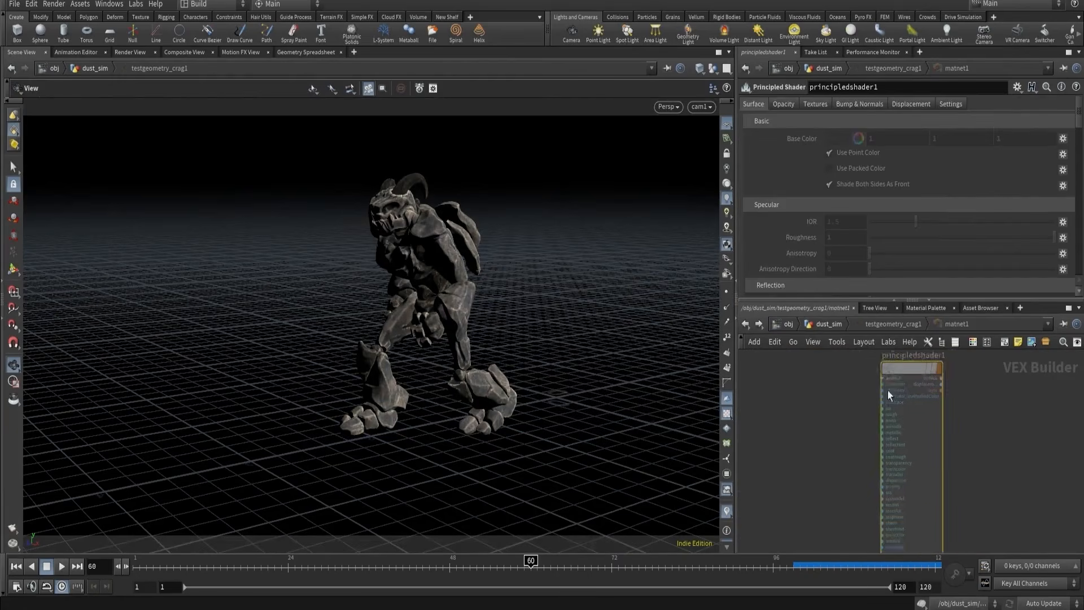
left_click(810, 105)
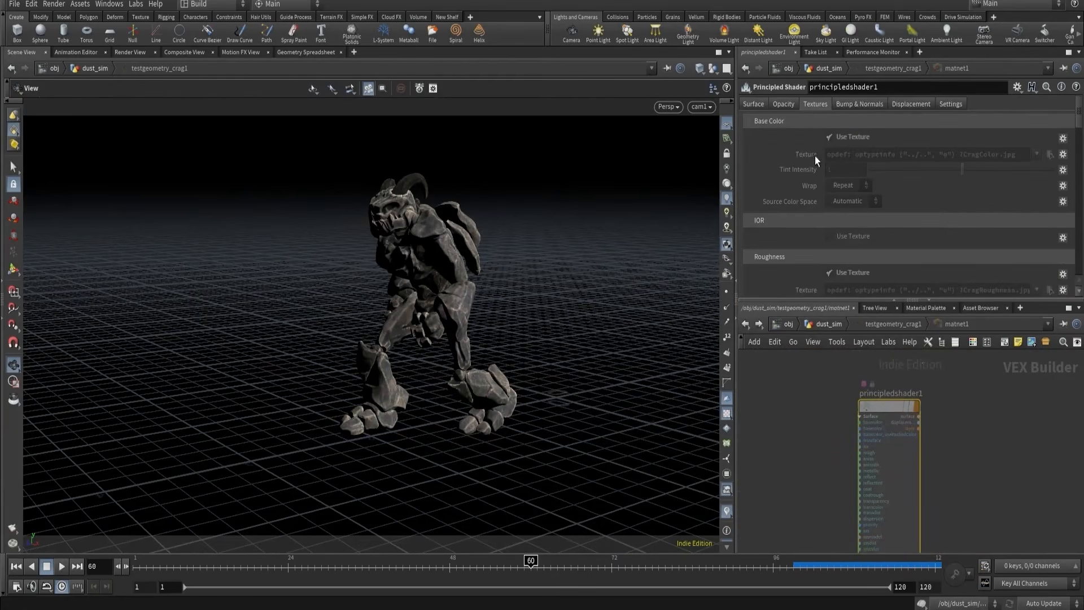
right_click(815, 155)
left_click(839, 252)
- Paste the copied texture as a relative reference into the filename of mtlximage1 in the stage's material library
left_click(745, 324)
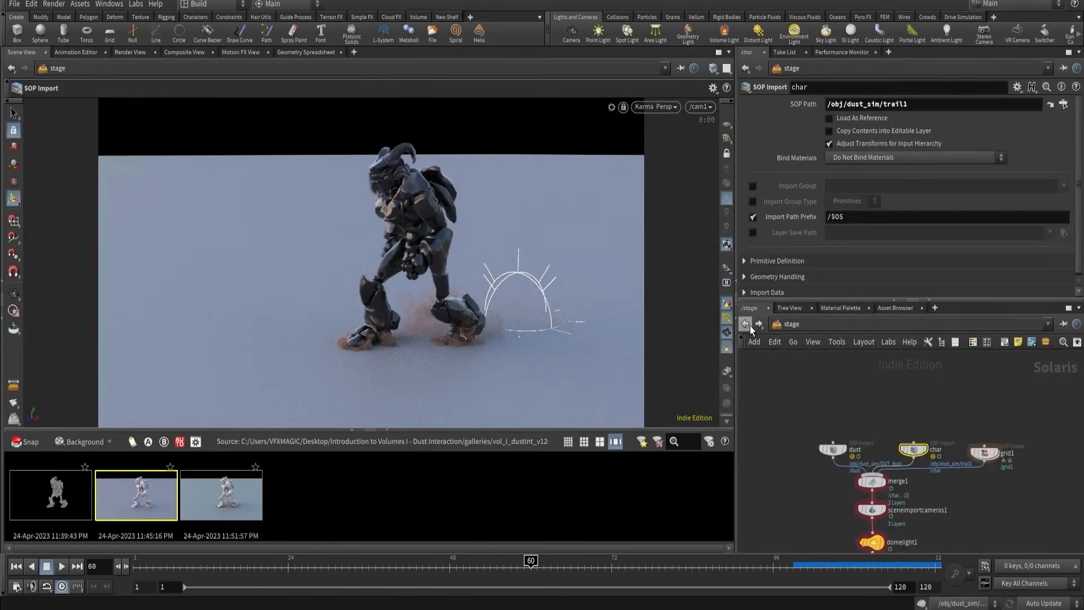
middle_click_drag(797, 475, 792, 391)
scroll(864, 471, "up", 4)
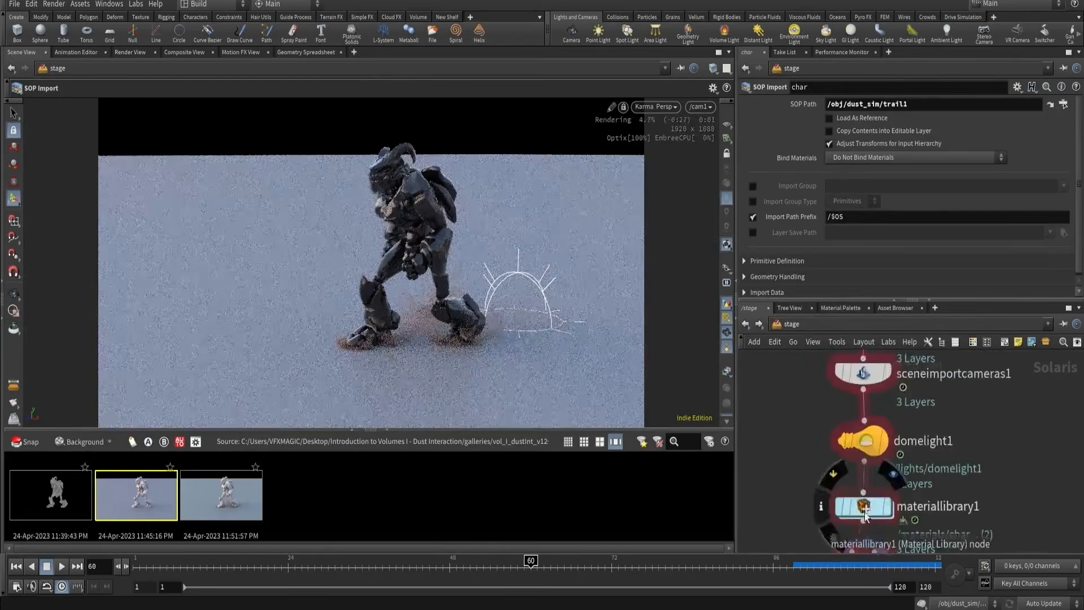
double_click(865, 509)
right_click(793, 121)
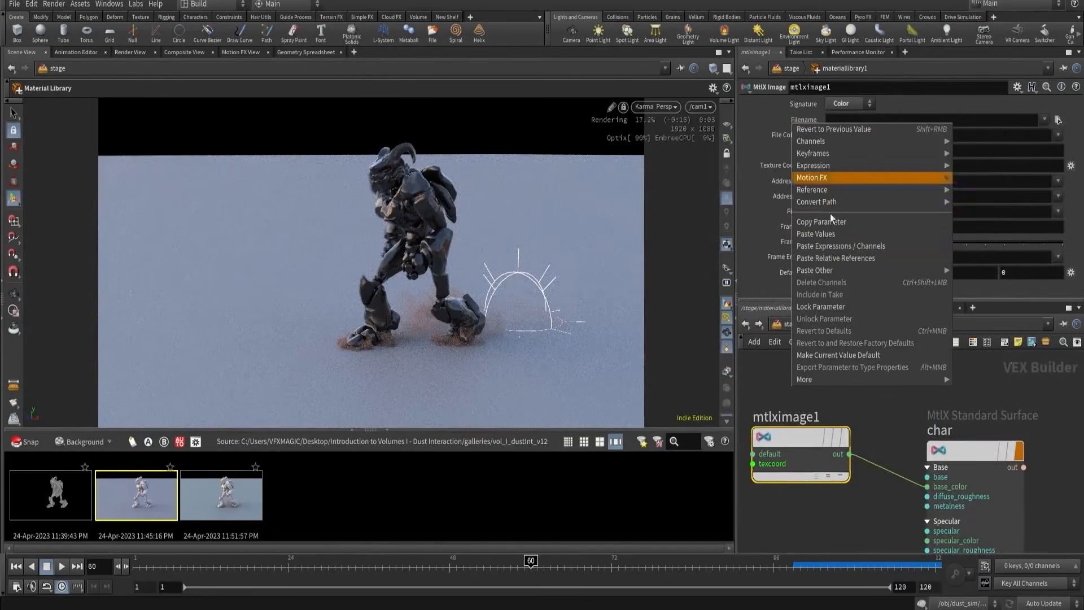
left_click(835, 258)
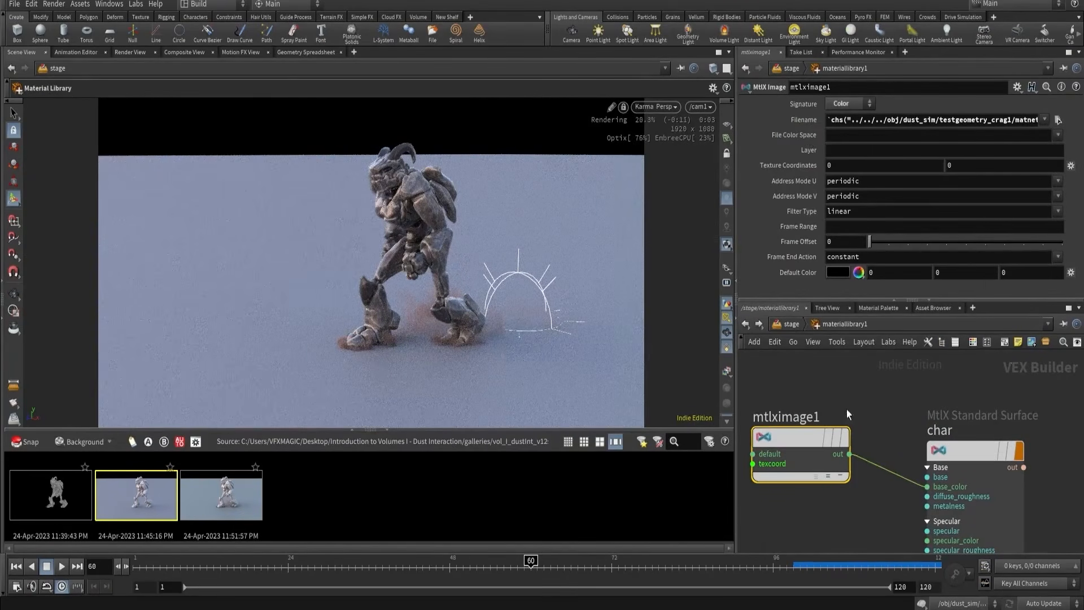
- Set the specular of the char MtlX Standard Surface to 0
scroll(897, 417, "down", 2)
left_click(932, 438)
left_click(778, 119)
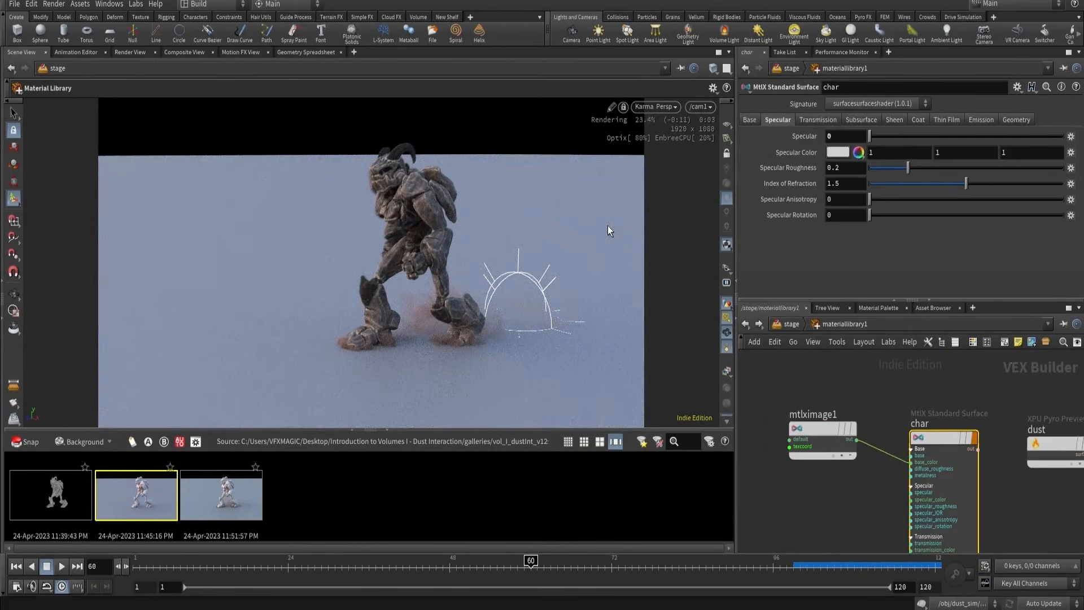
- Set the red value of the color1 node inside the stage's grid1 ground to 0.3
scroll(817, 396, "down", 4)
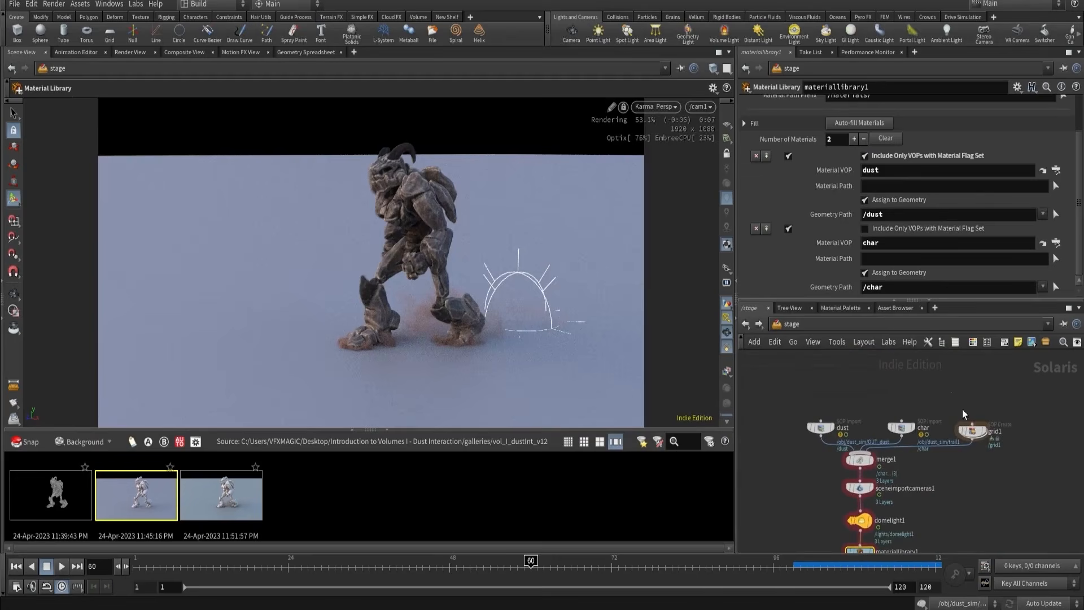
left_click(971, 431)
double_click(972, 432)
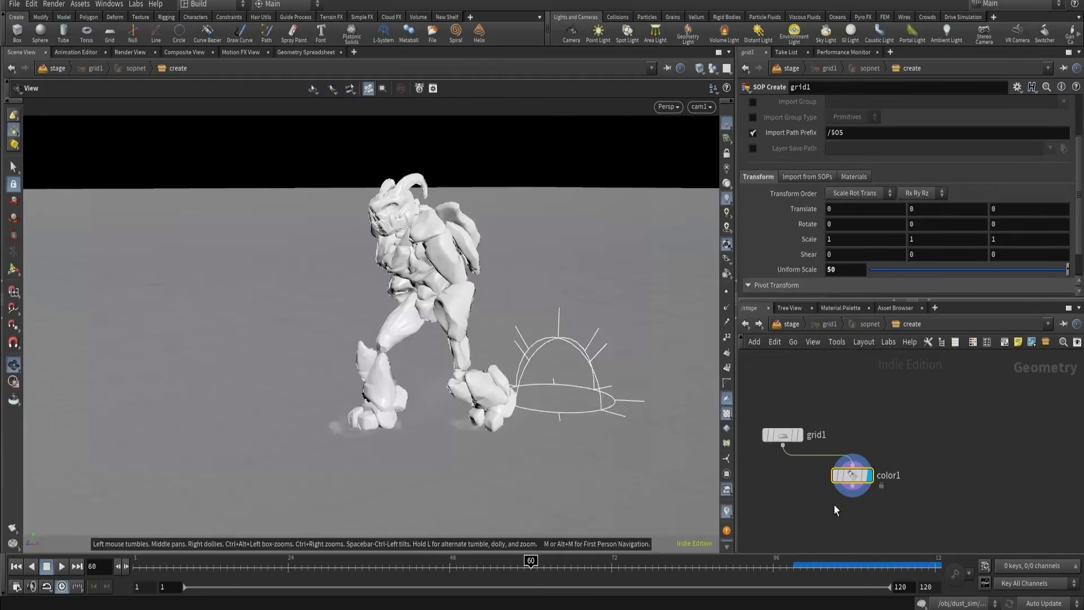
left_click(853, 478)
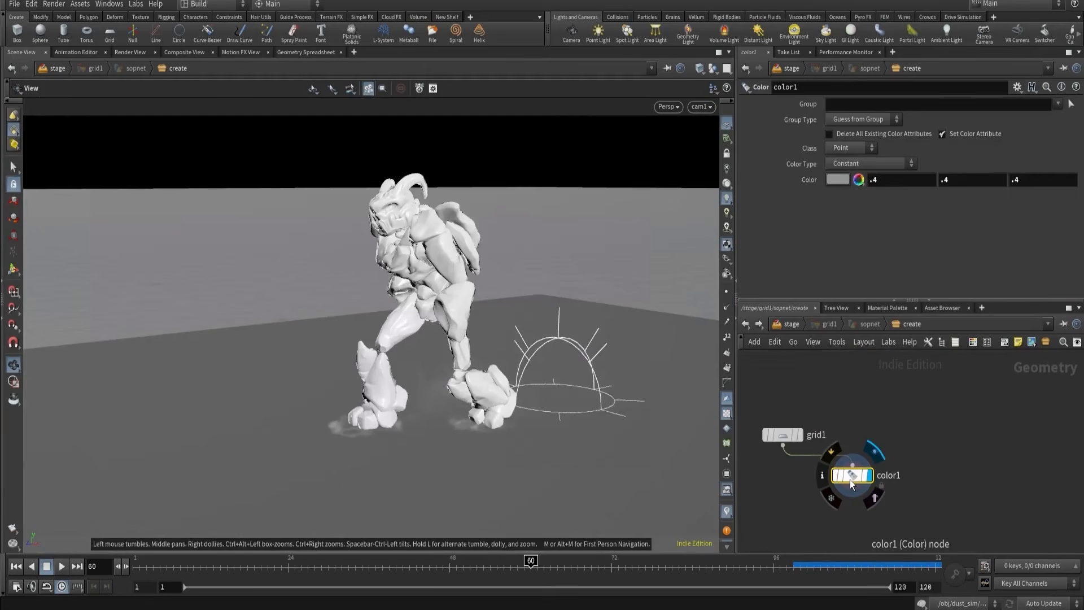
middle_click(893, 180)
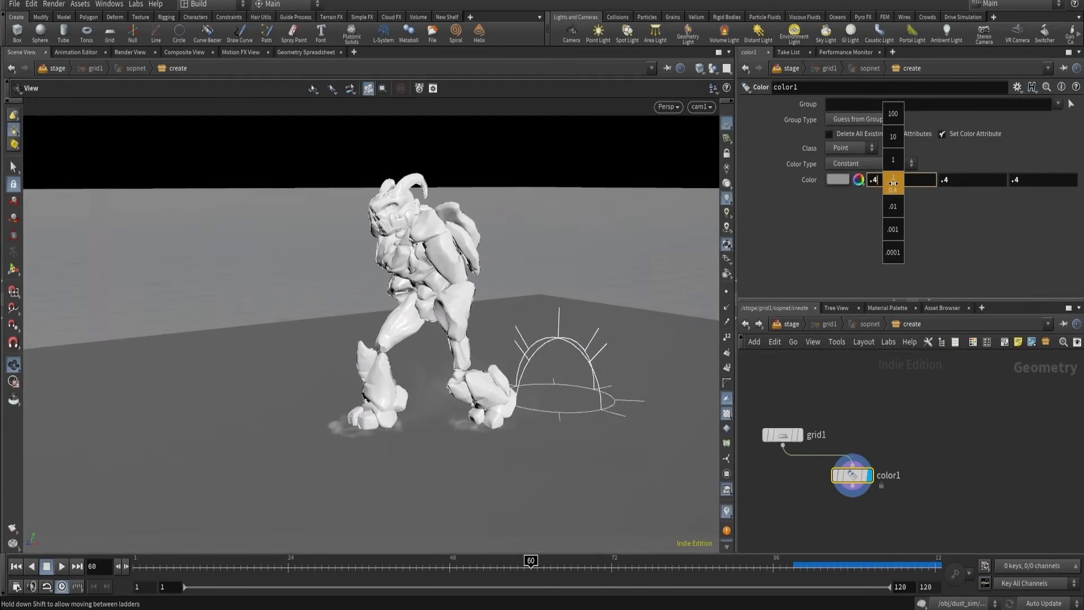
middle_click_drag(880, 190, 850, 192)
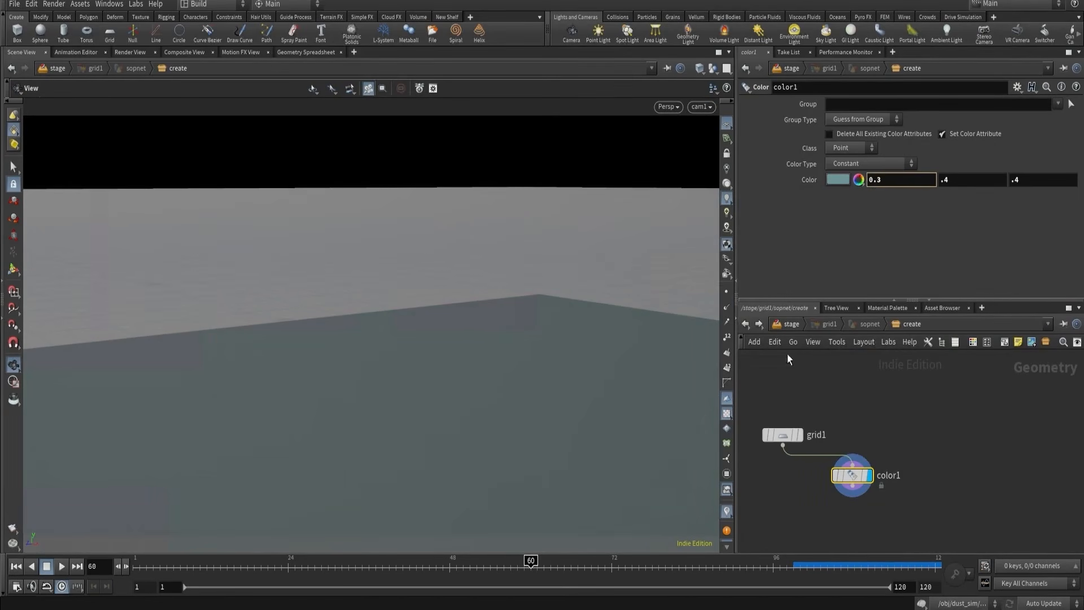
- In wireframe shading, select the points along one outer edge of the grid and raise them about 8.2 units
right_click_drag(502, 309, 507, 282)
key("shift+w")
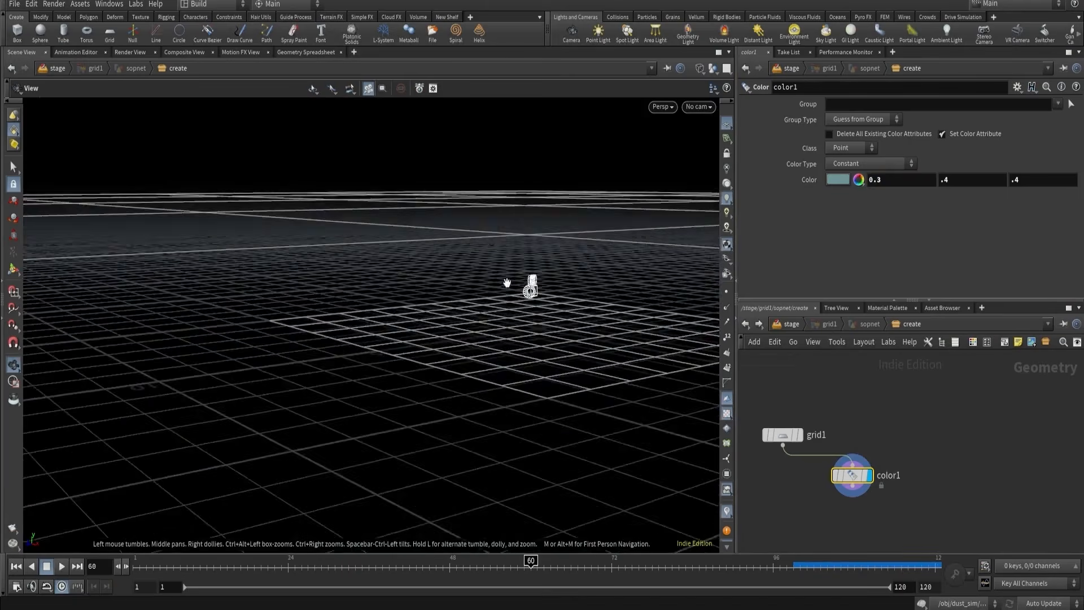
left_click_drag(507, 282, 145, 246)
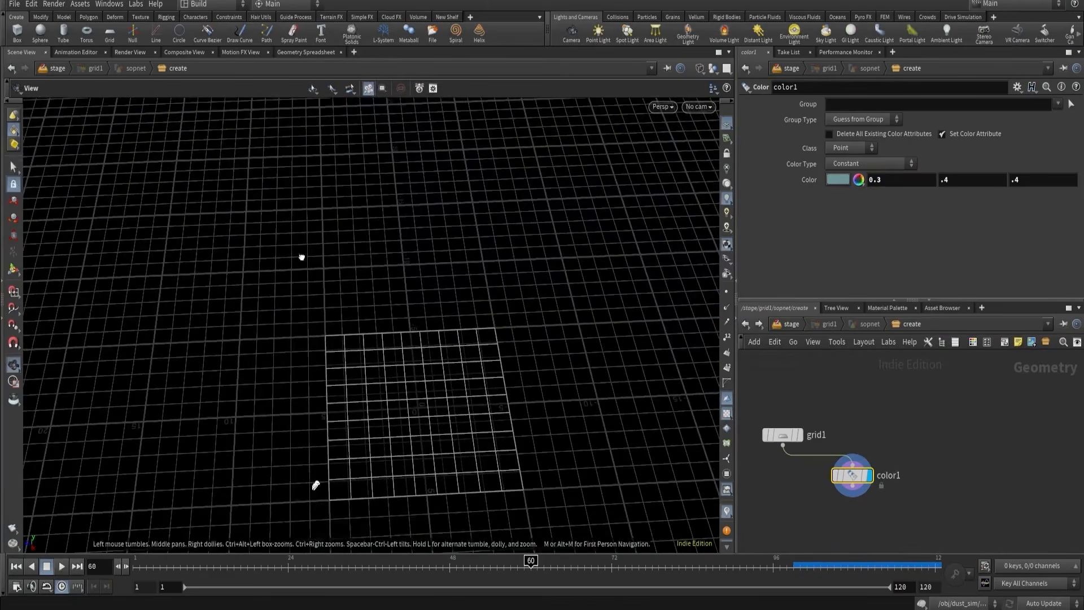
left_click_drag(301, 257, 294, 274)
left_click(193, 89)
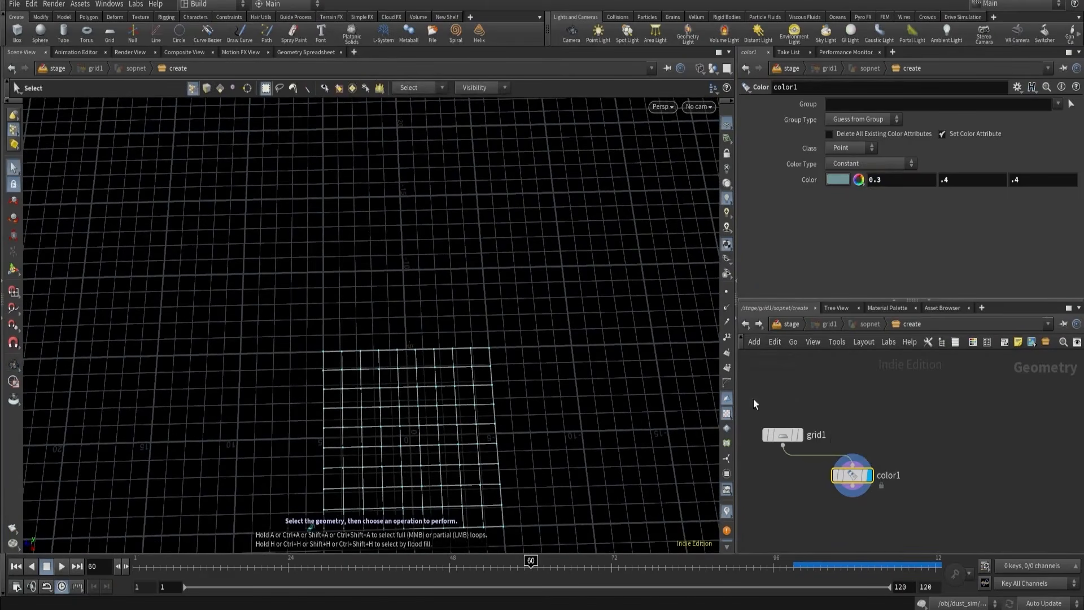
left_click_drag(284, 314, 523, 360)
key("t")
right_click_drag(487, 282, 403, 290, "alt")
left_click_drag(403, 291, 450, 180, "alt")
scroll(783, 219, "down", 3)
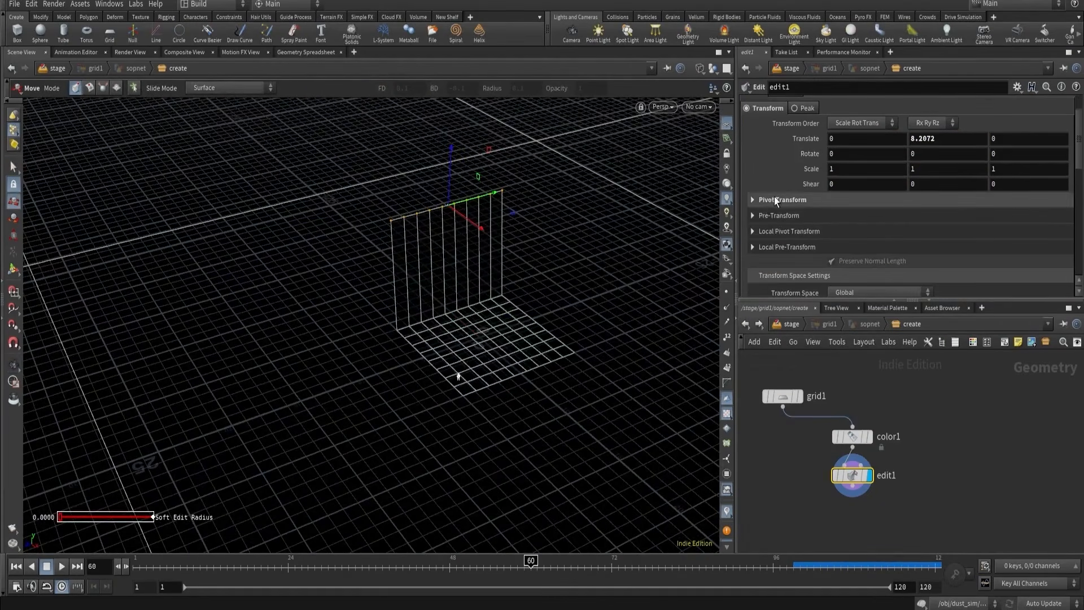
- Set the soft radius of the edit1 node to about 3.374 to curve the transition to the raised edge
left_click(774, 199)
scroll(799, 254, "down", 5)
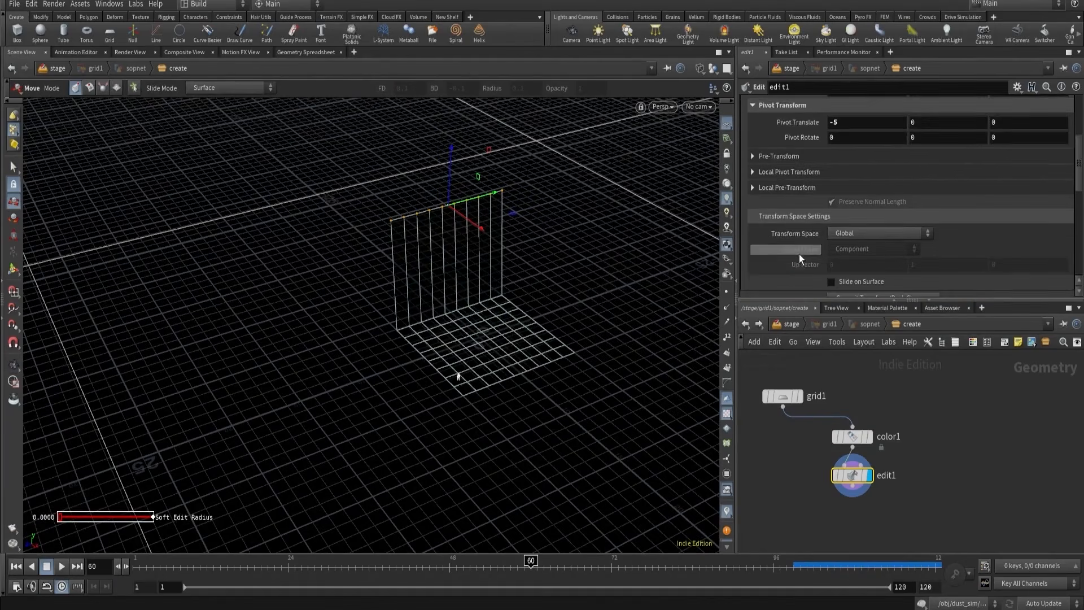
scroll(825, 254, "down", 4)
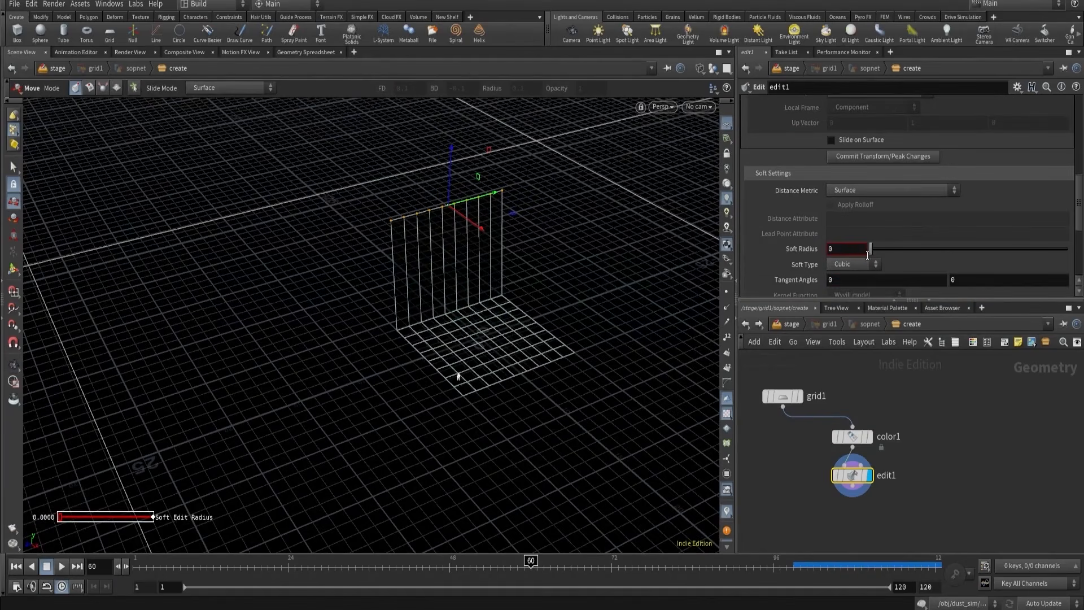
left_click_drag(871, 251, 963, 255)
middle_click_drag(847, 249, 998, 249)
- Add a Subdivide node after edit1, display its result and switch back to shaded view
middle_click_drag(772, 450, 773, 413)
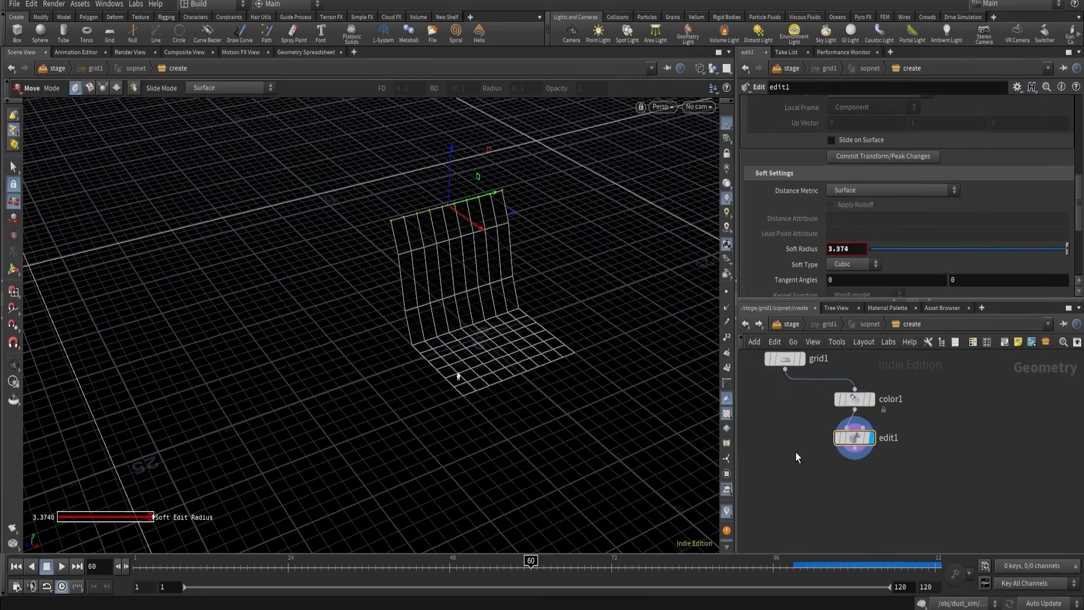
key("Tab")
type("sub")
left_click(908, 48)
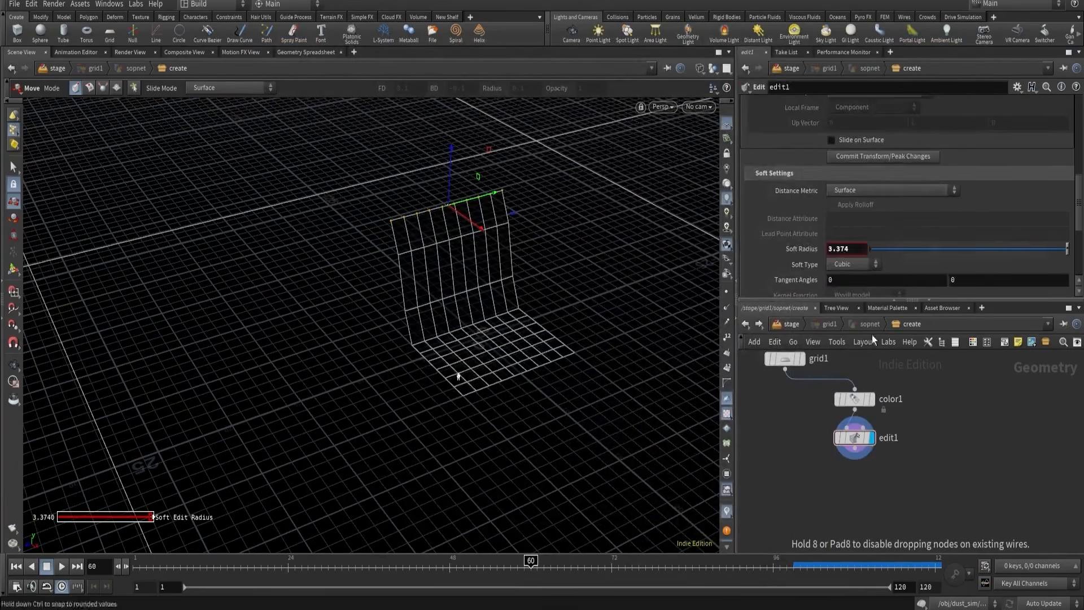
left_click(867, 498)
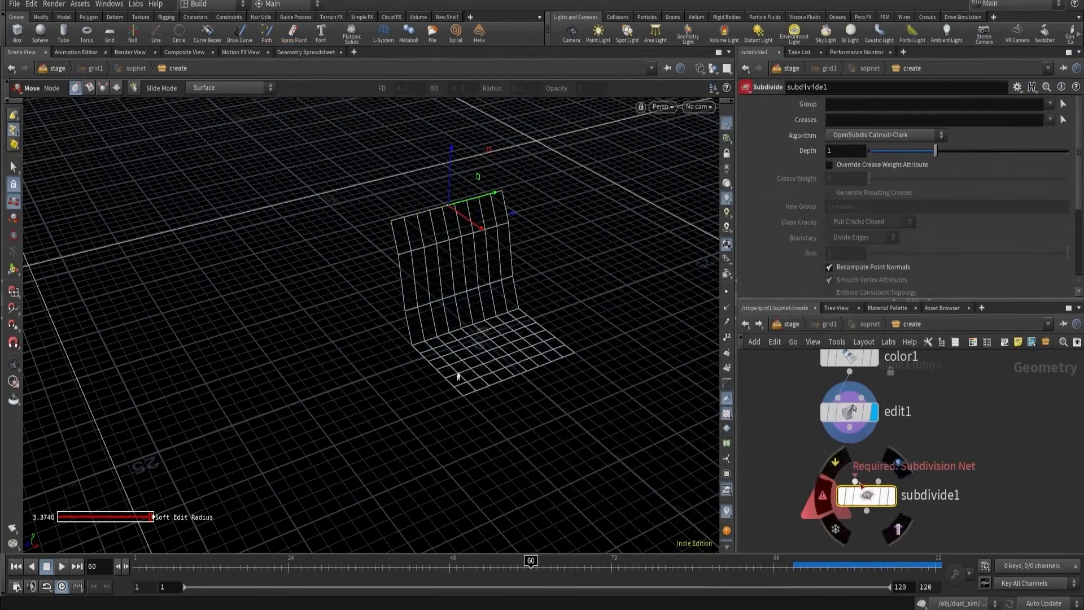
left_click(890, 497)
mouse_move(536, 362)
left_mouse_down("alt")
mouse_move(564, 323)
mouse_move(598, 311)
mouse_move(578, 317)
left_mouse_up("alt")
key("shift+w")
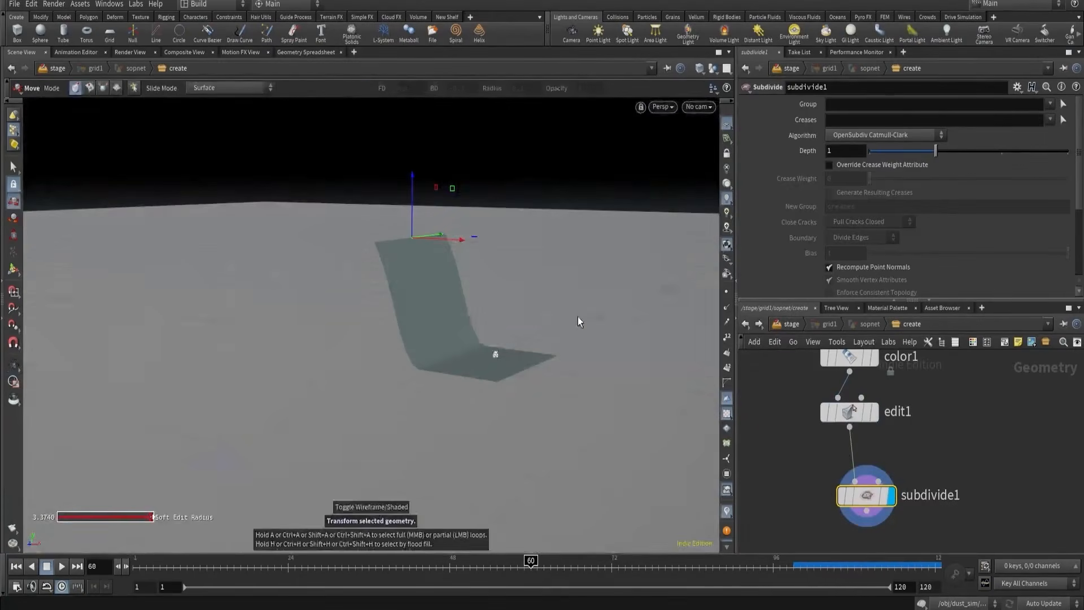
- Return to the stage network and render the current frame to MPlay from usdrender_rop1
left_click(871, 324)
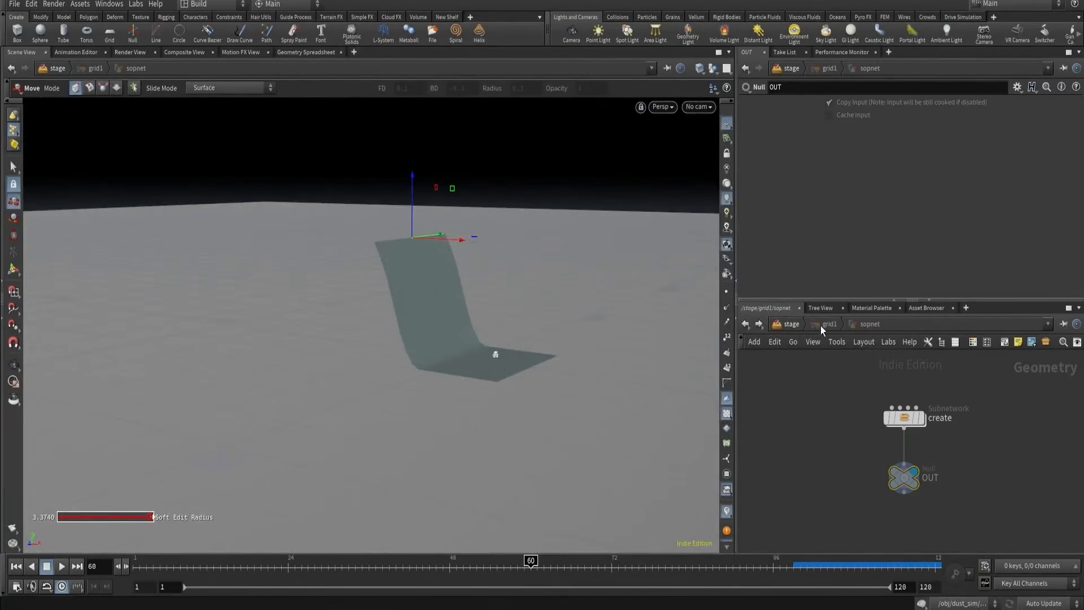
left_click(792, 324)
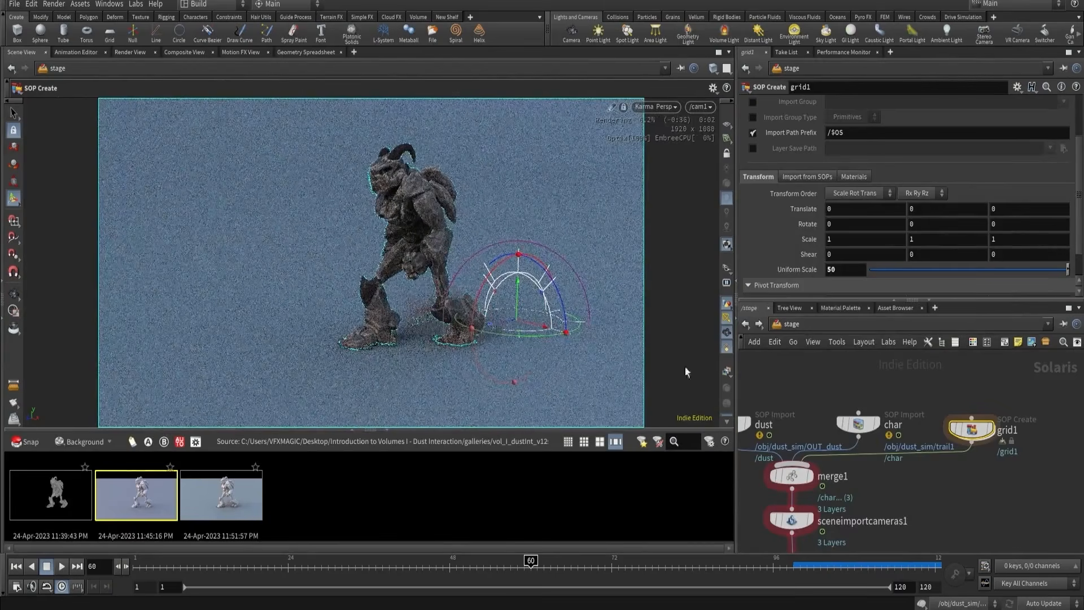
scroll(975, 377, "down", 5)
scroll(958, 435, "up", 2)
middle_click_drag(927, 481, 919, 435)
scroll(919, 434, "up", 2)
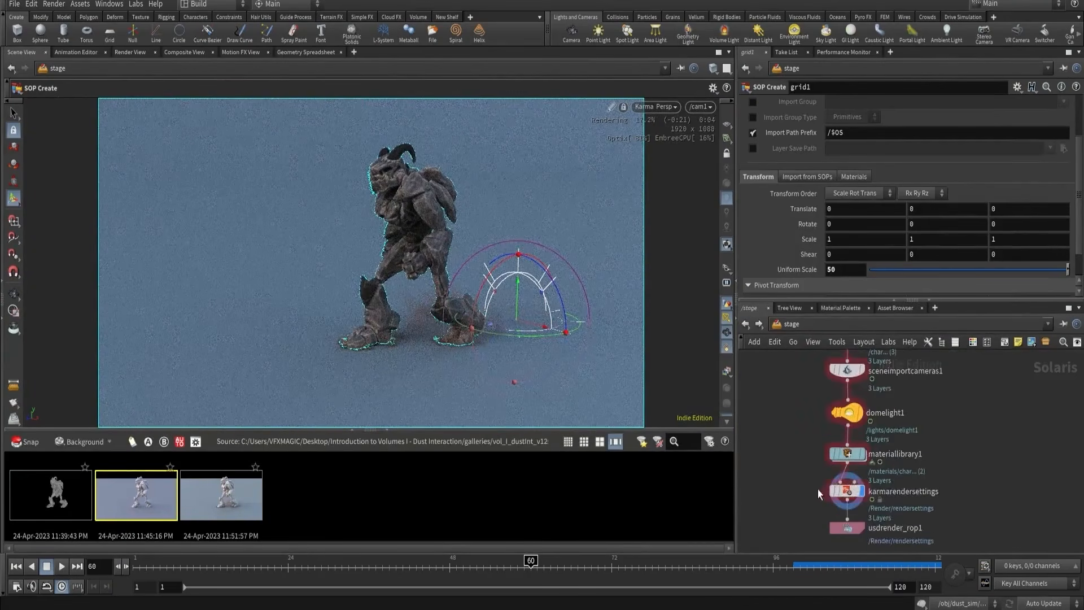
left_click(847, 490)
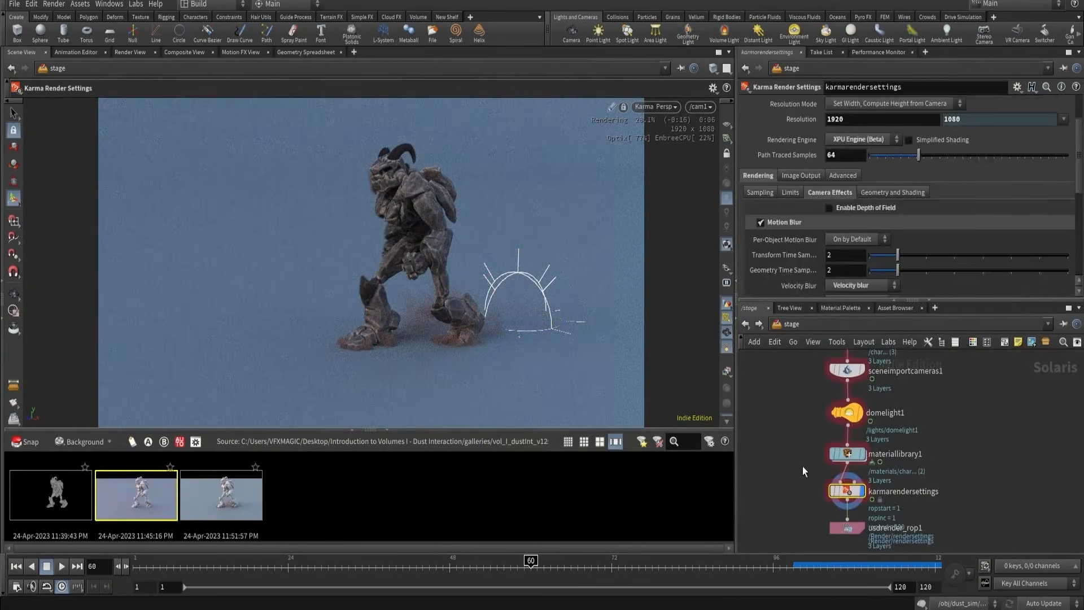
left_click(841, 530)
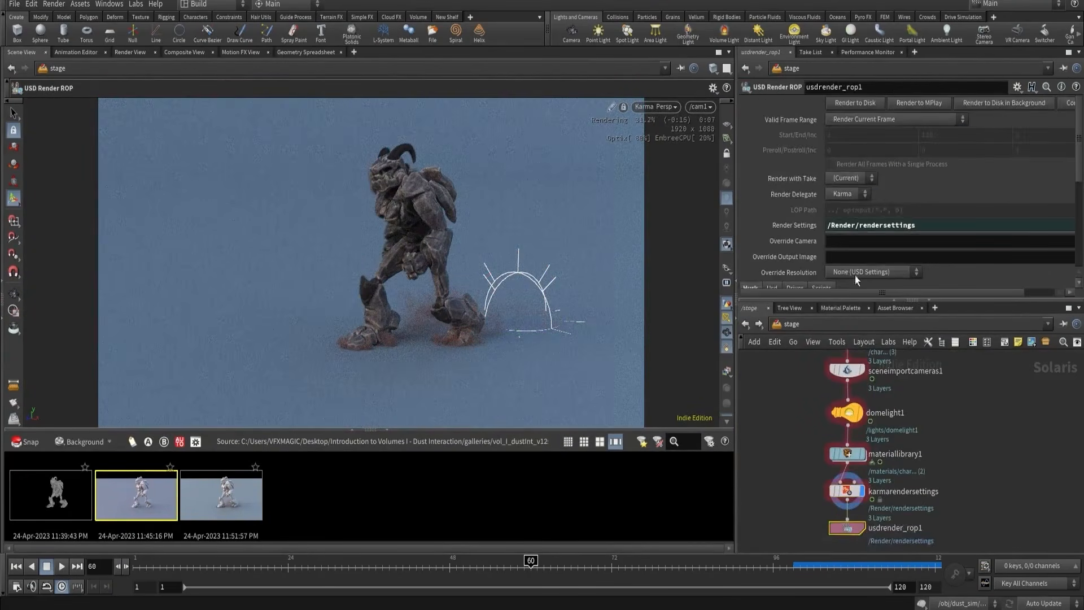
left_click(918, 103)
- Switch the stage viewport from Karma to Houdini GL and take a snapshot
left_click(659, 107)
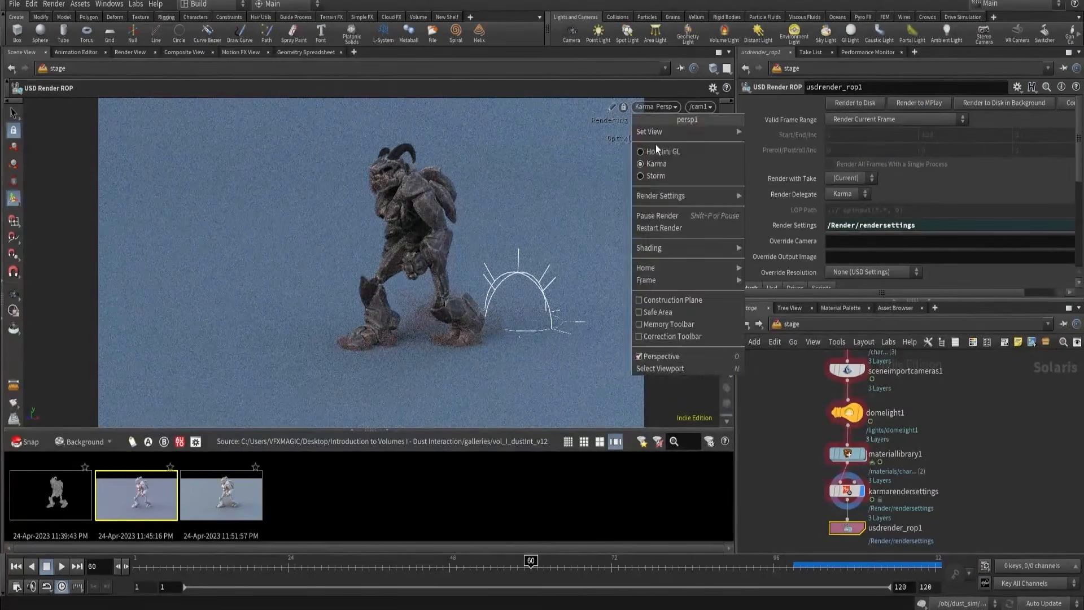
left_click(659, 148)
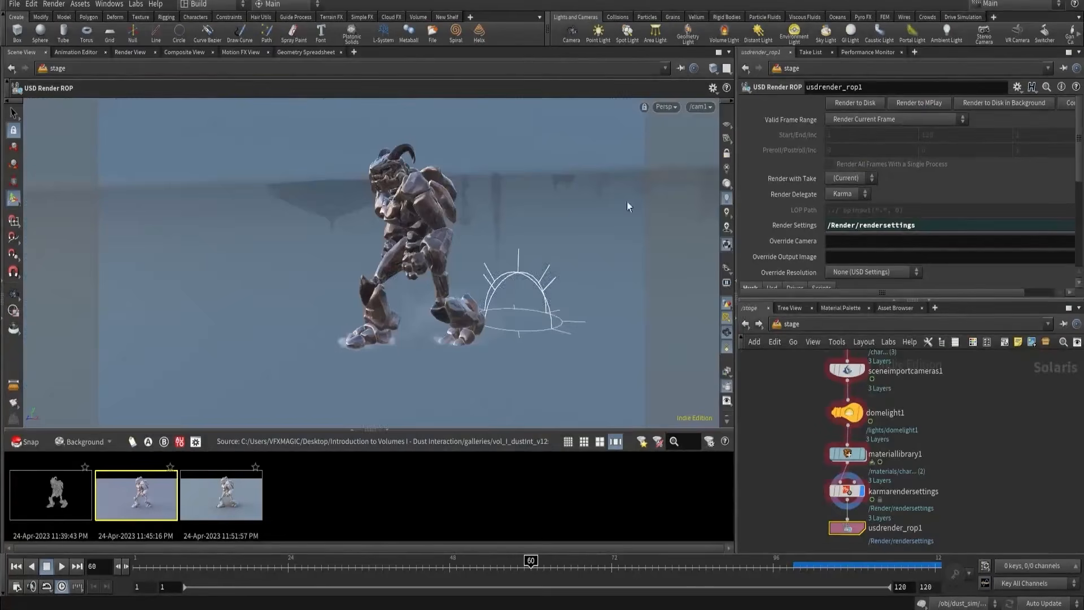
left_click(25, 441)
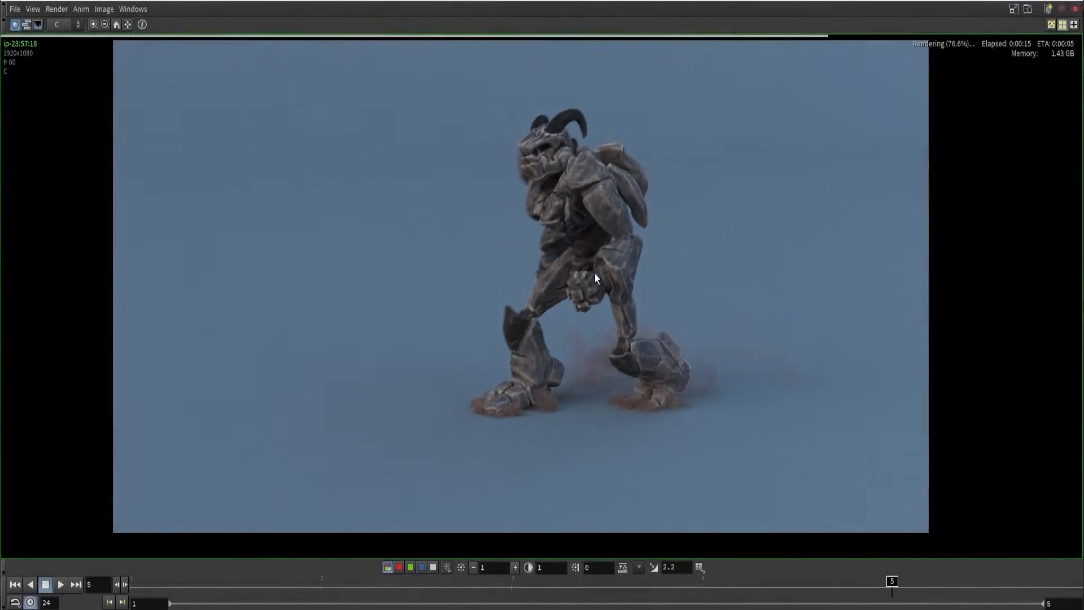
- Examine the rendered frame in MPlay and inspect the backdrop from outside the camera in the stage viewport
mouse_move(892, 587)
left_mouse_down()
mouse_move(682, 587)
mouse_move(897, 569)
left_mouse_up()
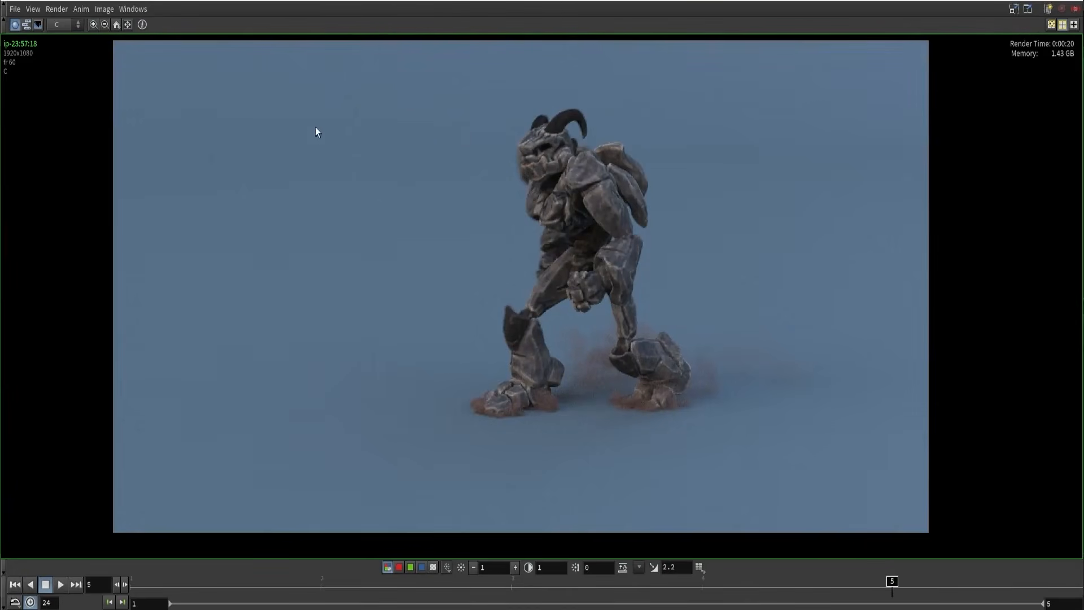
left_click(1019, 1)
left_click_drag(556, 309, 391, 283, "alt")
right_click_drag(391, 283, 334, 304, "alt")
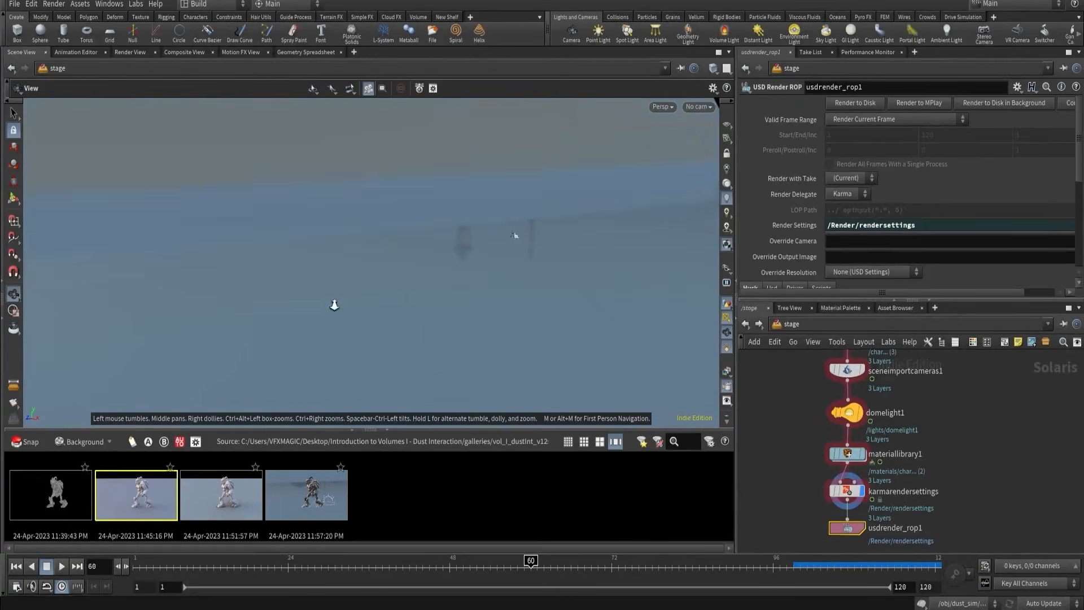
- Display only the grid1 backdrop, shrink it to uniform scale 0.75, rotate it about -36.9° around Y and move it to about X -1.22, Z 0.08
left_click_drag(334, 305, 484, 265)
right_click_drag(484, 265, 484, 290)
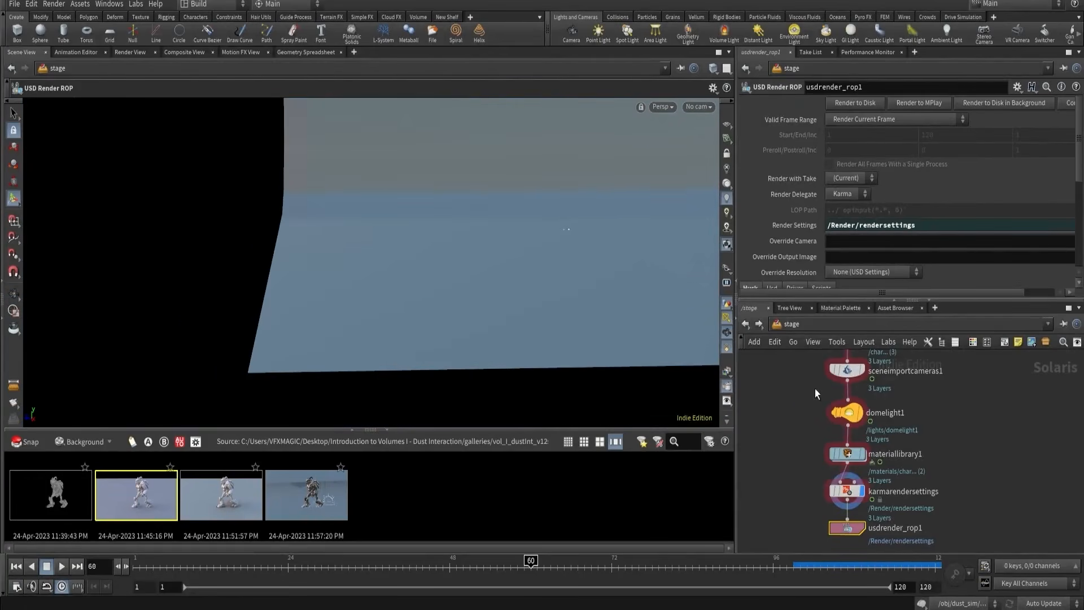
middle_click_drag(809, 361, 818, 494)
left_click(1003, 452)
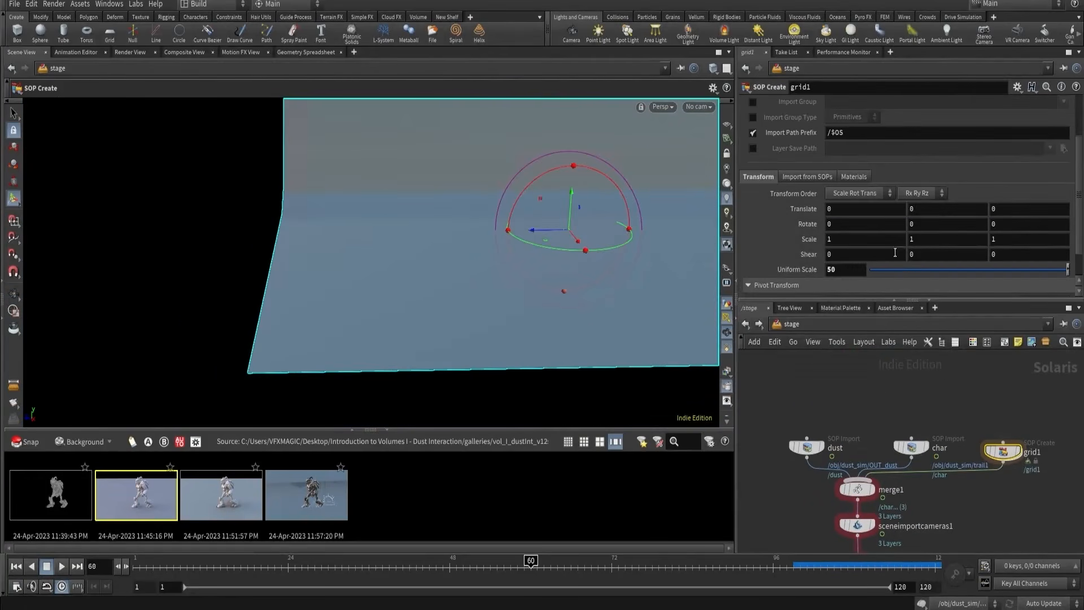
left_click_drag(914, 271, 900, 272)
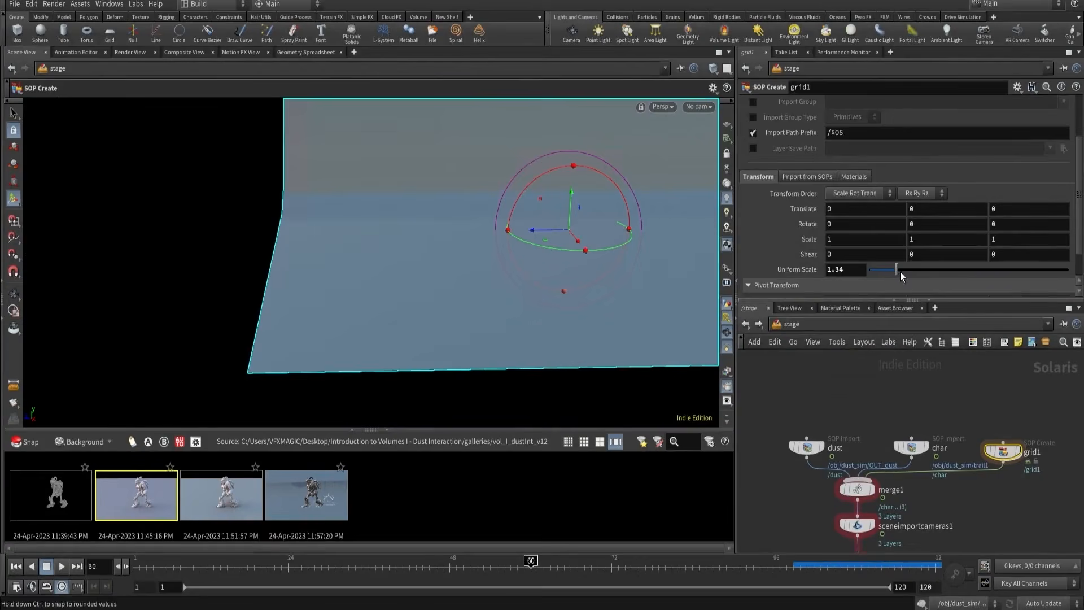
left_click(699, 107)
left_click(712, 134)
left_click(1018, 451)
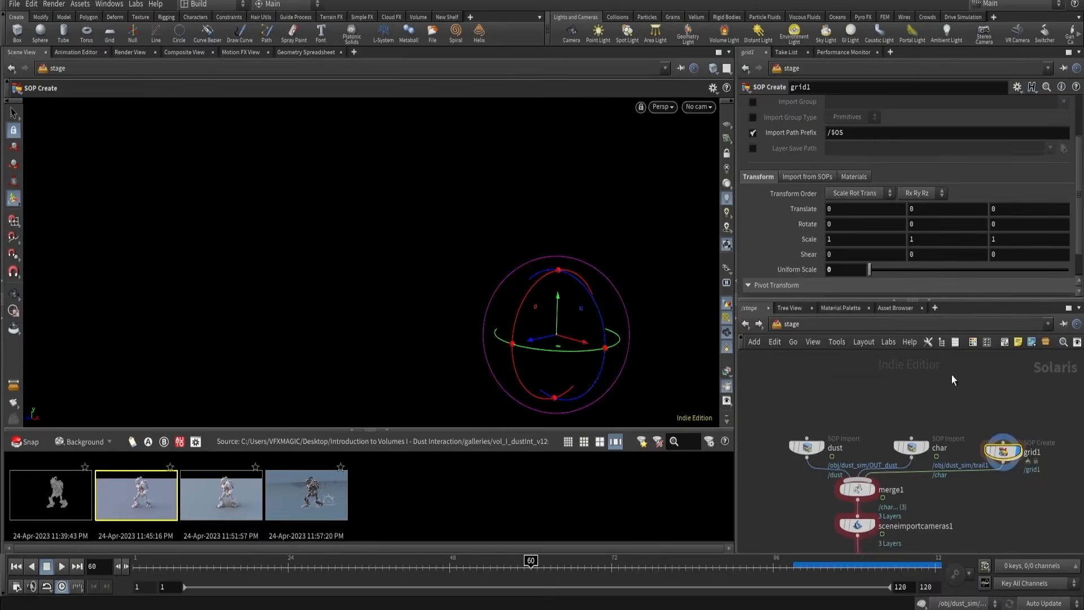
left_click_drag(900, 271, 882, 272)
middle_click_drag(919, 225, 58, 303)
left_click_drag(543, 335, 428, 331)
middle_click_drag(846, 269, 910, 292)
scroll(906, 288, "up", 1)
left_click_drag(389, 349, 425, 352)
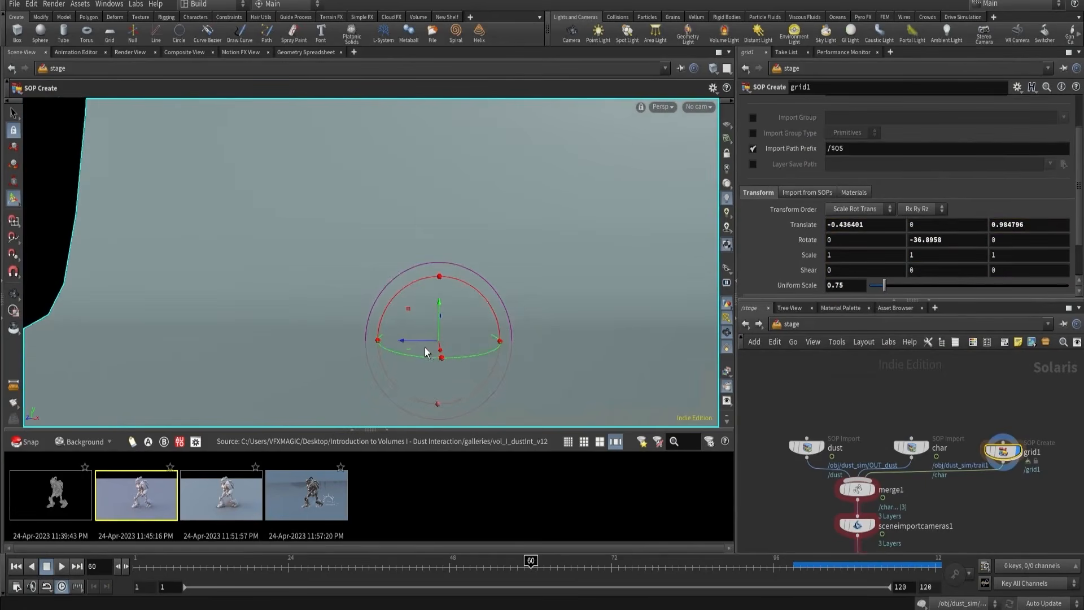
right_click_drag(419, 348, 300, 369, "alt")
middle_click_drag(300, 369, 415, 223, "alt")
left_click_drag(409, 233, 415, 202)
- Display the karmarendersettings result in the stage and look through cam1
left_click(692, 110)
left_click(814, 420)
scroll(898, 426, "down", 4)
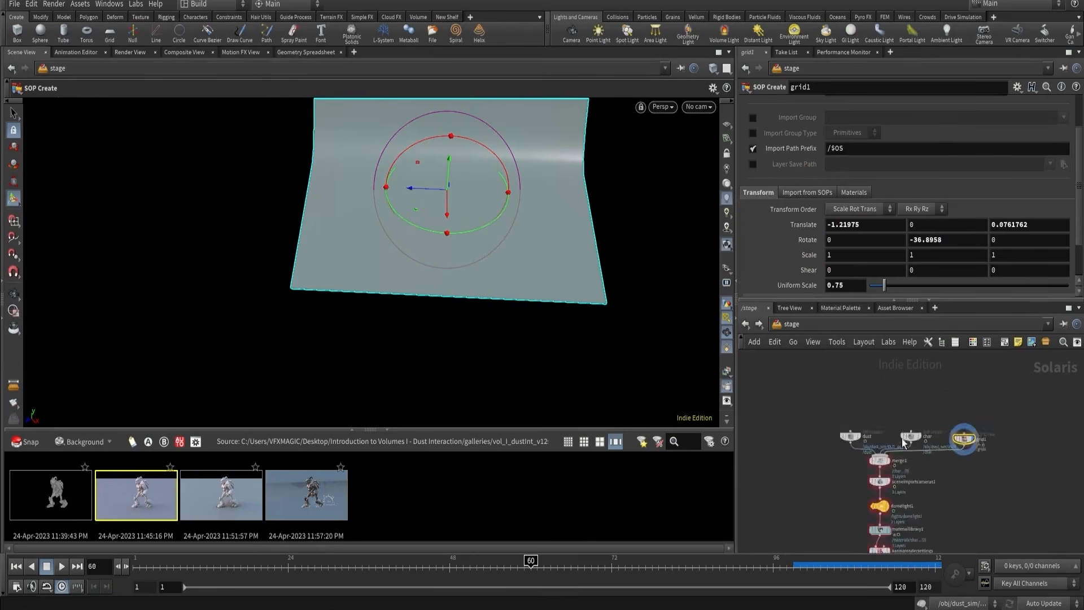
middle_click_drag(891, 528, 867, 419)
scroll(868, 419, "up", 5)
left_click(861, 418)
left_click(699, 107)
left_click(710, 134)
- Raise grid1's uniform scale to 1.16 and switch the stage viewport's renderer to Karma
scroll(974, 409, "down", 4)
middle_click_drag(974, 409, 935, 545)
scroll(960, 446, "up", 3)
left_click_drag(973, 455, 942, 410)
middle_click_drag(846, 284, 1049, 315)
left_click(680, 108)
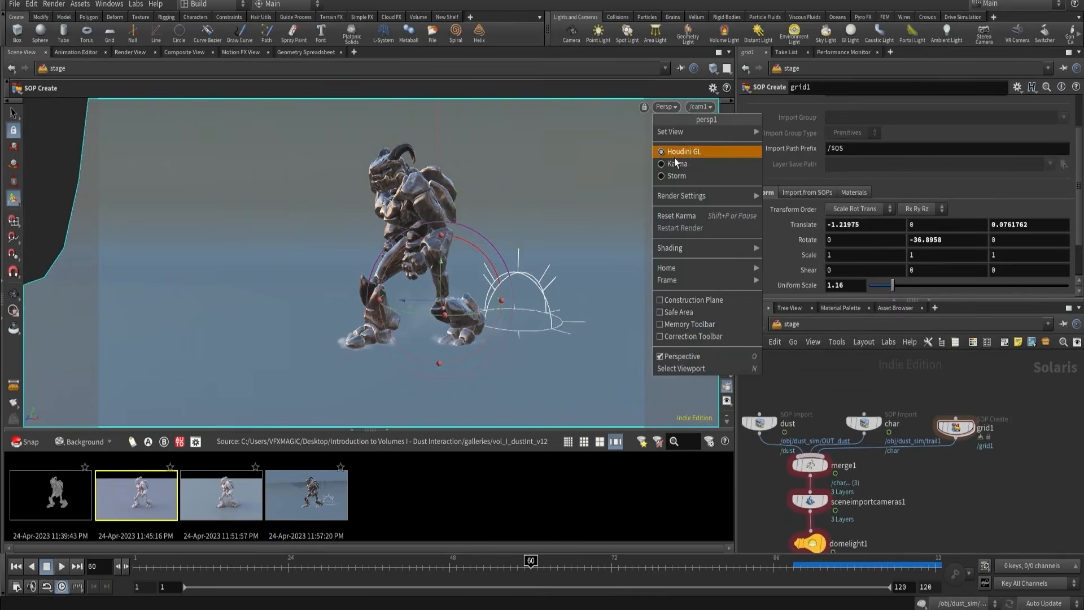
left_click(674, 167)
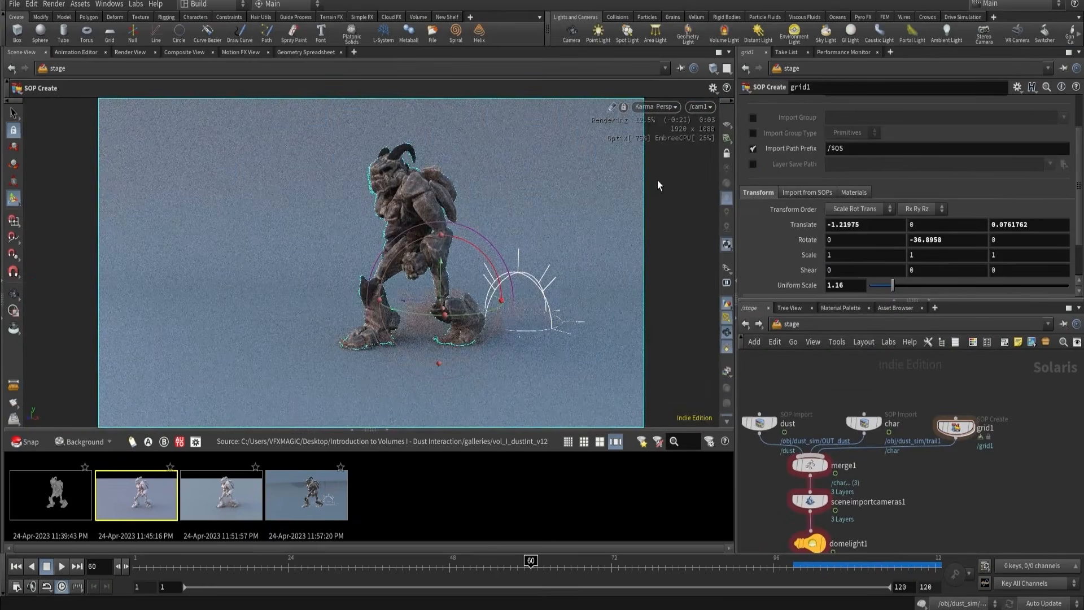
- Pin the viewport to the stage, open grid1's geometry network and toggle edit1's bypass on and off
double_click(954, 429)
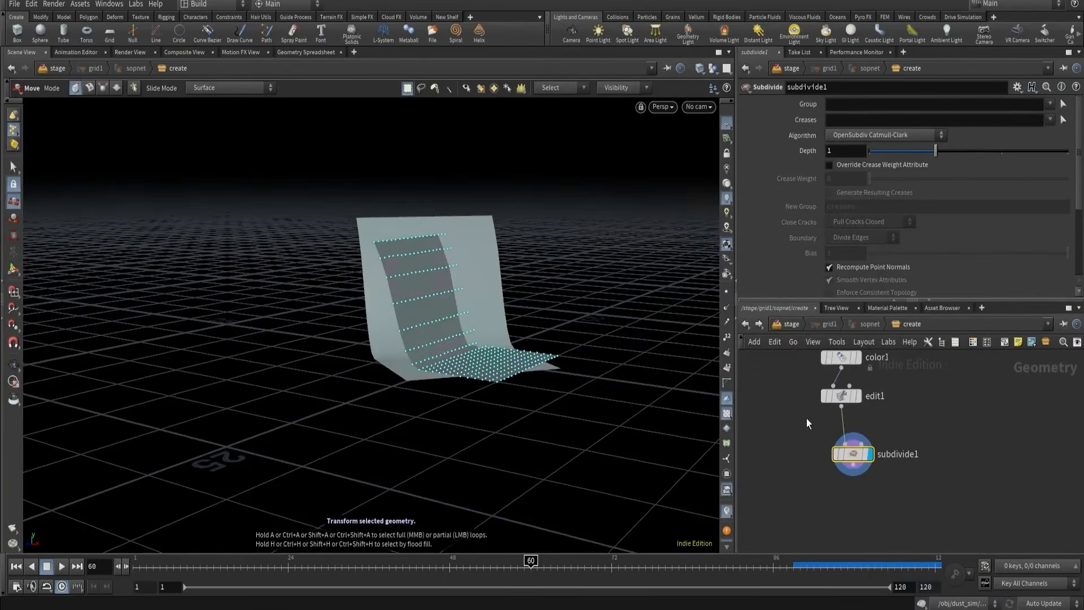
left_click(745, 323)
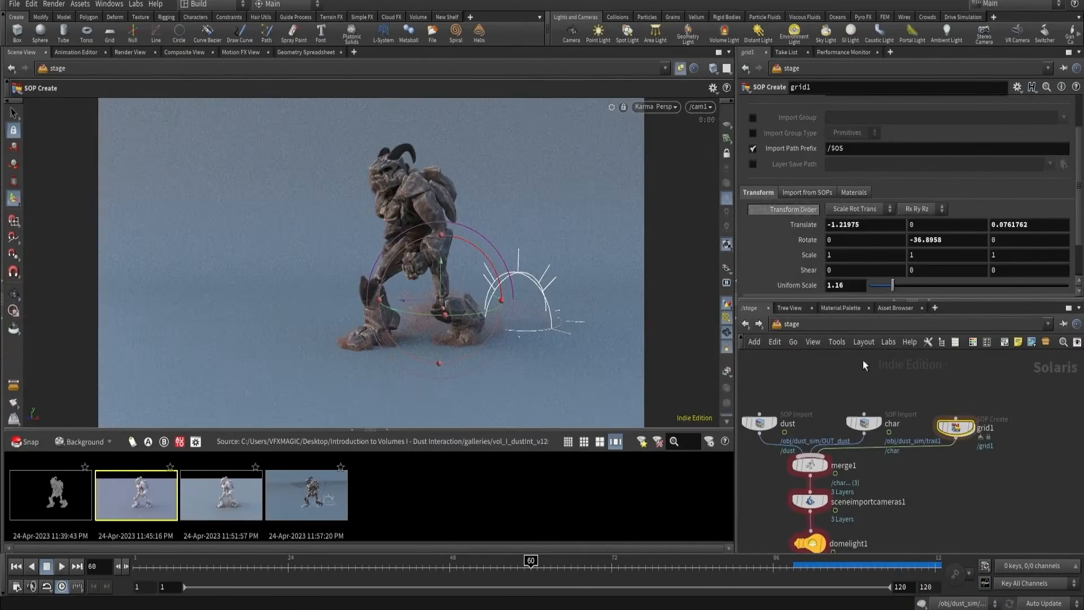
double_click(955, 429)
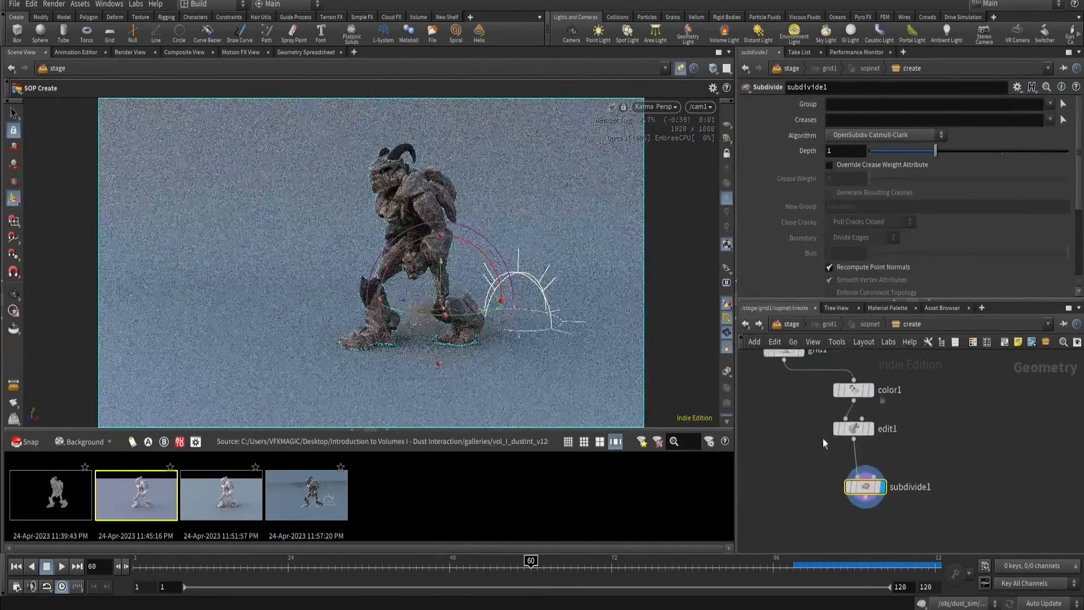
left_click(831, 408)
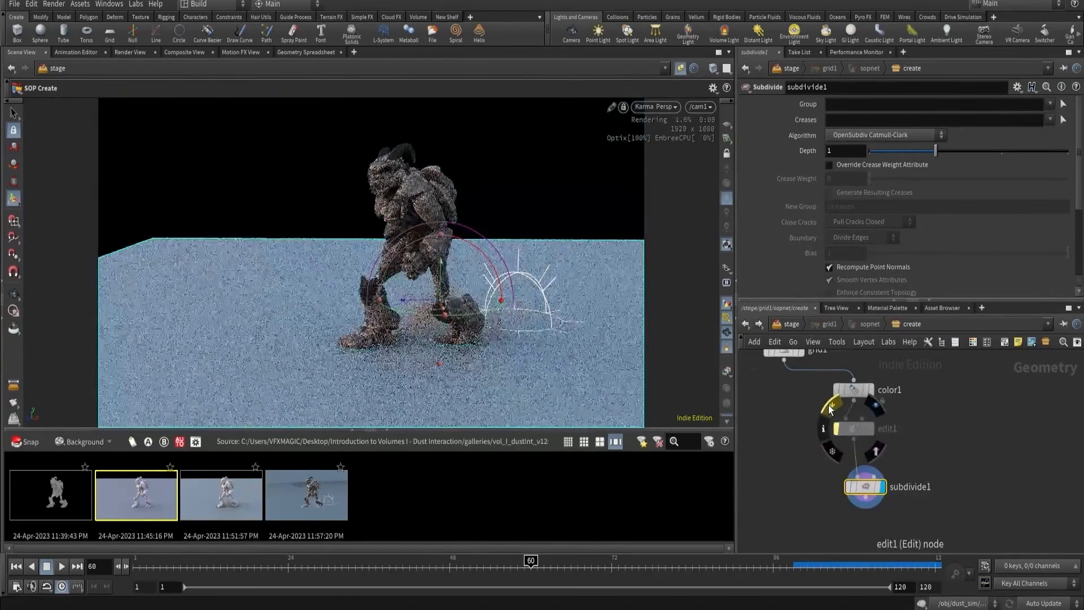
left_click(831, 406)
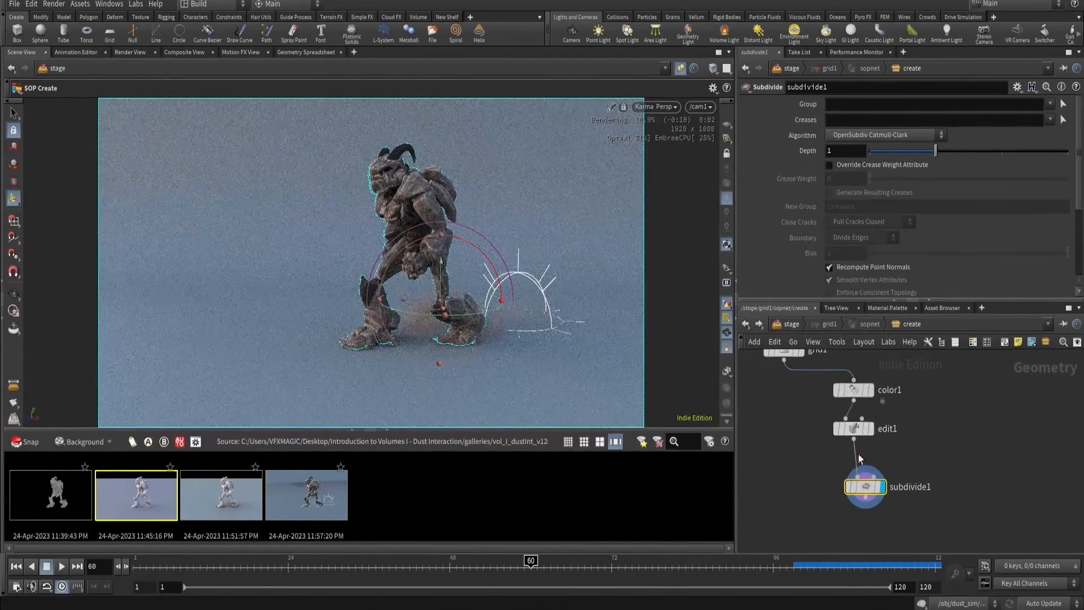
- Darken the backdrop by setting color1's color to 0.1, 0.2, 0.2
scroll(817, 433, "down", 1)
left_click(845, 399)
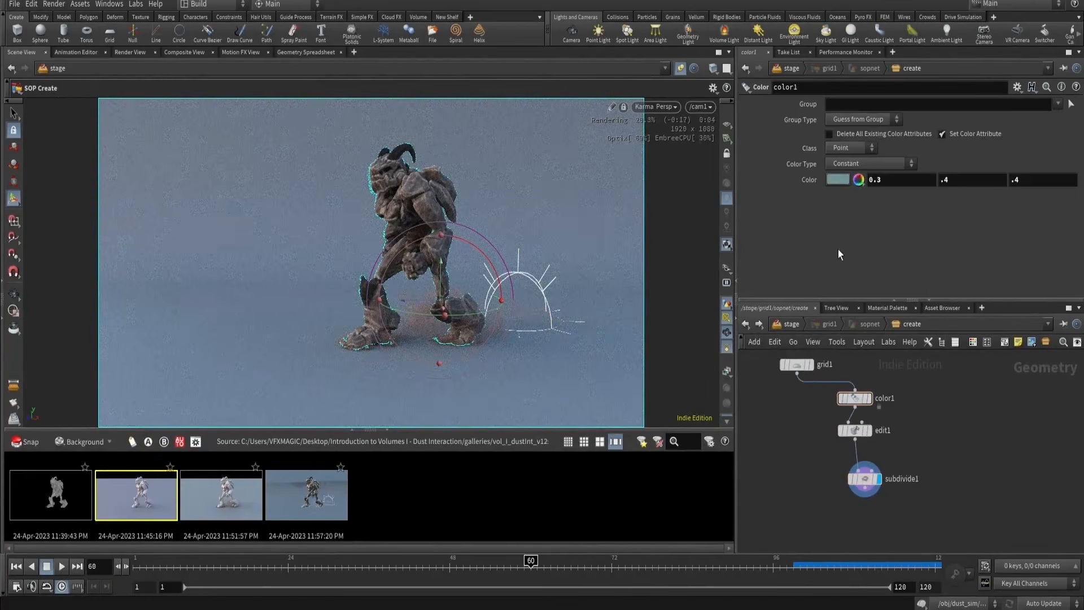
middle_click_drag(812, 180, 799, 177)
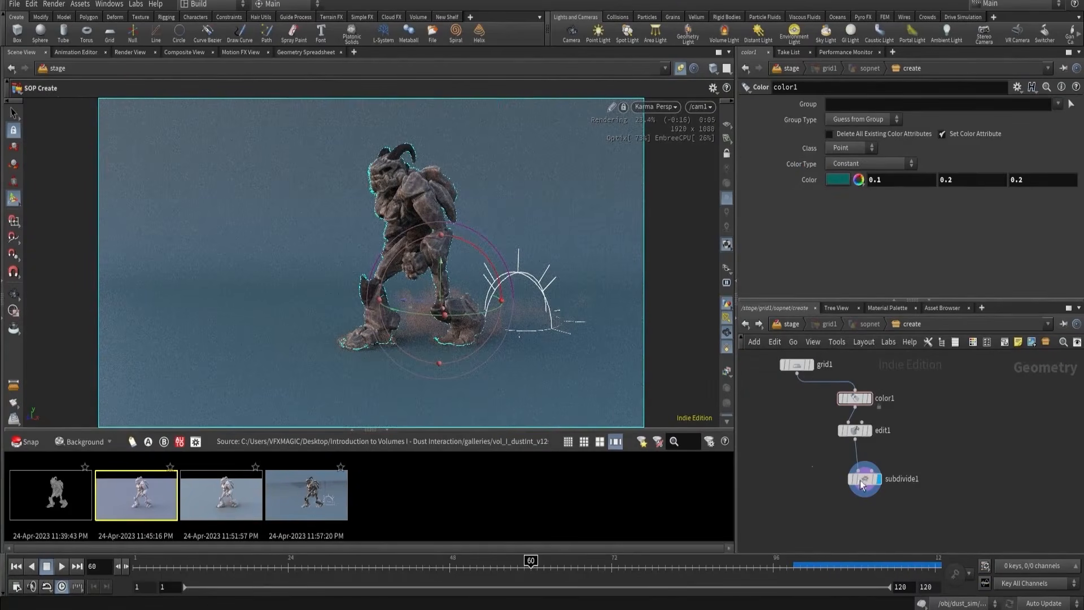
- Try soft radius values of 104 and 10 on edit1
left_click(852, 433)
double_click(842, 249)
type("104")
key("Return")
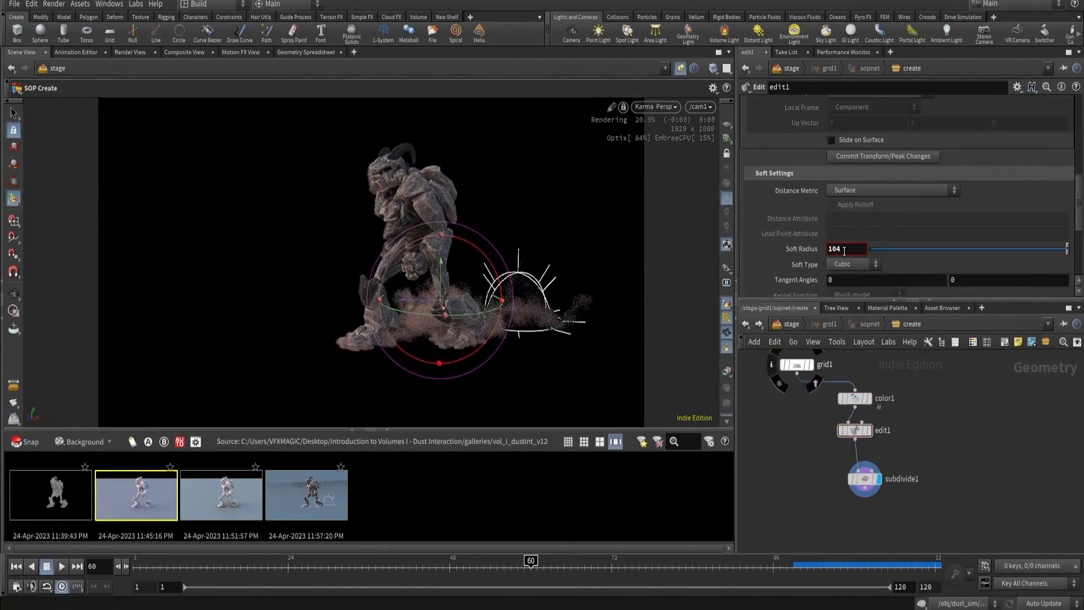
left_click(864, 479)
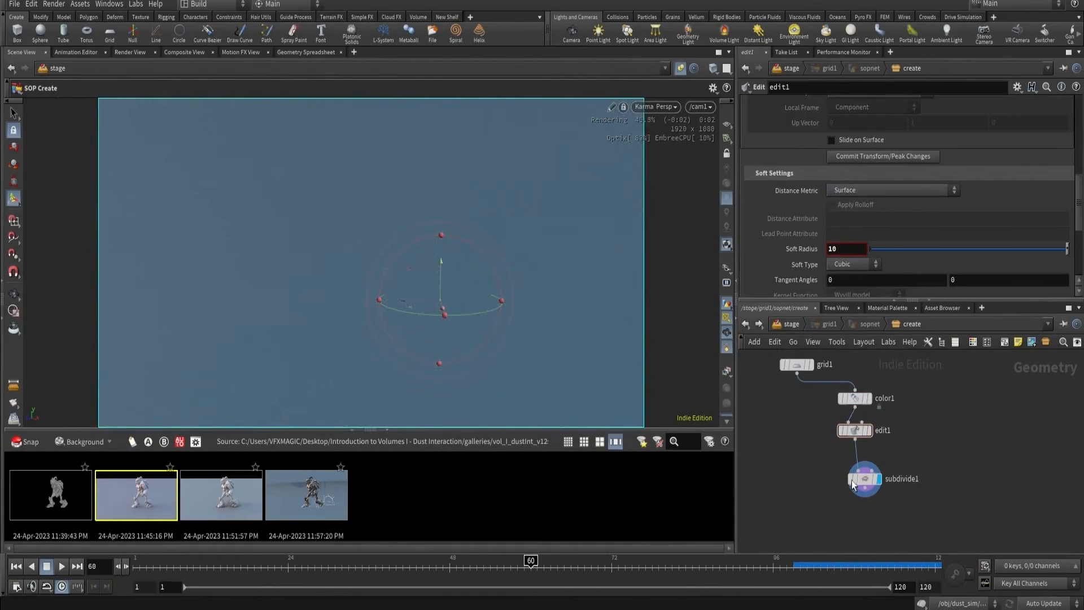
- Set edit1's soft radius to 5
left_click(854, 431)
double_click(842, 249)
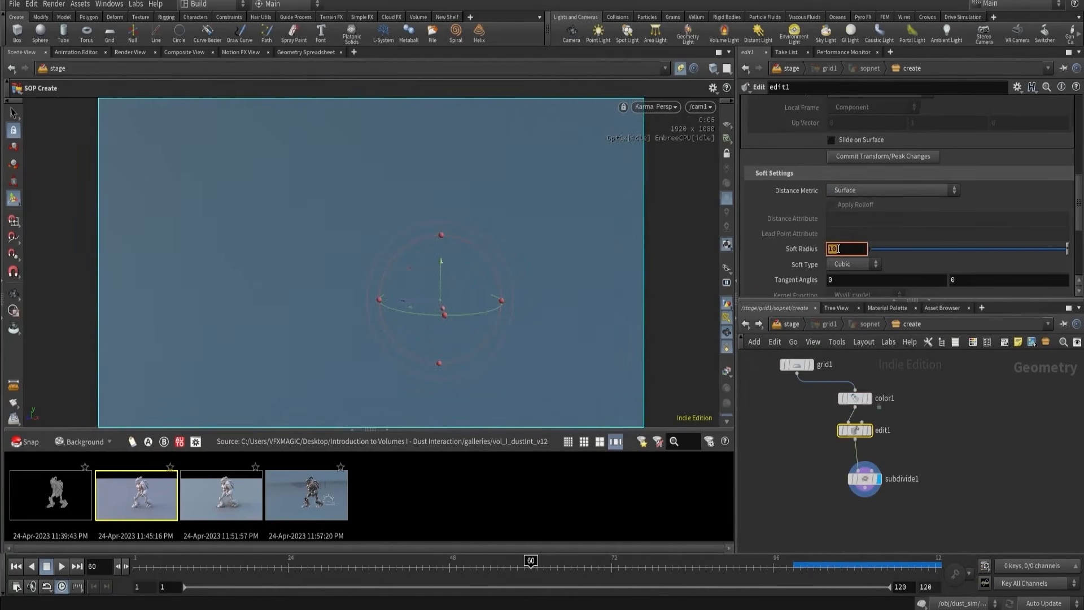
type("5")
key("Return")
- Return to the stage network and set grid1's uniform scale to 2
key("u")
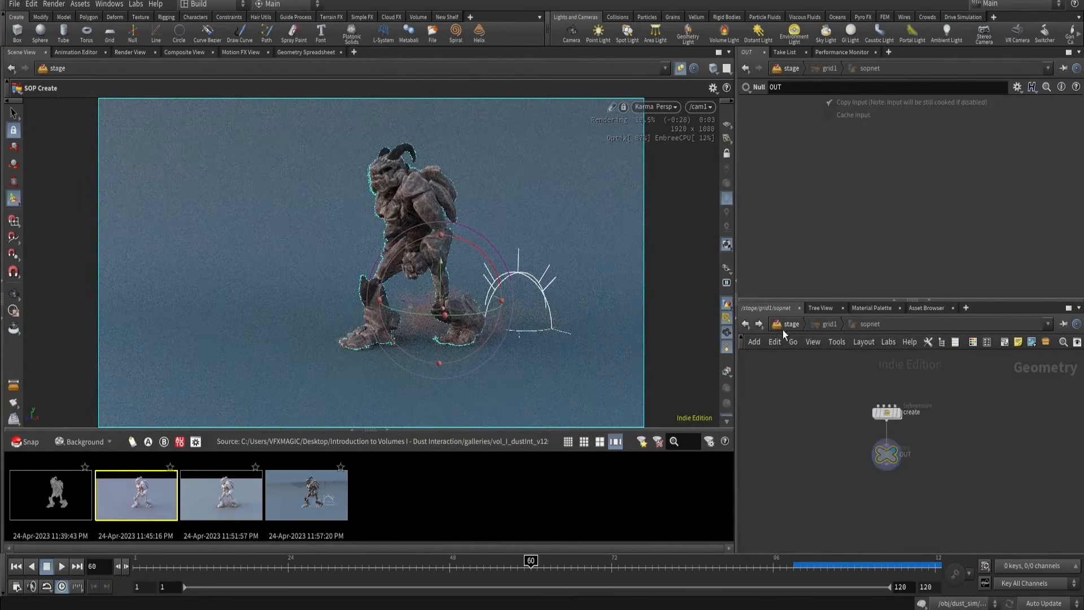
left_click(784, 328)
double_click(848, 288)
type("2")
key("Return")
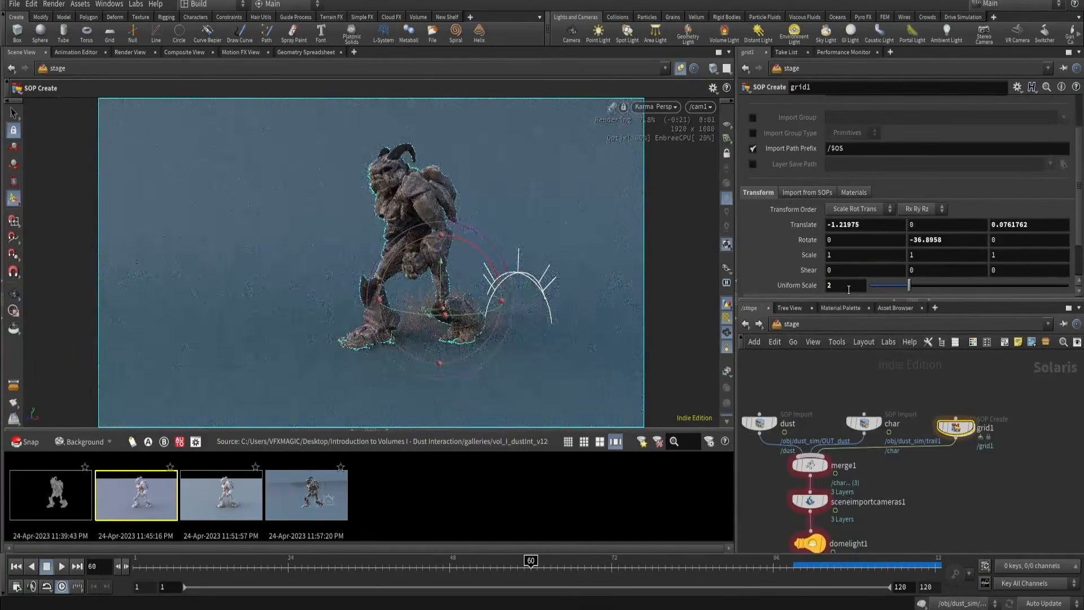
- Brighten domelight1 by trying an exposure of 3 and settling on 2
scroll(879, 508, "down", 3)
middle_click_drag(879, 530, 871, 431)
scroll(866, 452, "up", 3)
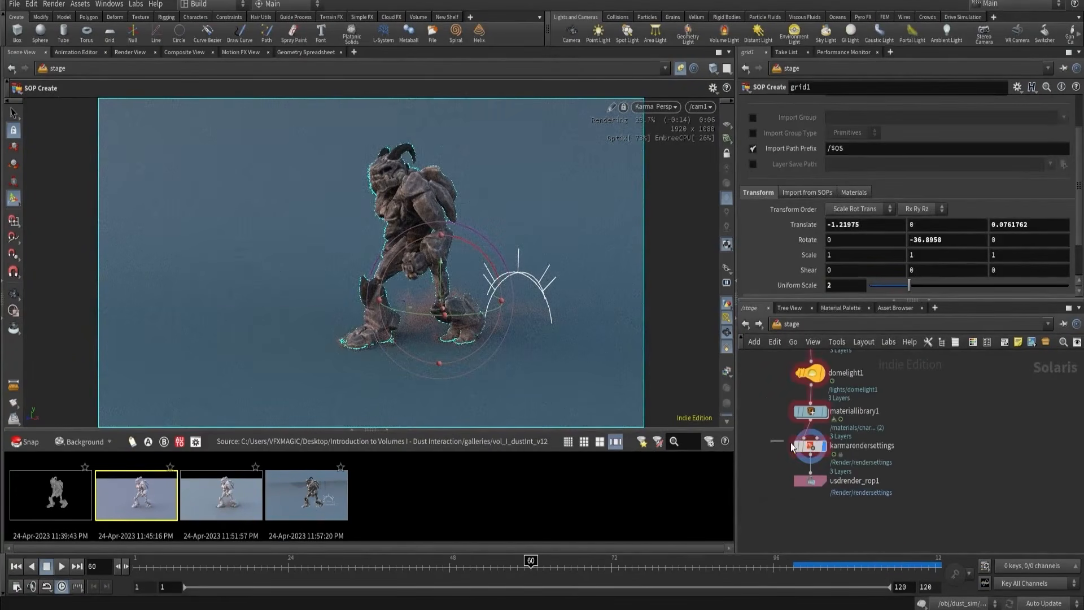
left_click(803, 446)
scroll(767, 401, "down", 2)
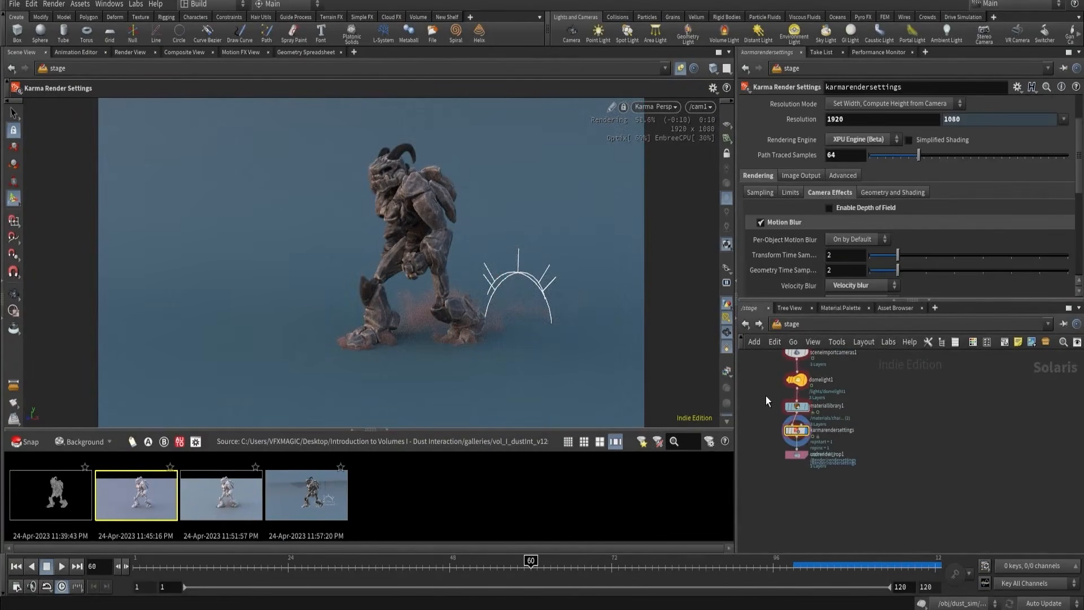
middle_click_drag(765, 395, 794, 476)
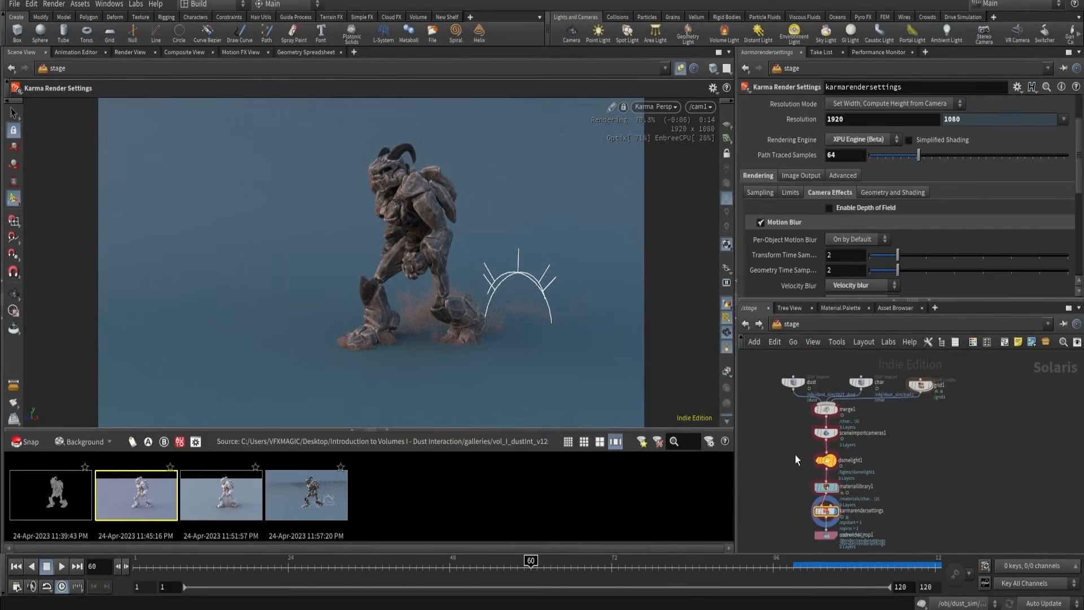
left_click(826, 460)
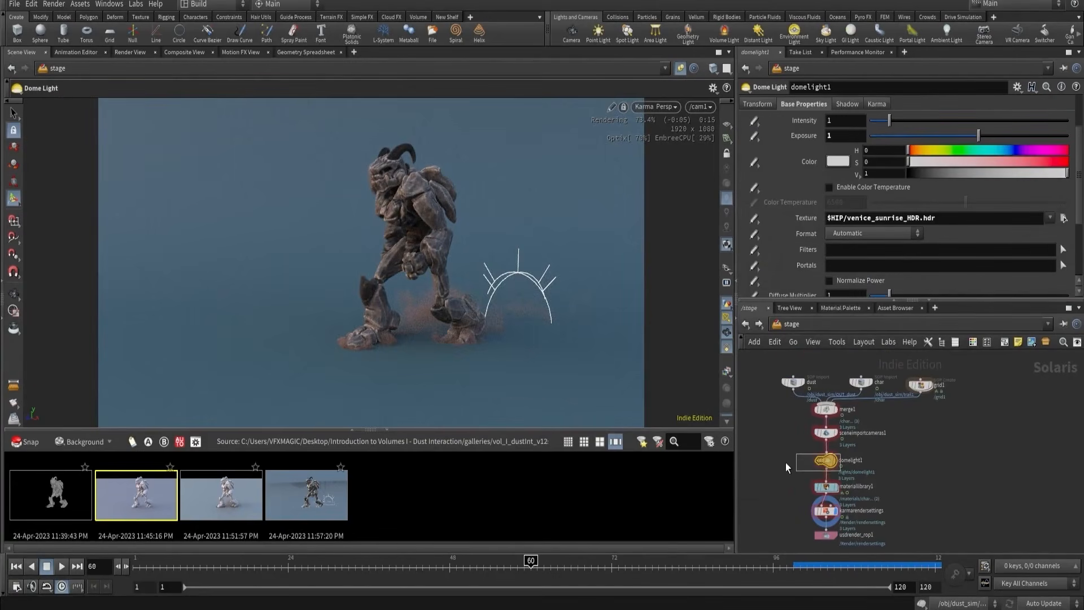
left_click(838, 135)
type("3")
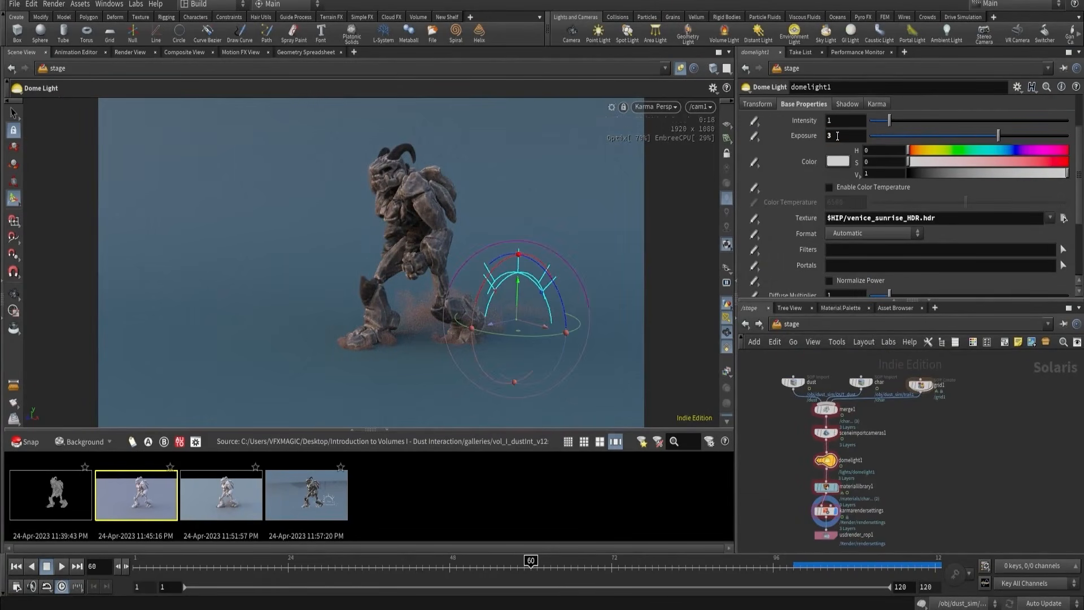
key("Return")
type("2")
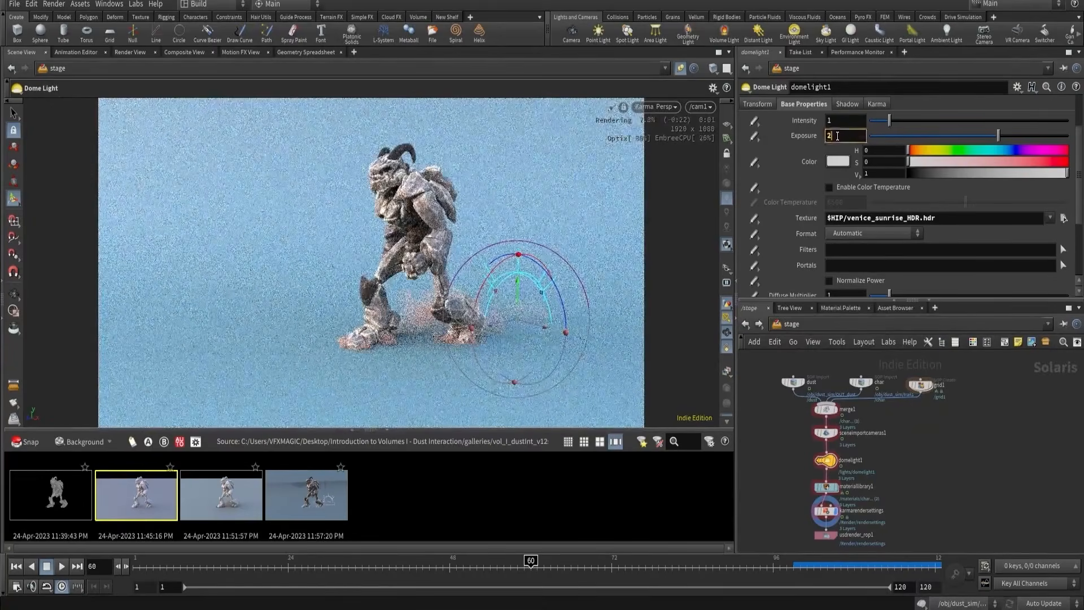
key("Return")
- Render the current frame to MPlay from usdrender_rop1 and examine the result
middle_click_drag(796, 520, 793, 485)
scroll(793, 485, "up", 3)
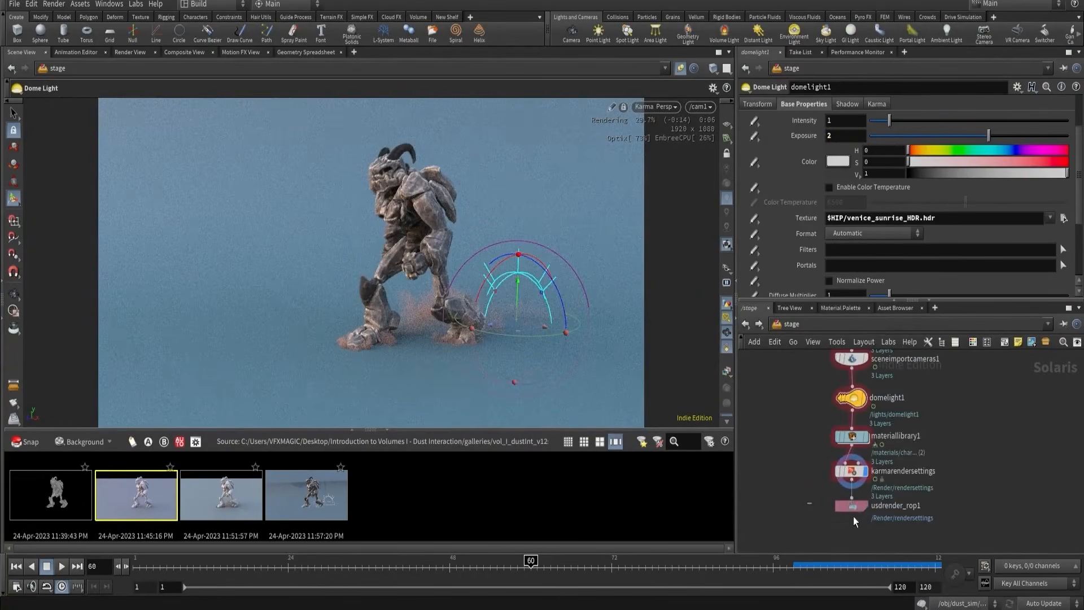
left_click(852, 505)
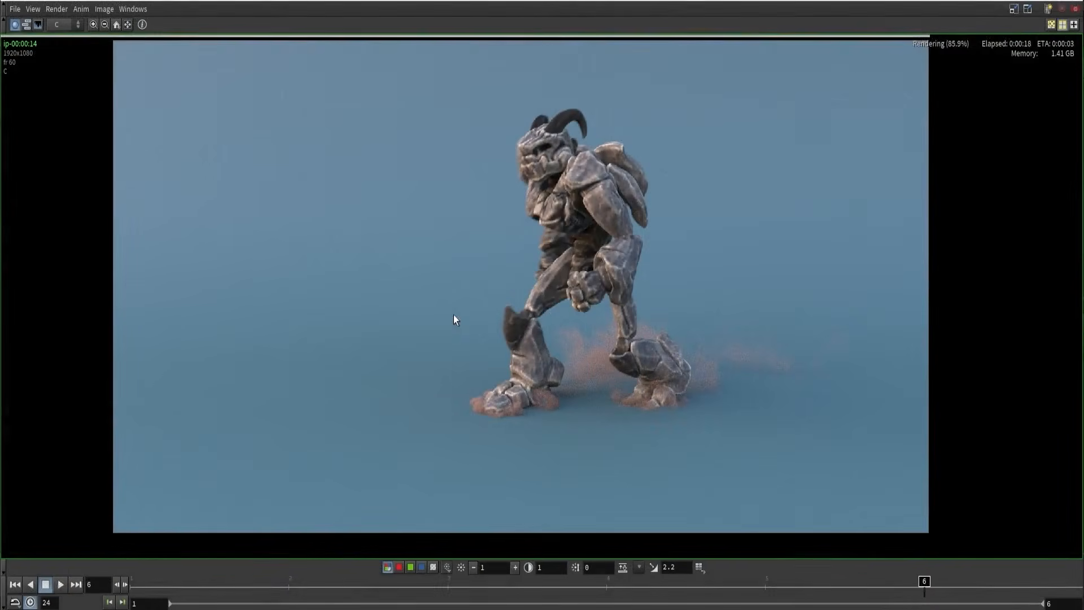
mouse_move(934, 598)
left_mouse_down()
mouse_move(732, 587)
mouse_move(948, 587)
left_mouse_up()
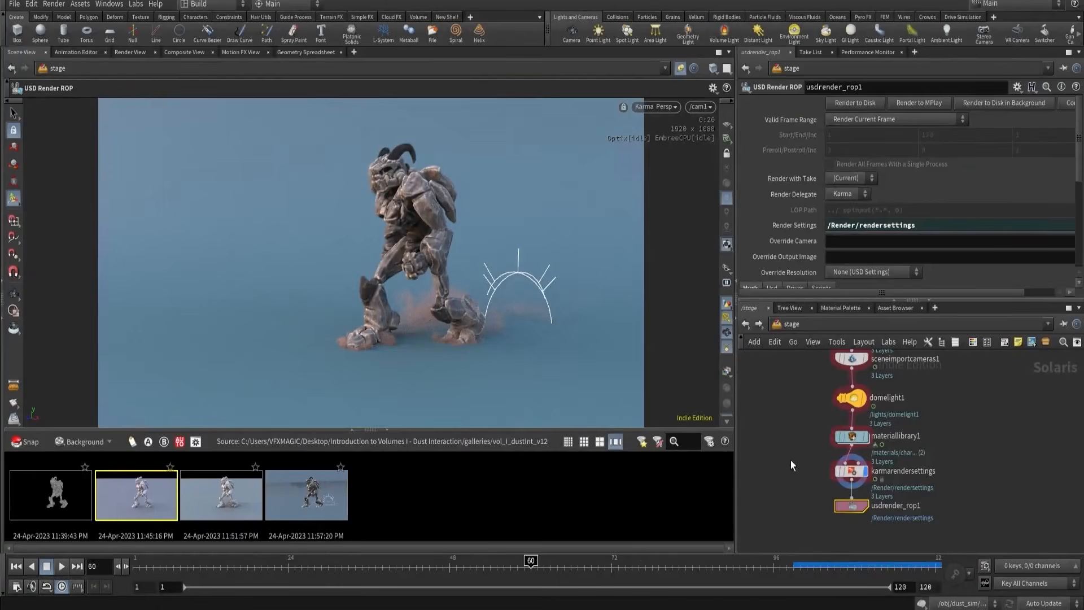
- Set the render resolution in karmarendersettings to 1280 x 720
left_click(852, 471)
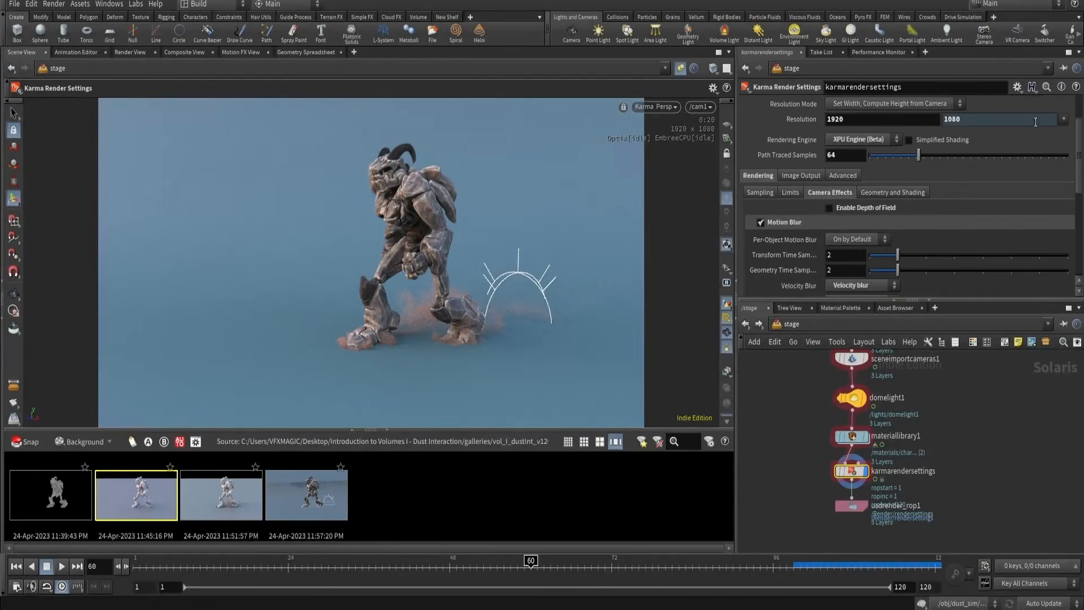
left_click(1064, 119)
left_click(1032, 145)
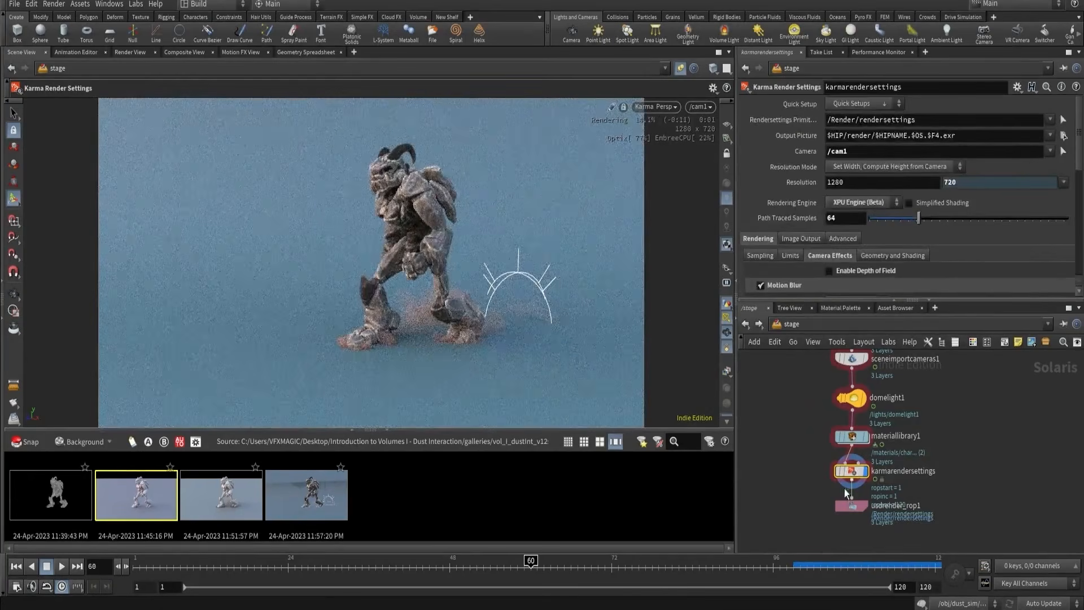
- Set usdrender_rop1 to render the specific frame range 1 to 120 with an increment of 2
left_click(850, 505)
left_click(895, 119)
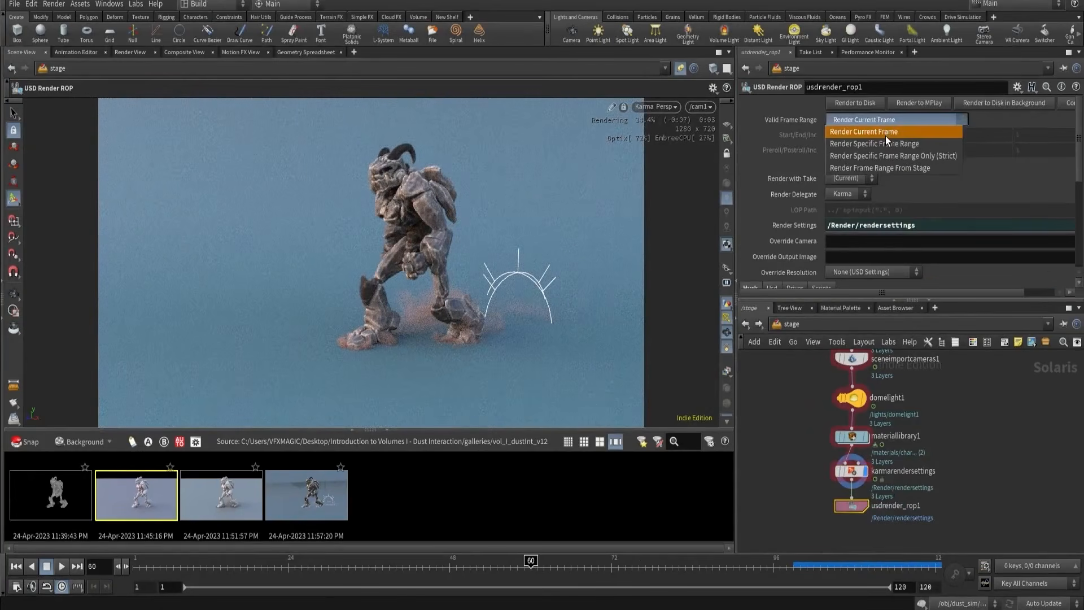
left_click(886, 139)
left_click(1031, 135)
type("2")
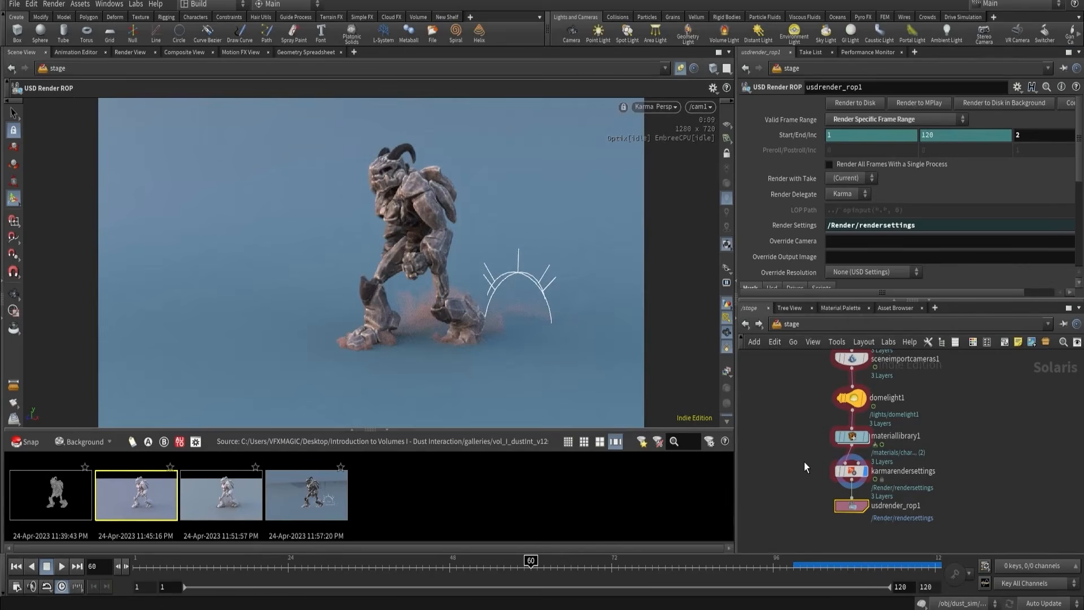
- Set the image filter denoiser in karmarendersettings to nVidia Optix Denoiser
left_click(852, 470)
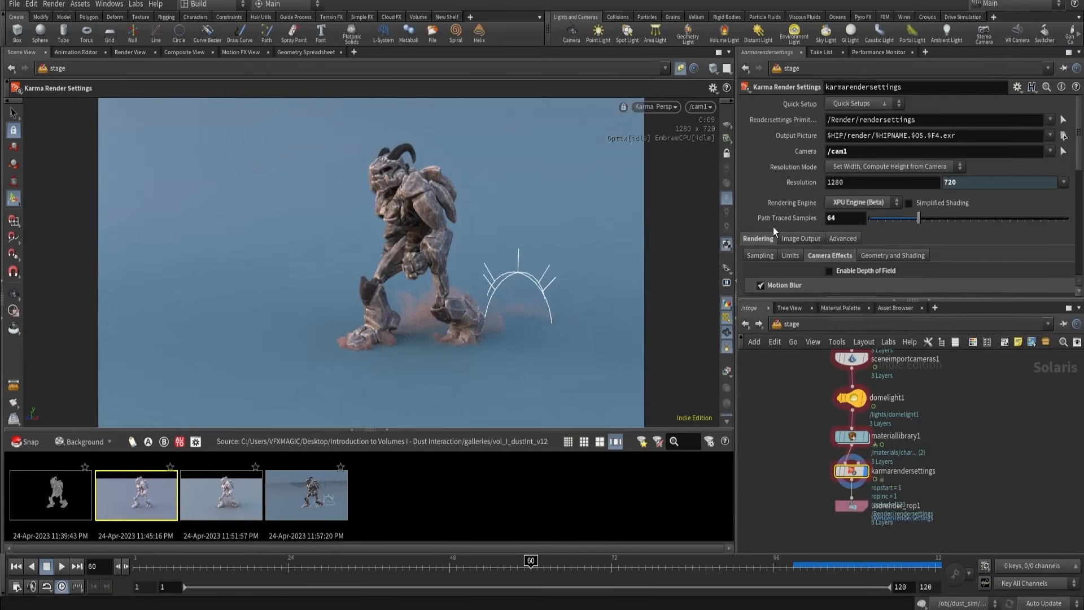
left_click(801, 236)
scroll(813, 232, "down", 1)
left_click(819, 225)
left_click(856, 259)
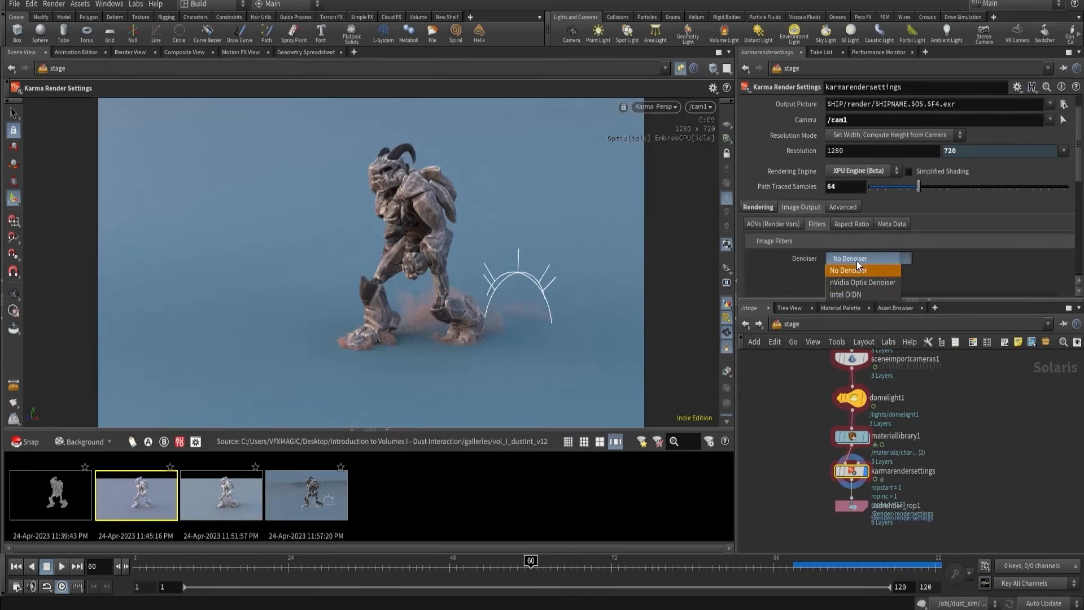
left_click(854, 284)
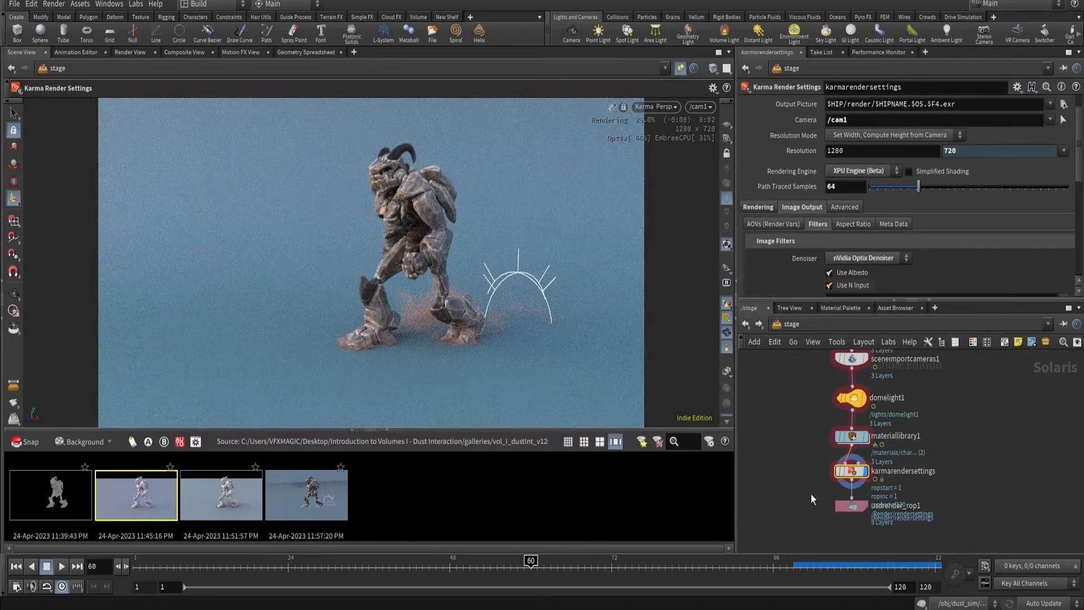
- Set the output picture path in karmarendersettings to $HIP/render/$OS/$OS.$F.exr
scroll(852, 202, "up", 2)
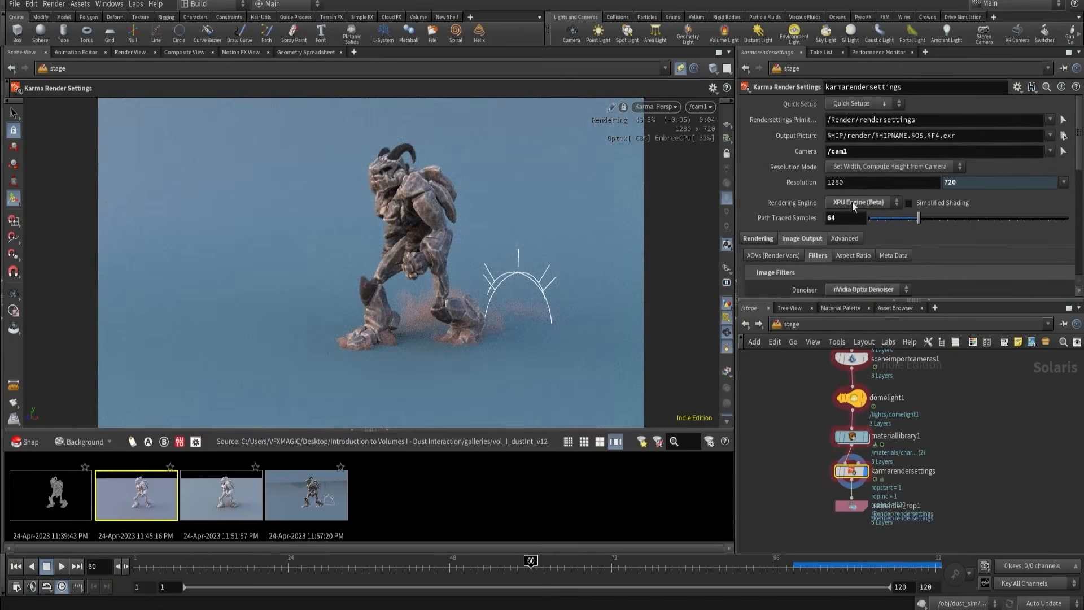
left_click_drag(957, 136, 872, 142)
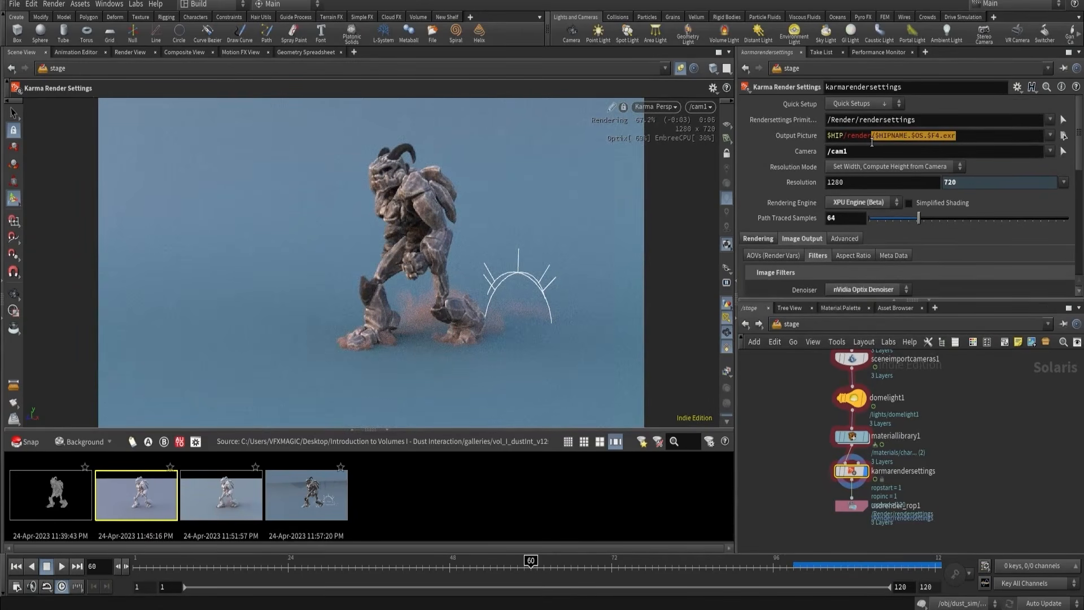
type("$OS/$OS.$F.exr")
key("Return")
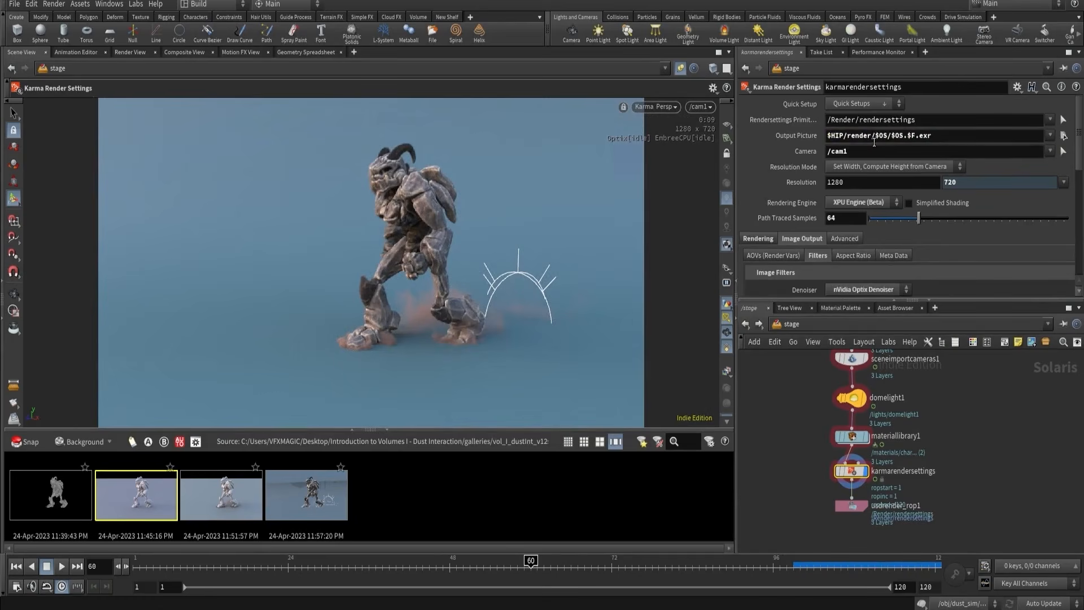
- Render the frame sequence to disk from usdrender_rop1 and play back the rendered images in MPlay
left_click(897, 507)
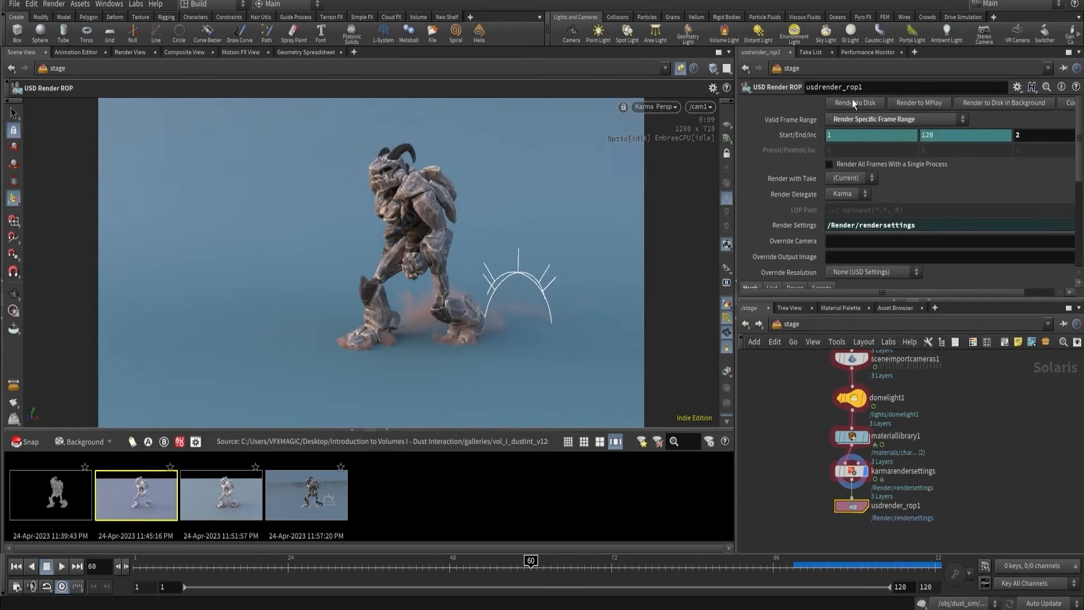
left_click(859, 104)
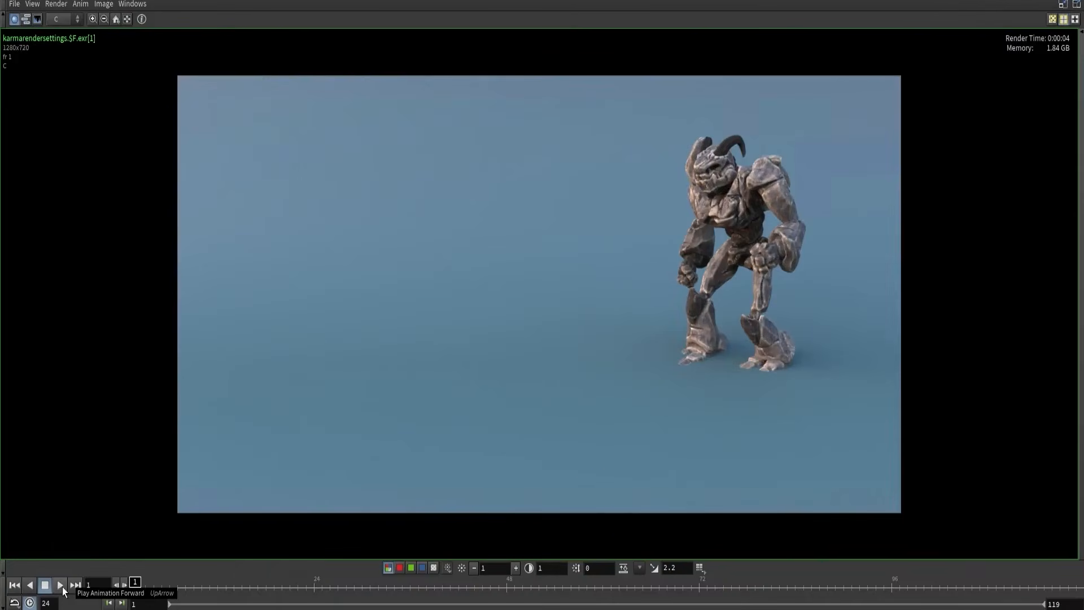
left_click(60, 585)
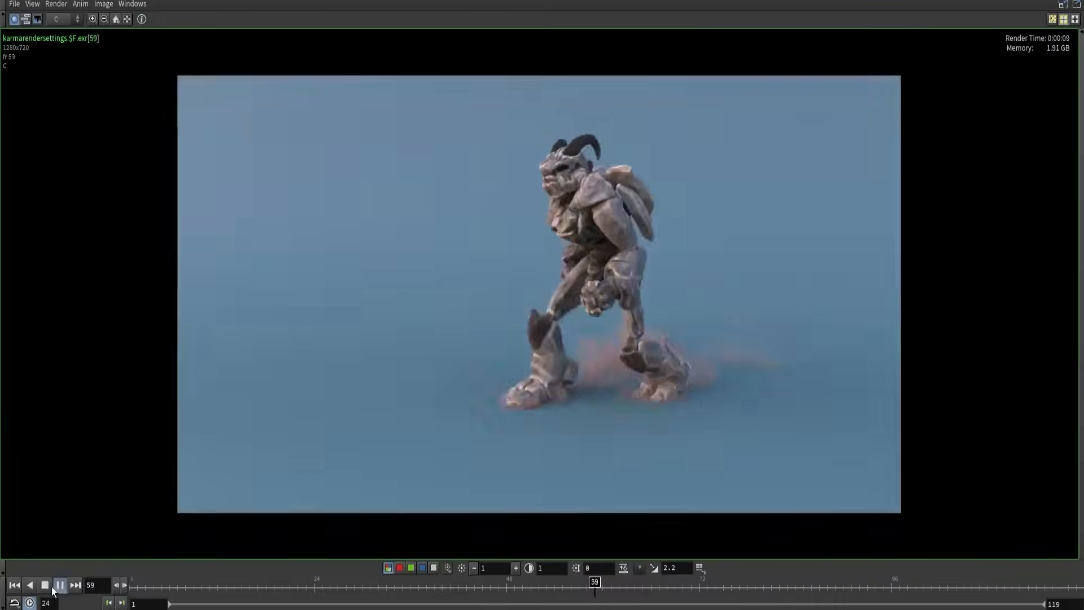
left_click(45, 586)
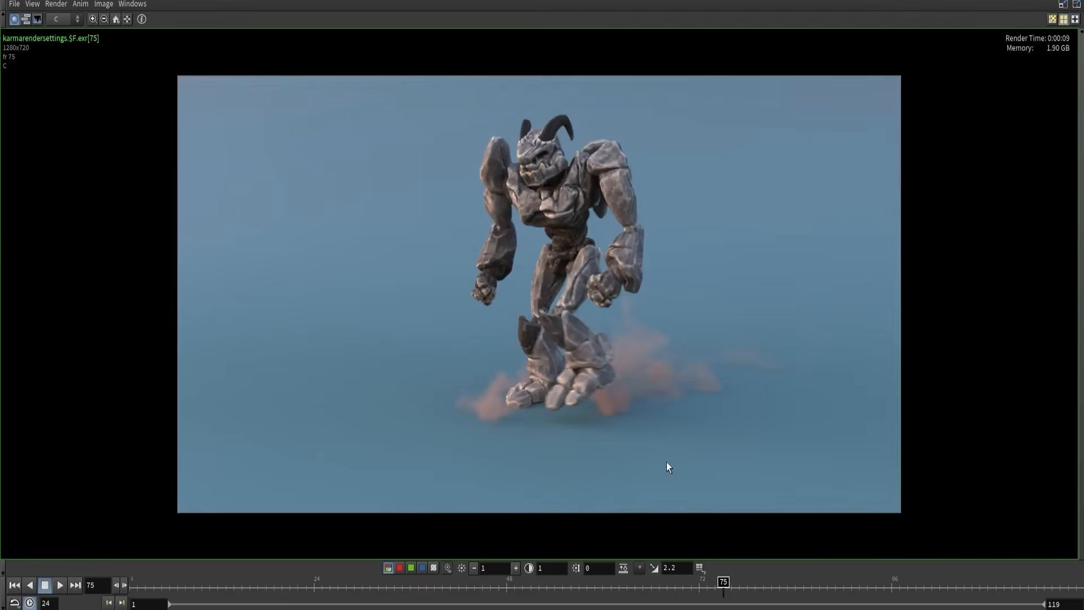
- Set MPlay's handling of missing frames to Use Nearest Frame
left_click(131, 5)
left_click(137, 19)
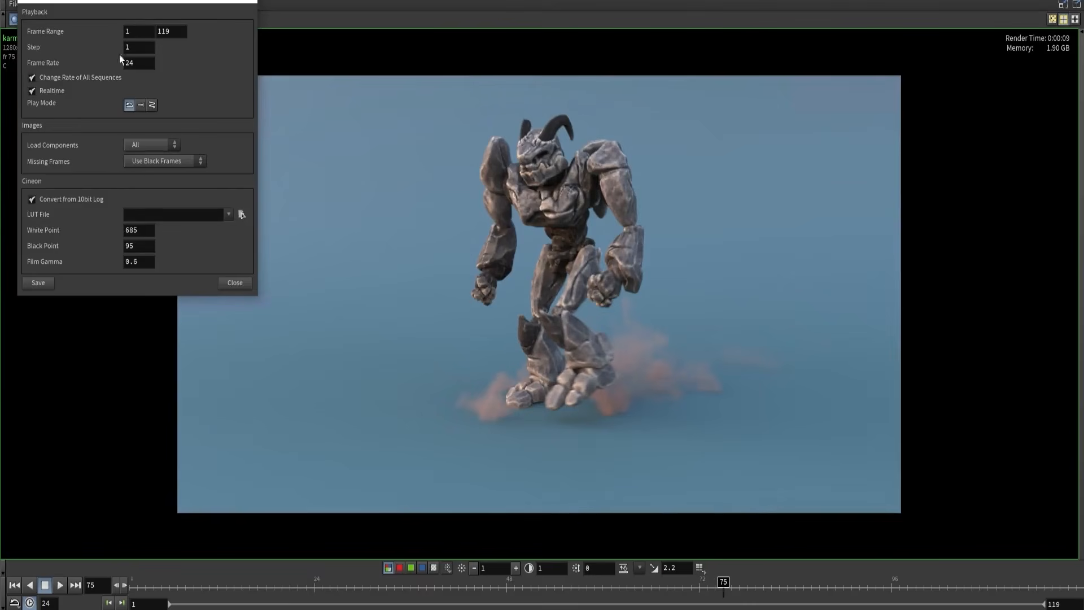
left_click(148, 164)
left_click(149, 177)
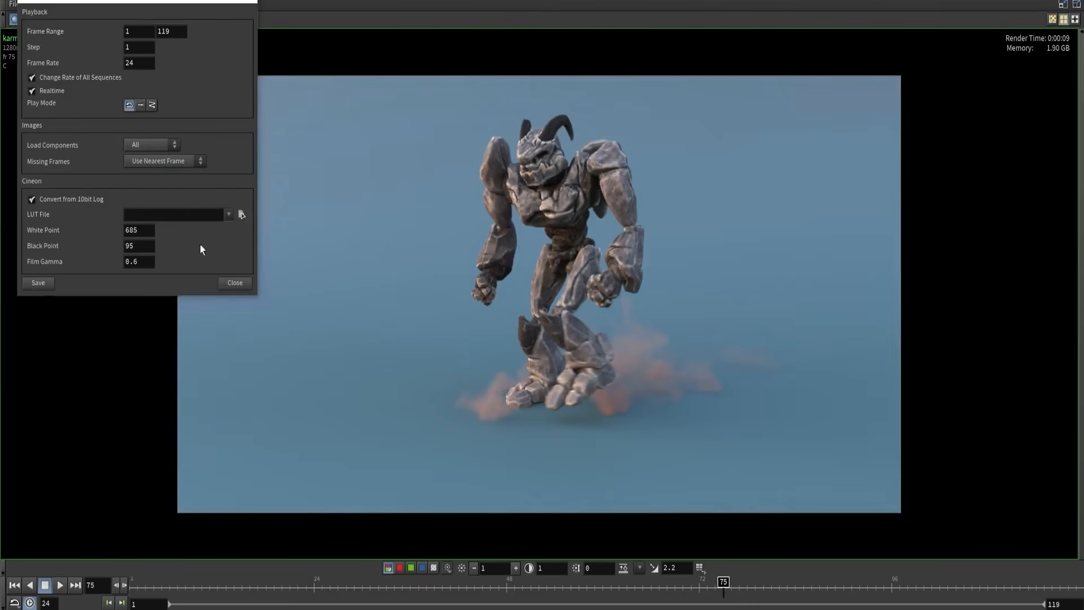
left_click(222, 282)
- Play back the rendered sequence again and inspect the character's feet and dust against the backdrop
left_click(60, 585)
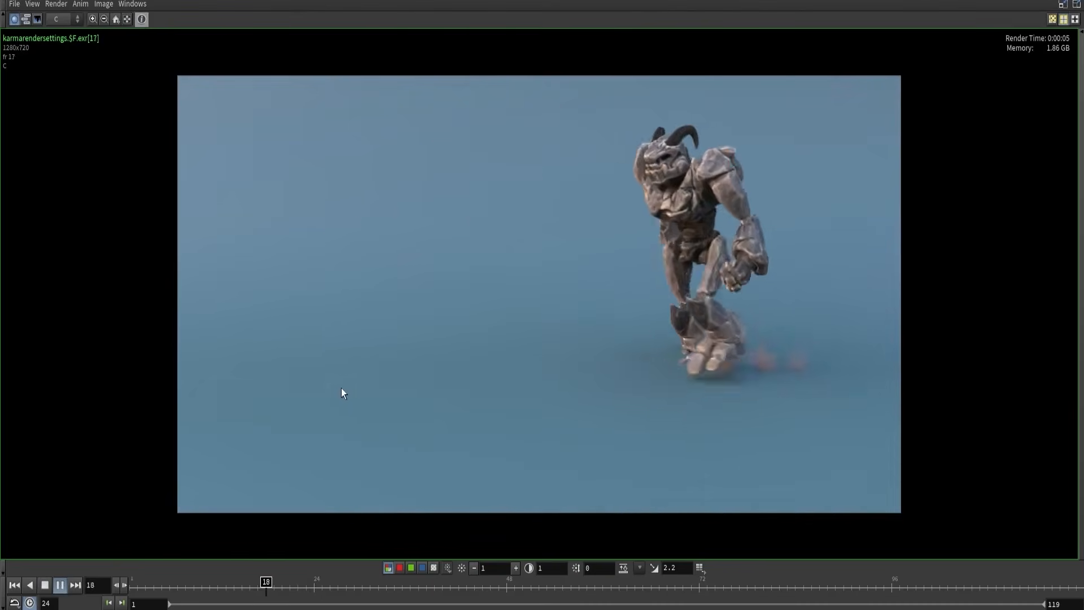
left_click_drag(305, 593, 139, 590)
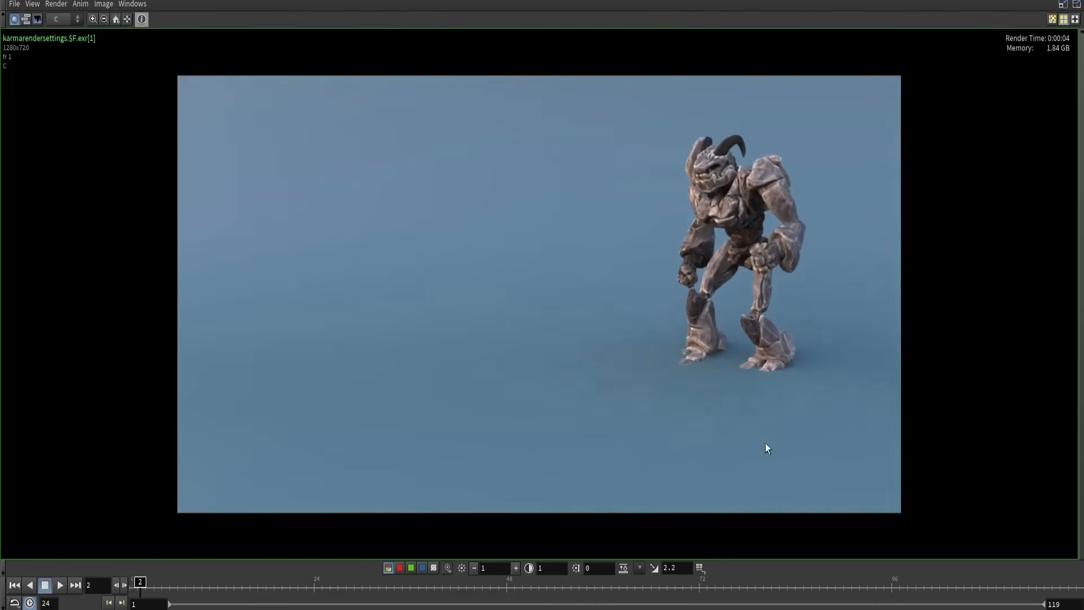
scroll(764, 404, "up", 6)
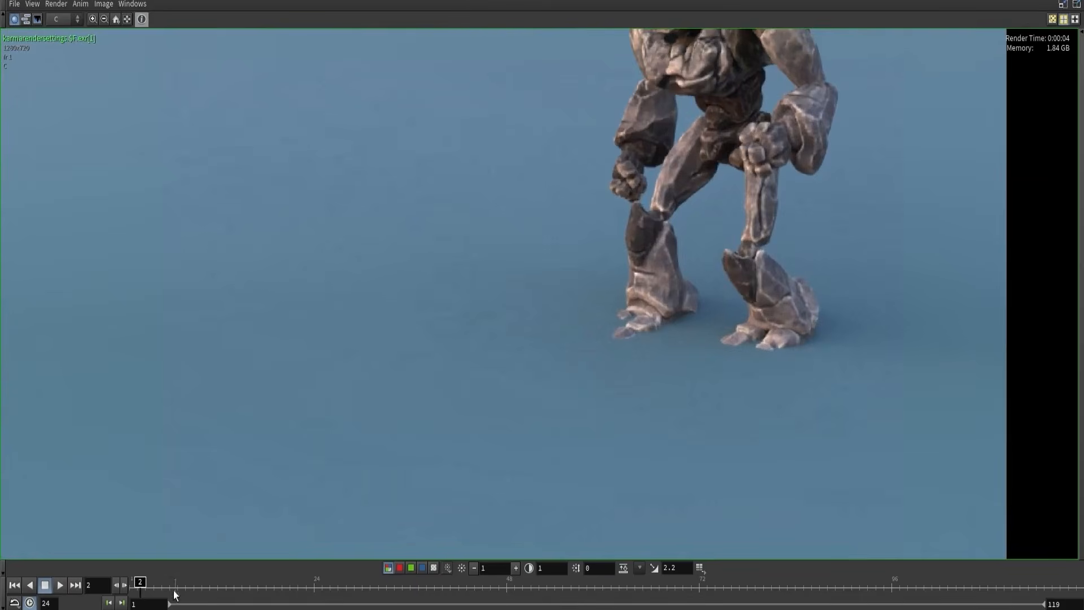
scroll(601, 301, "down", 3)
middle_click_drag(602, 305, 696, 350)
key("h")
left_click(60, 585)
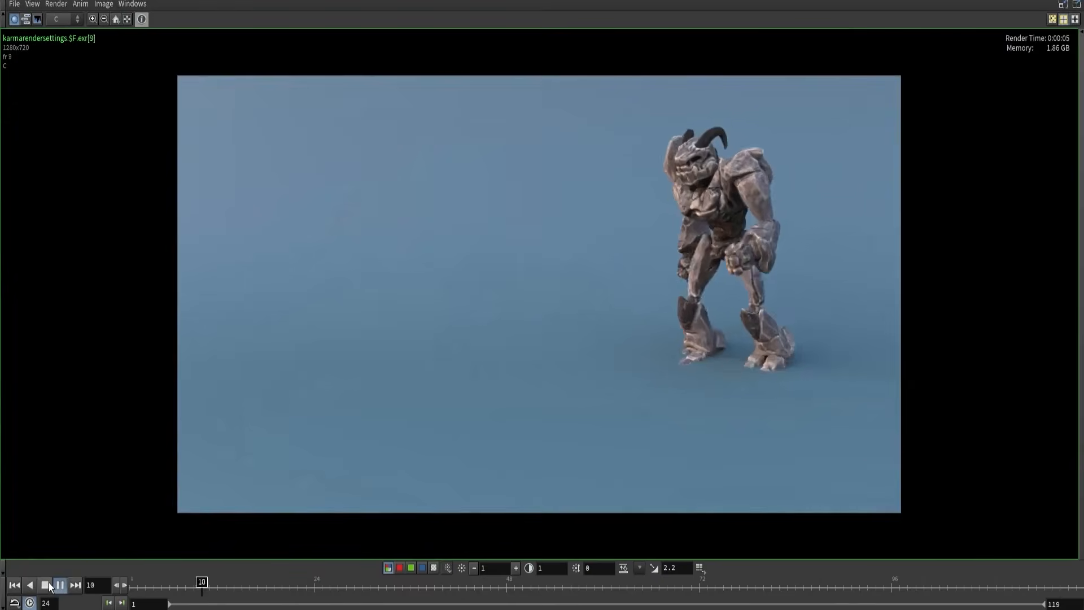
left_click(229, 588)
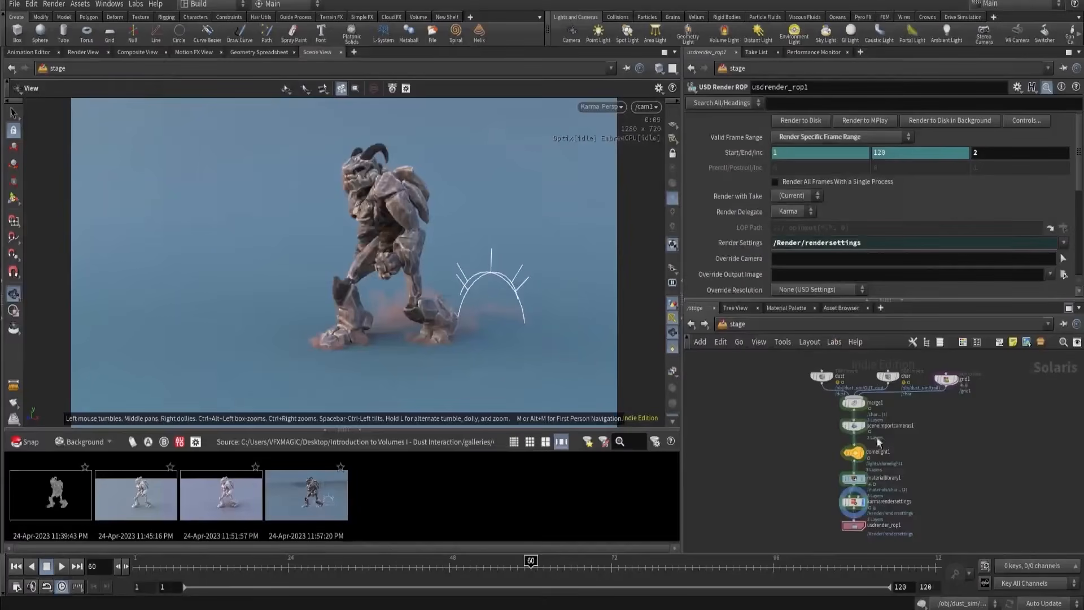
- Inside the grid1 SOP Create, bypass the edit1 and subdivide1 nodes
middle_click_drag(788, 451, 730, 486)
scroll(886, 450, "up", 3)
double_click(893, 398)
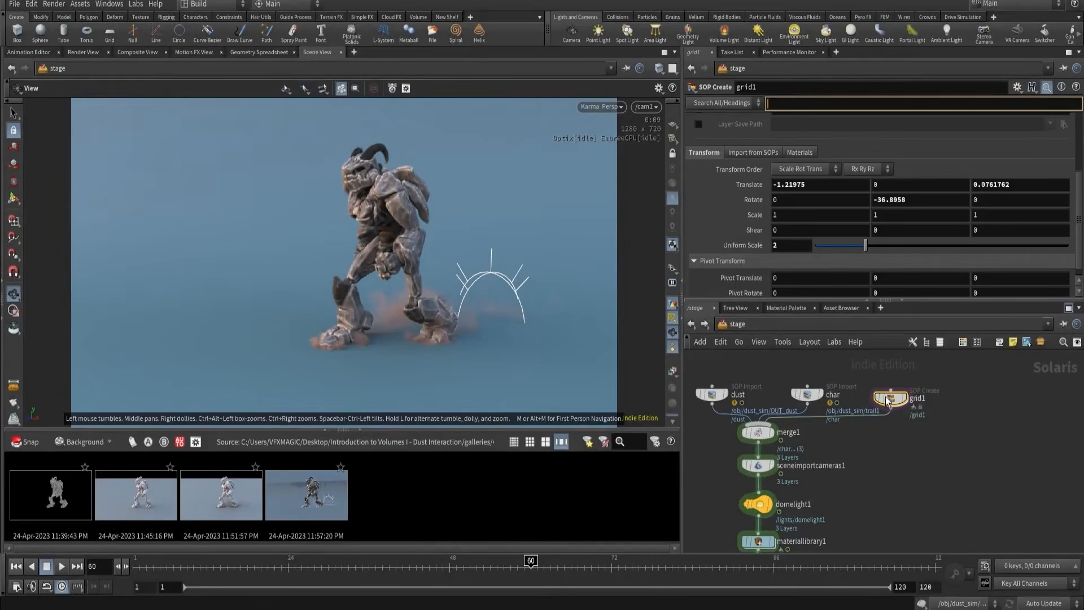
middle_click_drag(797, 500, 767, 428)
scroll(806, 447, "up", 5)
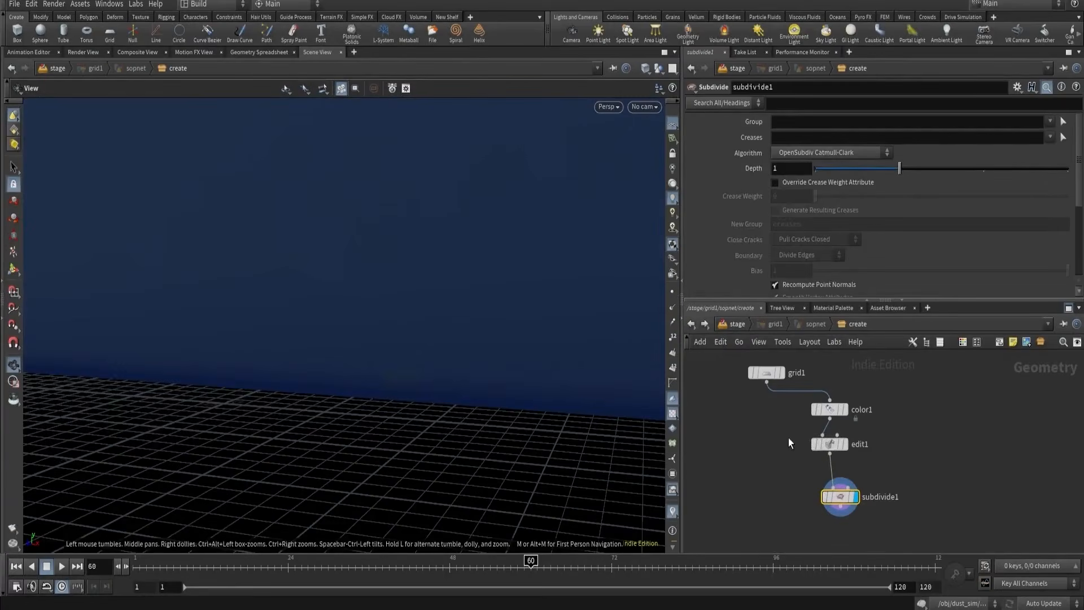
left_click_drag(788, 436, 878, 526)
left_click(814, 444)
- Set the color1 node's constant color to a neutral grey of .5, .5, .5
left_click(830, 410)
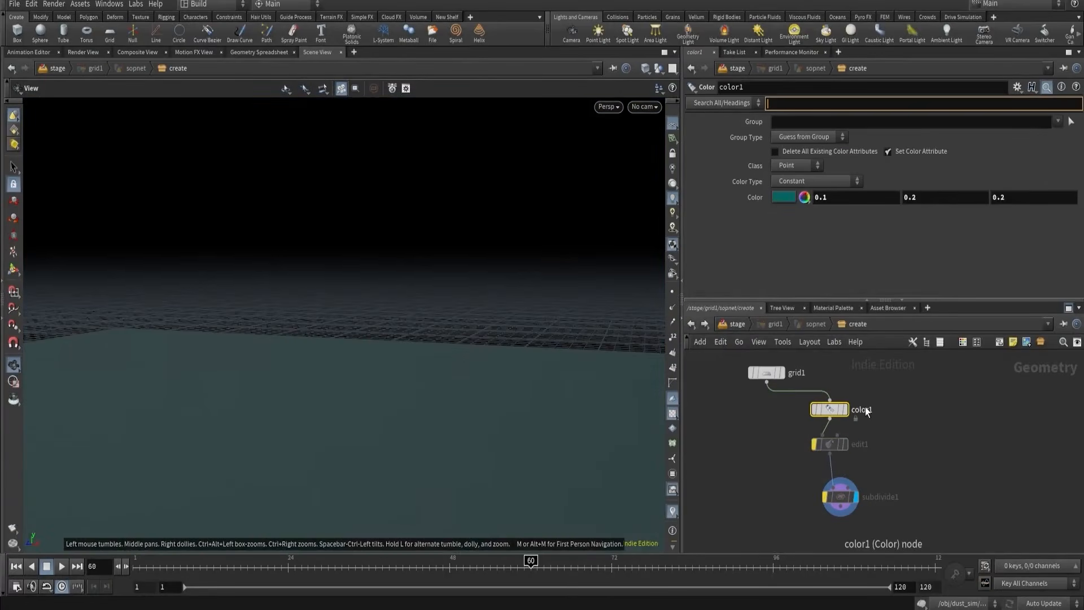
left_click(827, 196)
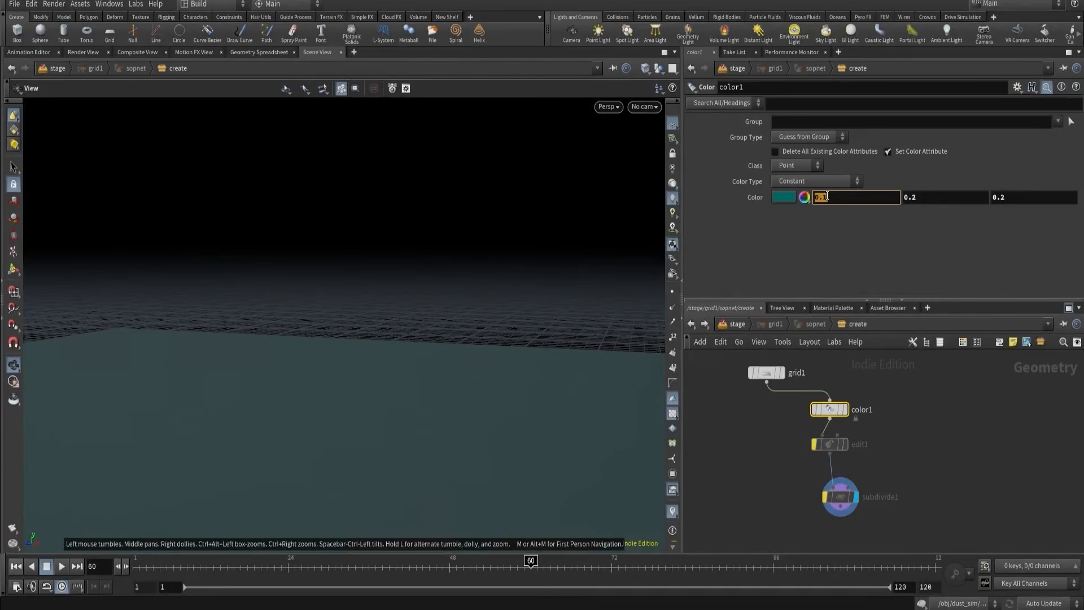
type(".5")
key("Tab")
type(".5")
key("Tab")
type(".5")
key("Return")
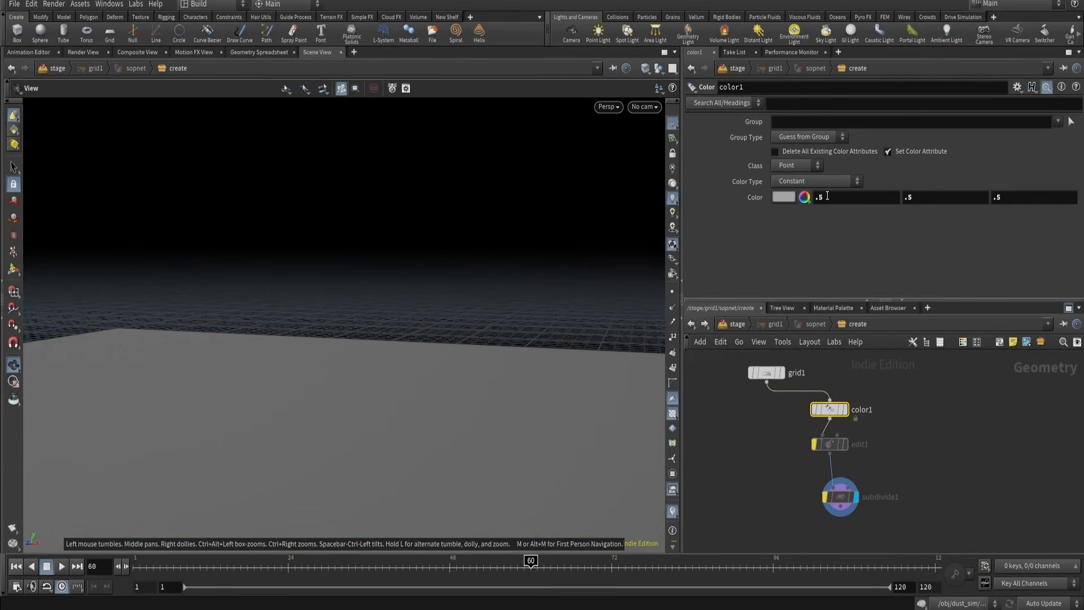
- Reset grid1's translate and rotate to their defaults at stage level and set its uniform scale to 50
key("u")
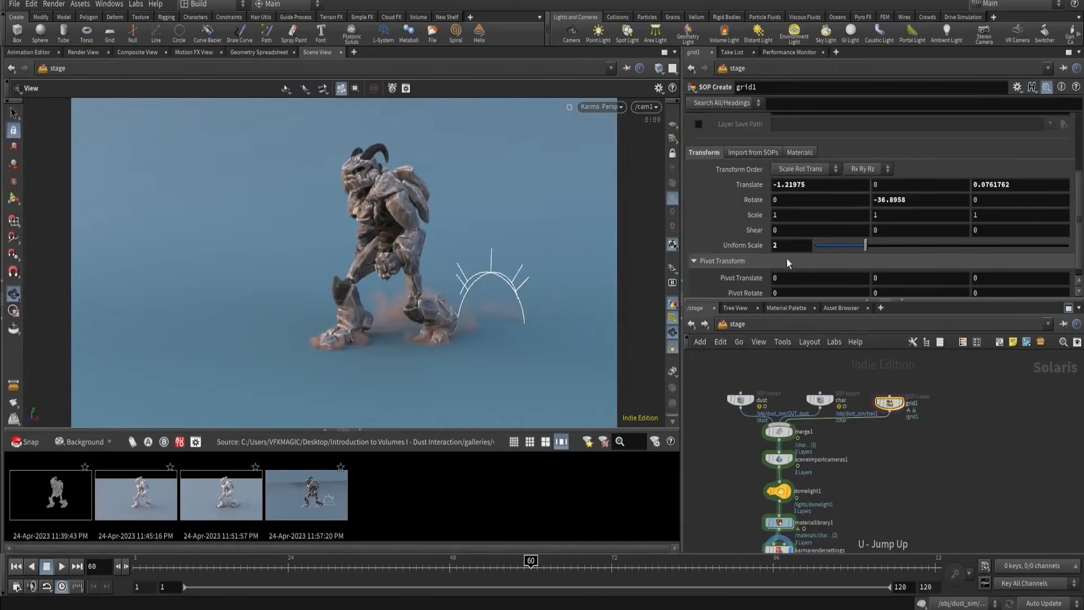
middle_click(749, 186, "ctrl")
middle_click(752, 199, "ctrl")
left_click(784, 243)
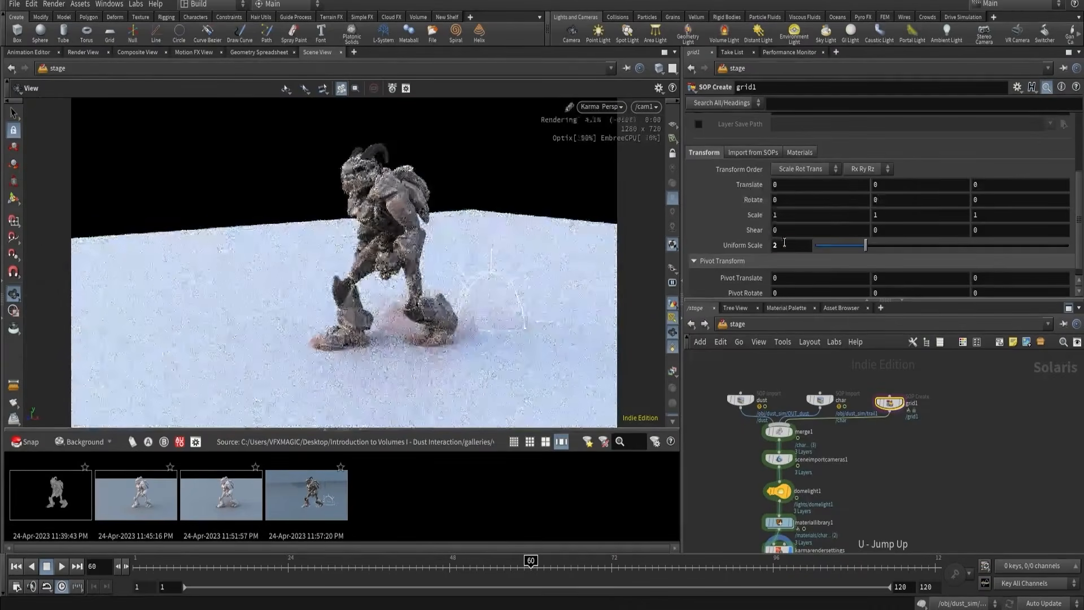
type("50")
key("Return")
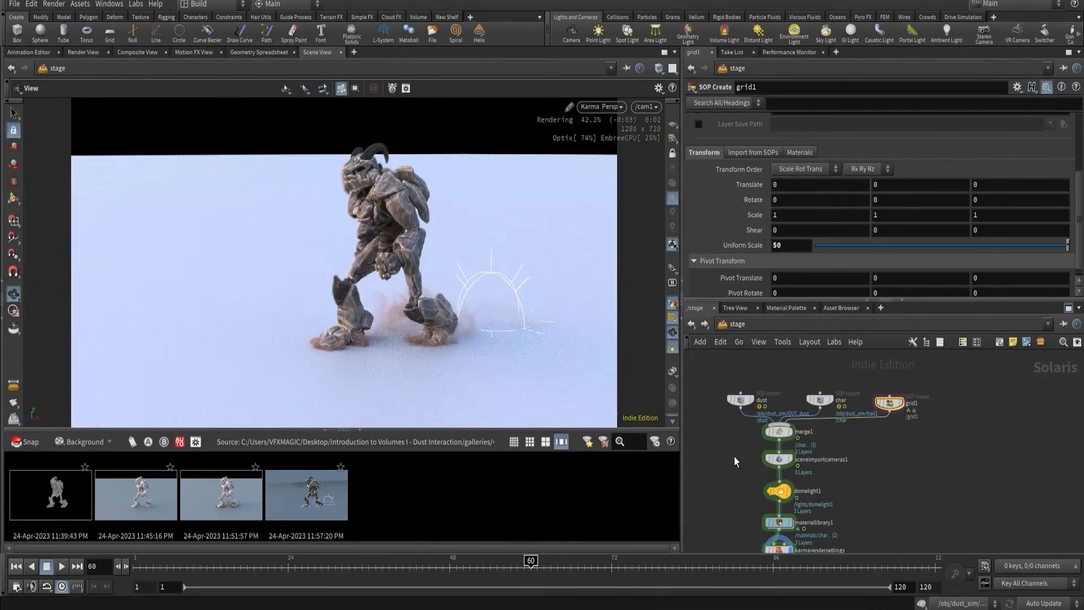
- Inside materiallibrary1, duplicate the char MtlX Standard Surface and cut the copy's connection from mtlximage1
scroll(734, 456, "up", 3)
double_click(813, 469)
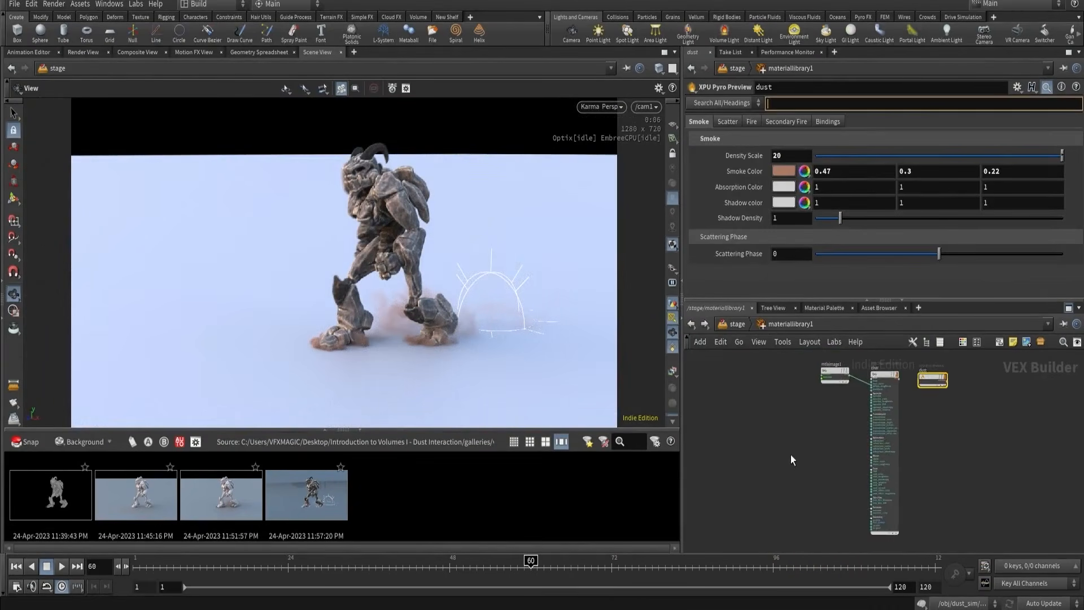
left_click(796, 456)
left_click_drag(886, 411, 727, 420, "alt")
scroll(735, 387, "up", 1)
middle_click_drag(735, 387, 759, 381)
key("y")
left_click_drag(797, 386, 817, 434)
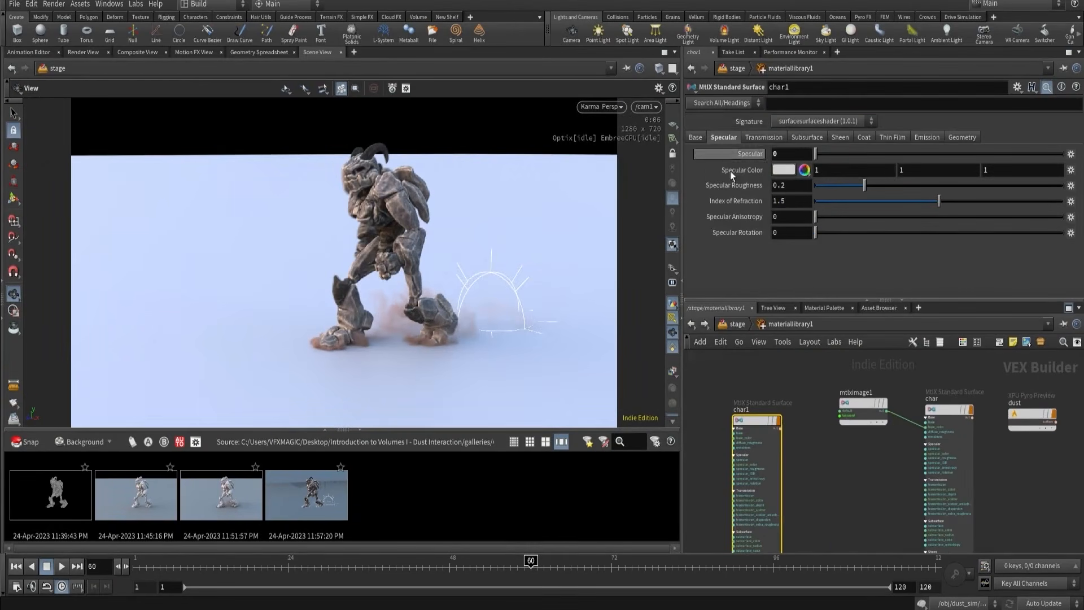
- Rename the duplicated surface shader as grid and show its base settings
scroll(759, 423, "up", 2)
double_click(734, 407)
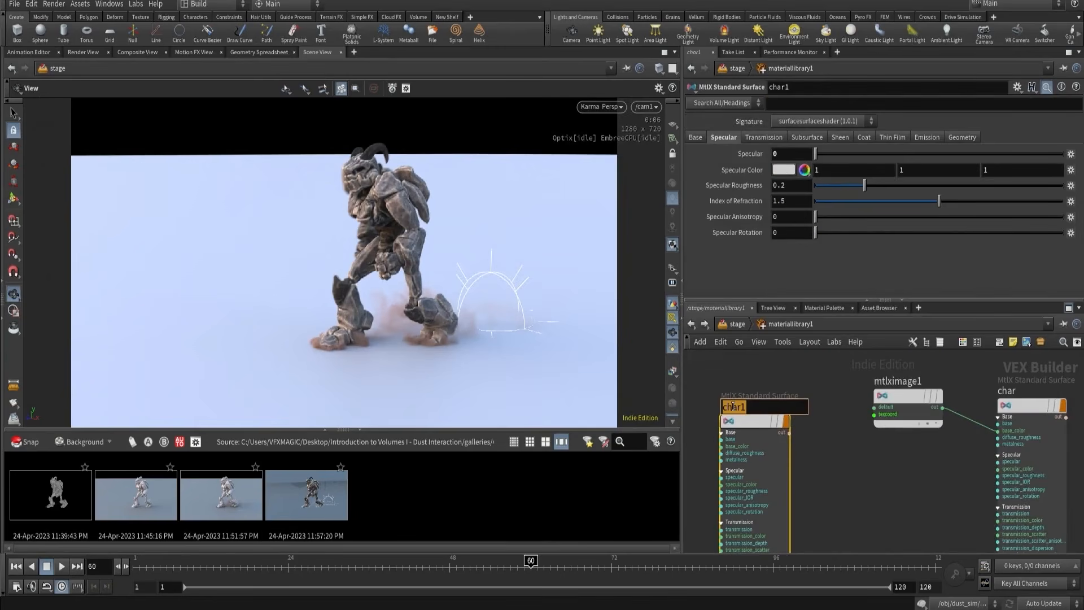
type("grid")
key("Return")
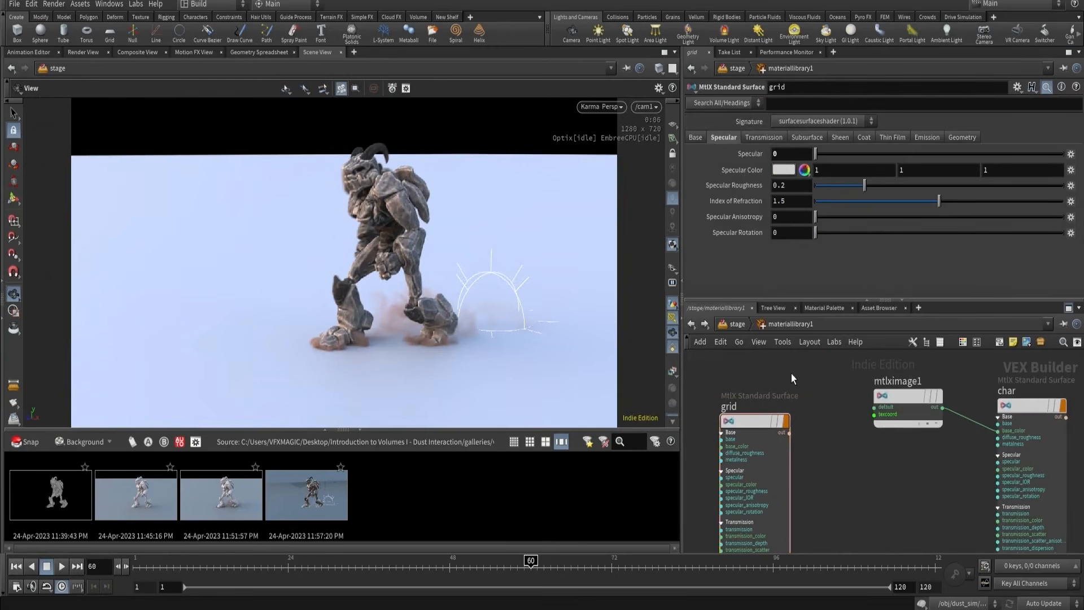
left_click(698, 138)
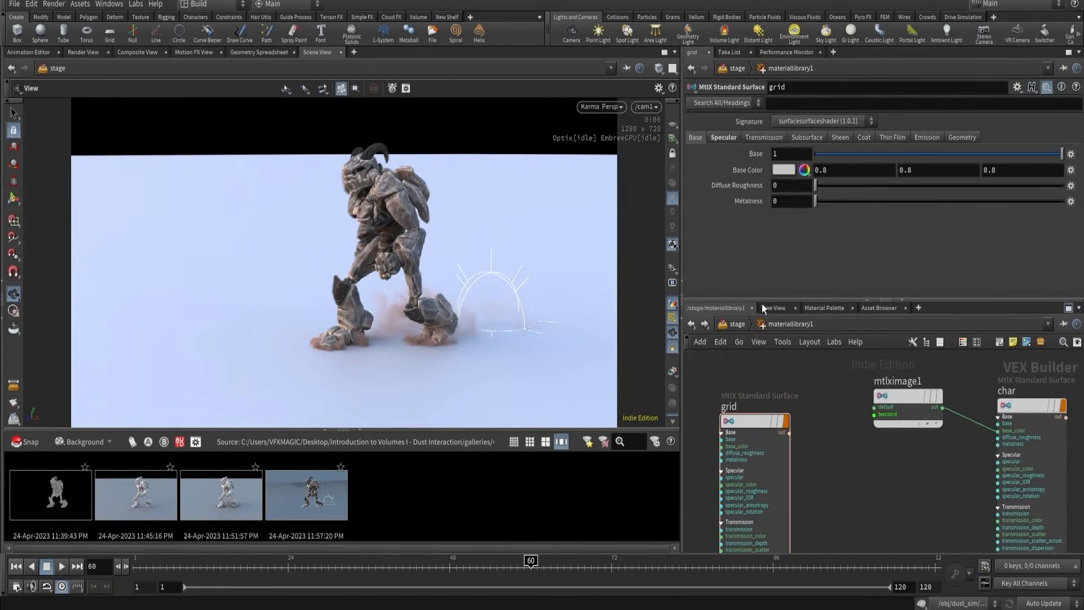
- Add a third material entry in materiallibrary1 with material VOP grid assigned to the geometry path /grid1/
key("u")
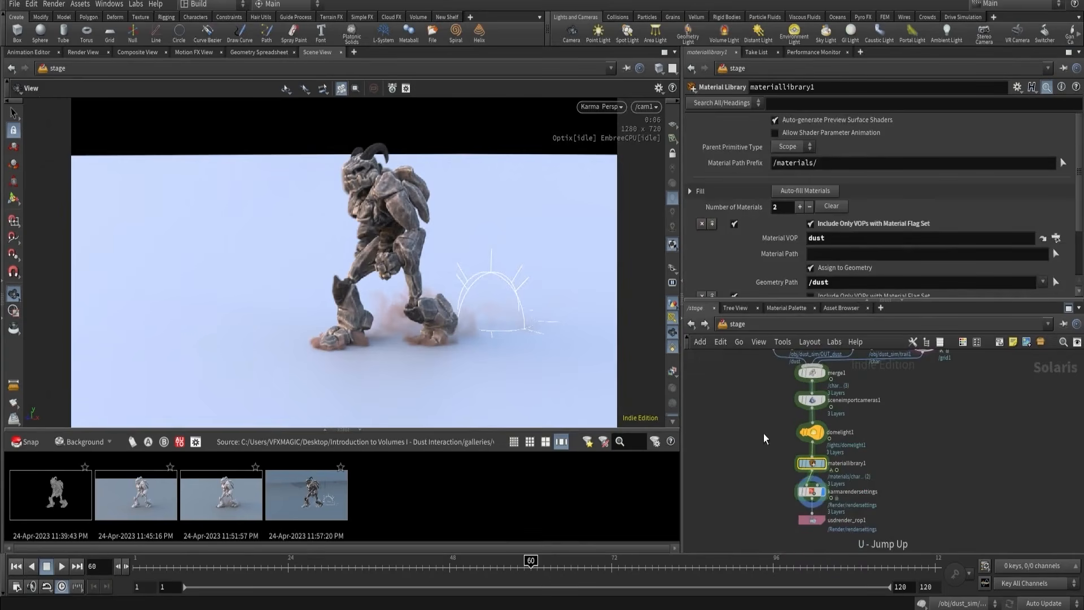
scroll(832, 234, "down", 3)
left_click(713, 158)
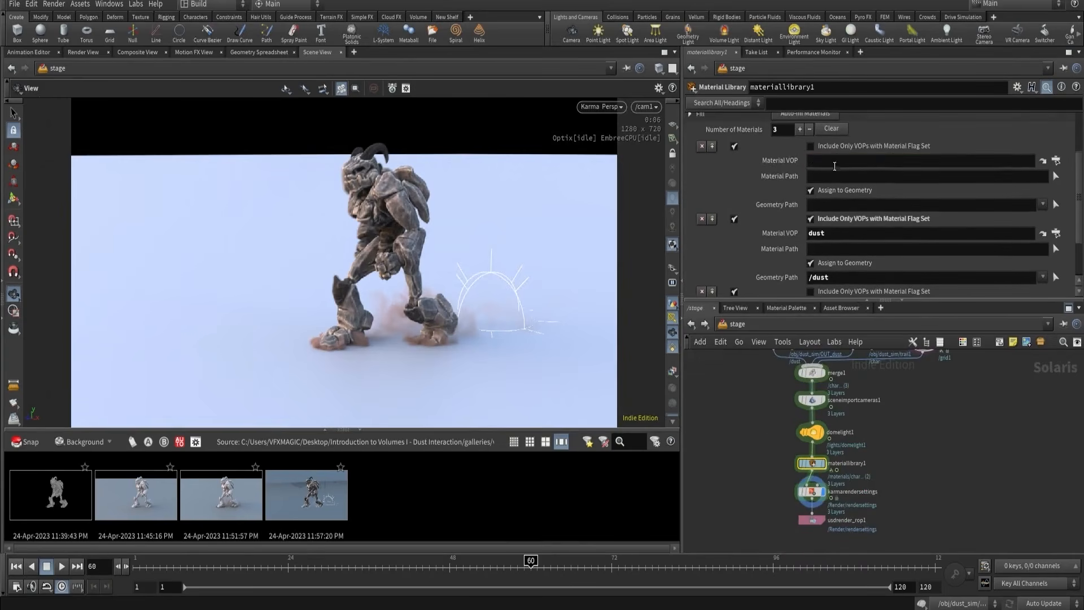
left_click(826, 159)
type("grid")
key("Return")
left_click(829, 205)
type("/gri")
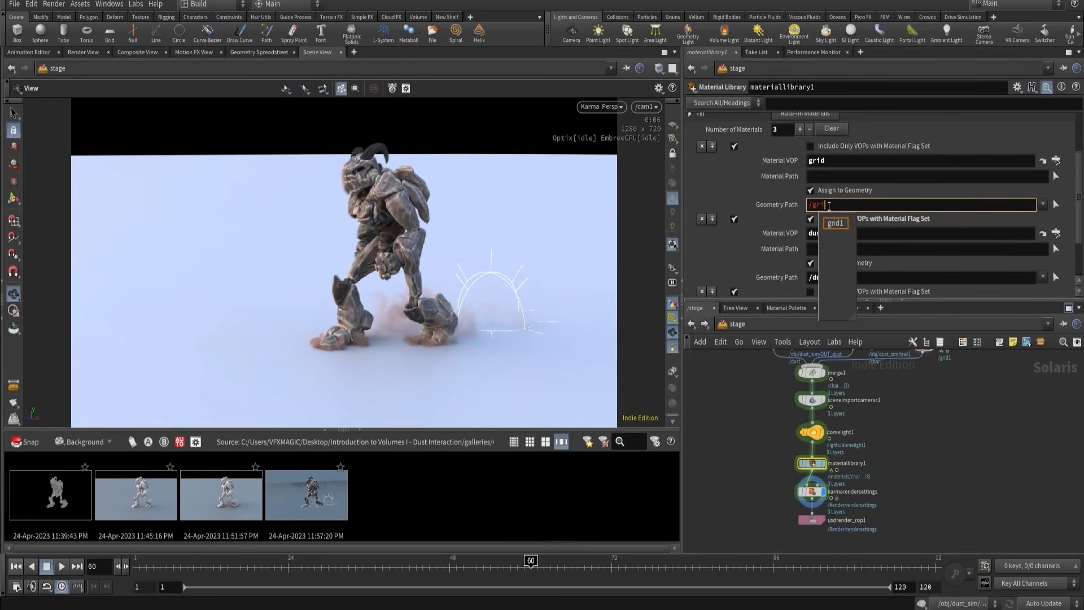
left_click(835, 223)
key("Return")
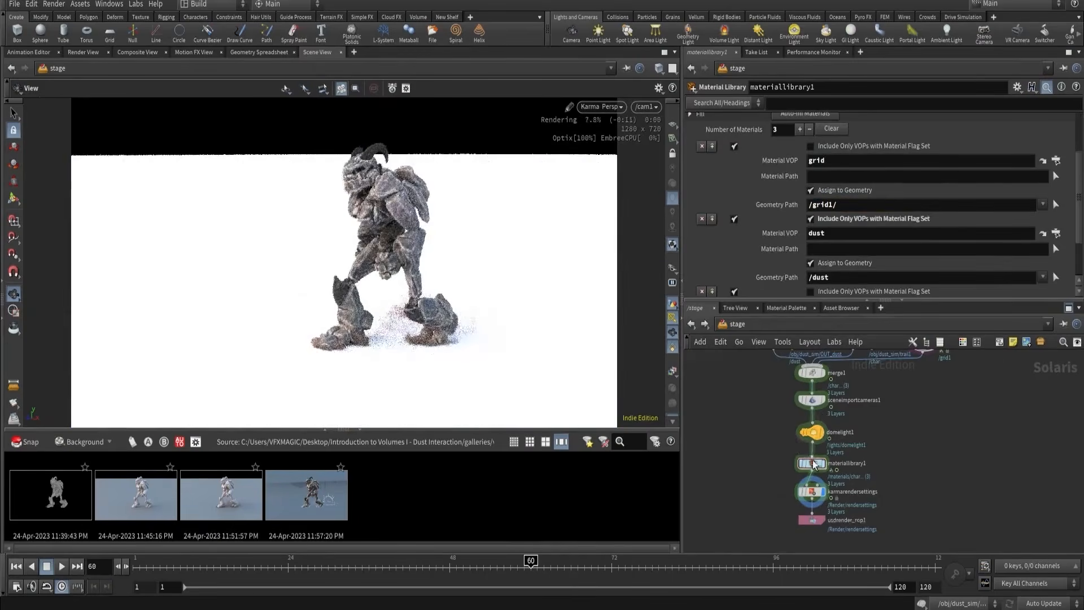
- Inside materiallibrary1, set the grid shader's Base to .05 and its Base Color to 0.36, 0.4, 0.4
double_click(812, 463)
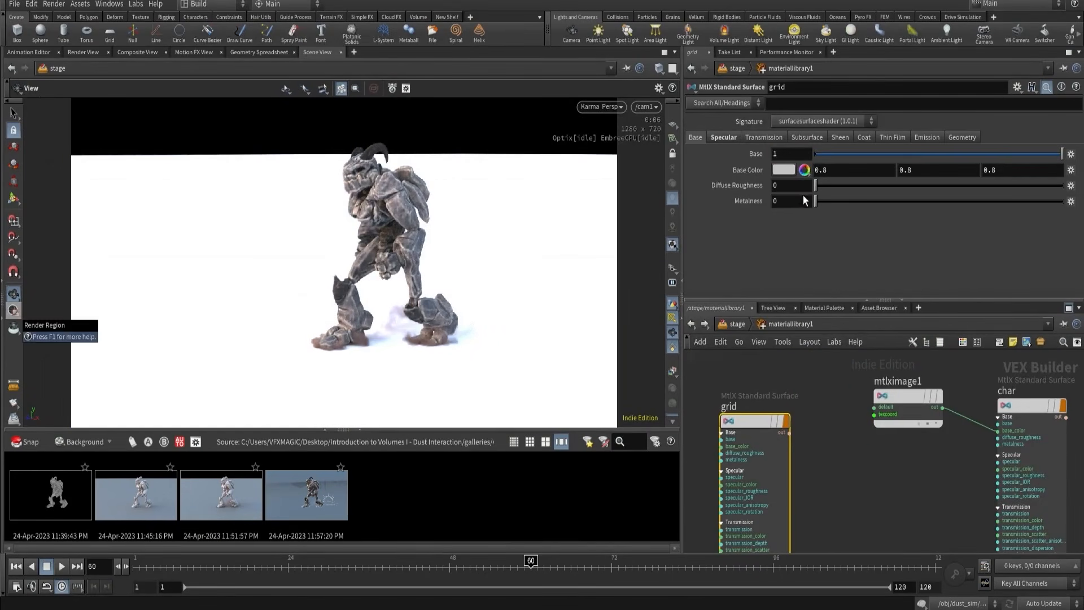
left_click(791, 153)
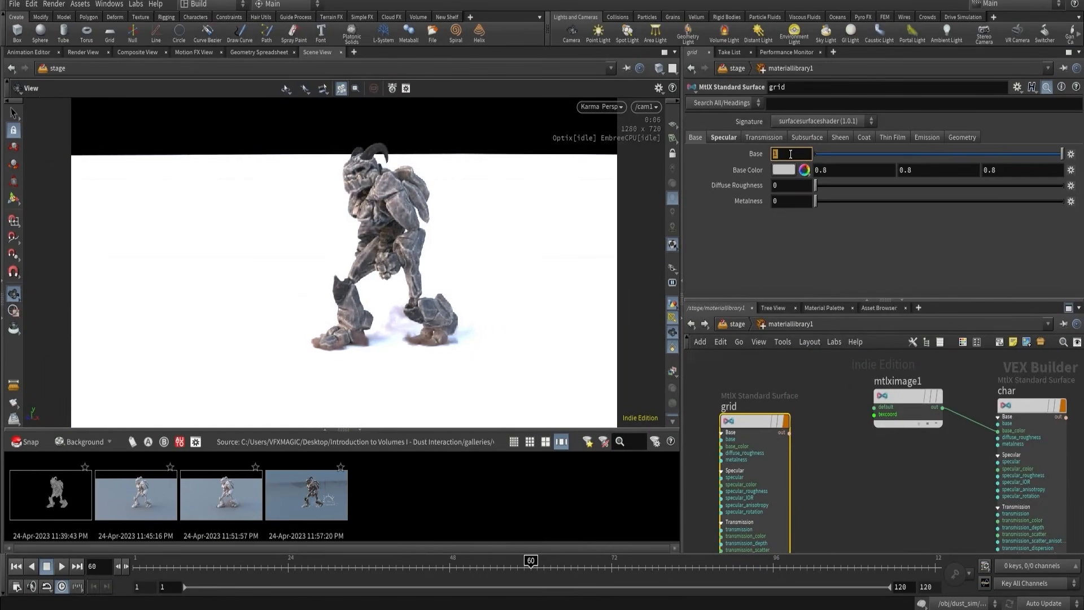
key("Return")
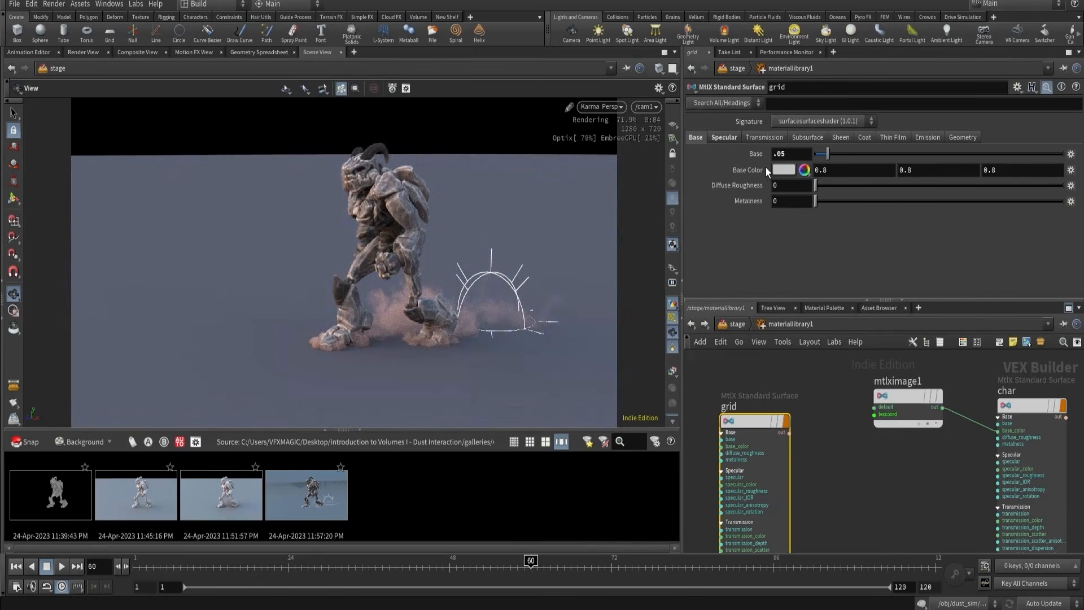
middle_click_drag(754, 170, 726, 155)
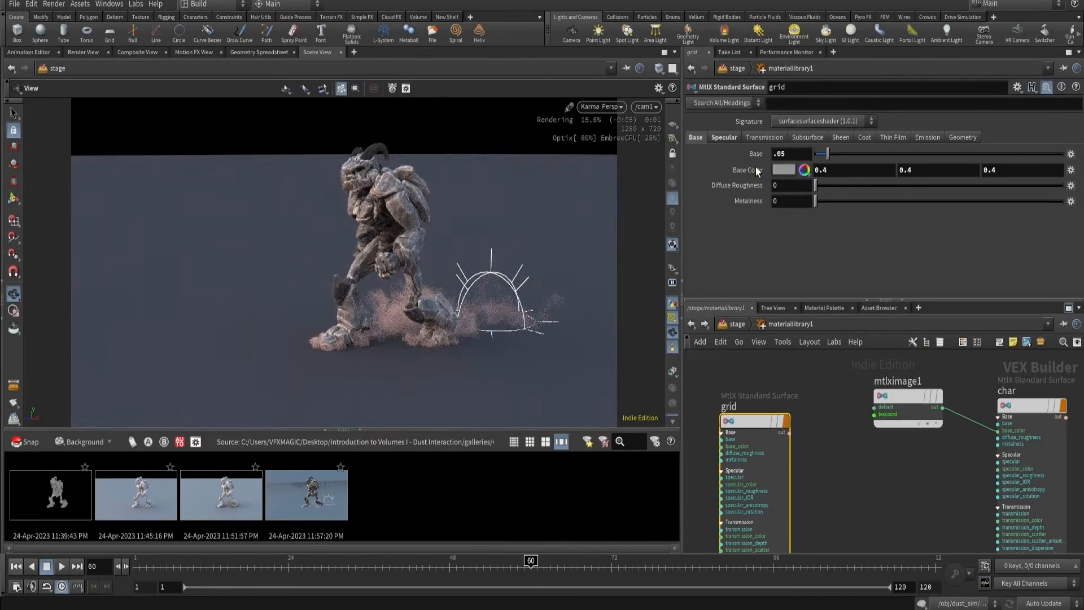
mouse_move(833, 171)
middle_mouse_down()
mouse_move(830, 195)
mouse_move(834, 167)
middle_mouse_up()
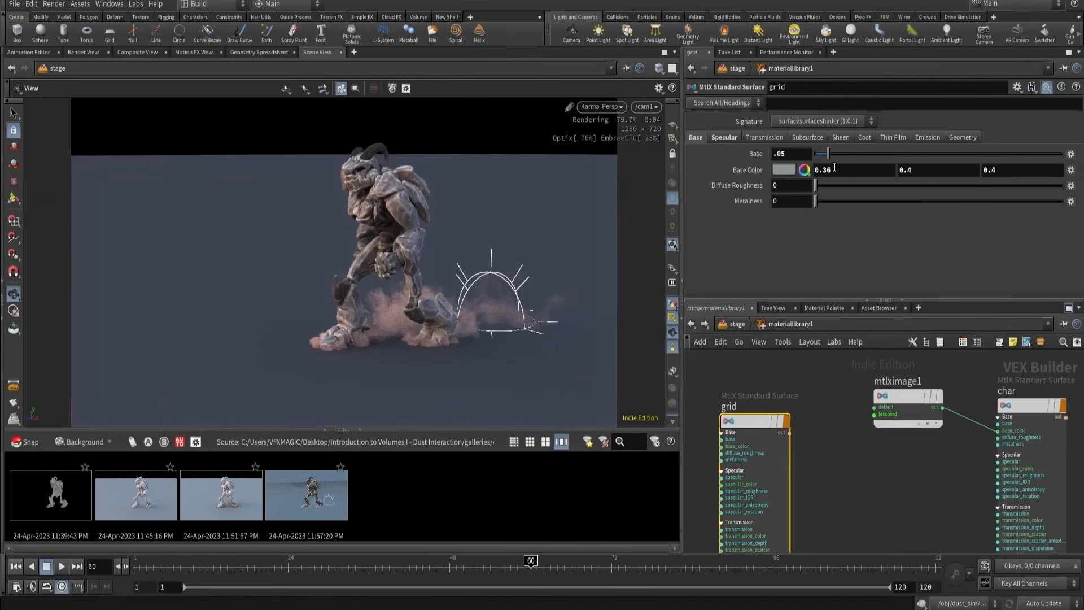
- Back at stage level, set usdrender_rop1 to Render Current Frame and render frame 60 to MPlay
left_click(735, 325)
scroll(771, 497, "up", 2)
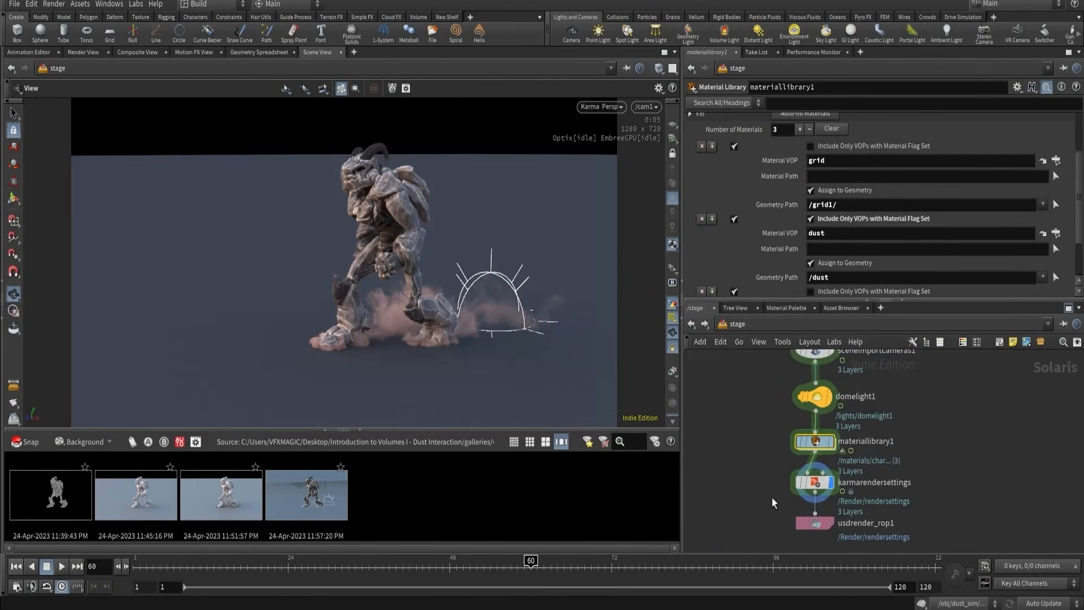
left_click(814, 522)
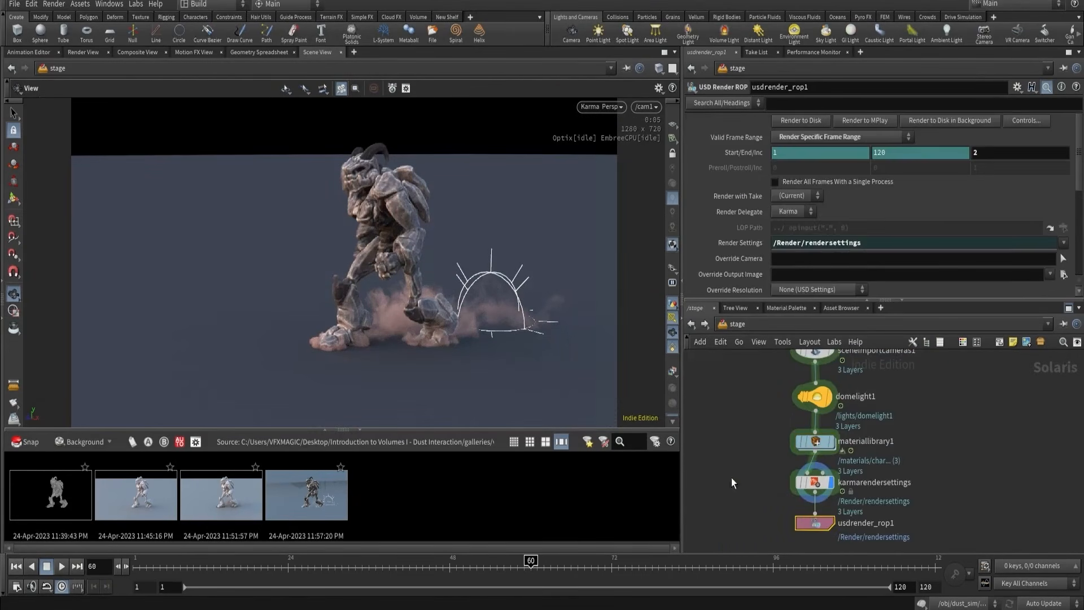
left_click(852, 136)
left_click(909, 144)
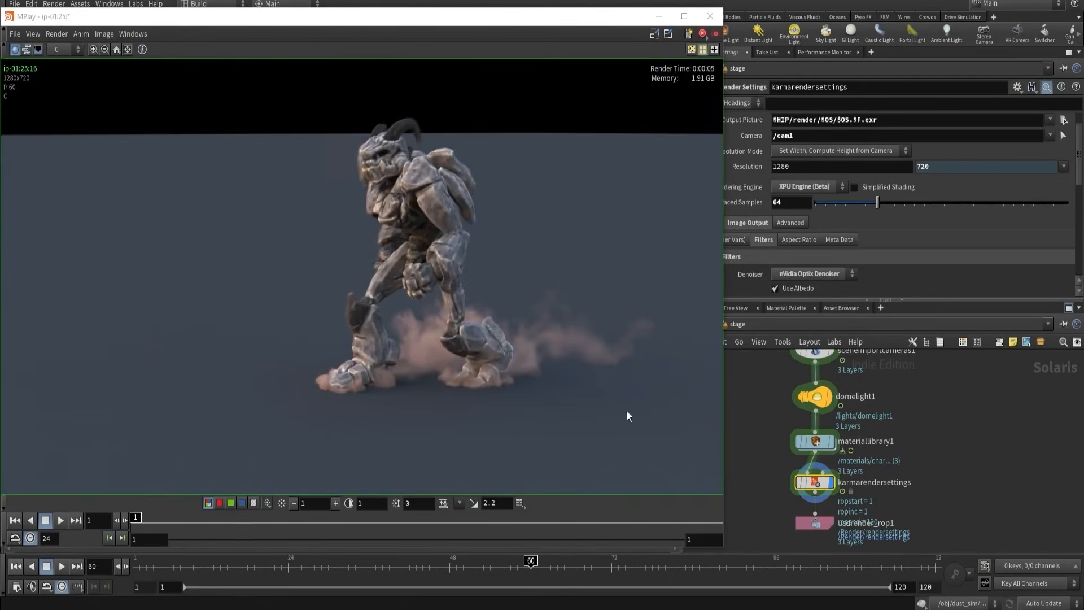
- Set karmarendersettings to No Denoiser, re-render the current frame to MPlay, and inspect the dust around the feet up close
scroll(856, 271, "down", 3)
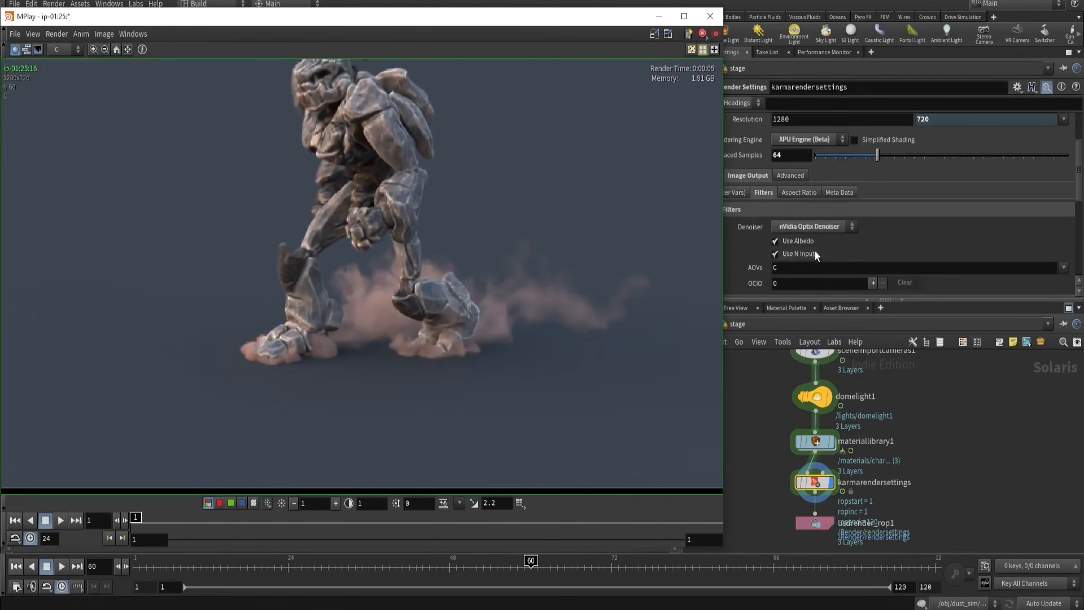
left_click(811, 229)
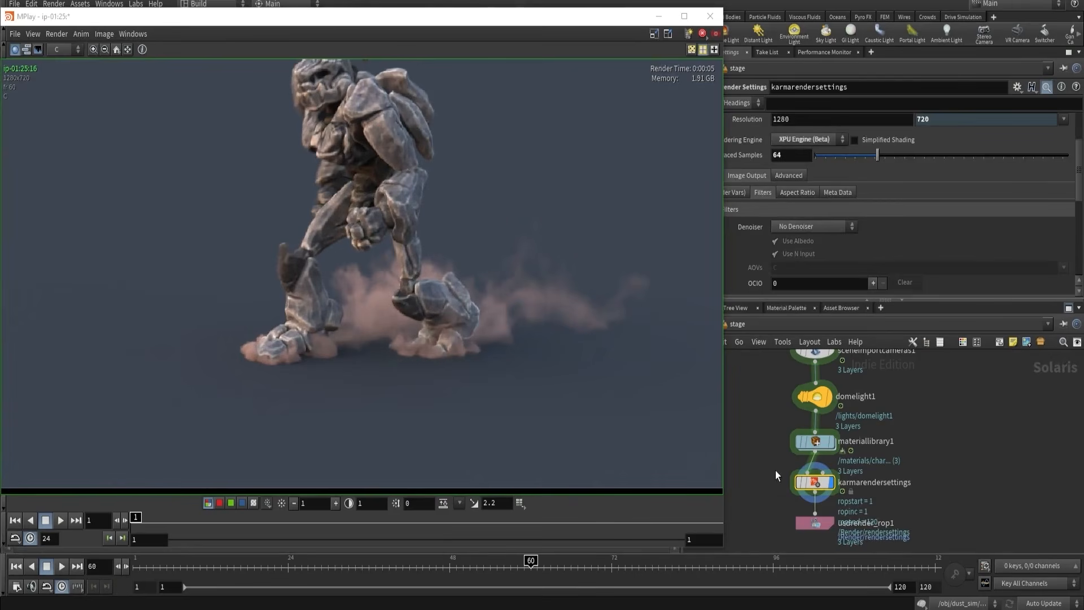
scroll(830, 182, "up", 3)
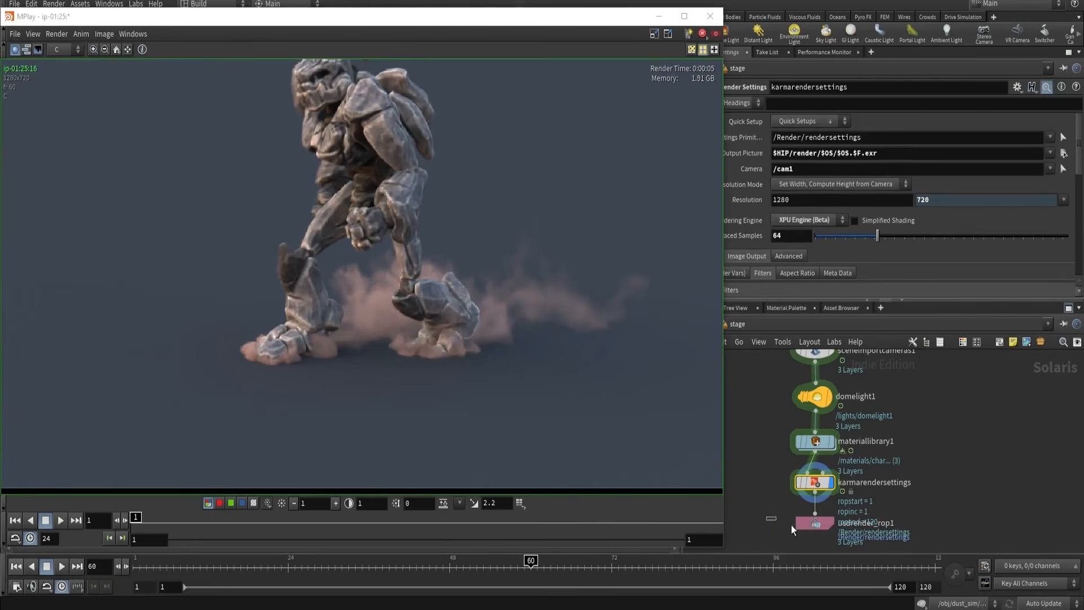
left_click(813, 523)
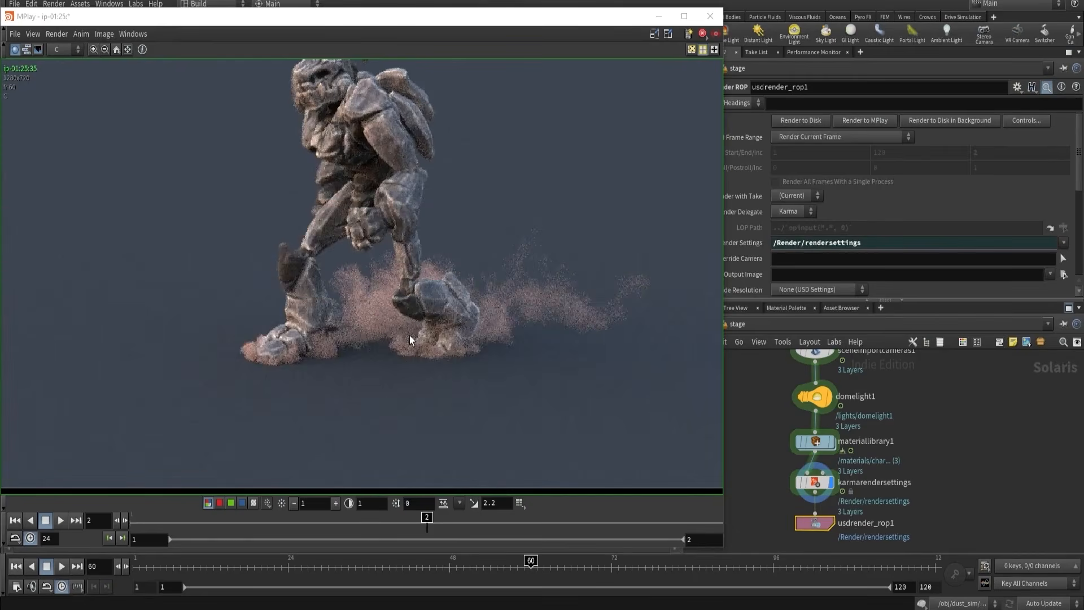
scroll(409, 335, "up", 5)
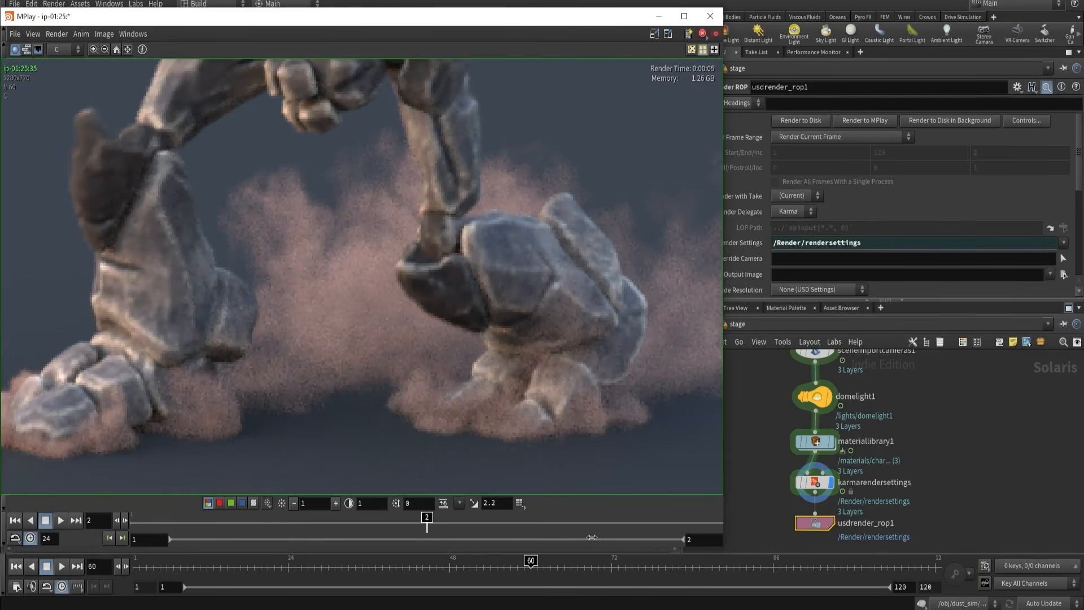
left_click(659, 17)
- Rename the karmarendersettings node as dust_v1
scroll(699, 188, "down", 5)
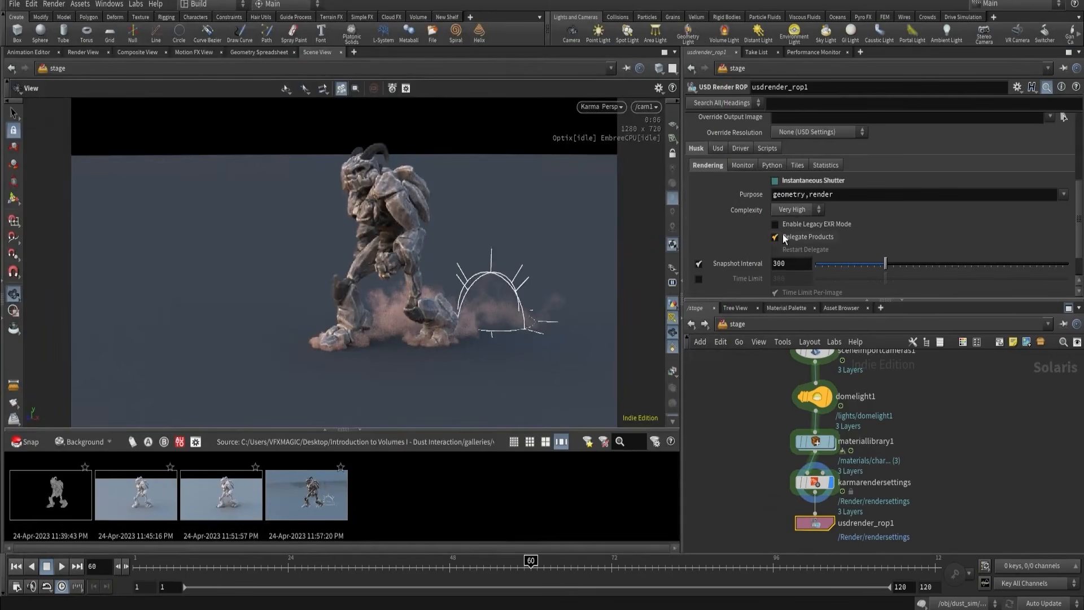
left_click(815, 483)
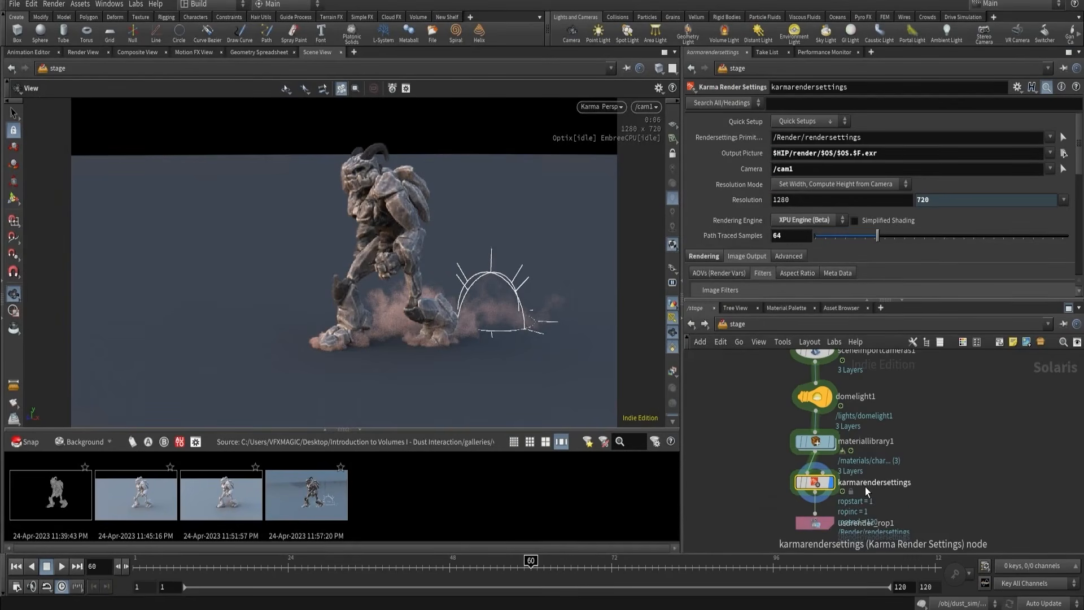
double_click(866, 487)
type("dust")
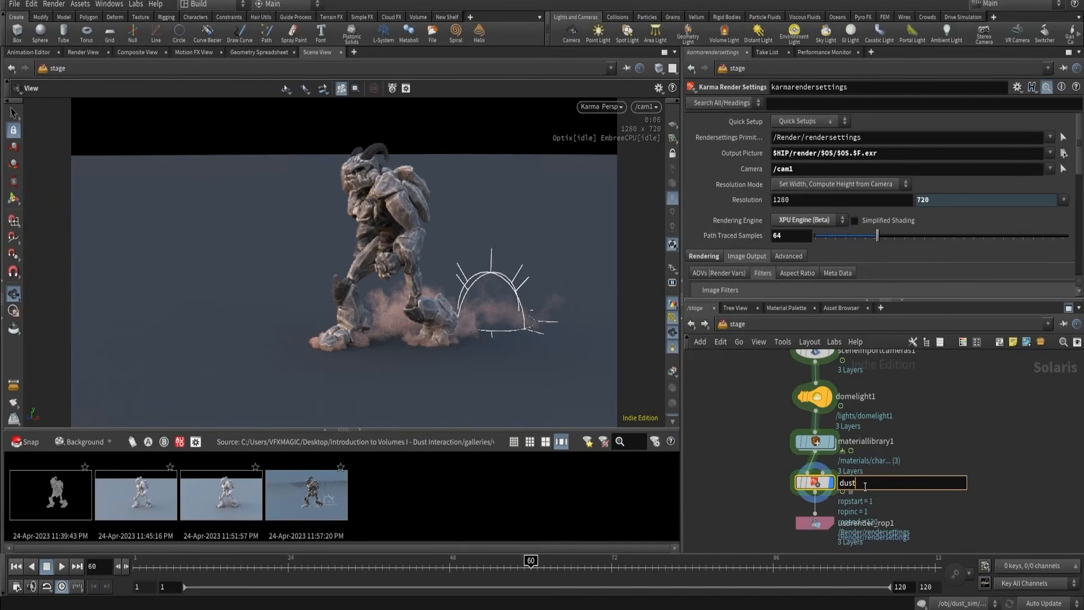
type("_v1")
key("Return")
- Set the render resolution of dust_v1 to 1920 x 1080
scroll(945, 479, "down", 3)
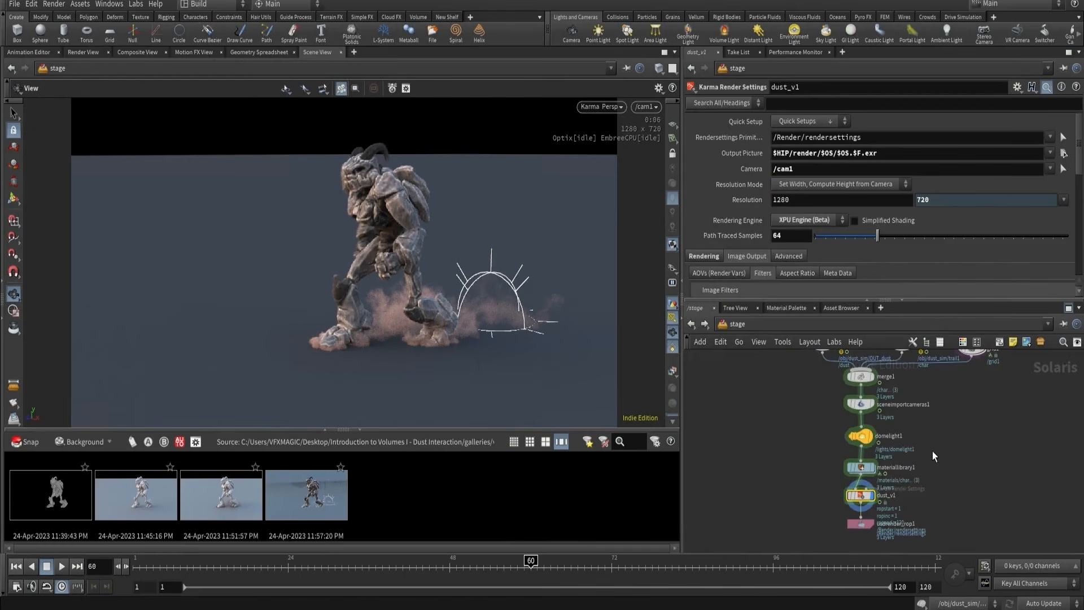
left_click(883, 536)
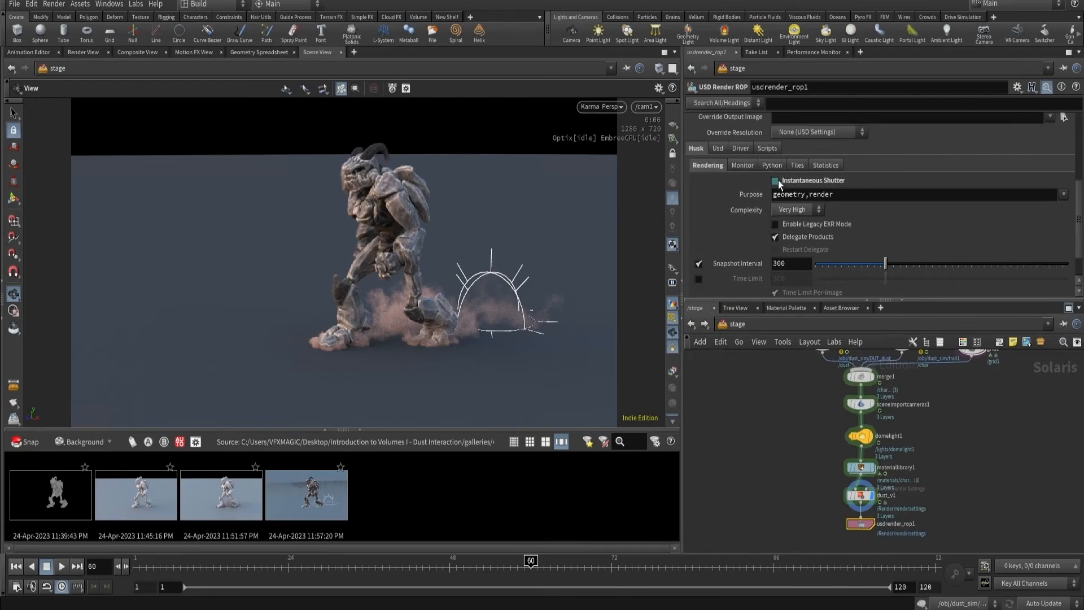
left_click(861, 495)
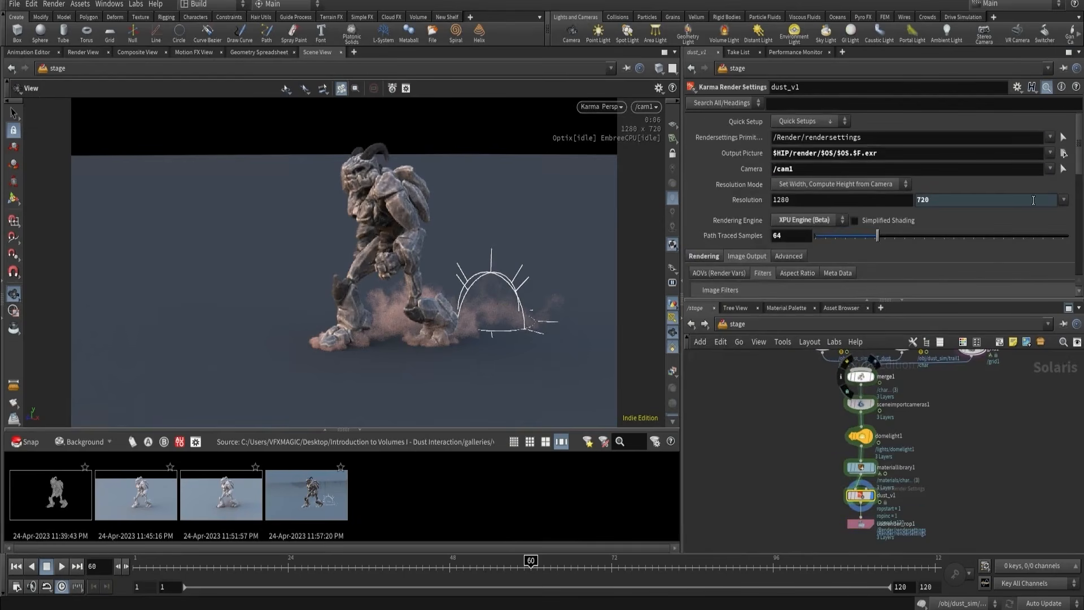
left_click(1064, 199)
left_click(1033, 235)
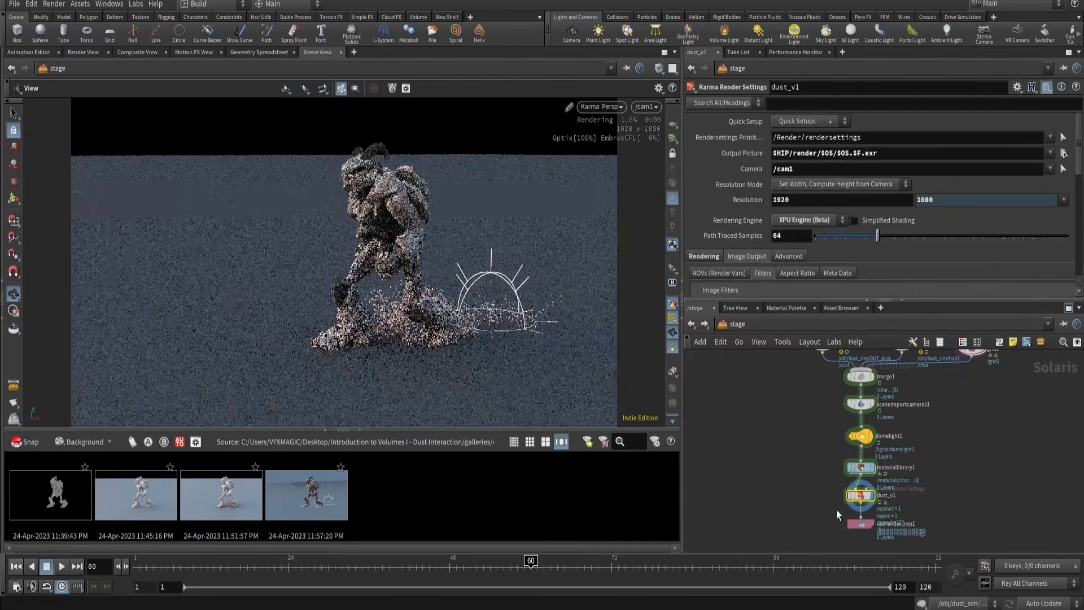
- Set usdrender_rop1 to Render Specific Frame Range with a frame increment of 1
left_click(860, 524)
scroll(805, 174, "up", 3)
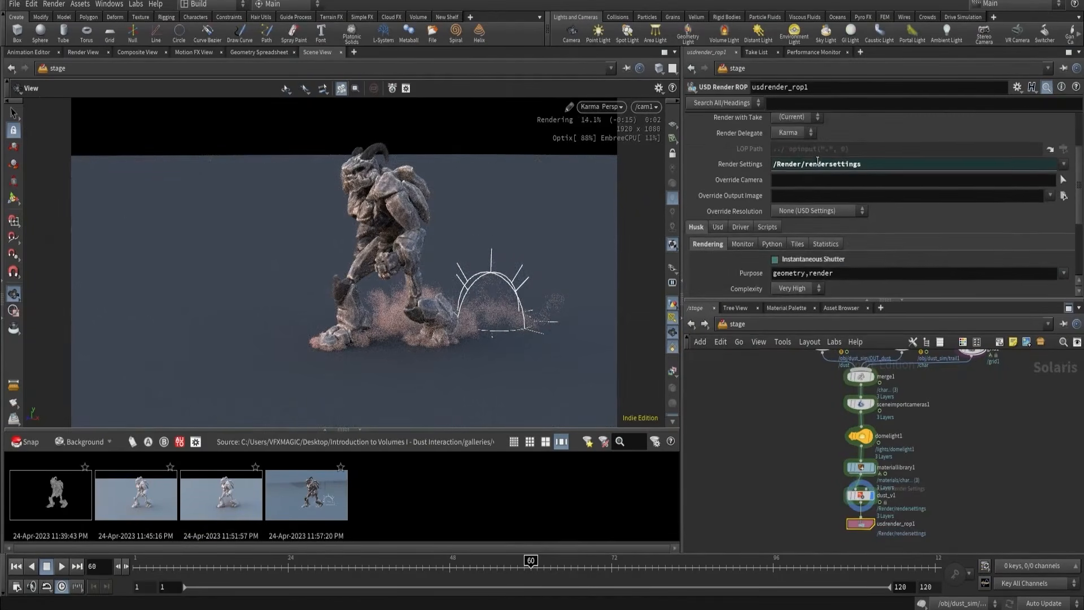
scroll(818, 161, "up", 3)
left_click(821, 139)
left_click(825, 157)
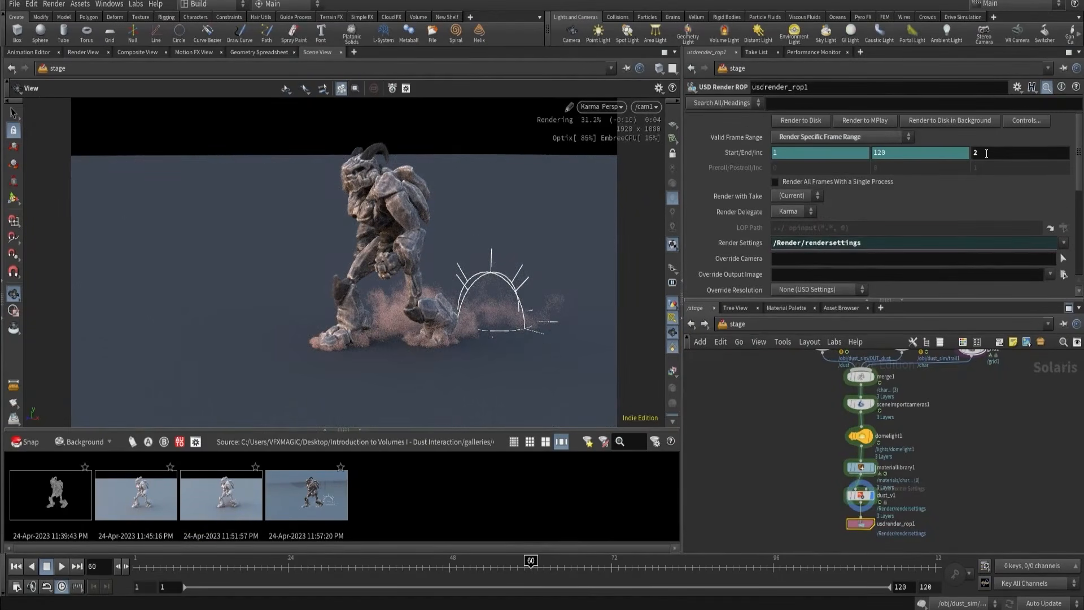
key("BackSpace")
type("1")
- Set the Path Traced Samples of dust_v1 to 128
left_click(860, 495)
left_click(787, 234)
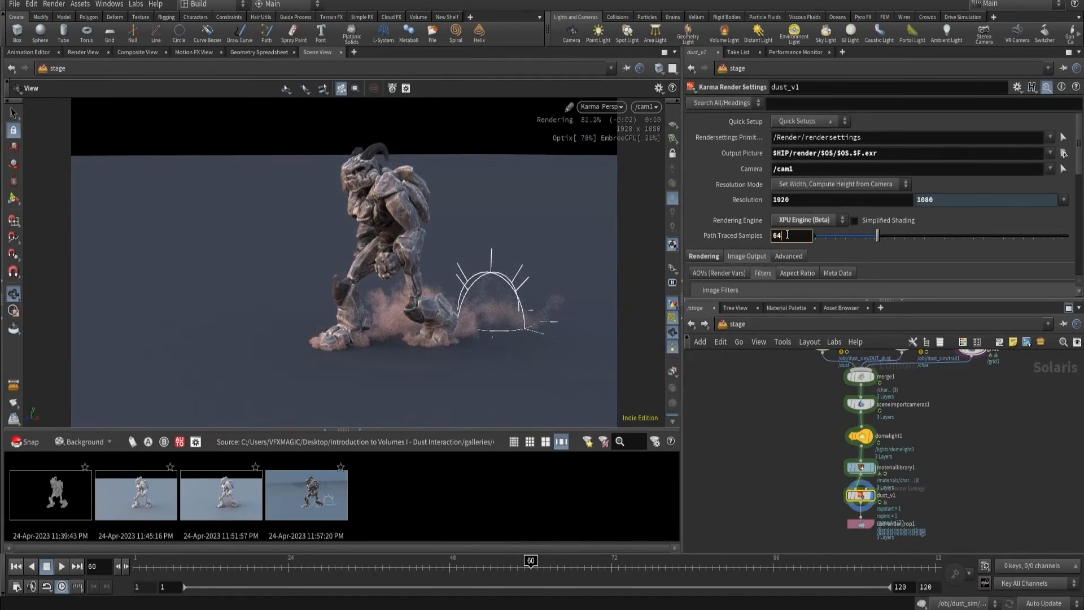
key("BackSpace")
key("BackSpace")
type("128")
key("Return")
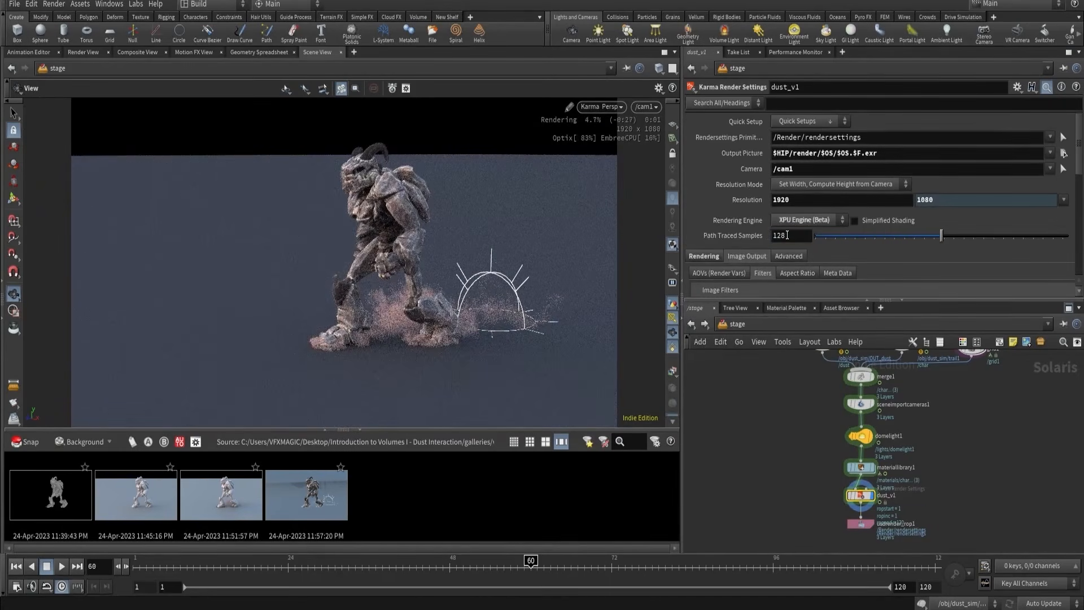
- Review the rendering limits and the secondary sampling settings of dust_v1
scroll(775, 239, "down", 2)
scroll(775, 233, "down", 2)
left_click(712, 149)
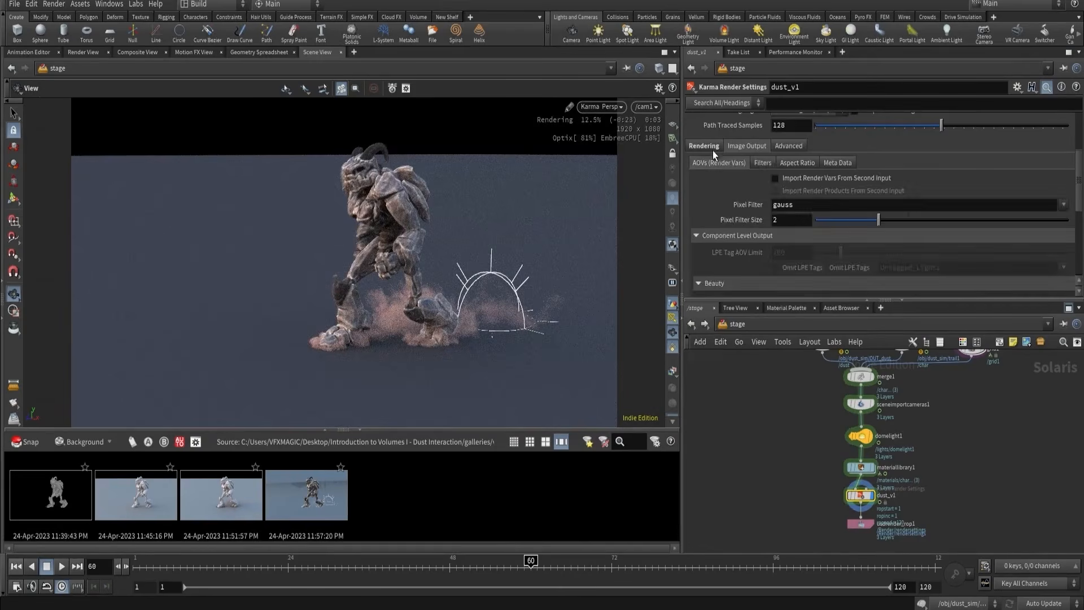
left_click(735, 162)
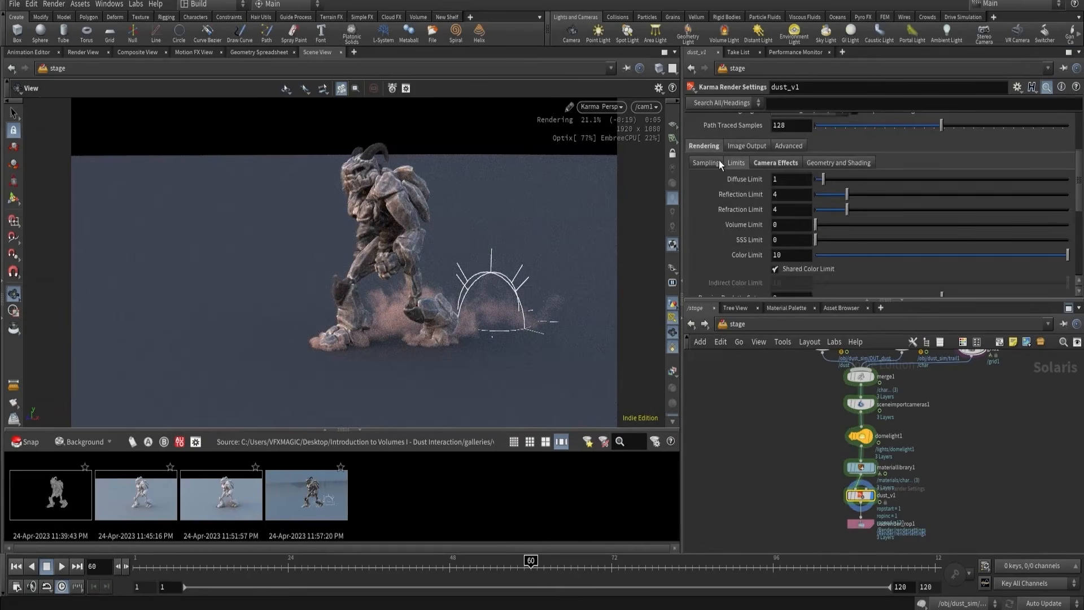
left_click(712, 162)
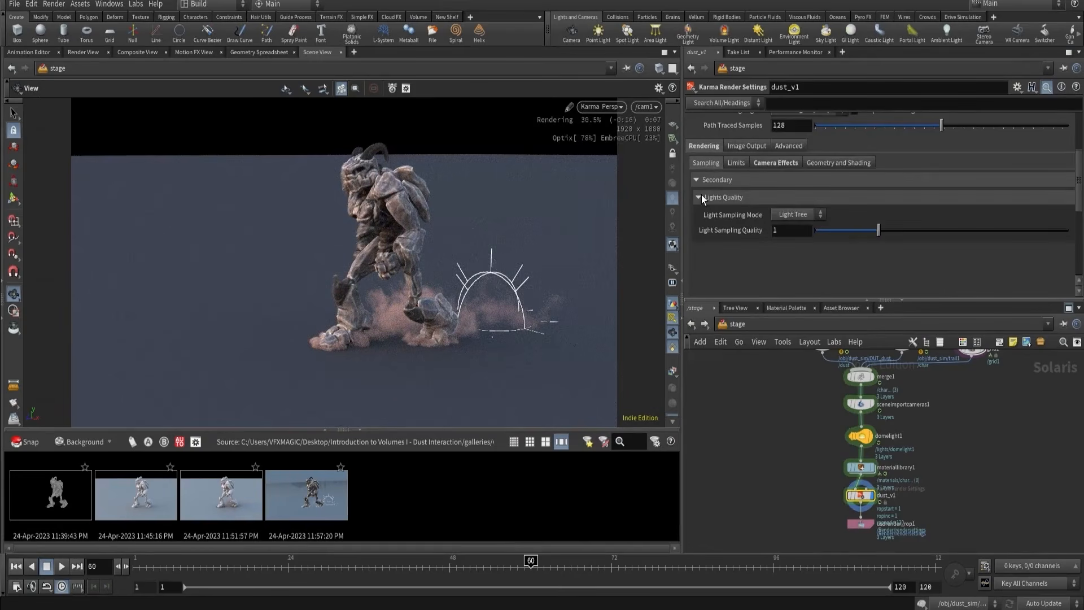
- Go from the stage's dust import to OUT_dust in /obj/dust_sim and check its voxel counts and voxel size
middle_click_drag(803, 402, 815, 473)
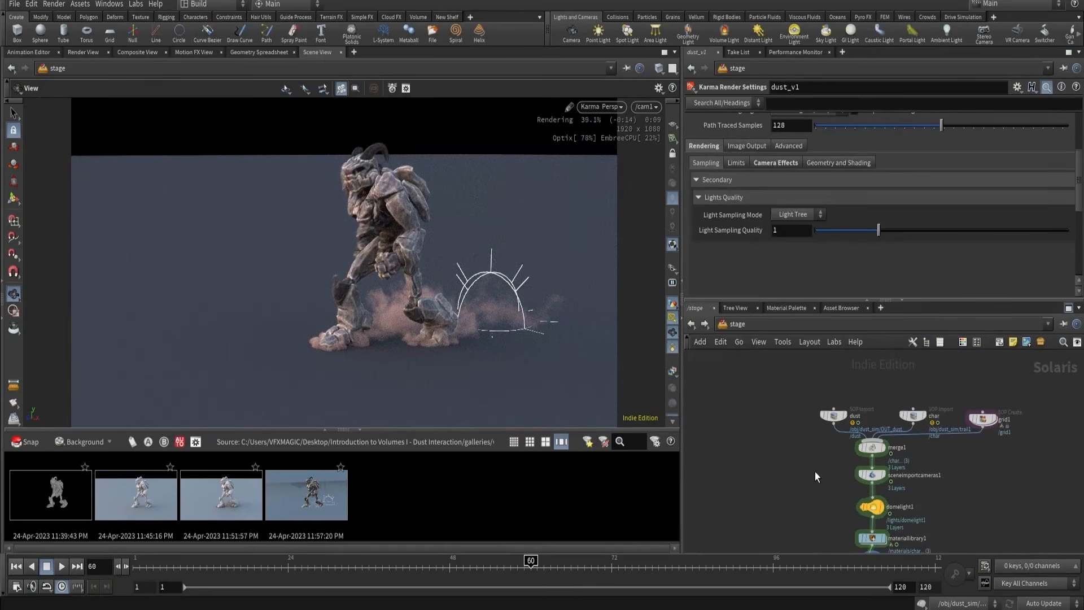
left_click(833, 416)
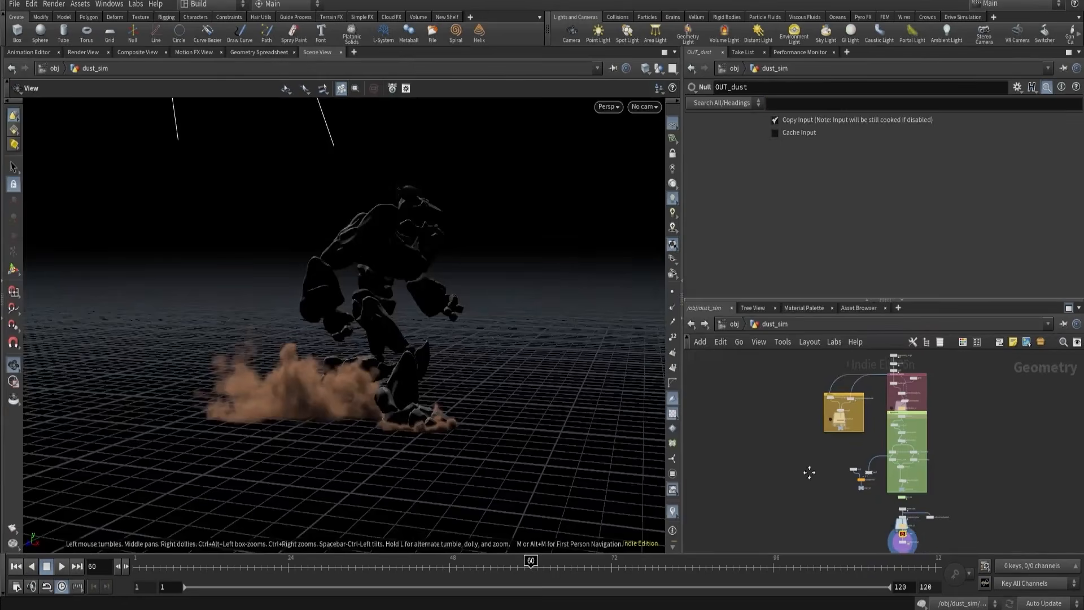
scroll(863, 454, "up", 3)
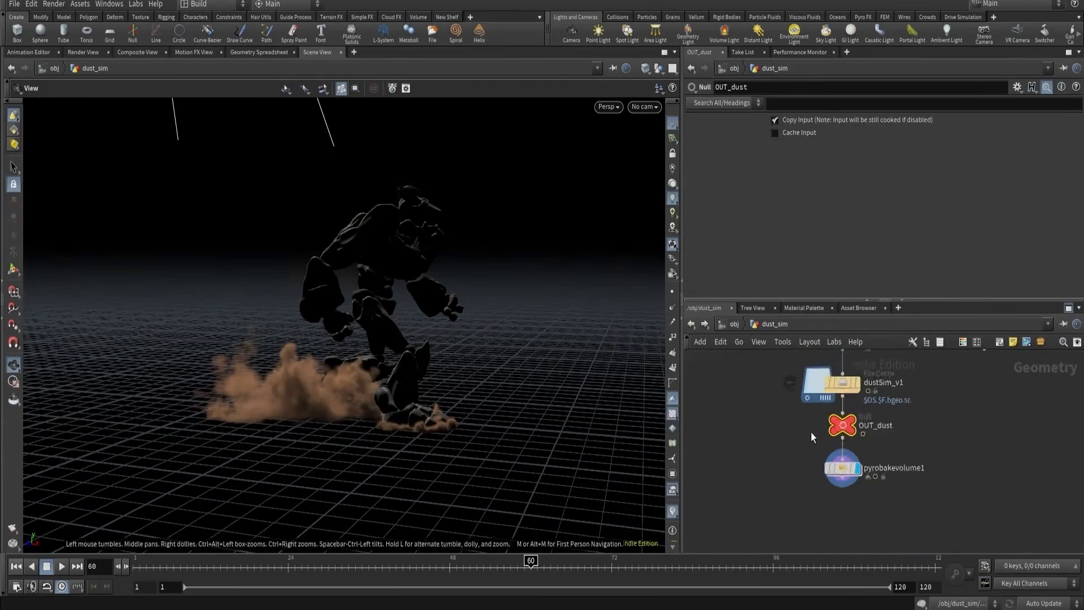
scroll(811, 434, "up", 2)
middle_click(849, 427)
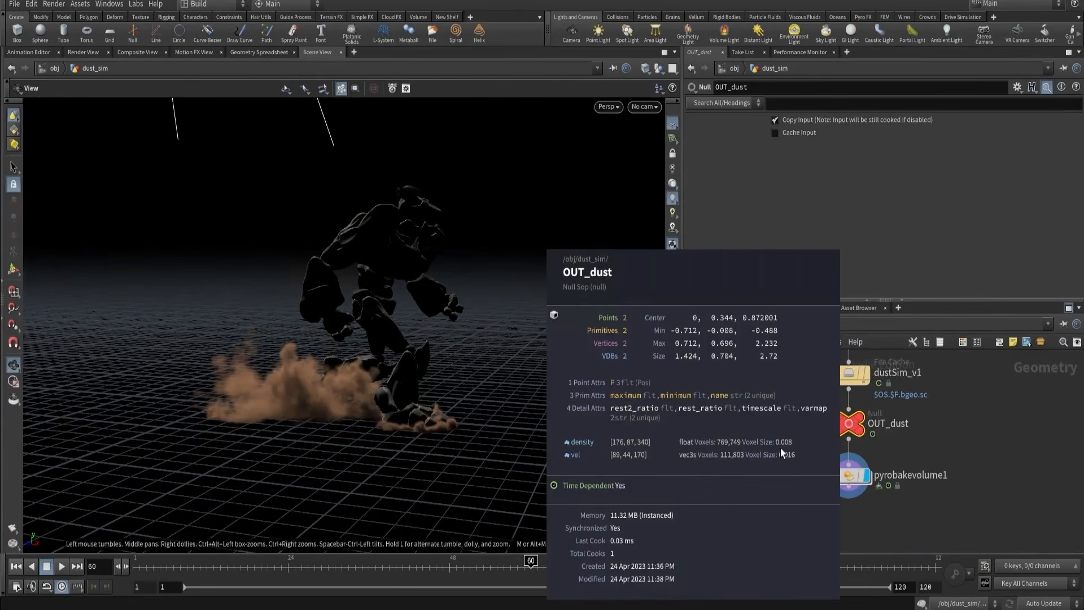
scroll(826, 429, "down", 3)
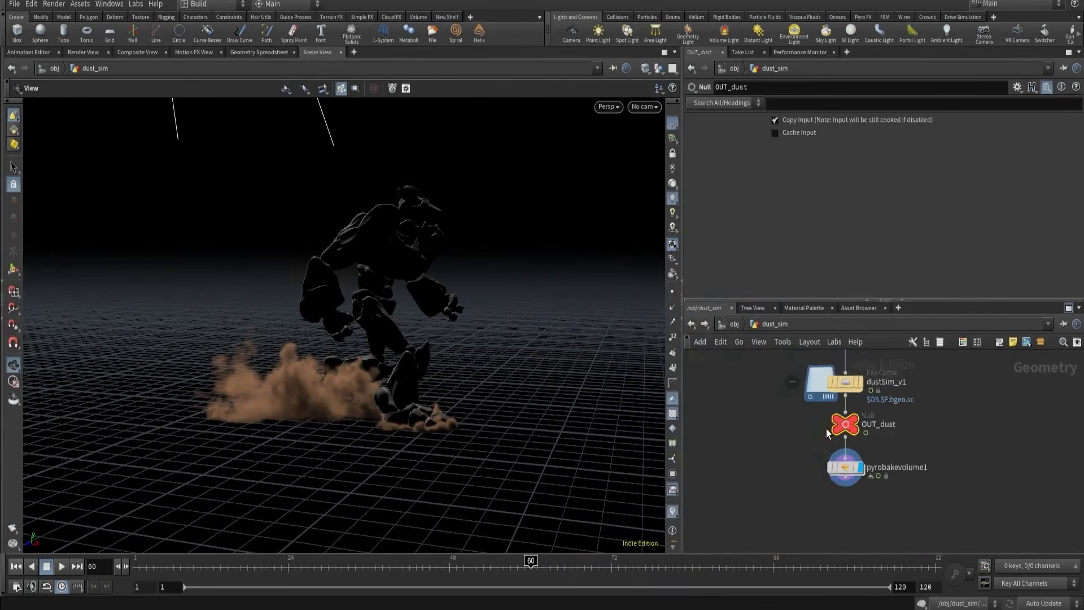
- Enter the dust_sim DOP network and show the voxel size properties of the dust smoke object
middle_click_drag(818, 427, 816, 524)
middle_click_drag(801, 460, 811, 522)
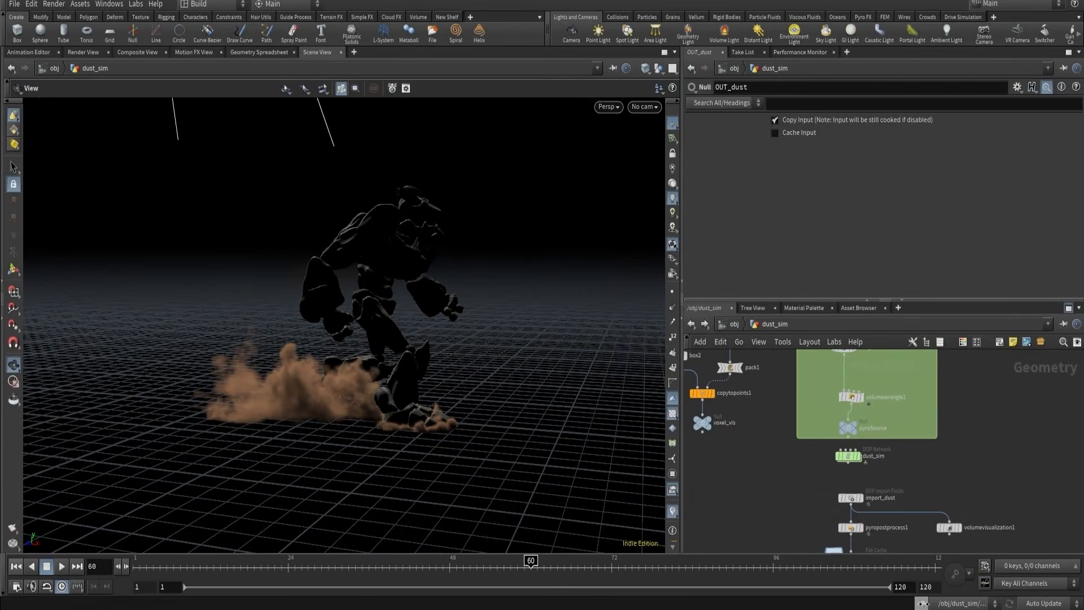
scroll(805, 435, "up", 2)
mouse_move(803, 352)
middle_mouse_down()
mouse_move(805, 435)
mouse_move(792, 343)
middle_mouse_up()
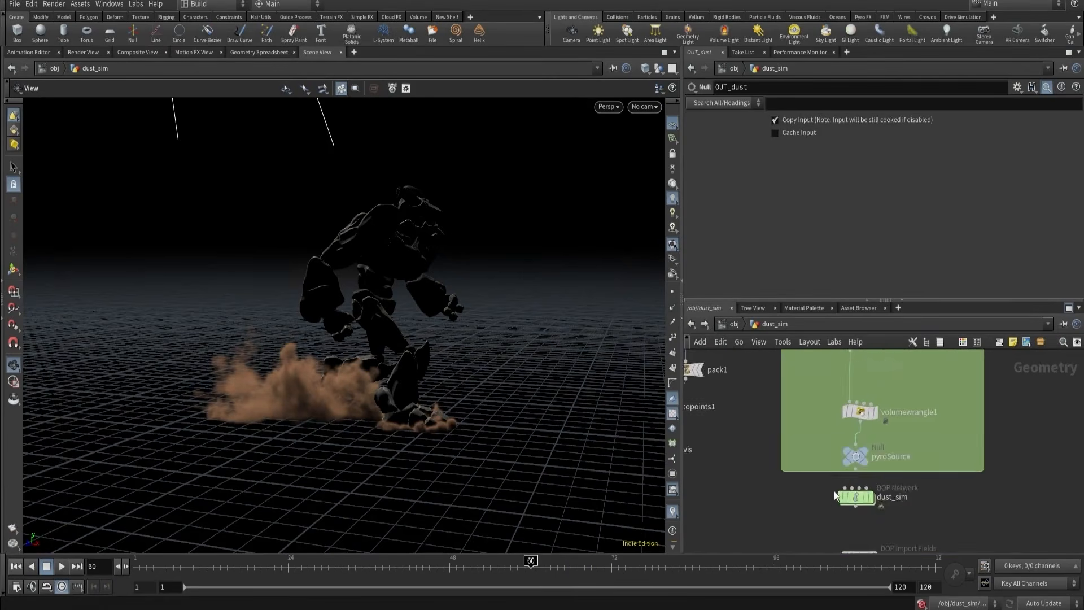
scroll(841, 494, "up", 2)
double_click(861, 496)
middle_click_drag(700, 401, 732, 426)
left_click(754, 456)
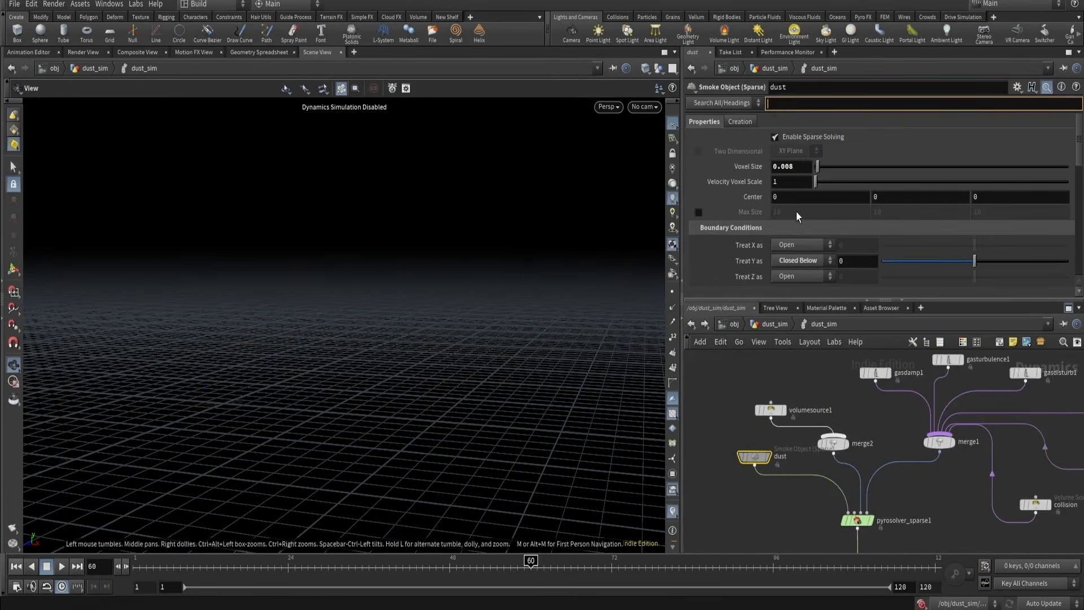
- Set the dust smoke object's voxel size to 0.005
left_click(801, 167)
key("BackSpace")
type("5")
key("Return")
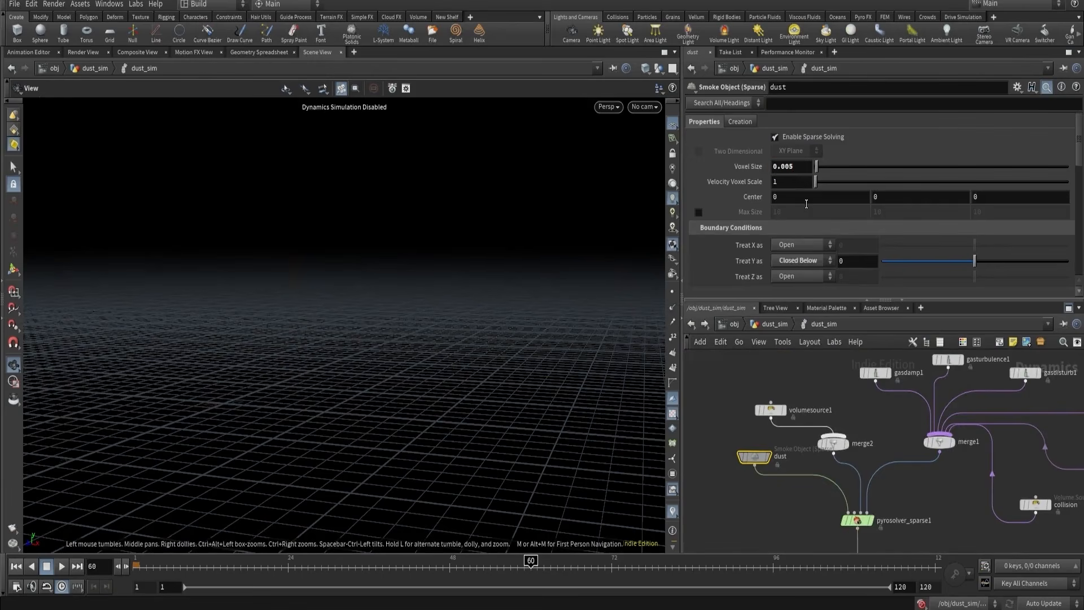
- Return to the dust_sim geometry network and check the voxel size of density_from_points
key("u")
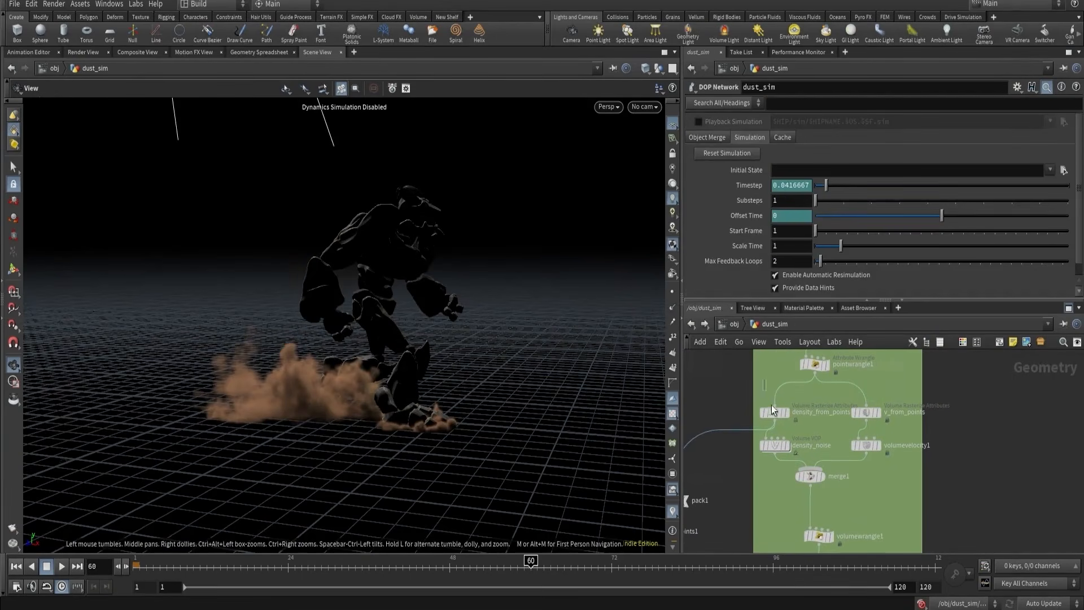
left_click(773, 410)
scroll(801, 446, "down", 3)
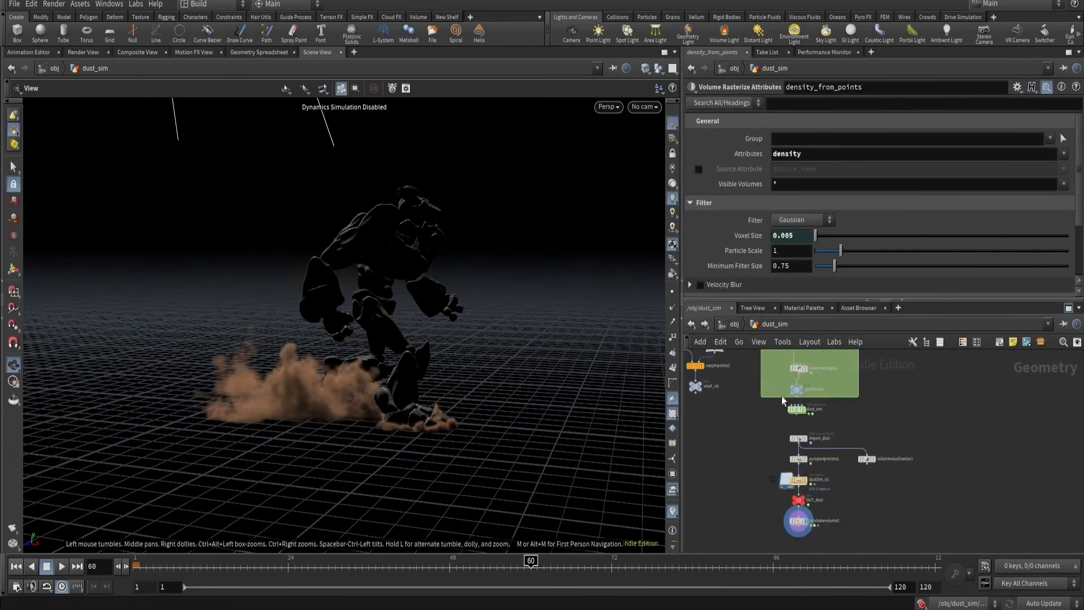
- Review the caching settings of the dustSim_v1 file cache, go inside it and select its internal render node
scroll(763, 397, "up", 4)
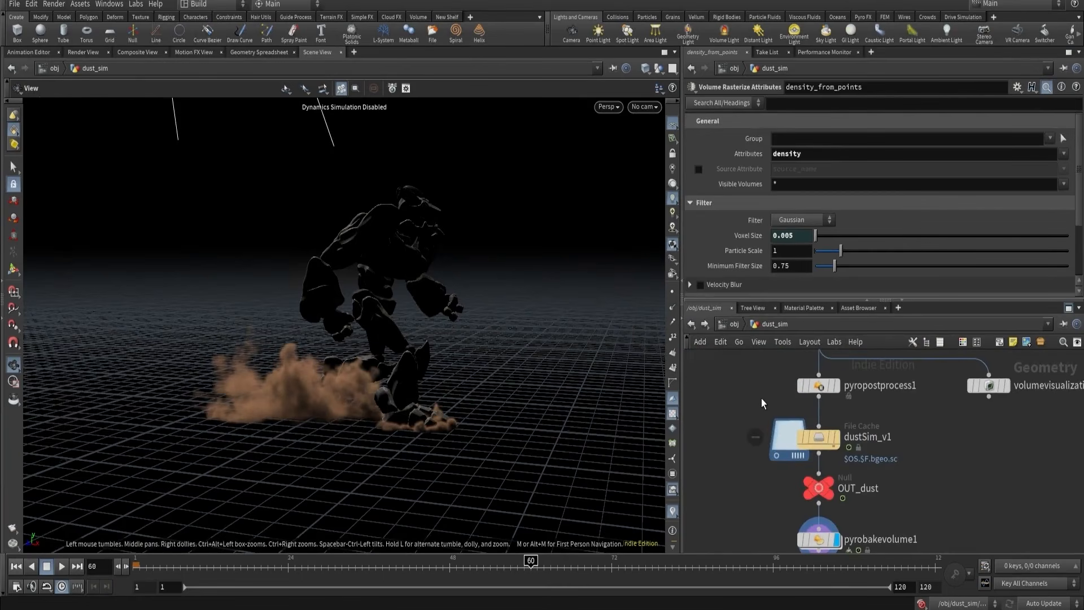
left_click(818, 438)
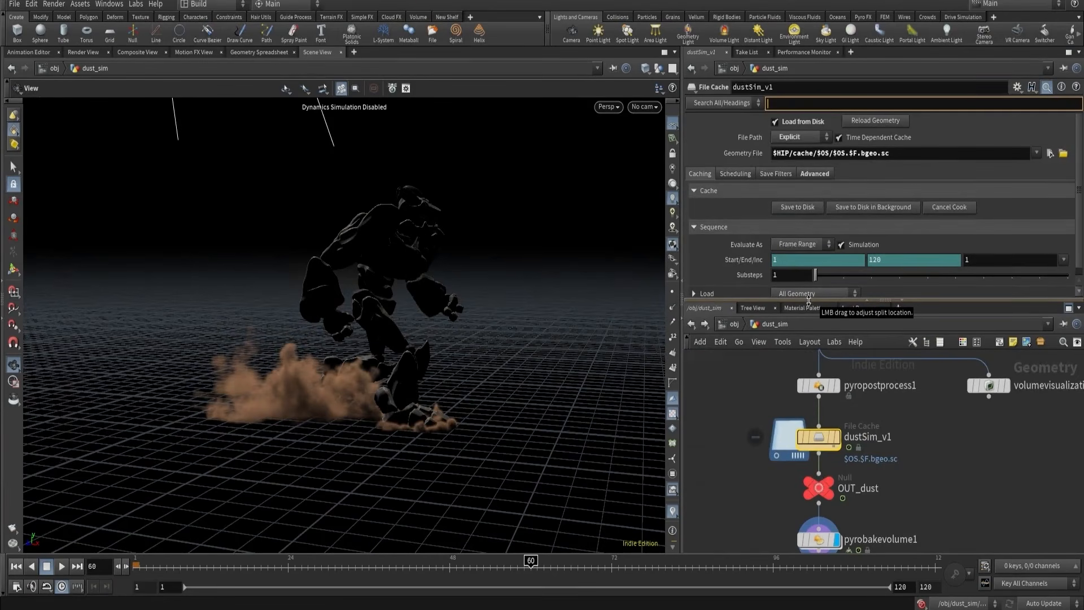
double_click(818, 443)
scroll(903, 502, "up", 4)
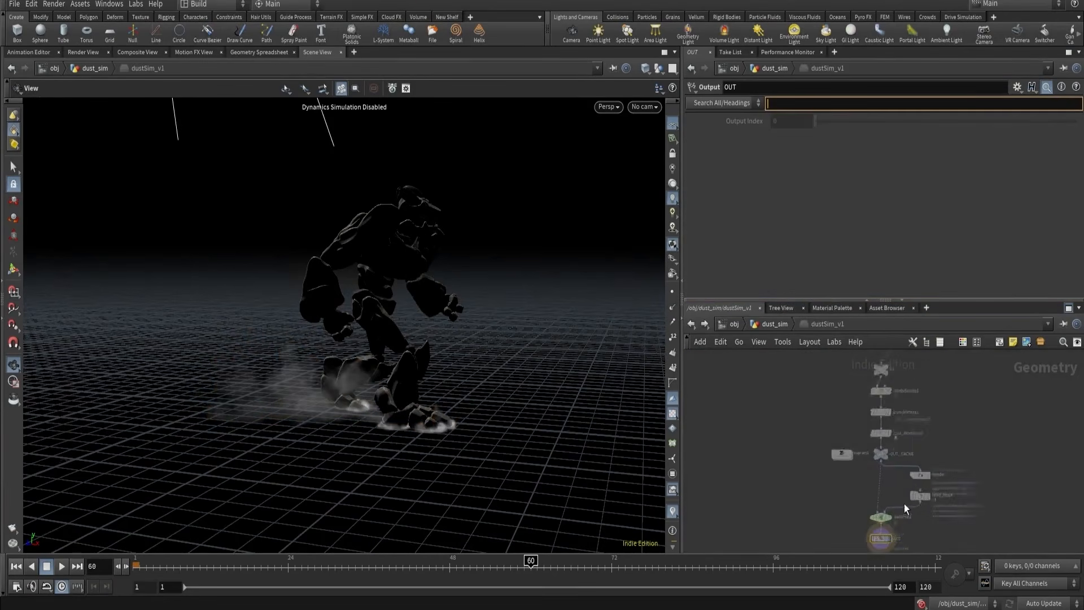
left_click_drag(899, 476, 946, 450)
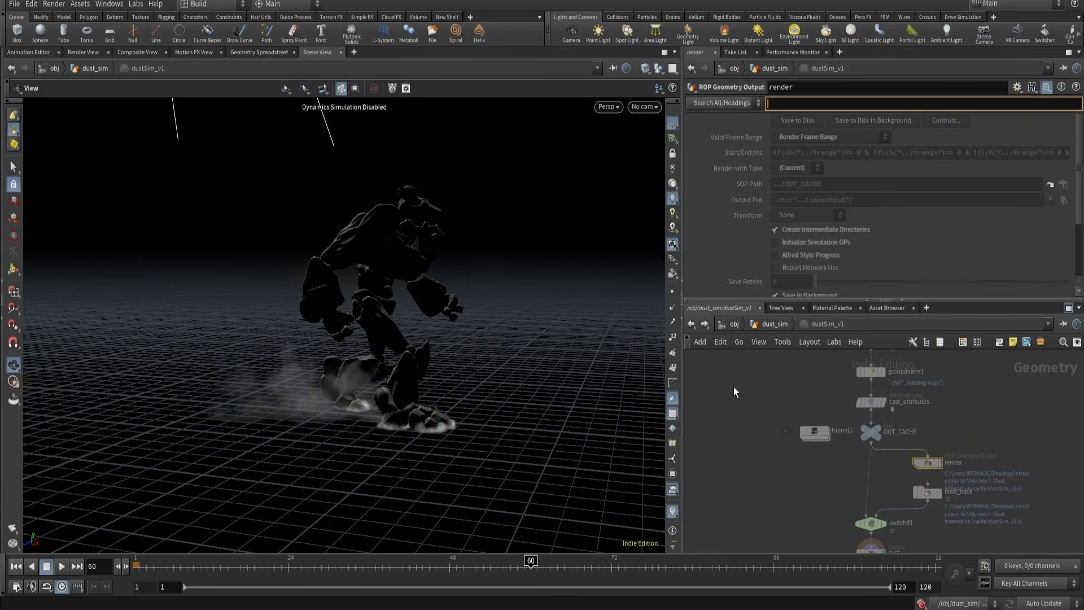
- Go to the stage network and add a ROP Network node beside the render nodes
left_click(734, 323)
left_click(733, 324)
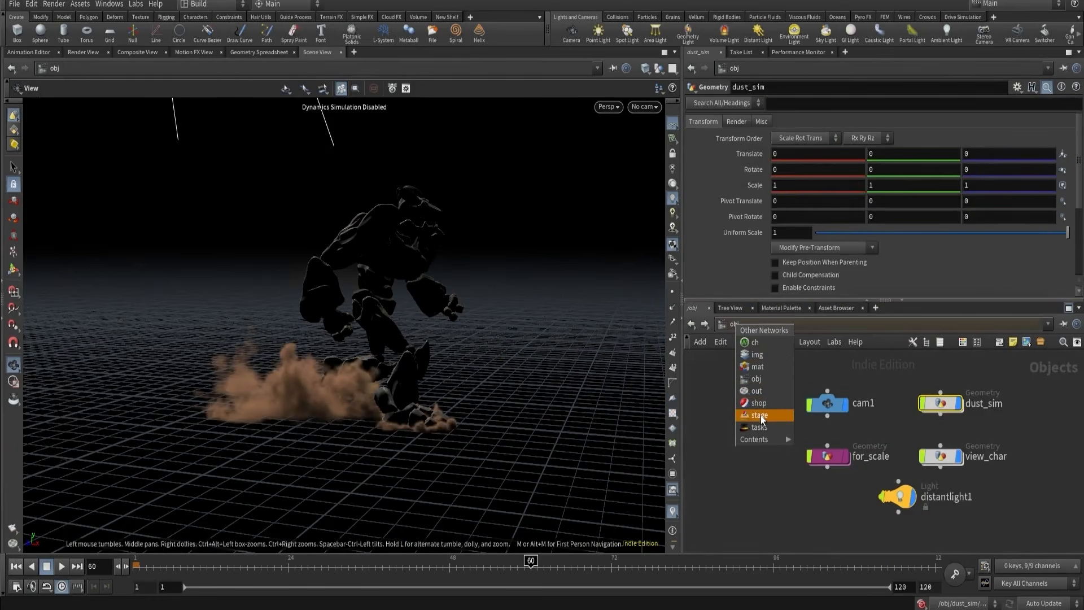
left_click(760, 416)
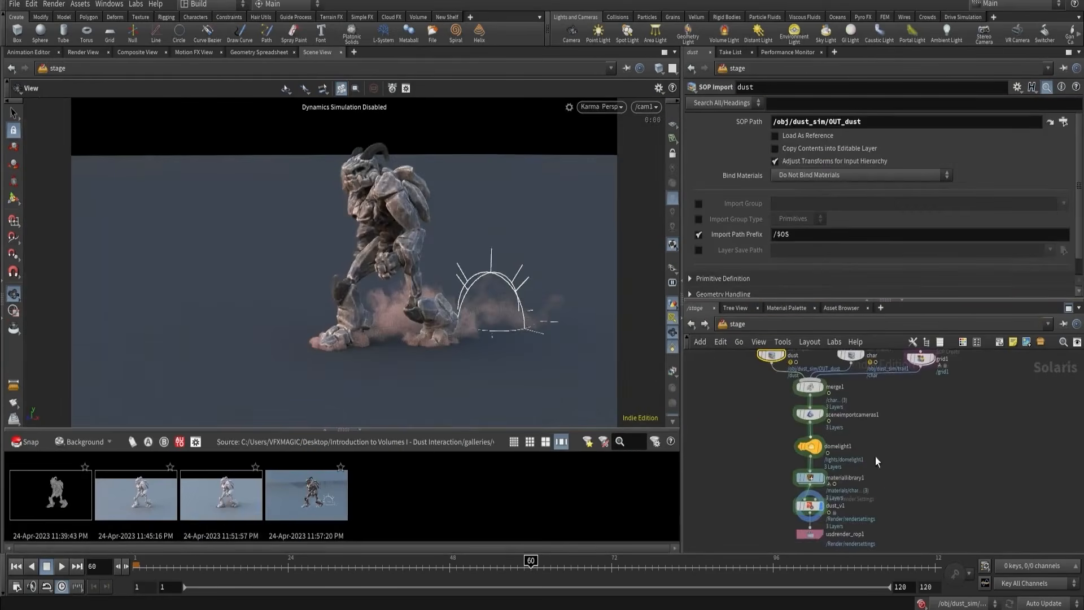
key("Tab")
type("rop")
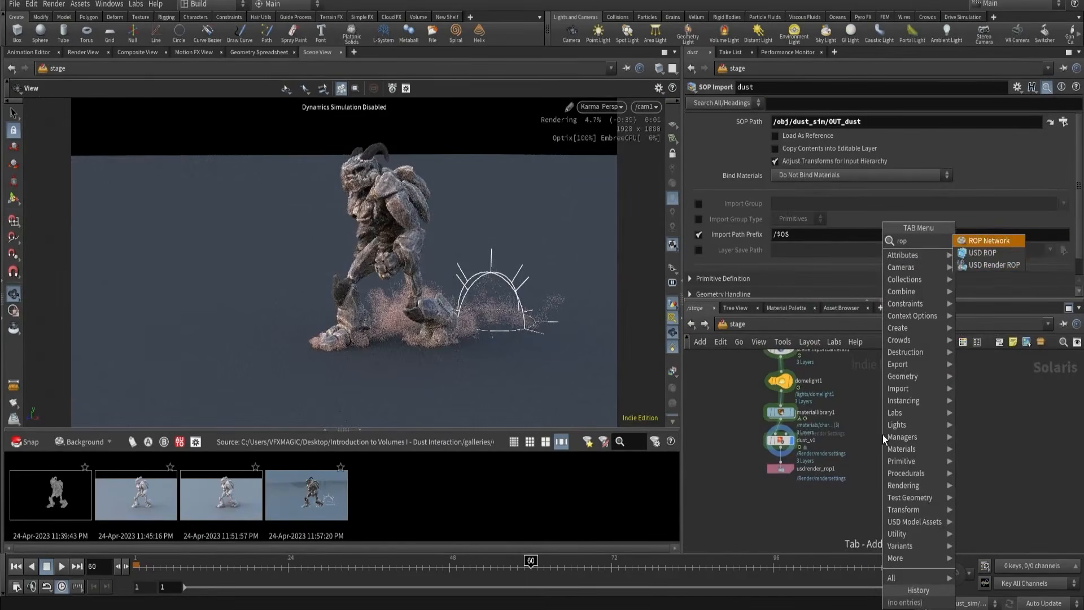
left_click(983, 242)
left_click(906, 434)
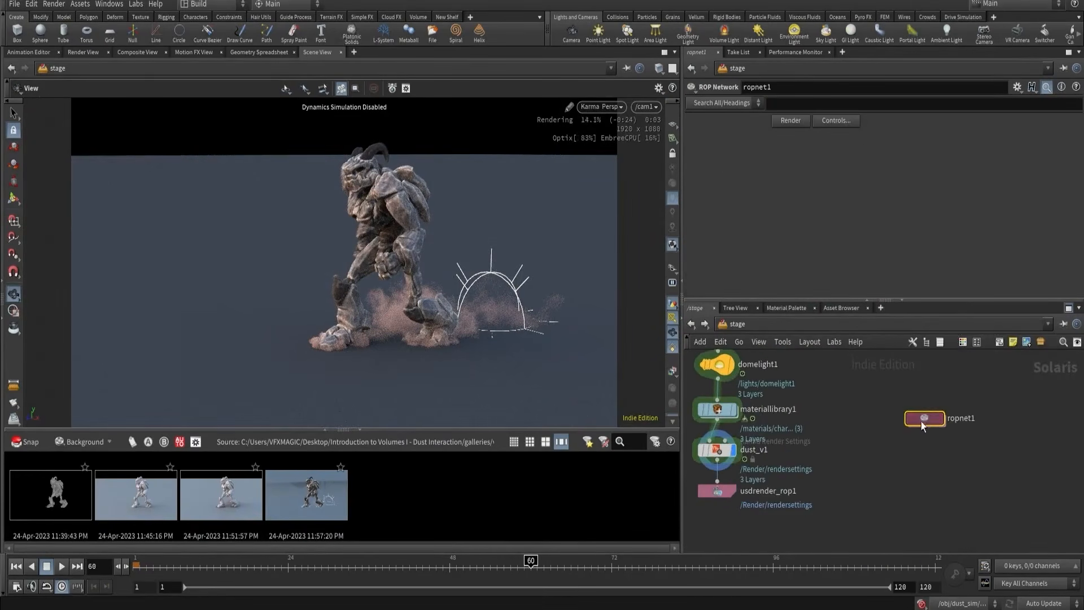
- Add a Fetch node inside ropnet1 and try to paste the simulation cache's render node path as its Source
double_click(906, 434)
key("Tab")
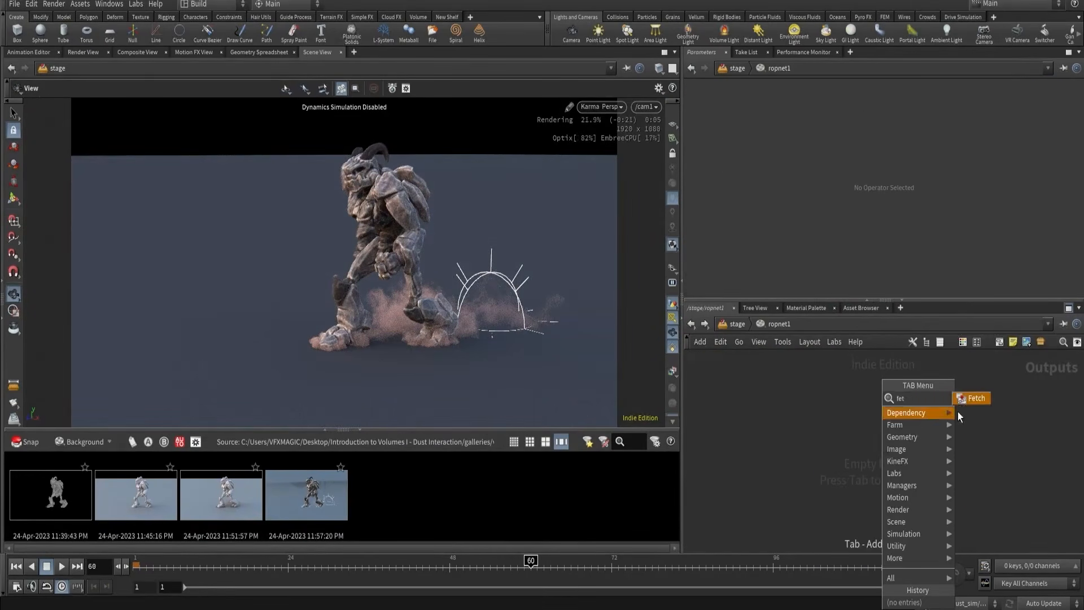
key("Escape")
left_click(912, 427)
left_click(807, 136)
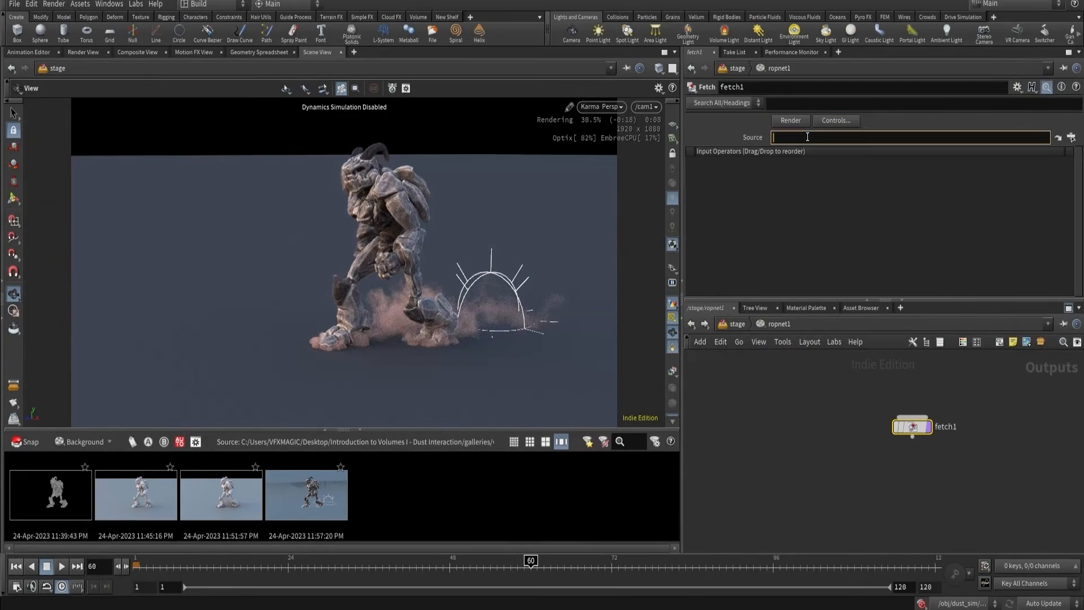
key("ctrl+v")
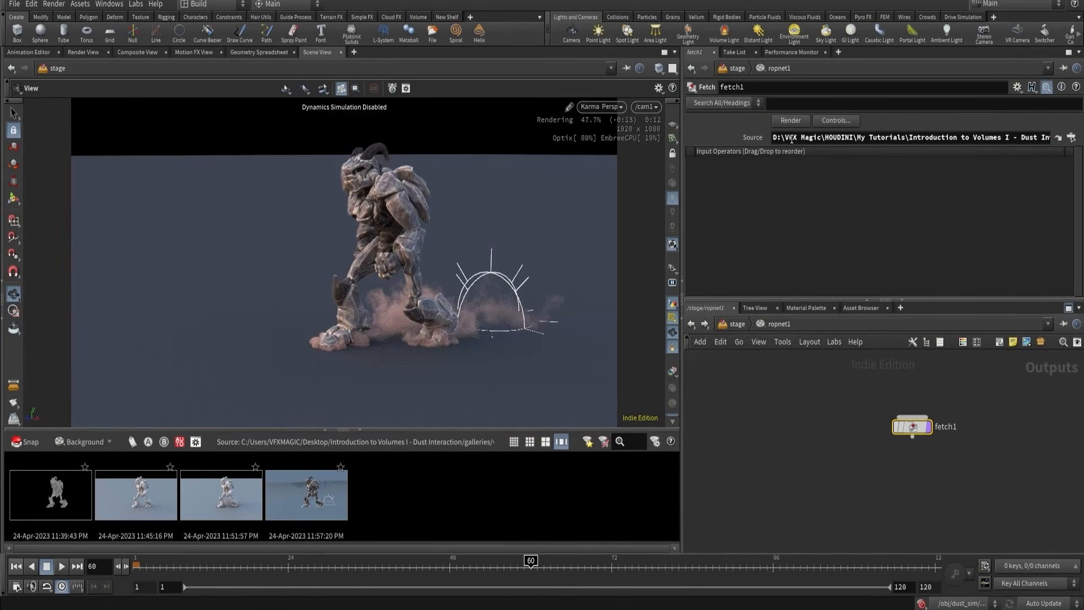
- Go back into dustSim_v1 under /obj/dust_sim and copy its internal render node
left_click(732, 327)
left_click(737, 324)
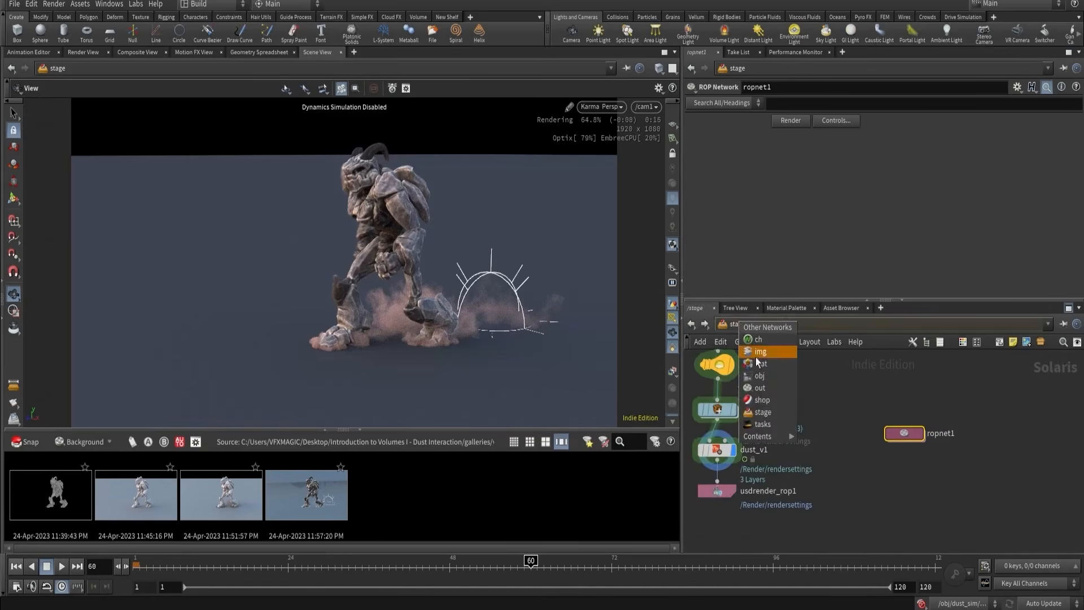
left_click(764, 380)
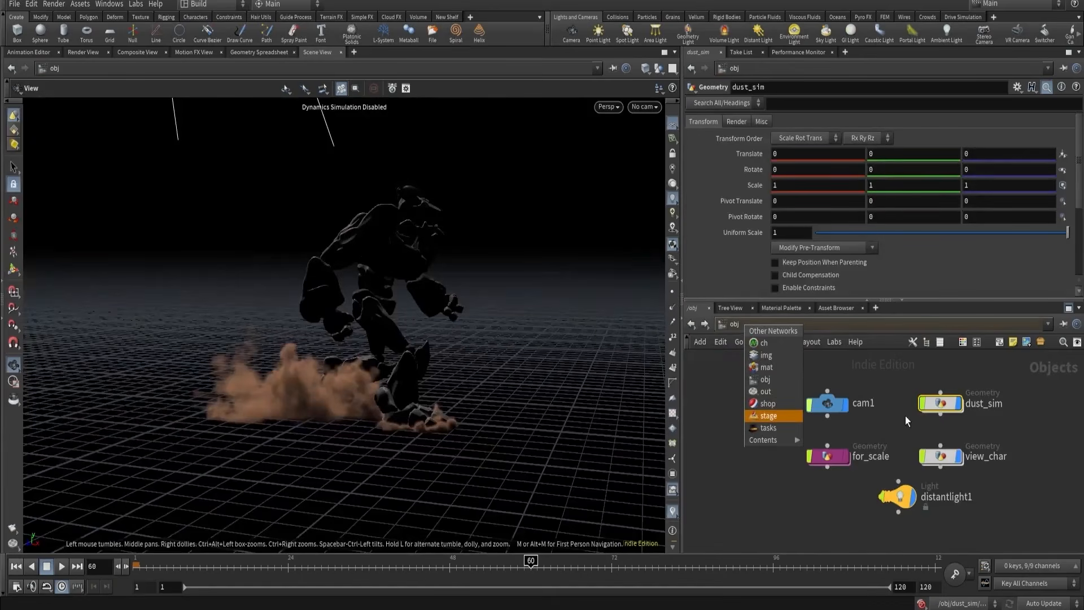
left_click(906, 411)
double_click(937, 403)
double_click(824, 438)
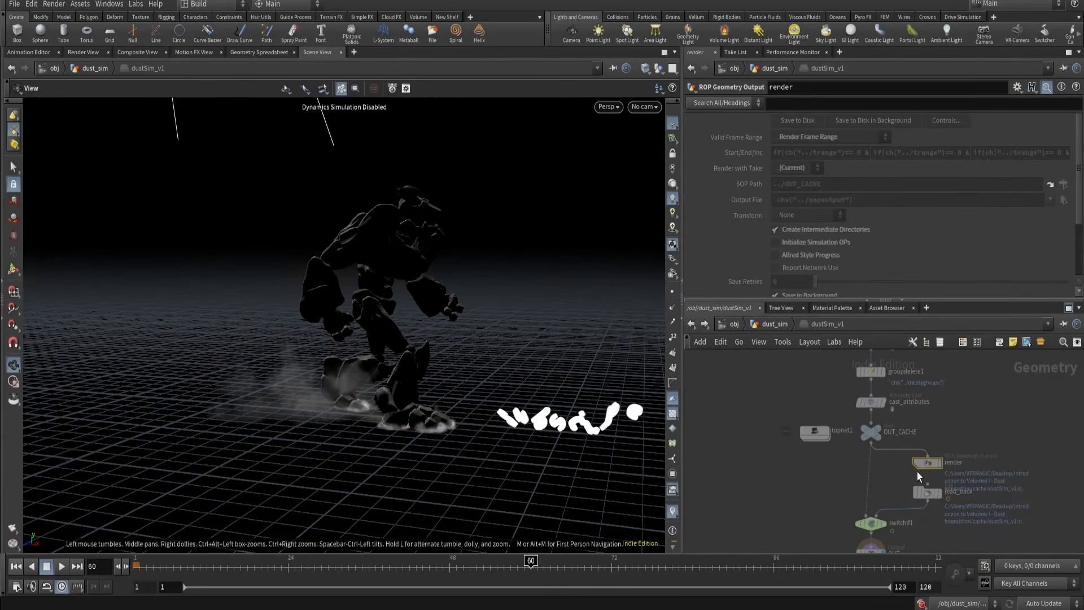
key("ctrl+c")
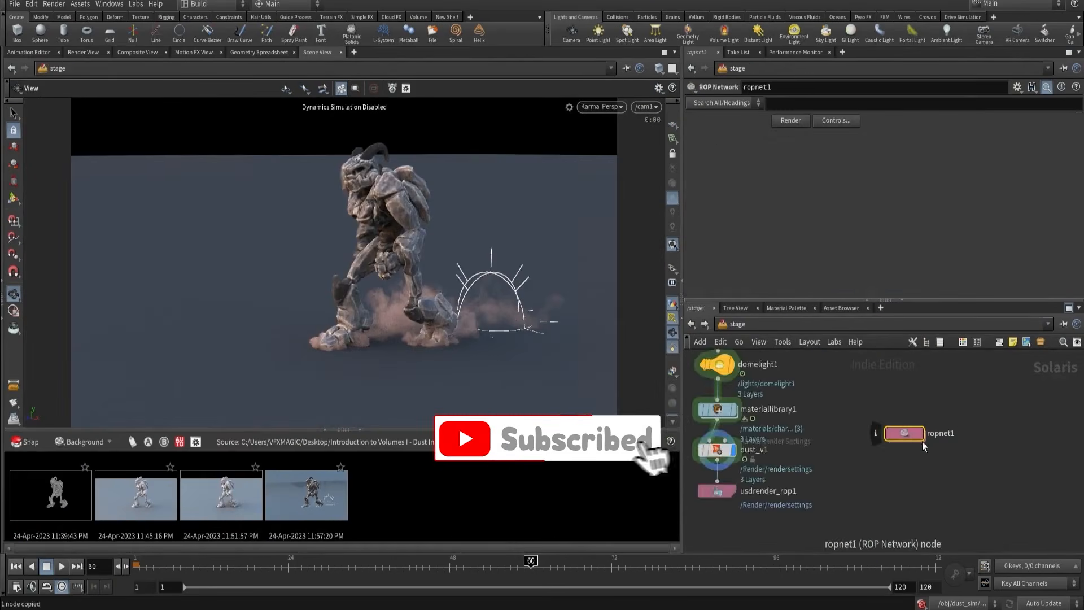
- In ropnet1, set the Source of fetch1 to /obj/dust_sim/dustSim_v1/render
double_click(908, 434)
left_click(786, 138)
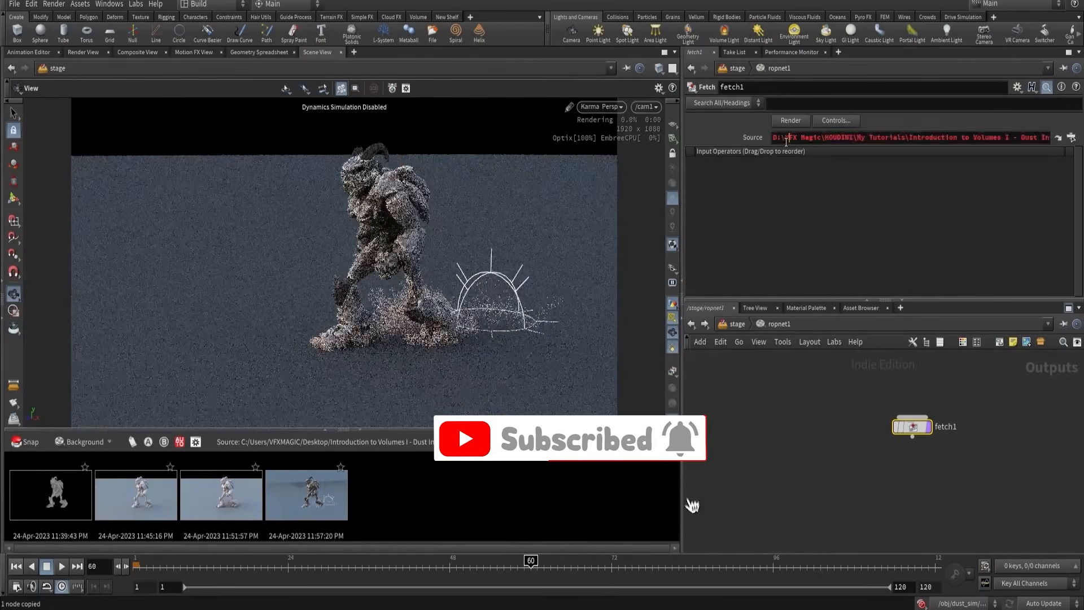
key("ctrl+v")
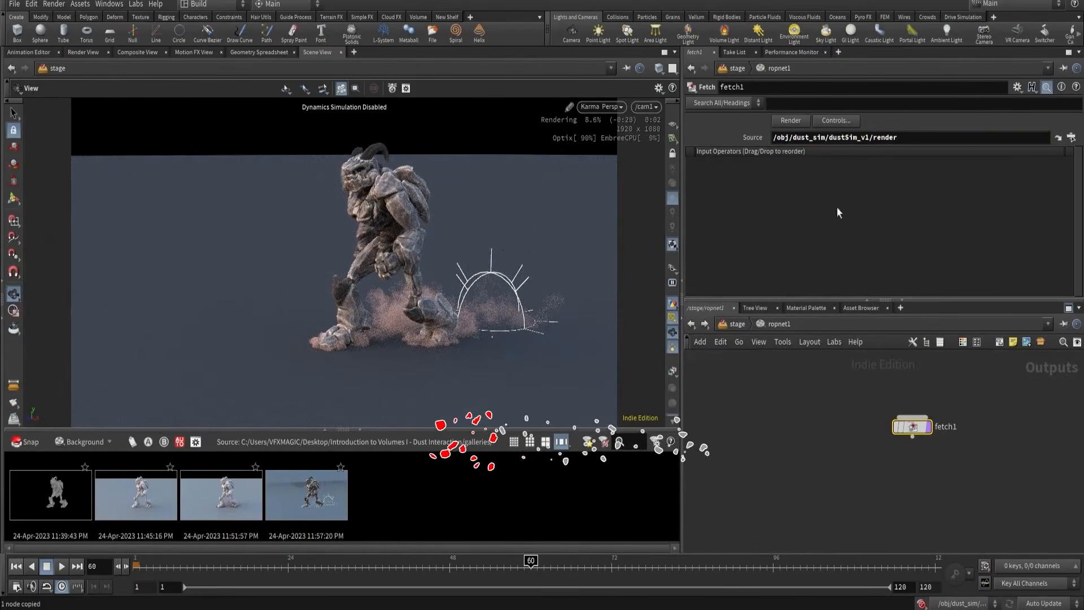
- Rename the fetch1 node to fetch_sim
scroll(960, 440, "up", 3)
double_click(961, 439)
type("_si")
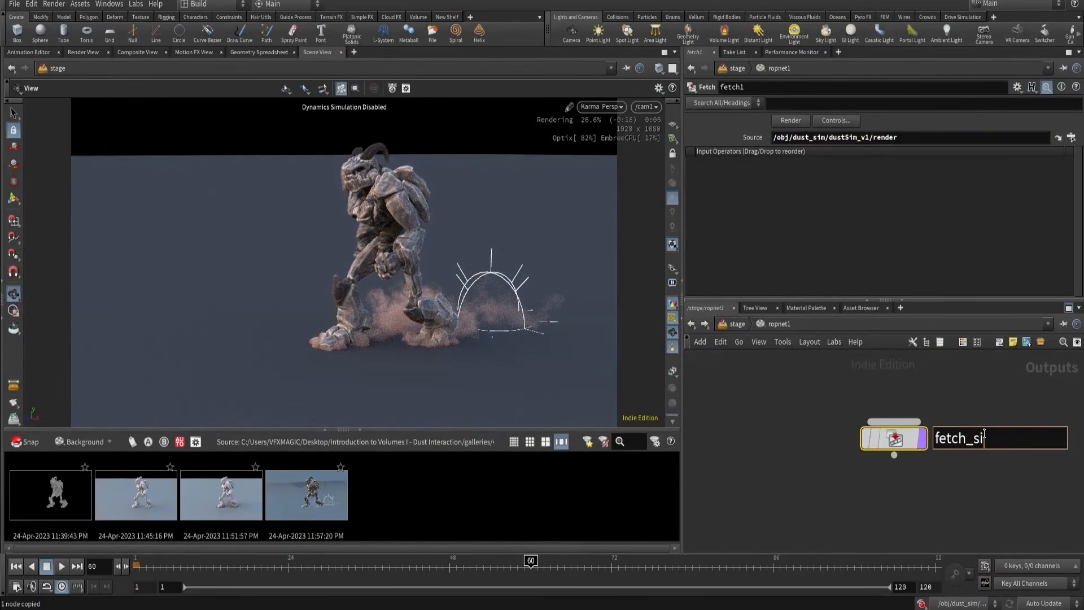
type("m")
key("Return")
scroll(918, 410, "down", 2)
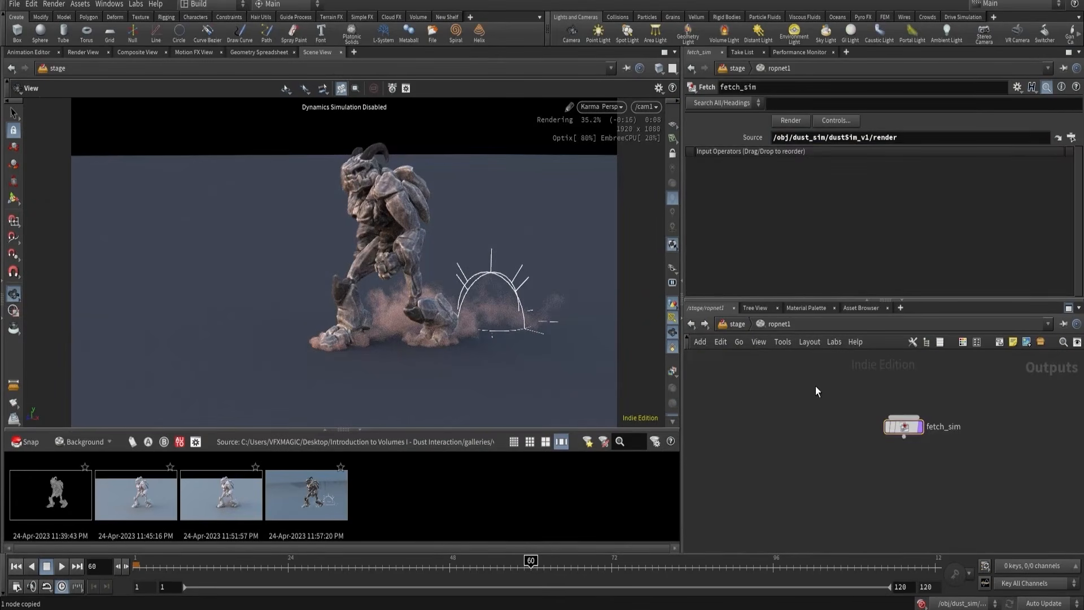
- Go up to the stage network and copy the usdrender_rop1 node
key("u")
left_click(728, 474)
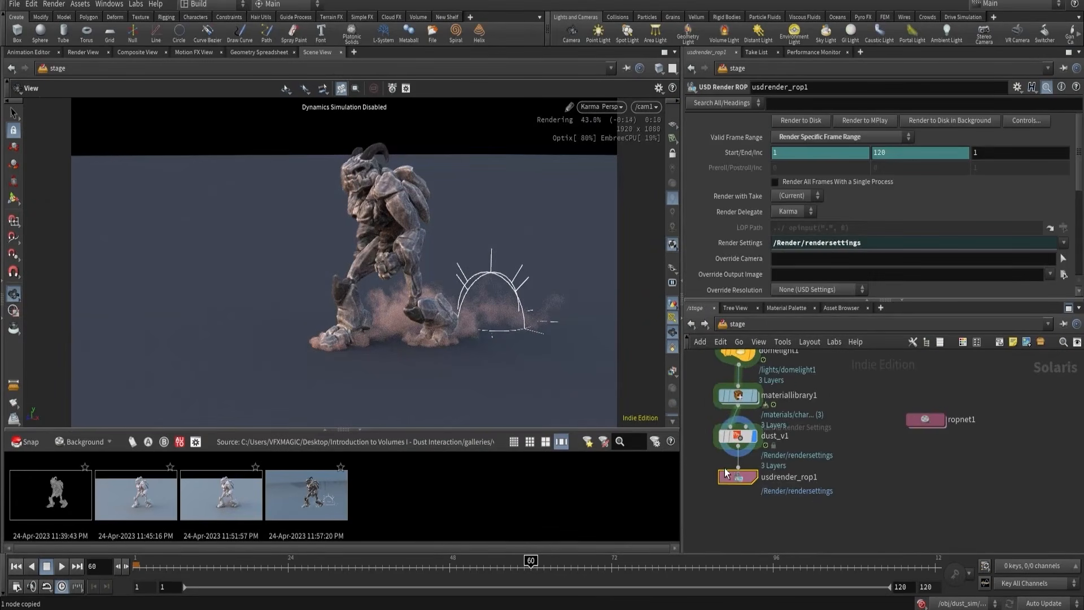
key("ctrl+c")
- Inside ropnet1, duplicate fetch_sim and place the copy below it, wired to the original's output
double_click(925, 419)
key("ctrl+v")
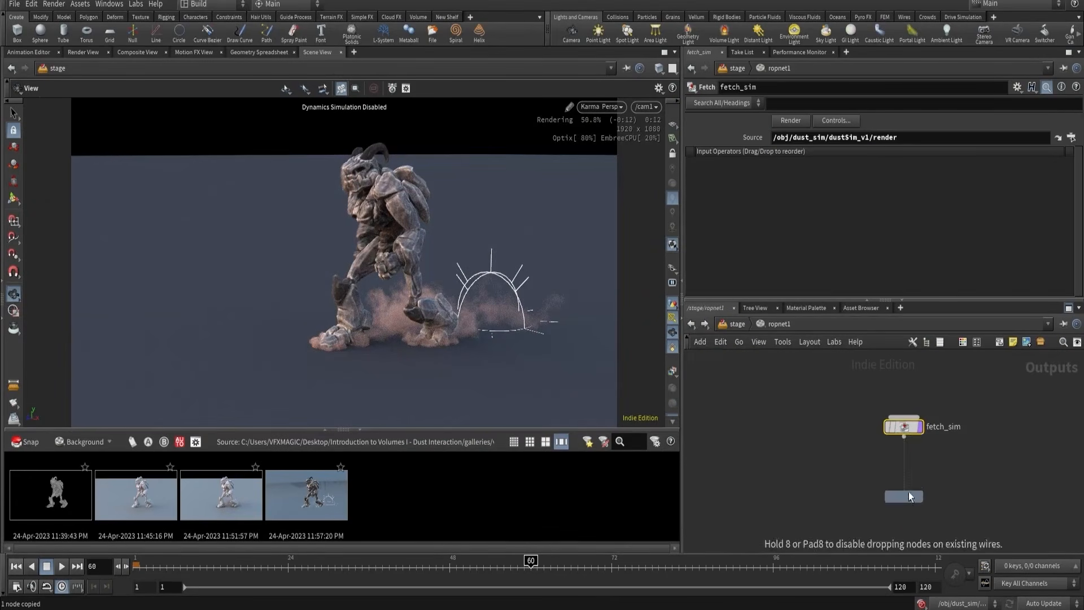
left_click(909, 497)
scroll(902, 483, "up", 2)
left_click_drag(902, 417, 903, 489)
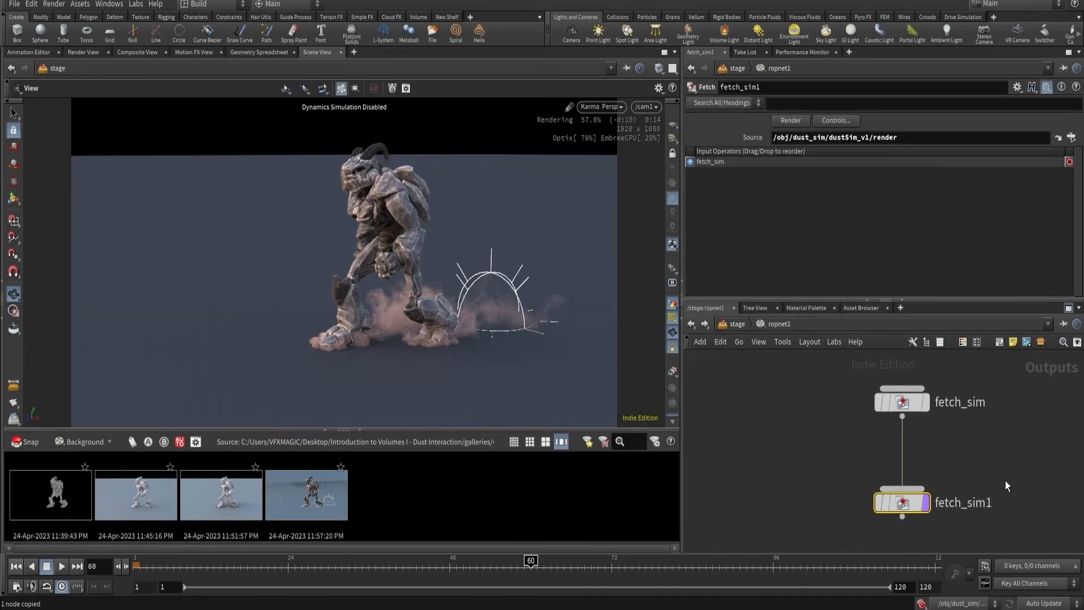
- Rename the duplicated fetch node to fetch_render
left_click(971, 503)
left_click_drag(969, 503, 1011, 506)
type("render")
key("Return")
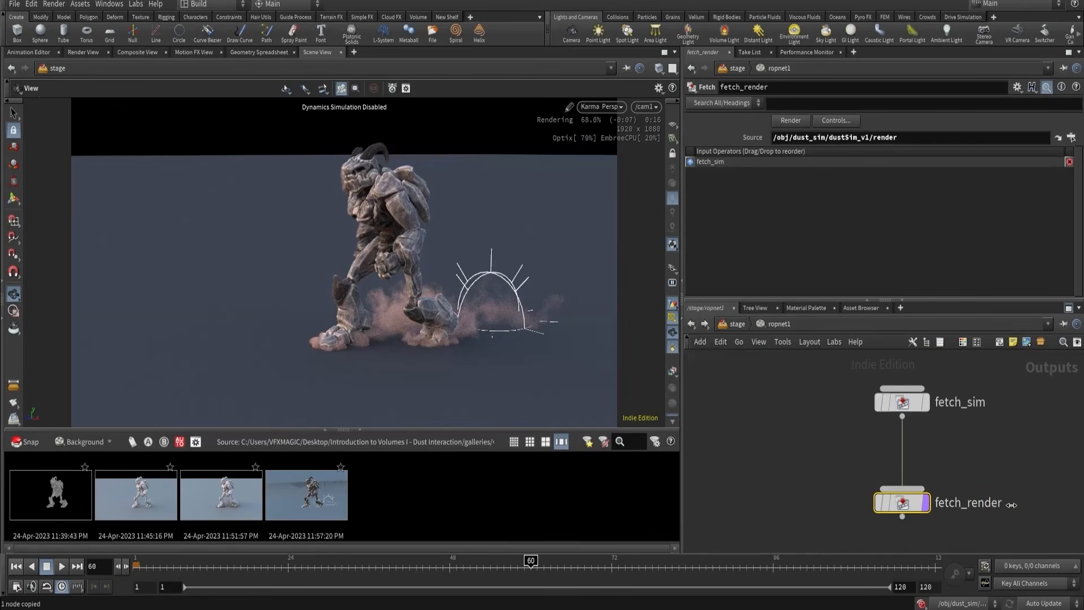
- Set the Source of fetch_render to /stage/usdrender_rop1
triple_click(822, 137)
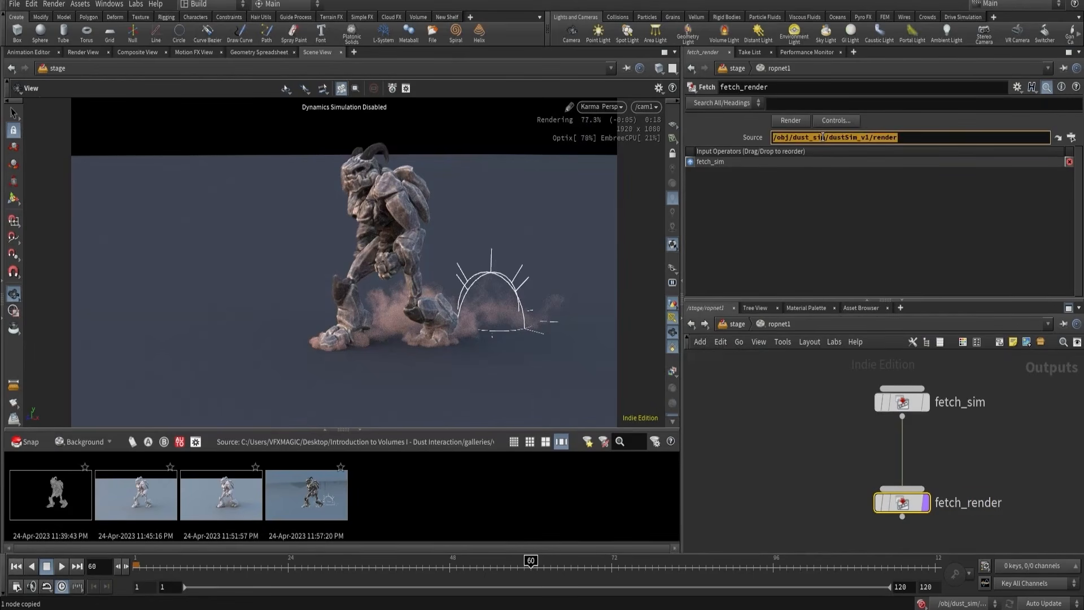
key("ctrl+v")
key("Return")
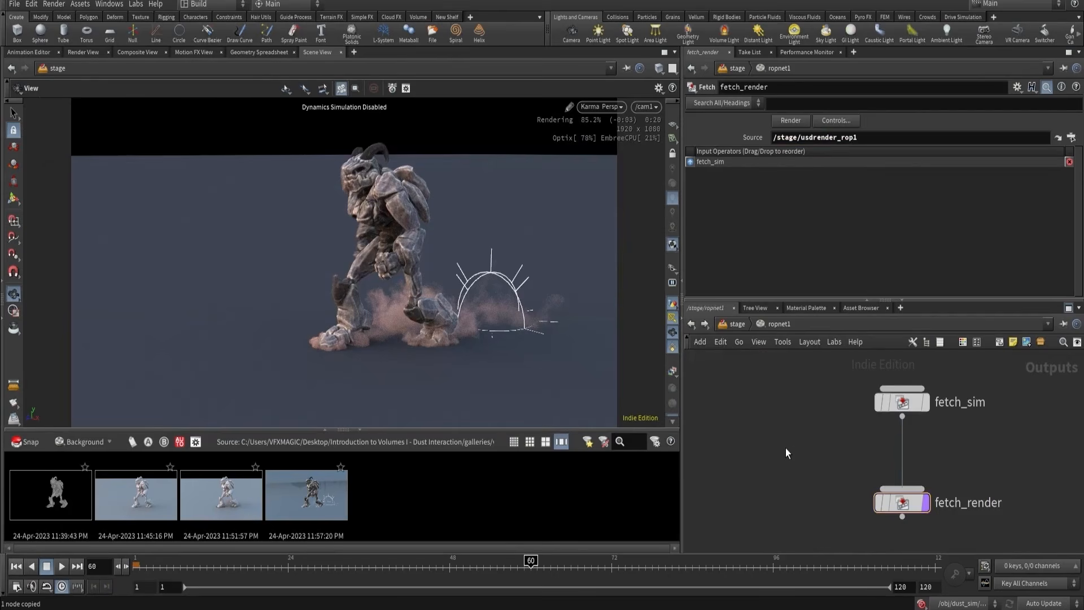
- Back in the stage, set usdrender_rop1's Valid Frame Range to Render Current Frame and render it to MPlay
key("u")
left_click(759, 426)
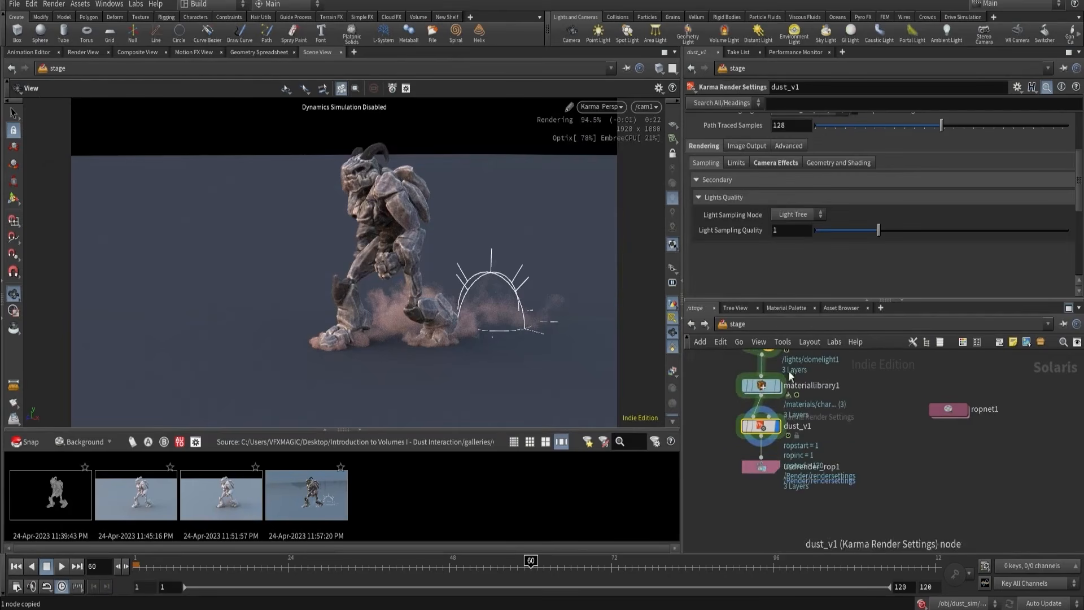
left_click(759, 466)
left_click(838, 136)
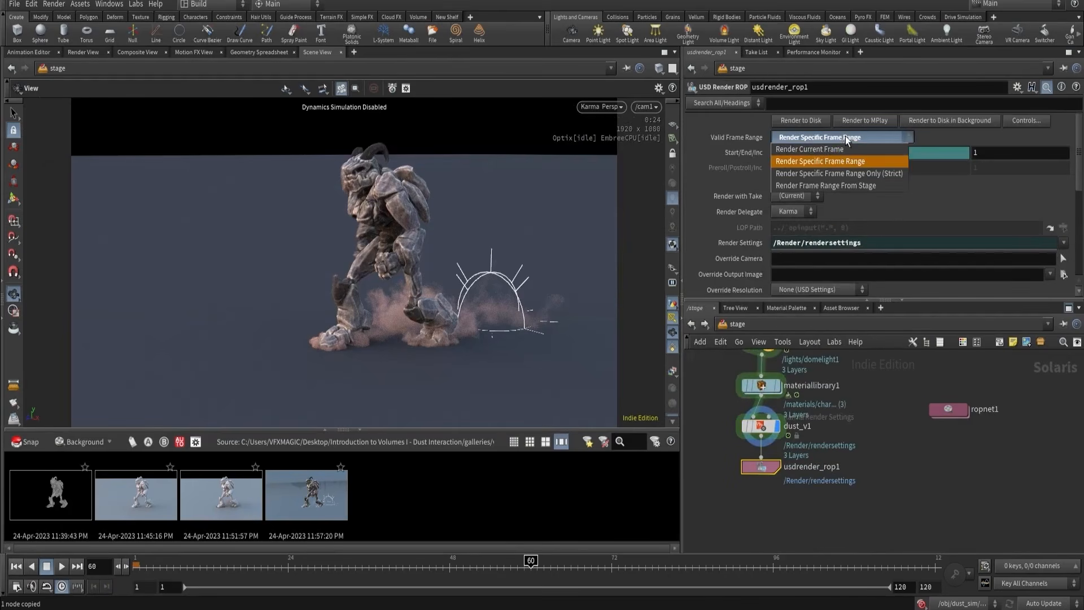
left_click(839, 147)
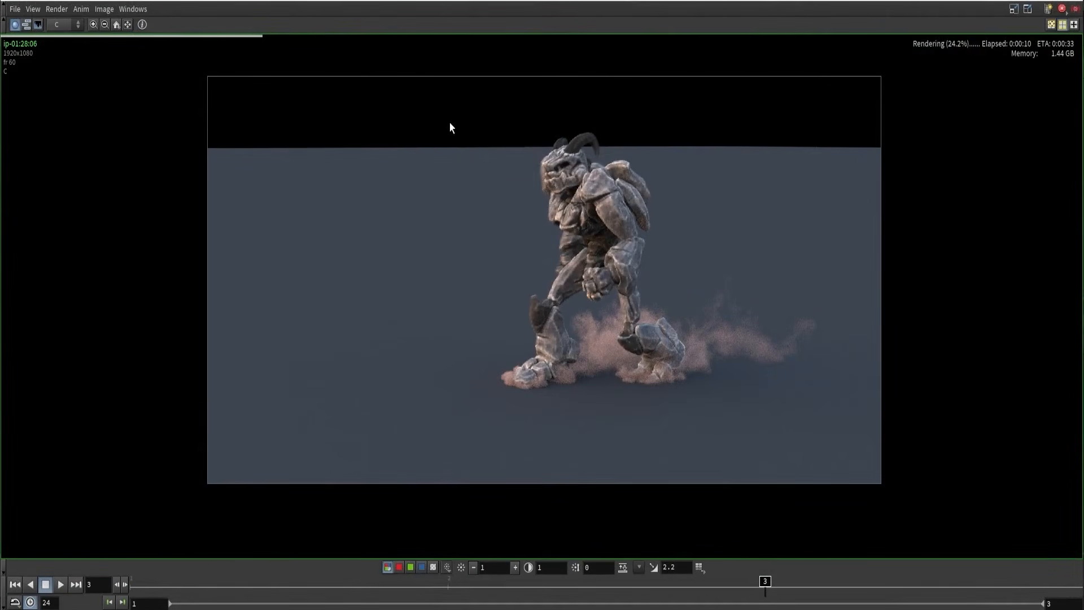
- Inspect the render's alpha channel, restore the colour view and examine the dust around the creature's feet up close
left_click(431, 568)
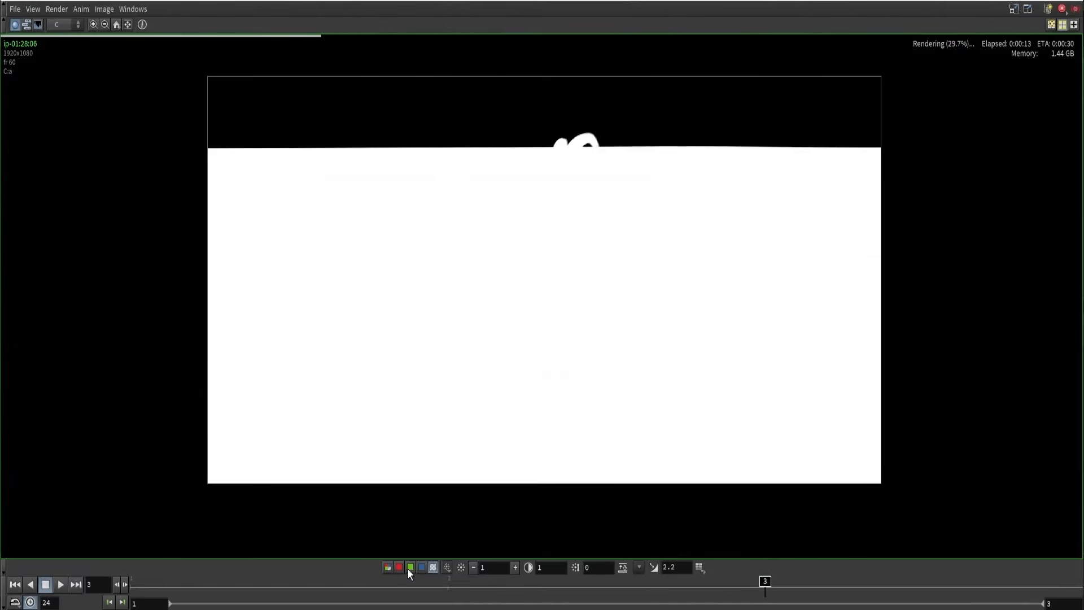
left_click(389, 569)
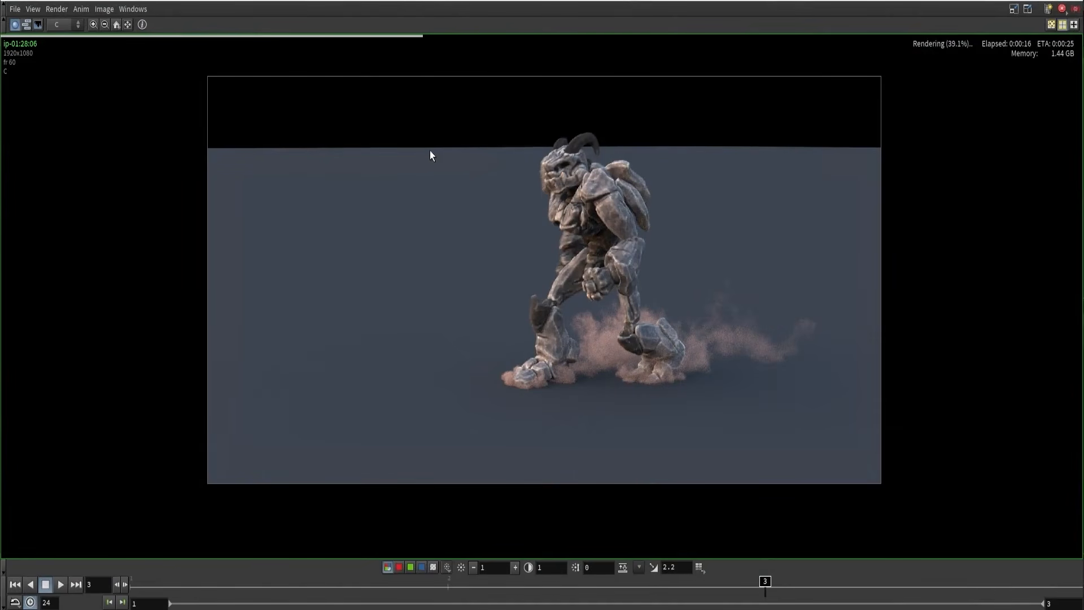
scroll(609, 334, "up", 8)
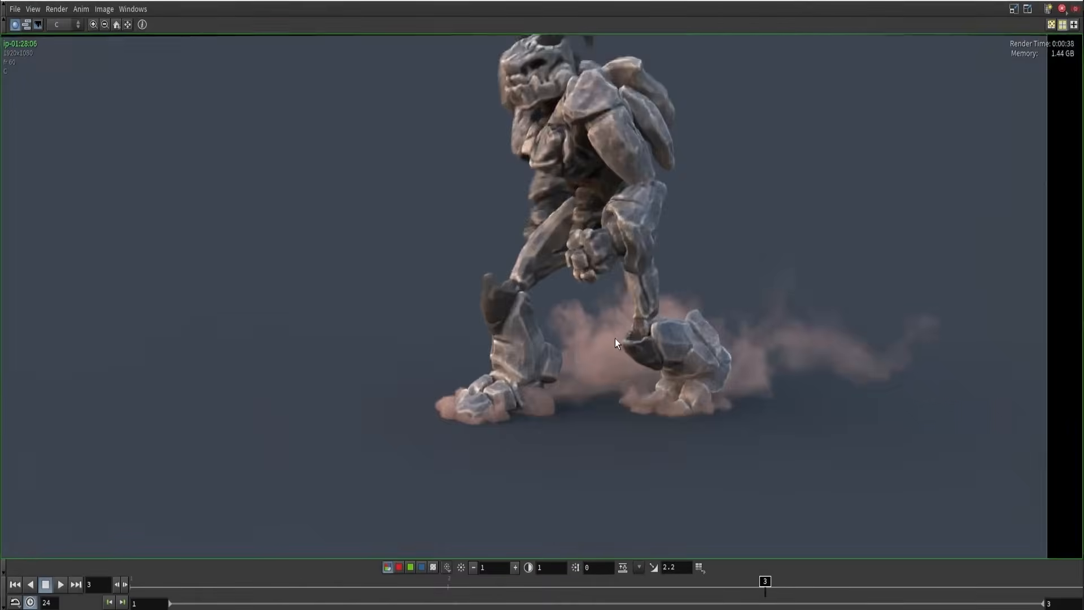
scroll(615, 342, "down", 5)
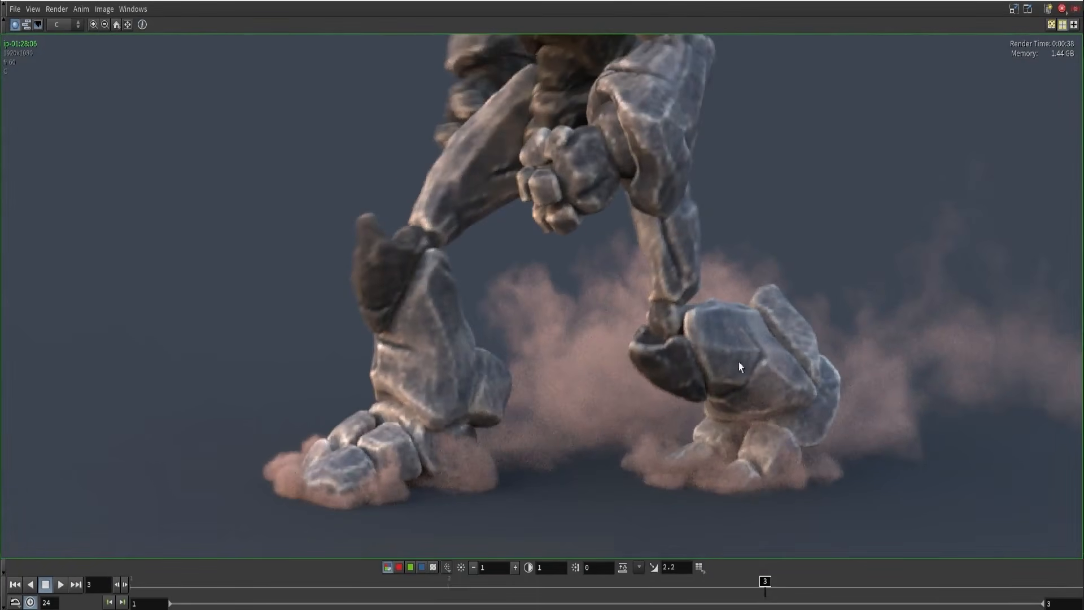
- Leave the render viewer and change the Density Scale of the dust material inside materiallibrary1
middle_click_drag(471, 261, 568, 330)
left_click(1022, 0)
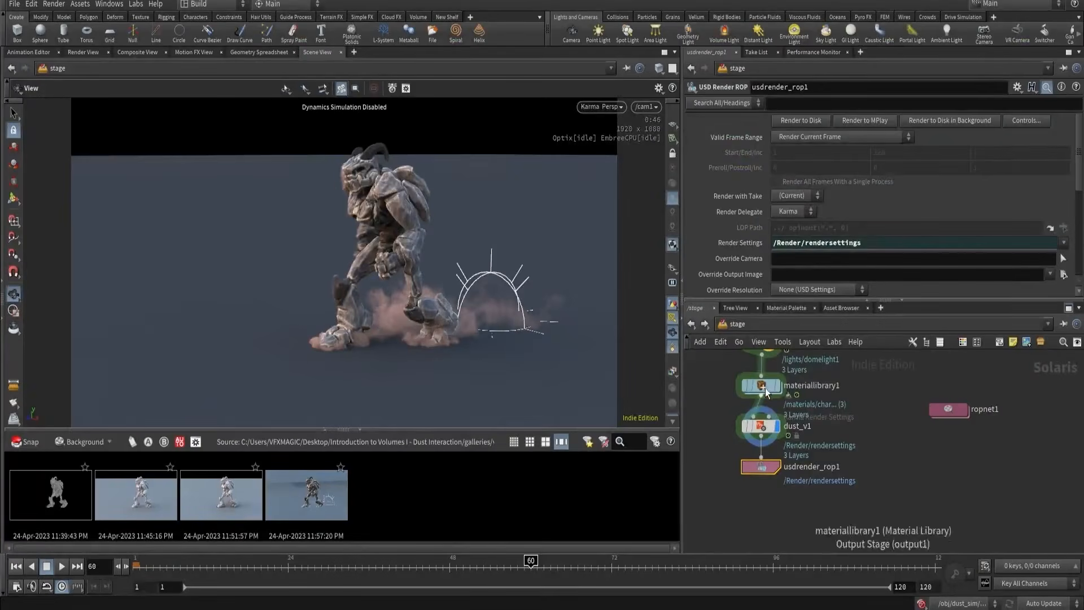
double_click(765, 390)
middle_click_drag(935, 458, 717, 431)
left_click(953, 374)
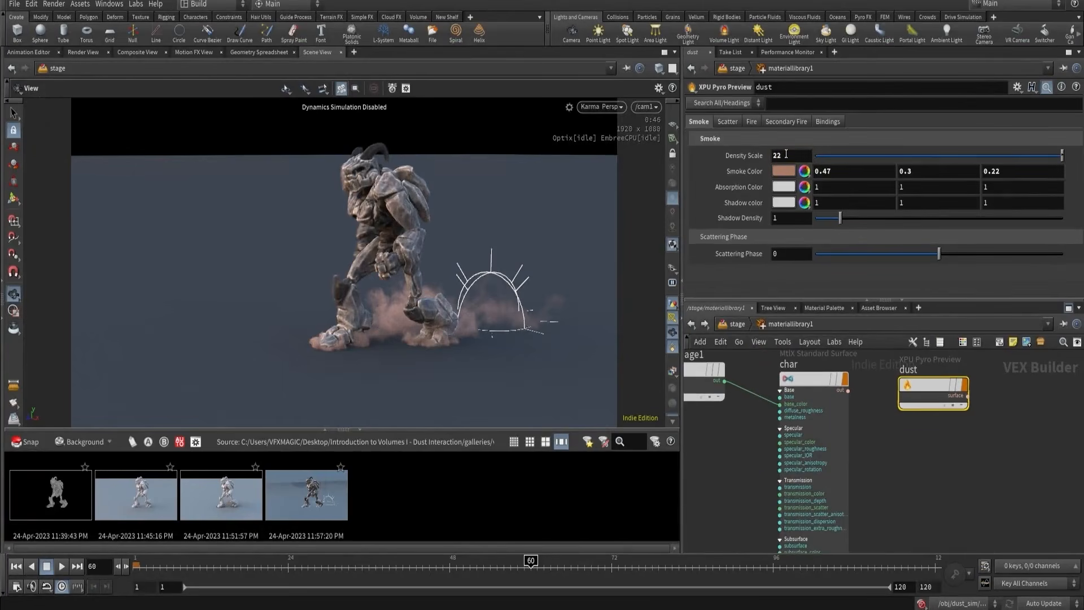
key("Return")
left_click(737, 324)
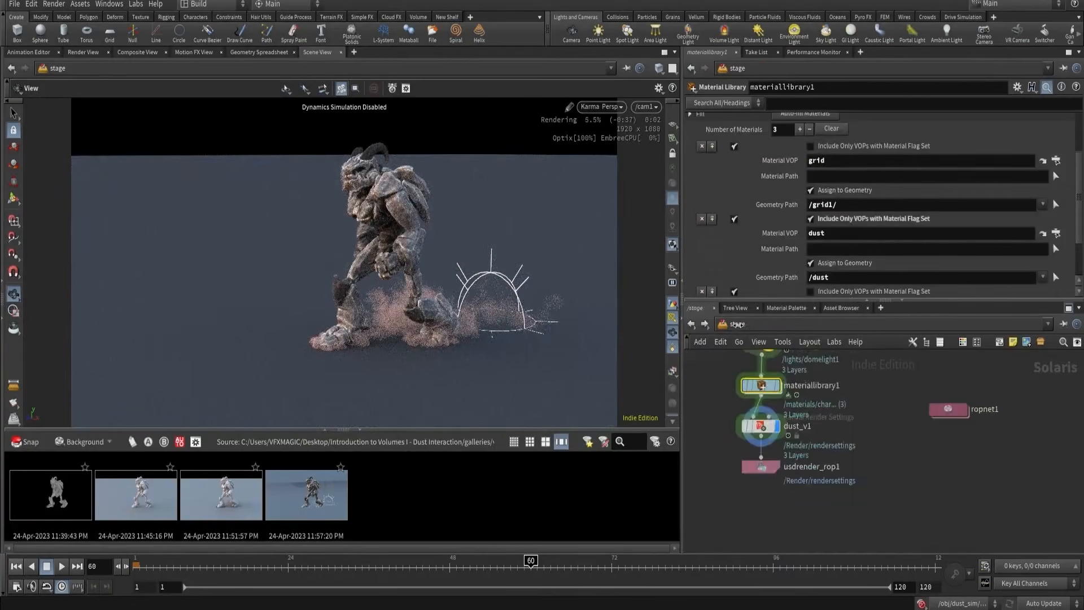
- Lower the dome light's brightness by setting domelight1's Exposure to 1
middle_click_drag(843, 425, 864, 481)
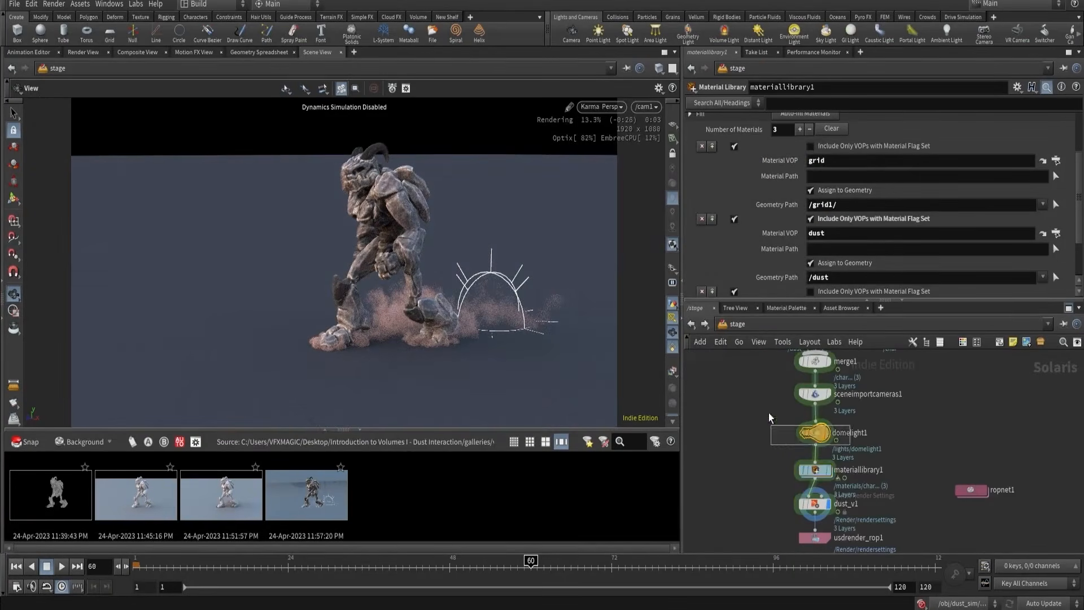
left_click_drag(768, 414, 767, 414)
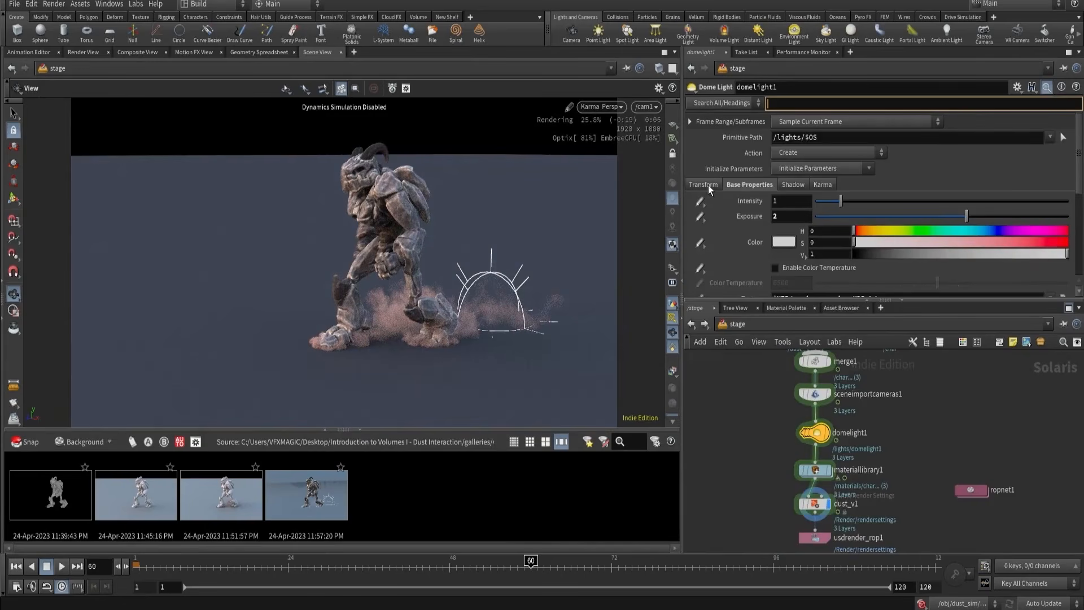
left_click(774, 215)
key("Return")
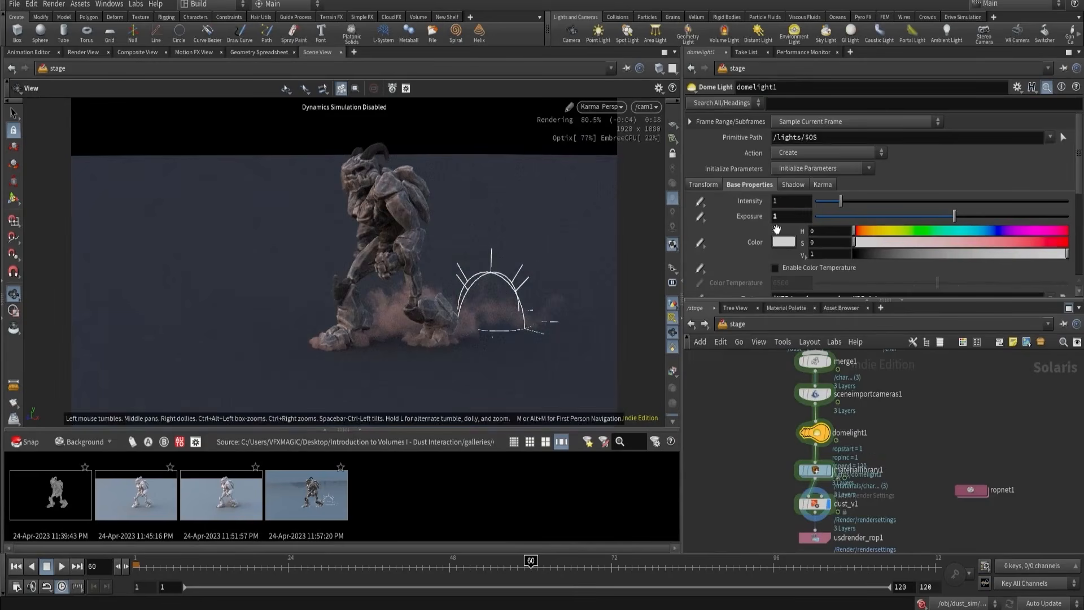
- Render the current frame to MPlay from usdrender_rop1 with the darker lighting
left_click(817, 505)
middle_click_drag(759, 488, 754, 457)
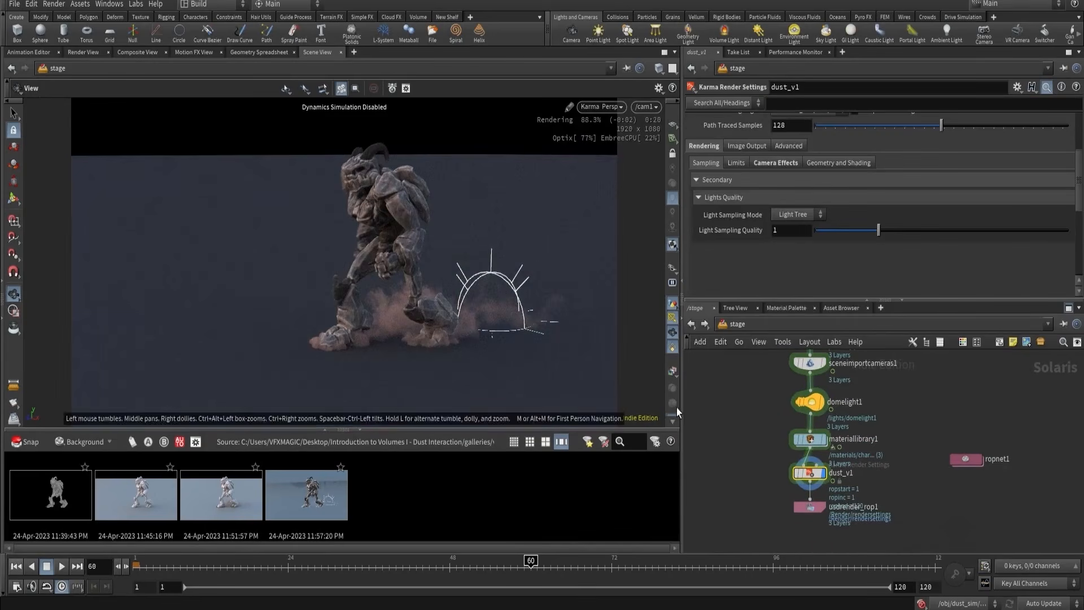
left_click(800, 506)
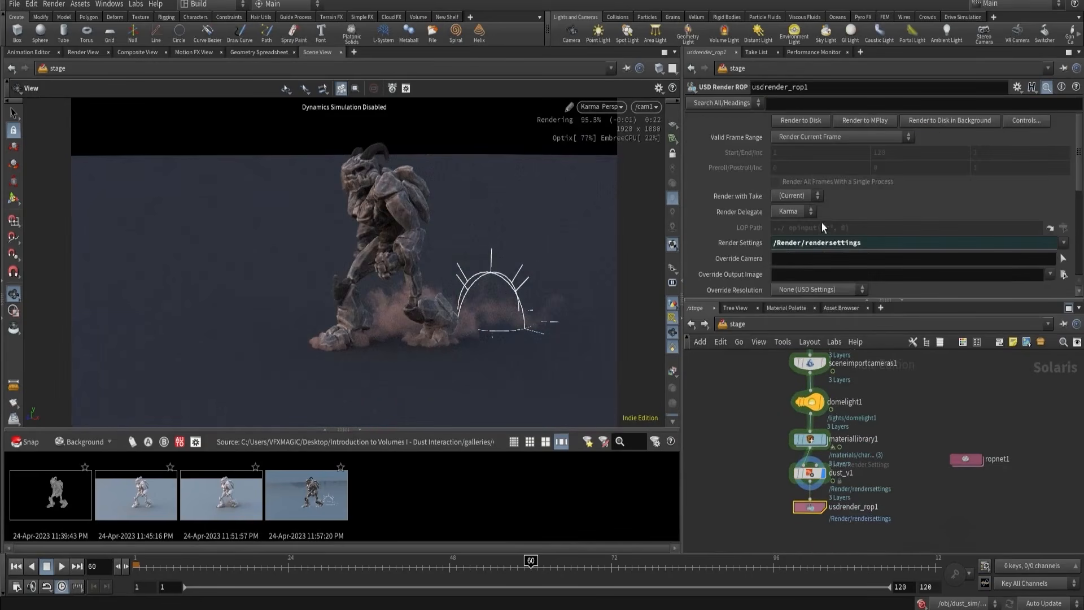
left_click(862, 120)
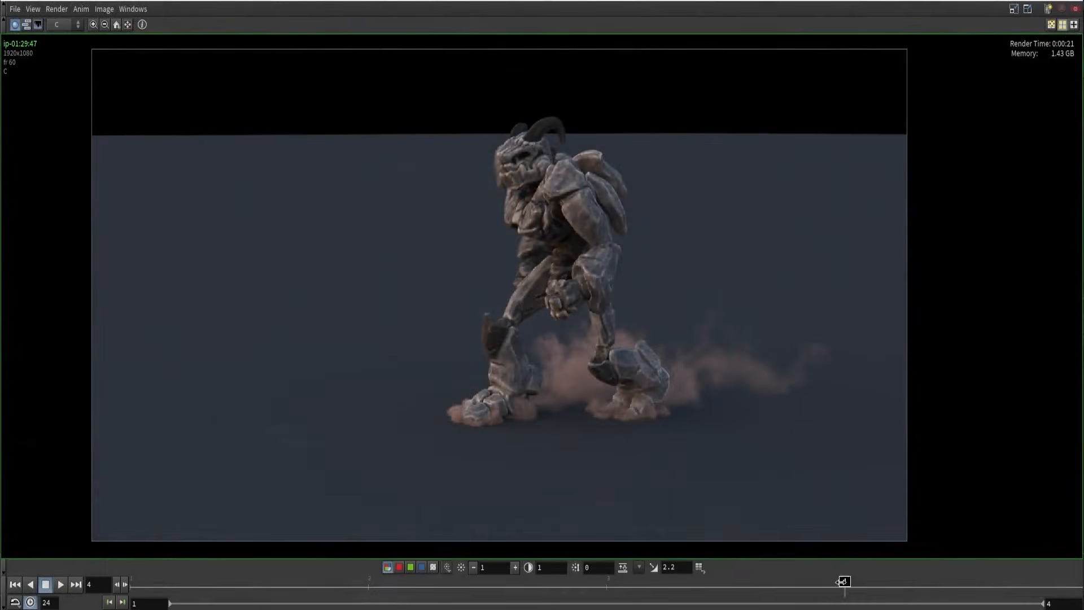
- Compare the new render with the previous one and examine the dust around the feet up close
left_click_drag(842, 581, 752, 590)
scroll(578, 367, "up", 6)
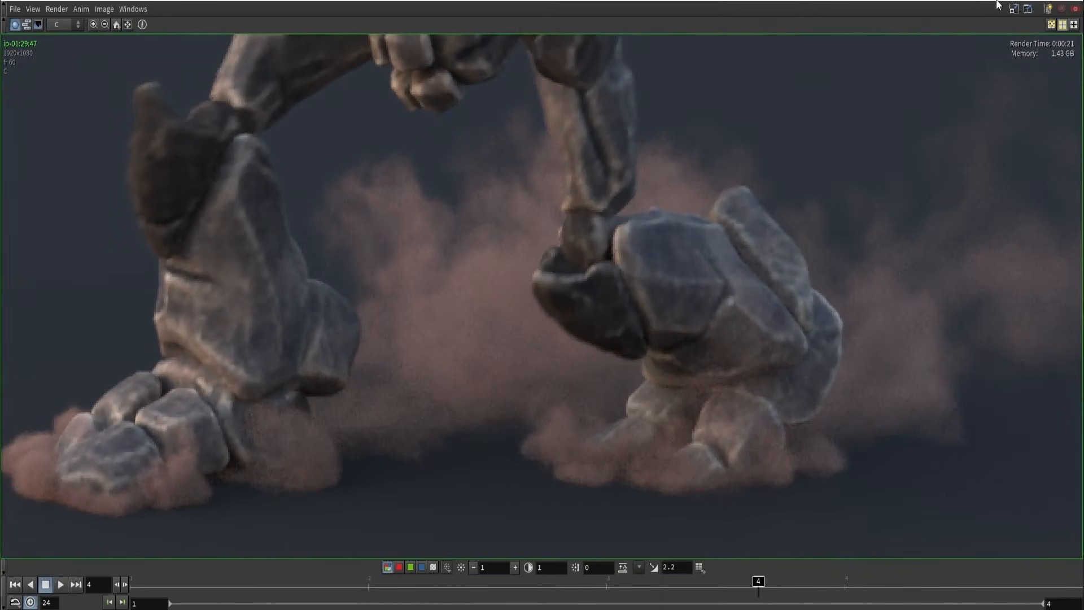
left_click(1019, 1)
- Set the Denoiser in dust_v1's image output filters to nVidia Optix Denoiser
left_click(814, 474)
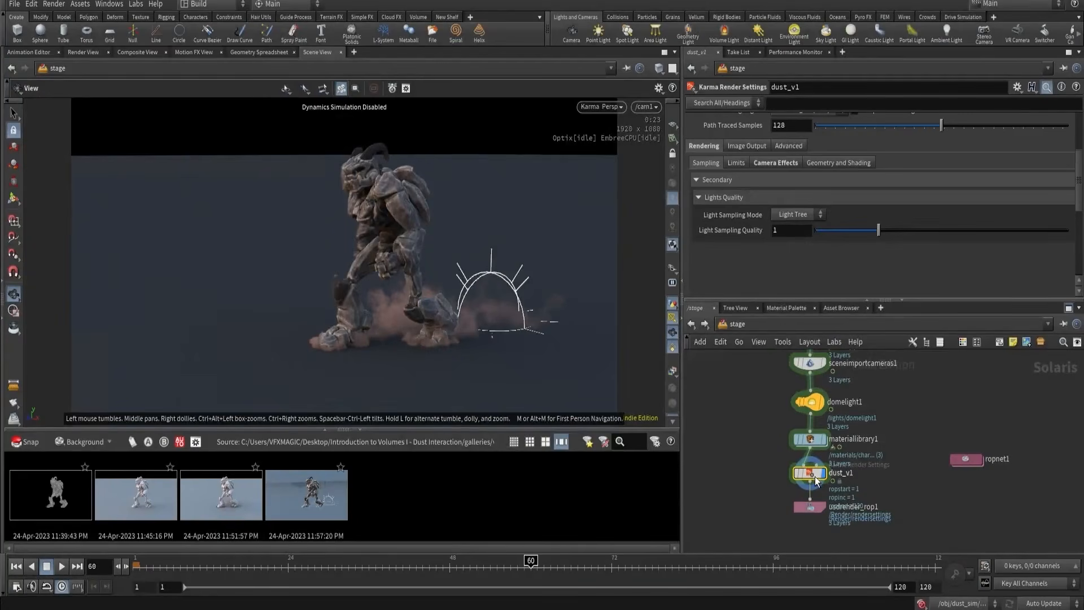
left_click(757, 148)
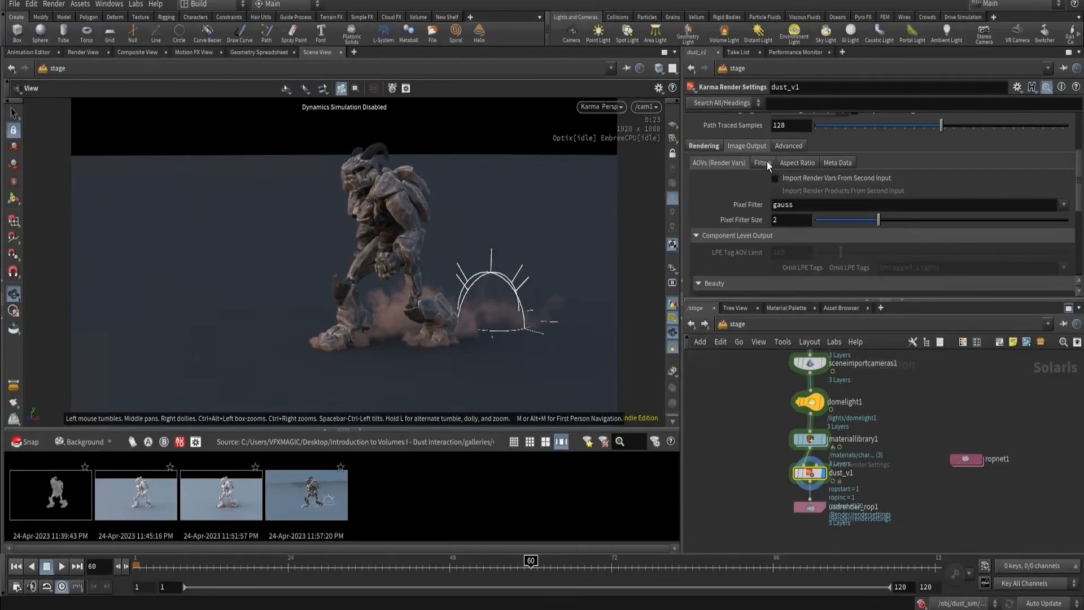
left_click(763, 162)
left_click(794, 197)
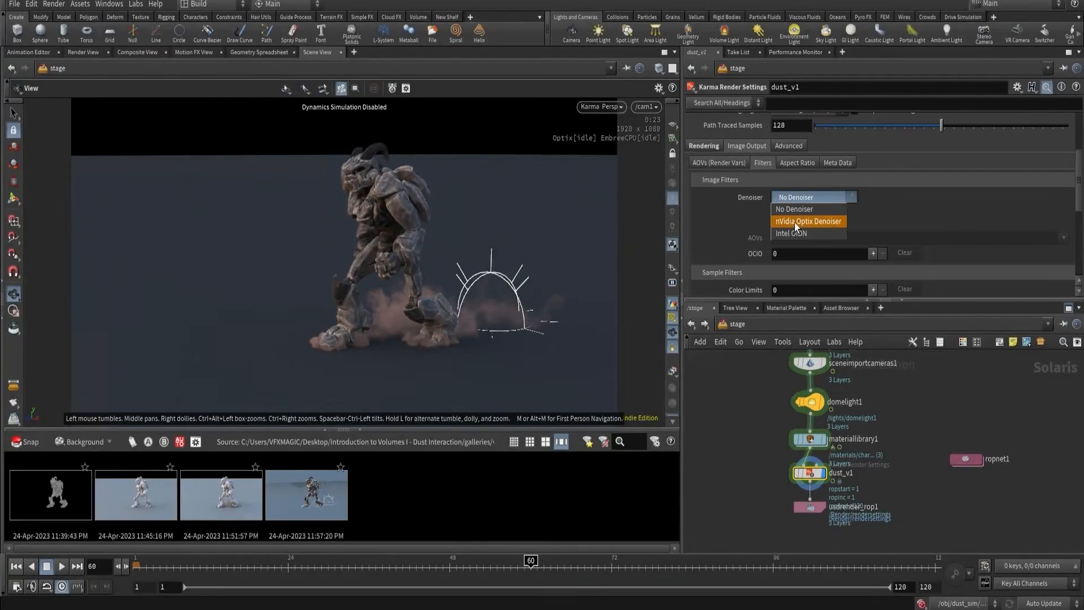
left_click(795, 222)
scroll(848, 181, "up", 3)
- Render the frame to MPlay again from usdrender_rop1 and switch the viewport renderer to Houdini GL
left_click(811, 507)
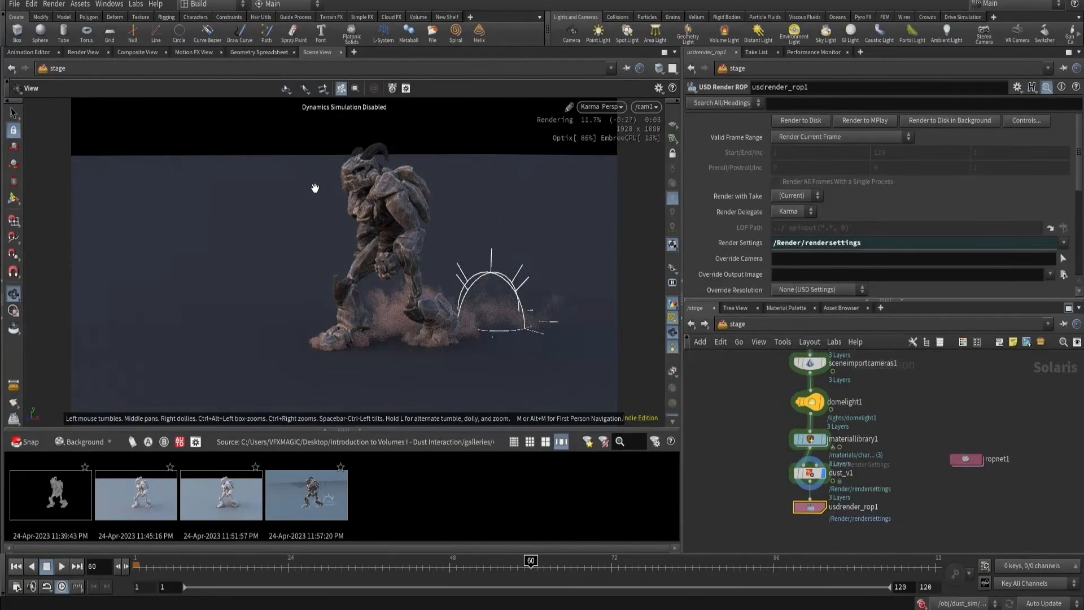
left_click(598, 109)
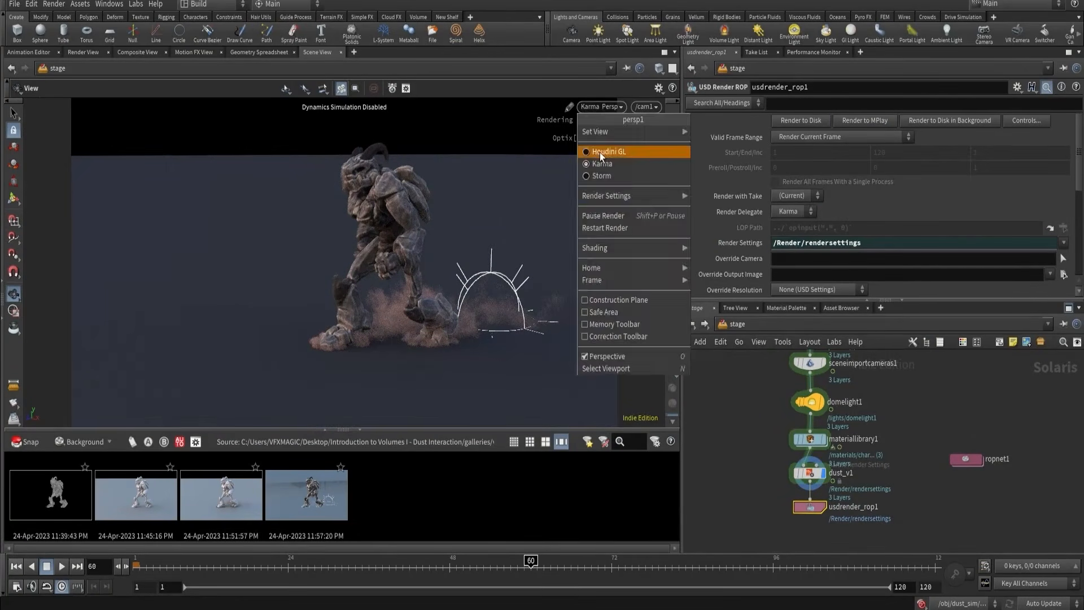
left_click(599, 153)
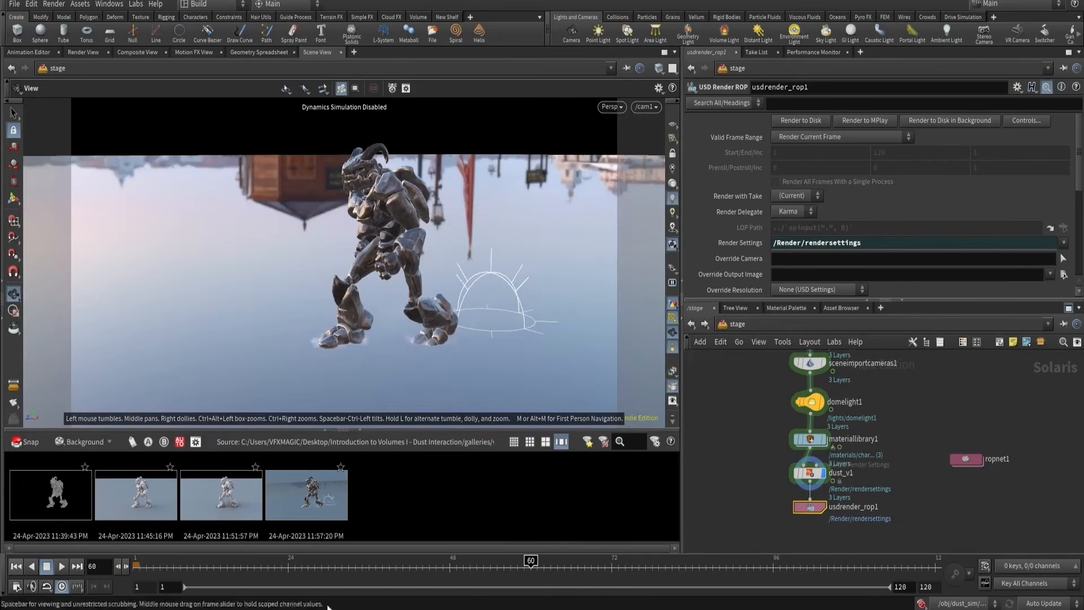
- Compare the denoised render with the previous one, zooming in on the legs and the dust
mouse_move(343, 603)
left_click(410, 556)
scroll(509, 272, "down", 5)
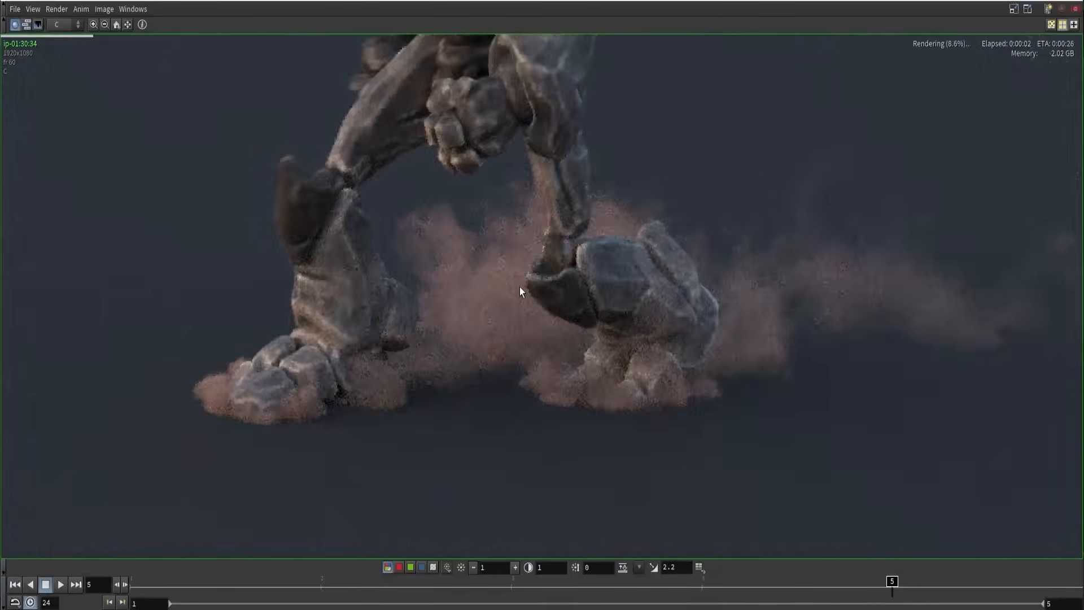
scroll(538, 341, "up", 5)
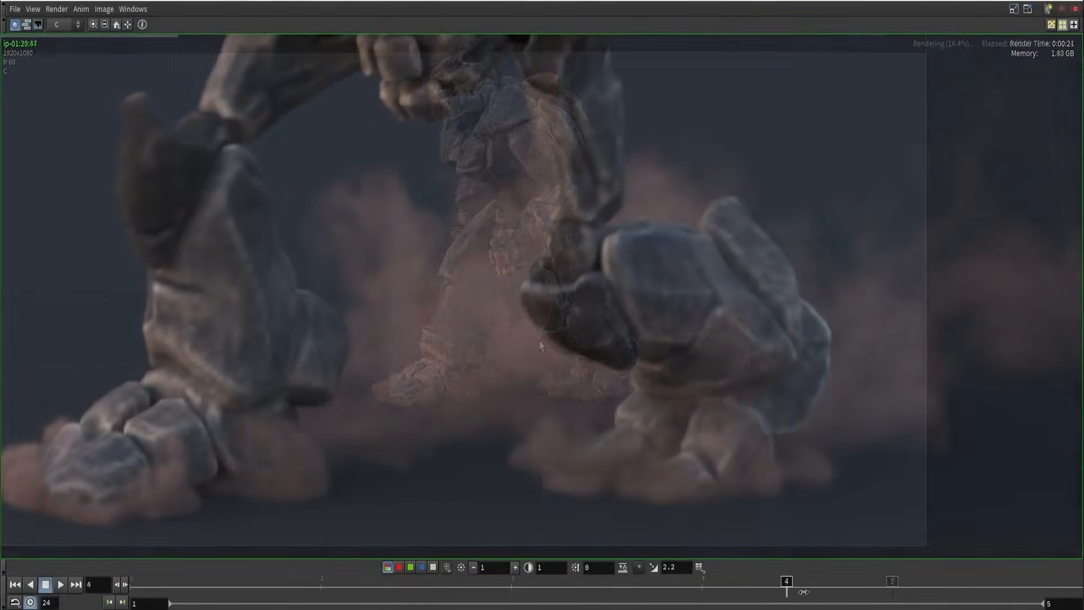
left_click_drag(844, 583, 1001, 566)
scroll(486, 372, "up", 2)
scroll(834, 356, "down", 10)
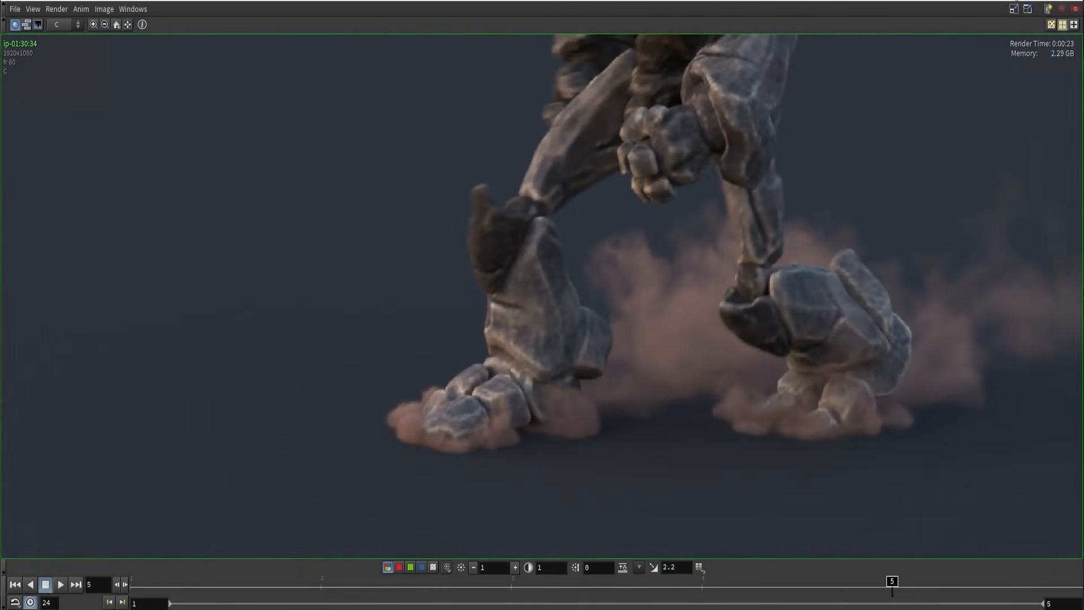
left_click(1016, 0)
- Review dust_v1's denoiser settings and the fetch_sim and fetch_render nodes inside ropnet1
left_click(809, 473)
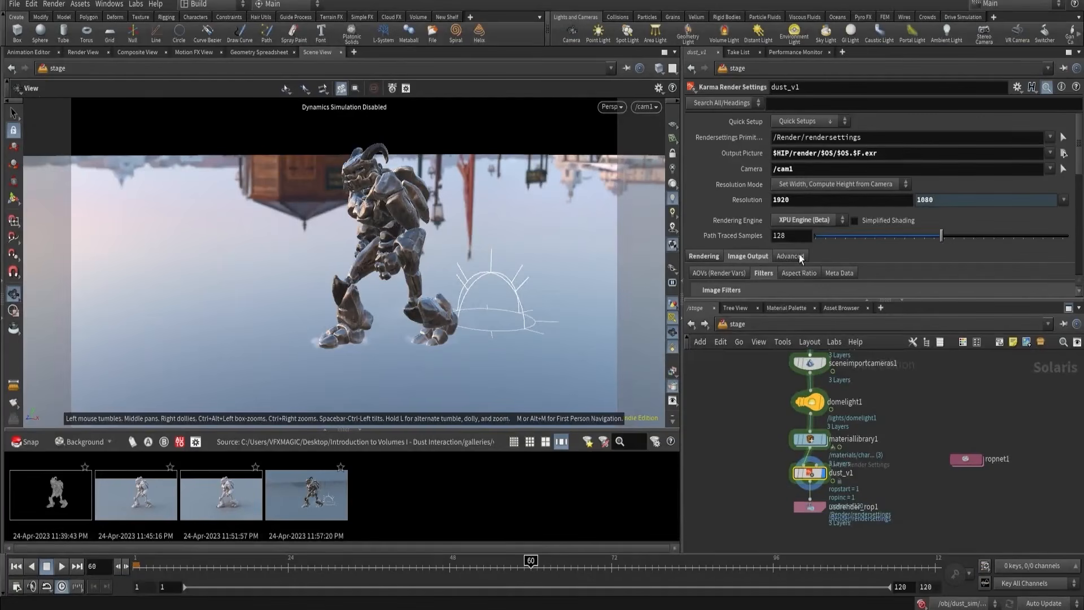
scroll(756, 261, "down", 3)
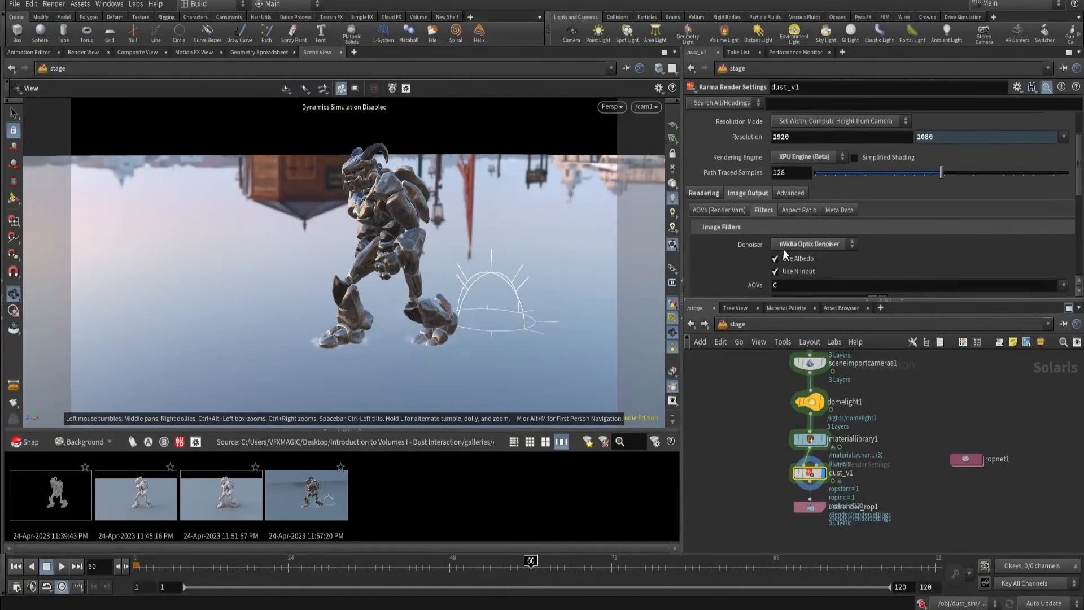
double_click(963, 459)
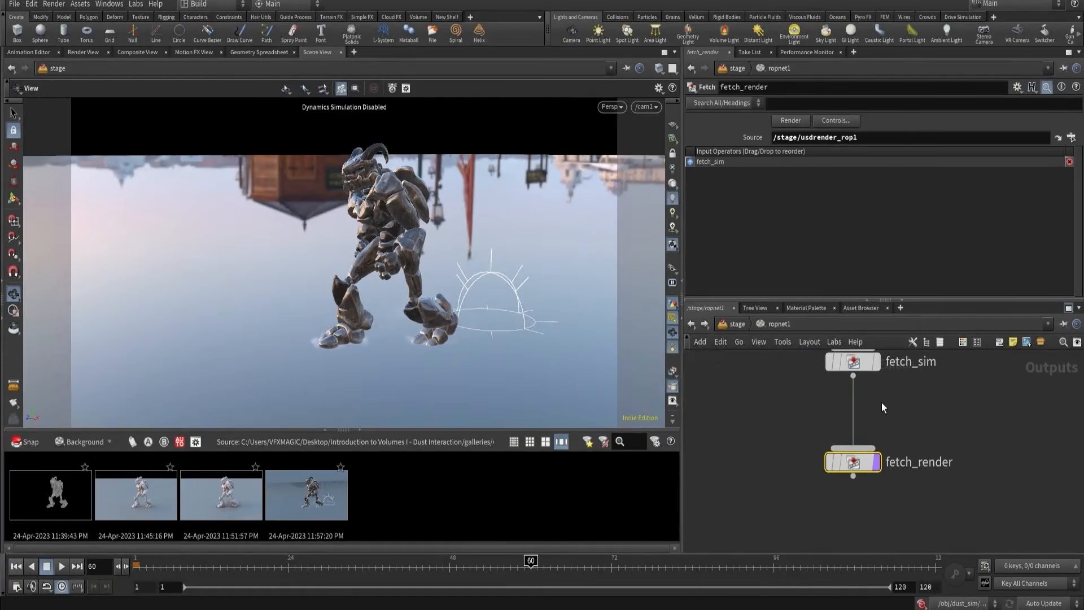
middle_click_drag(918, 414, 937, 464)
left_click_drag(938, 464, 836, 391)
middle_click_drag(794, 490, 785, 419)
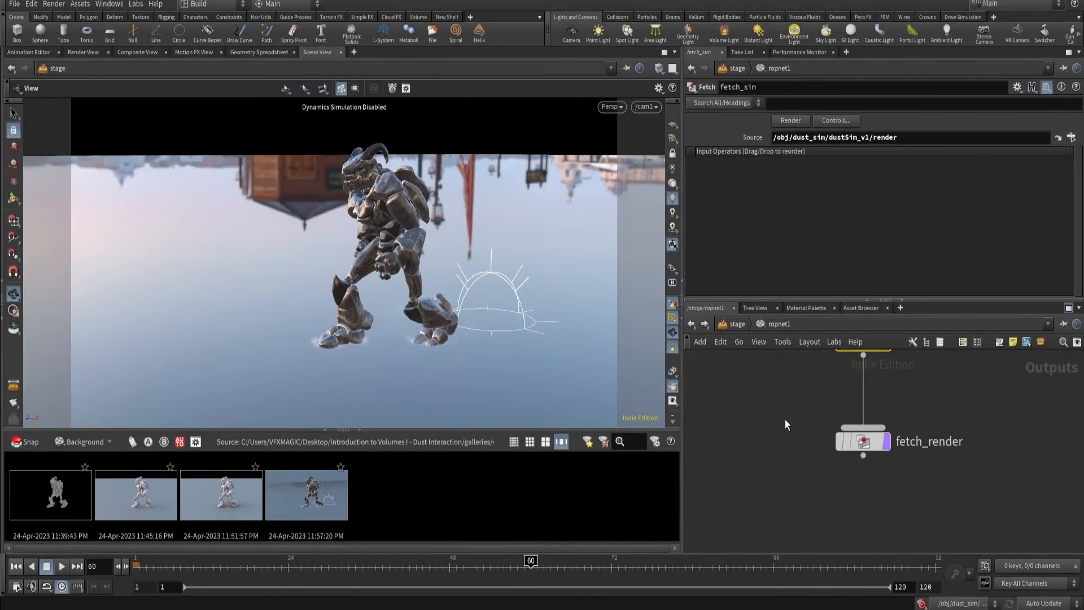
left_click_drag(780, 412, 1012, 480)
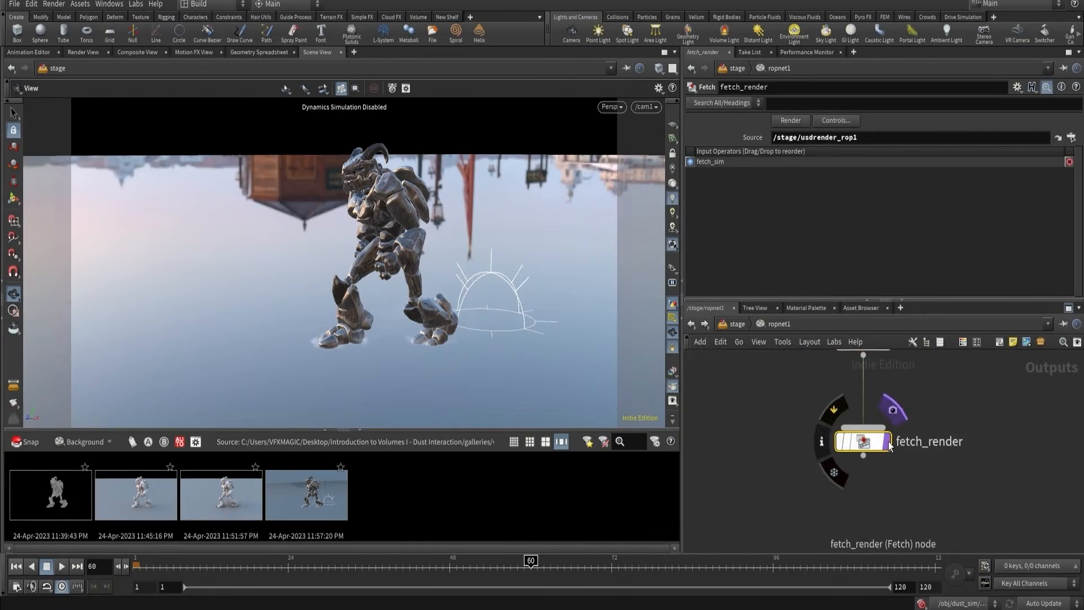
- Set fetch_render's dependency render order to Node by Node, start the render and interrupt it
left_click(888, 442)
left_click_drag(900, 289, 522, 138)
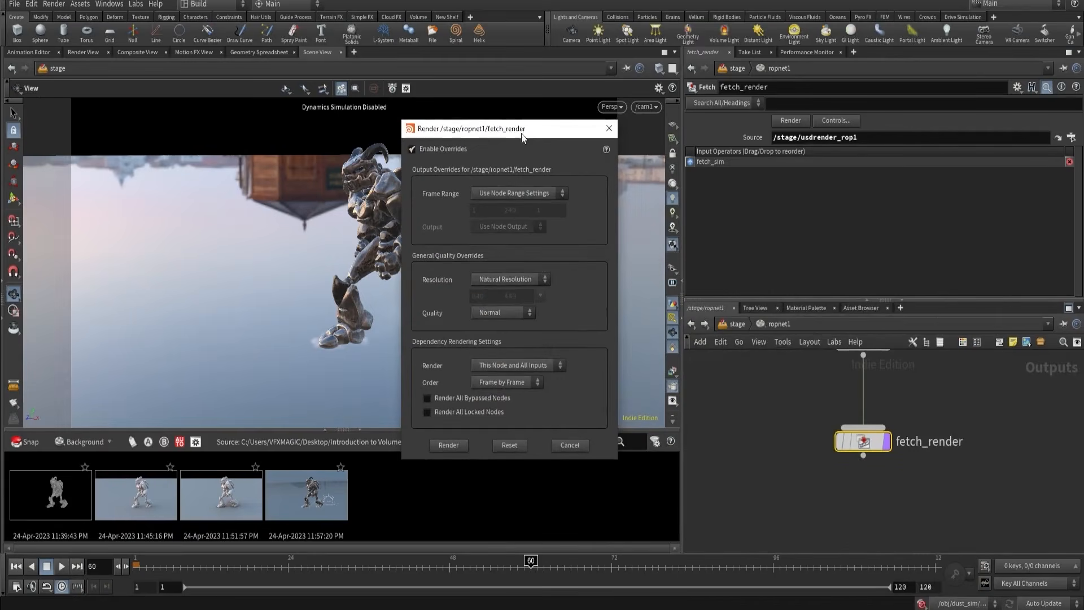
left_click(496, 405)
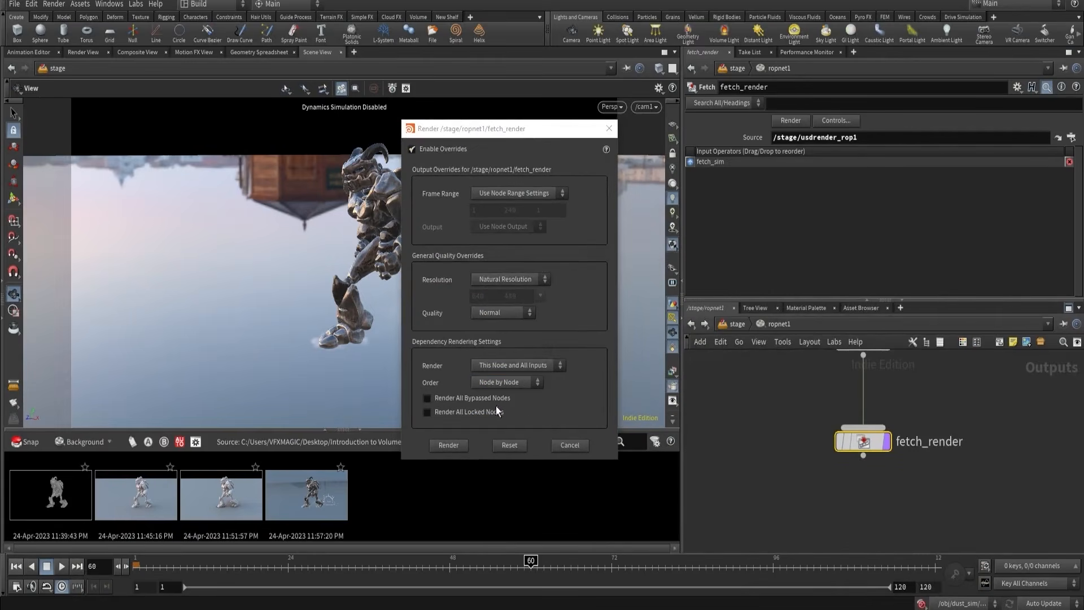
left_click(451, 445)
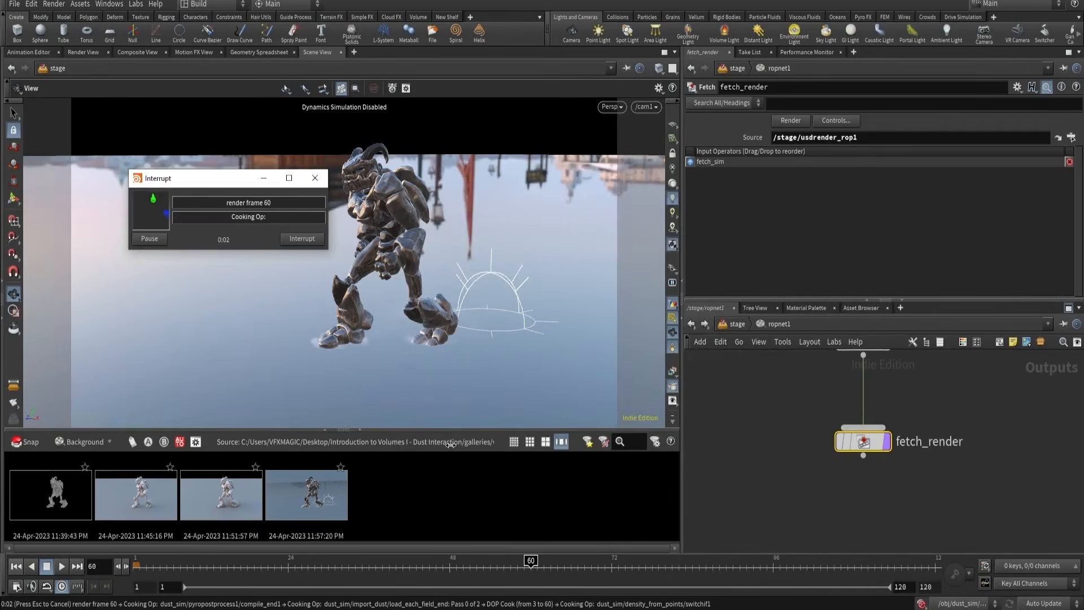
left_click(303, 238)
- Back in the stage, set usdrender_rop1's Valid Frame Range to Render Specific Frame Range
left_click(736, 324)
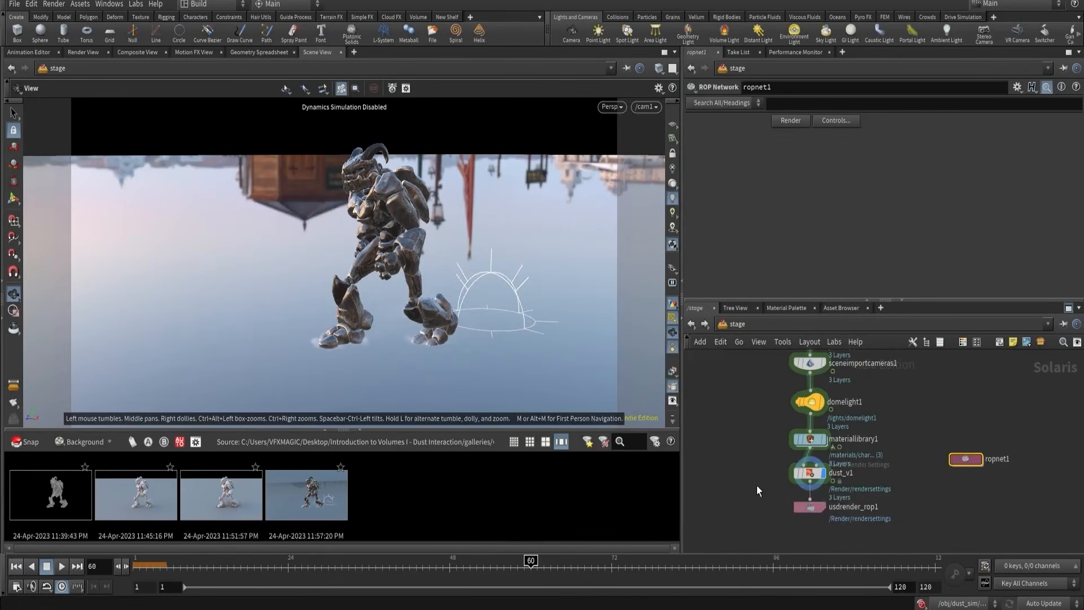
left_click(850, 138)
left_click(847, 154)
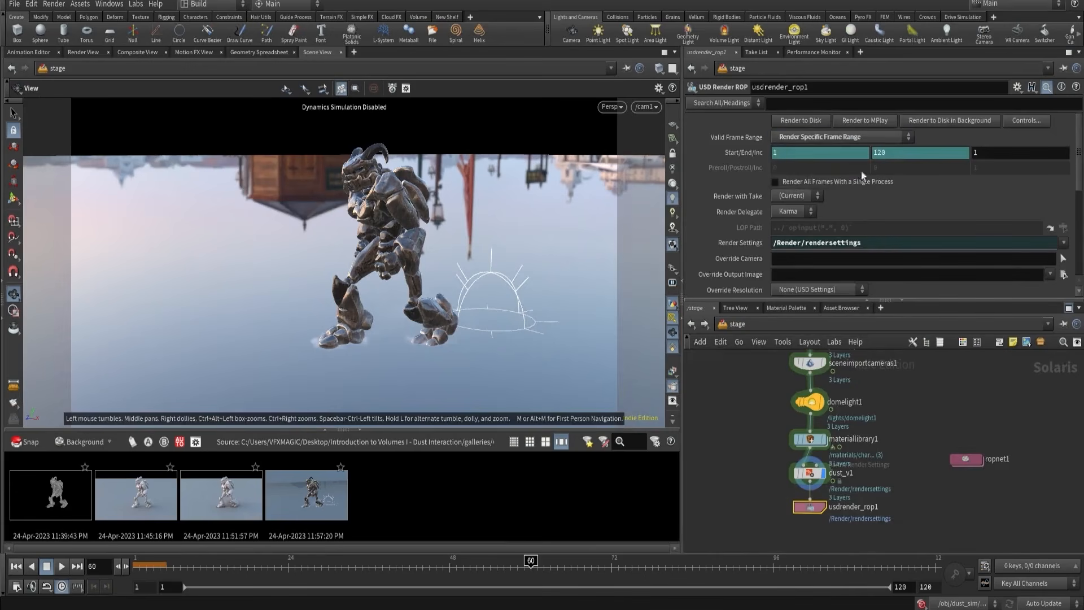
- In ropnet1, start the render of fetch_render so that fetch_sim caches before the Karma frames render
double_click(964, 459)
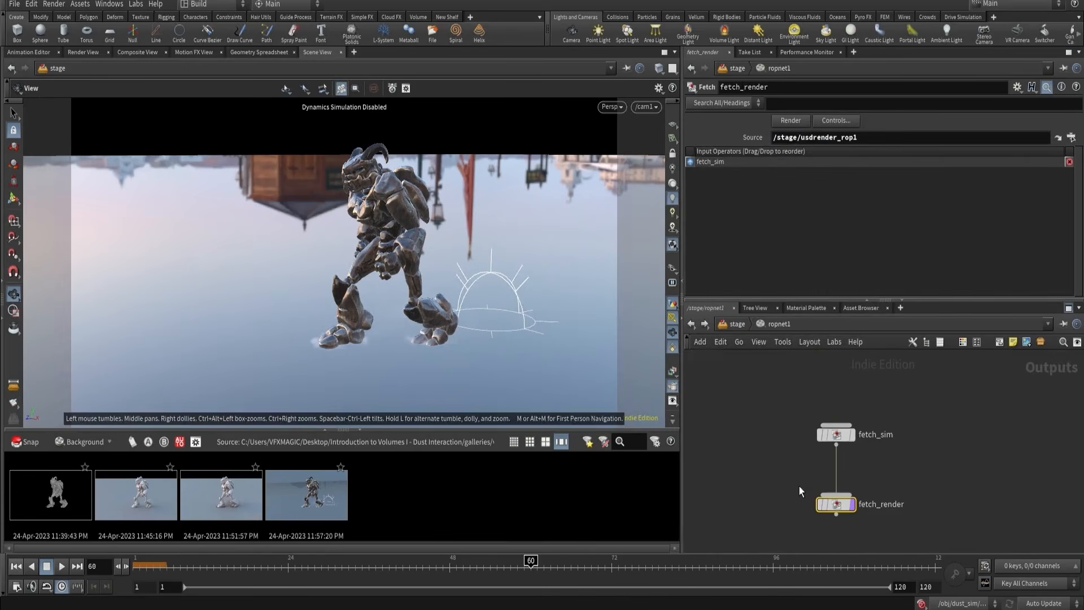
left_click_drag(798, 486, 881, 520)
left_click_drag(777, 395, 852, 442)
left_click_drag(783, 489, 876, 516)
left_click(854, 480)
left_click(451, 446)
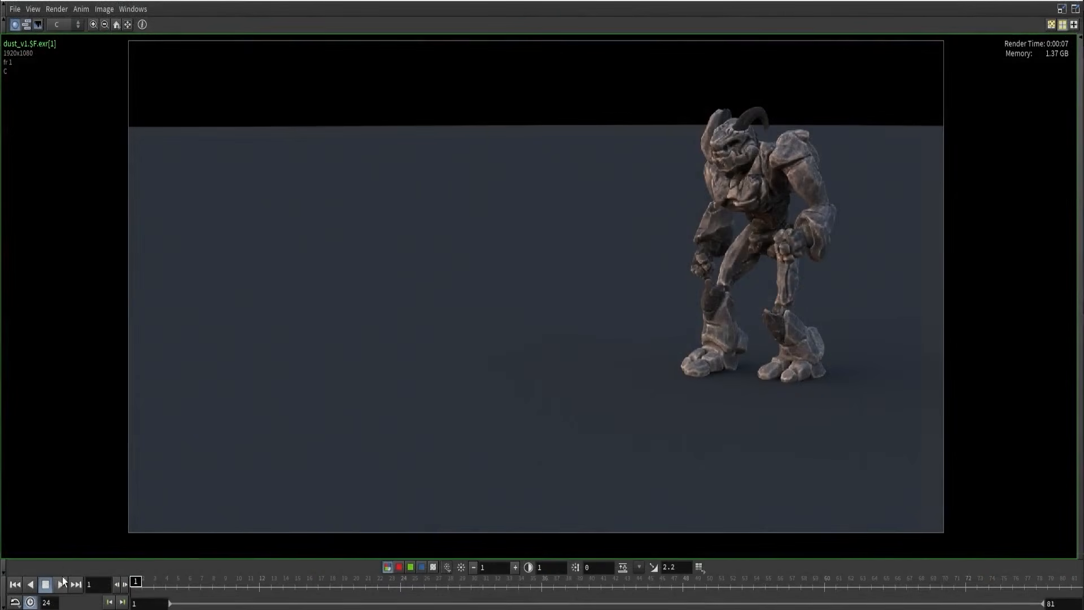
- Play back the rendered dust_v1 sequence in the render viewer and check the dust at frame 18
left_click(61, 582)
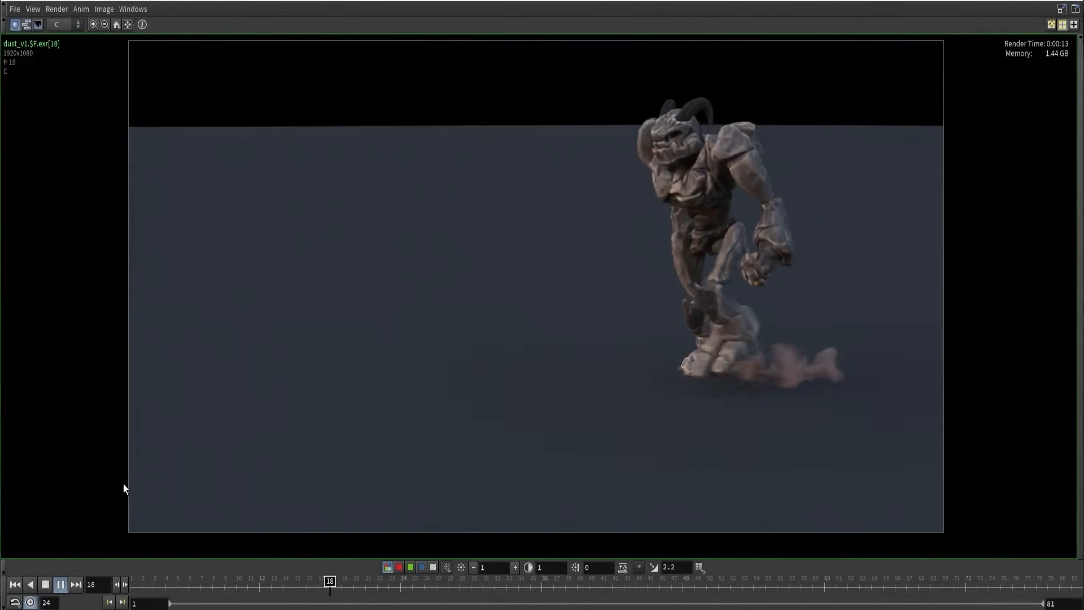
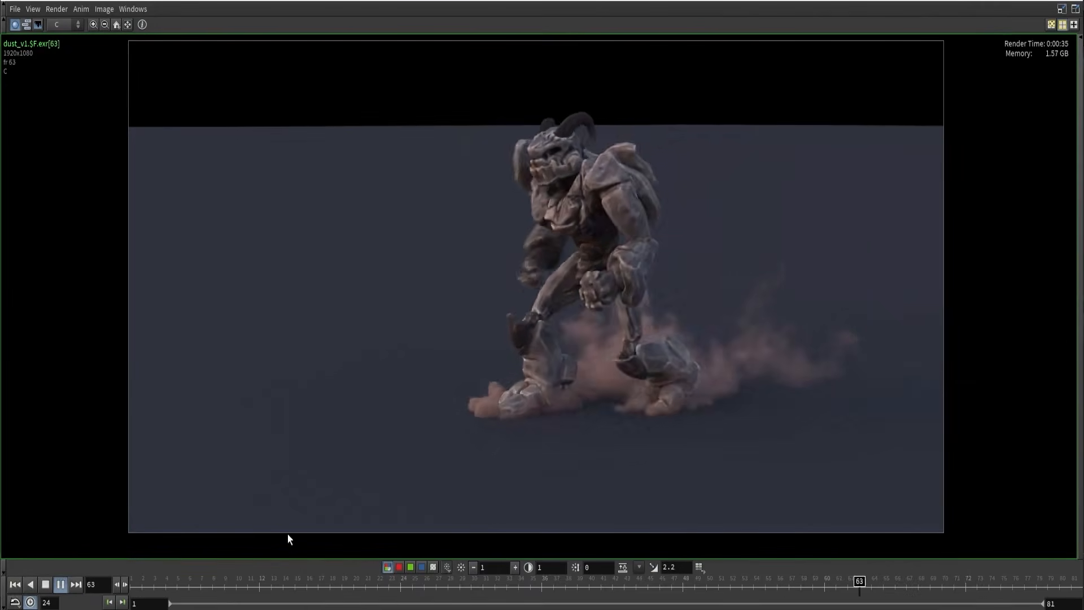
left_click(325, 582)
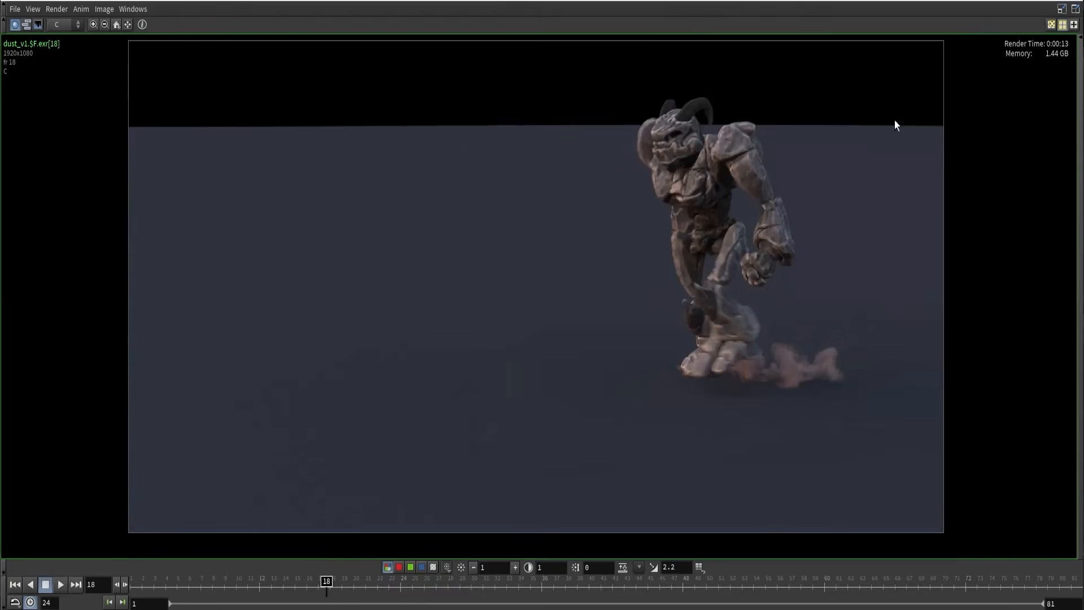
left_click(1018, 1)
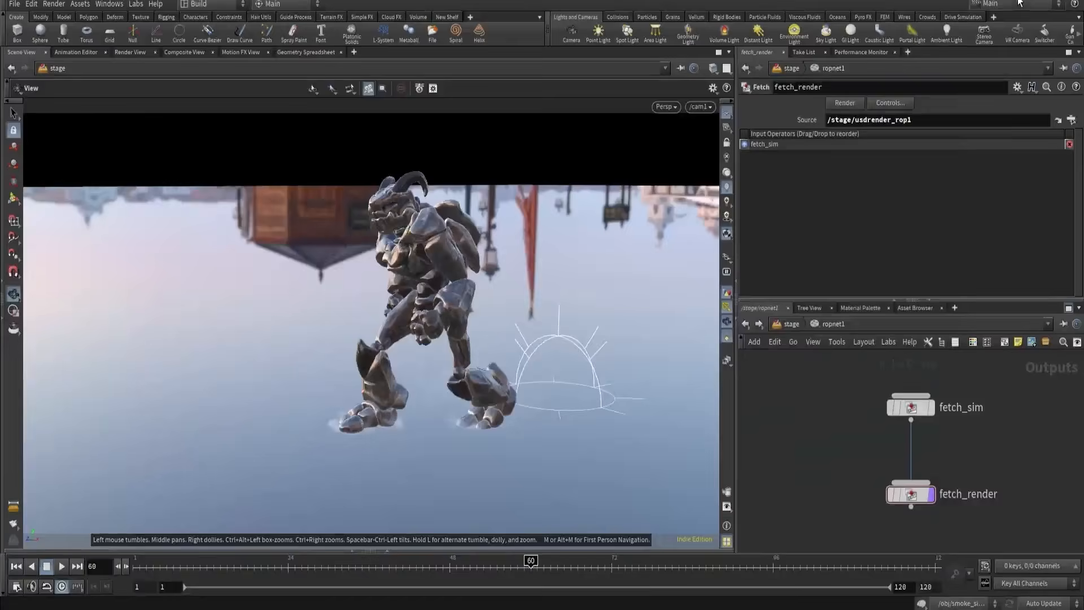
- Go to the /obj network, open the dust_sim geometry object and move to frame 13
left_click(787, 326)
left_click(821, 380)
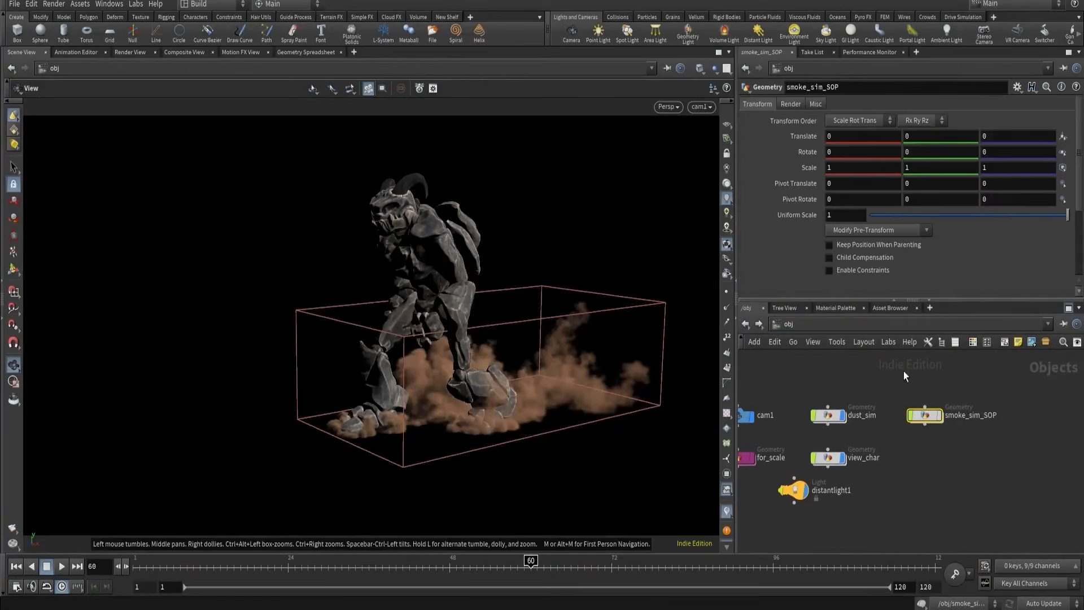
scroll(839, 418, "up", 2)
double_click(826, 415)
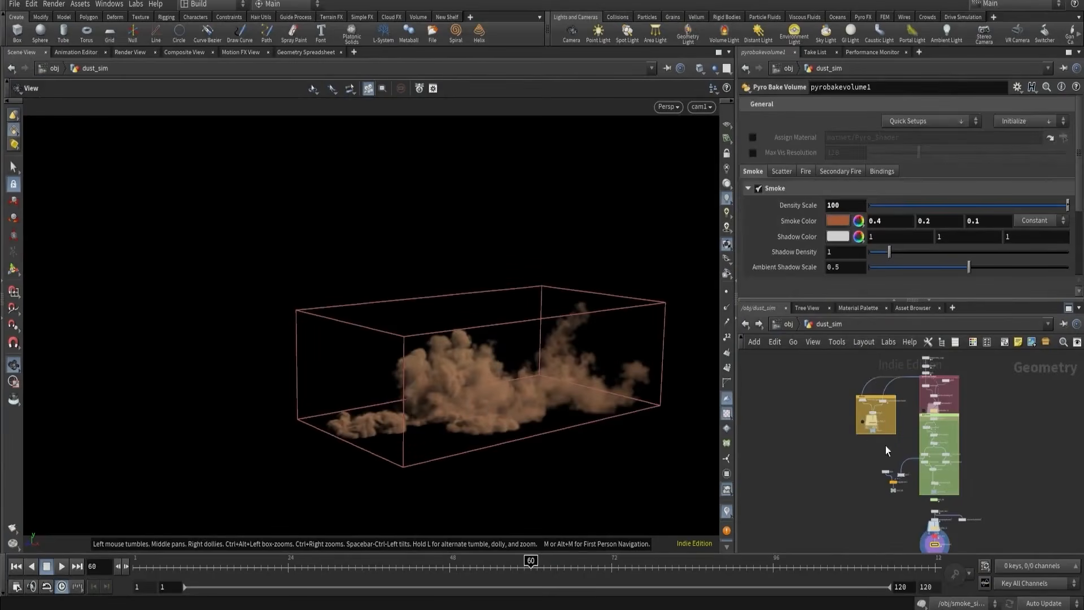
left_click(214, 563)
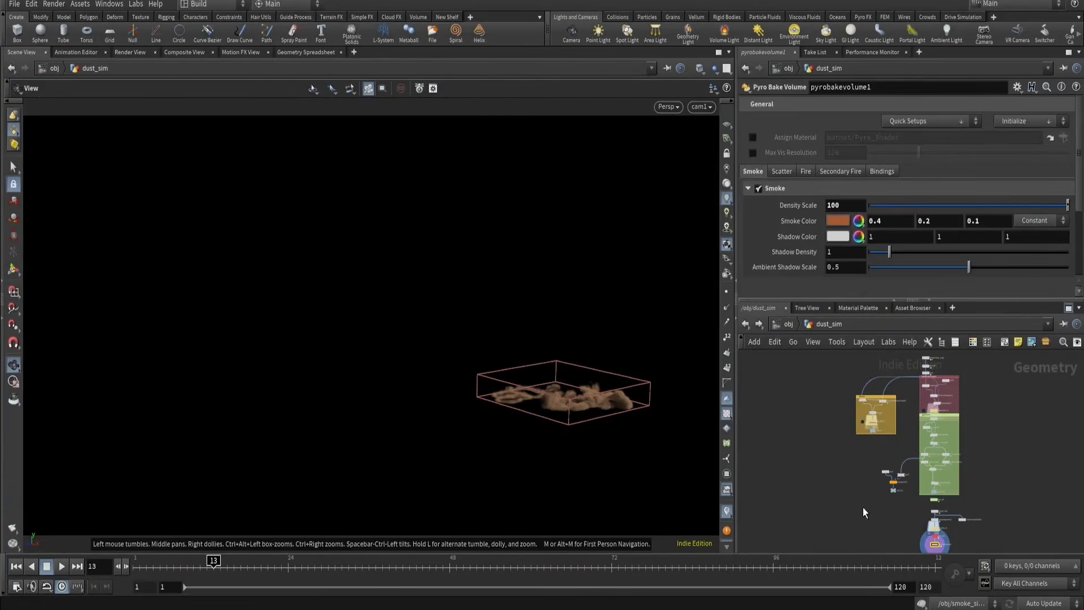
- Feed volumevisualization1 from the dustSim_v1 file cache instead of import_dust, place it beside the cache and display it
scroll(869, 474, "up", 3)
scroll(897, 445, "up", 4)
middle_click_drag(877, 456, 876, 414)
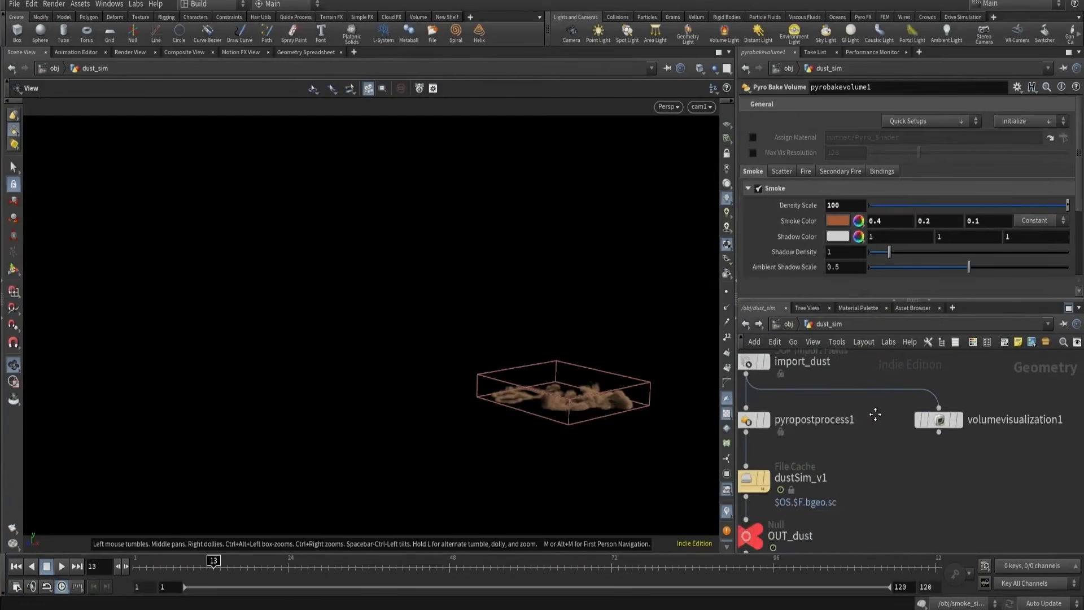
scroll(876, 417, "down", 1)
left_click(919, 401)
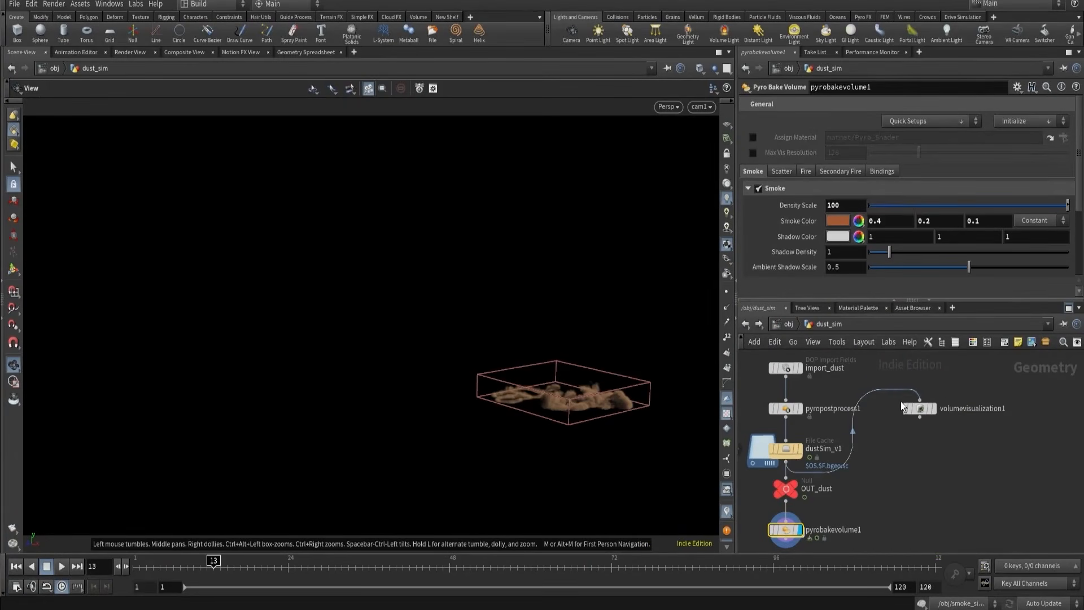
left_click(932, 408)
left_click_drag(921, 410, 919, 467)
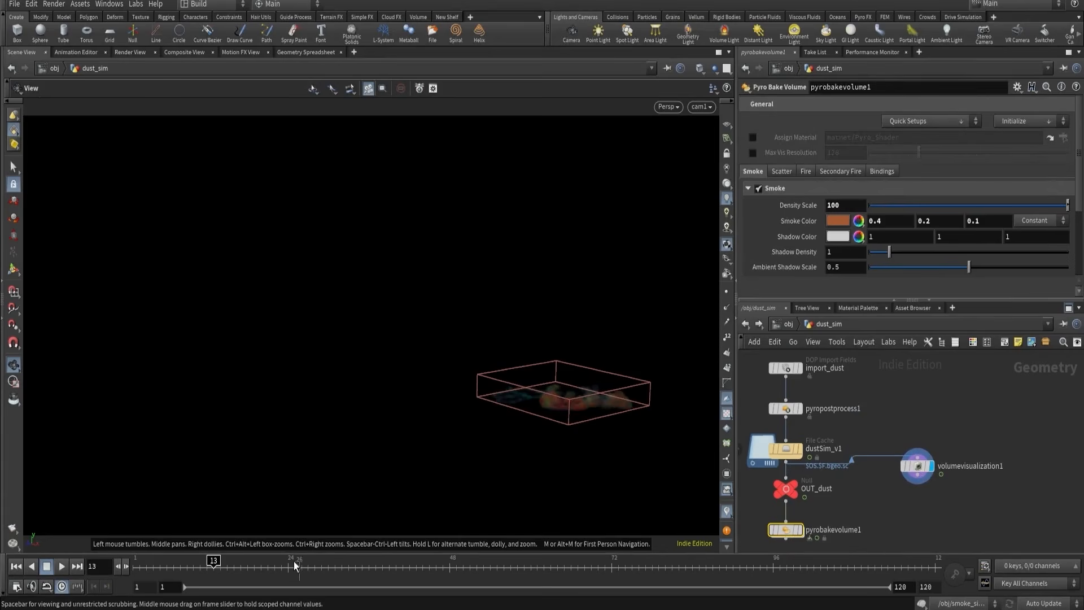
- Examine the colour-coded dust density from several angles at frame 28, and display dustSim_v1 for comparison
left_click(313, 563)
left_click_drag(513, 445, 583, 399)
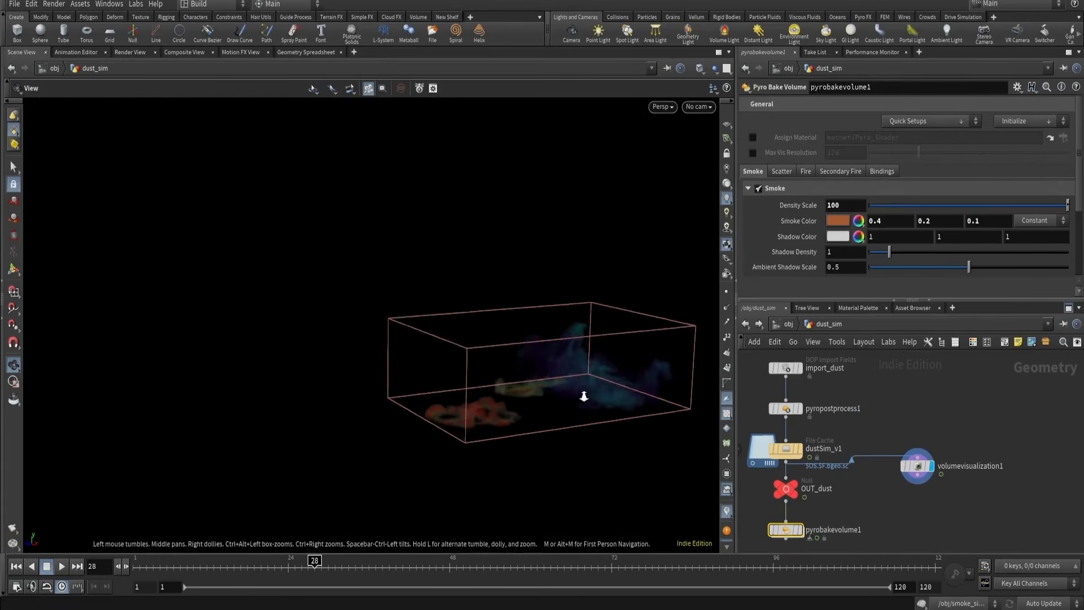
right_click_drag(584, 399, 532, 316)
left_click_drag(532, 317, 605, 338)
middle_click_drag(873, 399, 893, 423)
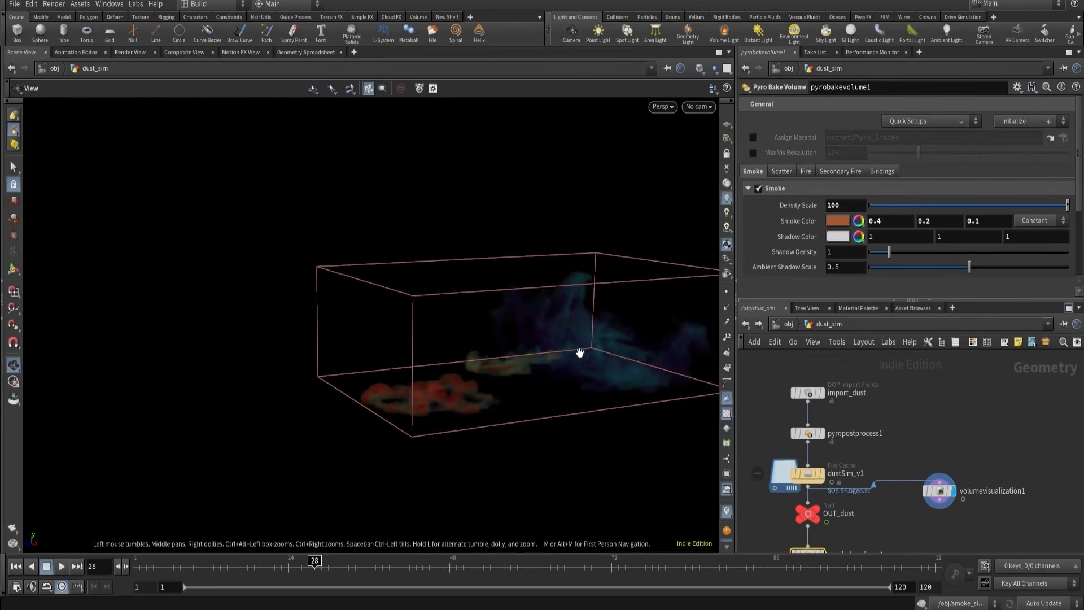
left_click_drag(581, 355, 510, 383)
left_click(820, 474)
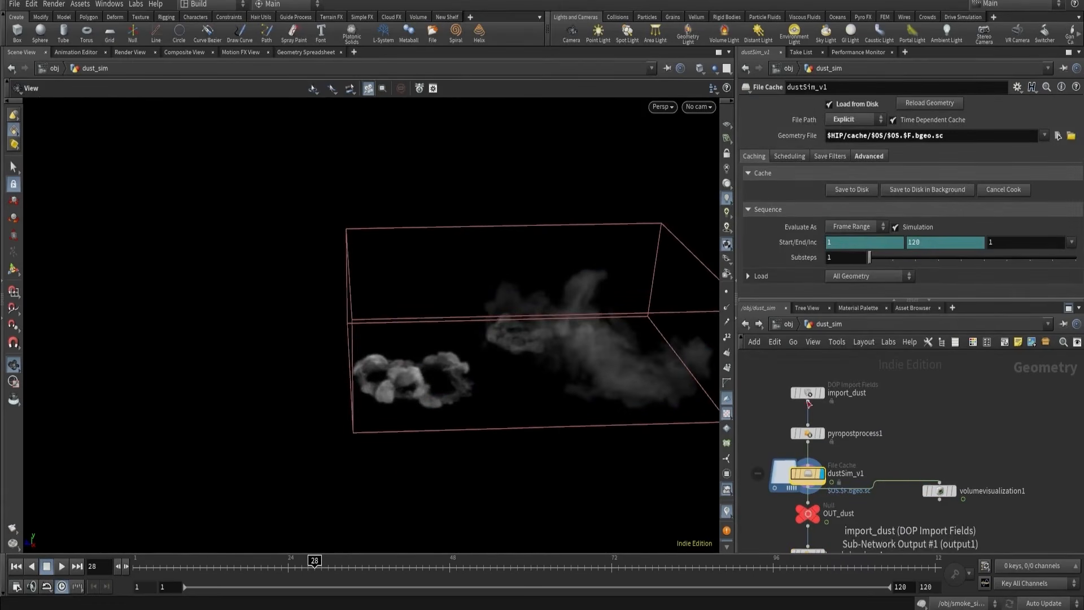
- Enter the dust_sim DOP network and move gasdisturb1 above the other gas nodes feeding merge1
middle_click_drag(813, 452, 826, 535)
scroll(822, 423, "up", 3)
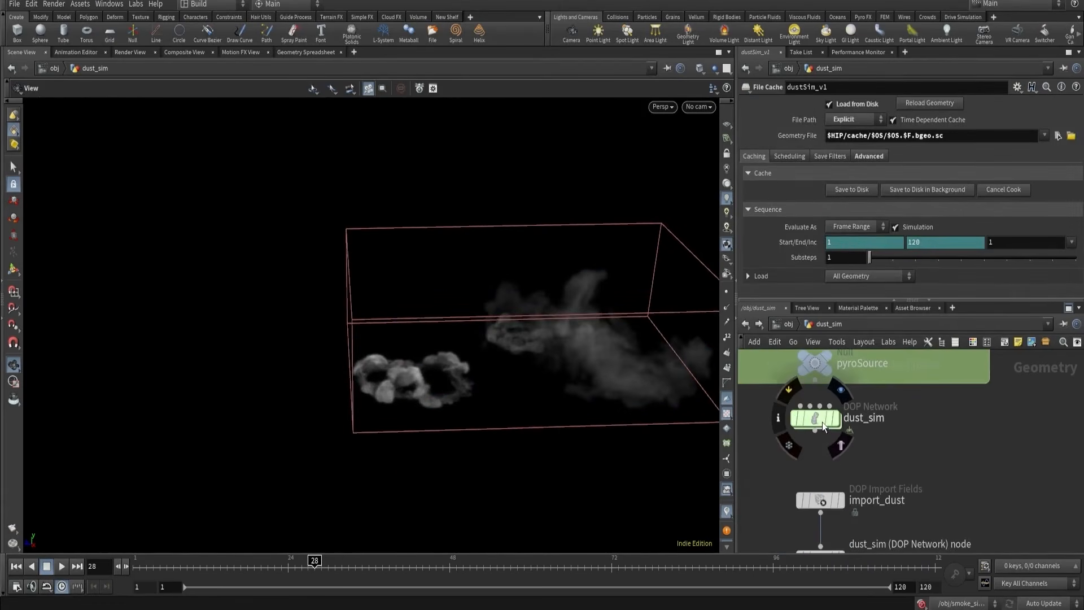
double_click(819, 419)
middle_click_drag(961, 316, 915, 402)
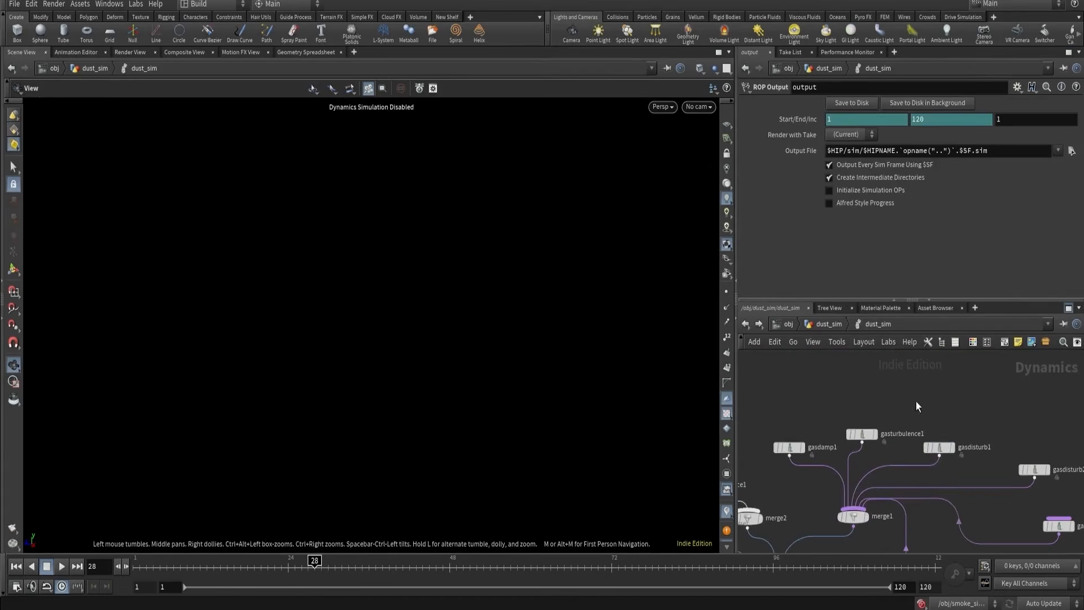
left_click(939, 448)
left_click_drag(941, 453, 955, 399)
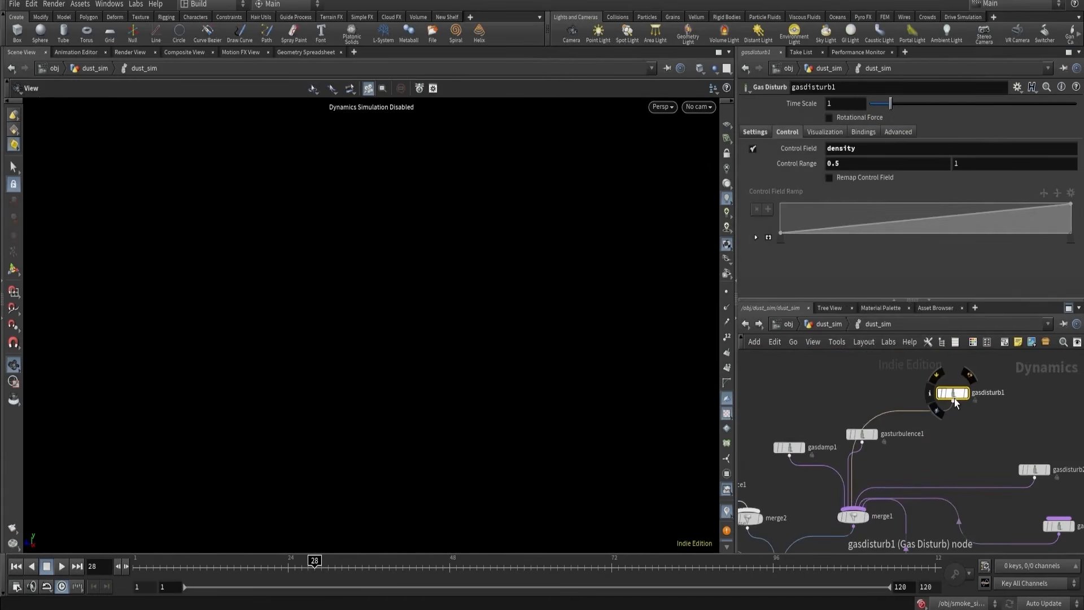
- Copy the Control Range parameter of gasdisturb1
scroll(955, 402, "down", 4)
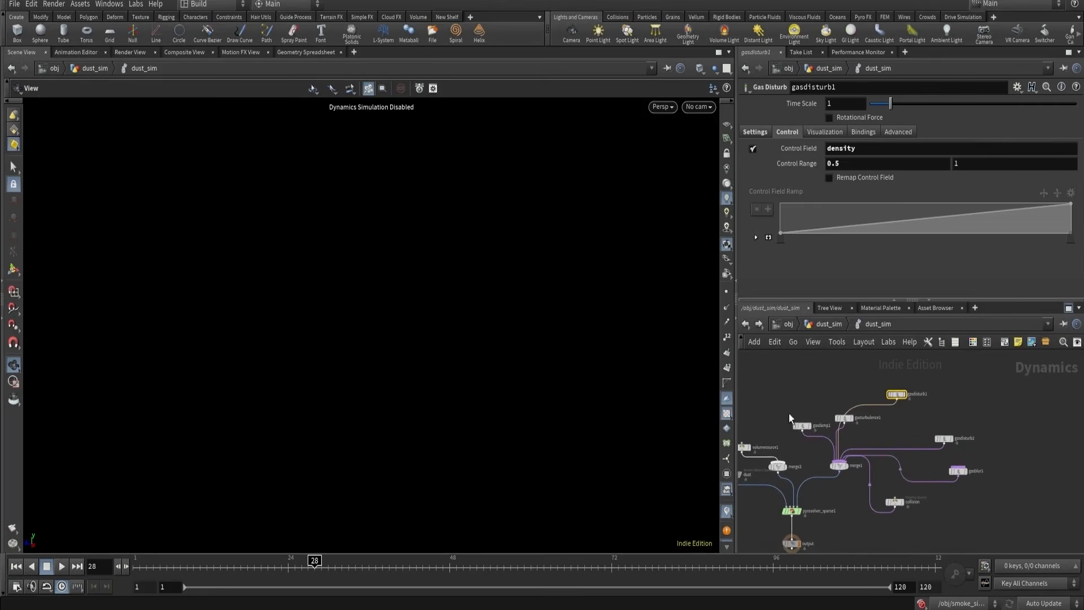
left_click_drag(852, 442, 854, 443)
left_click_drag(909, 421, 968, 493)
scroll(898, 367, "up", 3)
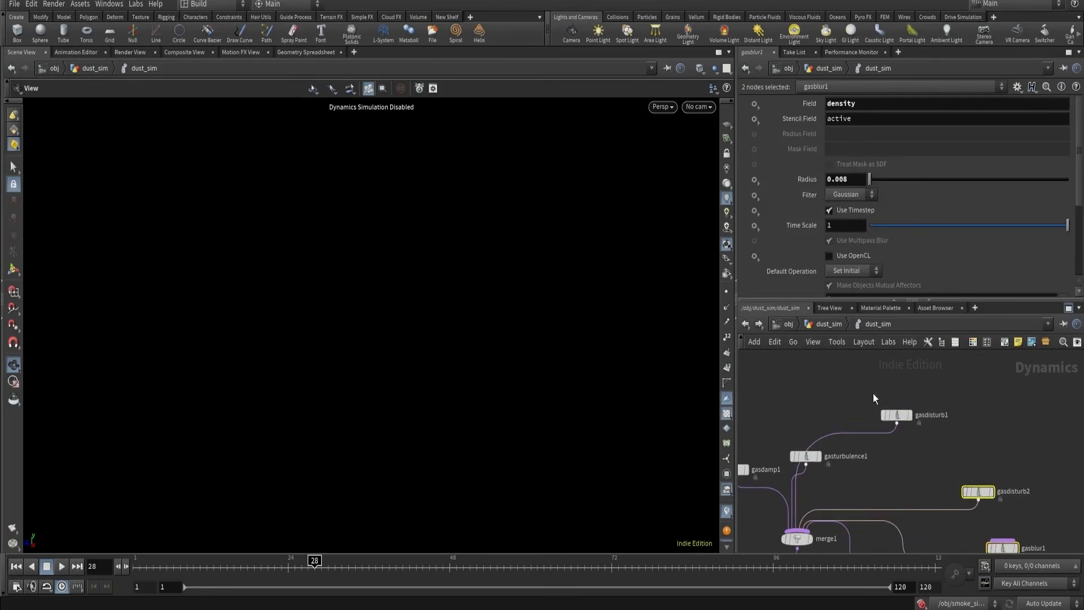
left_click(896, 415)
right_click(804, 167)
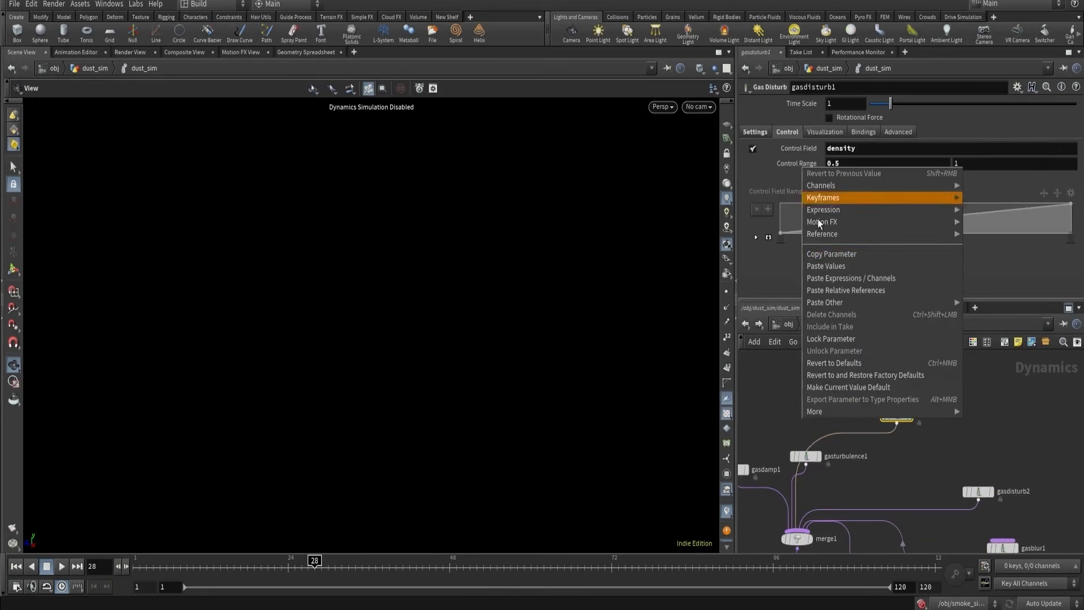
left_click(831, 253)
- Back in the dust_sim geometry network, paste relative references into volumevisualization1's Diffuse Range and display the node
left_click(821, 325)
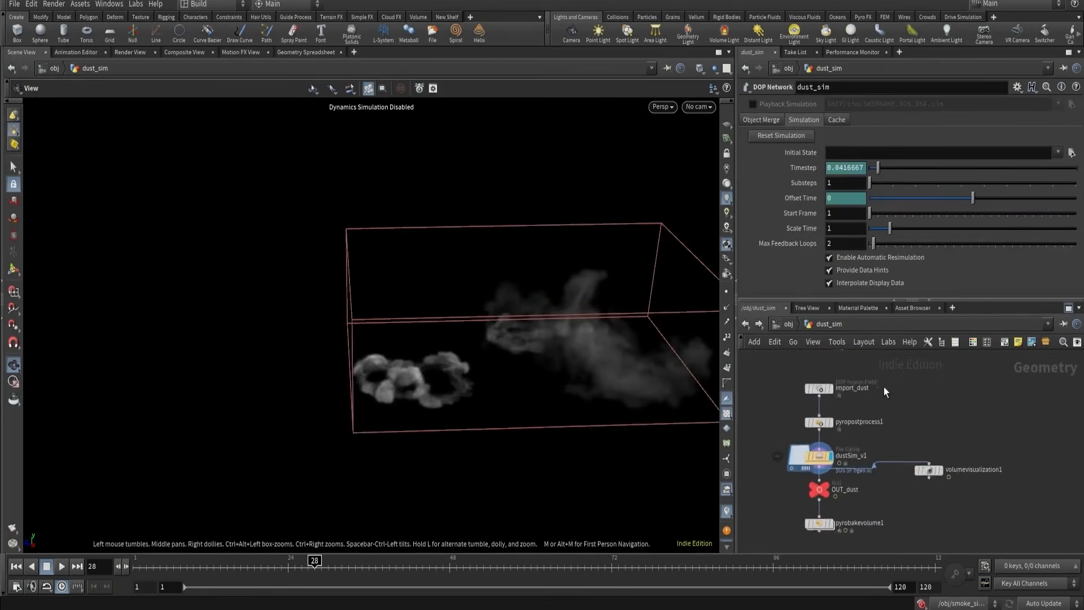
left_click(949, 492)
right_click(802, 184)
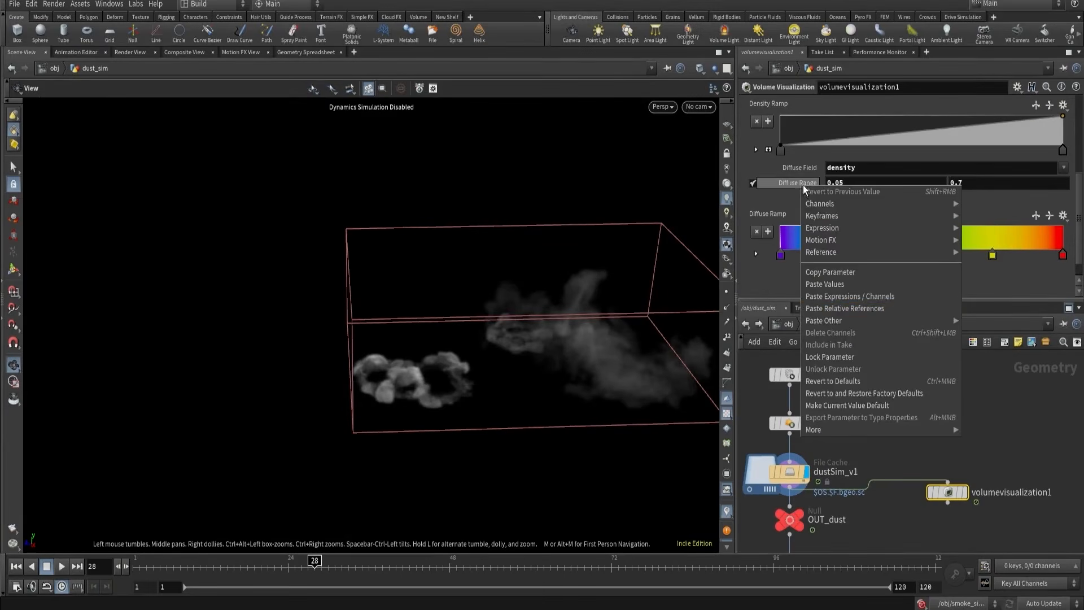
left_click(841, 309)
scroll(945, 459, "up", 4)
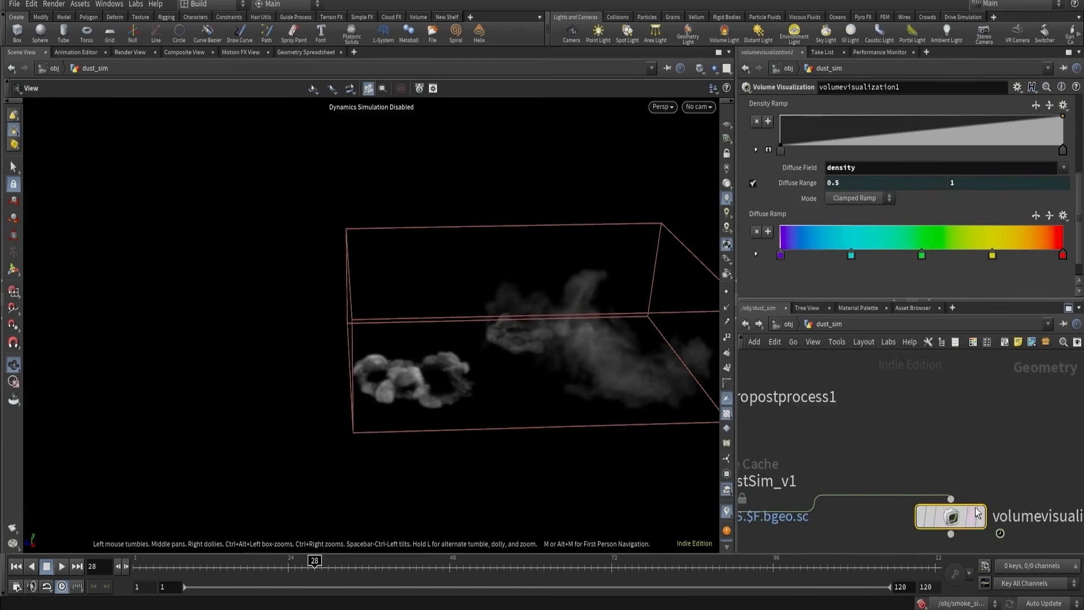
left_click(966, 492)
left_click_drag(531, 363, 573, 300)
- Set volumevisualization1's linked Diffuse Range to 0.8 and 1.25 while checking the density colours
left_click(858, 180)
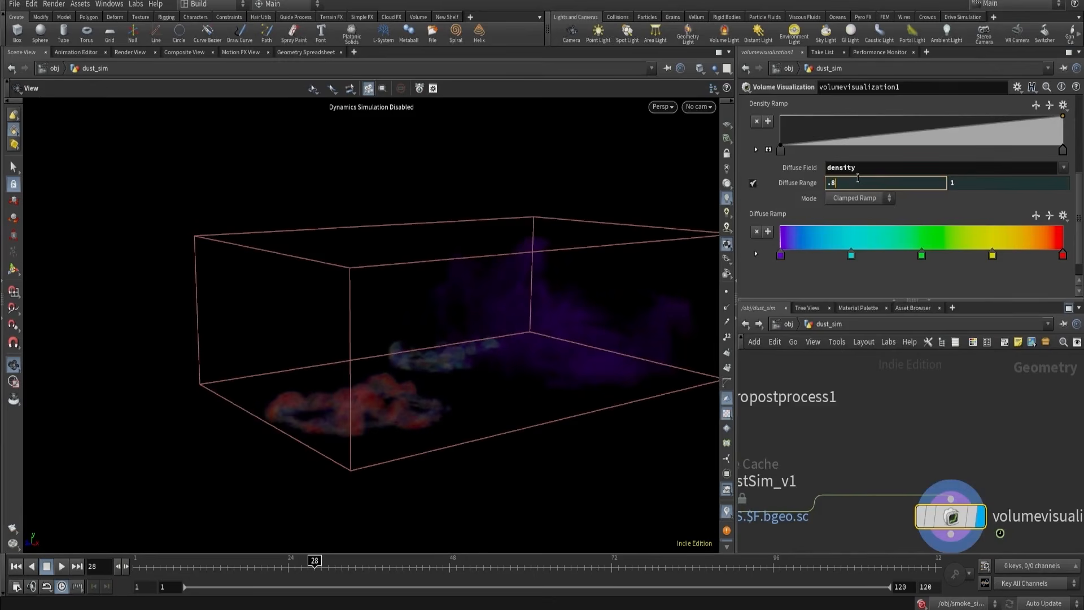
key("Return")
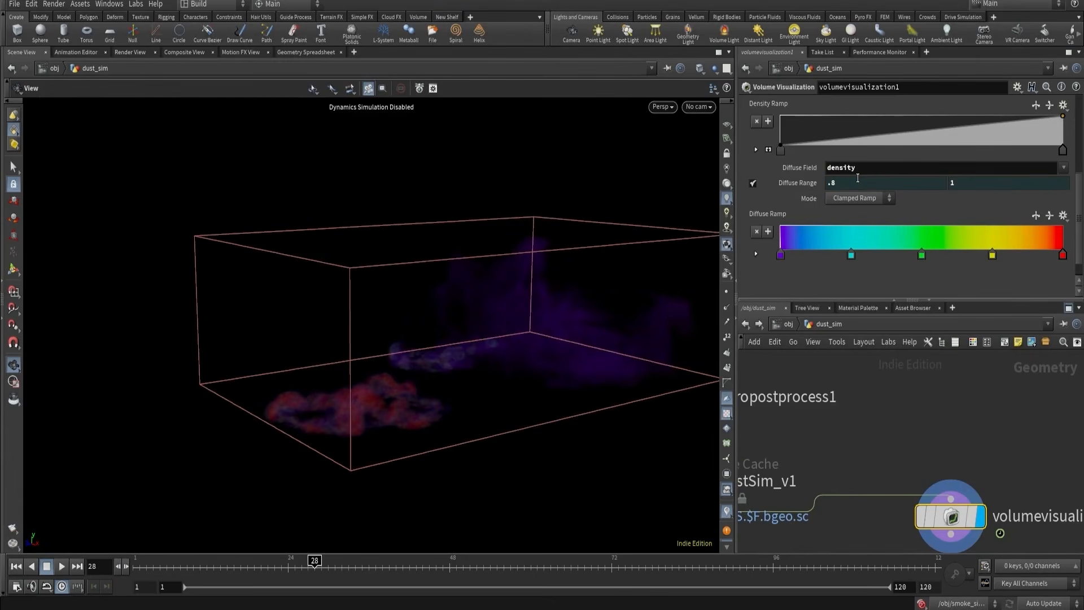
left_click_drag(542, 361, 576, 342)
left_click(968, 183)
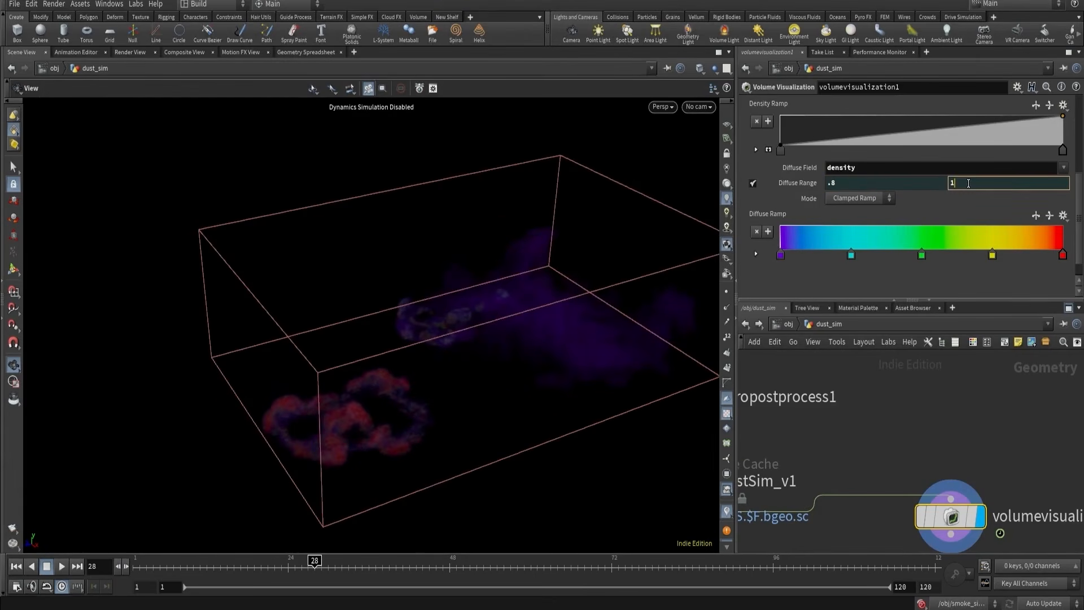
key("Return")
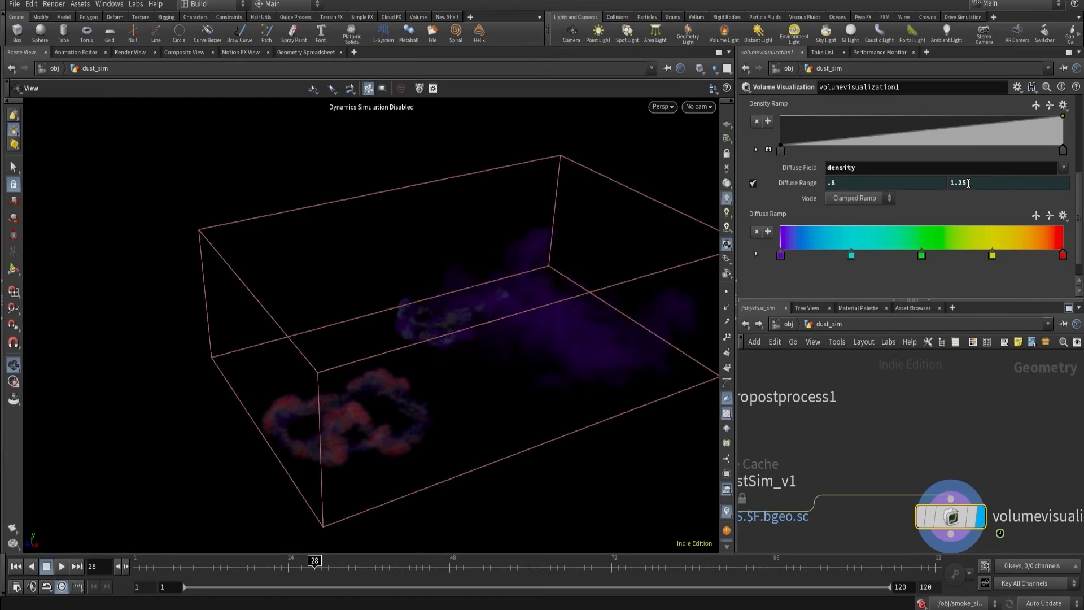
- Return to the dust_sim DOP network and check gasdisturb1's control range and strength settings
scroll(975, 447, "down", 3)
middle_click_drag(933, 390, 943, 499)
middle_click_drag(808, 413, 808, 440)
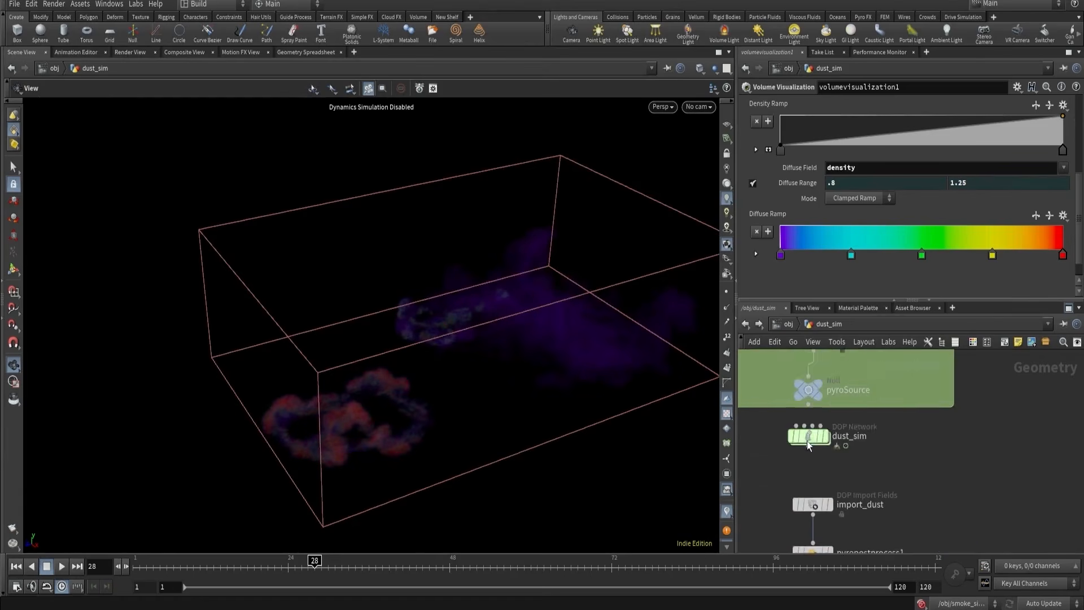
scroll(807, 439, "up", 2)
double_click(808, 435)
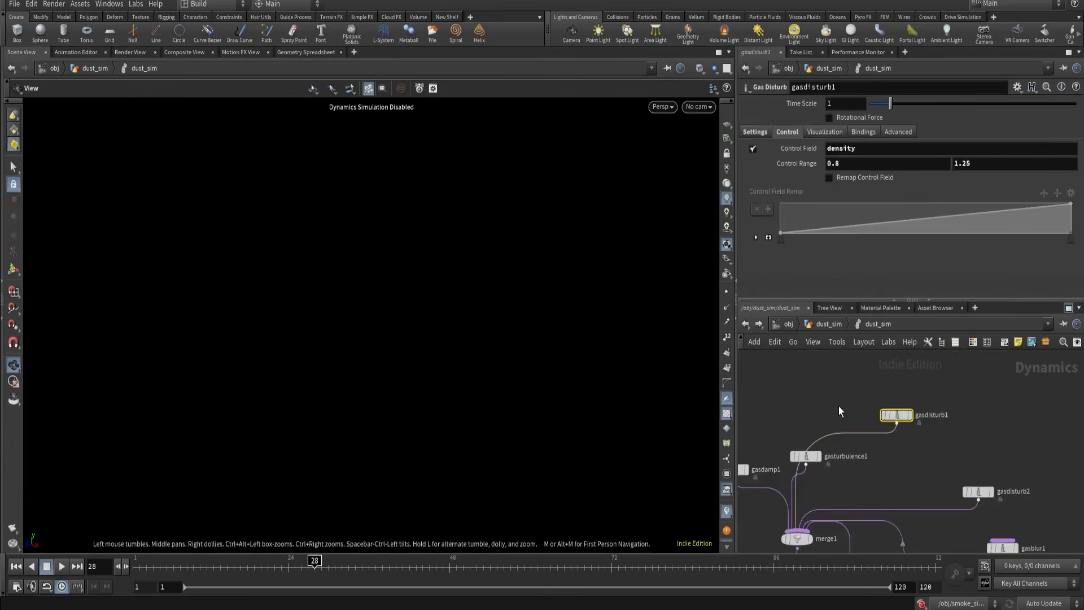
left_click(757, 133)
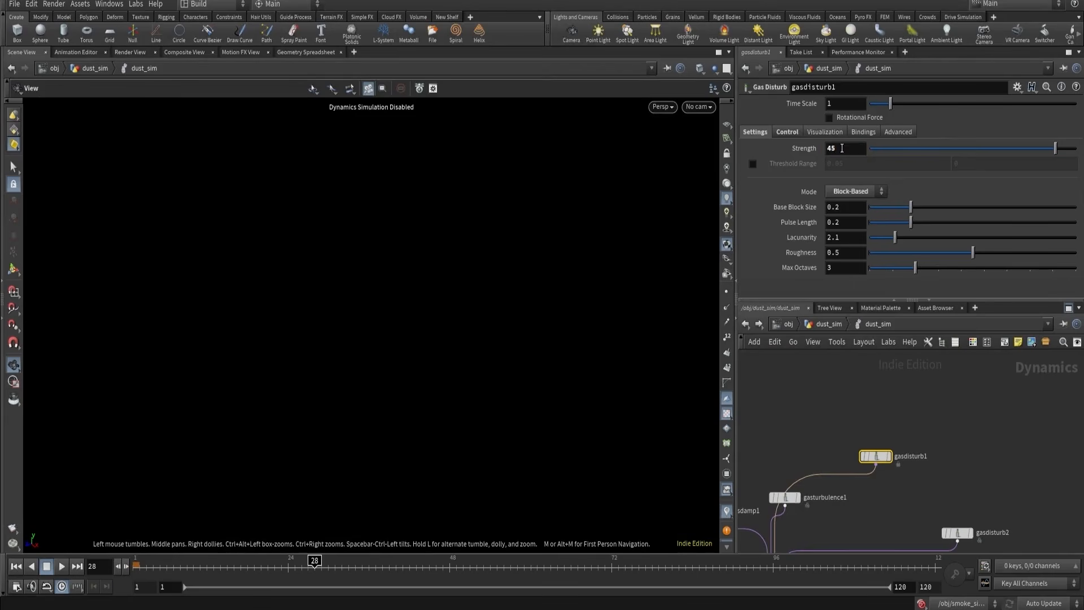
- In the dust_sim geometry network, simulate to frame 20 by displaying pyropostprocess1, and switch the display to dustSim_v1
left_click(825, 325)
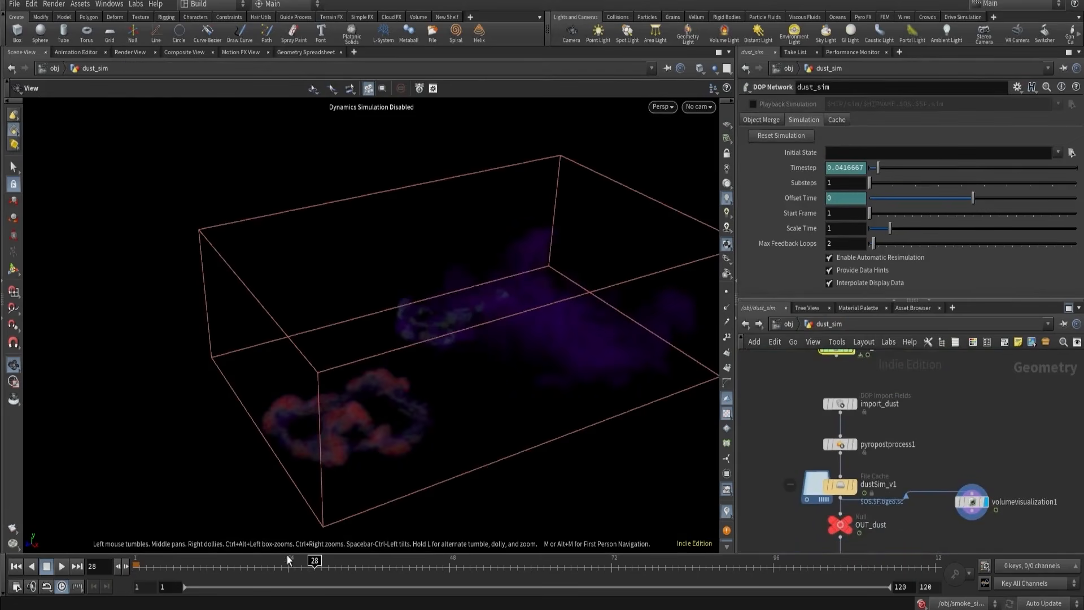
left_click_drag(287, 558, 261, 560)
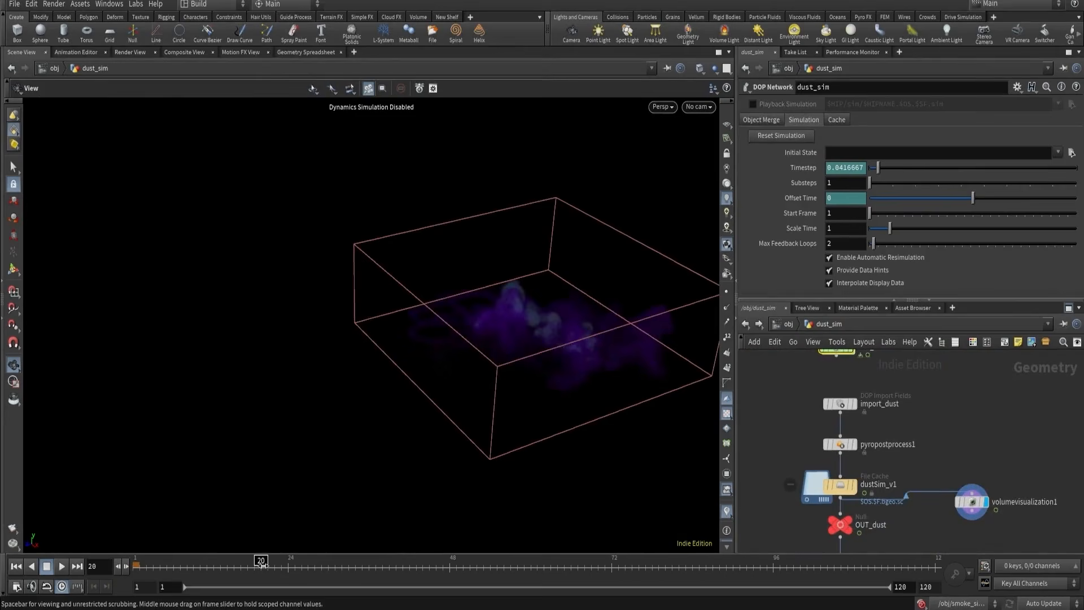
scroll(854, 450, "up", 4)
left_click(853, 444)
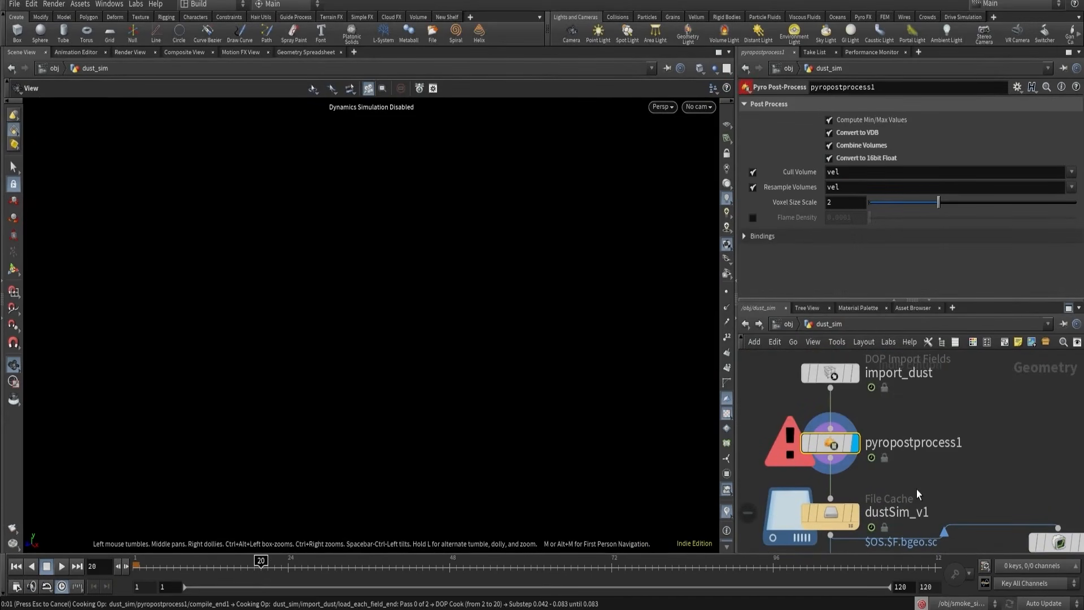
left_click(856, 515)
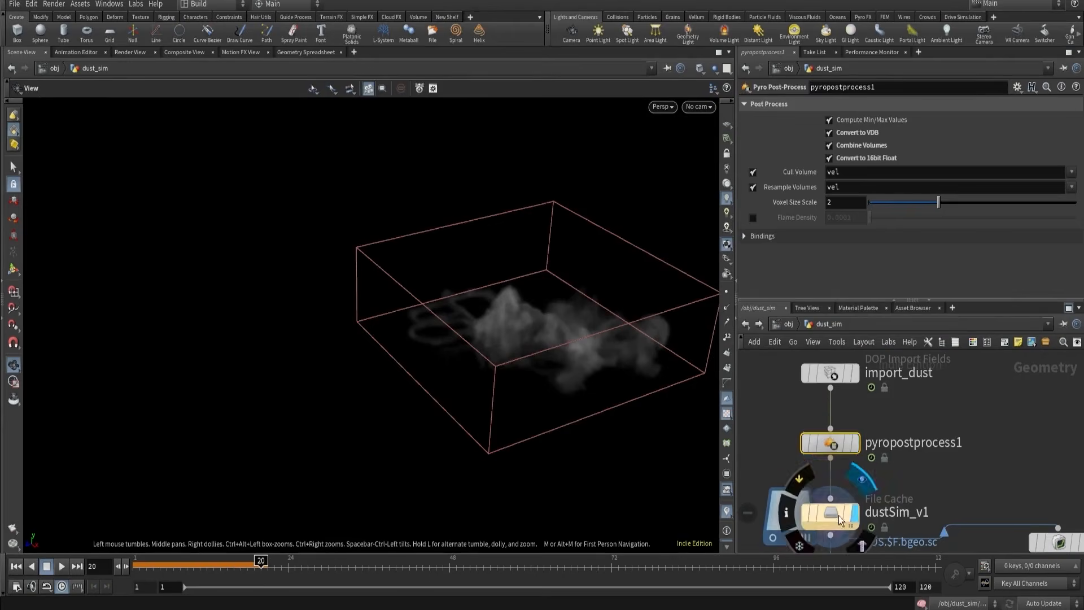
- Compare the cached dust with the new live simulation at frame 20 by toggling the bypass of dustSim_v1
left_click(838, 515)
left_click_drag(571, 358, 634, 316)
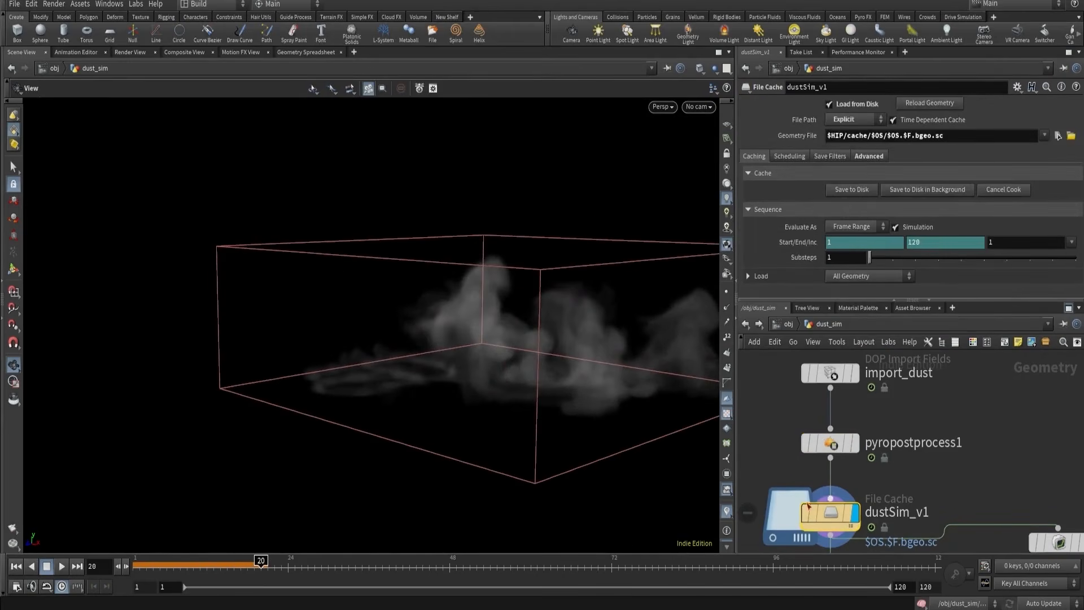
left_click(799, 483)
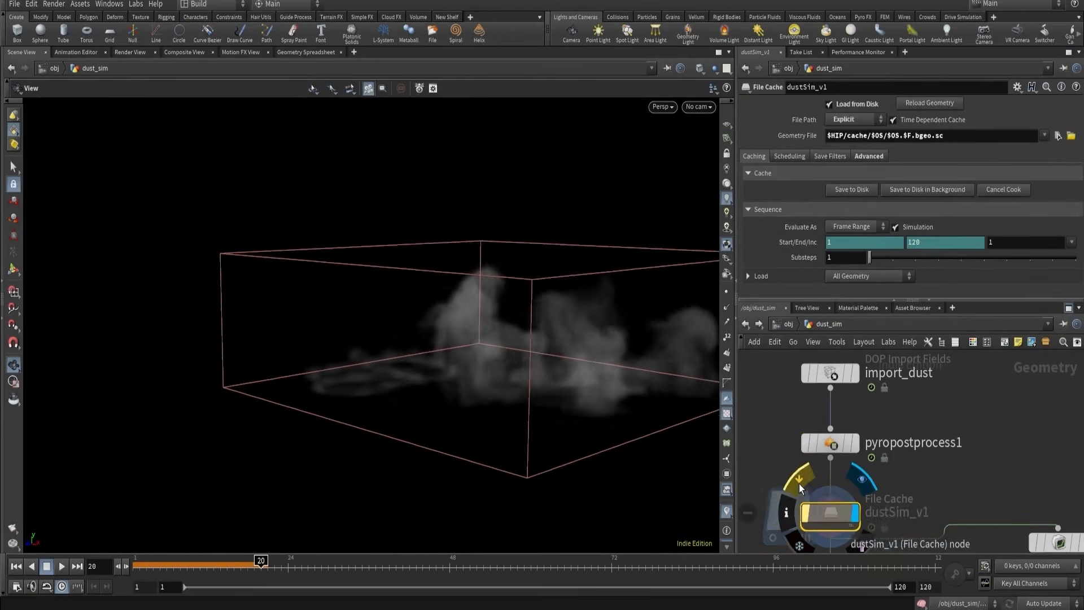
left_click(798, 484)
left_click(798, 484)
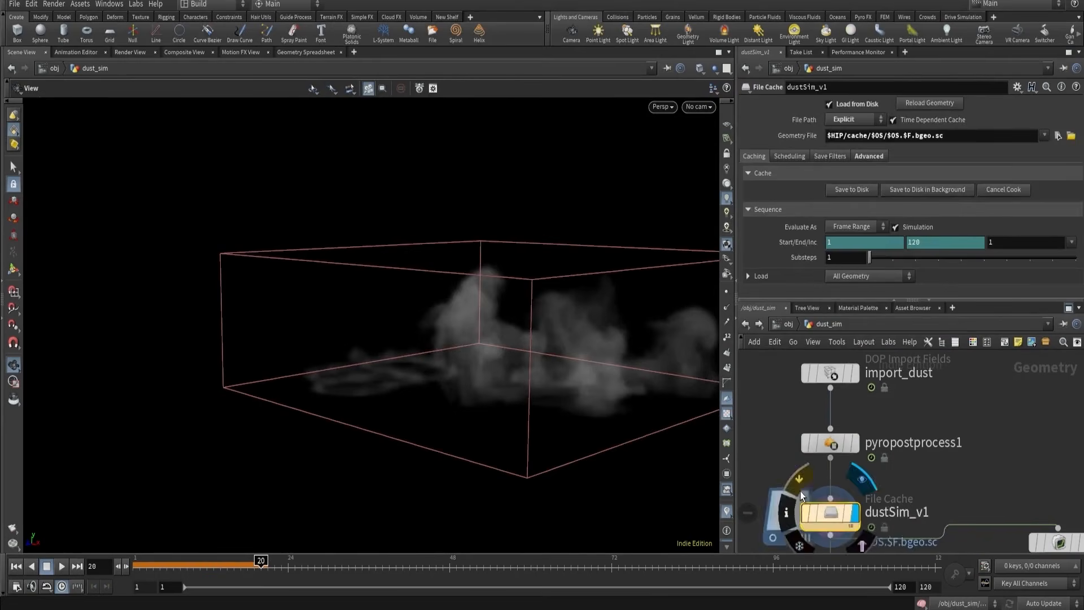
left_click(807, 513)
scroll(802, 491, "down", 3)
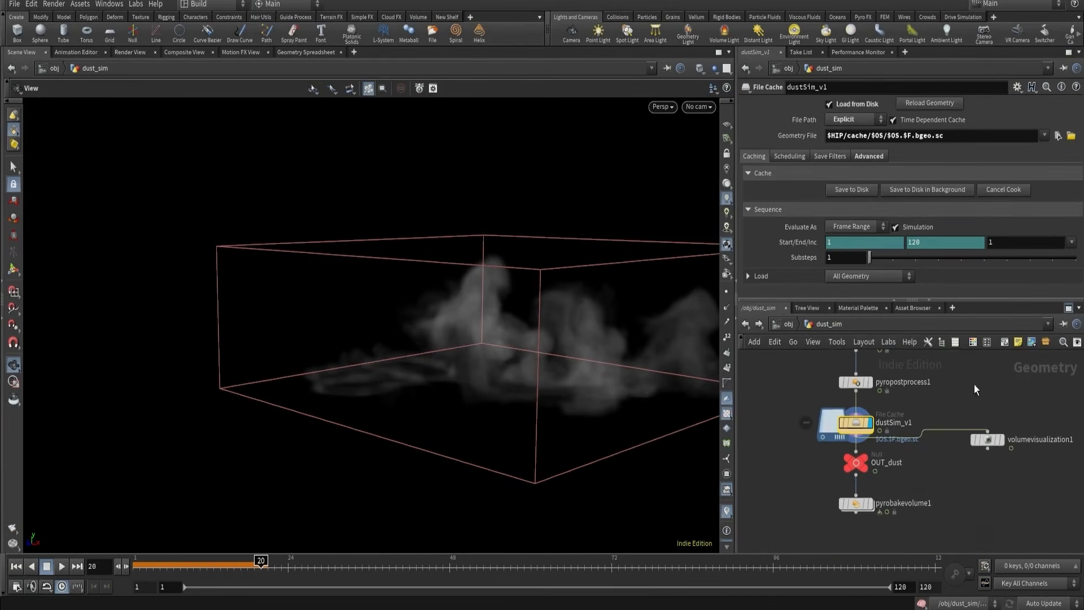
- Open the smoke_sim_SOP network and bring up pyrosolver1's Output settings
left_click(788, 324)
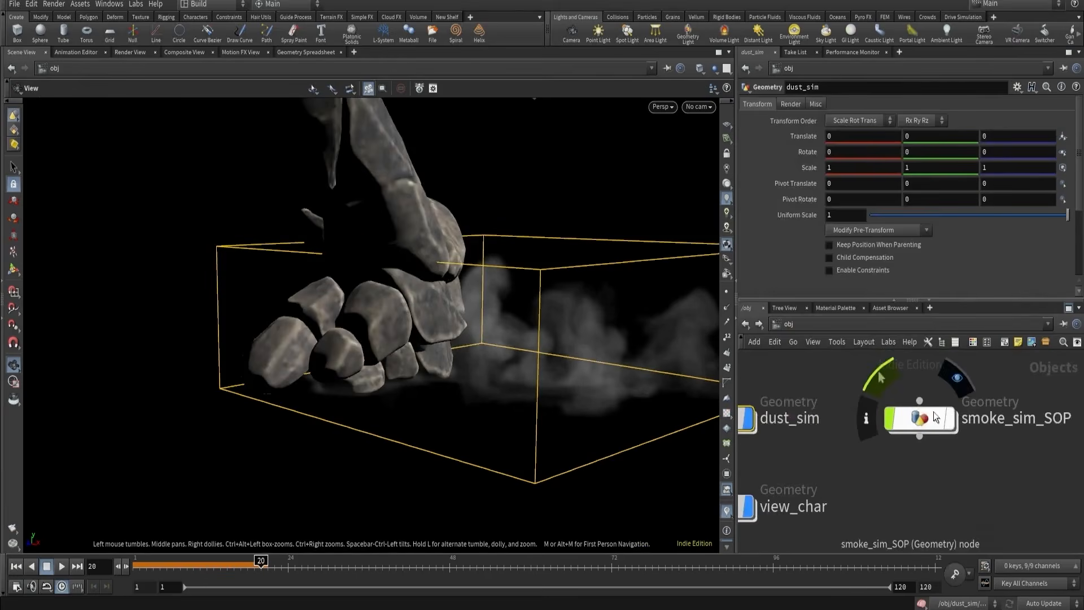
double_click(920, 419)
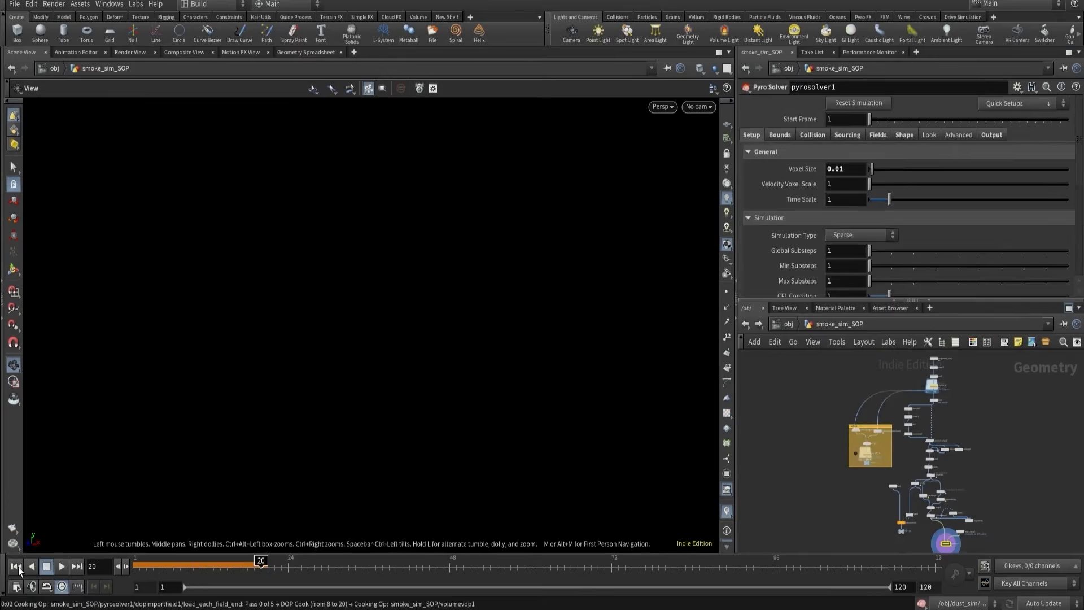
middle_click_drag(778, 482, 712, 391)
scroll(881, 449, "up", 8)
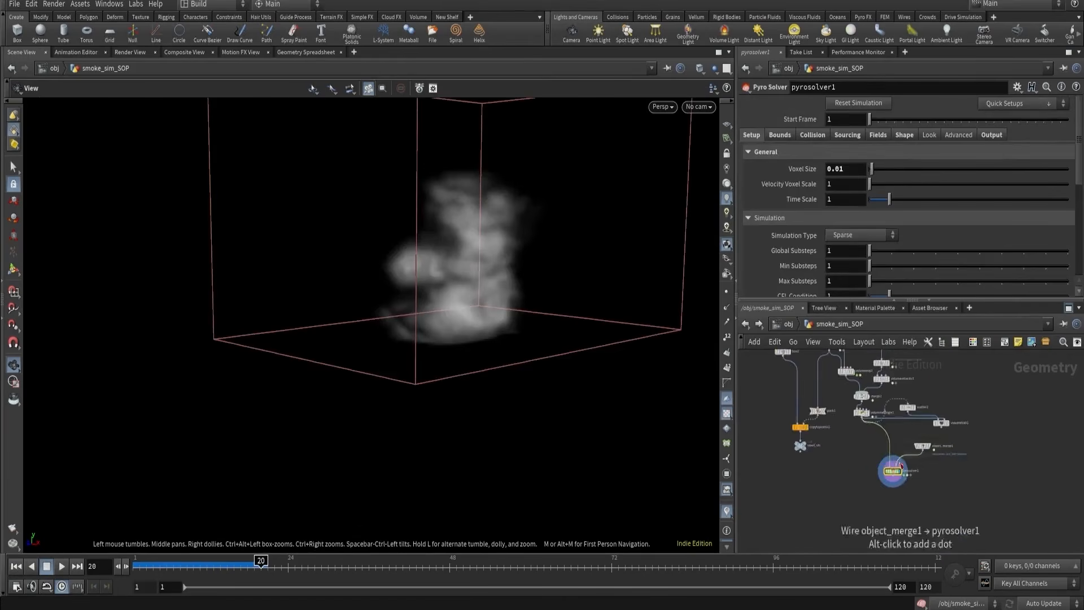
left_click_drag(811, 451, 911, 530)
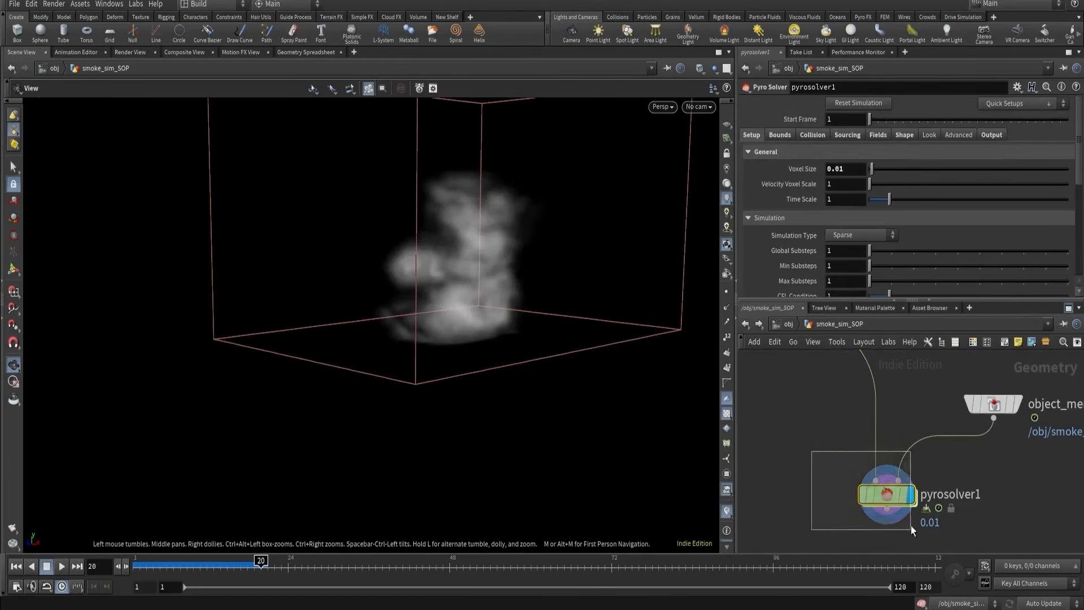
left_click(992, 135)
middle_click(890, 496)
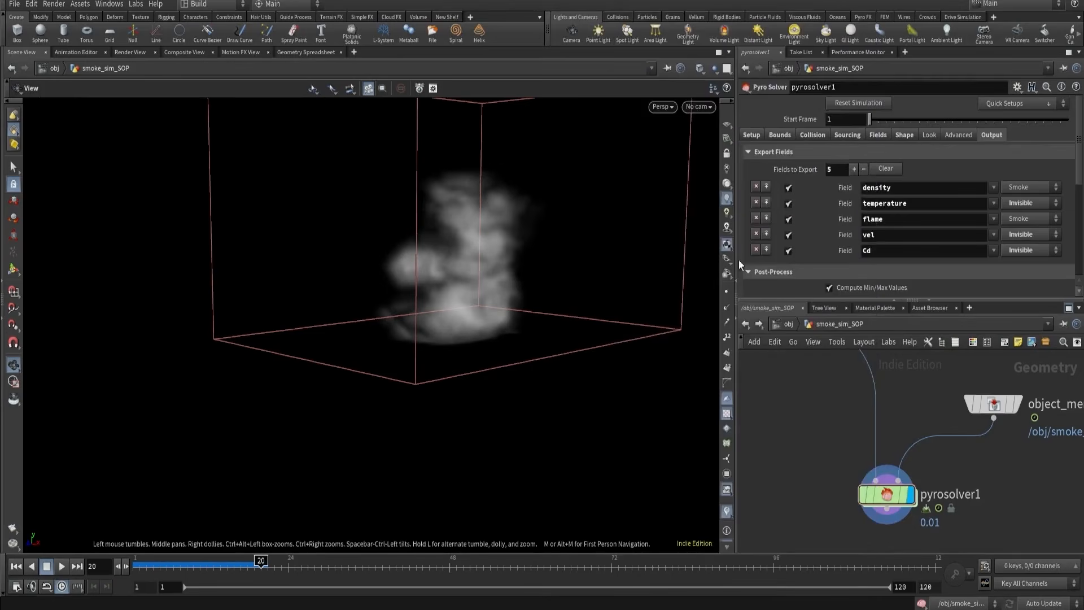
- Exclude flame and temperature from pyrosolver1's exported fields, and enable Convert to VDB with Use 16bit Float
left_click(788, 219)
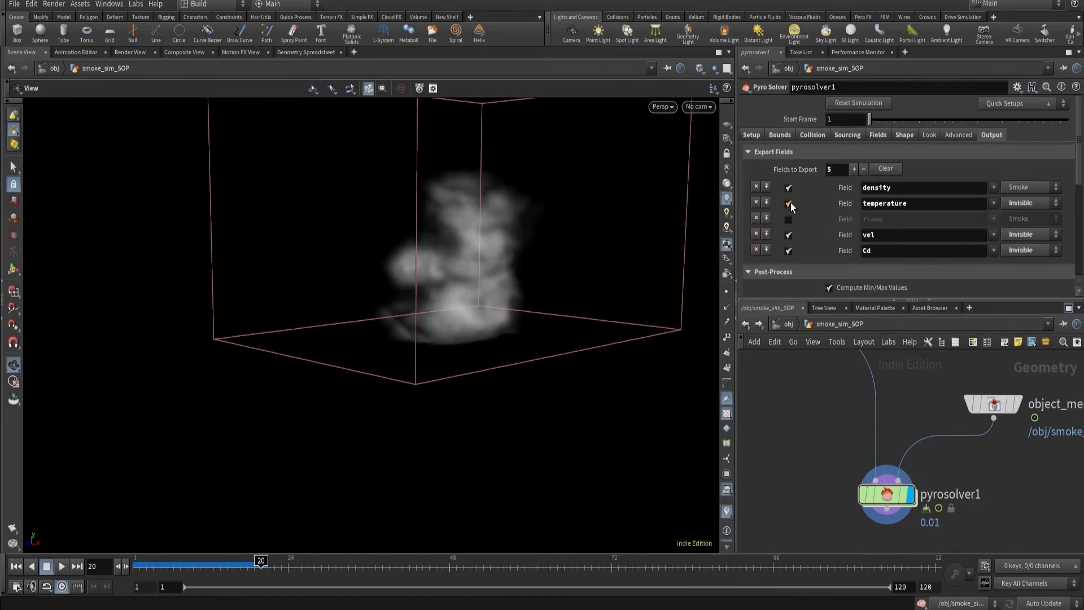
left_click(790, 202)
scroll(827, 229, "down", 3)
left_click(829, 200)
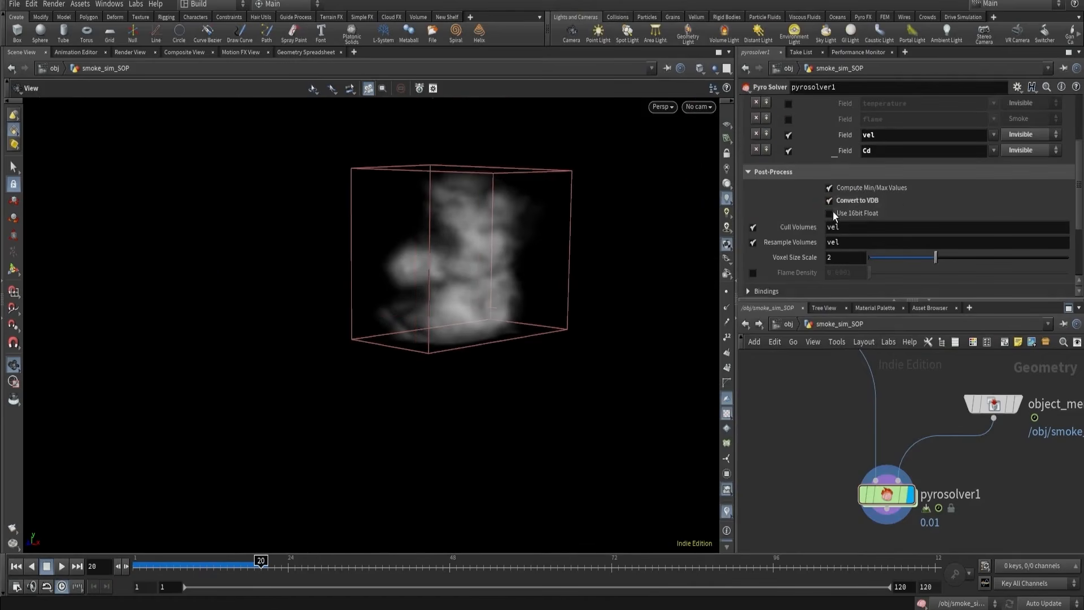
left_click(830, 213)
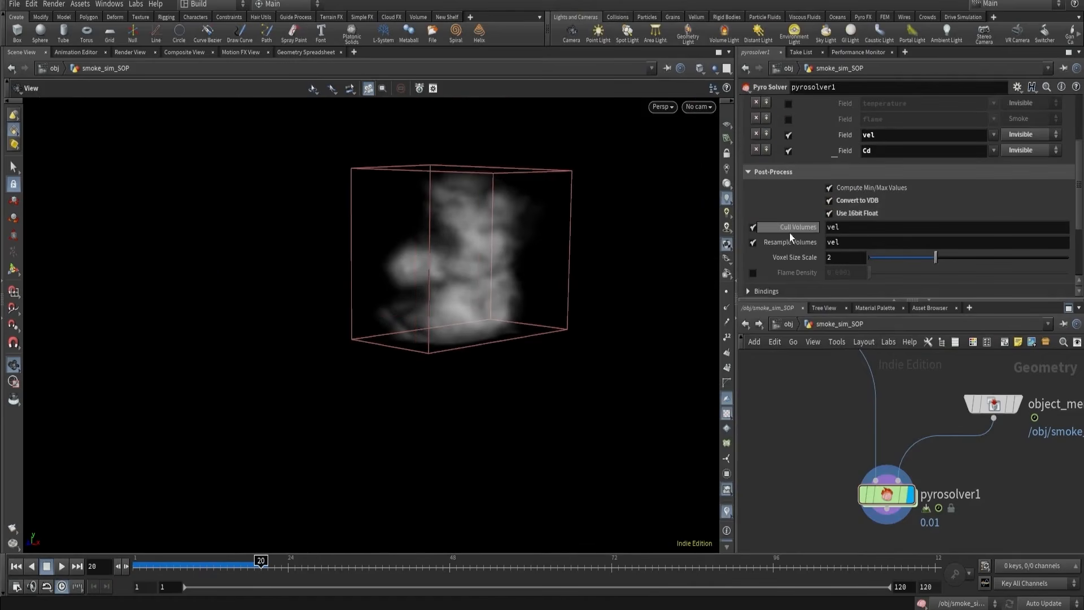
- Inspect pyrosolver1's node info for its exported volumes and attributes
middle_click(887, 493)
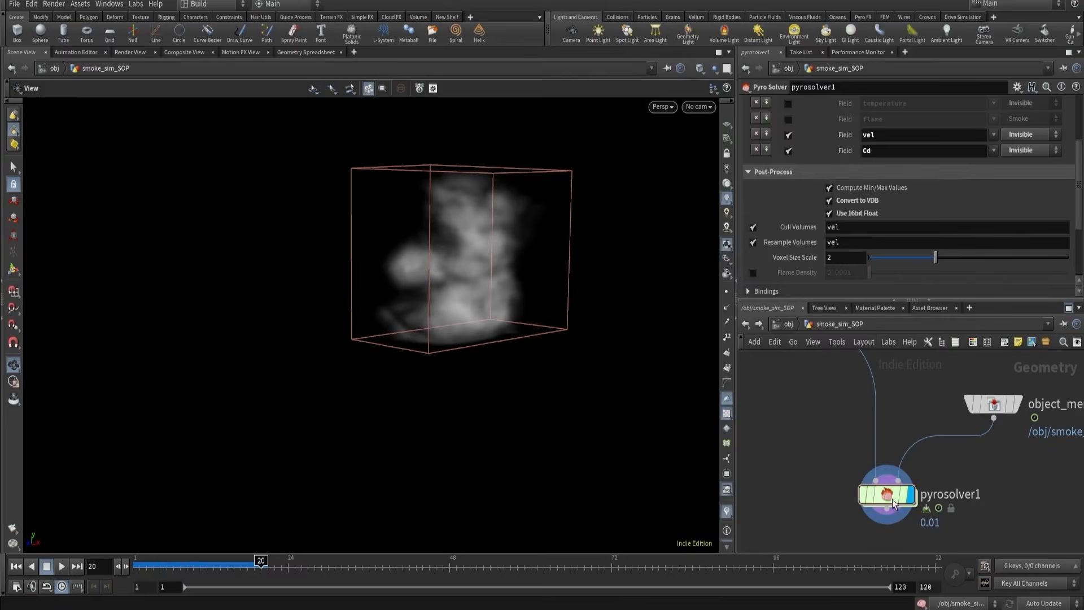
middle_click_drag(887, 494, 829, 373)
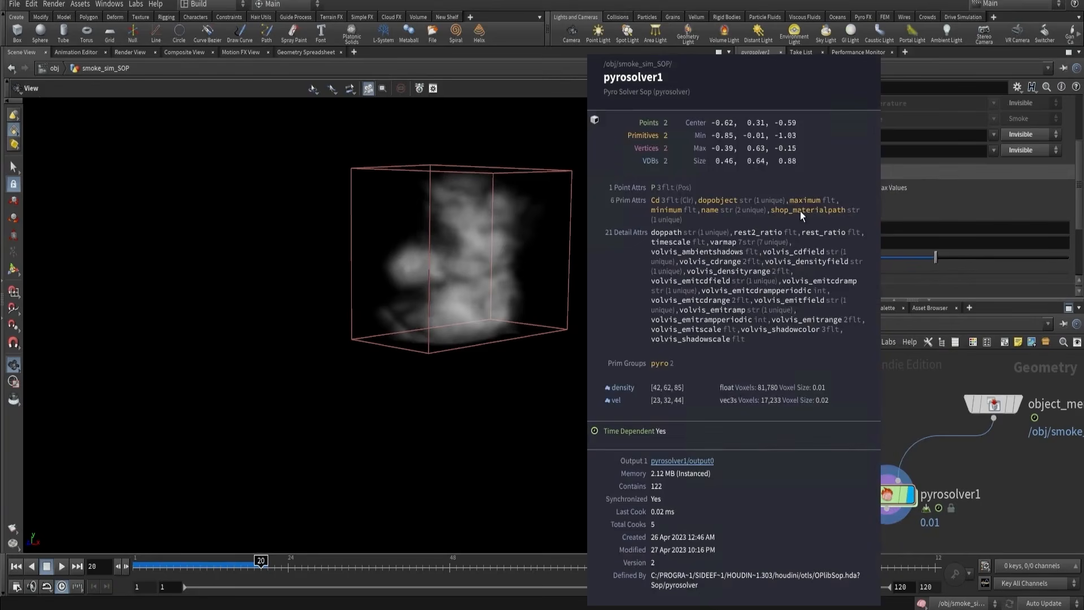
middle_click_drag(809, 213, 811, 213)
- Disable Assign Material in pyrosolver1's Look settings
scroll(900, 185, "up", 4)
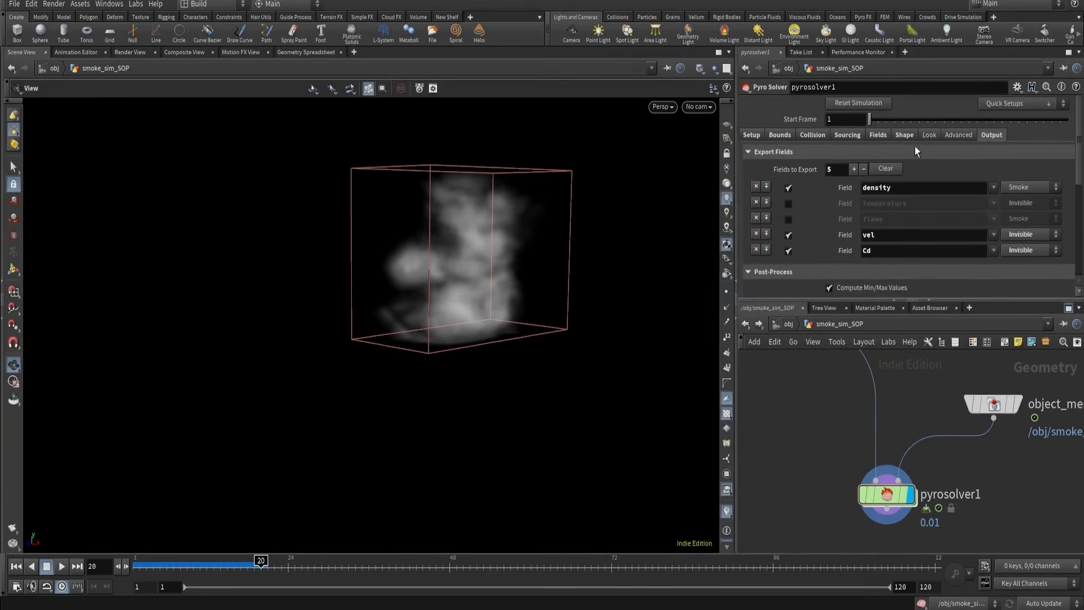
left_click(924, 135)
scroll(872, 209, "down", 6)
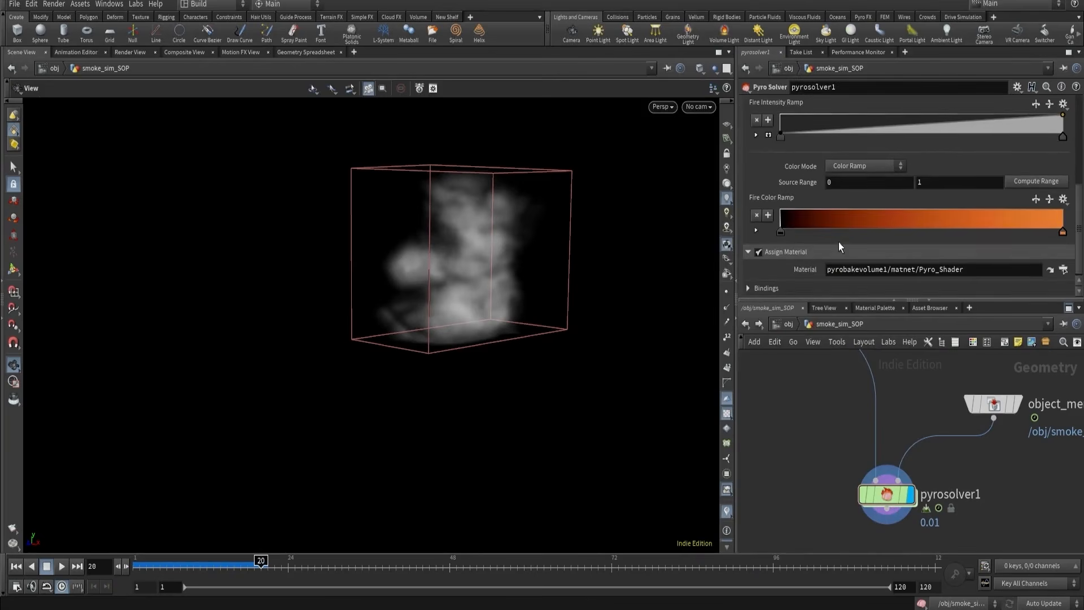
left_click(758, 248)
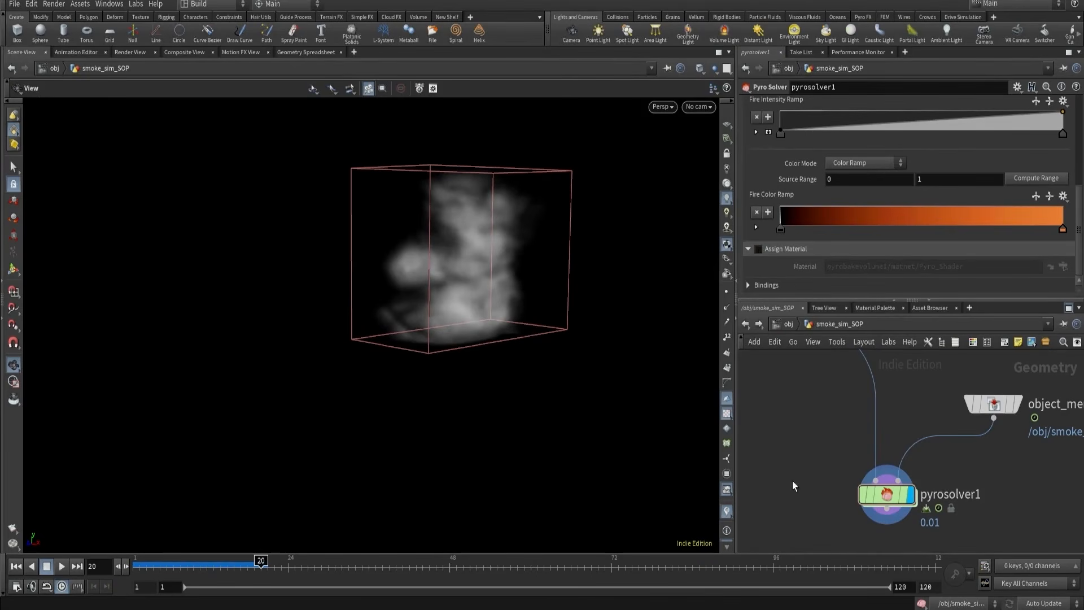
- Add a Null connected below pyrosolver1 and name it OUT_smoke
key("h")
key("Tab")
type("nul")
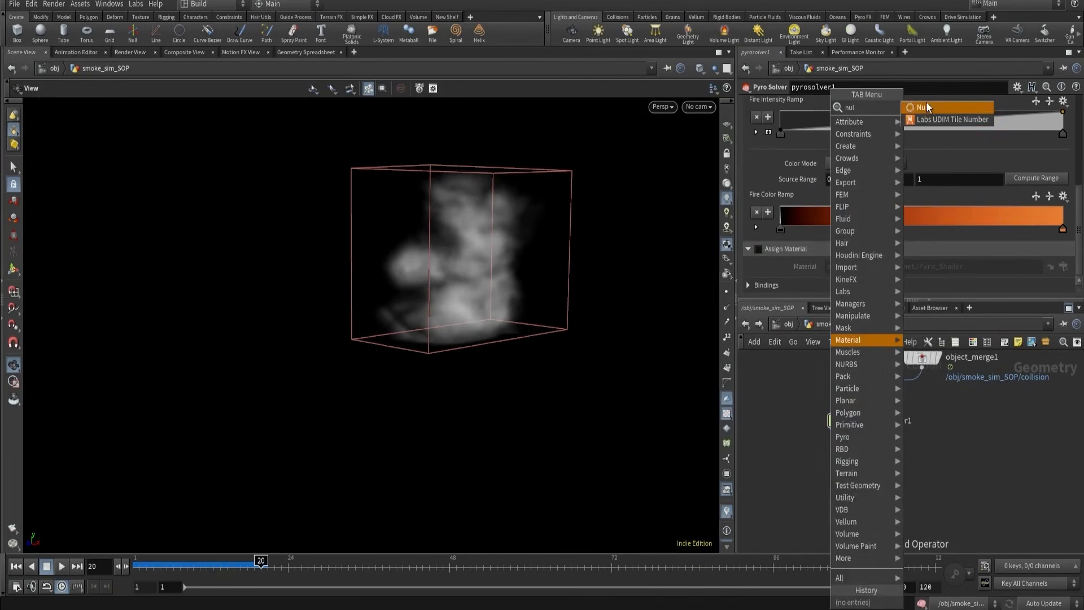
left_click(927, 107)
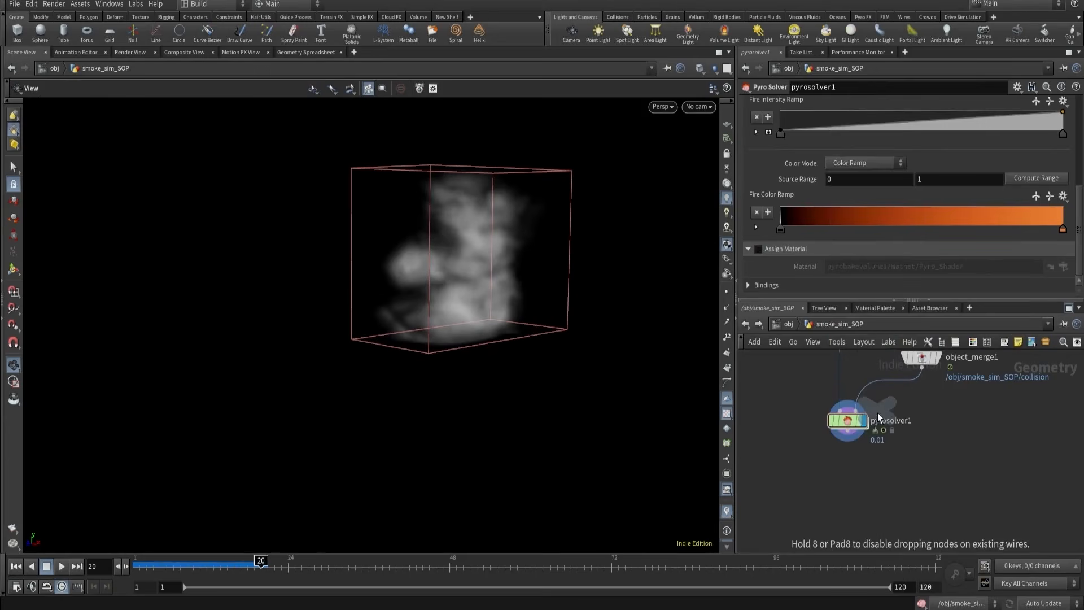
left_click(851, 491)
scroll(852, 490, "up", 2)
left_click(846, 473)
left_click(846, 407)
left_click(886, 491)
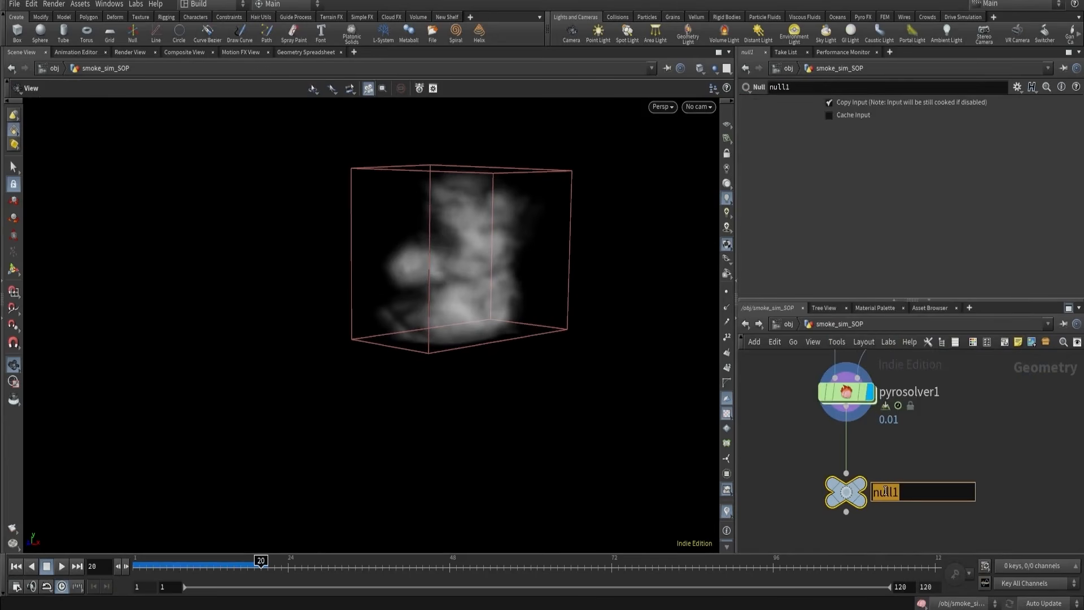
type("OUT_smoke")
key("Return")
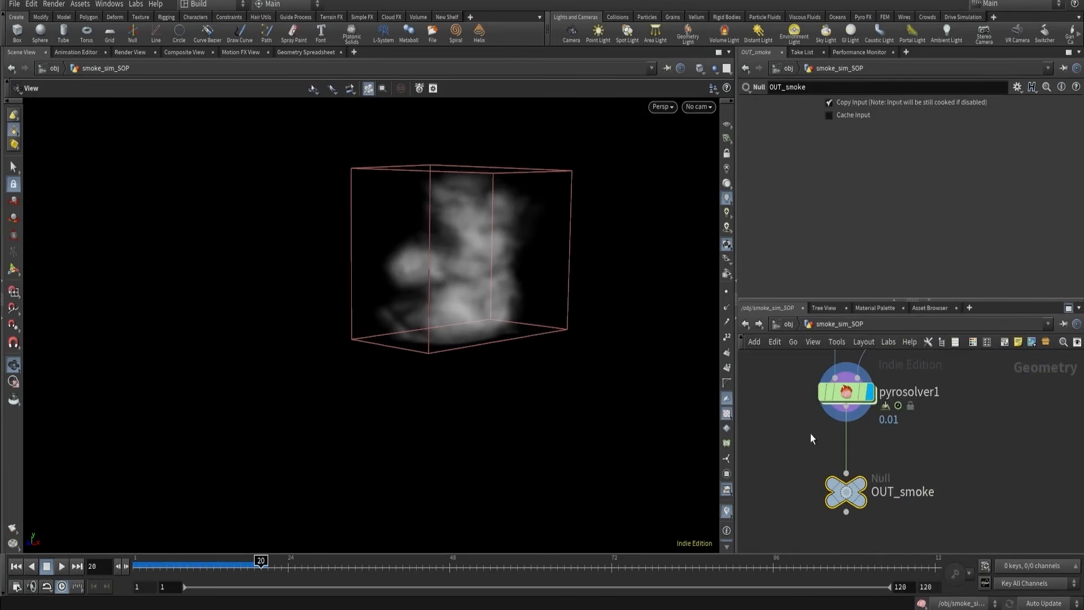
- Colour the OUT_smoke null red and place it farther below pyrosolver1
key("c")
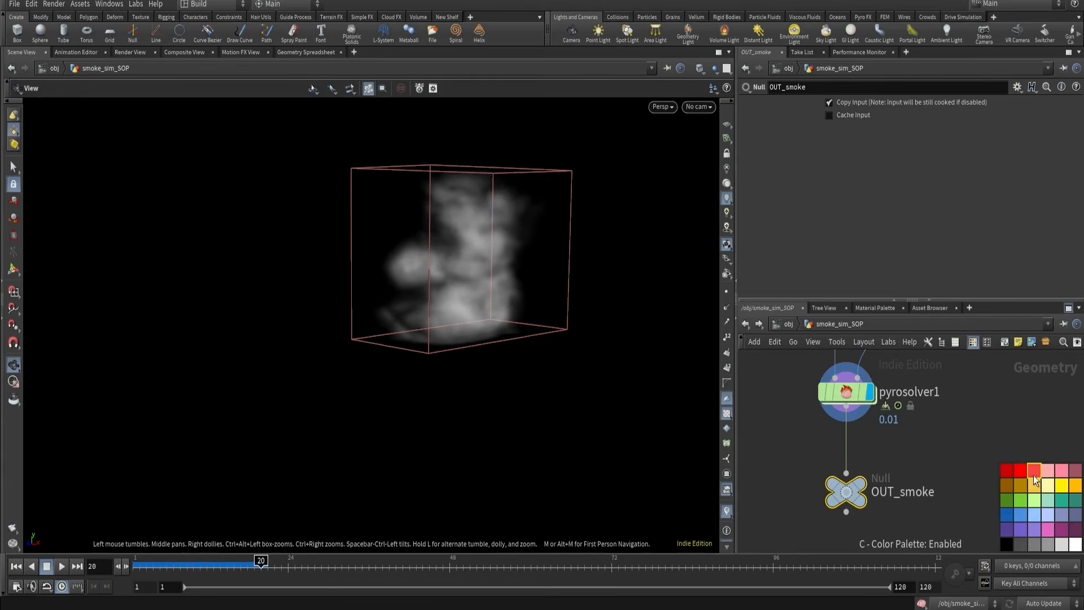
left_click(1035, 475)
key("c")
middle_click_drag(911, 459, 901, 412)
scroll(901, 412, "down", 2)
left_click_drag(865, 441, 859, 480)
- Copy the charGeo_v1 file cache node from the upper part of the network
scroll(817, 412, "down", 4)
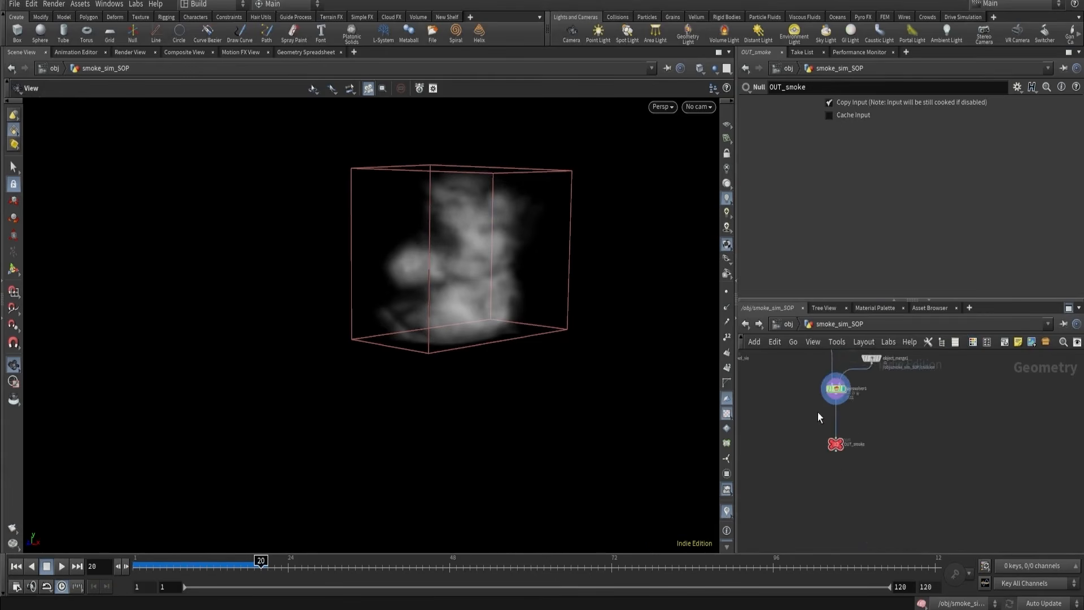
scroll(819, 362, "down", 3)
middle_click_drag(818, 362, 837, 510)
scroll(904, 515, "down", 3)
middle_click_drag(905, 515, 903, 588)
scroll(859, 450, "up", 5)
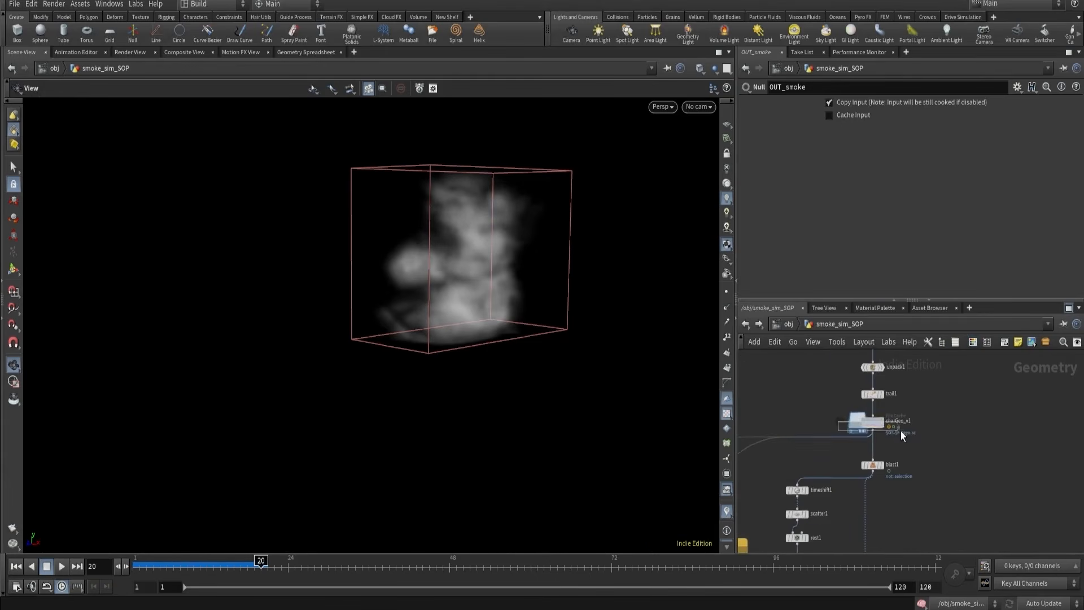
left_click(900, 432)
key("ctrl+c")
- Paste the copied file cache and insert it on the wire between pyrosolver1 and OUT_smoke
scroll(924, 455, "down", 2)
middle_click_drag(941, 503, 923, 404)
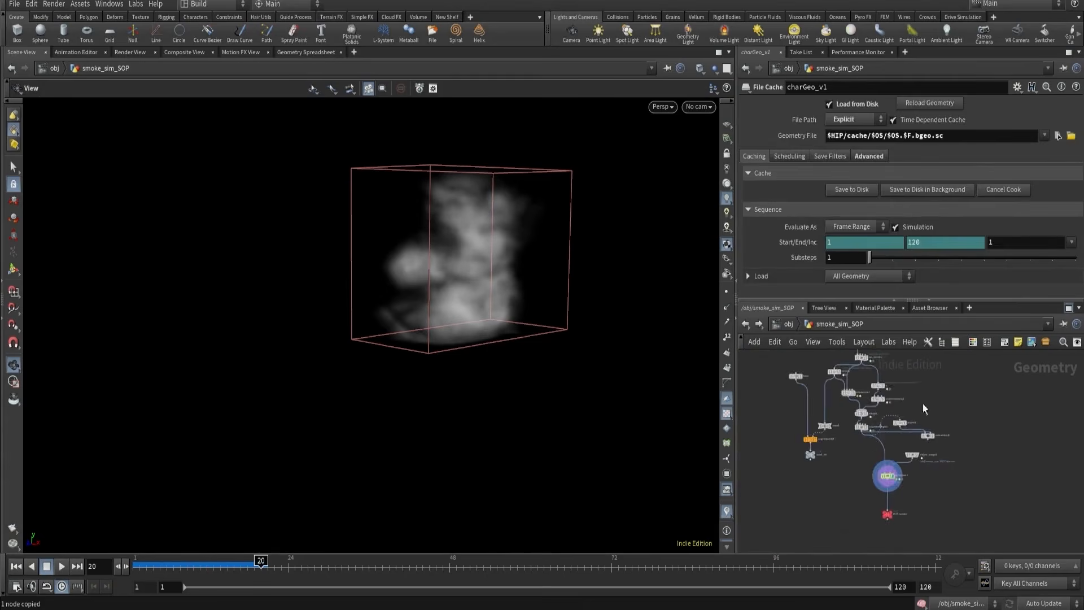
scroll(868, 474, "up", 5)
key("ctrl+v")
middle_click_drag(851, 527, 812, 431)
left_click_drag(824, 406, 871, 447)
middle_click_drag(839, 456, 806, 450)
scroll(826, 432, "up", 2)
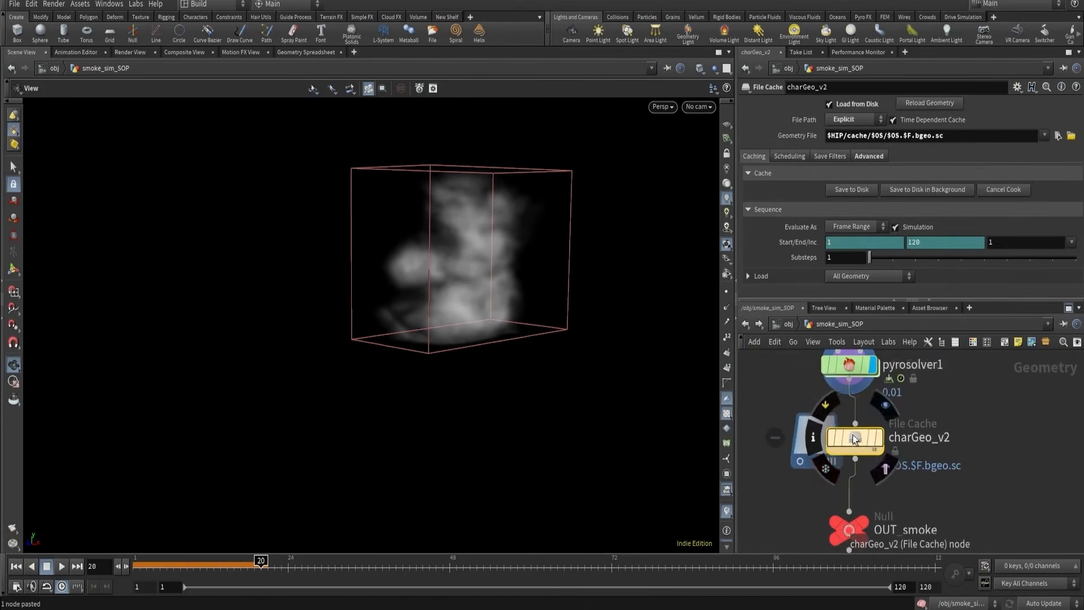
- Rename the pasted file cache to smokeSim_v1
double_click(928, 440)
double_click(917, 439)
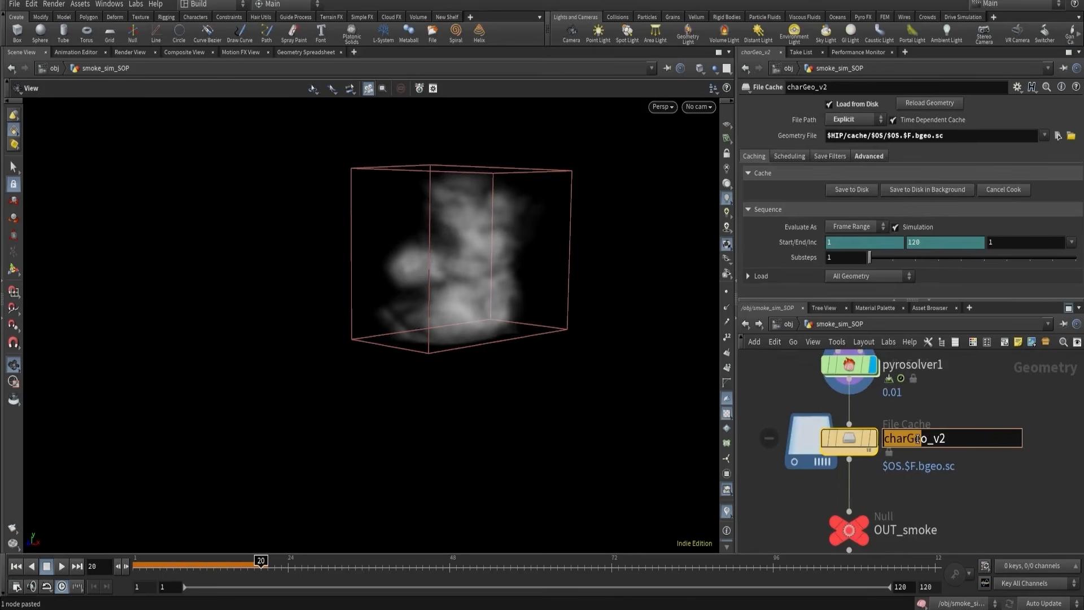
type("smokeSim_v1")
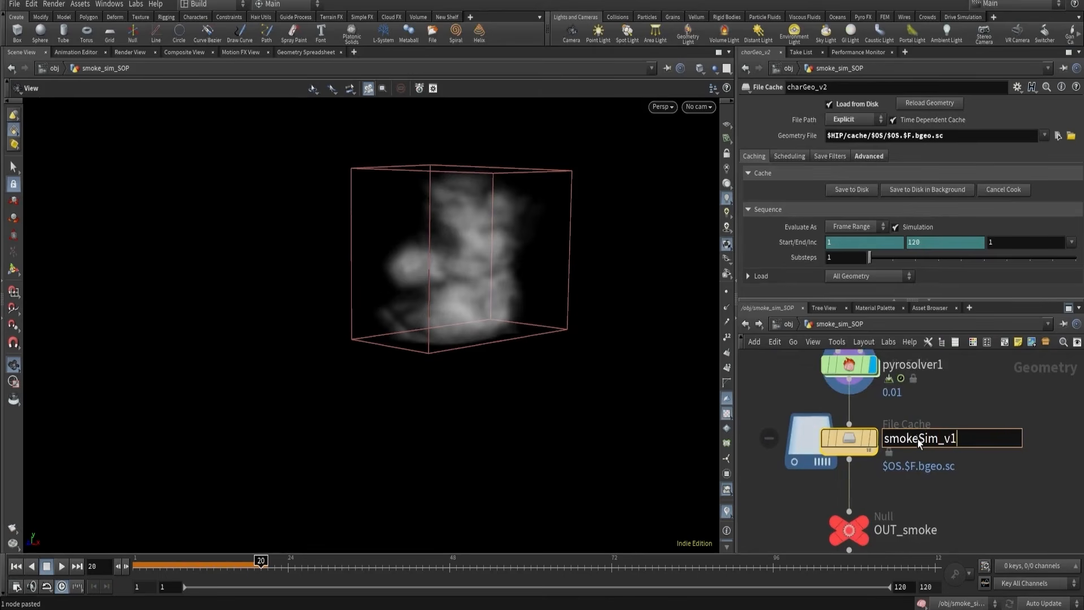
key("Return")
- Go inside smokeSim_v1 and copy its render ROP Geometry Output node
key("i")
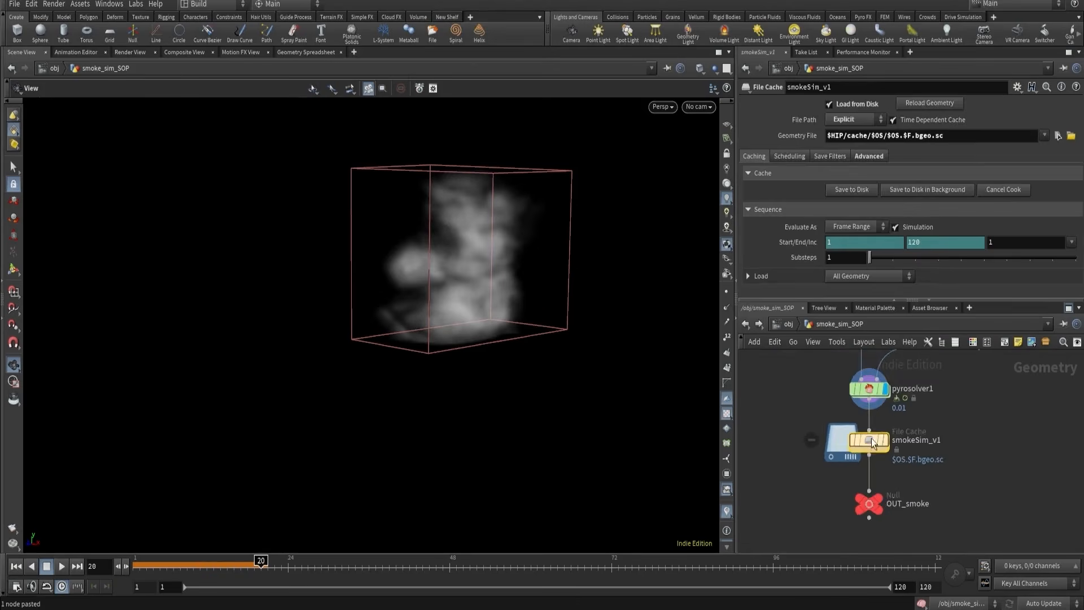
scroll(910, 429, "up", 3)
left_click(896, 469)
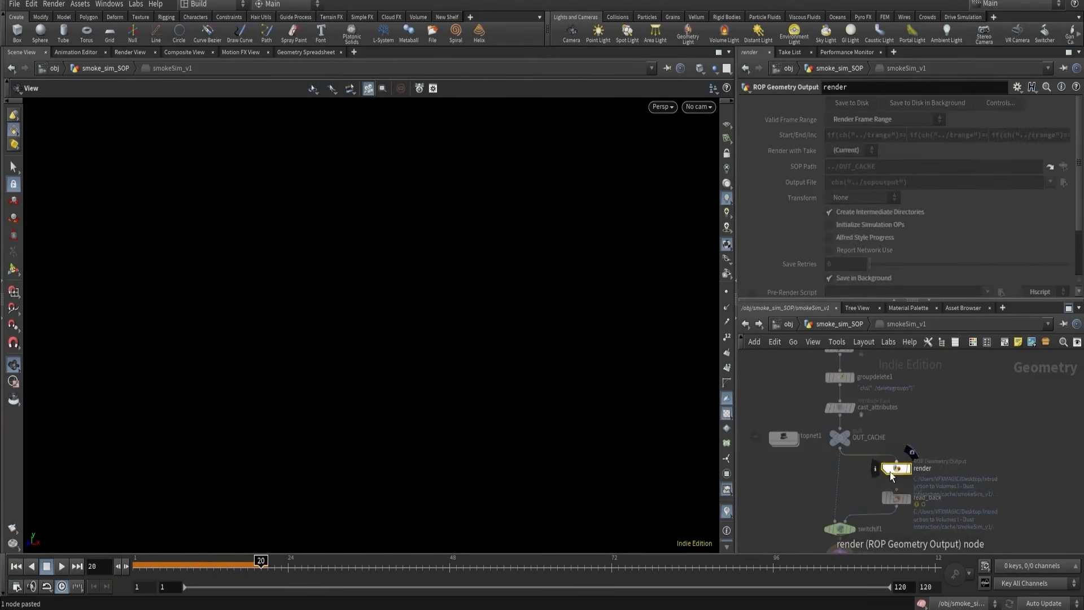
- In the stage context's ropnet1, duplicate fetch_sim and insert the copy between fetch_sim and fetch_render
left_click(788, 323)
left_click(795, 321)
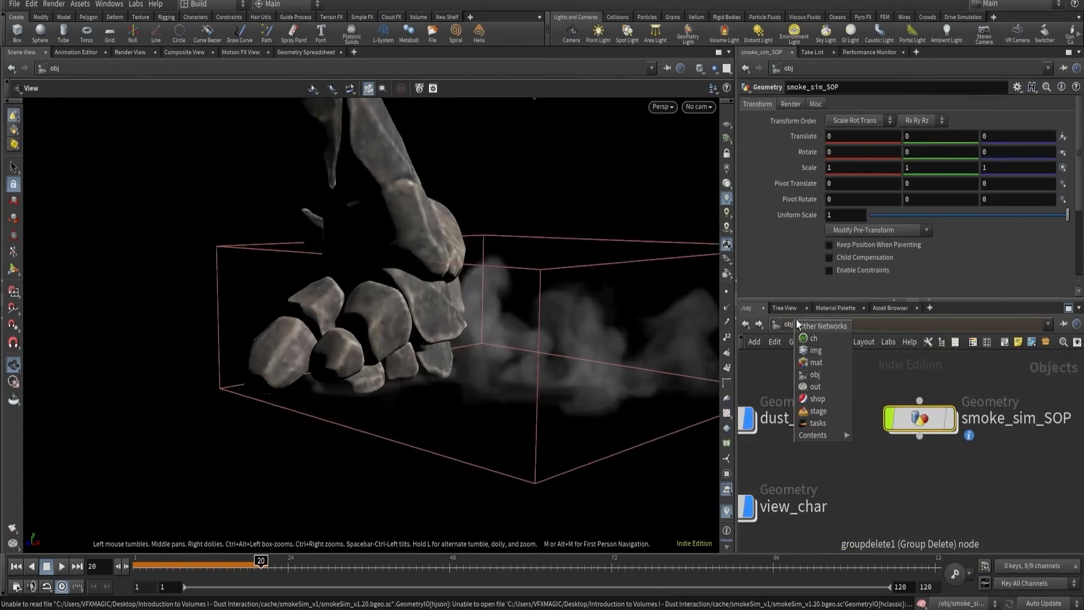
left_click(819, 409)
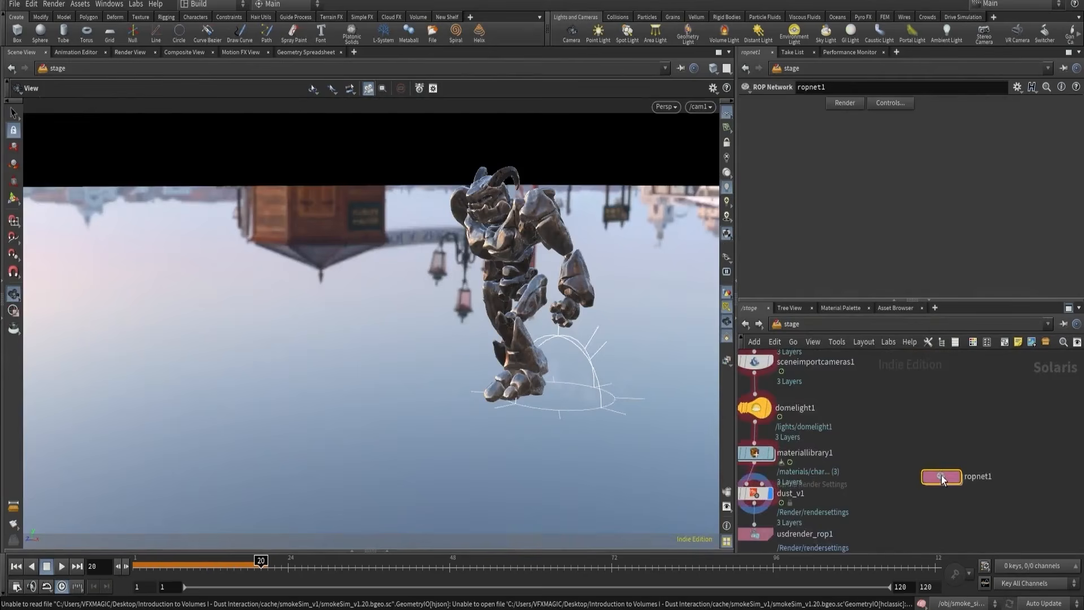
double_click(941, 475)
middle_click_drag(871, 456, 826, 432)
scroll(827, 429, "down", 2)
scroll(853, 395, "up", 2)
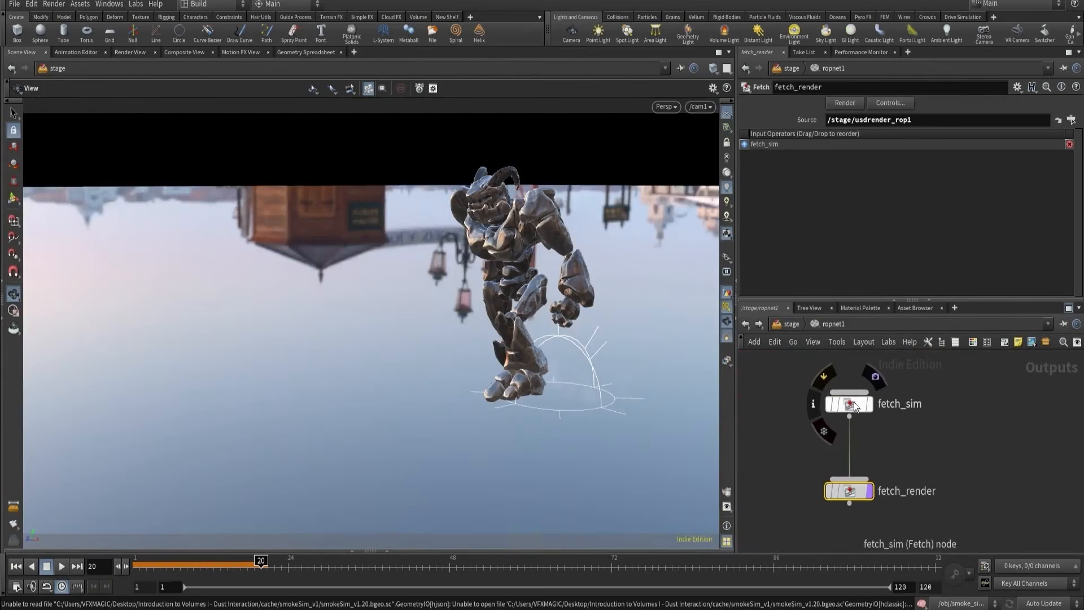
left_click_drag(853, 403, 851, 429)
- Set the duplicated fetch node's source to /obj/smoke_sim_SOP/smokeSim_v1/render and rename the node fetch_sim_smoke
triple_click(926, 121)
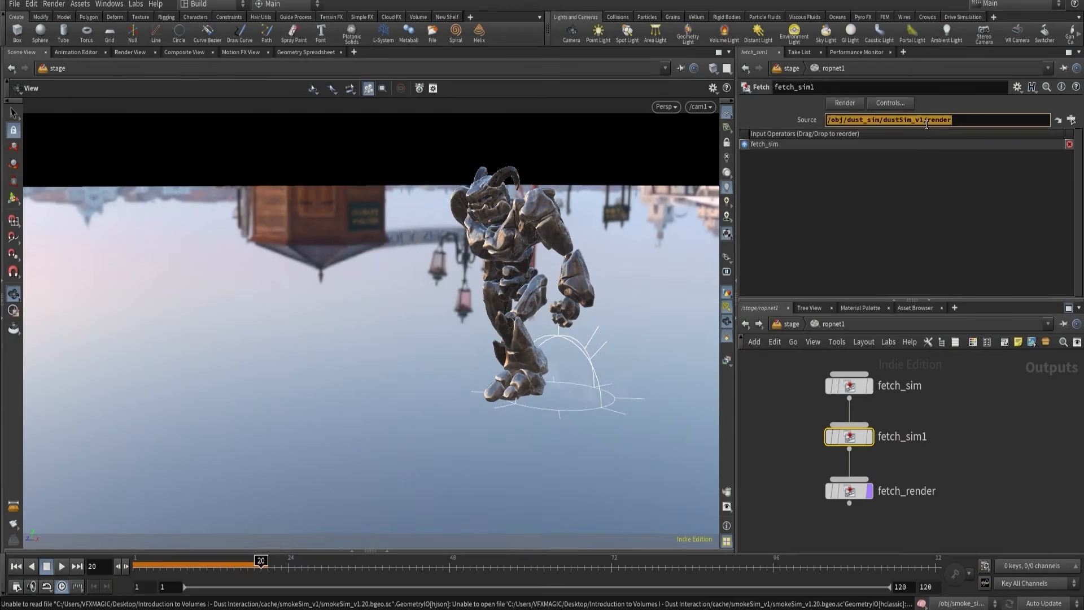
key("ctrl+v")
key("Return")
double_click(924, 436)
key("BackSpace")
type("_")
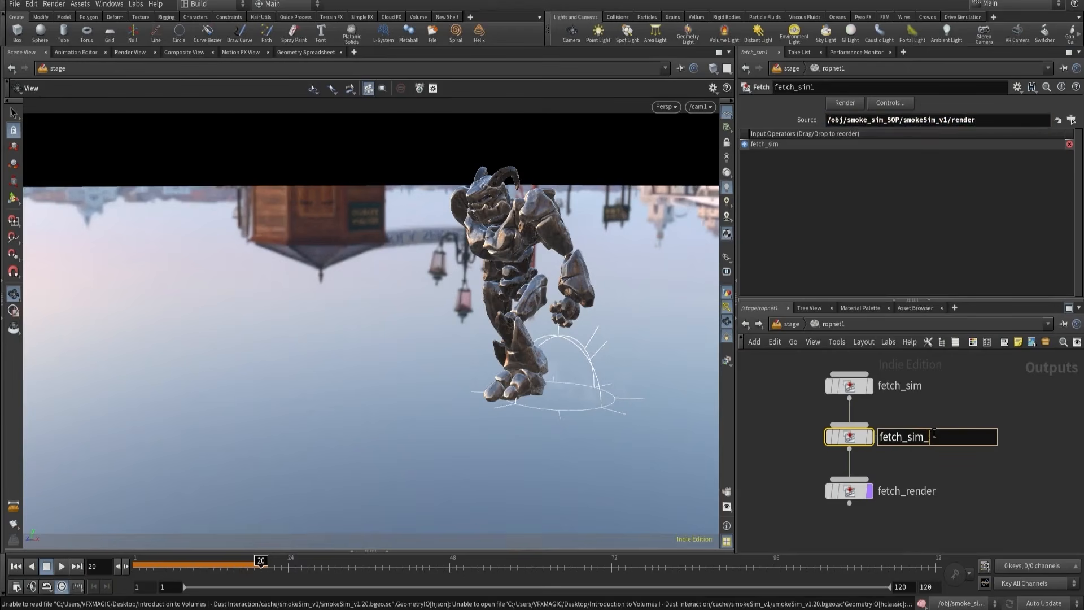
type("smoke")
key("Return")
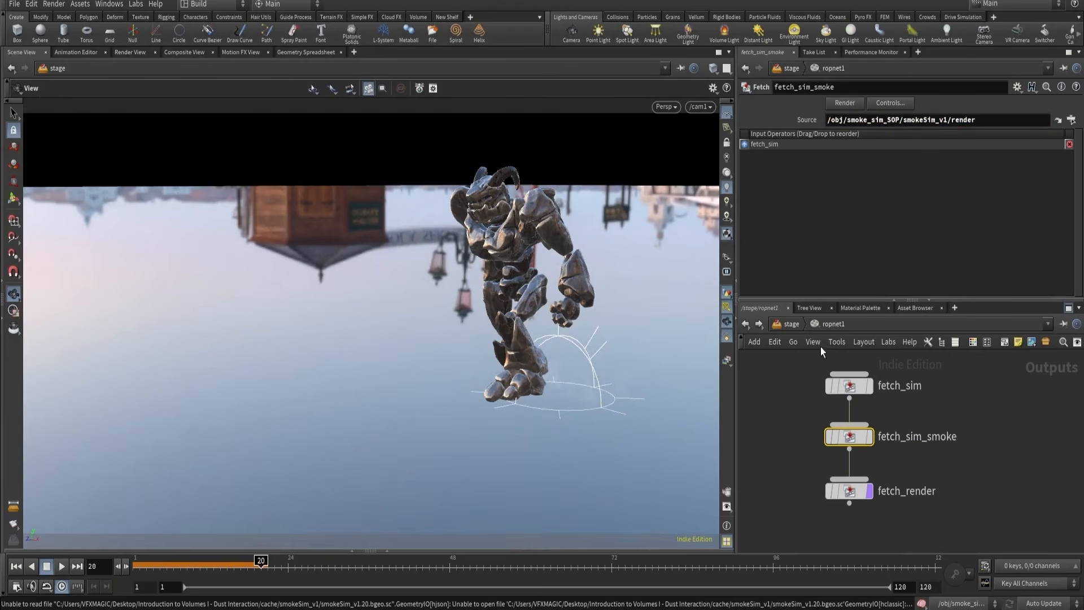
- Back in the stage network, duplicate the dust SOP Import beside grid1 and rename the copy smoke
key("u")
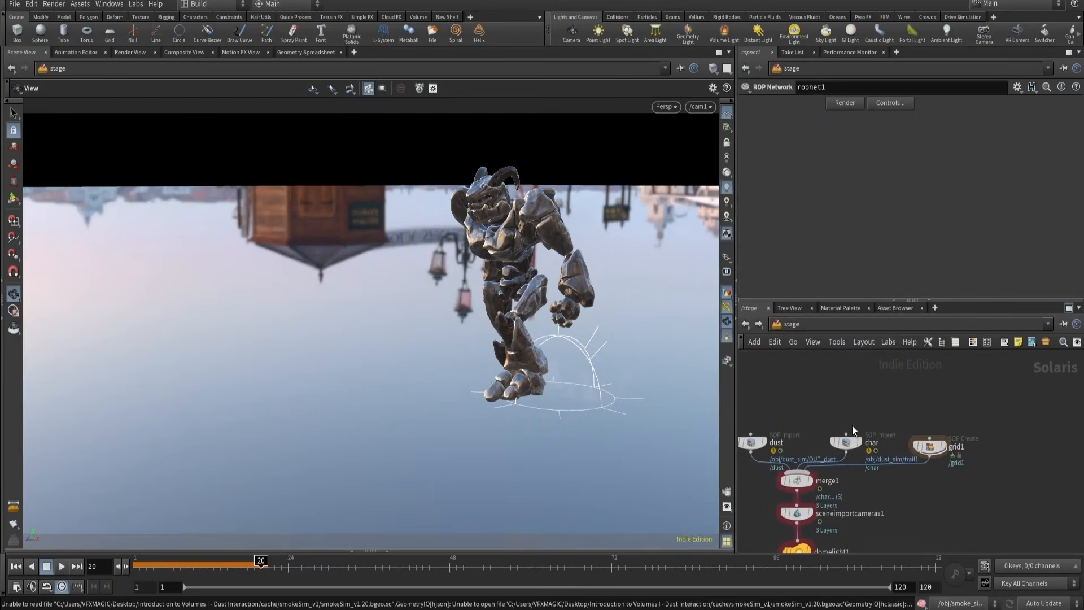
left_click_drag(754, 445, 1007, 462, "alt")
middle_click_drag(1009, 473, 965, 459)
scroll(1041, 444, "up", 3)
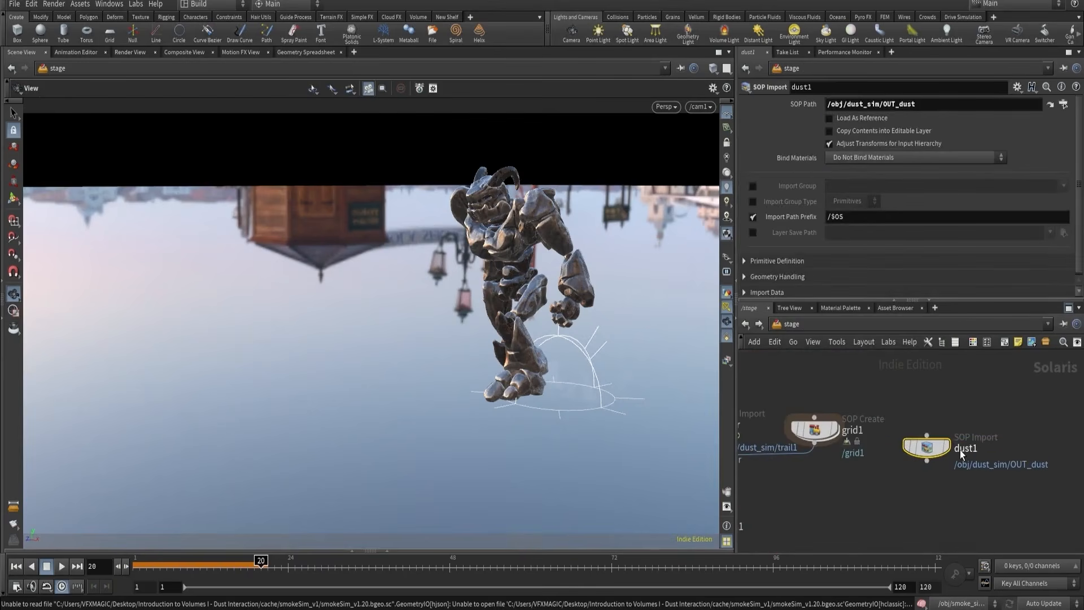
double_click(961, 450)
type("smoke")
key("Return")
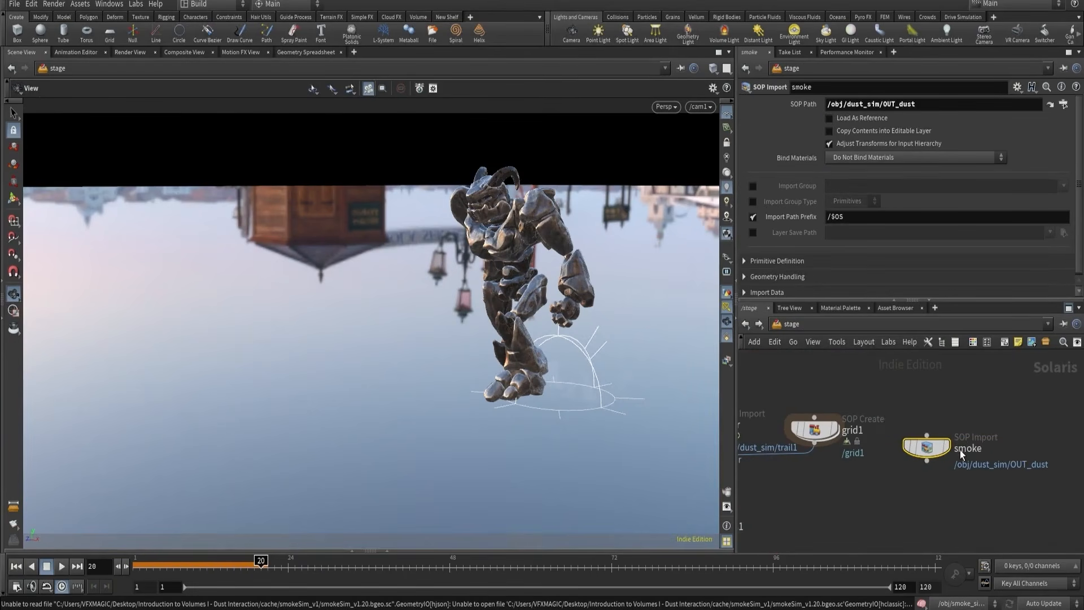
- Go to the object network and copy the OUT_smoke null inside smoke_sim_SOP
left_click(789, 323)
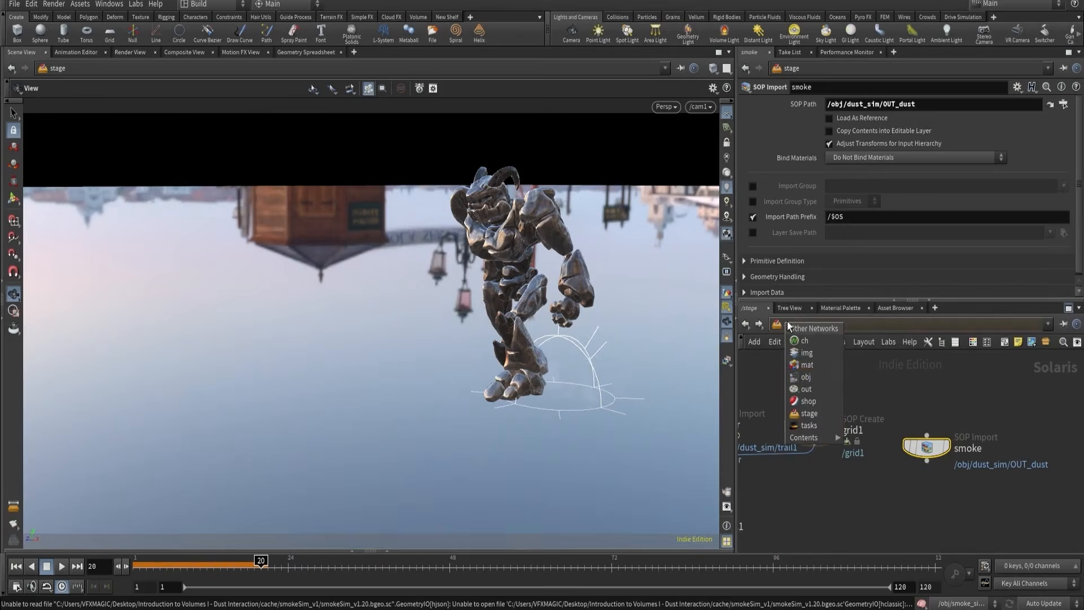
left_click(807, 380)
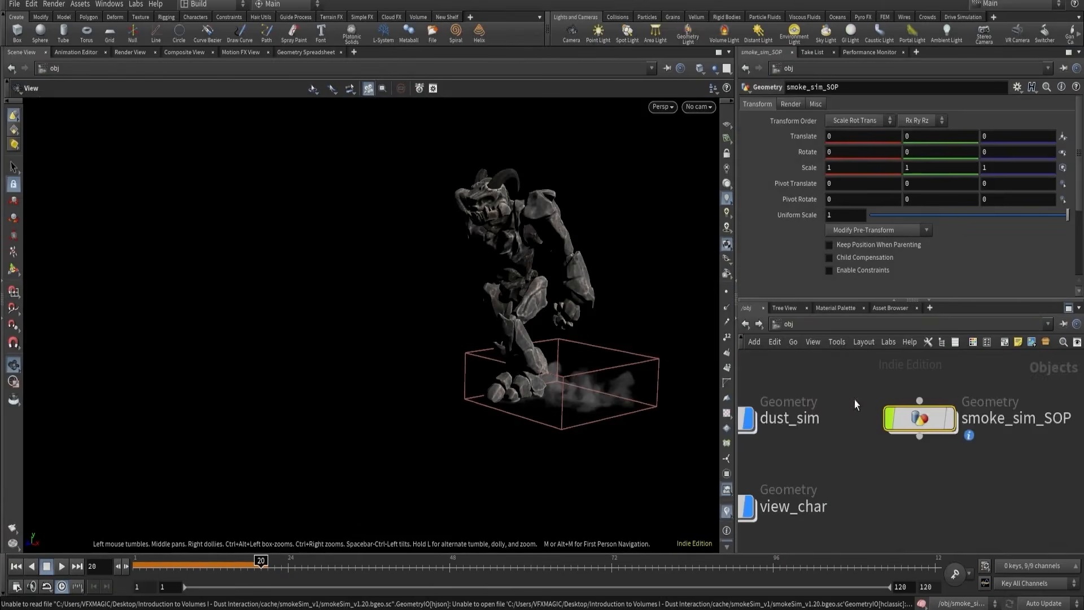
double_click(927, 428)
left_click(869, 504)
key("ctrl+c")
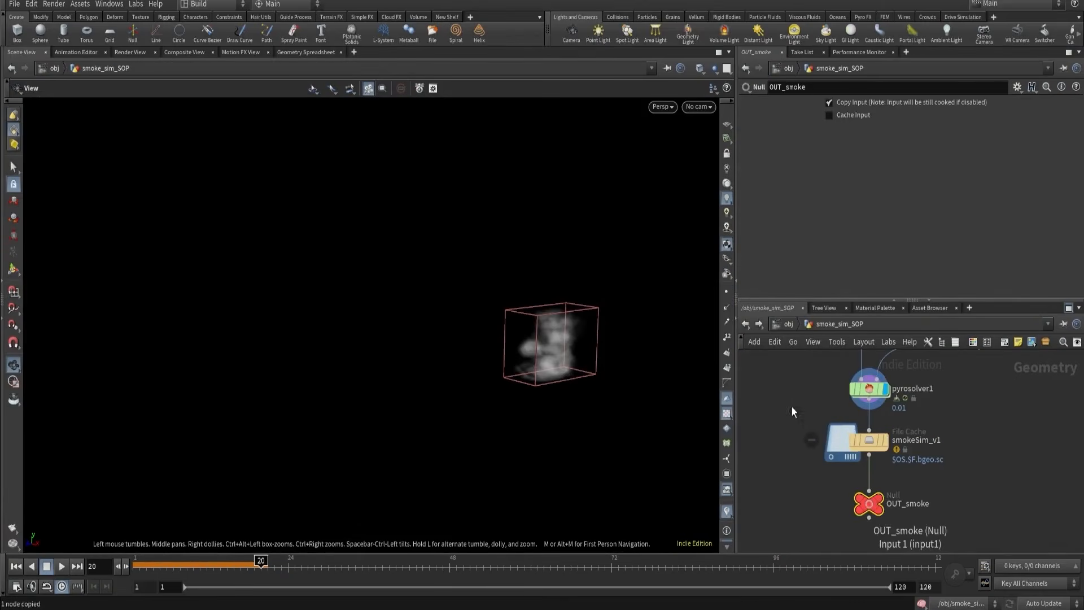
- Return to the stage network and set the smoke SOP Import's SOP Path to /obj/smoke_sim_SOP/OUT_smoke
left_click(787, 324)
left_click(802, 323)
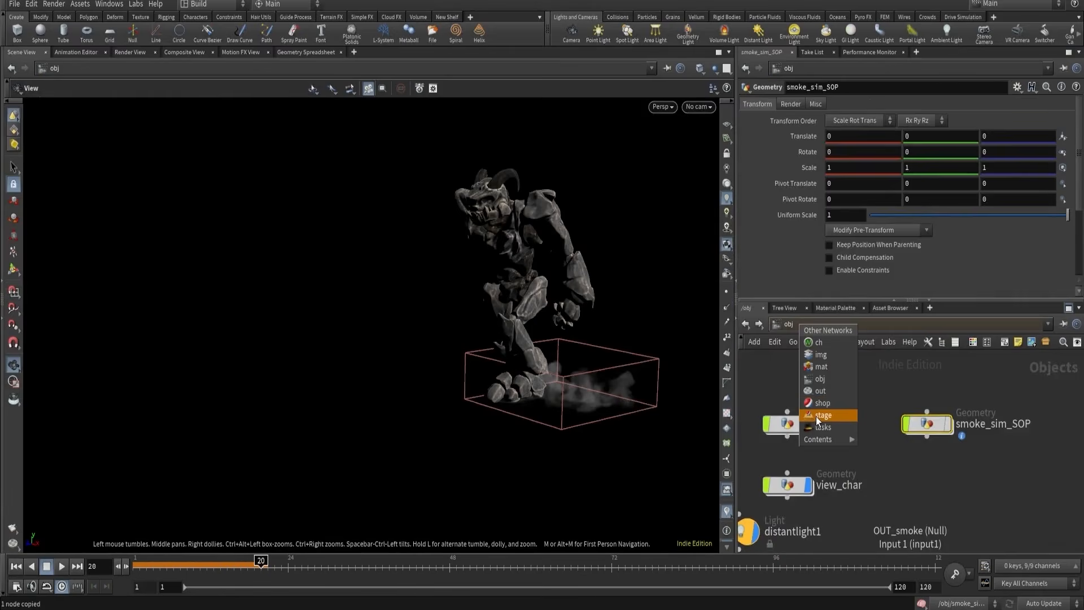
left_click(819, 415)
double_click(887, 104)
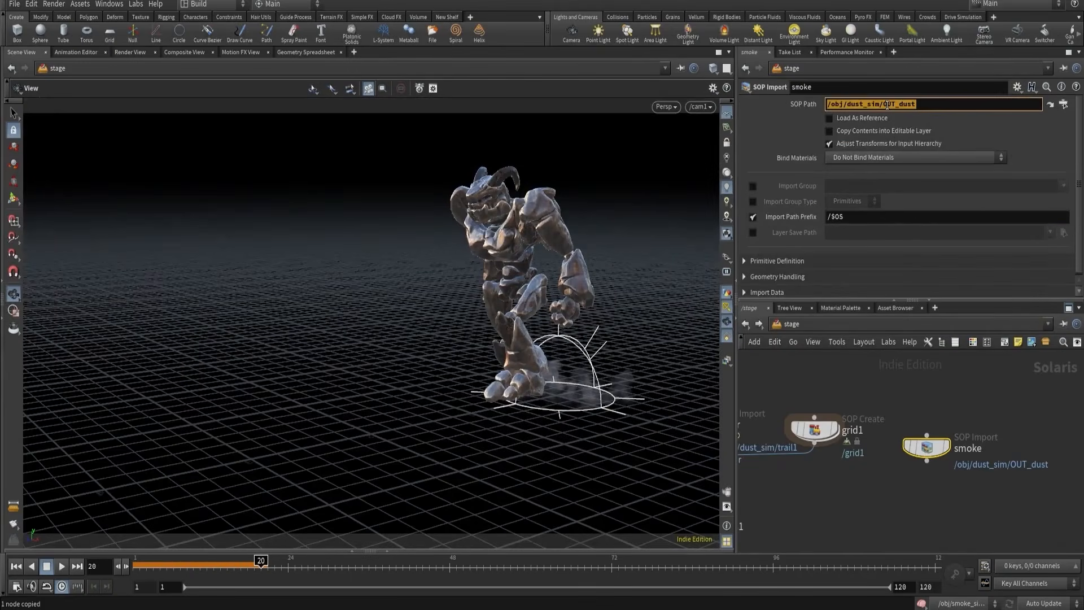
key("ctrl+v")
- Connect the smoke SOP Import's output to merge1 alongside dust, char and grid1
left_click(927, 461)
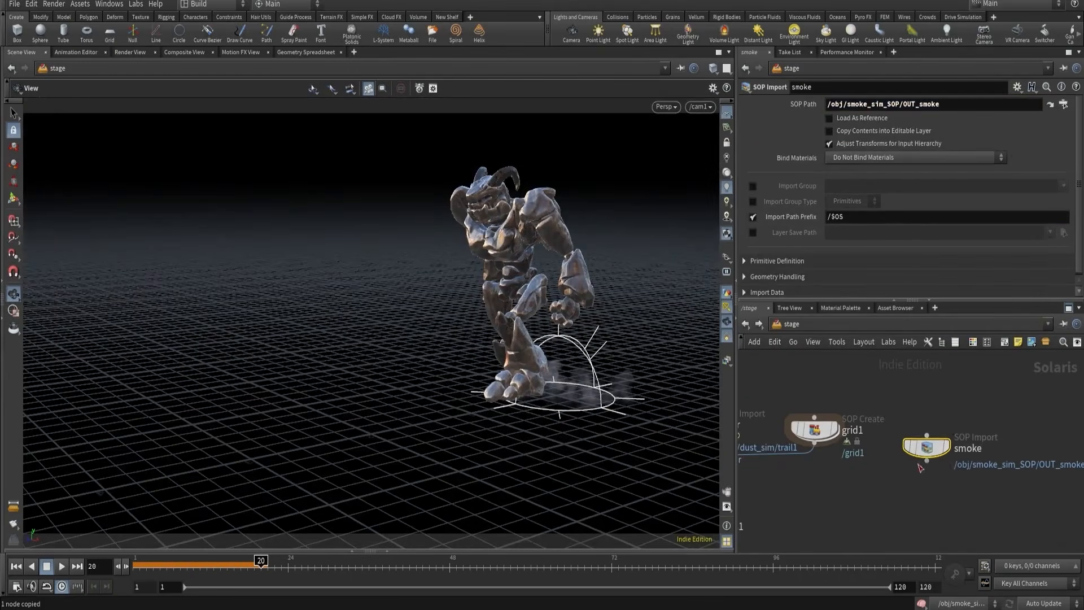
middle_click_drag(844, 481, 944, 435)
left_click(766, 434)
middle_click_drag(1014, 388, 970, 394)
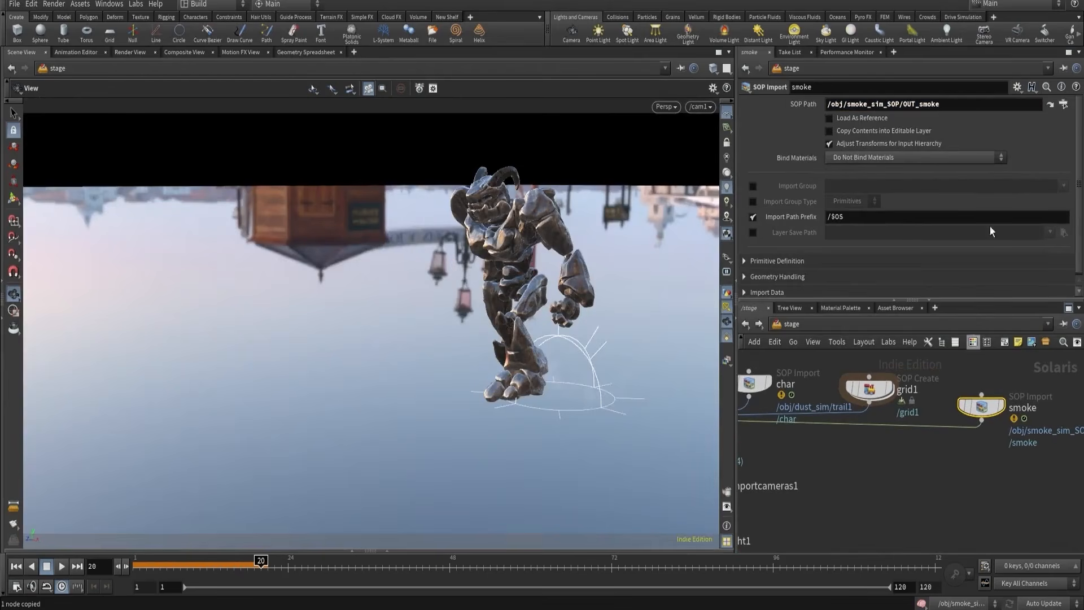
- Inspect the smoke import's source node, then the material library and dust_v1's Karma render settings
left_click(1048, 105)
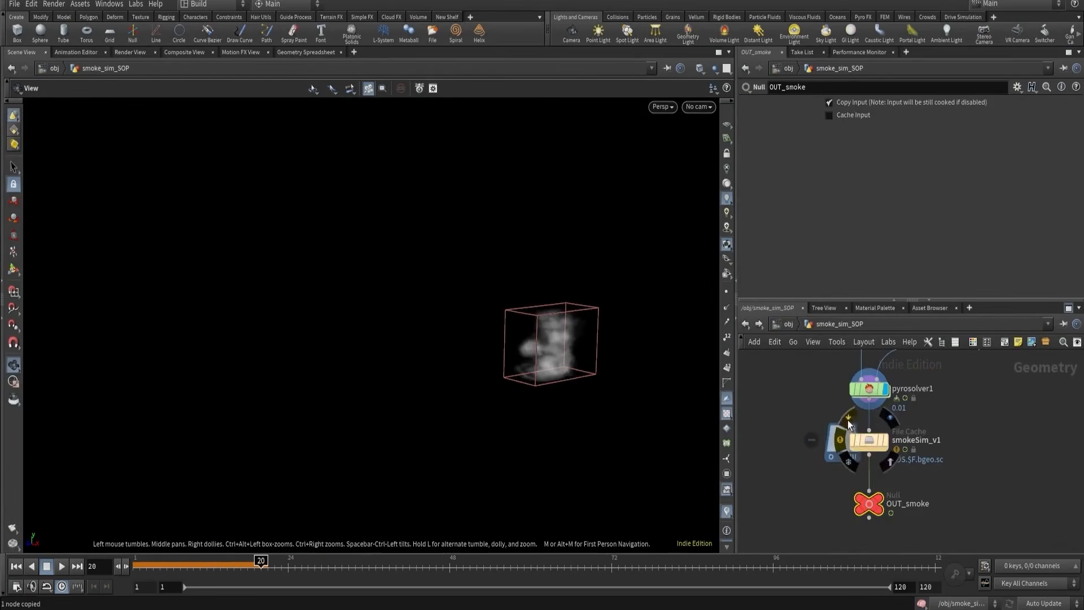
left_click(745, 324)
scroll(910, 468, "down", 3)
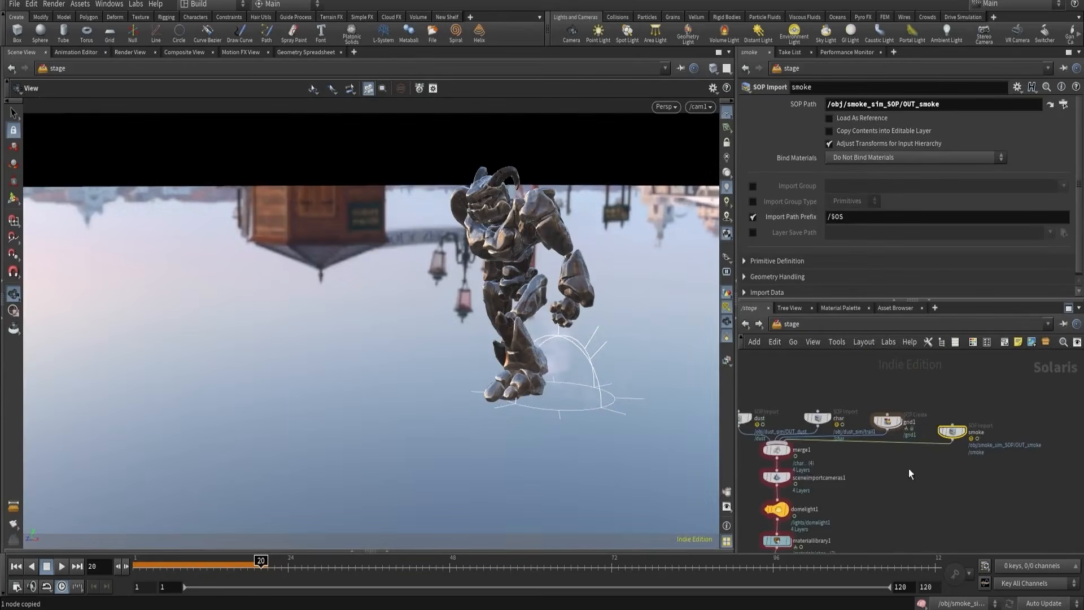
middle_click_drag(909, 470, 936, 420)
scroll(820, 448, "up", 2)
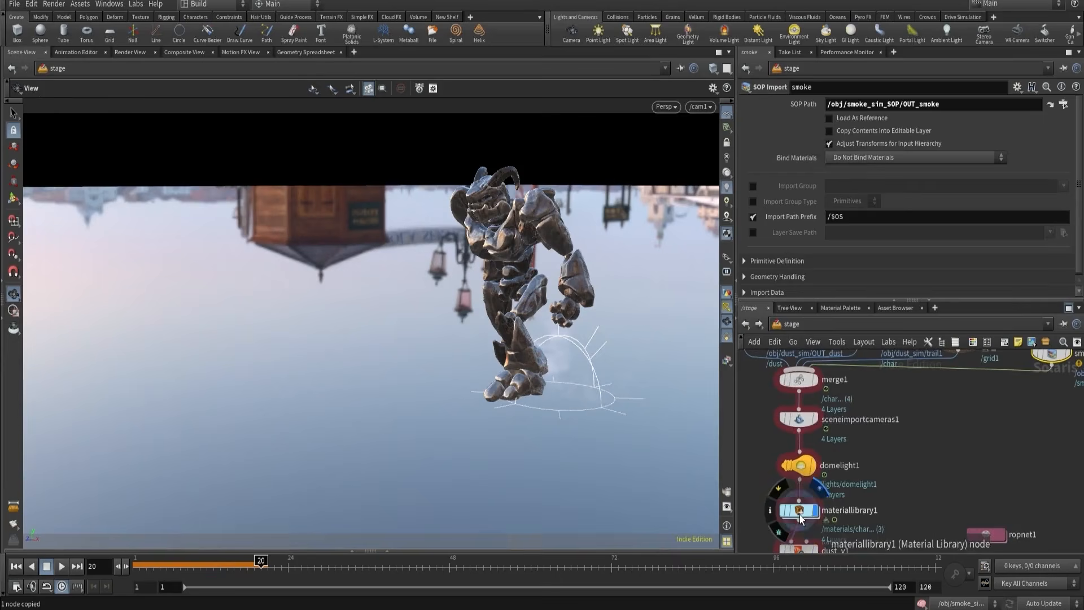
left_click(804, 513)
middle_click_drag(907, 486, 909, 418)
left_click(800, 485)
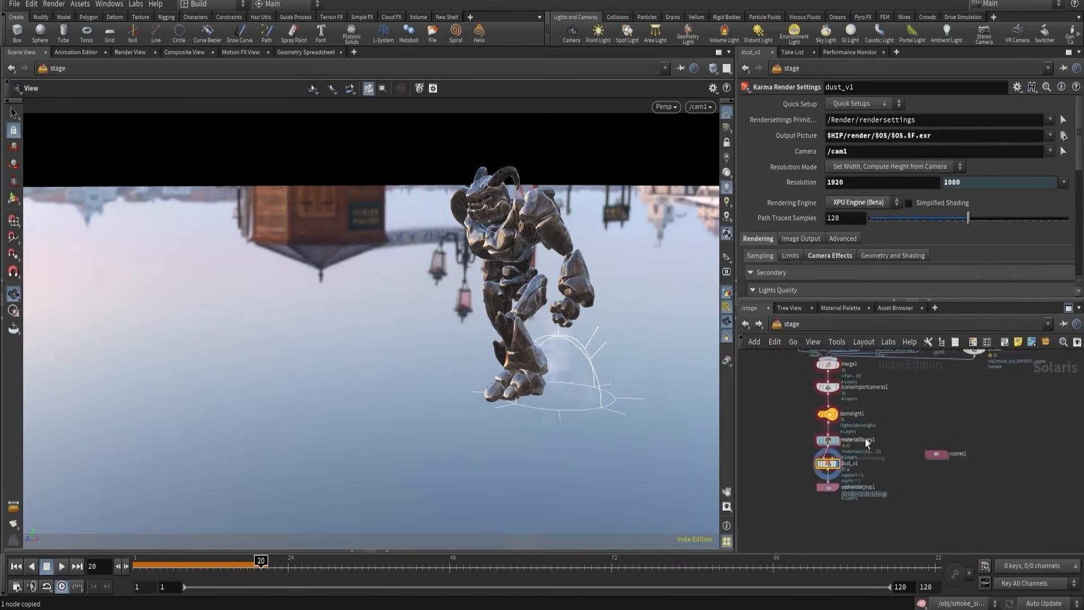
- Bypass the dust, char and grid1 nodes and set the viewport renderer to Karma
scroll(833, 450, "down", 3)
left_click_drag(850, 430, 942, 452)
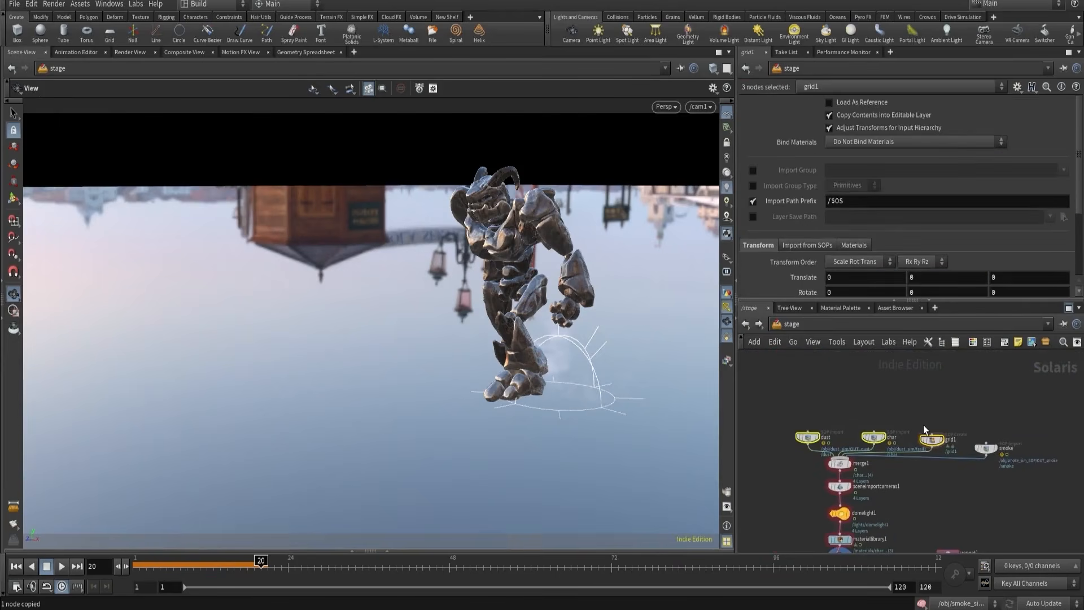
left_click(922, 432)
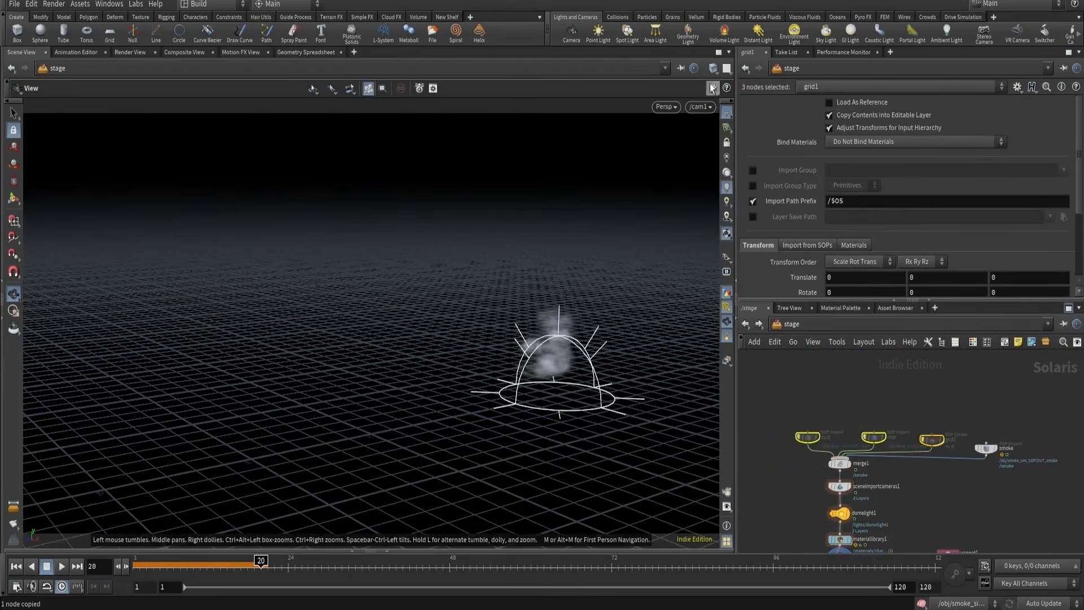
left_click(667, 107)
left_click(675, 163)
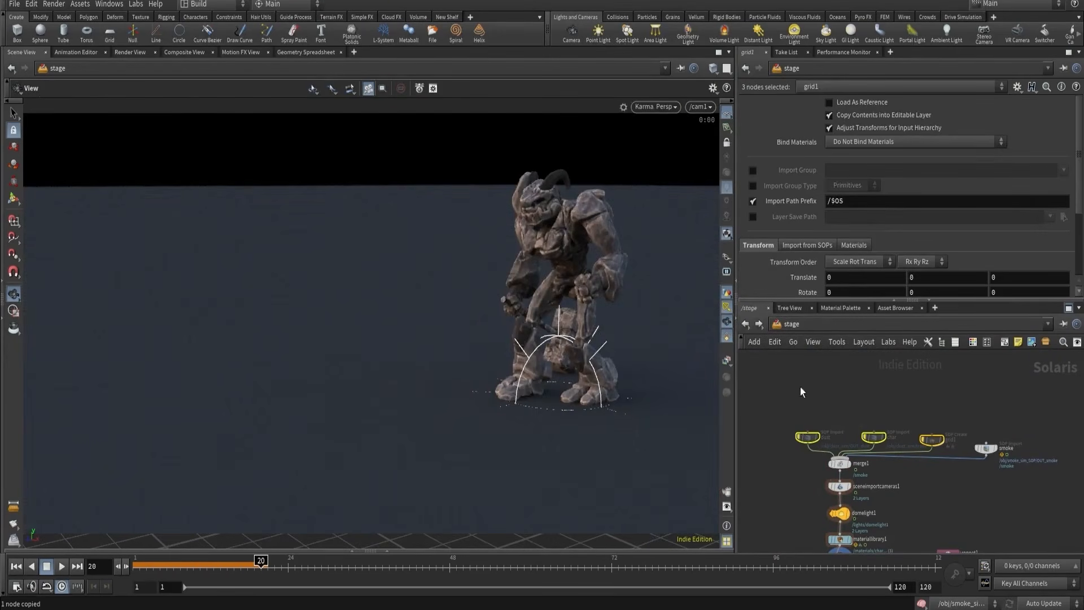
- Inside materiallibrary1, duplicate the dust XPU Pyro Preview shader and rename the copy smoke
scroll(808, 466, "up", 5)
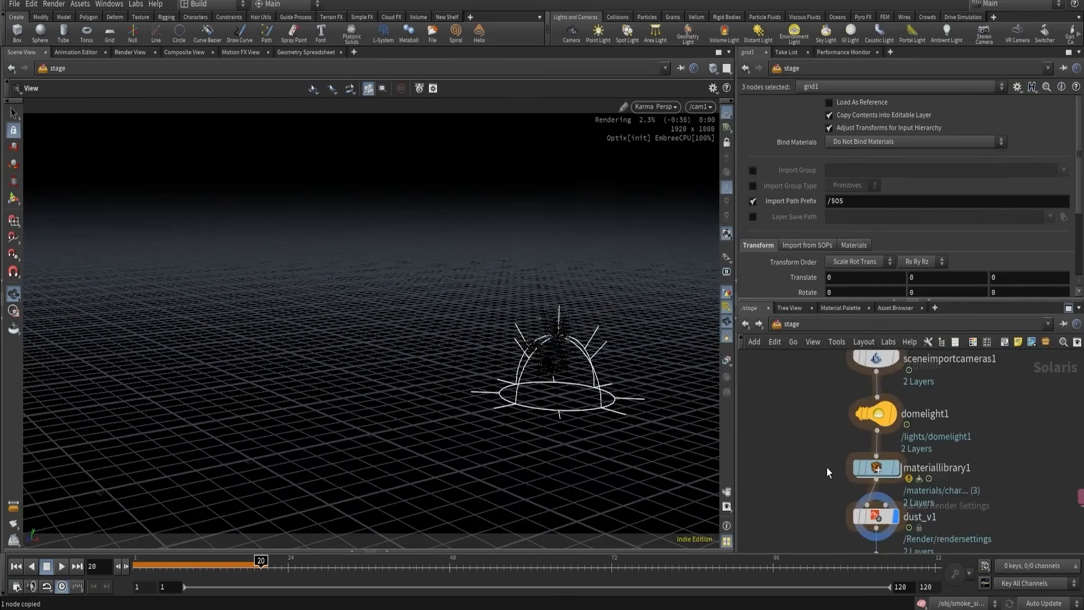
double_click(874, 468)
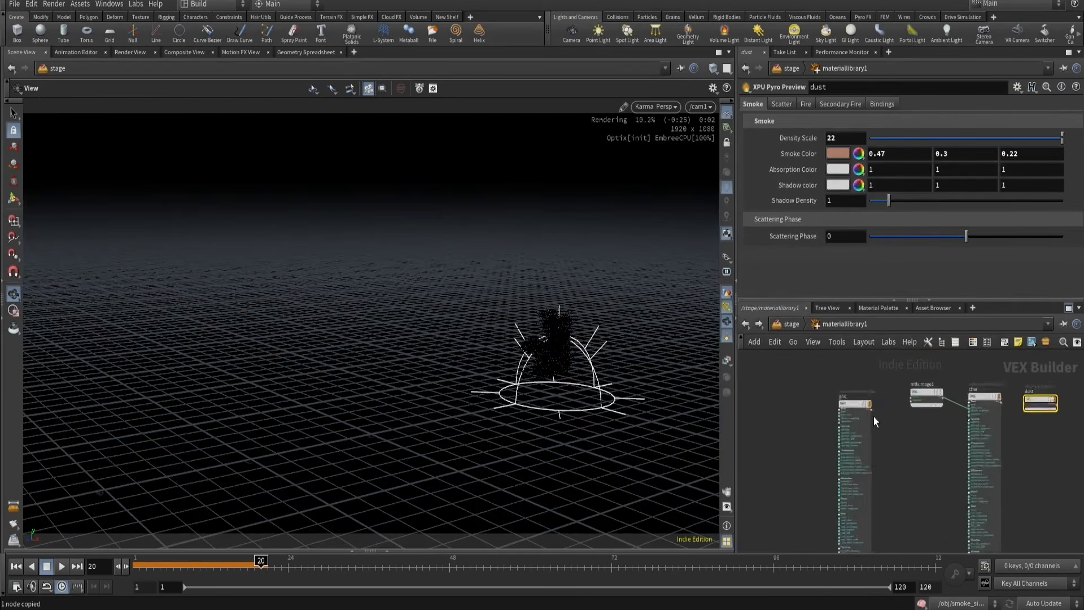
scroll(873, 417, "up", 2)
middle_click_drag(874, 420, 804, 430)
middle_click_drag(881, 443, 795, 453)
left_click_drag(948, 414, 1027, 423, "alt")
middle_click_drag(1027, 423, 937, 433)
scroll(937, 433, "up", 3)
double_click(905, 417)
type("s")
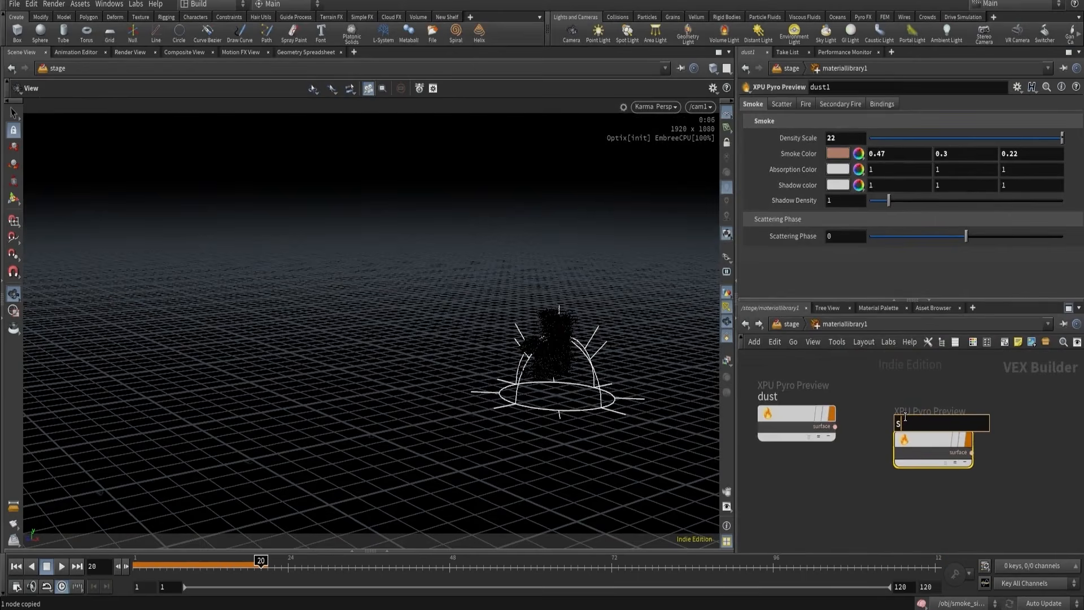
type("moke")
key("Return")
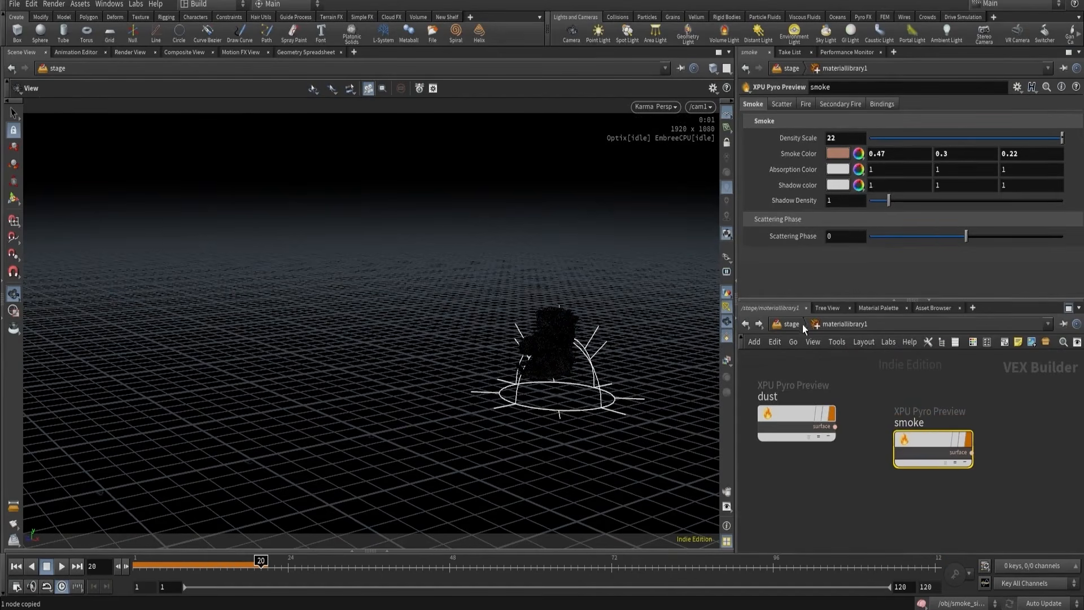
- Insert a new material entry in materiallibrary1 with Material VOP smoke and Geometry Path /smoke
left_click(791, 324)
scroll(824, 449, "down", 3)
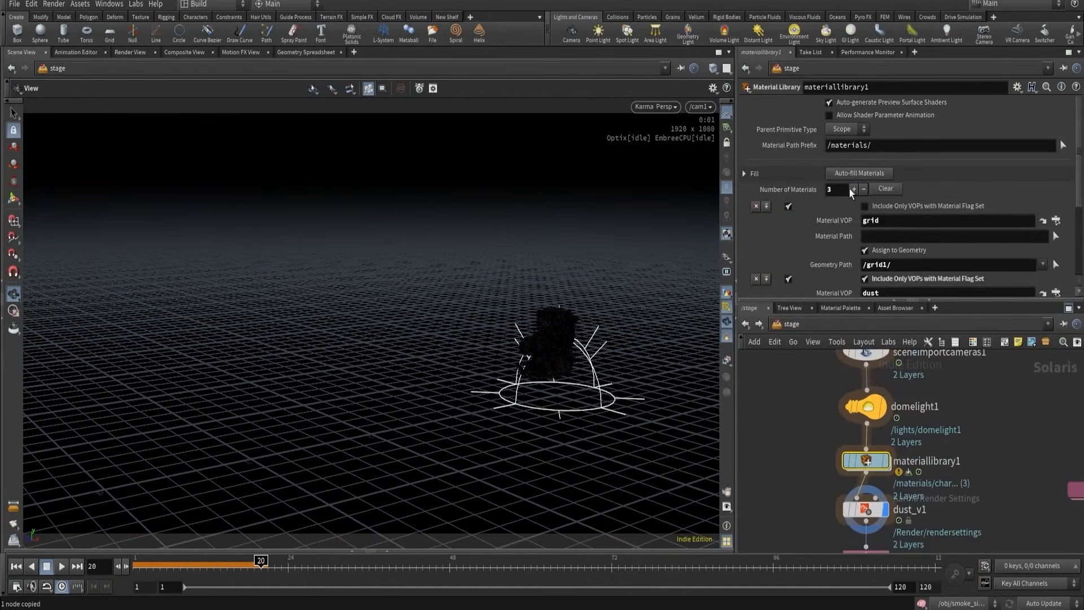
left_click(767, 207)
left_click(869, 222)
type("smoke")
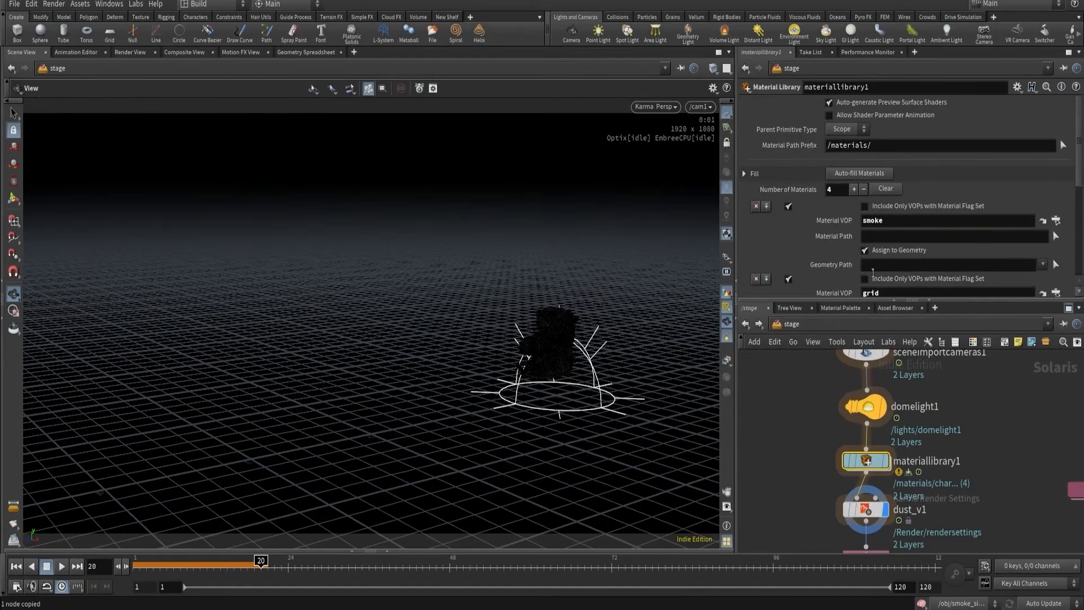
left_click(868, 265)
type("/smoke")
key("Return")
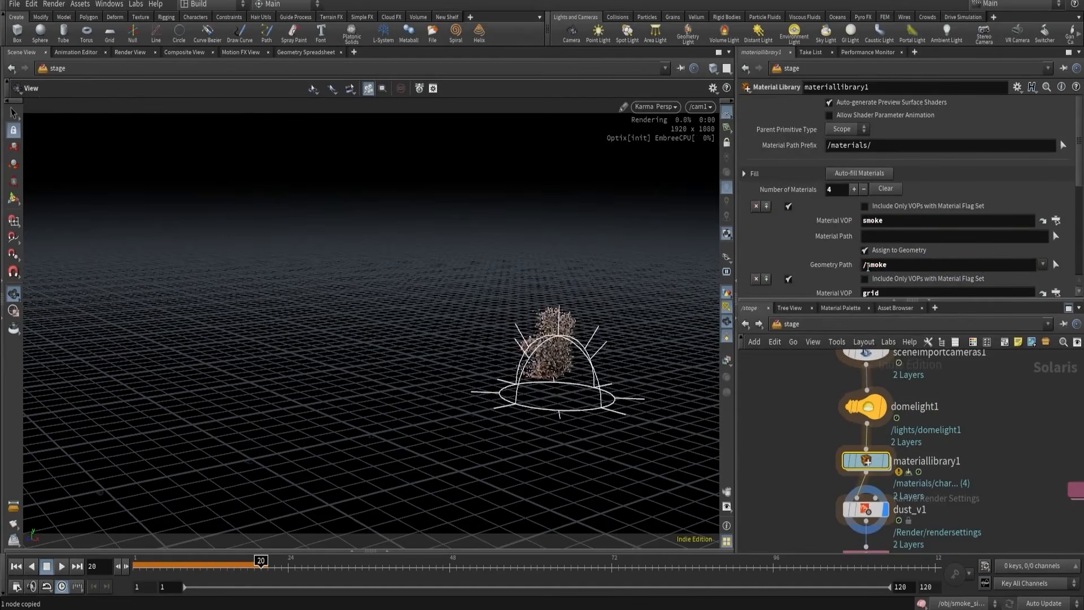
- Reset the smoke shader's Smoke Color to its default and set its Density Scale to .5
double_click(866, 460)
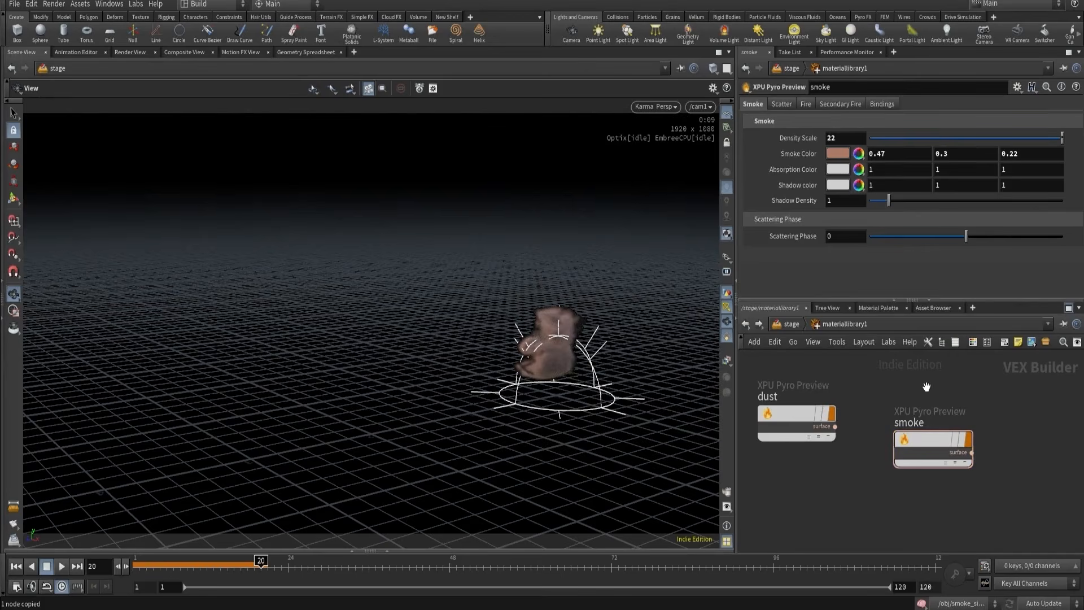
middle_click(796, 154, "ctrl")
middle_click(816, 138, "ctrl")
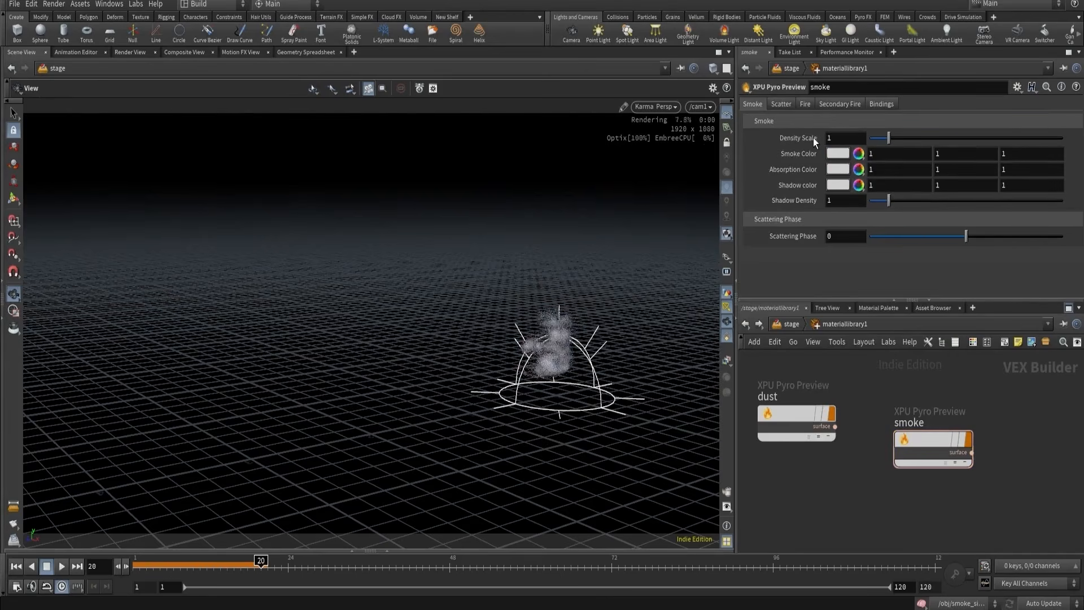
left_click(831, 138)
type(".")
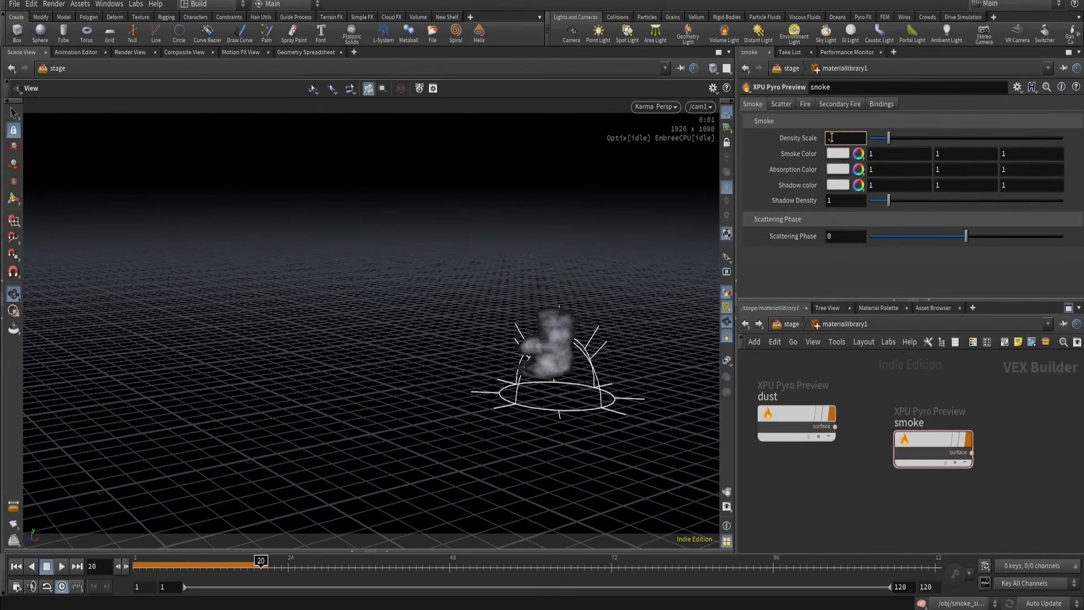
type("5")
key("Return")
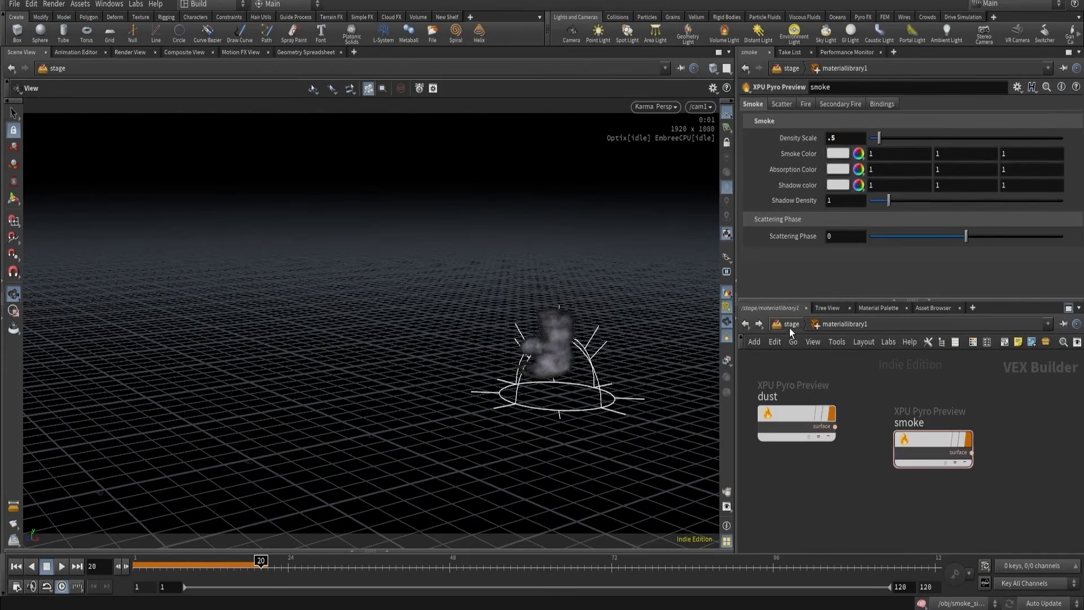
- Back in the stage network, re-enable the bypassed grid1, char and dust nodes
left_click(790, 325)
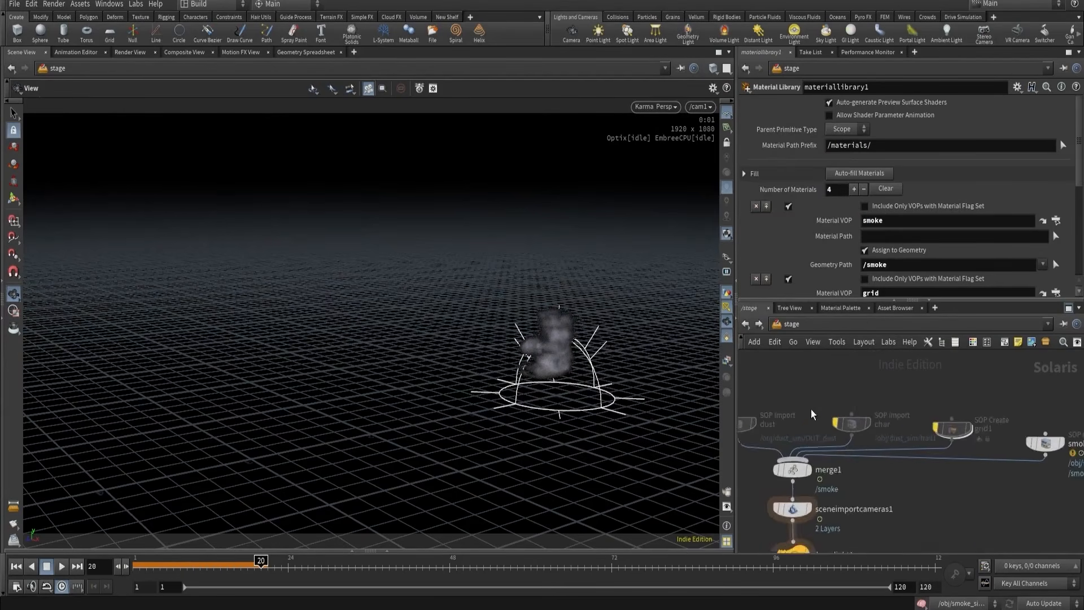
scroll(942, 434, "up", 2)
left_click(913, 401)
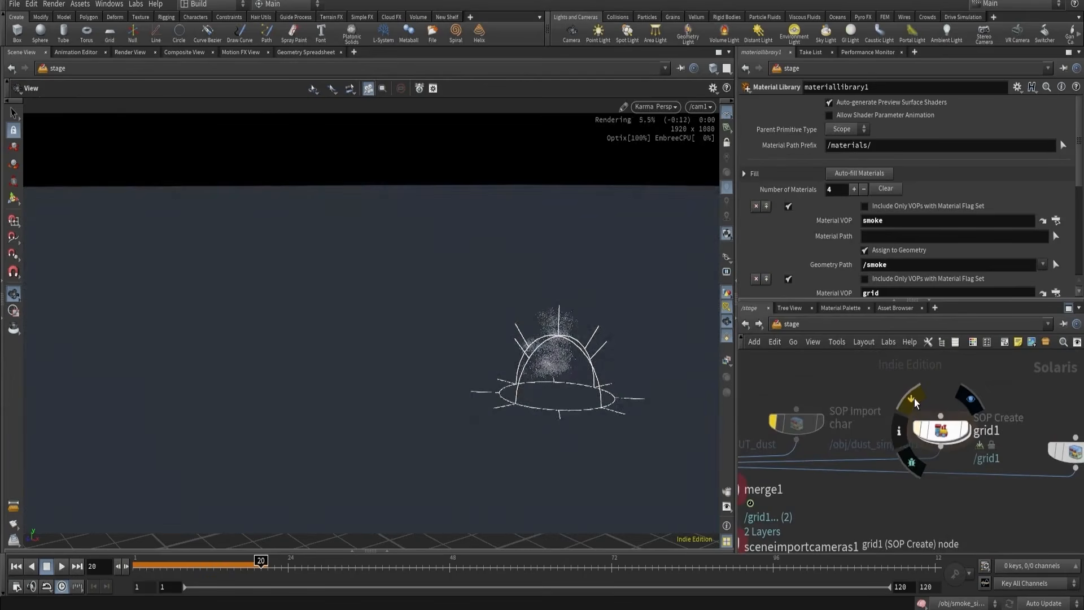
scroll(935, 405, "down", 3)
scroll(845, 391, "up", 1)
left_click(837, 401)
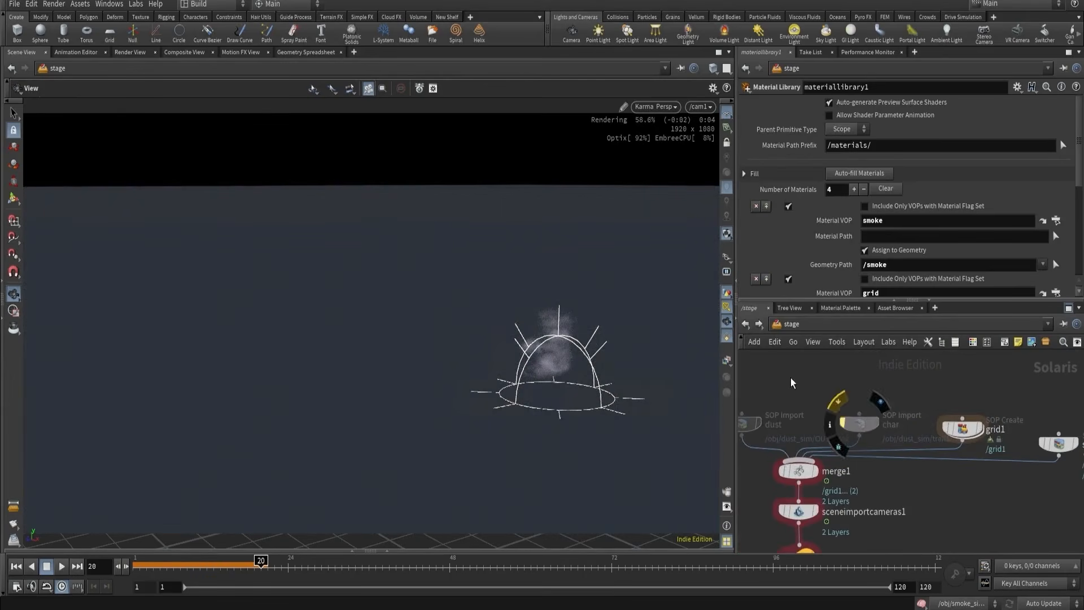
middle_click_drag(769, 407, 837, 402)
mouse_move(801, 419)
left_click(789, 400)
- Orbit the view around to the other side of the character and create a new camera from it
scroll(778, 445, "down", 3)
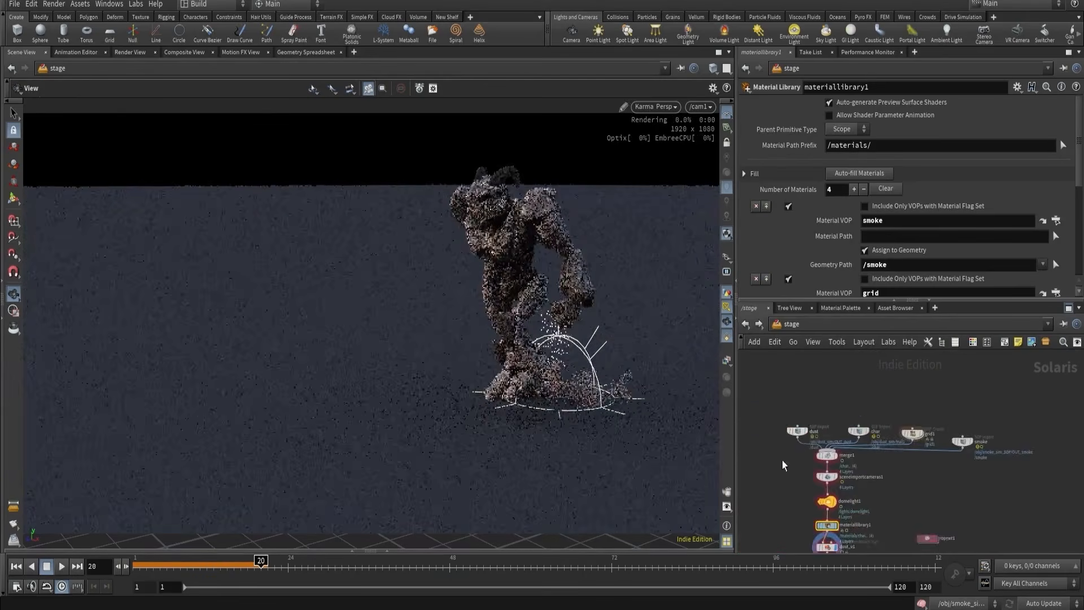
middle_click_drag(781, 462, 791, 384)
left_click_drag(499, 334, 420, 321)
left_click(698, 107)
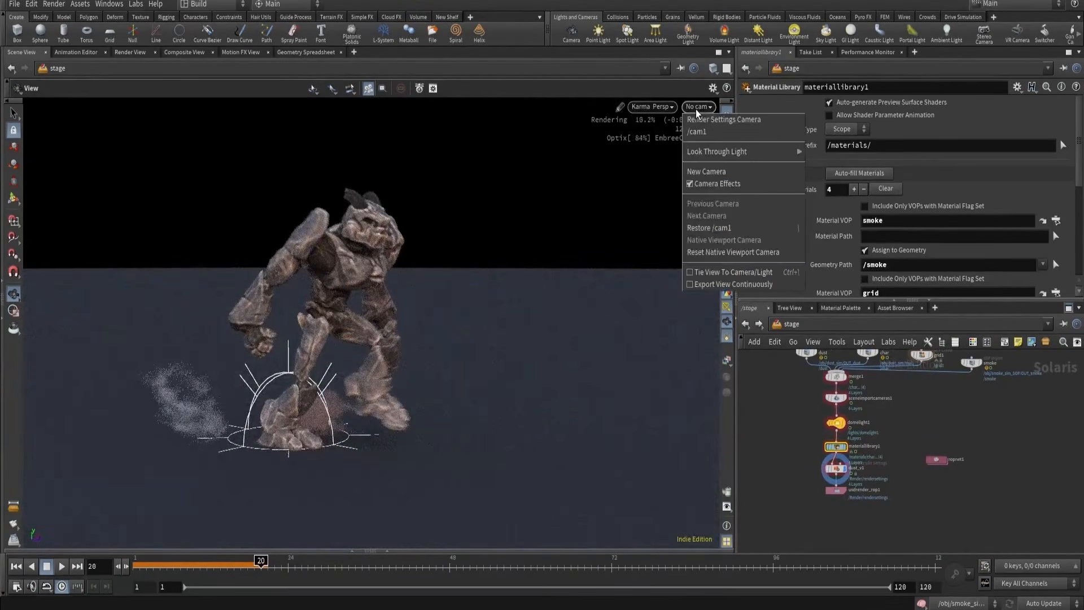
left_click(706, 171)
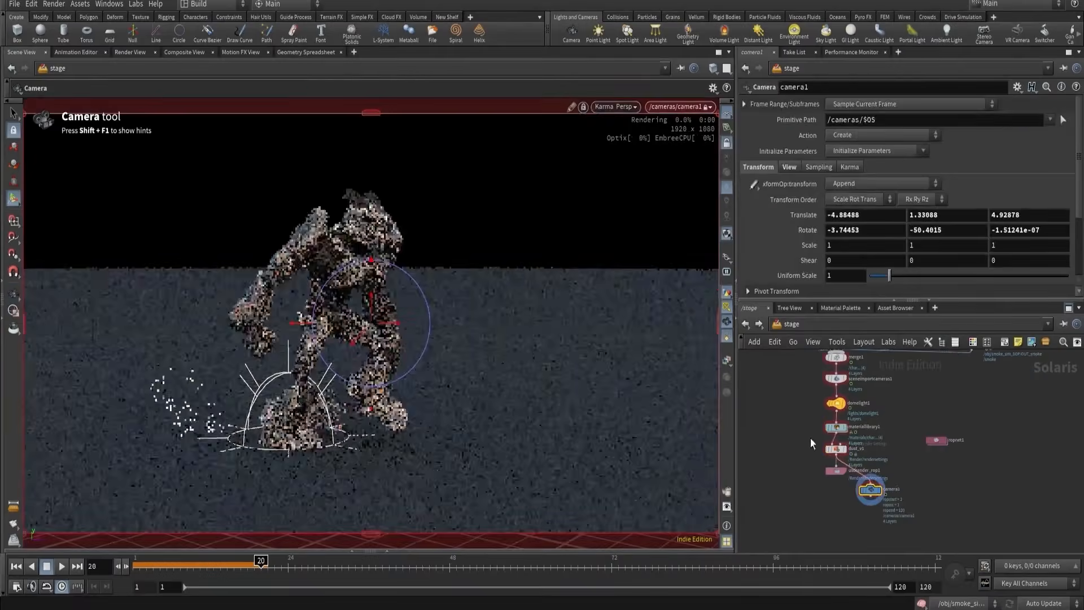
- Detach camera1 from the end of the node chain and insert it between materiallibrary1 and dust_v1
mouse_move(870, 488)
left_mouse_down()
mouse_move(801, 456)
mouse_move(913, 471)
mouse_move(837, 485)
mouse_move(789, 477)
left_mouse_up()
key("y")
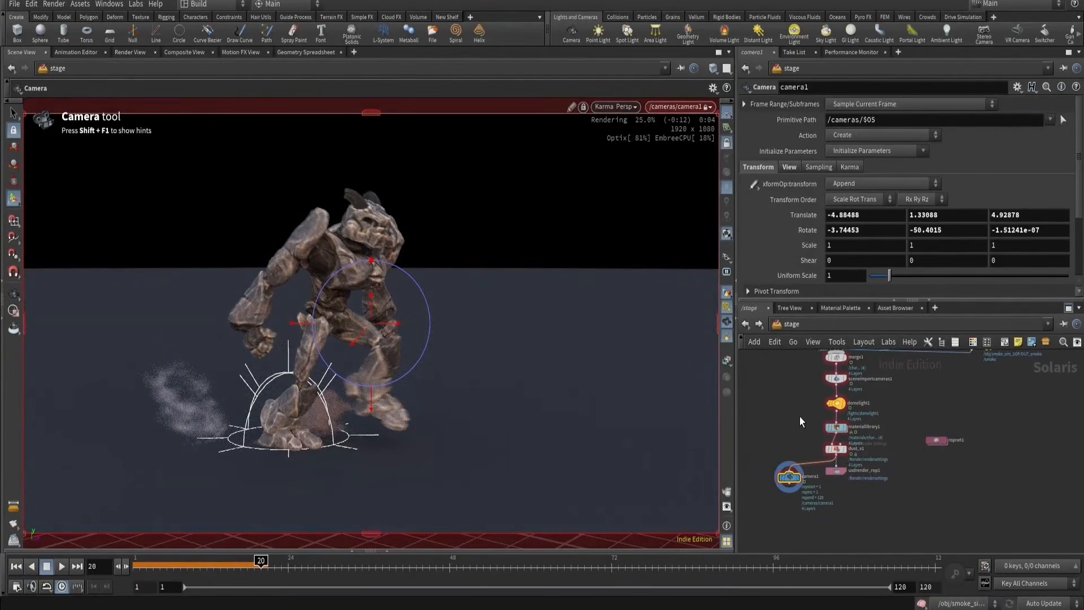
mouse_move(799, 415)
left_mouse_down()
mouse_move(817, 486)
mouse_move(834, 435)
left_mouse_up()
- Switch the viewport renderer to Houdini GL and display the dust_v1 render settings node
left_click(615, 106)
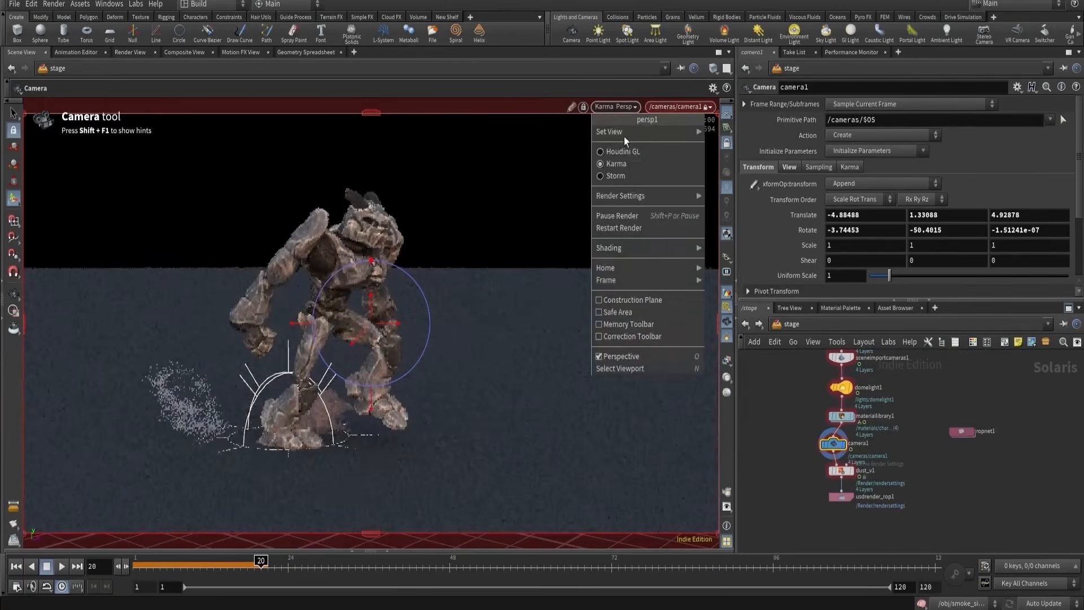
left_click(623, 152)
left_click(851, 470)
left_click(842, 471)
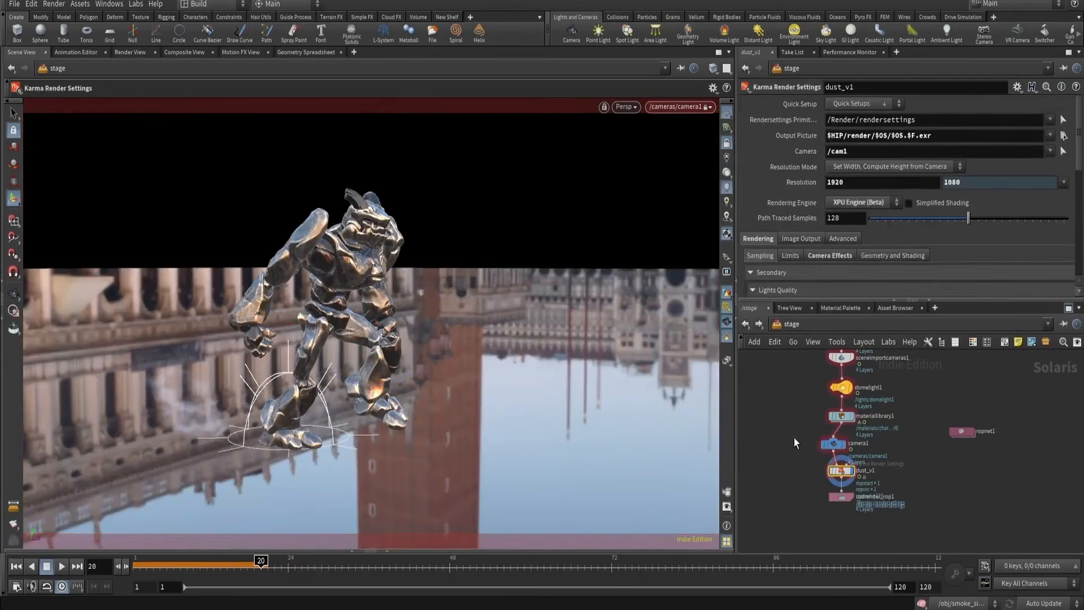
- Set camera1's translate values to -7, 1.5 and 5.5
left_click(839, 446)
left_click(854, 215)
type("-7")
key("Tab")
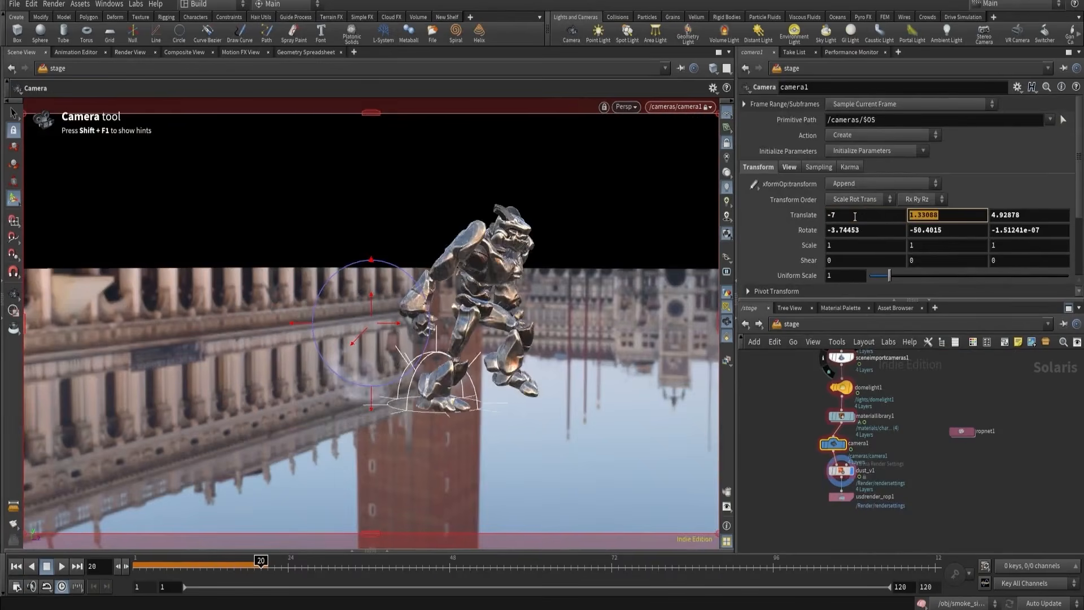
type("1.5")
key("Tab")
type("5.5")
key("Tab")
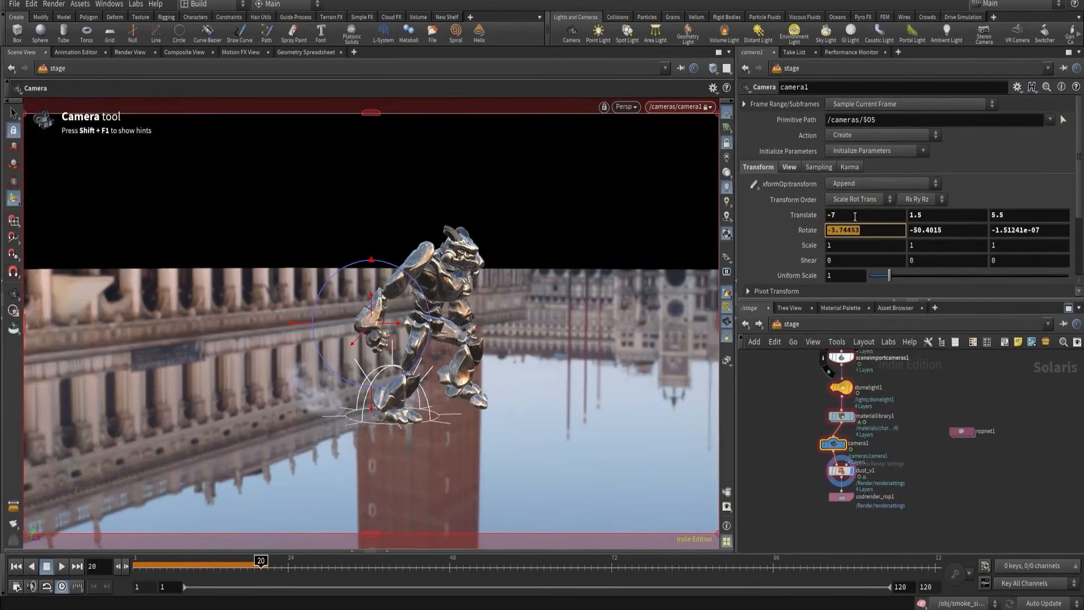
- Set camera1's rotate values to -4, -60 and 0, and switch the viewport renderer to Karma
type("-4")
key("Tab")
type("-60")
key("Tab")
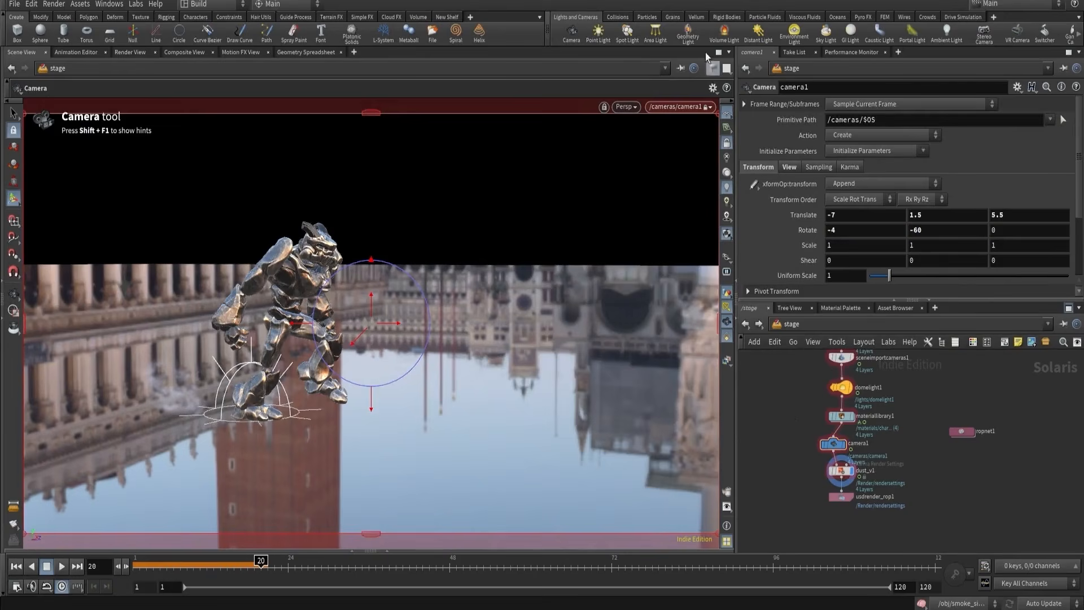
left_click(627, 106)
left_click(644, 148)
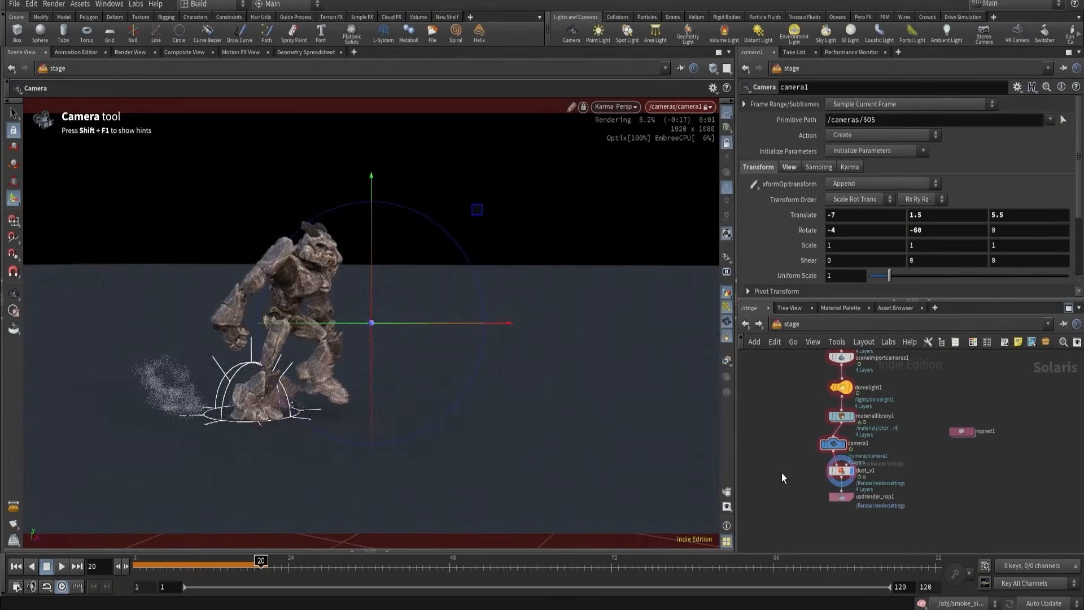
- Move dust_v1 and usdrender_rop1 to one side below camera1, and rename the render settings node dust_v2
scroll(783, 475, "up", 2)
middle_click_drag(784, 475, 786, 416)
scroll(787, 413, "up", 1)
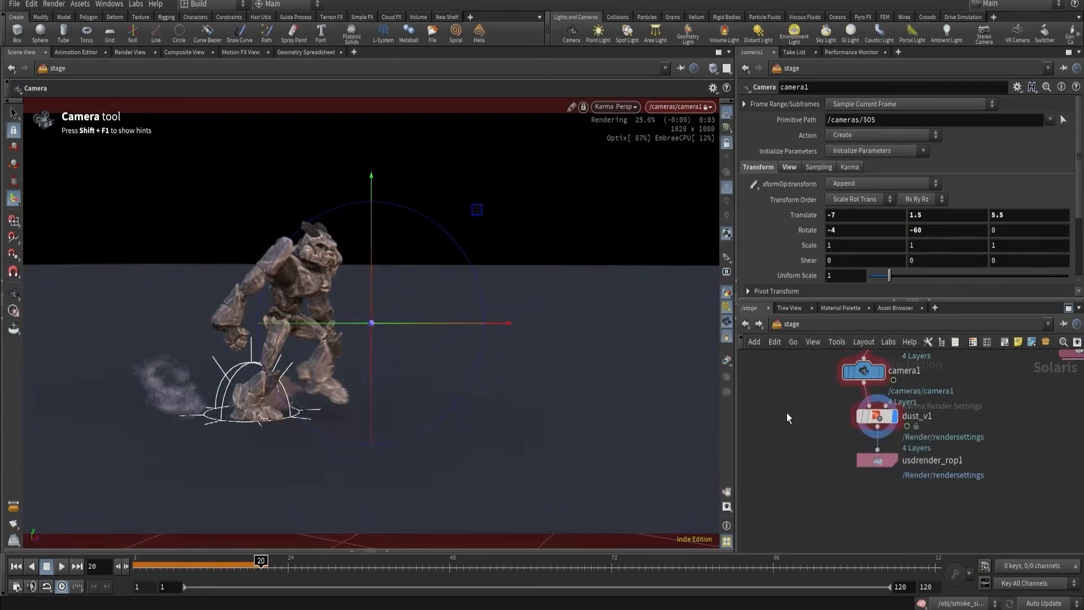
left_click_drag(791, 407, 934, 499)
left_click_drag(881, 418, 802, 432)
scroll(849, 429, "up", 3)
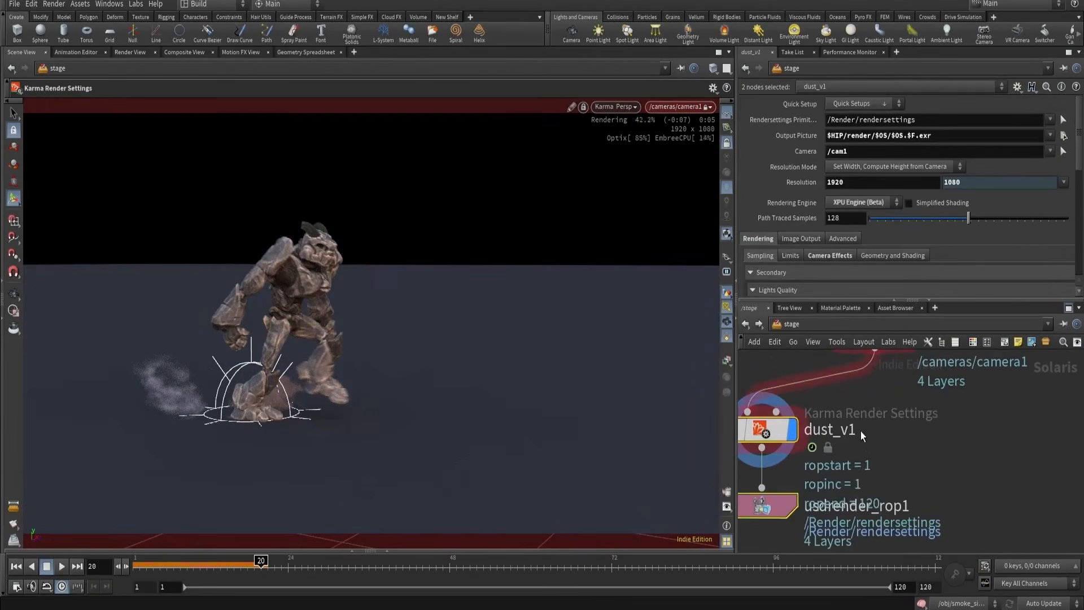
left_click(876, 438)
left_click(850, 429)
key("BackSpace")
type("2")
key("Return")
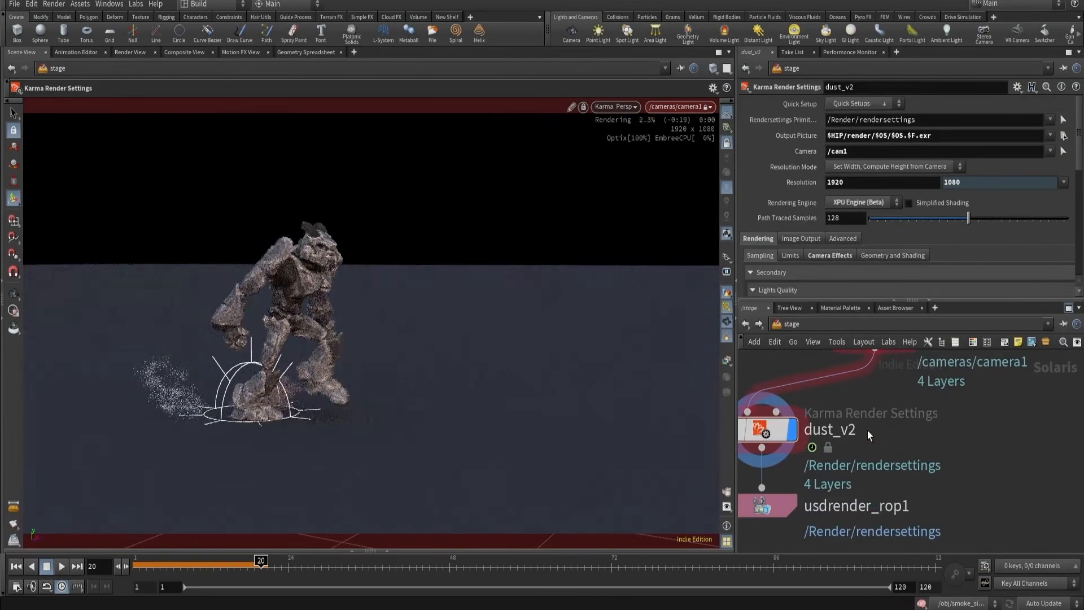
- Duplicate dust_v2 with its usdrender_rop1 as a second render branch under camera1
scroll(868, 430, "down", 4)
left_click(829, 456, "shift")
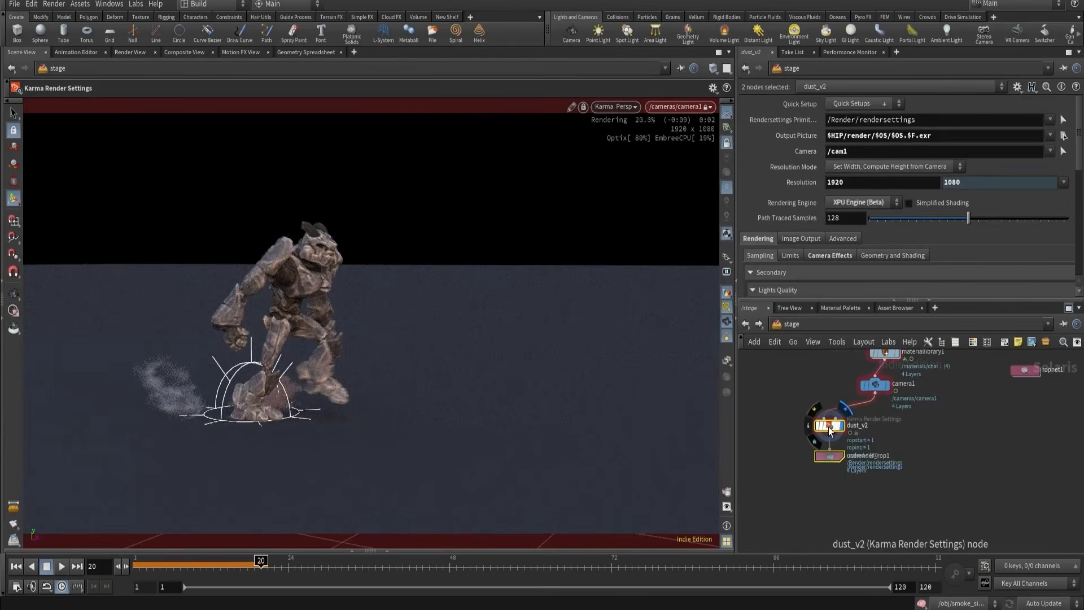
left_click_drag(830, 429, 906, 431)
scroll(907, 430, "up", 3)
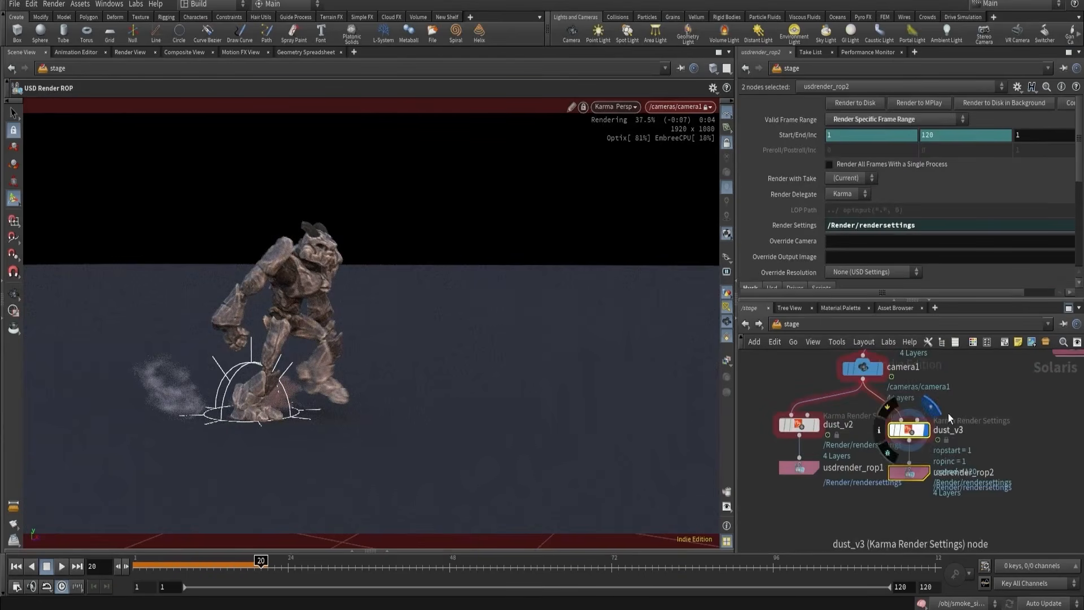
- Set the render camera of dust_v3 to /cameras/camera1
left_click(910, 431)
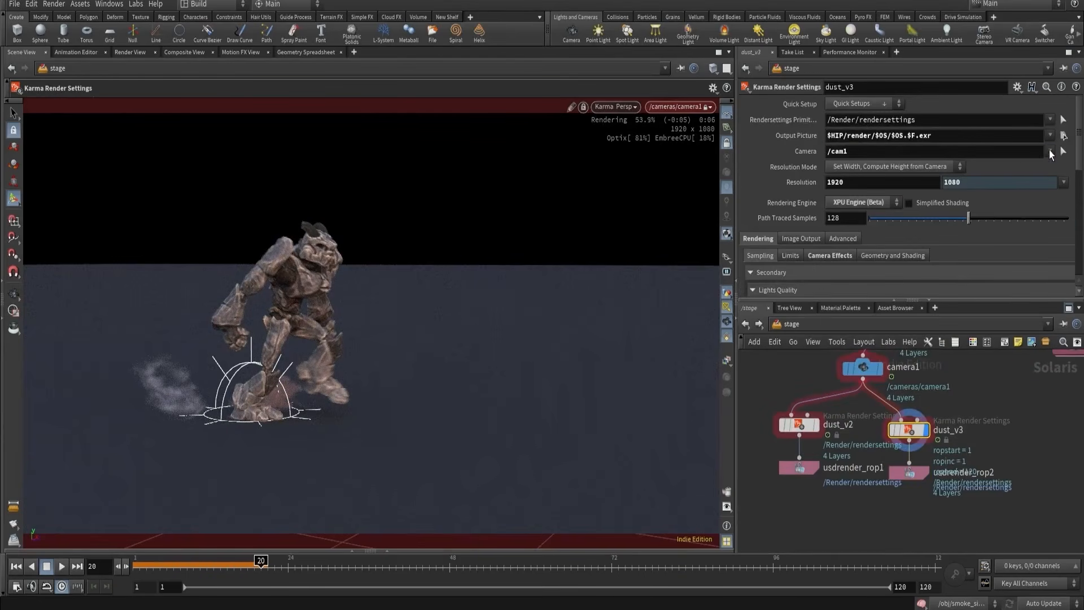
left_click(1050, 151)
left_click(1022, 177)
- Copy the usdrender_rop2 node and, inside ropnet1, duplicate the fetch_render node below the original
scroll(982, 424, "down", 2)
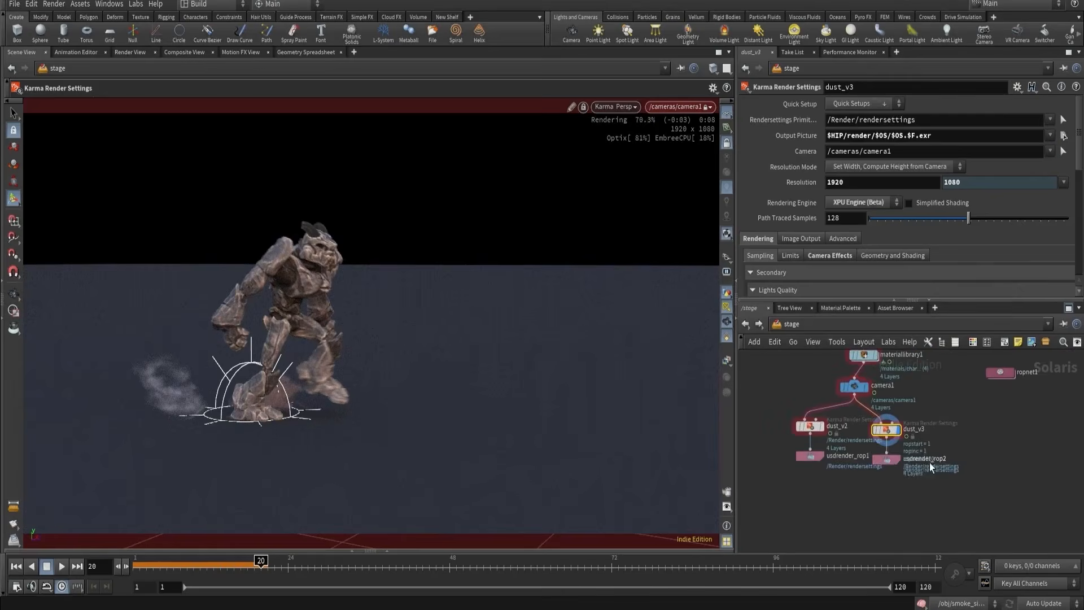
left_click_drag(871, 446, 869, 445)
key("ctrl+c")
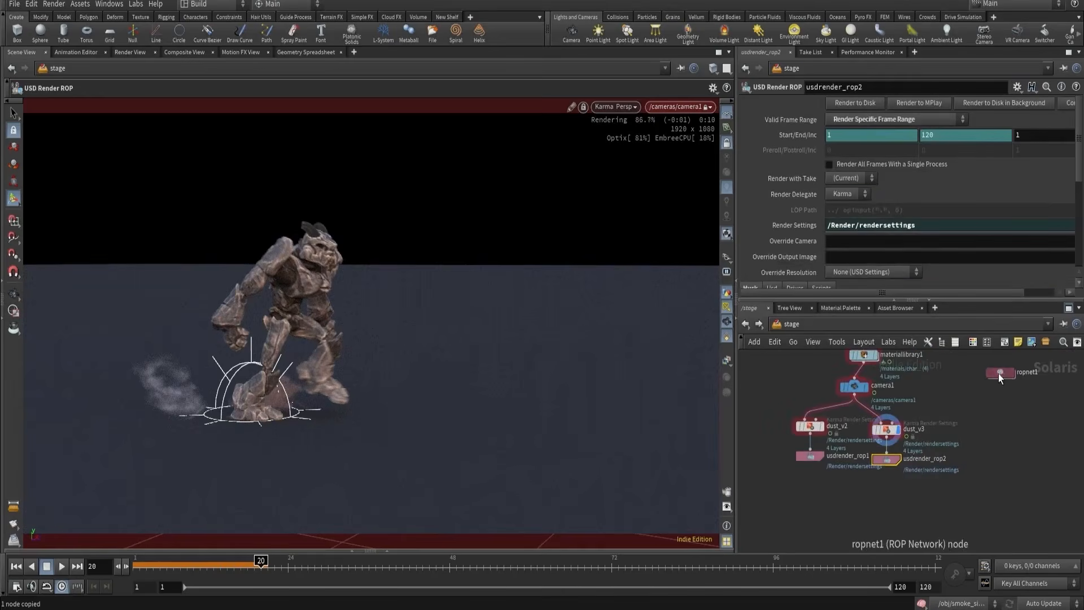
double_click(998, 373)
middle_click_drag(888, 489, 885, 446)
left_click_drag(854, 446, 856, 511, "alt")
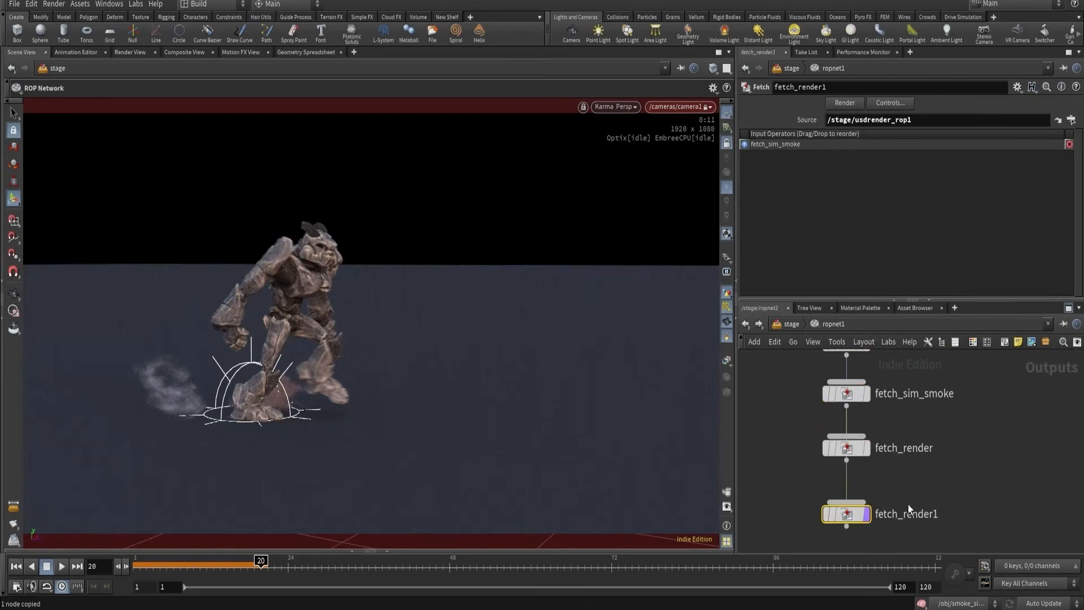
- Rename the duplicated fetch node fetch_render_smoke
scroll(909, 508, "up", 2)
double_click(942, 515)
type("_smo")
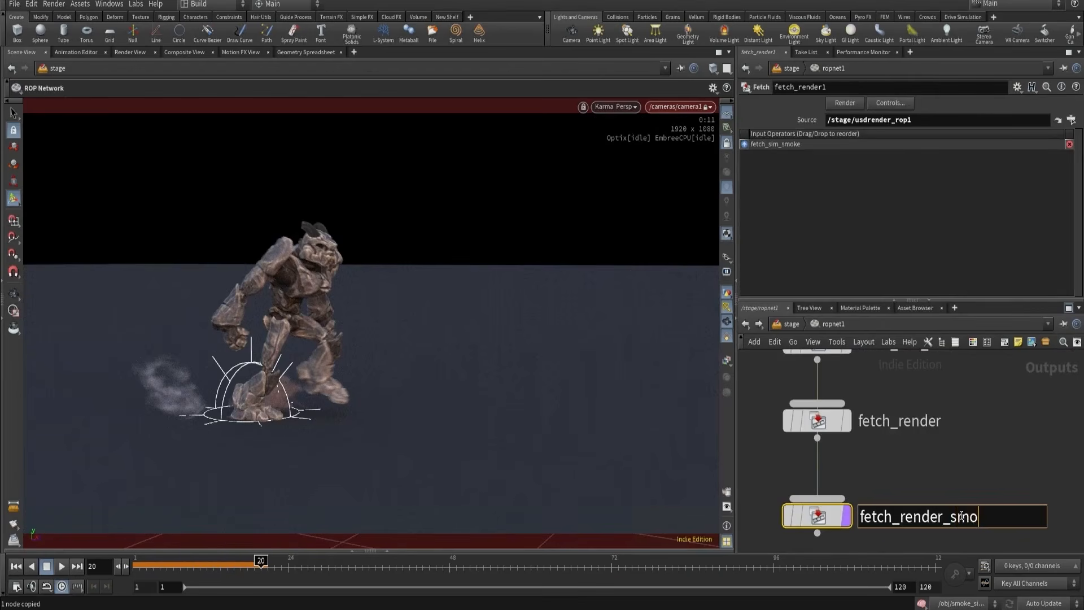
type("ke")
key("Return")
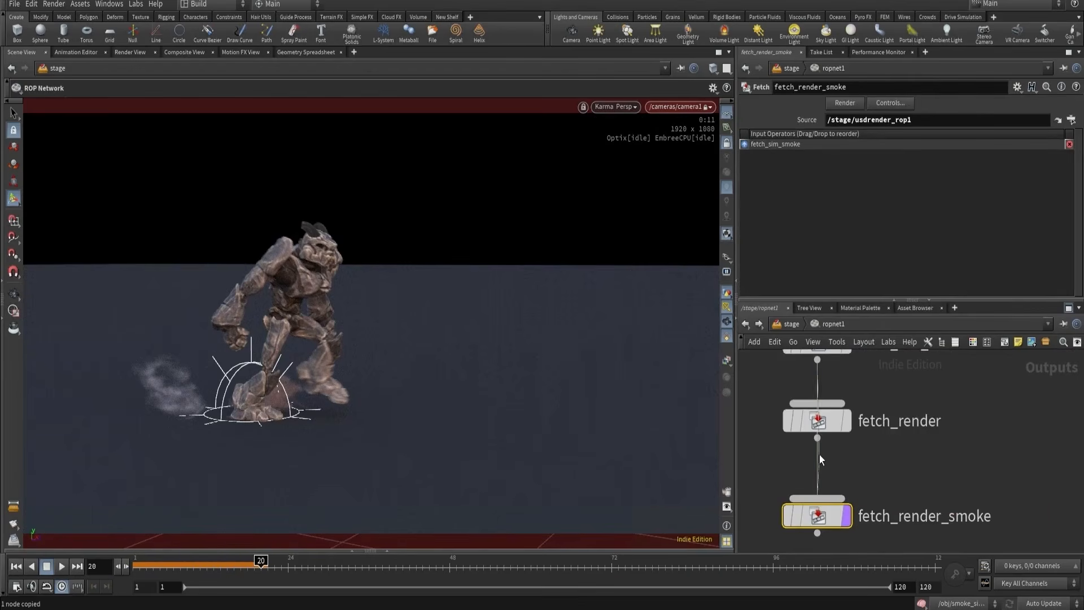
- Rewire fetch_render_smoke so its input comes from fetch_render, and place it just below that node
left_click_drag(820, 456, 817, 498)
middle_click_drag(844, 445, 831, 408)
scroll(832, 409, "down", 3)
left_click_drag(815, 462, 842, 463)
scroll(842, 464, "down", 1)
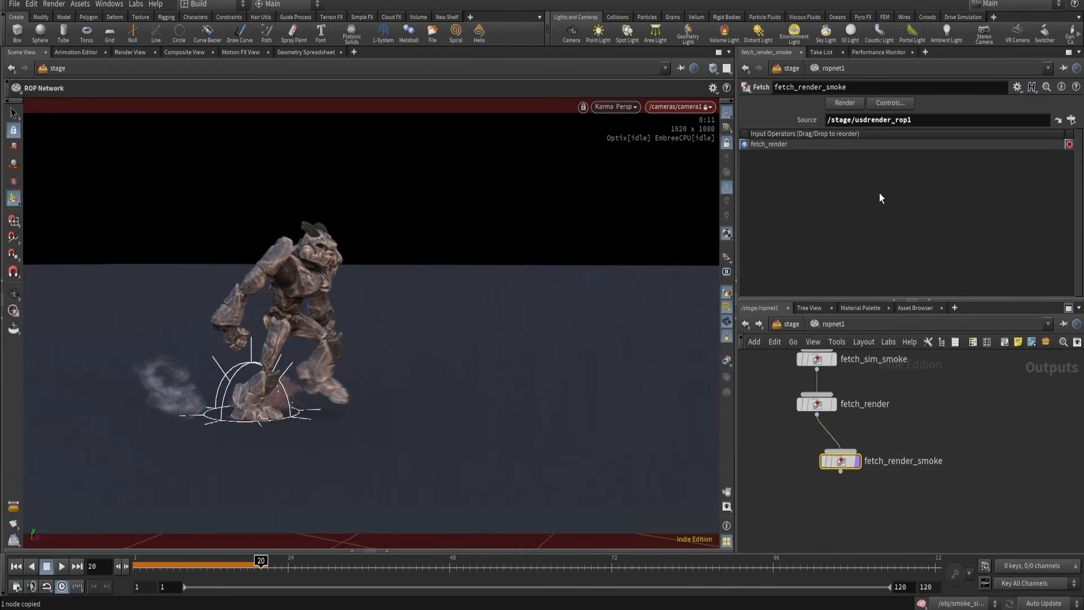
- Set fetch_render_smoke's source to /stage/usdrender_rop2 and unlock the viewport from the camera
left_click(881, 125)
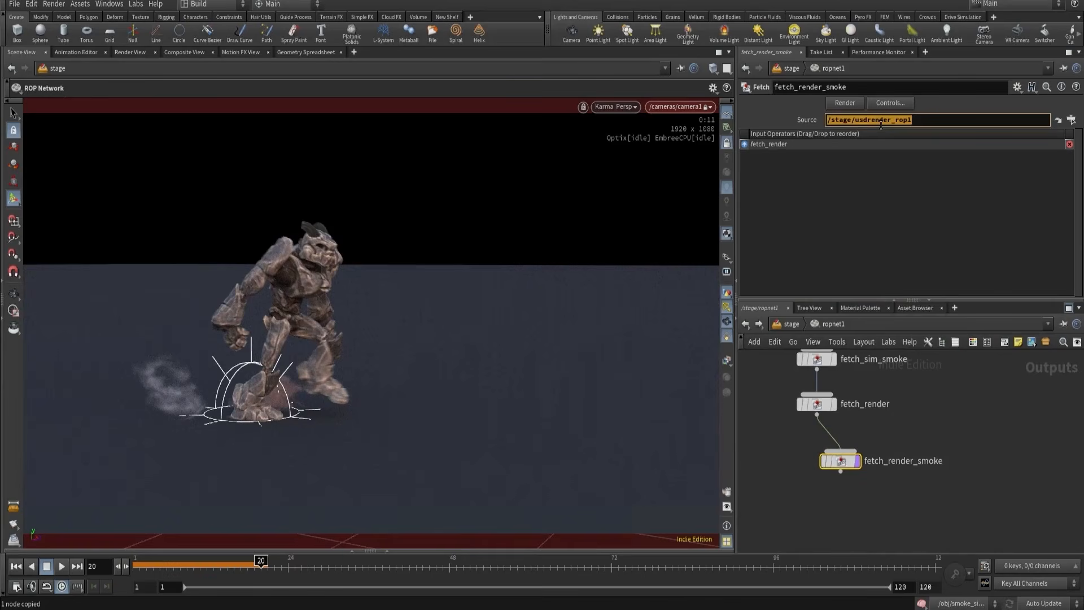
key("ctrl+v")
key("Return")
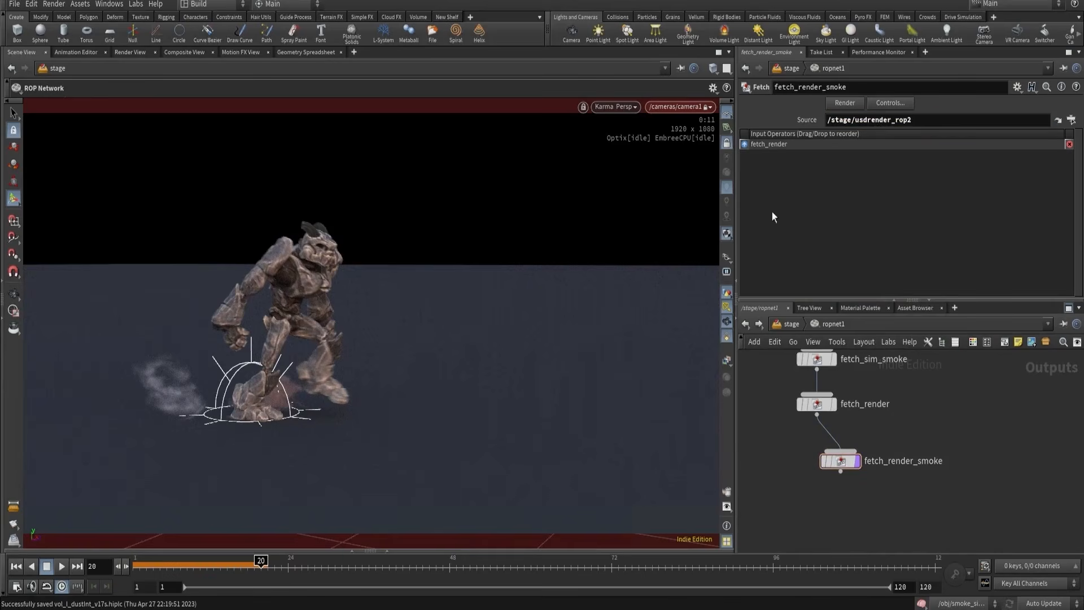
left_click(727, 145)
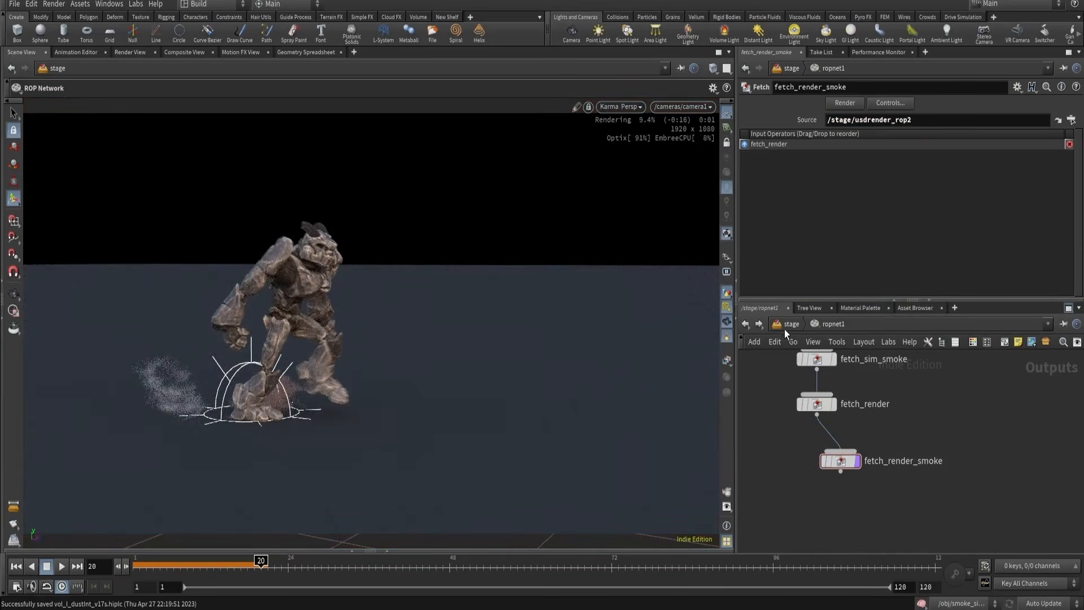
- Open the smoke import's source network, re-enable the bypassed smokeSim_v1 file cache, and return to the stage
left_click(789, 324)
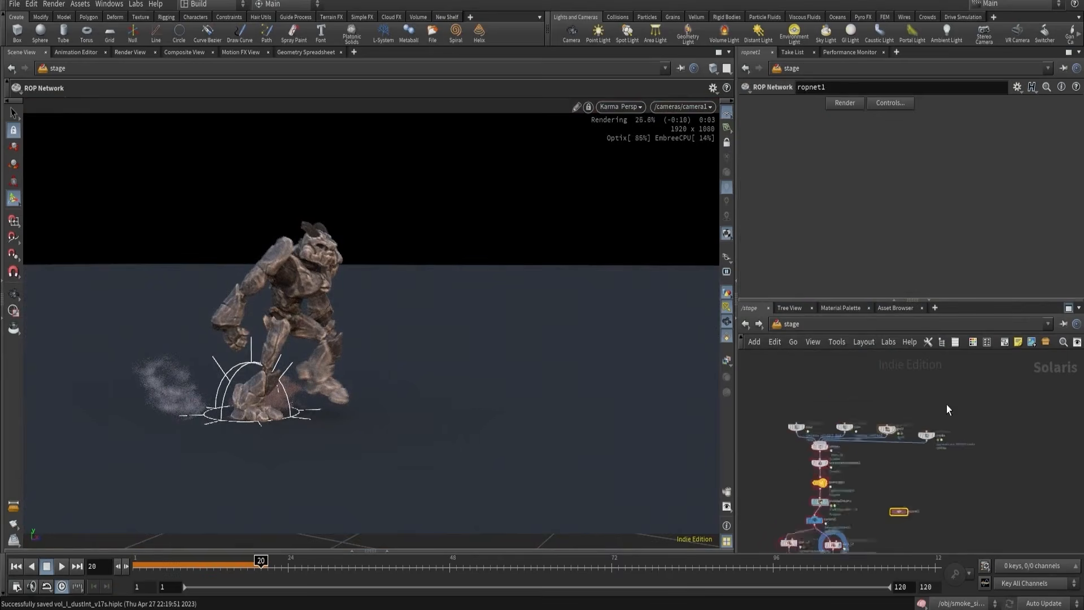
scroll(946, 405, "up", 2)
left_click(922, 440)
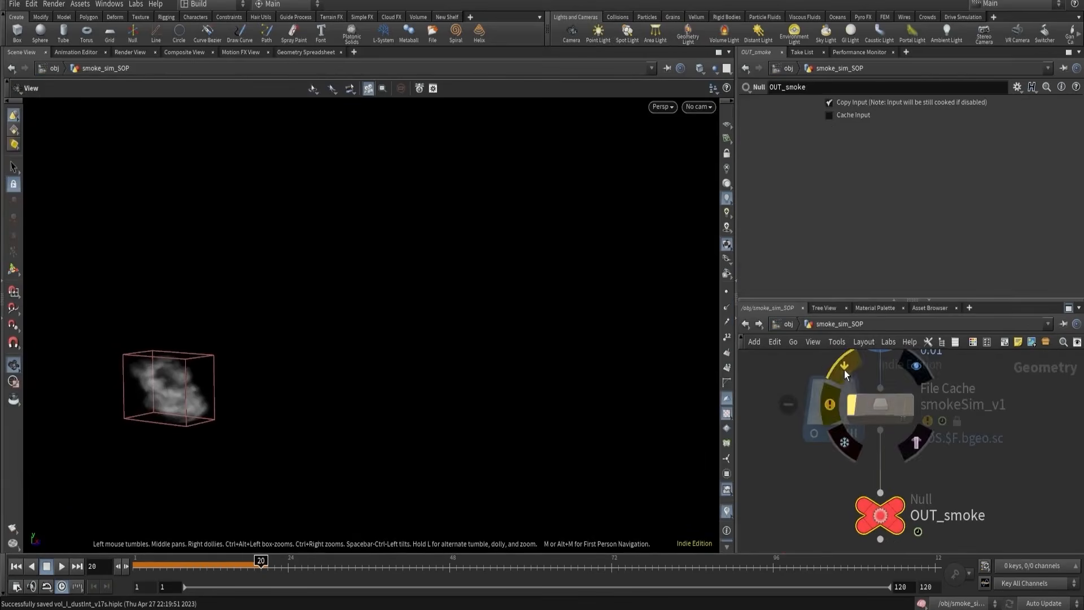
scroll(844, 371, "down", 3)
middle_click_drag(843, 367, 847, 427)
left_click(852, 425)
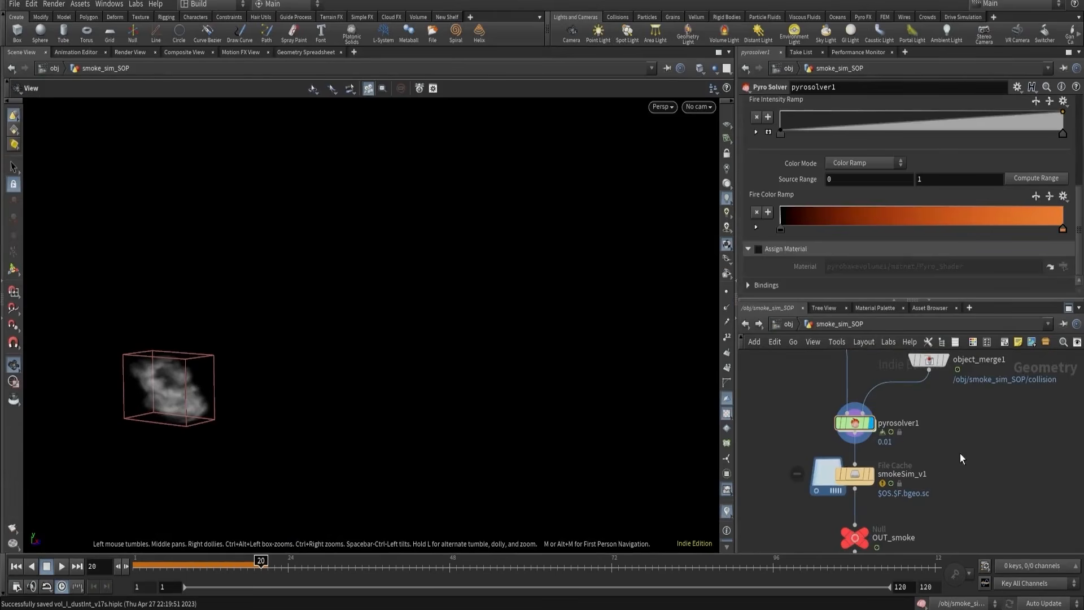
left_click(744, 330)
scroll(881, 446, "up", 5)
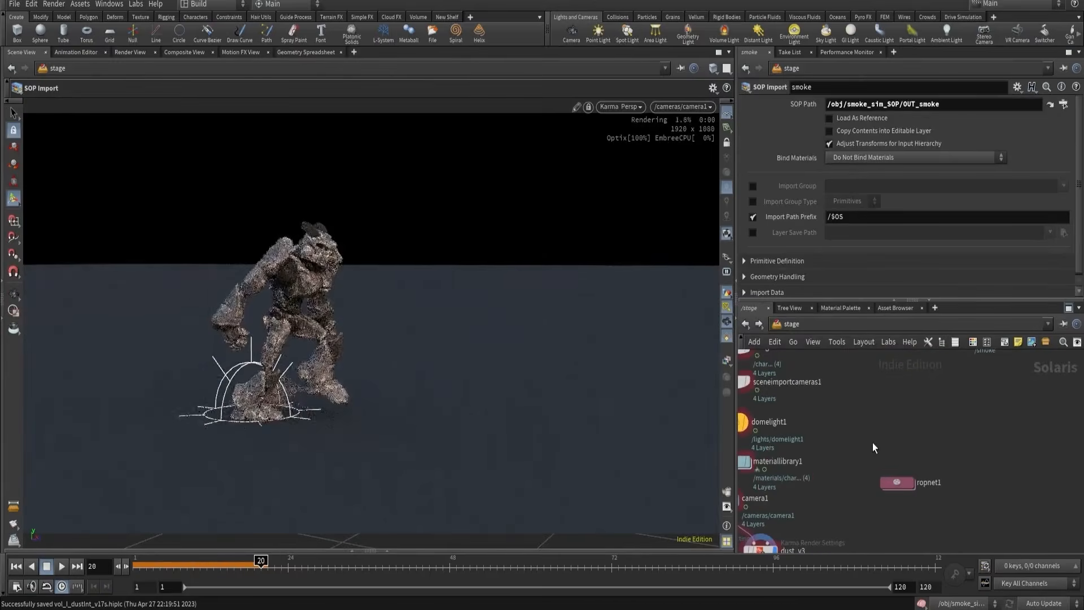
scroll(863, 457, "up", 2)
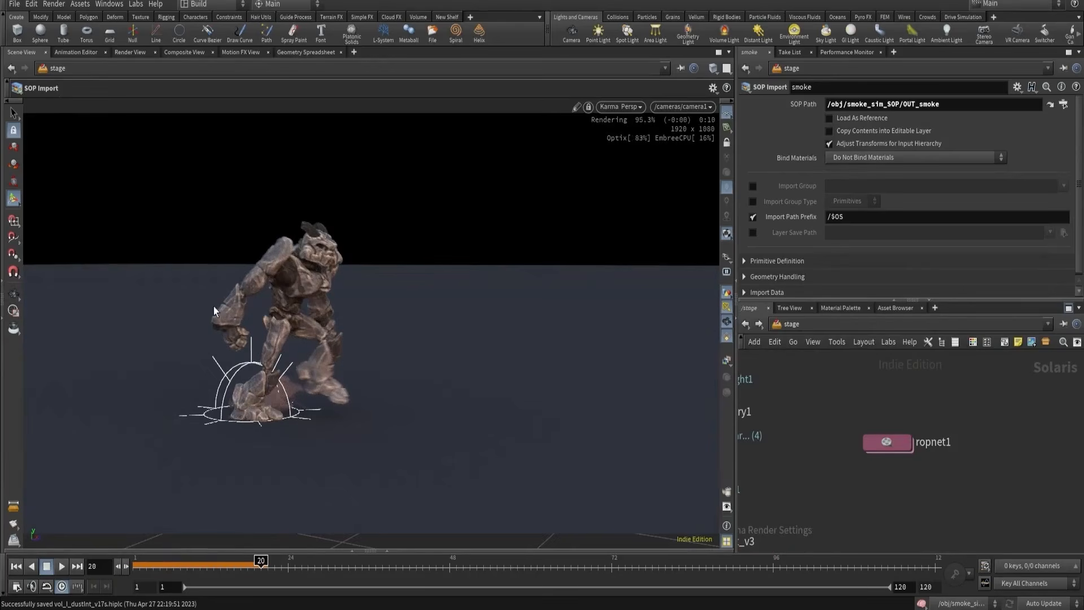
scroll(772, 414, "down", 4)
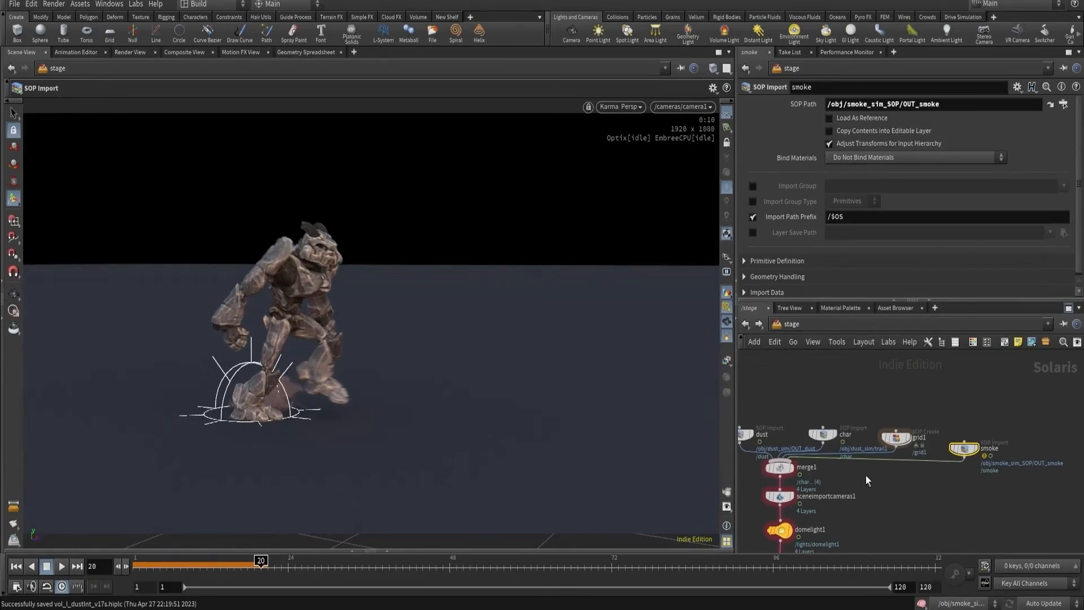
- Open smoke_sim_SOP from the object level and copy its trail1 node
left_click(794, 325)
left_click(809, 377)
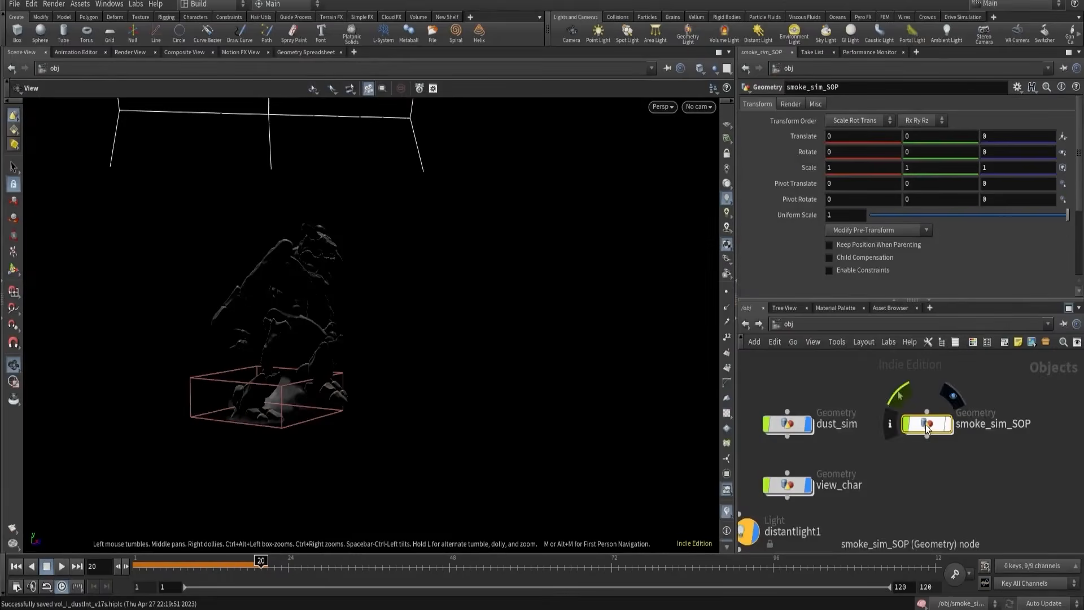
double_click(914, 426)
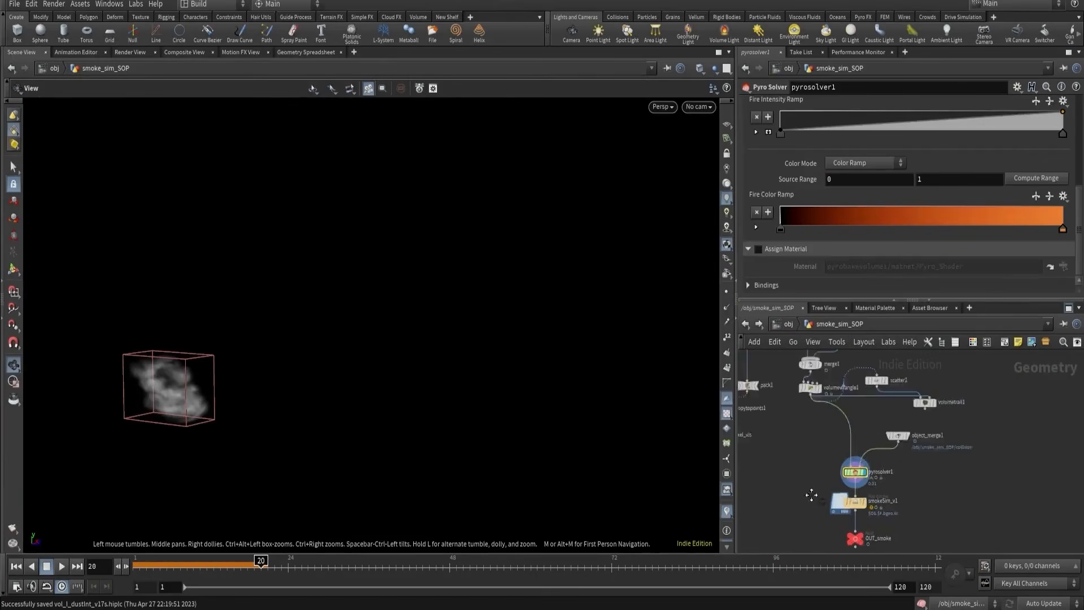
scroll(845, 434, "up", 5)
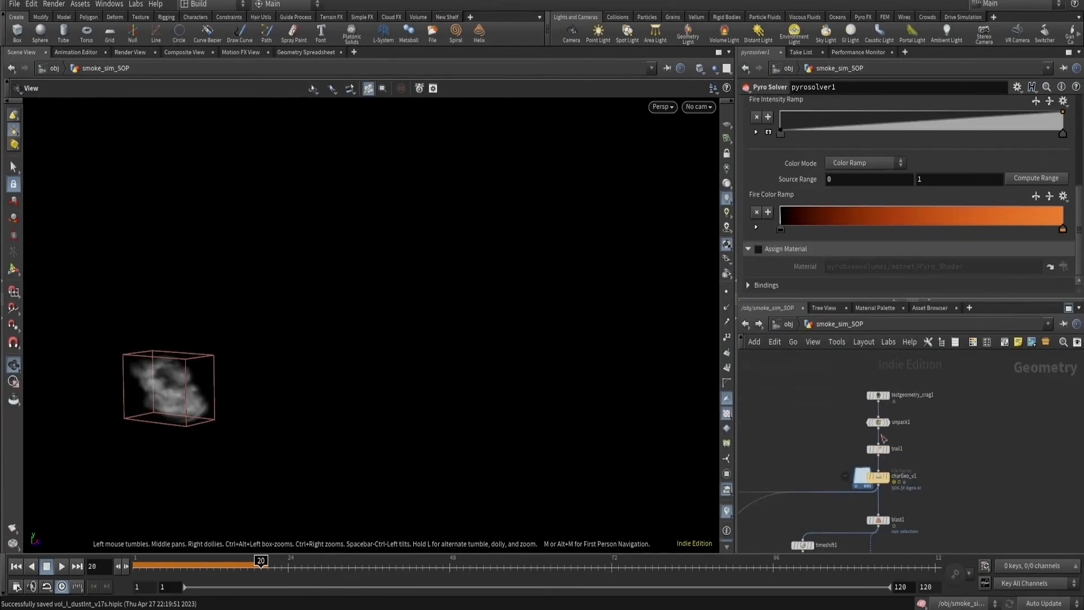
left_click(906, 453)
key("ctrl+c")
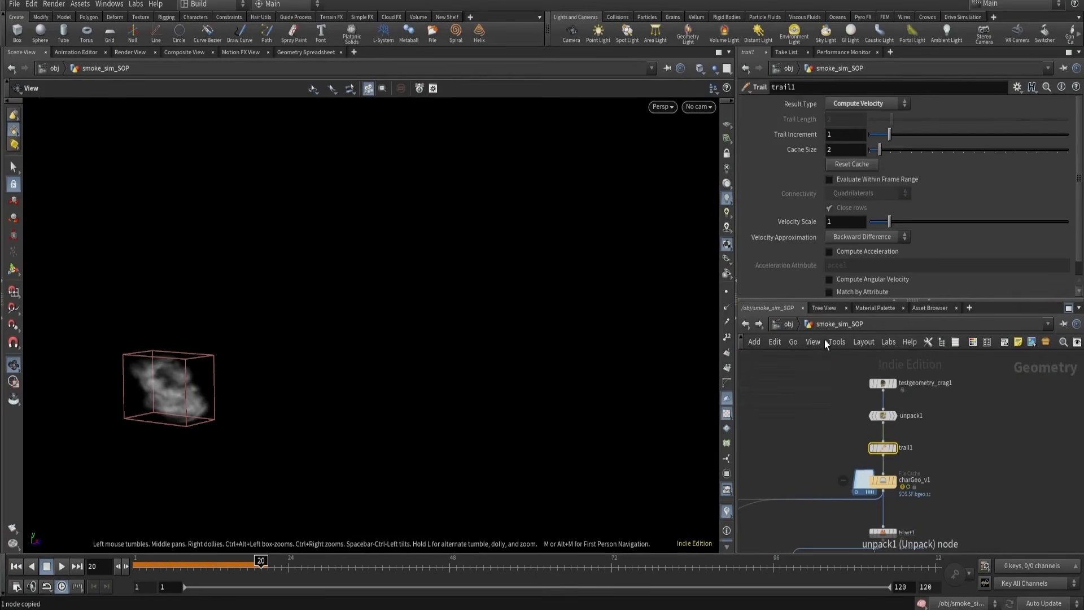
- Back in the stage network, set the char import's SOP path to /obj/smoke_sim_SOP/trail1
left_click(787, 324)
left_click(786, 323)
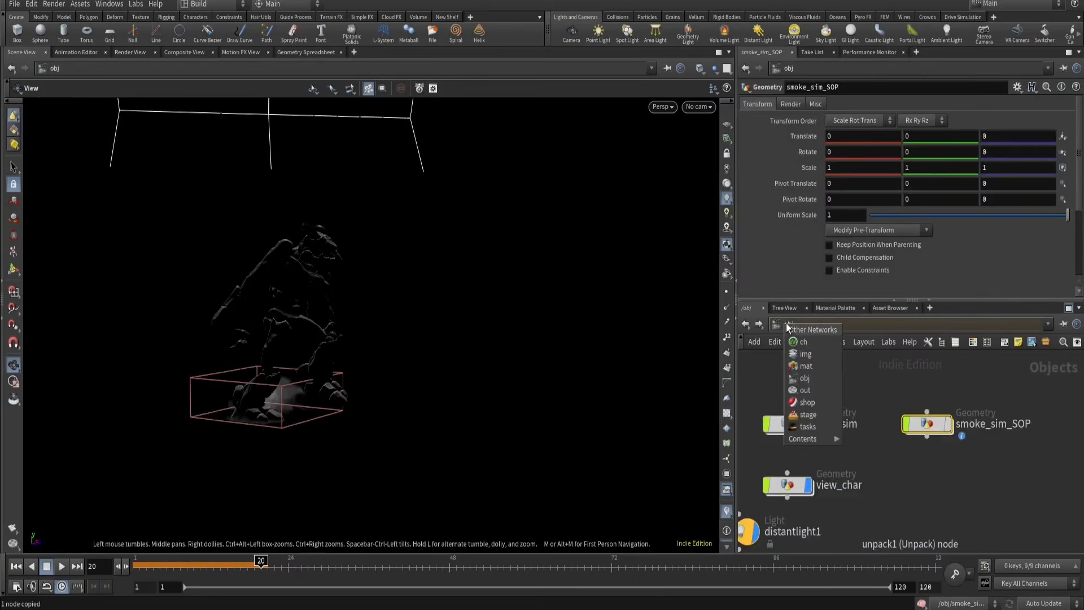
left_click(810, 415)
left_click(823, 434)
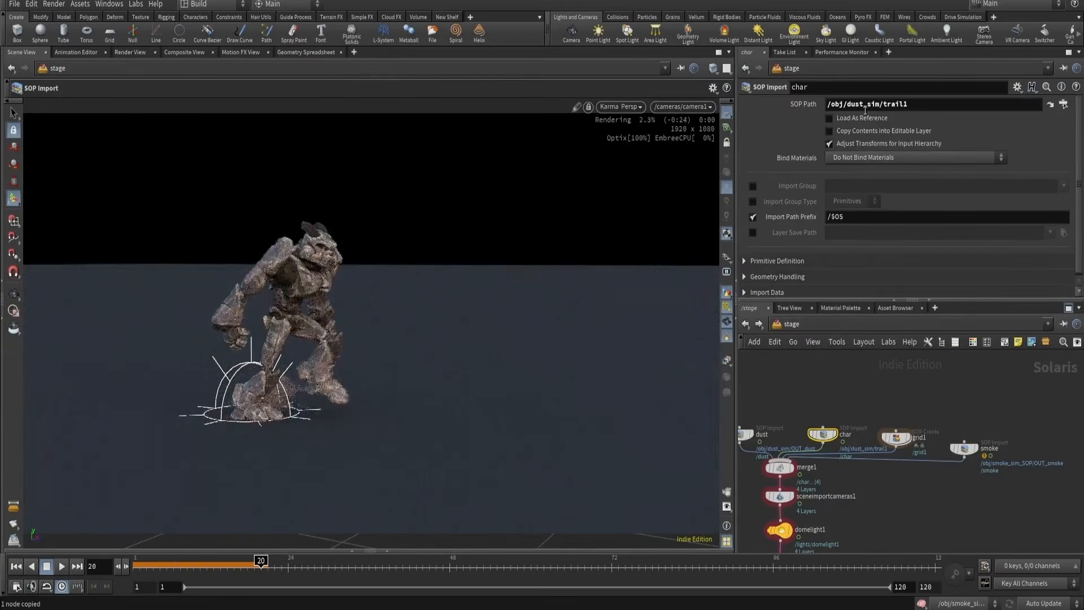
triple_click(867, 105)
key("ctrl+v")
key("Return")
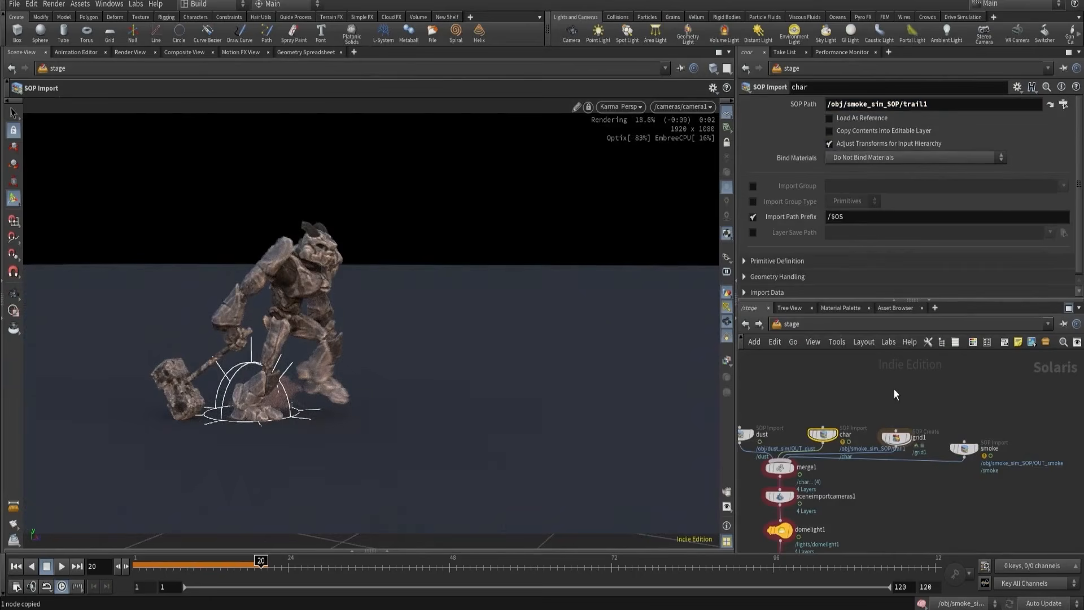
- Open ropnet1, render fetch_render_smoke with the dependency order Frame by Frame, and play back the rendered sequence
scroll(893, 390, "down", 5)
middle_click_drag(878, 448, 891, 388)
scroll(891, 388, "up", 5)
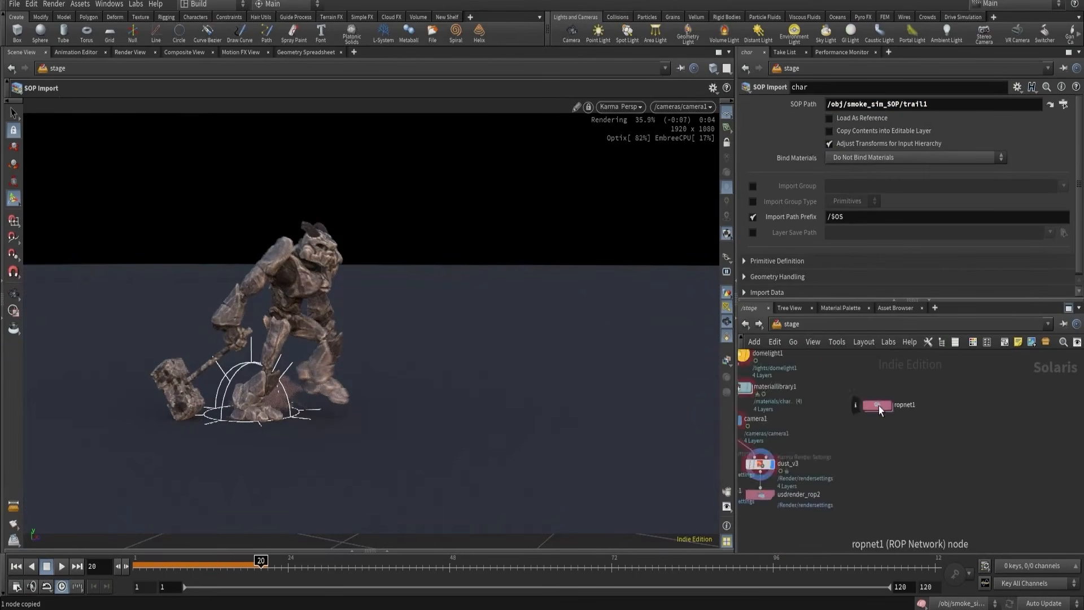
double_click(877, 405)
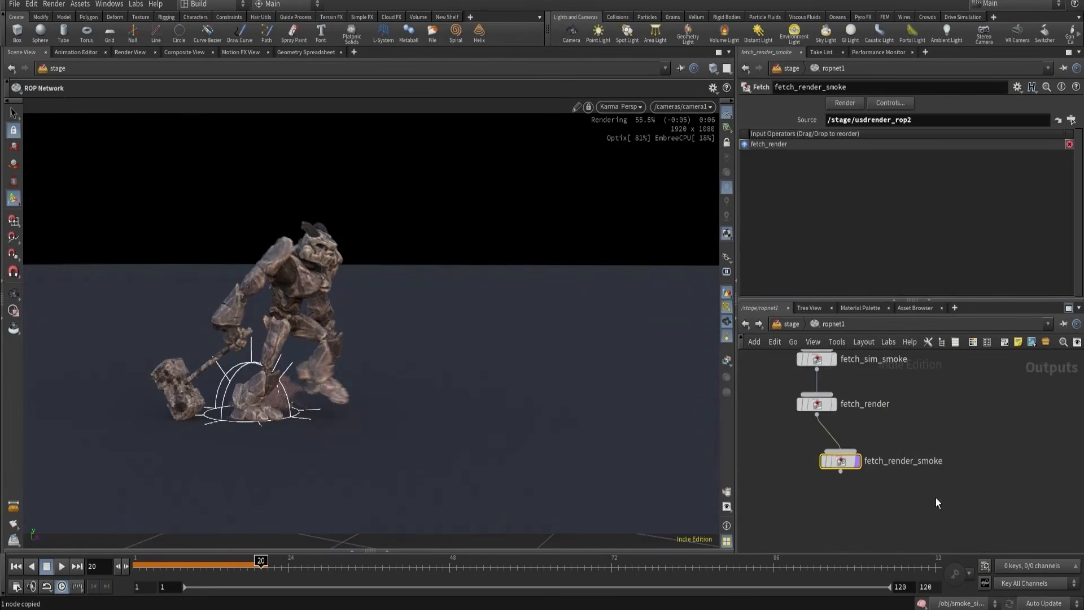
left_click(858, 462)
left_click(840, 532)
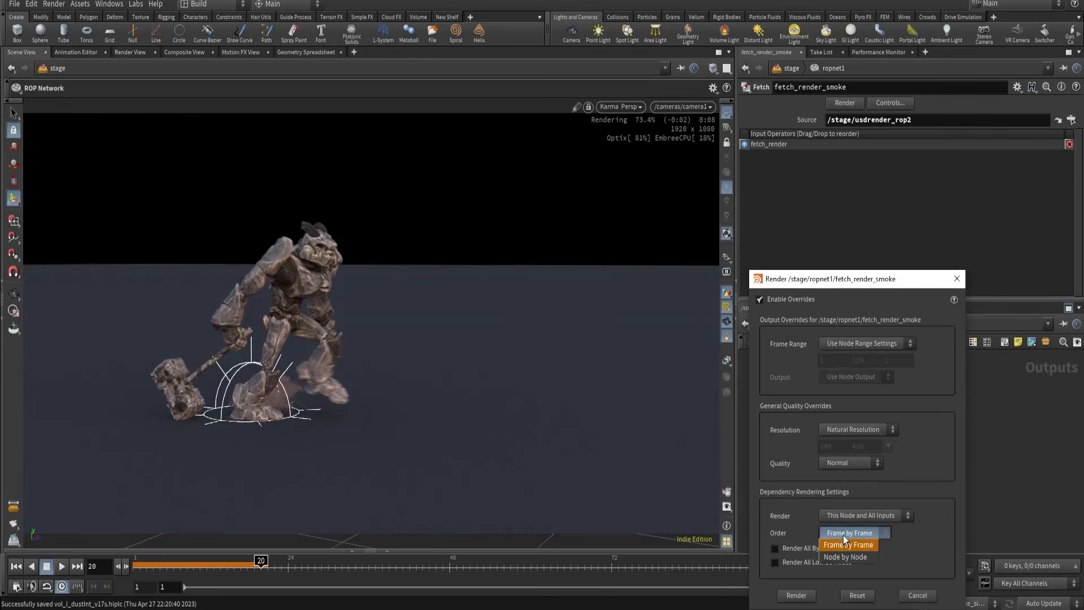
left_click(842, 541)
left_click(797, 595)
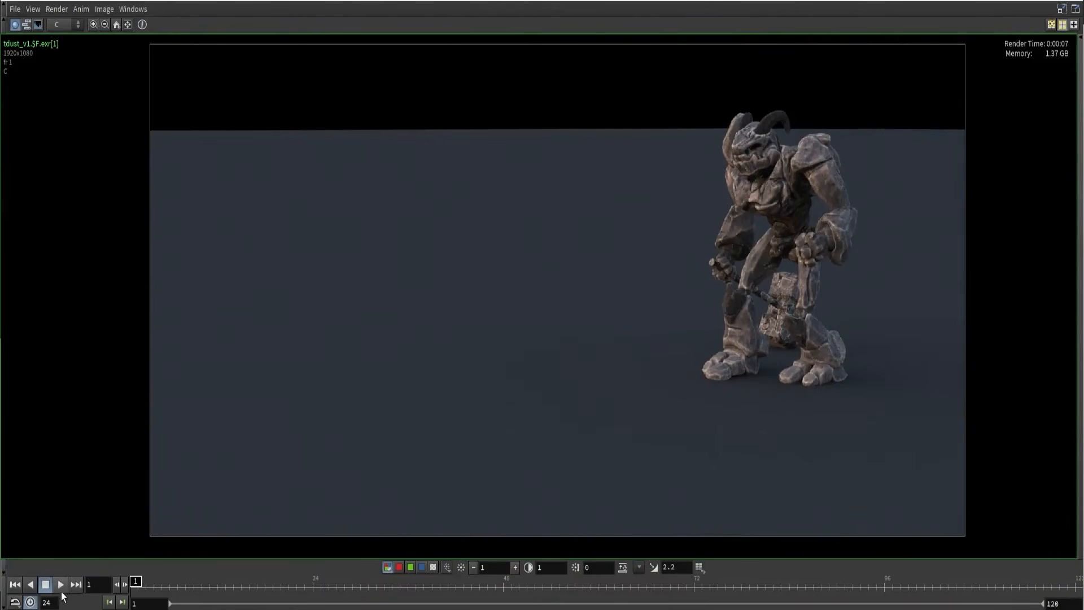
left_click(61, 588)
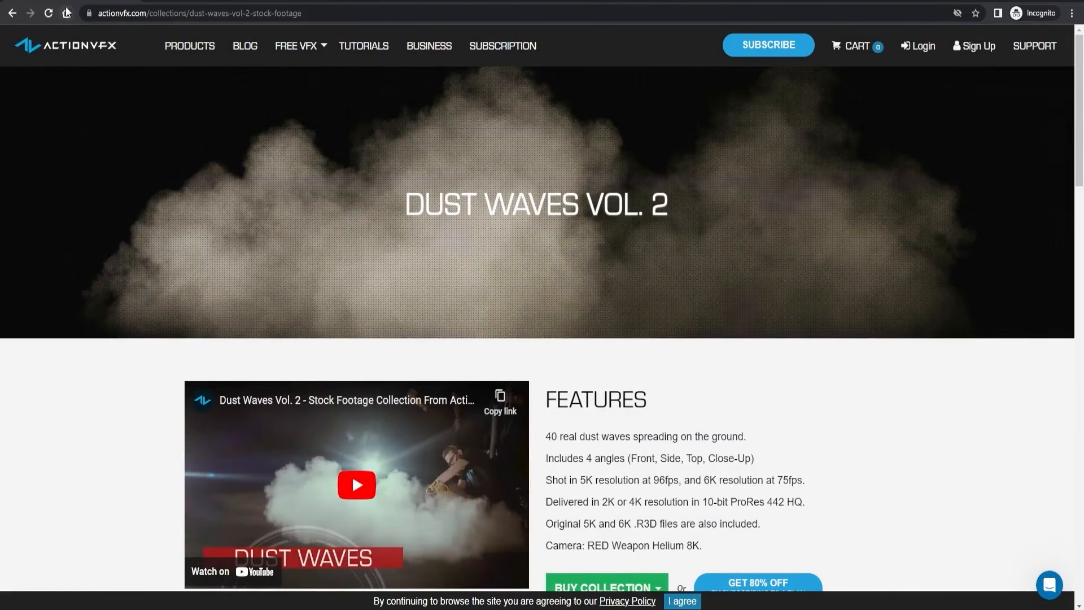
- On the ActionVFX Dust Waves Vol. 2 page in the browser, open the Dust Top 7 clip and snip an image of its video preview
scroll(397, 204, "down", 12)
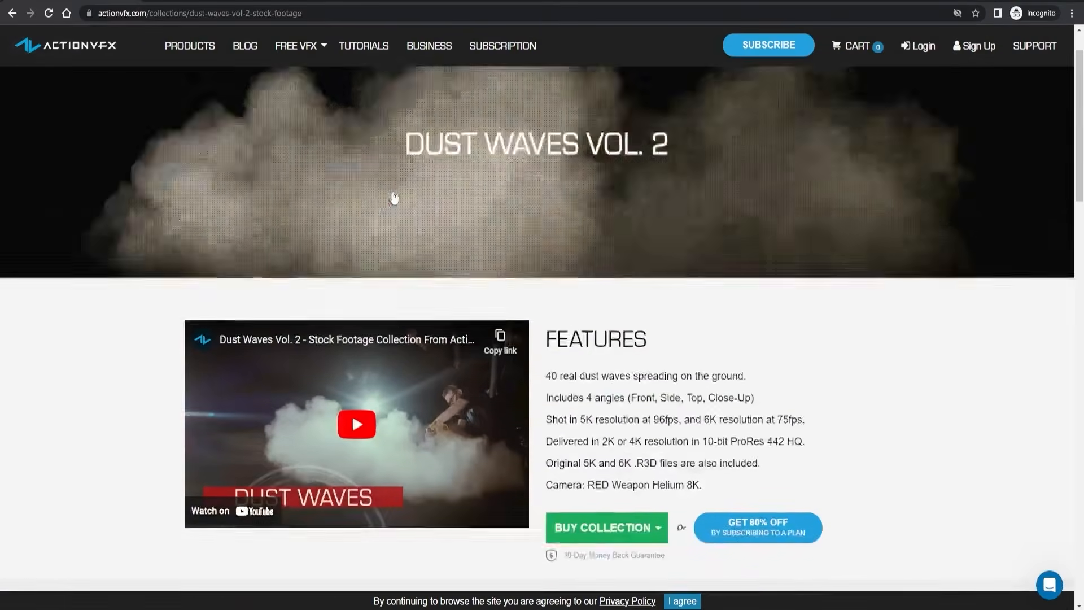
scroll(390, 228, "down", 4)
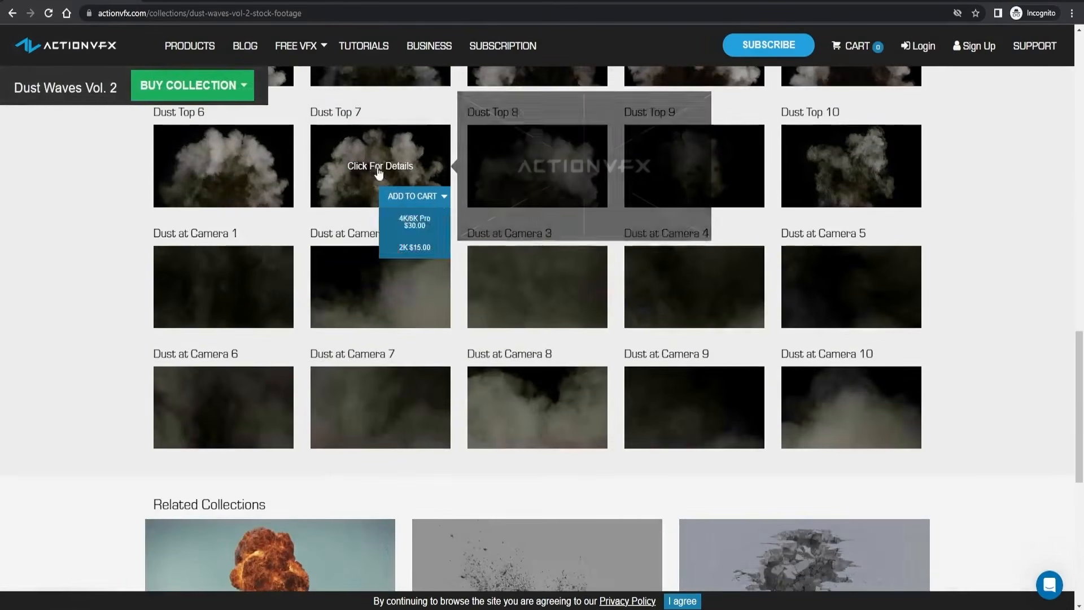
left_click(359, 158)
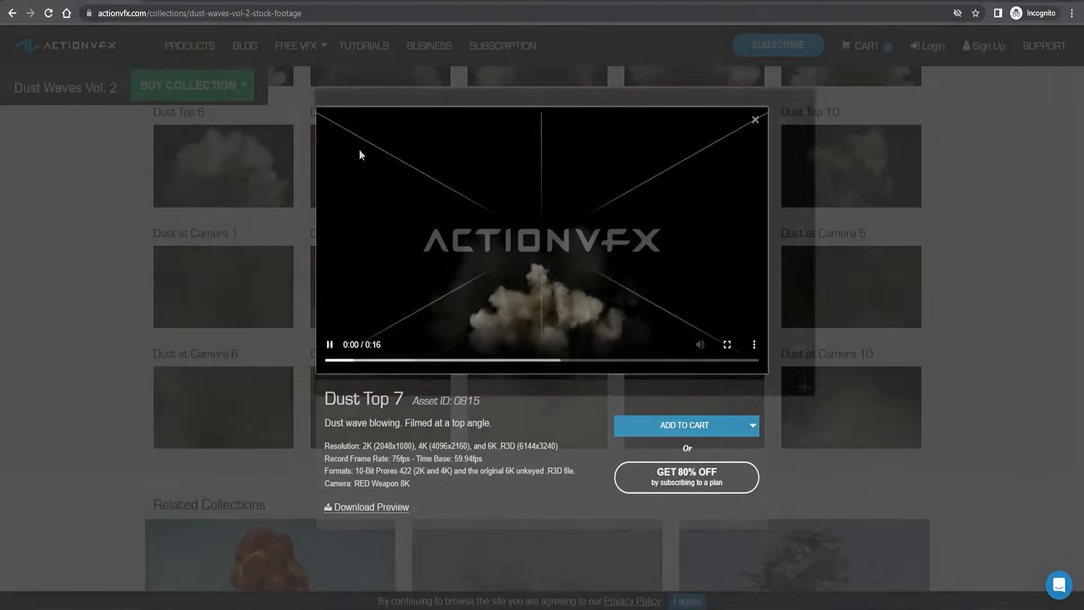
left_click_drag(314, 88, 782, 385)
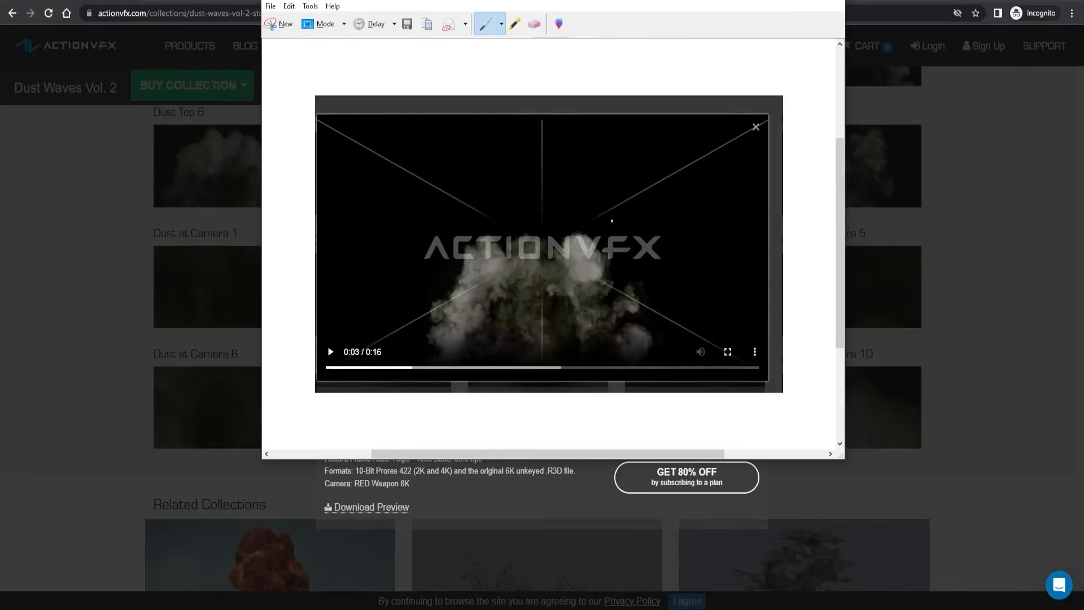